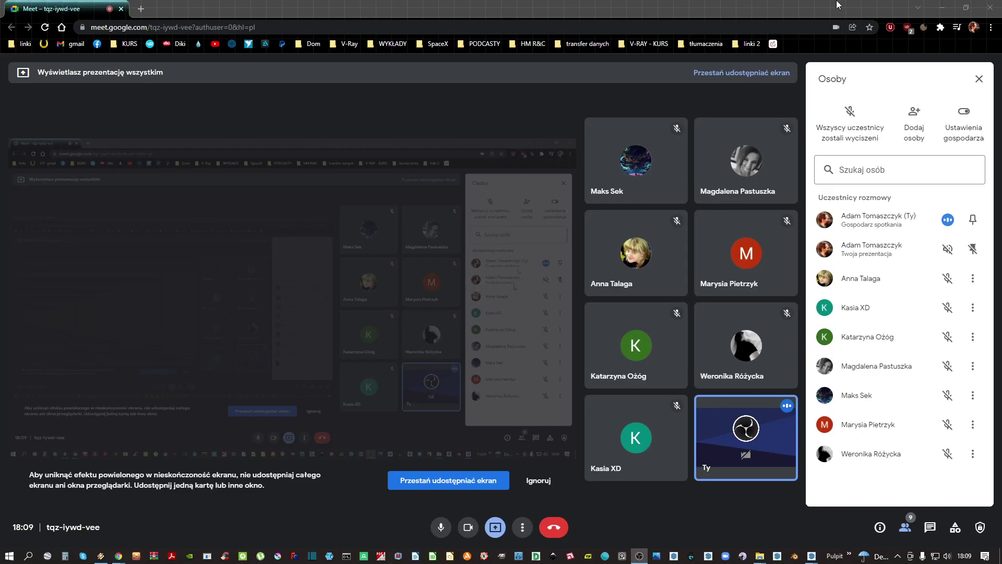
Hide the 0.00 - podłoga tag and show the JPG - 0F - rzut plan to inspect the living area beside the stairs
left_click(941, 5)
middle_click_drag(409, 265, 409, 273)
scroll(409, 273, "down", 5)
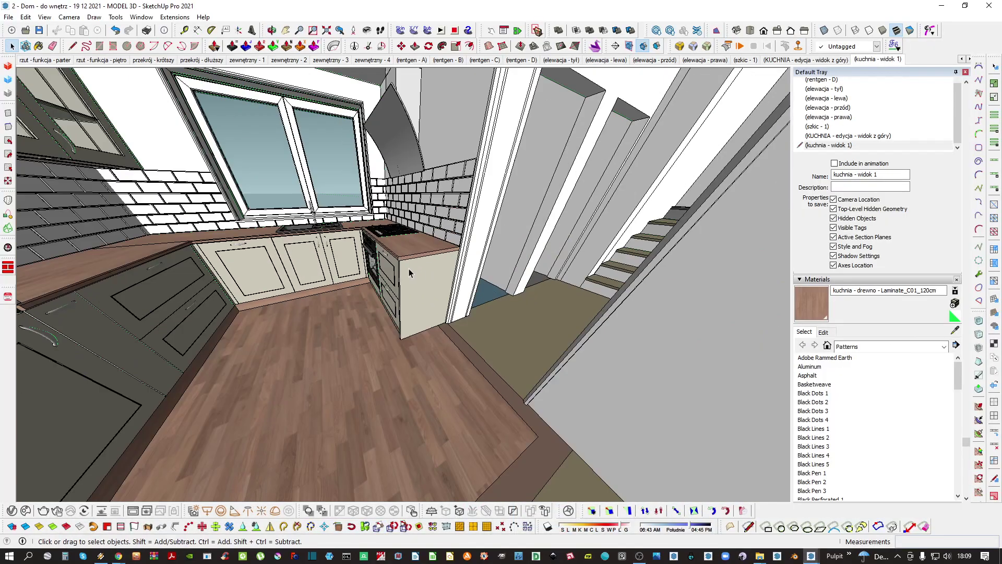
middle_click_drag(453, 328, 428, 277)
scroll(826, 134, "up", 10)
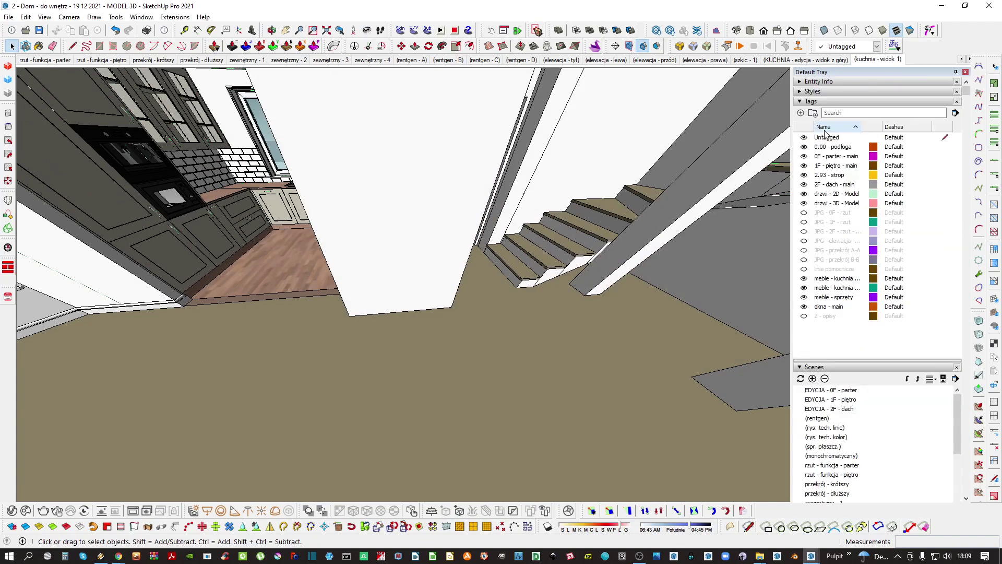
left_click(804, 147)
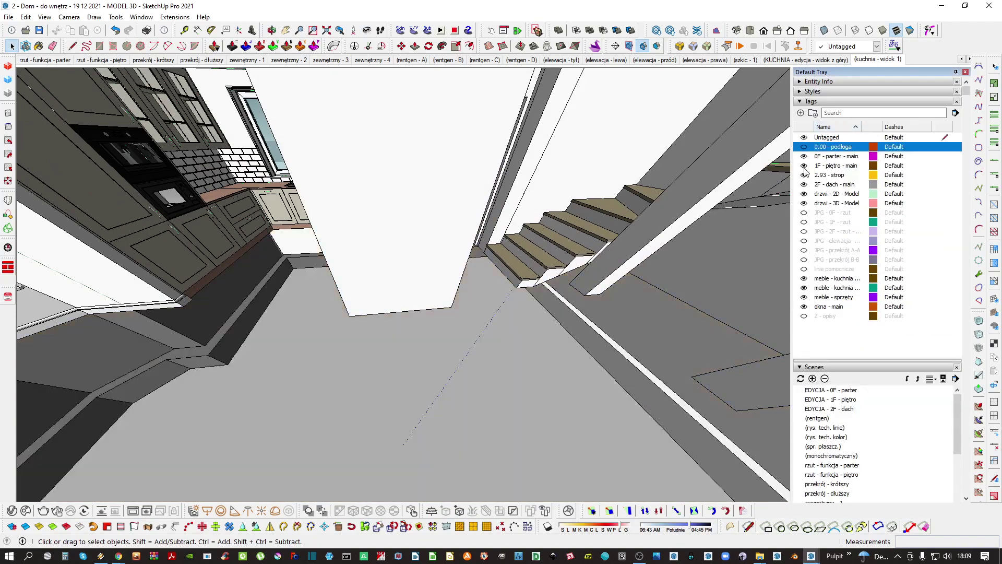
left_click(804, 213)
scroll(378, 337, "up", 3)
middle_click_drag(378, 345, 399, 353)
scroll(416, 294, "up", 2)
middle_click_drag(417, 295, 151, 308, "shift")
middle_click_drag(449, 293, 470, 336)
middle_click_drag(504, 303, 470, 326)
Hide the JPG - 0F - rzut tag and show the 0.00 - podłoga tag again
left_click(804, 212)
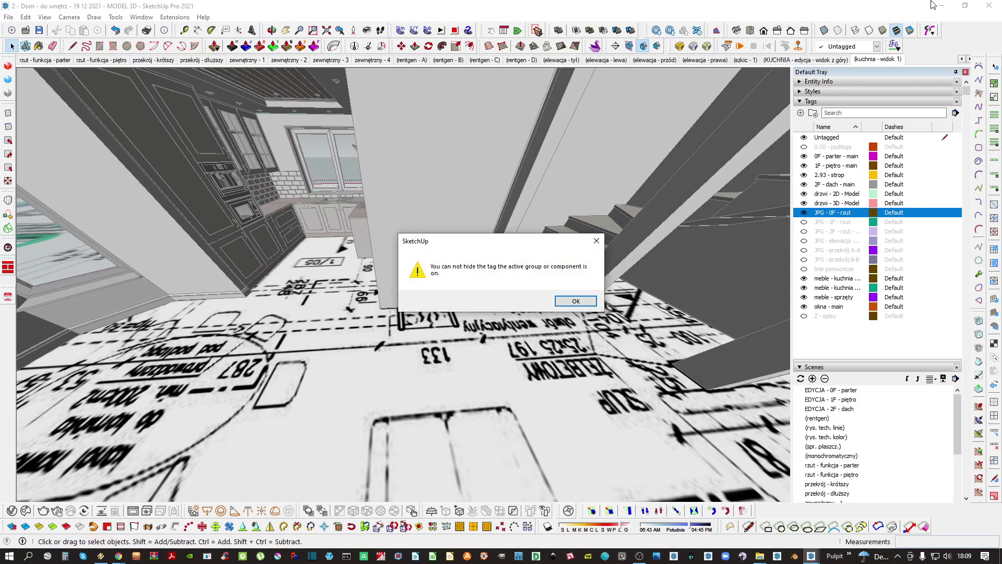
left_click(575, 302)
left_click(803, 212)
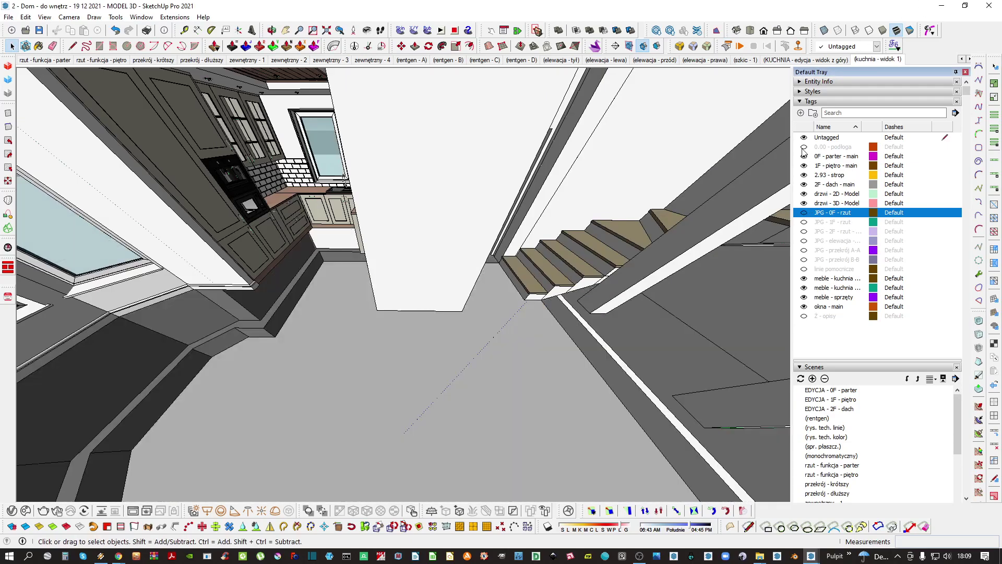
left_click(803, 147)
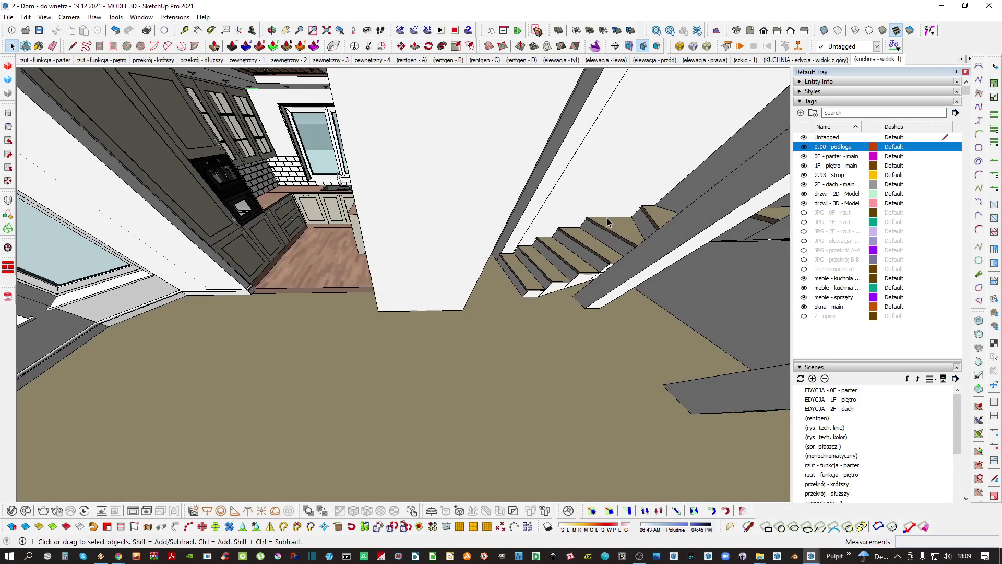
Switch to the wkład kominowy model and view the fireplace insert
left_click(942, 7)
mouse_move(406, 334)
middle_mouse_down()
mouse_move(422, 337)
mouse_move(369, 203)
middle_mouse_up()
scroll(409, 326, "up", 2)
left_click(119, 555)
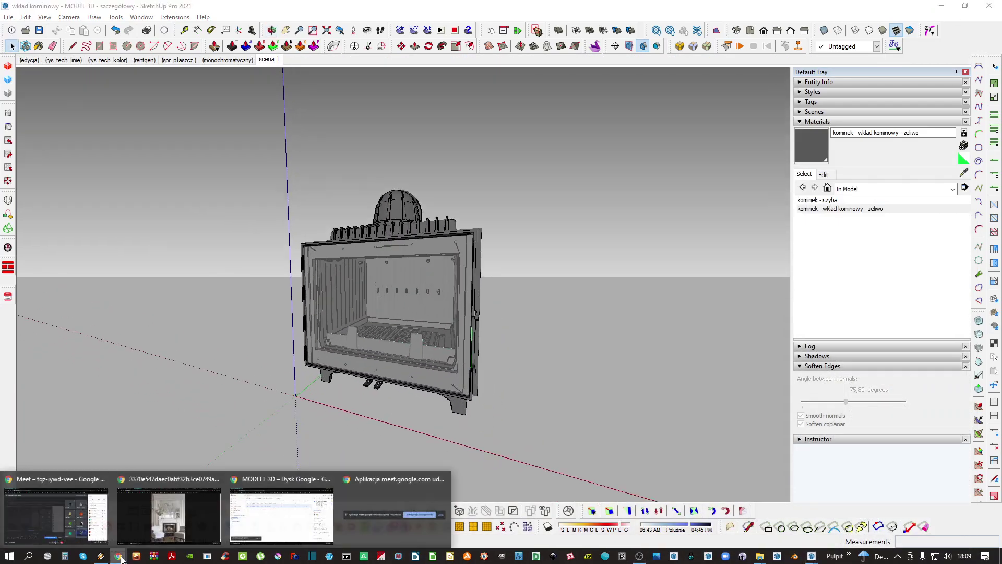
left_click(78, 509)
left_click_drag(885, 7, 1001, 119)
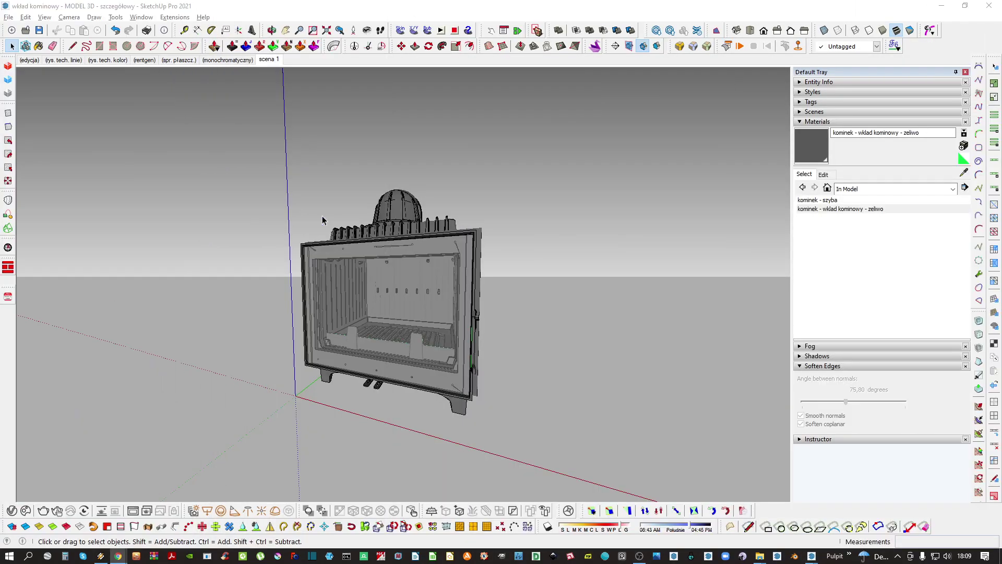
Switch to the browser and review ArchiUp's water-jacket fireplaces, including FRANEK PW 12, and its fireplace grilles
mouse_move(118, 555)
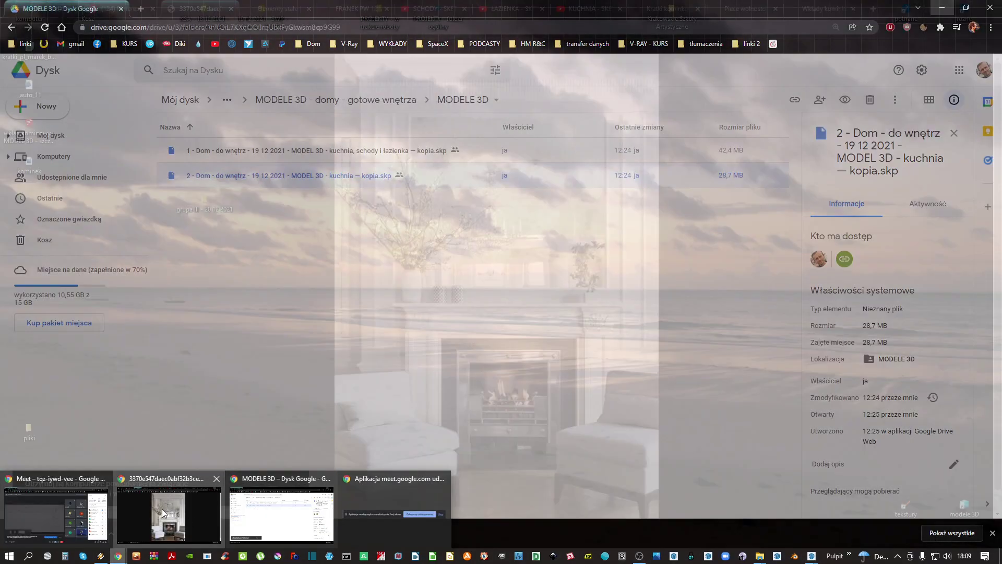
left_click(161, 508)
left_click(278, 9)
left_click(379, 7)
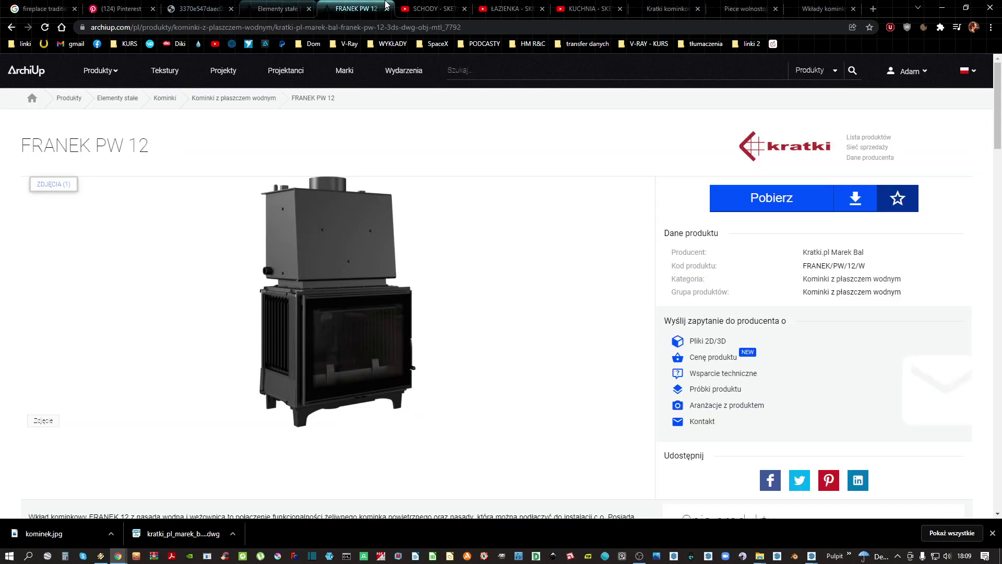
key("alt+Left")
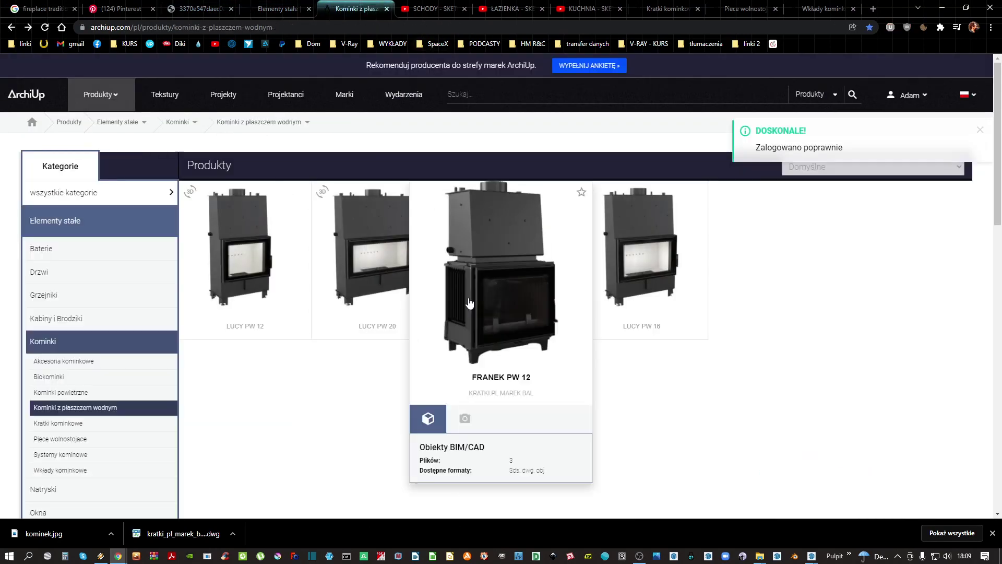
key("alt+Left")
left_click(659, 5)
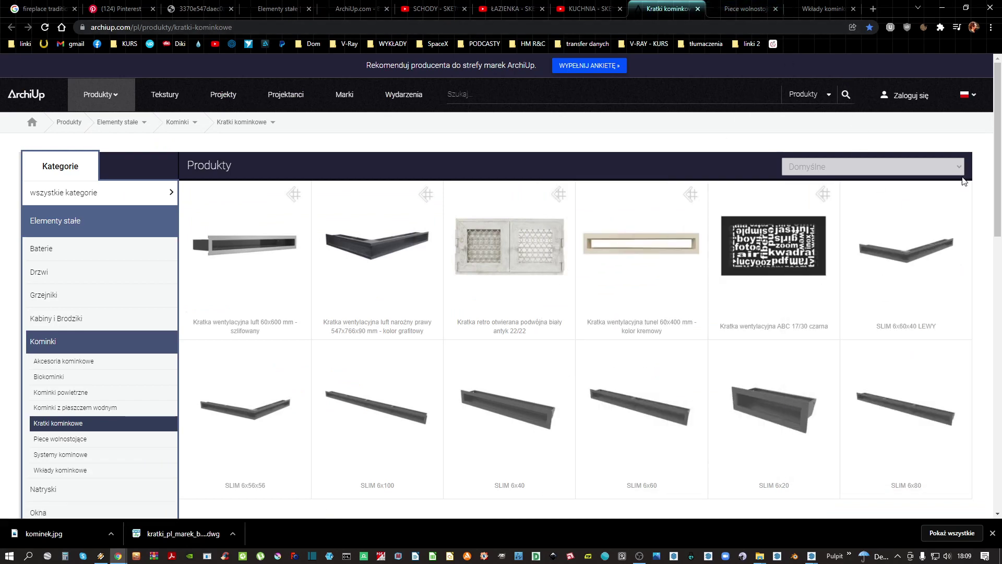
mouse_move(999, 132)
left_mouse_down()
mouse_move(999, 192)
mouse_move(999, 125)
left_mouse_up()
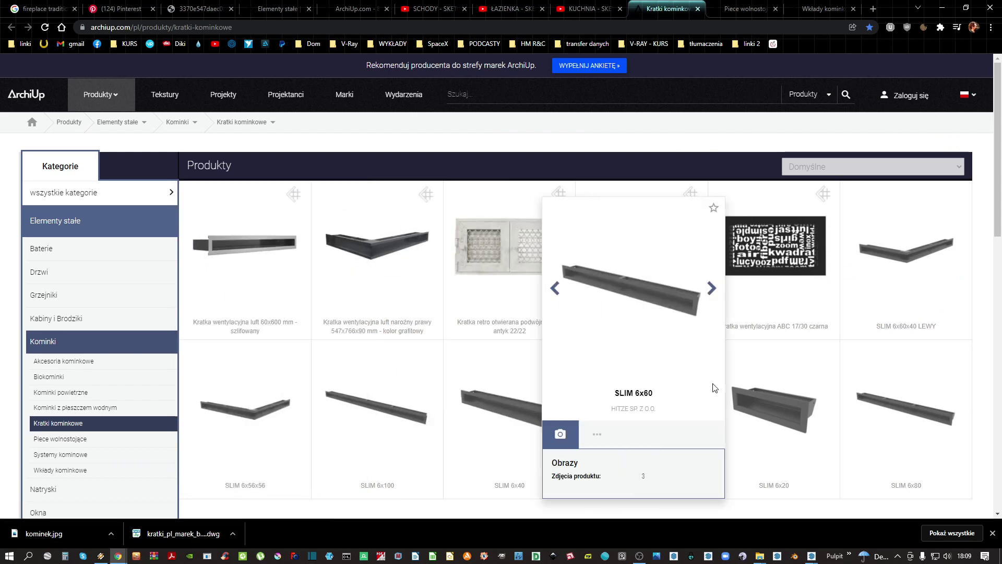
Browse ArchiUp's freestanding stoves (Piece wolnostojące) and compare models such as Jøtul F 500, Jøtul F 602 N and KOZA K5 S/N
left_click(766, 5)
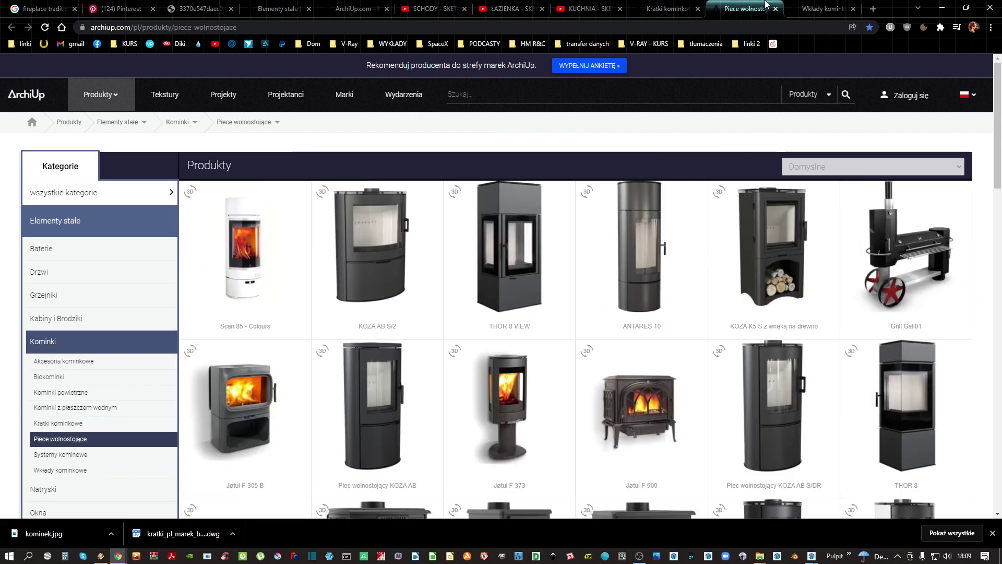
left_click_drag(994, 107, 996, 137)
mouse_move(706, 246)
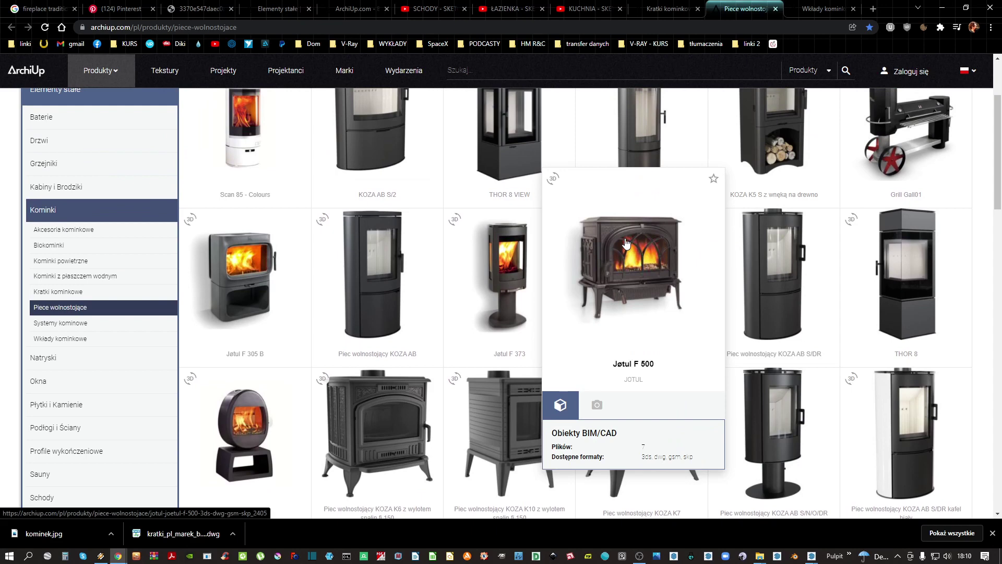
mouse_move(622, 275)
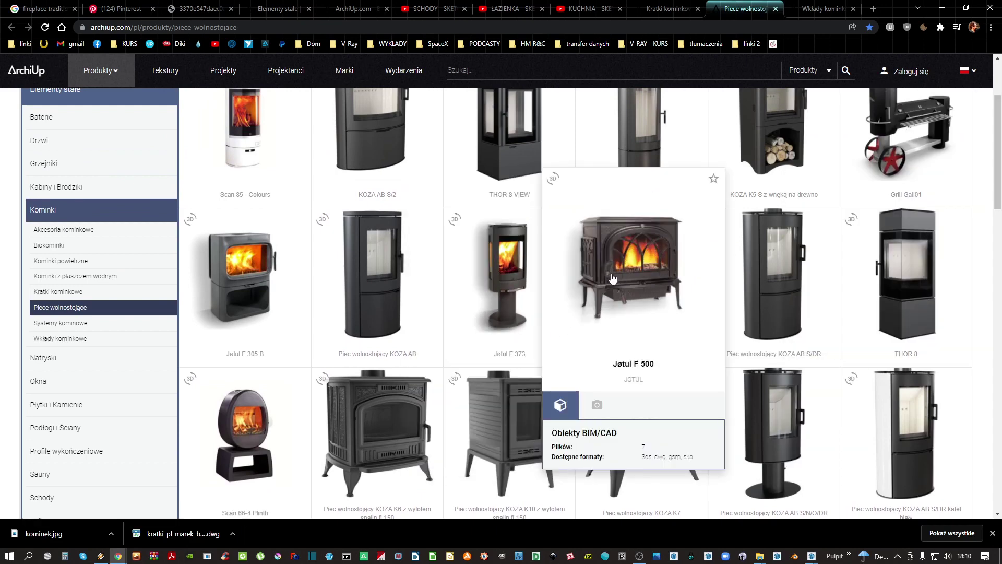
mouse_move(312, 281)
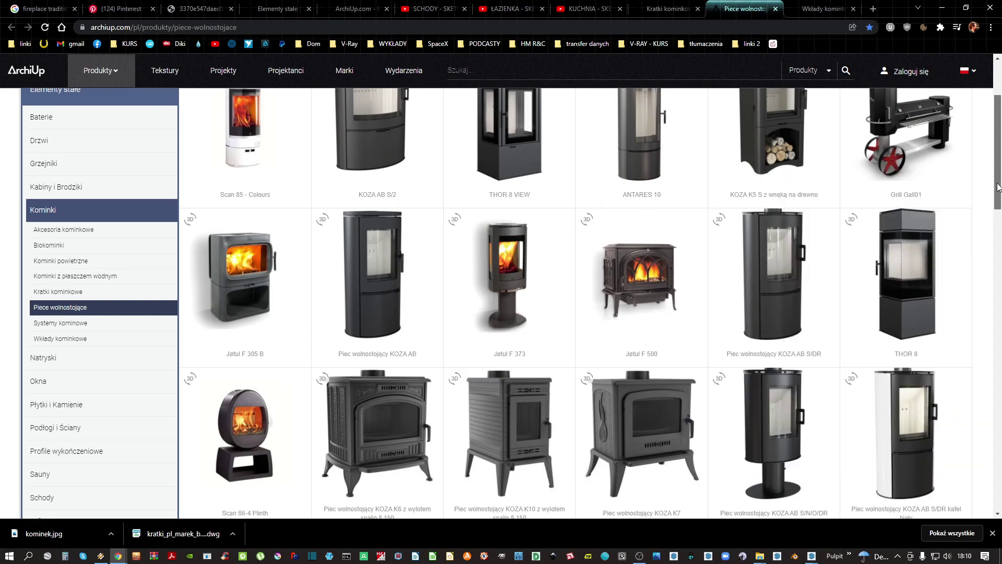
scroll(997, 187, "down", 7)
mouse_move(656, 260)
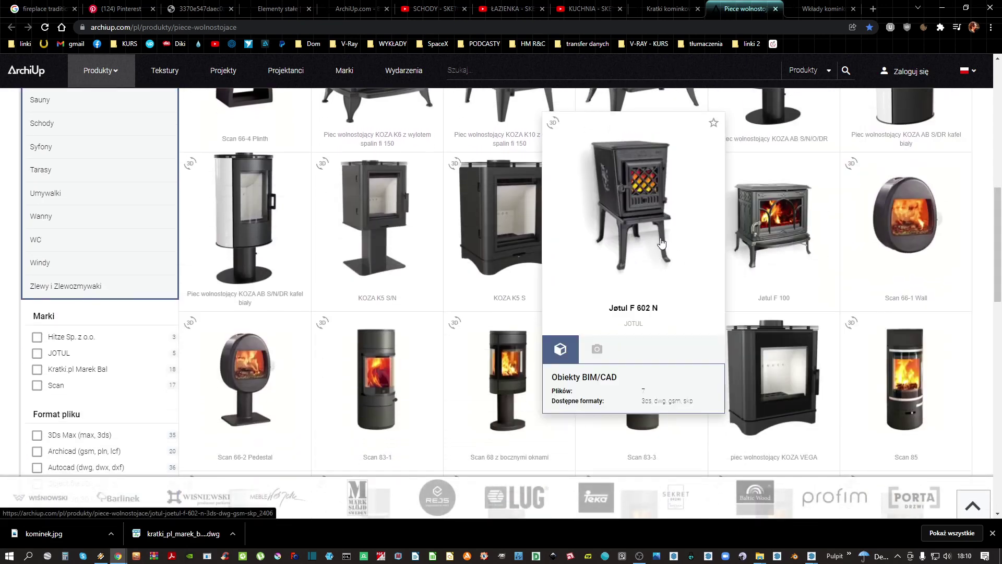
mouse_move(364, 227)
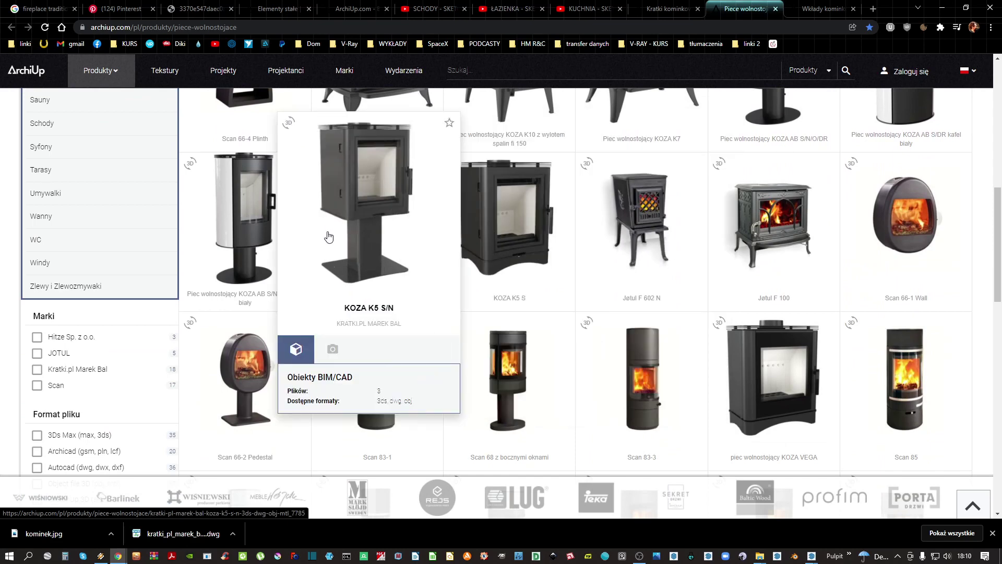
mouse_move(804, 223)
Browse ArchiUp's fireplace inserts (Wkłady kominkowe), then return to the fireplace insert model in SketchUp
left_click(823, 8)
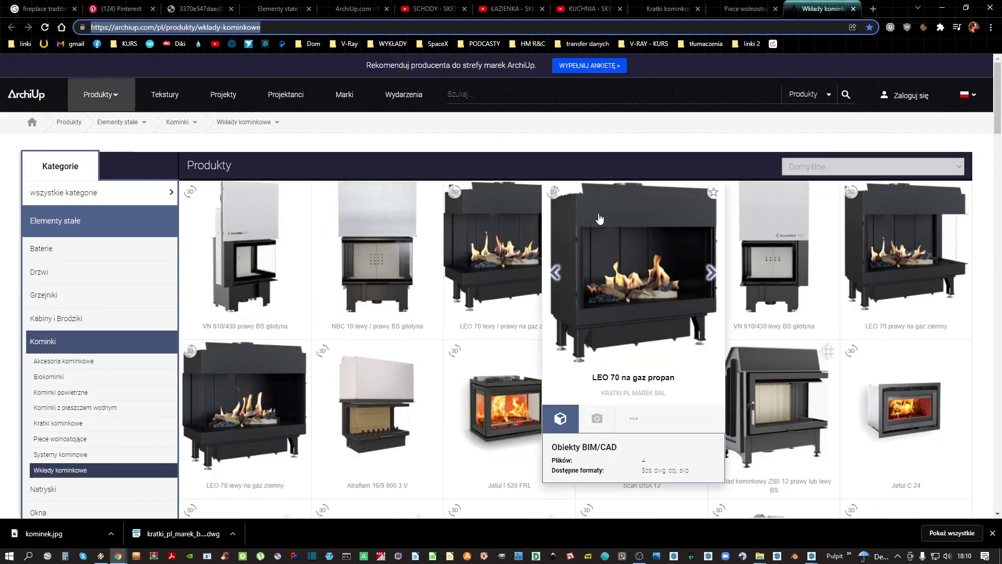
left_click_drag(996, 110, 981, 357)
scroll(979, 375, "up", 15)
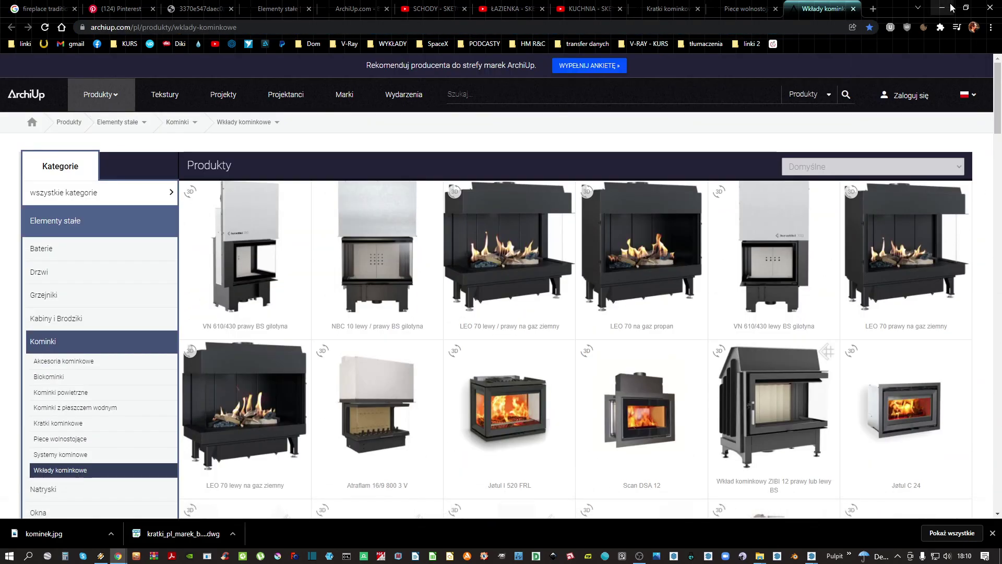
left_click(952, 7)
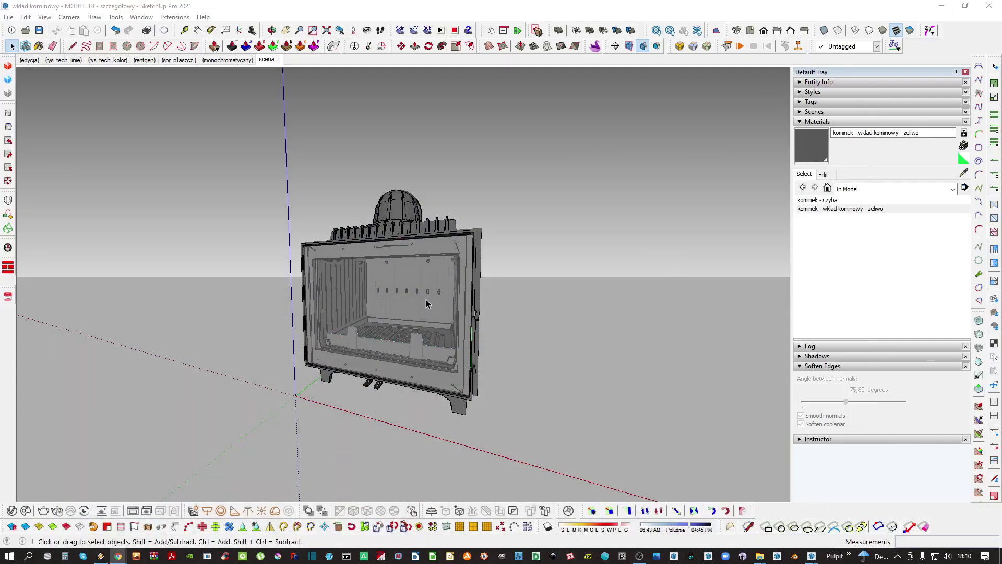
Select the fireplace insert component and inspect it as a single object
left_click_drag(428, 305, 479, 330)
mouse_move(480, 331)
middle_mouse_down()
mouse_move(550, 346)
mouse_move(486, 339)
middle_mouse_up()
right_click(453, 322)
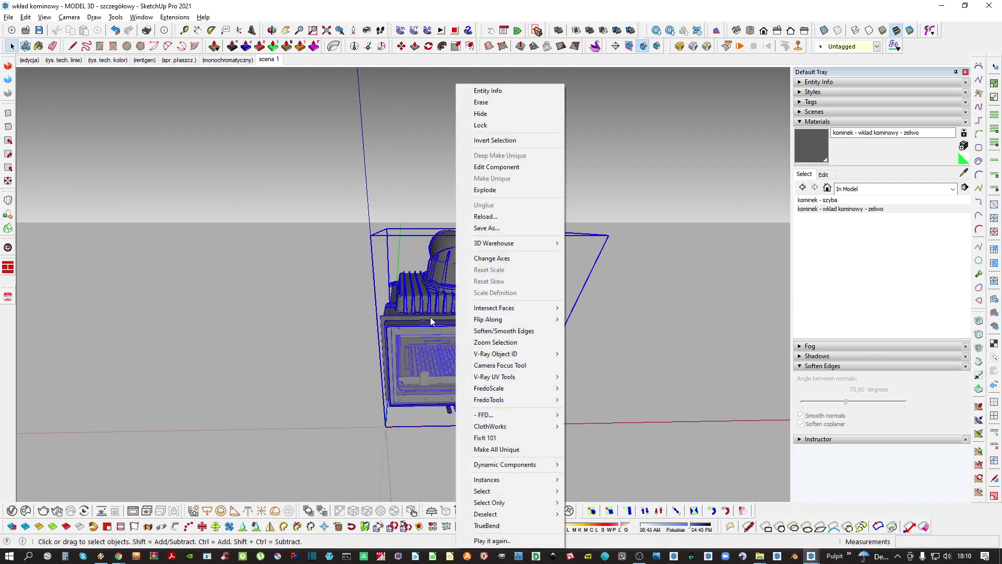
left_click(430, 317)
scroll(467, 338, "down", 2)
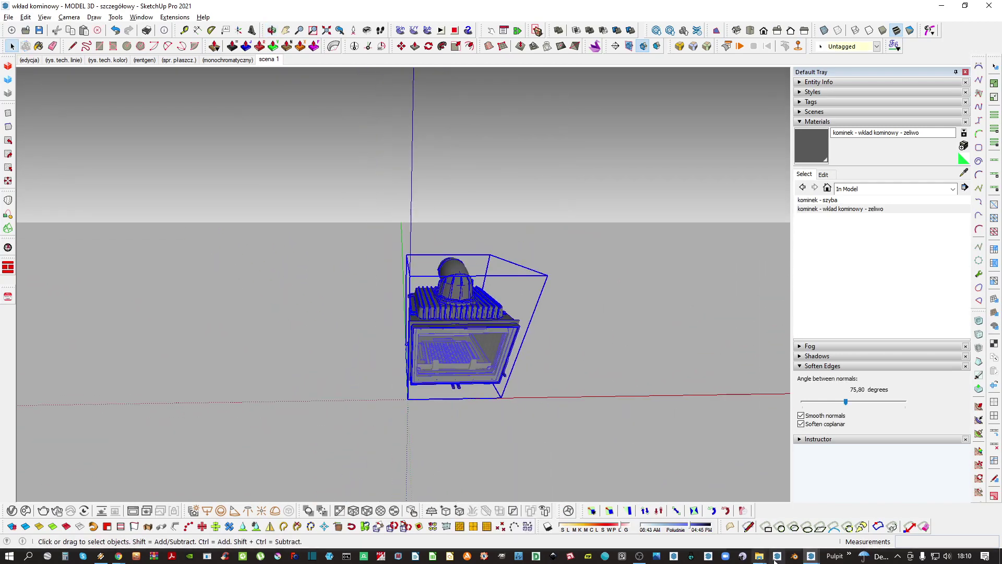
Examine the model's two materials, kominek - szyba and kominek - wkład kominowy - zeliwo
left_click(829, 200)
left_click(827, 209)
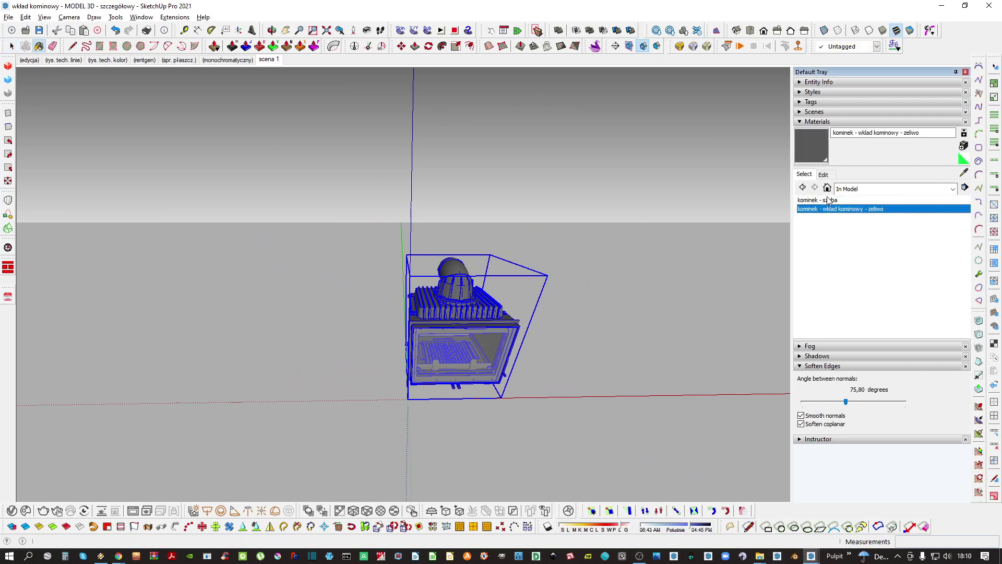
left_click(825, 201)
left_click(823, 208)
left_click(825, 201)
left_click(826, 209)
key("space")
Deselect the fireplace insert and set the camera's field of view to 30 degrees
middle_click_drag(514, 365, 555, 308)
key("ctrl+t")
scroll(460, 350, "up", 3)
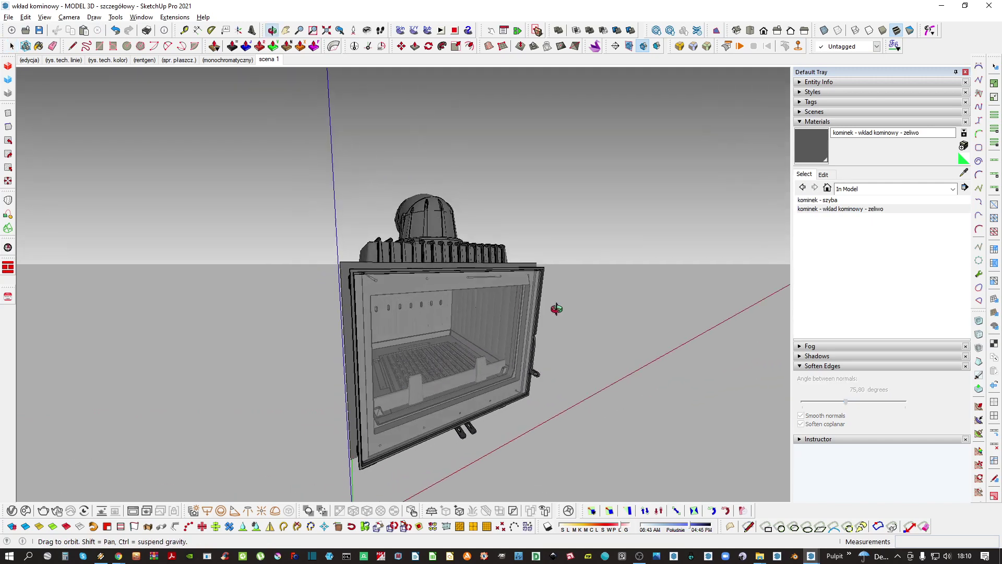
type("z30")
key("Return")
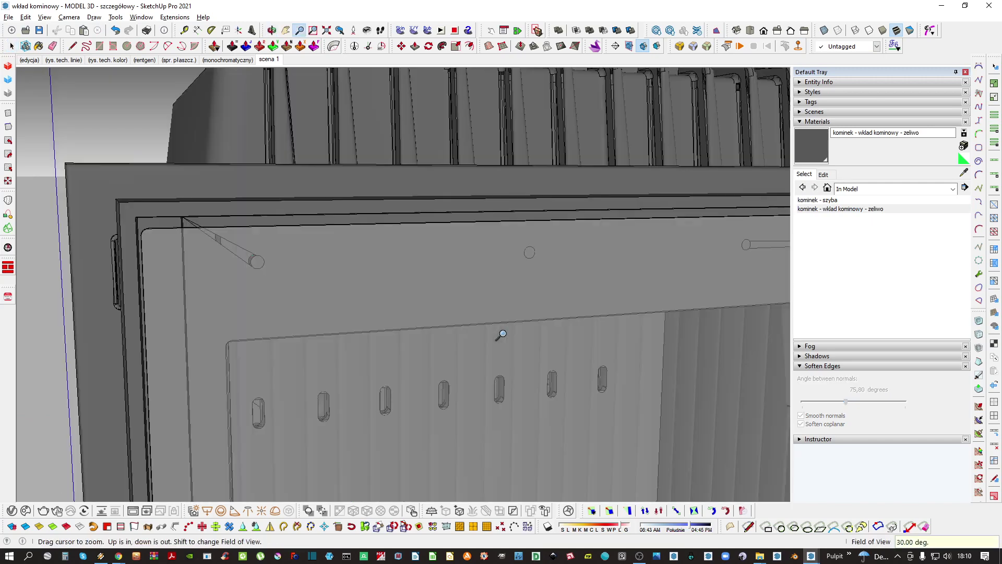
middle_click_drag(433, 320, 407, 286)
scroll(414, 315, "down", 2)
key("space")
scroll(434, 300, "down", 1)
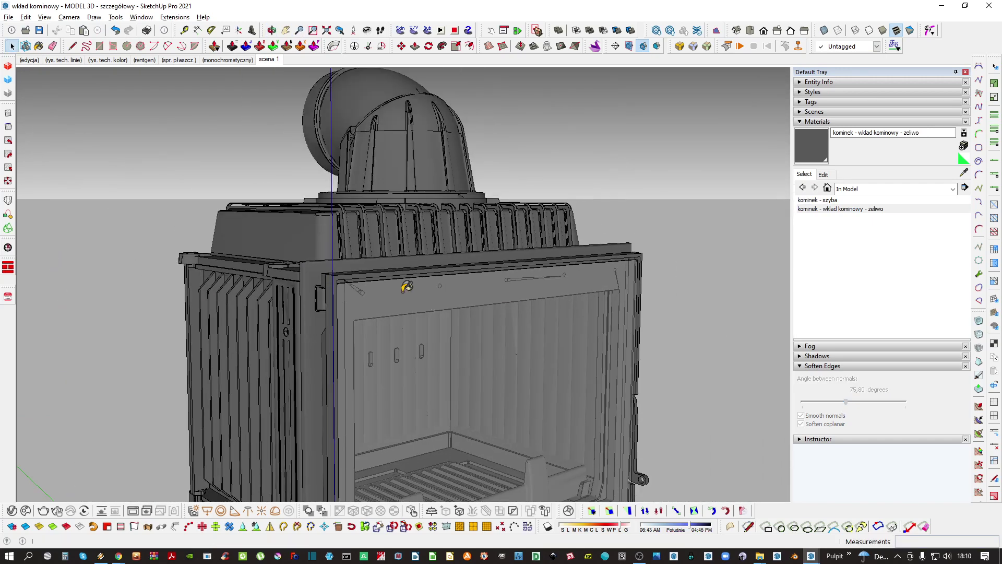
Copy the fireplace insert into the house model and place it on the floor in front of the wall beside the kitchen
left_click(346, 326)
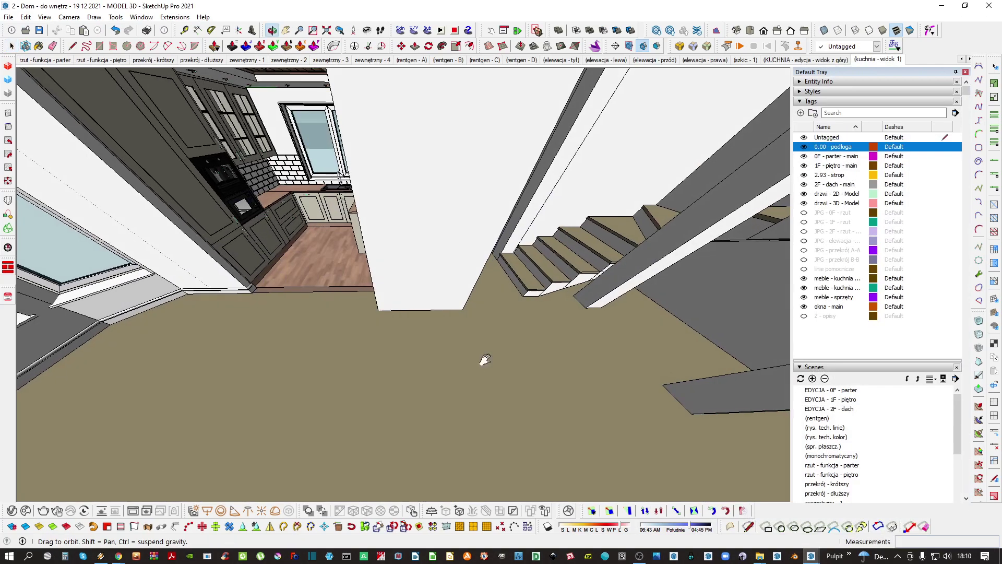
middle_click_drag(485, 360, 566, 264, "shift")
left_click(397, 254)
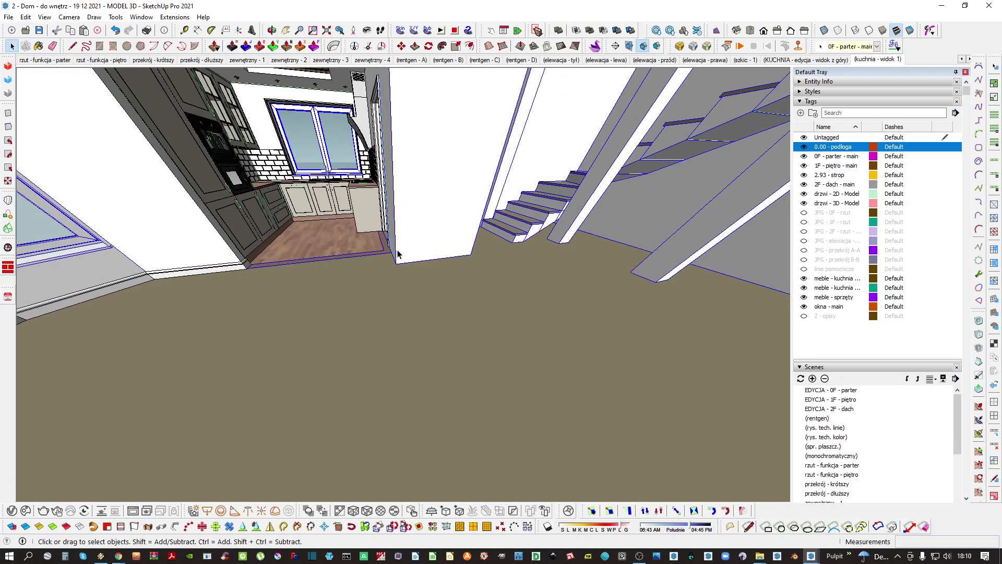
key("Escape")
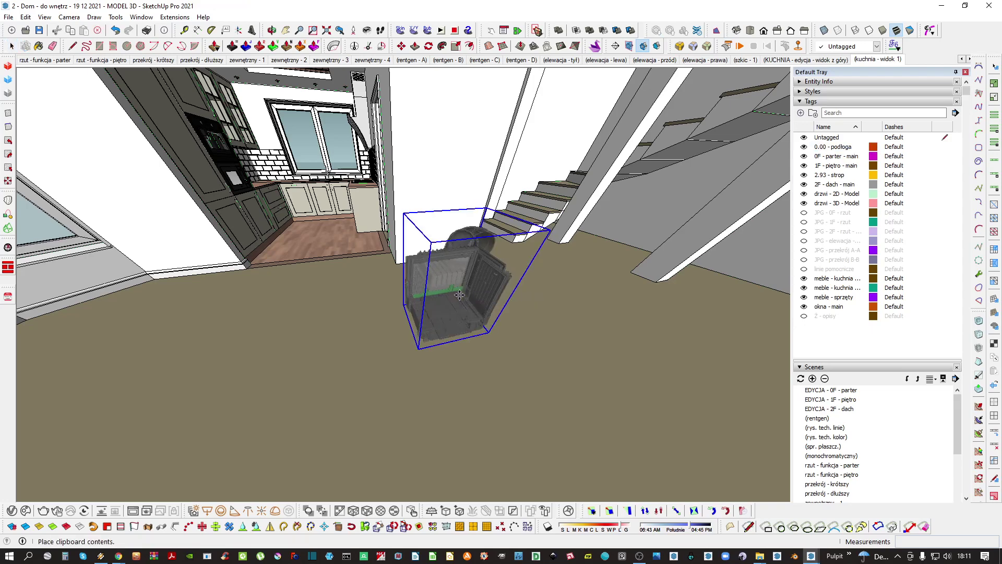
left_click(459, 295)
middle_click_drag(460, 295, 449, 344)
left_click(427, 344)
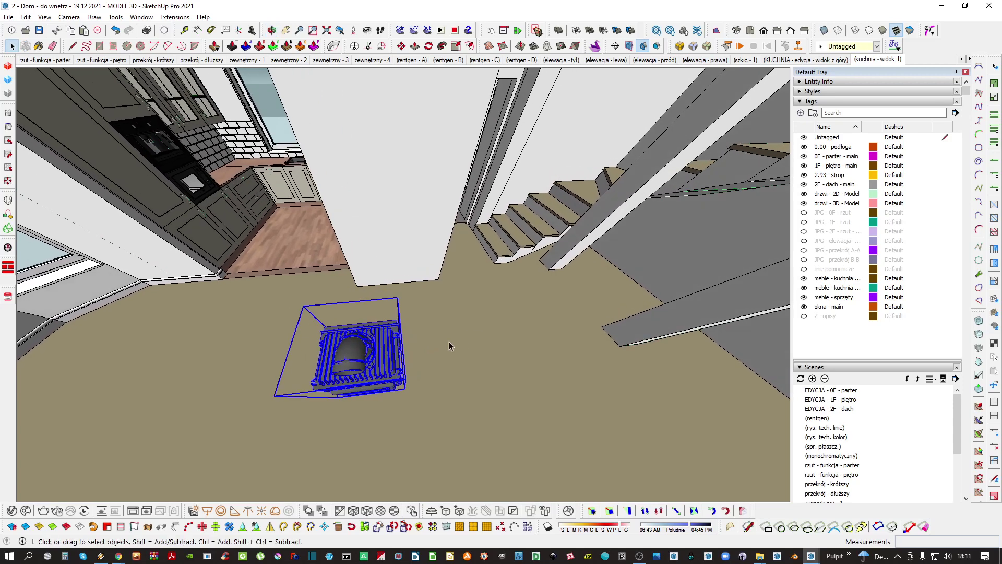
Rotate the fireplace insert in the floor plane so that its glass front faces the room
key("q")
left_click(435, 344)
left_click(526, 334)
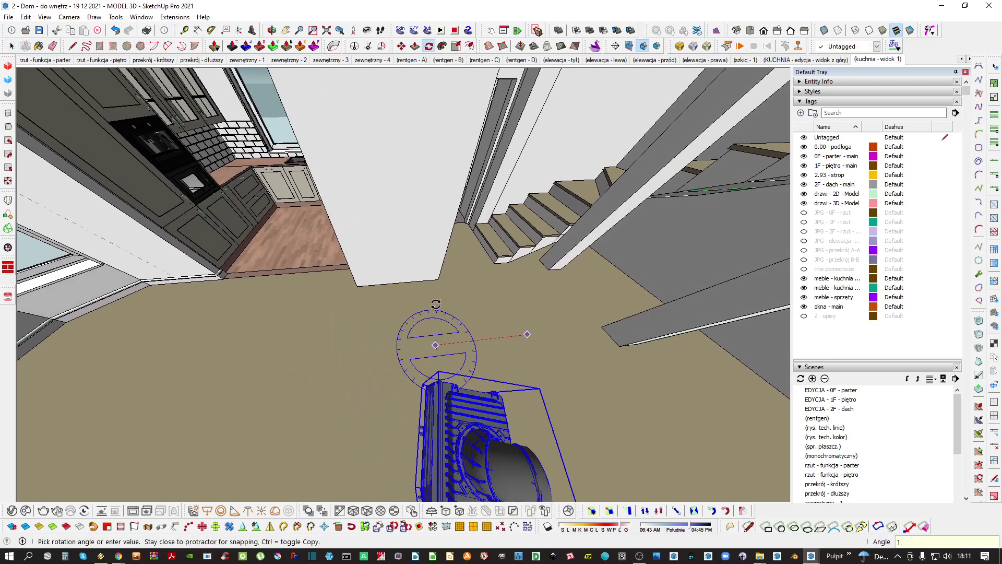
key("Return")
Move the fireplace insert about 77 cm to the wall between the kitchen and the hallway
middle_click_drag(481, 361, 447, 380)
key("m")
left_click(479, 383)
left_click(414, 391)
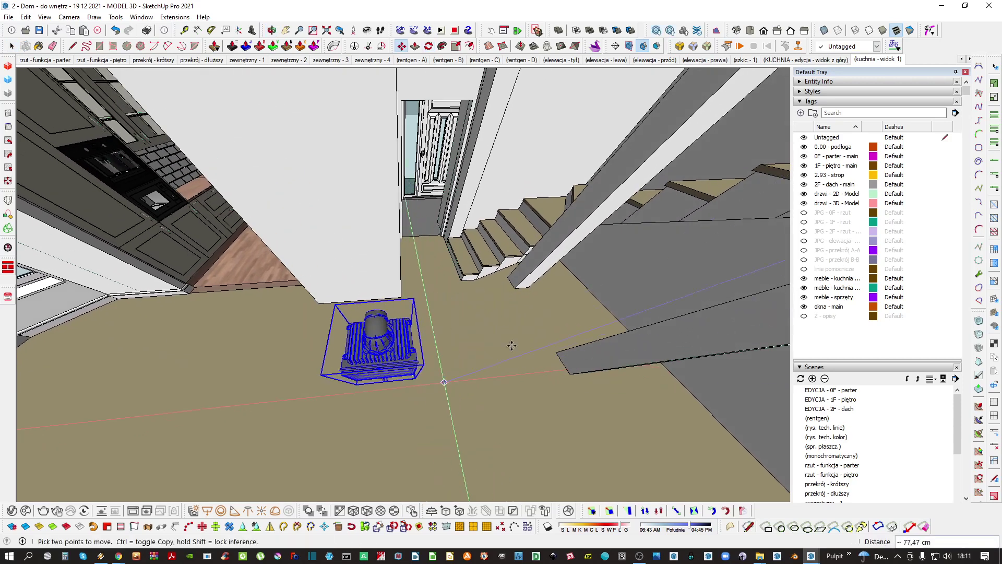
Hide the tags 2F - dach - main, 2.93 - strop and 1F - piętro - main to expose the ground floor
left_click(804, 186)
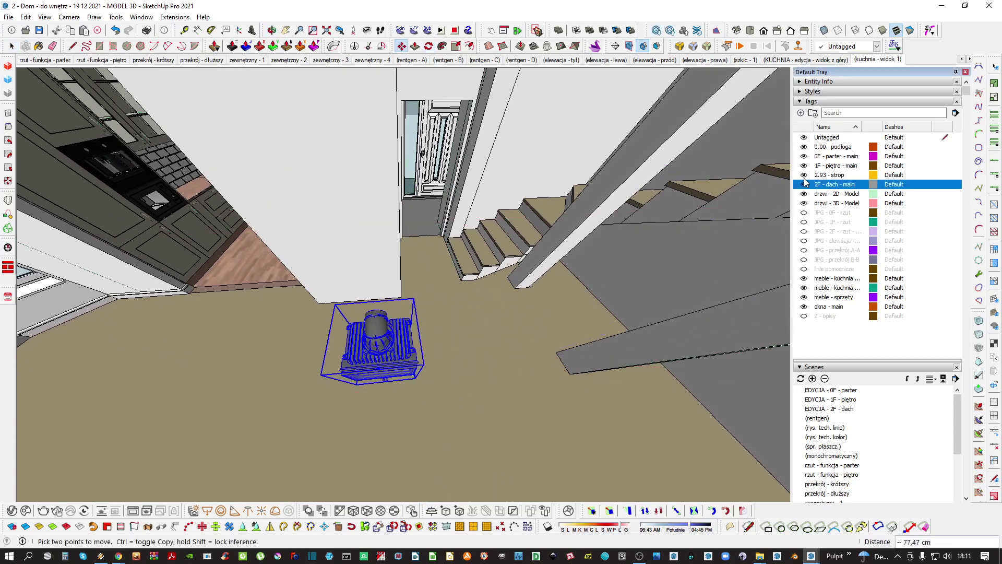
left_click(803, 175)
left_click(802, 165)
scroll(418, 329, "down", 8)
key("space")
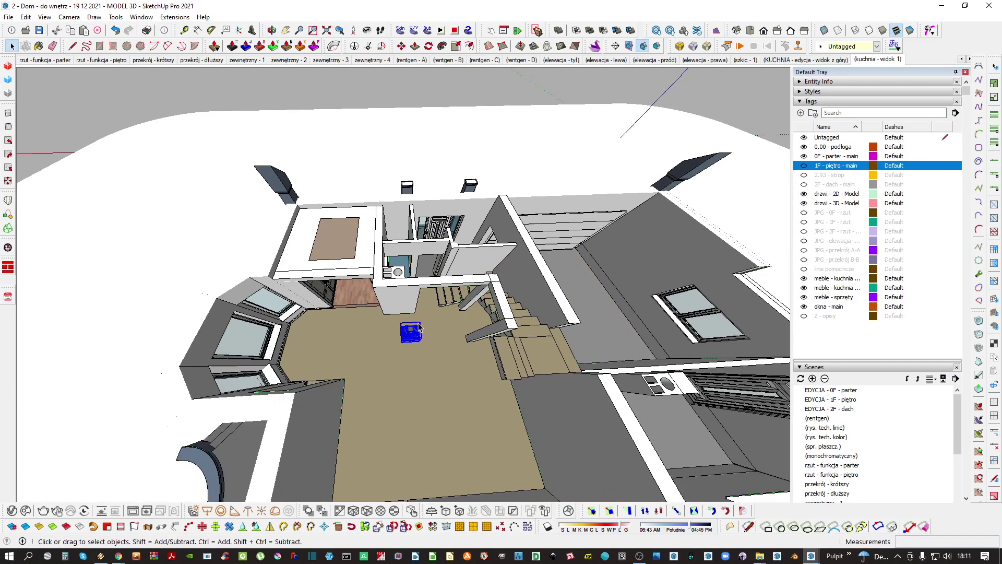
Show the ground floor around the fireplace insert in a top view with parallel projection
mouse_move(409, 329)
middle_mouse_down()
mouse_move(398, 369)
mouse_move(422, 342)
middle_mouse_up()
scroll(407, 324, "up", 1)
scroll(408, 326, "up", 5)
key("F2")
key("v")
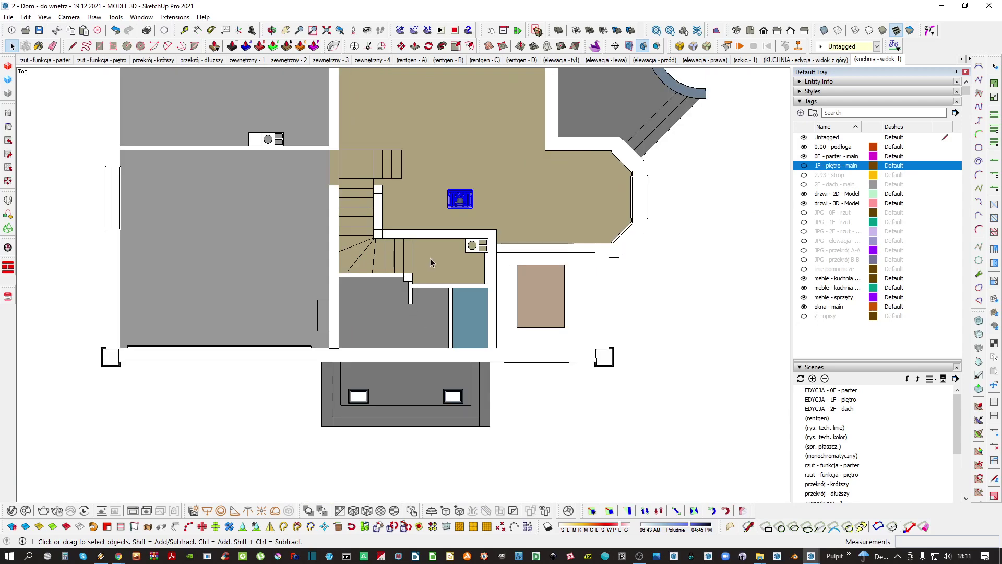
middle_click_drag(456, 215, 412, 293, "shift")
scroll(413, 291, "up", 3)
left_click(71, 17)
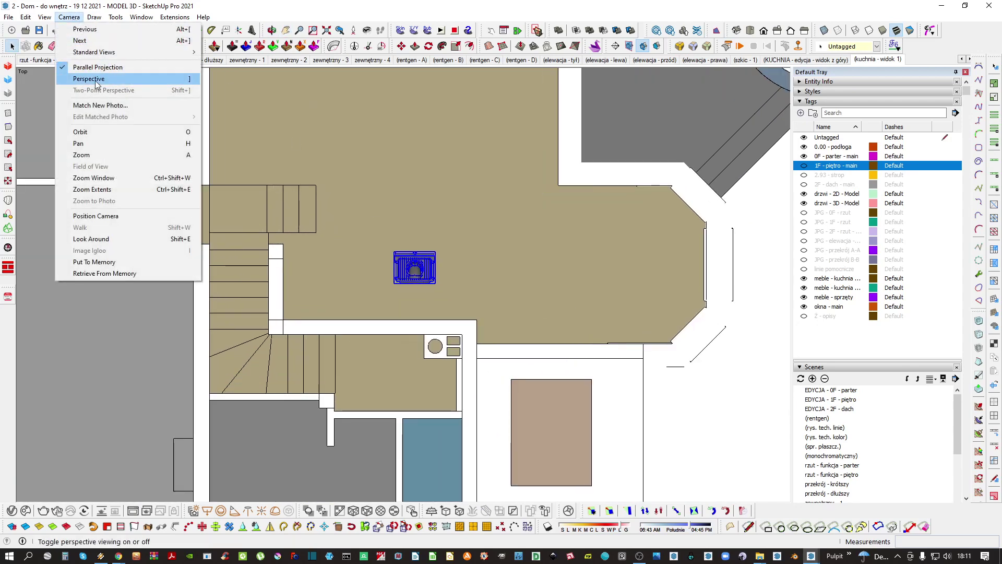
left_click(140, 79)
key("v")
key("v")
key("v")
key("v")
key("v")
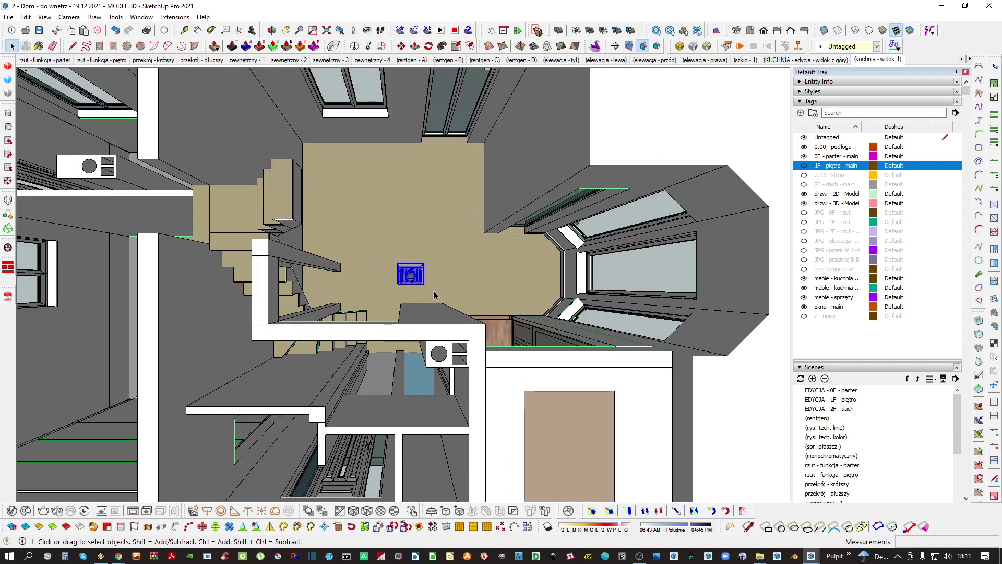
scroll(404, 270, "up", 3)
scroll(406, 271, "up", 4)
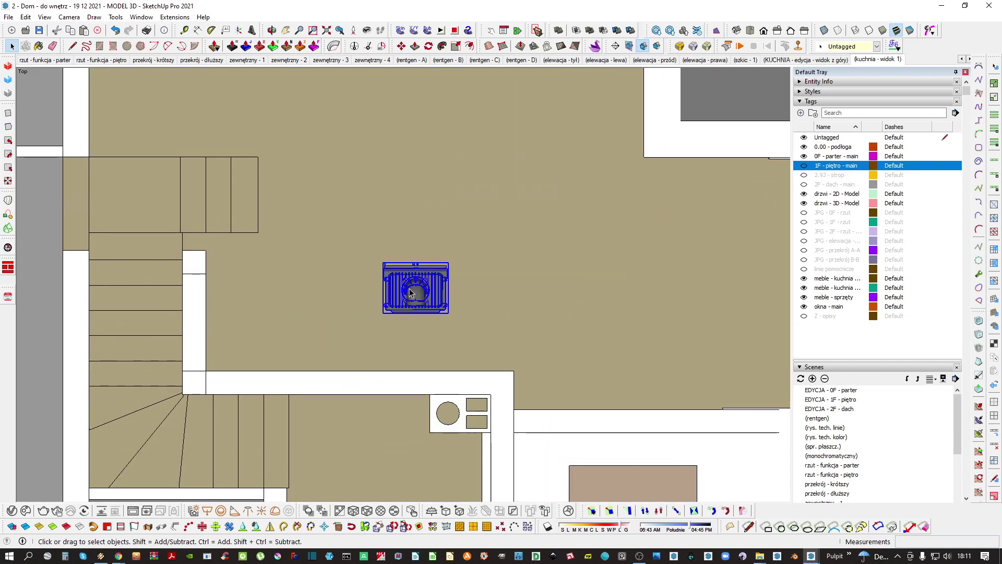
Move the fireplace insert about 86 cm in plan so its back sits against the wall beside the kitchen
key("m")
left_click(351, 200)
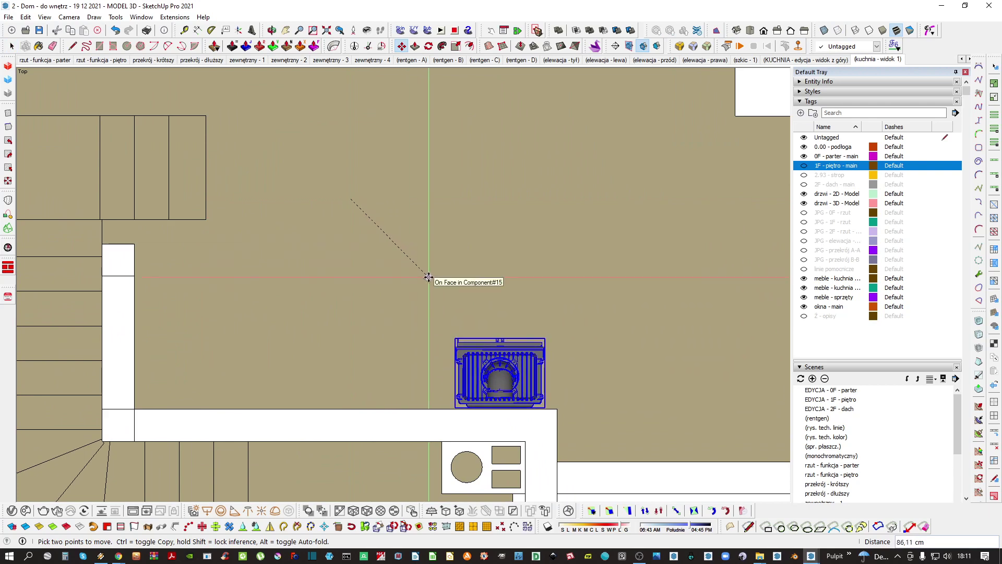
left_click(428, 277)
middle_click_drag(408, 436, 600, 250)
key("space")
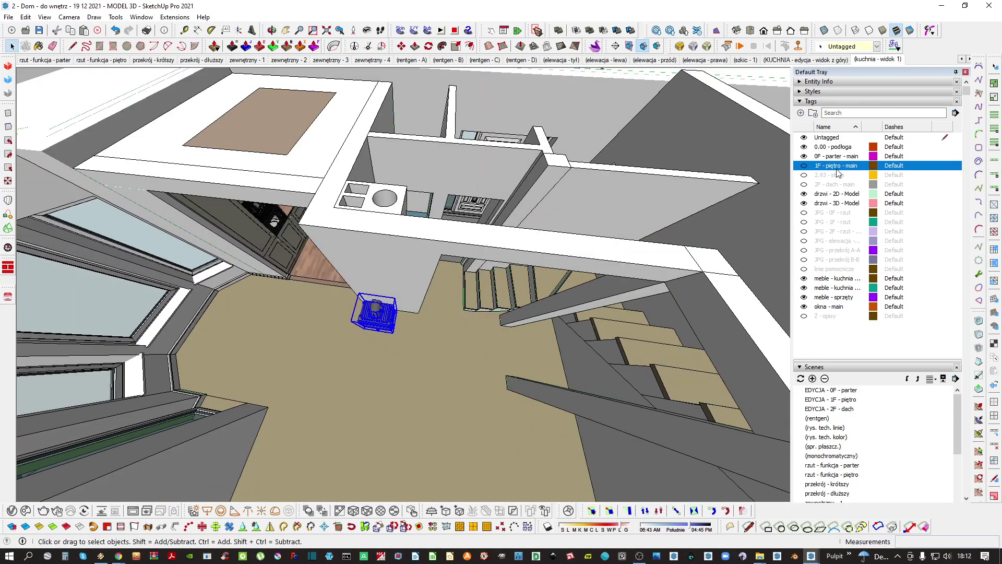
Hide the floor tag 0.00 - podłoga and show the ground-floor plan drawing tag JPG - 0F - rzut
left_click(804, 147)
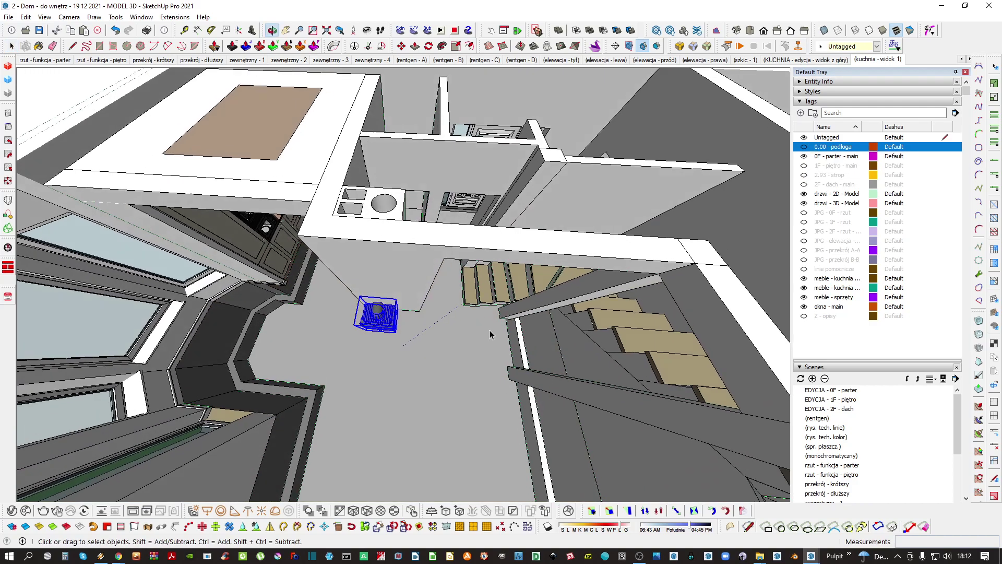
left_click(804, 212)
double_click(418, 339)
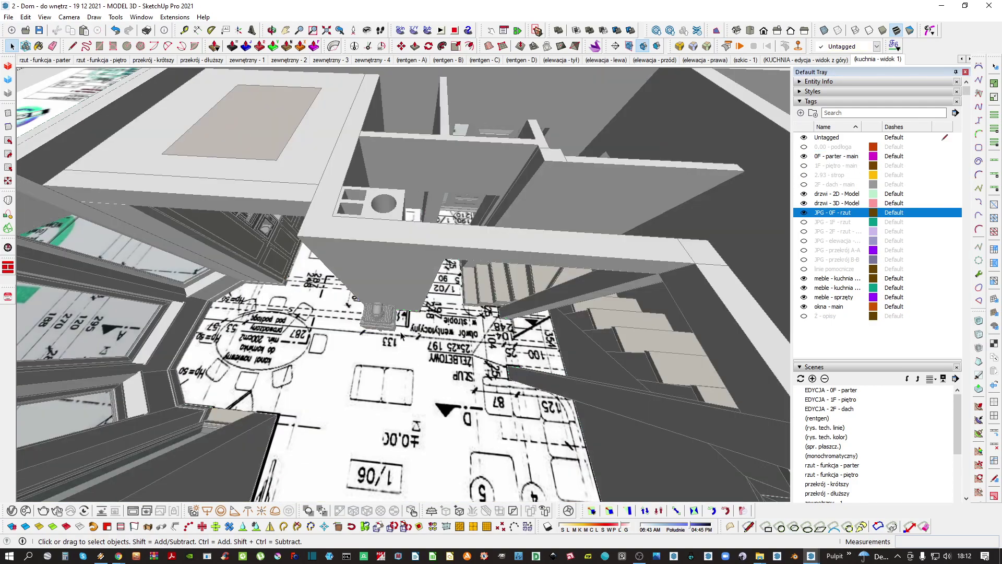
scroll(401, 308, "up", 3)
middle_click_drag(412, 300, 403, 277)
scroll(400, 311, "down", 3)
mouse_move(390, 339)
middle_mouse_down()
mouse_move(402, 280)
mouse_move(371, 284)
mouse_move(376, 340)
middle_mouse_up()
left_click(376, 340)
key("m")
scroll(377, 304, "up", 1)
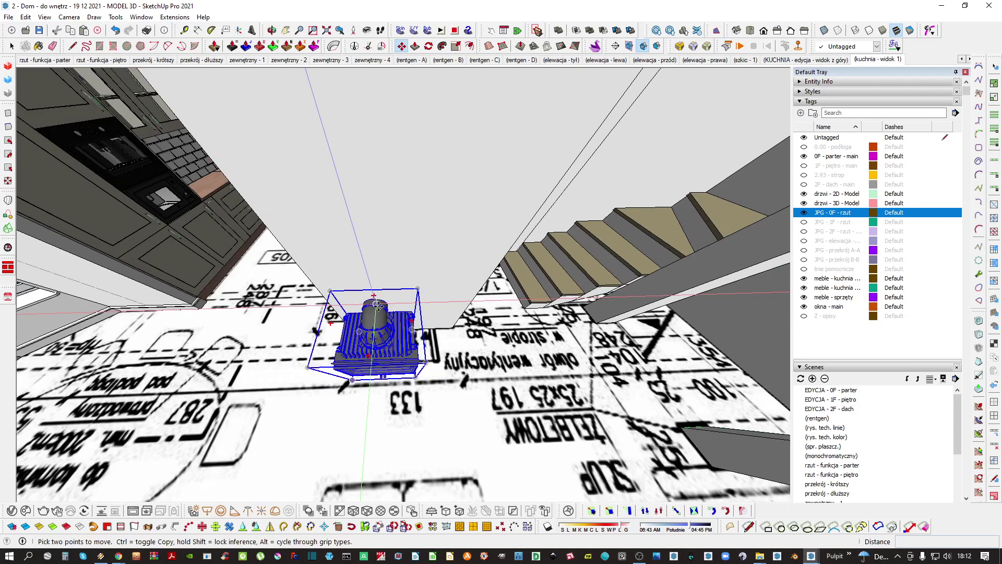
key("space")
left_click(374, 425)
left_click(387, 332)
scroll(379, 332, "up", 1)
key("m")
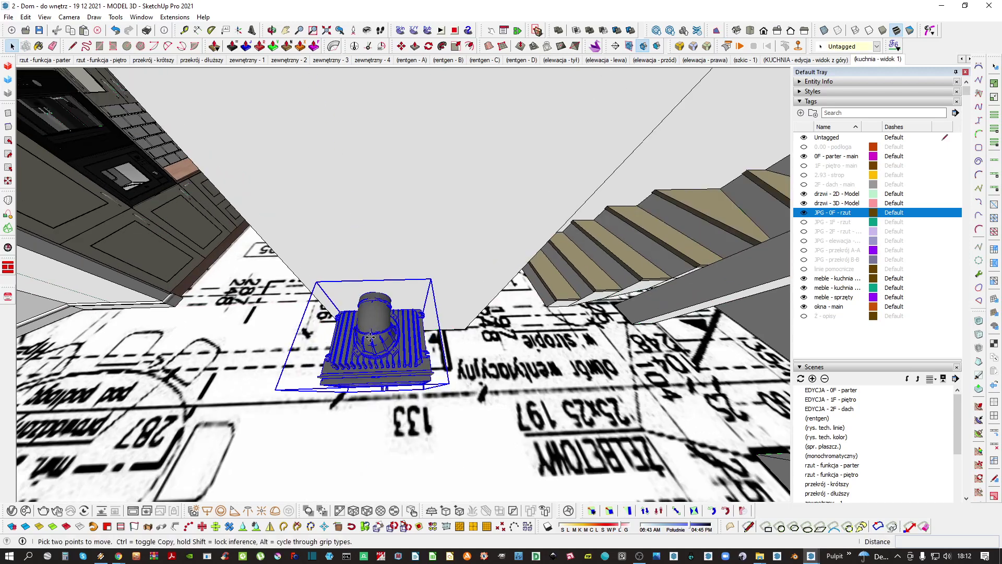
left_click(372, 330)
middle_click_drag(400, 305, 403, 384)
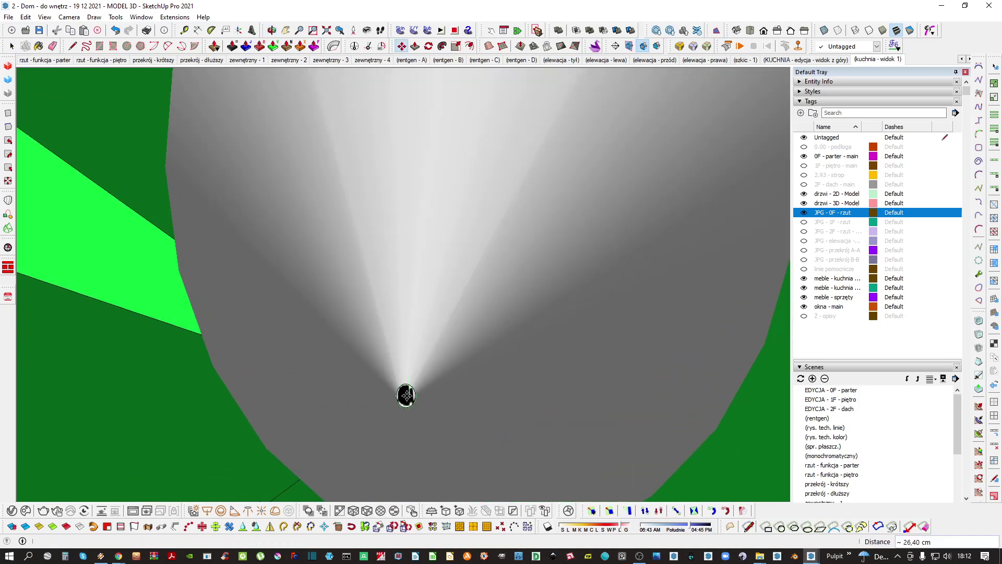
key("Return")
middle_click_drag(407, 395, 407, 201)
key("space")
scroll(407, 201, "down", 3)
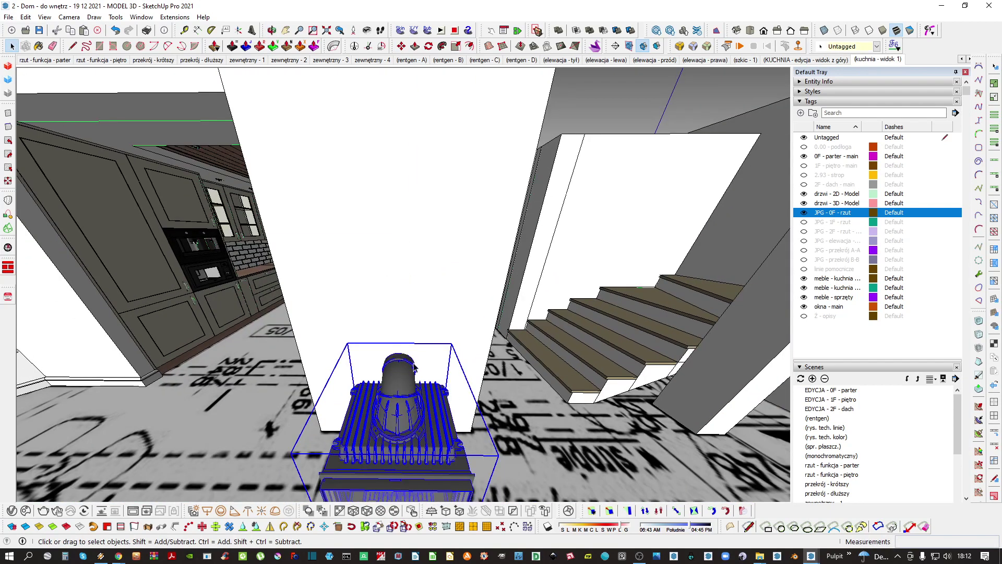
middle_click_drag(399, 386, 439, 347)
key("m")
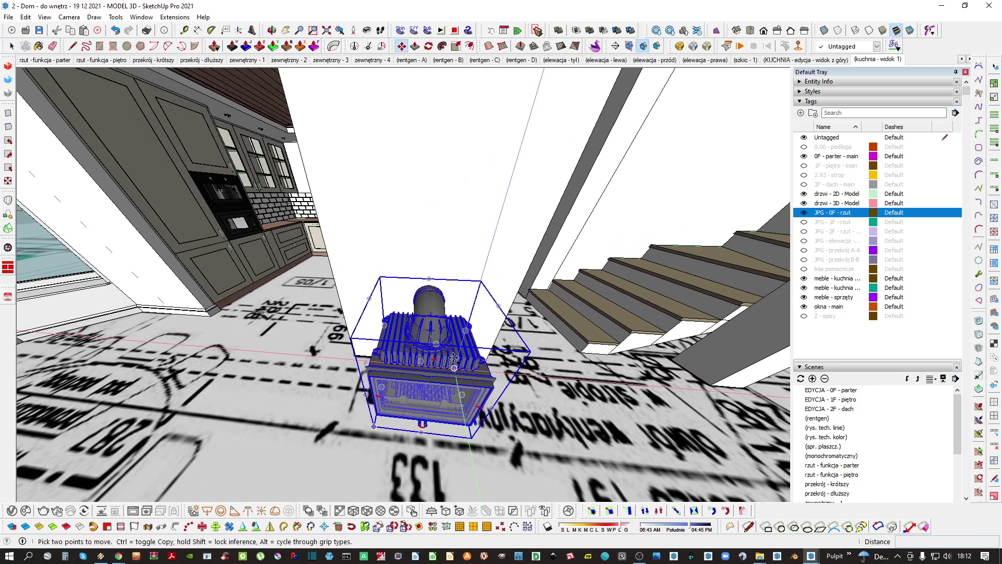
left_click(430, 279)
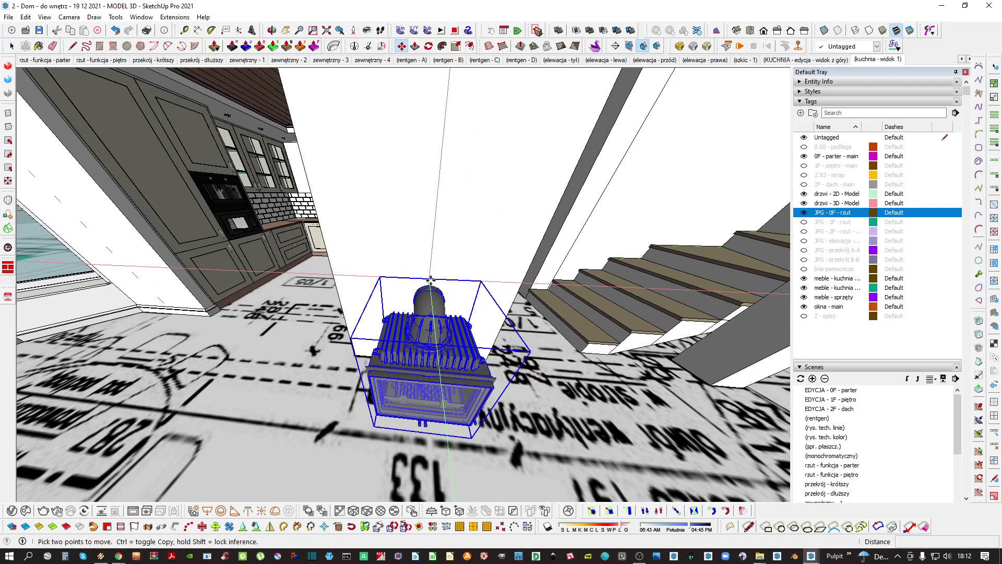
scroll(430, 278, "down", 3)
middle_click_drag(456, 286, 431, 284)
Draw a 133 cm horizontal line across the front face of the wall behind the fireplace insert
key("l")
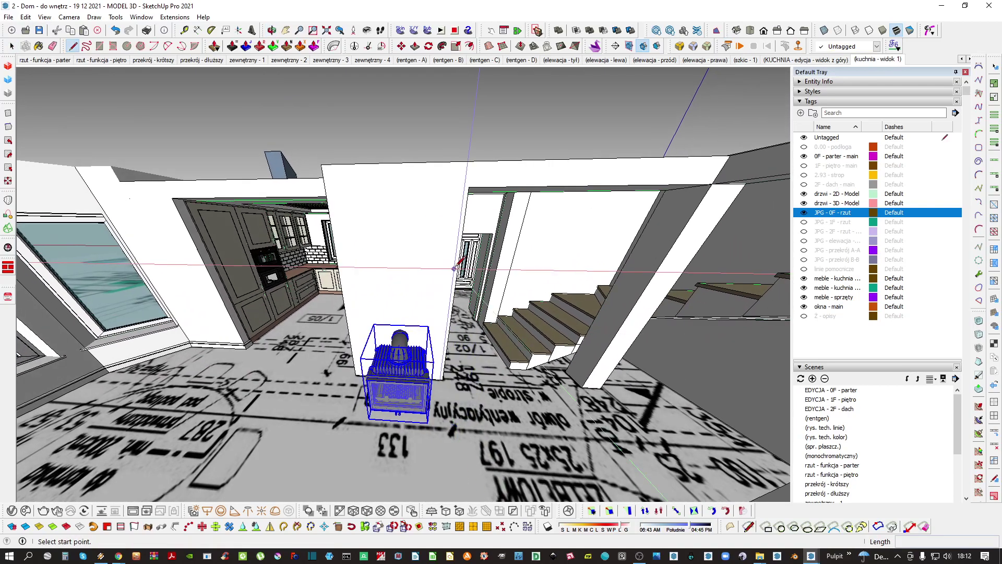
left_click(458, 264)
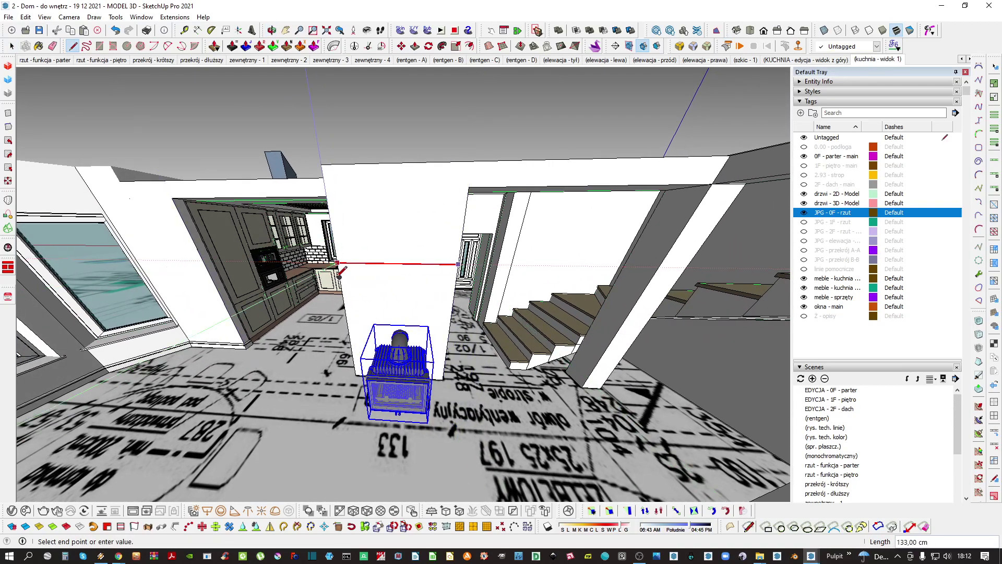
middle_click_drag(339, 272, 398, 313)
Move the fireplace insert sideways about 4.2 cm to align its centre with the midpoint of the line on the wall
key("m")
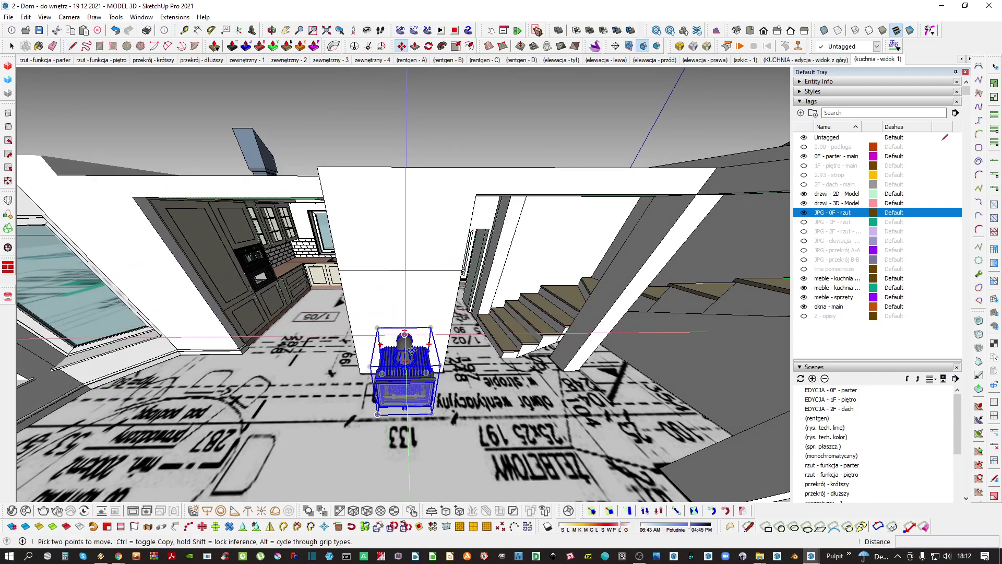
left_click(404, 329)
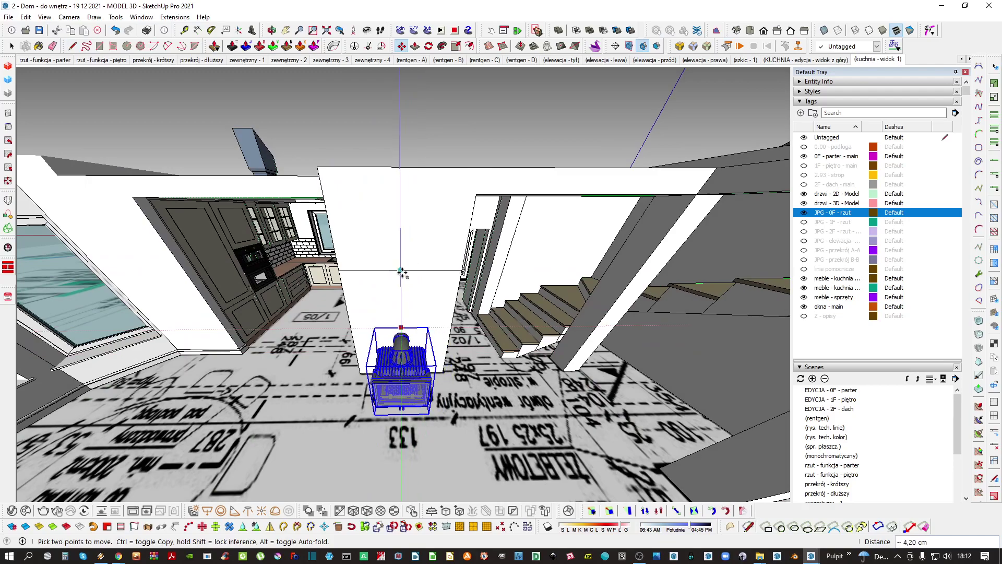
key("space")
middle_click_drag(414, 275, 389, 292)
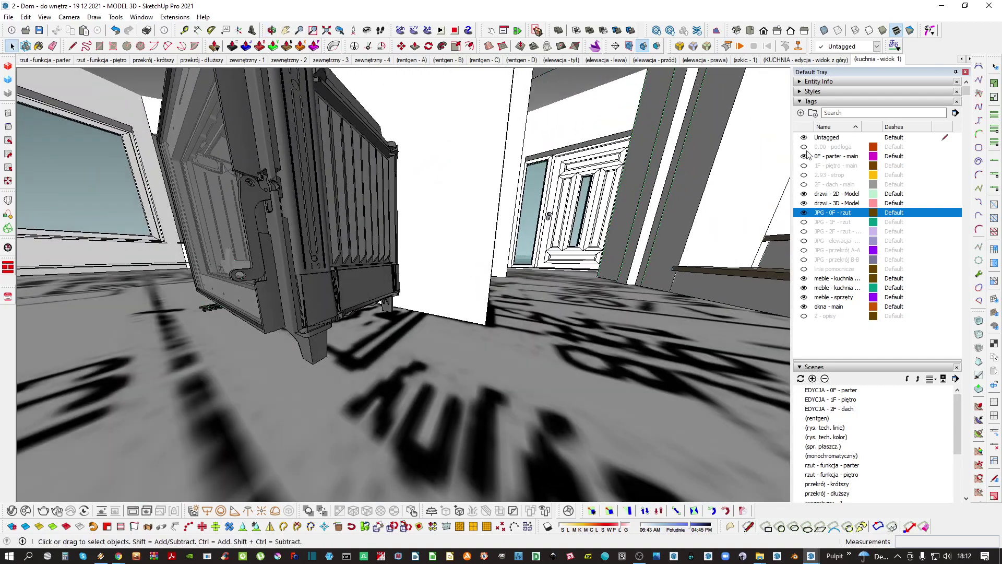
Show the floor tag 0.00 - podłoga again and hide the plan drawing tag JPG - 0F - rzut
middle_click_drag(476, 223, 602, 248)
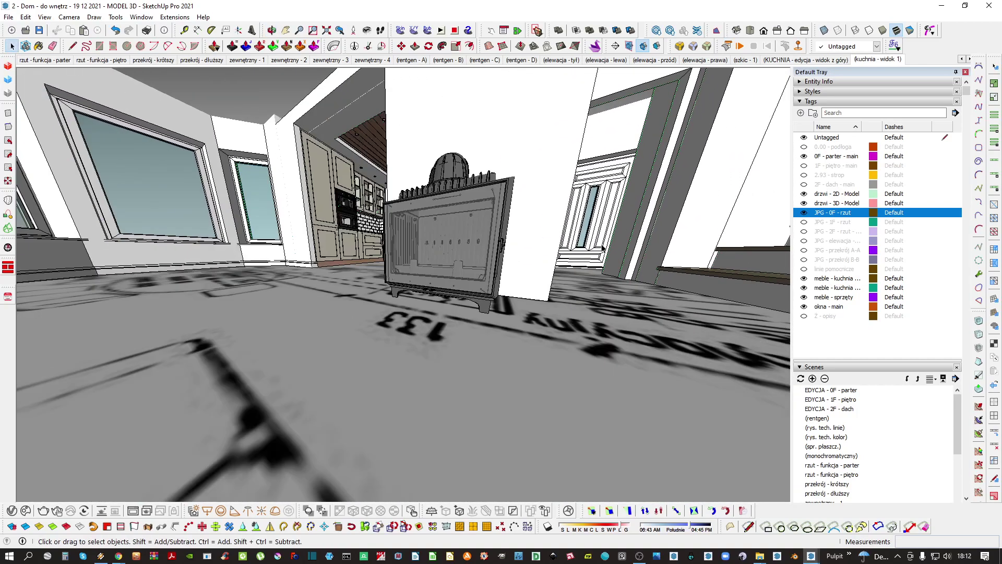
left_click(804, 147)
left_click(803, 212)
middle_click_drag(481, 298, 316, 334)
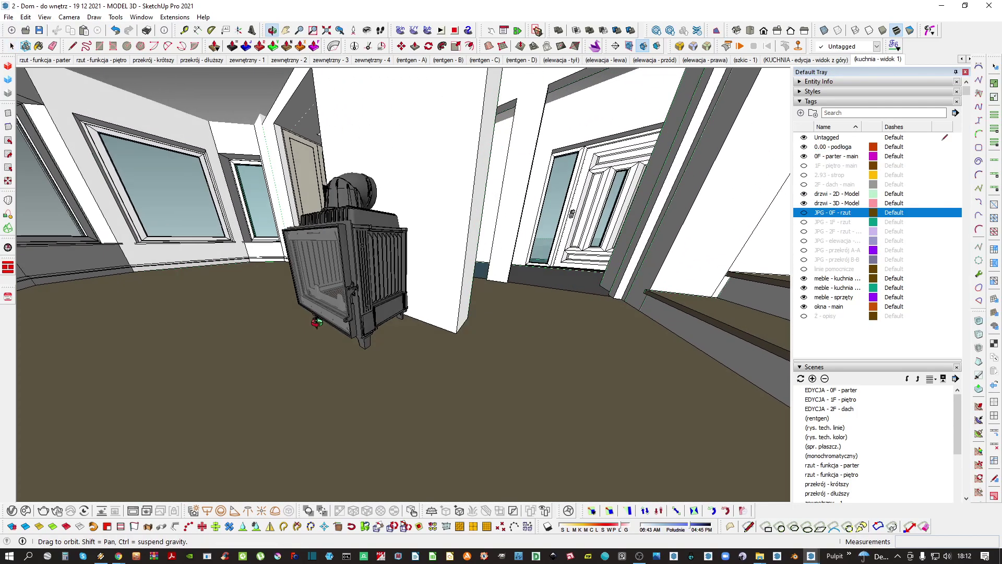
scroll(413, 337, "up", 3)
middle_click_drag(413, 337, 445, 325)
scroll(429, 336, "up", 3)
middle_click_drag(371, 356, 323, 366)
key("l")
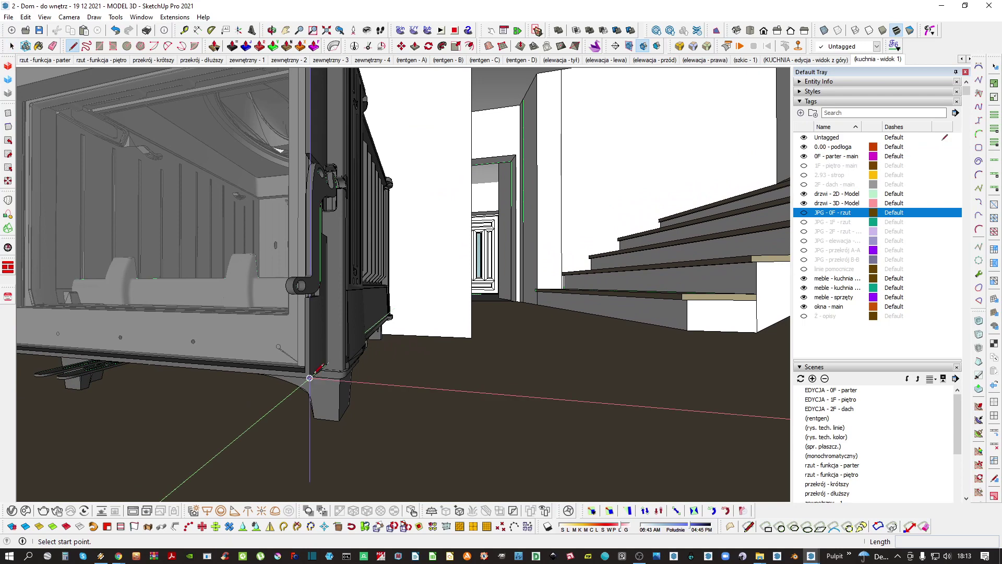
key("space")
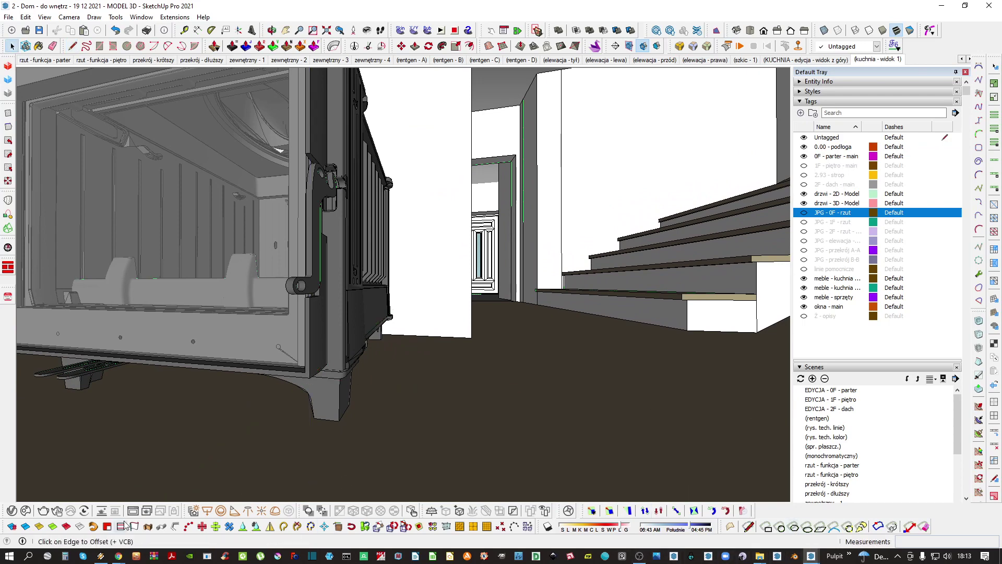
Examine the kominek reference photo from the desktop for the fireplace design and switch back to the house model in SketchUp
mouse_move(120, 557)
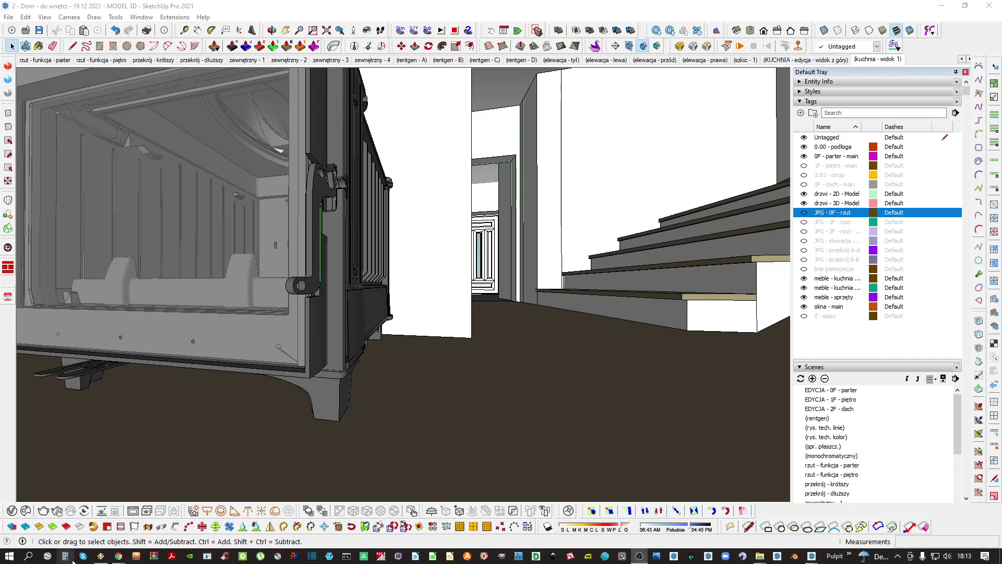
left_click(942, 6)
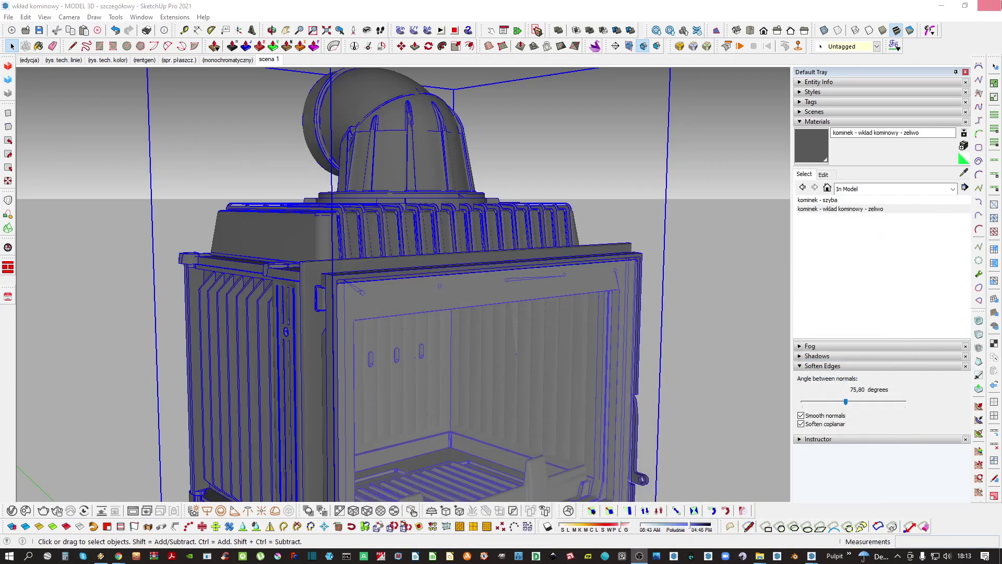
left_click(997, 5)
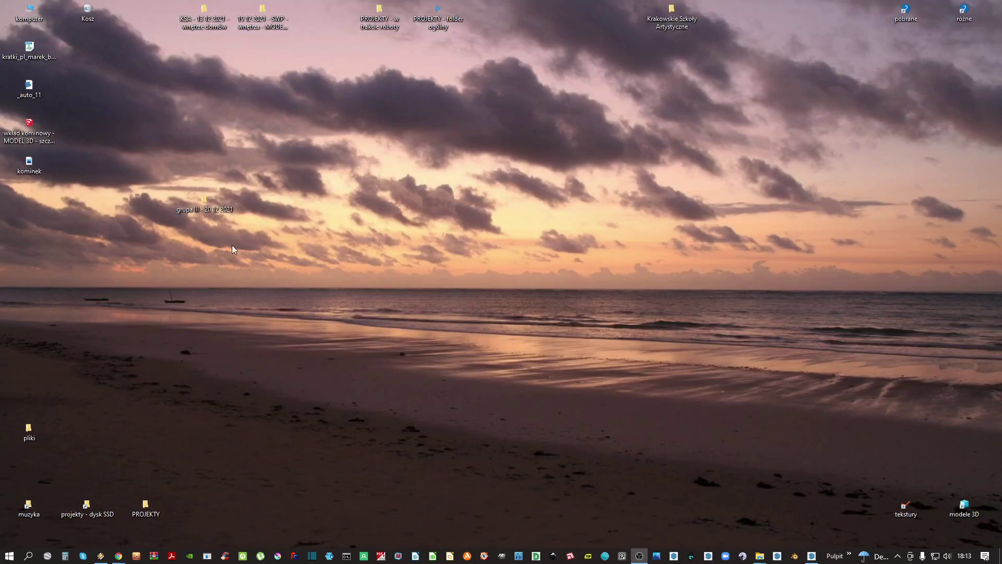
double_click(36, 169)
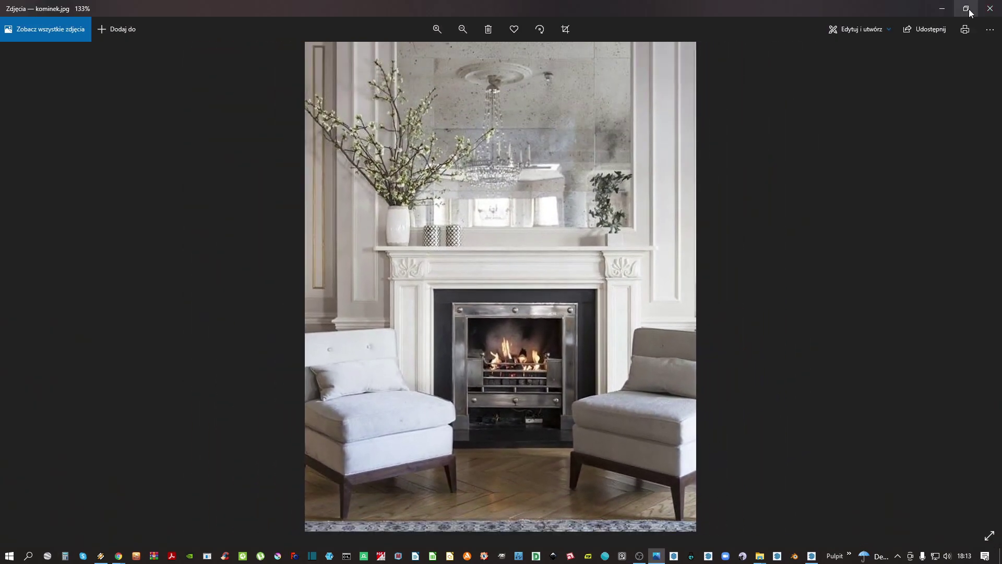
left_click(941, 9)
left_click(811, 558)
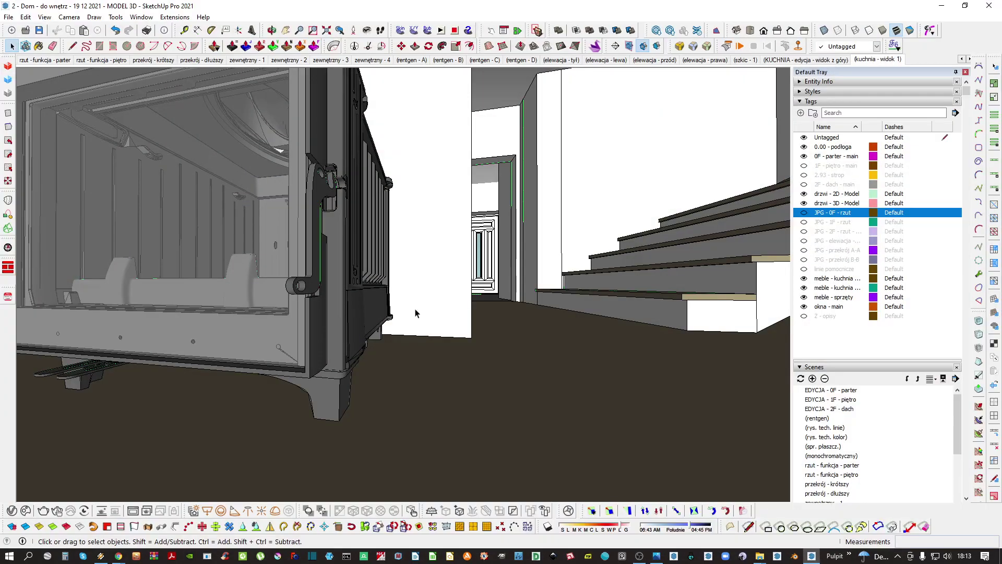
Raise the fireplace insert 11 cm vertically above the floor
middle_click_drag(416, 313, 342, 389)
scroll(342, 386, "down", 2)
left_click(345, 340)
middle_click_drag(345, 341, 353, 300)
key("m")
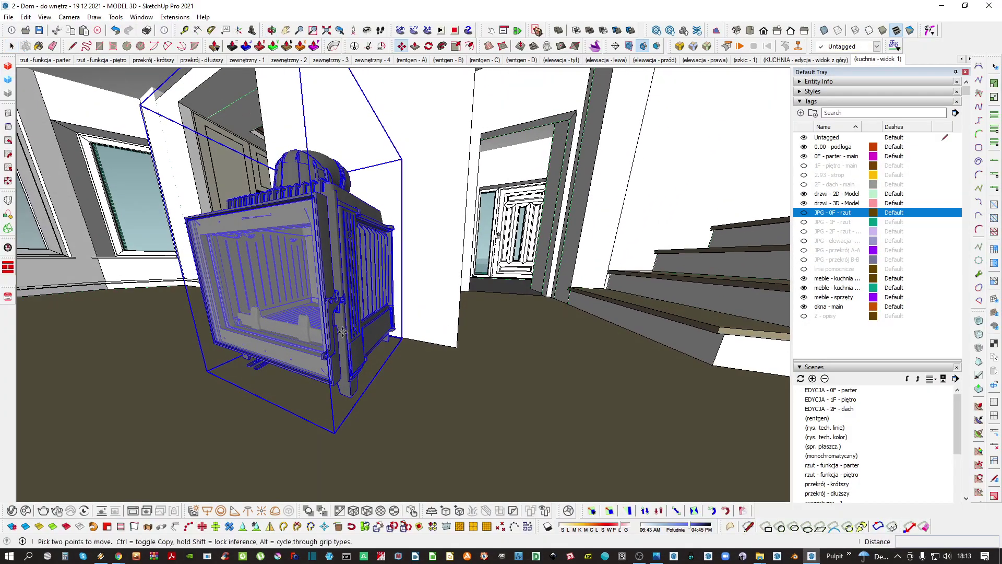
left_click(348, 280)
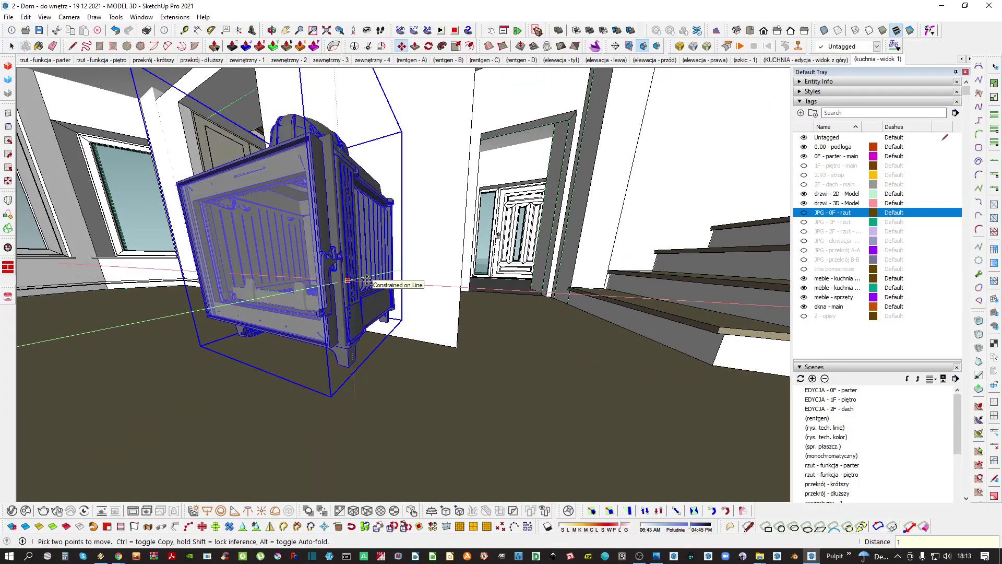
type("11")
key("Return")
middle_click_drag(368, 280, 391, 333)
key("space")
Draw a rectangle on the floor beneath the fireplace insert, starting from the wall's front corner and extending in front of the insert
key("r")
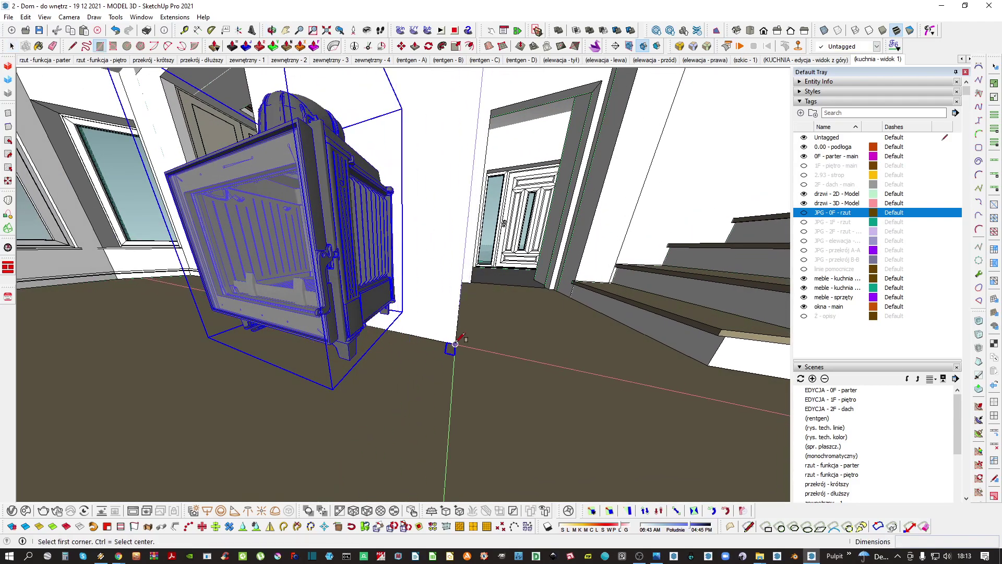
left_click(455, 344)
middle_click_drag(308, 384, 626, 409)
left_click(331, 395)
Scale the floor rectangle's depth and width to fit the fireplace insert's footprint
key("space")
left_click(345, 369)
key("s")
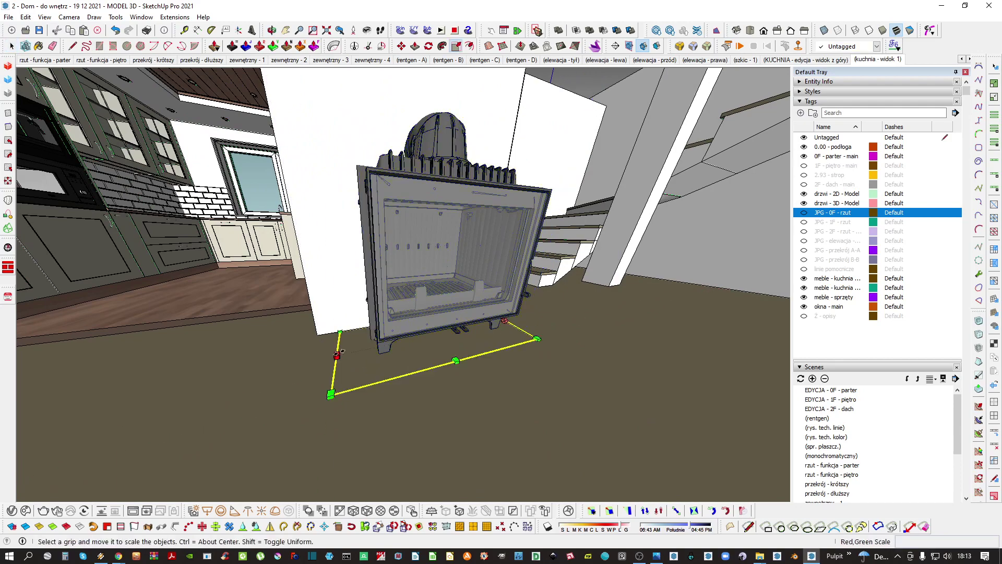
middle_click_drag(449, 368, 429, 363)
scroll(447, 327, "up", 2)
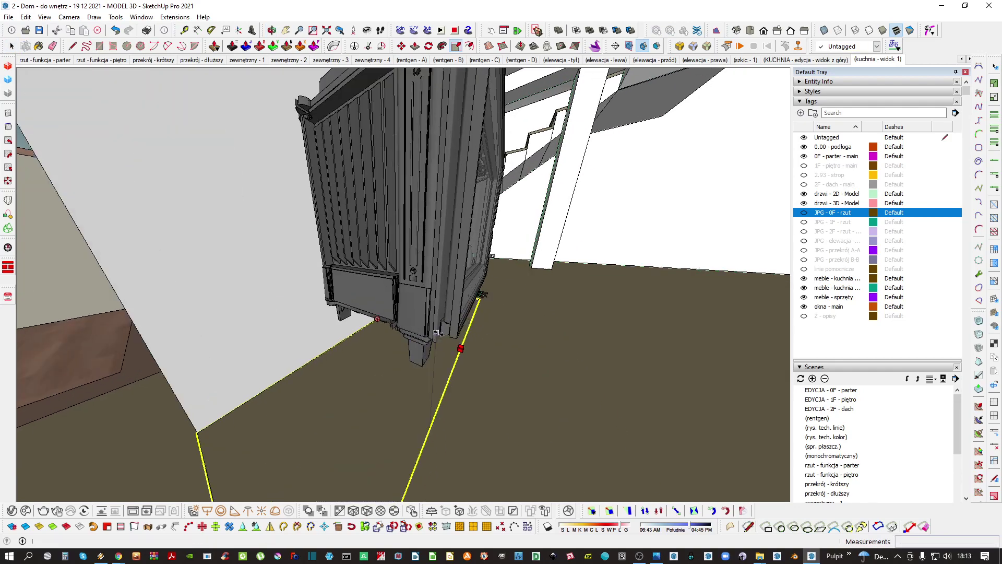
left_click(445, 332)
scroll(447, 328, "down", 1)
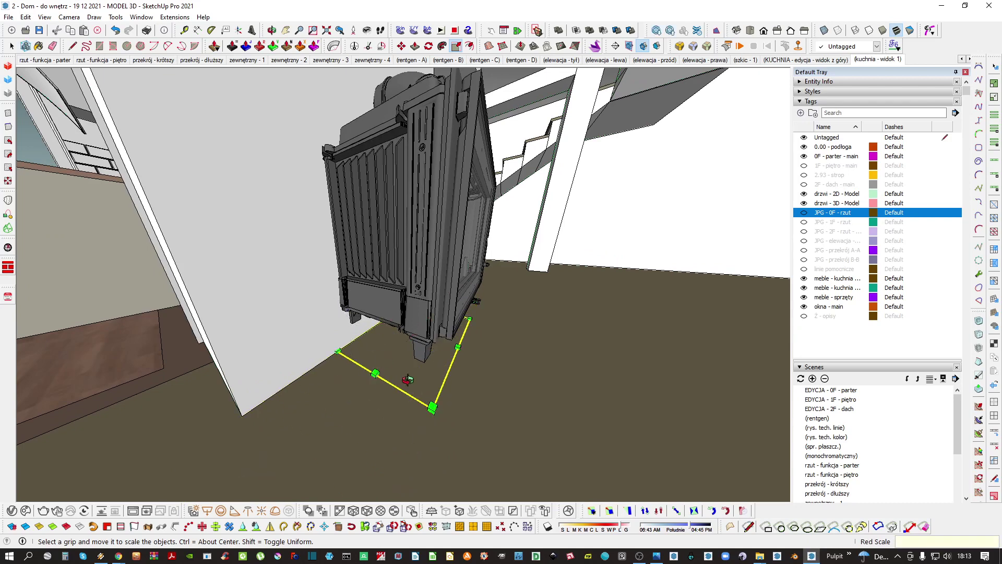
mouse_move(408, 379)
middle_mouse_down()
mouse_move(418, 353)
mouse_move(400, 287)
mouse_move(443, 334)
mouse_move(470, 339)
mouse_move(403, 364)
middle_mouse_up()
left_click(473, 340)
Turn the rectangle into a plinth block reaching up to the insert's feet and scale its width to match the insert
key("g")
key("Return")
scroll(403, 365, "down", 1)
key("s")
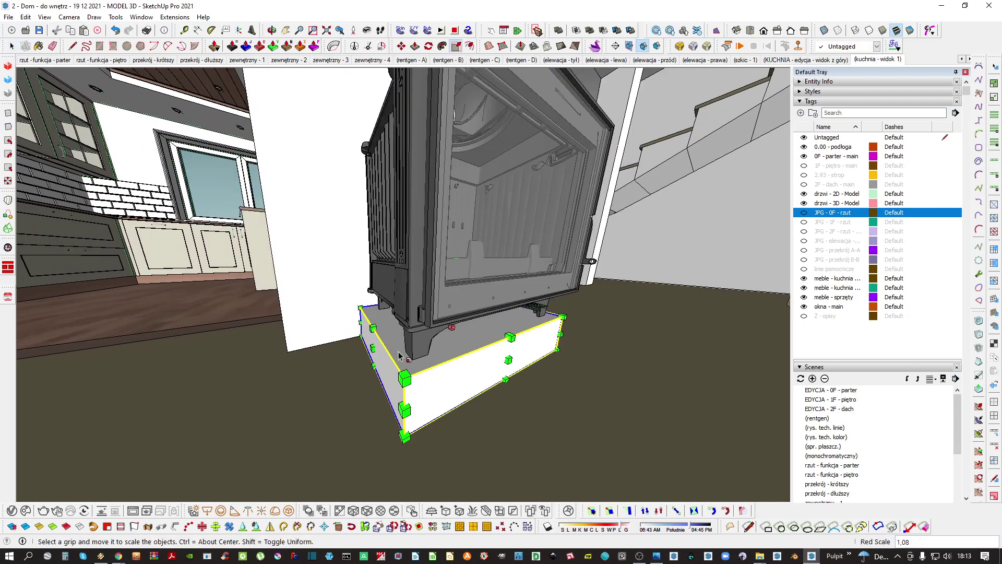
left_click(509, 361)
key("space")
middle_click_drag(472, 364, 380, 358)
key("ctrl+t")
Inside the fireplace insert, draw a vertical line across the flue outlet's opening as its diameter
double_click(430, 380)
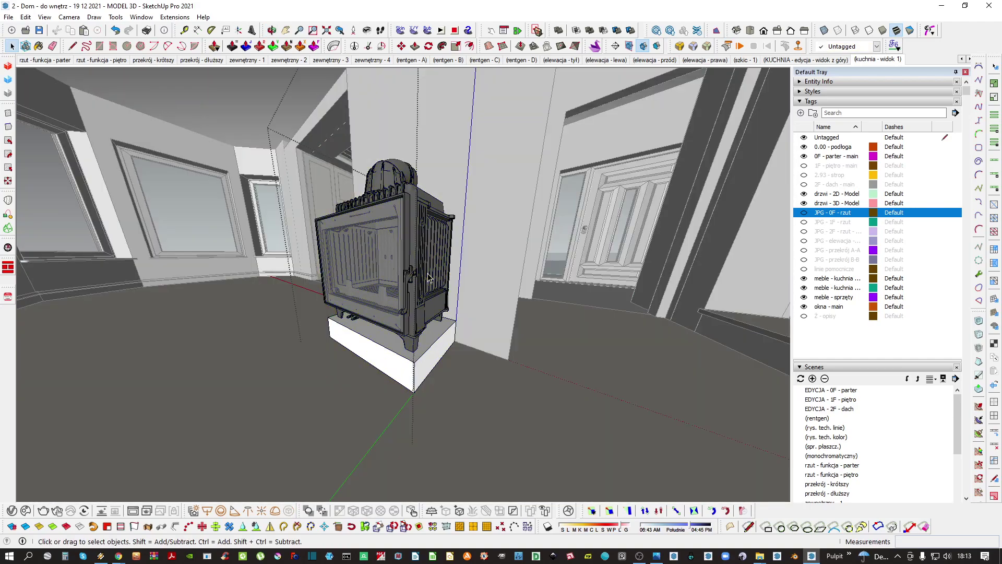
middle_click_drag(430, 380, 305, 299)
key("i")
scroll(342, 251, "up", 3)
scroll(292, 279, "up", 3)
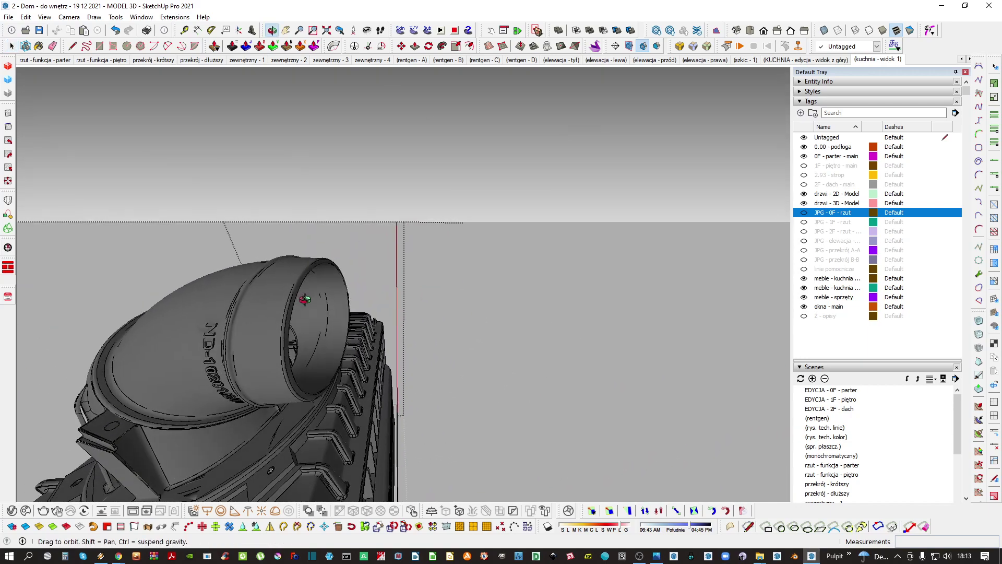
mouse_move(286, 336)
middle_mouse_down()
mouse_move(253, 340)
mouse_move(120, 311)
mouse_move(135, 308)
middle_mouse_up()
key("l")
middle_click_drag(335, 242, 378, 167)
scroll(371, 230, "up", 3)
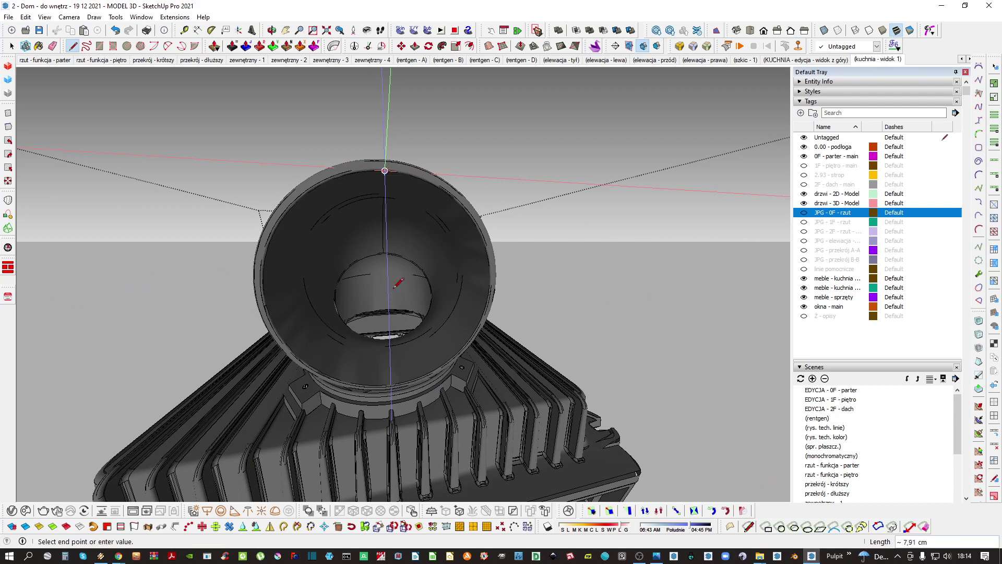
left_click(391, 388)
Draw a circle with a radius of about 10 cm around the line's midpoint, covering the flue outlet
middle_click_drag(412, 373, 509, 286)
key("c")
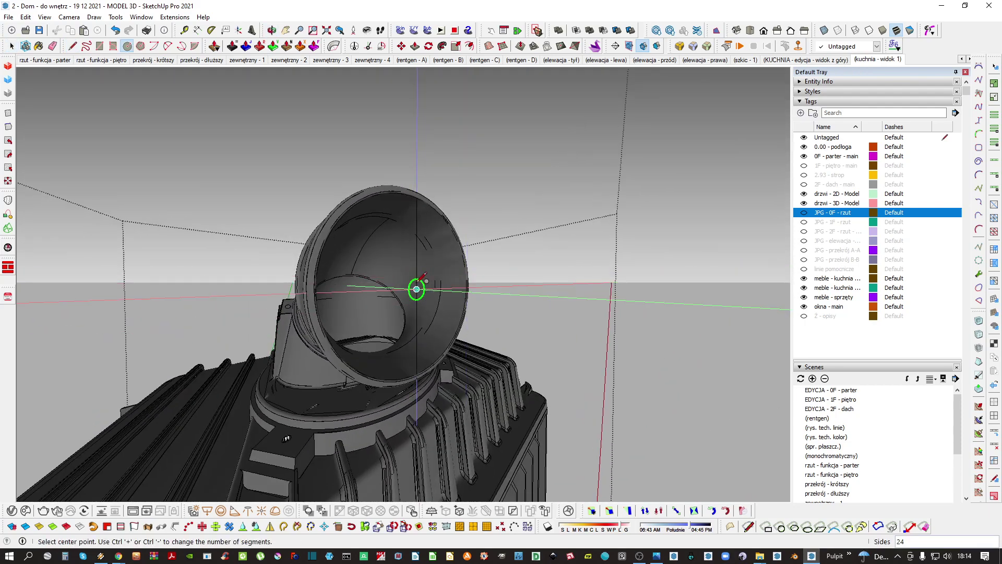
middle_click_drag(416, 284, 451, 305)
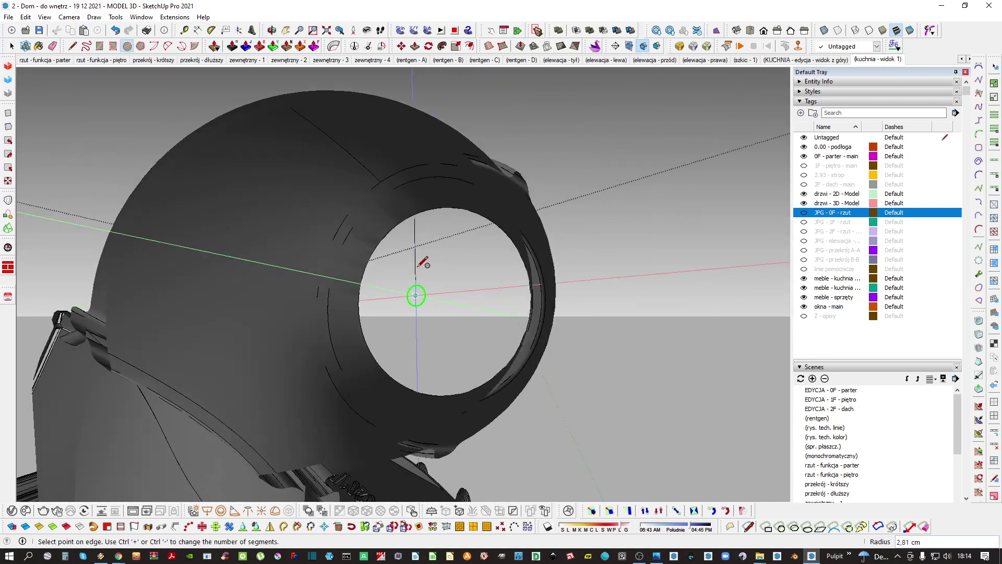
middle_click_drag(412, 215, 302, 252)
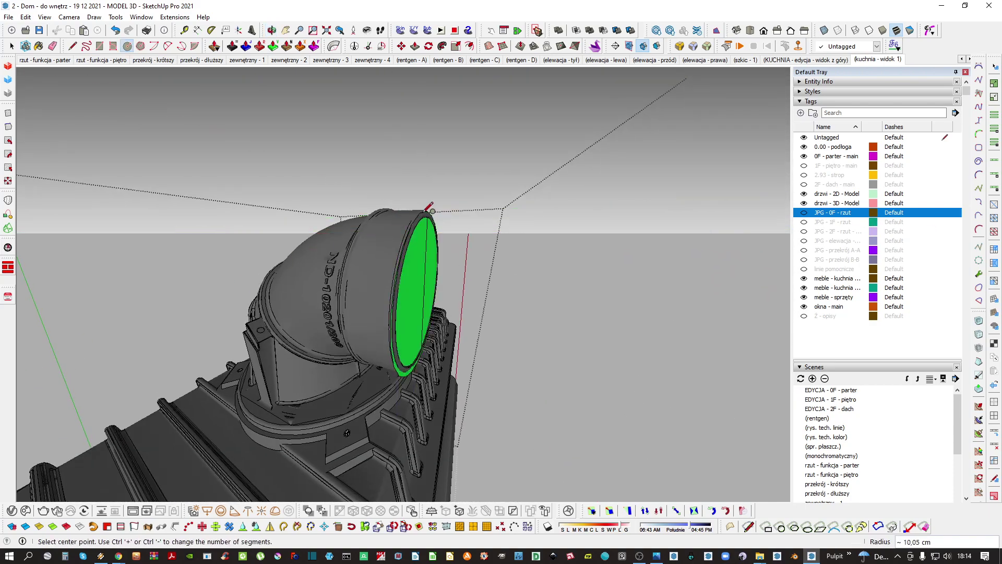
key("space")
Extrude the circle outward into a short flue pipe and group the pipe geometry
key("p")
left_click(411, 277)
left_click(479, 284)
key("space")
triple_click(426, 295)
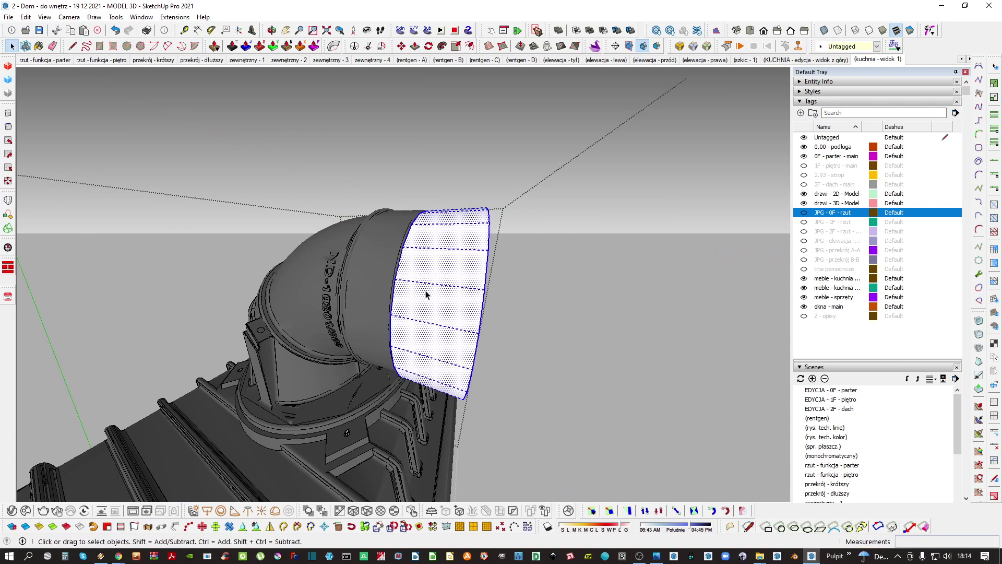
scroll(425, 295, "down", 2)
middle_click_drag(425, 295, 261, 321, "shift")
key("ctrl+g")
Delete the circular end faces inside the flue pipe group, leaving an open tube
double_click(338, 316)
left_click(337, 315)
middle_click_drag(337, 316, 414, 264)
key("Delete")
scroll(340, 318, "down", 2)
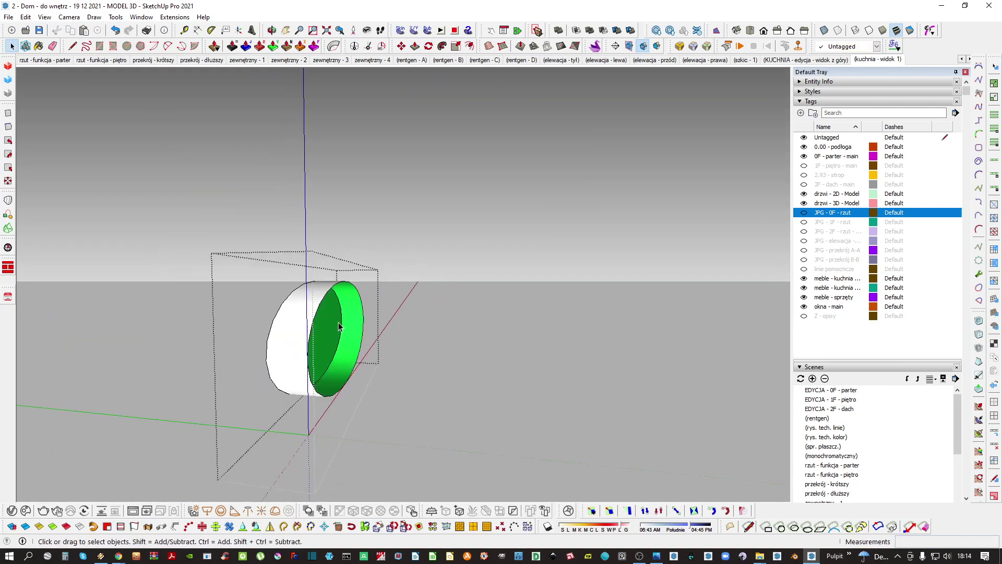
mouse_move(338, 327)
middle_mouse_down()
mouse_move(345, 295)
mouse_move(351, 329)
middle_mouse_up()
key("ctrl+a")
scroll(351, 329, "up", 2)
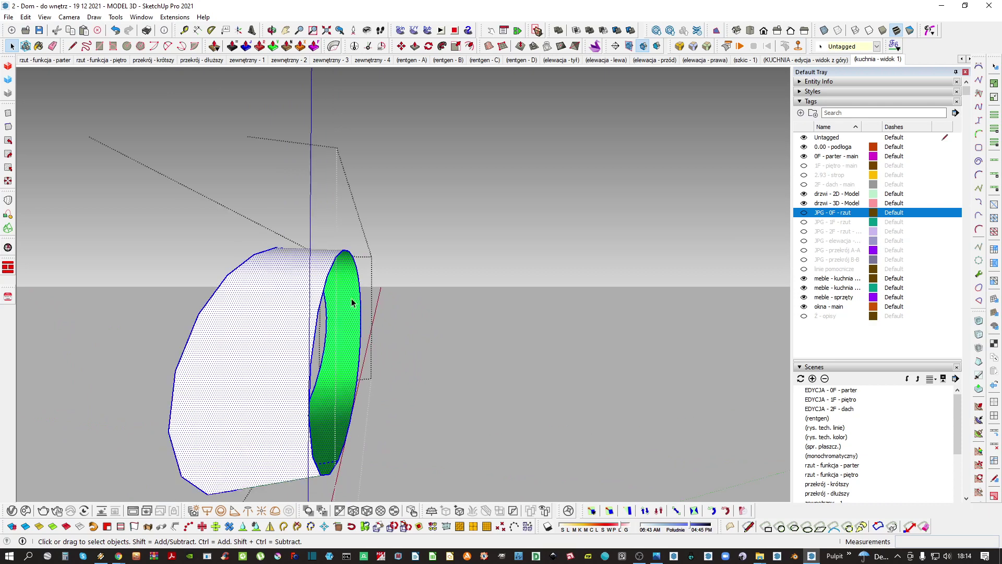
scroll(338, 301, "down", 1)
Try to move the flue pipe's outer end edge outward to lengthen the pipe
left_click(330, 270)
key("m")
left_click(335, 258)
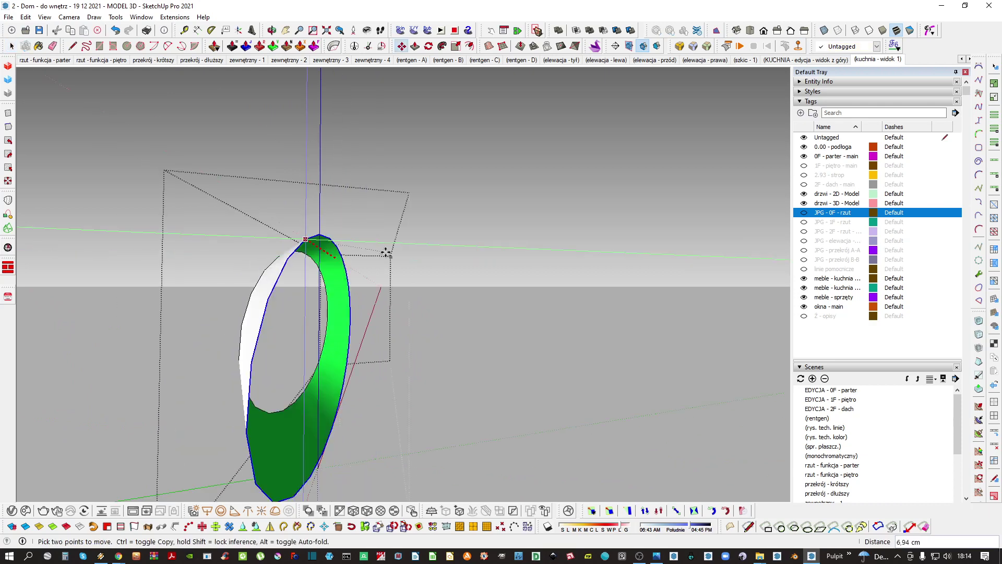
key("i")
middle_click_drag(398, 263, 376, 268)
middle_click_drag(412, 324, 333, 349)
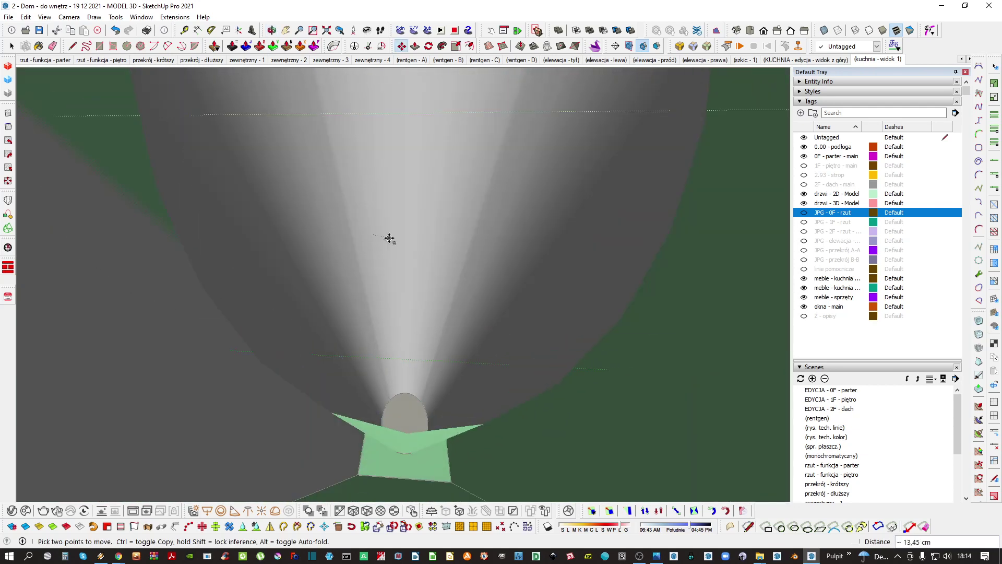
key("space")
key("ctrl+z")
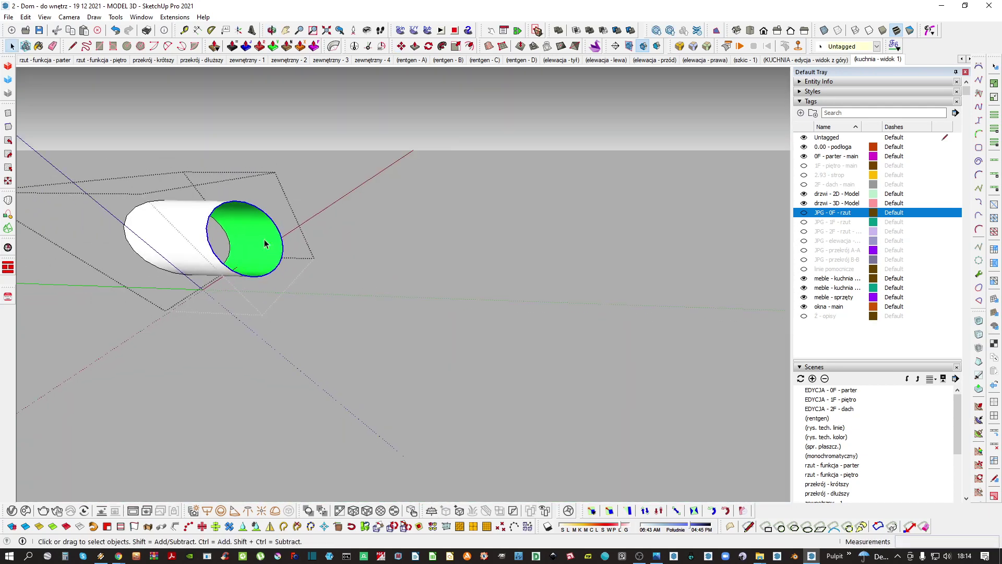
Lengthen the flue pipe by moving its outer end edge straight back towards the wall
key("m")
scroll(280, 235, "up", 3)
middle_click_drag(280, 235, 269, 296, "shift")
left_click(260, 293)
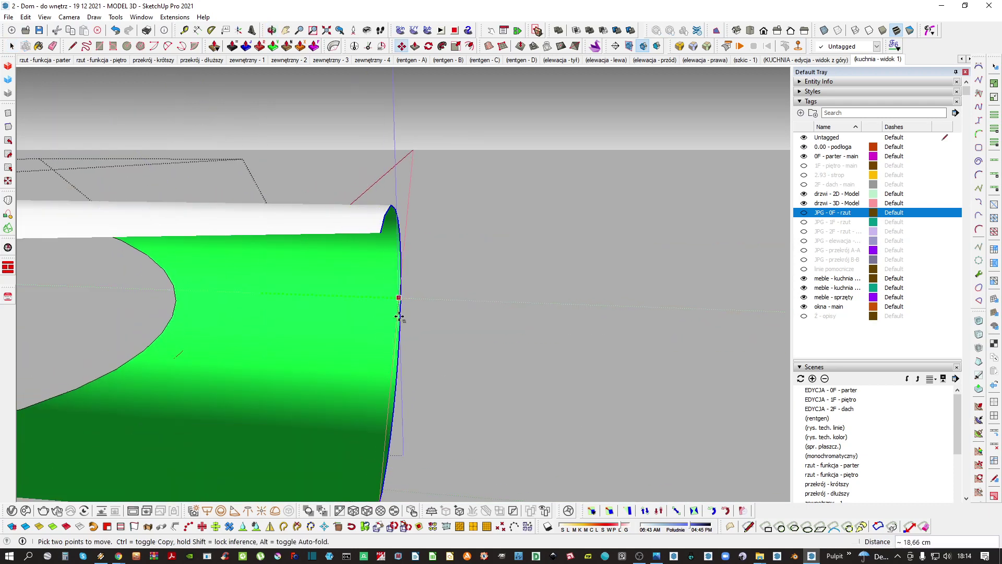
middle_click_drag(463, 316, 438, 298)
key("space")
scroll(437, 298, "down", 4)
Raise the flue pipe's far end edge slightly so the pipe slopes upward
key("m")
left_click(457, 311)
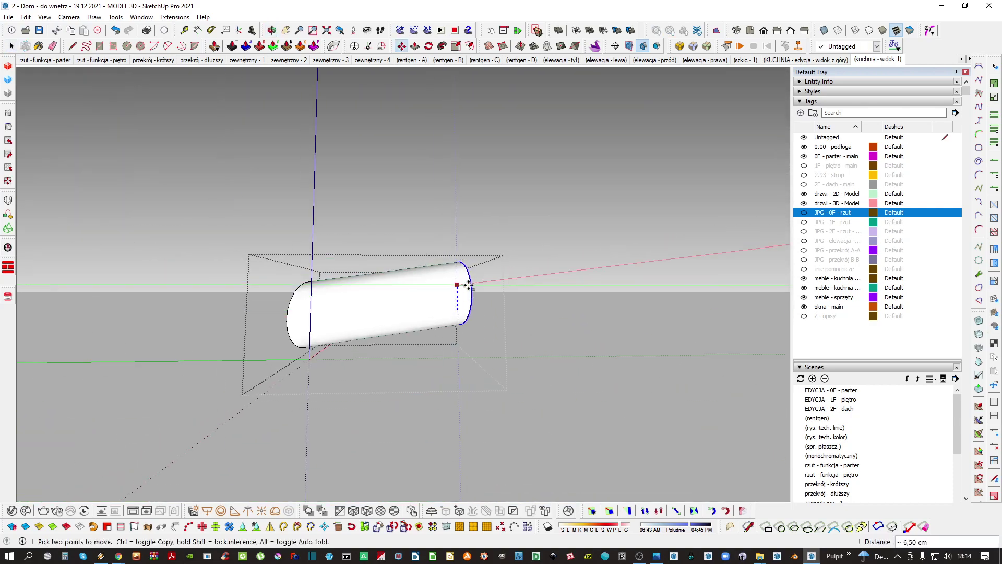
left_click(457, 296)
key("space")
Paint the flue pipe with the insert's material kominek - wklad kominowy - zeliwo and leave group editing
left_click(269, 310)
mouse_move(366, 318)
middle_mouse_down()
mouse_move(467, 327)
mouse_move(387, 295)
mouse_move(518, 346)
mouse_move(421, 327)
mouse_move(470, 355)
mouse_move(521, 452)
middle_mouse_up()
key("b")
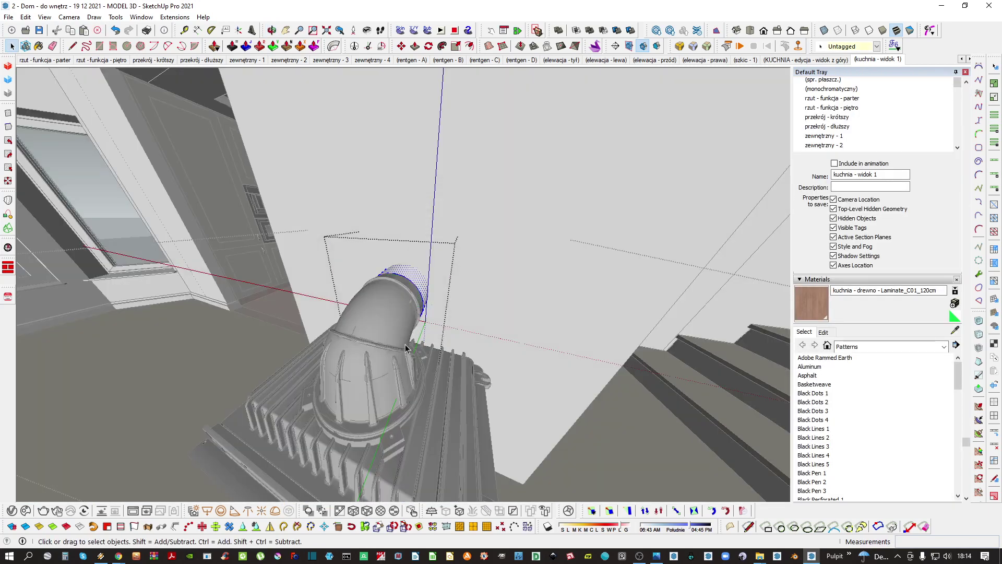
left_click(401, 310, "alt")
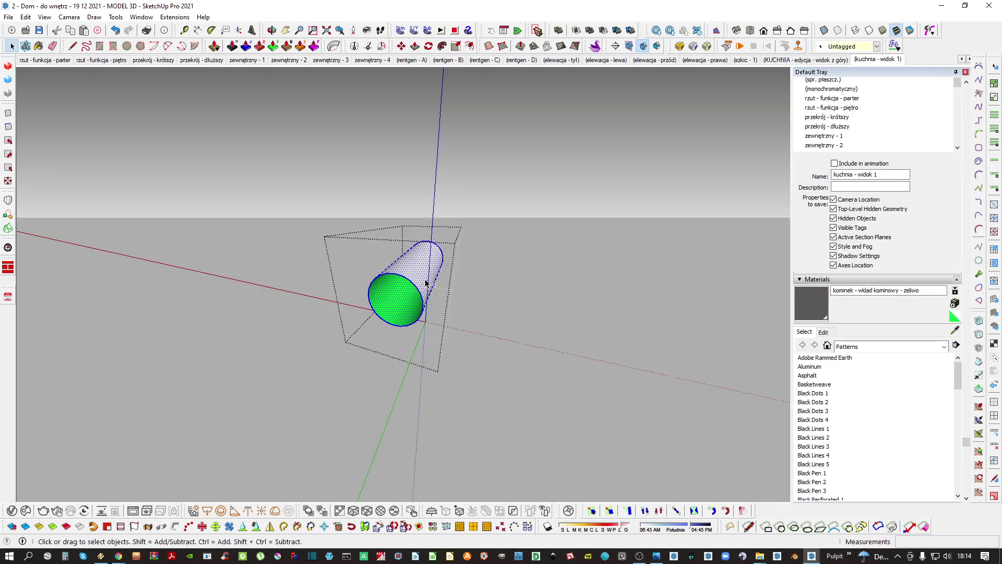
left_click(416, 277)
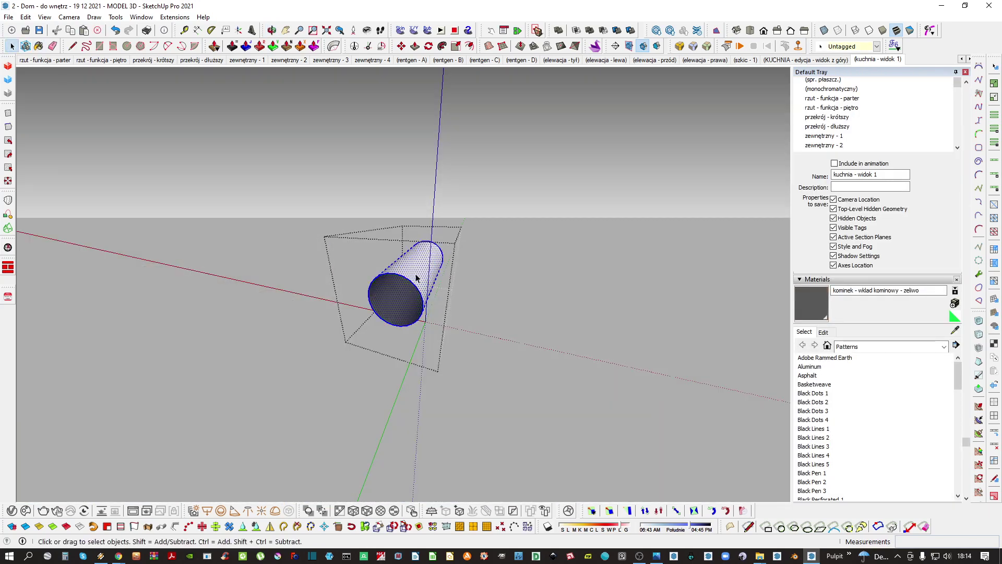
middle_click_drag(436, 276, 446, 324)
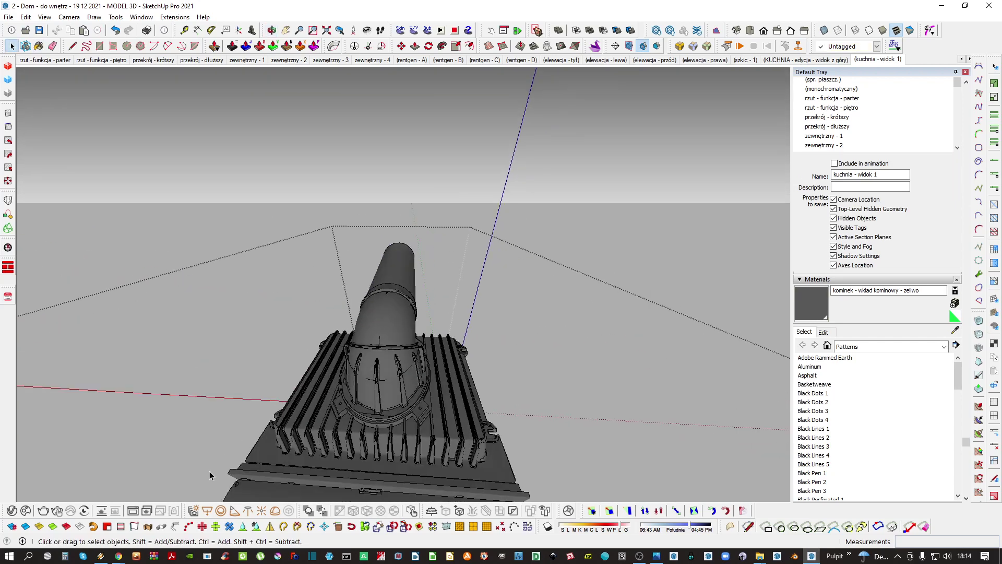
key("Escape")
scroll(418, 281, "down", 4)
middle_click_drag(417, 334, 419, 306)
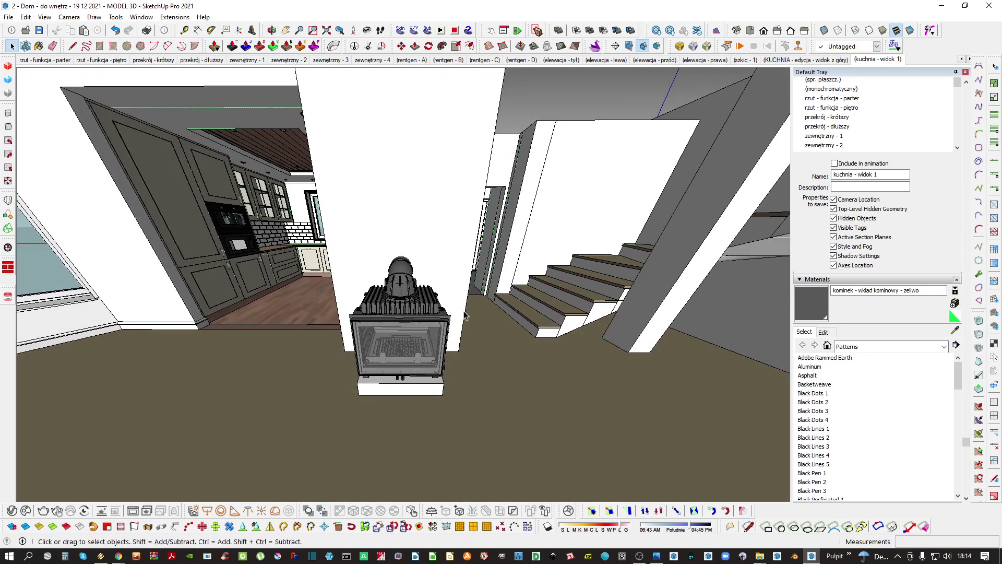
Import the kominek reference photo from the desktop into the model, placing it on the wall above the insert
left_click(935, 6)
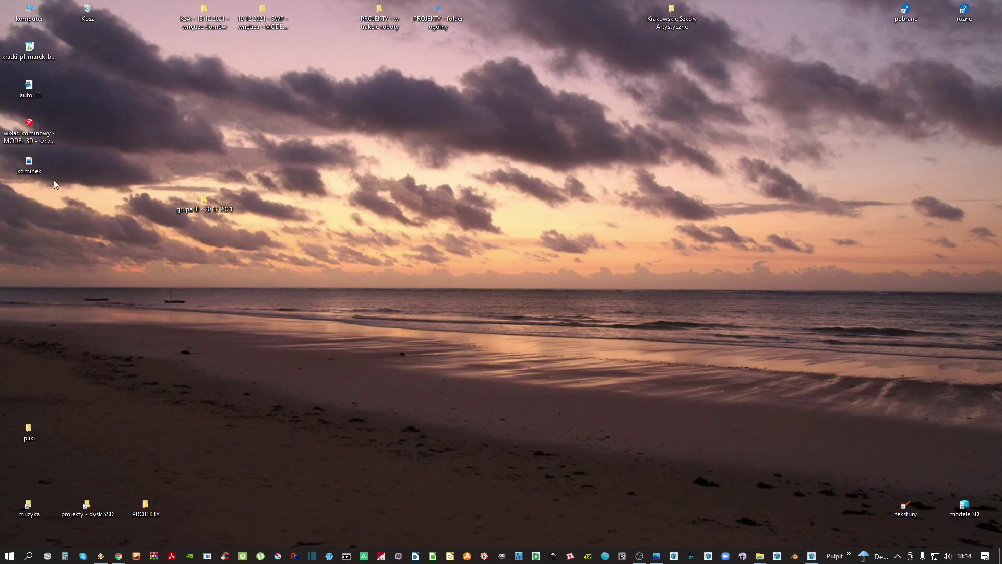
left_click_drag(15, 168, 61, 199)
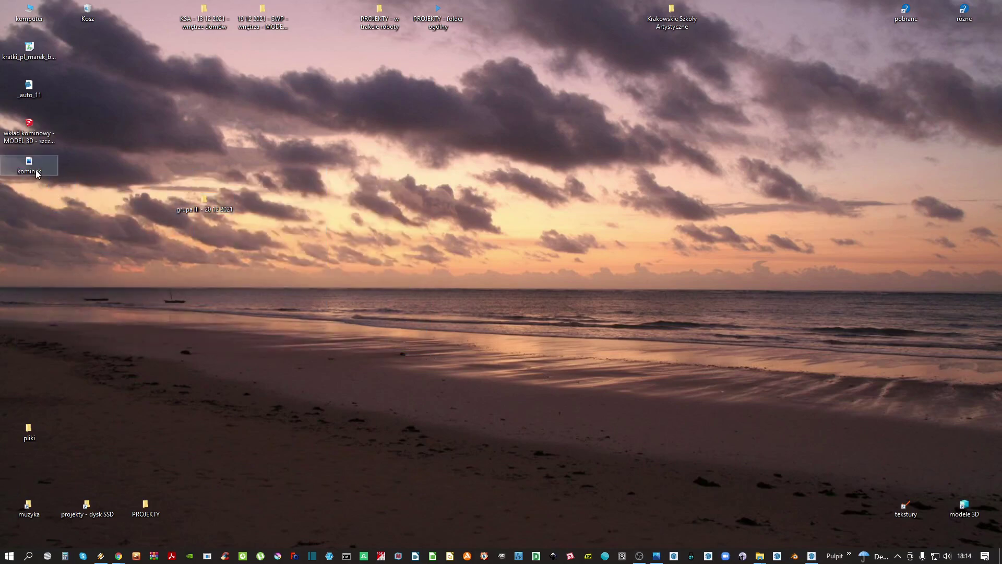
mouse_move(814, 548)
left_mouse_down()
mouse_move(751, 524)
mouse_move(394, 233)
left_mouse_up()
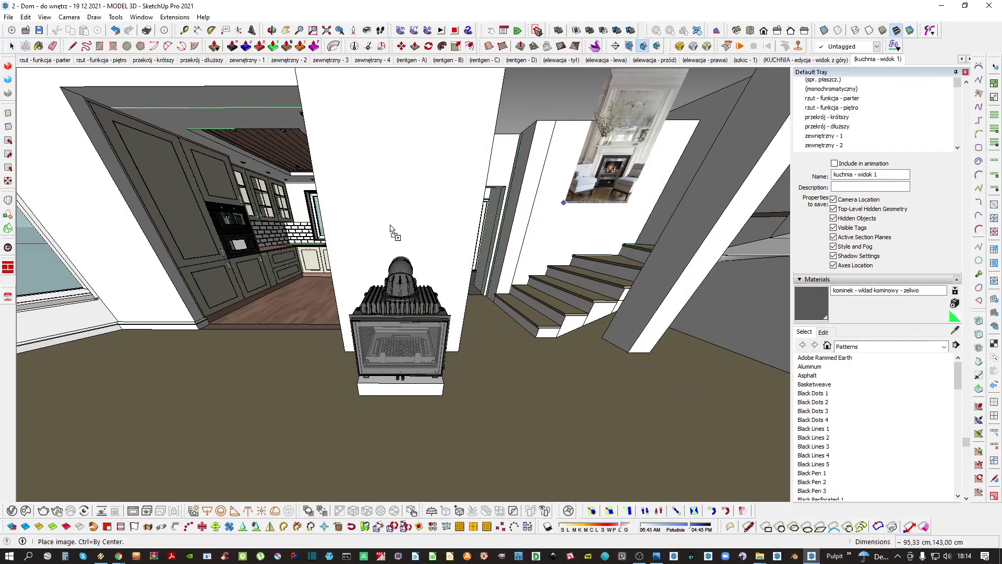
mouse_move(402, 209)
middle_mouse_down()
mouse_move(435, 223)
mouse_move(423, 209)
middle_mouse_up()
scroll(422, 211, "down", 2)
Move the reference photo straight down the wall to floor level
key("m")
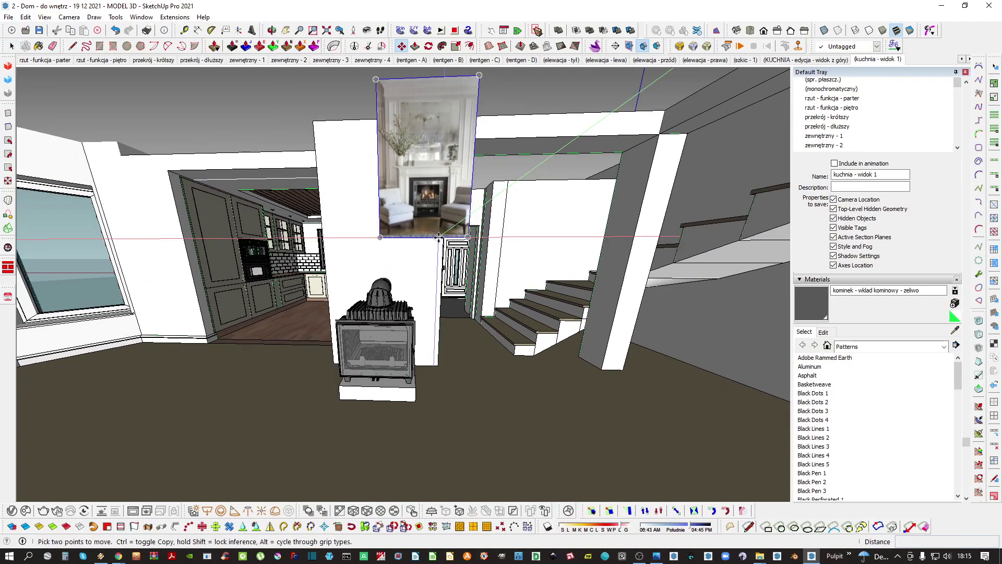
left_click(450, 235)
left_click(452, 370)
scroll(449, 386, "up", 2)
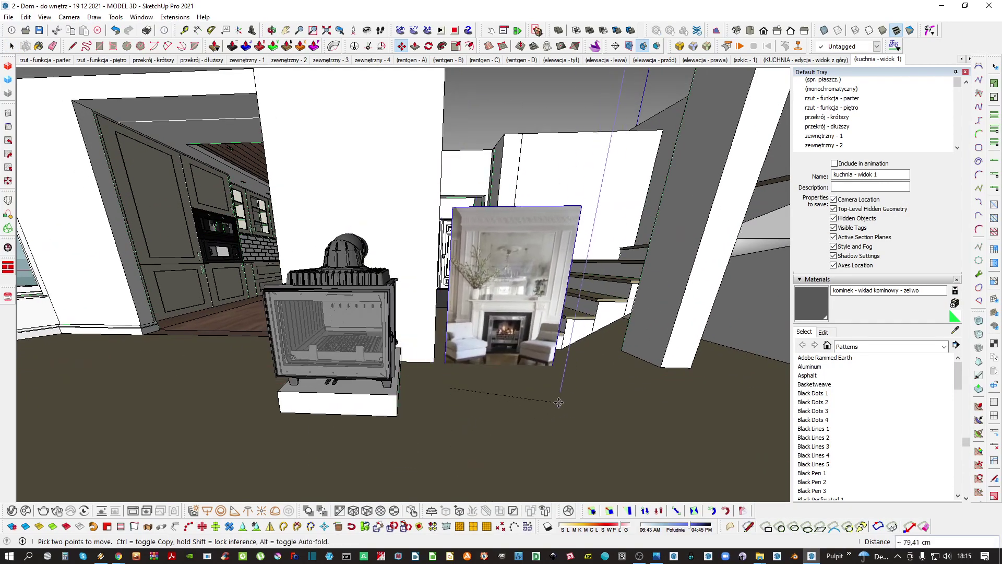
key("space")
Unglue the reference photo from the wall
right_click(420, 209)
left_click(413, 214)
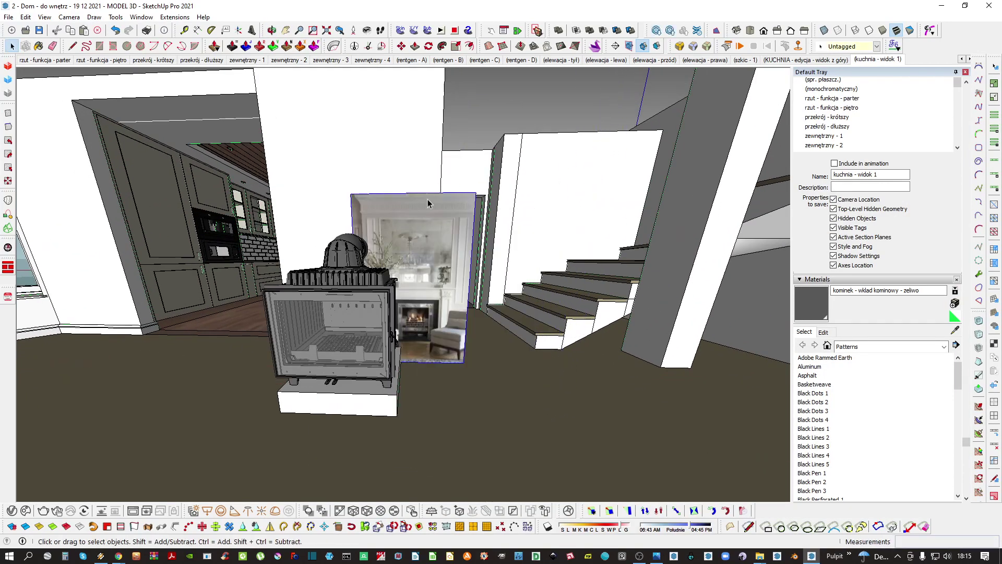
right_click(456, 225)
left_click(431, 240)
right_click(436, 238)
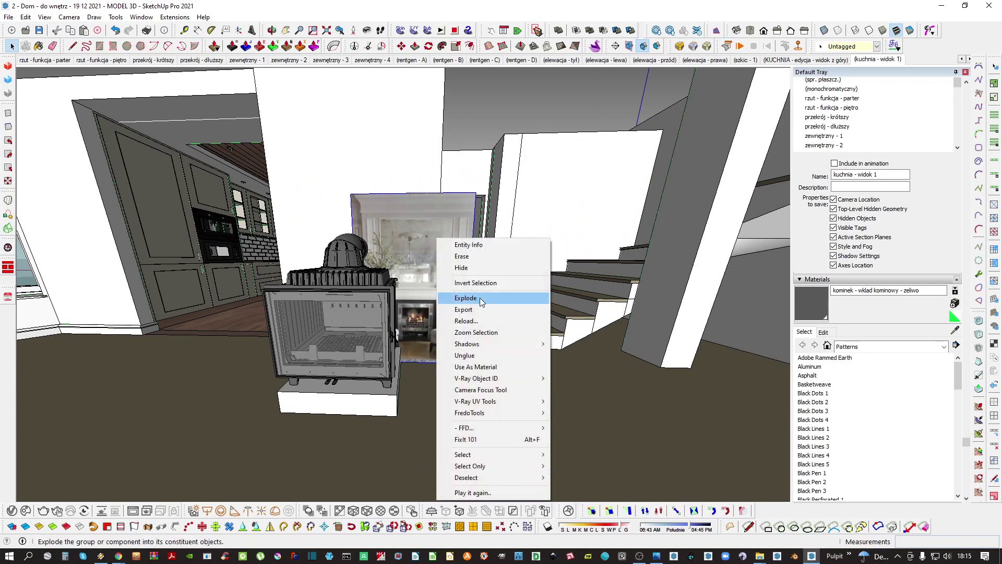
left_click(477, 356)
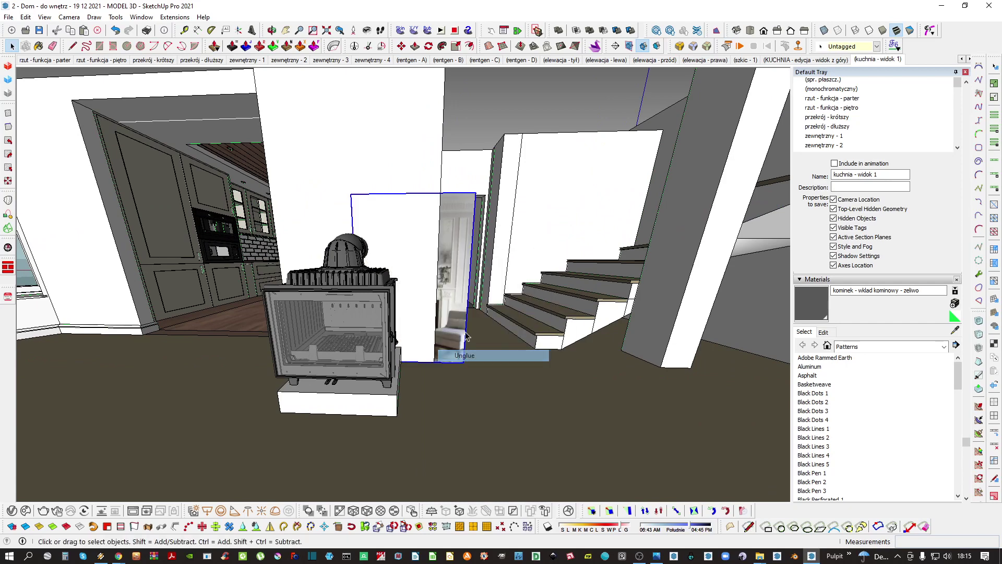
Move the reference photo across the floor to stand beside the fireplace insert
middle_click_drag(476, 356, 460, 368)
key("m")
left_click(460, 373)
left_click(554, 413)
Scale the reference photo uniformly from its upper corner by about 1.72
middle_click_drag(554, 414, 510, 230)
key("s")
left_click(509, 216)
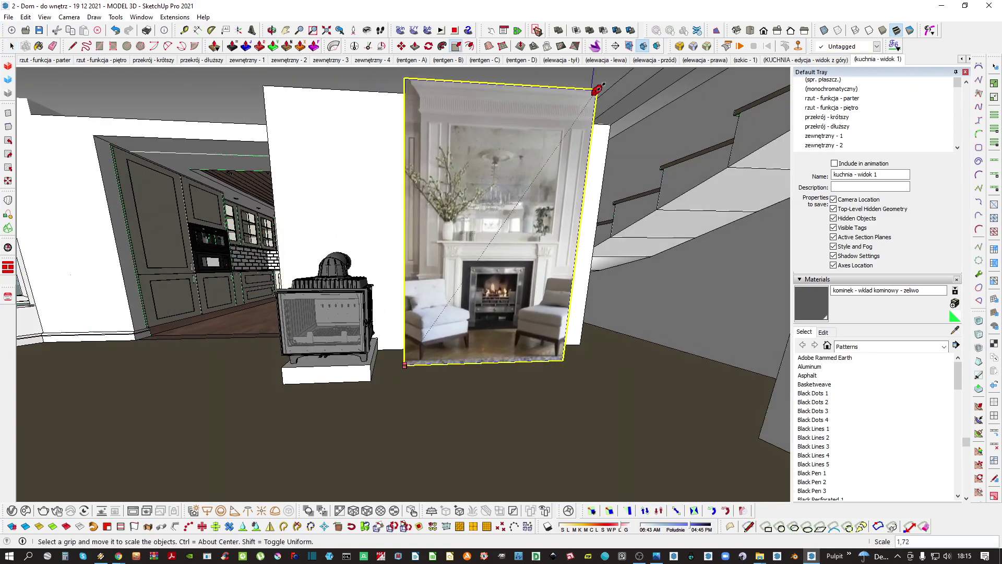
left_click(592, 84)
key("space")
Measure the width of the fireplace insert's front along its upper edge
scroll(500, 290, "up", 5)
scroll(499, 290, "down", 5)
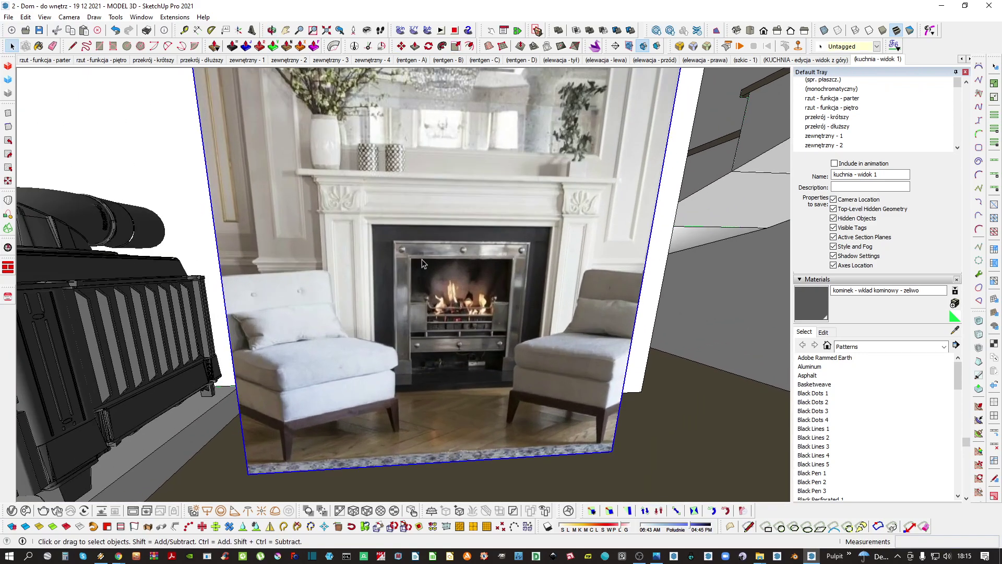
middle_click_drag(499, 290, 494, 318)
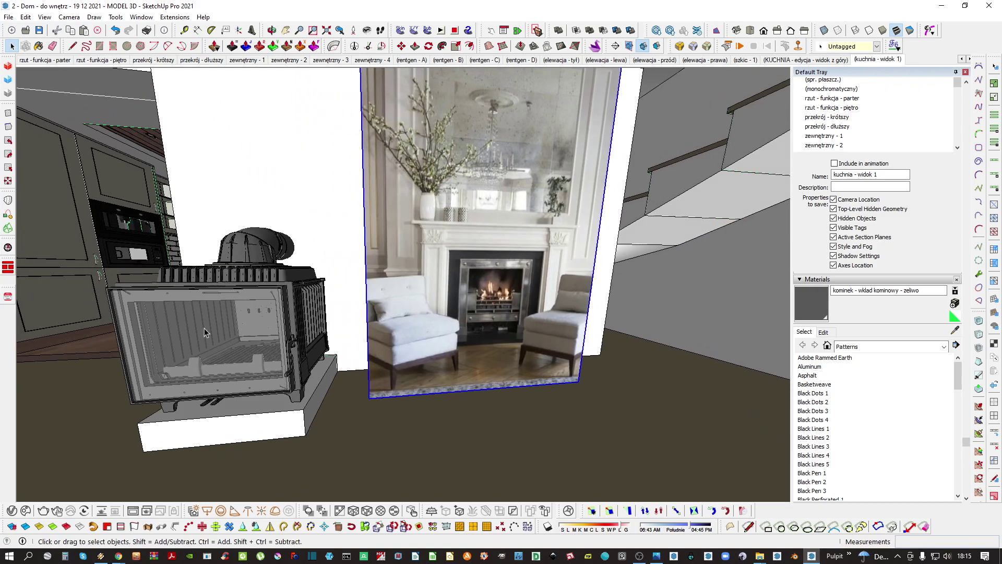
middle_click_drag(205, 328, 308, 347)
scroll(309, 347, "up", 3)
key("l")
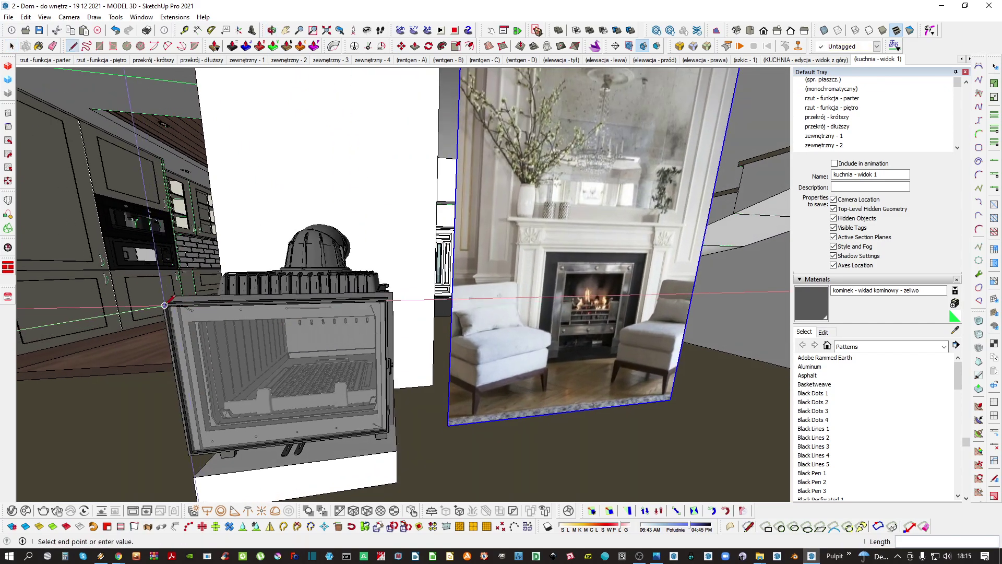
key("space")
Draw a line about 44.6 cm long between the upper outer rivets of the metal fireplace frame in the reference photo
middle_click_drag(564, 308, 493, 337)
key("l")
scroll(483, 302, "up", 5)
middle_click_drag(483, 298, 470, 267)
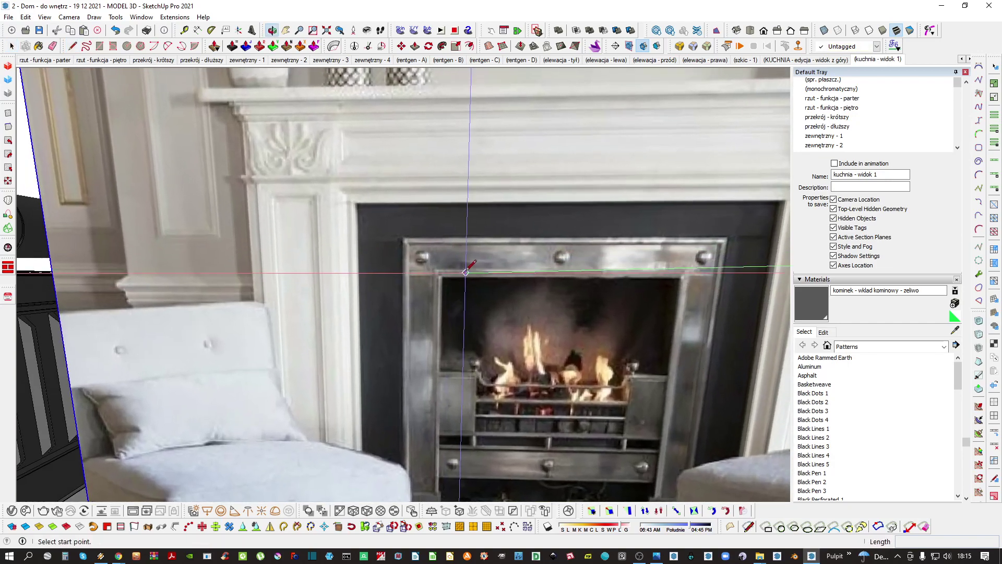
left_click(422, 261)
middle_click_drag(658, 263, 538, 281)
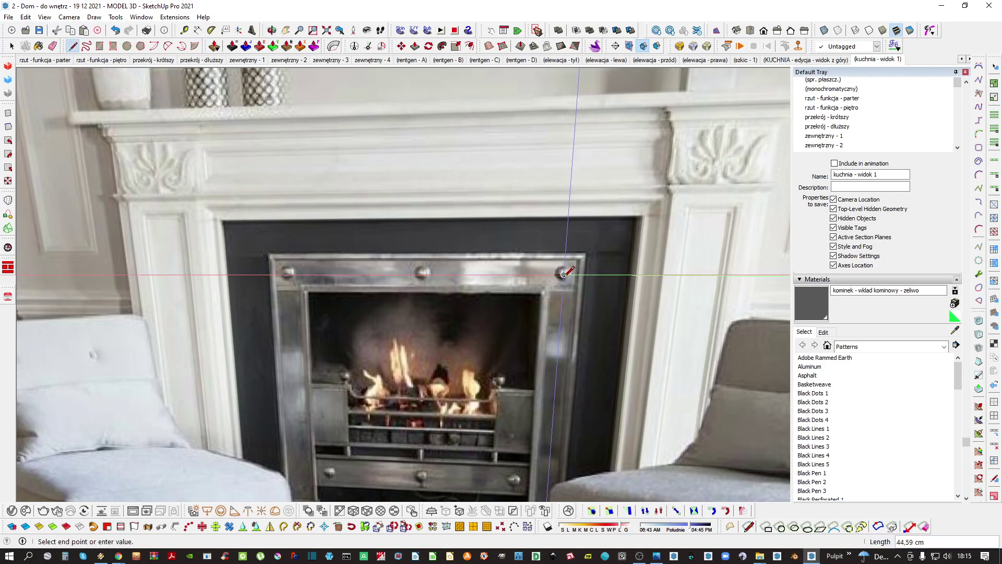
left_click(565, 272)
key("space")
scroll(534, 276, "down", 10)
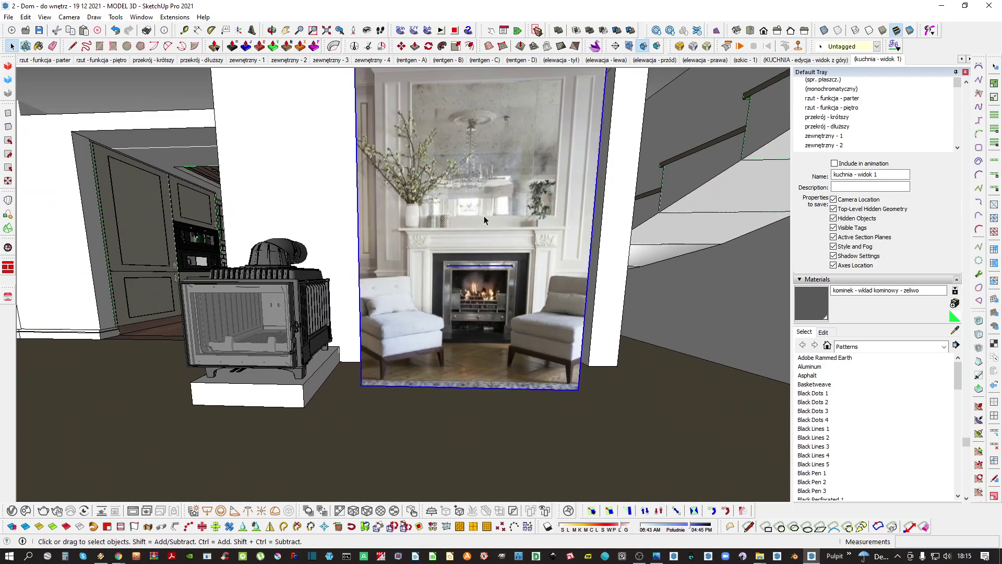
scroll(472, 255, "down", 3)
Open the reference photo group and resize it with the Tape Measure, using the distance between the frame's upper rivets as reference
double_click(490, 256)
scroll(443, 288, "up", 3)
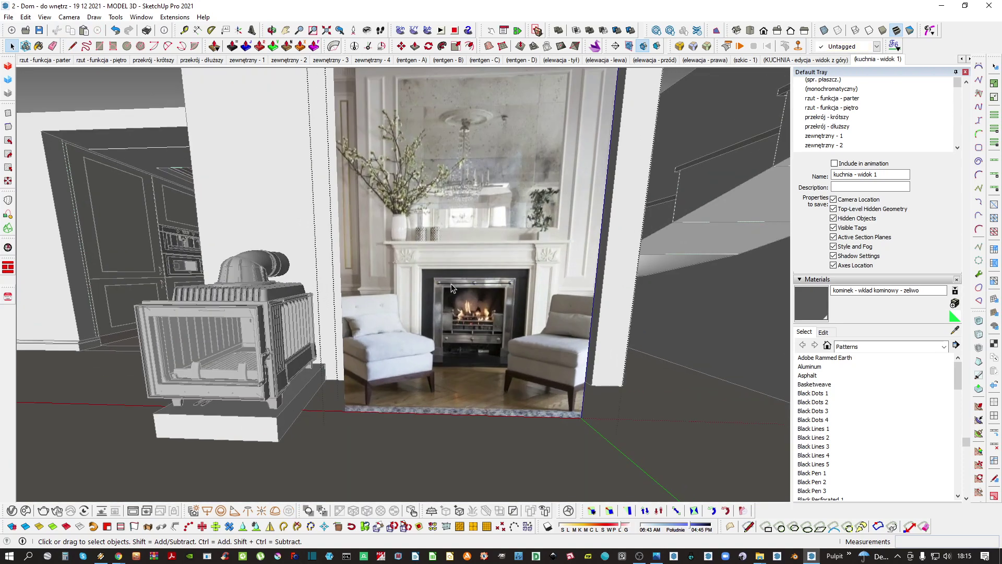
key("t")
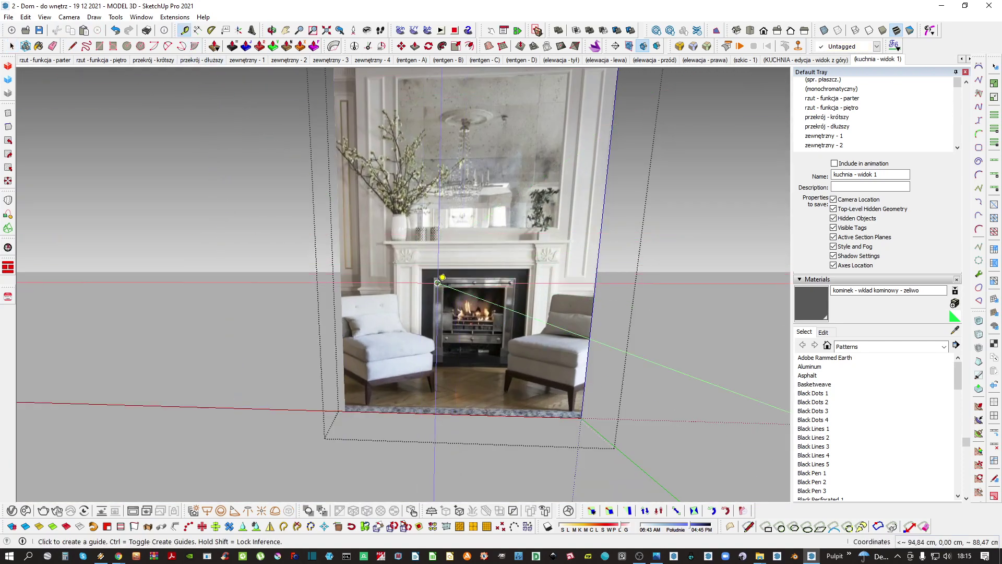
left_click(437, 282)
left_click(518, 276)
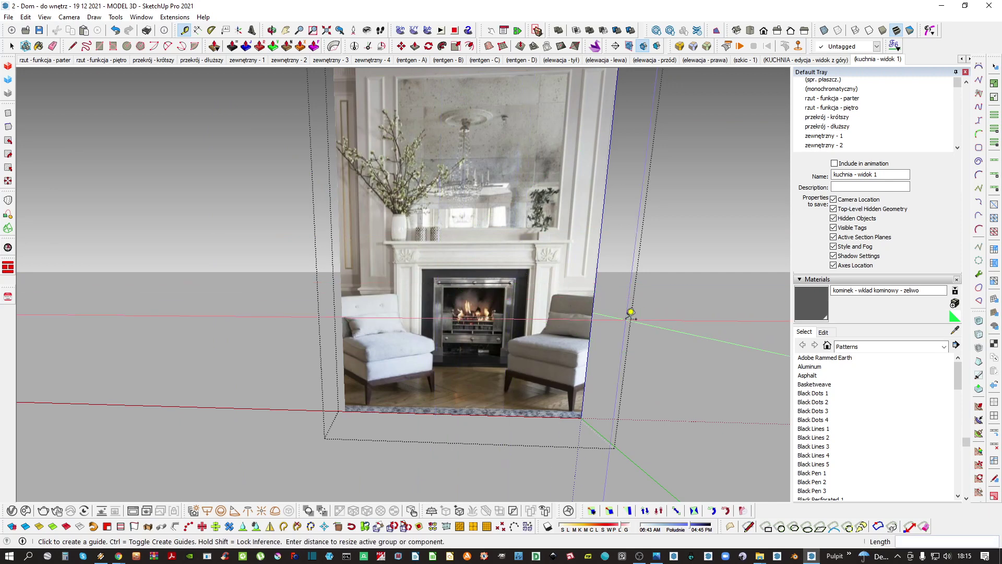
key("Return")
key("Return")
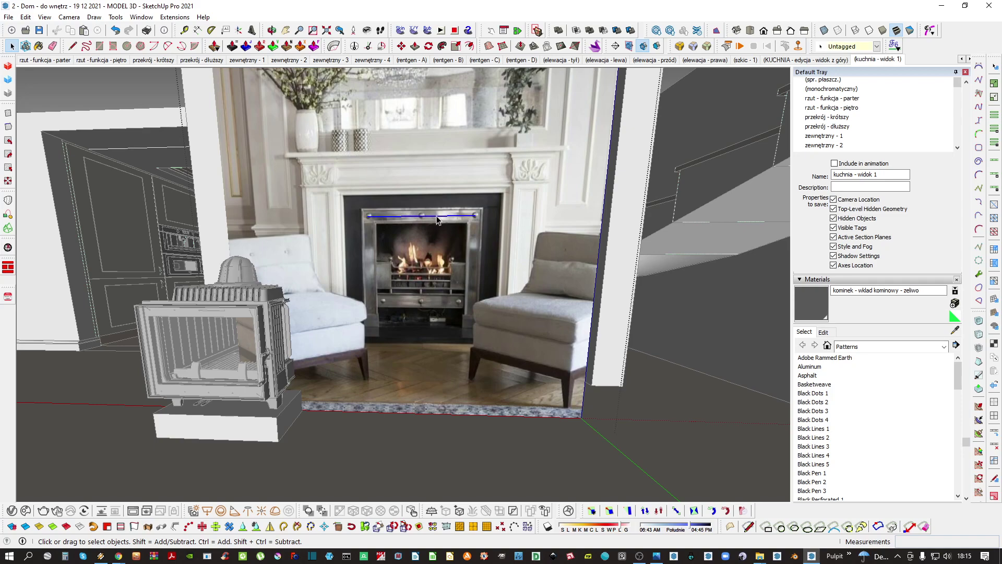
Copy the rivet line about 76.9 cm straight down to the base of the hearth in the photo
scroll(464, 241, "up", 5)
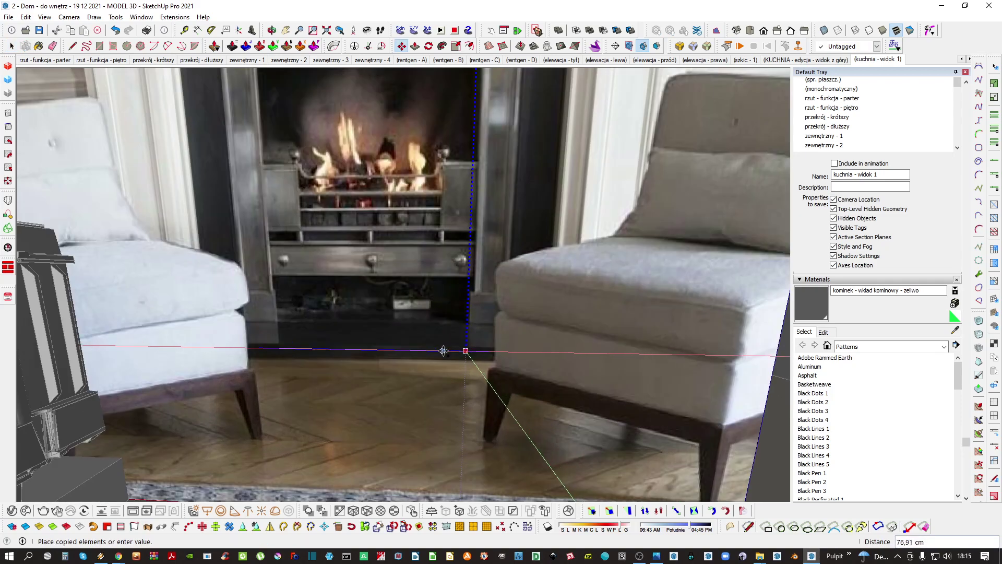
scroll(445, 345, "down", 5)
key("space")
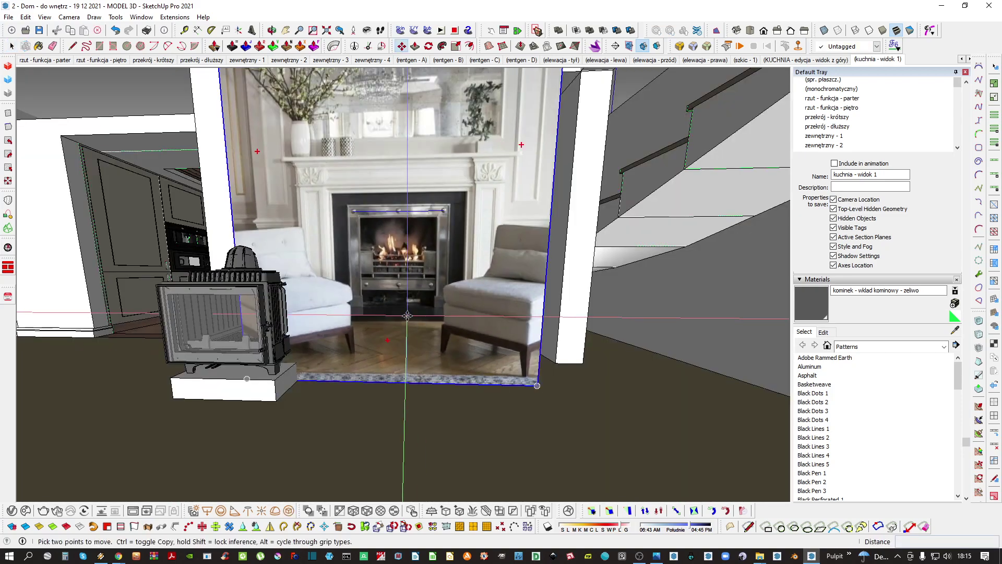
Move the reference photo so its hearth base sits at floor level and its fireplace opening lines up with the insert's front
mouse_move(407, 315)
middle_mouse_down()
mouse_move(404, 407)
mouse_move(383, 445)
mouse_move(375, 398)
mouse_move(488, 383)
middle_mouse_up()
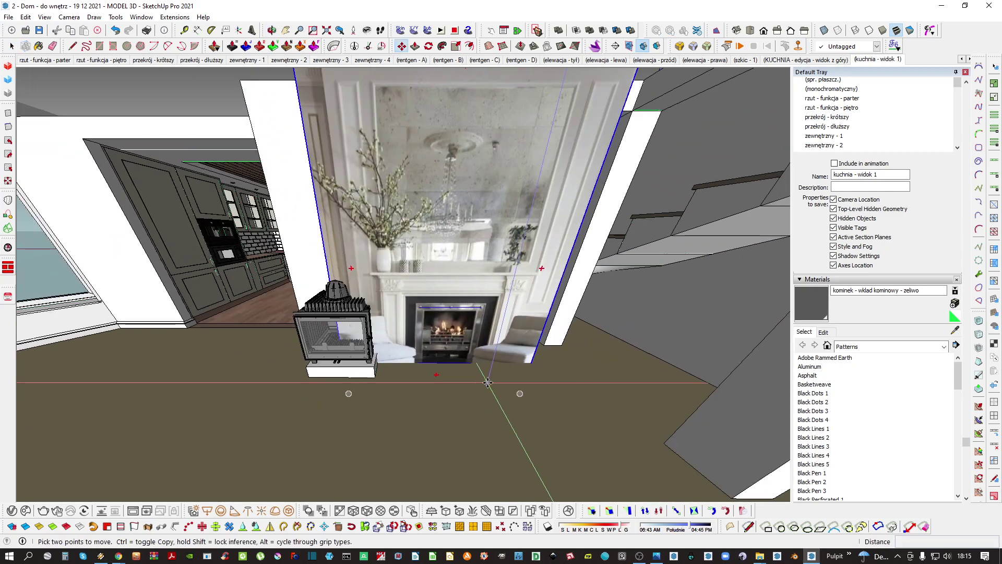
left_click(487, 382)
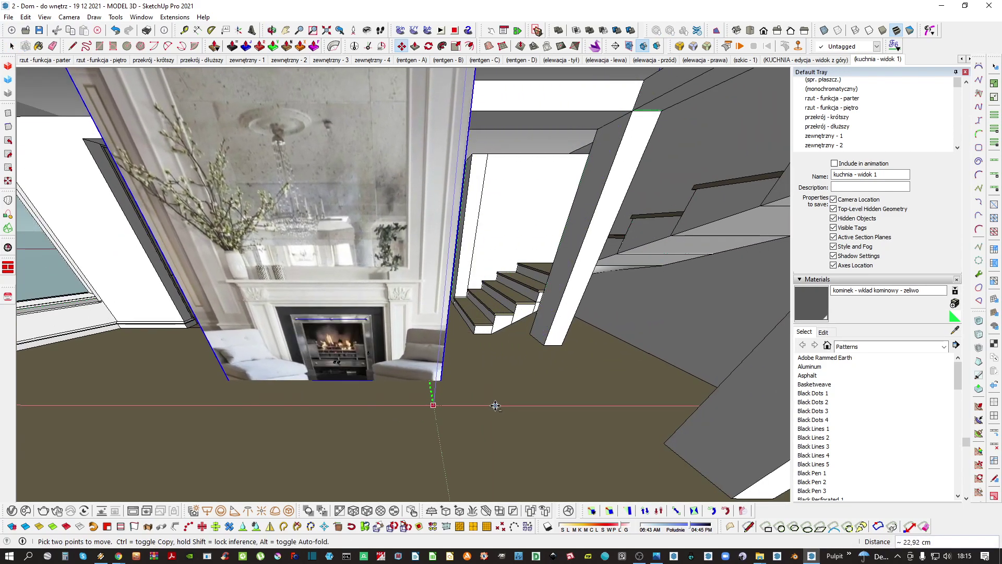
middle_click_drag(501, 402, 428, 182)
middle_click_drag(473, 313, 454, 261)
scroll(312, 266, "up", 4)
scroll(290, 267, "up", 2)
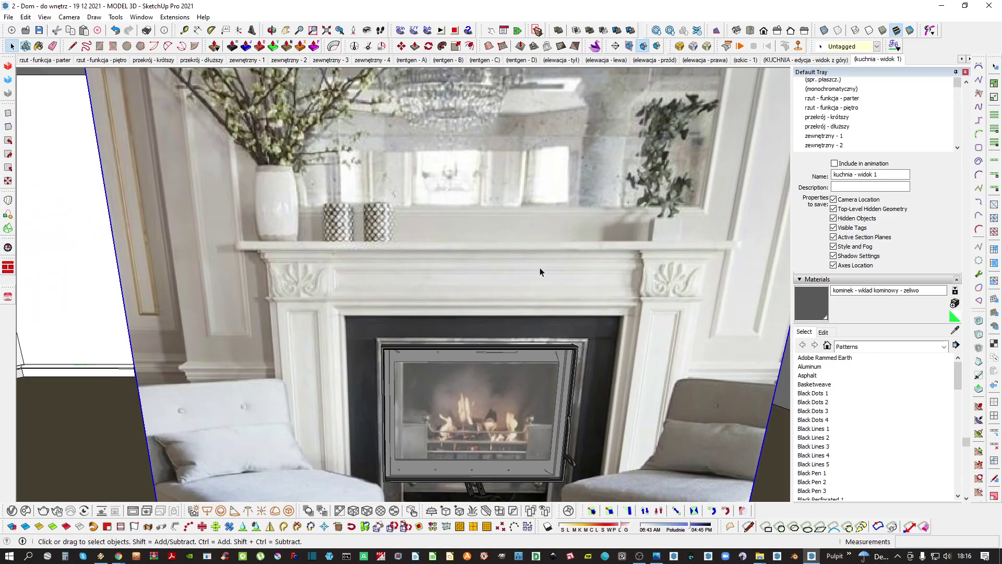
Examine the mantel shelf, carved corner blocks and moulding details of the fireplace surround in the reference photo
middle_click_drag(539, 267, 380, 286, "shift")
middle_click_drag(483, 330, 459, 296)
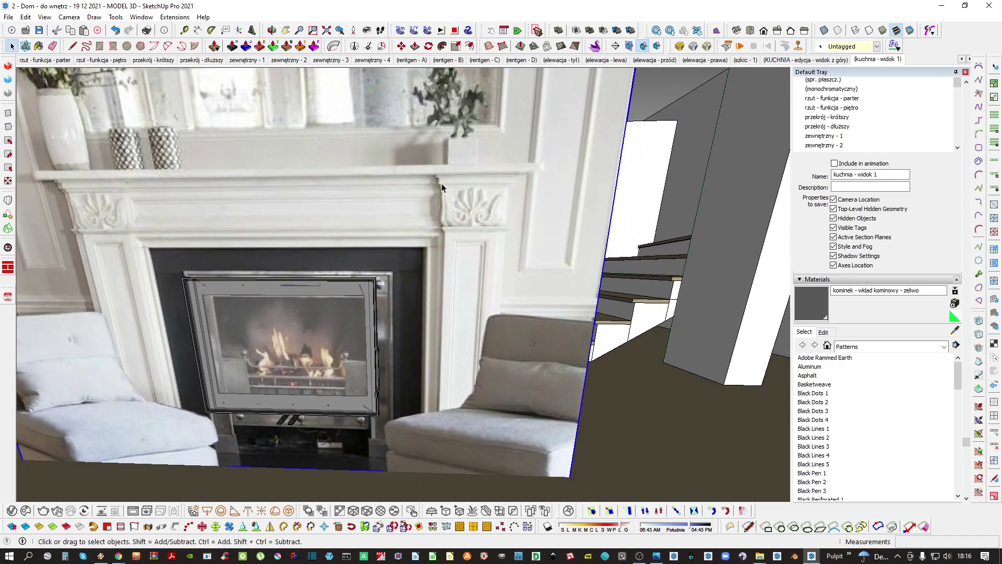
middle_click_drag(501, 213, 321, 294)
scroll(271, 221, "up", 3)
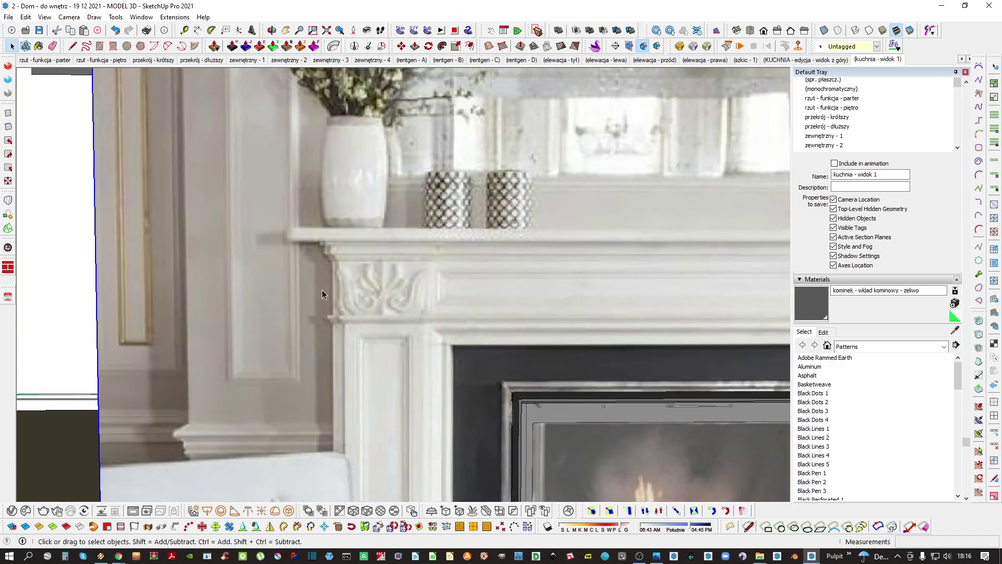
scroll(342, 268, "up", 5)
middle_click_drag(300, 222, 331, 235)
scroll(331, 236, "down", 5)
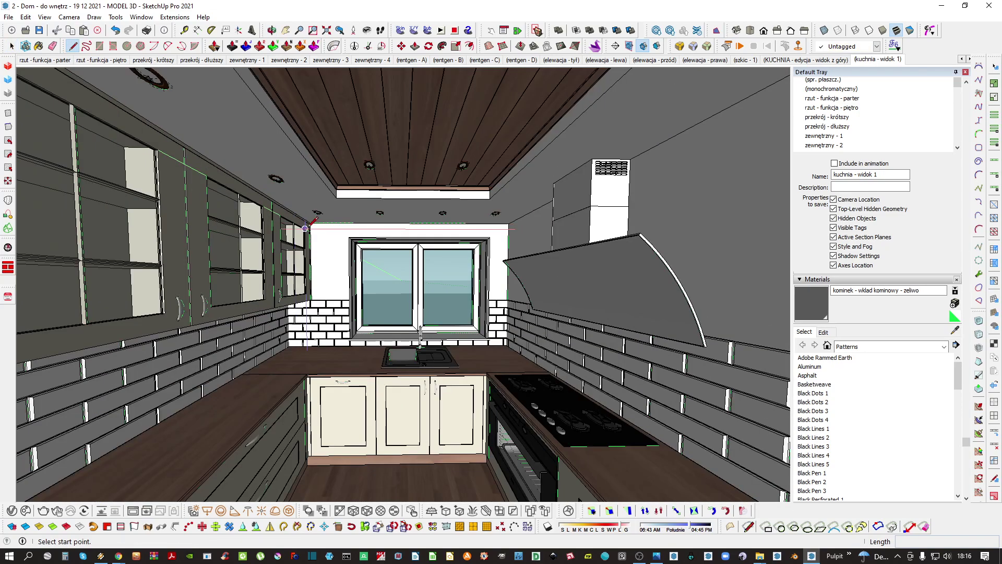
scroll(332, 238, "down", 4)
scroll(409, 245, "up", 10)
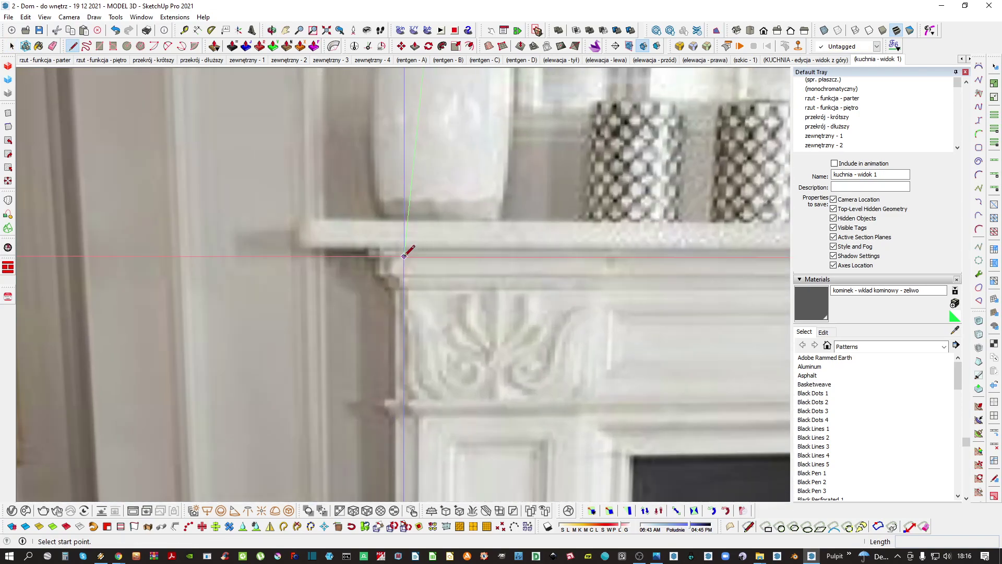
middle_click_drag(389, 274, 358, 305)
scroll(350, 245, "up", 2)
scroll(342, 241, "down", 4)
scroll(355, 270, "up", 4)
scroll(357, 268, "down", 1)
key("space")
Trace the stepped moulding profile beneath the mantel shelf's left end inside the photo group, down to the carved block
scroll(358, 248, "down", 6)
scroll(359, 248, "down", 2)
scroll(356, 242, "up", 8)
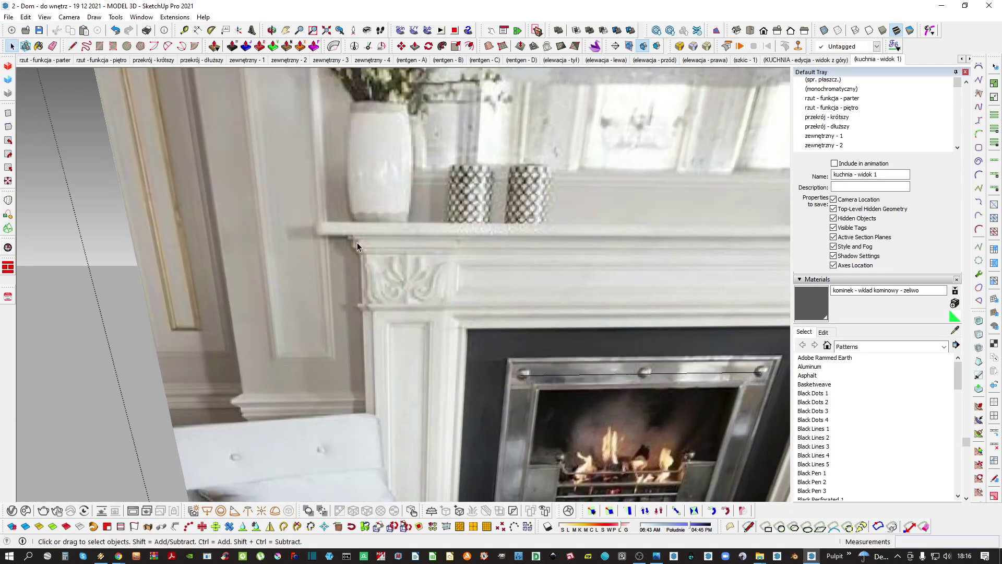
scroll(346, 234, "up", 5)
scroll(346, 253, "down", 2)
middle_click_drag(330, 240, 309, 214)
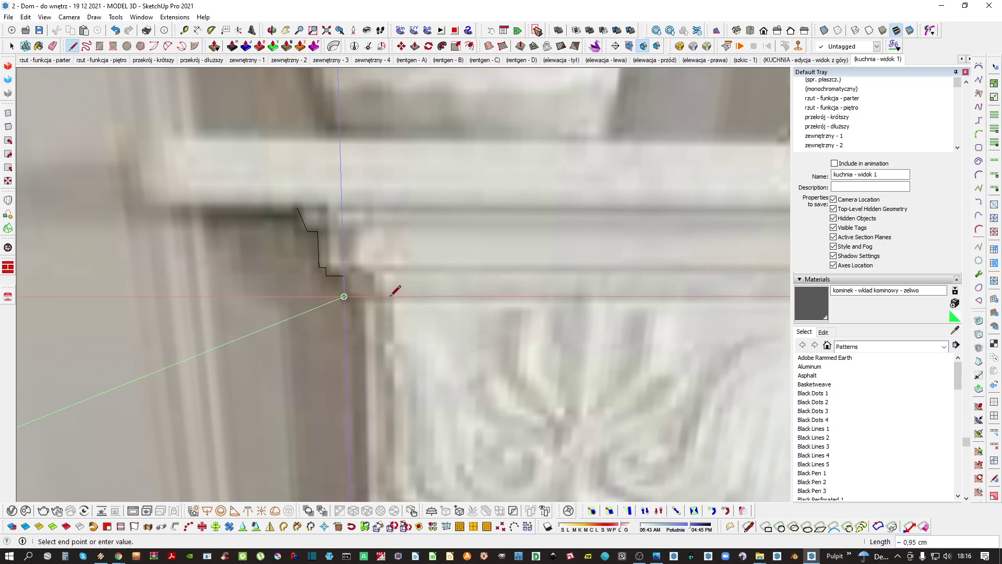
scroll(363, 316, "down", 1)
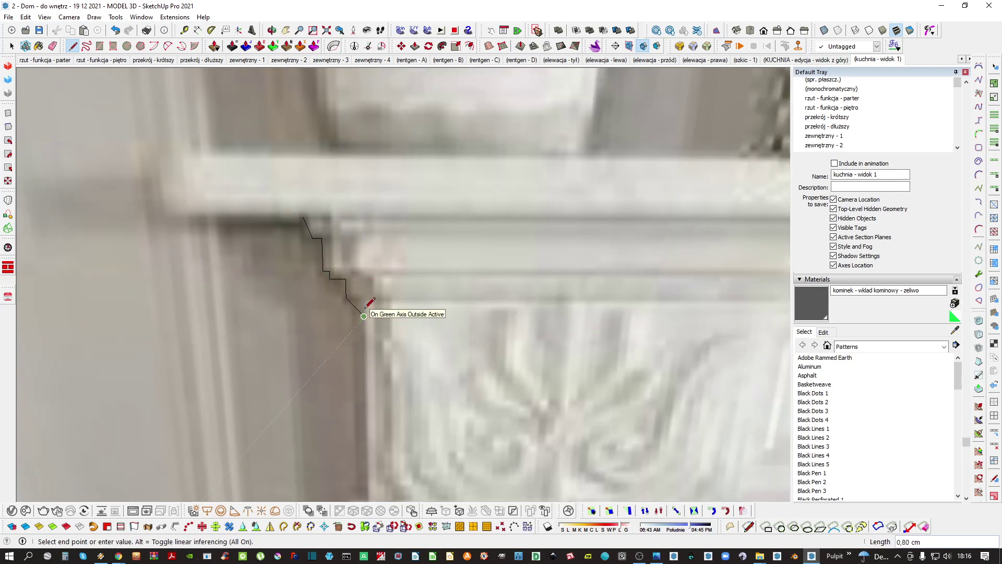
left_click(346, 298)
scroll(467, 300, "down", 2)
mouse_move(470, 299)
middle_mouse_down("shift")
mouse_move(320, 258)
mouse_move(349, 264)
mouse_move(343, 258)
middle_mouse_up("shift")
scroll(329, 256, "down", 2)
scroll(314, 254, "up", 3)
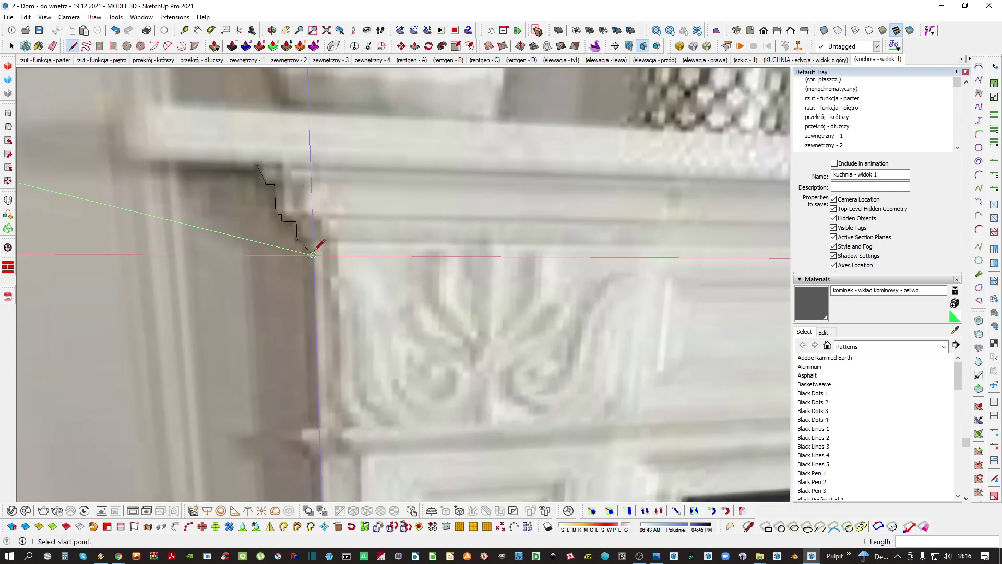
Trace the carved block's outer side down to the moulding below it and close the profile beneath the mantel shelf
left_click(313, 255)
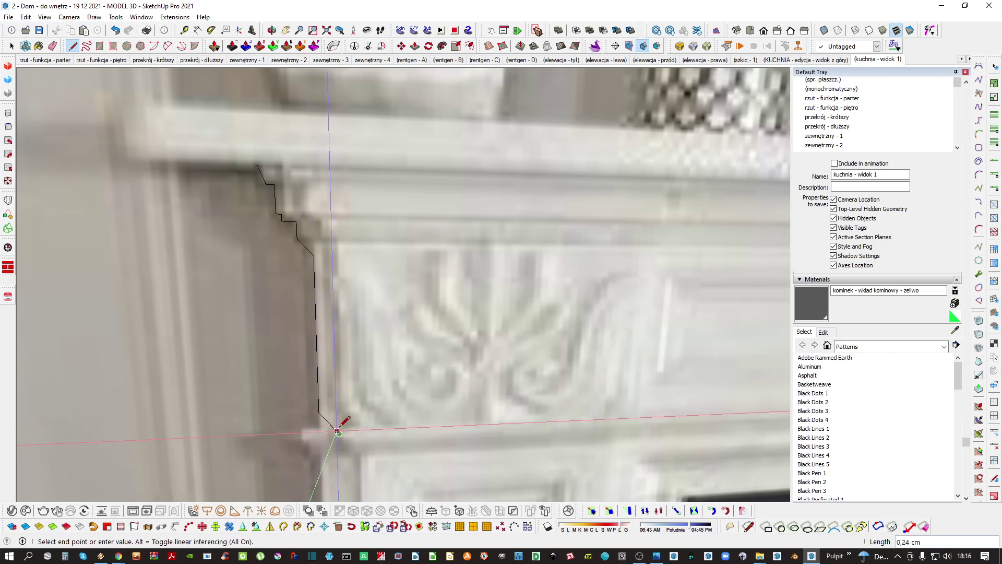
scroll(337, 430, "down", 2)
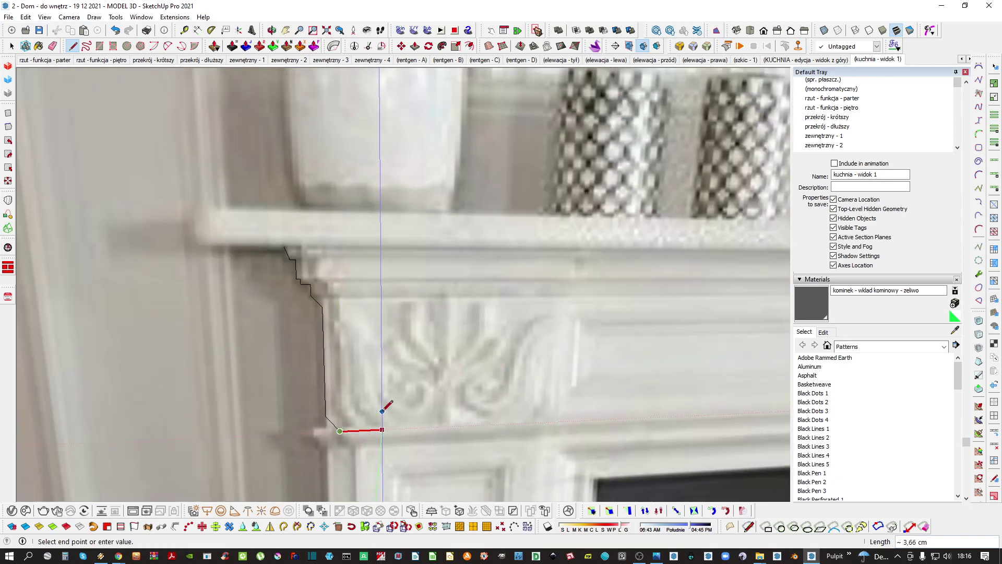
left_click(291, 245)
Make the traced profile face a separate group and open it for editing
key("space")
scroll(334, 282, "down", 2)
left_click(344, 288)
double_click(314, 289)
scroll(313, 287, "up", 6)
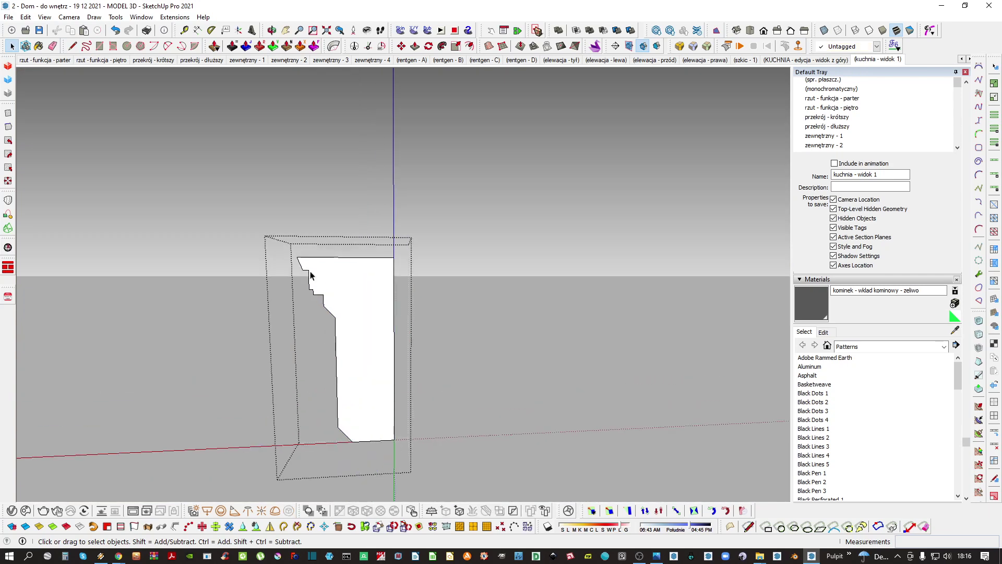
Reshape the profile's upper lip with a sloping underside about 0.46 cm long and a steeper outer edge, erasing the old edges
key("l")
scroll(317, 288, "down", 2)
key("space")
middle_click_drag(318, 288, 369, 329)
key("v")
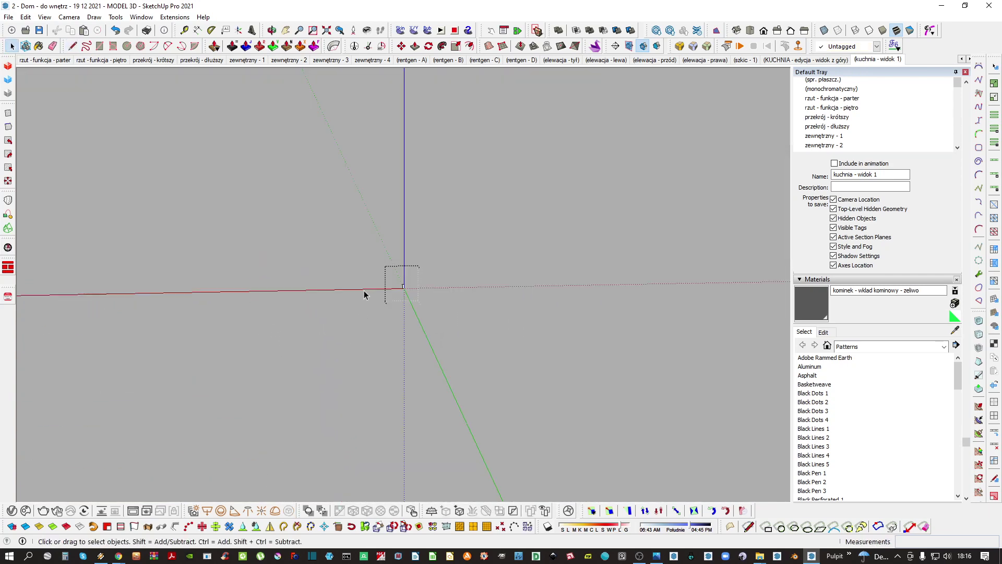
key("shift+z")
middle_click_drag(383, 147, 409, 296, "shift")
scroll(376, 284, "up", 2)
key("l")
scroll(332, 243, "up", 4)
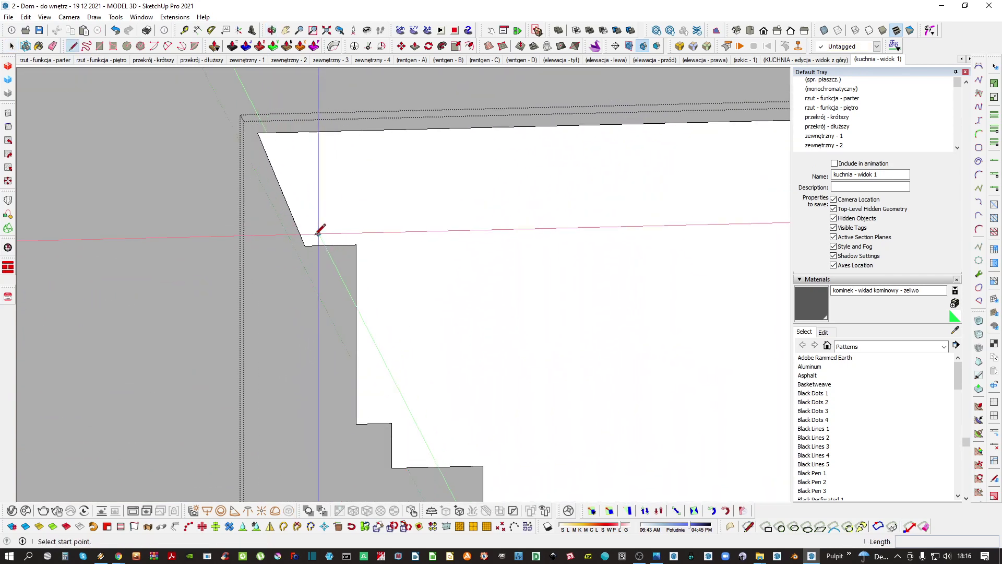
left_click(341, 244)
left_click(304, 246)
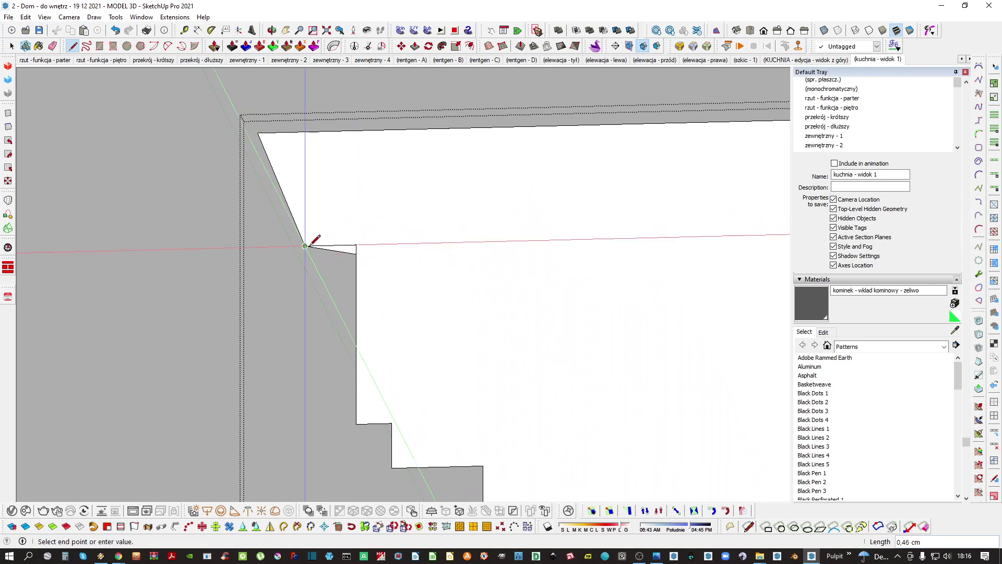
left_click(279, 132)
key("e")
left_click_drag(265, 130, 266, 155)
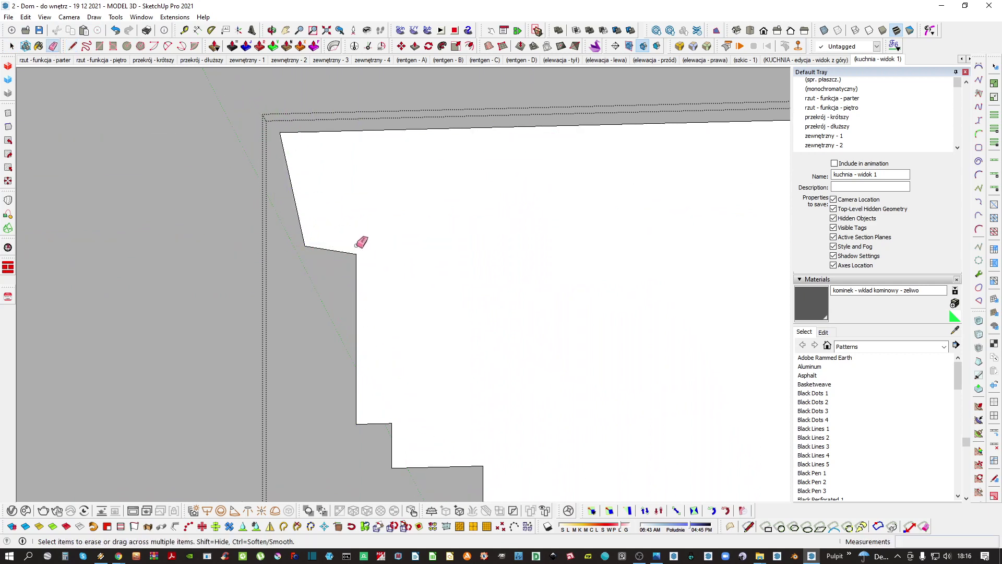
Replace the vertical edge below the lip with a slightly slanted one about 1.52 cm long and erase the leftover edges
left_click(356, 254)
scroll(365, 422, "up", 2)
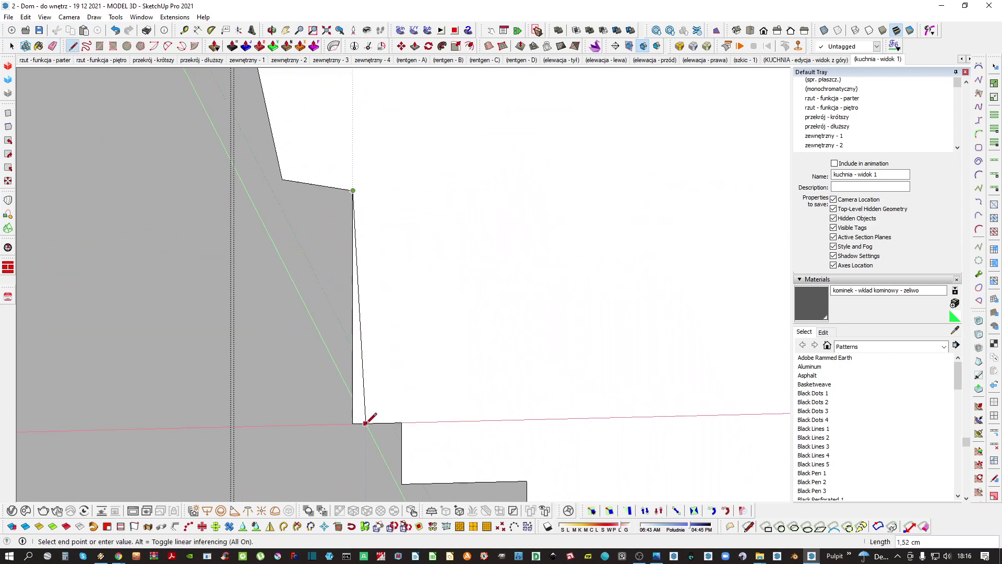
left_click(365, 423)
key("e")
left_click_drag(359, 425, 352, 418)
Replace the horizontal edge of the small second step with a downward-sloping edge and erase the old one
scroll(372, 395, "down", 2)
middle_click_drag(405, 388, 360, 344, "shift")
key("l")
scroll(360, 345, "up", 2)
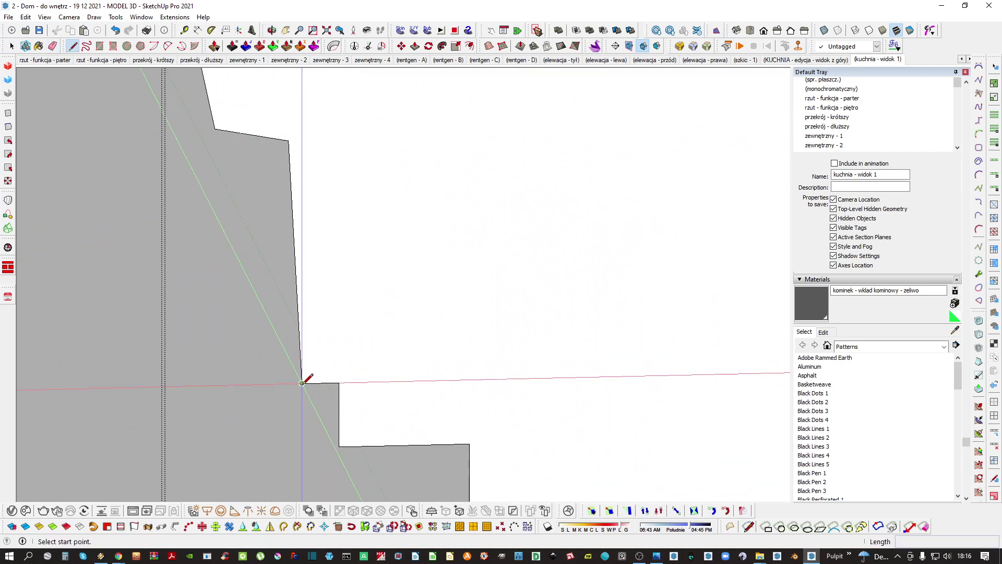
left_click(303, 383)
scroll(332, 387, "down", 1)
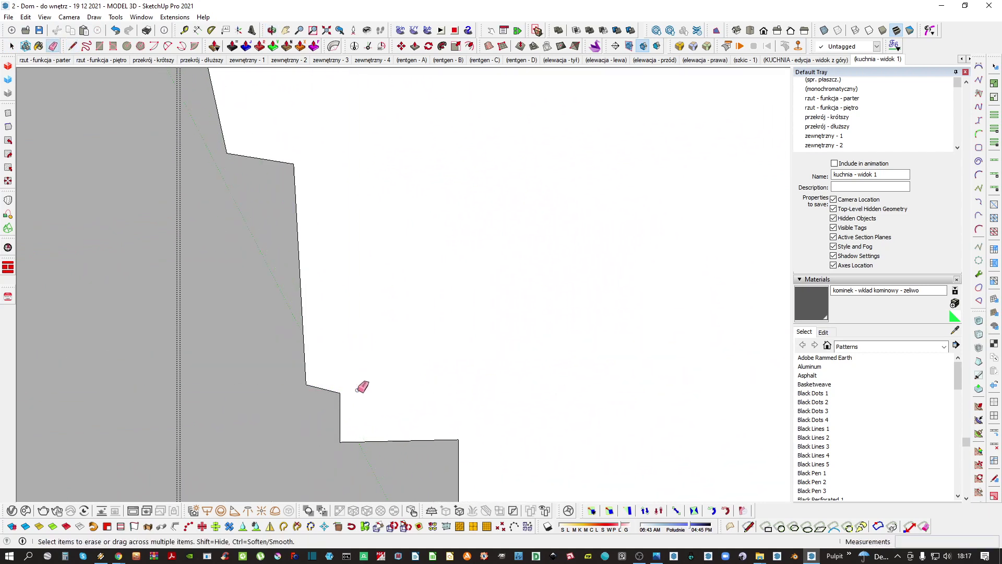
Replace the small second step's vertical edge with a slanted one about 0.3 cm long and erase the leftover edges
middle_click_drag(358, 390, 331, 346, "shift")
key("l")
left_click(313, 350)
scroll(324, 405, "up", 2)
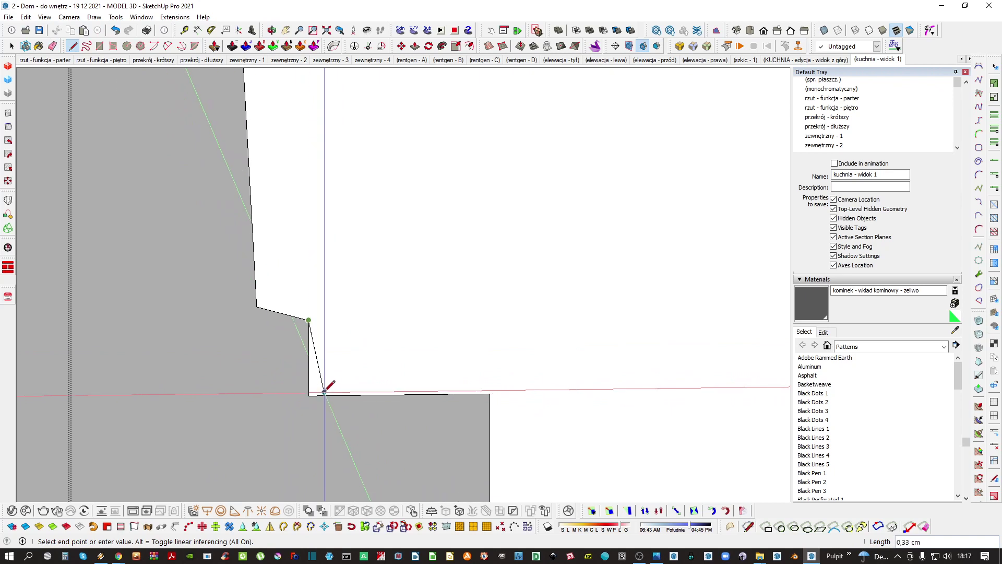
left_click(318, 395)
key("e")
left_click_drag(316, 395, 308, 392)
middle_click_drag(346, 379, 311, 353, "shift")
key("l")
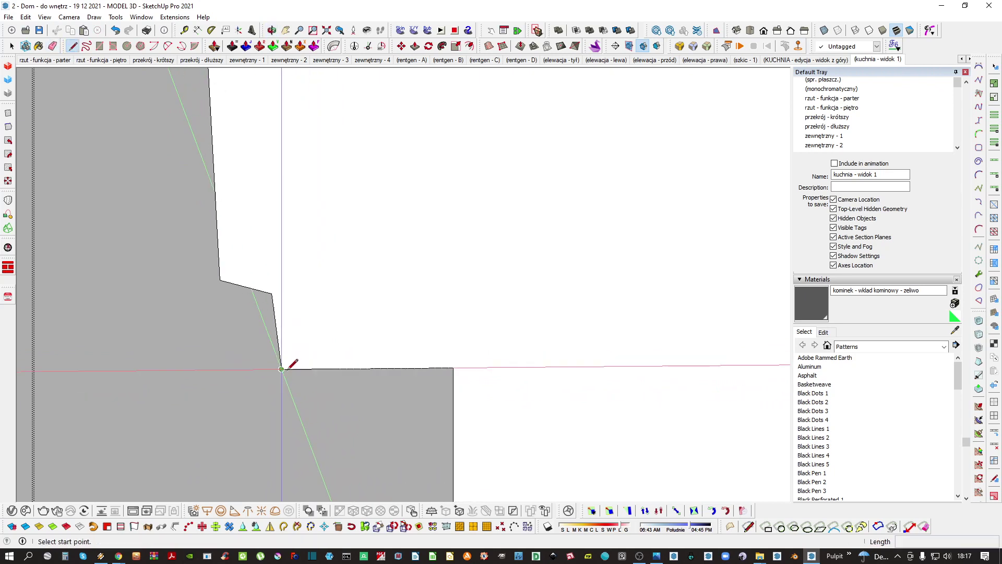
Replace the vertical edge below the wide step with a slightly slanted one about 0.97 cm long and erase the leftover edges
key("e")
scroll(452, 365, "down", 1)
middle_click_drag(449, 353, 411, 259, "shift")
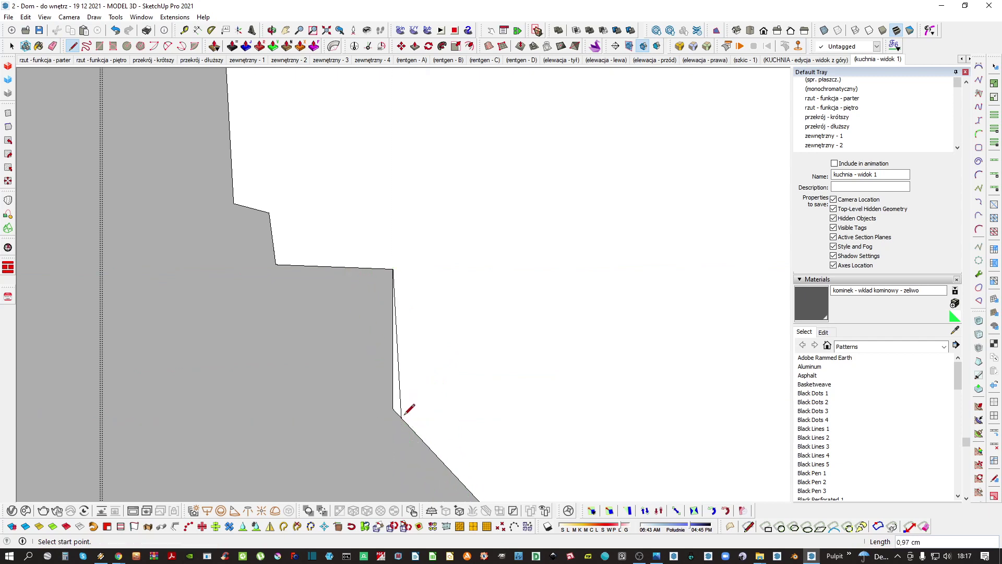
left_click_drag(395, 407, 401, 403)
scroll(432, 362, "down", 2)
middle_click_drag(432, 362, 349, 270, "shift")
key("l")
key("space")
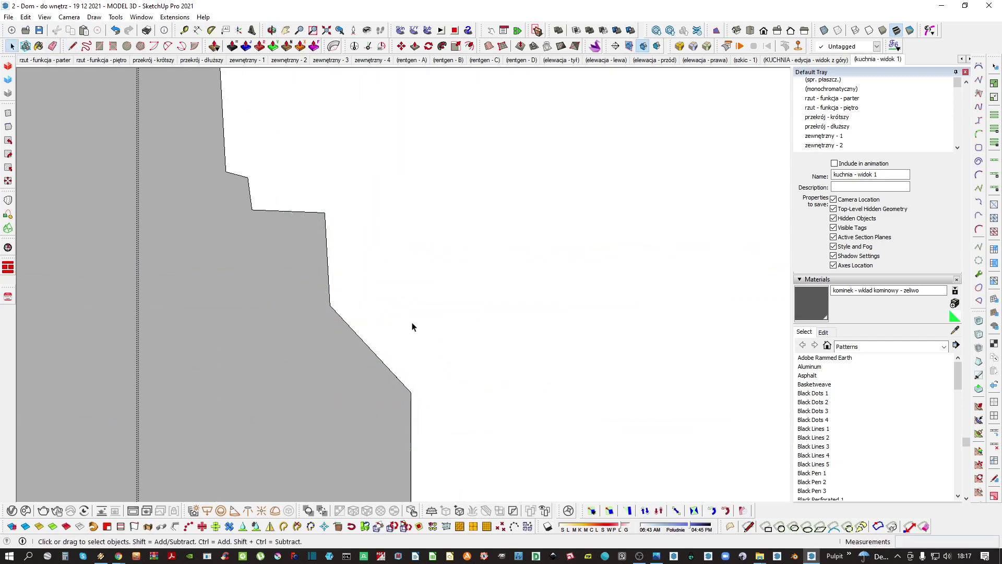
Replace the diagonal edge beneath the slanted step with an outward-bulging arc ending at the long vertical edge
scroll(427, 307, "down", 1)
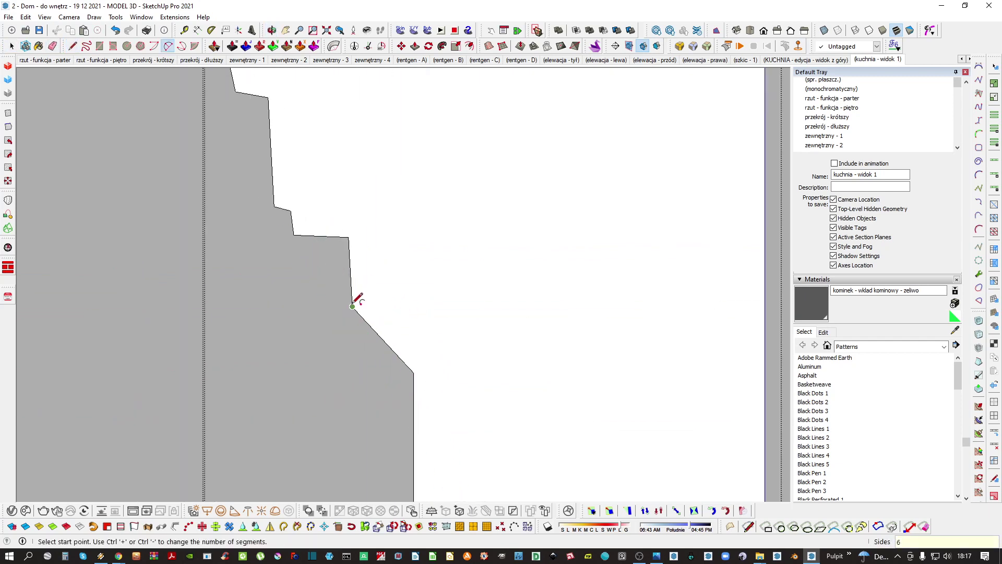
left_click(413, 372)
left_click(400, 334)
scroll(428, 339, "down", 1)
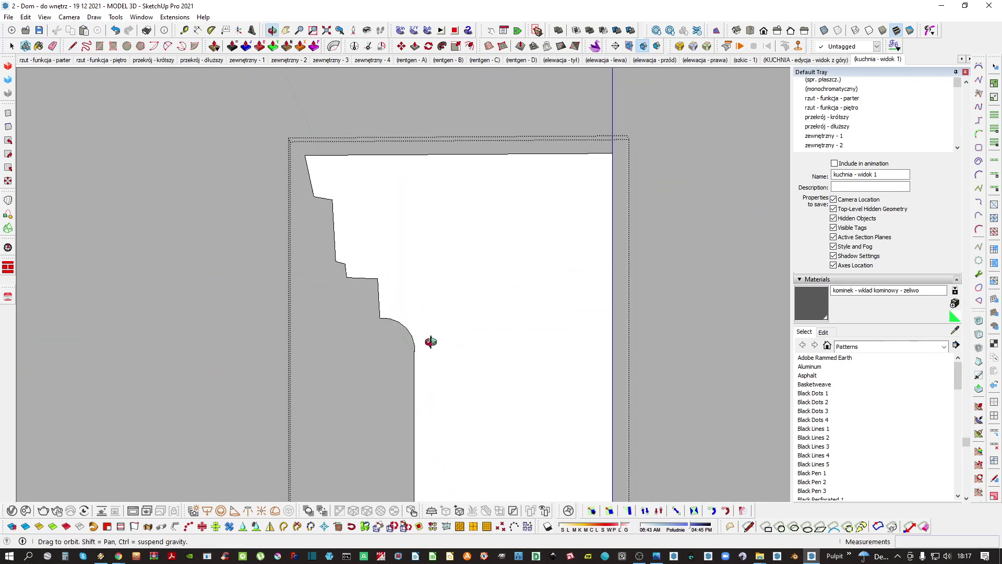
middle_click_drag(430, 339, 383, 268, "shift")
scroll(380, 245, "down", 3)
Redraw the profile's long vertical edge with a slight slant from the base bevel to the arc and erase the old edge
key("l")
left_click(372, 255)
middle_click_drag(378, 313, 353, 177, "shift")
scroll(359, 339, "up", 5)
scroll(329, 348, "up", 2)
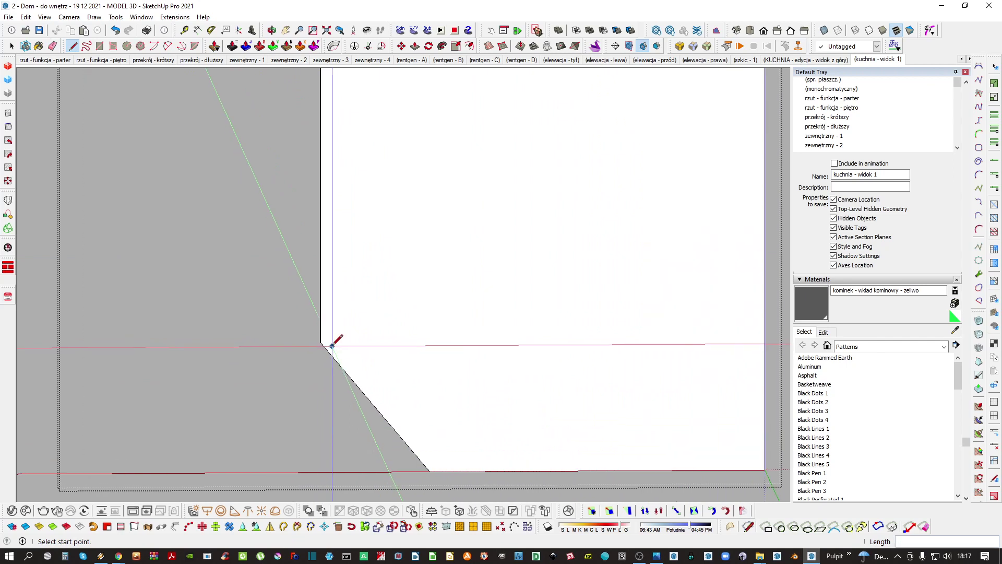
left_click(326, 347)
scroll(339, 341, "down", 2)
middle_click_drag(381, 153, 374, 324)
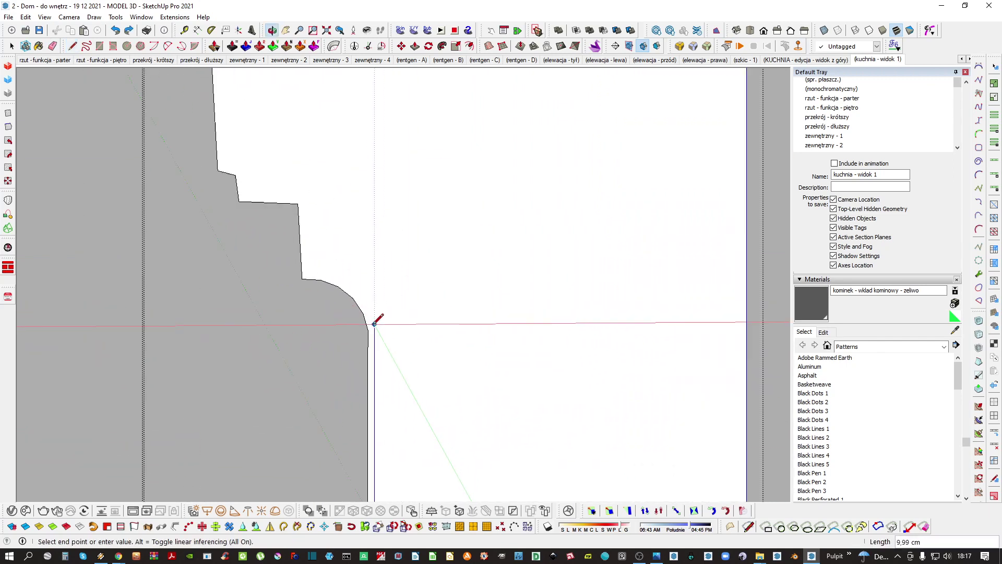
scroll(374, 324, "up", 2)
left_click(366, 329)
key("space")
scroll(373, 326, "down", 4)
middle_click_drag(412, 271, 392, 107, "shift")
scroll(391, 433, "up", 2)
key("e")
scroll(359, 409, "down", 2)
middle_click_drag(405, 421, 358, 305, "shift")
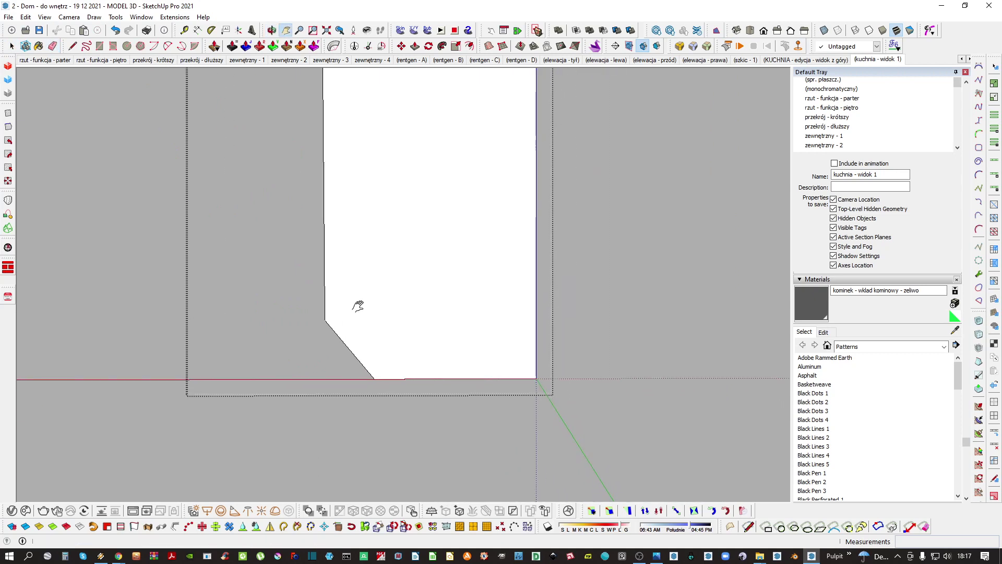
Replace the diagonal bevel at the profile's base with an outward-bulging arc and erase the diagonal edge
left_click(375, 377)
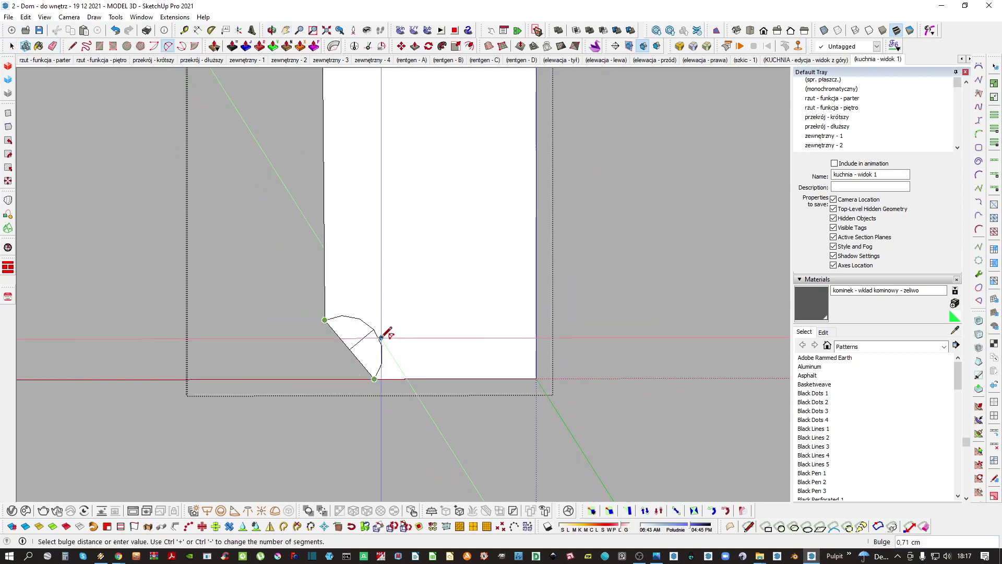
left_click(368, 349)
key("e")
left_click(356, 357)
scroll(365, 350, "down", 2)
scroll(398, 349, "up", 2)
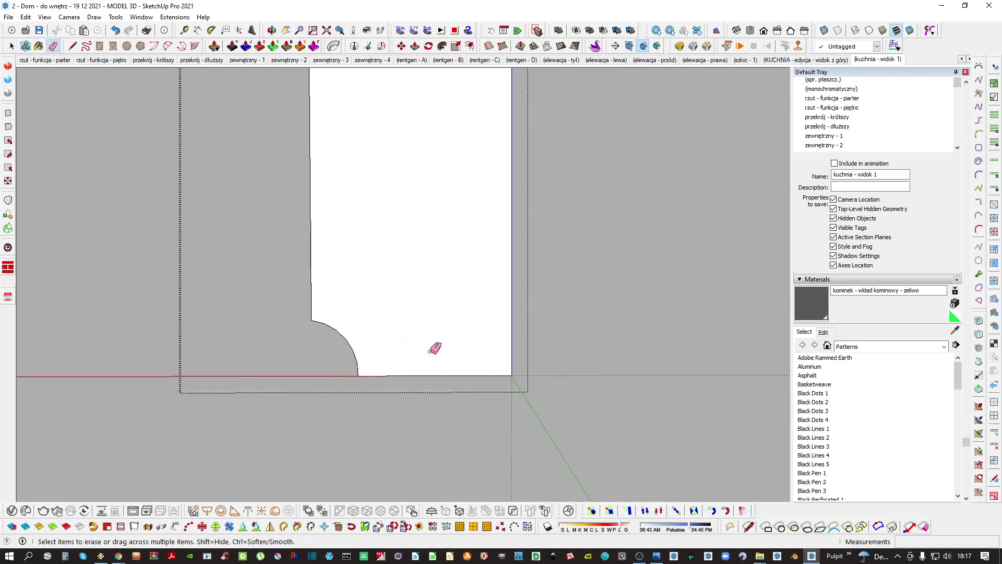
Bevel the profile's upper outer corner with a short diagonal edge and erase the sharp corner
scroll(436, 326, "down", 3)
key("l")
middle_click_drag(438, 121, 463, 418, "shift")
key("space")
scroll(379, 323, "up", 5)
key("l")
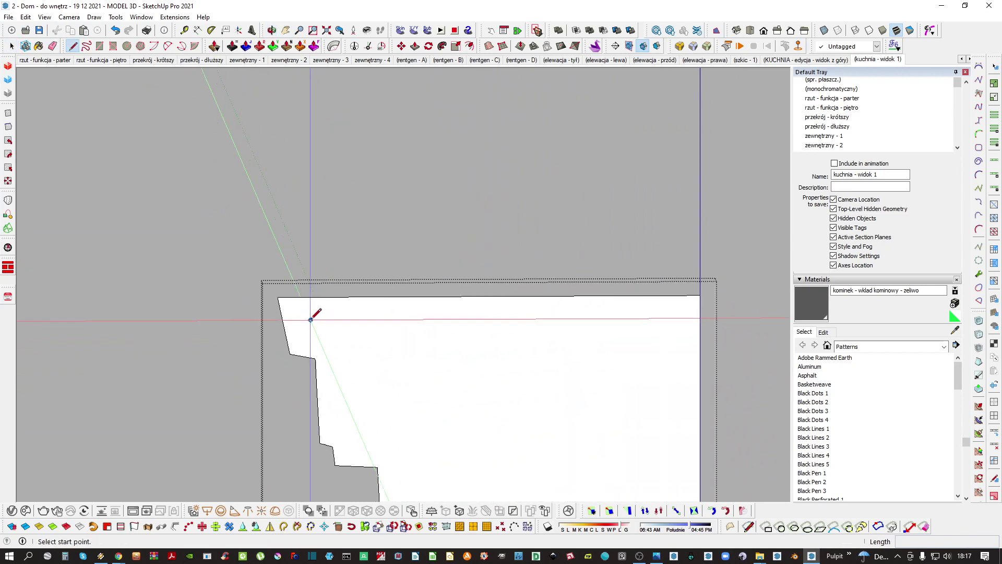
scroll(292, 311, "up", 2)
key("space")
scroll(271, 300, "up", 2)
key("l")
left_click(268, 299)
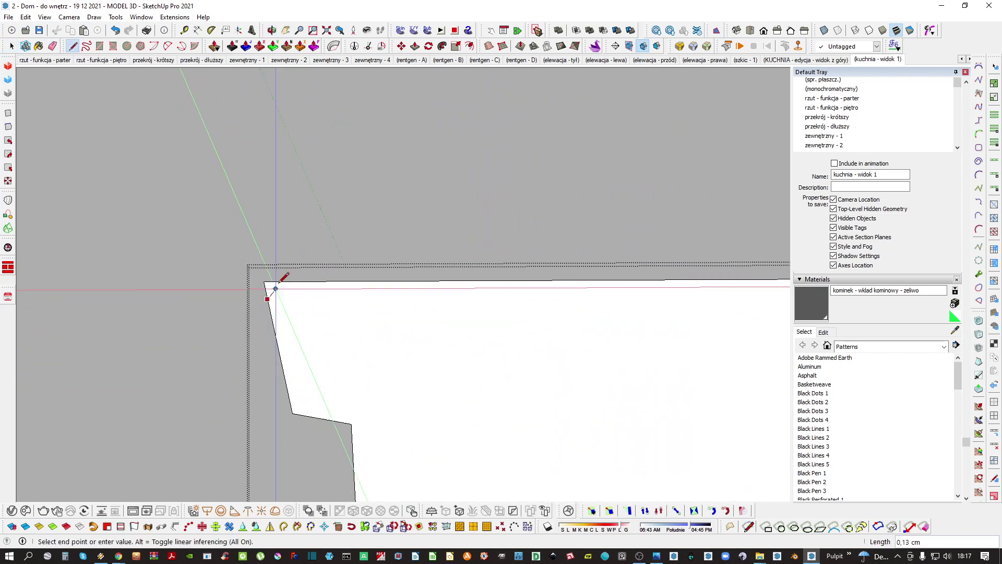
left_click(282, 282)
key("e")
left_click_drag(266, 281, 267, 292)
key("space")
Draw a slightly sloping top edge about 7.44 cm long from the profile's back corner to the small corner bevel
scroll(347, 296, "down", 5)
scroll(438, 327, "up", 2)
key("l")
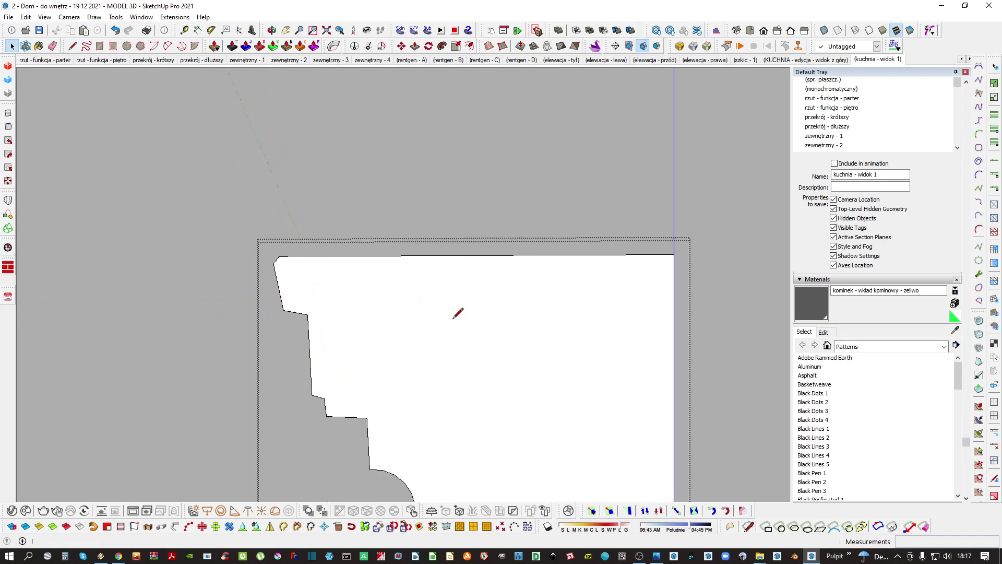
left_click(674, 255)
scroll(313, 267, "up", 6)
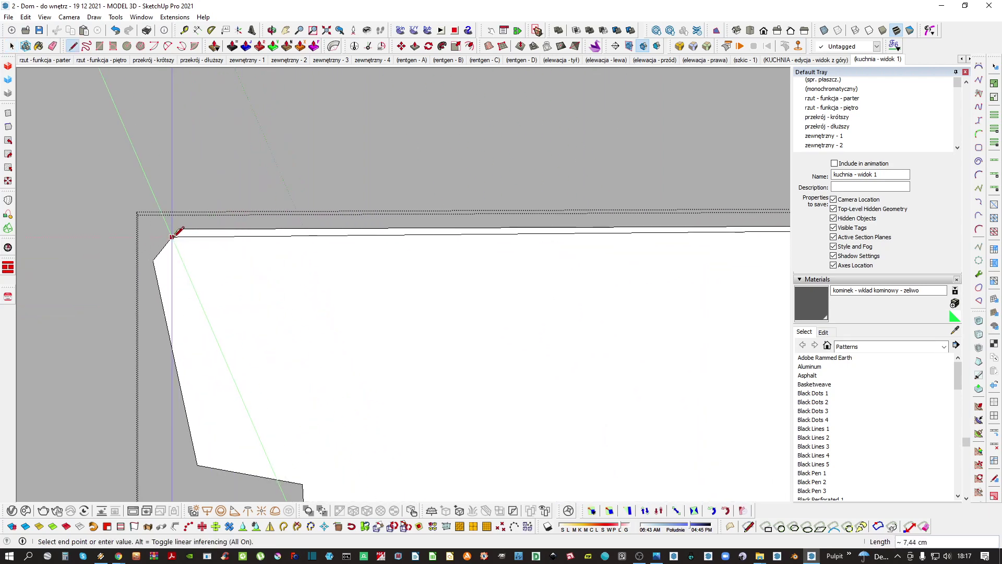
key("space")
Draw a three-segment U-shaped sweep path on the ground plane from the profile's lower back corner and select it
scroll(380, 283, "down", 10)
mouse_move(428, 331)
middle_mouse_down()
mouse_move(420, 291)
mouse_move(373, 308)
mouse_move(390, 320)
mouse_move(404, 388)
mouse_move(395, 333)
mouse_move(371, 345)
mouse_move(371, 334)
mouse_move(377, 354)
middle_mouse_up()
scroll(381, 309, "down", 3)
scroll(380, 360, "up", 3)
key("l")
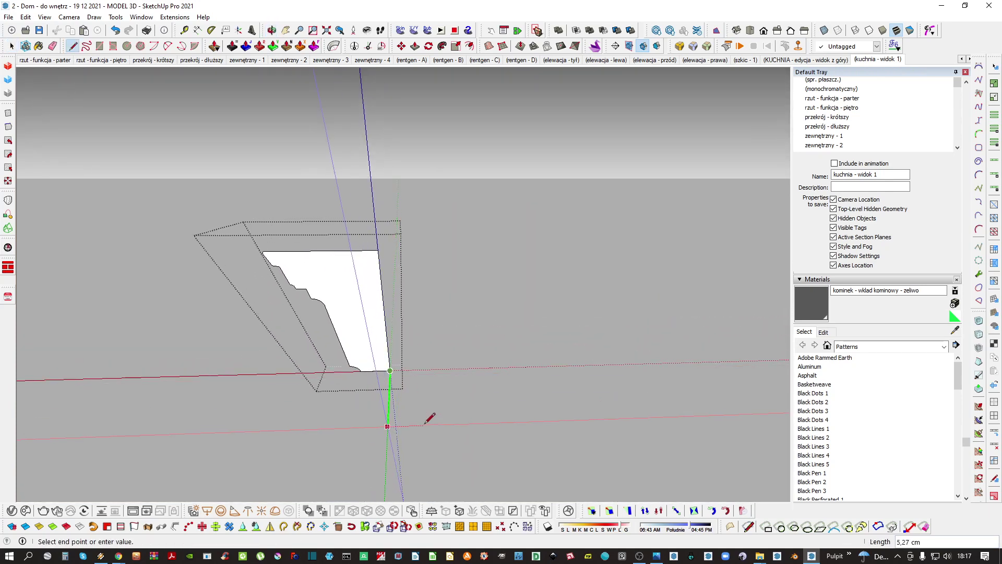
middle_click_drag(416, 395, 489, 375)
middle_click_drag(398, 371, 512, 436)
key("space")
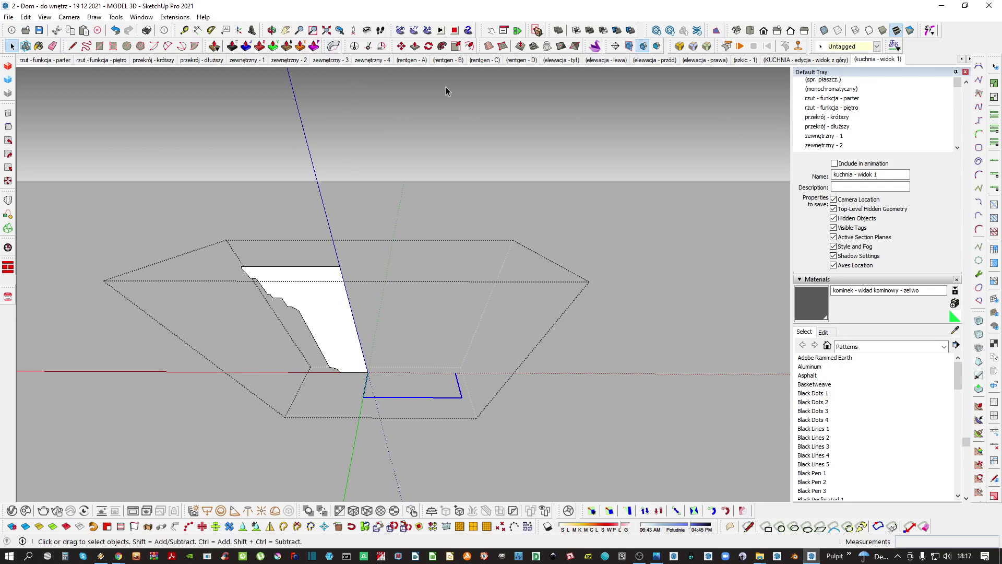
Try to sweep the profile face along the U-shaped path with Follow Me
left_click(343, 321)
middle_click_drag(347, 320, 657, 311)
key("space")
triple_click(429, 278)
key("r")
middle_click_drag(457, 333, 371, 331)
scroll(368, 334, "up", 4)
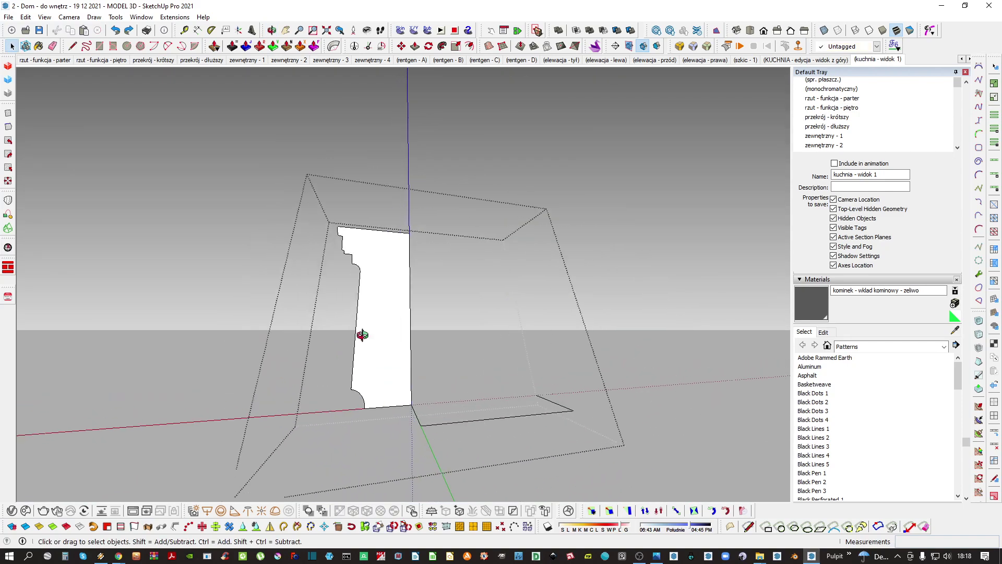
Draw a corrected long front edge about 9.82 cm long from the profile's upper arc down to the base arc
key("l")
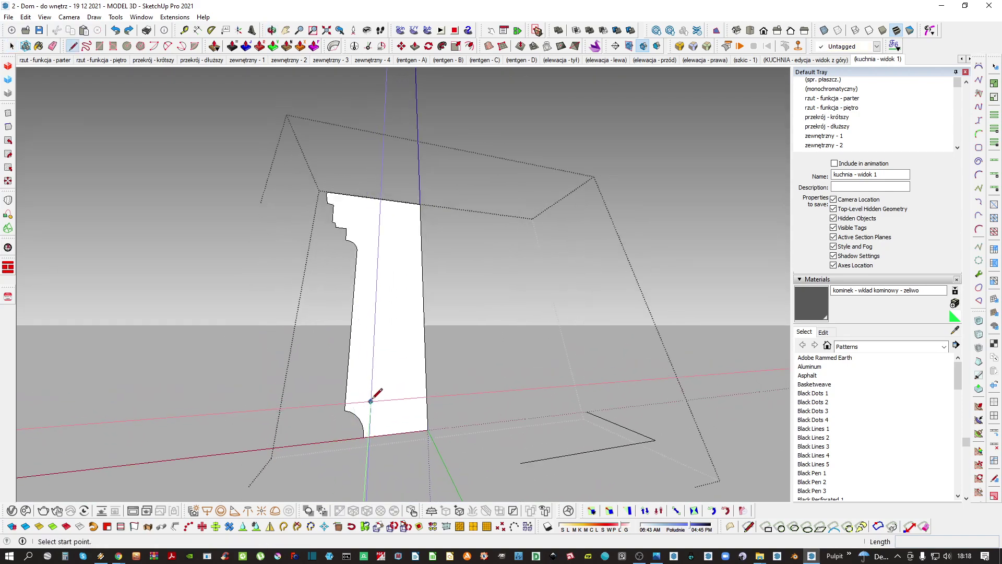
left_click(356, 251)
scroll(358, 391, "up", 3)
scroll(357, 391, "down", 2)
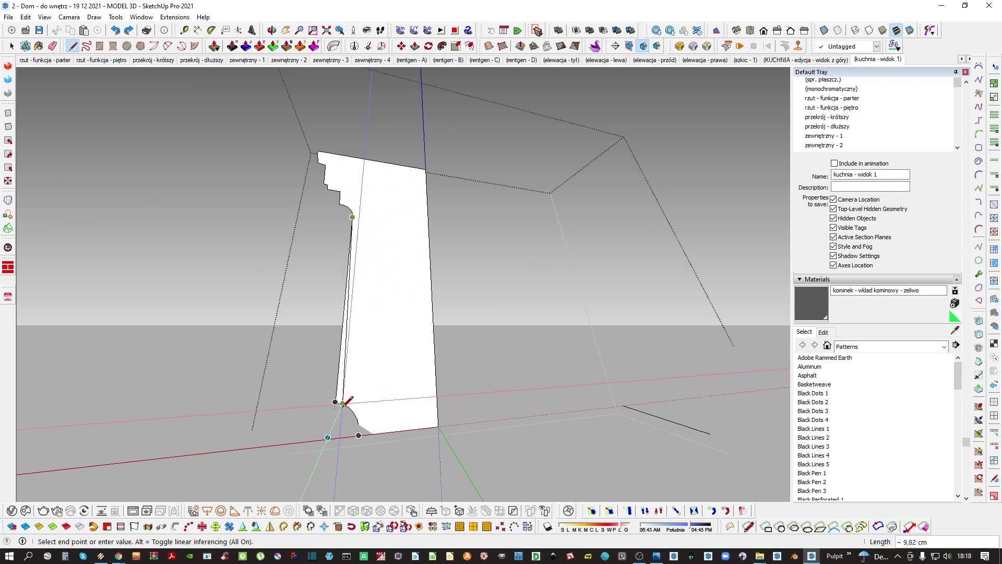
left_click(338, 401)
scroll(350, 347, "down", 3)
key("space")
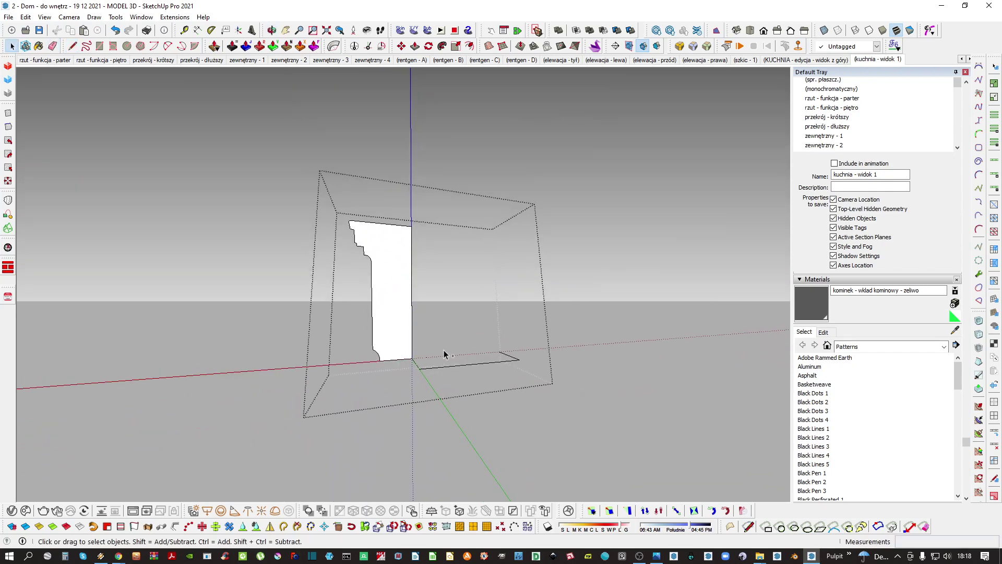
Sweep the corrected profile along the U-shaped path and select the entire resulting block
left_click(390, 296)
middle_click_drag(407, 326, 375, 351)
scroll(384, 330, "down", 3)
left_click(384, 331)
key("Delete")
scroll(384, 330, "down", 1)
key("ctrl+z")
triple_click(380, 324)
Soften the block's edges with Soften coplanar enabled and the angle between normals at 1.80 degrees
left_click(817, 280)
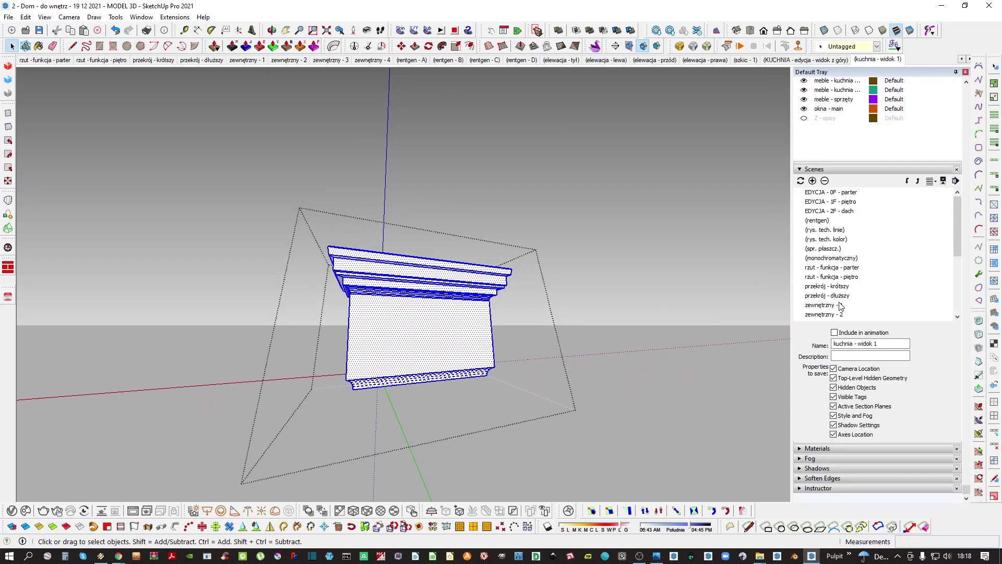
left_click(838, 168)
left_click(838, 103)
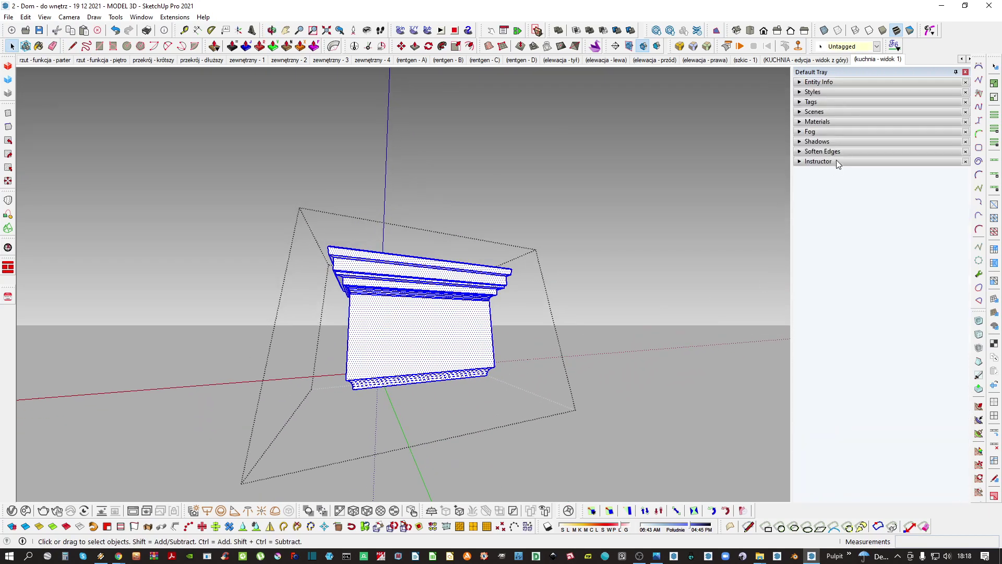
left_click(837, 152)
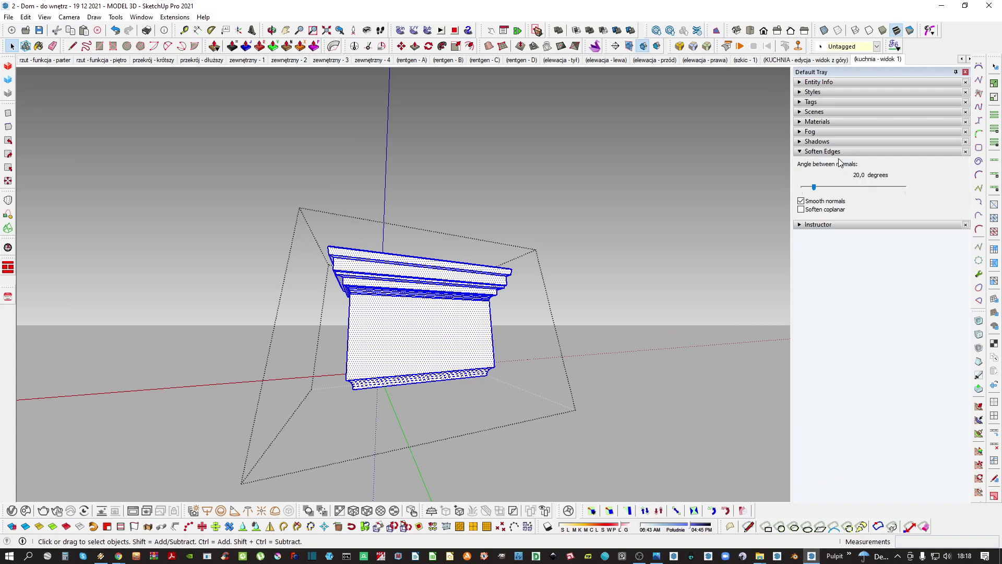
left_click(800, 209)
mouse_move(398, 308)
middle_mouse_down()
mouse_move(654, 193)
mouse_move(538, 285)
mouse_move(340, 240)
mouse_move(367, 214)
mouse_move(405, 297)
middle_mouse_up()
key("ctrl+a")
left_click_drag(814, 187, 812, 191)
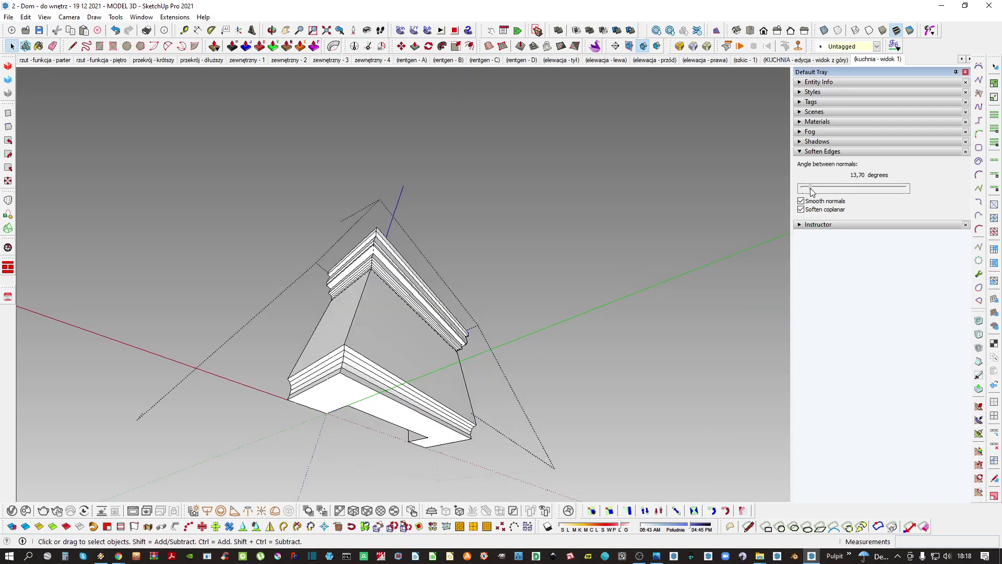
Select the whole block and set its edge-softening angle between normals to 22.80 degrees
middle_click_drag(489, 320, 438, 372)
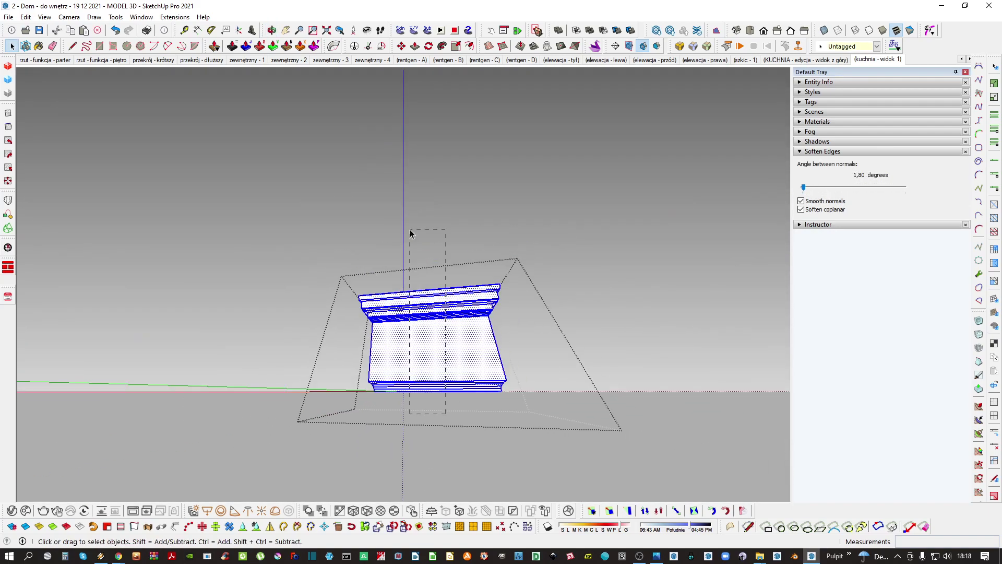
middle_click_drag(410, 233, 419, 453)
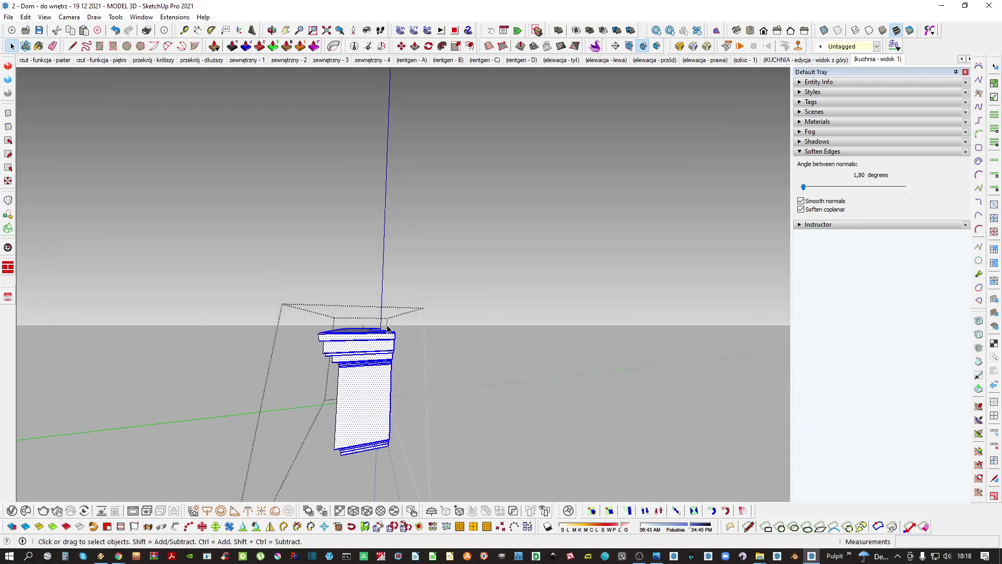
middle_click_drag(386, 326, 378, 342)
scroll(378, 332, "up", 5)
middle_click_drag(409, 313, 423, 368)
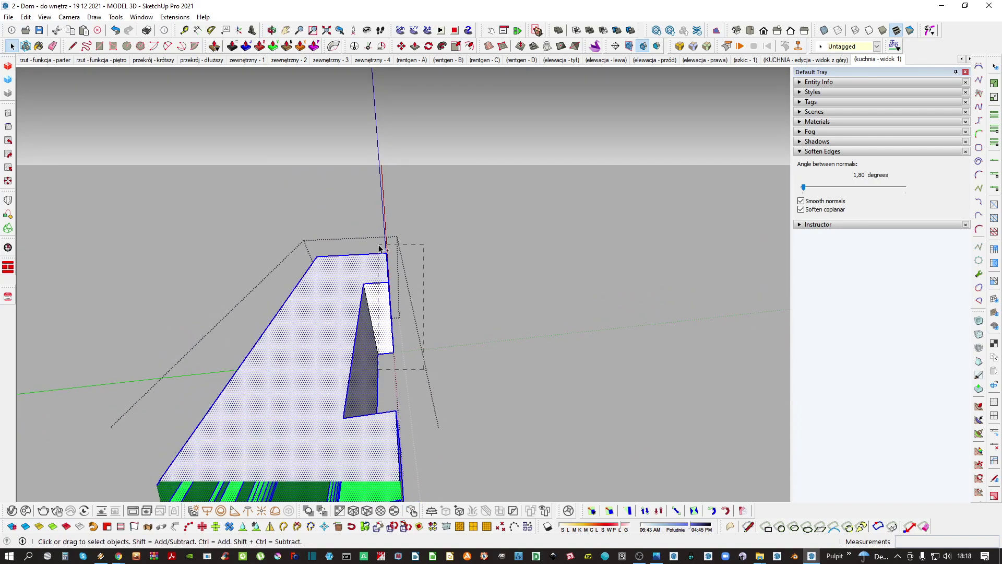
left_click_drag(378, 245, 378, 244, "ctrl")
middle_click_drag(378, 244, 400, 255)
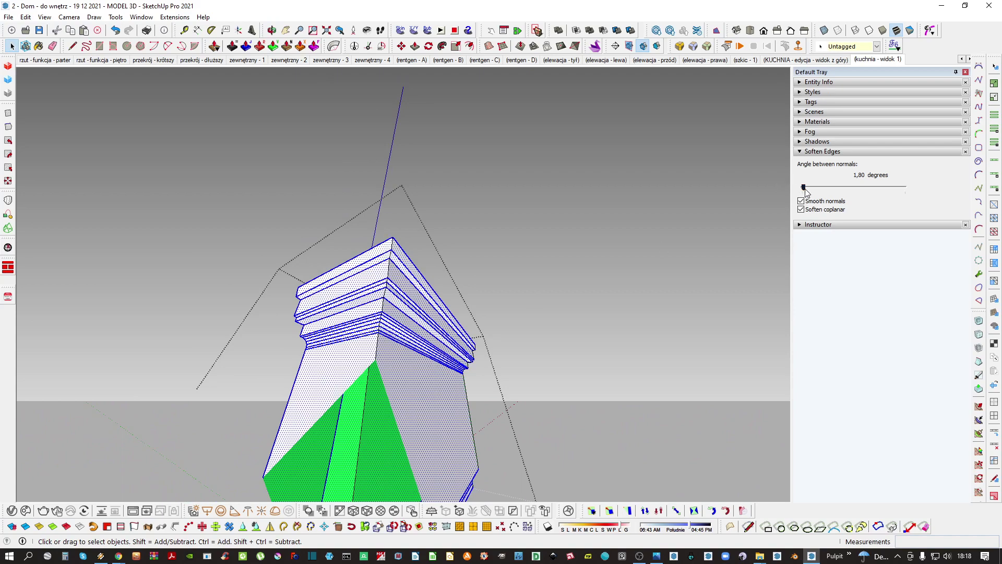
left_click_drag(804, 187, 816, 188)
left_click(492, 331)
Turn the finished block into a component with a definition name beginning with "detal -"
scroll(476, 351, "down", 5)
middle_click_drag(476, 351, 432, 273)
scroll(418, 319, "up", 3)
key("space")
left_click(454, 320)
key("g")
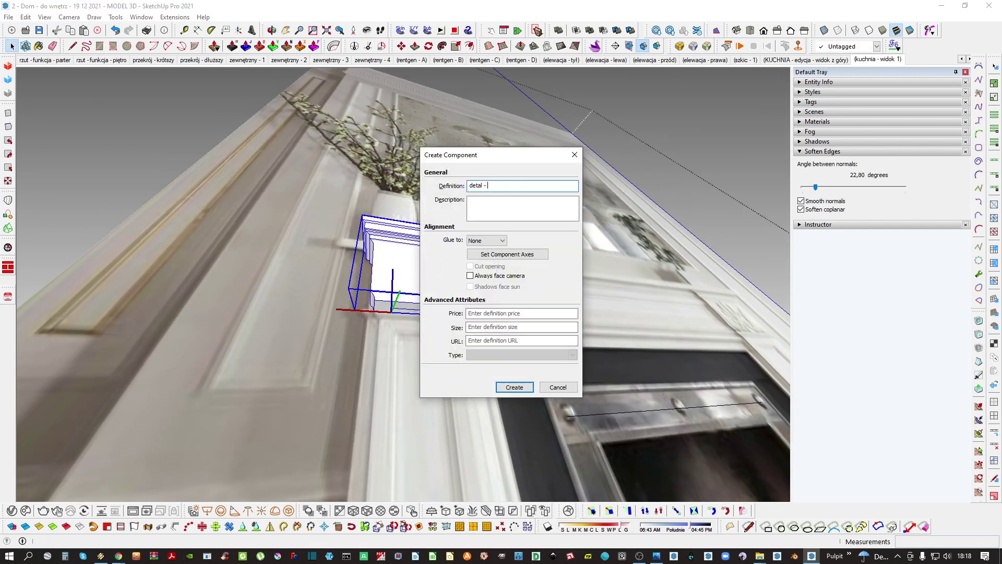
key("Return")
middle_click_drag(432, 266, 381, 146)
left_click(418, 281)
scroll(418, 282, "down", 2)
key("m")
key("Escape")
key("space")
scroll(325, 288, "up", 2)
scroll(346, 246, "up", 2)
Open the block for editing and push/pull its back face by about 2.82 cm to the nearby endpoint
double_click(346, 244)
left_click(389, 242)
middle_click_drag(389, 242, 646, 172)
middle_click_drag(446, 261, 498, 279)
key("p")
left_click(500, 280)
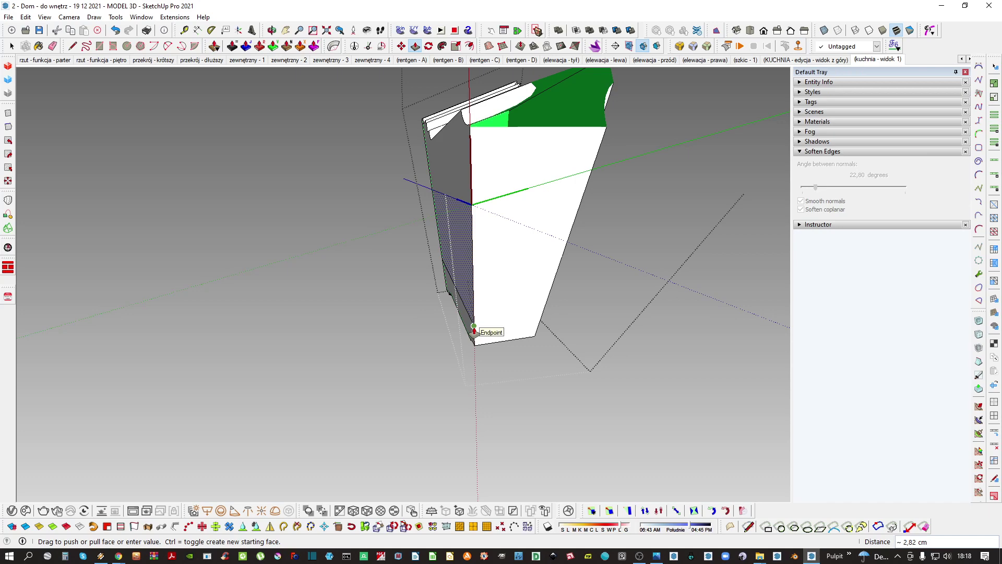
left_click(474, 330)
key("space")
middle_click_drag(474, 330, 347, 198)
left_click(426, 252)
left_click(215, 365)
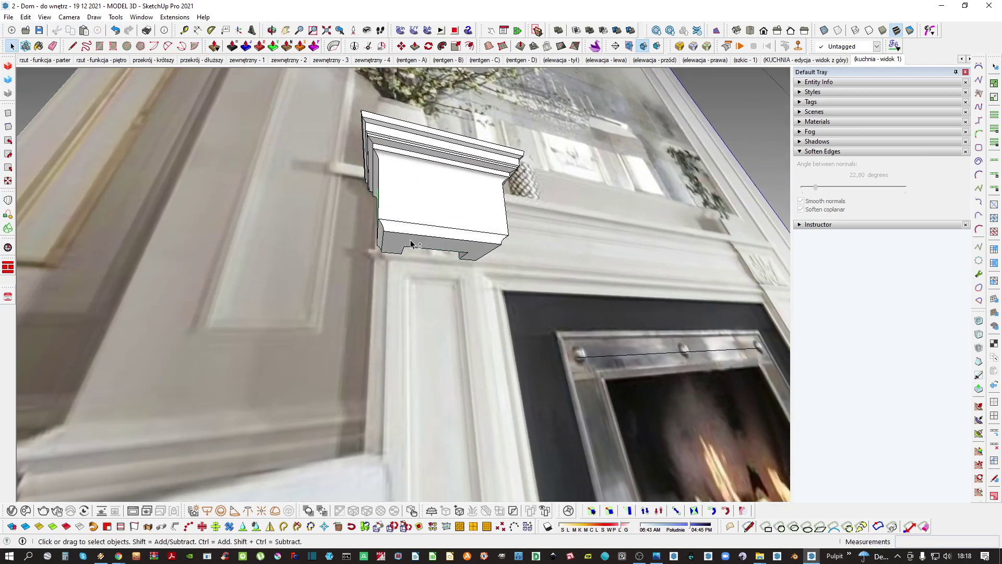
Pull the block's underside downward along the left pilaster of the reference photo
key("p")
scroll(418, 251, "down", 5)
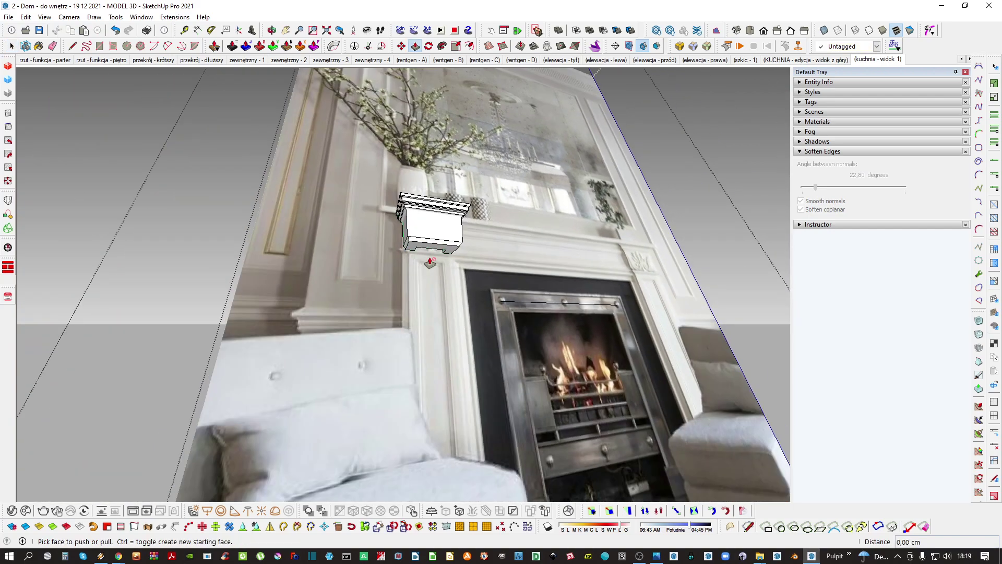
scroll(415, 250, "up", 3)
left_click(415, 249)
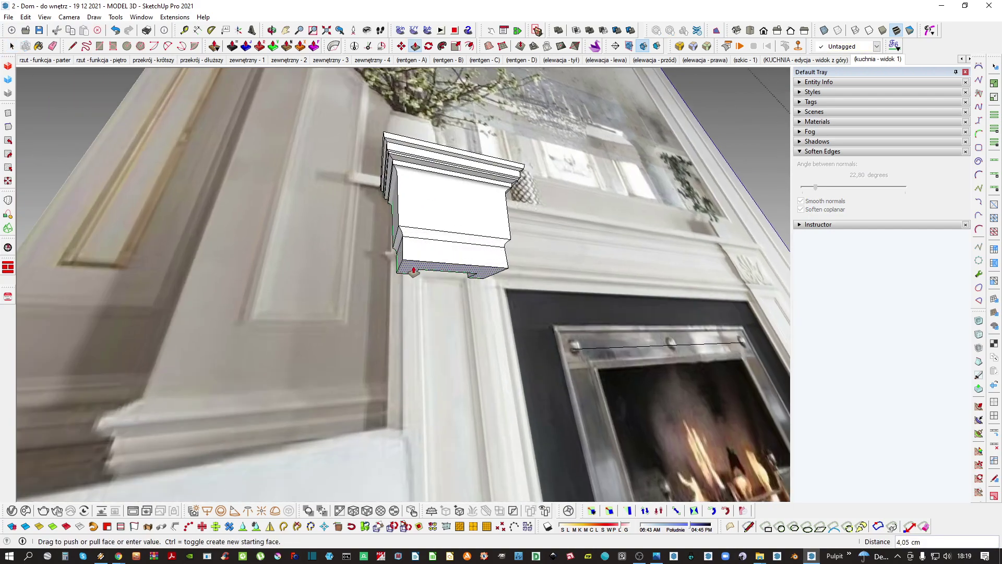
scroll(413, 277, "down", 3)
middle_click_drag(404, 280, 400, 365)
scroll(400, 364, "up", 3)
middle_click_drag(496, 450, 465, 394, "shift")
key("i")
left_click(448, 389)
key("i")
Select the face of the lower pilaster part together with its edges and group them
middle_click_drag(405, 324, 411, 433)
key("space")
double_click(412, 310)
middle_click_drag(425, 307, 552, 300)
key("ctrl+g")
Draw a small upright rectangle about 1.8 cm tall over the right pilaster's panel moulding in the reference photo
scroll(526, 283, "up", 10)
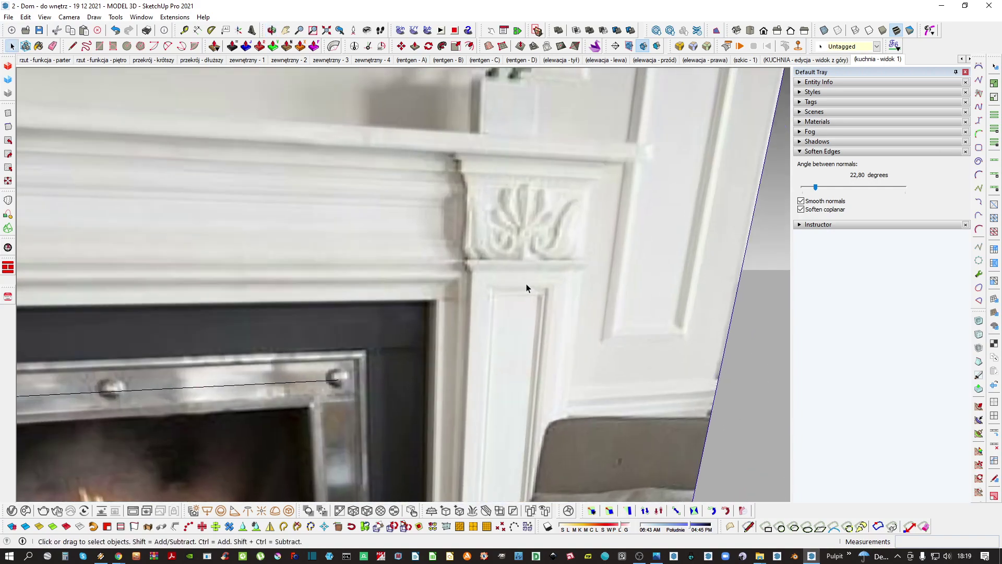
scroll(517, 288, "down", 3)
key("l")
scroll(502, 275, "up", 10)
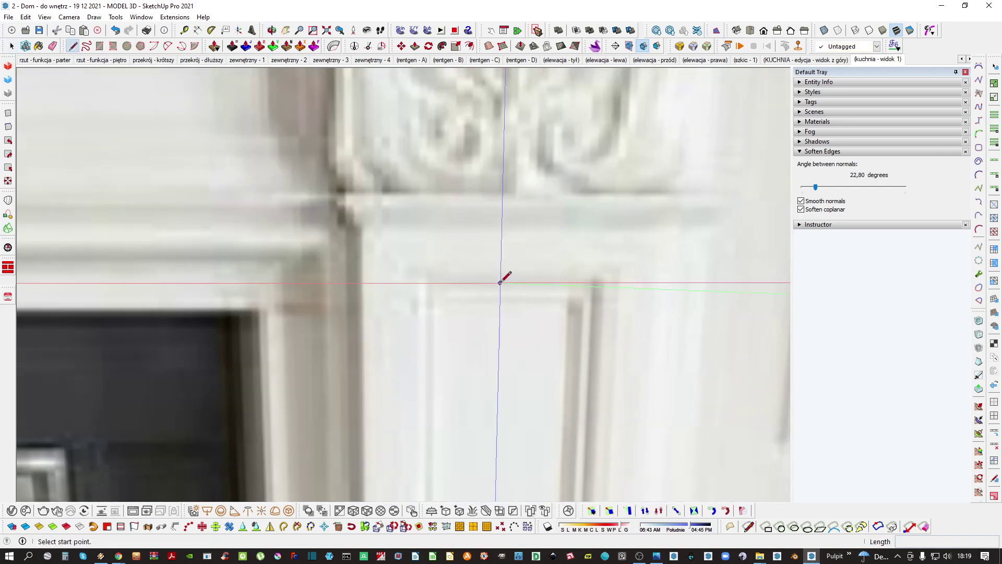
scroll(489, 268, "down", 5)
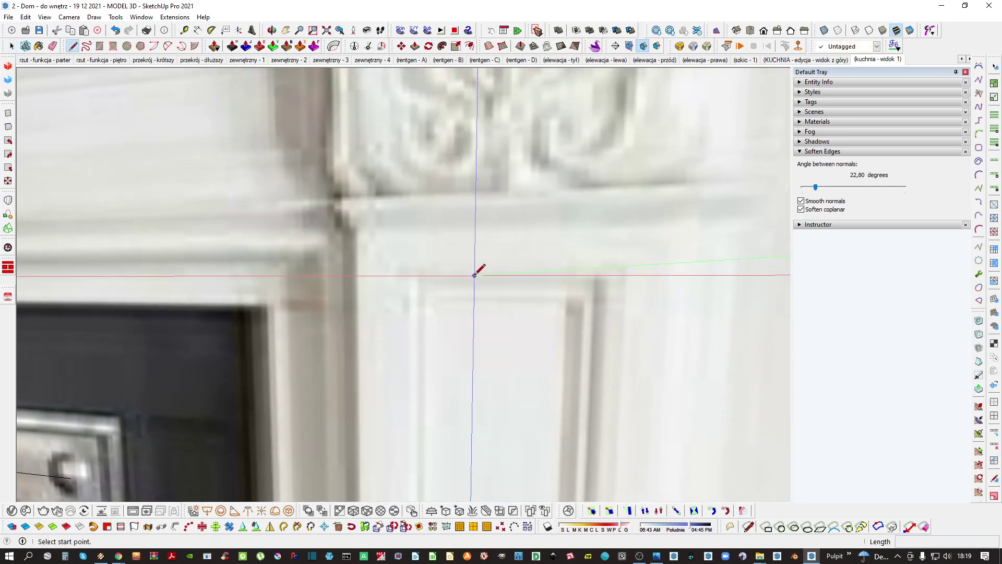
scroll(473, 273, "down", 1)
left_click(490, 272)
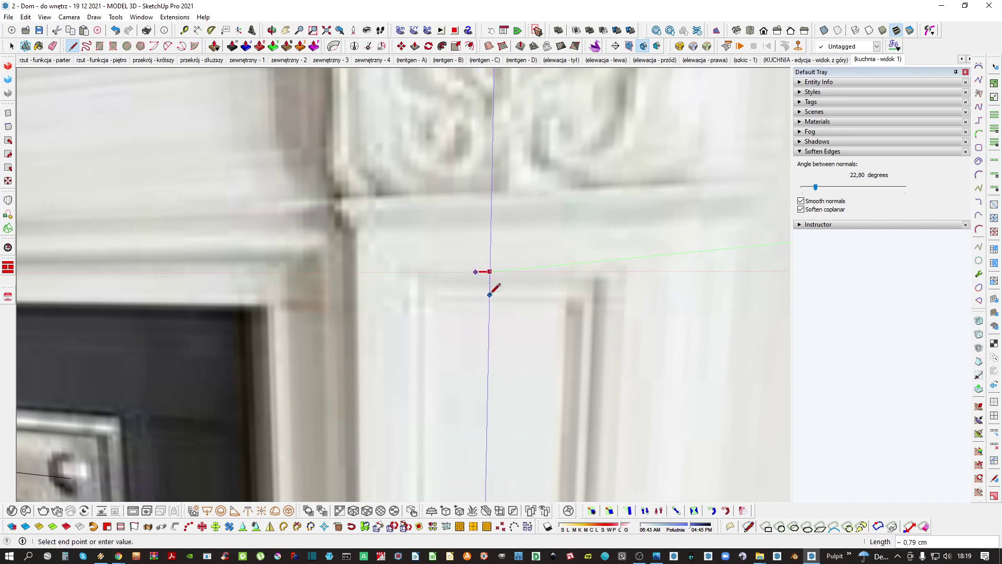
left_click(488, 317)
left_click(488, 303)
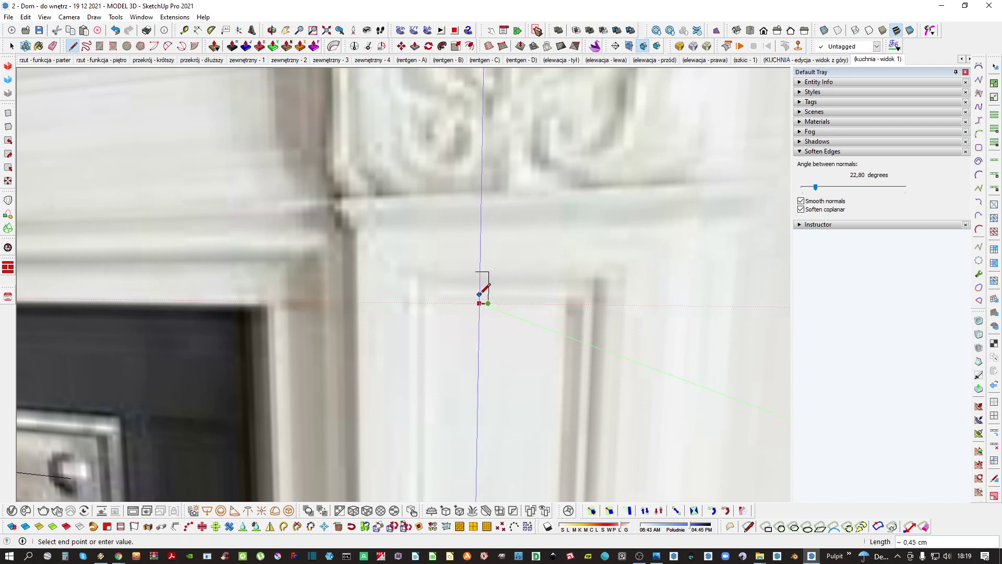
left_click(474, 271)
Group the small rectangle's face with its edges and open the group for editing
key("space")
double_click(485, 285)
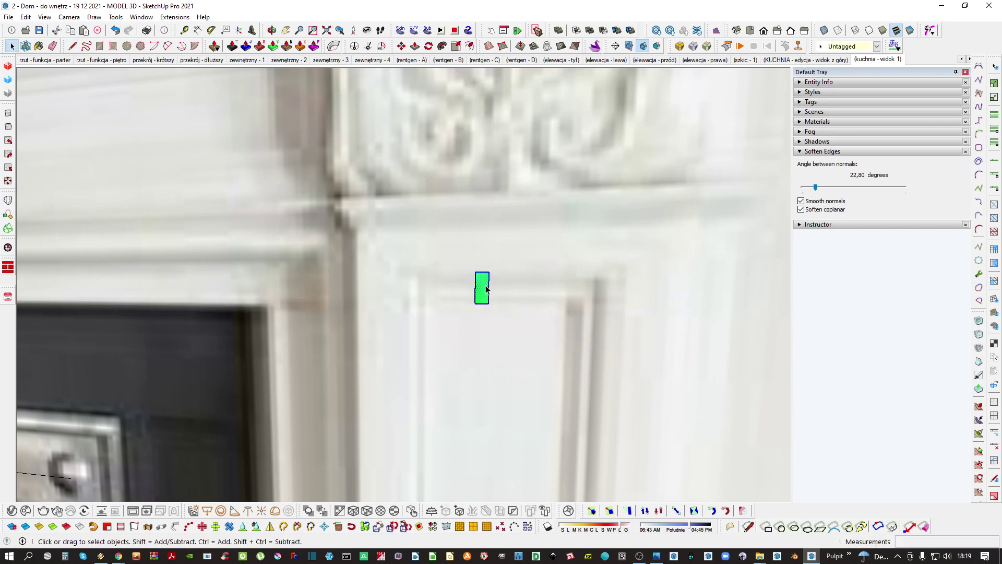
key("g")
double_click(484, 292)
scroll(489, 279, "down", 2)
scroll(434, 290, "up", 6)
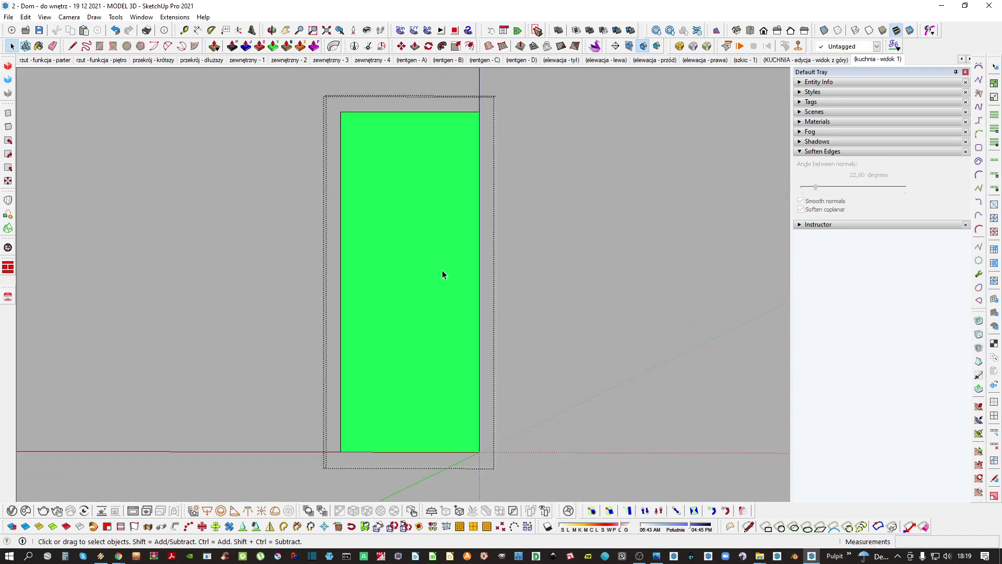
Split the rectangle with a vertical centre line and divide its height into 3 equal parts with horizontal lines
scroll(443, 271, "down", 2)
key("l")
left_click(428, 202)
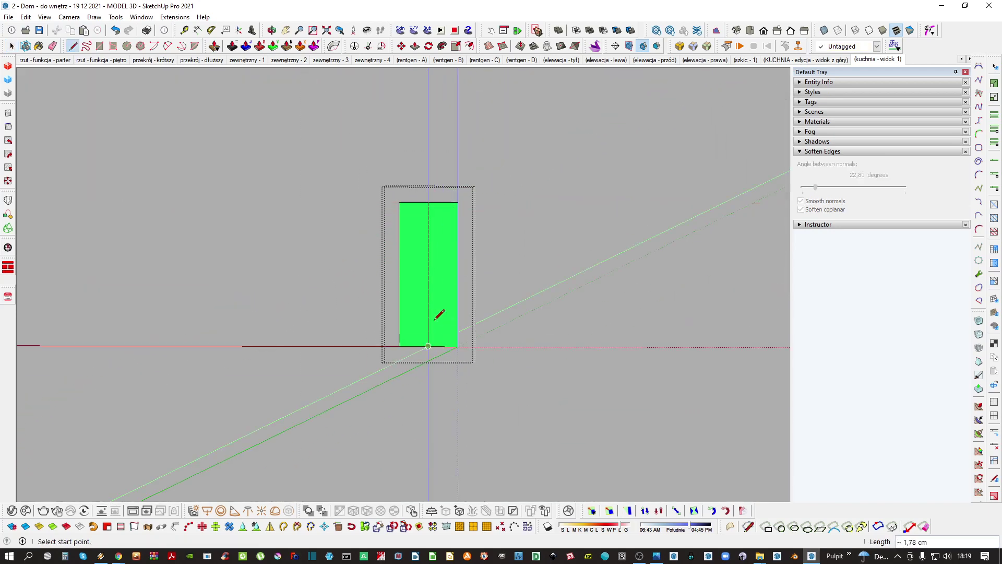
key("m")
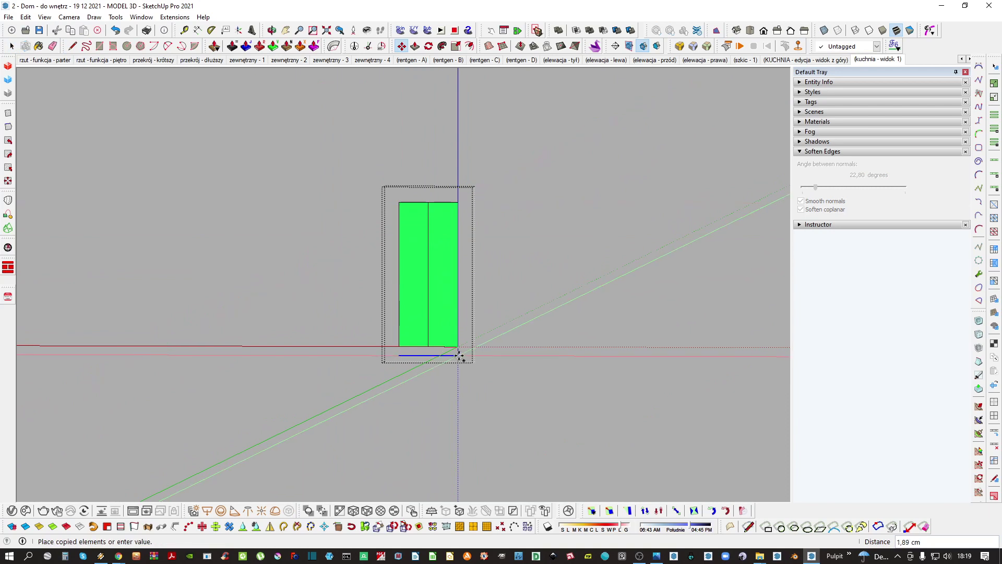
type("3")
key("Return")
key("space")
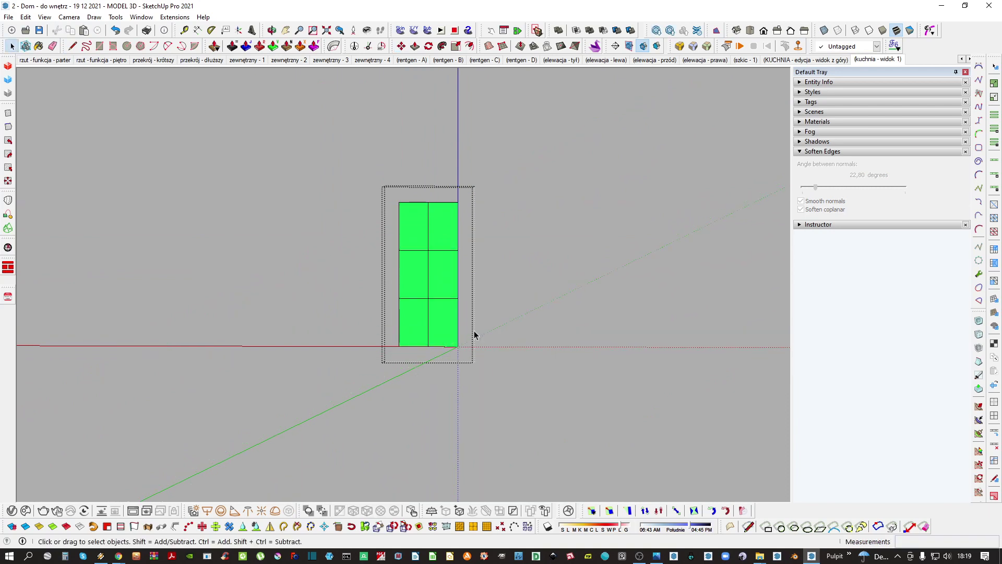
Draw a convex arc from the rectangle's left edge near its top to the centre line at the upper division
key("a")
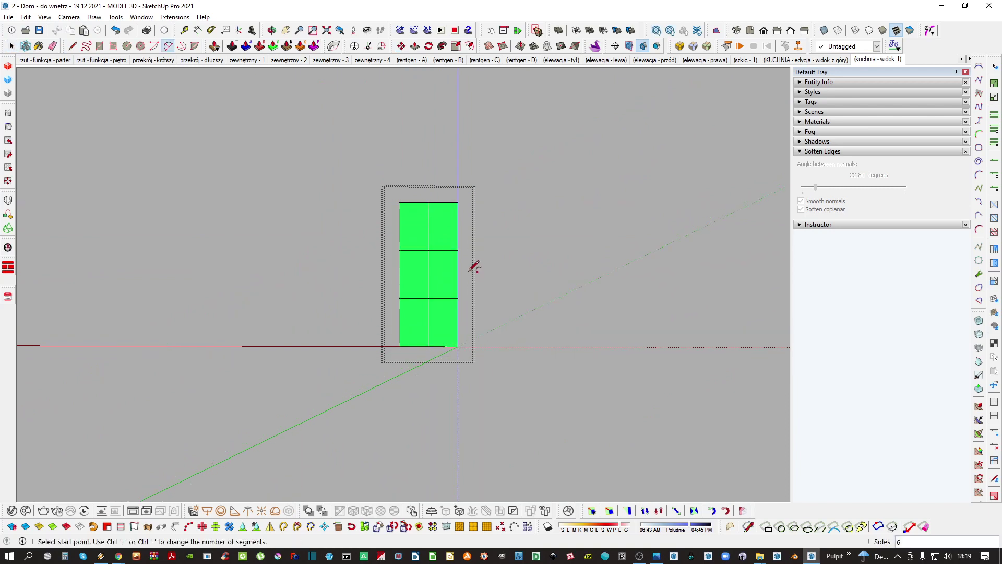
left_click(399, 217)
left_click(428, 250)
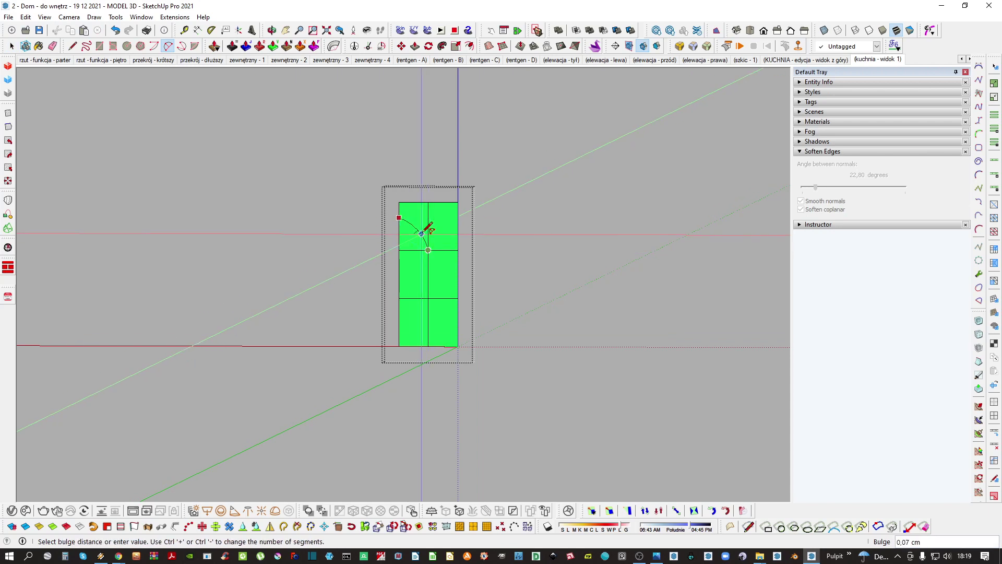
left_click(423, 236)
left_click(428, 274)
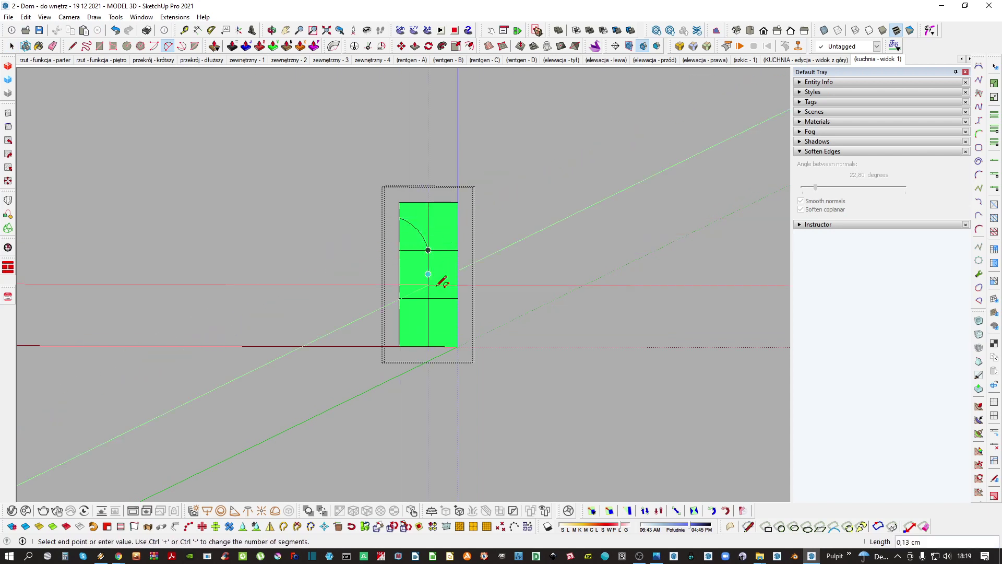
left_click(443, 346)
scroll(443, 297, "up", 1)
key("Escape")
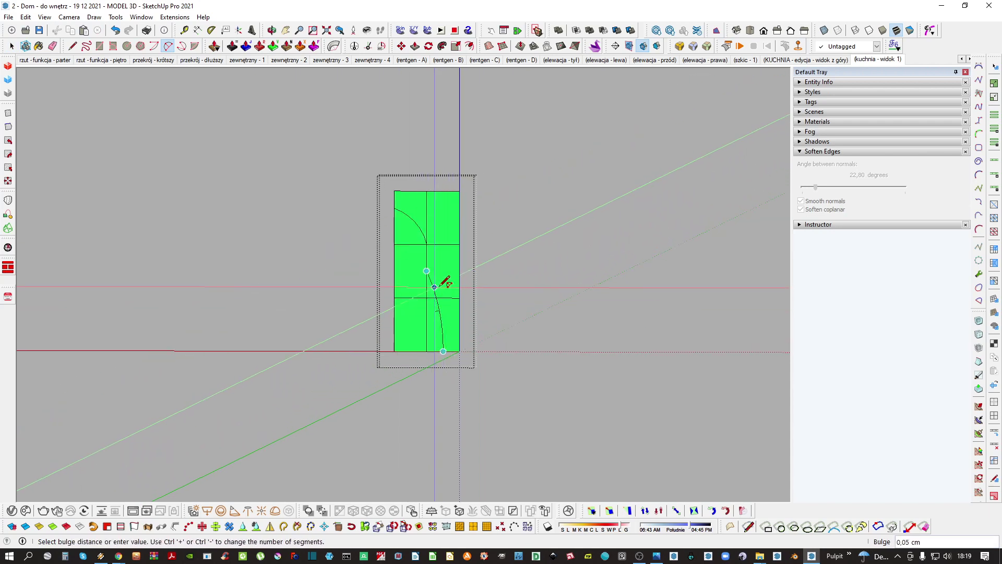
Draw a second convex arc starting lower on the centre line and connect its end to the bottom edge with a line
left_click(426, 281)
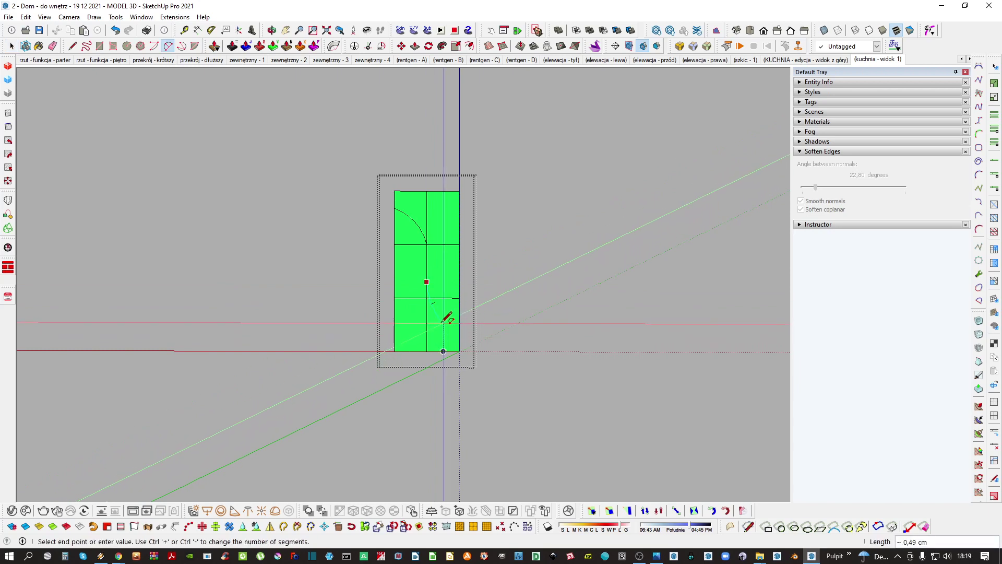
left_click(442, 322)
scroll(434, 289, "up", 2)
left_click(439, 288)
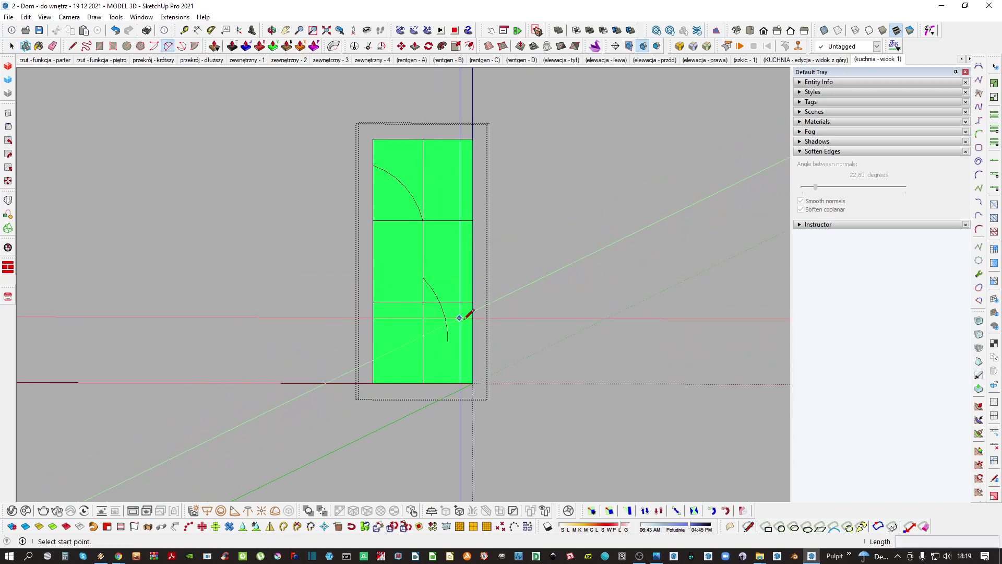
key("l")
scroll(454, 379, "up", 1)
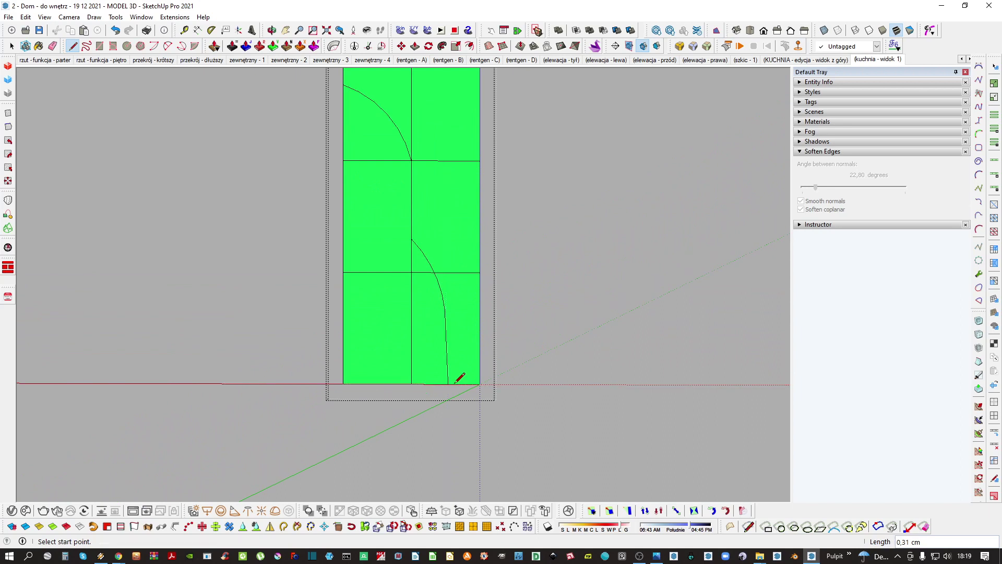
scroll(439, 277, "down", 1)
Erase the leftover division lines and replace the straight segment between the two arcs with a slightly slanted line
key("e")
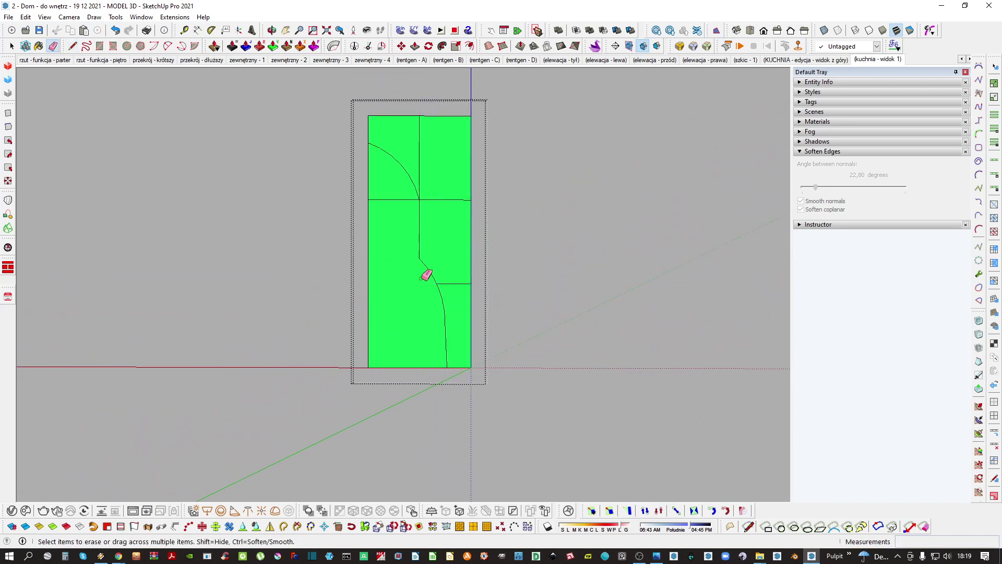
middle_click_drag(388, 167, 410, 226)
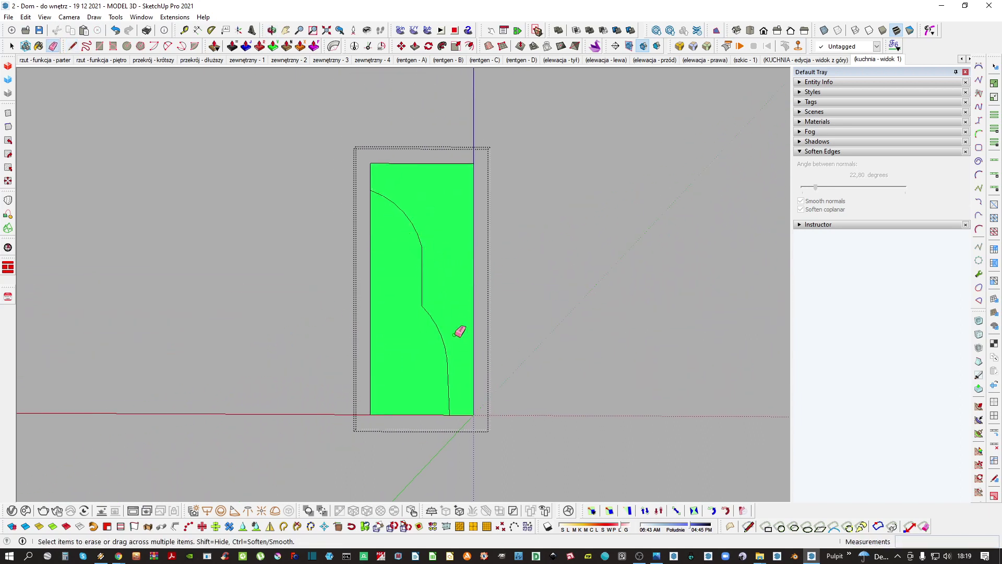
left_click(421, 252)
scroll(429, 297, "up", 2)
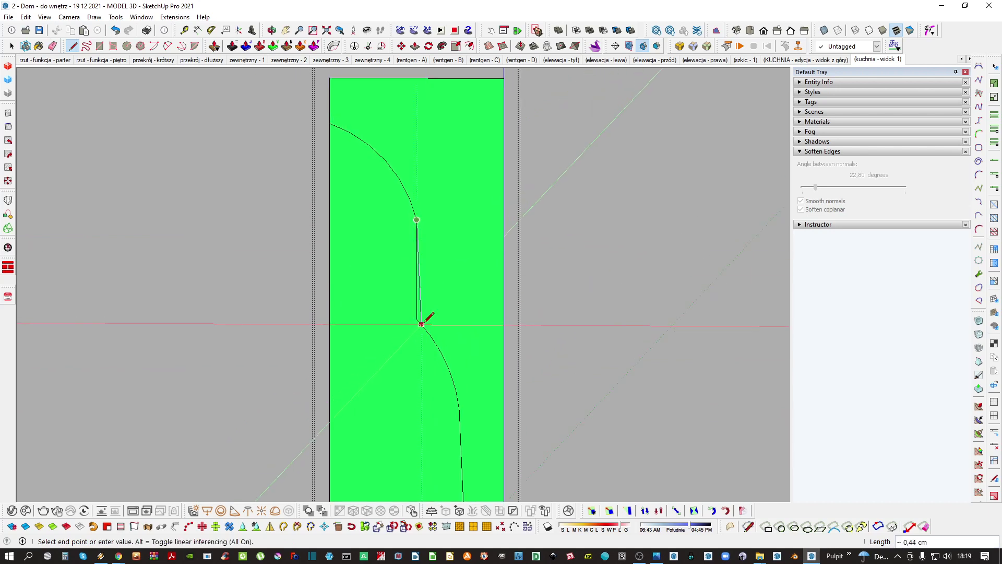
left_click(422, 324)
key("e")
scroll(417, 308, "down", 6)
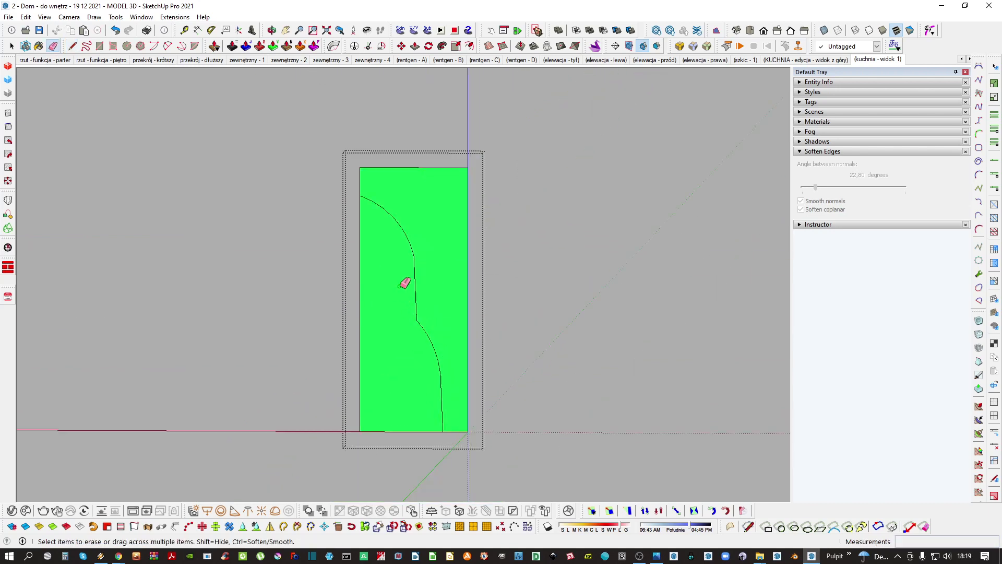
Delete the waste area left of the curved line so only the moulding profile face remains
key("space")
left_click(442, 277)
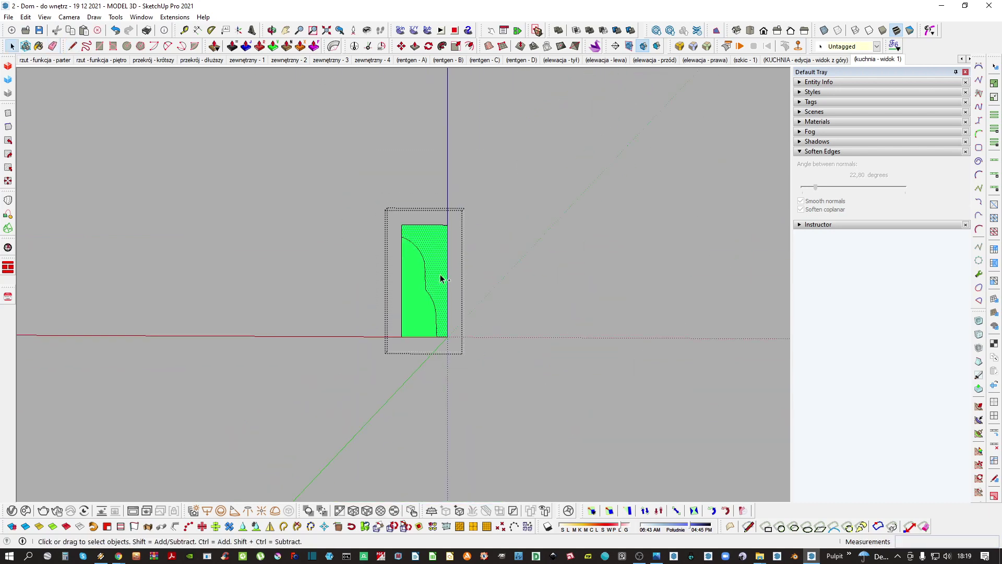
key("Delete")
key("ctrl+z")
mouse_move(439, 255)
middle_mouse_down()
mouse_move(472, 264)
mouse_move(438, 262)
middle_mouse_up()
scroll(438, 261, "down", 3)
scroll(439, 243, "up", 2)
Move the moulding profile from its upper corner across to the inner side of the left pilaster
key("m")
left_click(443, 246)
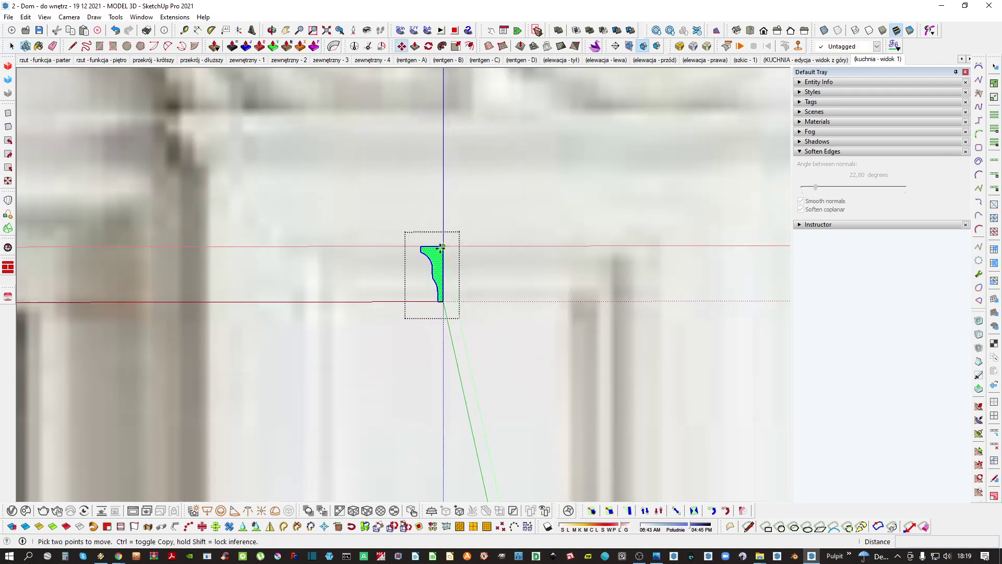
scroll(441, 244, "down", 4)
scroll(440, 243, "down", 3)
middle_click_drag(270, 252, 256, 300, "shift")
scroll(256, 293, "down", 2)
middle_click_drag(226, 265, 324, 257, "shift")
scroll(267, 267, "up", 3)
left_click(267, 268)
Compare the modelled left pilaster with the recessed panel and moulding of the pilaster in the reference photo
key("space")
middle_click_drag(267, 269, 397, 257)
scroll(261, 229, "down", 2)
left_click(253, 228)
scroll(411, 251, "down", 4)
scroll(444, 259, "down", 3)
key("l")
key("space")
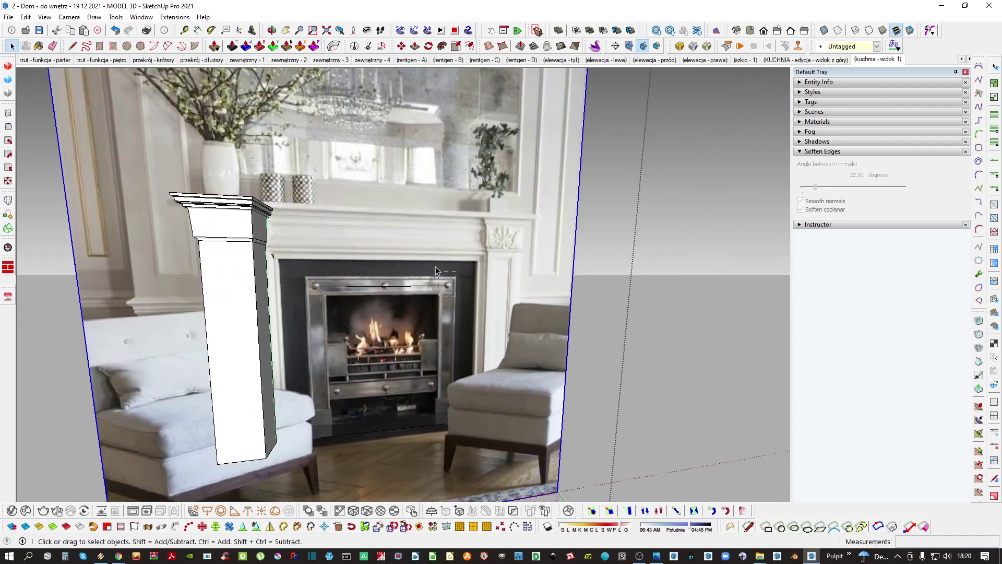
scroll(449, 216, "down", 2)
scroll(335, 239, "up", 6)
scroll(339, 239, "down", 3)
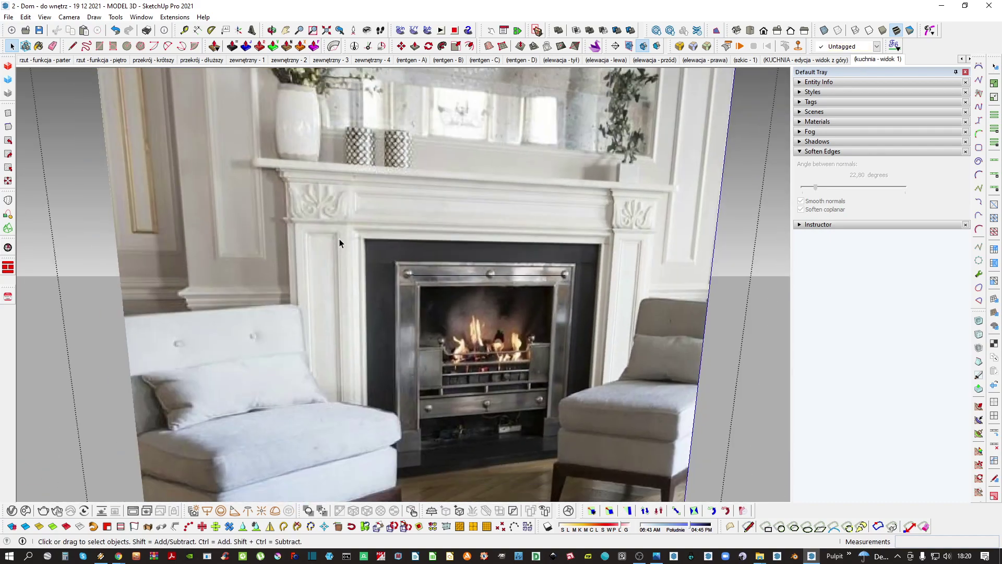
scroll(290, 245, "up", 4)
scroll(306, 193, "up", 2)
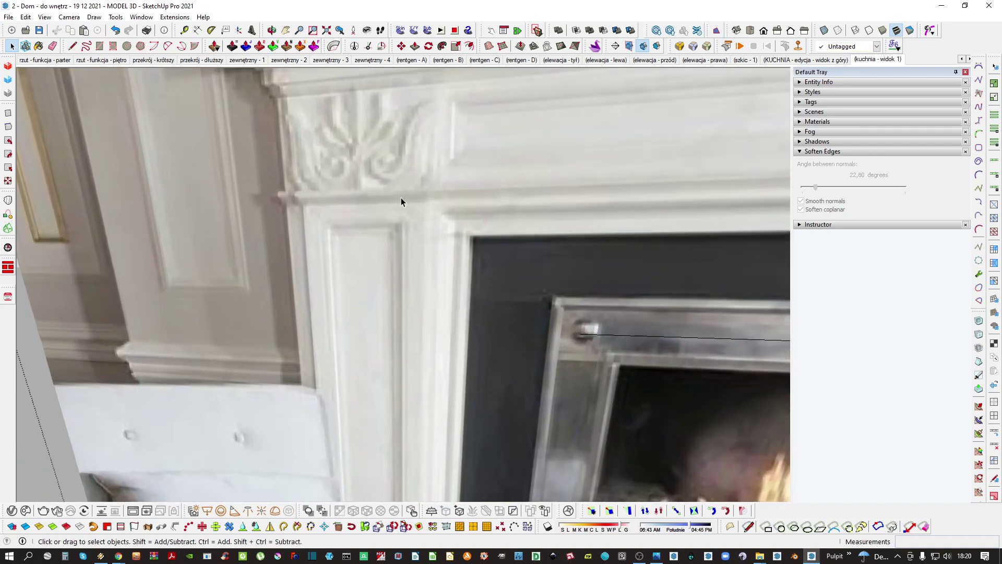
scroll(401, 201, "down", 2)
middle_click_drag(359, 218, 410, 217)
left_click(410, 217)
scroll(412, 220, "up", 3)
scroll(393, 232, "down", 3)
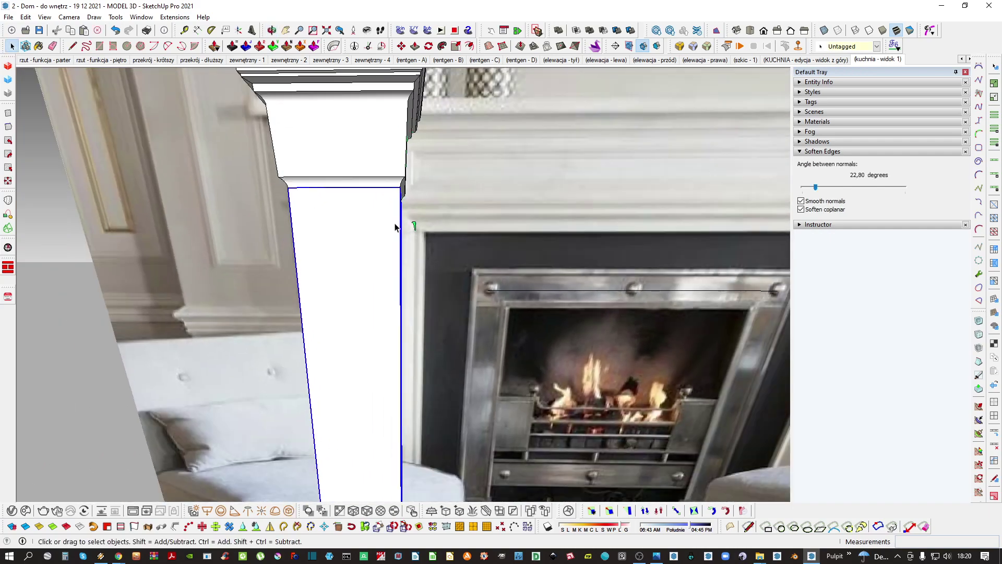
scroll(417, 235, "up", 3)
scroll(390, 224, "up", 2)
scroll(383, 229, "down", 2)
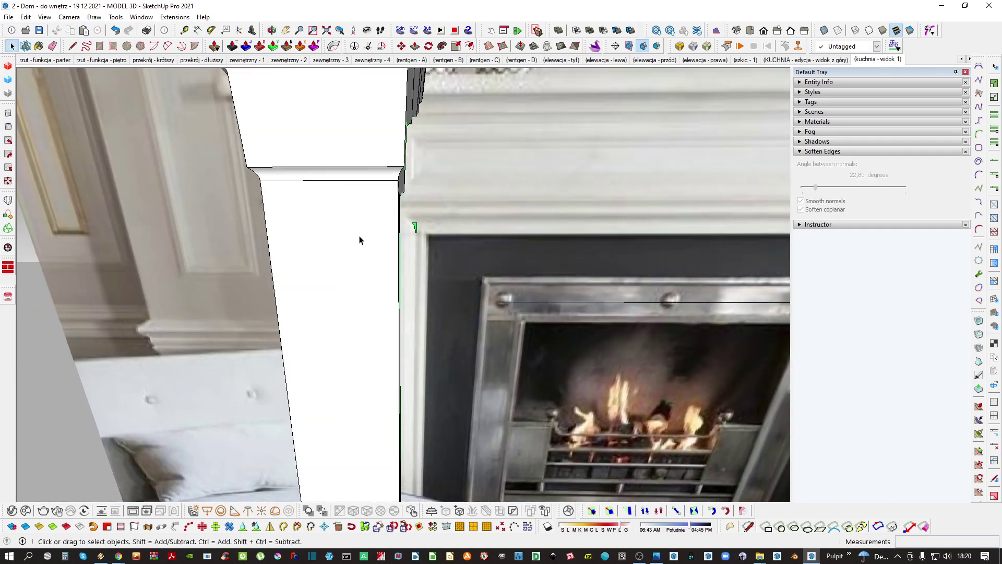
Open the lower pilaster group for editing and offset its front face outline inward by about 3.29 cm
double_click(360, 236)
double_click(360, 236)
left_click(335, 336)
middle_click_drag(360, 236, 421, 221)
left_click(300, 359)
key("f")
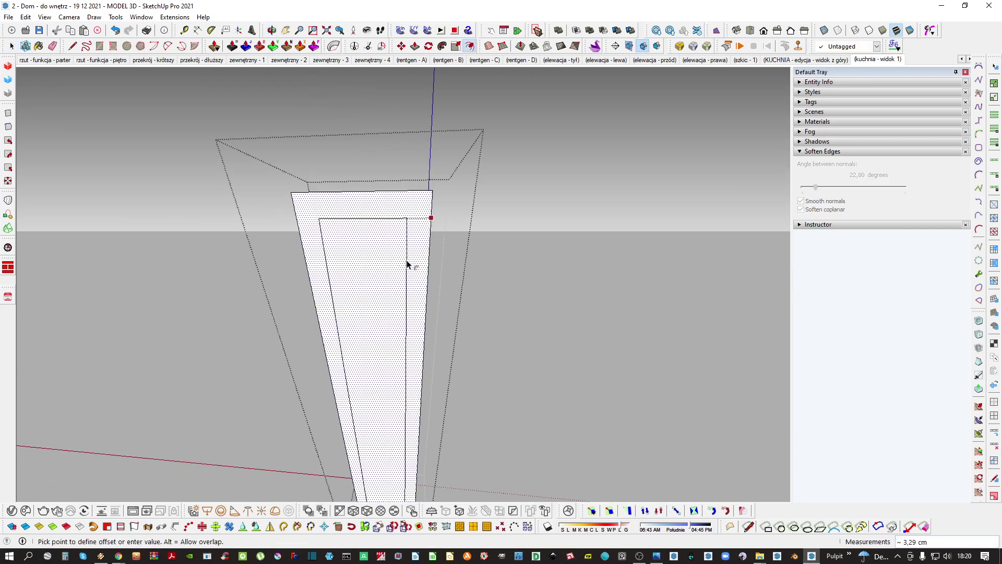
left_click(407, 265)
Push the inner panel face 1.5 cm into the pilaster
scroll(408, 260, "down", 2)
middle_click_drag(408, 257, 360, 329)
scroll(385, 264, "up", 1)
key("space")
key("p")
left_click(373, 300)
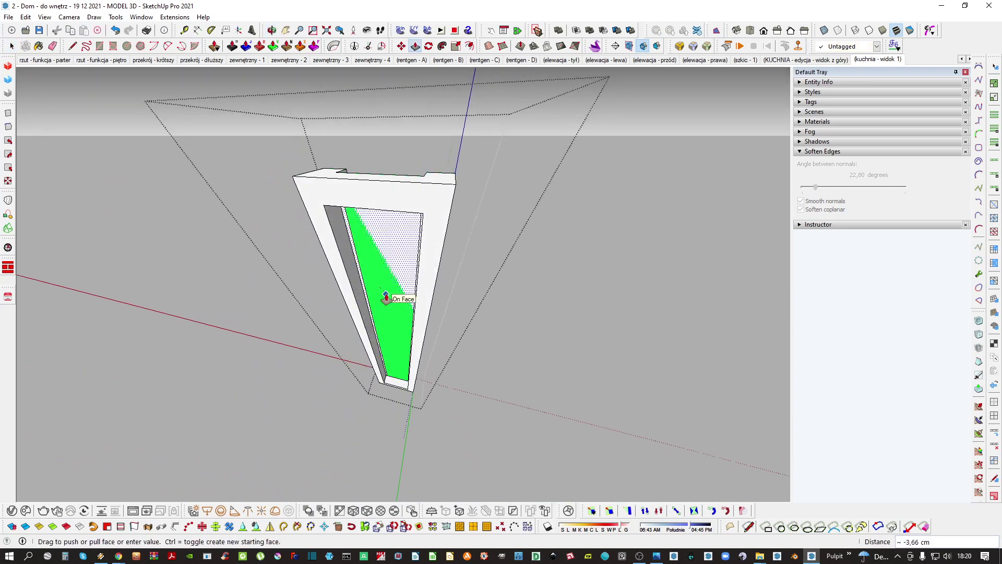
type("1,5")
key("Return")
middle_click_drag(387, 300, 377, 313)
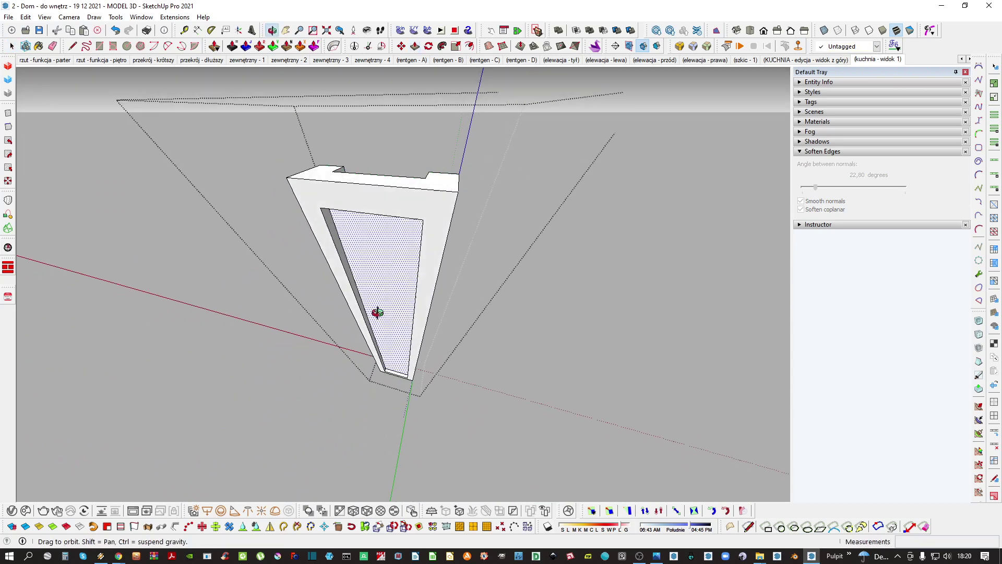
Compare the depth of the panel recess with the moulding profile beside the pilaster
key("space")
key("Escape")
middle_click_drag(418, 273, 452, 227)
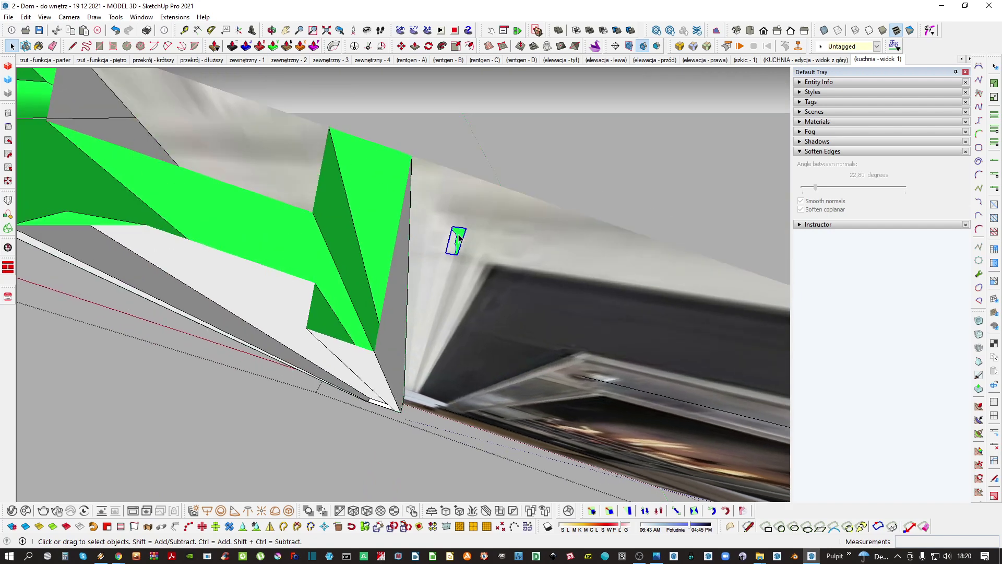
key("l")
scroll(463, 227, "down", 8)
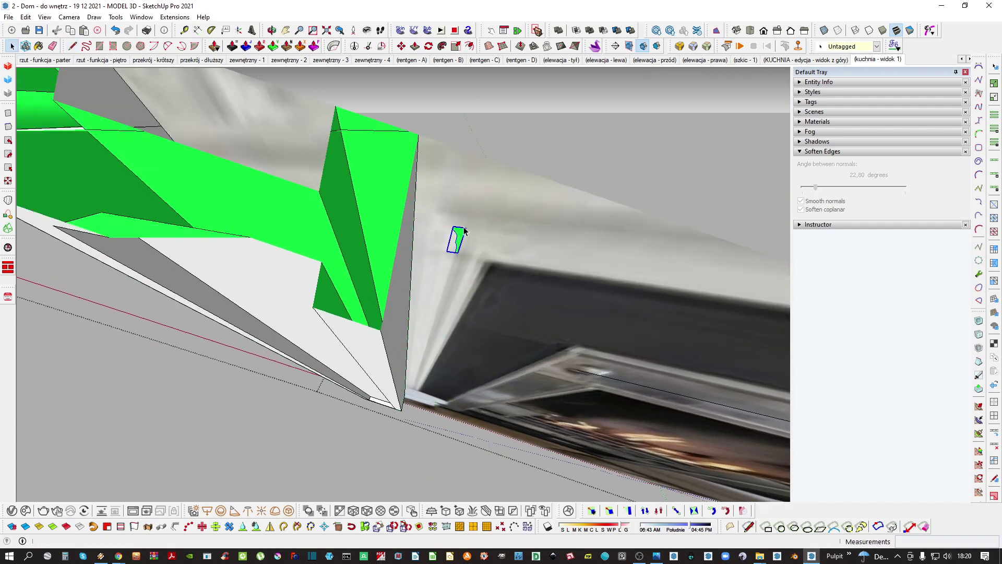
key("space")
Undo the panel recess in the pilaster and push the inner panel face in again to a new depth
triple_click(351, 295)
key("ctrl+z")
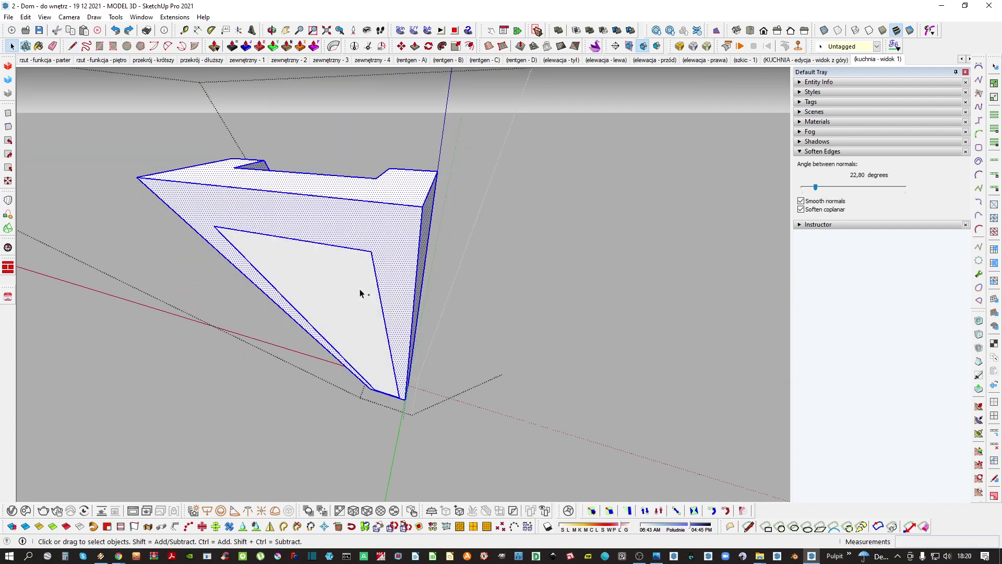
key("p")
left_click(358, 309)
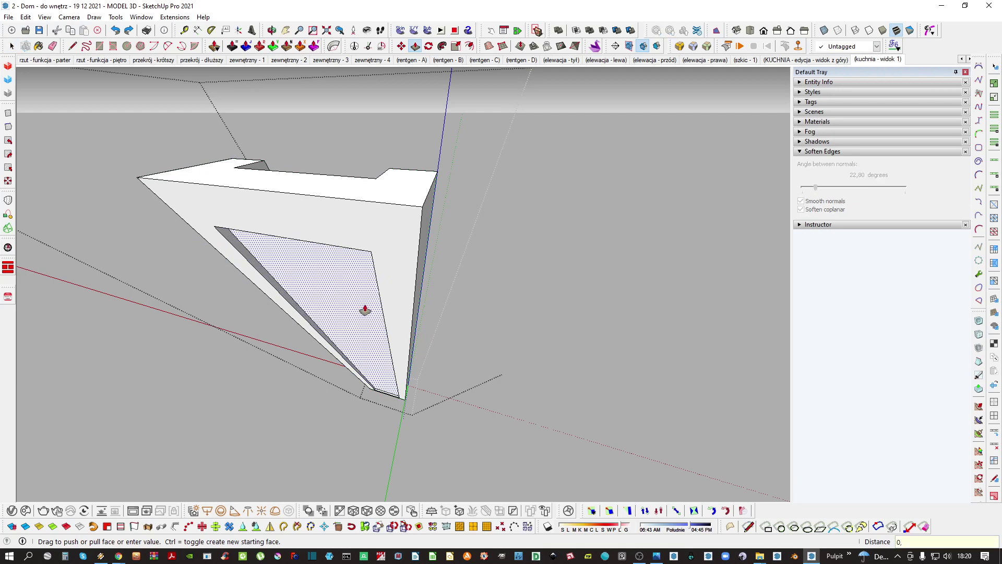
key("Return")
key("space")
Copy the moulding profile onto the pilaster, rotating it perpendicular to the panel and placing it at the recess's upper edge
left_click(457, 267)
left_click(462, 235)
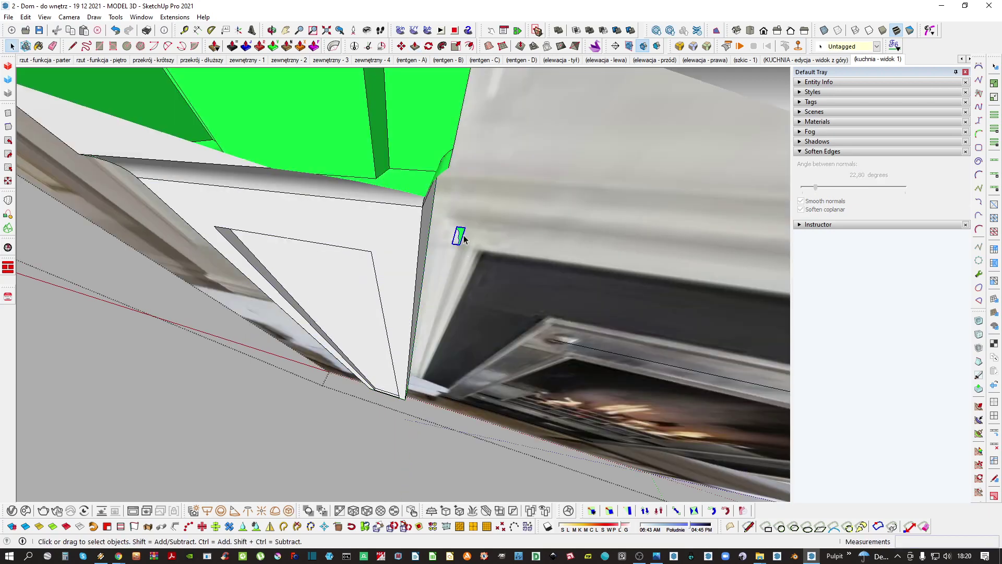
key("m")
key("q")
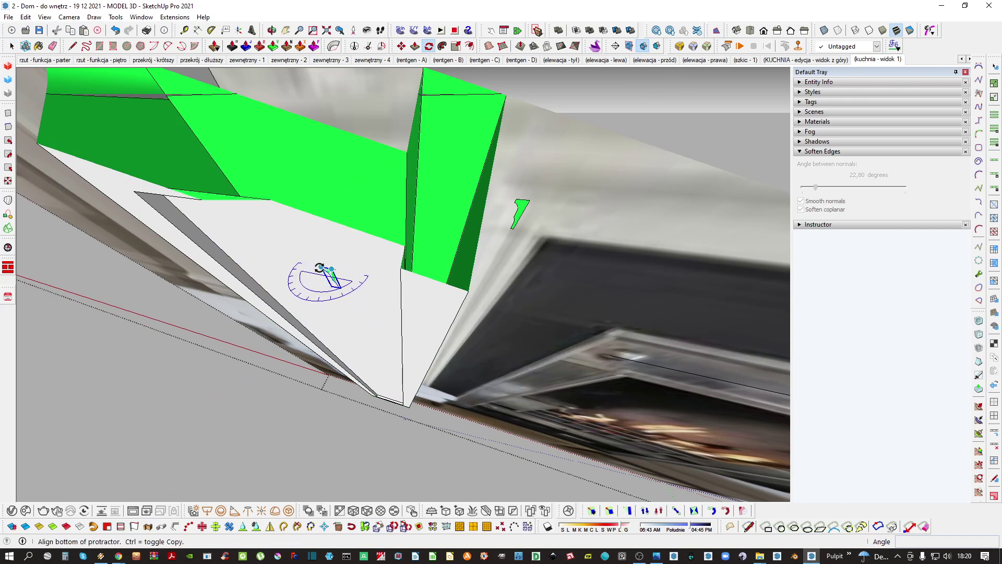
left_click(320, 266)
left_click(344, 366)
middle_click_drag(370, 316, 351, 181)
key("m")
left_click(341, 250)
middle_click_drag(340, 241, 324, 204)
left_click(320, 201)
key("space")
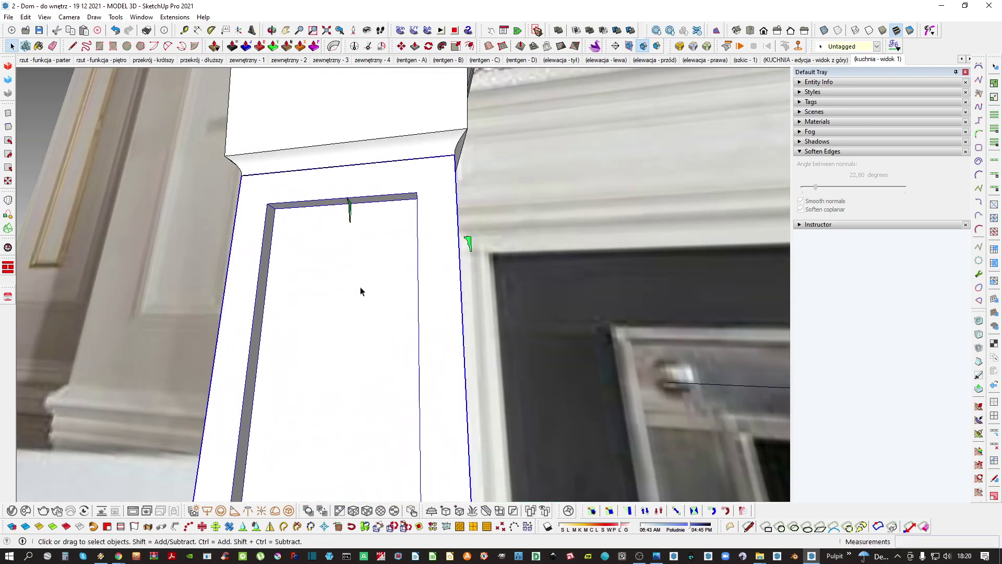
Open the pilaster group, copy only the outline edges of the recessed panel face without the face, and close the group
middle_click_drag(360, 291, 318, 308)
left_click(358, 250)
scroll(355, 211, "up", 3)
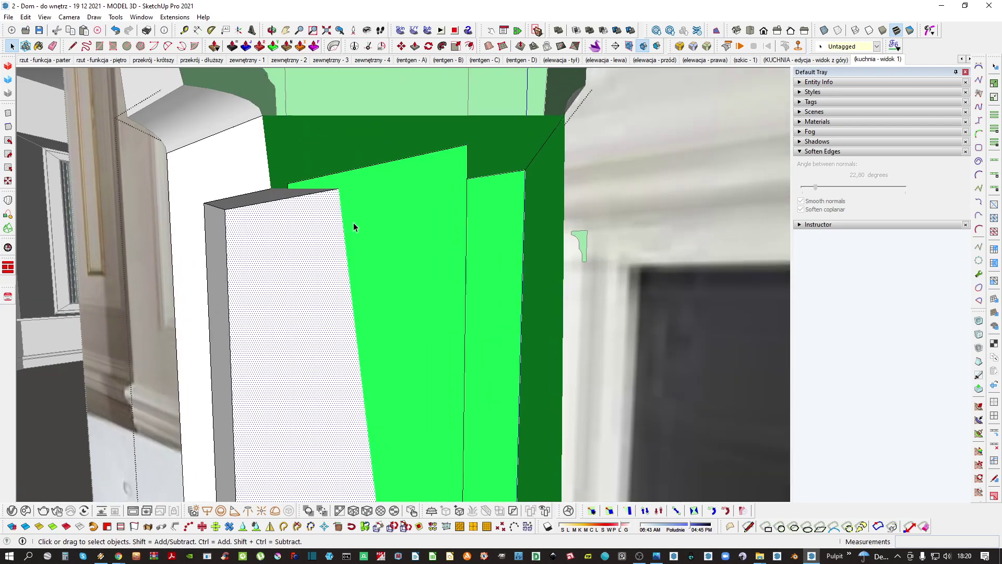
middle_click_drag(353, 227, 344, 246)
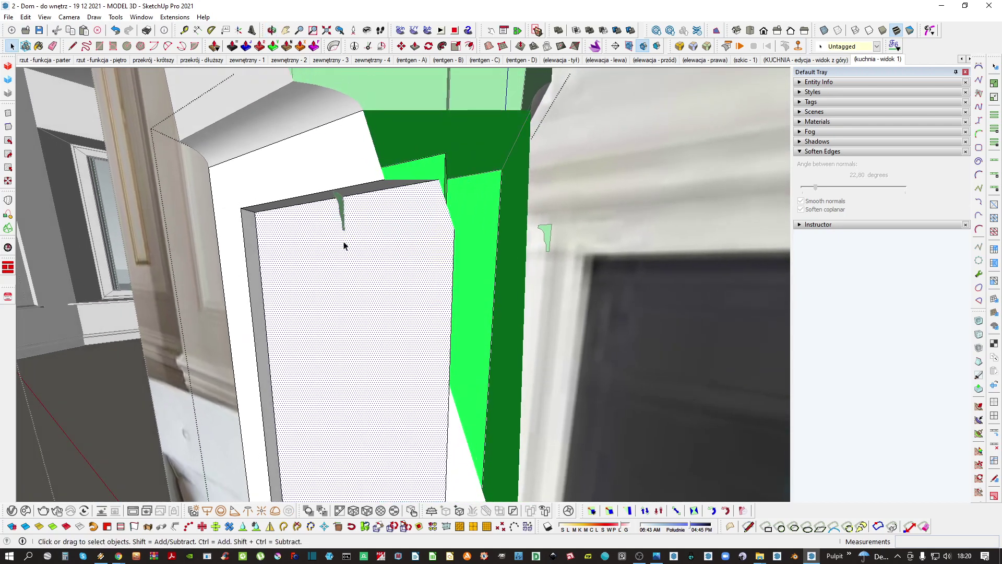
scroll(328, 263, "down", 3)
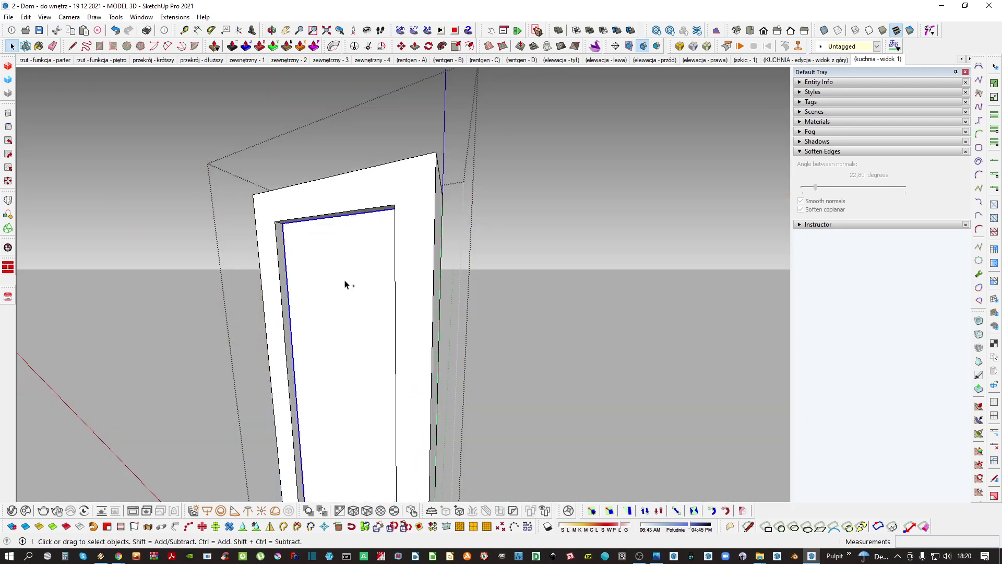
middle_click_drag(344, 282, 388, 245)
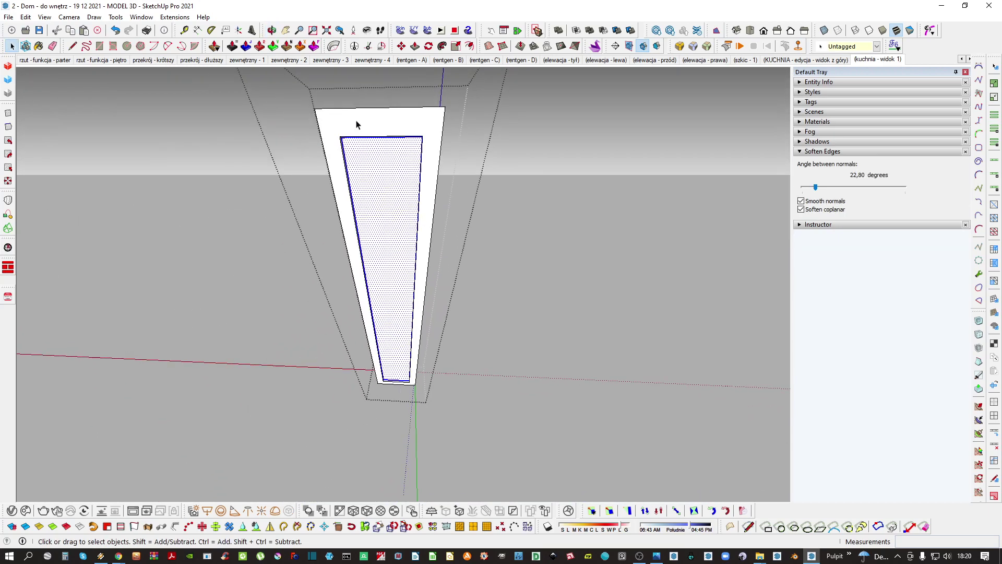
left_click(392, 253, "shift")
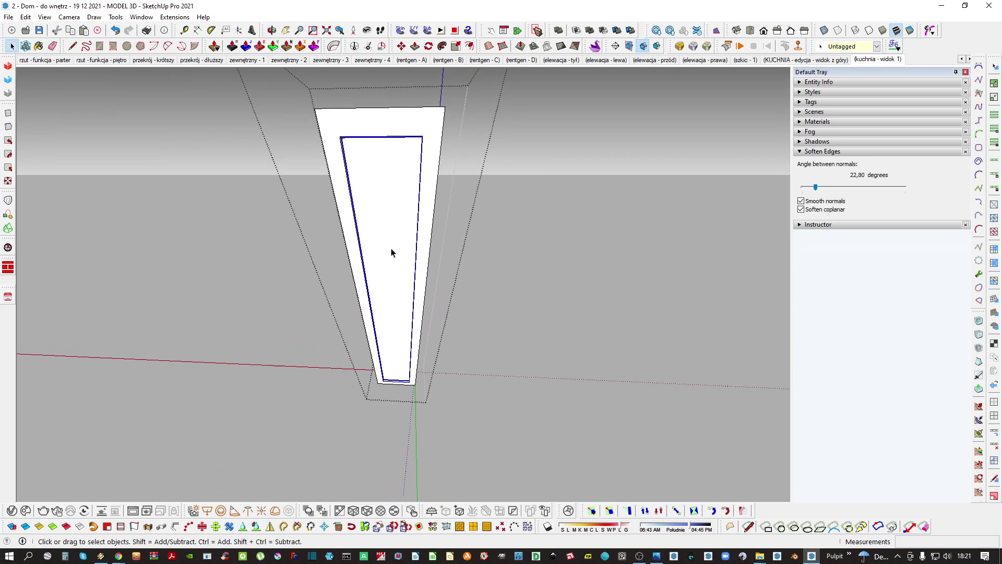
key("Escape")
Open the moulding profile group inside the recess and paste the copied panel outline in place
scroll(393, 206, "up", 4)
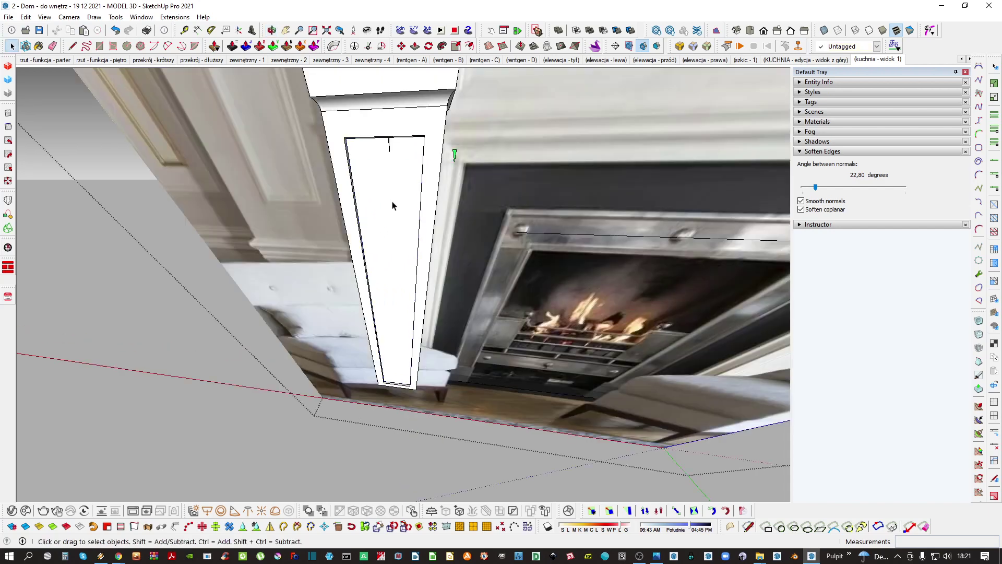
middle_click_drag(394, 232, 370, 206)
double_click(385, 214)
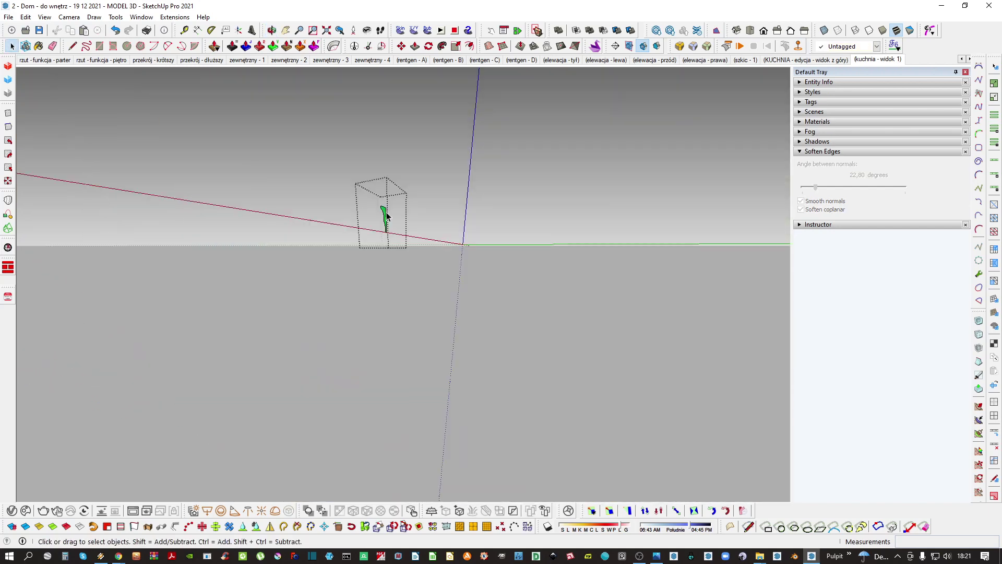
middle_click_drag(424, 180, 397, 228)
left_click(32, 18)
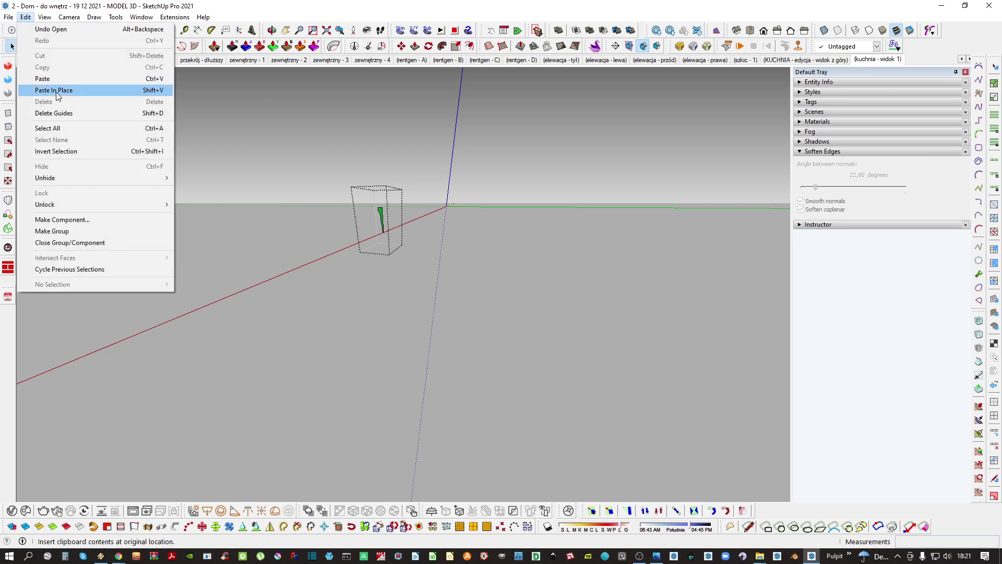
left_click(71, 93)
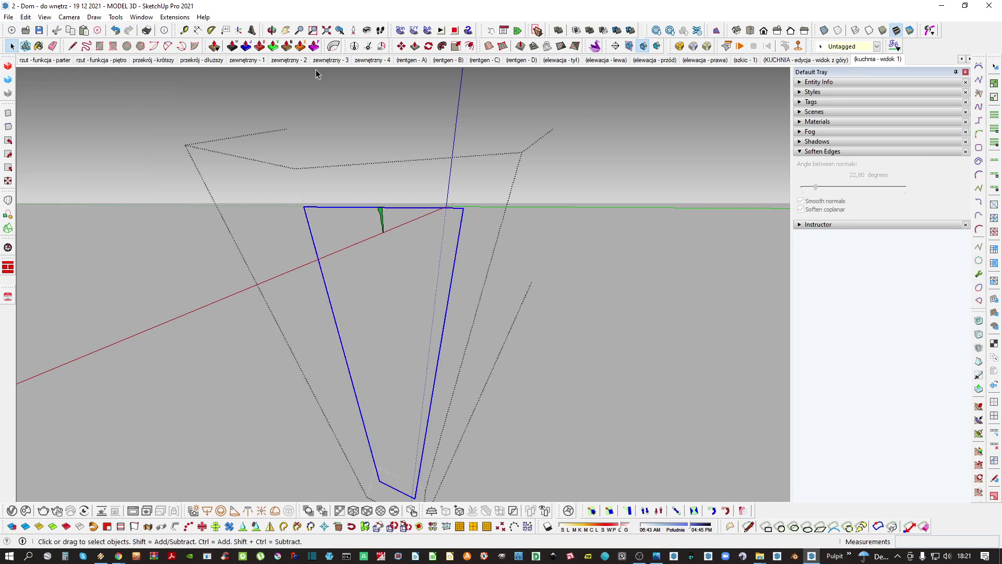
Try to sweep the moulding profile around the panel outline with Follow Me, and undo the sweep
left_click(443, 47)
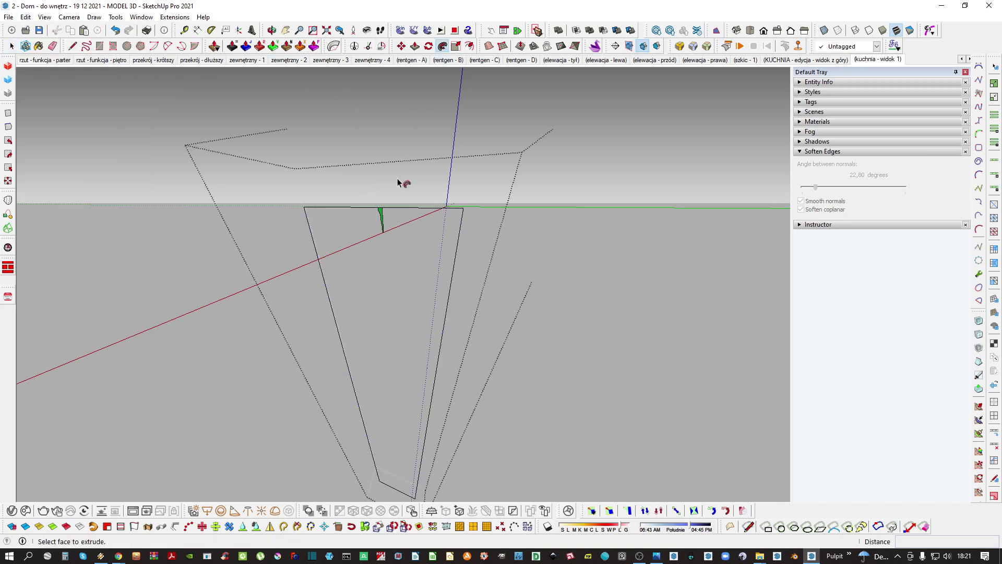
left_click(382, 214)
key("space")
middle_click_drag(394, 233, 443, 211)
scroll(460, 194, "up", 1)
scroll(445, 212, "down", 1)
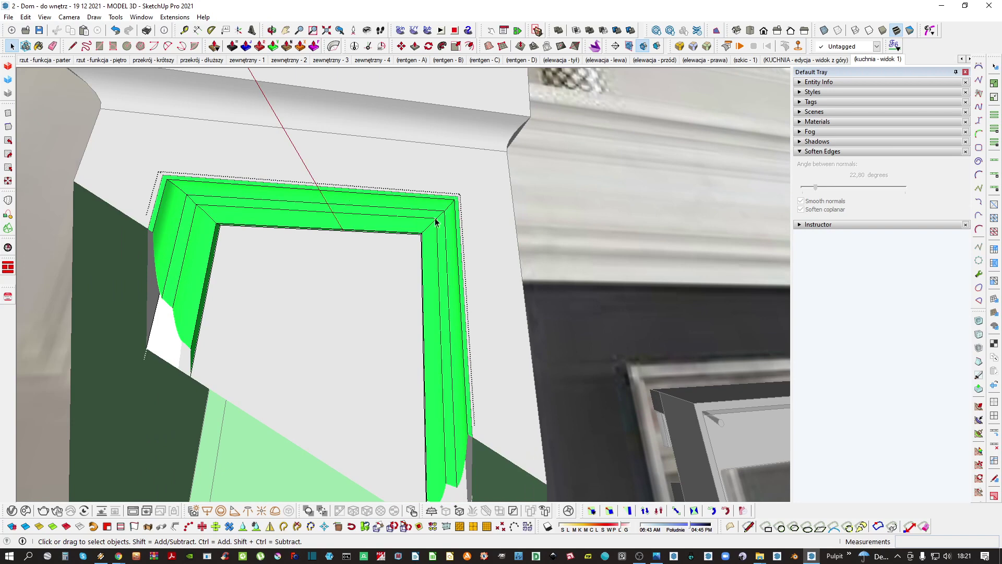
key("ctrl+z")
Redraw the short front edge at the top of the moulding profile and erase the leftover corner piece
middle_click_drag(324, 195, 369, 223)
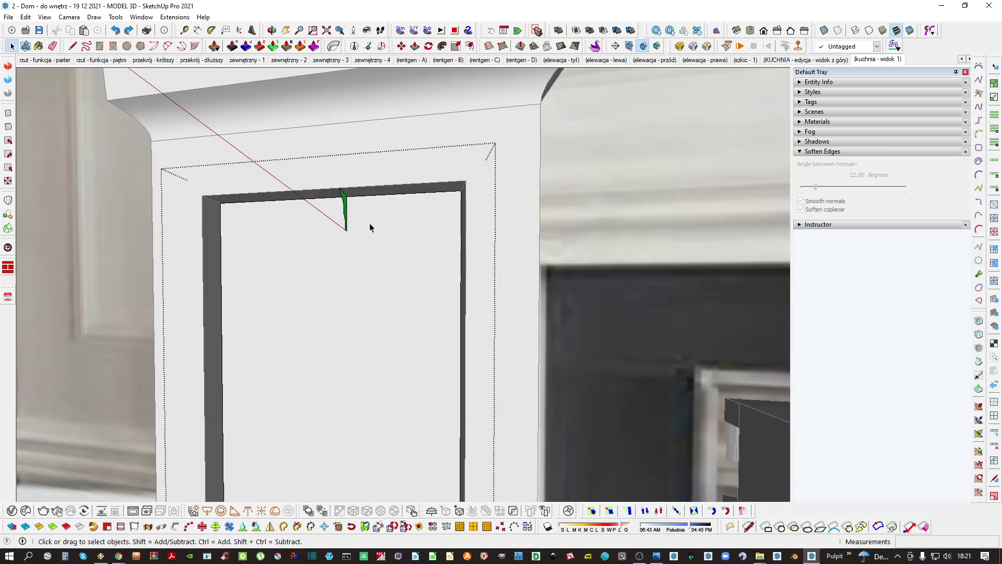
key("i")
scroll(402, 292, "up", 15)
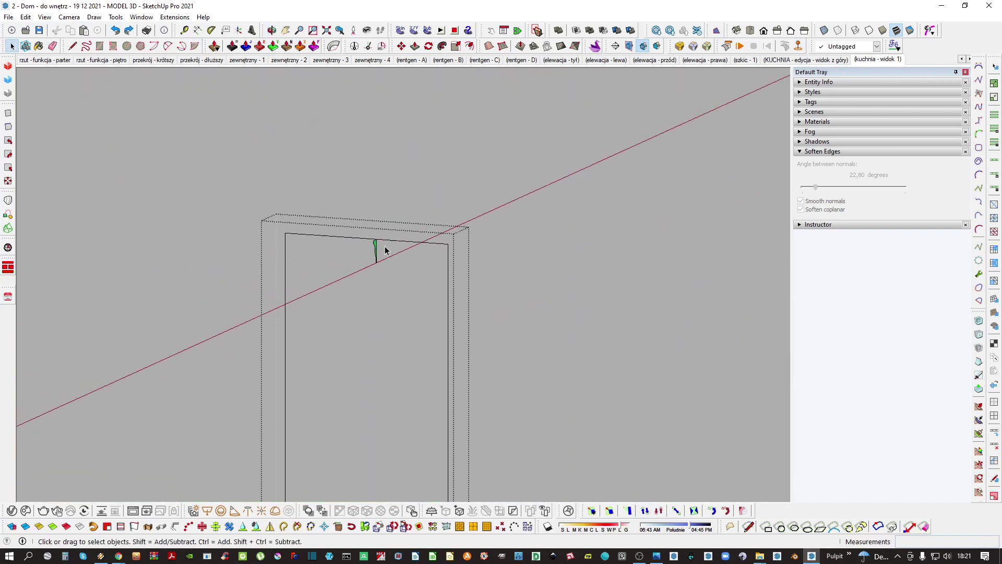
key("l")
scroll(366, 238, "up", 8)
middle_click_drag(410, 246, 385, 231)
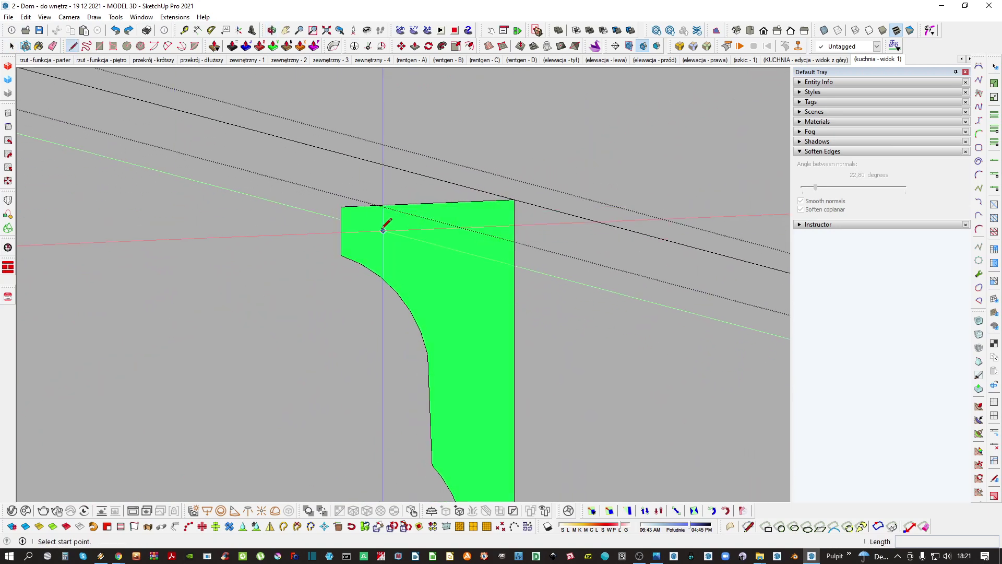
scroll(382, 230, "up", 4)
scroll(312, 270, "up", 1)
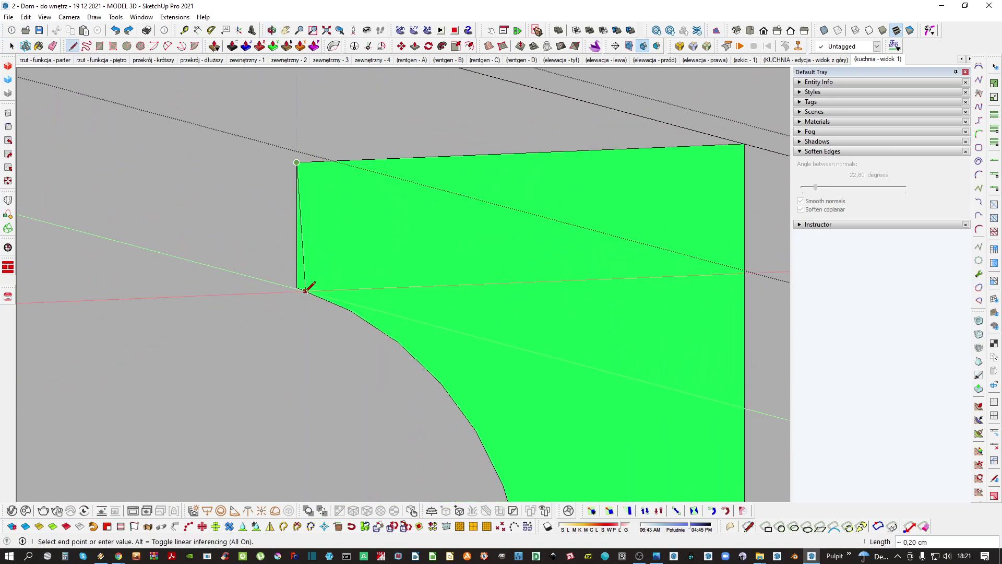
left_click(305, 290)
key("e")
left_click(298, 287)
key("space")
scroll(349, 209, "down", 12)
Select the panel outline as the path and sweep the corrected moulding profile around it with Follow Me
key("ctrl+a")
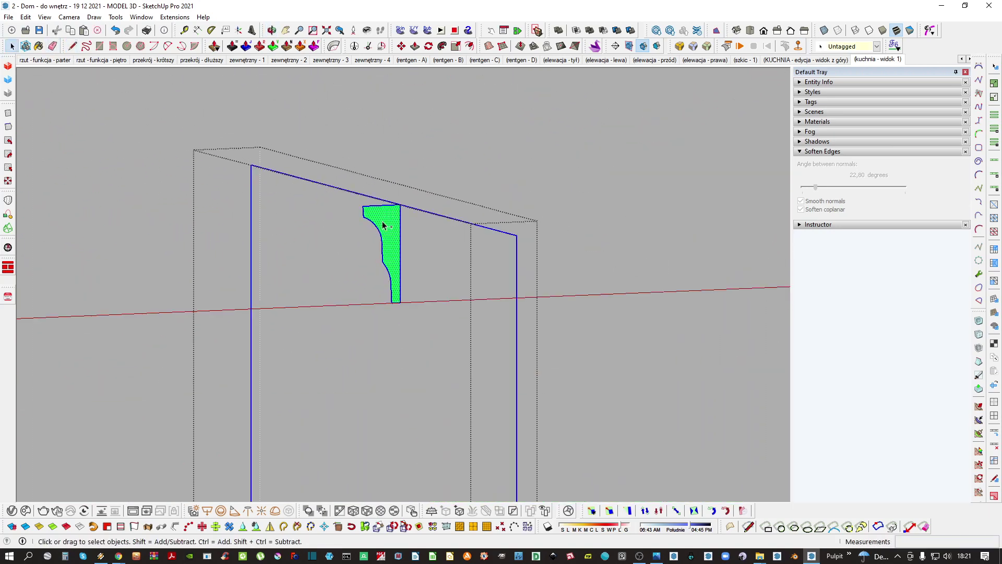
double_click(388, 227, "ctrl+shift")
key("shift+f")
left_click(394, 229)
middle_click_drag(393, 229, 590, 175)
key("space")
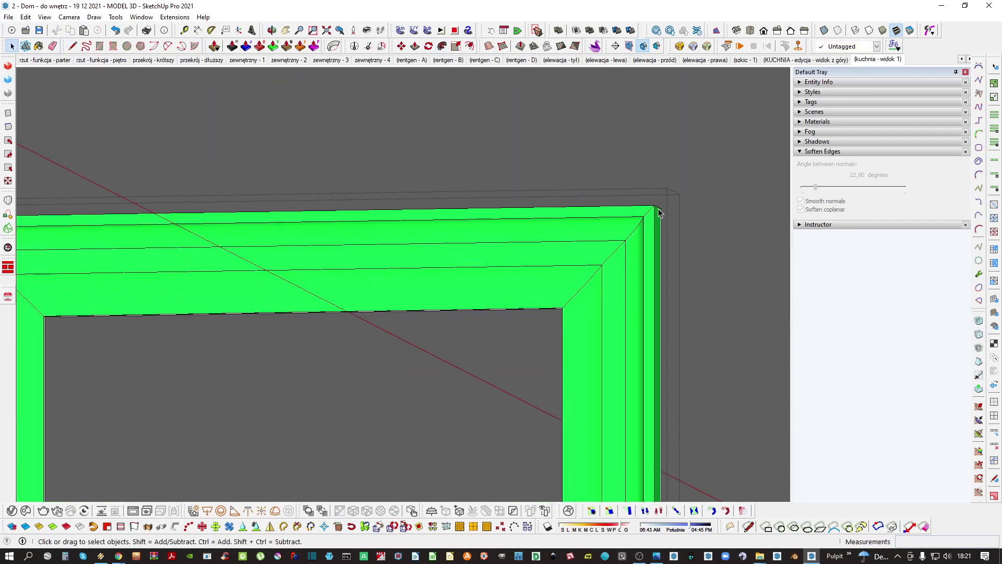
Reverse the faces of the swept moulding and close its group
scroll(657, 210, "up", 2)
scroll(556, 241, "down", 5)
triple_click(369, 306)
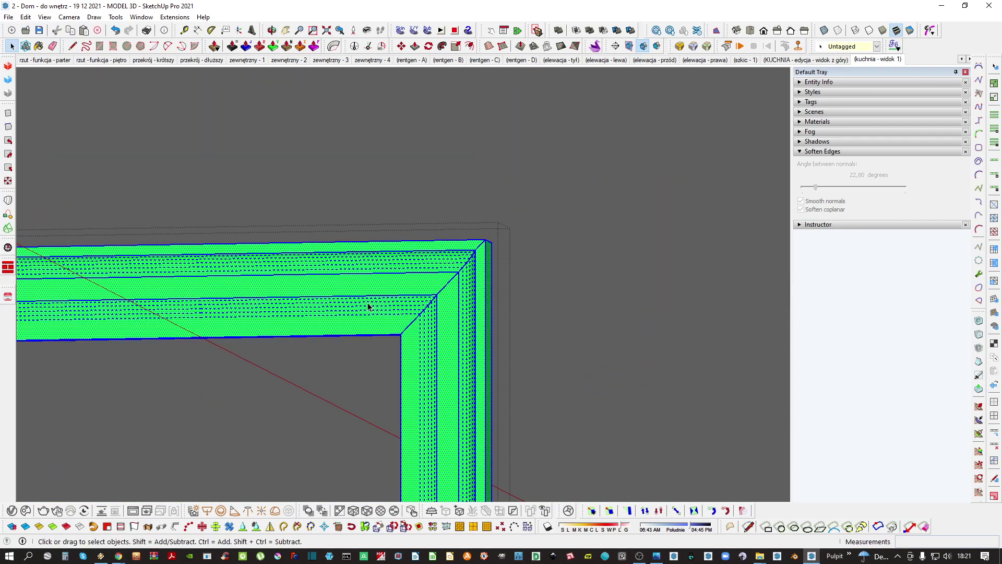
middle_click_drag(369, 307, 414, 317)
key("Escape")
Open the pilaster group and offset the recessed panel face inward by about 1.78 cm to the moulding's inner corner
scroll(374, 303, "up", 4)
triple_click(414, 317)
scroll(414, 320, "up", 2)
key("f")
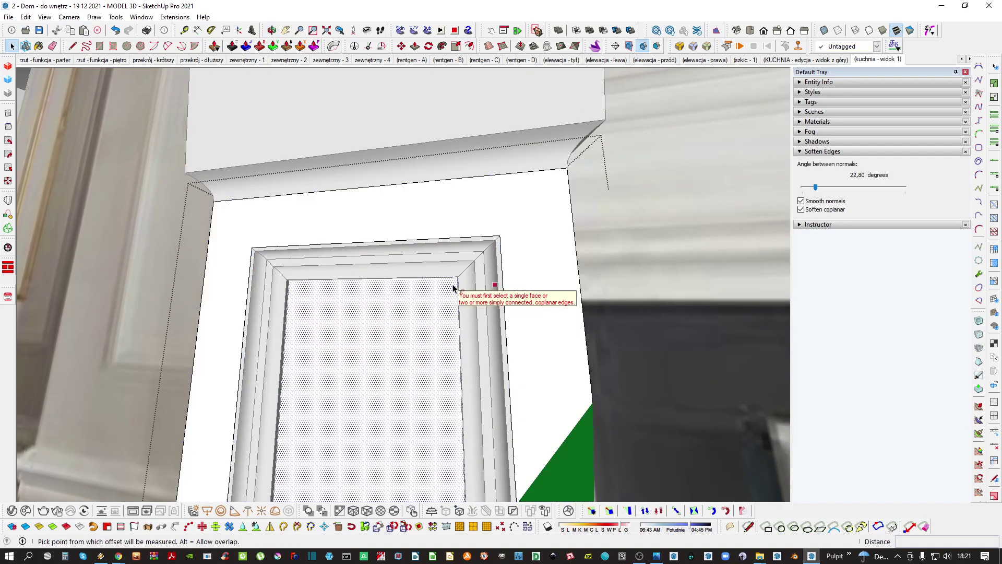
left_click(494, 268)
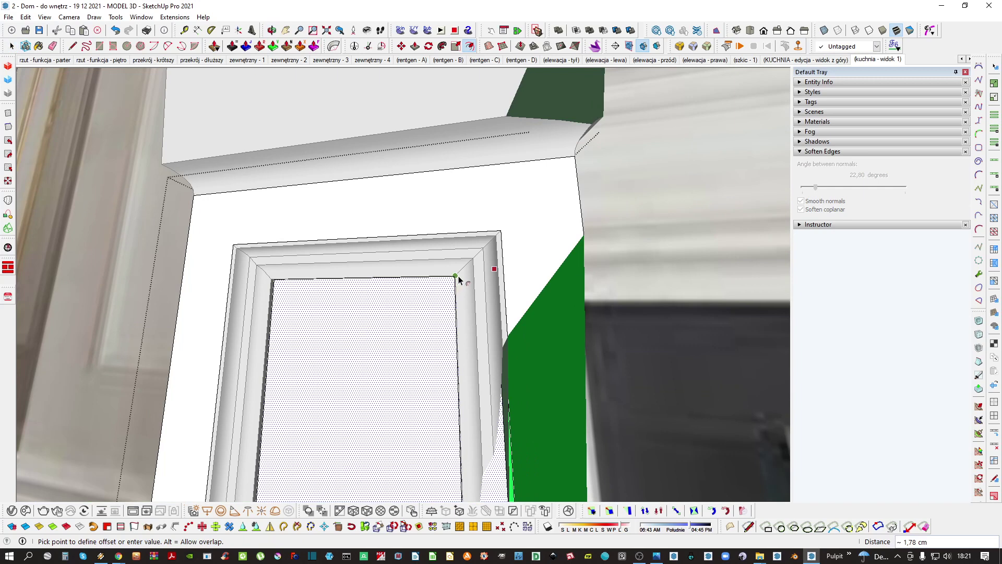
left_click(459, 280)
Push/Pull the offset panel face inside the moulding by 0.2 cm
middle_click_drag(456, 291, 400, 339)
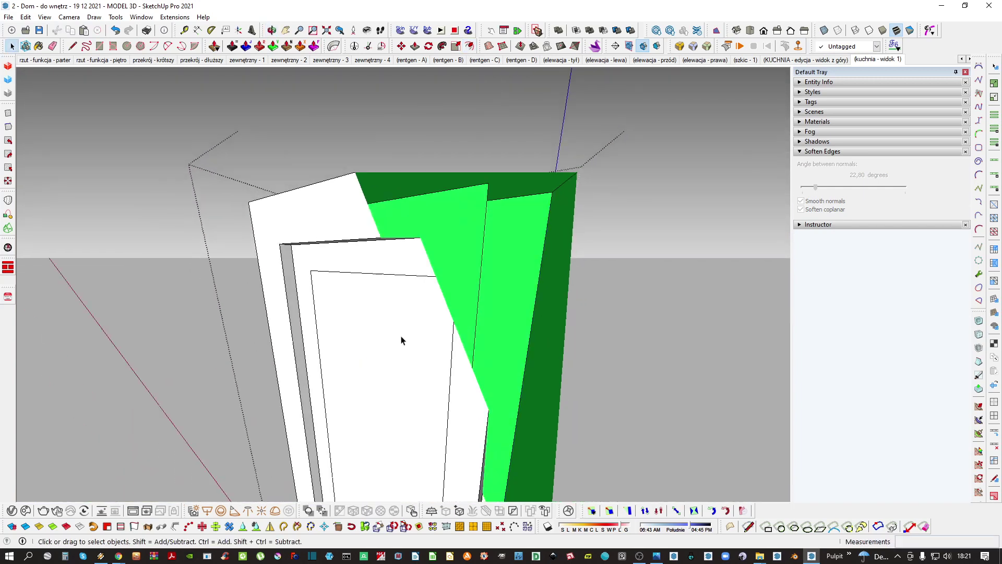
key("p")
left_click(414, 303)
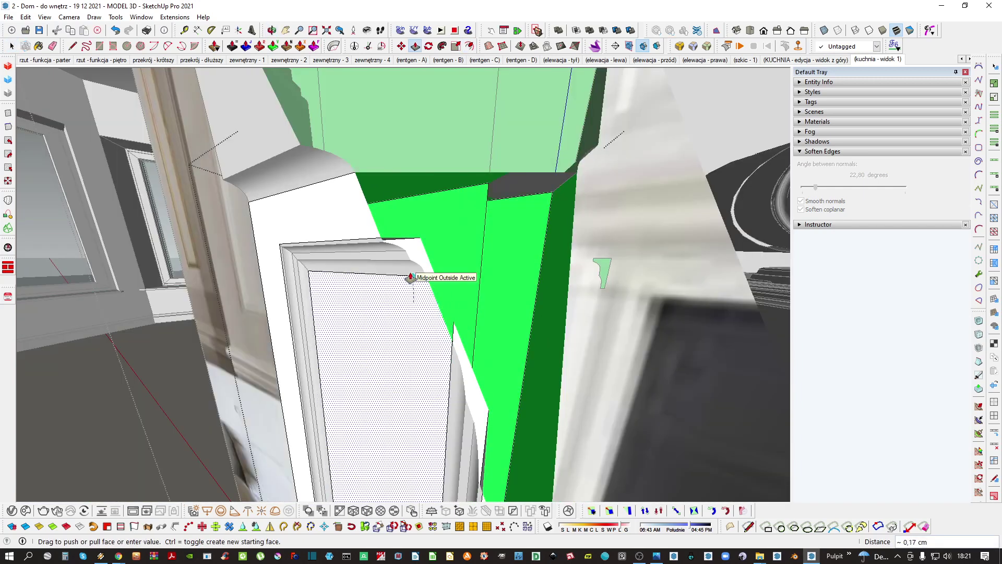
left_click(411, 278)
middle_click_drag(399, 282, 501, 255)
type("0,")
type("2")
key("Return")
Adjust the panel face inside the moulding with another Push/Pull and close the pilaster group
scroll(443, 280, "down", 2)
key("space")
key("p")
scroll(440, 284, "up", 3)
scroll(439, 286, "down", 1)
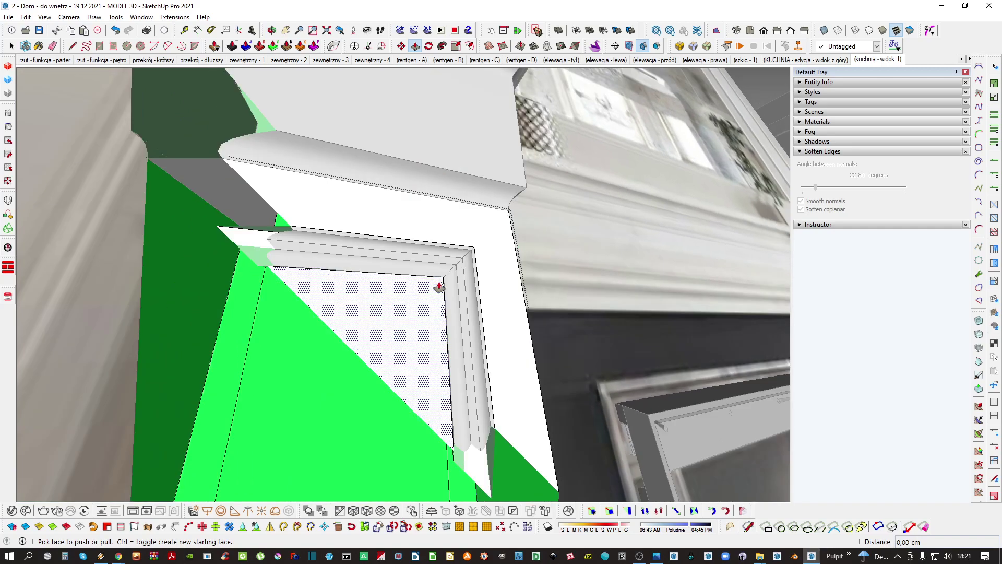
left_click(439, 286)
left_click(385, 277)
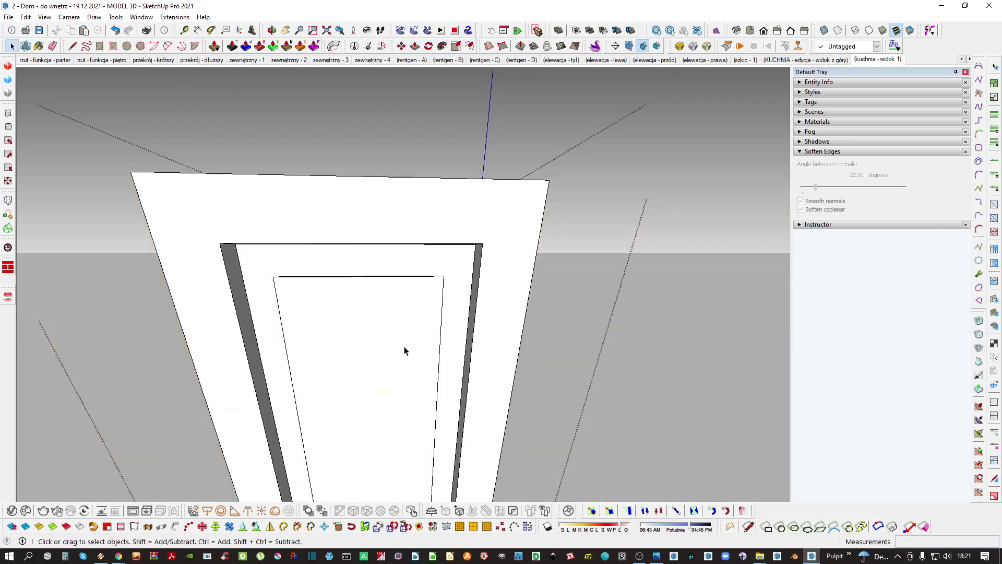
scroll(404, 351, "down", 4)
key("Escape")
Compare the pilaster's moulded panel and capital with the fireplace surround in the reference photo
middle_click_drag(427, 365, 396, 282)
scroll(437, 239, "down", 2)
scroll(437, 238, "up", 2)
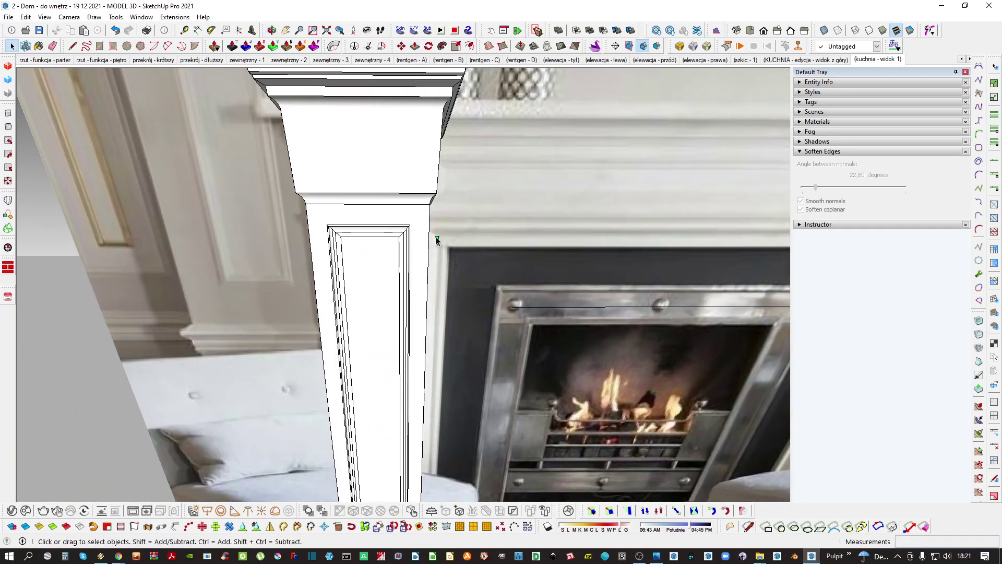
middle_click_drag(440, 243, 426, 244)
scroll(443, 239, "up", 3)
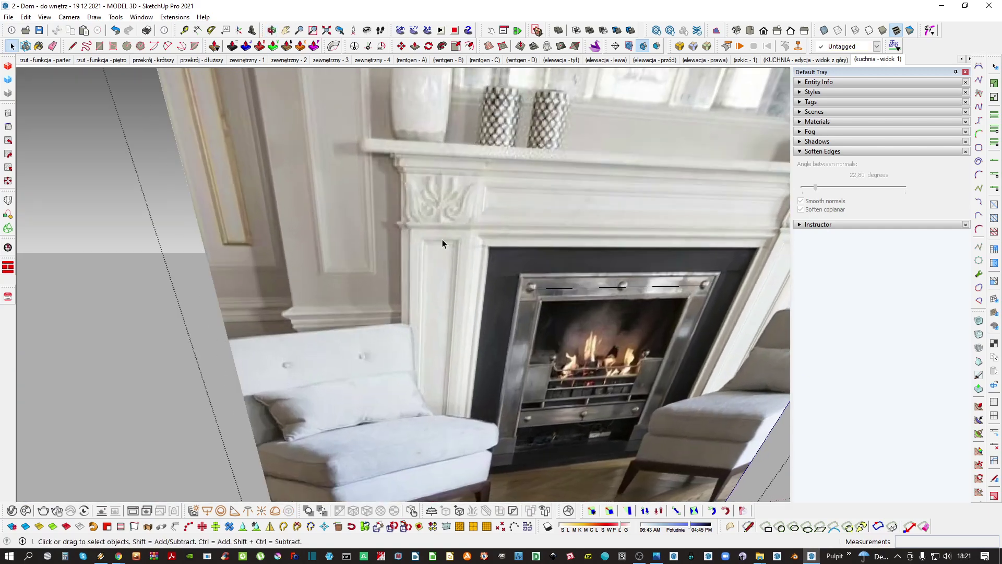
middle_click_drag(443, 239, 439, 310)
scroll(440, 309, "down", 4)
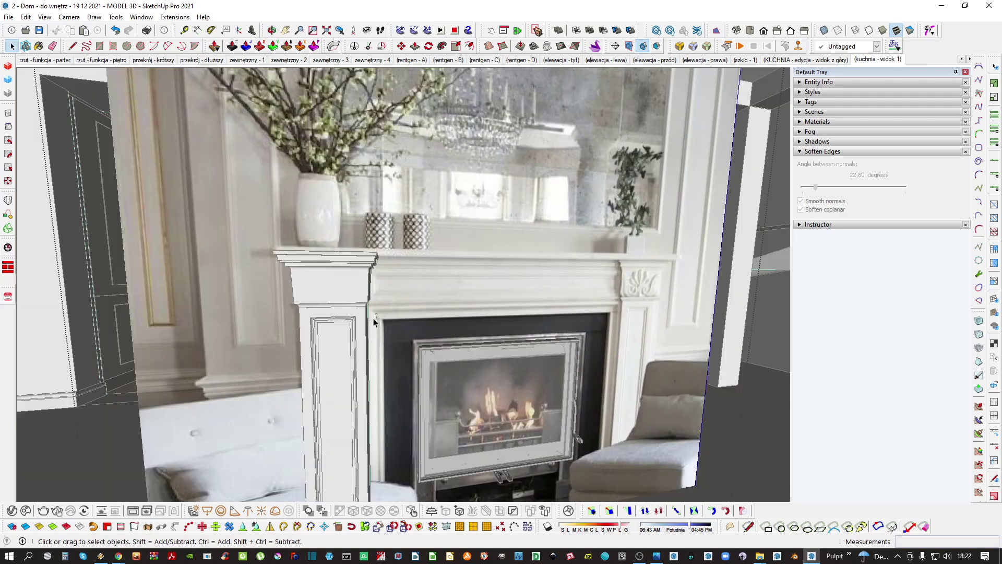
scroll(373, 317, "up", 5)
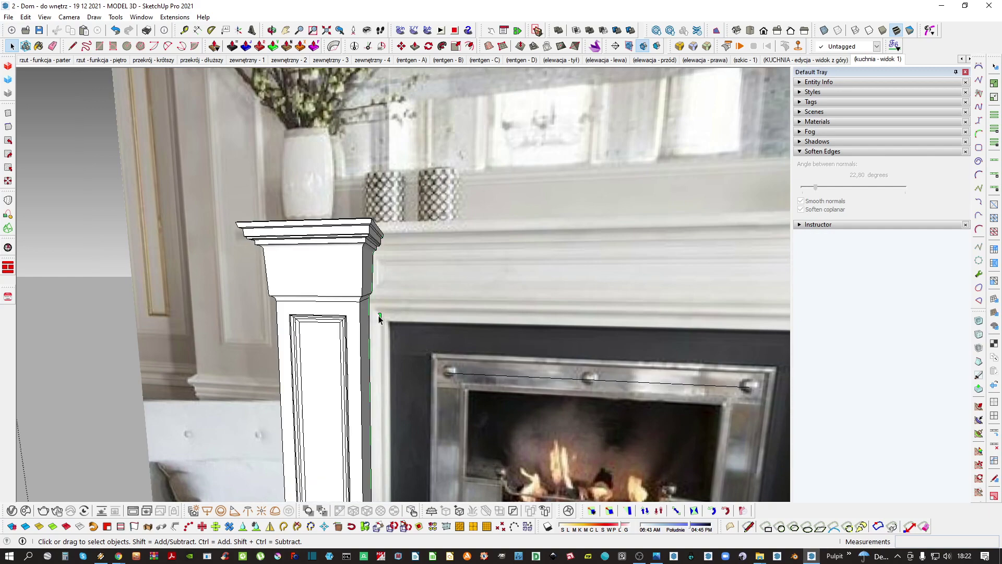
scroll(349, 348, "down", 3)
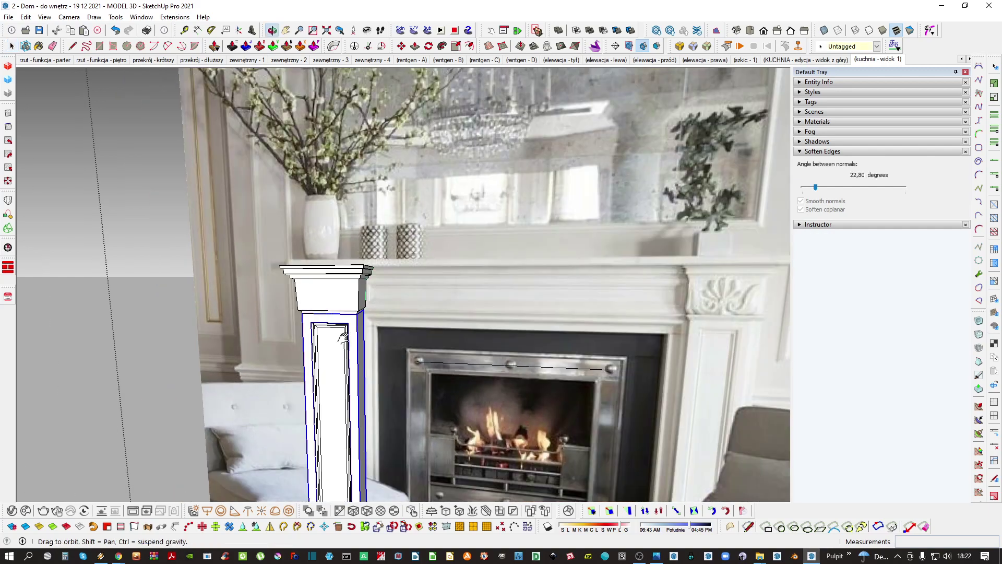
scroll(328, 321, "up", 2)
scroll(347, 298, "up", 2)
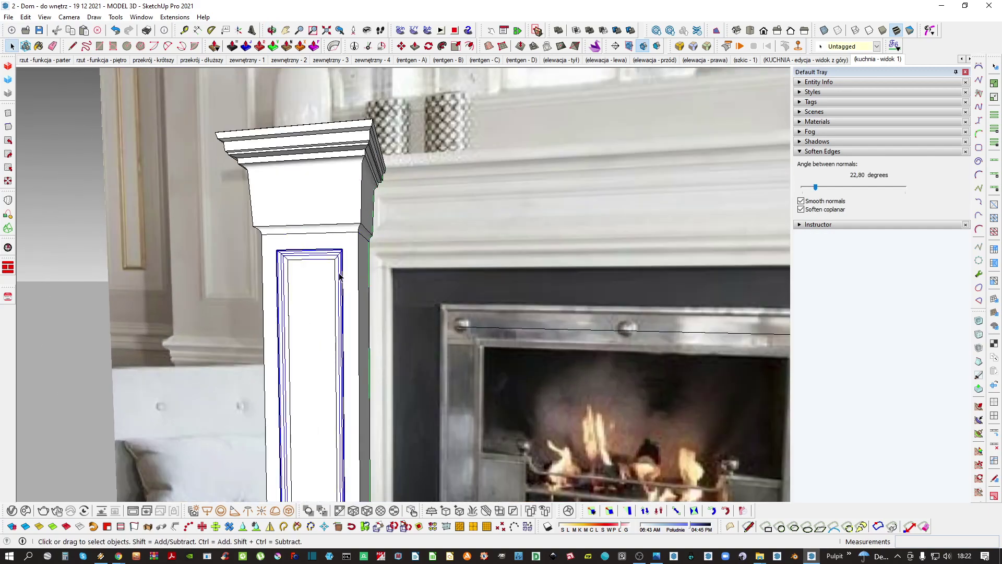
Turn the pilaster with its recessed, moulded panel into a component
scroll(347, 287, "down", 2)
middle_click_drag(347, 305, 349, 314)
key("g")
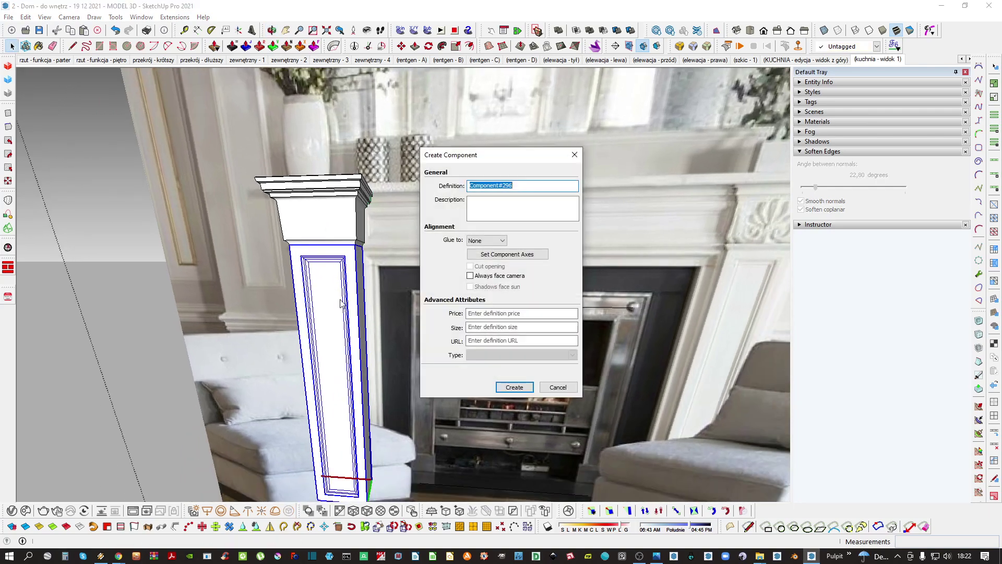
key("Return")
Create a copy of the pilaster rotated 90 degrees as a horizontal crossbeam over the insert
middle_click_drag(334, 268, 334, 312)
key("q")
left_click(366, 297)
left_click(410, 286)
key("ctrl")
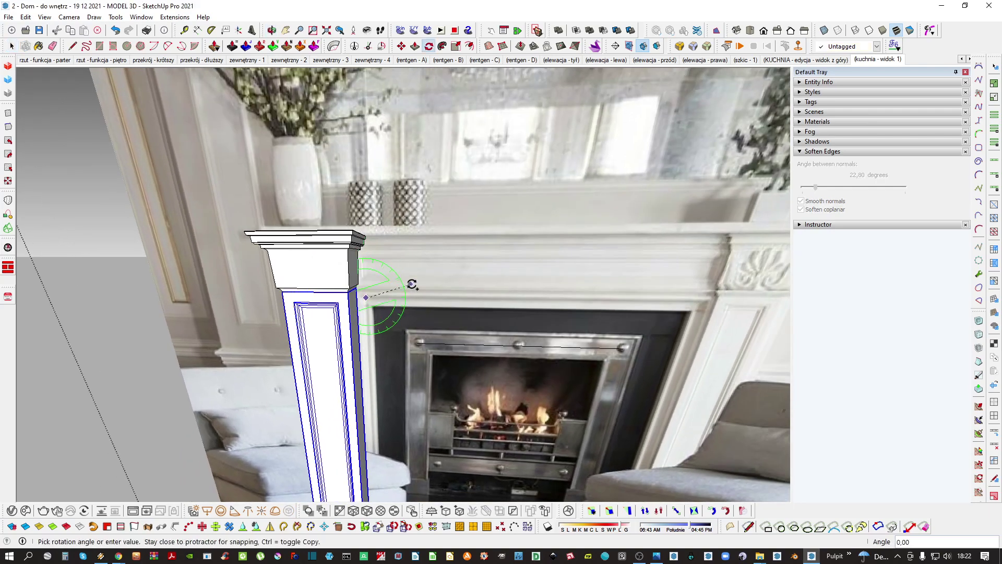
type("90")
key("Return")
Move the rotated crossbeam vertically up to the level of the capital
key("m")
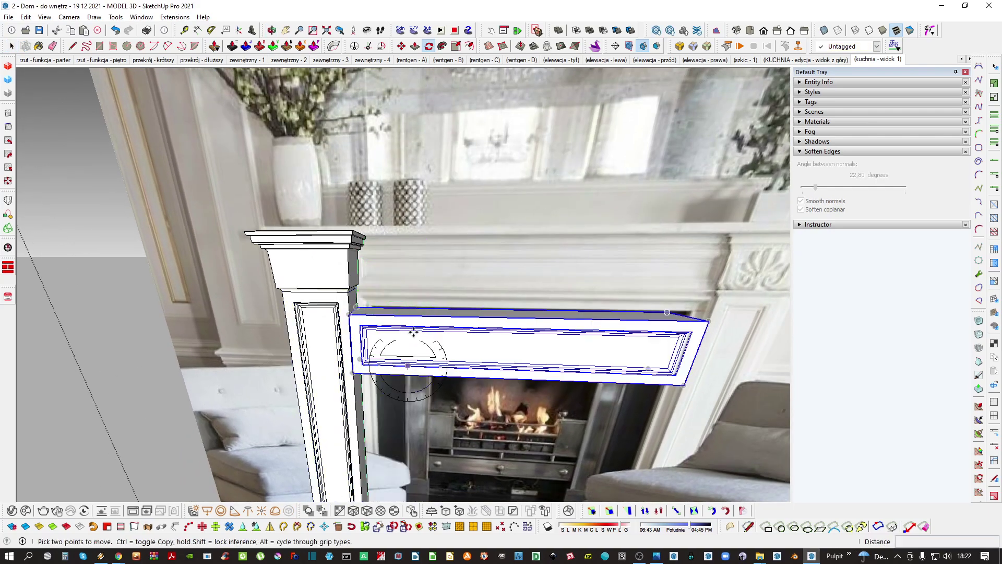
left_click(413, 333)
key("Up")
left_click(444, 264)
scroll(443, 264, "down", 5)
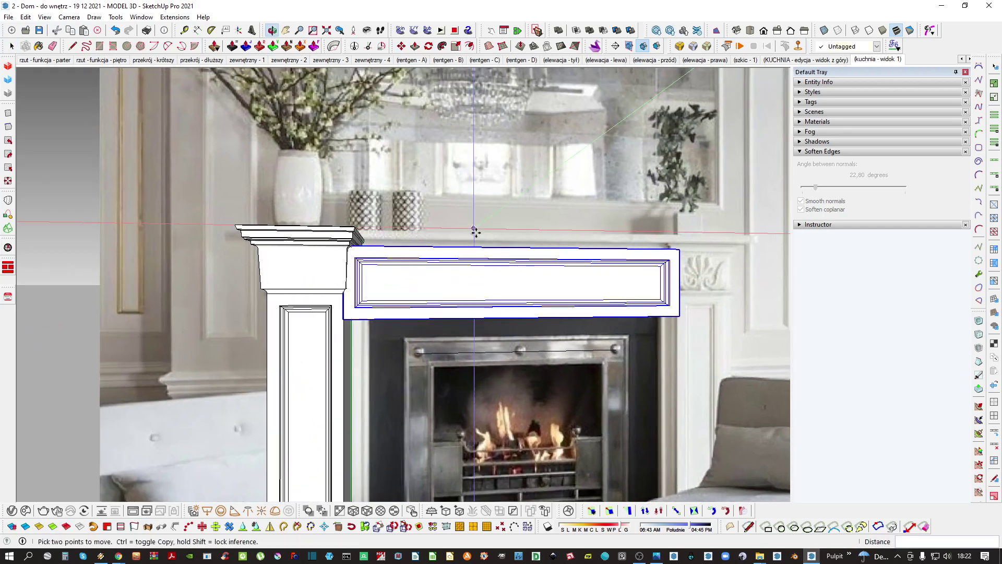
middle_click_drag(449, 275, 447, 286)
Assign the fireplace reference photo to the Z - JPG - kominek tag and hide that tag
key("space")
left_click(500, 235)
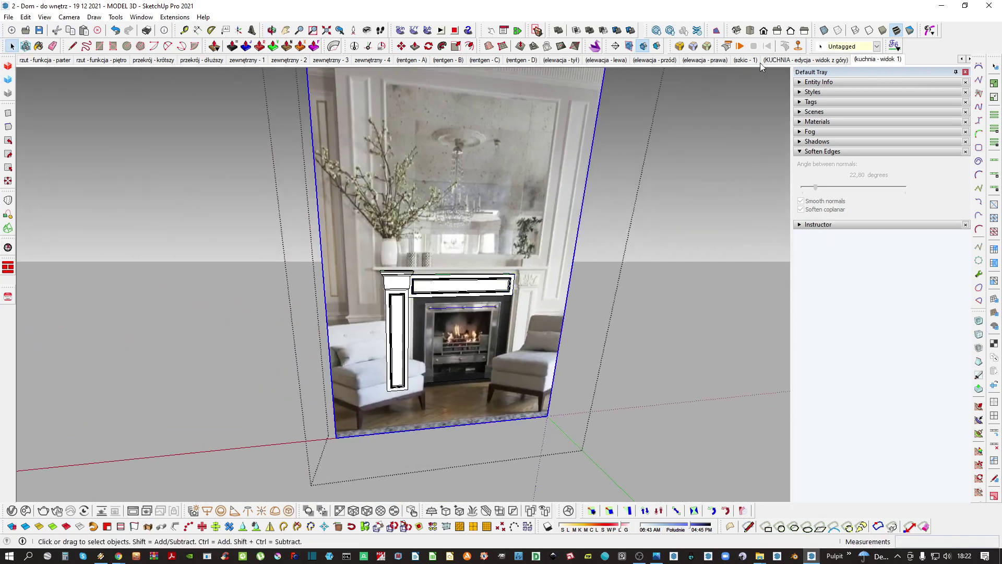
left_click(833, 103)
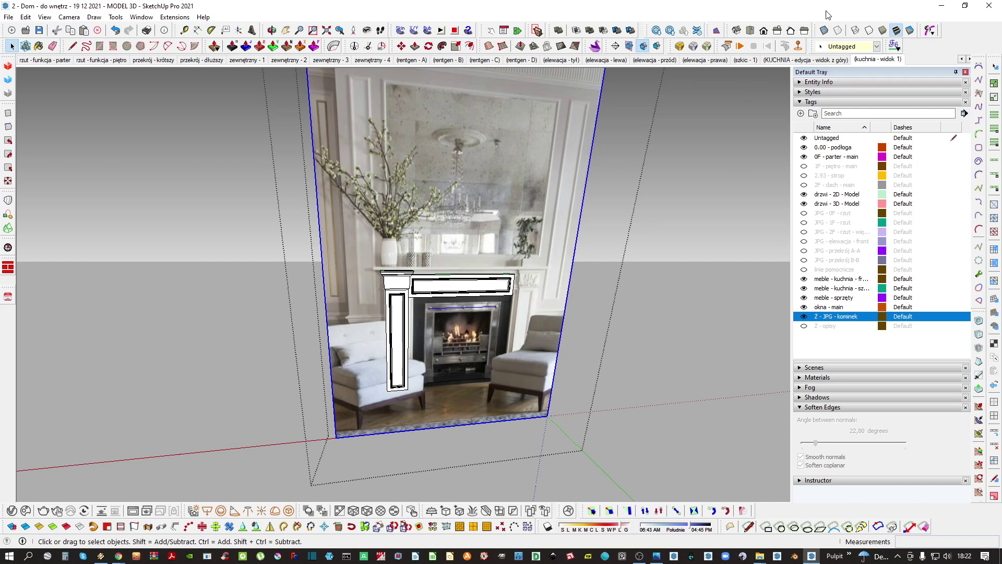
left_click(841, 46)
left_click(855, 216)
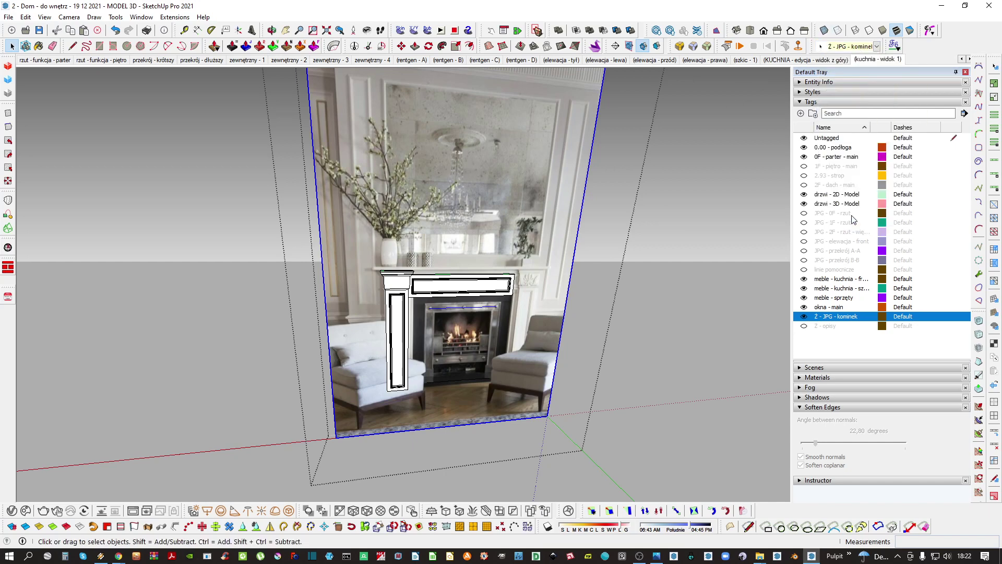
left_click(808, 317)
Combine the left pilaster and its capital into one component
middle_click_drag(506, 317, 447, 325)
scroll(400, 288, "up", 3)
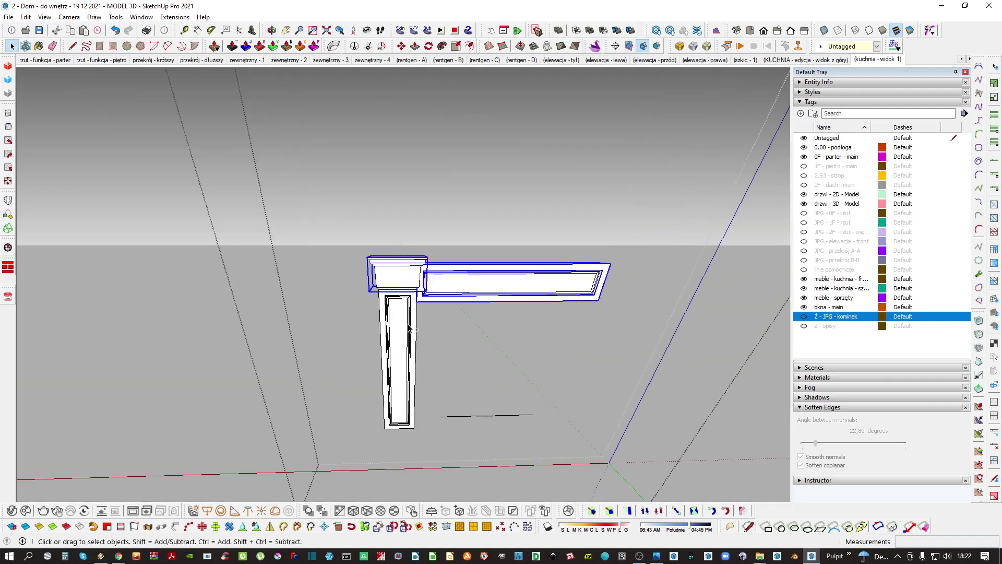
middle_click_drag(435, 291, 402, 349)
scroll(380, 300, "up", 4)
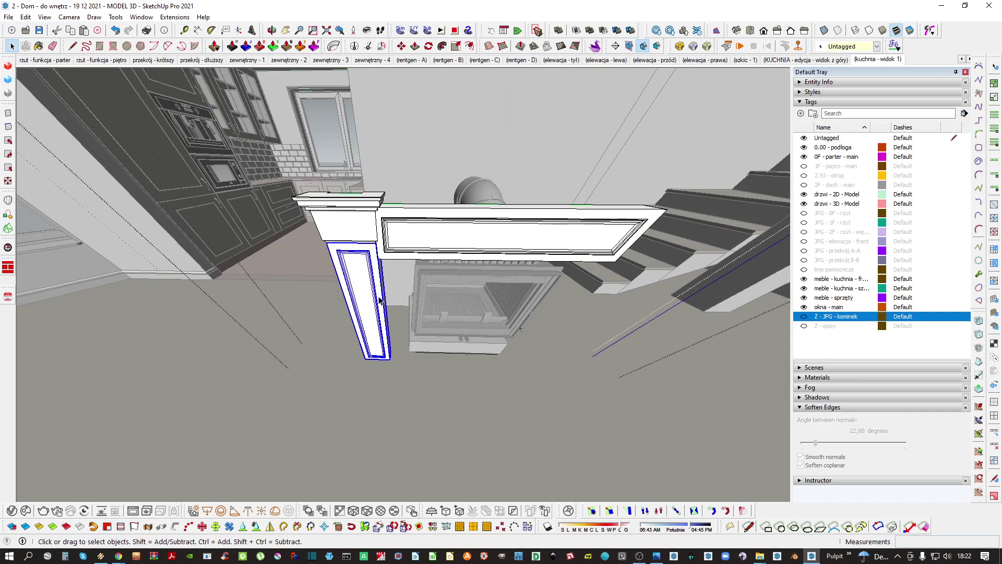
scroll(367, 243, "down", 2)
key("g")
key("Return")
scroll(385, 351, "up", 6)
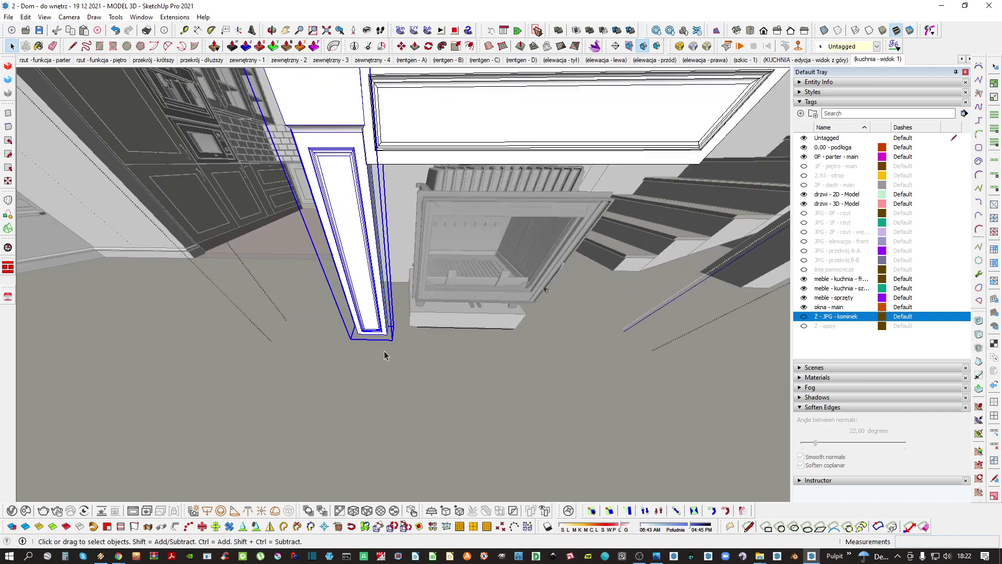
Reposition the pilaster-and-capital component and the panelled crossbeam relative to the fireplace insert
key("m")
left_click(390, 335)
middle_click_drag(431, 318, 402, 329)
scroll(378, 353, "down", 3)
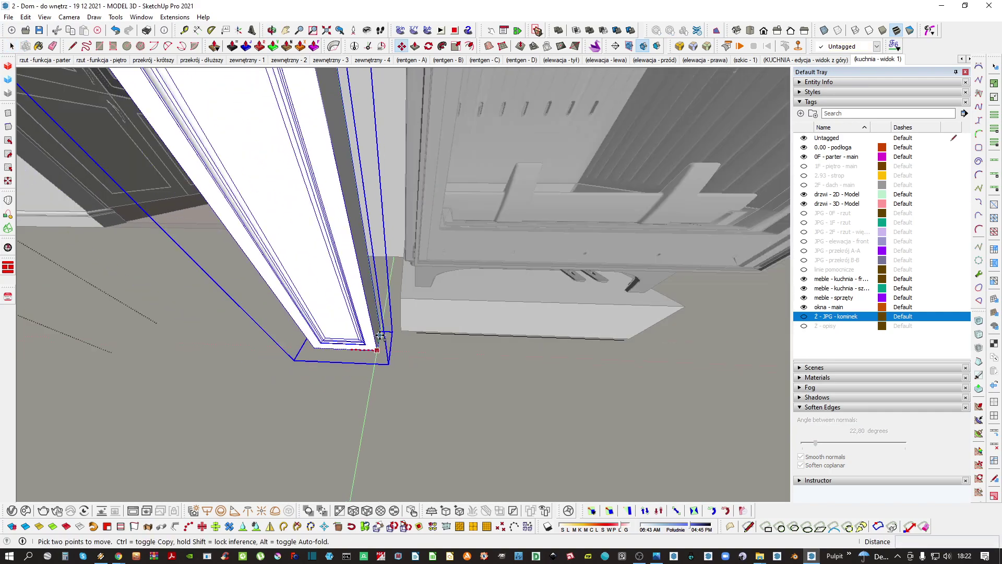
middle_click_drag(380, 364, 483, 304)
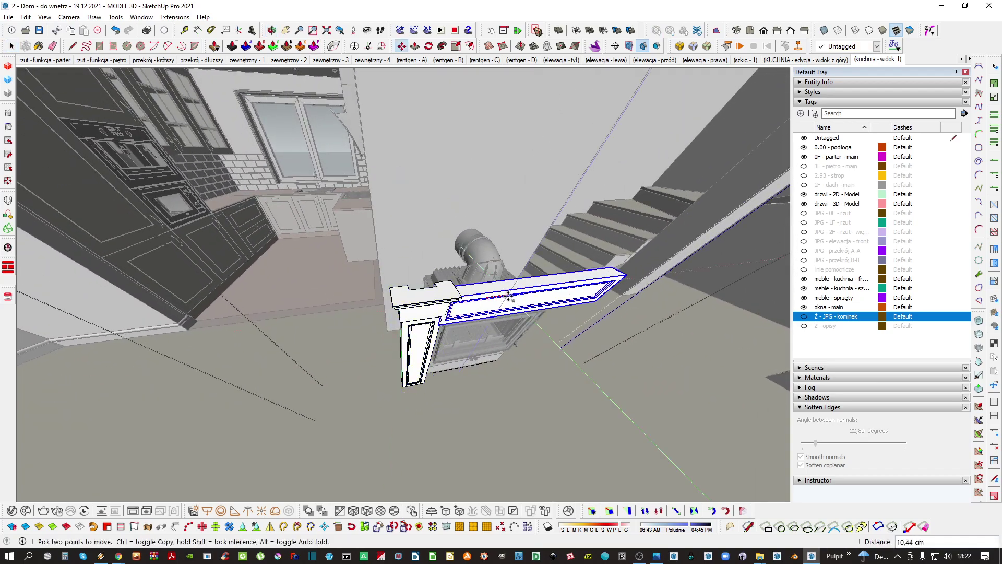
key("space")
scroll(418, 340, "up", 3)
left_click(418, 340)
middle_click_drag(418, 339, 406, 289)
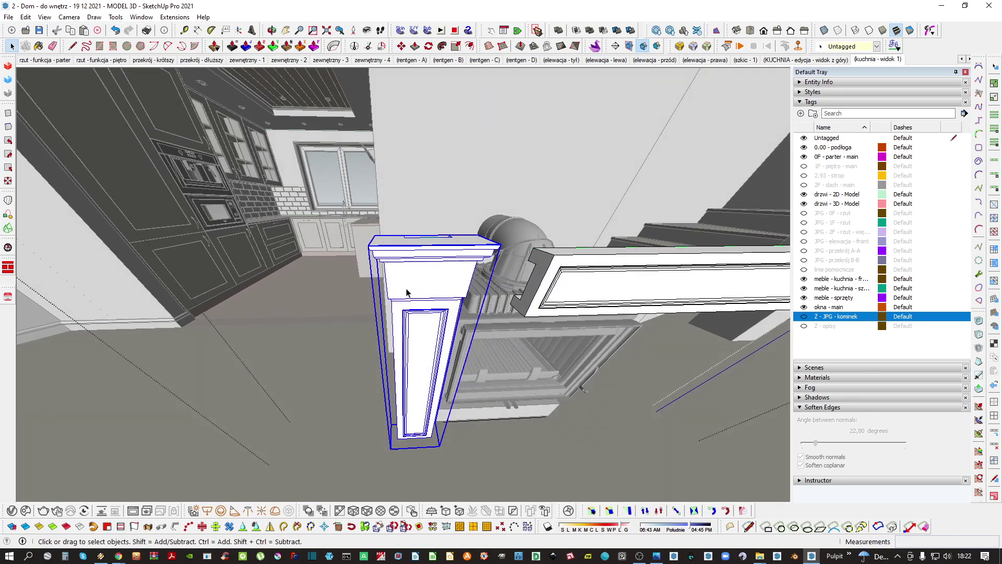
Draw an upright rectangle in the gap between the left pilaster and the insert's side
middle_click_drag(435, 354, 409, 338)
key("m")
scroll(400, 391, "up", 3)
middle_click_drag(401, 391, 453, 196)
scroll(340, 340, "up", 2)
key("space")
mouse_move(365, 282)
middle_mouse_down()
mouse_move(456, 239)
mouse_move(368, 300)
mouse_move(404, 363)
mouse_move(381, 203)
mouse_move(409, 186)
mouse_move(410, 151)
mouse_move(379, 385)
middle_mouse_up()
scroll(416, 360, "up", 2)
key("r")
left_click(413, 359)
left_click(358, 182)
Scale the rectangle beside the insert and extrude it with Push/Pull into a filler strip
key("space")
left_click(380, 241)
scroll(382, 219, "down", 2)
key("s")
left_click(385, 197)
scroll(400, 236, "up", 2)
key("space")
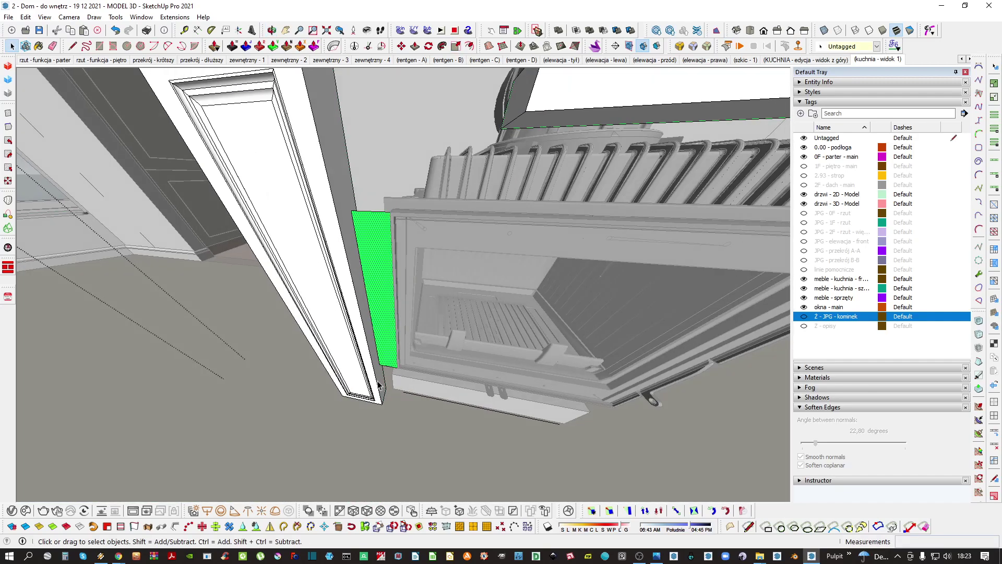
middle_click_drag(376, 234, 398, 296)
key("p")
key("space")
scroll(389, 344, "down", 2)
triple_click(383, 346)
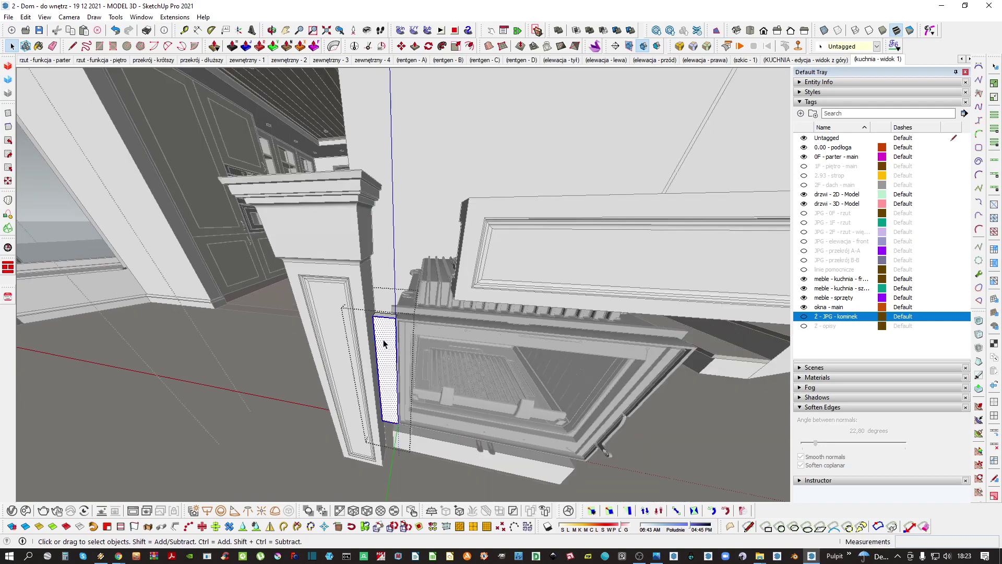
Make the filler strip a component and copy it across to the insert's opposite side
middle_click_drag(386, 346, 285, 350)
key("g")
key("Return")
key("m")
left_click(398, 318)
key("ctrl")
key("h")
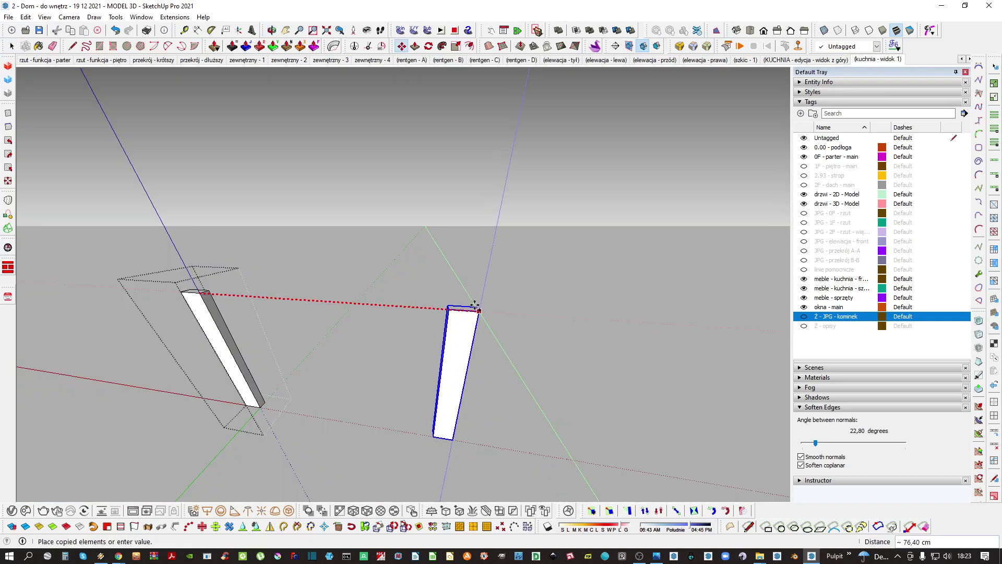
left_click(438, 313)
left_click(438, 304)
Select both filler strips and move them together beside the insert's front frame
middle_click_drag(438, 304, 416, 313)
key("space")
key("h")
left_click(365, 253, "ctrl")
key("m")
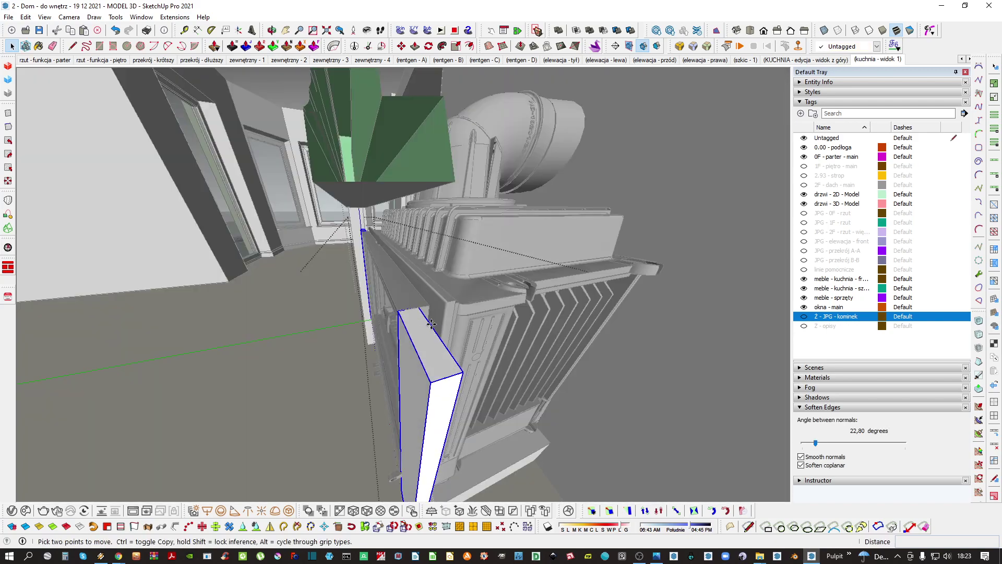
left_click(437, 313)
Scale the filler strip on the stair side narrower along the red axis to clear the insert's side
middle_click_drag(439, 299, 402, 358)
key("s")
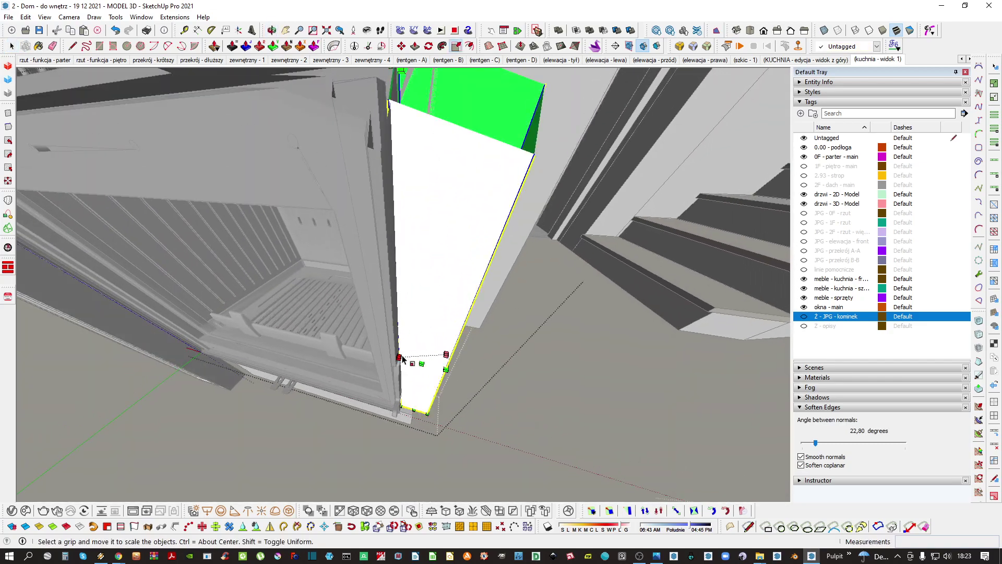
left_click_drag(409, 350, 414, 345)
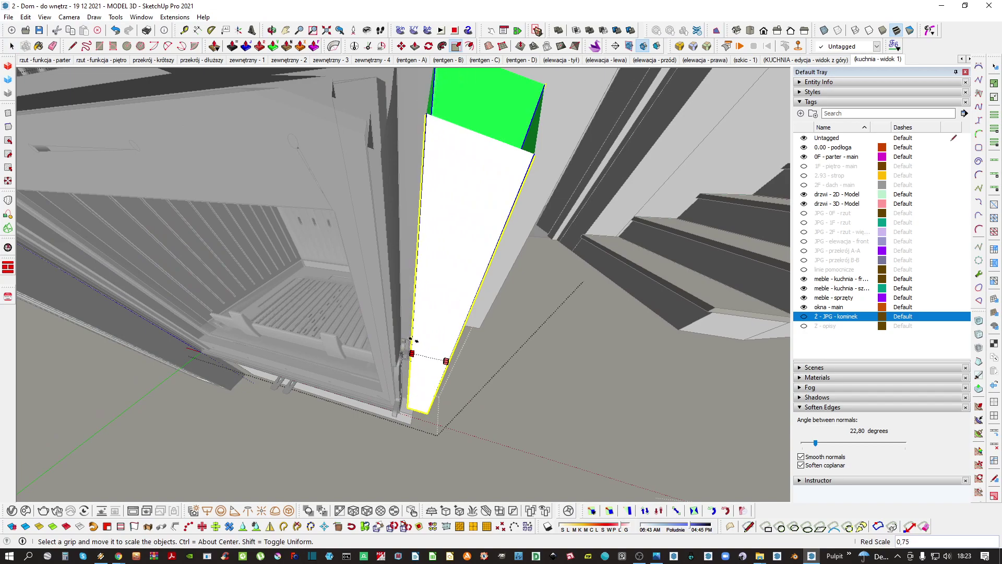
key("space")
middle_click_drag(411, 340, 465, 395)
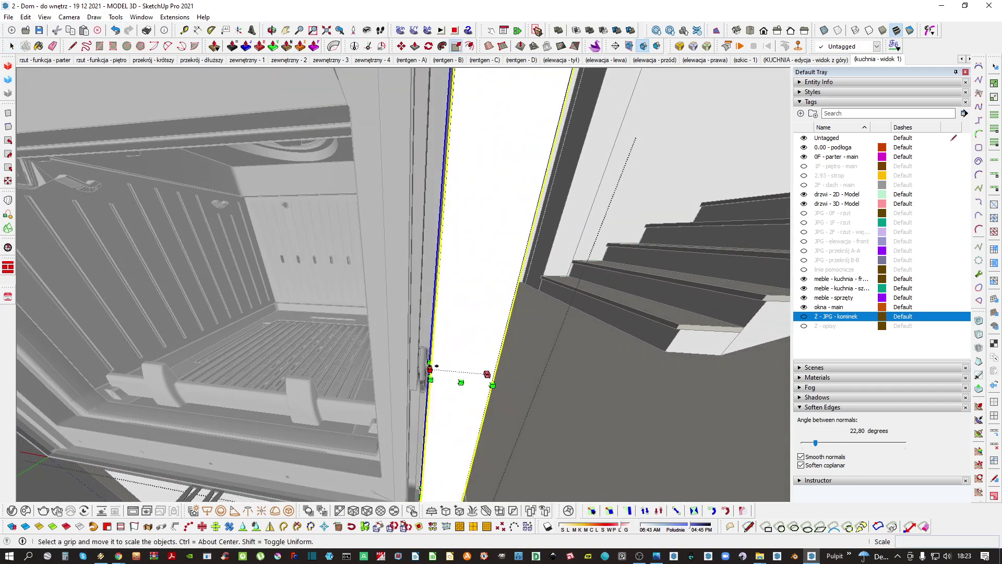
mouse_move(429, 368)
left_mouse_down()
mouse_move(445, 370)
mouse_move(435, 377)
mouse_move(435, 363)
left_mouse_up()
Adjust the gap between the insert and the filler strips, shifting the left strip by 0.28 cm
key("space")
middle_click_drag(434, 363, 438, 283)
key("s")
key("space")
middle_click_drag(440, 211, 420, 266)
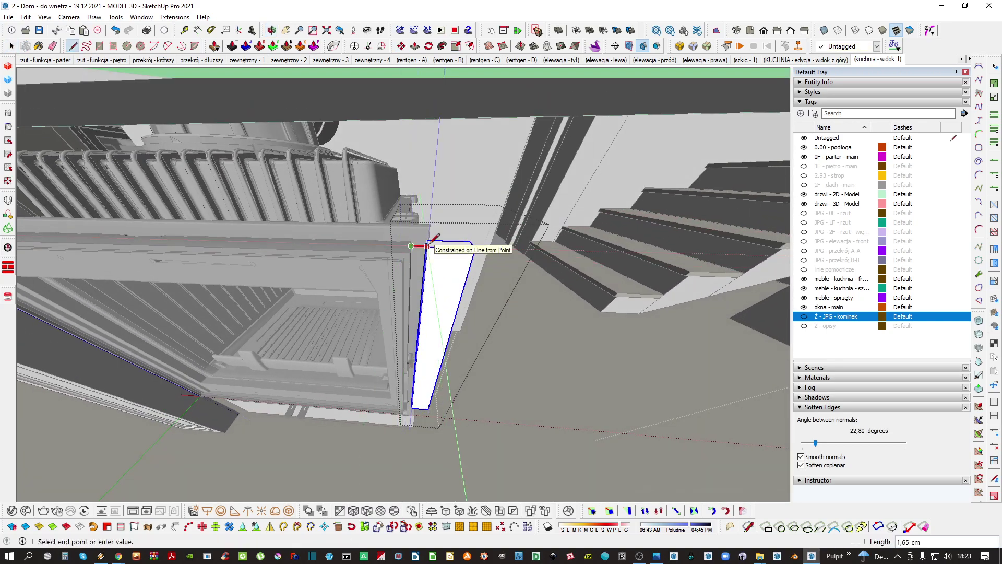
middle_click_drag(241, 291, 351, 327)
left_click(351, 327)
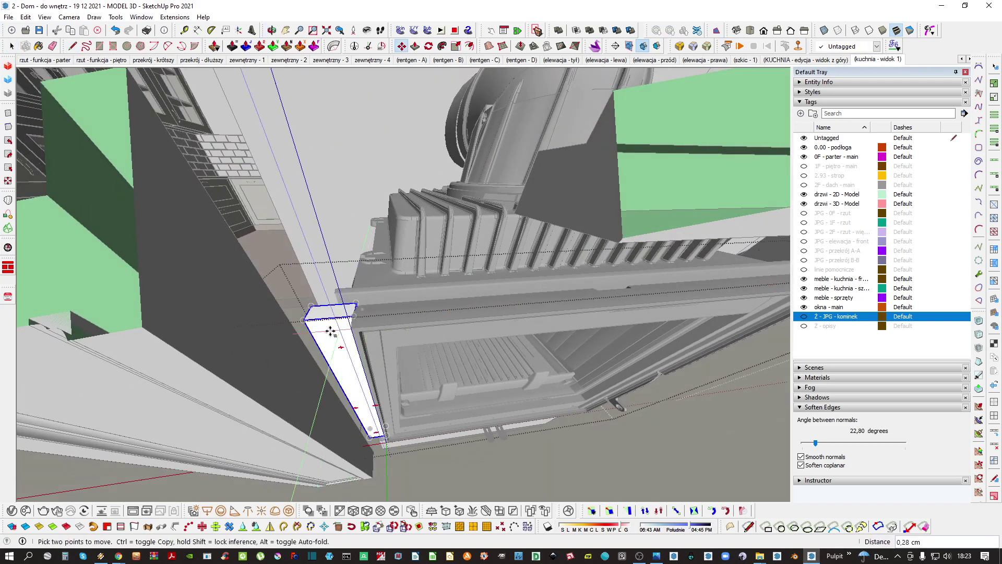
scroll(384, 277, "down", 3)
key("space")
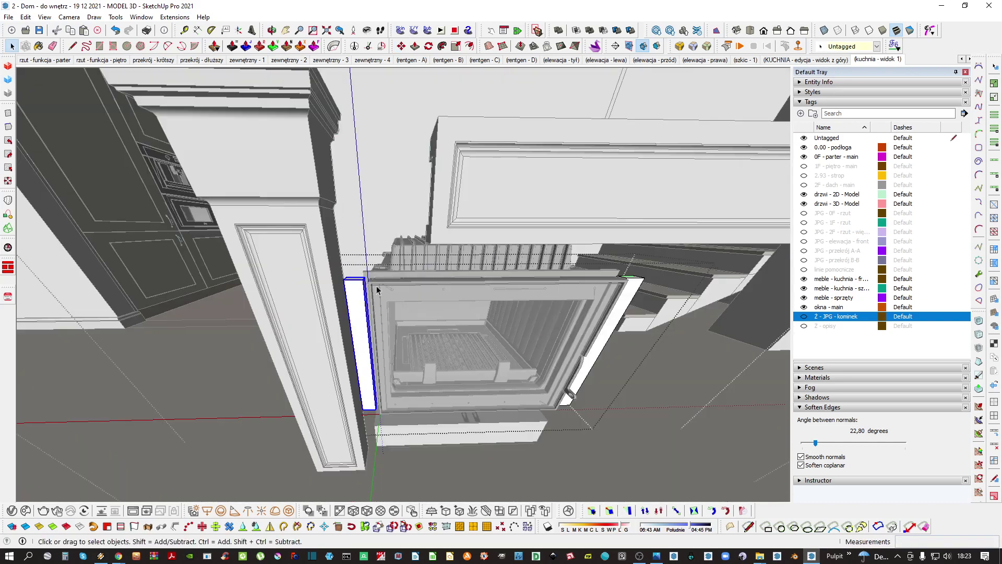
Copy the pilaster-and-capital component to the insert's opposite side and place it against the filler strip there
middle_click_drag(378, 288, 329, 333)
left_click(327, 336)
scroll(332, 337, "down", 2)
key("m")
right_click(328, 313)
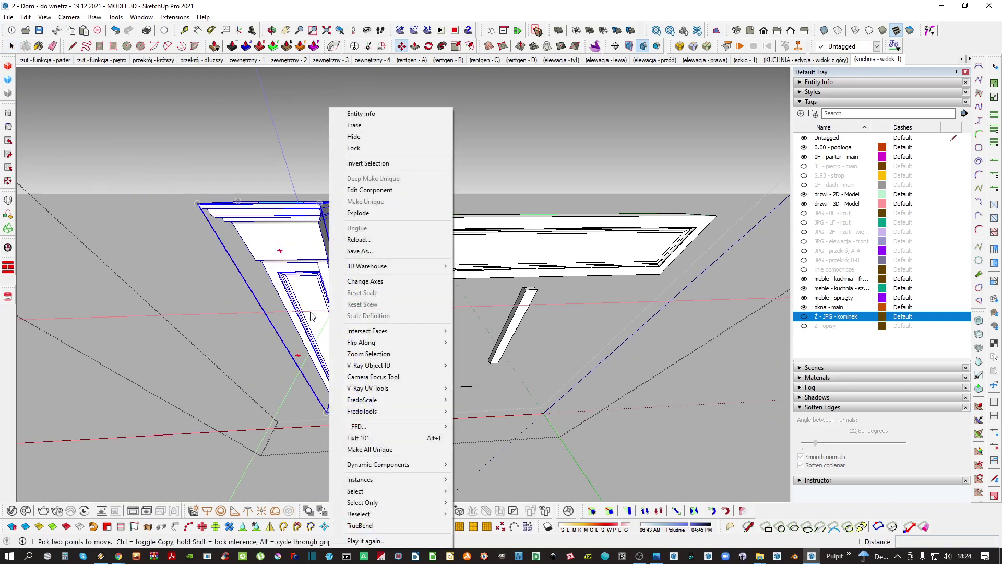
key("Escape")
key("space")
right_click(334, 308)
key("Escape")
key("m")
middle_click_drag(337, 317, 199, 330, "shift")
left_click(200, 329)
key("ctrl")
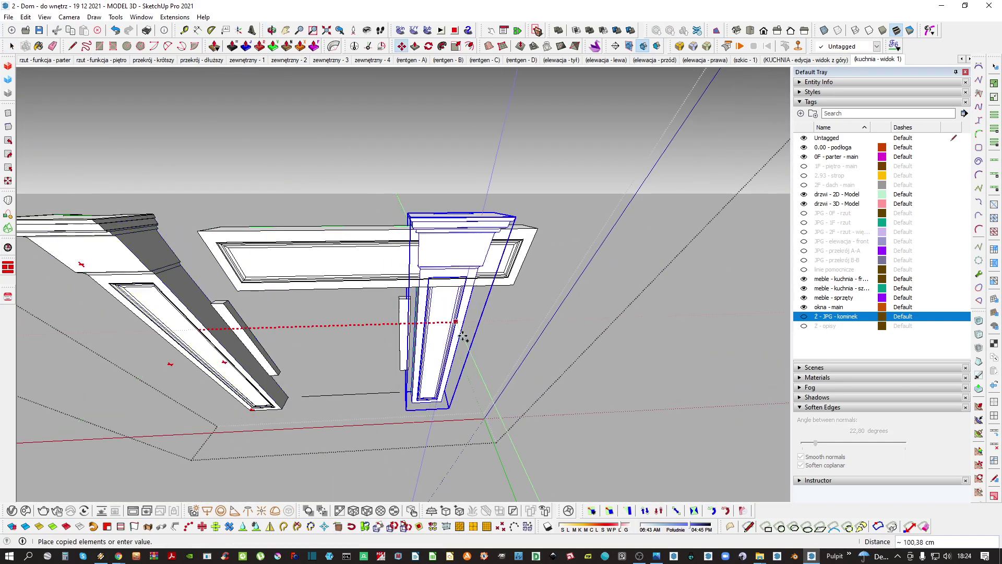
scroll(469, 337, "up", 6)
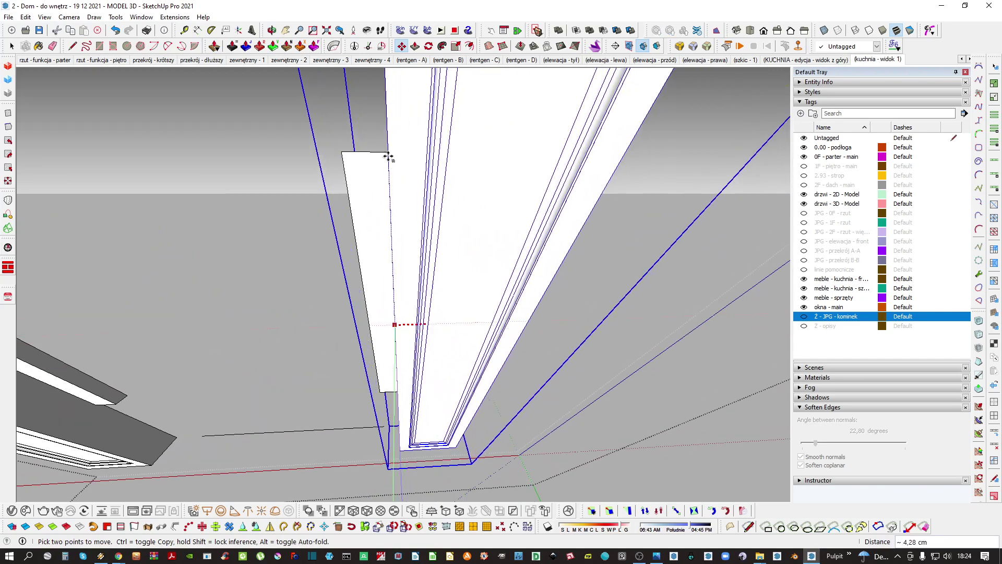
scroll(448, 229, "down", 5)
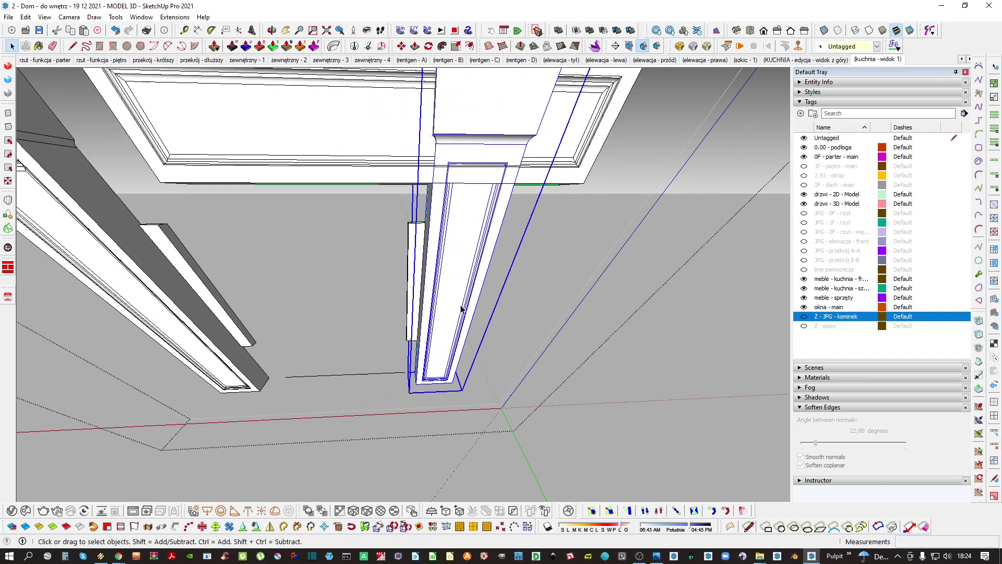
Mirror the copied pilaster along the red axis with a scale factor of -1
key("s")
left_click_drag(472, 316, 421, 430)
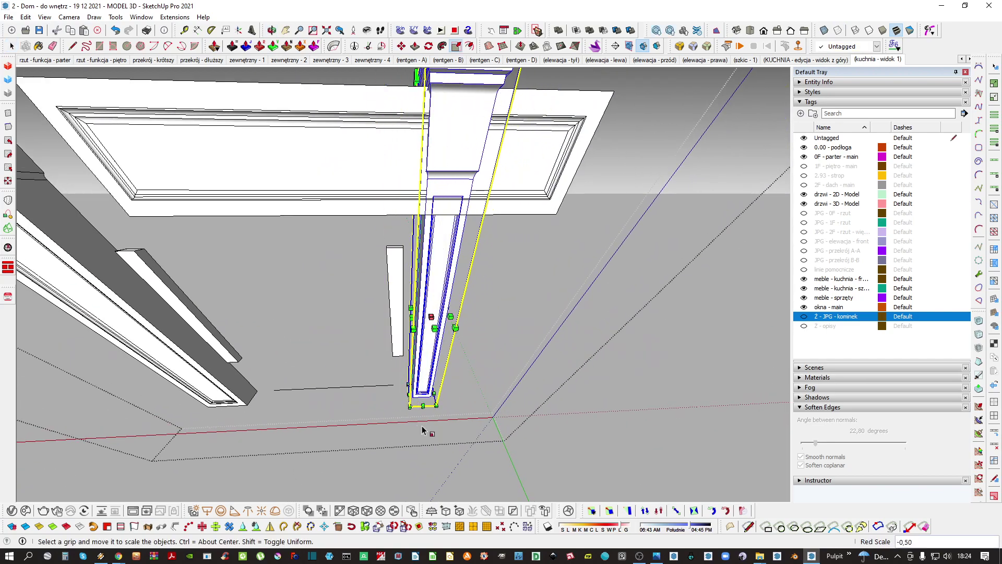
type("-1")
key("Return")
Move the panelled crossbeam between the two pilasters so its end aligns with the left pilaster's inner edge
middle_click_drag(497, 336, 396, 300)
left_click(490, 297)
key("h")
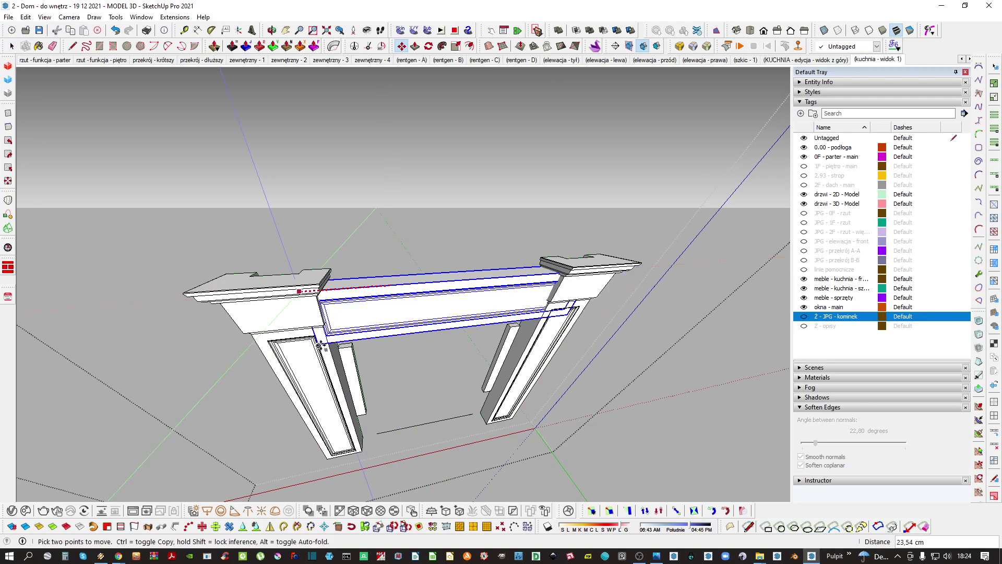
scroll(319, 344, "up", 5)
scroll(330, 330, "up", 3)
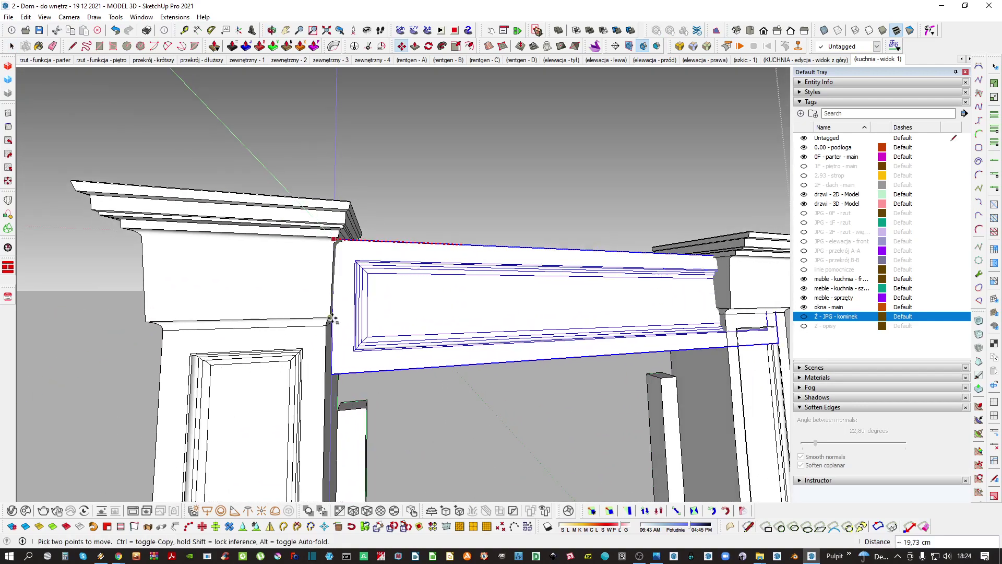
mouse_move(330, 329)
middle_mouse_down()
mouse_move(393, 293)
mouse_move(438, 292)
mouse_move(327, 324)
middle_mouse_up()
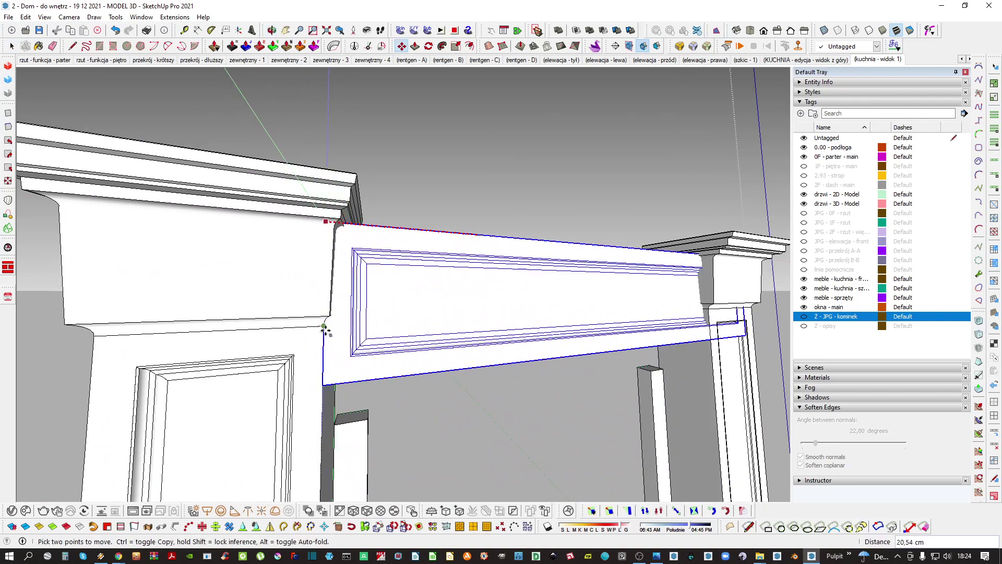
left_click(324, 327)
Make the panelled crossbeam unique so it is independent of the pilaster component
middle_click_drag(684, 273, 476, 345)
scroll(388, 305, "down", 4)
key("space")
key("i")
scroll(473, 326, "up", 2)
key("i")
middle_click_drag(600, 324, 439, 275)
scroll(510, 315, "up", 1)
right_click(509, 315)
right_click(470, 299)
left_click(521, 193)
Check inside the crossbeam and the left pilaster whether their panels and mouldings are independent of each other
double_click(418, 316)
scroll(418, 315, "down", 2)
key("i")
key("i")
right_click(445, 255)
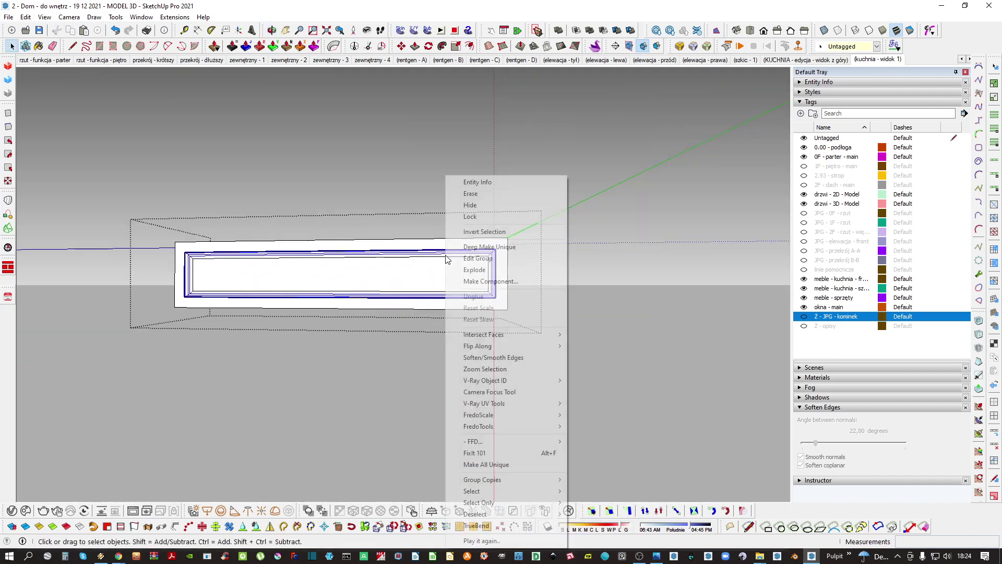
key("Escape")
key("Escape")
right_click(413, 272)
left_click(311, 286)
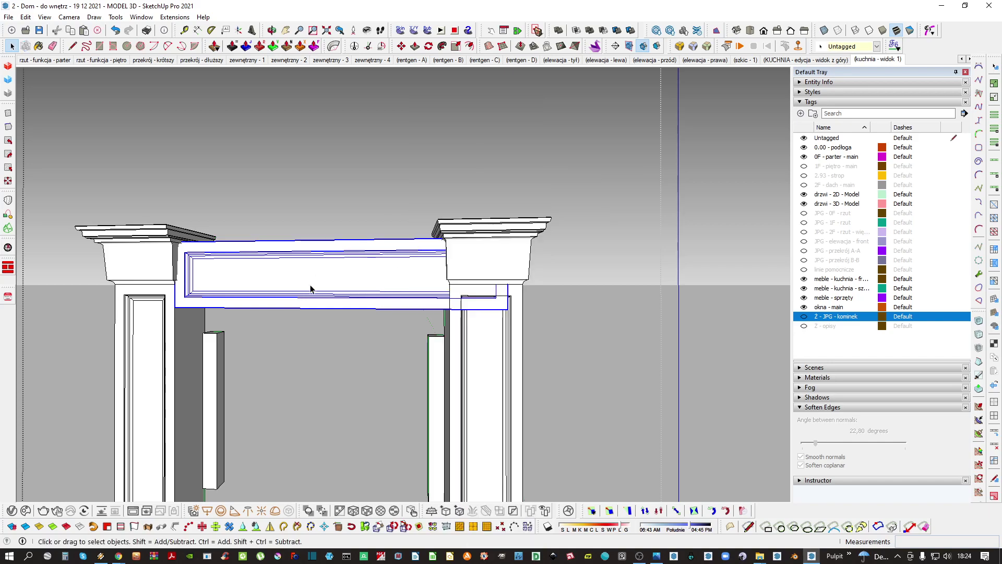
double_click(162, 339)
left_click(162, 345)
key("Escape")
right_click(385, 284)
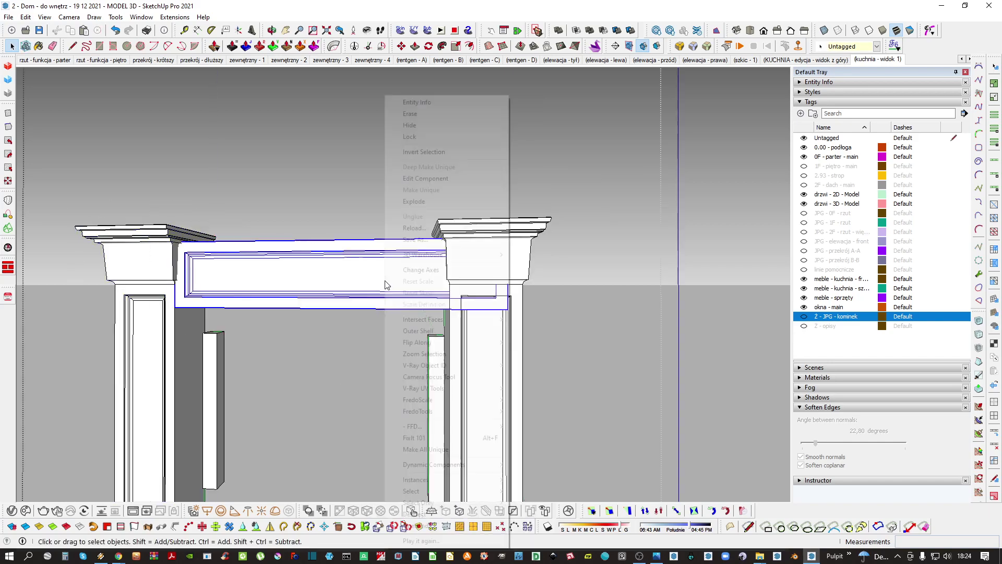
left_click(332, 259)
middle_click_drag(331, 259, 400, 250)
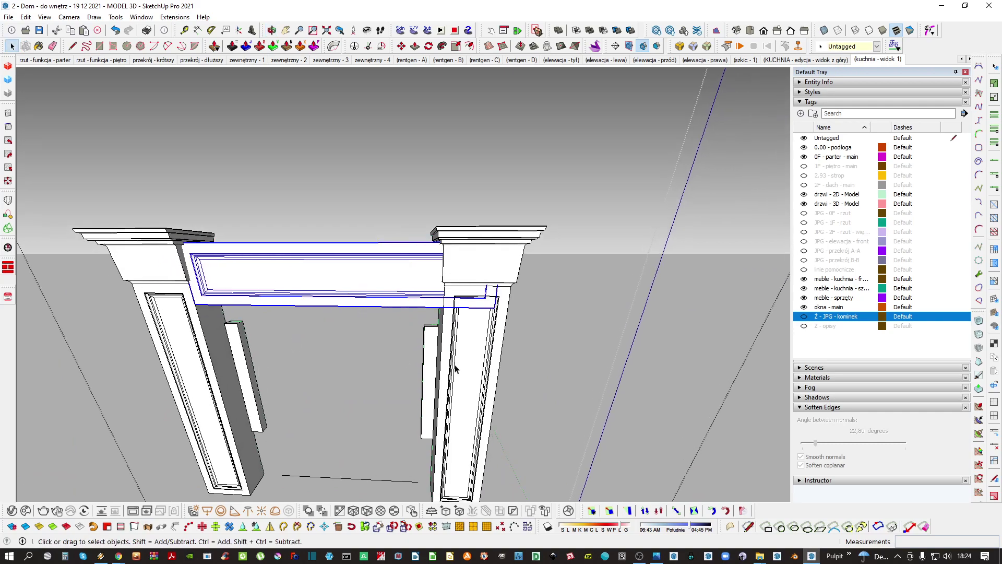
Turn on the visibility of the Z - JPG - kominek tag so the reference photo is displayed behind the surround
middle_click_drag(411, 265, 410, 264)
right_click(410, 264)
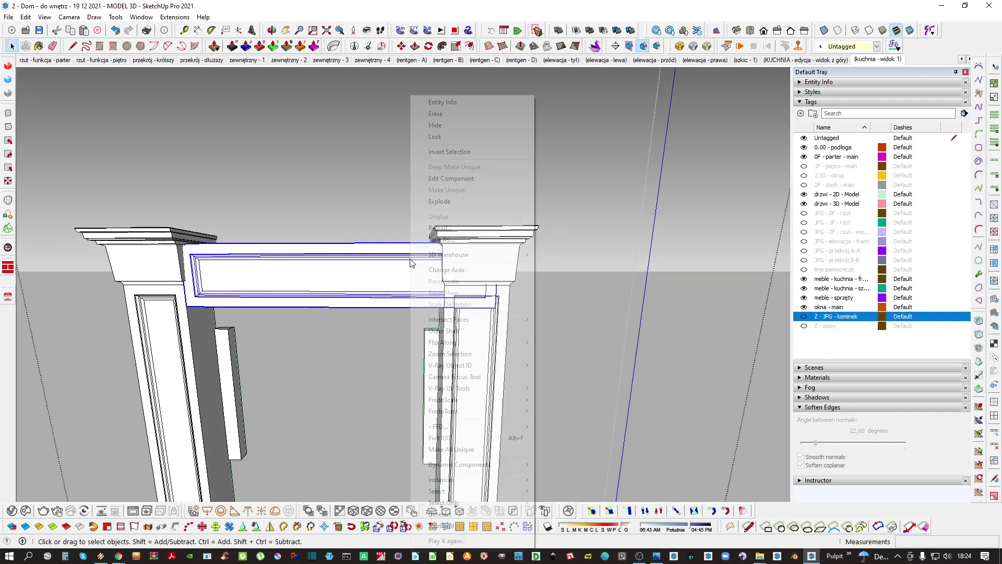
left_click(364, 281)
middle_click_drag(341, 269, 454, 305, "shift")
scroll(454, 306, "down", 2)
left_click(803, 316)
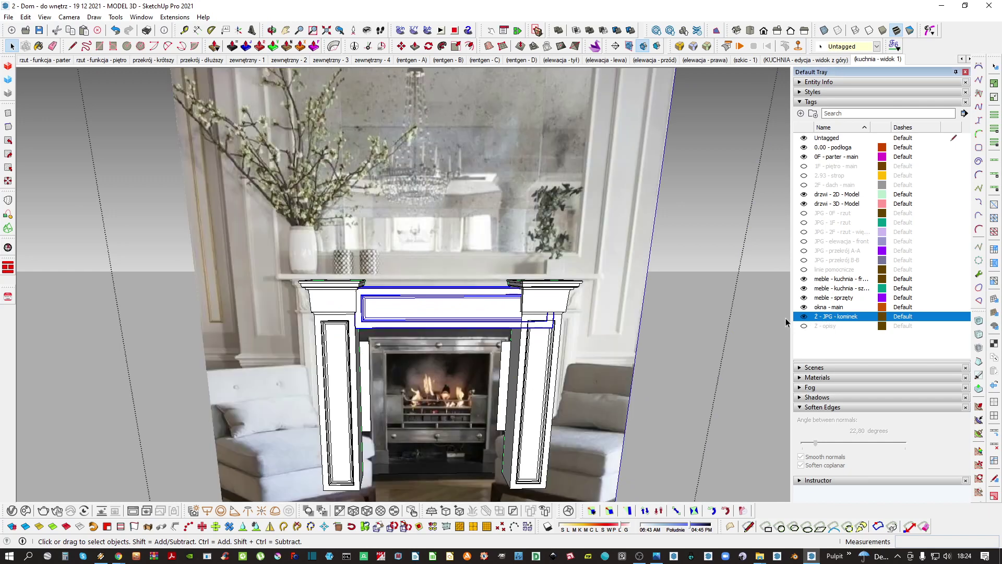
Examine the mantel's crown moulding and how it meets both capitals in the reference photo
scroll(503, 236, "up", 5)
key("space")
scroll(346, 306, "up", 3)
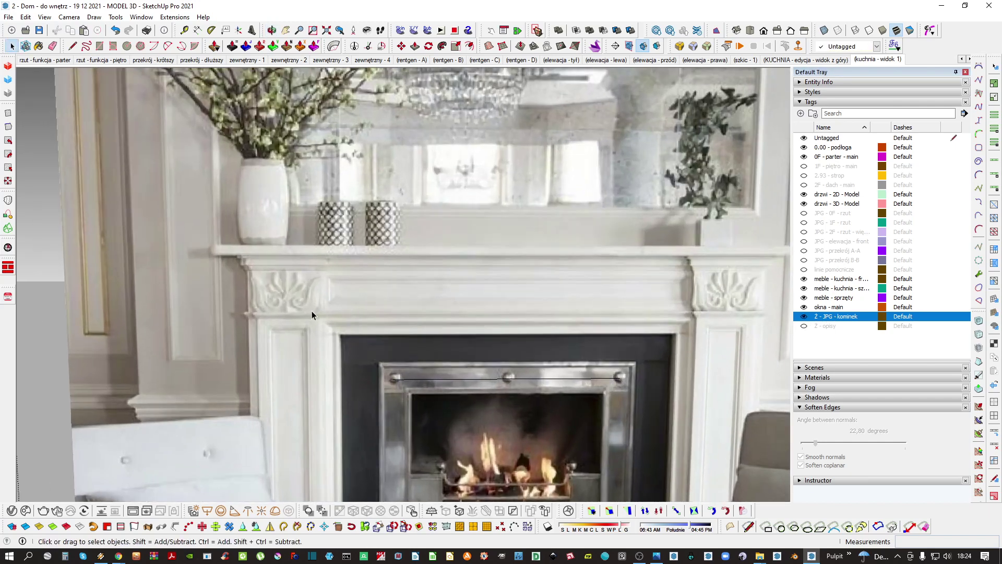
scroll(443, 341, "down", 1)
scroll(403, 314, "up", 2)
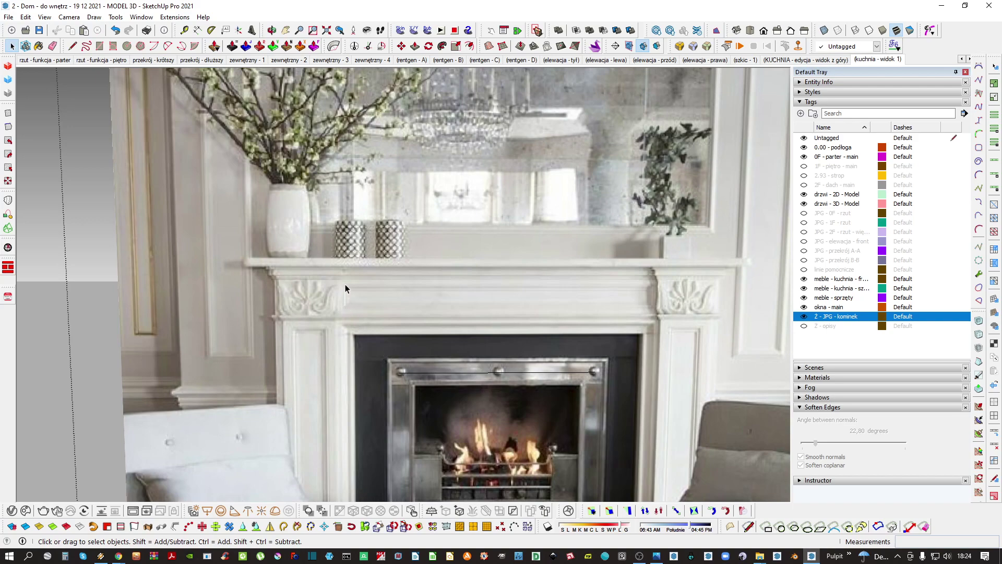
scroll(339, 271, "up", 4)
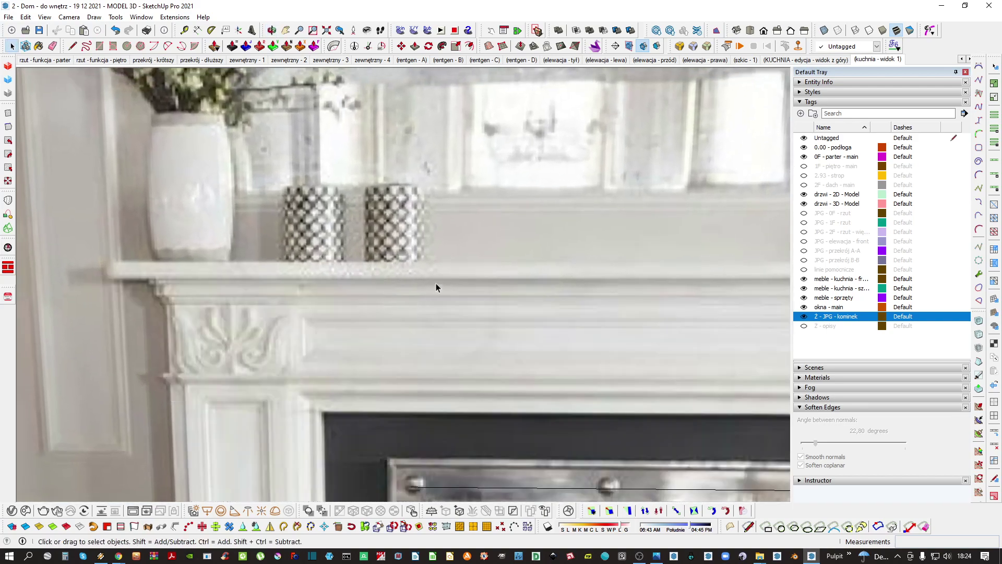
scroll(296, 290, "up", 1)
middle_click_drag(295, 291, 319, 291)
key("l")
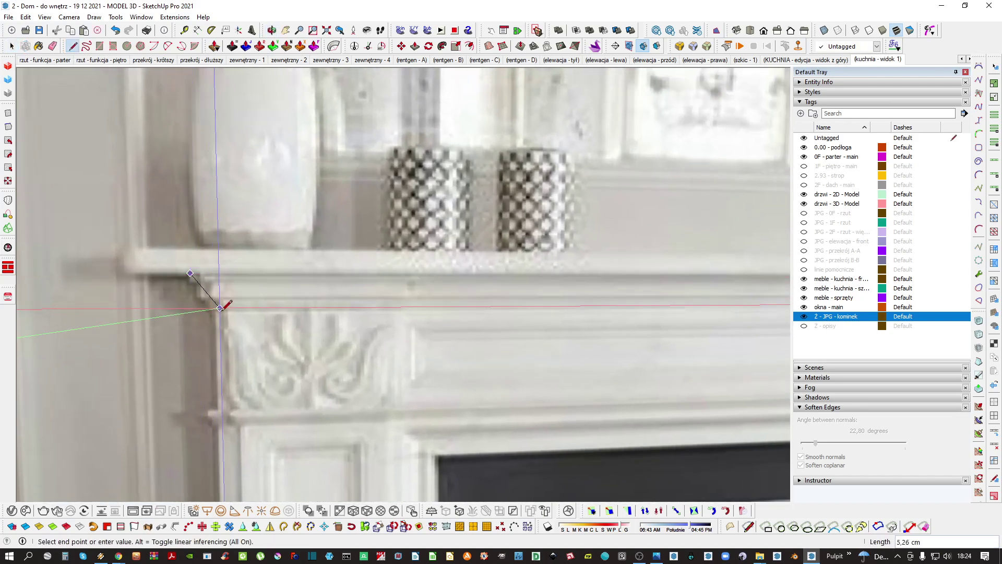
key("space")
scroll(278, 293, "down", 4)
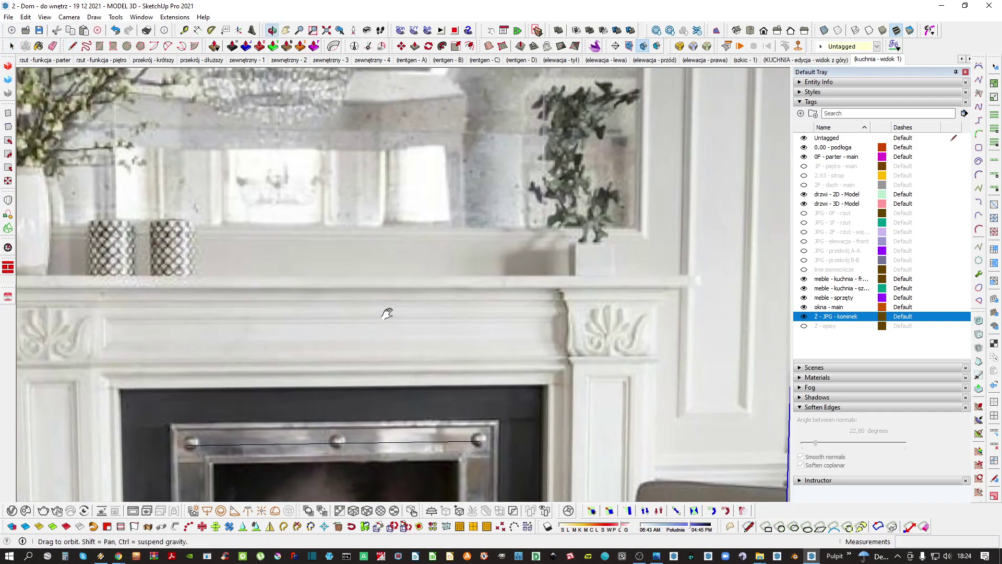
scroll(605, 319, "up", 2)
scroll(605, 319, "down", 3)
middle_click_drag(605, 319, 548, 384)
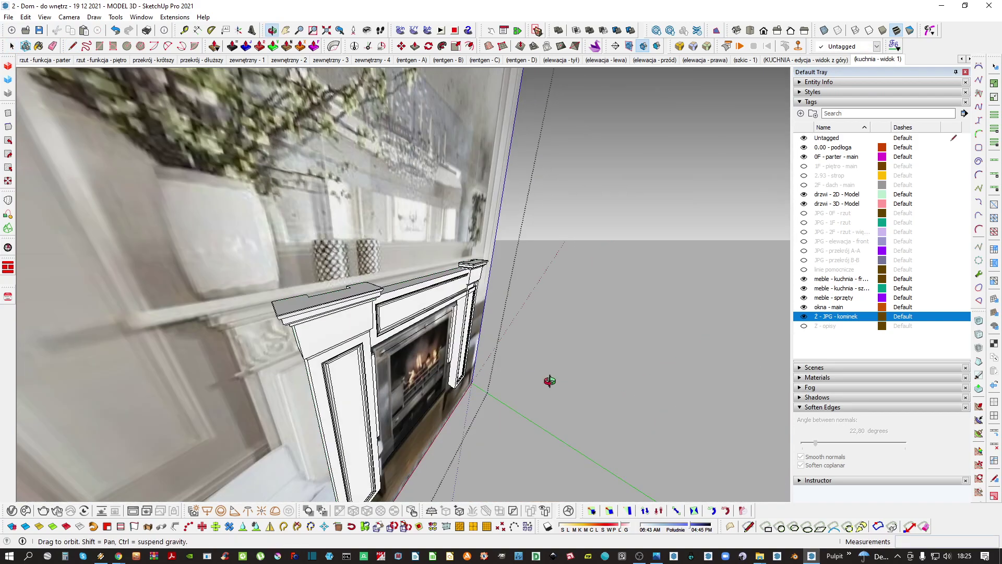
Open the left pilaster's capital for editing
scroll(352, 303, "up", 3)
middle_click_drag(352, 303, 304, 277)
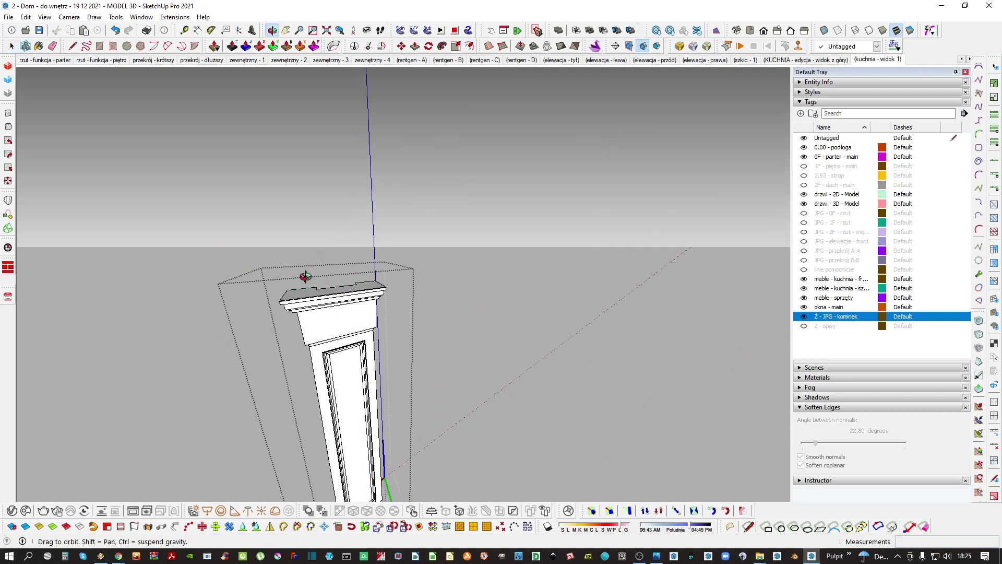
left_click(412, 261)
double_click(411, 261)
middle_click_drag(412, 261, 262, 314)
key("Escape")
double_click(406, 275)
double_click(358, 304)
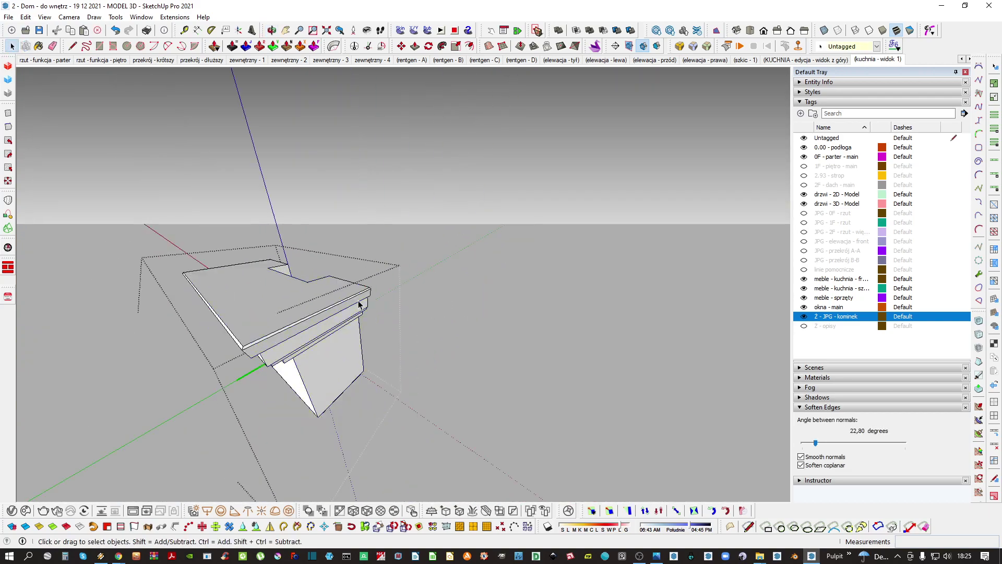
Draw closing lines on the capital's side face to isolate the crown moulding profile, and select the enclosed face
mouse_move(358, 304)
middle_mouse_down()
mouse_move(348, 299)
mouse_move(418, 265)
mouse_move(362, 277)
mouse_move(365, 253)
mouse_move(386, 251)
middle_mouse_up()
scroll(409, 269, "up", 1)
key("l")
scroll(363, 280, "up", 1)
middle_click_drag(403, 298, 385, 286)
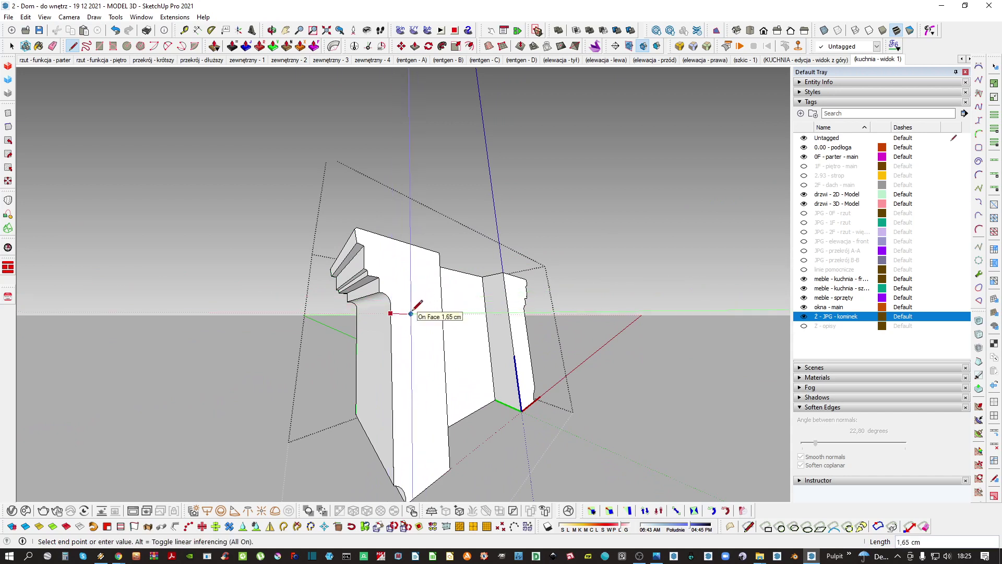
key("space")
left_click(393, 269)
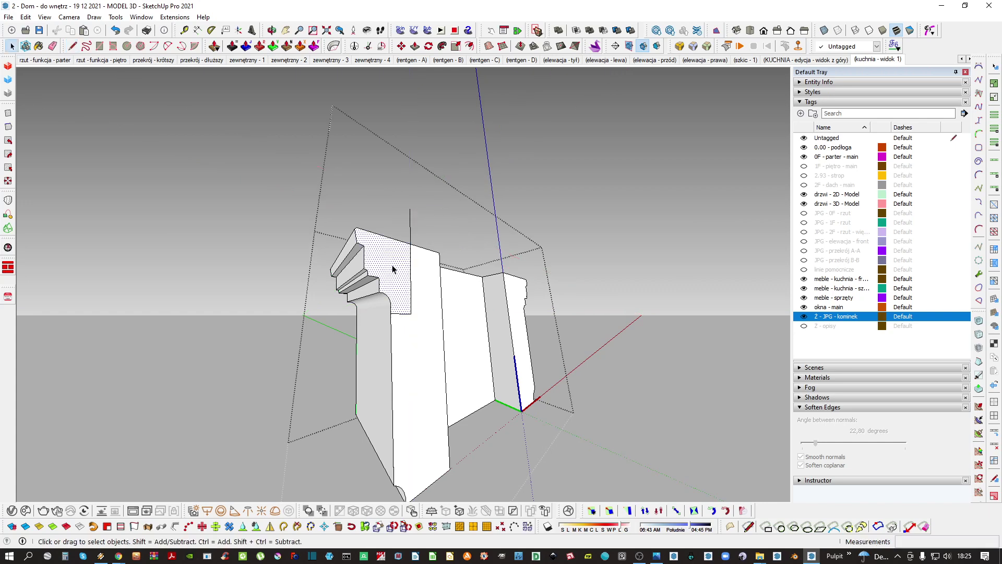
Copy the crown profile out of the capital and erase the helper lines from the capital's side face
left_click_drag(417, 227, 416, 230)
key("space")
key("e")
left_click(410, 311)
mouse_move(399, 286)
middle_mouse_down()
mouse_move(450, 308)
mouse_move(446, 336)
mouse_move(236, 332)
middle_mouse_up()
key("space")
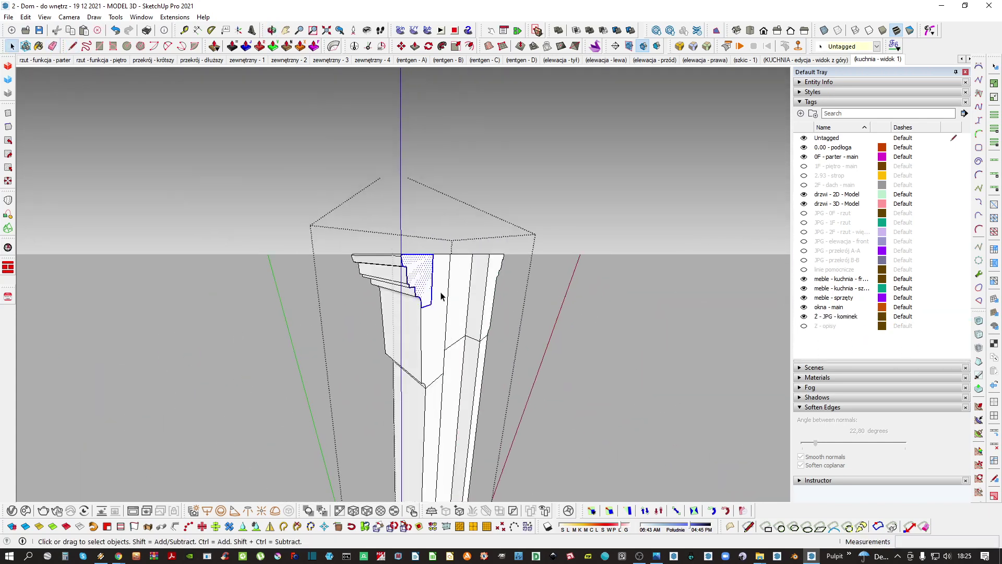
Rotate the copied crown profile by 90 degrees and move it clear of the capital
type("q")
middle_click_drag(441, 296, 469, 336)
type("90")
key("Return")
key("m")
left_click(441, 289)
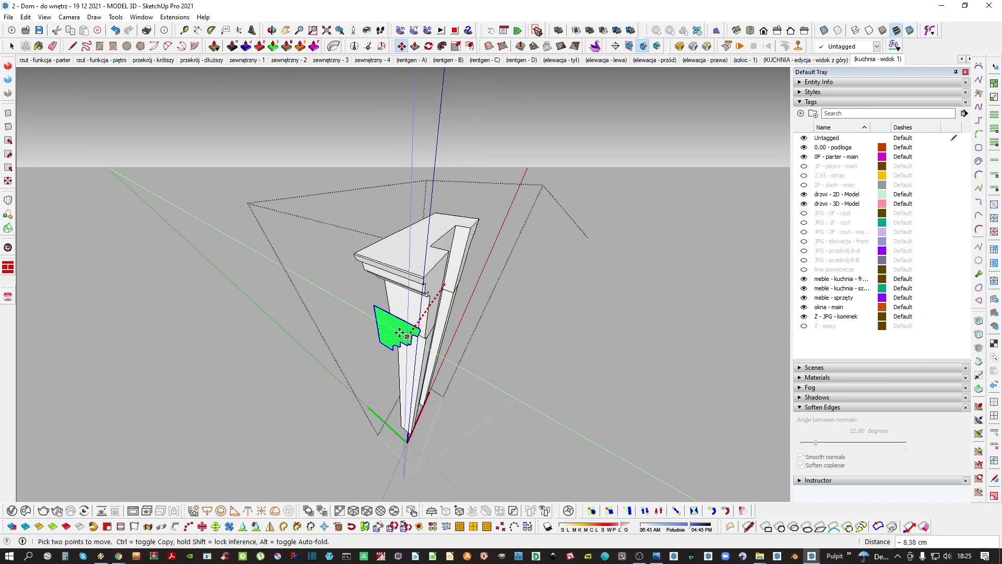
Turn the crown profile upright across the beam and move it to the crossbeam's top edge near the left capital
key("space")
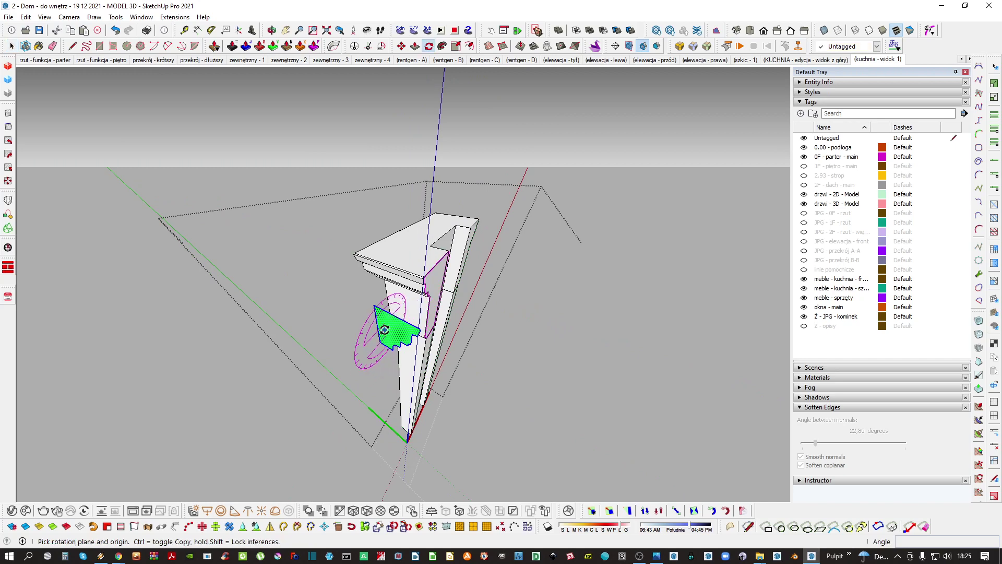
left_click(390, 331)
middle_click_drag(390, 330, 409, 260)
key("Escape")
scroll(403, 318, "down", 2)
scroll(412, 320, "up", 3)
key("q")
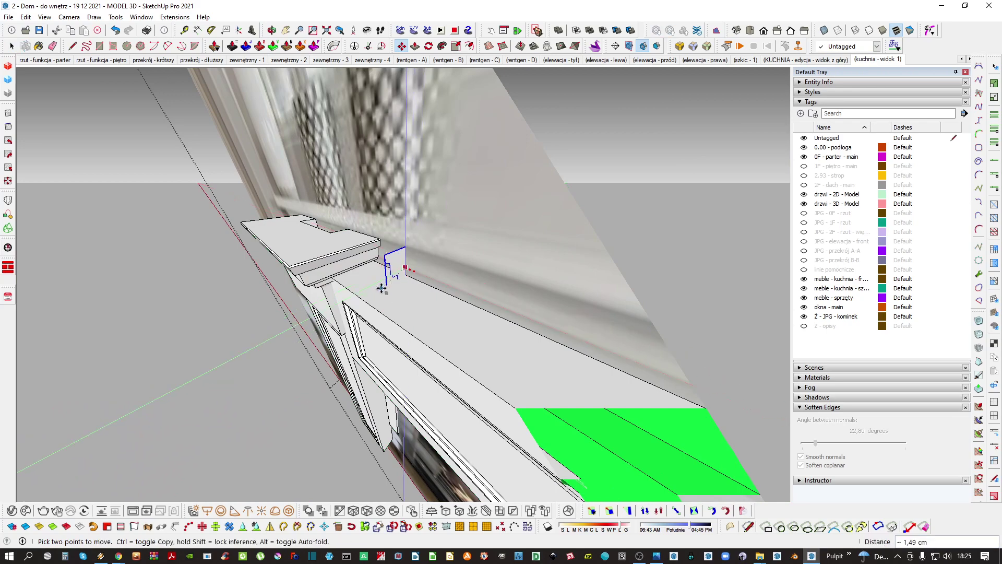
middle_click_drag(294, 272, 516, 157)
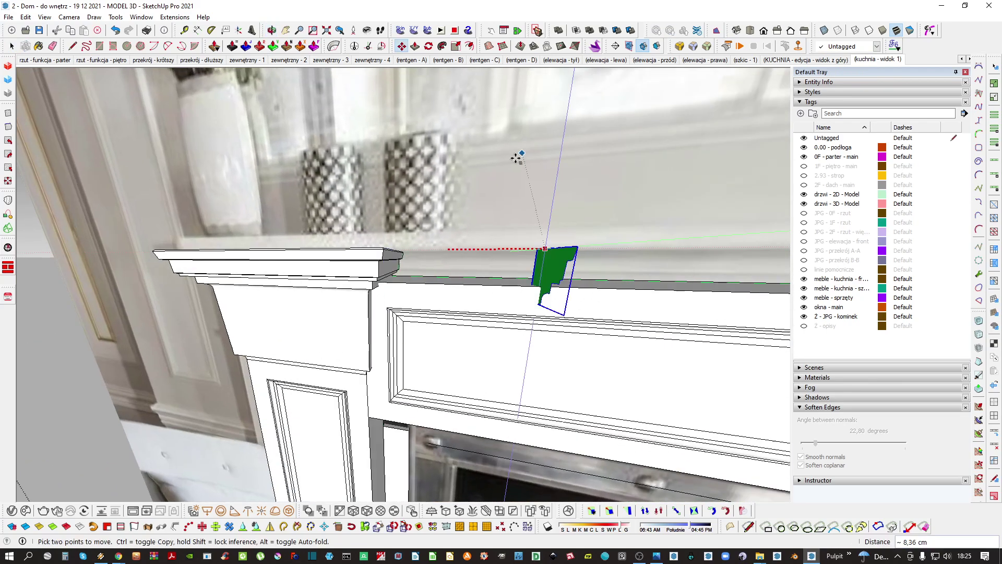
scroll(366, 311, "up", 1)
key("space")
Open the crown profile and extrude its face along the top of the crossbeam to the right capital
double_click(372, 290)
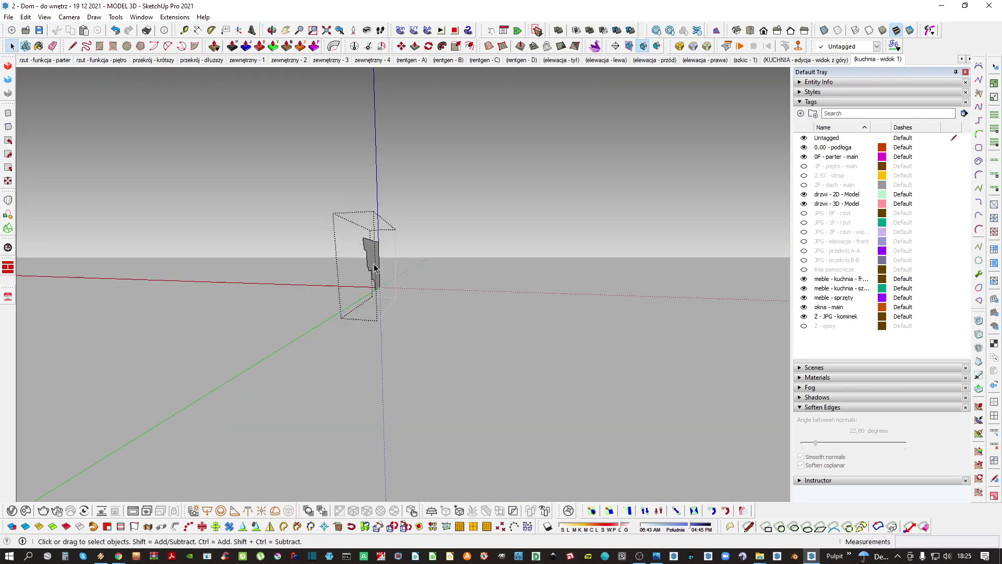
middle_click_drag(376, 287, 304, 300)
key("p")
scroll(315, 298, "down", 1)
left_click(314, 297)
scroll(517, 317, "down", 1)
left_click(586, 302)
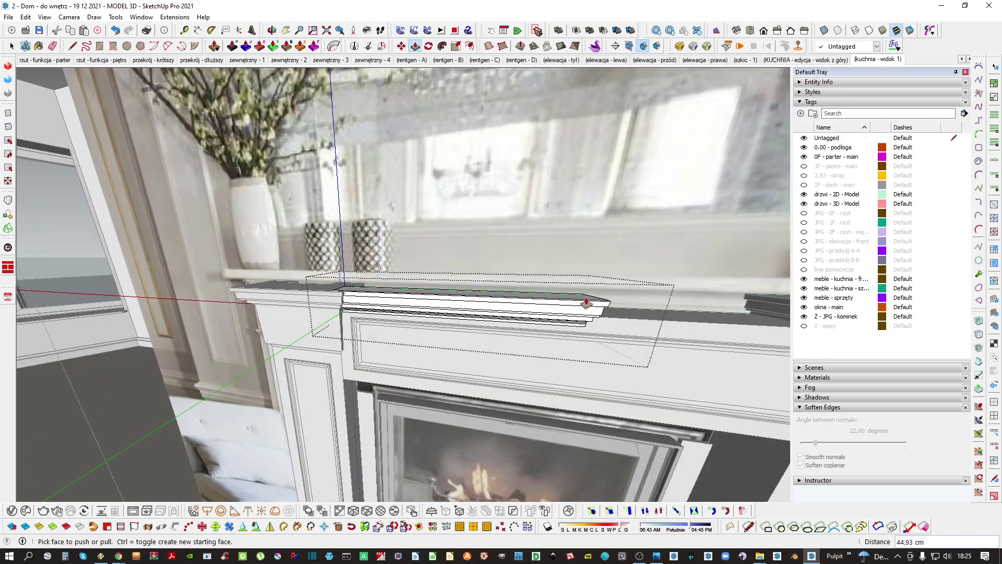
middle_click_drag(586, 302, 286, 340, "shift")
middle_click_drag(356, 346, 309, 296)
scroll(431, 253, "up", 3)
left_click(431, 253)
Extend the left end of the crossbeam's crown moulding into the left capital
scroll(431, 255, "down", 1)
key("i")
key("space")
key("i")
scroll(280, 292, "up", 3)
key("p")
key("i")
left_click(455, 273)
key("i")
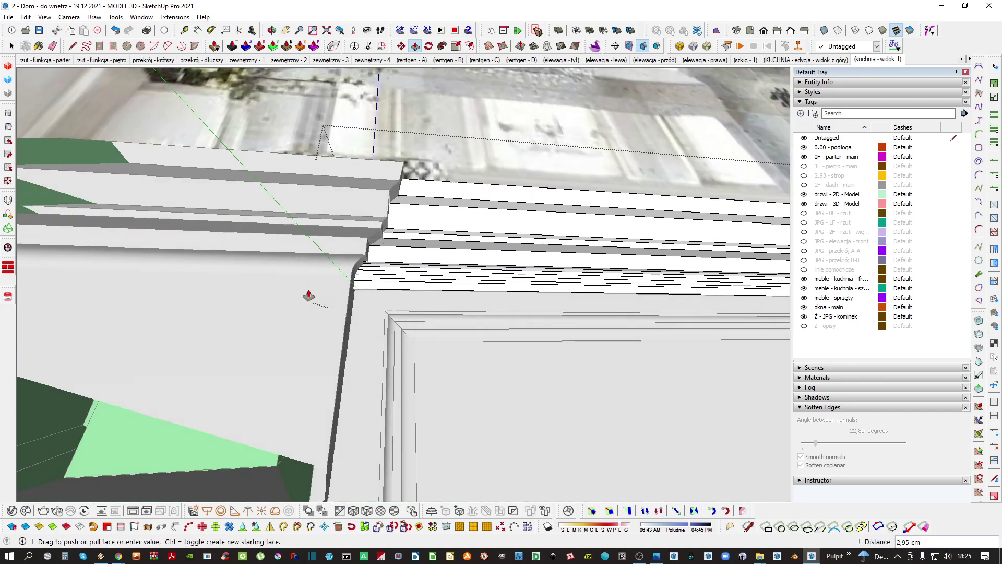
left_click(348, 302)
key("space")
Inspect the new crown moulding on its own and together with the rest of the surround
scroll(402, 271, "down", 3)
middle_click_drag(441, 246, 405, 411)
key("i")
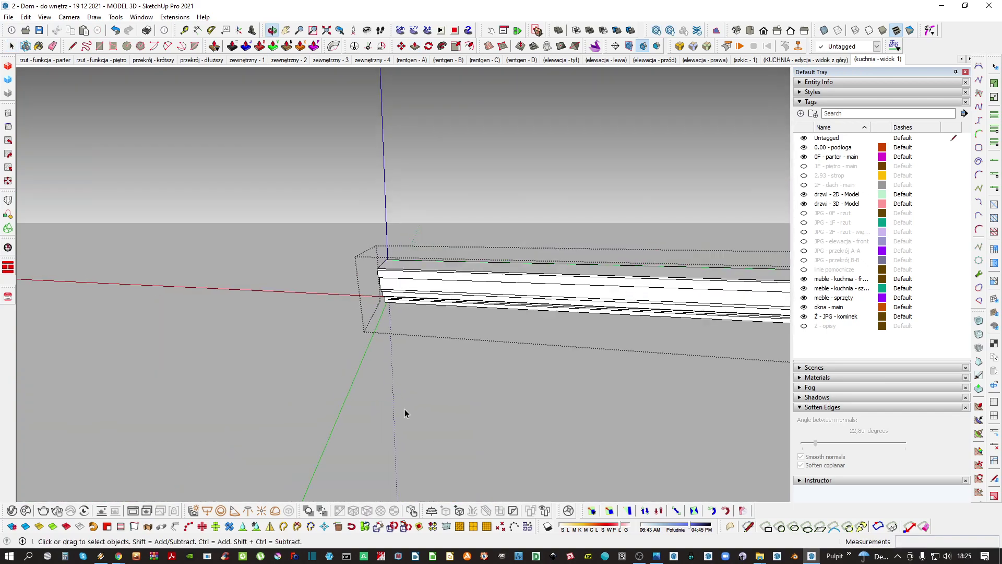
key("i")
middle_click_drag(402, 235, 434, 391)
key("b")
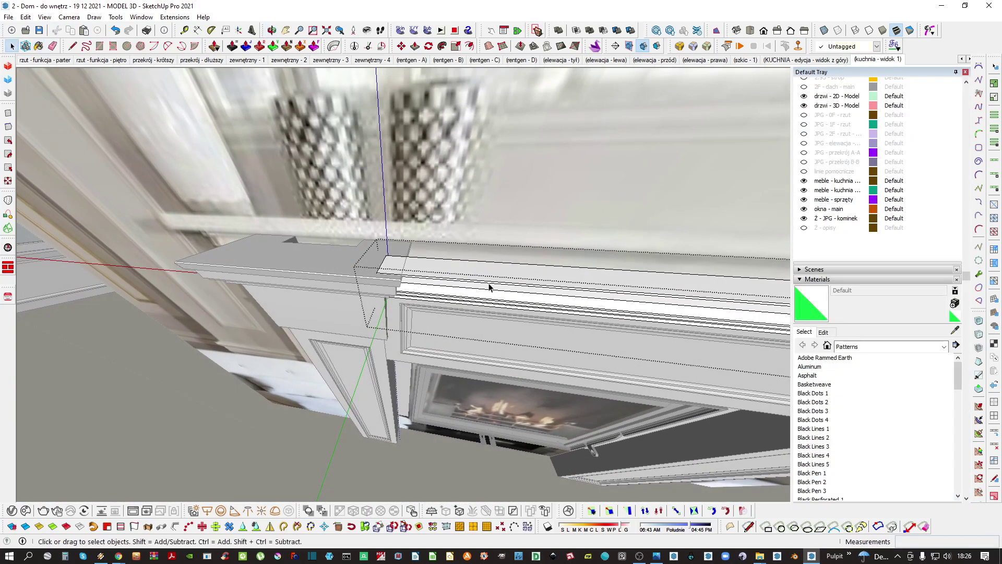
key("i")
left_click(483, 287)
key("Escape")
middle_click_drag(483, 287, 382, 124)
key("m")
key("space")
middle_click_drag(399, 287, 373, 256)
Compare the crown moulding and its junction with the left capital against the reference photo
scroll(368, 249, "down", 8)
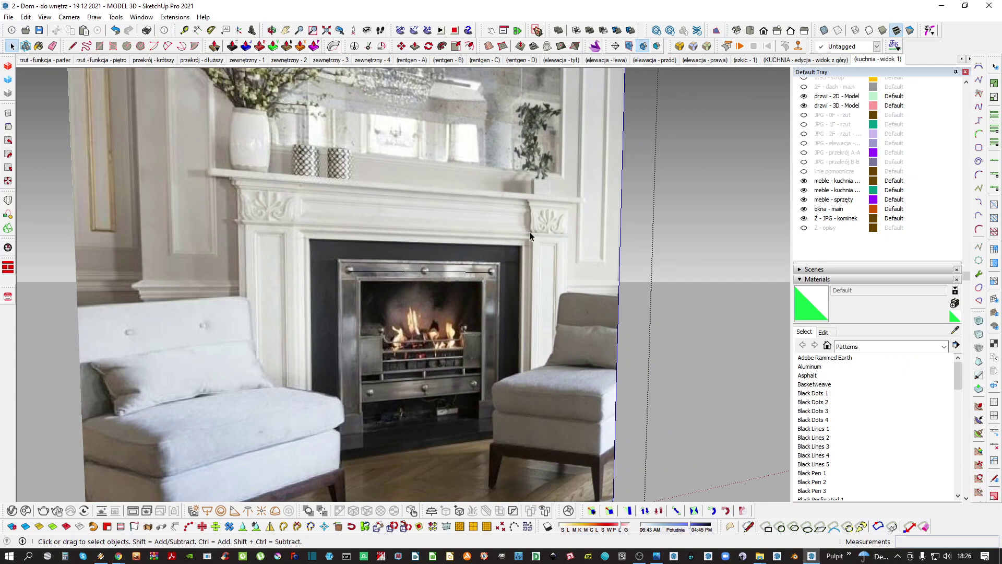
middle_click_drag(338, 237, 383, 243)
key("Escape")
scroll(356, 250, "up", 3)
left_click(356, 260)
scroll(350, 224, "up", 3)
scroll(388, 246, "up", 2)
key("m")
key("space")
scroll(340, 272, "down", 3)
mouse_move(340, 273)
middle_mouse_down()
mouse_move(414, 235)
mouse_move(410, 355)
mouse_move(397, 269)
mouse_move(409, 268)
middle_mouse_up()
right_click(409, 268)
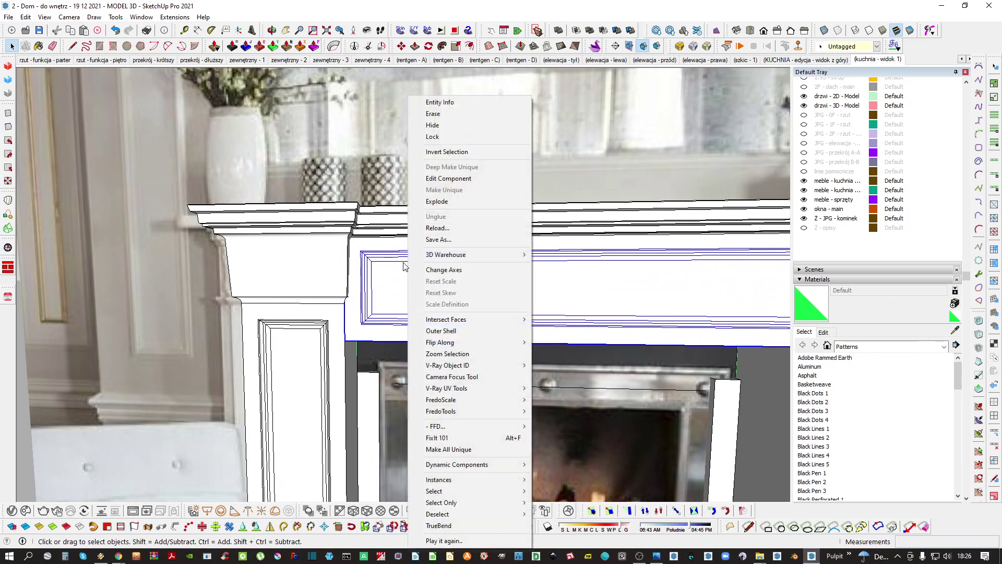
left_click(384, 253)
Compare the crossbeam's height with the frieze above the fireplace opening in the reference photo
scroll(397, 277, "down", 2)
double_click(334, 179)
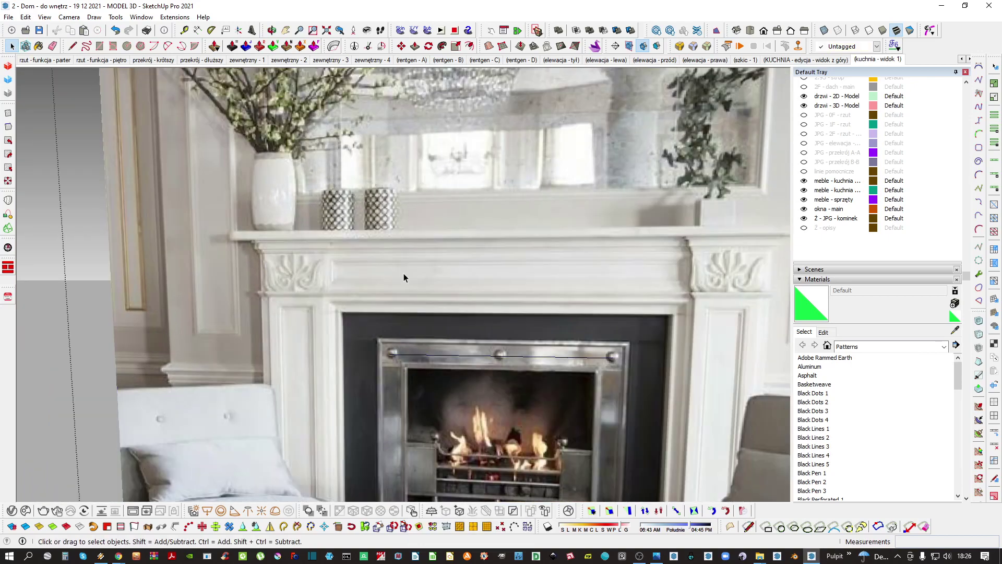
middle_click_drag(403, 274, 414, 251)
scroll(413, 252, "down", 2)
scroll(387, 148, "up", 3)
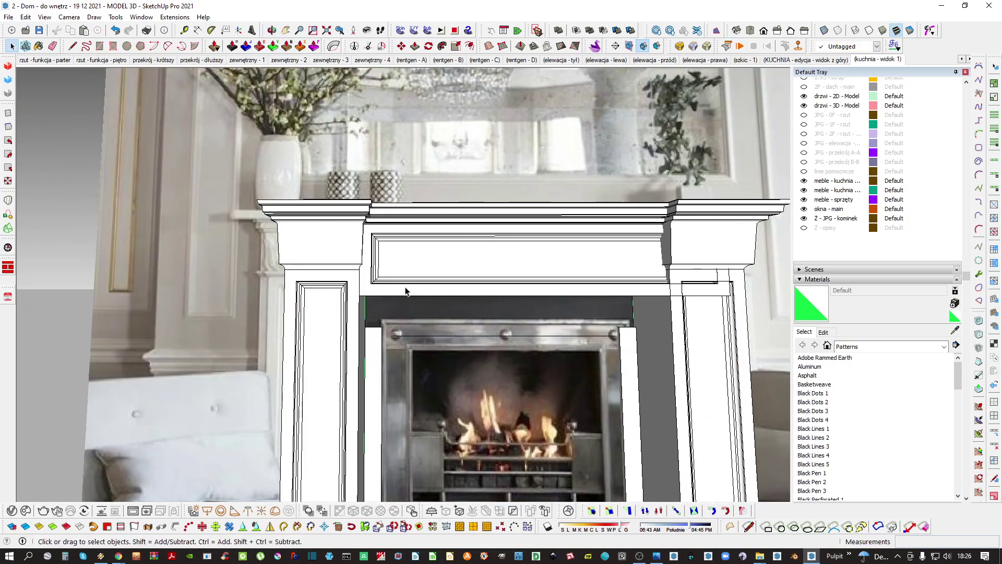
double_click(387, 149)
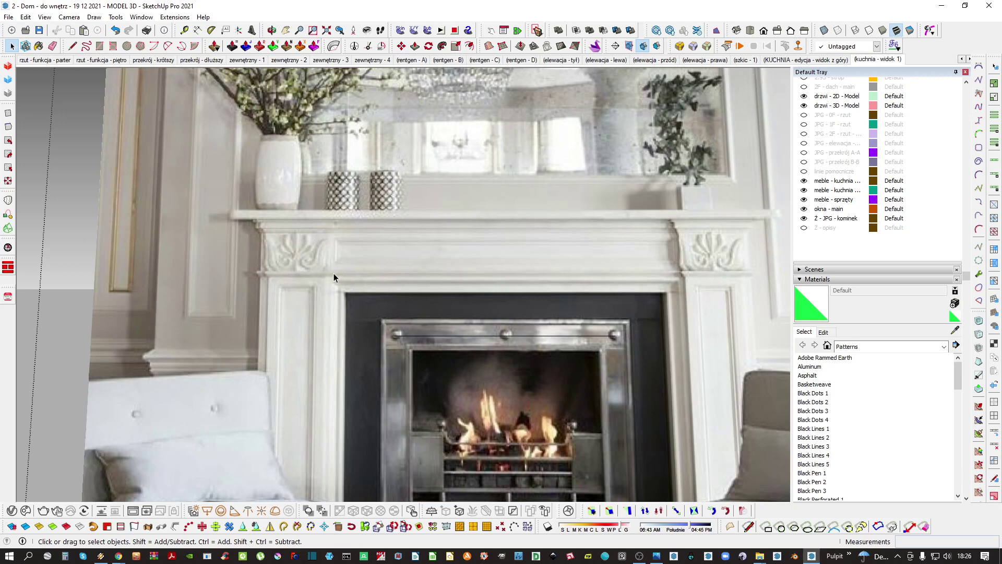
Leave the reference photo and open the panelled crossbeam for editing
middle_click_drag(340, 271, 367, 289)
key("Escape")
double_click(391, 286)
left_click(392, 288)
key("s")
left_click_drag(260, 264, 745, 356)
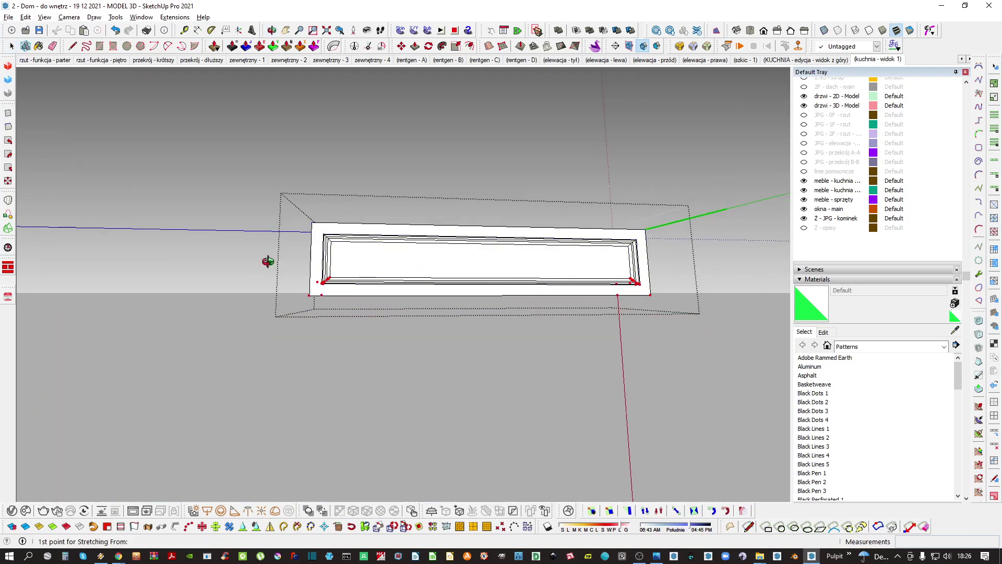
middle_click_drag(270, 262, 290, 262)
scroll(281, 264, "up", 3)
scroll(392, 296, "up", 1)
scroll(394, 284, "down", 6)
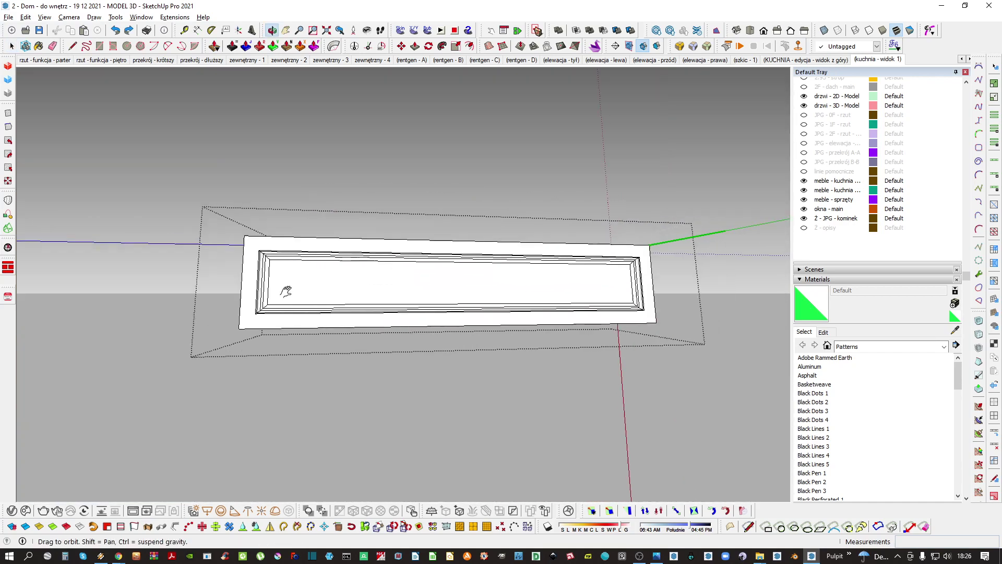
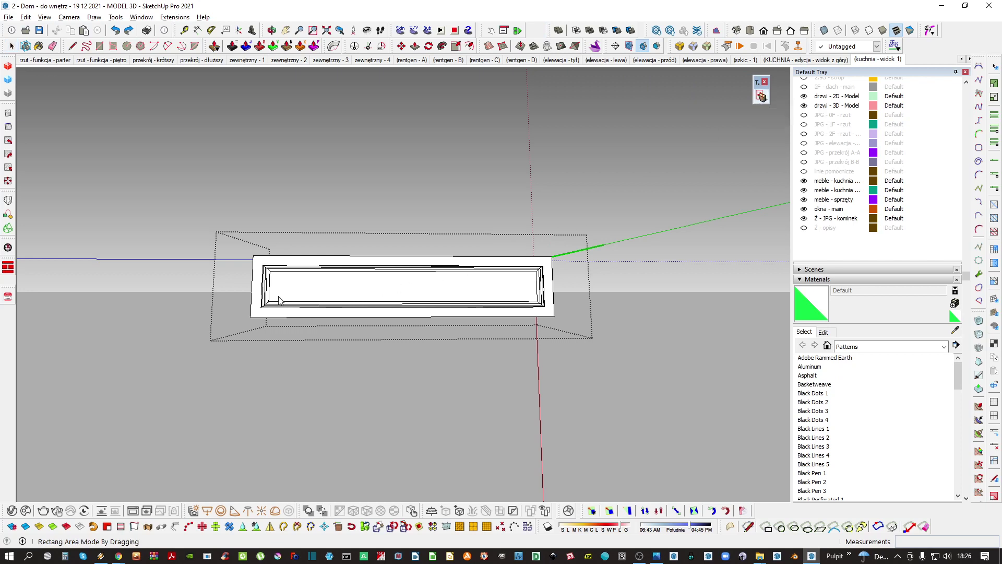
Stretch the lower edges of the crossbeam and its panel moulding upward to the base of the left capital, using a rectangular area selection
middle_click_drag(271, 285, 268, 289)
left_click(269, 277)
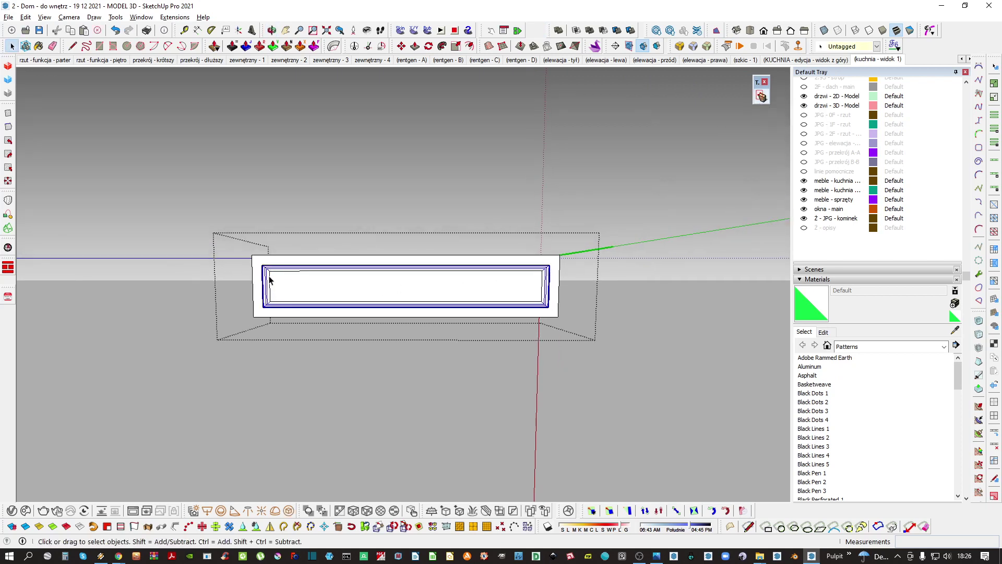
key("F5")
left_click(760, 124)
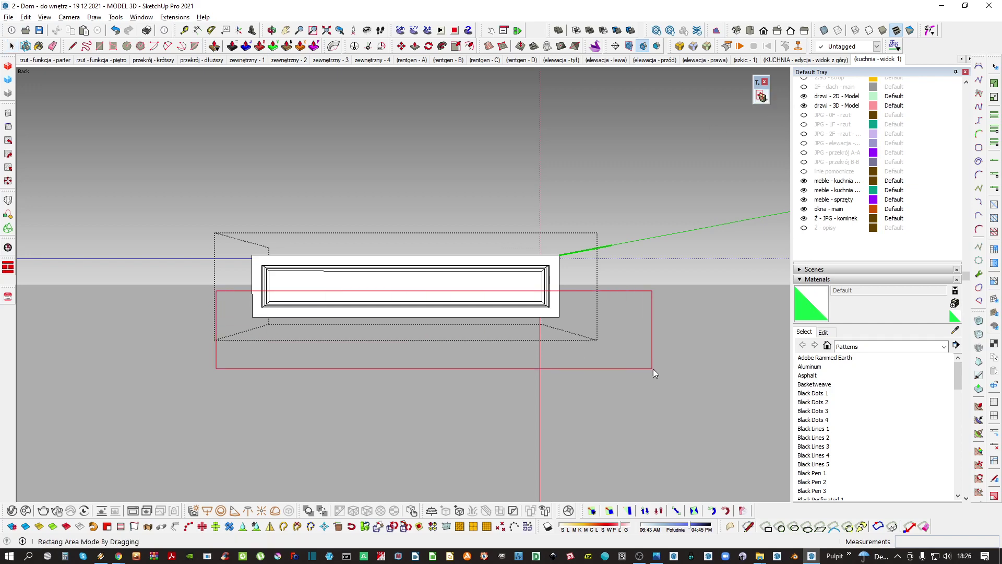
left_click_drag(653, 369, 655, 368)
middle_click_drag(356, 312, 480, 302)
scroll(397, 297, "up", 3)
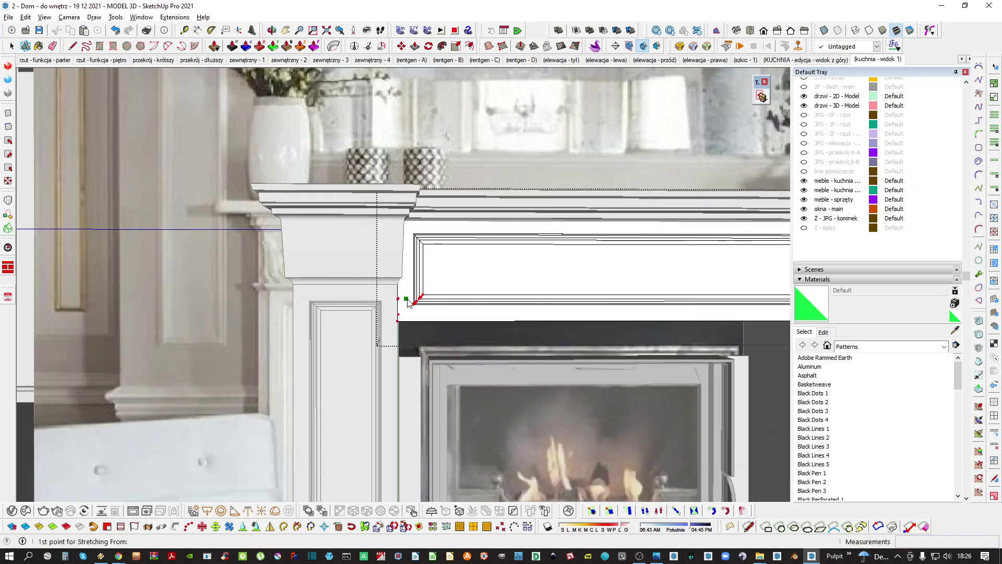
scroll(409, 302, "up", 2)
scroll(412, 330, "down", 1)
scroll(410, 330, "up", 2)
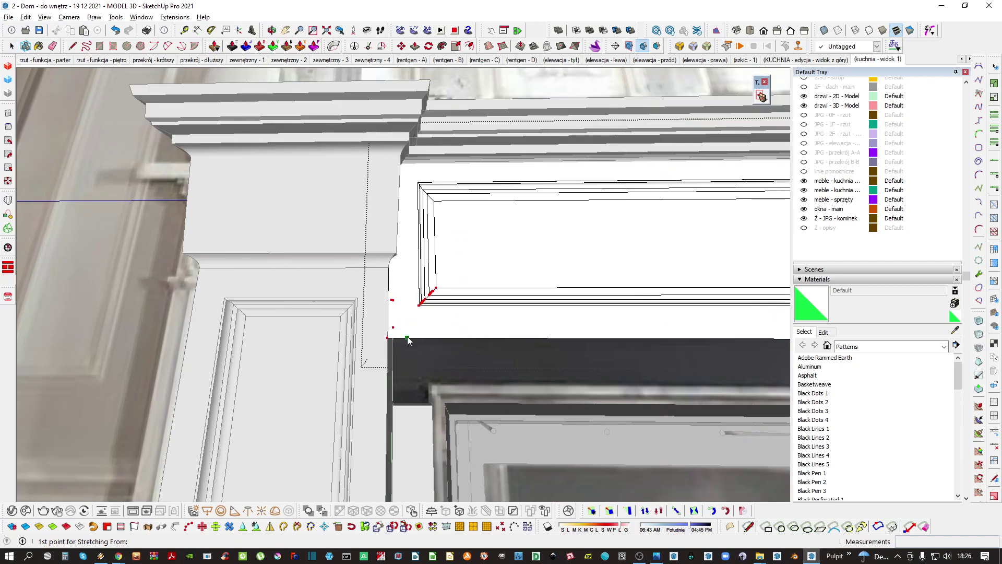
left_click(408, 331)
left_click(388, 269)
key("space")
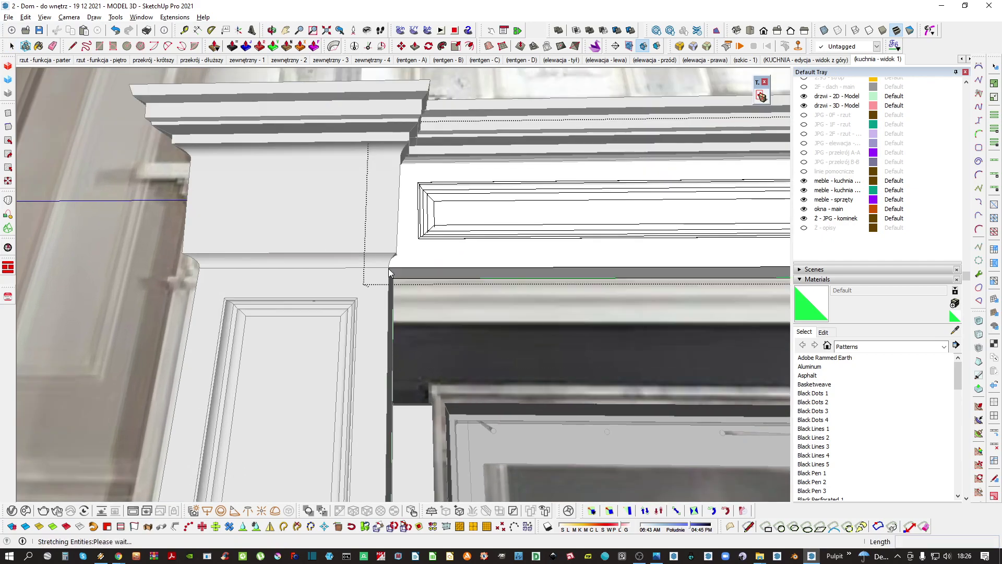
Stretch the right end of the crossbeam and its panel moulding to the inner face of the right capital
scroll(437, 283, "down", 5)
scroll(437, 283, "down", 3)
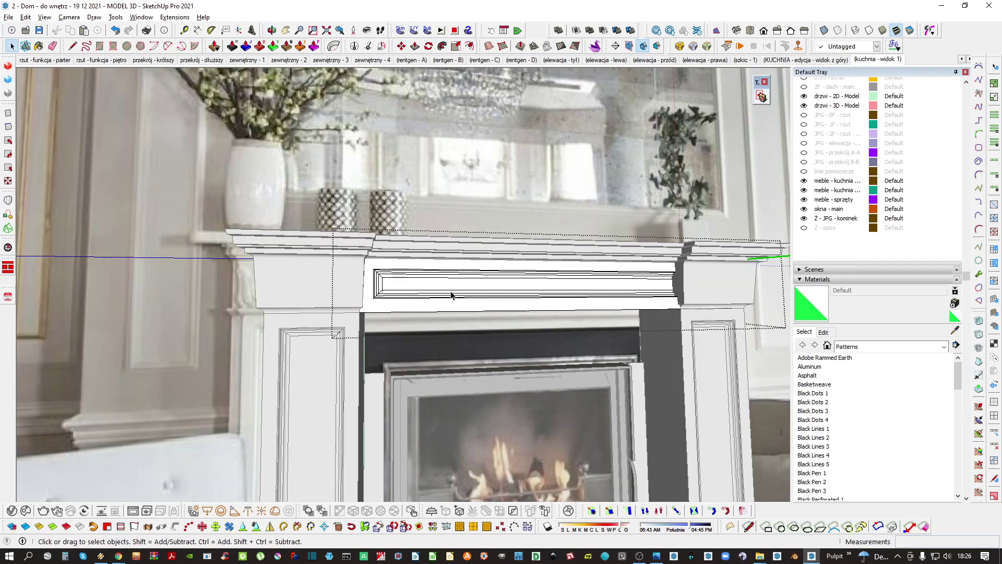
middle_click_drag(438, 283, 455, 271)
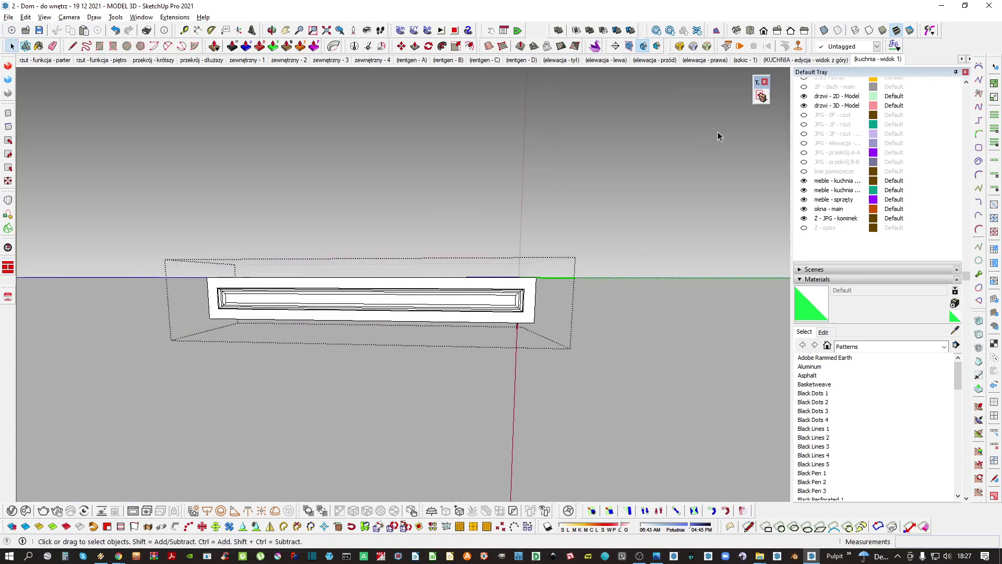
scroll(585, 366, "up", 3)
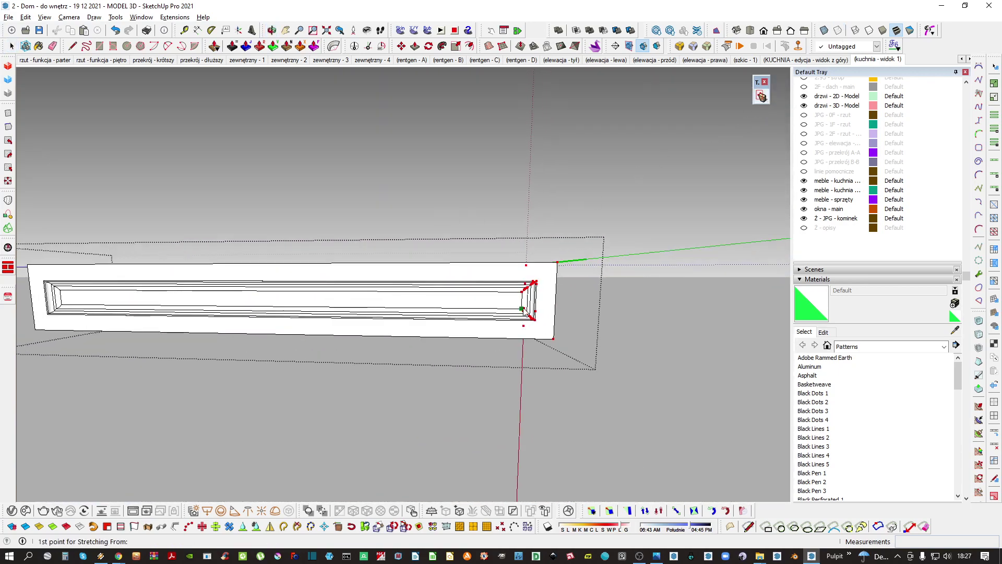
left_click(562, 348)
key("h")
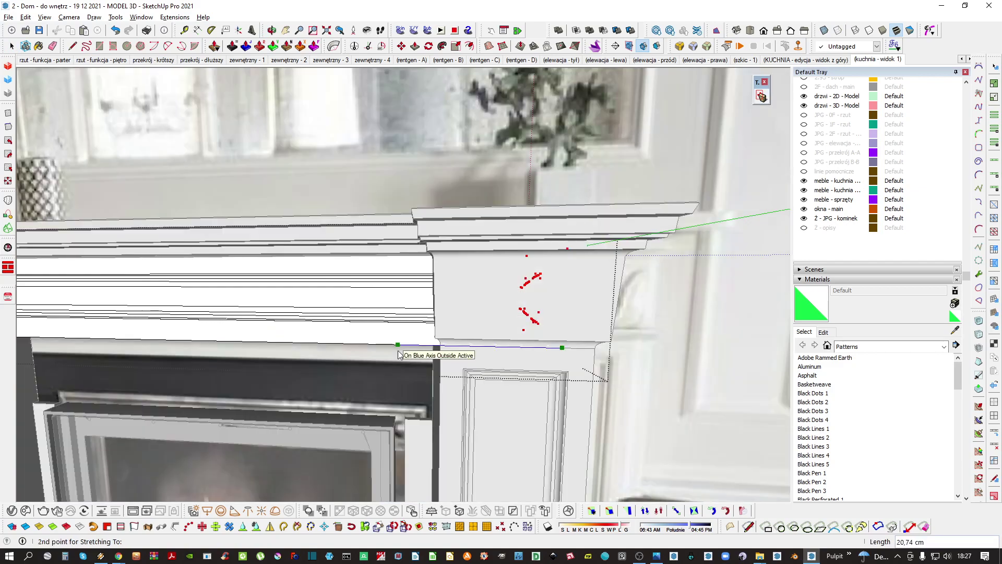
middle_click_drag(437, 350, 509, 308)
scroll(518, 321, "up", 1)
left_click(493, 297)
key("space")
scroll(493, 284, "down", 3)
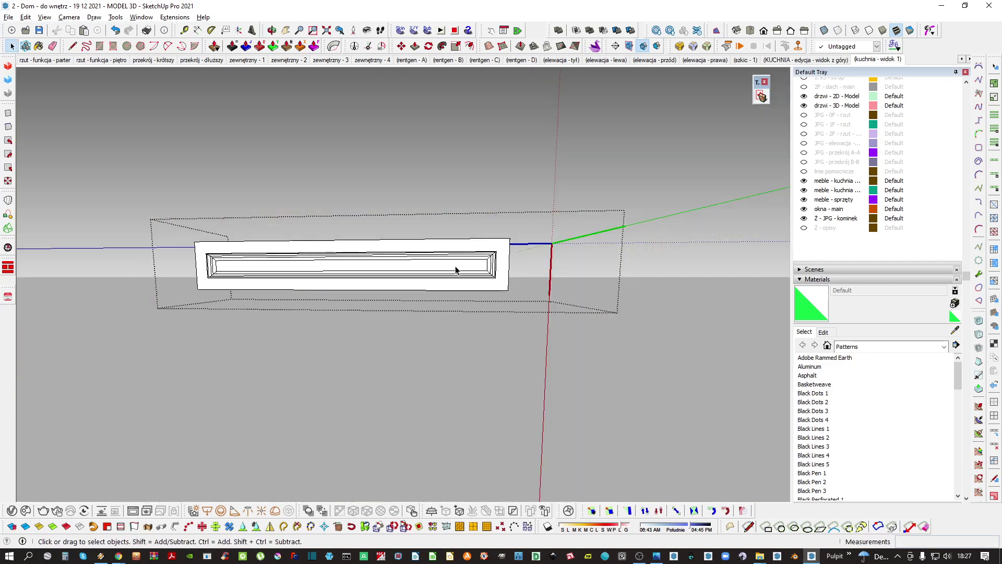
Compare the crossbeam and its junction with the left capital against the frieze in the reference photo
middle_click_drag(456, 269, 513, 279, "shift")
key("h")
key("h")
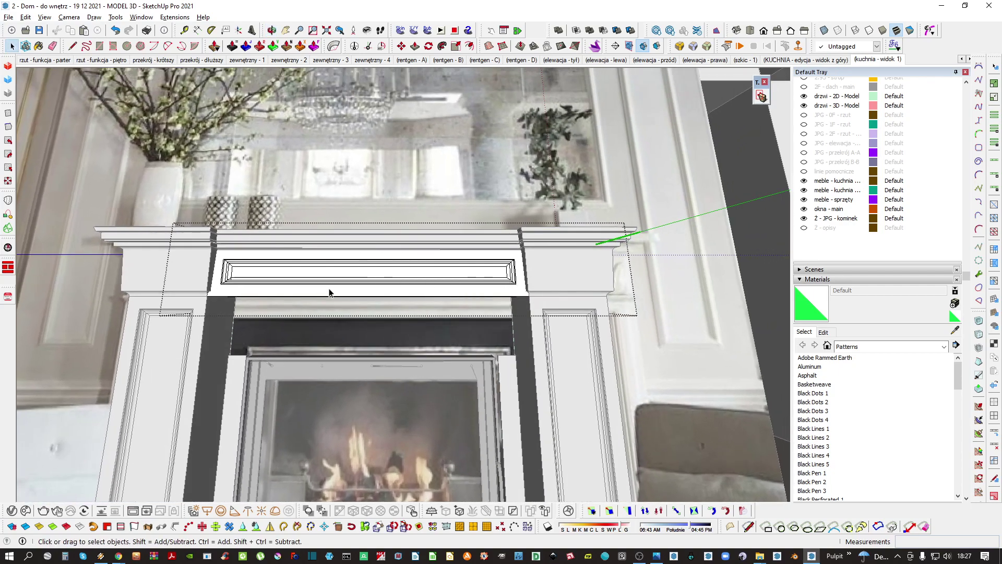
middle_click_drag(329, 292, 391, 287, "shift")
scroll(381, 303, "up", 4)
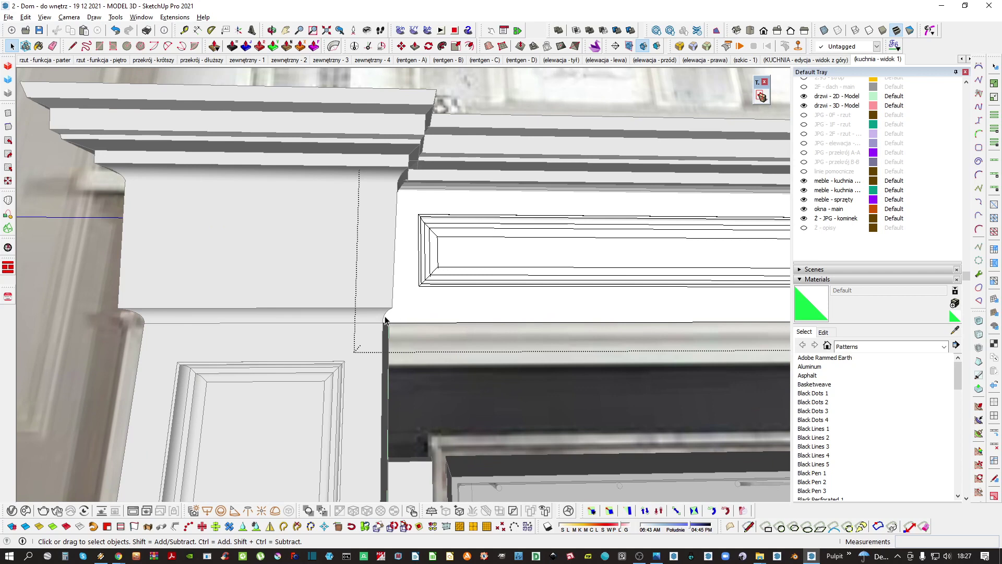
scroll(407, 300, "down", 3)
scroll(460, 177, "down", 4)
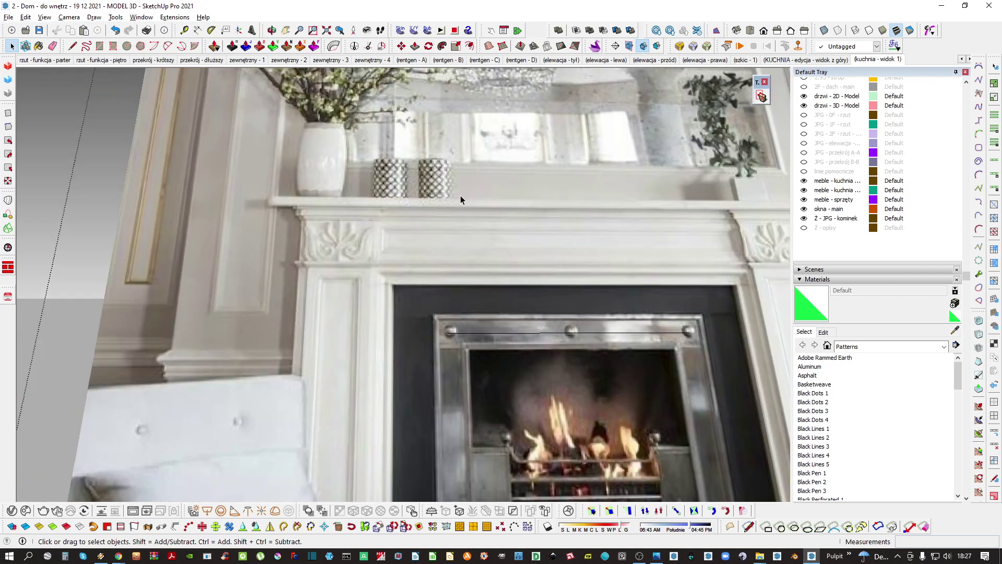
scroll(431, 231, "up", 3)
Try to stretch the lower edges of the crossbeam and its panel moulding up to the top of the left capital's lower cove
middle_click_drag(415, 276, 373, 301)
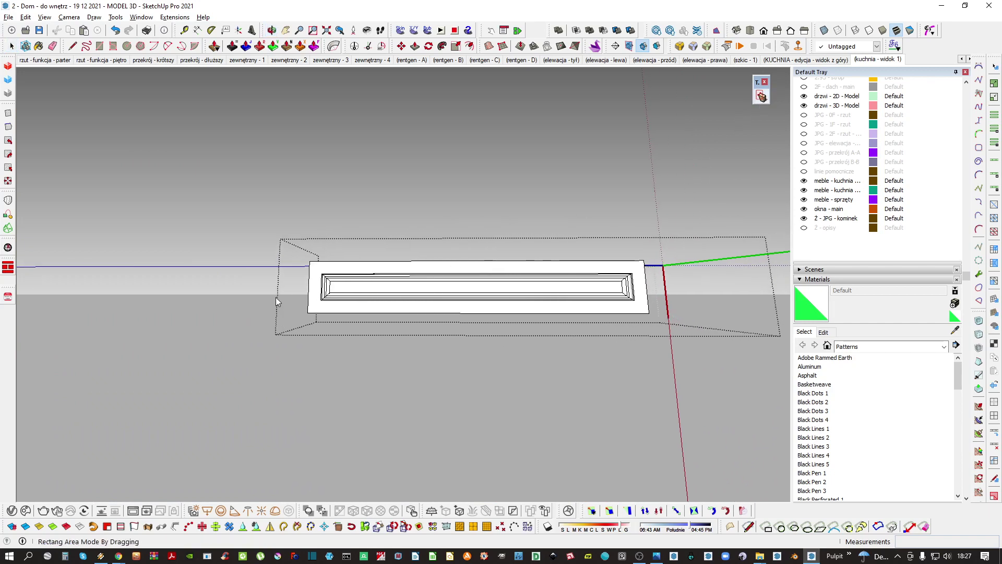
left_click_drag(737, 364, 698, 368)
middle_click_drag(309, 287, 344, 255, "shift")
scroll(366, 271, "up", 4)
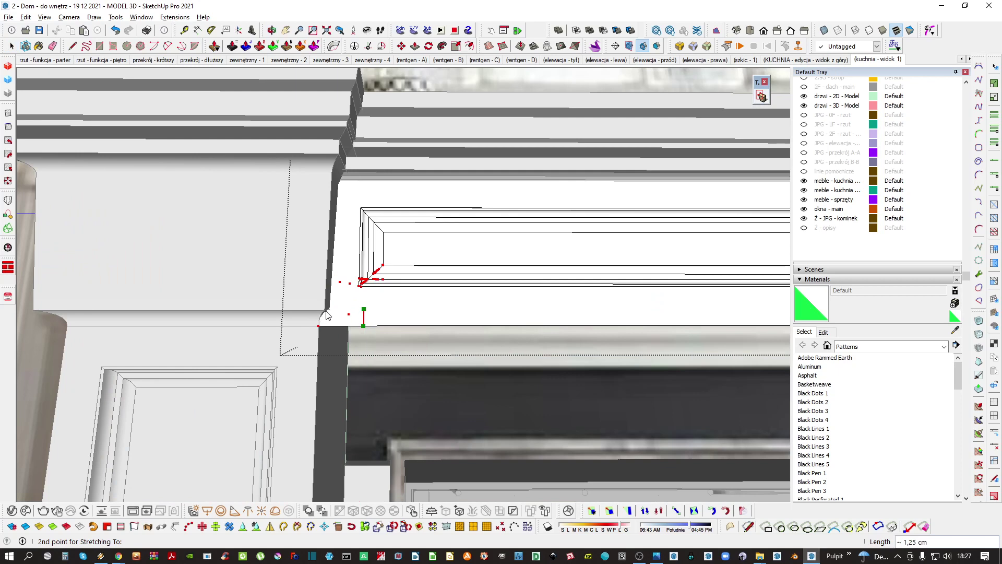
left_click(326, 314)
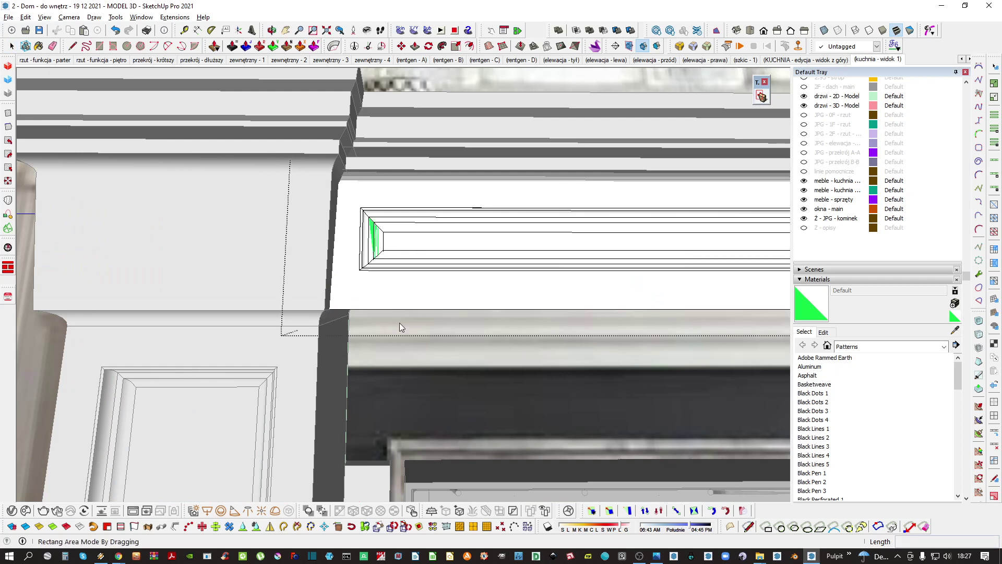
Scale the crossbeam's height to about 0.90 so its lower edge meets the top of the left capital's lower cove
scroll(405, 284, "down", 4)
middle_click_drag(408, 256, 477, 267)
key("space")
left_click(459, 295)
key("Escape")
left_click(516, 278)
key("s")
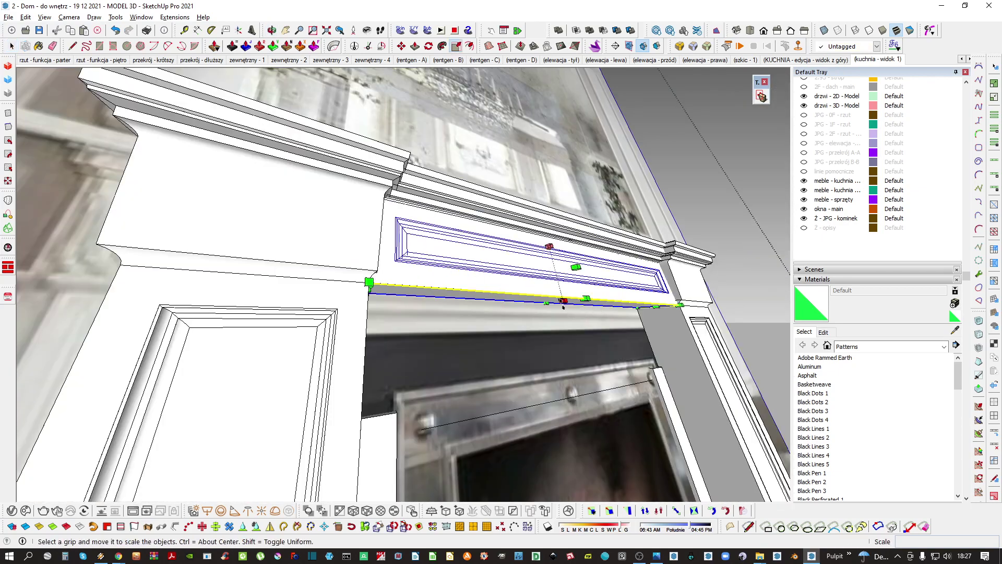
left_click(563, 301)
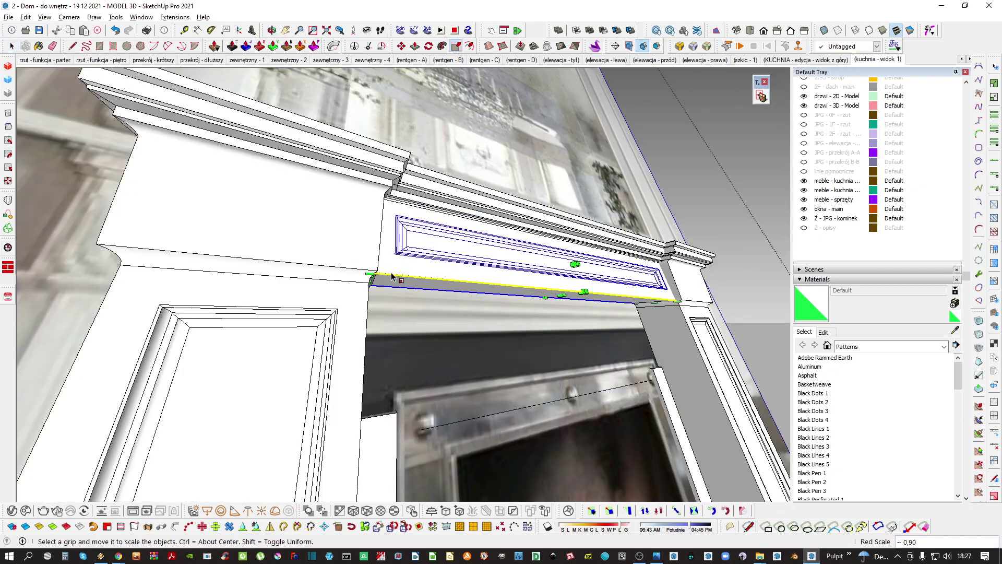
key("ctrl+t")
Open the left capital for editing and select all its geometry
middle_click_drag(470, 246, 322, 250)
scroll(419, 238, "up", 3)
scroll(393, 253, "up", 1)
scroll(428, 249, "down", 1)
left_click(403, 260)
double_click(406, 255)
double_click(406, 255)
key("ctrl+a")
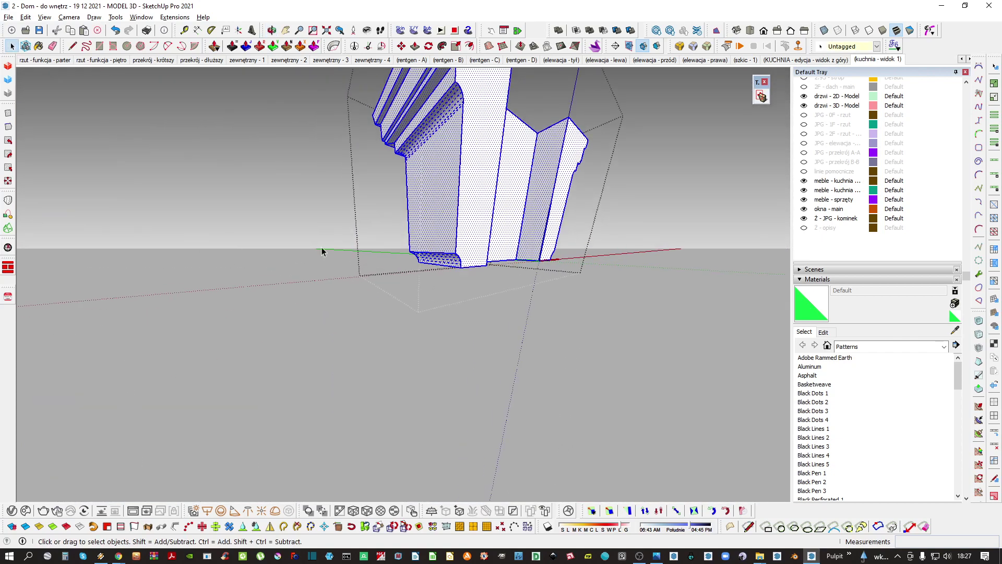
Outline the lower cove profile with straight lines on the capital's side face and copy the enclosed face
middle_click_drag(423, 245, 340, 286, "shift")
key("l")
left_click(337, 289)
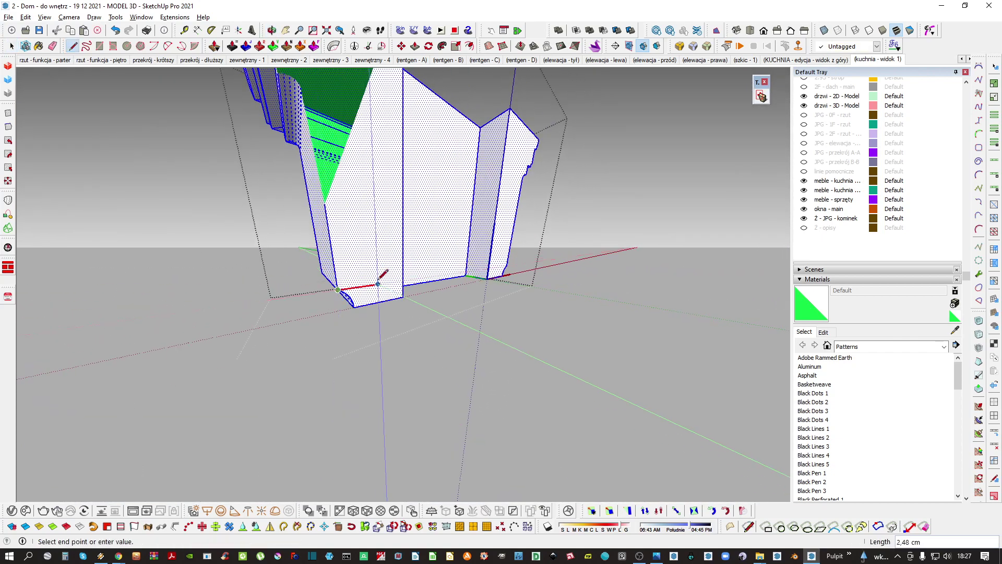
left_click(378, 302)
key("space")
left_click(369, 296)
scroll(372, 288, "down", 2)
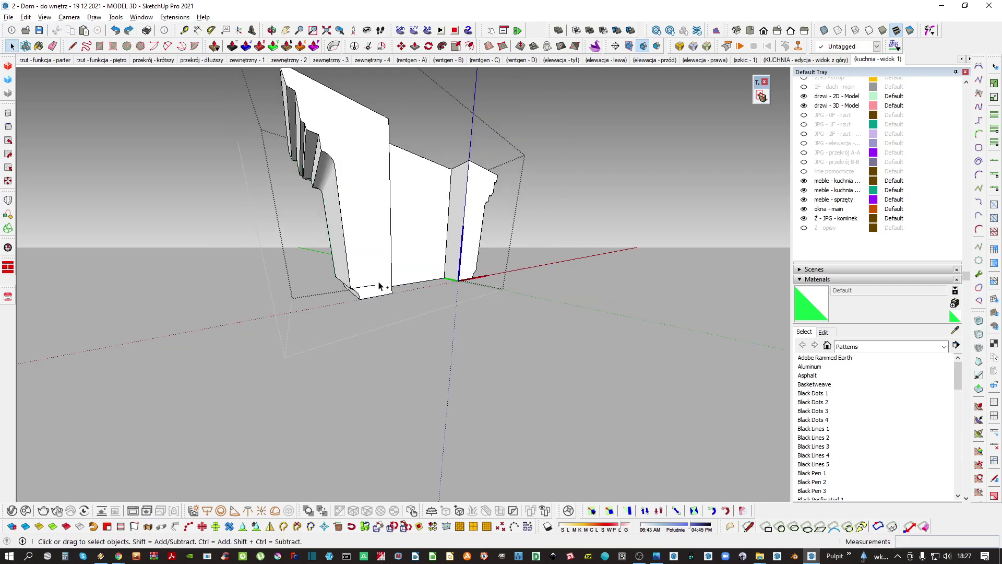
Leave the capital, open the crossbeam for editing and paste the copied cove profile in place
middle_click_drag(372, 275, 417, 254)
key("h")
key("h")
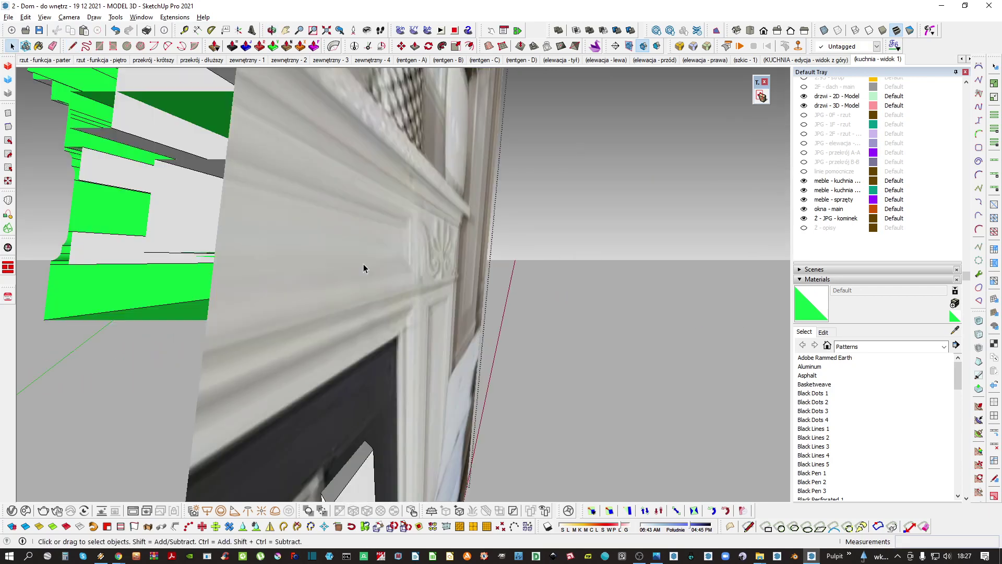
left_click(364, 289)
middle_click_drag(358, 297, 334, 273)
left_click(697, 277)
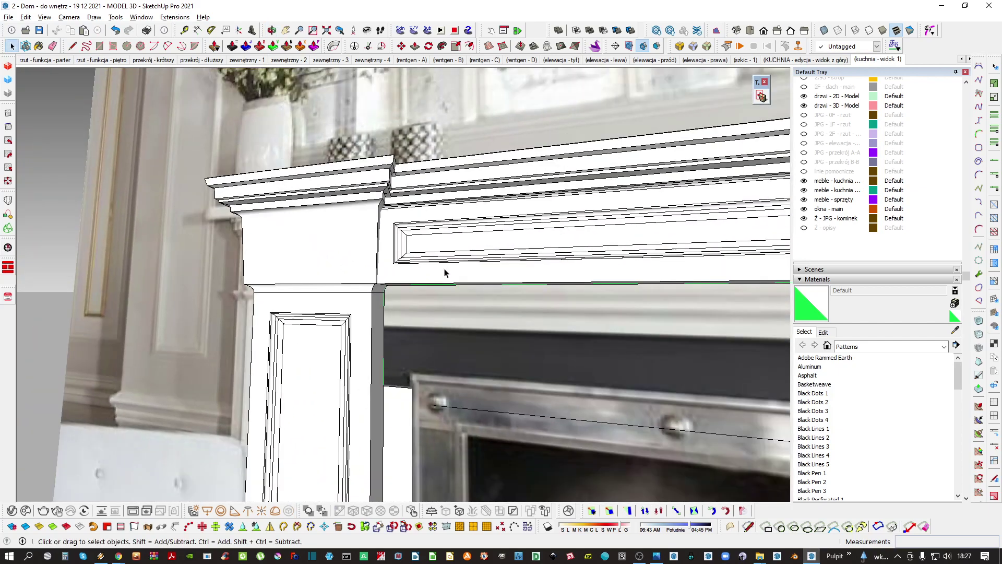
double_click(446, 271)
middle_click_drag(445, 271, 357, 295)
Rotate the pasted cove profile horizontally by 180° and by a further 90° to set it across the crossbeam's length
key("q")
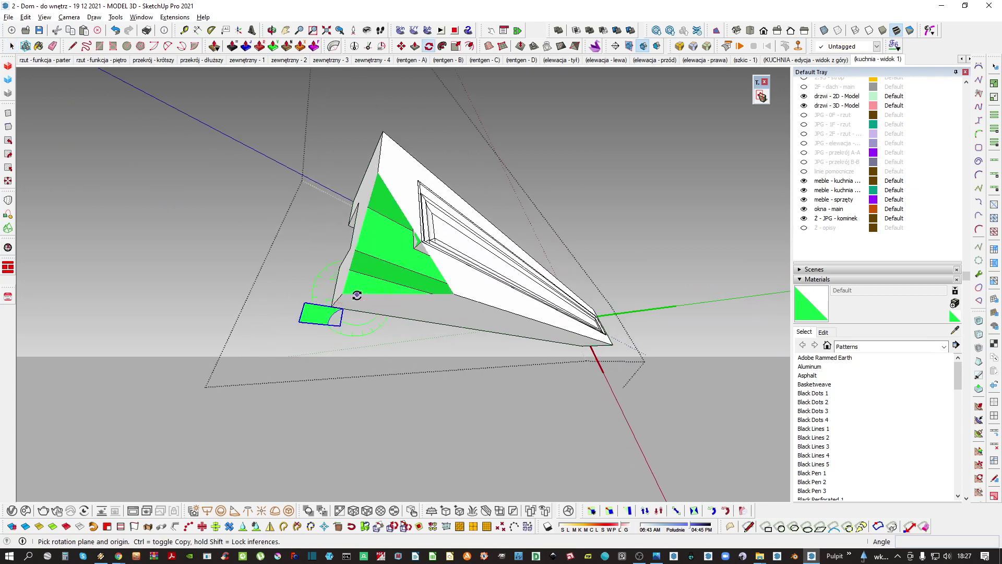
left_click(336, 309)
left_click(303, 304)
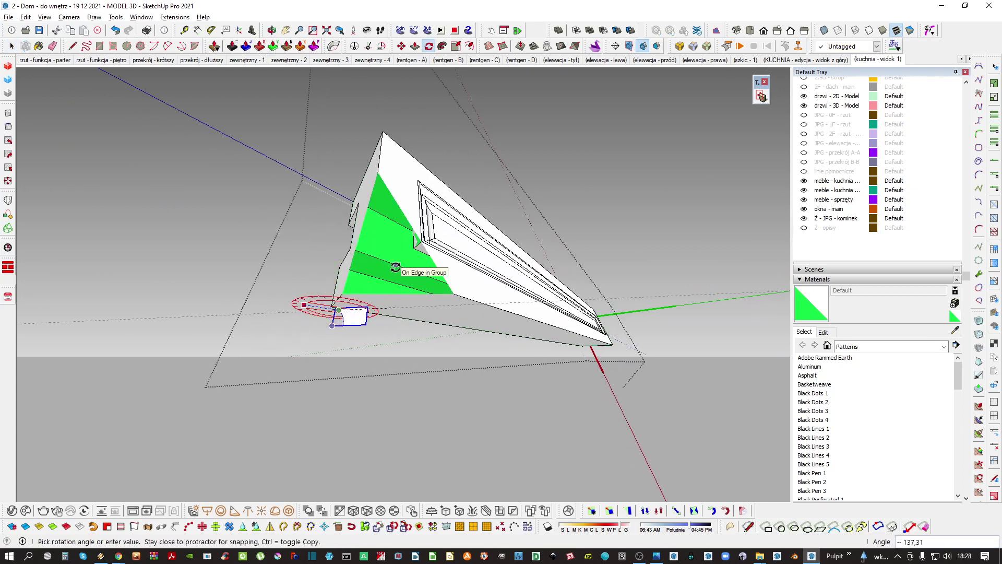
type("180")
key("Return")
middle_click_drag(386, 277, 349, 291)
left_click(365, 313)
left_click(403, 320)
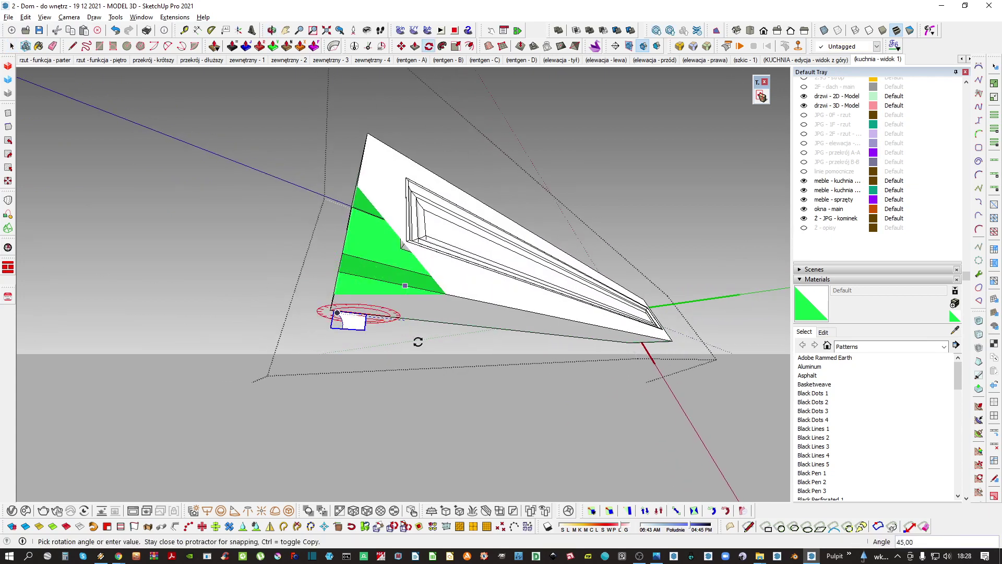
type("90")
key("Return")
middle_click_drag(423, 278, 629, 266)
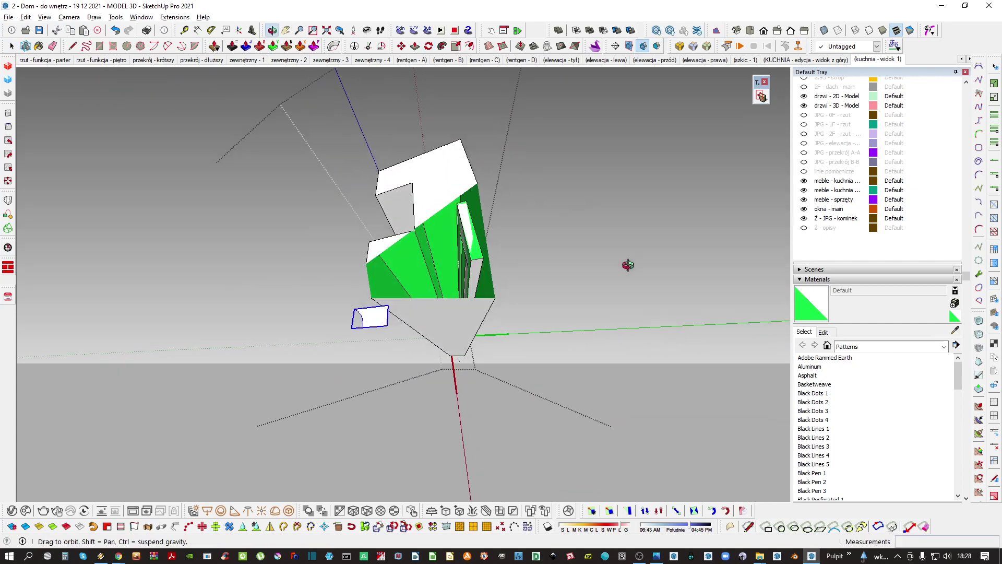
Move the rotated cove profile about 4.46 cm across the crossbeam's underside to its front lower edge
type("2")
key("space")
middle_click_drag(389, 313, 401, 313)
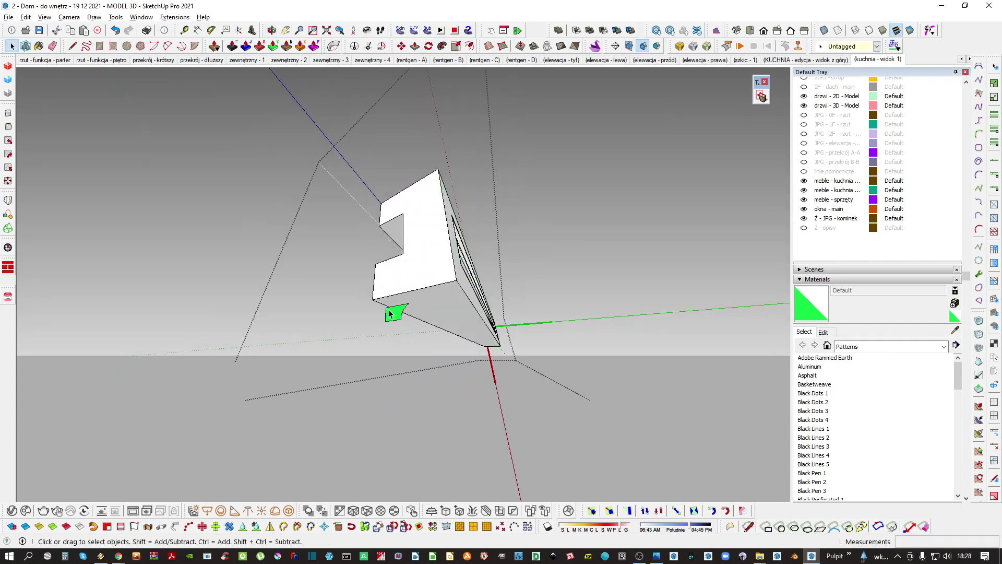
key("m")
scroll(412, 303, "up", 2)
key("Escape")
scroll(410, 302, "down", 1)
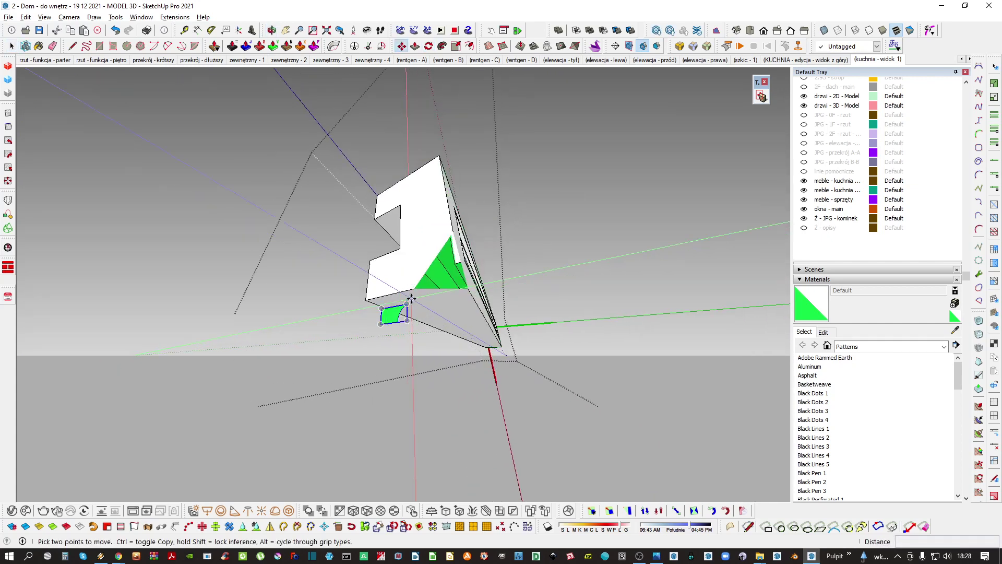
middle_click_drag(446, 295, 467, 295)
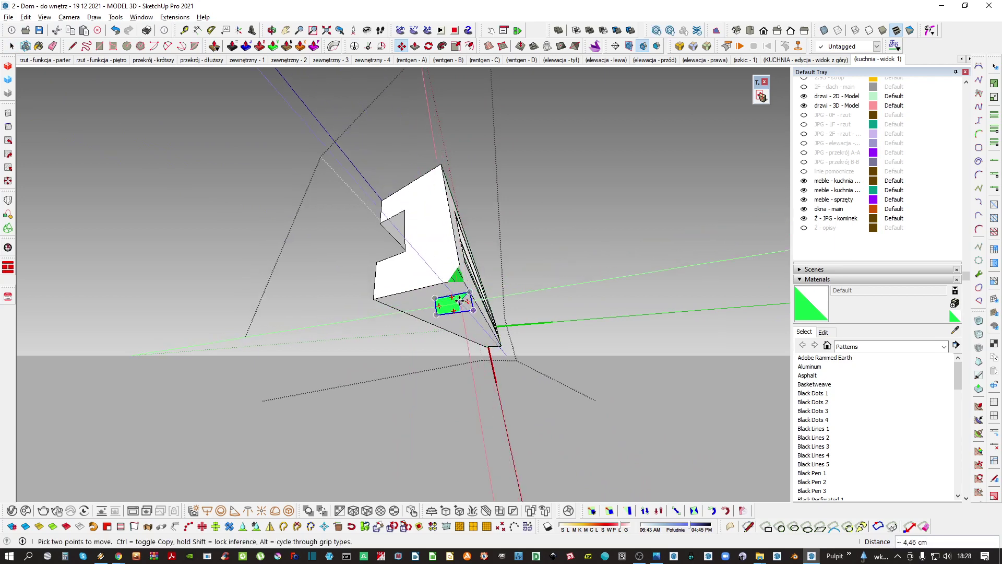
key("space")
Extrude the cove profile along the crossbeam's length with Push/Pull to form a lower moulding strip
double_click(446, 296)
key("p")
left_click(440, 306)
left_click(498, 362)
key("space")
Scale the cove strip under the crossbeam to about 1.05 in depth
middle_click_drag(498, 360, 385, 305)
key("Escape")
key("s")
left_click_drag(383, 297, 365, 281)
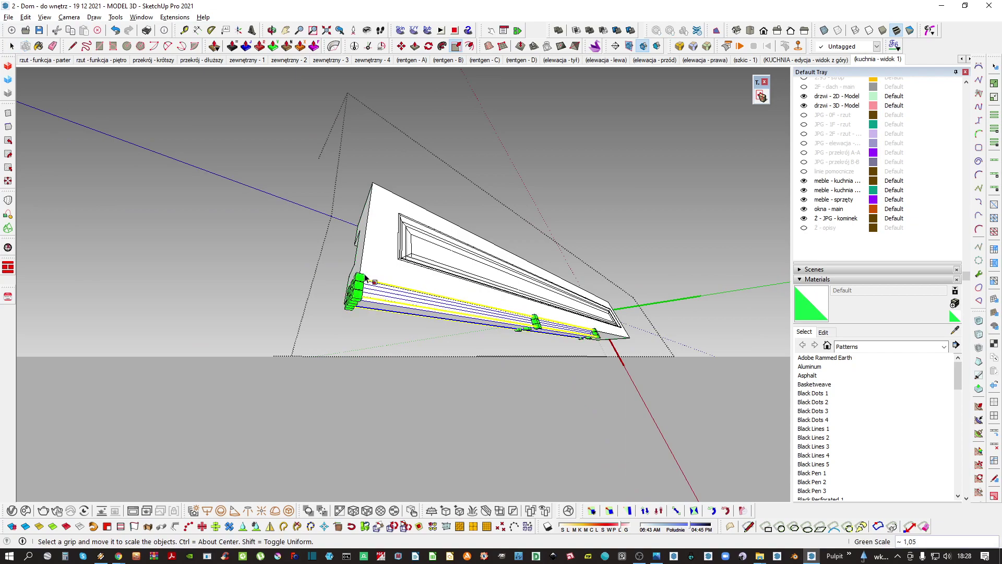
Scale the cove strip lengthwise to about 1.63 so its right end reaches the right capital
middle_click_drag(365, 282, 396, 300)
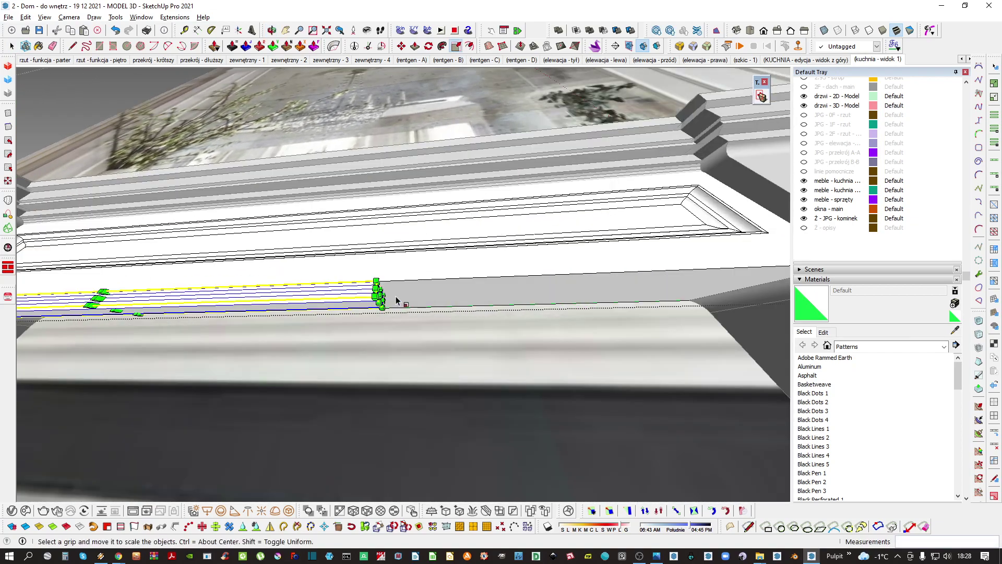
left_click(383, 295)
middle_click_drag(647, 282, 313, 278)
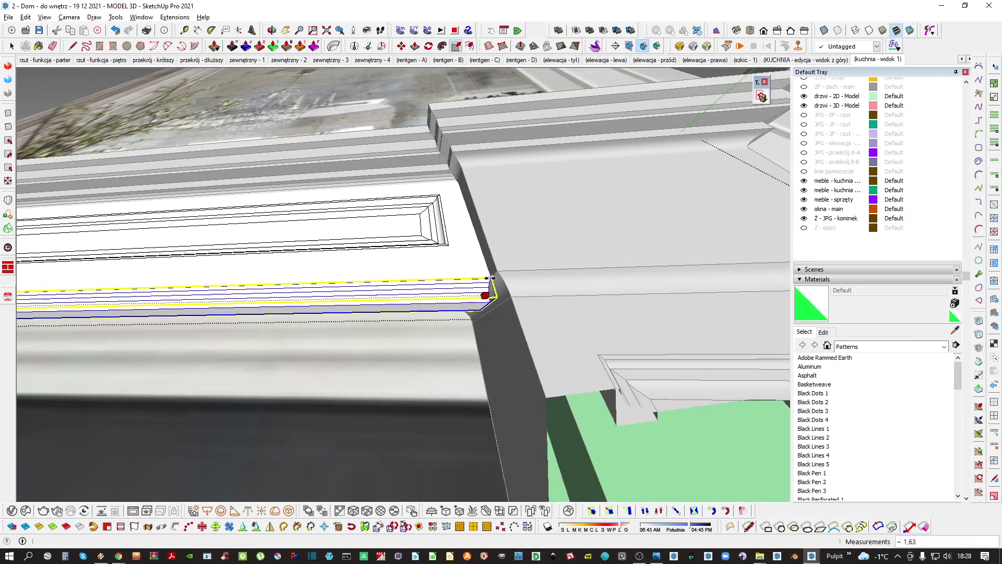
left_click(508, 301)
middle_click_drag(521, 304, 551, 318)
key("space")
Soften the cove strip's edges with an angle between normals of 24.60 degrees and leave the crossbeam
left_click(823, 277)
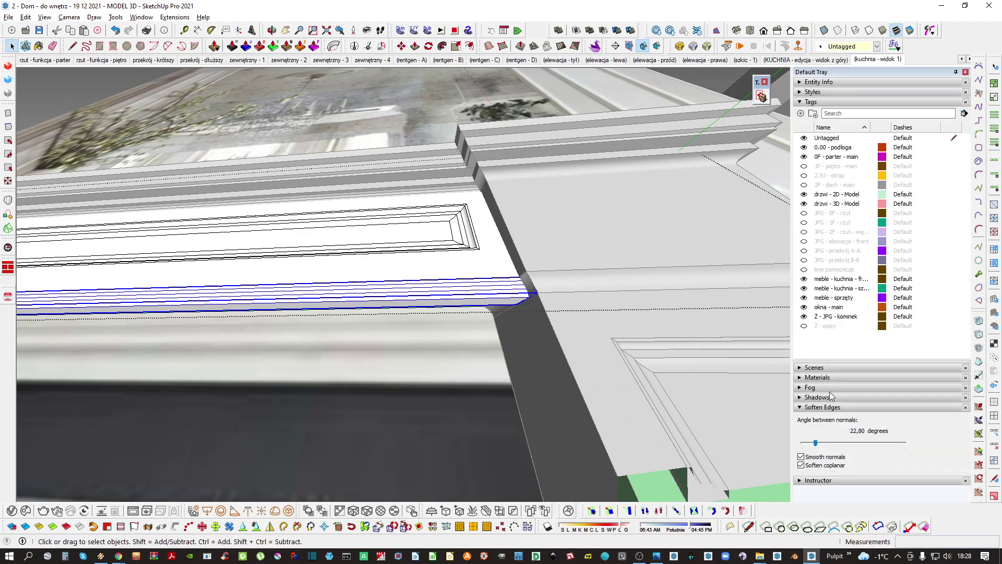
left_click_drag(818, 444, 819, 444)
middle_click_drag(515, 313, 475, 283)
scroll(475, 283, "down", 2)
middle_click_drag(432, 320, 496, 250)
key("h")
left_click(510, 310)
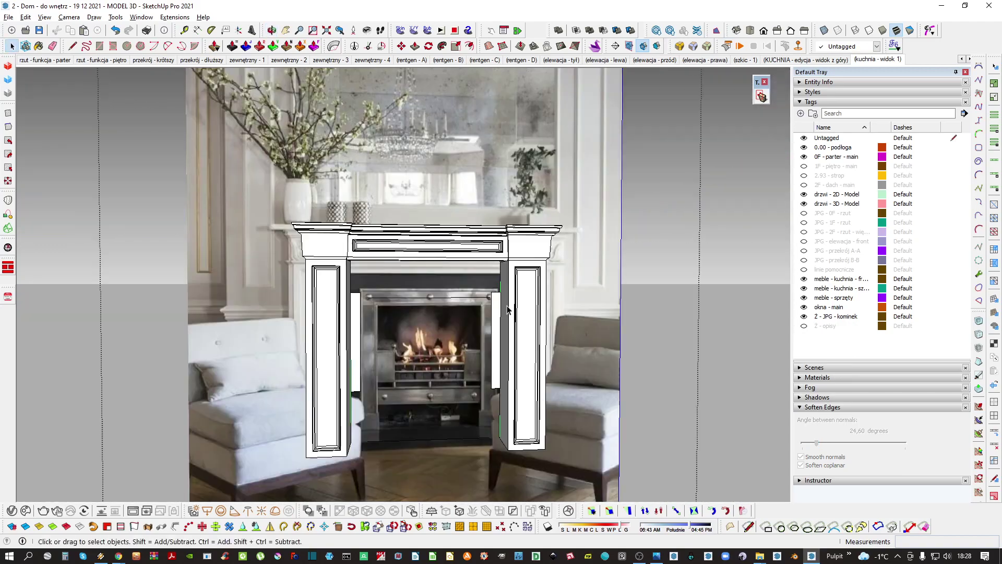
Select the filler strips beside the fireplace insert and hide the Z - JPG - kominek reference photo tag
scroll(493, 299, "up", 3)
left_click(495, 299)
scroll(497, 293, "up", 2)
middle_click_drag(496, 293, 425, 340)
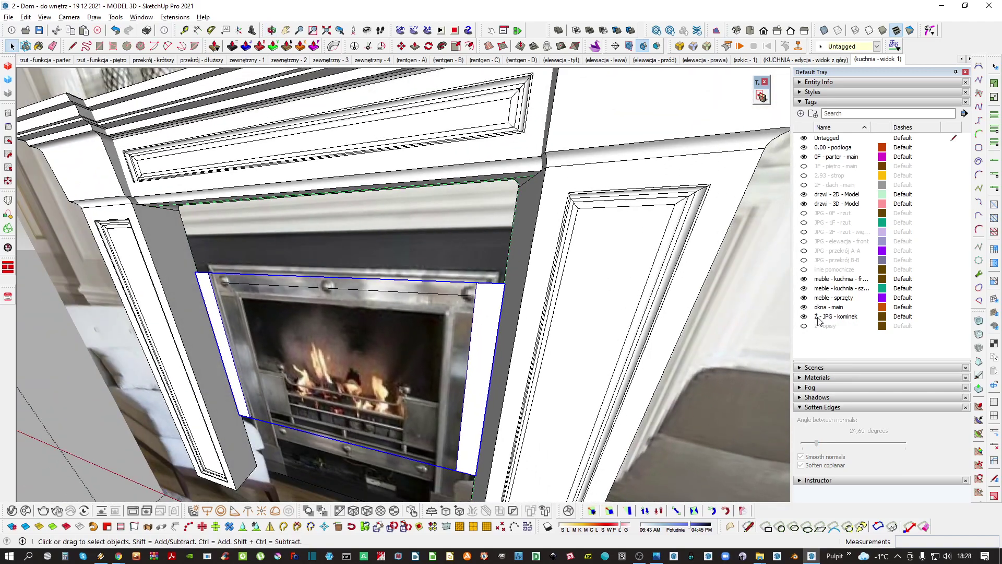
left_click(804, 317)
scroll(486, 286, "down", 2)
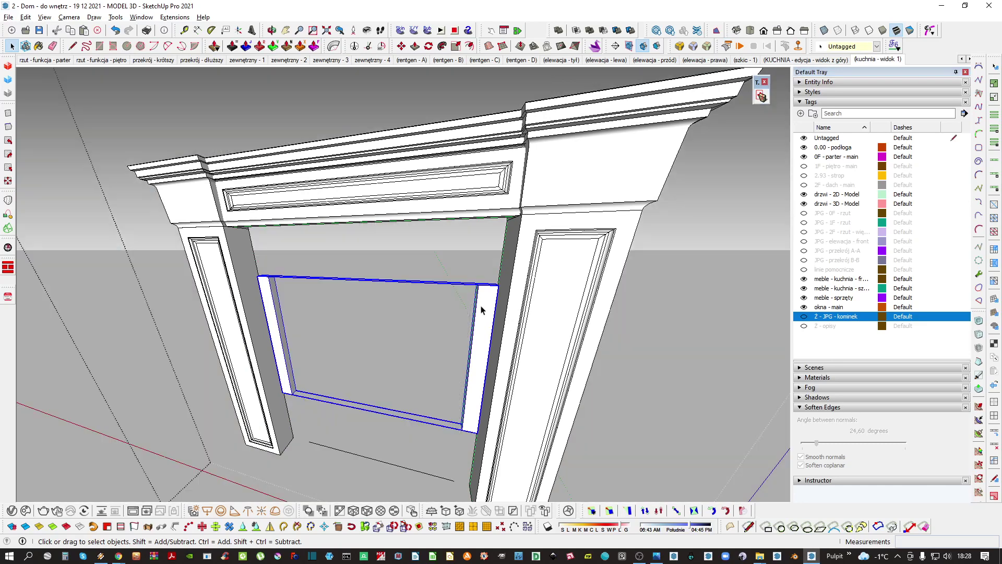
Open the filler strips for editing, show the surrounding model and select the right strip
left_click(477, 332)
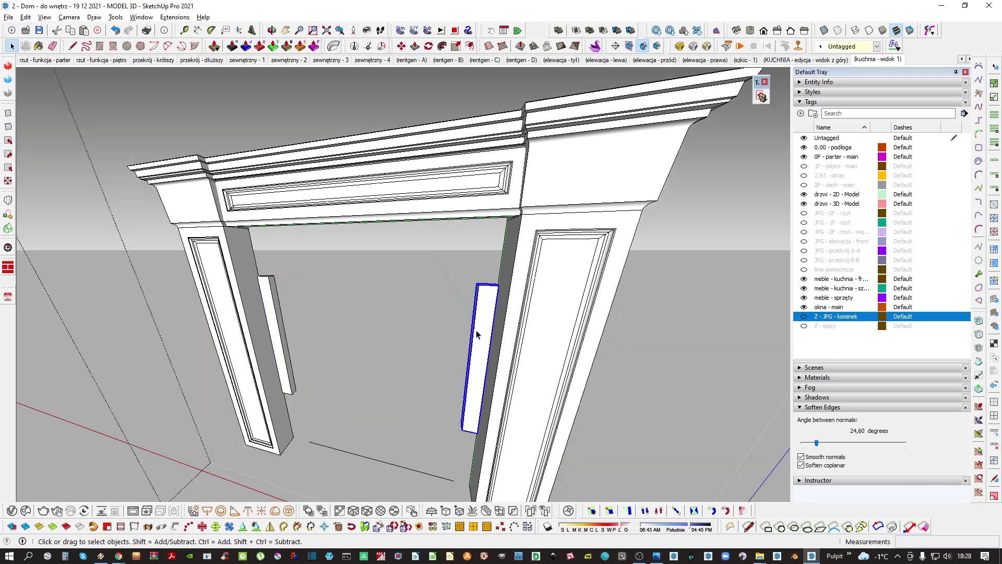
double_click(279, 305)
middle_click_drag(454, 307, 475, 286)
key("h")
left_click(487, 295)
Rotate a copy of the right filler strip by 90° to lay it horizontally along the insert's upper edge
scroll(487, 296, "up", 3)
key("q")
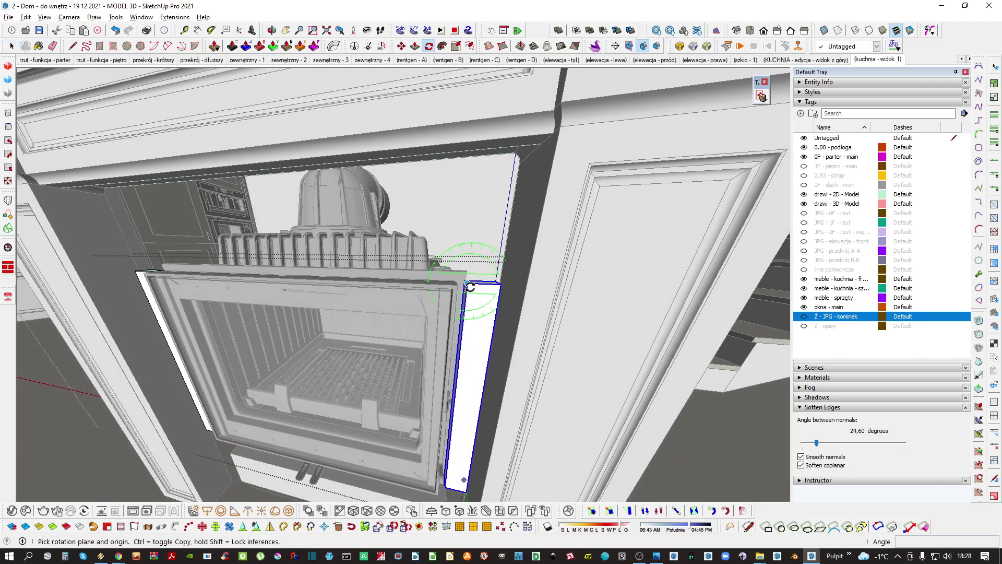
left_click(458, 332)
type("90")
key("Return")
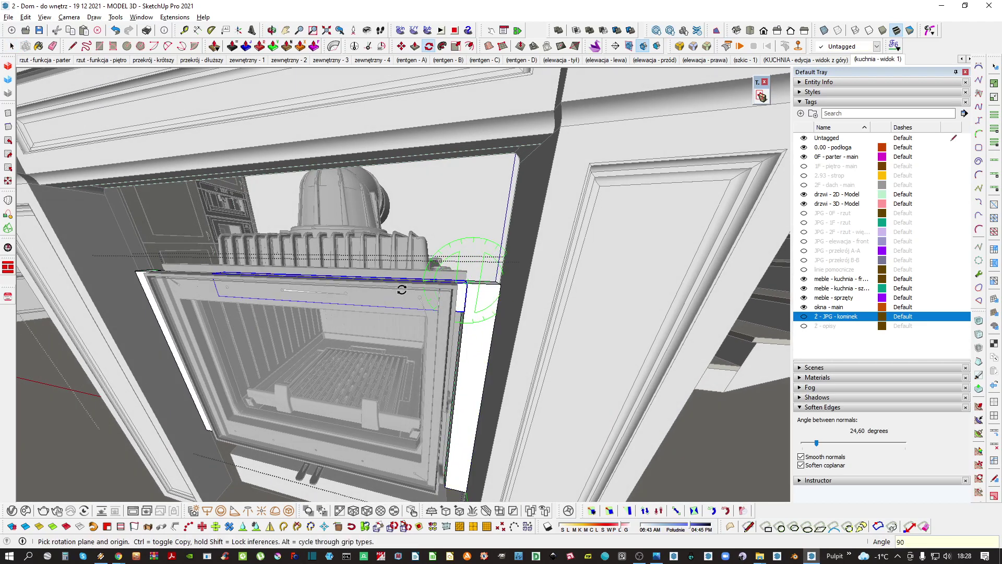
Move the horizontal strip copy up above the fireplace insert, next to the upper end of the right filler strip
key("m")
left_click(467, 315)
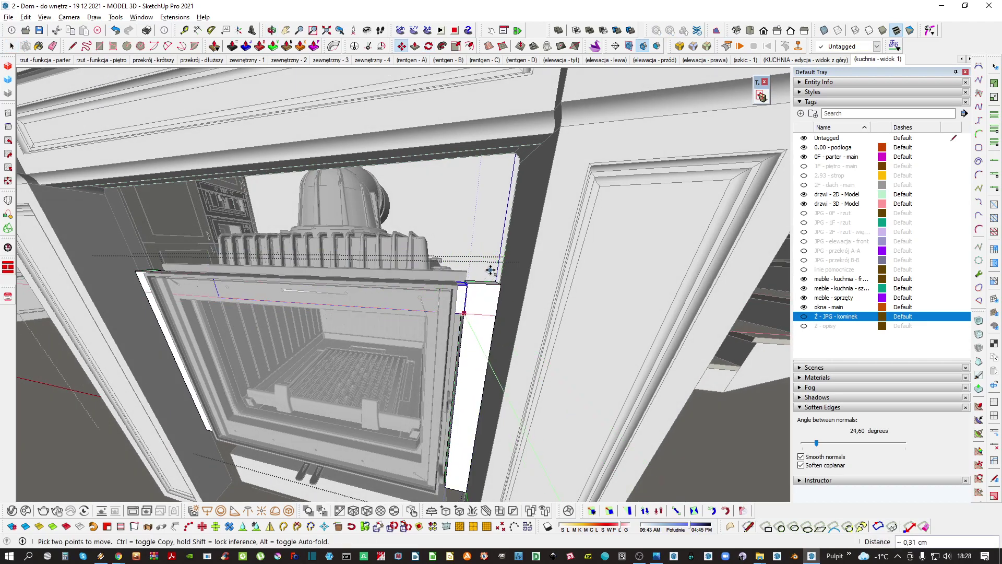
left_click(486, 260)
key("space")
Show the Z - JPG - kominek reference photo and hide the rest of the model around the fireplace surround
scroll(485, 260, "down", 4)
left_click(805, 316)
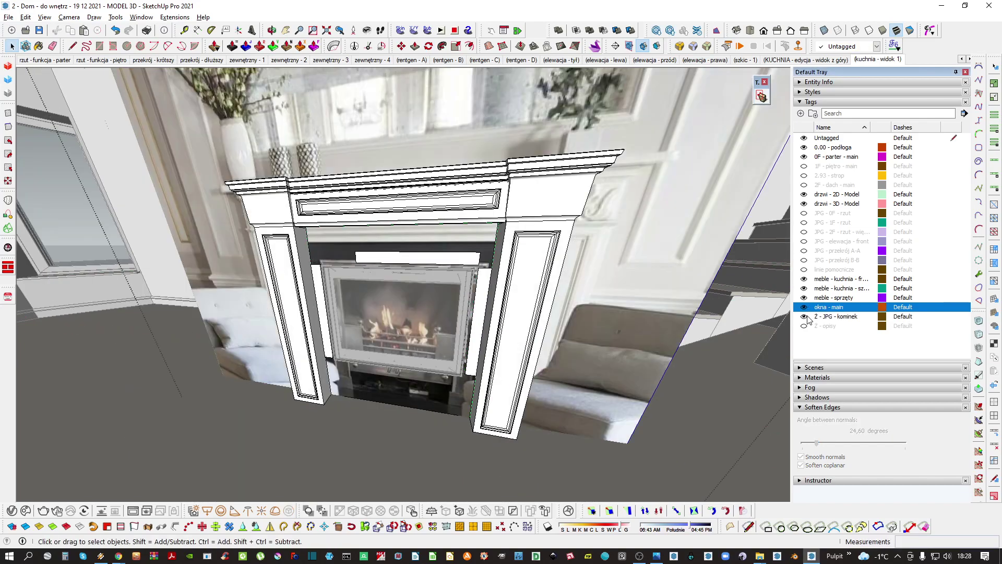
left_click(804, 307)
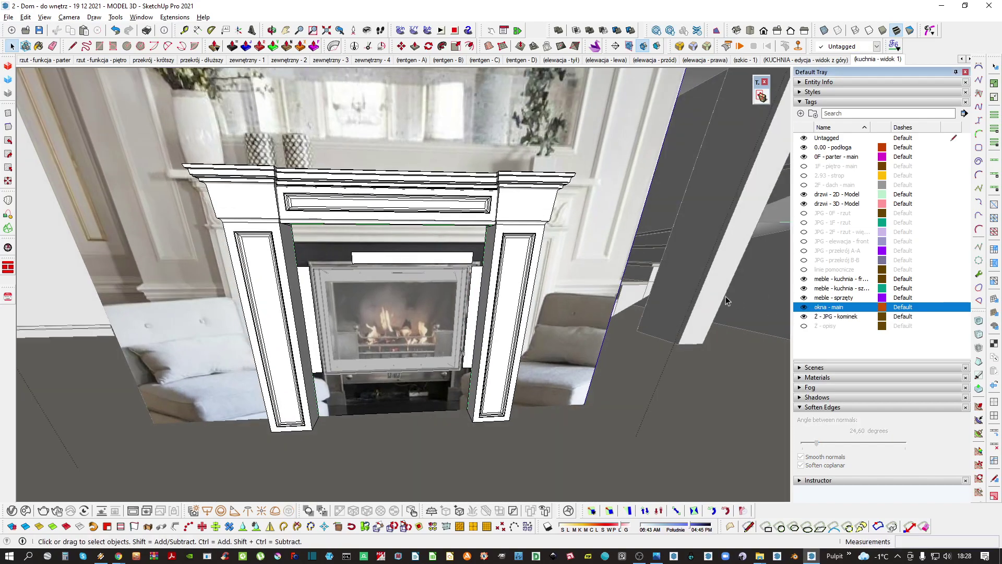
middle_click_drag(725, 301, 454, 271)
double_click(454, 270)
key("h")
middle_click_drag(387, 282, 411, 304, "shift")
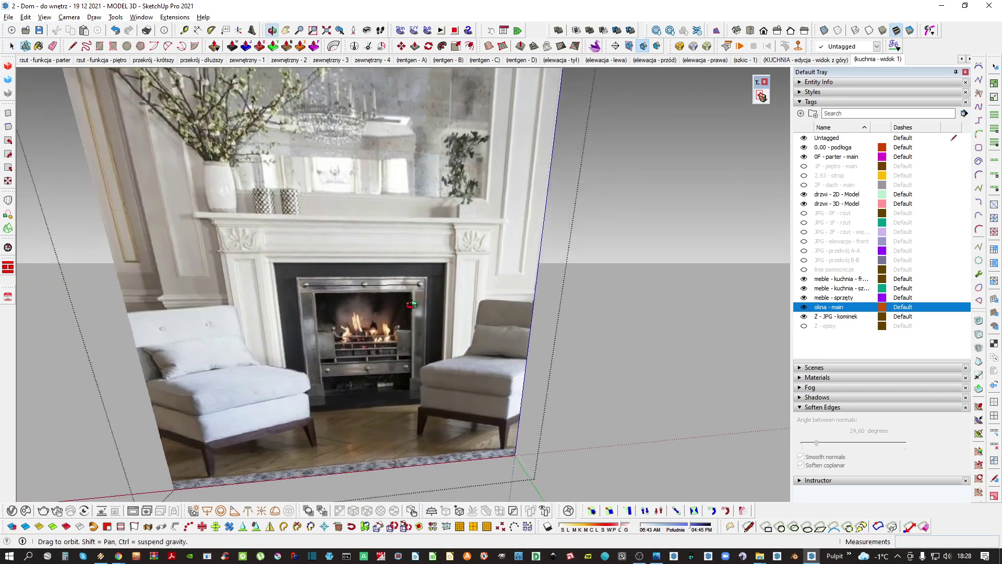
Examine the dark frame around the firebox in the reference photo and hide the Z - JPG - kominek tag again
scroll(349, 355, "up", 3)
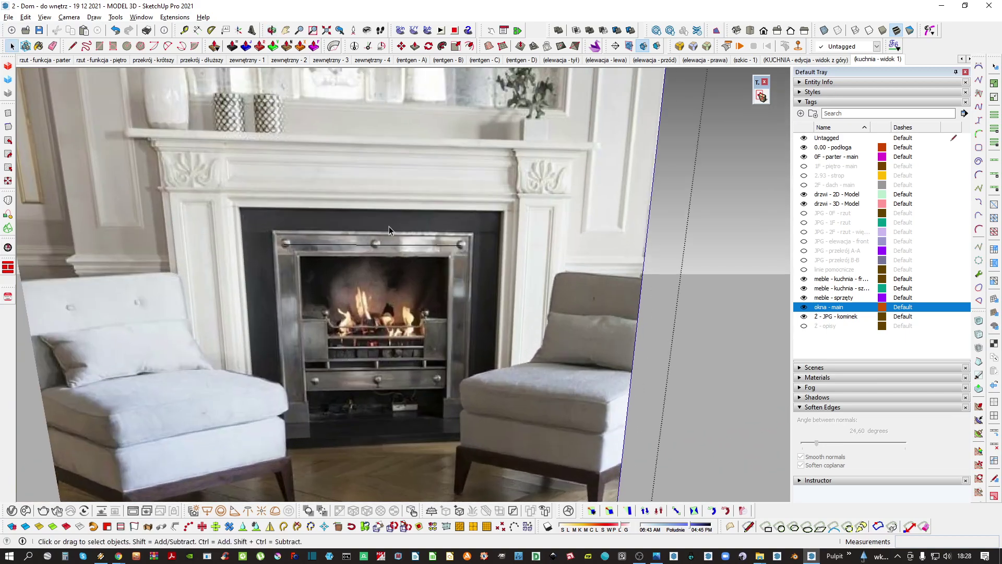
scroll(485, 285, "down", 3)
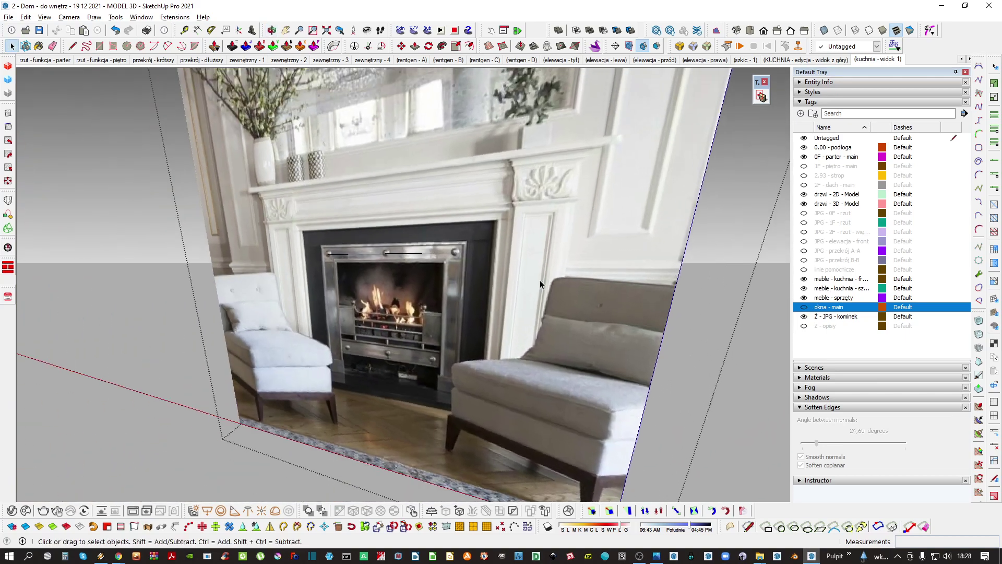
left_click(803, 316)
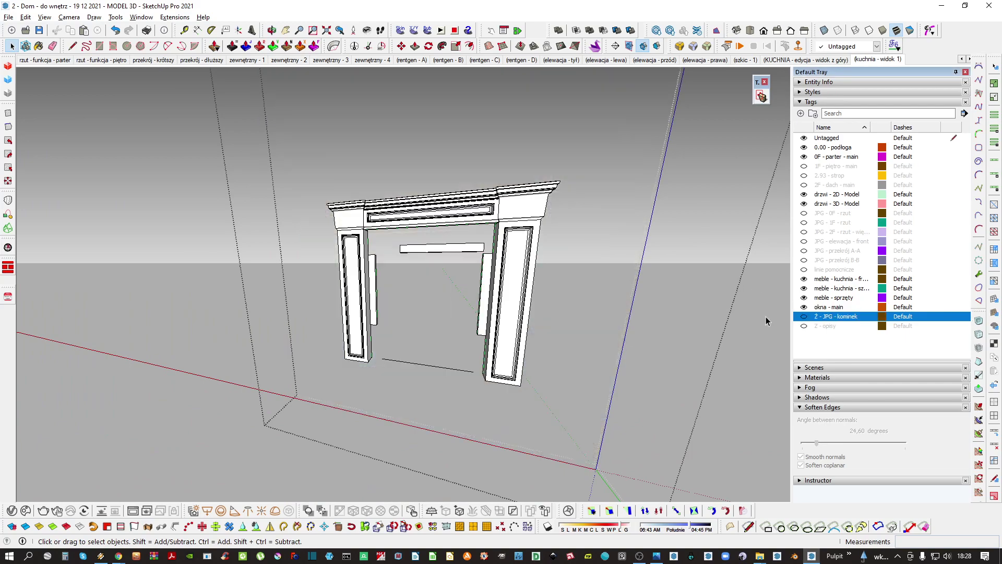
Examine how the fireplace insert sits between the side posts and the surround opening
left_click(765, 316)
middle_click_drag(418, 292, 489, 272)
left_click(425, 275)
mouse_move(425, 274)
middle_mouse_down()
mouse_move(404, 270)
mouse_move(414, 266)
middle_mouse_up()
scroll(403, 270, "up", 2)
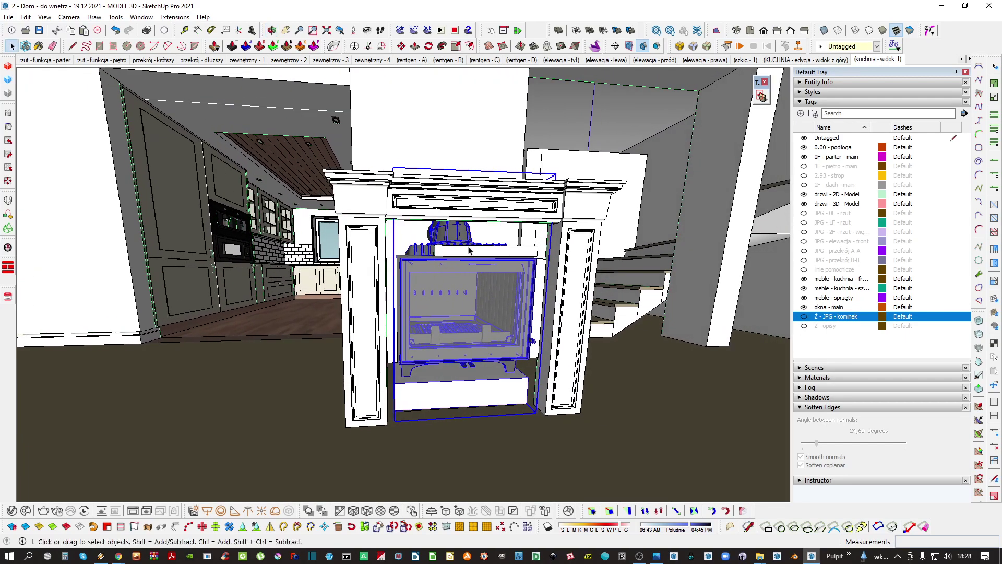
scroll(410, 271, "up", 6)
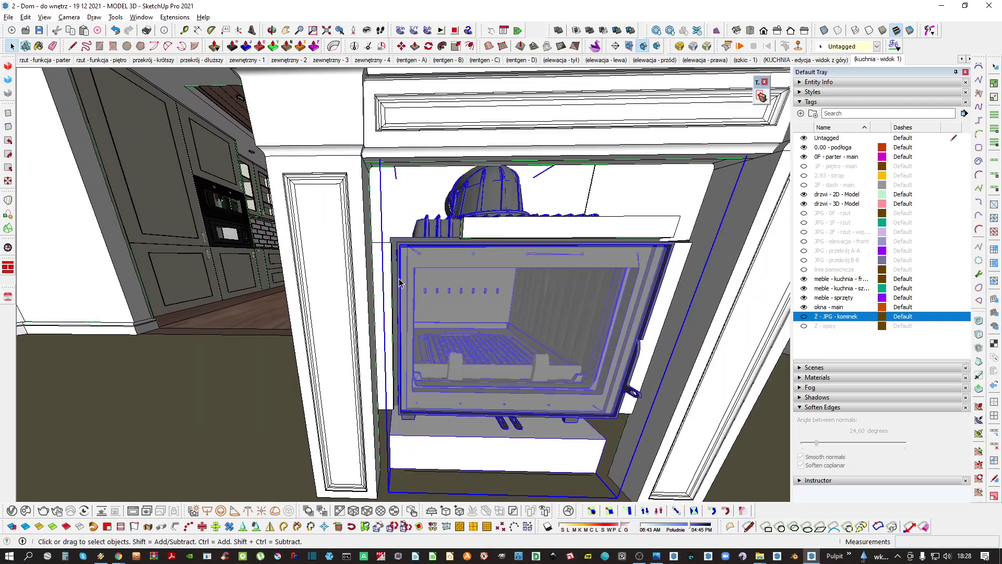
scroll(402, 289, "up", 1)
key("l")
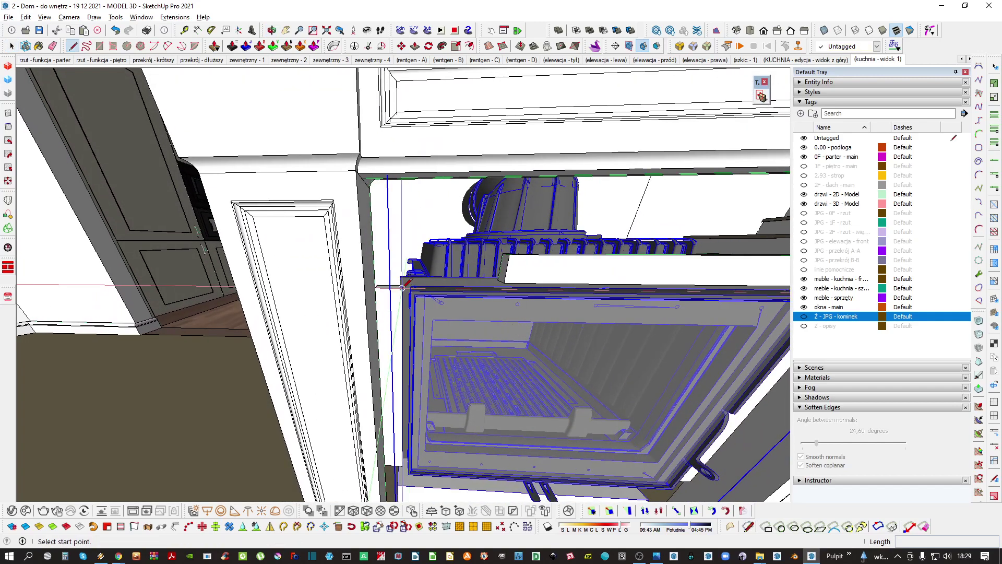
left_click(401, 287)
middle_click_drag(379, 289, 457, 263)
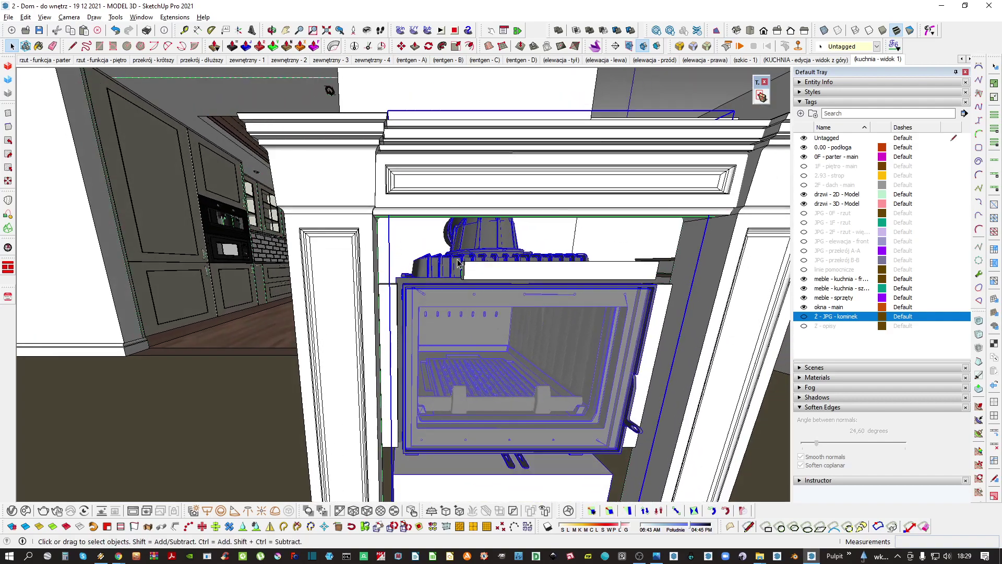
middle_click_drag(451, 298, 472, 299)
scroll(472, 299, "down", 1)
double_click(437, 295)
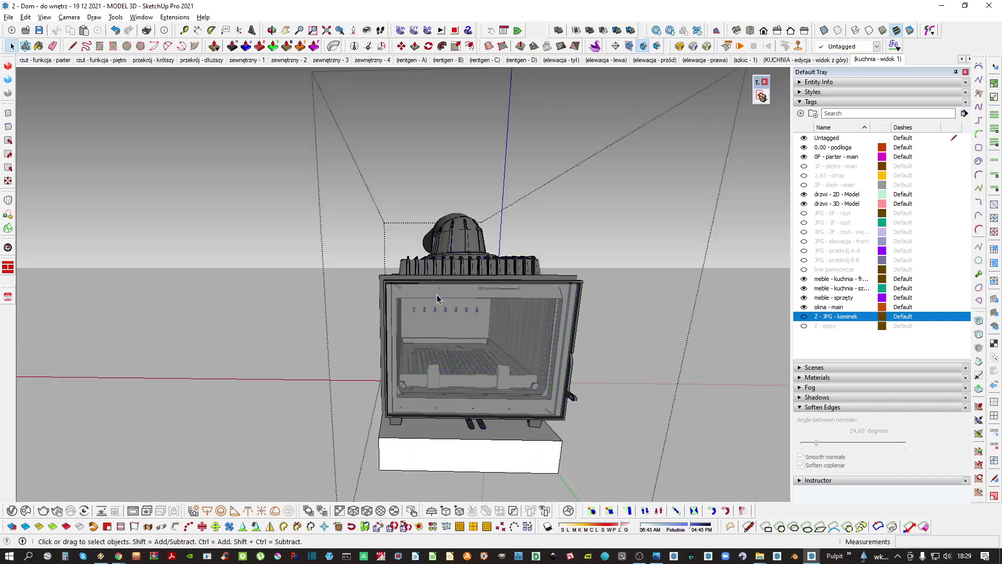
left_click(483, 277)
key("Escape")
Open the inner frame group inside the surround and move its top bar up to the underside of the lintel
double_click(500, 271)
left_click(492, 273)
scroll(471, 270, "up", 2)
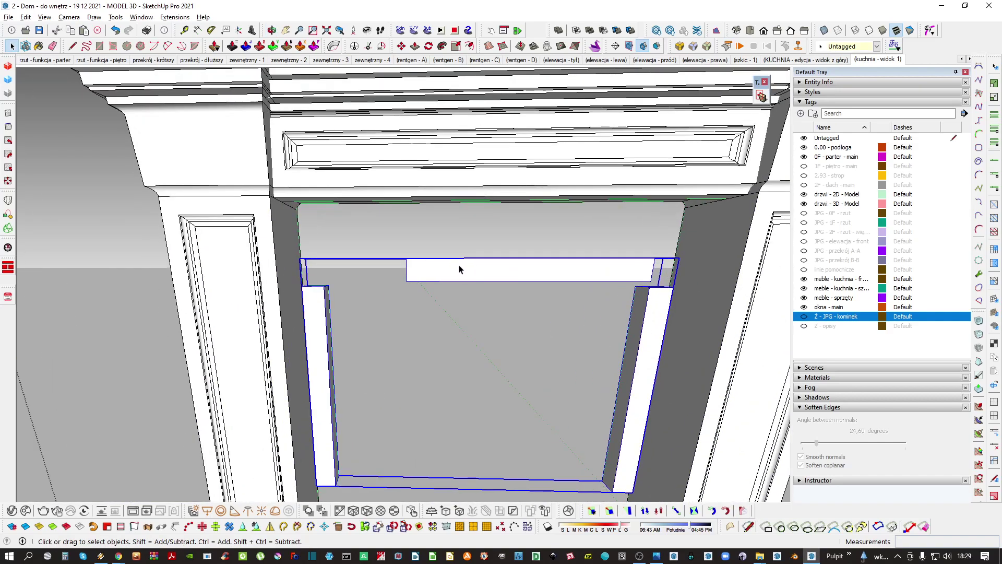
double_click(448, 269)
left_click(446, 270)
key("h")
middle_click_drag(445, 269, 379, 207)
key("m")
scroll(378, 208, "up", 2)
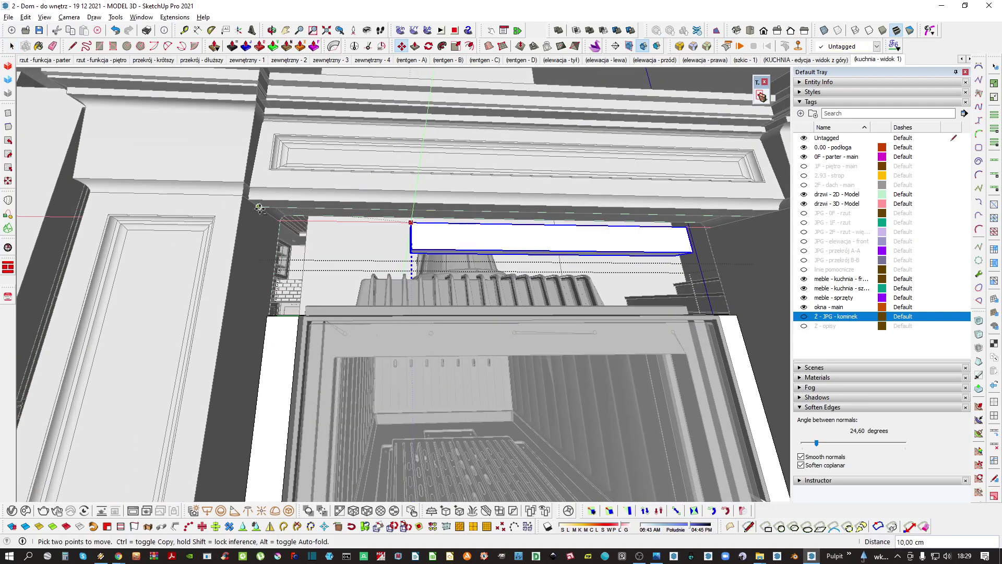
middle_click_drag(312, 205, 418, 201)
Scale the frame's top bar lengthwise in both directions so it spans the opening to the outer edges of the side posts
key("s")
scroll(385, 277, "up", 1)
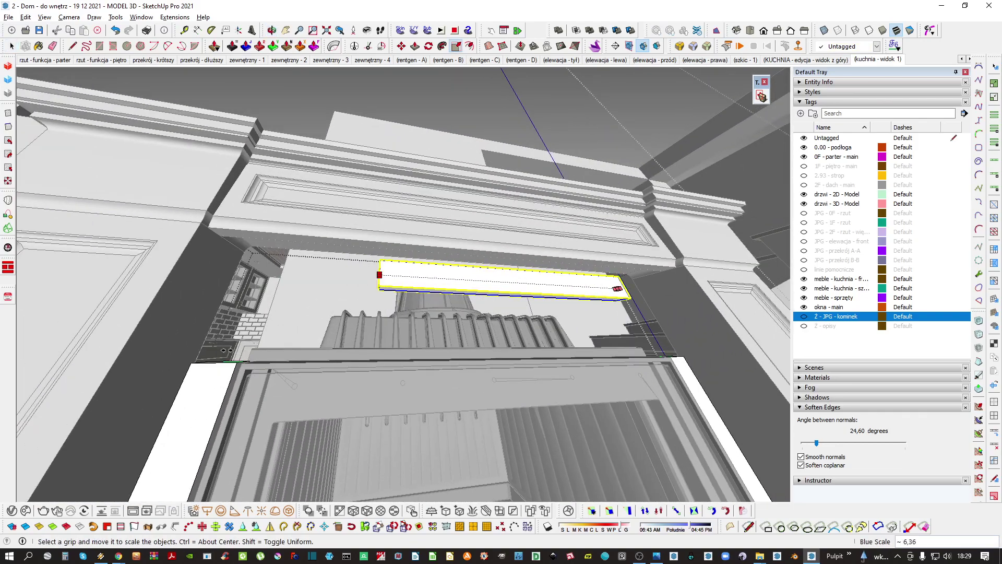
middle_click_drag(190, 364, 425, 286)
scroll(425, 287, "up", 2)
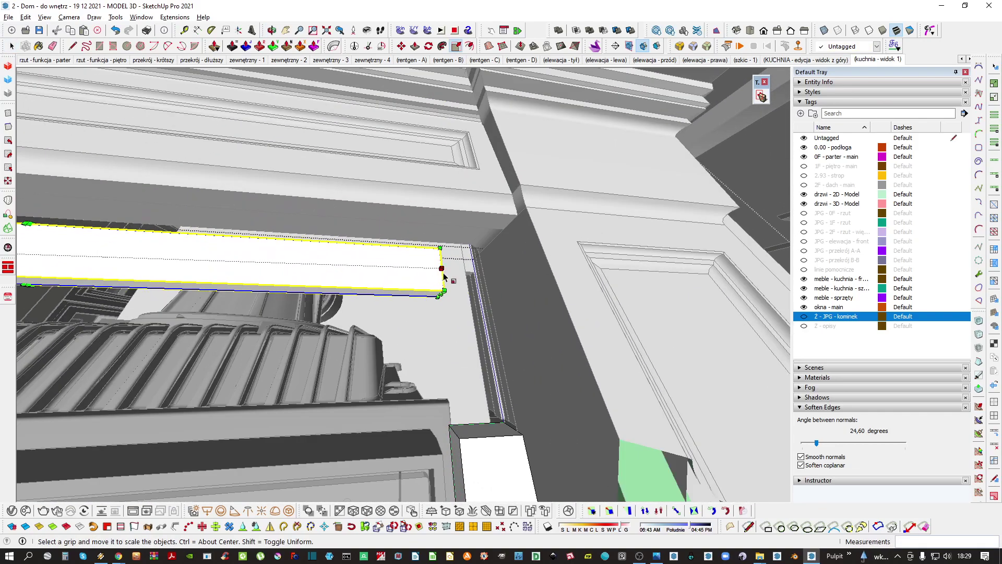
left_click(522, 434)
key("space")
Open the frame's top bar and adjust its depth with Push/Pull on its long face
scroll(490, 344, "down", 5)
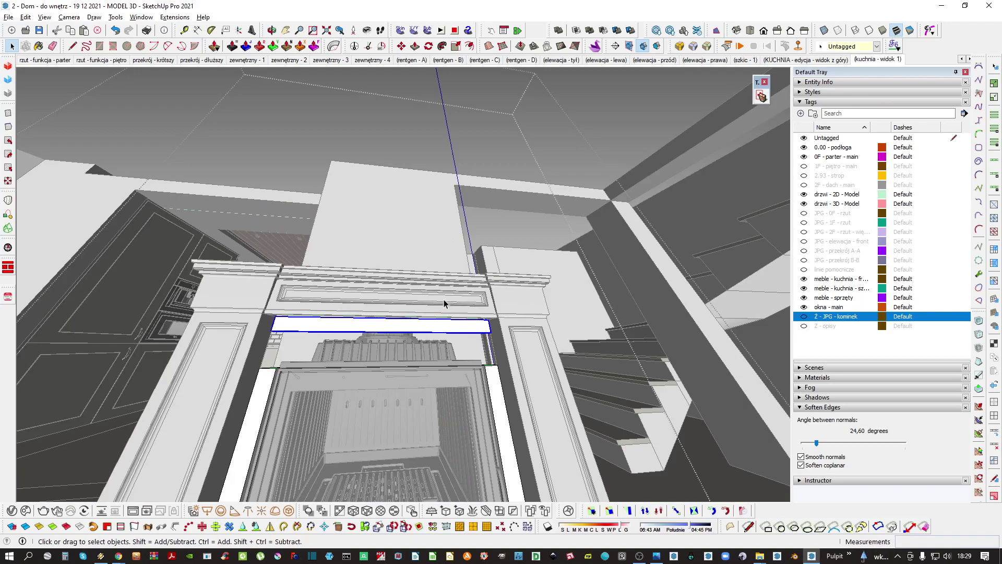
scroll(444, 303, "up", 2)
middle_click_drag(444, 303, 528, 290)
scroll(490, 241, "up", 2)
double_click(500, 267)
key("p")
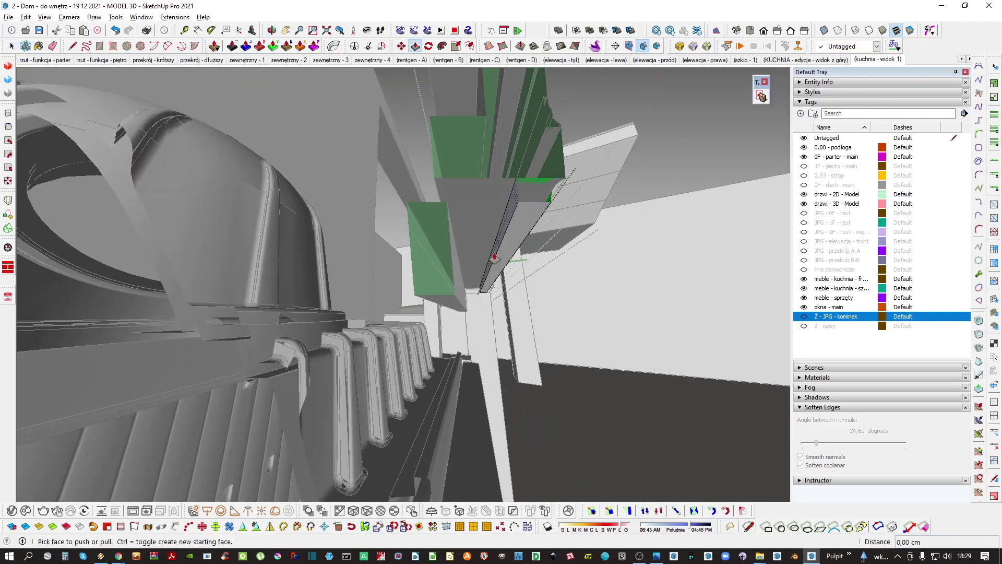
middle_click_drag(494, 257, 250, 413)
Select both side posts of the frame and scale them upward together until they meet the top bar
double_click(291, 365)
left_click(292, 365)
key("s")
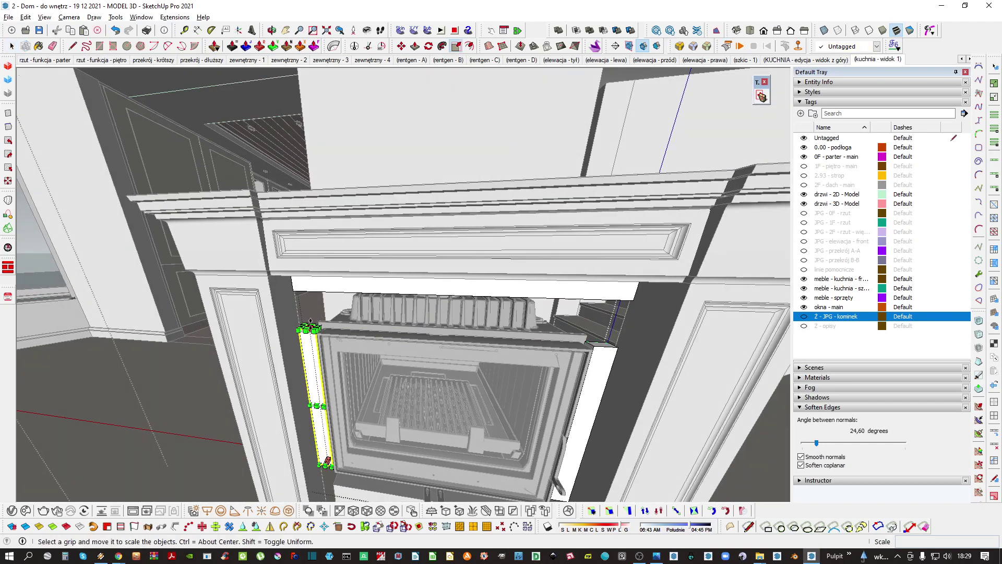
double_click(597, 366)
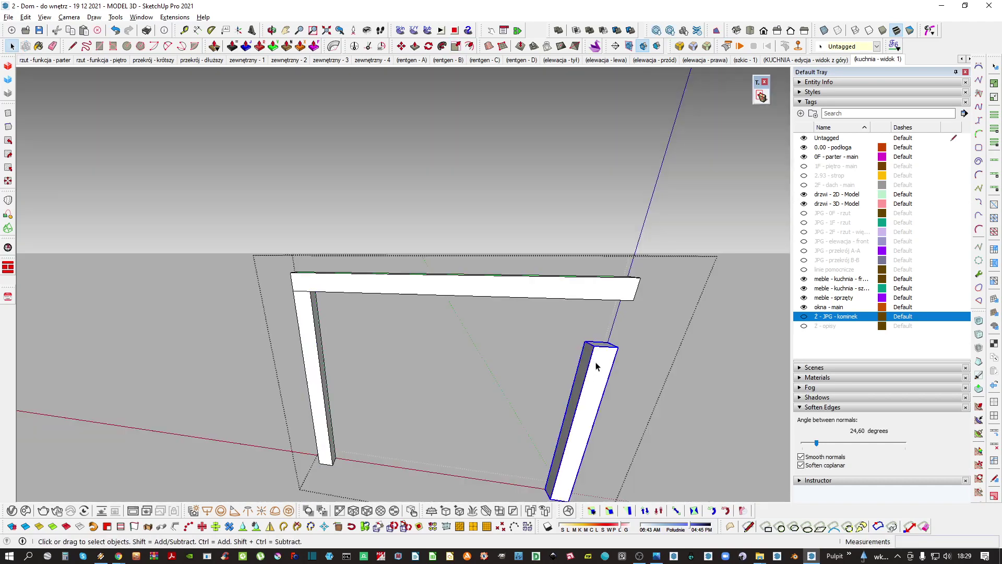
triple_click(311, 347)
left_click(627, 358)
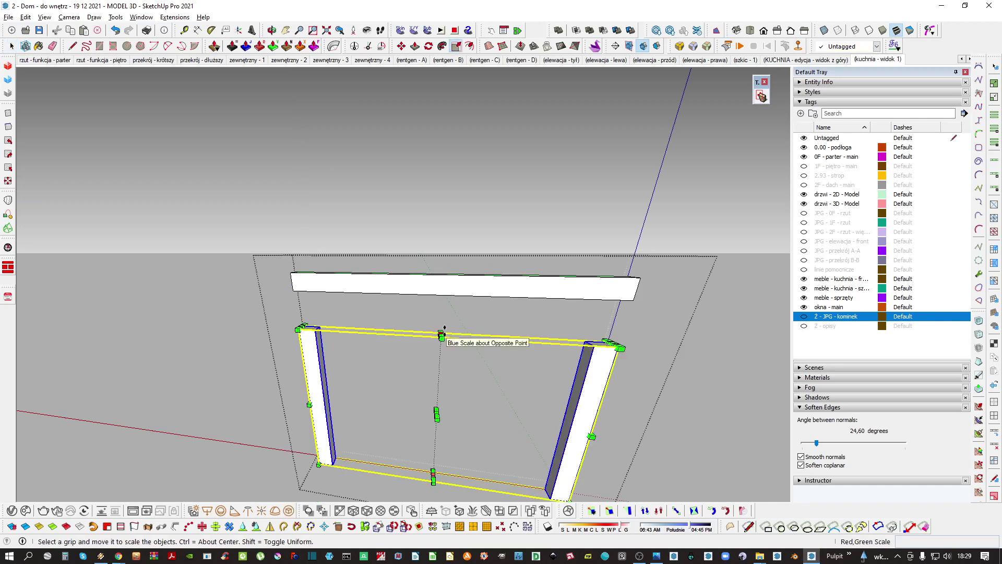
left_click_drag(441, 334, 627, 307)
middle_click_drag(619, 311, 535, 206)
scroll(549, 245, "down", 2)
key("h")
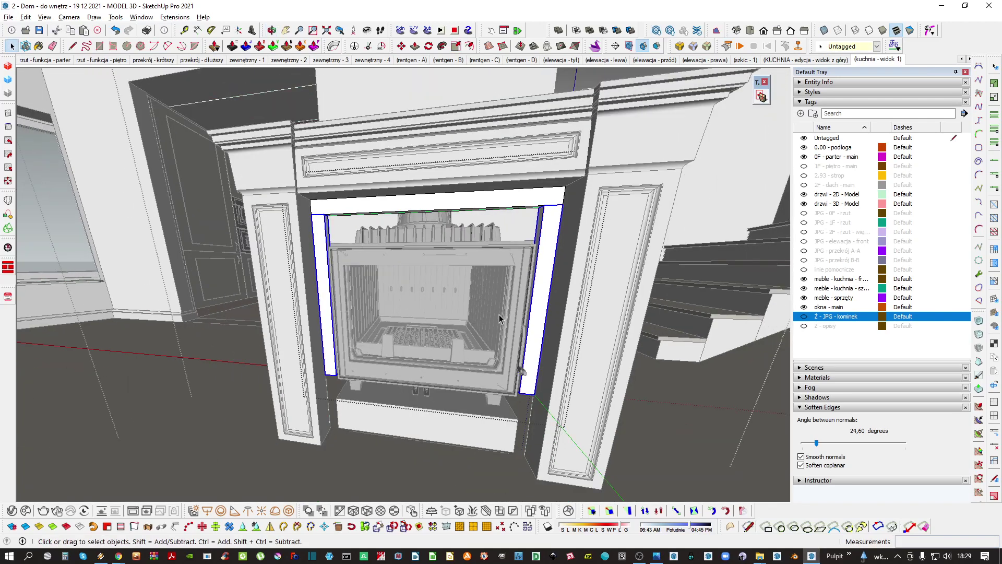
Open the fireplace insert group and move the insert straight up 9.8 cm toward the frame's top bar
key("Escape")
key("Escape")
middle_click_drag(450, 255, 407, 285)
left_click(416, 291)
left_click(434, 277)
double_click(396, 304)
key("h")
left_click(409, 304)
key("h")
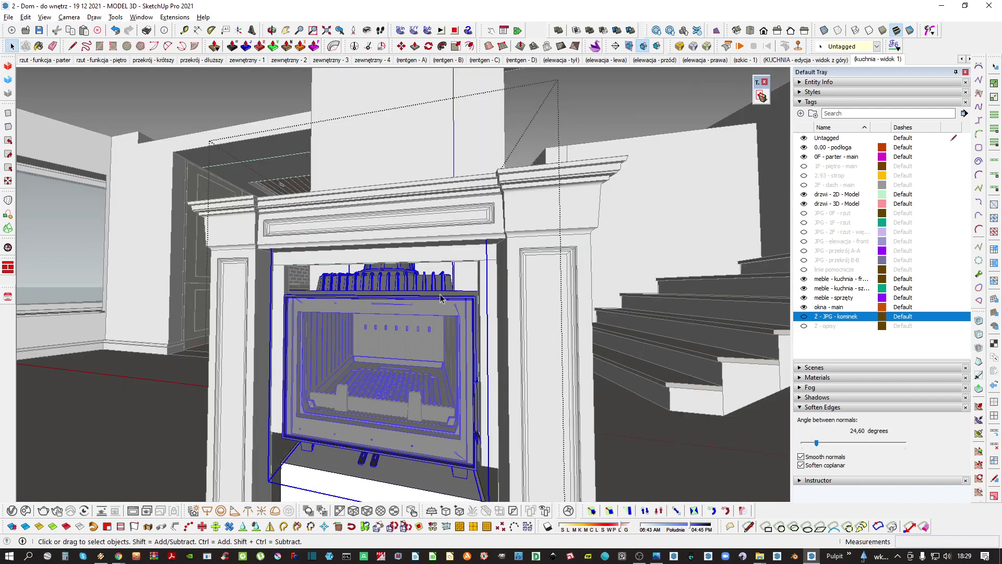
scroll(473, 295, "up", 2)
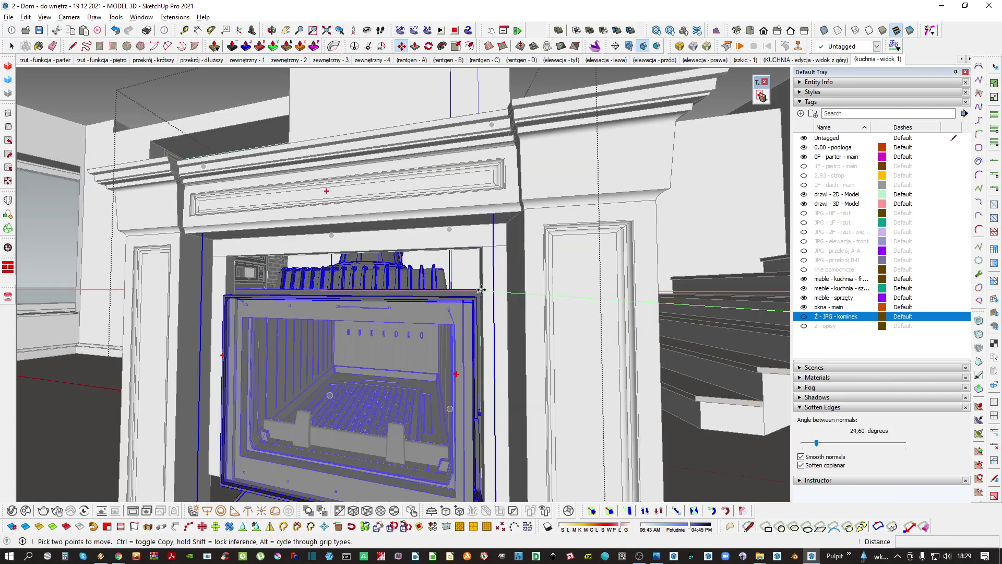
left_click(481, 290)
key("Up")
middle_click_drag(498, 263, 492, 286, "shift")
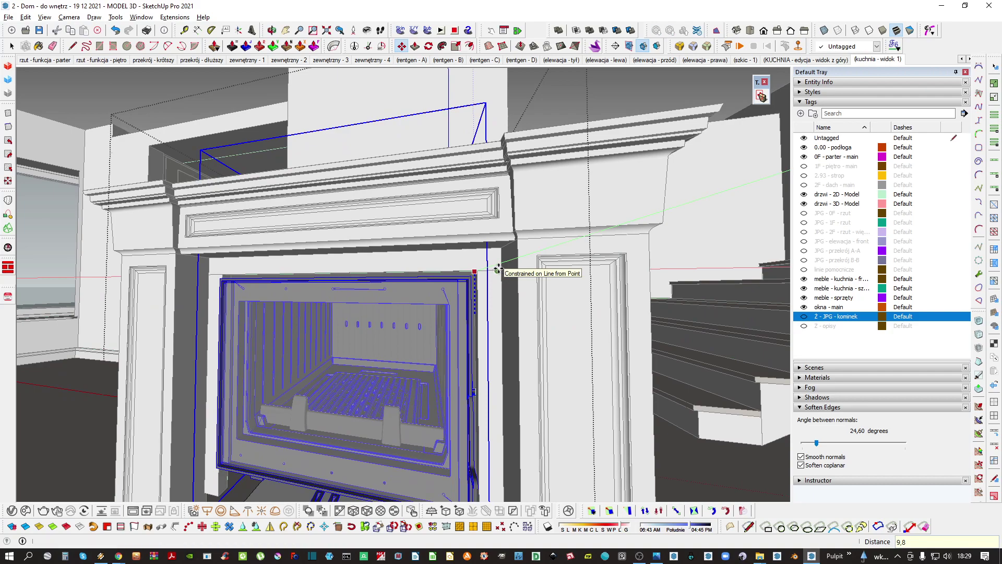
Raise the top of the base block beneath the fireplace insert by 9.5 cm
middle_click_drag(486, 270, 371, 261)
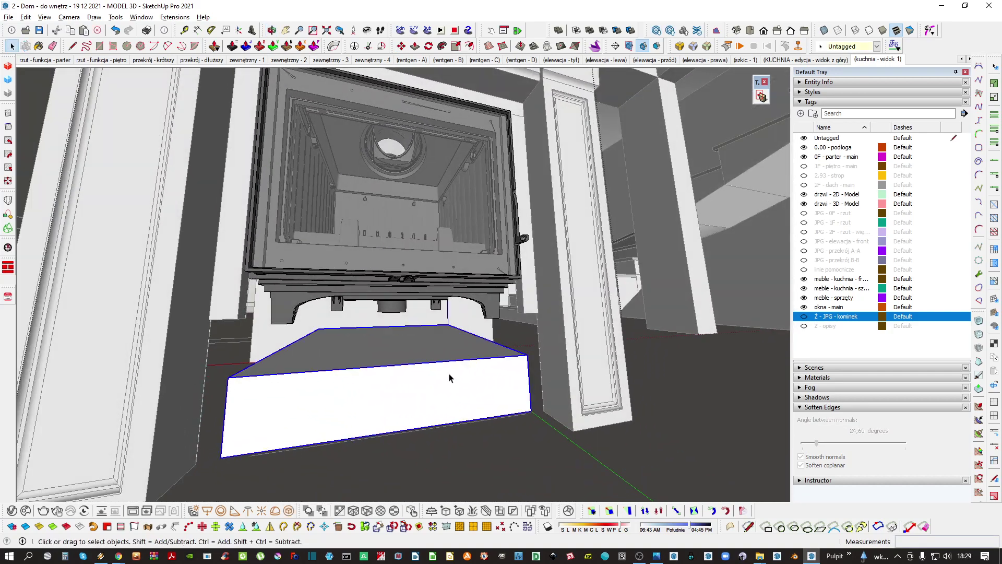
middle_click_drag(450, 378, 418, 321)
type("9,5")
key("Return")
key("space")
key("h")
Isolate the base block and offset the top and side edges of its front face inward
scroll(381, 329, "down", 3)
key("i")
scroll(401, 360, "up", 3)
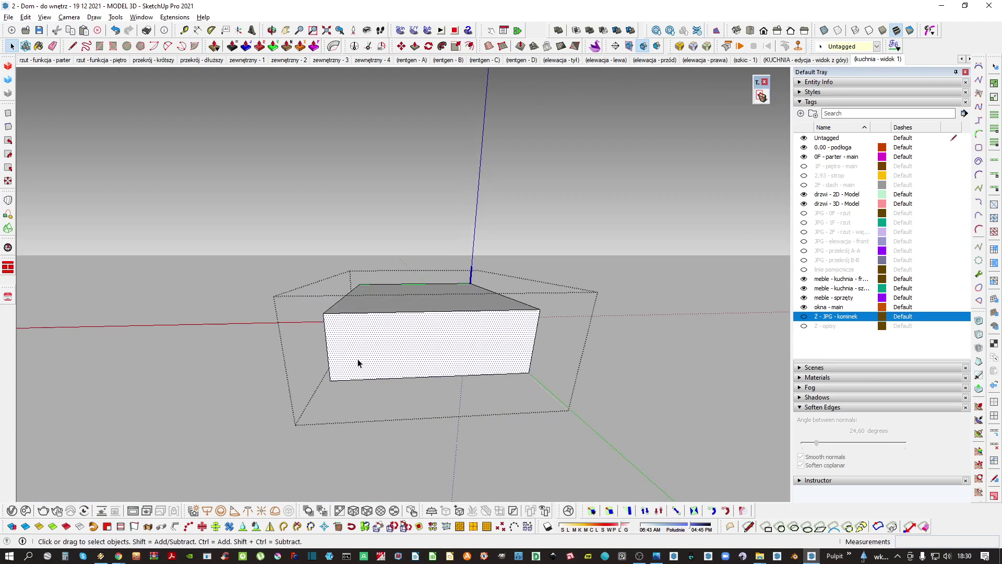
middle_click_drag(358, 362, 380, 375)
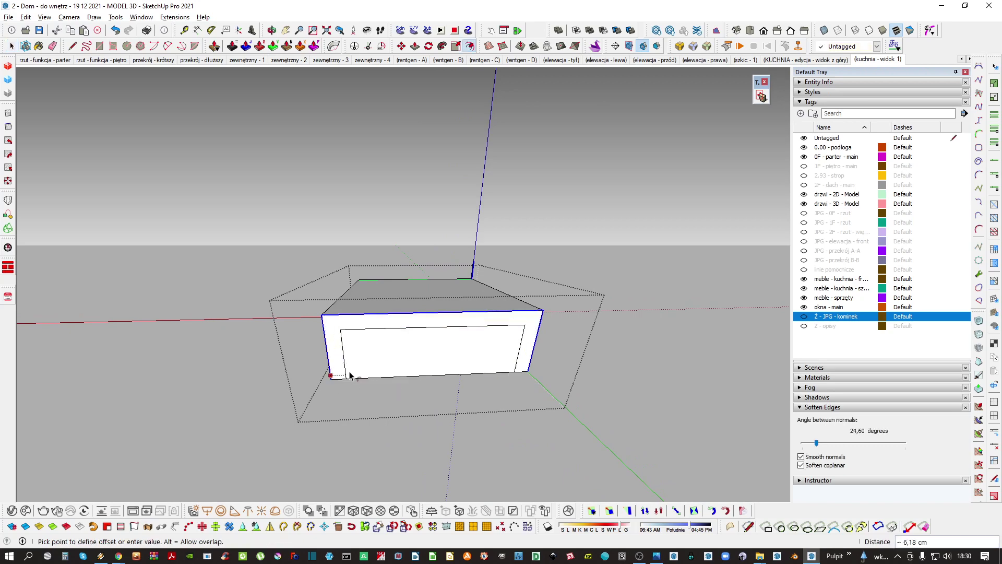
key("space")
middle_click_drag(418, 361, 434, 389, "shift")
scroll(433, 389, "down", 2)
Push the inset front face 49.5 cm through the base block to cut an opening along its full depth
key("p")
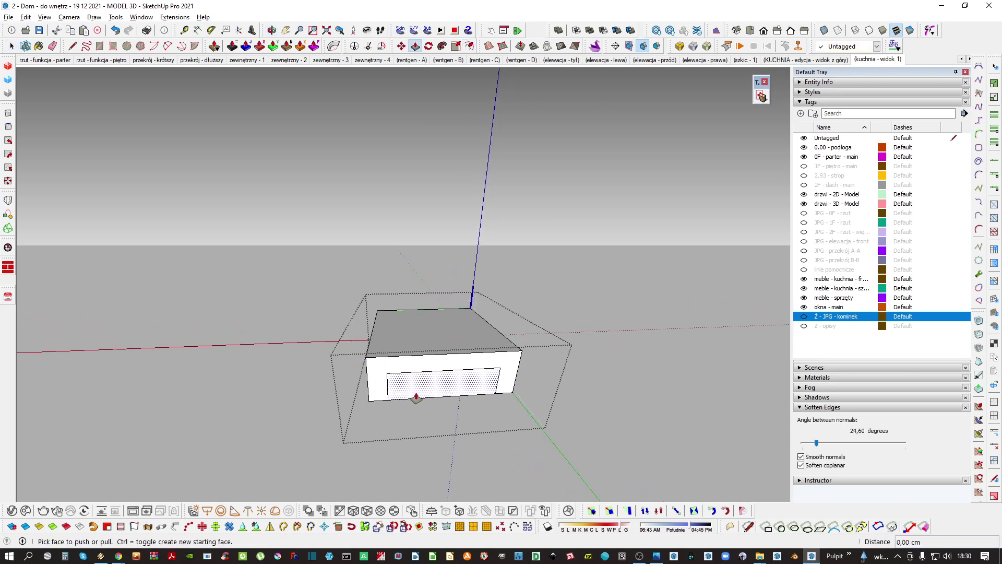
middle_click_drag(450, 332, 452, 322)
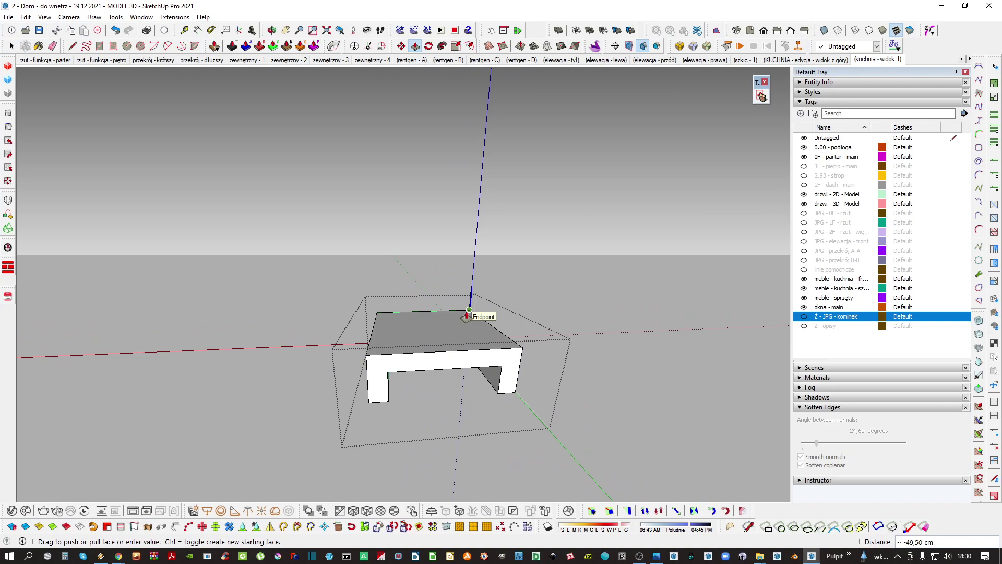
middle_click_drag(456, 340, 422, 356)
key("space")
key("Escape")
right_click(452, 358)
key("Escape")
scroll(449, 346, "down", 1)
key("Escape")
Open the surround's pilaster cap component and extend its hidden side face with Push/Pull
double_click(421, 313)
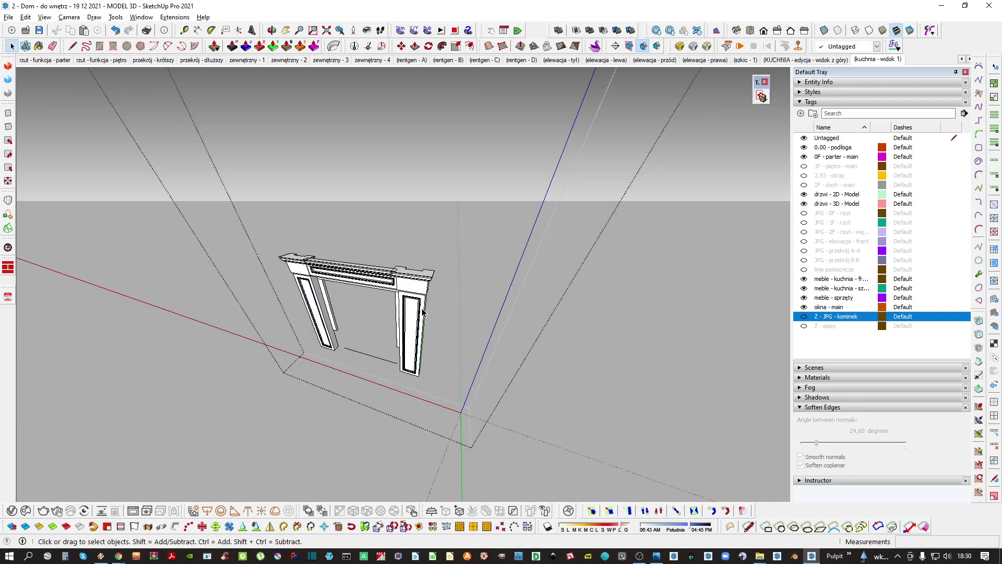
scroll(418, 309, "up", 2)
left_click(418, 312)
middle_click_drag(418, 312, 367, 360)
middle_click_drag(403, 333, 277, 348)
right_click(373, 336)
left_click(355, 335)
mouse_move(356, 334)
middle_mouse_down()
mouse_move(476, 277)
mouse_move(342, 349)
mouse_move(260, 349)
mouse_move(336, 362)
mouse_move(384, 319)
mouse_move(365, 340)
middle_mouse_up()
scroll(383, 319, "down", 1)
double_click(382, 318)
scroll(403, 287, "up", 2)
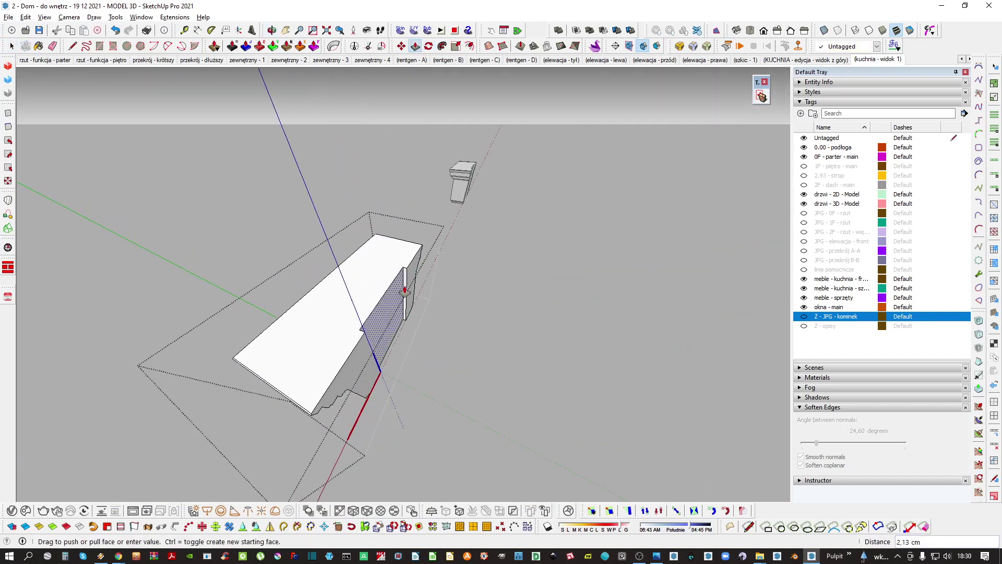
key("space")
Make a component from the selected pilaster parts
scroll(405, 288, "down", 3)
middle_click_drag(394, 315, 470, 313)
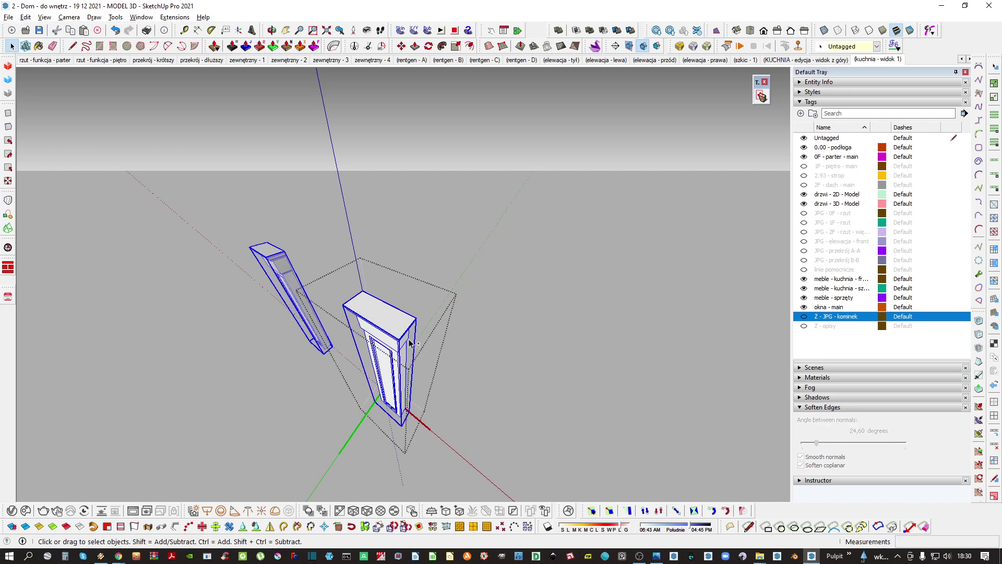
key("g")
key("Return")
Rotate a copy of the pilaster component by 90 degrees about its top
middle_click_drag(397, 313, 380, 350)
key("q")
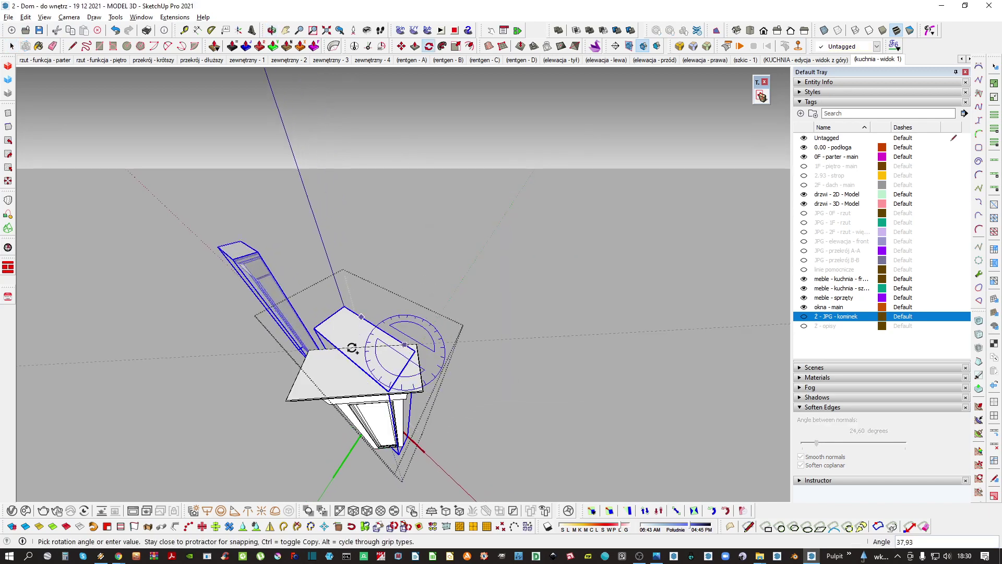
type("90")
key("Return")
Move the rotated pilaster copy by its cap corner onto the matching corner of the original pilaster's cap
middle_click_drag(393, 374, 380, 413)
key("m")
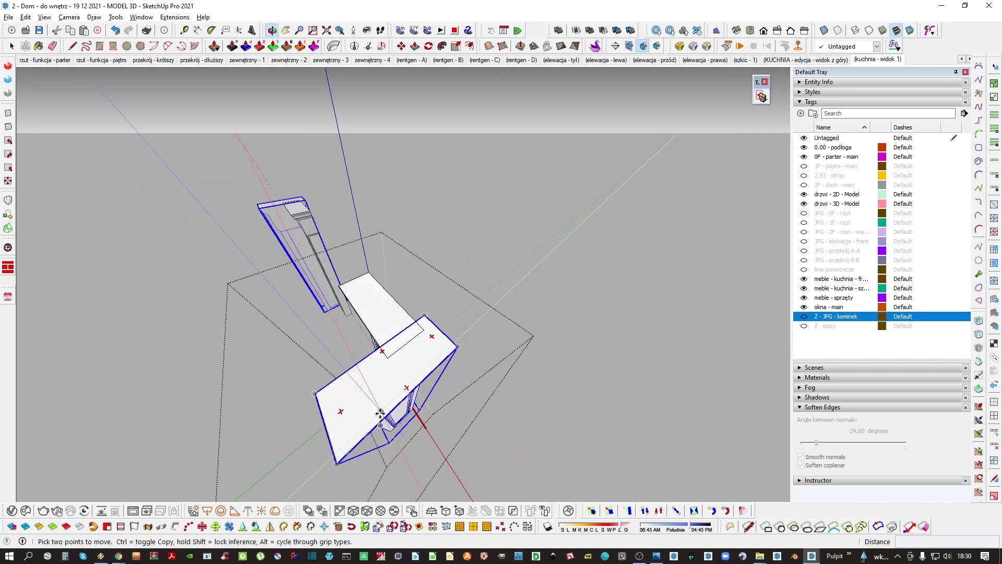
middle_click_drag(339, 468, 402, 362)
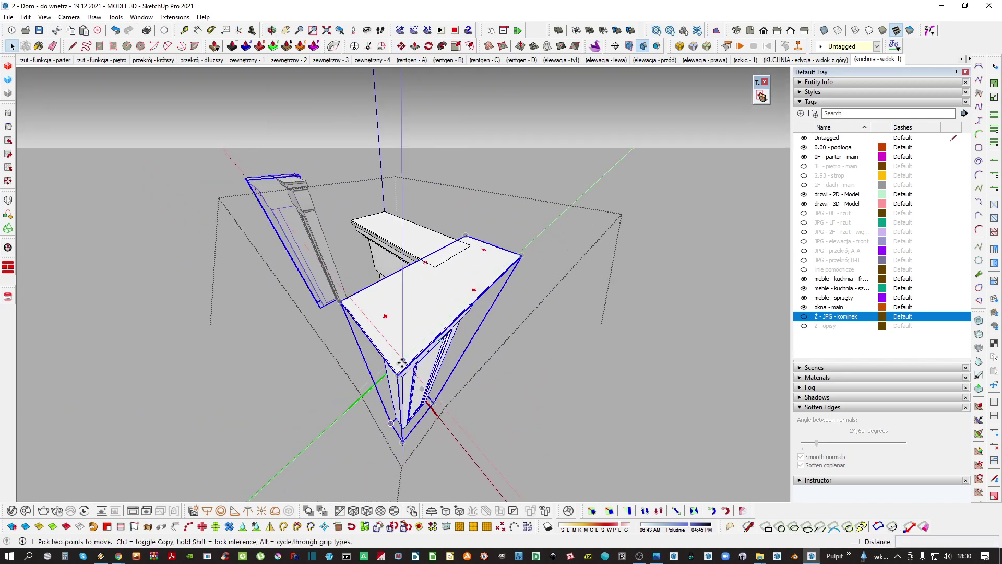
left_click(398, 373)
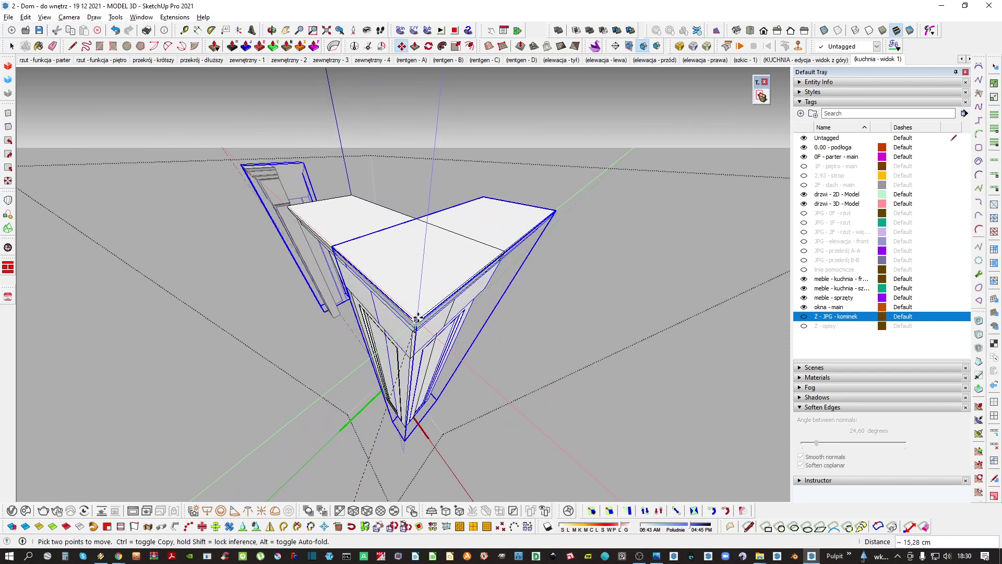
key("space")
Adjust the rotated pilaster copy's position with Move so its cap lines up with the original pilaster at the corner
middle_click_drag(418, 317, 452, 329)
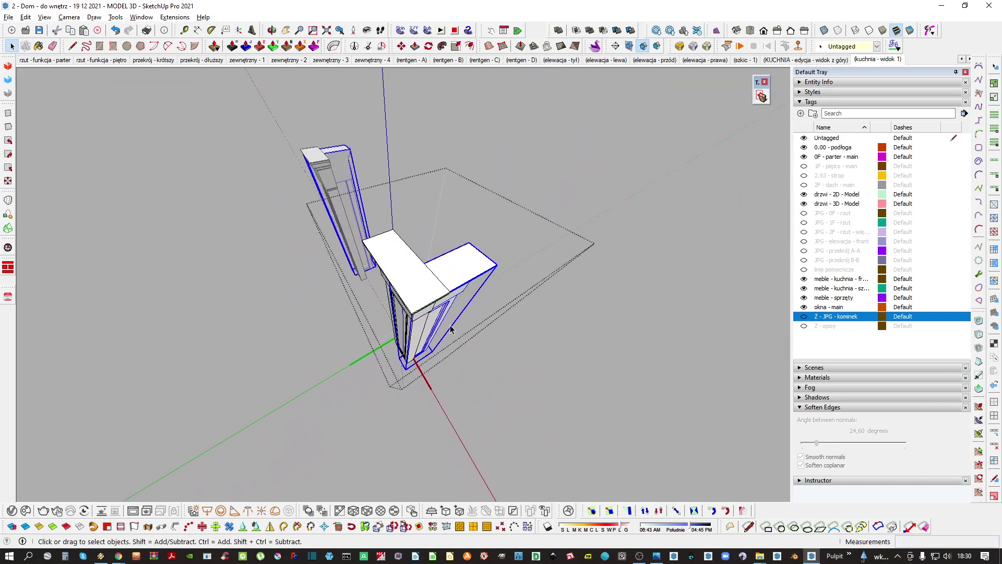
scroll(459, 313, "down", 5)
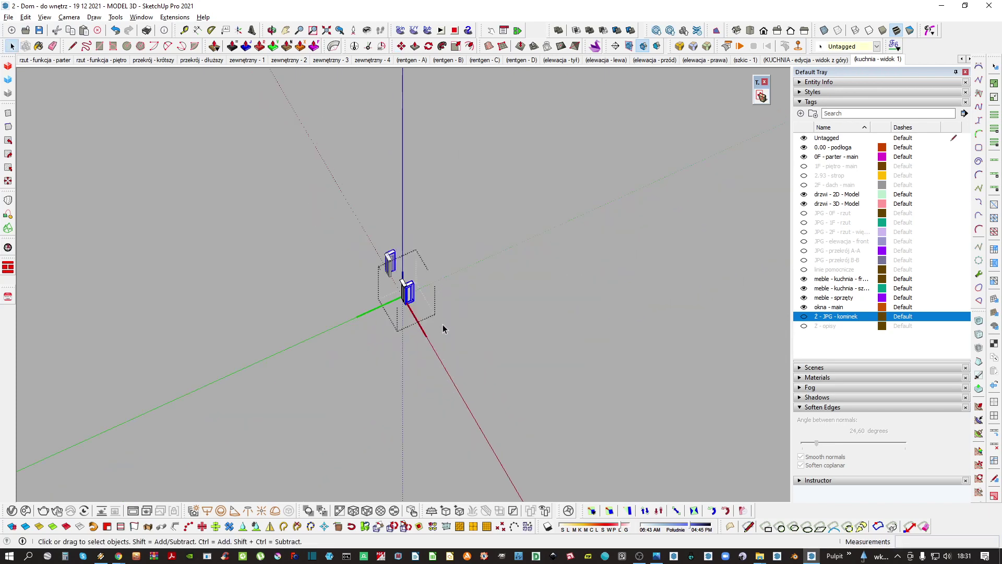
scroll(412, 287, "up", 10)
key("m")
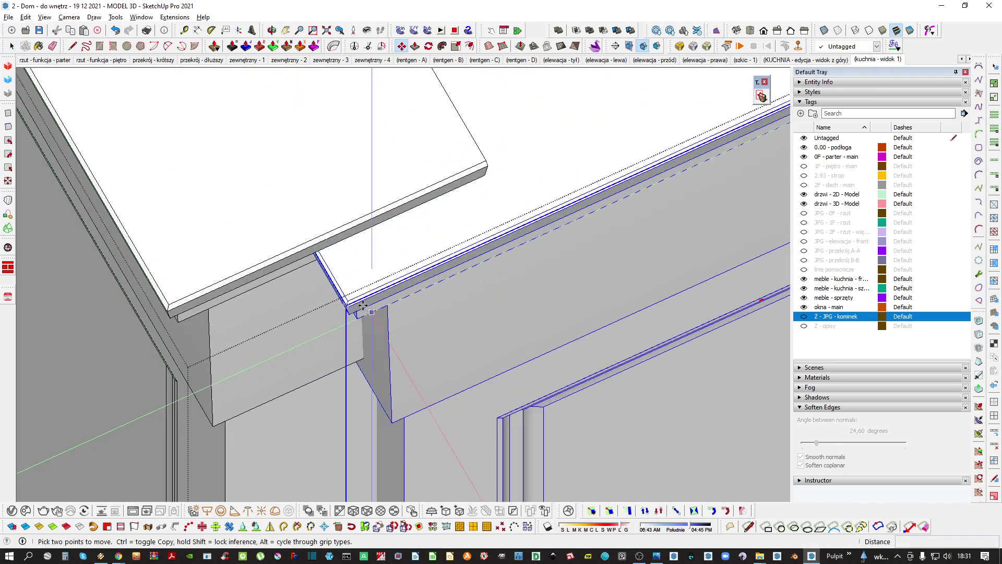
scroll(337, 297, "down", 8)
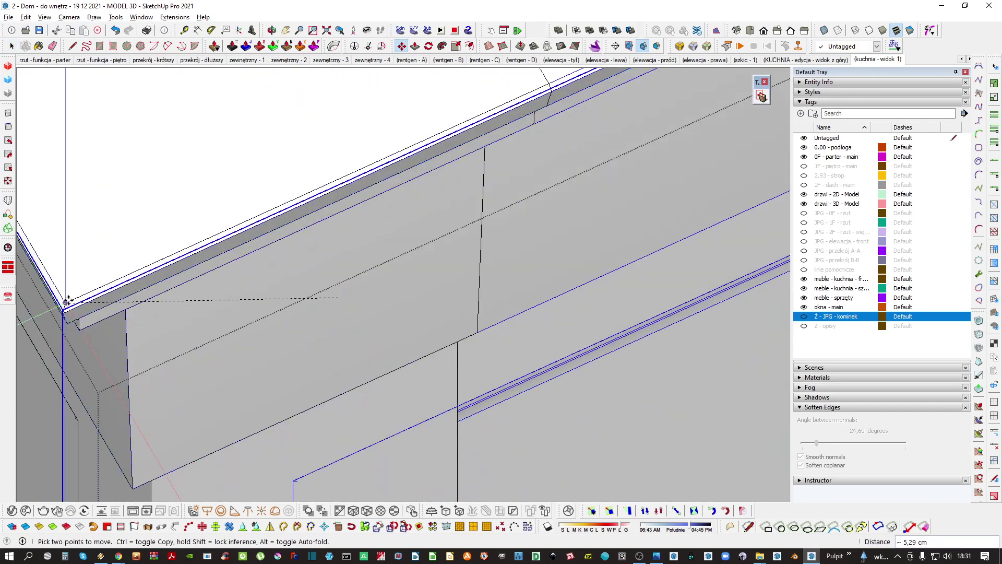
key("space")
middle_click_drag(335, 294, 409, 288)
middle_click_drag(493, 298, 390, 382)
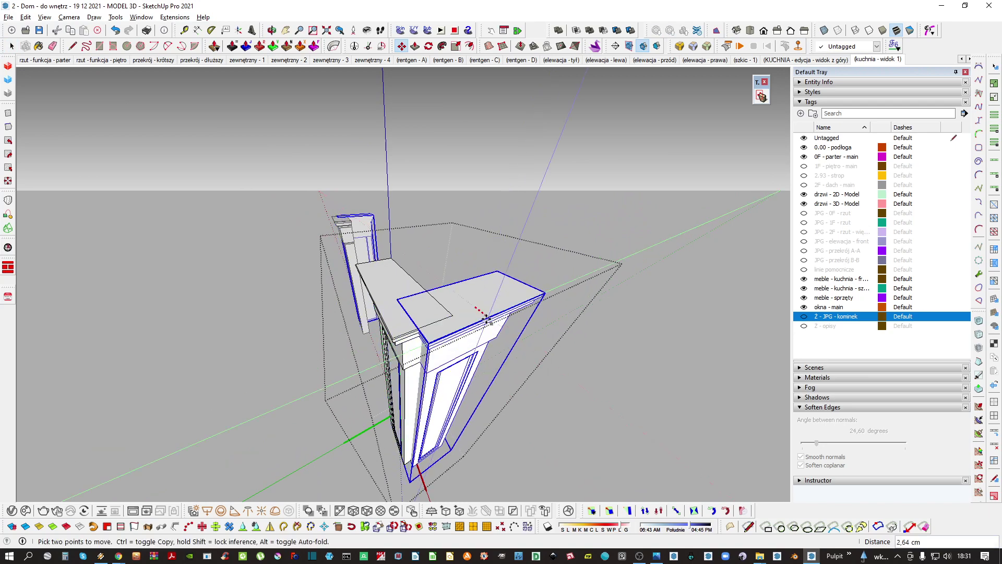
middle_click_drag(465, 349, 449, 292)
key("space")
key("ctrl+t")
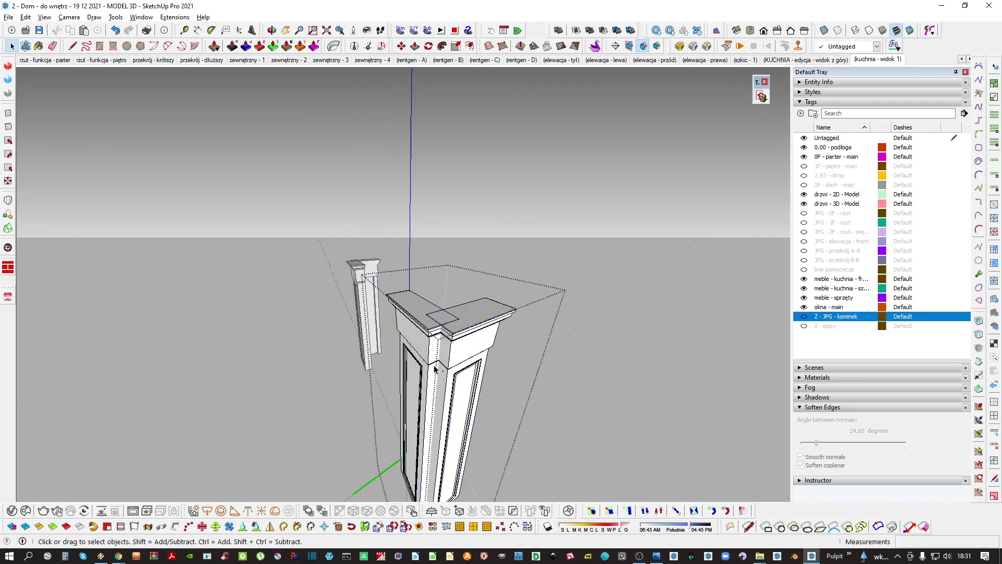
Draw a rectangle about 10 by 33 cm on the floor from the side pilaster's base back to the chimney wall
middle_click_drag(436, 365, 384, 378)
key("i")
scroll(369, 337, "up", 2)
scroll(365, 329, "down", 1)
left_click(354, 311)
scroll(374, 371, "up", 2)
scroll(375, 372, "up", 5)
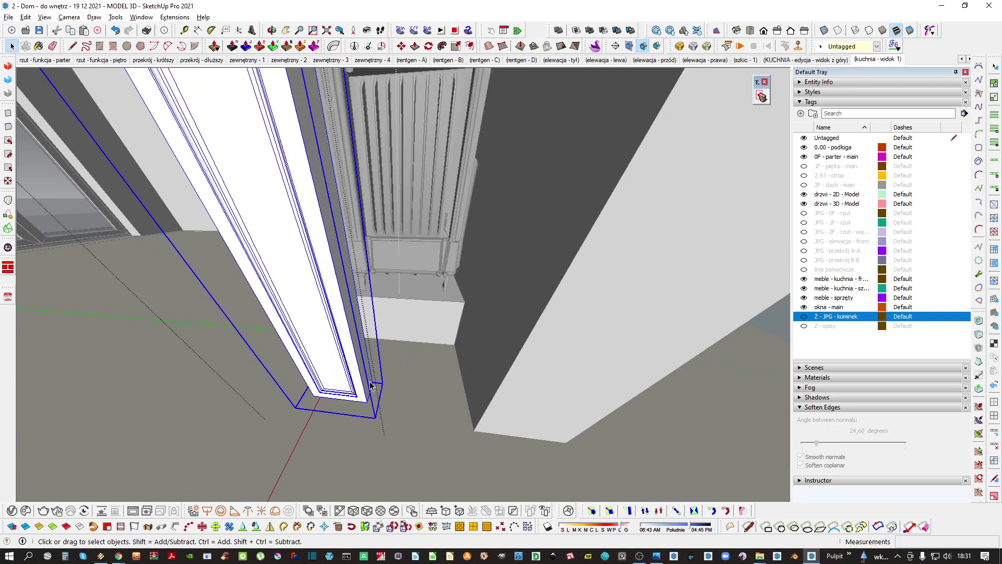
key("r")
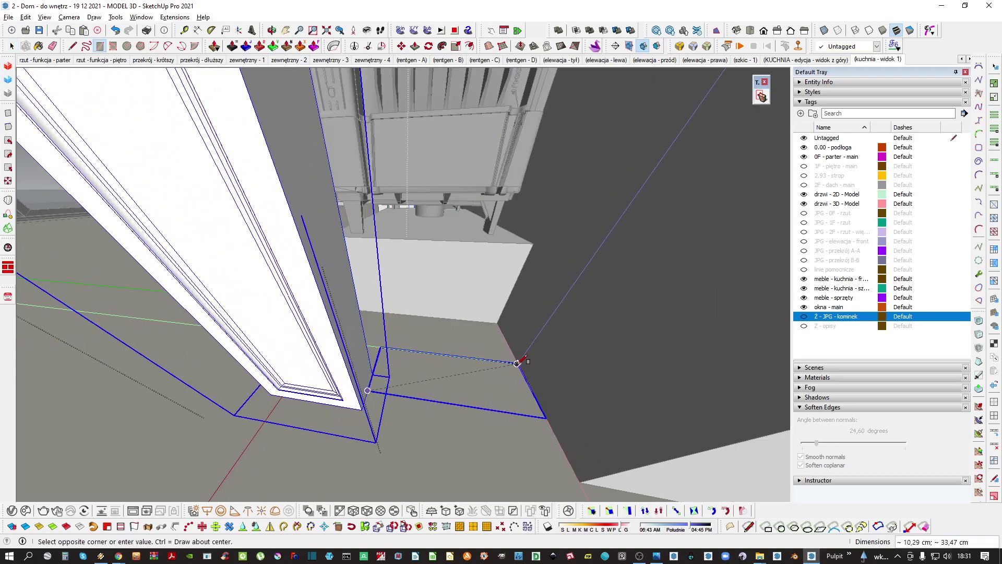
left_click(523, 375)
key("space")
Extrude the floor rectangle with Push/Pull up to the base of the side pilaster's capital
scroll(470, 377, "down", 2)
middle_click_drag(441, 382, 384, 366)
scroll(442, 377, "down", 1)
key("p")
left_click(440, 382)
scroll(439, 389, "down", 3)
scroll(383, 339, "up", 3)
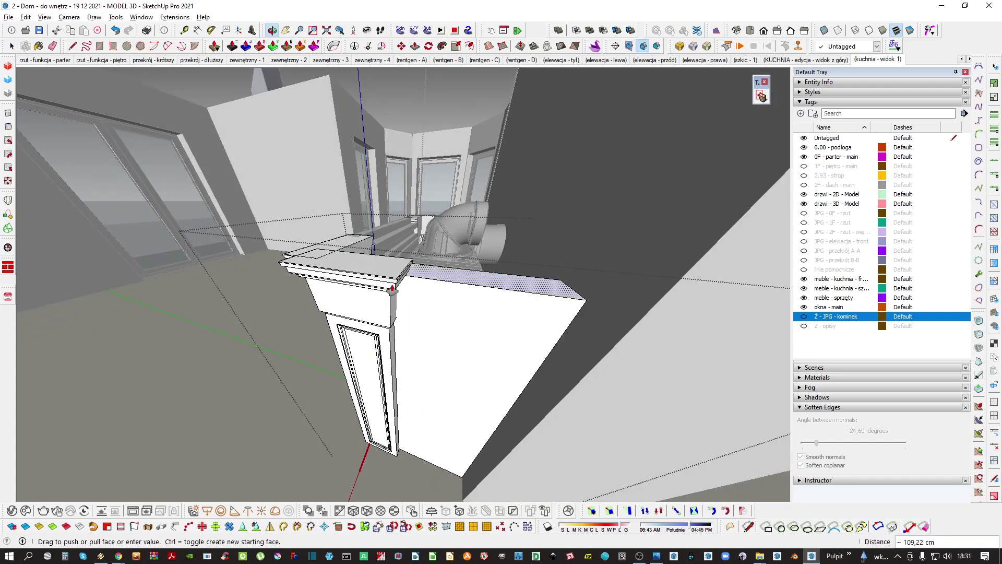
mouse_move(391, 288)
middle_mouse_down()
mouse_move(388, 186)
mouse_move(386, 299)
middle_mouse_up()
Make a component from the extruded side block between the pilaster and the chimney wall
key("space")
left_click(431, 320)
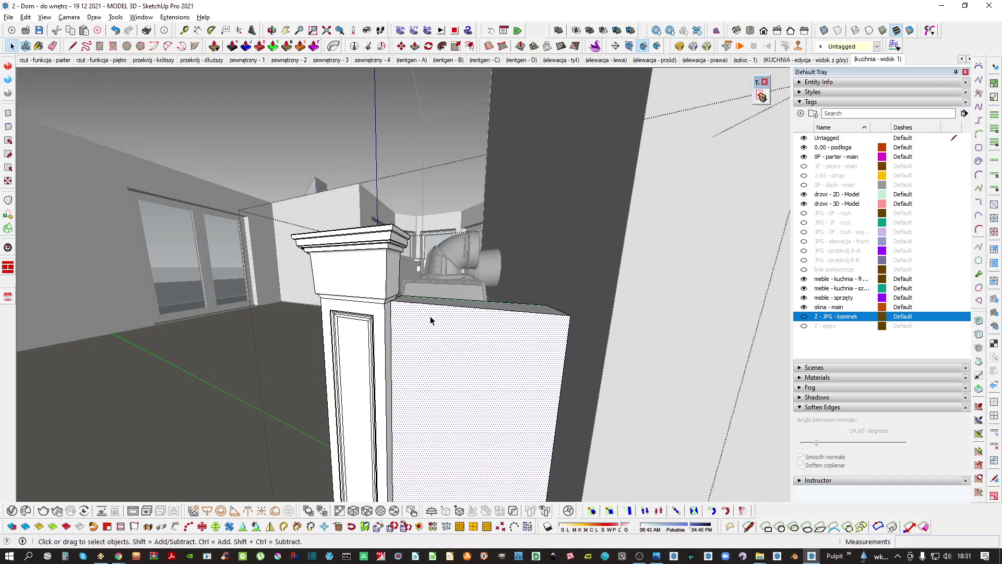
key("g")
key("Return")
Make a component from the front lintel's panel and cornice moulding, and leave the surround's editing context
middle_click_drag(282, 308, 507, 260)
scroll(454, 349, "up", 3)
left_click(445, 302)
scroll(399, 329, "up", 3)
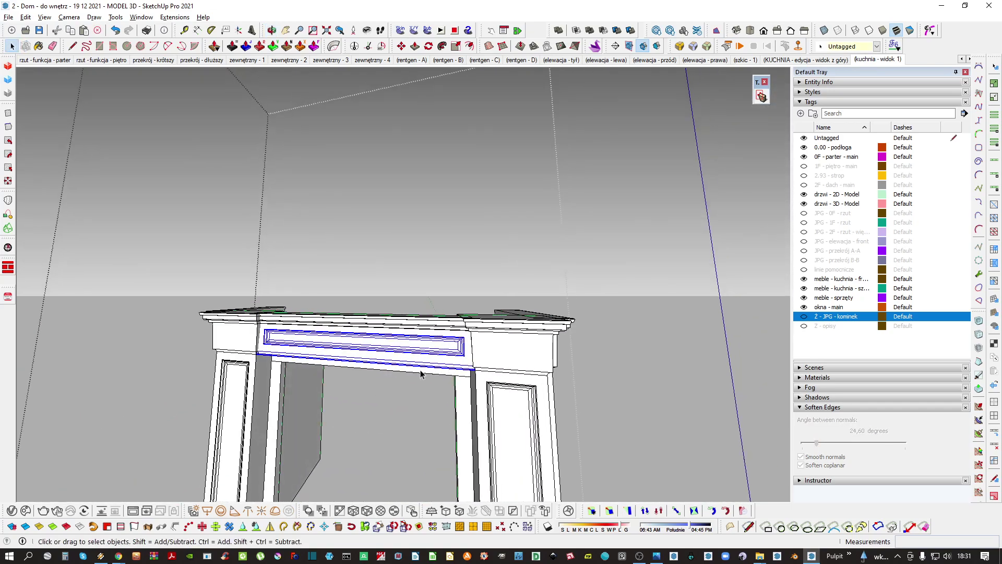
middle_click_drag(420, 374, 438, 270)
scroll(378, 347, "up", 3)
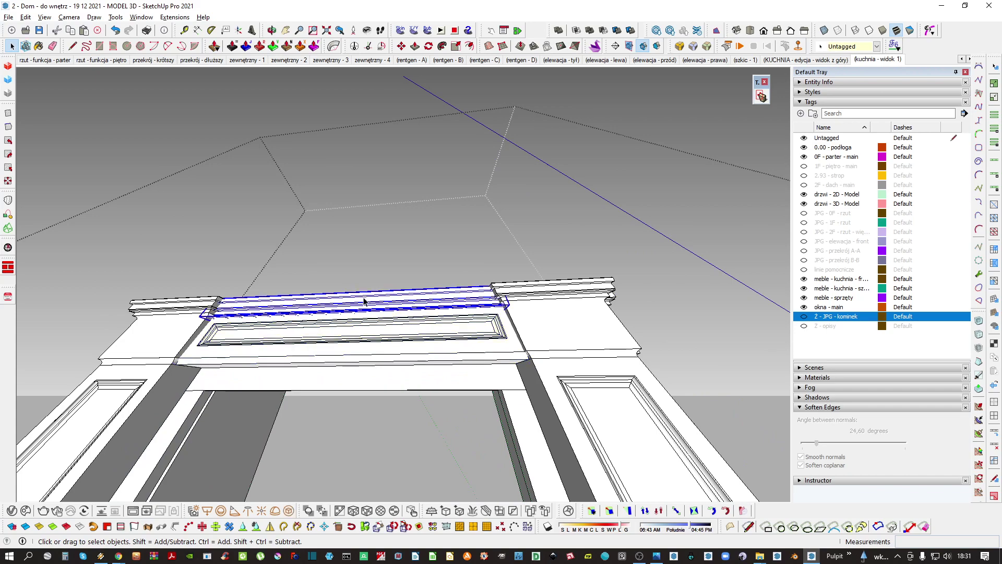
middle_click_drag(410, 307, 415, 349)
double_click(420, 353)
key("Escape")
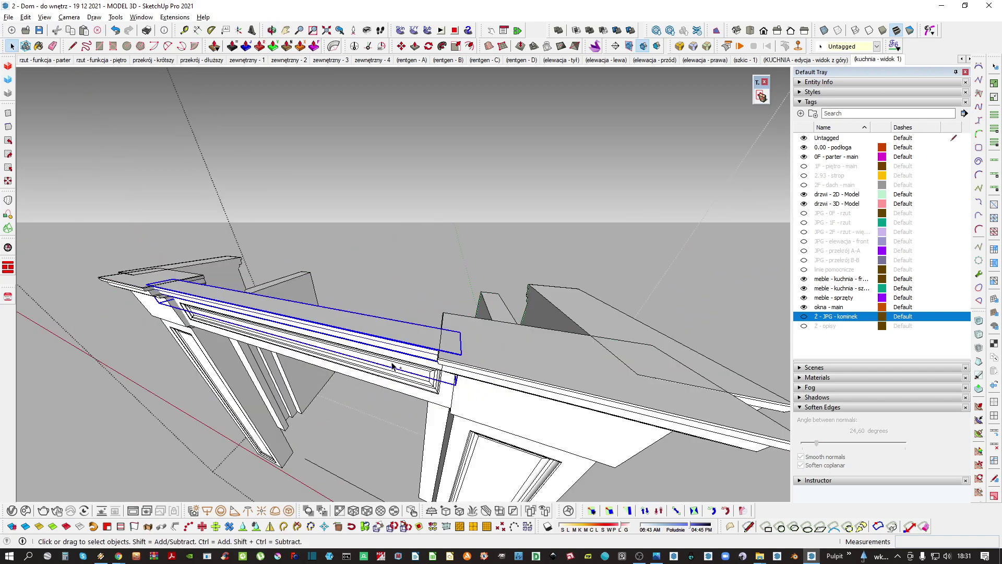
scroll(393, 366, "down", 3)
scroll(384, 367, "down", 6)
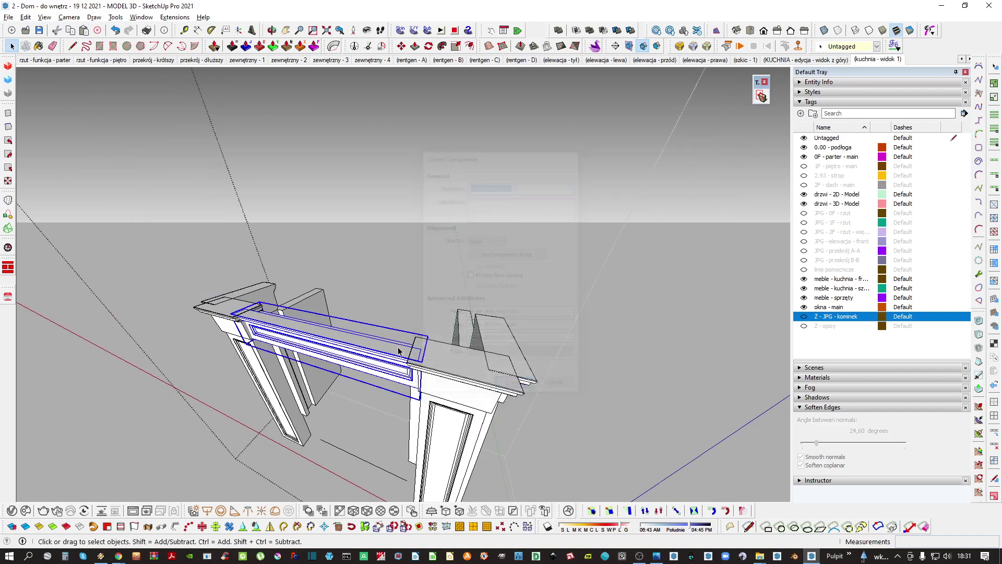
key("Escape")
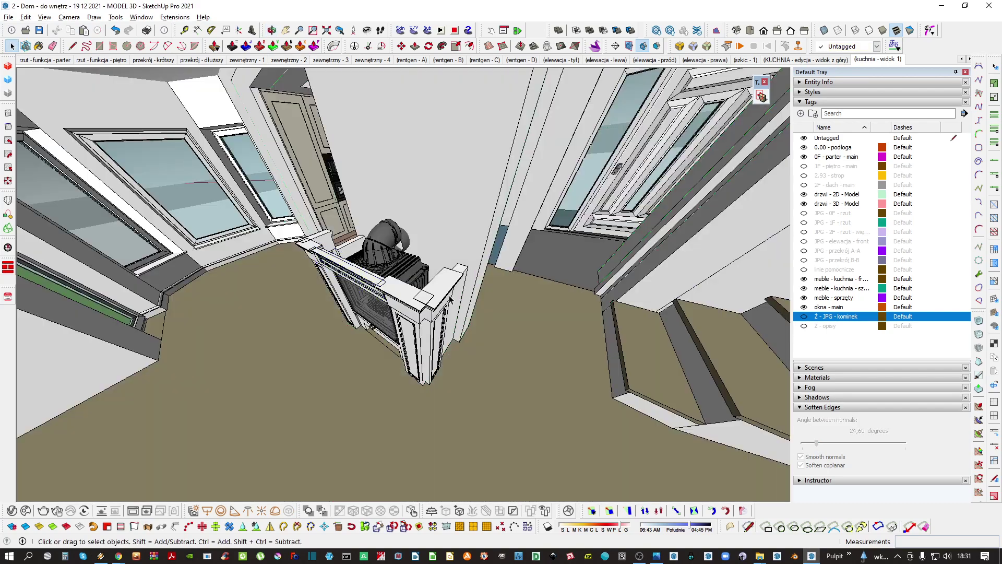
Place a copy of the lintel inside the side pilaster's component and rotate it by 90 degrees
double_click(461, 282)
middle_click_drag(451, 282, 379, 333)
key("q")
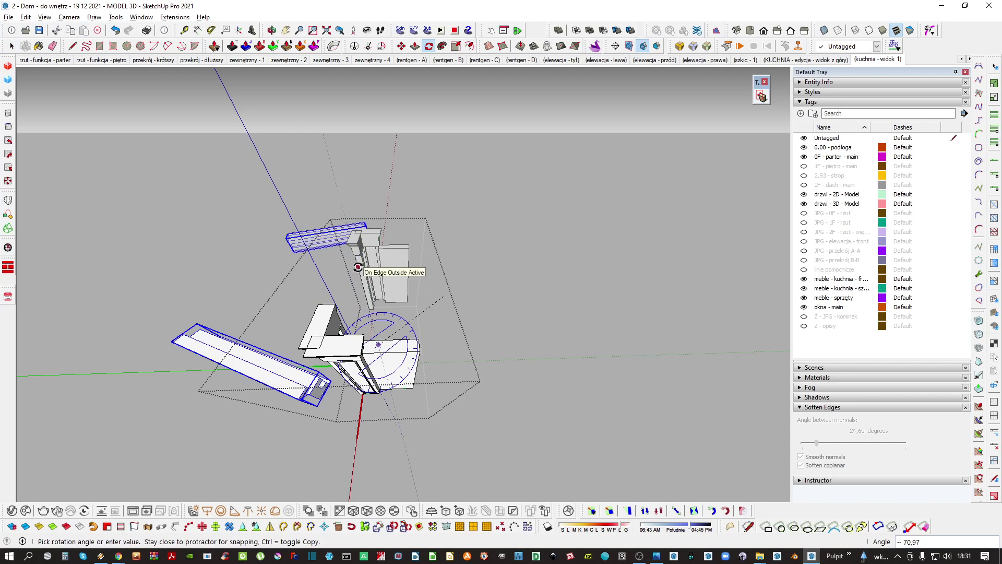
left_click(358, 266)
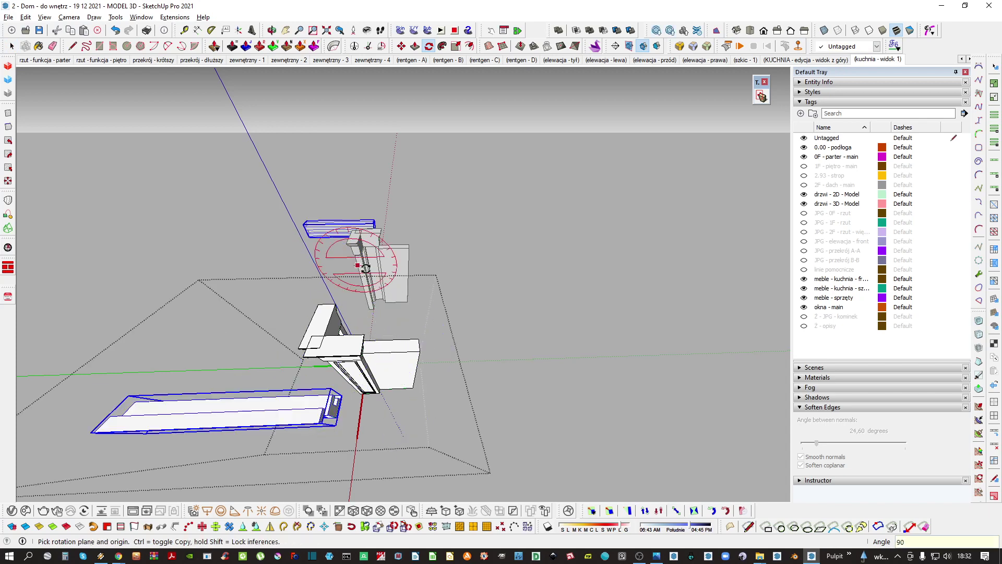
Move the rotated lintel copy beside the side pilaster, above the side block
left_click(306, 457)
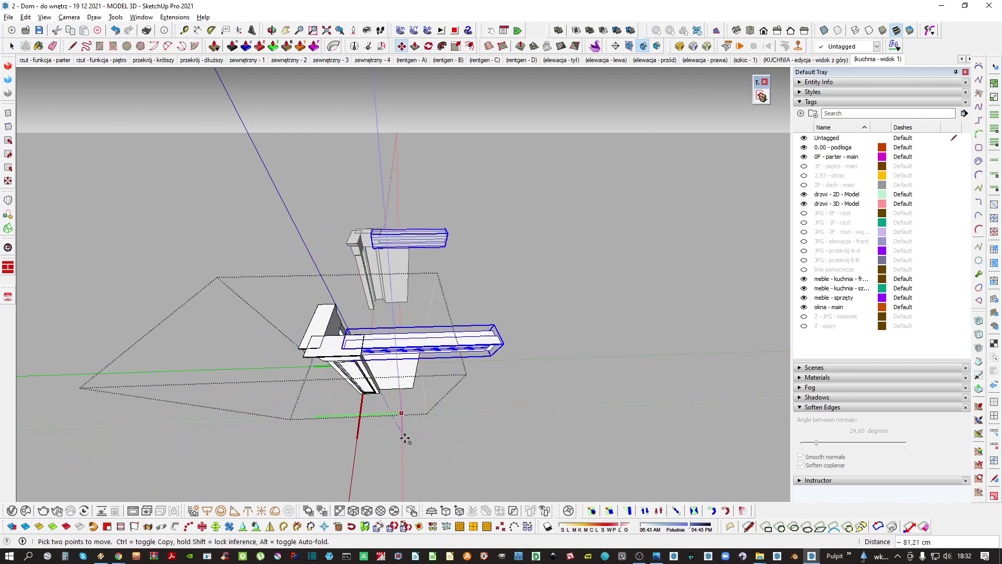
left_click(405, 437)
key("space")
scroll(407, 435, "up", 6)
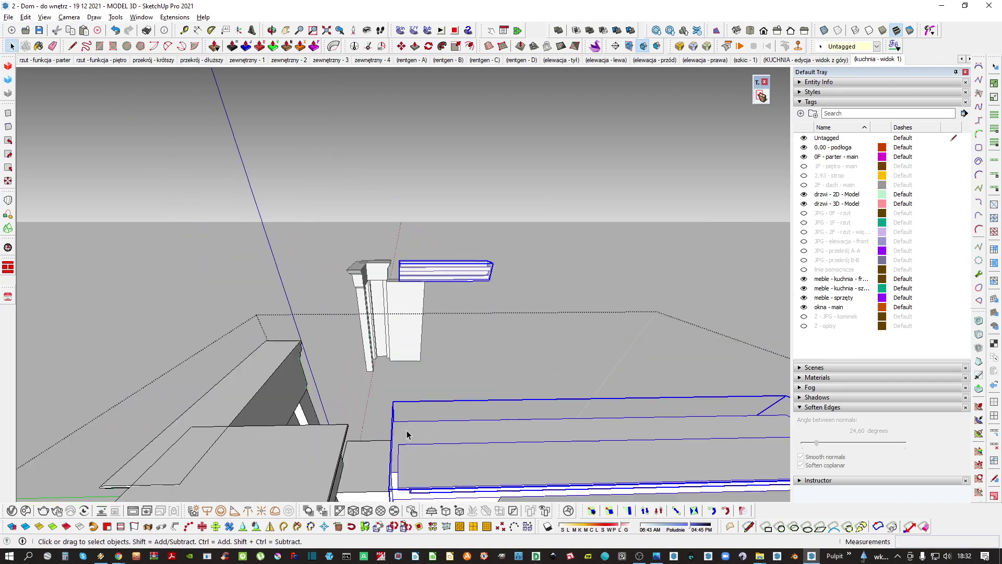
middle_click_drag(407, 435, 401, 245, "shift")
scroll(400, 310, "up", 2)
middle_click_drag(400, 310, 396, 276)
Move the lintel copy by its lower corner against the side pilaster so it sits on top of the side block
key("m")
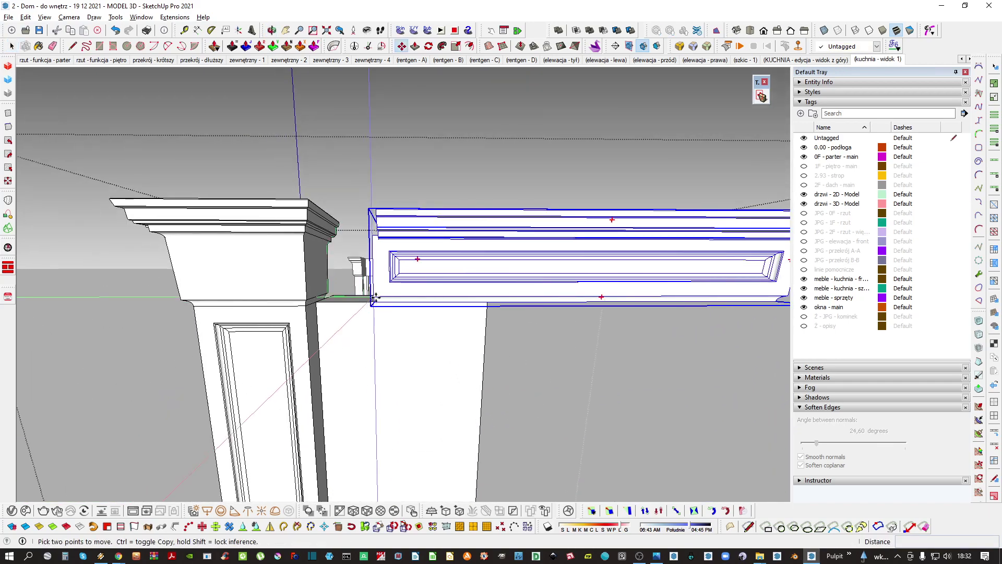
left_click(374, 298)
scroll(317, 316, "up", 2)
left_click(315, 321)
middle_click_drag(315, 322, 373, 238)
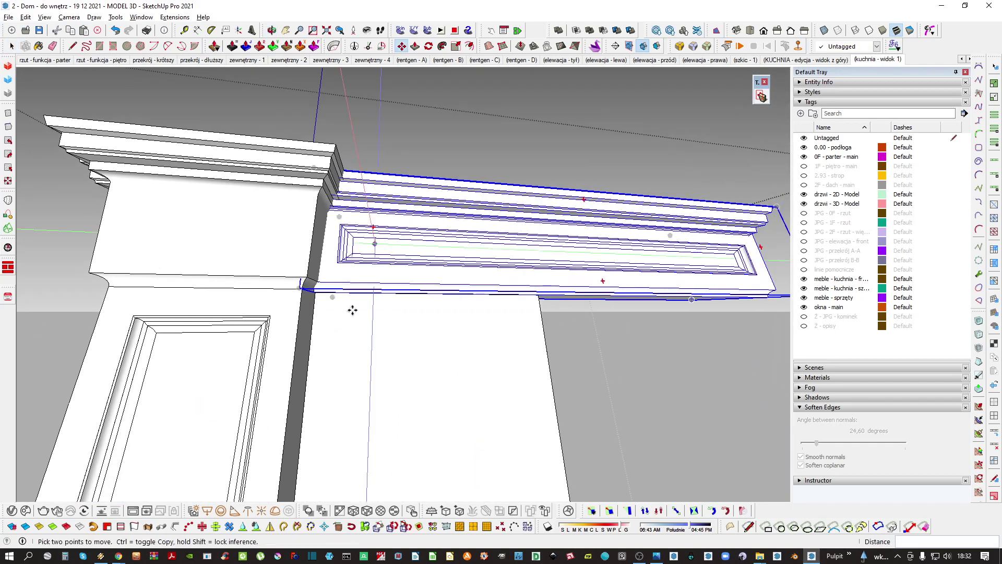
scroll(355, 300, "up", 3)
middle_click_drag(358, 291, 492, 271)
left_click(352, 290)
scroll(401, 297, "down", 3)
key("space")
Make the side lintel component unique so it can be edited separately from the front lintel
scroll(452, 292, "down", 2)
right_click(490, 257)
left_click(470, 266)
right_click(492, 271)
left_click(550, 201)
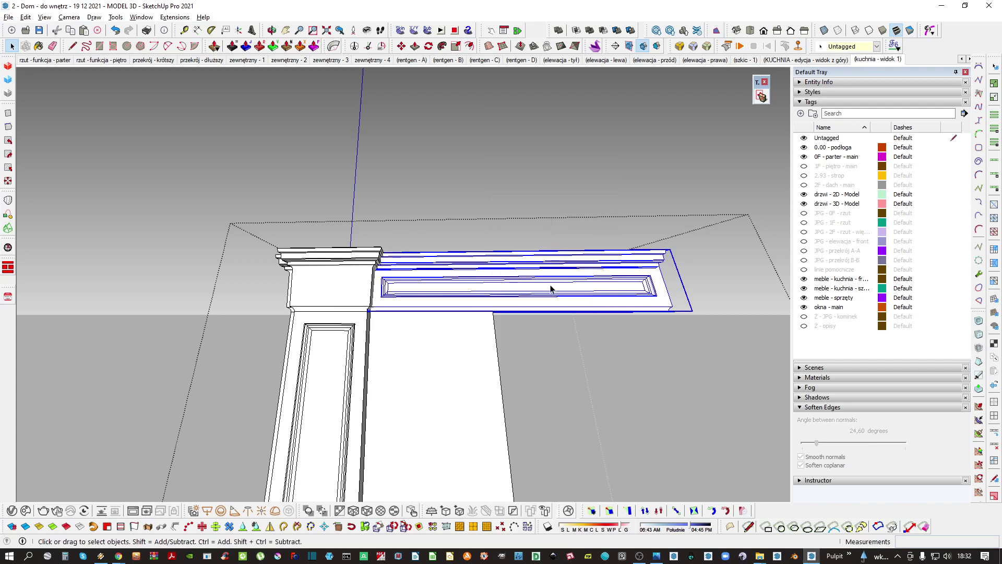
Open the side lintel and shorten it by stretching its free end back to the end of the side block
double_click(551, 289)
middle_click_drag(550, 289, 499, 286)
key("h")
key("h")
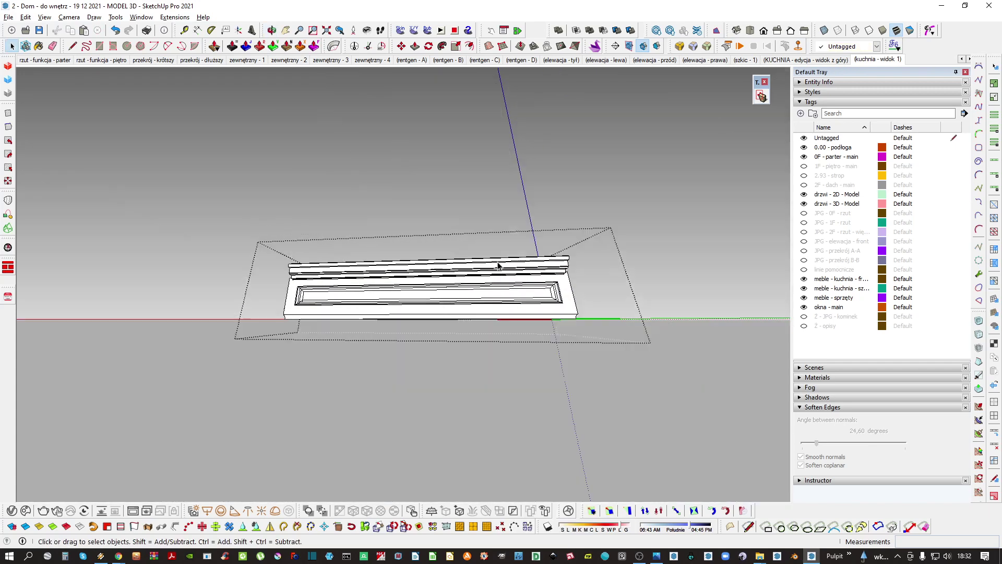
left_click_drag(703, 421, 703, 421)
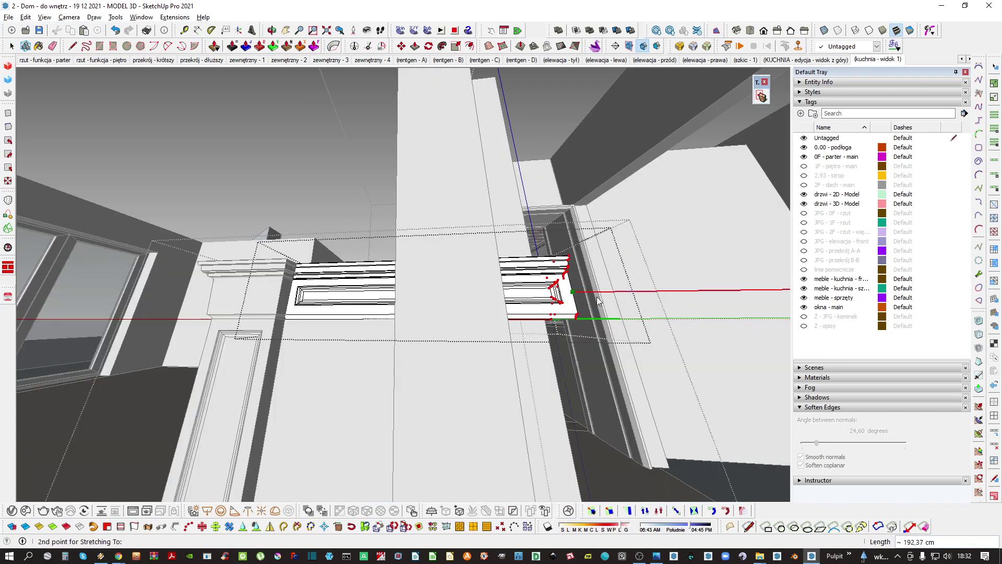
middle_click_drag(596, 296, 531, 317)
left_click(540, 317)
key("space")
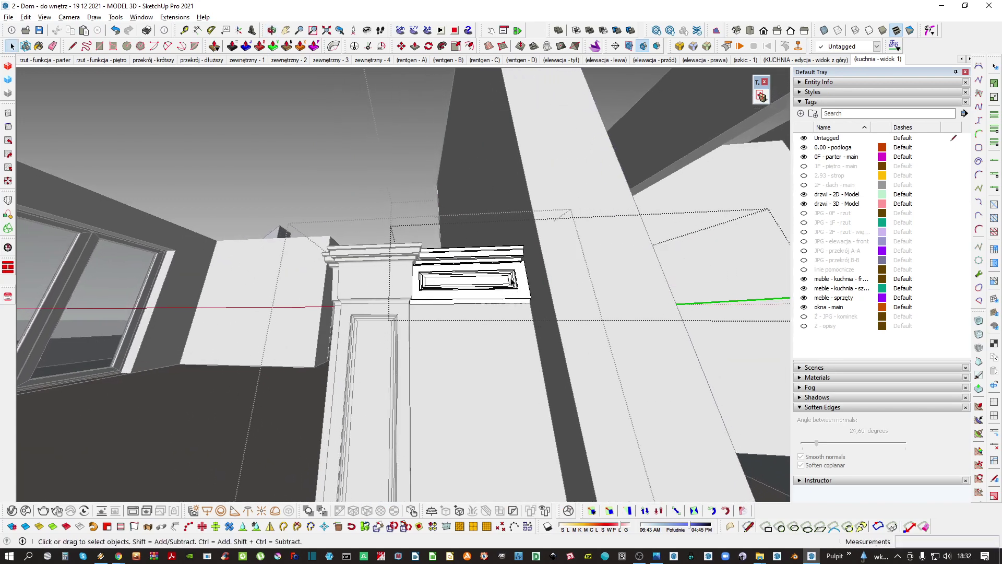
Scale the side lintel's cornice moulding to 1.05 along the red axis
middle_click_drag(511, 282, 363, 343)
key("h")
scroll(432, 287, "up", 2)
left_click(432, 287)
key("s")
scroll(432, 287, "up", 2)
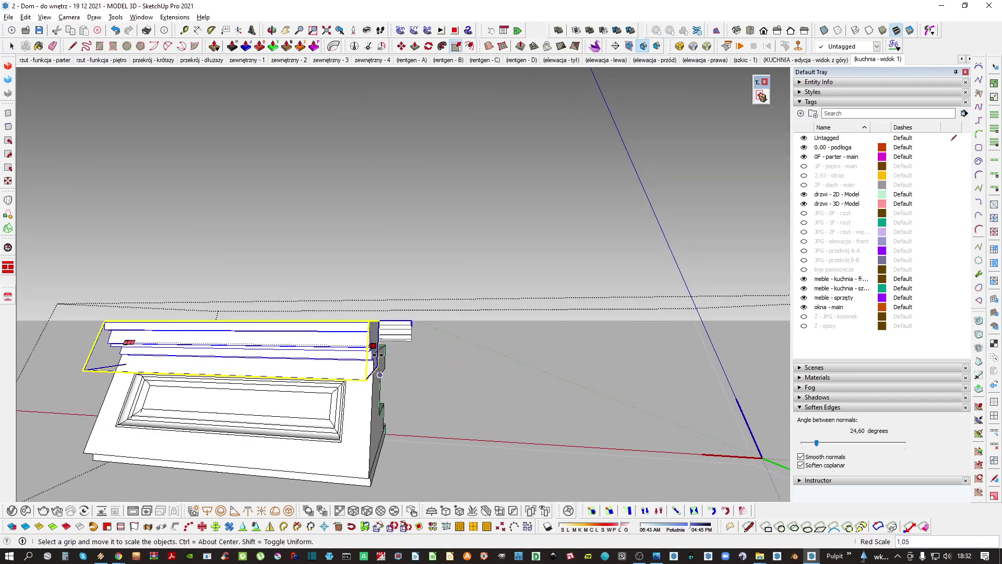
middle_click_drag(366, 358, 446, 387)
scroll(448, 254, "down", 4)
scroll(447, 387, "up", 3)
scroll(455, 303, "down", 2)
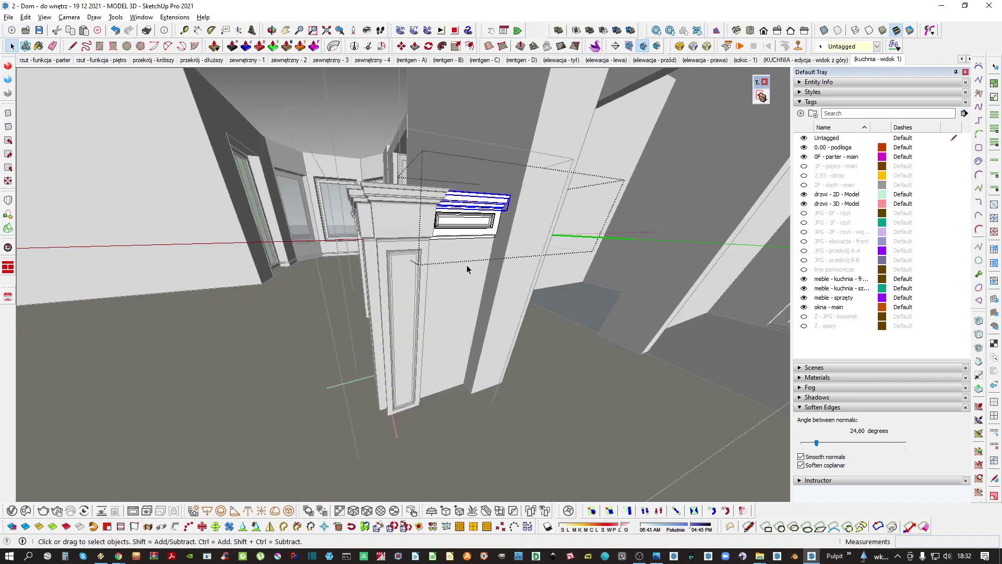
Try to copy the side pilaster about 31 cm along the side block towards the chimney wall
left_click(429, 308)
middle_click_drag(425, 311, 409, 372)
scroll(359, 310, "down", 2)
key("m")
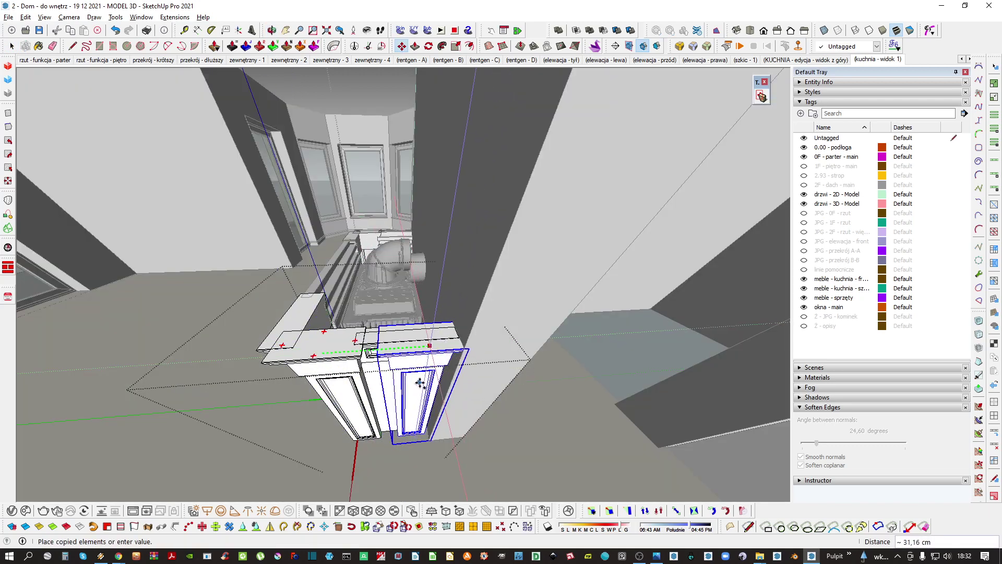
left_click(419, 382)
scroll(437, 379, "up", 2)
key("space")
scroll(463, 369, "down", 2)
mouse_move(463, 369)
middle_mouse_down()
mouse_move(410, 402)
mouse_move(492, 170)
mouse_move(467, 194)
mouse_move(418, 305)
mouse_move(366, 266)
mouse_move(400, 362)
mouse_move(474, 349)
mouse_move(477, 361)
mouse_move(399, 375)
mouse_move(435, 377)
middle_mouse_up()
scroll(474, 349, "up", 1)
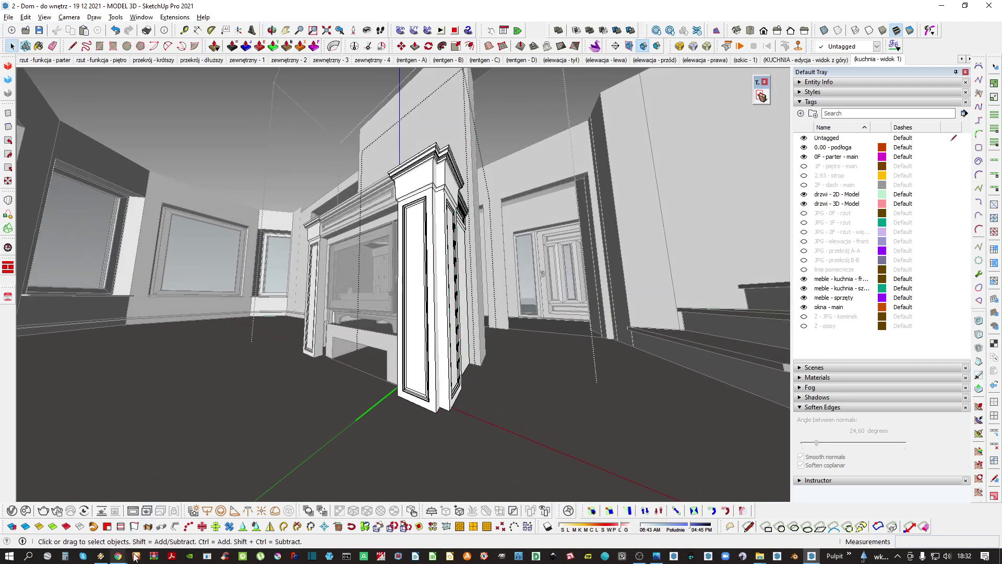
Open the skirting board component near the fireplace chimney for editing
middle_click_drag(219, 337, 531, 346)
scroll(460, 386, "up", 2)
scroll(425, 342, "up", 4)
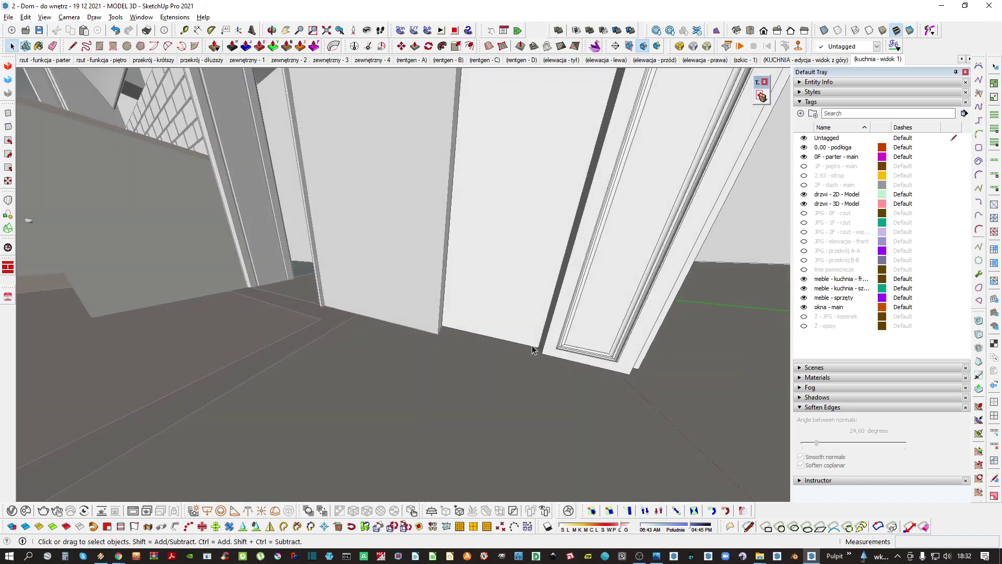
middle_click_drag(459, 329, 315, 368)
middle_click_drag(485, 350, 372, 308)
left_click(268, 318)
middle_click_drag(292, 326, 391, 394)
scroll(345, 329, "up", 2)
scroll(345, 329, "down", 6)
Copy the skirting board's end profile face away from the board along the red axis
left_click(394, 431)
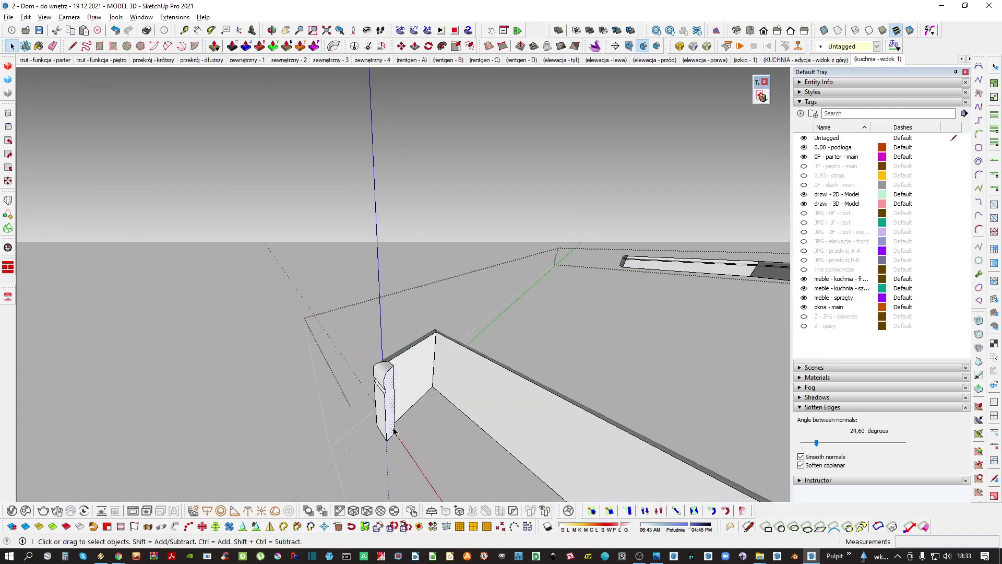
middle_click_drag(397, 433, 526, 471)
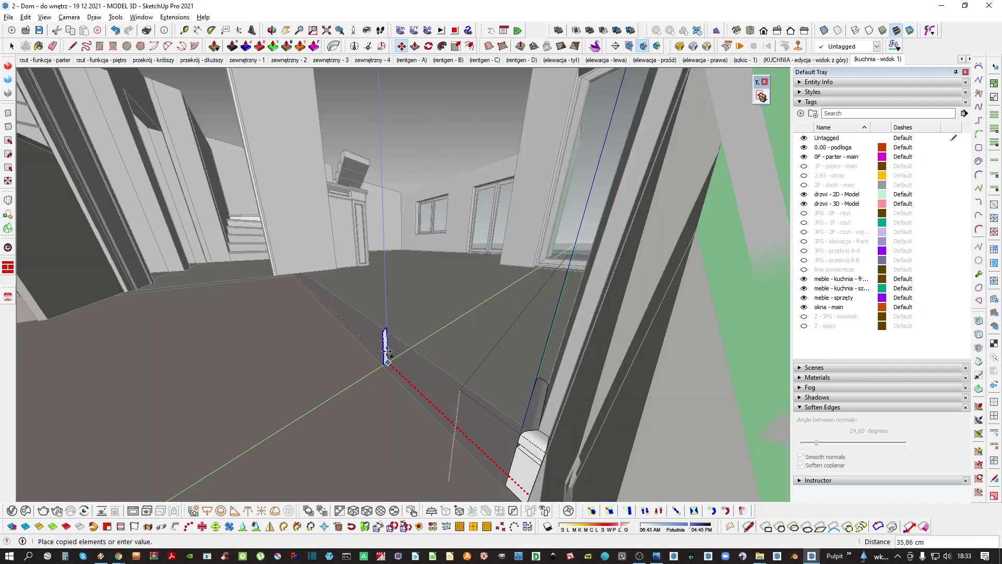
scroll(409, 396, "down", 3)
scroll(360, 313, "up", 4)
left_click(376, 304)
key("space")
Rotate the copied skirting profile face by 90 degrees about the vertical axis
scroll(334, 209, "up", 3)
key("q")
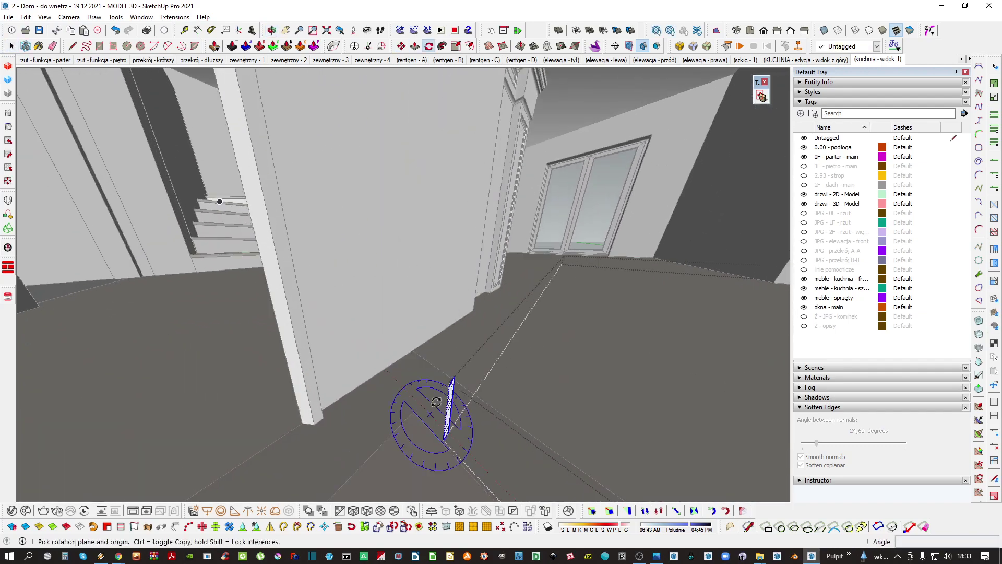
scroll(444, 404, "up", 2)
left_click(425, 438)
middle_click_drag(473, 439, 451, 395)
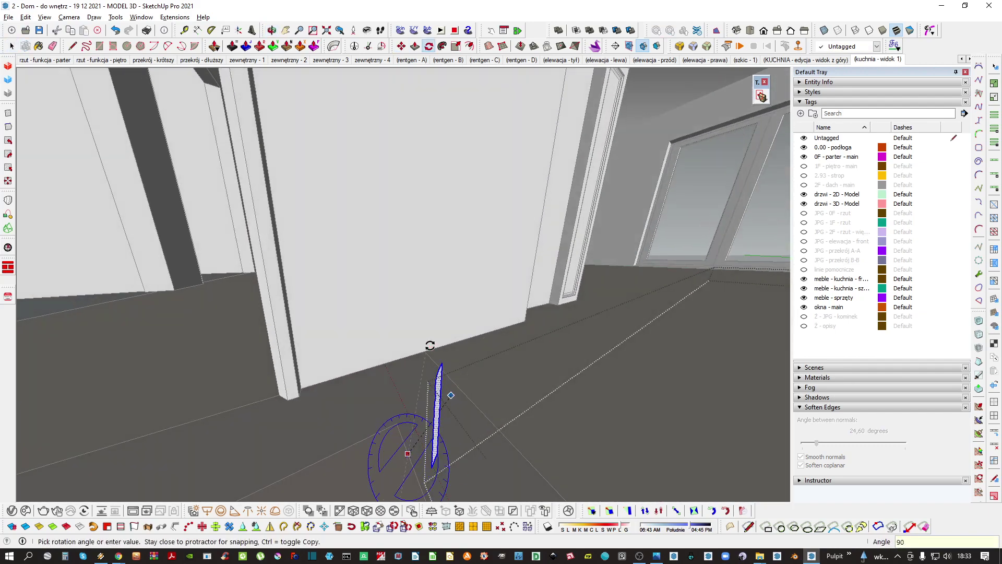
key("Return")
Move the rotated skirting profile face to the floor corner where the door trim meets the chimney wall
middle_click_drag(408, 452, 456, 419)
key("m")
left_click(463, 401)
scroll(463, 401, "up", 5)
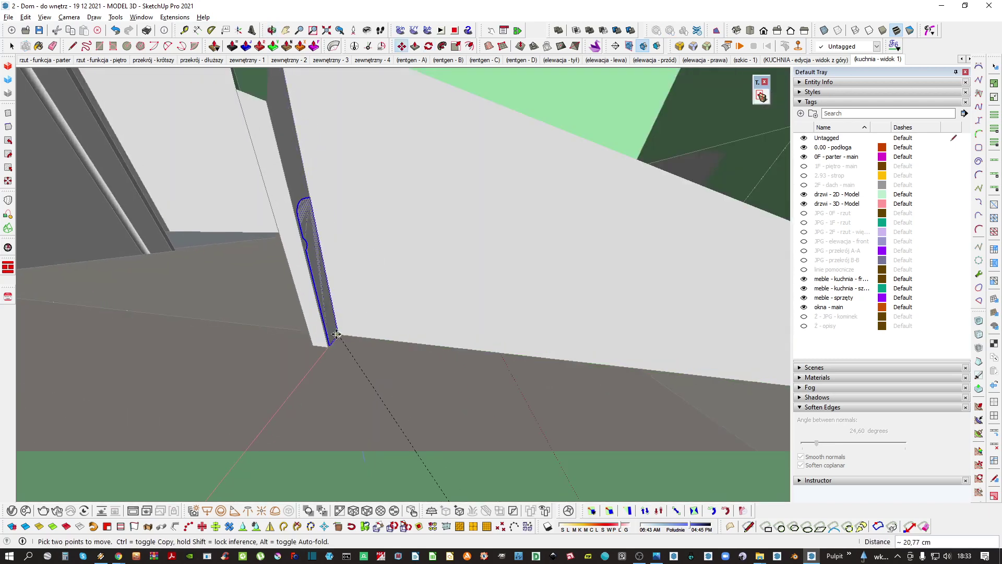
left_click(337, 334)
key("space")
scroll(338, 334, "down", 6)
middle_click_drag(360, 315, 324, 355)
scroll(335, 350, "down", 3)
scroll(272, 340, "up", 3)
key("l")
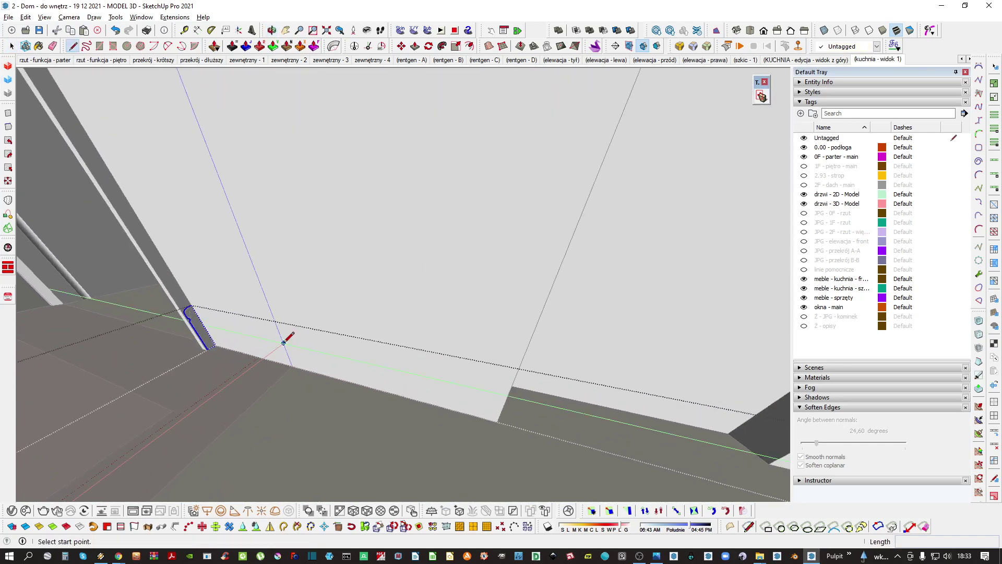
Leave the skirting component and open the side part of the fireplace surround for editing
key("space")
scroll(271, 334, "down", 4)
middle_click_drag(271, 331, 578, 419)
left_click(452, 345)
scroll(438, 336, "up", 1)
double_click(420, 329)
left_click(421, 328)
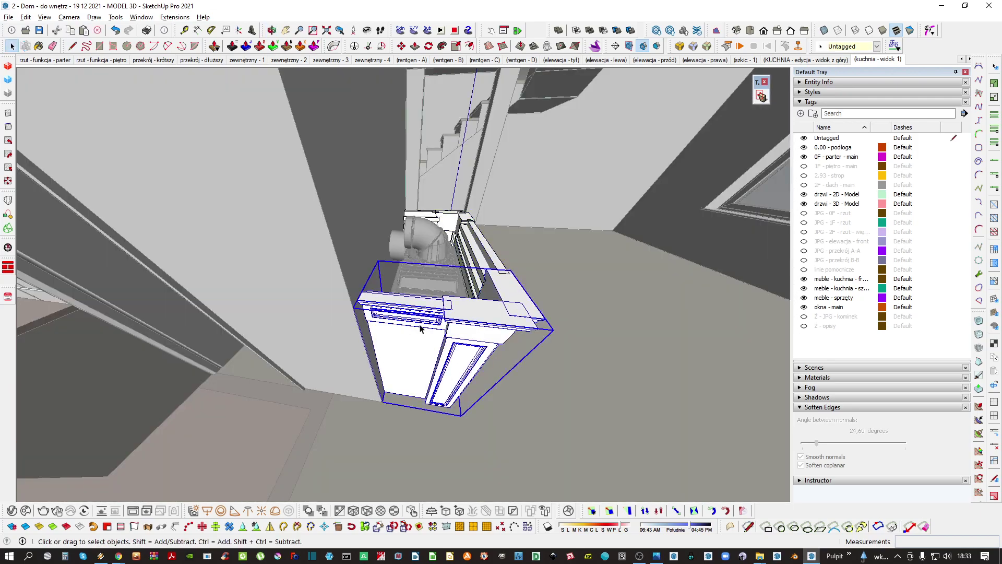
scroll(430, 336, "up", 2)
double_click(430, 340)
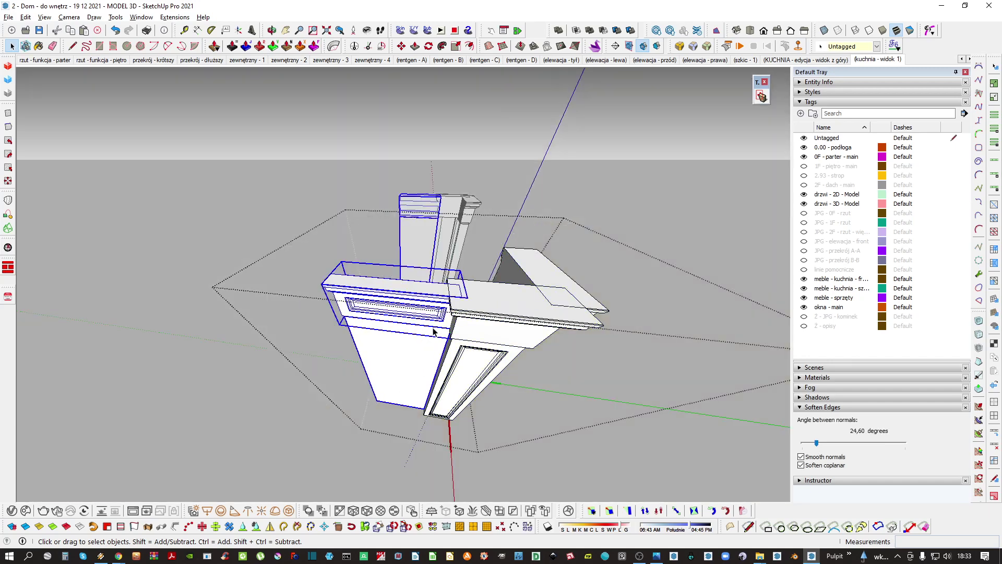
Move the surround's side lintel and the side block beneath it 2 cm along the red axis
scroll(429, 342, "up", 3)
key("m")
scroll(432, 358, "up", 2)
left_click(443, 346)
left_click(443, 346)
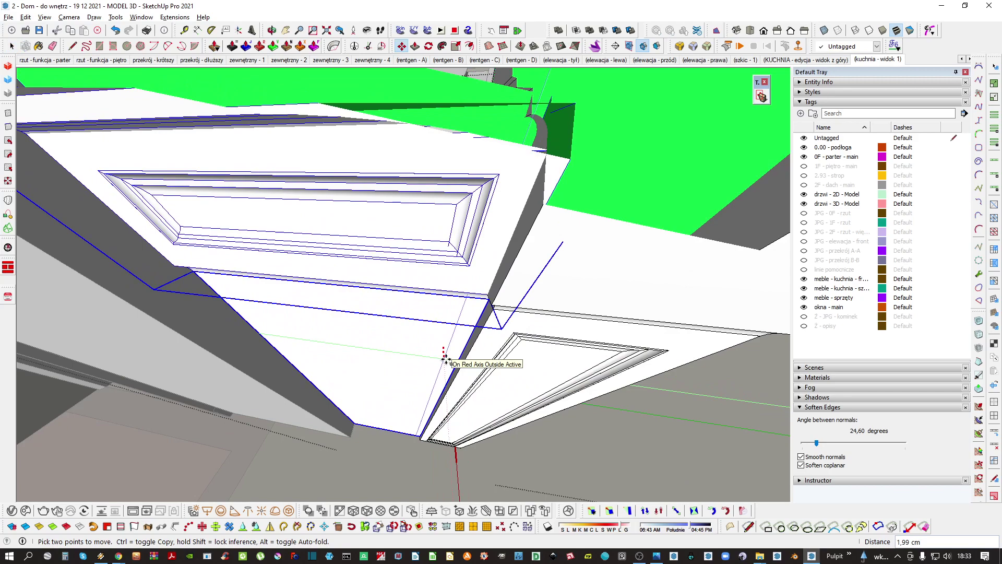
type("2")
key("Return")
scroll(456, 347, "down", 8)
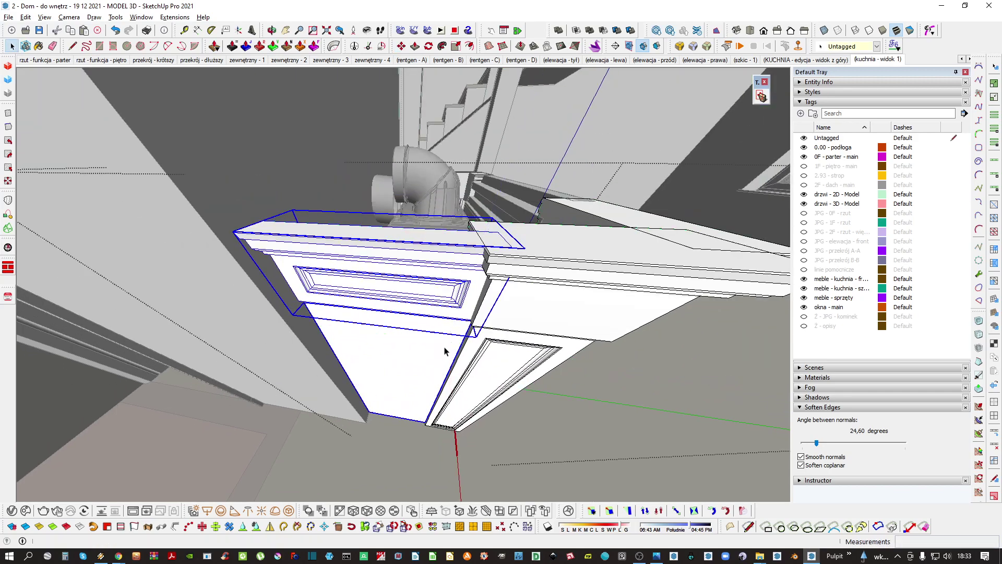
key("space")
scroll(420, 346, "down", 3)
middle_click_drag(424, 349, 383, 321)
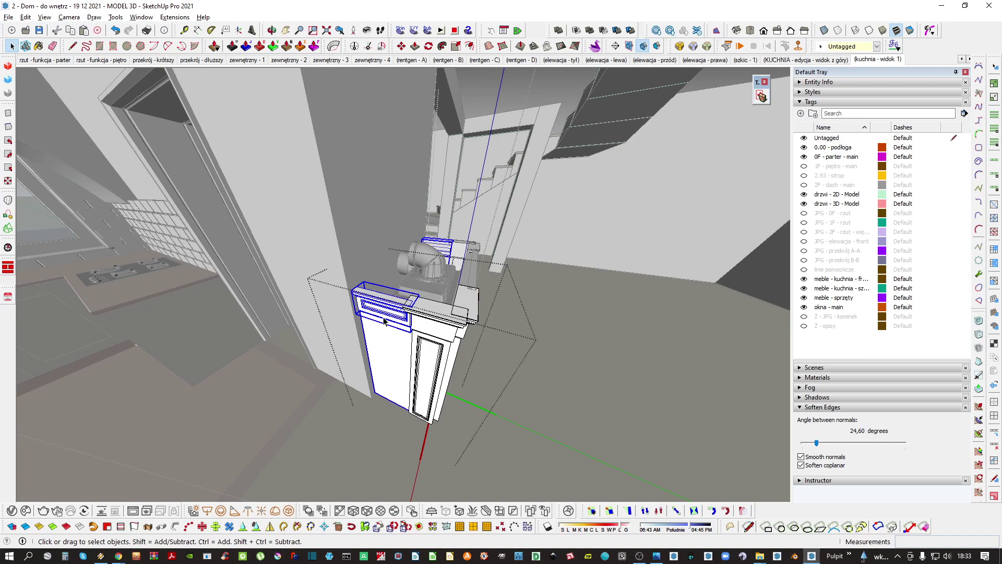
Open the side block for editing and offset its outer face inwards to outline a panel
middle_click_drag(420, 313, 477, 259)
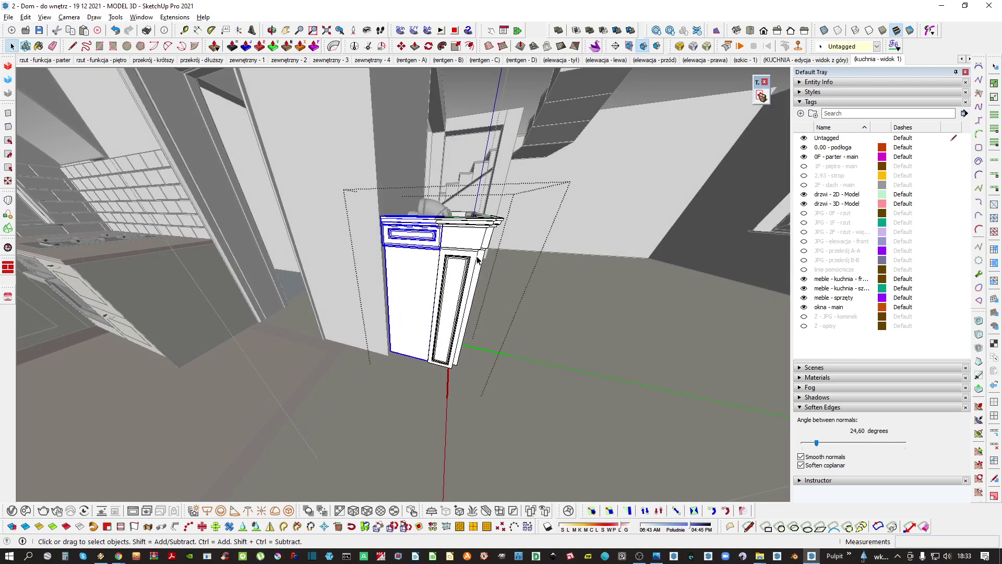
middle_click_drag(433, 285, 452, 274)
scroll(425, 282, "up", 3)
key("ctrl+t")
scroll(446, 268, "up", 2)
double_click(448, 279)
left_click(447, 279)
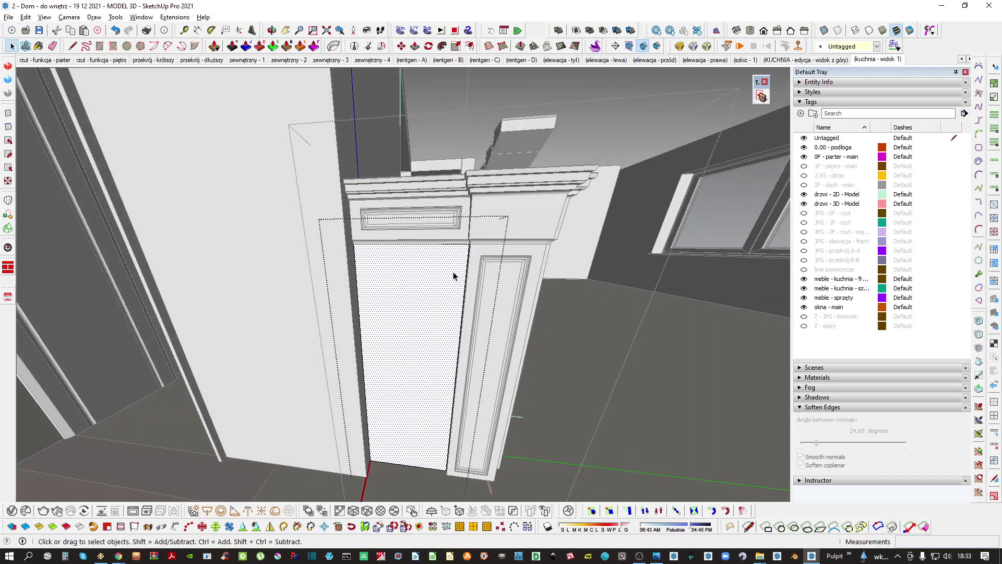
scroll(490, 257, "up", 4)
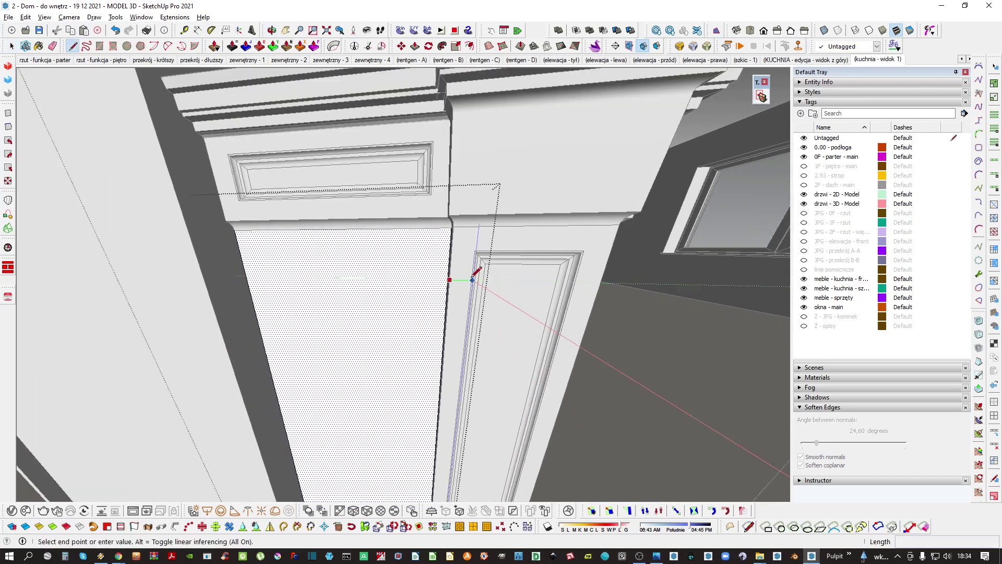
scroll(474, 272, "up", 3)
key("space")
scroll(428, 279, "down", 4)
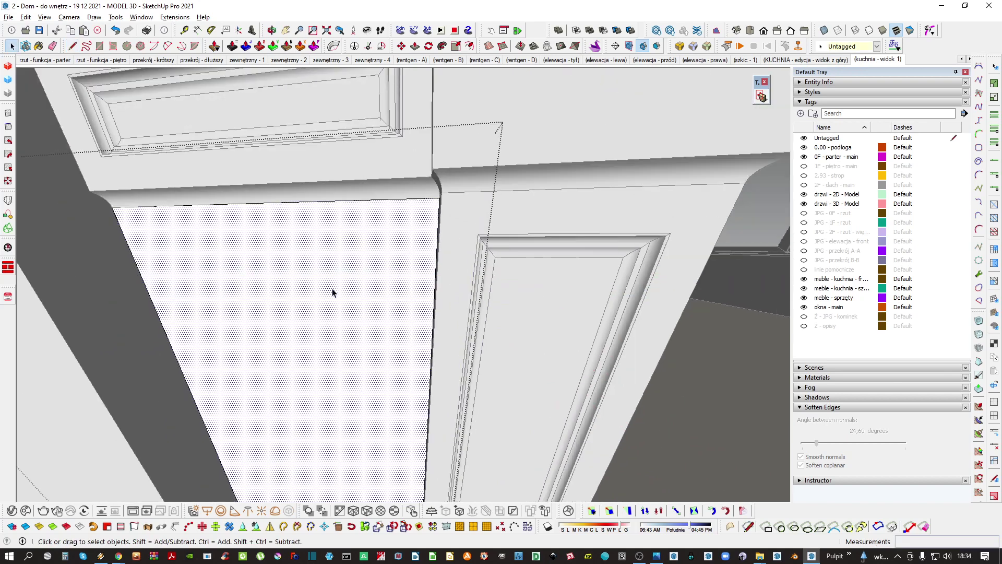
key("shift+h")
Measure the neighbouring pilaster's panel depth and recess the side block's inner panel face by 0.7 cm
middle_click_drag(395, 266, 409, 348)
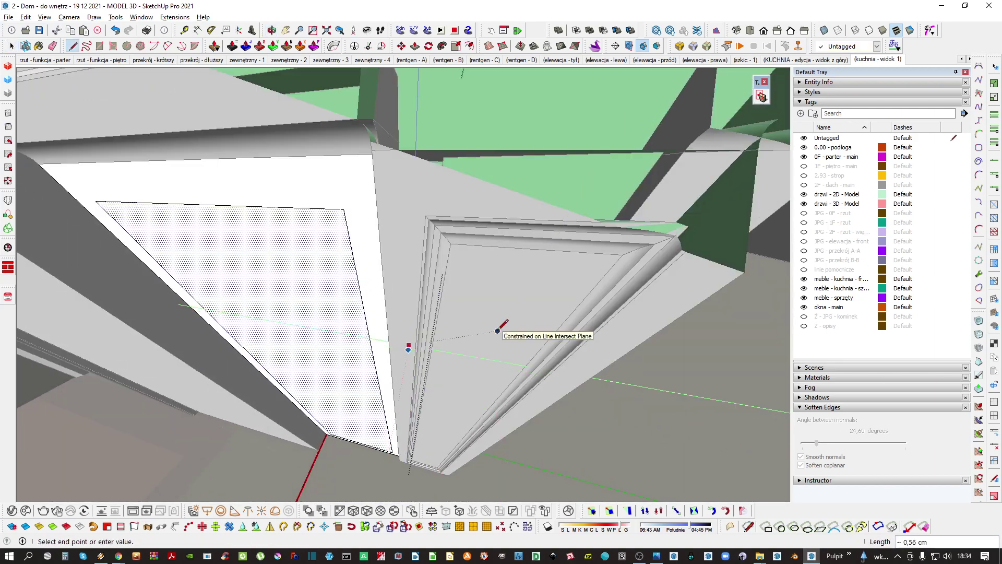
middle_click_drag(498, 334, 377, 348)
key("l")
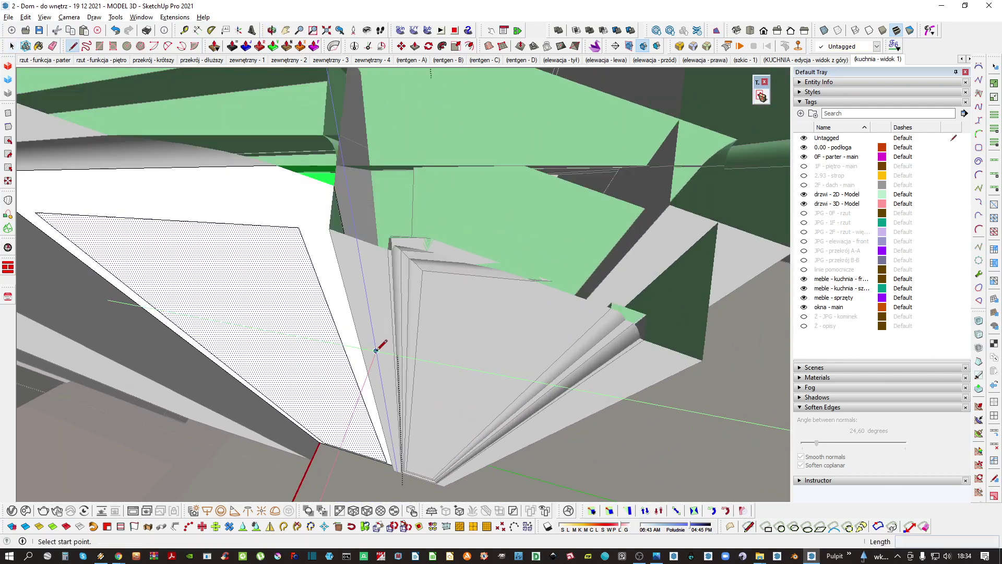
middle_click_drag(480, 340, 373, 343)
key("space")
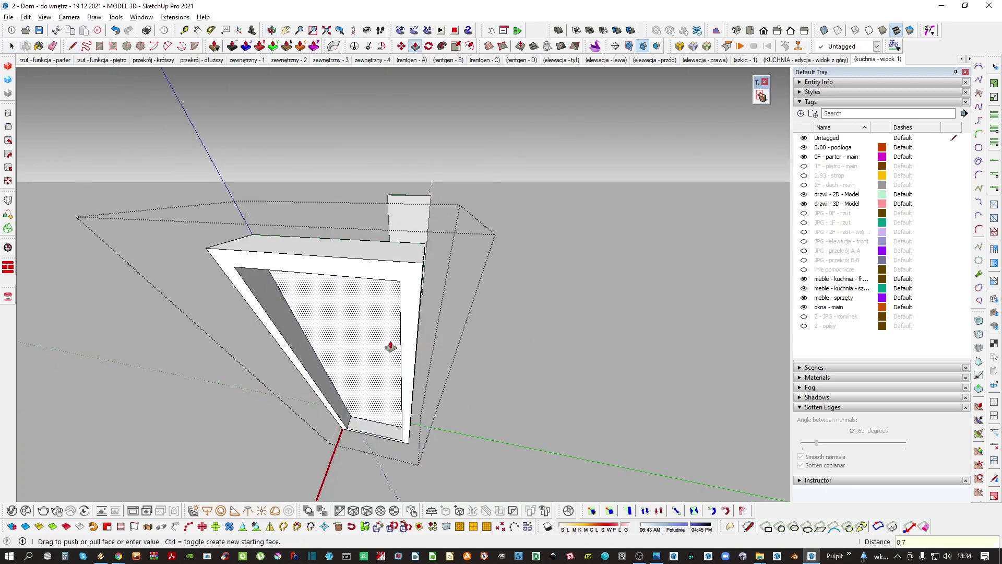
key("Return")
key("space")
Copy the moulding frame from the pilaster into the side block component
left_click(454, 343)
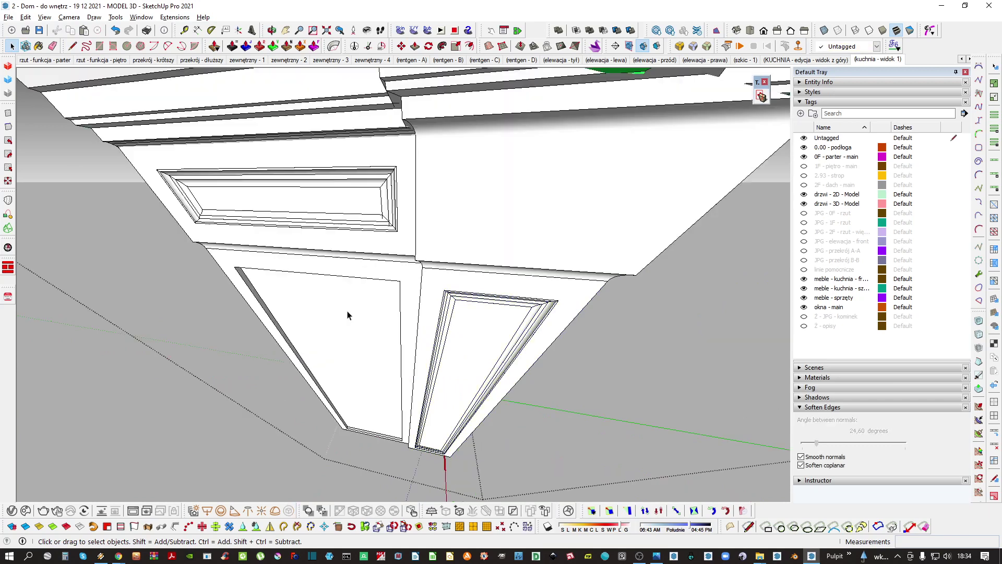
scroll(347, 315, "down", 10)
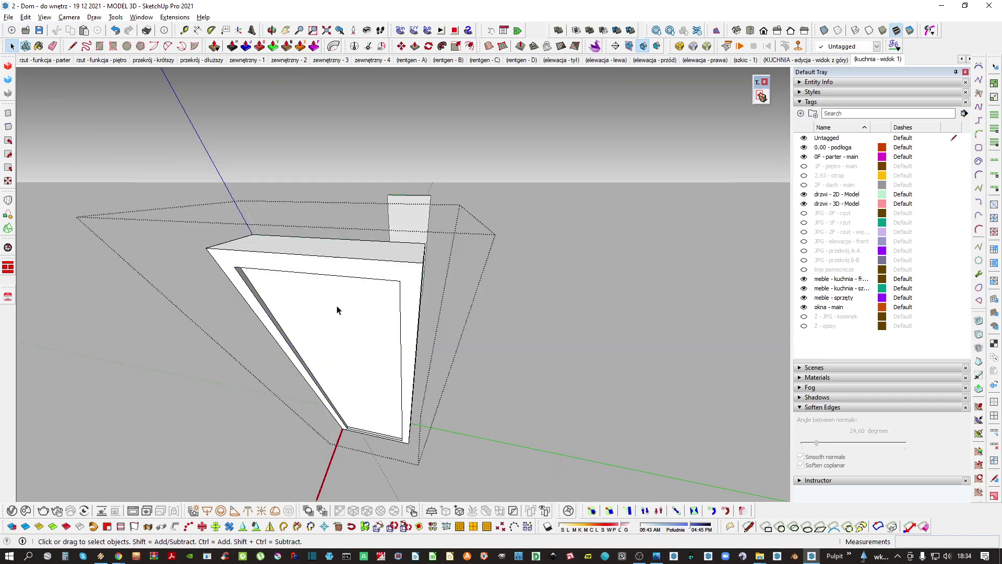
left_click(344, 334)
middle_click_drag(344, 336, 366, 332)
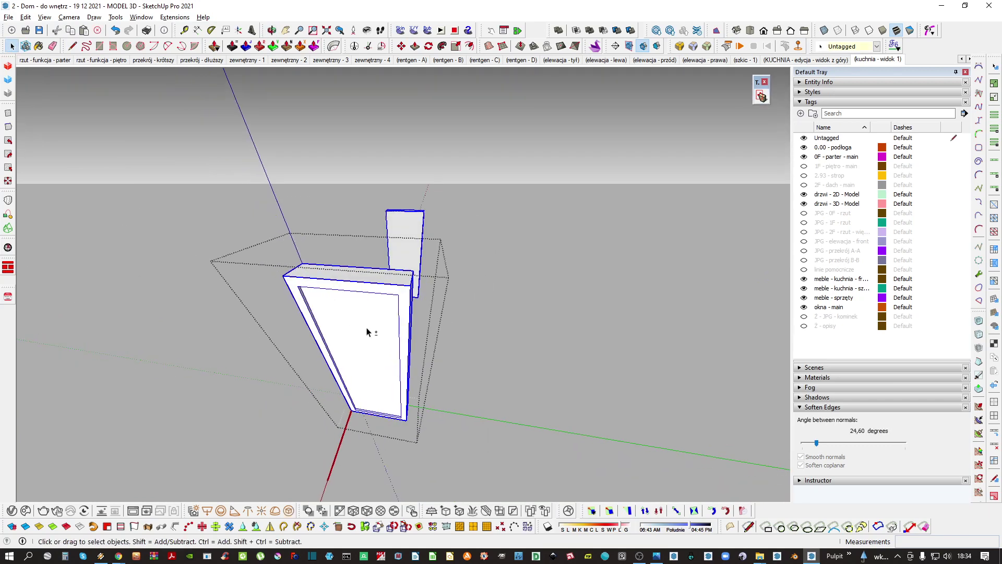
Move the copied moulding frame into the side block's panel recess, aligning its upper corner with the recess corner
key("m")
scroll(413, 322, "up", 6)
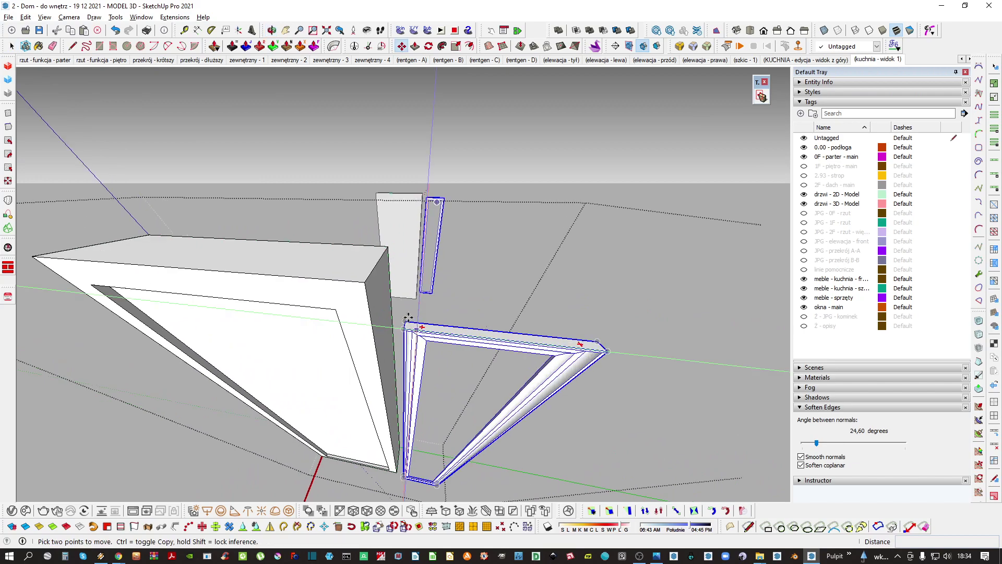
left_click(408, 317)
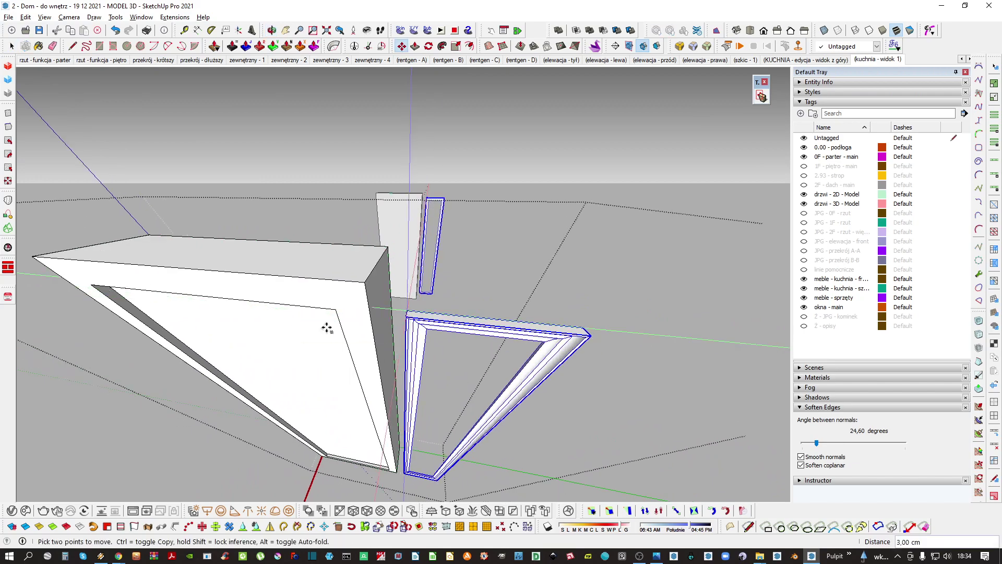
scroll(400, 237, "up", 4)
middle_click_drag(121, 307, 400, 326, "shift")
scroll(401, 327, "down", 2)
middle_click_drag(373, 405, 397, 404)
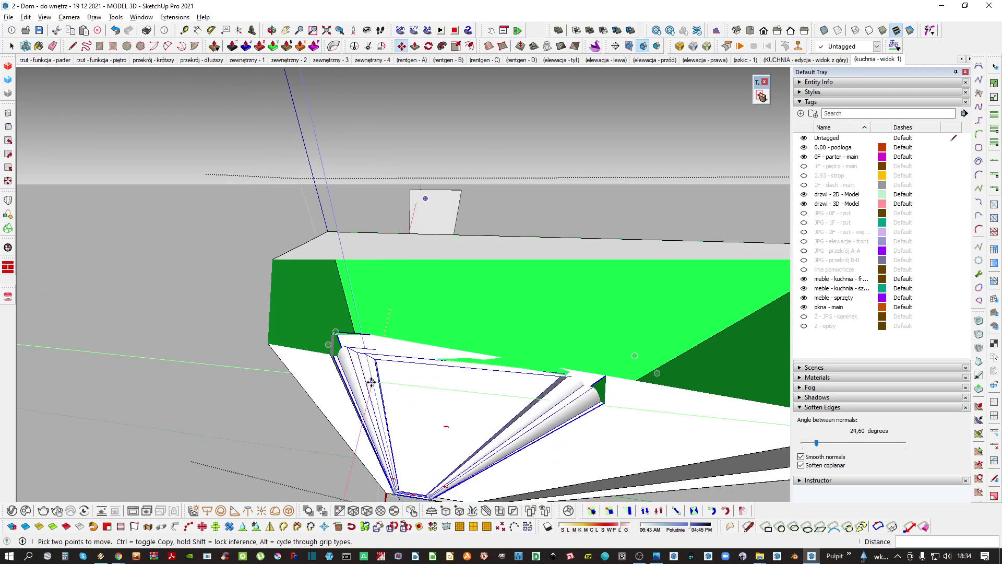
scroll(337, 345, "down", 2)
left_click(330, 346)
Stretch the moulding frame to the recess width by moving its far upright 14.4 cm to the opposite recess corner
middle_click_drag(417, 403, 381, 238)
key("space")
right_click(379, 240)
left_click(376, 146)
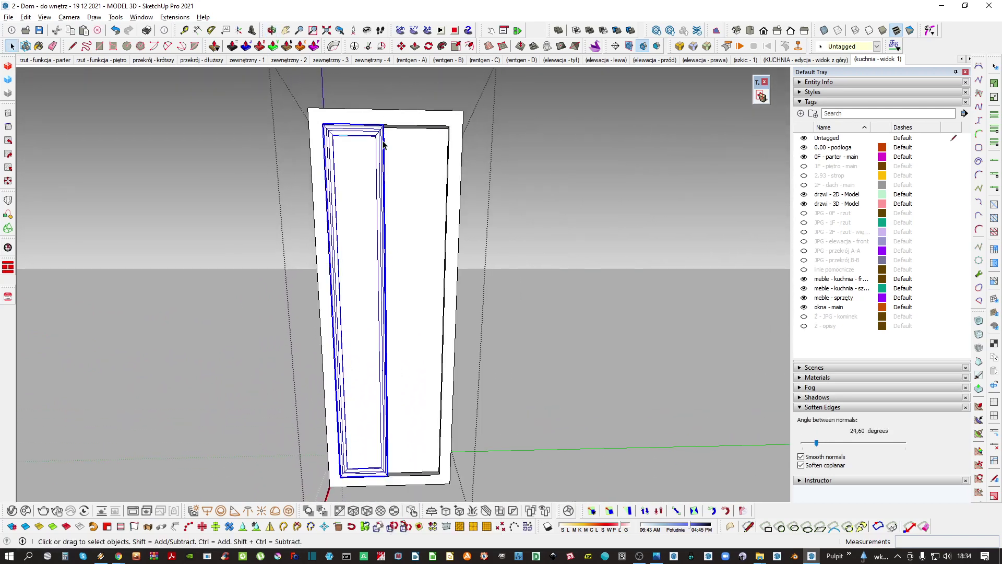
middle_click_drag(384, 145, 372, 133)
scroll(384, 336, "up", 6)
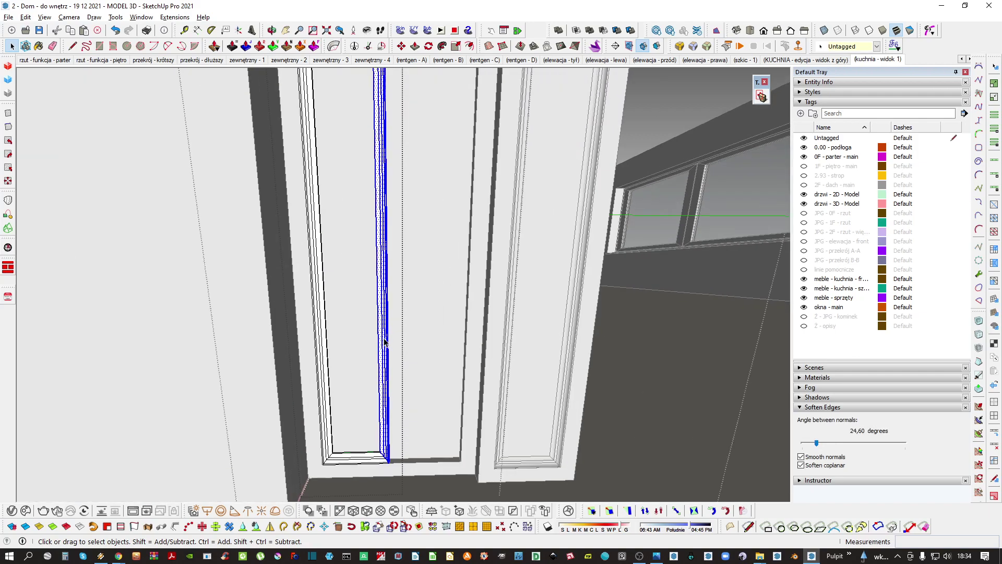
middle_click_drag(382, 256, 347, 358)
scroll(340, 383, "up", 2)
key("m")
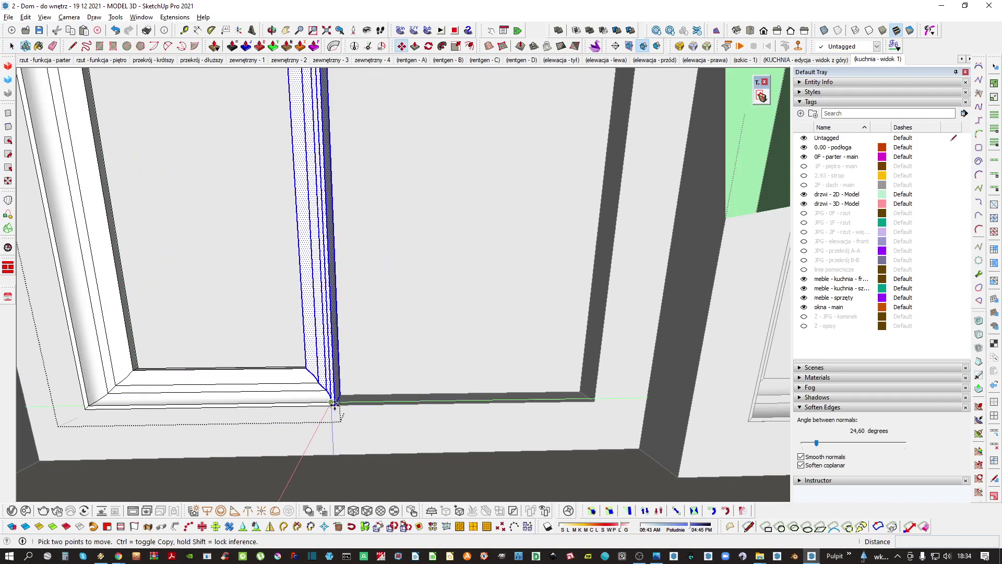
left_click(336, 404)
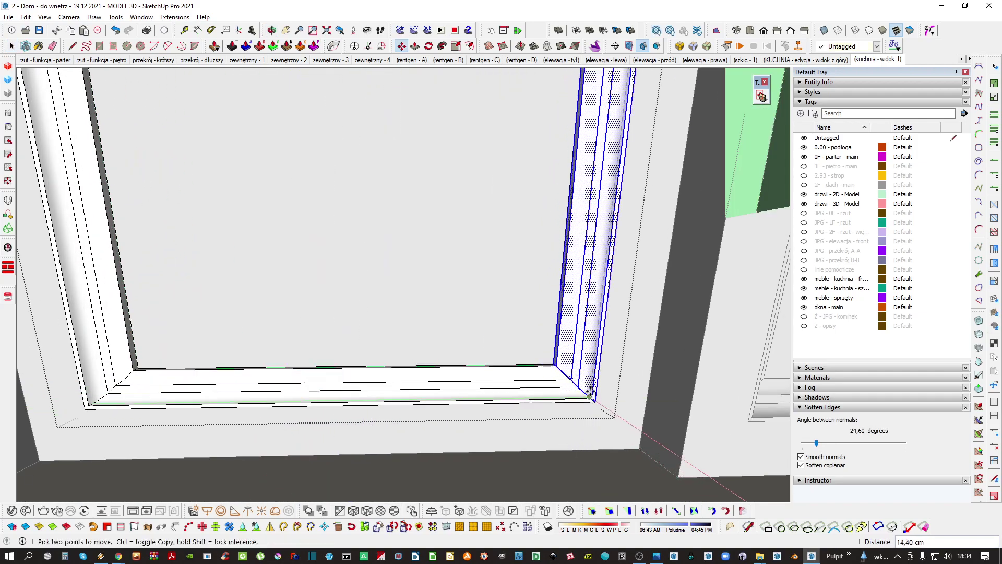
left_click(589, 395)
key("space")
key("Escape")
Offset the side block's recessed face inwards about 1.78 cm to the moulding's inner edge
scroll(562, 347, "down", 4)
middle_click_drag(550, 230, 465, 360)
scroll(465, 360, "up", 2)
triple_click(469, 355)
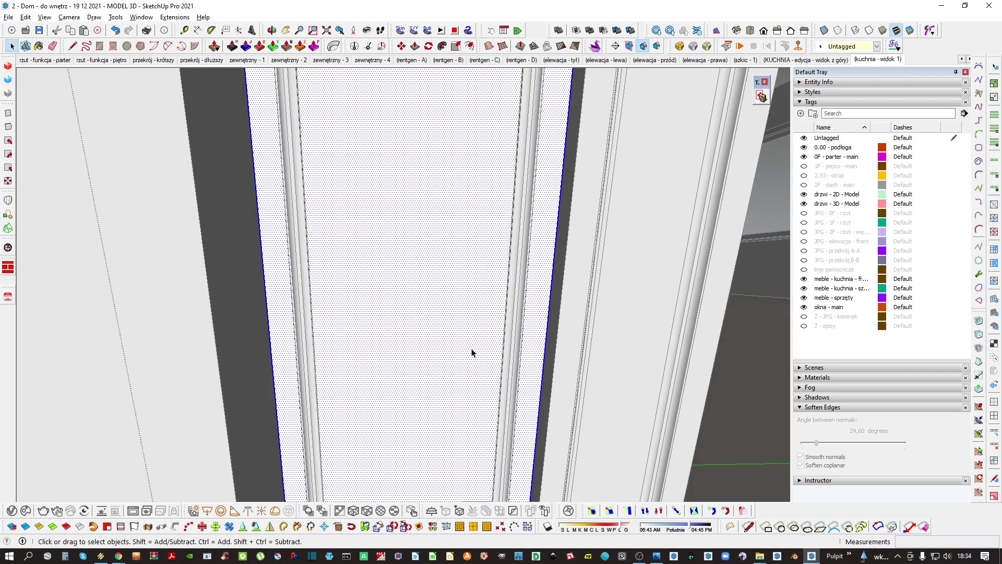
key("h")
left_click(504, 338)
left_click(516, 317)
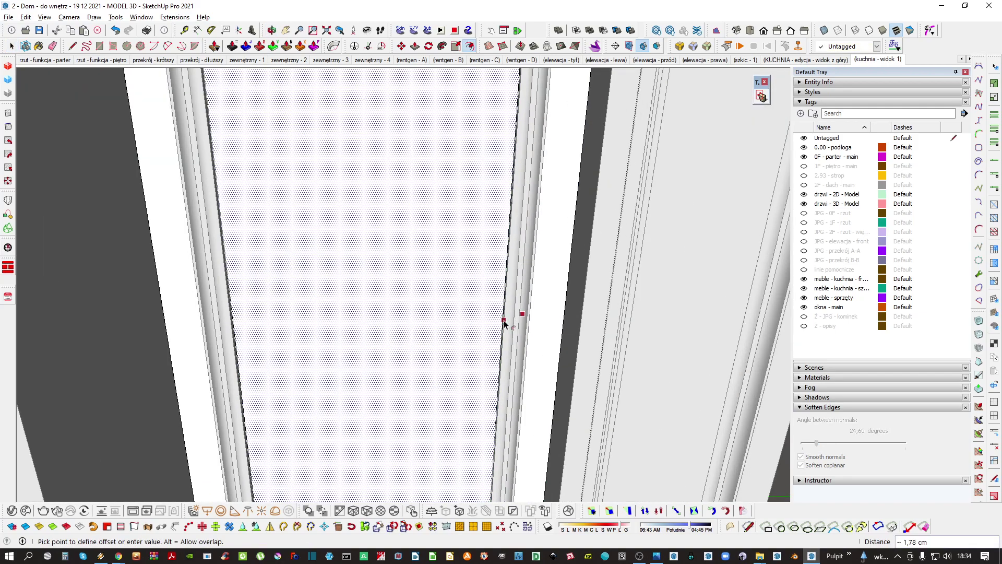
Push/pull the inner panel face inside the side block's moulding and close the surround's components
scroll(504, 324, "down", 5)
middle_click_drag(476, 315, 469, 438)
key("p")
scroll(465, 412, "up", 6)
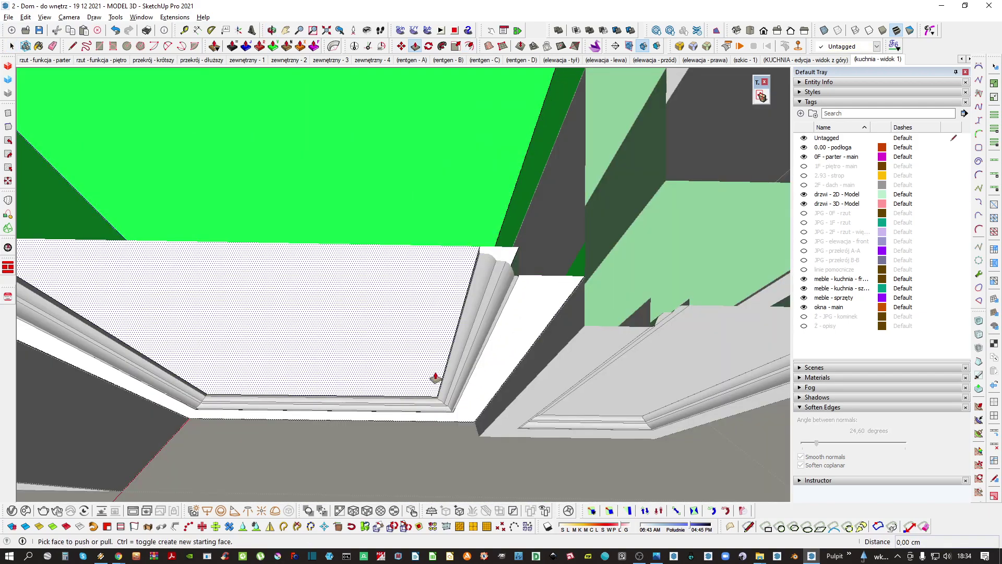
key("space")
scroll(439, 387, "down", 5)
middle_click_drag(438, 387, 397, 328)
scroll(402, 206, "down", 2)
key("Escape")
scroll(397, 330, "down", 8)
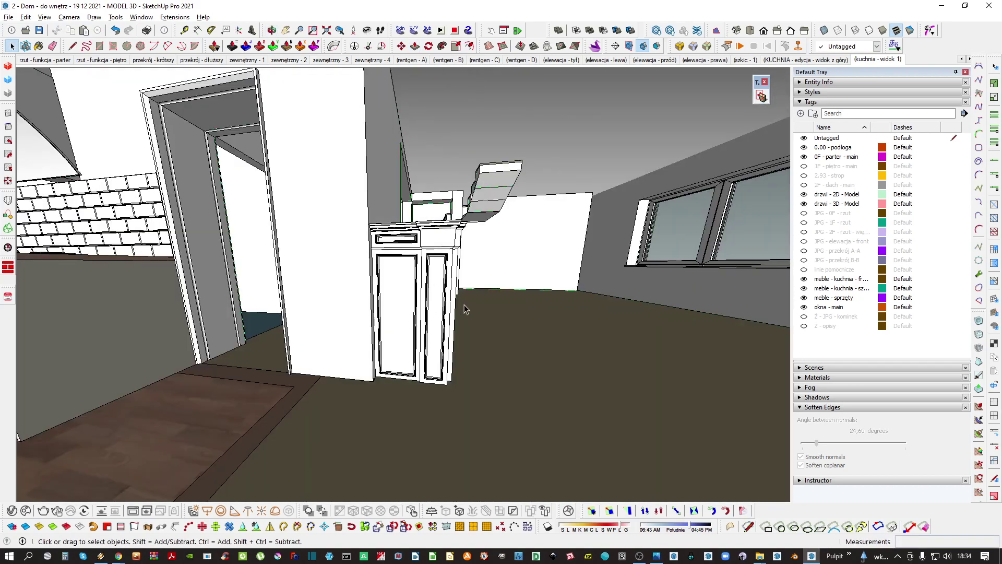
Open the skirting component at the chimney wall beside the door trim for editing
middle_click_drag(465, 308, 675, 335)
scroll(454, 341, "up", 4)
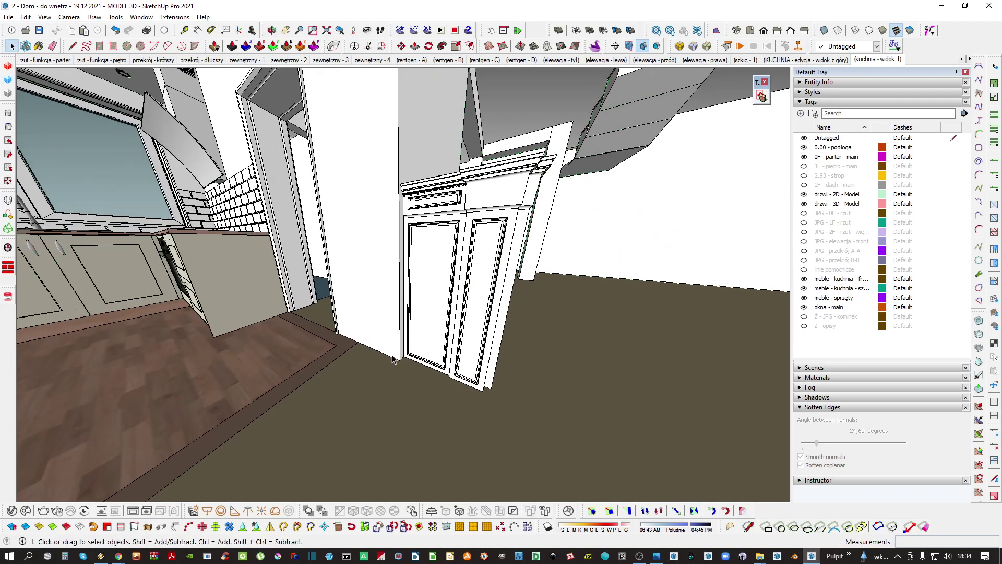
middle_click_drag(454, 342, 527, 337)
middle_click_drag(381, 332, 399, 332, "shift")
scroll(397, 334, "up", 5)
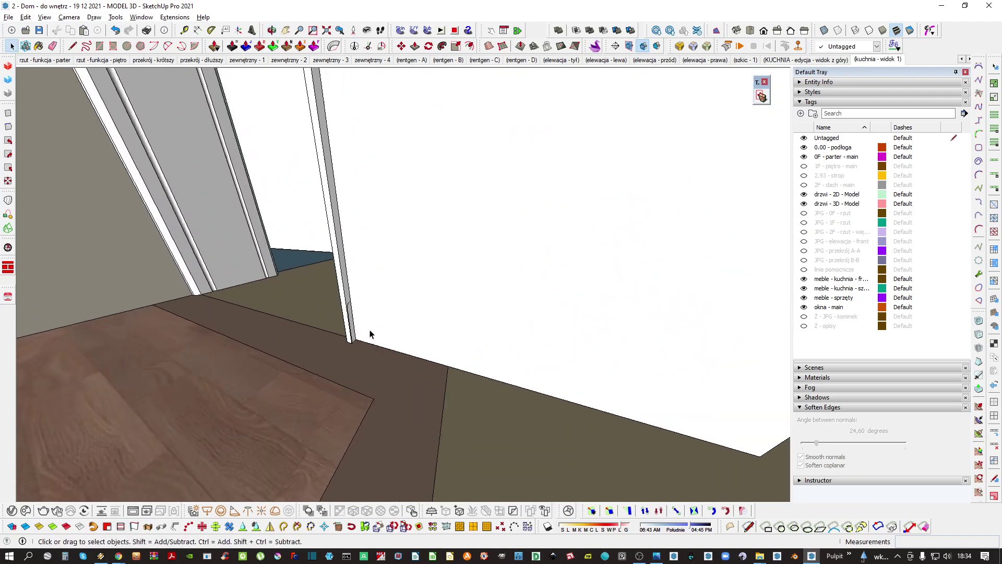
double_click(351, 317)
key("Escape")
scroll(350, 314, "up", 1)
double_click(349, 307)
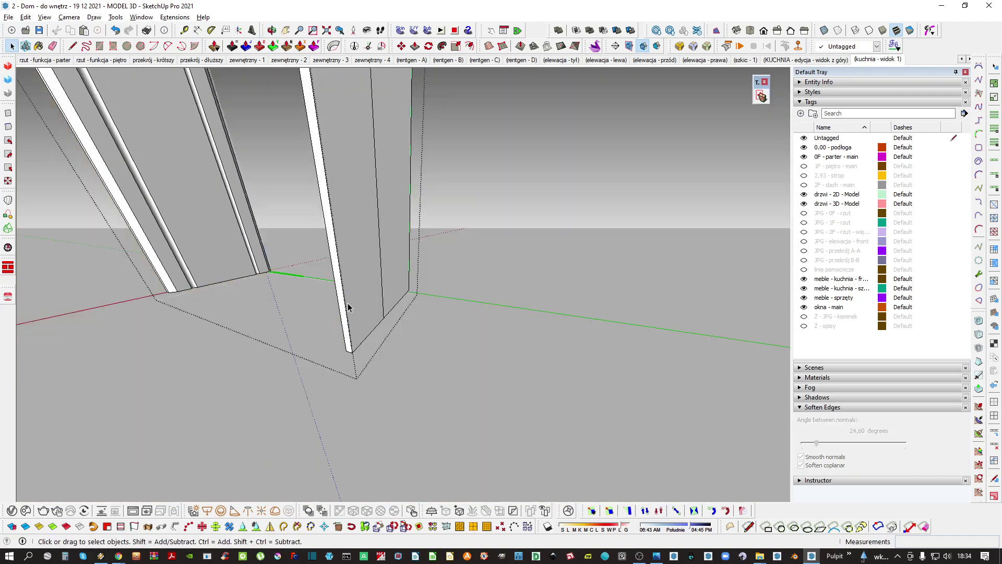
left_click(348, 305)
key("h")
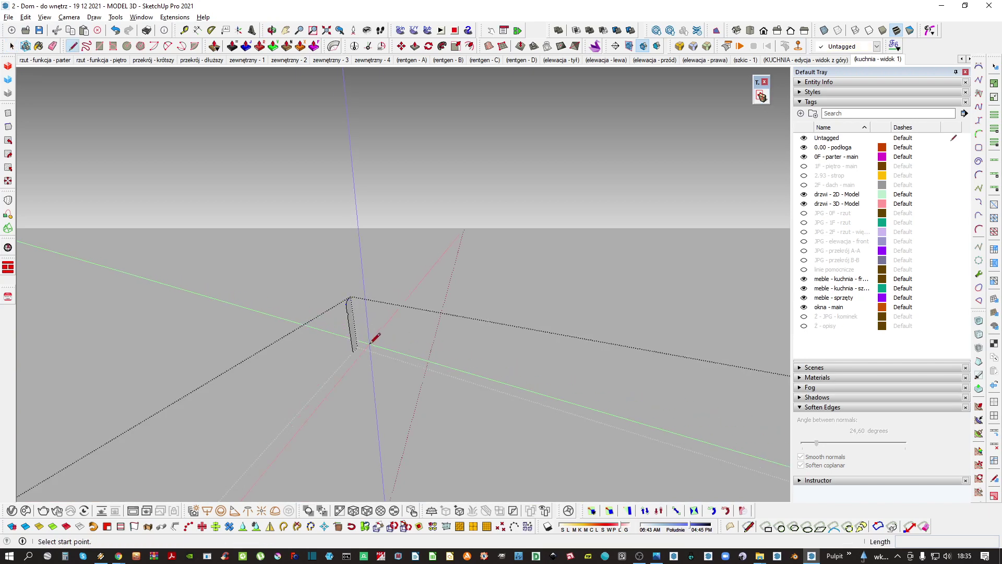
Draw the skirting path 66 cm along the chimney wall's base and around its corner to the fireplace's side block
key("h")
scroll(396, 358, "down", 4)
middle_click_drag(440, 367, 348, 349, "shift")
scroll(342, 347, "up", 2)
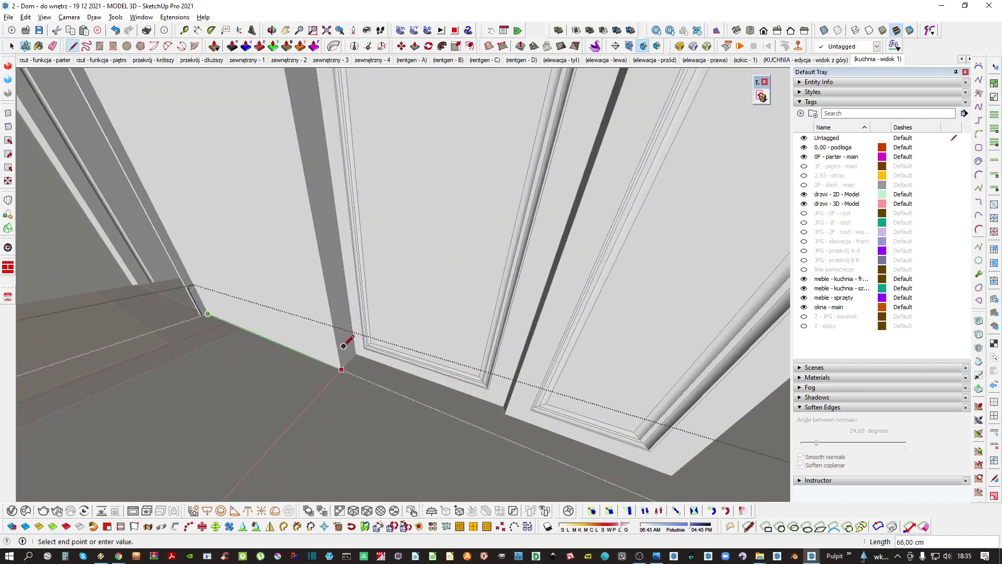
left_click(355, 354)
Extrude the skirting profile along the drawn path with Follow Me and select the resulting board
key("space")
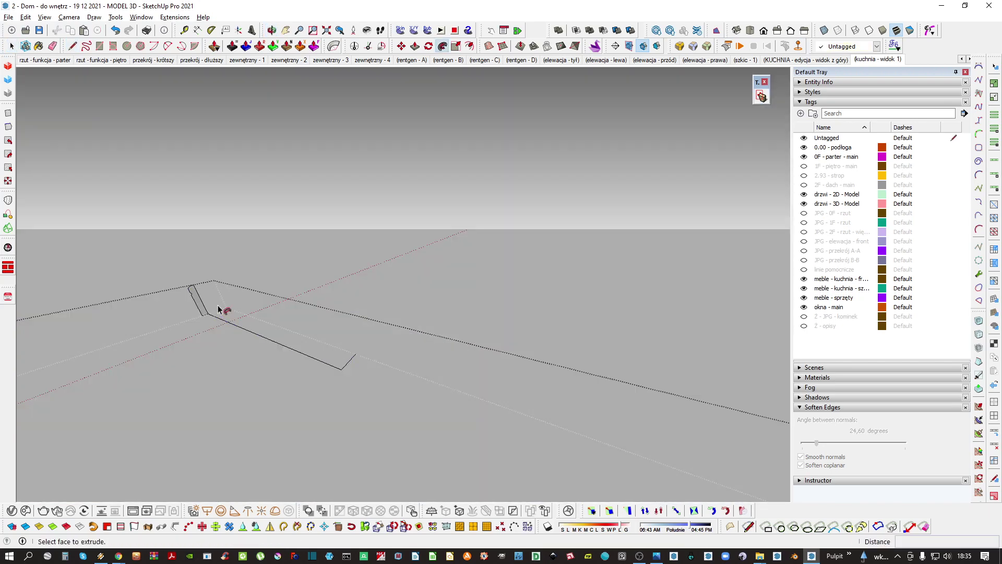
triple_click(306, 353)
key("r")
middle_click_drag(305, 352, 334, 346)
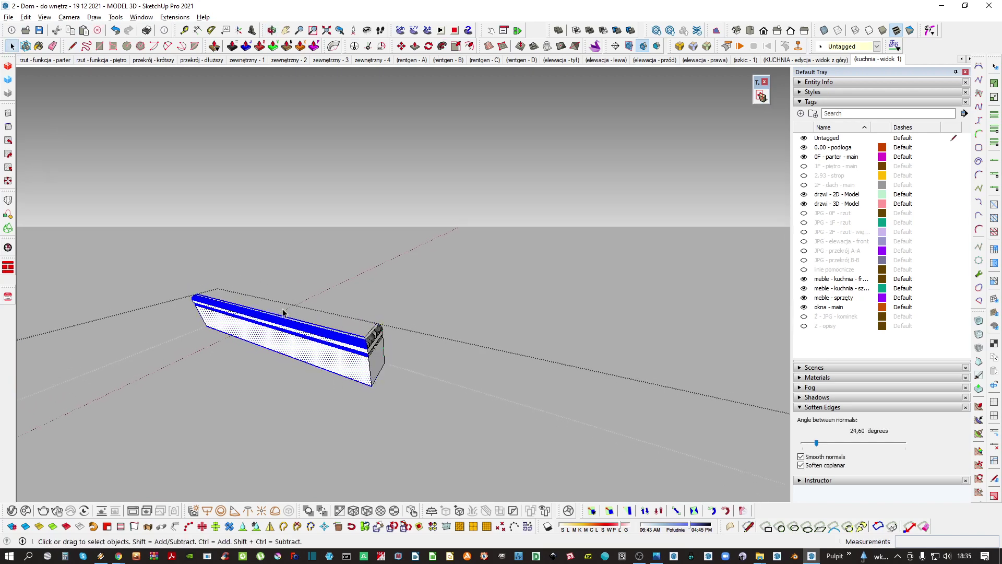
Soften the skirting board's edges with a 26.4 degree angle between normals and select the whole board
middle_click_drag(391, 361, 398, 368)
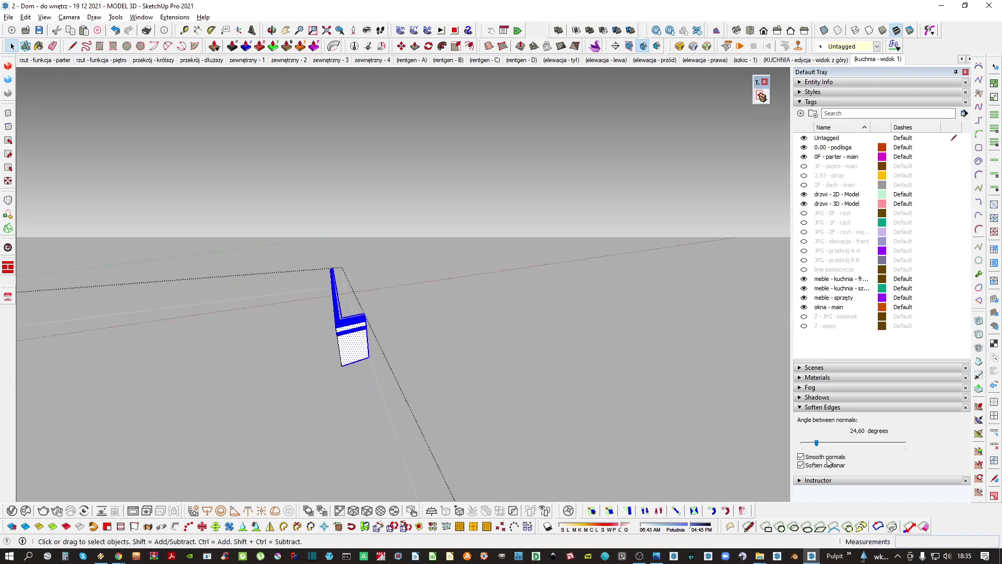
triple_click(332, 303)
middle_click_drag(333, 303, 316, 345)
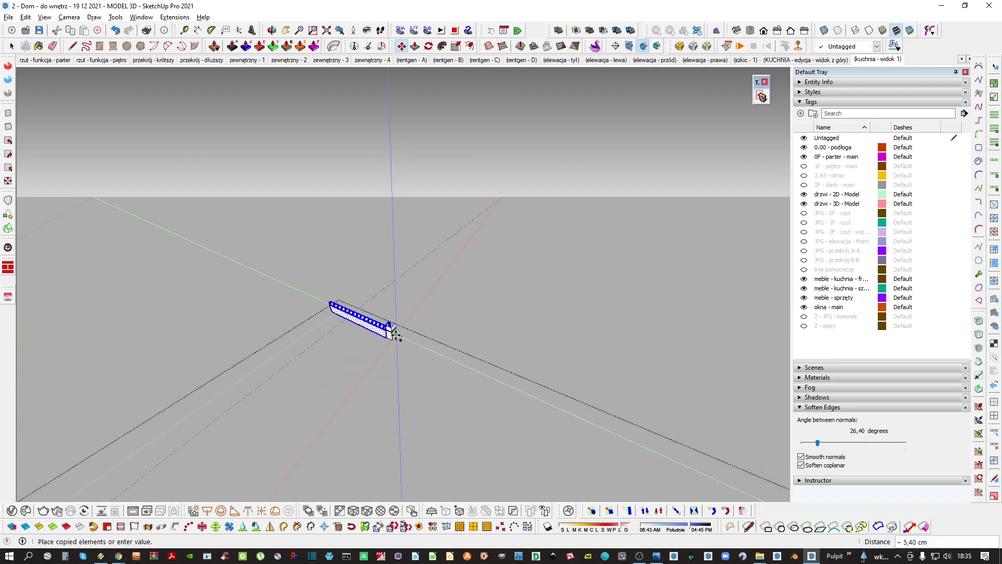
Copy the selected skirting board and scale the copy across its width beside the chimney
middle_click_drag(542, 259, 375, 283)
left_click(294, 305)
key("s")
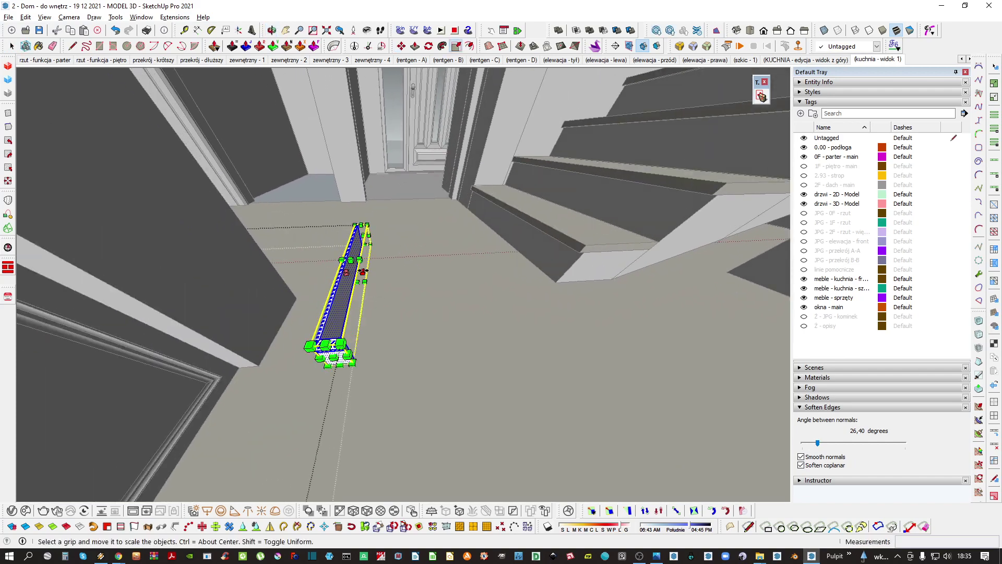
scroll(302, 362, "up", 2)
middle_click_drag(311, 305, 451, 360, "shift")
scroll(452, 360, "up", 1)
left_click(459, 354)
key("Right")
Push/pull the skirting board's end face along the front of the chimney's open corner and close the component
middle_click_drag(296, 285, 372, 346)
key("p")
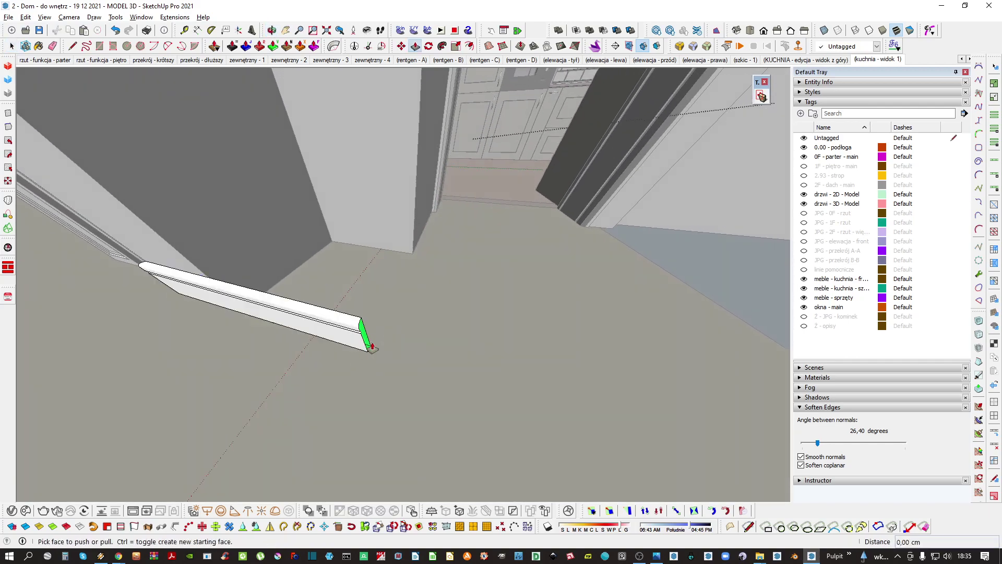
middle_click_drag(293, 311, 455, 247)
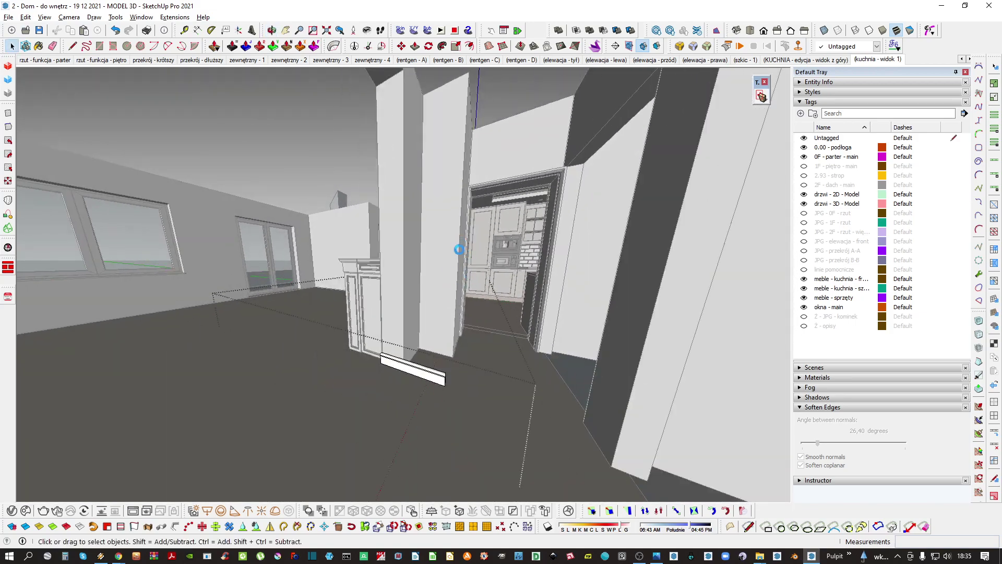
middle_click_drag(441, 251, 430, 299, "shift")
left_click(441, 339)
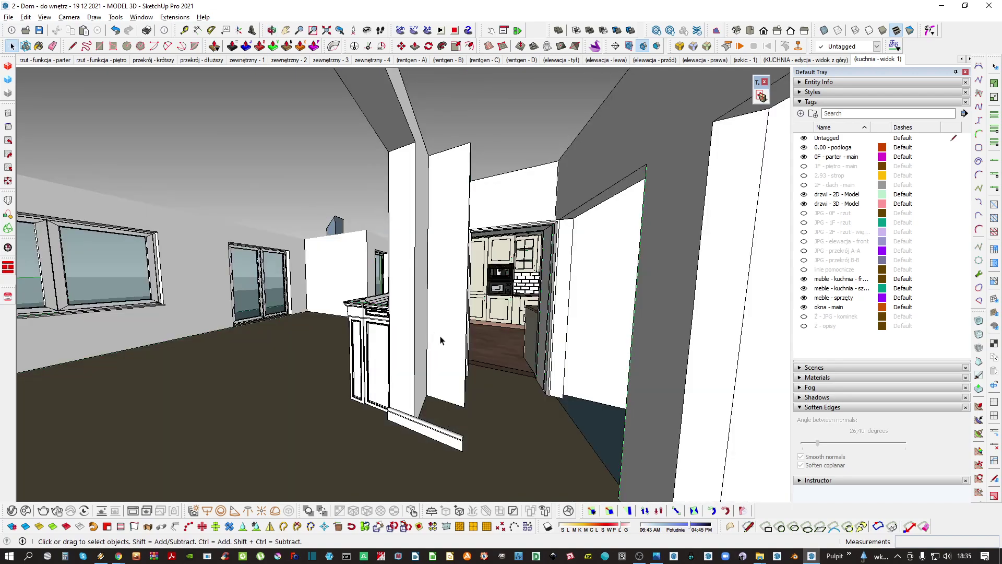
Draw a 43 by 41 cm rectangle on the floor filling the chimney's open corner behind the skirting board
middle_click_drag(440, 340, 420, 315)
scroll(420, 316, "up", 2)
left_click(420, 316)
scroll(420, 315, "up", 3)
key("r")
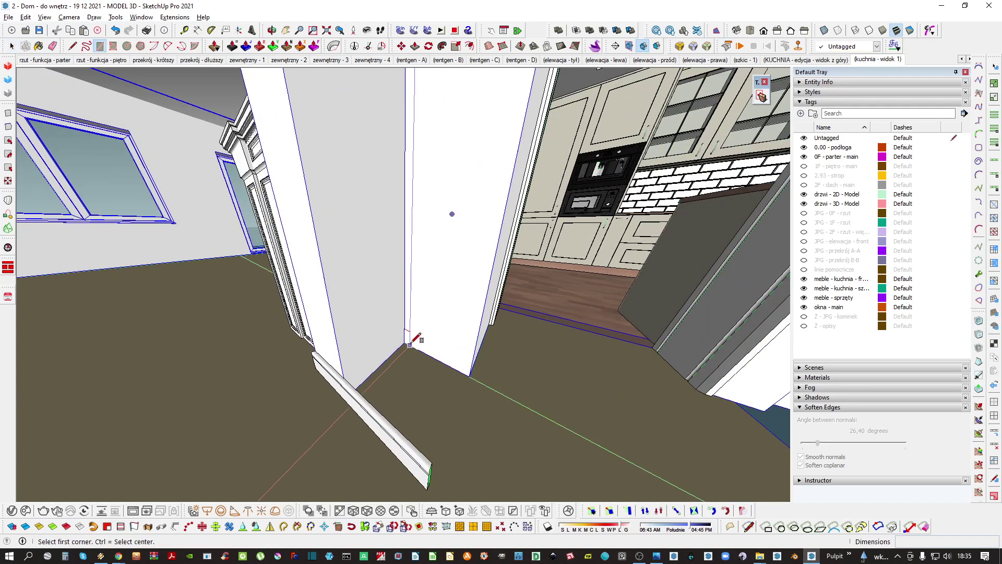
middle_click_drag(469, 376, 348, 486)
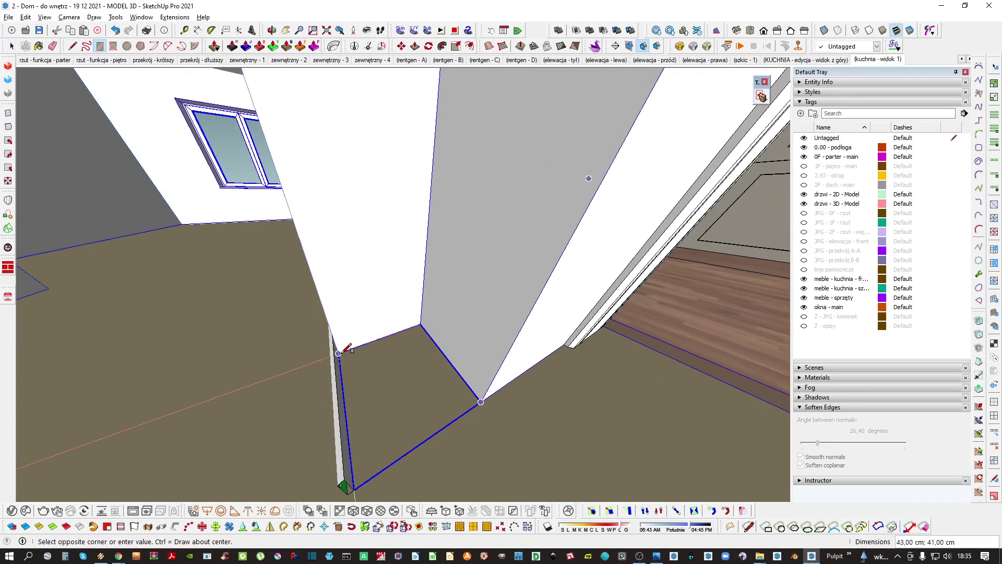
left_click(349, 486)
Push/pull the floor rectangle up into a low base block rising just above the skirting board
scroll(387, 383, "down", 2)
key("space")
middle_click_drag(386, 383, 415, 387)
key("p")
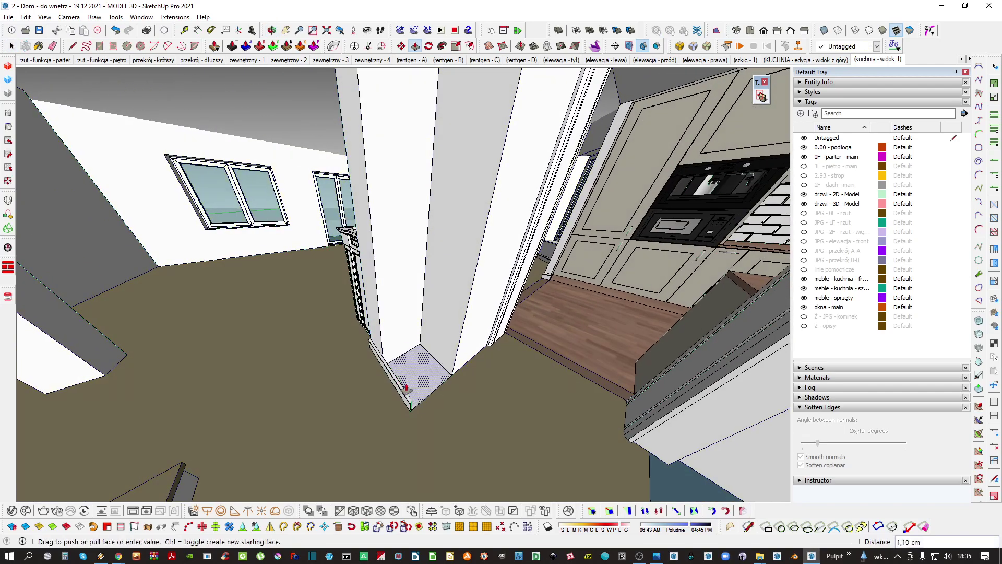
scroll(409, 394, "up", 4)
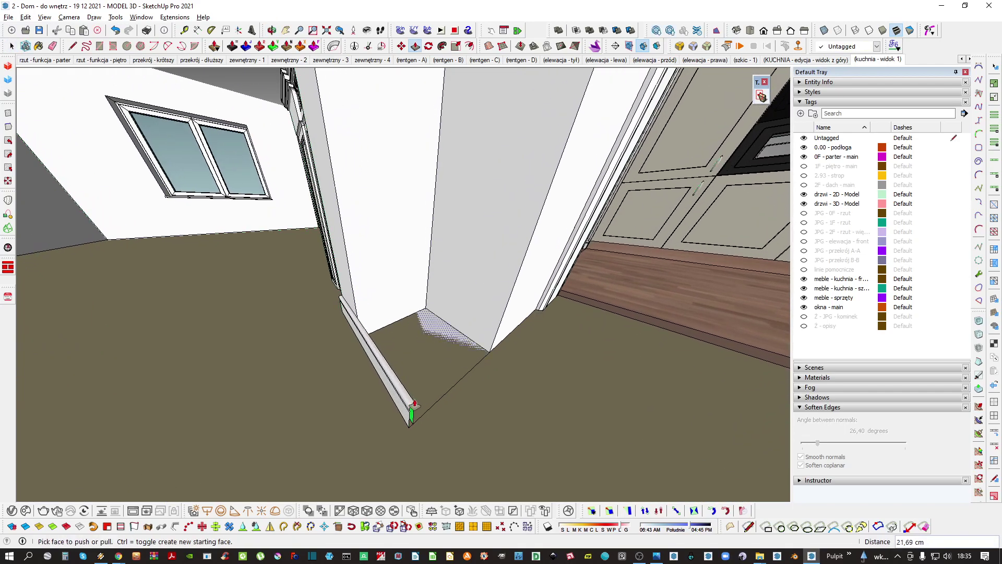
middle_click_drag(412, 412, 428, 395)
key("space")
left_click(414, 407)
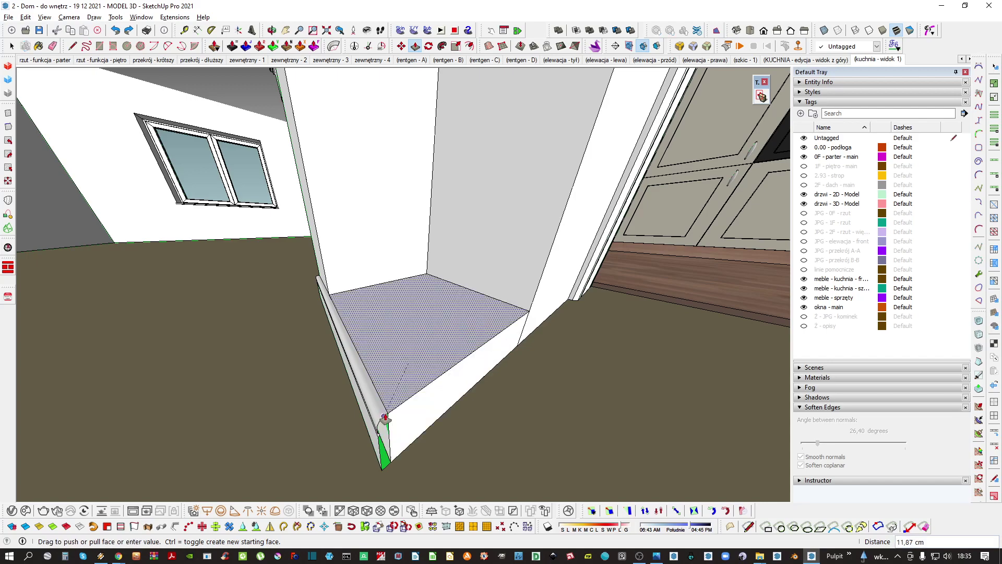
middle_click_drag(411, 386, 416, 381)
left_click(416, 380)
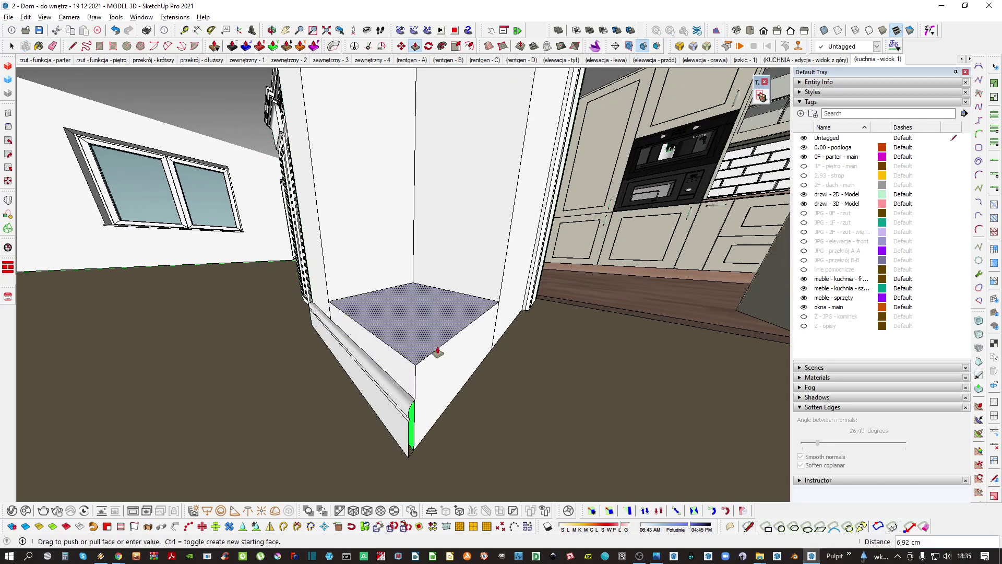
left_click(437, 351)
scroll(437, 351, "down", 2)
Make the base block a component and open it to select its top face
key("space")
double_click(433, 334)
left_click(433, 334)
key("g")
key("Return")
double_click(423, 332)
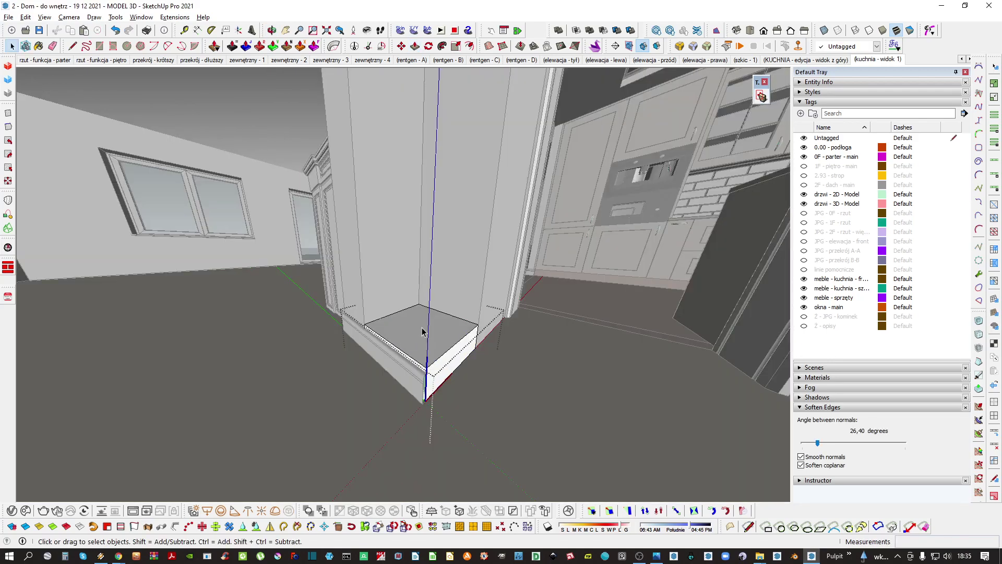
left_click(423, 333)
Offset the base block's two wall-side top edges inward to form a thin L-shaped strip
middle_click_drag(423, 333, 429, 375)
key("f")
double_click(442, 341)
key("space")
left_click_drag(425, 400, 397, 391, "ctrl+shift")
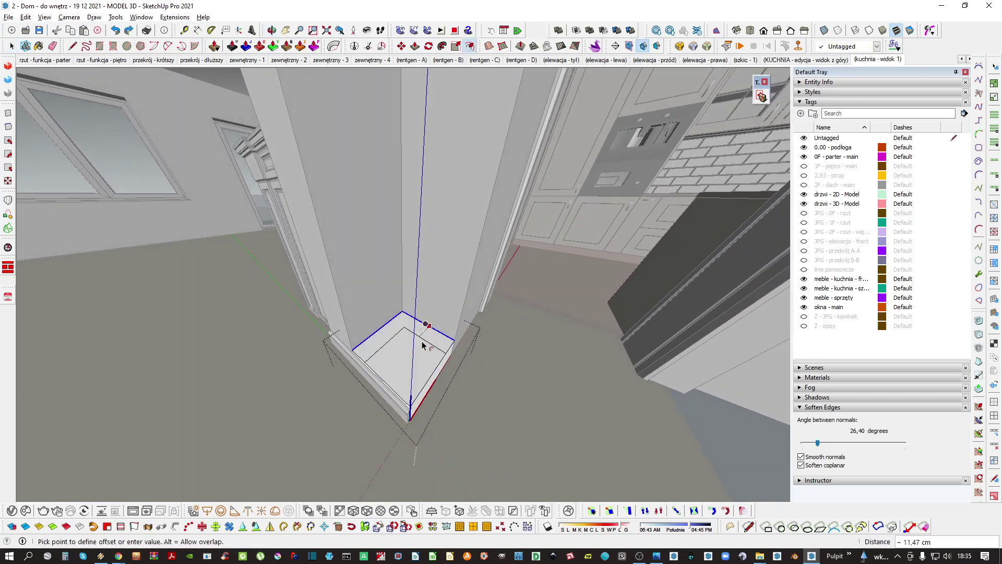
middle_click_drag(425, 346, 406, 328)
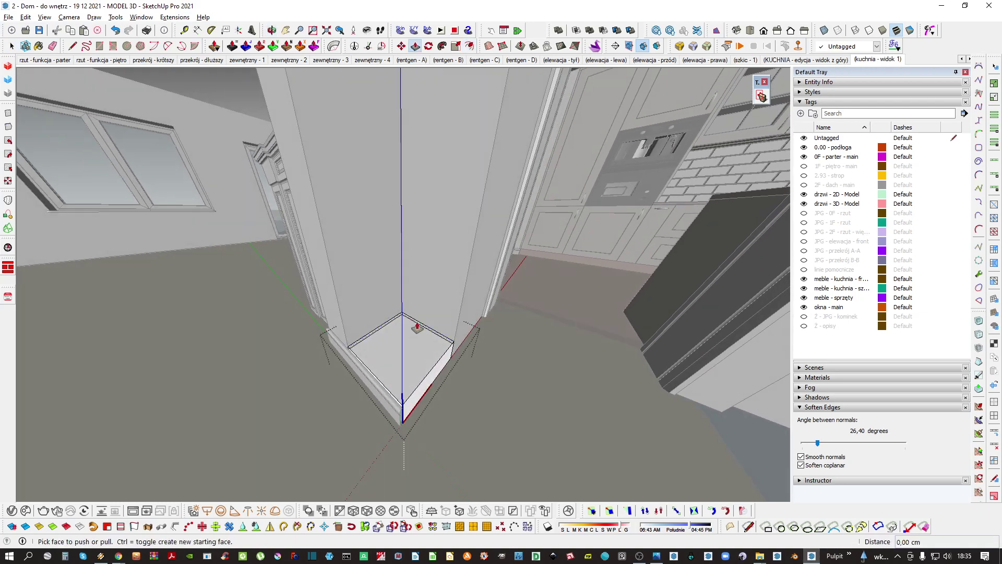
Push/pull the thin L-shaped strip up along the chimney walls as a tall lining
left_click(421, 329)
scroll(440, 288, "down", 3)
middle_click_drag(441, 288, 428, 210)
left_click(427, 264)
key("space")
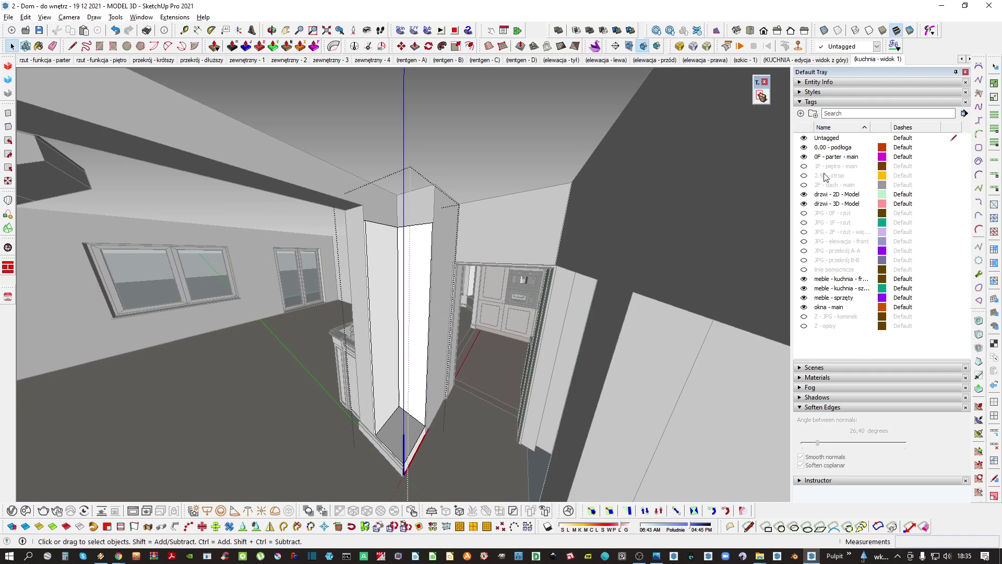
Show the tags 1F - piętro - main, 2.93 - strop and 2F - dach - main, and extend the lining up to the ceiling
left_click(804, 166)
left_click(804, 176)
left_click(804, 185)
middle_click_drag(415, 287, 363, 287)
scroll(403, 201, "up", 3)
middle_click_drag(324, 257, 377, 298, "shift")
key("p")
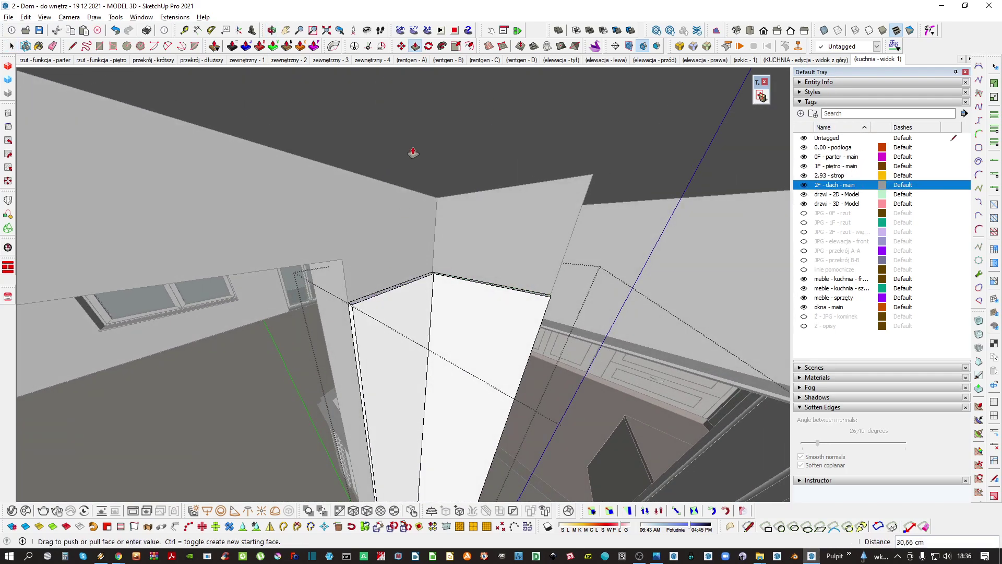
left_click(413, 152)
middle_click_drag(420, 334, 476, 201)
middle_click_drag(472, 360, 459, 271)
key("space")
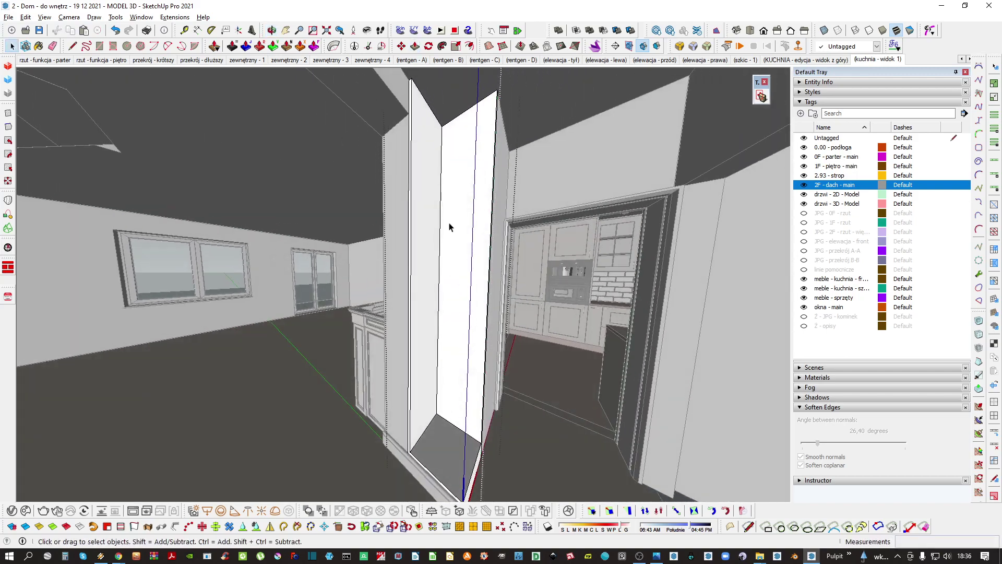
middle_click_drag(450, 227, 428, 231)
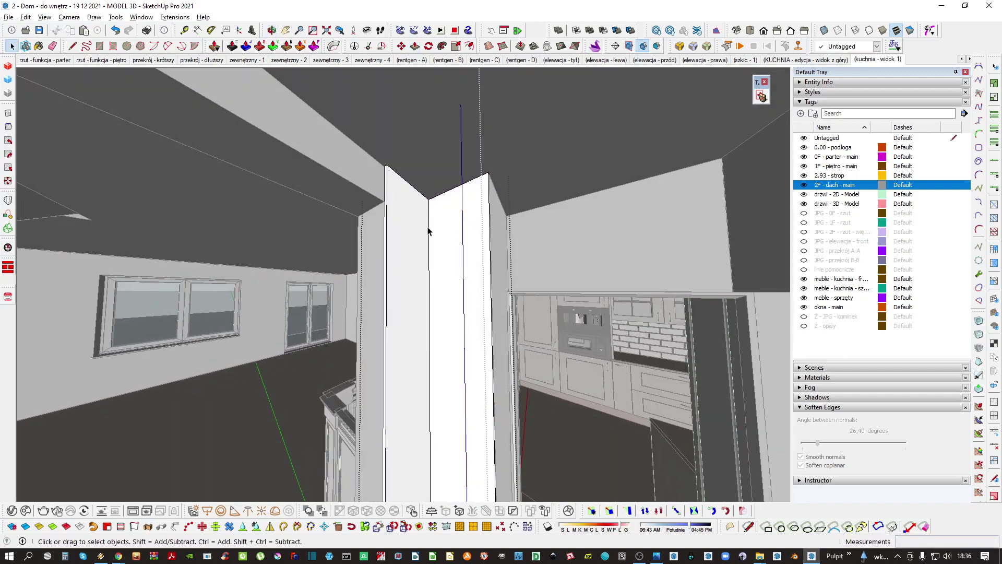
scroll(427, 314, "down", 2)
middle_click_drag(426, 317, 422, 365)
Isolate the component and copy the base block's top face 253 cm up to the top of the lining
key("h")
left_click(442, 486)
middle_click_drag(442, 469, 443, 364, "shift")
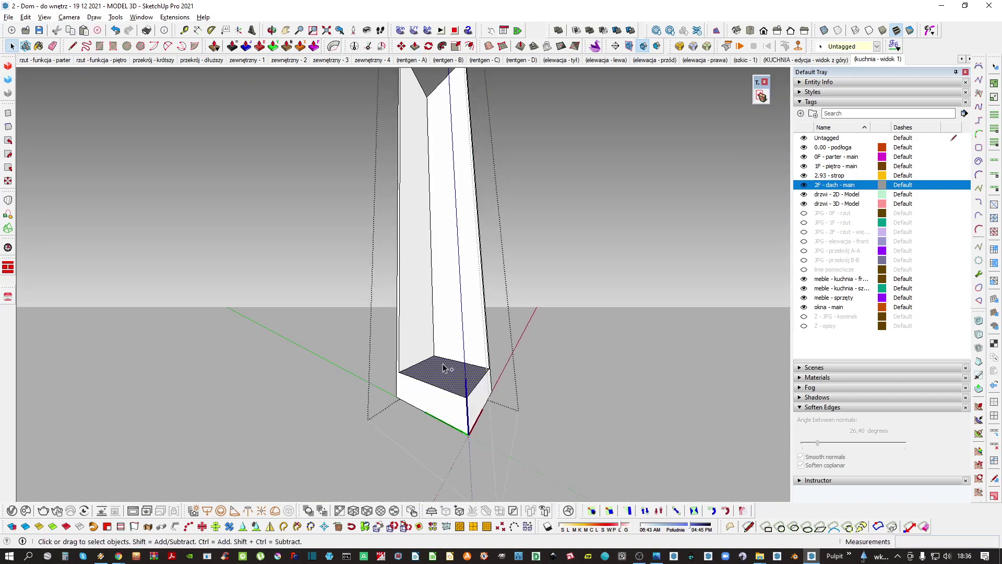
scroll(443, 367, "down", 1)
key("m")
key("ctrl")
left_click(434, 356)
middle_click_drag(436, 280, 441, 332, "shift")
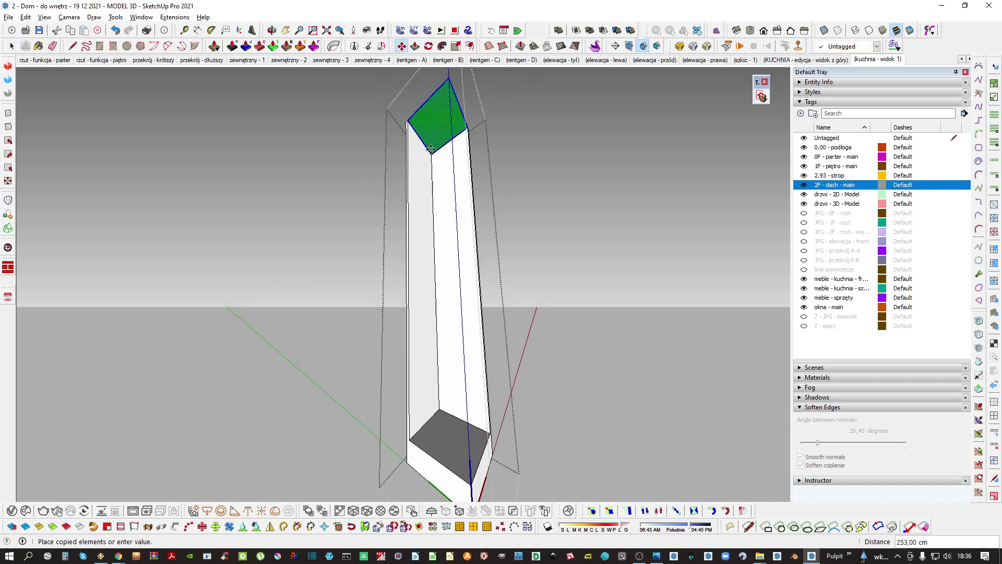
left_click(431, 152)
key("space")
key("ctrl+g")
Push/pull the copied face at the ceiling down about 19 cm to form a header block
double_click(434, 122)
scroll(429, 131, "up", 2)
key("h")
middle_click_drag(438, 135, 442, 184)
key("Escape")
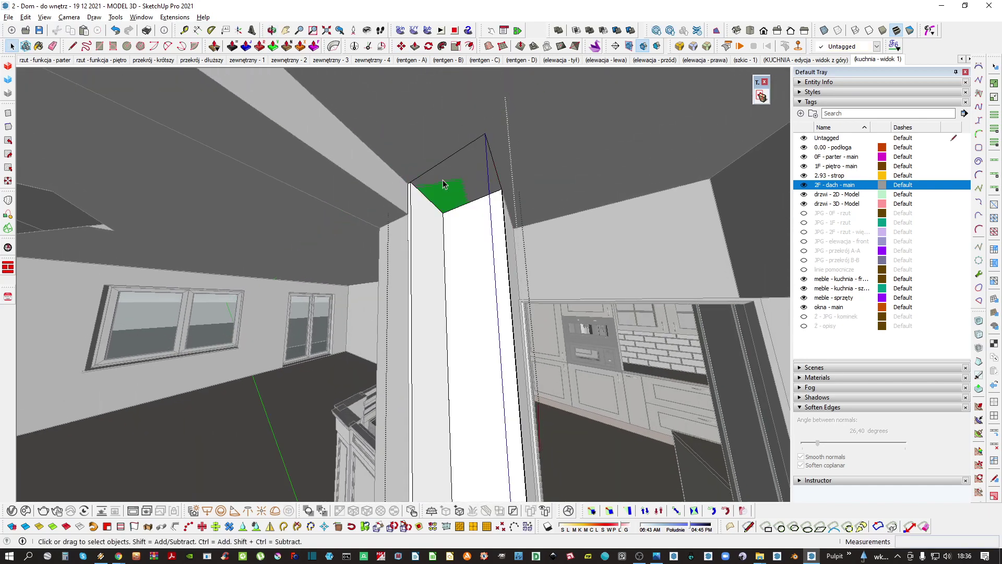
double_click(443, 186)
key("h")
scroll(442, 189, "up", 2)
key("p")
key("h")
left_click(450, 208)
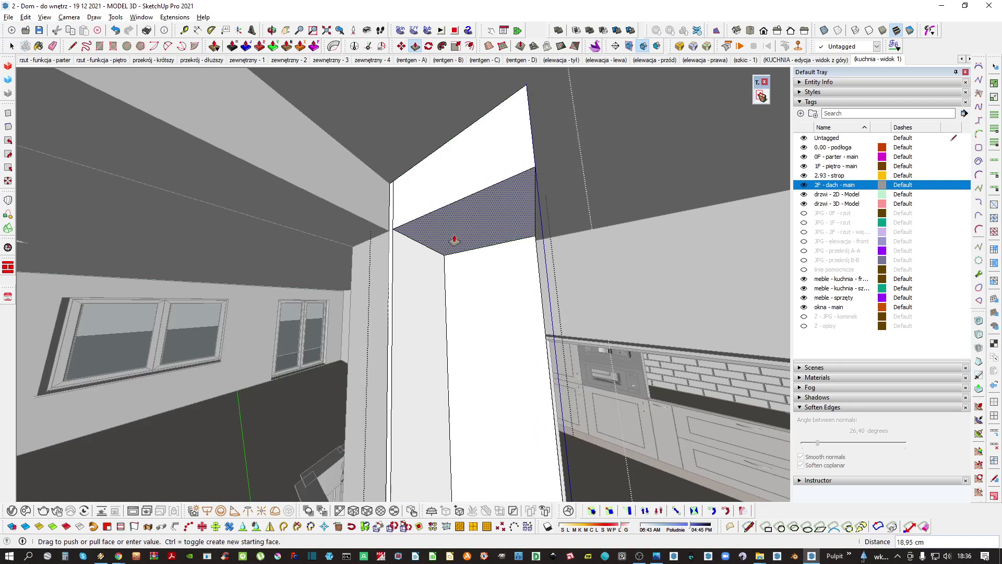
scroll(388, 240, "down", 2)
left_click(355, 232)
middle_click_drag(355, 232, 470, 231)
Isolate the chimney corner component at its base from the surrounding model and clear its selection
key("space")
middle_click_drag(437, 274, 451, 399)
scroll(409, 284, "up", 3)
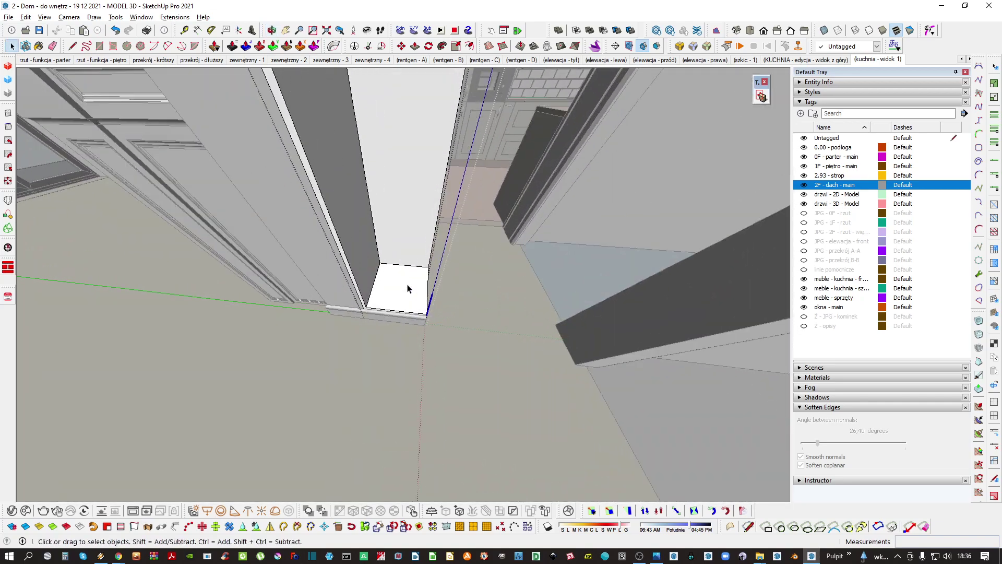
middle_click_drag(409, 284, 369, 342)
scroll(400, 319, "up", 3)
triple_click(391, 315)
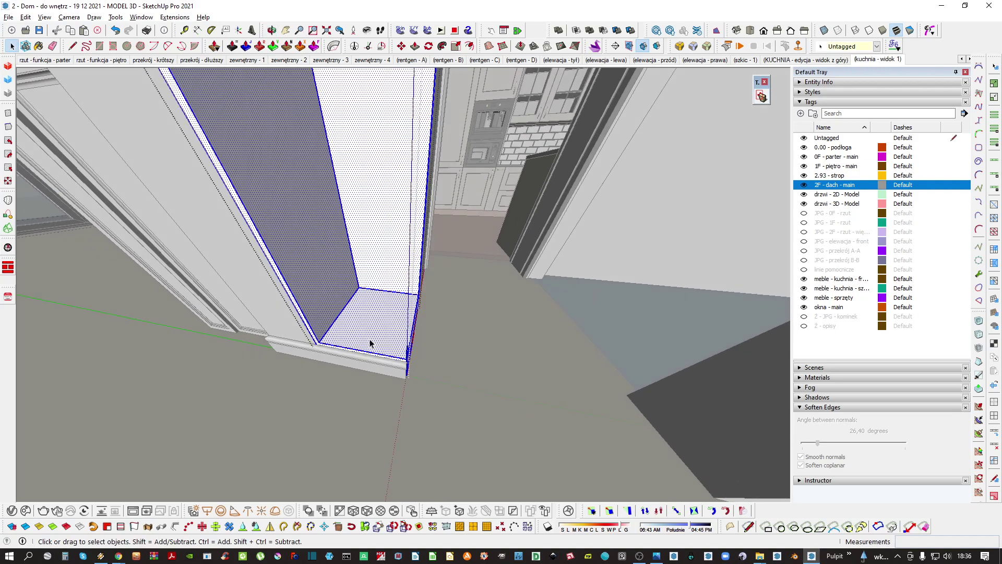
key("a")
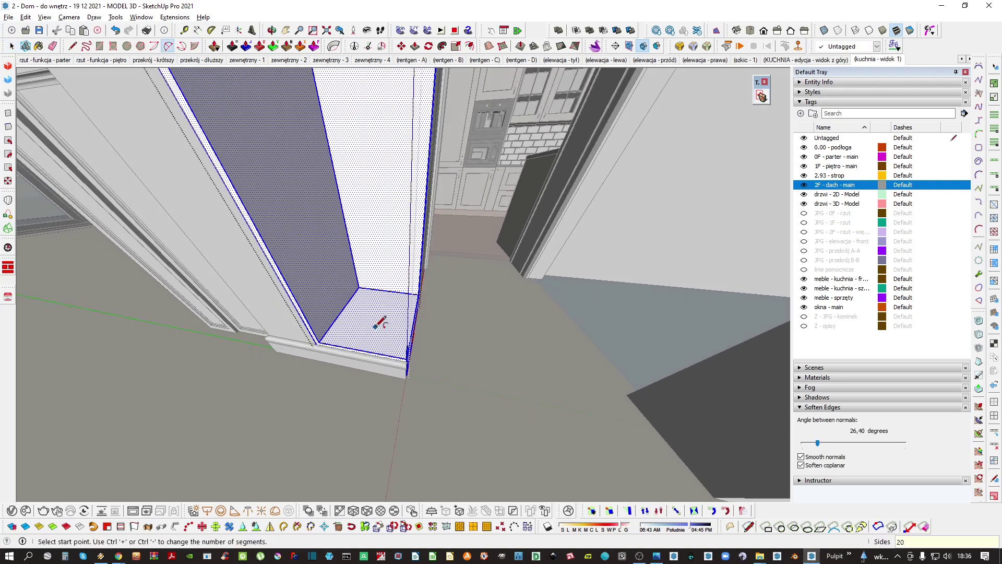
middle_click_drag(376, 328, 368, 358)
key("h")
key("space")
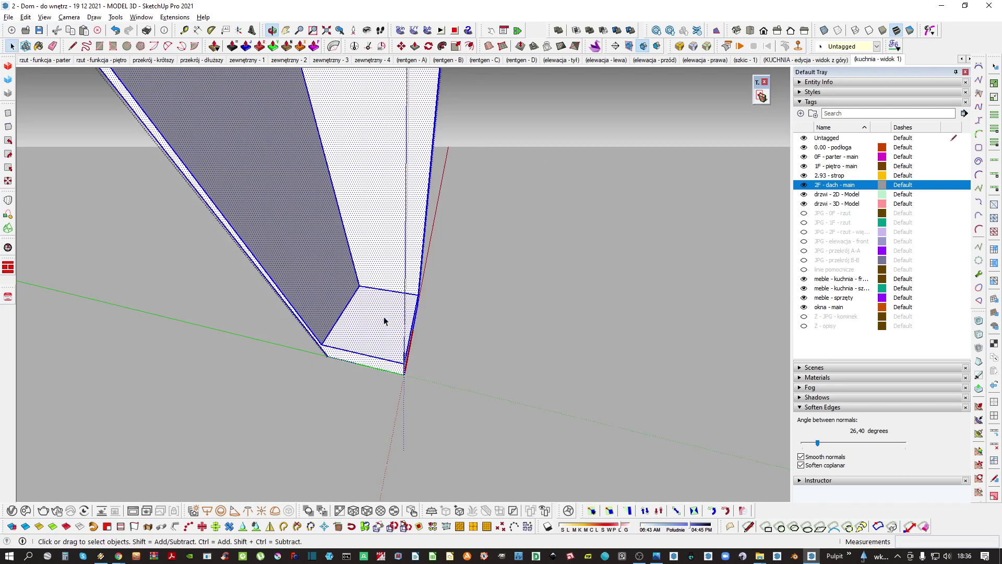
key("ctrl+t")
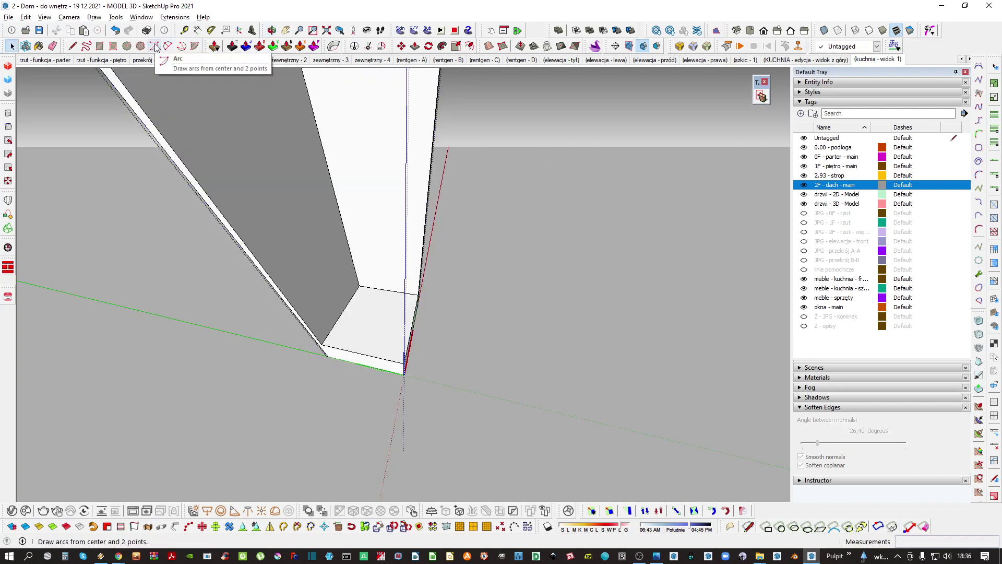
Draw a 90 degree arc on the base block's top face, centred on the inner corner and joining both side corners
left_click(155, 47)
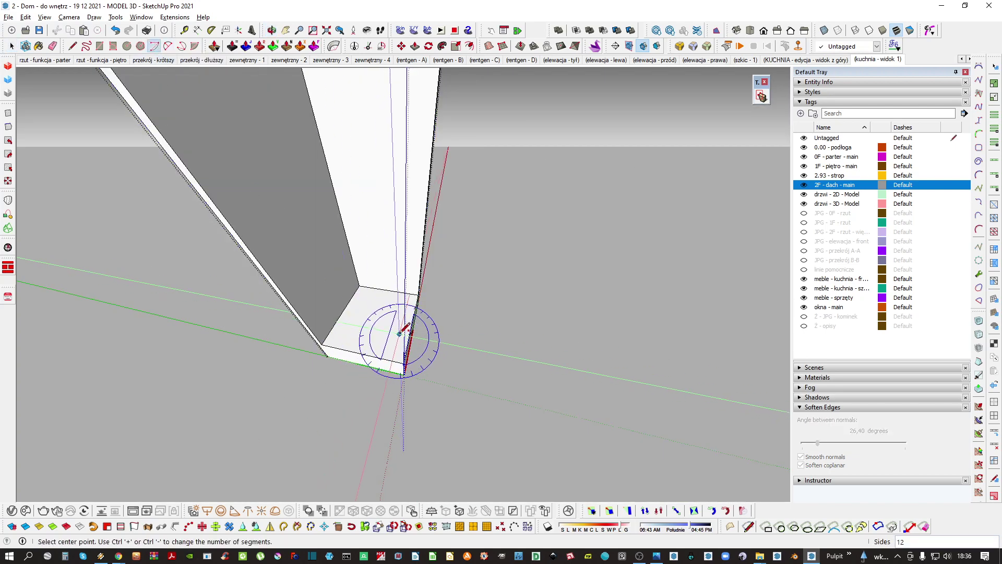
middle_click_drag(402, 331, 368, 276)
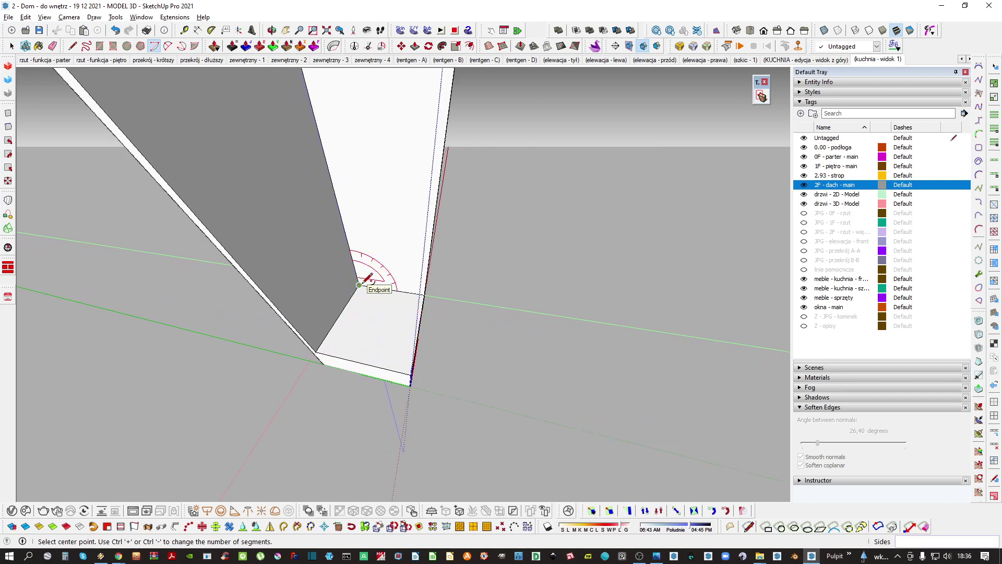
left_click(359, 285)
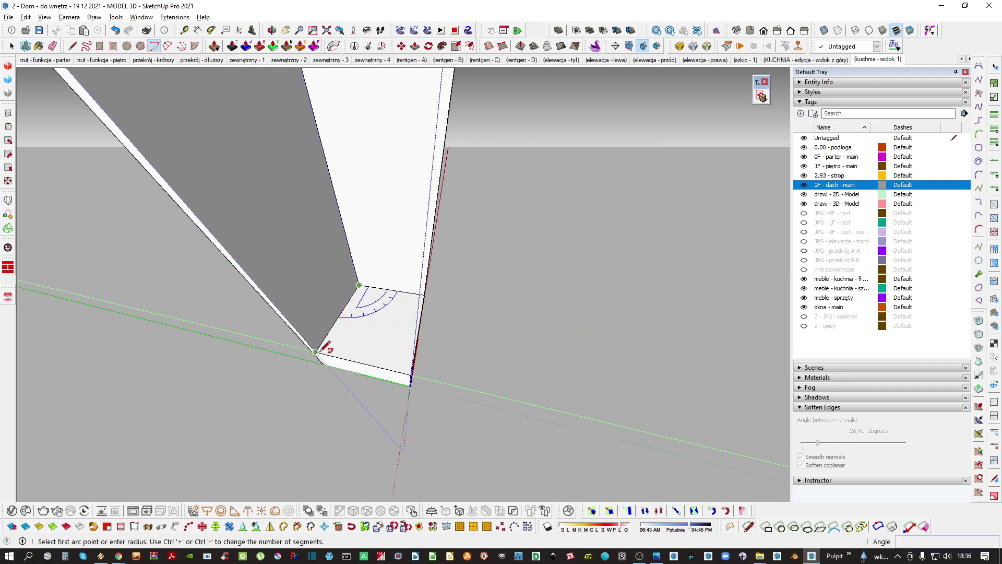
left_click(315, 351)
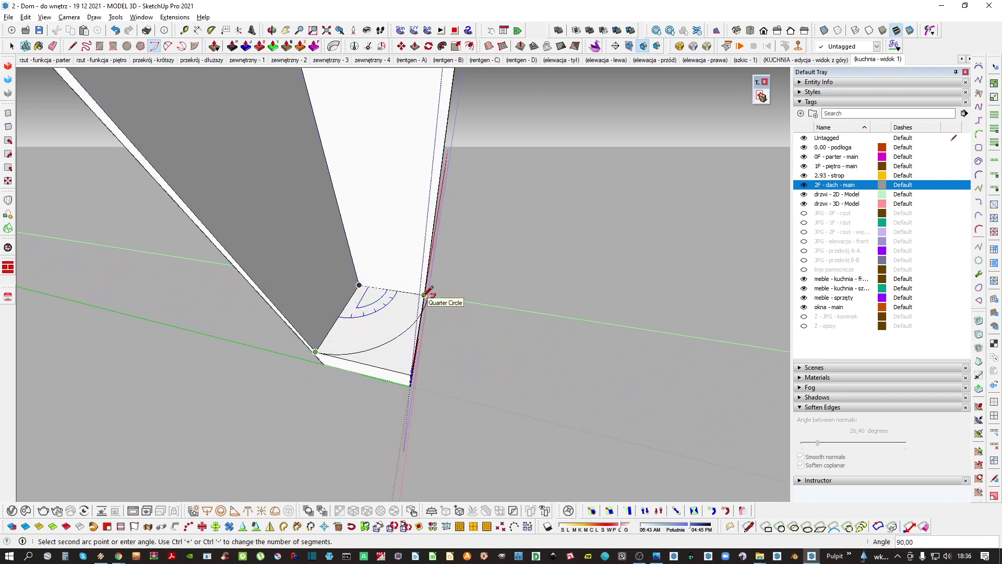
left_click(424, 293)
key("space")
middle_click_drag(423, 294, 388, 335)
Push/pull away the base block's outer corner beyond the arc, leaving a quarter-round base
left_click(383, 342)
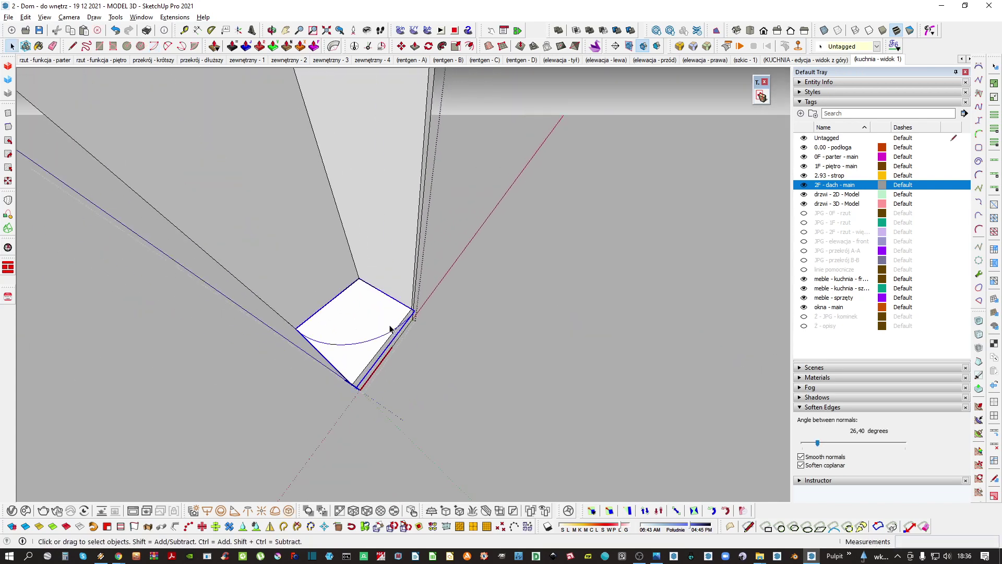
key("s")
mouse_move(405, 318)
middle_mouse_down()
mouse_move(390, 340)
mouse_move(364, 318)
mouse_move(392, 339)
mouse_move(432, 268)
mouse_move(436, 277)
middle_mouse_up()
key("e")
key("space")
key("p")
left_click(400, 336)
left_click(380, 357)
left_click(438, 289)
left_click(417, 318)
key("space")
middle_click_drag(376, 298, 402, 287)
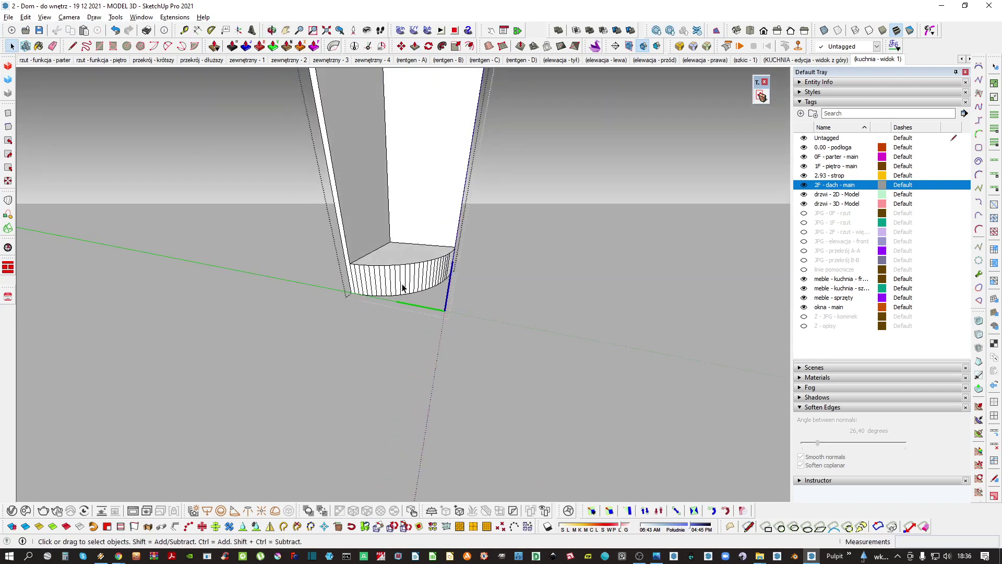
Copy the quarter-round top face of the base up to the underside of the header block
double_click(412, 255)
key("m")
scroll(398, 256, "down", 2)
left_click(396, 262)
key("ctrl")
middle_click_drag(400, 343, 386, 209)
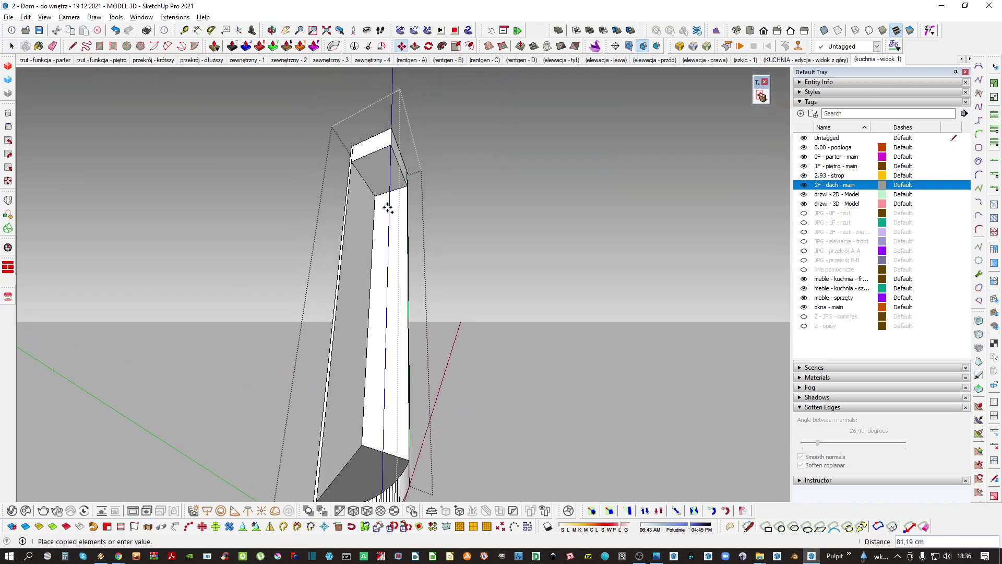
scroll(386, 203, "up", 2)
left_click(383, 162)
Push/pull the header block's outer corner away by 19 cm, leaving a quarter-round header
scroll(384, 163, "up", 2)
key("p")
left_click(384, 166)
left_click(384, 115)
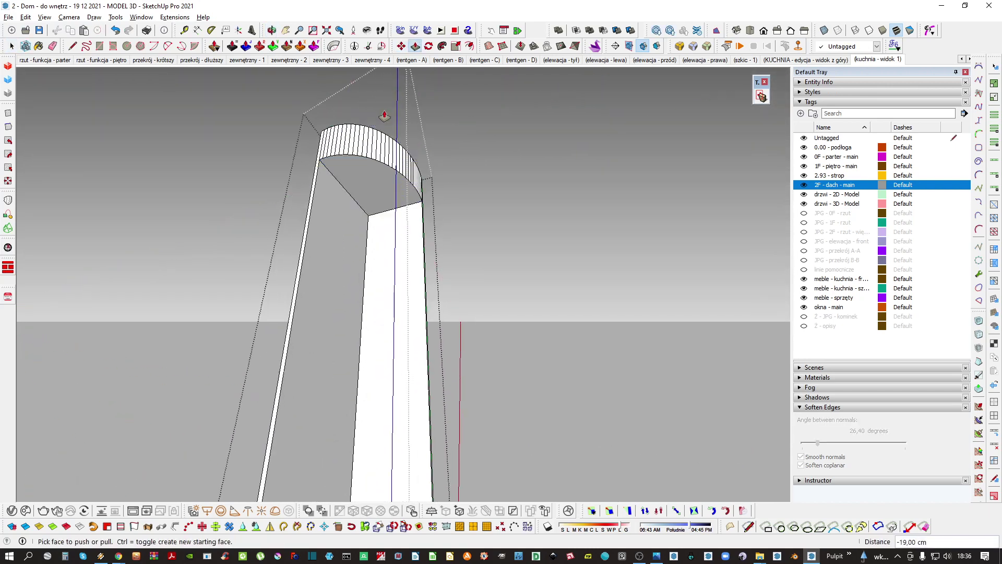
Soften the edges of the whole chimney corner with an angle between normals of 27.4 degrees
key("space")
middle_click_drag(384, 114, 341, 358)
triple_click(411, 236)
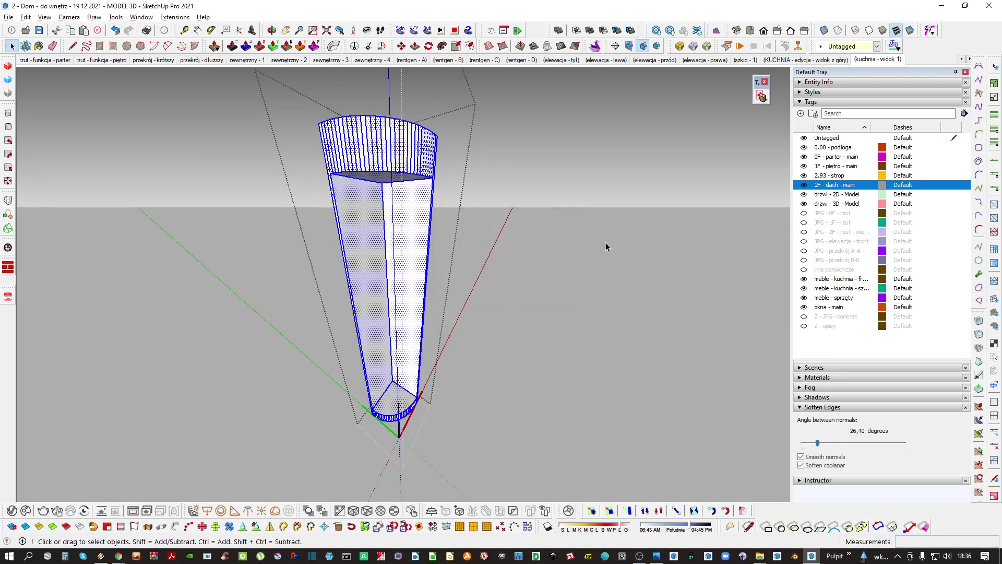
left_click_drag(818, 446, 819, 446)
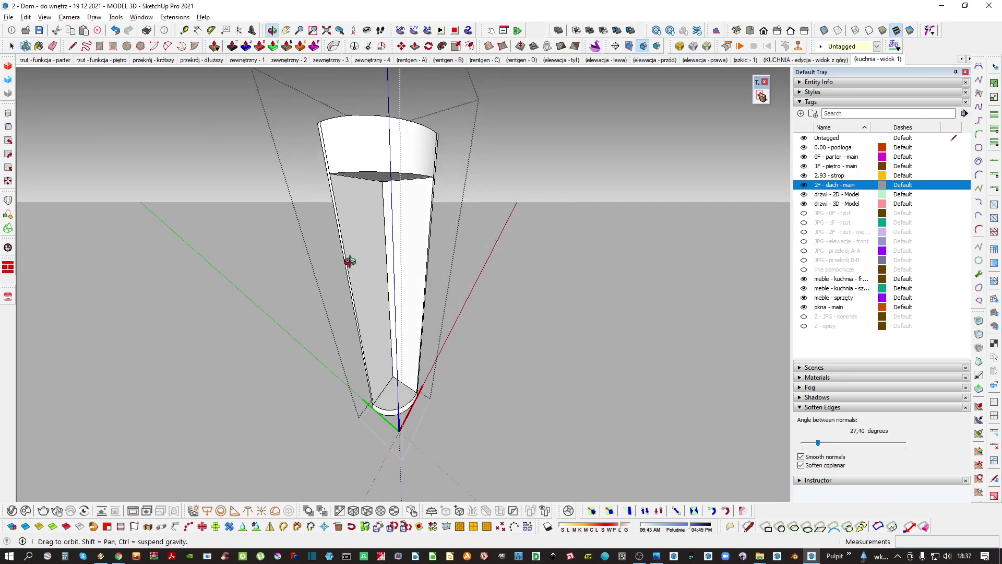
Erase the stray edge on top of the chimney corner and close the component
middle_click_drag(346, 257, 338, 361)
scroll(360, 355, "up", 3)
key("e")
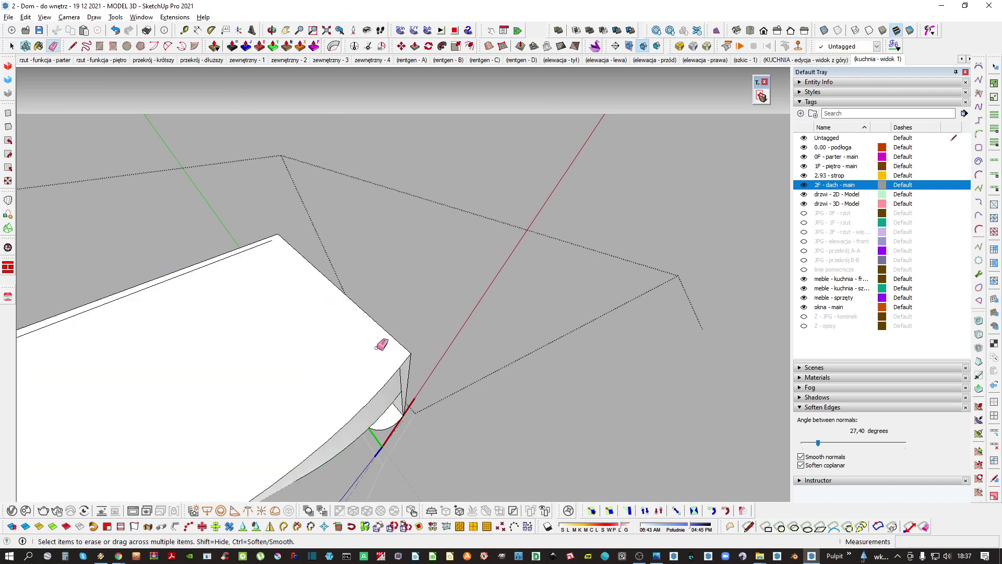
left_click(261, 248)
scroll(256, 261, "down", 2)
mouse_move(251, 329)
middle_mouse_down("shift")
mouse_move(246, 340)
mouse_move(344, 304)
mouse_move(427, 314)
mouse_move(400, 181)
mouse_move(381, 169)
middle_mouse_up("shift")
key("space")
triple_click(421, 291)
key("Escape")
Open the skirting next to the chimney's rounded base for editing
scroll(384, 273, "up", 4)
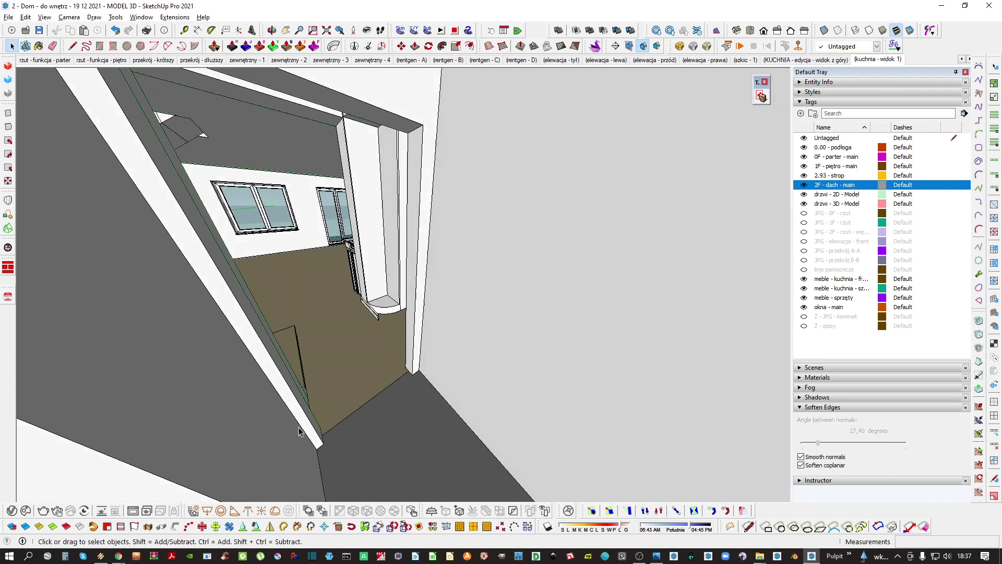
scroll(382, 269, "up", 2)
middle_click_drag(363, 313, 521, 377, "shift")
double_click(398, 347)
scroll(399, 347, "up", 1)
Shorten the skirting by moving its end face back along the wall, short of the rounded base
triple_click(409, 352)
key("i")
key("i")
key("m")
left_click(461, 348)
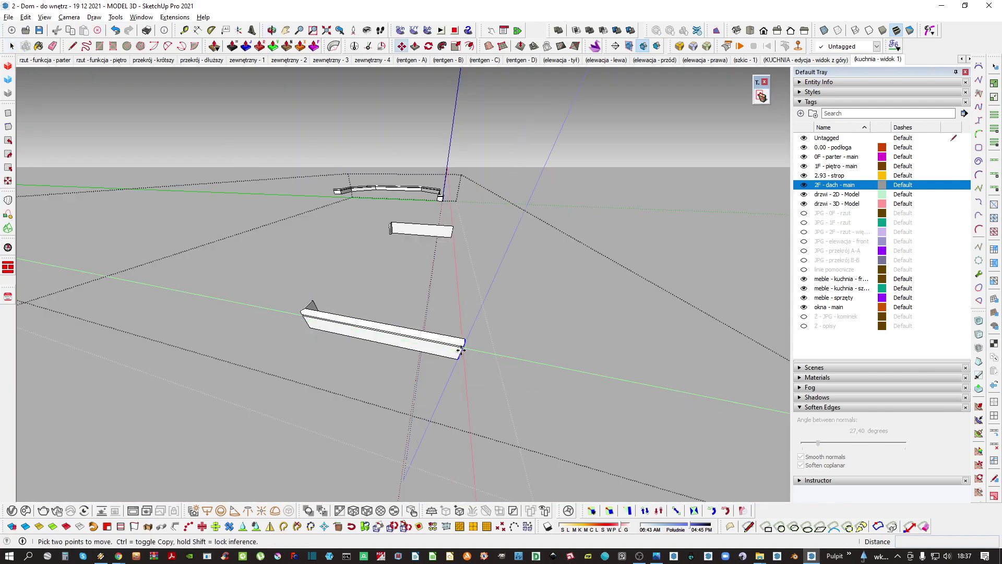
mouse_move(364, 341)
middle_mouse_down("shift")
mouse_move(442, 359)
mouse_move(362, 342)
middle_mouse_up("shift")
key("i")
left_click(443, 373)
key("space")
scroll(461, 362, "up", 2)
scroll(344, 325, "up", 3)
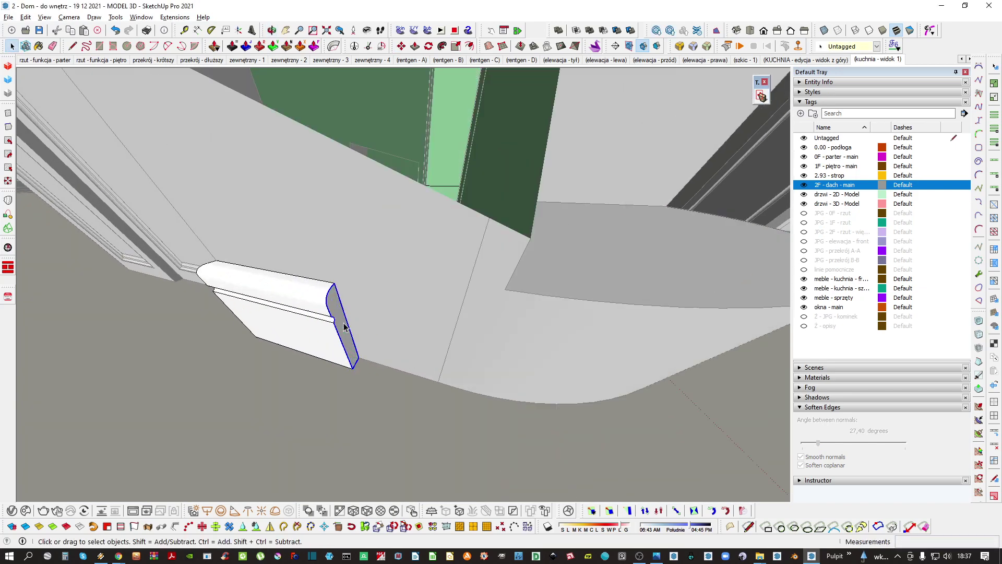
left_click(344, 325)
Switch to editing the chimney corner component, isolated from the rest of the model
scroll(344, 324, "down", 2)
triple_click(453, 345)
key("i")
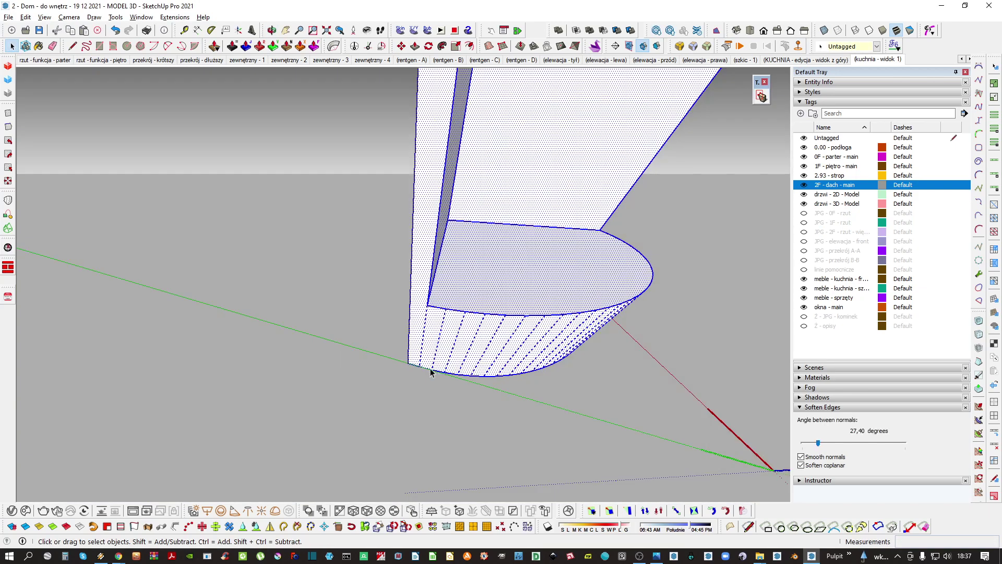
Weld the arc segments along the rounded base's lower edge into a curve
left_click(433, 369)
scroll(437, 367, "down", 2)
middle_click_drag(472, 374, 441, 345)
scroll(441, 346, "up", 3)
key("j")
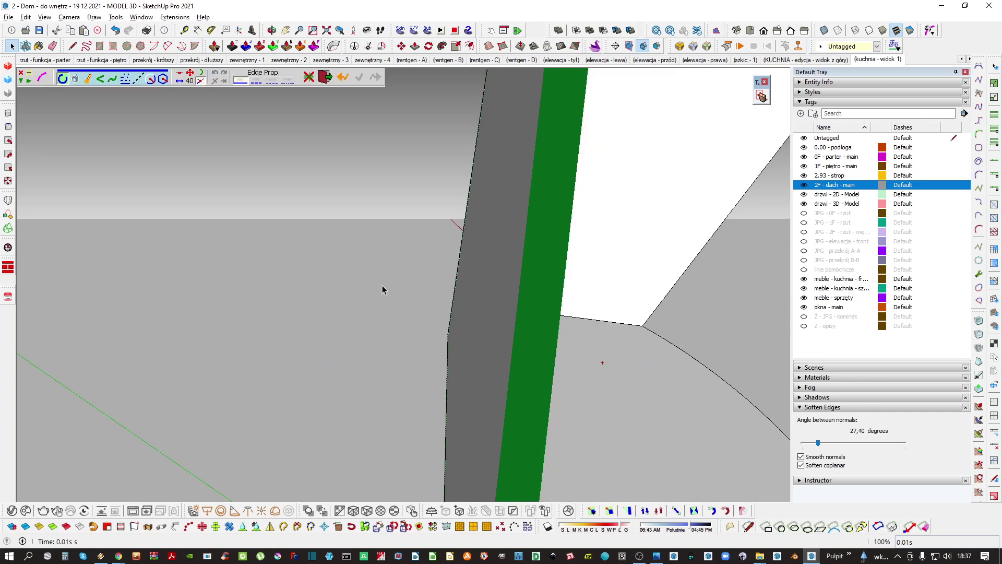
key("space")
scroll(382, 287, "down", 3)
middle_click_drag(412, 297, 391, 284)
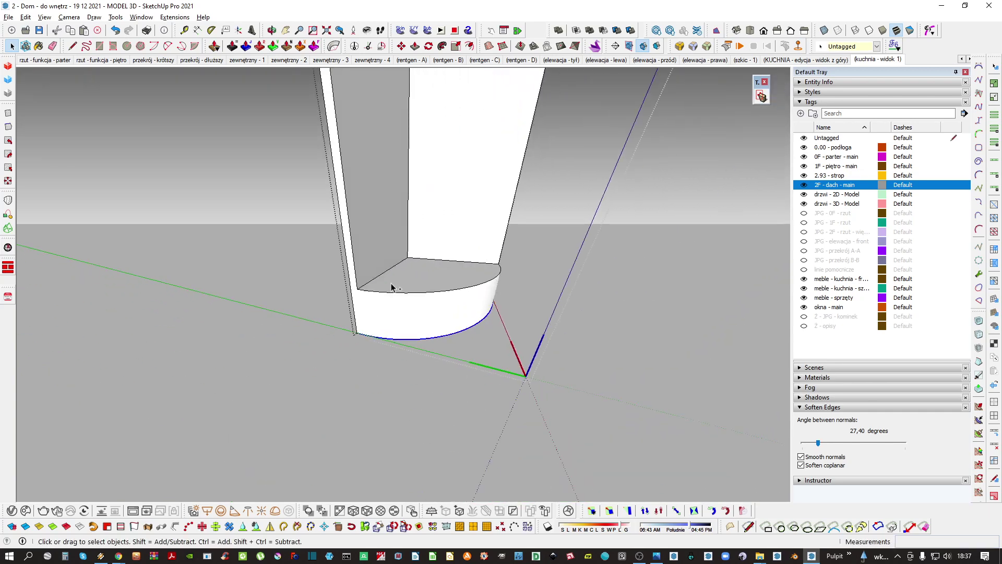
Make a single curve from the rounded base's bottom arc edges with Curvizard's Make Curves (weld)
left_click(421, 340)
middle_click_drag(420, 340, 406, 360)
left_click(406, 360)
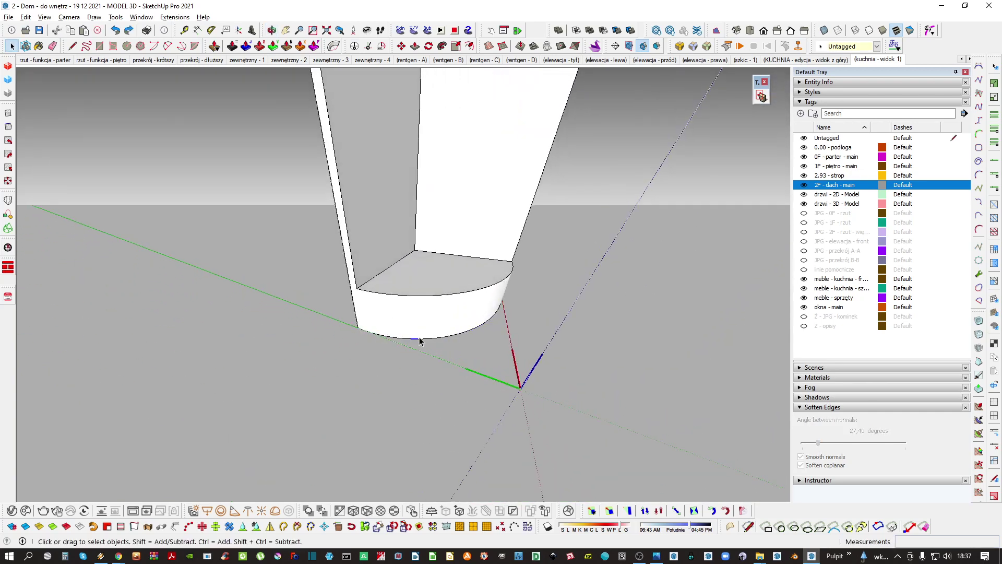
scroll(420, 340, "up", 2)
left_click(428, 346)
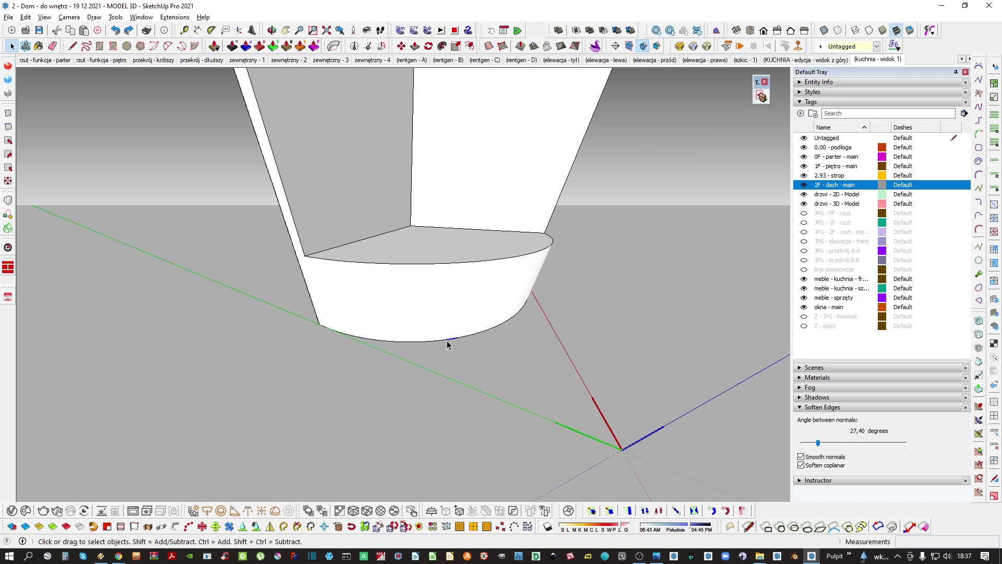
right_click(426, 346)
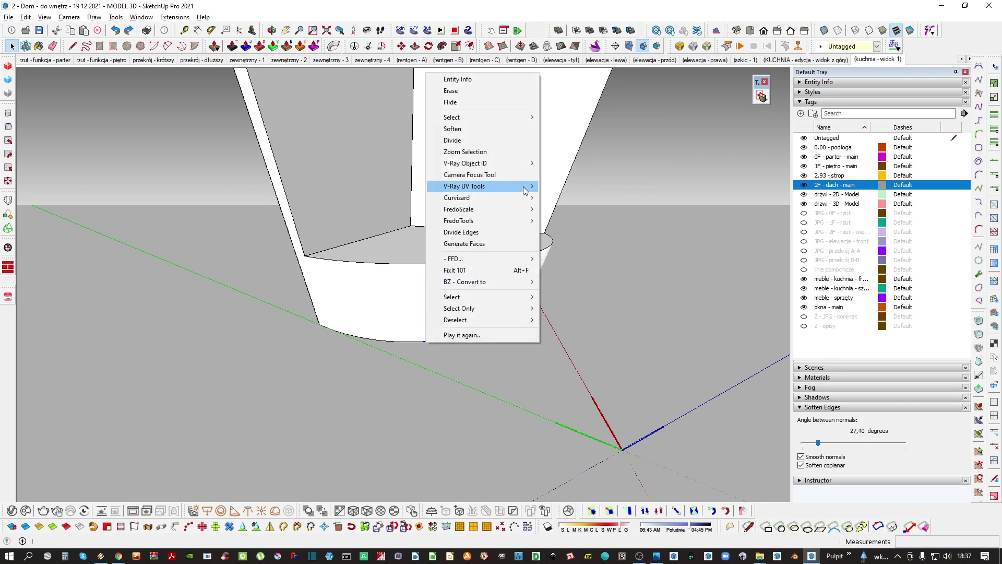
mouse_move(530, 197)
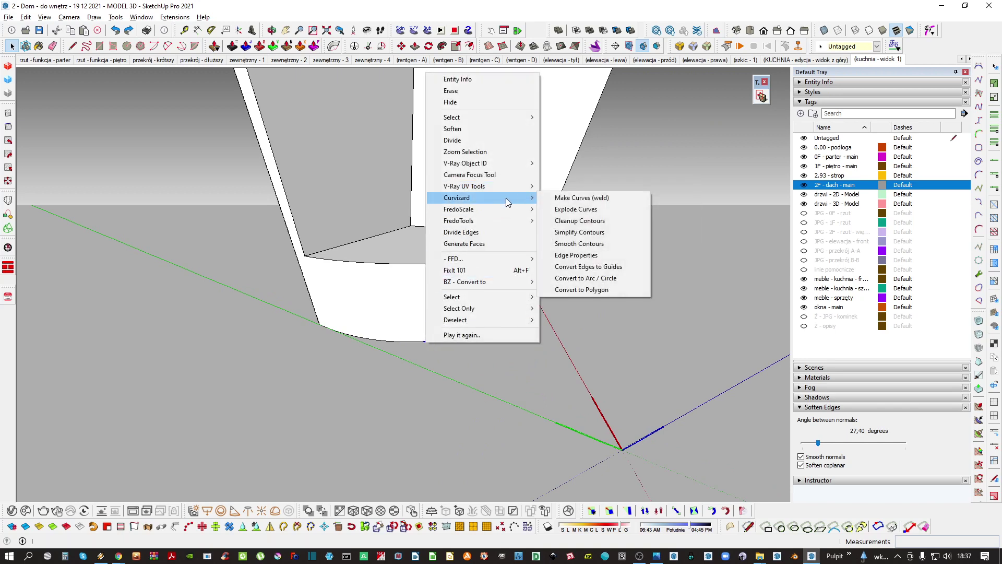
left_click(562, 197)
Copy the base's bottom arc and paste it in place inside the skirting component
middle_click_drag(428, 291, 285, 251)
middle_click_drag(359, 255, 496, 310, "shift")
key("Escape")
double_click(390, 337)
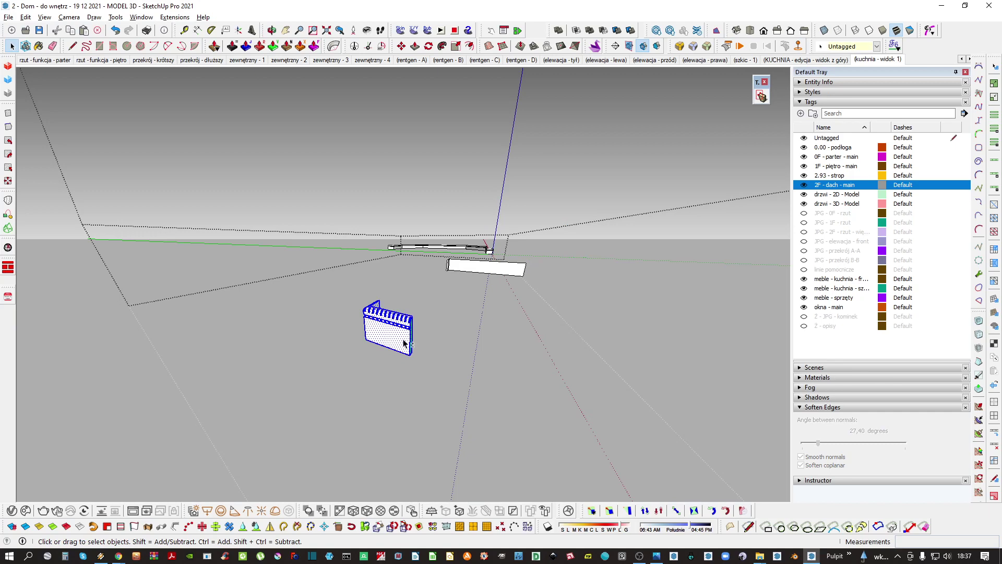
key("ctrl+shift+v")
Draw a line from the near end of the pasted arc to the lower corner of the skirting's end face
key("l")
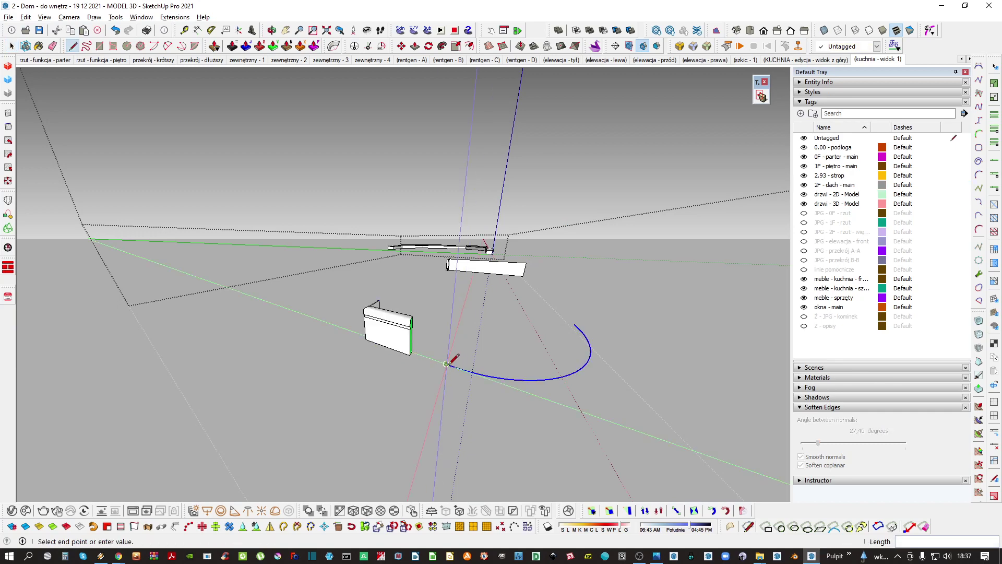
left_click(410, 354)
key("space")
key("h")
middle_click_drag(548, 330, 351, 382)
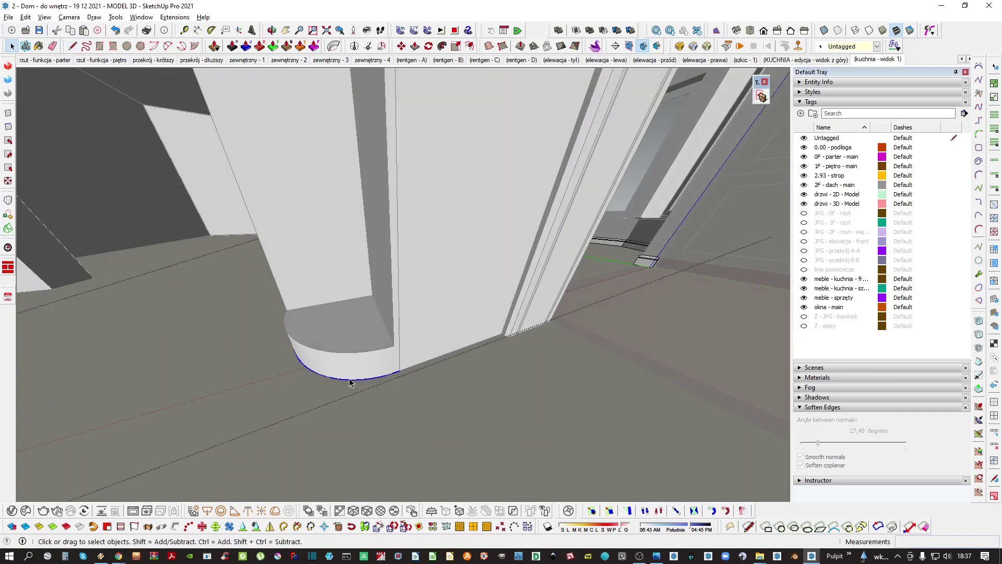
Draw a straight line about 51 cm long from the arc's other end along the wall to the moulding
key("l")
key("h")
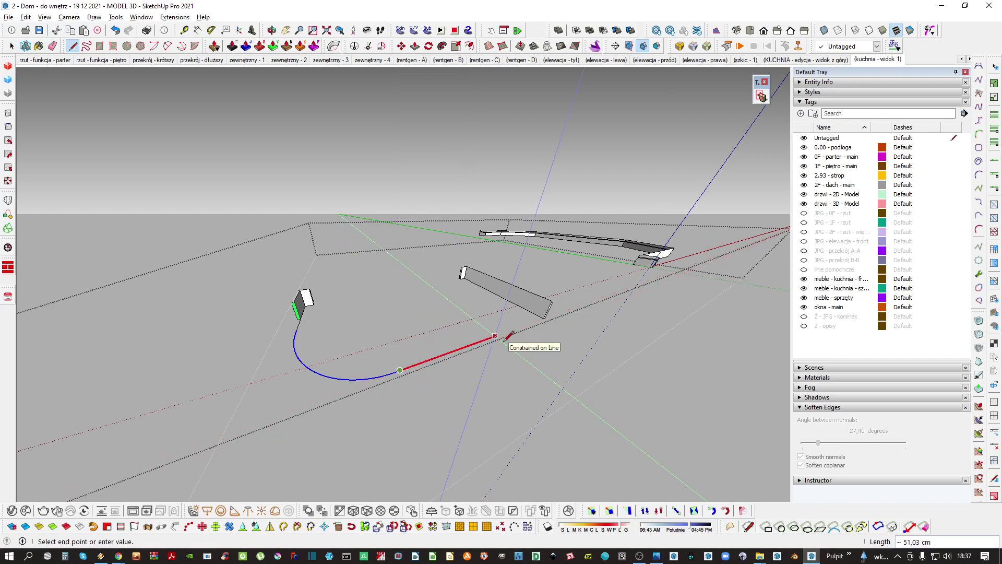
key("h")
scroll(504, 335, "up", 2)
left_click(503, 337)
scroll(503, 337, "down", 2)
key("space")
Extrude the skirting's end profile along the line-and-arc path with Follow Me
key("h")
middle_click_drag(450, 369, 368, 347)
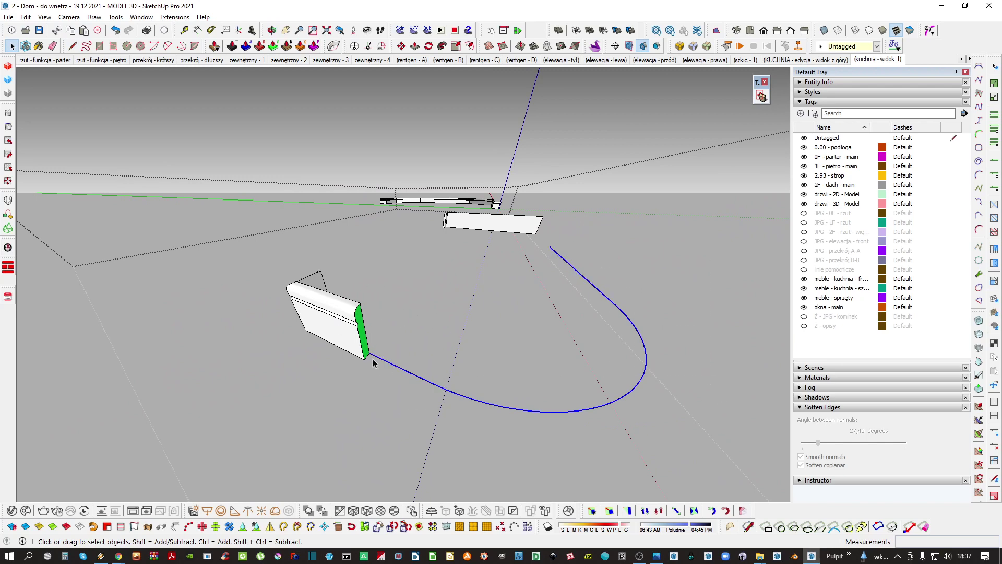
middle_click_drag(374, 363, 369, 365)
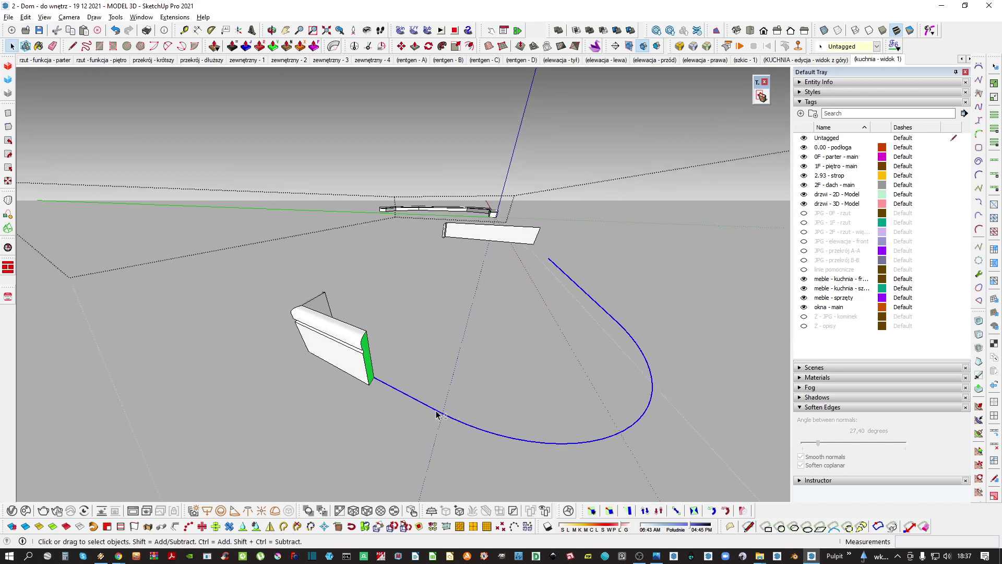
key("ctrl+5")
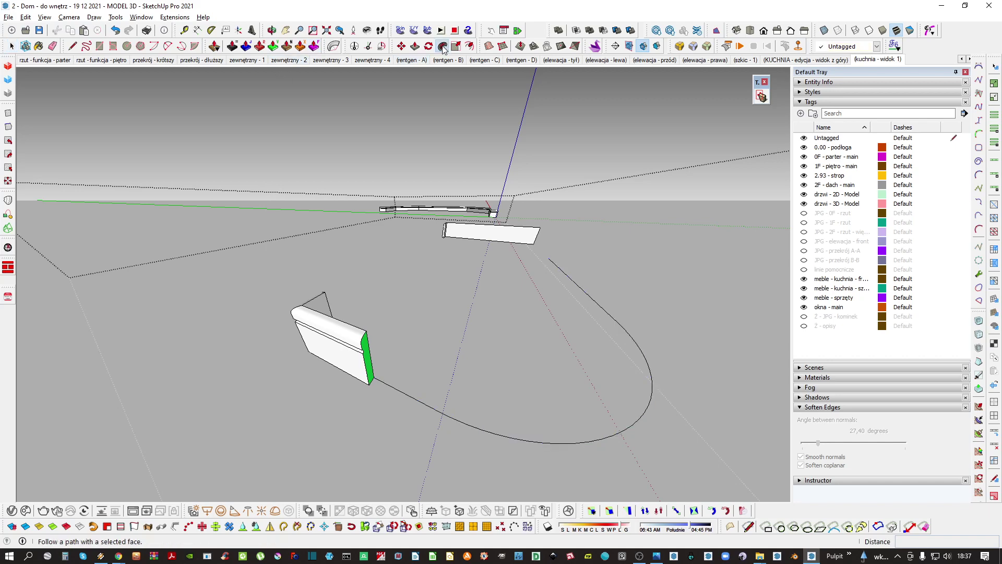
left_click(369, 361)
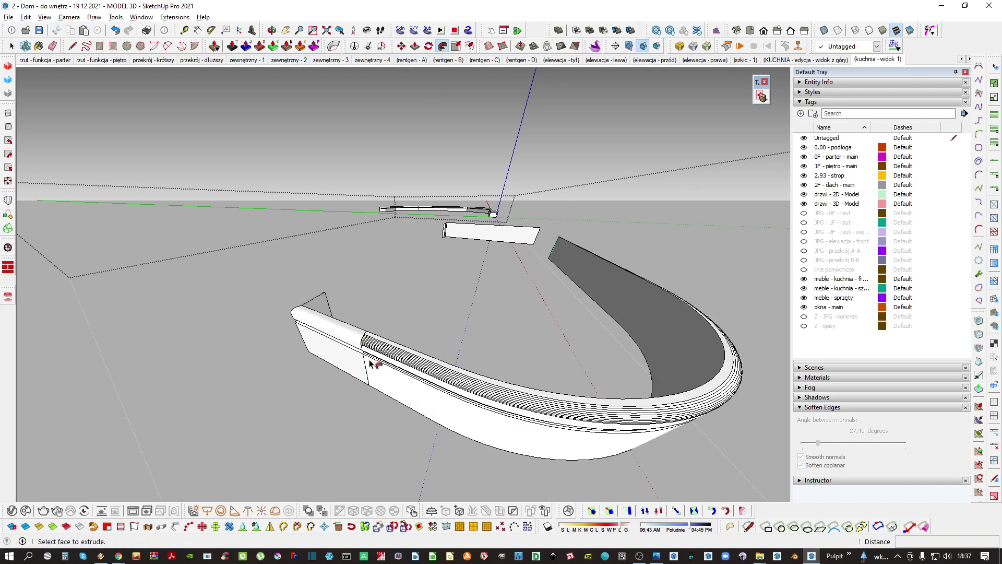
Soften and smooth the edges of the entire extended skirting
scroll(376, 365, "down", 1)
middle_click_drag(381, 372, 491, 328)
key("space")
triple_click(386, 381)
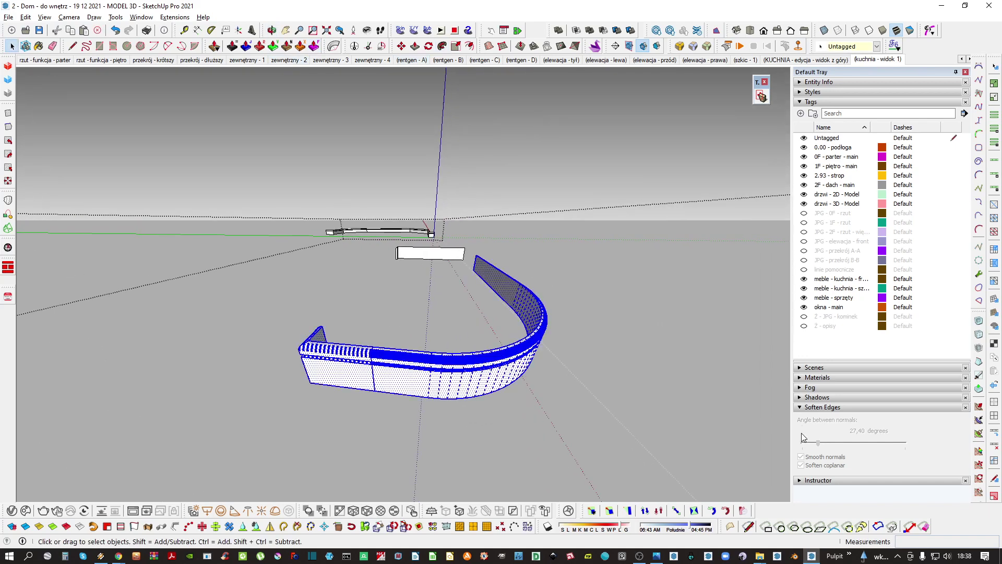
key("ctrl+c")
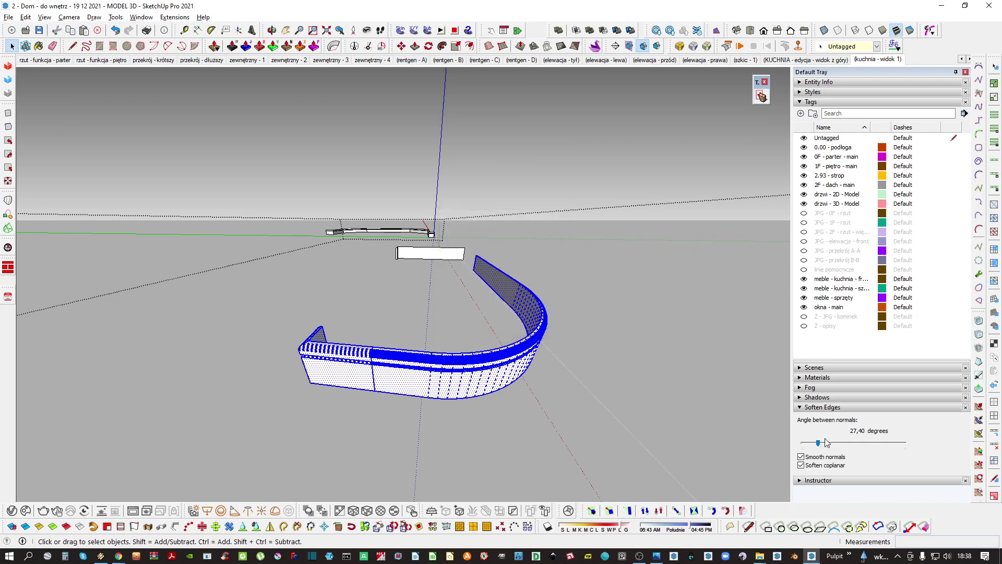
left_click_drag(819, 448, 820, 448)
Apply the sampled listwy przypodłogowe material to the extended skirting and the neighbouring piece, and close the skirting component
middle_click_drag(434, 364, 494, 304)
scroll(477, 288, "up", 2)
key("b")
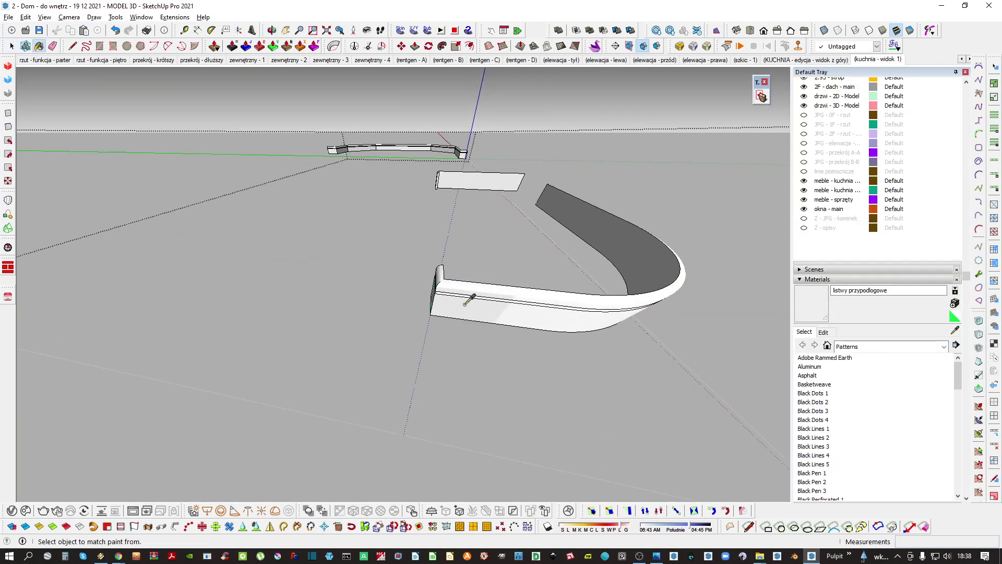
triple_click(517, 308)
key("b")
left_click(542, 312)
key("space")
mouse_move(483, 189)
middle_mouse_down()
mouse_move(441, 228)
mouse_move(483, 242)
mouse_move(443, 280)
middle_mouse_up()
scroll(445, 229, "up", 2)
double_click(445, 233)
key("b")
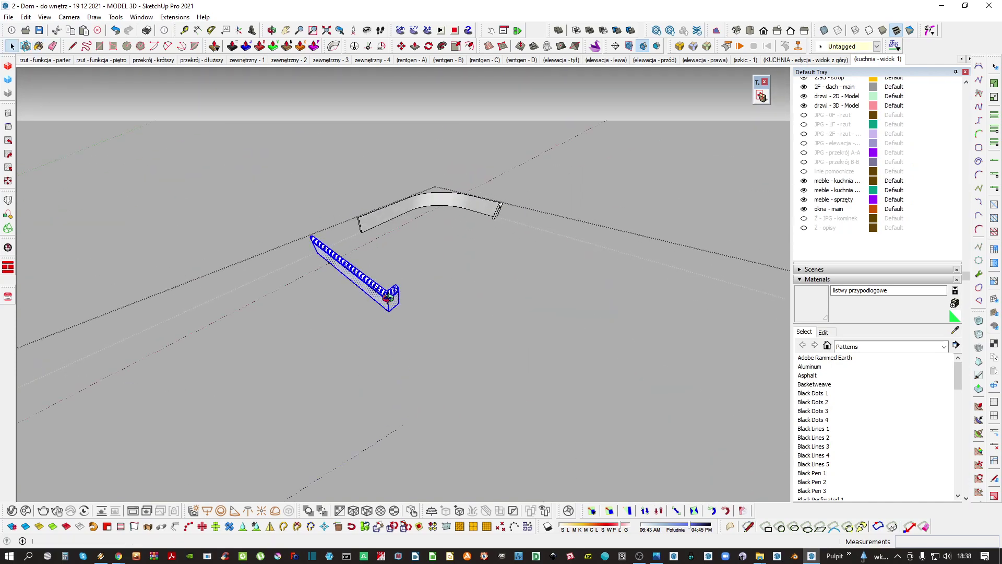
middle_click_drag(388, 297, 389, 279)
key("Escape")
Copy the horizontal strip above the firebox glass down about 60 cm to just below the firebox
middle_click_drag(412, 245, 470, 245)
scroll(372, 277, "down", 3)
middle_click_drag(470, 245, 489, 73, "shift")
scroll(475, 245, "up", 1)
double_click(479, 252)
left_click(478, 251)
scroll(503, 317, "down", 5)
key("m")
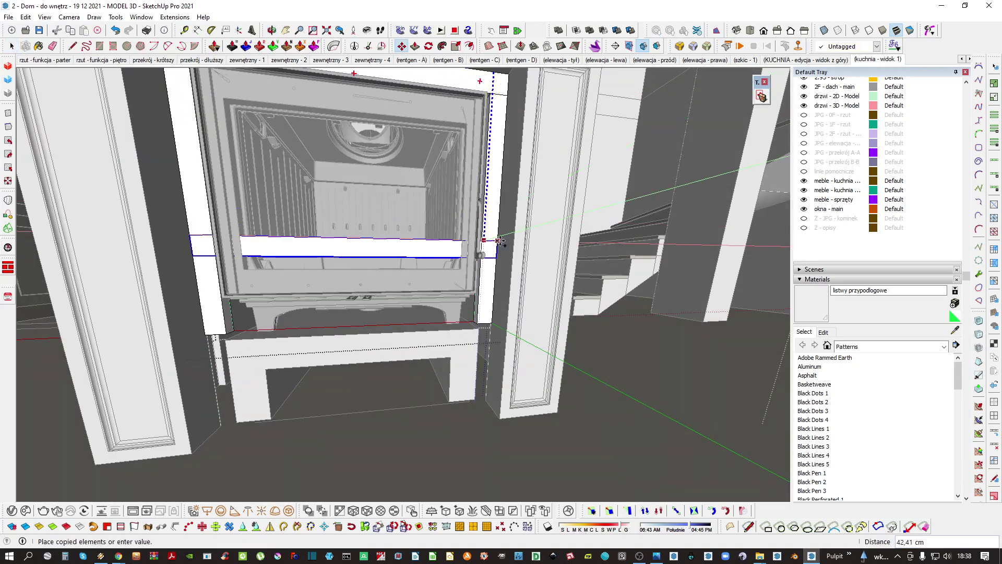
scroll(499, 242, "up", 5)
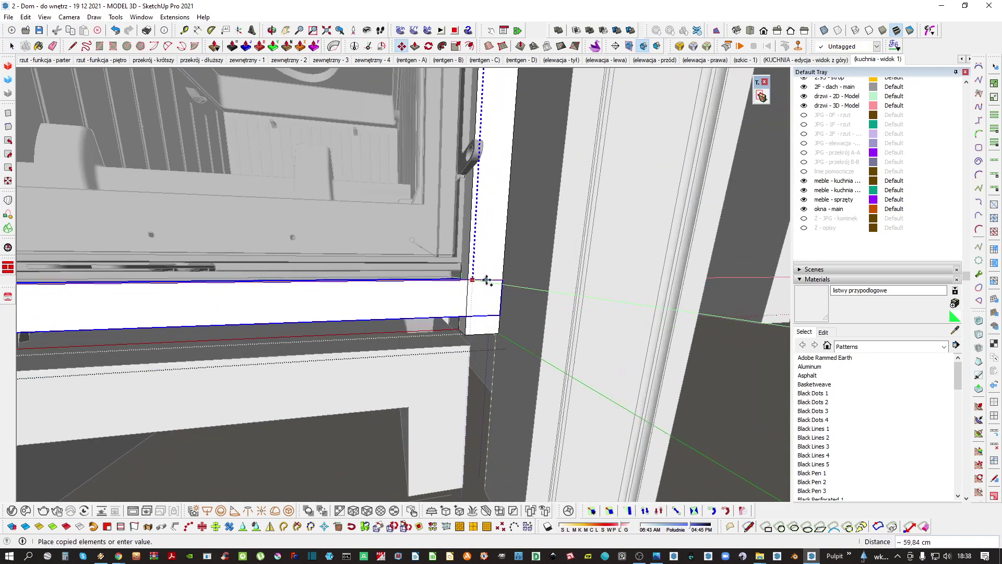
key("space")
Scale the copied strip's width to about 0.88 so it fits between the vertical side strips
middle_click_drag(493, 284, 475, 239)
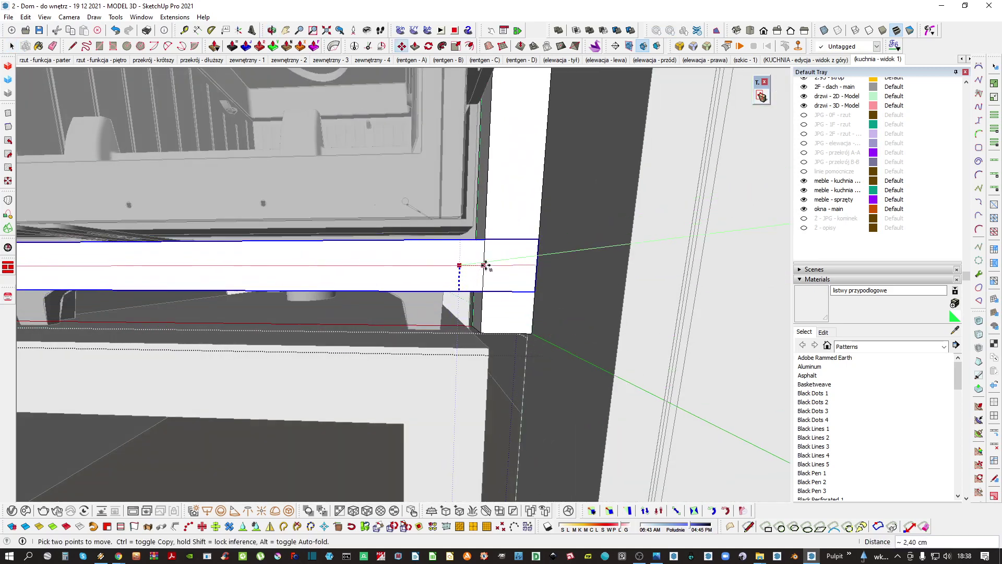
key("space")
middle_click_drag(482, 264, 538, 313)
key("s")
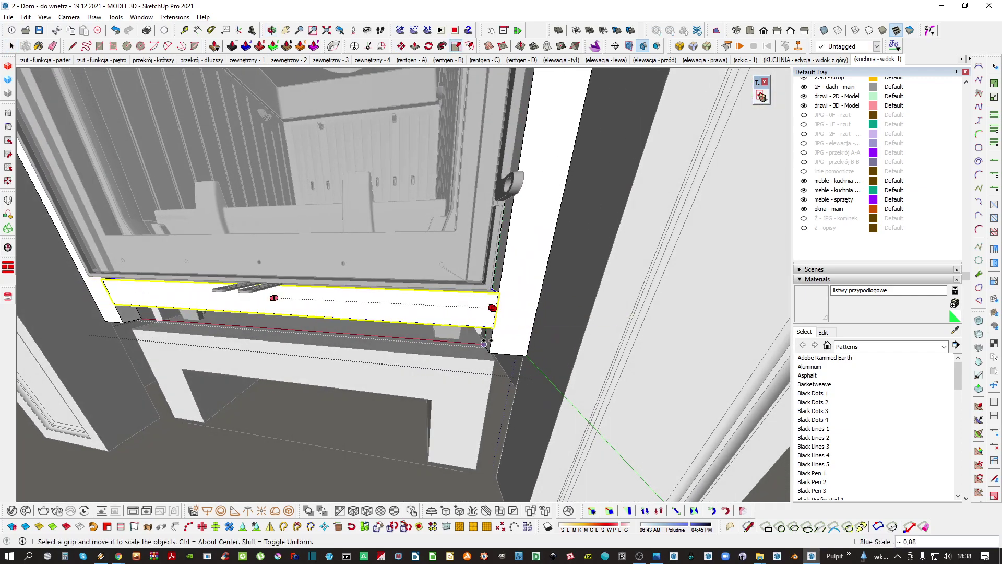
left_click(487, 349)
key("space")
Stretch the lower horizontal strip down to the bottom ends of the side strips
middle_click_drag(376, 302, 338, 259)
key("s")
scroll(337, 260, "up", 2)
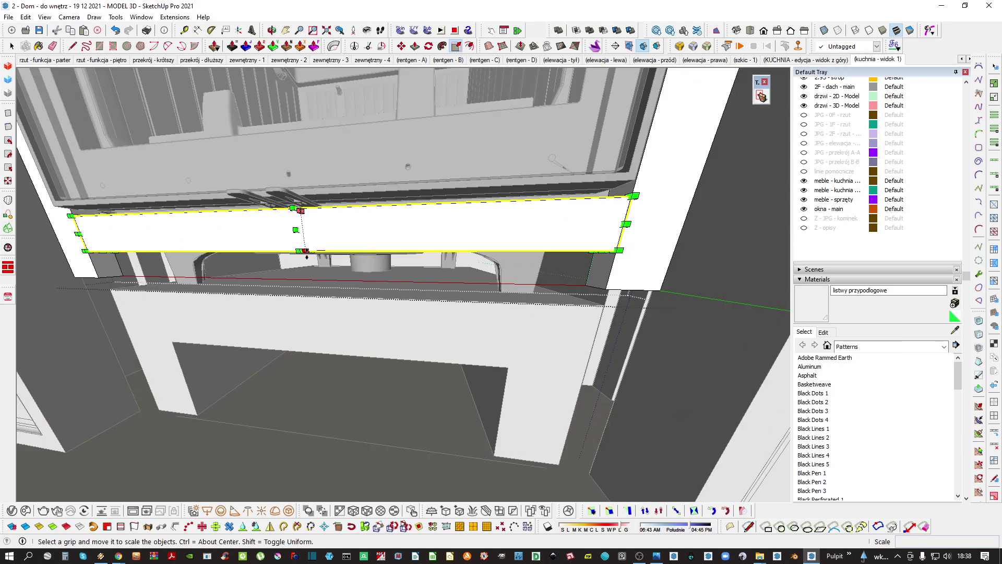
left_click(306, 250)
mouse_move(454, 297)
middle_mouse_down()
mouse_move(476, 302)
mouse_move(438, 292)
middle_mouse_up()
left_click(505, 259)
Stretch the vertical side strips of the fireplace frame down to the floor
key("space")
left_click(498, 243)
scroll(498, 243, "down", 2)
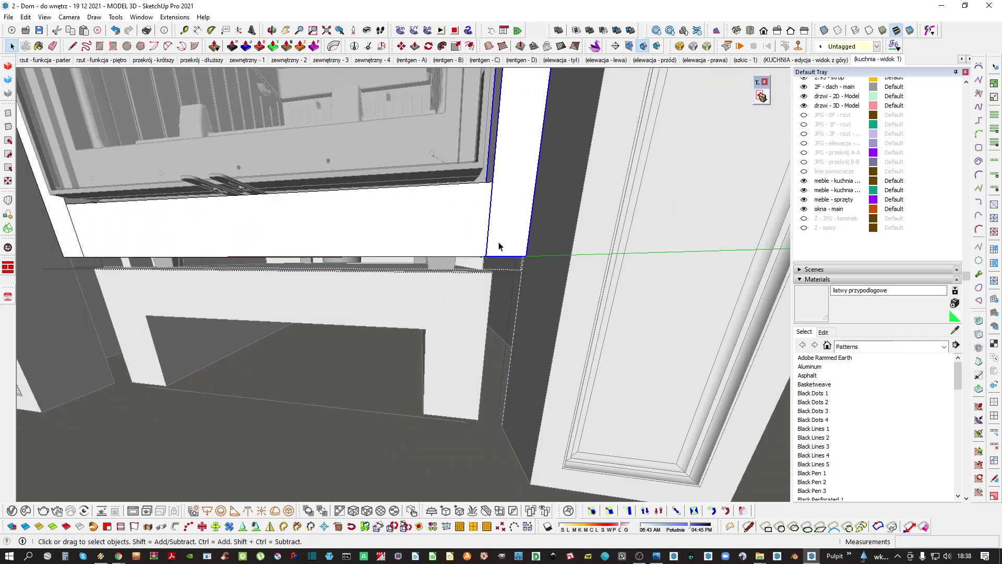
key("s")
left_click_drag(296, 255, 442, 411)
key("space")
Scale the horizontal strip below the firebox downward by 1.69 to cover the gap above the stand
left_click(392, 242)
middle_click_drag(392, 242, 320, 194)
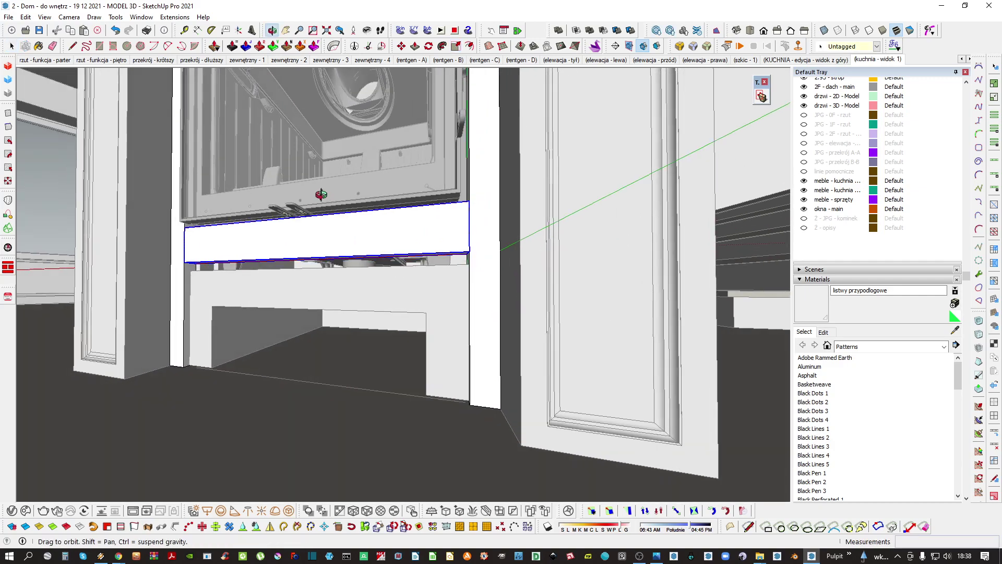
key("s")
left_click_drag(305, 258, 312, 284)
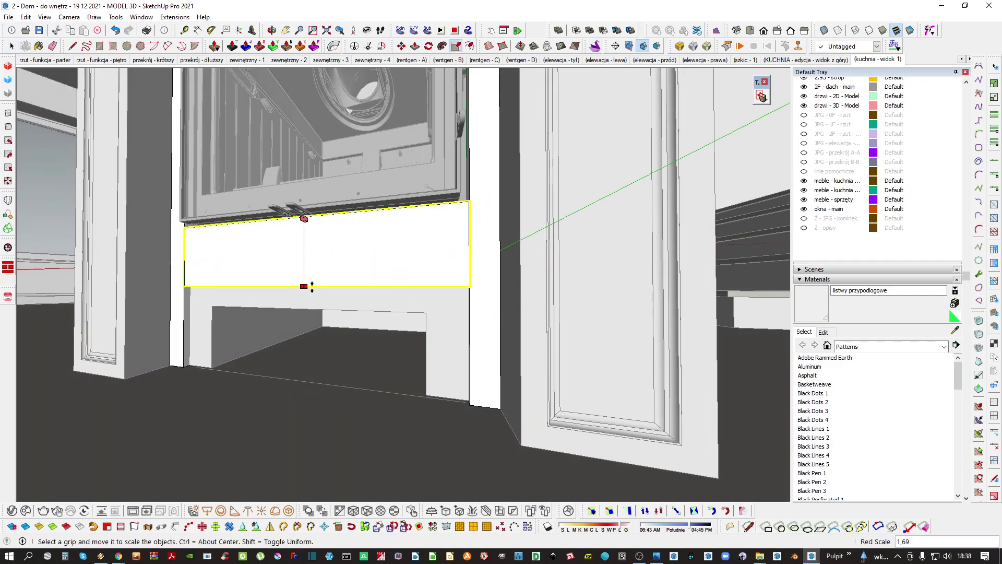
Finish scaling the strip below the firebox and open the fireplace stand's front for editing
left_click(320, 285)
key("space")
middle_click_drag(321, 286, 432, 324)
scroll(387, 285, "down", 2)
left_click(265, 286)
double_click(275, 311)
left_click(274, 311)
key("i")
double_click(277, 299)
left_click(271, 313)
key("p")
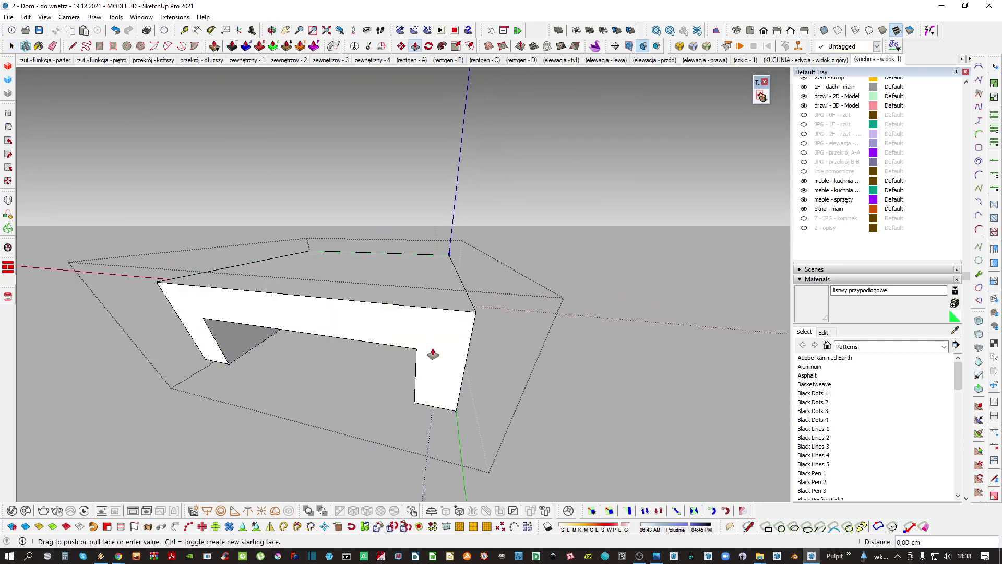
middle_click(445, 319)
key("space")
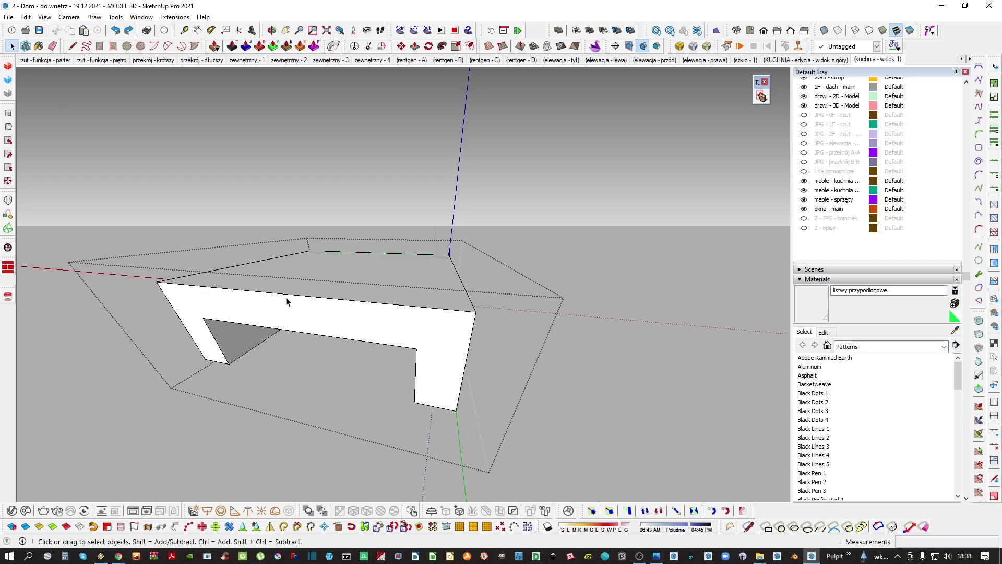
Push/pull the fireplace stand's front face by 0.5 cm
key("i")
middle_click_drag(287, 300, 346, 260)
key("i")
scroll(343, 319, "down", 4)
left_click(343, 319)
scroll(367, 303, "up", 2)
left_click(367, 303)
key("i")
double_click(441, 266)
scroll(363, 291, "up", 5)
left_click(357, 266)
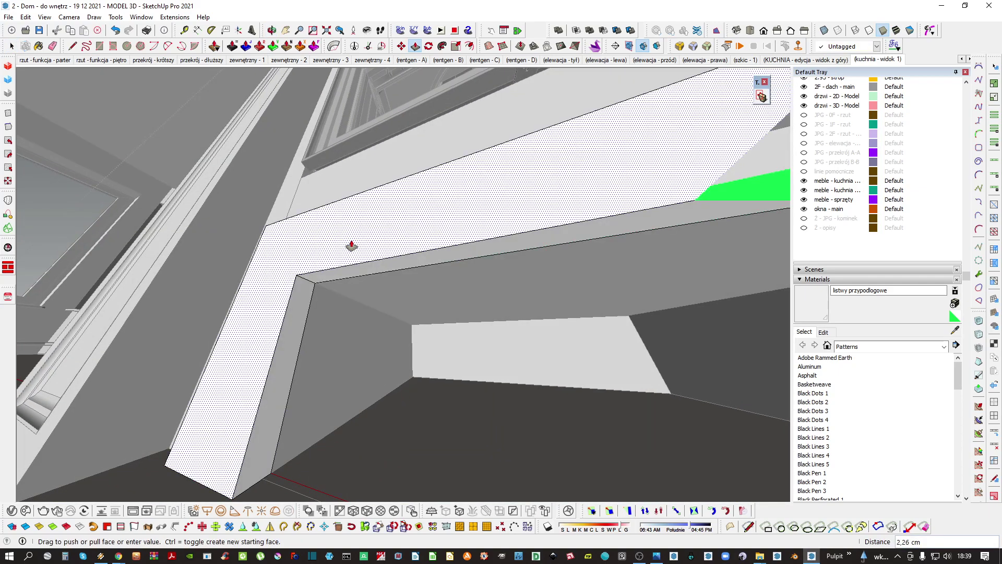
type("0,5")
key("Return")
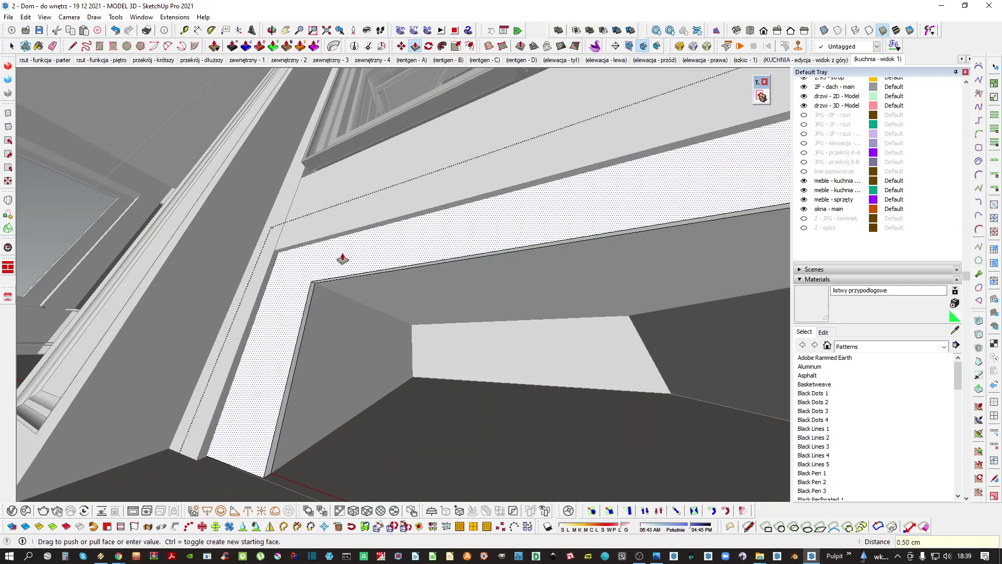
Push/pull the stand's front panel face around the opening by 1 cm
key("space")
scroll(313, 298, "down", 2)
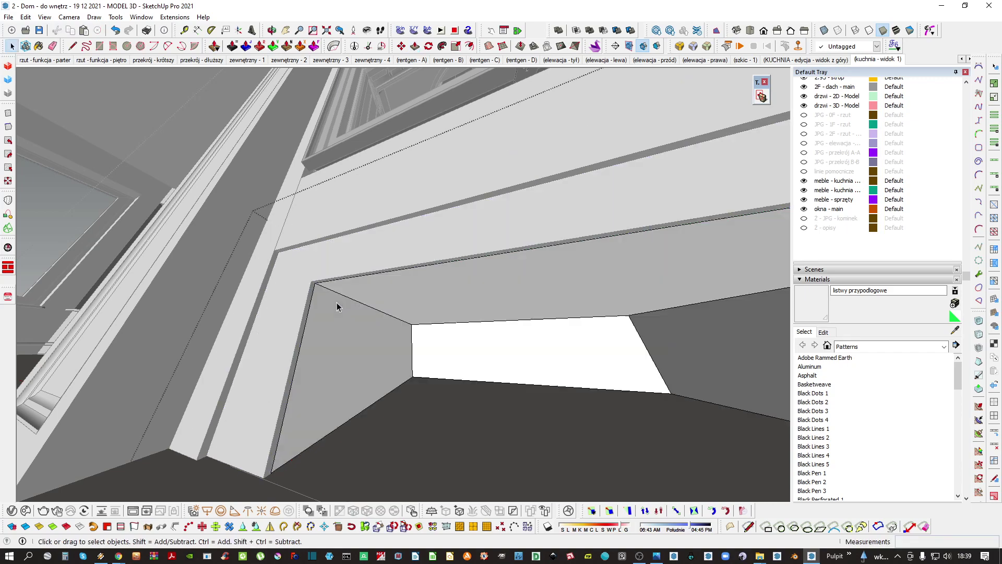
triple_click(310, 302)
key("p")
left_click(328, 262)
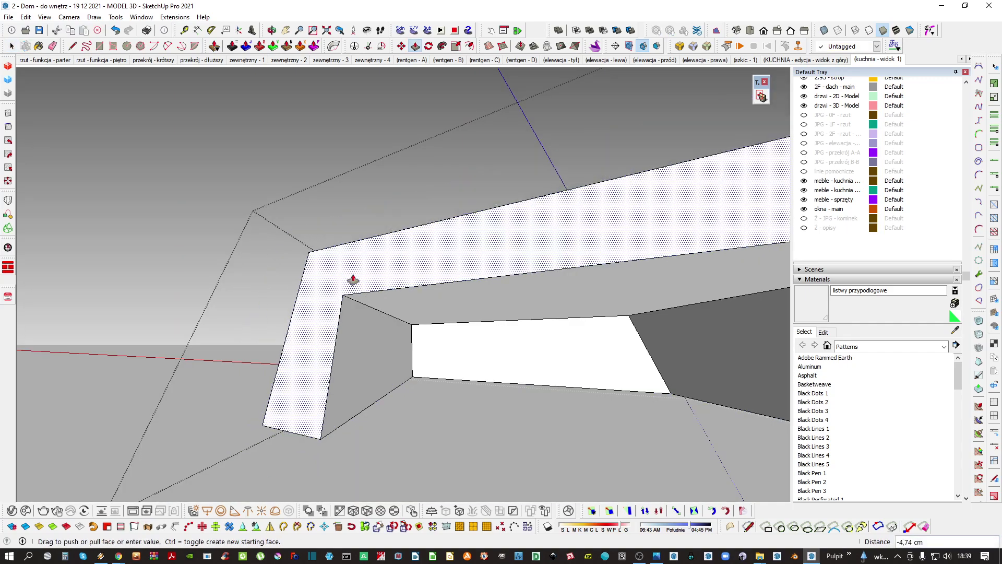
type("1")
key("Return")
key("space")
key("Escape")
Select the stand's front panel and adjust its thickness with Push/Pull
left_click(322, 278)
triple_click(316, 271)
middle_click_drag(316, 270, 182, 282)
key("p")
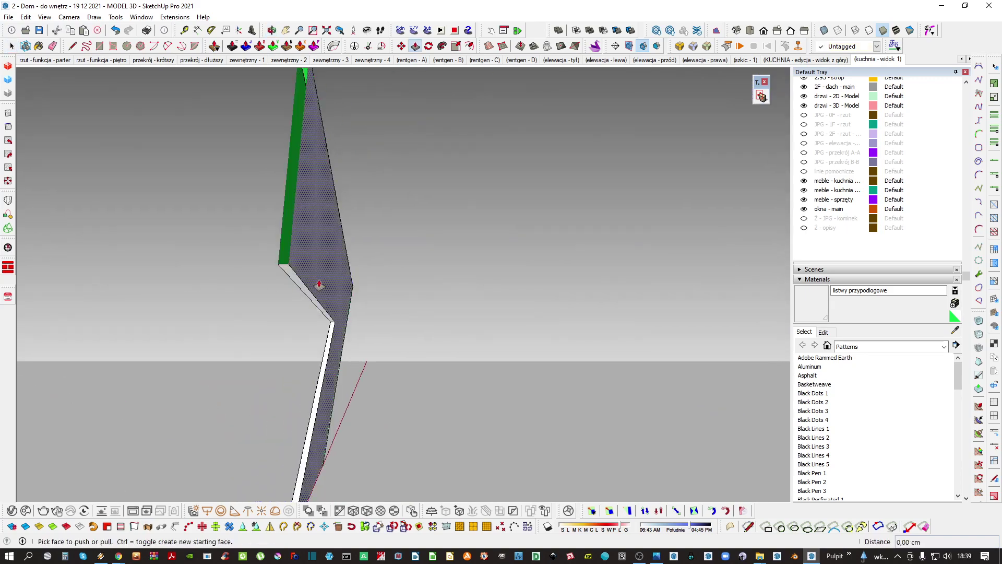
left_click(318, 286)
key("Return")
middle_click_drag(365, 271, 308, 261)
scroll(309, 262, "down", 1)
middle_click_drag(222, 216, 340, 336, "shift")
scroll(371, 261, "down", 1)
key("space")
key("Escape")
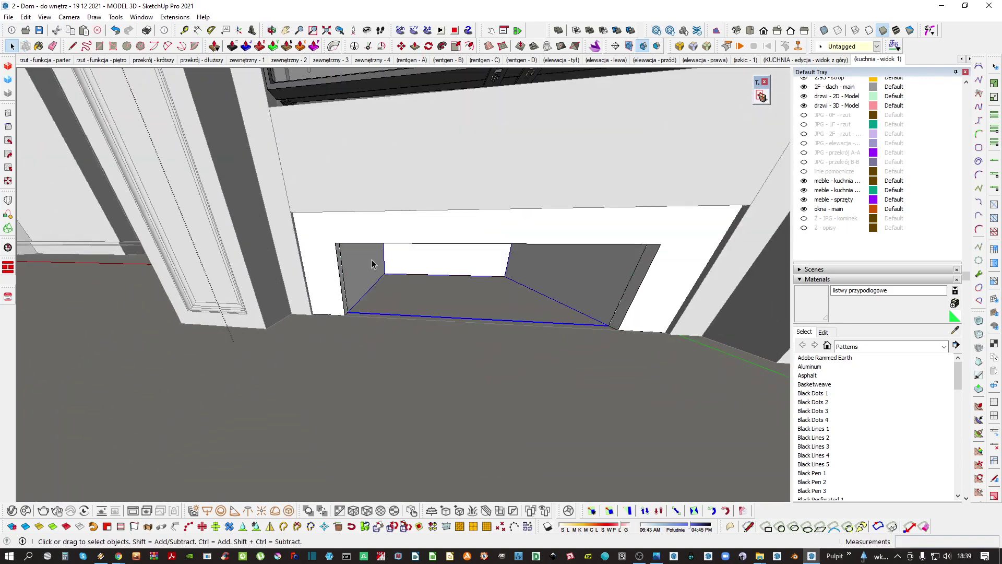
Offset the inner faces of the stand's opening by 1.5 cm with Joint Push Pull
triple_click(371, 262)
key("h")
left_click(350, 279)
middle_click_drag(373, 243, 394, 237)
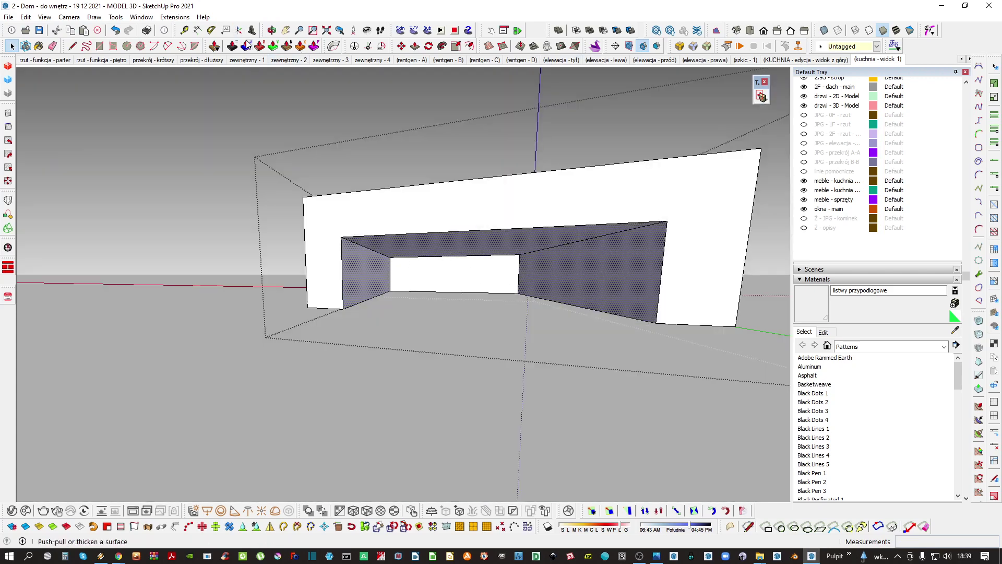
left_click(246, 46)
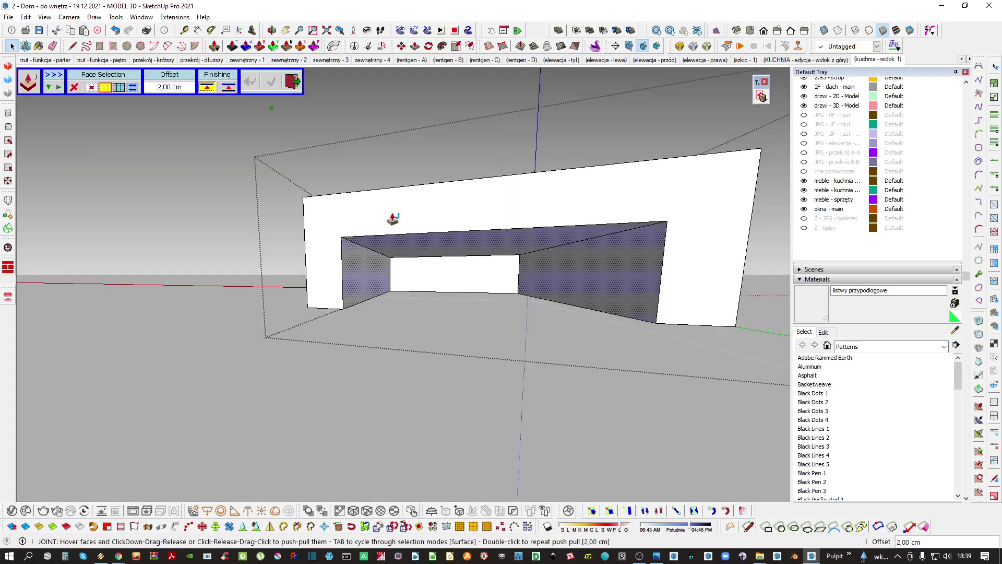
key("space")
left_click(412, 273)
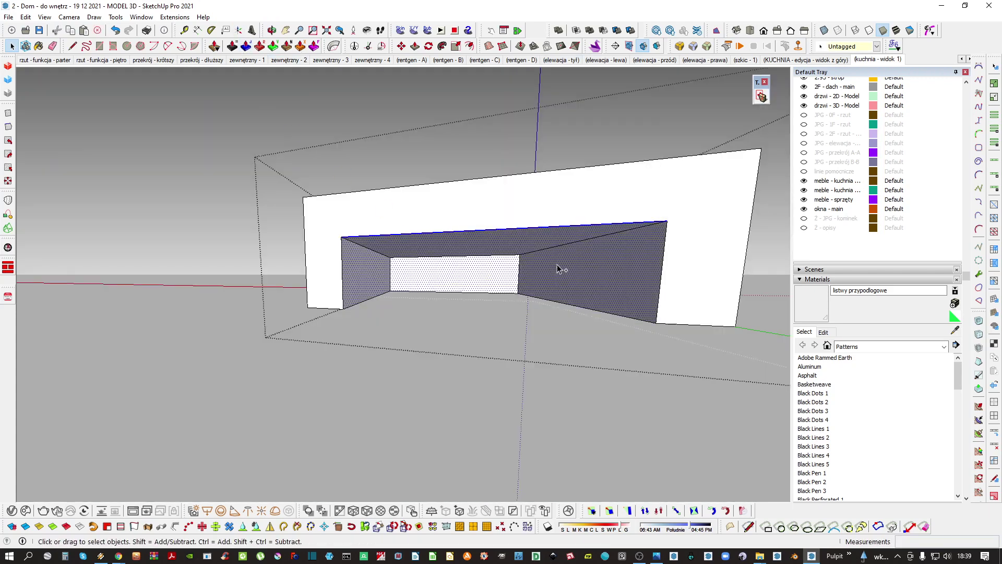
left_click(249, 48)
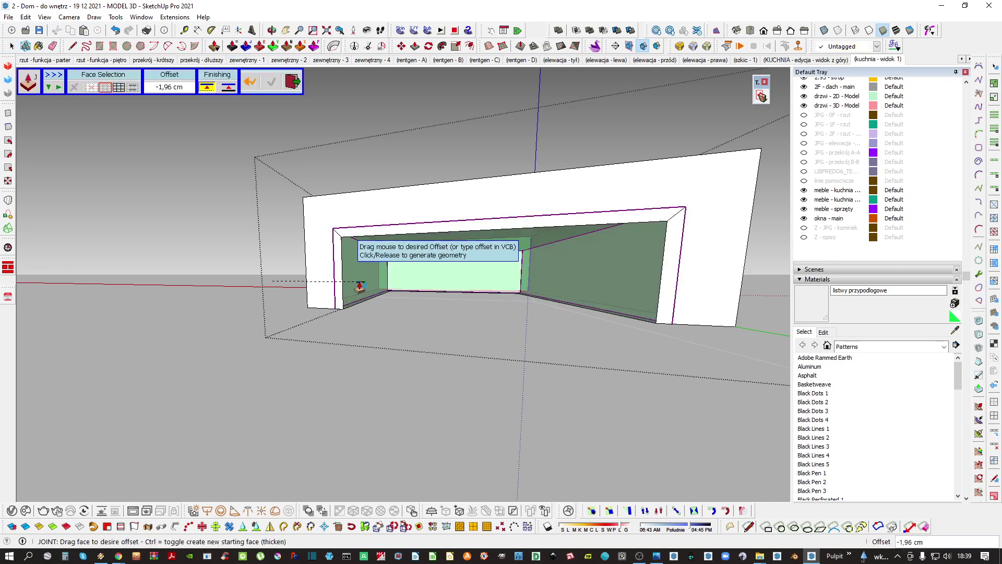
type("1,5")
key("Return")
key("space")
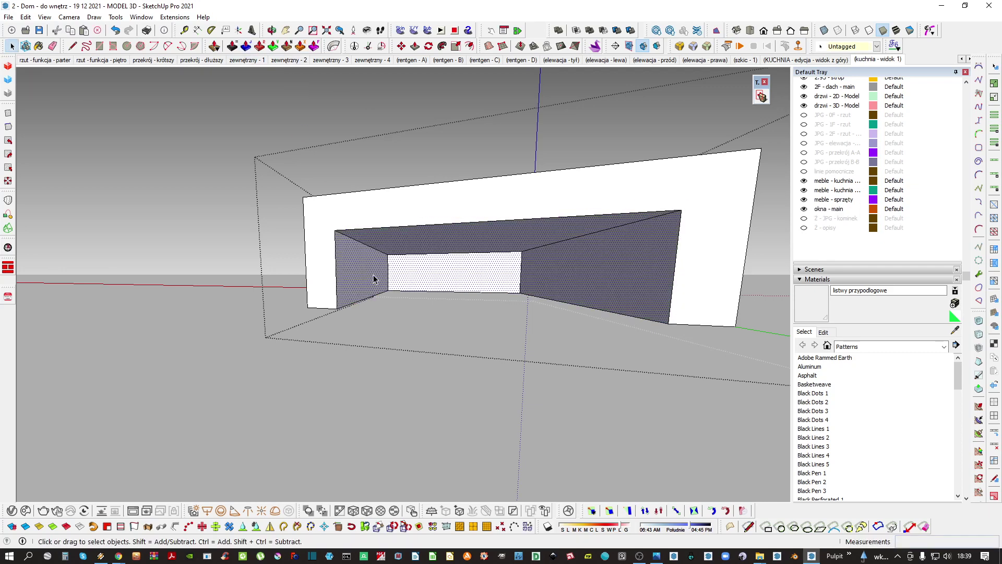
Thicken the faces of the stand's inner niche outward into a shell with Joint Push Pull
key("Escape")
middle_click_drag(377, 275, 433, 252)
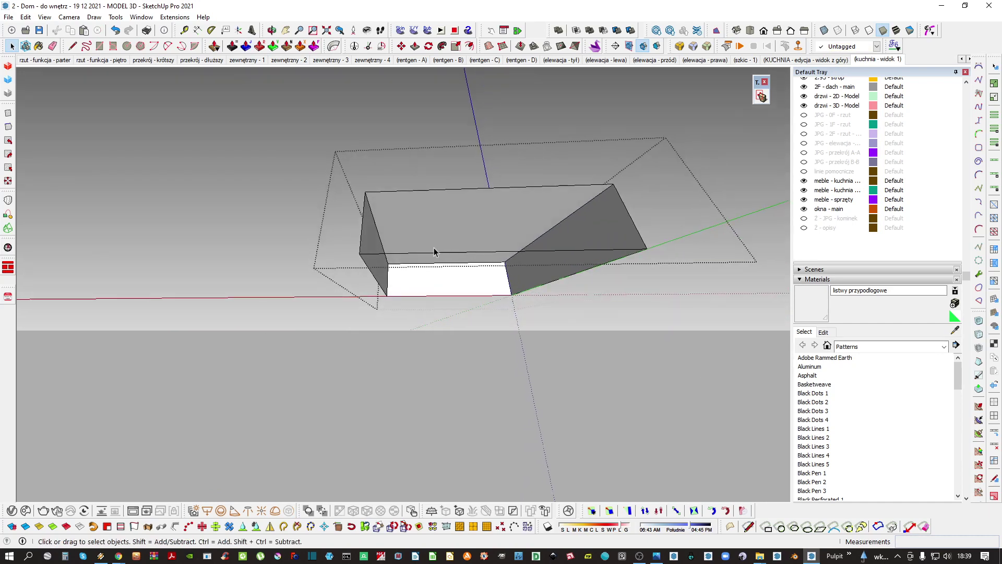
left_click(249, 47)
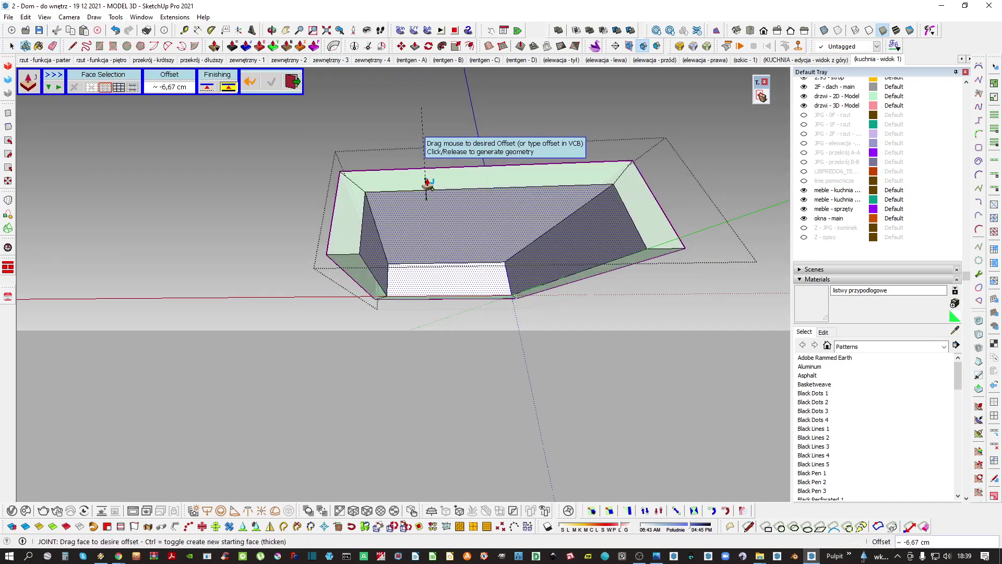
key("Return")
key("space")
middle_click_drag(434, 192, 412, 320)
left_click(382, 309)
scroll(383, 309, "down", 2)
key("Escape")
scroll(396, 315, "up", 5)
middle_click_drag(293, 281, 393, 309)
scroll(398, 271, "down", 4)
Make the horizontal strip component below the firebox unique
left_click(413, 315)
scroll(423, 351, "down", 3)
key("ctrl+t")
scroll(408, 345, "up", 8)
scroll(420, 299, "down", 3)
scroll(394, 308, "down", 2)
key("i")
key("Escape")
right_click(410, 315)
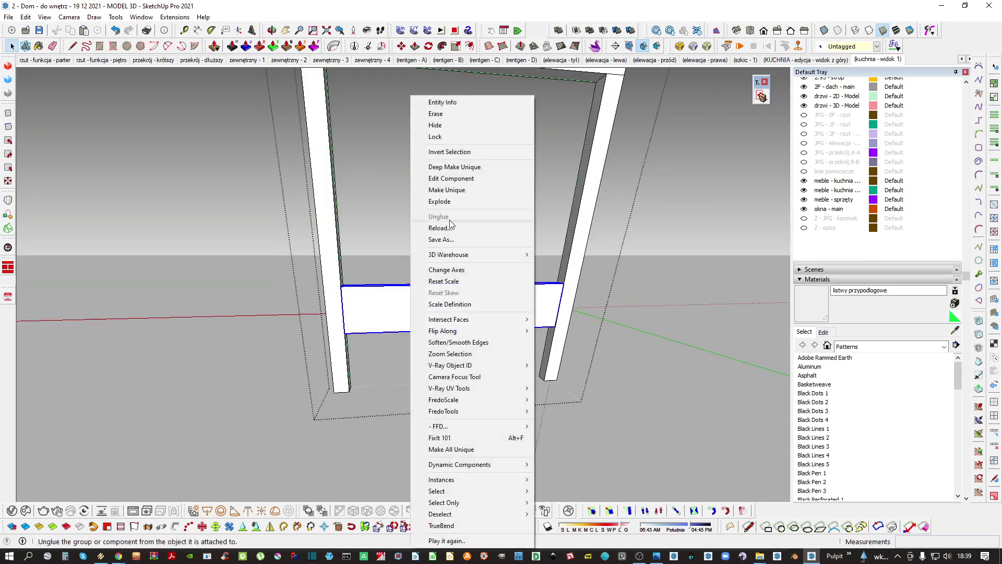
left_click(452, 190)
Inset a rectangular border on the lower strip's front face and recess the inner panel by 0.5 cm
key("i")
scroll(446, 269, "down", 2)
middle_click_drag(446, 269, 418, 315)
key("i")
scroll(418, 315, "up", 1)
double_click(418, 316)
scroll(365, 309, "up", 2)
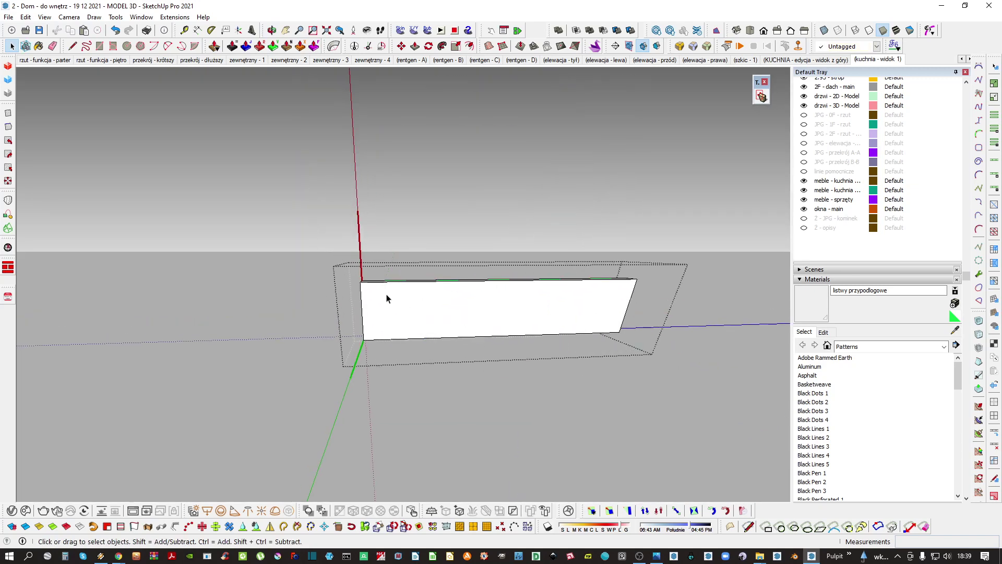
key("p")
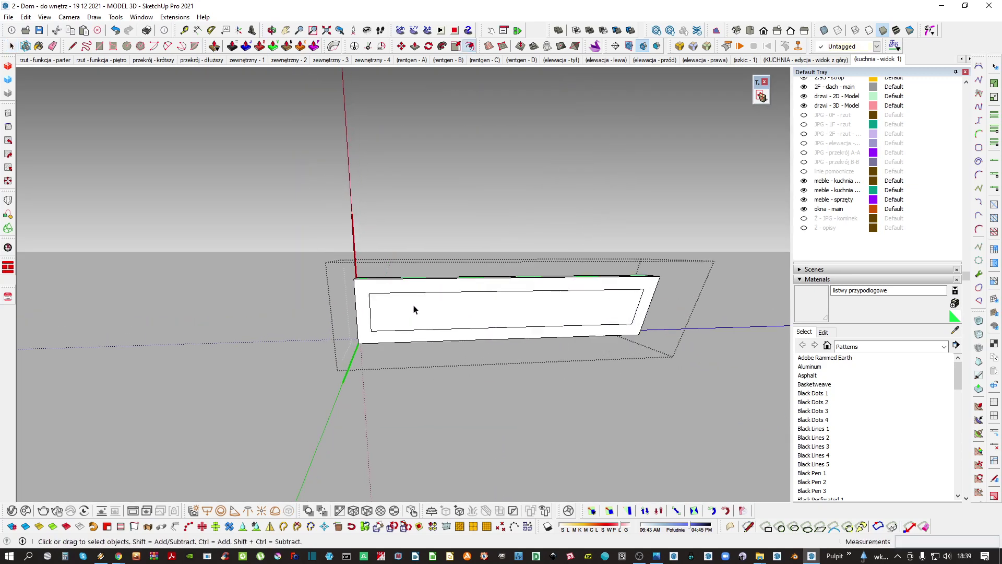
middle_click_drag(379, 311, 426, 305)
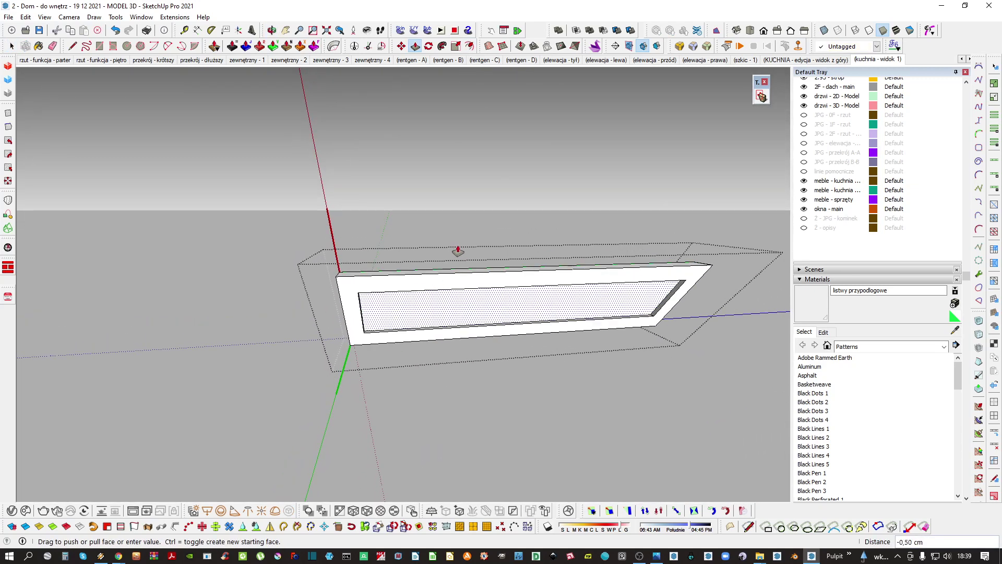
key("space")
scroll(467, 269, "down", 2)
key("Escape")
Copy the panel moulding frame from the fireplace's left pillar
middle_click_drag(387, 296, 434, 353, "shift")
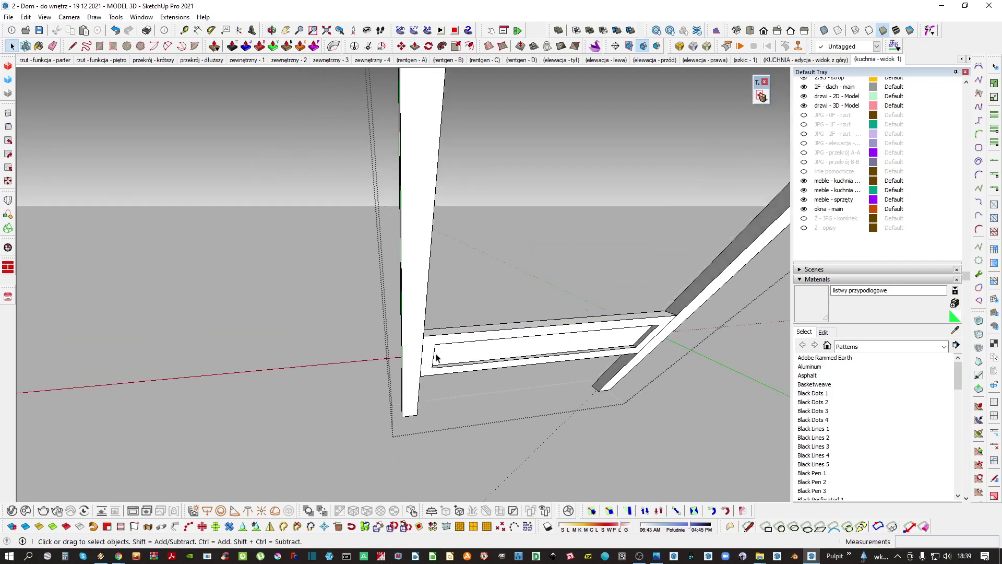
key("Escape")
scroll(432, 323, "down", 3)
middle_click_drag(416, 158, 360, 243, "shift")
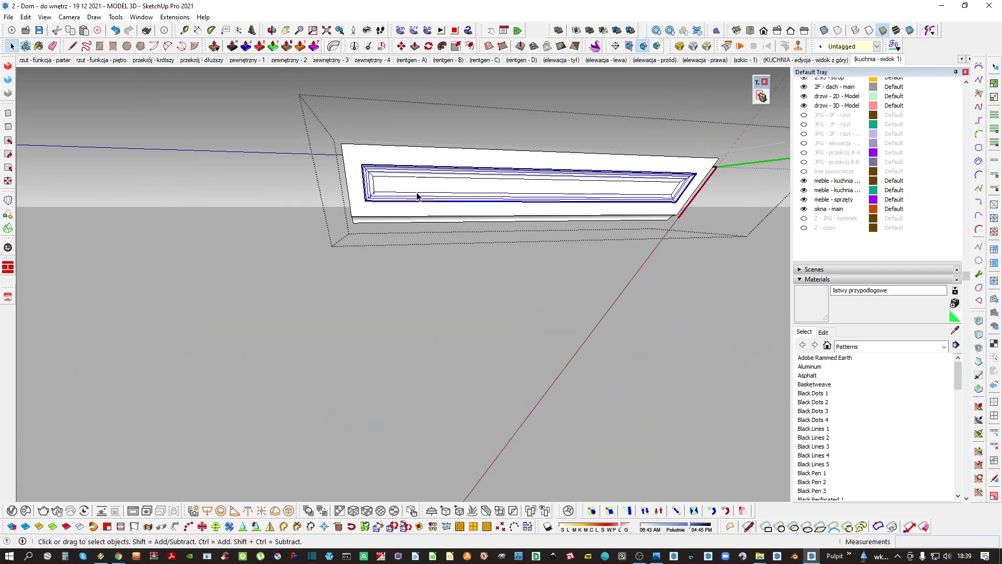
left_click(327, 370)
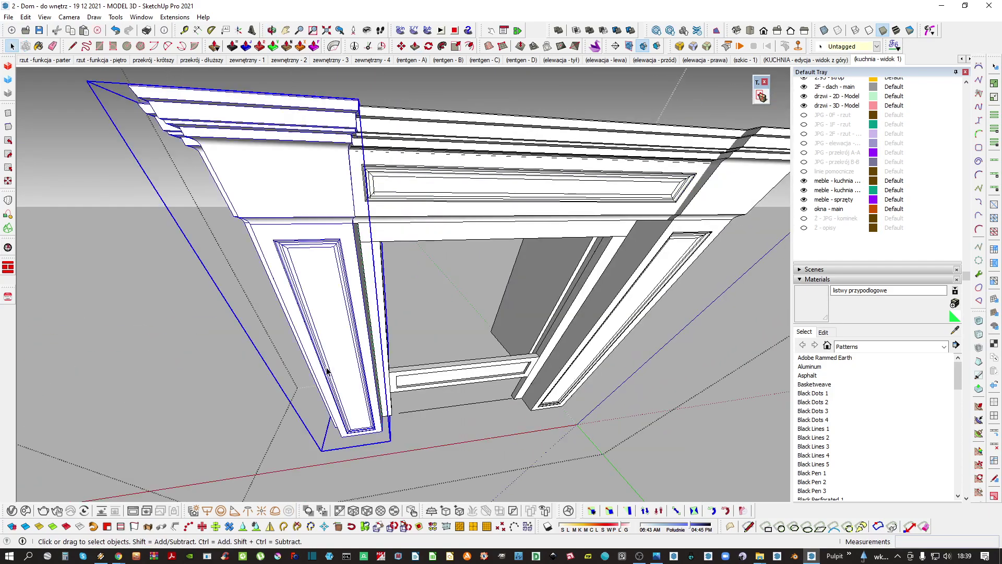
double_click(327, 371)
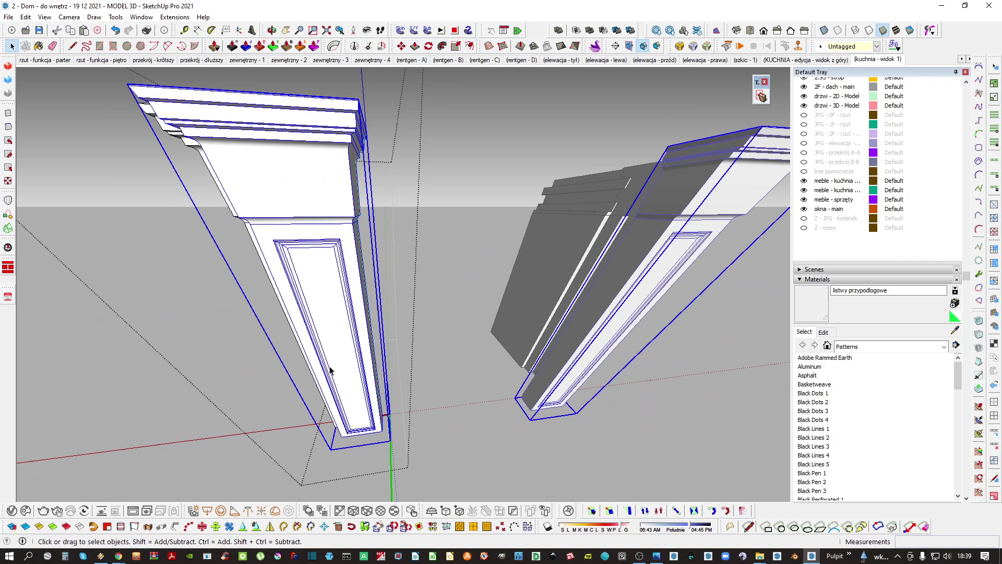
double_click(315, 330)
scroll(328, 337, "down", 1)
left_click(418, 398)
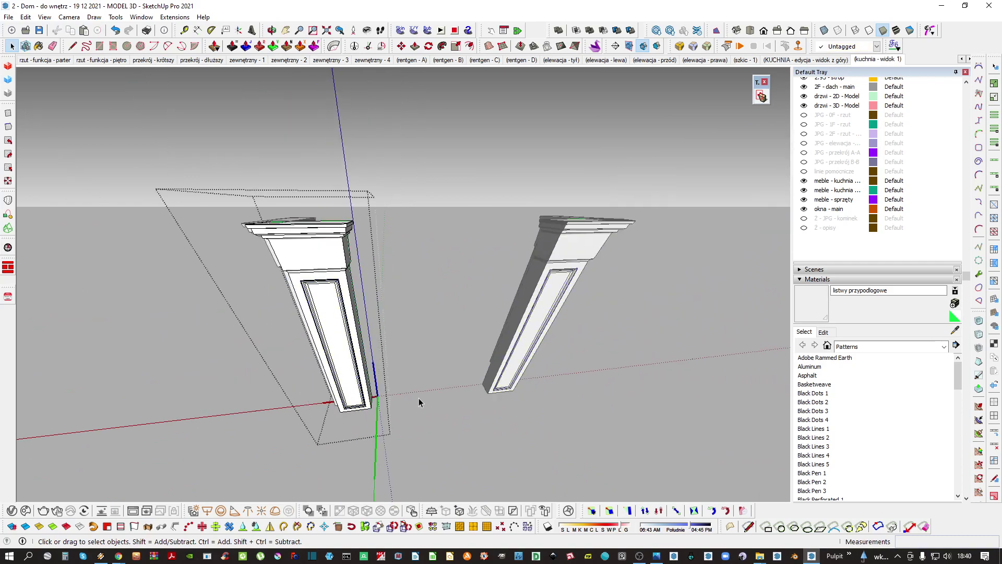
left_click(420, 400)
left_click(424, 414)
Paste the moulding frame in place inside the lower strip component and rotate it by 90 degrees
scroll(424, 413, "up", 3)
middle_click_drag(416, 272, 391, 298)
right_click(410, 310)
left_click(381, 317)
double_click(405, 323)
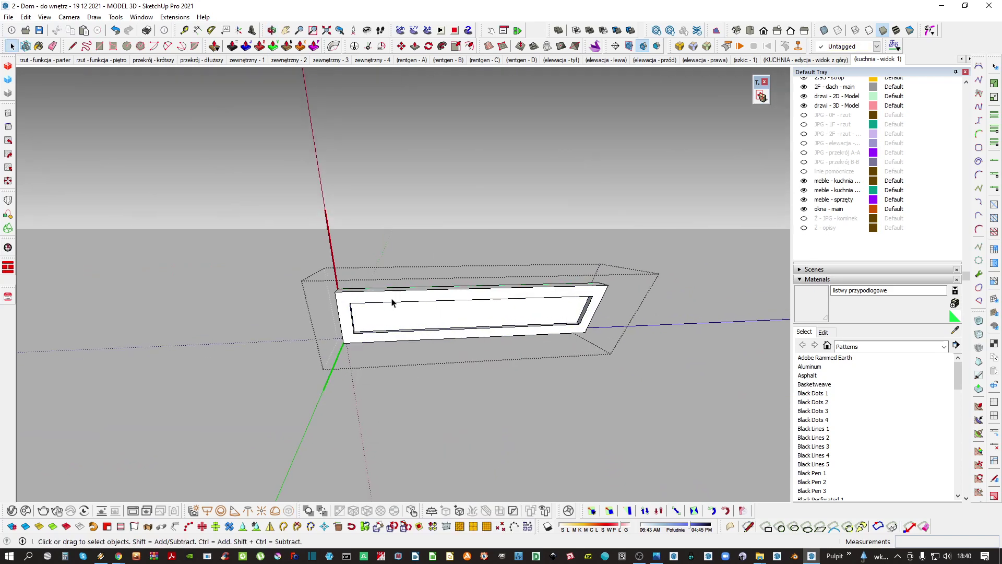
key("ctrl+g")
key("ctrl+shift+v")
scroll(395, 309, "down", 2)
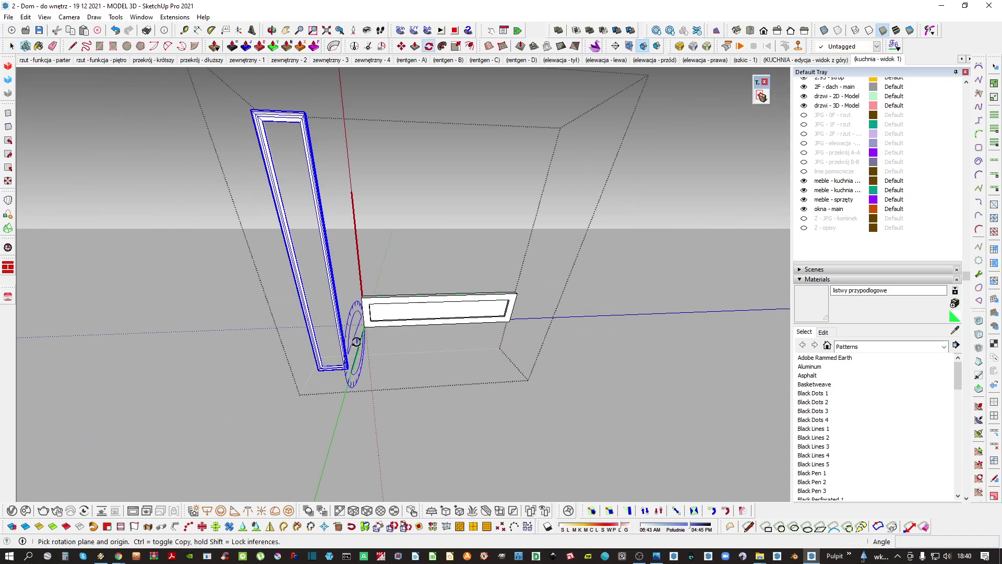
type("90")
key("Return")
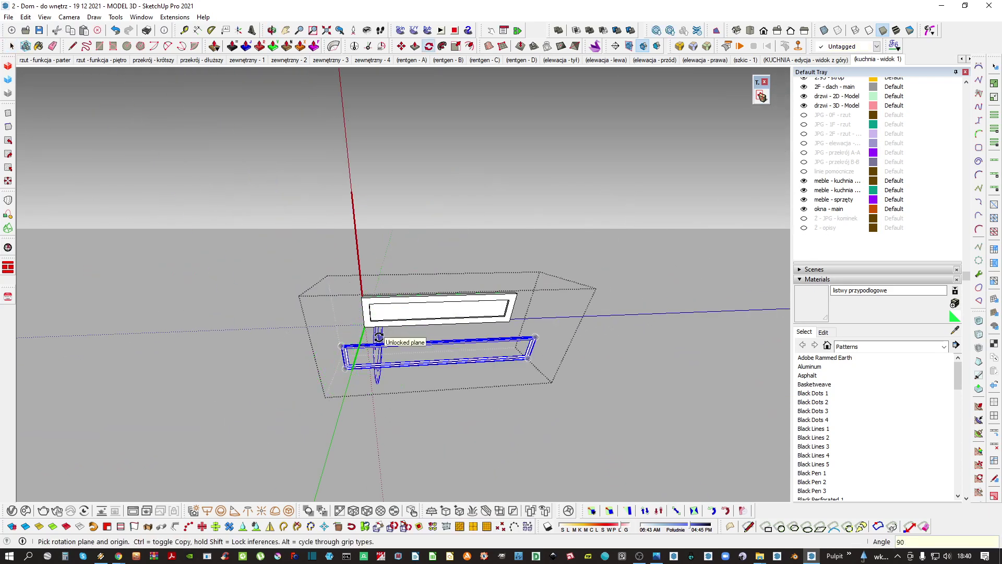
Move the rotated moulding frame by its corner onto the lower strip's recessed panel
key("m")
scroll(345, 345, "up", 5)
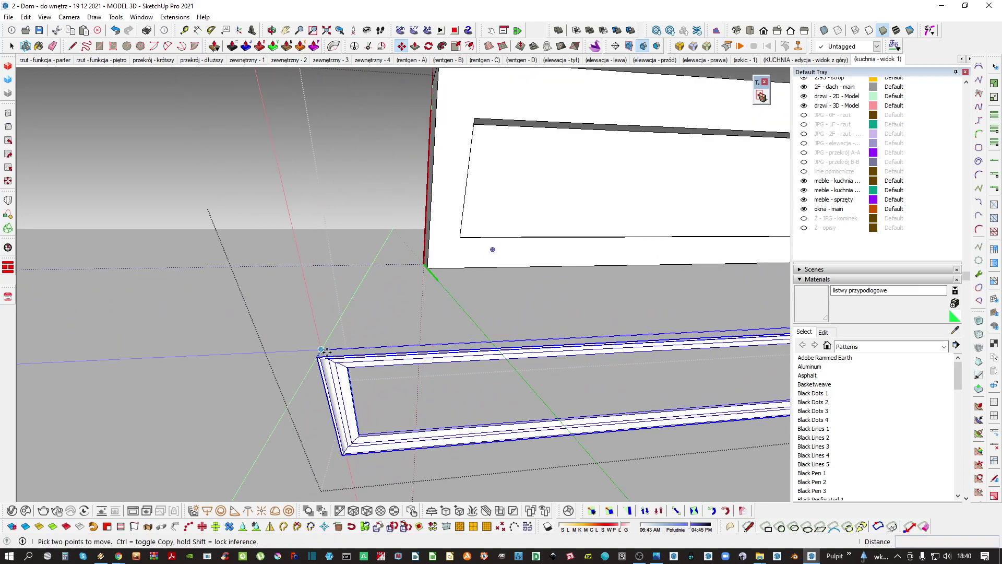
left_click(326, 352)
scroll(347, 135, "up", 6)
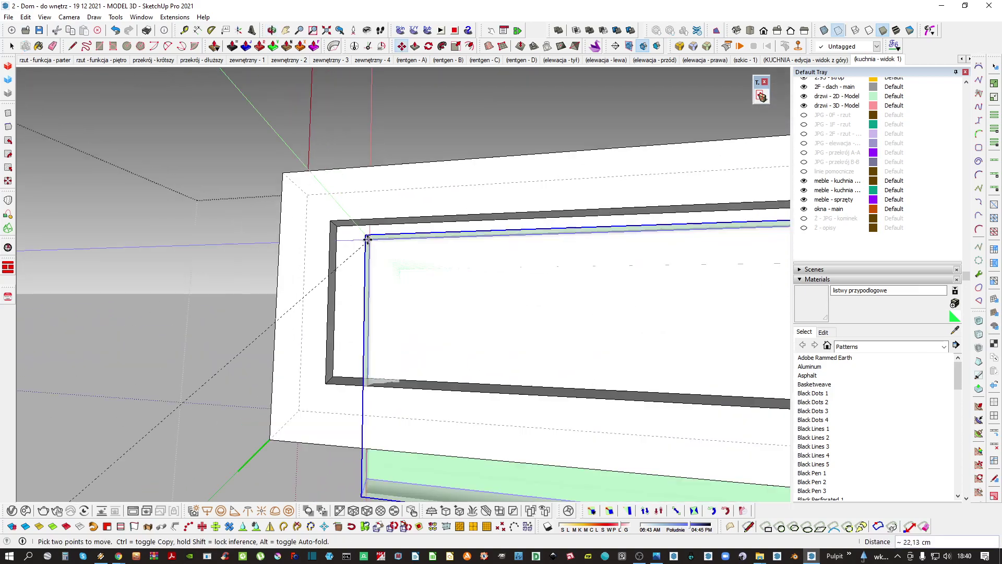
scroll(340, 226, "down", 3)
middle_click_drag(340, 226, 366, 253)
scroll(425, 244, "down", 3)
key("space")
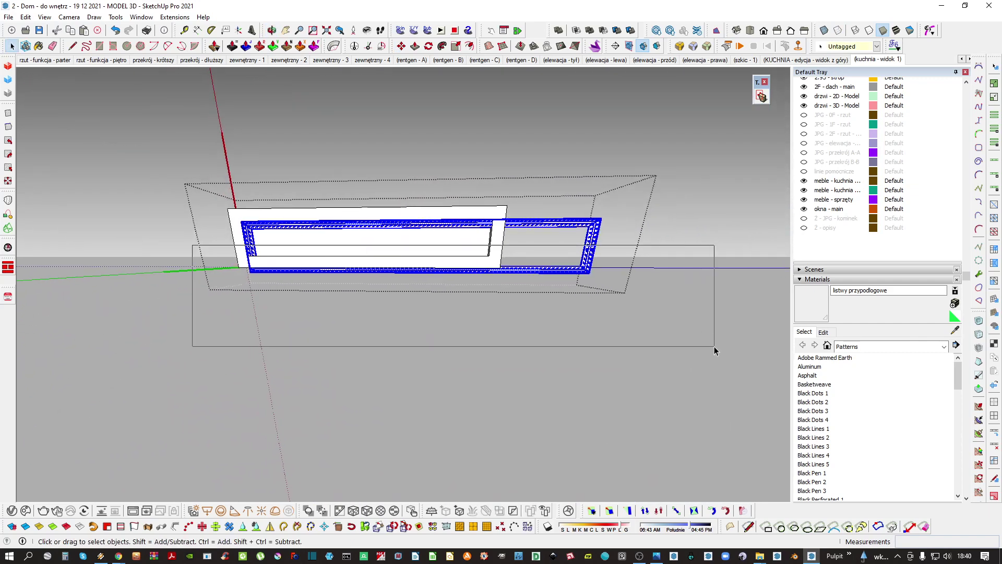
Try to select the lower run of the moulding frame for moving it to fit the recess
left_click_drag(714, 346, 714, 346)
key("m")
scroll(360, 274, "up", 3)
scroll(353, 286, "down", 3)
key("space")
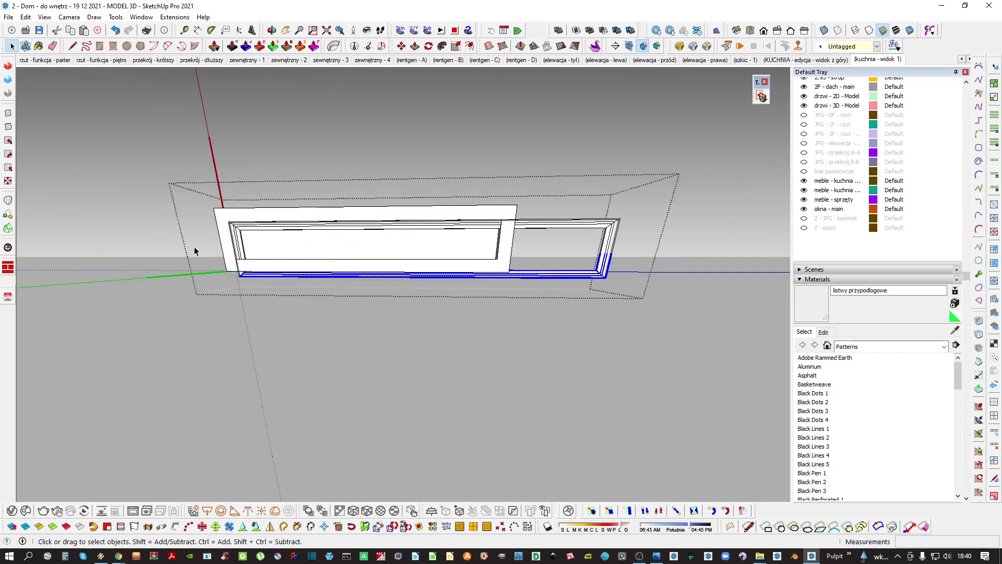
scroll(402, 264, "up", 3)
key("m")
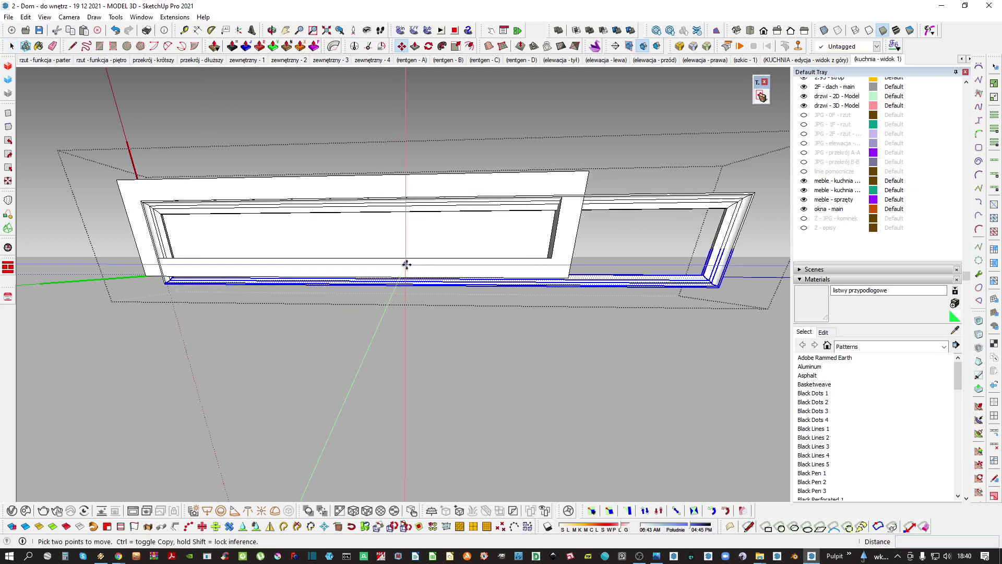
Select the whole moulding frame in the lower strip and run FixIt 101 on it
triple_click(725, 263)
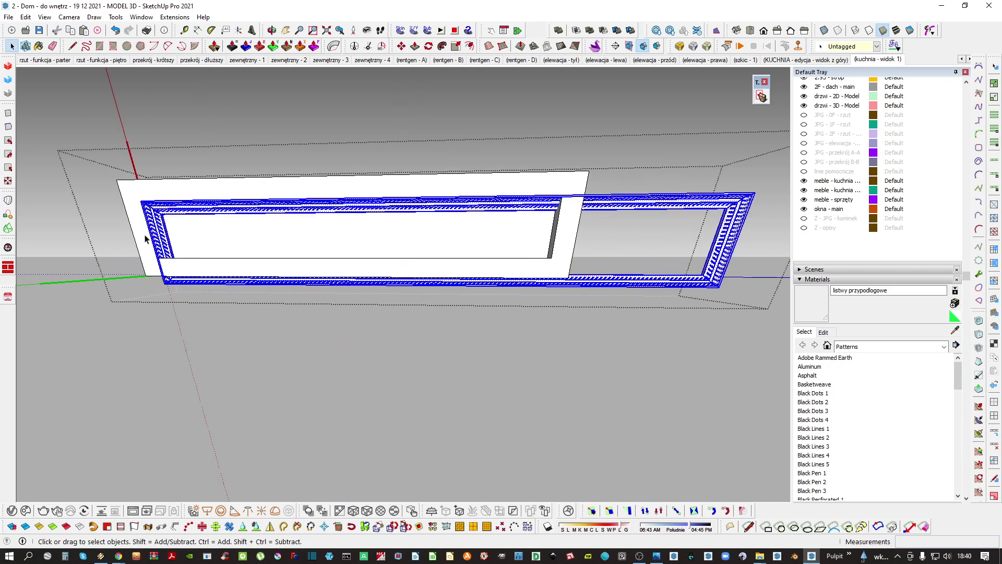
left_click_drag(727, 351, 729, 350)
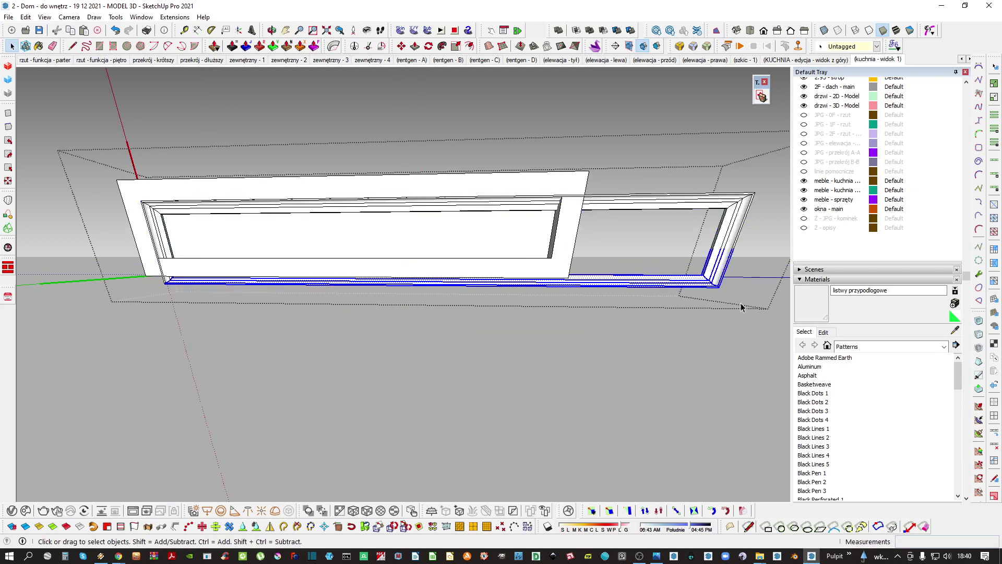
triple_click(723, 265)
right_click(724, 253)
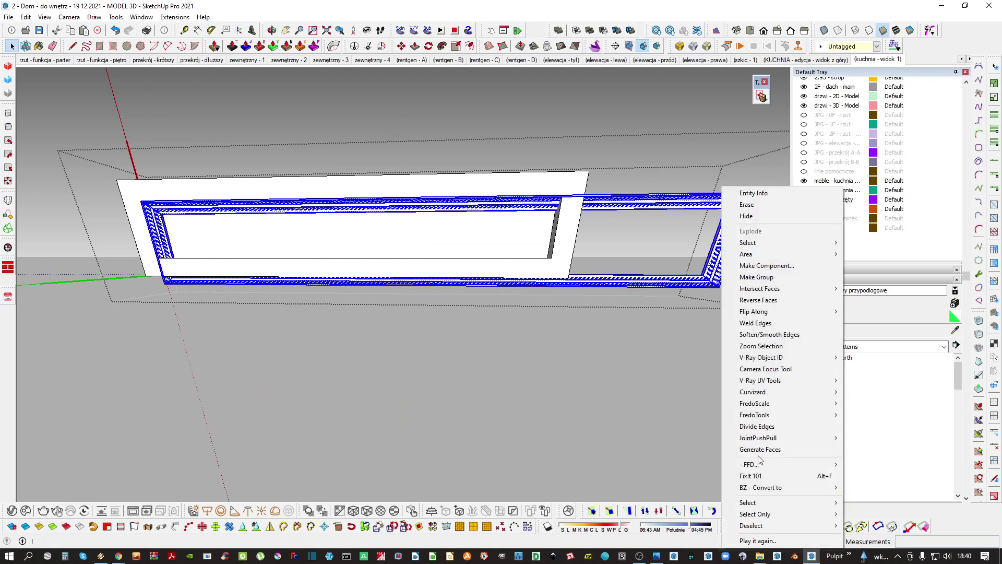
left_click(753, 476)
key("Return")
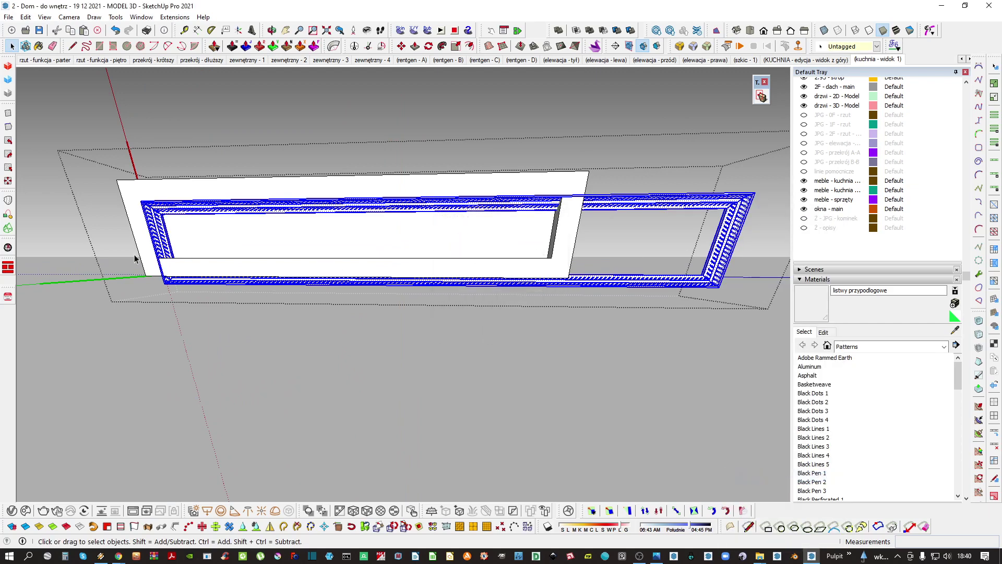
Move the moulding frame's lower run up to the bottom edge of the recessed panel
left_click_drag(785, 398, 785, 399)
left_click(590, 282)
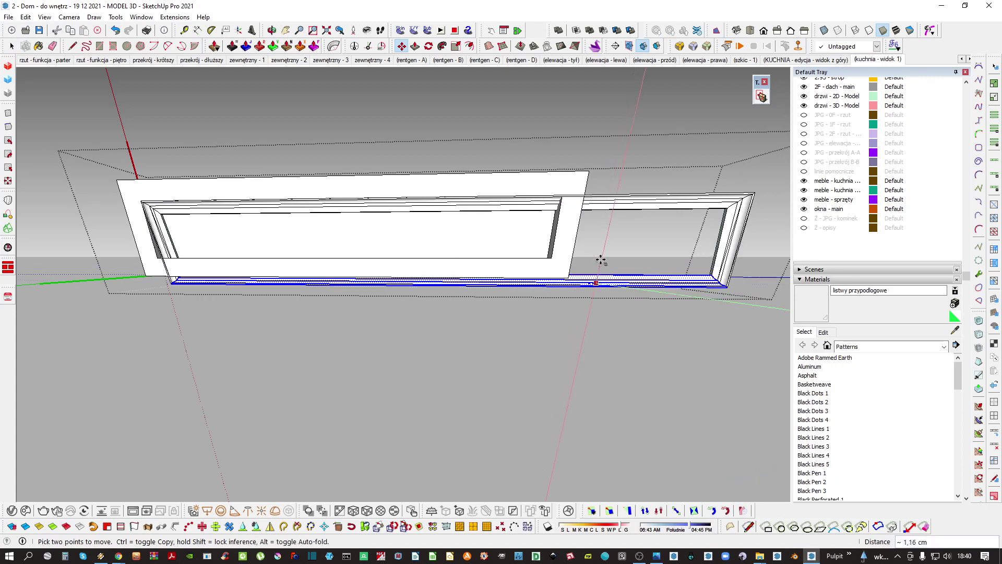
left_click(595, 253)
scroll(600, 248, "up", 5)
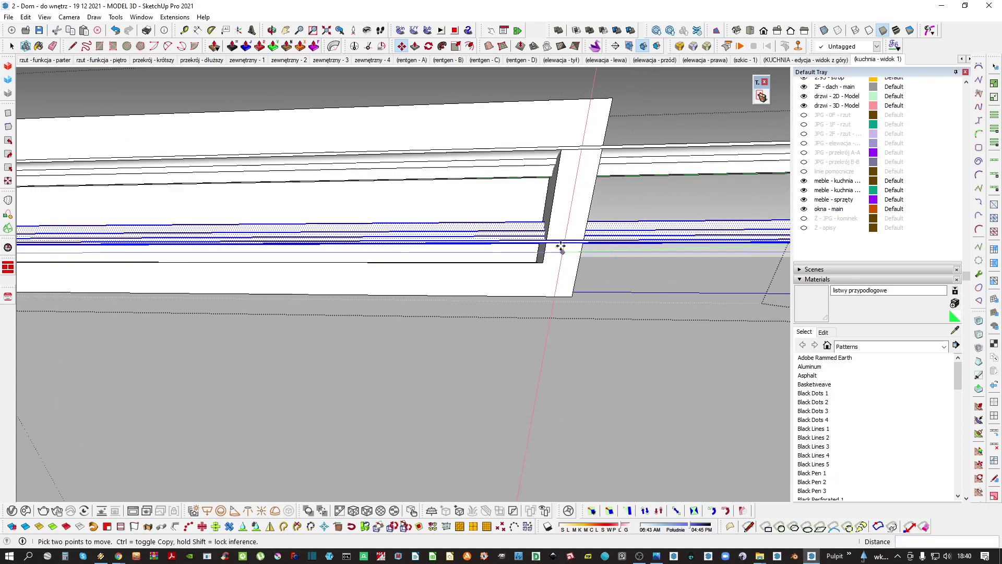
scroll(533, 233, "down", 3)
middle_click_drag(528, 239, 573, 194)
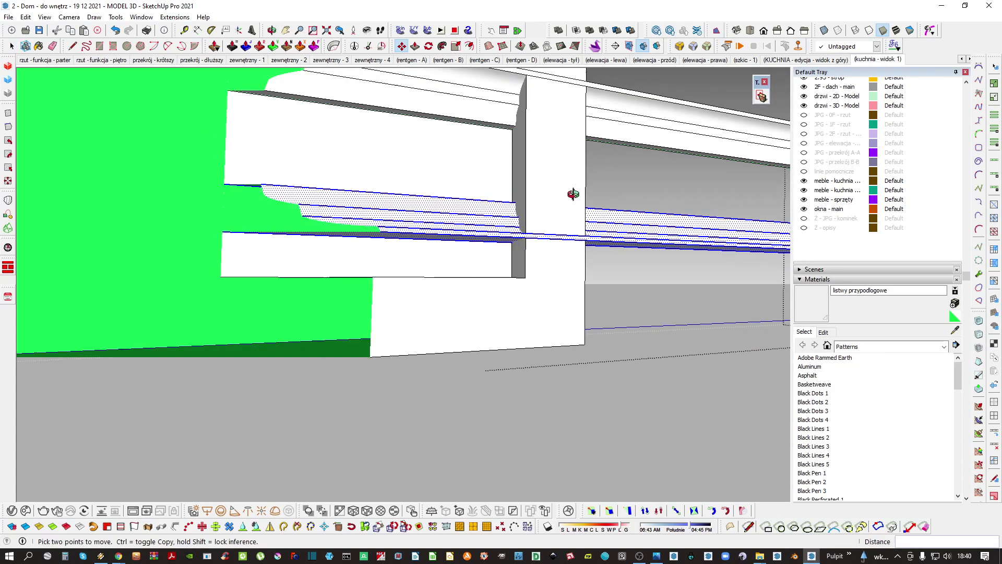
left_click(526, 237)
key("space")
scroll(516, 248, "down", 4)
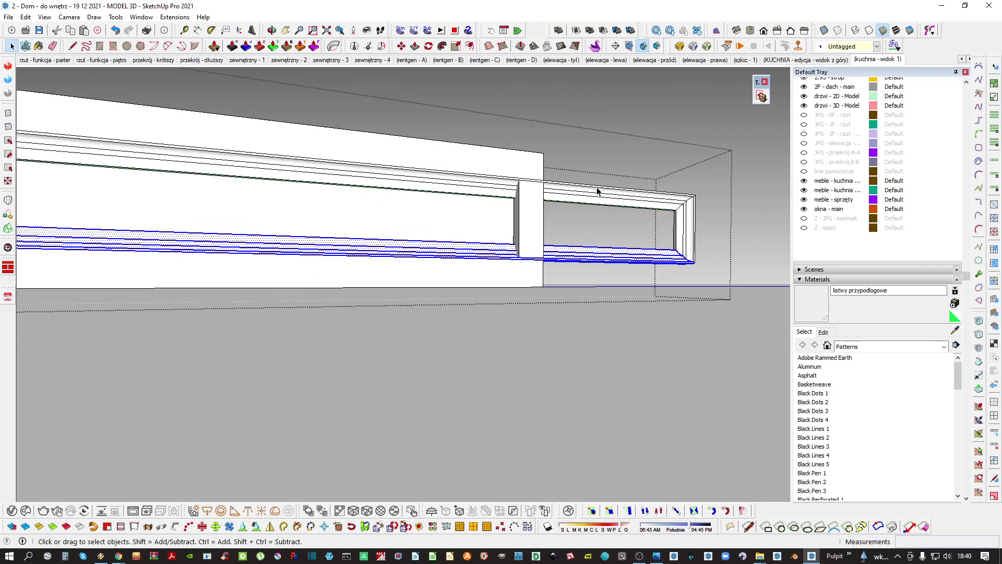
Move the moulding frame's overhanging right end inward so its outer corner meets the recess corner
left_click_drag(596, 178, 719, 280)
middle_click_drag(626, 244, 543, 292)
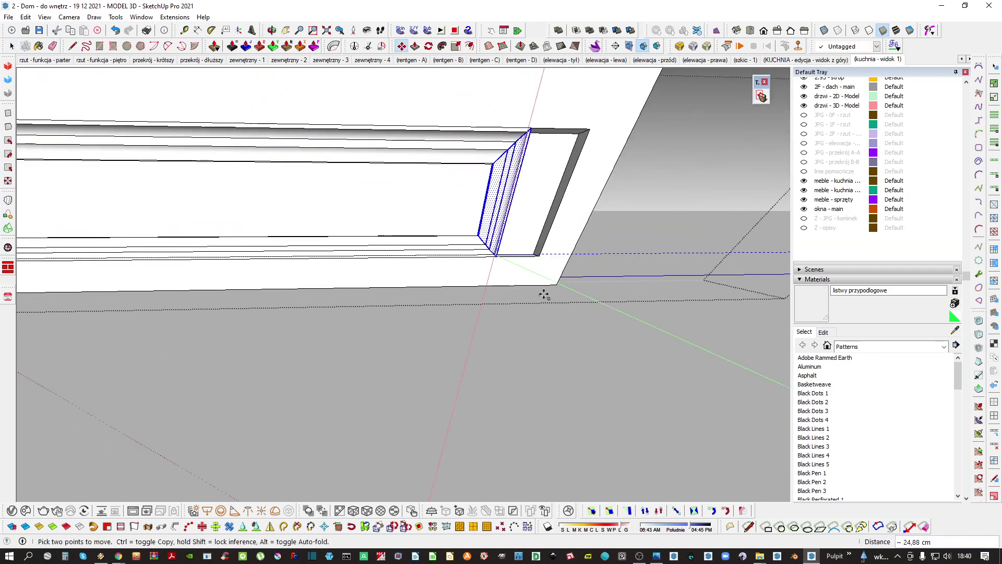
left_click(492, 252)
middle_click_drag(492, 253, 438, 286)
left_click(444, 301)
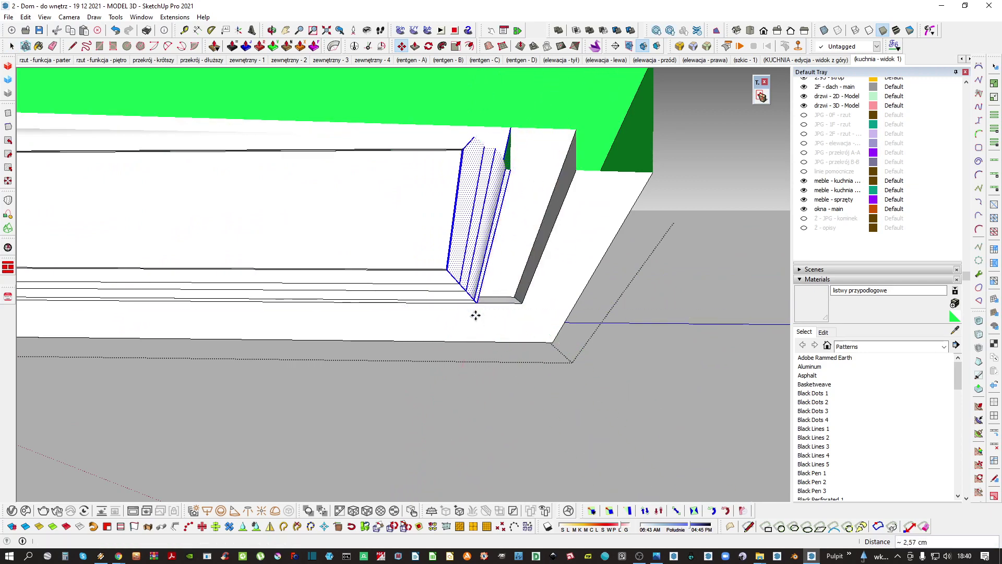
left_click(477, 303)
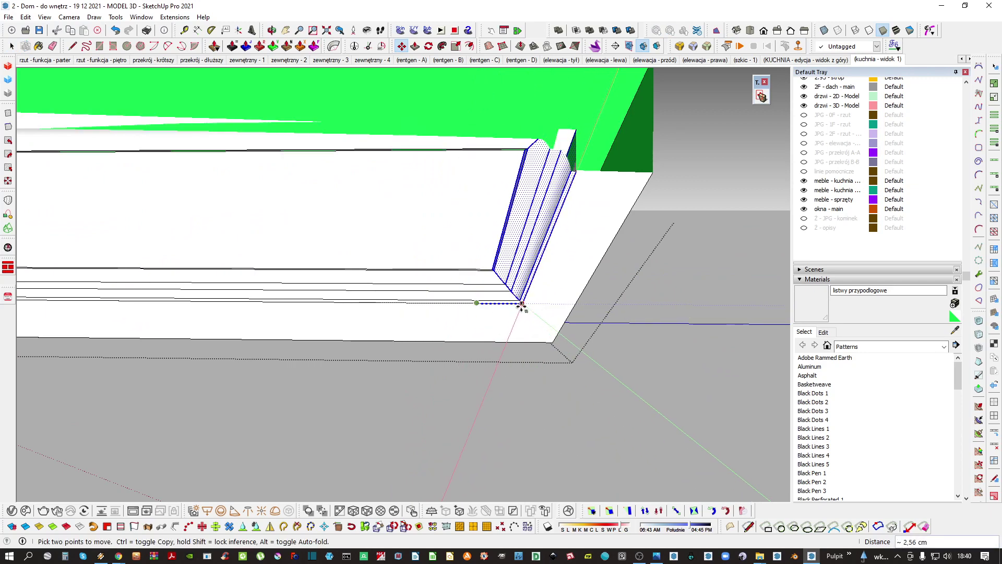
left_click(523, 304)
key("space")
Close the lower strip and fireplace components and purge the unused items from the model
scroll(486, 334, "down", 2)
scroll(485, 333, "down", 5)
middle_click_drag(476, 304, 460, 290)
key("Escape")
scroll(398, 298, "down", 3)
right_click(440, 329)
middle_click_drag(398, 297, 351, 279, "shift")
left_click(394, 326)
scroll(394, 326, "down", 2)
left_click(351, 279)
key("Escape")
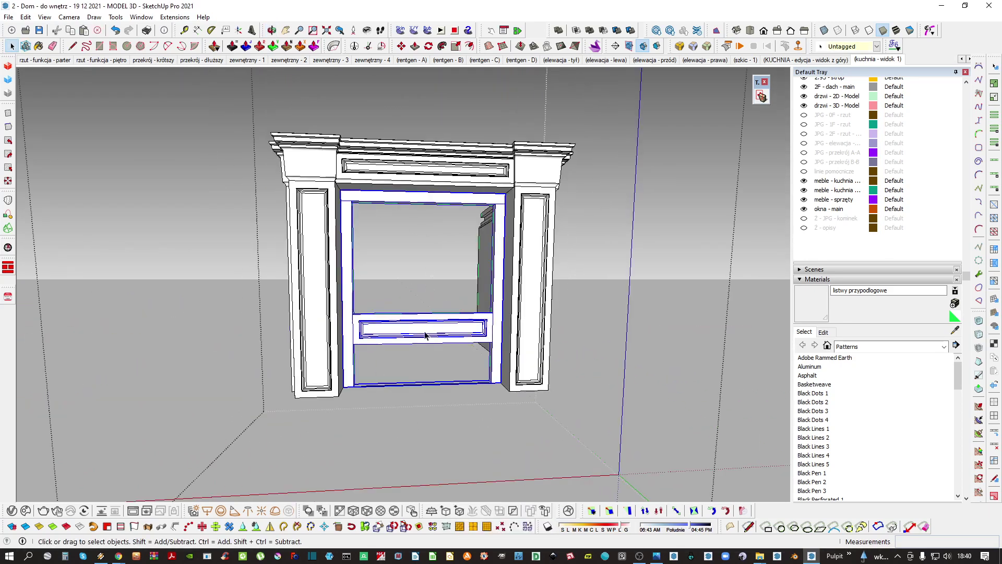
middle_click_drag(460, 327, 467, 353)
key("Escape")
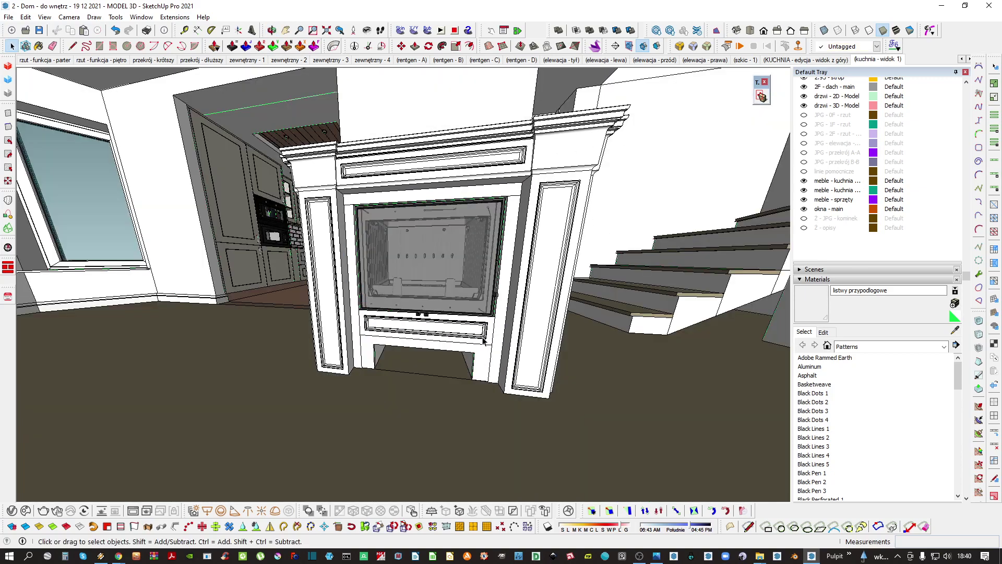
key("shift+p")
key("Return")
Delete the leftover floor-level edge between the legs of the fireplace surround
left_click(470, 371)
scroll(472, 372, "up", 3)
double_click(448, 389)
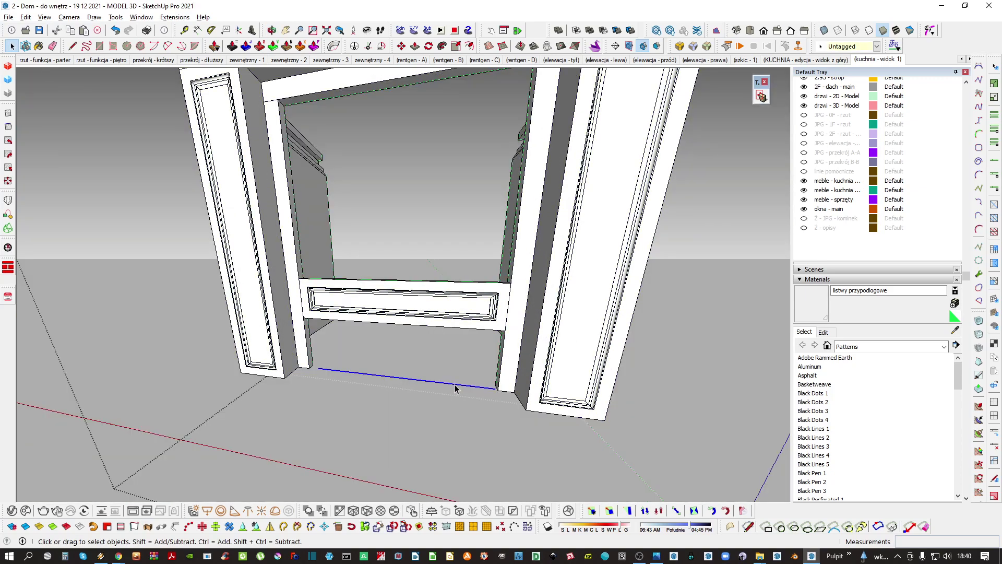
key("Delete")
key("Escape")
Extend the inner edges of the low opening beneath the moulded panel backwards with Move to form deep inner faces
double_click(491, 373)
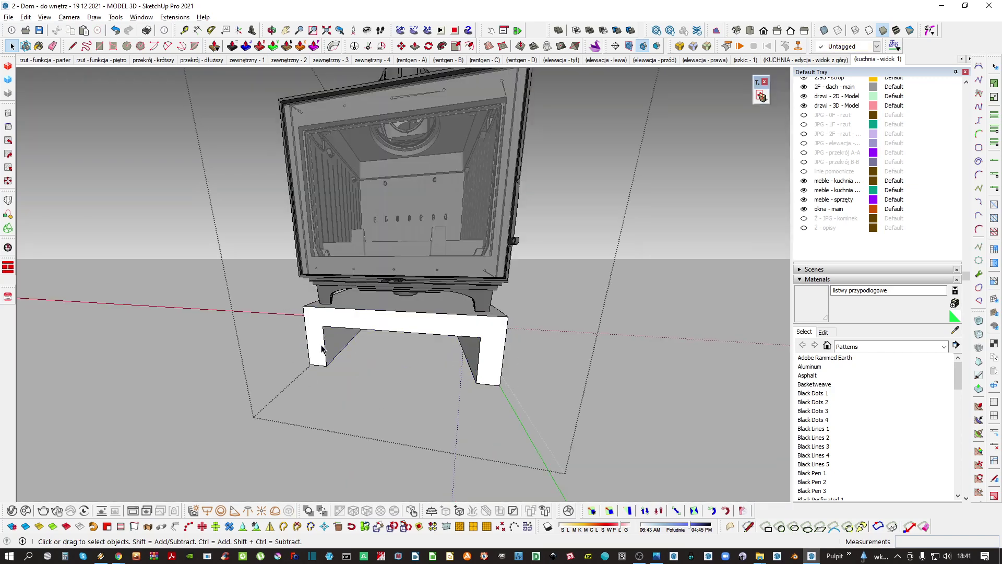
key("Escape")
double_click(392, 315)
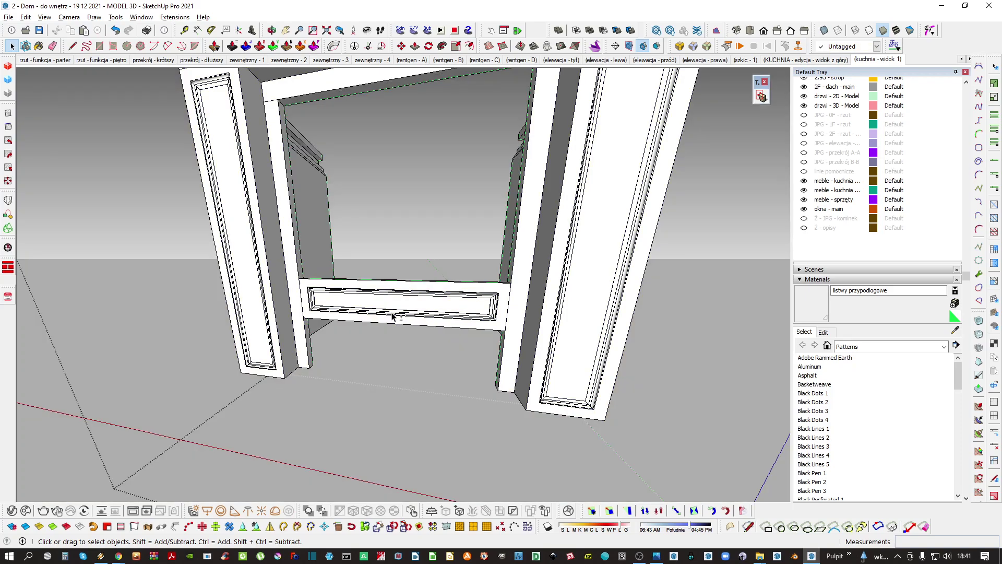
middle_click_drag(393, 315, 344, 327)
triple_click(329, 331)
scroll(328, 330, "up", 3)
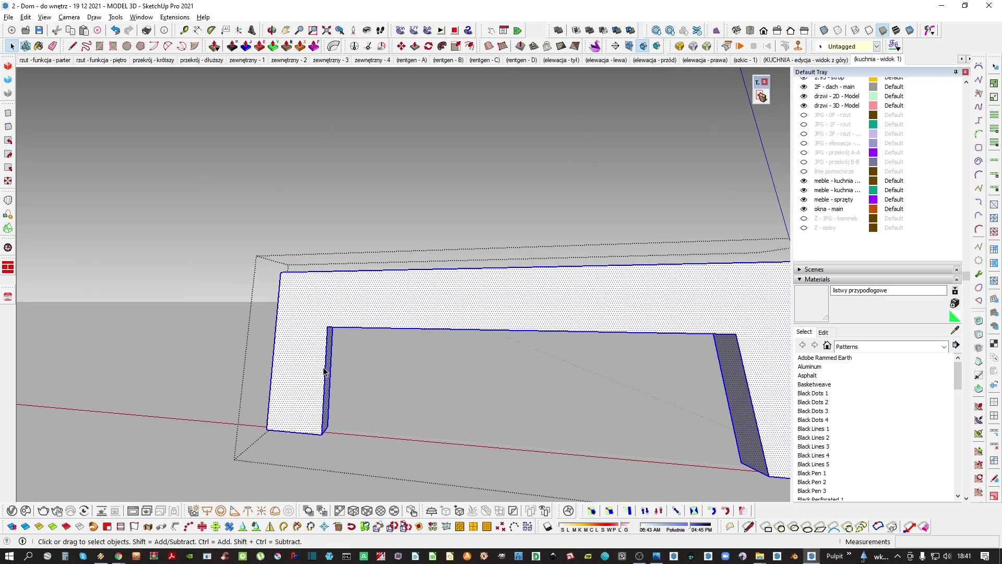
left_click(328, 358)
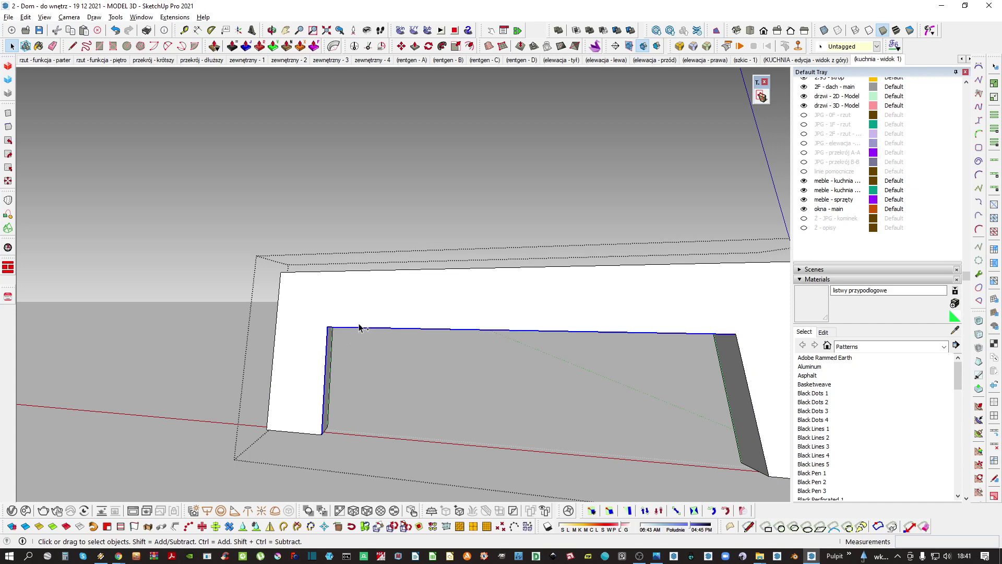
scroll(359, 327, "down", 2)
middle_click_drag(609, 364, 603, 271)
key("f")
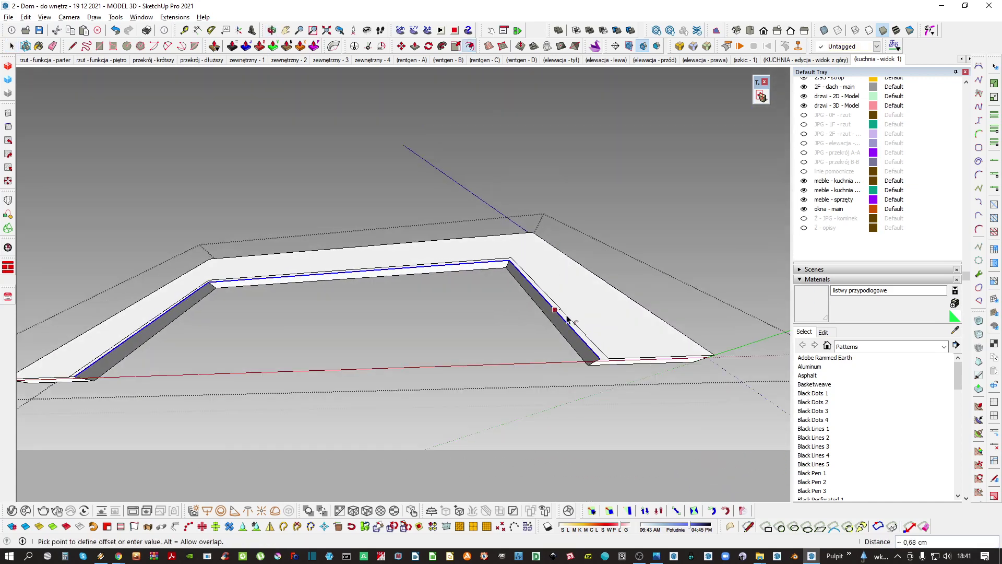
scroll(573, 323, "up", 2)
key("m")
left_click(610, 360)
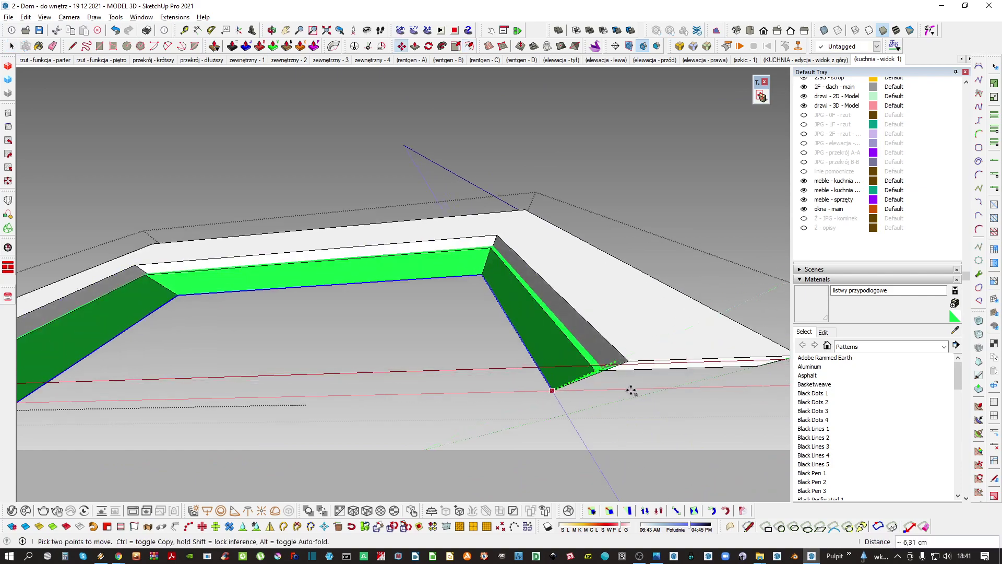
key("Return")
Adjust the low opening's extended geometry along the vertical axis with Move and close the component
middle_click_drag(672, 397, 431, 286)
key("space")
key("i")
key("m")
left_click(395, 249)
key("Up")
key("Return")
key("space")
scroll(358, 278, "down", 2)
scroll(365, 242, "down", 5)
right_click(365, 245)
key("Escape")
key("Escape")
Try to move the straight flue pipe segment of the firebox
scroll(431, 285, "up", 2)
double_click(422, 291)
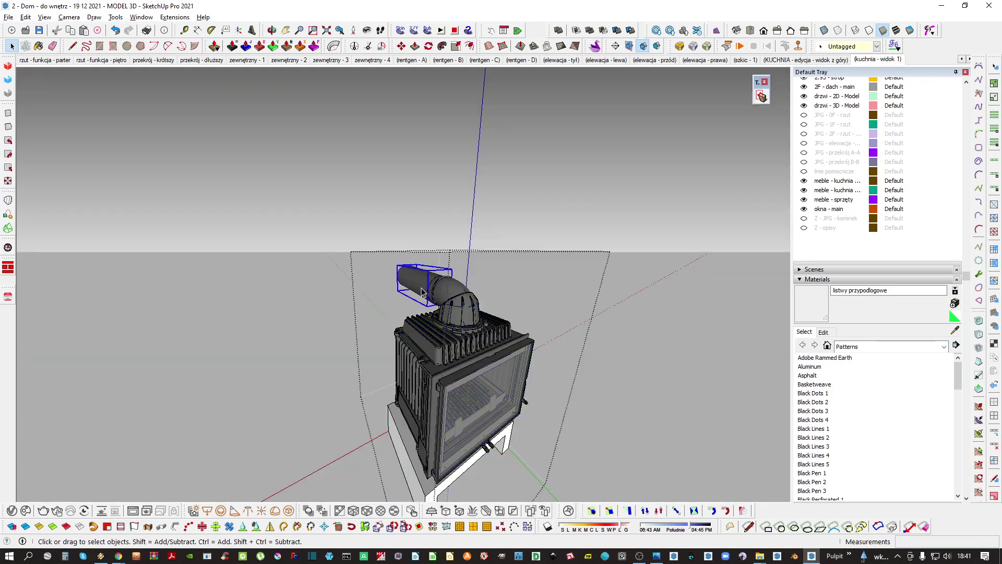
middle_click_drag(446, 314, 410, 267)
scroll(434, 295, "up", 3)
scroll(368, 312, "up", 4)
key("m")
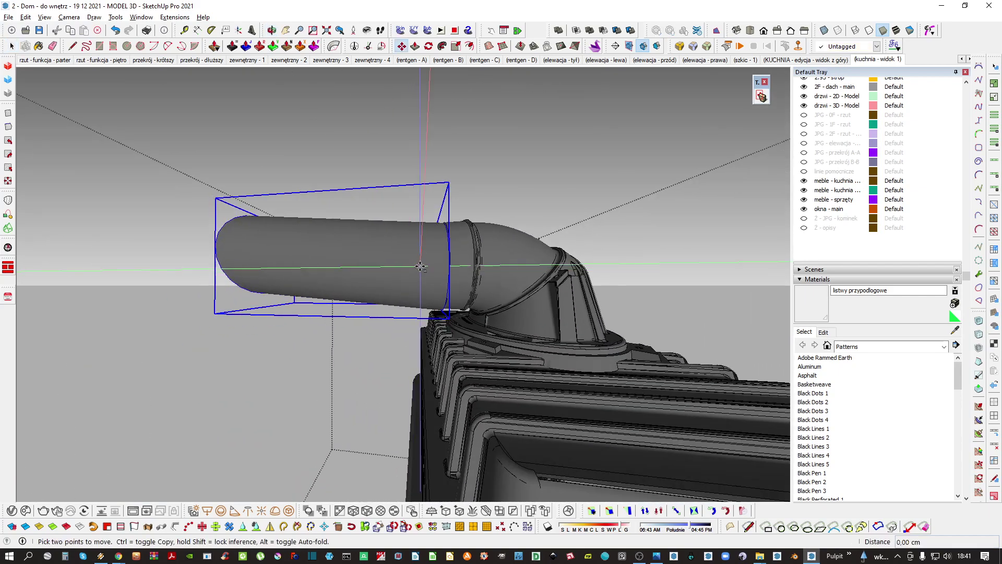
left_click(413, 264)
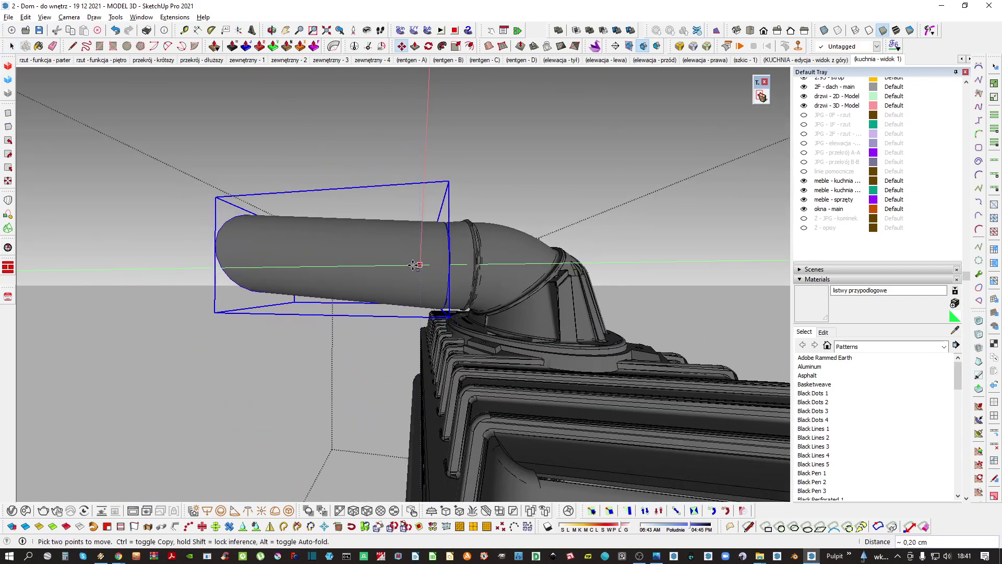
middle_click_drag(414, 265, 344, 318)
key("space")
left_click(358, 292)
Show the "Z - JPG - kominek" tag, examine the fireplace reference photo and hide the tag
scroll(358, 292, "down", 4)
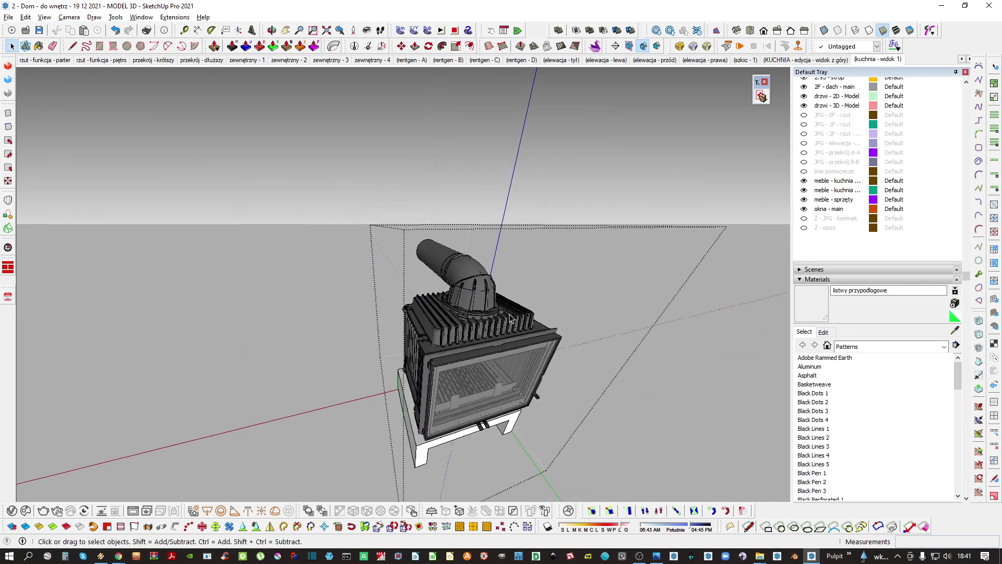
middle_click_drag(459, 292, 411, 348)
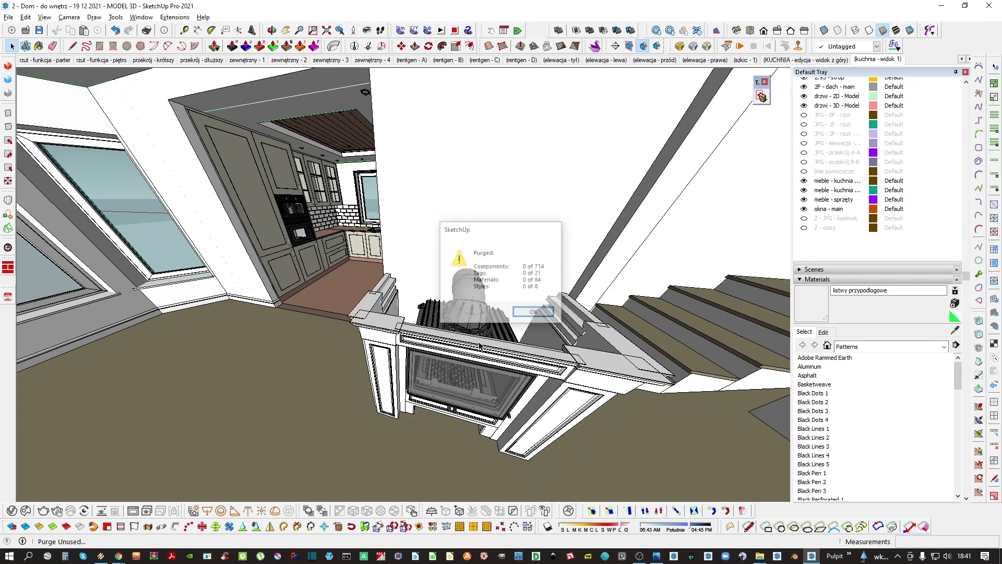
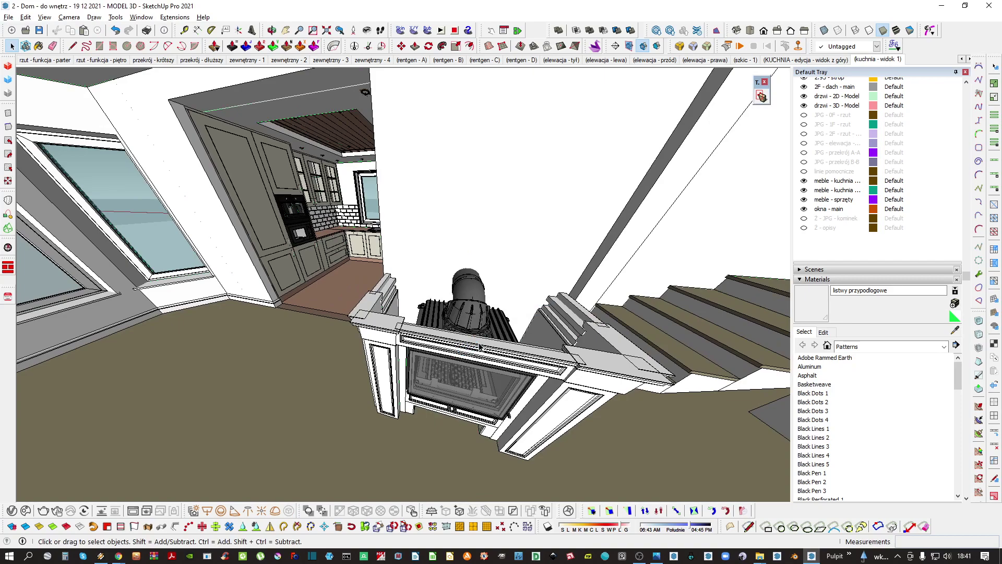
middle_click_drag(479, 345, 546, 331)
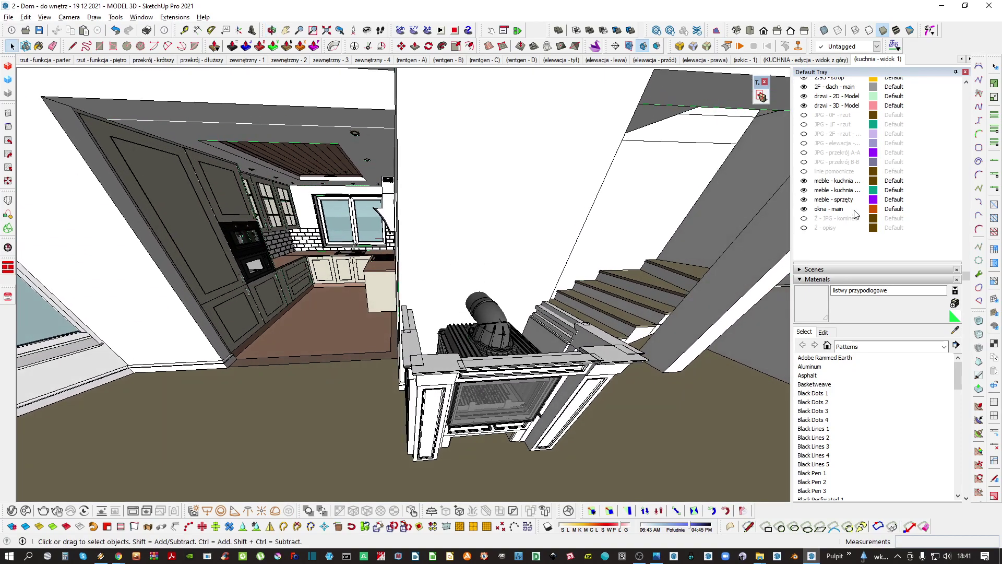
left_click(803, 218)
scroll(527, 239, "down", 3)
double_click(527, 239)
middle_click_drag(527, 239, 474, 315)
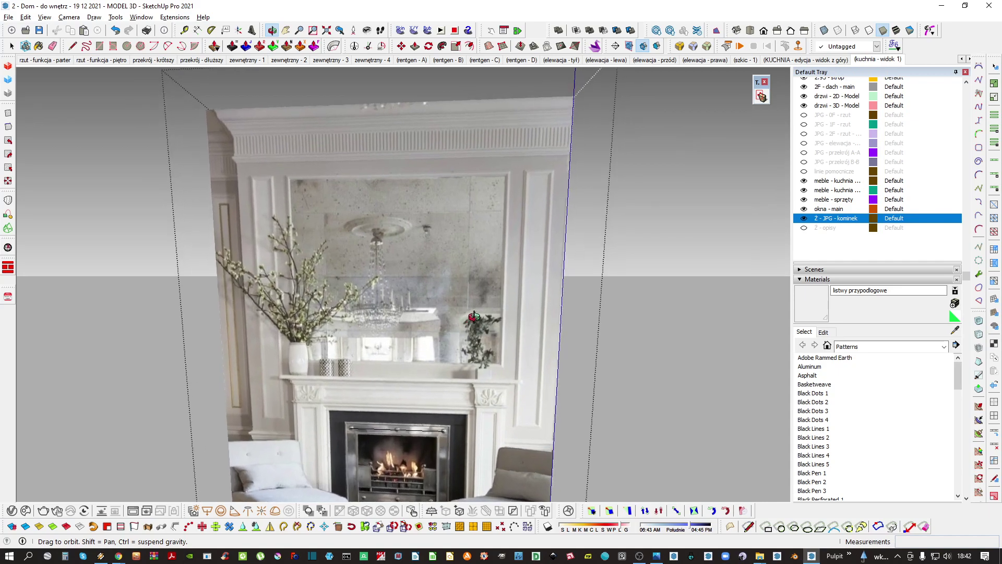
left_click(804, 218)
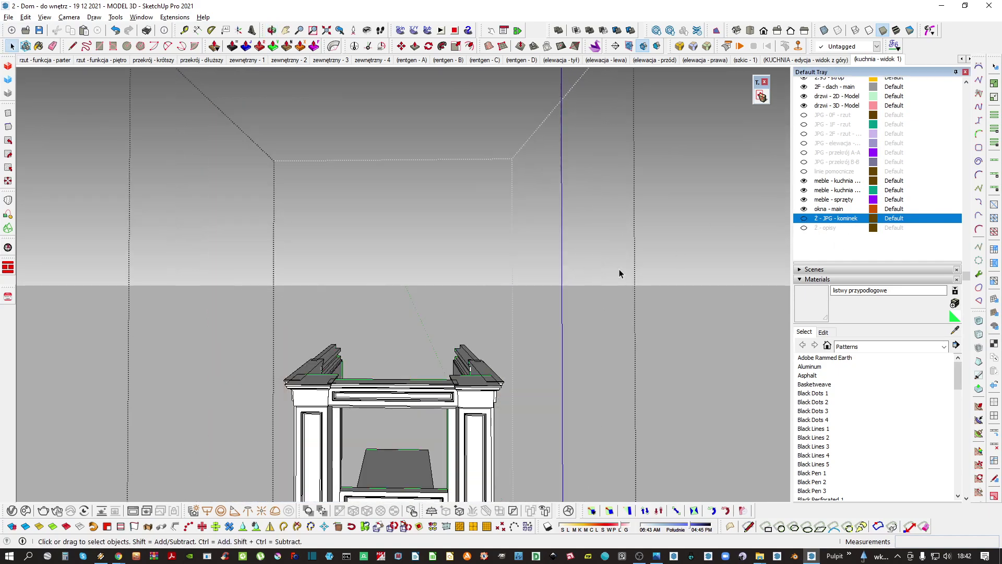
Reopen the fireplace component and examine the top of its right pillar
middle_click_drag(619, 273, 455, 282)
key("Escape")
double_click(458, 339)
left_click(458, 339)
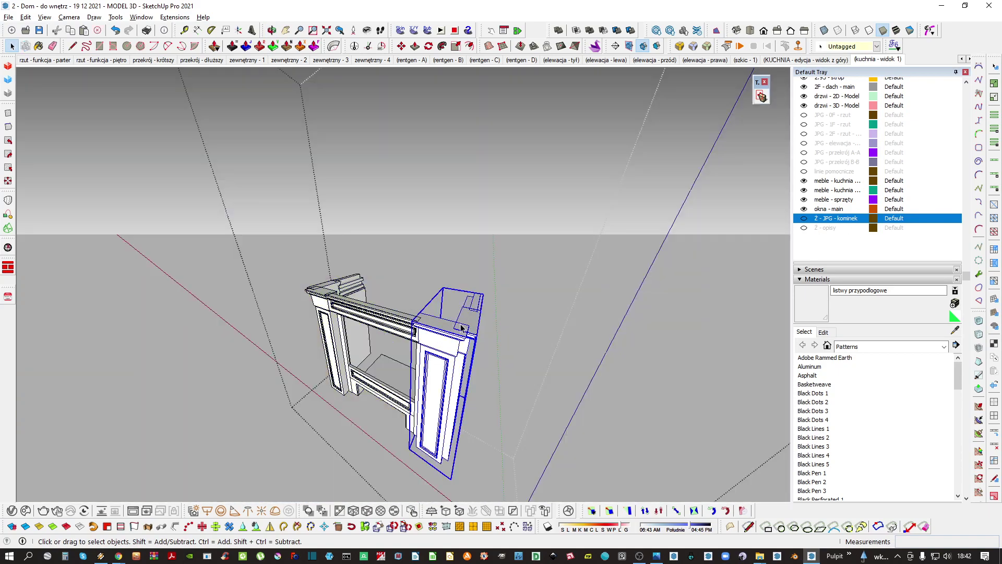
middle_click_drag(458, 350, 597, 268)
left_click(597, 268)
Turn the "Z - JPG - kominek" tag back on, open the reference photo for editing and examine the mantel shelf's left end
left_click(804, 218)
double_click(275, 243)
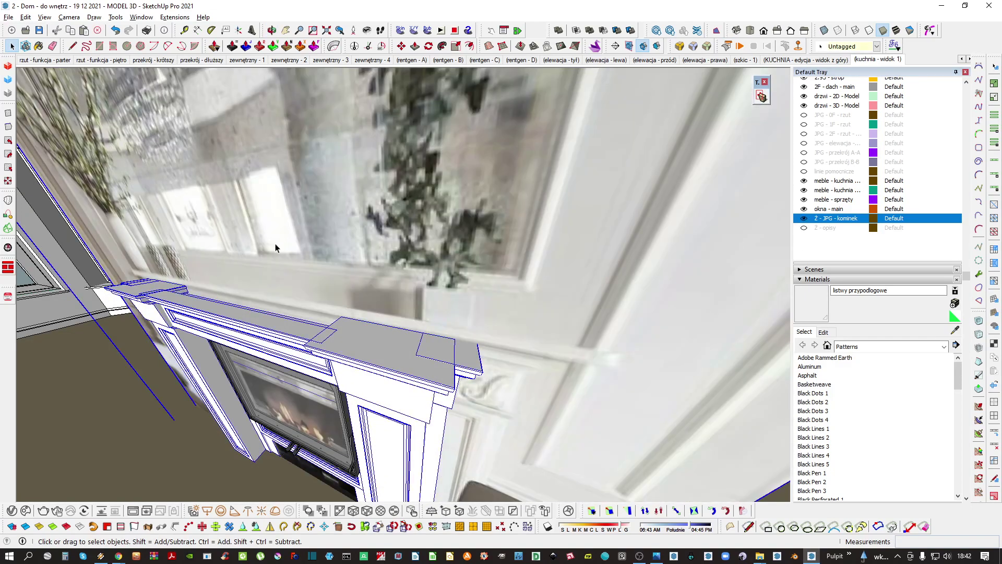
left_click(275, 244)
middle_click_drag(276, 248, 407, 232)
scroll(406, 233, "up", 5)
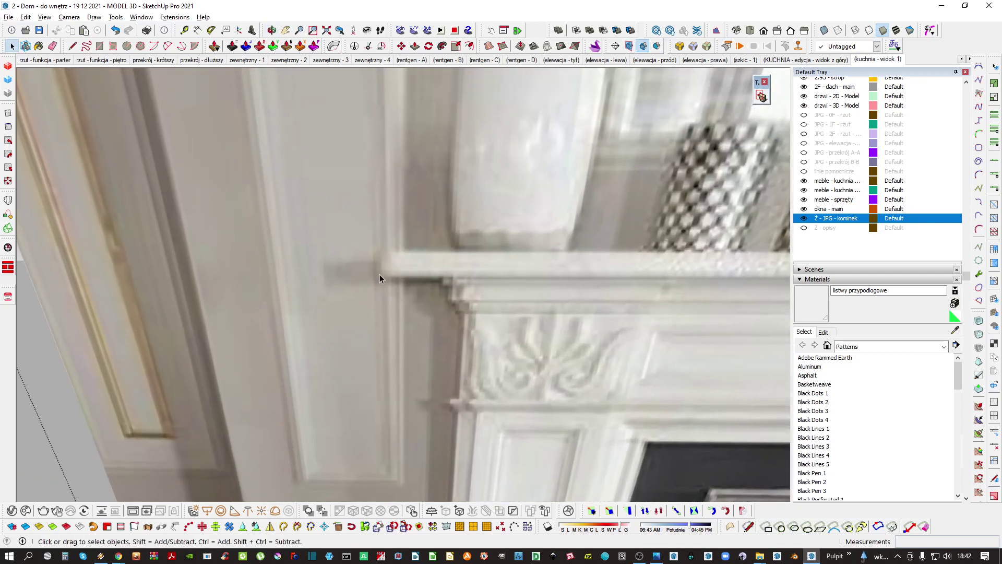
scroll(419, 254, "down", 3)
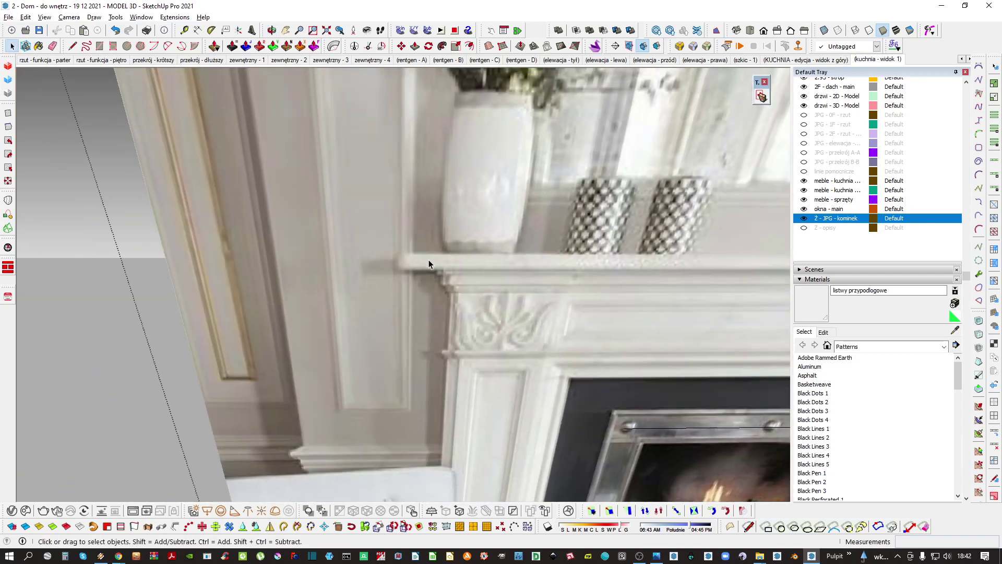
Draw a rectangle over the left end of the mantel shelf on the reference photo and group it with its edges
key("a")
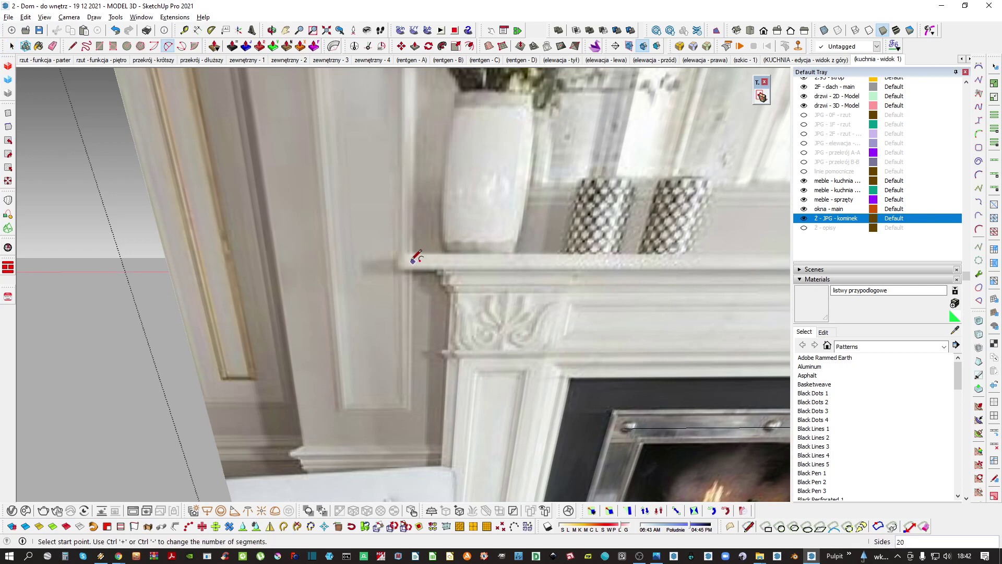
scroll(407, 251, "up", 3)
scroll(407, 250, "up", 2)
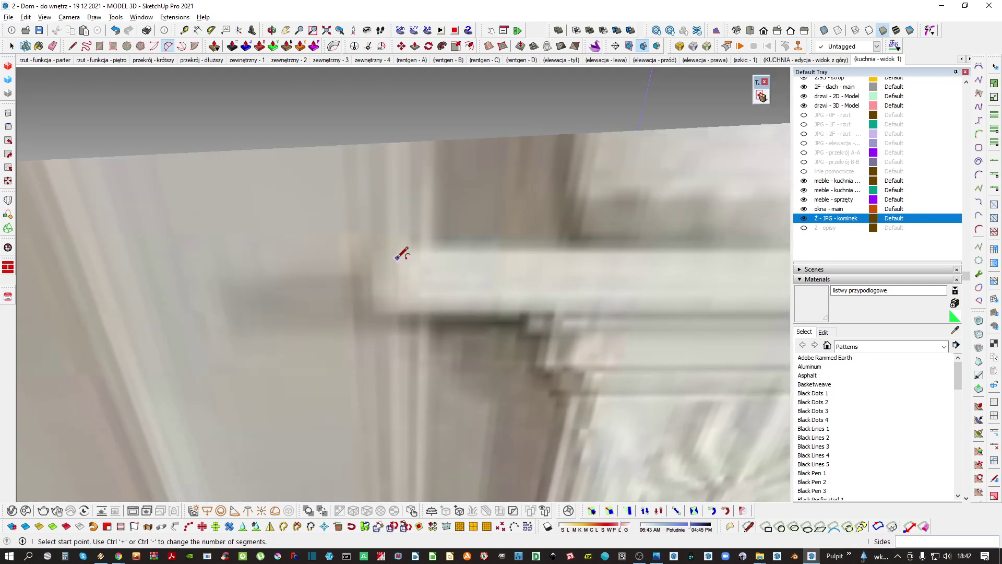
left_click(388, 264)
key("r")
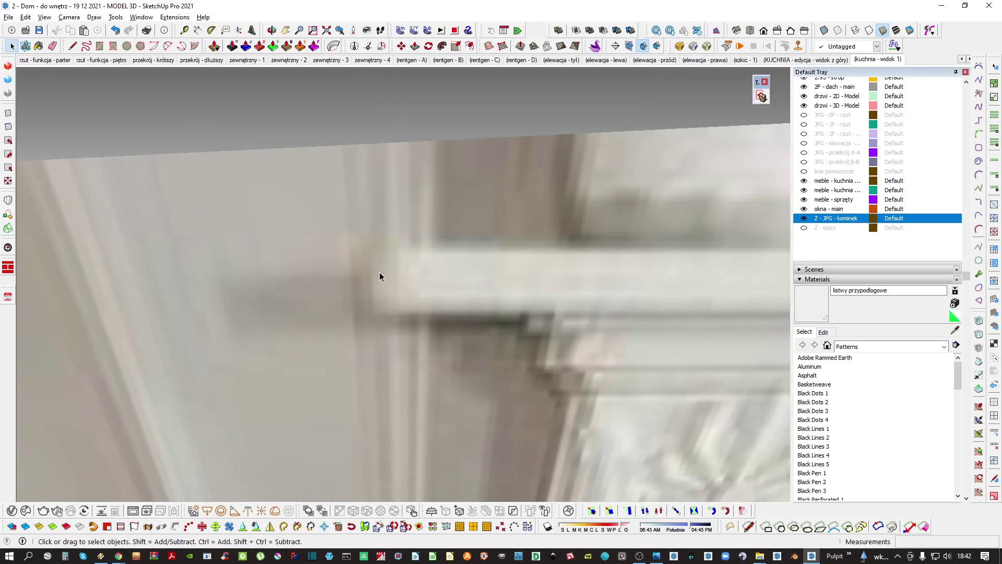
left_click(388, 253)
left_click(466, 314)
key("space")
double_click(440, 270)
key("g")
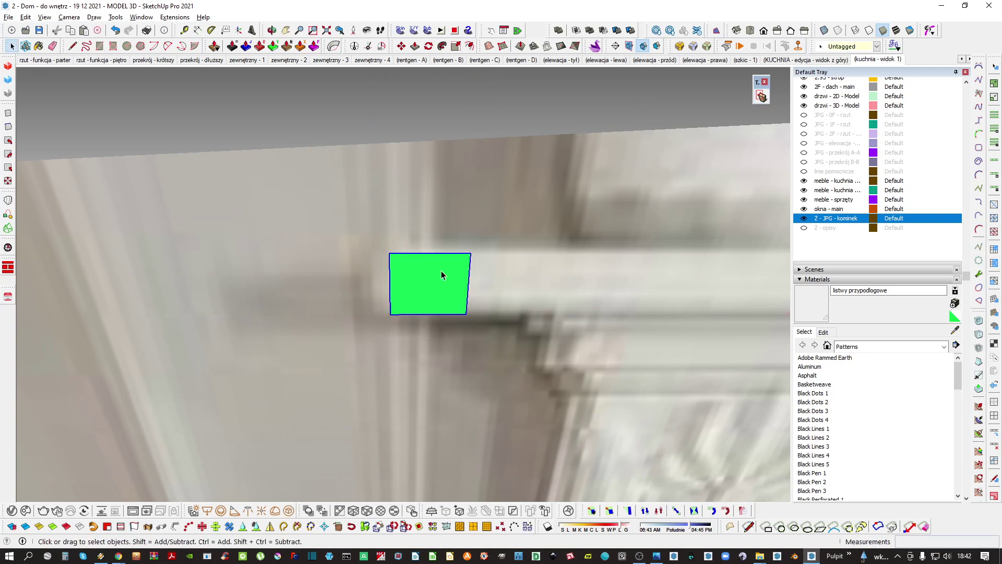
Open the rectangle group and draw a two-point arc across its upper-left corner with a bulge of about 0.18 cm
double_click(428, 279)
middle_click_drag(428, 278, 427, 267)
key("h")
key("a")
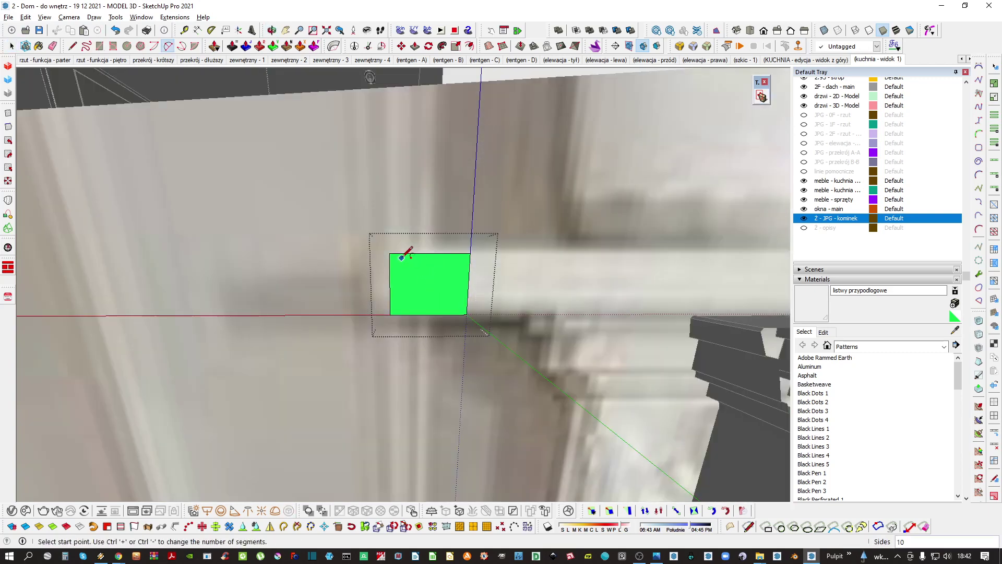
scroll(401, 259, "up", 1)
key("h")
left_click(407, 253)
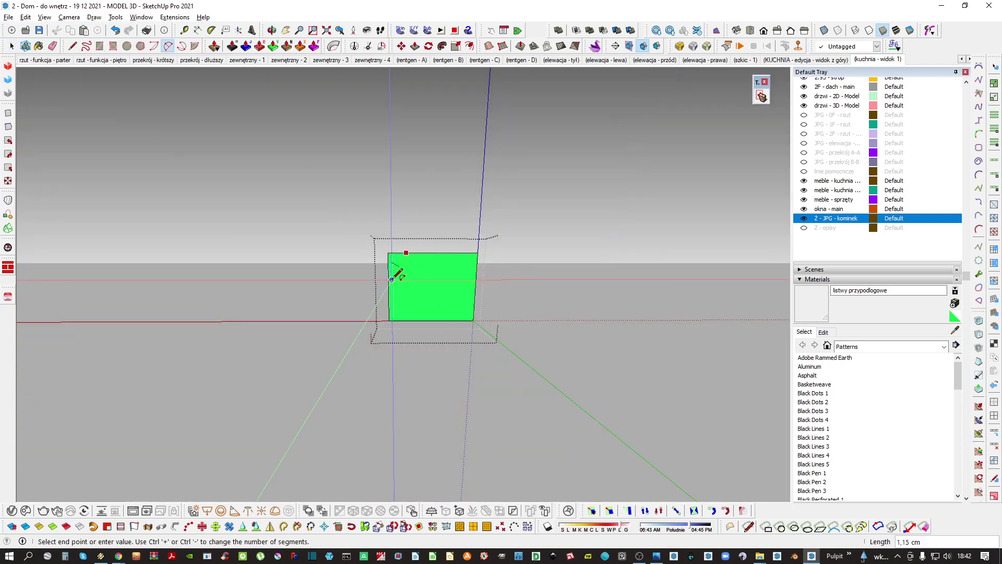
left_click(388, 287)
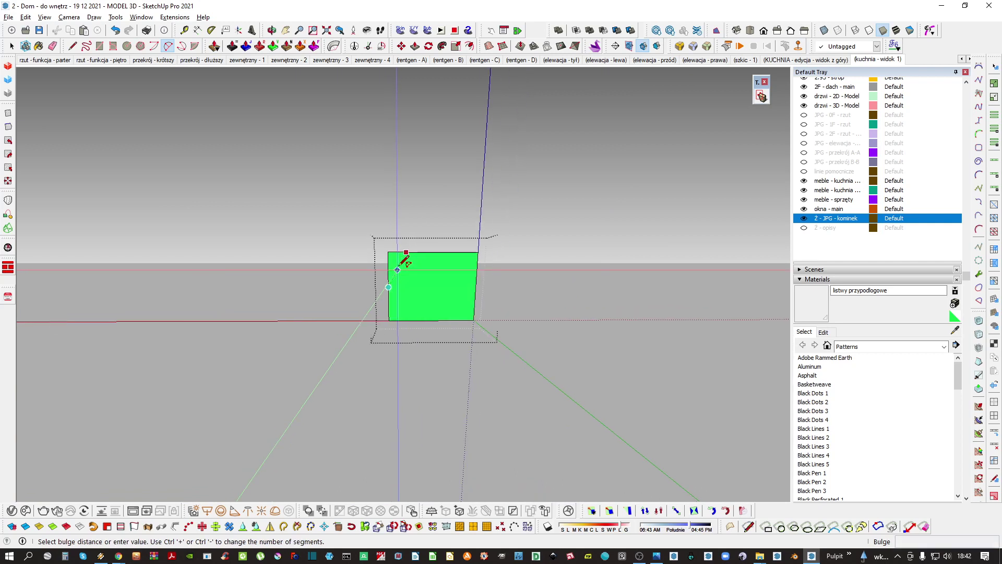
left_click(399, 258)
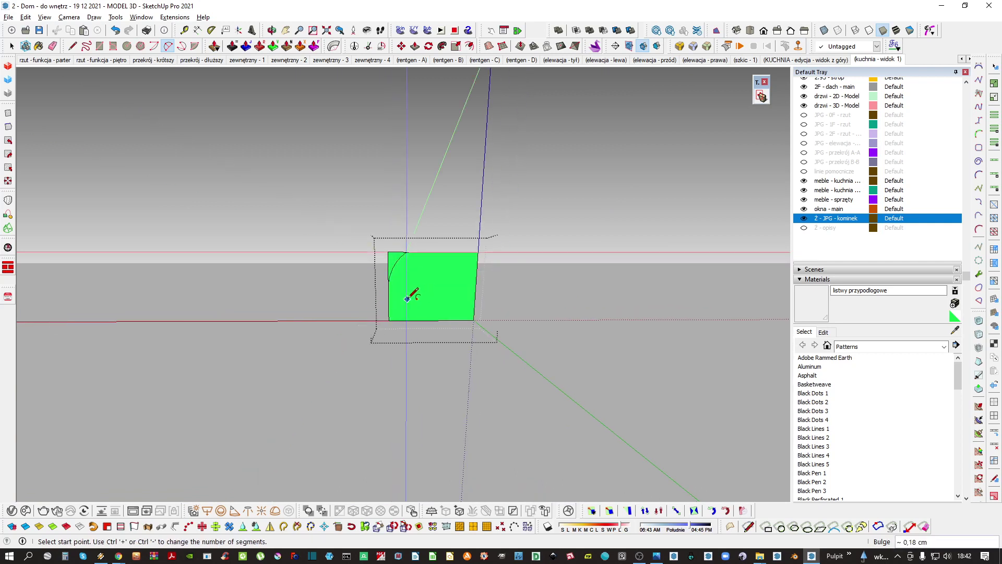
Copy the cut-off corner piece below the rectangle, mirror the copy vertically and place it in the rectangle's lower-left corner
key("space")
key("a")
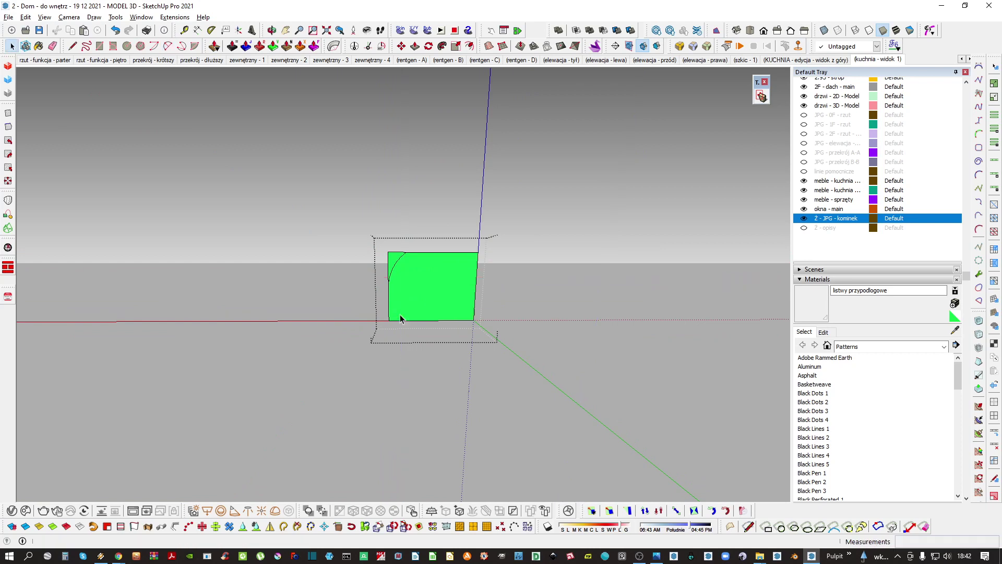
double_click(395, 261)
key("m")
key("ctrl")
left_click(396, 268)
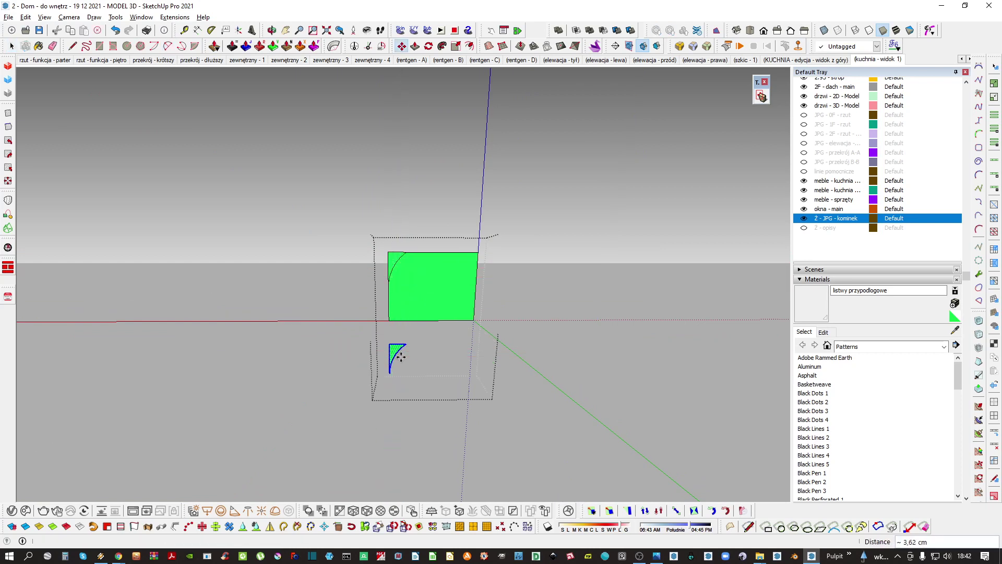
left_click(397, 358)
key("s")
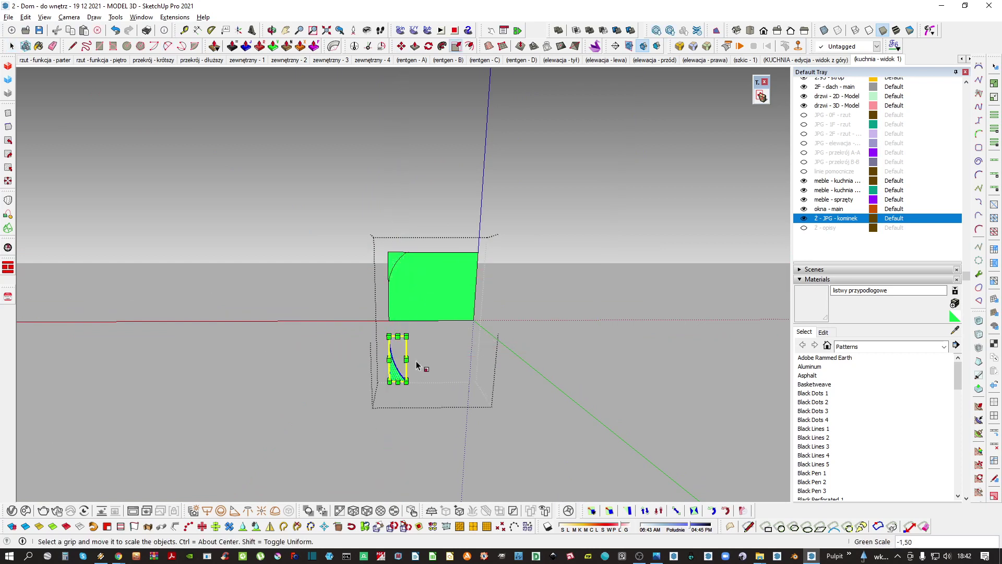
key("m")
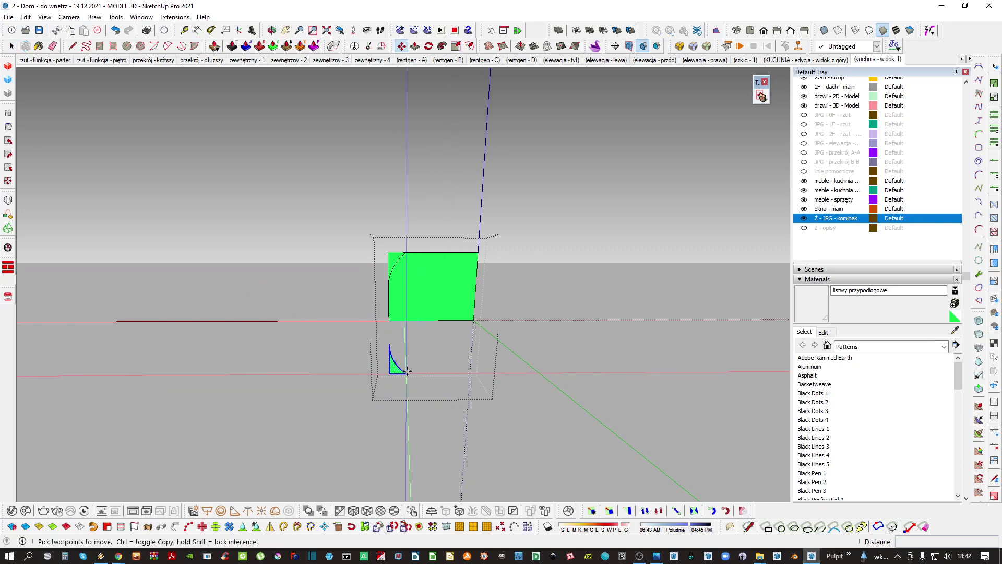
left_click(408, 371)
left_click(418, 317)
Erase the two corner offcuts outside the arcs and scale down the height of the rounded shelf profile
key("space")
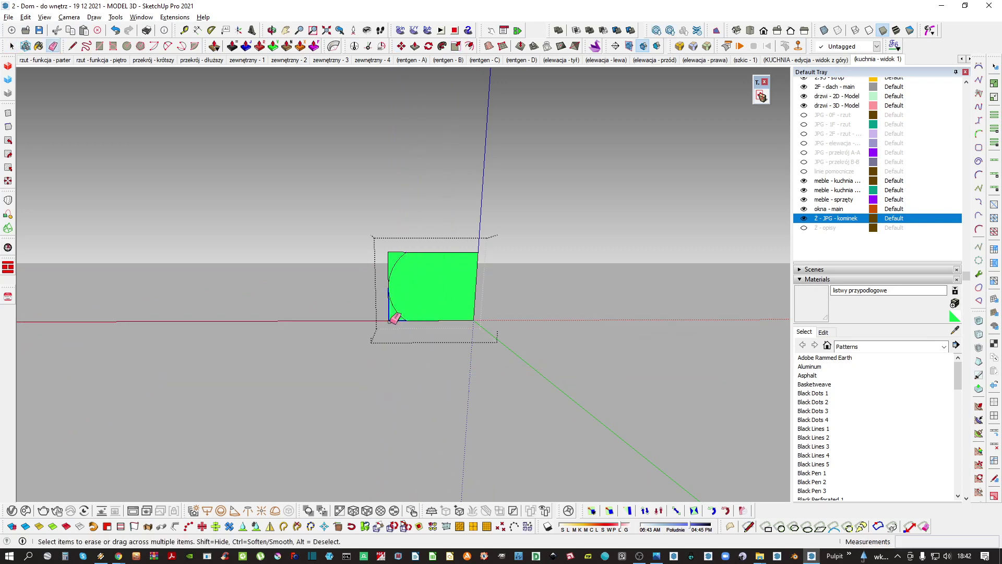
scroll(421, 277, "down", 5)
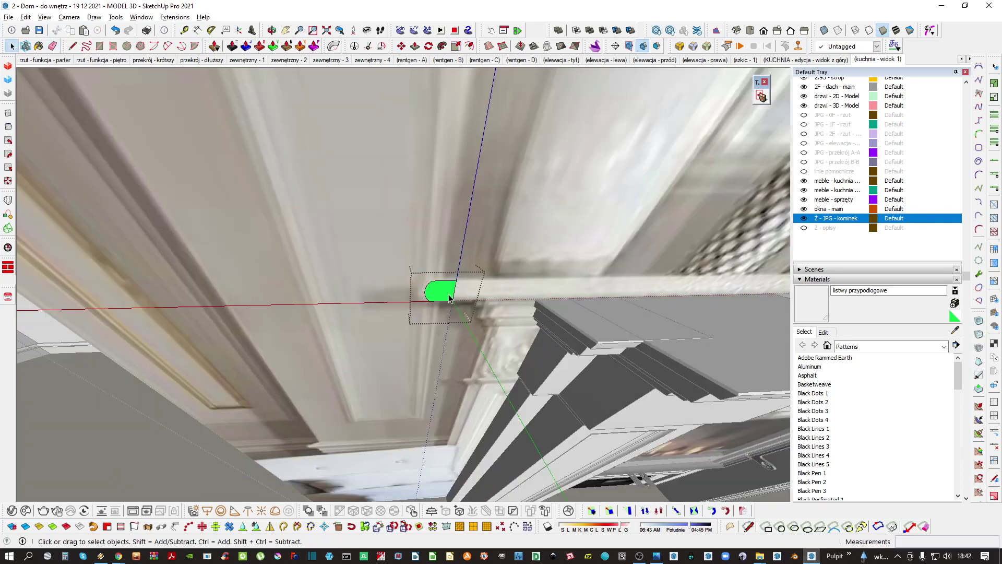
mouse_move(421, 278)
middle_mouse_down()
mouse_move(460, 241)
mouse_move(467, 286)
middle_mouse_up()
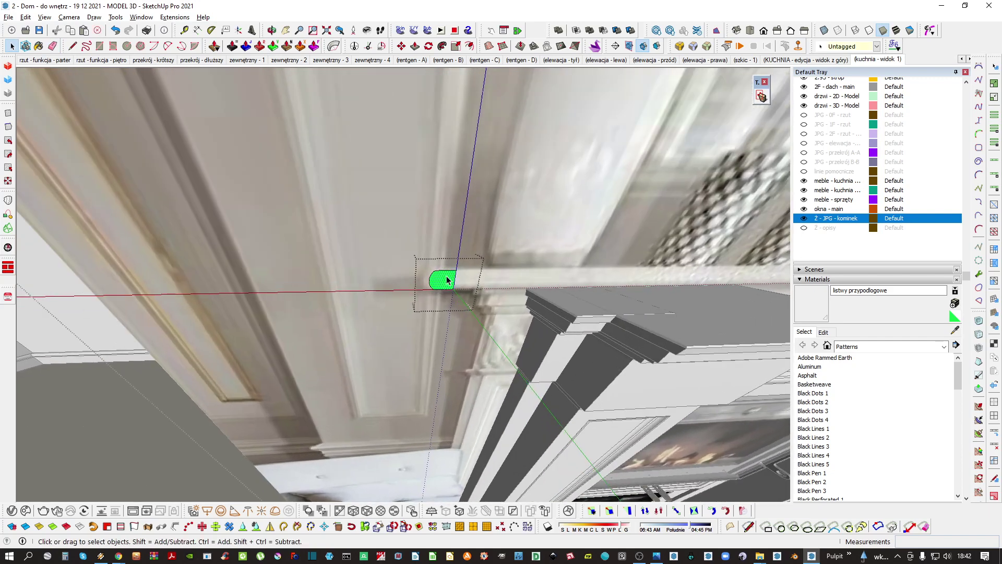
key("l")
left_click(452, 288)
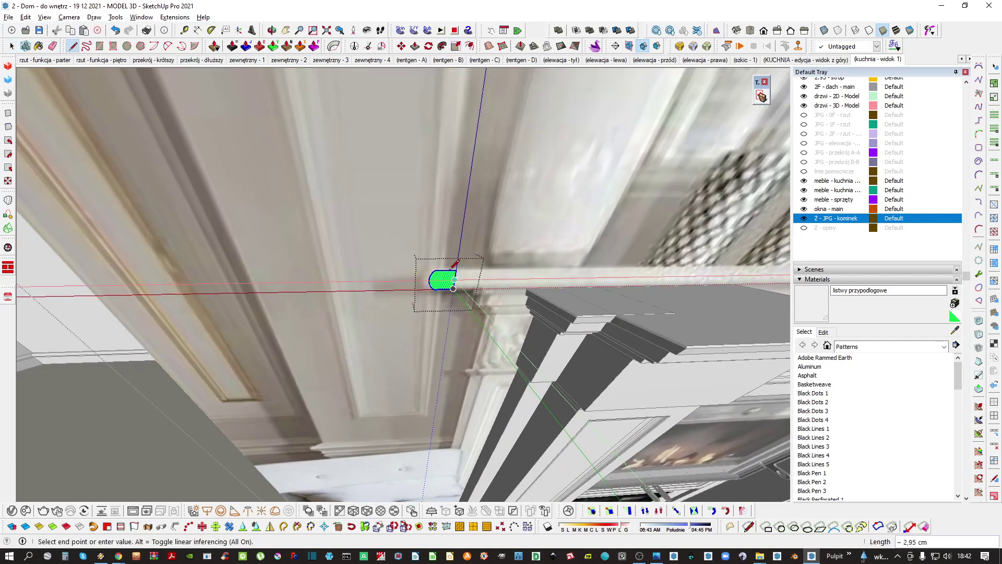
key("space")
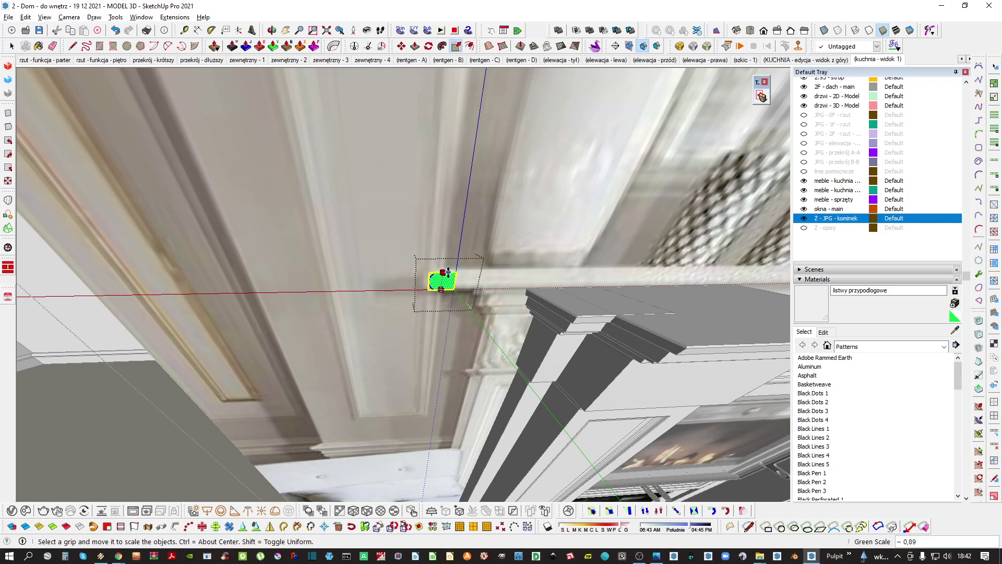
key("space")
Move the rounded profile along the red axis from its lower corner to the left end of the fireplace's top
middle_click_drag(449, 274, 382, 306)
left_click(369, 299)
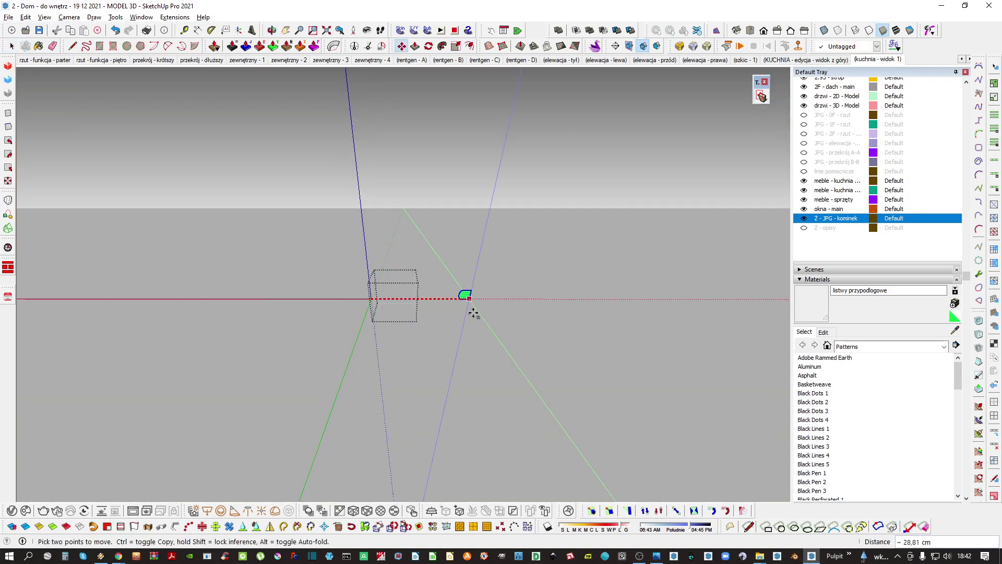
scroll(453, 308, "up", 3)
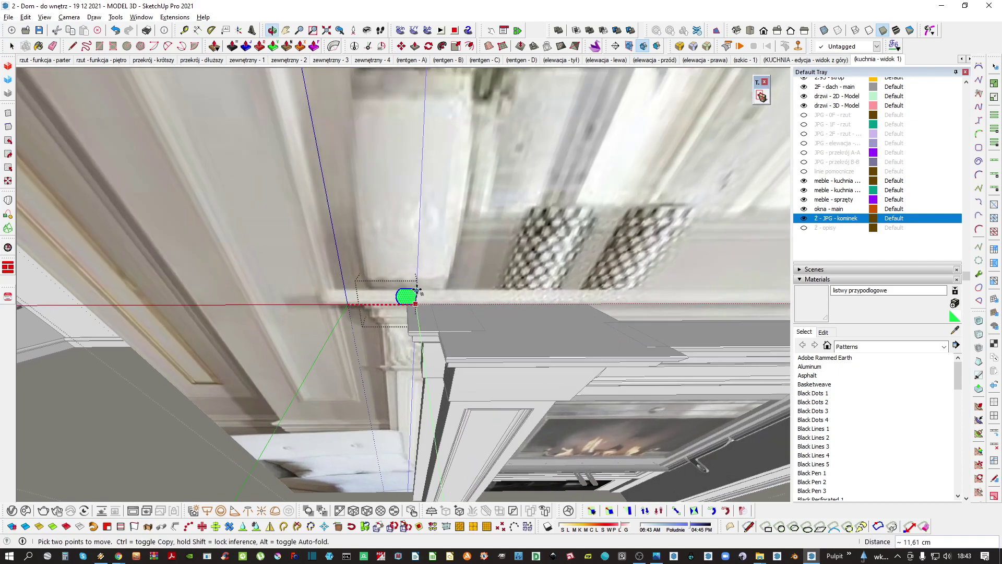
middle_click_drag(418, 291, 408, 279)
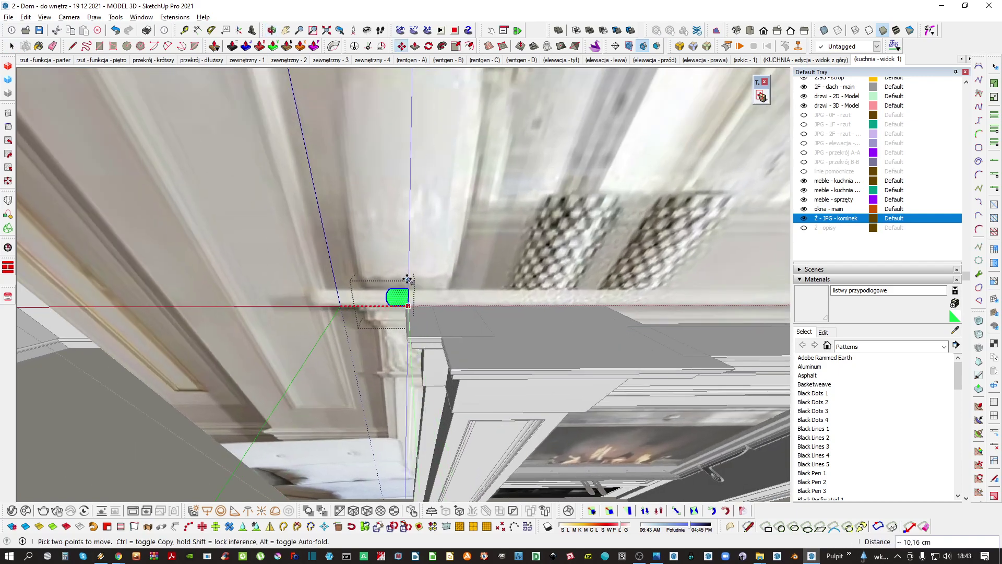
left_click(394, 274)
key("space")
scroll(398, 287, "down", 2)
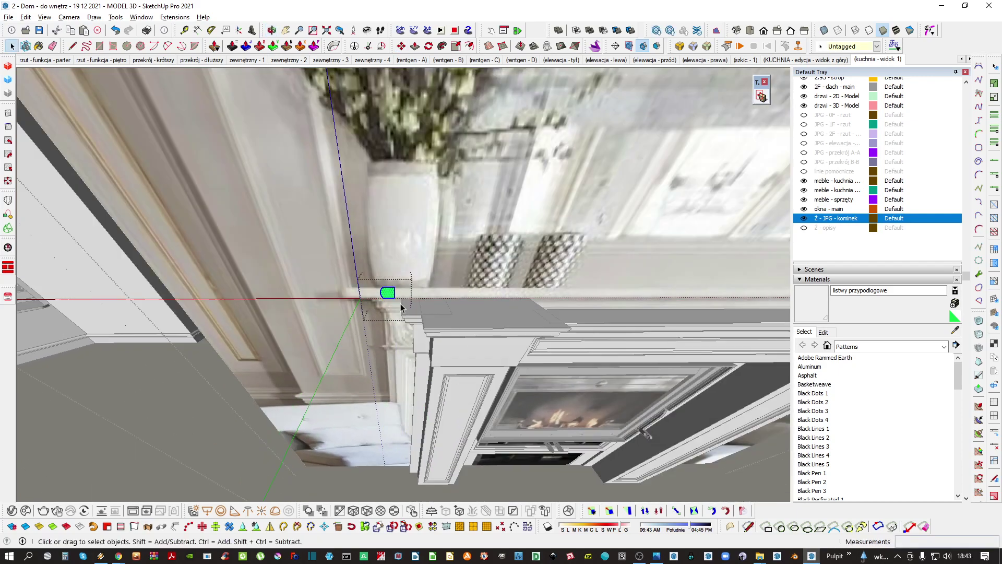
Leave the profile group and hide the "Z - JPG - kominek" tag
key("h")
double_click(387, 308)
scroll(398, 299, "down", 2)
scroll(458, 316, "down", 2)
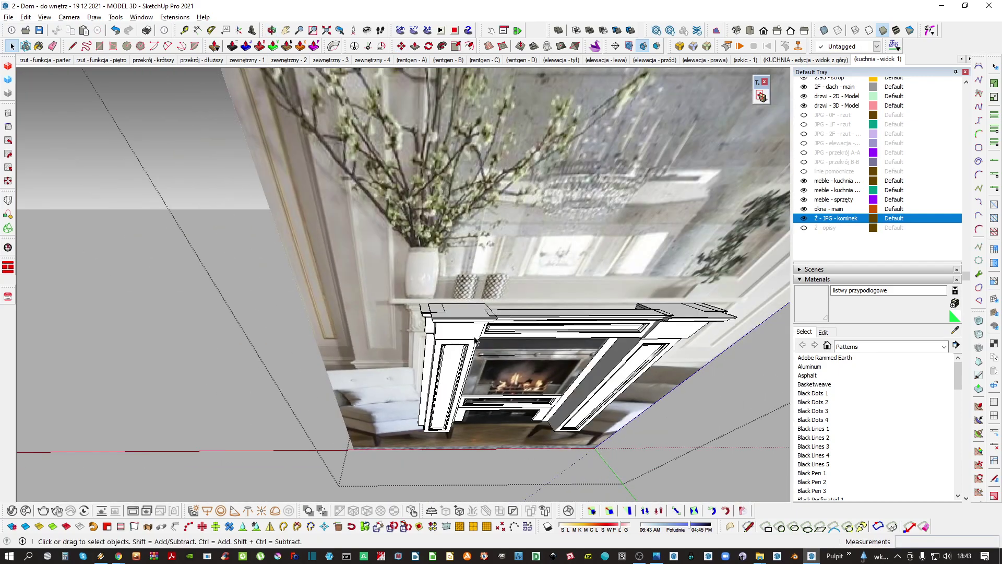
left_click(468, 331)
scroll(464, 327, "down", 4)
scroll(449, 308, "up", 1)
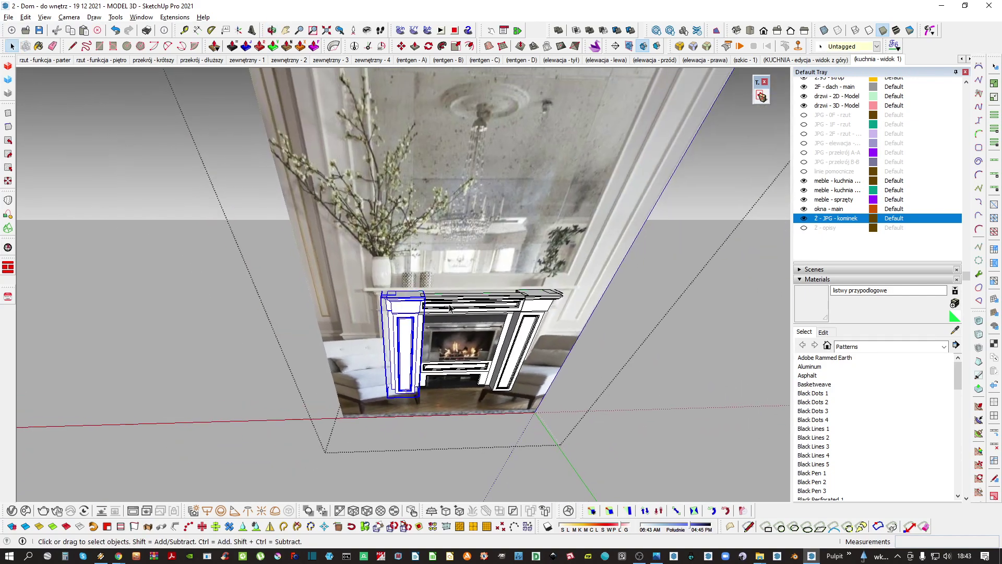
middle_click_drag(429, 306, 533, 177)
middle_click_drag(668, 290, 756, 284)
left_click(804, 218)
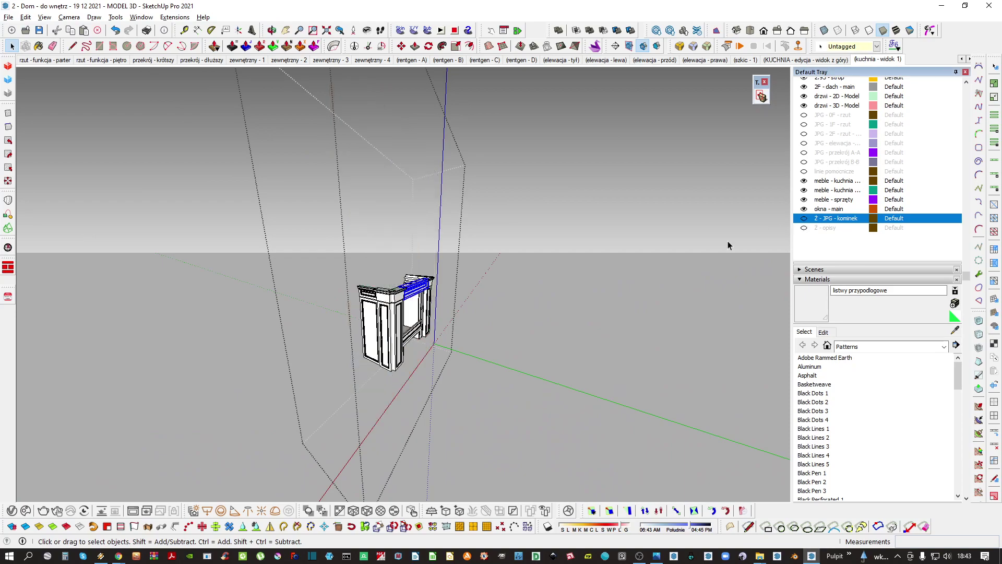
Reopen the rounded profile group at the fireplace's top corner for editing
middle_click_drag(729, 243, 296, 367)
key("h")
scroll(433, 341, "up", 3)
double_click(422, 351)
key("h")
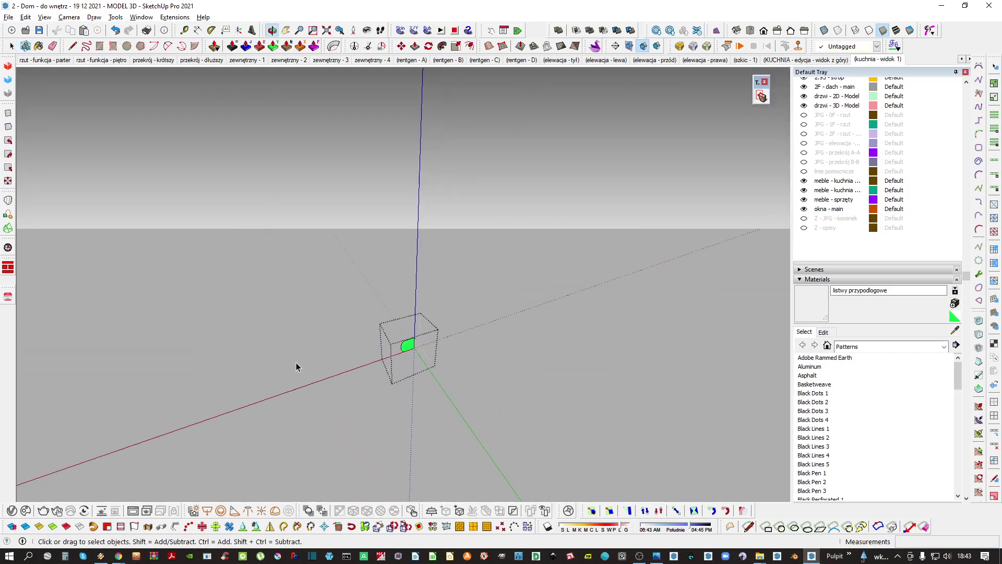
Draw the sweep path edges from the profile along the left side, front and right side of the fireplace top
key("l")
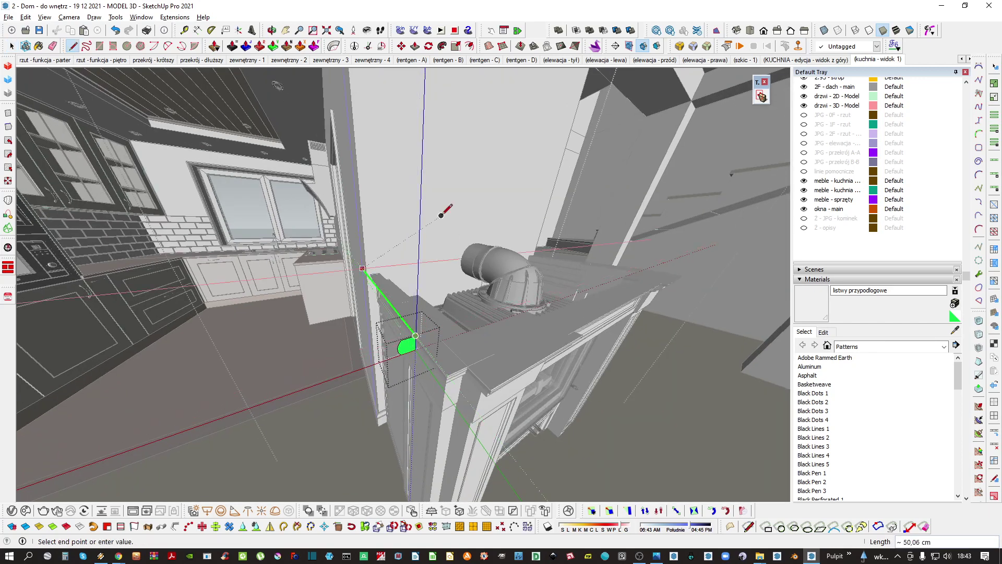
middle_click_drag(530, 358, 467, 406)
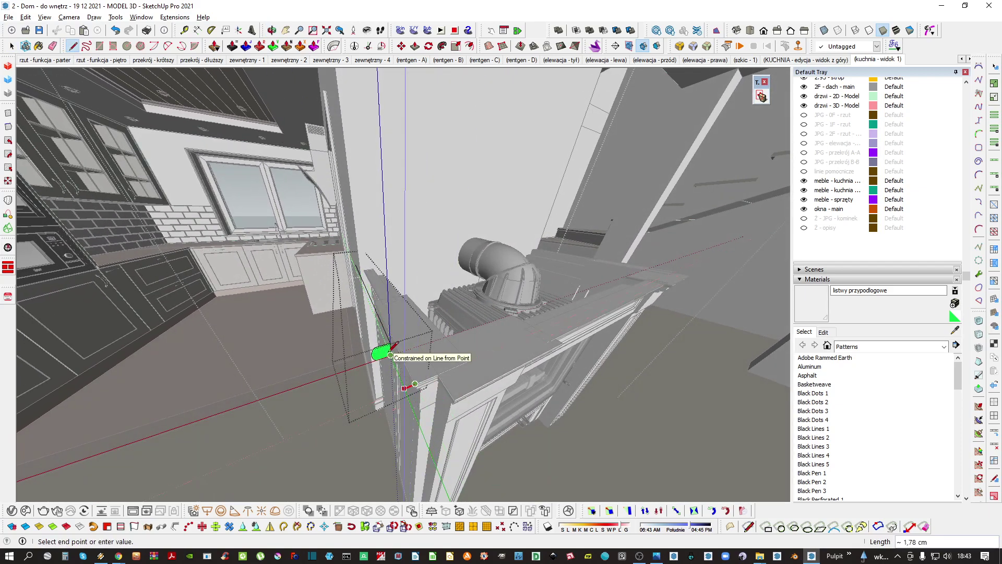
key("Escape")
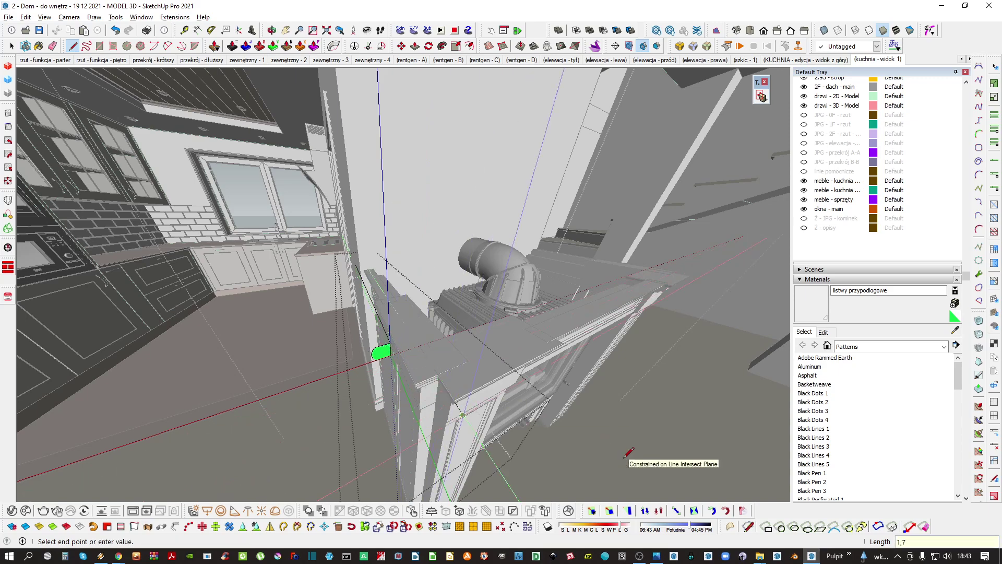
mouse_move(615, 448)
middle_mouse_down()
mouse_move(275, 372)
mouse_move(431, 355)
middle_mouse_up()
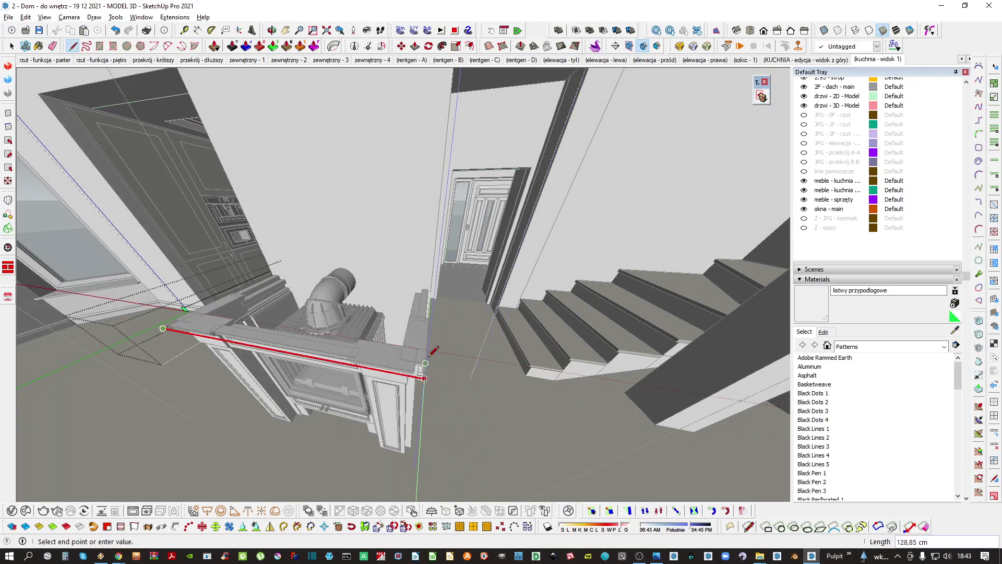
left_click(430, 358)
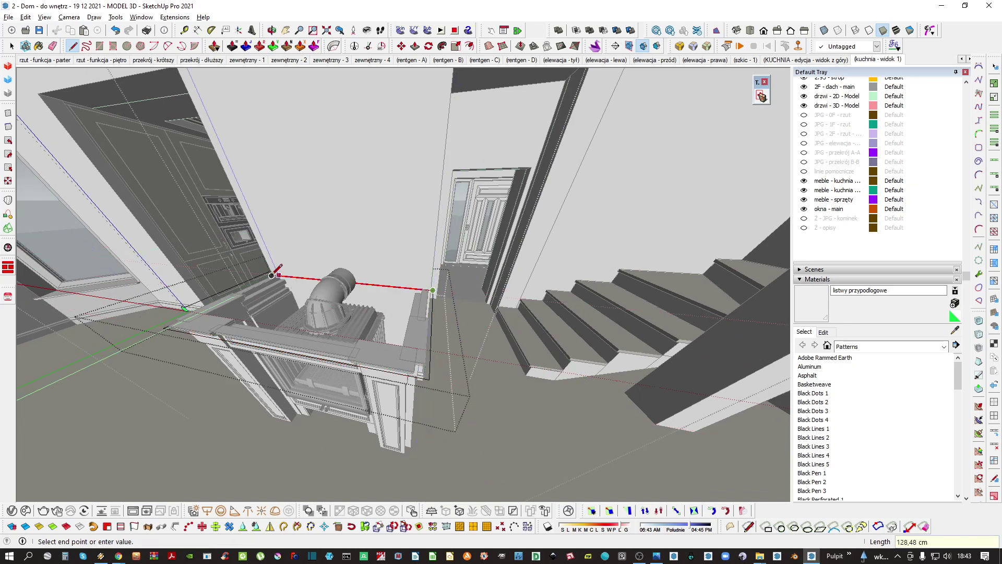
Hide the rest of the model and draw the back edge to close the path outline
key("h")
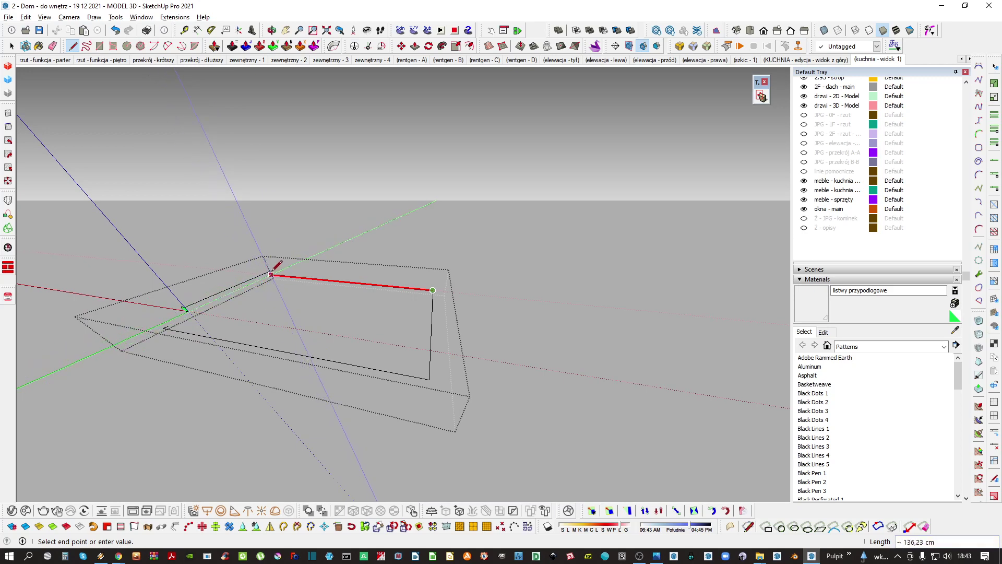
middle_click_drag(270, 274, 416, 269)
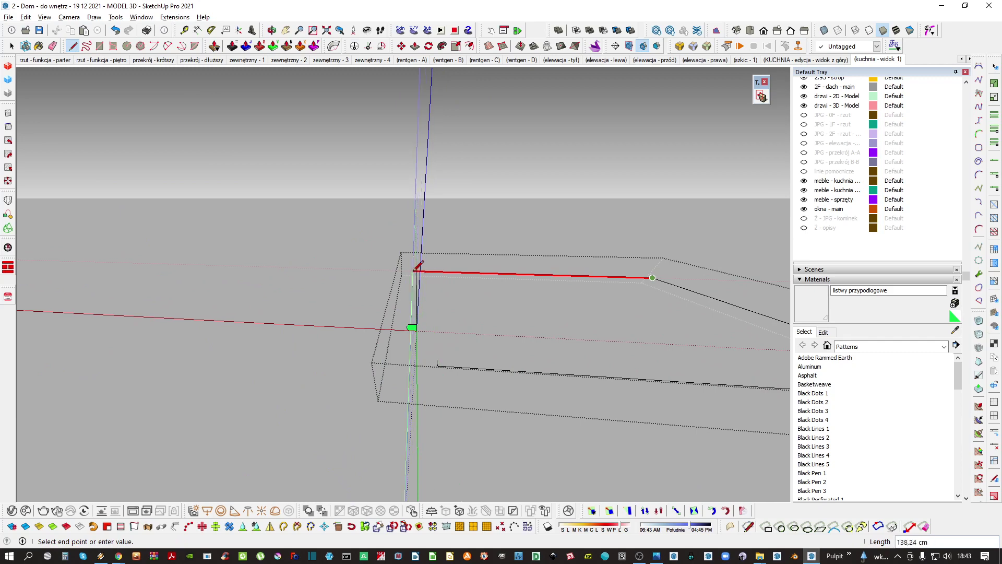
left_click(480, 368)
middle_click_drag(521, 358, 362, 355)
key("space")
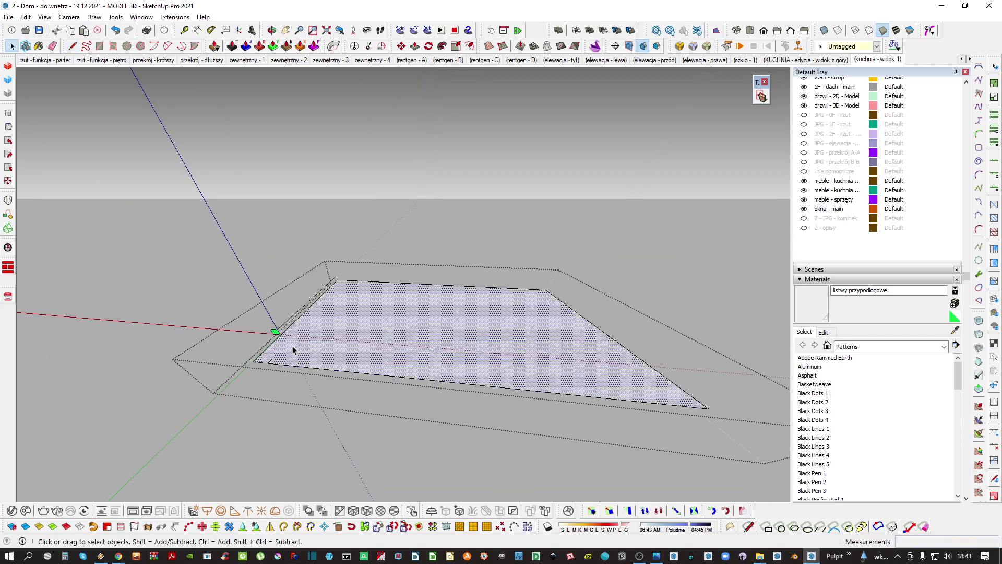
Erase the stray edges beside the profile and delete the enclosed face, keeping its outline as the path
left_click(293, 345)
scroll(271, 358, "up", 2)
key("e")
left_click(265, 362)
scroll(293, 320, "up", 2)
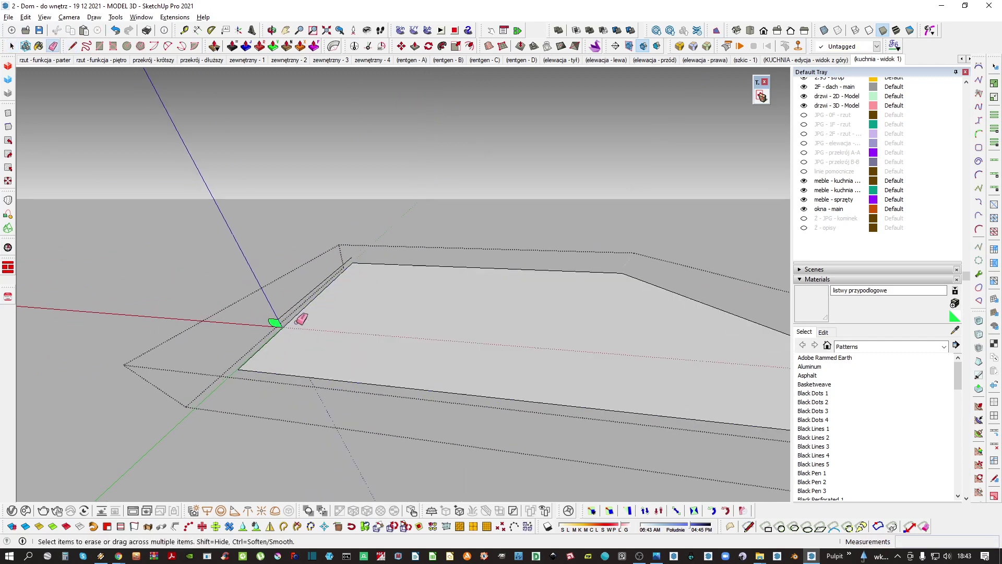
key("space")
key("e")
left_click(301, 295)
key("space")
scroll(344, 296, "down", 2)
left_click(362, 301)
key("Delete")
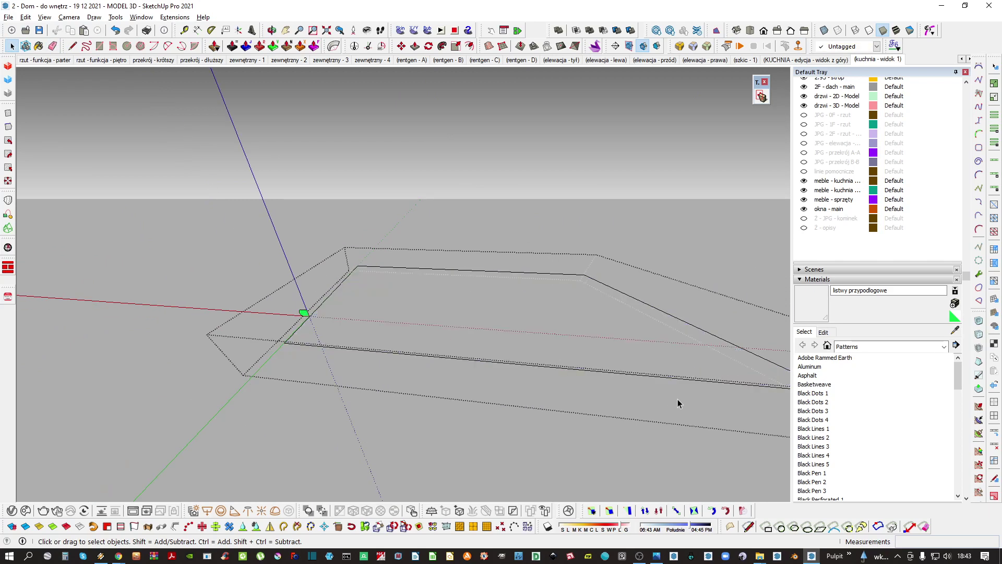
Sweep the rounded profile along the closed path outline around the fireplace top with Follow Me
left_click_drag(267, 303, 286, 291)
left_click(306, 316, "shift")
scroll(304, 317, "up", 3)
scroll(305, 317, "down", 1)
middle_click_drag(306, 309, 320, 342)
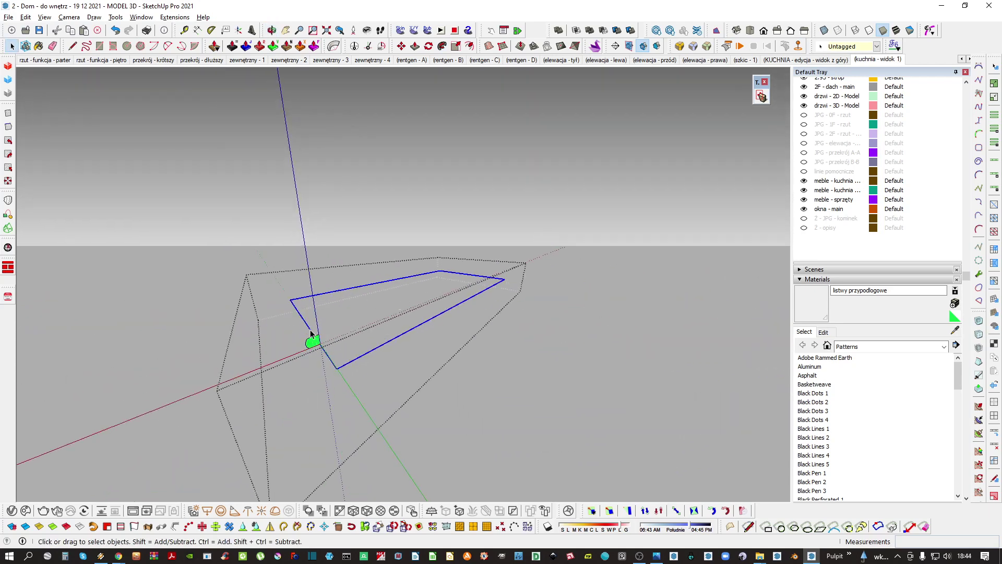
key("f")
left_click(313, 342)
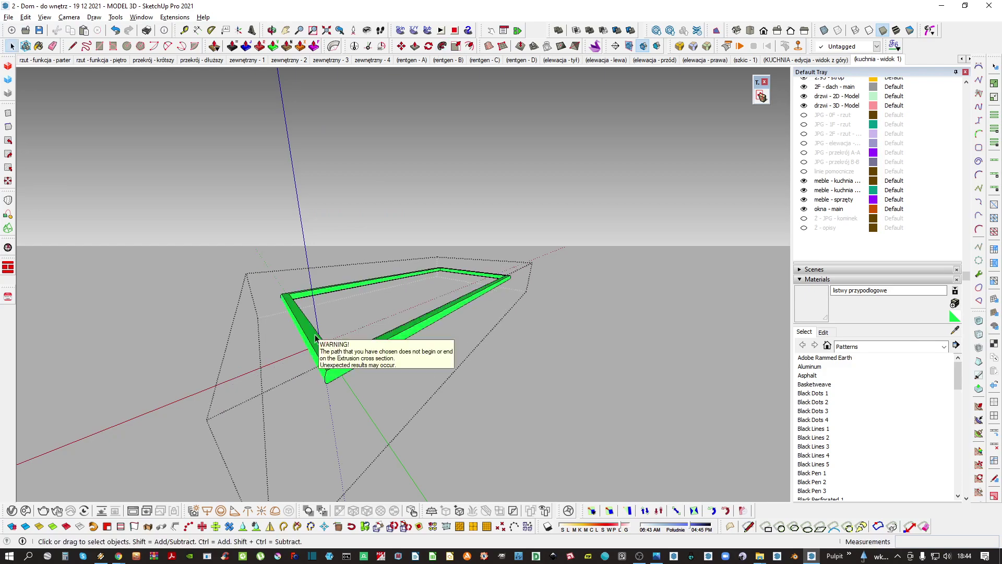
Reverse the swept rim's faces and push its inner face across the open middle to form a full slab
middle_click_drag(316, 338, 385, 339)
scroll(320, 343, "up", 3)
middle_click_drag(319, 344, 241, 287)
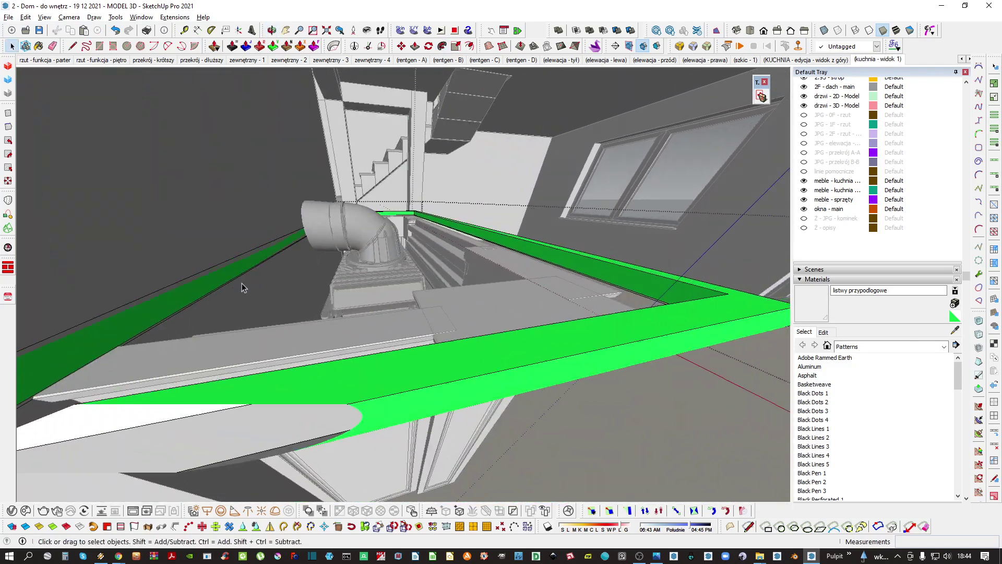
key("h")
scroll(386, 313, "down", 4)
triple_click(430, 322)
key("r")
scroll(472, 308, "up", 2)
middle_click_drag(472, 308, 491, 335, "shift")
key("p")
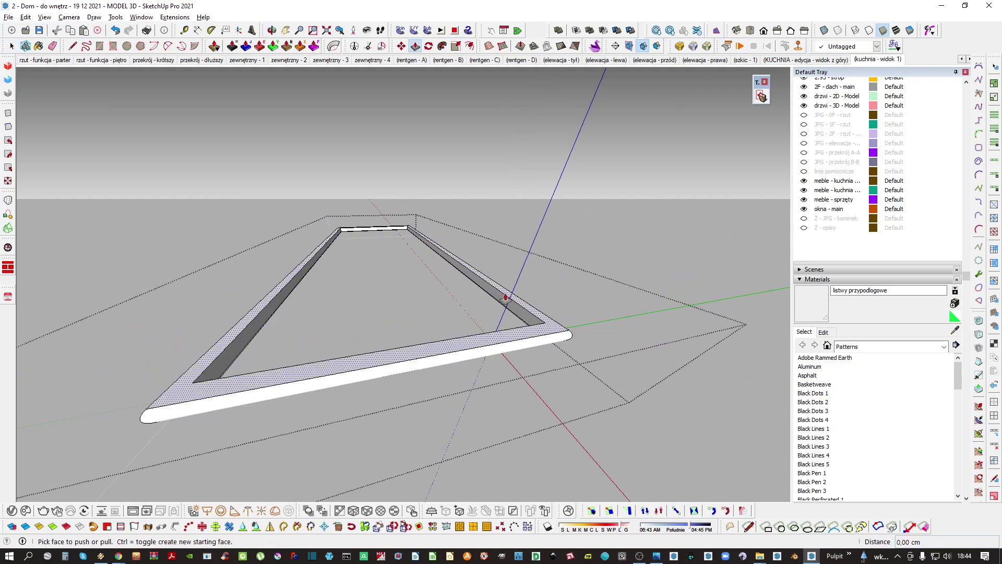
left_click_drag(505, 298, 277, 280)
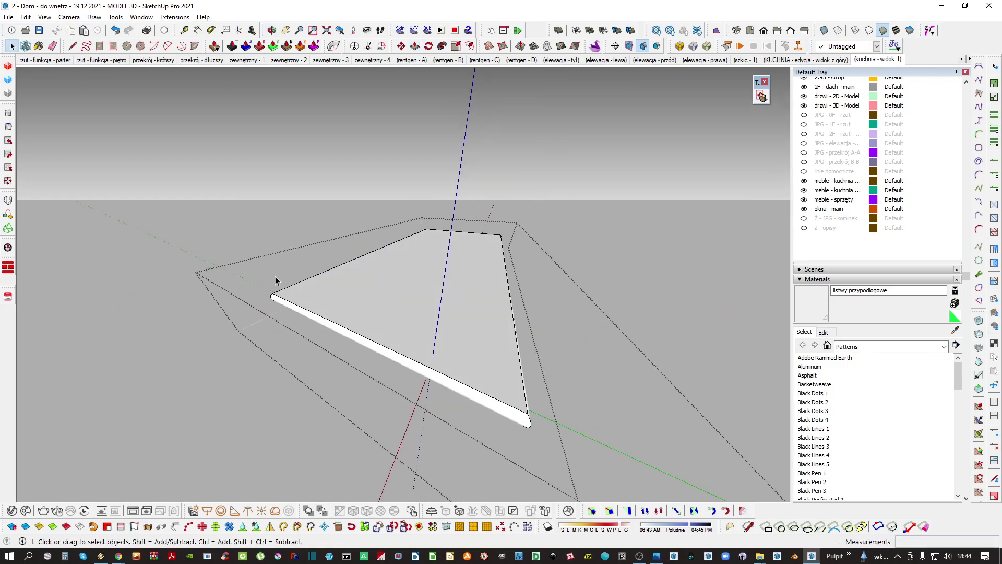
Select all the geometry of the mantel slab and make it a group
middle_click_drag(277, 280, 329, 307)
mouse_move(350, 343)
middle_mouse_down()
mouse_move(393, 362)
mouse_move(425, 330)
mouse_move(346, 405)
mouse_move(360, 353)
middle_mouse_up()
left_click(393, 326)
key("r")
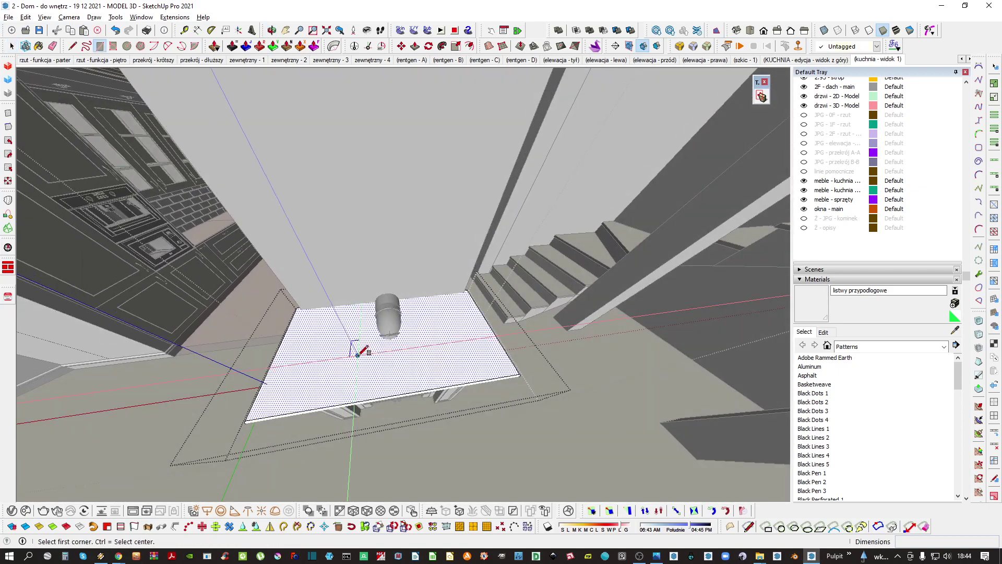
key("space")
key("i")
middle_click_drag(383, 322, 354, 349)
triple_click(376, 364)
key("ctrl+g")
Draw a rectangle on the slab around the flue pipe, extrude it into a box and group it
key("r")
left_click(257, 370)
key("p")
left_click_drag(353, 348, 336, 340)
key("space")
triple_click(342, 352)
key("ctrl+g")
Scale the box upward and along the green axis to size the flue cut-out volume
key("s")
middle_click_drag(342, 353, 335, 344)
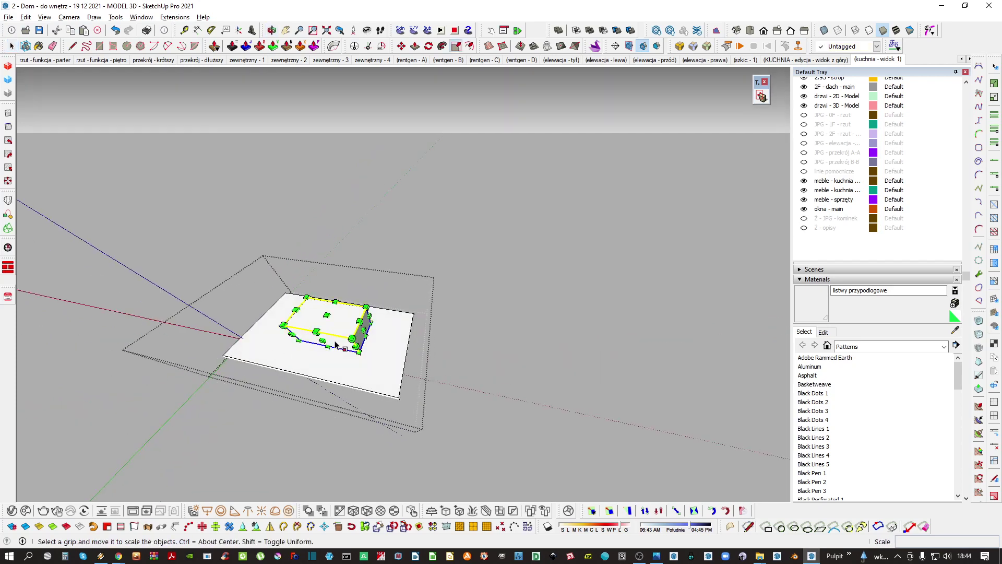
scroll(337, 334, "up", 1)
left_click_drag(336, 304, 371, 259)
middle_click_drag(369, 287, 401, 324)
key("m")
key("space")
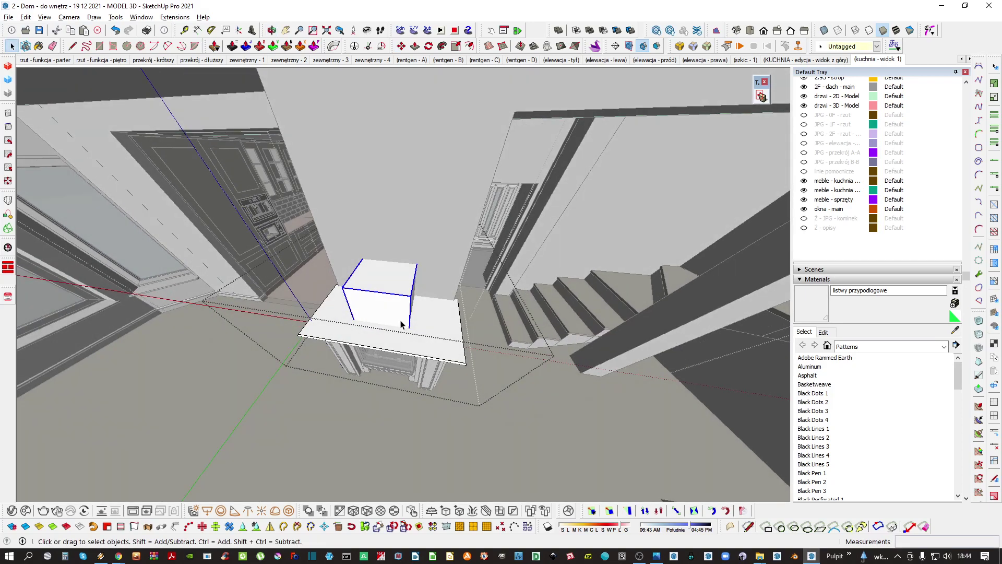
scroll(400, 324, "up", 1)
key("s")
mouse_move(374, 314)
left_mouse_down()
mouse_move(387, 295)
mouse_move(369, 326)
left_mouse_up()
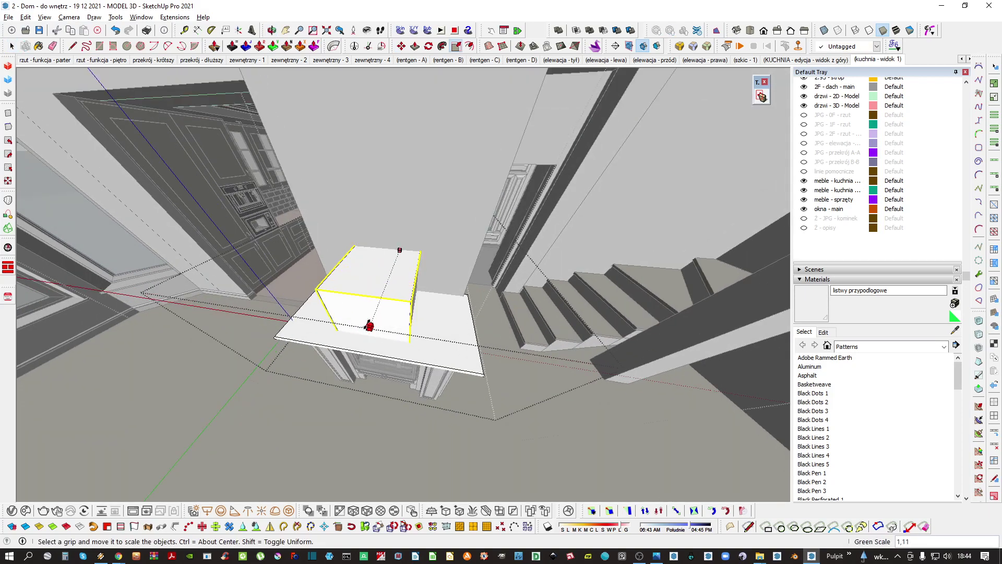
key("space")
middle_click_drag(405, 327, 351, 277)
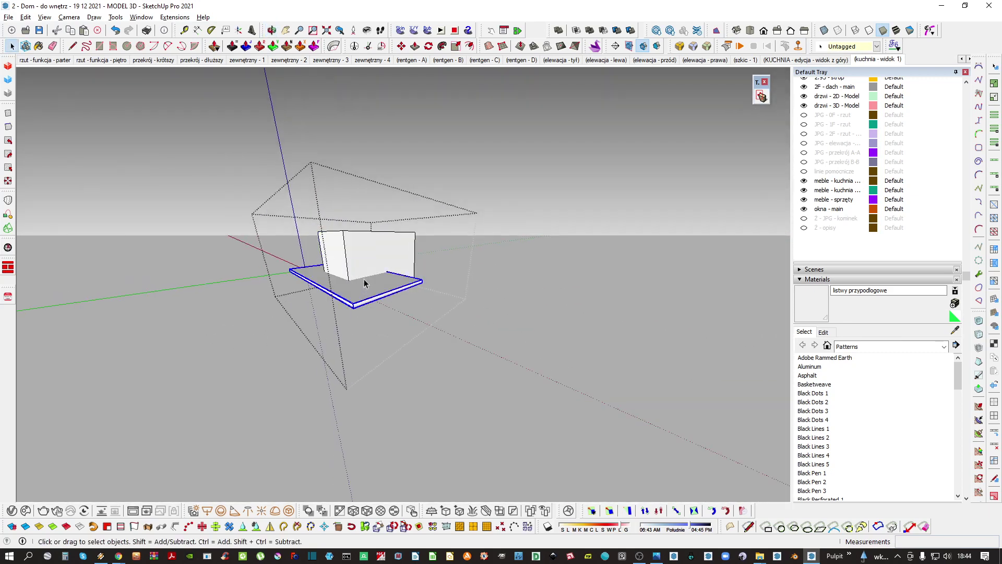
Check in Entity Info whether the mantel slab and the box are solid groups
scroll(823, 83, "up", 3)
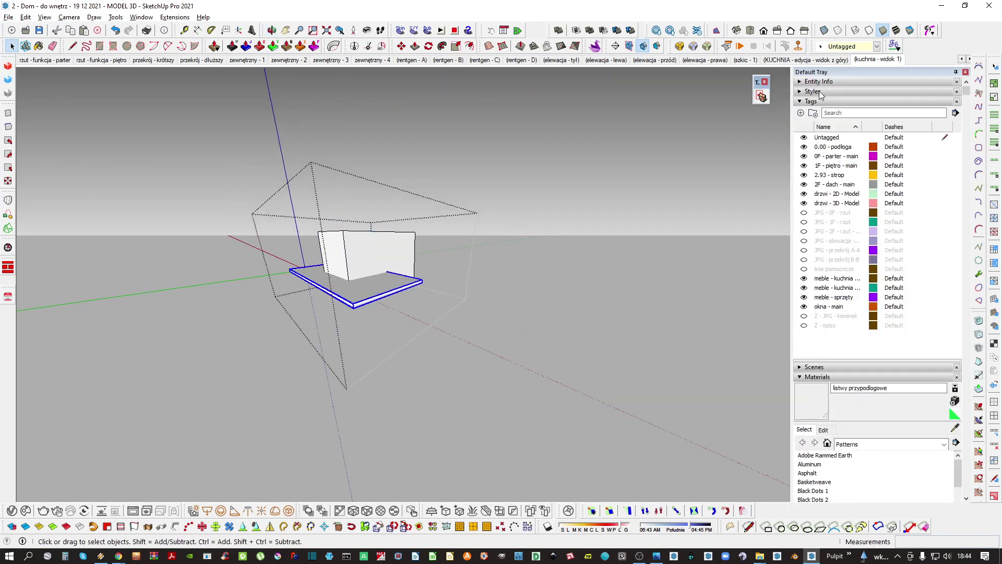
left_click(820, 101)
left_click(829, 82)
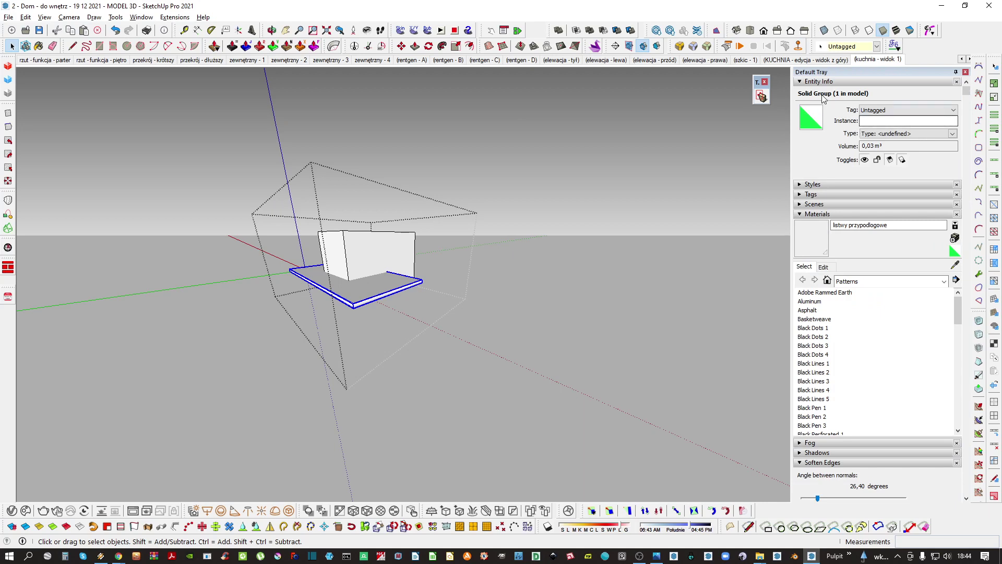
middle_click_drag(377, 303, 380, 329)
scroll(364, 256, "up", 2)
left_click(364, 254)
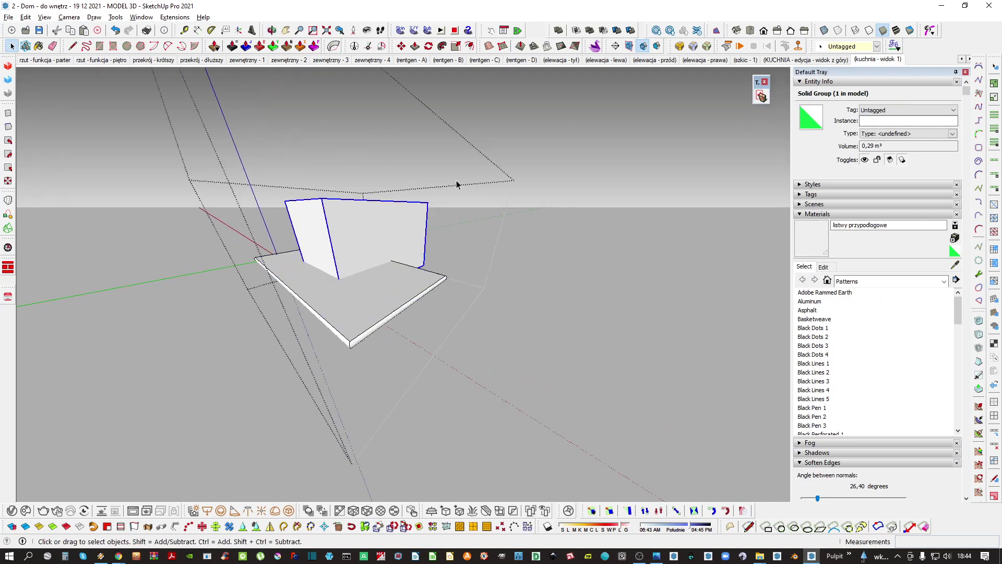
Subtract the box from the mantel slab to cut the flue opening
left_click(384, 294)
middle_click_drag(384, 295, 604, 370)
key("Return")
key("Escape")
key("Escape")
middle_click_drag(421, 342, 503, 322, "shift")
key("i")
scroll(418, 349, "down", 2)
scroll(419, 351, "up", 5)
middle_click_drag(419, 352, 445, 266)
key("Delete")
Move the mantel slab along the red axis by its front edge's midpoint to centre it on the fireplace
double_click(436, 269)
left_click(435, 269)
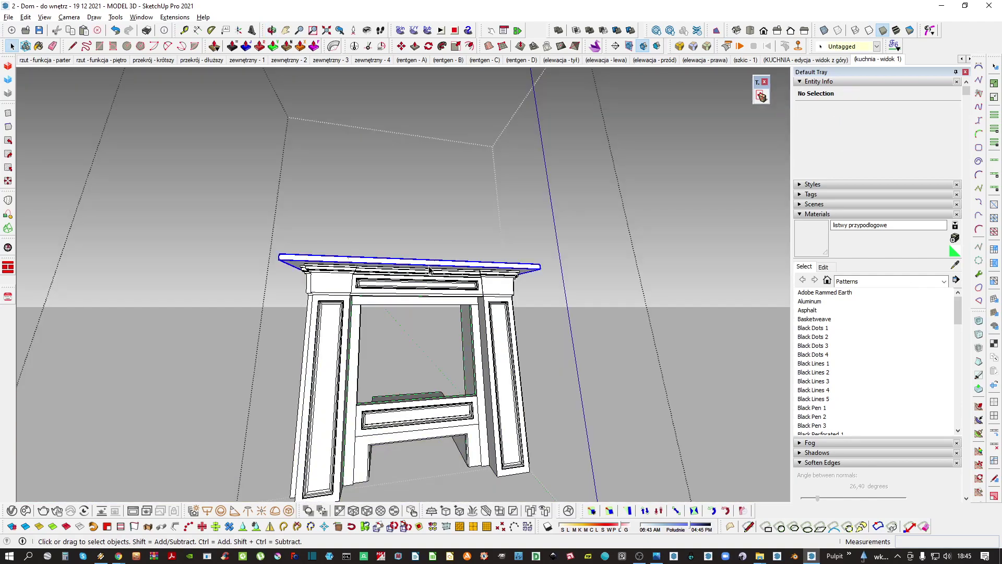
key("m")
left_click(423, 259)
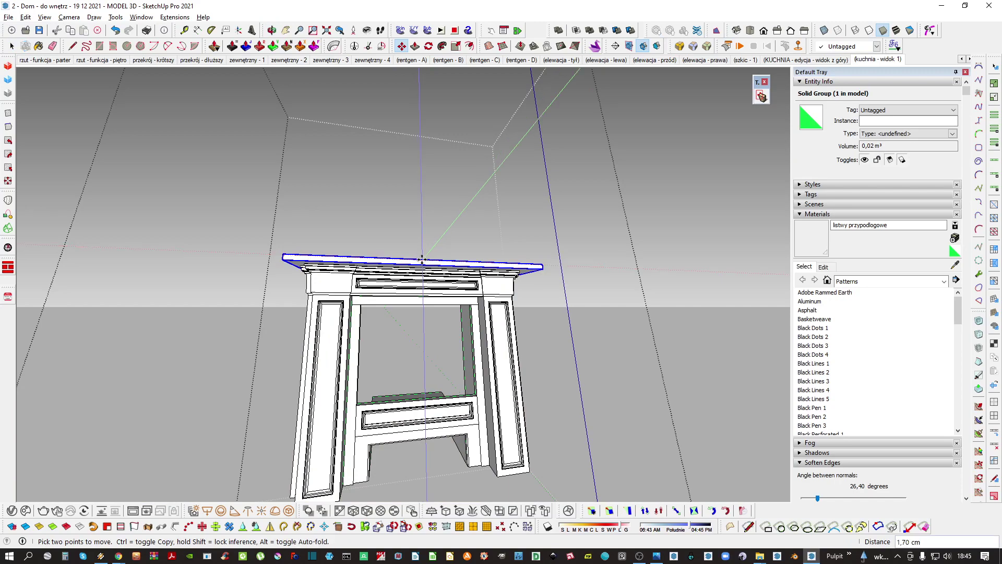
left_click(421, 425)
key("space")
middle_click_drag(499, 357, 421, 313)
left_click(552, 290)
middle_click_drag(543, 293, 489, 267)
key("f")
key("Return")
key("m")
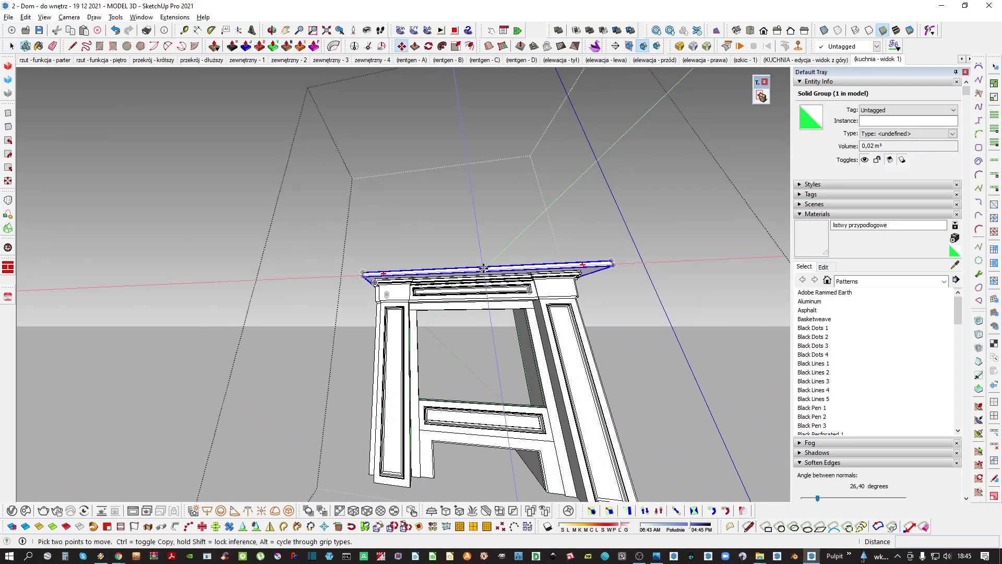
left_click(477, 268)
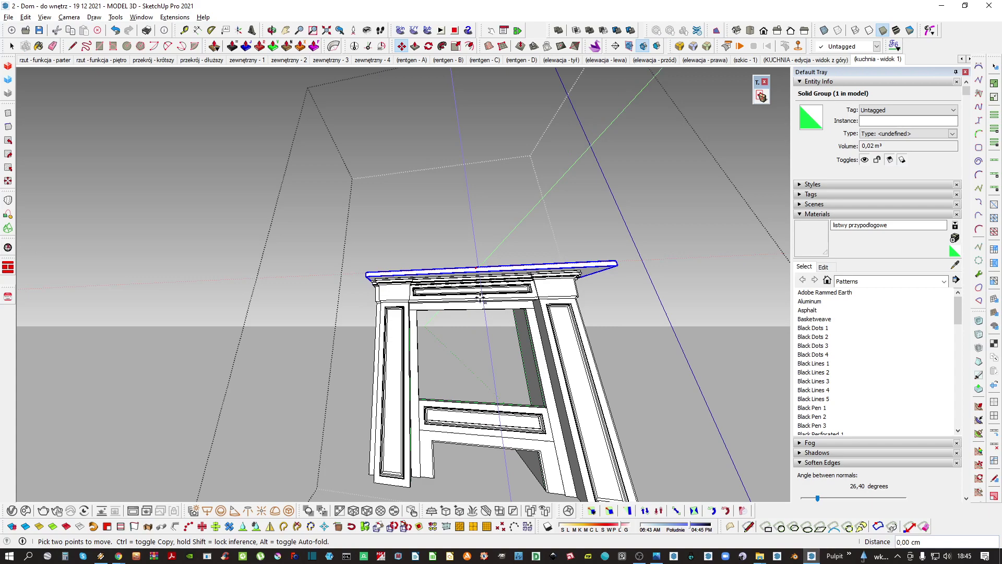
left_click(483, 434)
key("space")
middle_click_drag(483, 434, 438, 418)
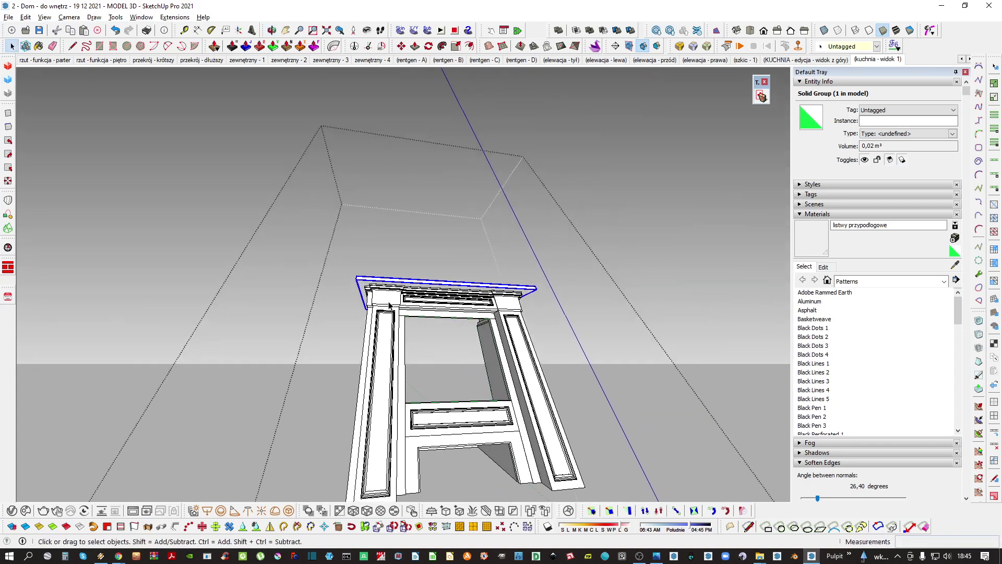
Examine the slab's overhang above the mouldings at the fireplace's front corner and along the front
left_click(355, 300)
scroll(367, 293, "up", 4)
middle_click_drag(367, 293, 484, 263, "shift")
scroll(470, 256, "up", 3)
key("space")
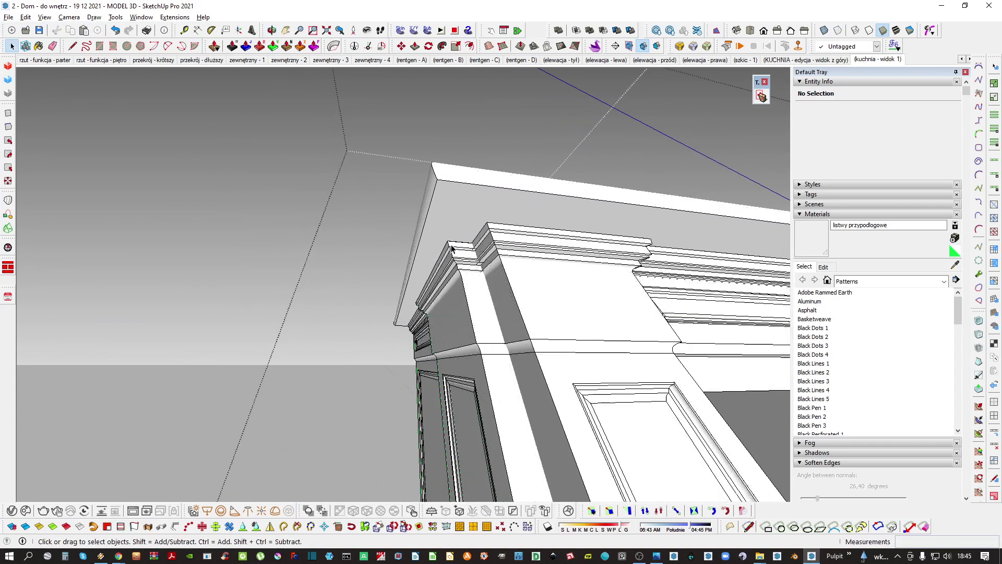
key("space")
scroll(417, 221, "down", 4)
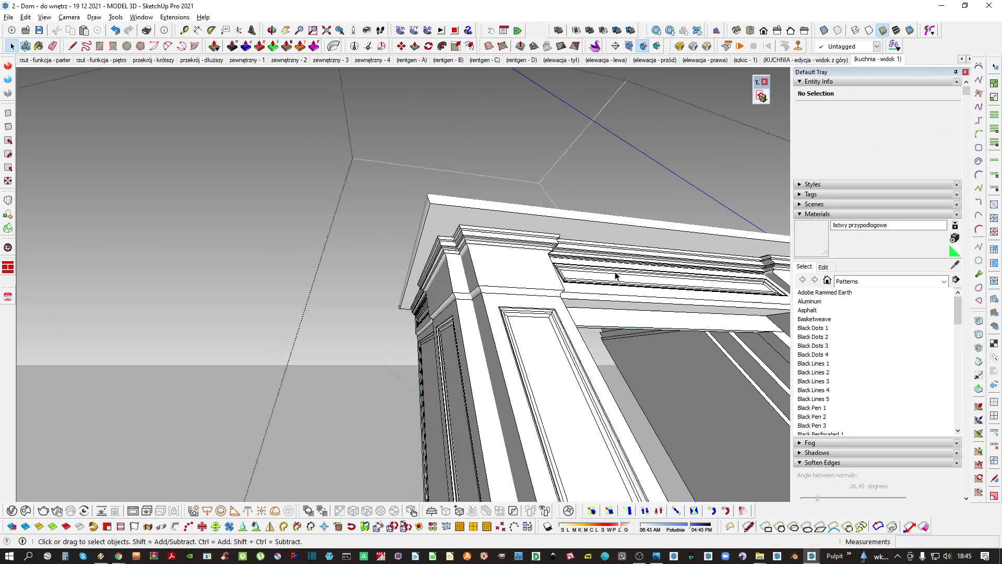
middle_click_drag(616, 275, 78, 264, "shift")
Open the mantel slab for editing and move its right end's rounded edge inward by 1.5 cm
middle_click_drag(302, 277, 381, 289)
scroll(359, 354, "down", 3)
key("i")
scroll(376, 286, "up", 1)
triple_click(376, 286)
key("ctrl+t")
scroll(348, 317, "up", 2)
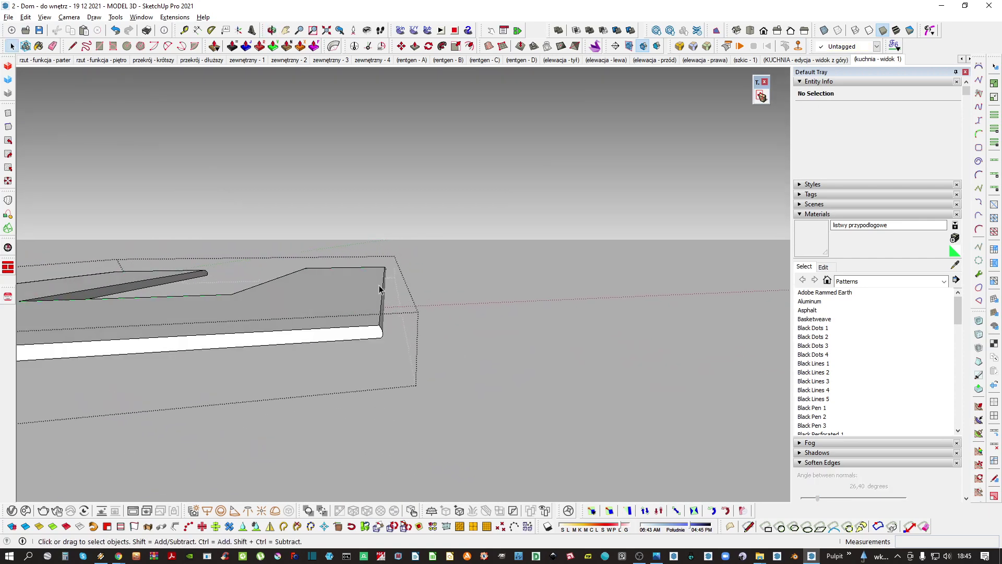
left_click_drag(353, 225, 507, 421)
key("i")
middle_click_drag(368, 302, 351, 298)
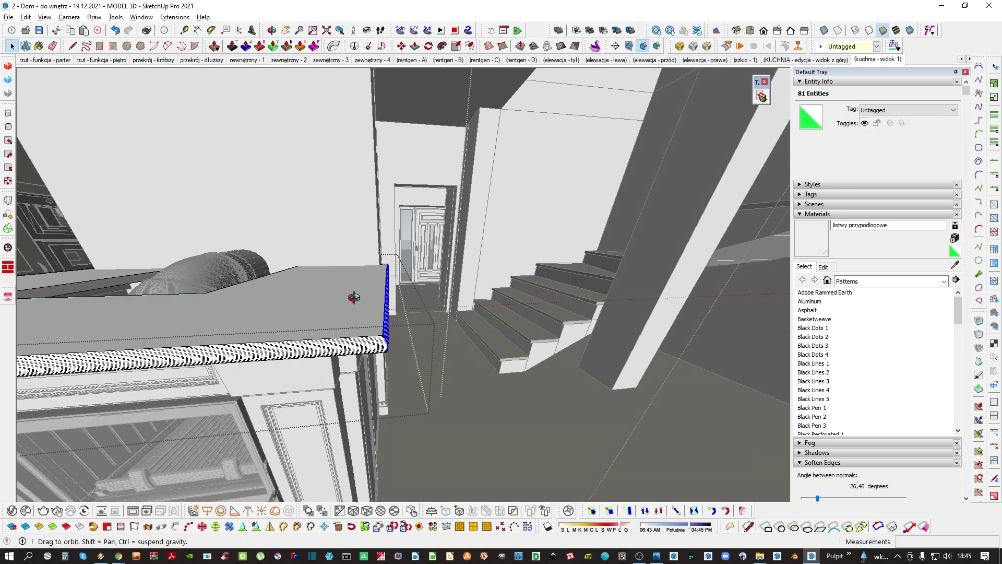
key("m")
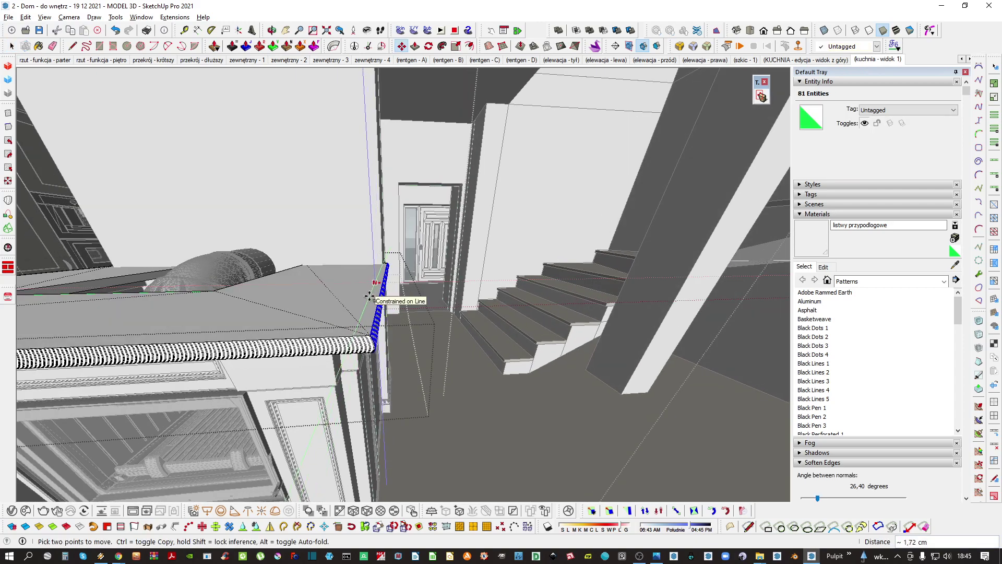
type("1,5")
key("Return")
key("space")
scroll(353, 296, "down", 2)
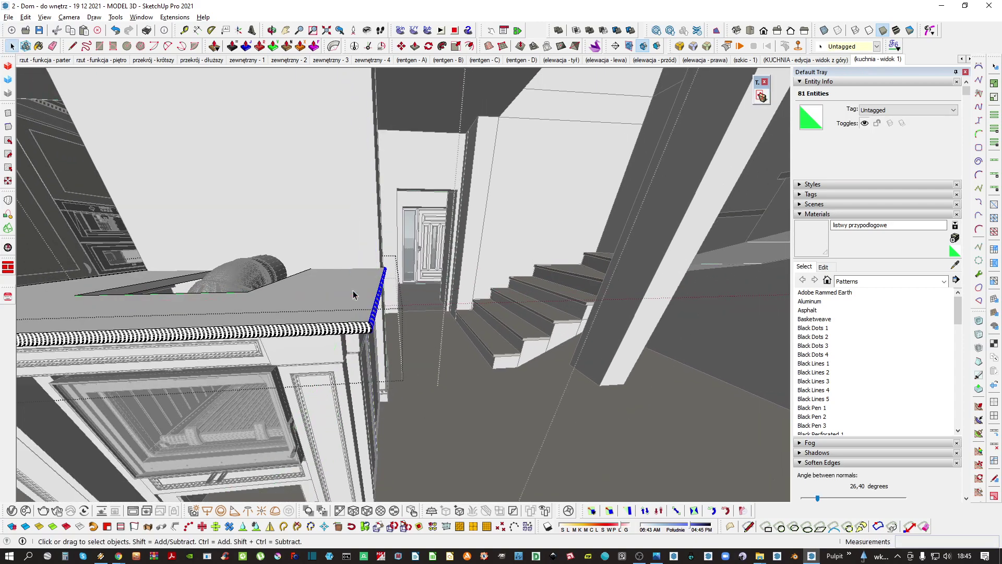
Move the rounded edge at the slab's left end inward by 1.5 cm
middle_click_drag(354, 296, 502, 302)
key("i")
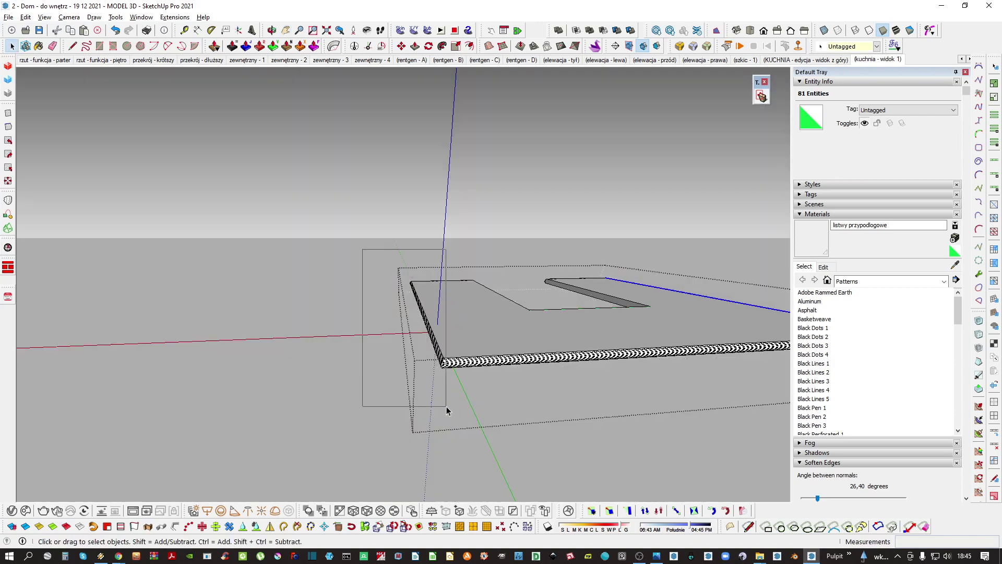
left_click_drag(446, 410, 446, 410)
middle_click_drag(446, 409, 379, 254)
left_click_drag(461, 427, 460, 426)
key("m")
left_click(458, 337)
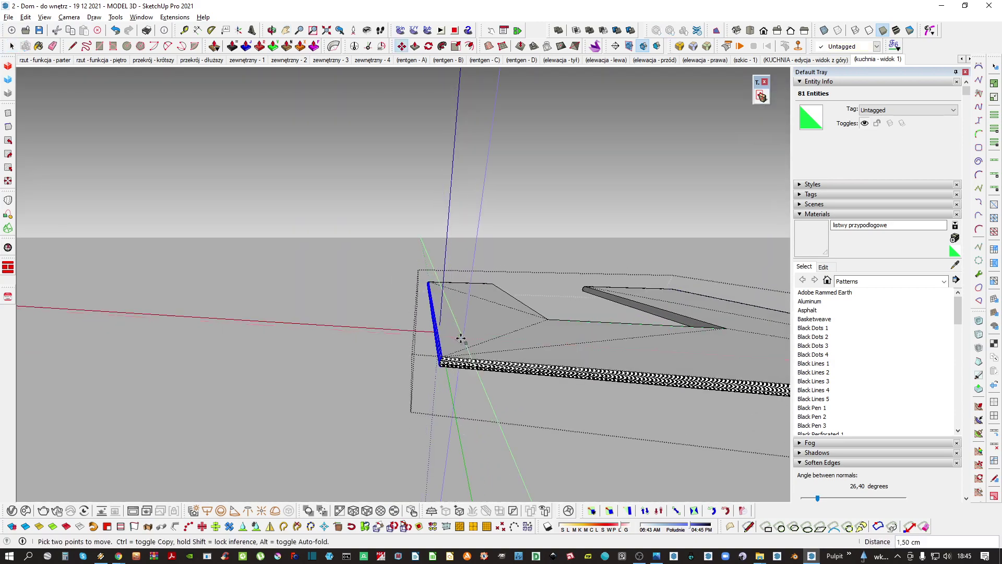
key("space")
scroll(484, 339, "down", 1)
Move the slab's rounded front edge back along the green axis and finish editing the slab
key("i")
middle_click_drag(506, 344, 678, 255)
key("i")
left_click_drag(405, 281, 526, 426)
middle_click_drag(420, 372, 406, 294)
left_click(472, 369)
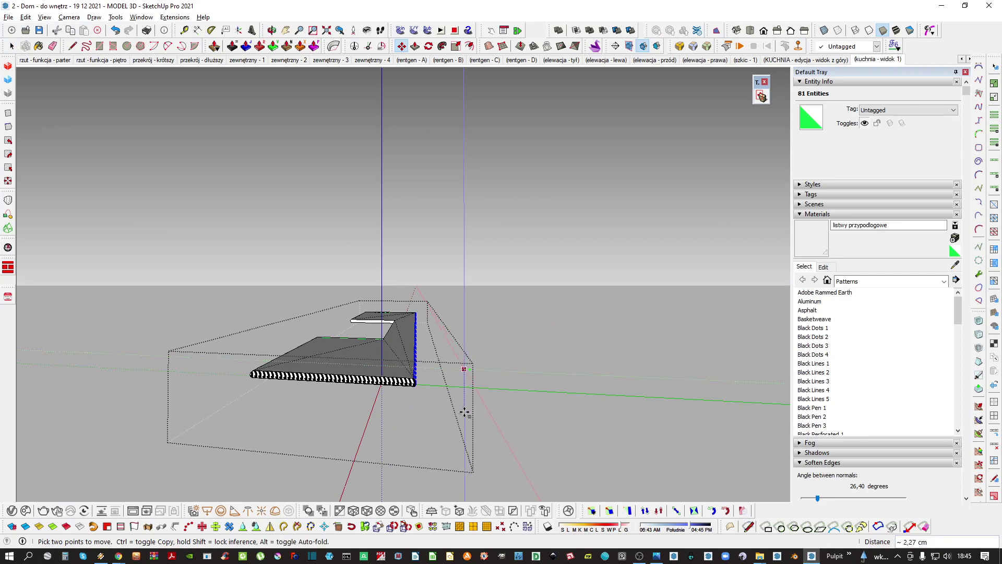
key("Return")
key("space")
scroll(410, 381, "down", 2)
middle_click_drag(406, 375, 251, 370)
key("i")
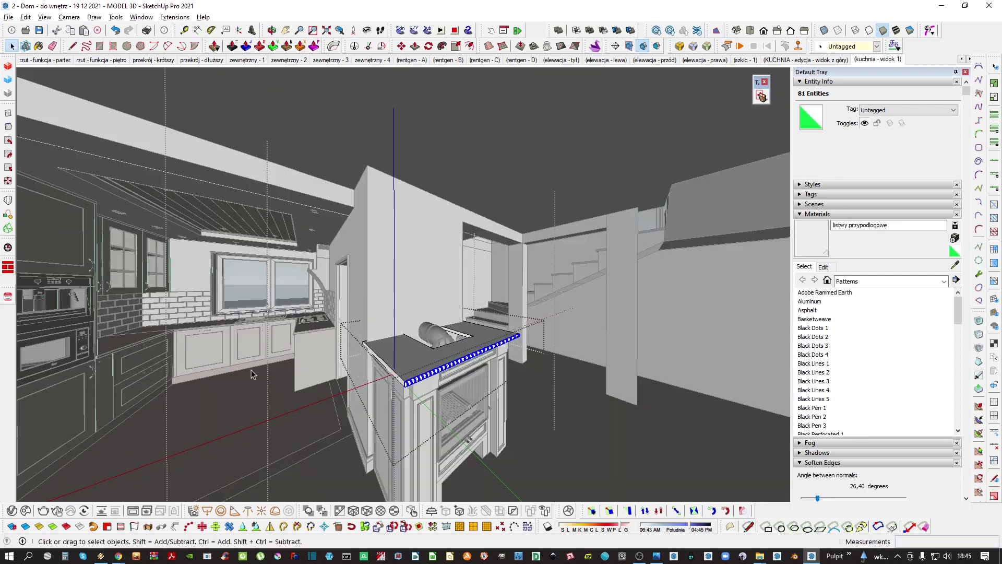
middle_click_drag(469, 356, 332, 423)
key("i")
key("Escape")
Select all parts of the fireplace surround, including the mantel slab, and cut them from their group
left_click(386, 373)
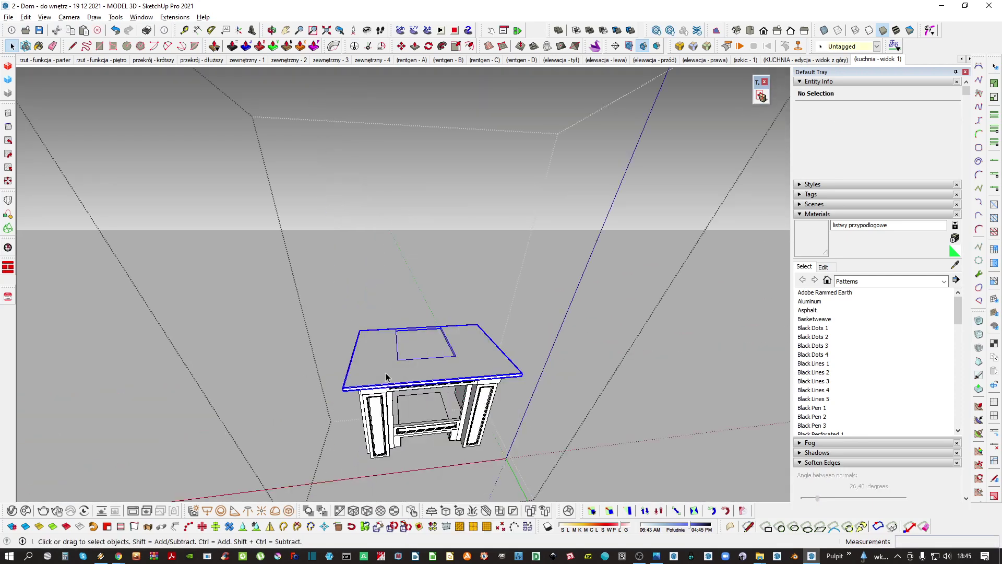
middle_click_drag(395, 377, 344, 334)
key("i")
key("Escape")
double_click(417, 299)
left_click(417, 318)
left_click_drag(322, 226, 727, 497)
middle_click_drag(459, 334, 517, 358)
middle_click_drag(509, 293, 450, 362)
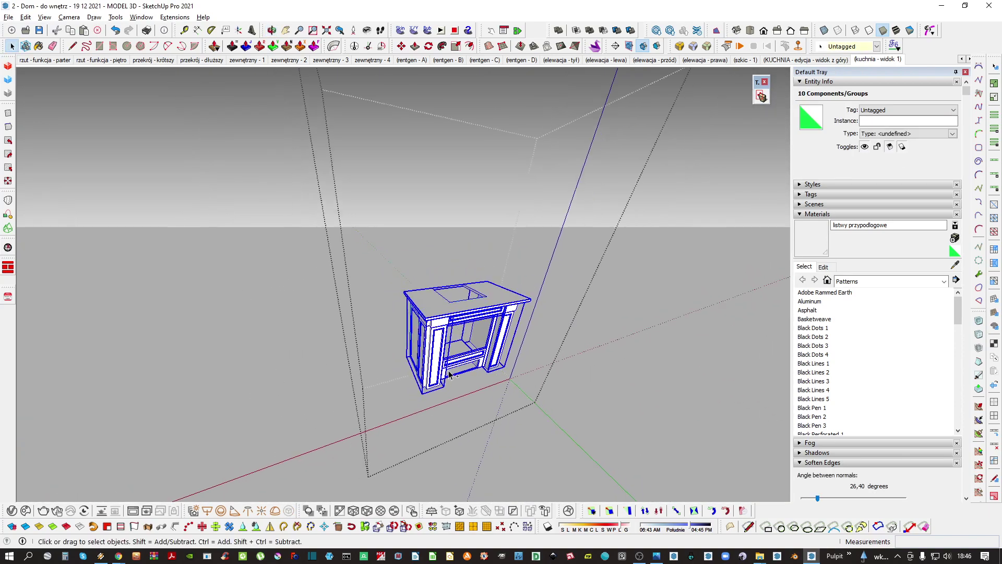
key("ctrl+x")
Paste the surround in place inside the fireplace insert's group and make it a group
key("Escape")
double_click(462, 340)
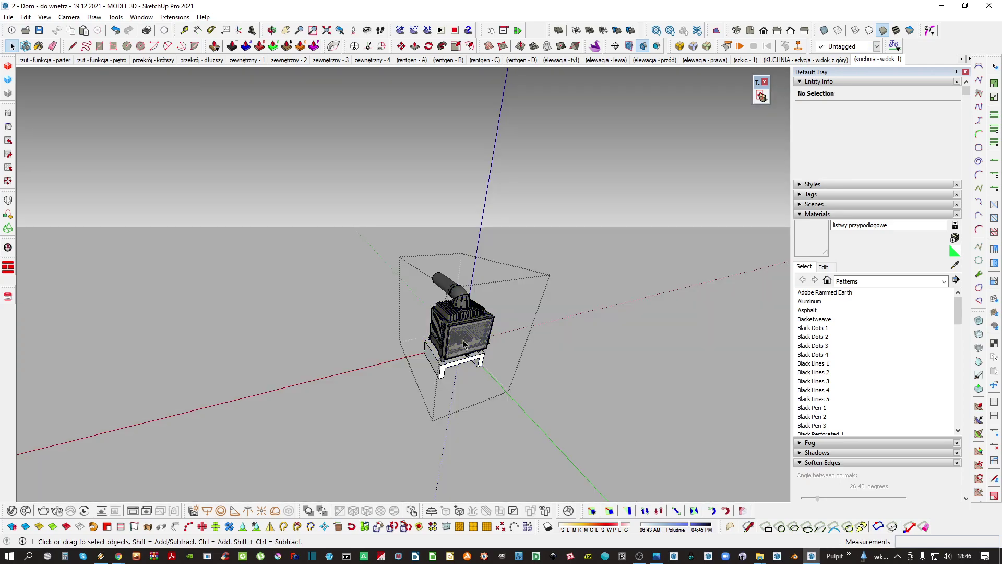
key("ctrl+shift+v")
key("ctrl+g")
key("Escape")
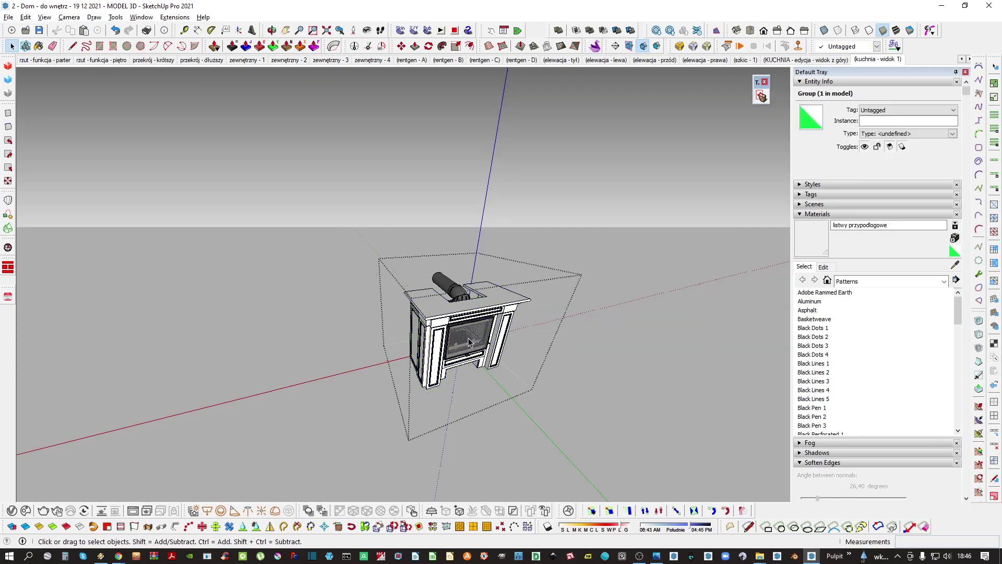
Finish editing the fireplace group, open the floor for editing and select its face with everything connected to it
middle_click_drag(437, 343, 437, 421)
scroll(510, 358, "up", 8)
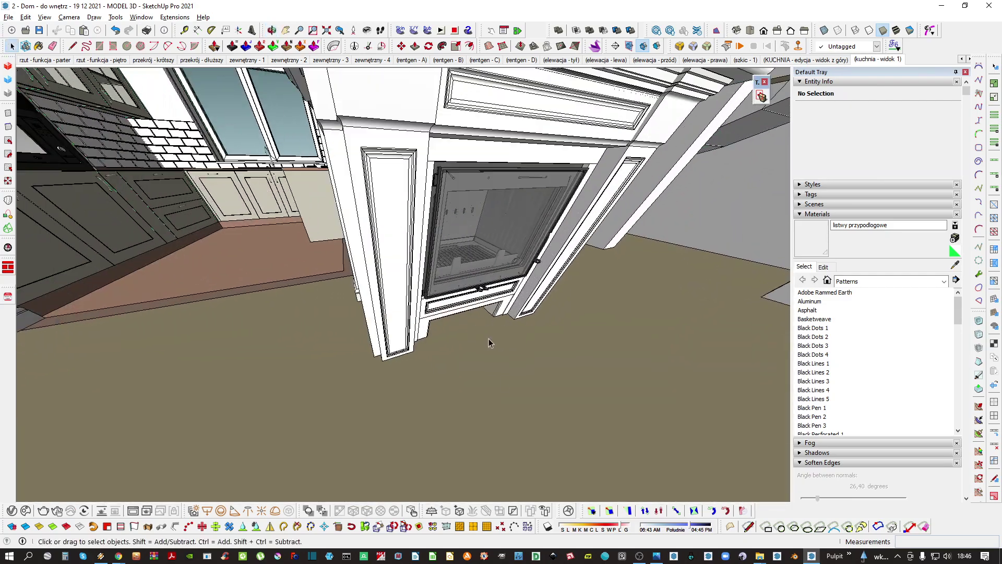
middle_click_drag(425, 319, 403, 358)
scroll(402, 358, "up", 2)
scroll(391, 355, "down", 3)
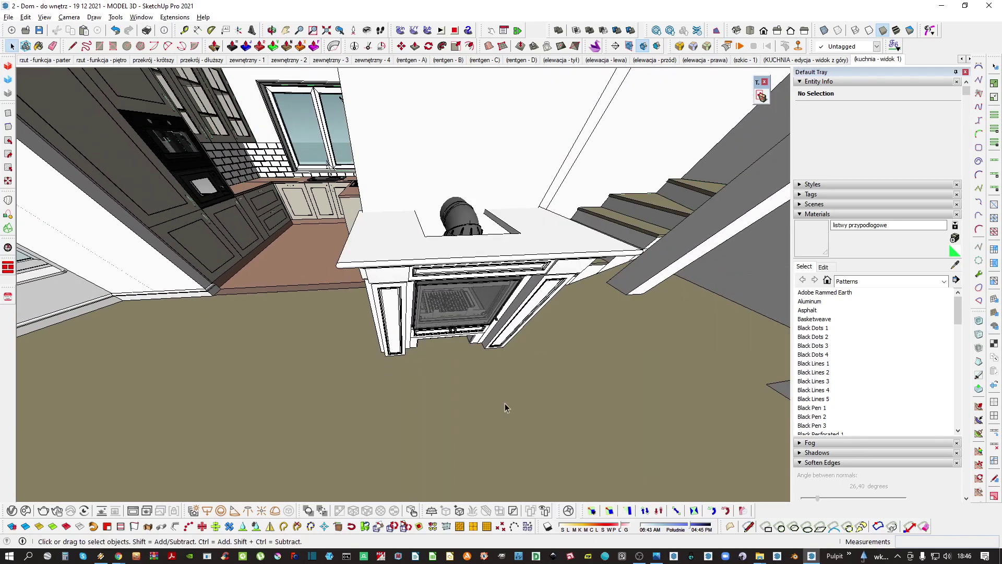
double_click(445, 356)
middle_click_drag(446, 355, 467, 353)
left_click(440, 330)
double_click(440, 329)
double_click(438, 329)
triple_click(437, 330)
Draw a hearth outline on the floor from the chimney's left corner, across the fireplace front and about 103 cm back to its right corner
scroll(432, 345, "up", 5)
mouse_move(432, 307)
middle_mouse_down()
mouse_move(411, 259)
mouse_move(423, 258)
mouse_move(409, 288)
mouse_move(391, 284)
middle_mouse_up()
scroll(412, 260, "up", 2)
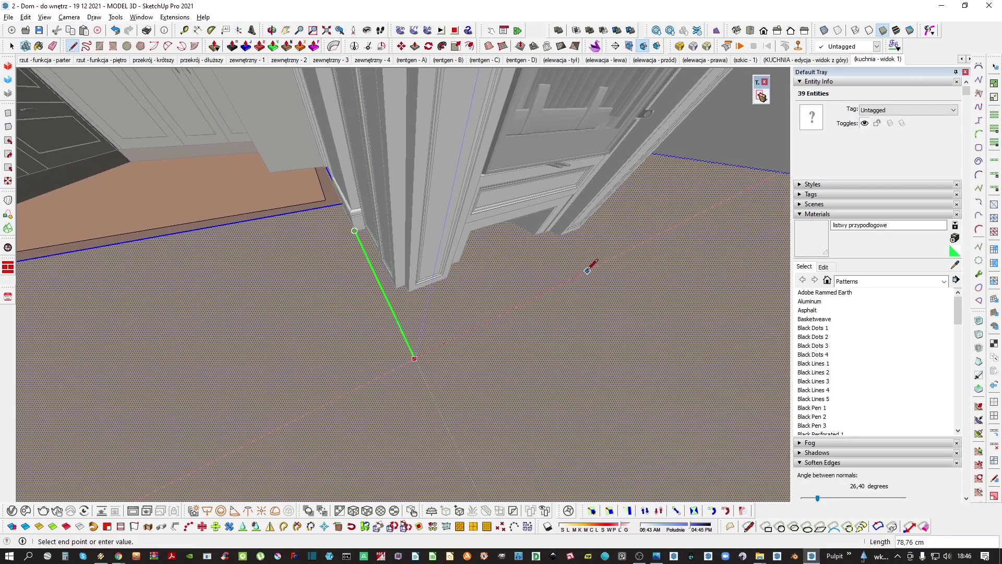
mouse_move(588, 270)
middle_mouse_down()
mouse_move(199, 398)
mouse_move(472, 306)
mouse_move(379, 347)
mouse_move(389, 261)
middle_mouse_up()
left_click(390, 261)
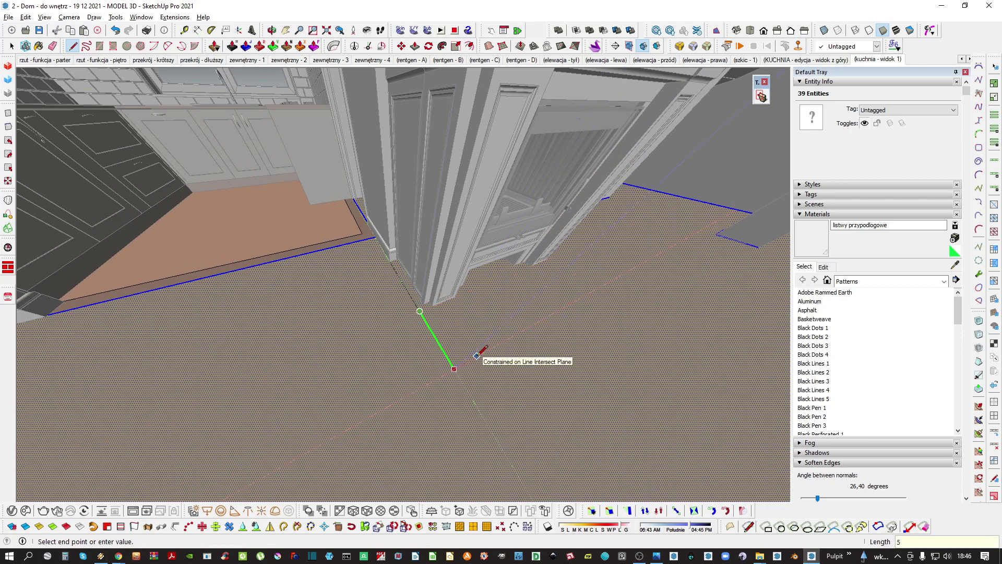
middle_click_drag(529, 321, 360, 244)
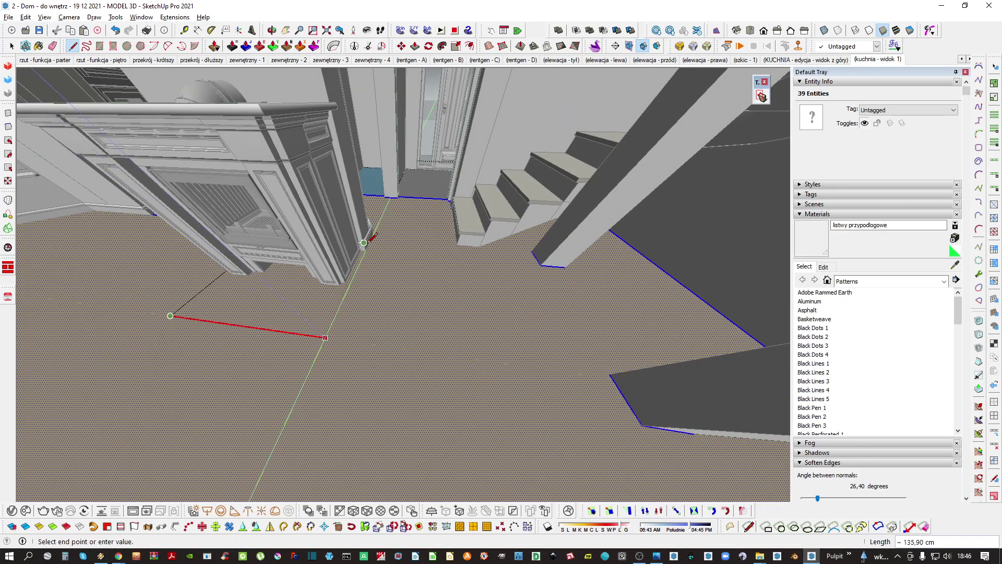
scroll(366, 247, "up", 4)
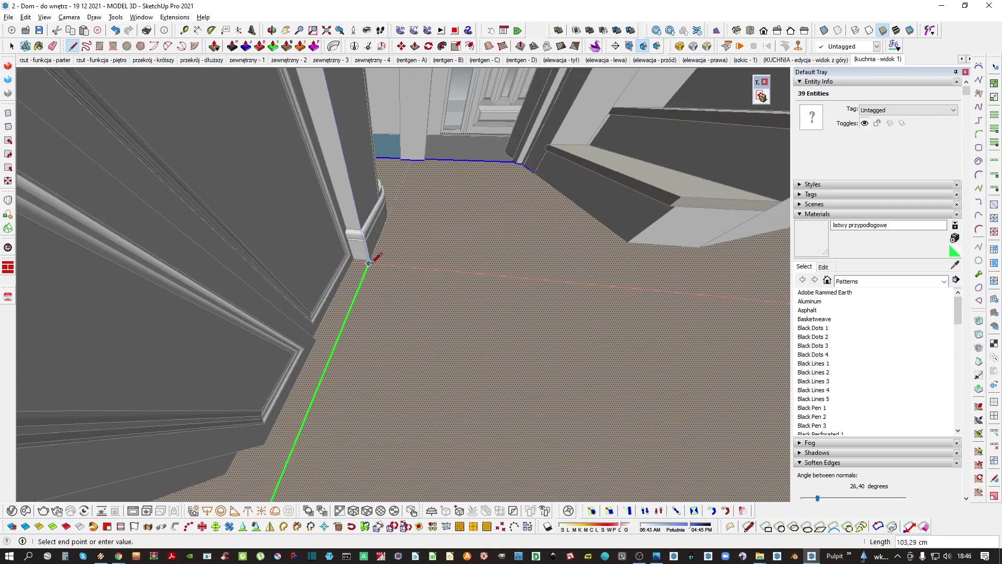
left_click(370, 259)
Close the hearth outline with short lines to both front corners of the chimney's footprint
scroll(370, 259, "down", 3)
middle_click_drag(370, 259, 481, 350)
scroll(488, 316, "up", 4)
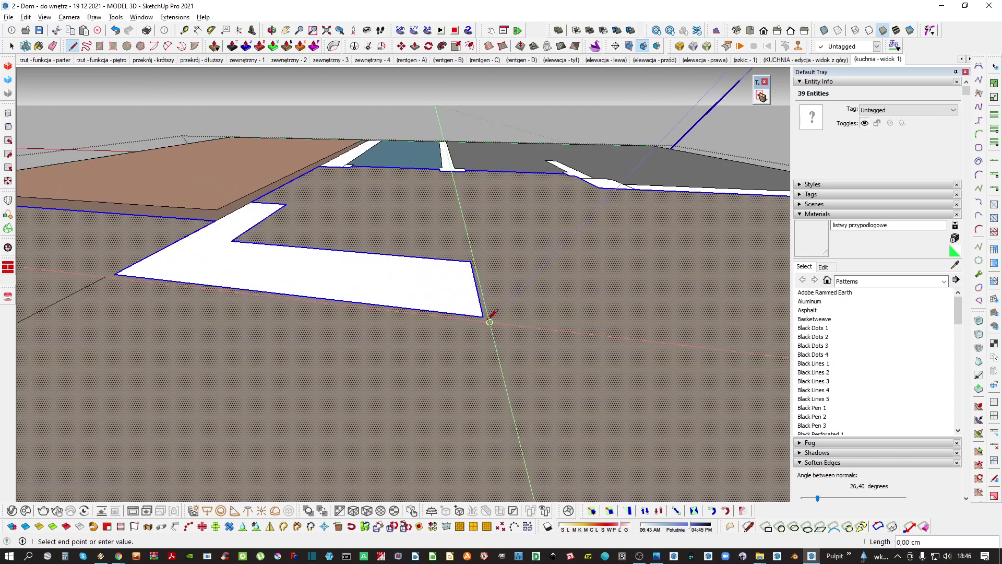
middle_click_drag(271, 282, 305, 305)
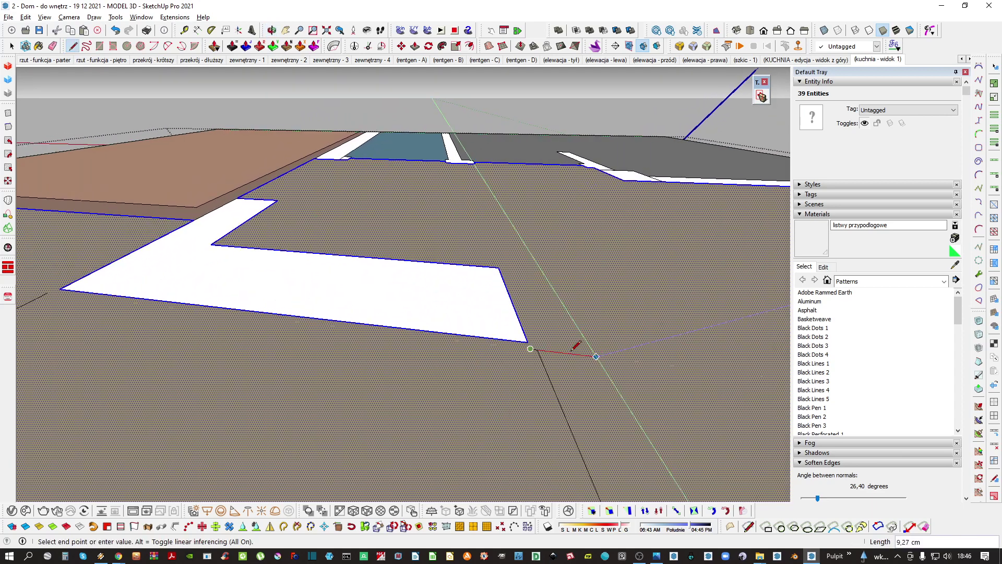
left_click(528, 342)
middle_click_drag(528, 342, 437, 351)
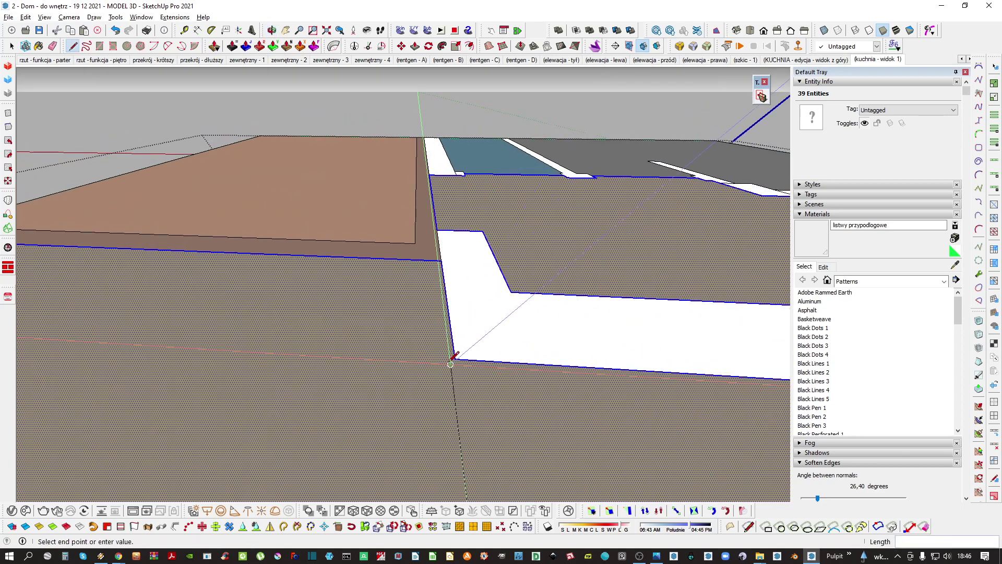
left_click(455, 358)
key("space")
scroll(463, 356, "down", 5)
left_click(461, 302)
middle_click_drag(460, 302, 437, 311)
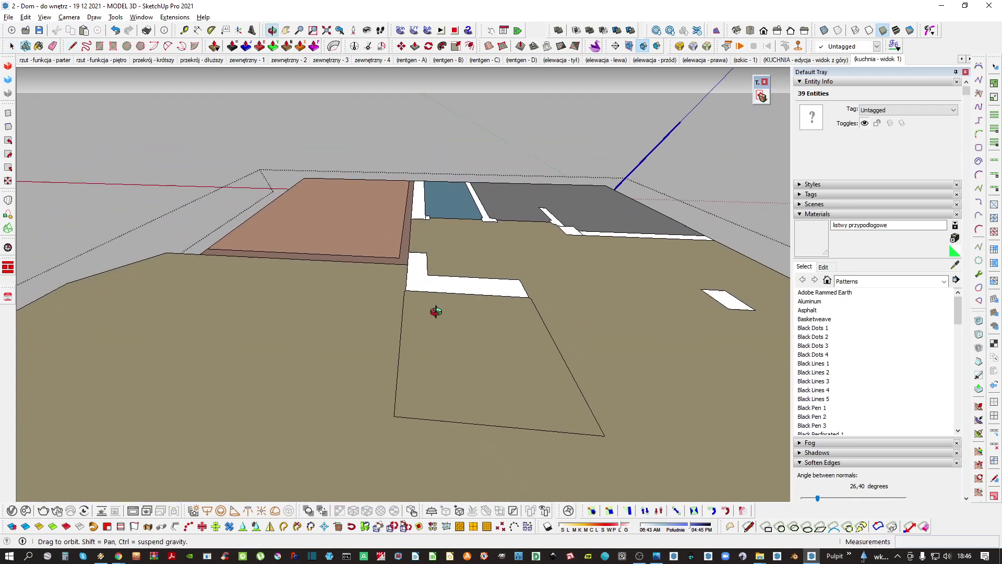
Create a light grey material named podloga - kominek - kamien with HLS values 0, 0, 75
key("b")
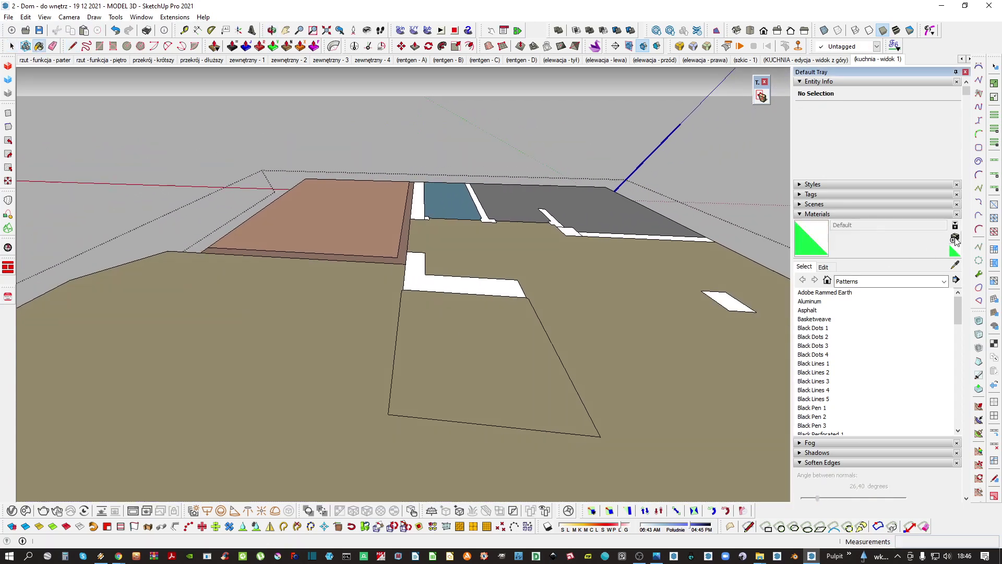
left_click(954, 238)
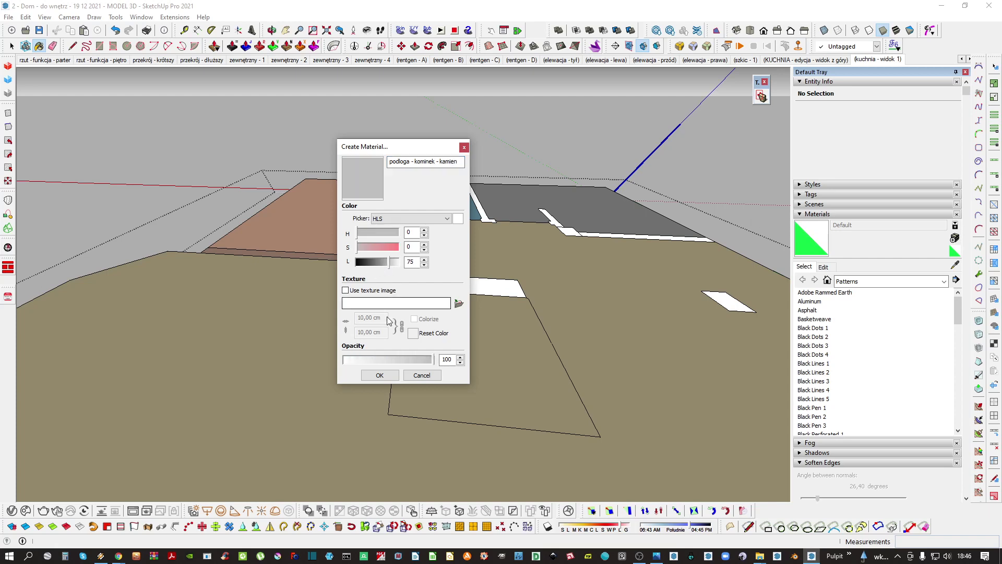
left_click(386, 374)
key("space")
Paint the outlined hearth area with the podloga - kominek - kamien material and finish editing the floor
mouse_move(385, 373)
middle_mouse_down()
mouse_move(447, 317)
mouse_move(477, 329)
mouse_move(492, 284)
mouse_move(644, 215)
mouse_move(344, 356)
middle_mouse_up()
left_click(439, 325)
key("b")
left_click(470, 349)
key("space")
key("Escape")
key("Escape")
key("Escape")
scroll(477, 329, "down", 3)
scroll(406, 327, "up", 3)
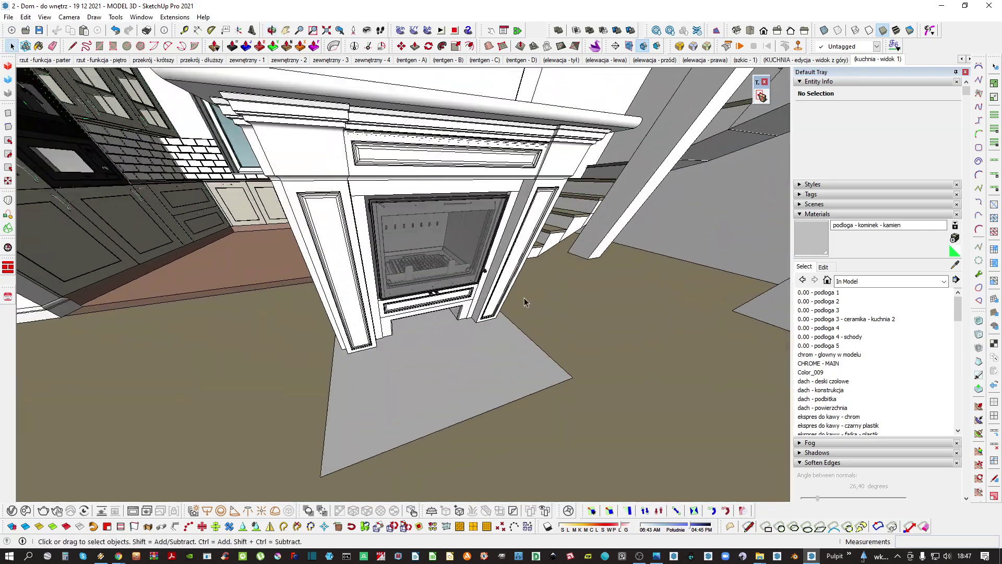
Purge unused components, tags, materials and styles from the model, with a report
middle_click_drag(524, 302, 398, 316)
key("shift+p")
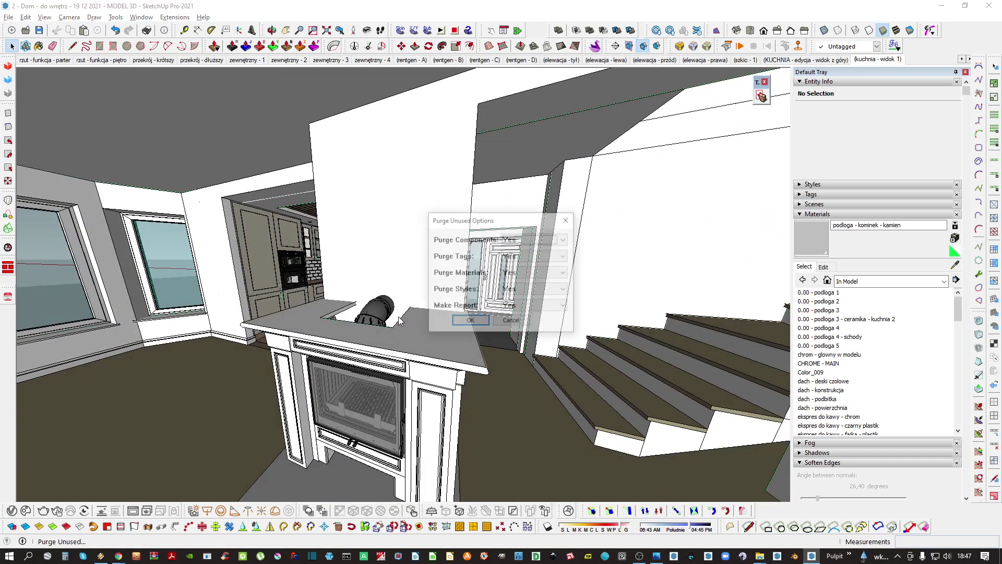
key("Return")
key("Return")
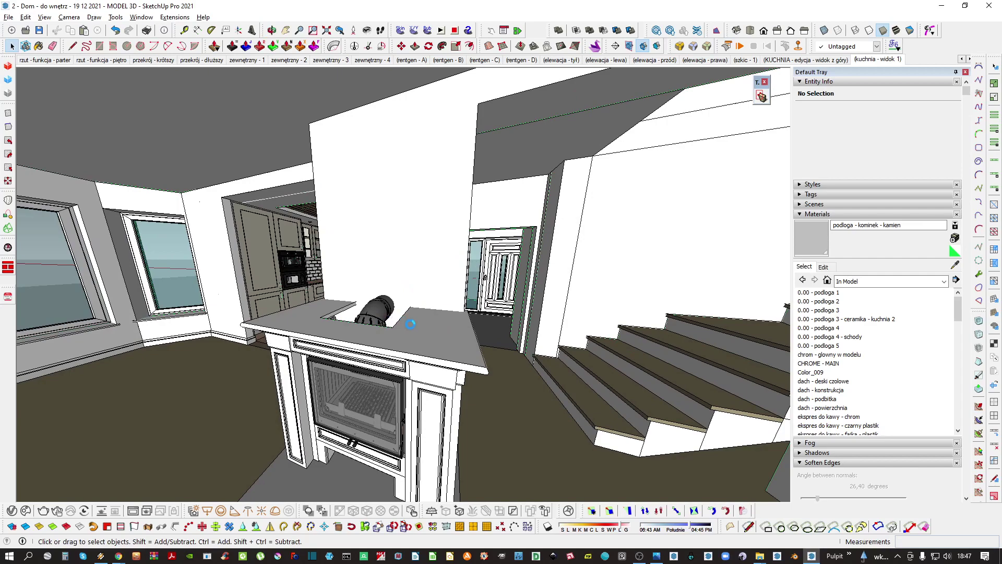
Open the fireplace surround's group for editing, down to the level of its individual pilasters and panels
middle_click_drag(410, 321, 398, 287)
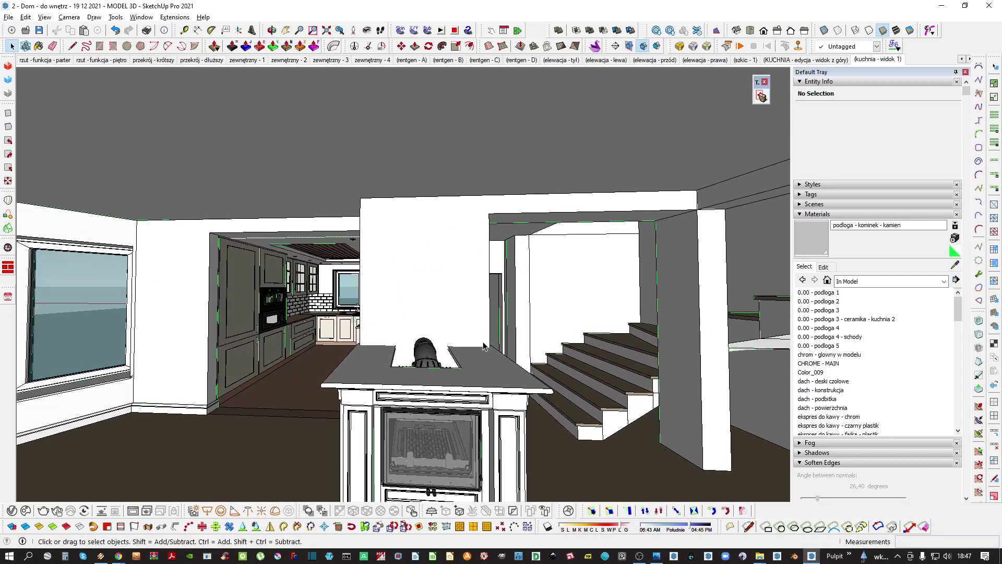
middle_click_drag(364, 265, 431, 313)
double_click(448, 352)
left_click(436, 327)
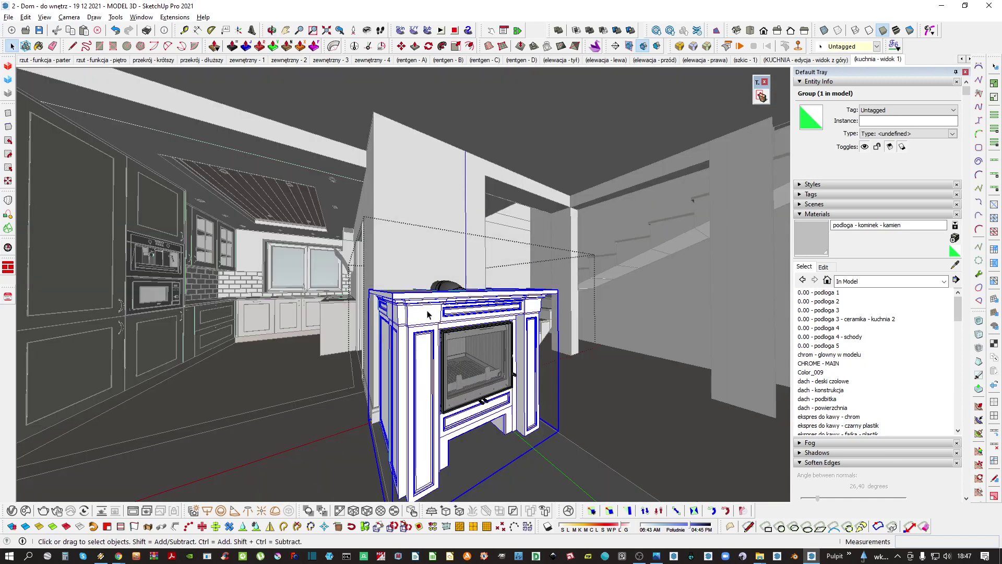
double_click(428, 312)
double_click(423, 314)
left_click(423, 315)
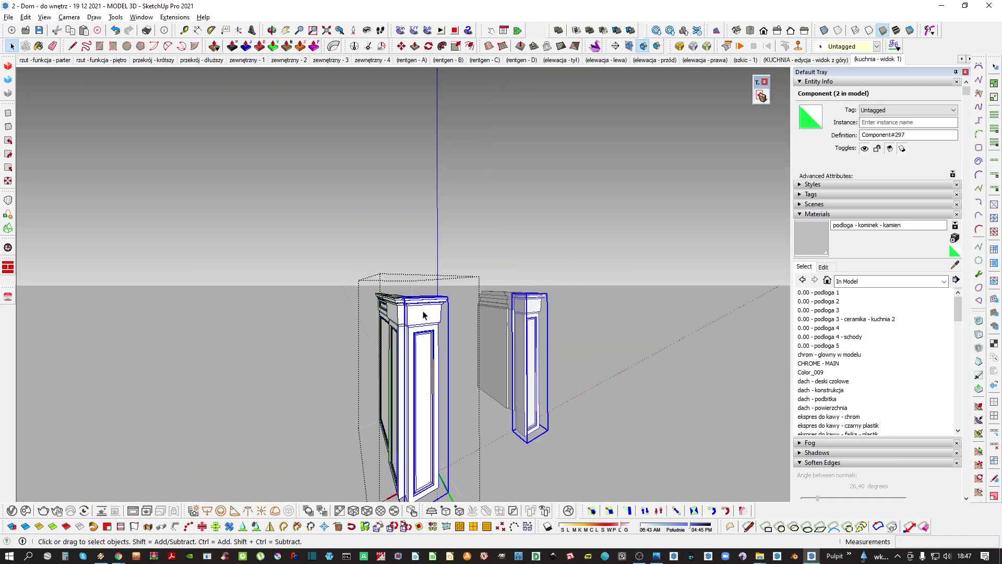
middle_click_drag(423, 315, 437, 331)
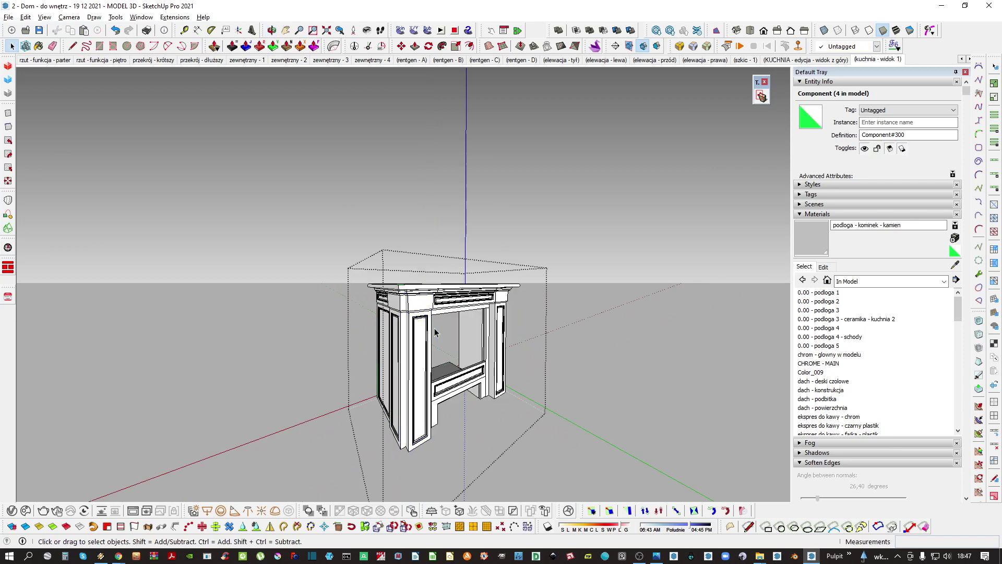
left_click(435, 332)
Copy the surround's left front pilaster up onto the mantel slab and shift the copy slightly on the slab
left_click(424, 374)
scroll(424, 374, "up", 2)
key("m")
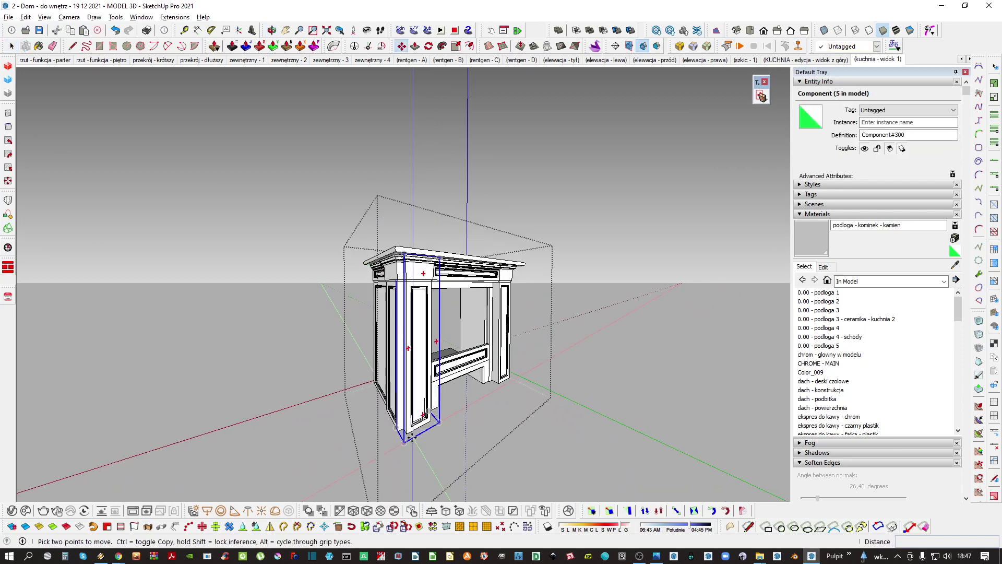
left_click(409, 434)
key("ctrl")
middle_click_drag(409, 301, 402, 348)
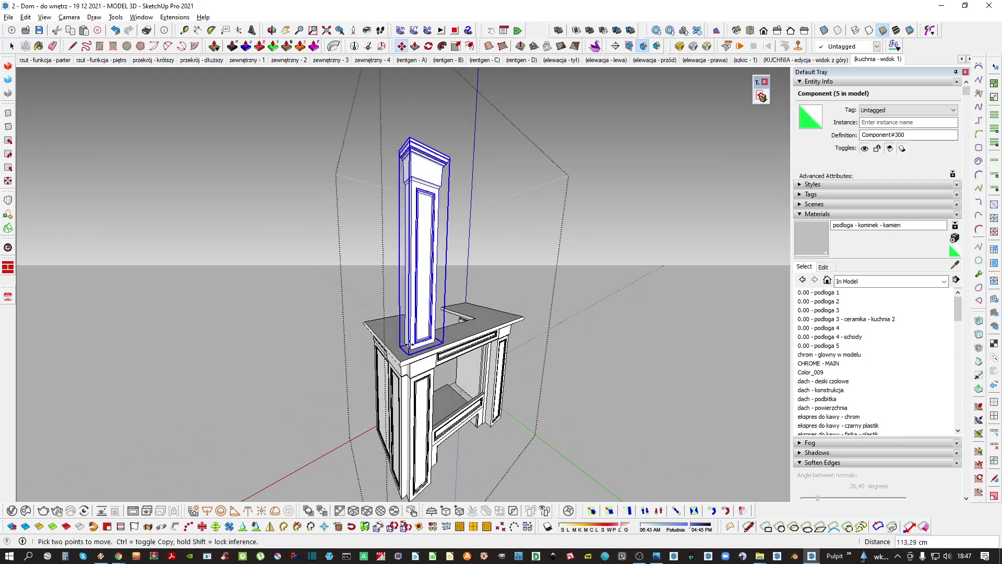
scroll(418, 360, "up", 6)
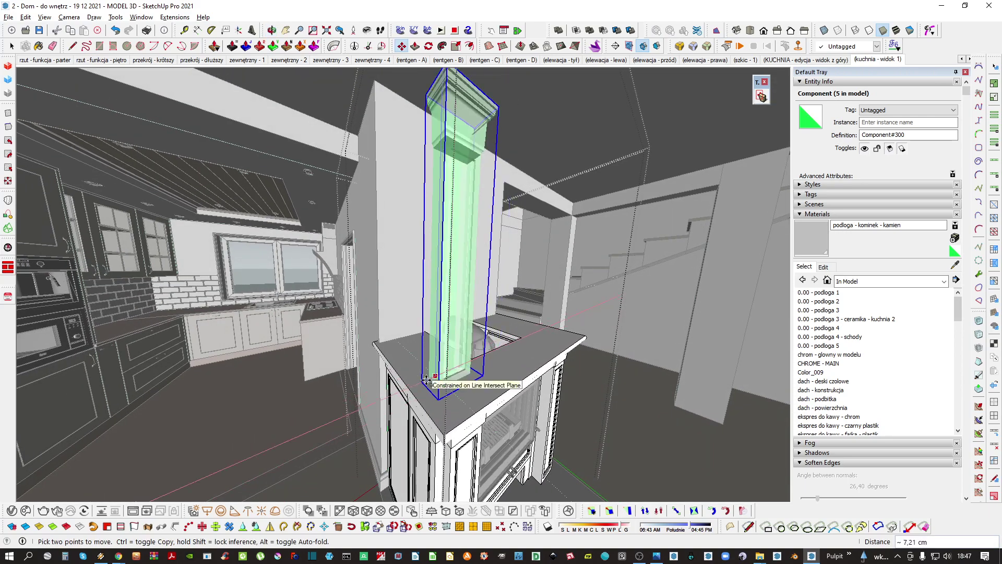
key("Return")
Make the copied pilaster above the mantel a unique component
middle_click_drag(427, 379, 407, 308)
key("space")
left_click(517, 391)
mouse_move(391, 347)
middle_mouse_down("shift")
mouse_move(399, 300)
mouse_move(398, 354)
mouse_move(660, 336)
mouse_move(407, 355)
middle_mouse_up("shift")
key("h")
right_click(440, 286)
left_click(418, 287)
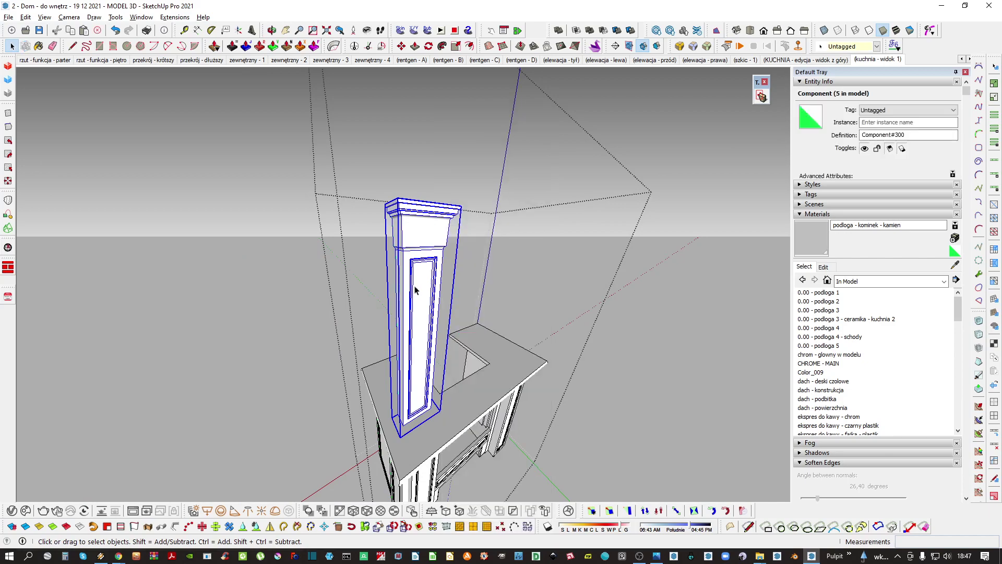
middle_click_drag(415, 288, 353, 163)
right_click(419, 271)
left_click(462, 202)
Stretch the upper pilaster with its capital upward to the ceiling
double_click(423, 258)
key("h")
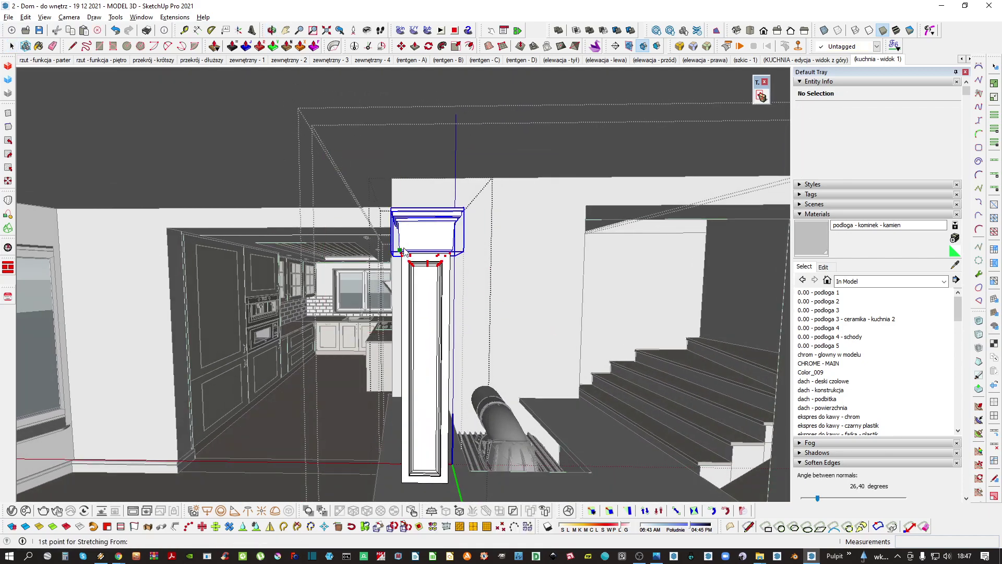
middle_click_drag(404, 252, 378, 317)
scroll(378, 317, "up", 2)
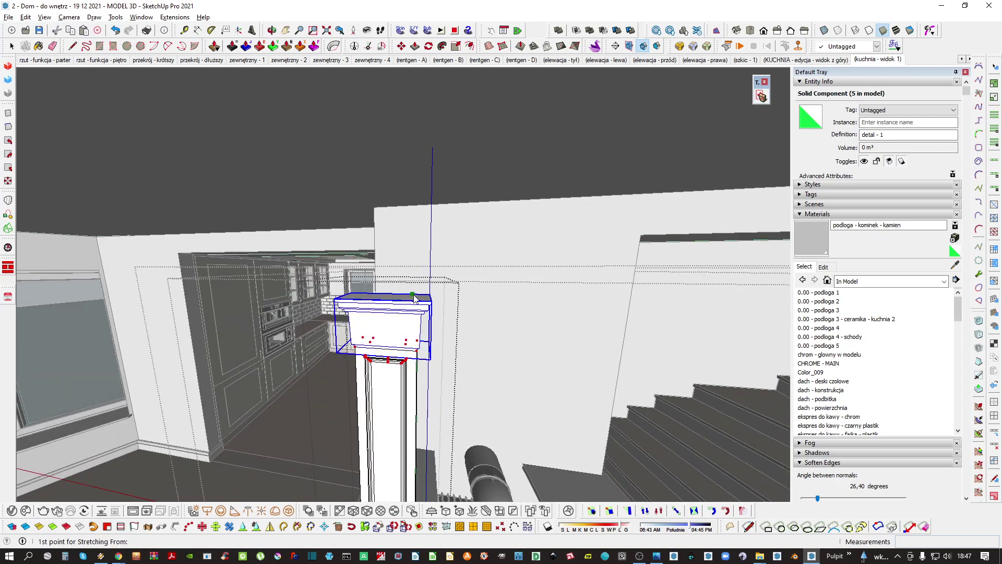
left_click(464, 180)
scroll(464, 180, "down", 3)
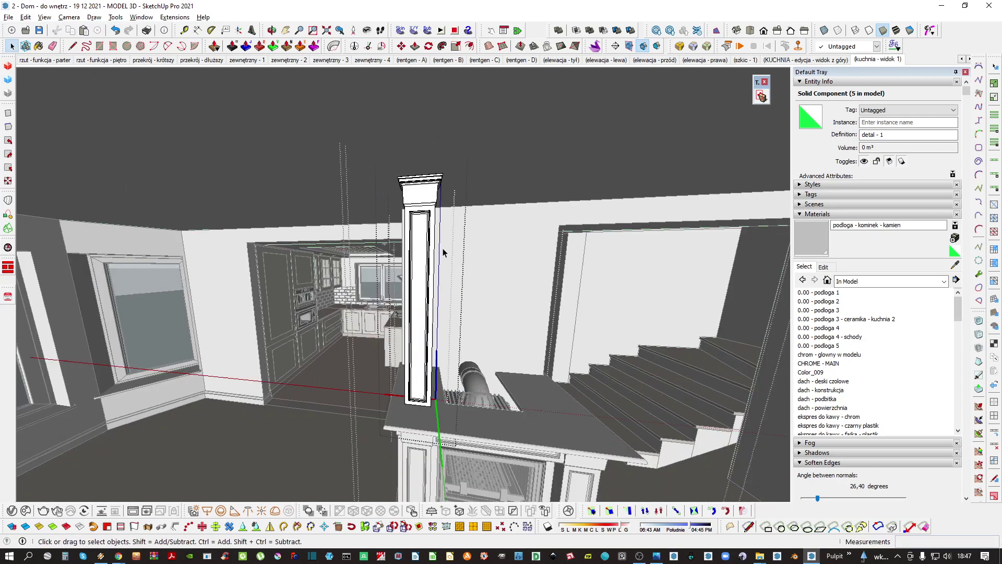
Copy the tall upper pilaster along the red axis to the mantel's other end and mirror the copy
middle_click_drag(443, 250, 417, 317)
key("h")
scroll(415, 319, "up", 3)
key("m")
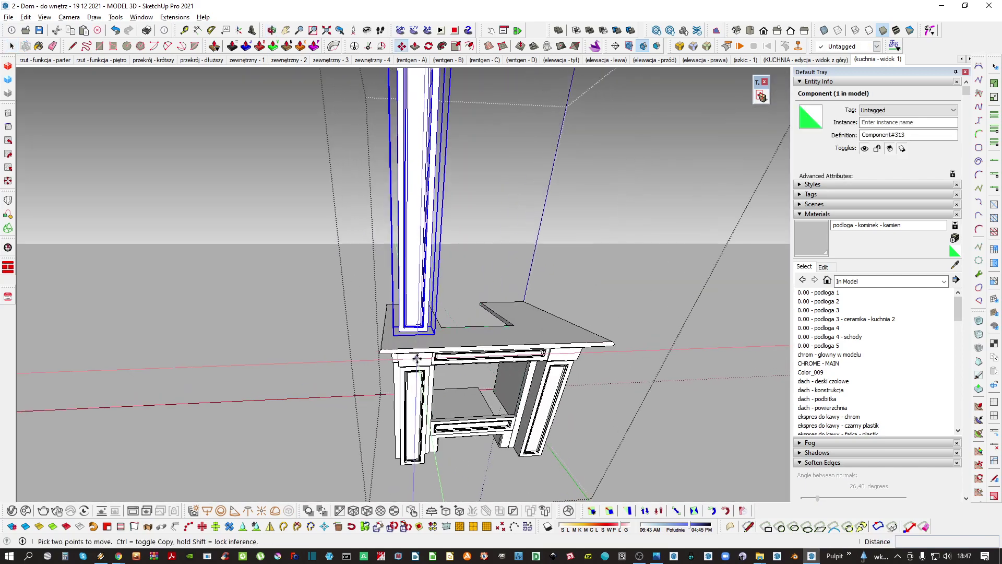
left_click(416, 366)
key("ctrl")
middle_click_drag(416, 366, 319, 385, "shift")
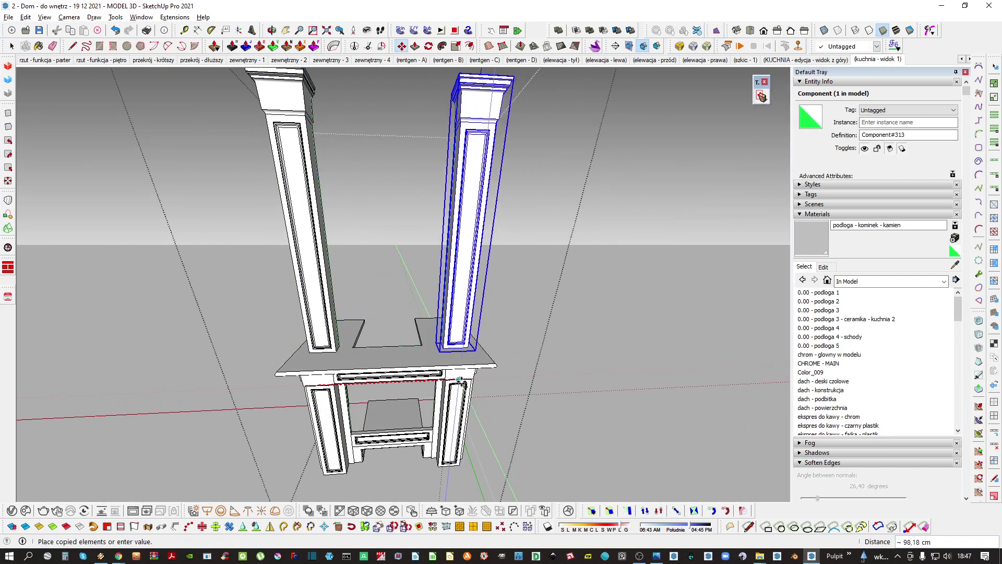
left_click_drag(485, 243, 440, 250)
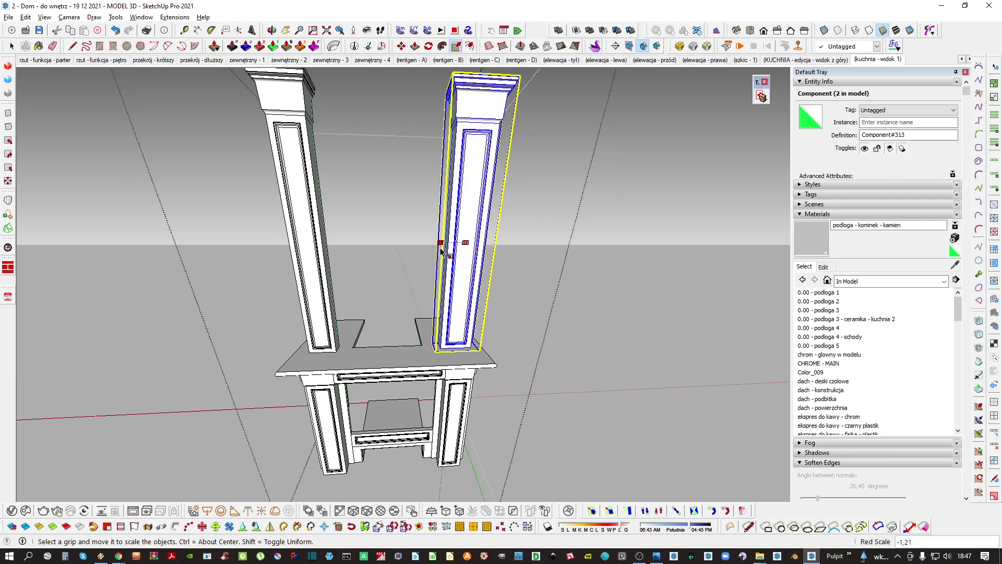
key("space")
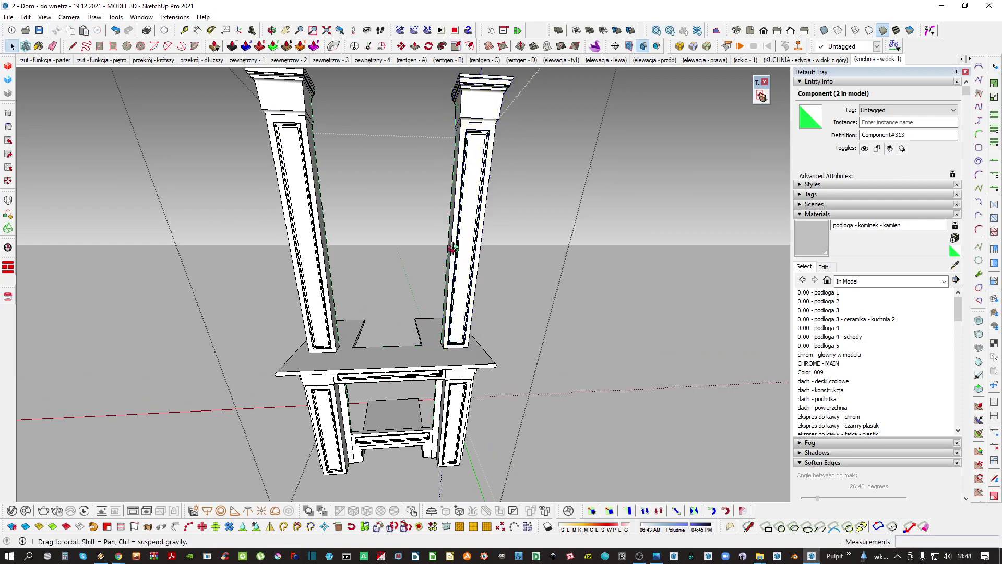
Examine the two tall pilasters above the mantel from several sides
middle_click_drag(453, 248, 178, 339)
left_click(266, 344)
middle_click_drag(381, 339, 312, 349, "shift")
key("h")
middle_click_drag(426, 306, 462, 252)
middle_click_drag(380, 240, 421, 380)
scroll(440, 318, "up", 2)
key("i")
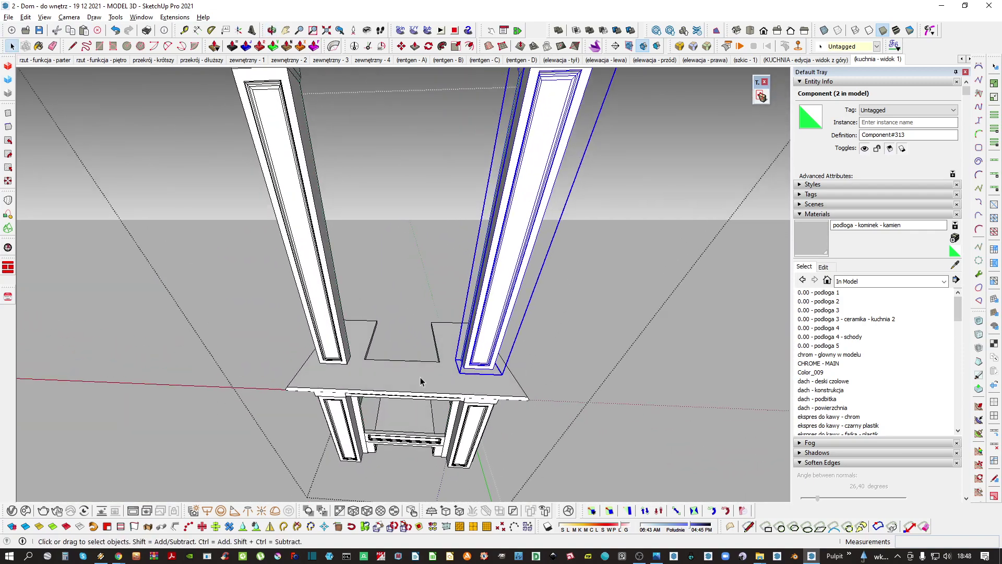
Copy the low panelled rail below the fireplace opening up onto the mantel slab between the tall pilasters
scroll(421, 381, "up", 3)
middle_click_drag(452, 414, 462, 251)
left_click(429, 392)
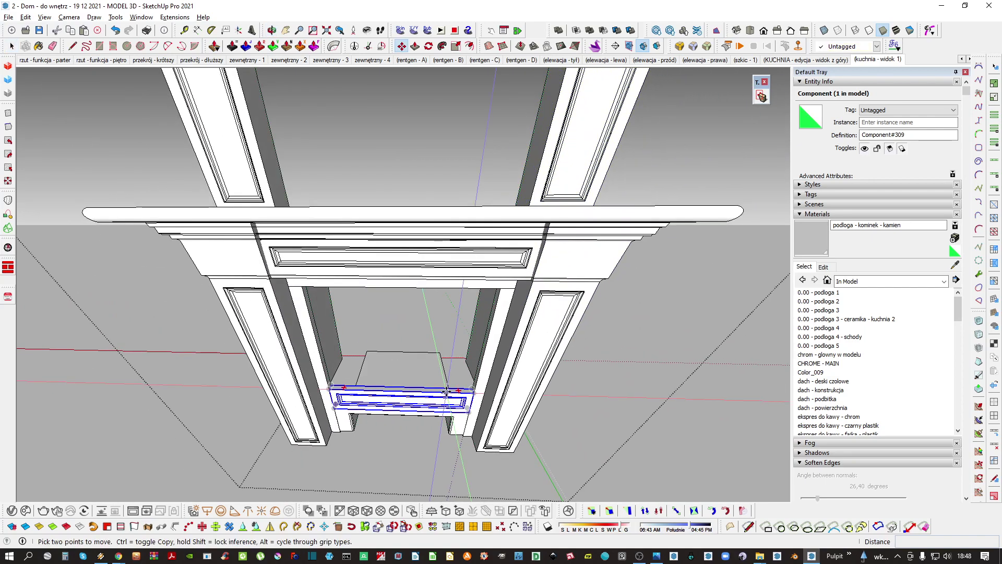
middle_click_drag(498, 213, 415, 420, "shift")
left_click(459, 369)
left_click(464, 403)
Align the copied rail with the right tall pilaster and offset it 1 cm along the green axis
scroll(470, 365, "up", 2)
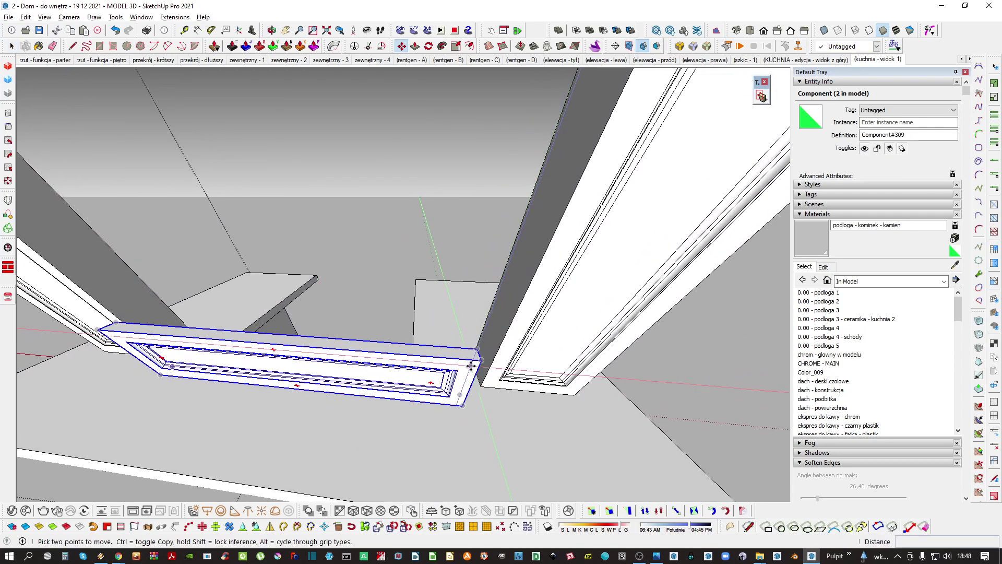
left_click(479, 362)
left_click(516, 342)
scroll(466, 369, "up", 2)
left_click(454, 385)
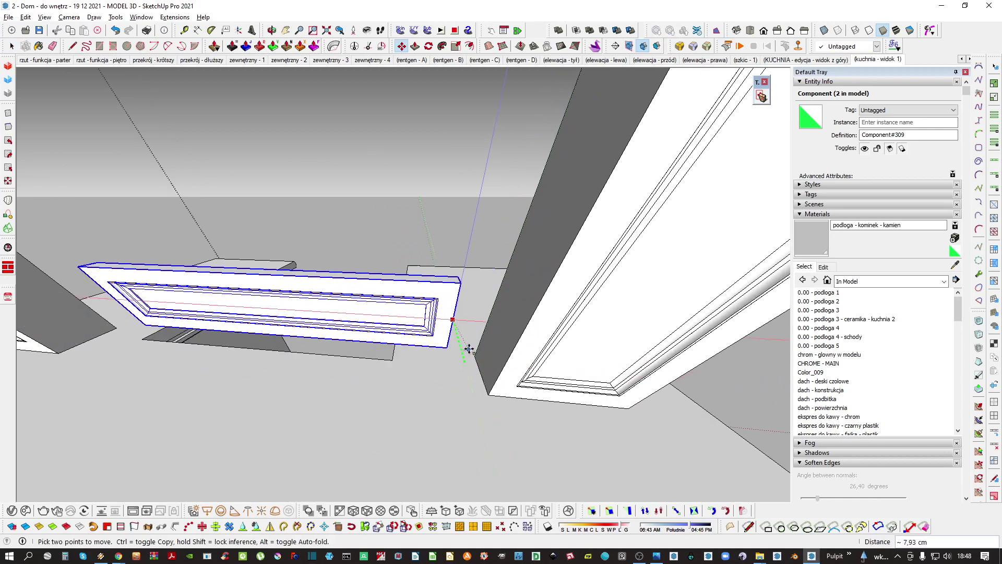
type("1")
key("Return")
Make the copied rail on the mantel slab unique and open it for editing
key("space")
scroll(459, 348, "down", 2)
right_click(463, 336)
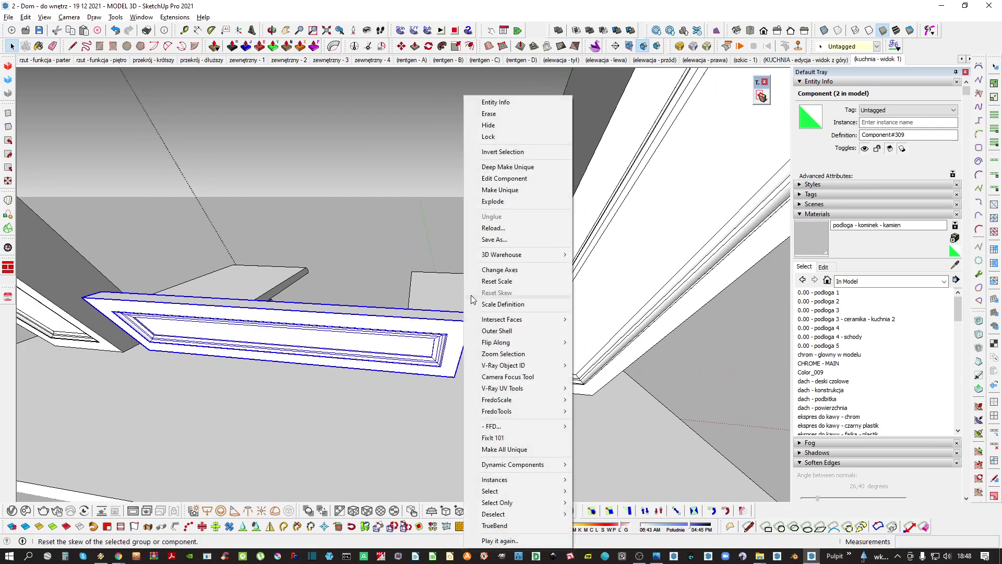
left_click(517, 187)
scroll(443, 286, "down", 3)
double_click(414, 303)
mouse_move(446, 304)
middle_mouse_down()
mouse_move(449, 264)
mouse_move(443, 293)
mouse_move(455, 318)
middle_mouse_up()
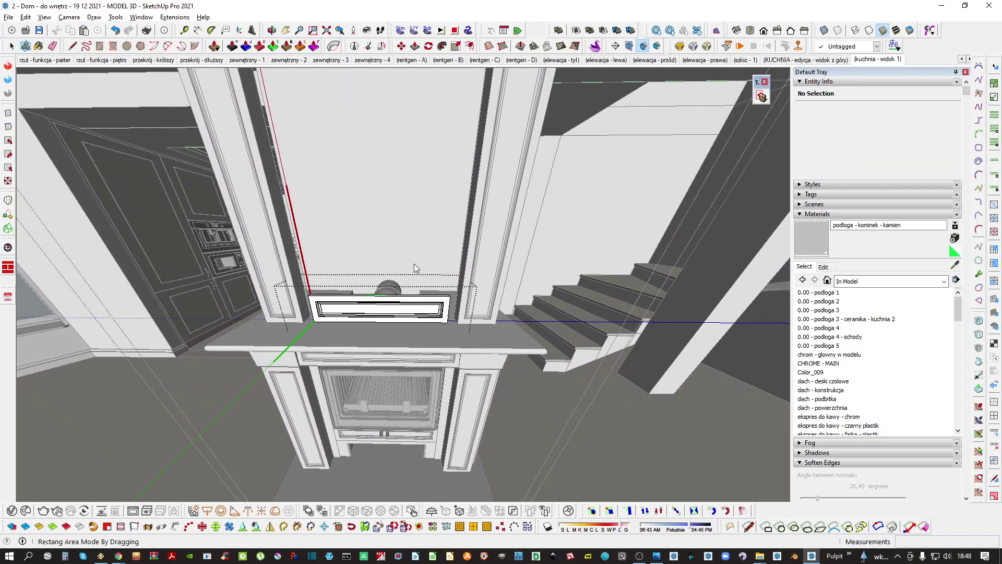
Select the rail's right end geometry and move it outward to meet the right tall pilaster
scroll(449, 314, "up", 2)
key("space")
scroll(447, 312, "down", 1)
triple_click(437, 298)
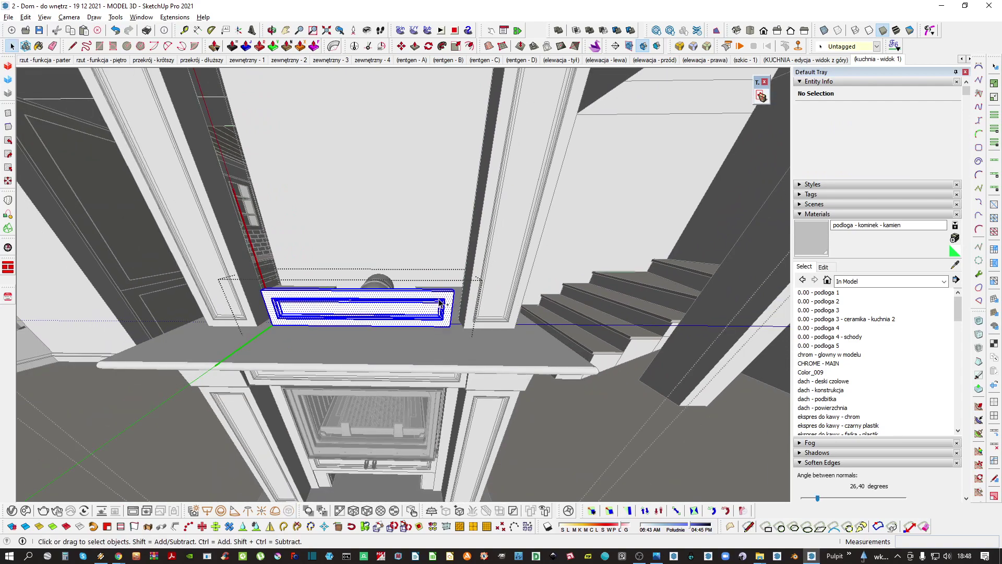
left_click_drag(389, 258, 488, 359)
scroll(487, 363, "up", 4)
triple_click(500, 357)
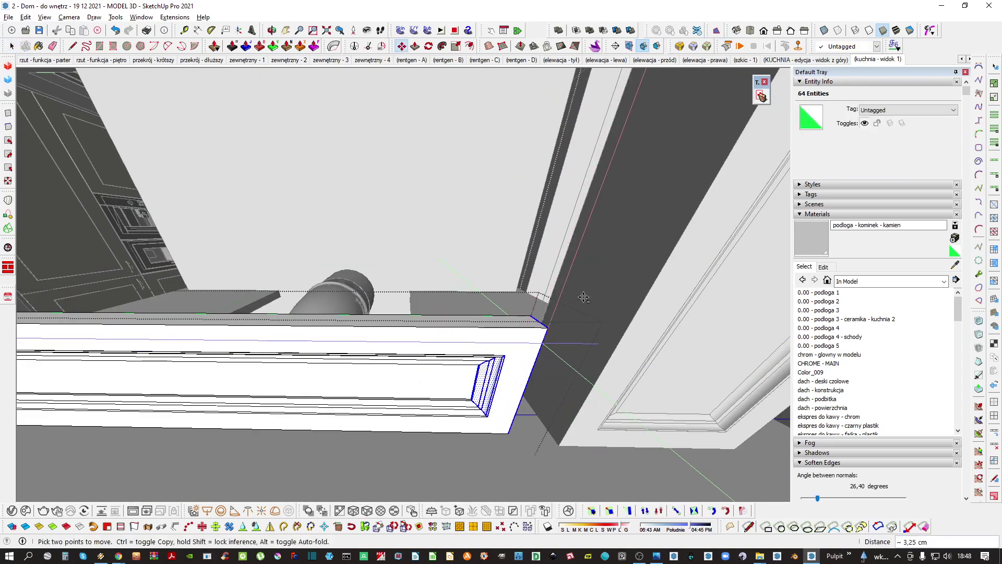
key("space")
Realign the rail's axes so red follows its lower long edge, and update the component axes to match
scroll(486, 292, "down", 3)
middle_click_drag(346, 336, 547, 343, "shift")
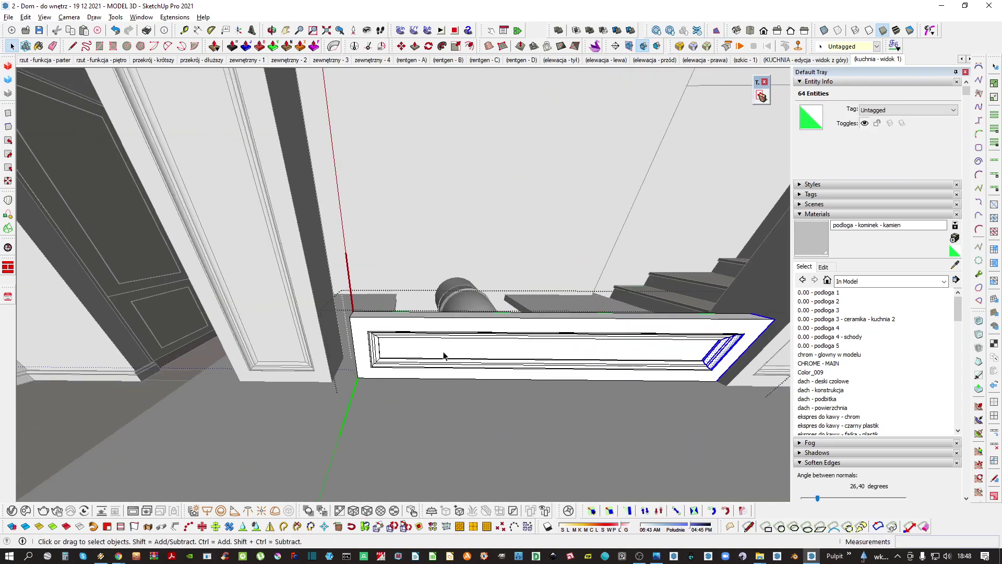
scroll(382, 383, "up", 3)
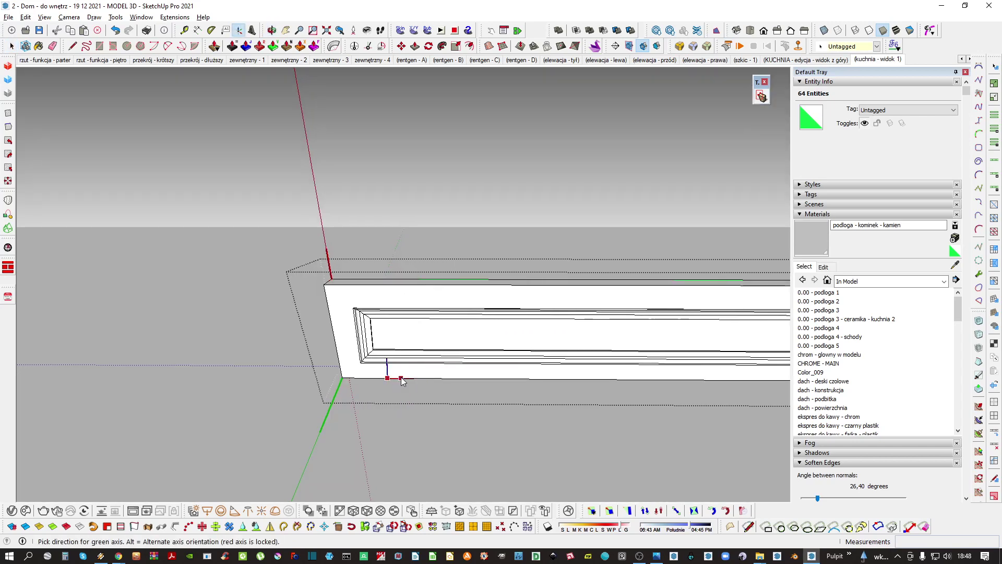
left_click(401, 378)
scroll(401, 378, "down", 2)
middle_click_drag(401, 378, 526, 187)
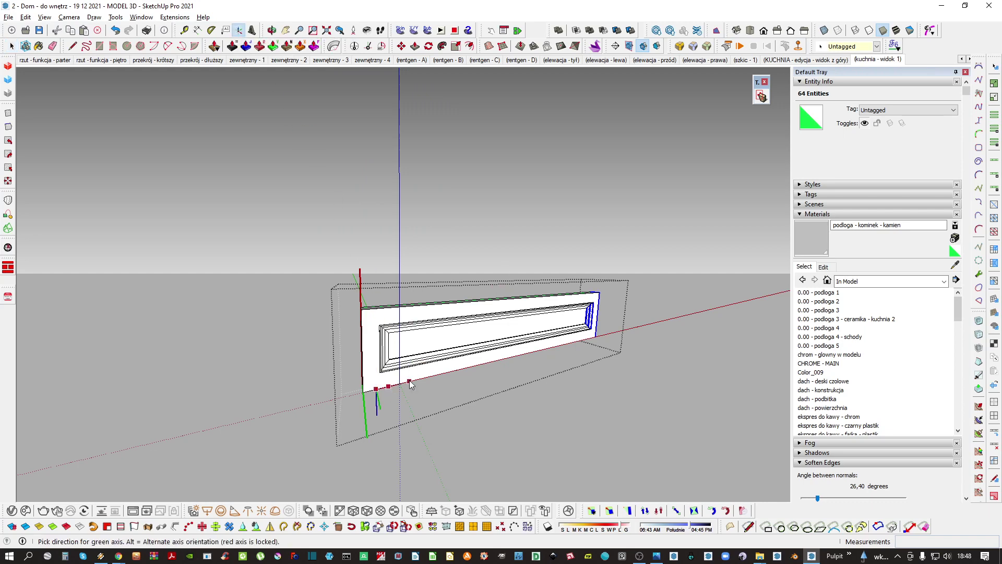
middle_click_drag(410, 385, 474, 412)
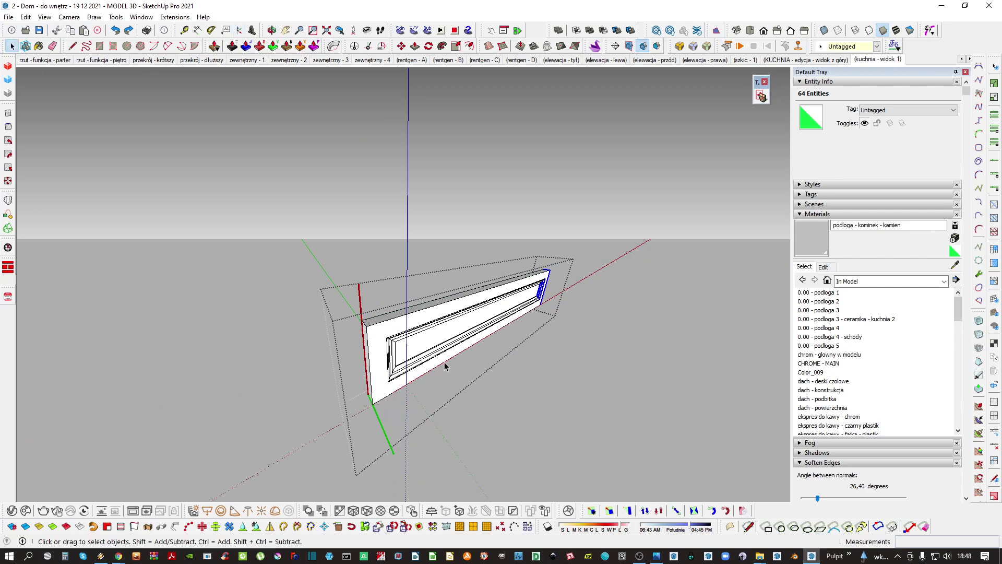
scroll(460, 336, "down", 2)
key("Escape")
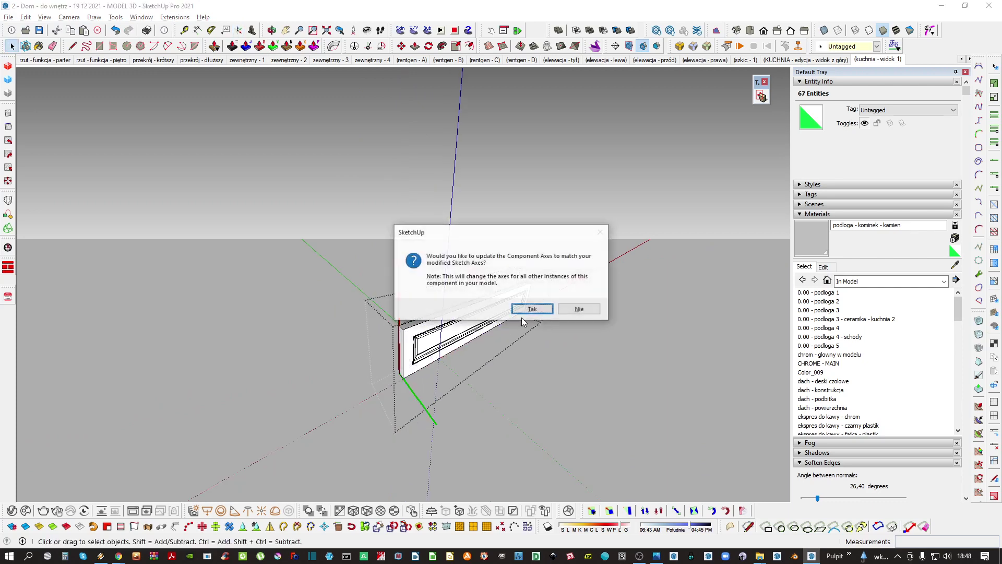
left_click(529, 309)
Select the rail's left end geometry, move it to meet the left tall pilaster and finish editing the rail
middle_click_drag(464, 333, 360, 337)
double_click(399, 339)
left_click_drag(355, 289, 479, 445)
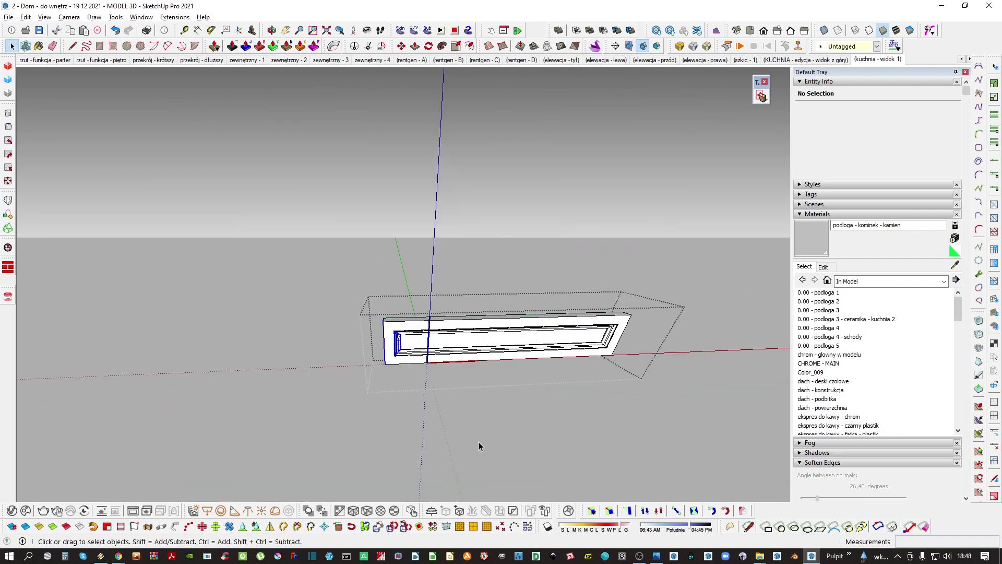
key("h")
key("m")
scroll(392, 335, "up", 2)
left_click(383, 330)
middle_click_drag(383, 330, 447, 267)
scroll(447, 266, "down", 5)
middle_click_drag(474, 316, 400, 273, "shift")
scroll(450, 345, "down", 2)
key("Escape")
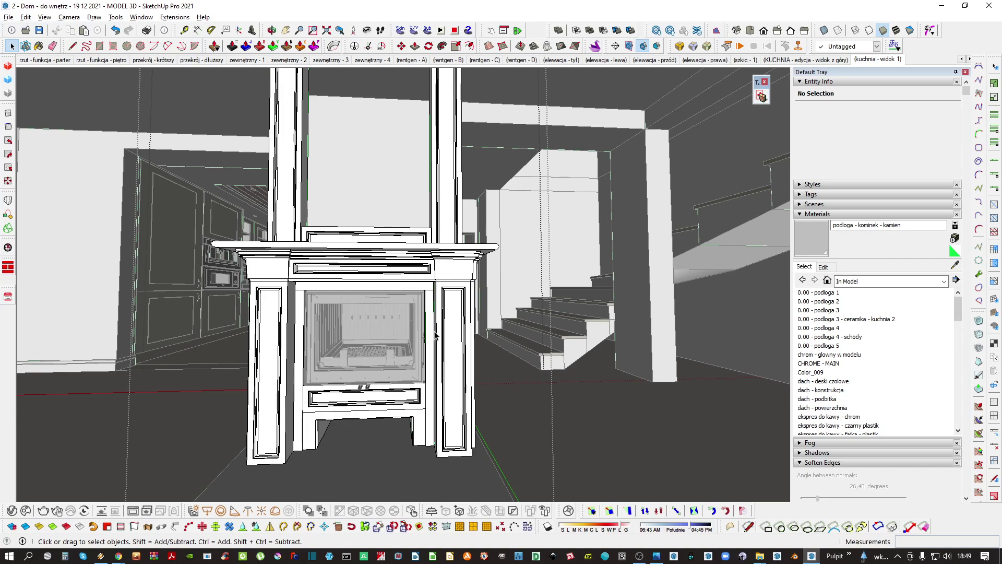
Create a grey material based on the default one, named "kominek - kamien 1", with an HLS lightness of 48
middle_click_drag(434, 335, 471, 324)
scroll(471, 324, "up", 2)
key("b")
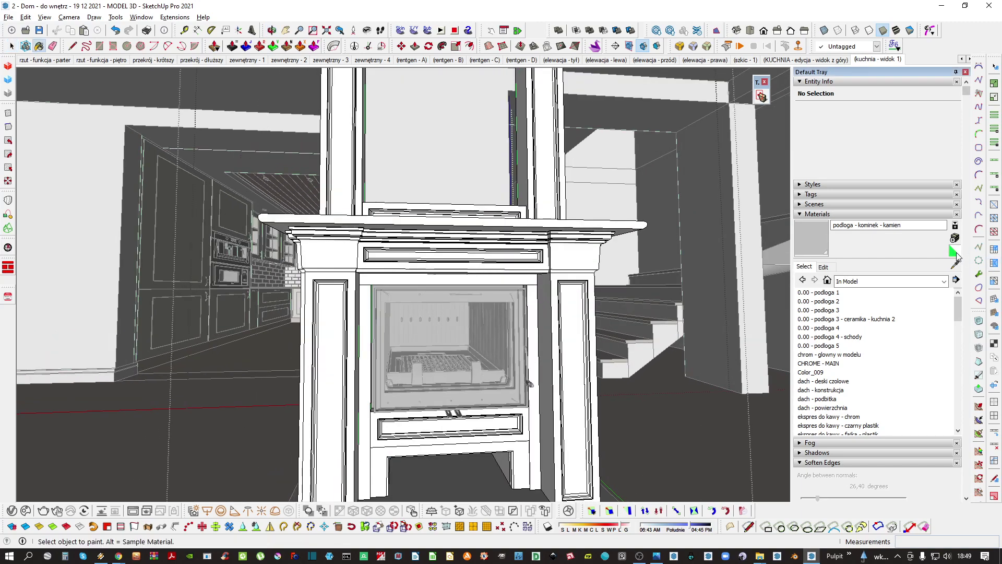
left_click(953, 253)
left_click(955, 238)
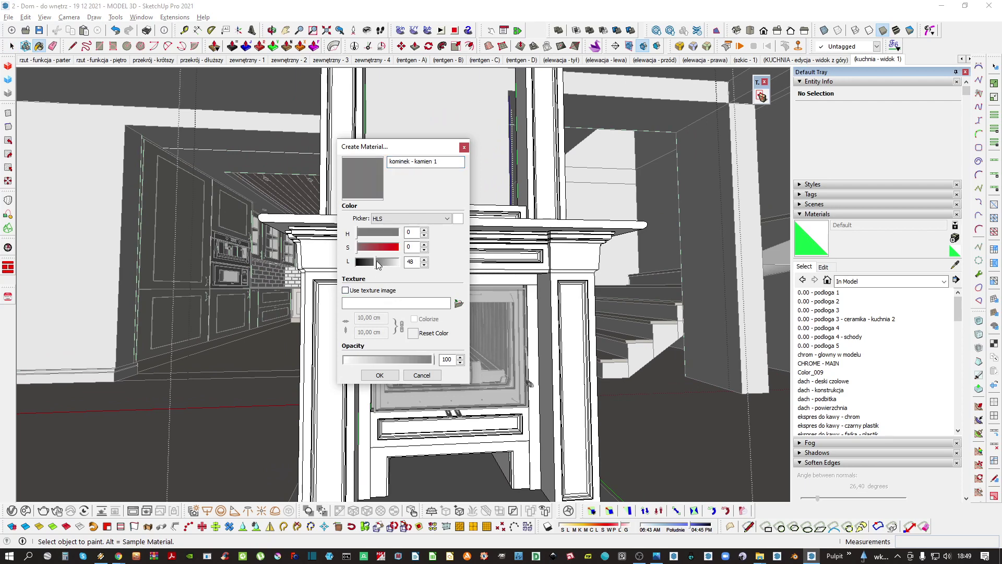
Create the grey material "kominek - kamien 1" and paint the inner surround of the firebox with it
left_click(384, 374)
mouse_move(377, 368)
middle_mouse_down()
mouse_move(362, 345)
mouse_move(374, 224)
middle_mouse_up()
key("space")
double_click(362, 335)
triple_click(361, 324)
key("b")
left_click(373, 315)
key("space")
key("Escape")
scroll(391, 318, "up", 3)
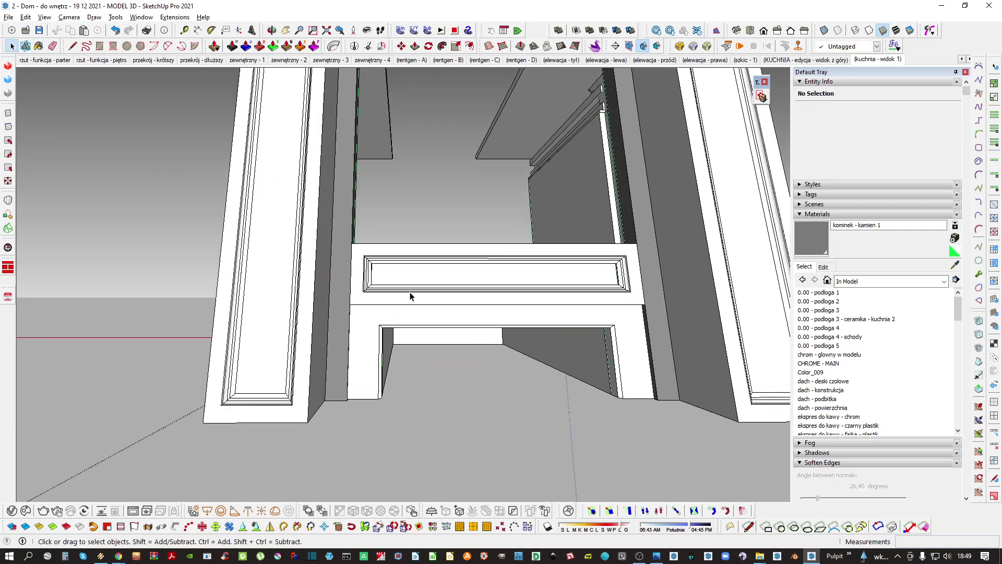
Paint the faces of the horizontal panel below the firebox opening with kominek - kamien 1
key("h")
mouse_move(412, 293)
middle_mouse_down("shift")
mouse_move(372, 336)
mouse_move(451, 320)
mouse_move(418, 322)
middle_mouse_up("shift")
scroll(372, 336, "down", 2)
key("h")
double_click(451, 319)
left_click(450, 319)
key("b")
left_click(418, 312)
key("space")
key("Escape")
scroll(424, 325, "up", 1)
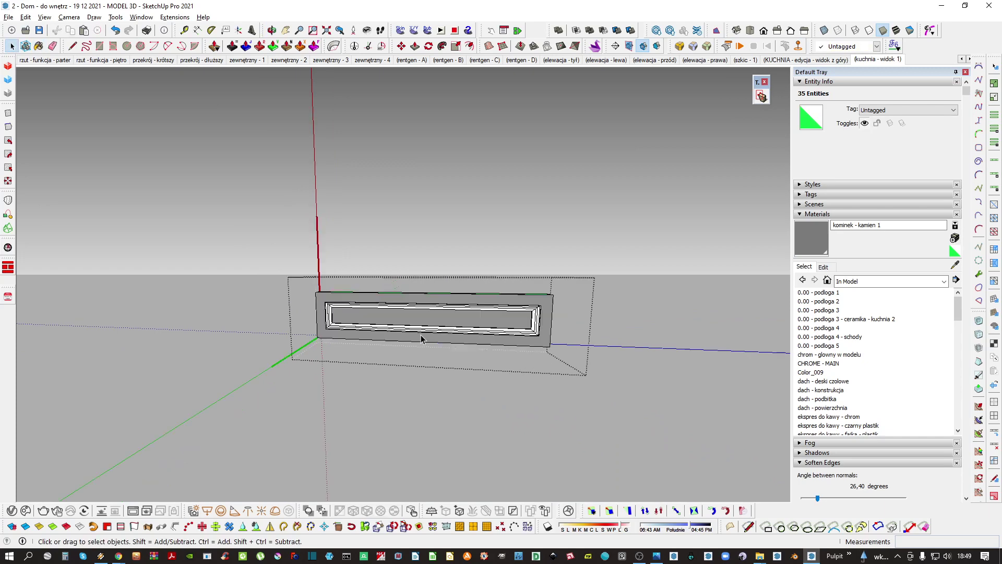
Paint the raised moulding on the panel below the firebox with the same kominek - kamien 1 material
scroll(398, 326, "up", 2)
key("b")
left_click(400, 324)
key("space")
scroll(381, 329, "down", 3)
scroll(418, 338, "up", 1)
key("Escape")
key("Escape")
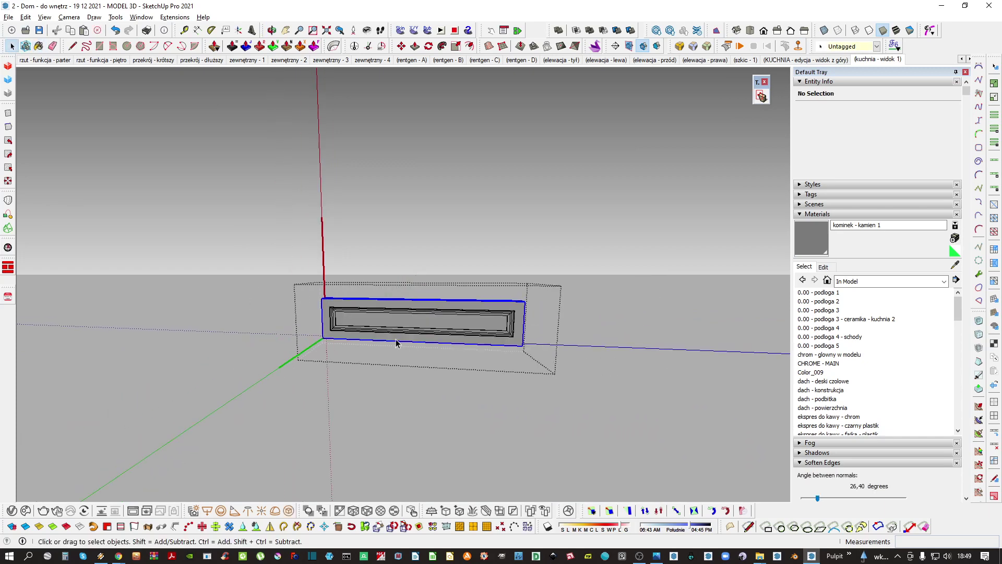
Paint the base frame around the opening under the firebox, including its remaining parts, with kominek - kamien 1
scroll(356, 344, "up", 3)
triple_click(344, 352)
key("b")
left_click(360, 341)
key("space")
key("Escape")
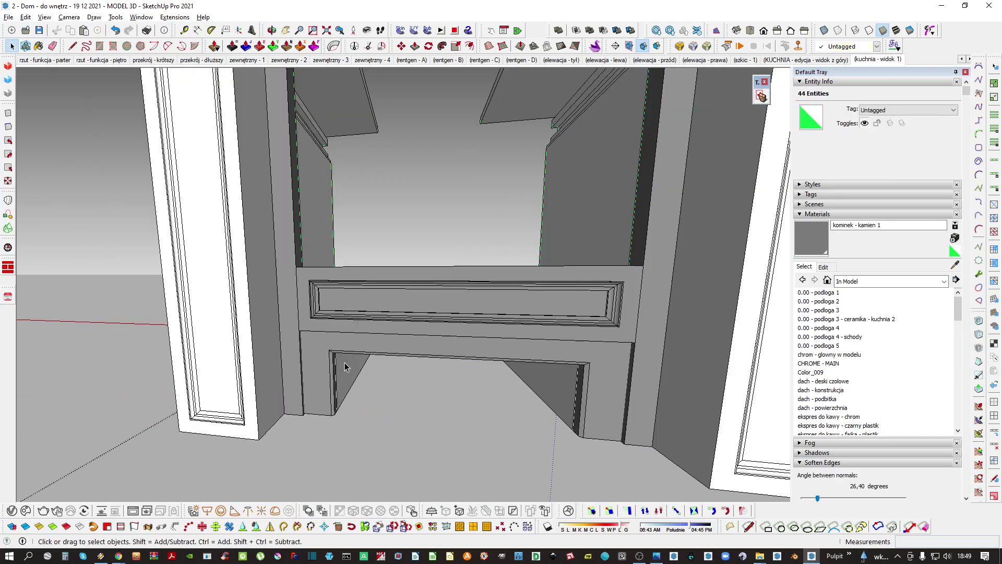
triple_click(344, 362)
key("b")
left_click(353, 349)
key("space")
key("Escape")
scroll(355, 347, "down", 3)
middle_click_drag(405, 316, 407, 311)
key("Escape")
key("Escape")
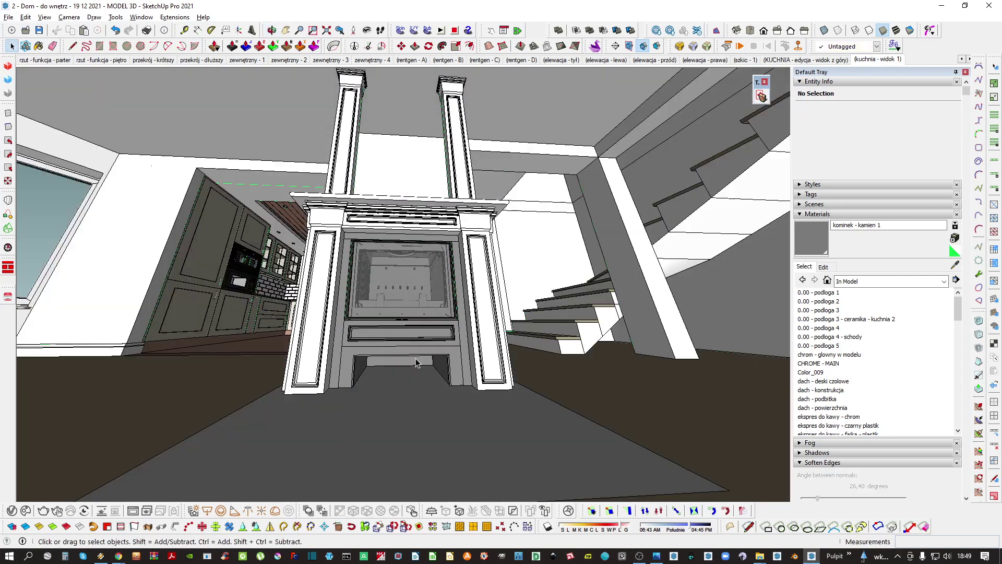
mouse_move(418, 360)
middle_mouse_down()
mouse_move(429, 279)
mouse_move(399, 368)
mouse_move(418, 313)
mouse_move(420, 355)
mouse_move(489, 330)
middle_mouse_up()
scroll(405, 359, "up", 1)
triple_click(405, 359)
triple_click(405, 359)
key("Escape")
key("Escape")
key("Escape")
scroll(400, 368, "down", 3)
scroll(490, 330, "up", 3)
middle_click_drag(480, 293, 441, 380)
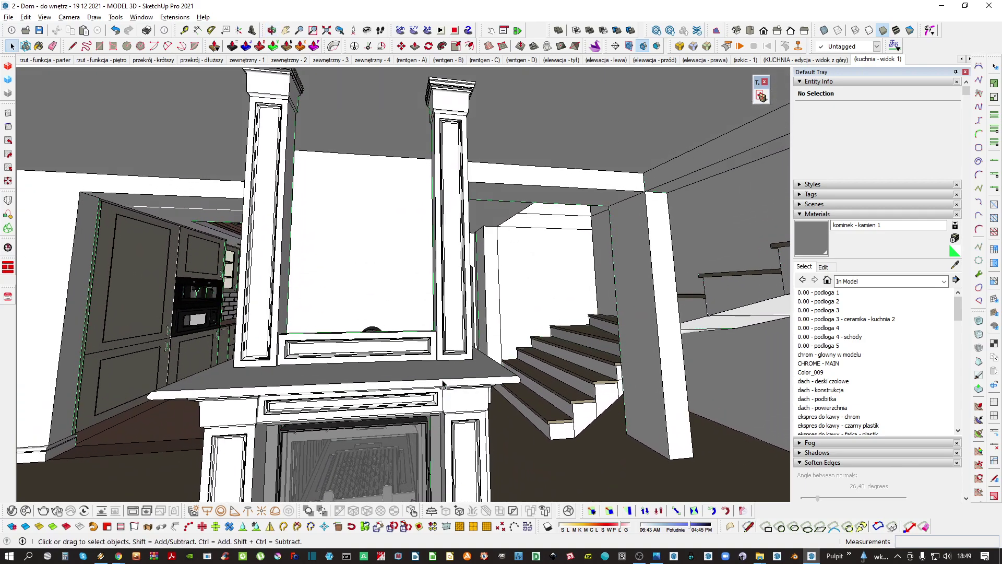
Copy the horizontal panel at the foot of the upper columns about 139 cm upward, between the two capitals
scroll(395, 343, "down", 2)
scroll(378, 342, "up", 3)
middle_click_drag(384, 343, 462, 429)
double_click(374, 353)
double_click(373, 353)
scroll(374, 353, "down", 1)
double_click(374, 353)
scroll(373, 353, "up", 1)
key("Escape")
right_click(362, 352)
key("m")
scroll(393, 351, "up", 2)
scroll(465, 386, "up", 1)
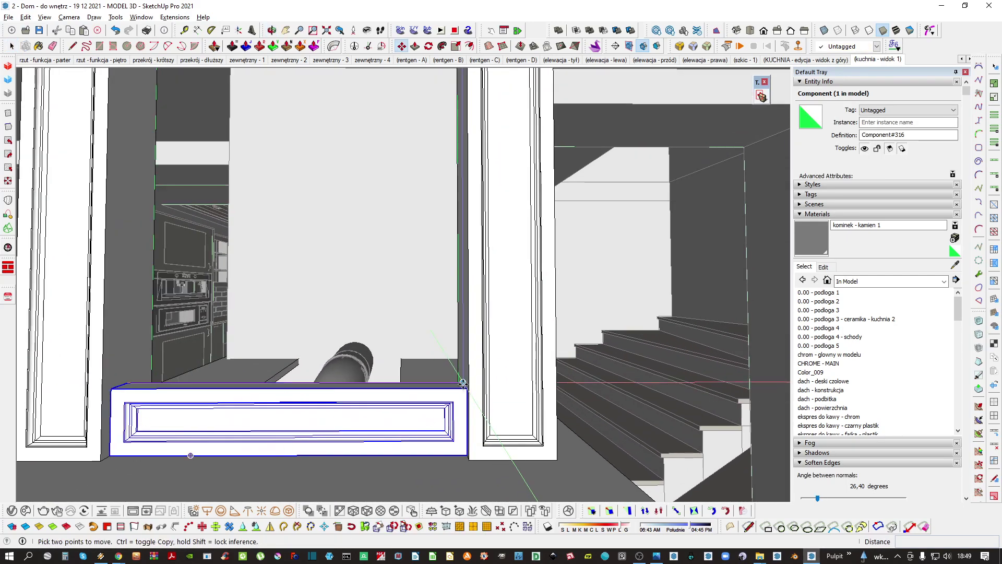
left_click(464, 382)
key("ctrl")
scroll(465, 383, "down", 3)
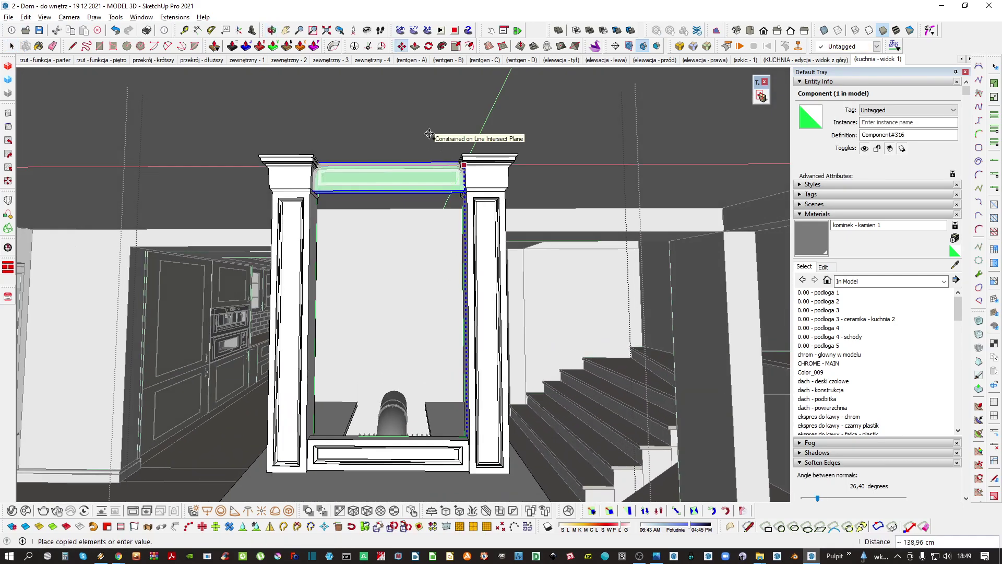
scroll(317, 168, "up", 3)
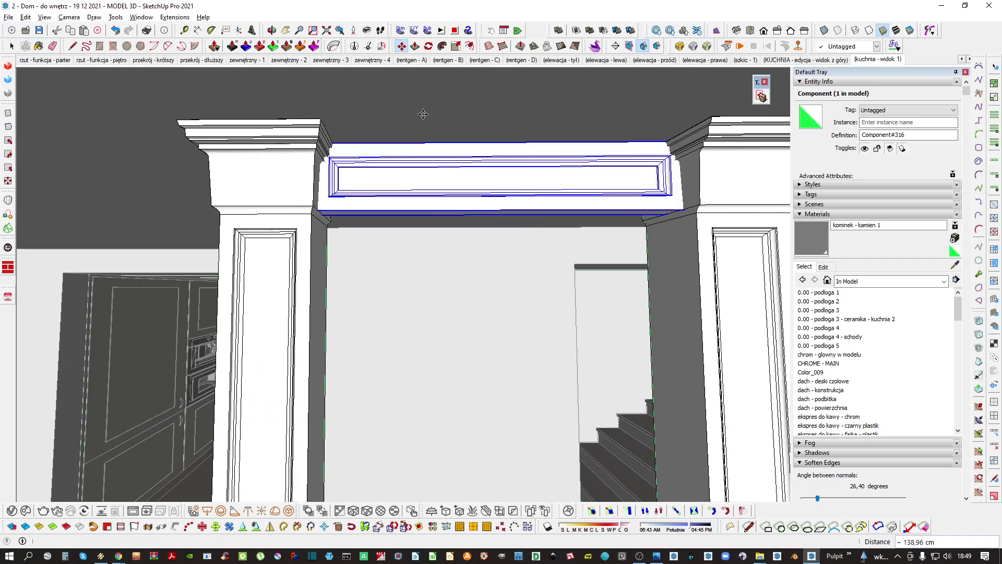
key("space")
middle_click_drag(422, 115, 339, 260)
scroll(347, 209, "up", 2)
key("m")
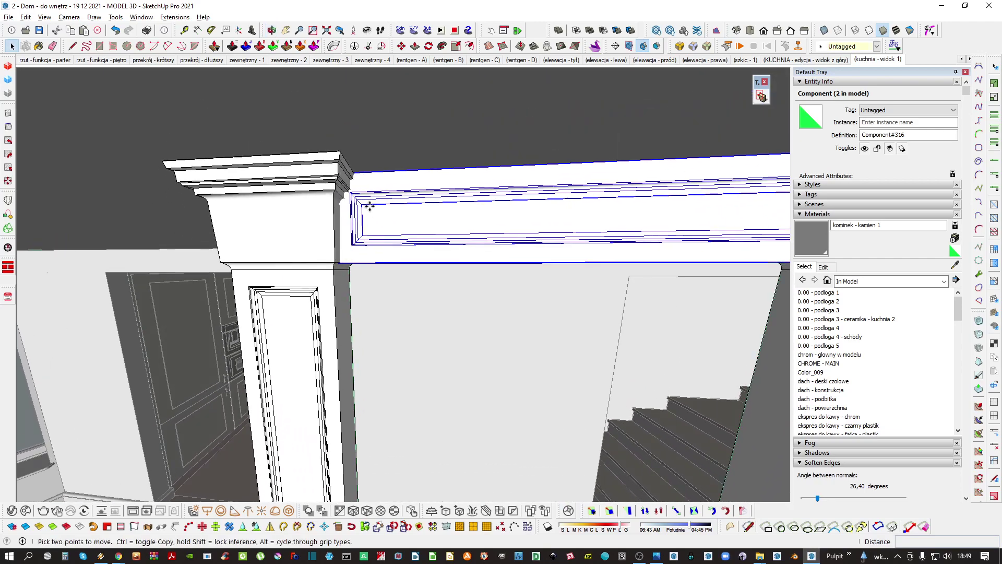
left_click(373, 211)
key("space")
Copy the frieze with cornice from beneath the mantel shelf up to the capitals of the upper columns
scroll(403, 188, "down", 6)
middle_click_drag(447, 248, 438, 219)
key("h")
scroll(439, 258, "up", 3)
left_click(401, 255)
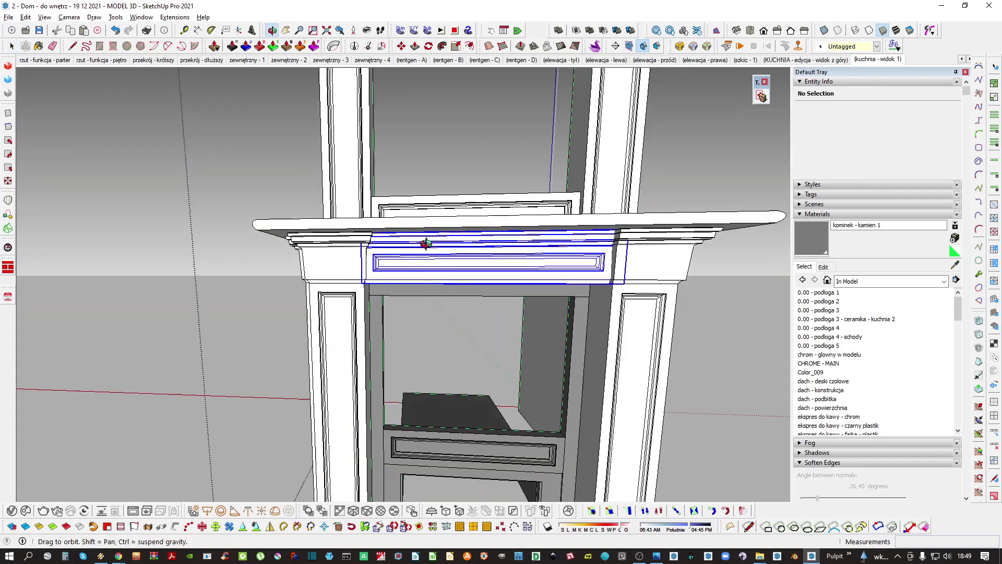
key("m")
scroll(428, 240, "up", 3)
scroll(441, 226, "down", 6)
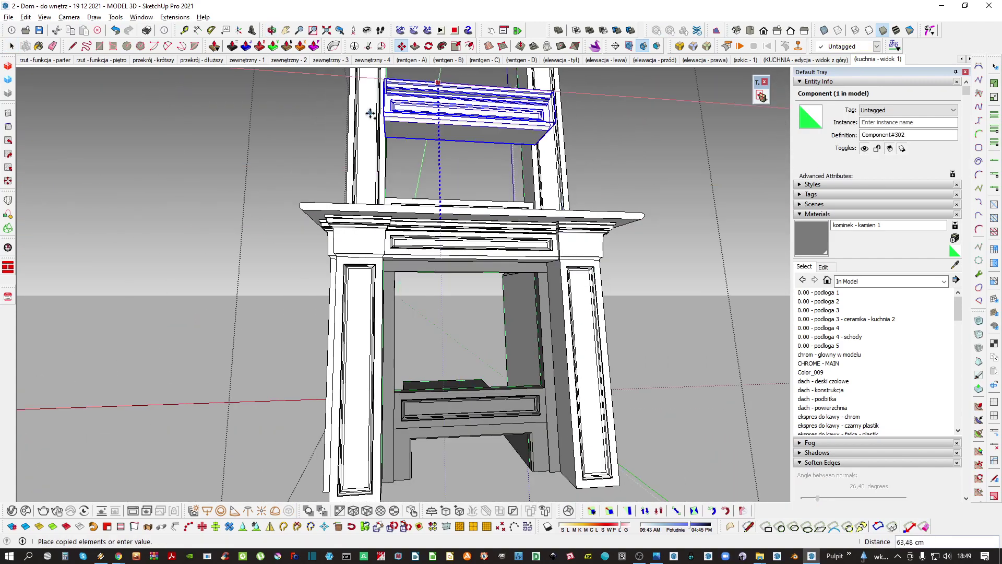
scroll(374, 250, "up", 6)
scroll(361, 157, "down", 2)
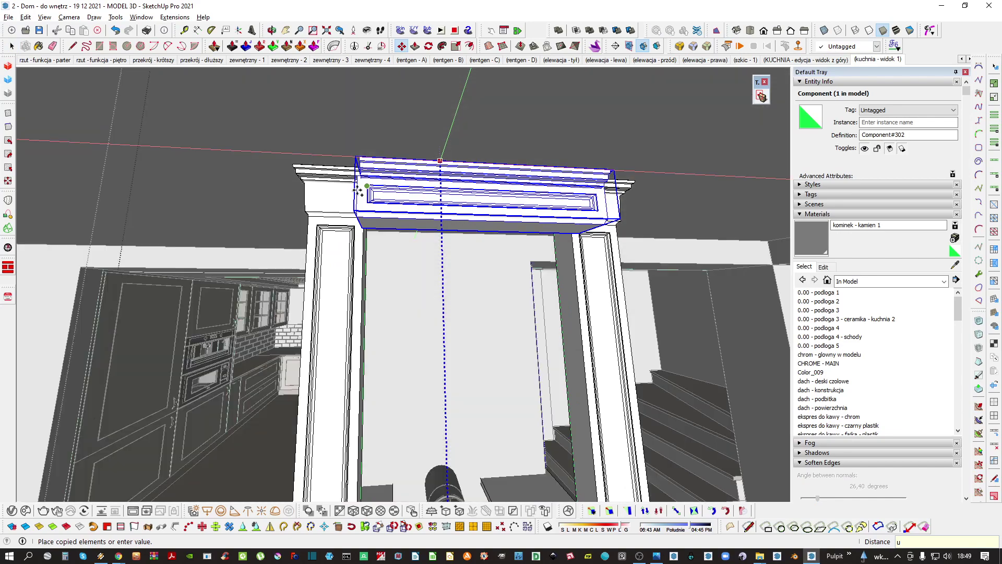
Move the copied frieze about 11 cm back along the green axis to line up with the panel between the column bases
key("m")
scroll(360, 177, "up", 3)
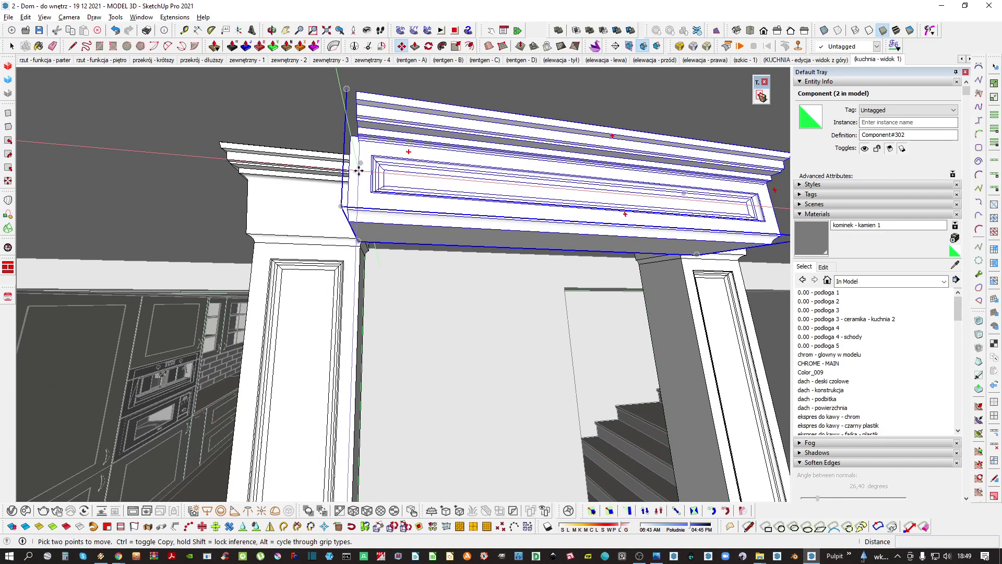
left_click(358, 241)
key("Left")
middle_click_drag(365, 324, 373, 181)
middle_click_drag(351, 432, 352, 232)
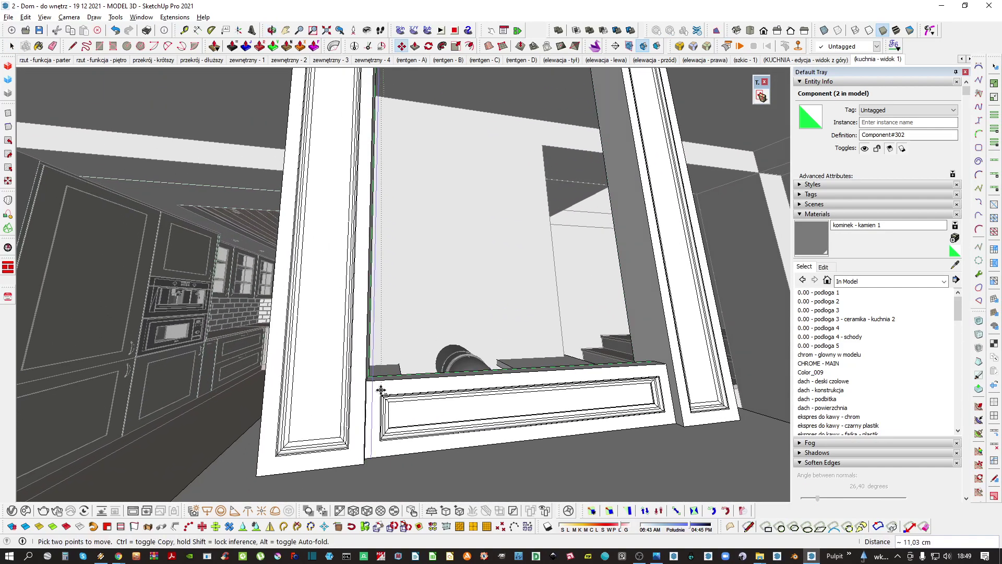
left_click(377, 386)
key("space")
scroll(377, 386, "down", 3)
scroll(418, 162, "up", 4)
key("ctrl+t")
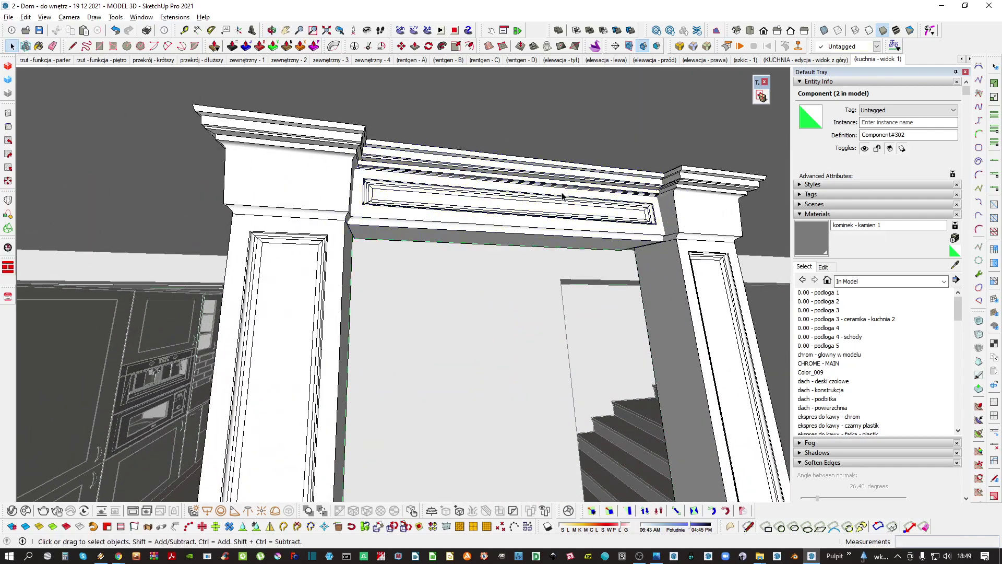
Try a copy of the top frieze rotated by 90 degrees around the capital, and delete that copy
middle_click_drag(562, 197, 538, 190)
scroll(431, 193, "down", 3)
left_click(454, 173)
middle_click_drag(454, 172, 405, 177)
scroll(431, 171, "up", 2)
key("q")
key("i")
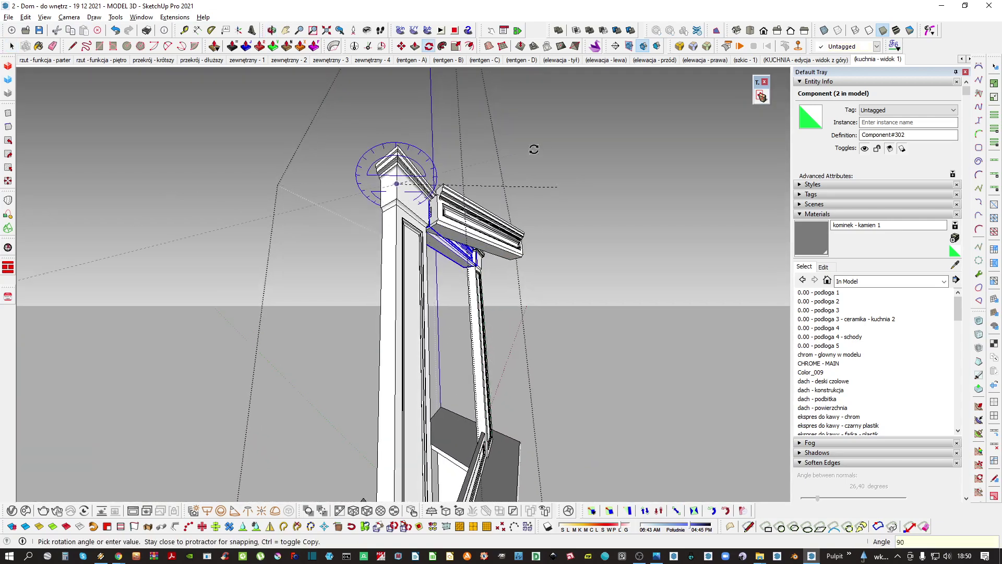
key("Return")
middle_click_drag(533, 149, 575, 226)
scroll(498, 264, "down", 2)
middle_click_drag(496, 264, 452, 269)
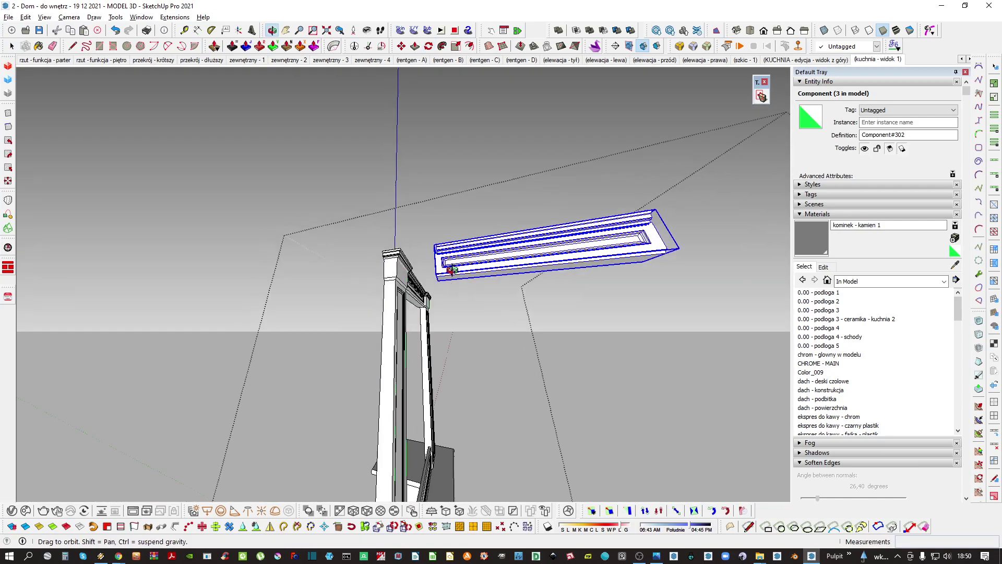
key("Delete")
Open the upper column component and make its capital a unique component
key("space")
left_click(398, 313)
middle_click_drag(397, 314, 464, 349)
key("i")
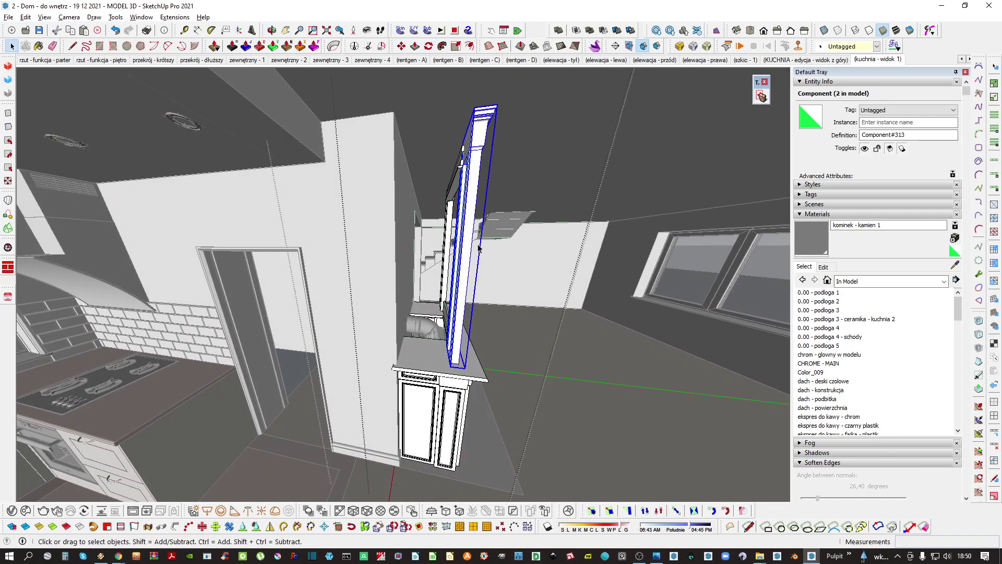
middle_click_drag(479, 247, 479, 219)
right_click(479, 219)
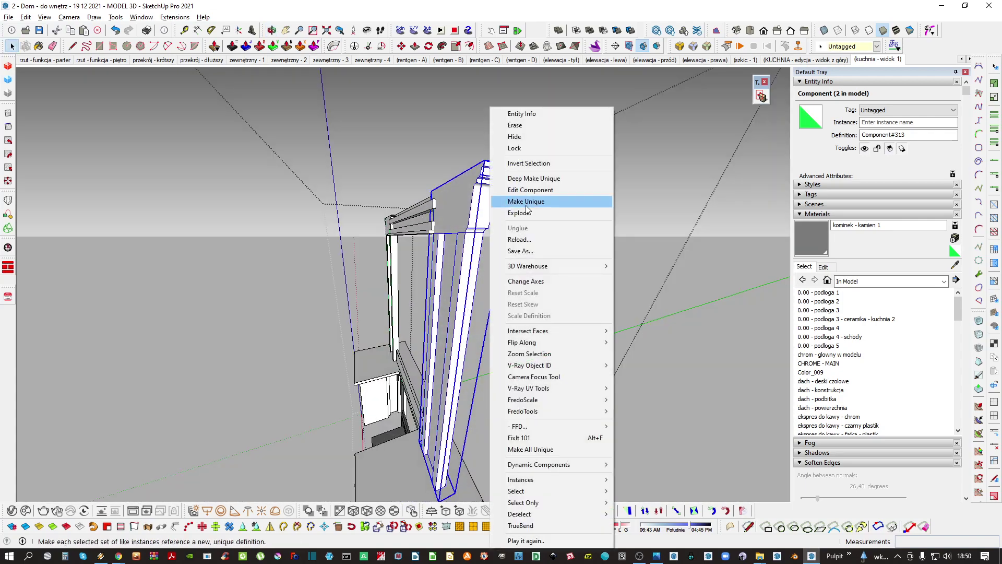
double_click(474, 216)
left_click(473, 212)
right_click(487, 212)
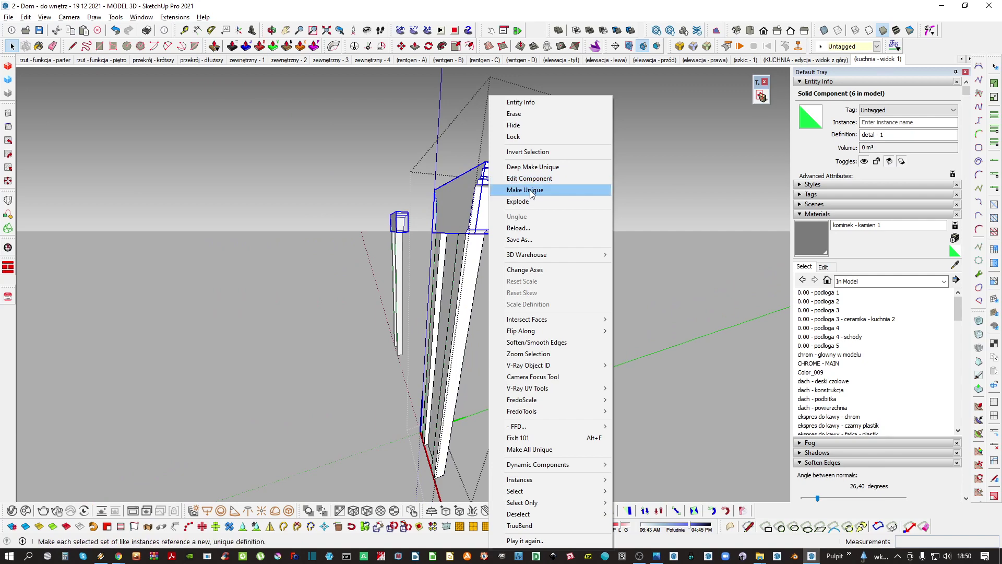
left_click(530, 191)
Mirror the capital's geometry along the green axis with a scale factor of -1
double_click(480, 219)
middle_click_drag(481, 219, 447, 122)
key("i")
middle_click_drag(487, 264, 376, 260)
left_click(466, 245)
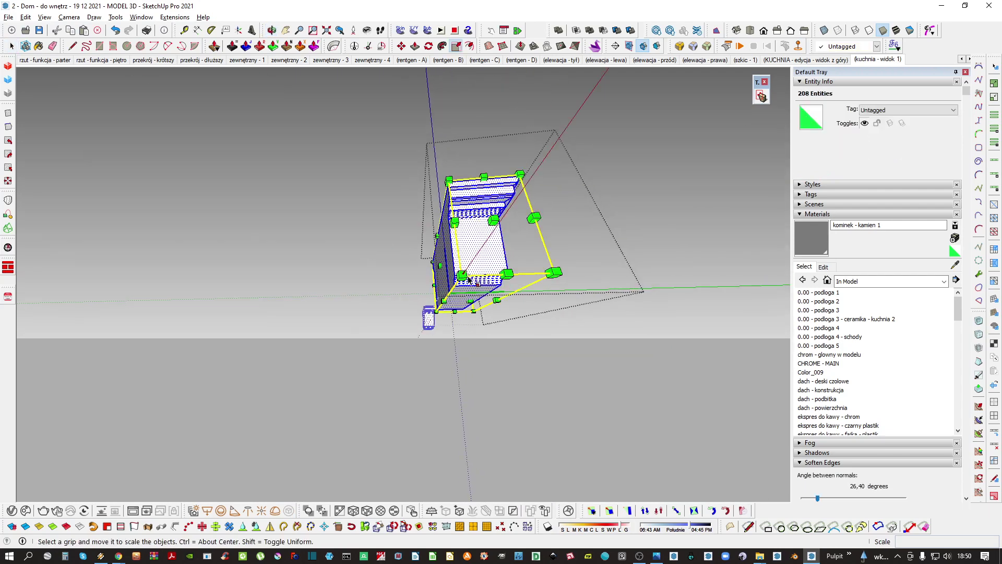
middle_click_drag(468, 278, 481, 254)
key("space")
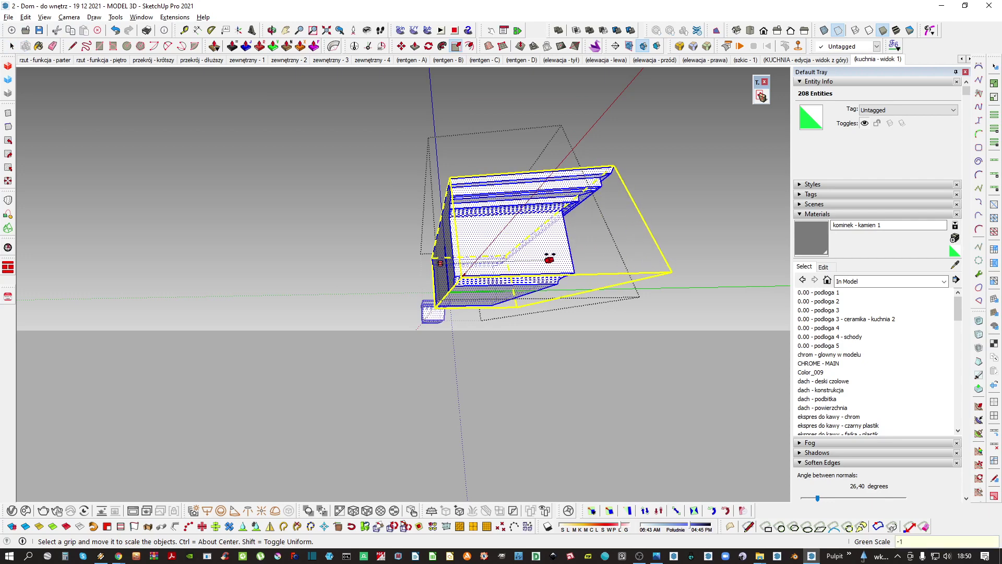
middle_click_drag(494, 283, 415, 240)
scroll(422, 258, "down", 2)
Open the capital and select all of its geometry
key("i")
middle_click_drag(396, 202, 32, 230)
double_click(429, 213)
key("ctrl+a")
key("h")
key("h")
middle_click_drag(418, 224, 355, 231)
Make a copy of the frieze between the capitals, rotated by 90 degrees around the capital
left_click(396, 241)
key("h")
left_click(398, 251)
left_click(398, 253)
left_click(398, 253)
key("q")
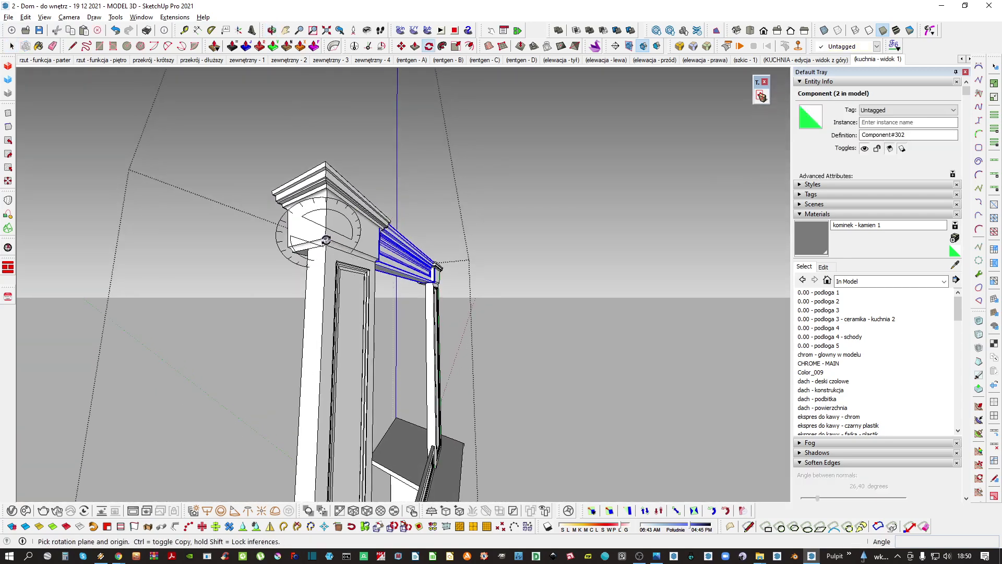
left_click(353, 238)
type("9")
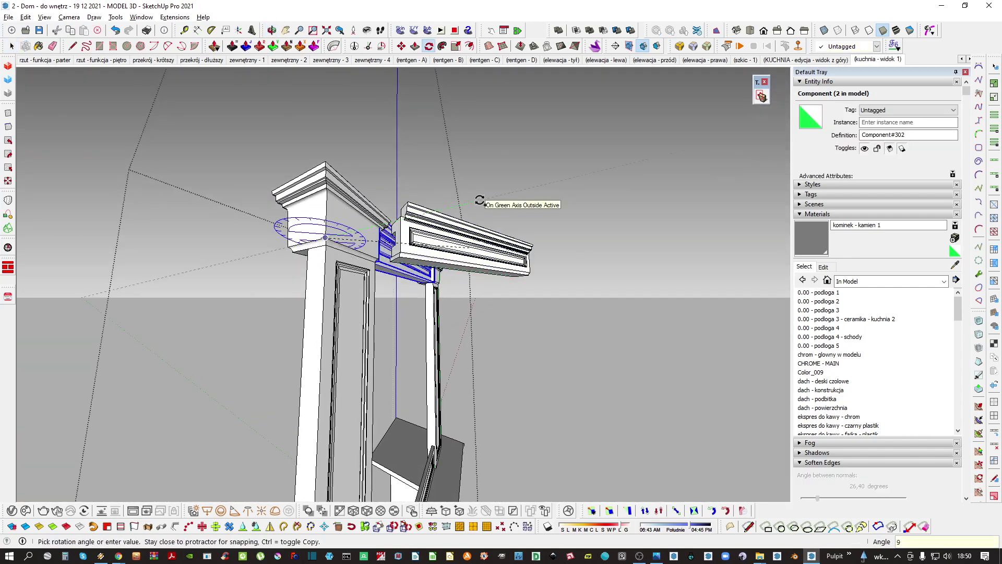
type("0")
key("Return")
Move the rotated frieze copy about 77 cm along the green axis and set it against the capital's rear side
scroll(365, 199, "down", 2)
middle_click_drag(366, 199, 529, 224)
key("space")
left_click(544, 215)
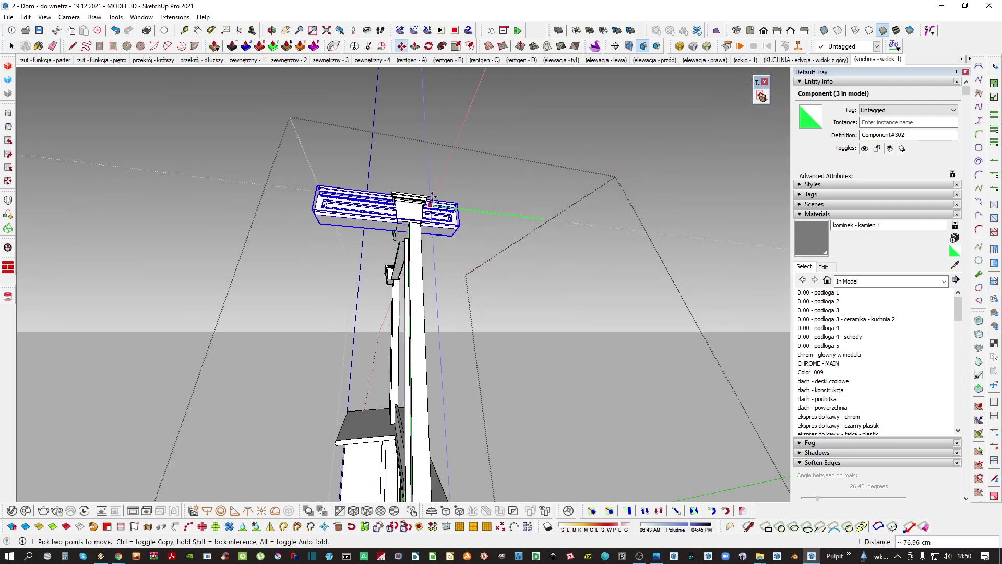
scroll(362, 181, "up", 5)
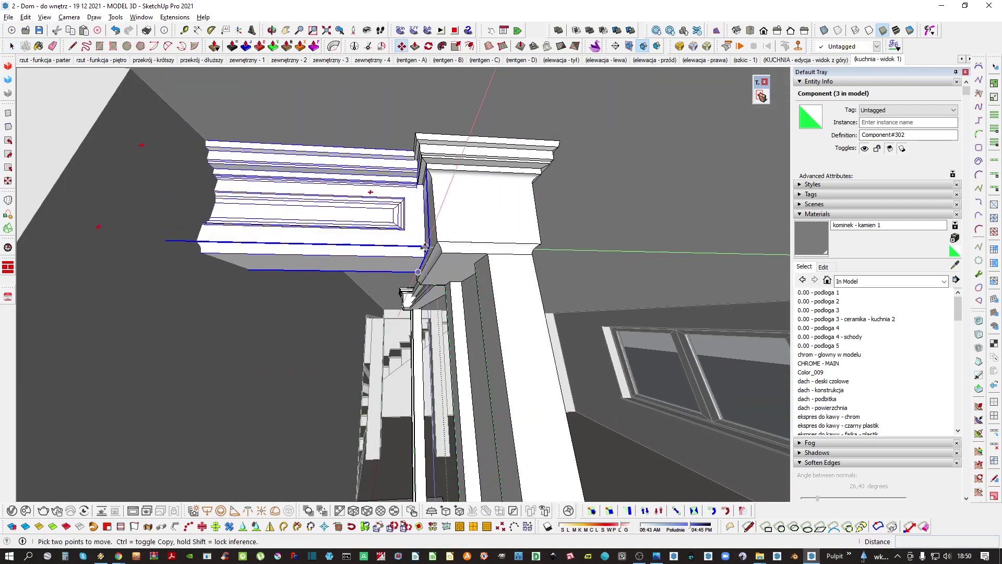
left_click(452, 230)
Open the capital beside the frieze copy and go into its nested detail block
middle_click_drag(451, 230, 409, 226)
key("i")
right_click(408, 226)
key("Escape")
scroll(391, 219, "down", 5)
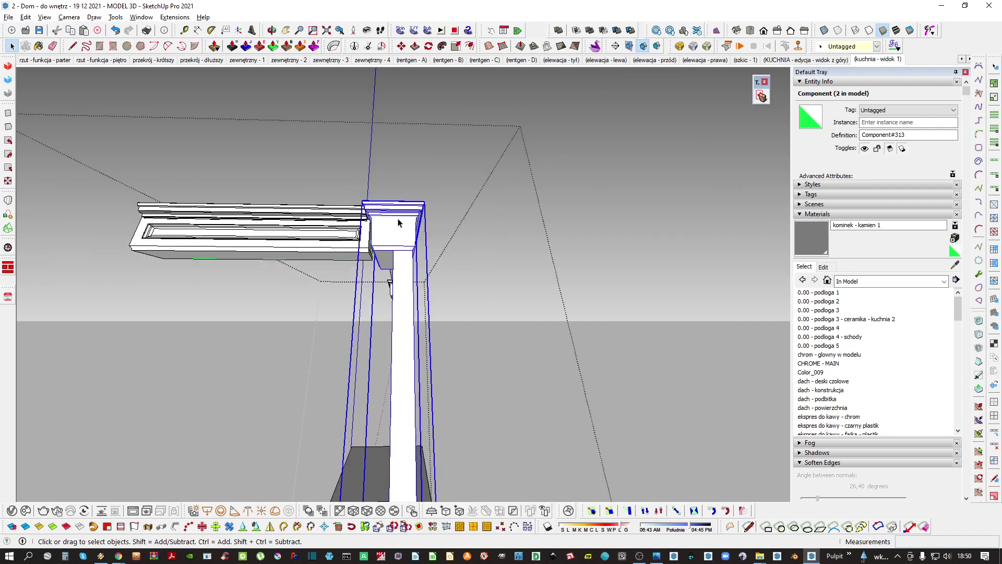
scroll(399, 205, "down", 4)
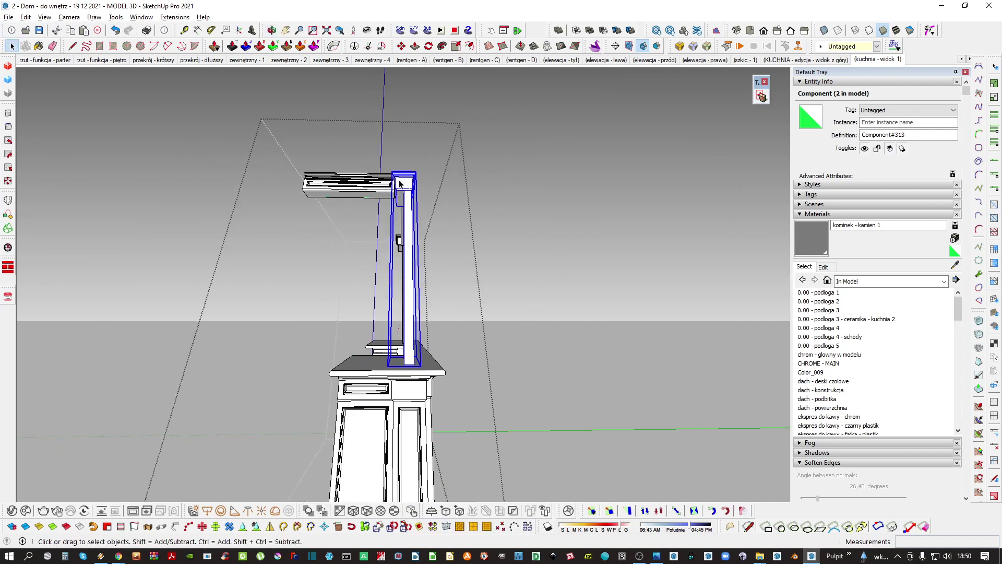
double_click(409, 183)
scroll(409, 193, "up", 3)
left_click(405, 188)
right_click(398, 186)
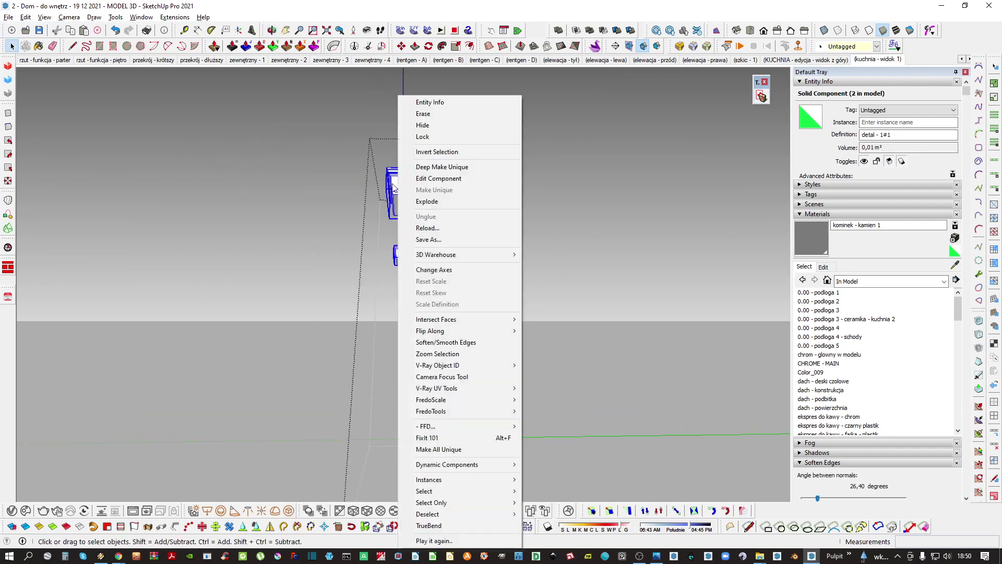
double_click(398, 185)
Select the geometry along the rear side of the capital block and move it to adjust the capital's depth
left_click_drag(361, 133, 402, 234)
scroll(402, 235, "up", 5)
key("m")
middle_click_drag(382, 199, 349, 84)
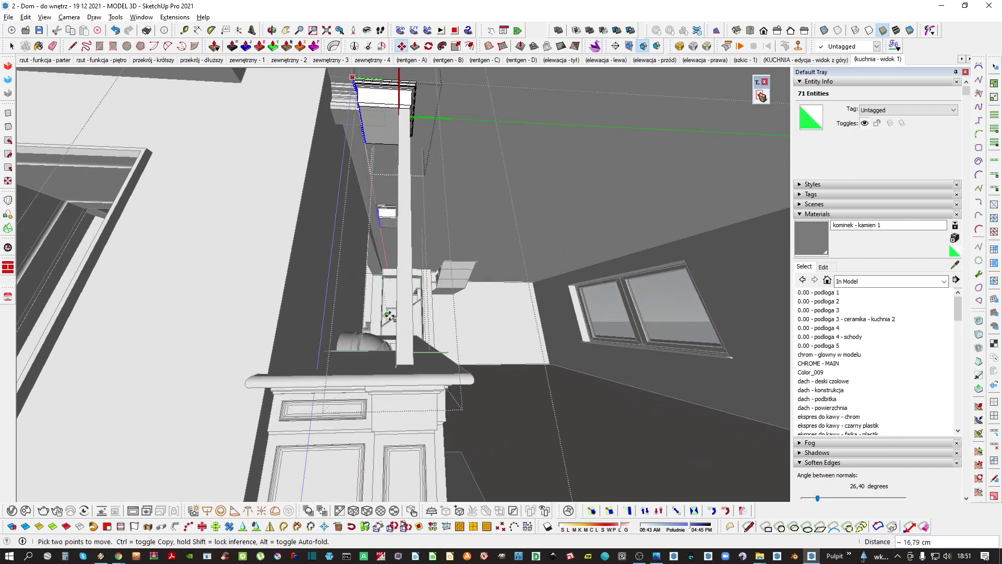
middle_click_drag(391, 399, 379, 210, "shift")
scroll(377, 278, "up", 2)
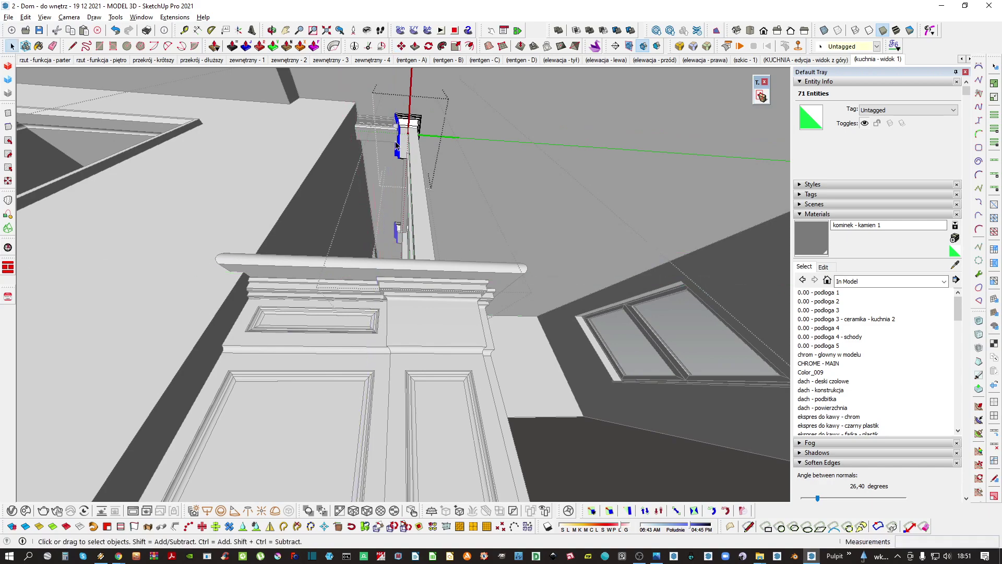
Leave the capital and make the rotated side frieze copy unique
middle_click_drag(397, 145, 369, 192)
scroll(369, 199, "up", 1)
left_click(385, 220)
key("h")
left_click(385, 224)
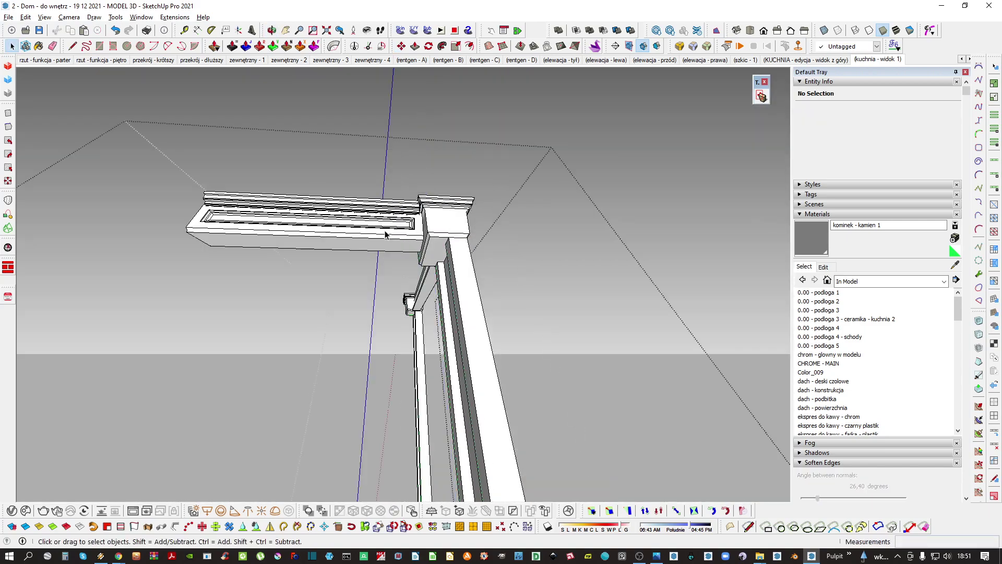
left_click(379, 232)
right_click(377, 232)
left_click(417, 203)
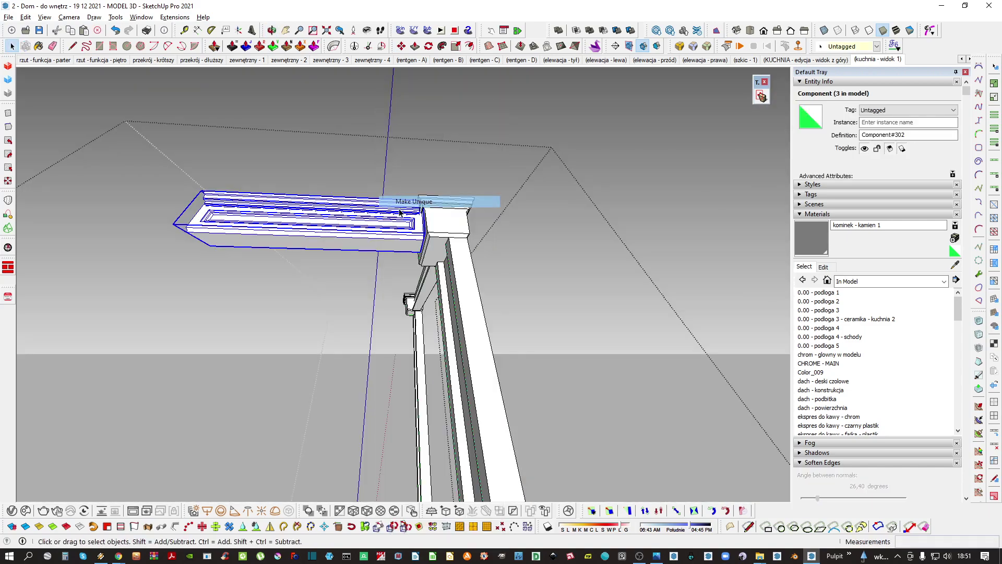
Try to stretch the far end of the side frieze to the wall, then undo the stretch
key("s")
left_click_drag(133, 142, 306, 329)
scroll(217, 220, "up", 3)
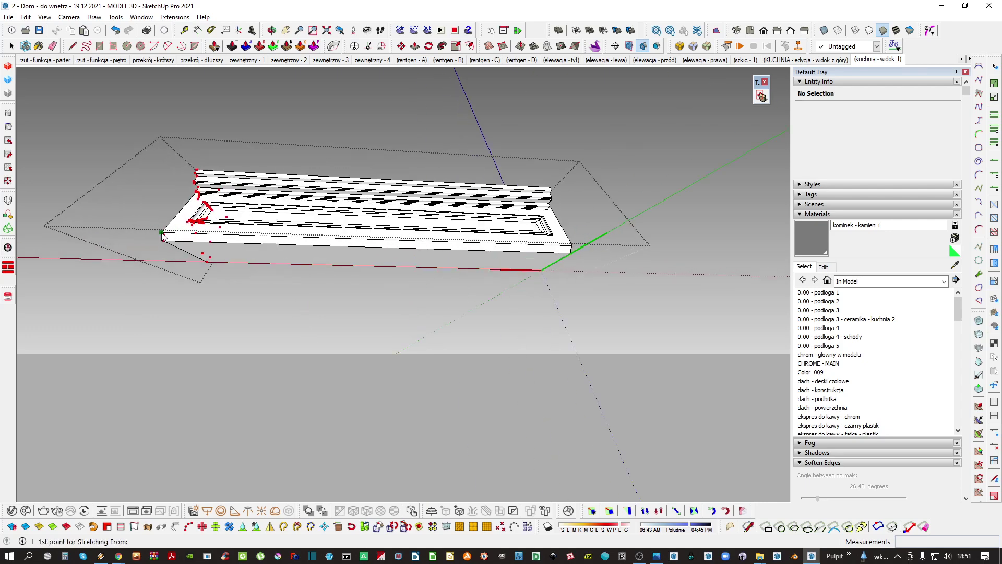
key("h")
middle_click_drag(395, 237, 297, 238, "shift")
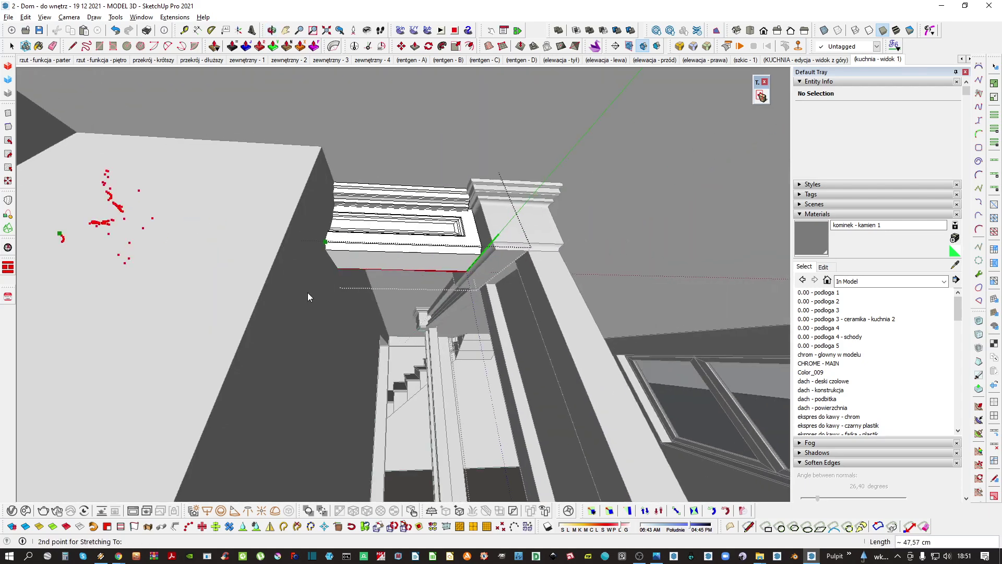
middle_click_drag(317, 287, 395, 252)
scroll(397, 255, "up", 5)
left_click(391, 262)
key("ctrl+z")
Select the cornice and the panelled block nested inside the side frieze
scroll(410, 307, "down", 4)
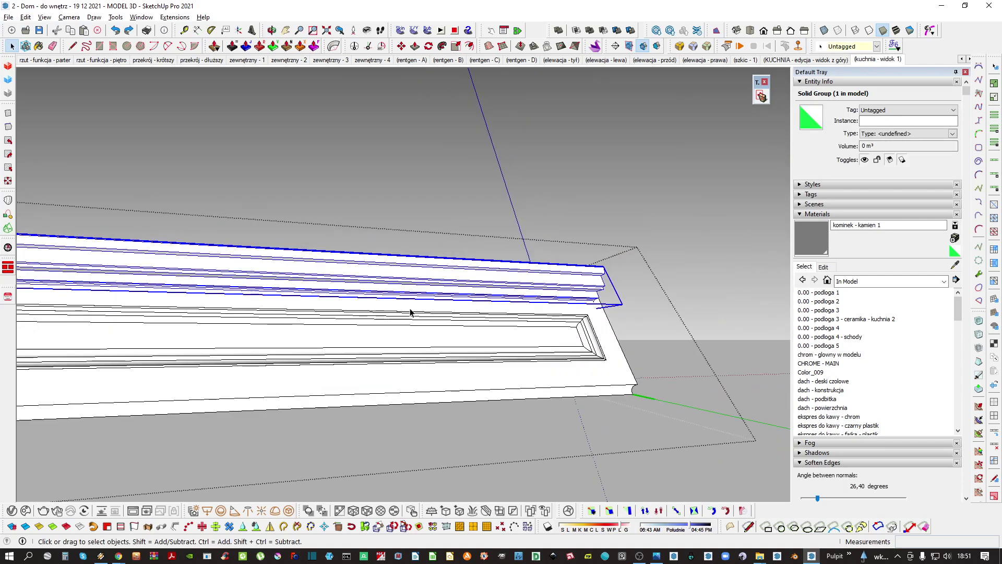
mouse_move(410, 313)
middle_mouse_down()
mouse_move(366, 351)
mouse_move(407, 320)
middle_mouse_up()
left_click(407, 320, "shift")
key("f")
key("Return")
left_click(245, 319)
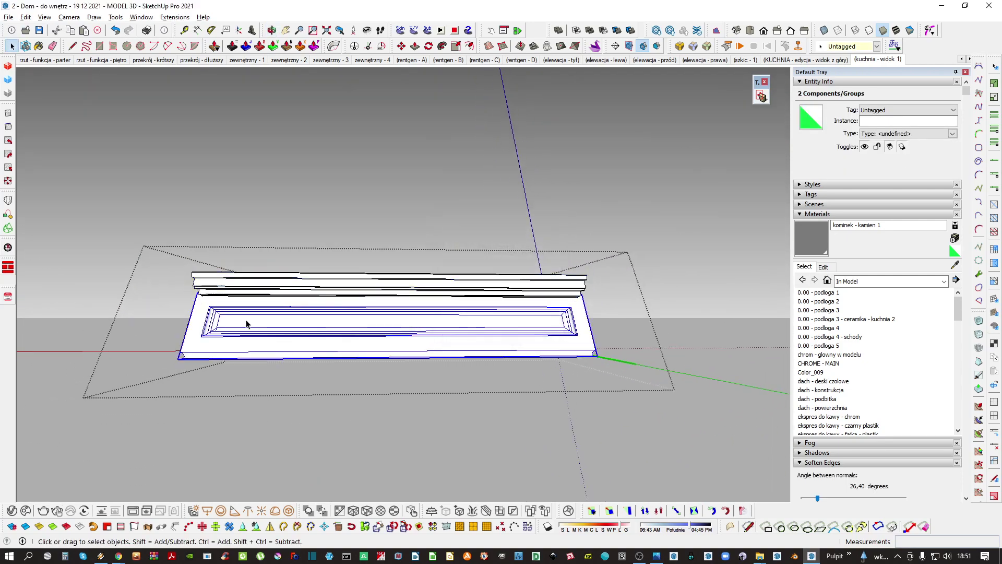
scroll(243, 319, "up", 2)
scroll(227, 328, "down", 3)
key("alt")
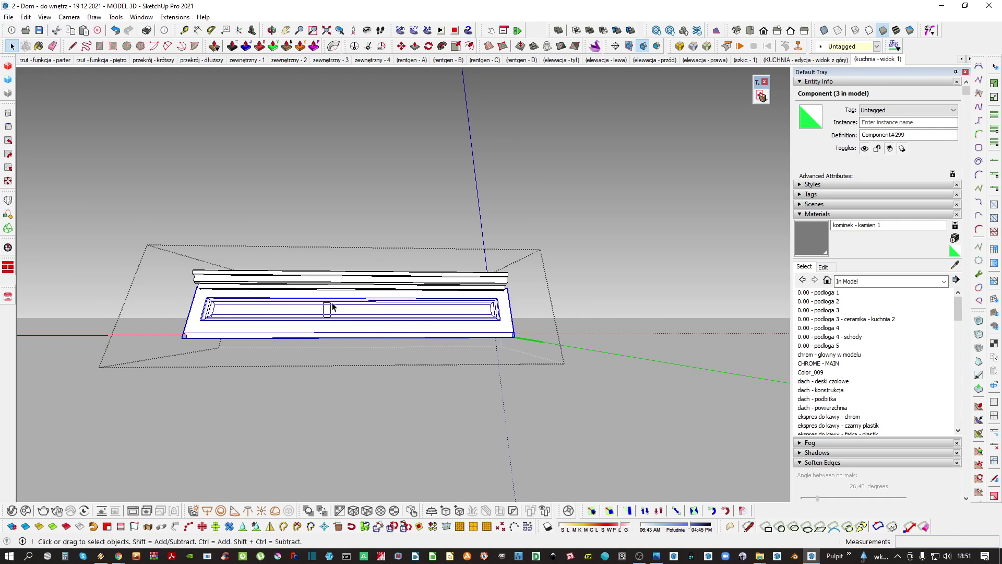
Stretch the far end of the side frieze inward so the frieze ends at the wall beside the fireplace
middle_click_drag(256, 291, 319, 270)
left_click_drag(404, 399, 404, 399)
scroll(331, 280, "up", 2)
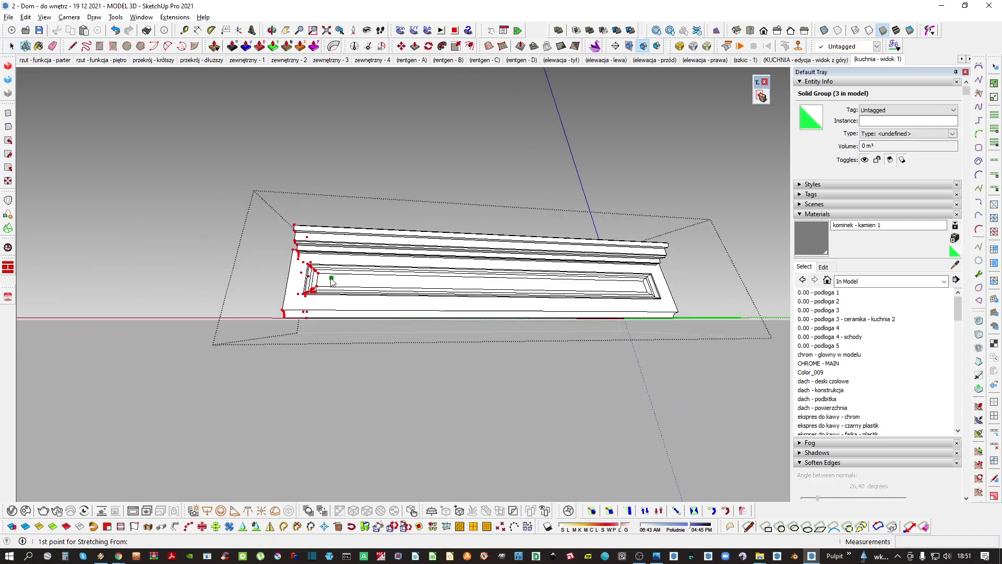
scroll(334, 313, "up", 5)
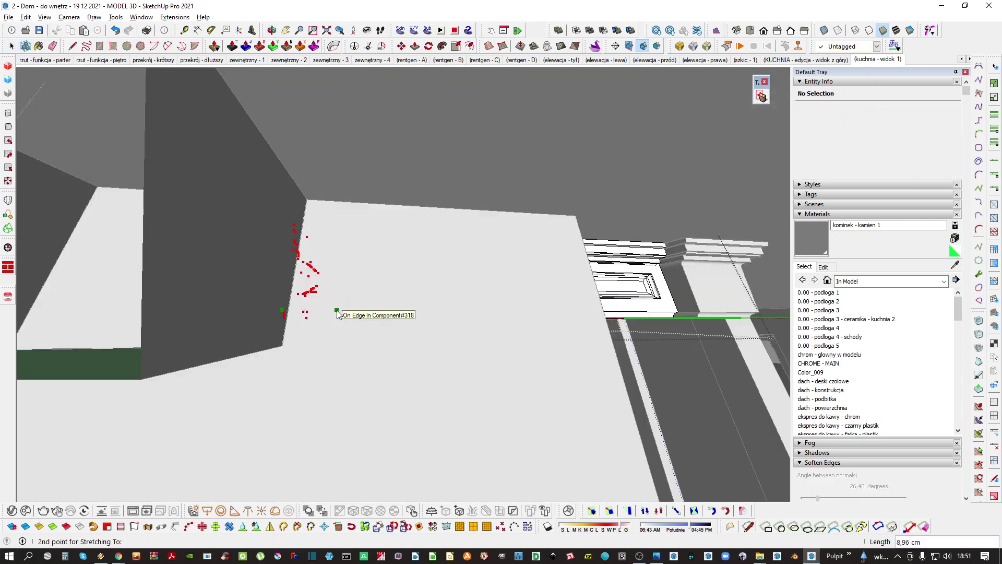
middle_click_drag(325, 313, 364, 313)
scroll(372, 269, "up", 5)
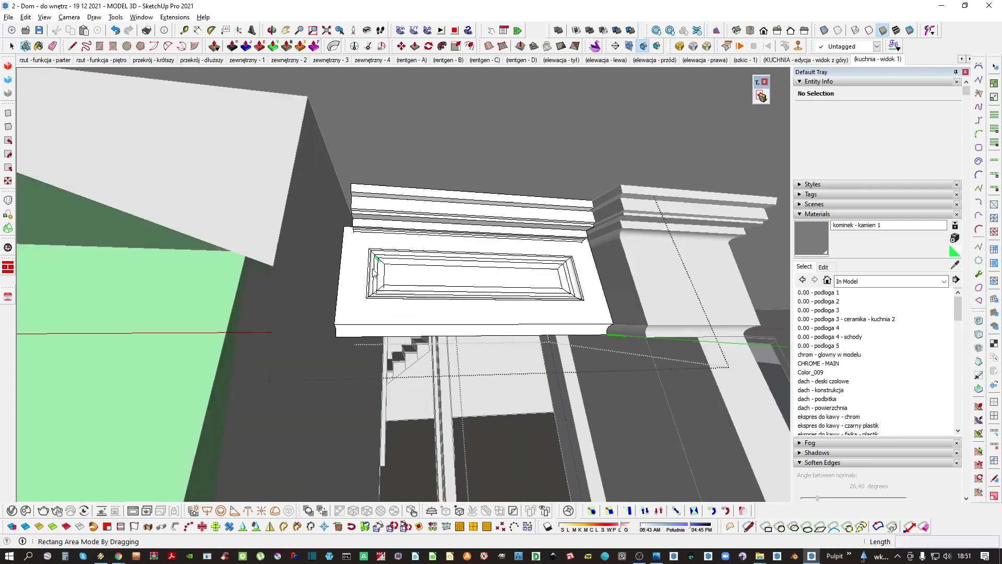
Open the side frieze's recessed panel moulding, select its connected geometry and clean up the green faces
key("i")
middle_click_drag(371, 270, 384, 291)
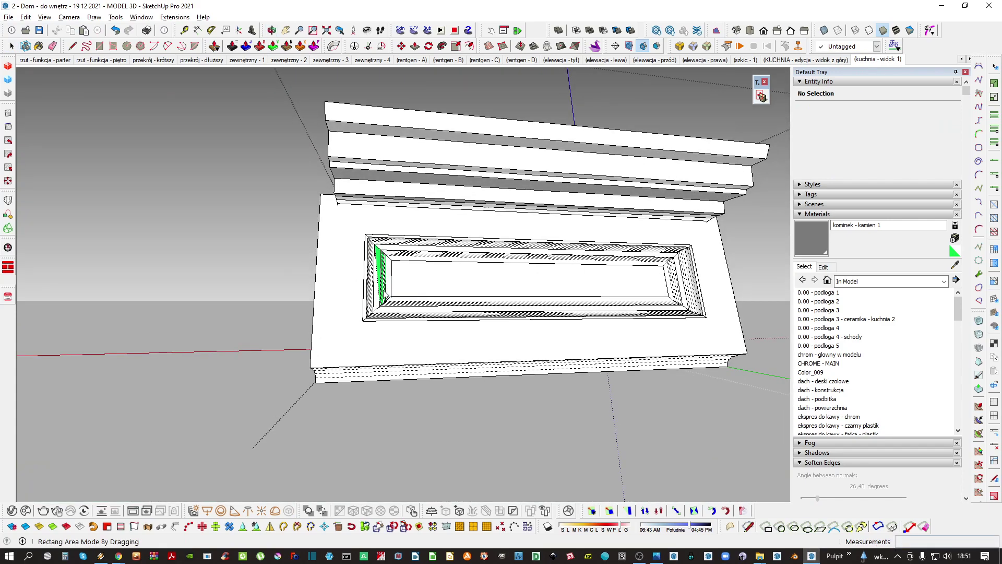
scroll(382, 264, "up", 3)
double_click(379, 261)
scroll(379, 262, "down", 3)
triple_click(378, 263)
middle_click_drag(378, 264, 257, 370)
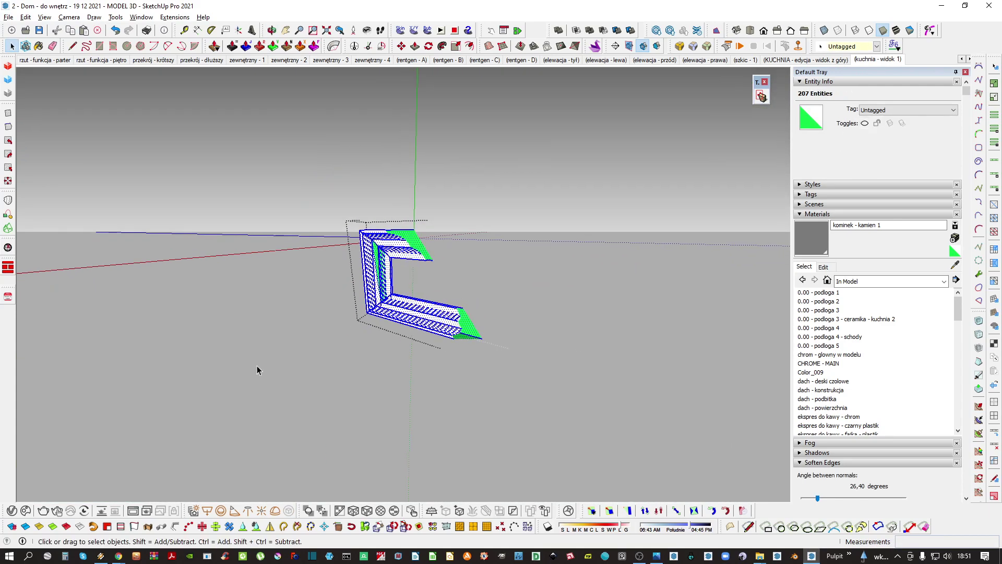
key("Return")
middle_click_drag(391, 294, 590, 251)
left_click(441, 259)
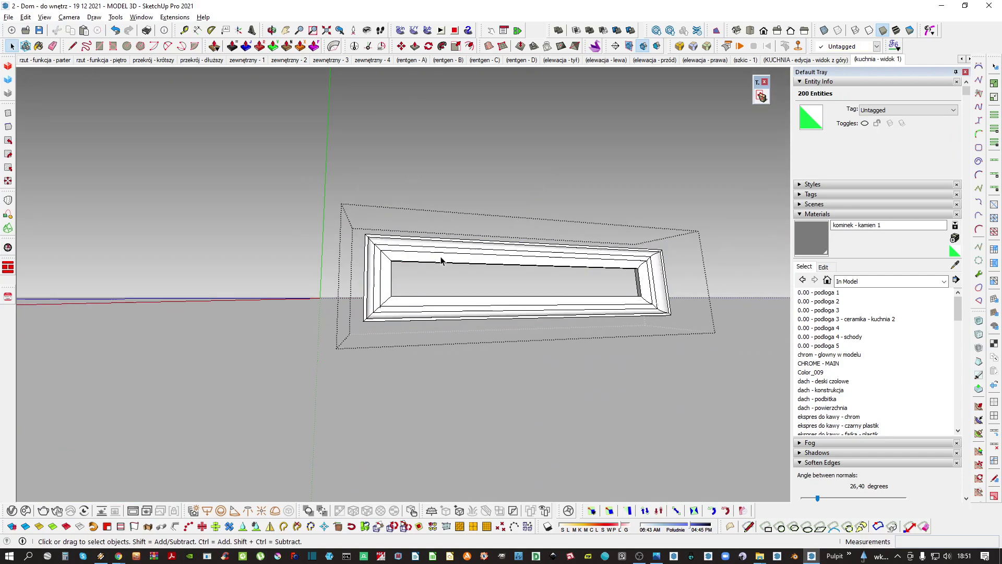
key("Escape")
scroll(450, 246, "down", 2)
middle_click_drag(450, 246, 386, 251)
key("i")
key("i")
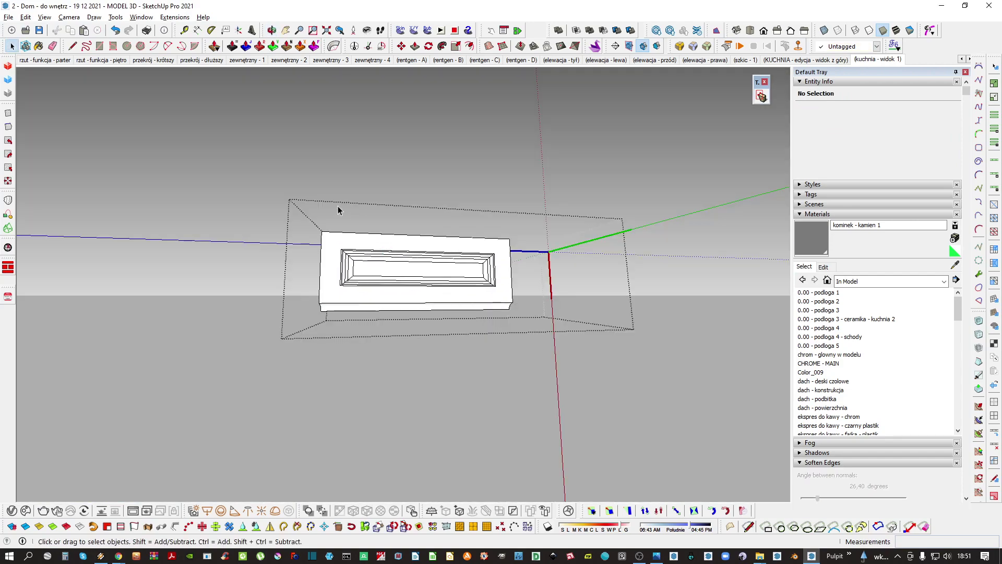
Scale the side frieze's cornice along the red axis by about 1.10 so it runs into the capital
key("Escape")
left_click(342, 217)
middle_click_drag(341, 217, 437, 191)
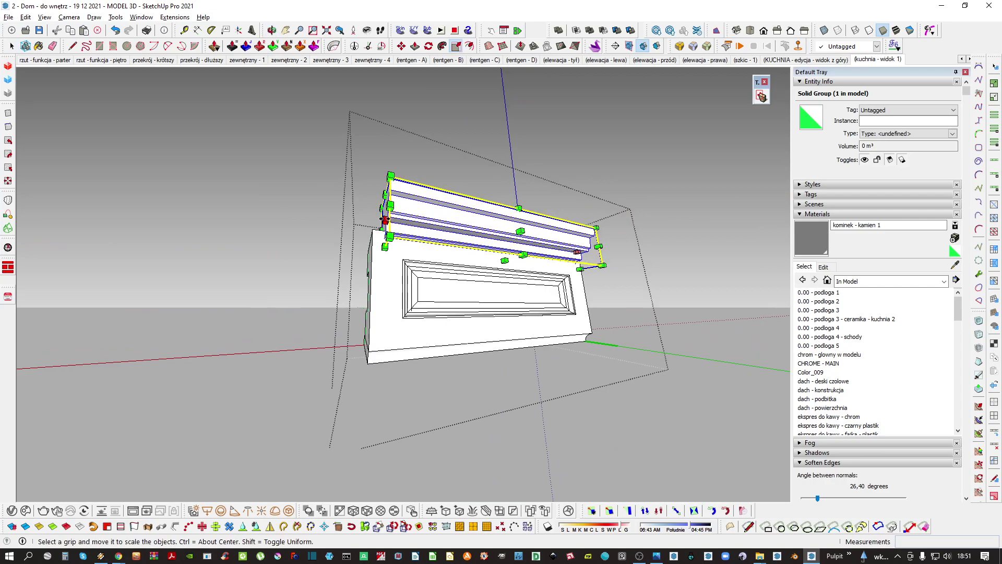
middle_click_drag(497, 230, 392, 188)
key("i")
scroll(393, 189, "down", 2)
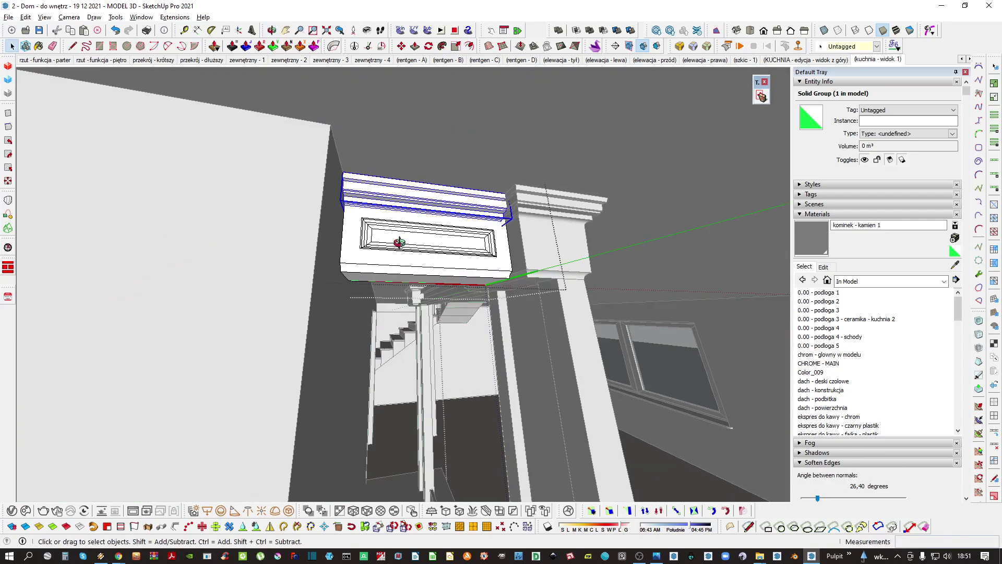
middle_click_drag(398, 243, 419, 238)
left_click(447, 229)
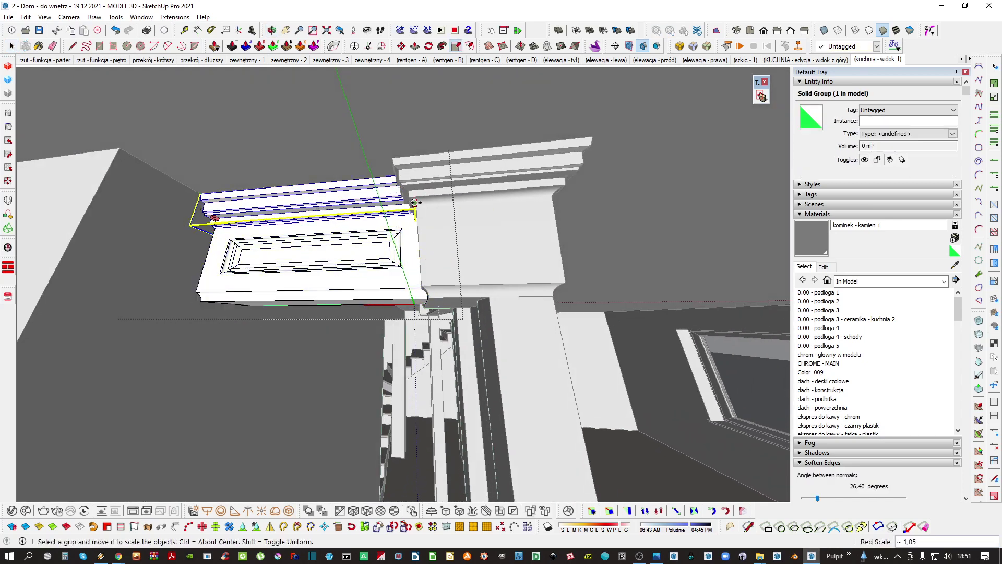
mouse_move(418, 223)
middle_mouse_down()
mouse_move(421, 234)
mouse_move(431, 220)
mouse_move(424, 213)
middle_mouse_up()
scroll(405, 209, "up", 2)
key("k")
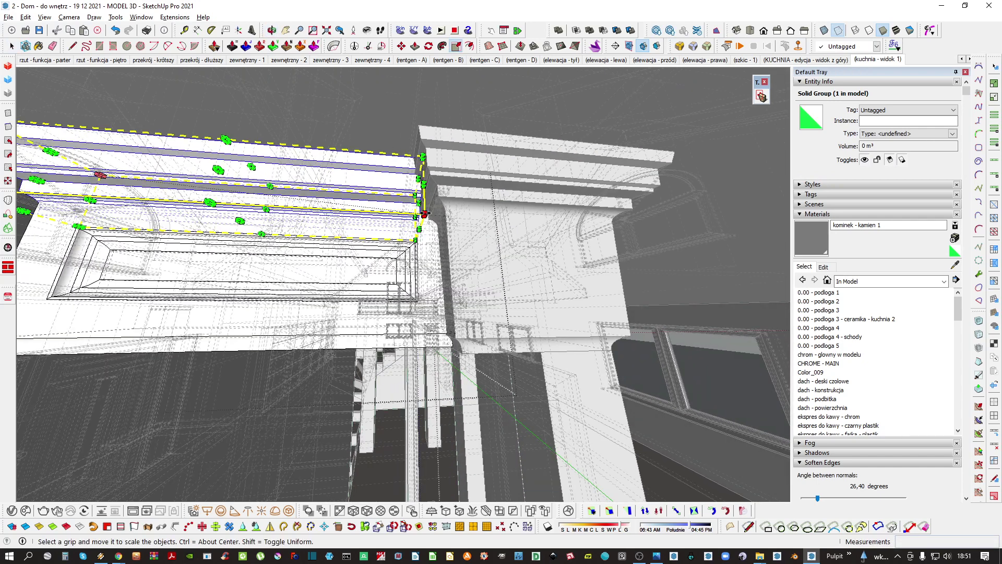
key("x")
left_click_drag(419, 202, 431, 201)
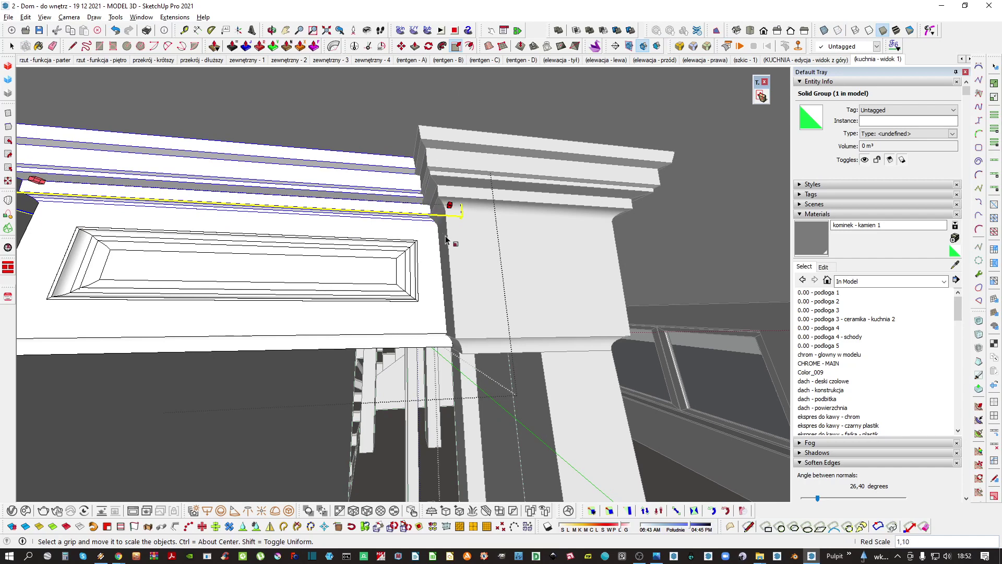
key("space")
Open the pilaster shaft below the capital and select its tall panelled face
scroll(420, 239, "down", 3)
left_click(358, 296)
scroll(358, 282, "down", 2)
middle_click_drag(360, 271, 426, 199)
scroll(404, 163, "down", 2)
left_click(397, 207)
double_click(393, 203)
left_click(393, 203)
Copy the tall panel and rotate the copy 90 degrees onto the adjacent side of the pilaster shaft
key("m")
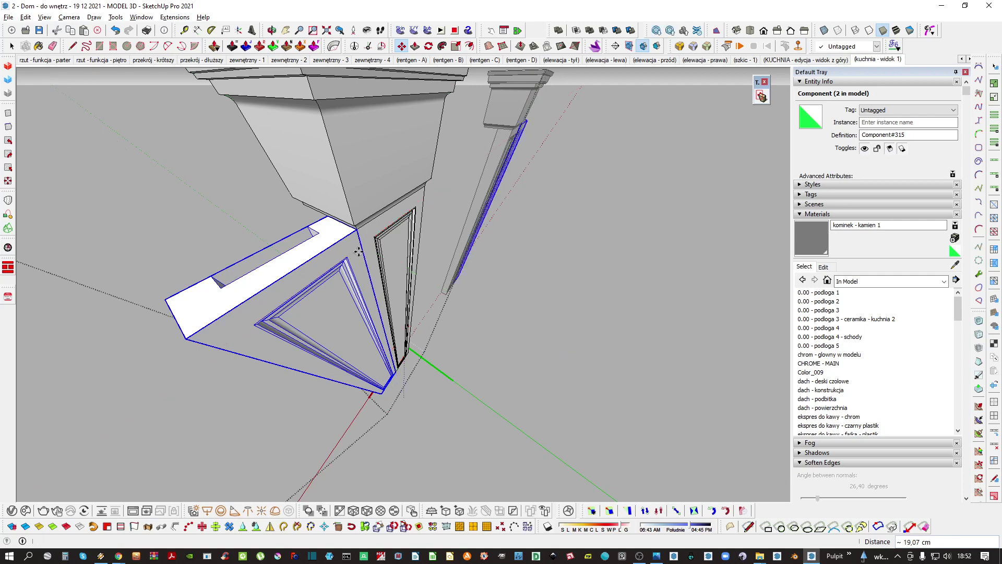
middle_click_drag(359, 252, 389, 219)
key("q")
left_click(329, 302)
type("90")
key("Return")
key("space")
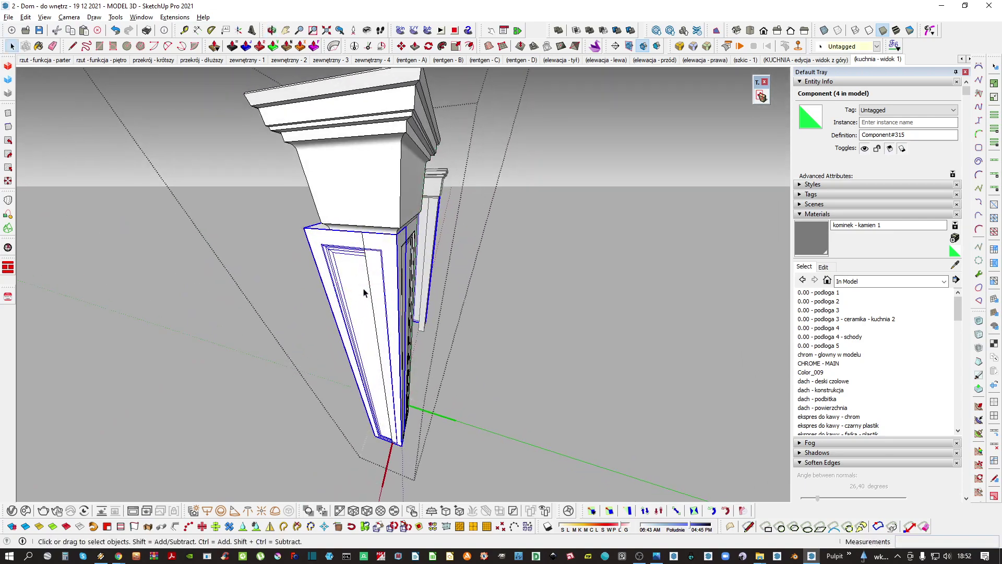
Make the rotated side panel unique and open it for editing
middle_click_drag(364, 293, 408, 320)
scroll(320, 236, "up", 1)
right_click(335, 235)
left_click(393, 191)
double_click(335, 234)
Try to move the rear edge of the side panel to change the panel's width
left_click_drag(349, 166, 369, 195)
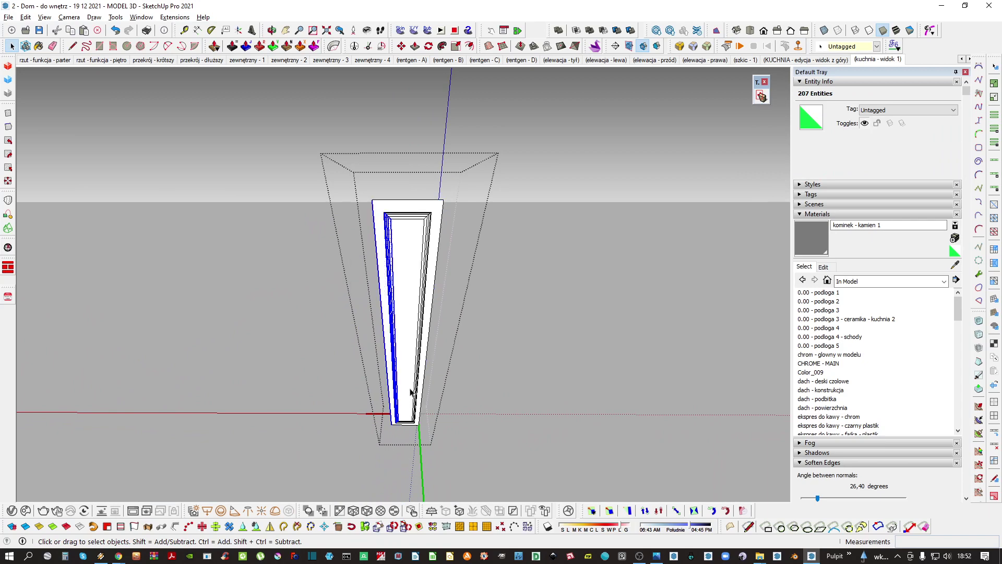
scroll(404, 233, "up", 2)
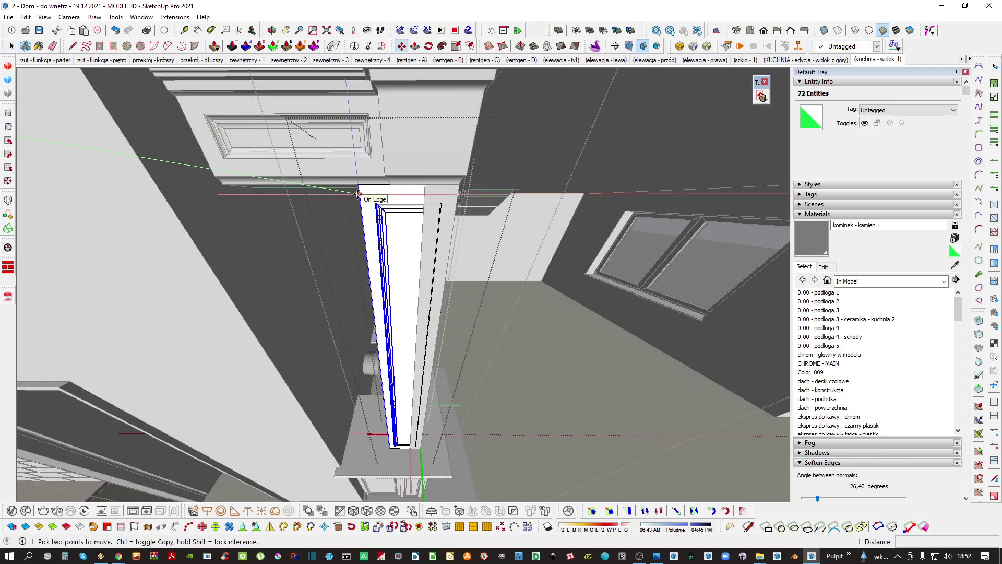
key("Return")
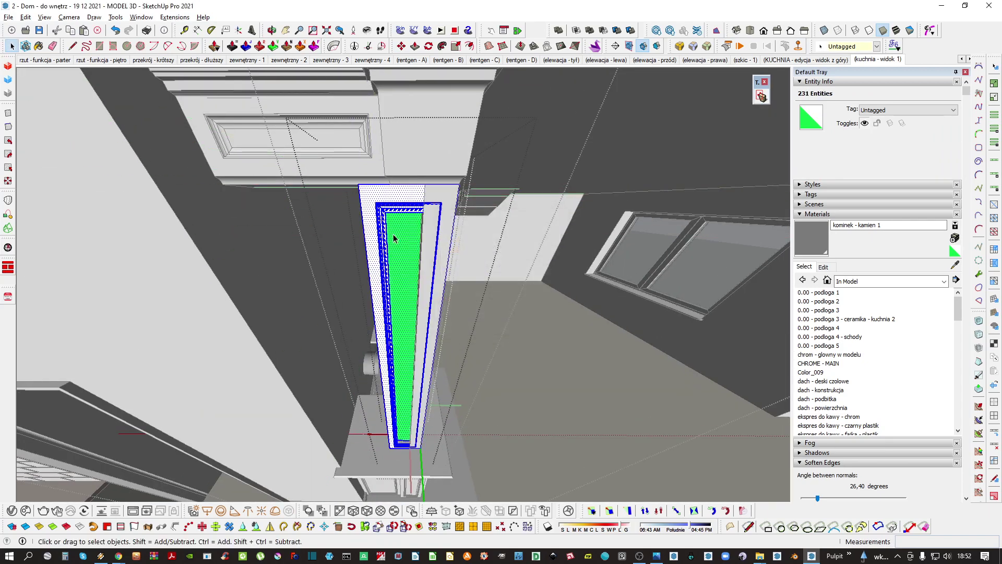
scroll(382, 209, "down", 2)
scroll(400, 207, "up", 2)
triple_click(400, 207)
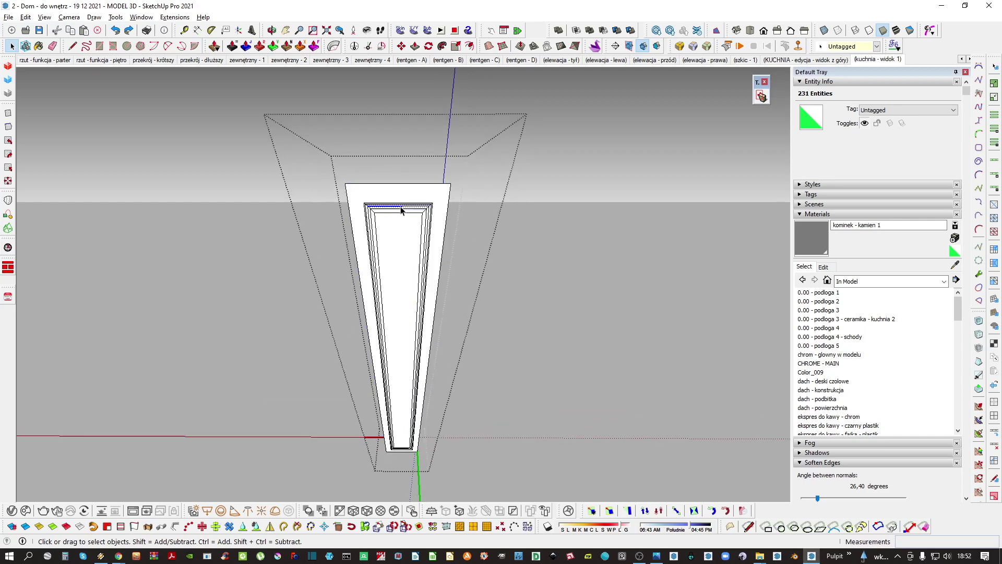
scroll(400, 206, "down", 3)
left_click(394, 227)
left_click(392, 201)
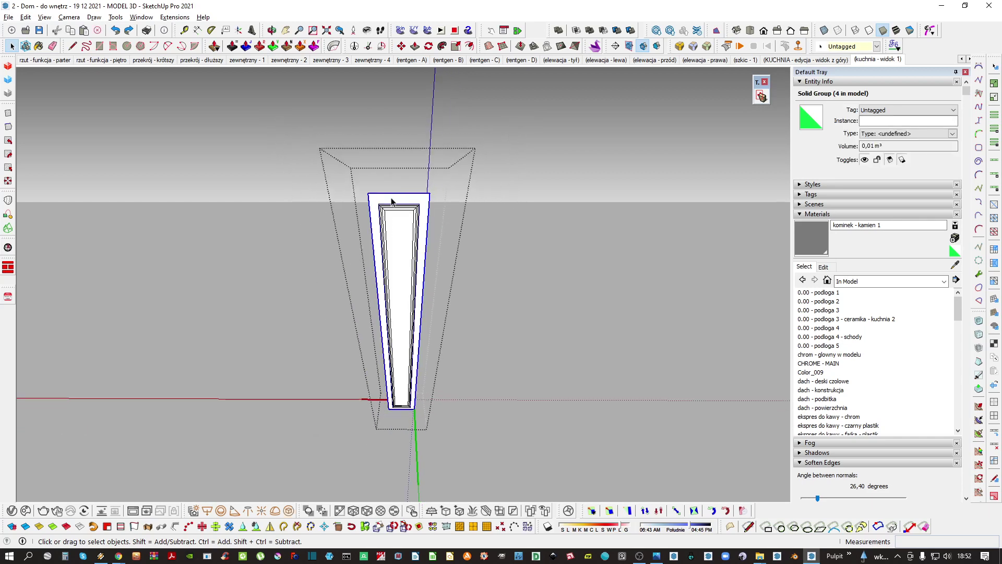
Stretch the rear edge of the side panel inward along its full height, snapping to the capital above to narrow the panel
middle_click_drag(377, 233, 387, 259)
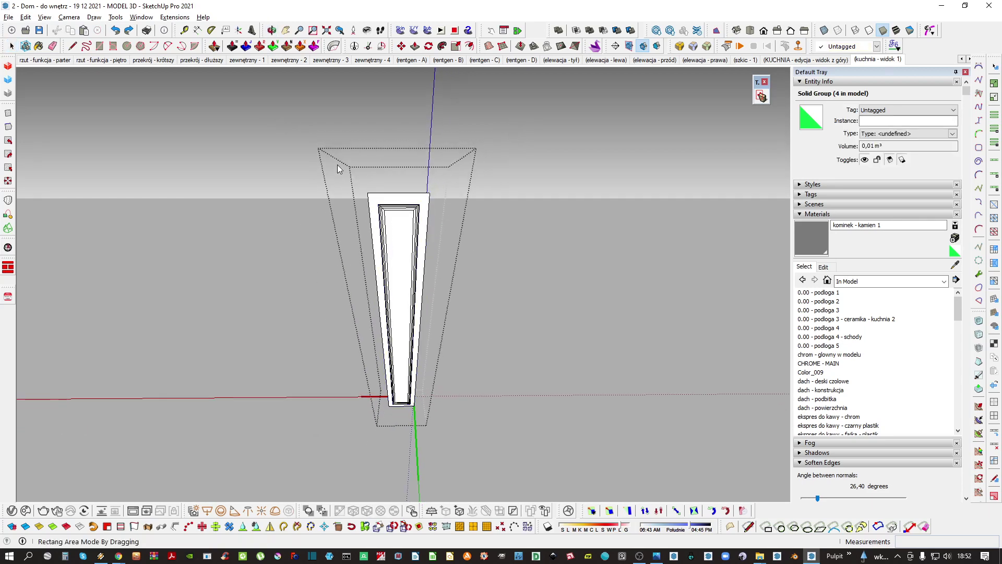
left_click_drag(337, 151, 398, 380)
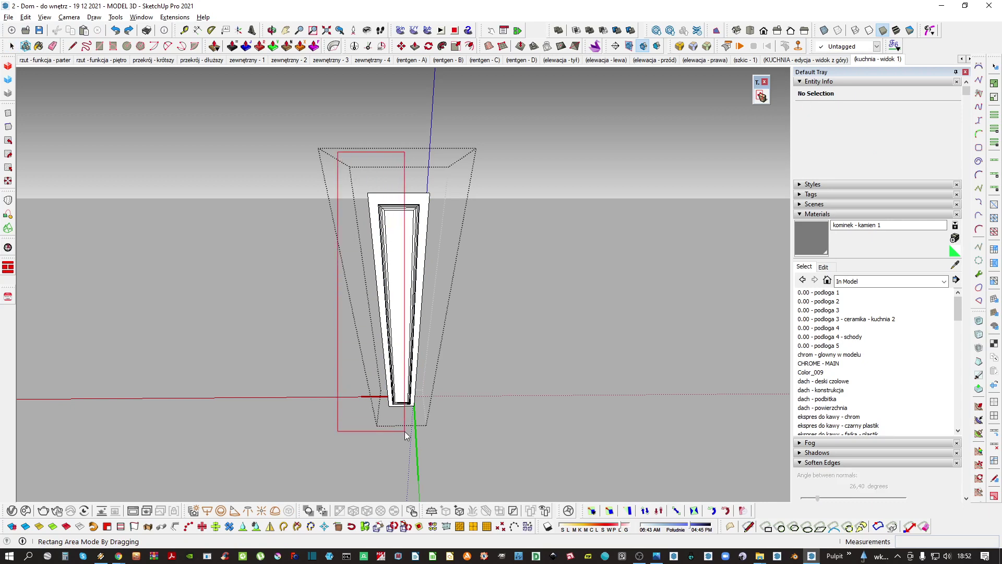
scroll(391, 209, "up", 3)
key("i")
key("space")
triple_click(391, 208)
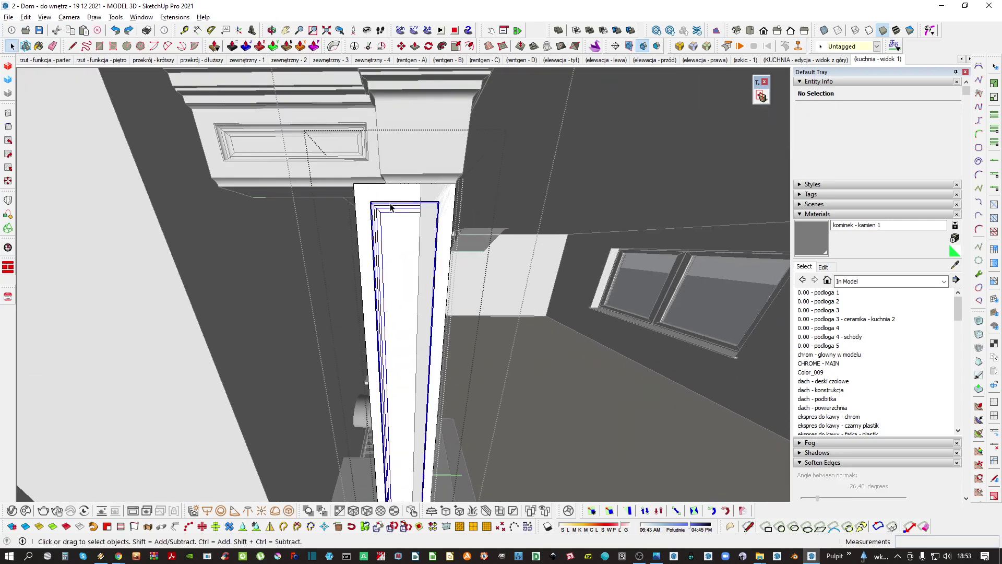
key("i")
scroll(391, 209, "down", 3)
key("Escape")
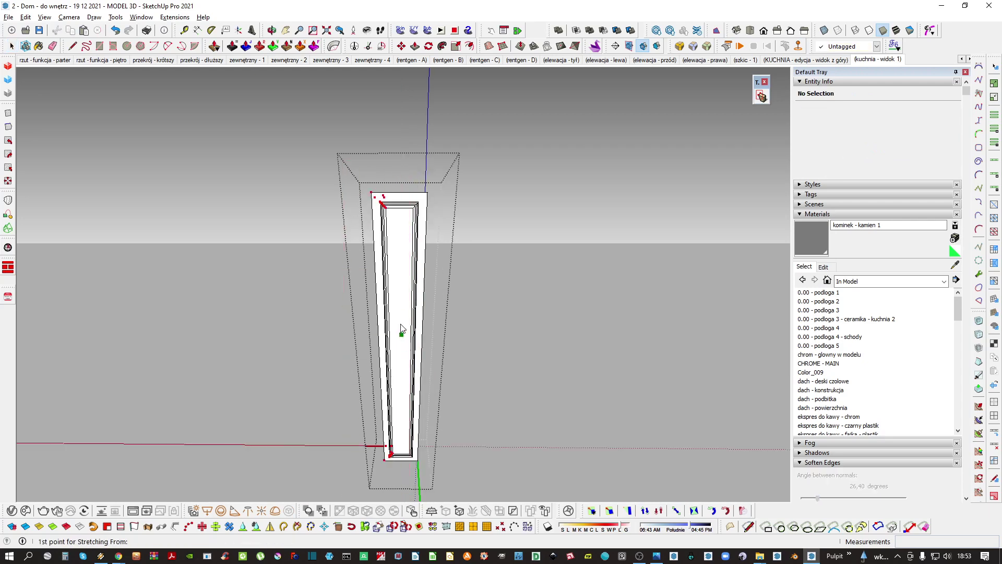
scroll(340, 188, "up", 3)
left_click(338, 184)
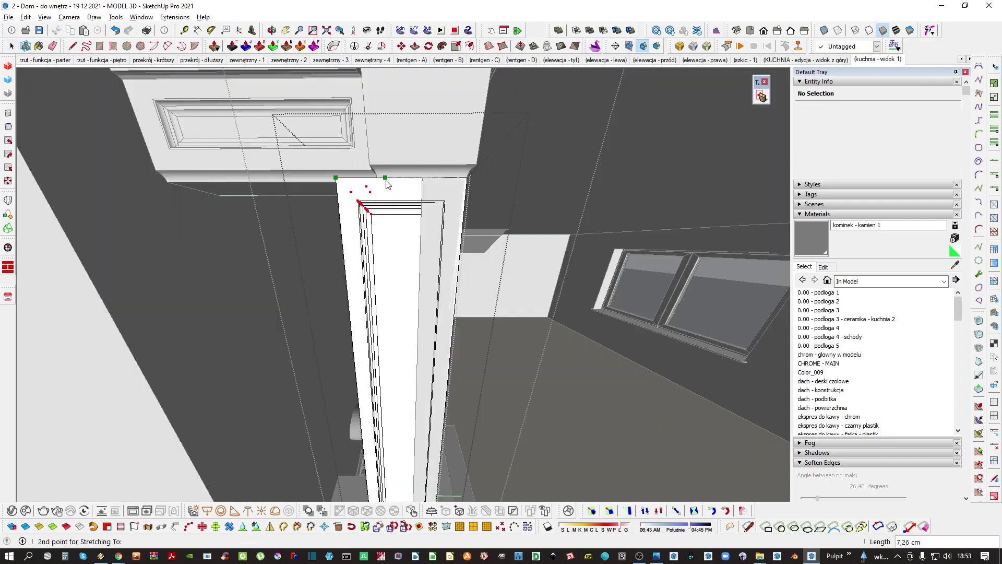
left_click(377, 177)
key("space")
Open the narrowed side panel of the pilaster shaft for editing
scroll(397, 183, "down", 2)
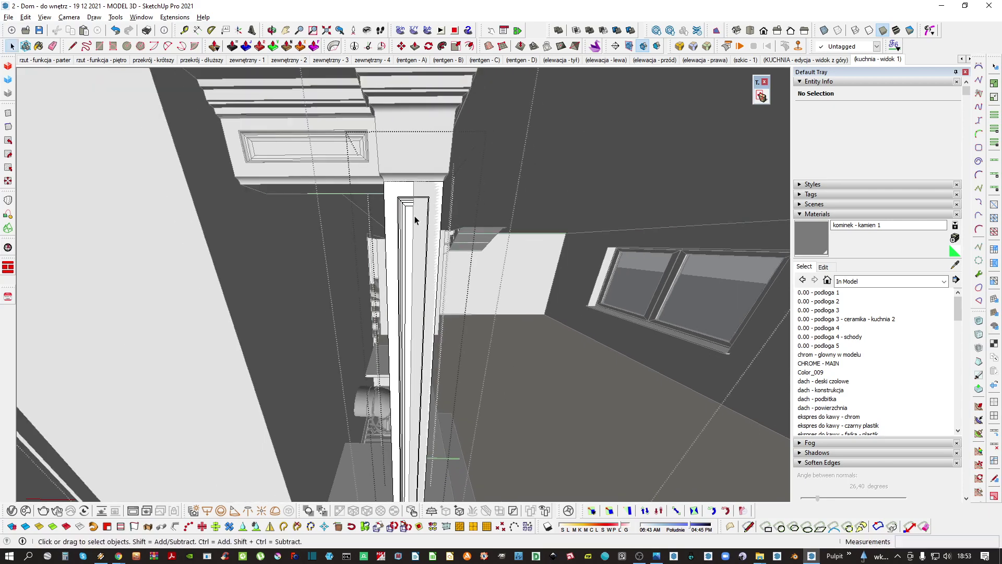
key("i")
middle_click_drag(414, 220, 368, 276)
key("Escape")
left_click(376, 259)
middle_click_drag(470, 199, 421, 223)
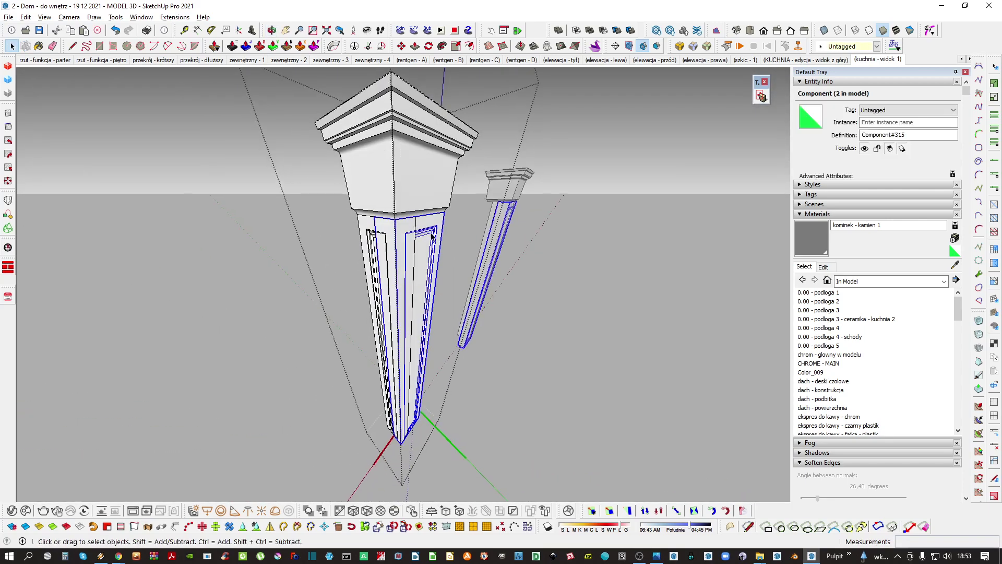
scroll(421, 223, "up", 2)
middle_click_drag(399, 287, 361, 267)
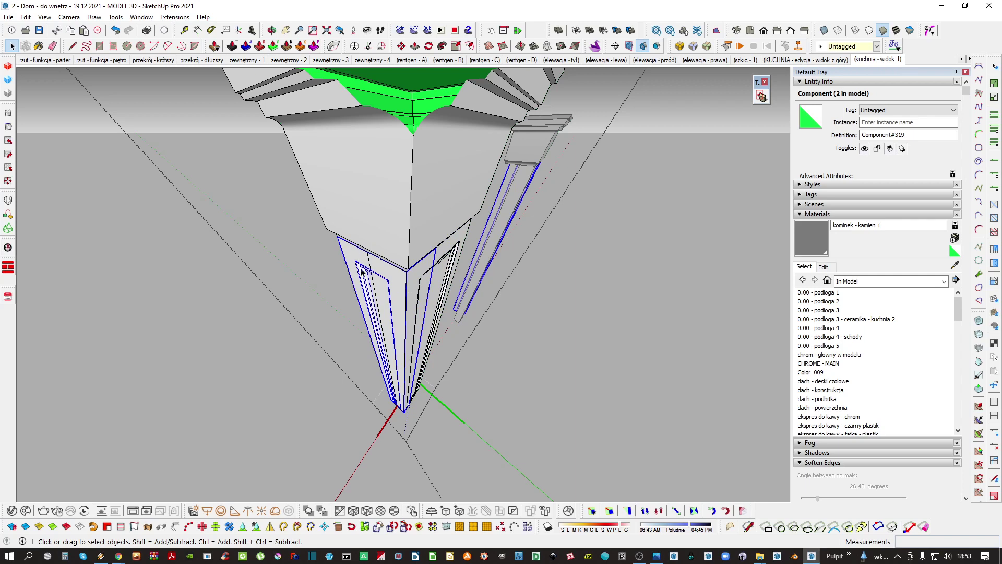
mouse_move(362, 267)
middle_mouse_down()
mouse_move(358, 253)
mouse_move(401, 329)
middle_mouse_up()
key("l")
key("ctrl+a")
Cut a diagonal mitre along the side panel's corner where it meets the front panel, running down its full height
key("l")
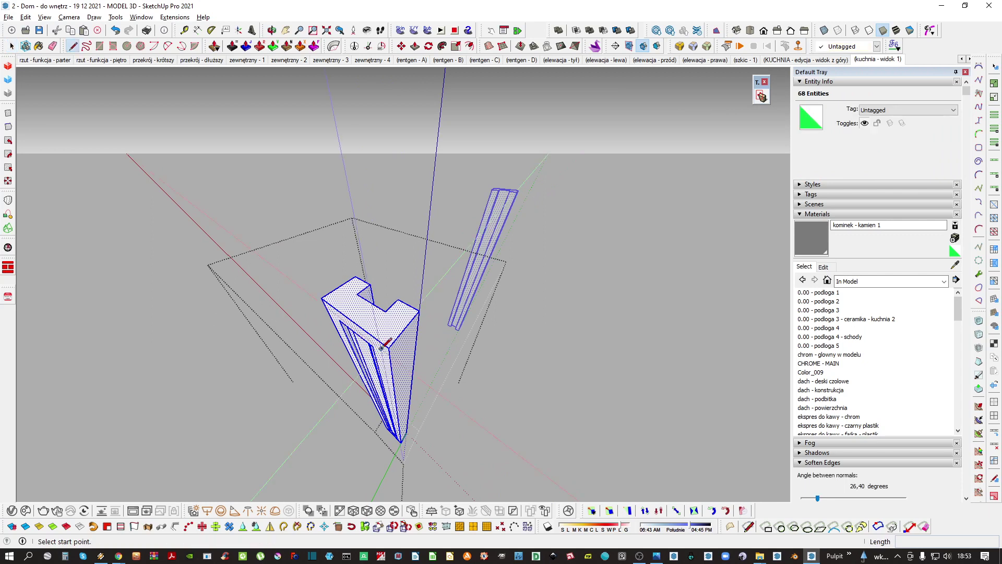
key("space")
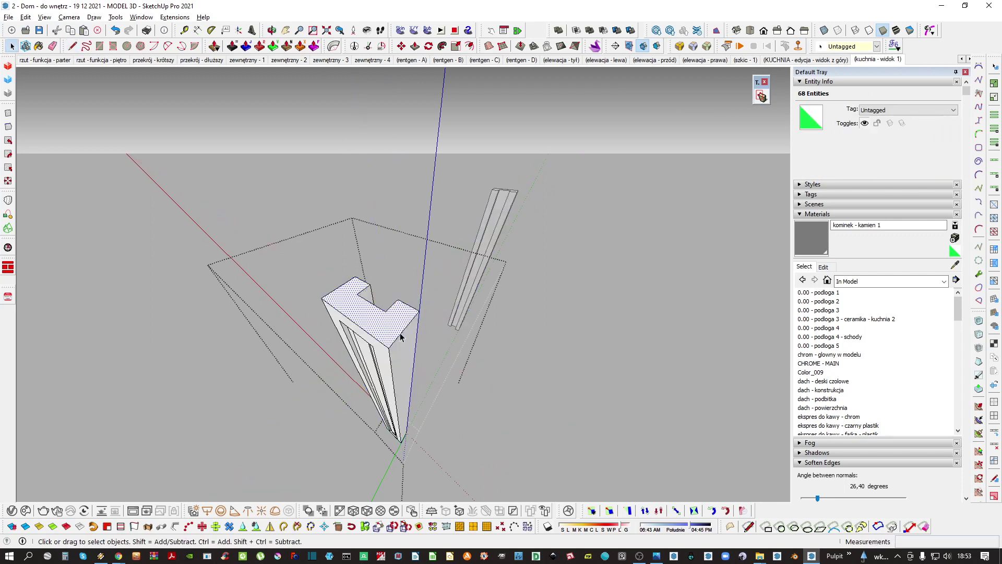
left_click(392, 346)
left_click(389, 348)
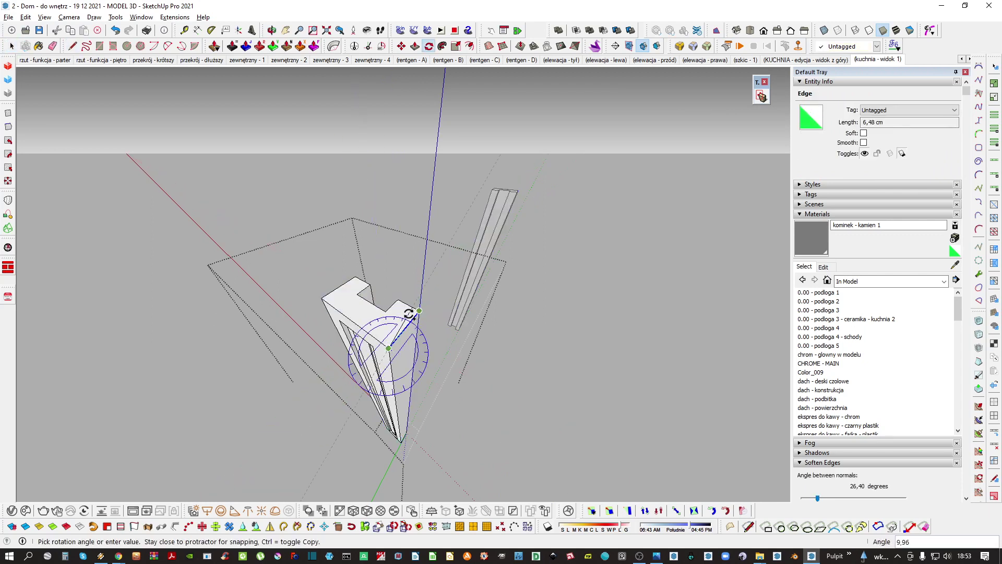
key("p")
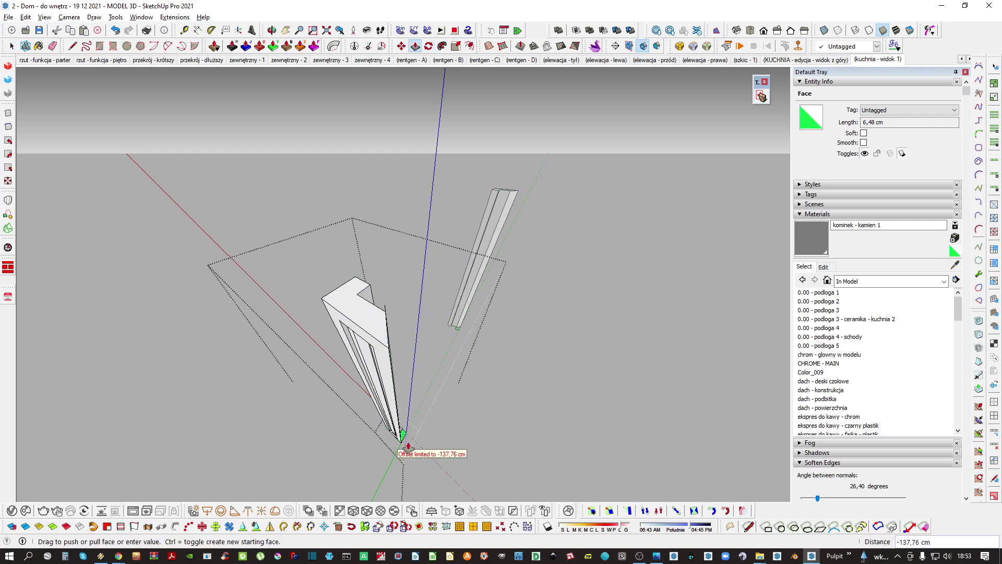
key("Escape")
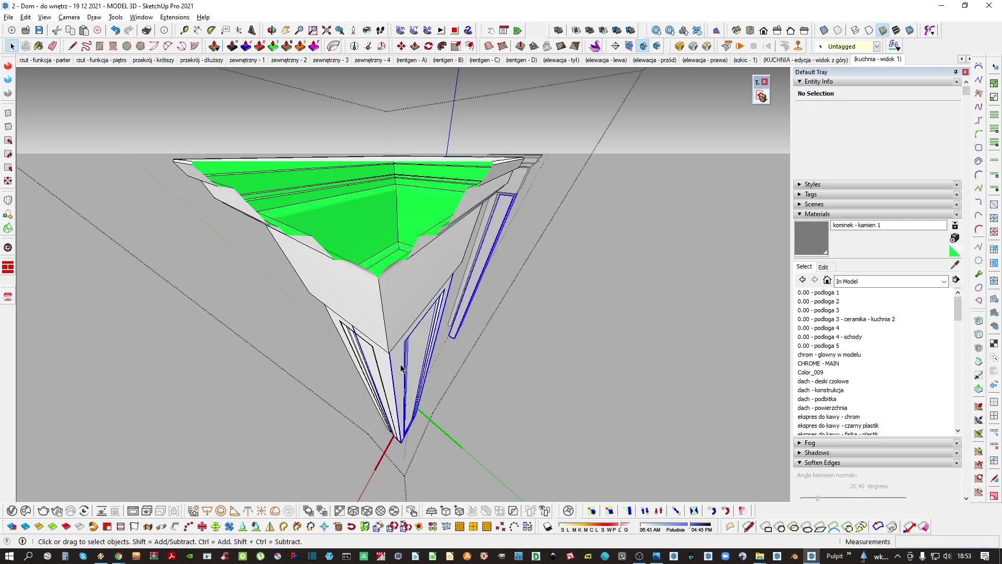
Open the shaft's front panel and push a matching diagonal mitre down its corner edge by 132.34 cm
left_click(401, 368)
middle_click_drag(401, 368, 405, 364)
right_click(390, 320)
left_click(380, 321)
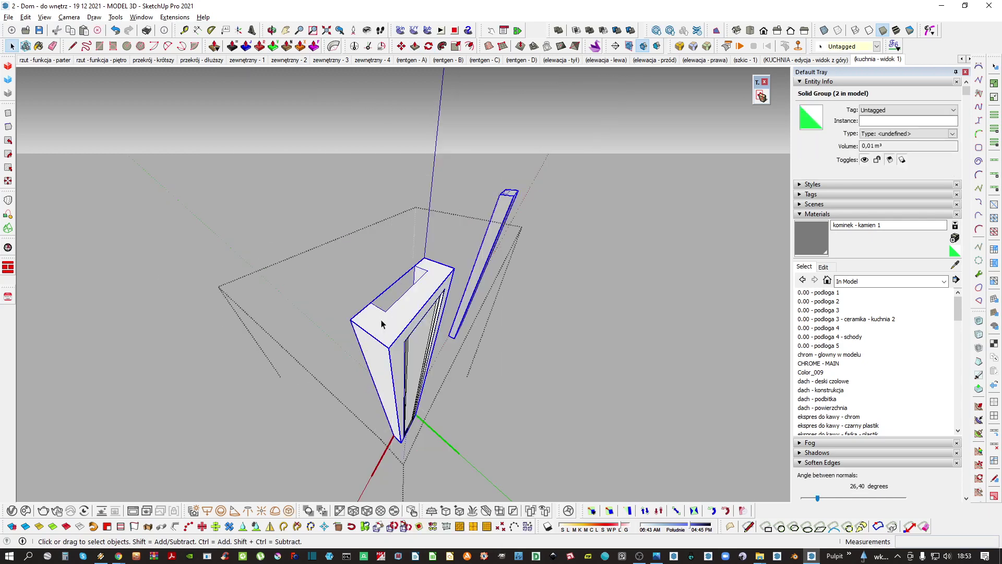
key("l")
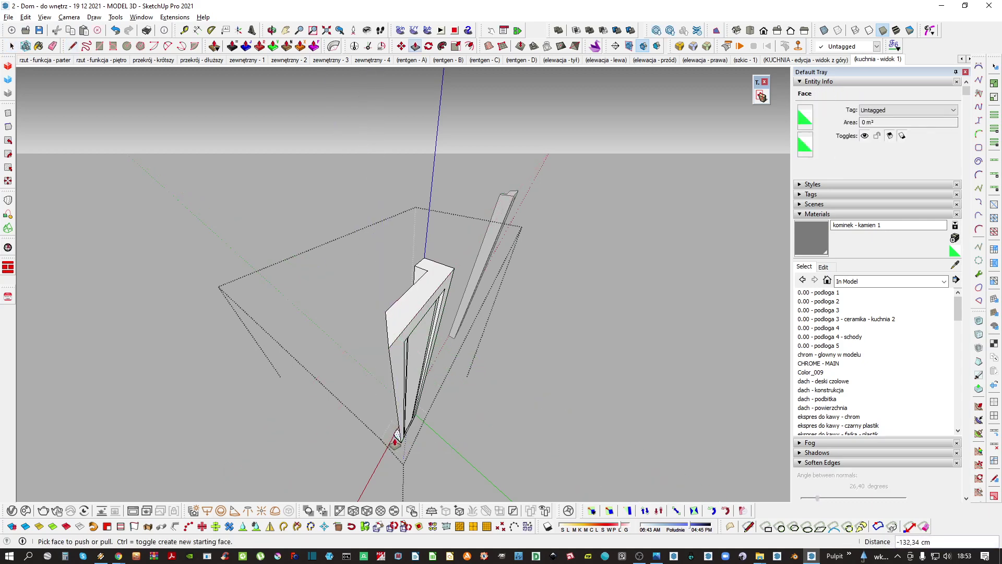
Remove the leftover piece at the foot of the front panel so the mitre runs through, and close the panel
middle_click_drag(395, 441, 423, 382)
key("space")
key("Escape")
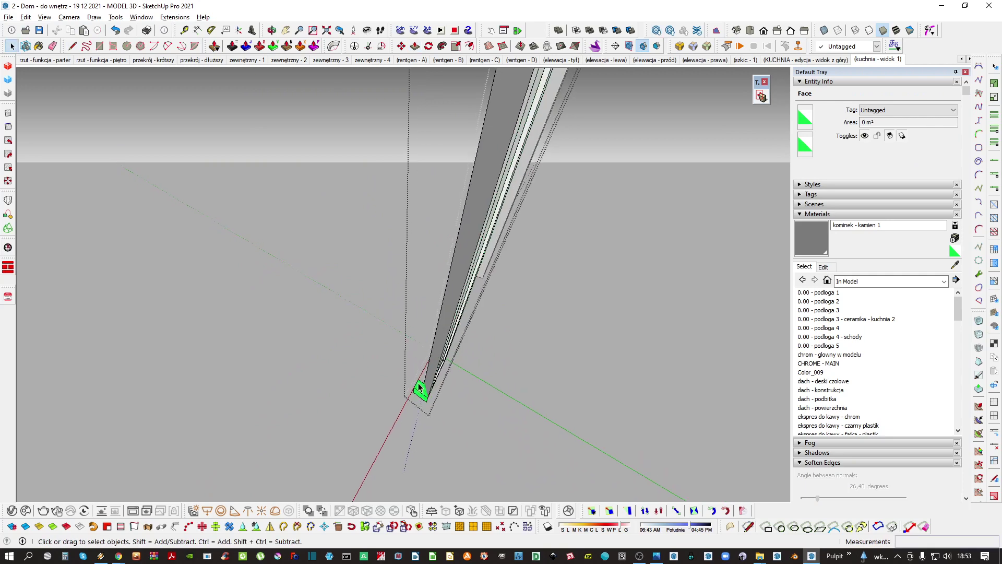
double_click(419, 388)
key("p")
left_click(421, 391)
left_click(418, 395)
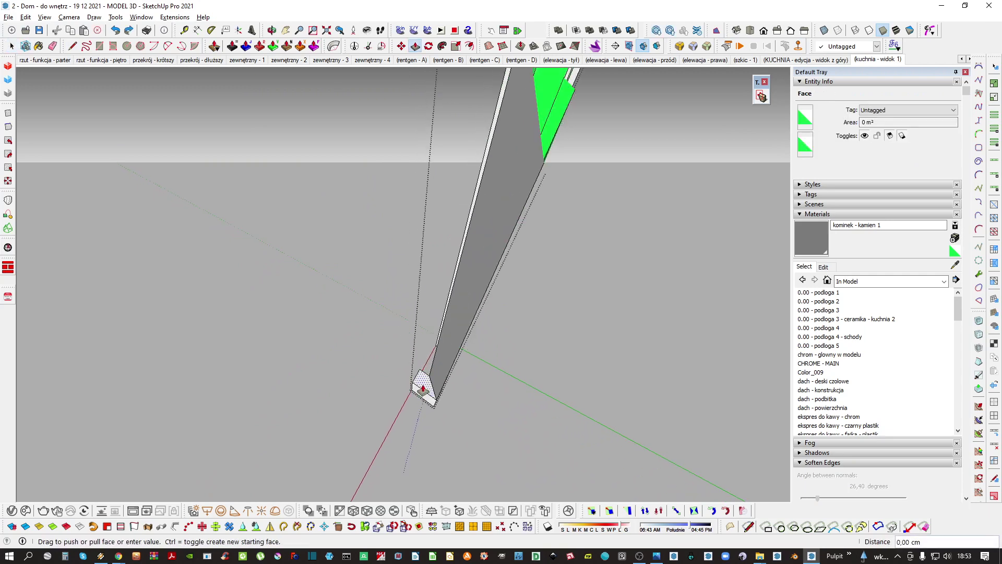
left_click(412, 390)
key("space")
key("Escape")
key("Escape")
Examine the joined front and side panels of the pilaster within the whole fireplace surround
scroll(428, 197, "down", 4)
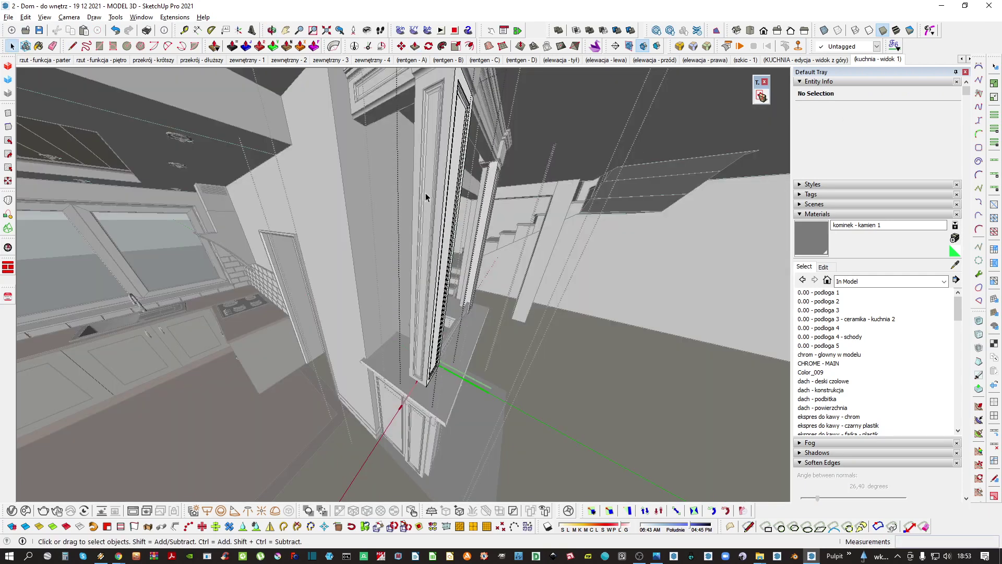
double_click(427, 197)
middle_click_drag(401, 313, 451, 349)
key("Escape")
key("Escape")
scroll(395, 292, "up", 1)
key("Escape")
scroll(400, 282, "up", 1)
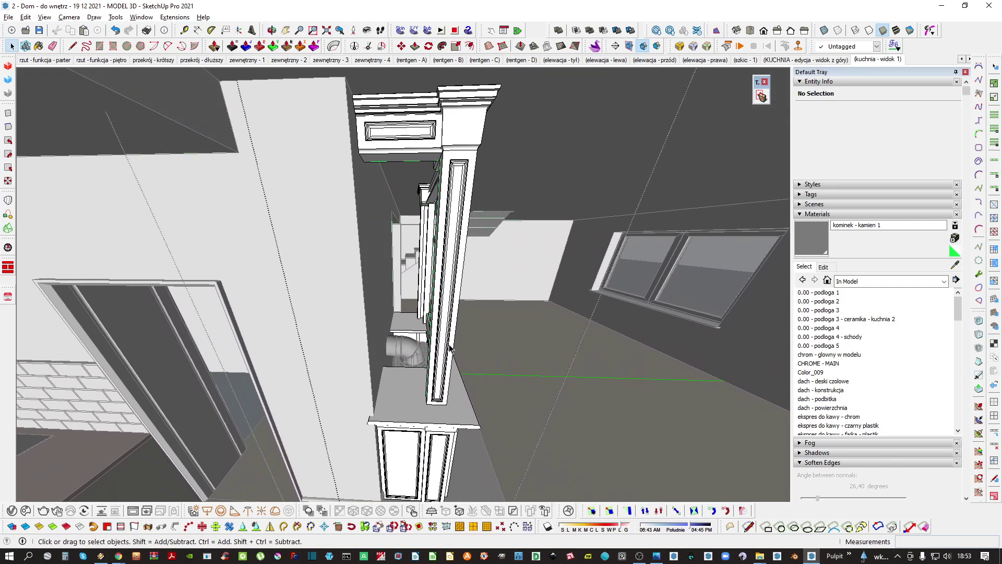
Copy the low horizontal panel between the two pilasters in place into the pilaster group
scroll(428, 408, "up", 2)
middle_click_drag(428, 408, 450, 379)
left_click(453, 412)
key("shift+h")
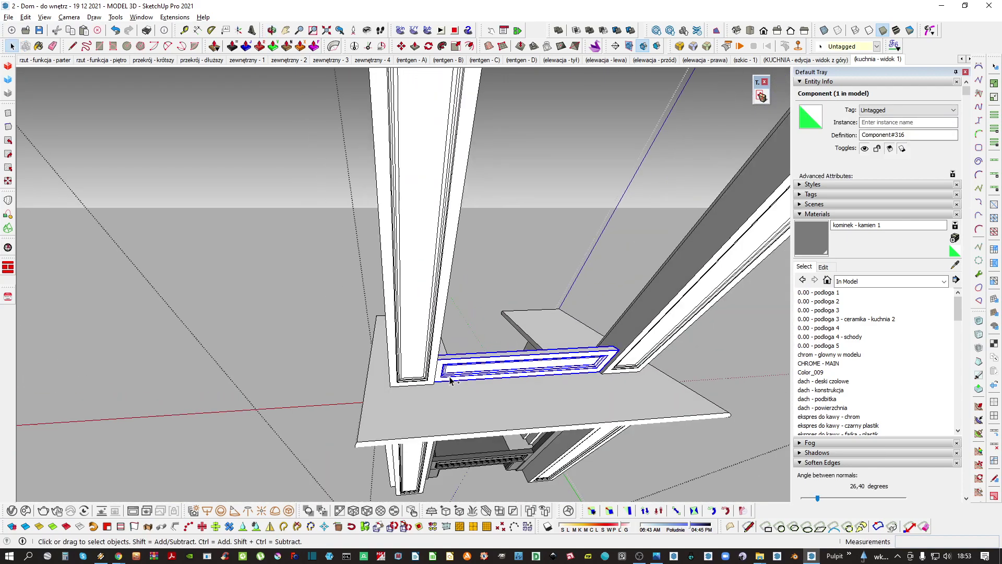
middle_click_drag(420, 349, 456, 376)
left_click(391, 372)
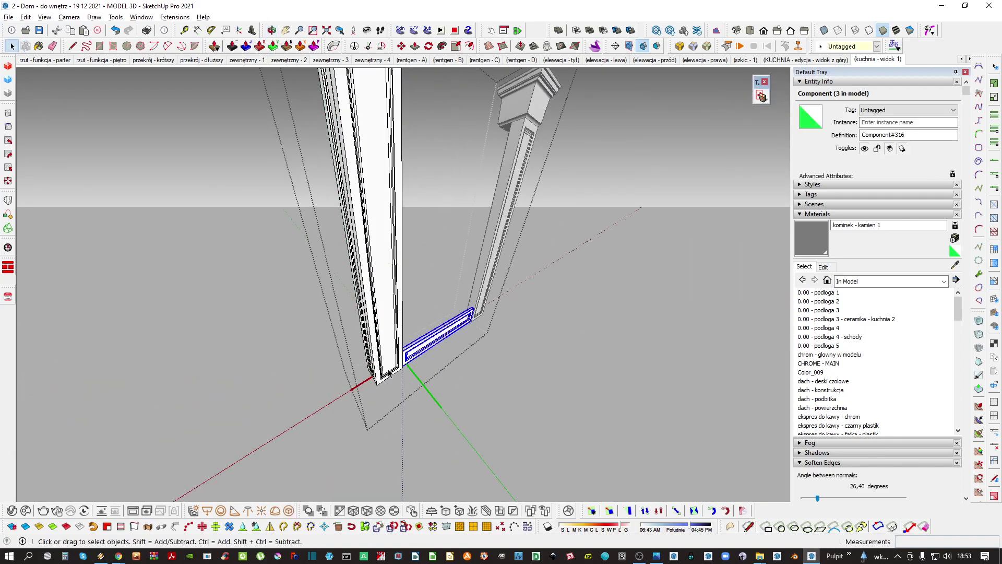
middle_click_drag(380, 362, 378, 392)
Rotate the copied horizontal panel 90 degrees to run along the side of the fireplace
key("q")
left_click(523, 295)
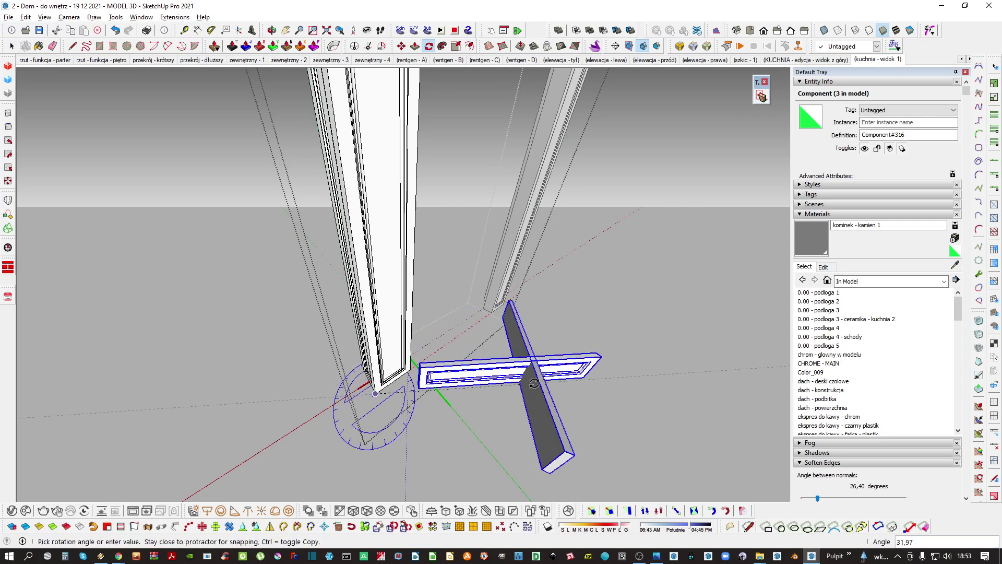
type("90")
key("Return")
middle_click_drag(532, 382, 590, 414)
Move the rotated low panel by its end corner against the rear edge of the pilaster's foot
key("m")
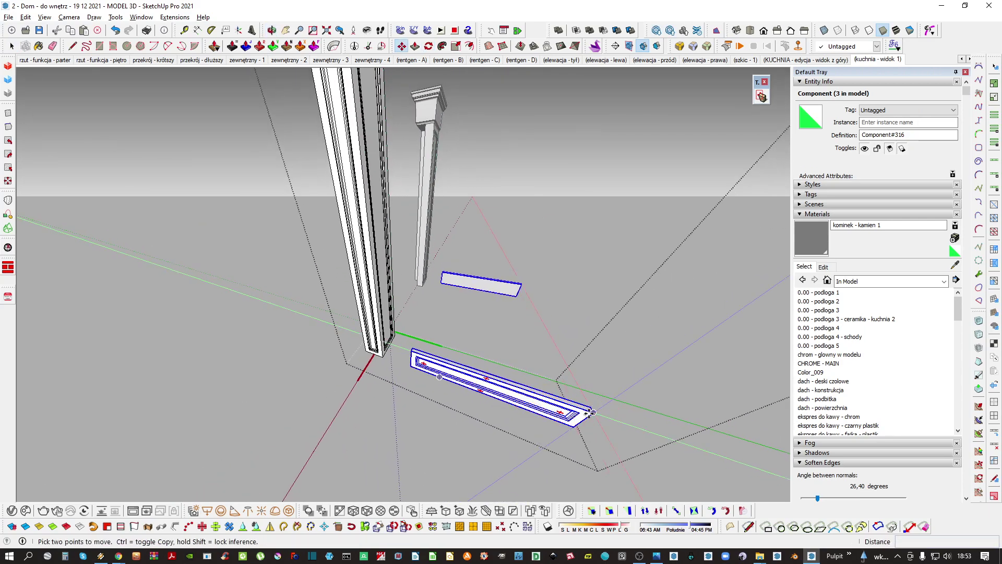
left_click(593, 412)
middle_click_drag(373, 336, 520, 343, "shift")
scroll(443, 359, "up", 3)
left_click(425, 389)
key("space")
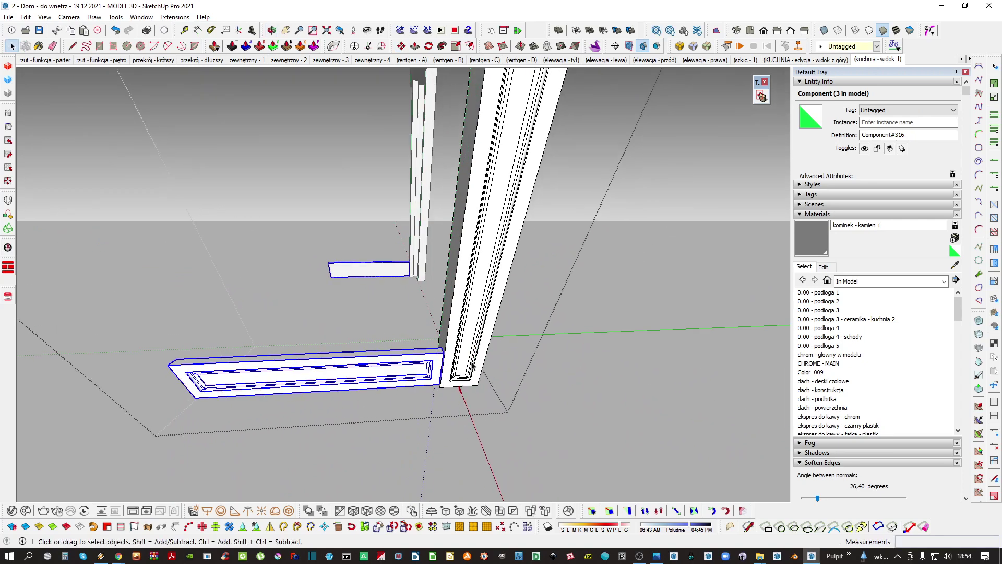
Stretch the free end of the low side panel along the green axis to meet the wall
middle_click_drag(471, 365, 367, 358)
key("s")
left_click_drag(273, 323, 399, 416)
scroll(336, 355, "up", 3)
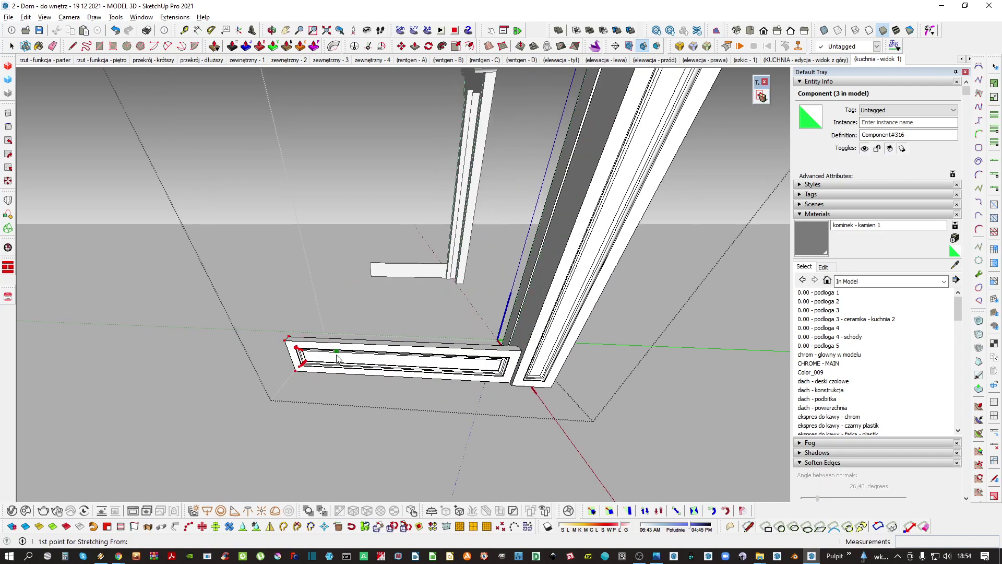
scroll(336, 358, "up", 2)
key("h")
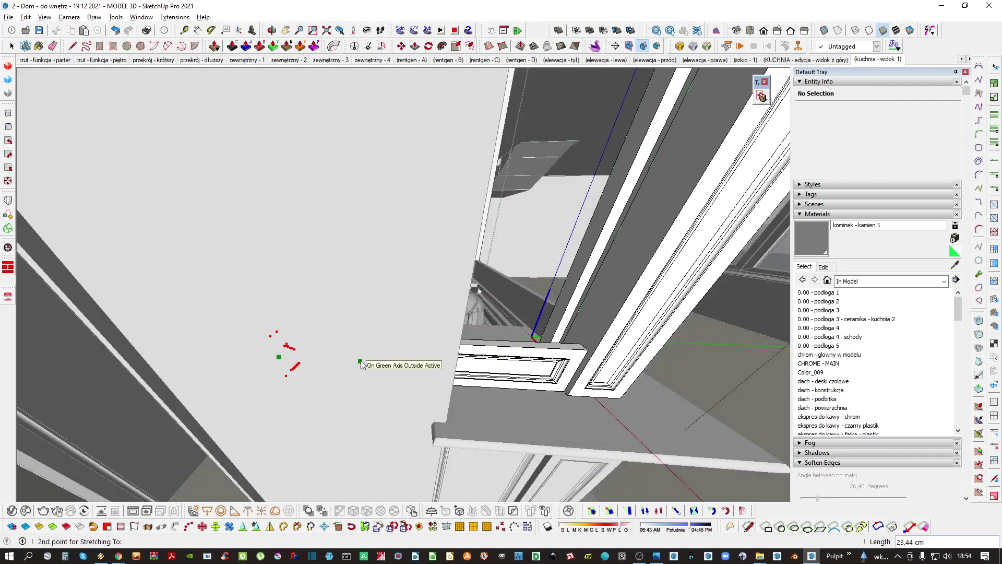
middle_click_drag(358, 360, 242, 385)
left_click(328, 339)
key("space")
Draw a rectangle about 2 by 4 cm on top of the low side panel at its wall end
middle_click_drag(349, 371, 404, 292)
key("h")
scroll(406, 327, "up", 3)
scroll(405, 328, "up", 2)
middle_click_drag(405, 327, 368, 406)
scroll(392, 352, "up", 2)
key("r")
left_click(346, 359)
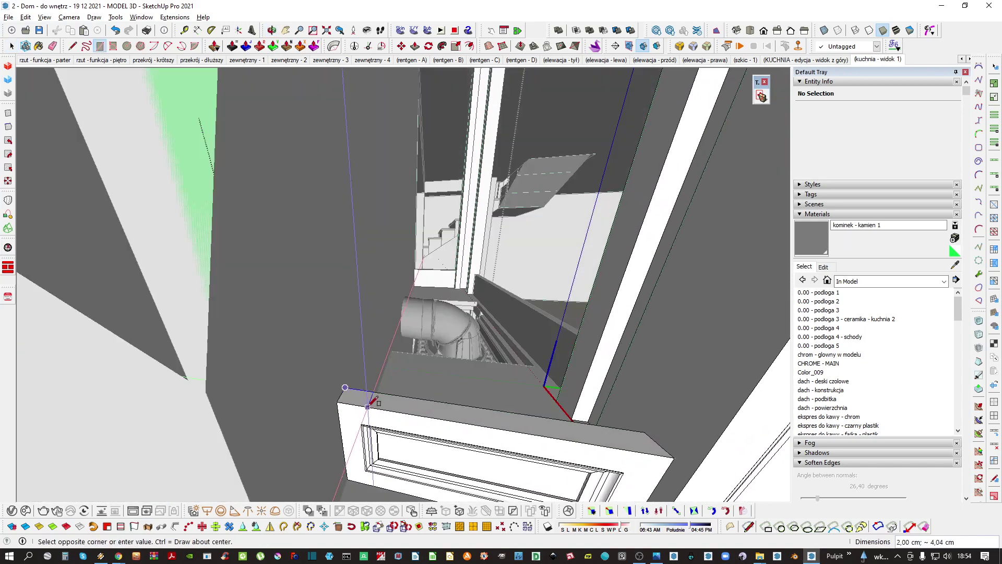
scroll(370, 402, "up", 2)
left_click(370, 402)
scroll(370, 402, "down", 2)
Pull the small rectangle up into a vertical strip reaching the underside of the side frieze
key("p")
left_click(365, 404)
scroll(350, 360, "down", 2)
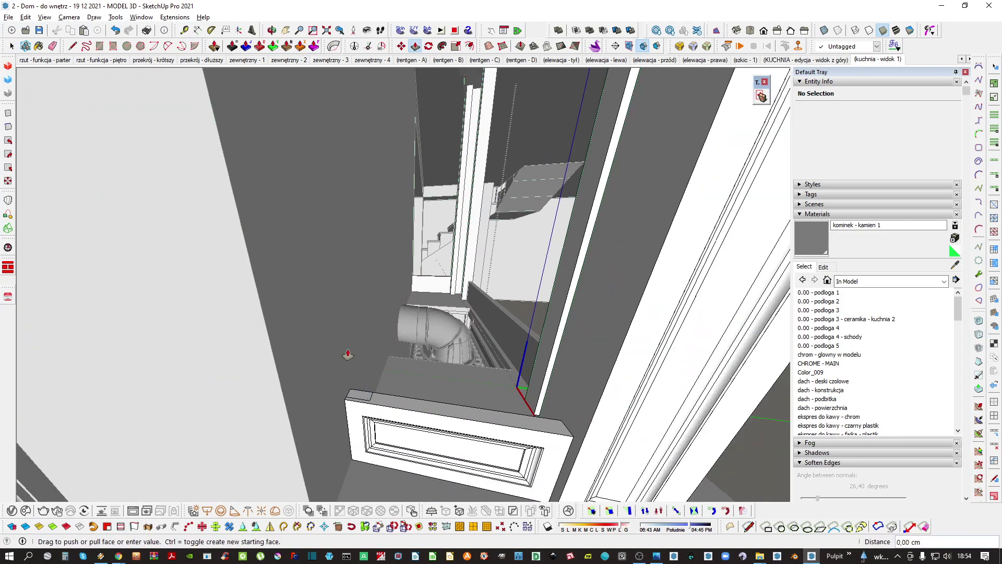
middle_click_drag(348, 354, 348, 323)
middle_click_drag(379, 143, 371, 110)
Move the vertical wall strip about 1 cm inward from the outer face of the low side panel
key("space")
left_click(367, 133)
key("m")
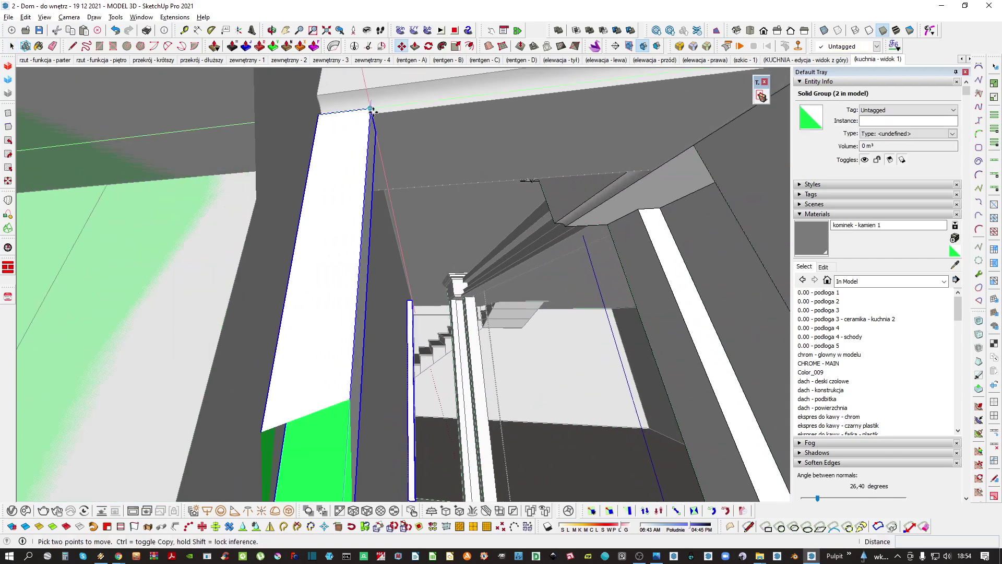
left_click(372, 109)
left_click(389, 132)
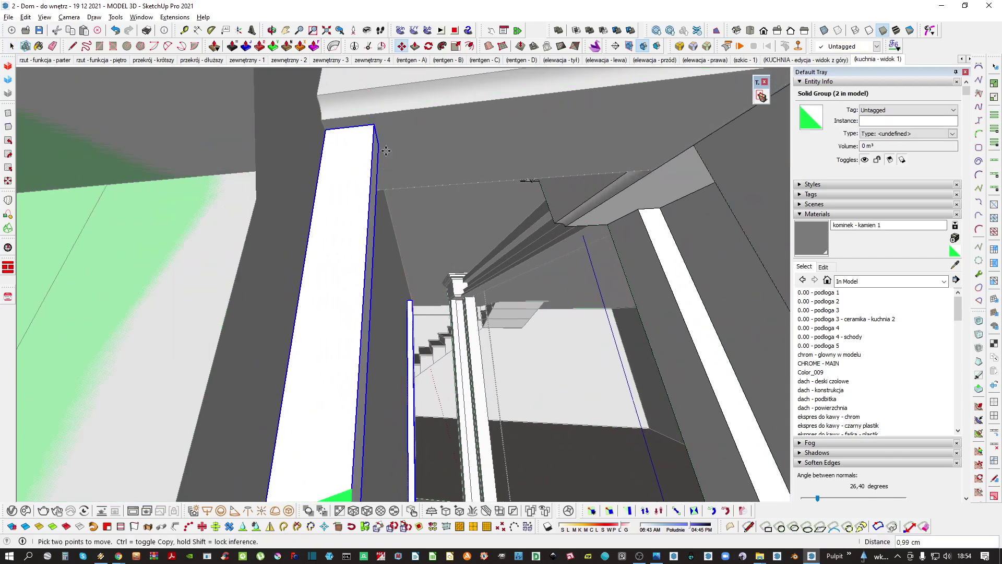
key("space")
Convert the vertical wall strip group into a component
scroll(360, 157, "up", 10)
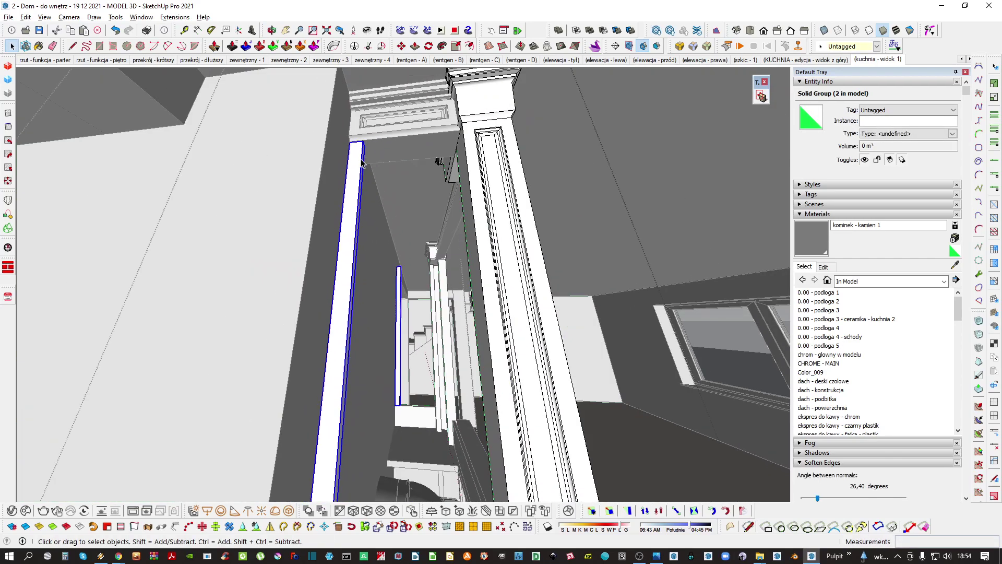
middle_click_drag(361, 163, 359, 322)
right_click(360, 321)
left_click(349, 282)
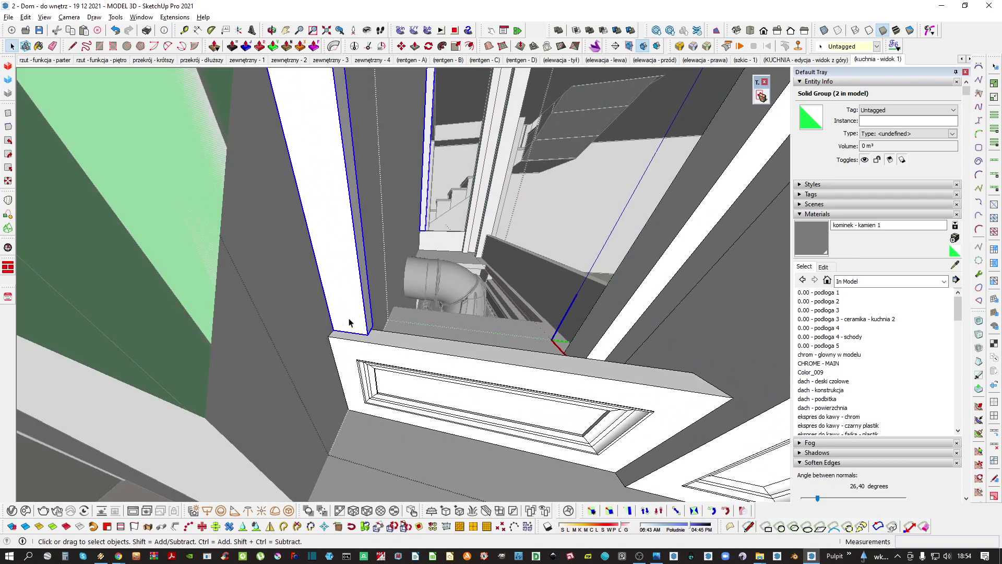
right_click(358, 322)
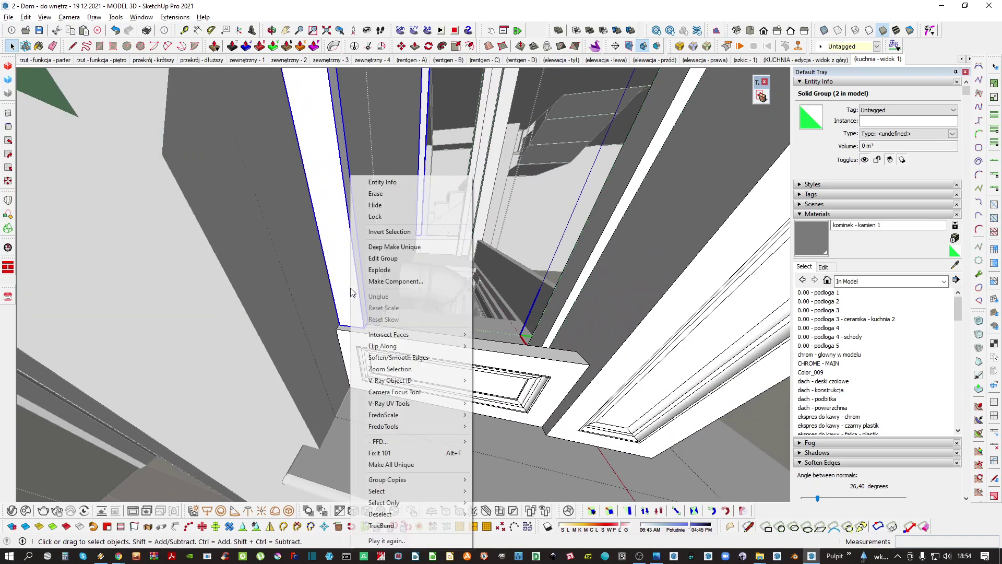
left_click(402, 282)
mouse_move(402, 282)
middle_mouse_down()
mouse_move(348, 411)
mouse_move(308, 415)
mouse_move(331, 386)
mouse_move(345, 391)
mouse_move(367, 375)
middle_mouse_up()
Draw a horizontal rectangular face across the side niche above the low side panel and scale its depth by about 1.04
key("l")
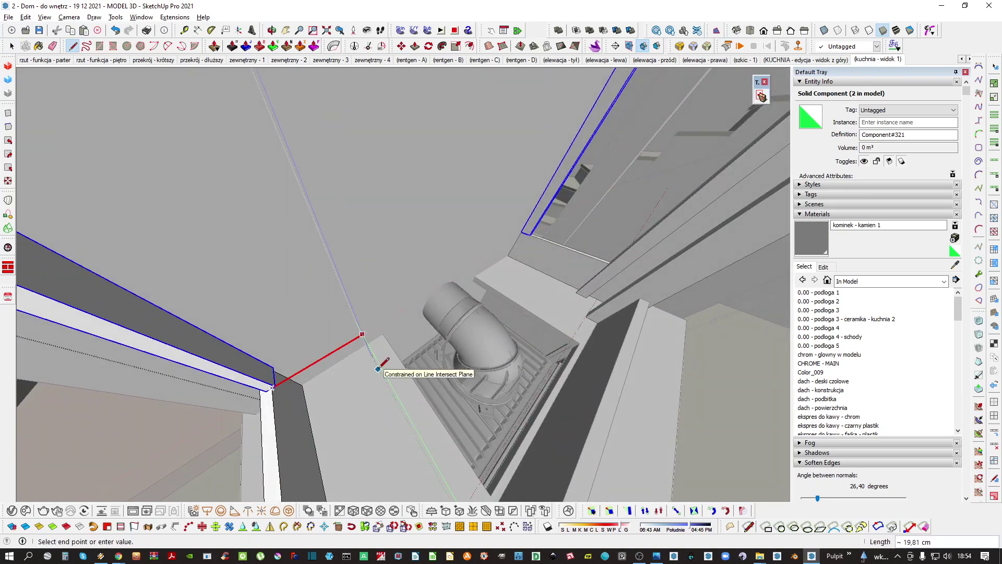
middle_click_drag(374, 386, 471, 351)
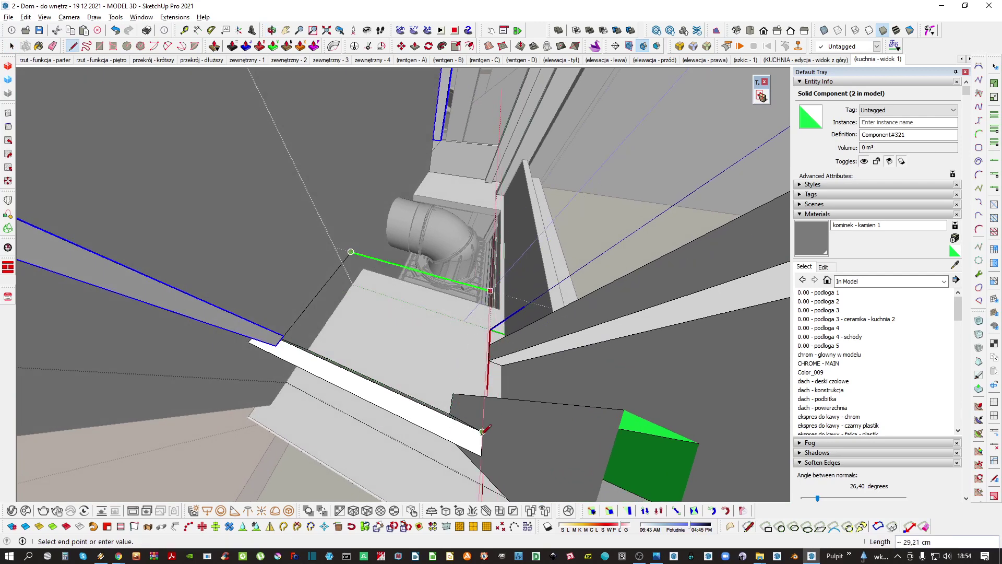
left_click(277, 342)
key("space")
double_click(351, 313)
key("s")
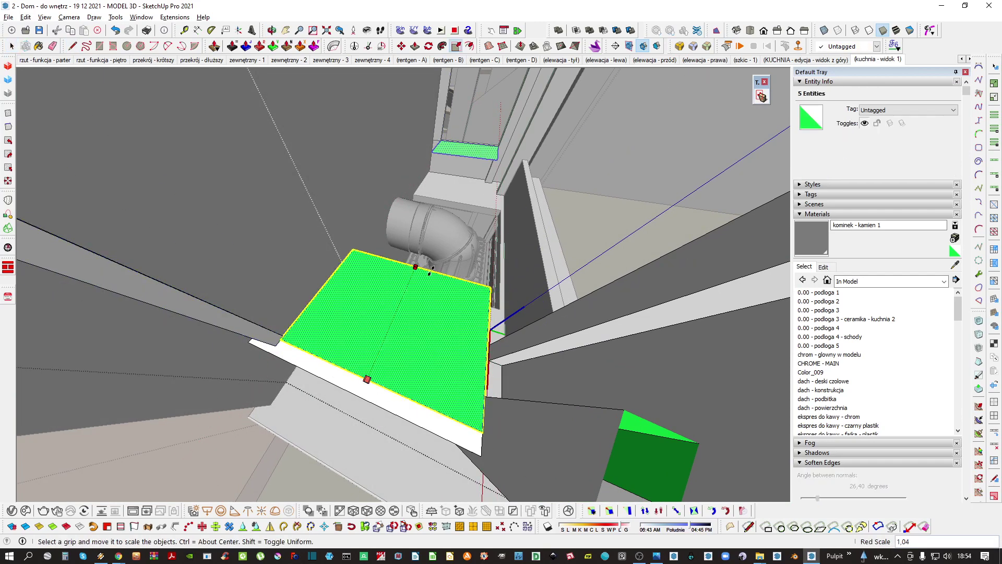
key("space")
Pull the horizontal face into a thin board and convert it into a component
left_click(425, 297)
middle_click_drag(424, 297, 401, 349)
key("p")
left_click(426, 316)
left_click(424, 322)
key("space")
left_click(393, 312)
key("g")
key("Return")
Copy the horizontal board straight up and seat it against the underside of the side frieze
scroll(395, 315, "down", 2)
key("m")
scroll(373, 233, "up", 1)
left_click(385, 235)
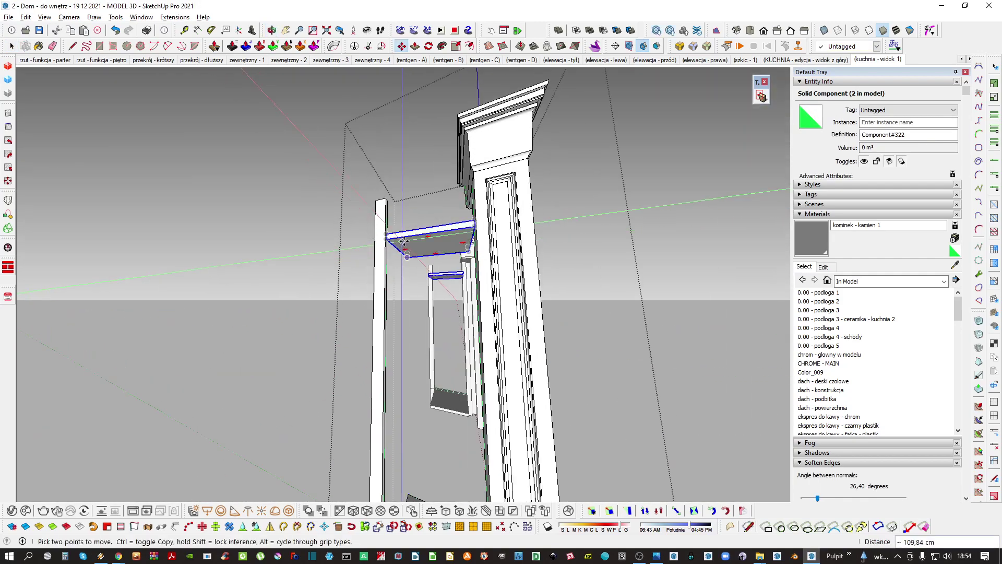
scroll(400, 234, "up", 3)
scroll(406, 233, "down", 1)
left_click(403, 238)
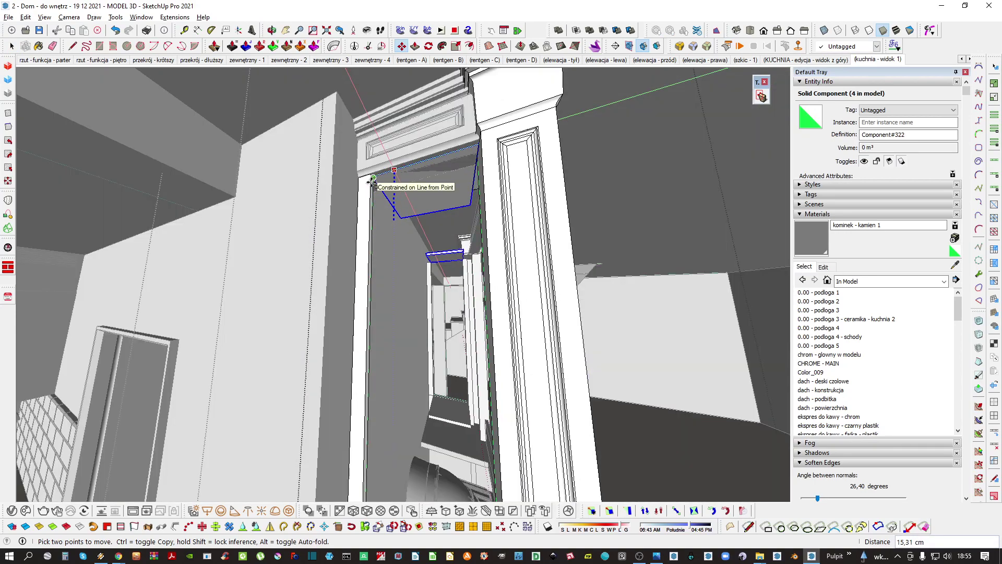
scroll(363, 181, "up", 2)
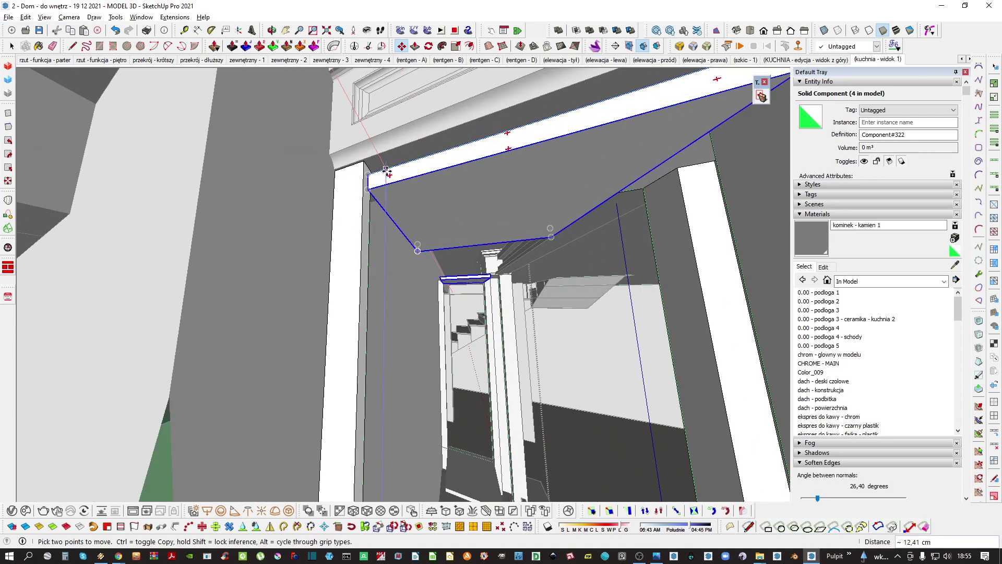
left_click(399, 161)
key("space")
scroll(410, 163, "down", 2)
Raise the bottom board above the low side panel by 2 cm
middle_click_drag(410, 162, 405, 363)
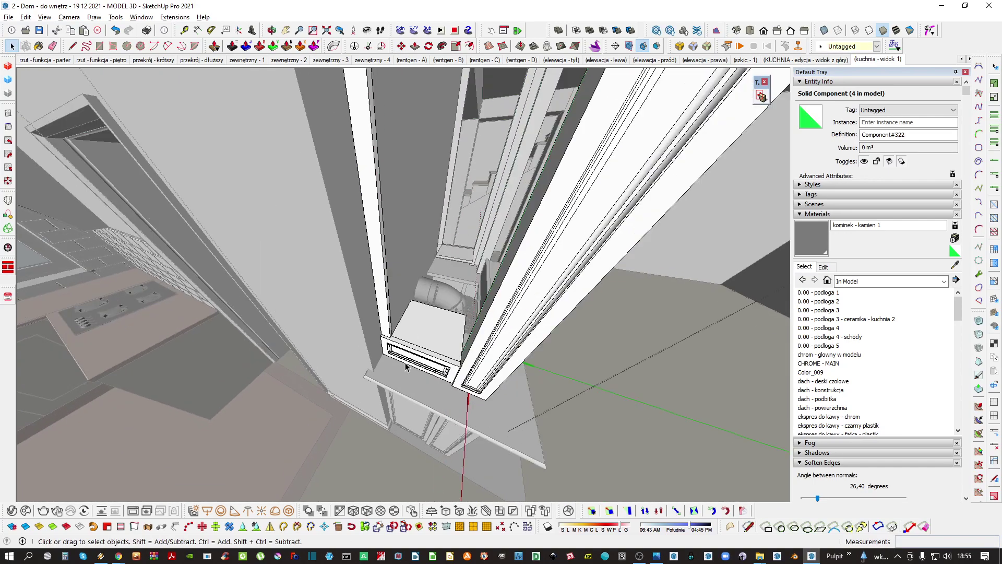
scroll(406, 367, "up", 4)
left_click(461, 292)
scroll(468, 278, "up", 2)
type("m")
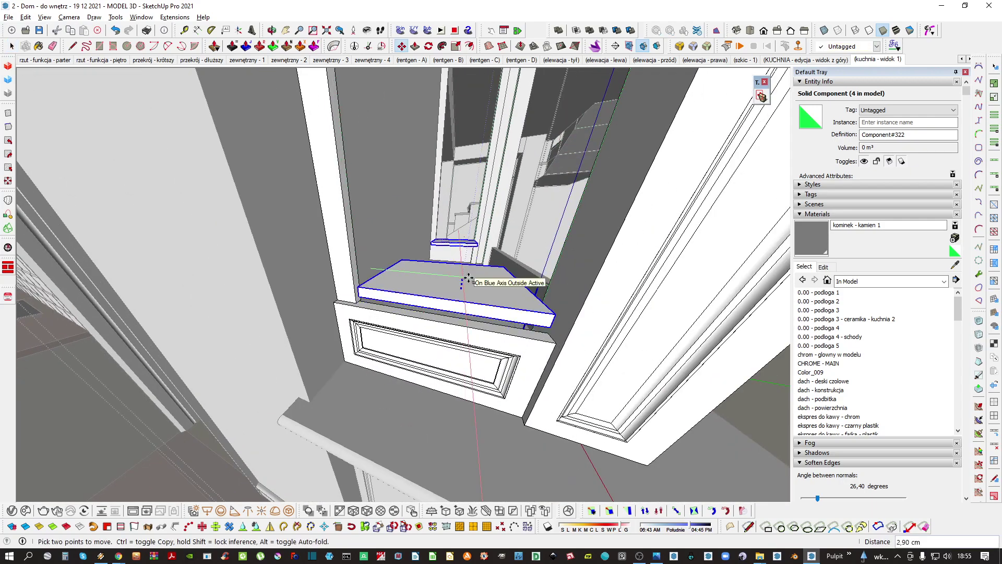
type("2")
key("Return")
Open the low side panel component and pull its inner face about 1 cm inward
middle_click_drag(462, 295, 392, 344)
key("space")
left_click(392, 343)
middle_click_drag(421, 306, 424, 265)
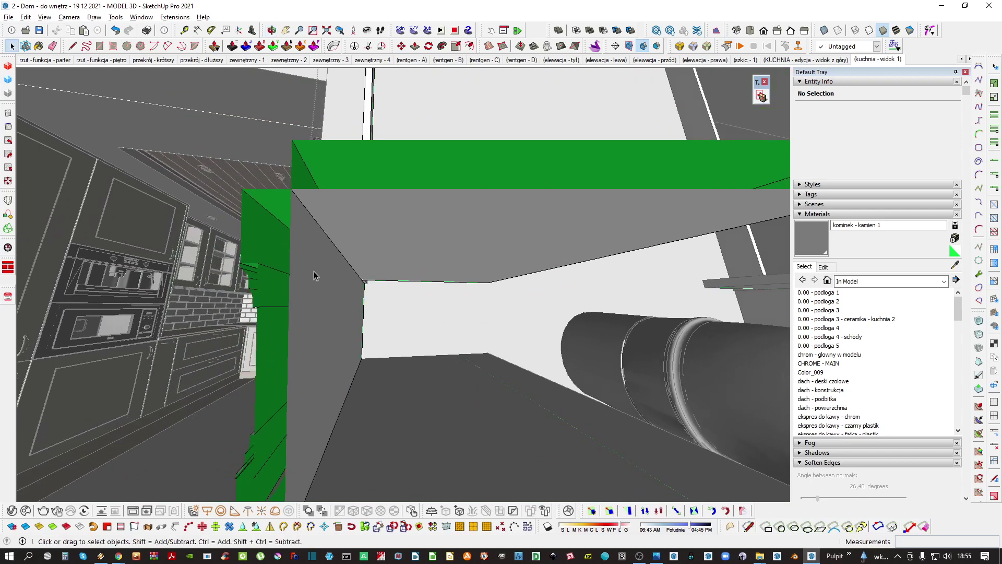
left_click(338, 293)
right_click(349, 306)
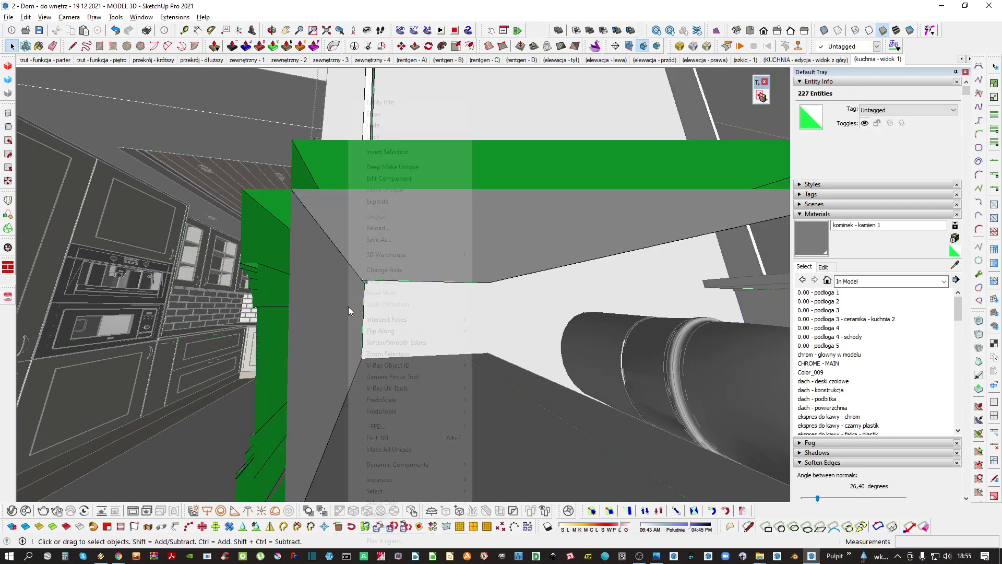
triple_click(328, 325)
left_click(343, 308)
key("p")
left_click(347, 301)
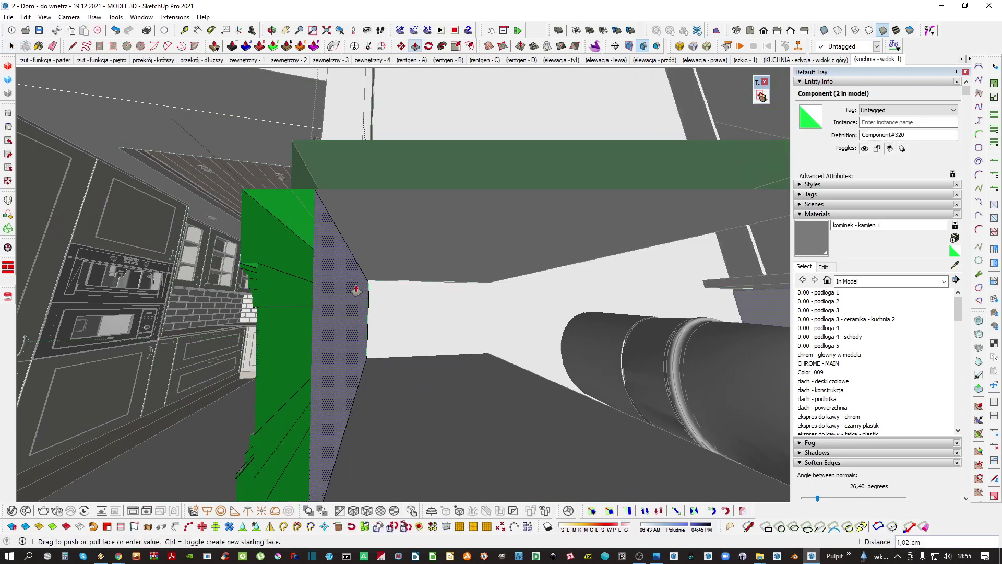
middle_click_drag(375, 280, 653, 438)
key("space")
Draw a narrow rectangle along the wall-side edge of the bottom board and scale its width to 2 cm
key("Escape")
scroll(416, 358, "down", 2)
middle_click_drag(445, 316, 414, 391, "shift")
scroll(416, 358, "down", 2)
key("h")
scroll(408, 327, "down", 3)
left_click(408, 327)
scroll(409, 365, "up", 5)
key("m")
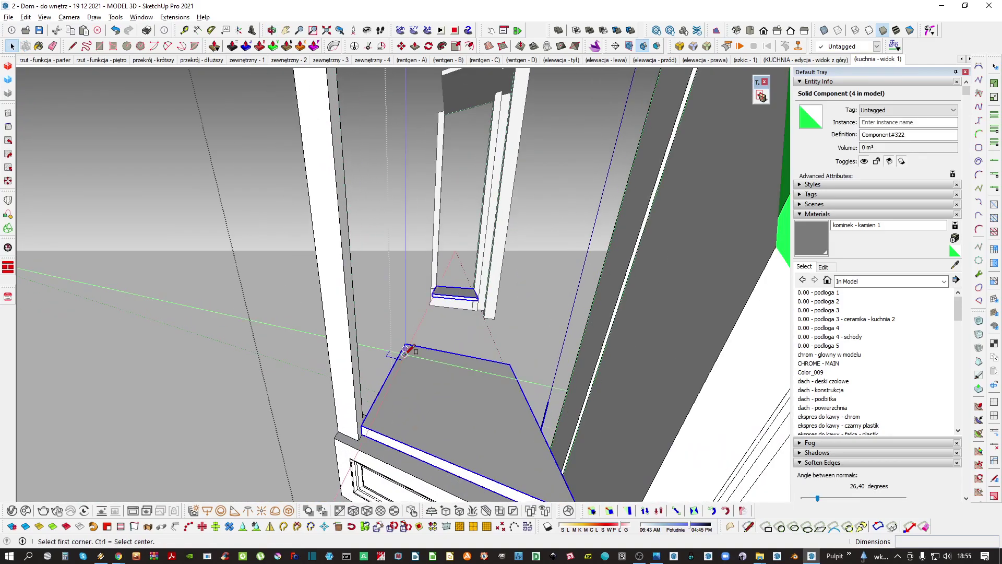
middle_click_drag(409, 348, 412, 293)
key("r")
left_click(410, 309)
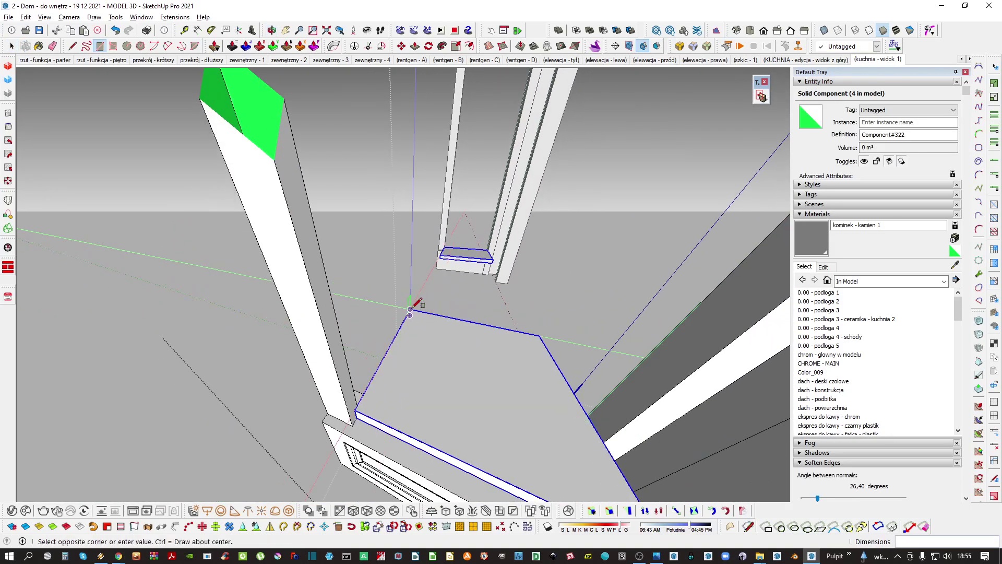
left_click(389, 371)
type("s")
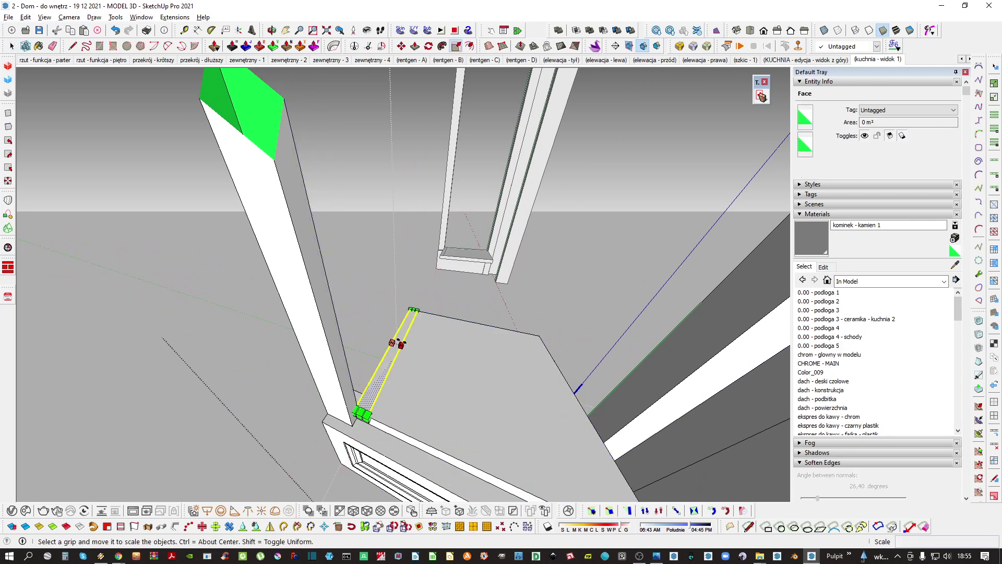
type("2cm")
key("Return")
Pull the wall-side rectangle up to the top board and convert the resulting side board into a component
key("p")
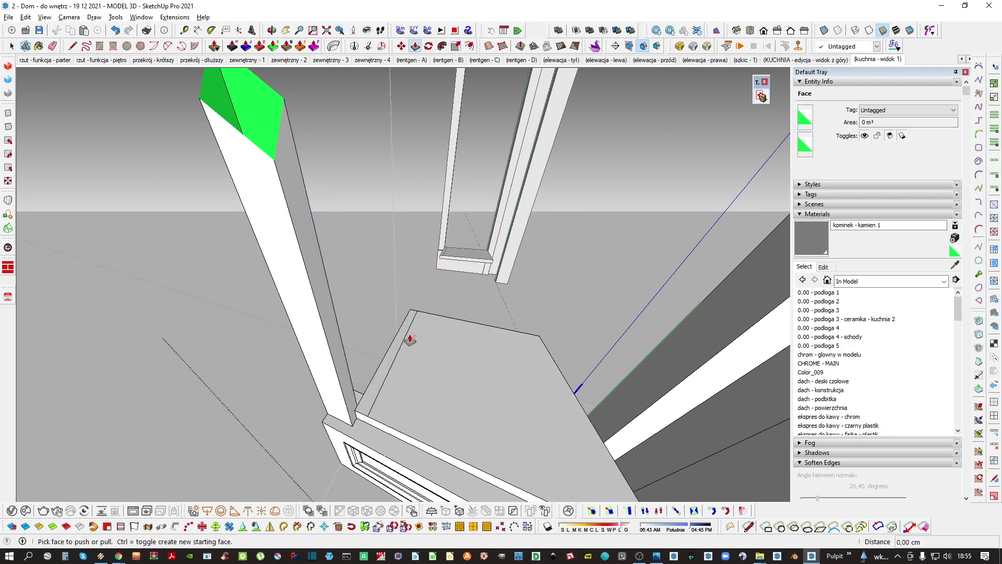
left_click(406, 338)
middle_click_drag(406, 338, 490, 181)
key("space")
triple_click(395, 154)
key("g")
key("Return")
Copy the vertical side board to the pilaster side of the niche
scroll(420, 123, "up", 2)
key("m")
middle_click_drag(415, 116, 427, 343)
scroll(427, 343, "up", 5)
Draw a rectangle between the two side boards along the back of the niche and scale its depth to 2 cm
key("r")
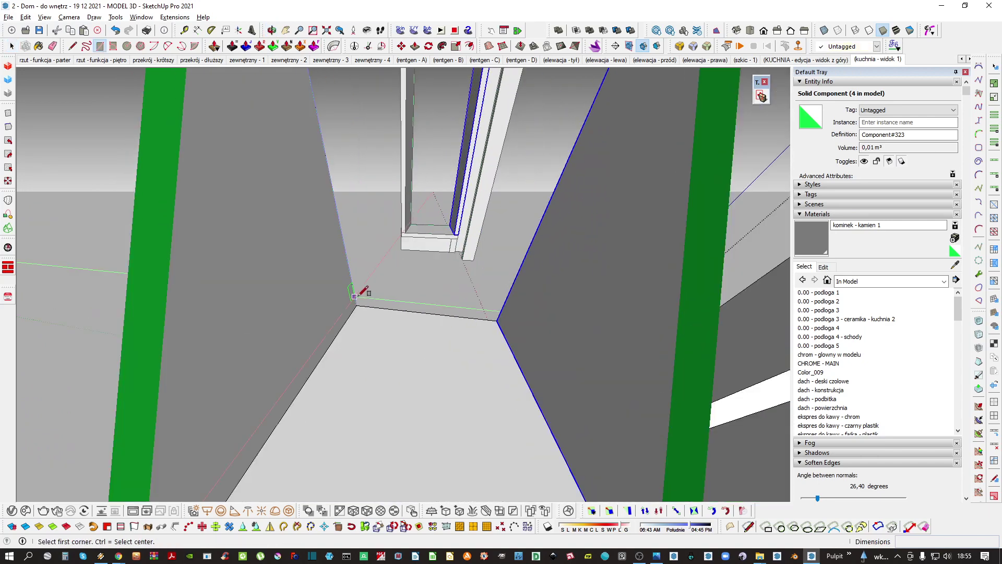
key("space")
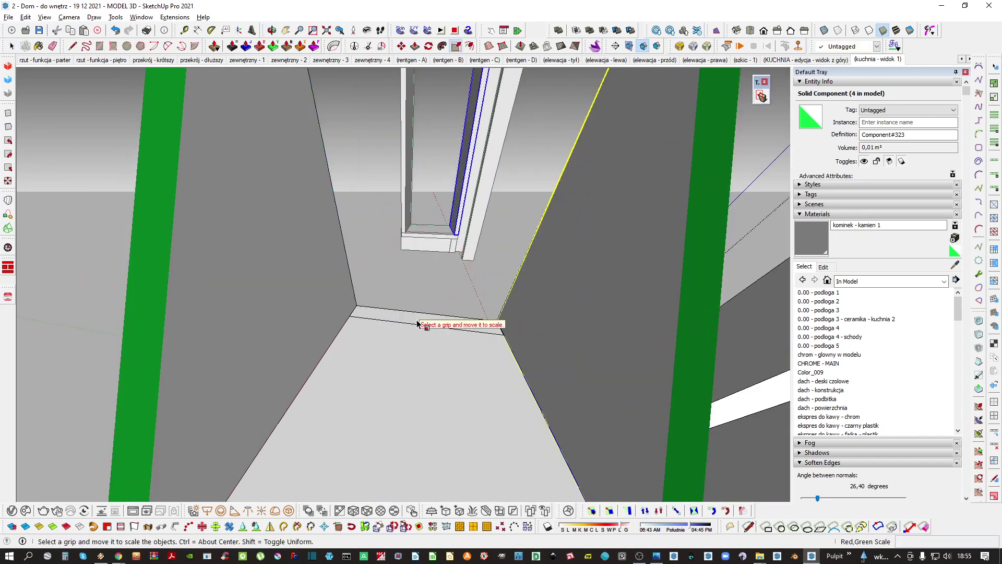
key("space")
double_click(417, 321)
middle_click_drag(416, 321, 421, 347)
key("s")
left_click(421, 350)
type("2cm")
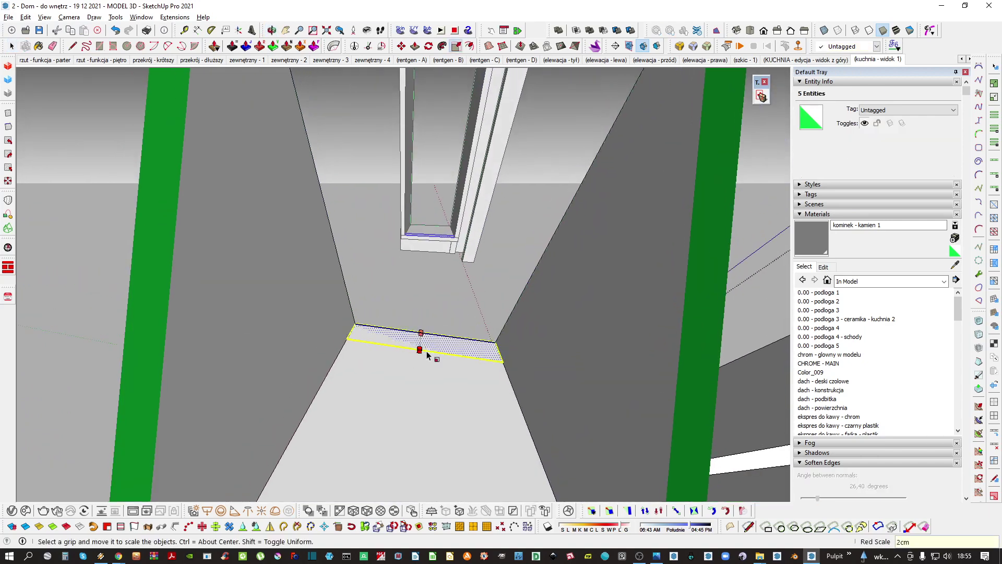
key("Return")
Pull the rear rectangle up to the underside of the top board and make the back panel a component
key("p")
left_click(433, 341)
scroll(434, 341, "down", 2)
middle_click_drag(443, 313, 455, 438)
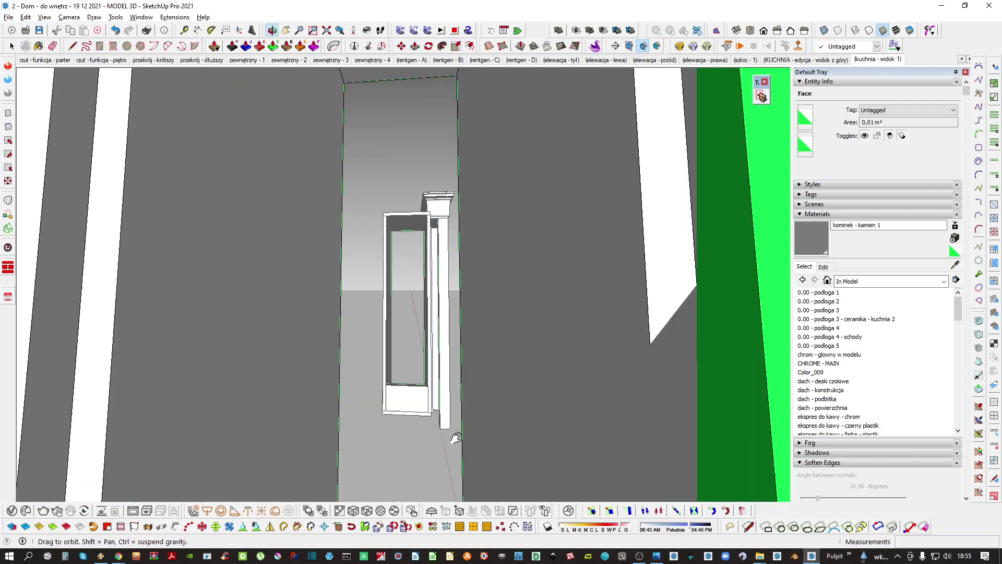
scroll(404, 276, "up", 3)
left_click(449, 174)
key("space")
scroll(427, 177, "down", 3)
double_click(417, 287)
left_click(417, 290, "shift")
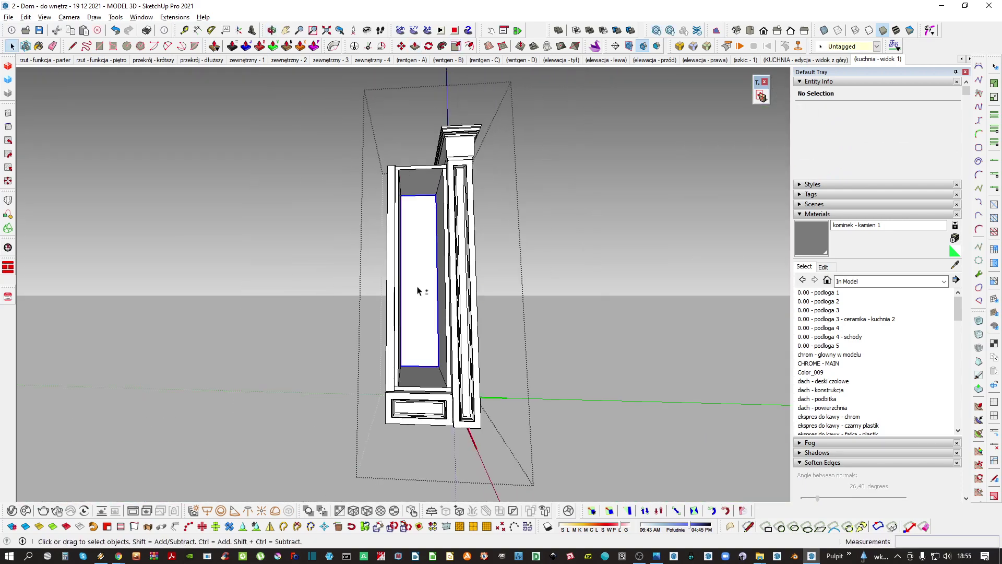
middle_click_drag(418, 290, 191, 249)
left_click(286, 255)
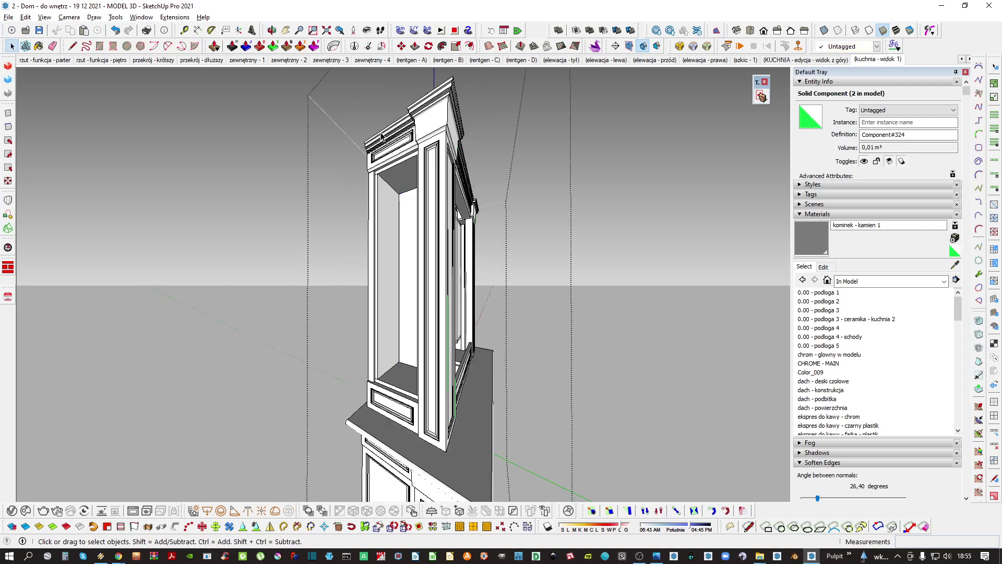
Draw a rectangle on the niche floor from the back panel to the front and stretch it to the pilaster-side board
middle_click_drag(411, 191, 436, 416)
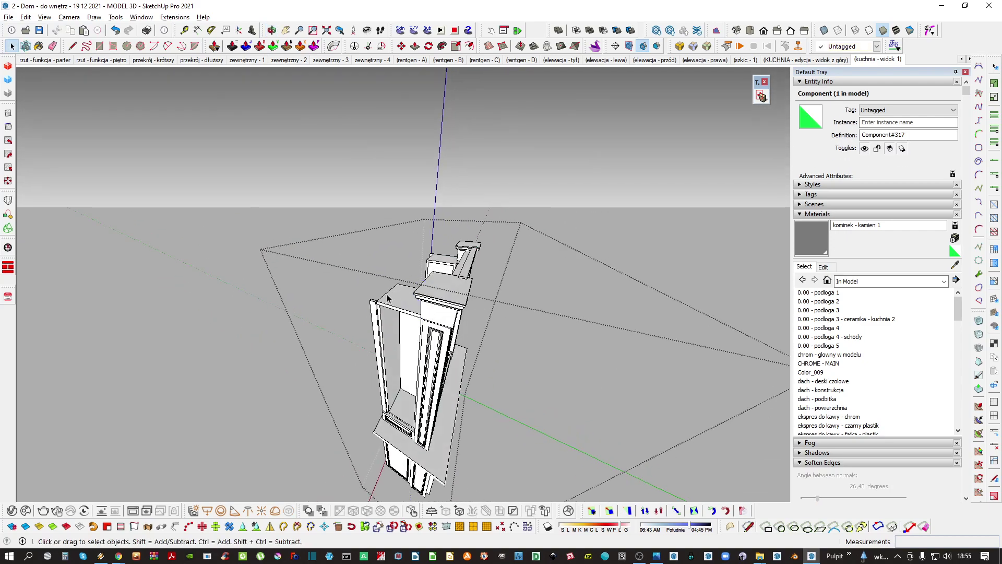
middle_click_drag(392, 298, 409, 357)
middle_click_drag(452, 241, 466, 359)
scroll(449, 368, "up", 5)
key("r")
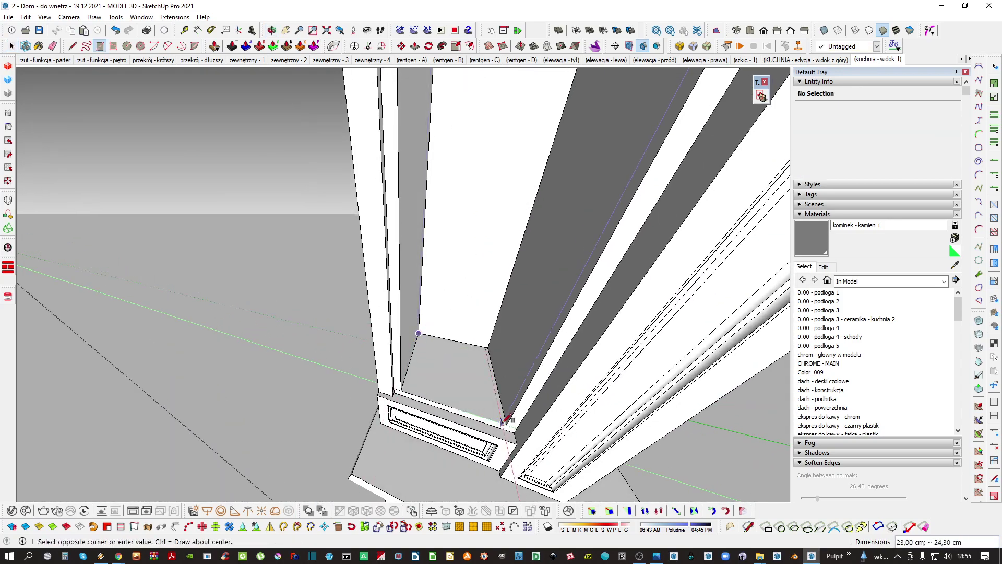
left_click_drag(492, 376, 494, 377)
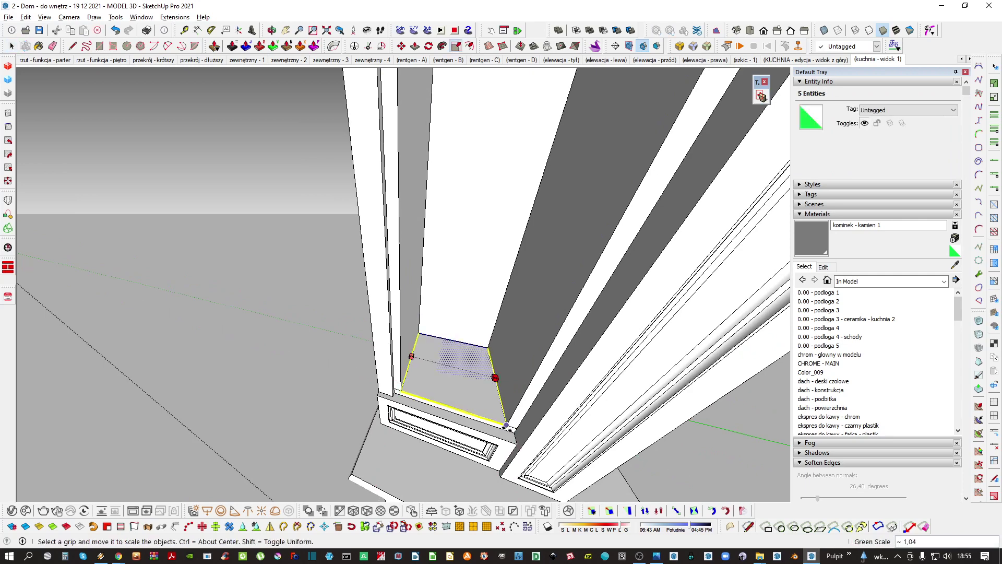
left_click(506, 425)
Pull the niche-floor rectangle up 2 cm into a shelf and group it
middle_click_drag(506, 426, 496, 302)
key("p")
left_click(462, 386)
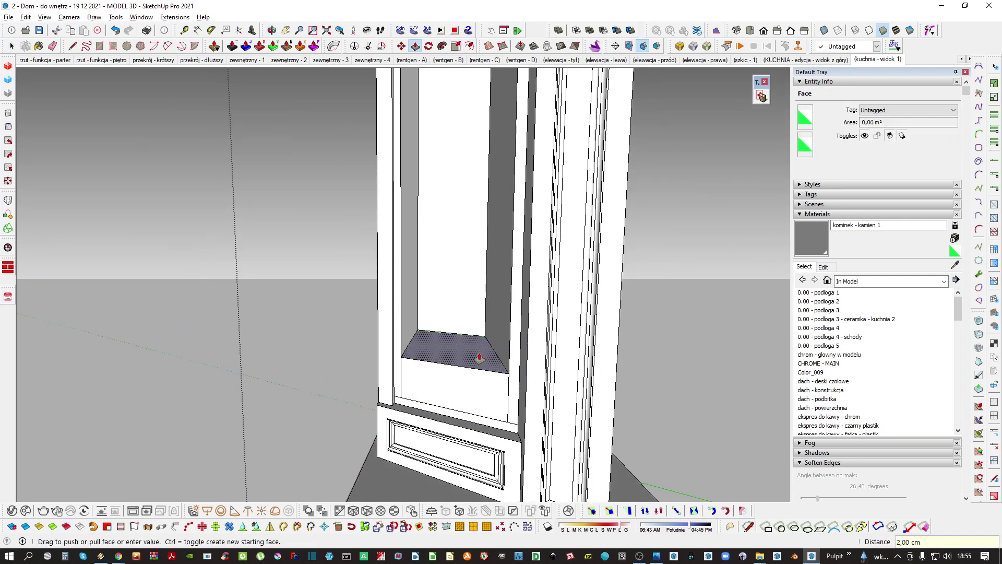
left_click(455, 379)
key("space")
Open the shelf group and push its front face back 0.5 cm
double_click(456, 395)
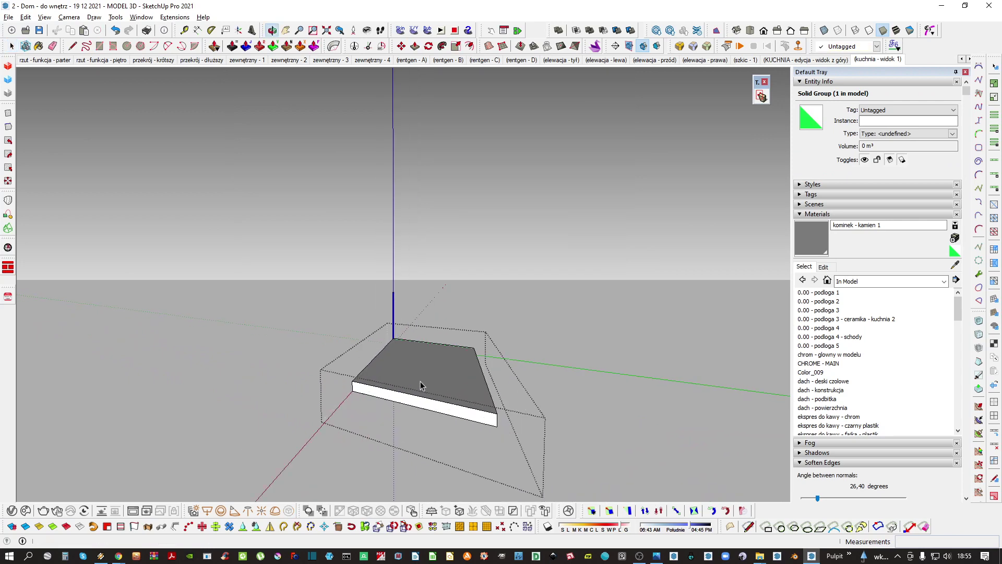
key("p")
left_click(434, 392)
type("0,")
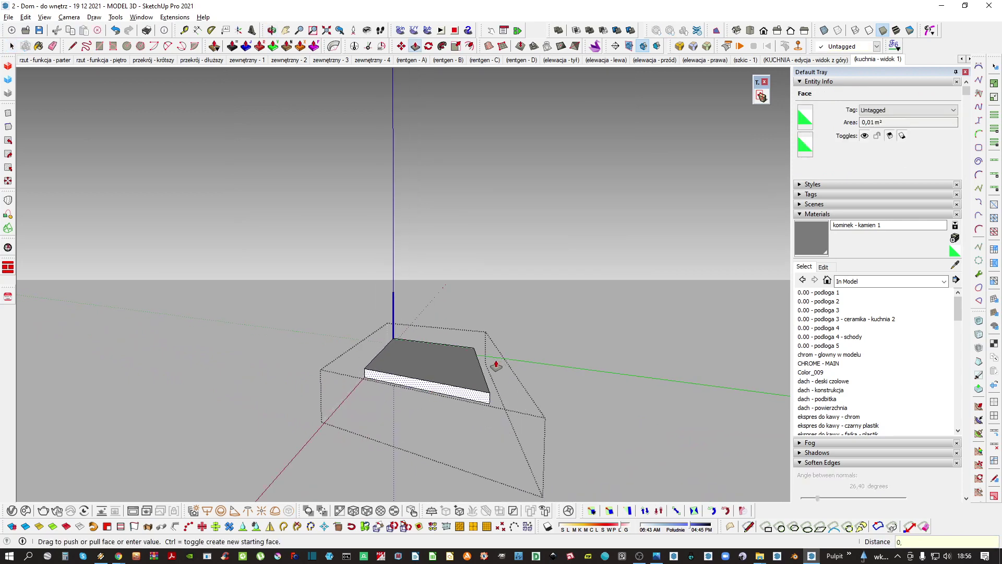
type("5")
key("Return")
Leave the shelf group and convert it into a component
middle_click_drag(490, 371, 430, 374)
key("space")
key("Escape")
left_click(413, 382)
right_click(416, 373)
key("Escape")
scroll(430, 372, "down", 2)
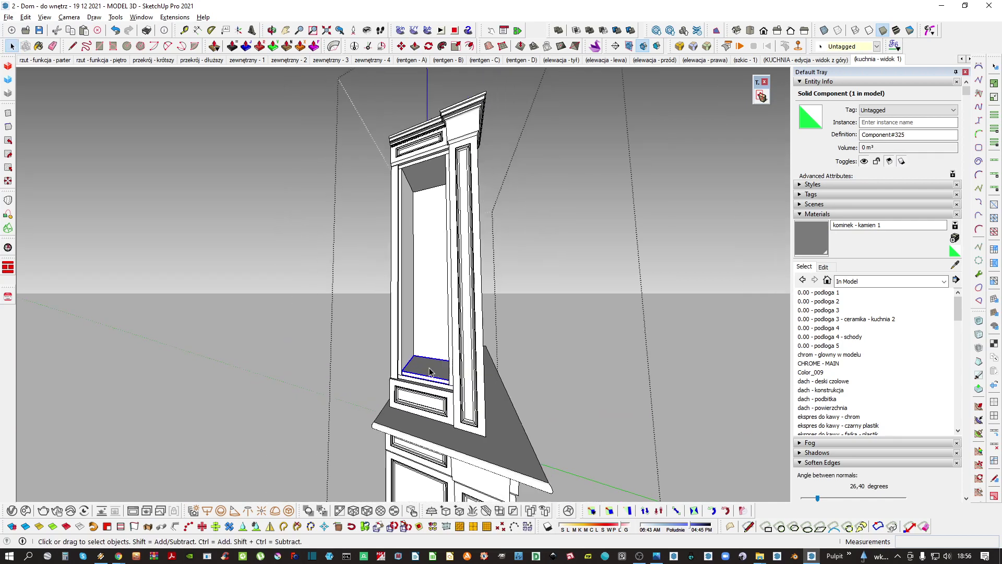
Lower the shelf component 2 cm so its top is flush with the bottom board
scroll(437, 359, "up", 3)
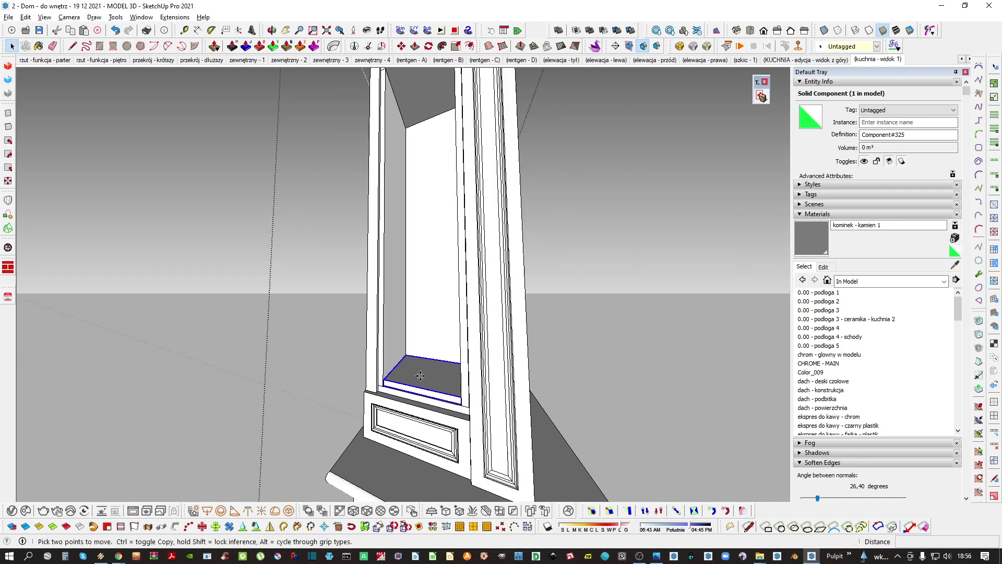
scroll(420, 376, "up", 1)
left_click(412, 390)
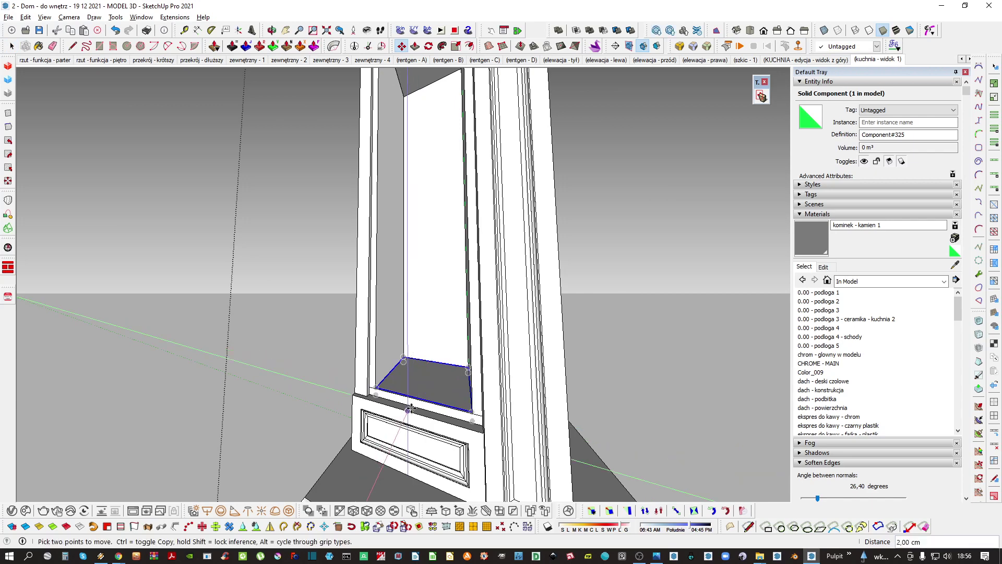
left_click(416, 408)
key("ctrl")
scroll(417, 407, "down", 2)
middle_click_drag(429, 390, 442, 332)
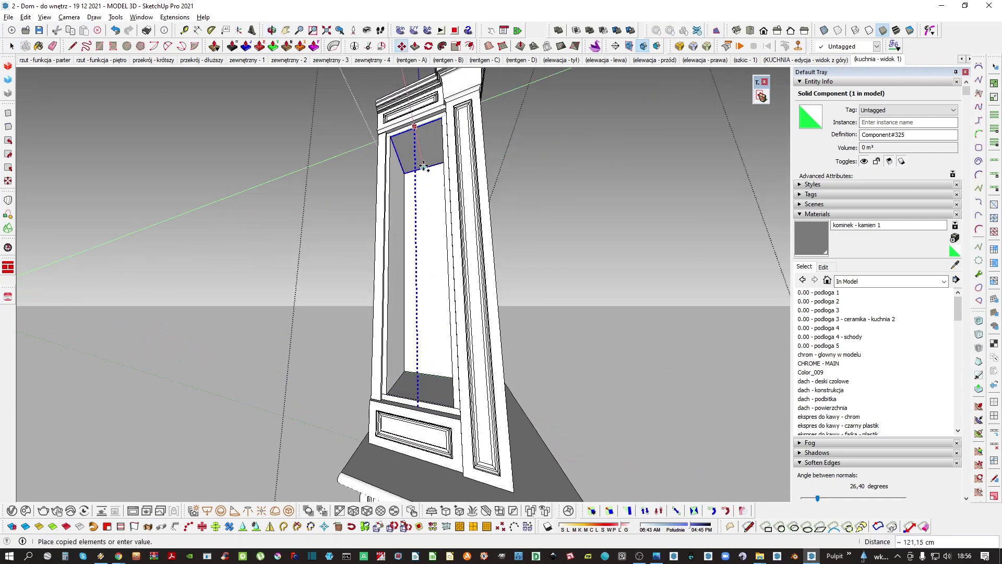
middle_click_drag(428, 145, 423, 152)
scroll(422, 152, "up", 3)
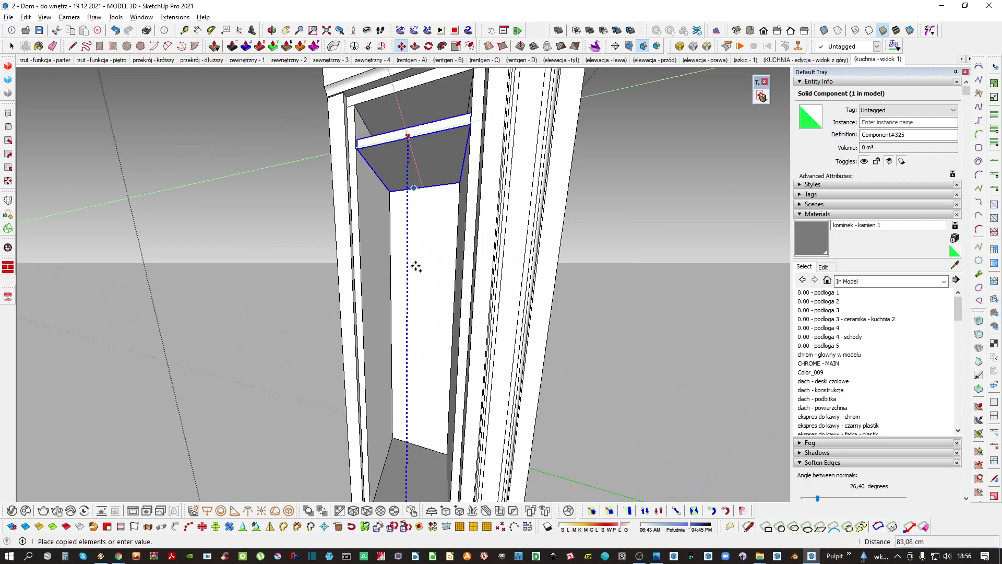
key("space")
scroll(416, 266, "down", 2)
Copy the shelf up to the top board and divide the distance to fill the niche with three evenly spaced intermediate shelves
scroll(389, 387, "up", 3)
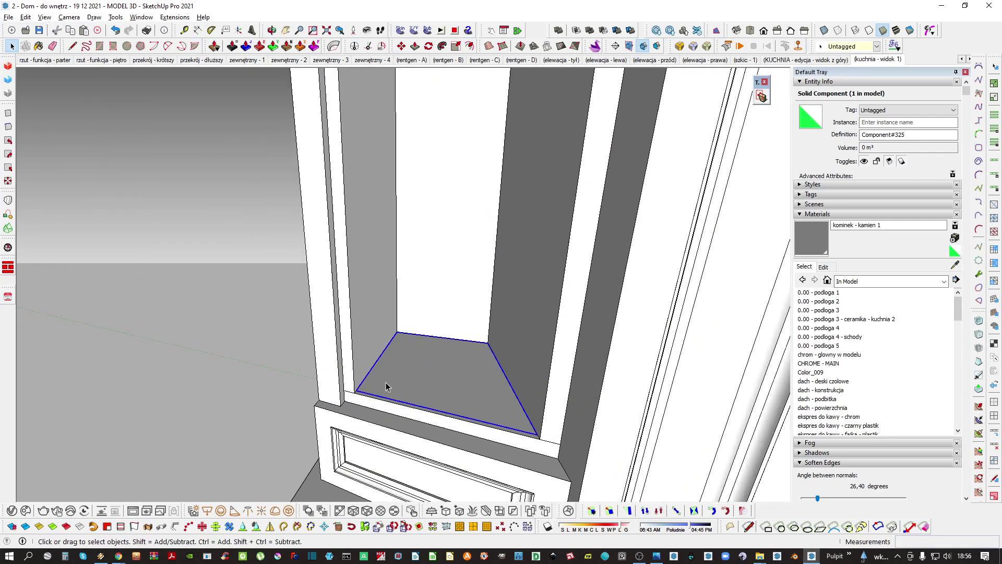
left_click(432, 425)
key("ctrl")
scroll(432, 425, "down", 1)
middle_click_drag(431, 425, 421, 171)
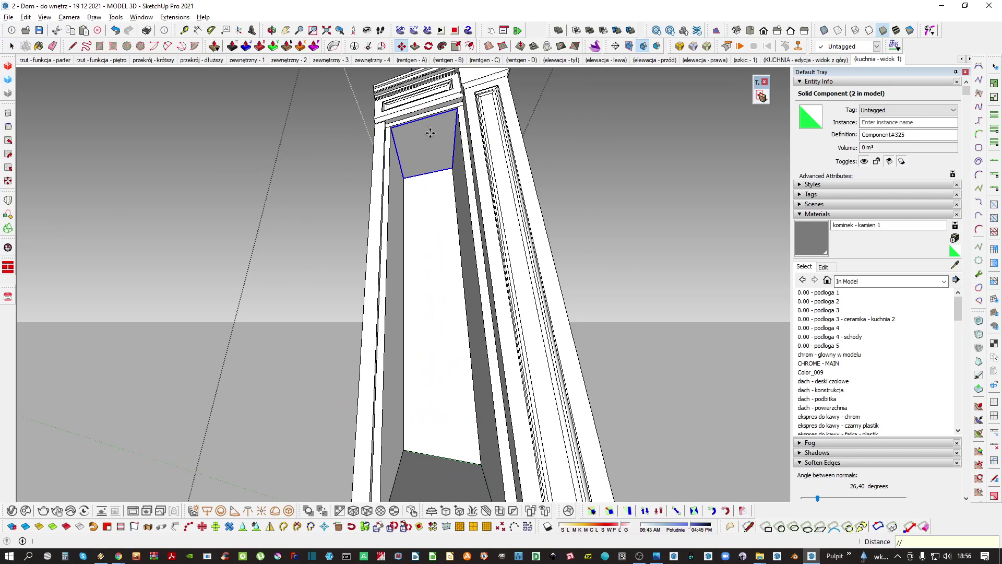
key("Return")
scroll(428, 143, "down", 3)
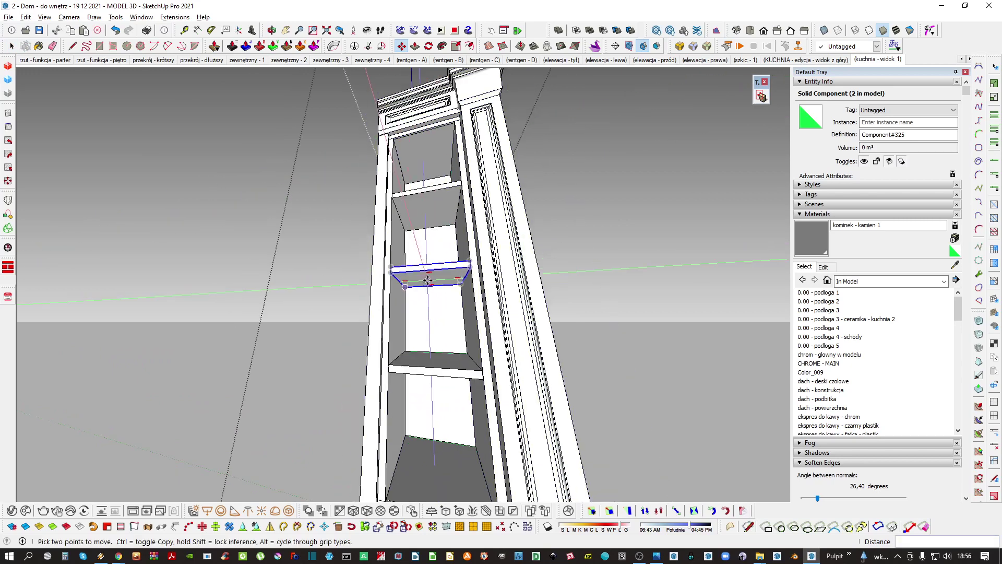
Check the vertical spacing between two neighbouring shelves in the niche
middle_click_drag(429, 264, 433, 334)
scroll(433, 337, "up", 3)
key("l")
left_click(432, 343)
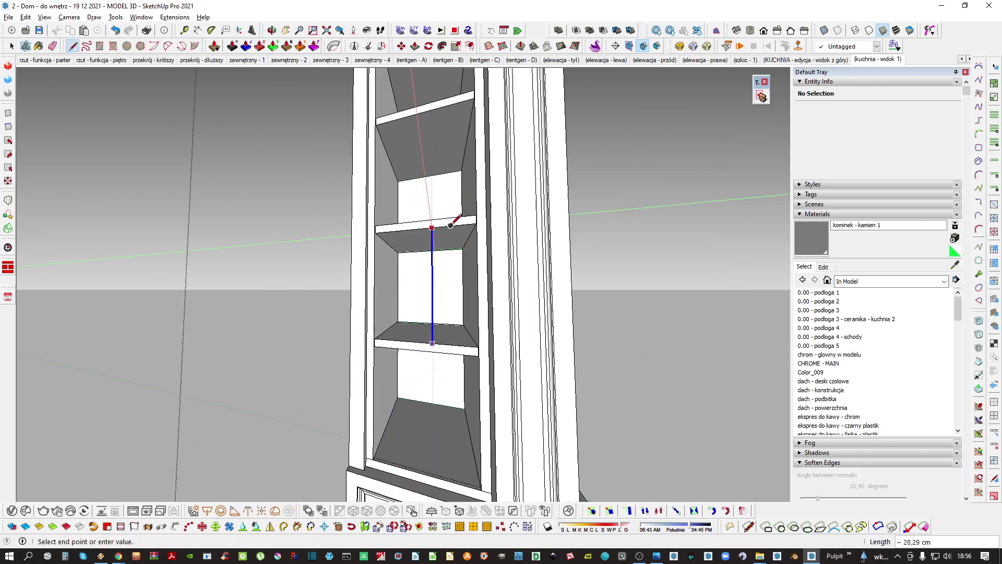
key("space")
scroll(452, 228, "down", 3)
middle_click_drag(444, 204, 438, 459, "shift")
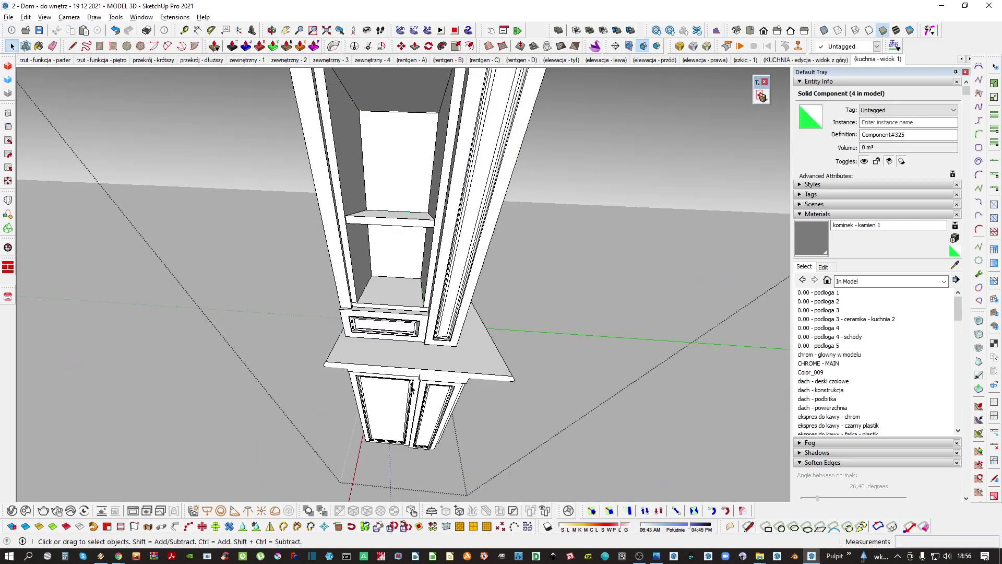
key("ctrl+t")
Open the left pilaster's body group and pull its plain side face 2 cm toward the central panel
scroll(397, 376, "down", 2)
middle_click_drag(391, 386, 335, 305)
scroll(398, 208, "down", 2)
scroll(425, 303, "up", 3)
scroll(318, 341, "up", 3)
scroll(302, 331, "up", 5)
scroll(335, 304, "up", 2)
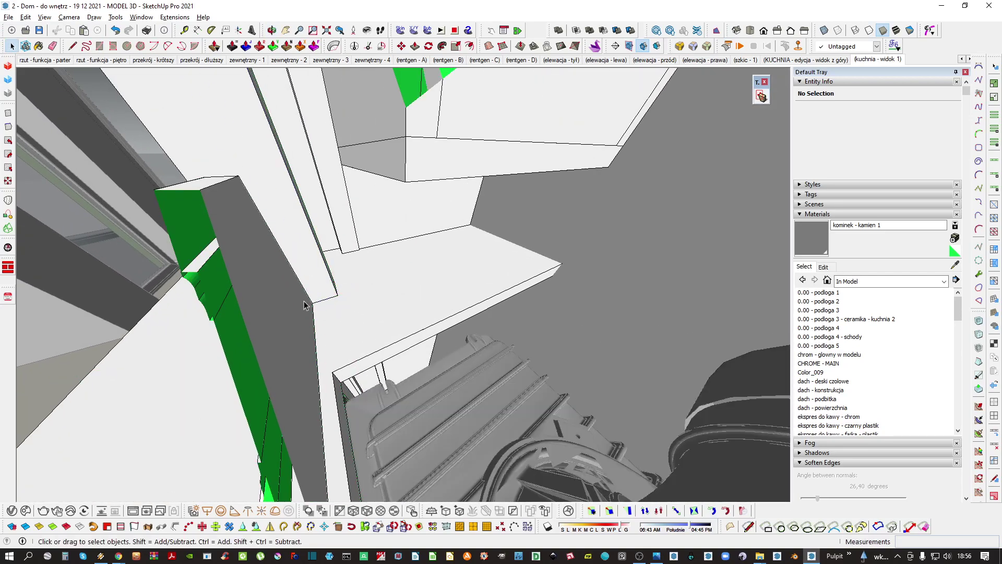
double_click(305, 306)
key("Escape")
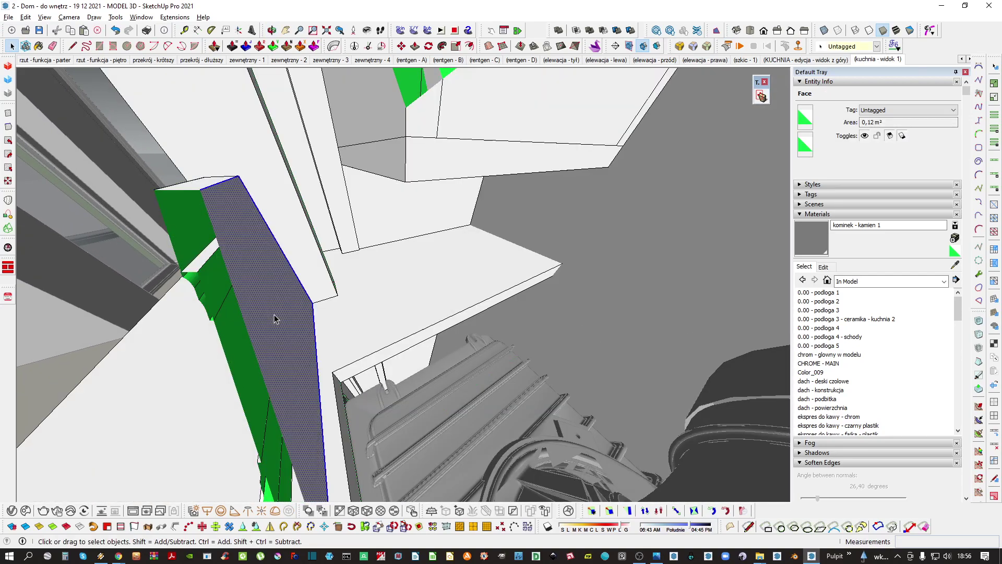
left_click(279, 291)
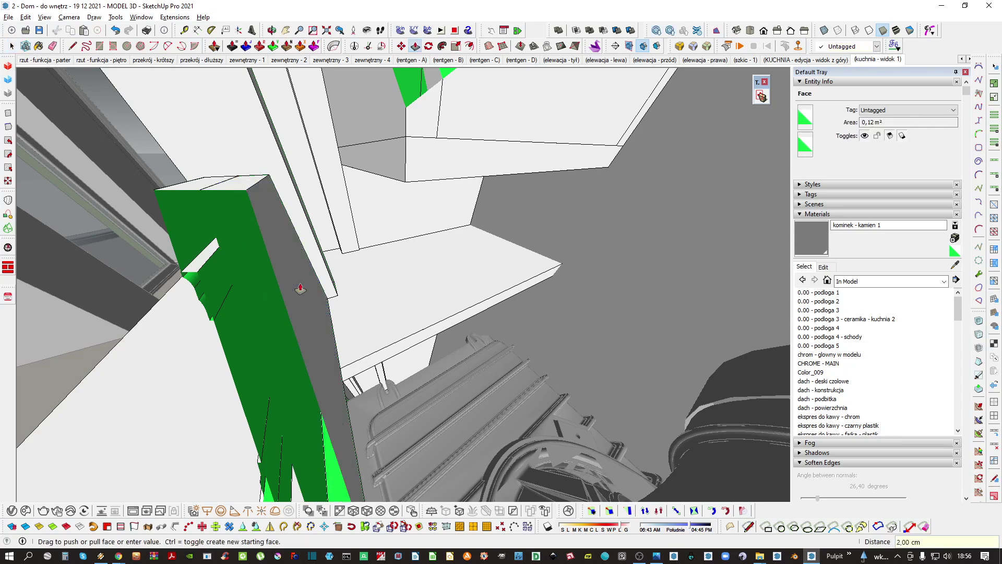
left_click(300, 291)
Draw a rectangle about 7.7 by 3.22 cm at the left pilaster's foot, group it and raise it to the lower moulded panel
middle_click_drag(300, 291, 399, 270)
middle_click_drag(434, 201, 323, 485)
key("space")
left_click(306, 314)
scroll(417, 344, "up", 2)
scroll(417, 342, "up", 2)
key("r")
left_click(339, 432)
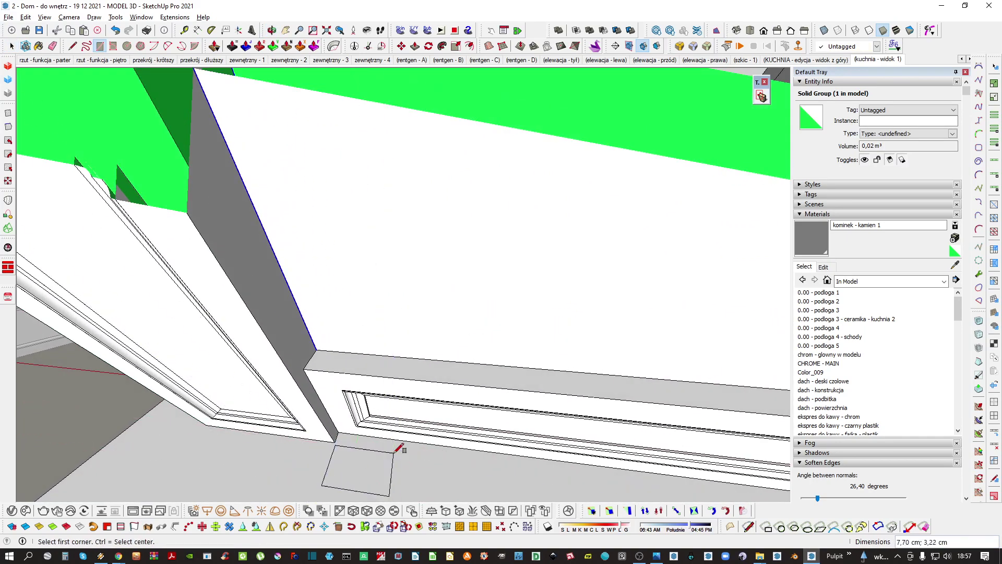
left_click(389, 483)
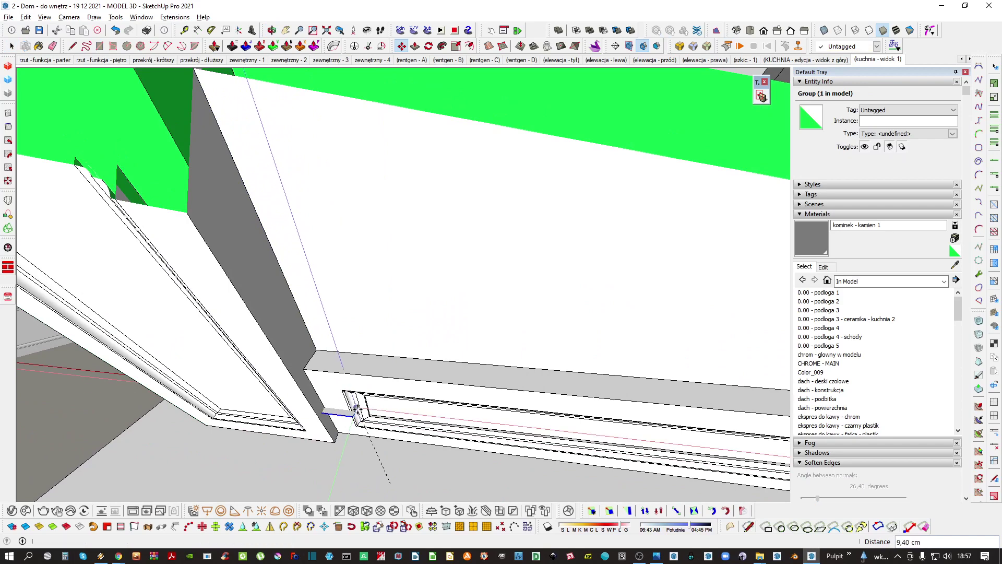
left_click(357, 408)
Scale the rectangle group so it cuts through the pilaster edge and the lower panel's moulding
key("s")
left_click(449, 429)
middle_click_drag(450, 429, 373, 431)
key("space")
key("s")
left_click(379, 412)
Open the rectangle group and intersect its face with the model
double_click(381, 406)
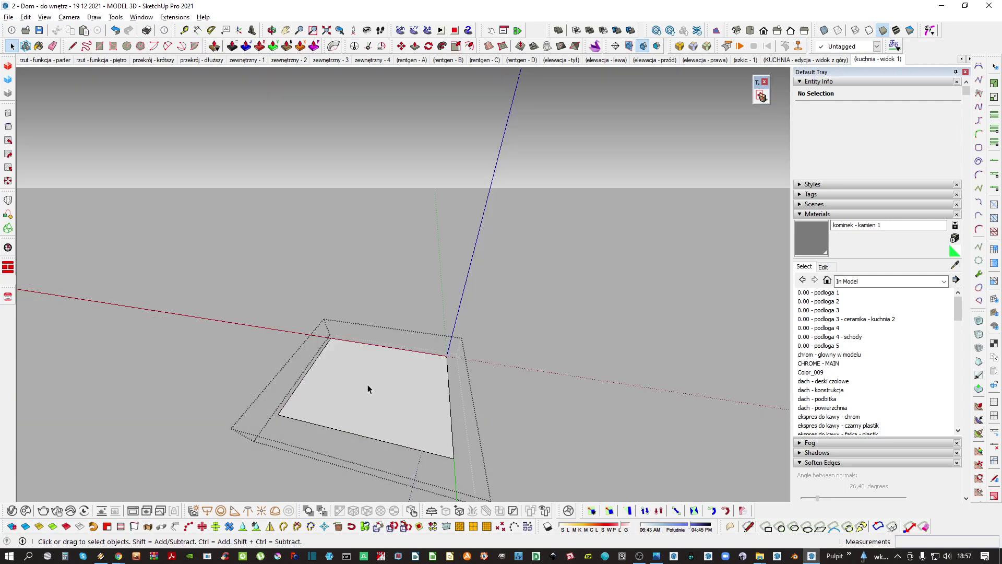
right_click(367, 384)
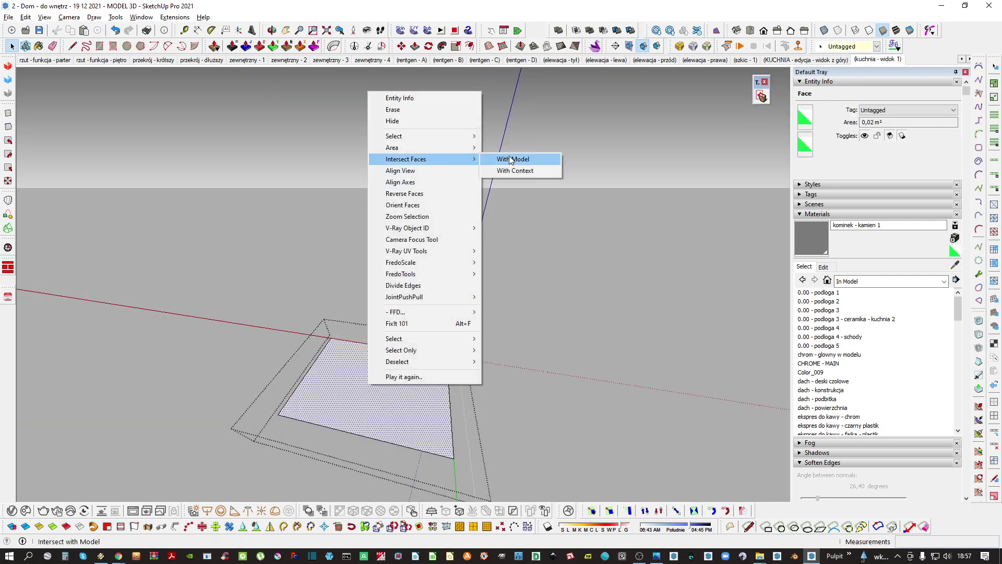
left_click(511, 159)
middle_click_drag(402, 412, 355, 425)
key("Escape")
scroll(354, 376, "up", 3)
middle_click_drag(353, 376, 399, 410)
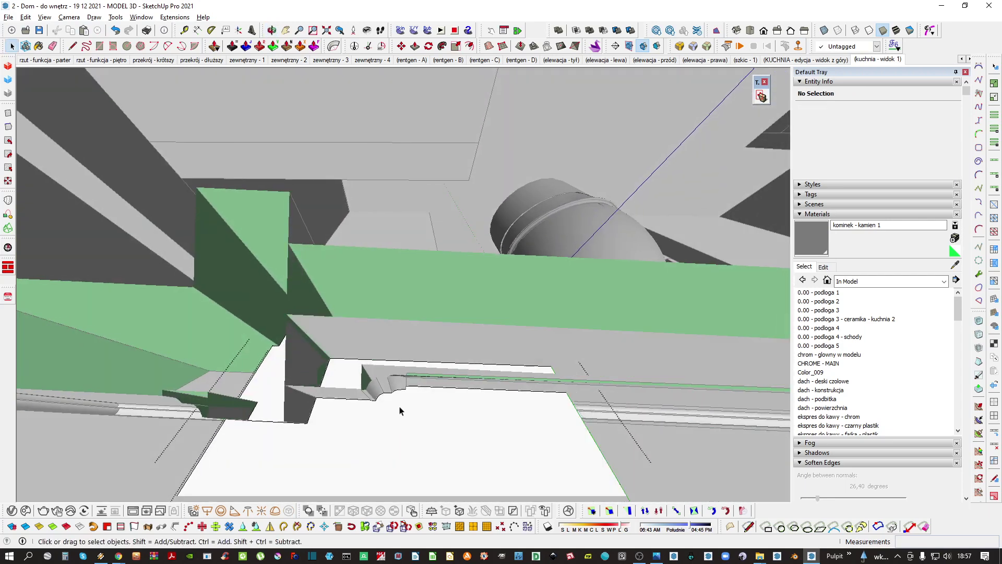
Isolate the sectioned rectangle and cut out the panel moulding's profile face
key("i")
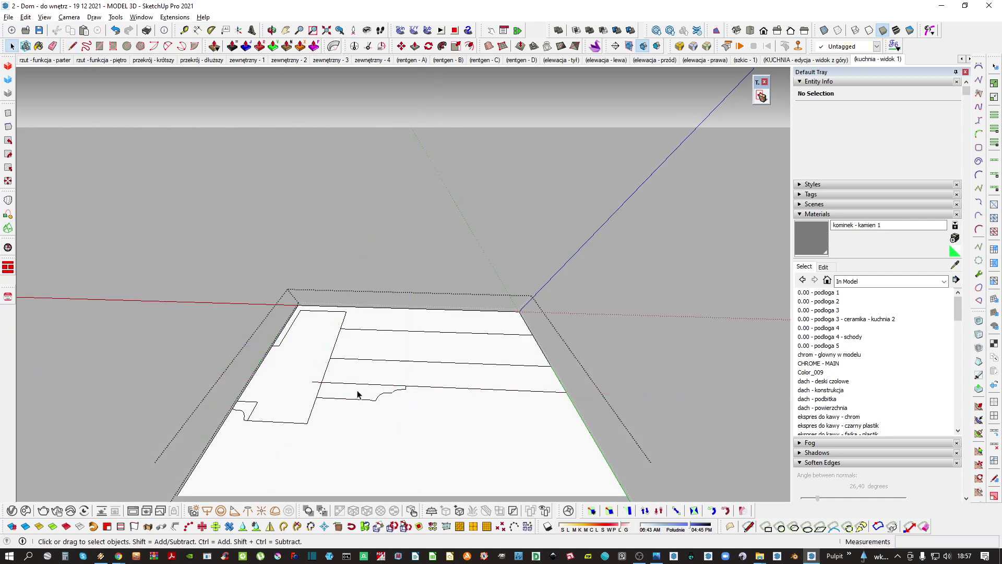
scroll(364, 387, "down", 8)
scroll(372, 388, "up", 1)
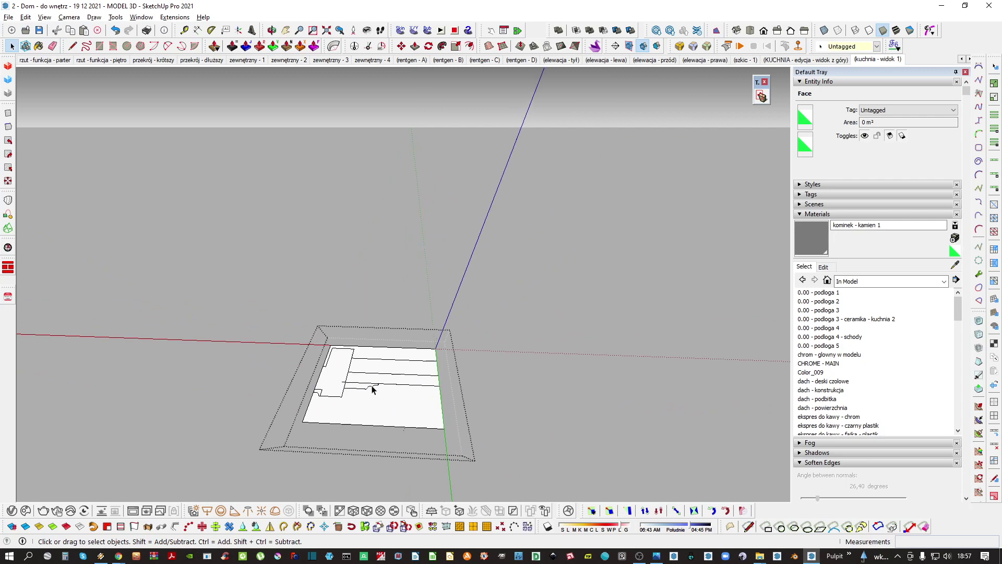
key("i")
key("ctrl+x")
Place the cut moulding profile on the mantel in front of the lower panel and group it
middle_click_drag(380, 428, 396, 365)
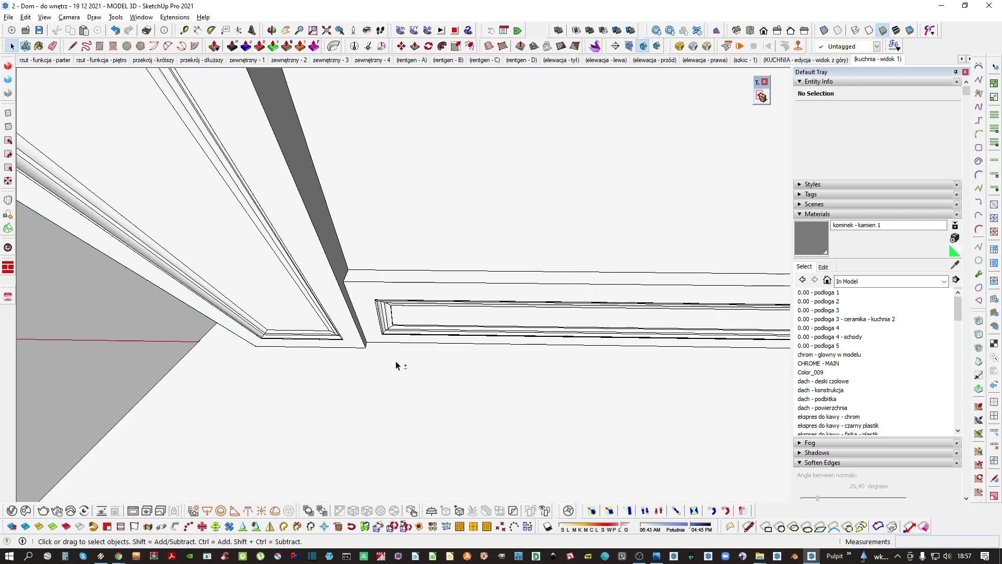
key("ctrl+a")
key("m")
left_click(396, 358)
left_click(430, 408)
key("space")
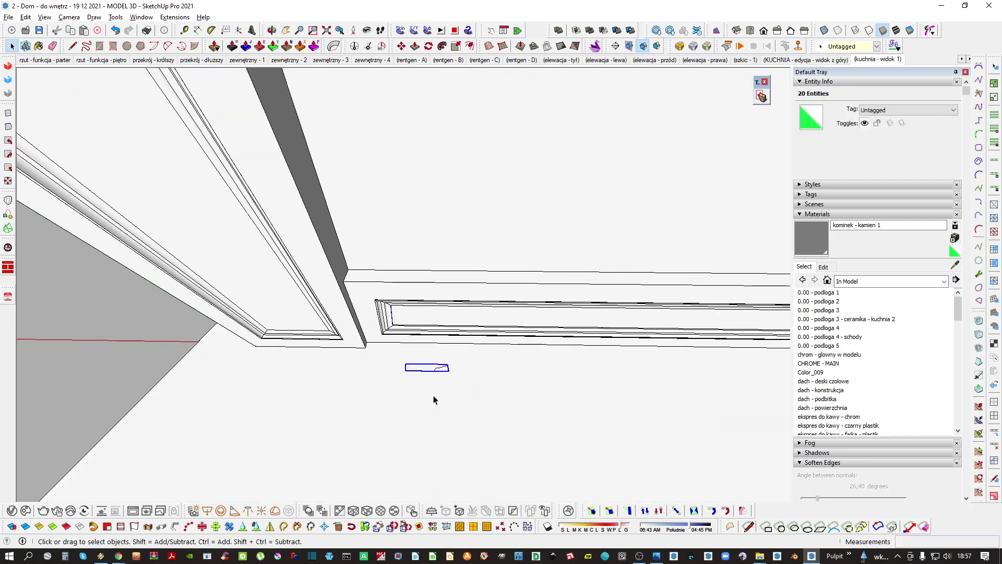
key("ctrl+g")
Move the profile group up onto the large central panel, against the left pilaster's inner side
key("m")
left_click(405, 363)
middle_click_drag(397, 355, 356, 295)
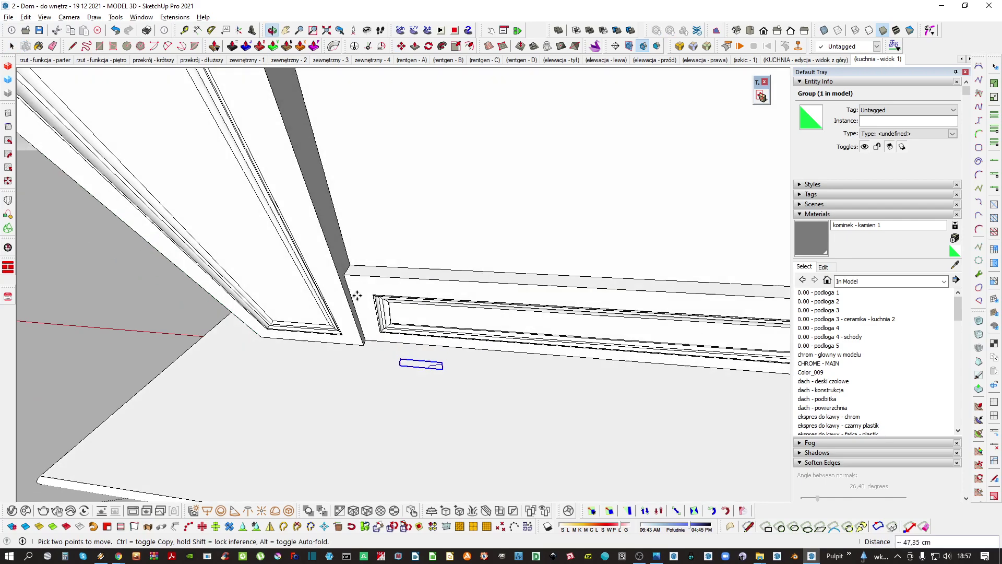
key("k")
key("k")
middle_click_drag(344, 245, 430, 366)
left_click(454, 271)
Divide the central panel's face with a horizontal edge above its bottom edge, at the top of the lower rail
scroll(447, 282, "down", 2)
key("i")
key("i")
scroll(428, 367, "up", 2)
key("m")
key("i")
left_click(451, 422)
key("i")
left_click(431, 359)
key("space")
key("i")
scroll(471, 315, "down", 1)
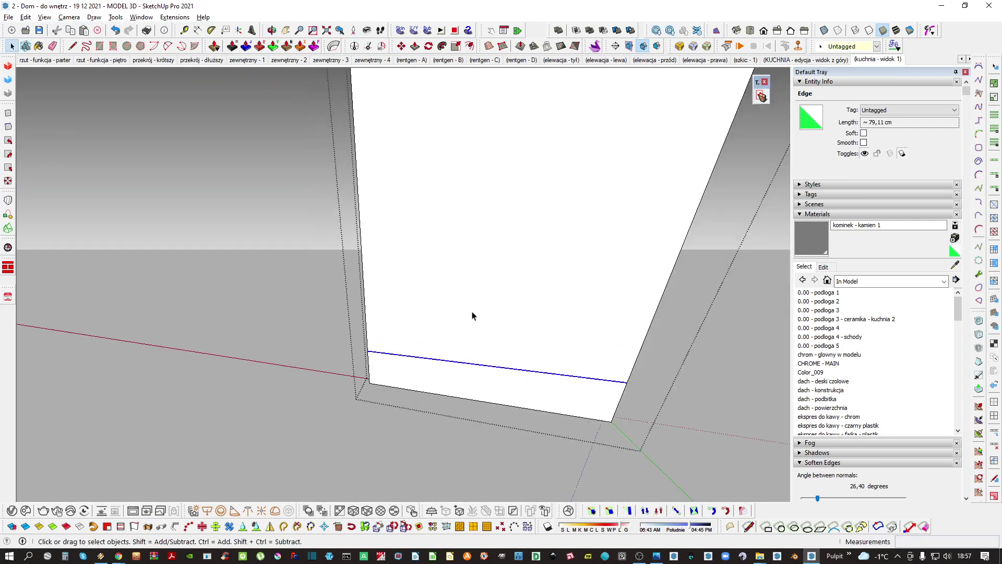
Copy the four boundary edges of the central panel's large upper face and leave the group
left_click(472, 315)
middle_click_drag(471, 315, 453, 283)
double_click(433, 287)
scroll(421, 314, "down", 2)
key("ctrl+g")
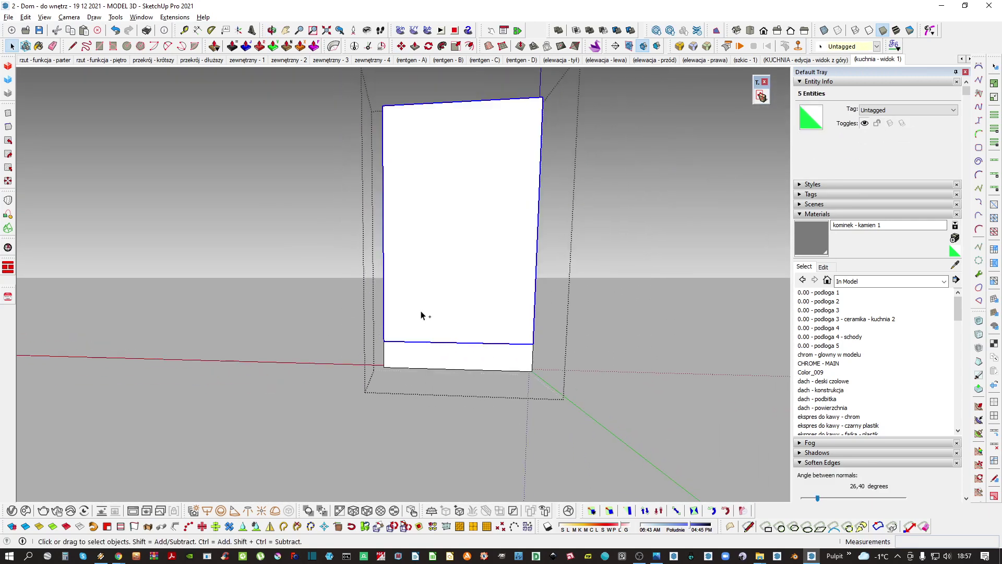
middle_click_drag(422, 315, 466, 258)
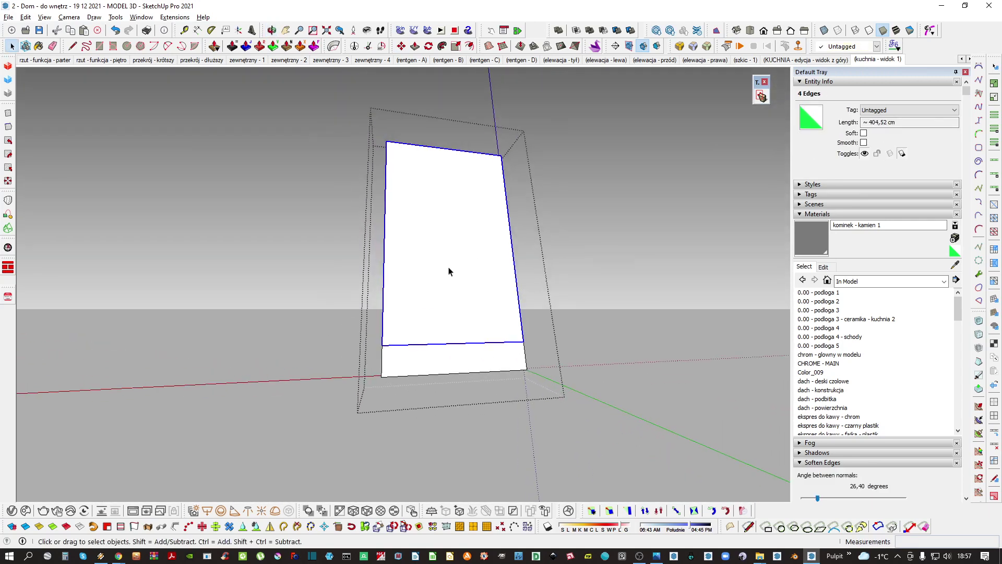
key("Escape")
Open the moulding profile group beside the left pilaster for editing
scroll(405, 286, "up", 3)
middle_click_drag(405, 287, 360, 152)
scroll(339, 238, "up", 2)
right_click(339, 240)
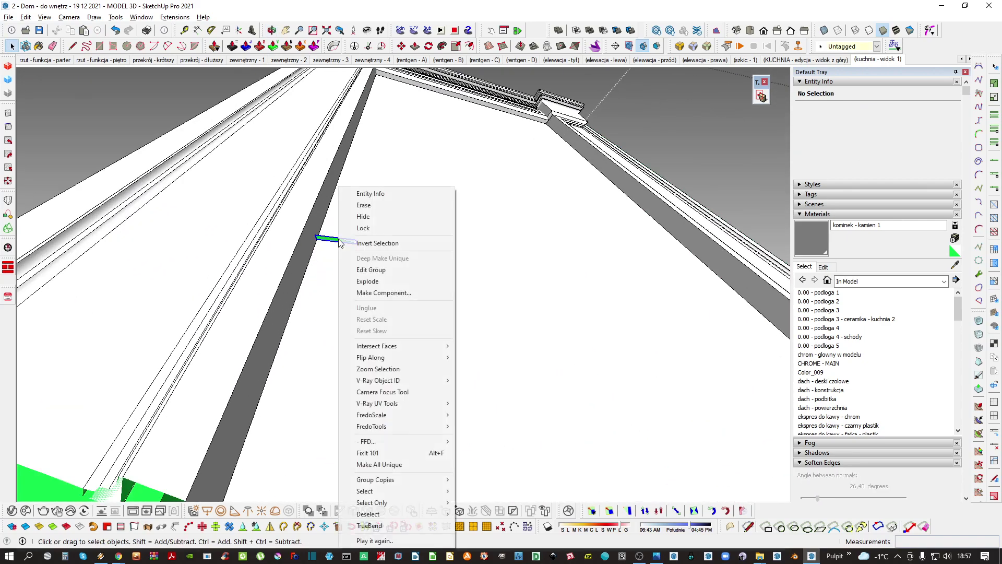
left_click(327, 241)
right_click(332, 242)
left_click(371, 292)
key("Return")
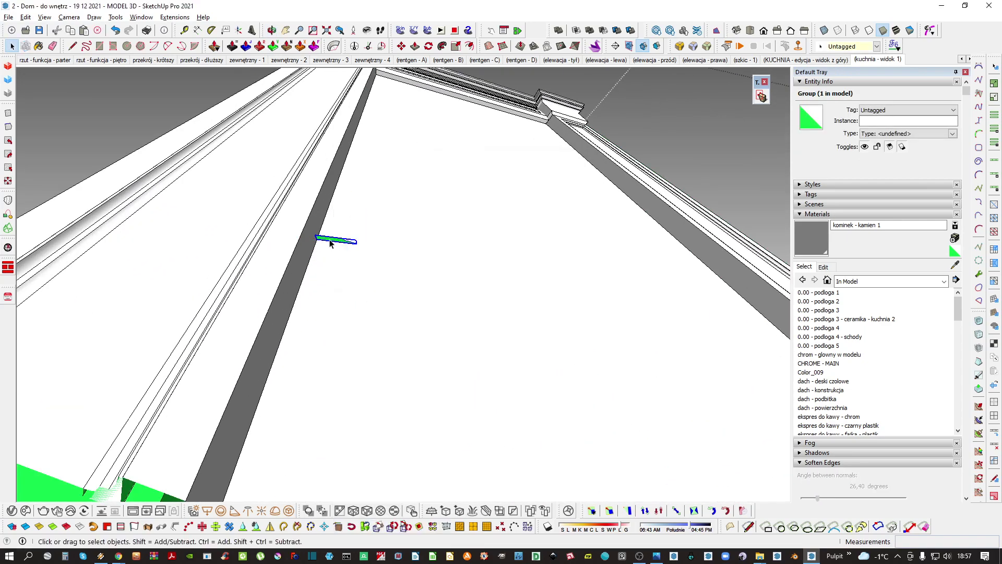
double_click(329, 243)
middle_click_drag(331, 240, 392, 290)
scroll(402, 294, "up", 5)
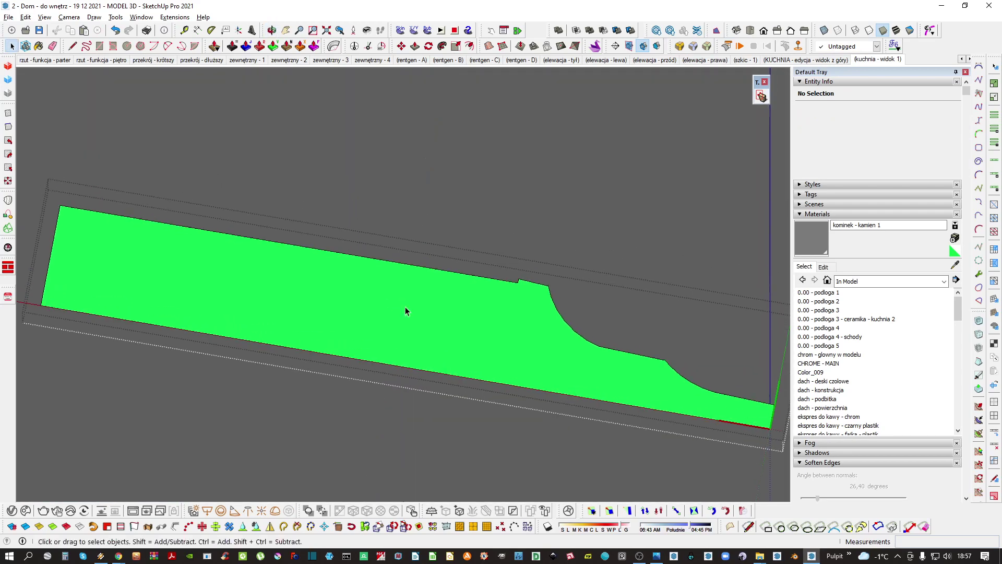
Extend the profile's thick end, join it to the moulding shoulder with a sloping line, and erase the leftover edges
key("l")
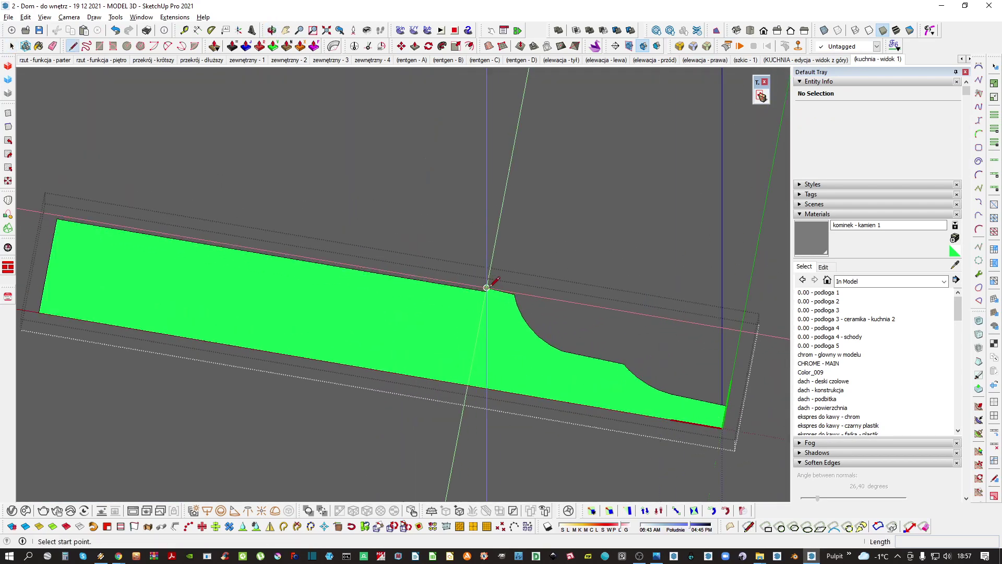
left_click(56, 219)
key("Escape")
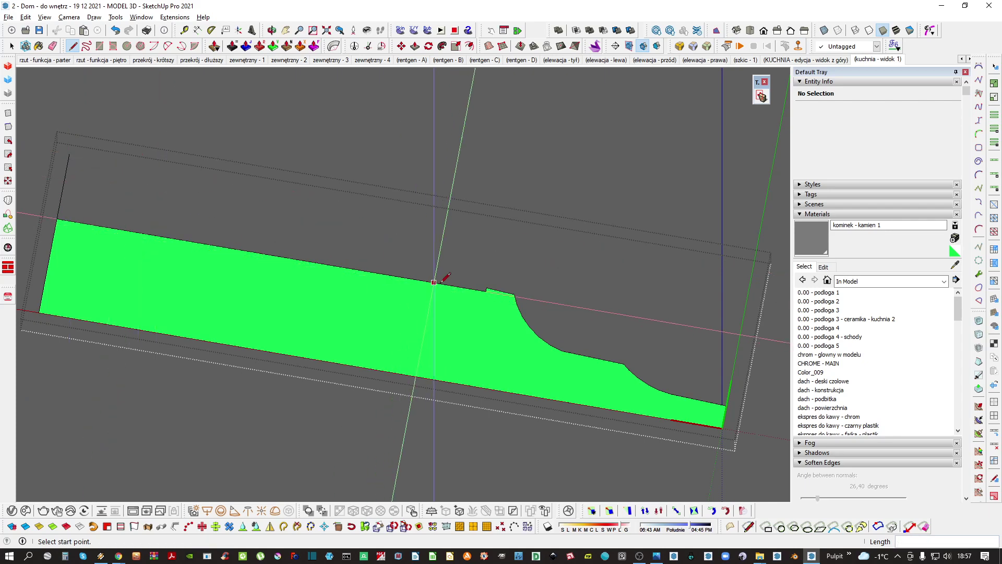
left_click(486, 287)
scroll(514, 292, "up", 1)
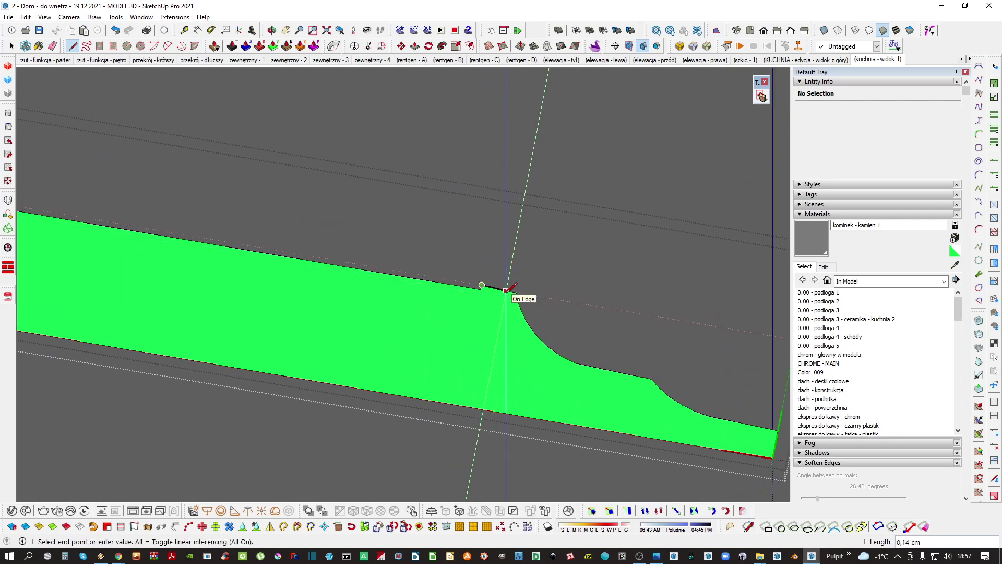
scroll(505, 290, "down", 5)
left_click(237, 244)
key("e")
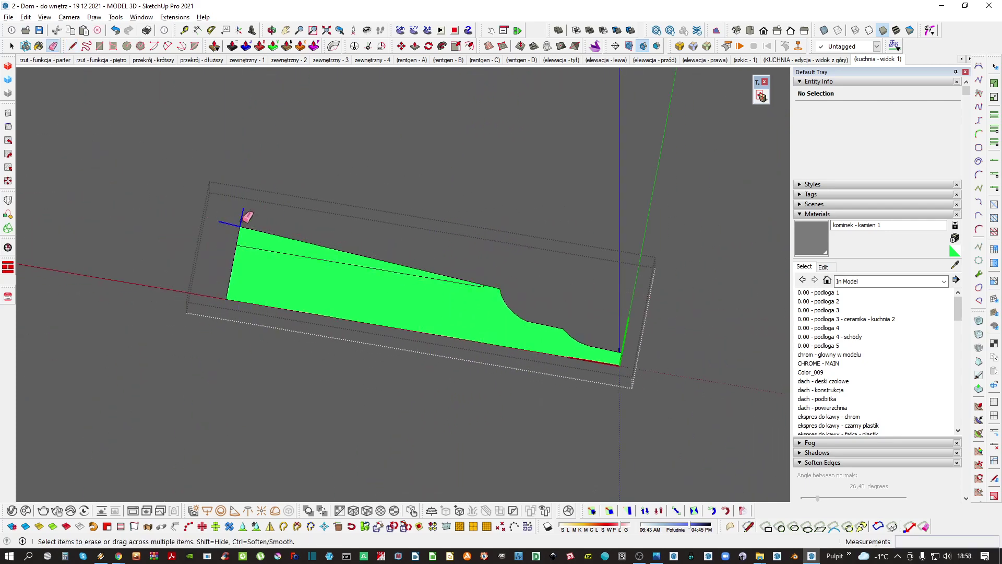
scroll(427, 286, "up", 3)
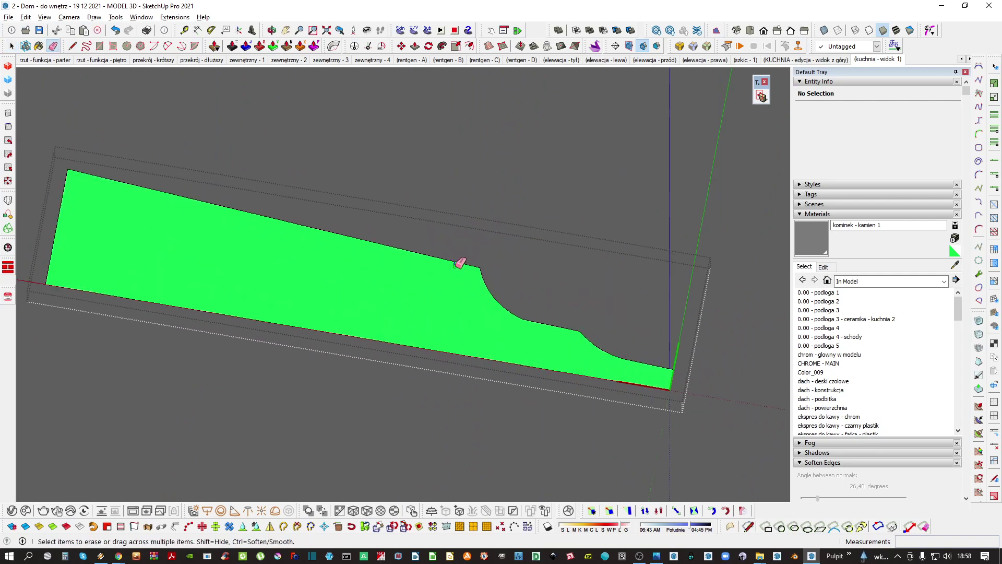
Paste the copied panel outline in place inside the profile group as the sweep path
scroll(455, 265, "down", 1)
middle_click_drag(423, 285, 441, 372)
key("space")
scroll(399, 305, "down", 2)
key("ctrl+shift+v")
scroll(394, 301, "down", 2)
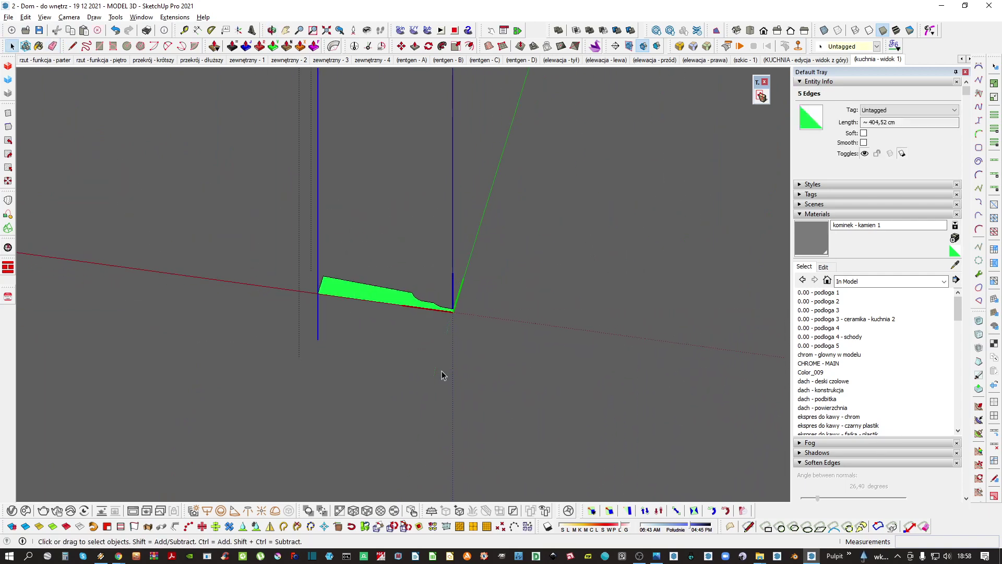
key("shift+z")
scroll(379, 323, "down", 1)
scroll(279, 336, "up", 3)
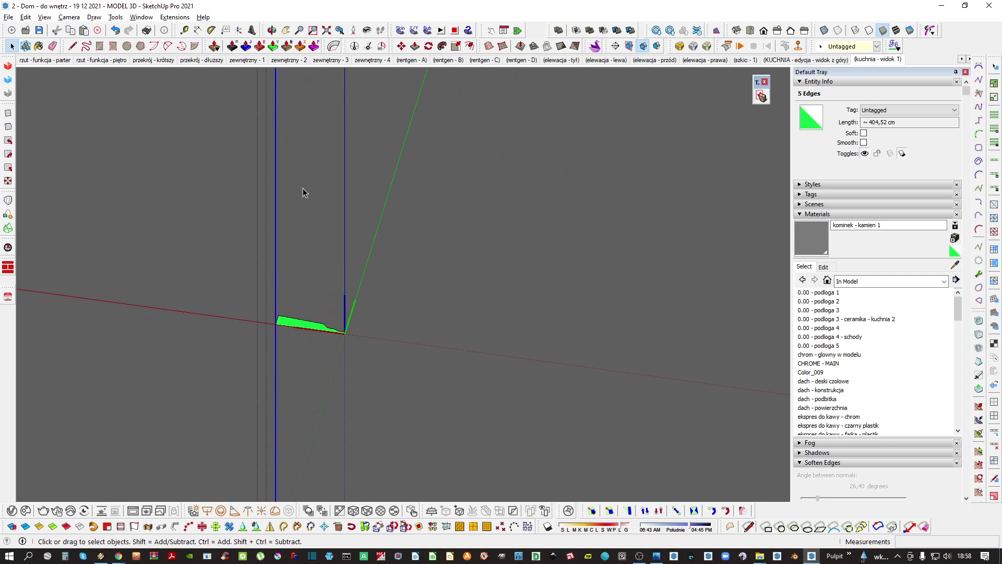
Sweep the profile around the pasted outline with Follow Me to form the frame moulding
left_click(312, 329)
middle_click_drag(320, 313, 368, 422)
scroll(328, 295, "down", 4)
key("space")
scroll(399, 381, "up", 2)
scroll(398, 381, "up", 3)
key("h")
scroll(466, 430, "down", 1)
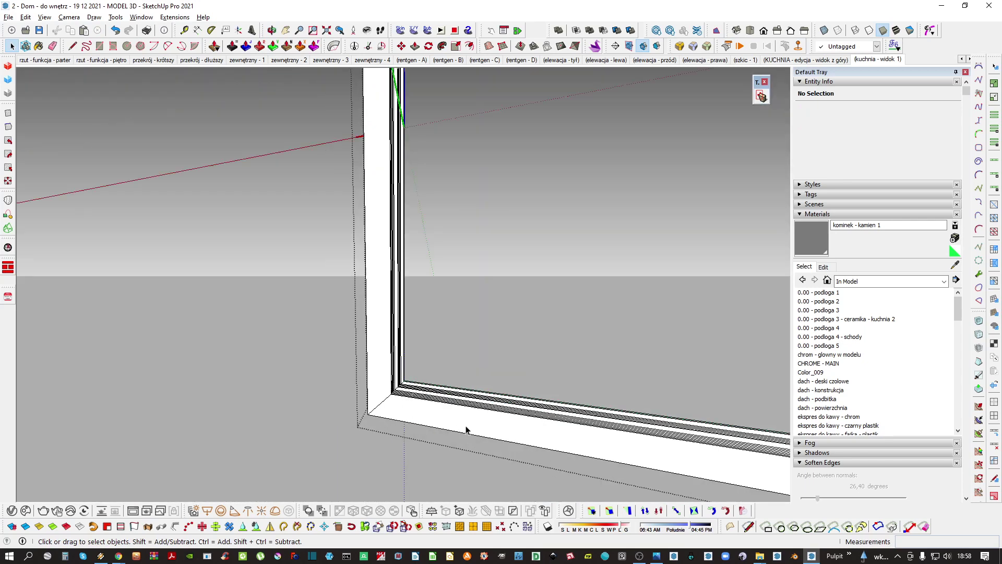
Select the frame moulding's geometry and soften its edges with a 23.7 degree angle between normals
scroll(466, 430, "down", 2)
middle_click_drag(365, 374, 442, 376)
triple_click(443, 375)
key("shift+c")
key("Return")
scroll(442, 376, "down", 2)
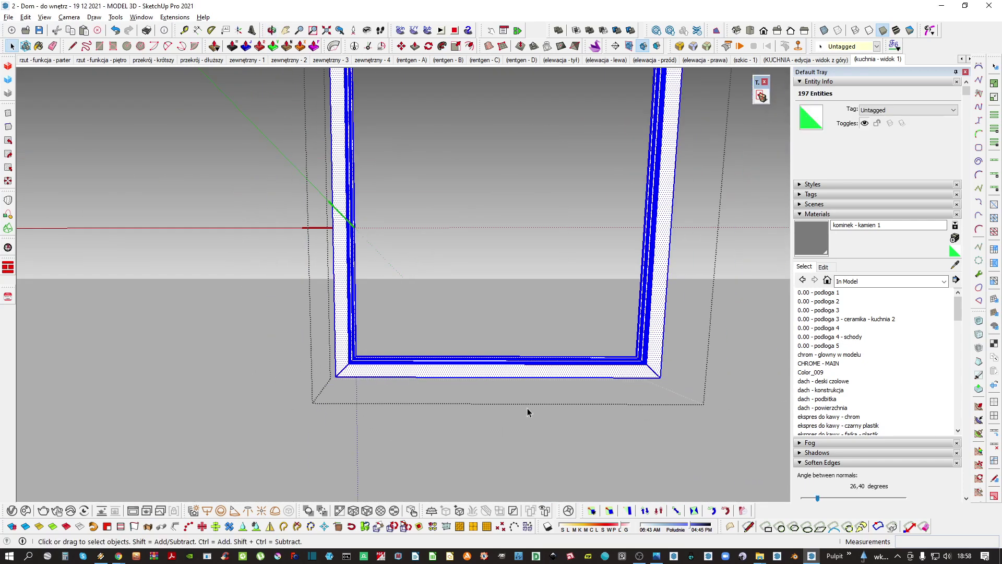
left_click_drag(527, 412, 454, 316)
left_click_drag(392, 286, 321, 245, "ctrl")
left_click_drag(751, 269, 589, 203, "ctrl")
scroll(570, 189, "down", 1)
middle_click_drag(654, 145, 485, 208)
left_click_drag(485, 208, 441, 93)
left_click(832, 215)
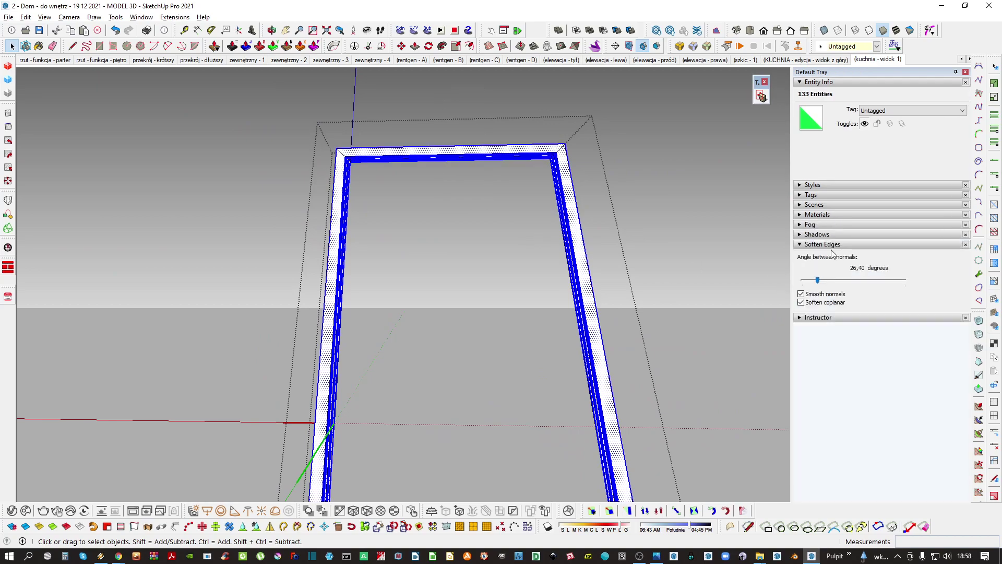
left_click_drag(816, 283, 818, 284)
middle_click_drag(574, 197, 508, 251)
key("h")
left_click(471, 294)
scroll(470, 294, "up", 3)
middle_click_drag(479, 338, 472, 308)
scroll(524, 342, "up", 3)
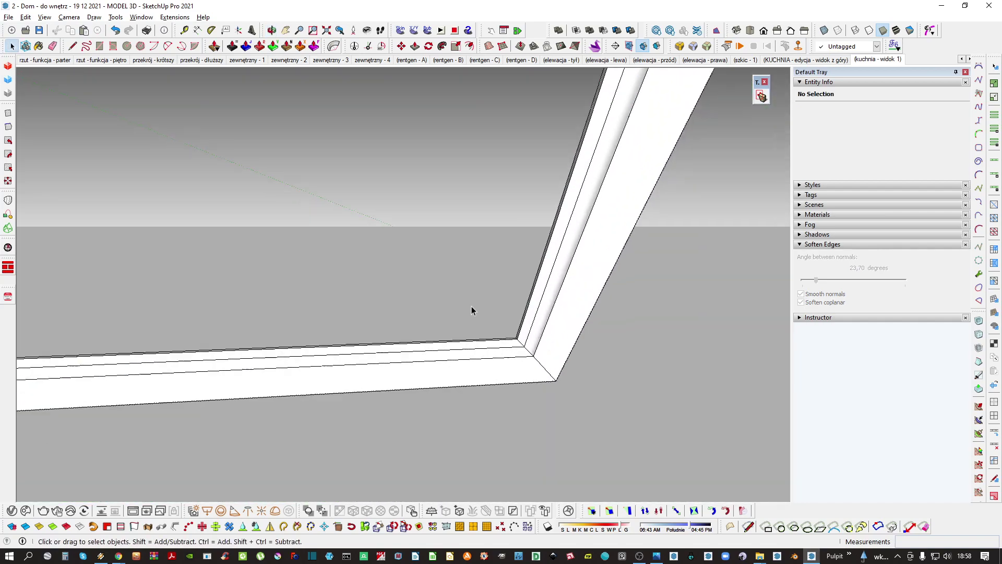
scroll(468, 291, "down", 3)
Open the large central panel's group and offset its main face outline inward to leave a narrow border
double_click(468, 292)
left_click(477, 308)
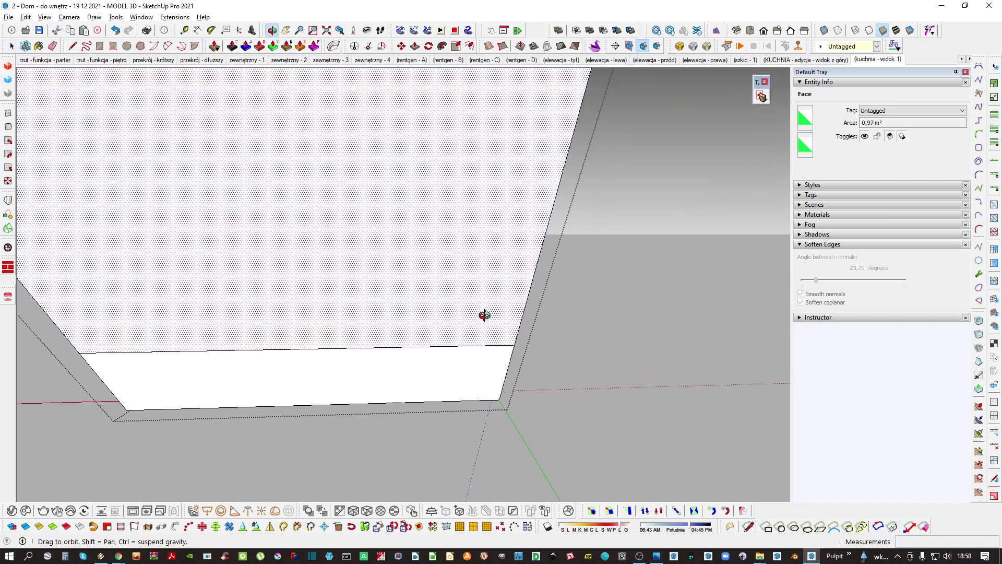
scroll(483, 315, "down", 5)
middle_click_drag(474, 309, 364, 253)
scroll(358, 221, "down", 3)
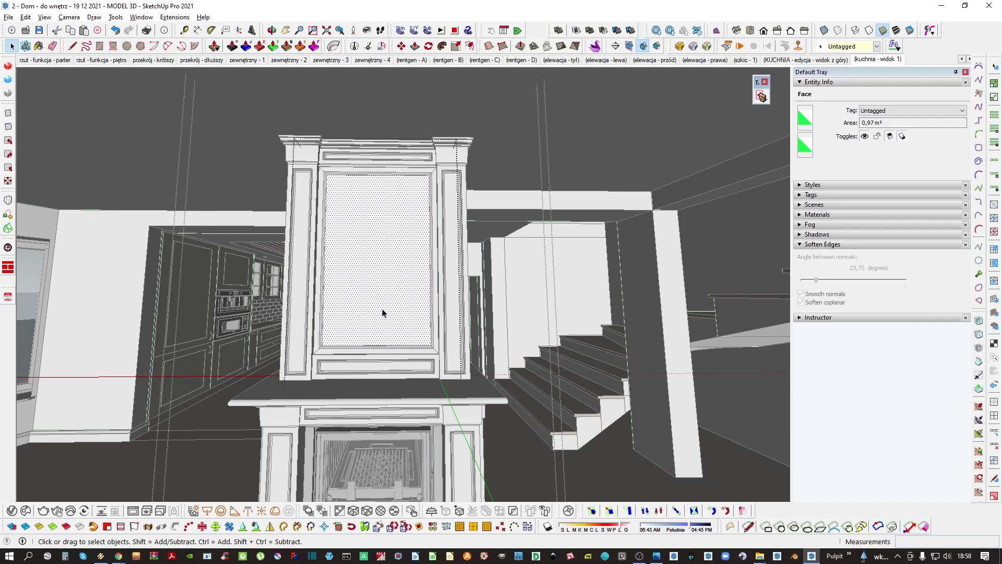
middle_click_drag(382, 310, 295, 304)
key("i")
scroll(361, 282, "up", 2)
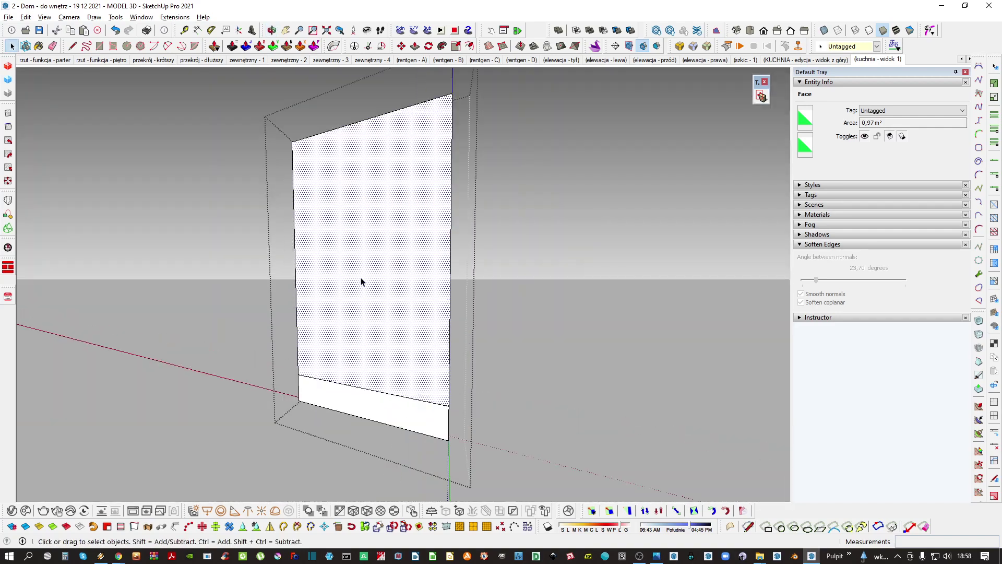
middle_click_drag(361, 281, 429, 282)
key("f")
scroll(432, 363, "up", 5)
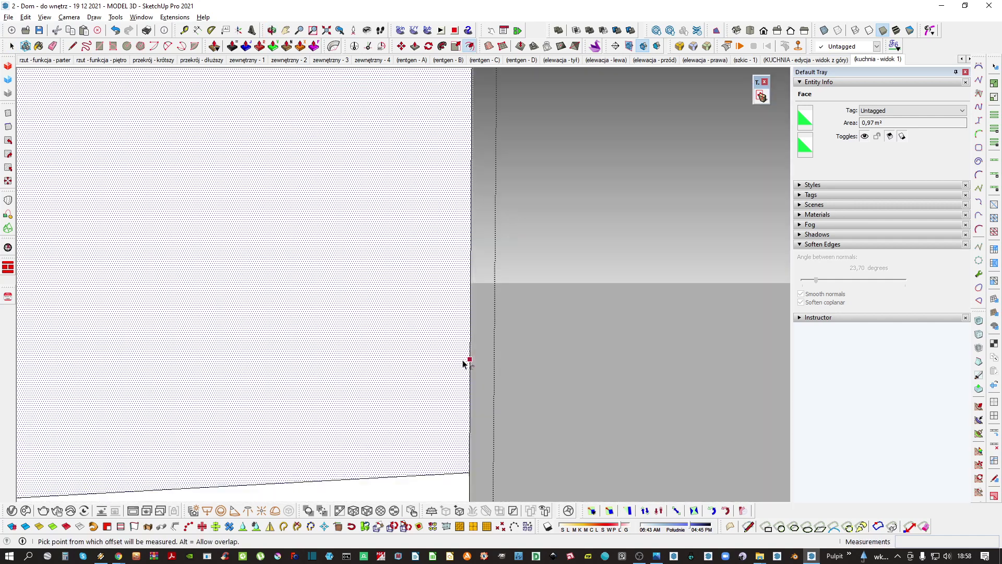
left_click(466, 345)
left_click(441, 346)
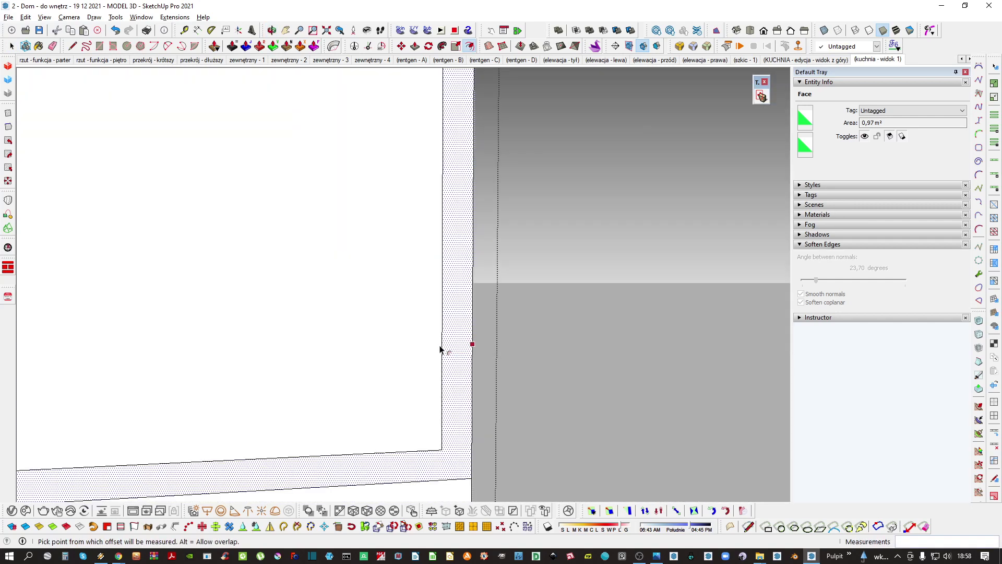
Copy the inner face enclosed by the offset outline and leave the panel group
key("space")
left_click(377, 350)
scroll(377, 350, "down", 1)
mouse_move(377, 353)
middle_mouse_down()
mouse_move(317, 381)
mouse_move(370, 355)
middle_mouse_up()
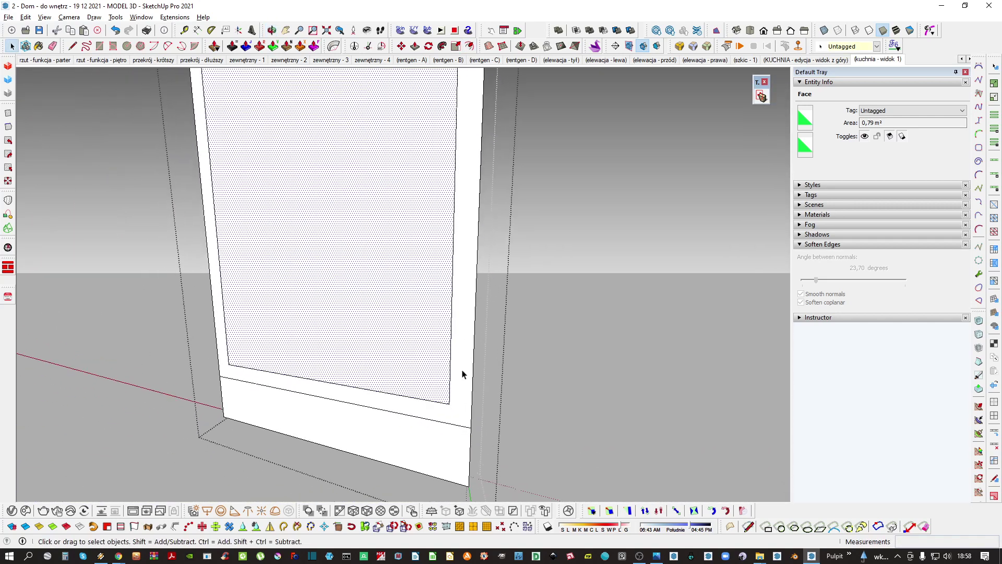
scroll(462, 374, "down", 3)
scroll(464, 342, "up", 3)
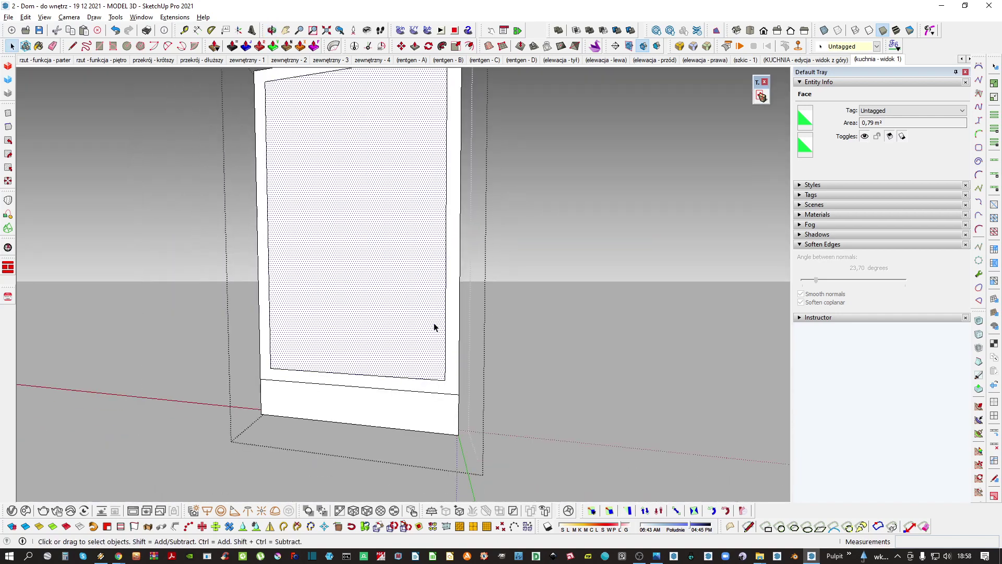
scroll(388, 332, "down", 2)
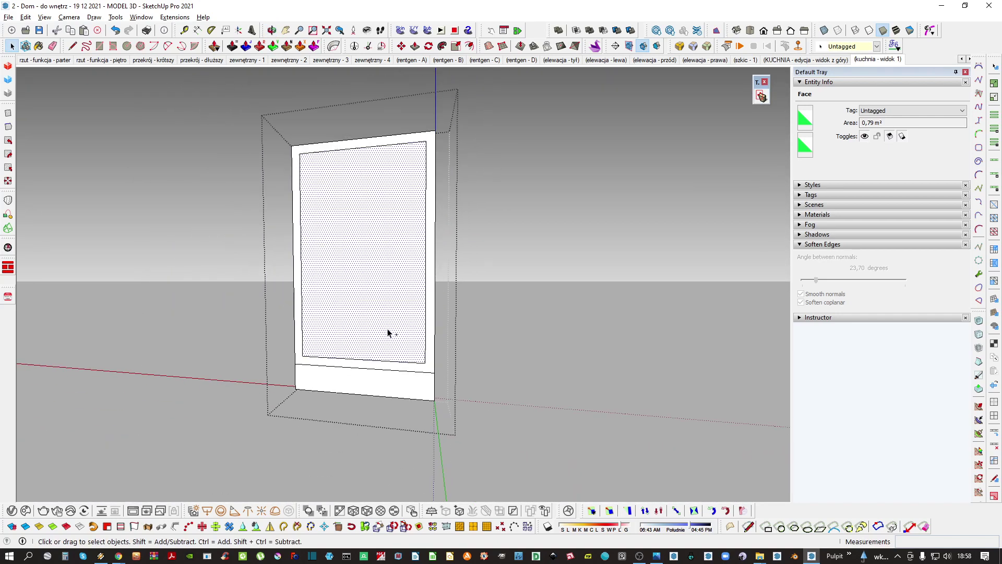
key("Escape")
Paste the copied face in place inside the frame moulding's group and make it a separate group
middle_click_drag(390, 326, 355, 355)
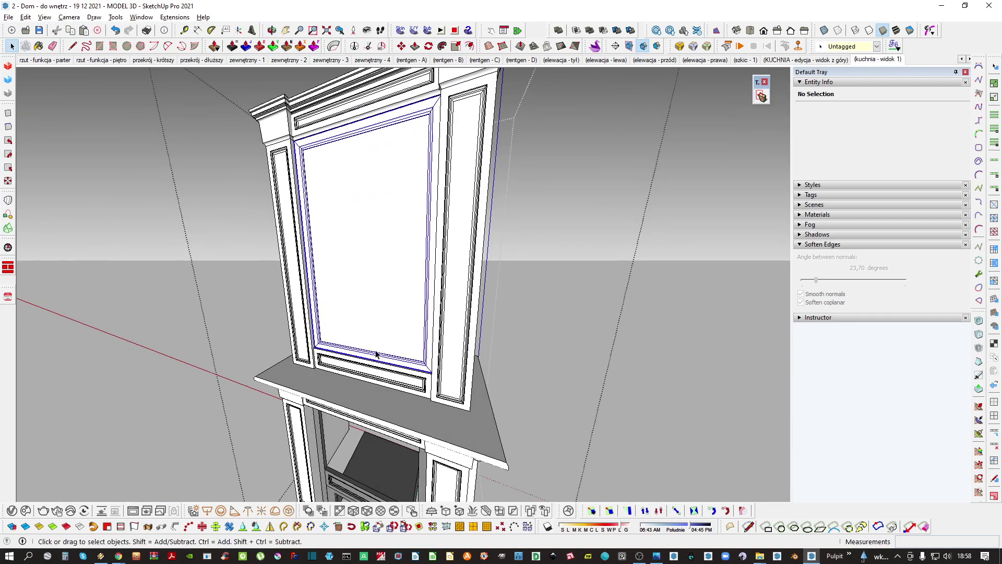
double_click(376, 354)
left_click(373, 355)
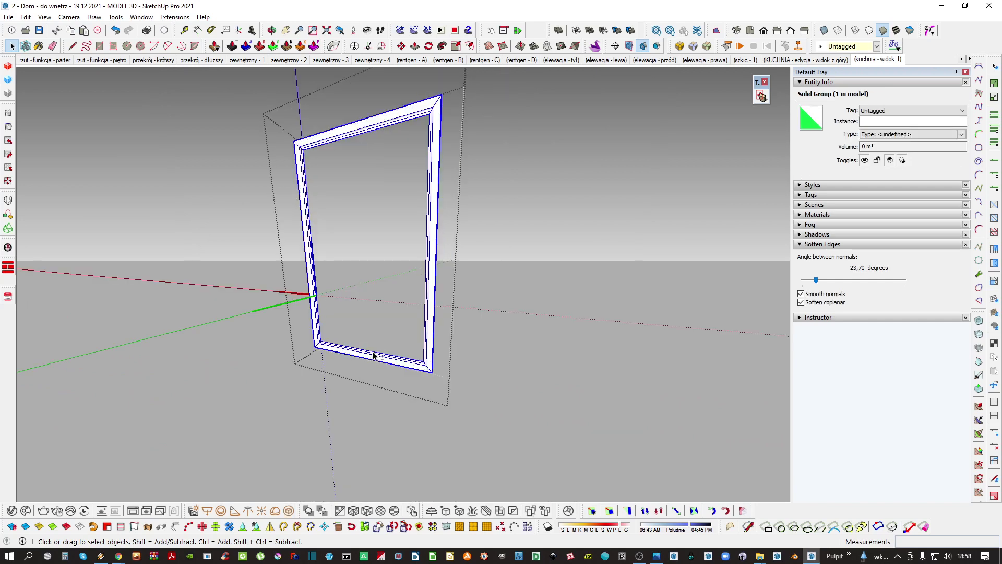
key("ctrl+shift+v")
middle_click_drag(373, 355, 458, 205)
key("ctrl+g")
Split the pasted face into three equal columns with evenly spaced copies of its vertical edge
double_click(364, 327)
left_click(459, 205)
key("m")
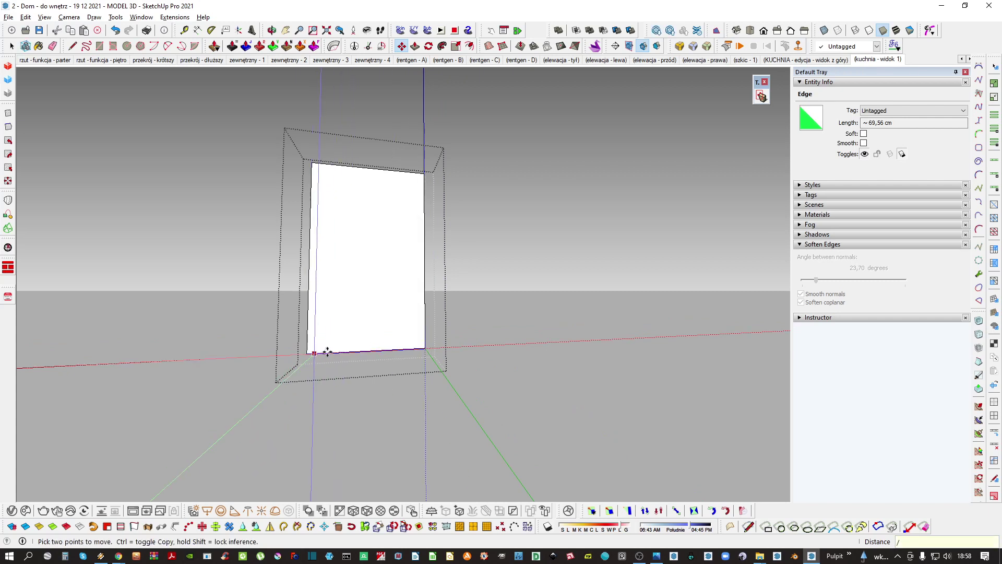
key("Return")
key("space")
Copy the three upper edge segments down to the face's base and divide the distance by 4 to form four equal rows
middle_click_drag(334, 351, 401, 165)
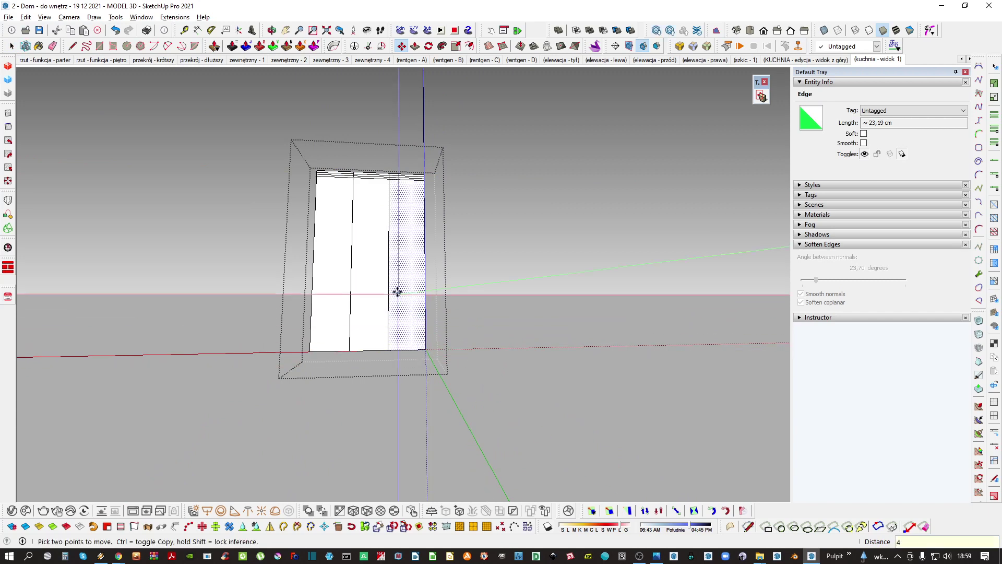
key("space")
key("m")
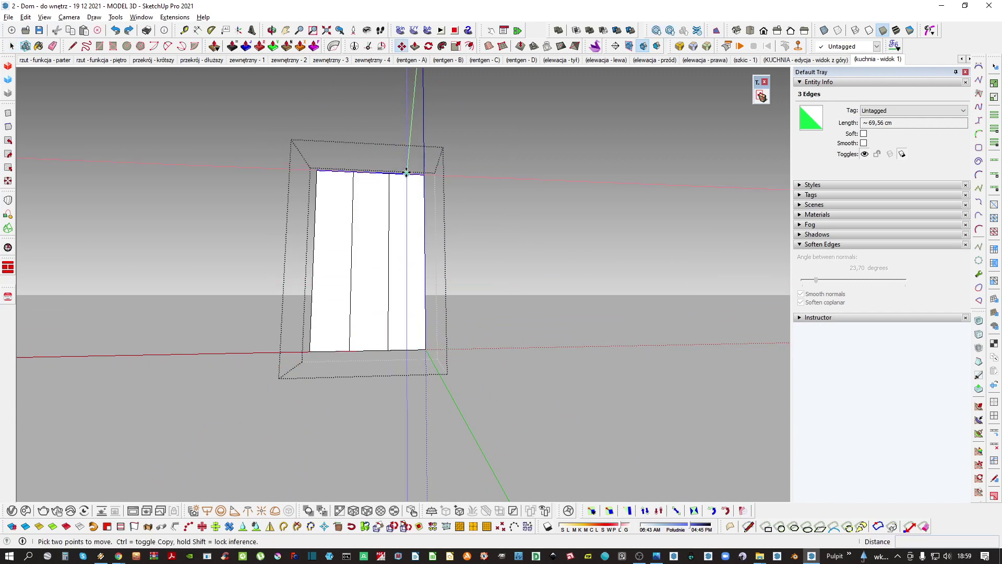
left_click(406, 173)
key("ctrl")
middle_click_drag(352, 294, 642, 299)
middle_click_drag(410, 321, 404, 350)
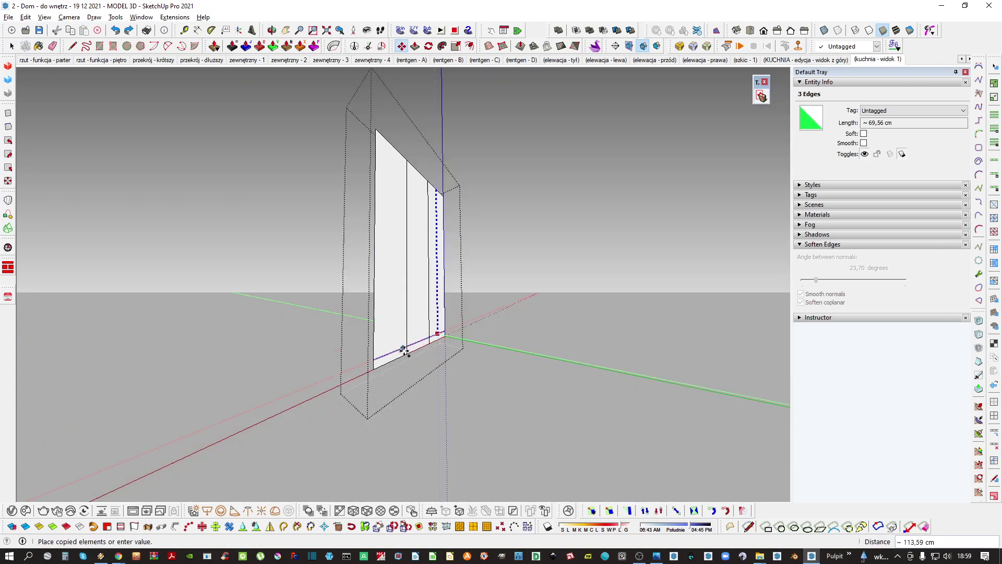
left_click(409, 354)
key("Return")
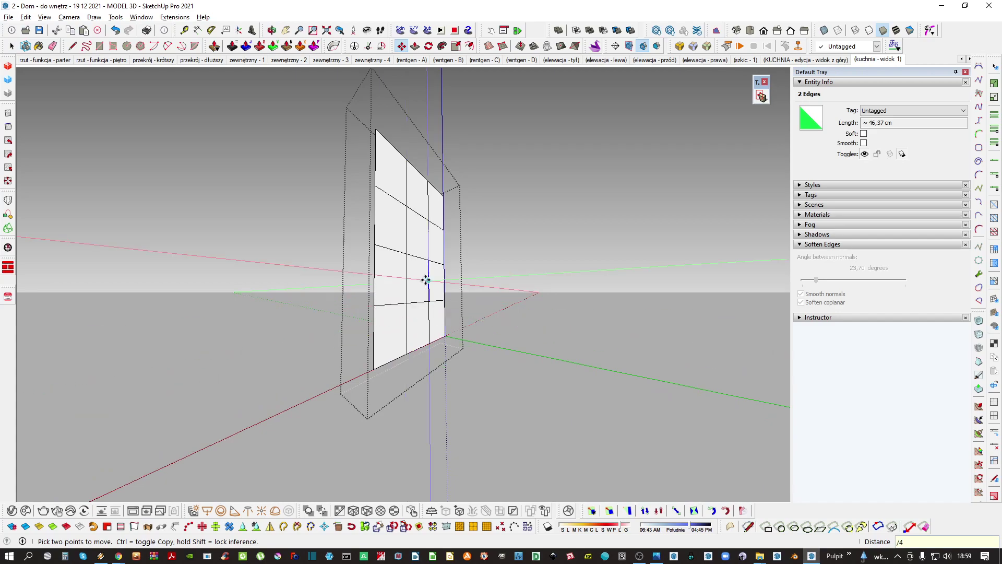
Select the corner tile in the uppermost row of the grid and make it a component
key("space")
scroll(429, 278, "down", 1)
key("ctrl+t")
middle_click_drag(424, 279, 485, 264)
scroll(412, 235, "up", 2)
scroll(412, 235, "up", 2)
left_click(398, 259)
scroll(409, 269, "up", 3)
middle_click_drag(398, 259, 405, 238)
key("g")
key("Return")
Open the tile component and offset its outline inward by 0.2 cm
double_click(411, 346)
key("f")
left_click(442, 256)
type("0,2")
key("Return")
key("space")
Move the tile's inner face 0.3 cm outward to give the tile a bevelled edge
left_click(425, 290)
key("m")
left_click(424, 278)
type("0,3")
key("Return")
Delete the loose grid faces and edges around the tile component, then select the tile
key("space")
left_click(447, 232)
right_click(448, 231)
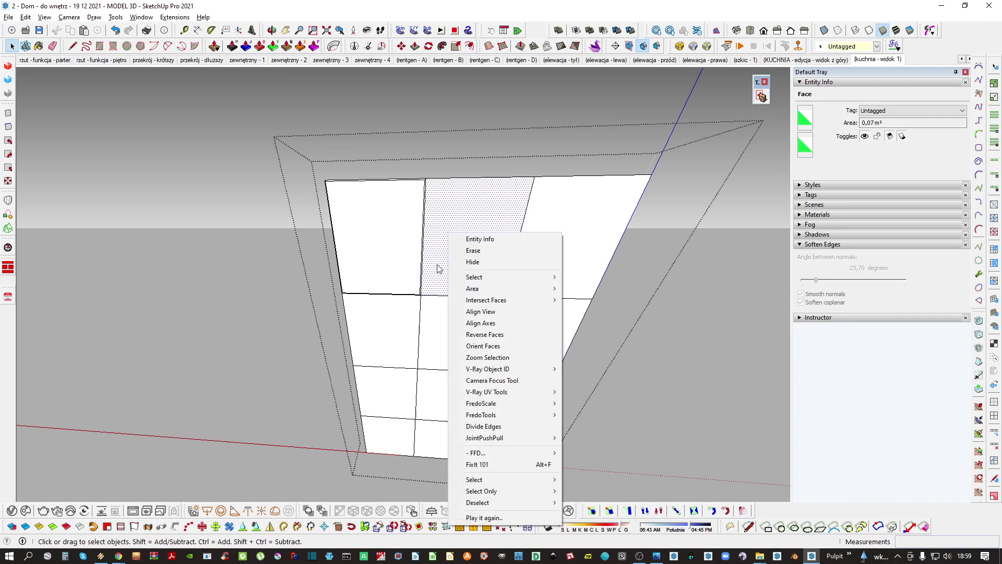
left_click(440, 288)
triple_click(445, 292)
key("Delete")
middle_click_drag(389, 218, 386, 264, "shift")
key("m")
key("space")
right_click(358, 272)
left_click(351, 277)
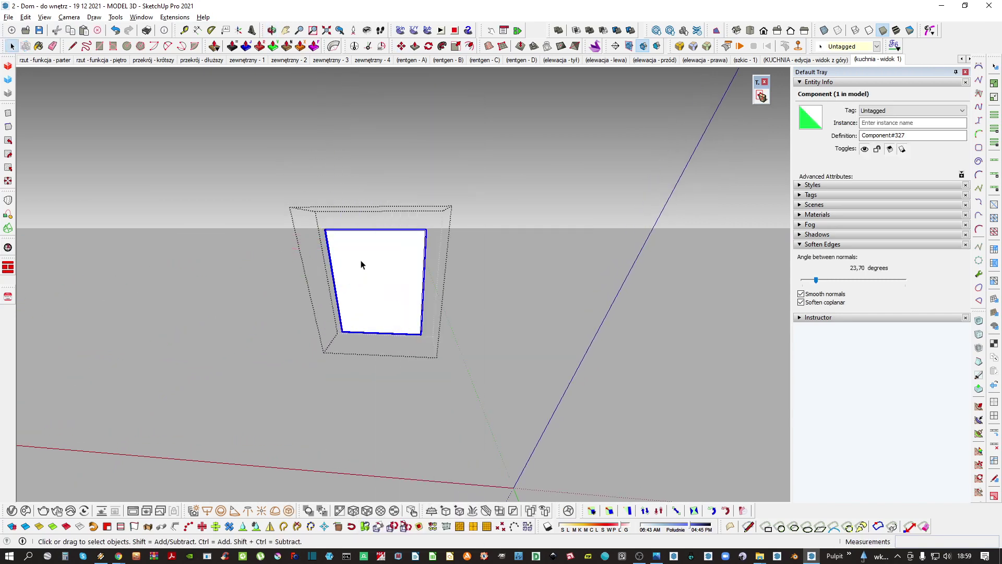
key("m")
key("ctrl")
left_click(364, 246)
key("Right")
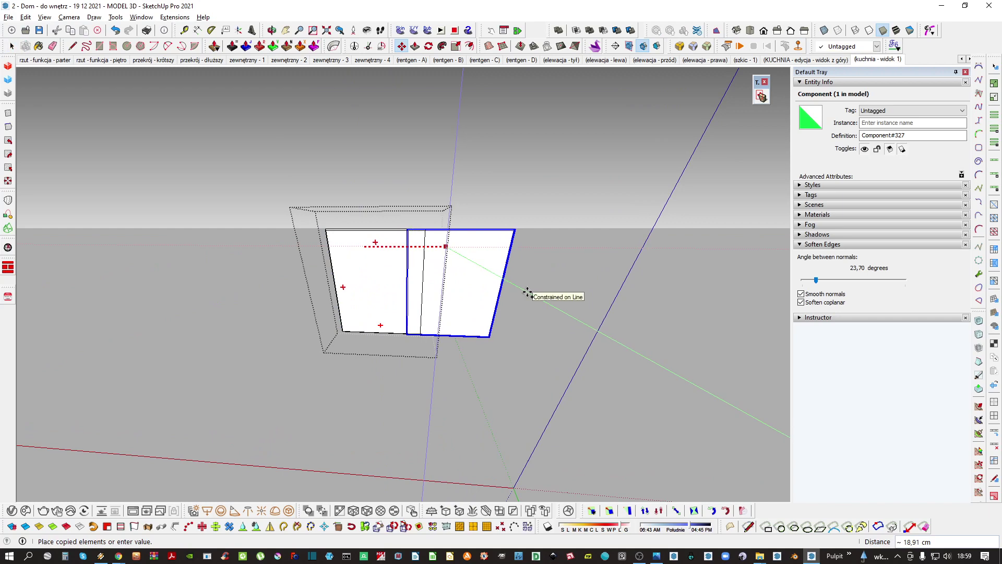
key("Escape")
Copy the tile sideways corner to corner and repeat the copy to make a row of three tiles
middle_click_drag(377, 255, 392, 374)
scroll(391, 374, "up", 3)
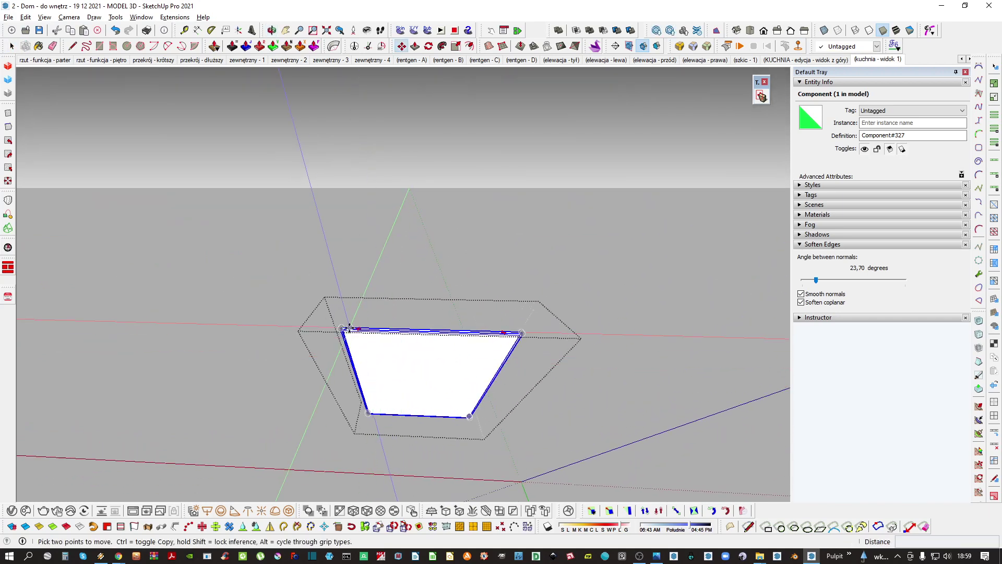
key("ctrl")
left_click(342, 325)
middle_click_drag(386, 334, 366, 358)
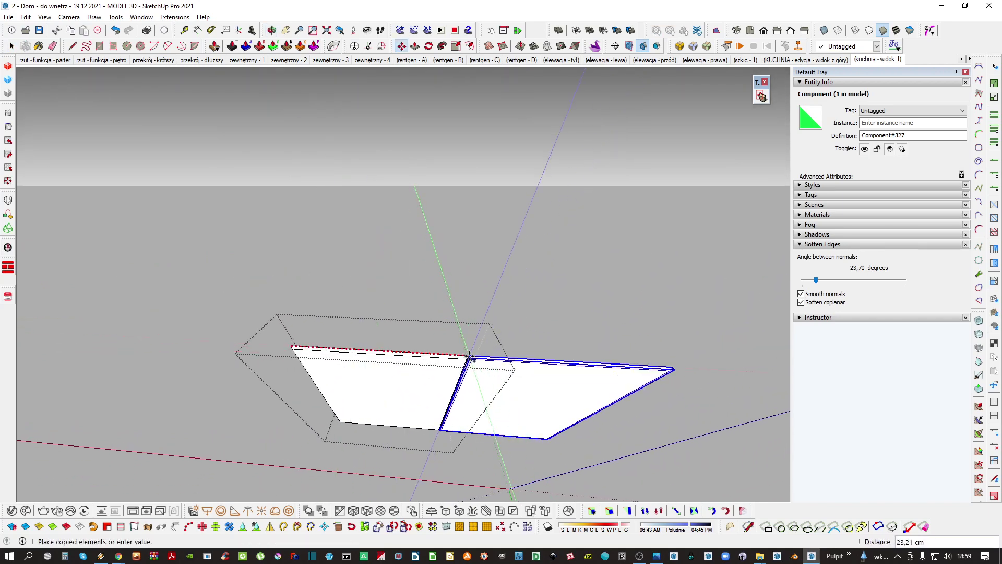
left_click(470, 356)
scroll(459, 385, "up", 3)
middle_click_drag(445, 358, 374, 340)
type("x")
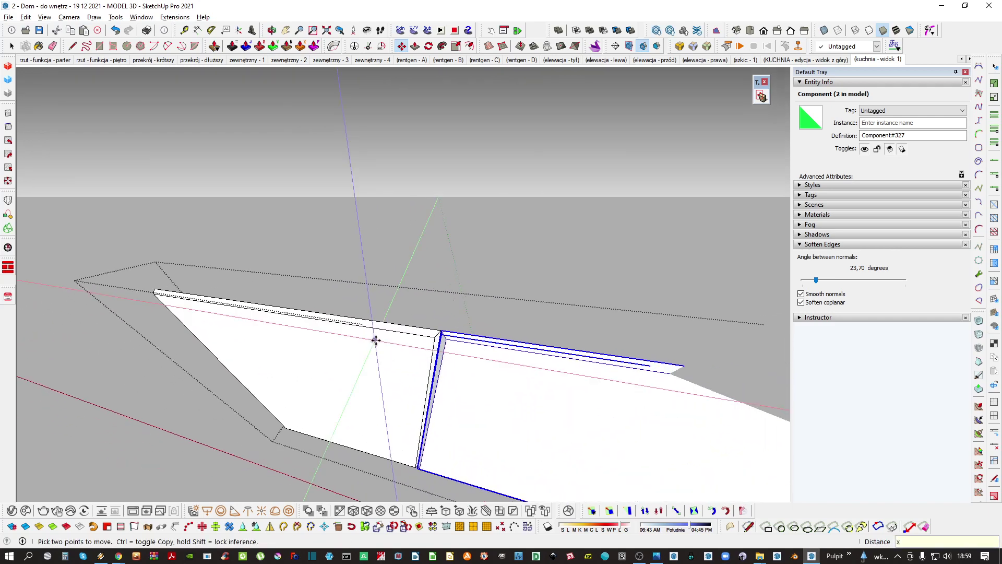
key("Return")
Select all three tiles of the finished row for copying
scroll(384, 340, "down", 4)
middle_click_drag(424, 364, 581, 358)
key("space")
key("ctrl+a")
key("m")
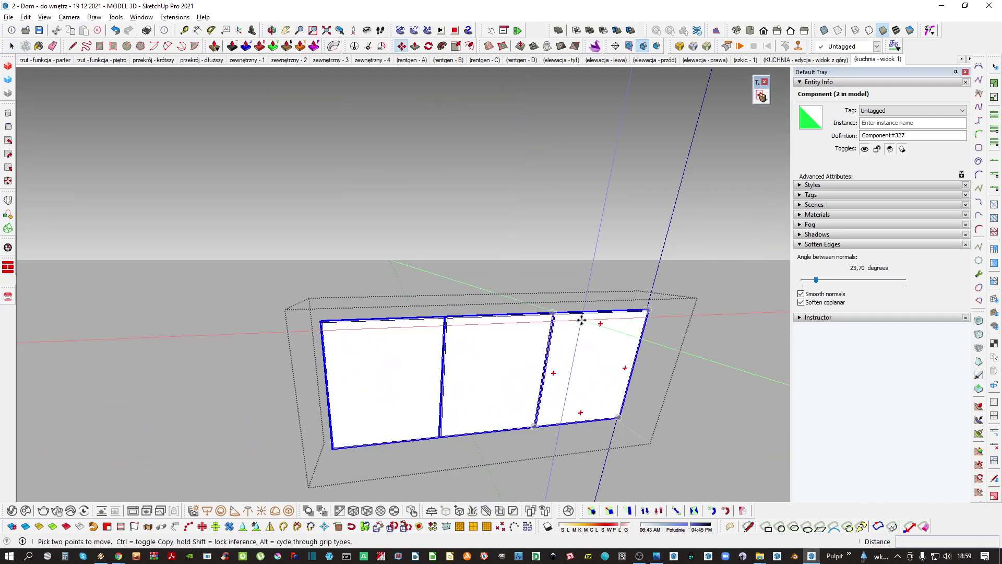
key("ctrl")
left_click(581, 317)
key("Escape")
Copy the tile row downward corner to corner and repeat the copy to make four rows of tiles
middle_click_drag(380, 349, 530, 329)
scroll(473, 298, "up", 4)
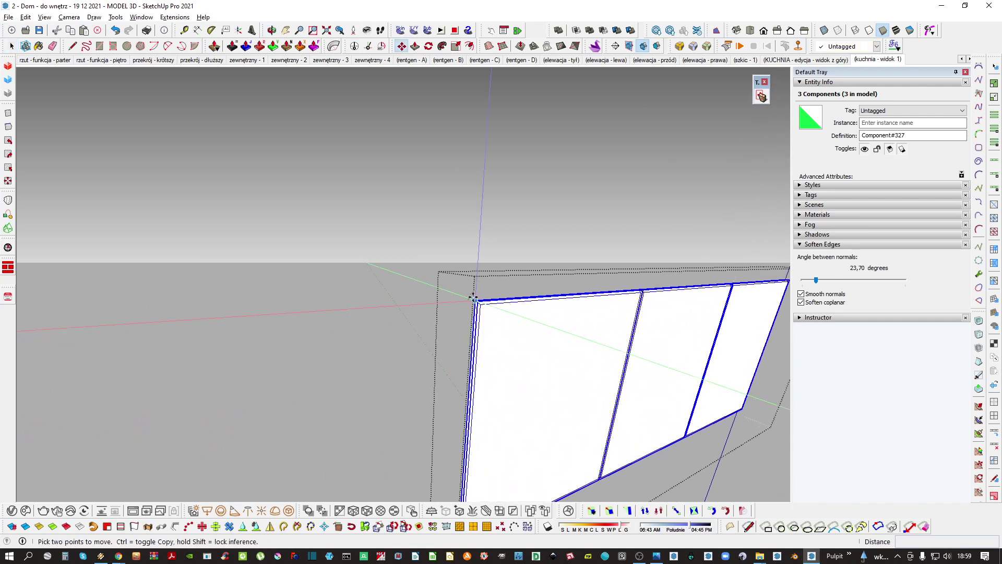
scroll(476, 297, "down", 2)
middle_click_drag(507, 389, 552, 188, "shift")
scroll(514, 255, "up", 2)
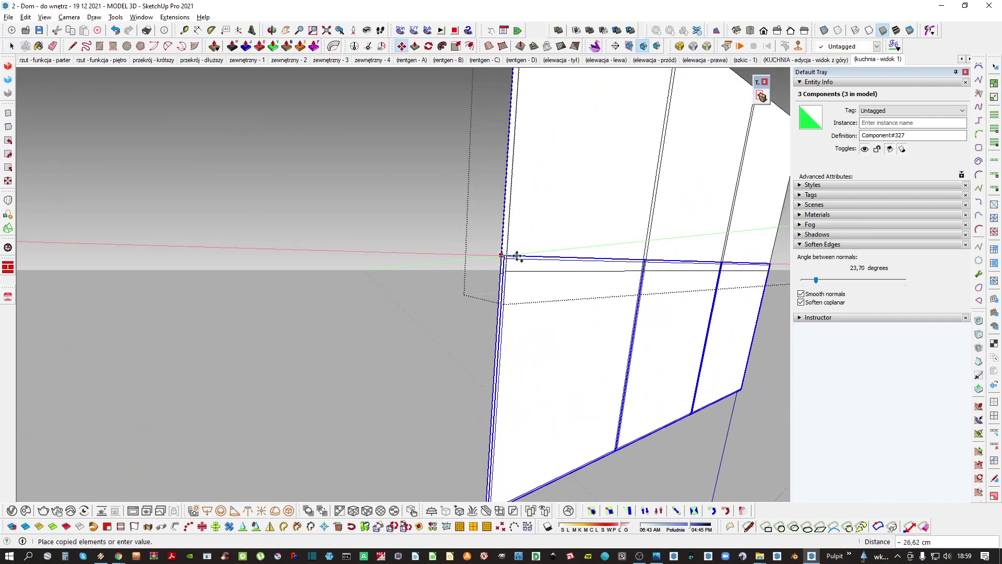
scroll(501, 274, "down", 2)
left_click(500, 275)
scroll(506, 240, "down", 3)
type("x")
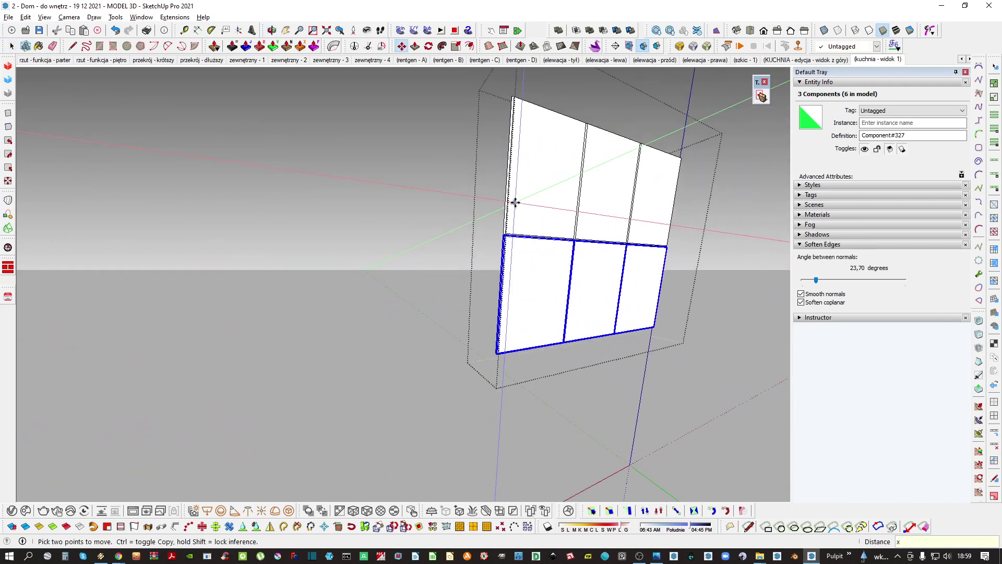
key("Return")
scroll(616, 355, "down", 1)
middle_click_drag(619, 357, 376, 295, "shift")
scroll(503, 252, "down", 2)
key("space")
Create a grey material named "kominek - lustro" with lightness 72 and paint the tiles with it
key("i")
key("i")
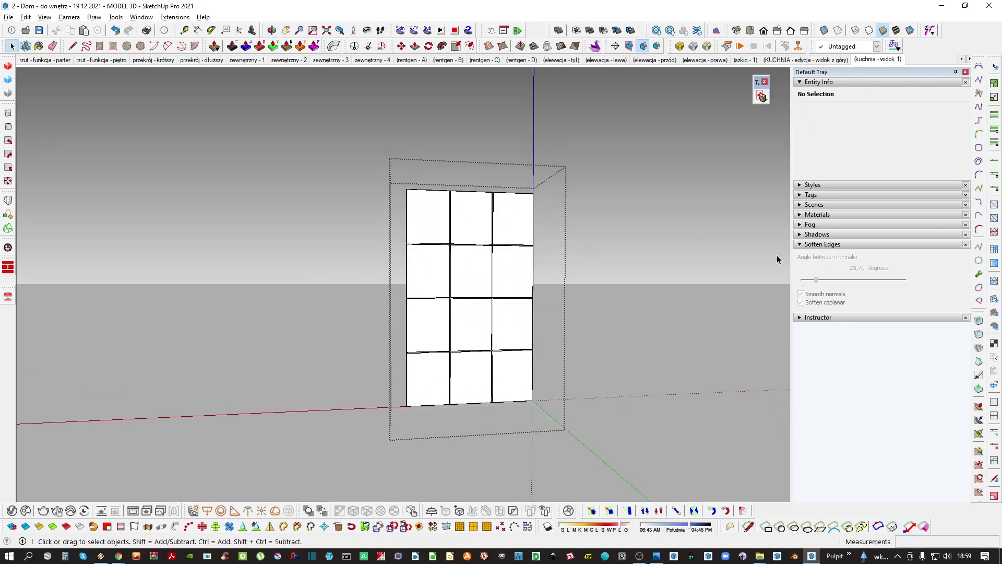
key("b")
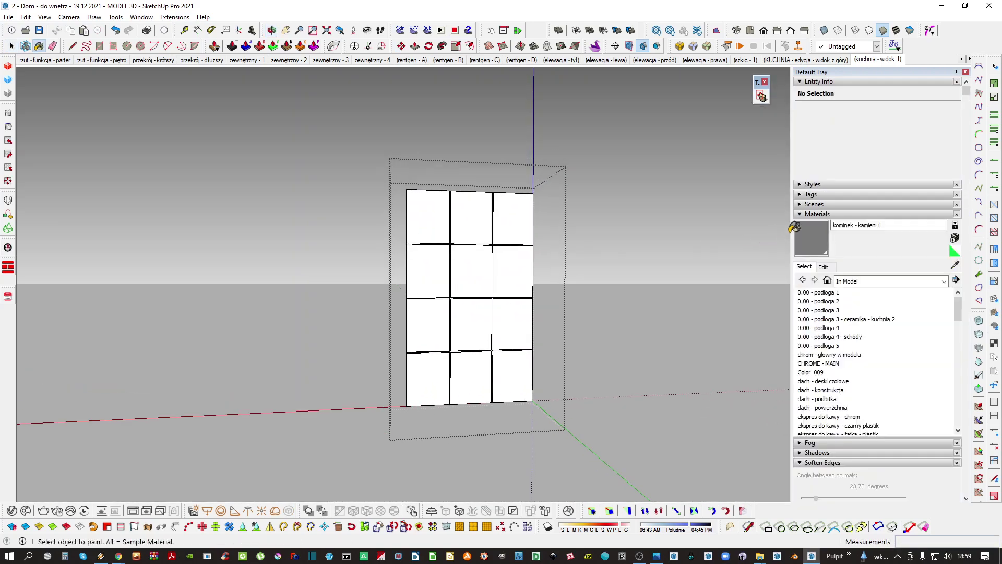
left_click(910, 229)
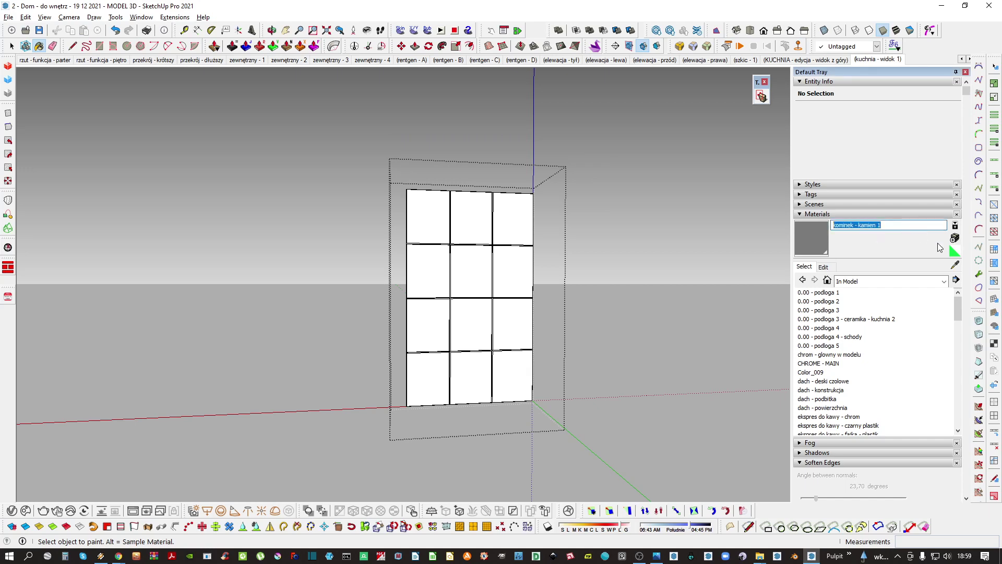
mouse_move(191, 289)
middle_mouse_down()
mouse_move(242, 271)
mouse_move(284, 351)
mouse_move(313, 348)
middle_mouse_up()
mouse_move(503, 340)
middle_mouse_down()
mouse_move(400, 323)
mouse_move(467, 302)
middle_mouse_up()
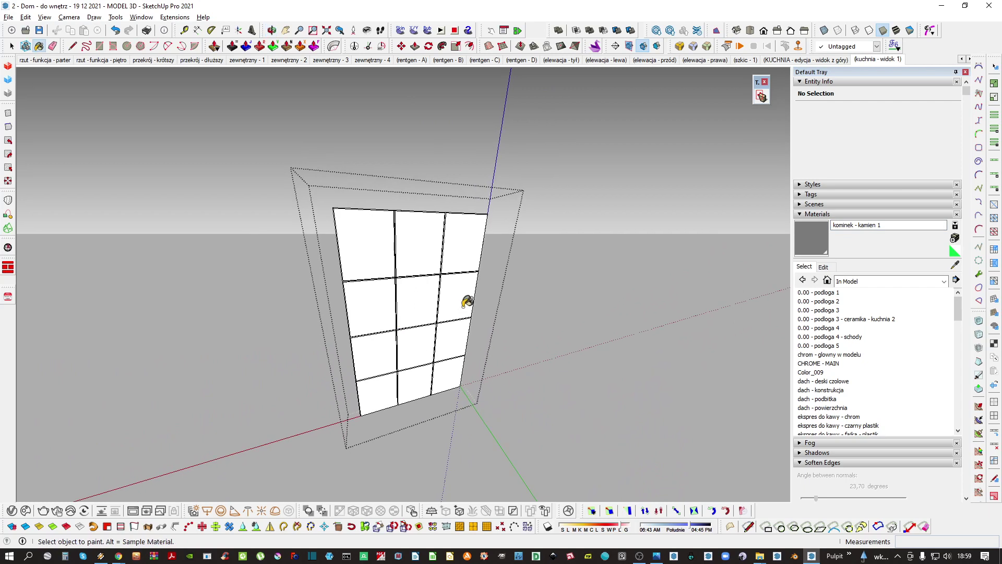
left_click(921, 224)
left_click(954, 252)
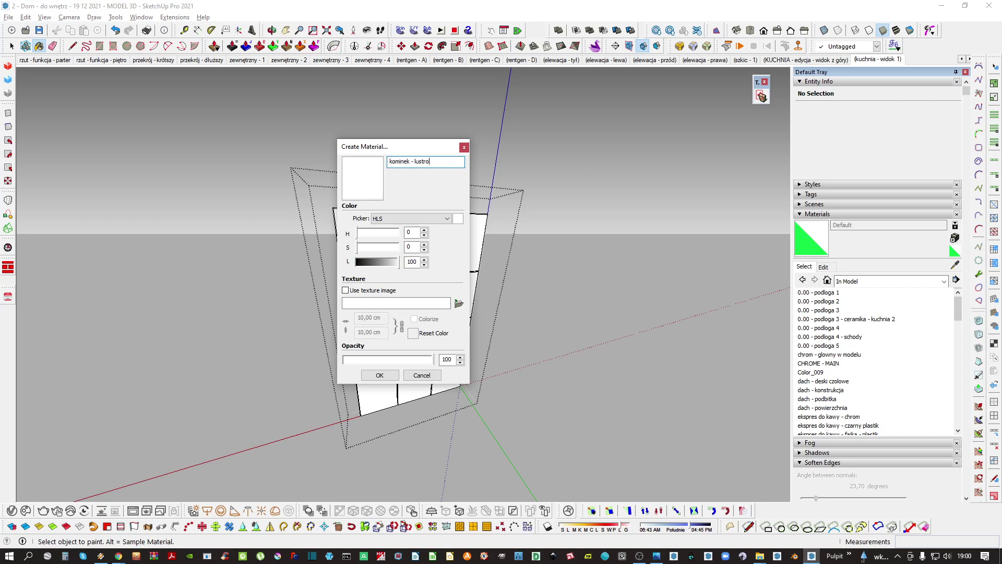
left_click_drag(380, 262, 386, 268)
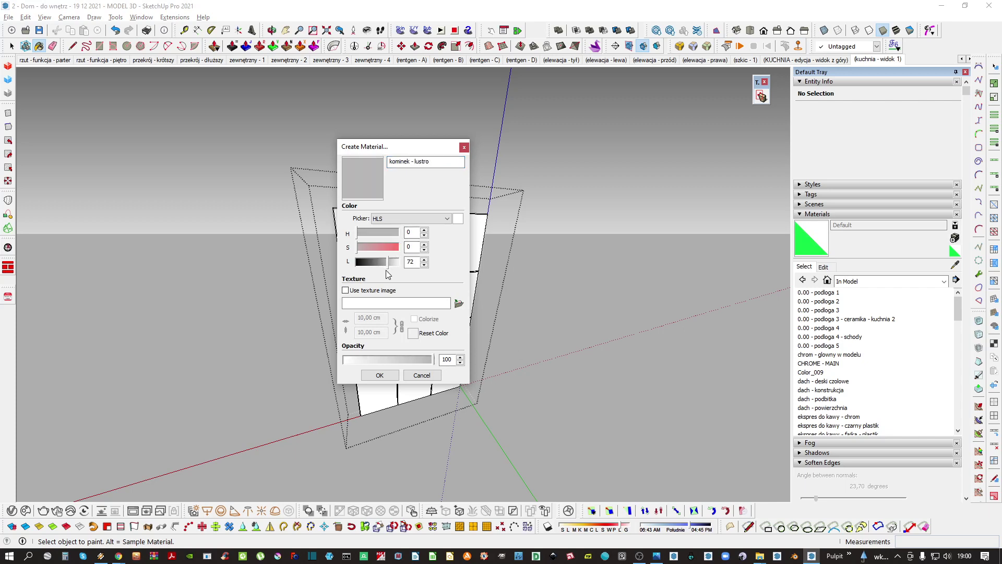
left_click(385, 375)
key("space")
middle_click_drag(388, 383, 527, 183)
scroll(476, 247, "up", 3)
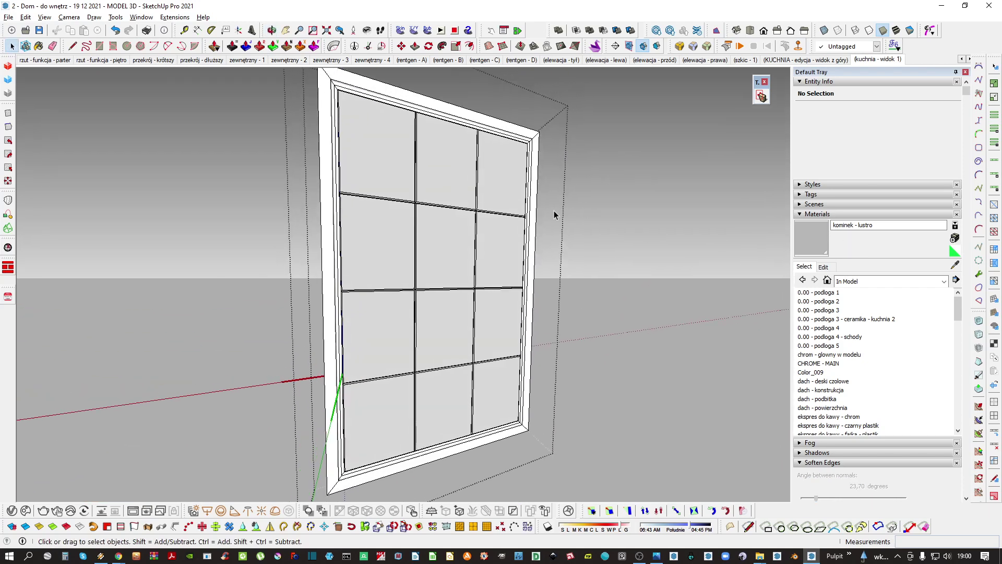
middle_click_drag(472, 131, 488, 163, "shift")
left_click(955, 251)
left_click(955, 238)
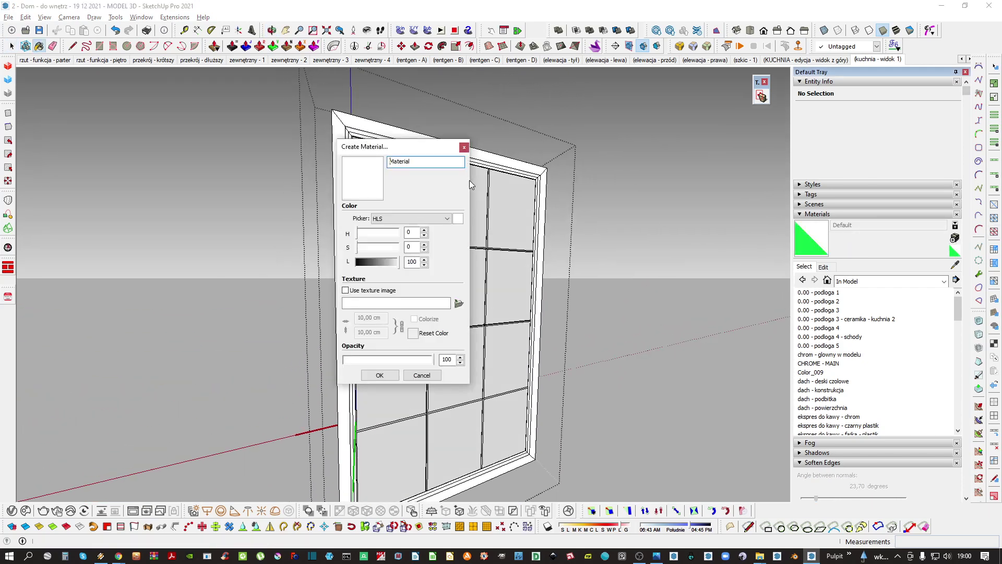
left_click(422, 374)
key("space")
middle_click_drag(528, 290, 480, 289)
scroll(438, 308, "down", 3)
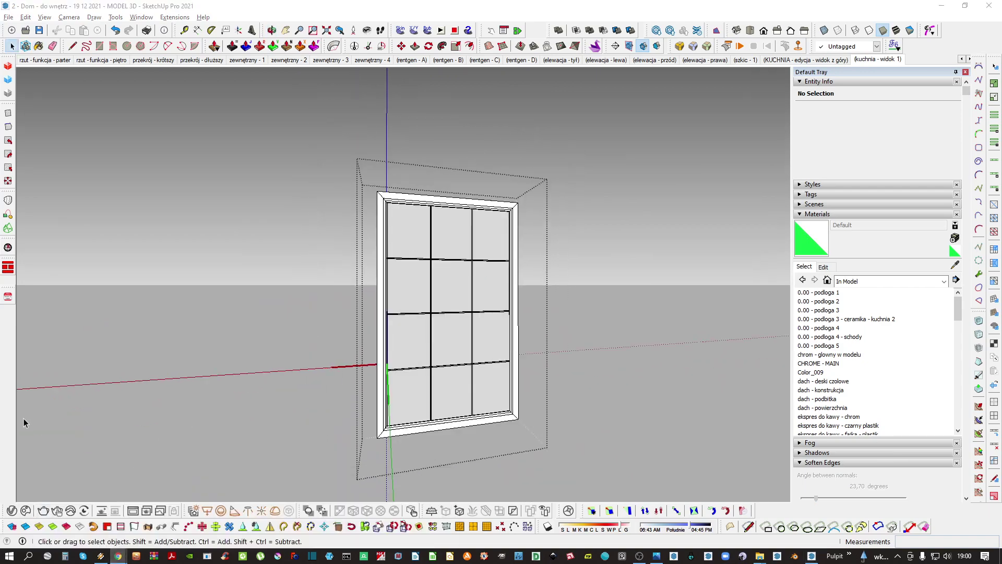
Switch to Chrome and open sharetextures.com in a new tab
mouse_move(118, 555)
left_click(172, 514)
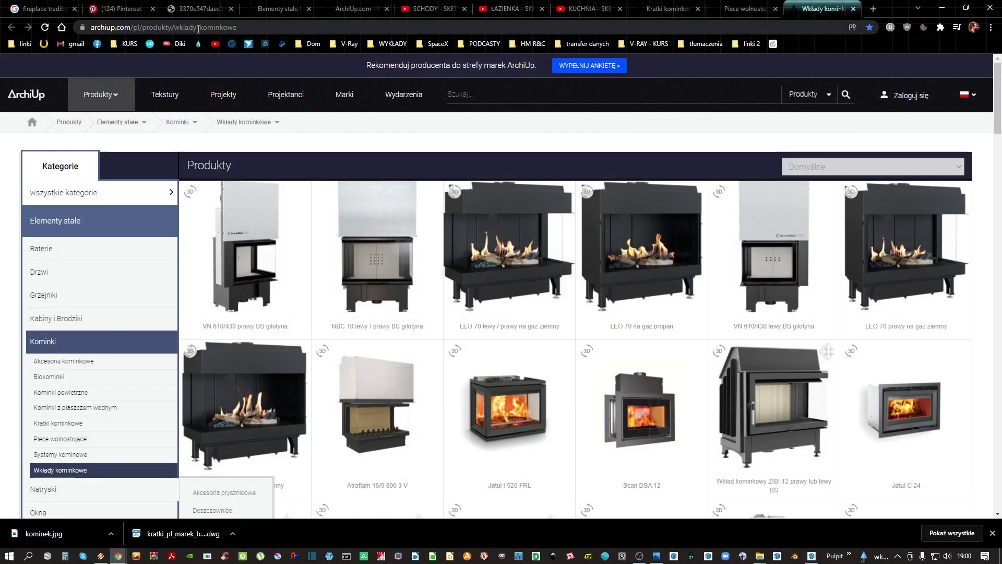
right_click(193, 9)
left_click(219, 16)
type("share")
key("Return")
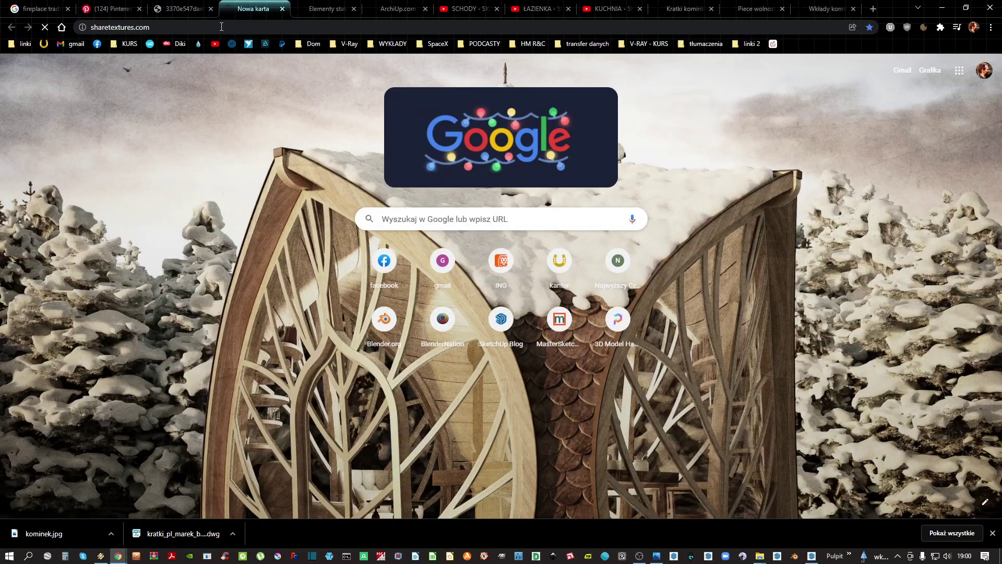
Close the leftover ArchiUp product tabs and the YouTube tabs
left_click(324, 4)
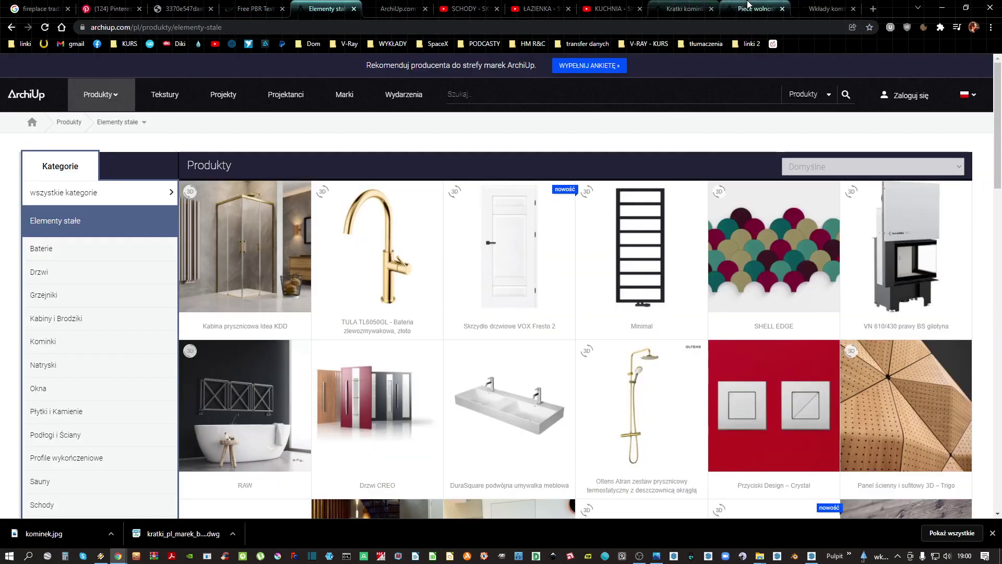
left_click(836, 5)
key("ctrl+w")
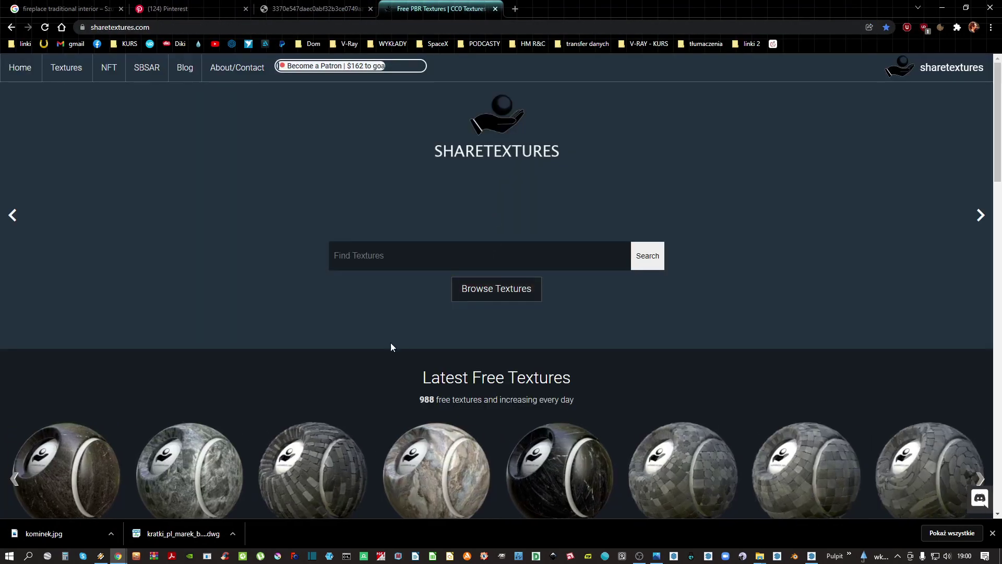
Go to the site's textures section and search it for marble
left_click(69, 65)
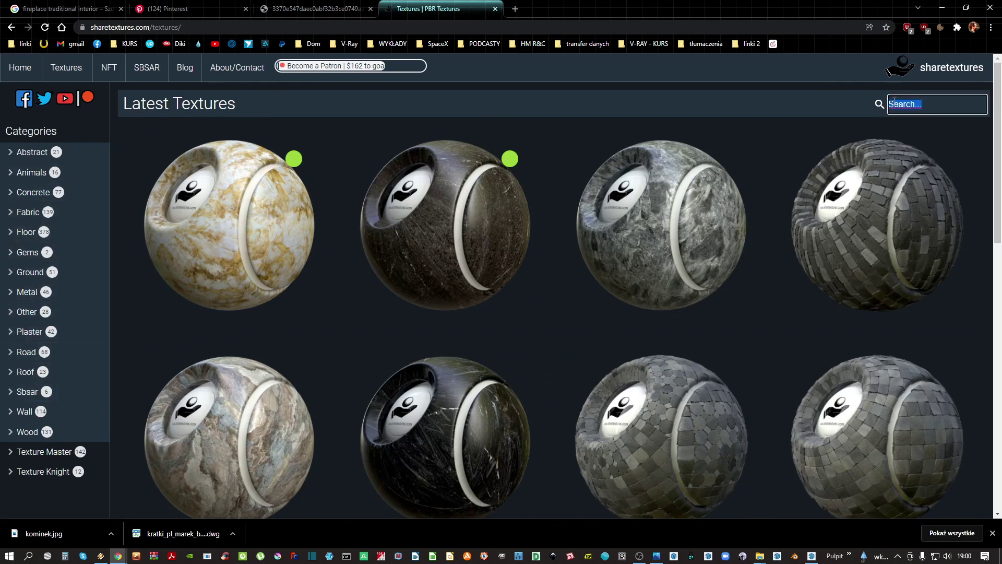
type("marble")
key("Return")
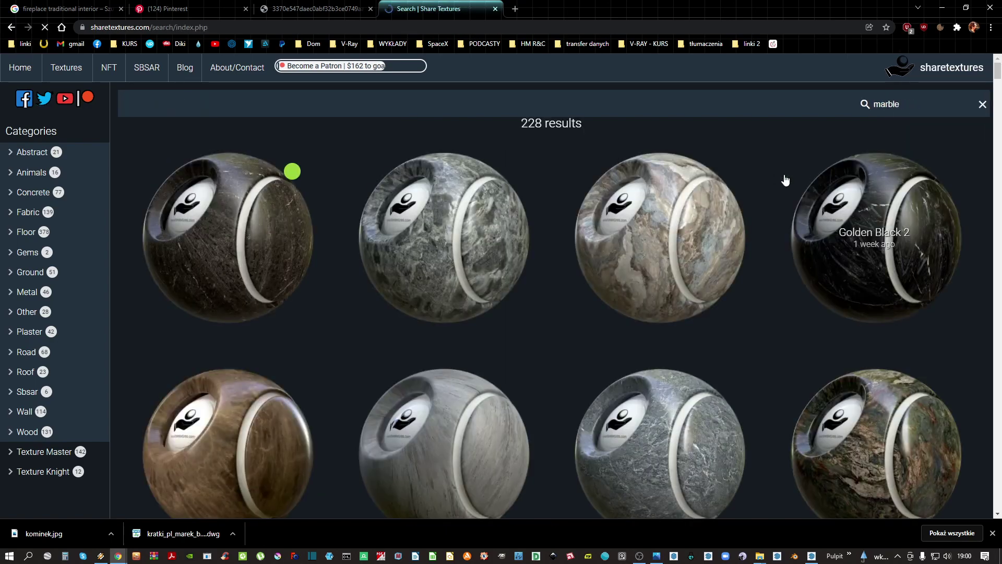
Open the Statuario White Marble 2 texture page in a new tab and return to the search results
left_click_drag(998, 73, 998, 143)
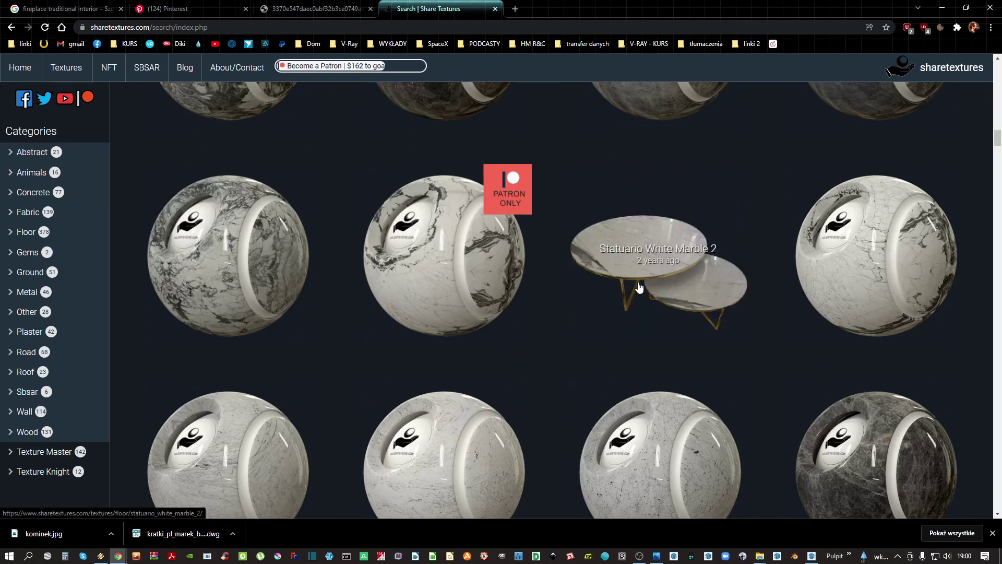
right_click(640, 234)
left_click(679, 239)
left_click(578, 9)
left_click(433, 9)
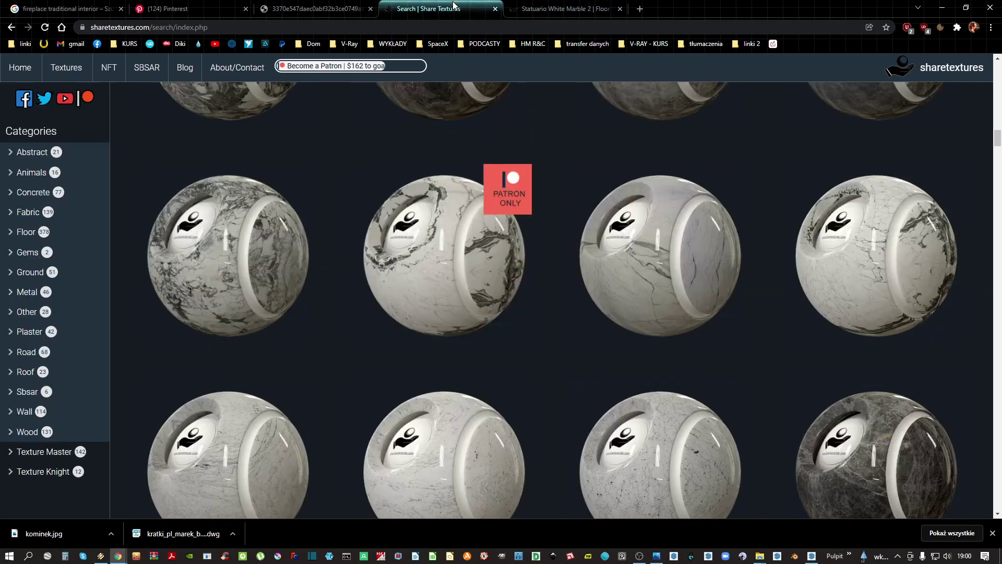
Open the Stardust Grey Marble and Star Black Marble texture pages in new tabs from the search results
scroll(680, 277, "down", 3)
right_click(869, 276)
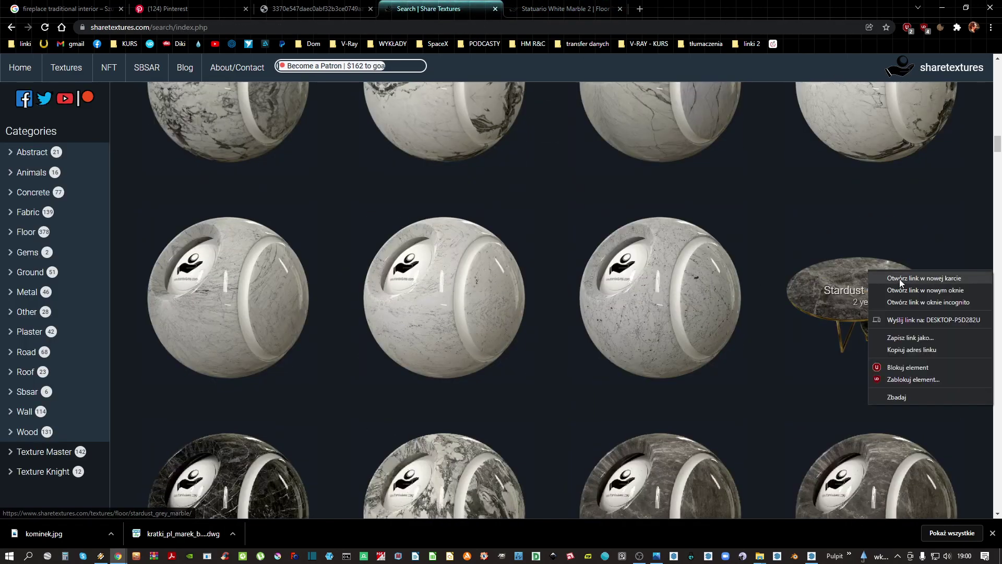
left_click(899, 278)
scroll(763, 276, "down", 3)
right_click(226, 330)
left_click(280, 338)
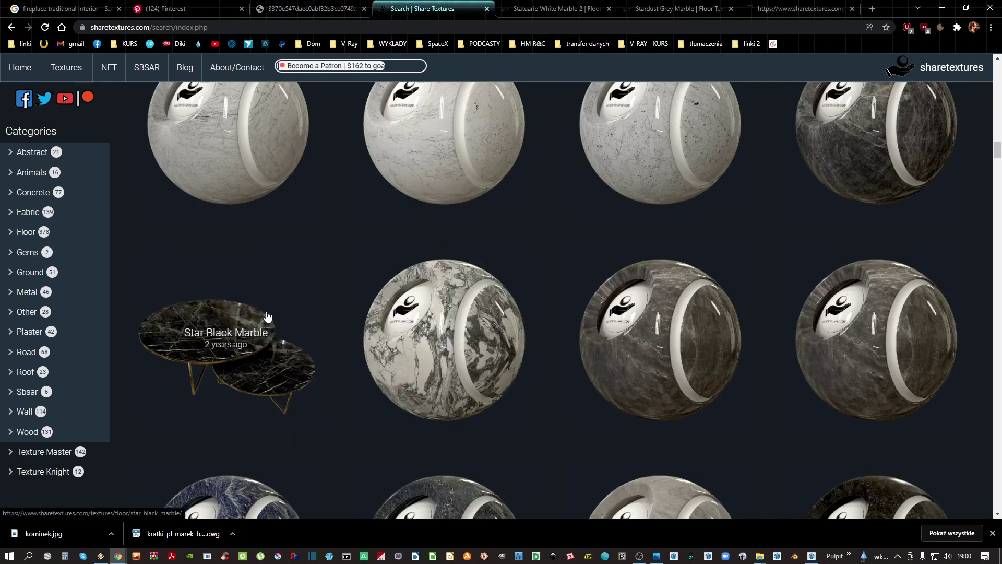
Download the 2K version of the Star Black Marble texture from its page
left_click(798, 8)
scroll(569, 276, "down", 3)
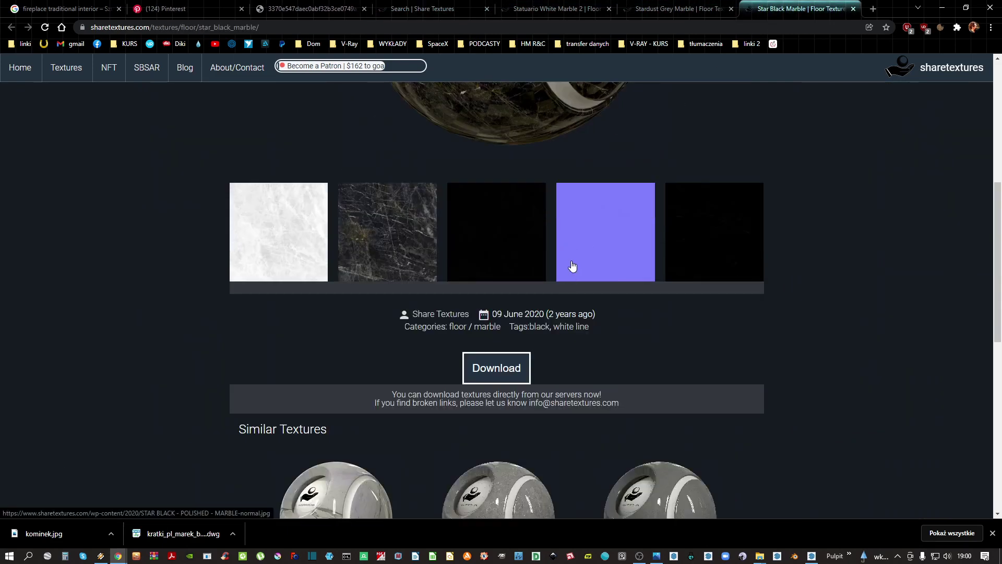
mouse_move(502, 367)
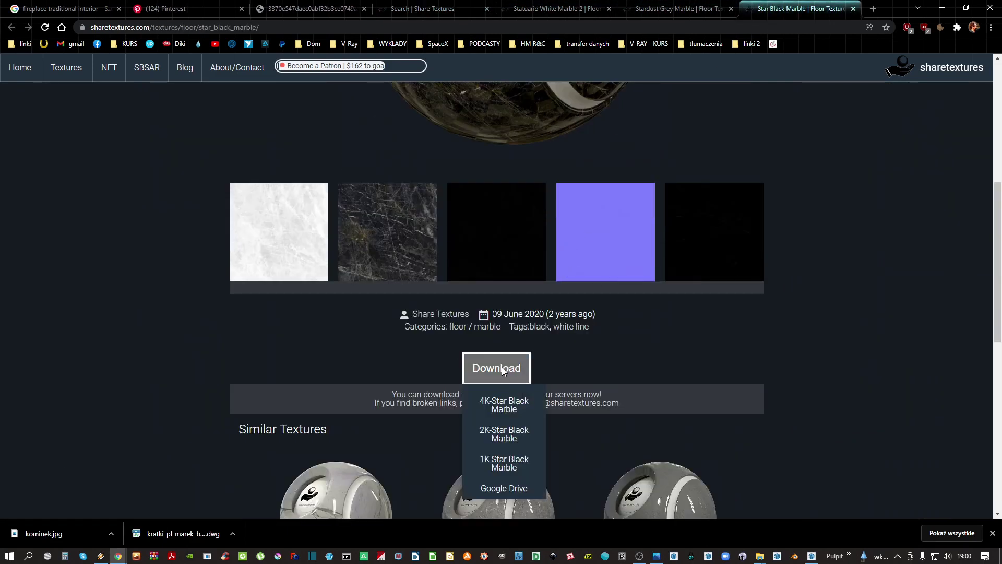
left_click(504, 435)
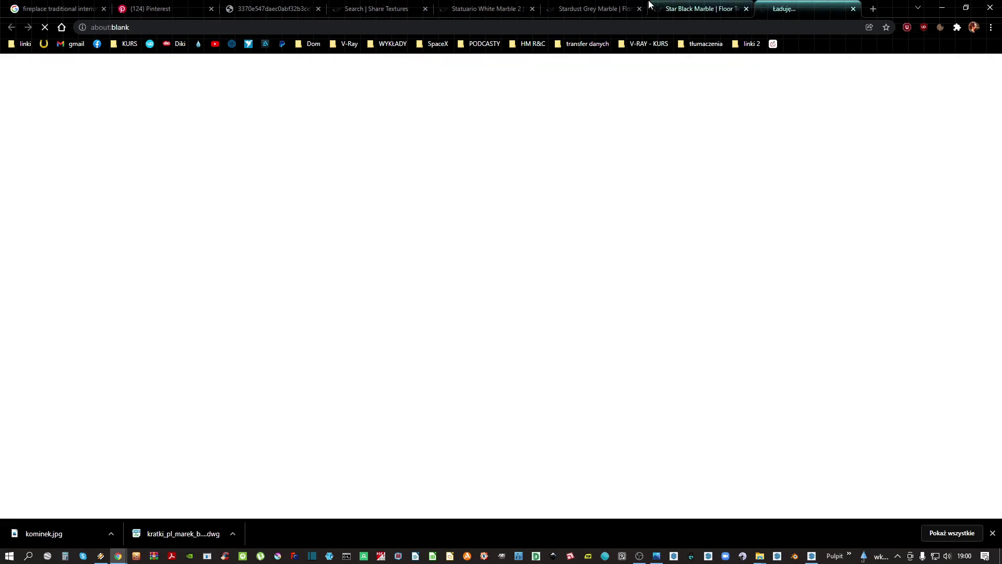
Download the 2K version of the Statuario White Marble 2 texture from its page
left_click(707, 6)
left_click(566, 8)
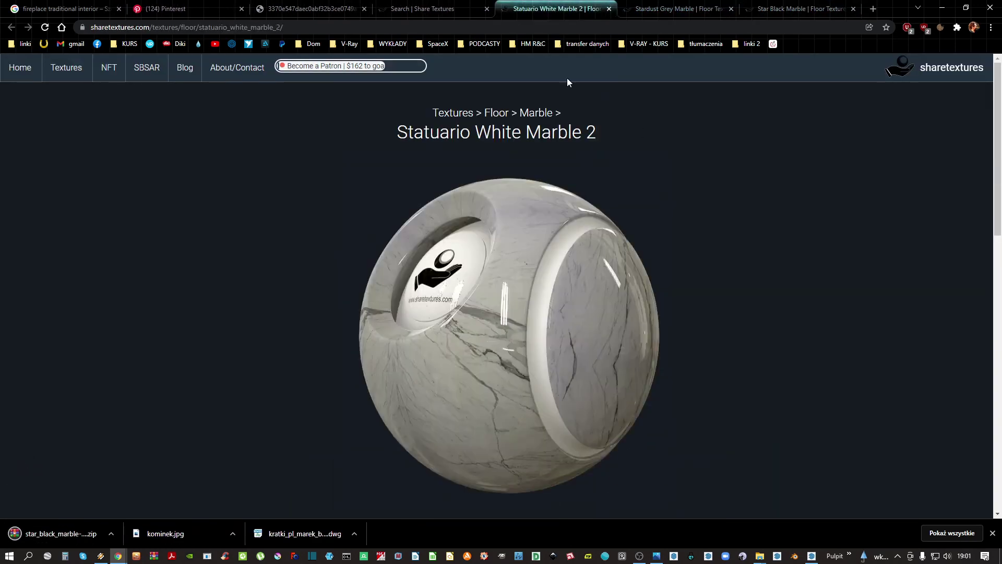
scroll(543, 293, "down", 3)
scroll(542, 298, "down", 3)
mouse_move(497, 271)
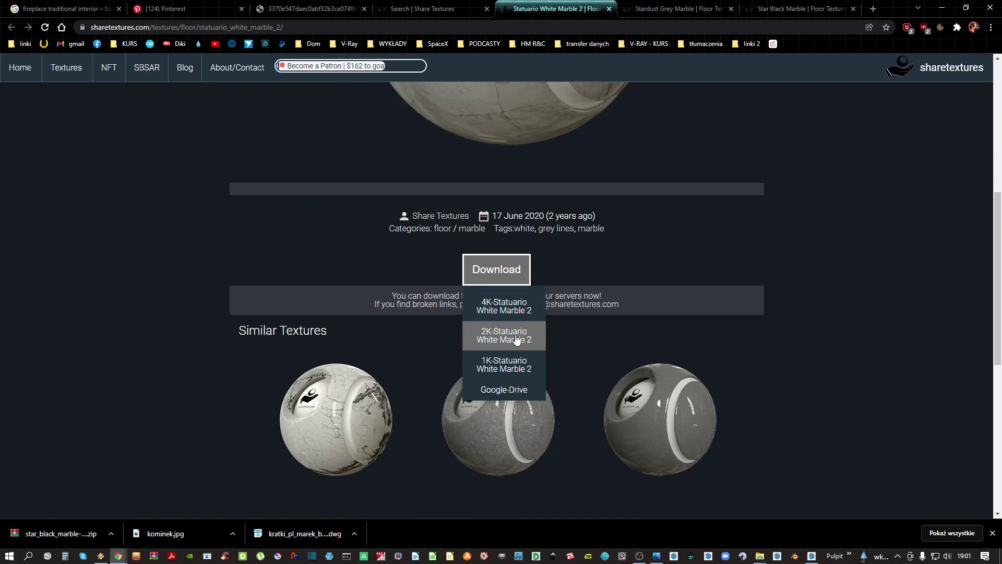
left_click(493, 336)
Show the downloaded files in their folder and select both marble archives
right_click(53, 537)
left_click(106, 511)
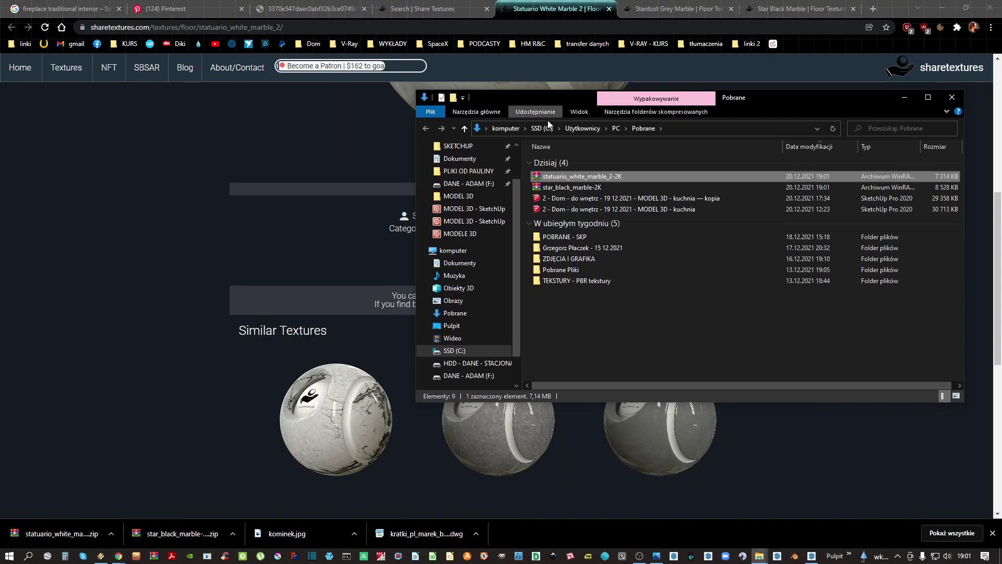
left_click(552, 186, "ctrl")
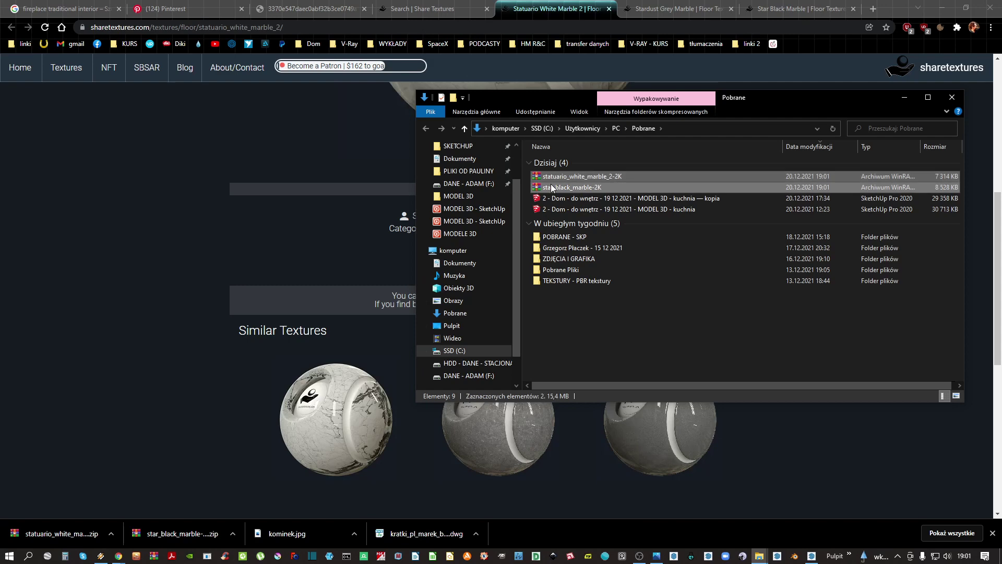
Create a folder named "TEKSTURY" inside "grupa III - 20 12 2021" on the desktop and paste the two marble archives into it
scroll(472, 165, "up", 2)
left_click(472, 166)
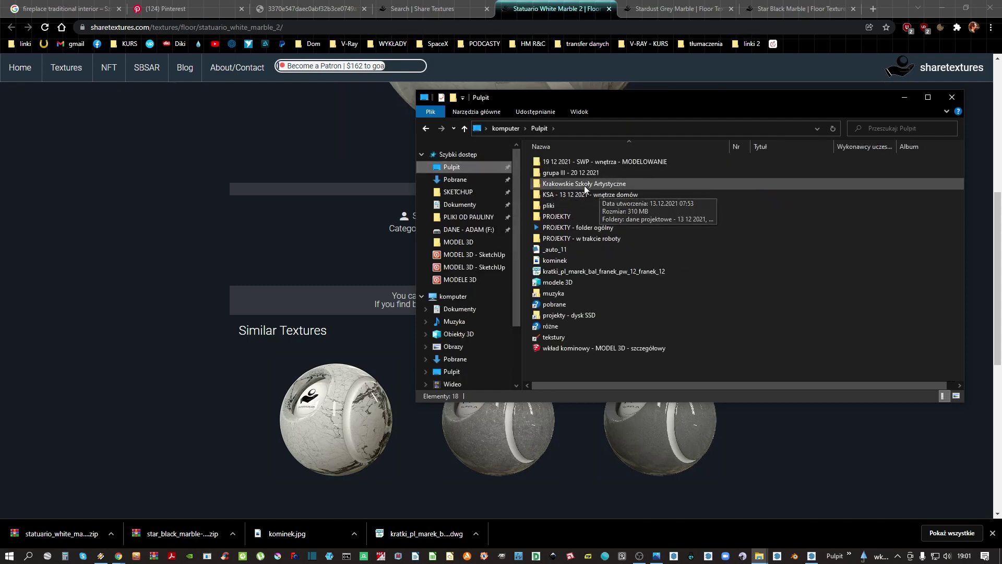
left_click(577, 173)
double_click(576, 174)
key("ctrl+shift+n")
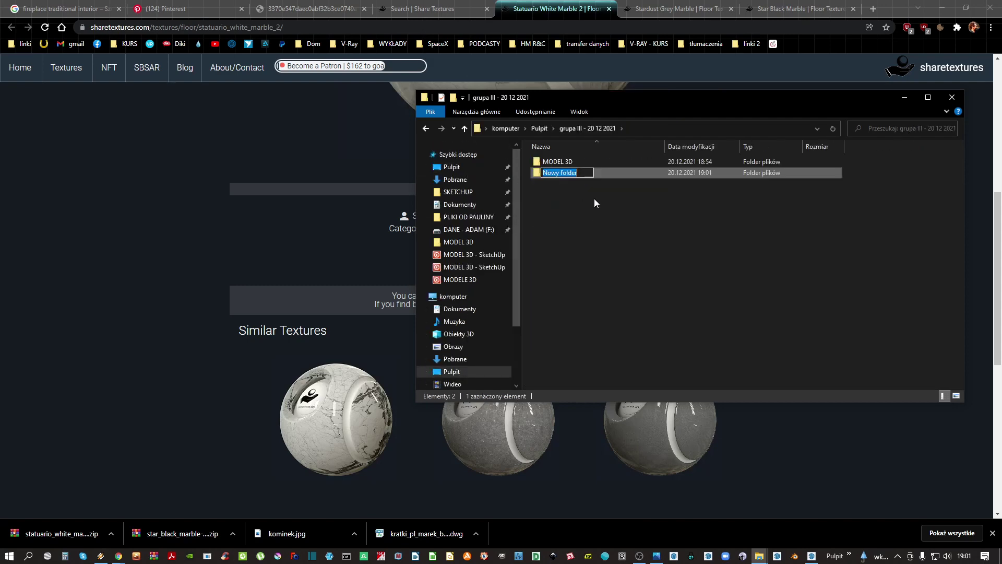
type("TEKSTURY")
key("Return")
key("Return")
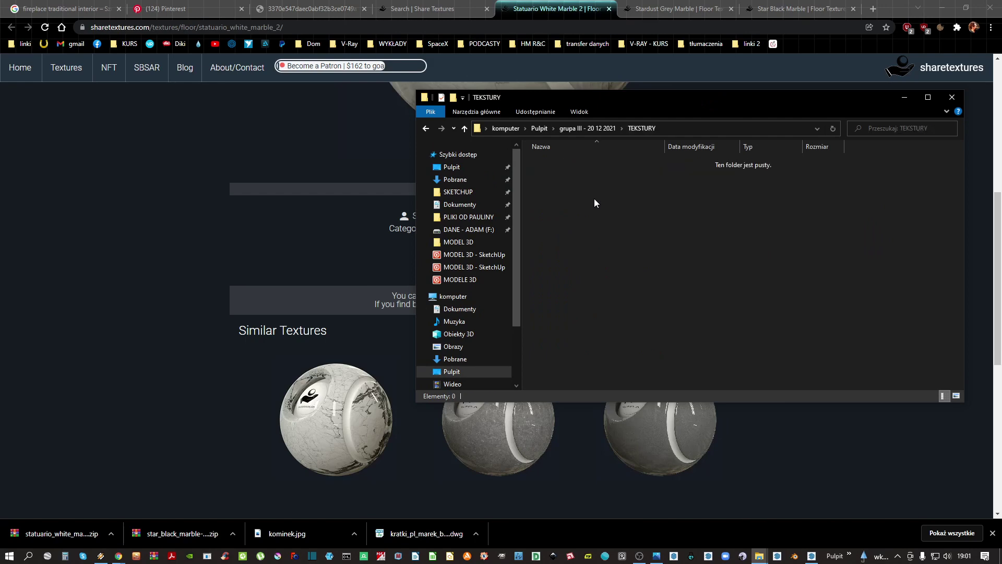
key("ctrl+v")
Extract the star_black_marble-2K and statuario_white_marble_2-2K archives into the TEKSTURY folder
left_click(601, 163)
right_click(590, 159)
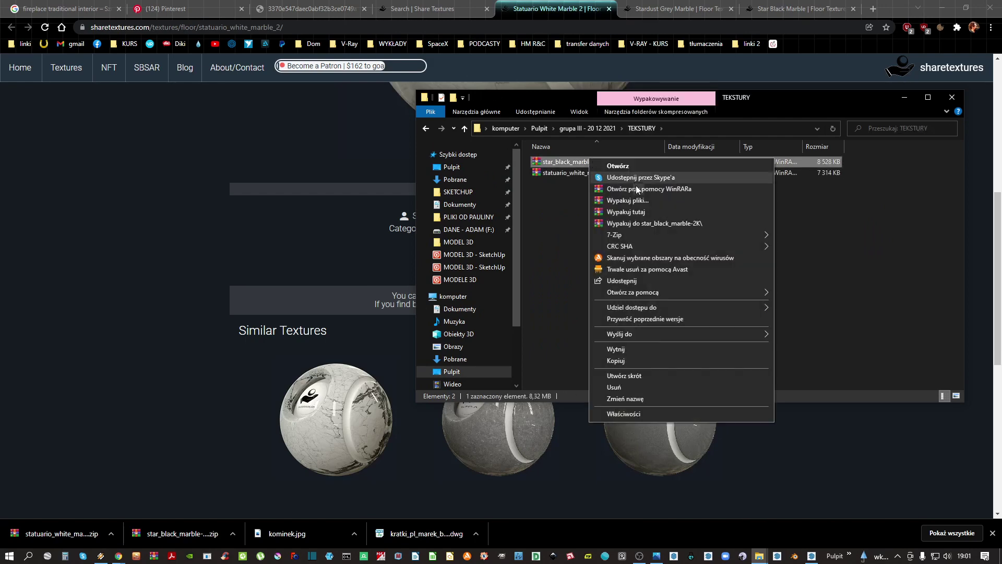
left_click(648, 212)
right_click(576, 175)
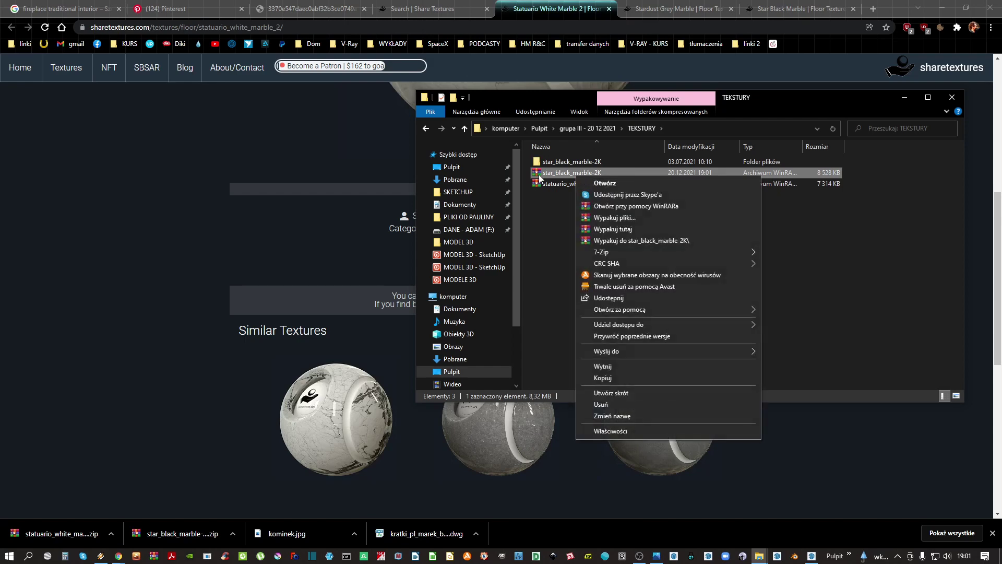
left_click(553, 208)
right_click(565, 181)
left_click(614, 236)
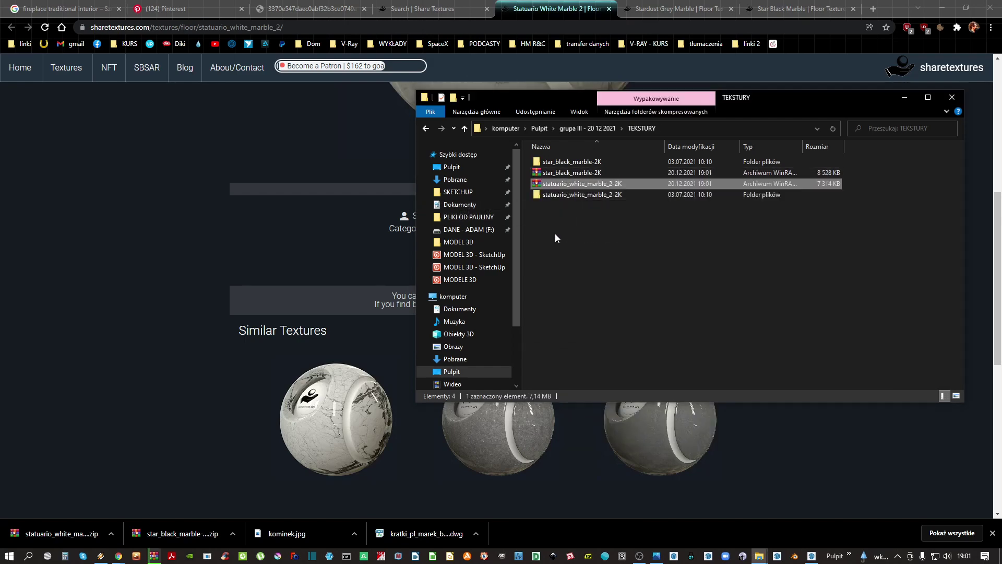
Delete both marble zip archives from the TEKSTURY folder, keeping the extracted folders
left_click(576, 183)
key("Delete")
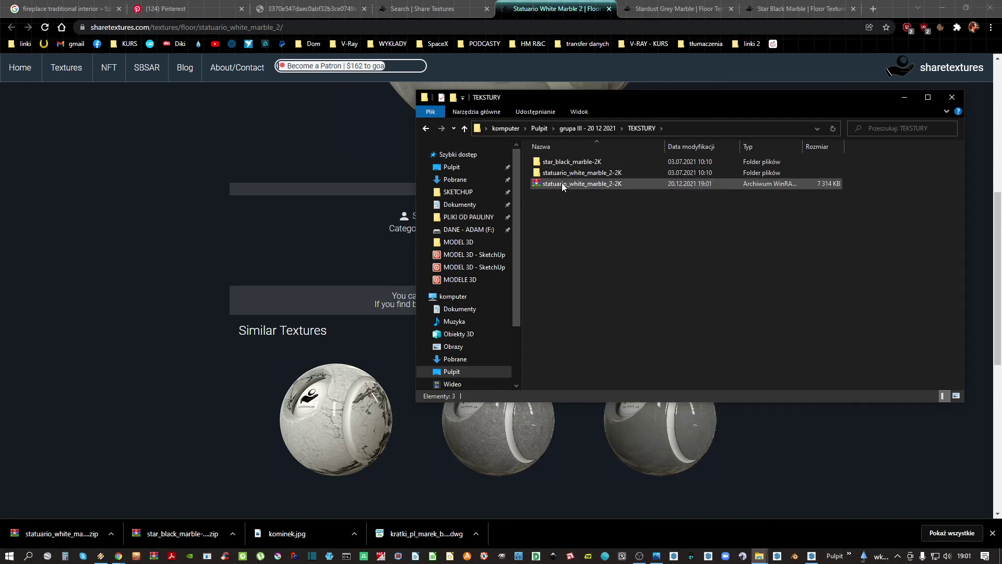
left_click(561, 183)
key("Delete")
Open the star_black_marble-2K folder and check the file properties of the diffuse image
double_click(555, 164)
left_click(625, 190)
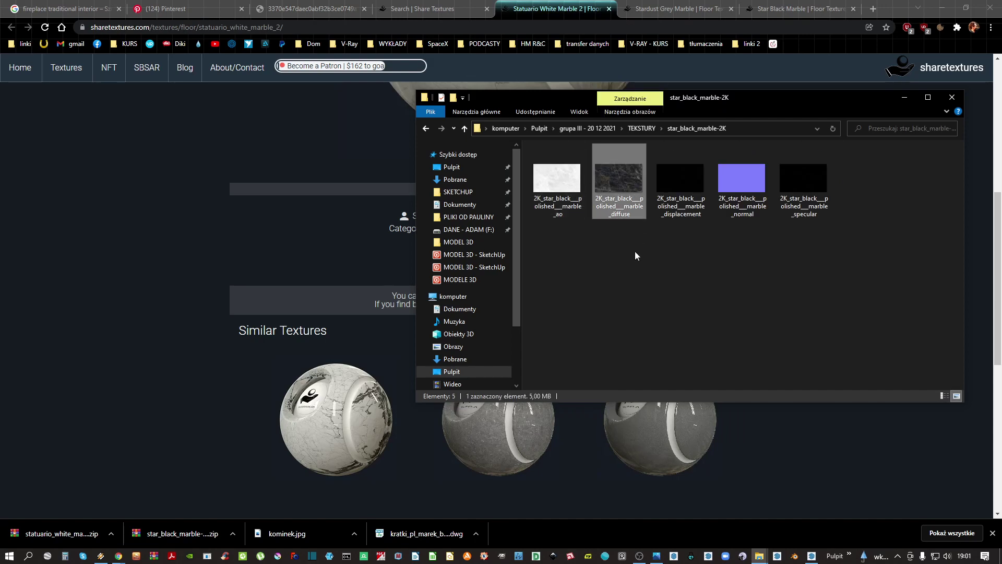
right_click(628, 217)
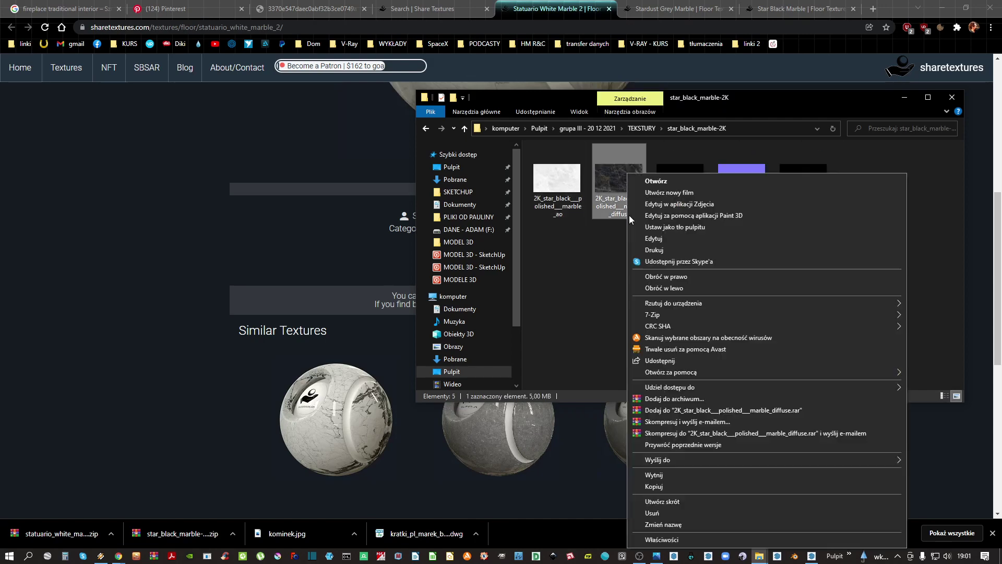
left_click(678, 539)
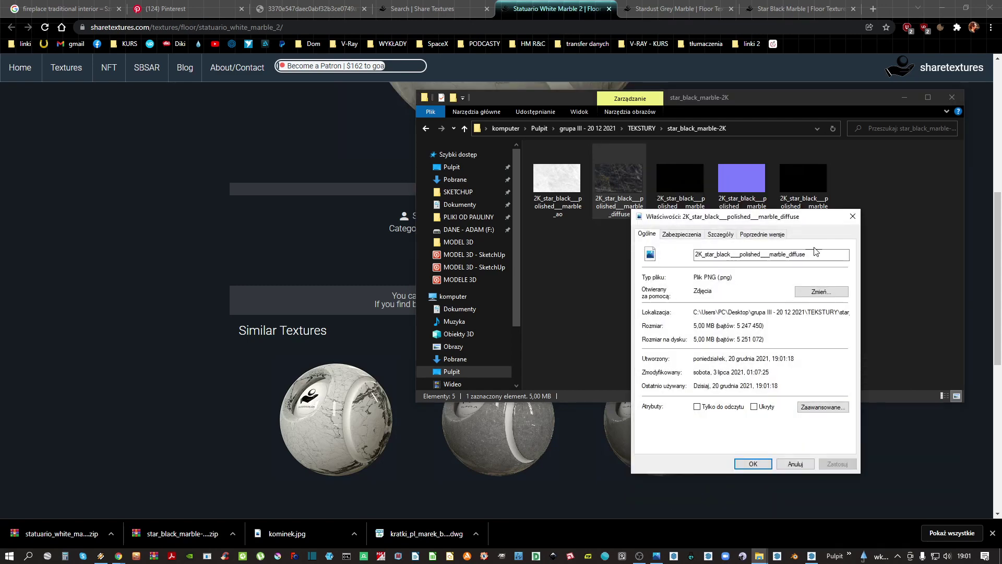
left_click(851, 217)
Open the black marble diffuse image in GIMP and inspect its detail
right_click(618, 175)
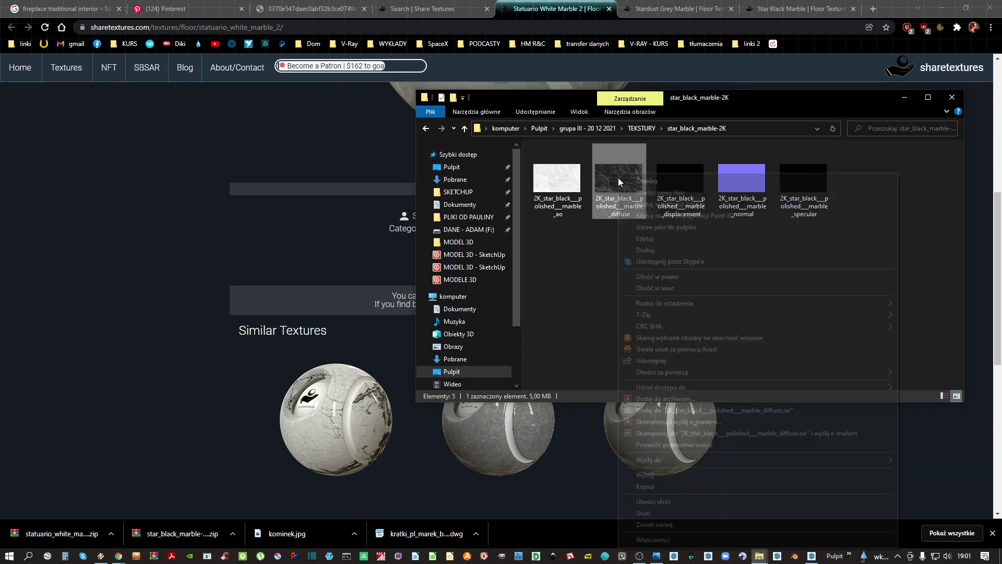
mouse_move(690, 374)
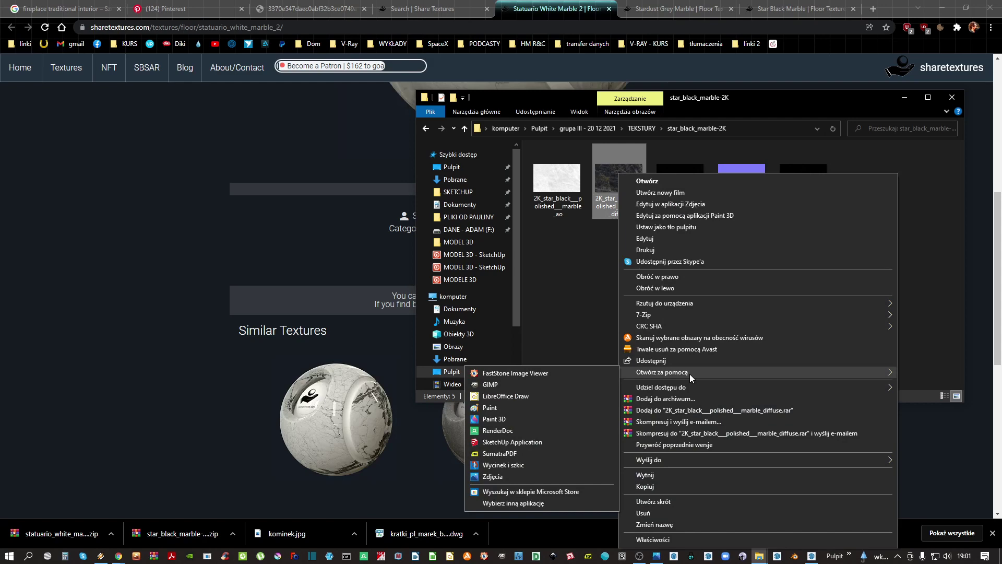
left_click(512, 384)
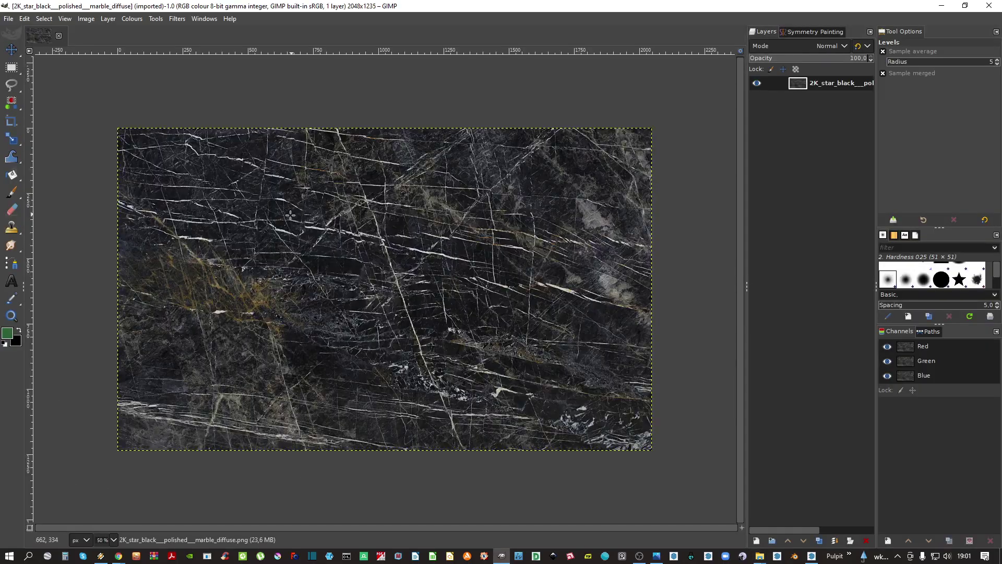
scroll(229, 305, "up", 3, "ctrl")
scroll(272, 293, "down", 3, "ctrl")
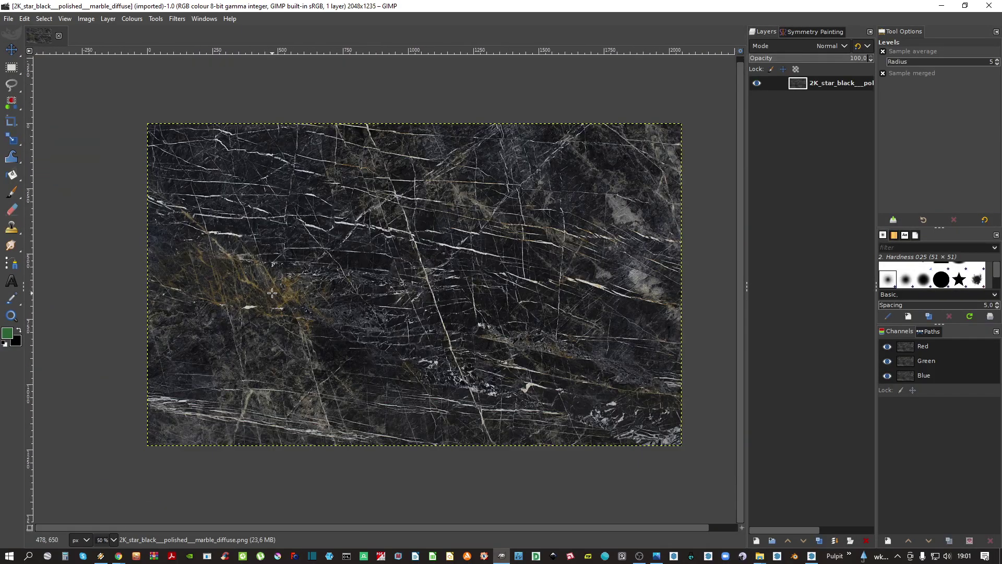
Export the image as the JPEG "marmur - ciemny - diffuse - color.jpg" at quality 100, then close the image and GIMP
left_click(8, 20)
left_click(78, 180)
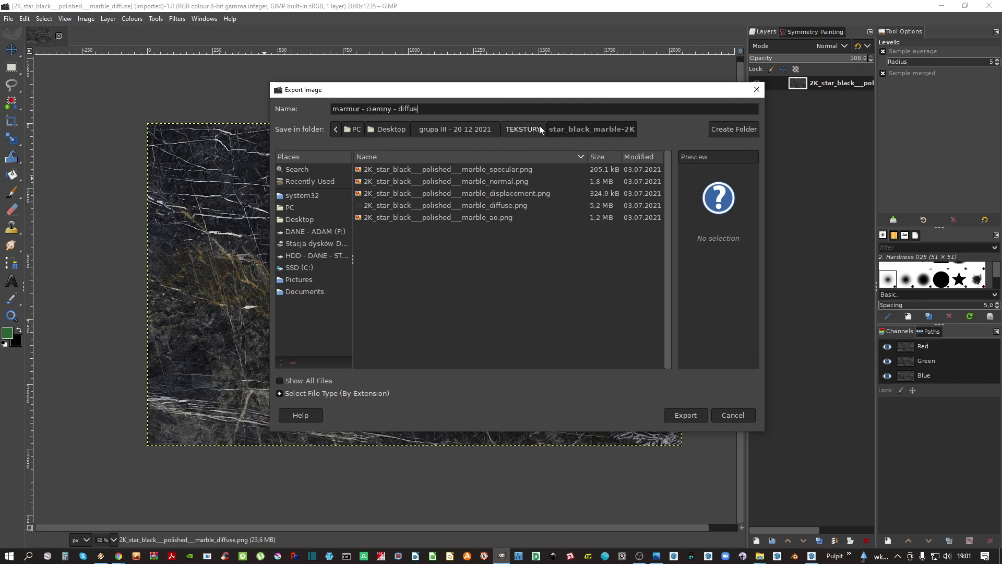
key("Return")
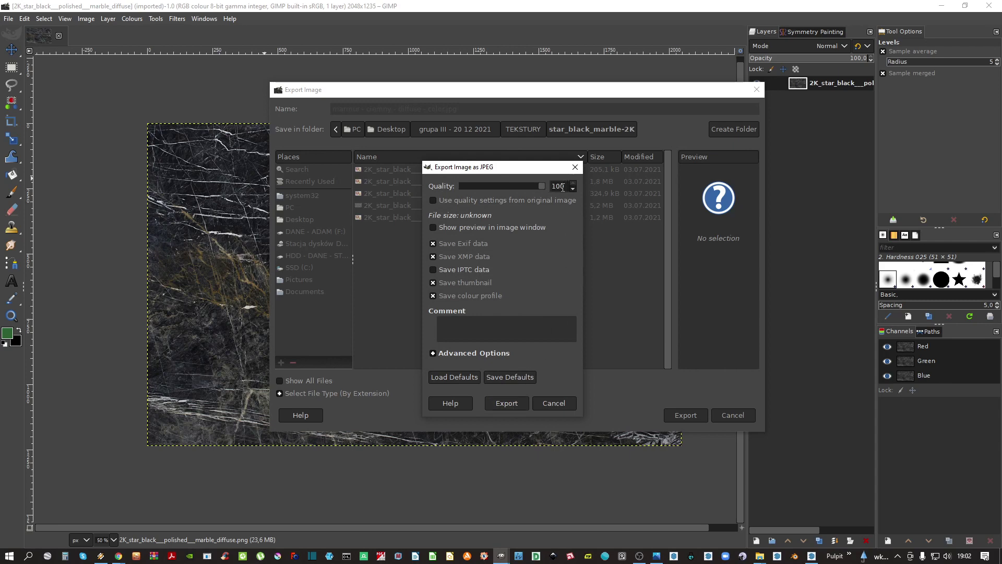
left_click(508, 402)
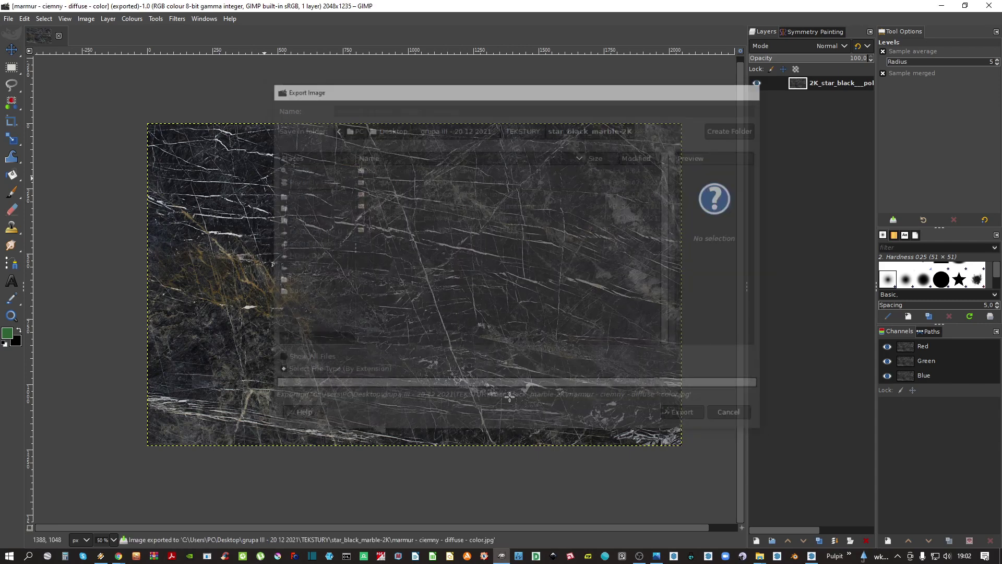
key("ctrl+w")
left_click(982, 5)
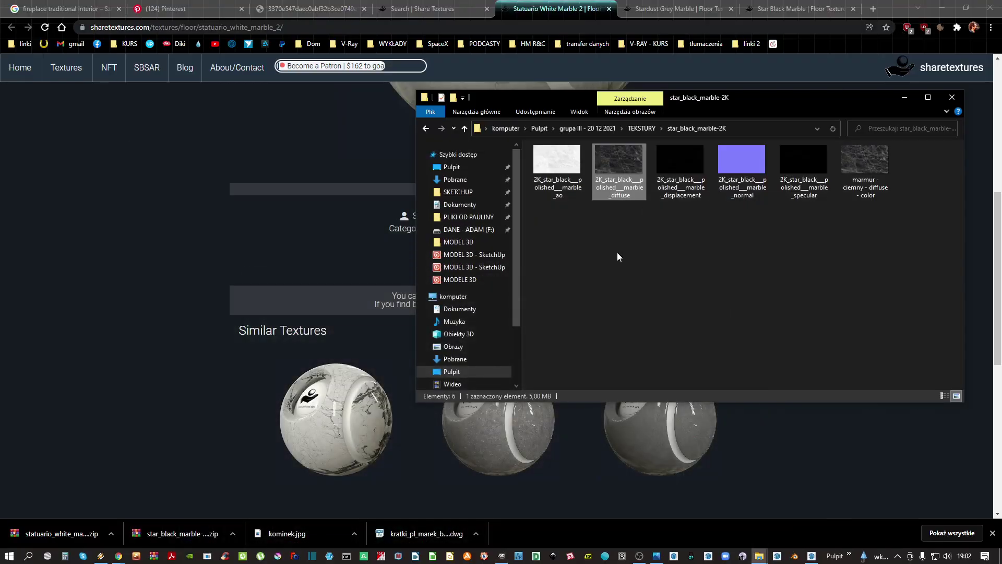
Find the statuario_white_marble_2-2K folder and open its diffuse image in GIMP
left_click(888, 172)
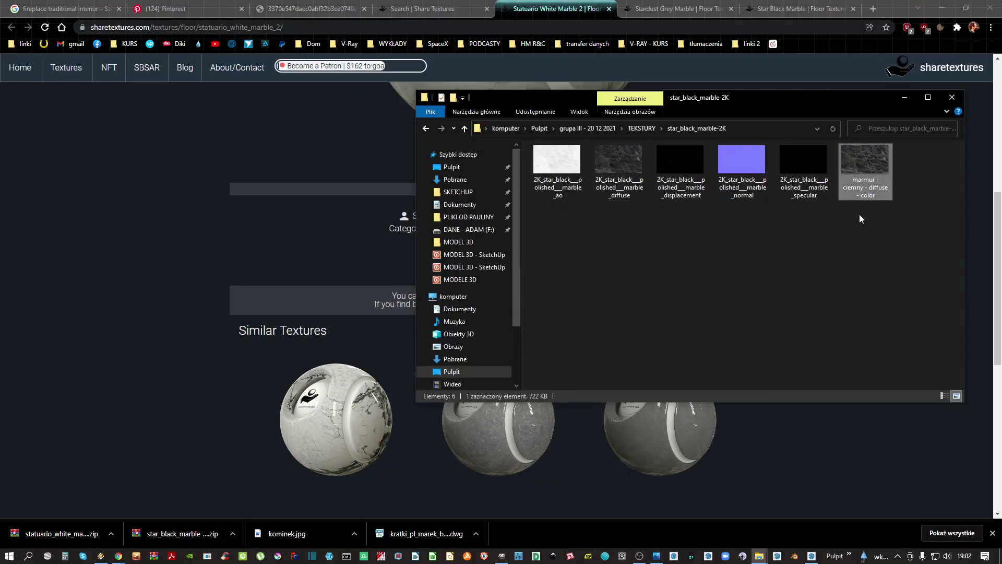
left_click(681, 258)
key("BackSpace")
double_click(611, 173)
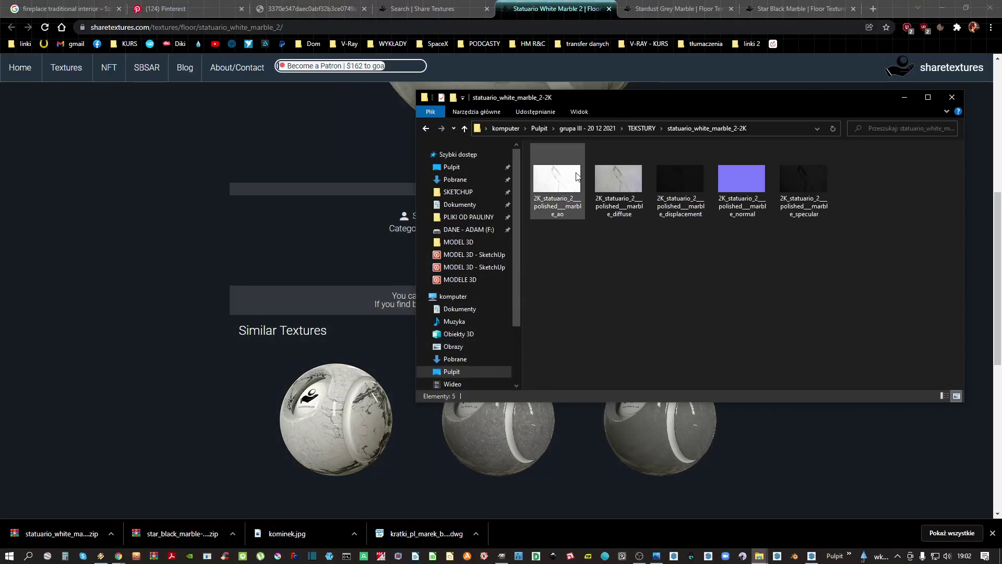
right_click(620, 186)
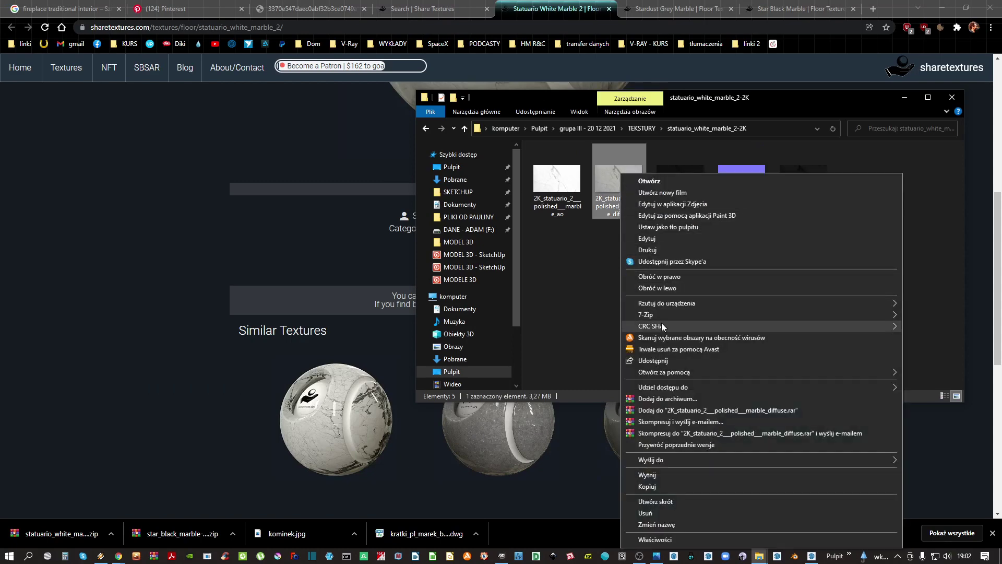
mouse_move(671, 371)
left_click(540, 371)
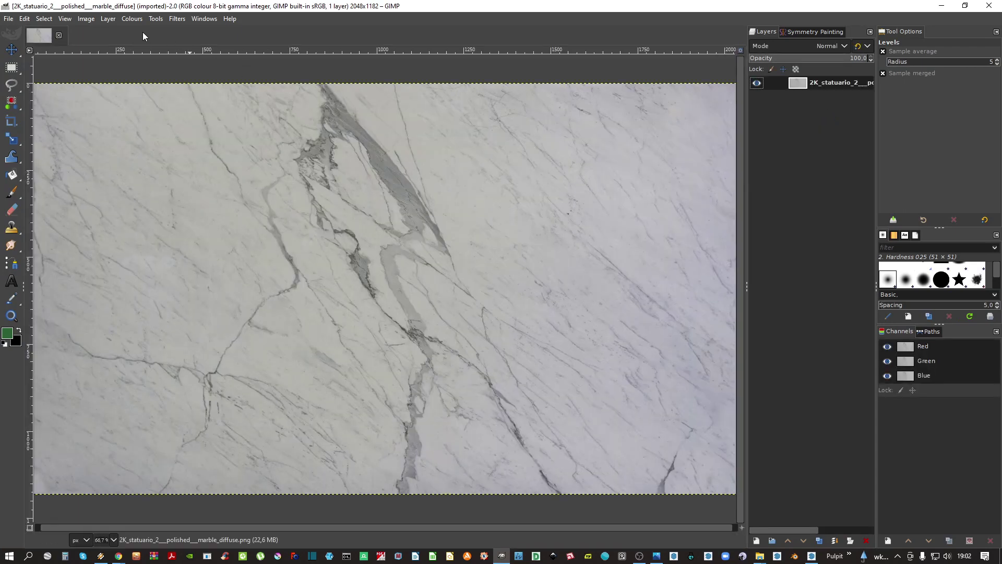
Brighten the white marble image with Levels, setting the input white point to 207
left_click(132, 19)
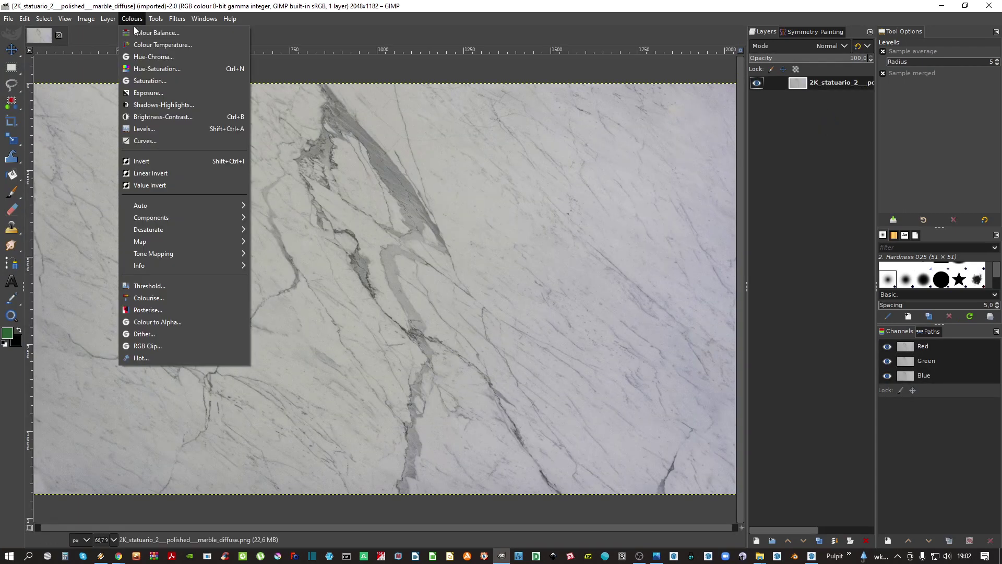
left_click(149, 131)
left_click_drag(750, 293, 724, 290)
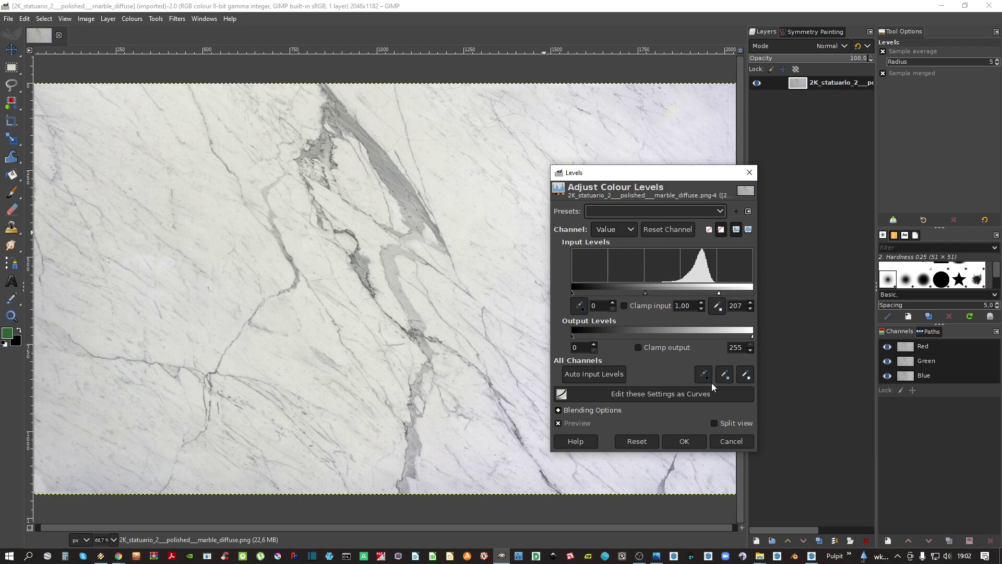
left_click(684, 441)
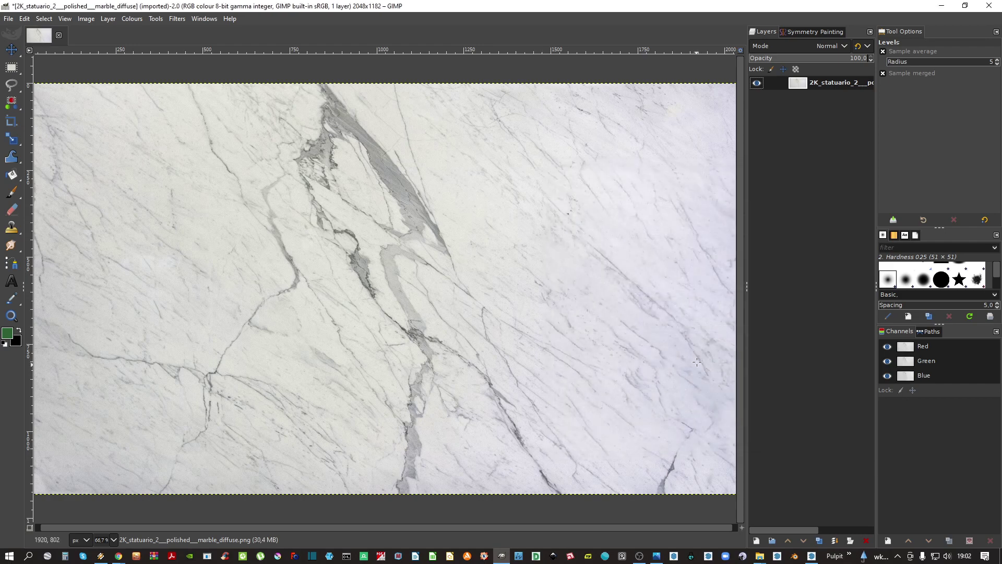
Export the image as the JPEG "marmur bialy - diffuse - color.jpg", close it discarding the unsaved changes, and leave GIMP
left_click(10, 20)
left_click(66, 183)
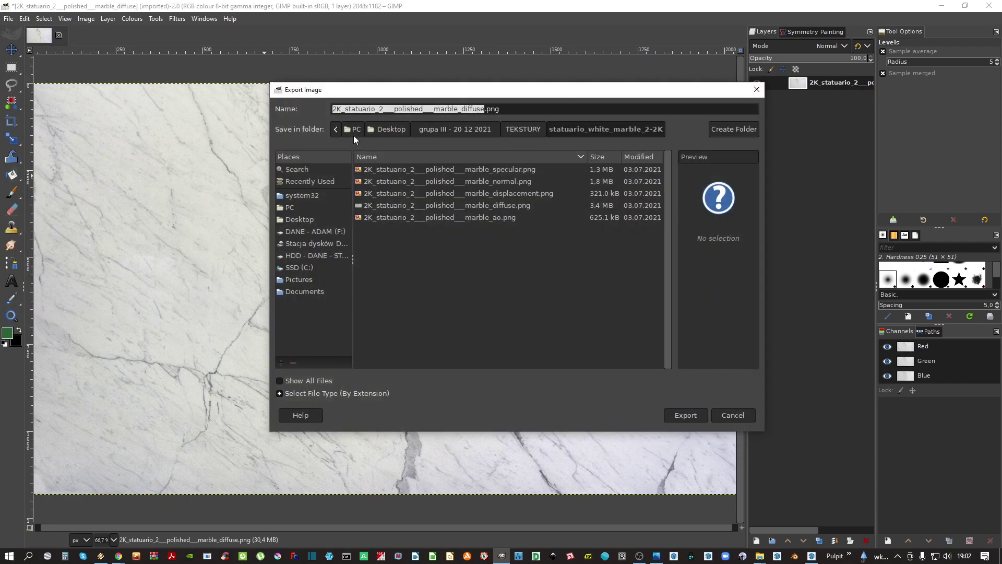
left_click(532, 112)
key("ctrl+a")
type("marmur bialy - di")
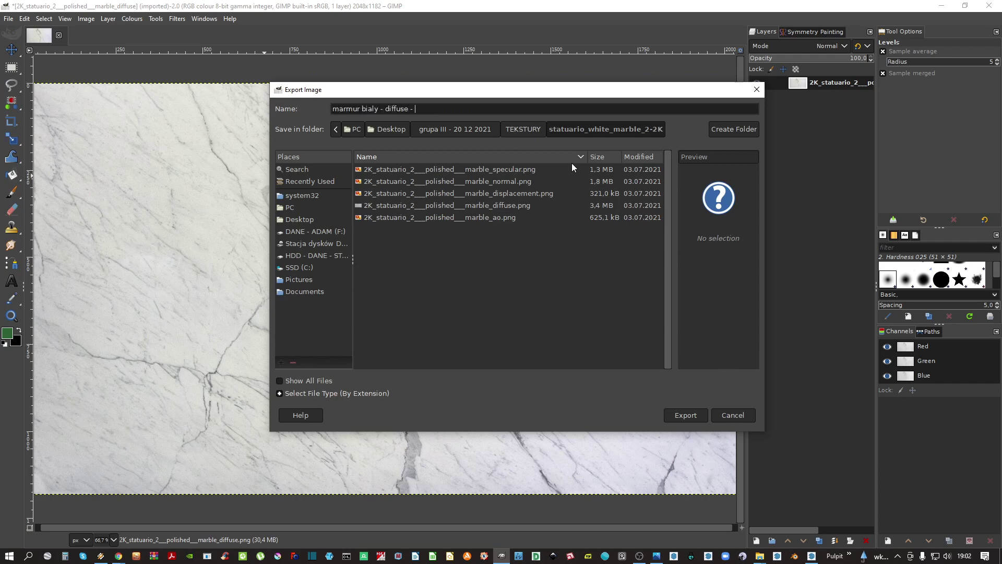
type("ffuse - color.jpg")
key("Return")
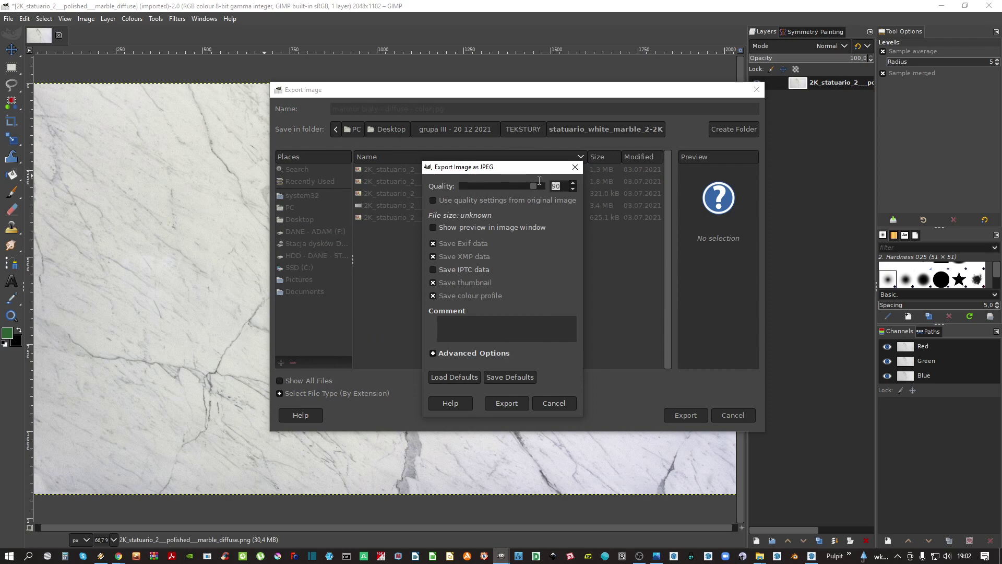
left_click(507, 402)
key("ctrl+w")
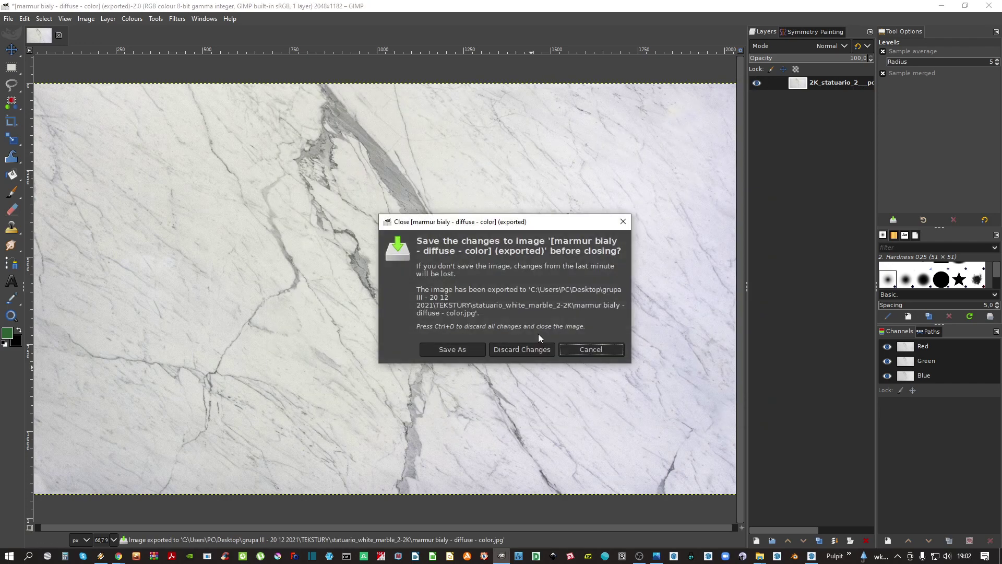
left_click(519, 350)
left_click(938, 5)
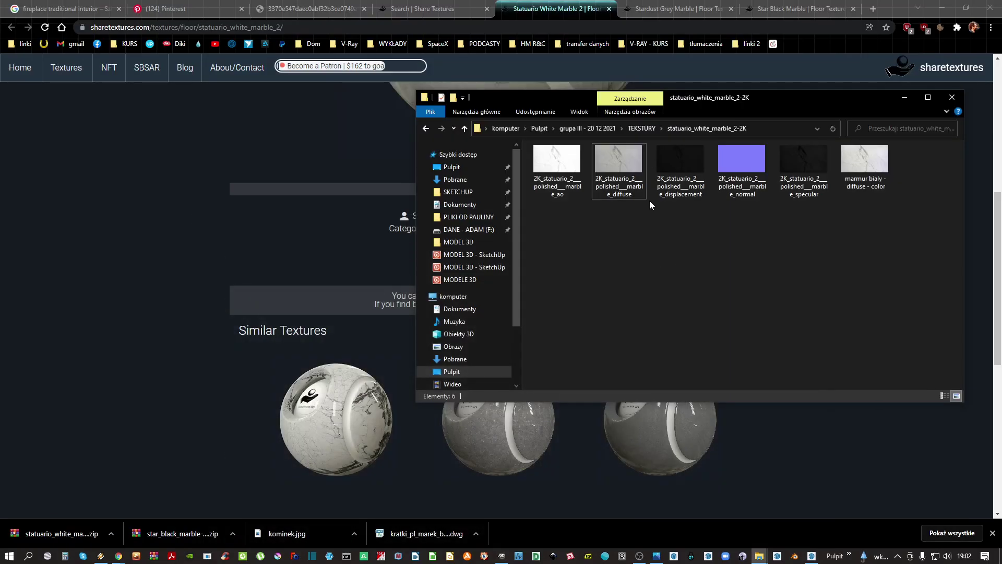
Minimize the texture folder and the browser to switch back to the SketchUp model
left_click_drag(583, 97, 420, 106)
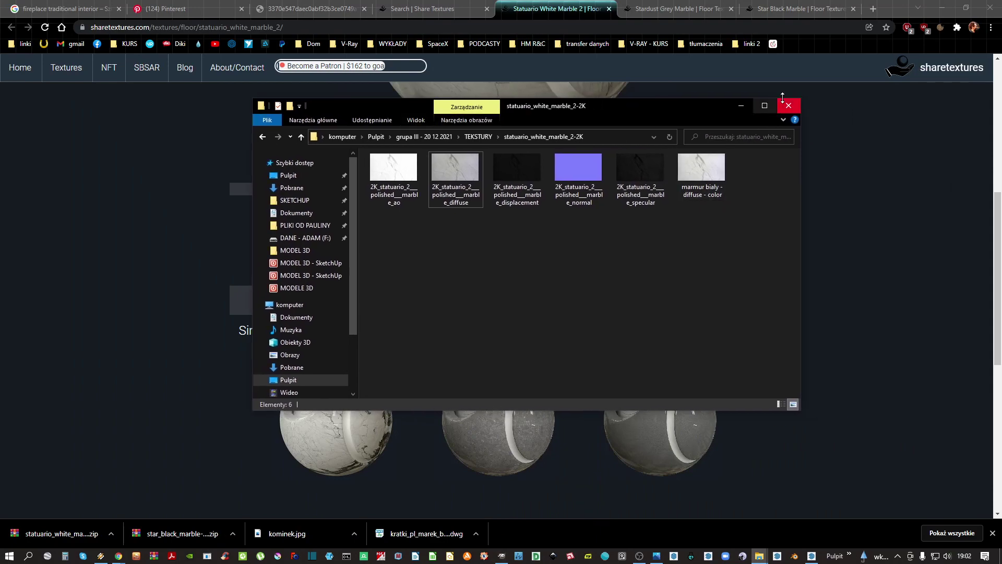
left_click(740, 108)
left_click(941, 8)
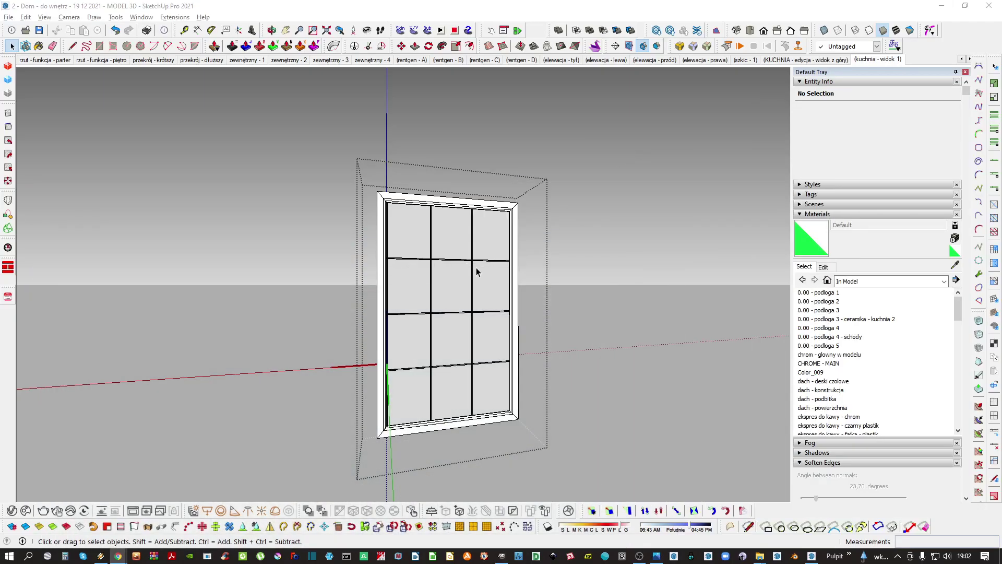
Sample the material at the upper edge of the frame around the gridded panel above the mantel
scroll(405, 233, "up", 3)
key("b")
middle_click_drag(427, 280, 365, 277)
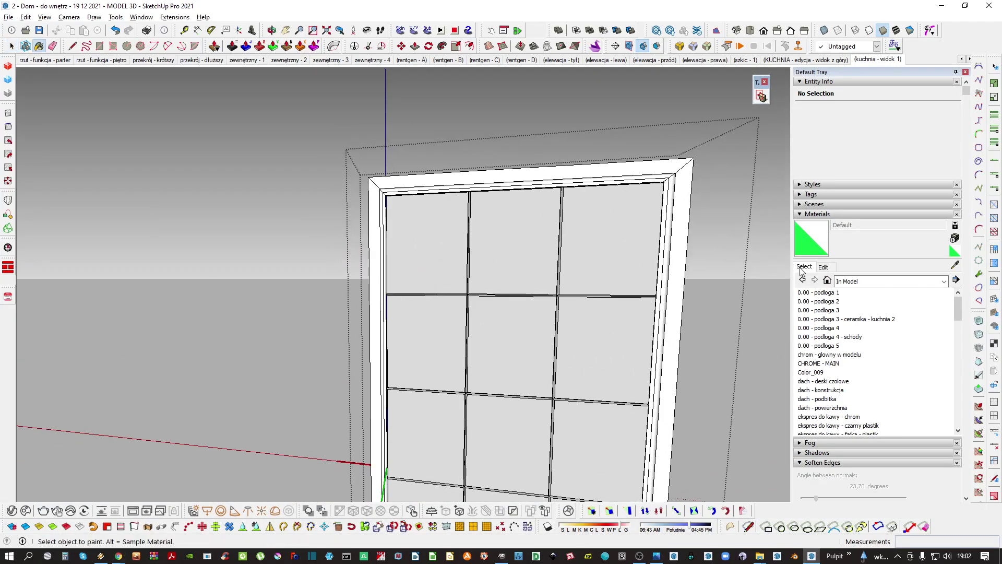
mouse_move(543, 209)
middle_mouse_down()
mouse_move(511, 197)
mouse_move(523, 197)
middle_mouse_up()
key("b")
middle_click_drag(473, 233, 492, 218)
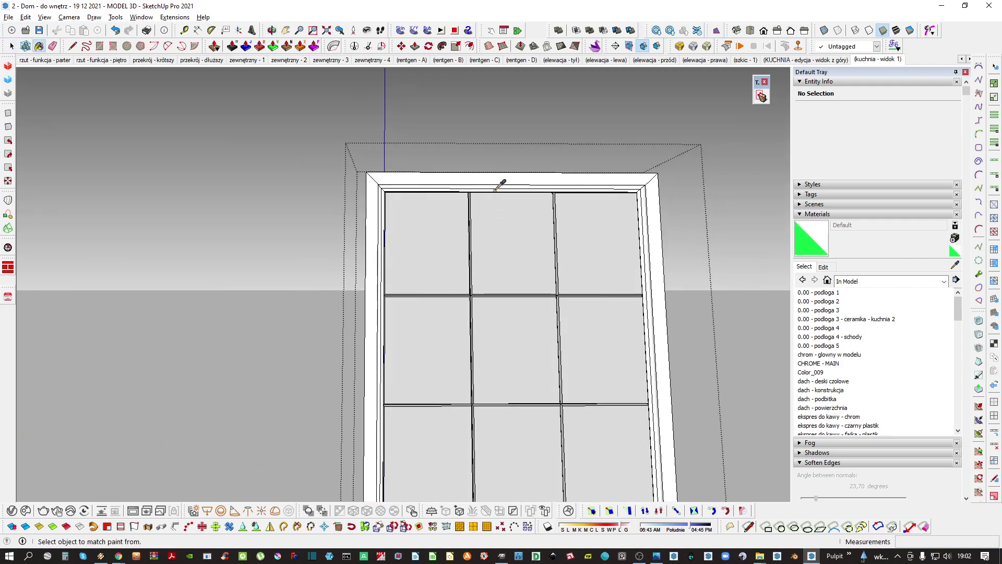
left_click(494, 191, "alt")
Leave the gridded panel's component and sample the stone material "kominek - kamien 1" from the fireplace surround
scroll(496, 204, "down", 3)
key("h")
scroll(496, 294, "down", 2)
middle_click_drag(449, 373, 444, 282, "shift")
middle_click_drag(443, 282, 441, 234)
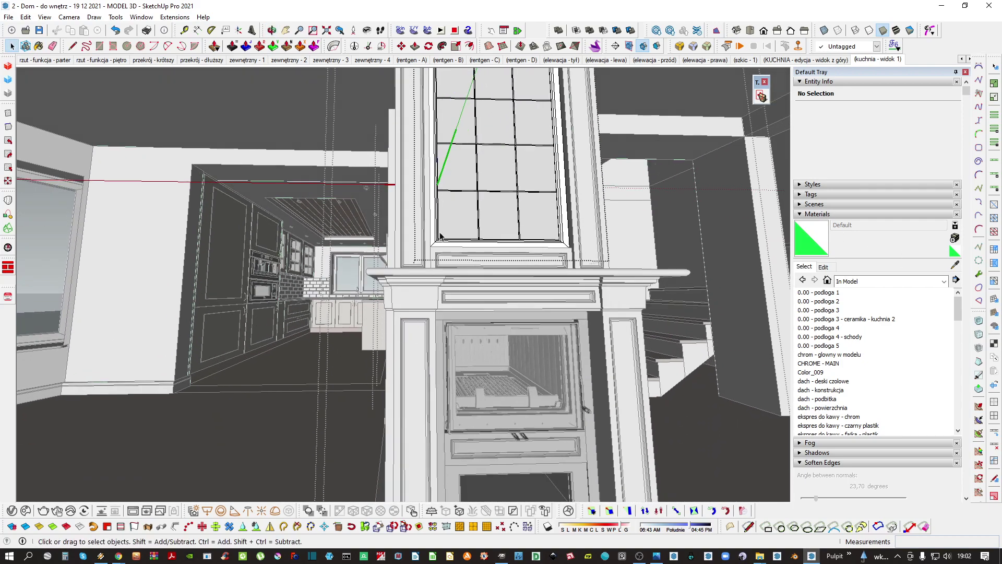
scroll(446, 390, "up", 2)
left_click(446, 386, "alt")
scroll(447, 385, "down", 2)
key("space")
mouse_move(446, 385)
middle_mouse_down()
mouse_move(412, 387)
mouse_move(330, 330)
mouse_move(744, 340)
middle_mouse_up()
key("Escape")
scroll(412, 390, "up", 2)
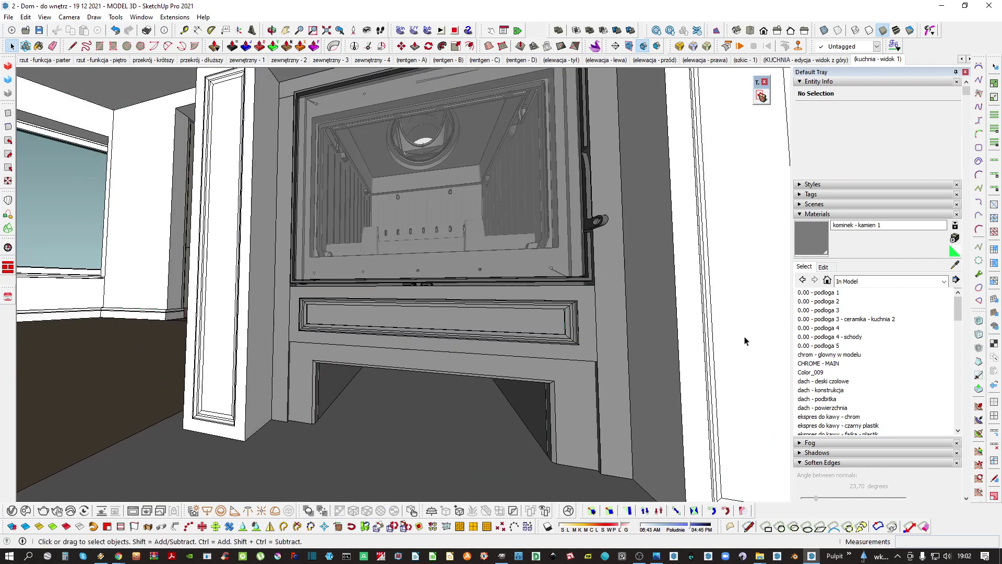
Assign the image "marmur - ciemny - diffuse - color" from the star_black_marble-2K folder as the texture of "kominek - kamien 1"
left_click(824, 267)
left_click(804, 267)
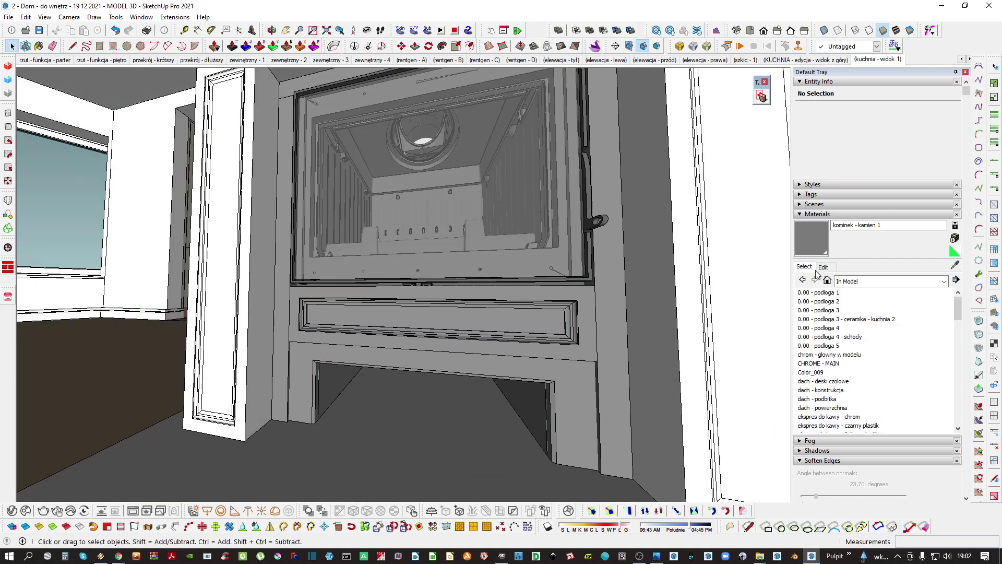
left_click(826, 267)
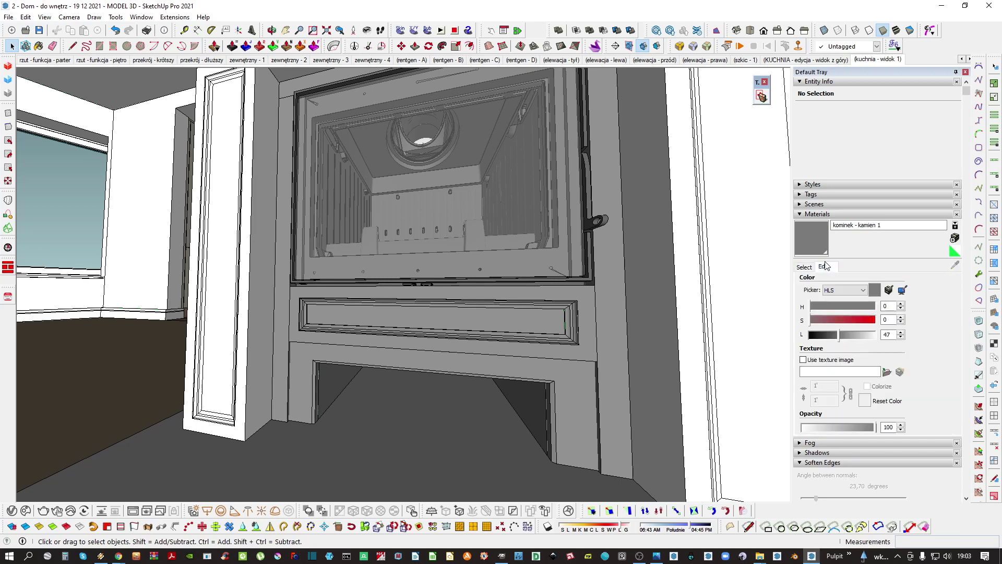
left_click(830, 359)
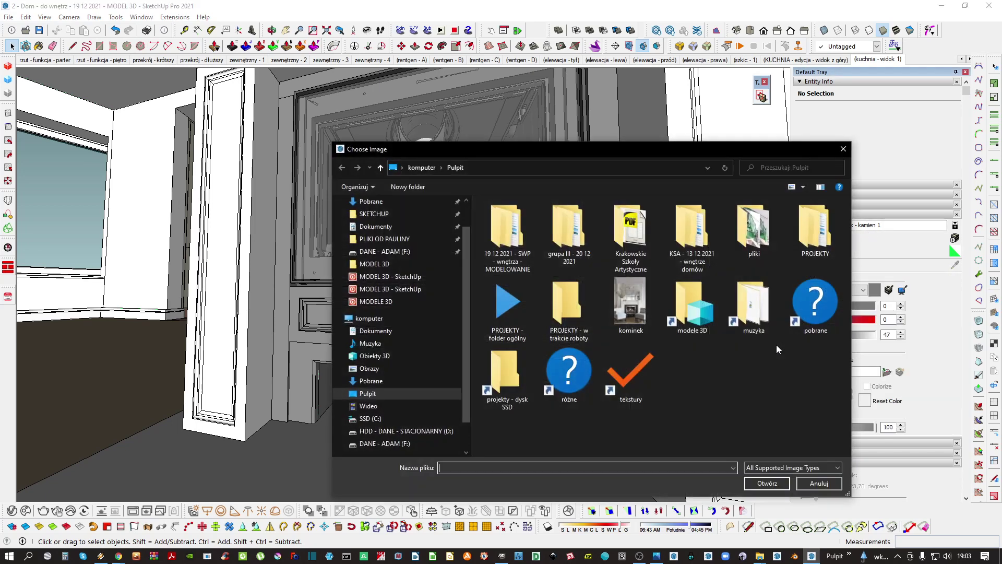
double_click(568, 234)
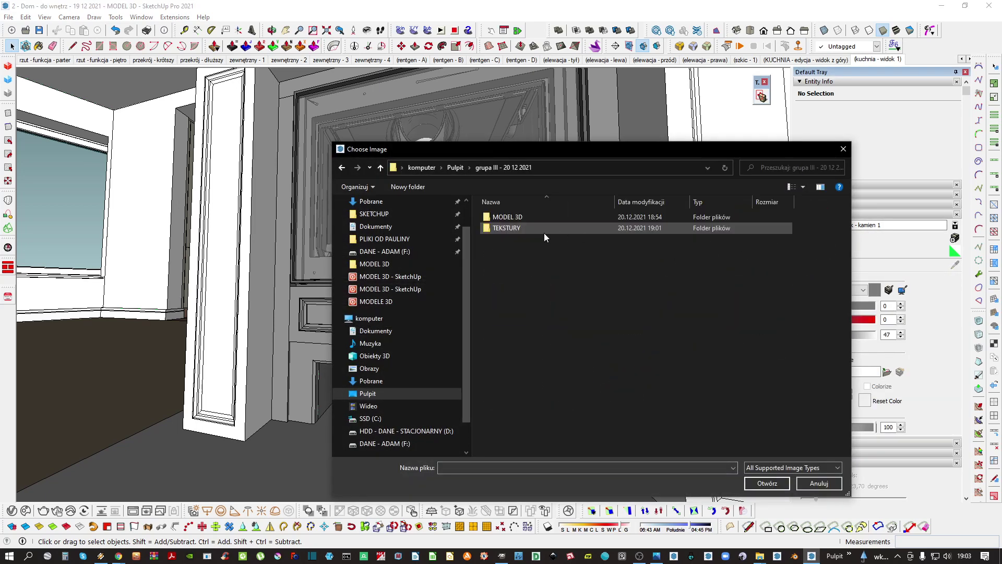
double_click(522, 228)
double_click(533, 219)
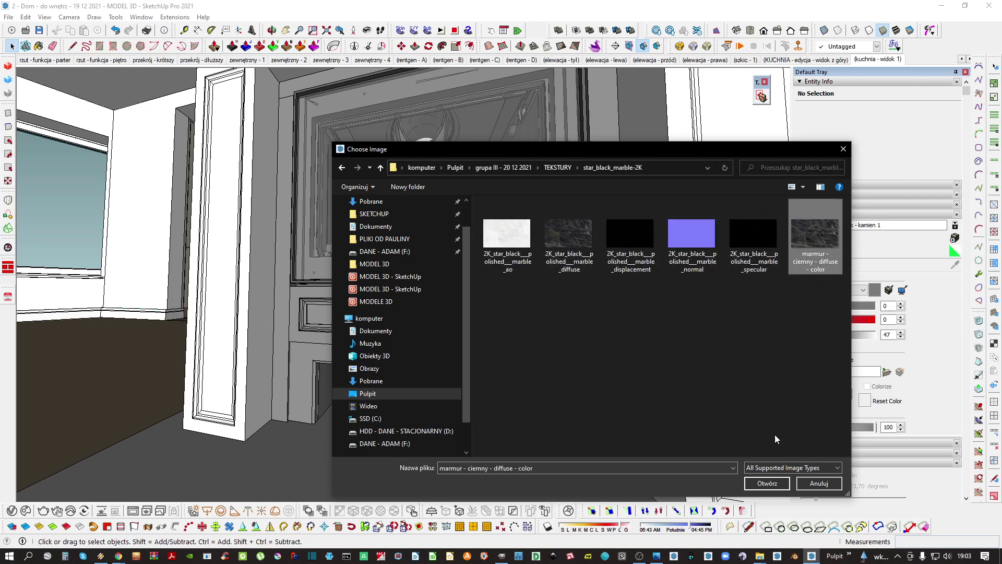
left_click(767, 483)
Open the horizontal panel below the firebox for editing in isolation and select its recessed face
middle_click_drag(445, 308, 499, 336)
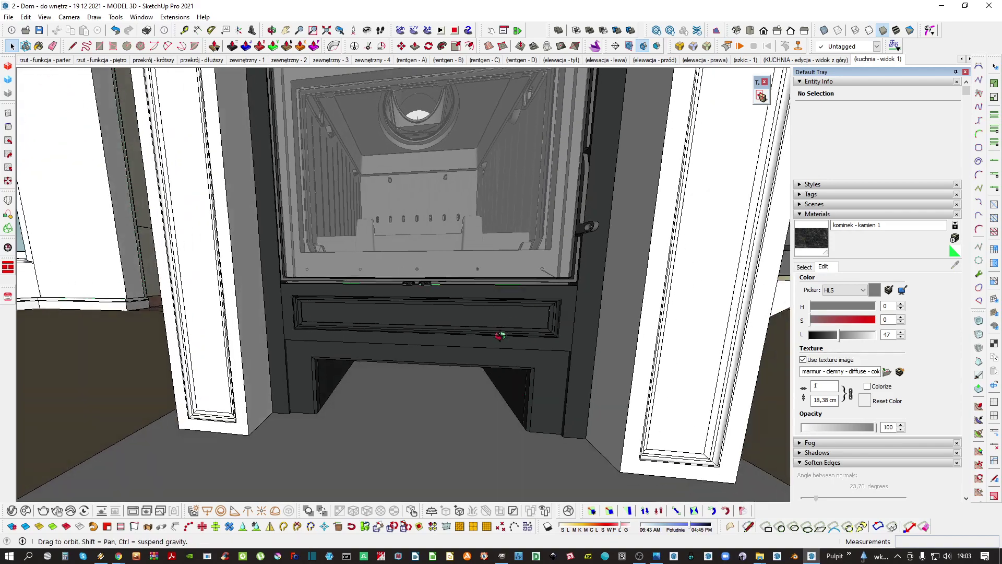
scroll(500, 335, "up", 8)
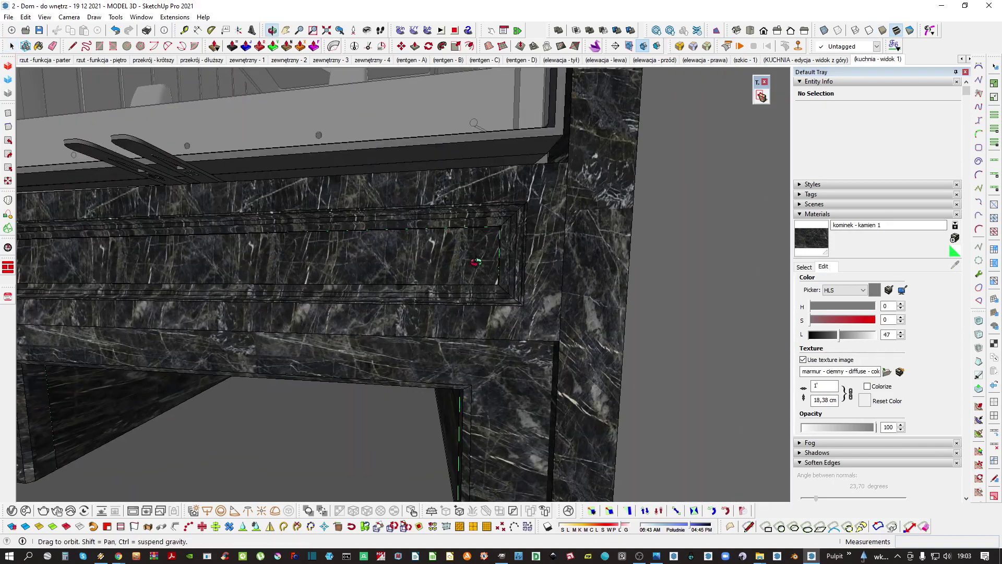
middle_click_drag(475, 262, 421, 283)
scroll(417, 256, "down", 2)
double_click(417, 257)
double_click(426, 287)
double_click(425, 287)
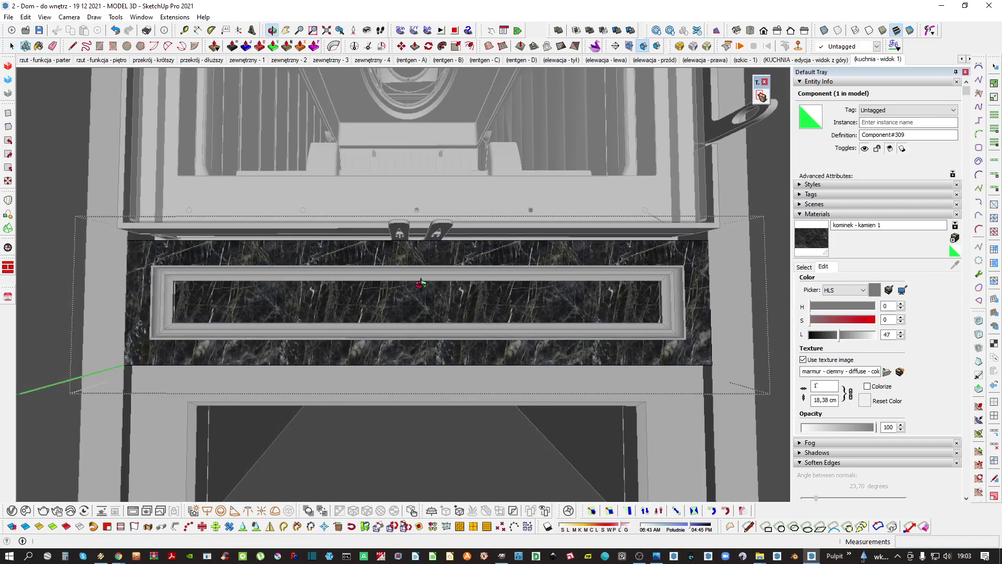
key("h")
left_click(382, 289)
scroll(379, 287, "down", 2)
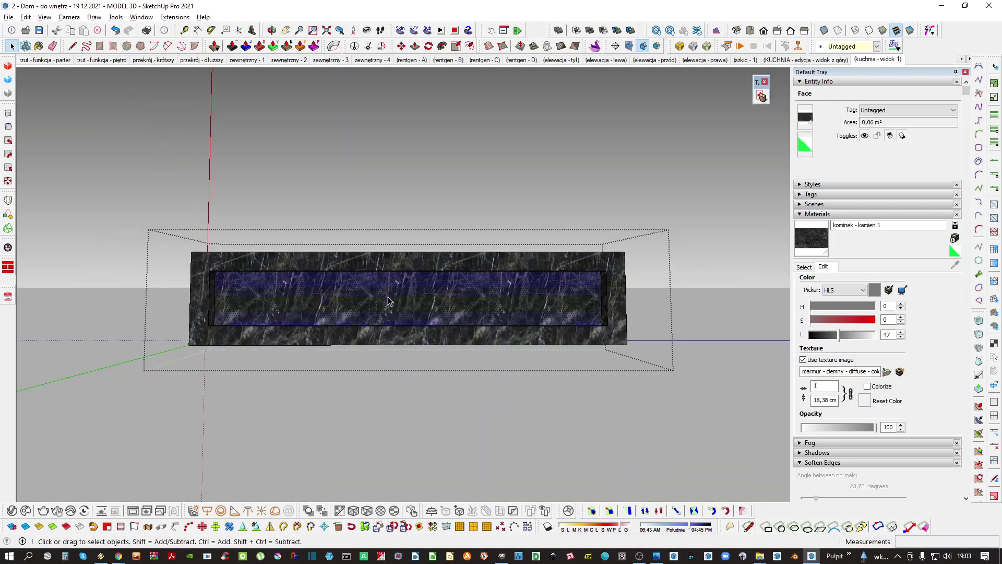
Sample the dark marble from the recessed face and paint all of the panel's faces with it
key("b")
left_click(393, 294, "alt")
key("ctrl+a")
left_click(407, 295)
key("space")
scroll(417, 296, "up", 1)
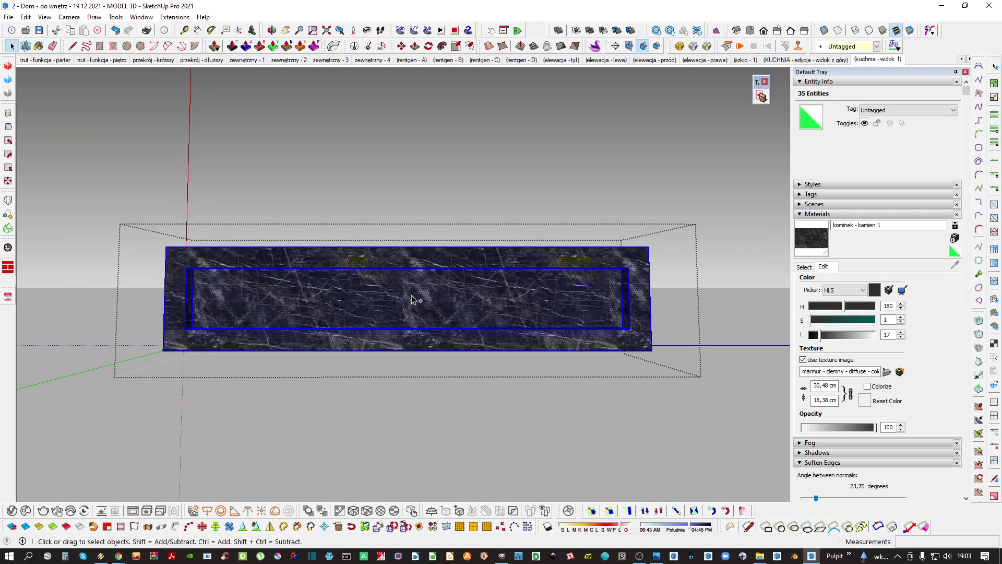
Examine the marble's tile seams and size on the recessed face using the texture Position mode
key("ctrl+t")
scroll(405, 304, "up", 5)
scroll(409, 236, "down", 3)
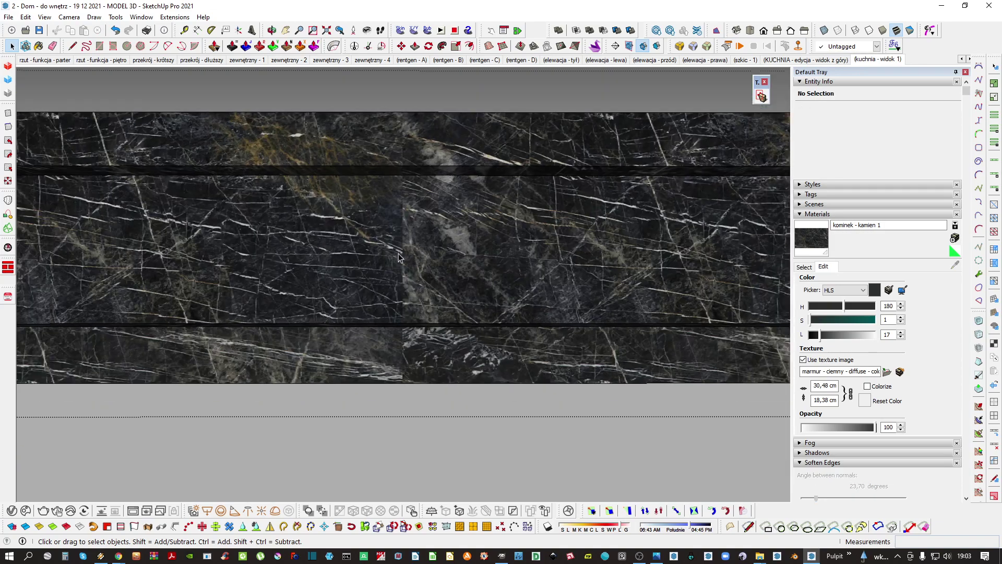
scroll(398, 256, "down", 5)
right_click(414, 228)
mouse_move(522, 362)
left_click(560, 364)
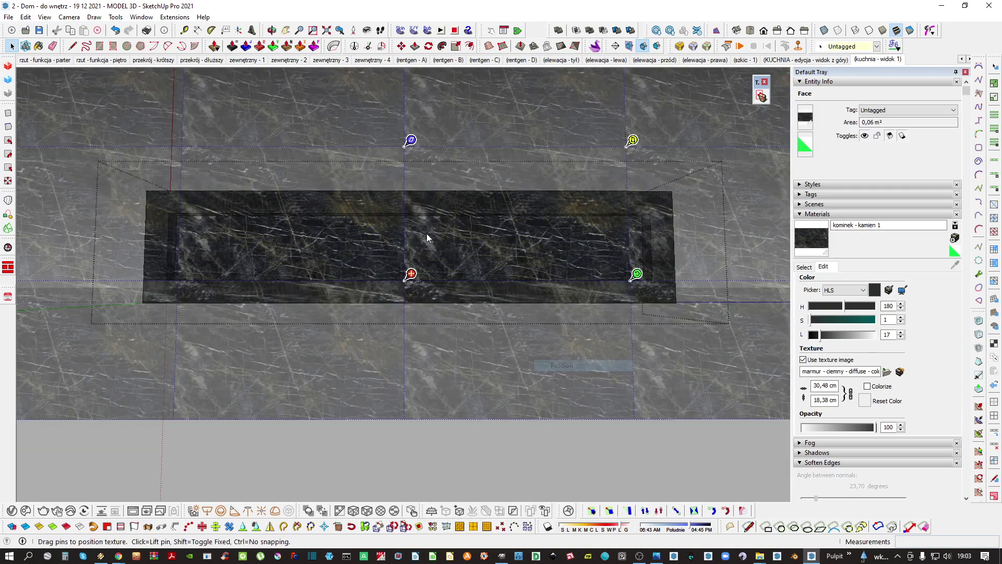
scroll(427, 238, "down", 4)
middle_click_drag(496, 257, 614, 331)
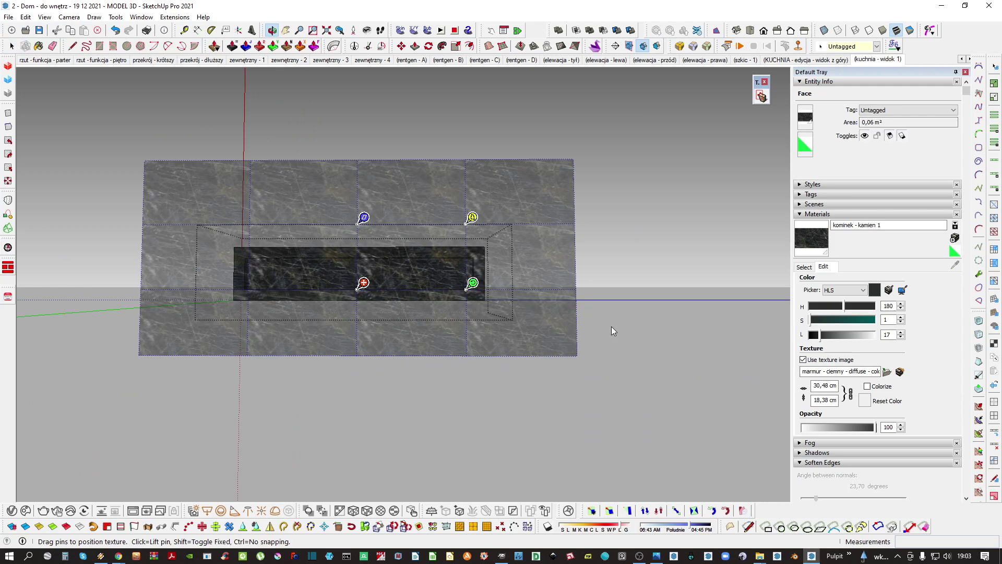
Set the dark marble texture's width to 150 cm with proportions locked
left_click(815, 385)
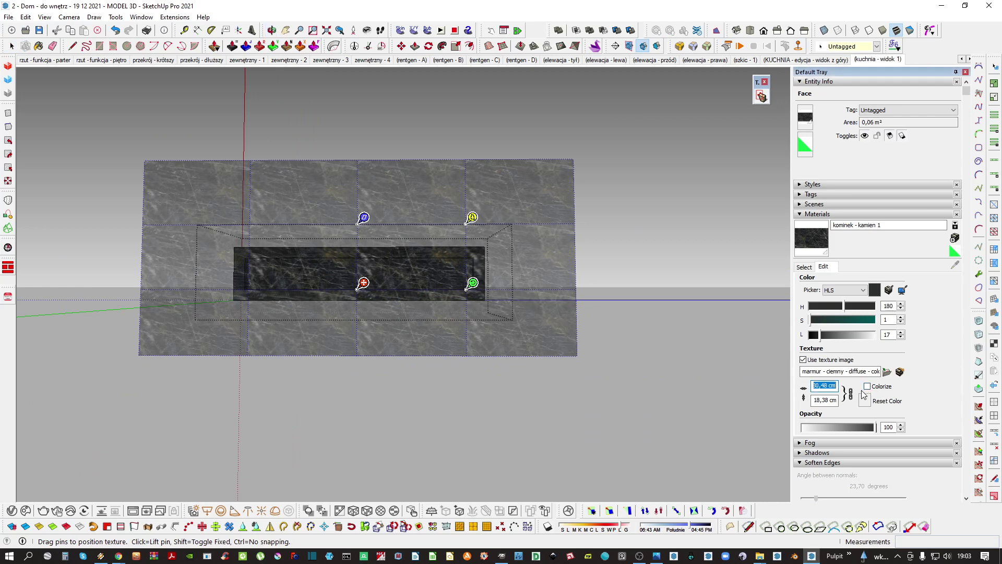
type("1")
key("Return")
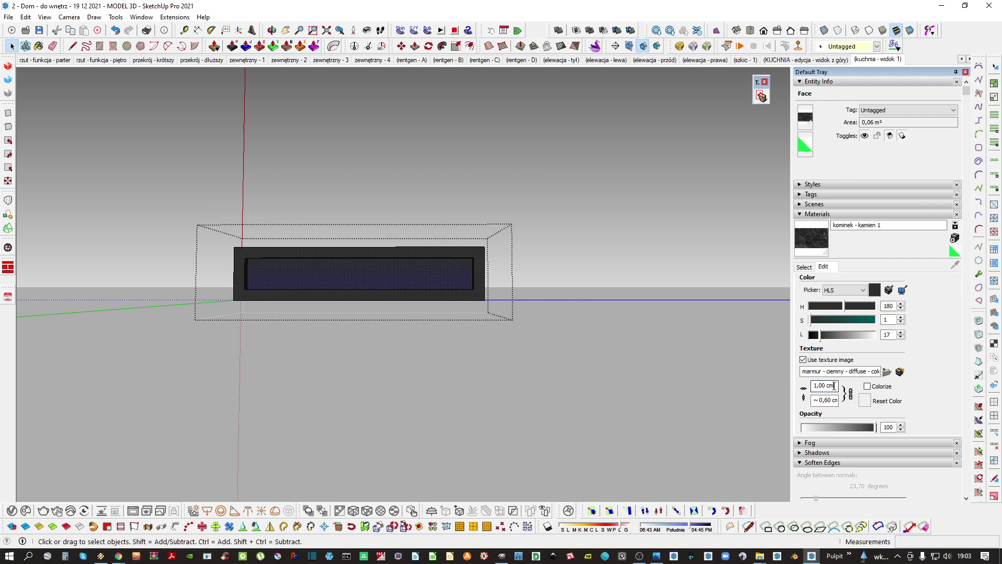
type("150")
middle_click_drag(355, 276, 359, 294, "shift")
scroll(344, 284, "up", 3)
Set the dark marble texture's width to 120 cm with proportions locked
right_click(345, 285)
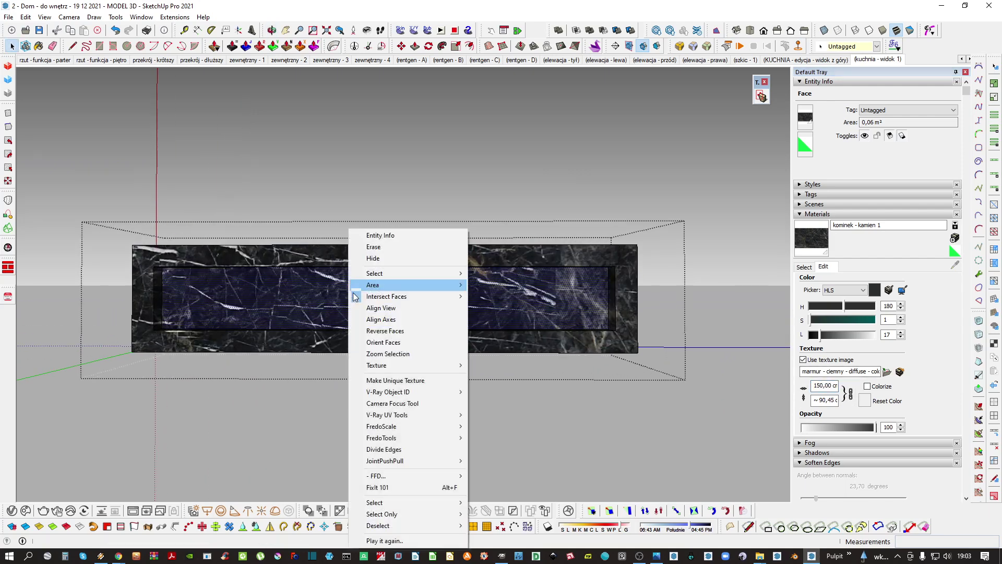
left_click(354, 309)
left_click(817, 385)
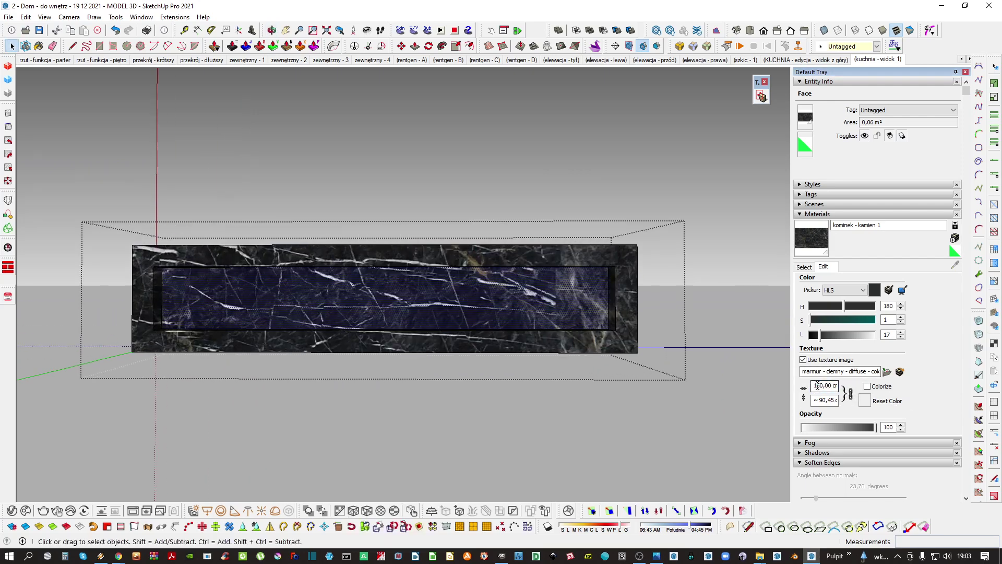
type("10")
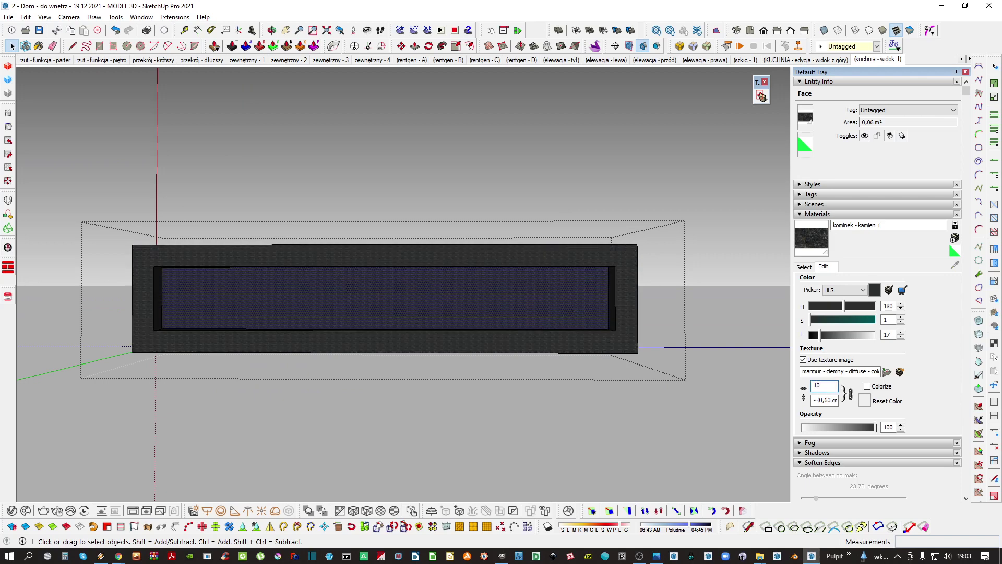
type("20,00 cr")
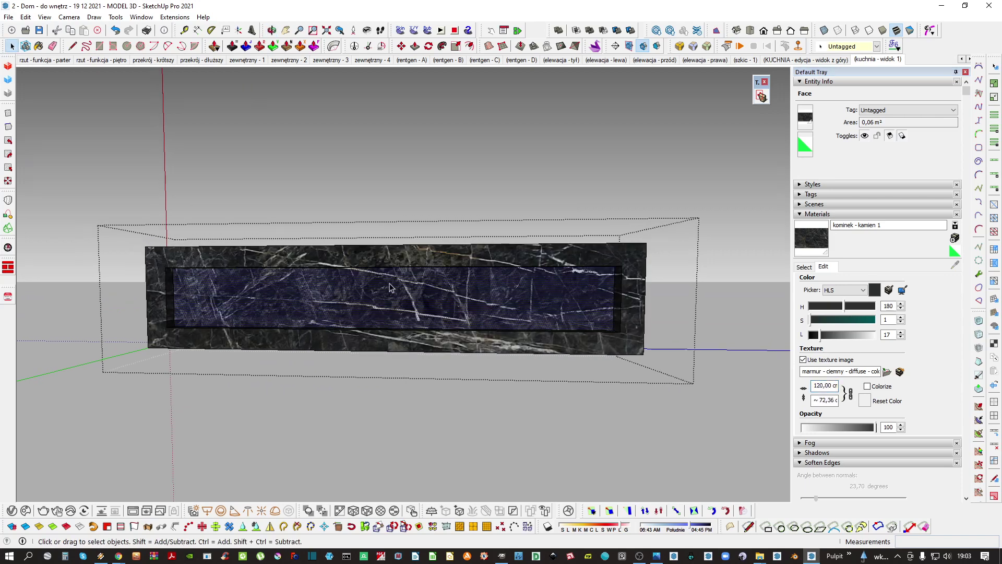
Reposition the dark marble on the panel's recessed face so the tile seams fall outside it, using the texture Position mode
right_click(391, 285)
left_click(533, 365)
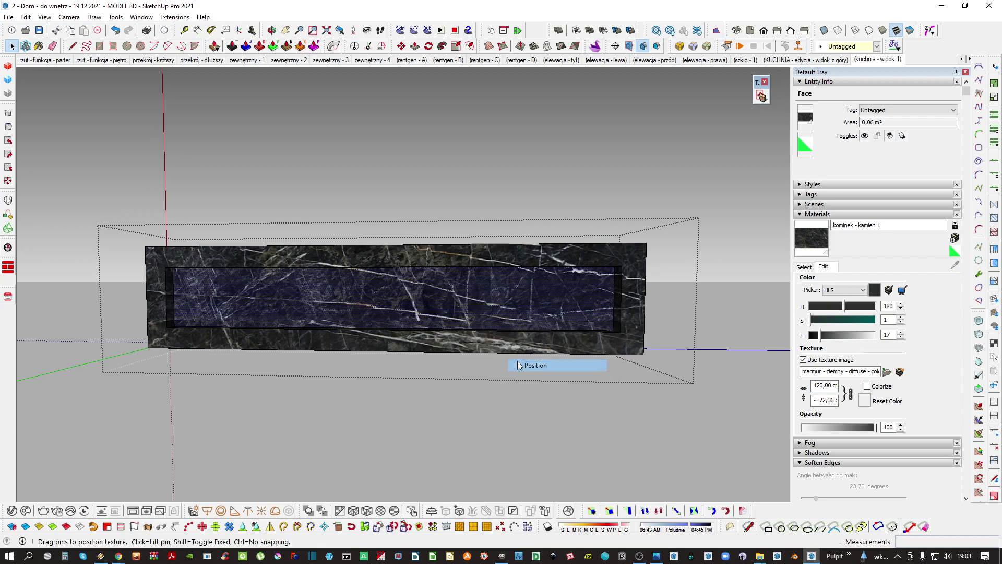
scroll(450, 291, "down", 3)
scroll(451, 291, "down", 2)
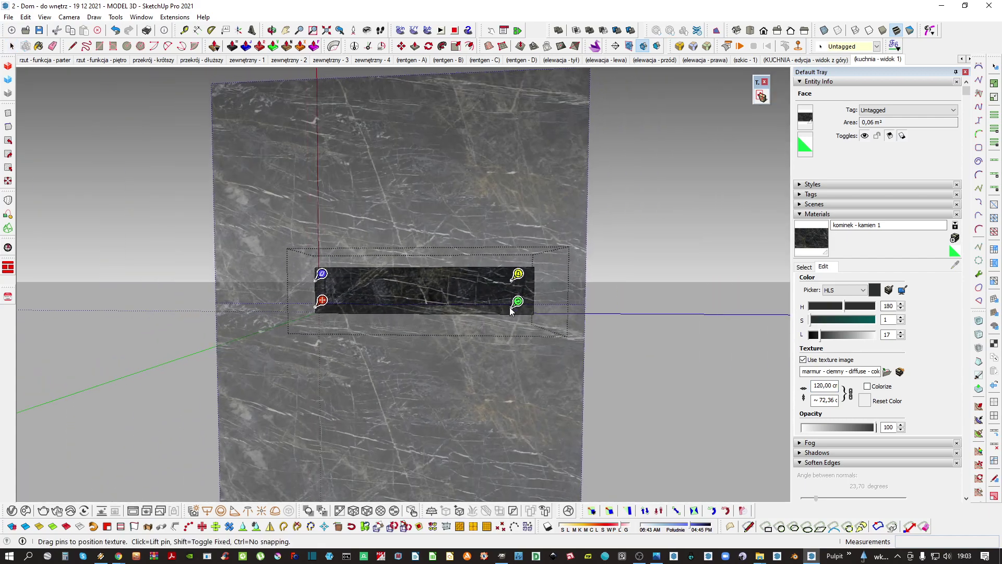
left_click_drag(530, 307, 561, 306)
left_click_drag(503, 268, 485, 295)
key("Return")
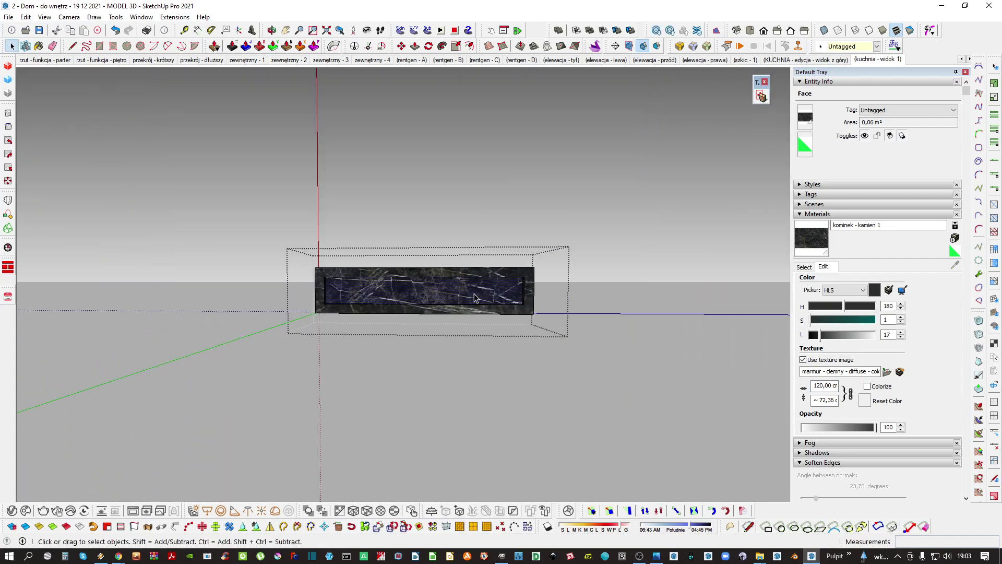
Sample the repositioned marble from the recessed face and paint the panel's faces with it
scroll(455, 300, "up", 3)
key("b")
key("alt")
left_click(459, 284)
key("space")
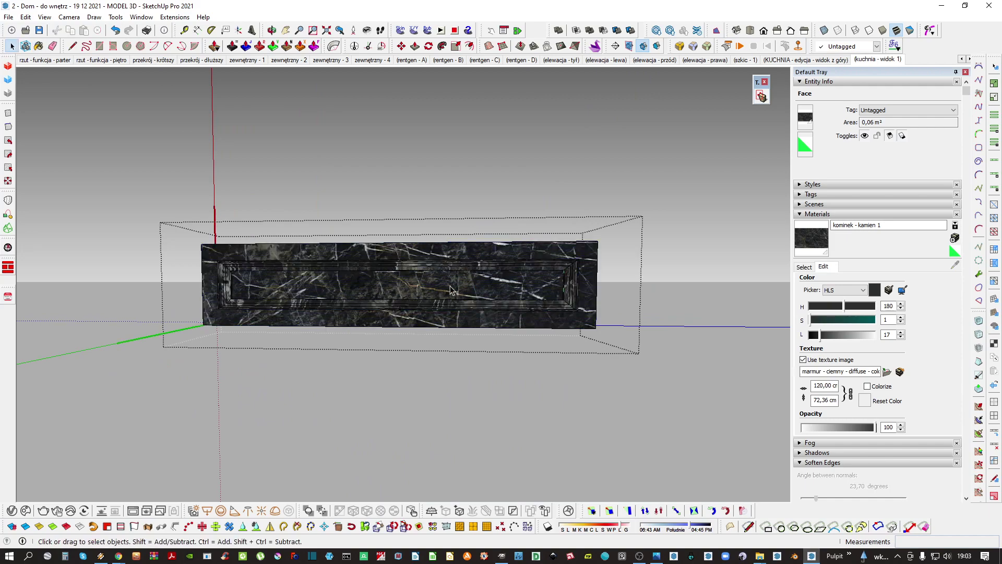
Select the panel's recessed face and make its marble texture Projected
scroll(419, 272, "up", 3)
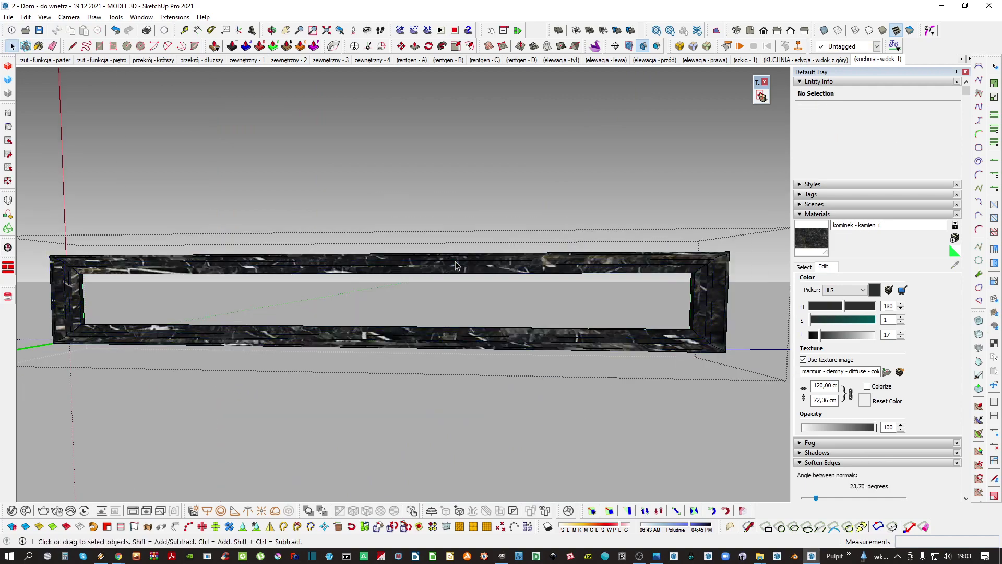
scroll(455, 265, "up", 4)
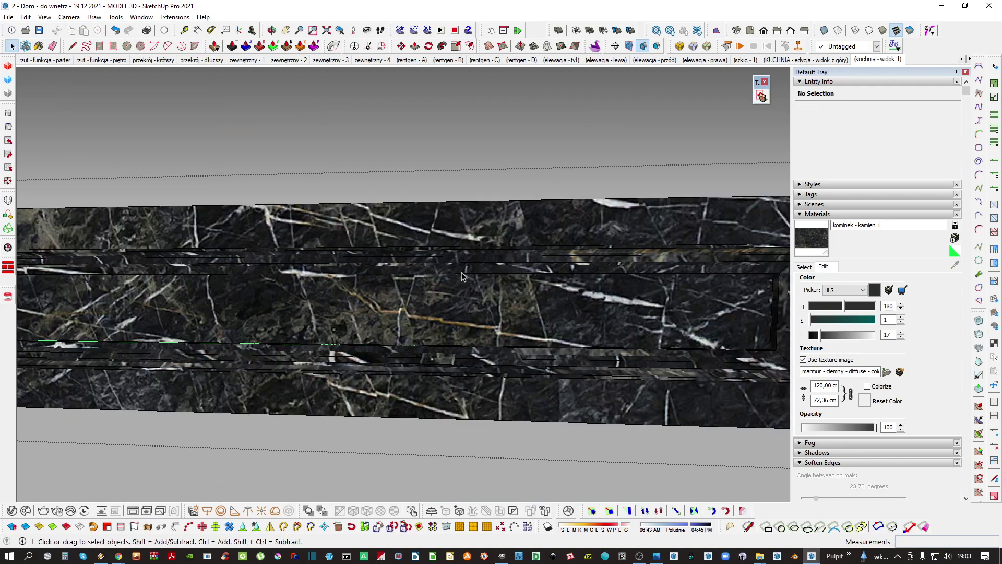
right_click(386, 301)
left_click(403, 308)
middle_click_drag(402, 273, 358, 238)
right_click(357, 290)
mouse_move(418, 365)
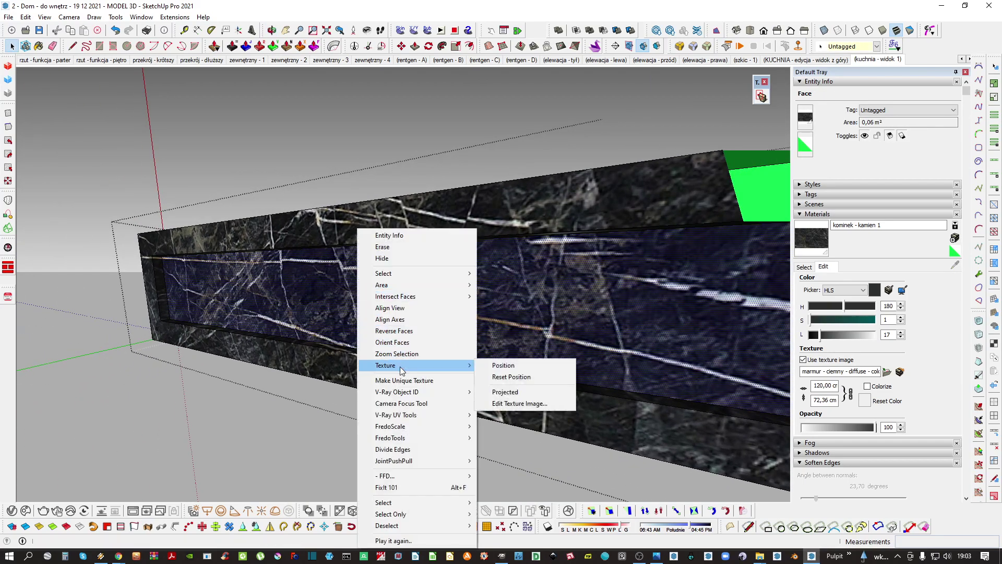
left_click(505, 391)
Sample the projected marble from the recessed face and apply it to all of the panel's faces, including the mouldings
key("b")
key("space")
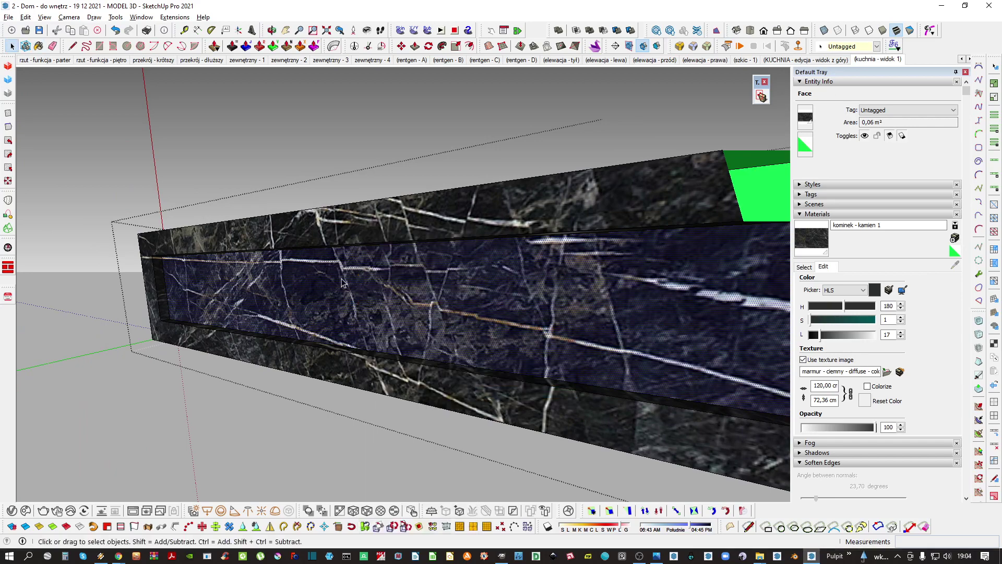
key("b")
key("space")
scroll(325, 270, "down", 2)
key("ctrl+t")
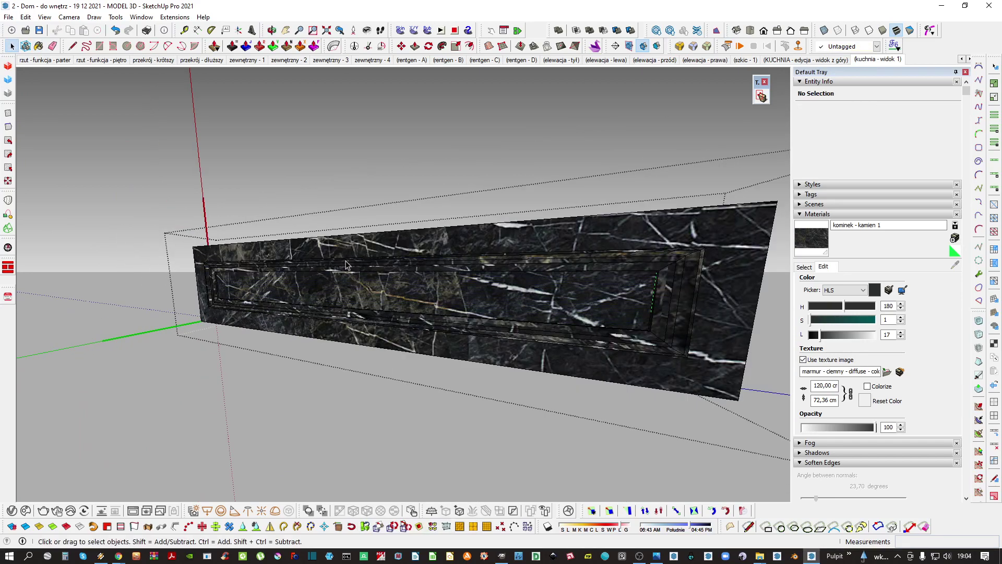
left_click(346, 261)
triple_click(337, 268)
scroll(336, 267, "up", 1)
key("b")
left_click(337, 270)
key("space")
key("Escape")
Check the marble veining across the panel's mouldings from both ends and leave the panel's editing
middle_click_drag(336, 270, 825, 285)
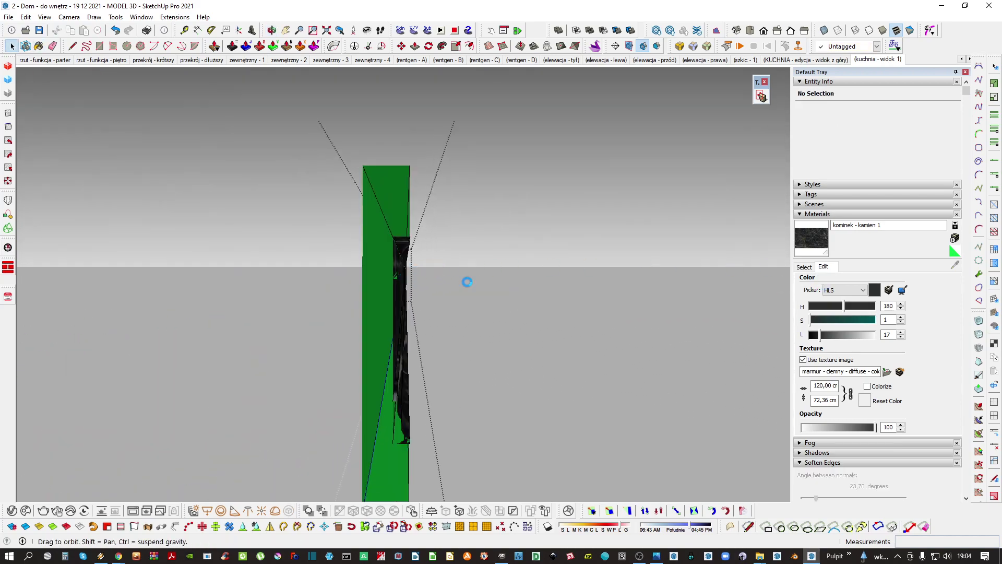
middle_click_drag(467, 282, 467, 282)
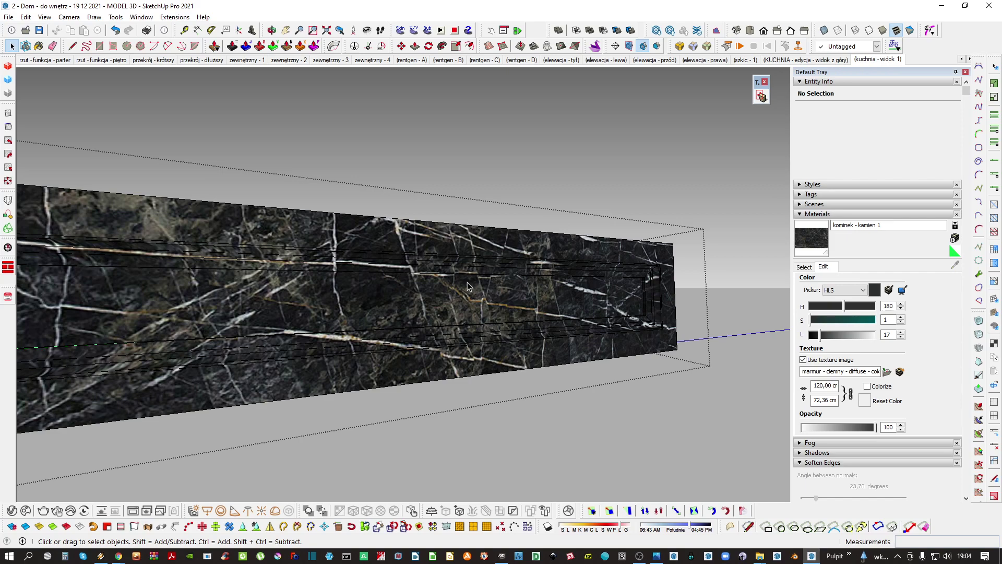
middle_click_drag(317, 351, 225, 339)
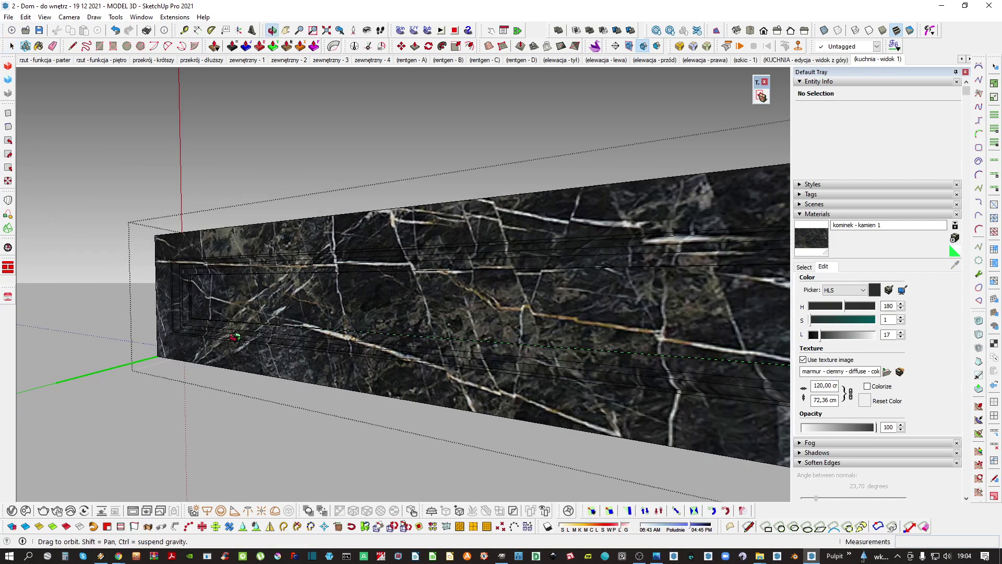
scroll(324, 308, "down", 3)
scroll(366, 308, "down", 3)
middle_click_drag(292, 308, 382, 316)
scroll(480, 194, "up", 5)
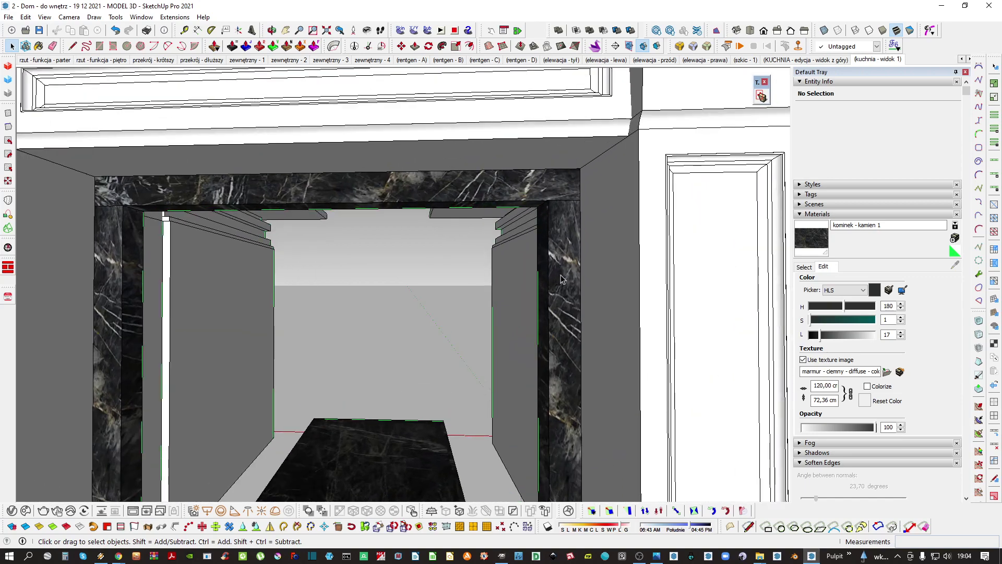
Open the marble frame around the firebox for editing and select the front face of its upper bar
scroll(561, 279, "down", 2)
middle_click_drag(562, 280, 552, 231)
double_click(402, 183)
scroll(386, 181, "up", 2)
key("ctrl+a")
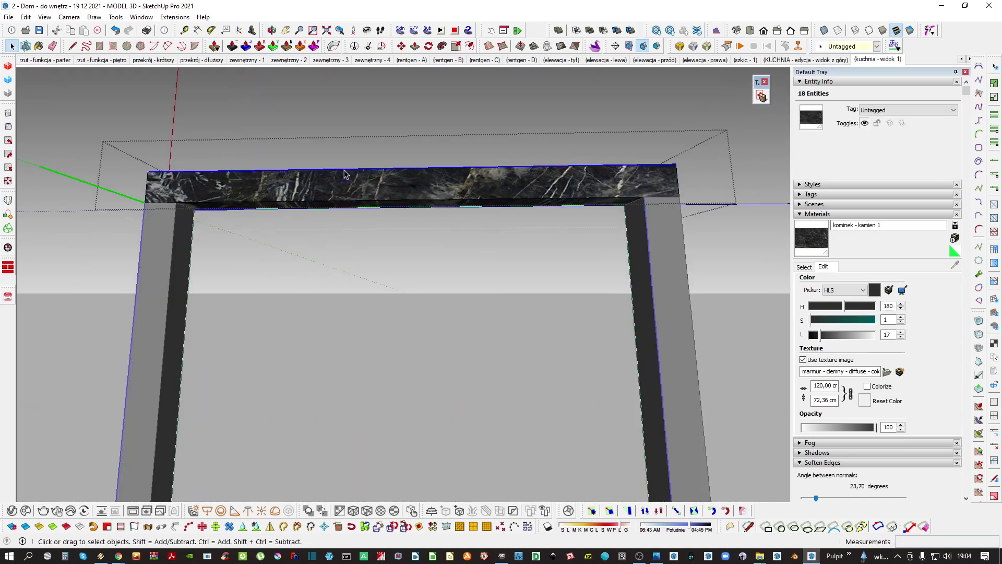
left_click(342, 184)
key("r")
scroll(375, 186, "up", 2)
middle_click_drag(375, 186, 377, 204, "shift")
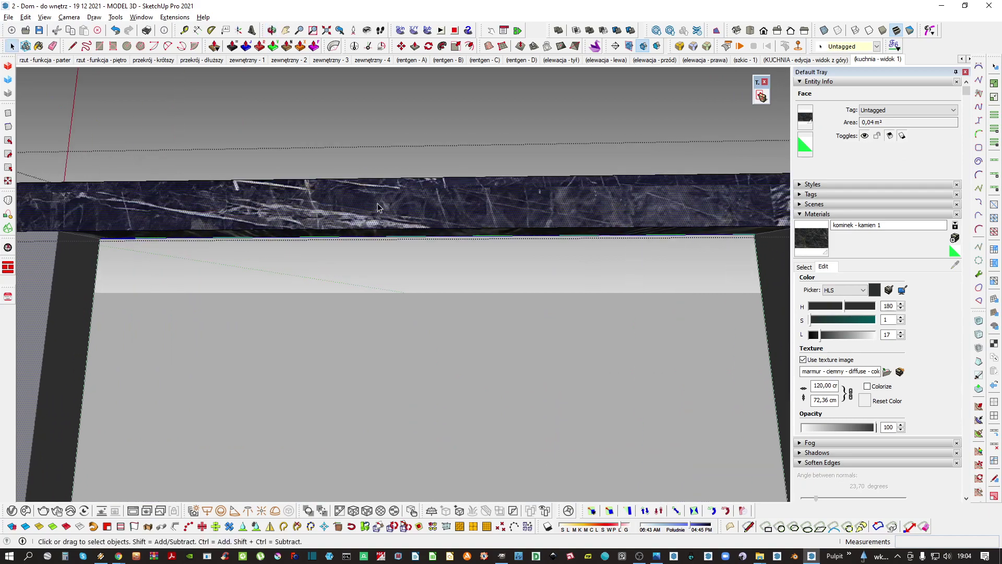
Reposition the dark marble on the frame's upper front face using the texture Position mode
right_click(425, 210)
mouse_move(501, 346)
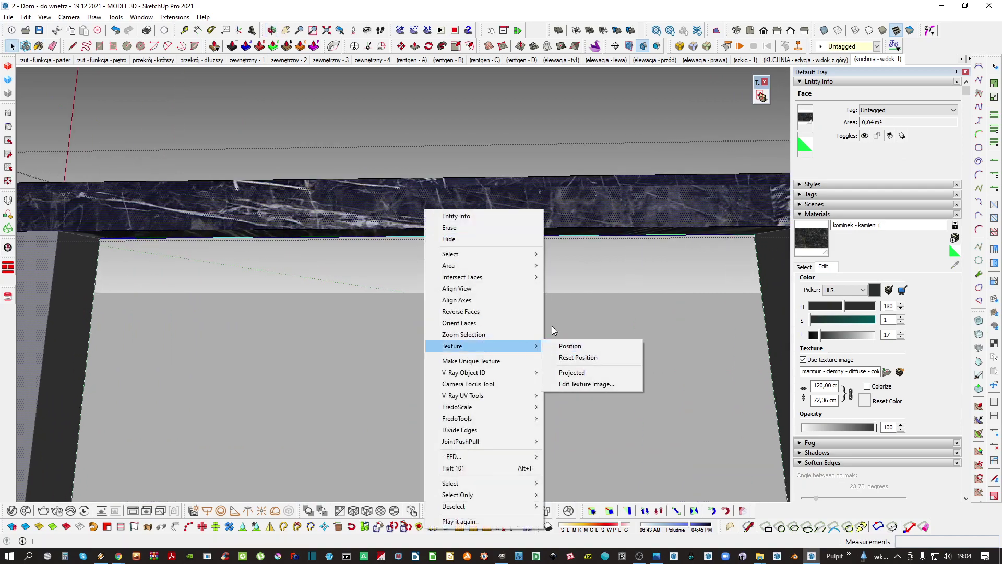
left_click(566, 346)
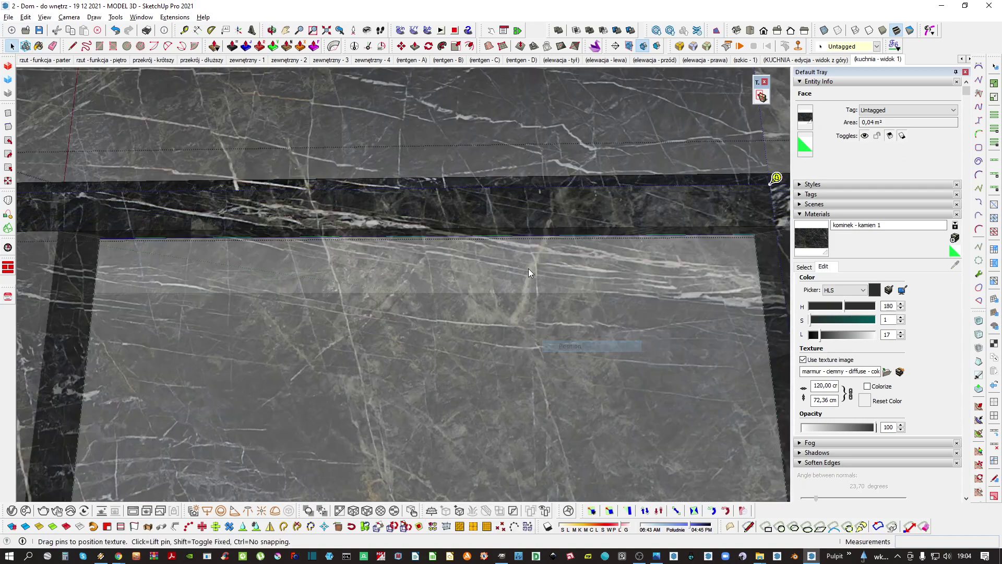
mouse_move(515, 184)
left_mouse_down()
mouse_move(481, 209)
mouse_move(479, 183)
mouse_move(569, 210)
left_mouse_up()
scroll(510, 196, "down", 6)
key("Return")
scroll(415, 210, "down", 2)
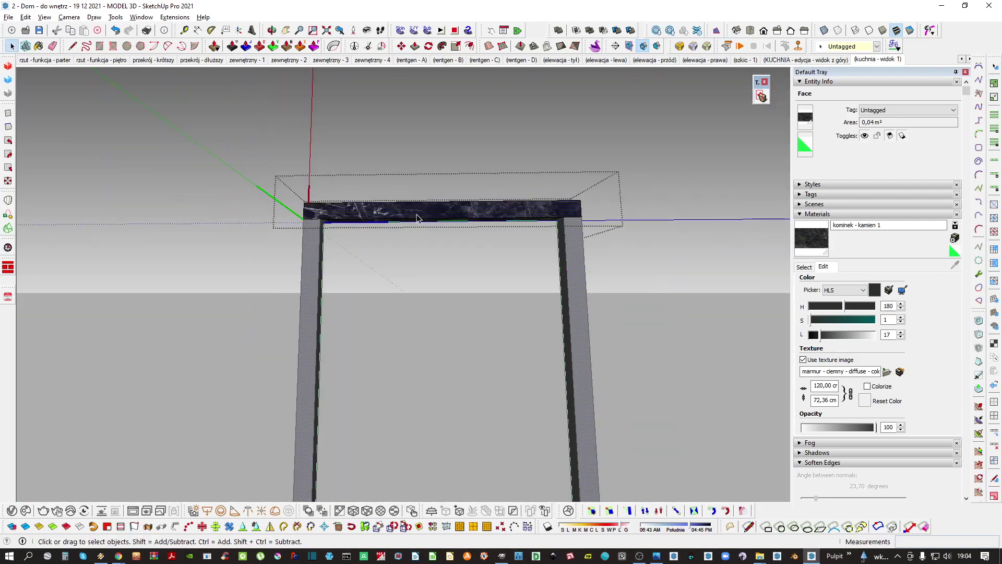
Sample the repositioned marble from the upper bar and apply it to the frame's faces
key("b")
scroll(417, 209, "up", 3)
key("ctrl")
key("space")
scroll(438, 210, "down", 4)
Leave the frame's nested editing levels and return to the whole interior model
key("Escape")
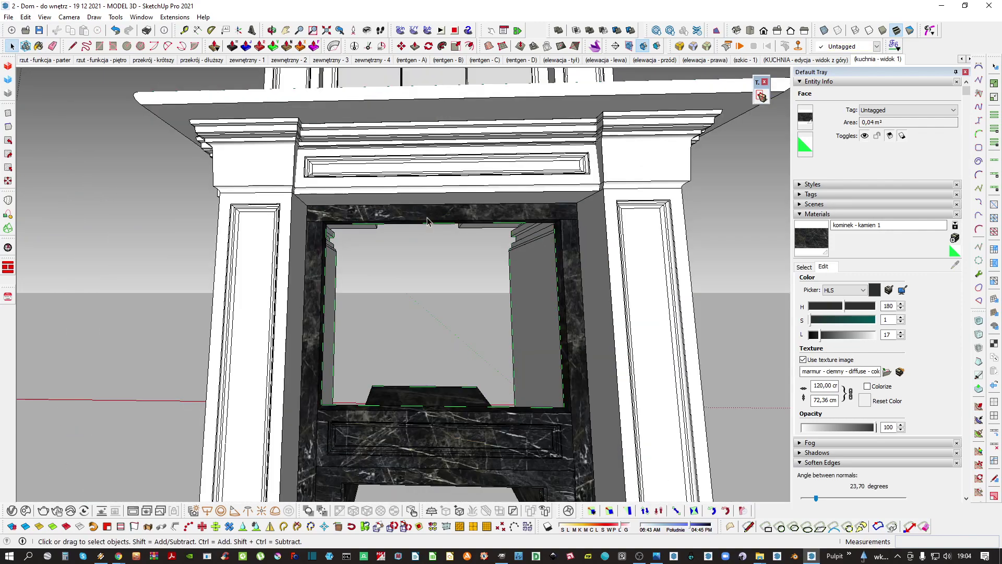
key("Escape")
middle_click_drag(470, 199, 478, 276)
scroll(478, 276, "down", 2)
key("Escape")
scroll(478, 279, "down", 3)
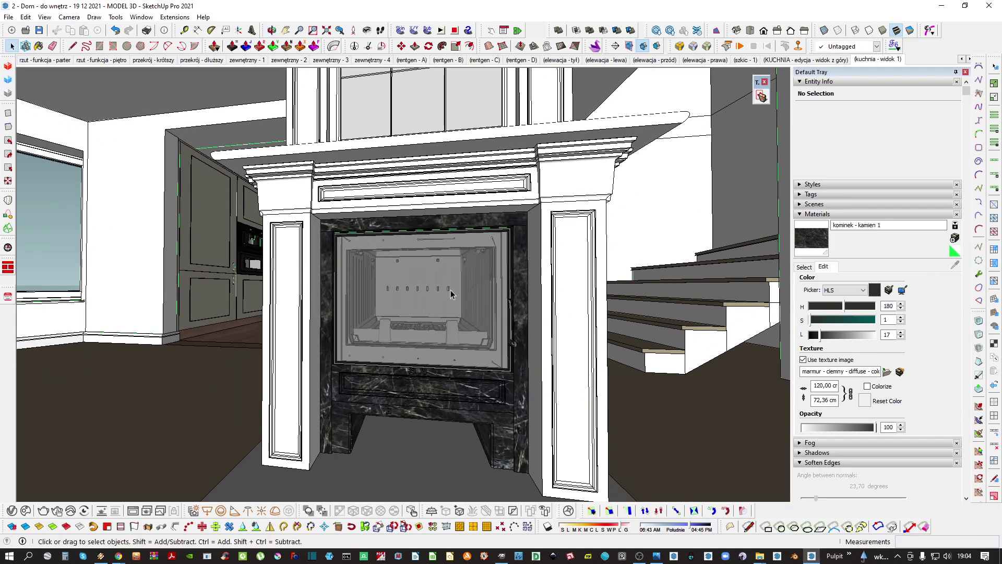
Purge the model's unused items and examine the marble surround below and around the firebox
key("Return")
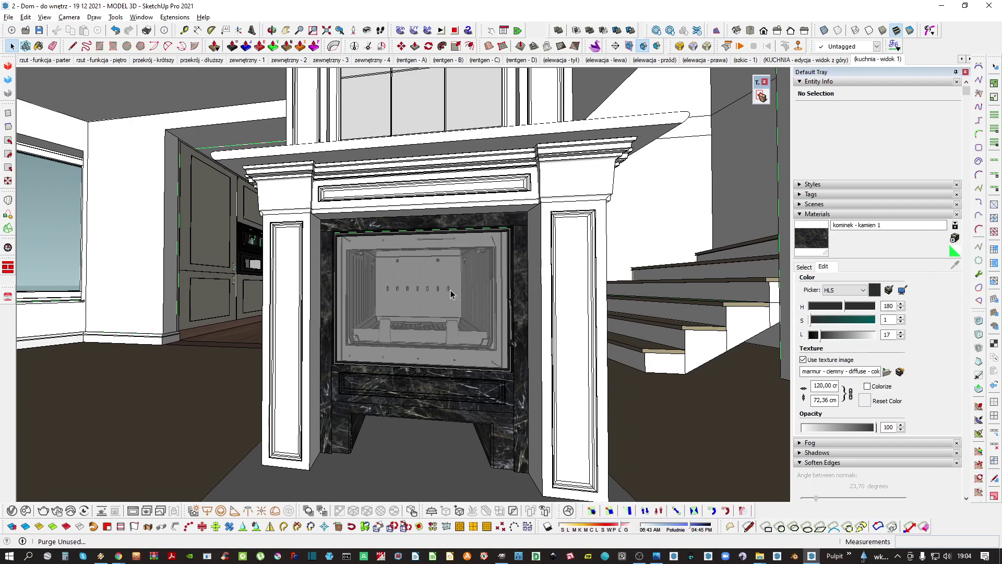
middle_click_drag(451, 294, 459, 298)
scroll(496, 323, "up", 6)
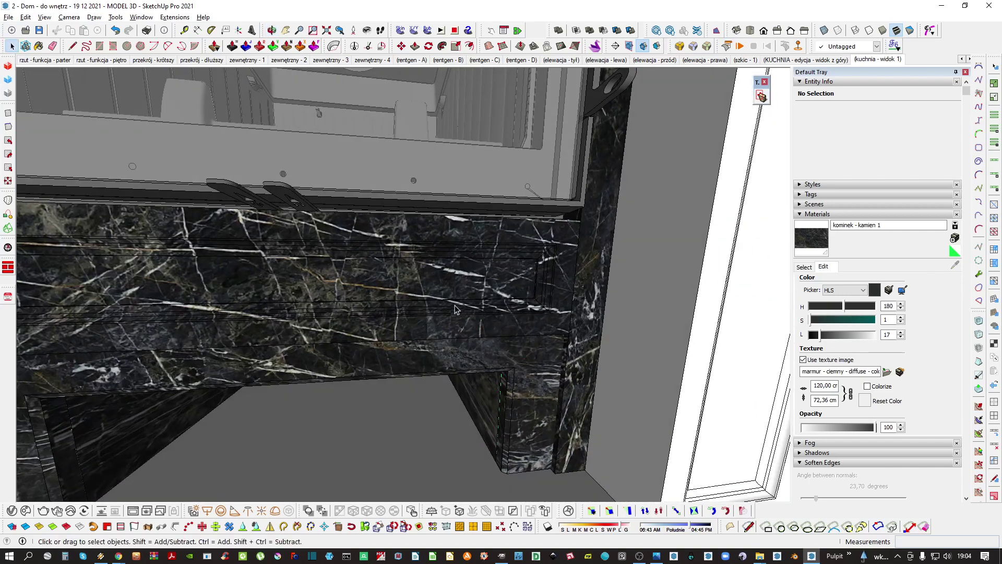
scroll(454, 309, "down", 4)
middle_click_drag(455, 309, 433, 345)
scroll(397, 366, "down", 3)
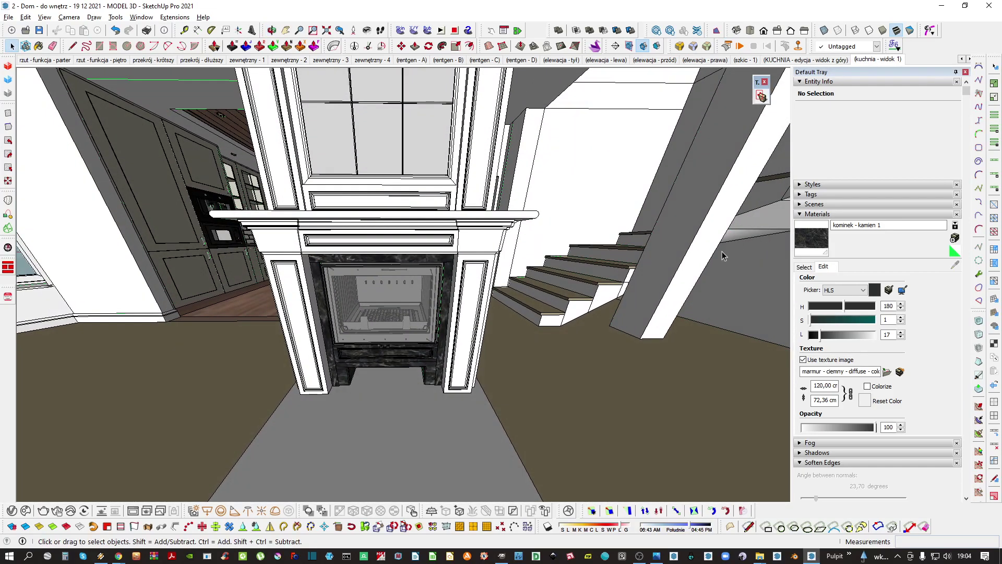
Create a new material based on the default one and name it "kominek - kamien - 2"
left_click(804, 267)
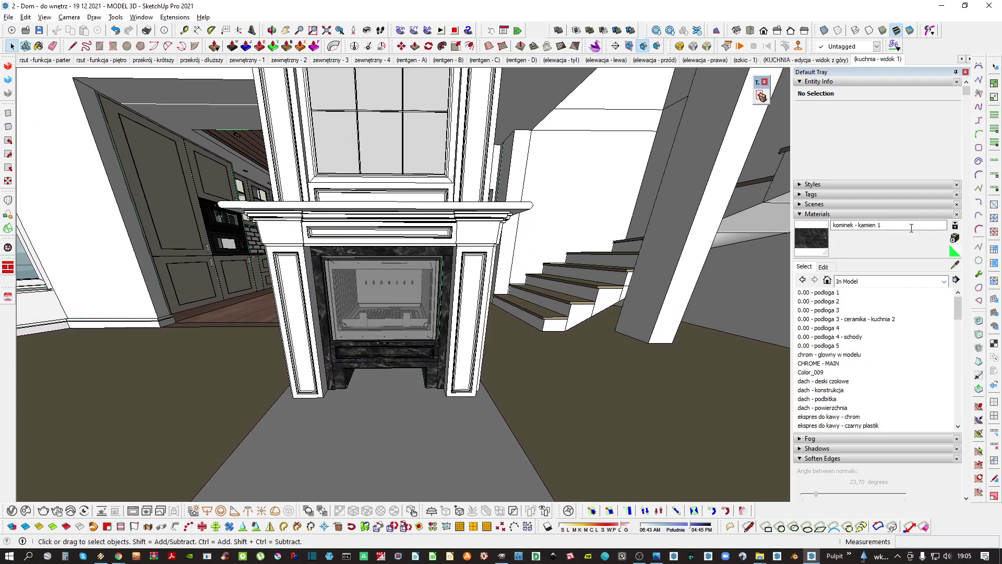
left_click(911, 225)
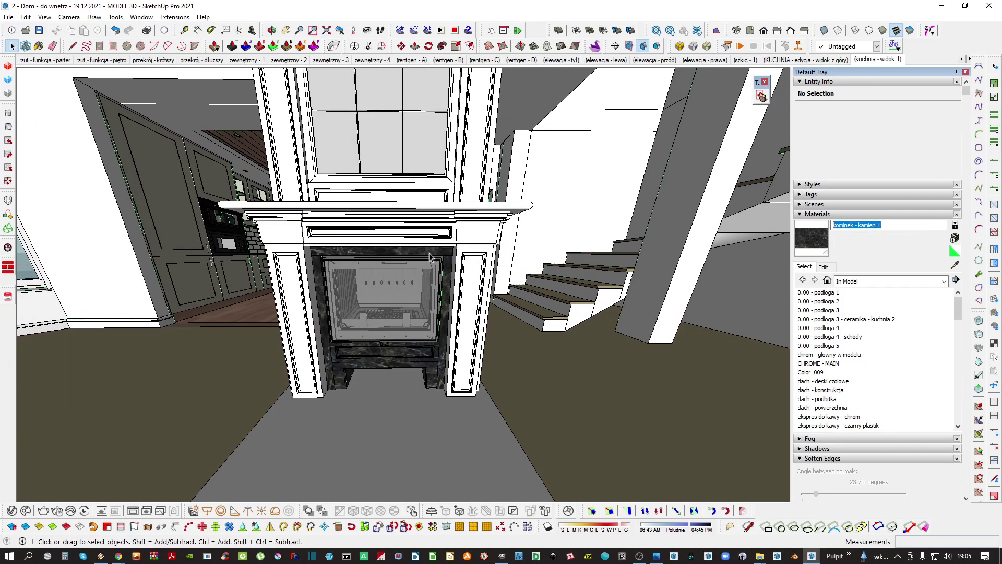
left_click(952, 253)
left_click(955, 237)
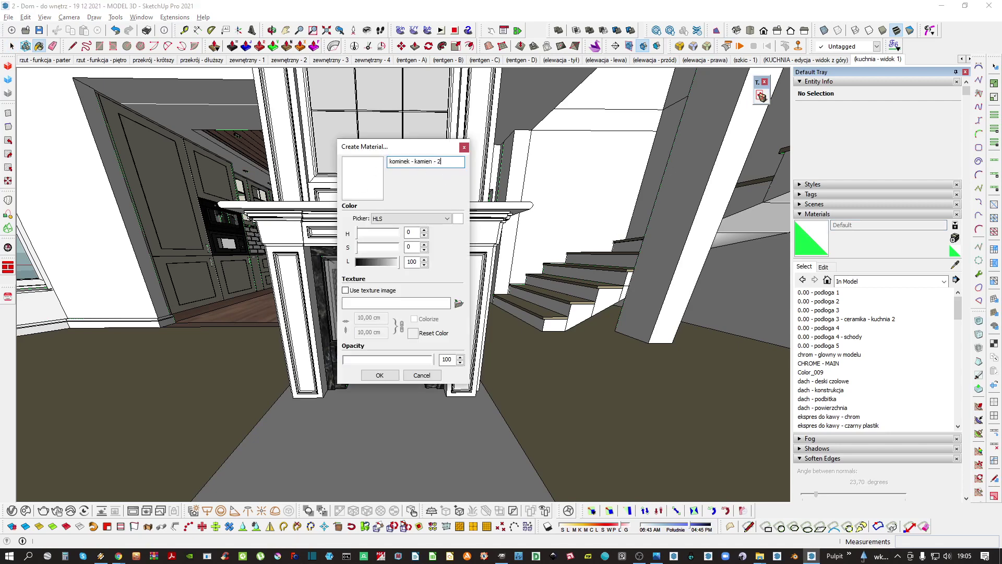
Load the 2K_statuario_2 polished marble diffuse image from the statuario_white_marble_2-2K folder as the new material's texture and confirm the material
left_click(368, 291)
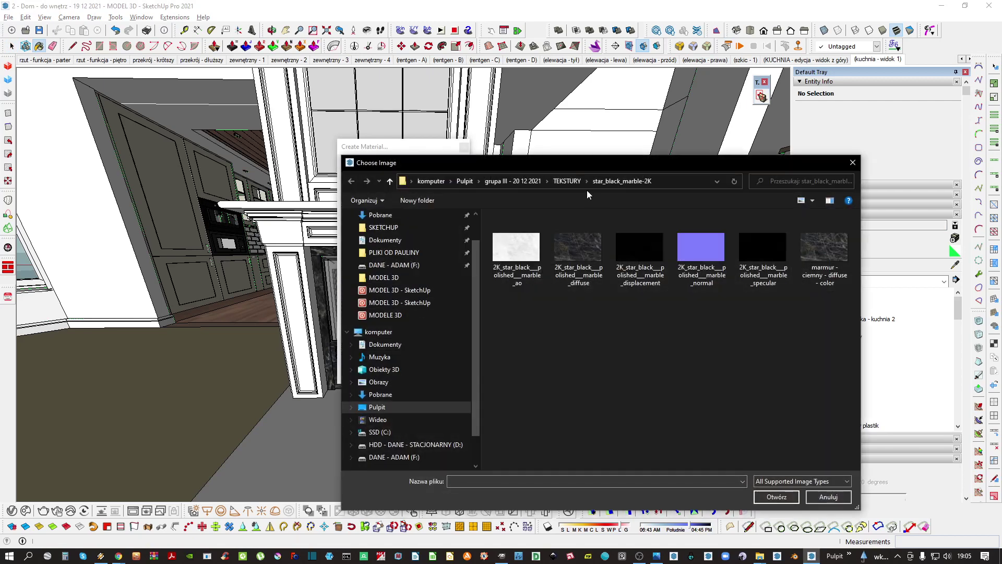
left_click(567, 181)
double_click(543, 242)
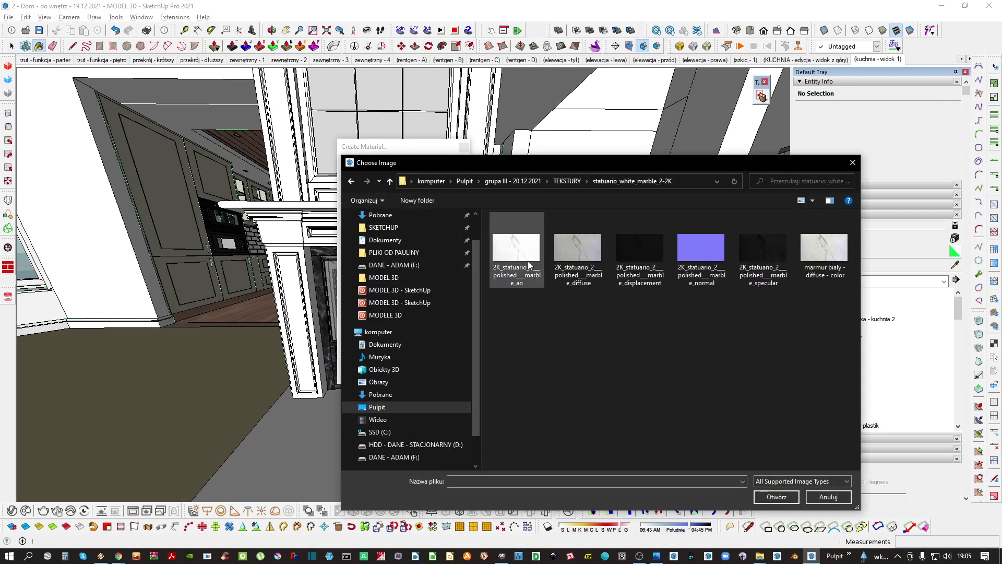
double_click(579, 250)
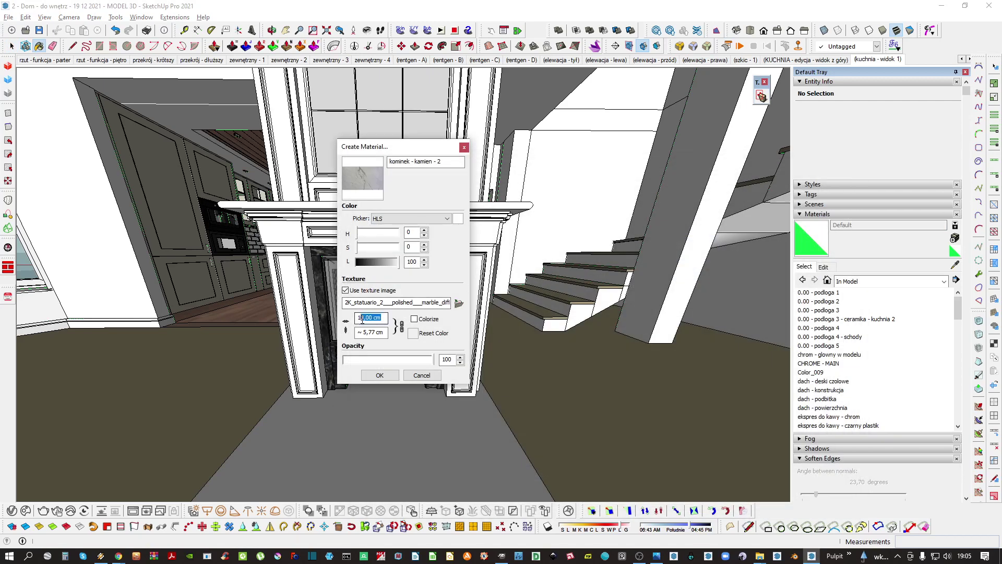
left_click(381, 375)
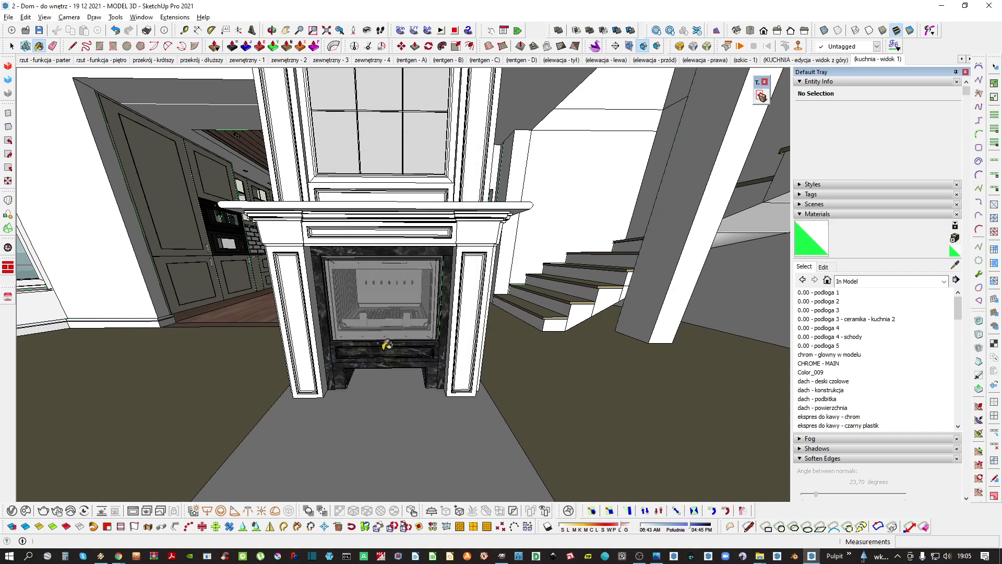
left_click(803, 254)
key("space")
mouse_move(396, 292)
middle_mouse_down()
mouse_move(463, 259)
mouse_move(383, 295)
middle_mouse_up()
scroll(383, 295, "up", 3)
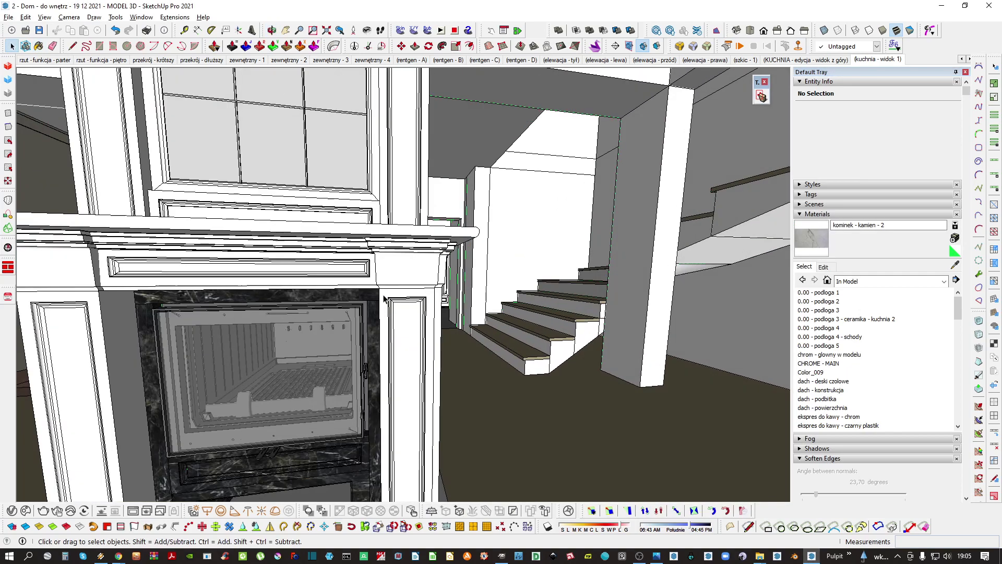
Open the fireplace's corner capital for editing and paint all its geometry with the "kominek - kamien - 2" marble
double_click(424, 266)
double_click(424, 266)
double_click(424, 266)
left_click(424, 267)
double_click(424, 270)
key("ctrl+a")
middle_click_drag(424, 270, 306, 299)
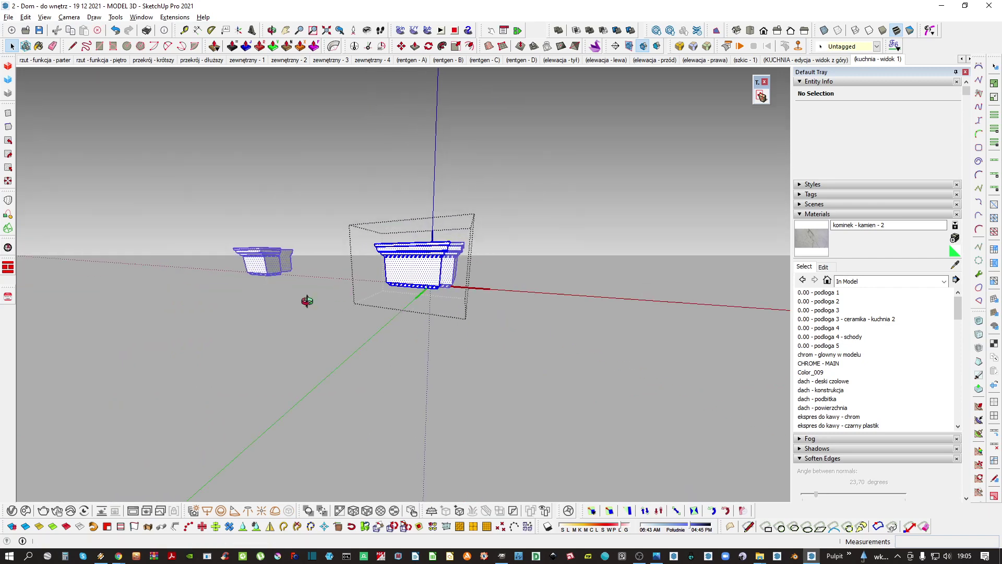
key("b")
scroll(412, 258, "up", 3)
left_click(418, 258)
key("space")
Shift the marble texture on the capital's front face to show another part of the pattern and confirm the position
middle_click_drag(418, 257, 432, 260)
right_click(431, 255)
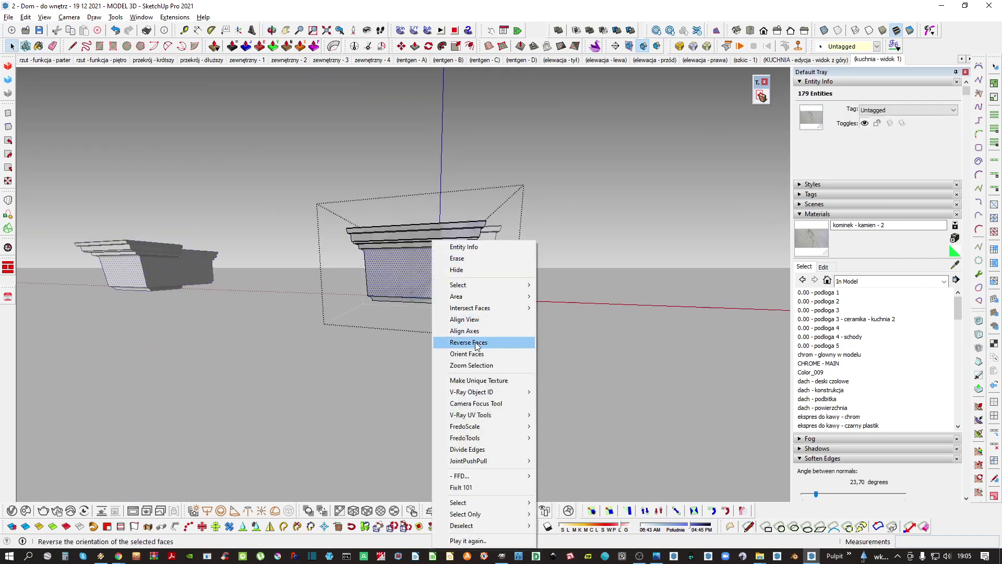
left_click(412, 272)
right_click(412, 271)
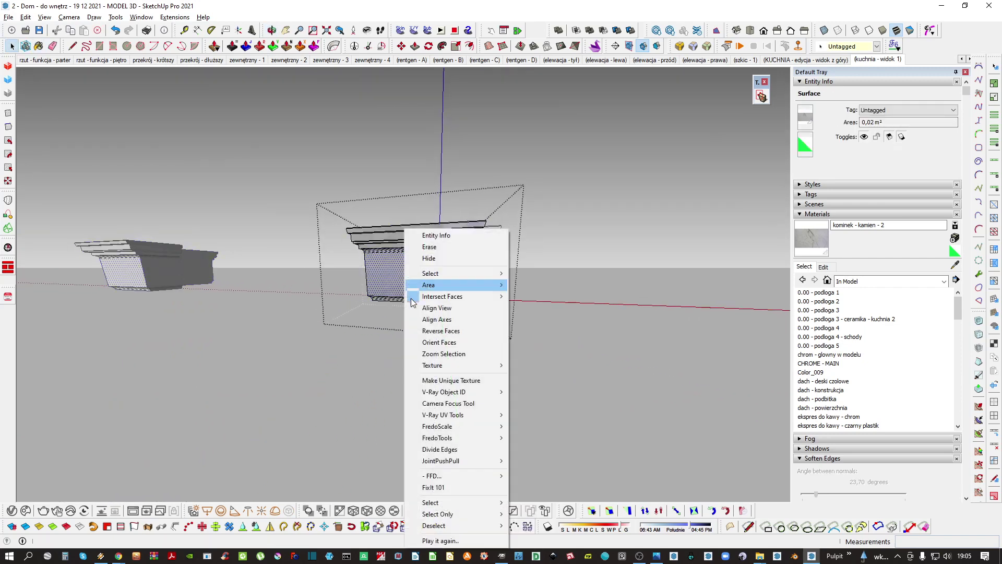
left_click(439, 303)
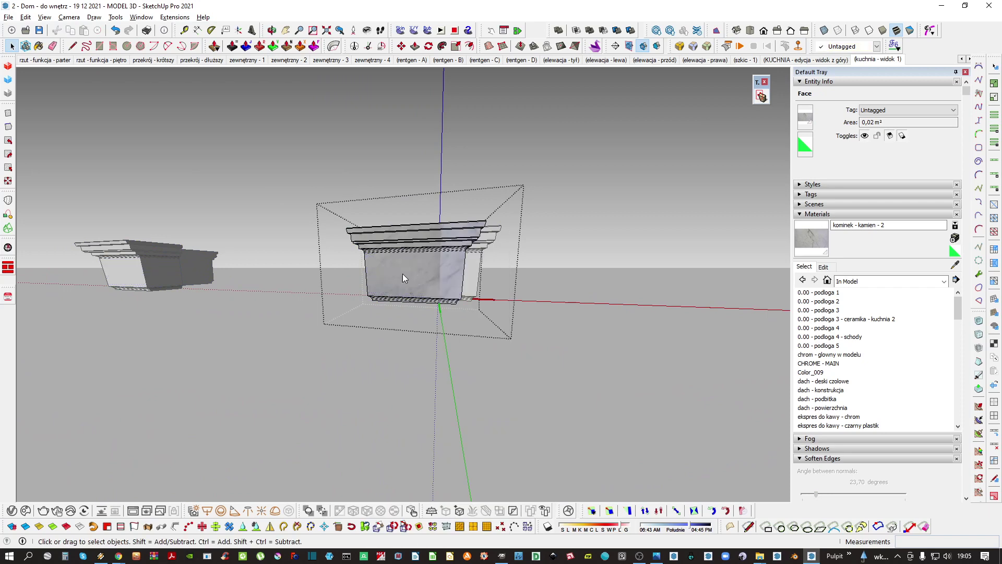
right_click(403, 274)
mouse_move(501, 365)
left_click(546, 365)
mouse_move(420, 285)
left_mouse_down()
mouse_move(566, 318)
mouse_move(629, 361)
mouse_move(478, 338)
left_mouse_up()
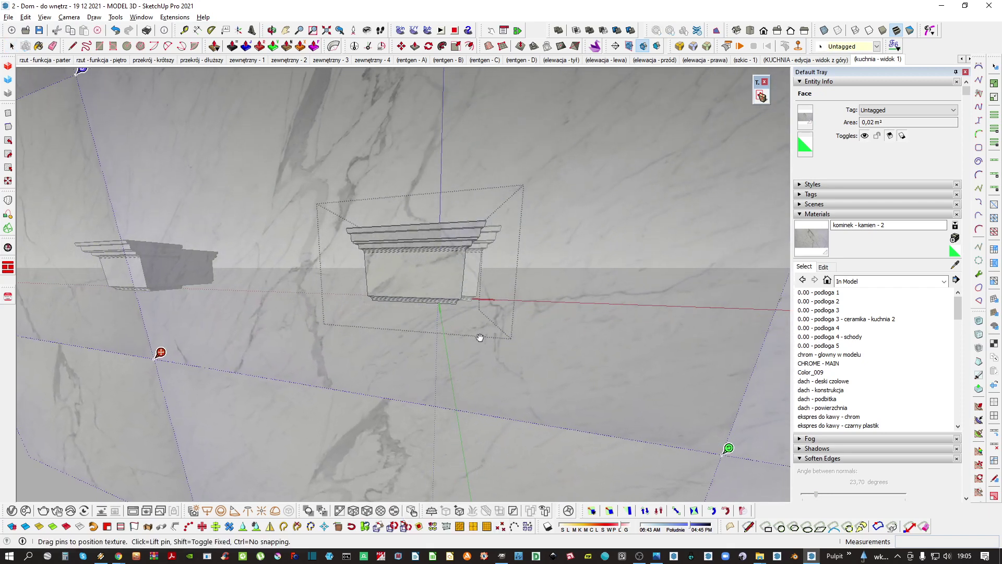
key("Return")
Sample the repositioned marble from the capital's front face and paint the entire capital with it
mouse_move(412, 287)
middle_mouse_down()
mouse_move(429, 267)
mouse_move(344, 266)
mouse_move(414, 261)
middle_mouse_up()
key("b")
left_click(421, 269)
key("ctrl+a")
left_click(421, 269)
key("space")
key("ctrl+t")
scroll(438, 276, "up", 3)
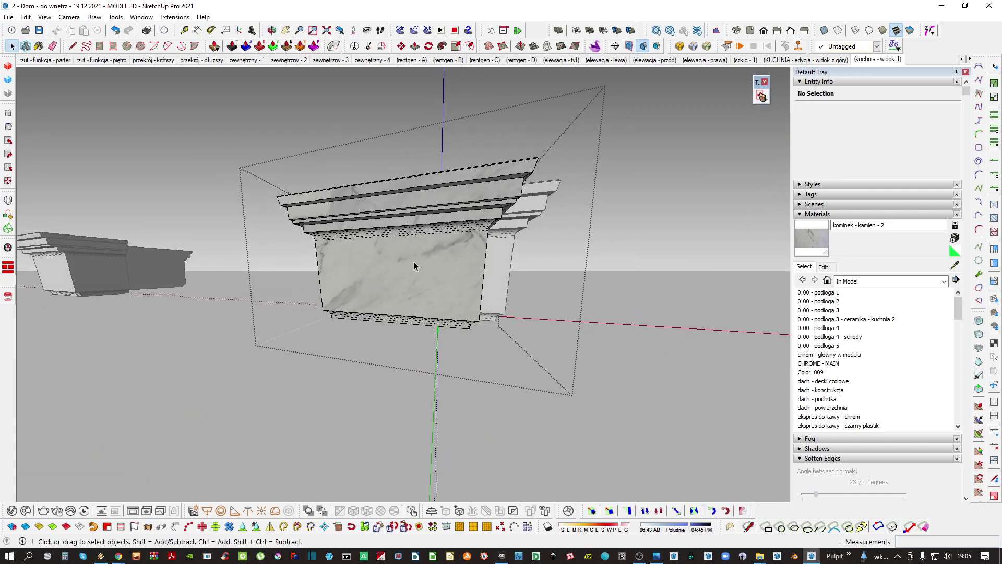
Apply the V-Ray Tri-Planar Projection (World) to all of the capital's geometry and leave its editing level
key("ctrl+a")
right_click(415, 262)
mouse_move(477, 381)
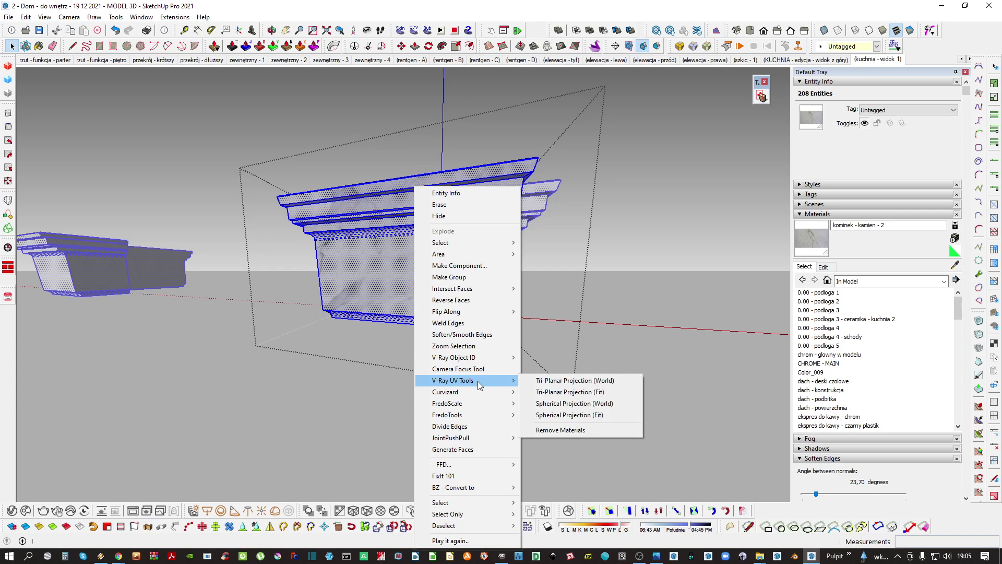
left_click(553, 381)
middle_click_drag(443, 250, 387, 255)
scroll(398, 252, "down", 3)
key("ctrl+t")
key("Escape")
Open the fireplace pilaster below the capital and paint its body with the "kominek - kamien - 2" marble
double_click(420, 322)
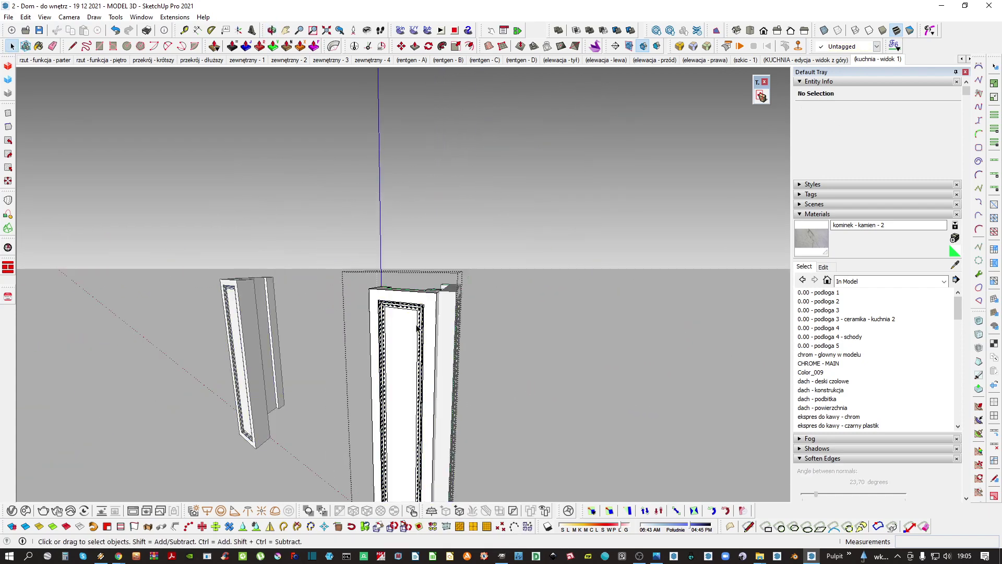
scroll(413, 327, "up", 2)
key("ctrl+a")
double_click(407, 326)
key("ctrl+a")
key("b")
left_click(388, 345)
key("space")
key("ctrl+t")
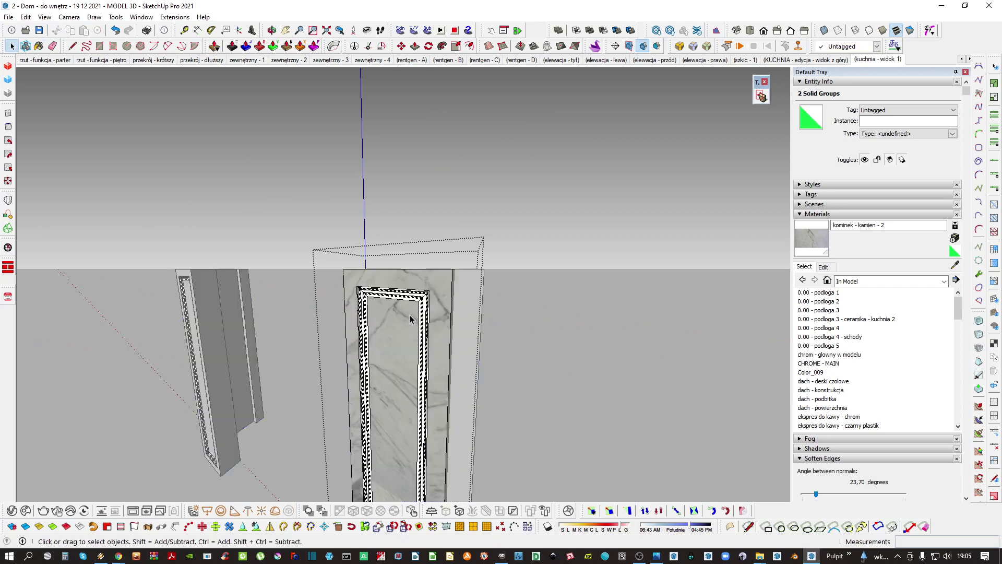
Try the V-Ray Tri-Planar Projection (World) on the pilaster's body and moulding groups
scroll(421, 304, "up", 2)
double_click(422, 302)
key("ctrl+a")
key("Escape")
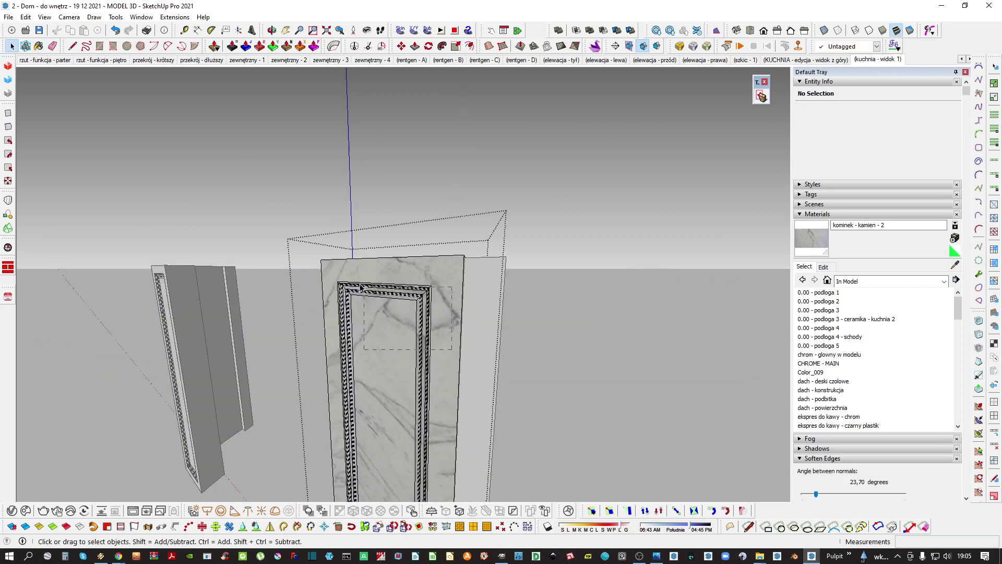
key("ctrl+a")
right_click(416, 310)
mouse_move(463, 415)
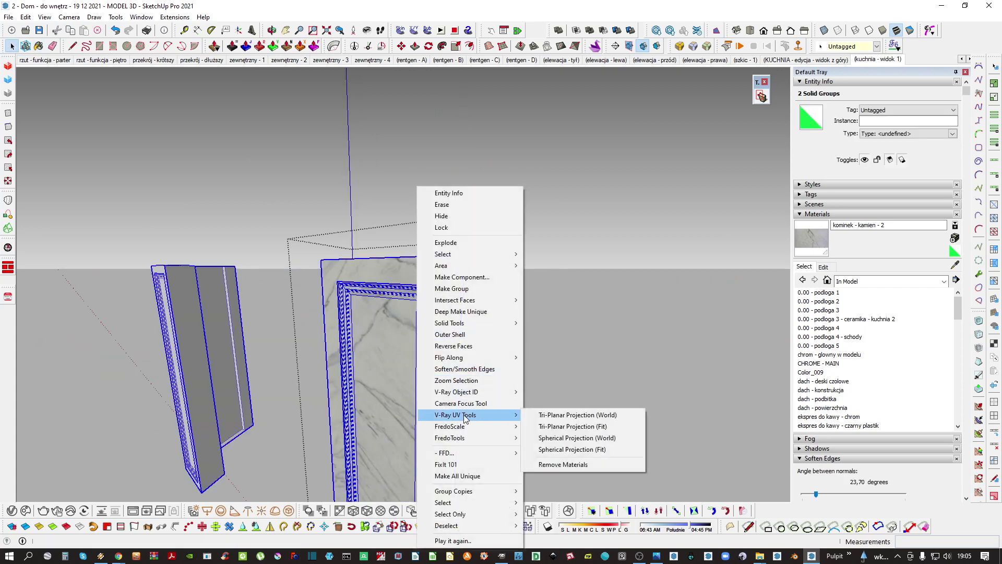
left_click(561, 416)
middle_click_drag(446, 346, 436, 204)
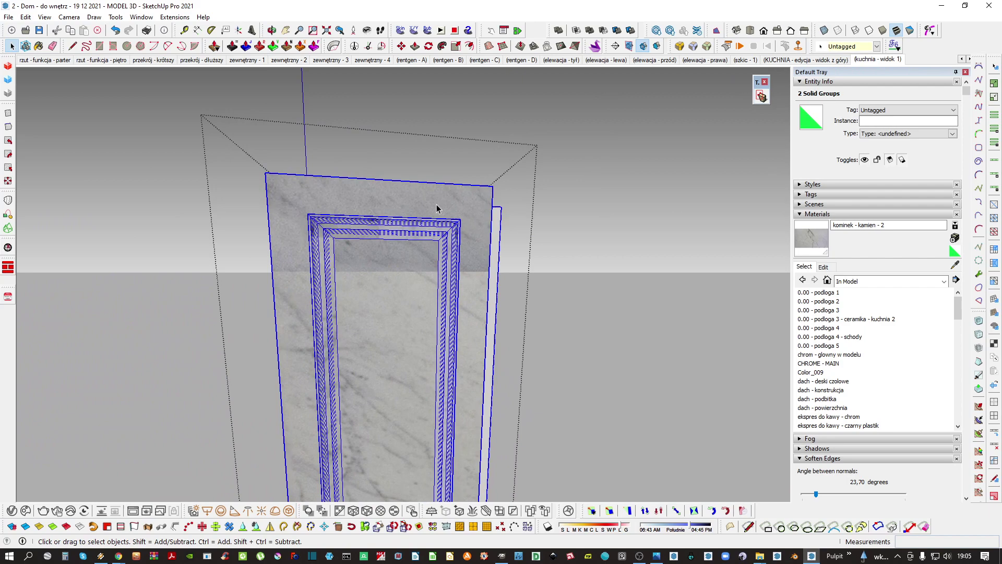
Open the pilaster body, sample the marble from its inner panel face and paint all its faces with it
scroll(417, 258, "up", 2)
double_click(421, 257)
left_click(405, 283)
key("b")
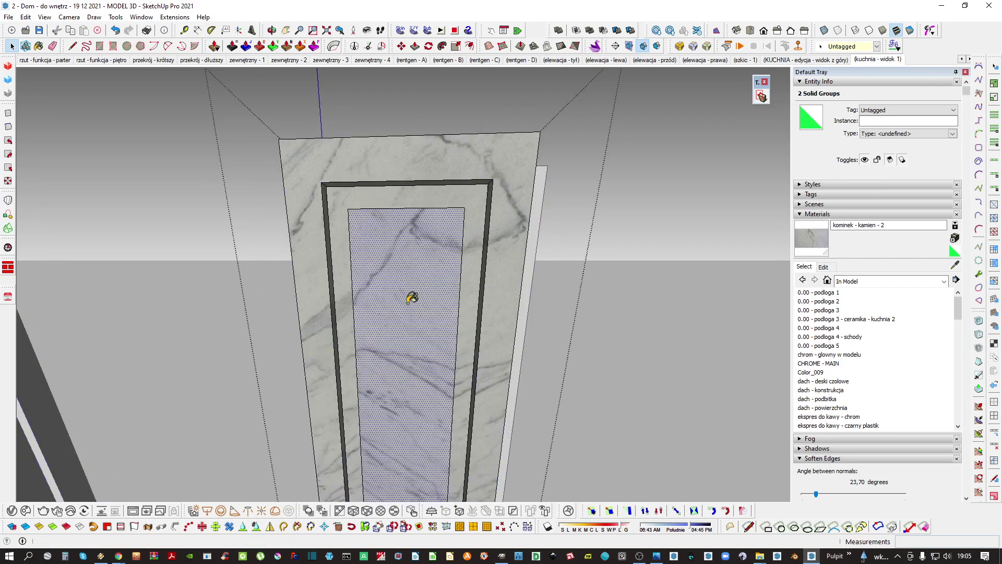
left_click(409, 300, "alt")
key("ctrl+a")
left_click(431, 279)
key("space")
Open the pilaster's frame moulding, paint all its geometry with the sampled marble and leave the moulding group
key("Escape")
double_click(476, 242)
key("ctrl+a")
key("b")
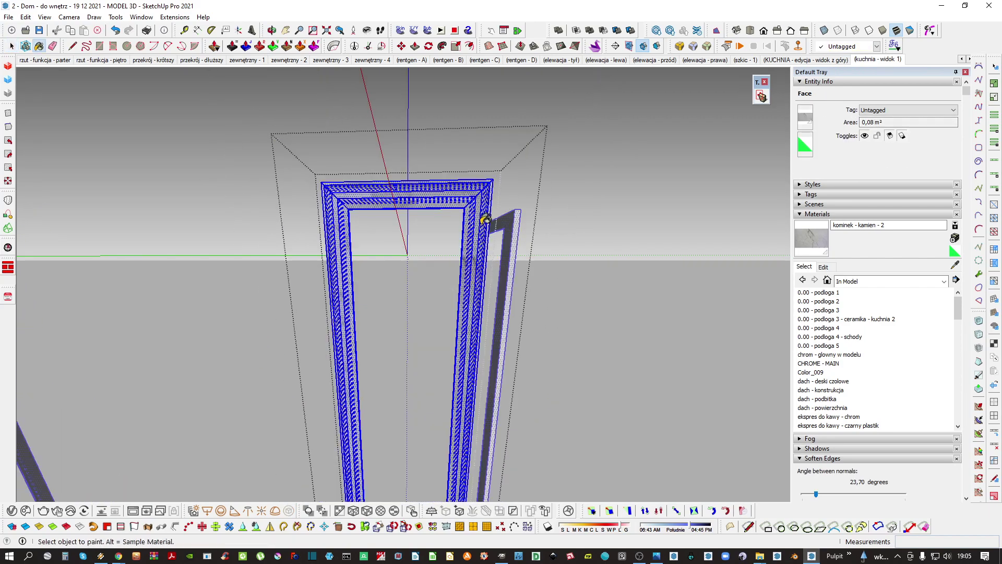
scroll(481, 227, "up", 2)
key("Escape")
Reopen the pilaster body and turn on the Projected texture option for its inner panel face
double_click(428, 254)
key("ctrl+a")
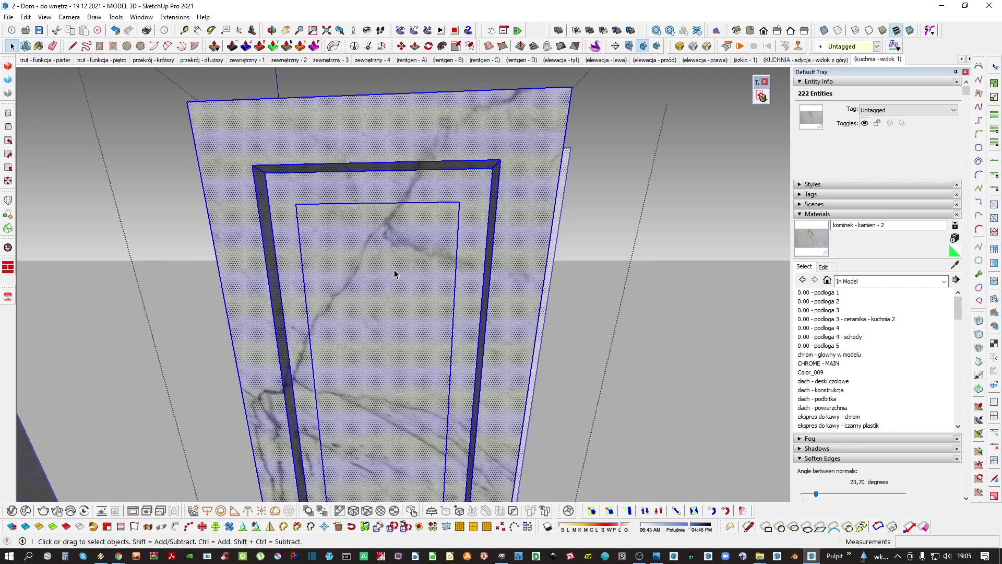
left_click(393, 269)
right_click(394, 269)
mouse_move(457, 367)
left_click(550, 395)
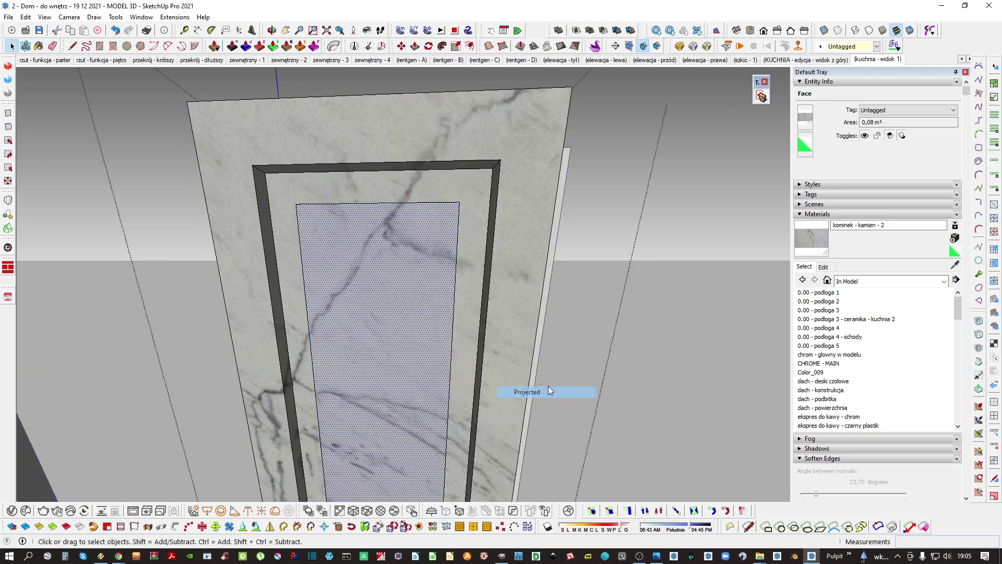
middle_click_drag(548, 386, 386, 217)
Rotate the inner panel face's marble texture by 90 degrees, shift it along the pilaster and confirm the position
right_click(385, 217)
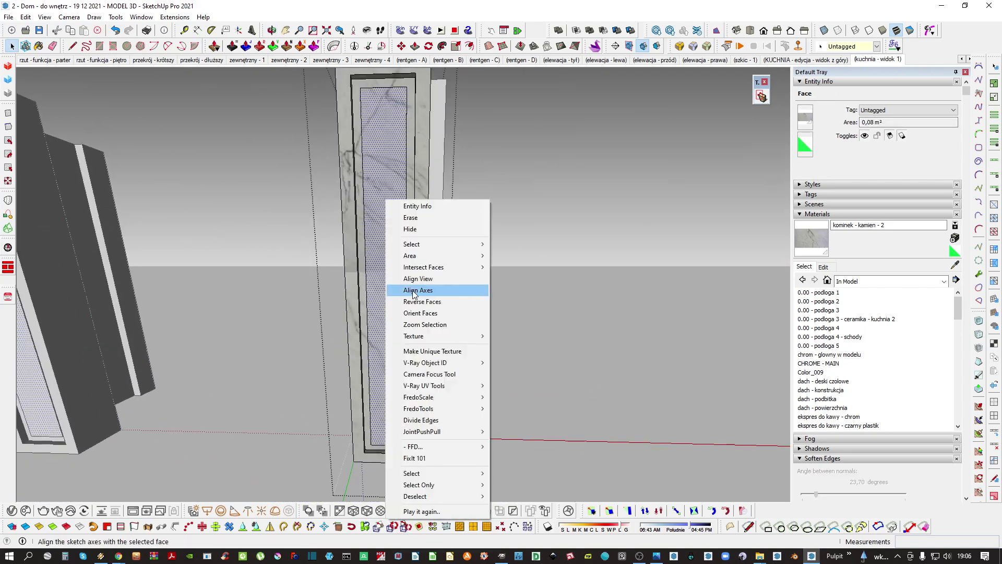
left_click(514, 336)
scroll(389, 237, "down", 5)
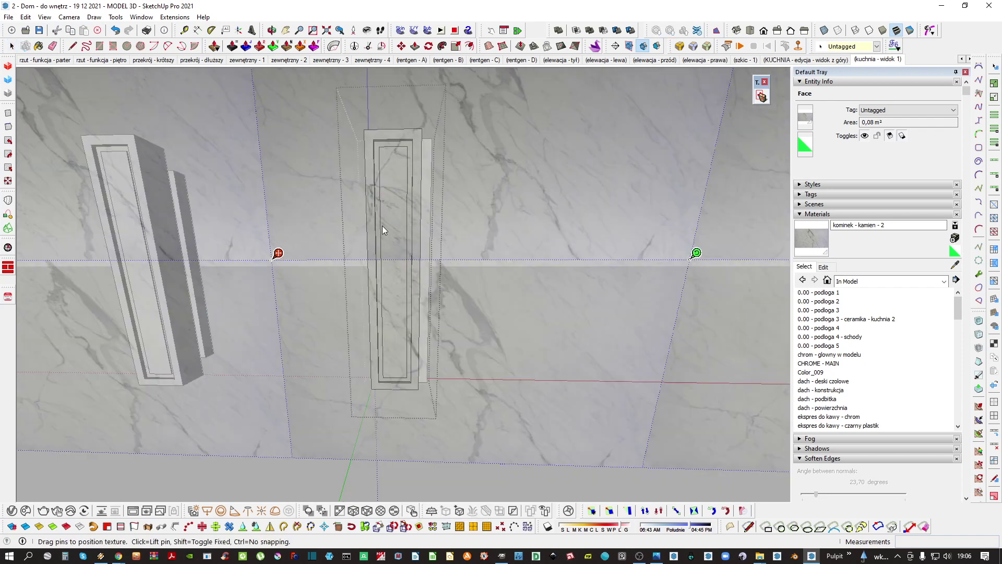
middle_click_drag(448, 207, 468, 275)
right_click(399, 253)
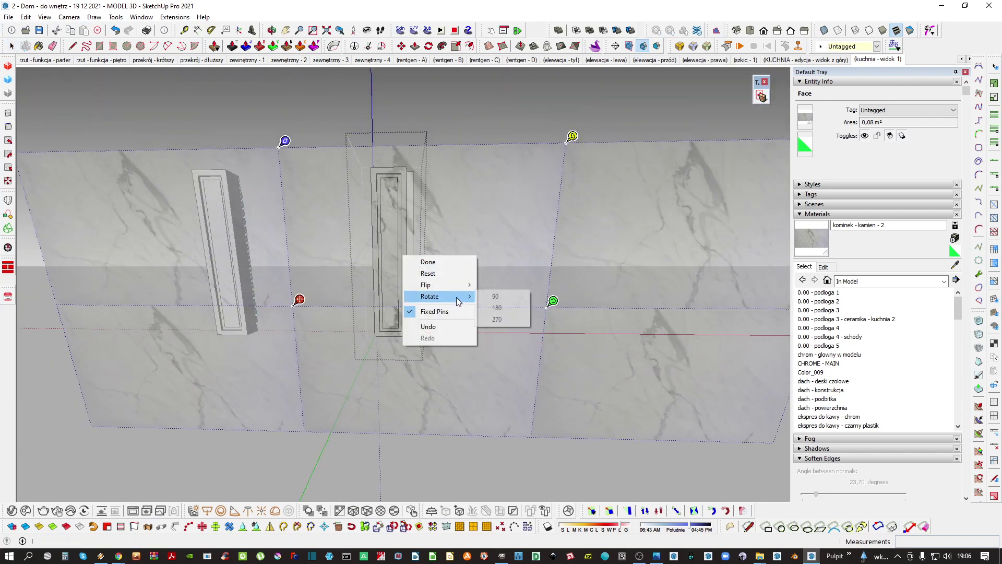
left_click(501, 297)
mouse_move(330, 180)
left_mouse_down()
mouse_move(346, 226)
mouse_move(377, 241)
left_mouse_up()
key("Return")
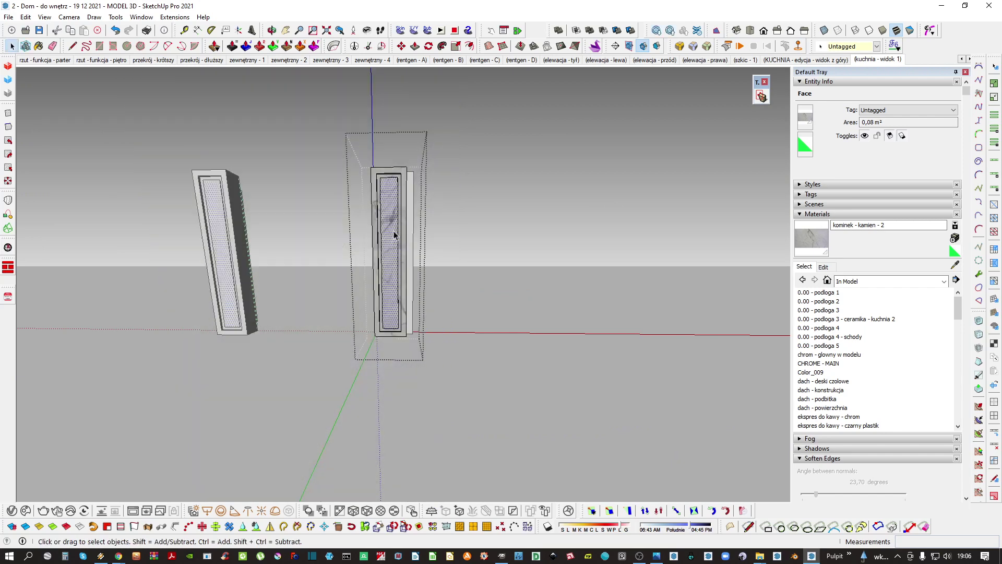
Sample the rotated marble from the inner panel face and paint the whole pilaster body with it
scroll(394, 233, "up", 4)
key("b")
left_click(395, 232, "alt")
key("ctrl+a")
middle_click_drag(392, 219, 397, 197)
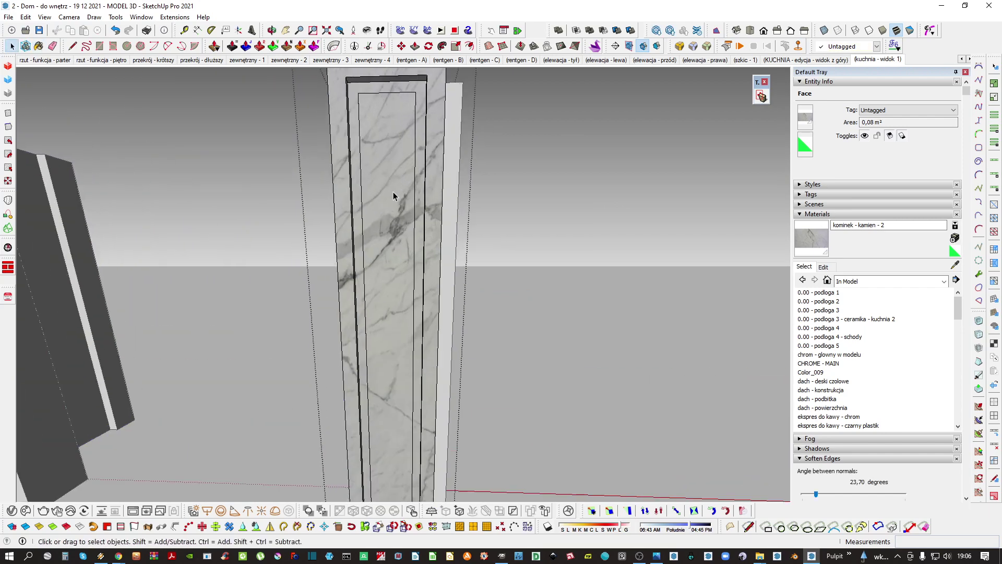
right_click(391, 211)
mouse_move(425, 347)
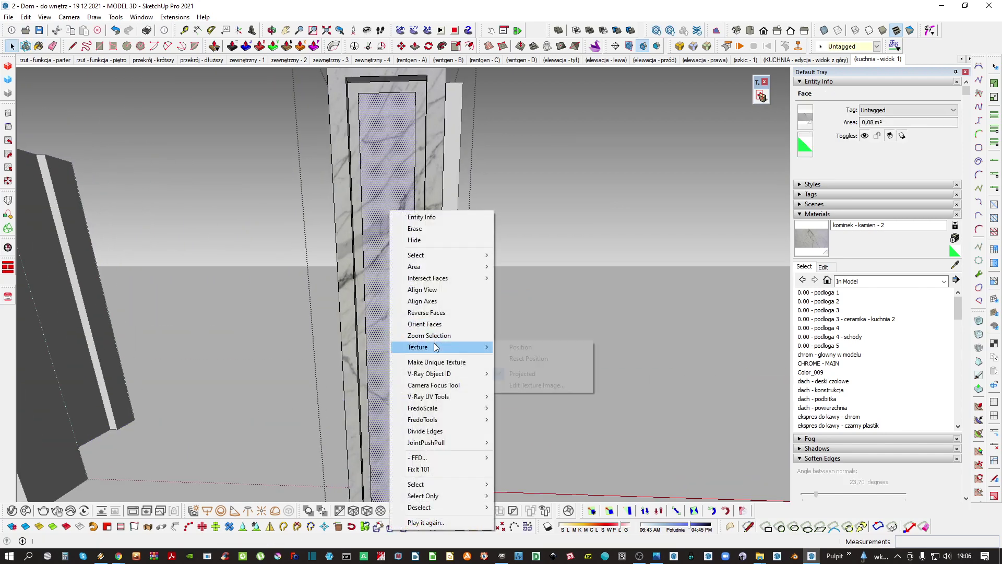
key("alt")
key("Escape")
Open the pilaster's frame moulding and paint all its geometry with the rotated marble texture
middle_click_drag(391, 179, 358, 229, "shift")
scroll(383, 198, "up", 3)
double_click(387, 181)
scroll(387, 184, "up", 2)
key("ctrl+a")
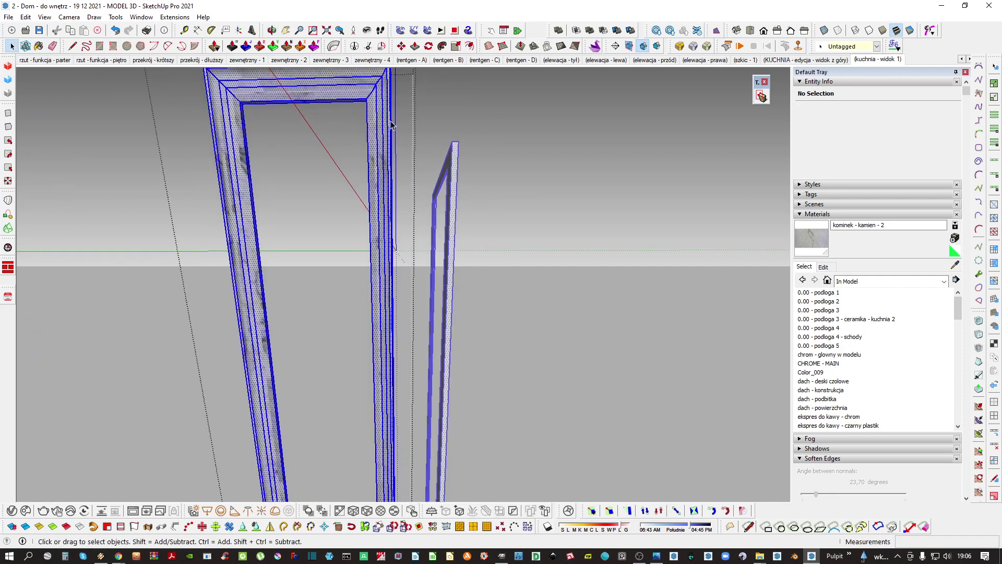
middle_click_drag(391, 125, 398, 241, "shift")
key("b")
left_click(309, 179)
key("space")
key("ctrl+t")
Turn off the Projected texture option on the pilaster's narrow side face
middle_click_drag(398, 344, 484, 210)
scroll(445, 224, "down", 8)
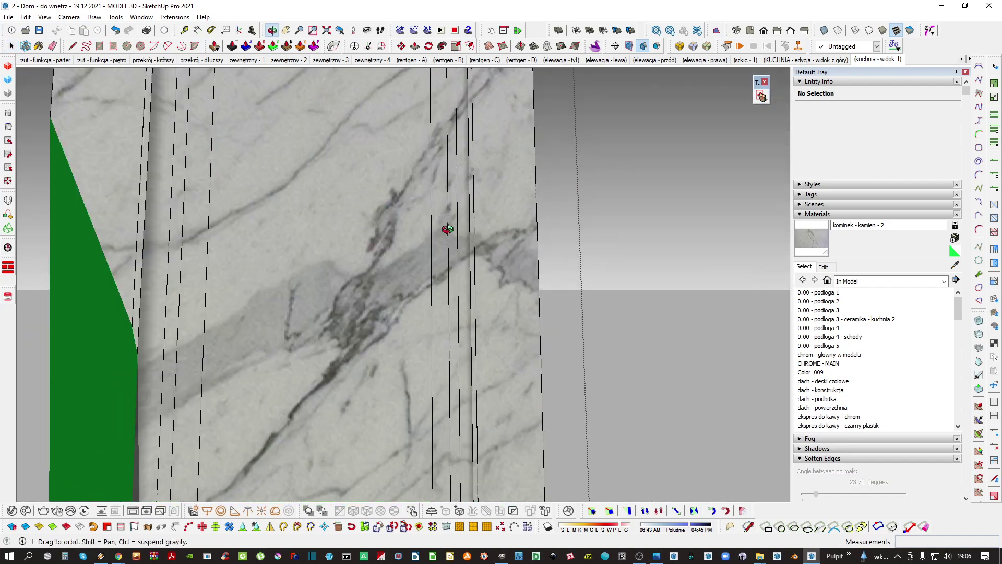
middle_click_drag(396, 183, 395, 229)
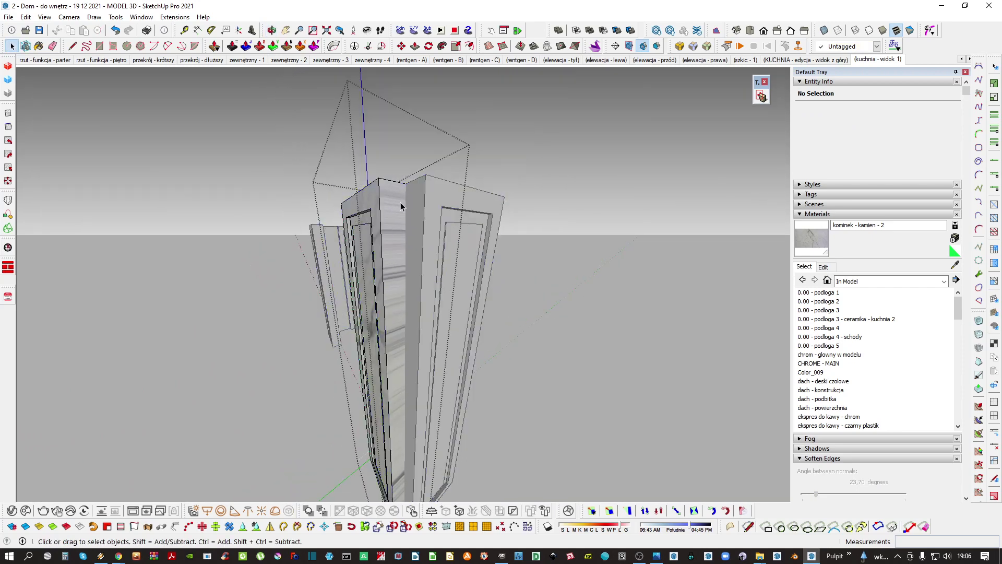
right_click(394, 230)
mouse_move(440, 367)
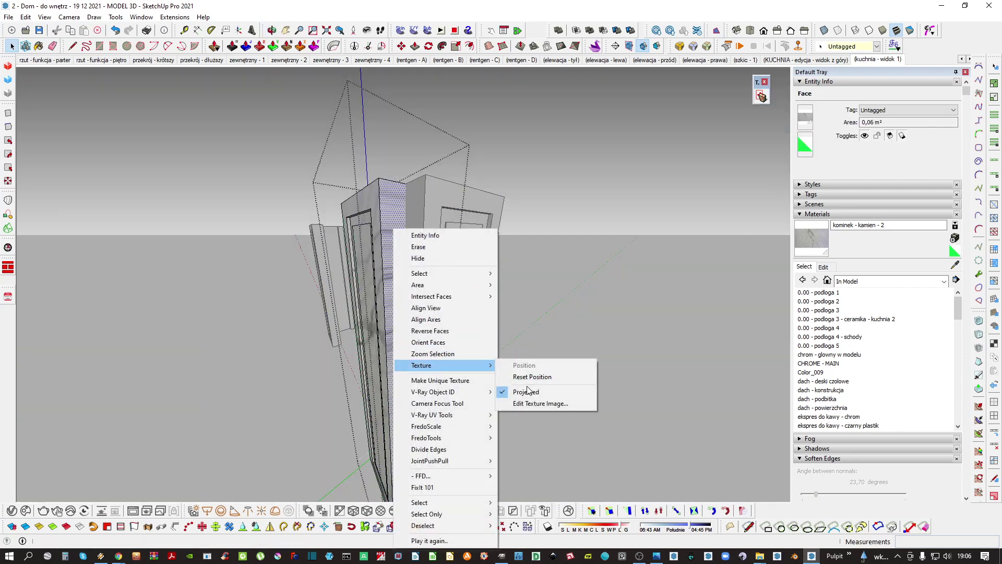
left_click(526, 391)
key("b")
mouse_move(395, 278)
middle_mouse_down()
mouse_move(419, 320)
mouse_move(411, 331)
mouse_move(339, 199)
middle_mouse_up()
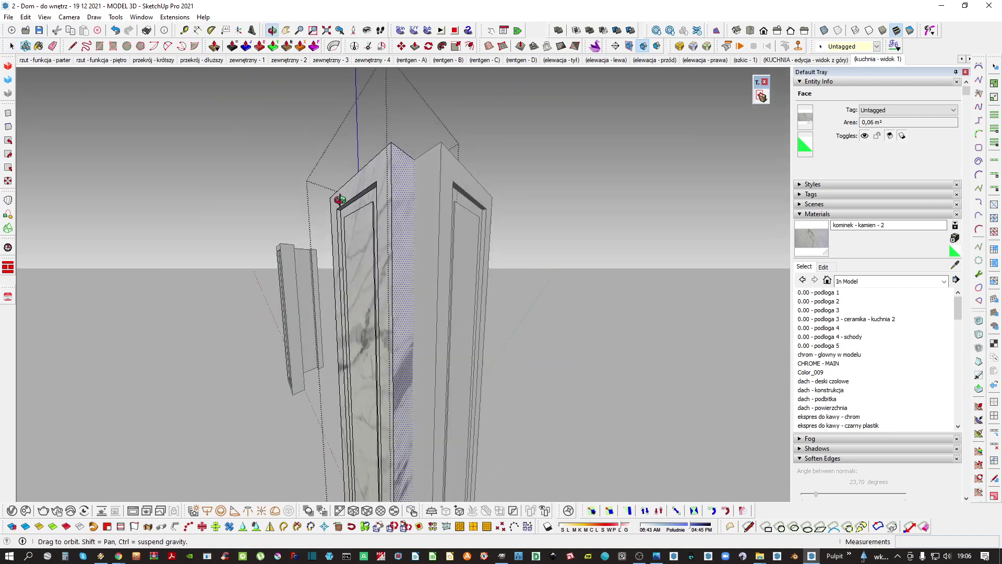
middle_click_drag(404, 316, 425, 313)
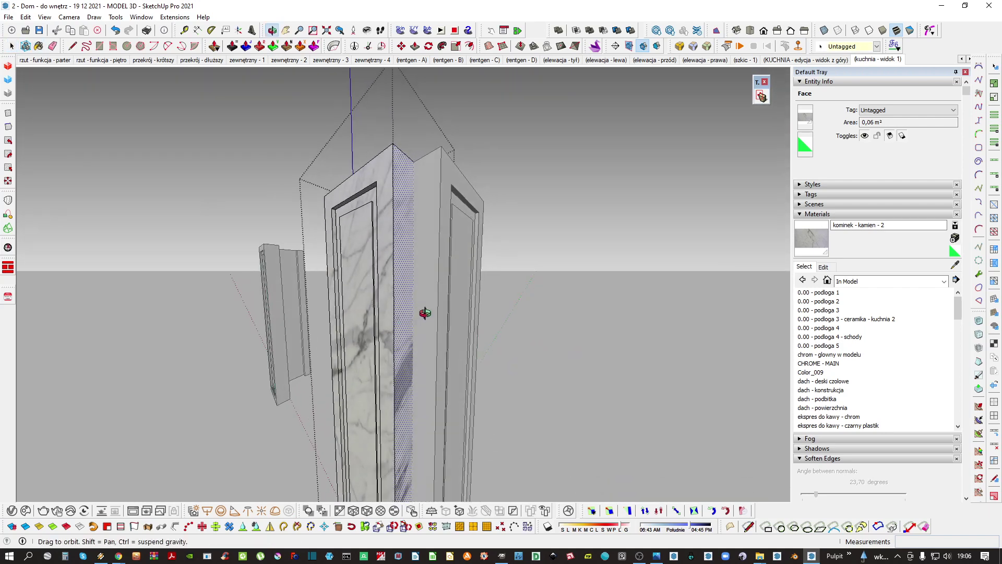
Turn off the Projected texture option on the pilaster's outer front face and sample the marble from the pilaster
right_click(382, 289)
mouse_move(433, 364)
left_click(547, 392)
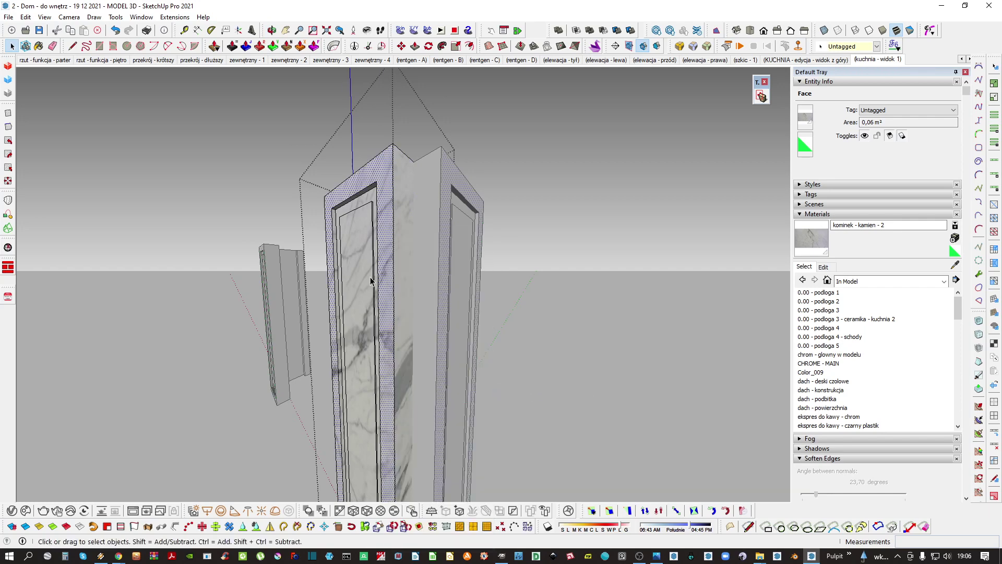
mouse_move(370, 306)
middle_mouse_down()
mouse_move(246, 313)
mouse_move(433, 282)
mouse_move(409, 320)
mouse_move(407, 302)
mouse_move(385, 443)
mouse_move(405, 220)
mouse_move(217, 183)
middle_mouse_up()
scroll(391, 266, "down", 3)
key("b")
left_click(407, 295, "alt")
scroll(405, 219, "up", 2)
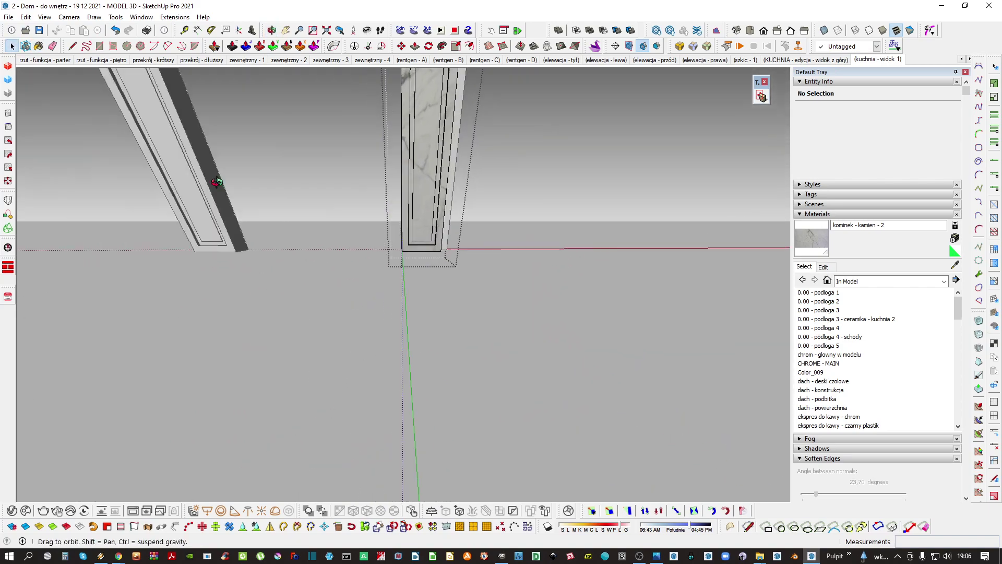
middle_click_drag(498, 209, 234, 214)
key("space")
Open the cornice moulding above the fireplace frieze, paint it with the "kominek - kamien - 2" marble and leave its editing level
scroll(432, 311, "up", 2)
mouse_move(431, 310)
middle_mouse_down()
mouse_move(384, 287)
mouse_move(392, 195)
mouse_move(397, 250)
mouse_move(468, 240)
middle_mouse_up()
scroll(468, 240, "up", 2)
double_click(396, 199)
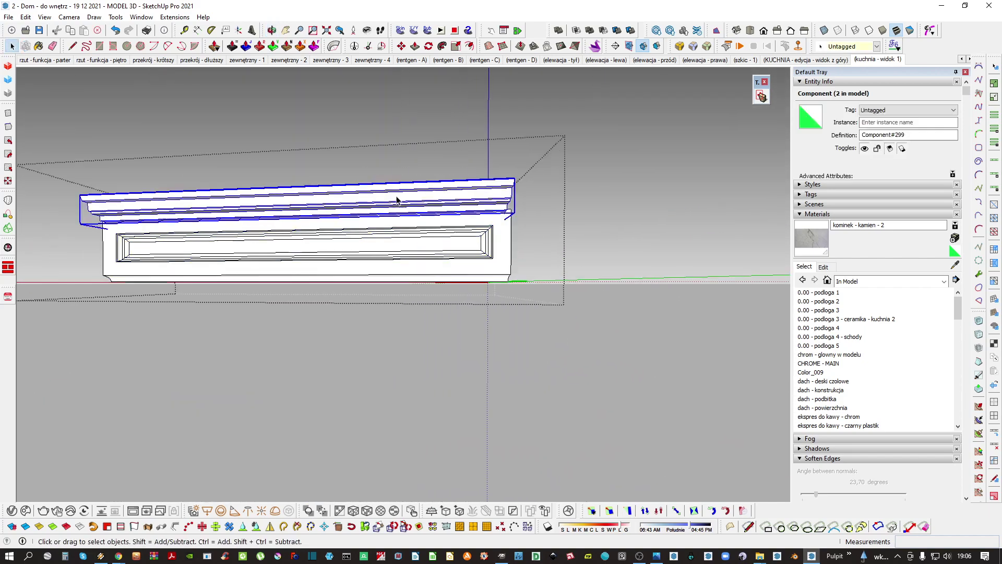
key("b")
left_click(452, 185)
key("space")
scroll(423, 206, "up", 2)
triple_click(403, 194)
scroll(402, 191, "down", 1)
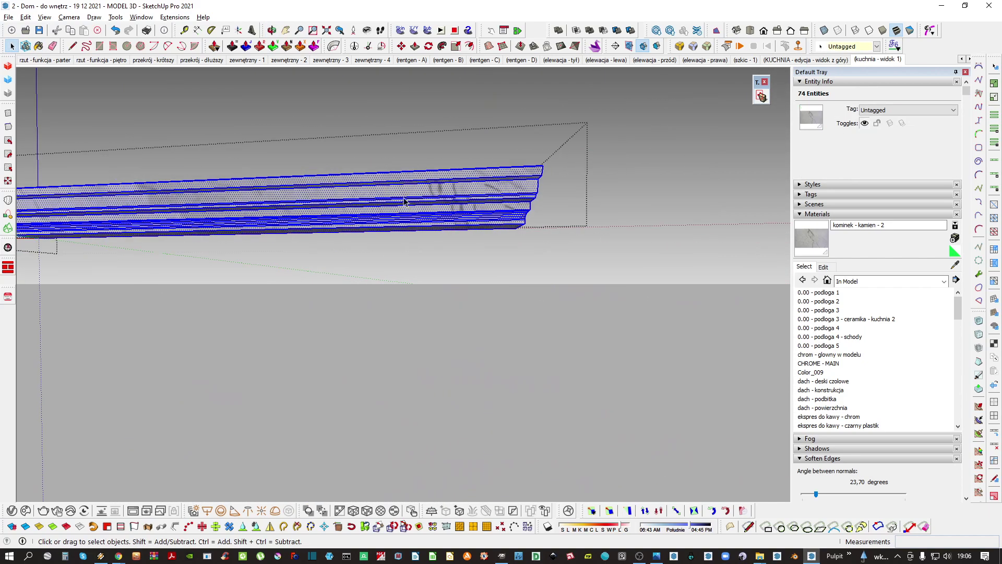
scroll(380, 187, "up", 2)
scroll(380, 187, "down", 2)
key("b")
mouse_move(339, 191)
middle_mouse_down("shift")
mouse_move(410, 200)
mouse_move(357, 224)
mouse_move(375, 230)
middle_mouse_up("shift")
key("space")
key("Escape")
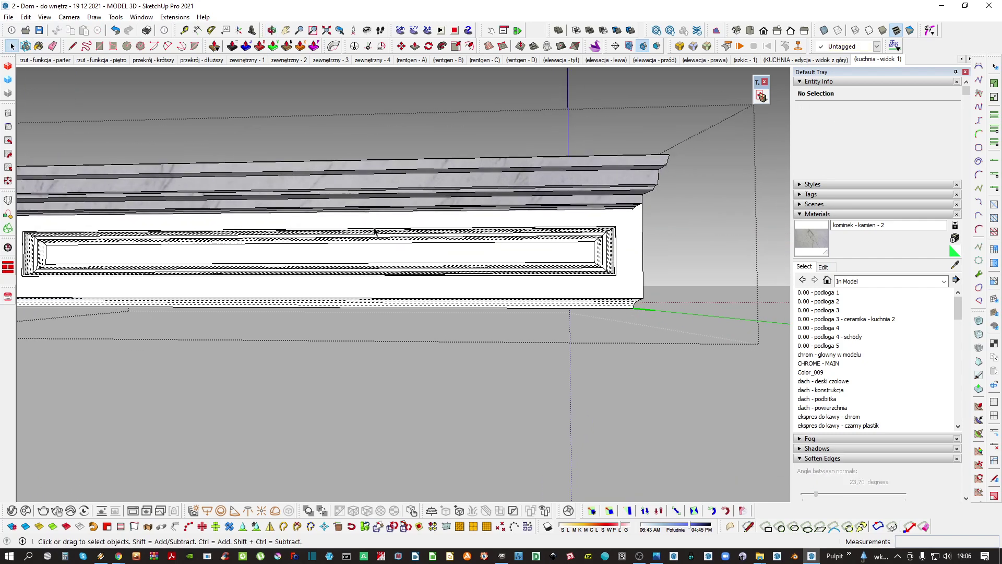
Open the fireplace's frieze panel below the cornice and paint all its faces with the "kominek - kamien - 2" marble
double_click(377, 229)
double_click(380, 223)
mouse_move(472, 229)
middle_mouse_down()
mouse_move(488, 237)
mouse_move(486, 221)
middle_mouse_up()
key("ctrl+a")
key("b")
left_click(485, 223)
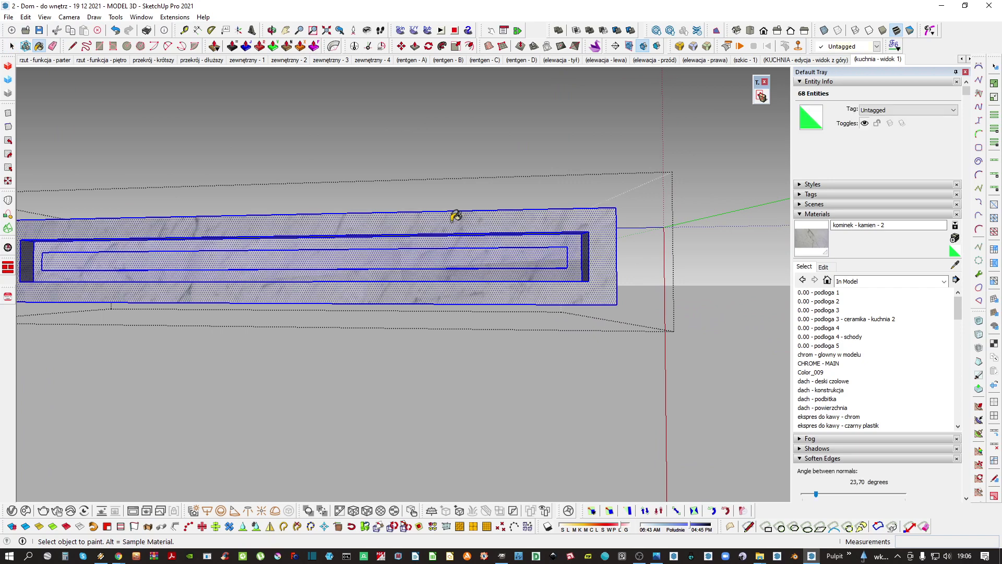
Rotate the marble texture on the frieze's front face by 90 degrees and shift it along the face to a new position
key("space")
right_click(438, 220)
mouse_move(468, 357)
left_click(574, 357)
scroll(417, 212, "down", 3)
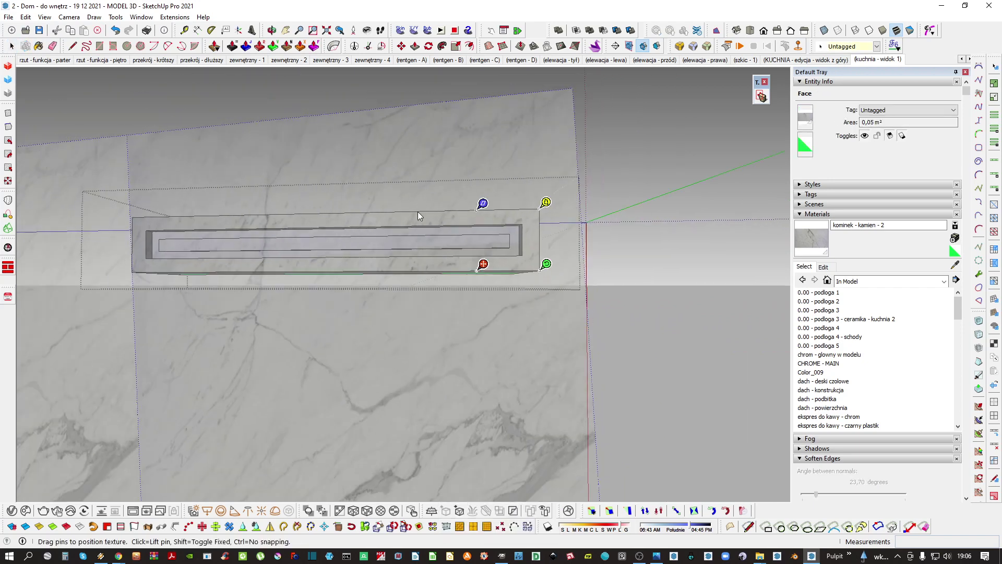
right_click(404, 241)
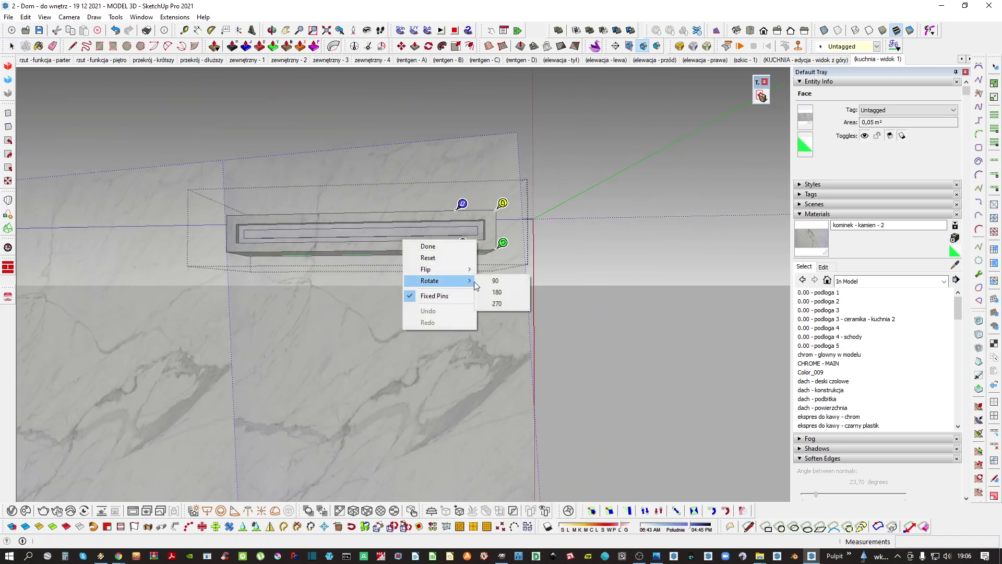
left_click(495, 280)
left_click_drag(468, 340, 160, 245)
key("Return")
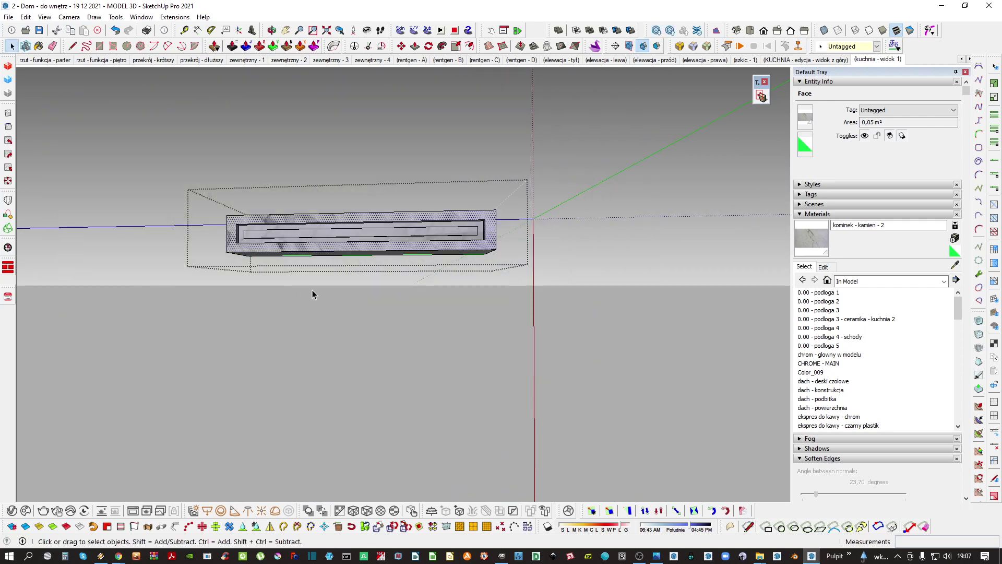
Turn off the Projected texture option on the frieze's front face and paint all the frieze's faces with the marble sampled from it
scroll(309, 217, "up", 4)
right_click(307, 207)
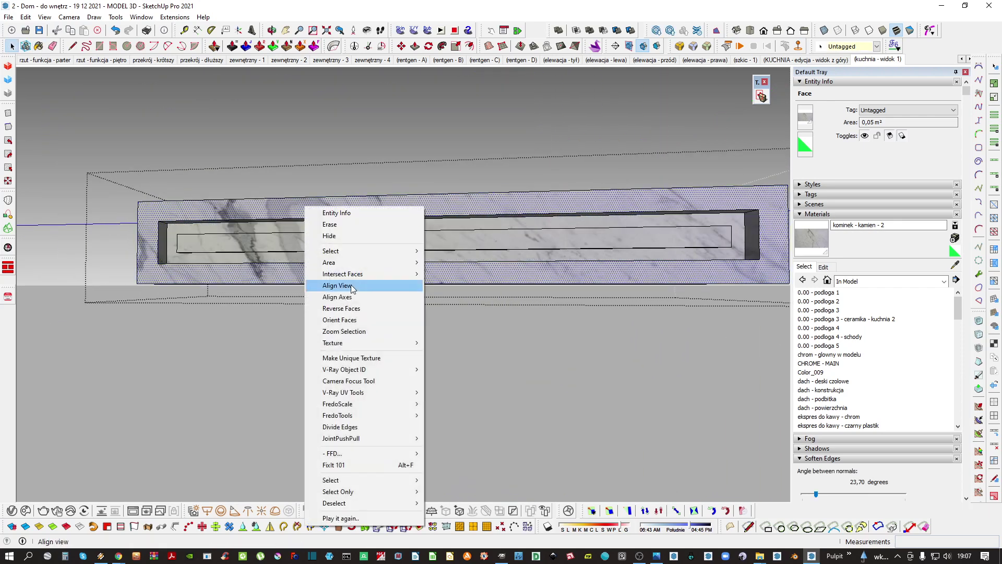
mouse_move(334, 342)
left_click(452, 369)
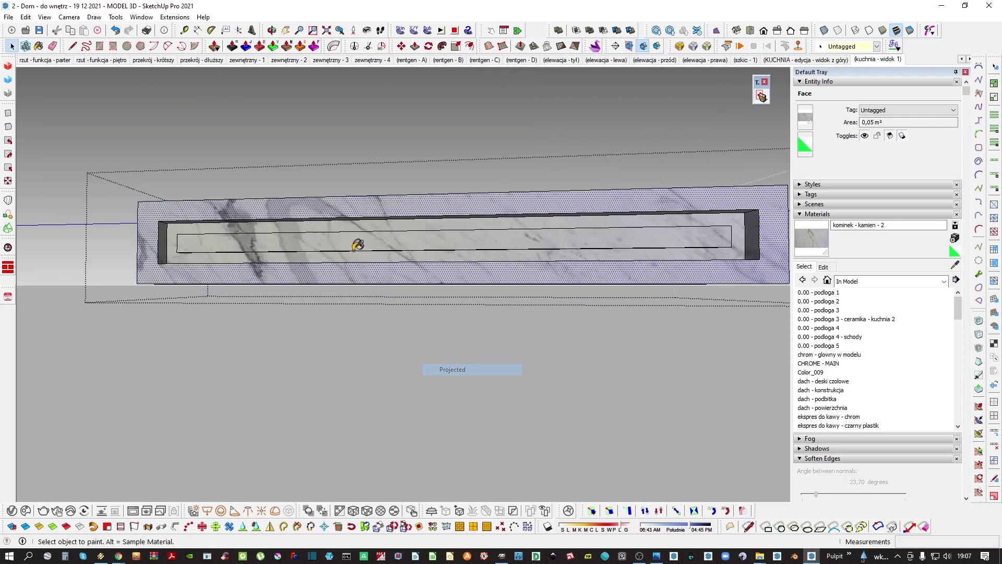
key("ctrl+a")
scroll(358, 244, "up", 5)
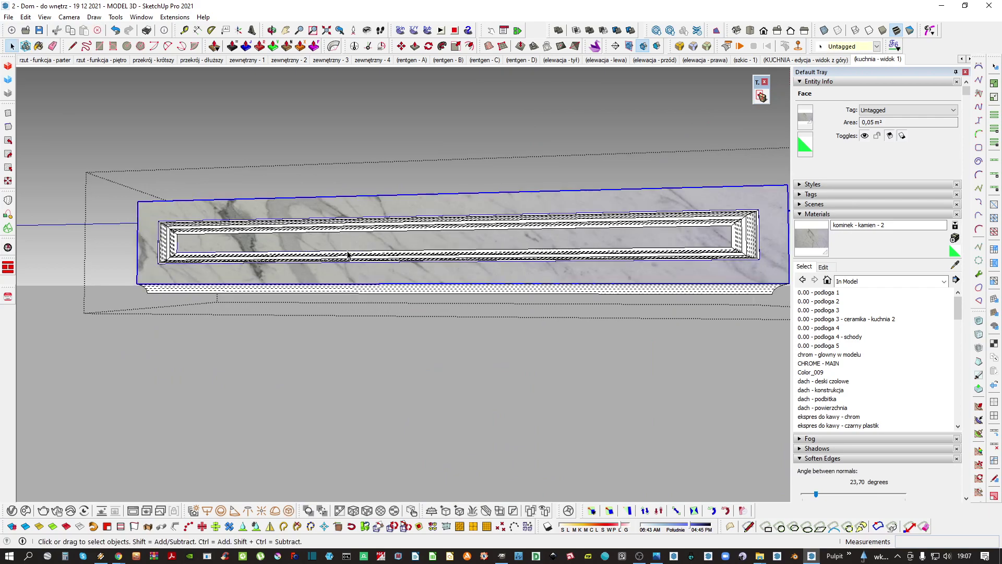
key("Escape")
Open the thin moulding beneath the frieze and turn off the Projected texture option on its front face
middle_click_drag(334, 261, 364, 219)
scroll(305, 235, "up", 2)
double_click(317, 233)
right_click(390, 220)
right_click(370, 215)
mouse_move(411, 350)
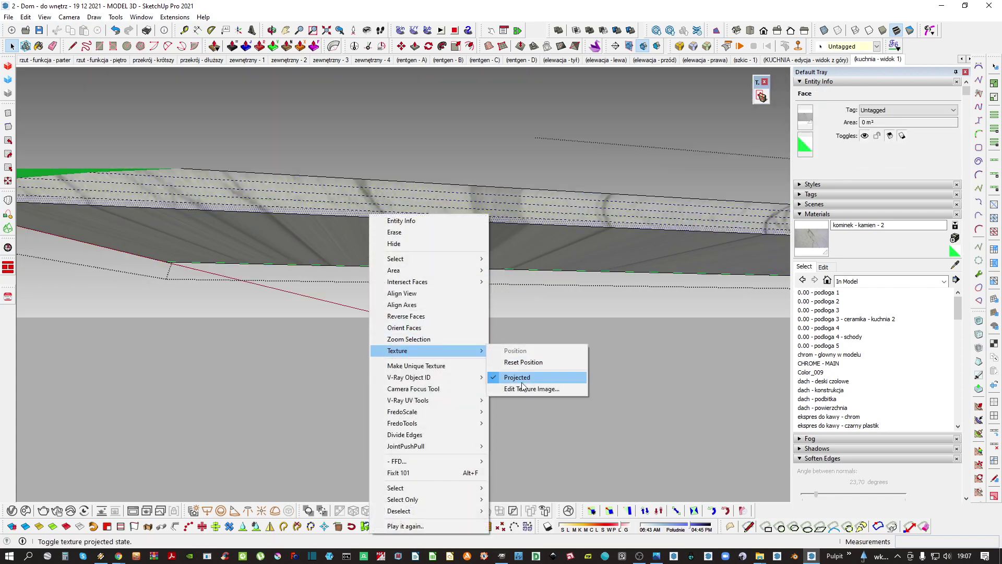
left_click(525, 383)
Sample the marble from the moulding beneath the frieze, paint all its faces with it and leave its editing level
key("b")
left_click(355, 213, "alt")
key("ctrl+a")
left_click(369, 212)
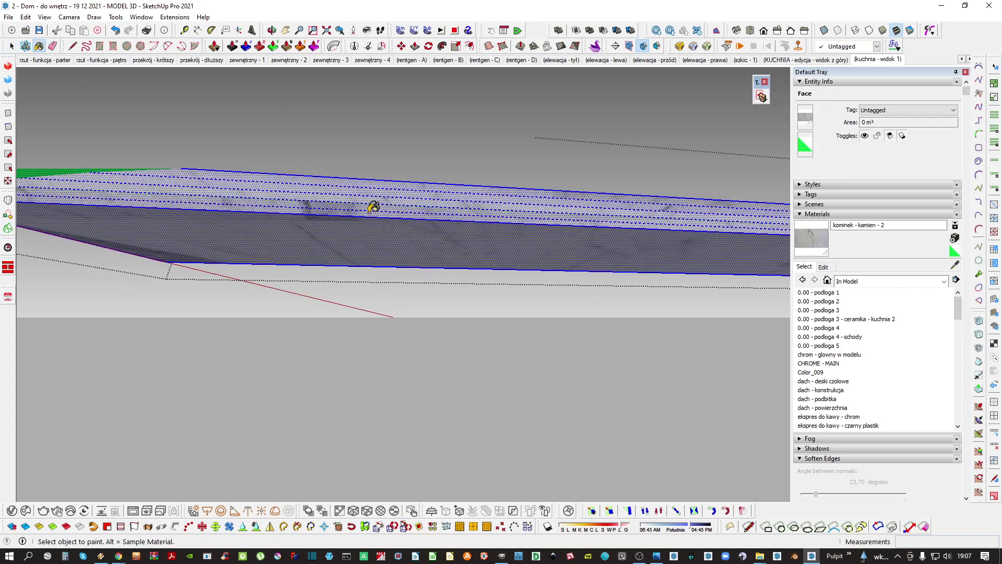
key("space")
mouse_move(367, 182)
middle_mouse_down()
mouse_move(356, 203)
mouse_move(456, 194)
mouse_move(387, 293)
mouse_move(431, 243)
mouse_move(402, 233)
mouse_move(369, 246)
mouse_move(480, 269)
mouse_move(477, 279)
mouse_move(446, 280)
middle_mouse_up()
key("ctrl+t")
scroll(388, 293, "down", 2)
key("Escape")
key("Escape")
Open the texture image of the "kominek - kamien - 2" material for editing in GIMP
scroll(369, 246, "down", 2)
scroll(380, 232, "down", 2)
left_click(823, 266)
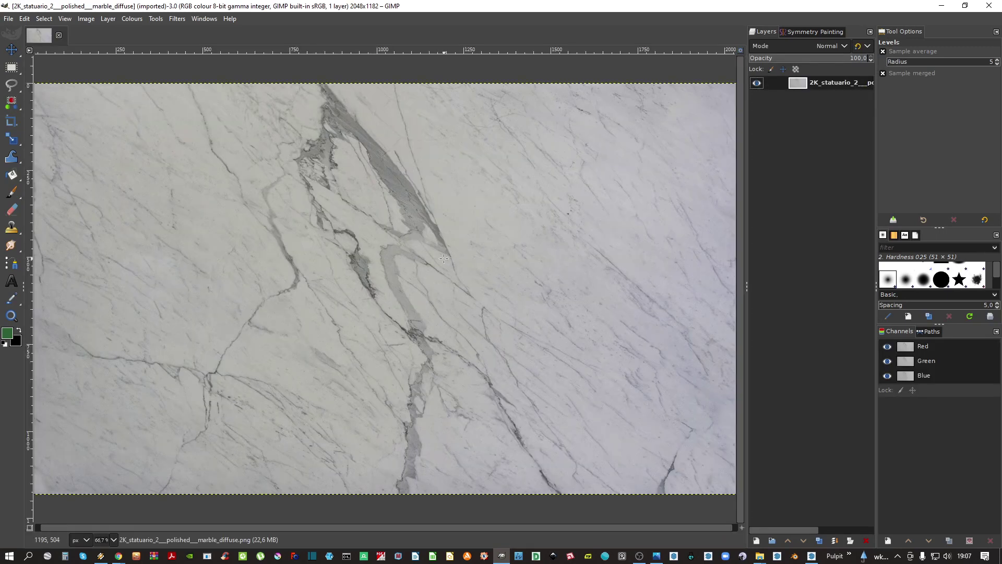
scroll(482, 247, "down", 1, "ctrl")
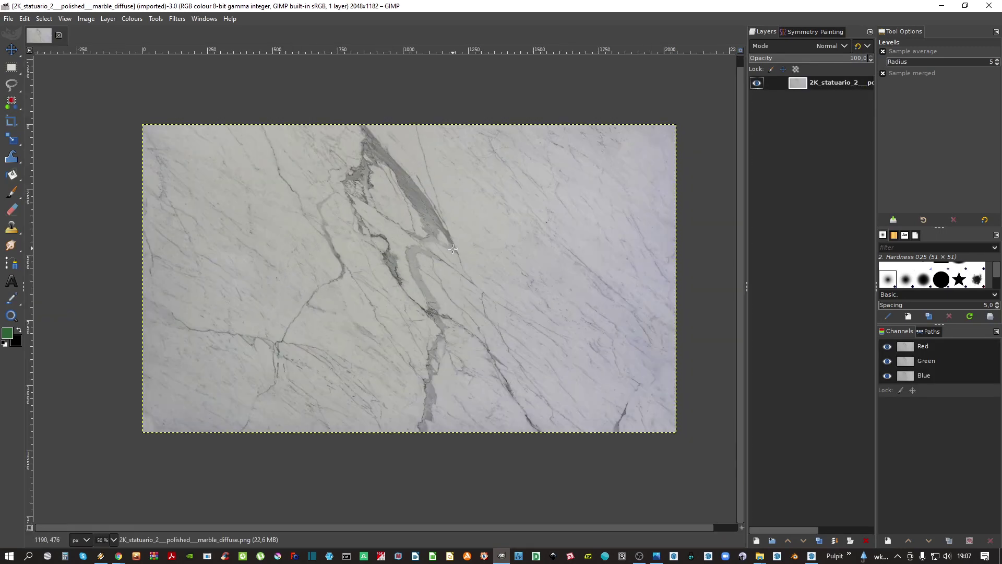
Duplicate the marble image layer and desaturate the copy
left_click(177, 19)
left_click(813, 88)
key("shift+ctrl+d")
left_click(132, 19)
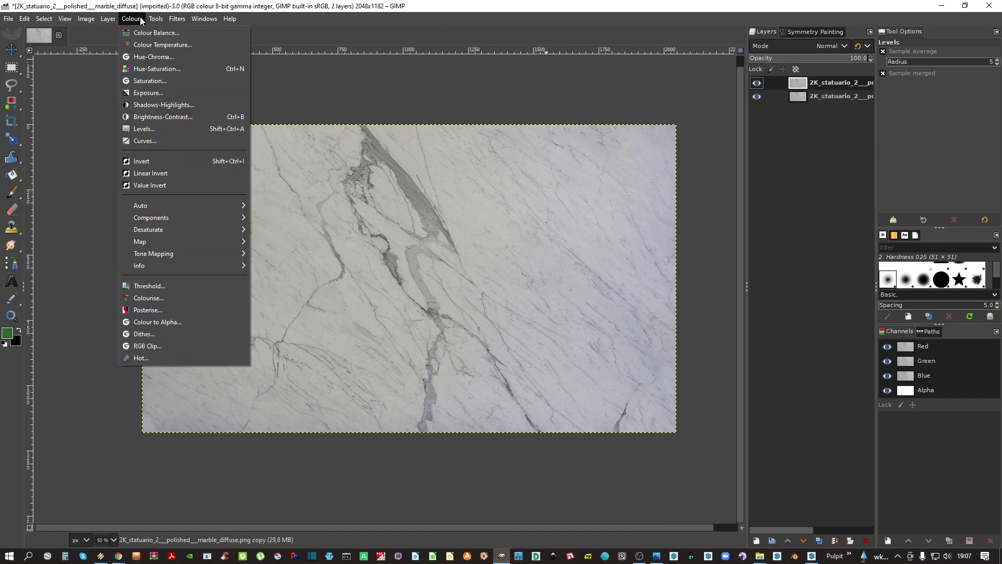
mouse_move(164, 229)
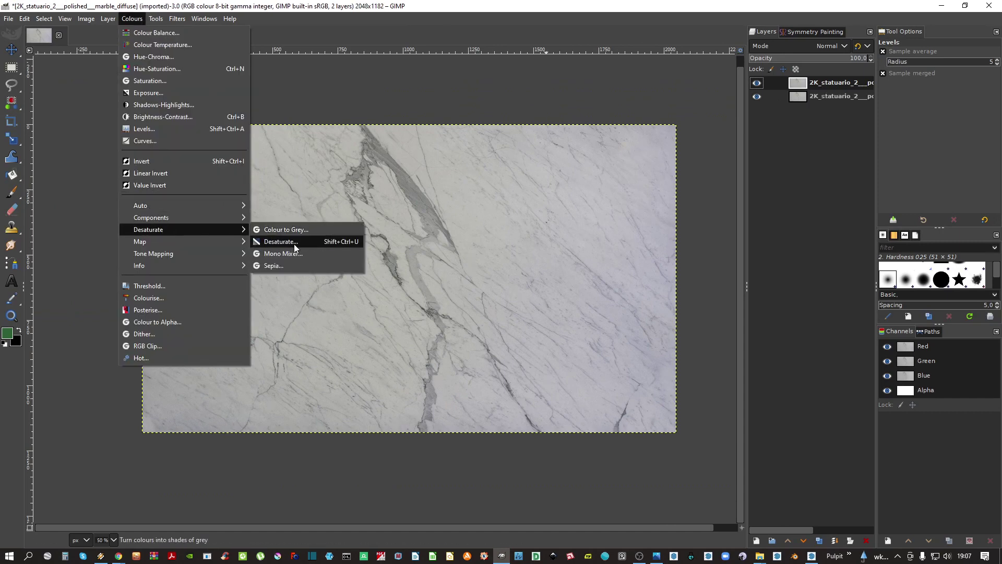
left_click(293, 242)
left_click(780, 284)
Brighten the desaturated marble layer with Levels by setting the white input level to 201
key("ctrl+l")
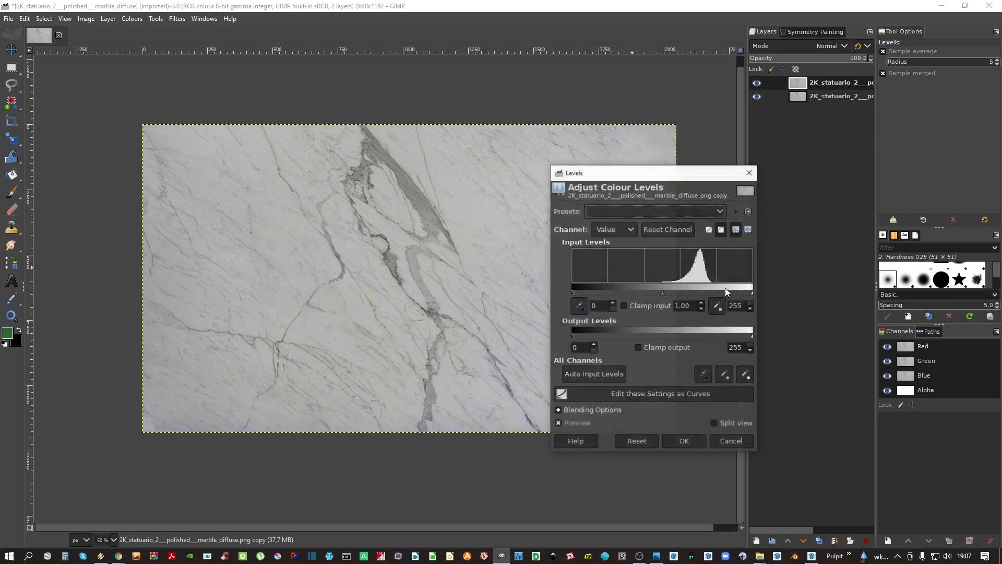
left_click_drag(724, 289, 715, 290)
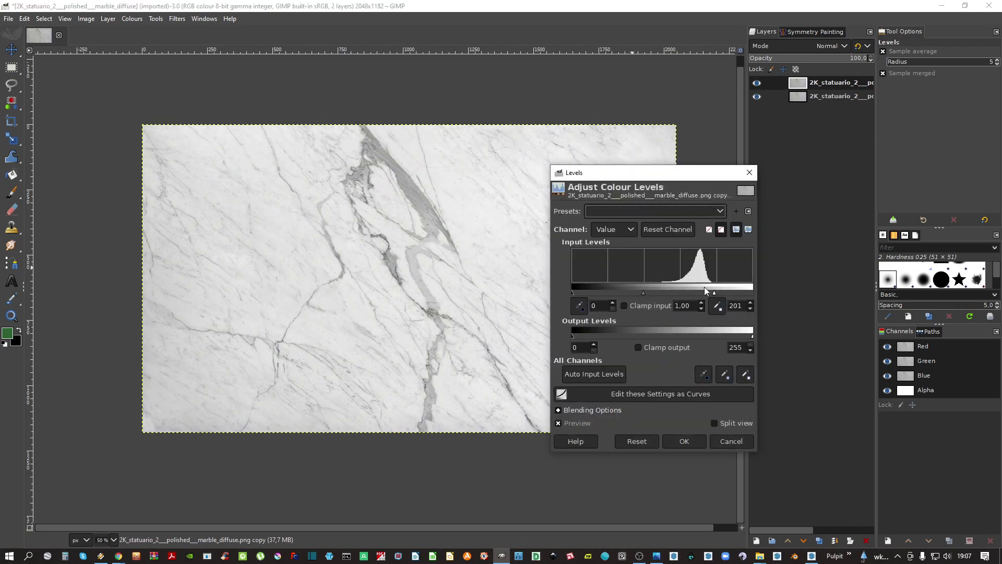
left_click(684, 441)
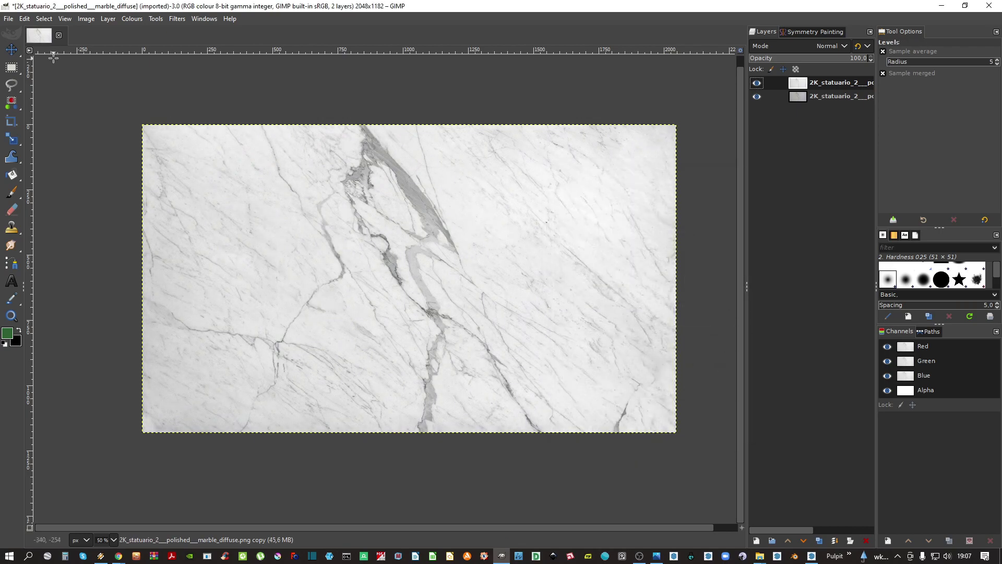
Start exporting the brightened marble image and choose the Desktop as the destination folder
left_click(9, 19)
left_click(63, 182)
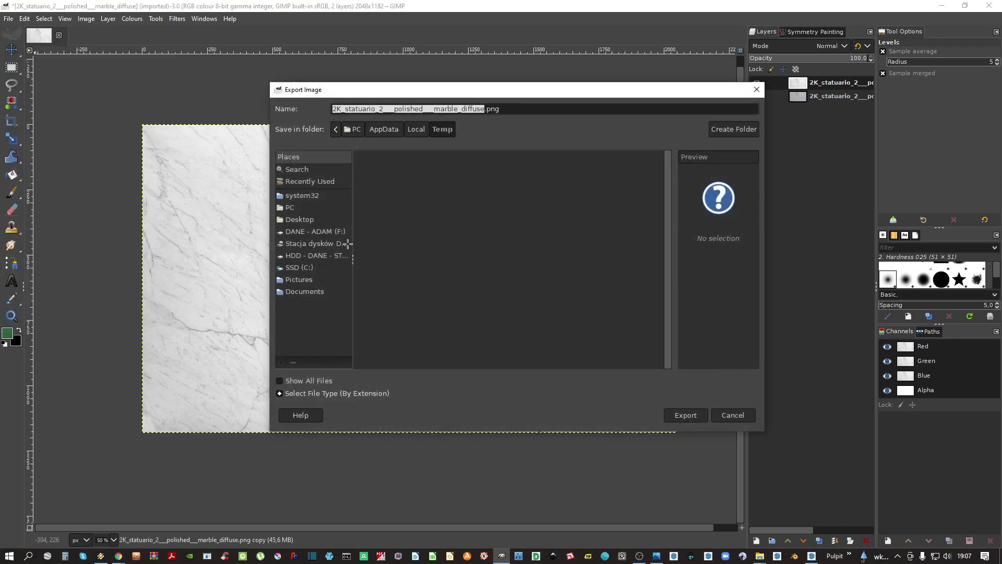
left_click(300, 223)
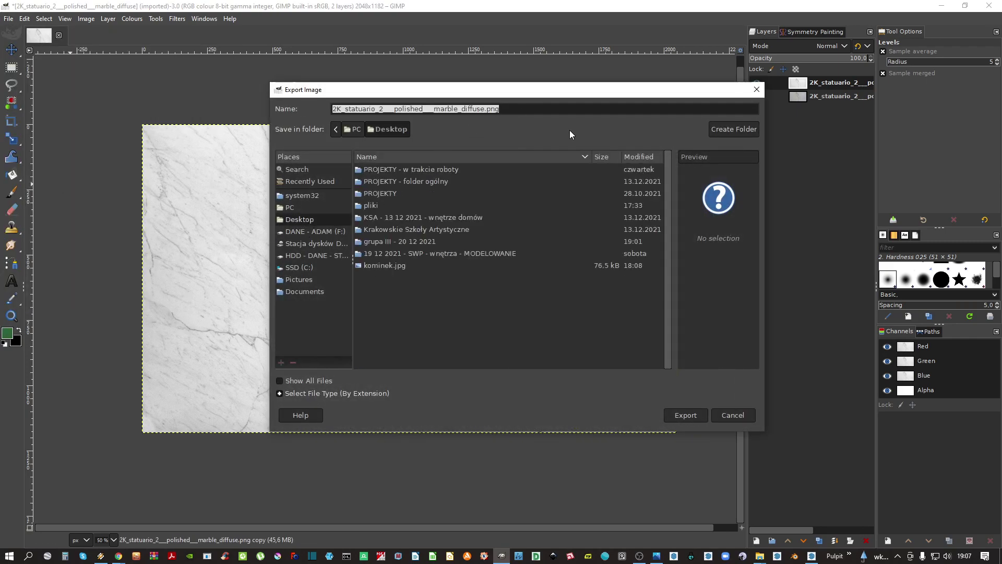
Export the image to the Desktop as "marmur - bialy - desaturacja.jpg" with JPEG quality 90
type("marmur - bia")
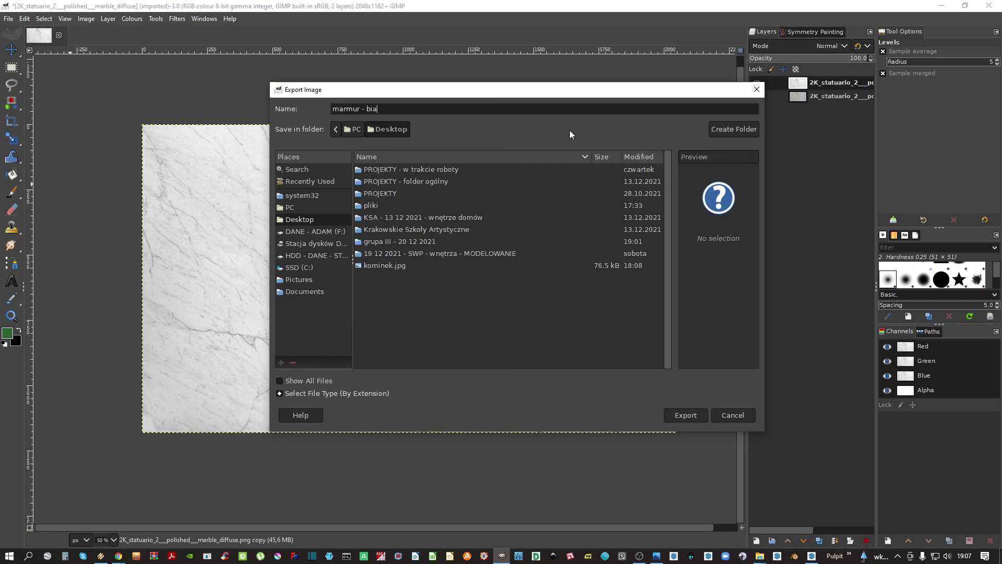
type("ly - desaturacja.jpg")
key("Return")
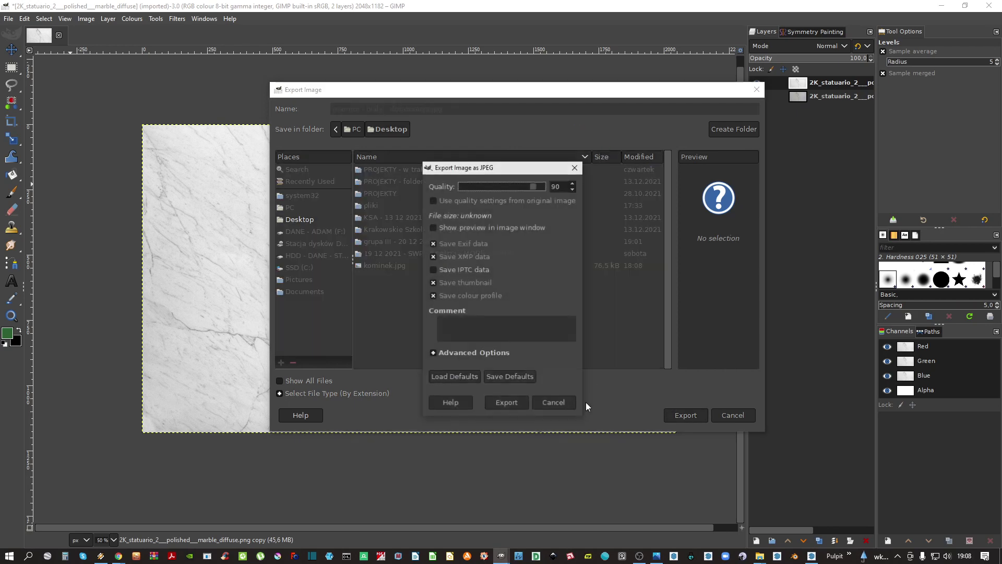
left_click(505, 398)
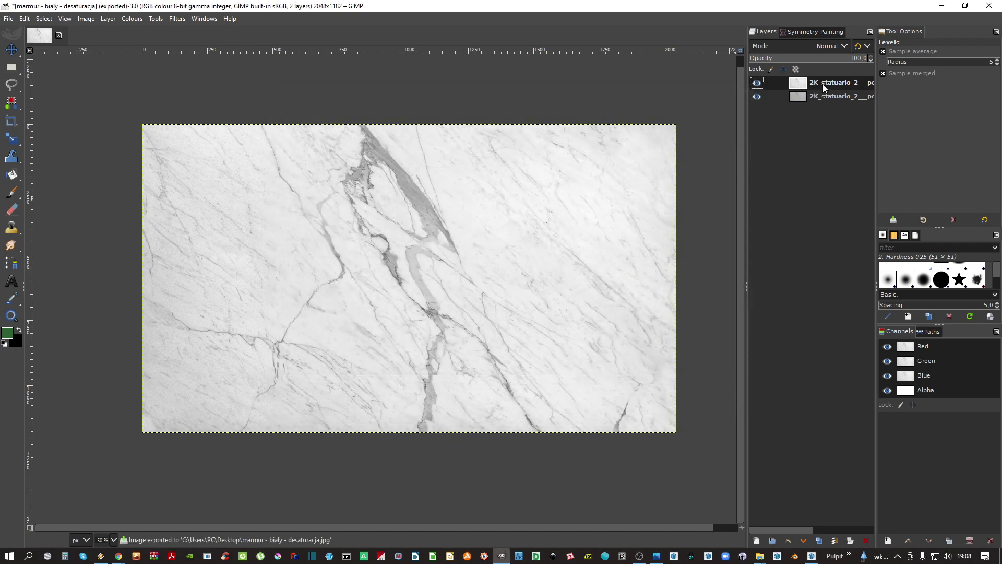
Duplicate the top marble layer and rename the copy "bezszwowa"
key("shift+ctrl+d")
double_click(826, 83)
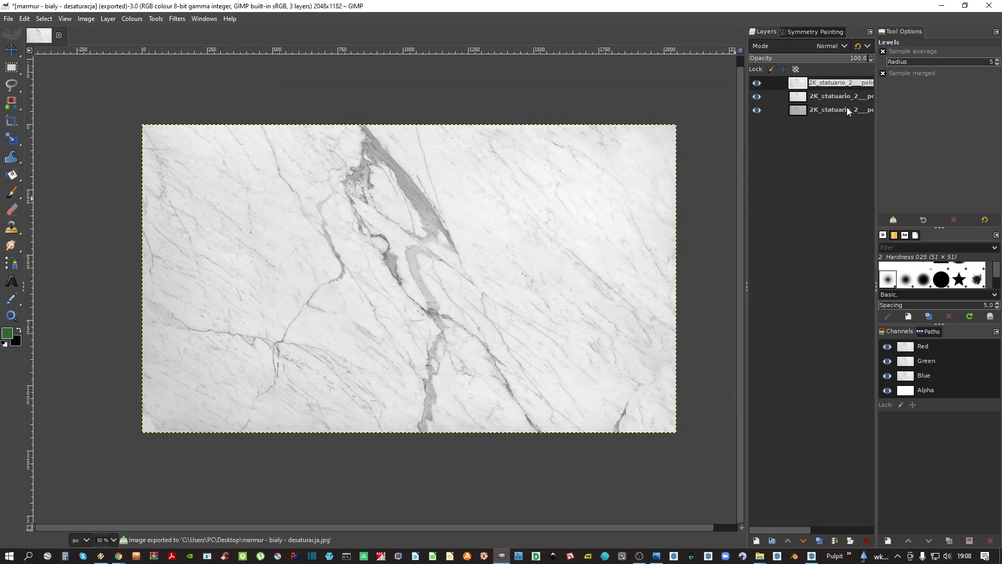
type("bezszwowa")
key("Return")
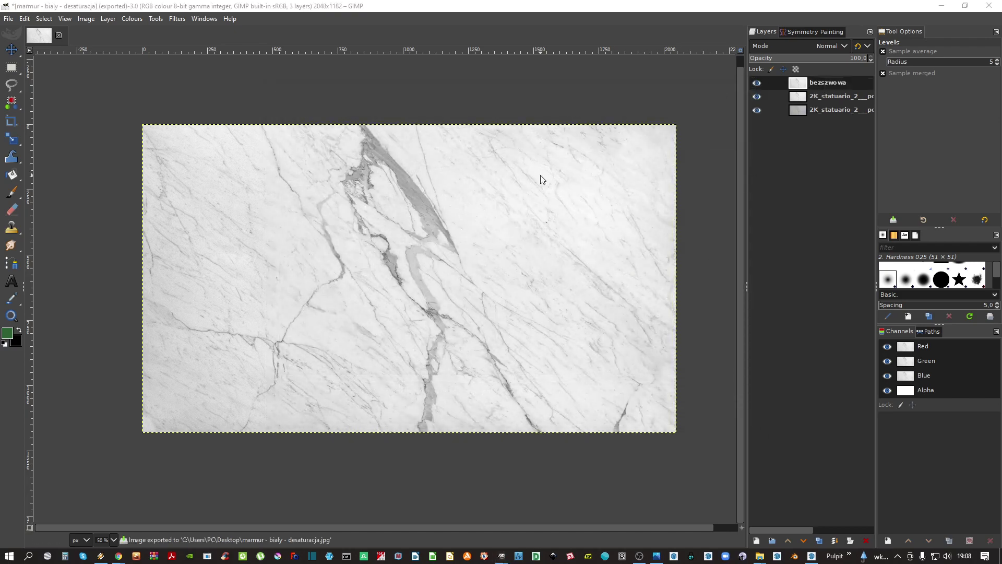
Apply the Tile Seamless filter to the "bezszwowa" layer and inspect the resulting marble pattern
key("slash")
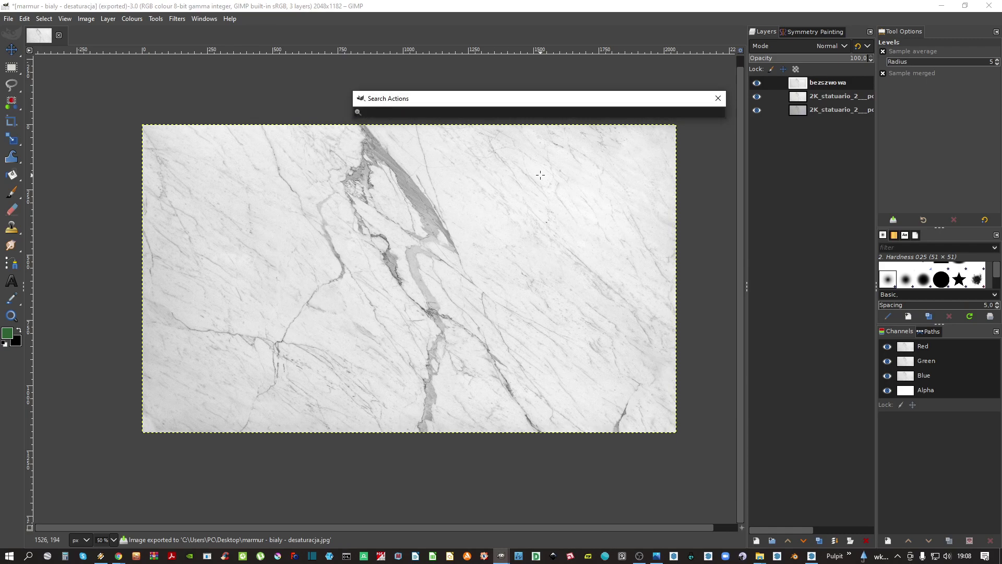
type("seamless")
key("Return")
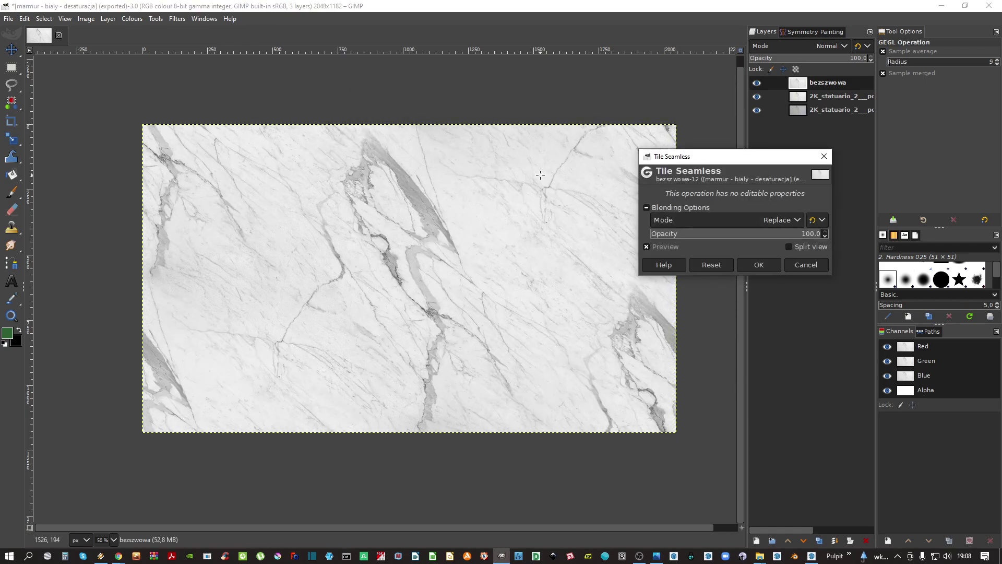
left_click(778, 264)
scroll(417, 177, "up", 1, "ctrl")
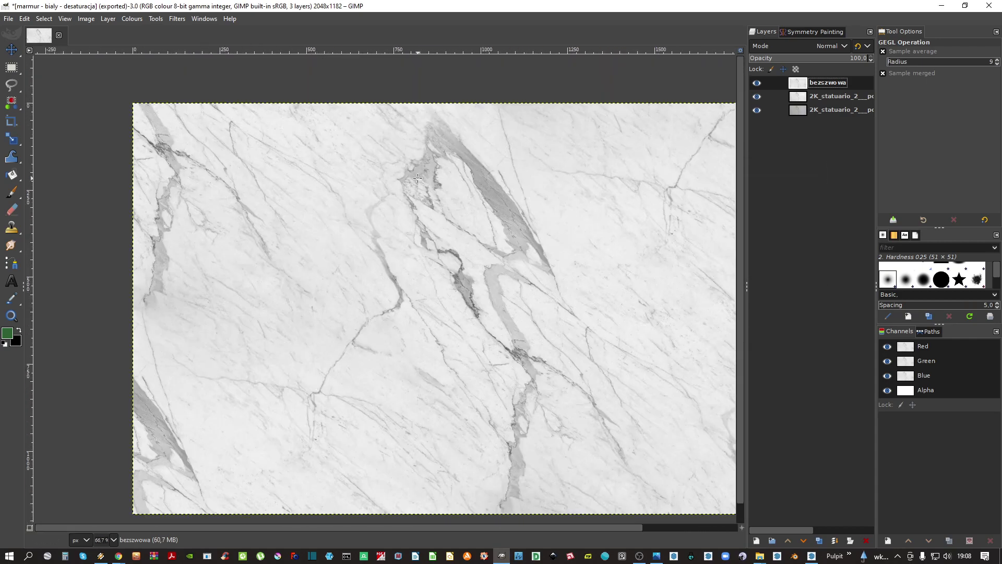
scroll(417, 177, "up", 3, "ctrl")
scroll(496, 290, "down", 3, "ctrl")
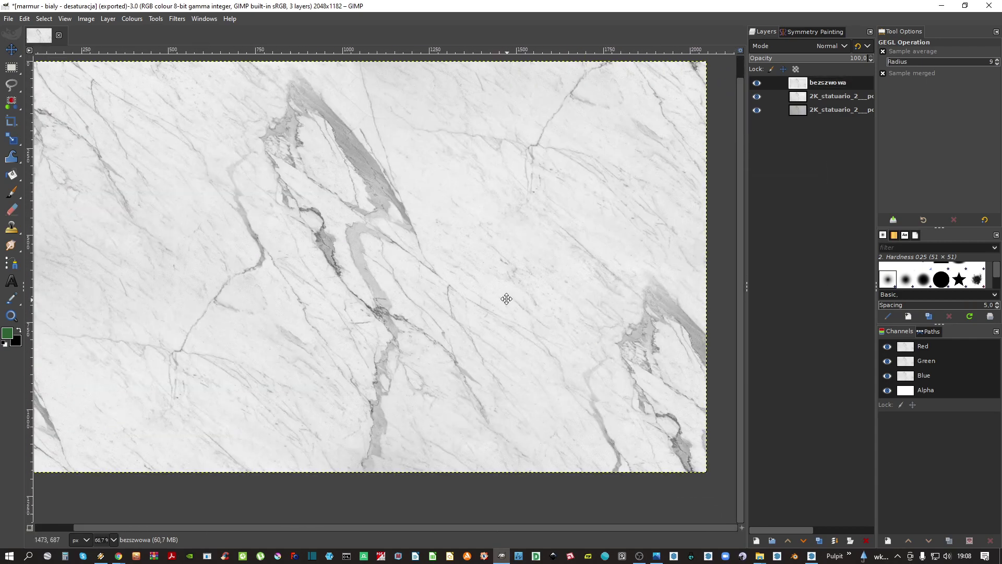
left_click(8, 19)
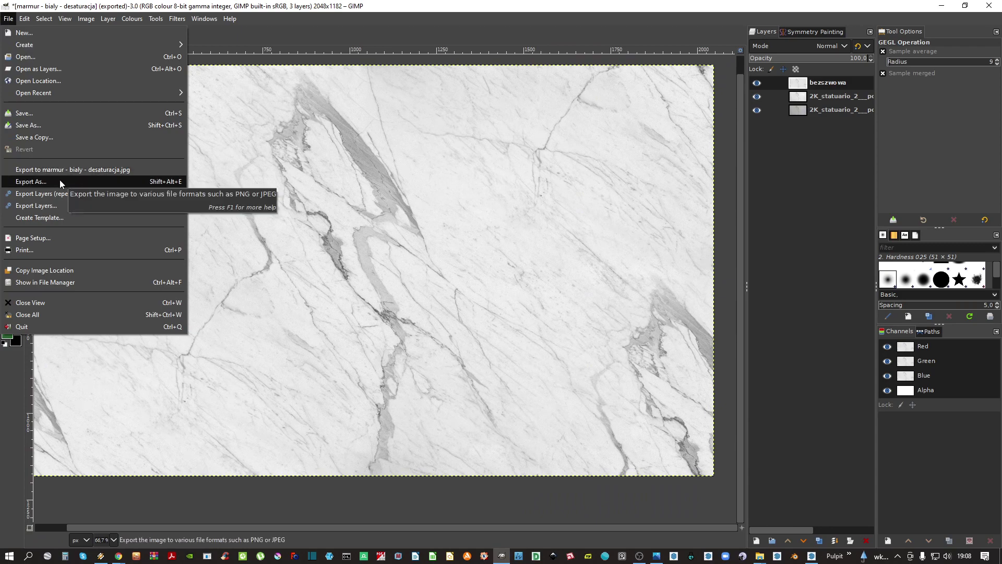
left_click(496, 272)
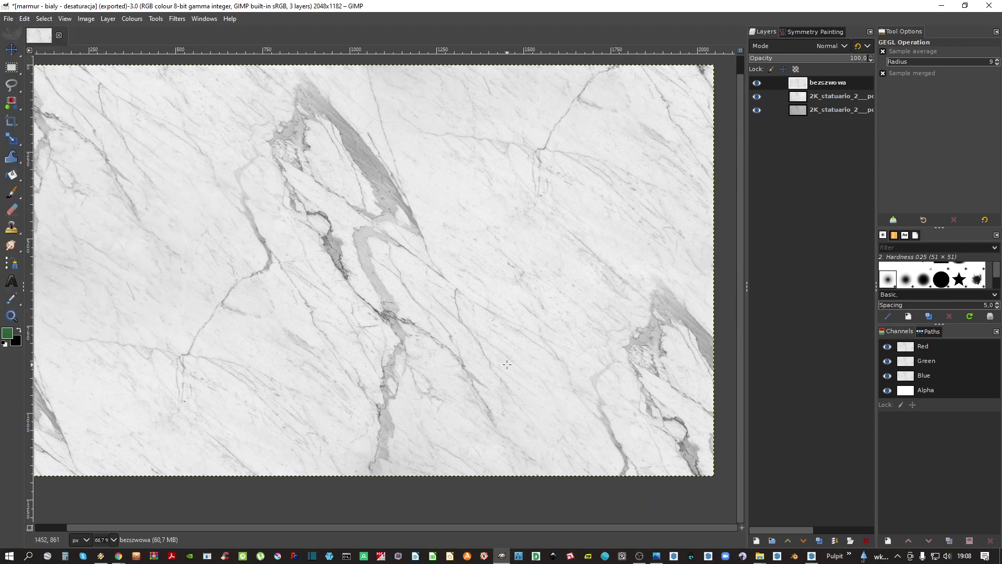
Paste the exported "marmur - bialy - desaturacja" image from the desktop into the TEKSTURY folder of "grupa III - 20 12 2021"
left_click(939, 5)
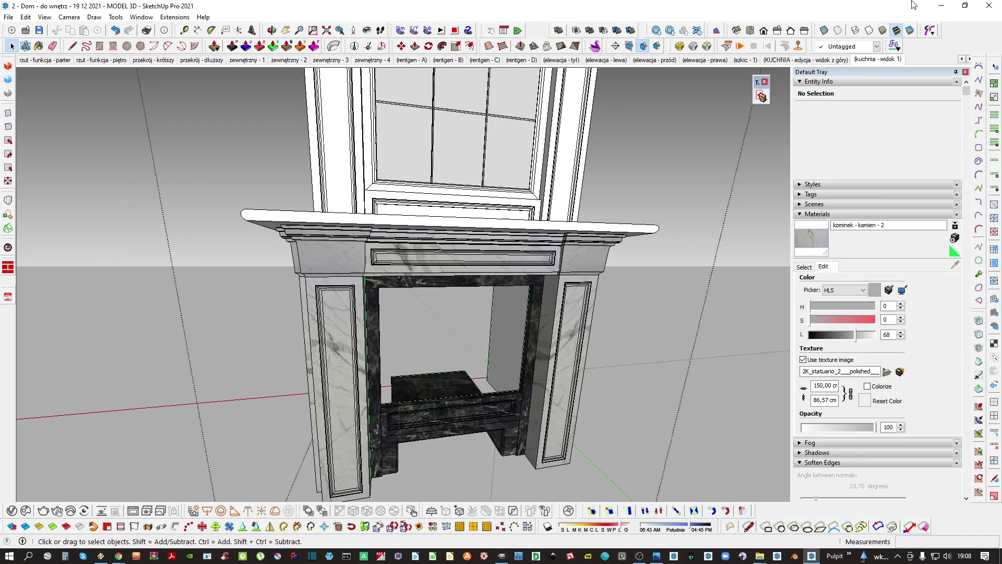
left_click(939, 5)
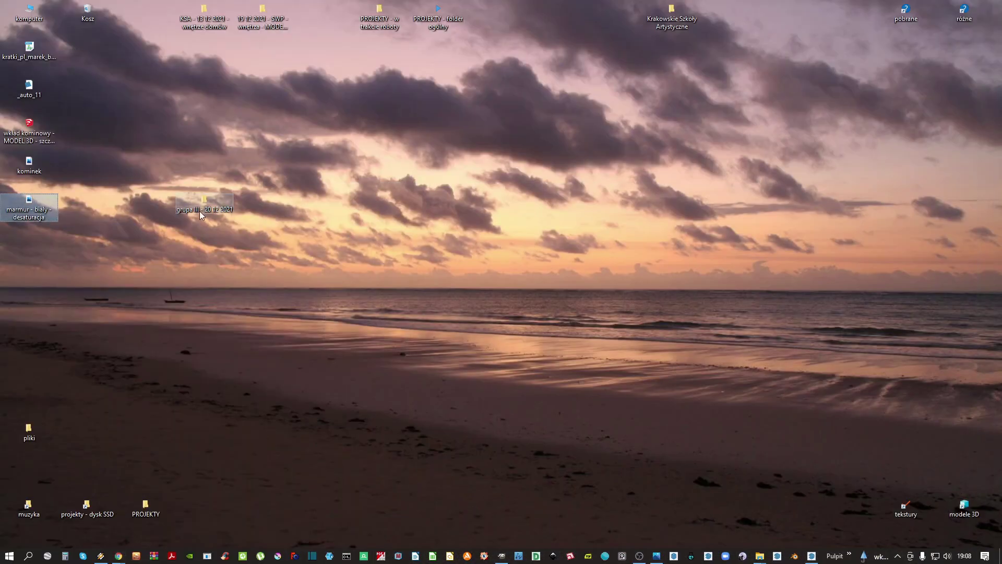
double_click(205, 209)
double_click(405, 194)
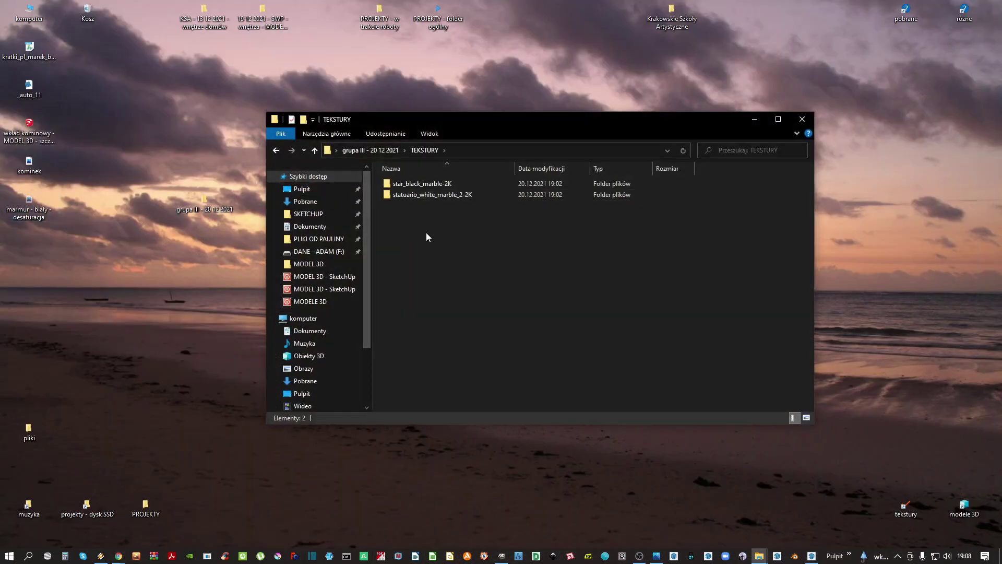
key("ctrl+v")
Switch to SketchUp and replace the "kominek - kamien - 2" texture image with "marmur - bialy - desaturacja.jpg" from the TEKSTURY folder
left_click(811, 555)
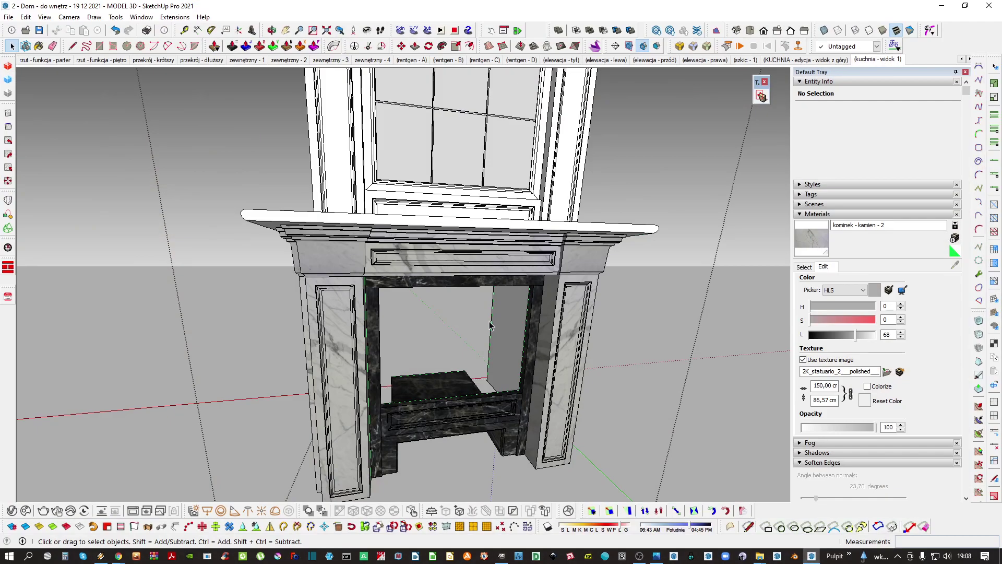
scroll(404, 258, "up", 3)
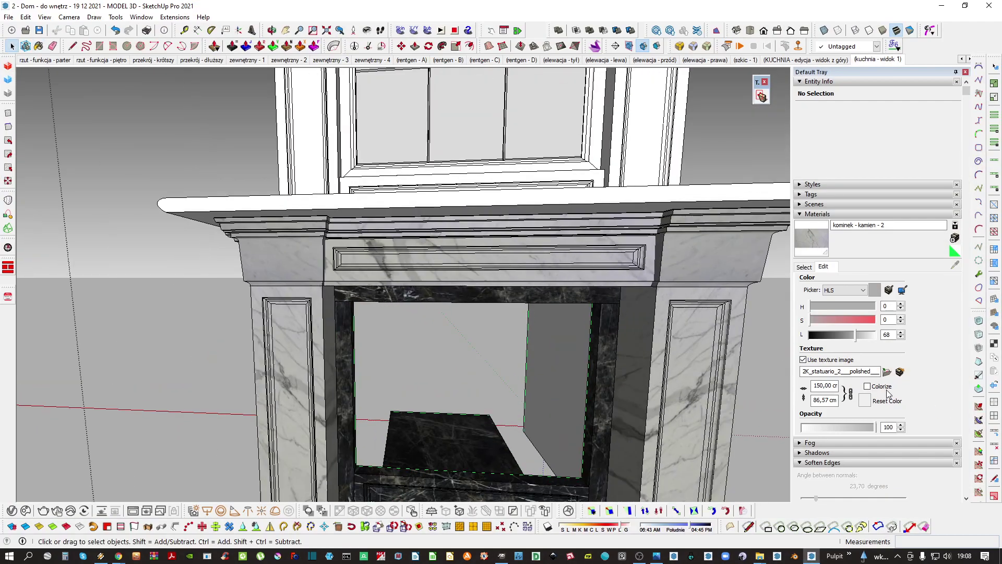
left_click(886, 372)
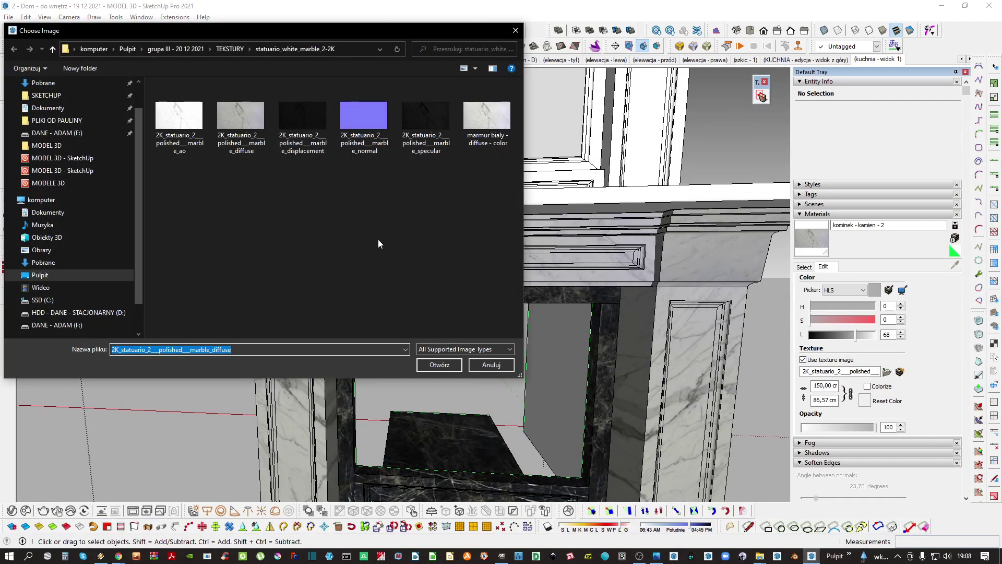
left_click(231, 49)
double_click(261, 126)
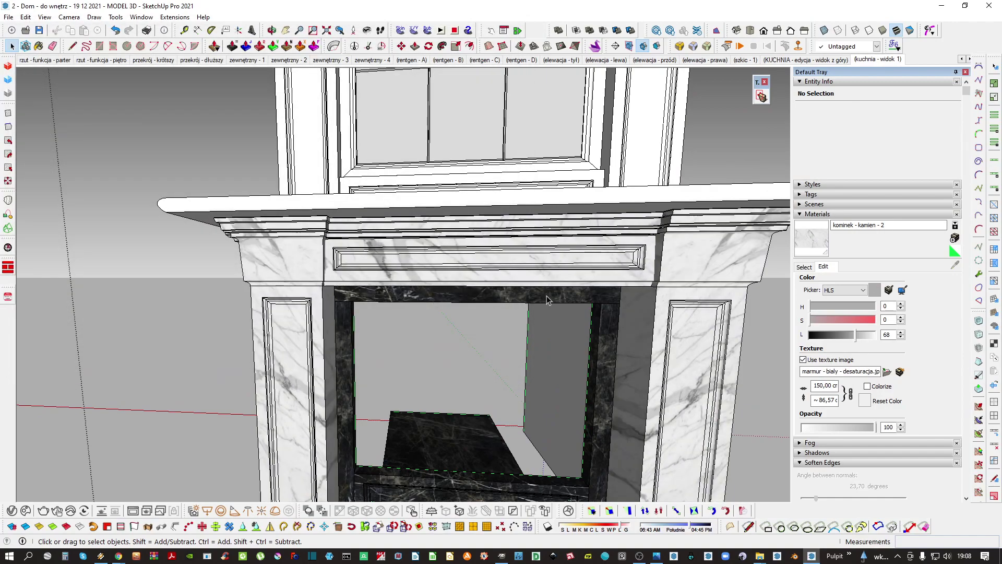
Turn off texture projection on the fireplace side panel's inner face, sample its marble and repaint the panel's faces with it
scroll(547, 299, "down", 3)
mouse_move(547, 300)
middle_mouse_down()
mouse_move(365, 250)
mouse_move(121, 227)
mouse_move(295, 239)
mouse_move(431, 272)
mouse_move(203, 273)
mouse_move(501, 280)
mouse_move(509, 289)
mouse_move(512, 241)
middle_mouse_up()
scroll(425, 224, "up", 3)
key("space")
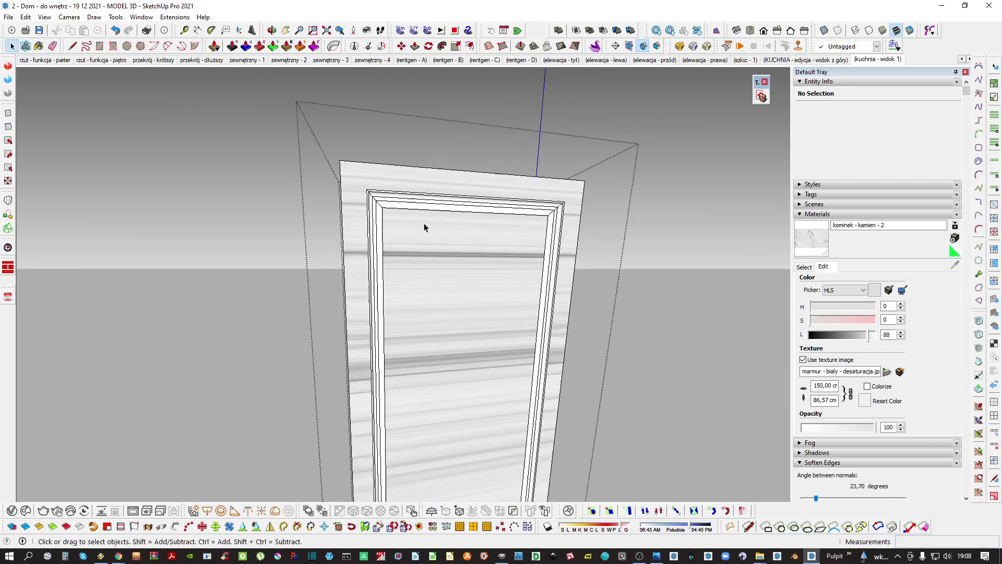
right_click(437, 270)
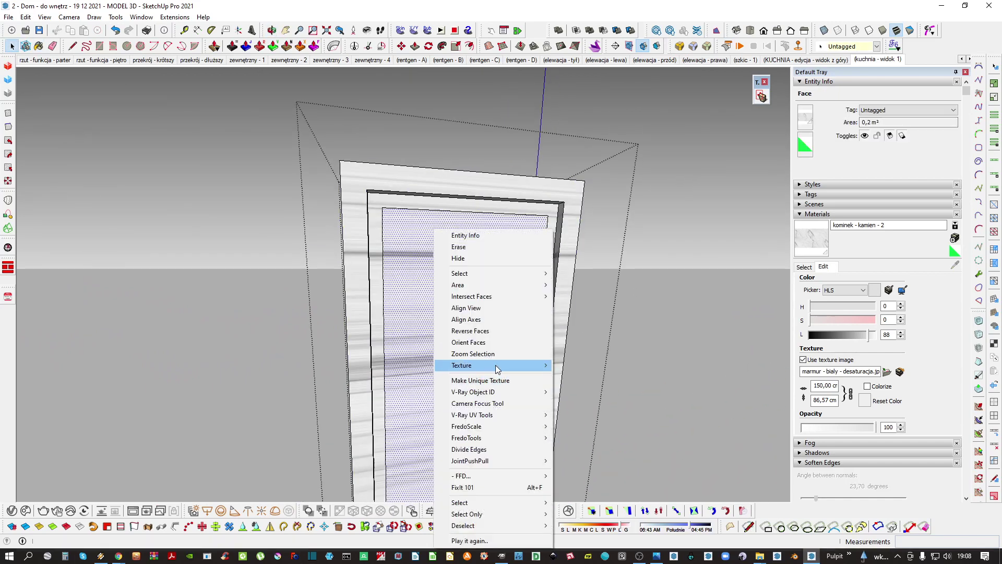
mouse_move(483, 365)
left_click(572, 393)
key("b")
left_click(437, 265, "alt")
key("ctrl+a")
left_click(474, 273)
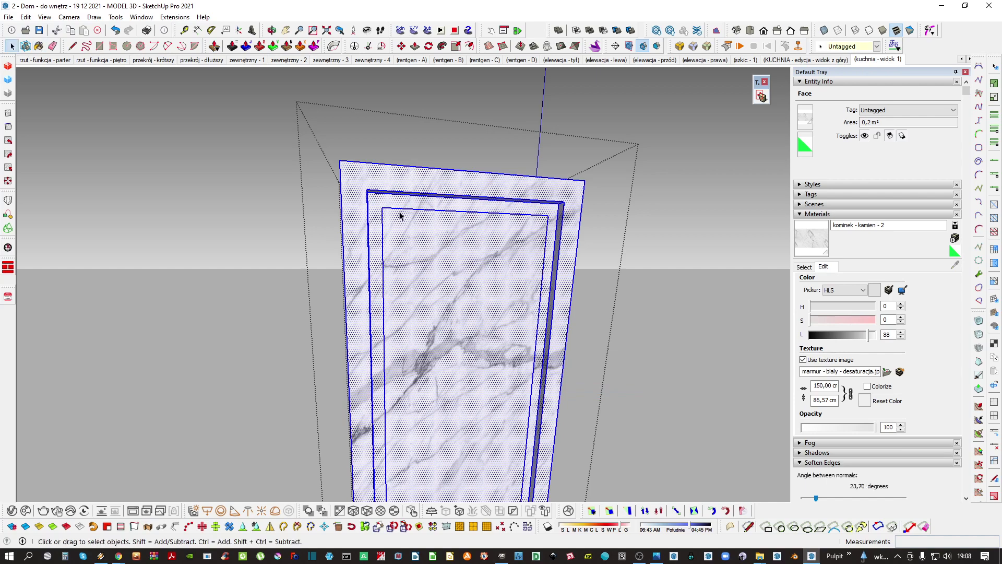
Turn on texture projection for the white marble on the side panel's inner face
scroll(397, 213, "up", 2)
double_click(387, 201)
key("ctrl+a")
scroll(425, 208, "up", 2)
middle_click_drag(425, 208, 431, 196)
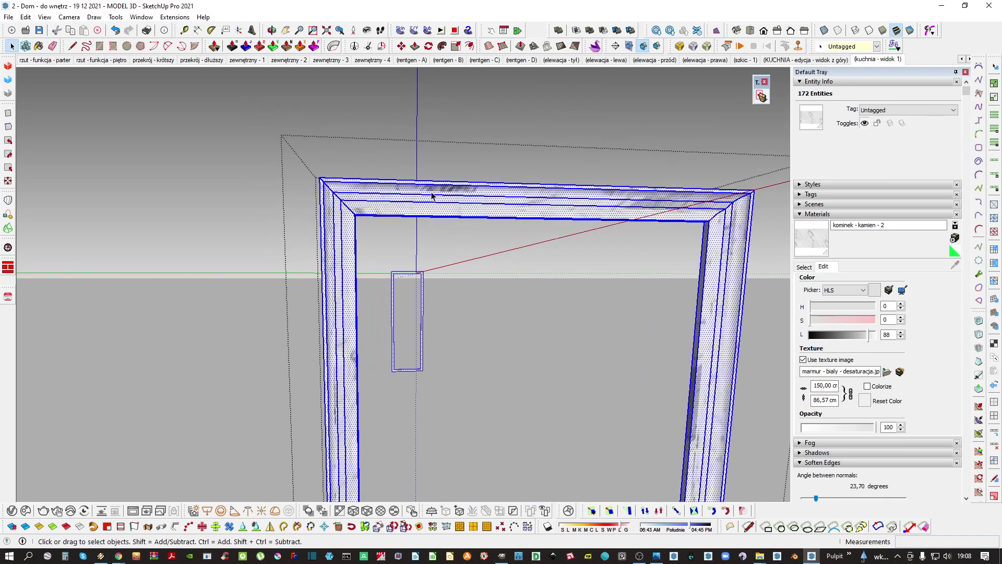
right_click(433, 231)
mouse_move(498, 371)
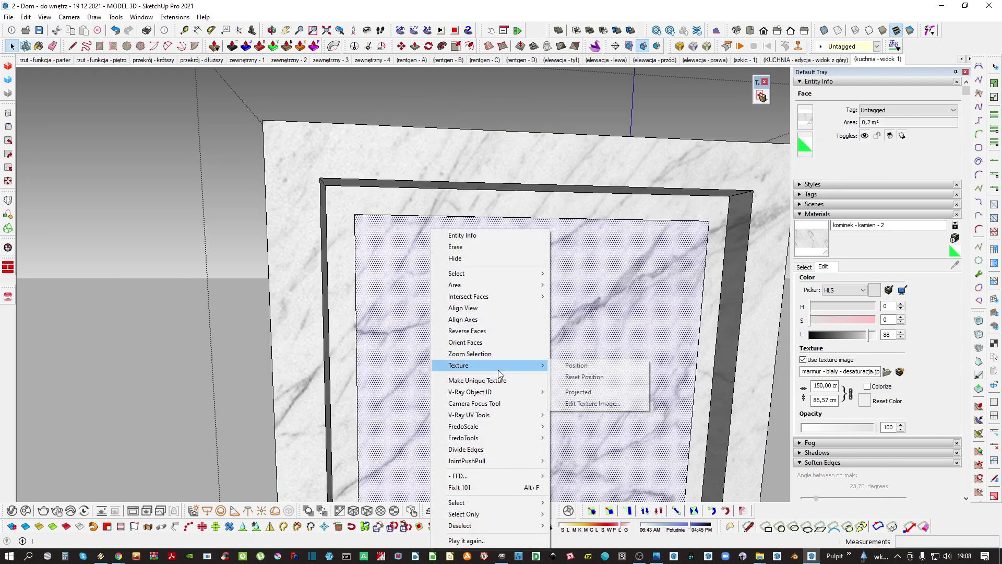
left_click(578, 392)
key("space")
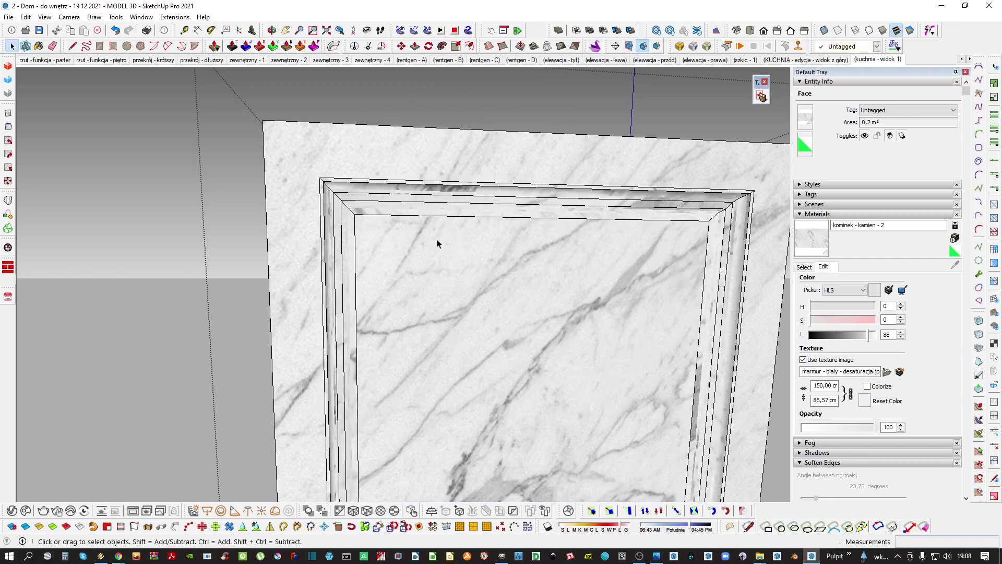
Paint the side panel's frame moulding with the projected white marble and leave the group
key("b")
left_click(424, 196)
key("space")
key("ctrl+t")
middle_click_drag(424, 199, 458, 288)
scroll(476, 204, "down", 2)
key("Escape")
scroll(500, 209, "down", 2)
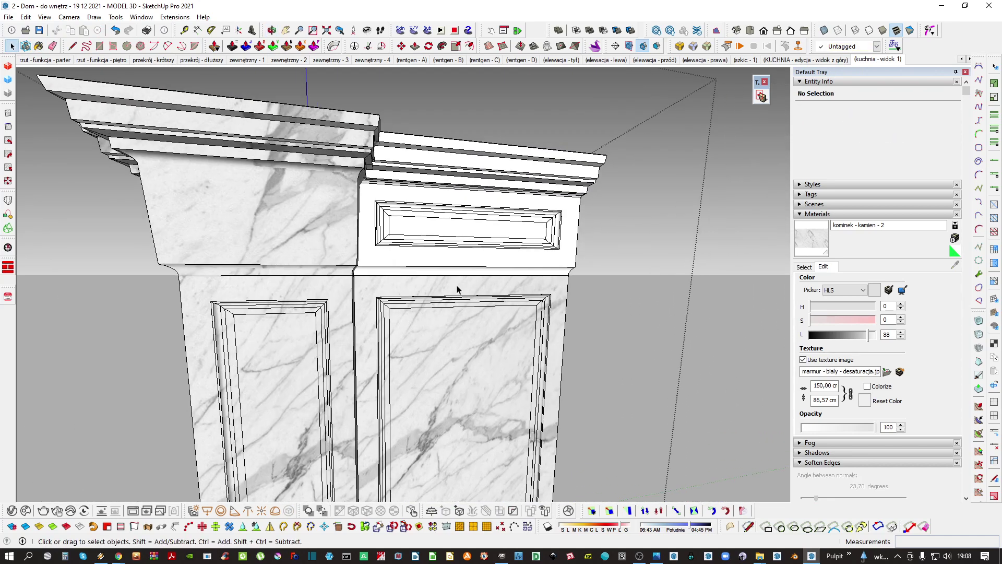
Open the block above the side panel and paint its front face with the "kominek - kamien - 2" marble
double_click(441, 256)
scroll(441, 254, "up", 2)
double_click(442, 243)
mouse_move(442, 247)
middle_mouse_down()
mouse_move(420, 306)
mouse_move(440, 163)
middle_mouse_up()
triple_click(431, 305)
key("b")
left_click(427, 309)
key("space")
key("Escape")
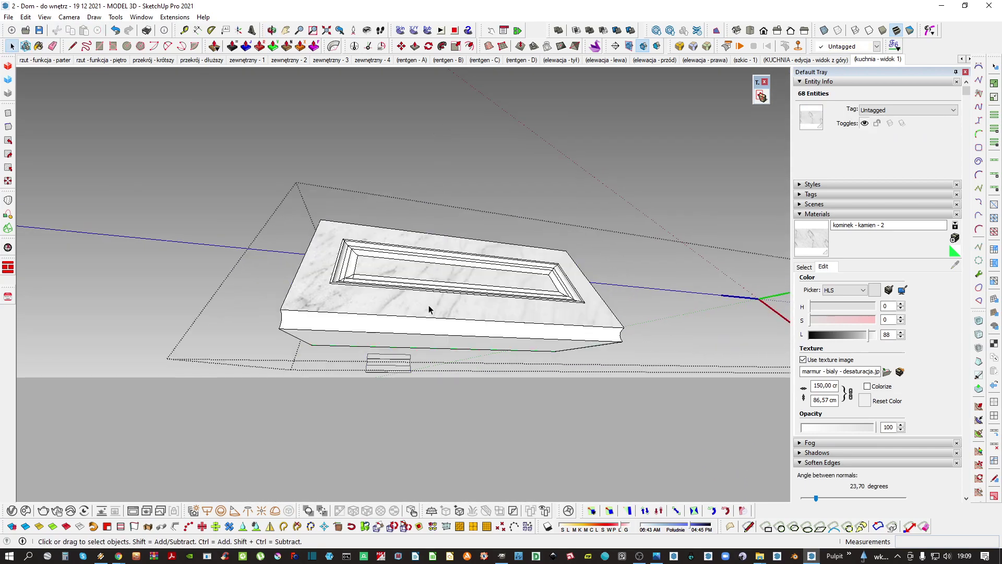
Paint the profiled strip along the same block's long edge with the white marble
key("Escape")
triple_click(403, 333)
key("b")
key("Escape")
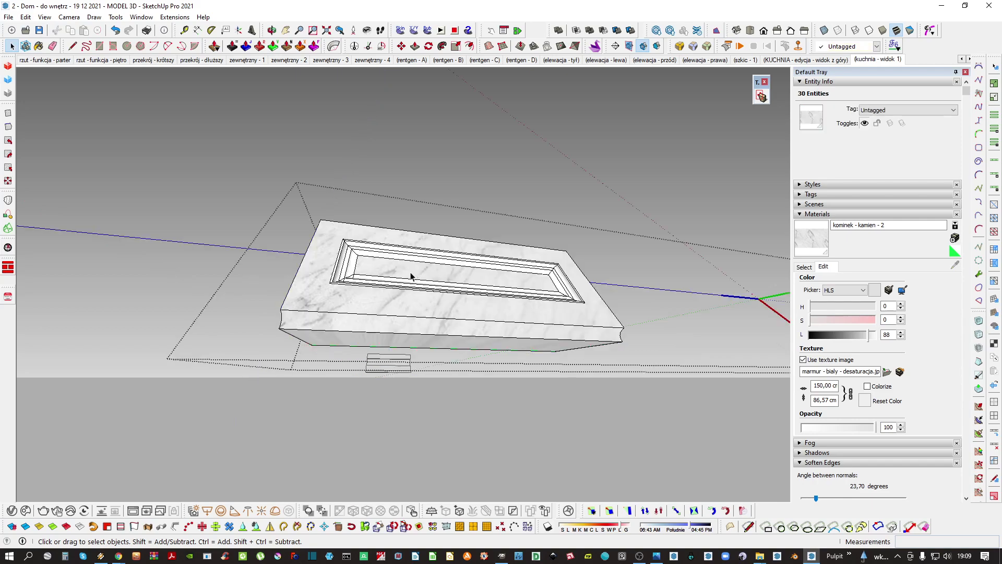
Paint the frame moulding on the upper block with the white marble and leave its group
double_click(412, 277)
key("ctrl+a")
key("Escape")
double_click(348, 250)
middle_click_drag(386, 242, 412, 320)
key("space")
key("Escape")
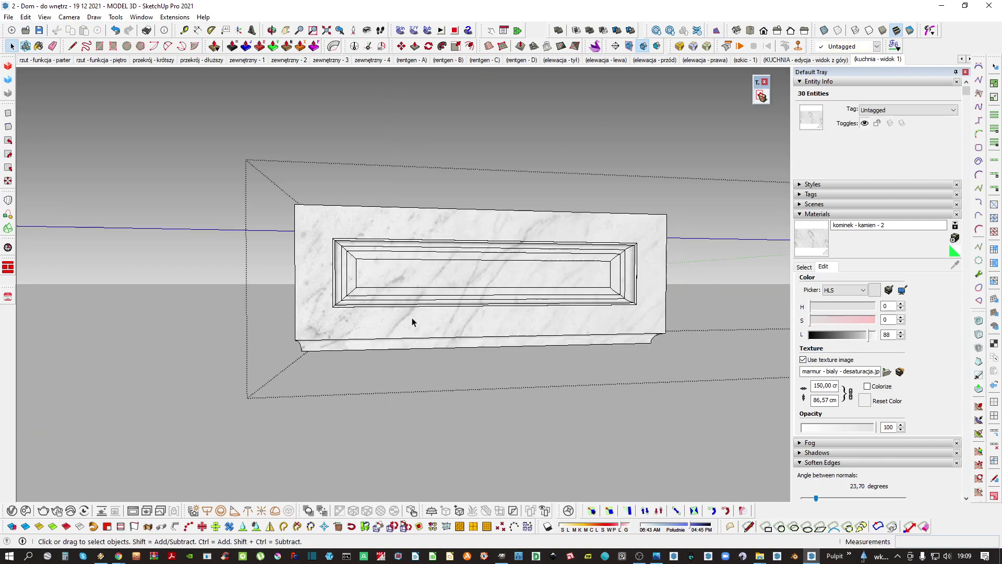
scroll(461, 269, "down", 2)
key("Escape")
scroll(490, 248, "down", 2)
Sample the dark "kominek - kamien 1" marble from the surround of the firebox opening
scroll(492, 244, "up", 2)
middle_click_drag(413, 225, 458, 225)
scroll(457, 225, "up", 4)
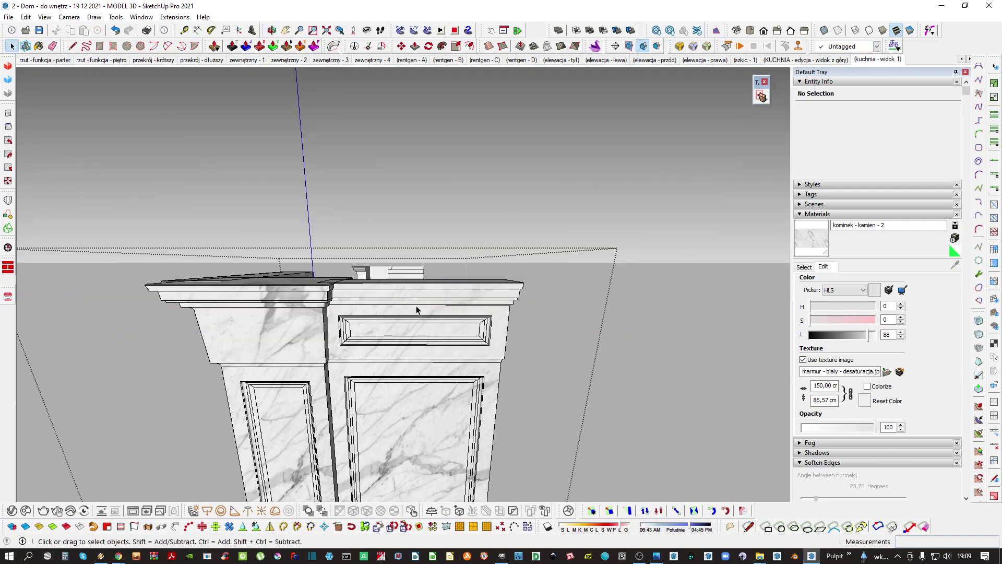
mouse_move(397, 337)
middle_mouse_down()
mouse_move(410, 217)
mouse_move(441, 303)
mouse_move(522, 291)
mouse_move(512, 324)
middle_mouse_up()
scroll(441, 303, "down", 2)
scroll(517, 321, "up", 3)
key("b")
scroll(521, 320, "up", 1)
left_click(521, 320, "alt")
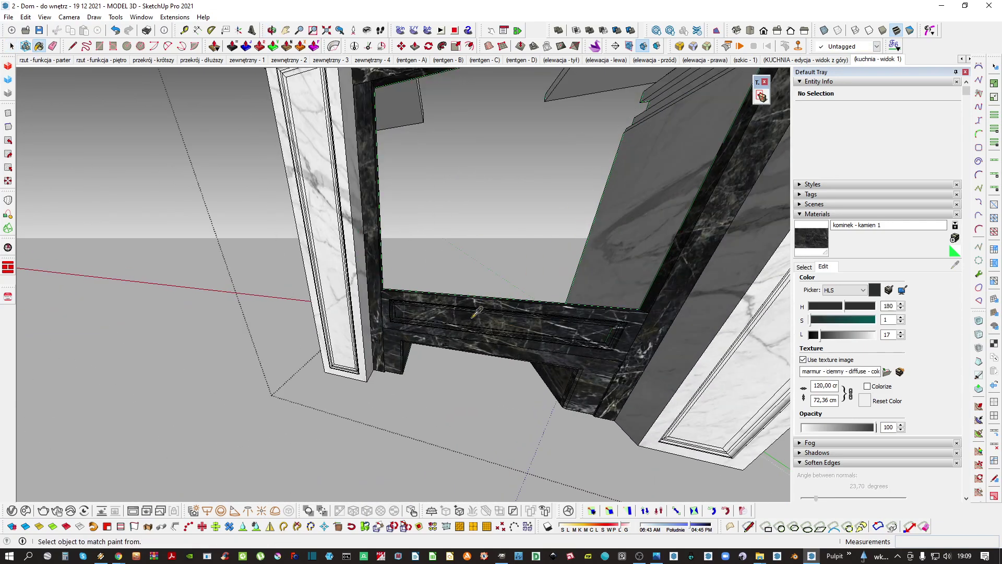
Open the mantel shelf and paint all its faces with the dark "kominek - kamien 1" marble
key("space")
scroll(485, 317, "down", 3)
middle_click_drag(420, 253, 397, 295)
triple_click(401, 281)
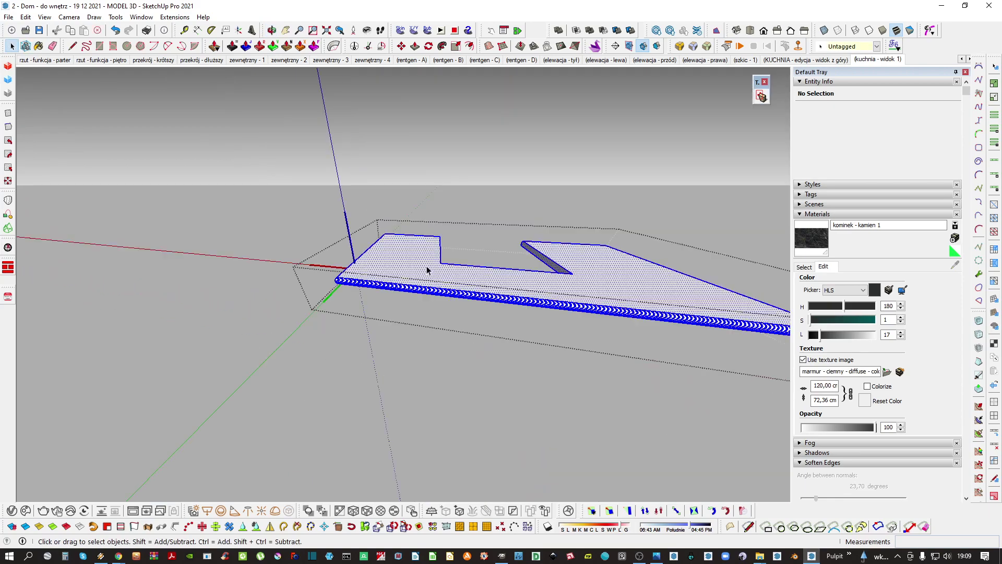
scroll(426, 267, "up", 2)
key("b")
left_click(405, 259)
Turn off texture projection for the dark marble on the mantel shelf's large flat face
middle_click_drag(405, 259, 423, 291)
key("space")
right_click(423, 290)
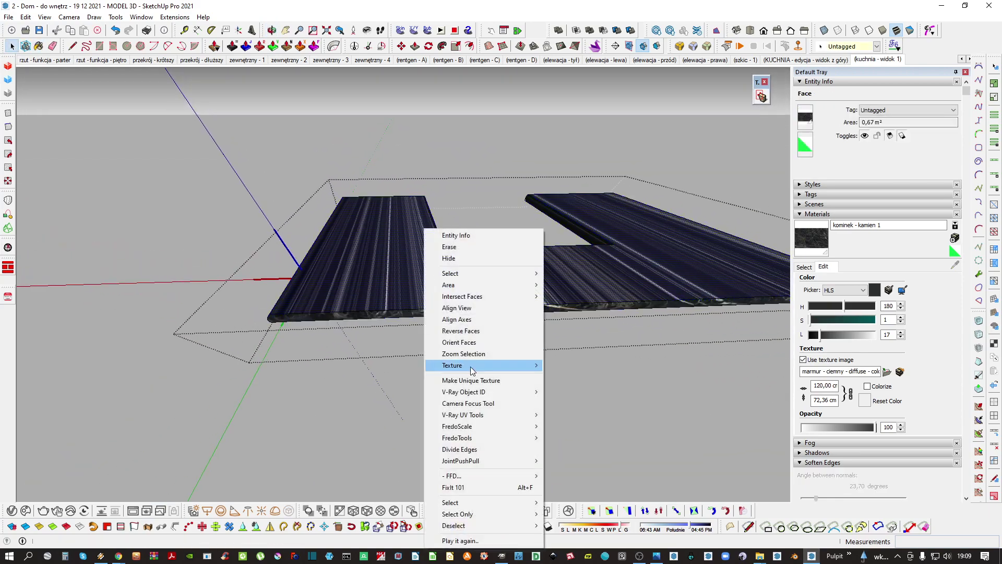
left_click(572, 392)
key("b")
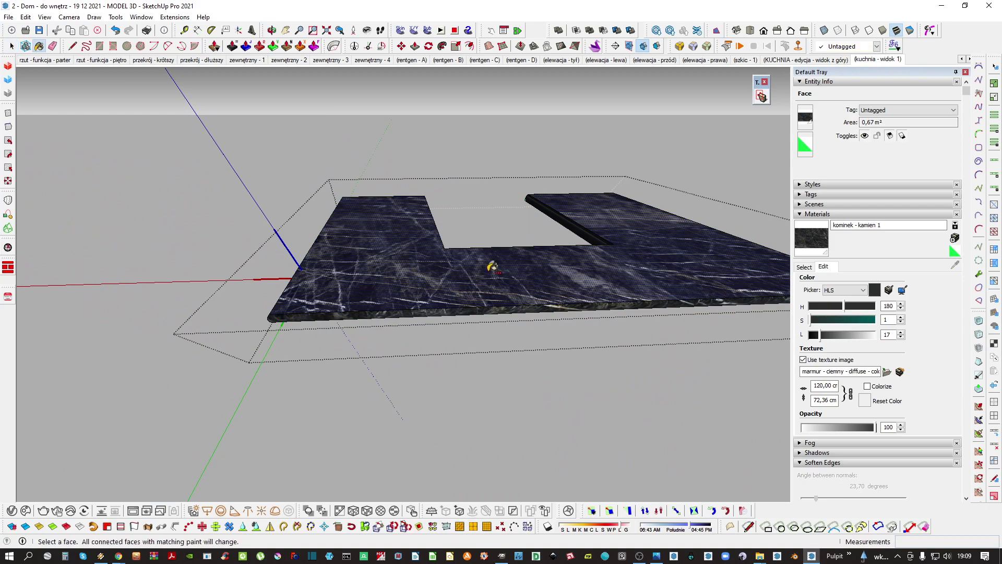
triple_click(493, 277)
Reposition the dark marble texture on the mantel shelf's large flat face by shifting it and adjusting its rotation and scale
middle_click_drag(493, 277, 452, 339)
right_click(445, 229)
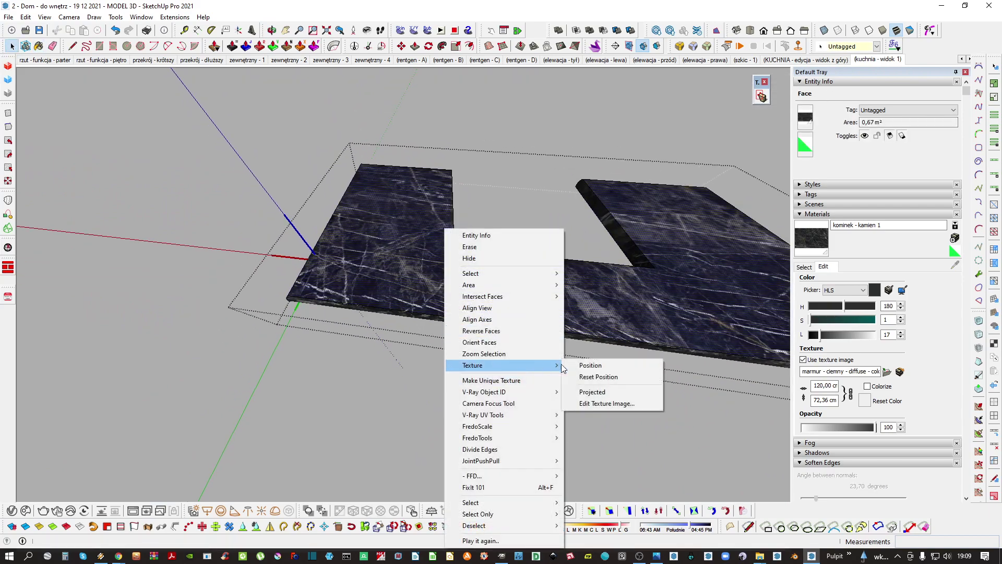
left_click(590, 365)
scroll(399, 256, "down", 5)
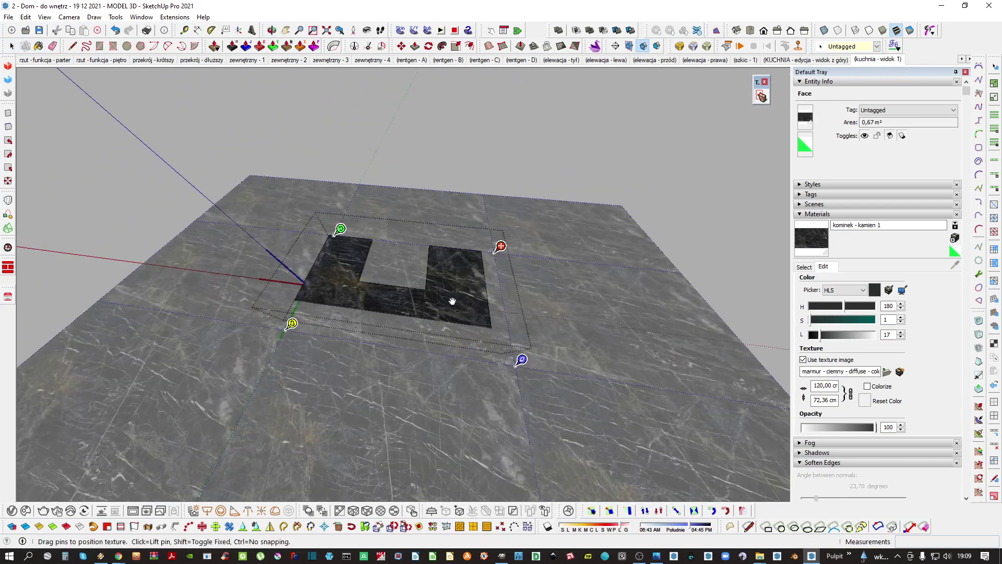
left_click_drag(452, 302, 444, 299)
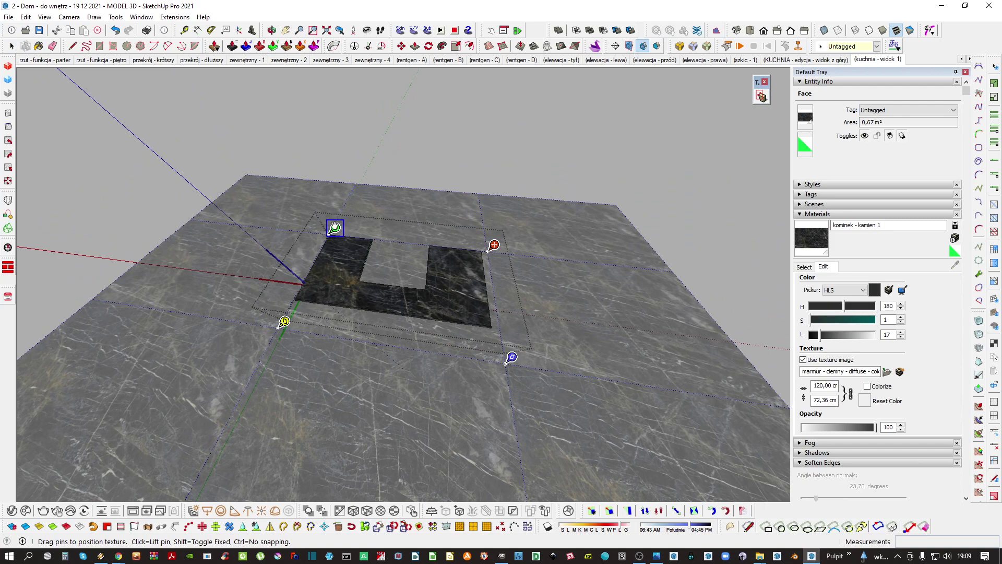
left_click_drag(335, 227, 319, 226)
scroll(387, 286, "up", 2)
left_click_drag(407, 302, 414, 296)
key("Return")
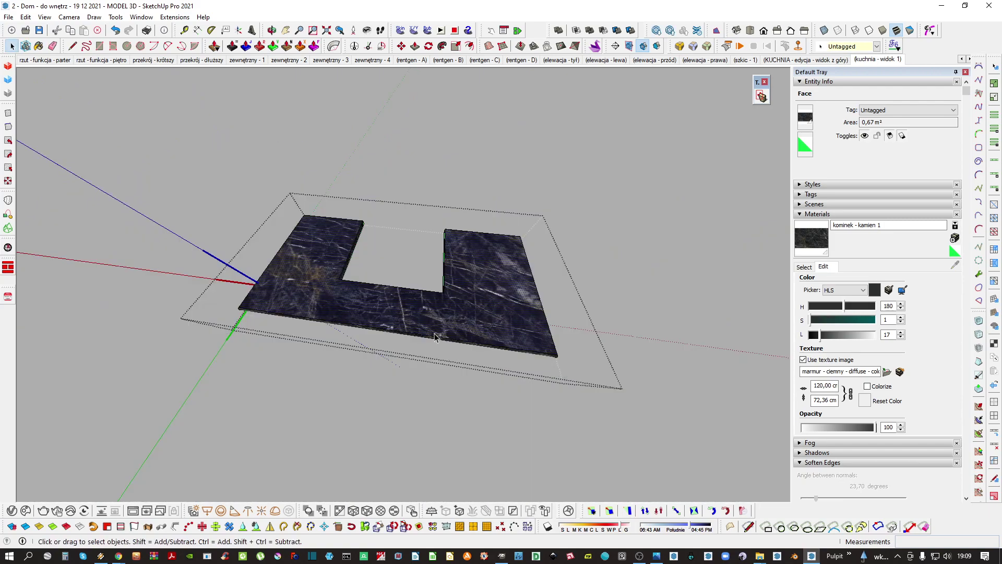
Repaint all faces of the mantel shelf with the repositioned dark "kominek - kamien 1" marble
scroll(434, 336, "up", 1)
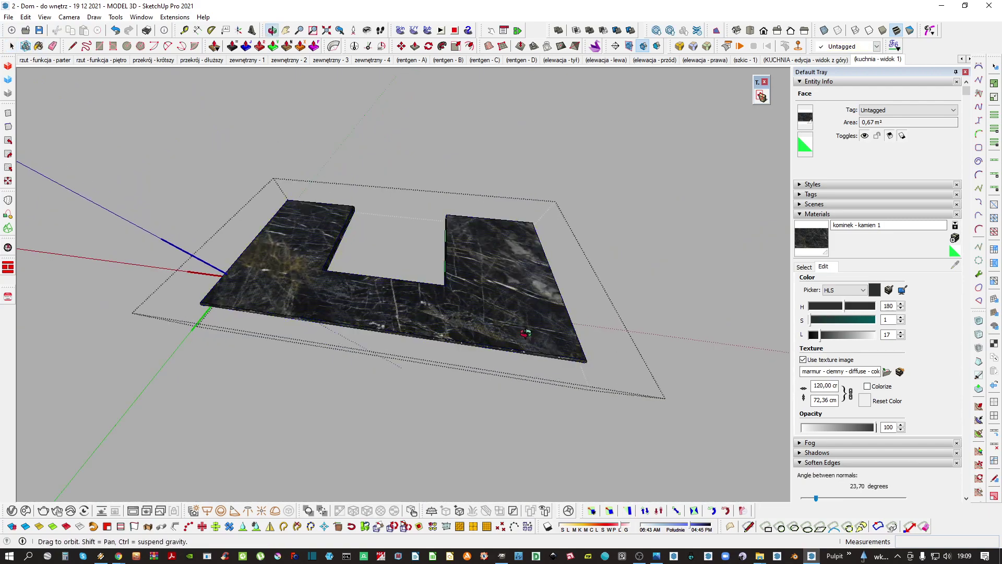
middle_click_drag(525, 333, 517, 318)
scroll(525, 333, "up", 1)
right_click(446, 269)
left_click(409, 292)
scroll(409, 292, "up", 2)
middle_click_drag(408, 293, 499, 204)
mouse_move(485, 254)
middle_mouse_down()
mouse_move(449, 316)
mouse_move(470, 317)
mouse_move(452, 320)
middle_mouse_up()
triple_click(469, 297)
key("b")
left_click(469, 318)
key("space")
Reveal the shelf's hidden geometry and carry the marble from the flat face onto the first strips of the rounded edge
scroll(459, 297, "down", 1)
scroll(459, 297, "down", 1)
key("alt+6")
key("alt+5")
key("v")
scroll(446, 299, "up", 15)
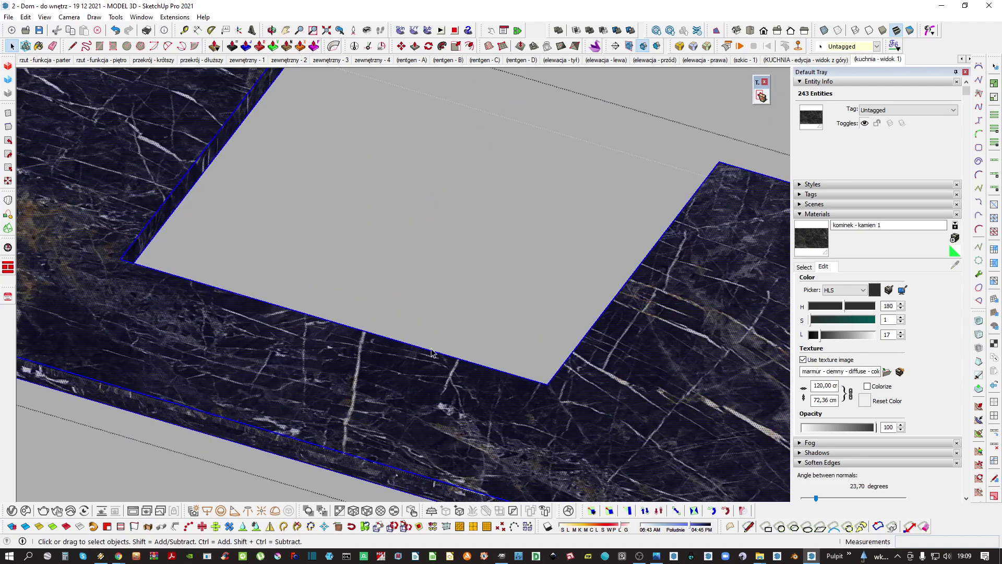
key("b")
scroll(413, 246, "up", 2)
key("alt")
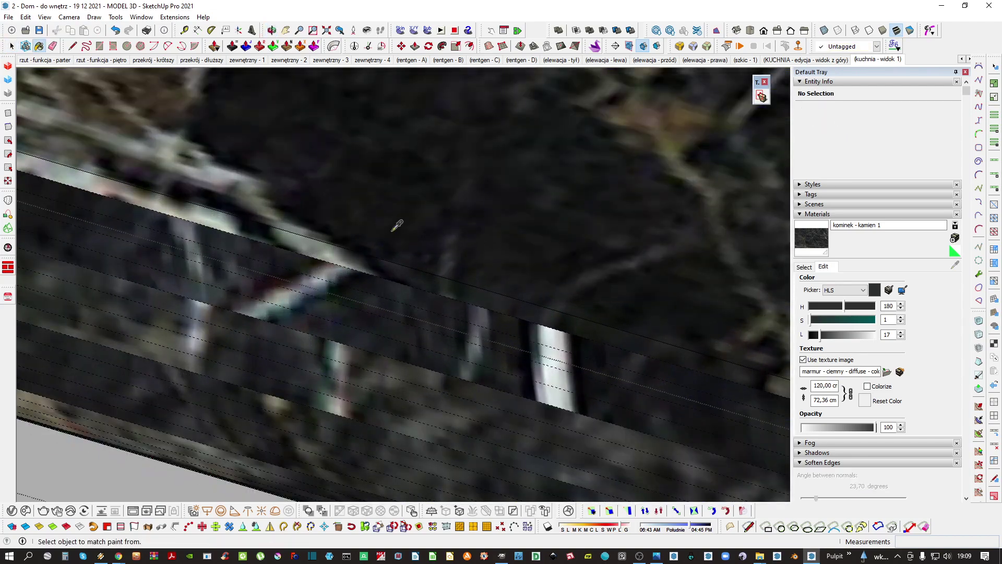
left_click(383, 269)
left_click(376, 287)
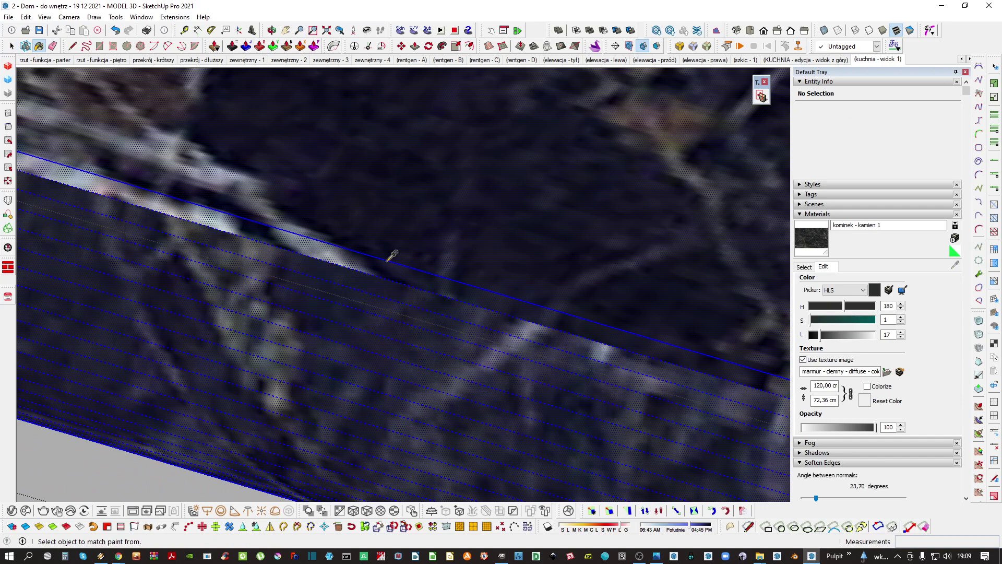
Sample and paint the dark marble strip by strip down the rounded front edge so its veins run continuously
left_click(384, 276)
left_click(390, 307)
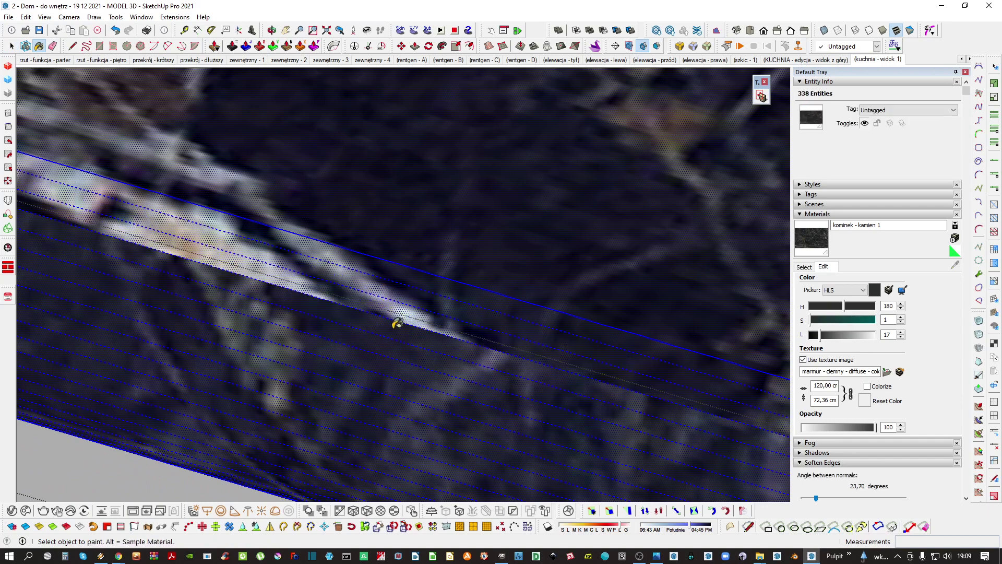
left_click(397, 323)
left_click(407, 342)
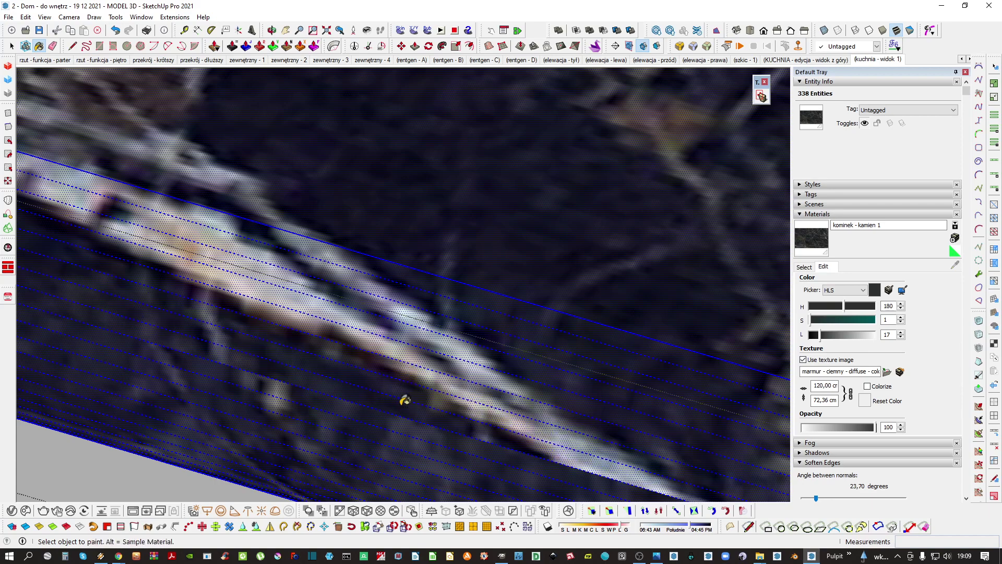
middle_click_drag(404, 400, 389, 330)
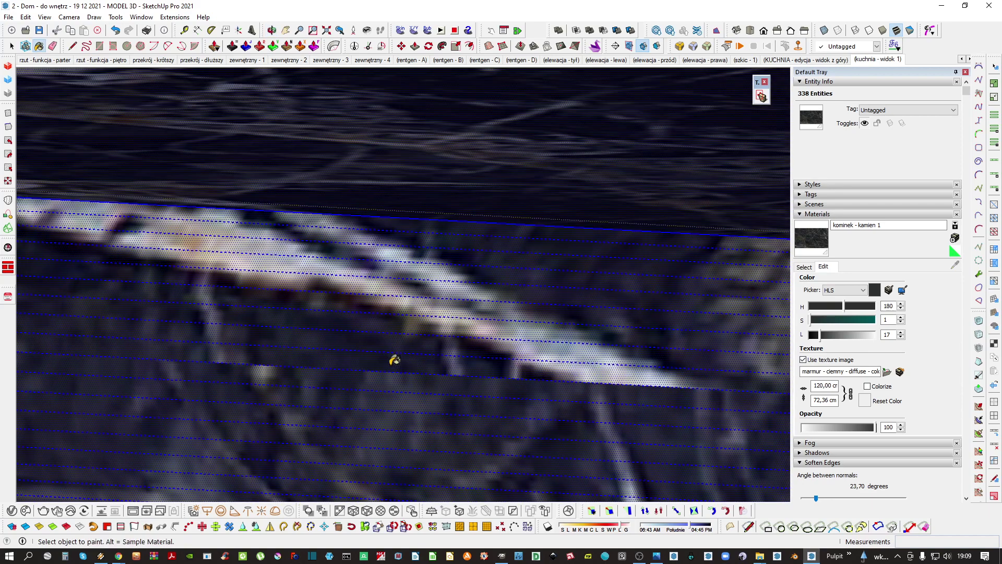
left_click(438, 418)
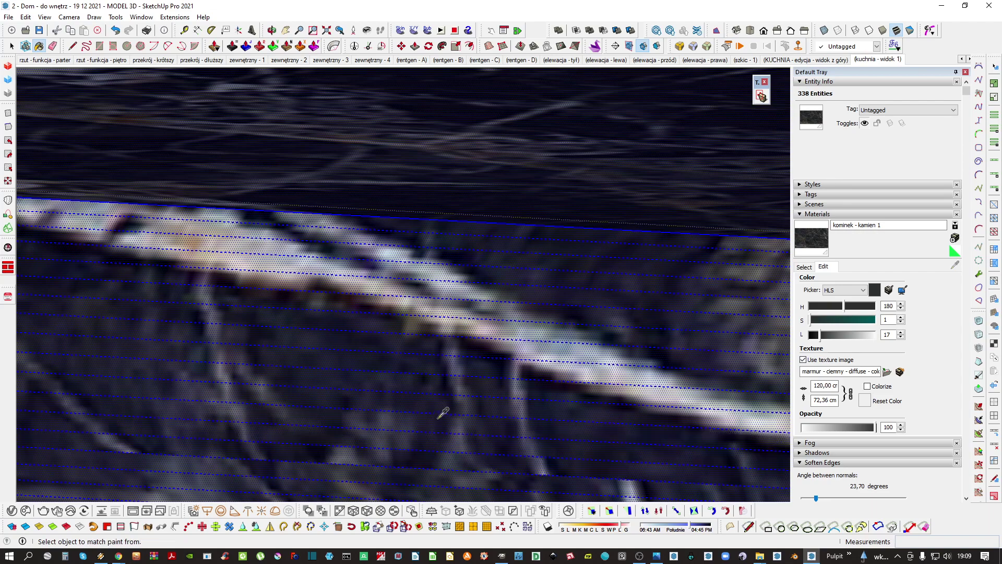
middle_click_drag(434, 443, 387, 278)
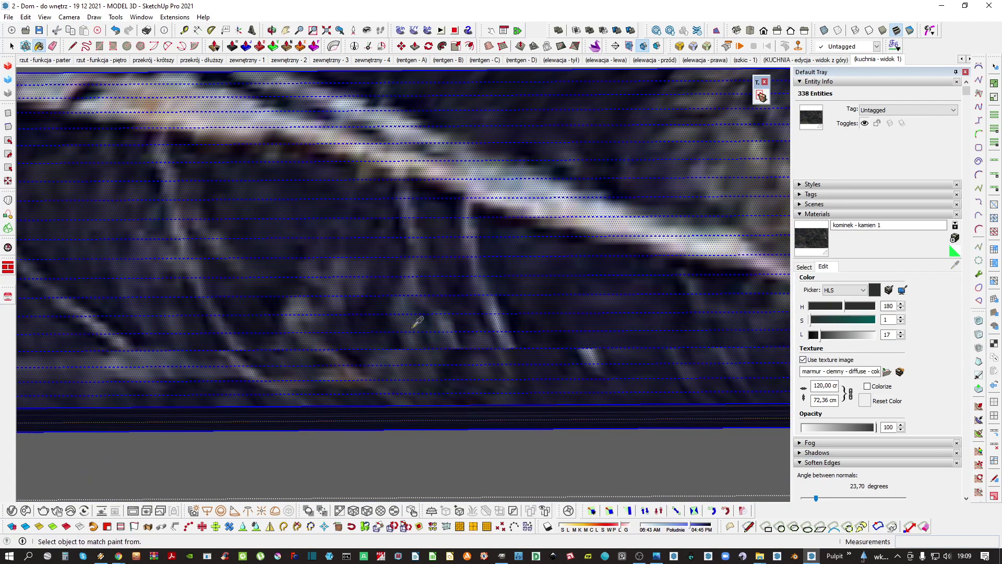
left_click(428, 354)
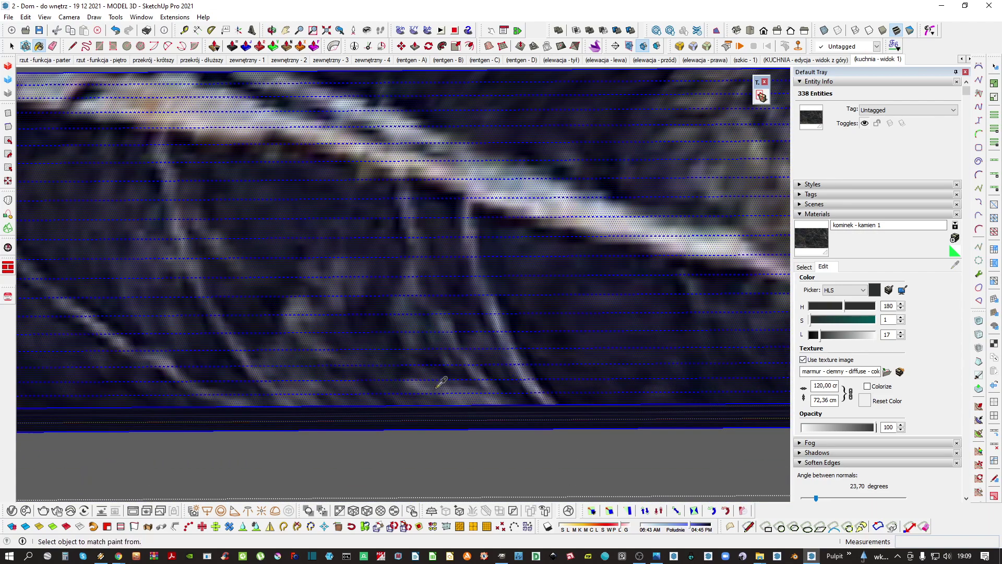
Leave the mantel shelf's group and check its dark marble against the rest of the fireplace
scroll(443, 370, "down", 2)
middle_click_drag(443, 370, 400, 369)
key("space")
scroll(440, 311, "down", 6)
mouse_move(449, 313)
middle_mouse_down()
mouse_move(341, 322)
mouse_move(512, 326)
middle_mouse_up()
left_click(385, 317)
scroll(391, 316, "up", 1)
left_click(512, 327)
middle_click_drag(366, 313, 600, 372)
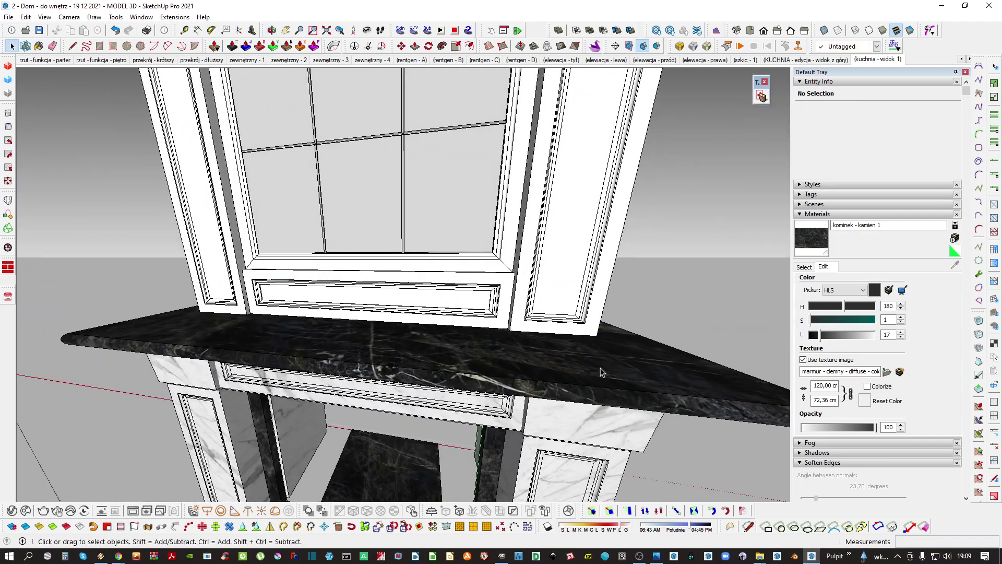
scroll(470, 313, "down", 1)
mouse_move(417, 329)
middle_mouse_down()
mouse_move(409, 326)
mouse_move(724, 84)
mouse_move(469, 308)
mouse_move(469, 265)
mouse_move(427, 293)
middle_mouse_up()
scroll(470, 308, "down", 3)
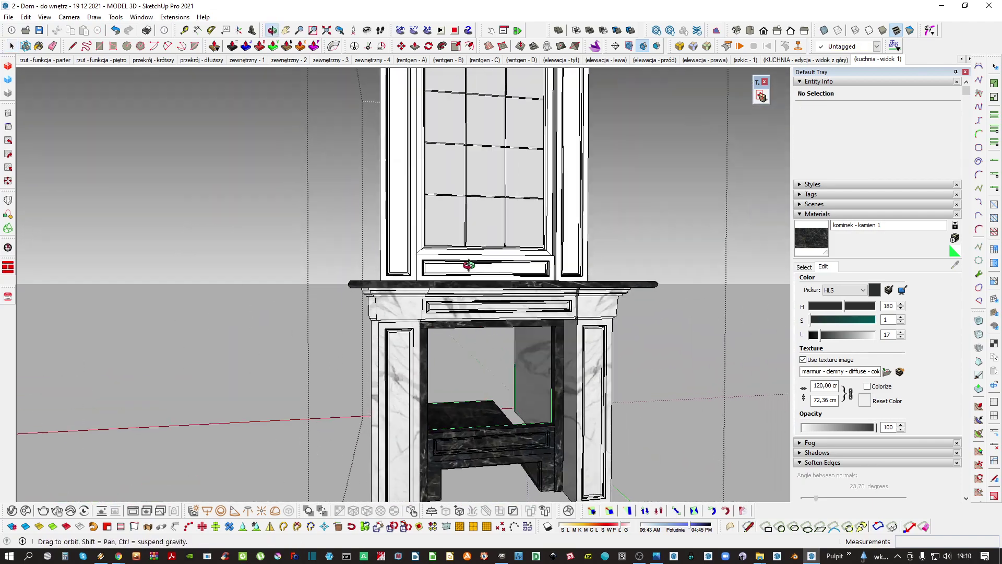
Paint the upper section's front pillar with the white "kominek - kamien - 2" marble and turn off texture projection on its recessed face
key("b")
scroll(405, 301, "up", 2)
mouse_move(402, 253)
middle_mouse_down("shift")
mouse_move(421, 304)
mouse_move(464, 352)
middle_mouse_up("shift")
double_click(420, 304)
key("ctrl+a")
key("b")
left_click(406, 268)
scroll(405, 268, "up", 3)
right_click(403, 296)
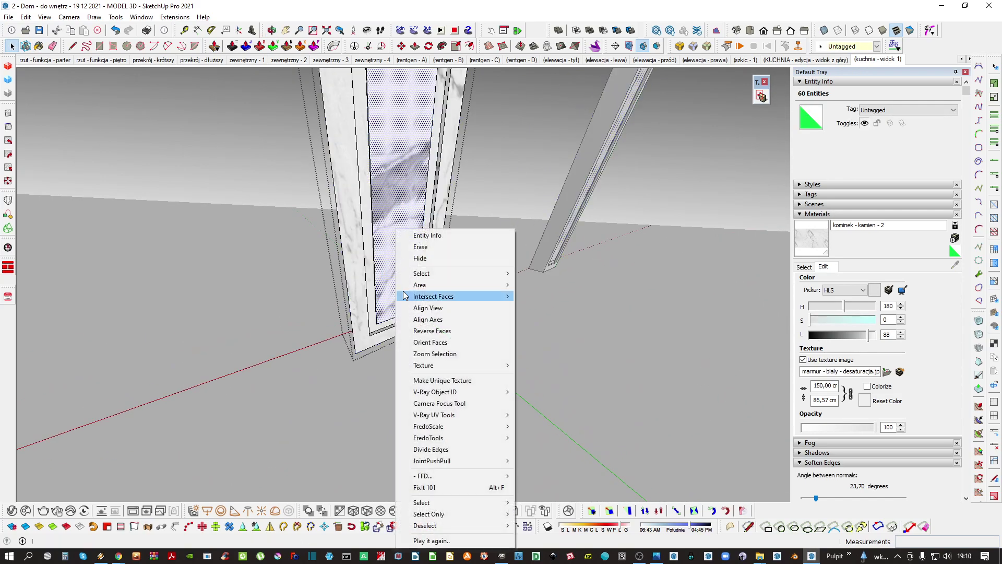
left_click(564, 391)
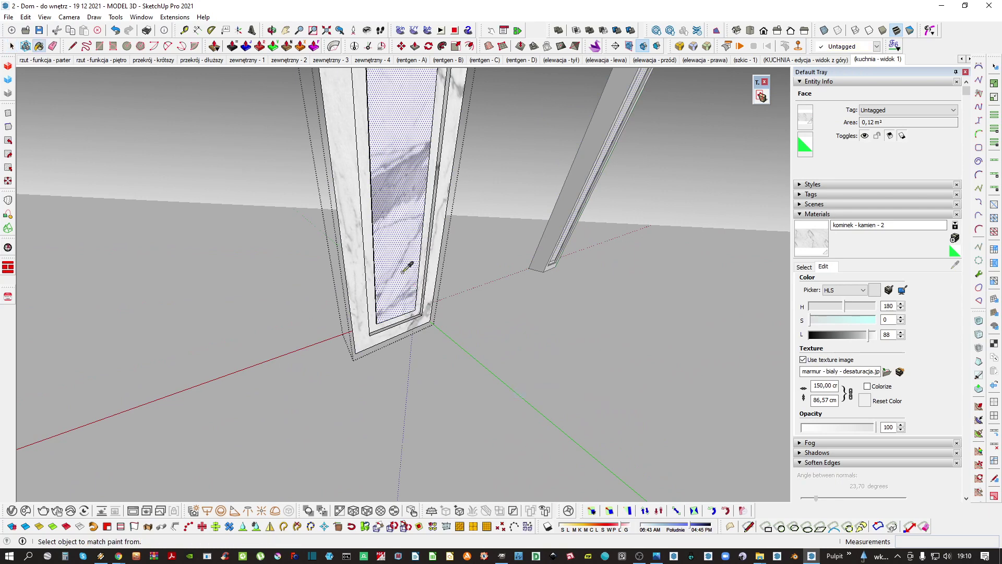
Paint the frame moulding of the front pillar with the white marble and leave its groups
double_click(426, 254)
key("ctrl+a")
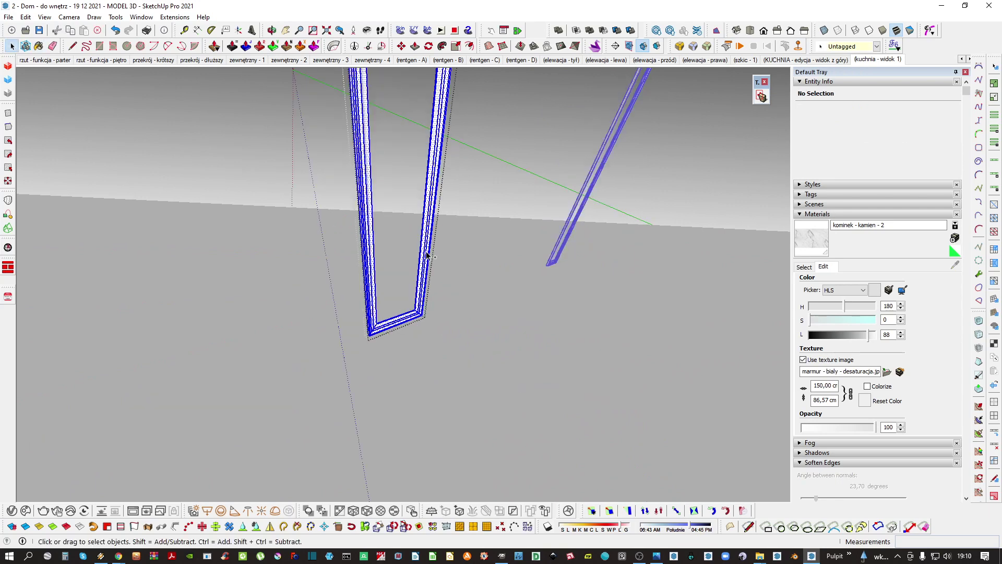
middle_click_drag(427, 242, 251, 183)
middle_click_drag(406, 235, 456, 262)
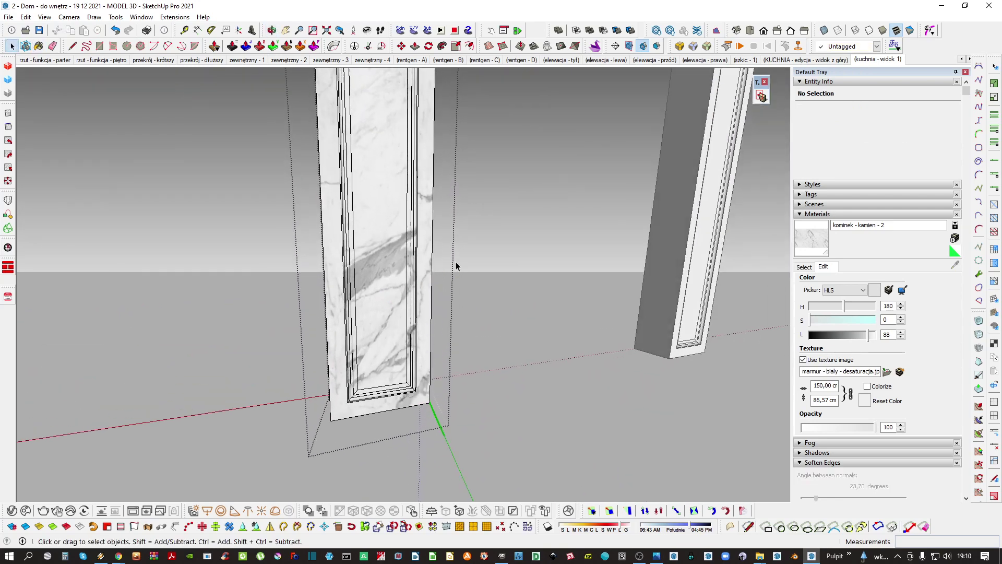
key("Escape")
scroll(453, 262, "down", 3)
scroll(417, 265, "up", 1)
middle_click_drag(384, 264, 426, 332)
key("Escape")
Paint all faces of the low panel beneath the glazed opening with the white marble and leave its group
scroll(487, 338, "down", 3)
scroll(475, 306, "down", 2)
scroll(424, 337, "up", 5)
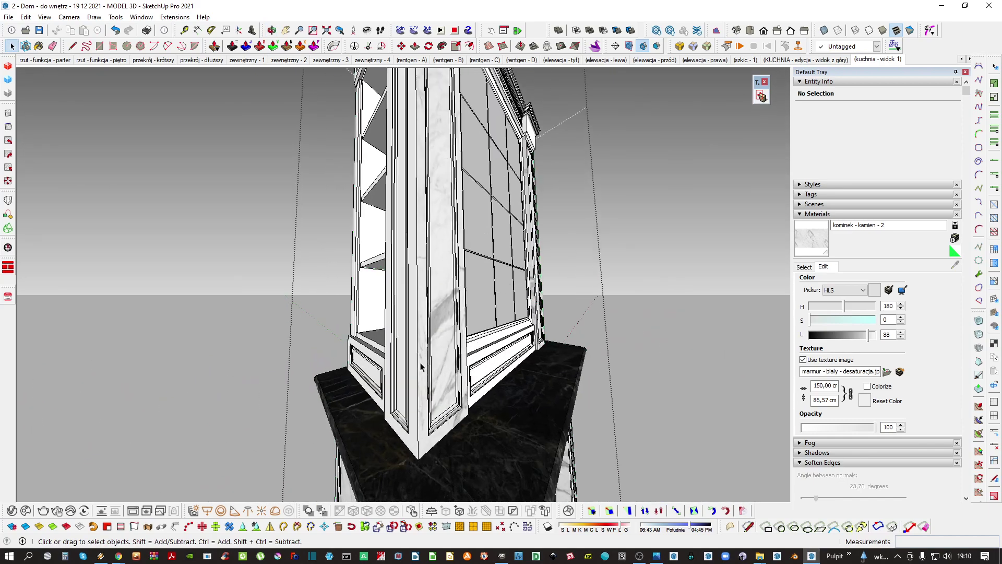
triple_click(489, 343)
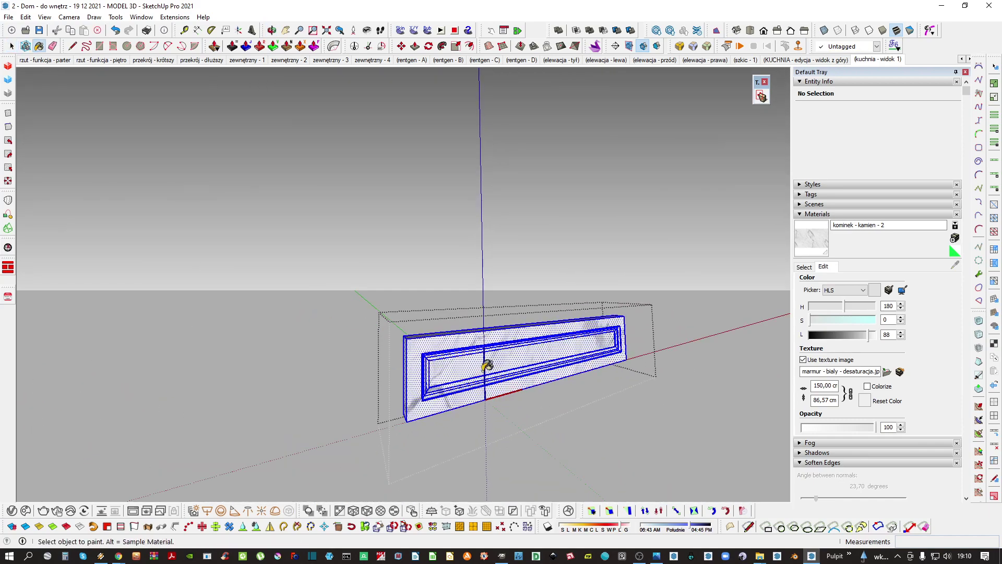
key("Escape")
middle_click_drag(471, 350, 448, 382)
double_click(467, 320)
scroll(468, 320, "up", 2)
triple_click(436, 327)
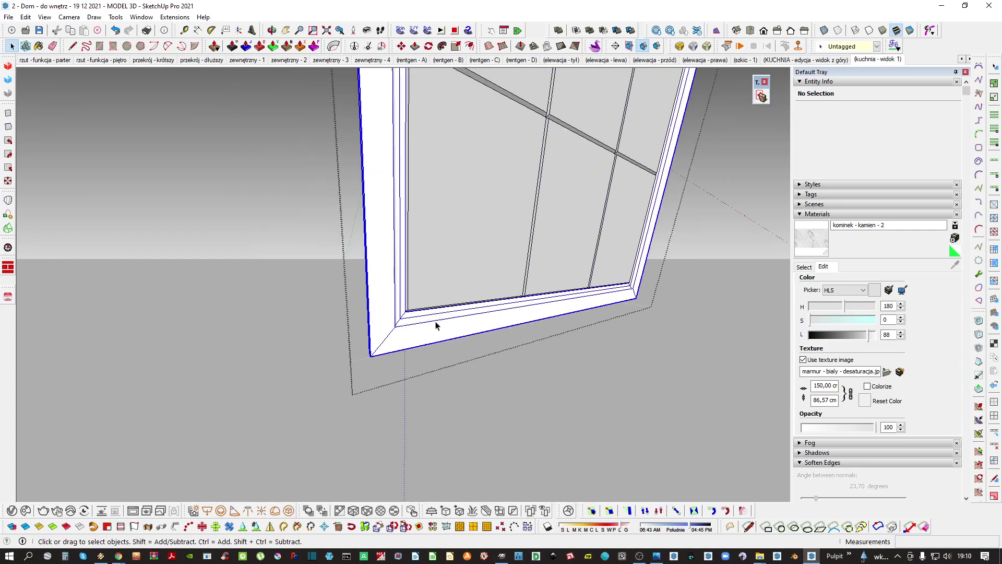
mouse_move(481, 322)
middle_mouse_down()
mouse_move(414, 307)
mouse_move(443, 328)
mouse_move(448, 312)
mouse_move(561, 313)
middle_mouse_up()
key("Escape")
Open the small base panel on the side of the upper section and paint all its faces with the white marble
scroll(454, 324, "down", 2)
key("Escape")
double_click(434, 356)
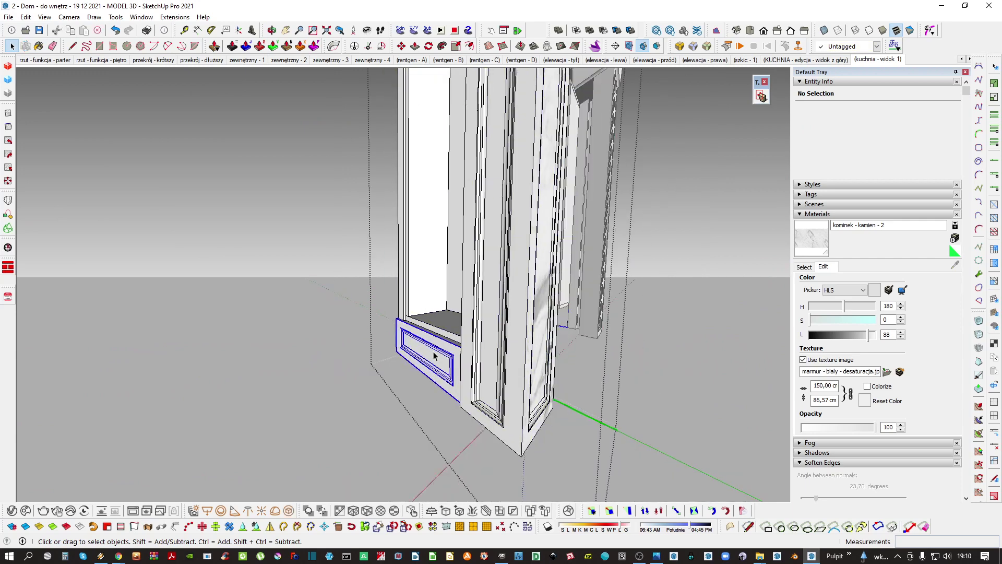
triple_click(436, 356)
key("b")
left_click(466, 347)
middle_click_drag(466, 347, 555, 374)
key("space")
left_click(555, 373)
Turn off texture projection for the white marble on the side base panel's front face
scroll(451, 335, "up", 2)
double_click(474, 349)
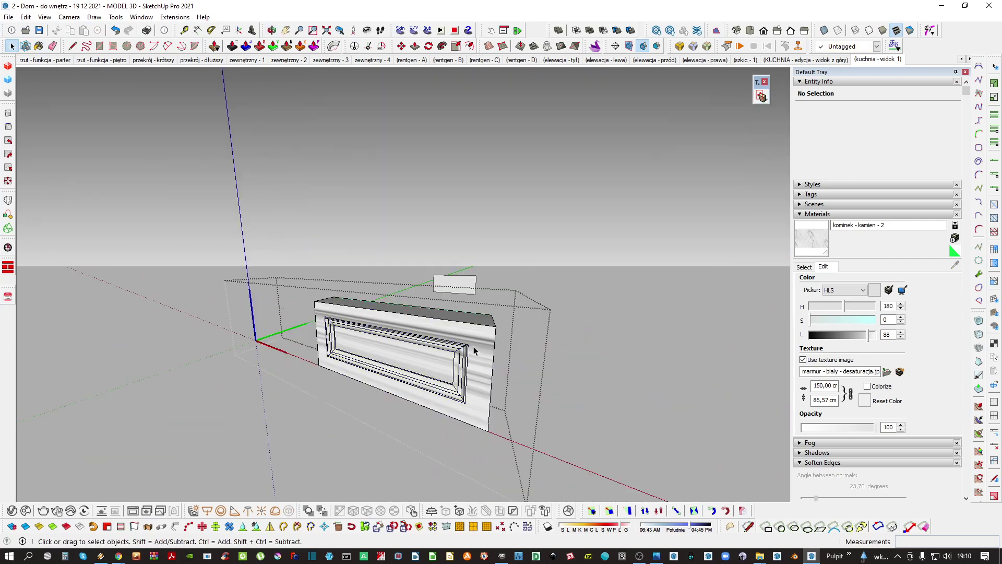
left_click(475, 349)
right_click(447, 321)
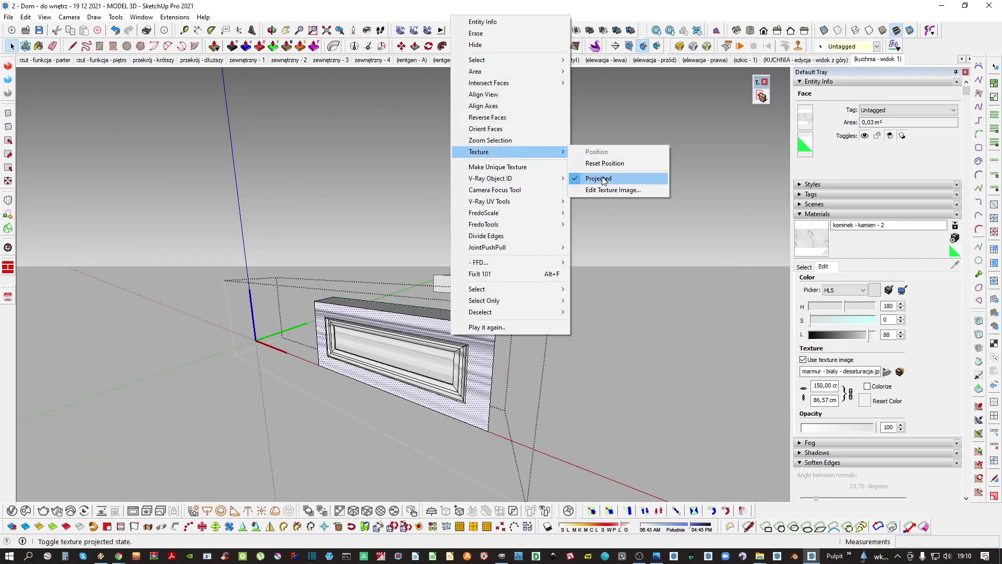
left_click(603, 180)
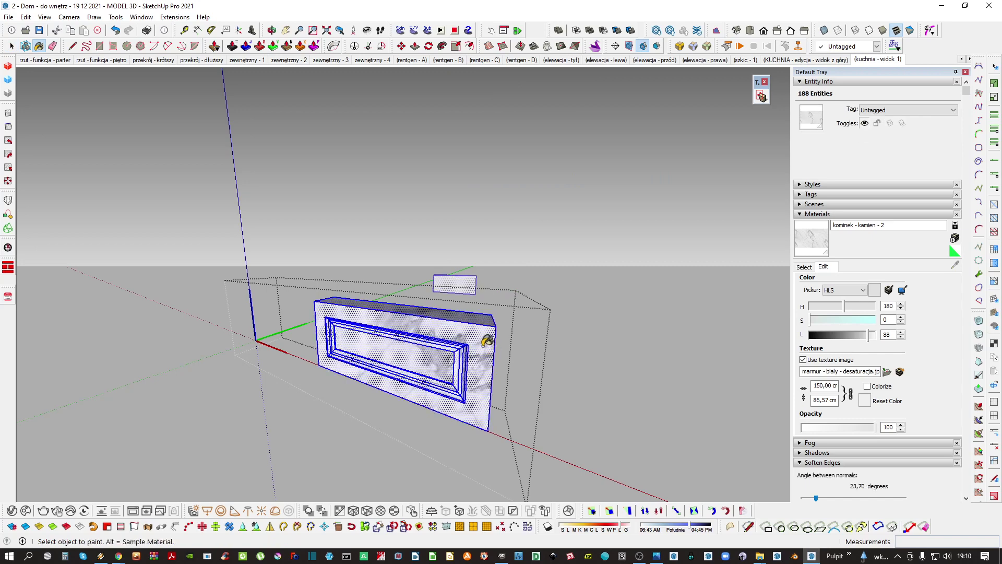
Repaint all faces of the side base panel with the corrected white marble and leave its group
key("space")
middle_click_drag(487, 341, 511, 272)
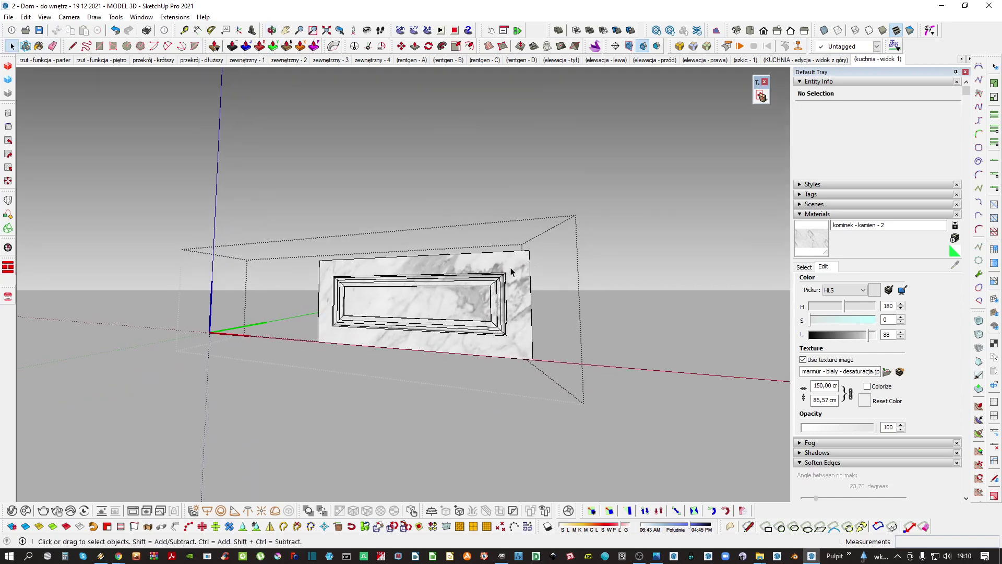
scroll(492, 285, "up", 3)
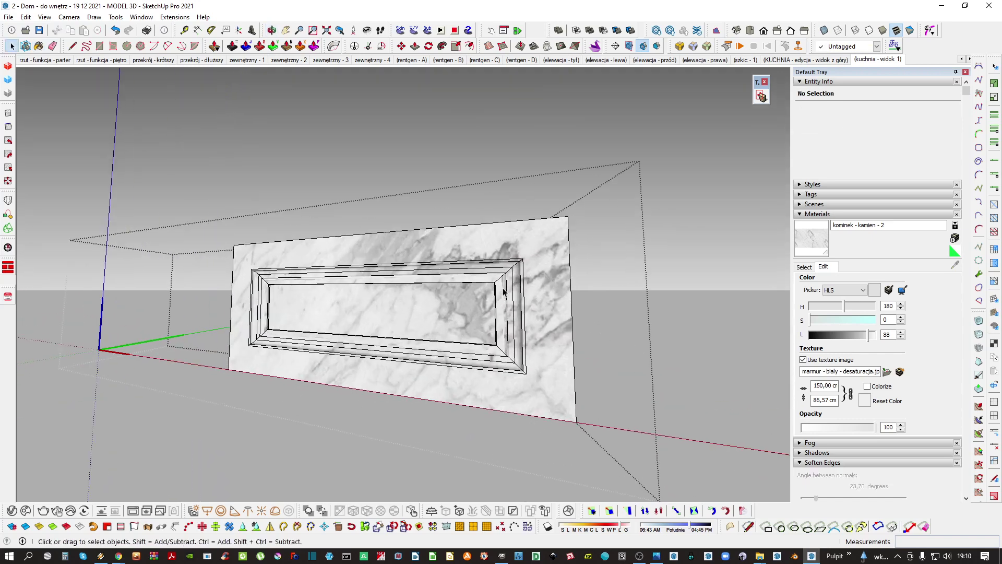
key("ctrl+a")
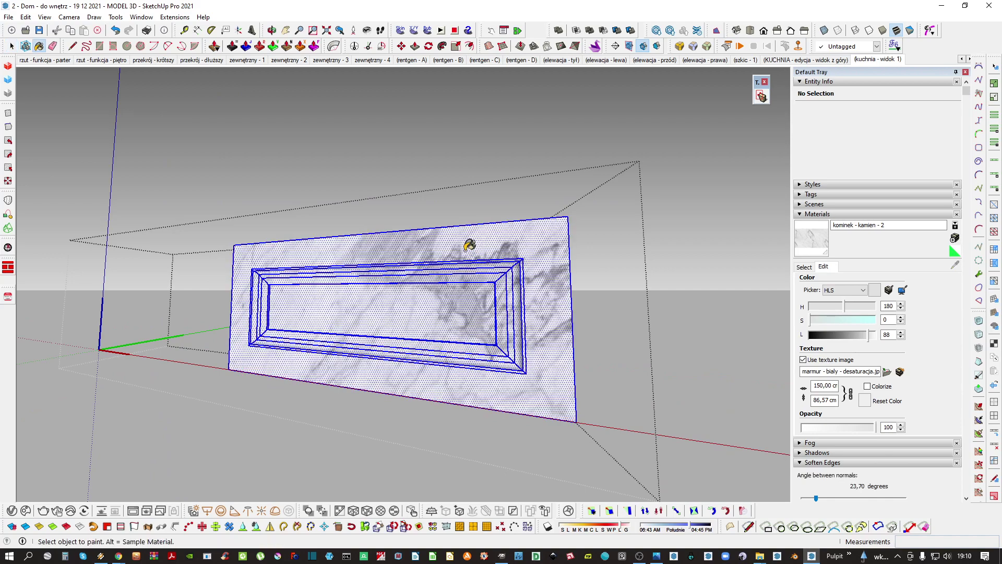
key("space")
scroll(463, 262, "down", 2)
middle_click_drag(462, 262, 384, 358)
key("Escape")
Paint the tall side pillar with the white marble and turn off texture projection on its recessed face
scroll(459, 364, "down", 1)
double_click(455, 365)
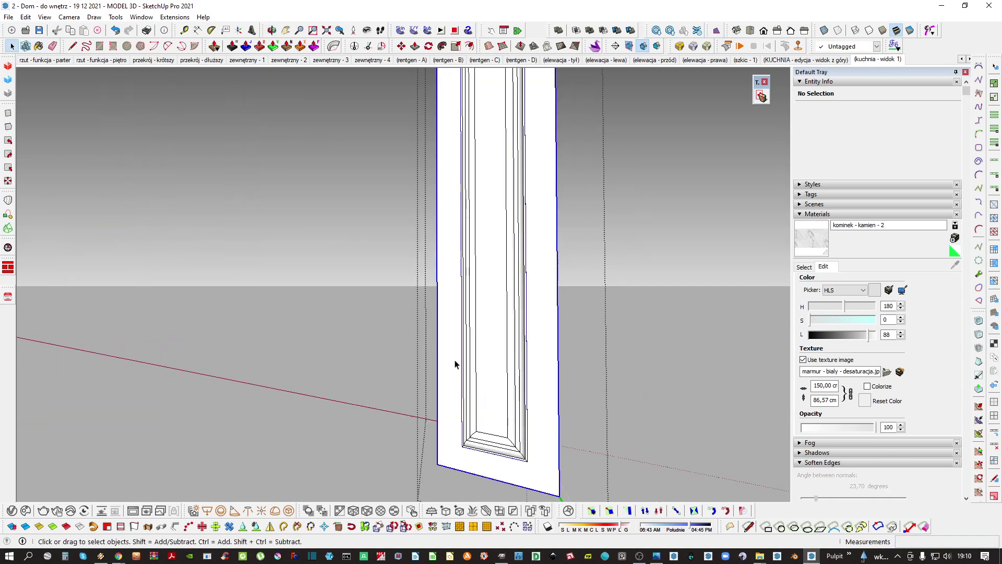
key("ctrl+a")
key("b")
left_click(454, 340)
middle_click_drag(454, 340, 487, 341)
key("space")
left_click(483, 339)
right_click(482, 340)
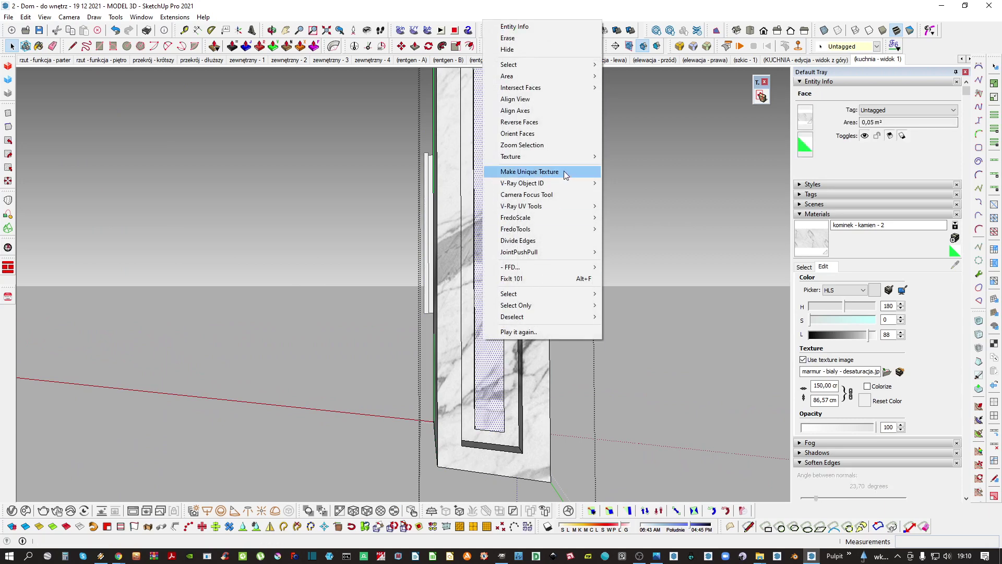
left_click(626, 184)
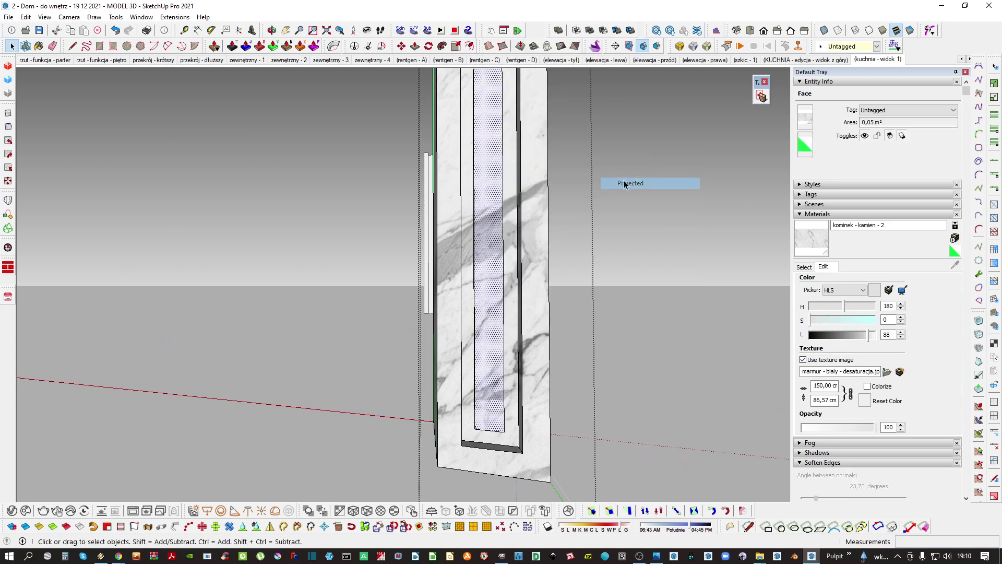
Paint the frame moulding of the tall side pillar with the white marble and leave its group
key("Escape")
double_click(510, 315)
key("ctrl+a")
key("b")
left_click(512, 282)
key("space")
key("Escape")
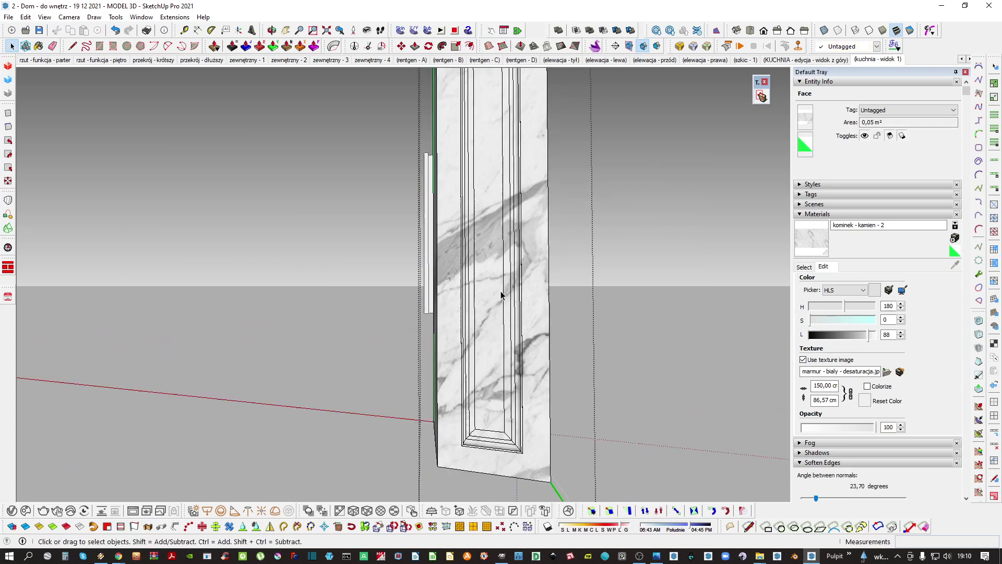
Paint all faces of the narrow vertical strip beside the tall pillar with the white marble and leave its group
middle_click_drag(491, 284, 324, 311)
scroll(274, 316, "up", 2)
double_click(274, 316)
double_click(273, 316)
key("ctrl+a")
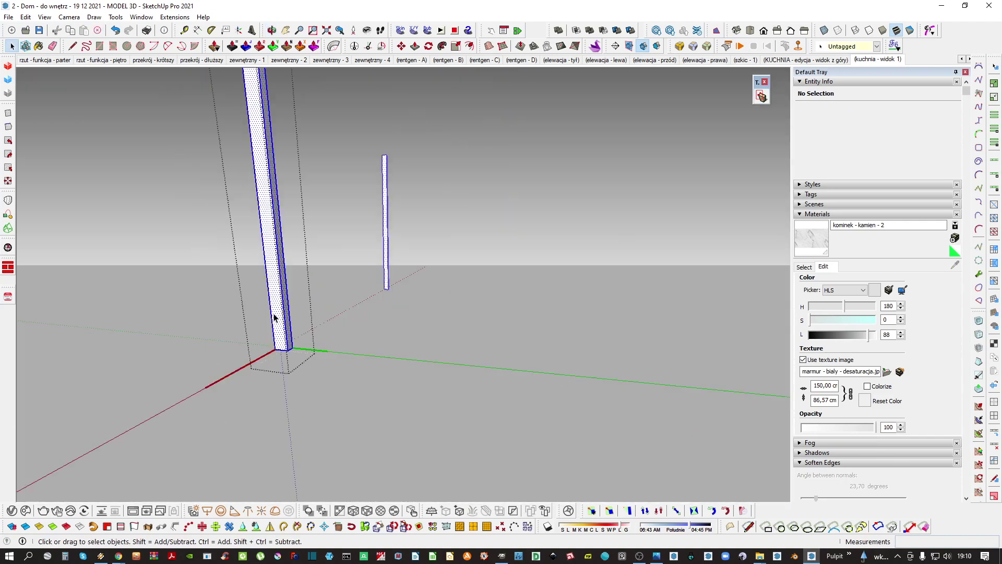
mouse_move(275, 285)
middle_mouse_down()
mouse_move(296, 228)
mouse_move(384, 262)
mouse_move(369, 233)
mouse_move(386, 265)
mouse_move(436, 247)
middle_mouse_up()
key("Escape")
key("Escape")
Paint all faces of the recessed rectangular panel with the corrected white marble
scroll(385, 224, "up", 3)
double_click(385, 219)
left_click(385, 218)
key("b")
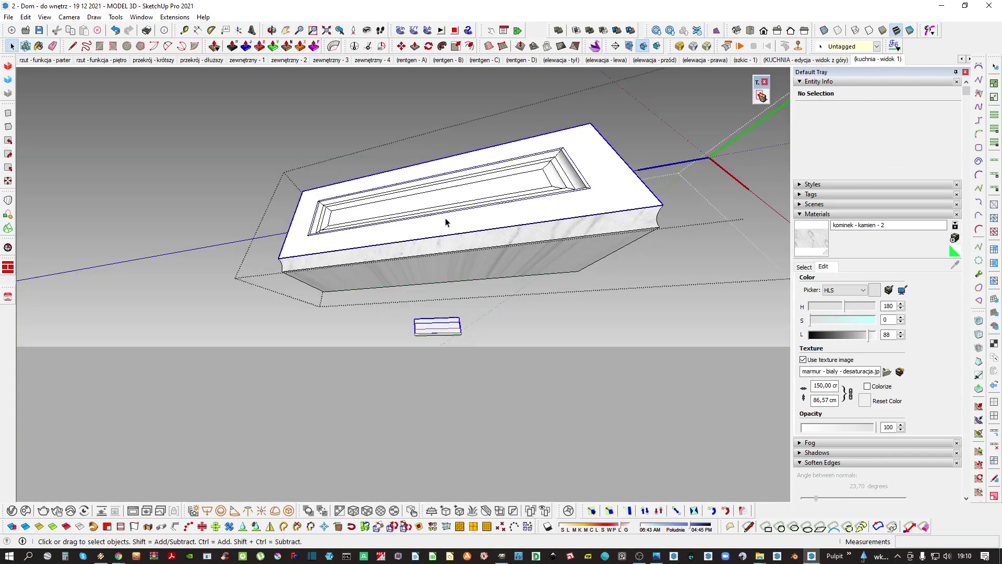
triple_click(446, 222)
key("b")
left_click(409, 213)
key("space")
Paint the frame moulding of the recessed panel with the white marble
mouse_move(409, 212)
middle_mouse_down()
mouse_move(390, 308)
mouse_move(309, 279)
middle_mouse_up()
left_click(389, 309)
triple_click(308, 280)
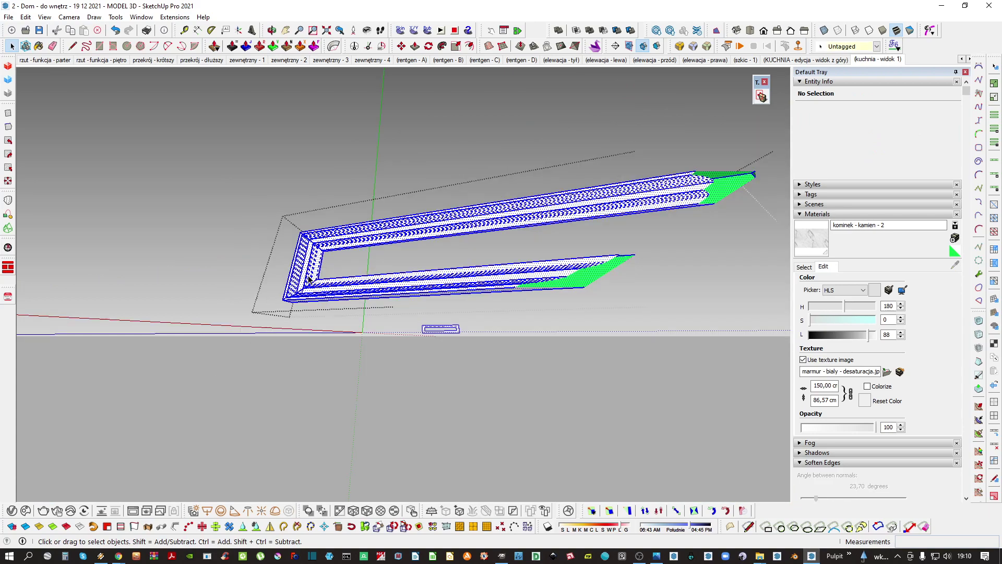
middle_click_drag(325, 237, 356, 260)
triple_click(440, 248)
Paint the pillar's cornice capital with the white marble and turn off texture projection on its upper moulding face
scroll(367, 264, "down", 2)
triple_click(373, 262)
key("i")
key("i")
key("i")
left_click(378, 255)
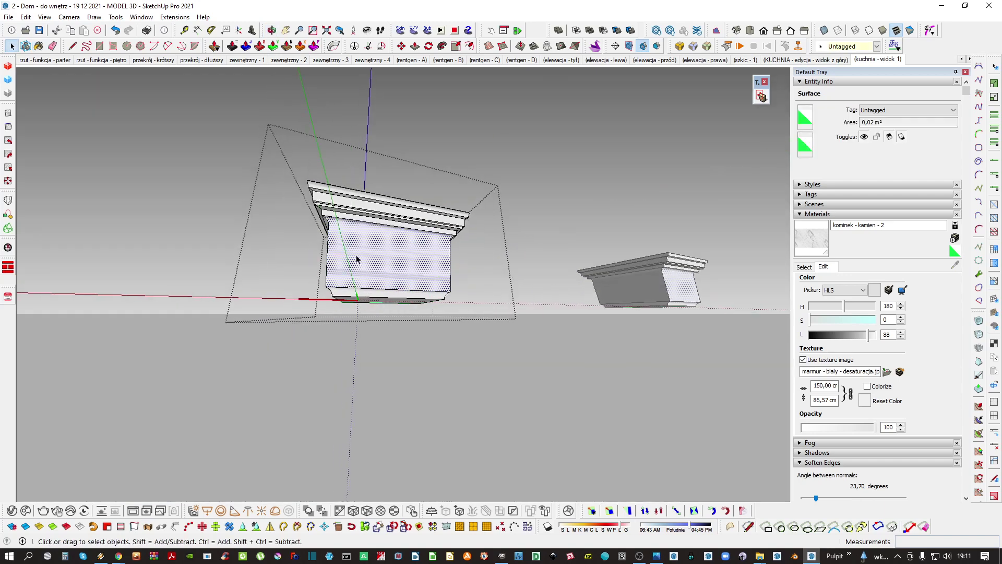
scroll(380, 214, "up", 2)
scroll(385, 207, "up", 1)
right_click(386, 206)
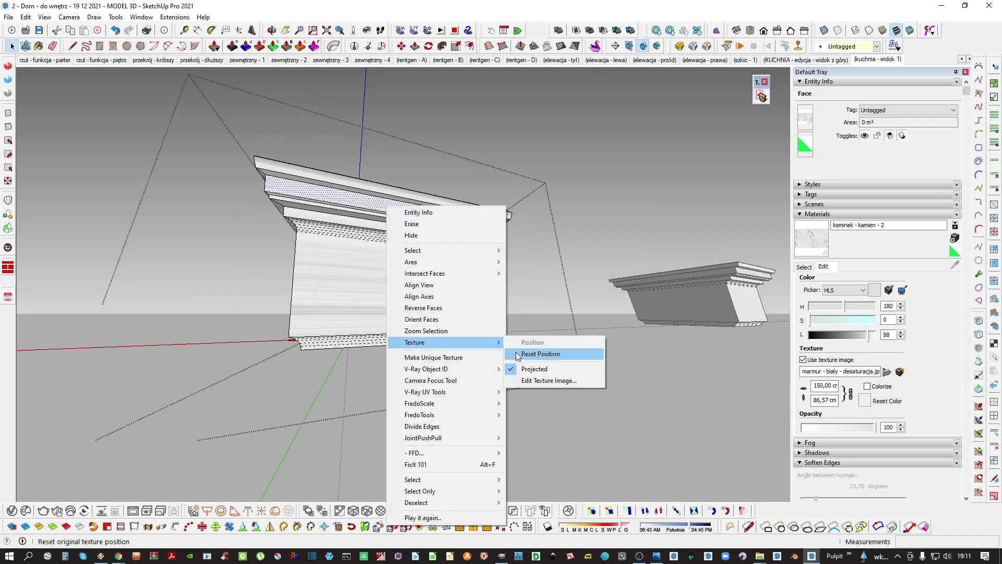
left_click(548, 368)
Sample the corrected white marble and repaint all faces of the cornice capital with it
key("b")
key("alt")
mouse_move(481, 304)
middle_mouse_down()
mouse_move(423, 280)
mouse_move(390, 292)
mouse_move(425, 263)
mouse_move(373, 220)
mouse_move(376, 207)
mouse_move(409, 213)
middle_mouse_up()
scroll(412, 208, "down", 3)
key("space")
key("ctrl+a")
key("space")
left_click(478, 261)
key("Escape")
triple_click(380, 217)
scroll(381, 217, "up", 2)
Turn off texture projection on the capital's lower moulding band and adjust the marble mapping on its body face
right_click(420, 206)
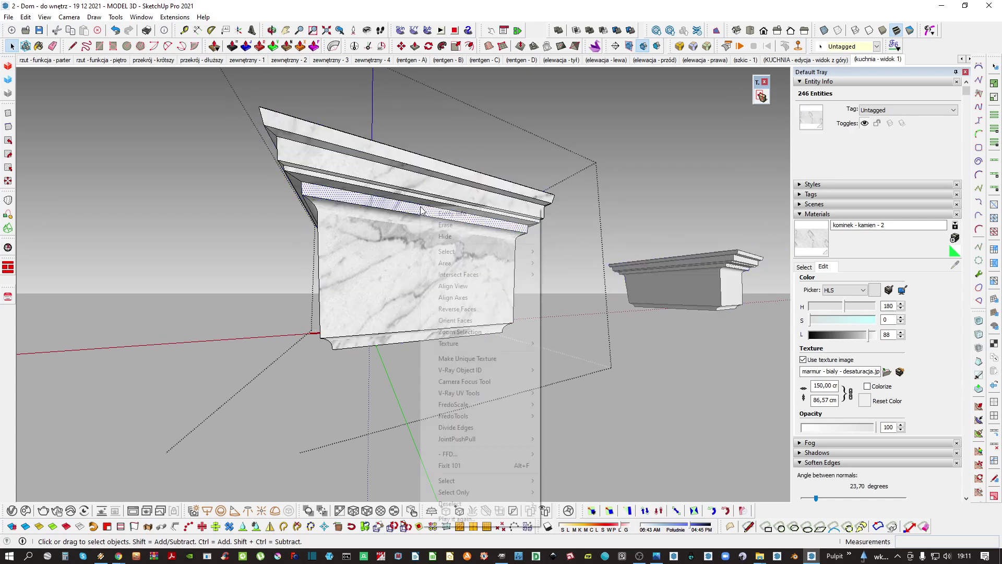
mouse_move(493, 345)
left_click(591, 371)
middle_click_drag(437, 253, 404, 254)
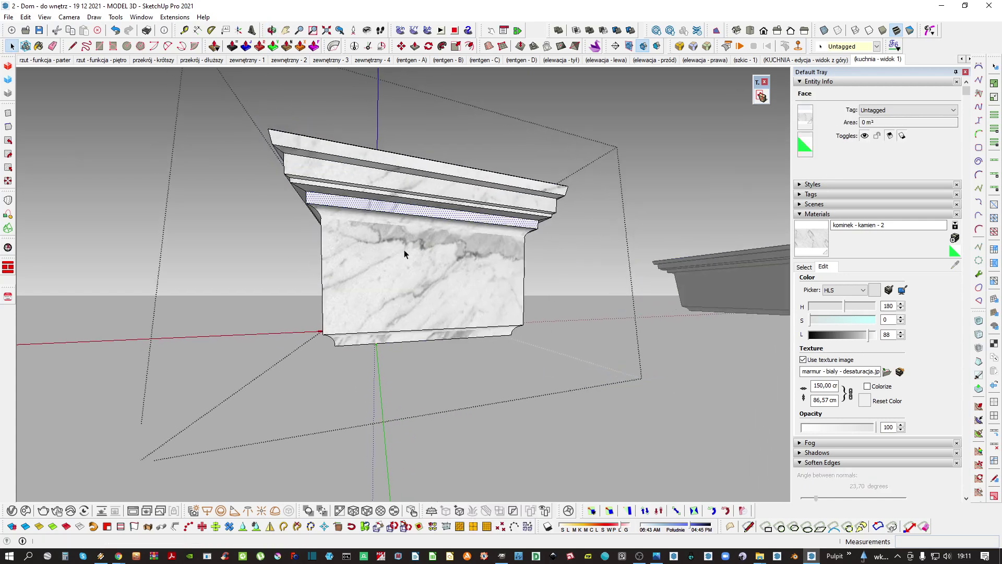
left_click(419, 254)
key("b")
left_click(407, 291)
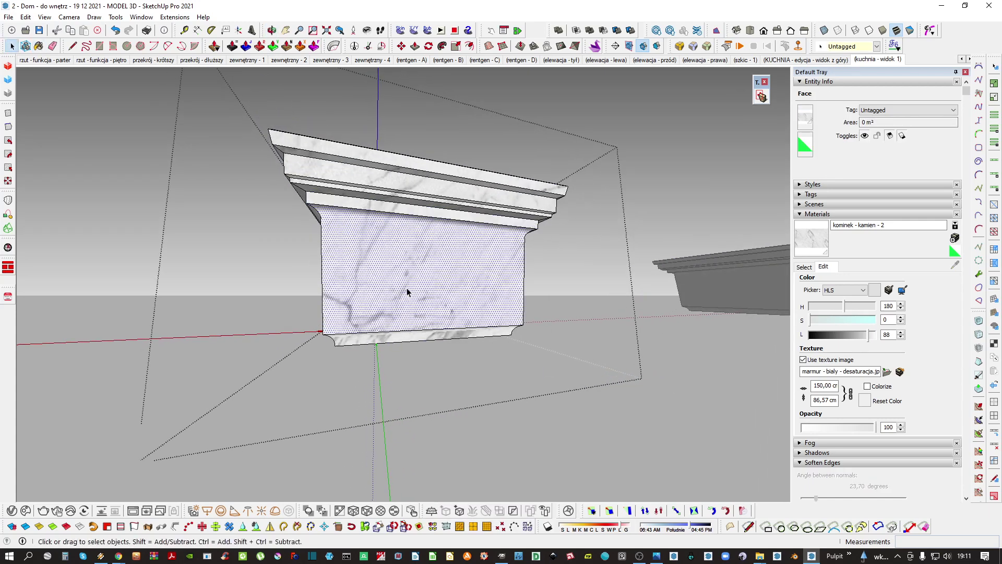
Sample the marble from the capital's body face, repaint the capital with it and leave the group
mouse_move(407, 290)
middle_mouse_down()
mouse_move(424, 272)
mouse_move(504, 245)
mouse_move(436, 201)
mouse_move(437, 251)
mouse_move(458, 251)
mouse_move(391, 241)
mouse_move(496, 273)
mouse_move(409, 213)
mouse_move(443, 335)
mouse_move(416, 326)
mouse_move(463, 328)
middle_mouse_up()
scroll(426, 275, "up", 2)
key("b")
left_click(427, 282)
scroll(436, 250, "down", 4)
left_click(427, 218, "ctrl")
mouse_move(414, 230)
middle_mouse_down()
mouse_move(424, 301)
mouse_move(375, 313)
mouse_move(454, 326)
middle_mouse_up()
double_click(411, 279)
left_click(454, 326)
Sample the dark marble and paint all faces of the first inner panel of the side niche with it
key("b")
scroll(400, 334, "up", 4)
mouse_move(333, 336)
middle_mouse_down()
mouse_move(295, 342)
mouse_move(456, 392)
middle_mouse_up()
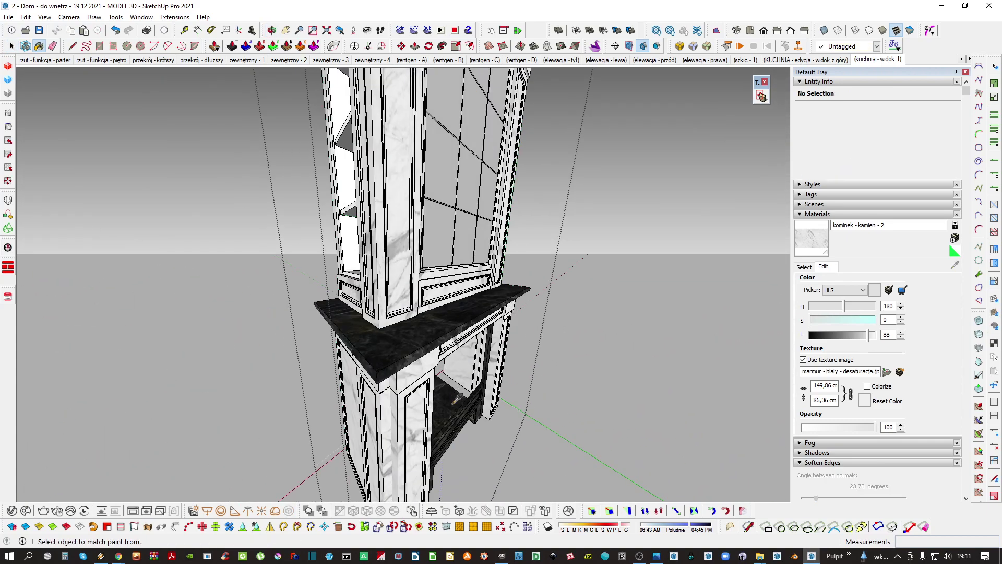
mouse_move(453, 405)
middle_mouse_down()
mouse_move(424, 308)
mouse_move(453, 260)
middle_mouse_up()
key("space")
double_click(422, 327)
key("ctrl+a")
key("b")
left_click(423, 307)
key("space")
key("Escape")
Paint the next inner panels lining the side niche with the dark marble and leave their groups
double_click(418, 357)
key("ctrl+a")
key("b")
left_click(472, 335)
key("space")
key("Escape")
middle_click_drag(439, 161, 418, 250, "shift")
scroll(413, 246, "up", 2)
double_click(412, 246)
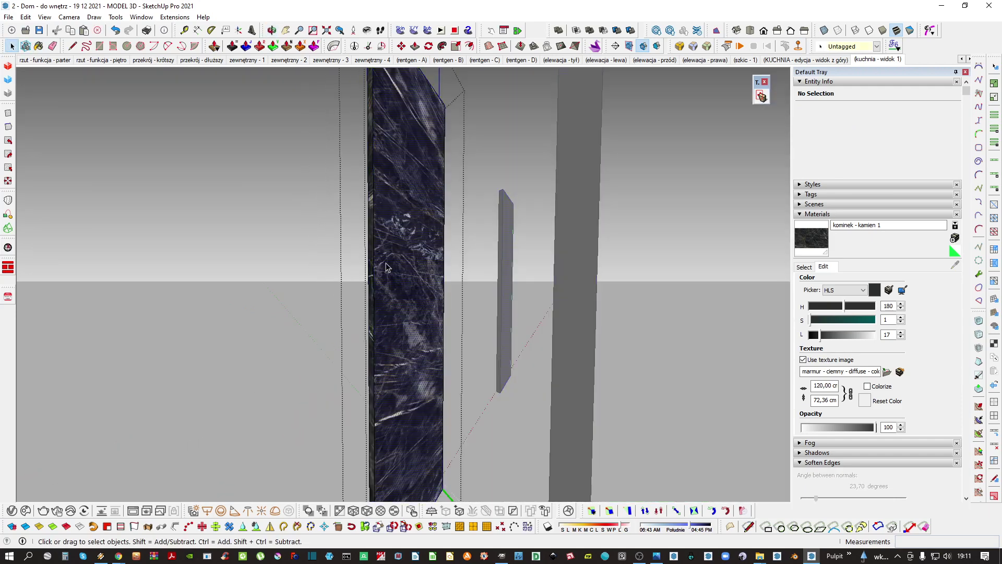
key("space")
left_click(538, 302)
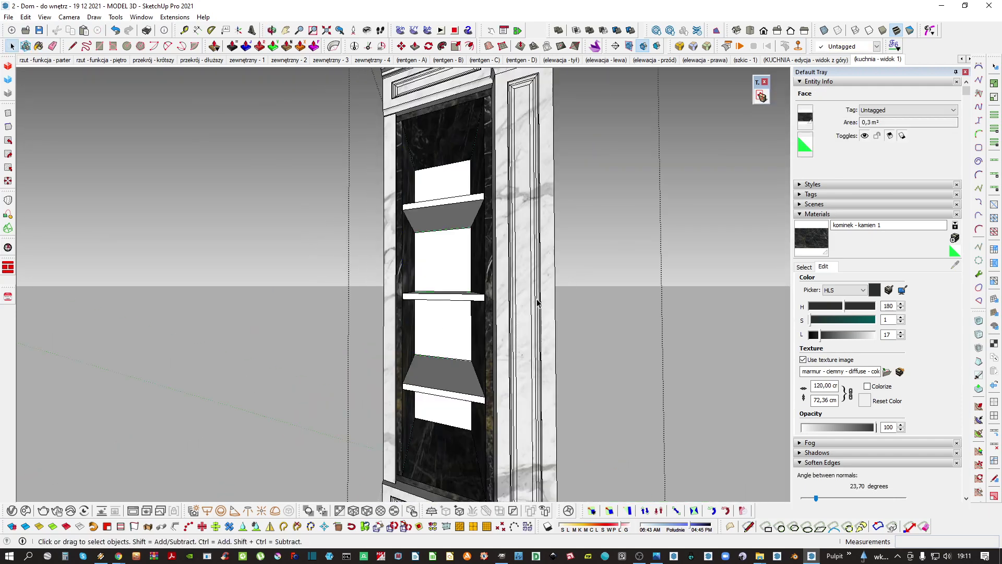
Paint all faces of the niche's back panel with the dark marble and leave its group
mouse_move(412, 313)
middle_mouse_down()
mouse_move(457, 322)
mouse_move(452, 356)
mouse_move(463, 333)
mouse_move(434, 304)
middle_mouse_up()
double_click(454, 357)
key("ctrl+a")
key("b")
left_click(456, 357)
key("space")
key("Escape")
Sample the white marble, paint all faces of the niche shelves with it and leave the shelf component
key("b")
scroll(433, 302, "up", 2)
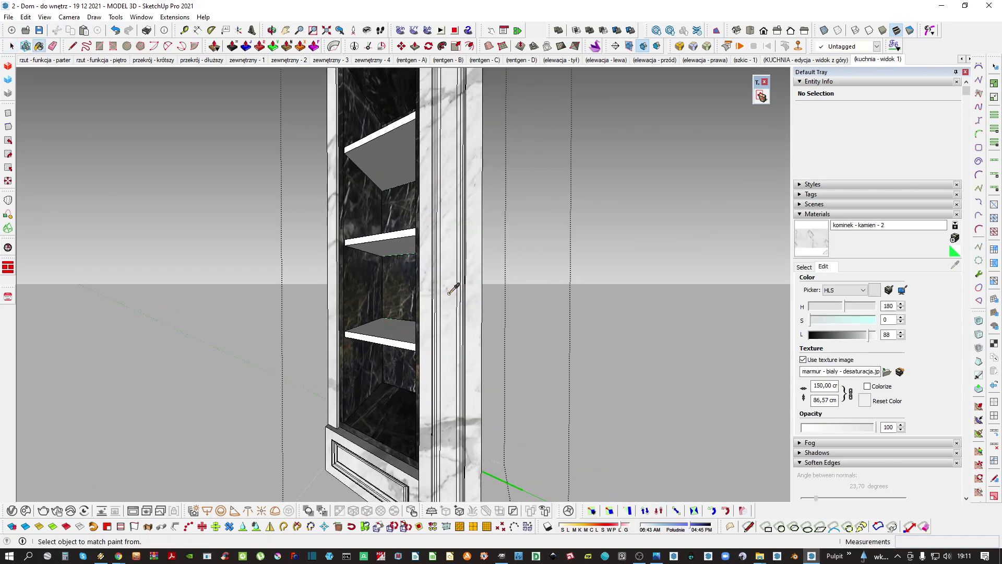
middle_click_drag(385, 335, 387, 358)
double_click(396, 339)
key("ctrl+a")
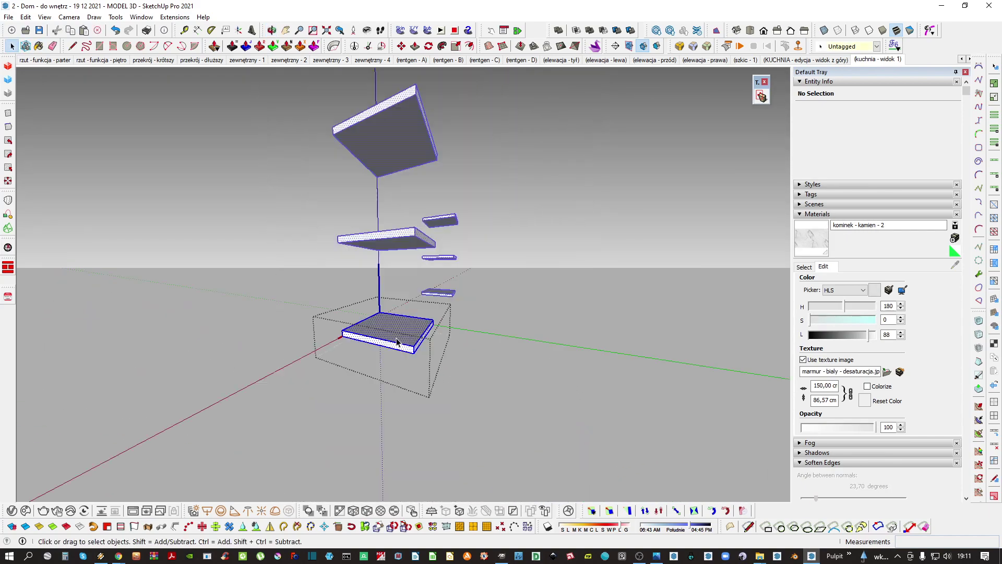
left_click(399, 319)
key("space")
mouse_move(399, 319)
middle_mouse_down()
mouse_move(410, 337)
mouse_move(393, 262)
middle_mouse_up()
scroll(384, 315, "up", 1)
key("Escape")
right_click(384, 315)
double_click(374, 332)
scroll(414, 332, "down", 1)
key("Escape")
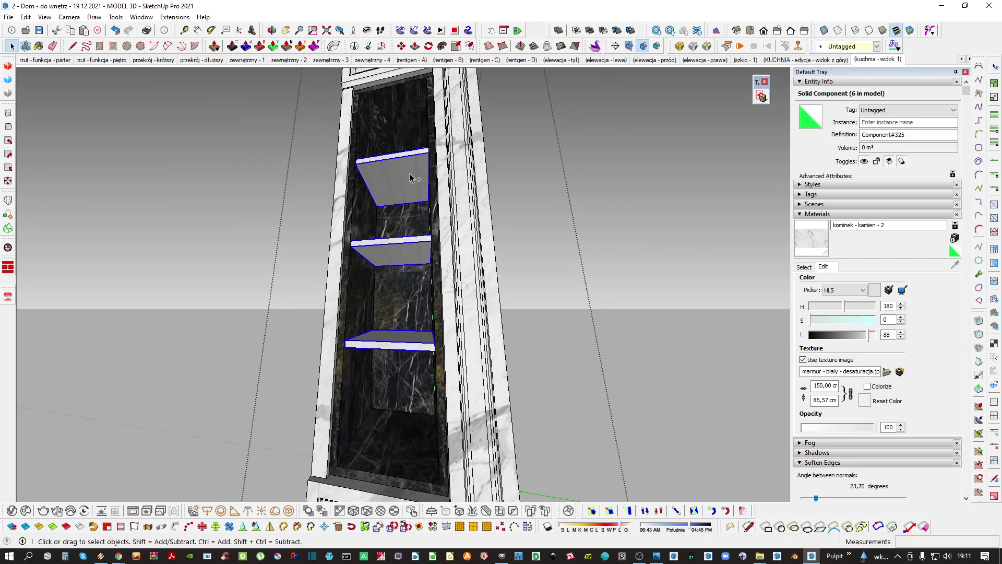
Open the upper niche shelf and turn off texture projection on its underside
double_click(409, 178)
scroll(404, 197, "up", 2)
right_click(401, 179)
left_click(391, 175)
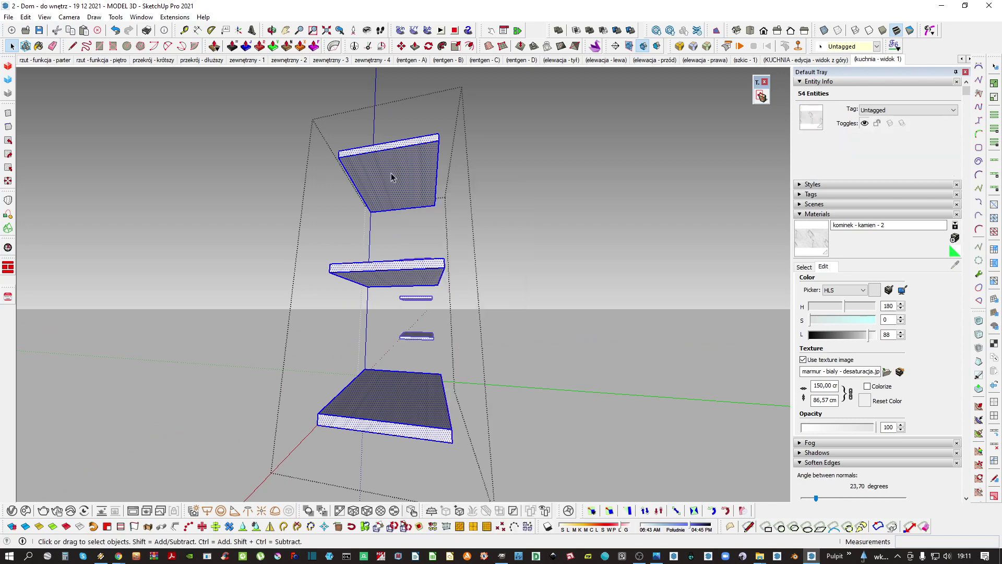
right_click(391, 173)
left_click(549, 335)
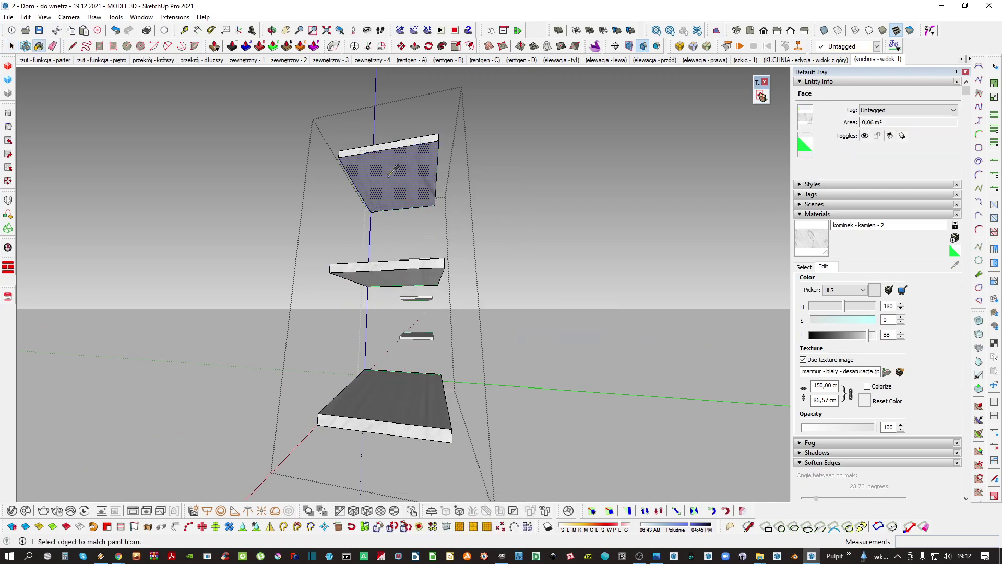
Repaint all faces of the niche shelves with the white marble sampled from the corrected underside
middle_click_drag(408, 172, 389, 427)
key("space")
key("ctrl+t")
mouse_move(409, 271)
middle_mouse_down()
mouse_move(411, 324)
mouse_move(430, 191)
middle_mouse_up()
key("ctrl+a")
key("b")
left_click(433, 297)
key("space")
key("ctrl+t")
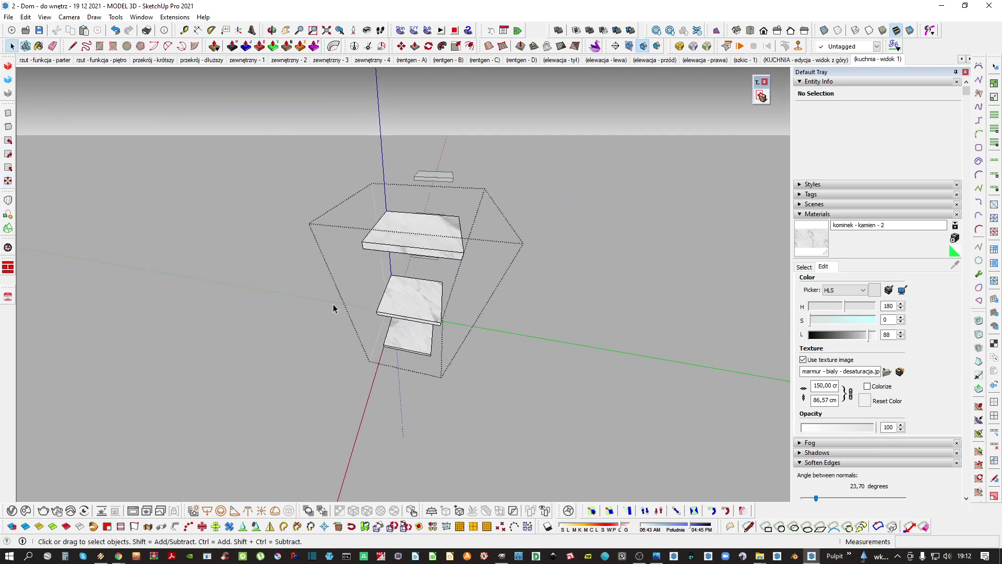
Examine the marble mapping on the niche shelves from above and below, and leave the fireplace groups
scroll(397, 243, "up", 2)
key("b")
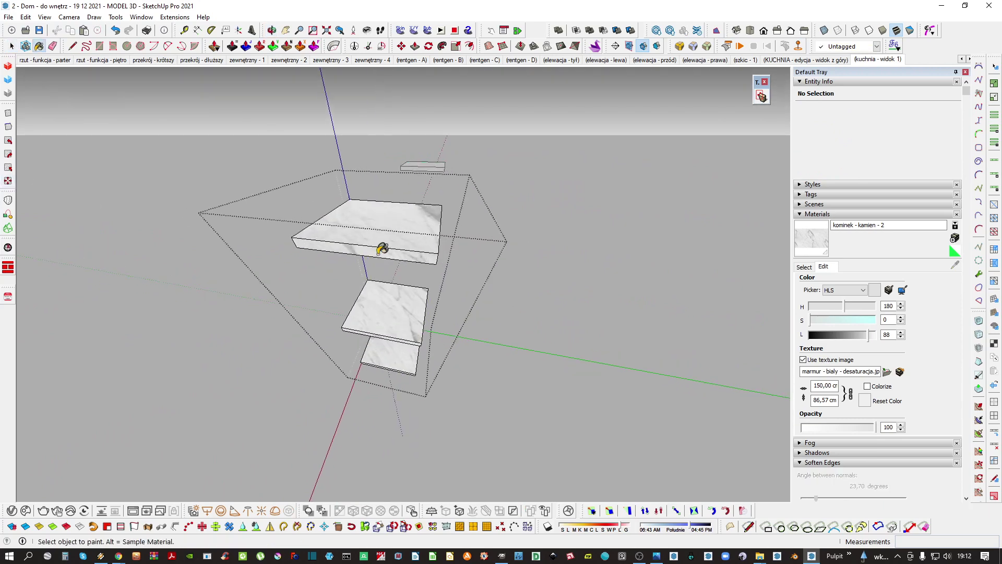
middle_click_drag(382, 248, 398, 264)
scroll(411, 288, "up", 2)
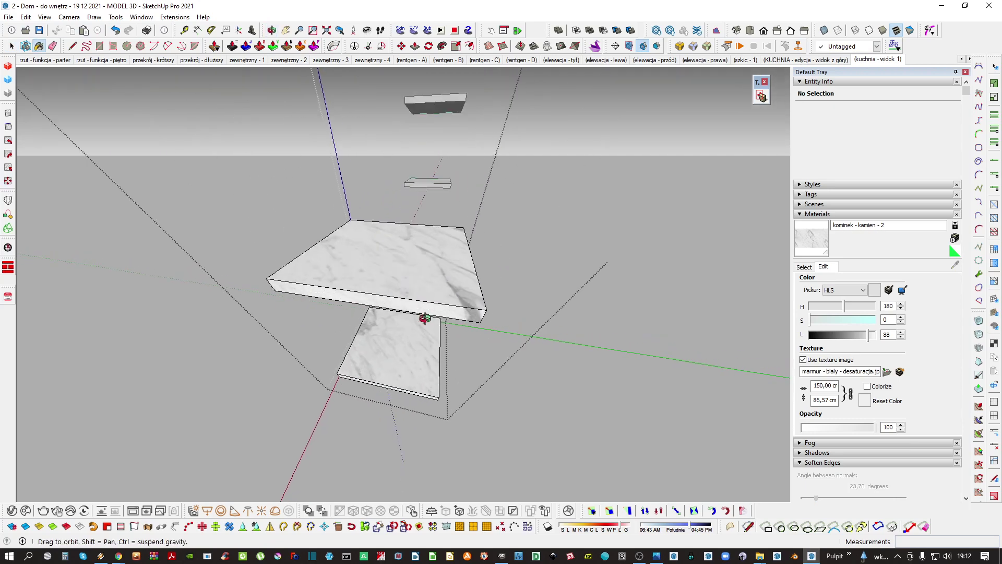
mouse_move(424, 317)
middle_mouse_down()
mouse_move(398, 248)
mouse_move(436, 172)
mouse_move(424, 103)
mouse_move(396, 202)
mouse_move(391, 172)
mouse_move(397, 206)
middle_mouse_up()
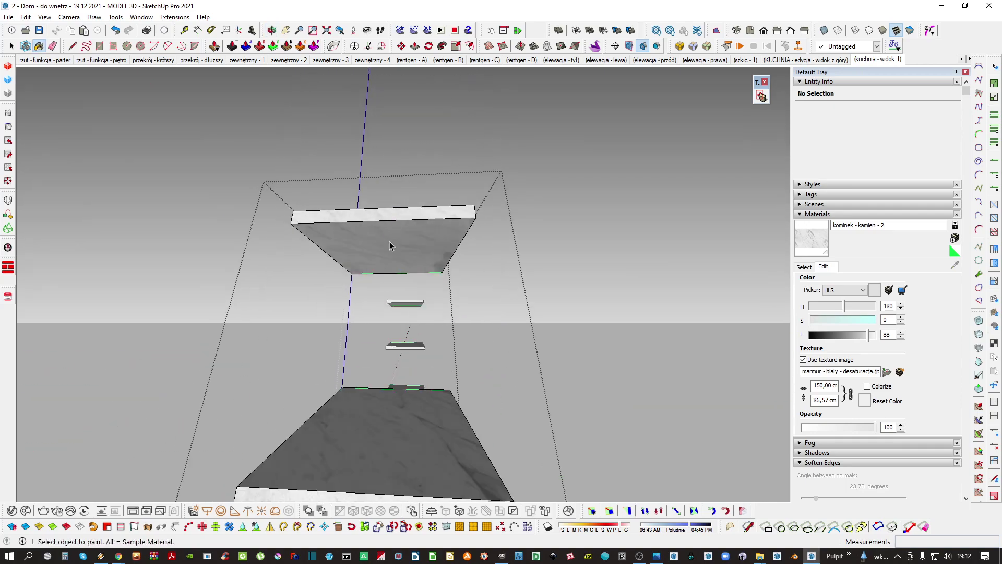
key("space")
mouse_move(389, 245)
middle_mouse_down()
mouse_move(405, 252)
mouse_move(349, 396)
mouse_move(360, 377)
middle_mouse_up()
key("Escape")
scroll(376, 339, "down", 3)
key("Escape")
mouse_move(378, 337)
middle_mouse_down()
mouse_move(377, 296)
mouse_move(516, 290)
middle_mouse_up()
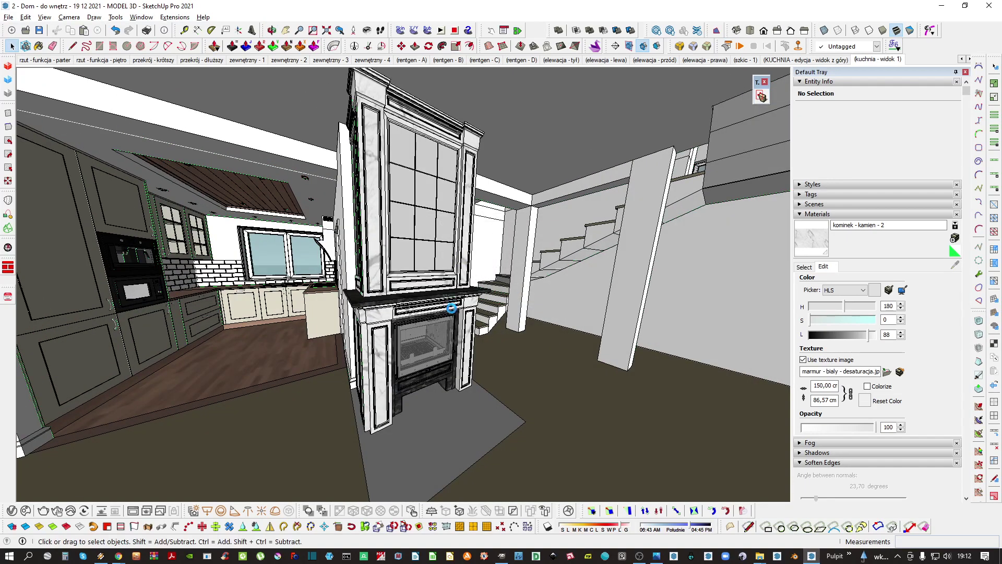
Sample the parquet material from the kitchen floor and apply it to the olive living-room floor
mouse_move(329, 331)
middle_mouse_down()
mouse_move(424, 355)
mouse_move(362, 361)
mouse_move(428, 334)
mouse_move(624, 331)
mouse_move(335, 358)
middle_mouse_up()
key("b")
left_click(271, 362, "alt")
middle_click_drag(273, 362, 390, 365)
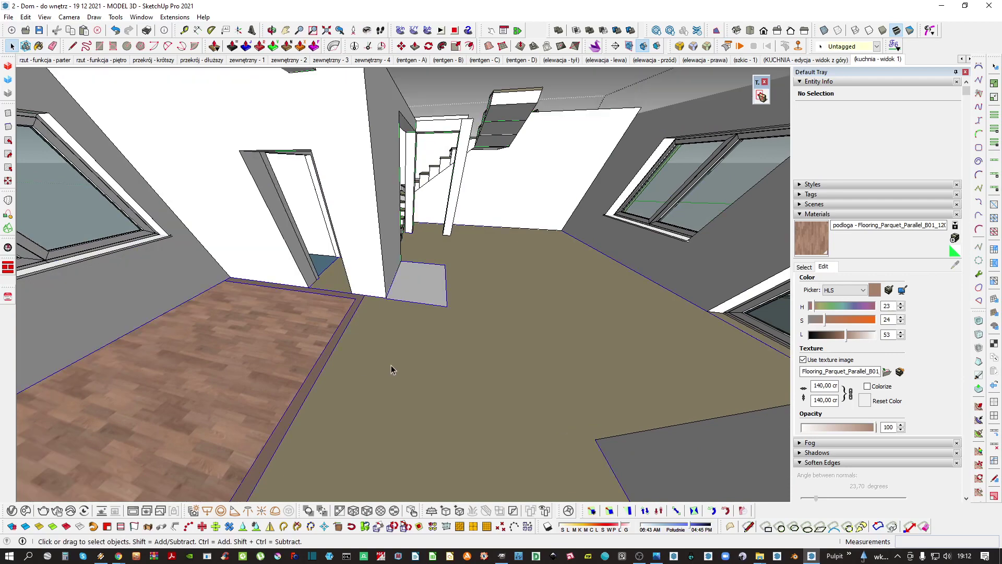
double_click(390, 364)
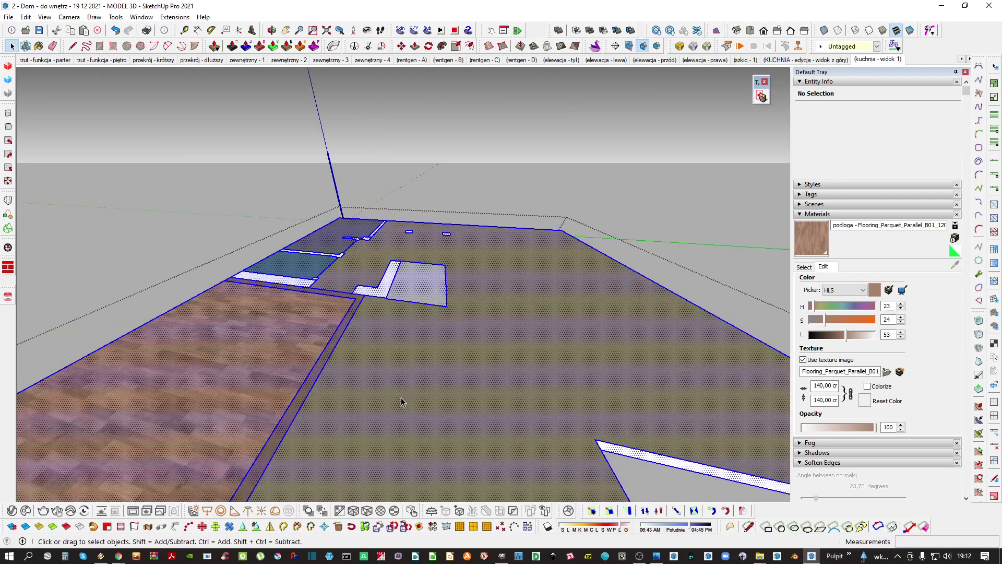
left_click(402, 398)
key("b")
left_click(480, 389)
Leave the floor group and set the parquet texture size to 160 cm
mouse_move(460, 355)
middle_mouse_down()
mouse_move(436, 346)
mouse_move(355, 355)
middle_mouse_up()
key("space")
scroll(452, 305, "up", 4)
key("Escape")
middle_click_drag(442, 323, 626, 334)
left_click_drag(814, 383, 942, 384)
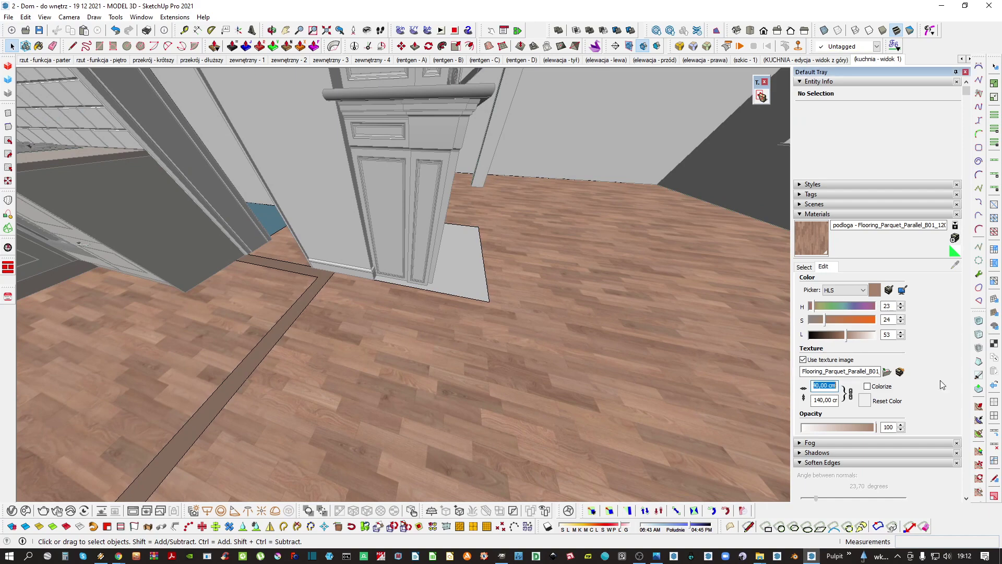
type("160")
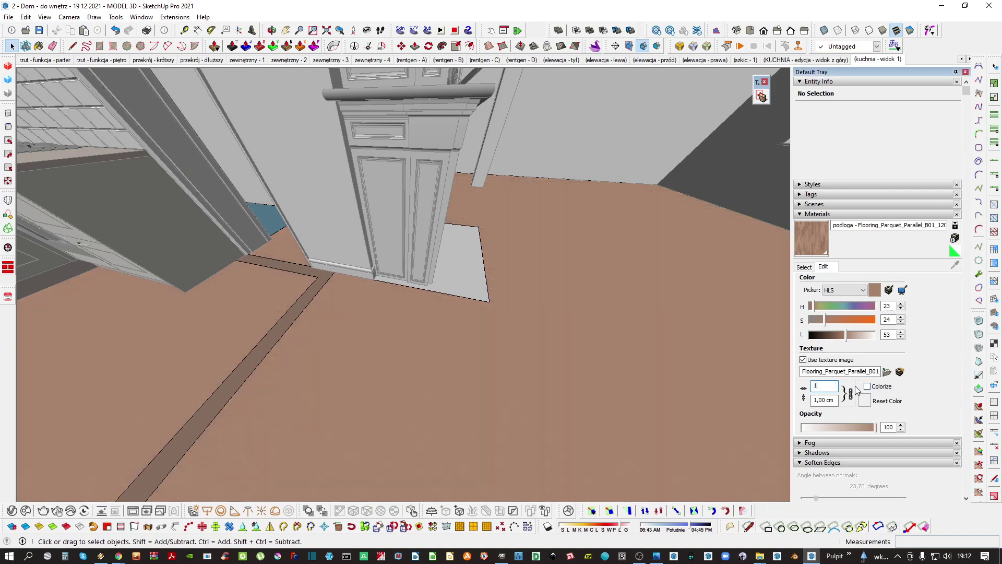
key("Return")
Open the floor group and select the grey hearth face in front of the fireplace with its edges
middle_click_drag(428, 365, 416, 298)
scroll(415, 298, "up", 8)
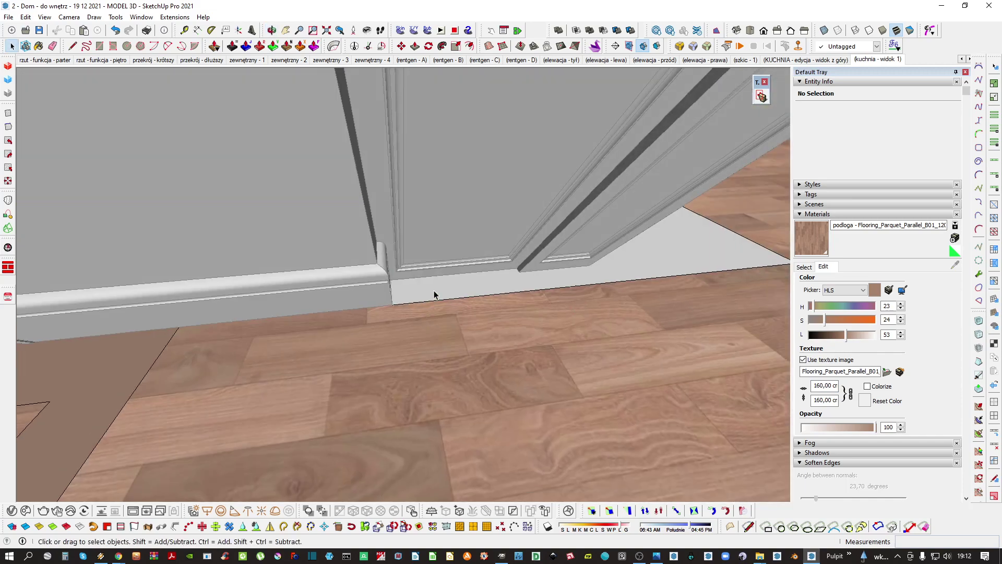
left_click(444, 292)
key("h")
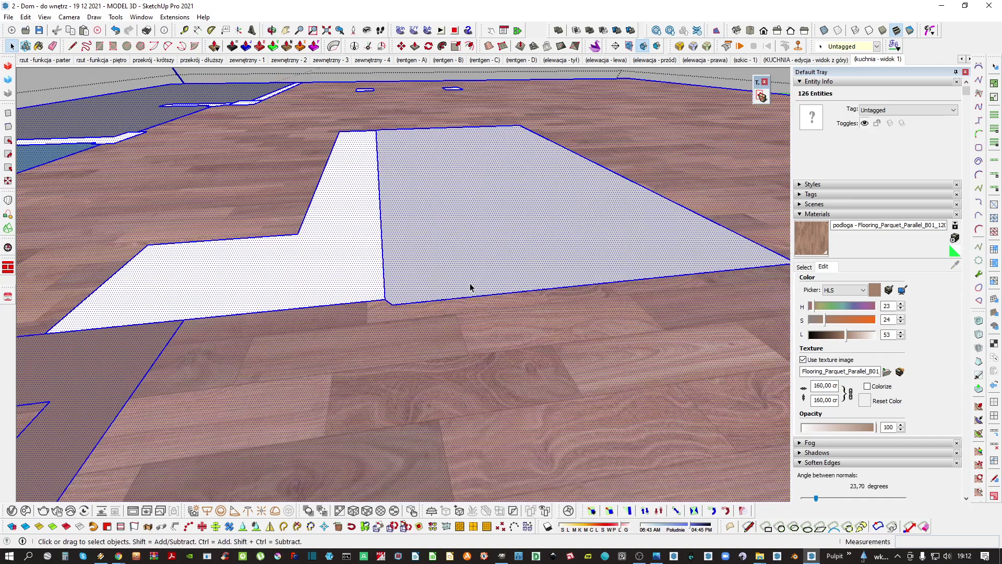
left_click(469, 287)
middle_click_drag(464, 287, 388, 309)
key("h")
key("h")
double_click(401, 311)
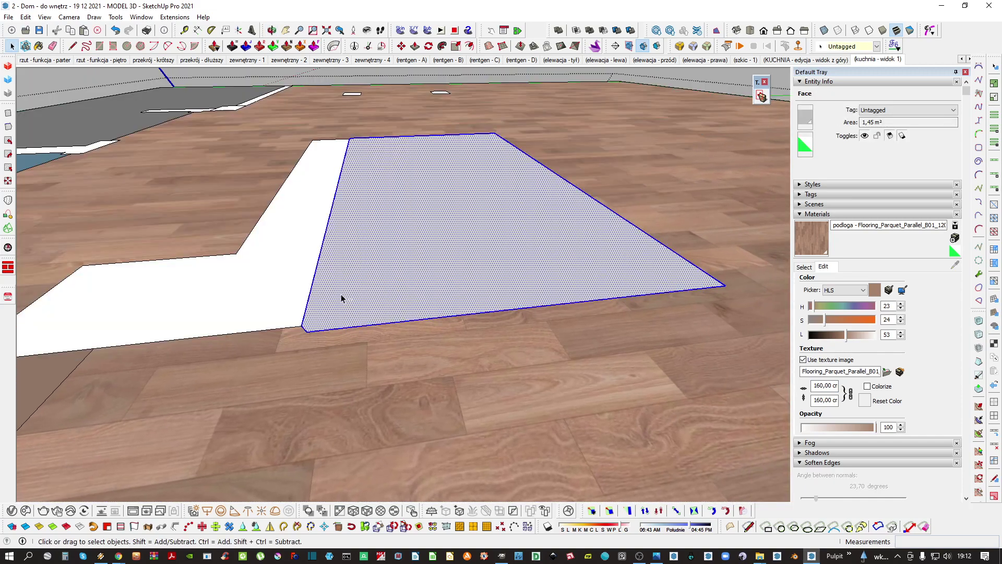
Narrow the selection to the outer hearth edges, leaving out the face and the edge along the fireplace
left_click_drag(340, 293, 289, 324, "ctrl+shift")
double_click(404, 252)
middle_click_drag(404, 235, 438, 301)
scroll(354, 250, "up", 4)
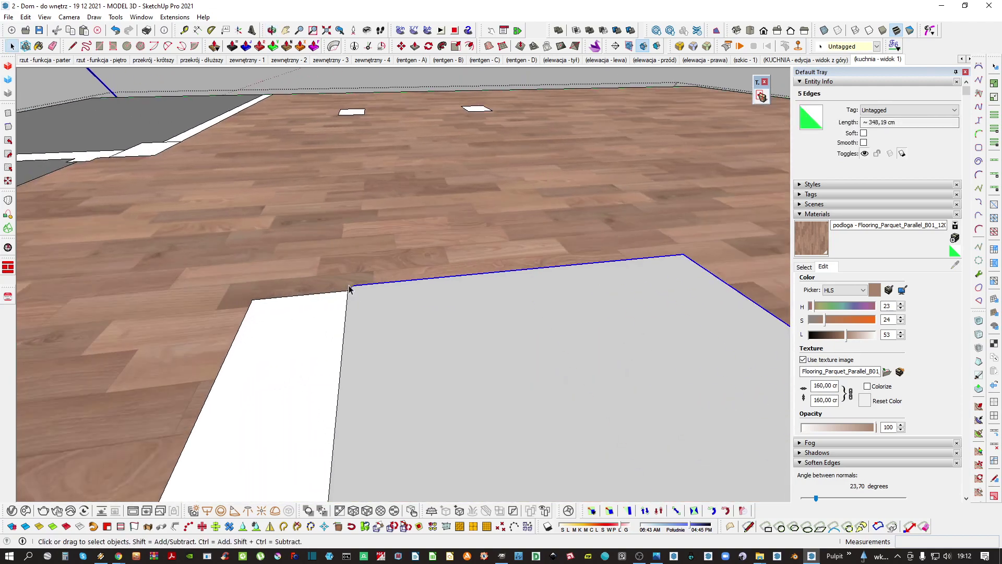
left_click(349, 286, "ctrl+shift")
key("h")
middle_click_drag(349, 286, 190, 288)
middle_click_drag(360, 151, 653, 305)
middle_click_drag(399, 303, 491, 268)
middle_click_drag(428, 292, 243, 204)
scroll(359, 273, "up", 2)
middle_click_drag(359, 270, 440, 260)
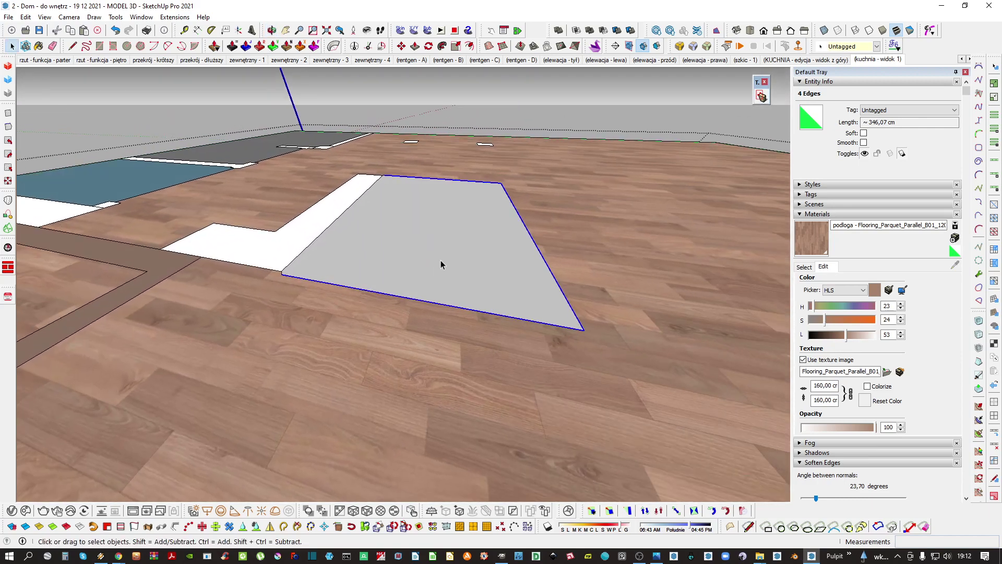
Copy the selected hearth edges in place out of the floor group into their own component and open it
left_click(441, 261)
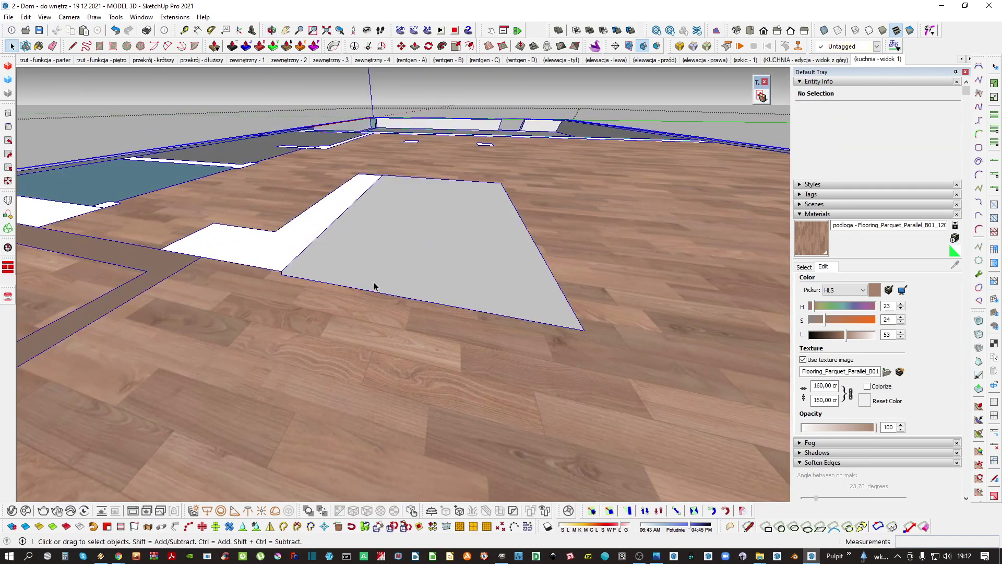
left_click(408, 278)
double_click(301, 277)
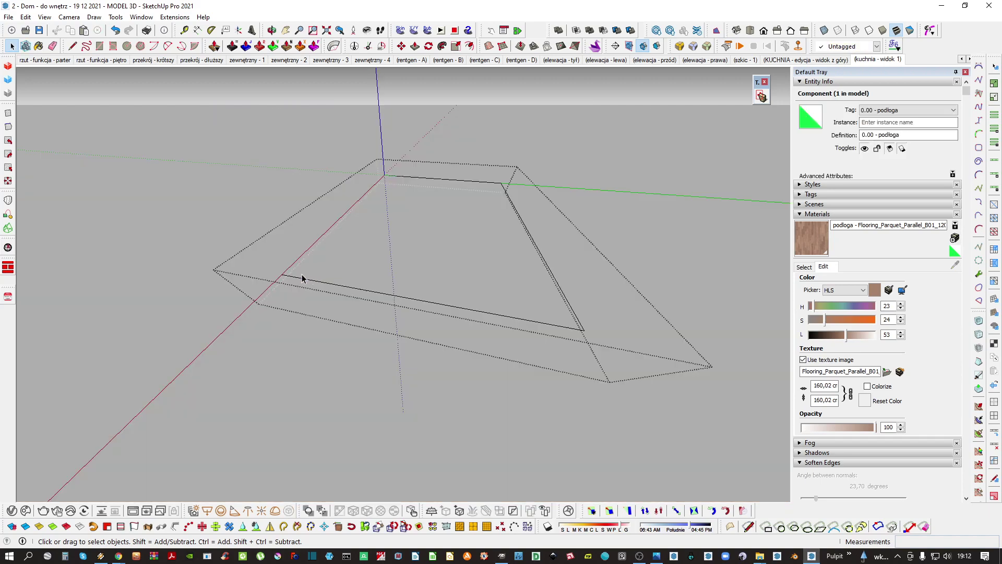
scroll(293, 276, "up", 10)
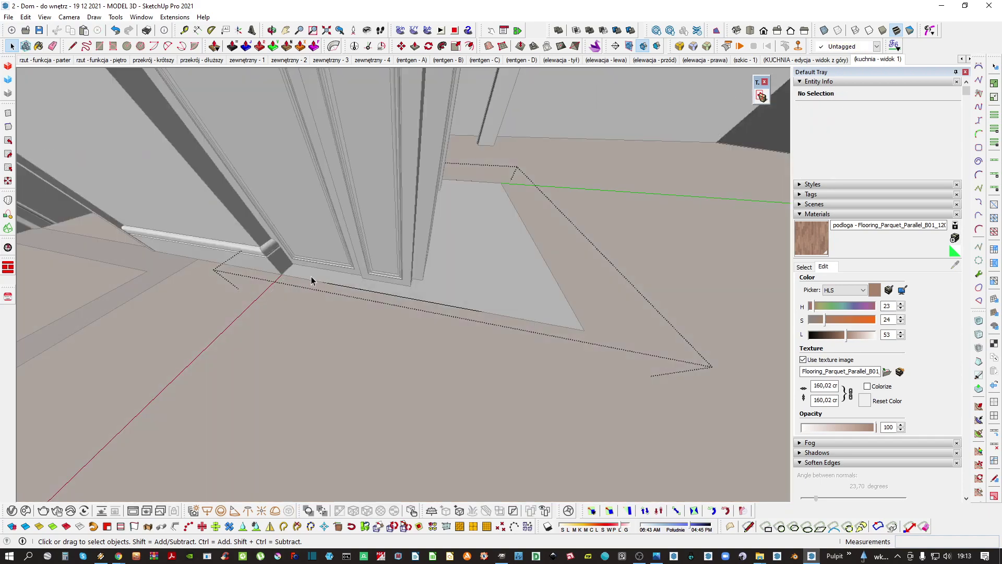
Draw a 1.5 cm line inward from the end of the hearth outline beside the fireplace
key("l")
left_click(284, 275)
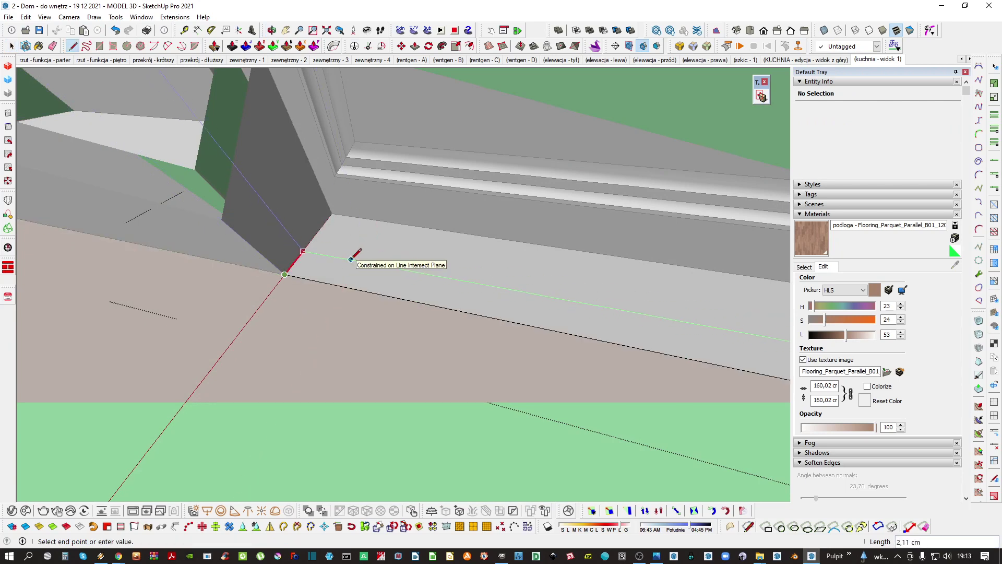
mouse_move(350, 259)
middle_mouse_down()
mouse_move(320, 255)
mouse_move(327, 207)
middle_mouse_up()
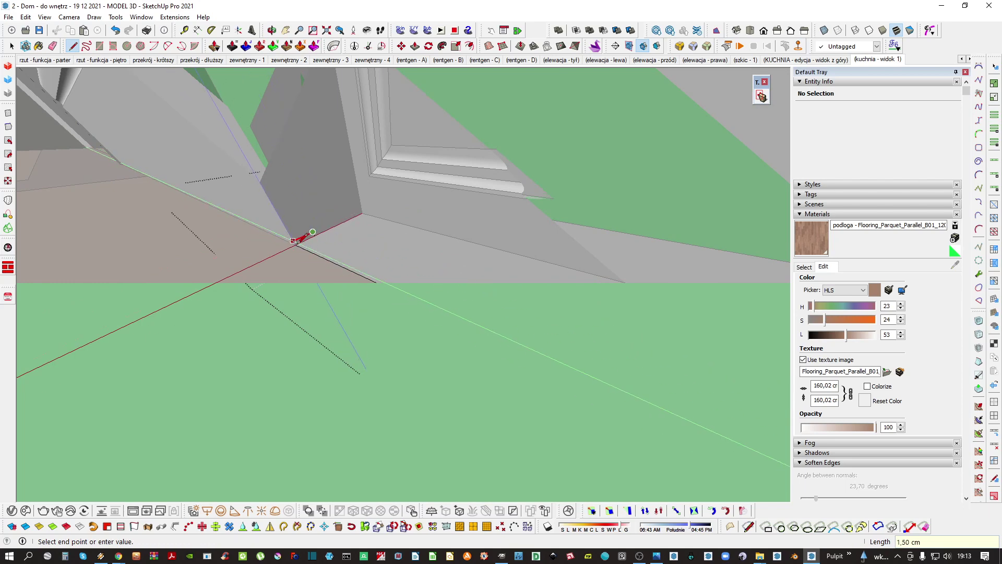
scroll(295, 241, "up", 3)
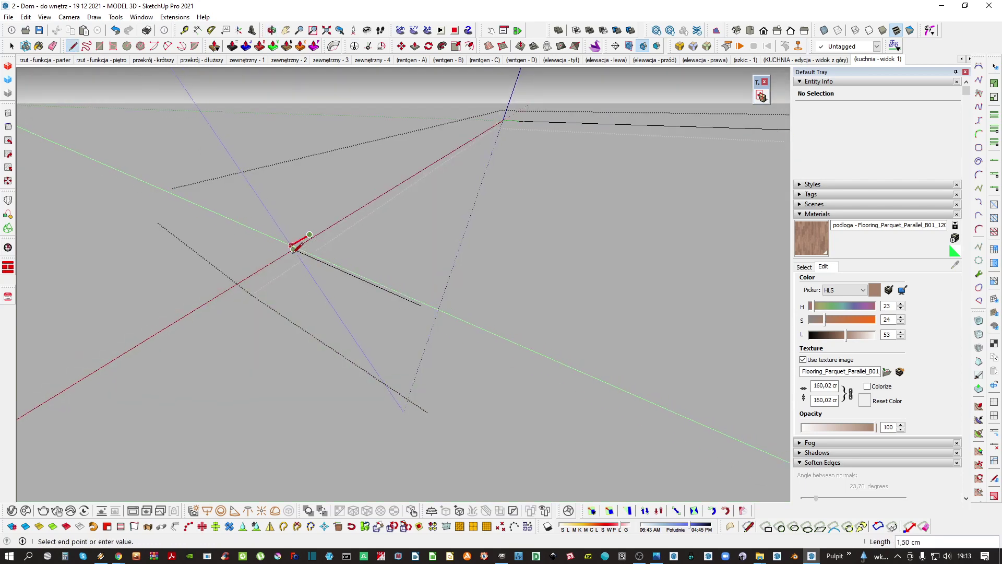
key("space")
Complete a rectangular strip profile 1.5 cm wide and 0.3 cm high at the outline's end
mouse_move(307, 254)
middle_mouse_down()
mouse_move(271, 250)
mouse_move(306, 253)
middle_mouse_up()
key("shift+z")
middle_click_drag(185, 349, 281, 218, "shift")
scroll(250, 235, "up", 7)
key("l")
left_click(229, 160)
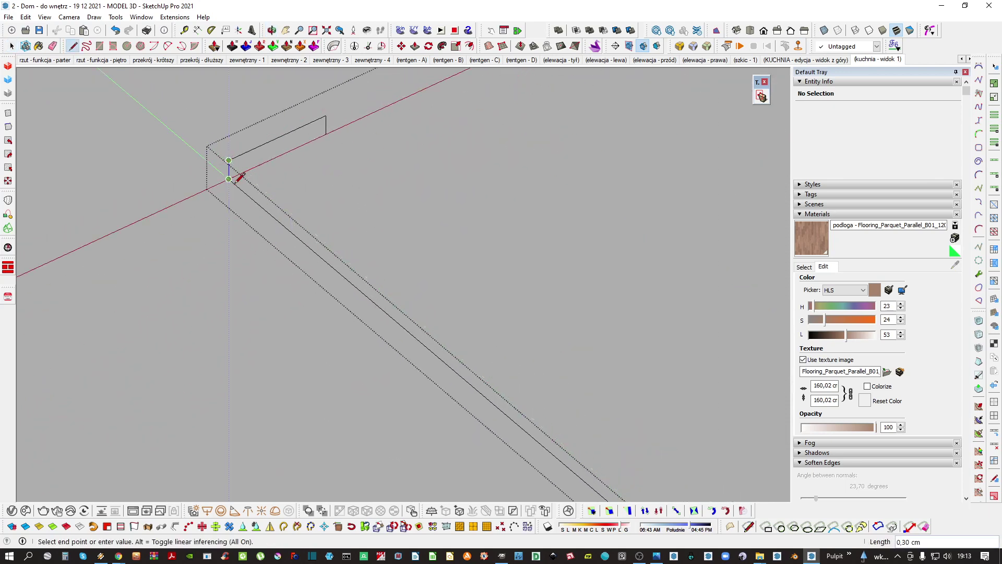
scroll(233, 178, "up", 2)
key("ctrl+z")
left_click(225, 149)
middle_click_drag(235, 167, 382, 322)
Draw an arc with a bulge of about 0.15 cm across the profile and delete the geometry above it
key("a")
scroll(345, 371, "up", 5)
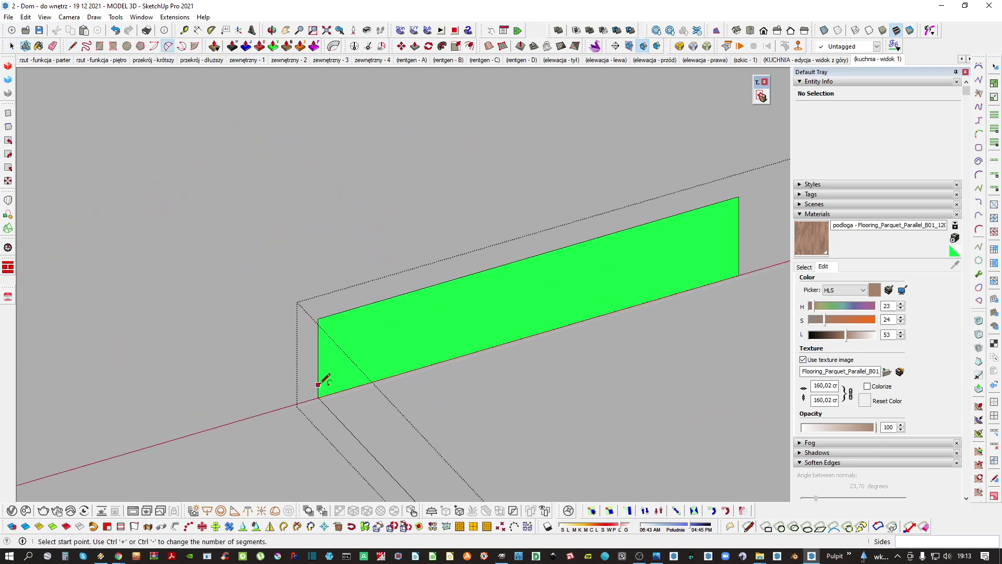
left_click(318, 386)
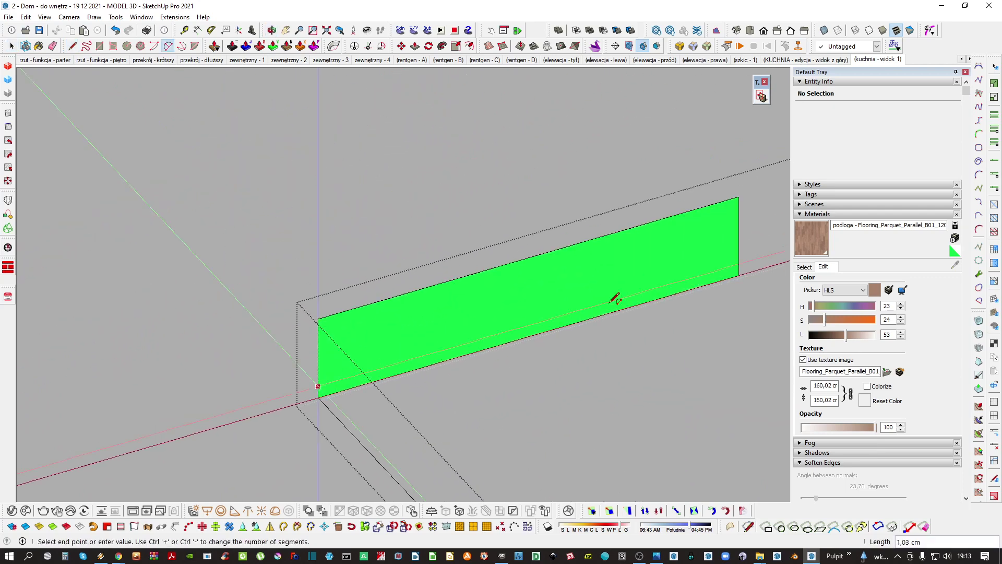
left_click(738, 263)
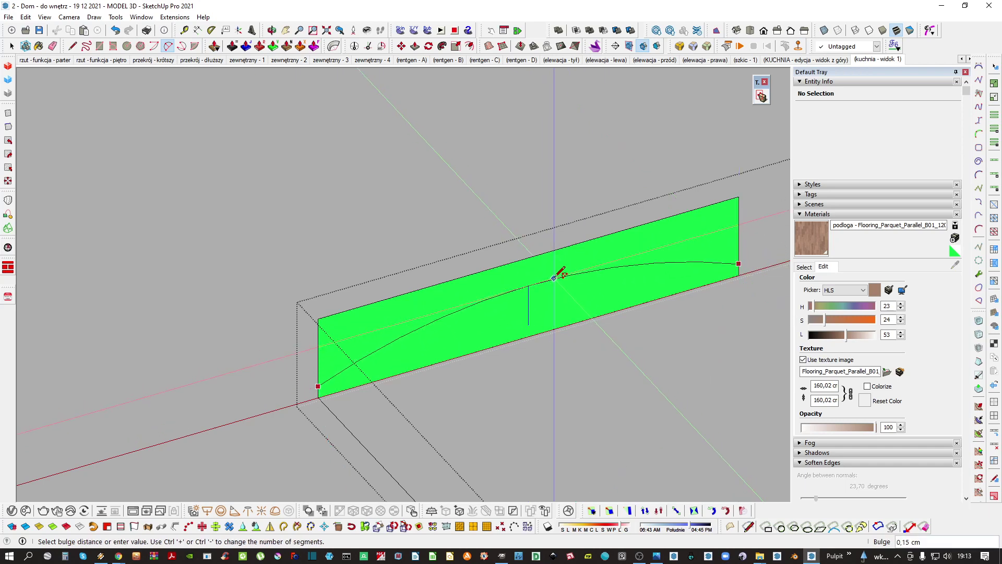
left_click(556, 271)
key("space")
scroll(531, 302, "down", 2)
double_click(530, 283)
key("Delete")
scroll(509, 293, "down", 2)
Sweep the domed profile along the hearth outline with Follow Me to form the cover strip
triple_click(503, 301)
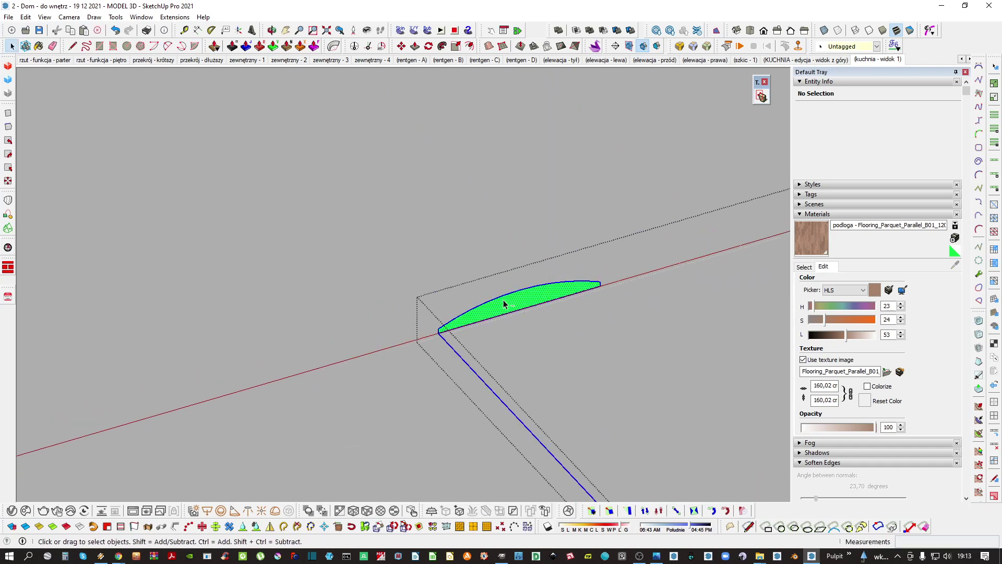
key("shift+f")
left_click(517, 303)
key("space")
scroll(517, 290, "down", 2)
left_click(447, 267)
scroll(447, 268, "down", 8)
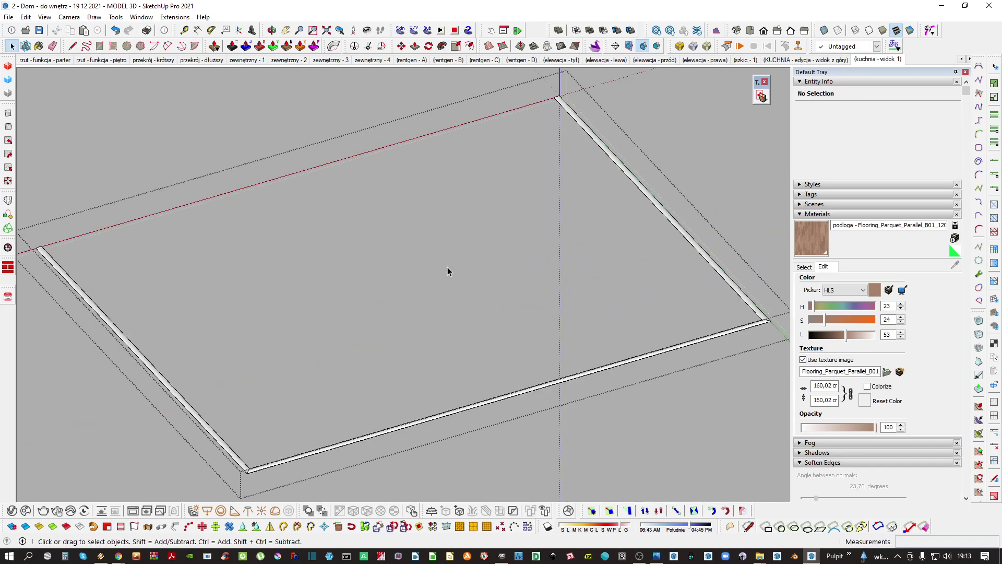
Create a grey material named podloga - listwa maskujaca with lightness 44
key("h")
mouse_move(329, 385)
middle_mouse_down()
mouse_move(364, 369)
mouse_move(371, 396)
mouse_move(346, 412)
mouse_move(347, 394)
mouse_move(420, 358)
mouse_move(427, 375)
middle_mouse_up()
key("h")
key("v")
key("b")
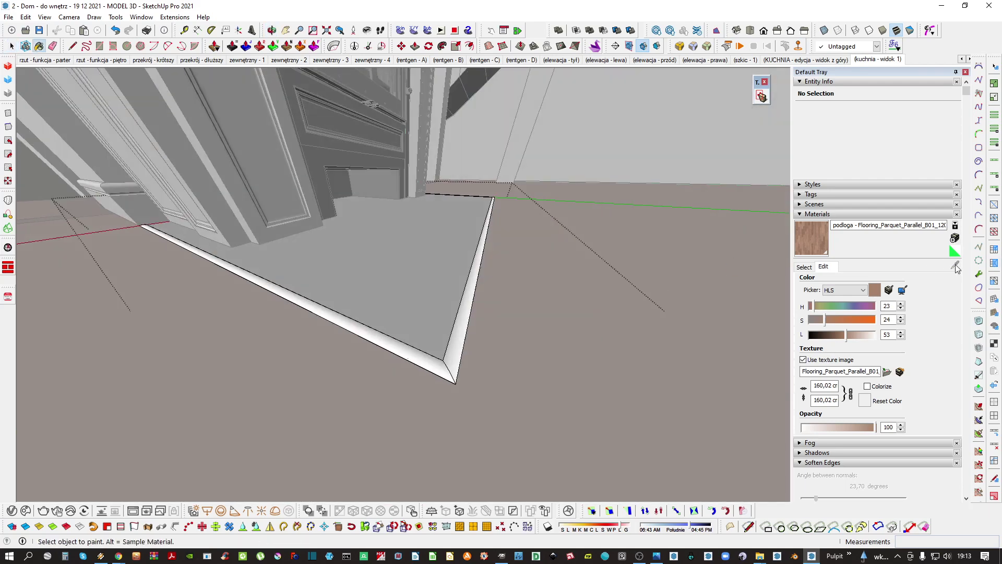
left_click(954, 250)
left_click(954, 237)
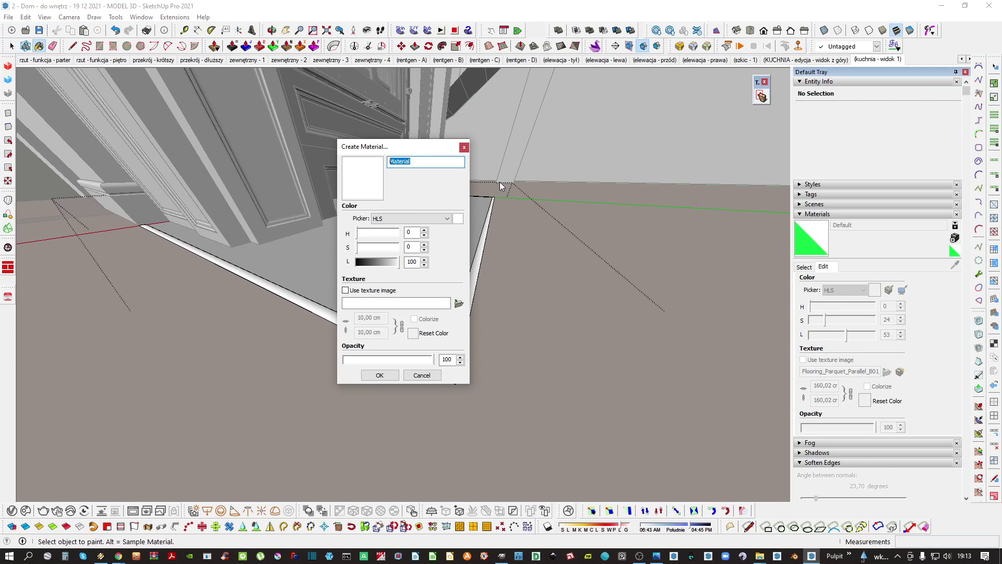
type("podlo")
left_click(375, 260)
left_click(387, 375)
Apply the podloga - listwa maskujaca material to all faces of the cover strip and leave its component
middle_click_drag(410, 346, 402, 362)
key("space")
double_click(403, 362)
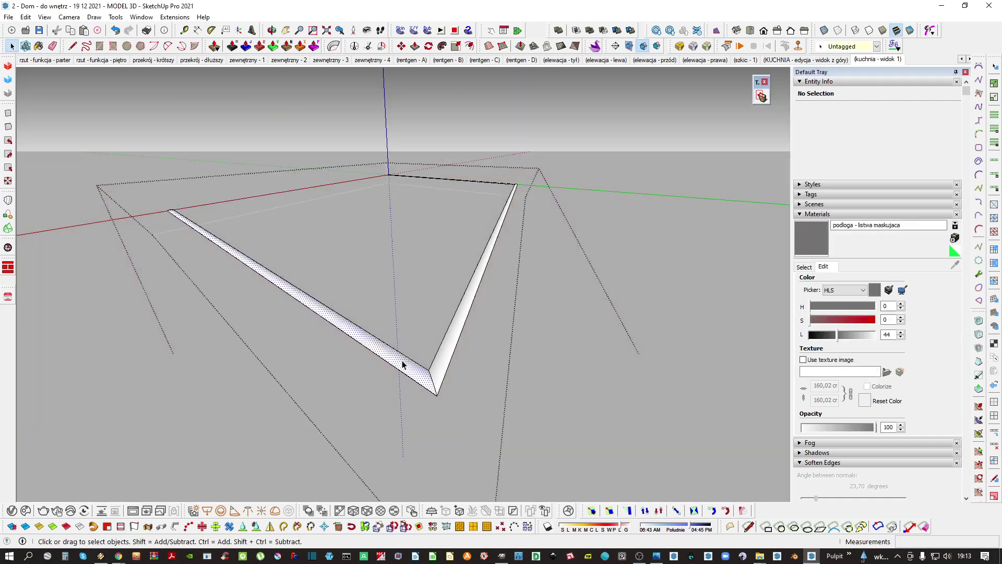
key("ctrl+a")
key("b")
left_click(375, 338)
scroll(375, 339, "down", 2)
key("space")
triple_click(345, 326)
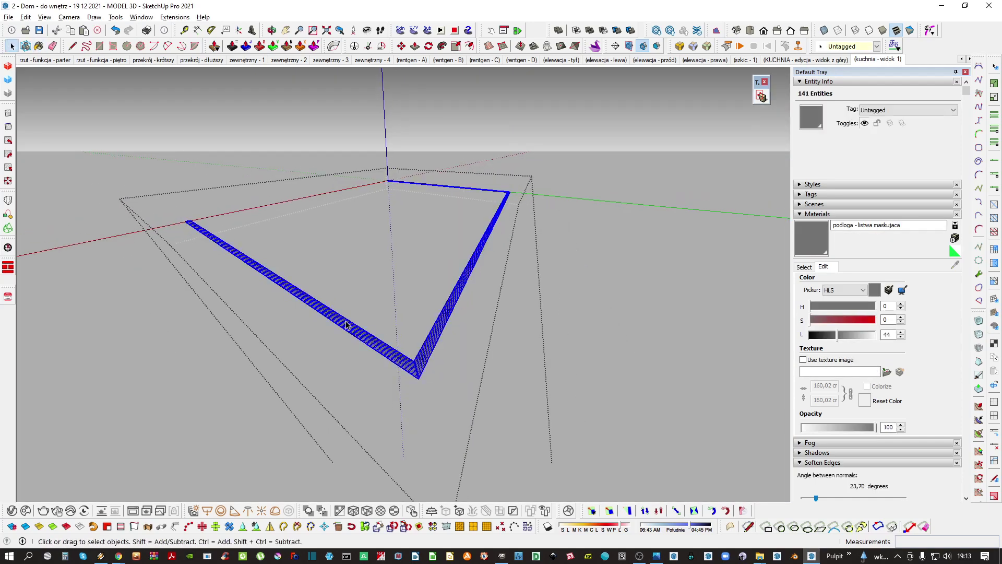
middle_click_drag(336, 302, 336, 334)
left_click(566, 319)
middle_click_drag(566, 318, 414, 287)
Sample the white marble kominek - kamien - 2 from the fireplace pilaster and apply it to the hearth face in the floor group
scroll(449, 250, "up", 4)
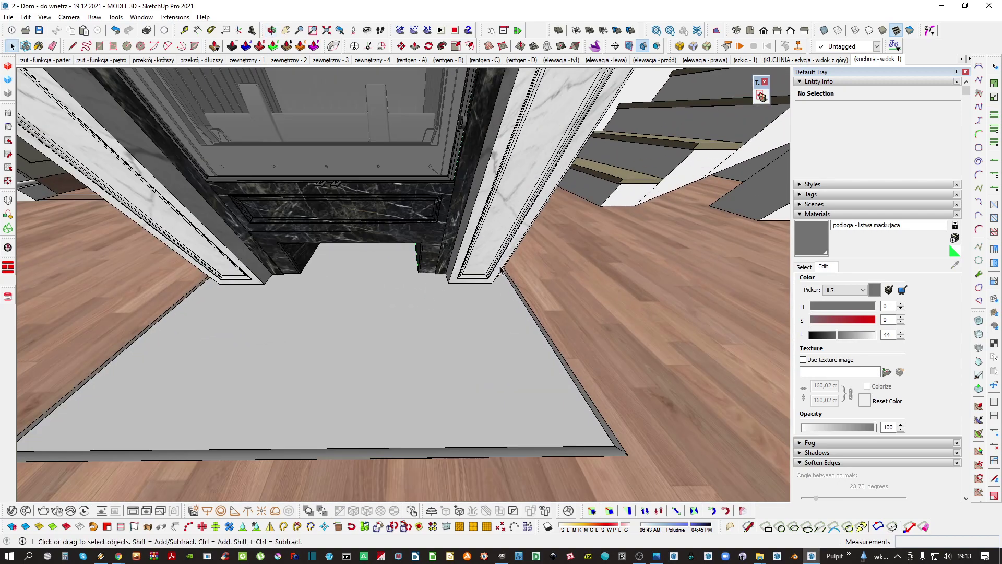
left_click(433, 229, "alt")
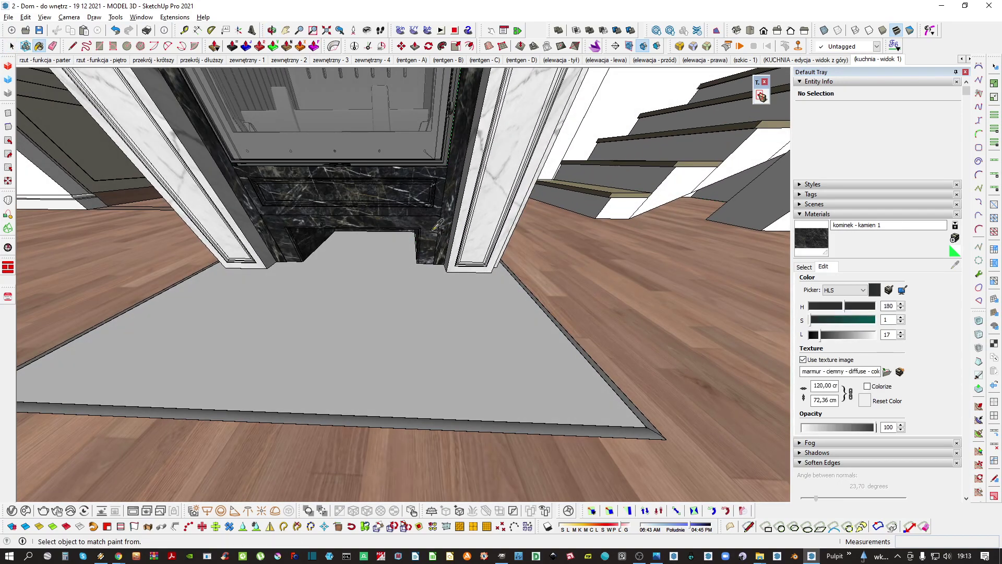
middle_click_drag(404, 353, 396, 289)
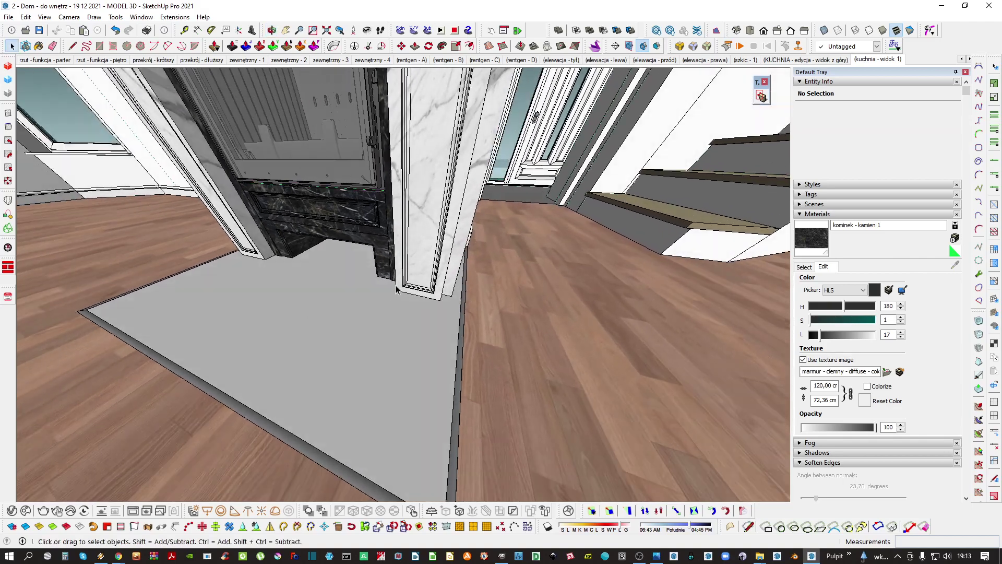
left_click(423, 258, "alt")
key("space")
double_click(355, 318)
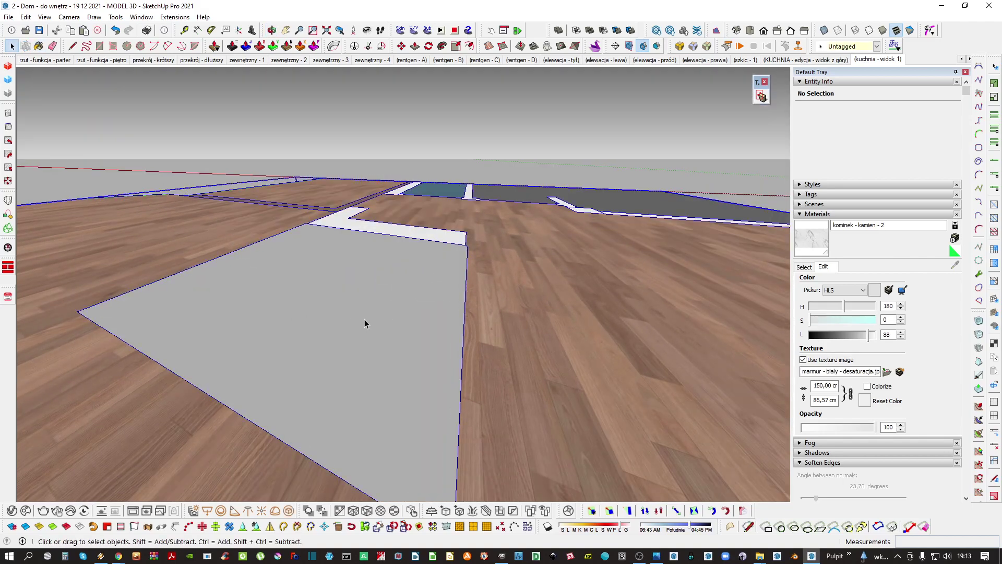
left_click(354, 327)
key("b")
left_click(398, 294)
middle_click_drag(400, 291, 420, 342)
Correct the stretched marble mapping on the hearth face through its texture options
key("space")
right_click(362, 336)
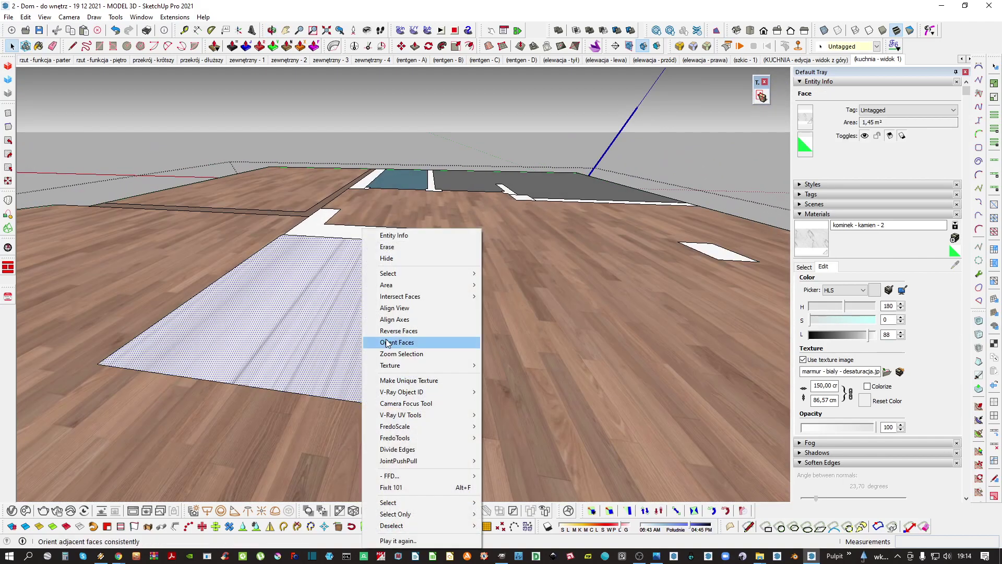
mouse_move(389, 365)
left_click(501, 390)
right_click(379, 339)
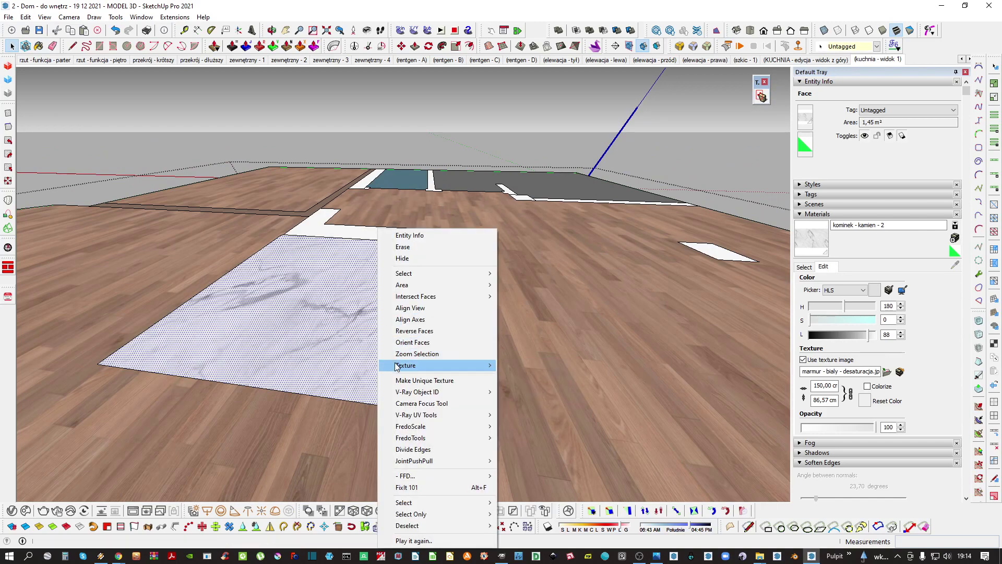
middle_click_drag(334, 308, 295, 275)
scroll(410, 335, "up", 3)
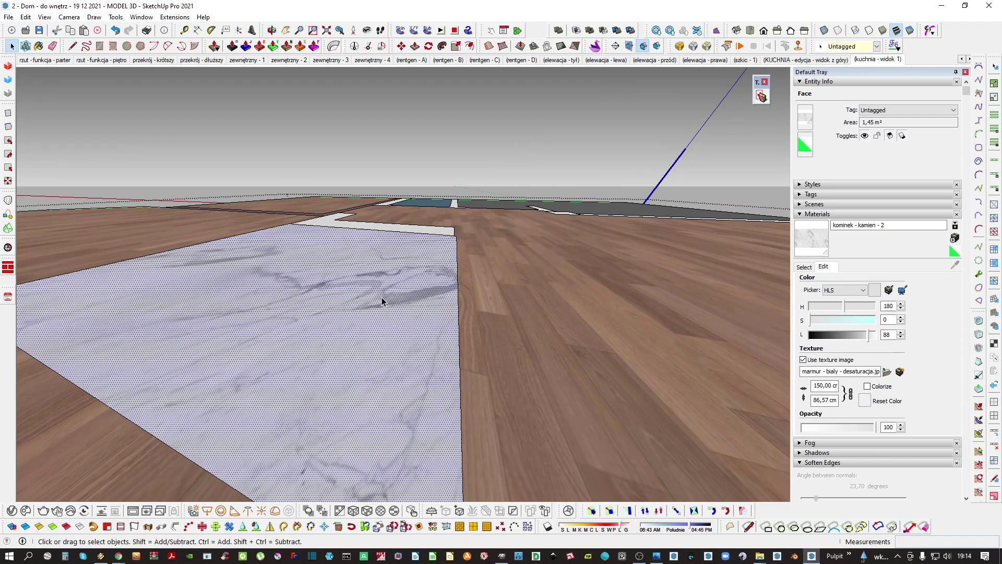
scroll(381, 301, "down", 3)
Push the marble hearth face 1 cm down below the parquet level
key("p")
left_click_drag(380, 312, 398, 301)
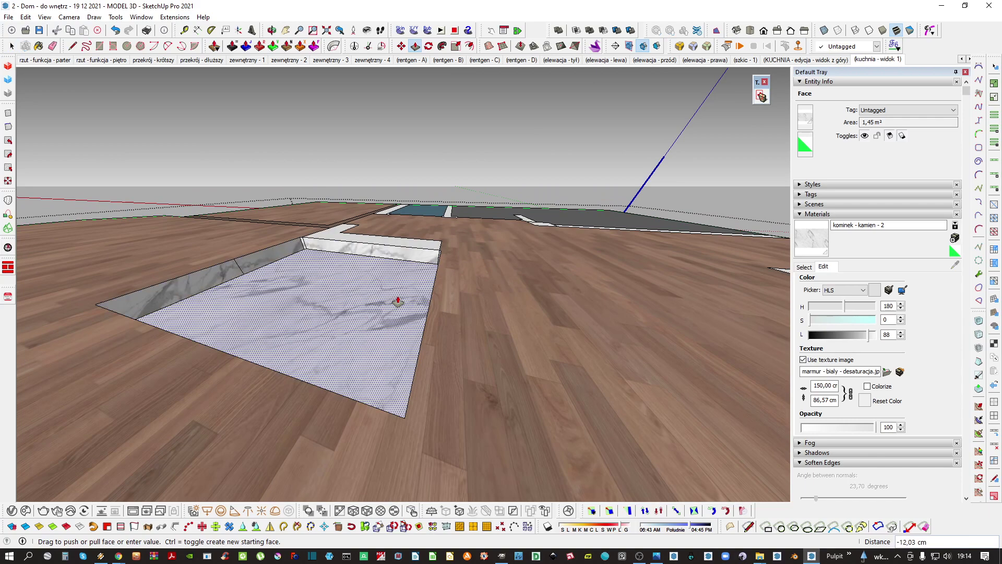
type("1")
key("Return")
middle_click_drag(324, 319, 411, 335)
key("space")
scroll(409, 332, "down", 2)
left_click(358, 314)
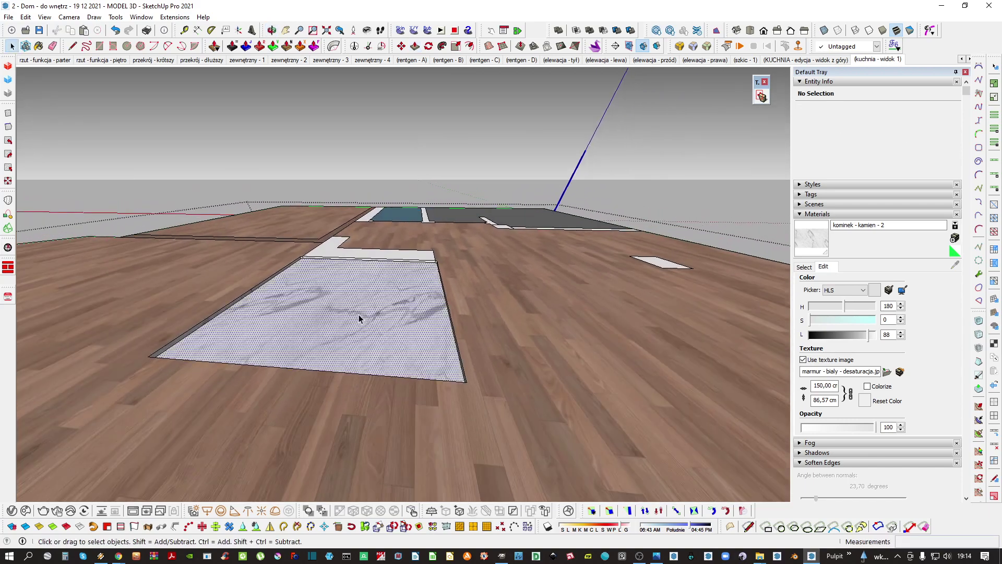
Reset the side faces of the hearth recess to the default material and undo the last change
key("b")
scroll(394, 243, "up", 7)
left_click(379, 249, "alt")
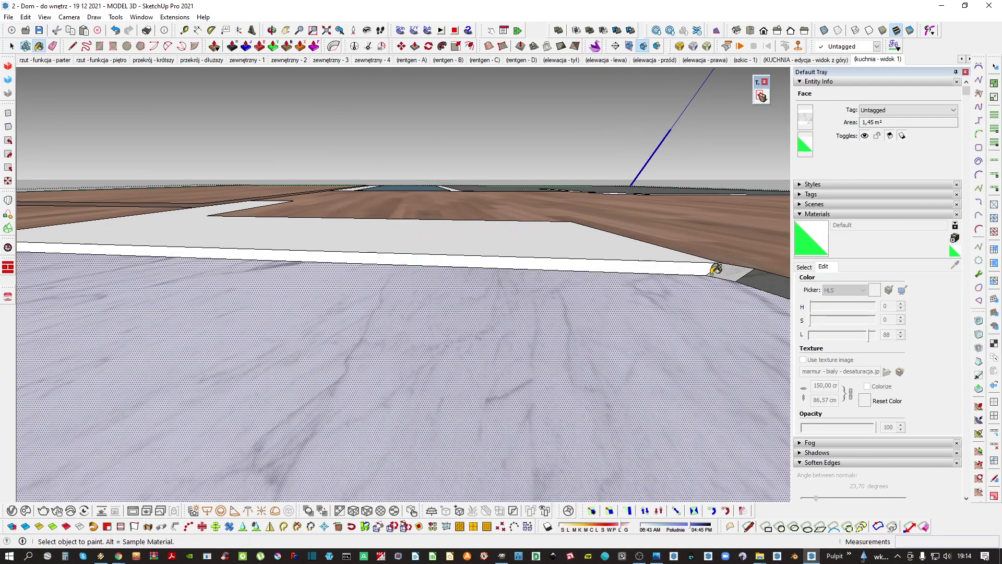
left_click(714, 271)
mouse_move(622, 273)
middle_mouse_down()
mouse_move(566, 298)
mouse_move(391, 284)
mouse_move(193, 286)
mouse_move(470, 275)
mouse_move(664, 304)
mouse_move(604, 245)
mouse_move(546, 226)
mouse_move(353, 261)
mouse_move(483, 246)
mouse_move(472, 251)
mouse_move(511, 262)
mouse_move(449, 261)
mouse_move(450, 277)
mouse_move(474, 243)
mouse_move(444, 244)
middle_mouse_up()
left_click(535, 240)
scroll(483, 246, "down", 3)
key("space")
key("ctrl+z")
Group the sunken hearth face, open the group, and extrude the face up into a slab filling the recess
key("ctrl+g")
double_click(510, 261)
key("p")
left_click(450, 278)
key("i")
Sample the white marble kominek - kamien - 2 and apply it to all faces of the hearth slab
key("b")
left_click(301, 225, "alt")
key("ctrl+a")
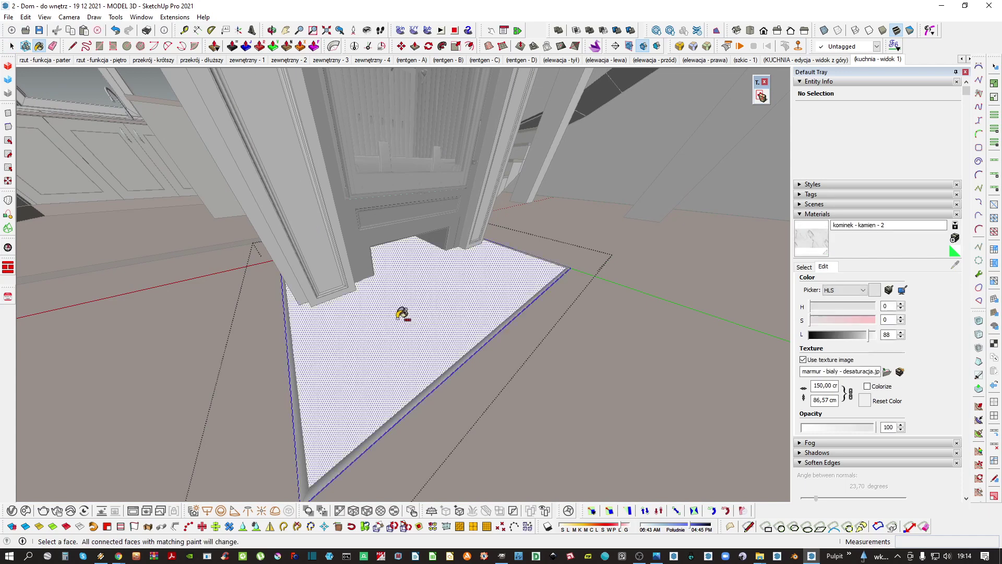
left_click(402, 316)
mouse_move(402, 316)
middle_mouse_down()
mouse_move(445, 295)
mouse_move(440, 330)
mouse_move(479, 296)
mouse_move(474, 271)
mouse_move(431, 358)
mouse_move(183, 345)
mouse_move(235, 334)
mouse_move(696, 313)
mouse_move(644, 304)
mouse_move(235, 344)
mouse_move(586, 340)
mouse_move(521, 339)
mouse_move(495, 307)
mouse_move(374, 304)
mouse_move(363, 329)
mouse_move(339, 343)
middle_mouse_up()
Correct the marble mapping on the slab's top face through its texture options and leave the nested groups
key("space")
right_click(401, 311)
mouse_move(496, 364)
left_click(578, 390)
key("b")
key("space")
key("Escape")
key("Escape")
scroll(430, 358, "down", 5)
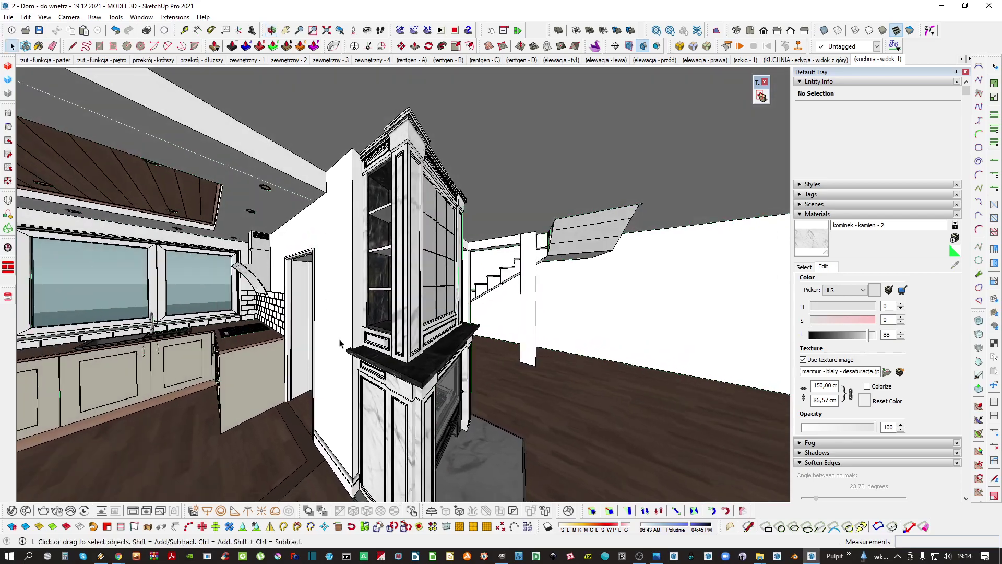
Examine the fireplace, the marble hearth with its cover strip, and the surrounding parquet from several angles
middle_click_drag(354, 438, 427, 301)
scroll(446, 214, "up", 3)
key("l")
key("space")
scroll(437, 238, "down", 3)
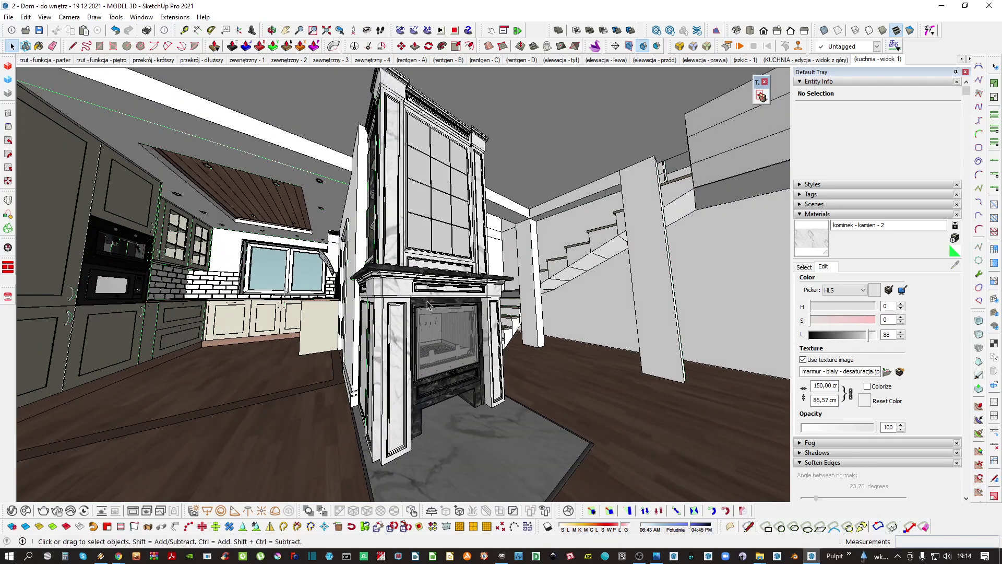
key("shift+p")
key("Return")
mouse_move(409, 387)
middle_mouse_down()
mouse_move(405, 342)
mouse_move(399, 364)
mouse_move(413, 369)
middle_mouse_up()
middle_click_drag(405, 335, 423, 345)
middle_click_drag(425, 232, 410, 340)
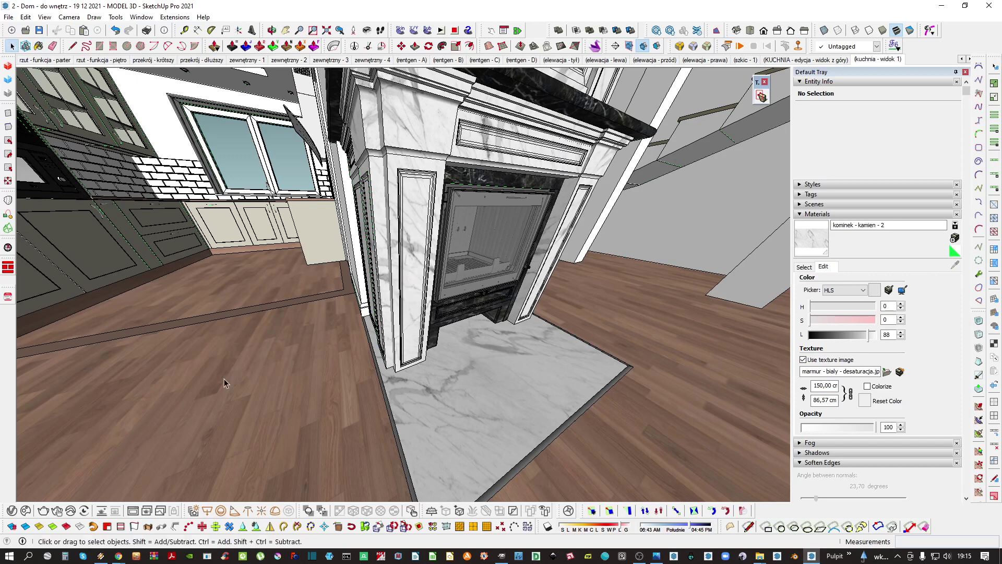
Open the V-Ray Asset Editor, move it clear of the fireplace, show its preview and parameter area, and enlarge it
left_click(12, 510)
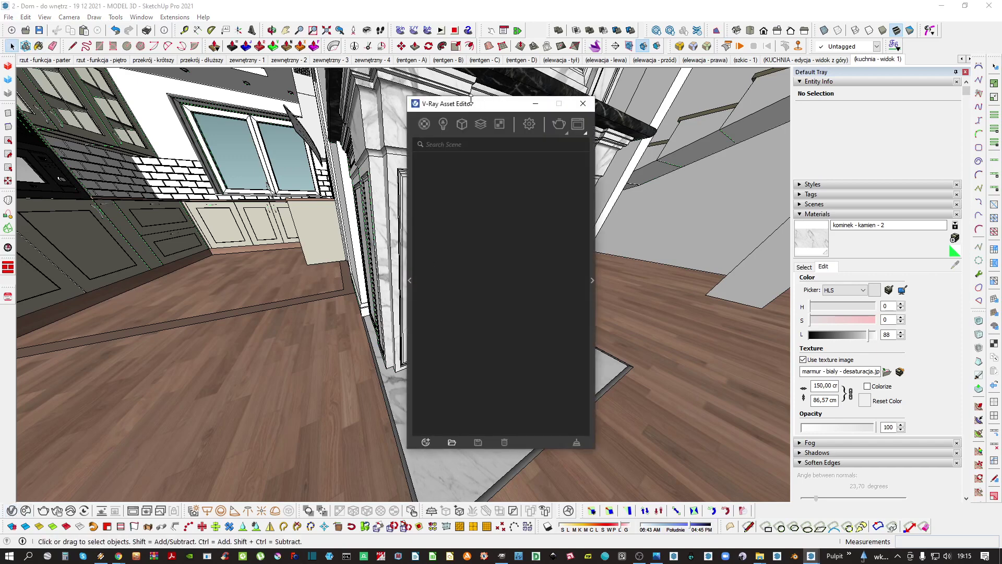
left_click_drag(472, 100, 111, 81)
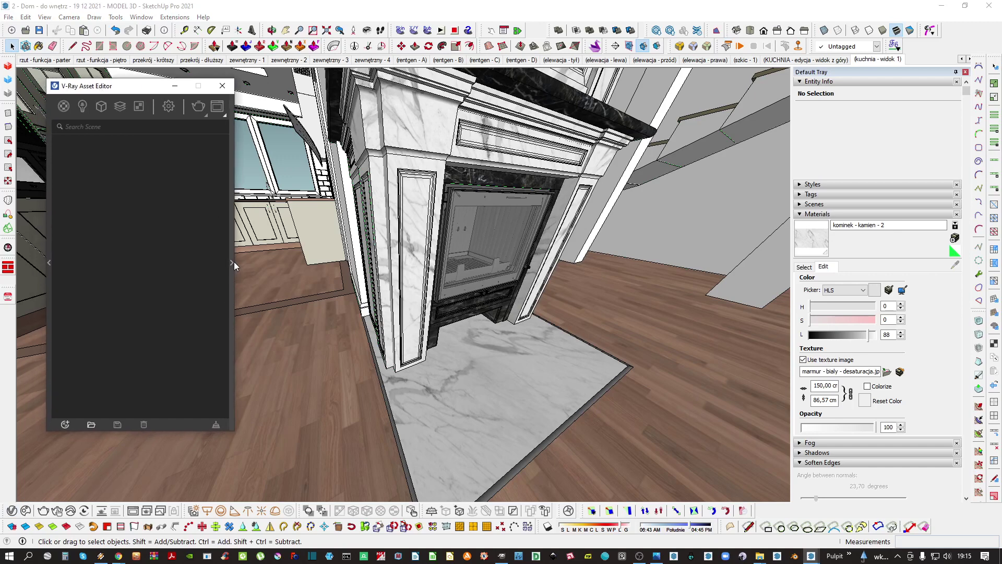
left_click(232, 262)
left_click_drag(200, 435, 189, 492)
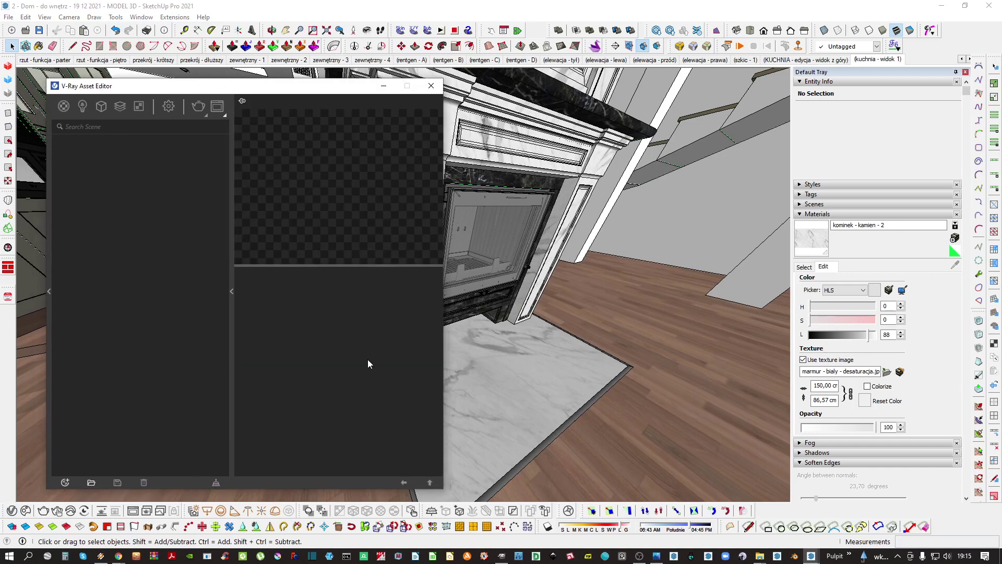
Close the V-Ray Asset Editor, then inspect the V-Ray File Path Editor and close it
mouse_move(62, 108)
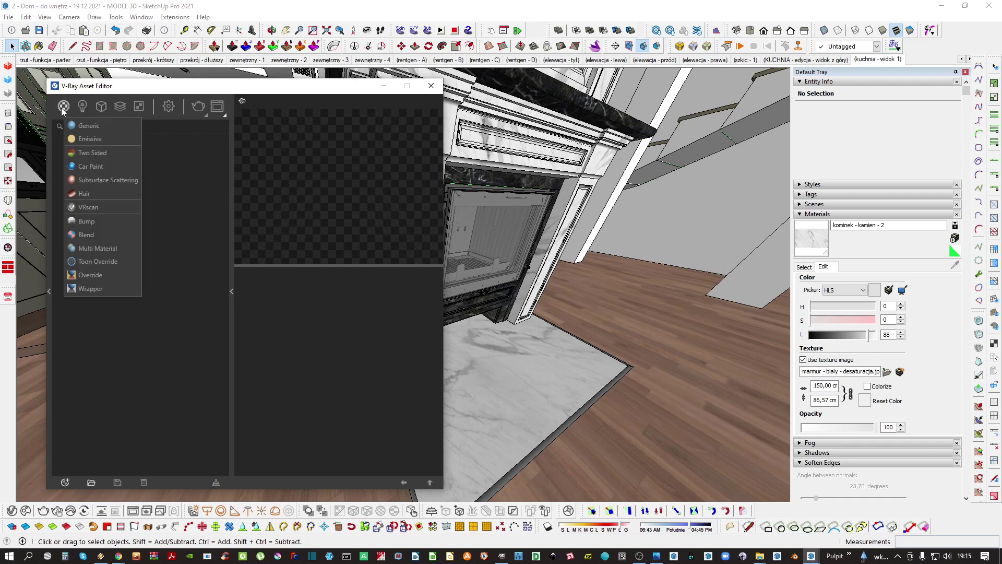
left_click(431, 86)
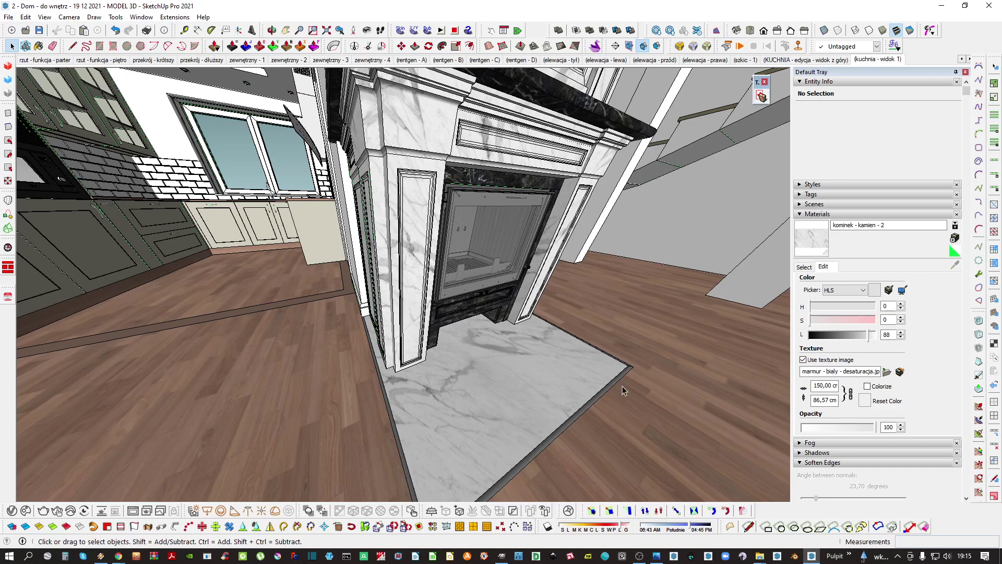
left_click(167, 17)
mouse_move(175, 28)
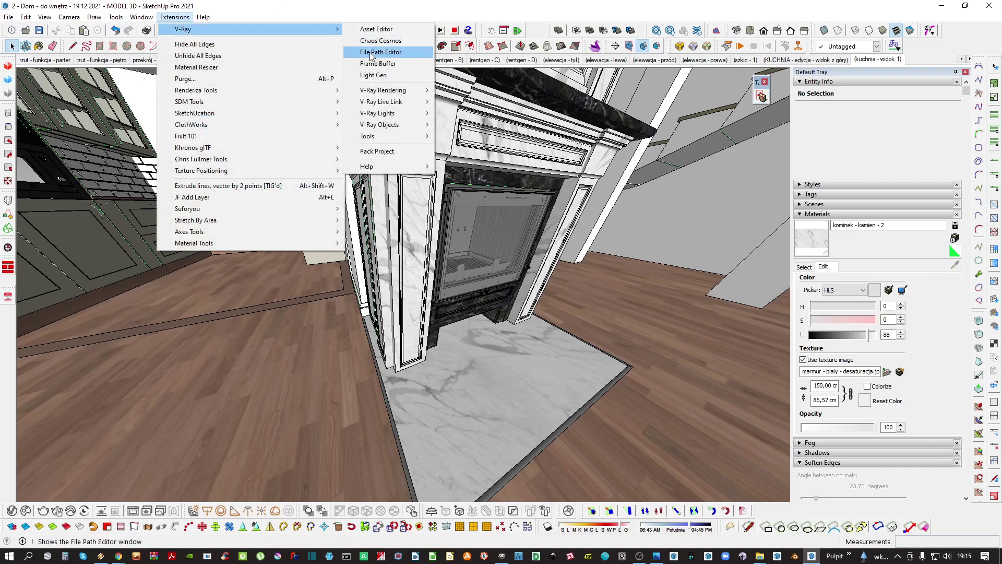
left_click(377, 51)
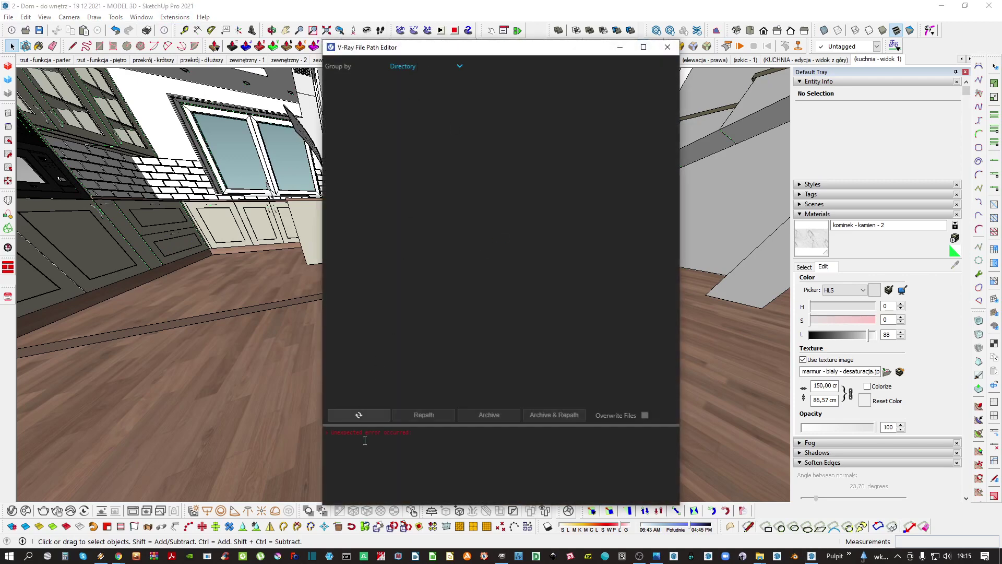
left_click(667, 47)
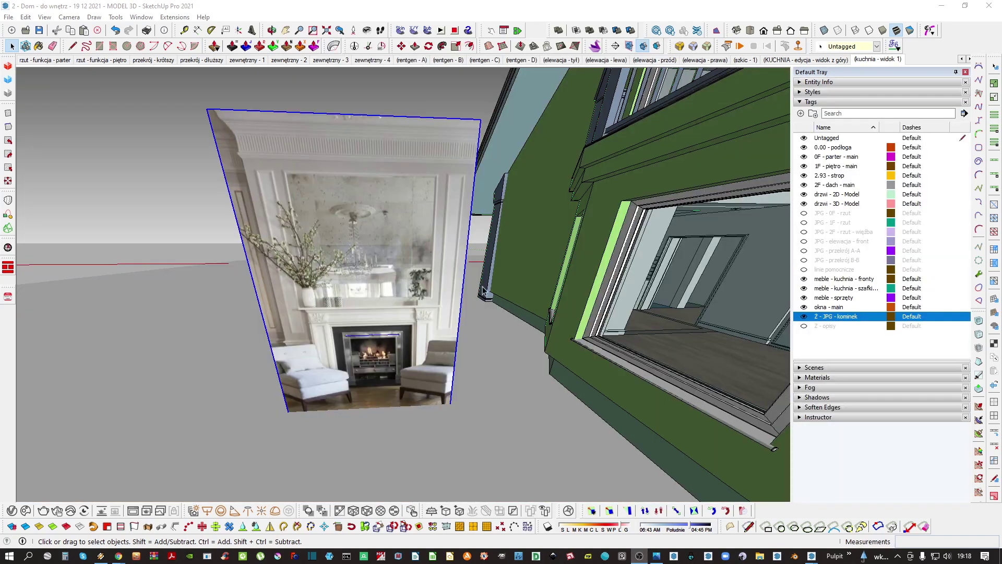
Examine the fireplace reference image standing outside the house
mouse_move(483, 290)
middle_mouse_down("shift")
mouse_move(291, 264)
mouse_move(487, 275)
middle_mouse_up("shift")
middle_click_drag(454, 301, 366, 257, "shift")
left_click(176, 15)
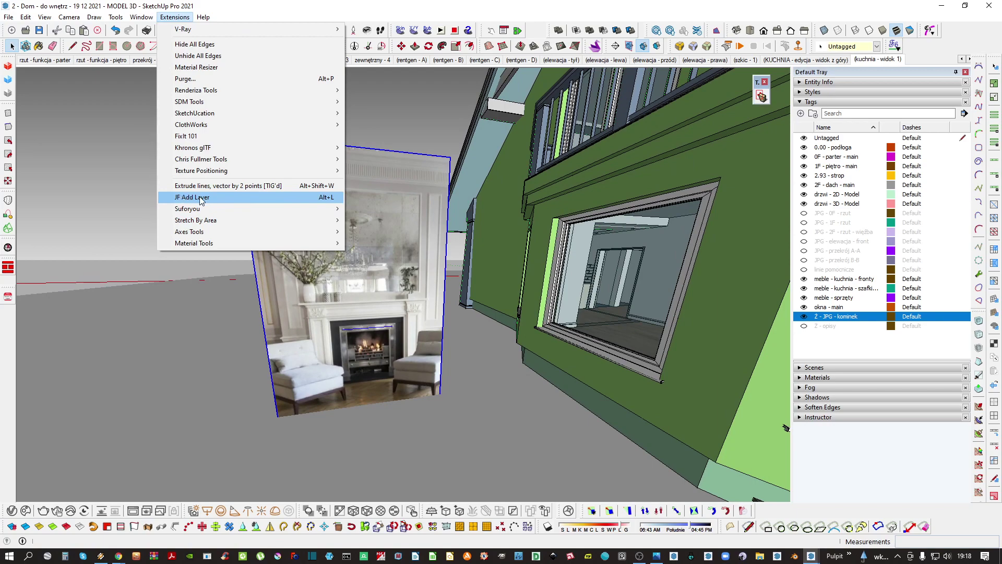
key("Escape")
mouse_move(365, 279)
middle_mouse_down()
mouse_move(426, 287)
mouse_move(368, 245)
mouse_move(354, 285)
middle_mouse_up()
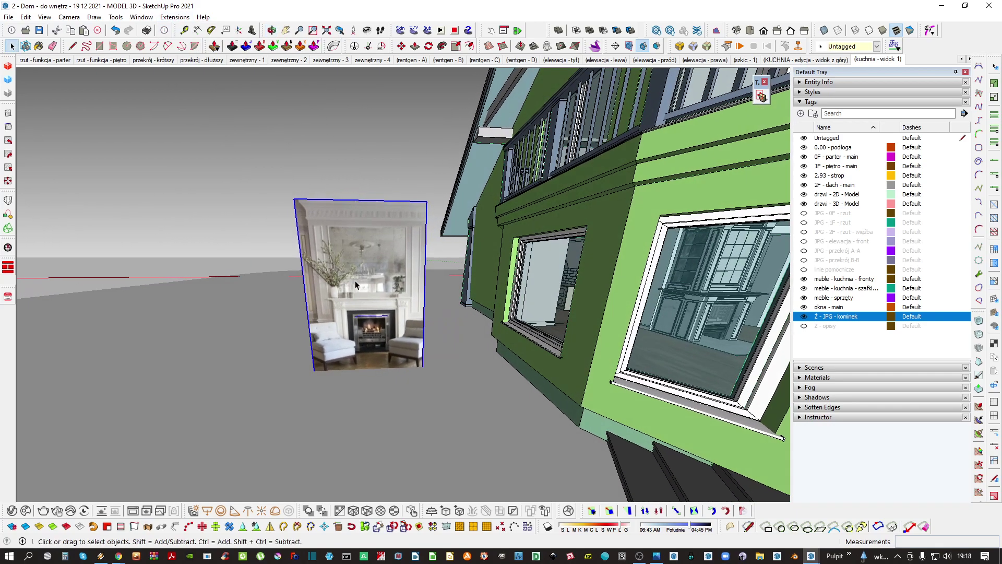
Check for the fireplace reference image in both floor plan scenes and both section scenes, and clear the selection
left_click(39, 59)
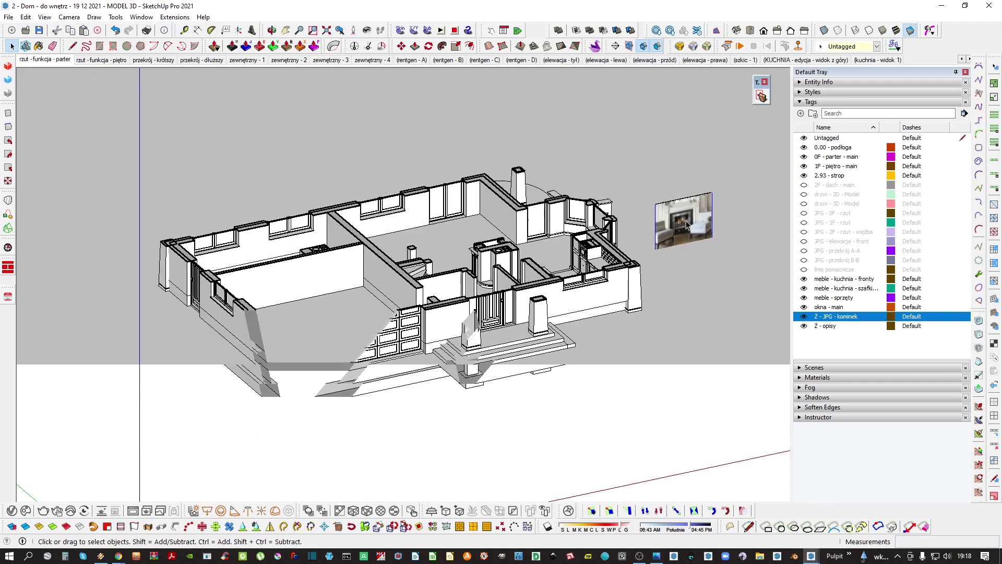
scroll(687, 224, "up", 4)
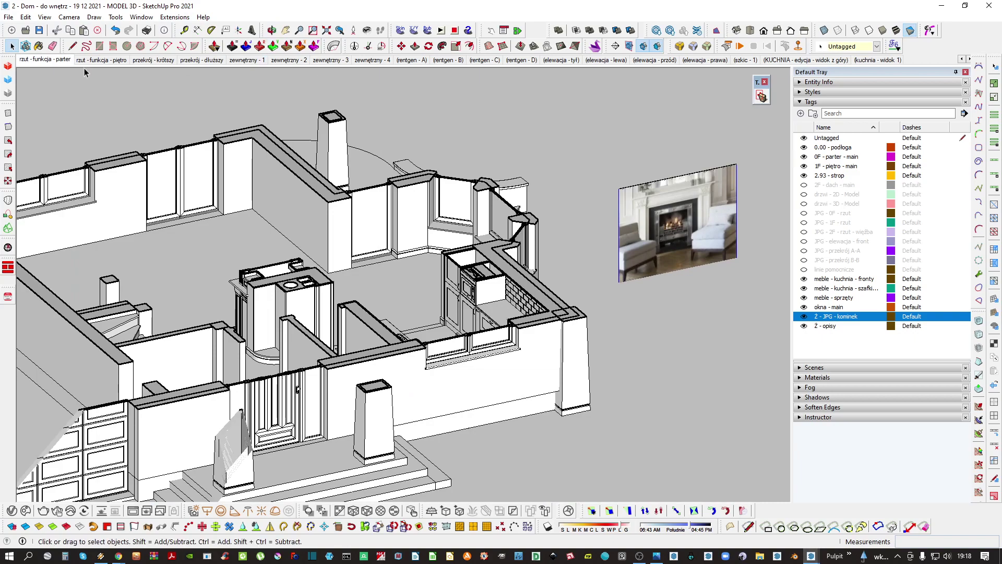
left_click(99, 60)
middle_click_drag(631, 336, 708, 273)
scroll(705, 240, "up", 4)
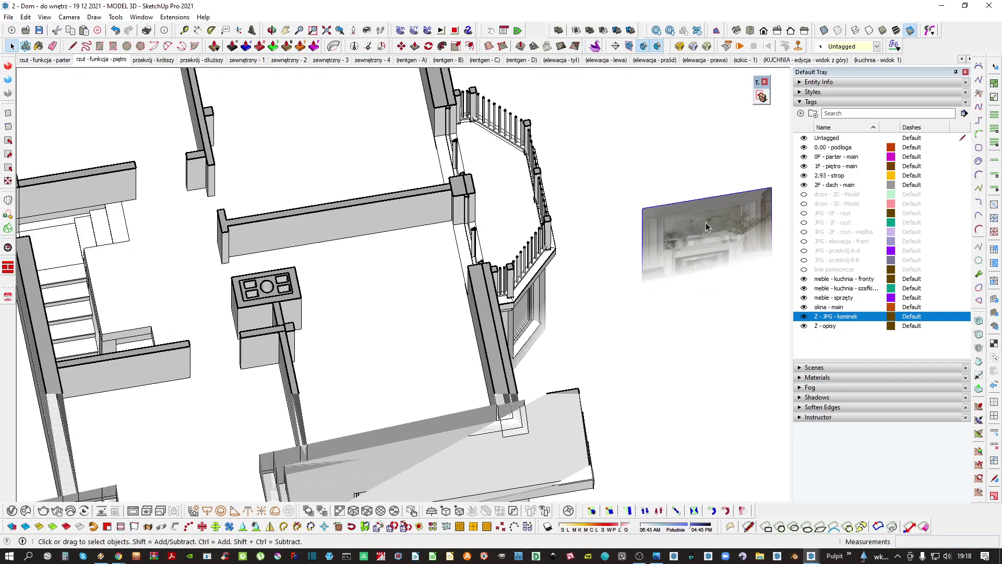
left_click(167, 61)
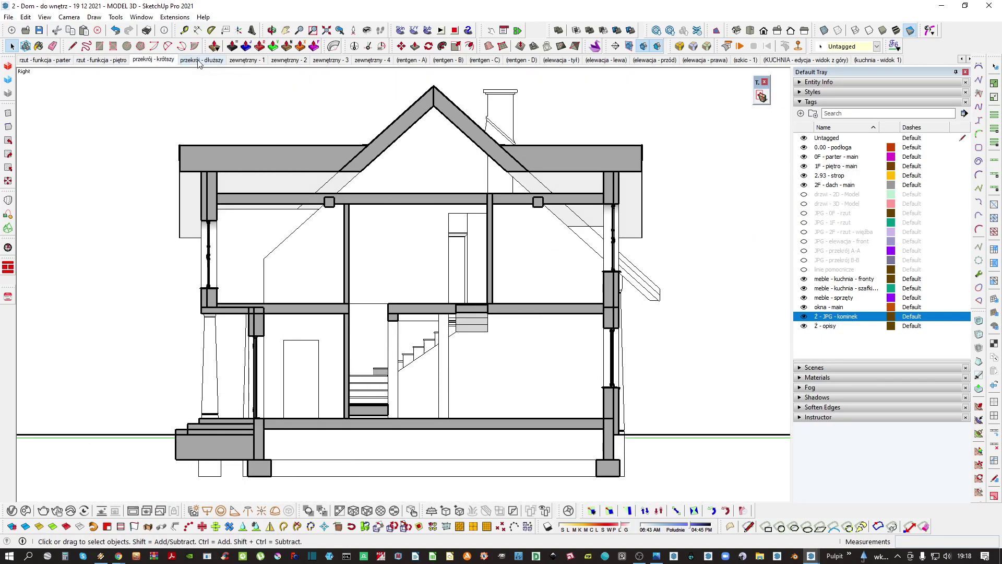
left_click(201, 60)
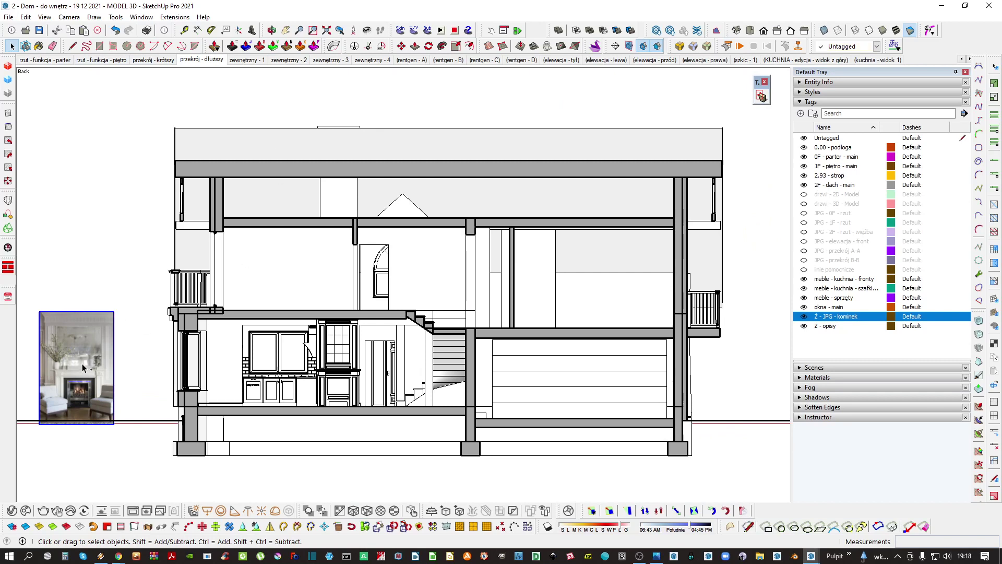
key("ctrl+t")
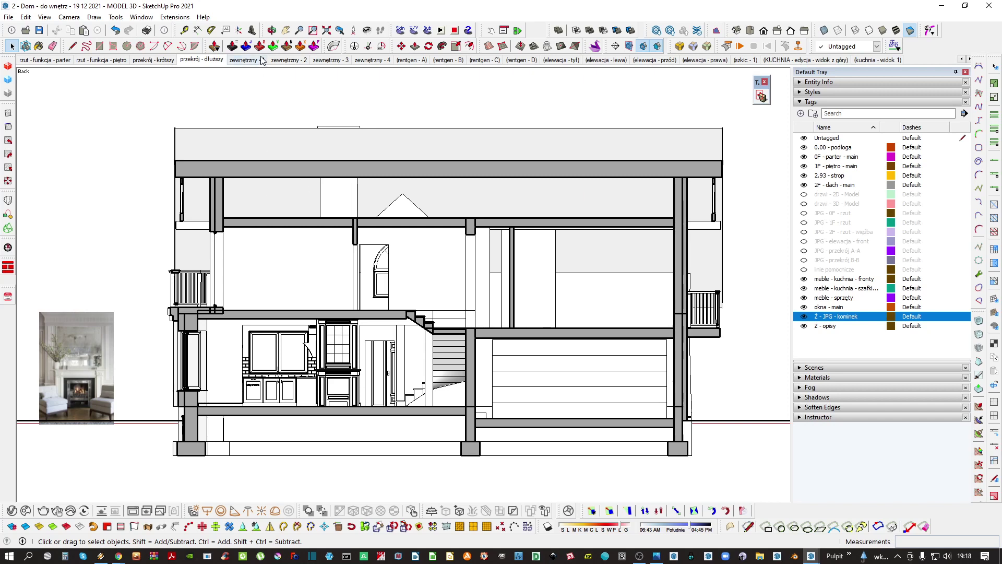
Switch to Chrome and open the bookmarked SketchUp plugins folder on Google Drive in the new tab
left_click(174, 17)
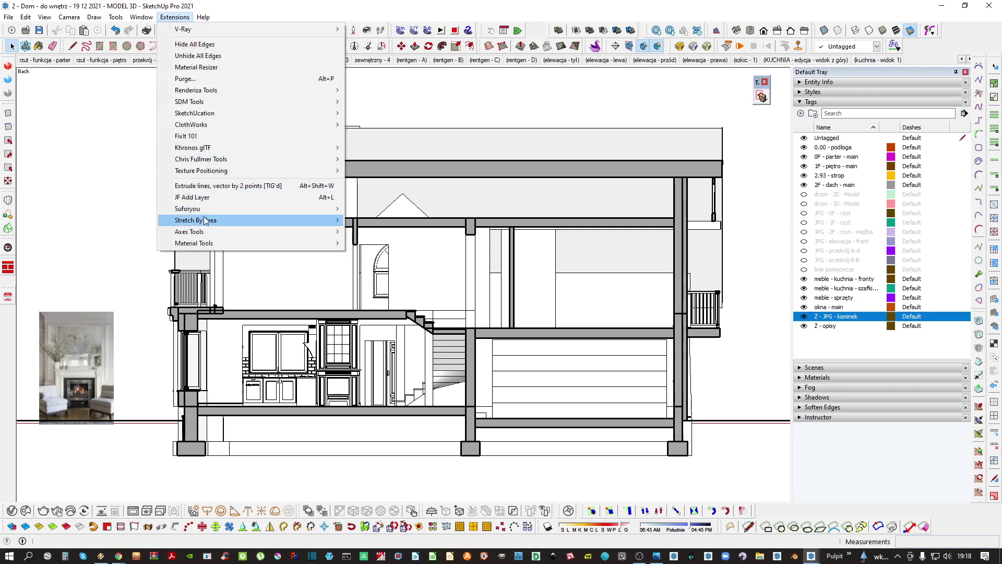
left_click(223, 197)
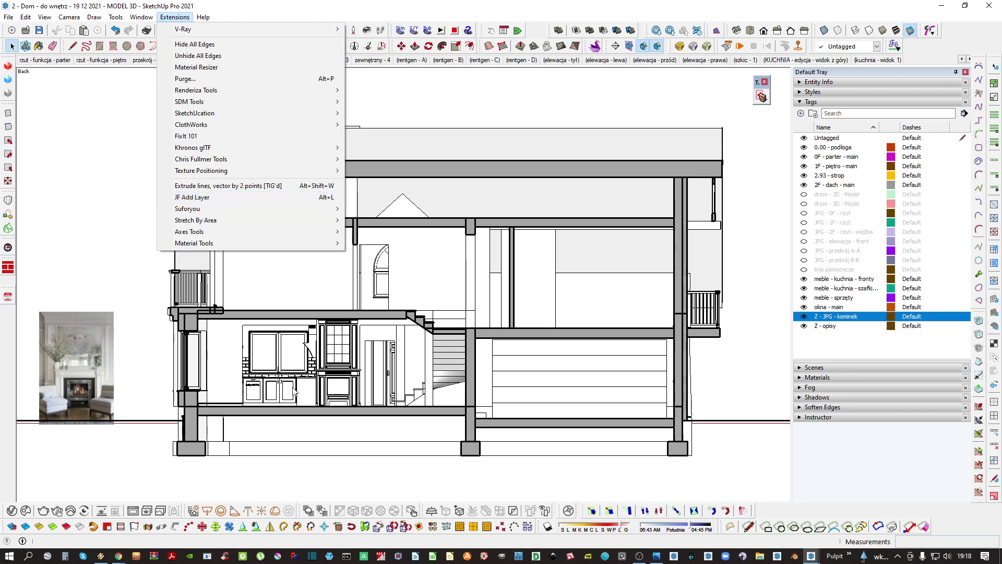
mouse_move(119, 555)
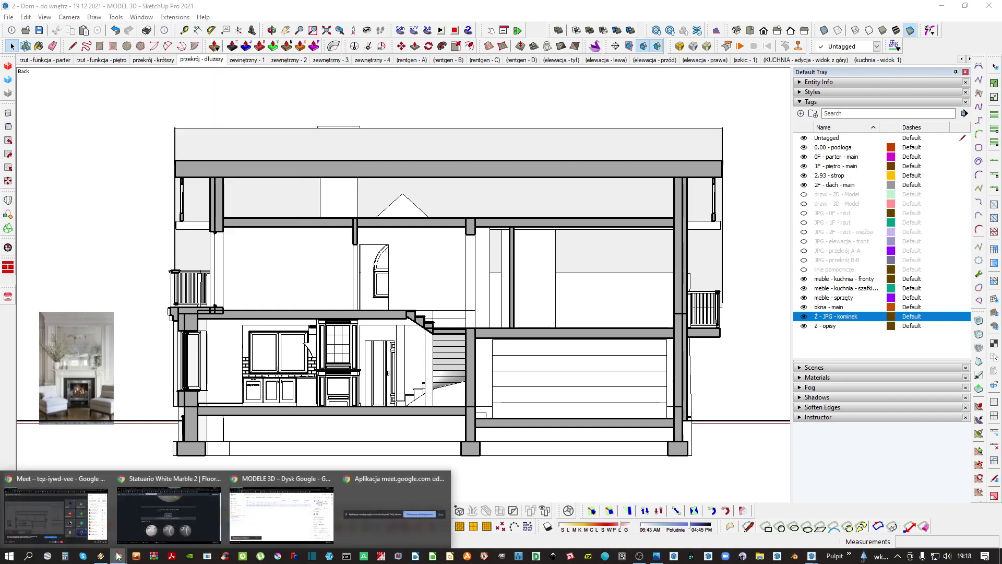
left_click(187, 515)
right_click(545, 5)
left_click(569, 9)
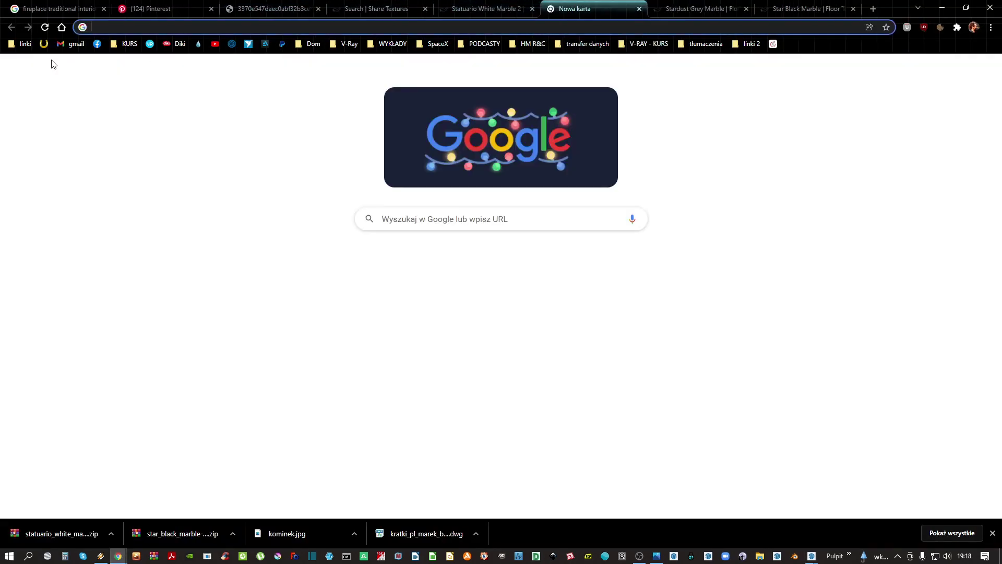
left_click(22, 44)
mouse_move(120, 76)
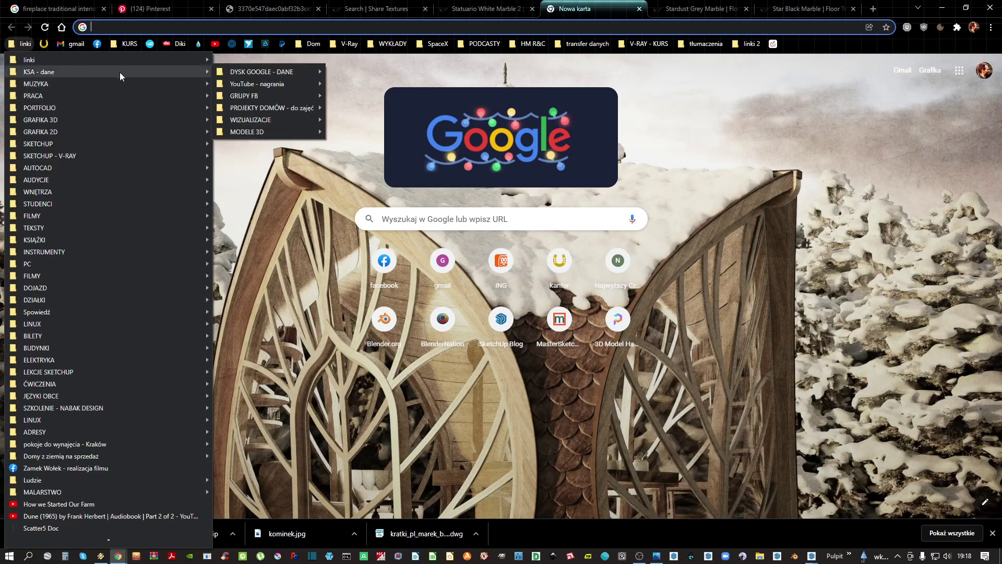
mouse_move(261, 72)
left_click(389, 97)
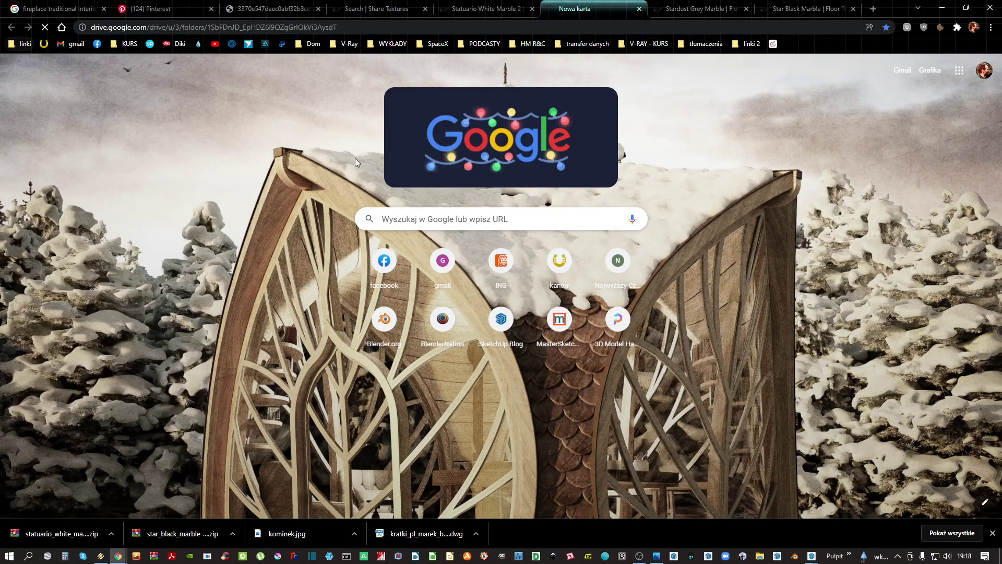
Open the Różne plugin folder, locate jf_add_layer_v1.1.1.rbz, and select the page's web address
left_click(180, 180)
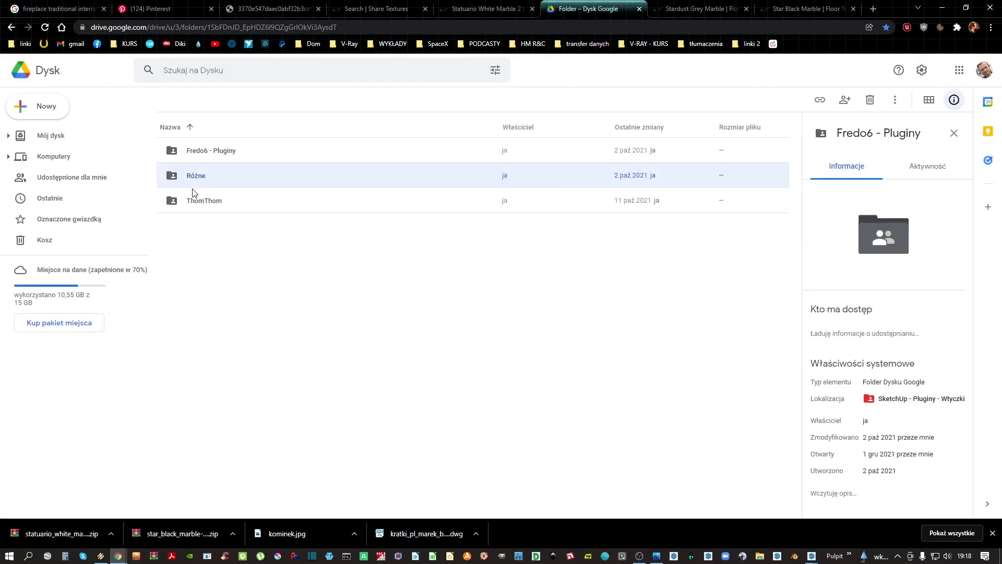
double_click(194, 174)
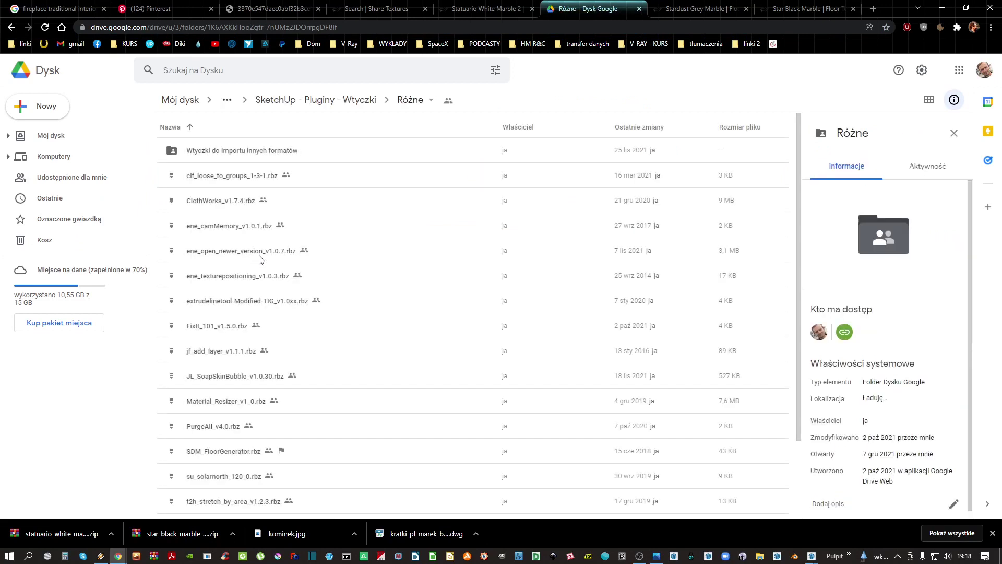
scroll(298, 331, "down", 2)
left_click(209, 262)
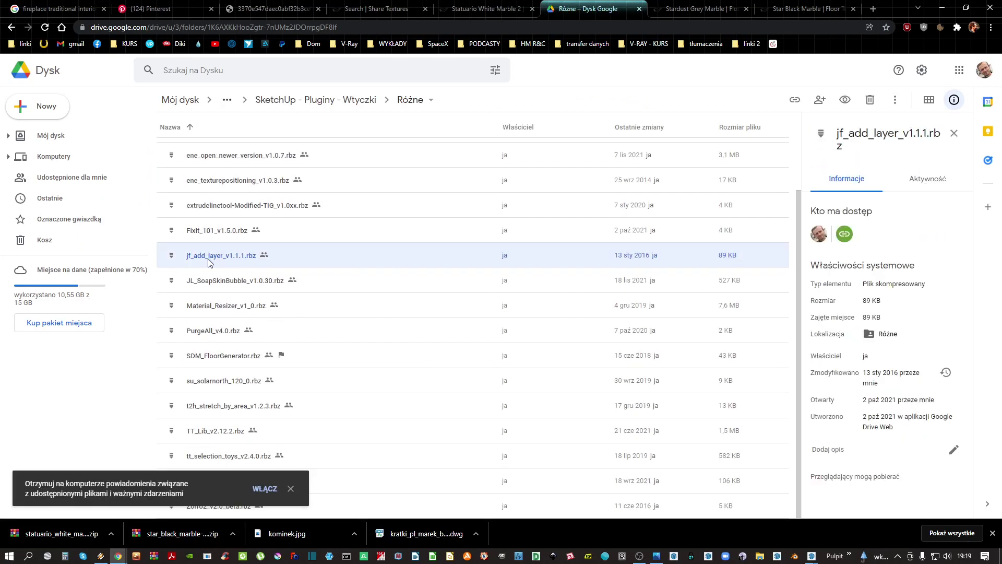
left_click(363, 27)
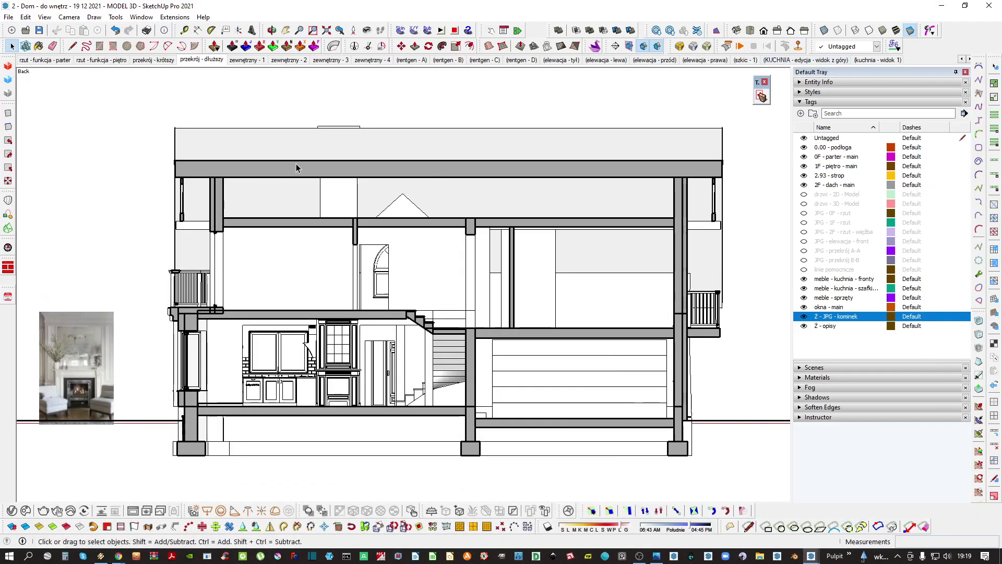
Minimize Chrome, visit the Google Meet call window, and return to the SketchUp model
left_click(942, 8)
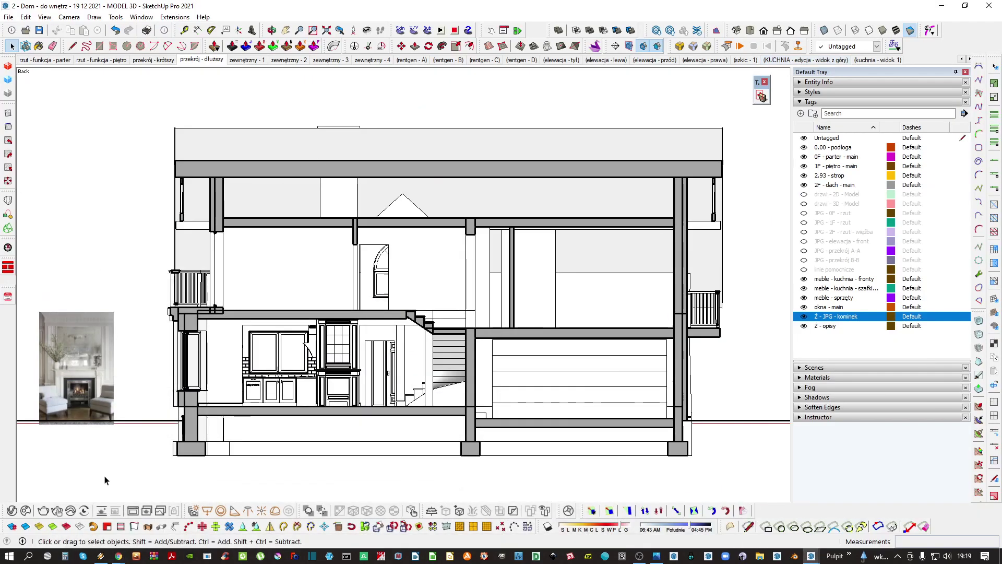
left_click(118, 555)
left_click(56, 519)
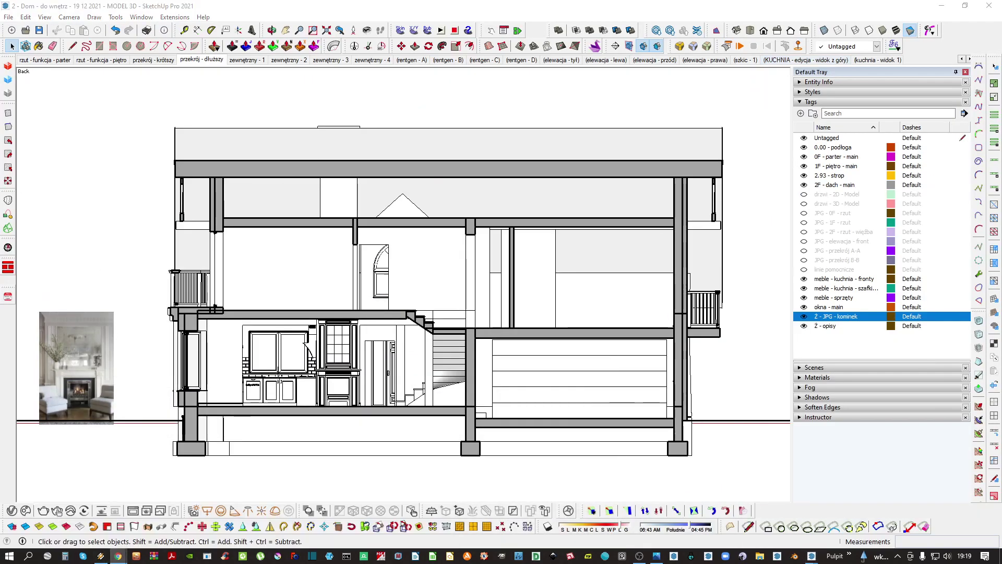
mouse_move(118, 555)
key("alt+Tab")
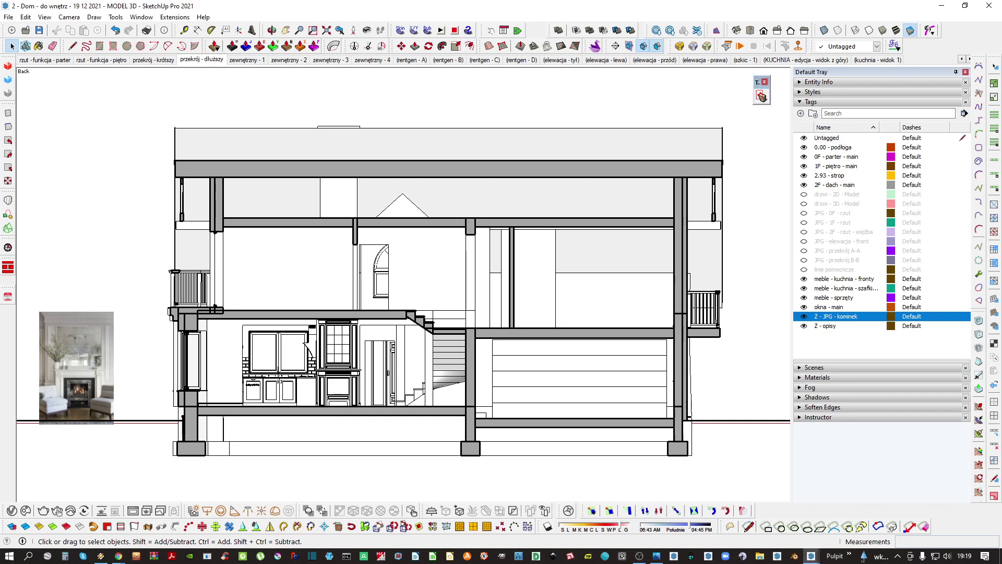
key("alt+Tab")
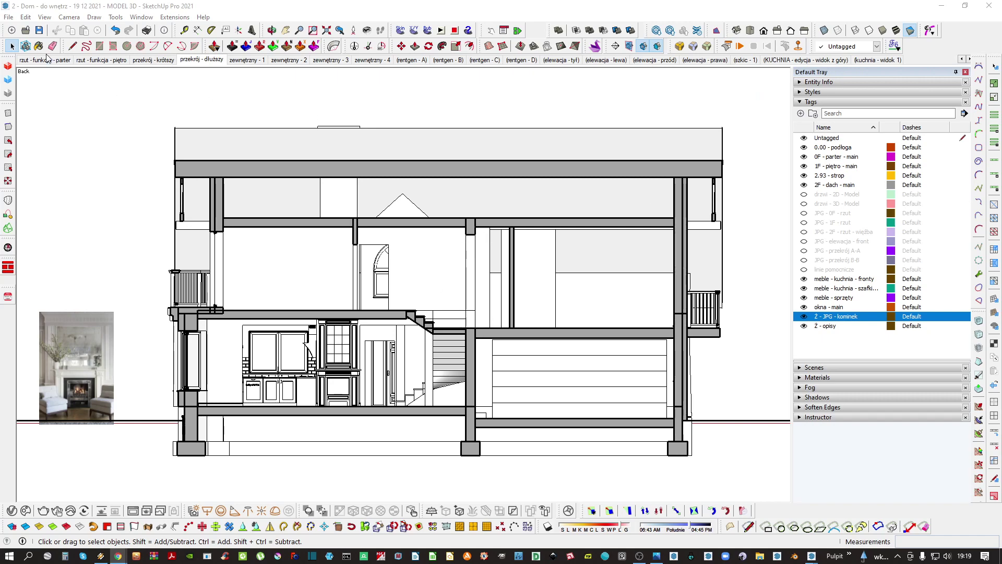
Use JF Add Layer to make the Z - JPG - kominek tag hidden in both existing and new scenes
middle_click_drag(415, 249, 470, 331)
left_click(175, 16)
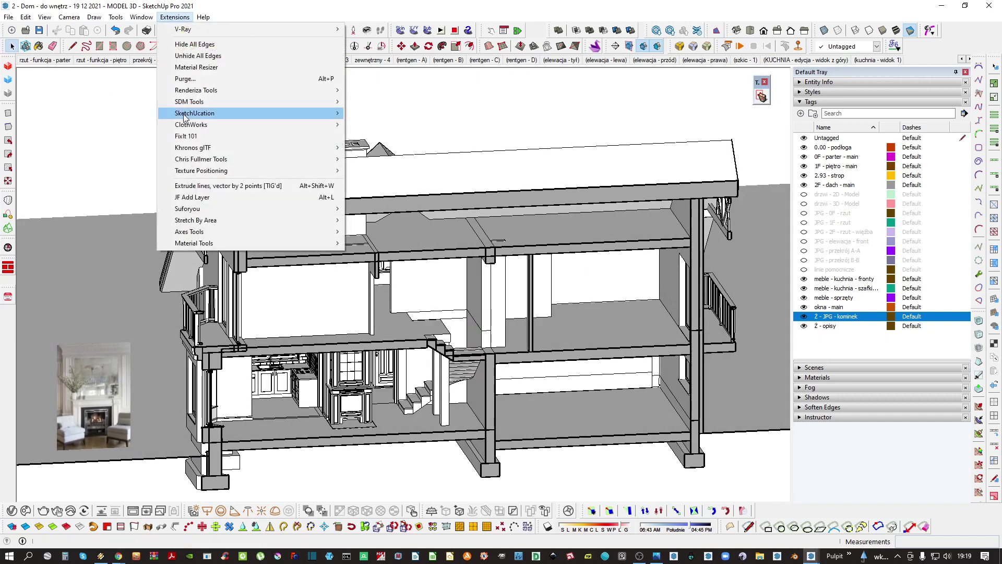
left_click(191, 197)
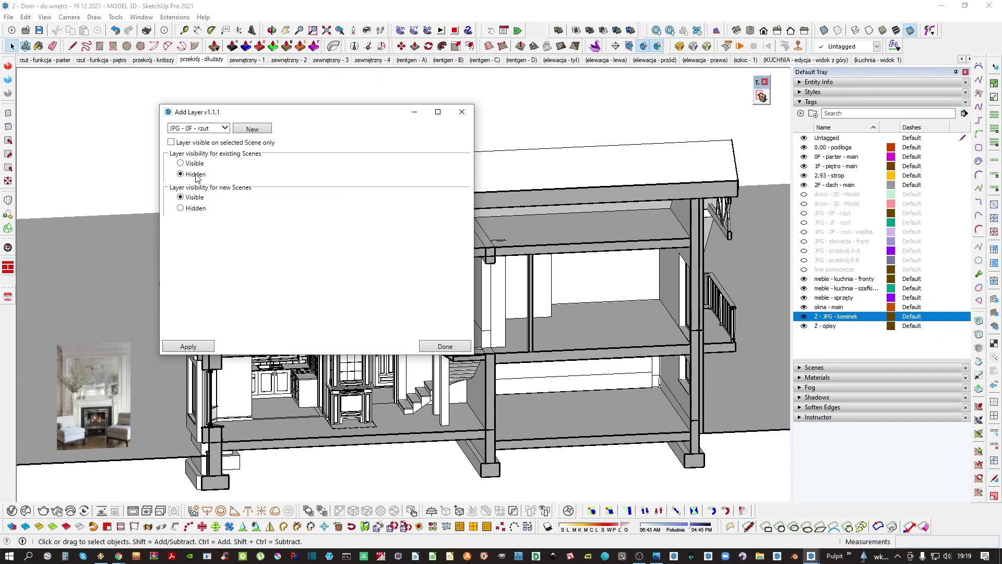
left_click(199, 130)
left_click(206, 293)
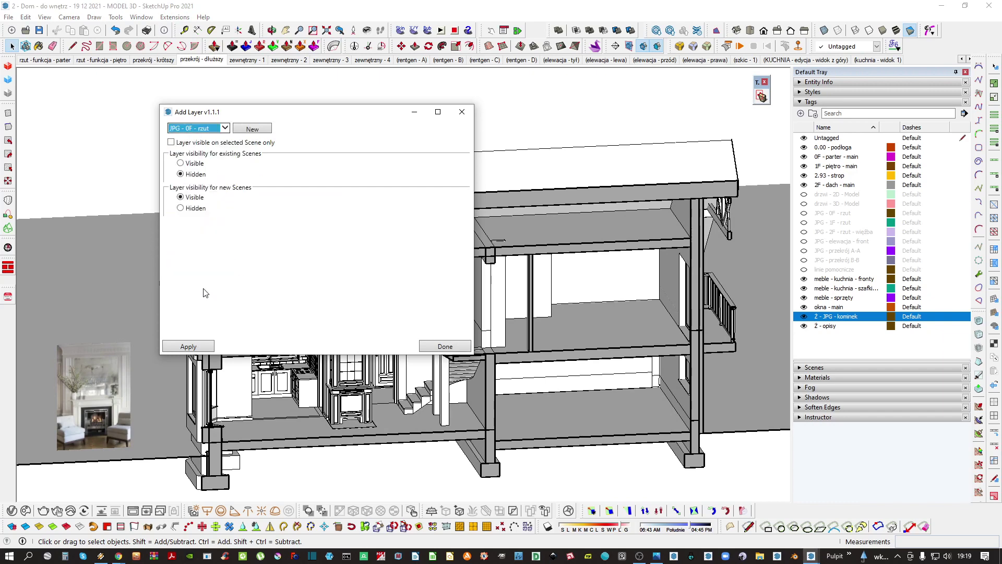
left_click(224, 129)
left_click(198, 170)
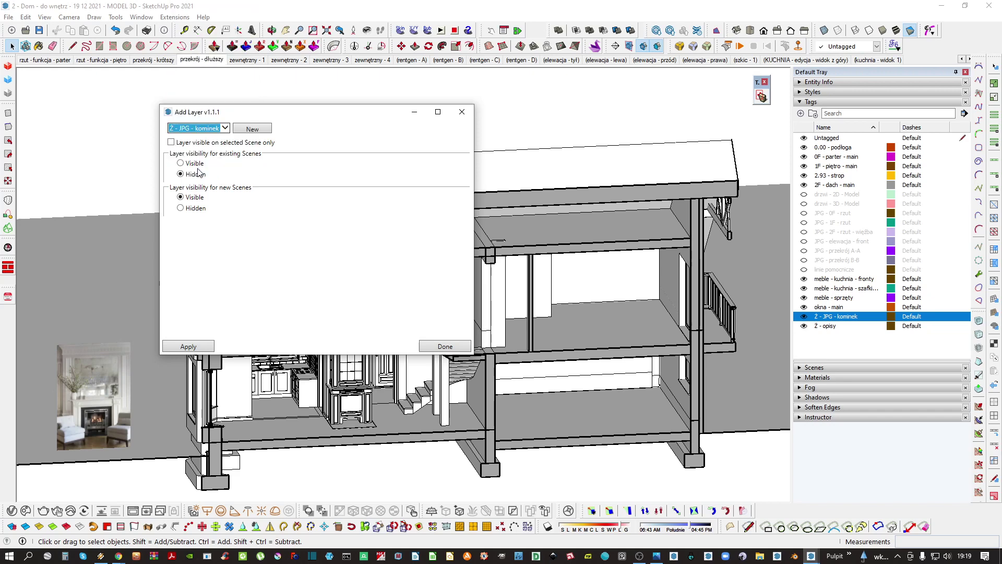
left_click(180, 208)
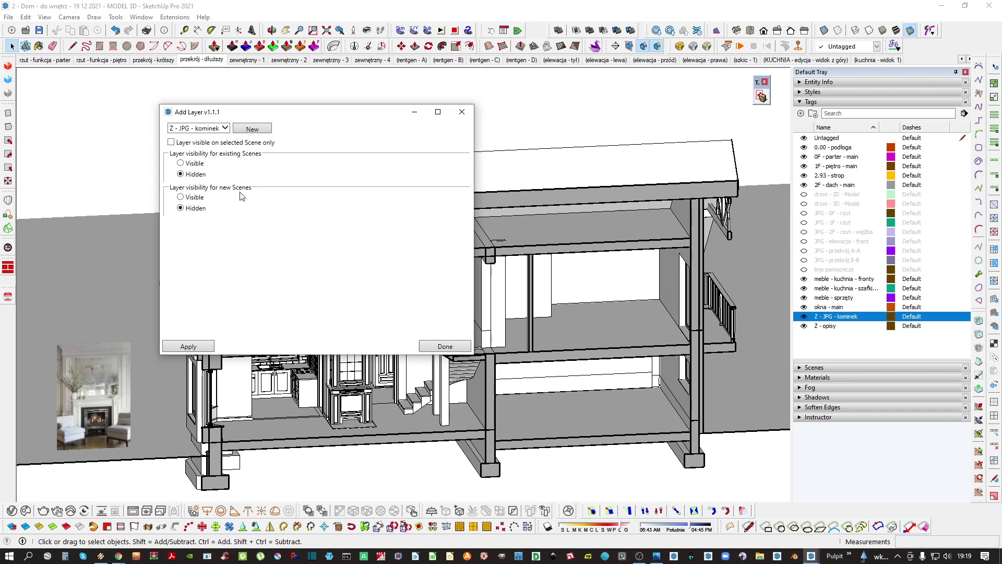
left_click(193, 347)
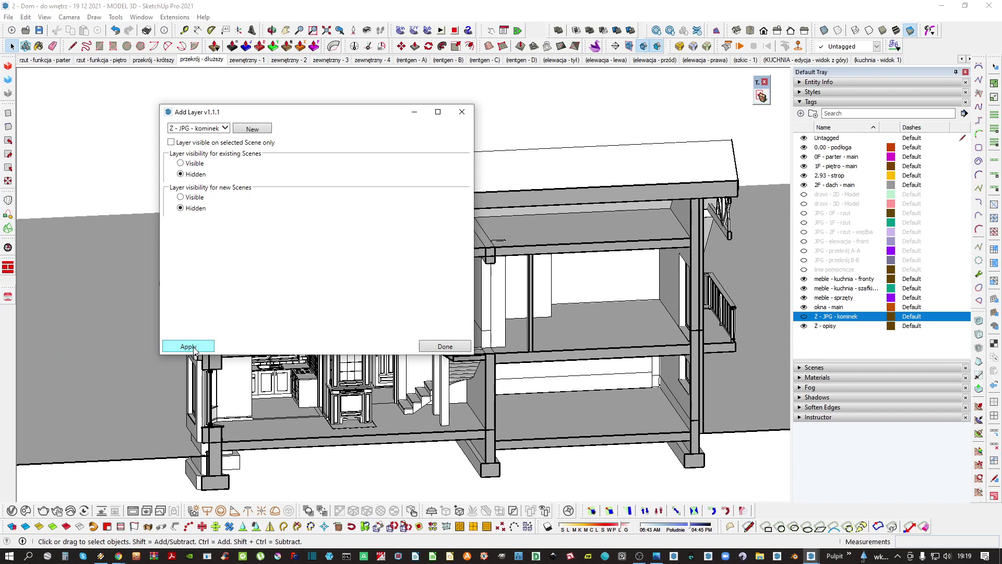
left_click(439, 346)
scroll(391, 300, "down", 6)
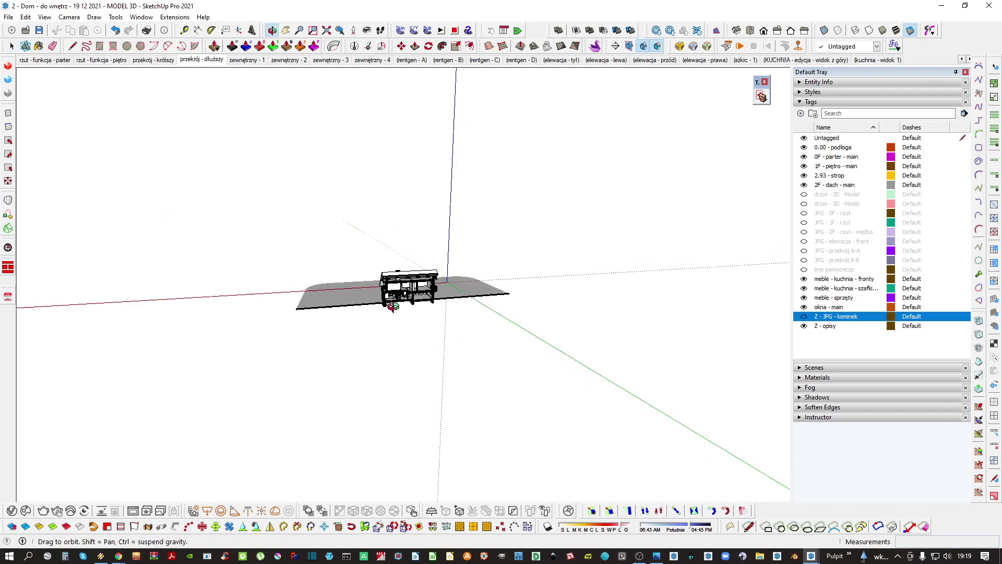
scroll(390, 300, "up", 1)
scroll(391, 300, "up", 4)
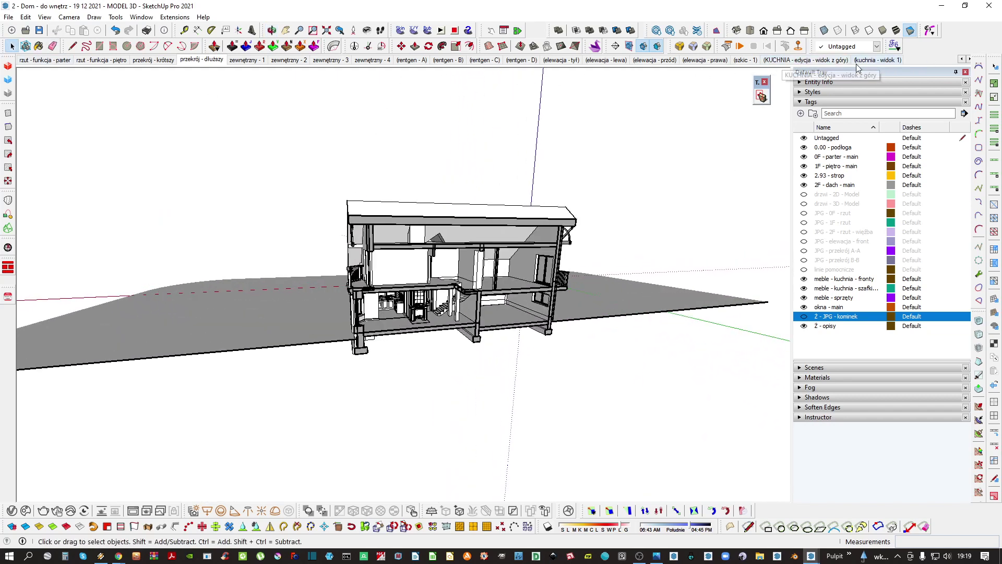
Switch to the kuchnia - widok 1 scene and sample the glass material on the front of the fireplace insert
left_click(877, 60)
key("z")
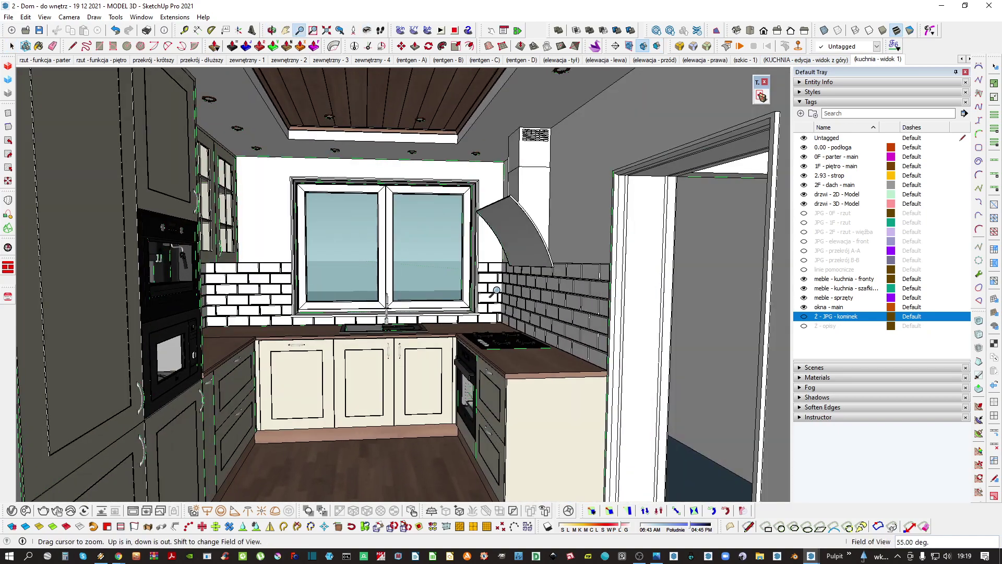
scroll(495, 285, "down", 3)
middle_click_drag(496, 285, 459, 308)
scroll(458, 308, "down", 4)
mouse_move(621, 312)
middle_mouse_down()
mouse_move(476, 300)
mouse_move(448, 330)
middle_mouse_up()
scroll(587, 313, "up", 3)
scroll(447, 351, "up", 1)
key("b")
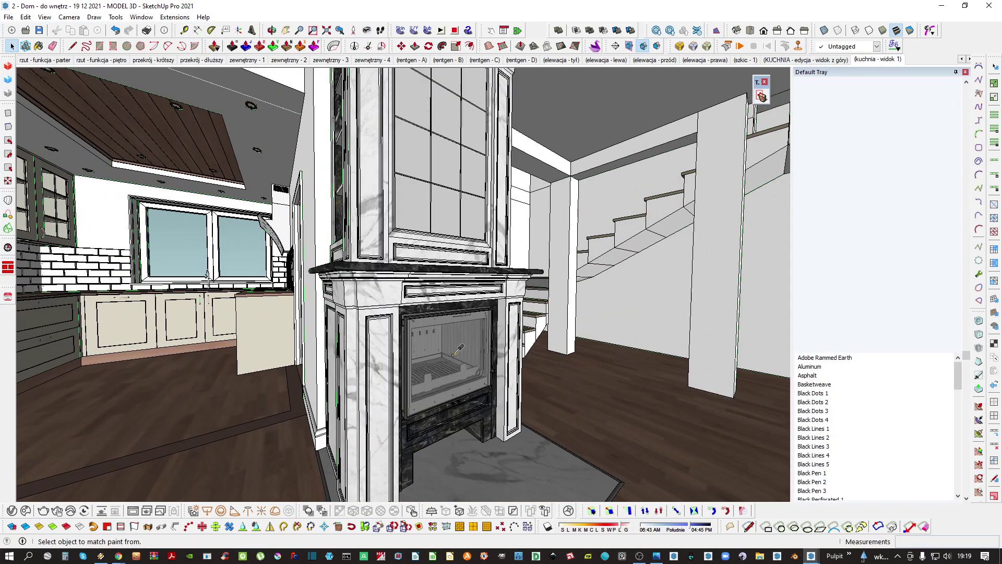
left_click(455, 356, "alt")
key("space")
Open the V-Ray Asset Editor and expand the material settings of kominek - szyba
left_click(12, 509)
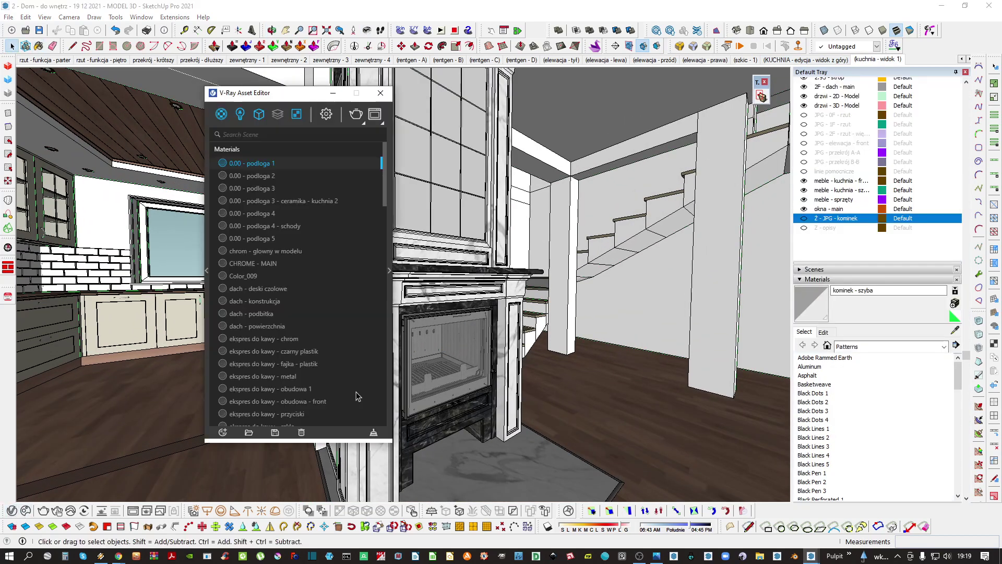
left_click_drag(293, 96, 224, 89)
left_click(321, 270)
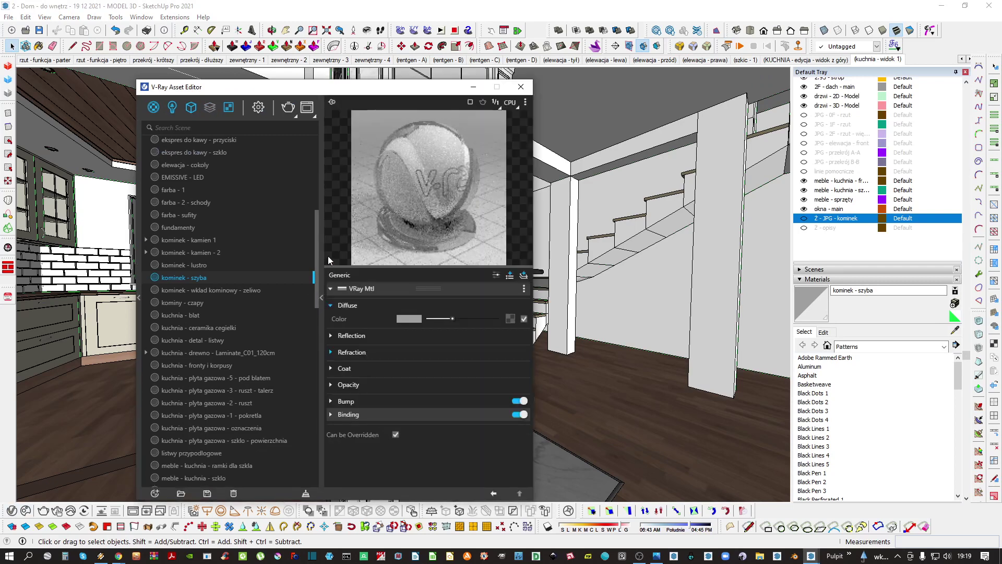
left_click_drag(314, 91, 255, 85)
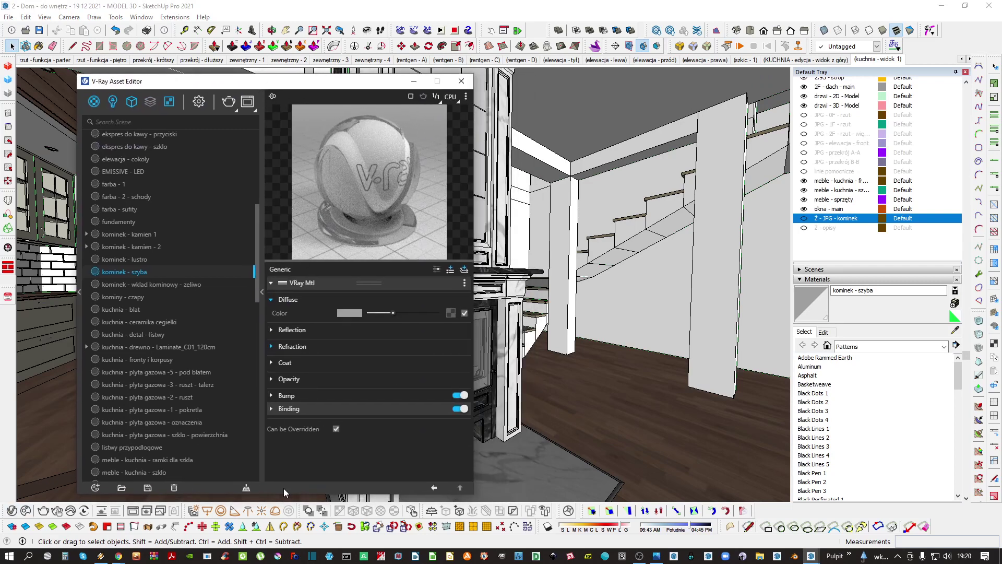
Switch the glass material's preview to Subsurface Scattering and set its reflection and refraction colors to white
left_click(466, 97)
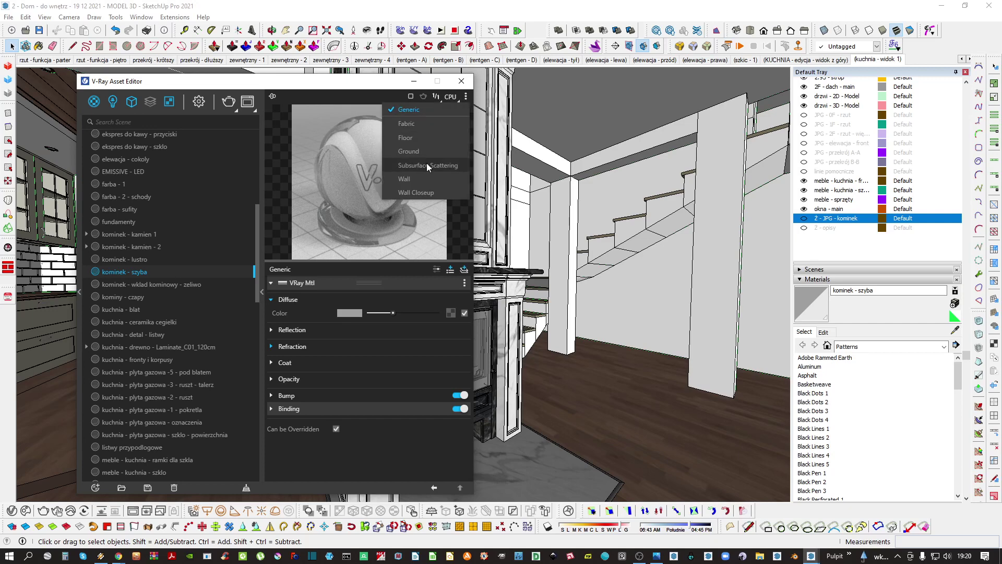
left_click(427, 165)
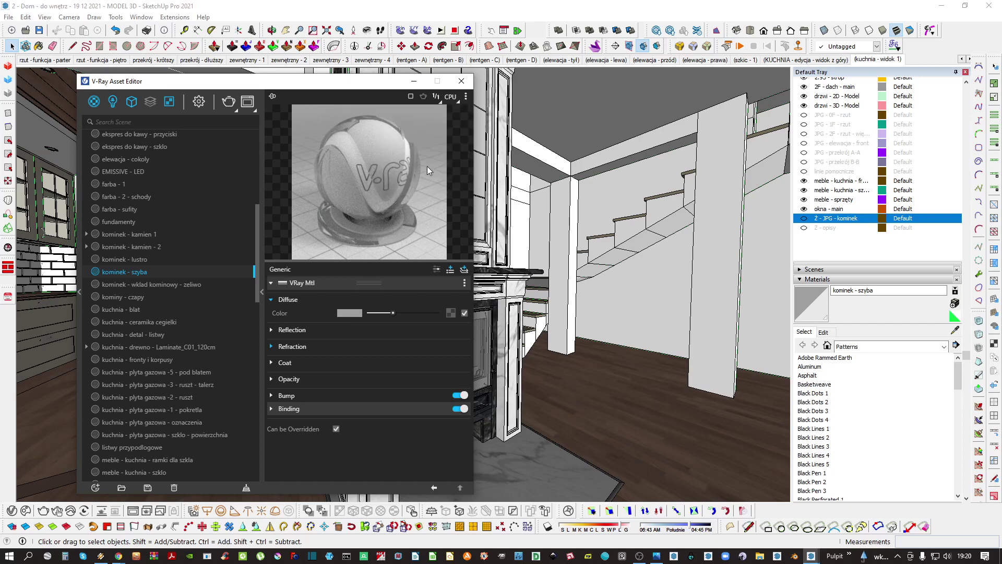
left_click(311, 329)
left_click_drag(369, 343, 433, 343)
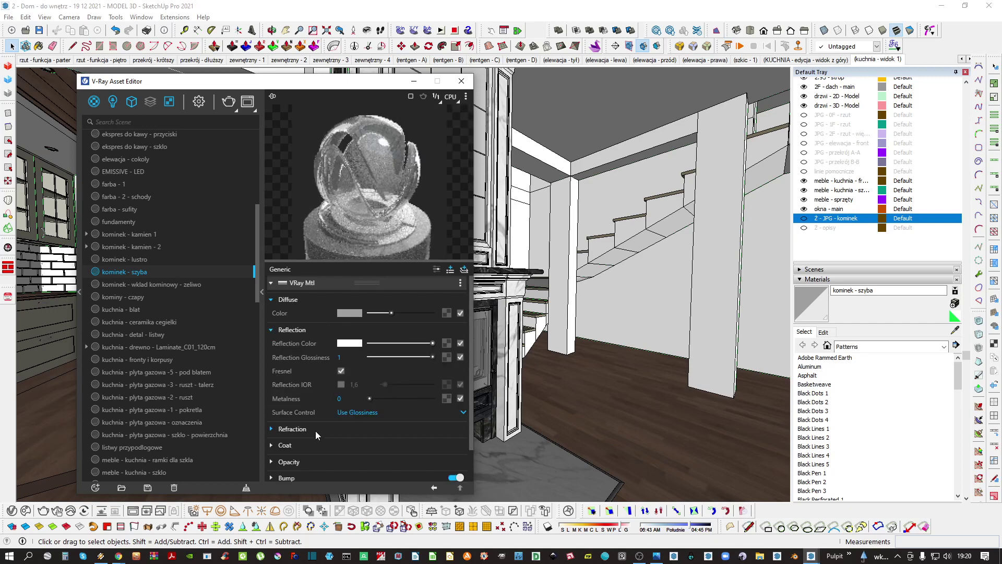
left_click(292, 429)
left_click_drag(364, 442, 424, 442)
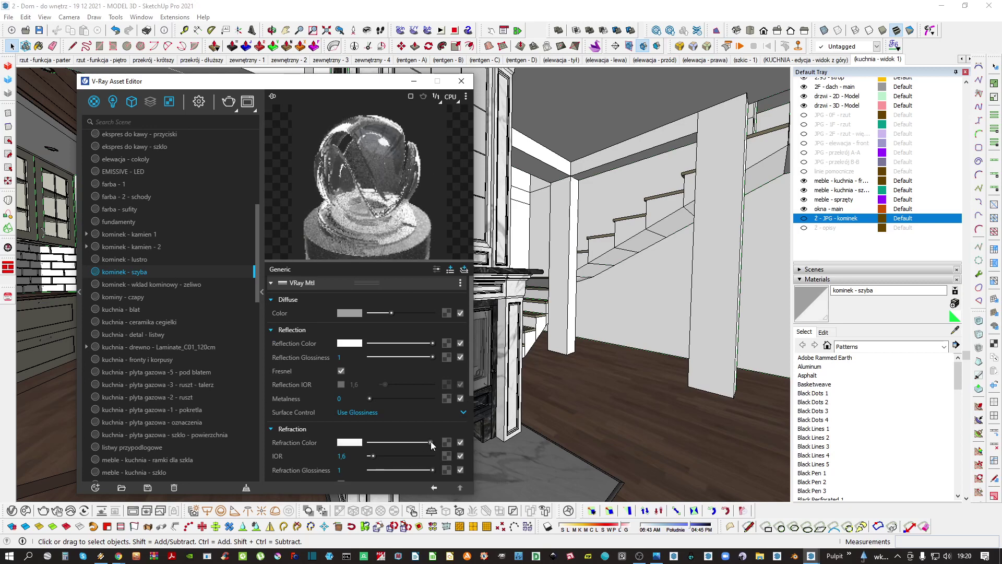
Give kominek - wklad kominowy - zeliwo a white reflection, metalness 1, reflection glossiness 0,65 and a darker diffuse color
left_click(155, 283)
left_click(465, 97)
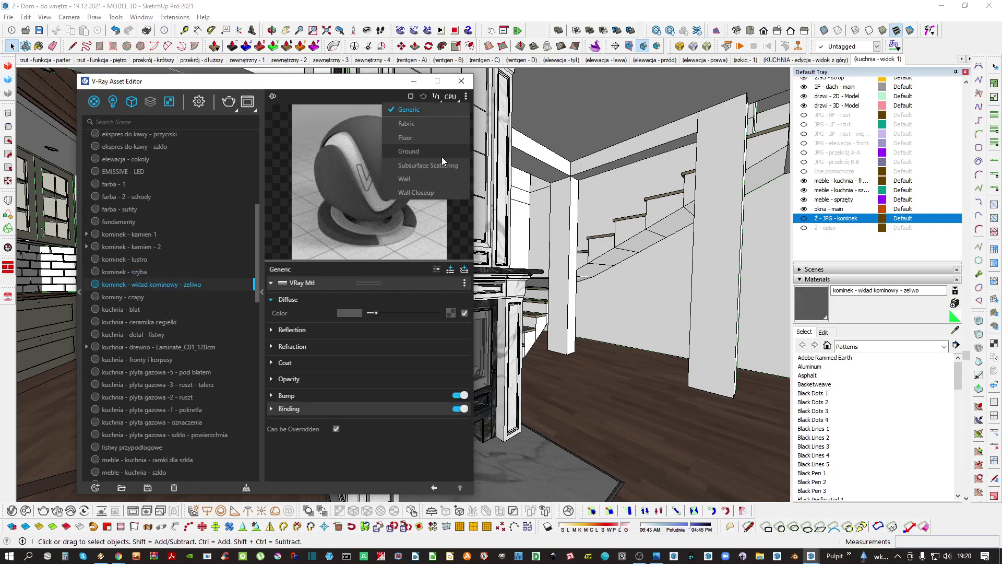
left_click(412, 151)
left_click(325, 330)
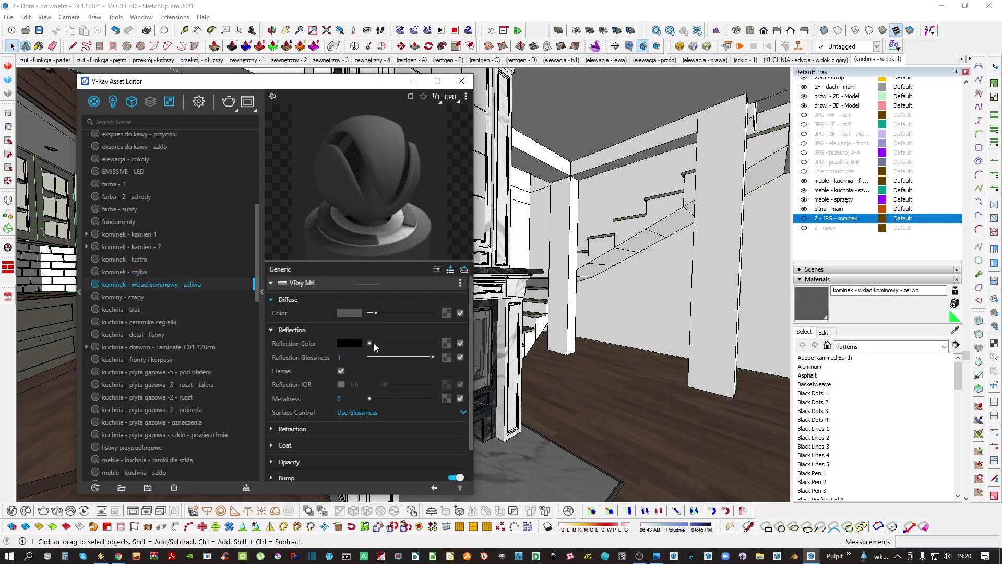
left_click_drag(373, 343, 482, 344)
left_click_drag(369, 399, 434, 398)
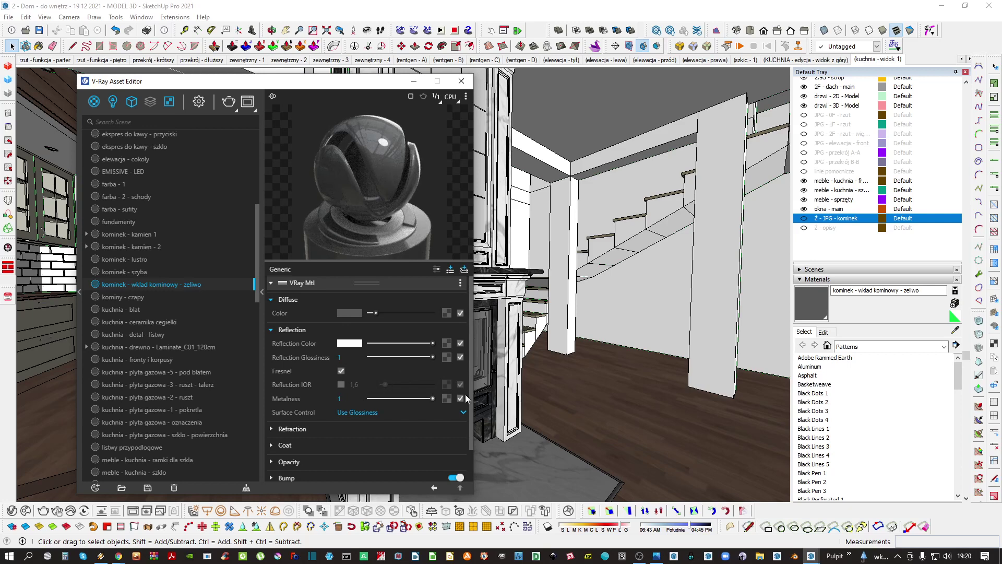
left_click_drag(430, 358, 411, 358)
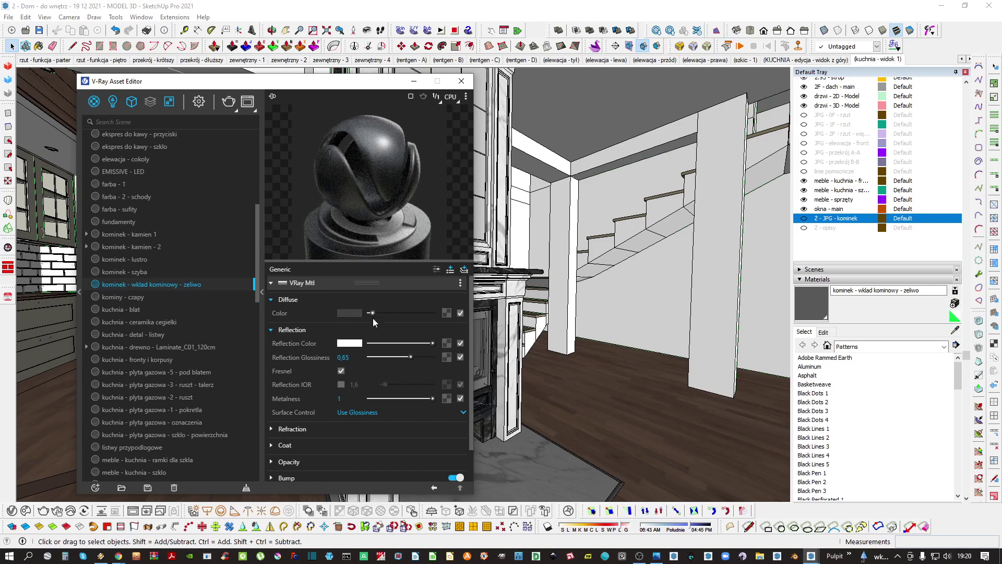
left_click_drag(373, 317, 371, 318)
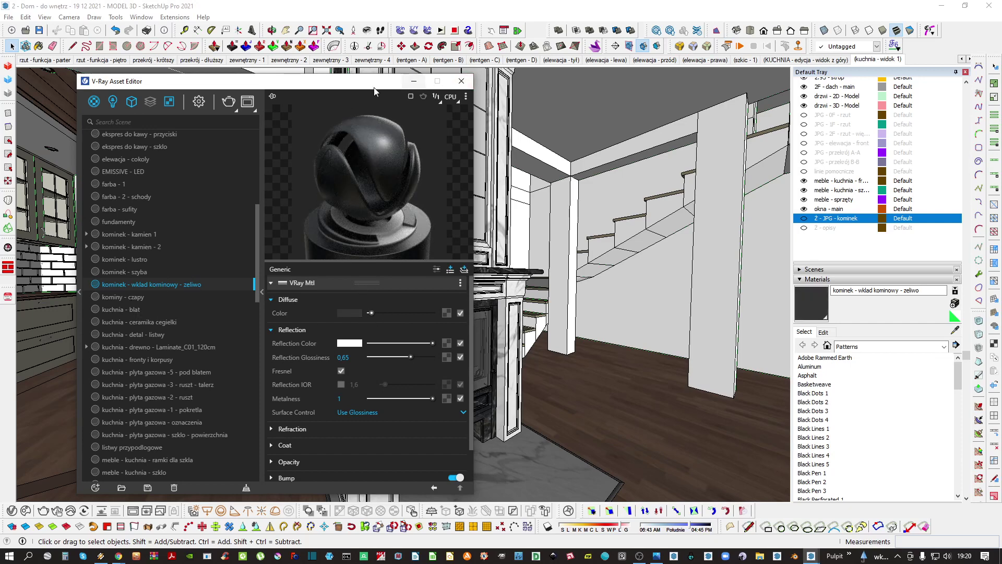
Sample the black marble of the fireplace mantel to load kominek - kamien 1 into the V-Ray Asset Editor
left_click_drag(378, 87, 731, 81)
scroll(315, 251, "up", 3)
middle_click_drag(315, 261, 308, 329)
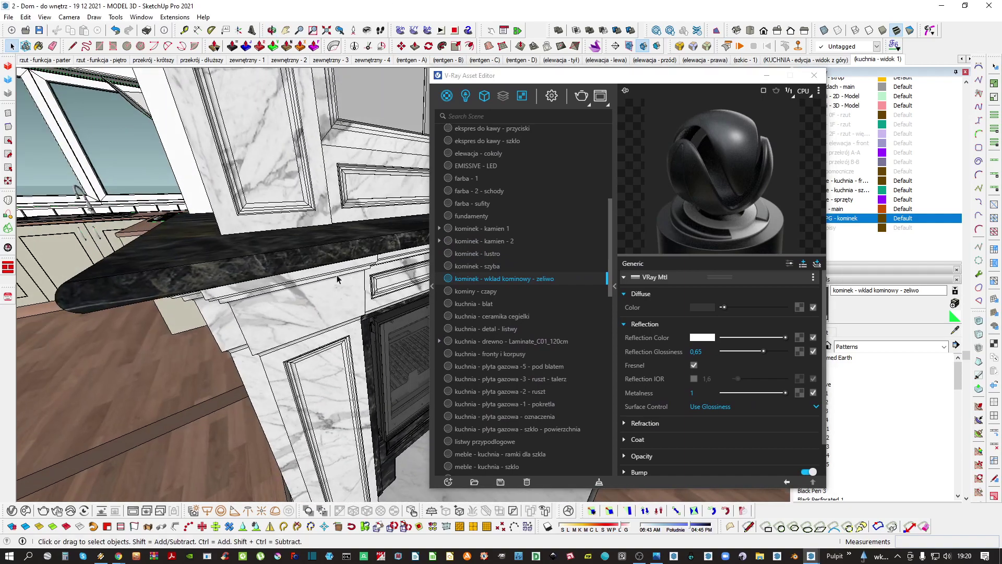
middle_click_drag(304, 243, 302, 250)
key("b")
left_click(301, 252, "alt")
key("space")
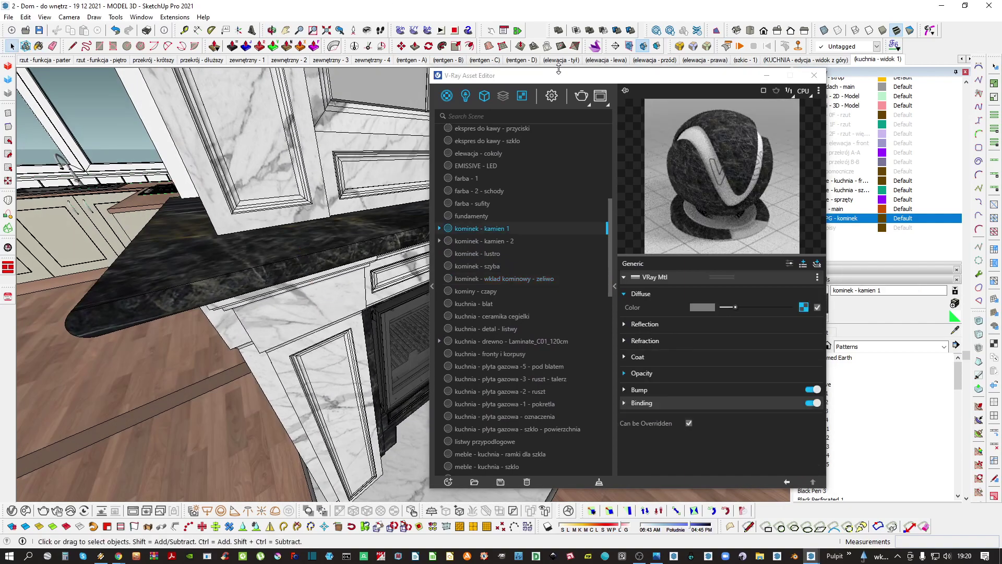
mouse_move(541, 82)
left_mouse_down()
mouse_move(320, 117)
mouse_move(144, 88)
left_mouse_up()
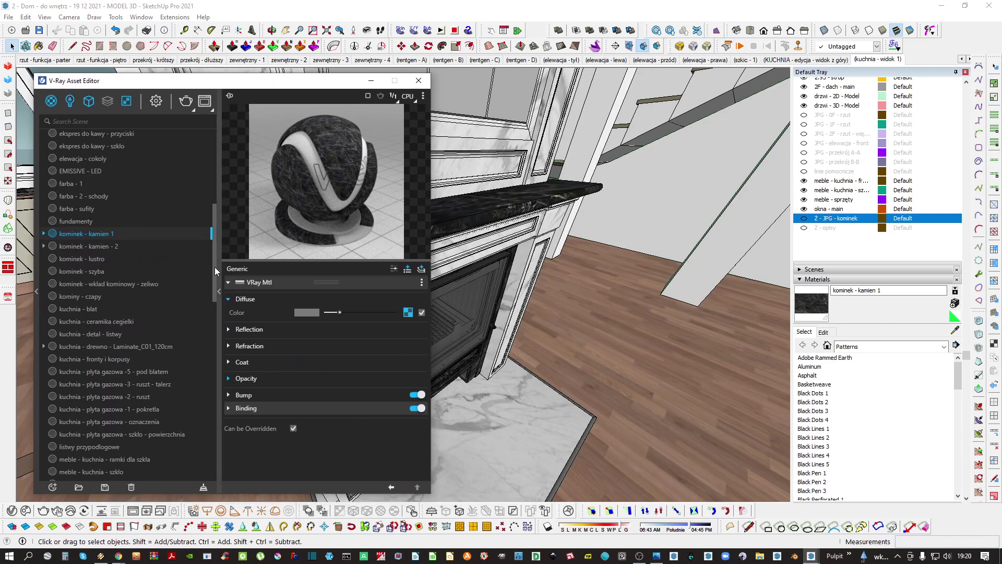
Switch the kominek - kamien 1 preview to a flat surface and set a white reflection color with glossiness 0,95
left_click(423, 97)
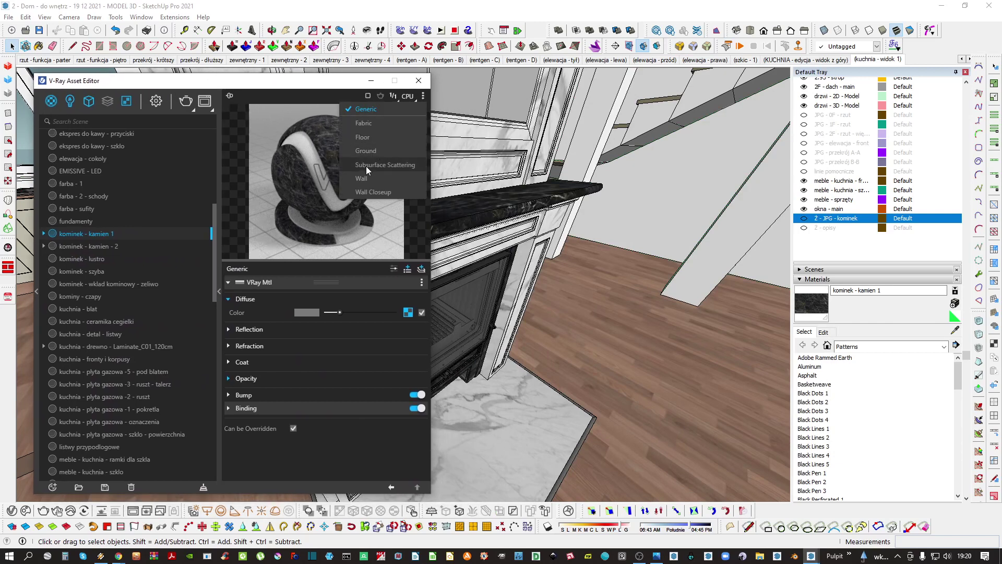
left_click(380, 125)
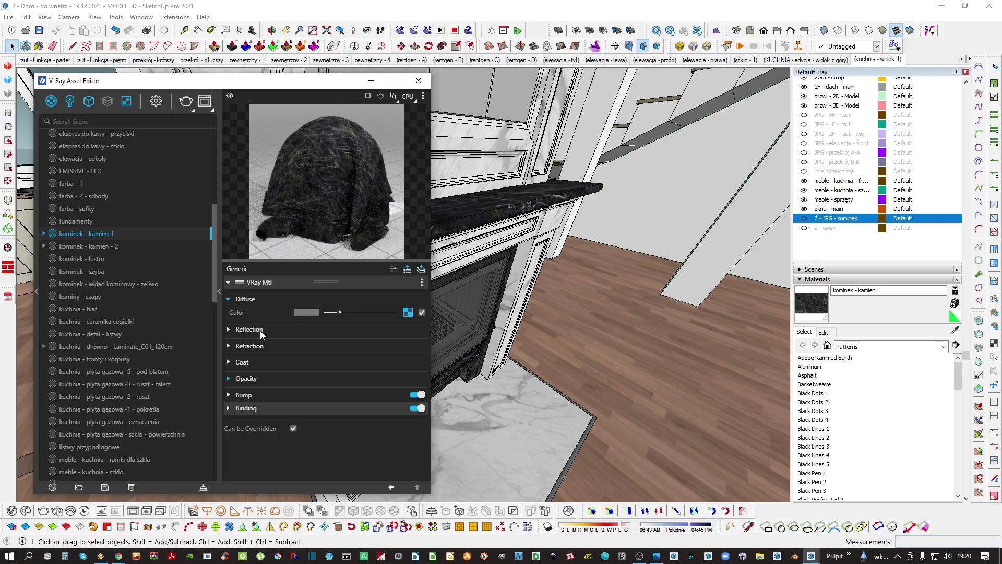
left_click(424, 97)
left_click(379, 127)
left_click(280, 326)
left_click_drag(327, 342, 386, 359)
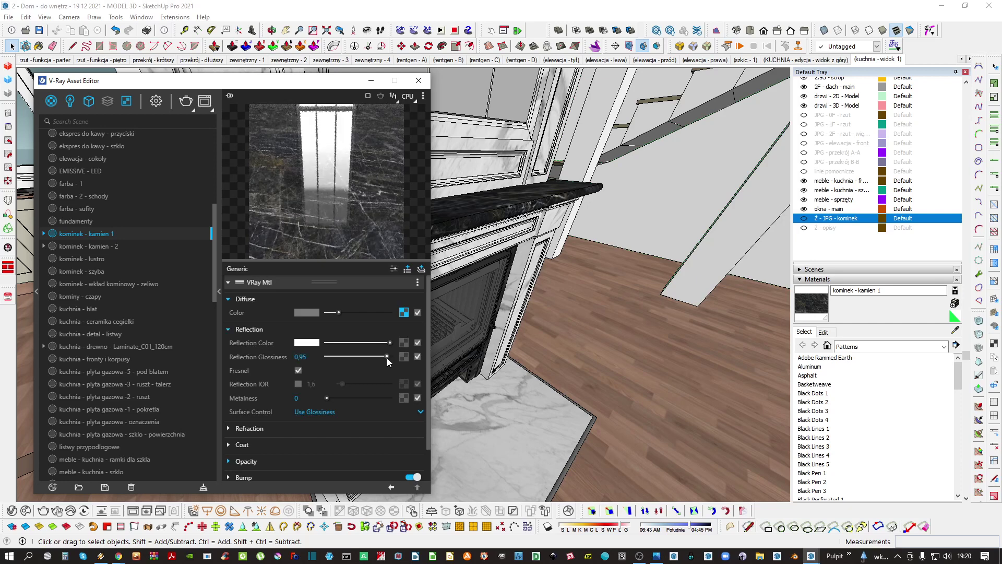
Add a Bitmap texture to the bump map of kominek - kamien 1
scroll(313, 415, "down", 2)
left_click(265, 439)
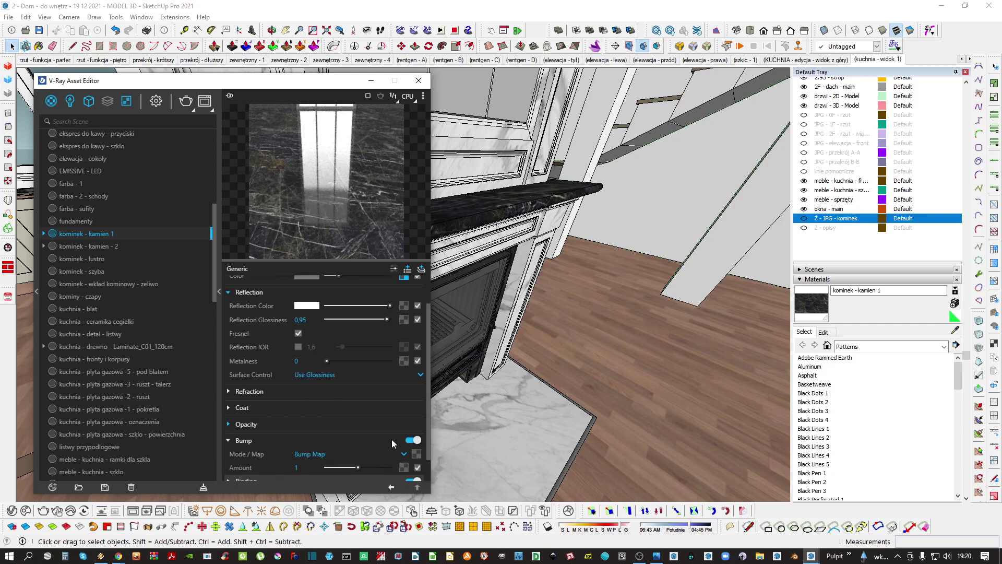
left_click(416, 453)
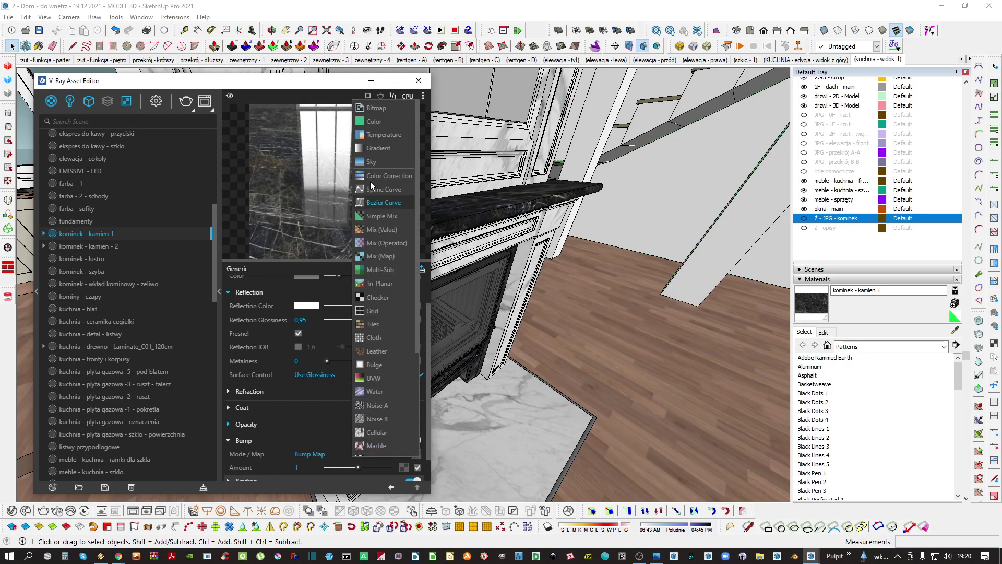
left_click(377, 108)
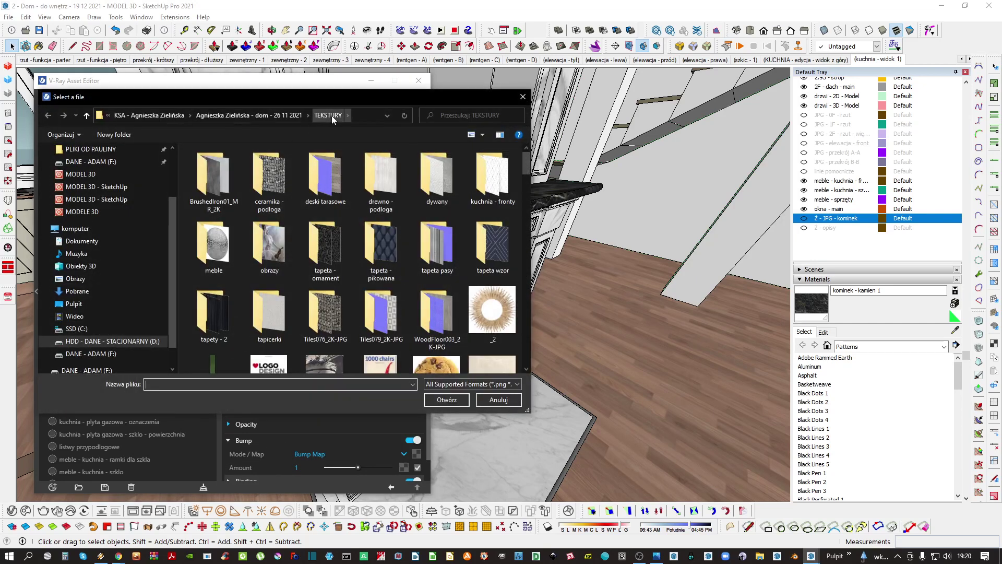
Load the polished black marble normal image from TEKSTURY\star_black_marble-2K in the desktop folder grupa III - 20 12 2021 as the bump bitmap
scroll(93, 209, "up", 3)
left_click(93, 170)
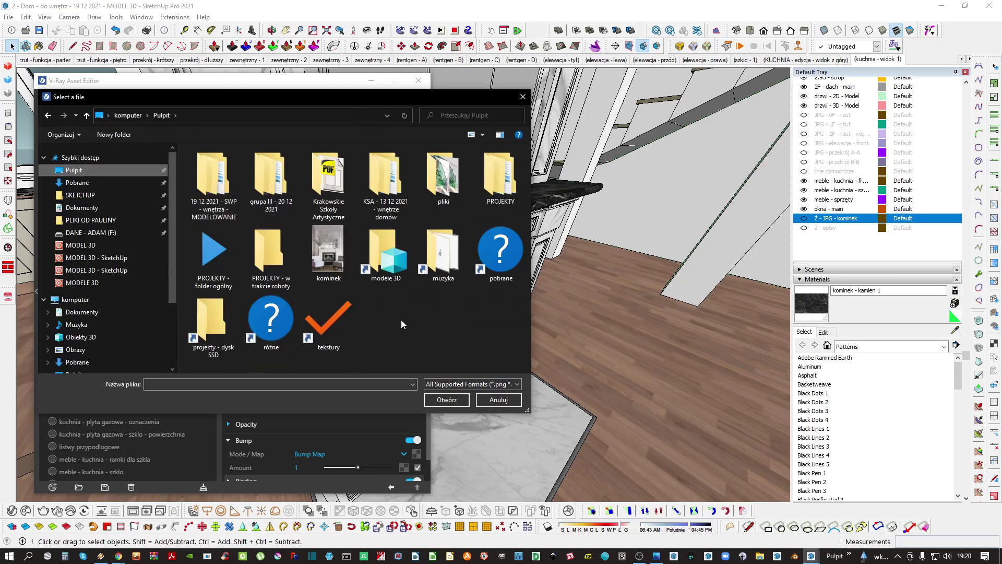
double_click(279, 182)
double_click(219, 176)
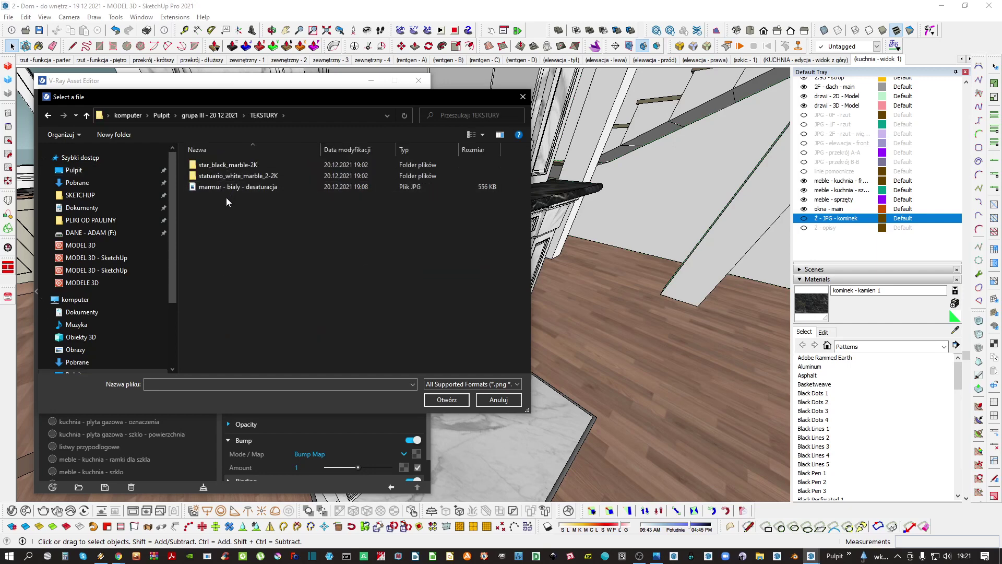
double_click(230, 165)
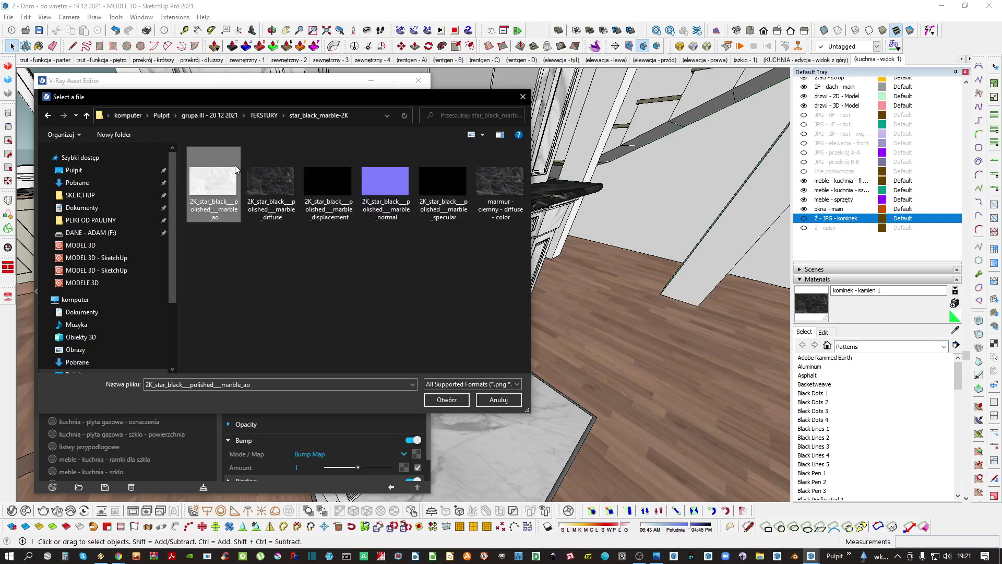
left_click(401, 206)
left_click(448, 400)
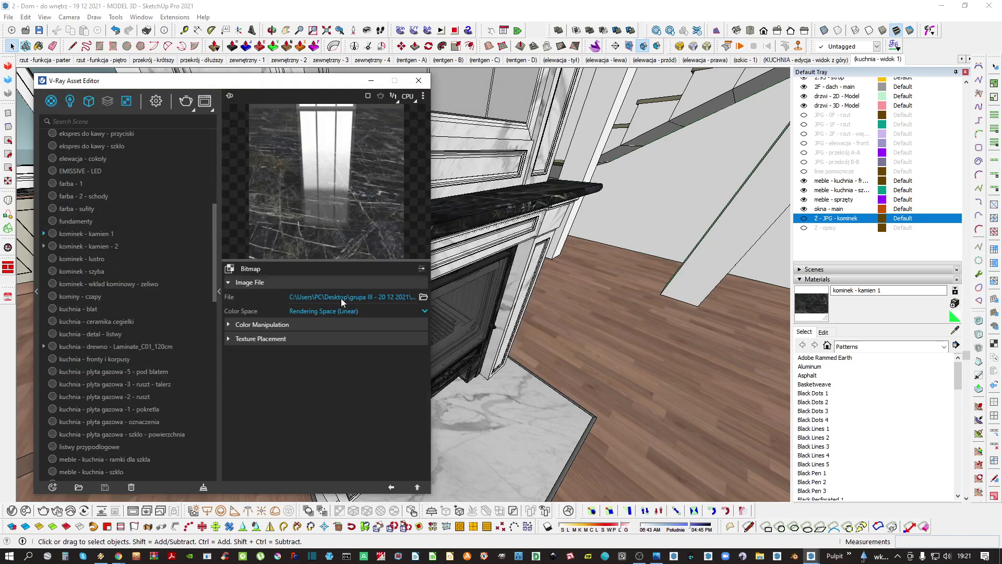
left_click(391, 487)
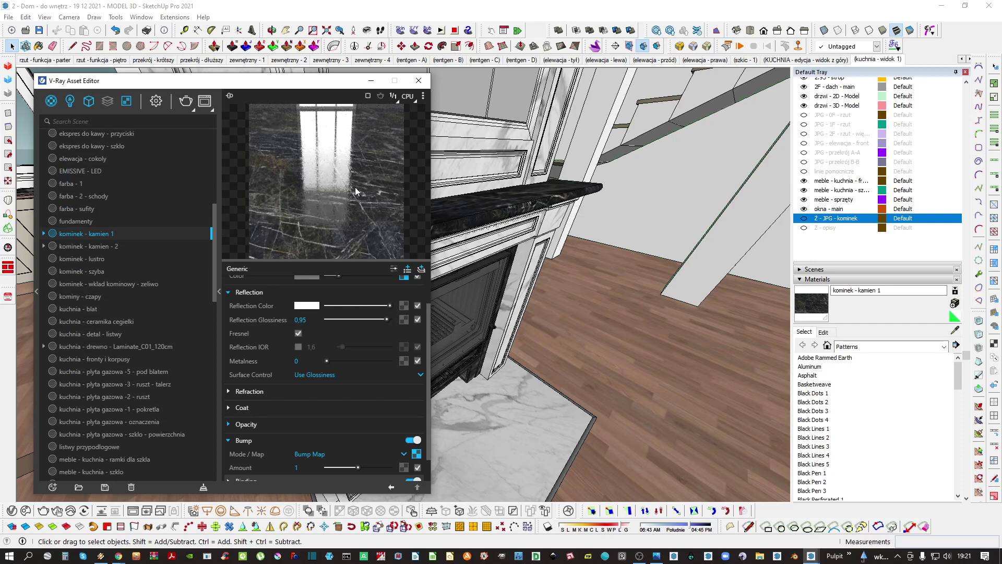
Set the bump amount of kominek - kamien 1 to 0,3 and shrink the material preview area
left_click(295, 468)
type("0,3")
key("Return")
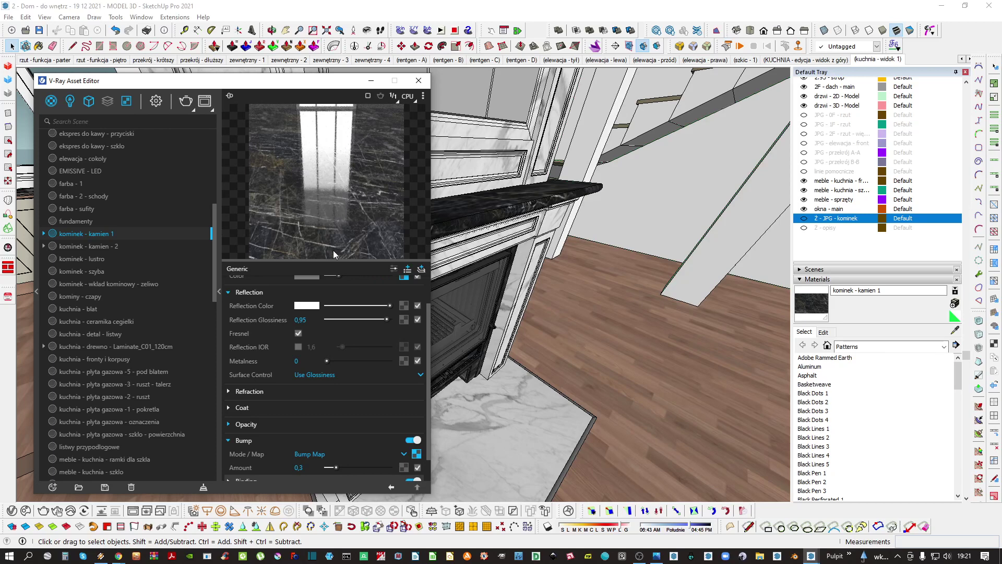
left_click_drag(351, 261, 350, 215)
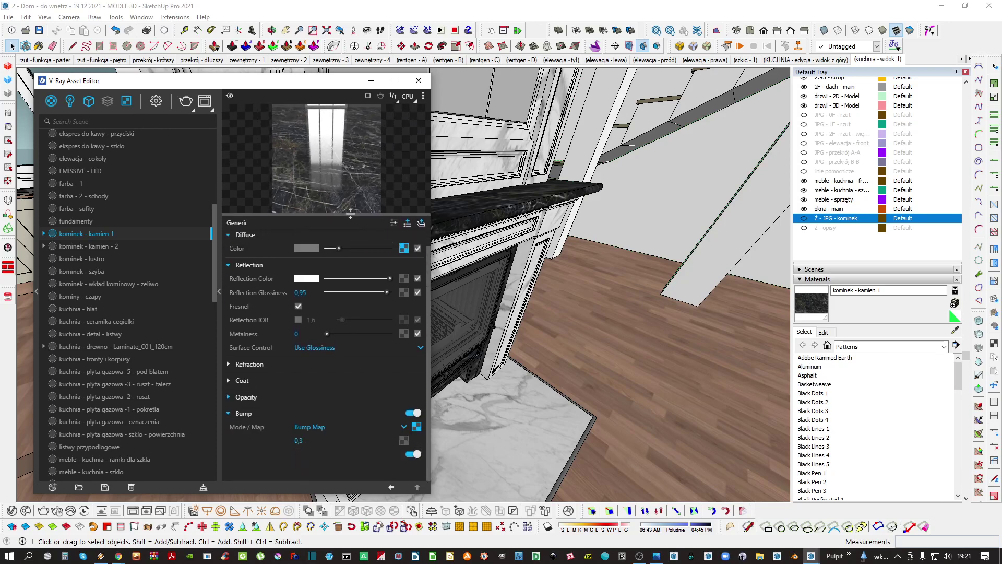
Give kominek - kamien - 2 a flat surface preview, a white reflection color and reflection glossiness 0,95
left_click(104, 248)
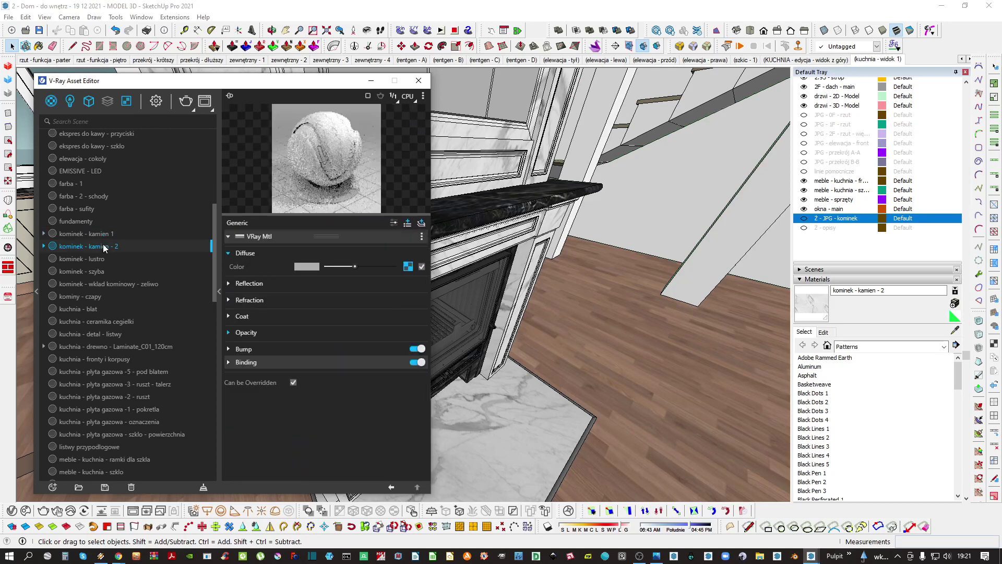
left_click(423, 97)
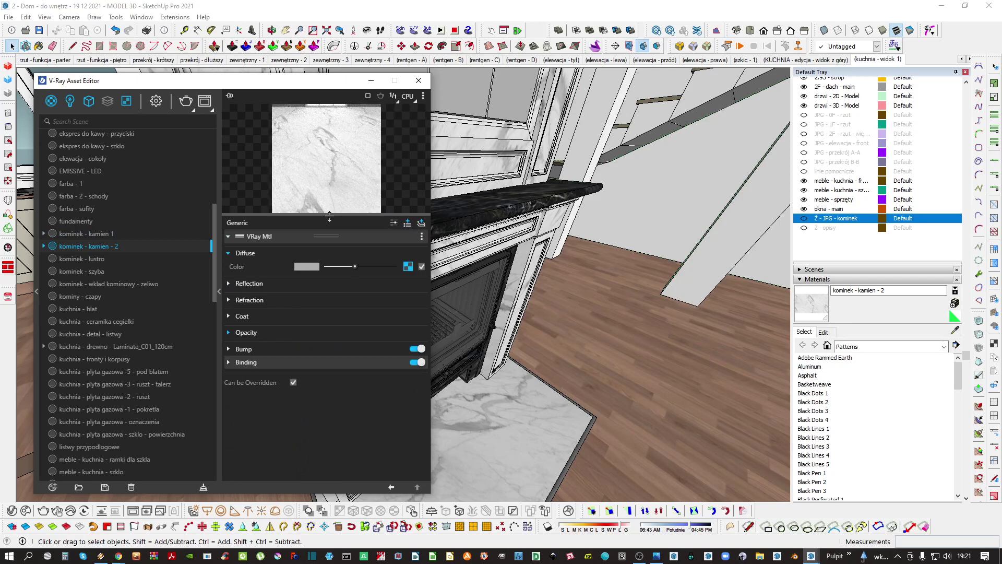
left_click(277, 349)
left_click_drag(331, 362, 387, 383)
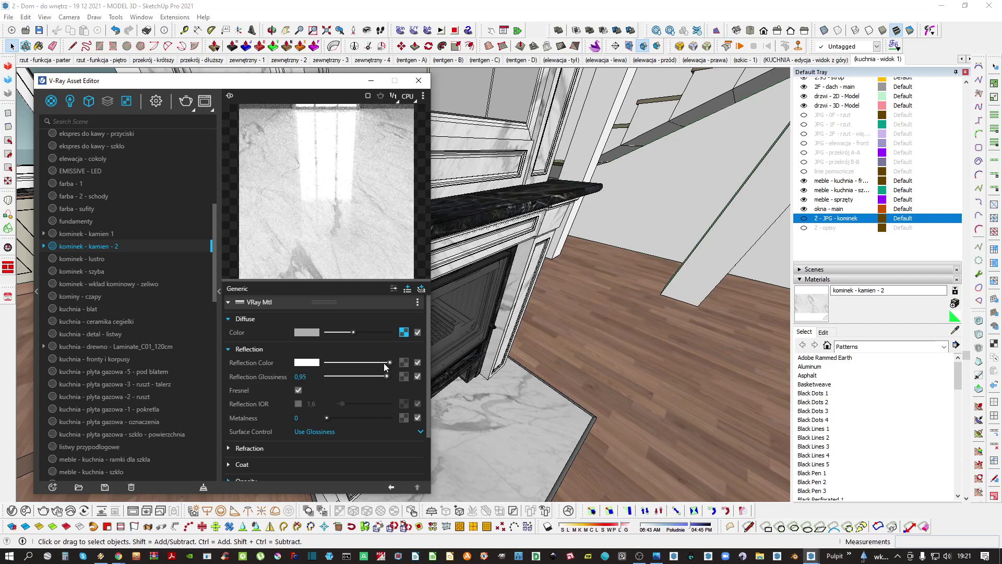
Add a Bitmap texture to the bump map of kominek - kamien - 2
scroll(274, 442, "down", 2)
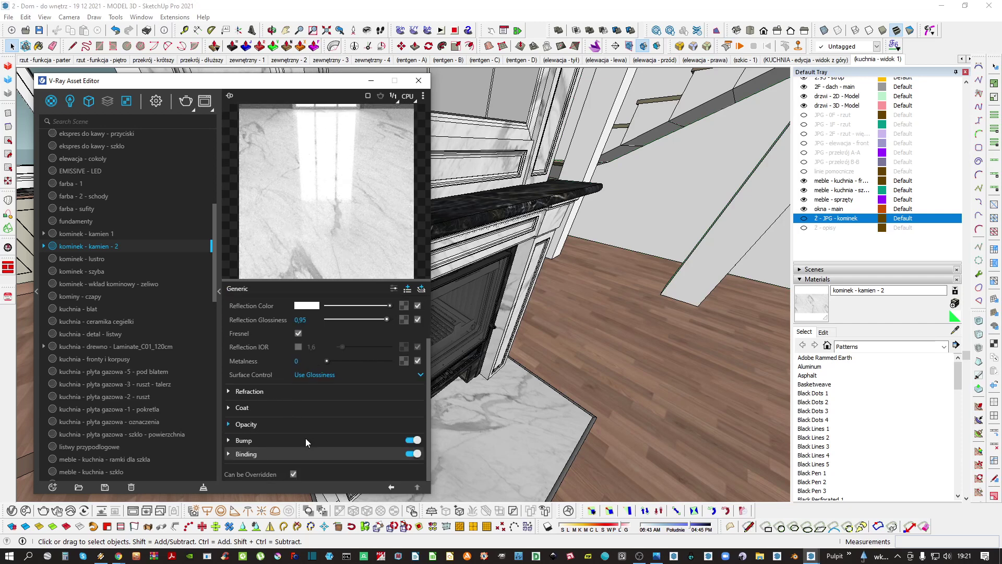
left_click(306, 441)
left_click(415, 453)
left_click(378, 108)
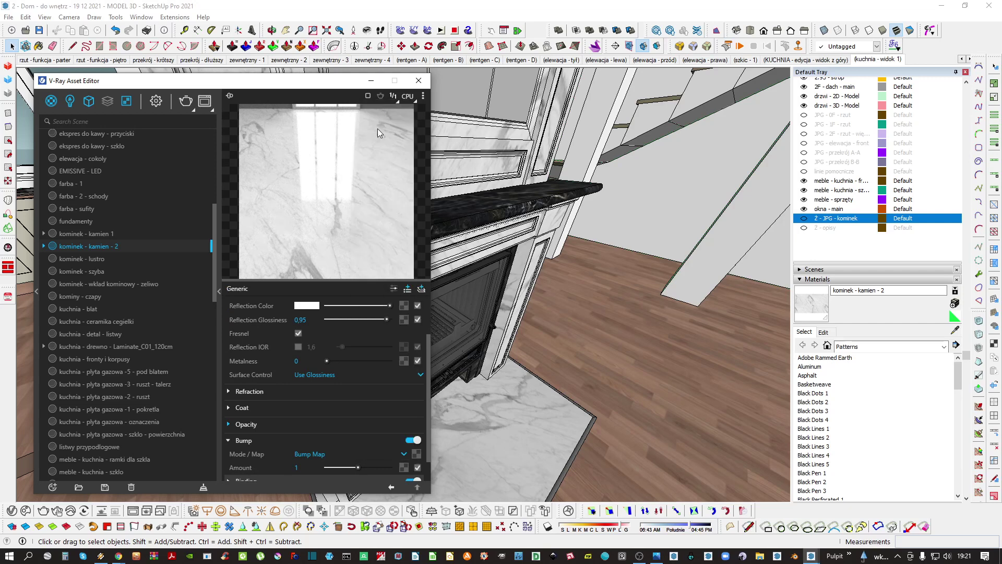
left_click(272, 116)
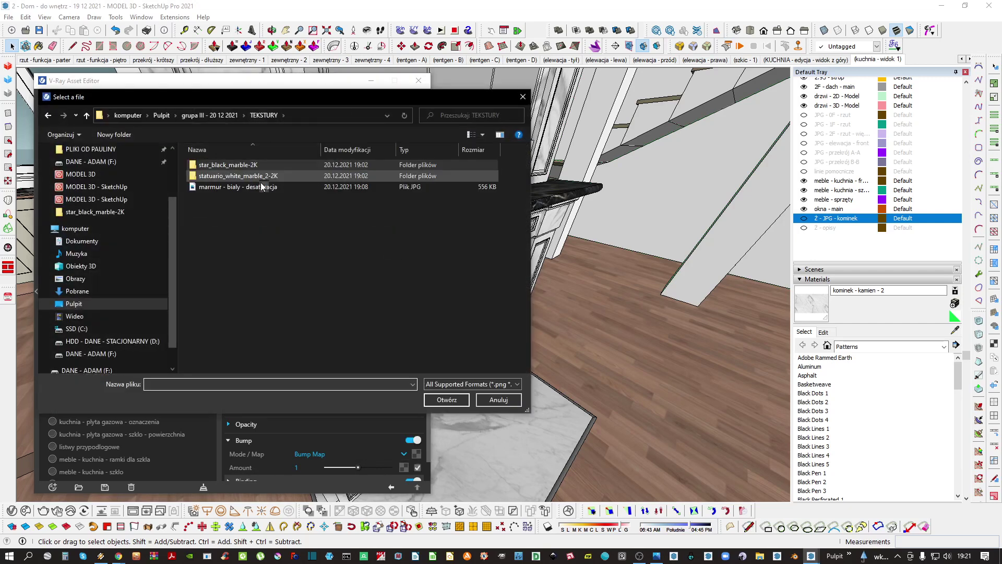
Preview 2K_statuario_2___polished___marble_normal from TEKSTURY\statuario_white_marble_2-2K and load it as the bump bitmap
double_click(230, 176)
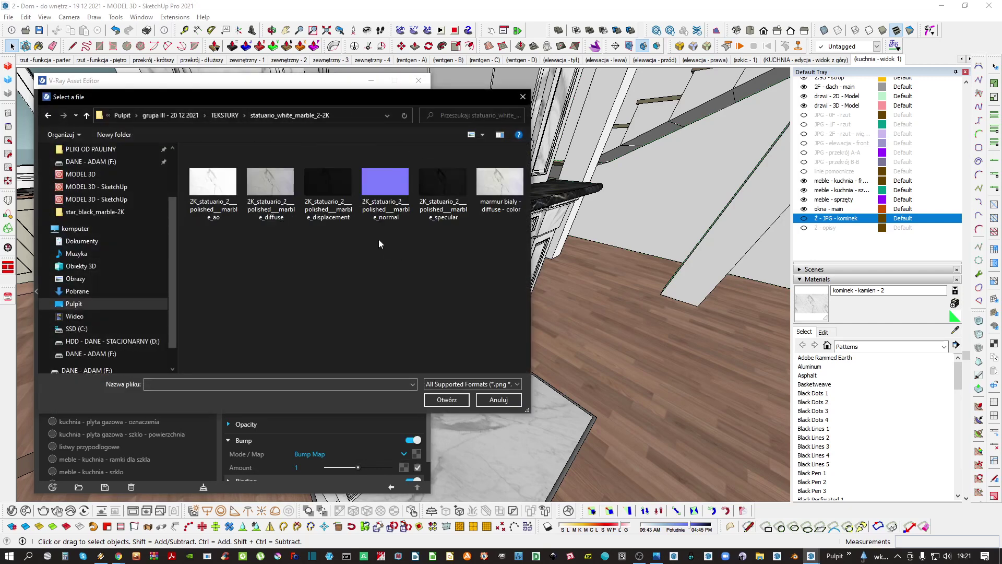
right_click(383, 182)
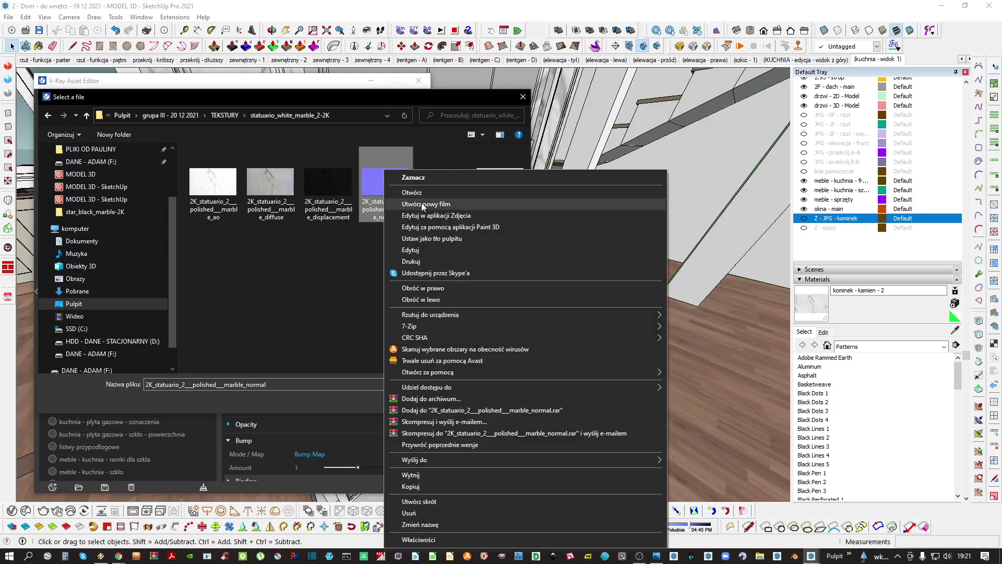
left_click(400, 197)
scroll(485, 253, "up", 8)
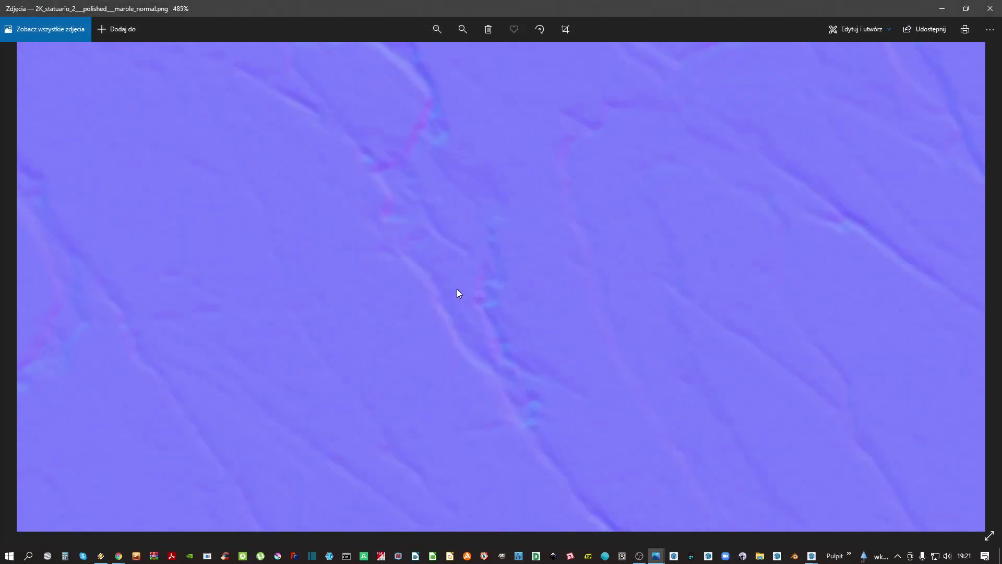
left_click(983, 8)
double_click(395, 194)
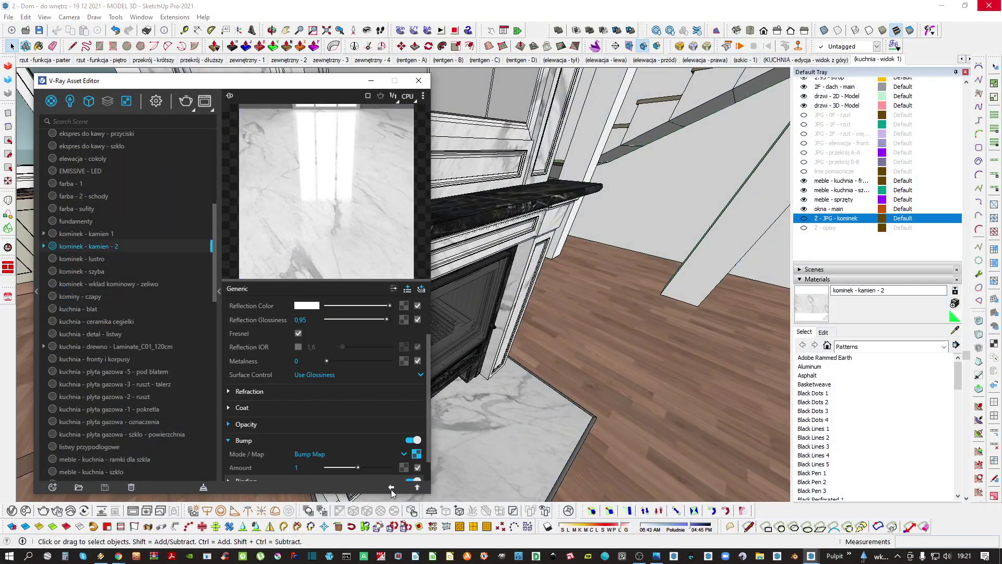
Set the bump amount of kominek - kamien - 2 to 0,2 and close the V-Ray Asset Editor
left_click(297, 468)
type("0,2")
key("Return")
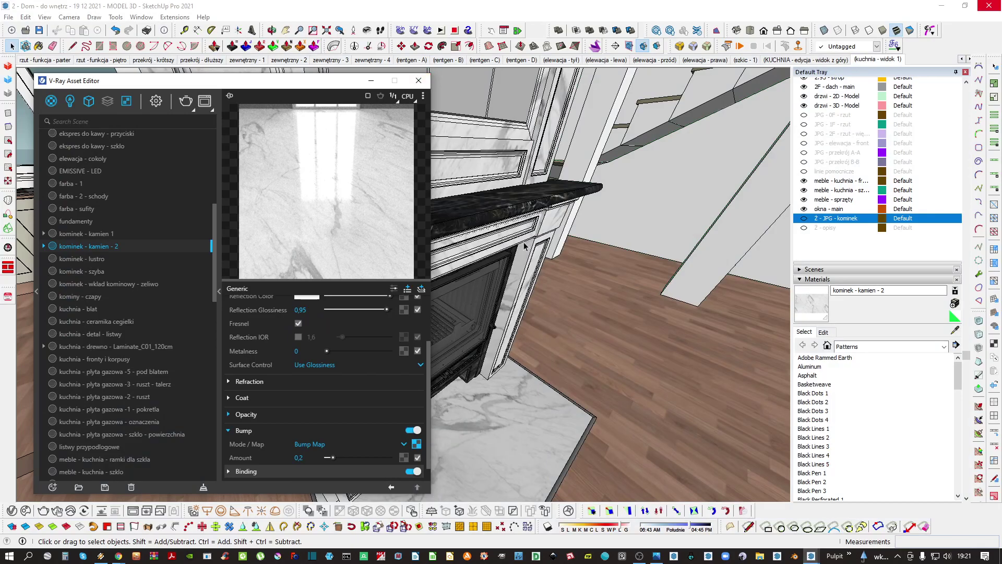
left_click(419, 80)
Sample the mirror material above the fireplace and open the mirror geometry for editing, facing it from the front
mouse_move(459, 229)
middle_mouse_down()
mouse_move(462, 282)
mouse_move(446, 208)
mouse_move(405, 193)
mouse_move(369, 215)
mouse_move(359, 240)
mouse_move(382, 239)
middle_mouse_up()
key("b")
double_click(359, 240)
double_click(359, 240)
double_click(359, 240)
triple_click(375, 258)
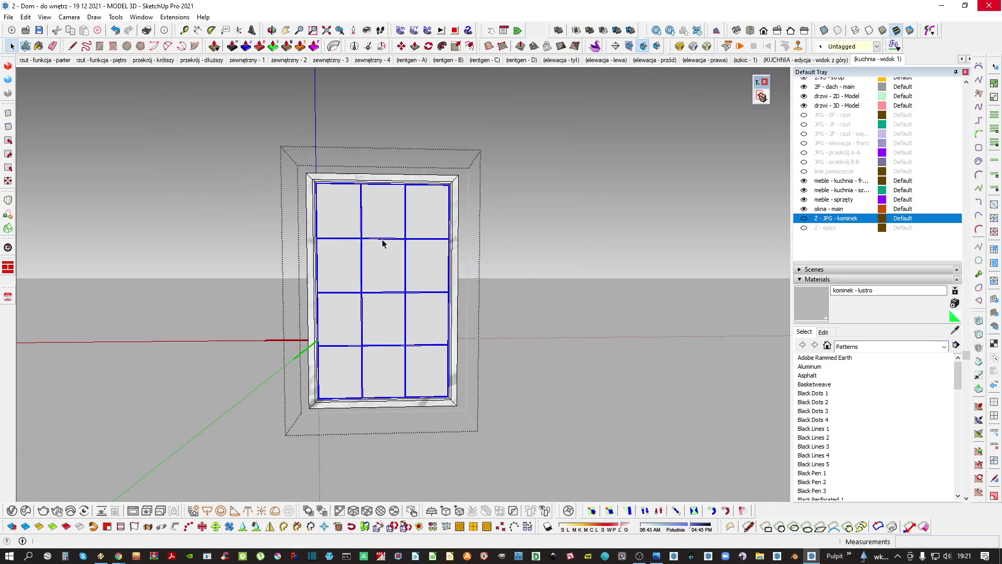
scroll(358, 221, "down", 5)
scroll(395, 284, "up", 10)
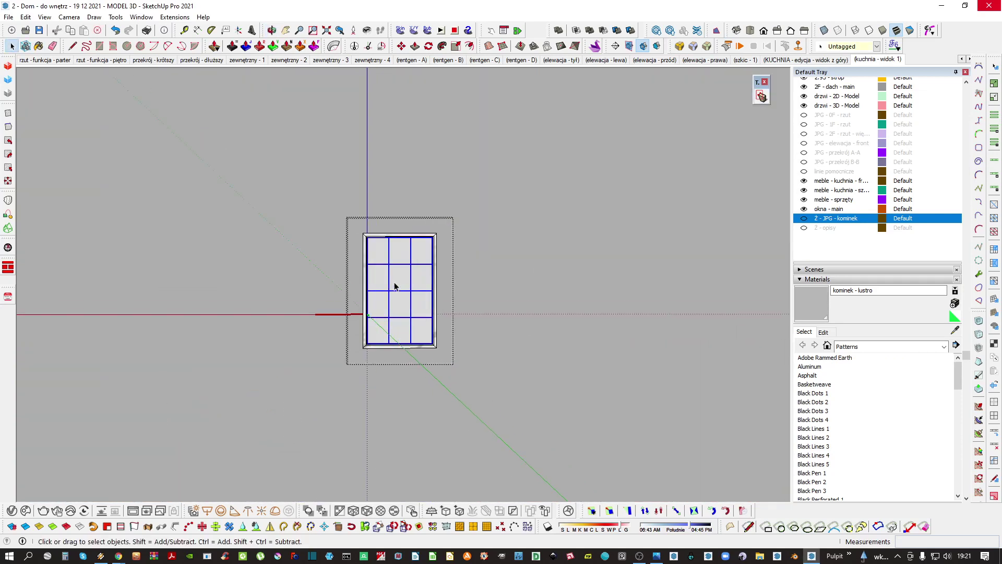
Draw a series of parallel diagonal reflection lines of varying length across the upper three rows of mirror panes
key("l")
scroll(324, 265, "down", 1)
left_click(322, 266)
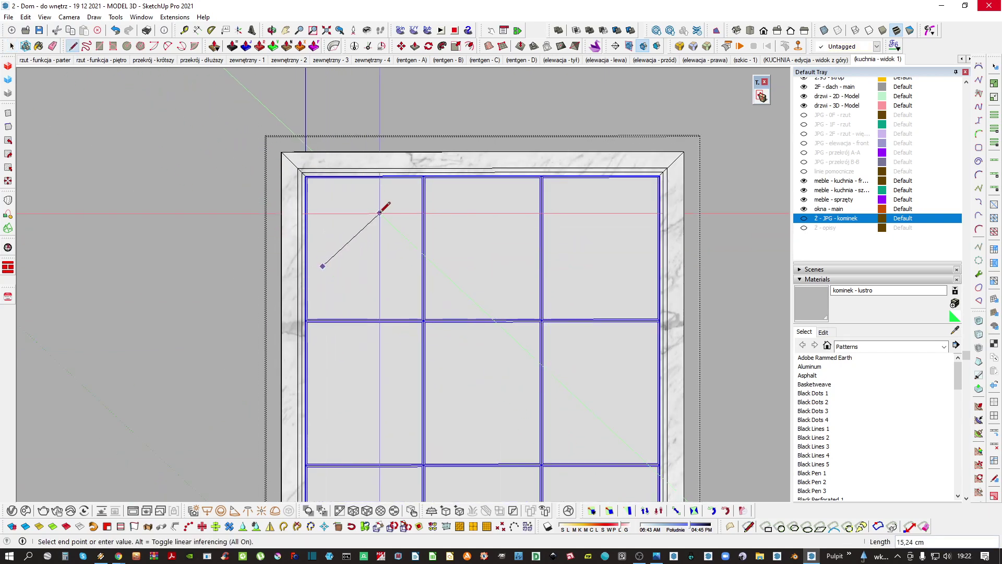
left_click(378, 205)
key("Escape")
left_click(321, 365)
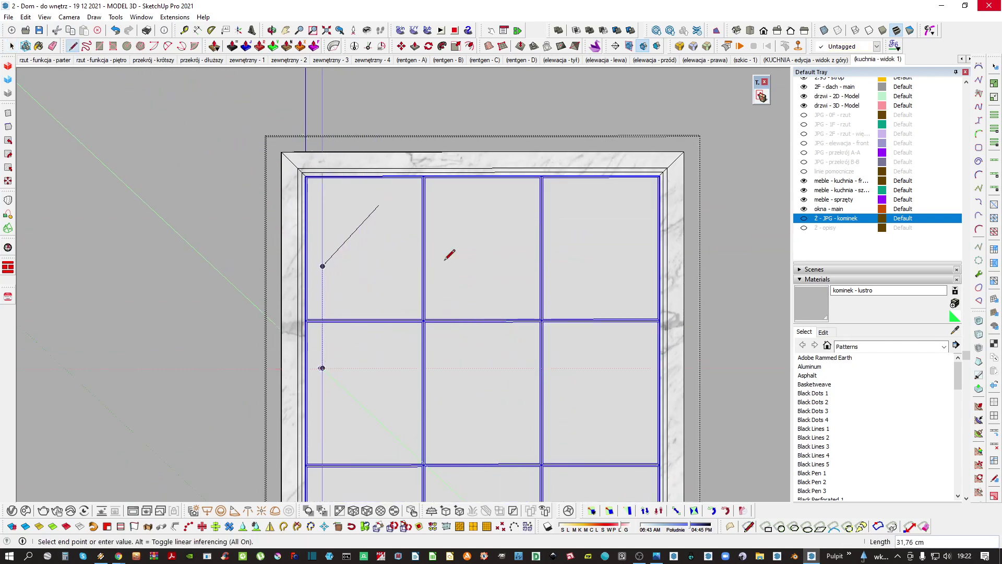
left_click(470, 206)
scroll(445, 268, "down", 2)
left_click(359, 431)
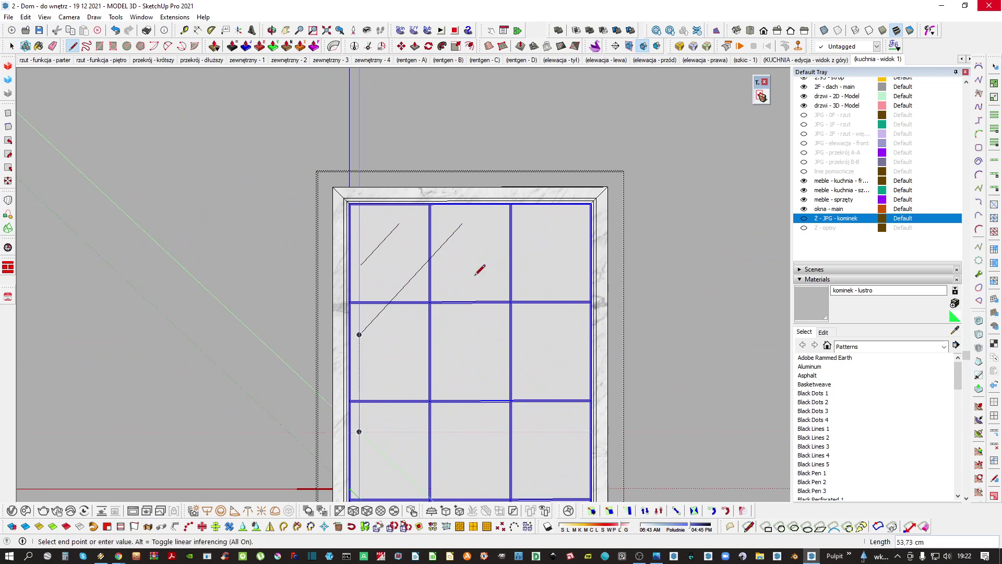
left_click(544, 231)
left_click(380, 475)
left_click(415, 439)
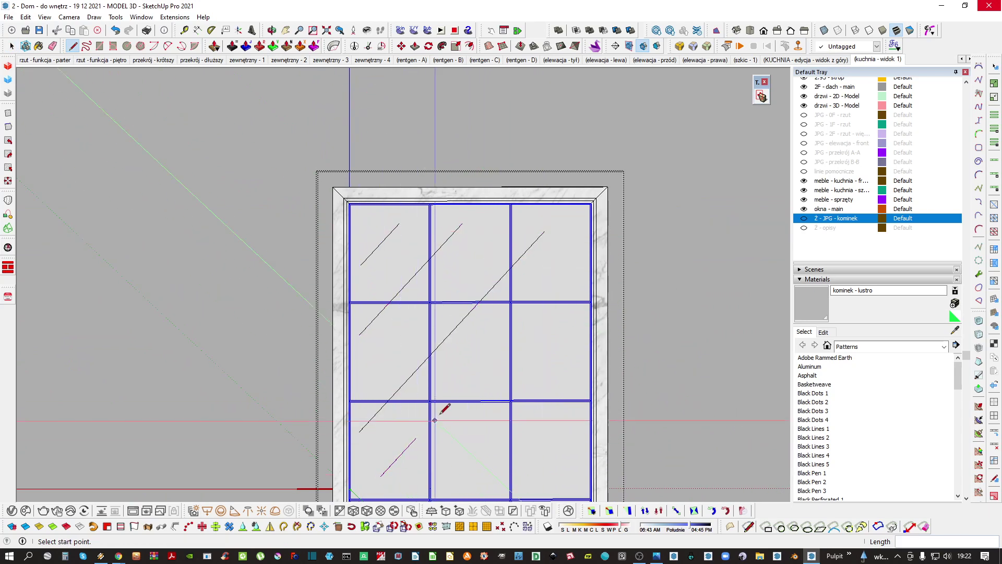
left_click(464, 390)
left_click(570, 274)
left_click(414, 483)
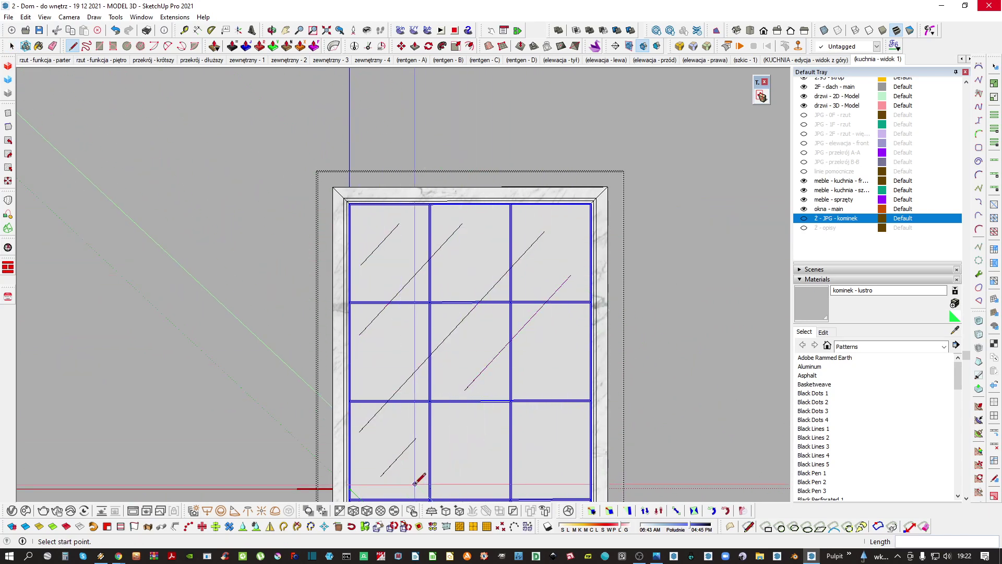
left_click(571, 315)
left_click(460, 476)
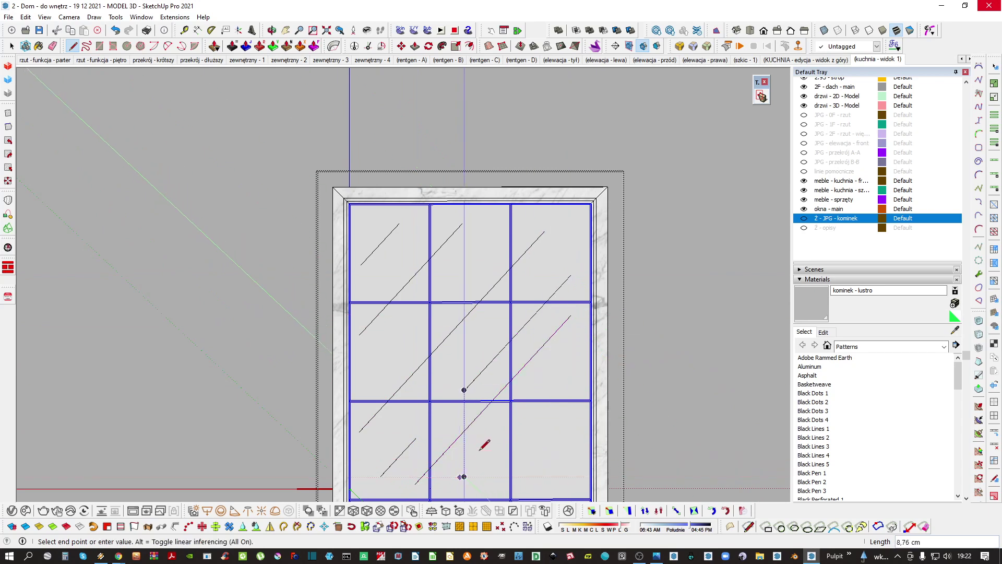
left_click(571, 357)
left_click(483, 494)
key("Escape")
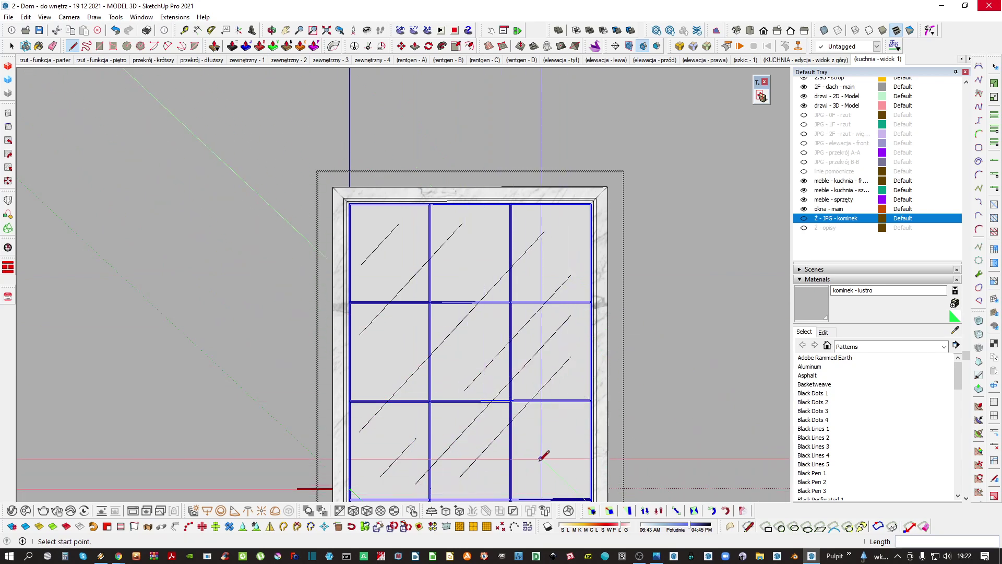
left_click(521, 478)
left_click(571, 424)
key("Escape")
scroll(546, 441, "up", 2)
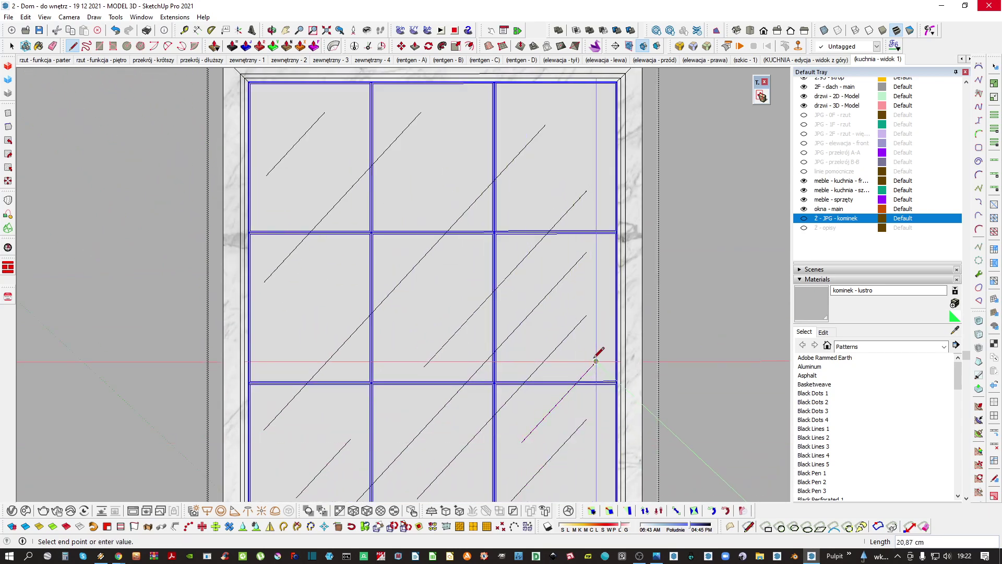
scroll(597, 351, "down", 2)
left_click(409, 399)
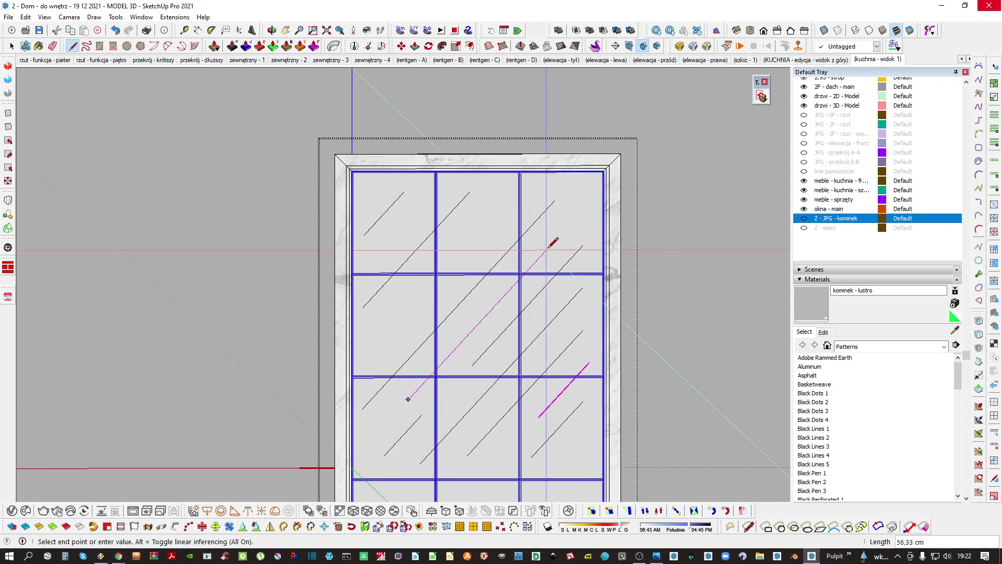
left_click(558, 237)
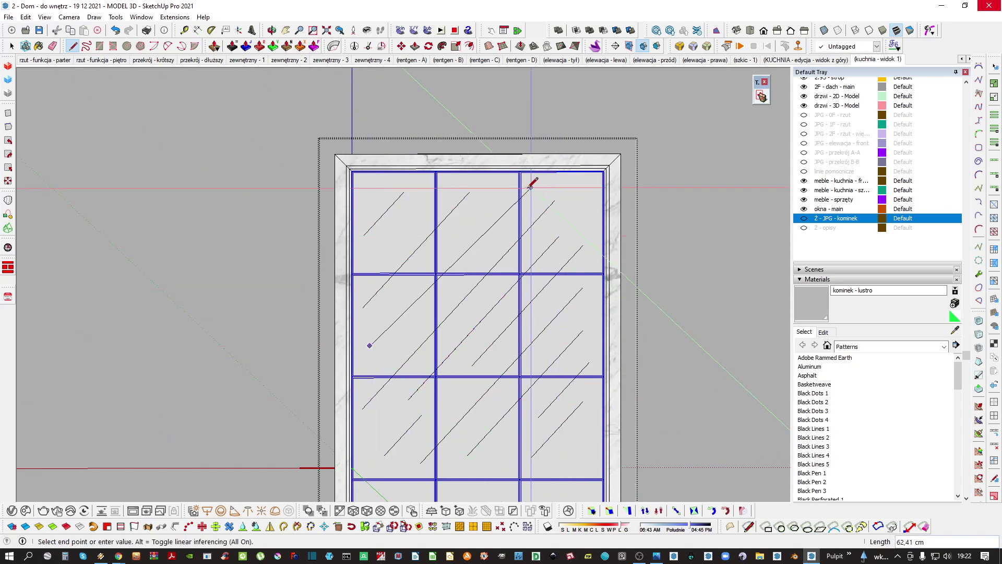
scroll(494, 232, "down", 2)
Stretch the diagonal reflection lines down over the lowest row of mirror panes and group them
key("space")
left_click(514, 312)
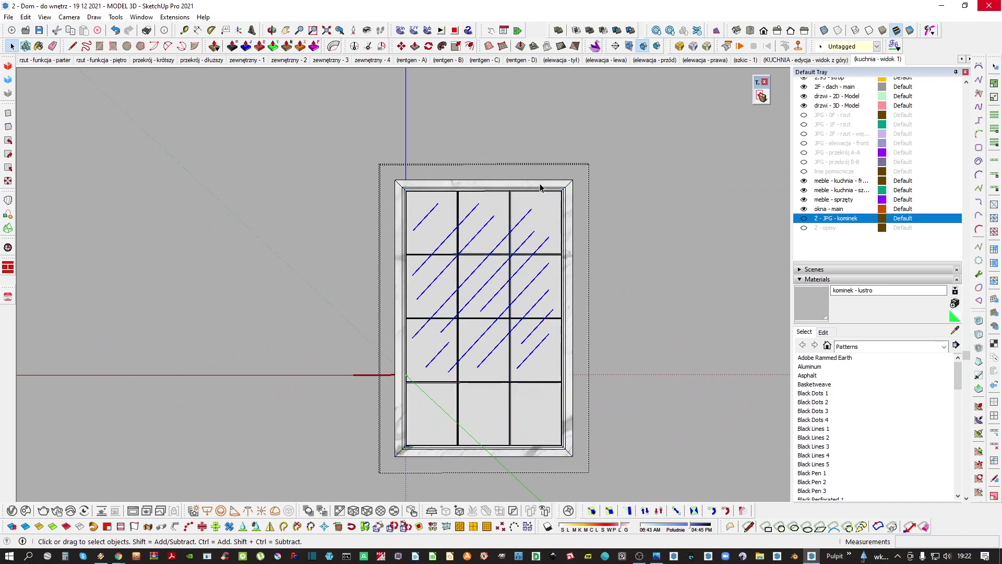
key("s")
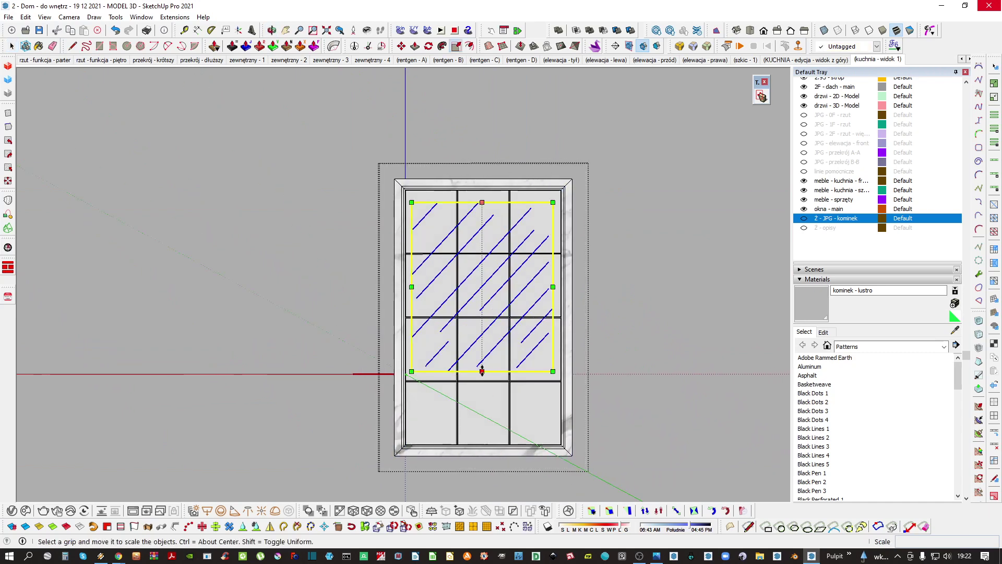
left_click_drag(482, 371, 481, 442)
middle_click_drag(476, 297, 556, 295)
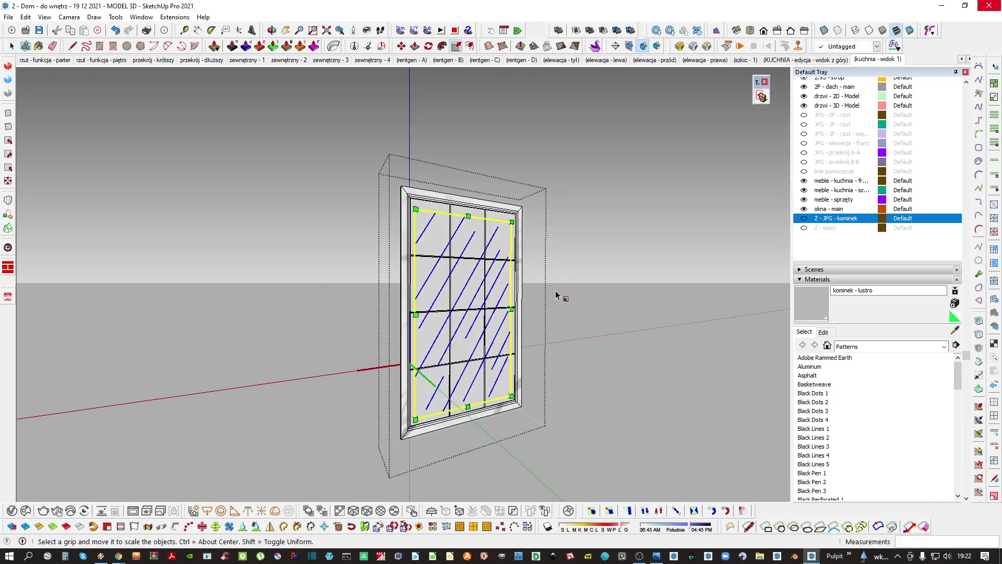
key("space")
middle_click_drag(499, 273, 500, 263)
Create a new tag named linie pomocnicze - Symbole
left_click(864, 46)
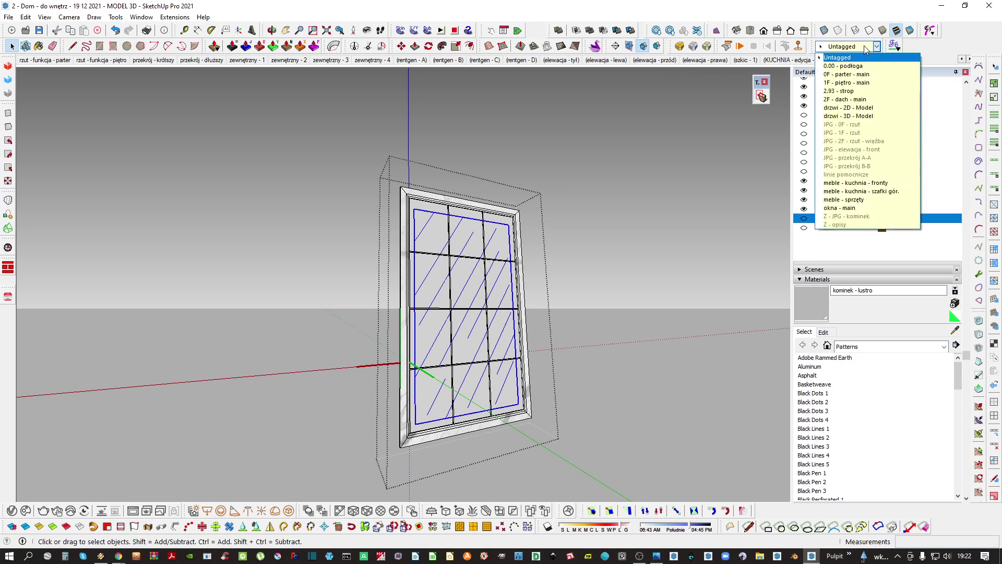
left_click(864, 46)
scroll(850, 142, "up", 3)
left_click(801, 113)
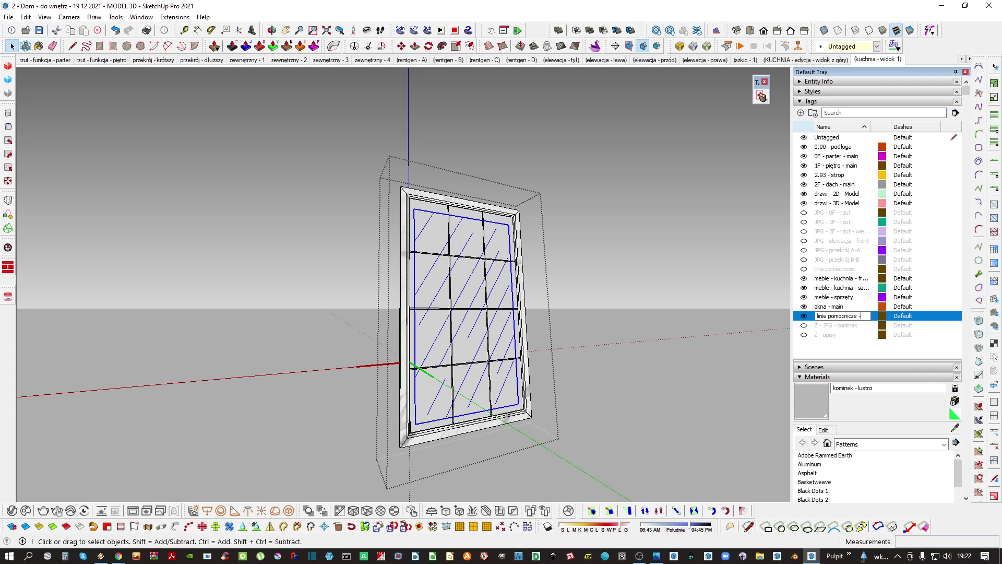
type("linie pomocnicze - Sym")
key("Return")
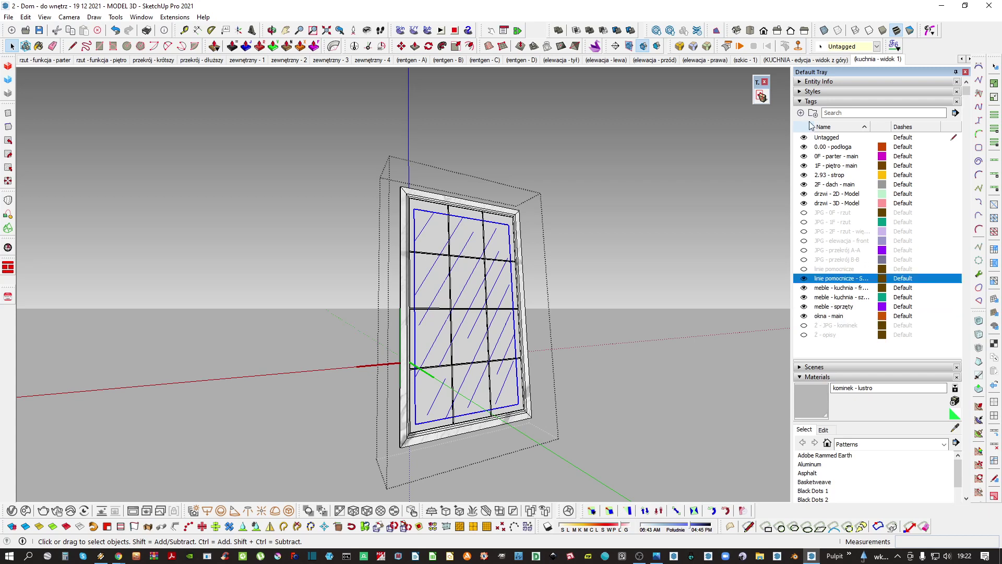
Assign the reflection line group to linie pomocnicze - Symbole and test the tag's visibility, leaving it shown and linie pomocnicze hidden
left_click(858, 50)
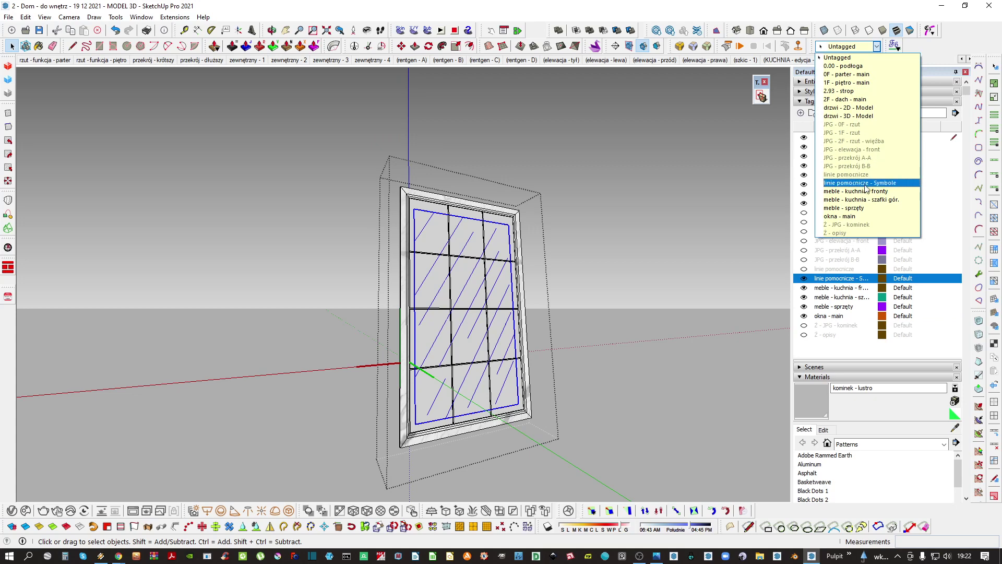
left_click(865, 183)
middle_click_drag(555, 315, 602, 319)
left_click(804, 279)
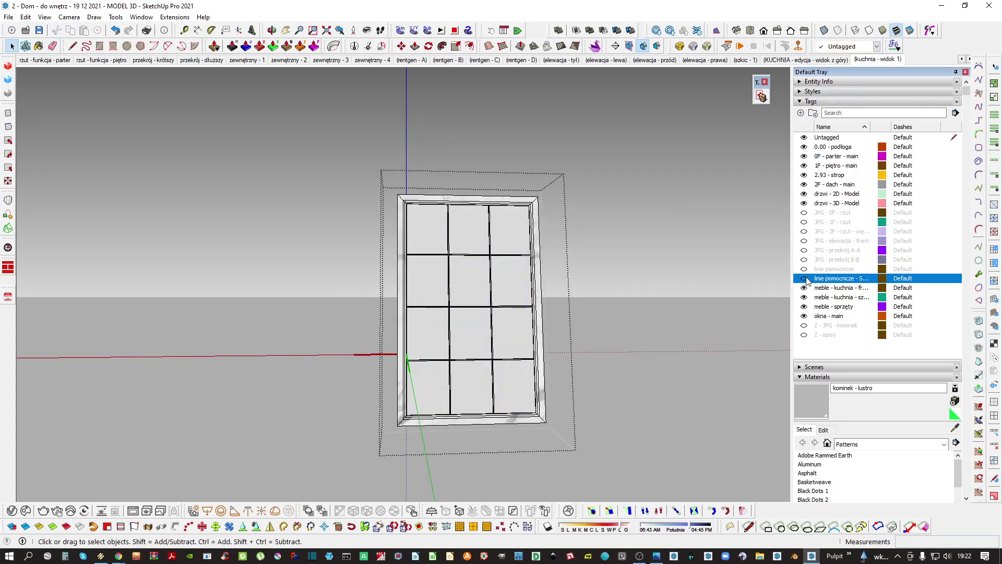
left_click(804, 278)
left_click(806, 278)
left_click(811, 270)
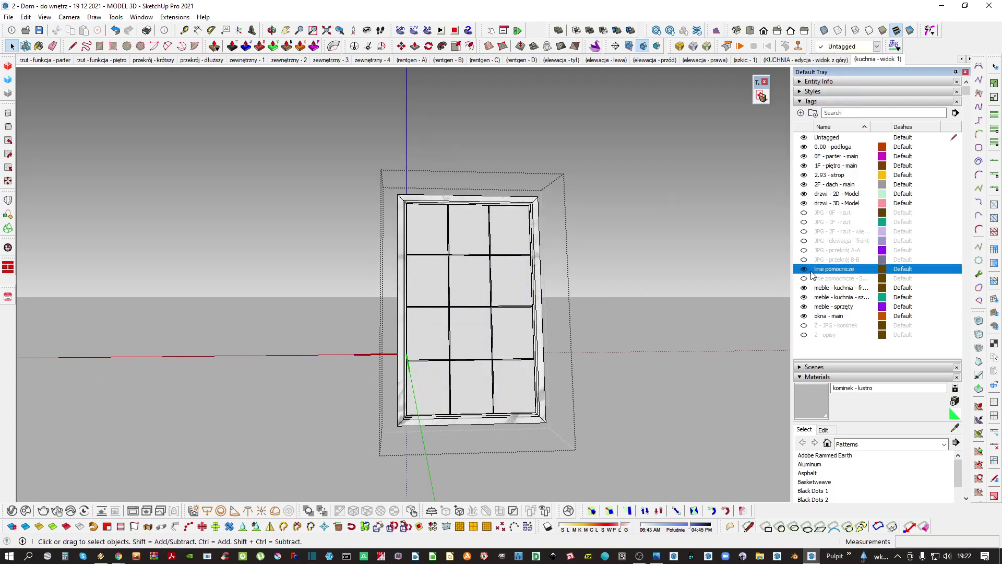
left_click(804, 279)
left_click(803, 269)
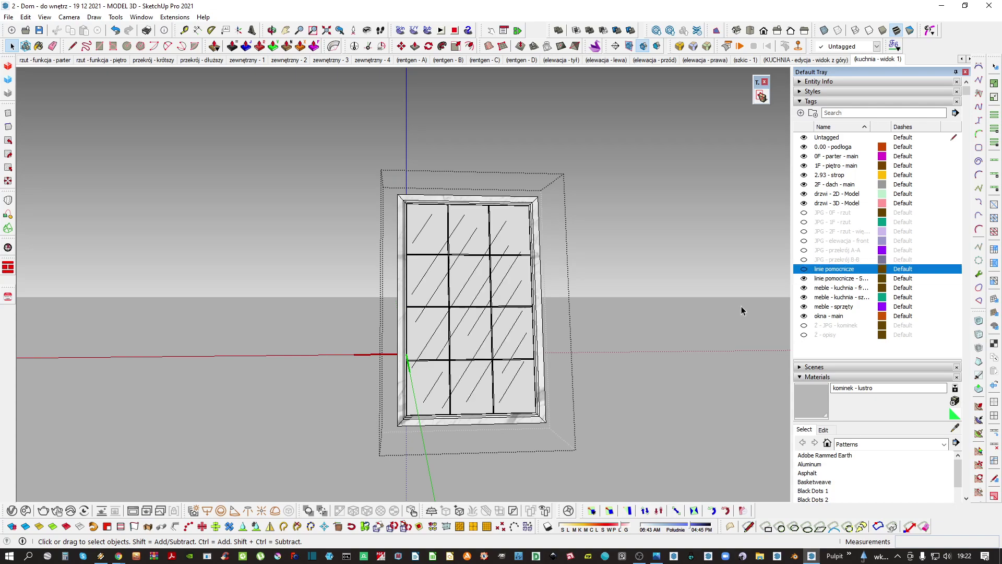
Leave the mirror group to return to the whole interior and purge unused items from the model
left_click(741, 306)
scroll(448, 329, "down", 3)
mouse_move(459, 295)
middle_mouse_down()
mouse_move(452, 325)
mouse_move(586, 333)
mouse_move(445, 353)
mouse_move(468, 282)
mouse_move(470, 293)
middle_mouse_up()
key("Escape")
key("shift+p")
key("Return")
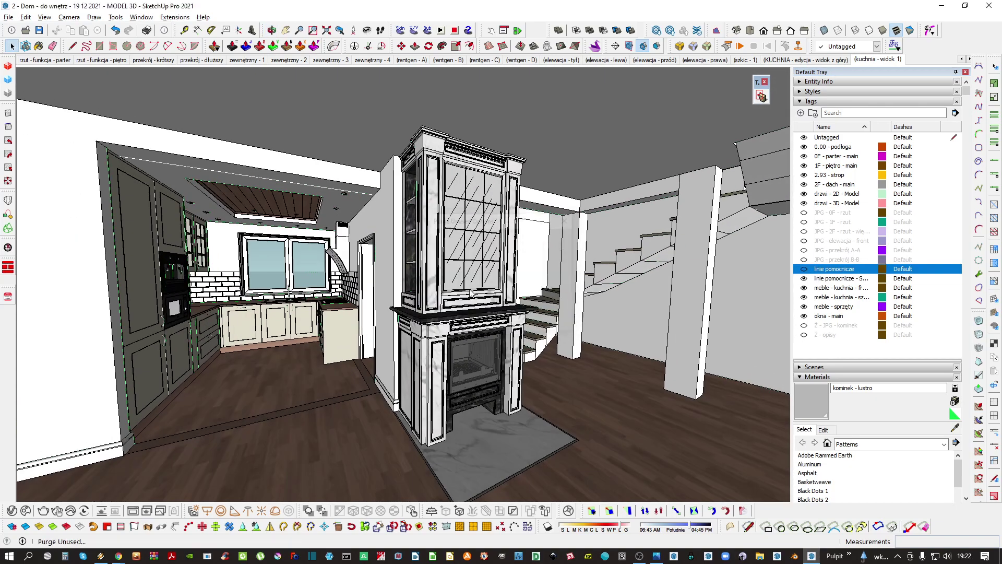
key("Return")
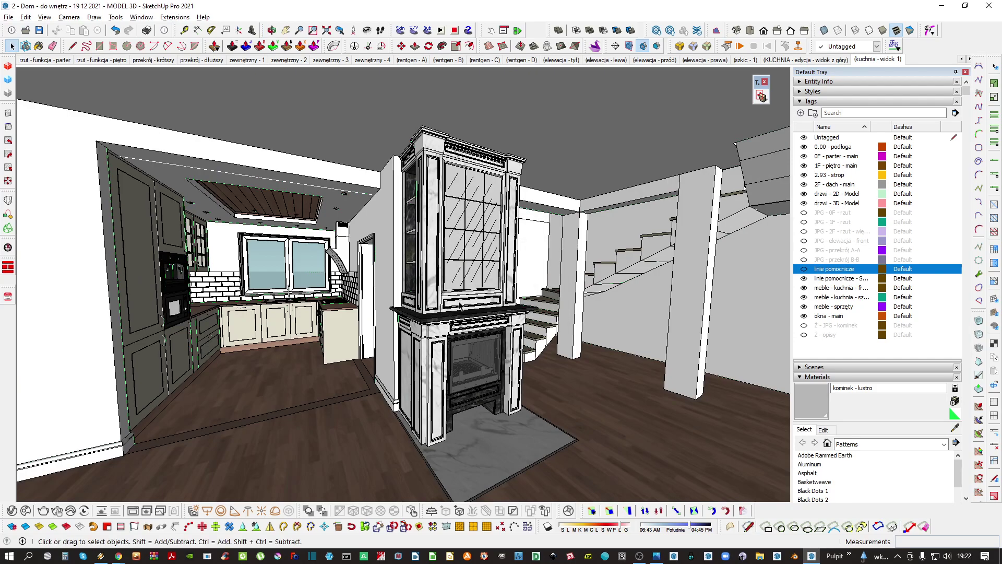
Turn the V-Ray material kominek - lustro into a mirror with a lighter diffuse, white reflection color, glossiness 1 and metalness 1
mouse_move(468, 308)
middle_mouse_down()
mouse_move(679, 283)
mouse_move(253, 255)
mouse_move(381, 385)
mouse_move(463, 335)
mouse_move(437, 235)
middle_mouse_up()
scroll(490, 299, "up", 6)
scroll(437, 232, "up", 2)
key("b")
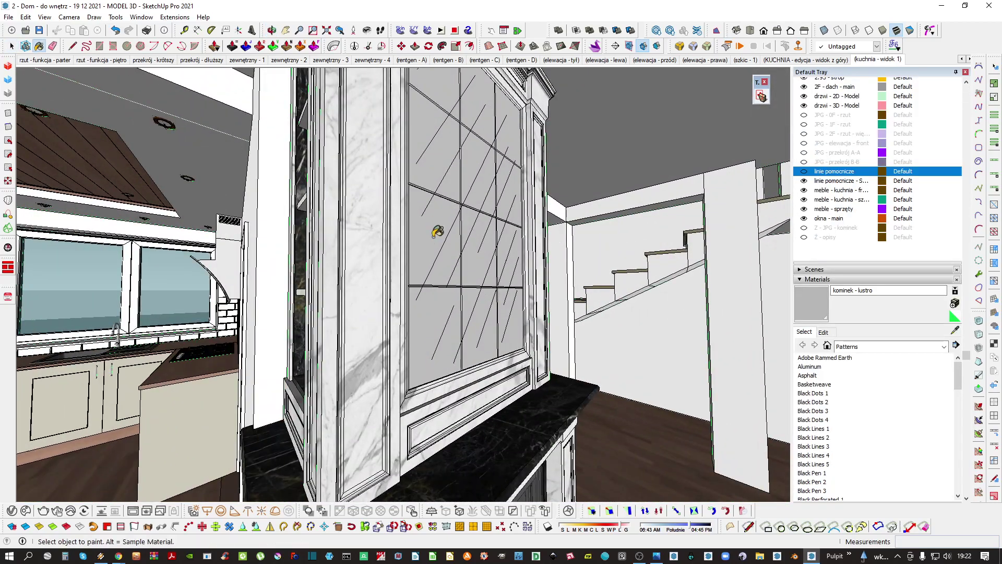
key("space")
left_click(12, 514)
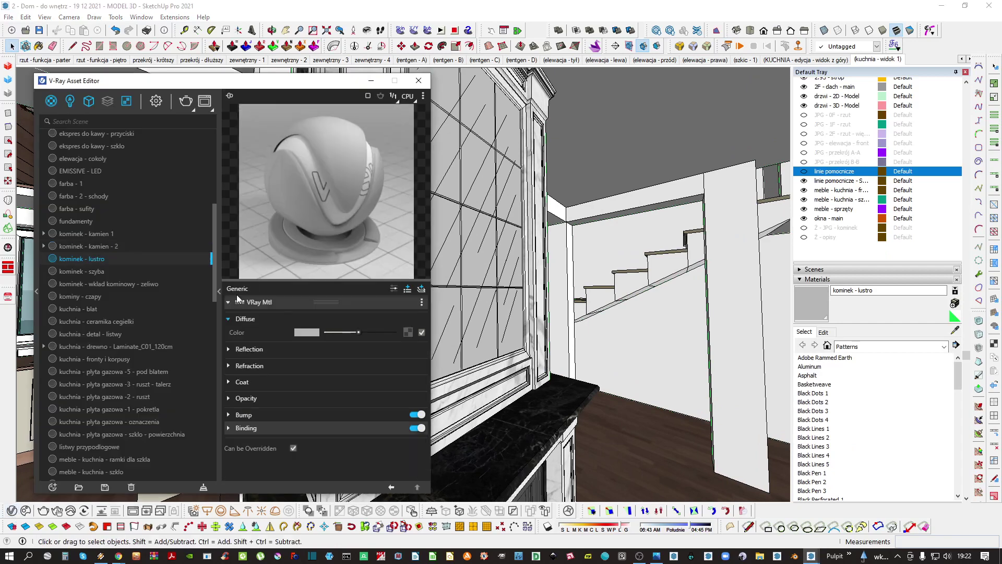
left_click(249, 348)
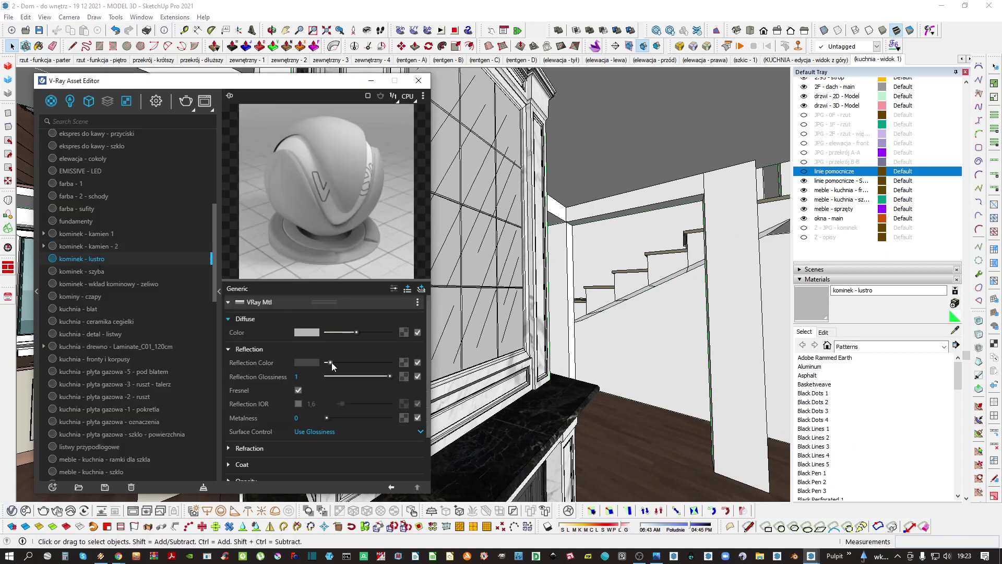
left_click_drag(381, 417, 392, 417)
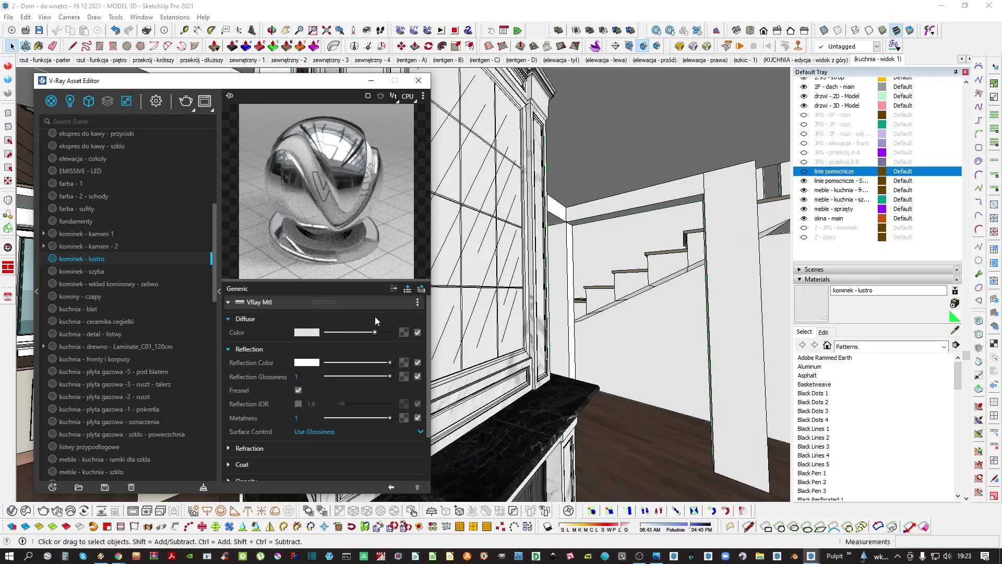
left_click(417, 85)
Enable the V-Ray safe frame and set the render output's aspect ratio to 4:5 - Portrait
middle_click_drag(392, 214, 485, 294)
scroll(484, 295, "down", 3)
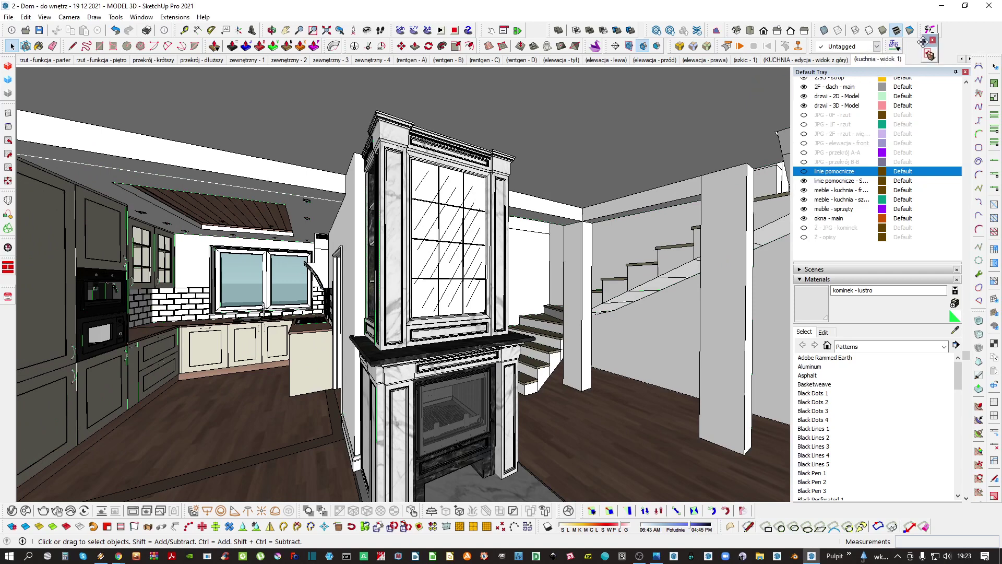
left_click(13, 512)
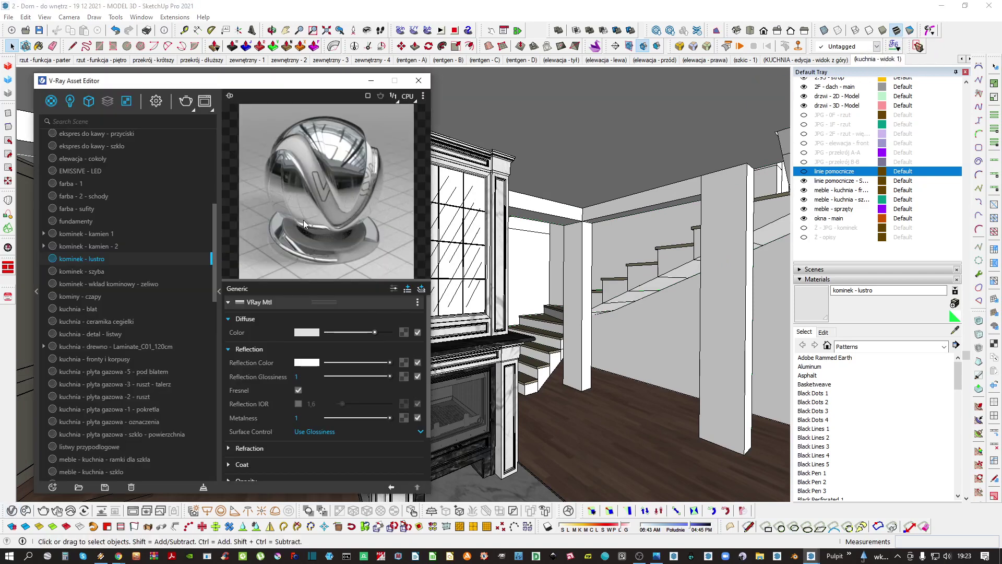
left_click(156, 101)
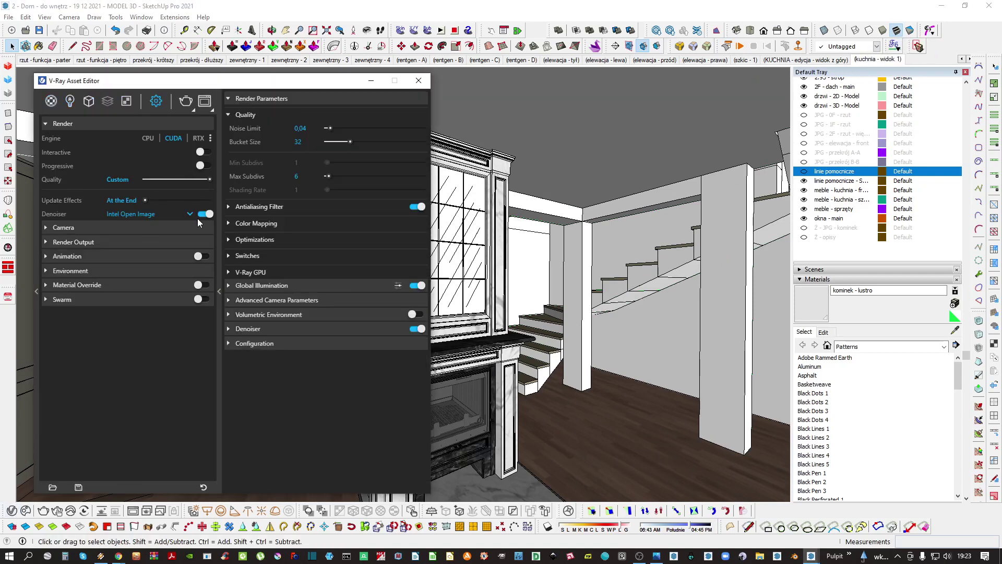
left_click(96, 242)
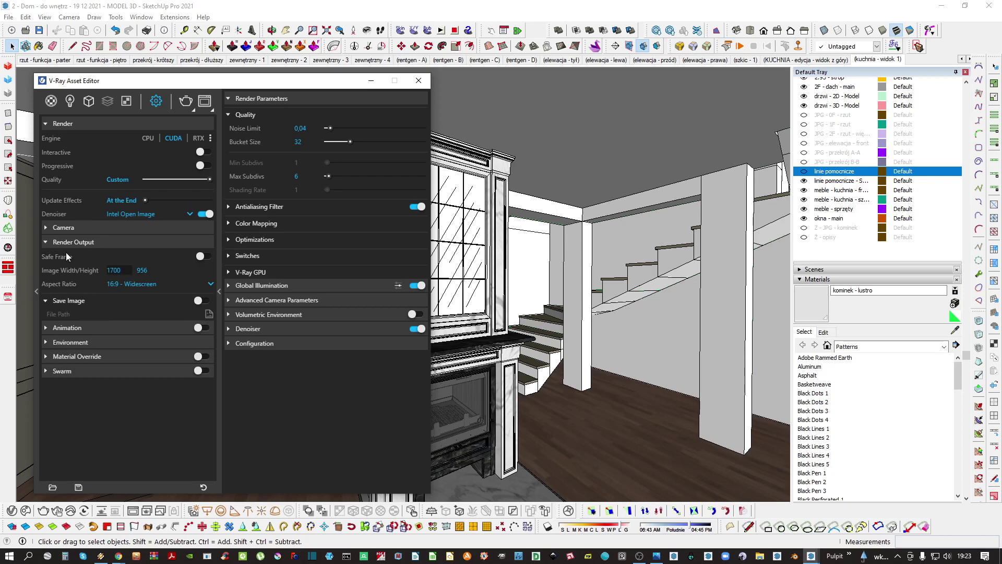
left_click(203, 256)
left_click(133, 284)
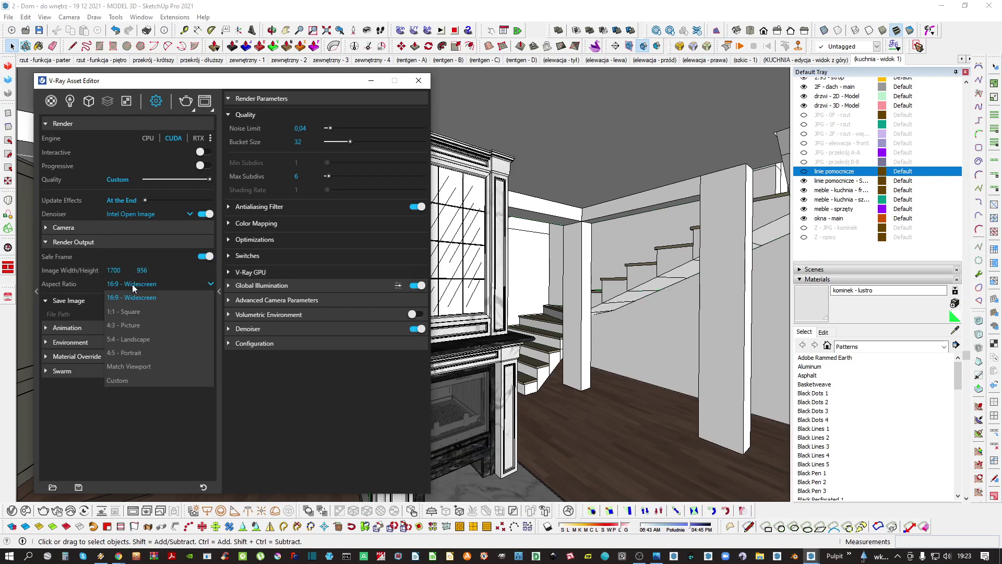
left_click(126, 353)
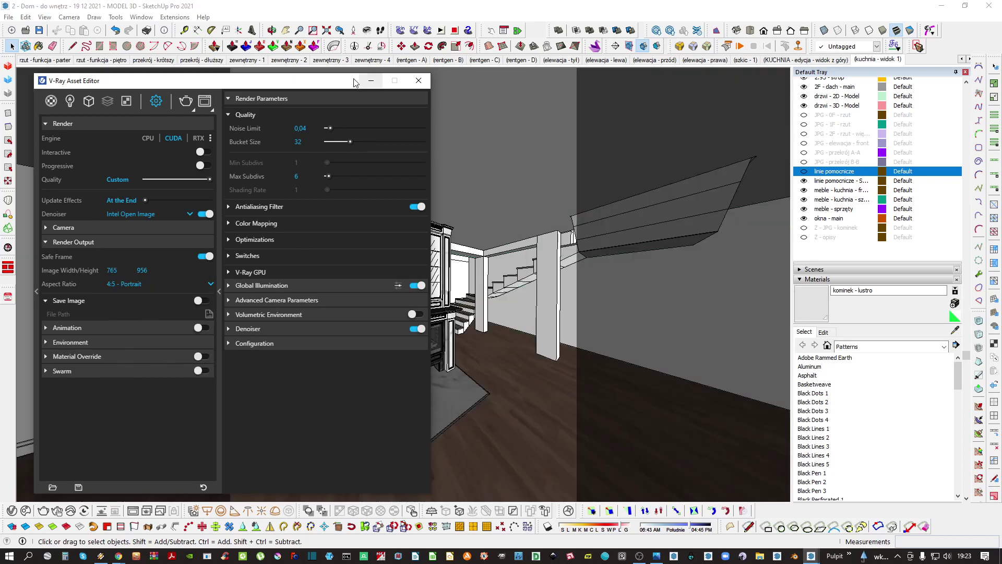
left_click_drag(327, 86, 841, 83)
middle_click_drag(397, 298, 378, 308)
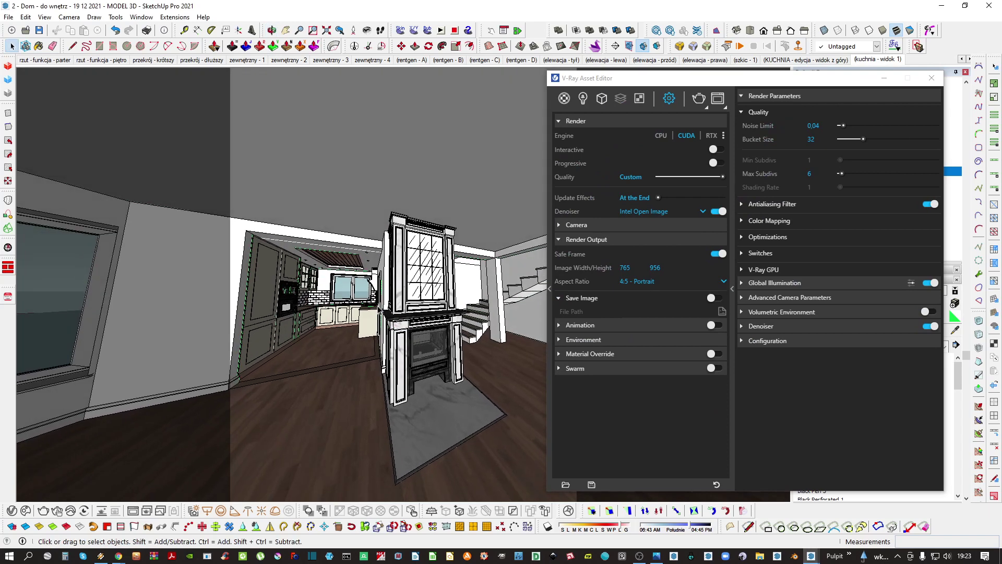
left_click(879, 78)
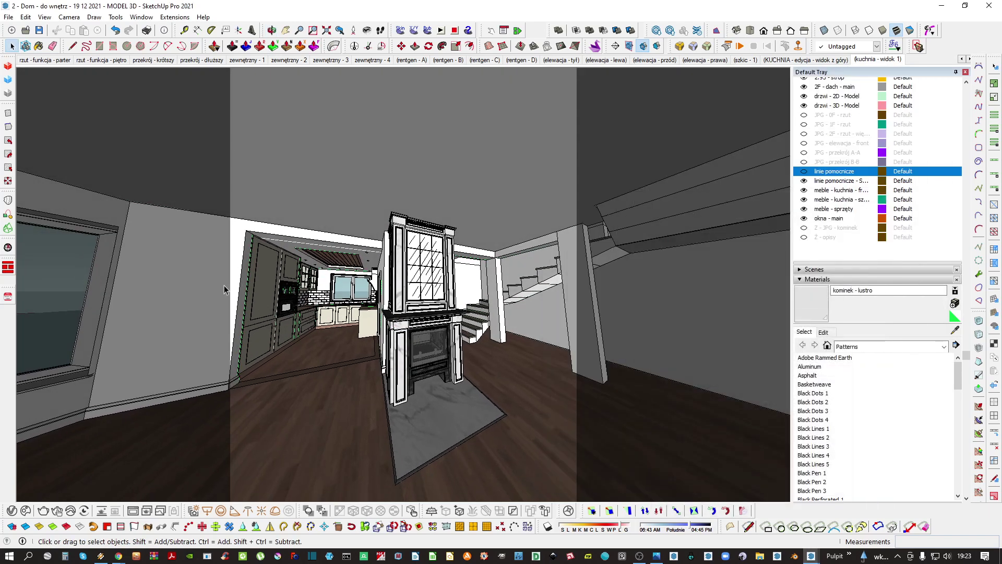
Set the render image size to 3000 by 3750 pixels and the maximum subdivisions to 8
left_click(16, 510)
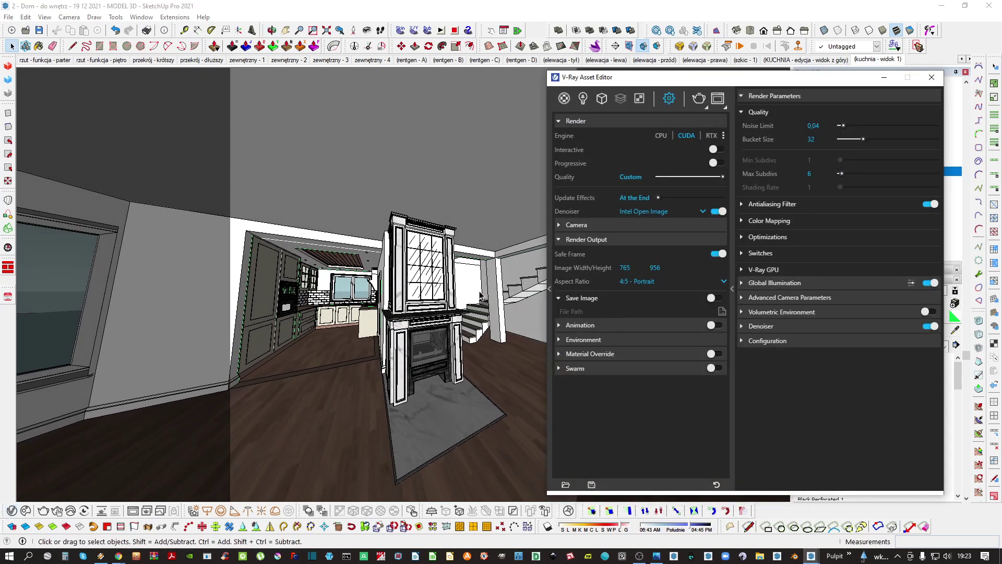
left_click(714, 253)
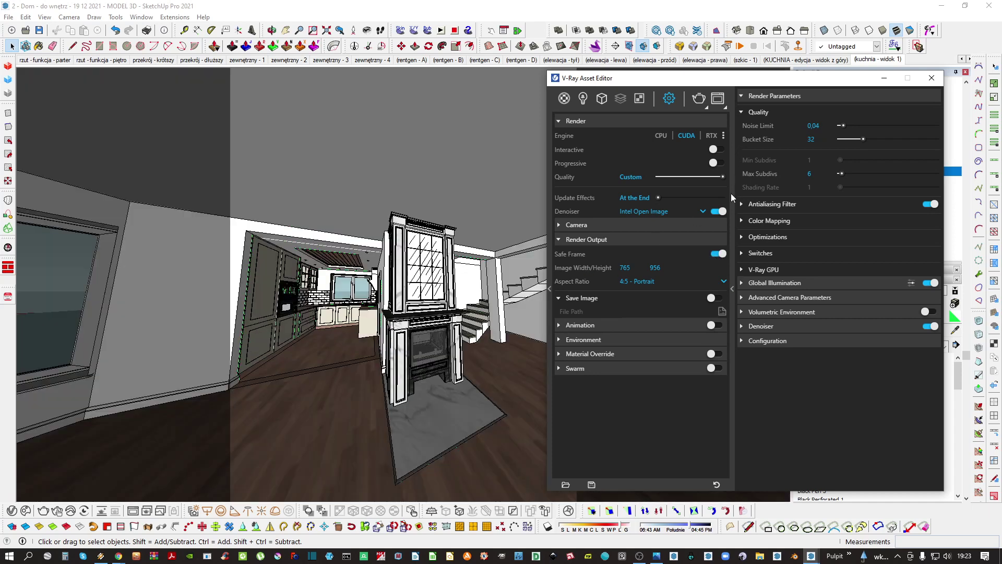
type("2500")
key("Return")
left_click(723, 135)
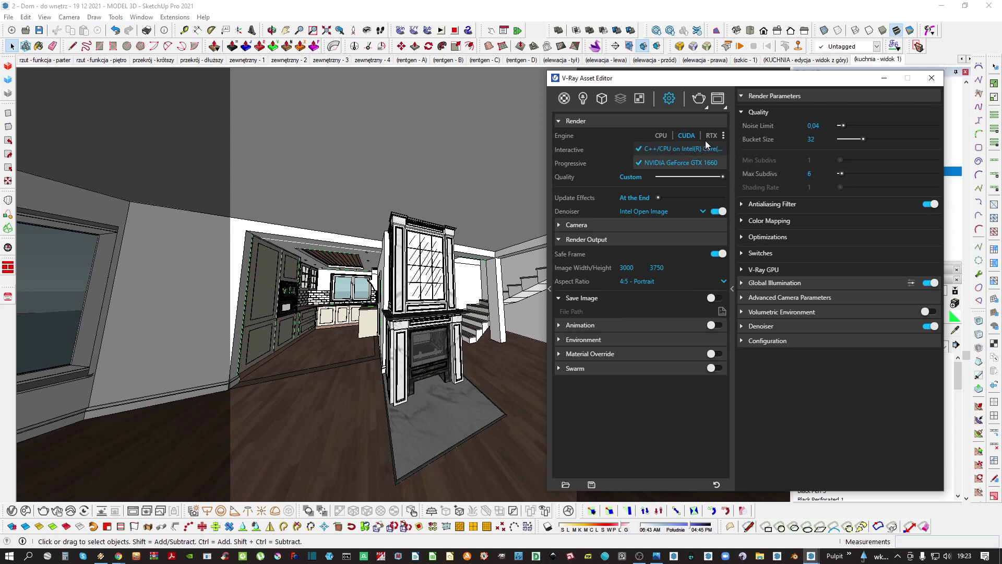
left_click(811, 174)
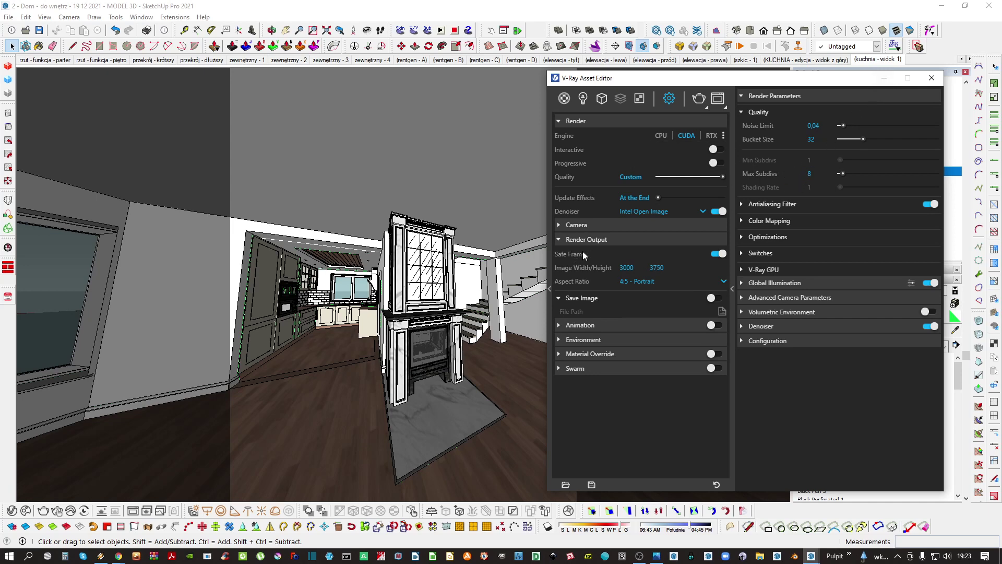
left_click(606, 224)
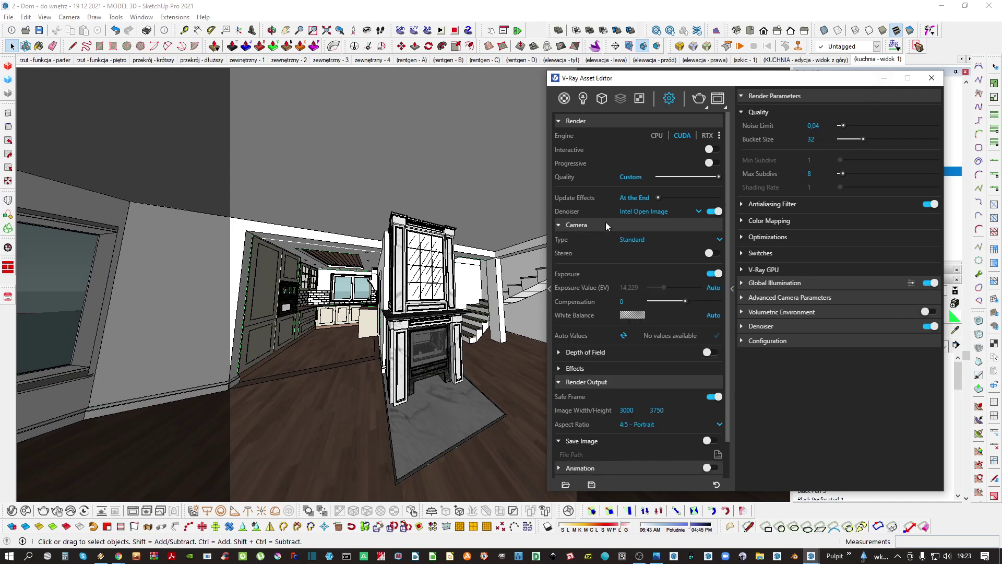
left_click(883, 78)
Sample the trim material on the edge of the marble hearth slab and open its V-Ray properties
middle_click_drag(282, 324, 391, 391)
mouse_move(417, 245)
middle_mouse_down("shift")
mouse_move(435, 360)
mouse_move(416, 391)
middle_mouse_up("shift")
key("b")
left_click(416, 390, "alt")
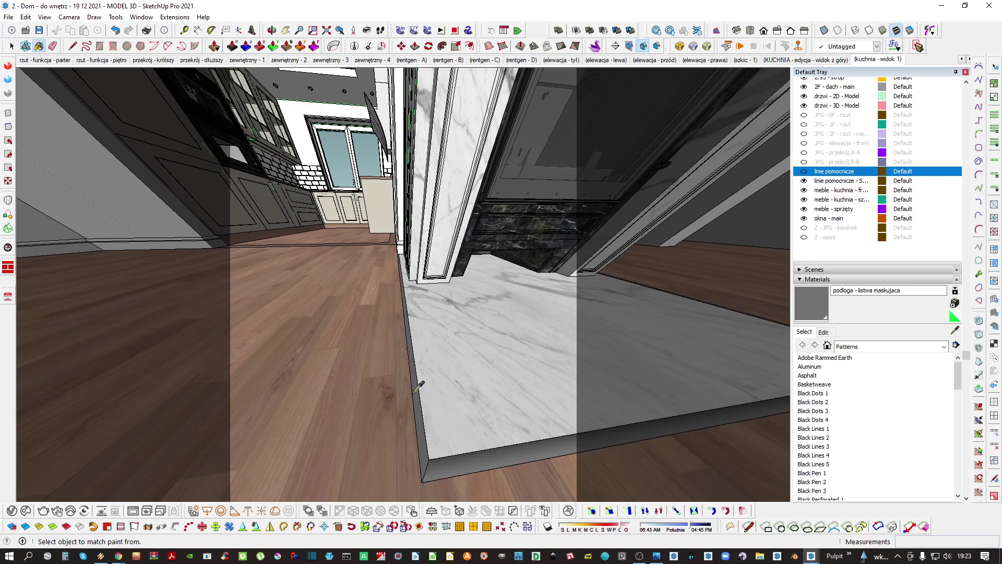
key("space")
left_click(12, 510)
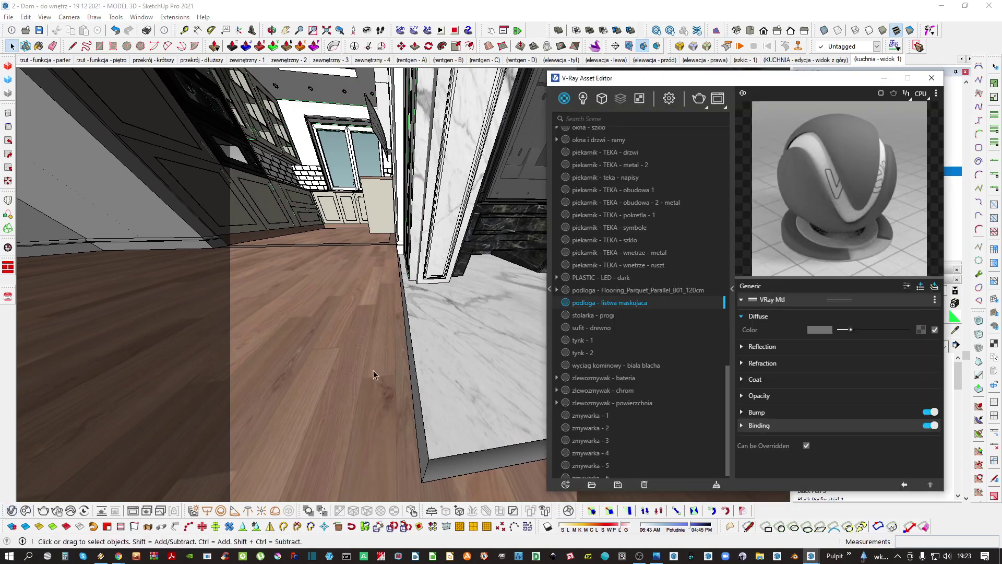
middle_click_drag(417, 379, 418, 395)
scroll(423, 395, "up", 1)
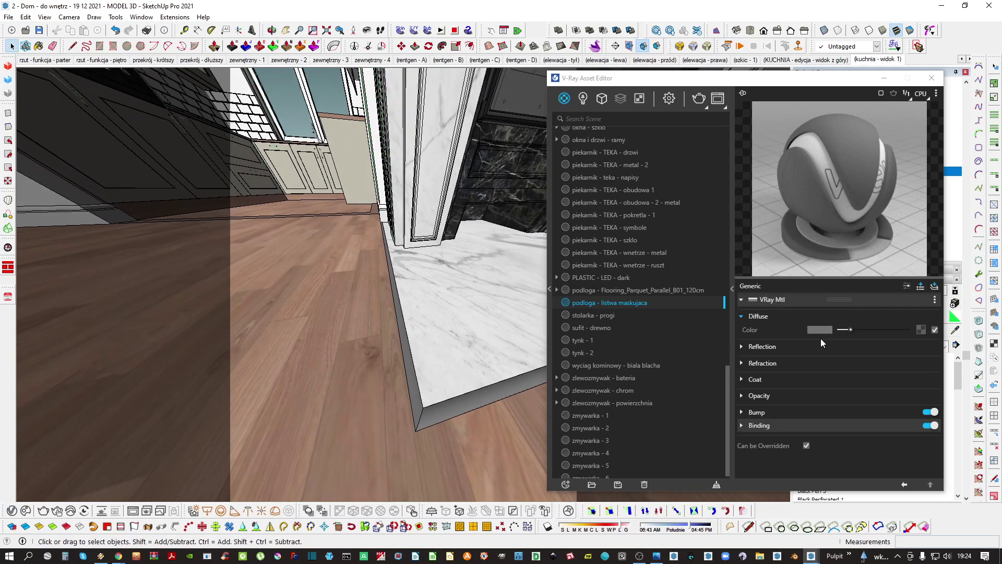
Make podloga - listwa maskujaca a satin metal with a lighter diffuse, white reflection, glossiness 0.65 and metalness 1
left_click_drag(850, 330, 866, 337)
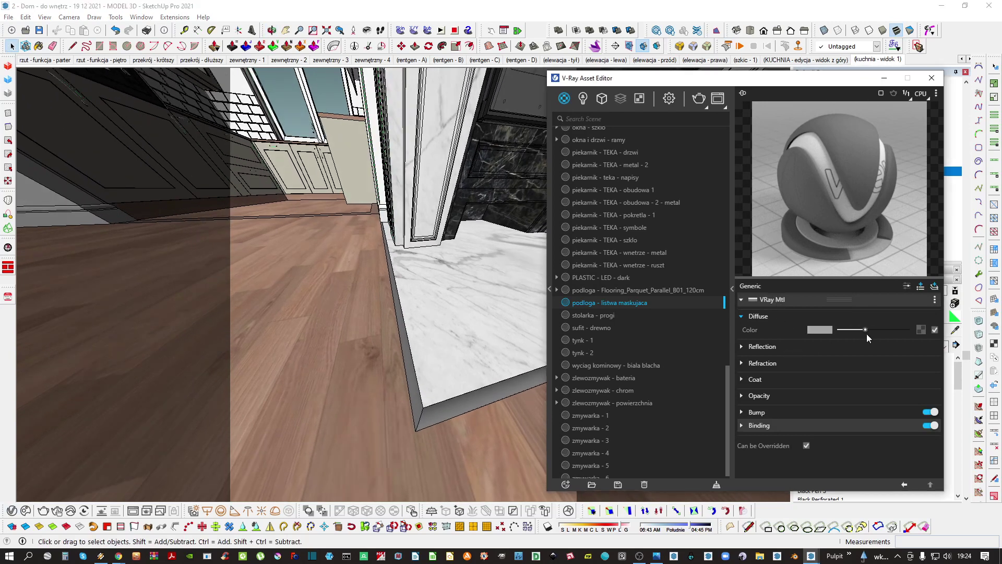
left_click(774, 348)
left_click(899, 361)
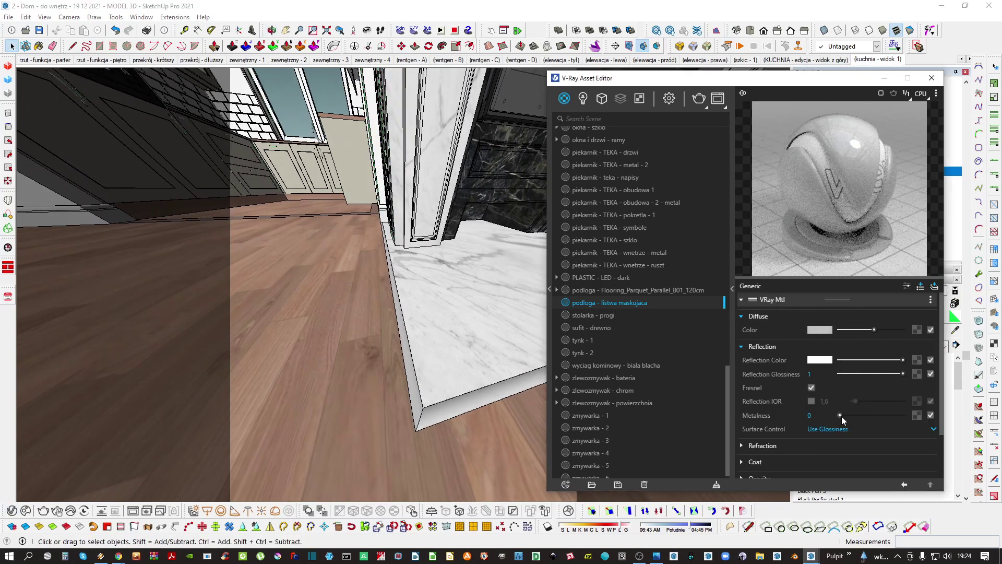
left_click_drag(841, 416, 909, 402)
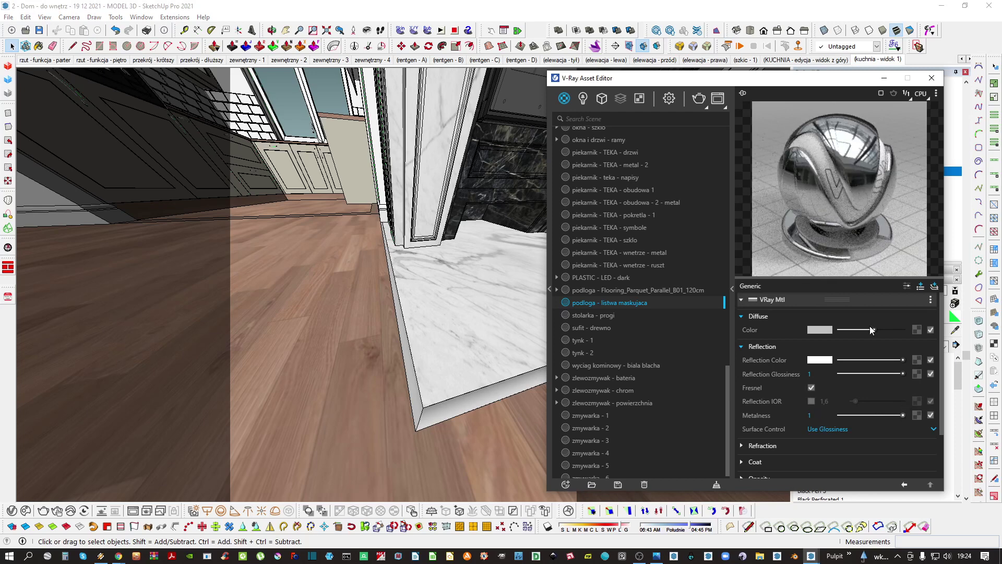
left_click_drag(891, 373, 881, 375)
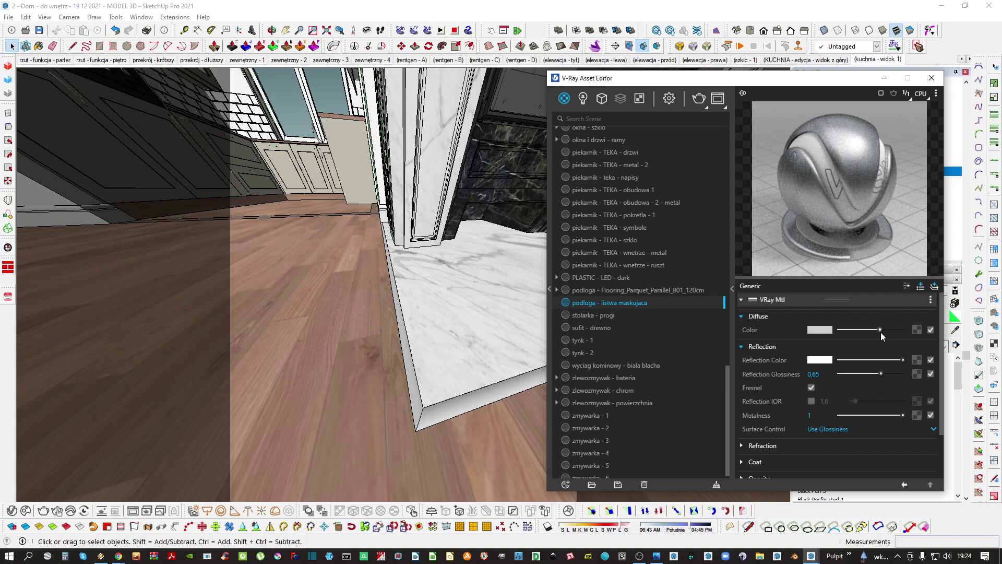
left_click(884, 78)
Reposition the camera so the whole fireplace, from hearth slab to cornice, fits inside the portrait safe frame
middle_click_drag(478, 316, 447, 293)
key("z")
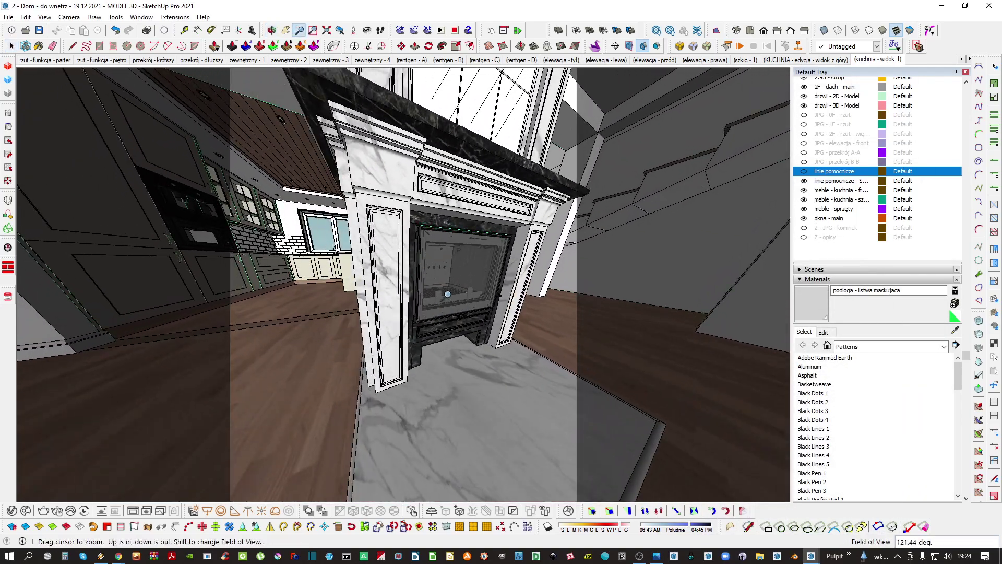
key("space")
scroll(474, 291, "up", 4)
scroll(458, 281, "down", 4)
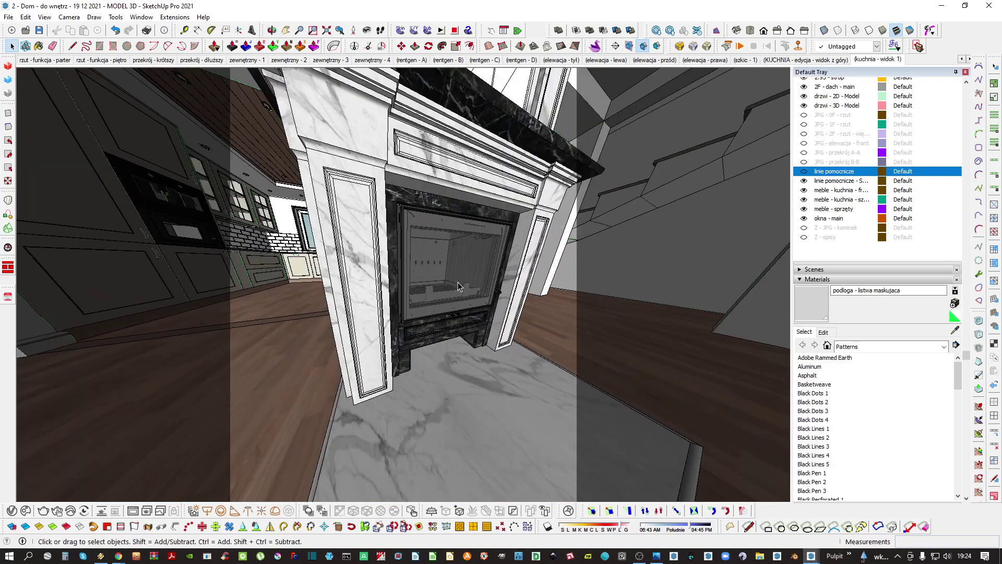
key("z")
middle_click_drag(454, 283, 399, 292)
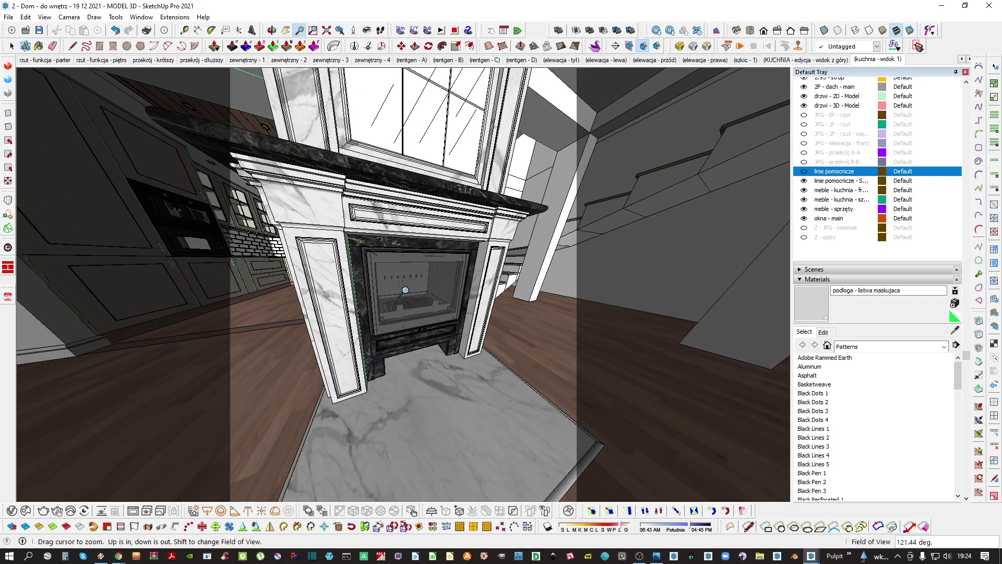
left_click_drag(419, 282, 421, 200, "shift")
scroll(421, 200, "down", 3)
middle_click_drag(422, 200, 439, 347)
scroll(430, 338, "down", 1)
left_click_drag(438, 347, 445, 341)
middle_click_drag(446, 342, 447, 345, "shift")
left_click_drag(446, 345, 448, 344)
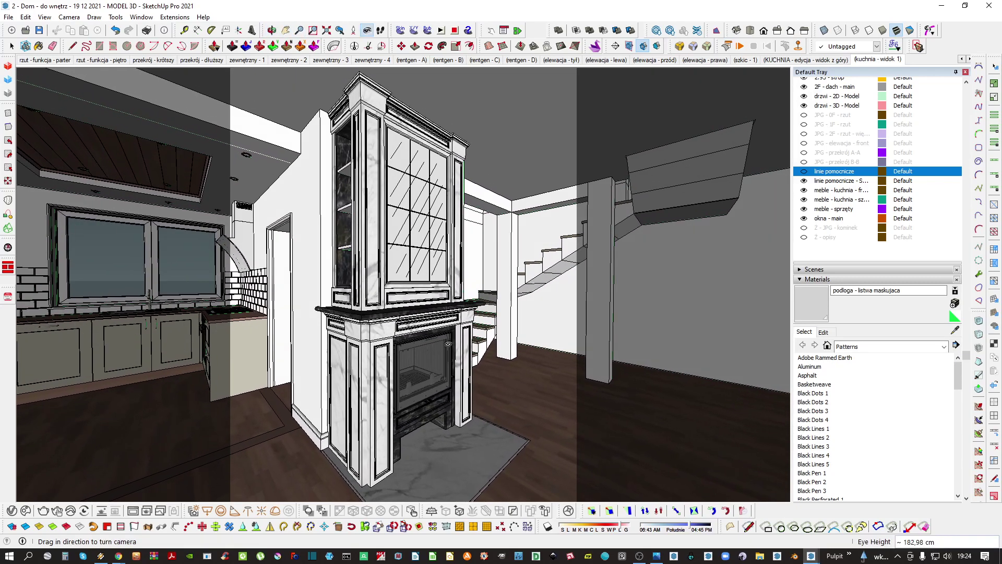
middle_click_drag(448, 337, 456, 331, "shift")
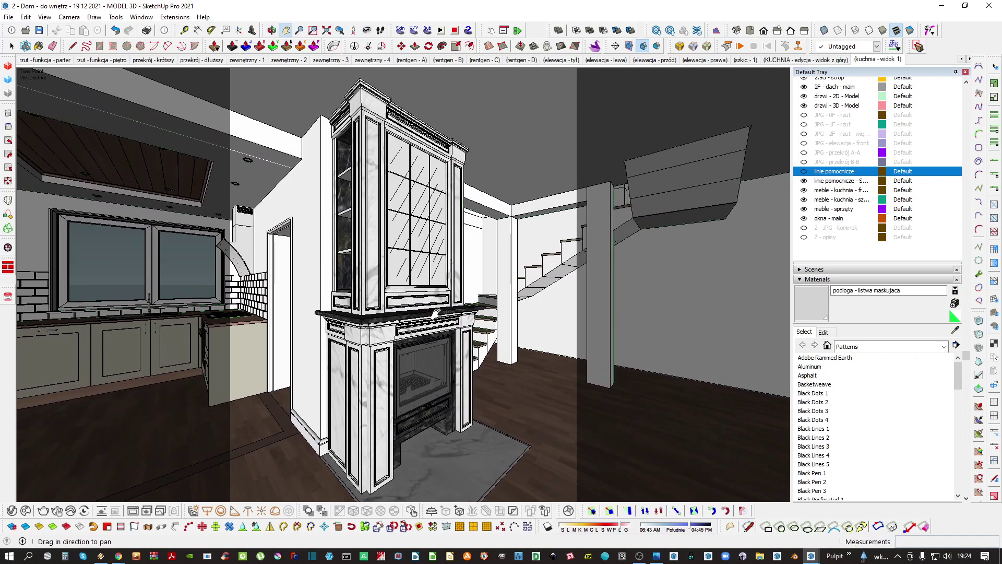
Set the field of view to 75 degrees and recentre the fireplace and hearth slab in the portrait frame
type("z75")
key("Return")
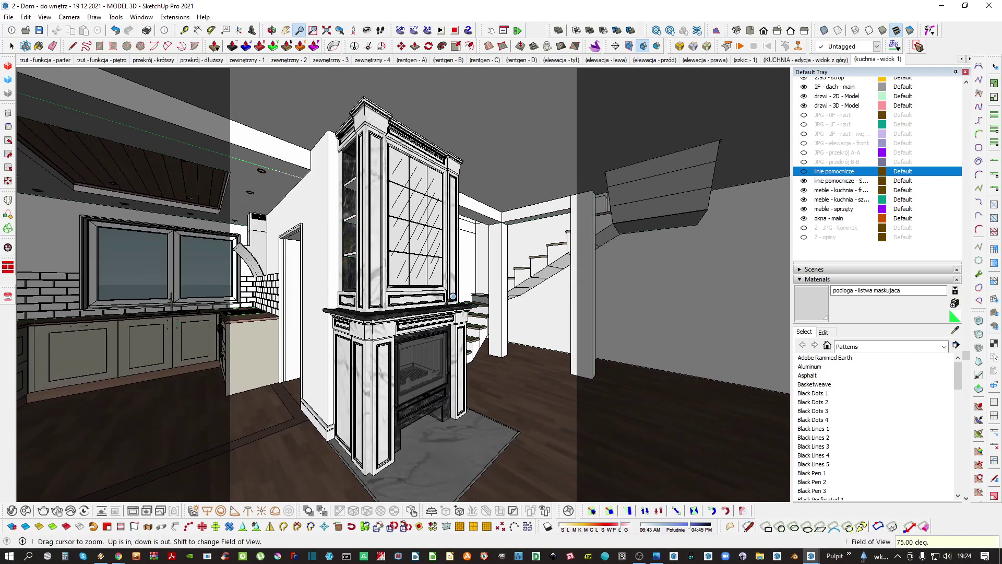
key("l")
key("z")
middle_click_drag(462, 296, 460, 300, "shift")
key("h")
left_click_drag(461, 302, 464, 281)
key("z")
key("h")
key("z")
key("h")
middle_click_drag(462, 281, 466, 280, "shift")
key("space")
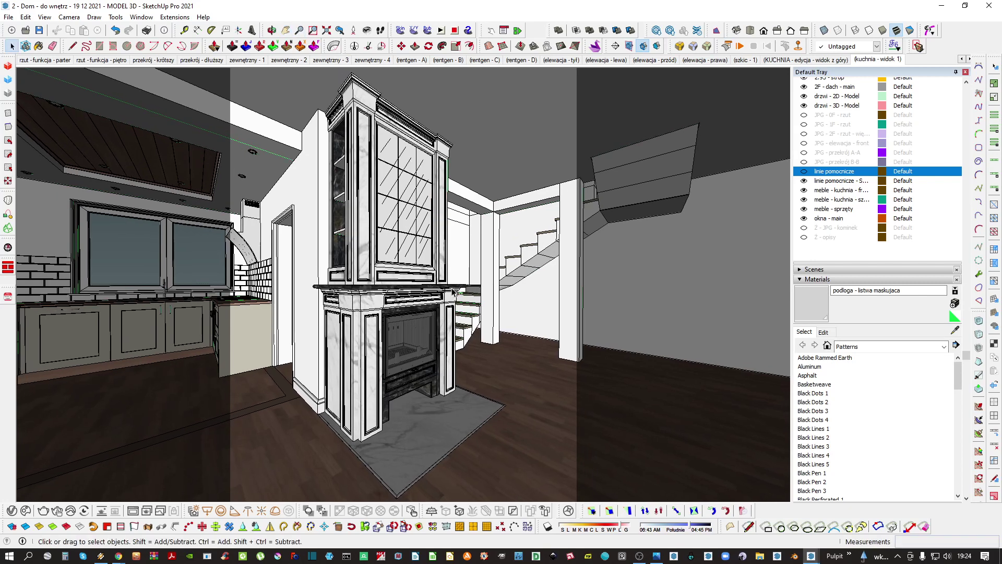
Save the current view as a new scene named kominek - widok 1
scroll(842, 108, "up", 3)
left_click(838, 104)
left_click(828, 120)
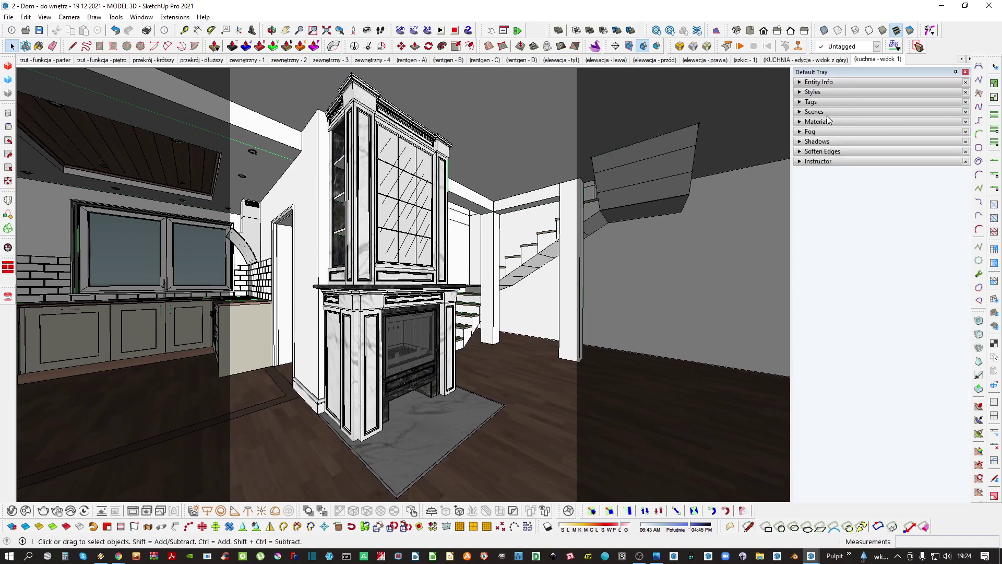
left_click(833, 111)
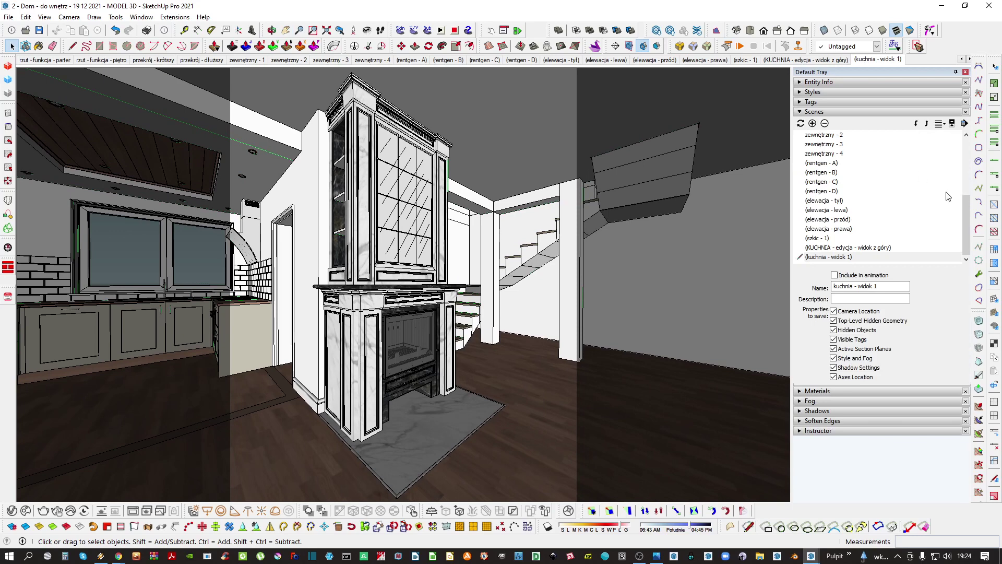
left_click(812, 124)
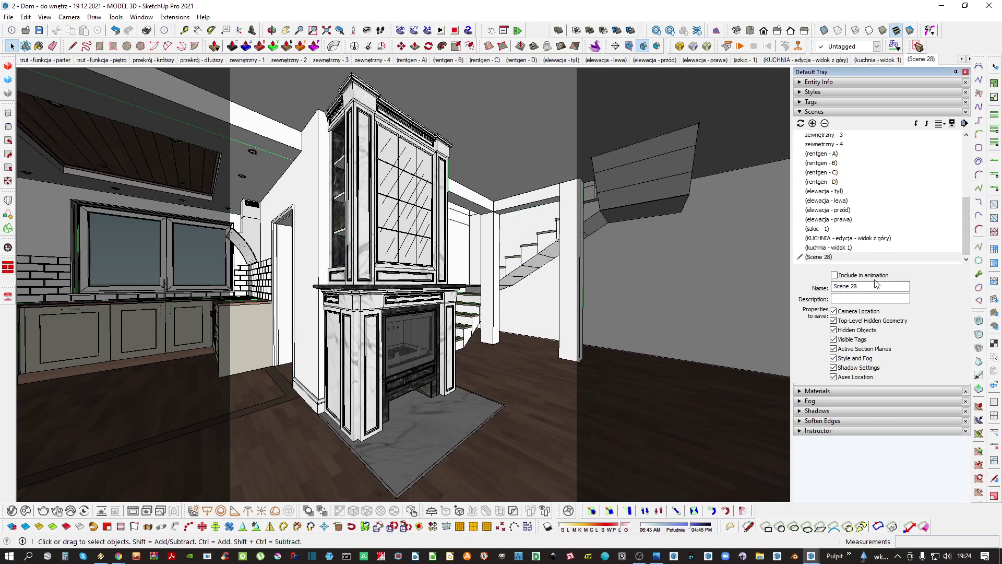
type("kominek - widok 1")
key("Return")
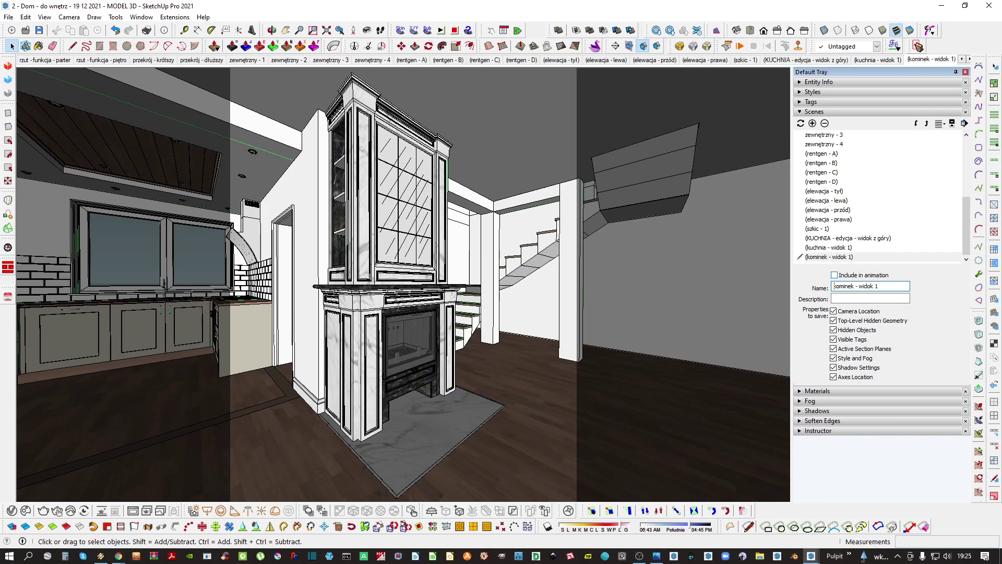
Open the mirror group above the mantel and align the view to its pane, then leave the group with the fireplace seen straight on
middle_click_drag(436, 369, 373, 311)
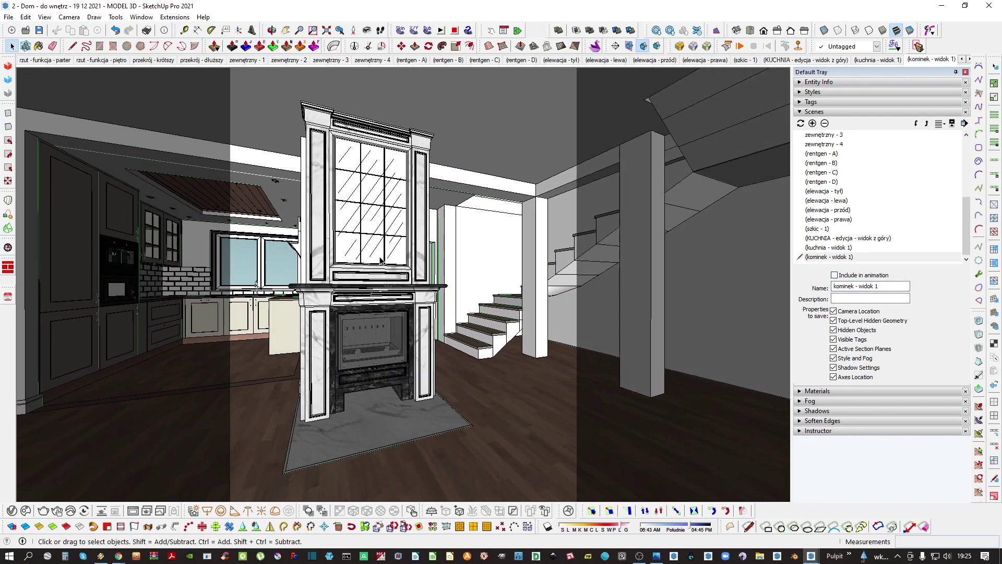
scroll(382, 281, "up", 2)
scroll(383, 282, "up", 8)
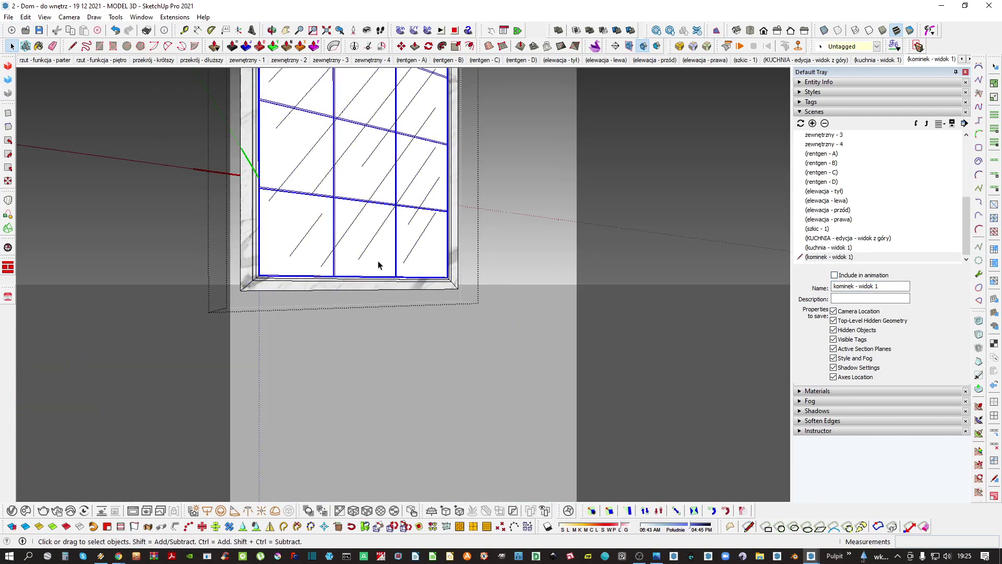
double_click(366, 256)
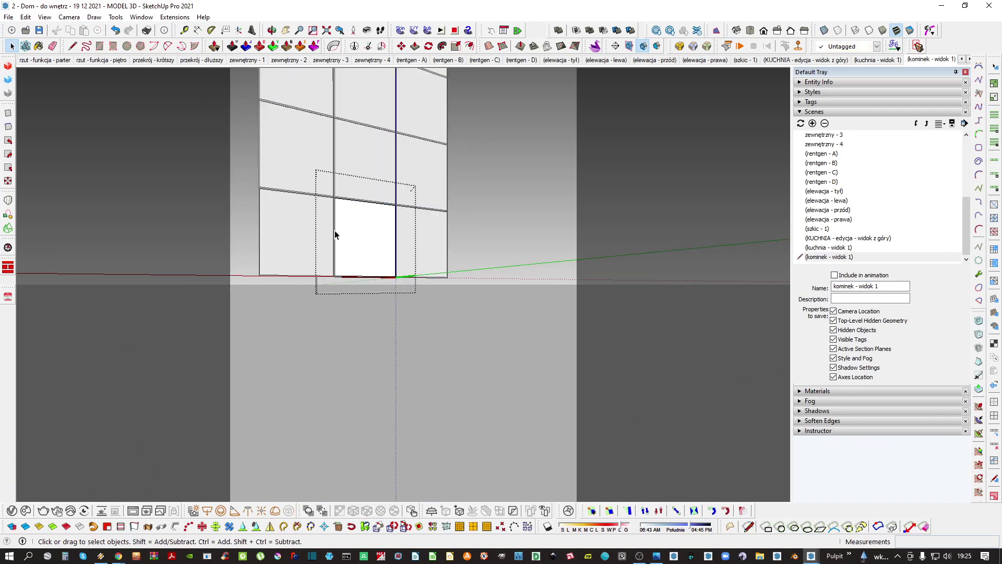
triple_click(364, 239)
right_click(357, 232)
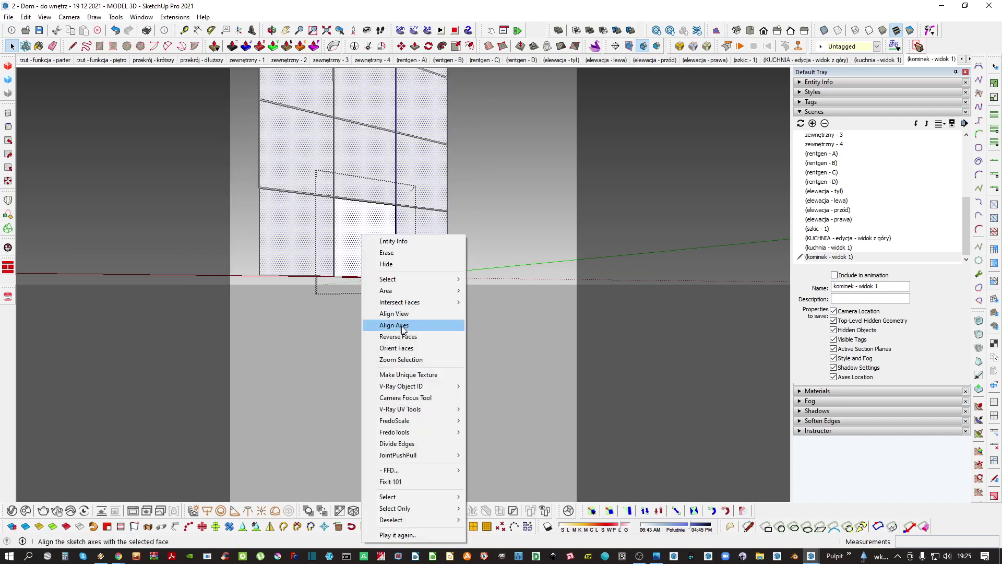
right_click(348, 224)
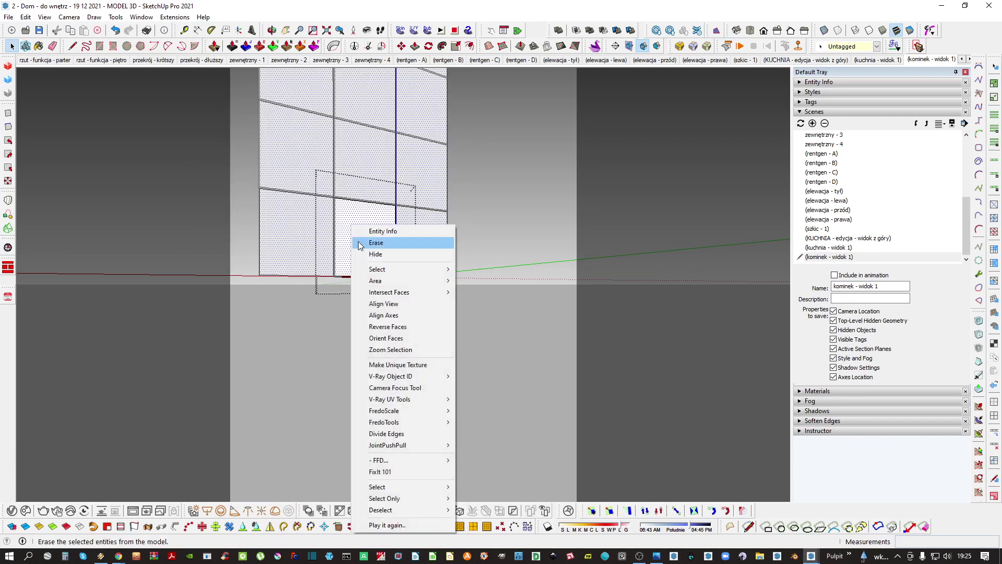
left_click(396, 304)
key("Escape")
key("Escape")
key("Escape")
scroll(421, 251, "down", 3)
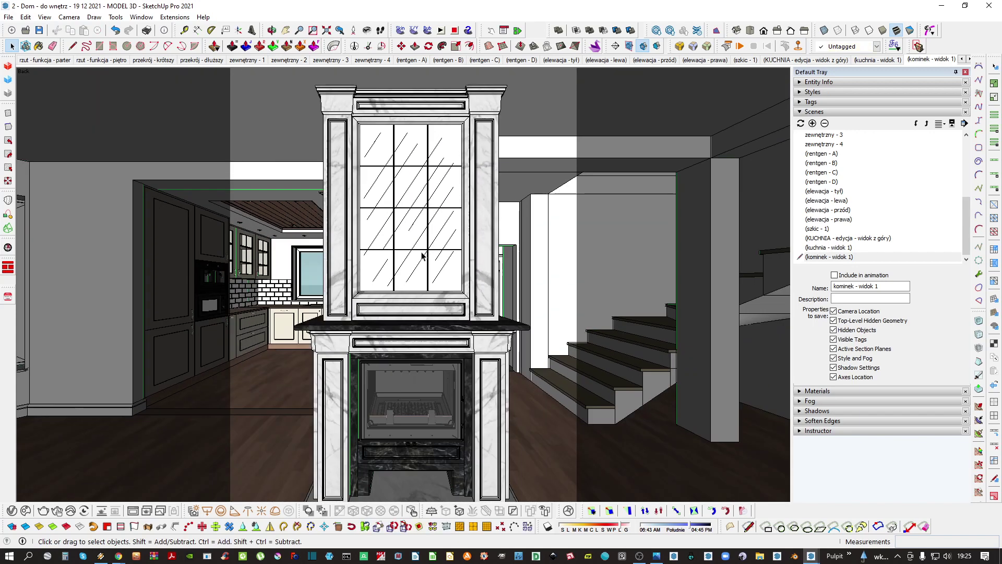
Adjust the camera distance and framing so the front-on fireplace fits from cornice to base inside the portrait safe frame
key("z")
left_click_drag(438, 321, 431, 328)
middle_click_drag(431, 328, 427, 315, "shift")
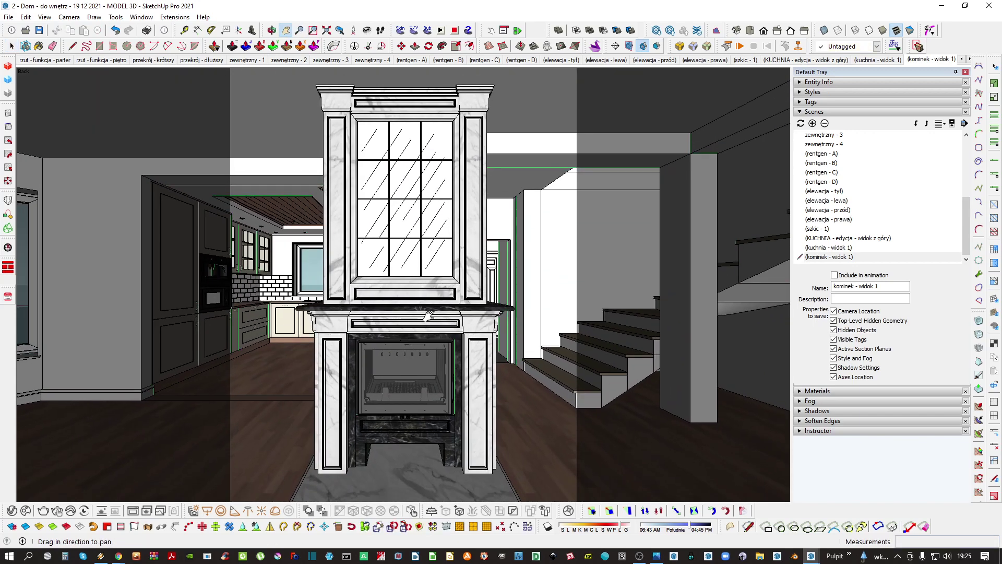
left_click_drag(426, 315, 428, 326)
middle_click_drag(428, 326, 429, 319, "shift")
left_click_drag(429, 320, 435, 304)
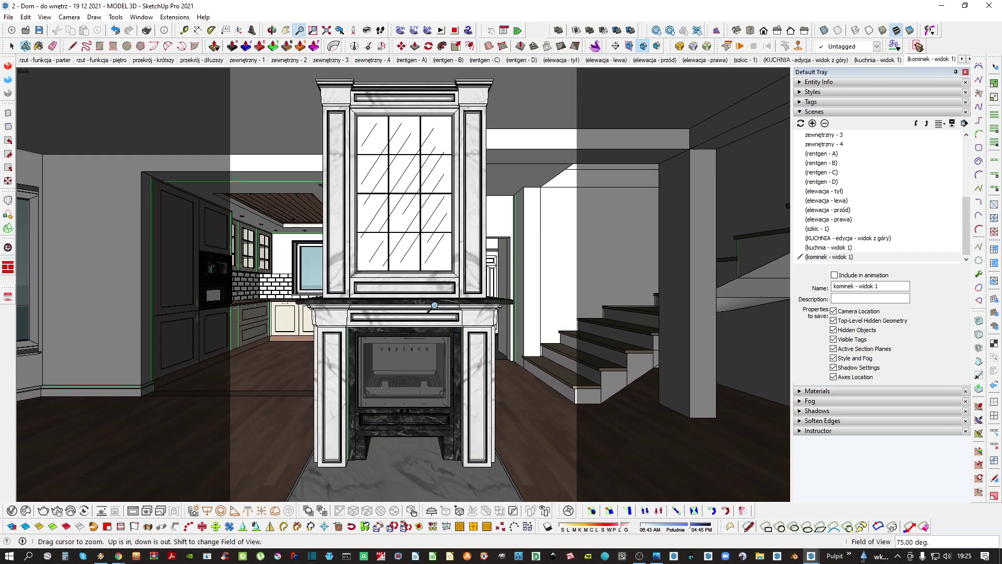
middle_click_drag(434, 304, 436, 307, "shift")
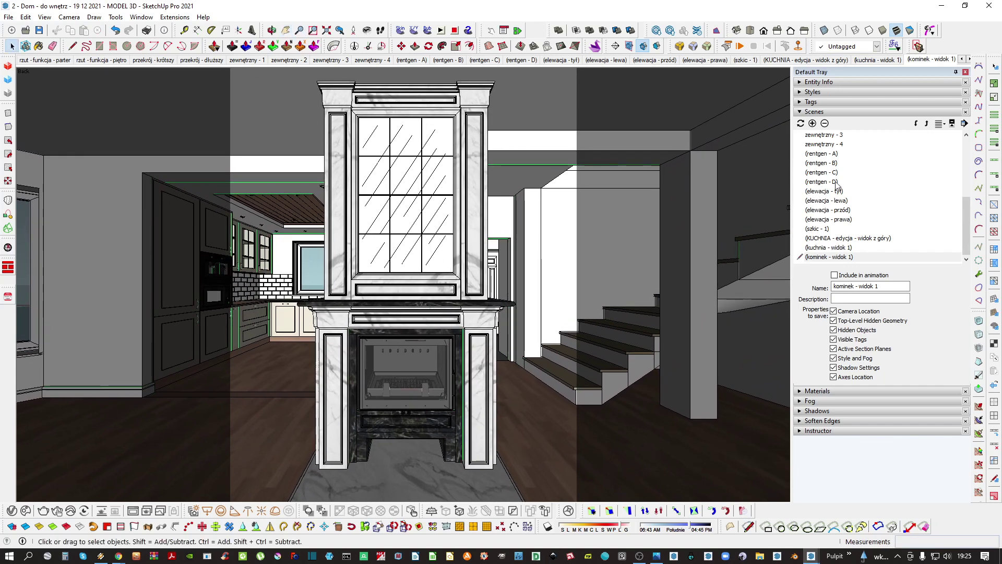
Save the front-on fireplace view as a new scene named kominek - widok 2
left_click(812, 123)
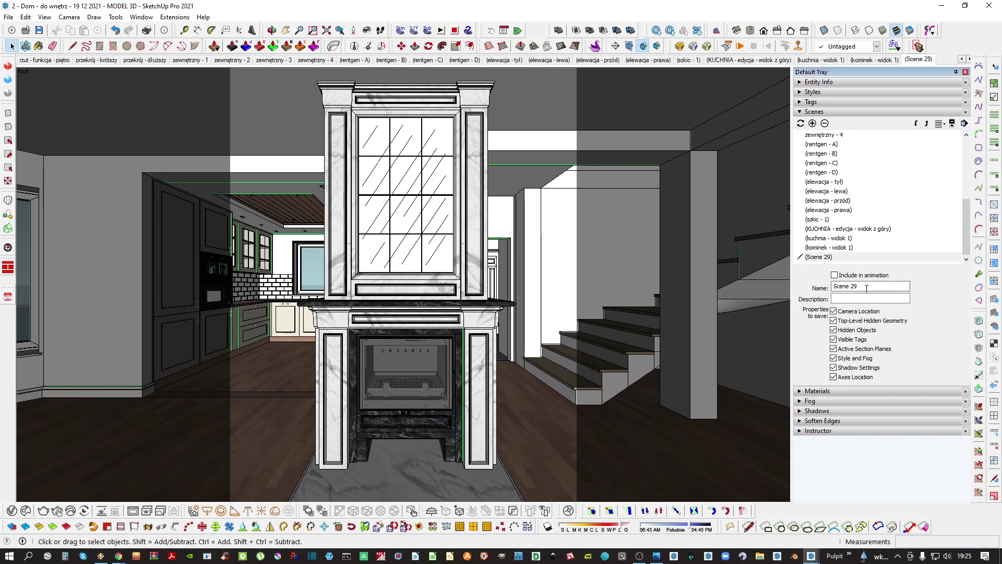
triple_click(887, 287)
type("kominek - widok 2")
key("Return")
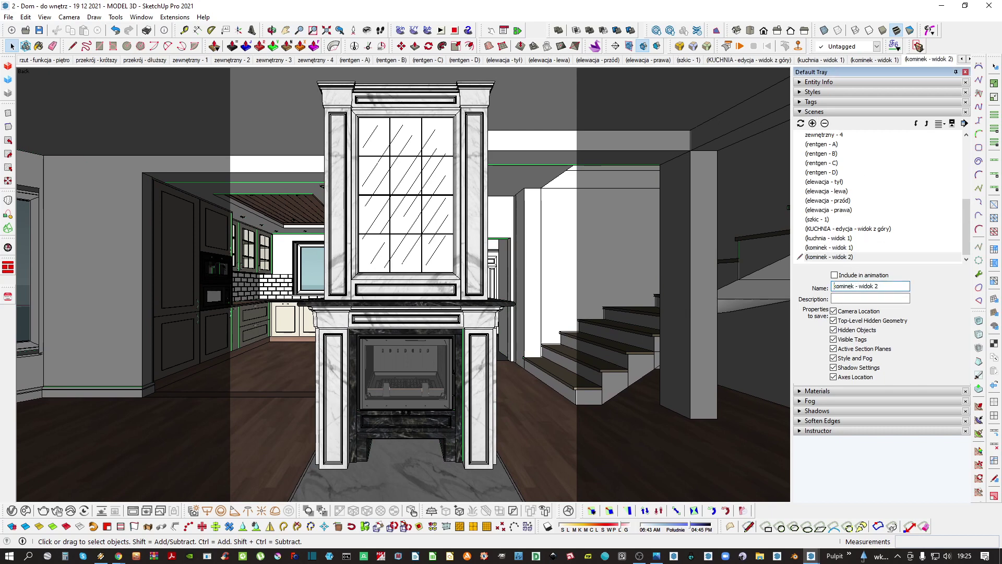
left_click(874, 247)
key("Return")
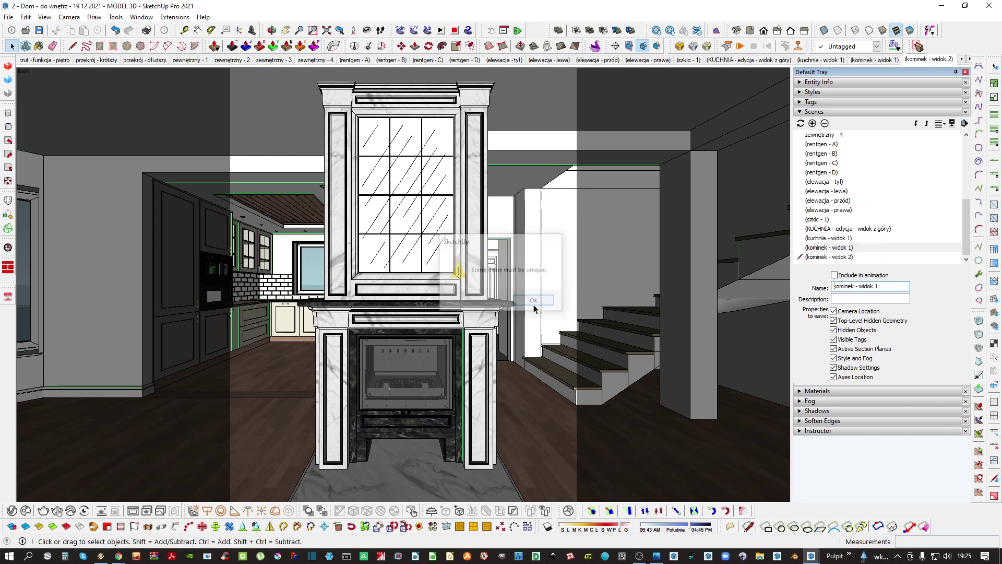
Exclude all scenes from EDYCJA - 0F - parter through kuchnia - widok 1 from the animation and reactivate kominek - widok 2
left_click(844, 239)
scroll(843, 209, "up", 5)
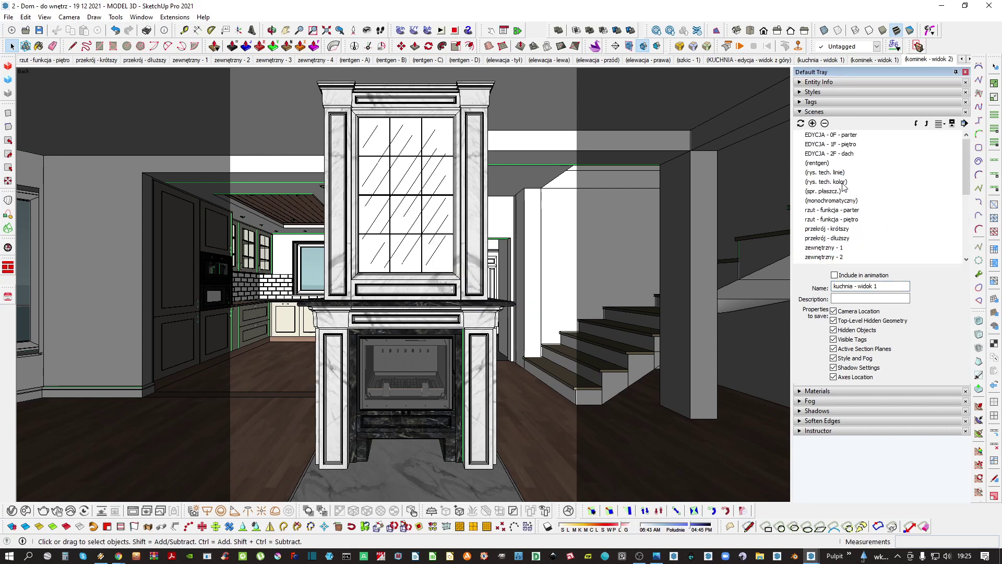
left_click(842, 134, "shift")
left_click(834, 275)
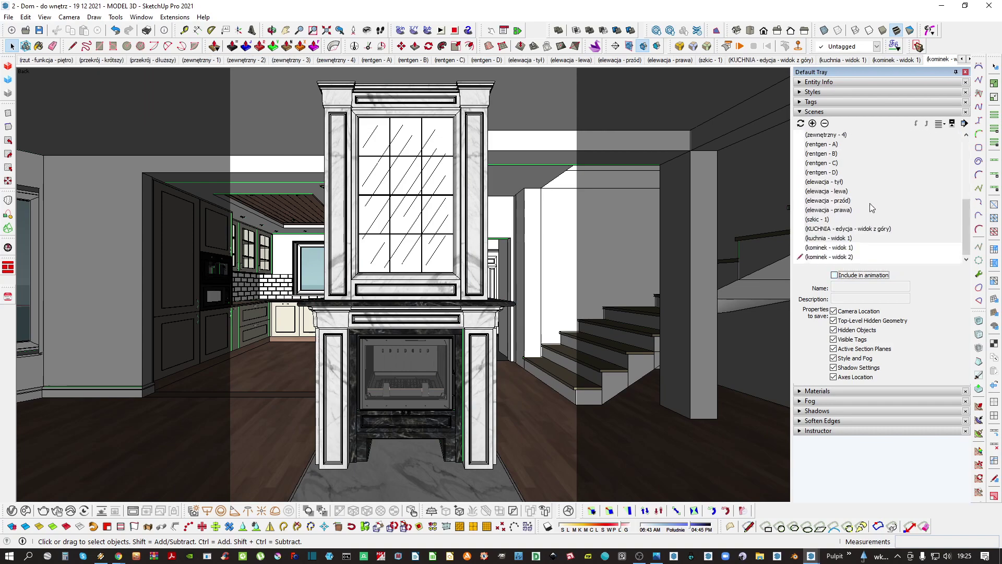
double_click(835, 256)
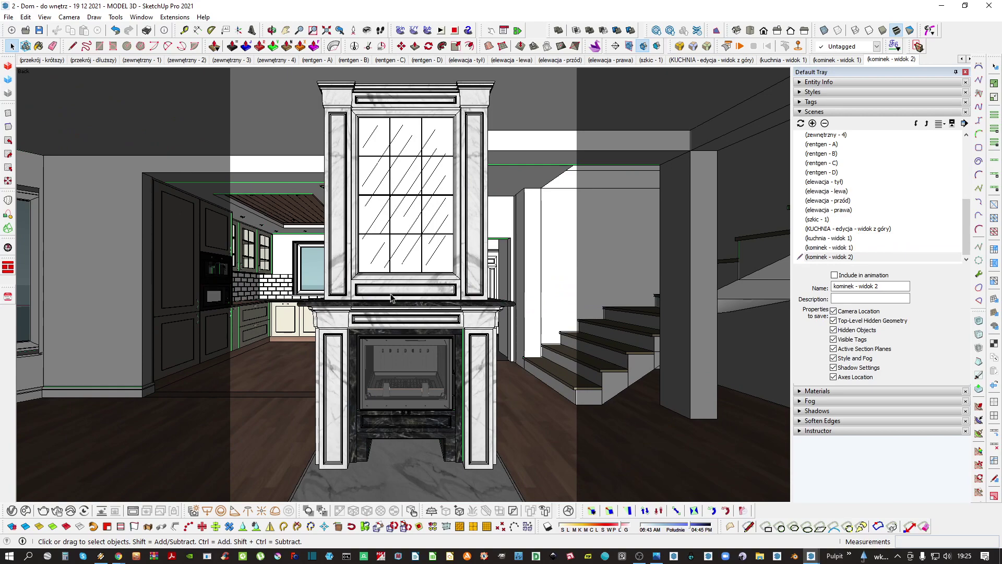
Include kominek - widok 1 and kominek - widok 2 in the animation, check both scenes and end on kominek - widok 1
middle_click_drag(392, 298, 458, 284)
left_click(852, 60)
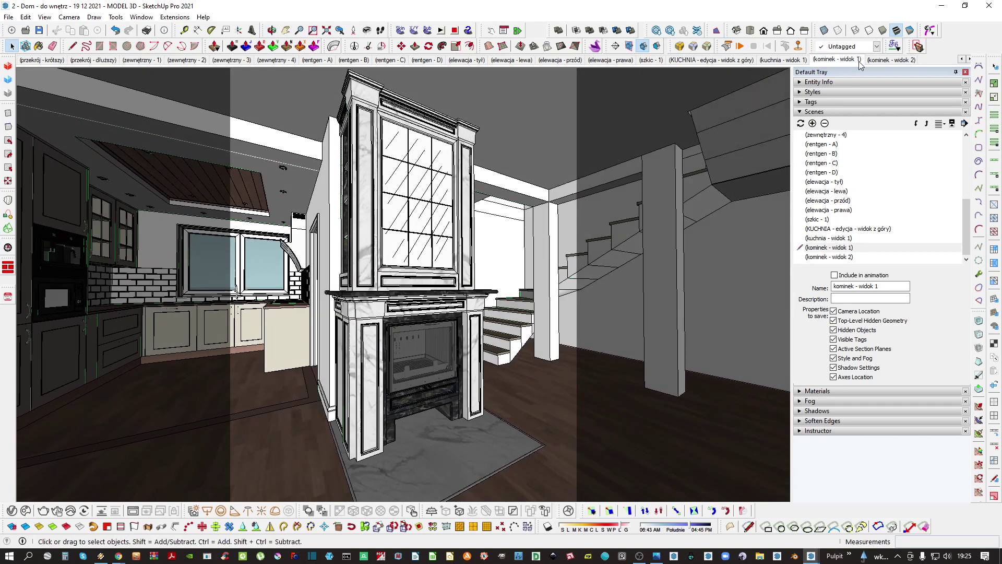
left_click(823, 257, "shift")
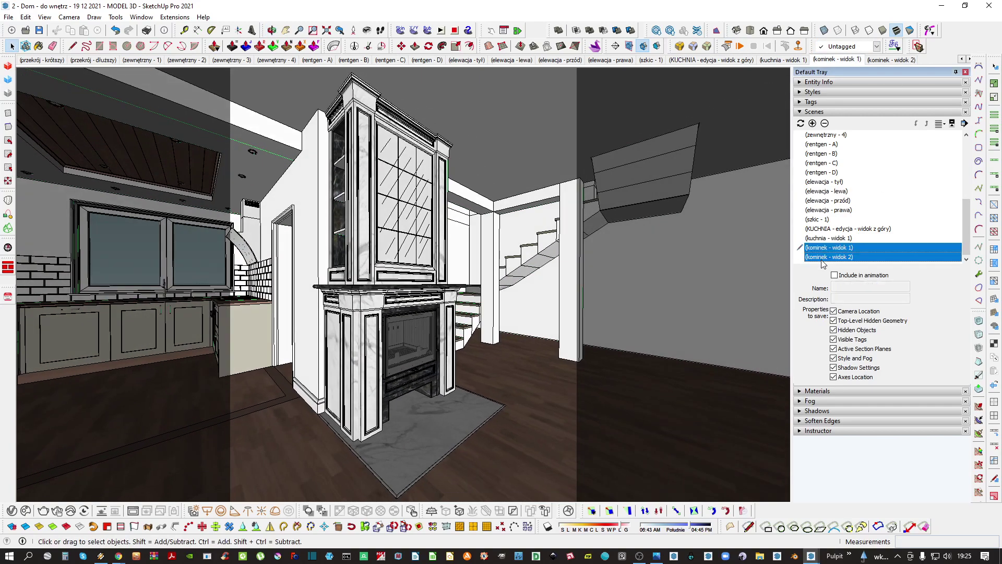
left_click(834, 274)
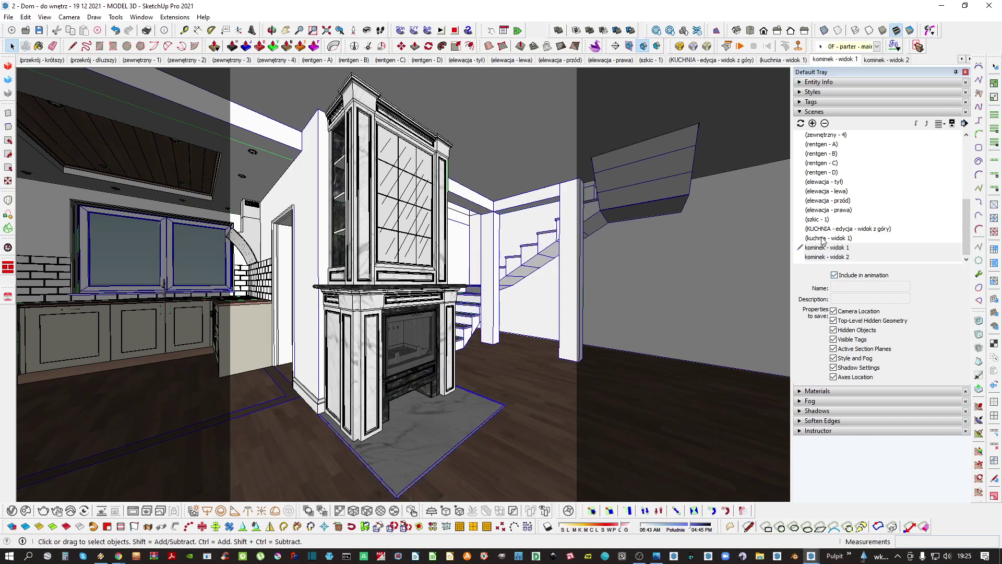
left_click(827, 249)
double_click(842, 257)
double_click(842, 248)
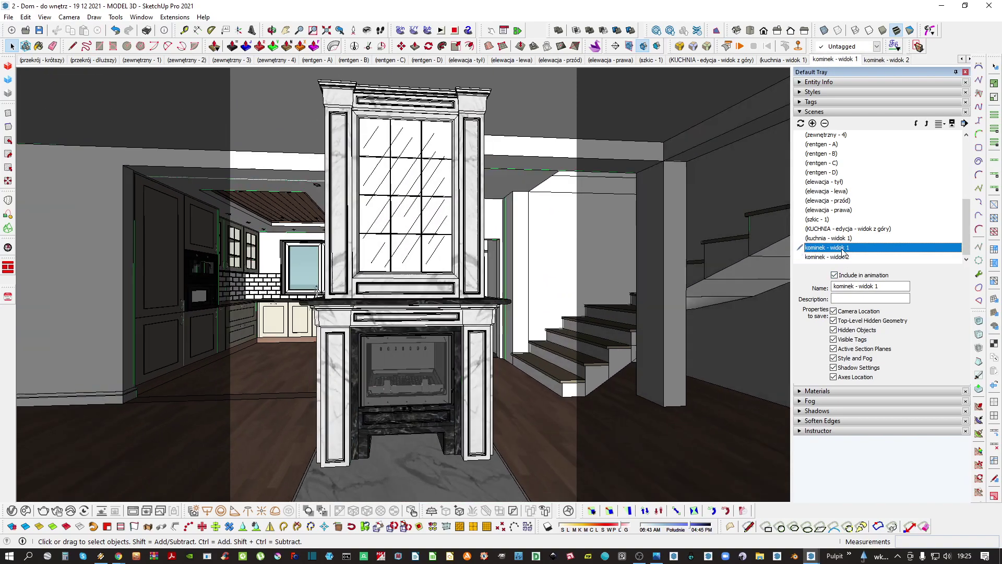
Start a V-Ray render of kominek - widok 1, maximise the frame buffer and make the render buckets follow the pointer
key("shift+p")
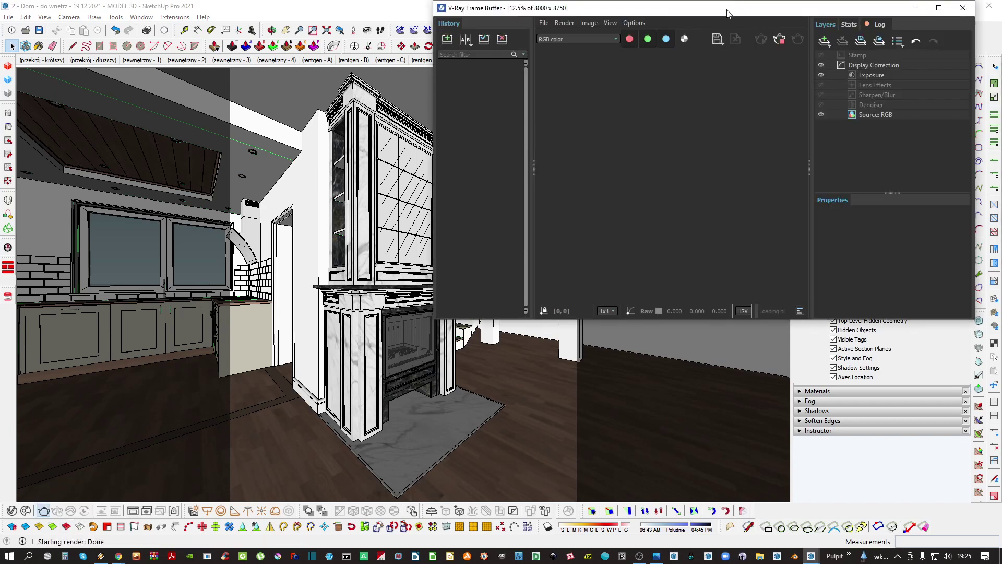
left_click_drag(462, 83, 443, 89)
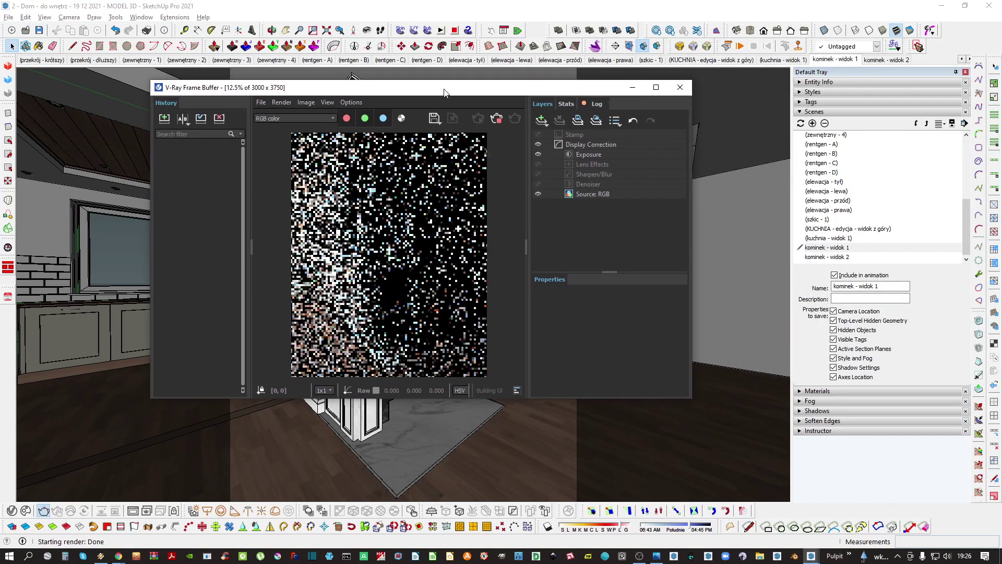
left_click(656, 92)
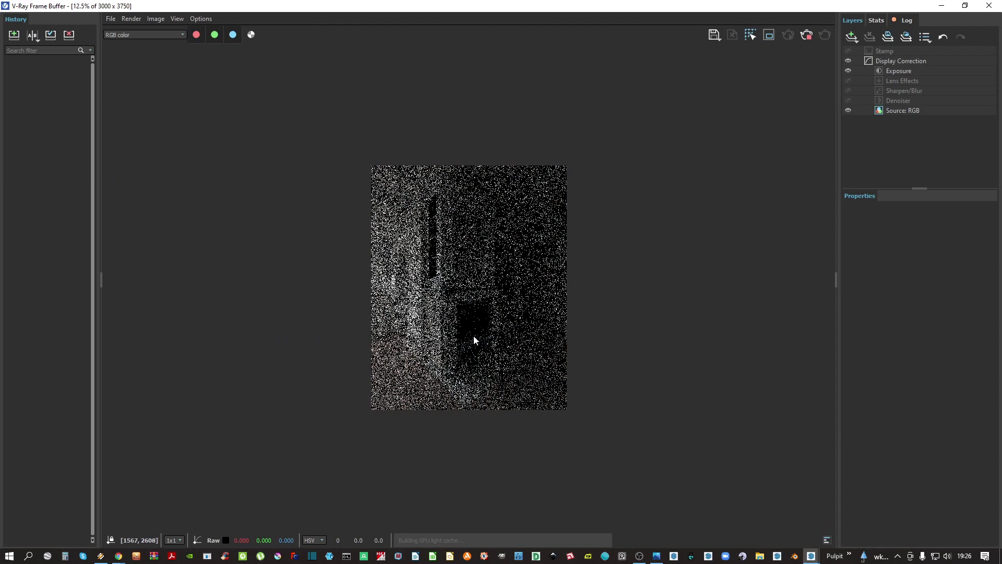
left_click(754, 36)
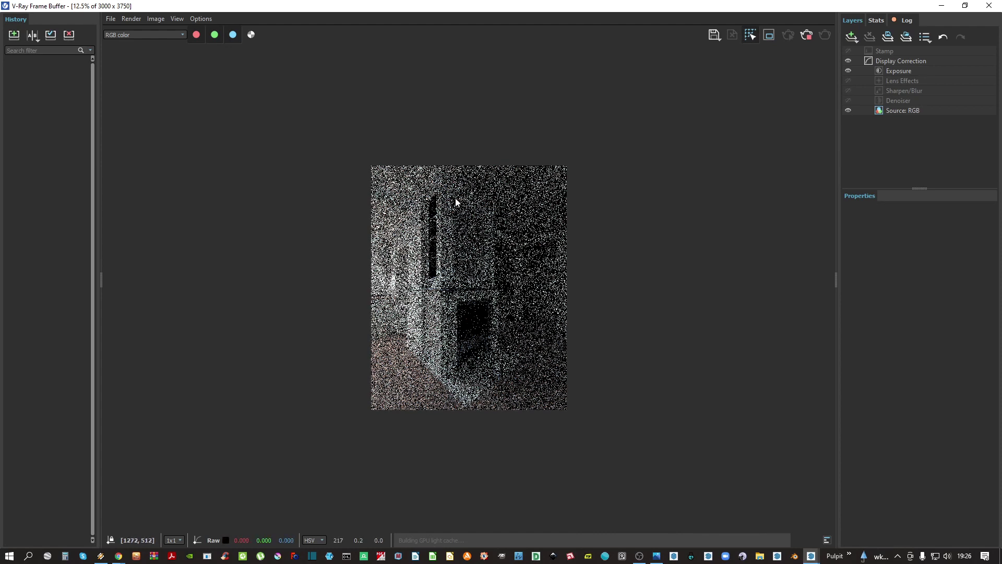
Examine the mirror panes, marble pilaster, side niche and firebox close up in the frame buffer while the image renders
scroll(457, 256, "up", 1)
scroll(457, 256, "down", 1)
scroll(462, 255, "up", 1)
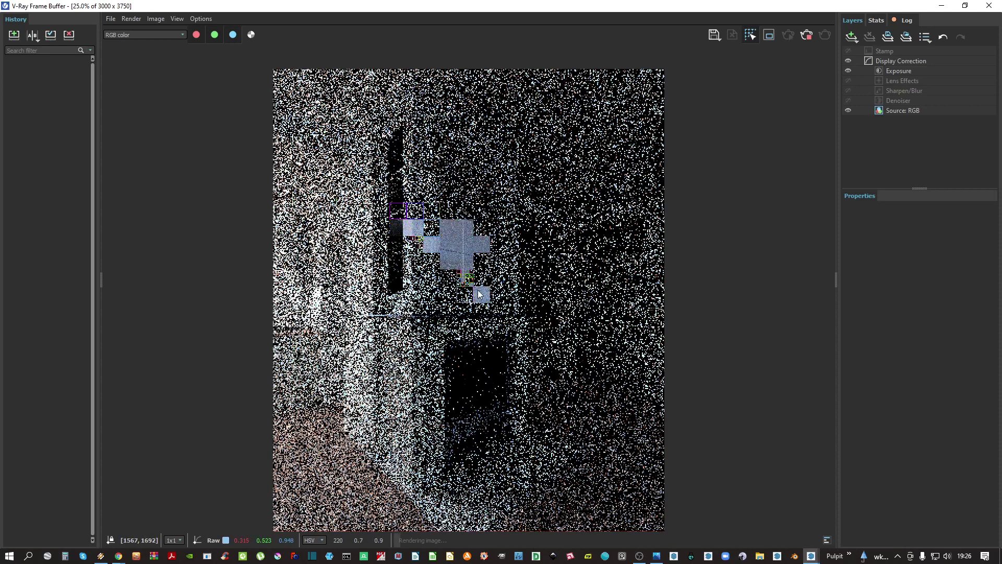
scroll(460, 265, "up", 1)
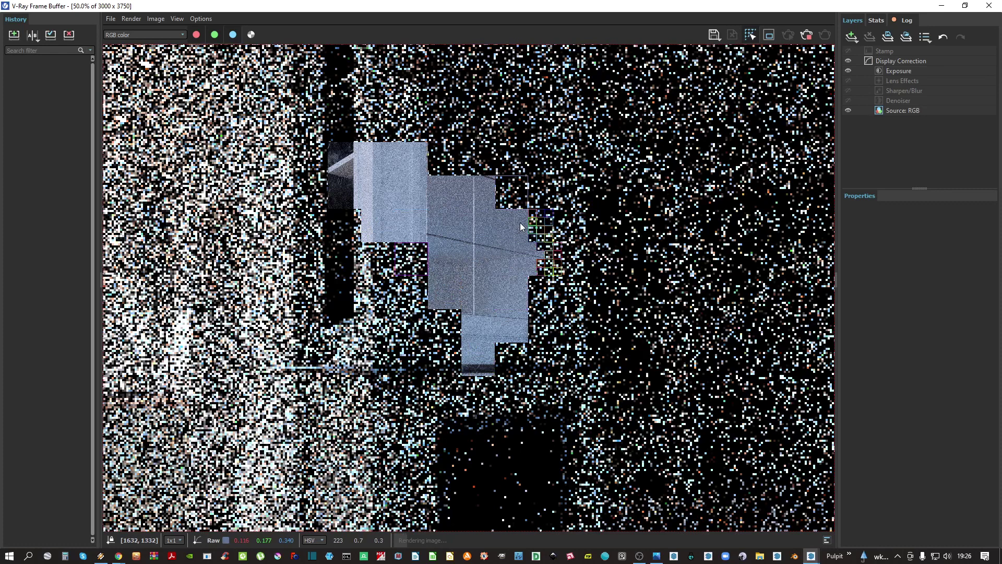
middle_click_drag(516, 216, 509, 272)
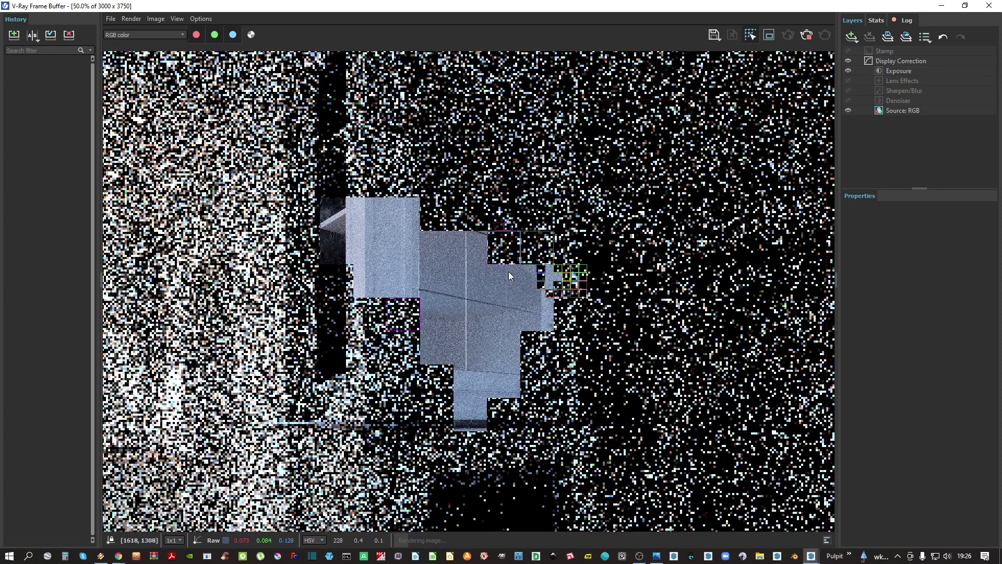
middle_click_drag(422, 193, 433, 216)
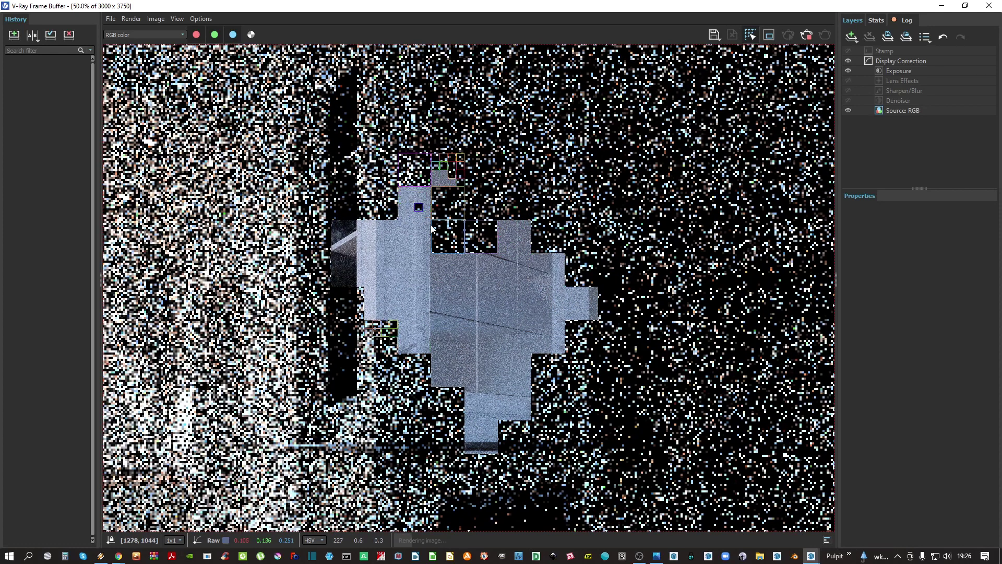
middle_click_drag(386, 189, 403, 261)
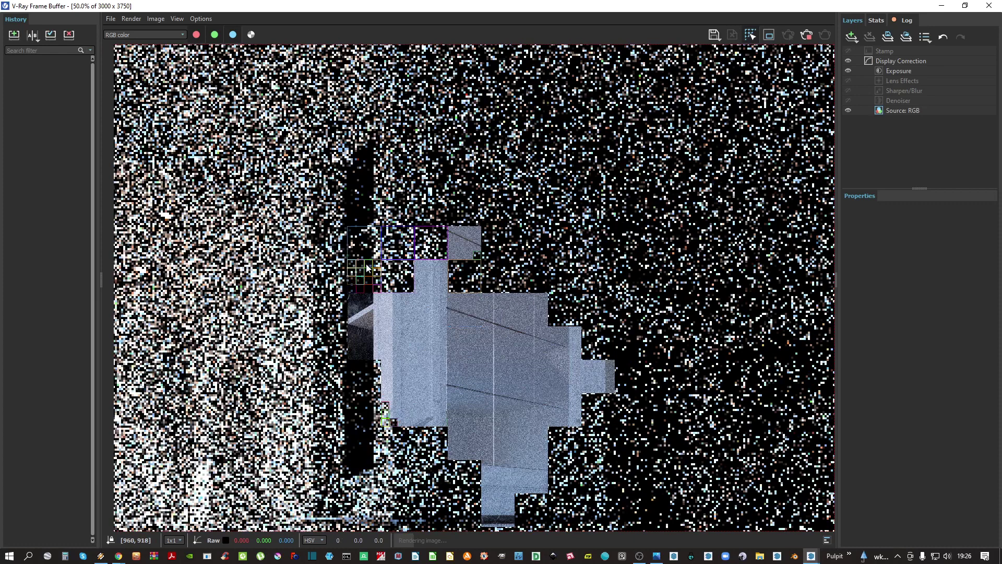
middle_click_drag(419, 394, 439, 224)
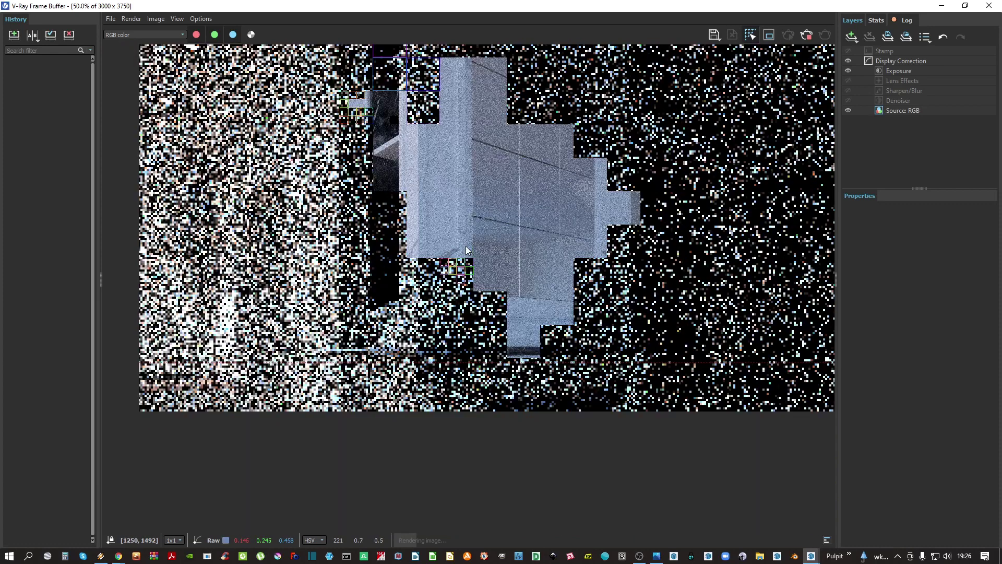
scroll(384, 109, "up", 2)
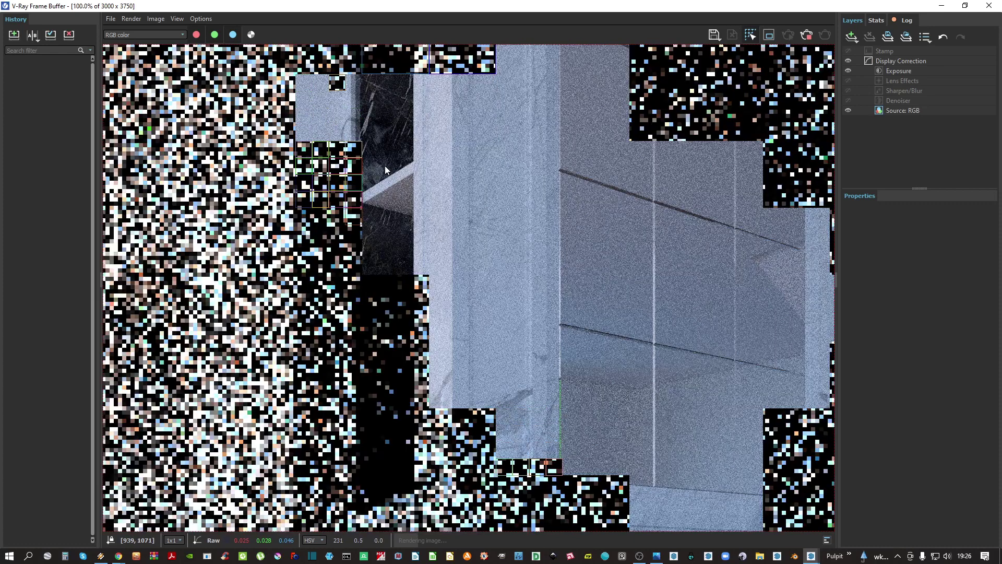
scroll(384, 165, "down", 1)
scroll(495, 411, "up", 1)
middle_click_drag(495, 411, 435, 226)
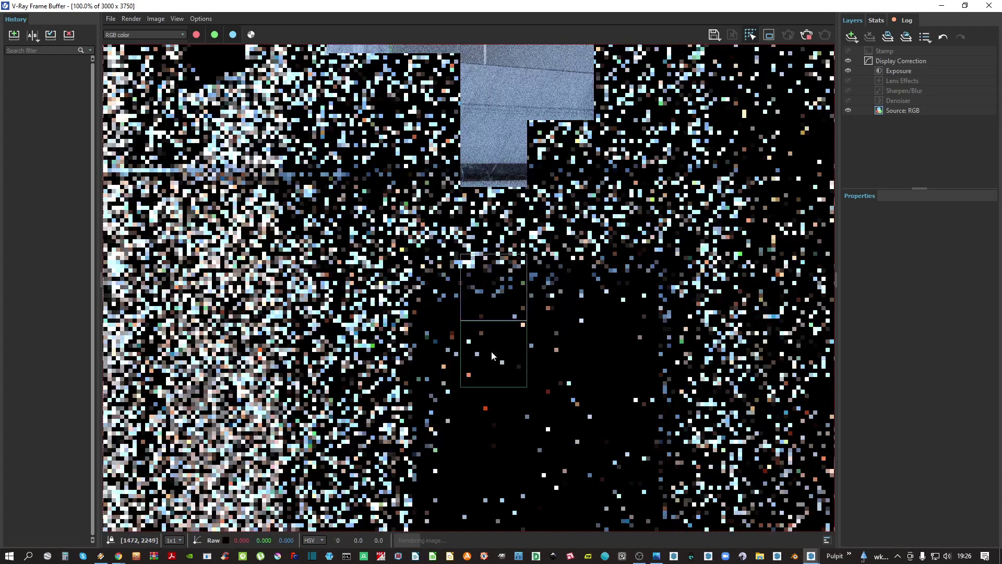
middle_click_drag(538, 355, 502, 268)
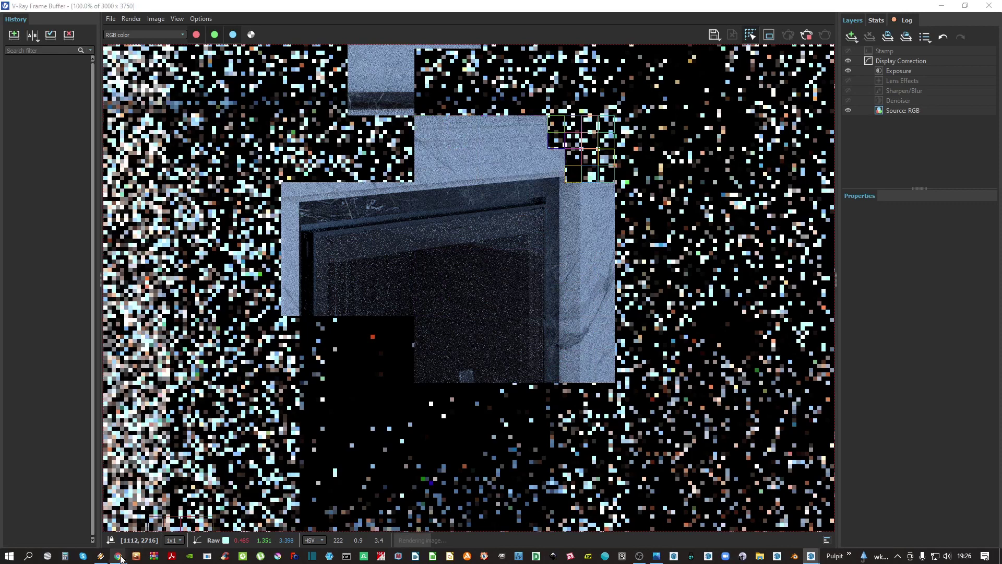
Switch to Chrome and open youtube.com in the Statuario White Marble 2 tab
key("alt+Tab")
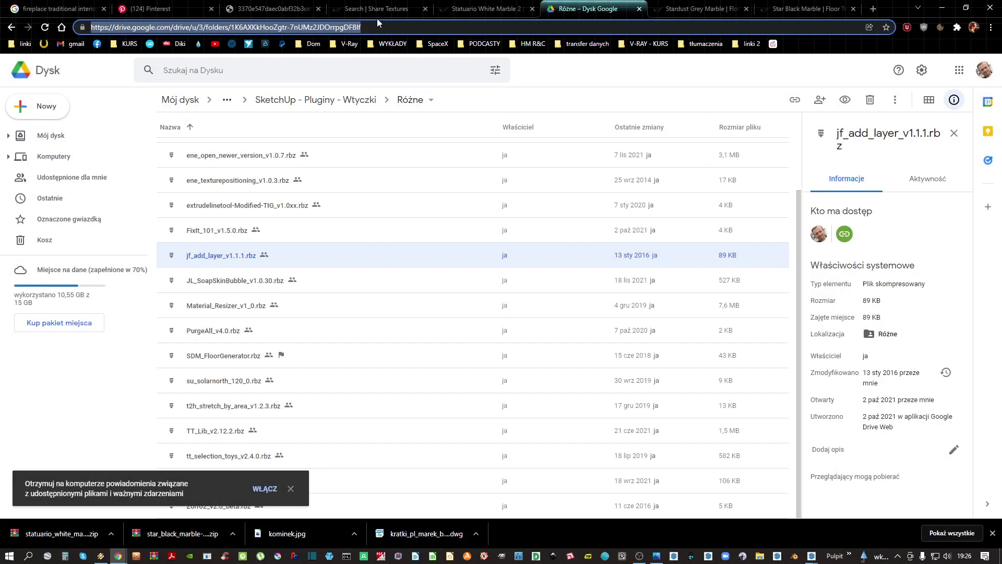
left_click(482, 9)
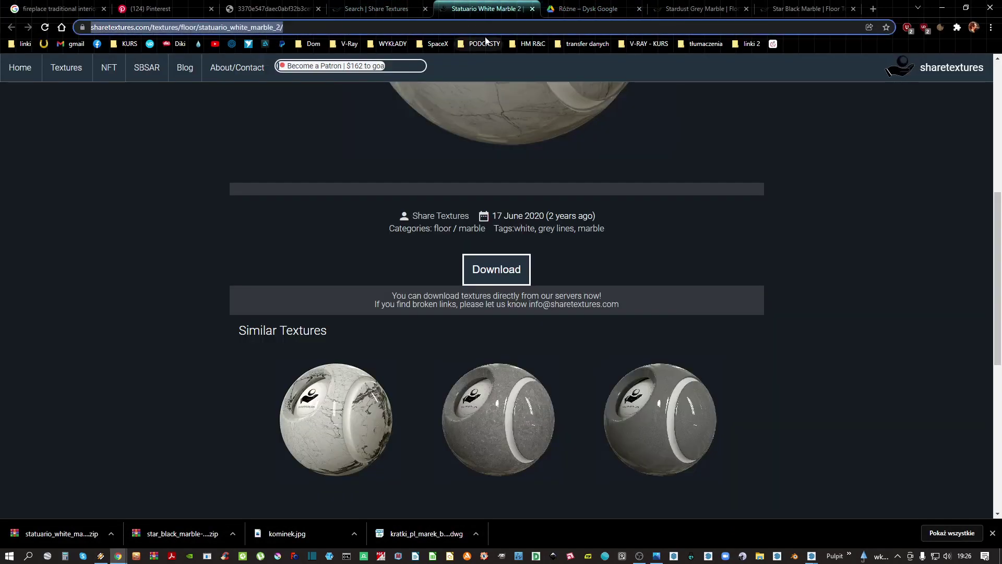
type("youtube.com")
key("Return")
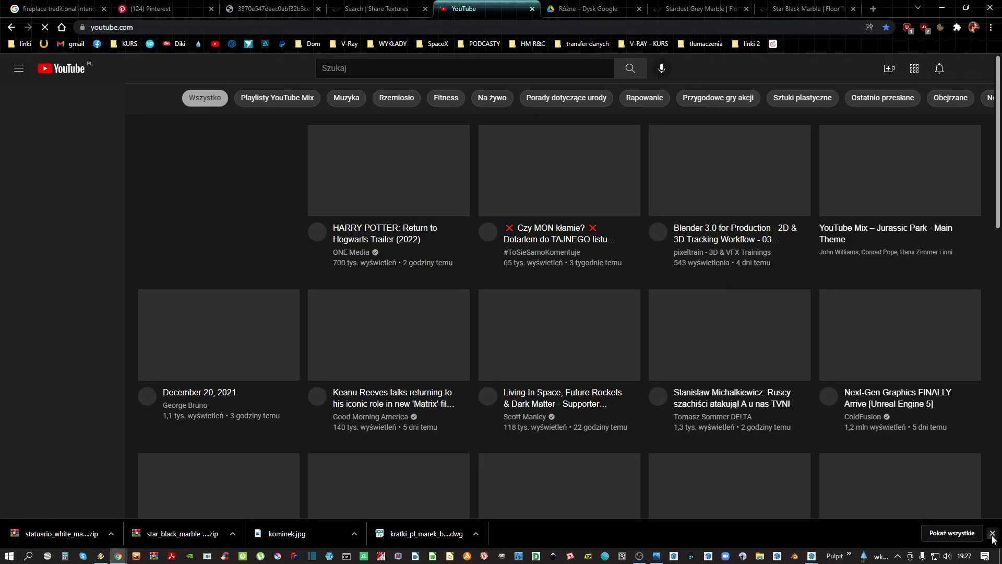
Close the downloads bar and search YouTube for "architecture inspirations"
left_click(993, 532)
left_click(365, 67)
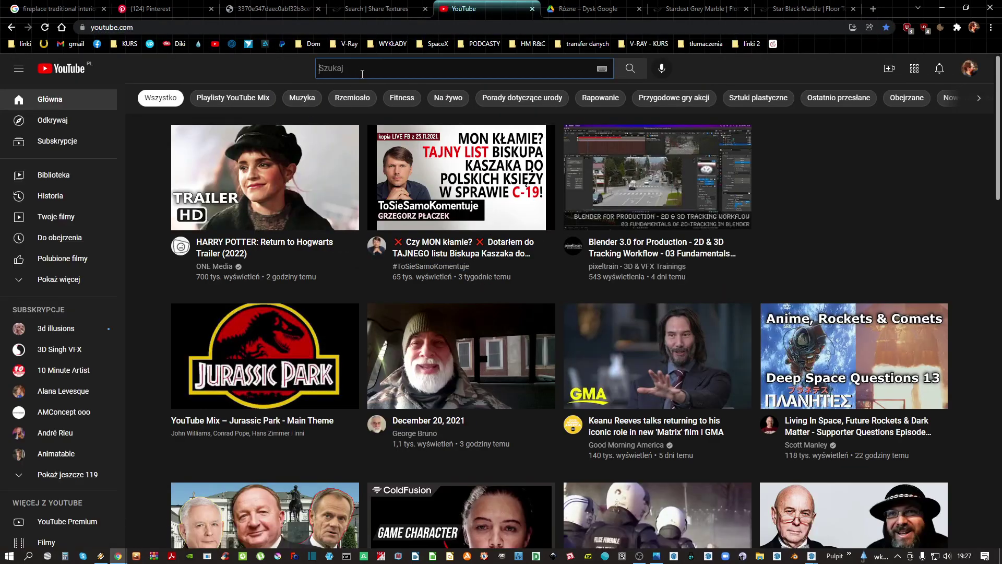
type("architecture is a good idea")
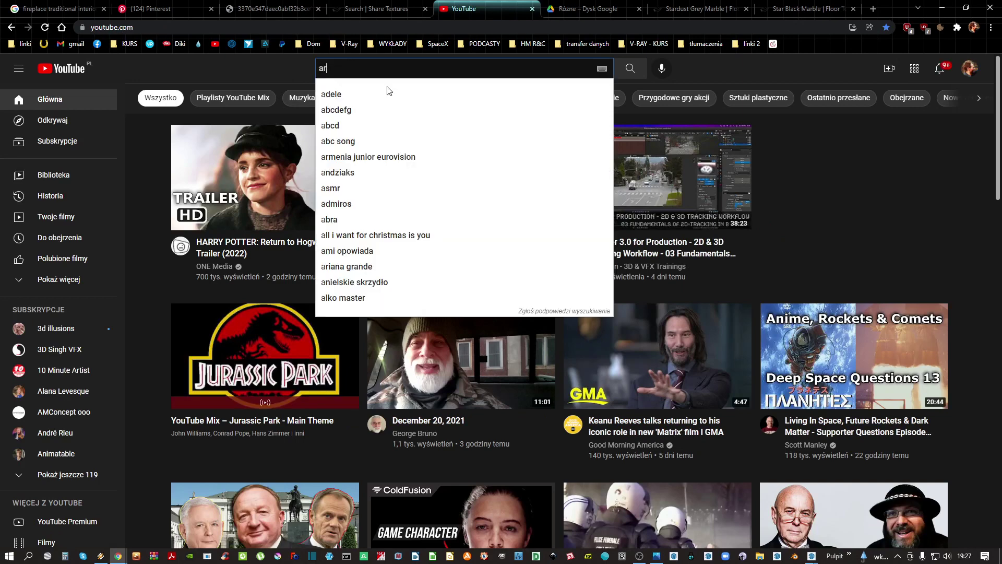
key("Down")
key("Down")
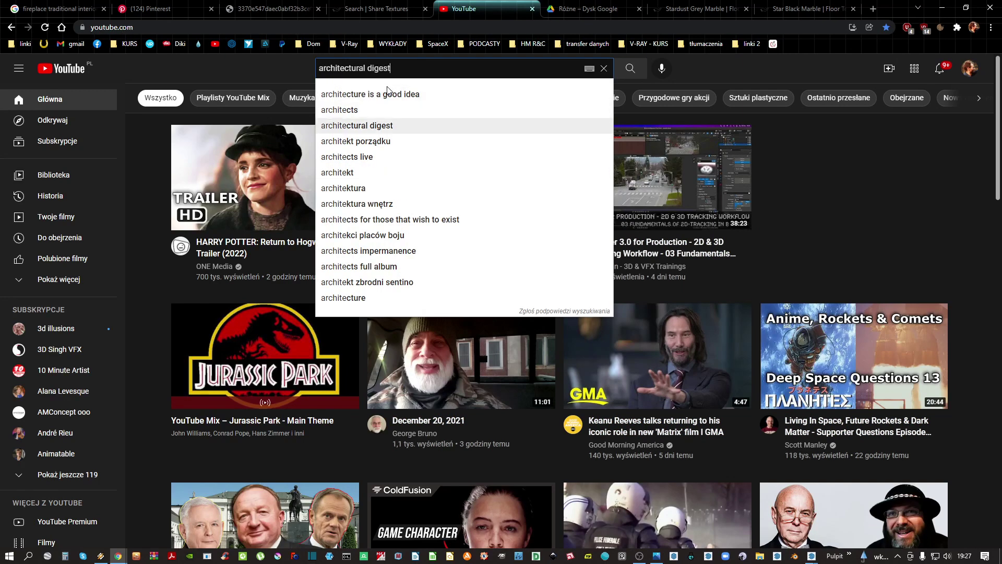
key("Up")
key("Up")
key("BackSpace")
key("BackSpace")
key("BackSpace")
key("BackSpace")
key("BackSpace")
key("BackSpace")
key("BackSpace")
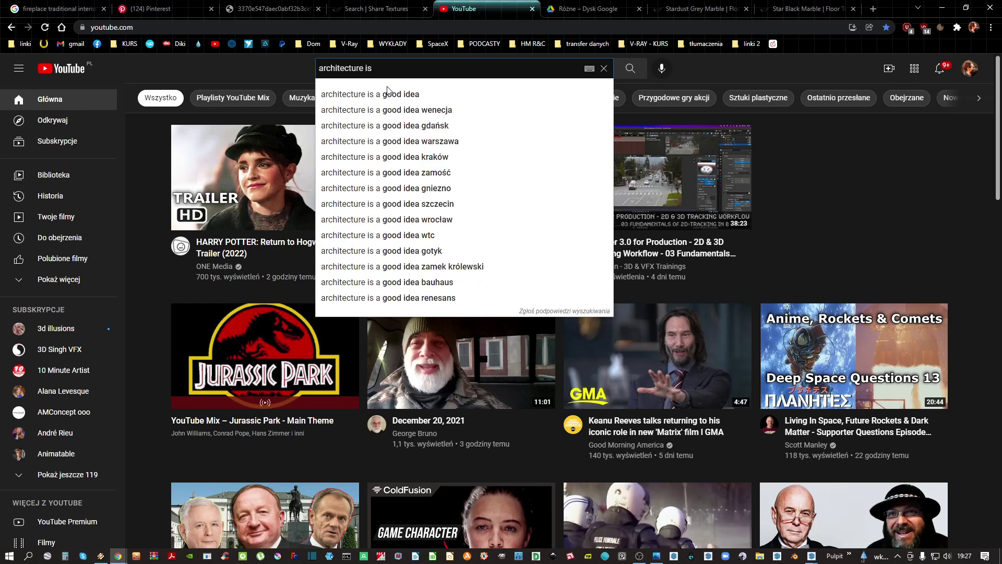
key("BackSpace")
type("nspirations")
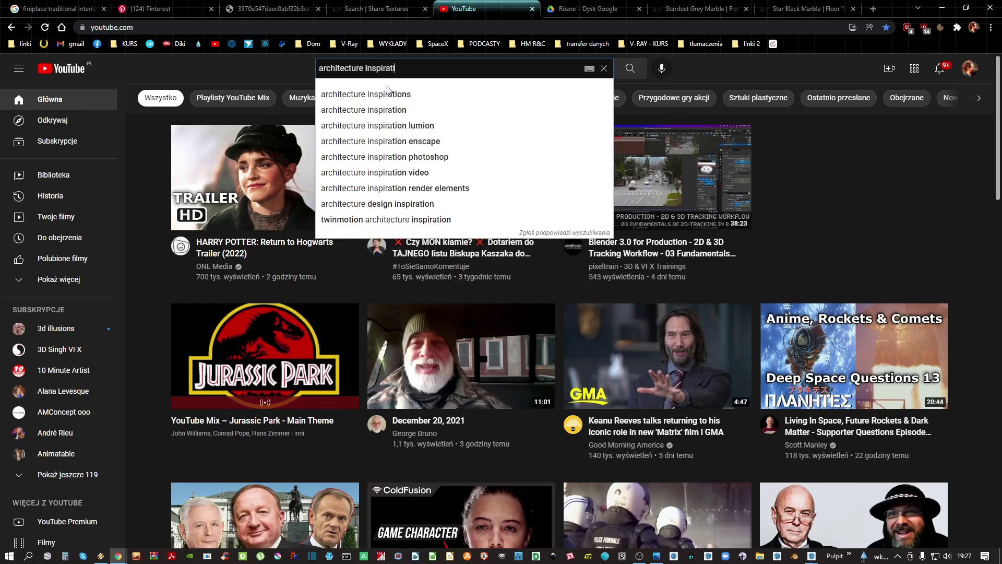
key("Return")
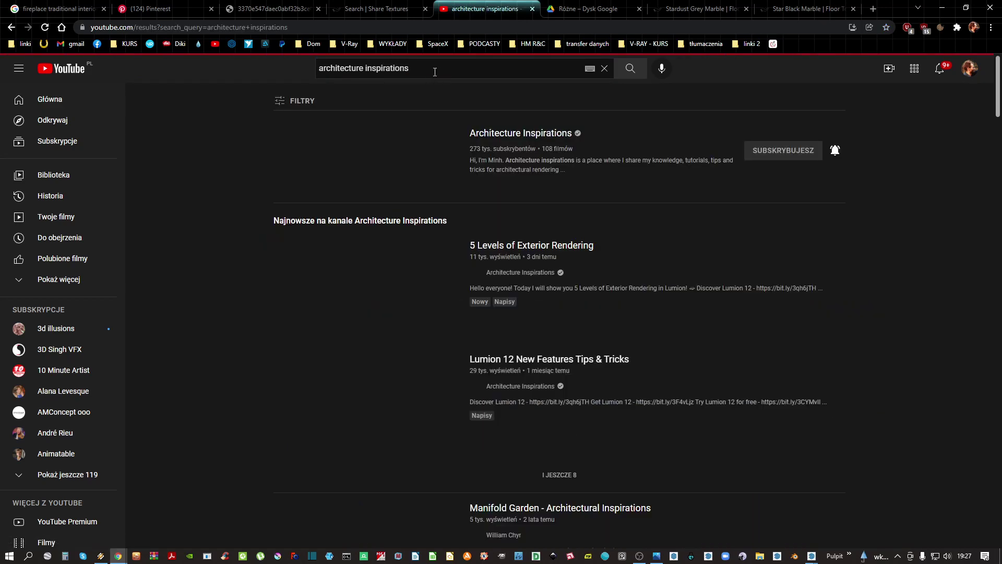
Browse the Architecture Inspirations channel's videos, open "How to create REALISTIC FIRE | Vray for Sketchup" and pause it
left_click(511, 139)
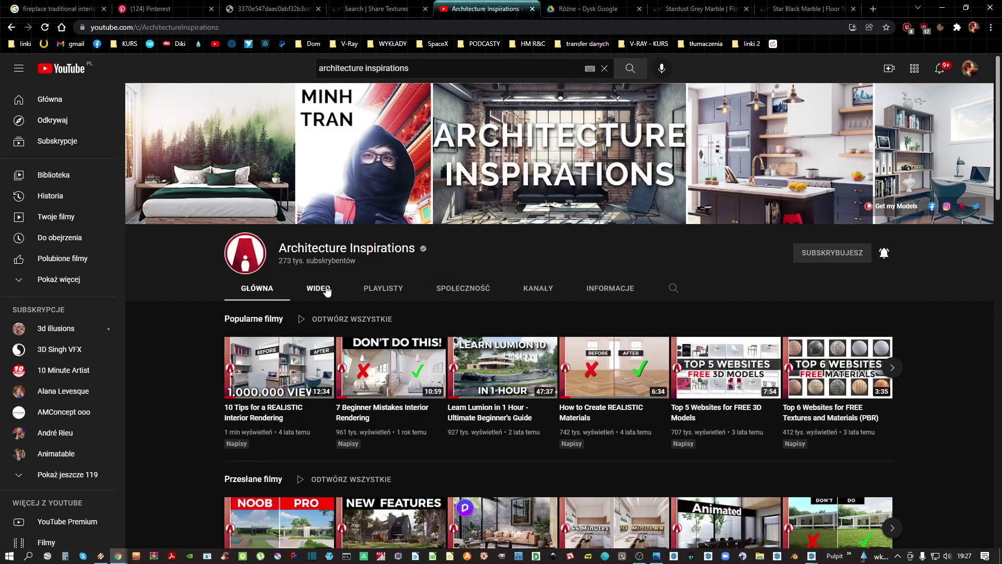
left_click(324, 288)
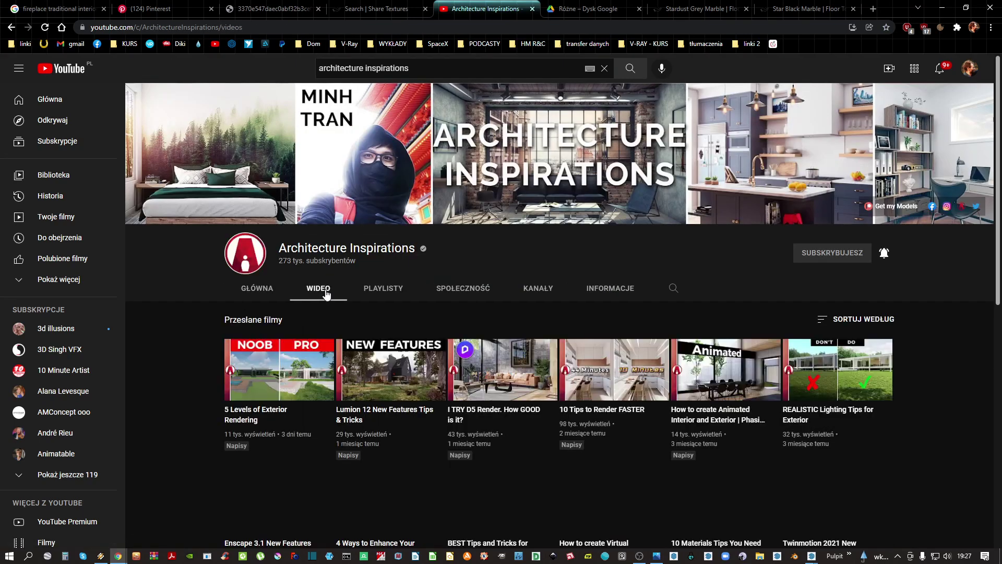
left_click_drag(995, 248, 967, 451)
scroll(770, 362, "down", 15)
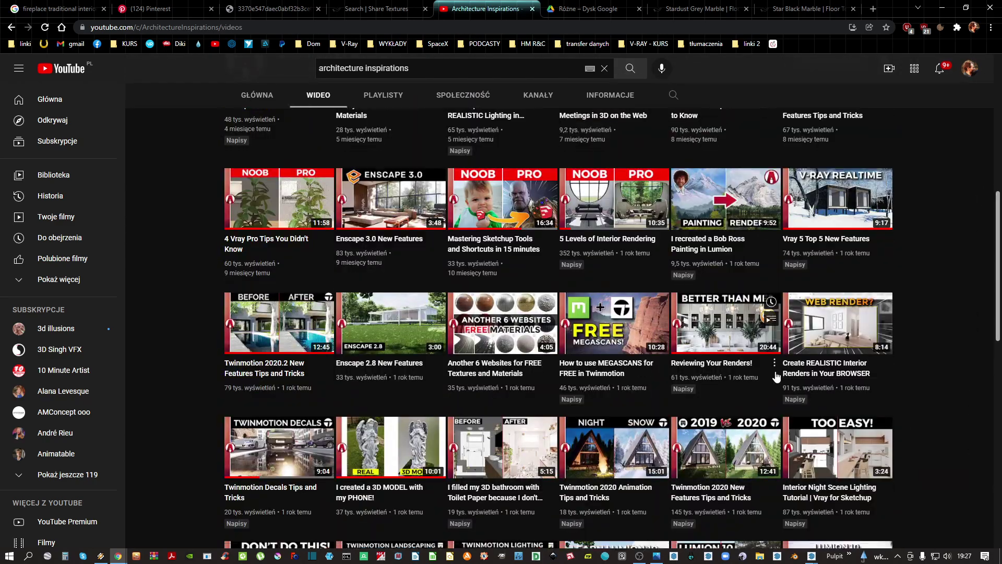
scroll(770, 369, "down", 3)
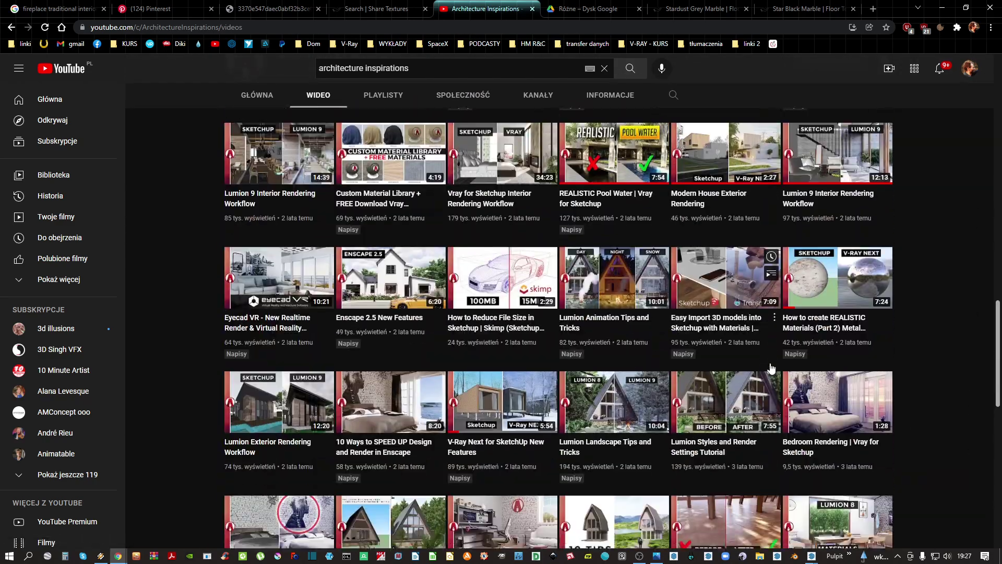
scroll(770, 369, "down", 6)
scroll(770, 366, "up", 6)
scroll(771, 365, "down", 10)
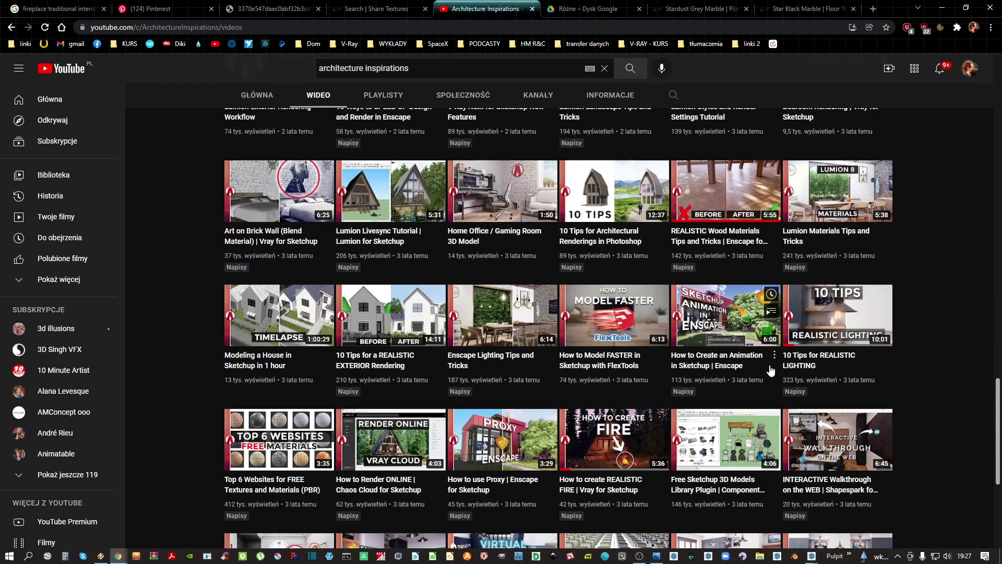
left_click(613, 264)
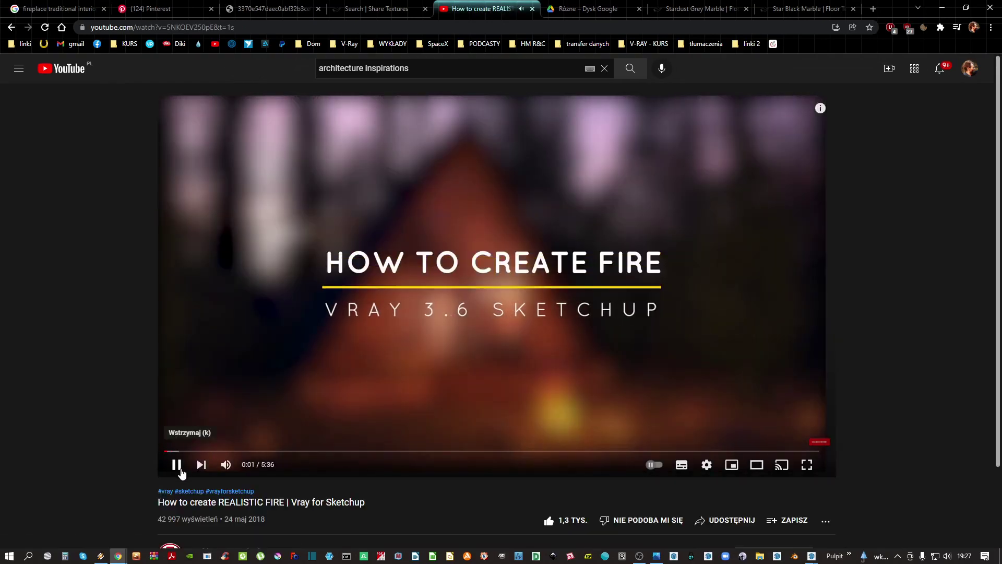
left_click(178, 466)
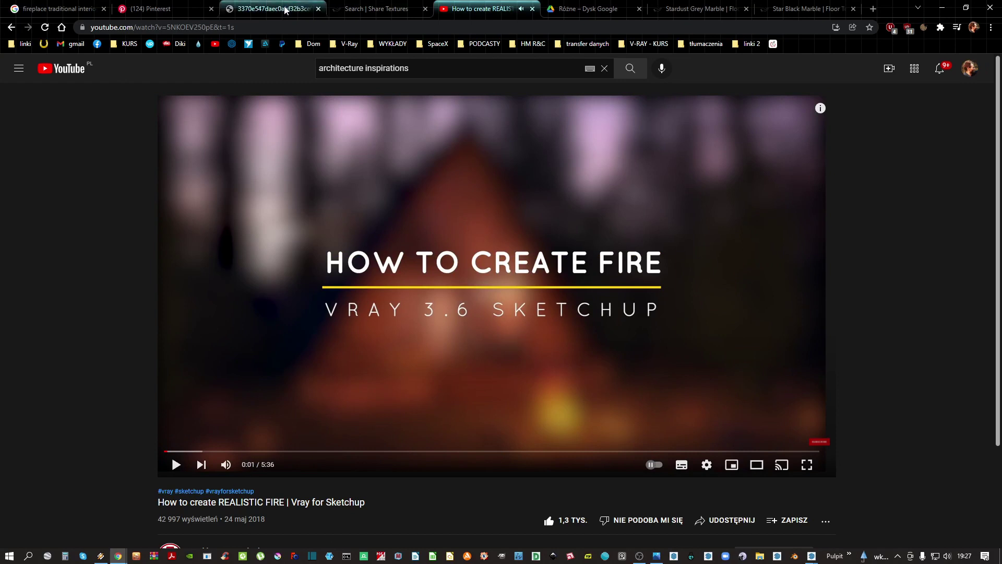
Copy the fire tutorial's web address without its t=1s start-time part
left_click(219, 26)
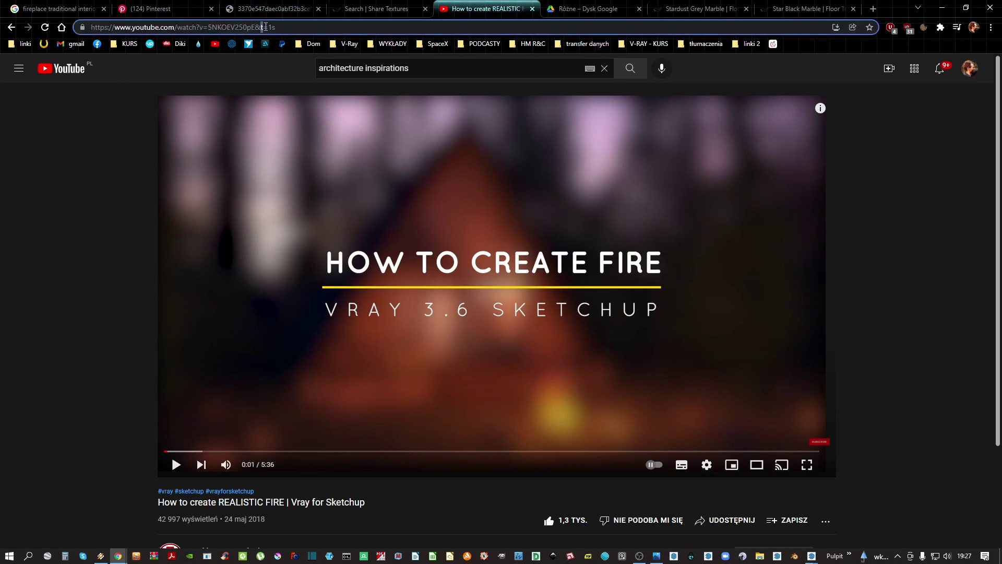
left_click_drag(259, 26, 57, 32)
right_click(143, 29)
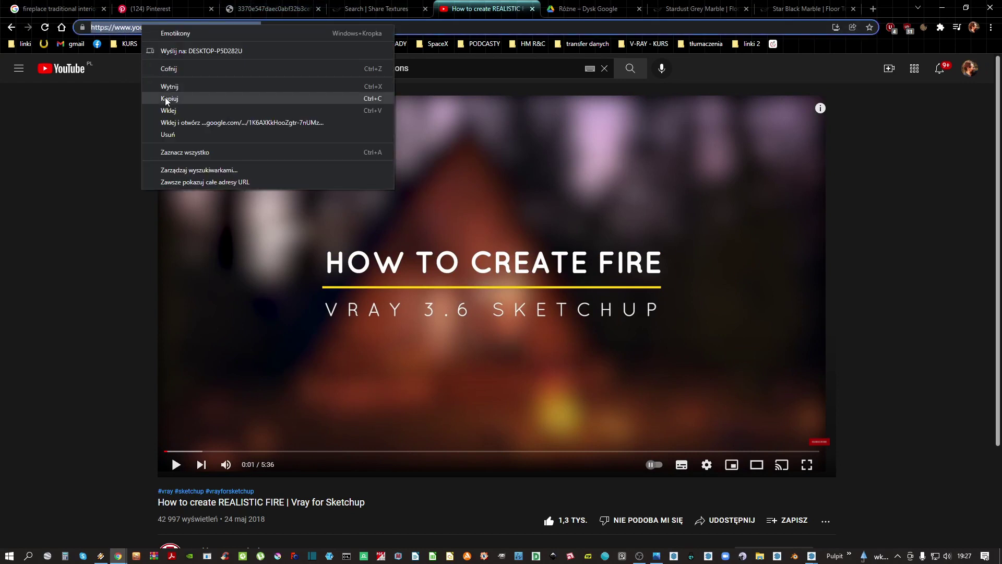
left_click(165, 100)
right_click(178, 31)
left_click(204, 103)
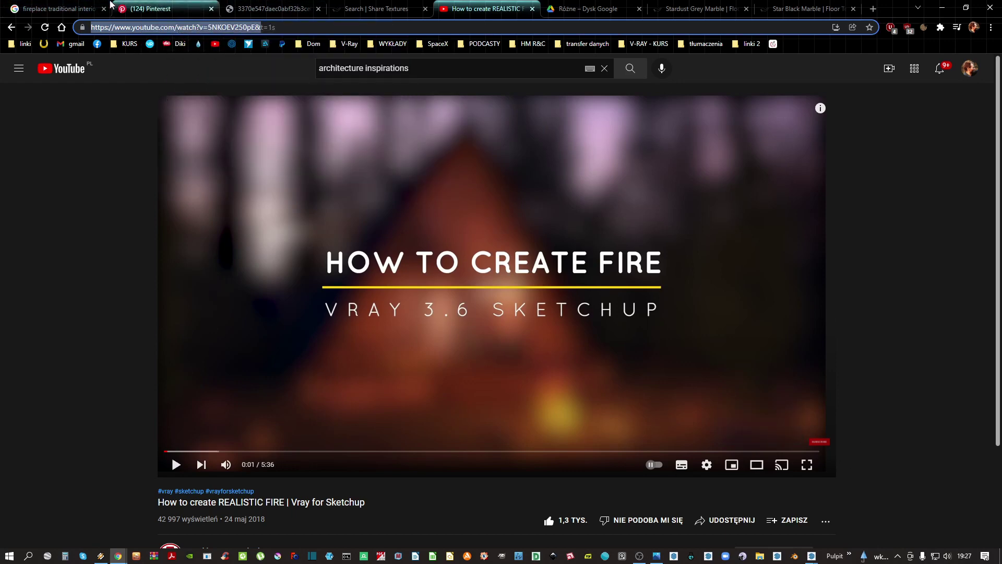
Return to the V-Ray Frame Buffer and examine the firebox, marble surround, mirror panes and side niche while the image renders
key("alt+Tab")
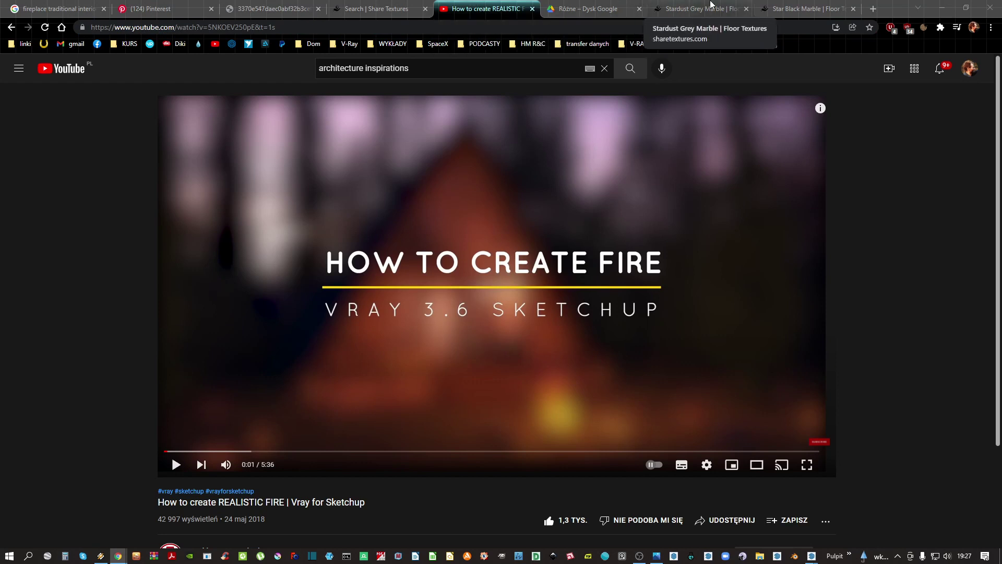
left_click(943, 10)
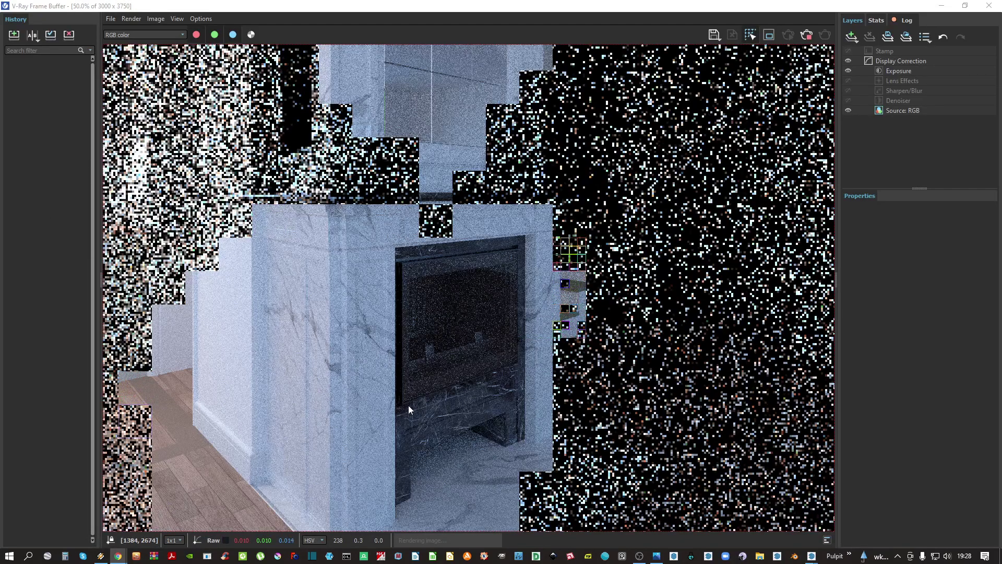
middle_click_drag(408, 405, 374, 281)
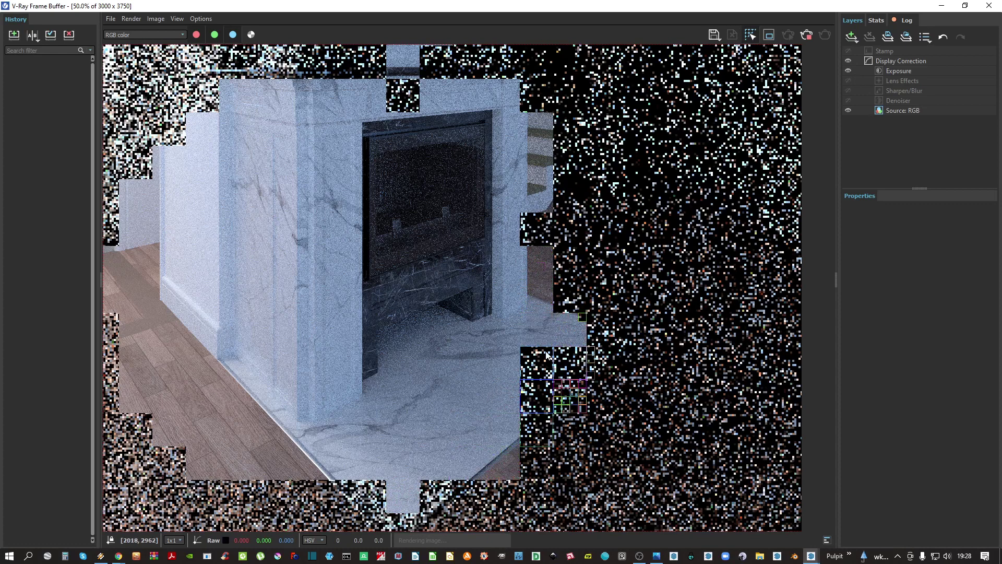
scroll(510, 308, "down", 2)
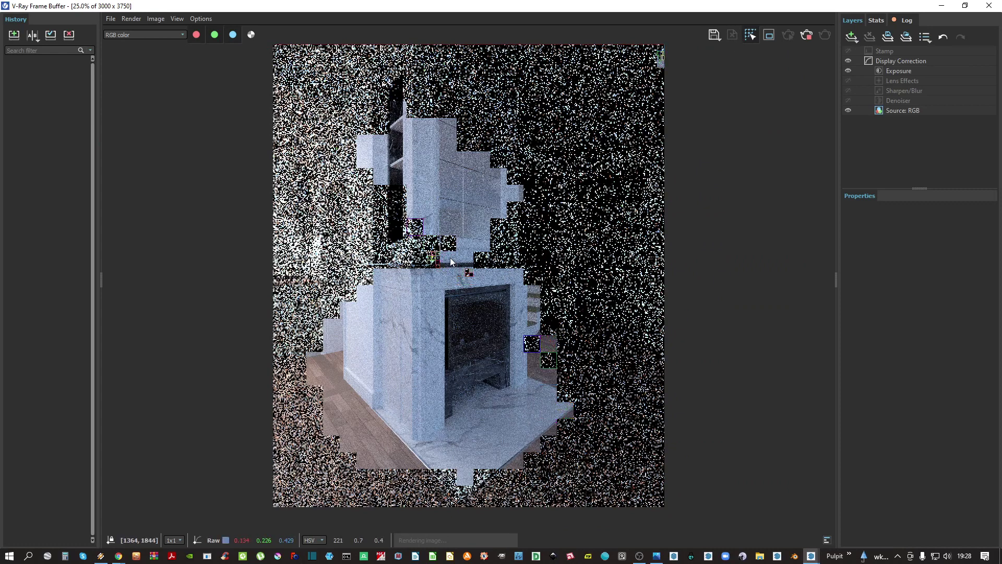
scroll(440, 254, "up", 2)
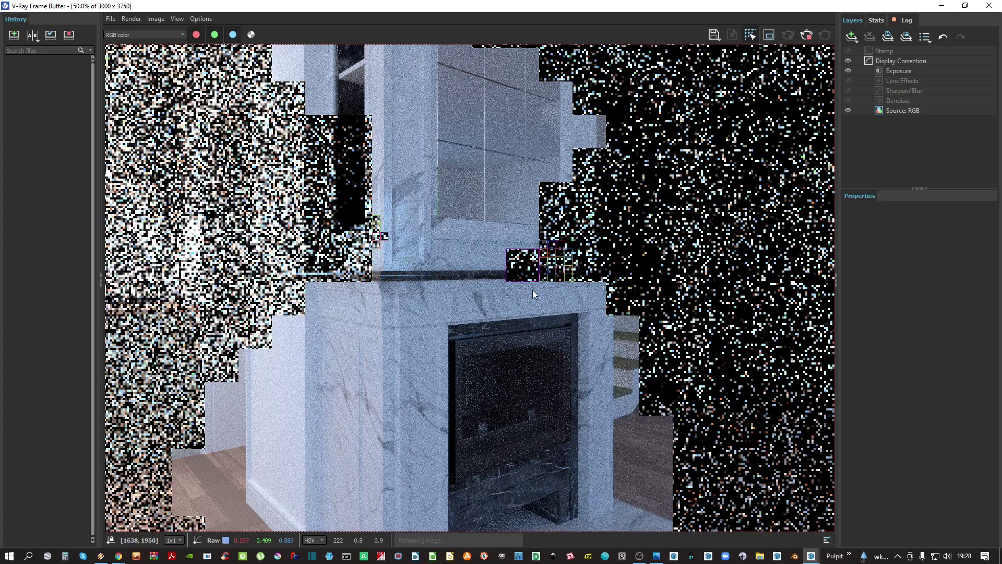
middle_click_drag(570, 160, 515, 228)
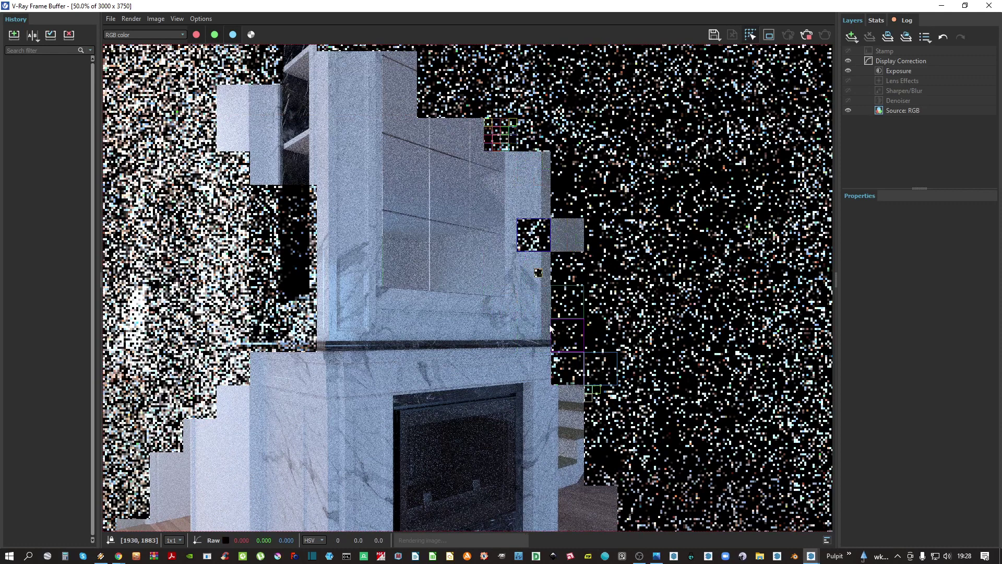
middle_click_drag(496, 247, 500, 328)
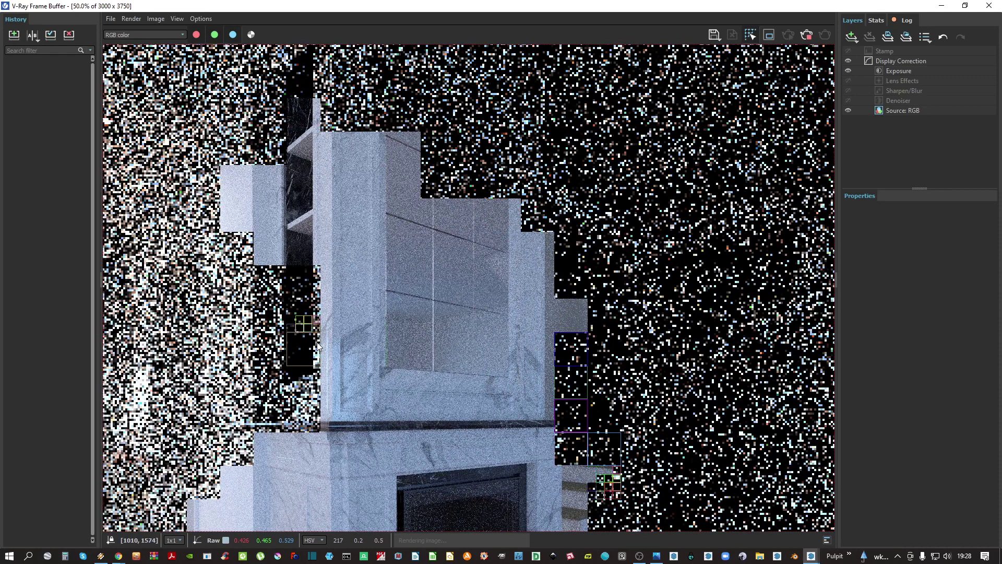
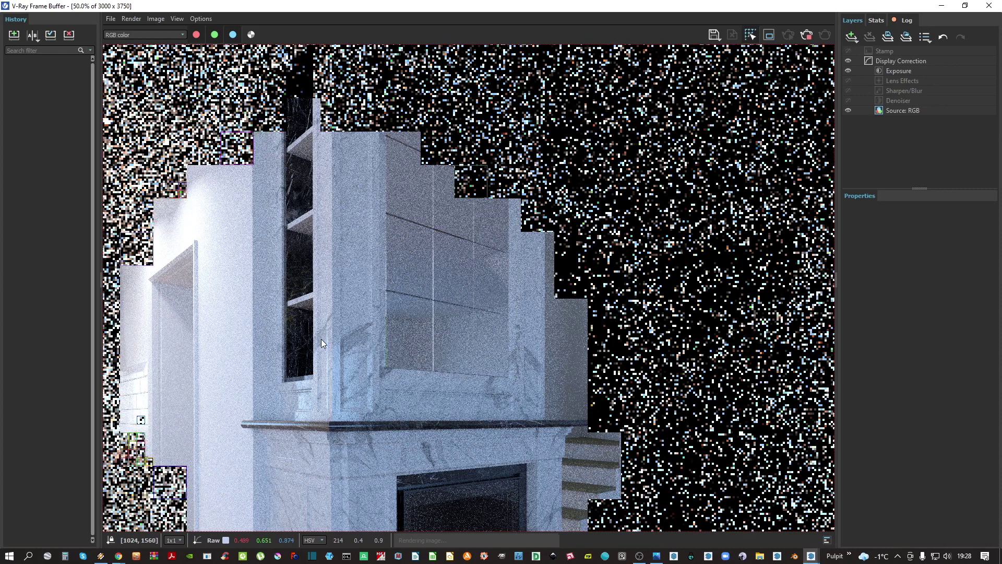
scroll(436, 254, "up", 2)
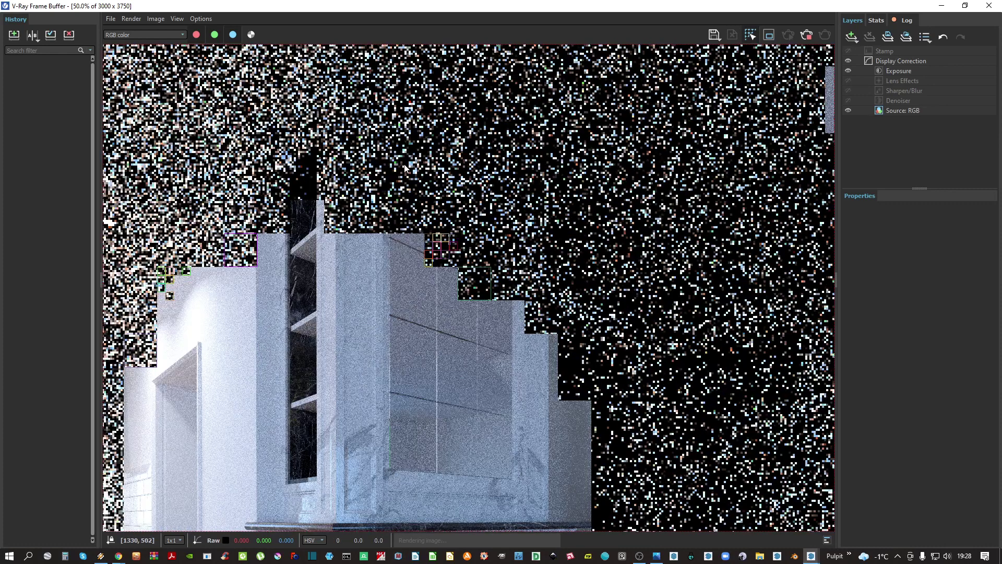
scroll(395, 234, "up", 1)
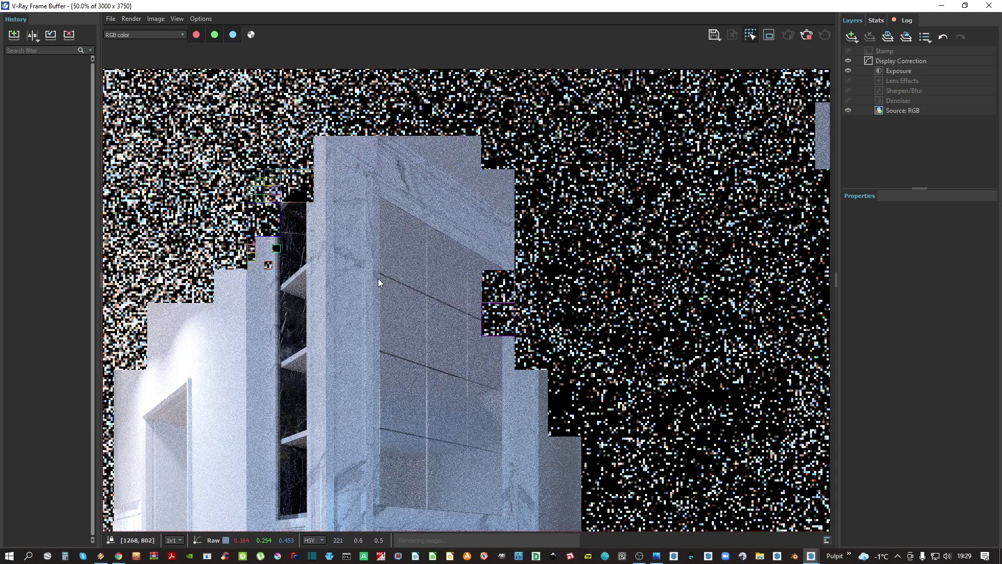
Switch back to the YouTube window in Chrome and search for "blender quick tips"
mouse_move(119, 555)
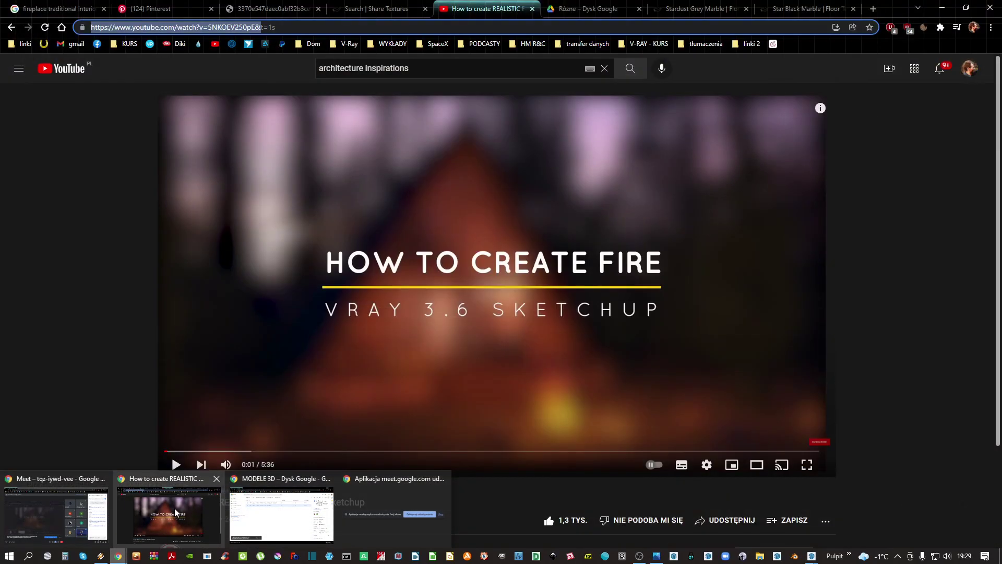
left_click(174, 508)
double_click(460, 66)
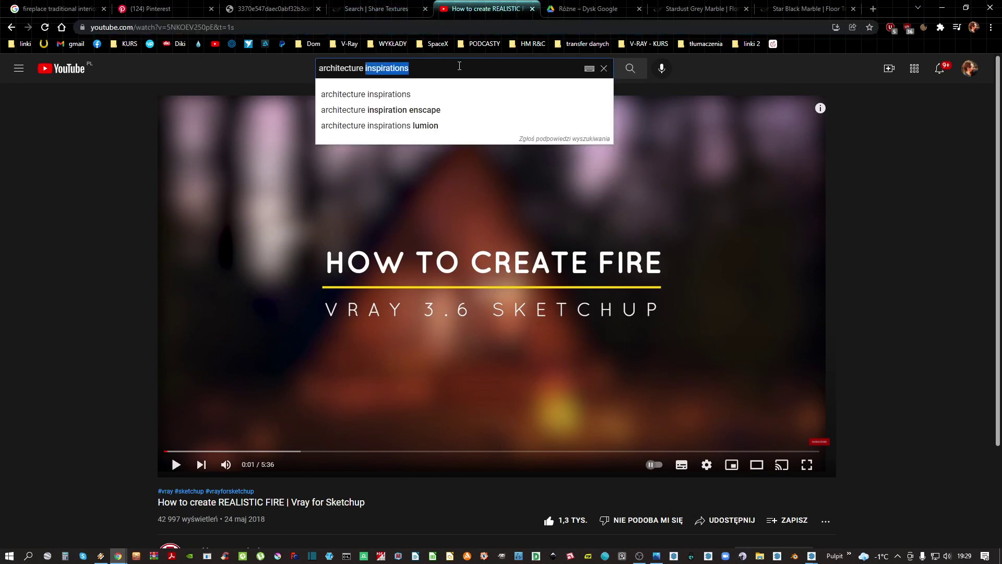
key("ctrl+a")
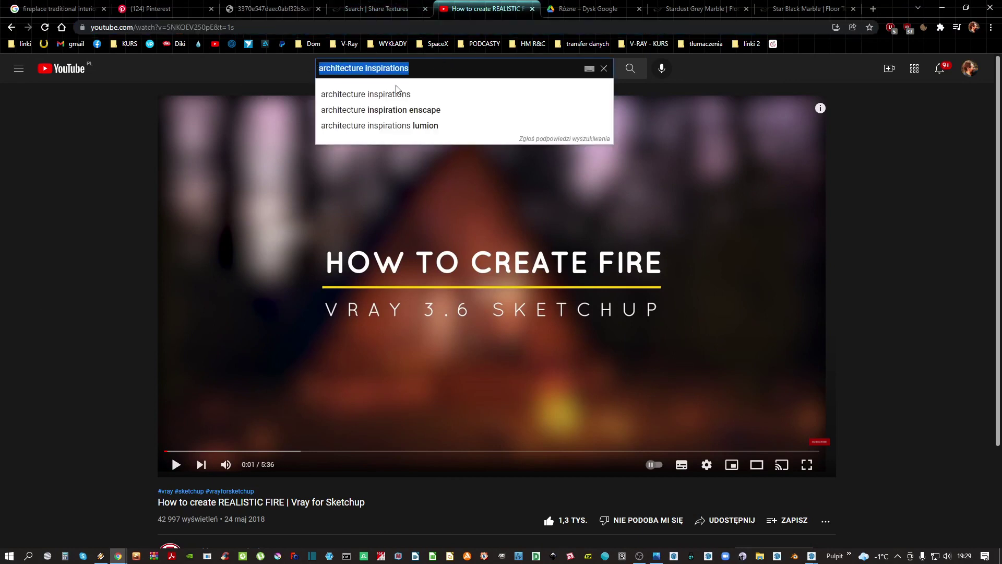
type("blender quick ti")
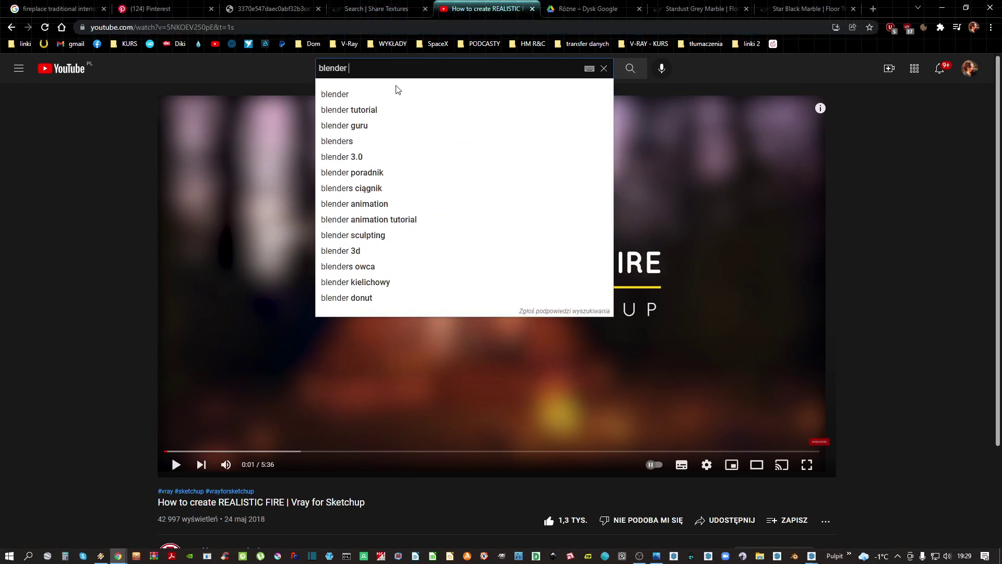
type("ps")
key("Return")
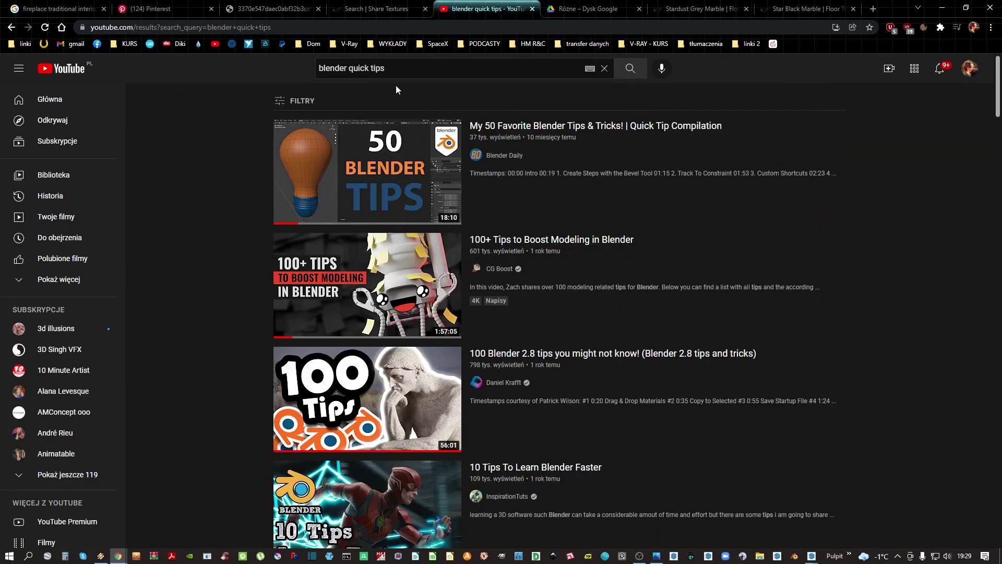
Look through the YouTube results for "blender quick tips", down to the related and additional videos
mouse_move(596, 199)
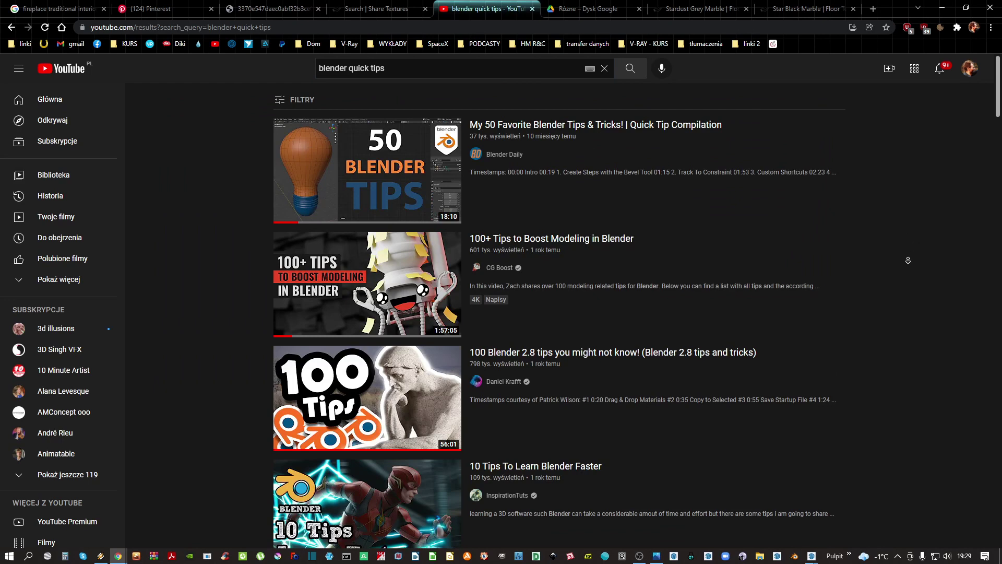
middle_click(905, 267)
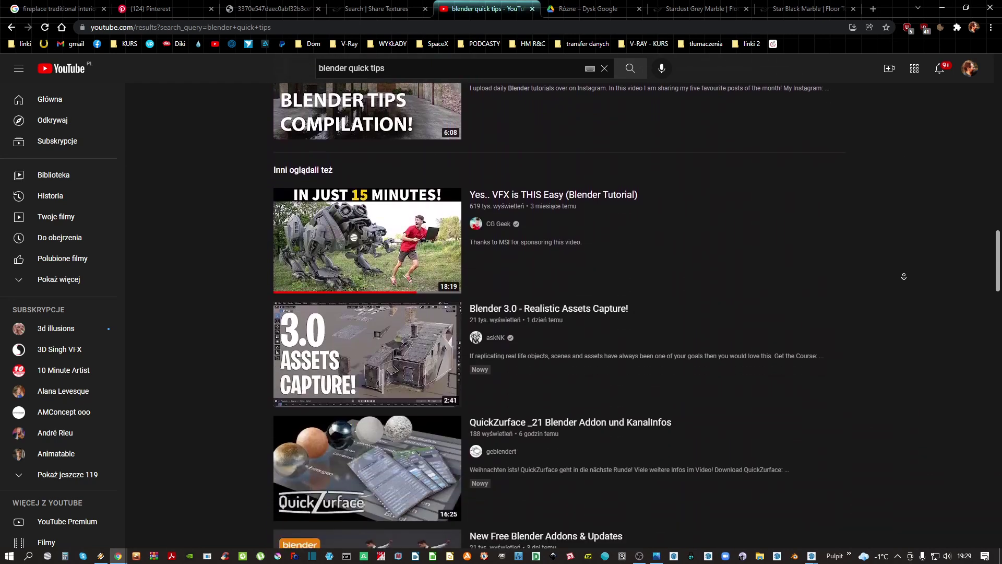
scroll(875, 244, "down", 7)
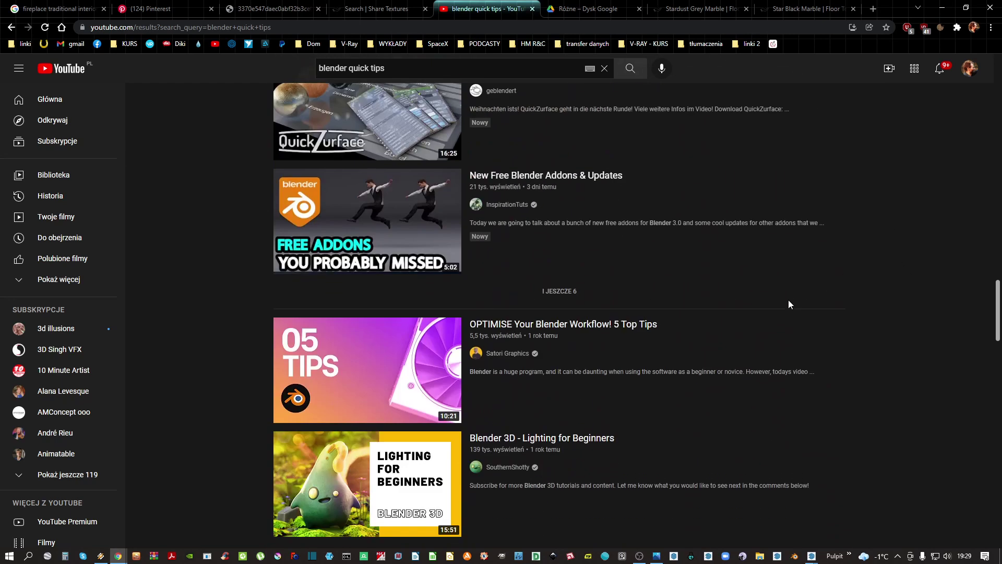
Look through the bookmarks in linki > GRAFIKA 3D > BLENDER > tutoriale for saved Blender tips videos
left_click(23, 44)
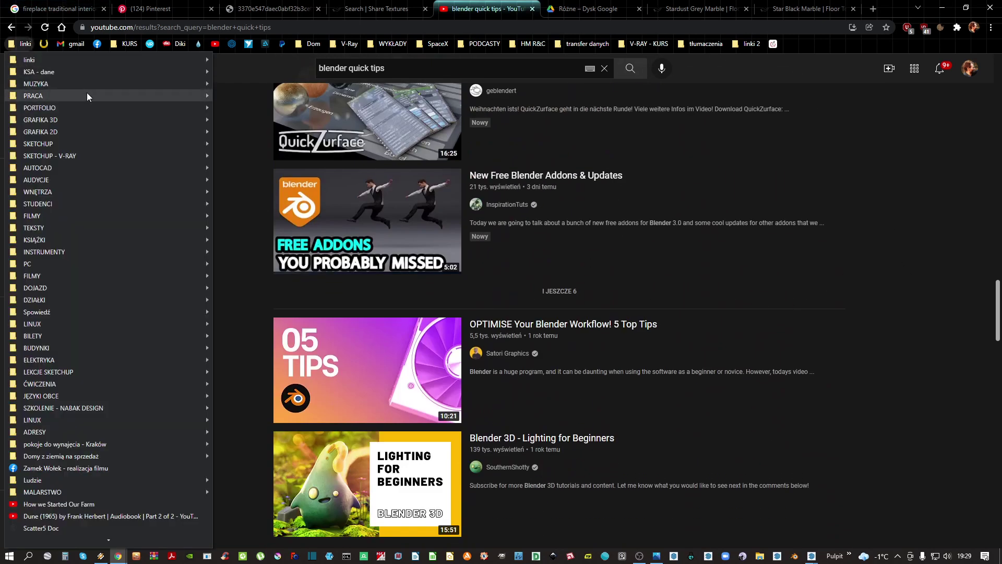
mouse_move(55, 122)
mouse_move(286, 10)
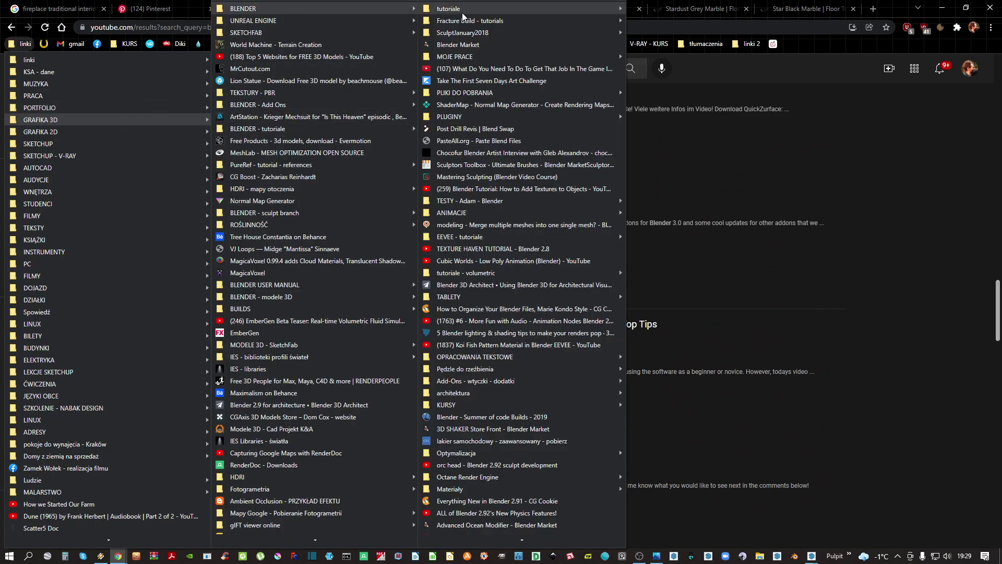
scroll(730, 313, "down", 10)
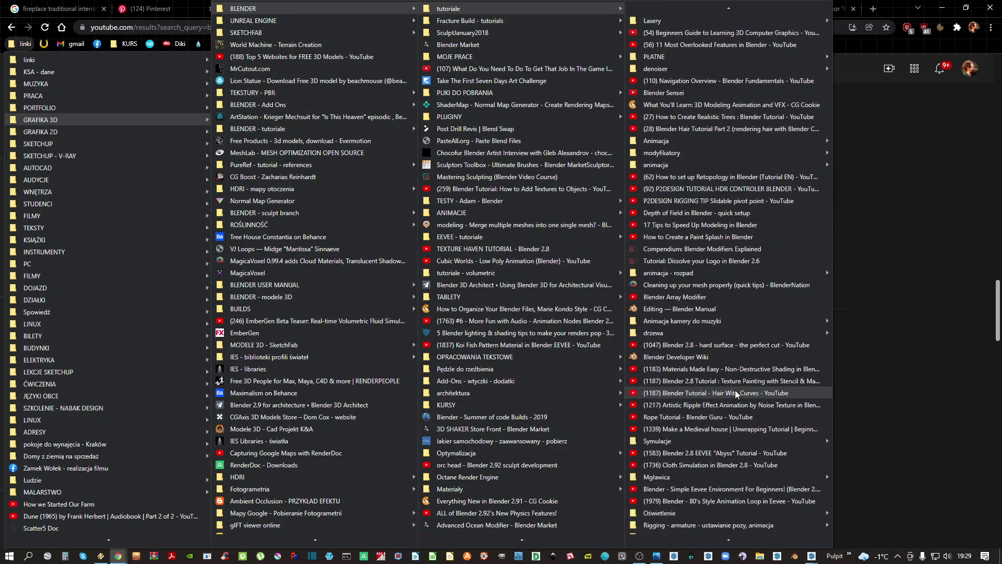
scroll(738, 393, "down", 10)
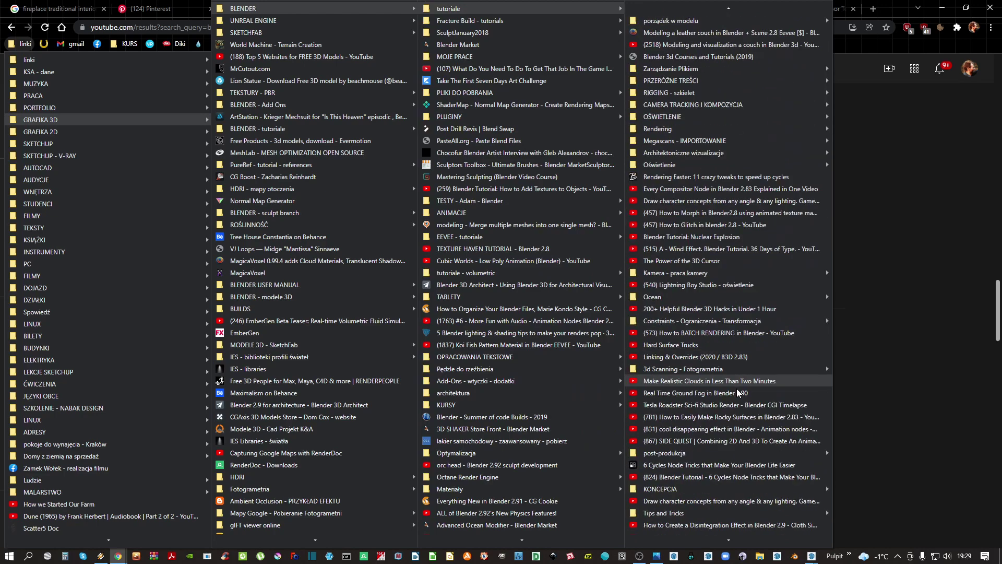
scroll(737, 393, "down", 13)
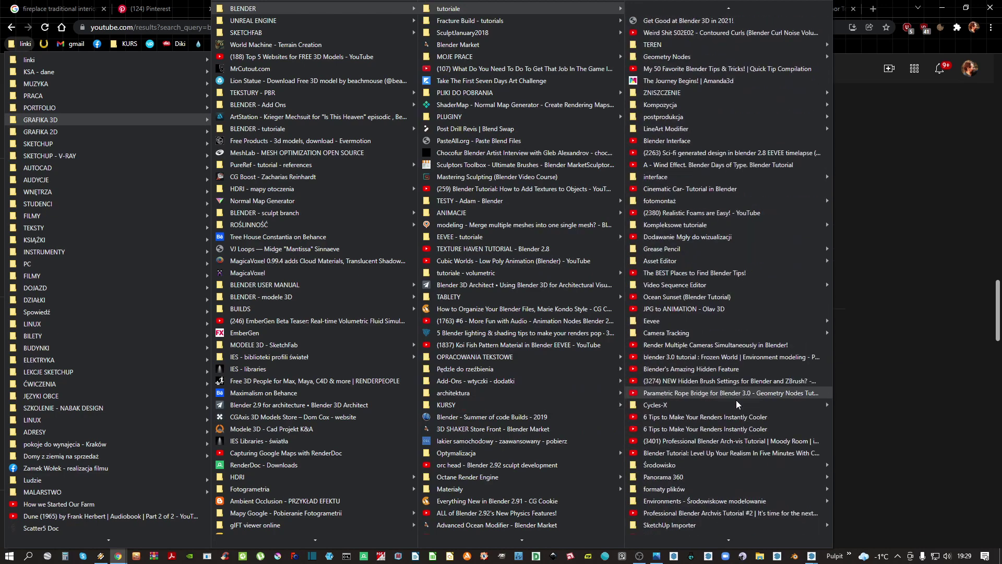
scroll(738, 407, "down", 7)
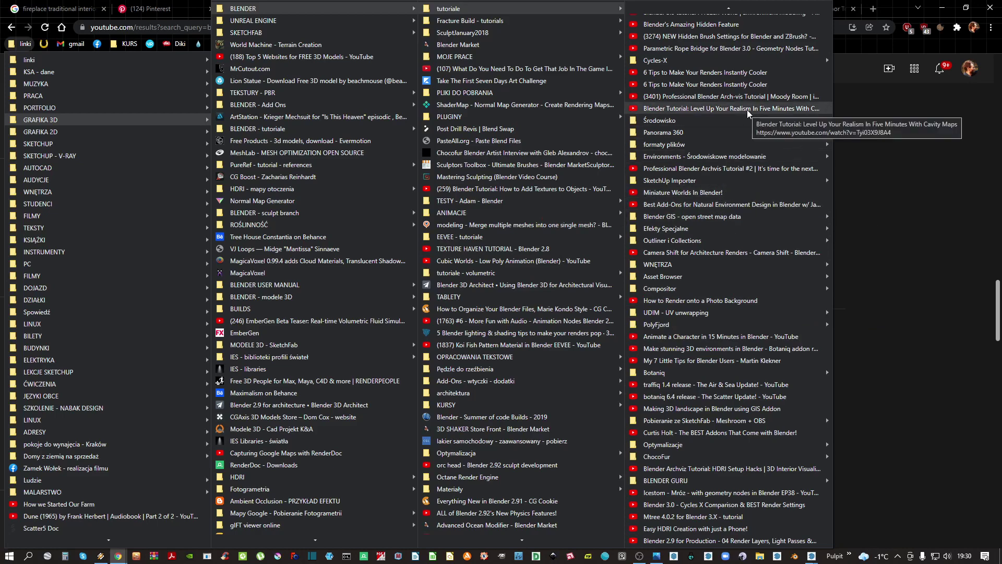
scroll(732, 84, "up", 5)
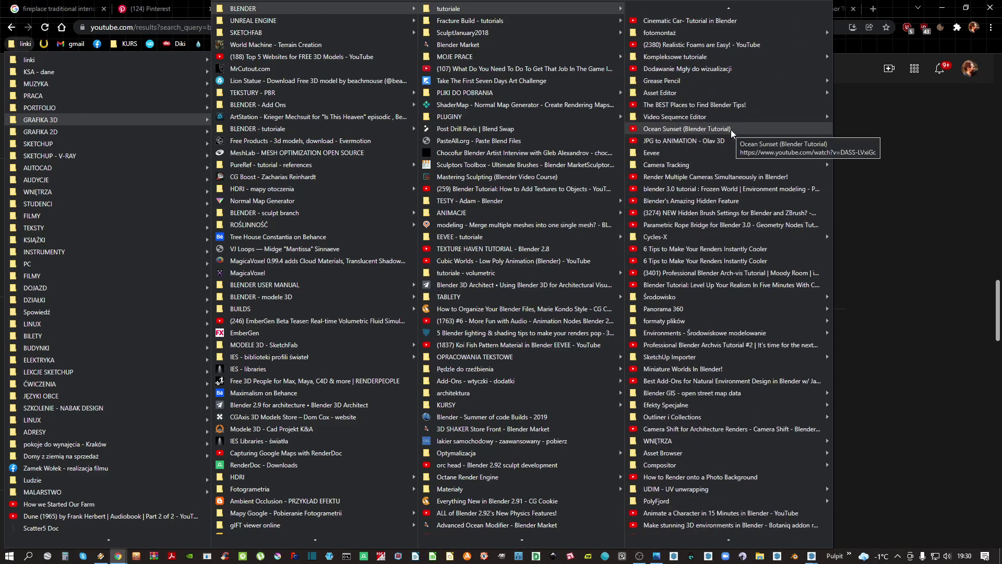
scroll(731, 157, "up", 5)
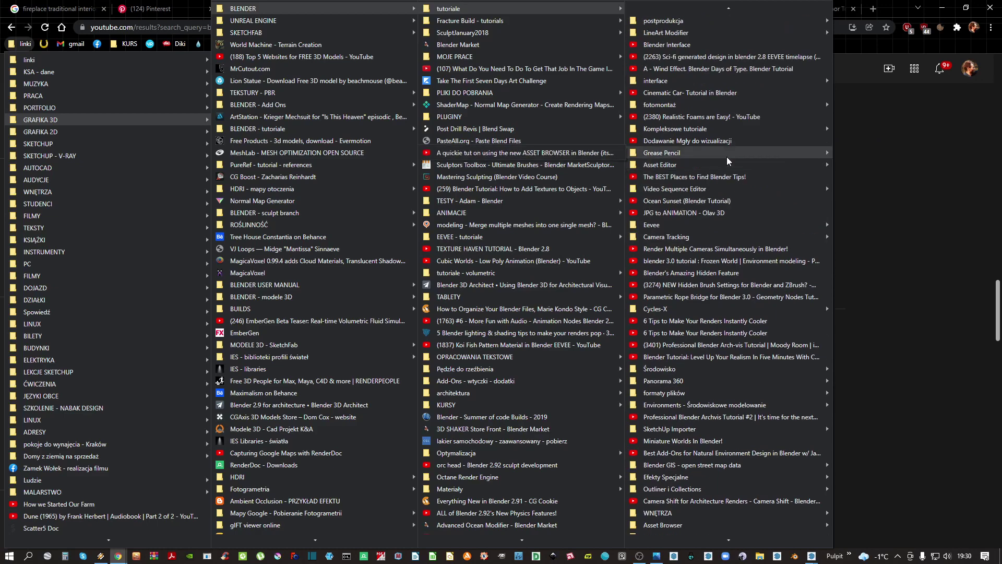
scroll(725, 178, "up", 15)
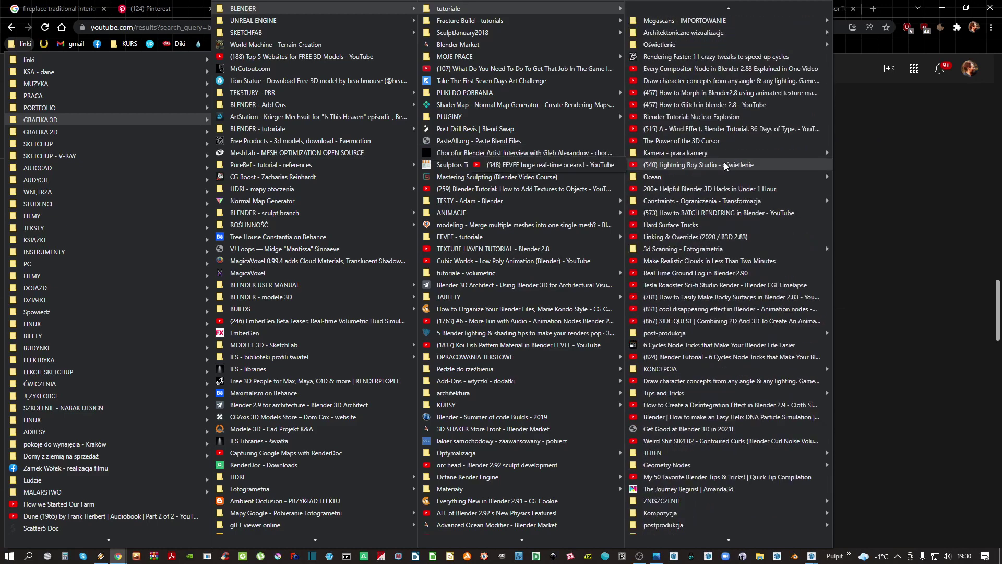
scroll(725, 164, "up", 4)
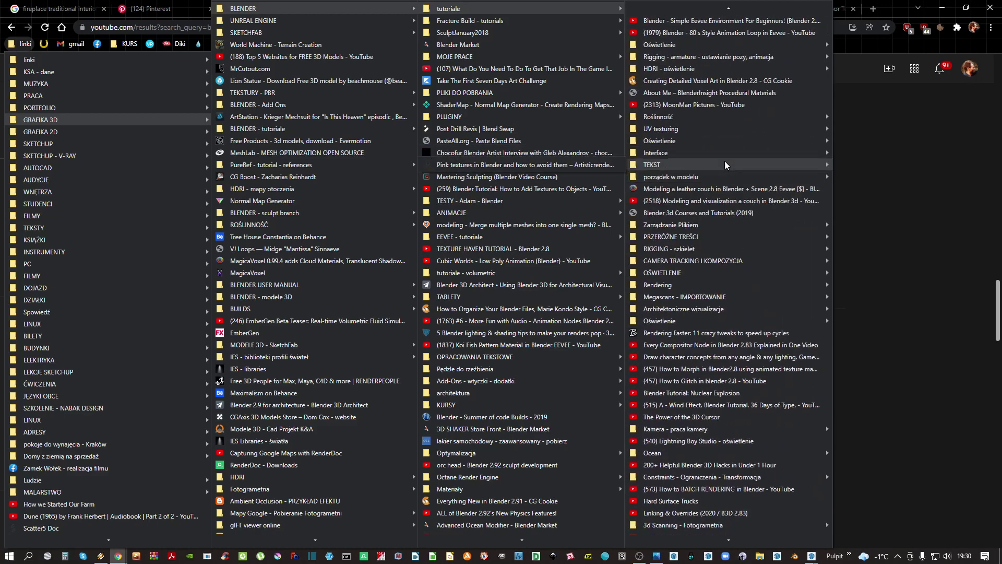
Switch to the Pinterest page and enter twitter.com as the web address in its place
left_click(156, 9)
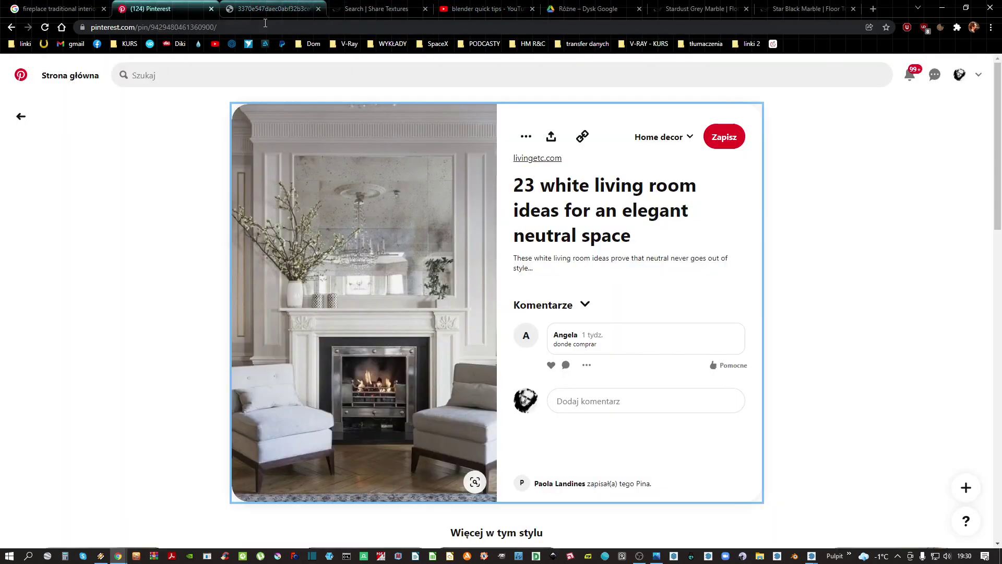
left_click(265, 26)
type("twi")
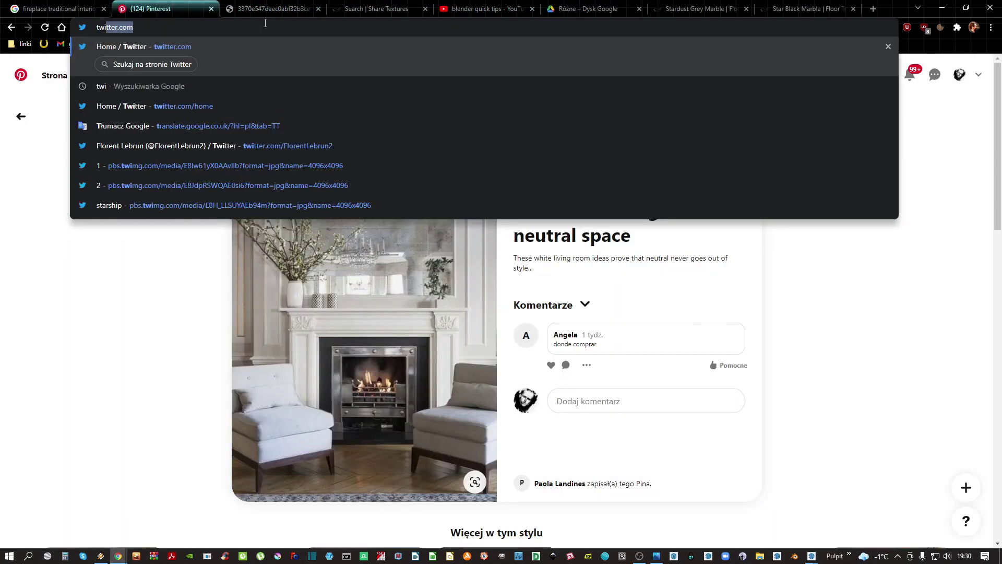
Open Twitter and look through the home feed for the Blender alpha textures tweet
key("Return")
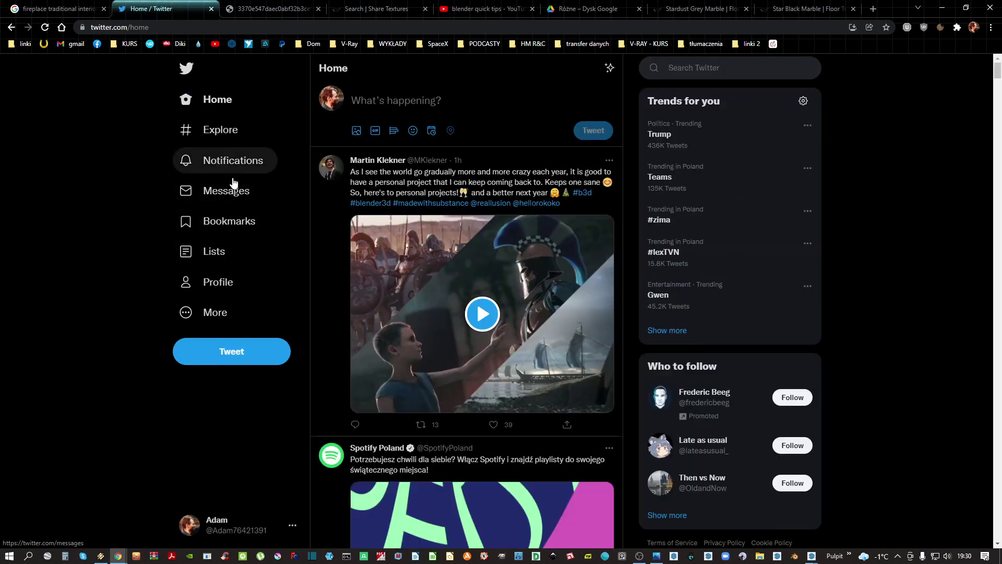
scroll(538, 383, "down", 10)
scroll(538, 383, "down", 3)
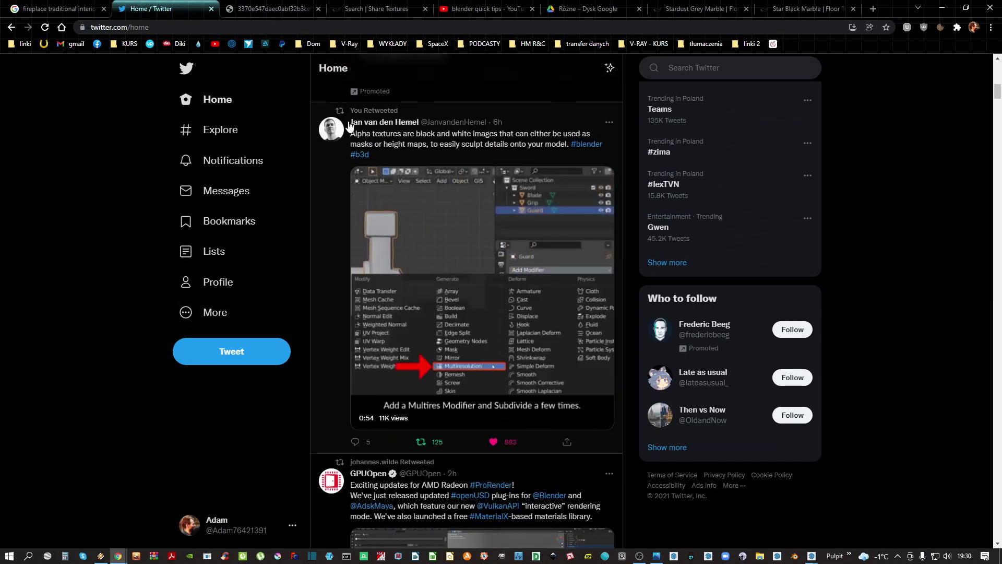
Search YouTube for the tweet author's name and open the video list of the Blender Secrets channel
left_click(476, 7)
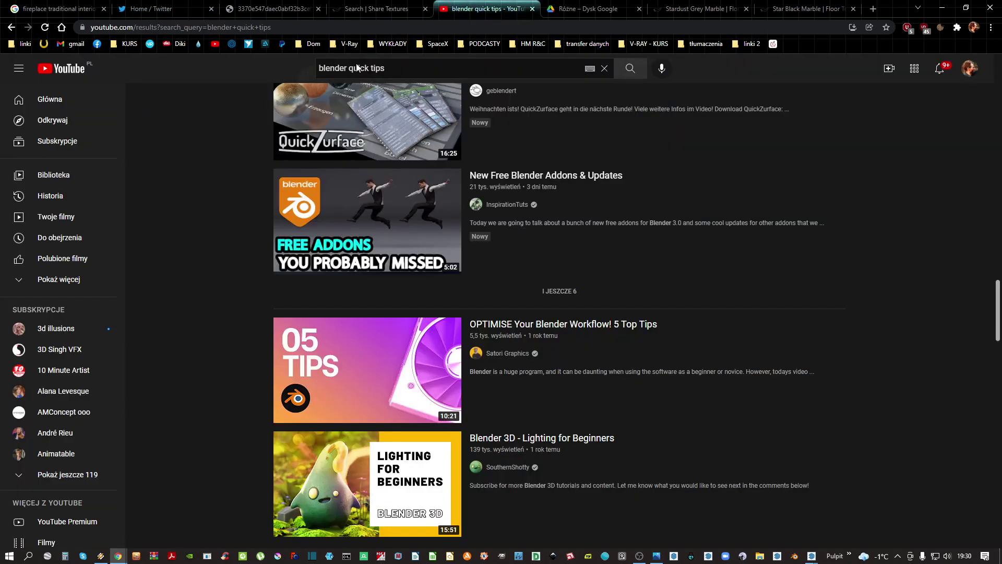
left_click_drag(392, 68, 313, 84)
type("Jan van den Hemel")
key("Return")
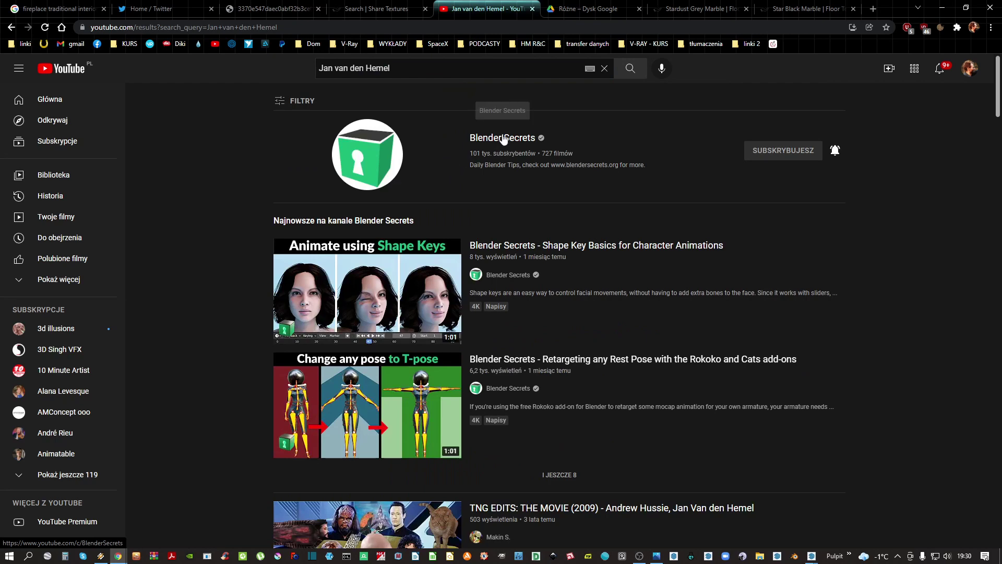
left_click(502, 138)
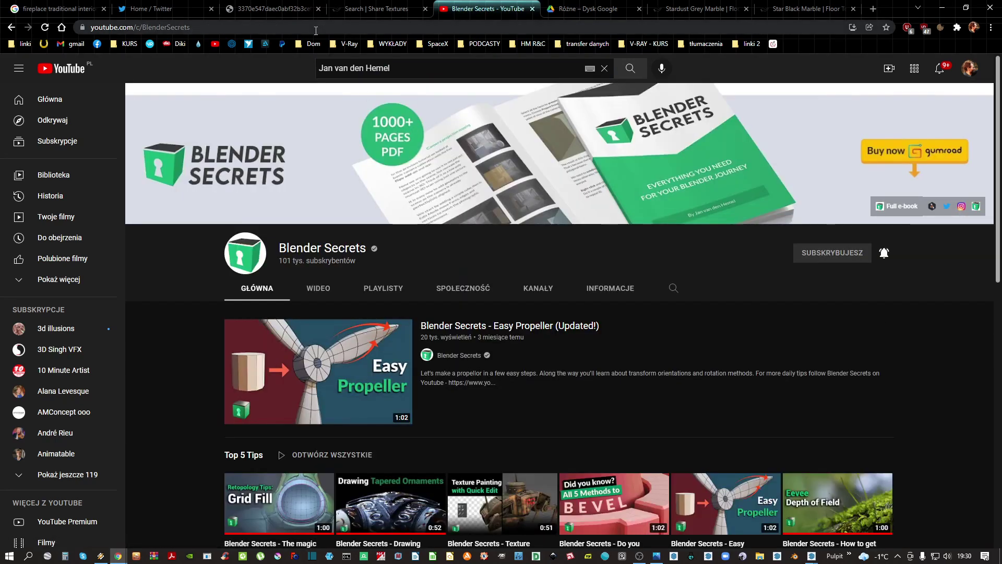
left_click(320, 288)
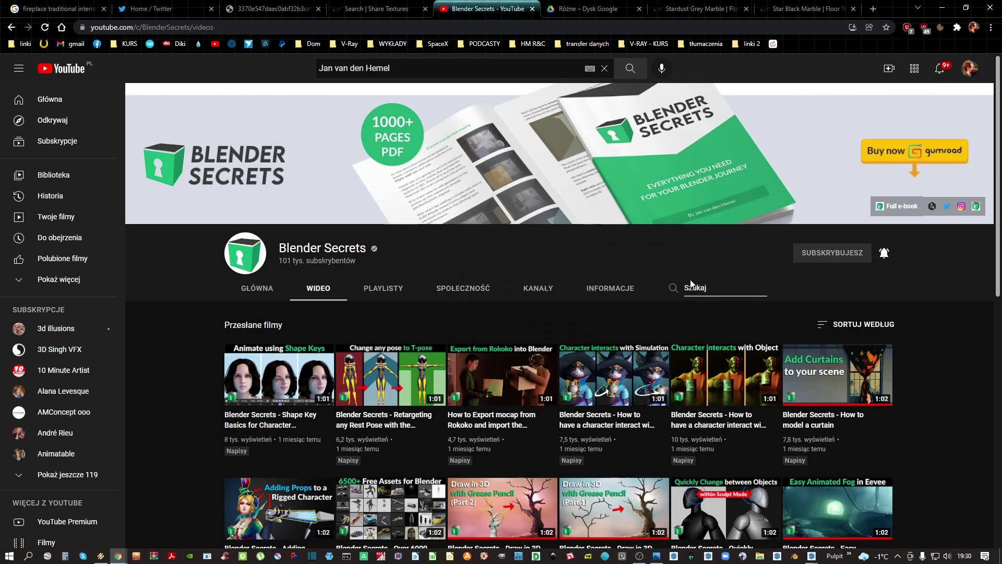
Search the Blender Secrets channel for "fluid" and look through the listed videos
left_click(691, 285)
type("fluid")
key("Return")
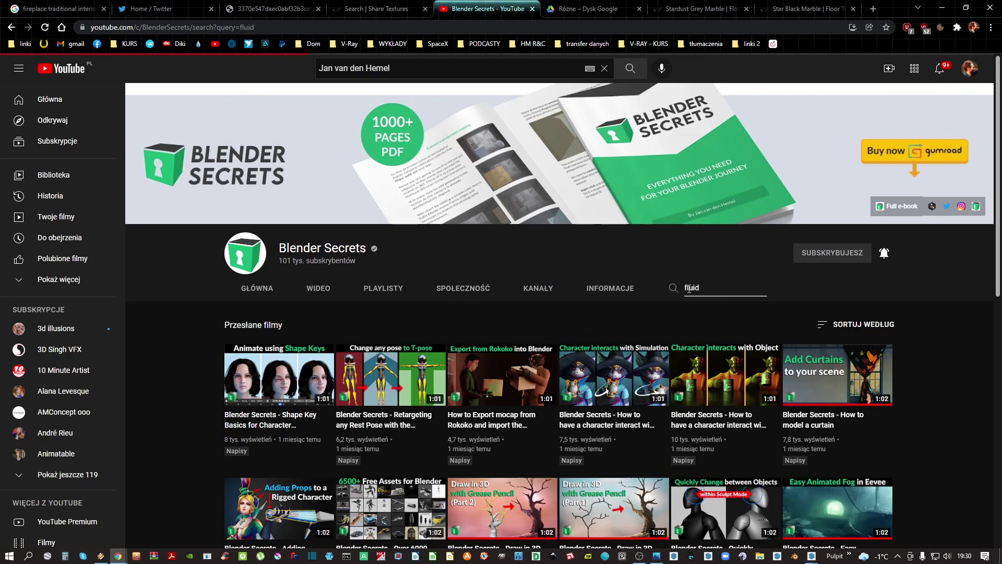
mouse_move(551, 334)
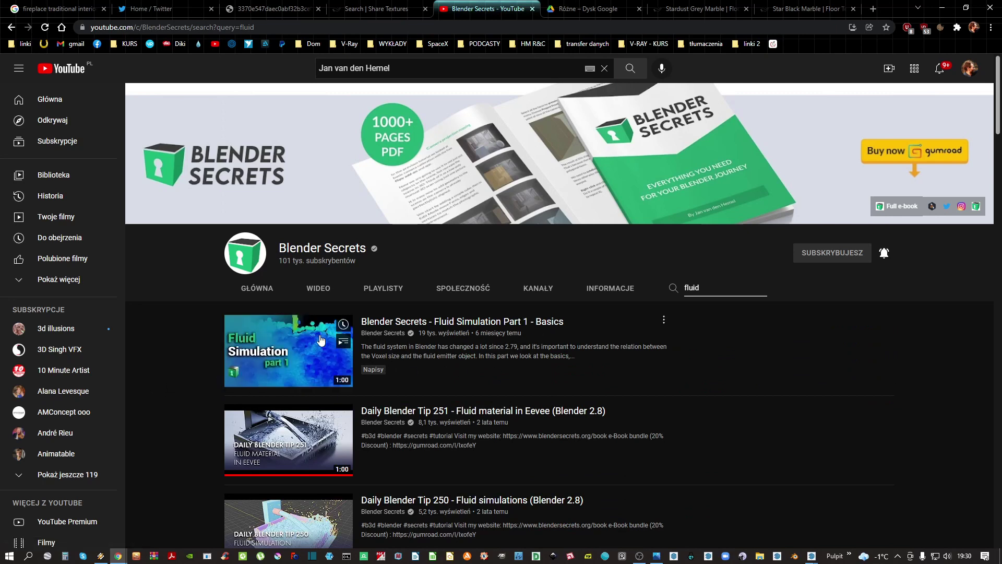
mouse_move(356, 455)
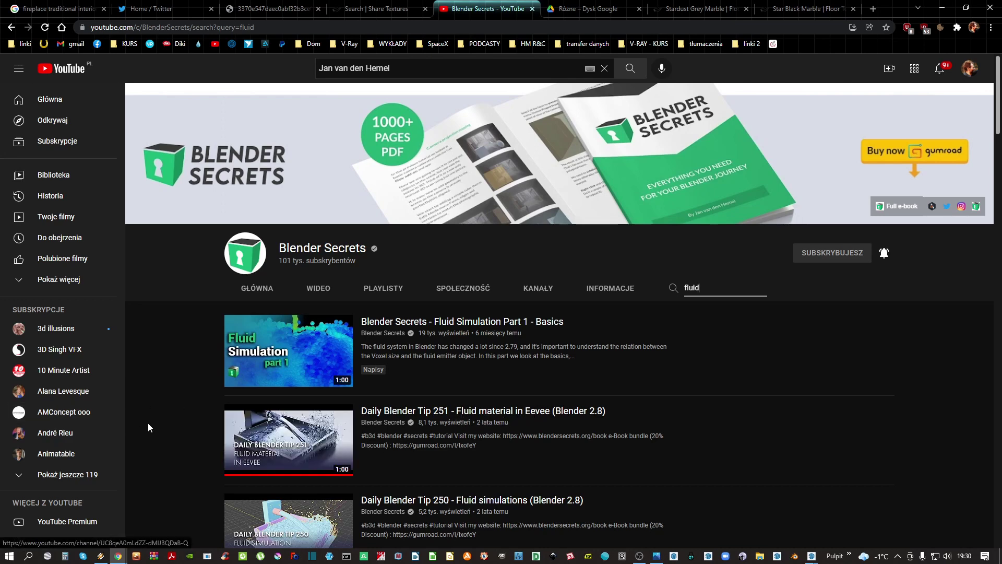
scroll(921, 407, "down", 4)
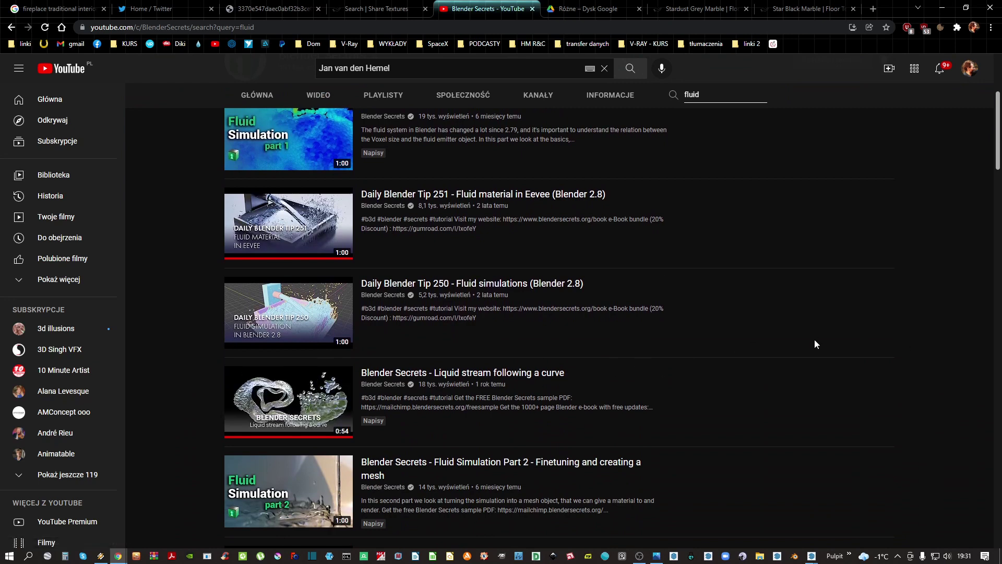
scroll(881, 308, "down", 3)
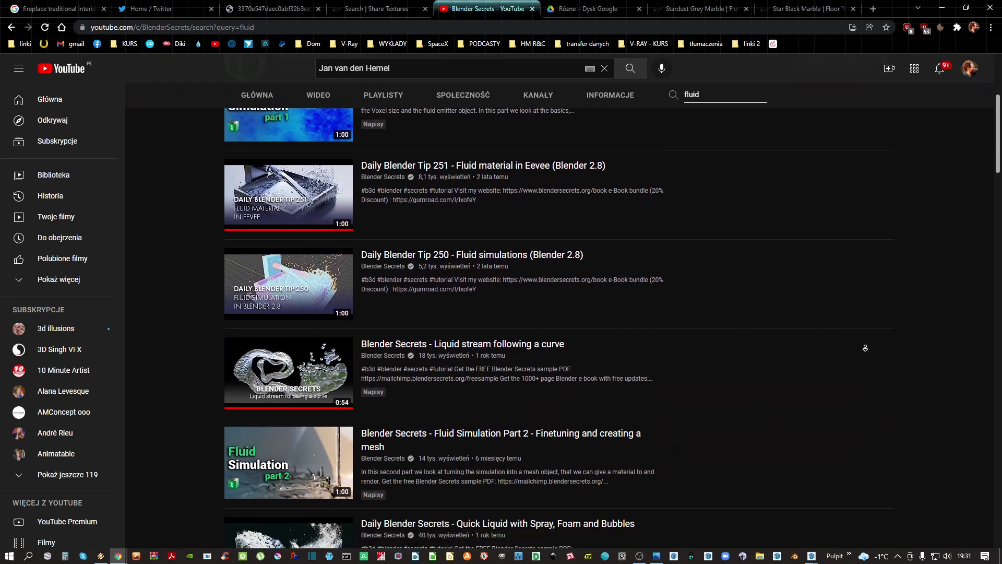
middle_click(861, 301)
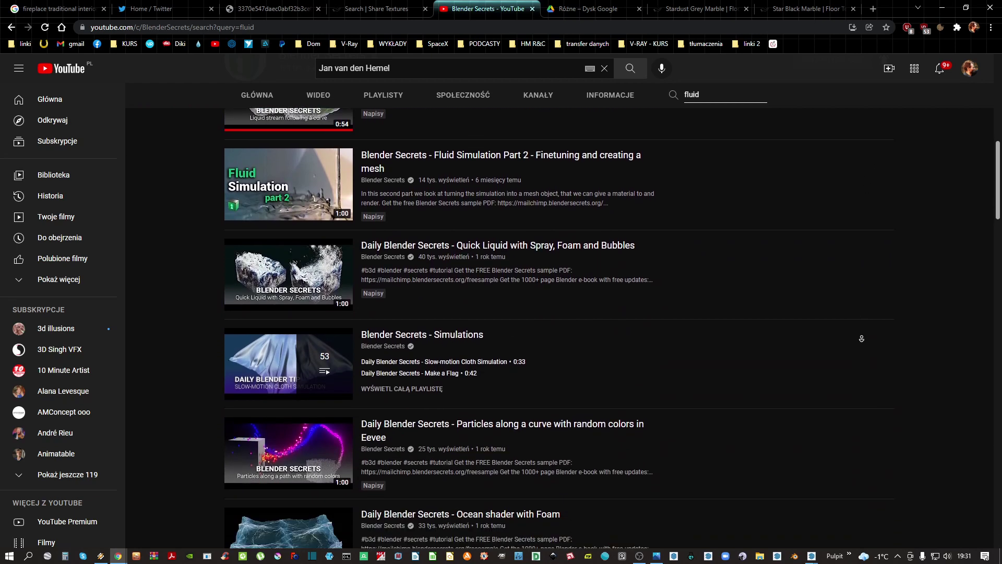
left_click(307, 26)
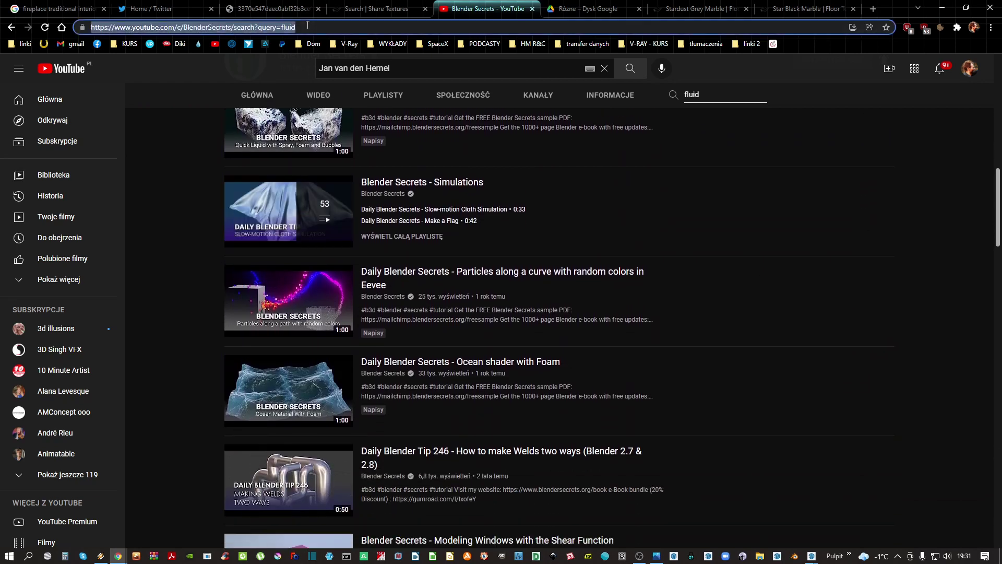
scroll(559, 313, "up", 10)
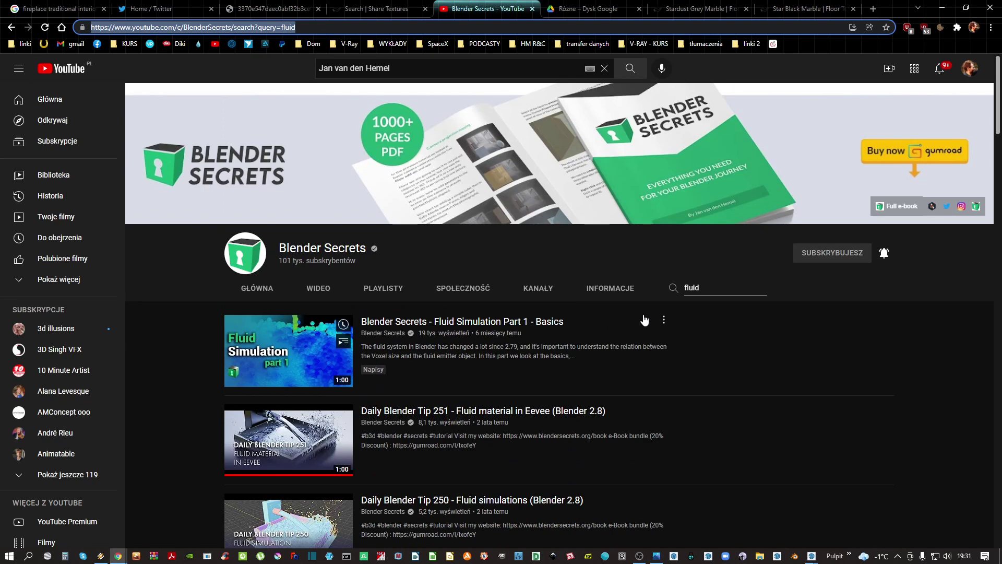
Select the full web address of the Blender Secrets channel's "fluid" search results
triple_click(327, 26)
left_click(318, 287)
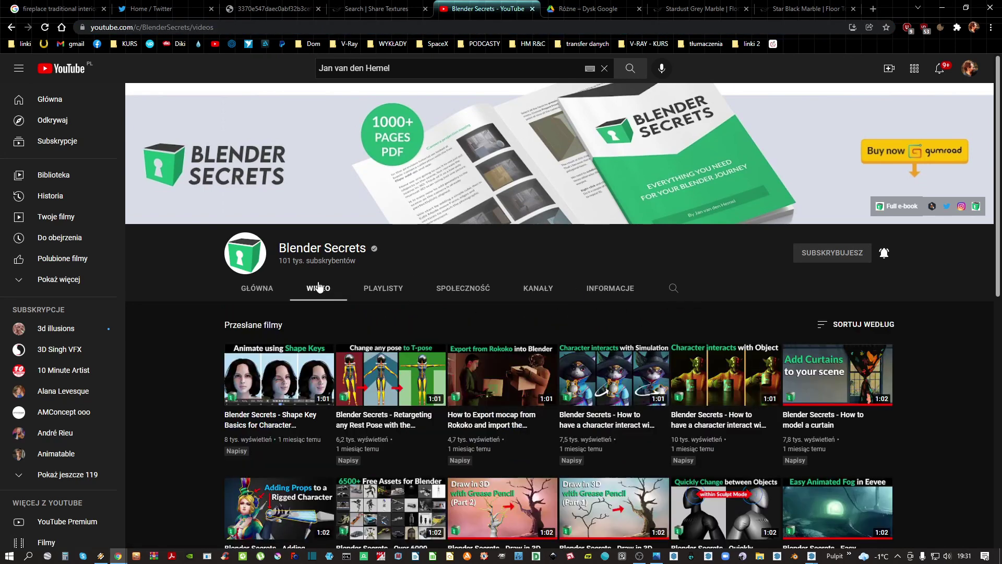
key("alt+Left")
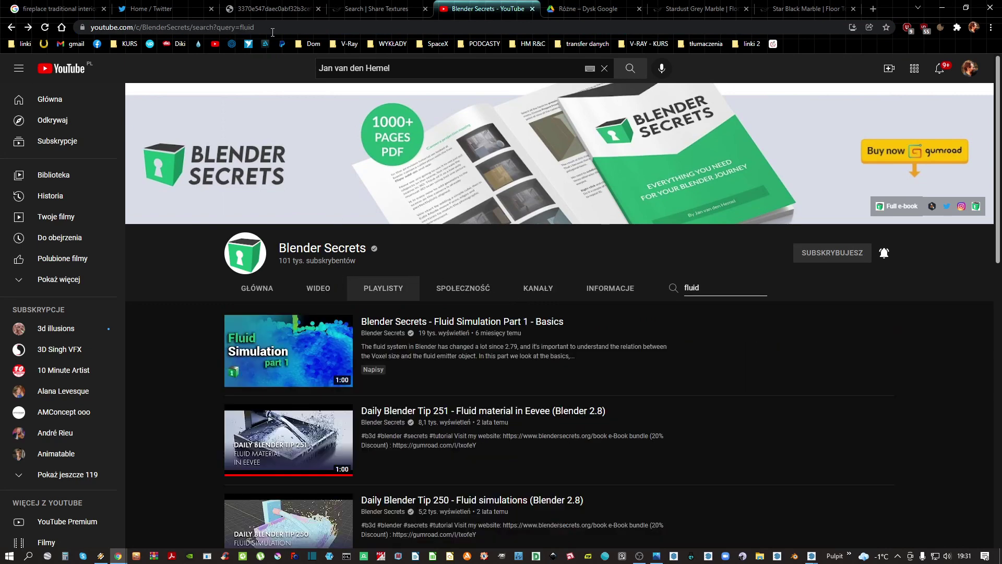
left_click(278, 28)
left_click(323, 24)
triple_click(324, 24)
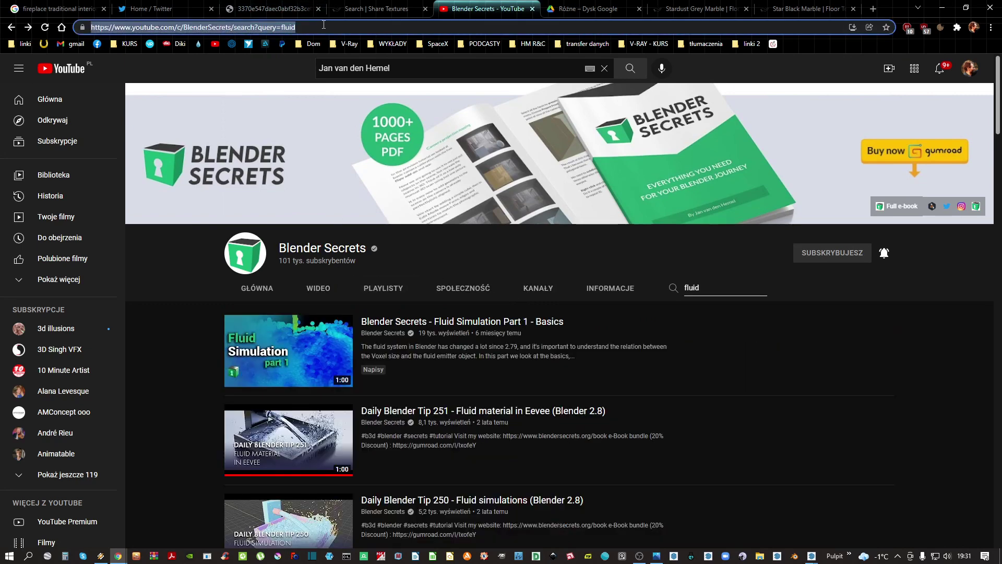
mouse_move(256, 335)
key("alt+Tab")
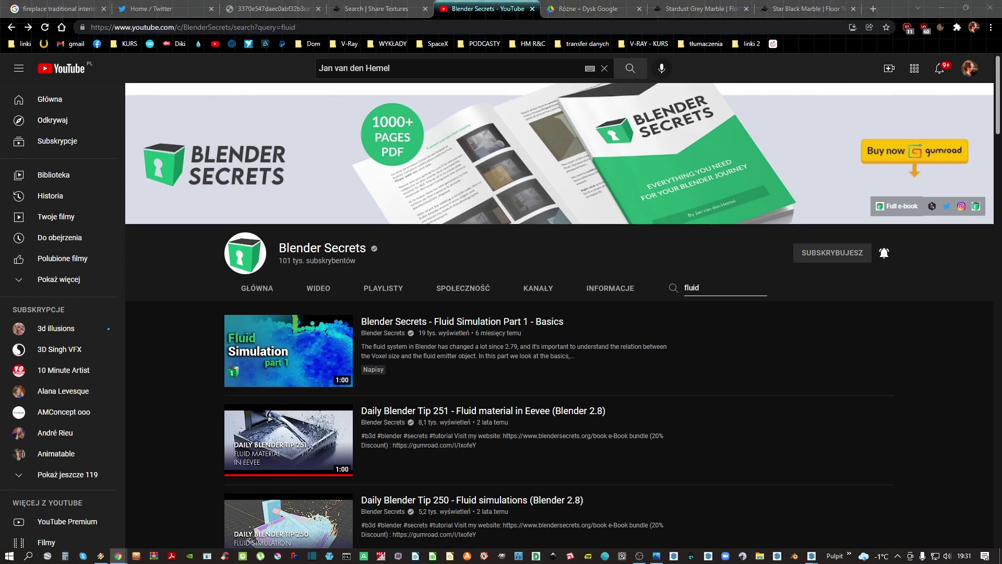
Minimize the browser, the V-Ray Frame Buffer and SketchUp to reach the desktop
left_click(942, 9)
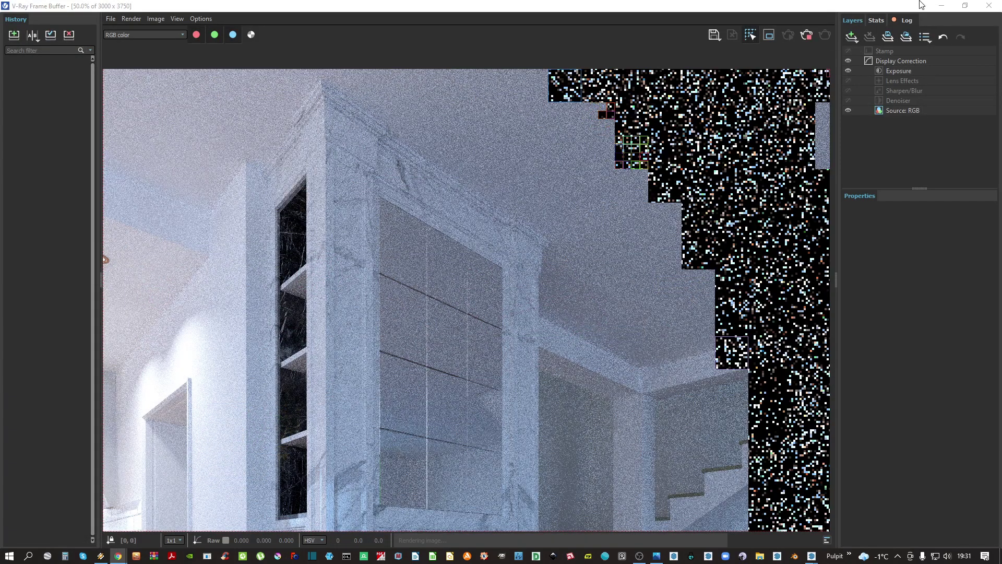
left_click(941, 7)
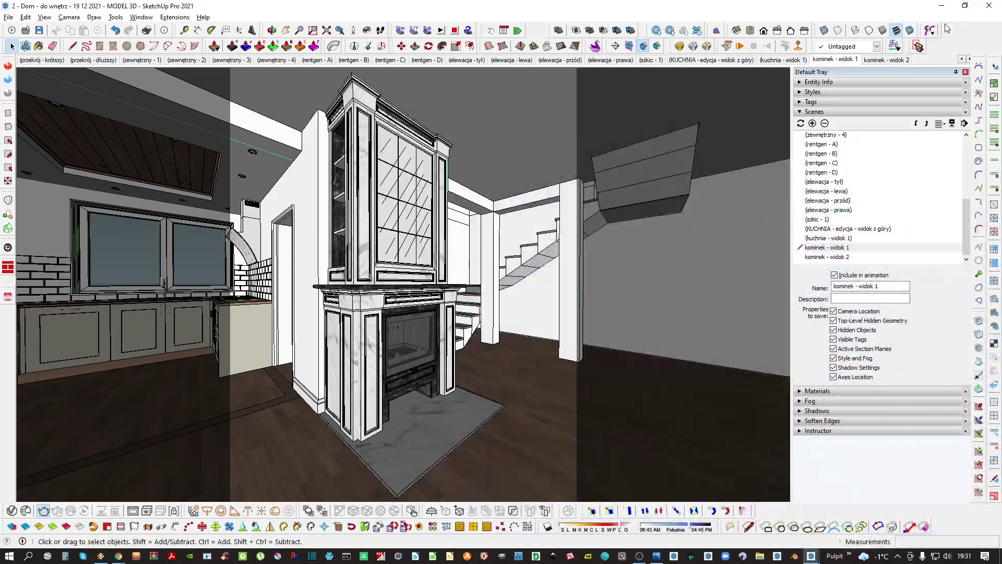
left_click(942, 7)
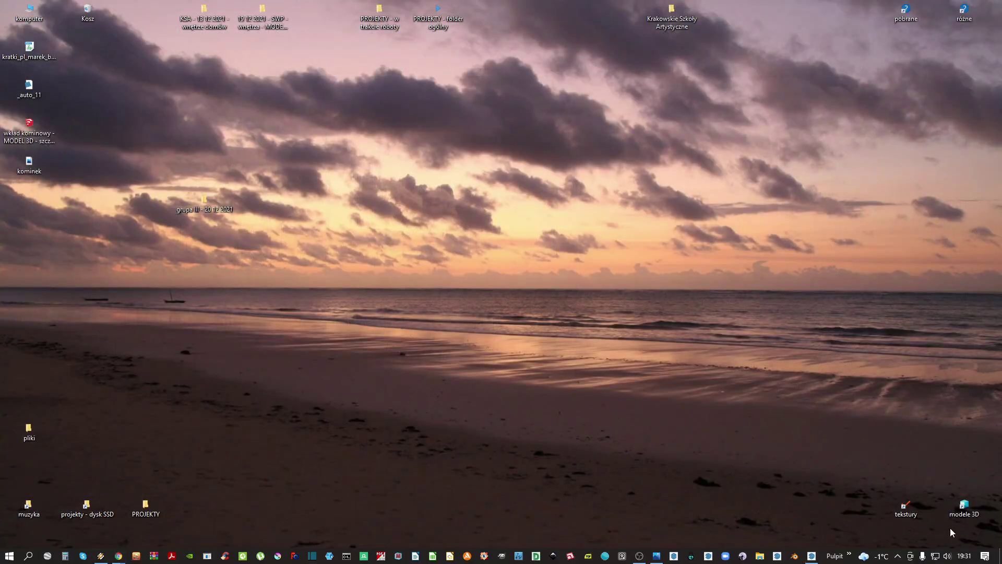
Open the modele 3D folder and go through SANITARNE to the umywalki subfolder
double_click(965, 502)
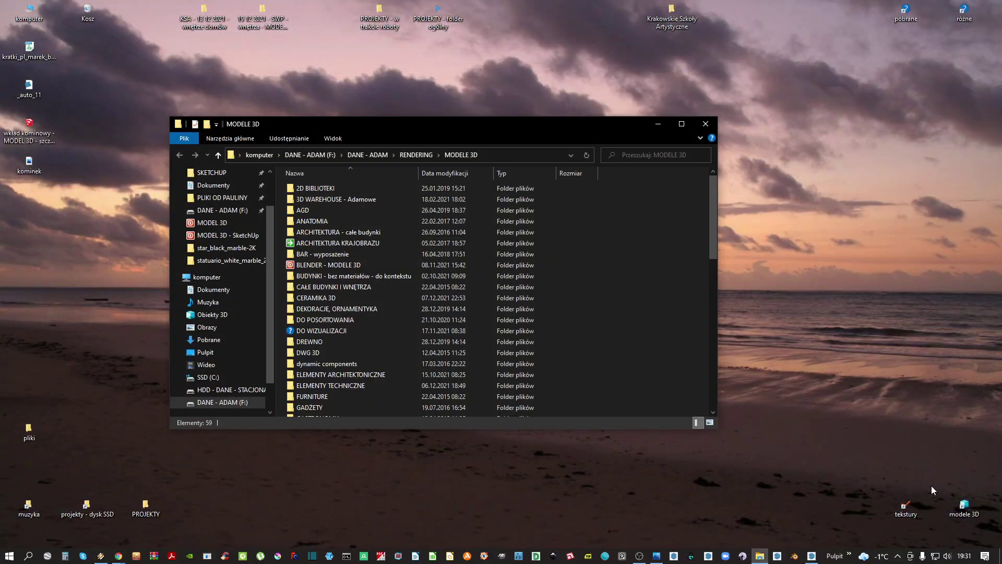
type("sa")
key("Return")
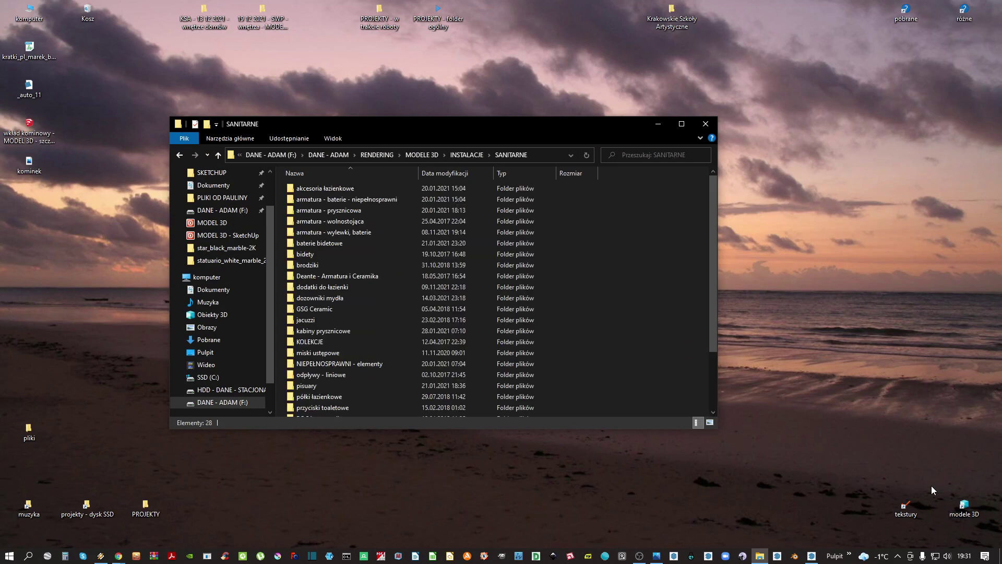
scroll(351, 348, "down", 3)
type("u")
key("Return")
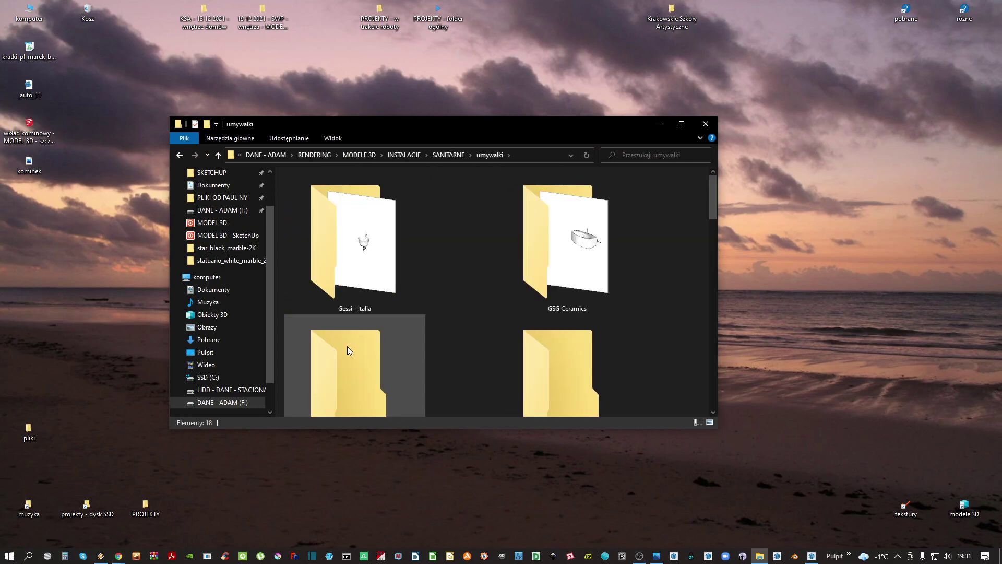
Copy the model KOŁO - Ovum - umywalka from the Koło folder to the desktop
scroll(522, 252, "down", 2)
right_click(366, 208)
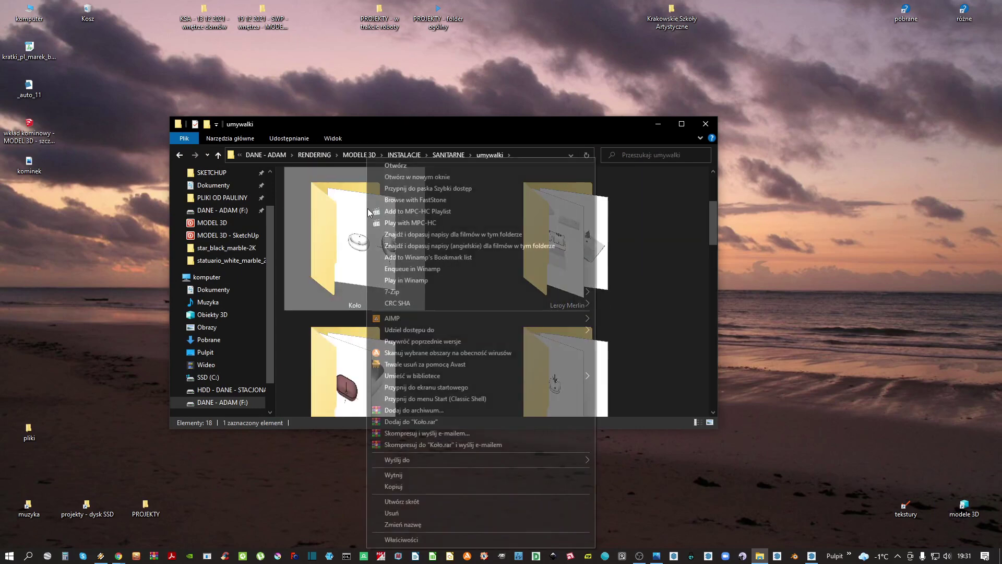
double_click(340, 261)
left_click(344, 186)
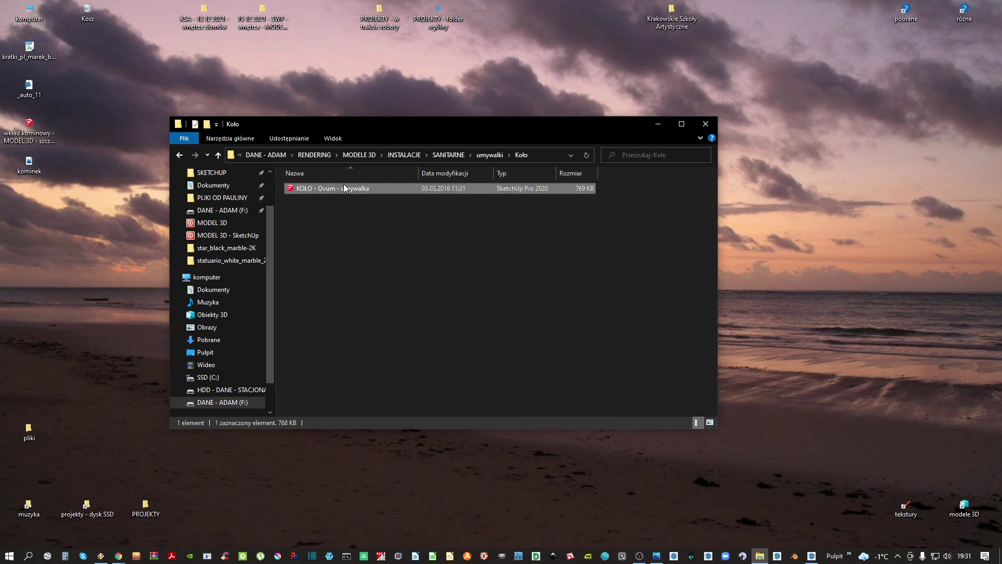
left_click(705, 124)
right_click(368, 230)
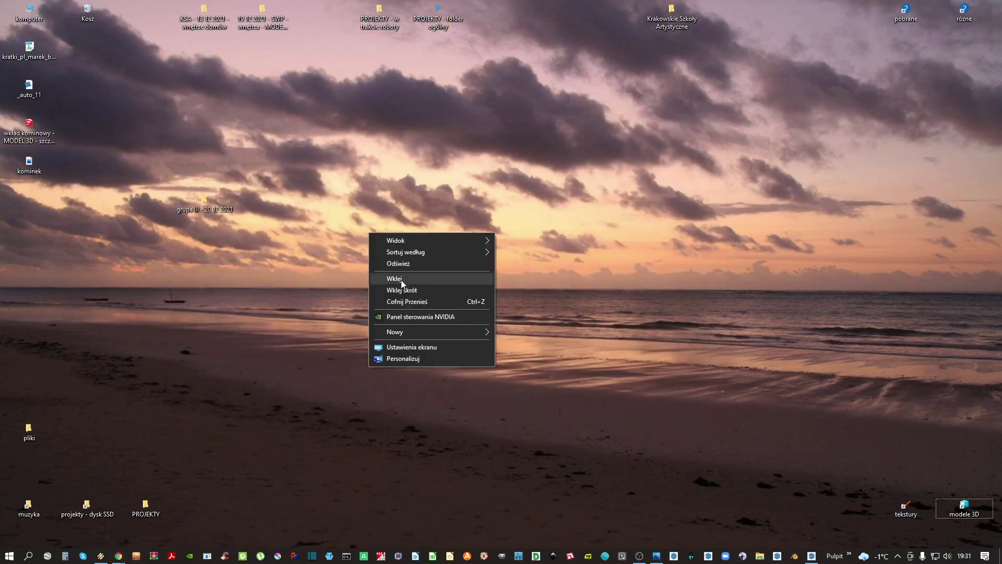
left_click(427, 277)
left_click_drag(384, 193, 420, 158)
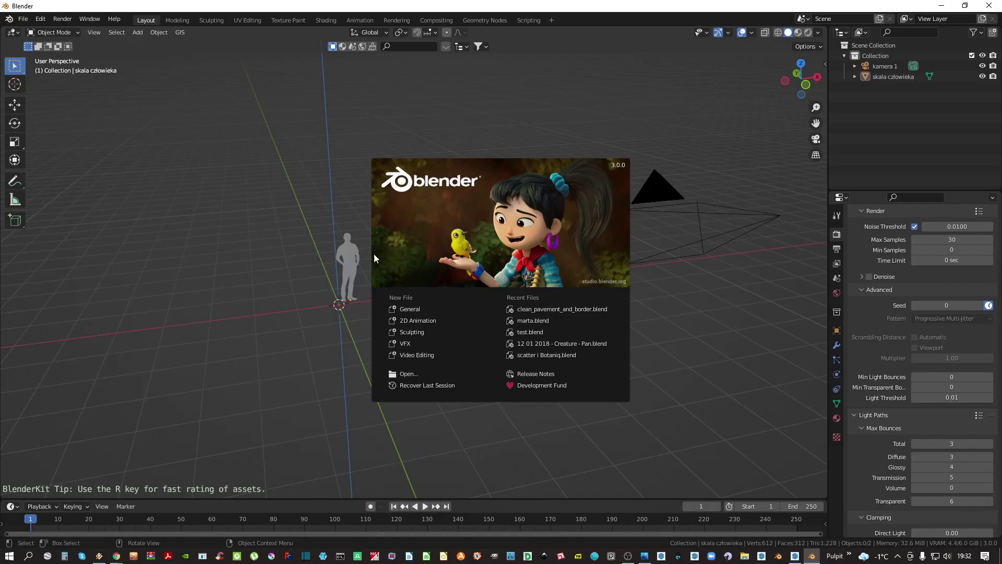
In Blender, import the SketchUp file KOŁO - Ovum - umywalka.skp from the desktop into the scene
left_click(255, 226)
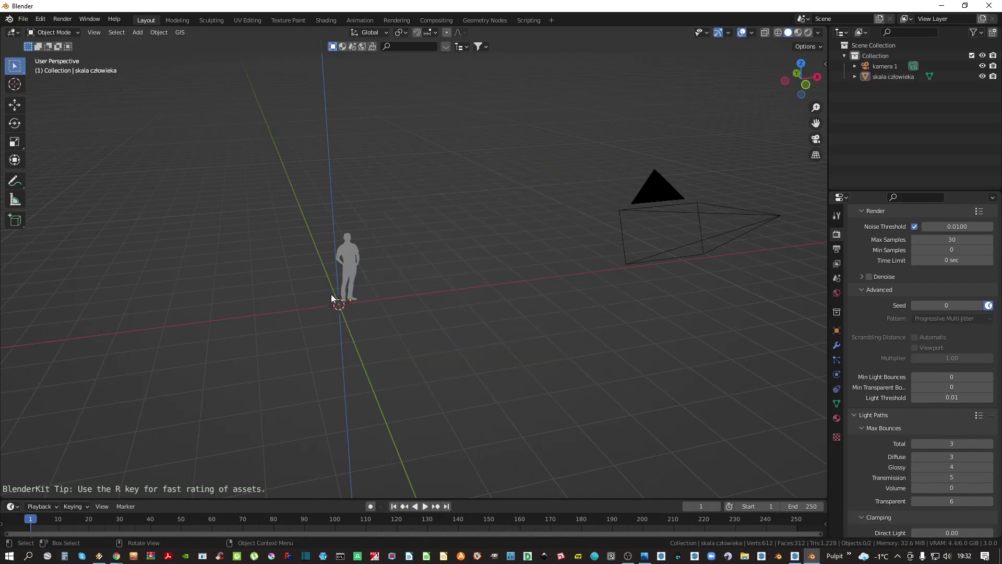
left_click(21, 20)
mouse_move(59, 160)
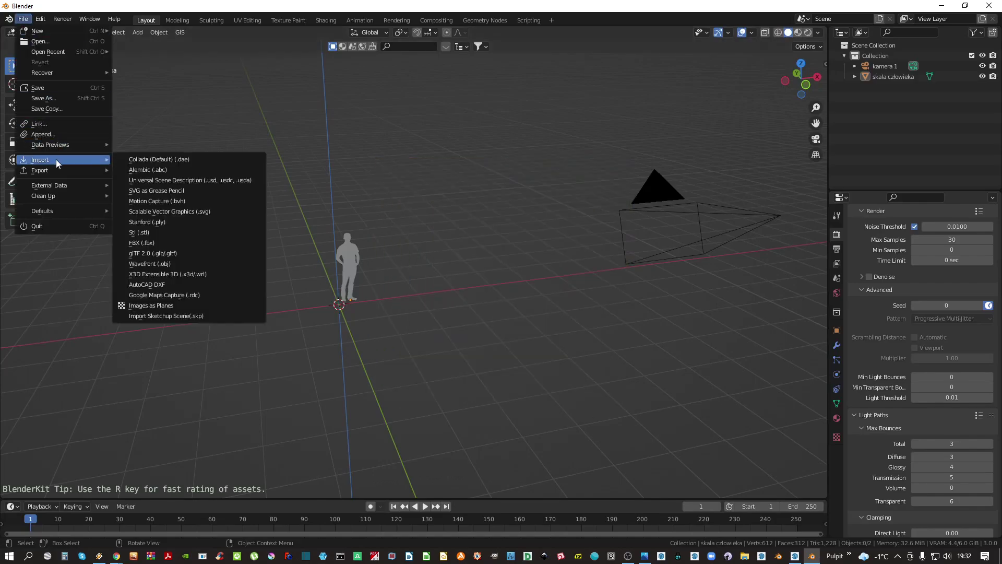
left_click(202, 319)
left_click(264, 249)
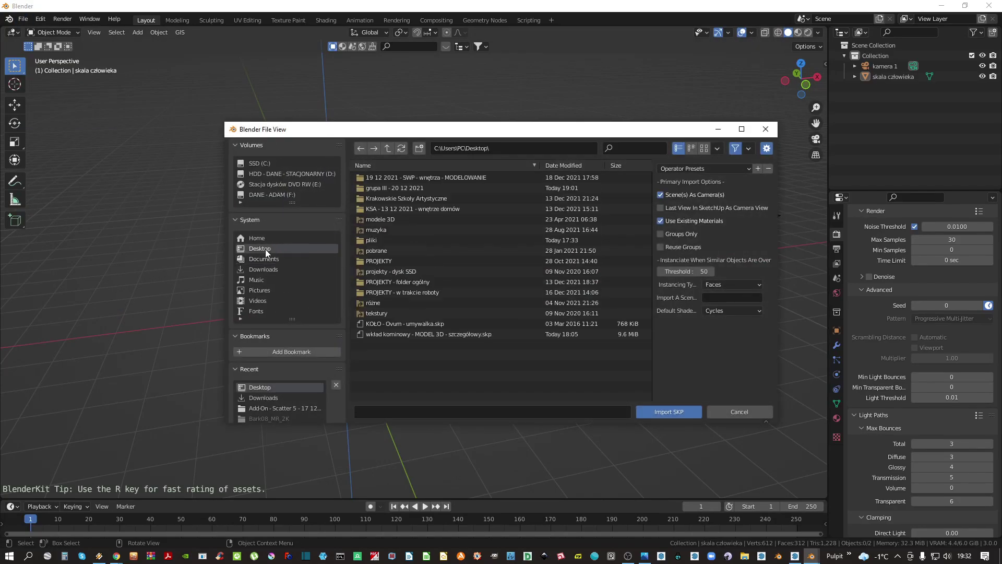
left_click(402, 324)
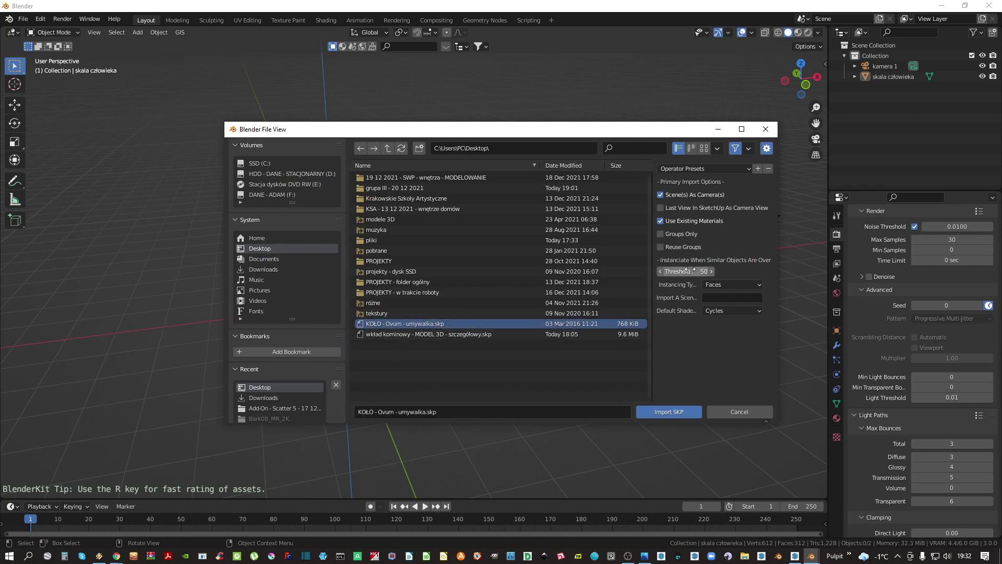
left_click_drag(686, 271, 691, 272)
left_click(674, 412)
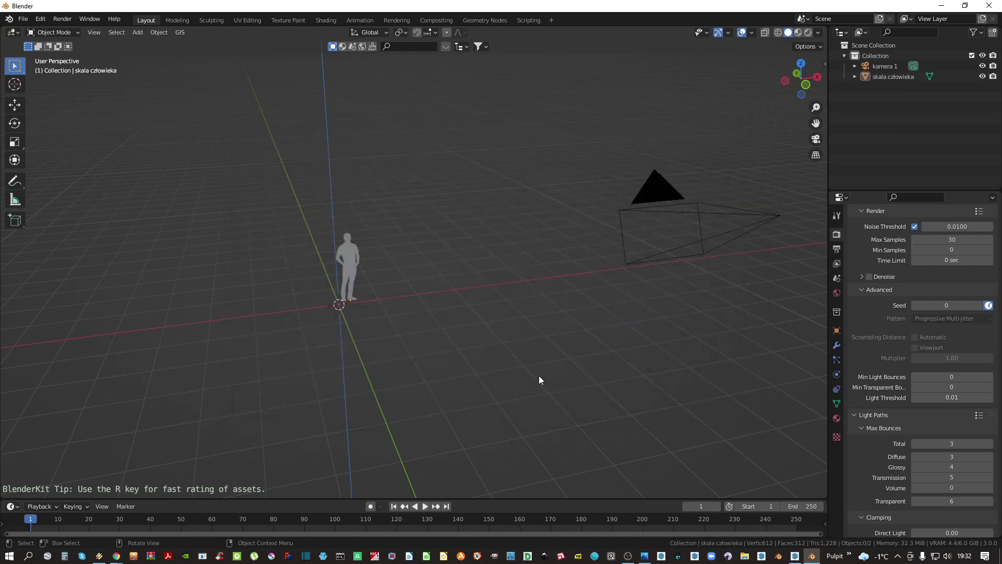
Show the imported washbasins close up with the viewport in Rendered shading
scroll(386, 284, "up", 8)
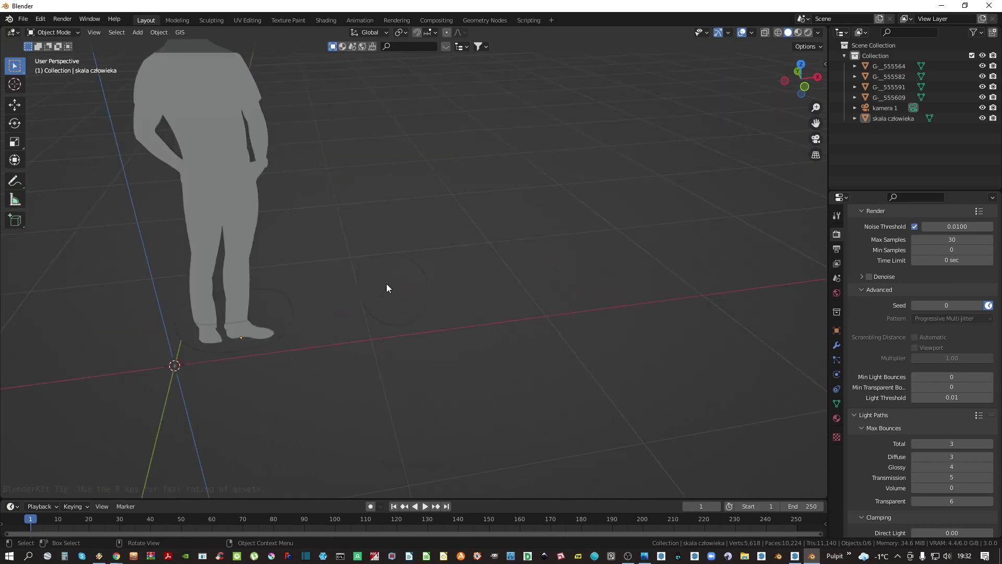
key("z")
left_click(439, 255)
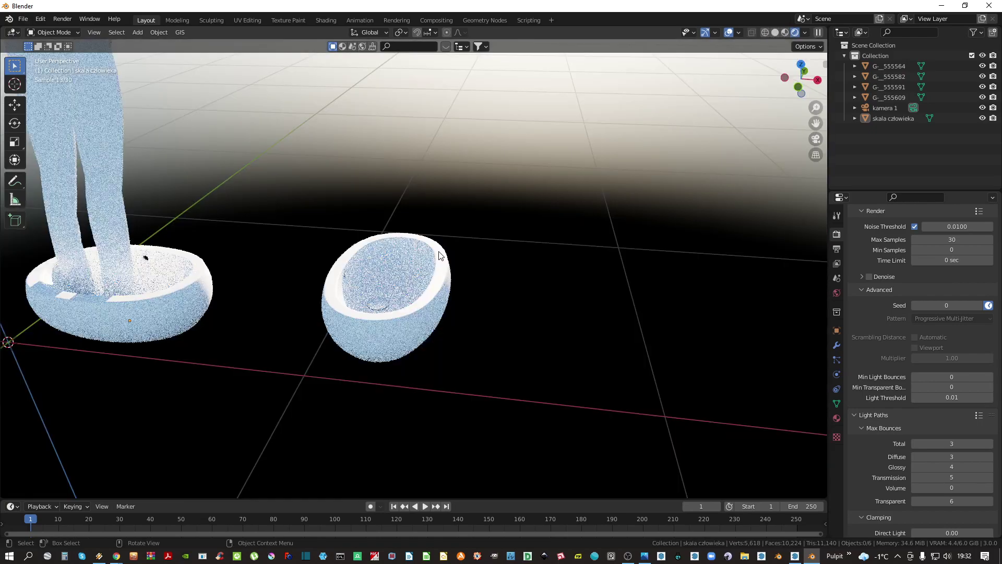
Delete the human scale figure, the washbasin it stands in and that basin's drain, keeping the other basin
middle_click_drag(345, 314, 180, 197)
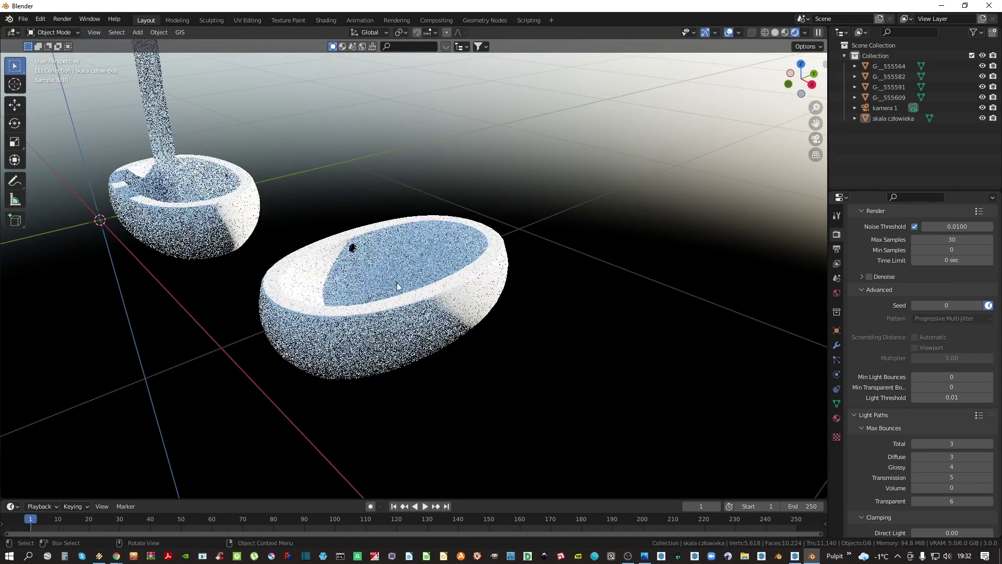
key("x")
left_click(183, 198)
left_click(204, 205)
key("x")
left_click(205, 206)
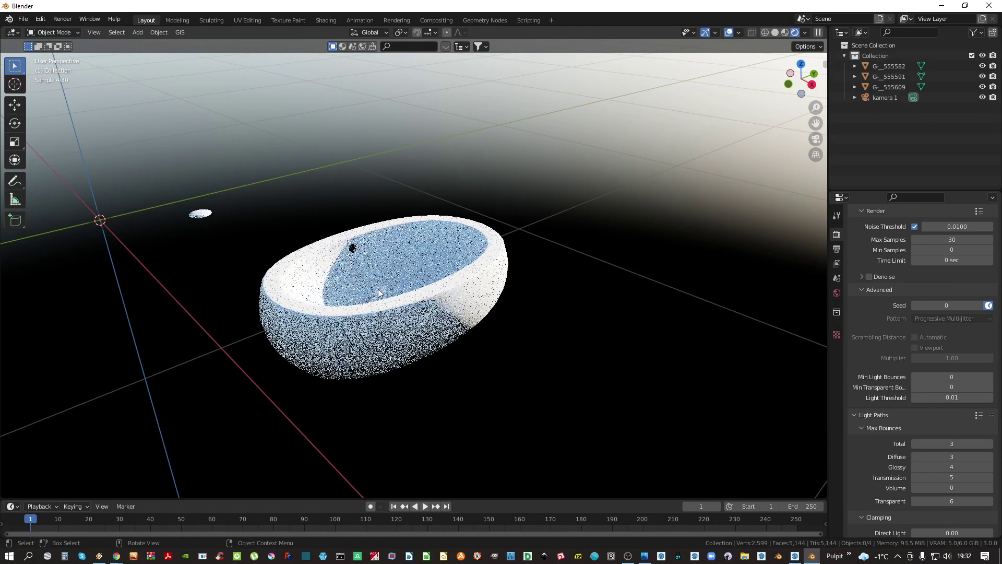
middle_click_drag(180, 227, 183, 226)
left_click(191, 214)
key("x")
left_click(214, 202)
middle_click_drag(299, 265, 312, 266)
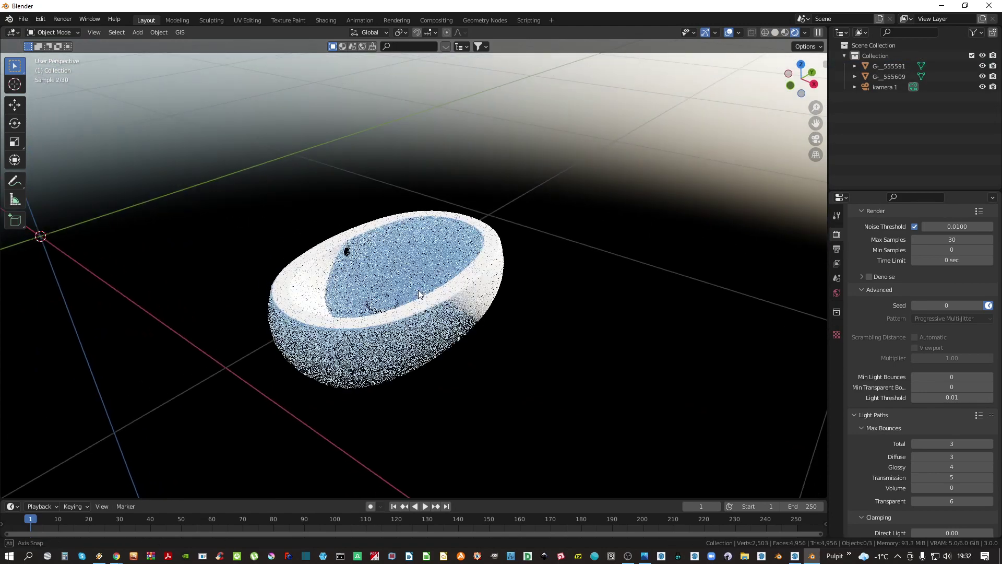
Show the viewport in Solid shading with a red MatCap and Random object colours
key("z")
left_click(450, 296)
left_click(443, 296)
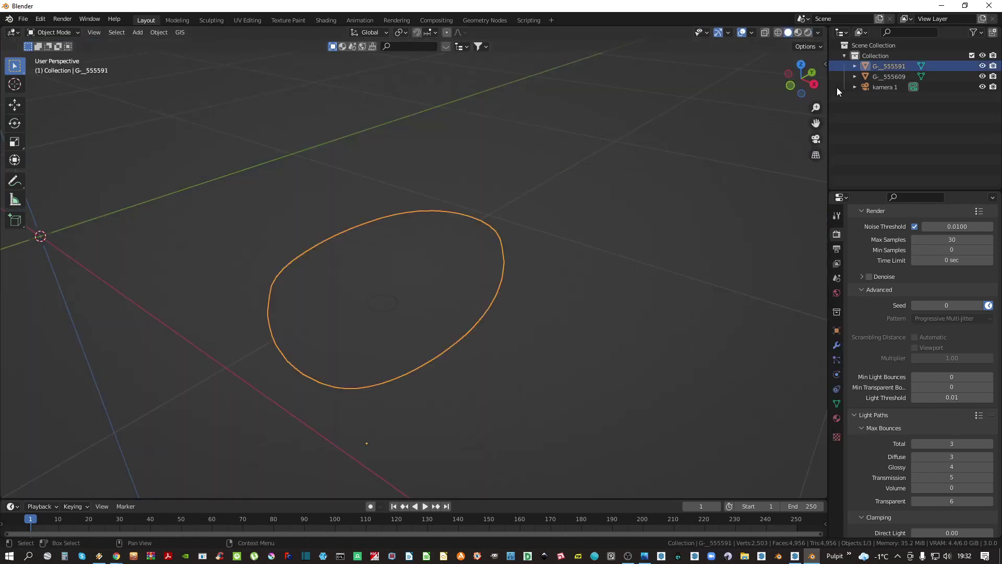
left_click(818, 32)
left_click(804, 107)
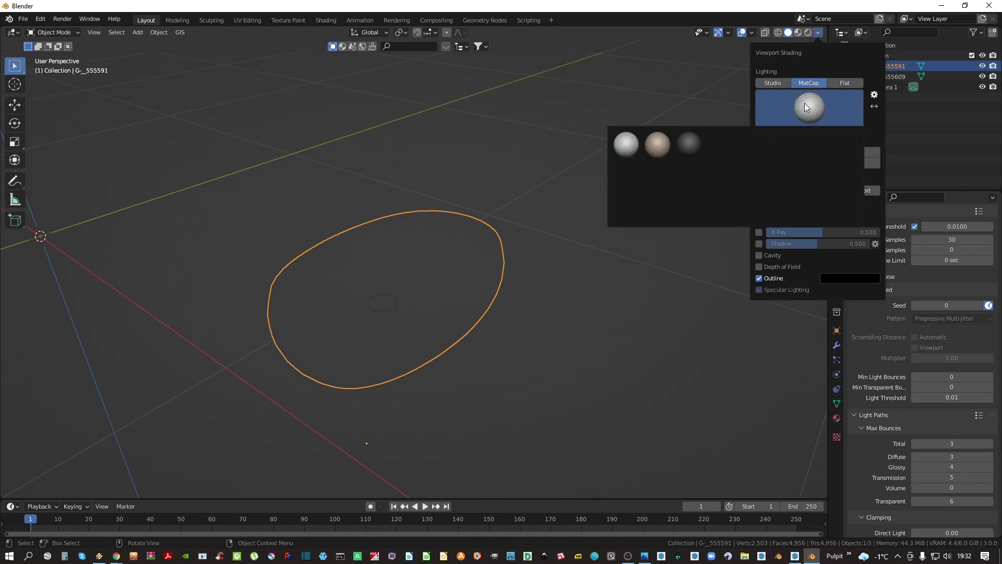
left_click(654, 151)
mouse_move(779, 62)
middle_mouse_down()
mouse_move(496, 280)
mouse_move(793, 54)
middle_mouse_up()
left_click(819, 32)
left_click(822, 166)
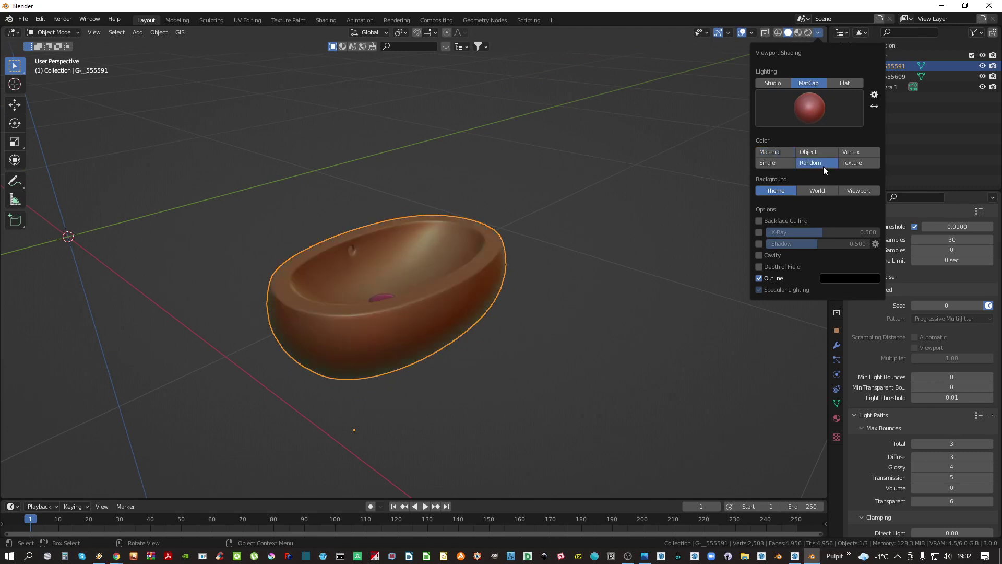
Select the washbasin together with its drain and set their origins
middle_click_drag(489, 313, 398, 349)
scroll(417, 248, "up", 2)
middle_click_drag(417, 248, 493, 294, "shift")
scroll(493, 295, "down", 3)
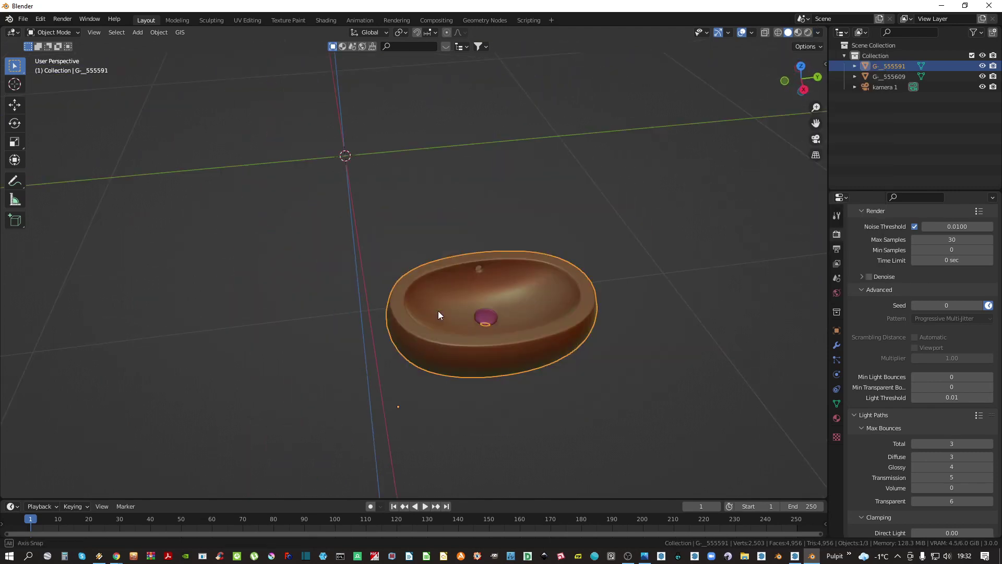
middle_click_drag(438, 311, 455, 312)
left_click_drag(496, 339, 438, 237)
key("q")
left_click(460, 291)
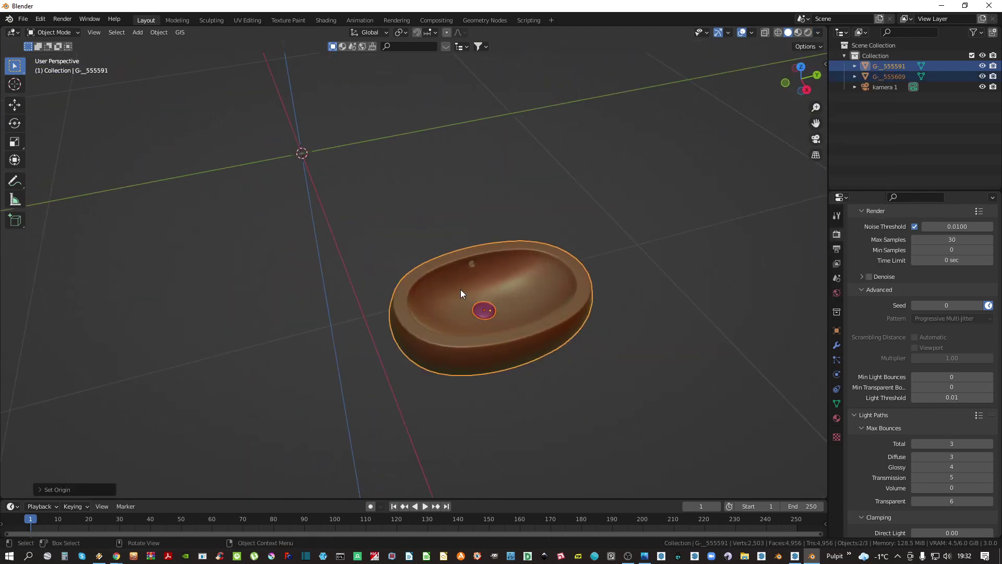
Move the washbasin and drain close to the world origin
middle_click_drag(460, 289, 485, 330)
key("g")
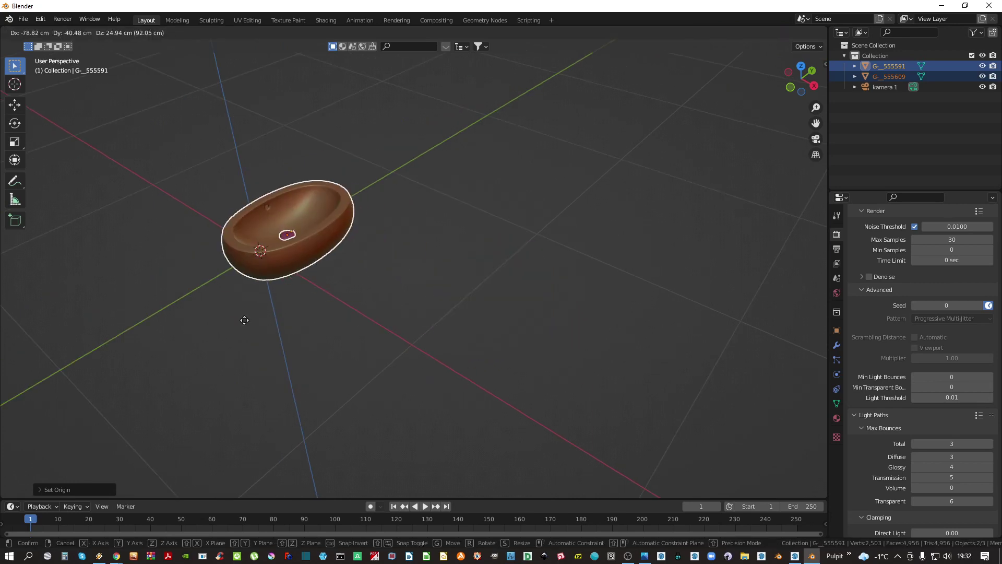
left_click(231, 323)
Add a plane mesh to the scene and scale it down slightly around the washbasin
scroll(265, 228, "up", 3)
middle_click_drag(317, 221, 442, 243, "shift")
key("alt+a")
key("shift+a")
mouse_move(546, 239)
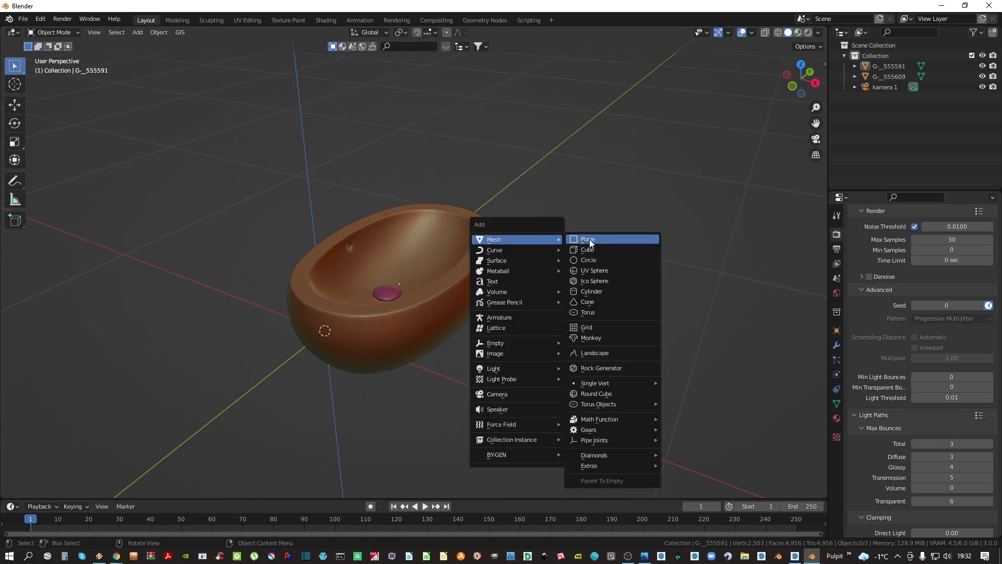
left_click(590, 239)
middle_click_drag(589, 239, 459, 262)
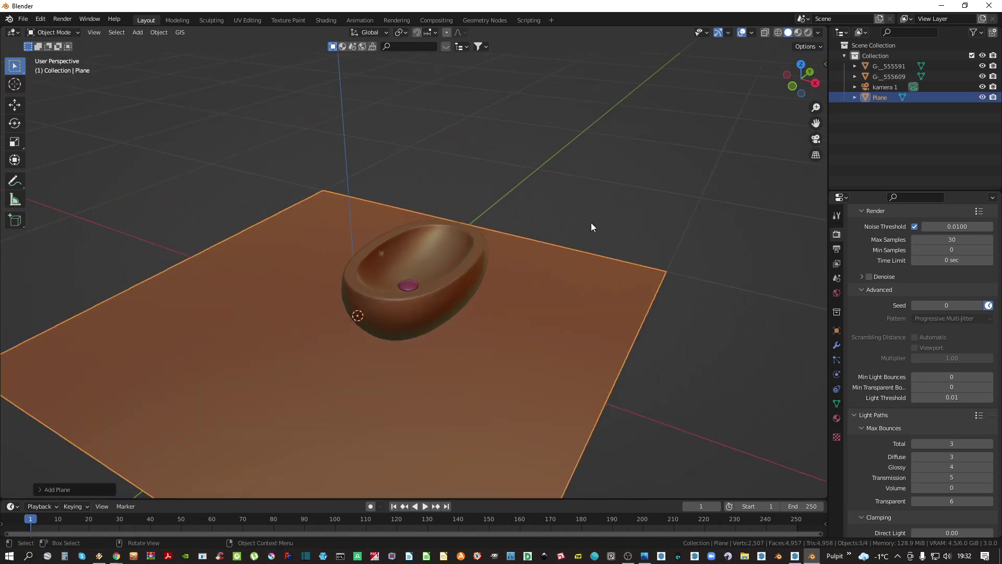
key("s")
left_click(496, 307)
Subdivide the plane's mesh repeatedly in Edit Mode and return to Object Mode
key("Tab")
right_click(498, 309)
left_click(498, 309)
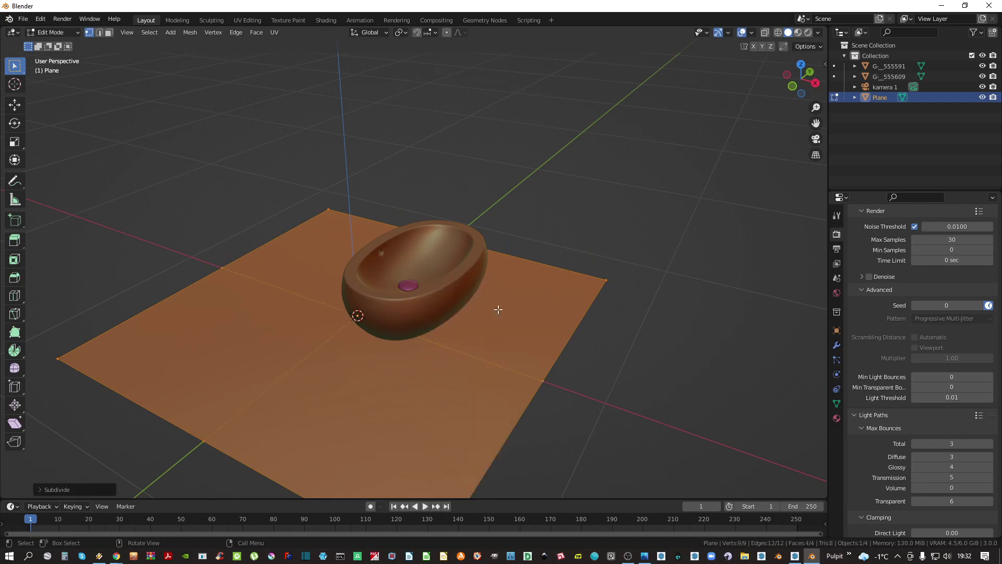
scroll(436, 347, "down", 2)
mouse_move(468, 316)
middle_mouse_down()
mouse_move(436, 347)
mouse_move(497, 306)
mouse_move(458, 302)
middle_mouse_up()
right_click(496, 306)
left_click(496, 306)
key("Tab")
Raise the plane about 48 cm along Z above the washbasin and shrink it to a rectangle elongated along X
key("g")
key("z")
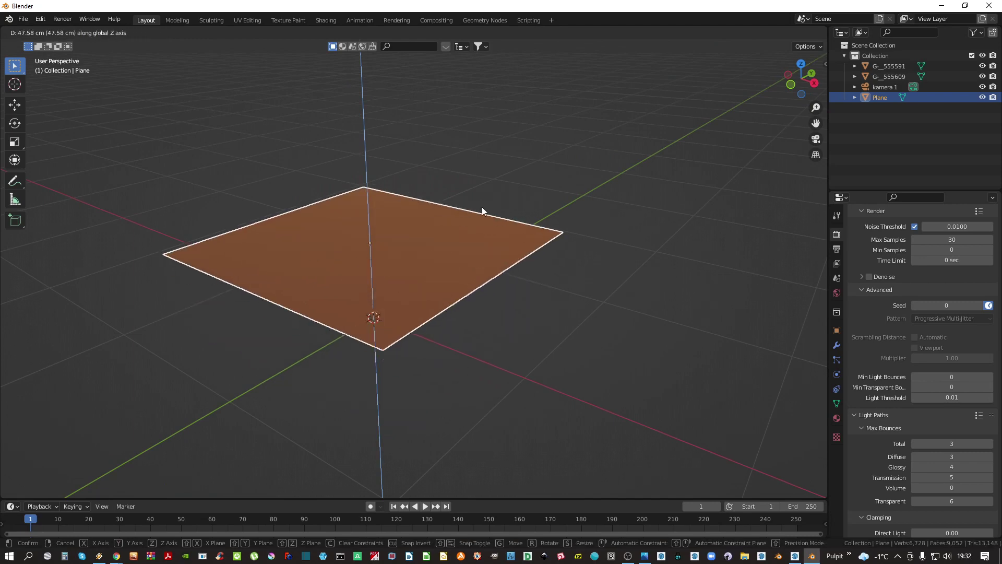
left_click(481, 207)
mouse_move(481, 207)
middle_mouse_down()
mouse_move(419, 243)
mouse_move(476, 249)
mouse_move(491, 195)
mouse_move(465, 224)
mouse_move(483, 226)
middle_mouse_up()
key("s")
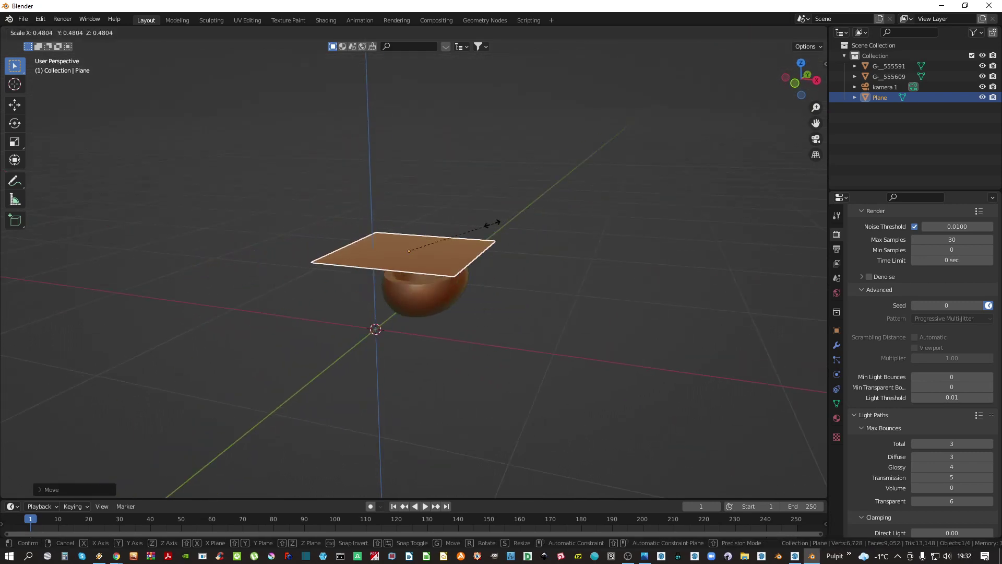
key("x")
left_click(557, 258)
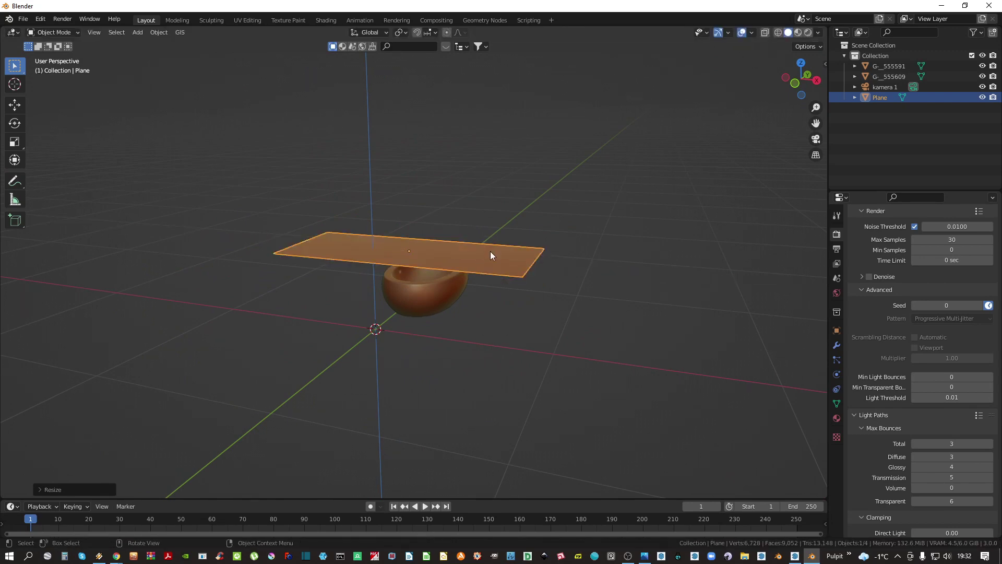
Shorten the plane along X and adjust its height above the washbasin along Z
scroll(443, 264, "up", 1)
mouse_move(461, 253)
middle_mouse_down()
mouse_move(443, 264)
mouse_move(460, 233)
mouse_move(461, 248)
mouse_move(454, 242)
middle_mouse_up()
key("s")
key("z")
key("x")
left_click(478, 243)
scroll(449, 254, "up", 3)
key("g")
key("z")
left_click(466, 209)
Add Cloth physics to the plane and Collision physics to the washbasin
left_click(837, 405)
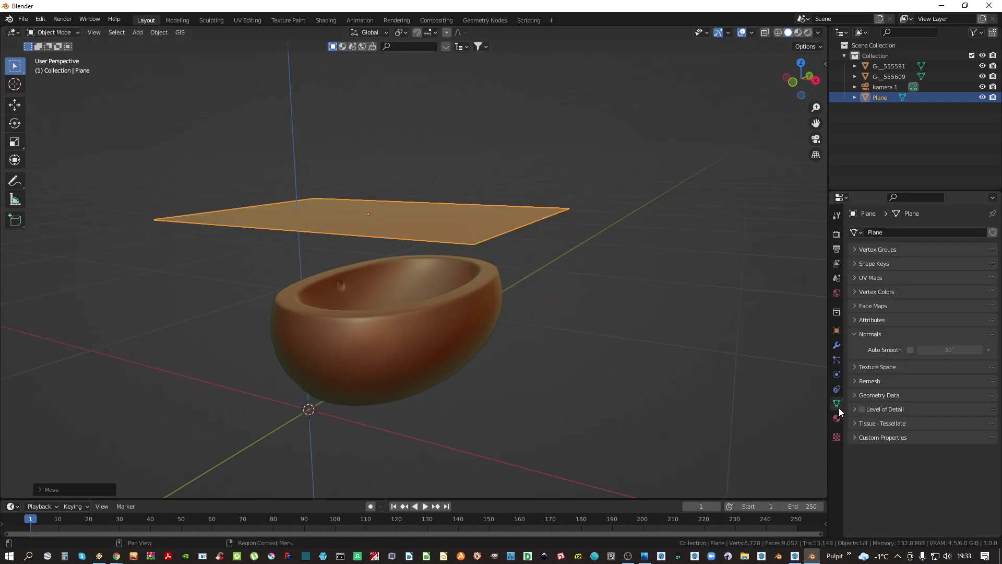
left_click(837, 375)
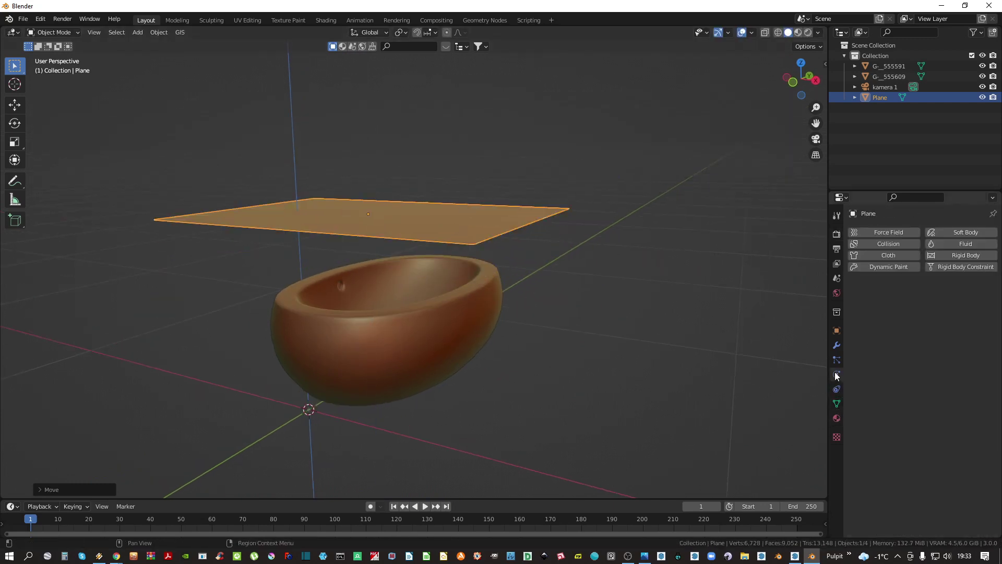
left_click(886, 255)
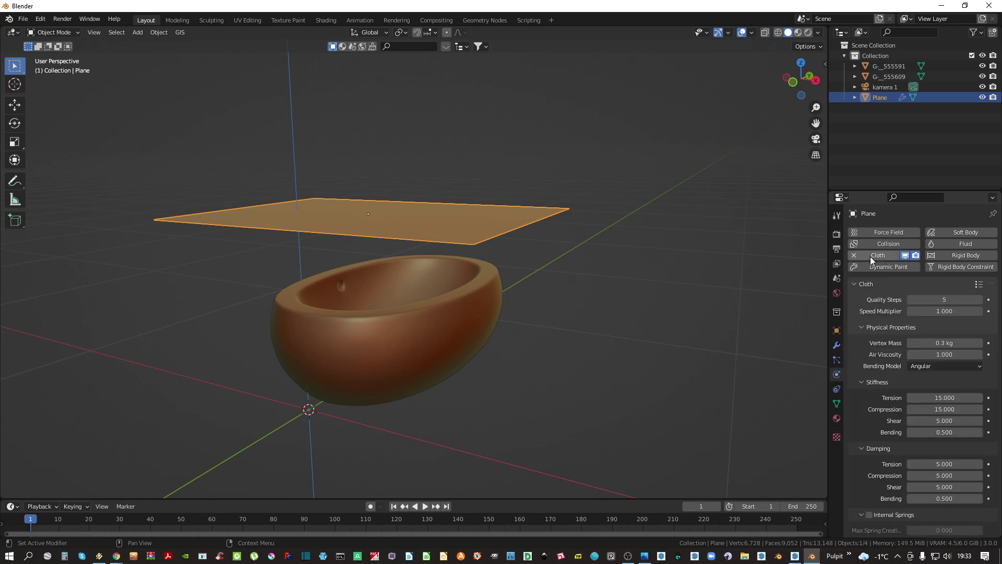
left_click(389, 298)
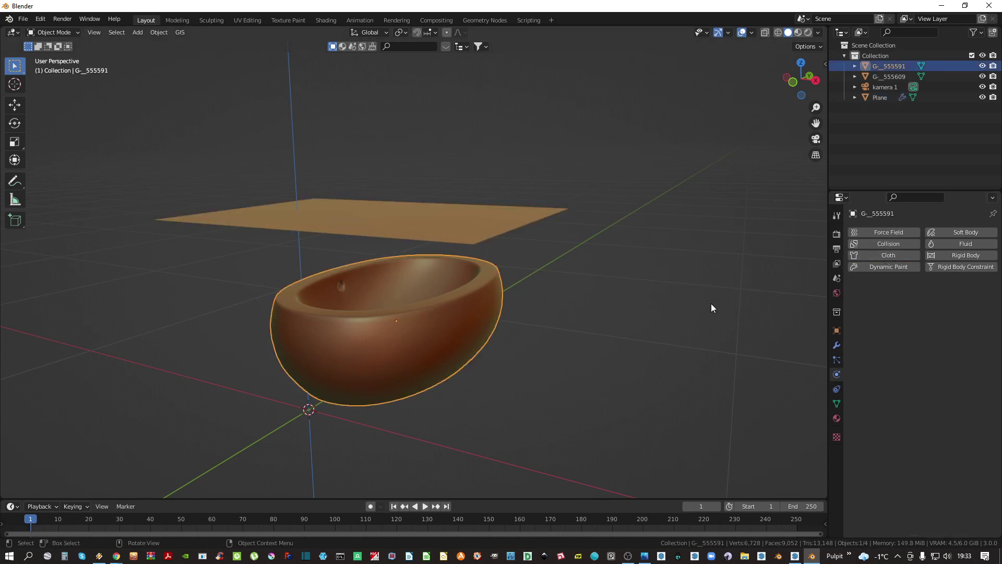
left_click(900, 249)
middle_click_drag(306, 329, 339, 312)
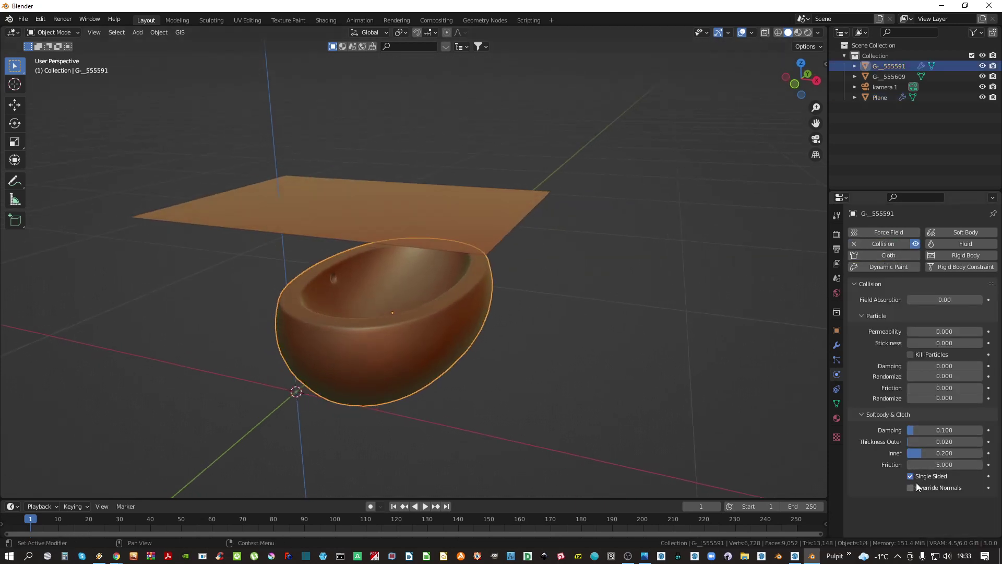
Make the washbasin a Passive rigid body with a Mesh collision shape
left_click(837, 405)
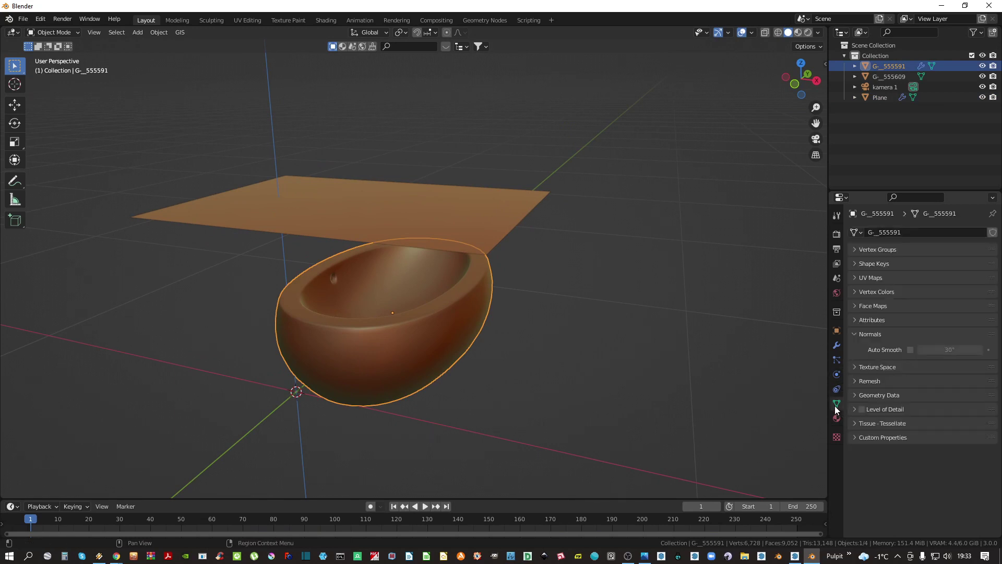
left_click(837, 374)
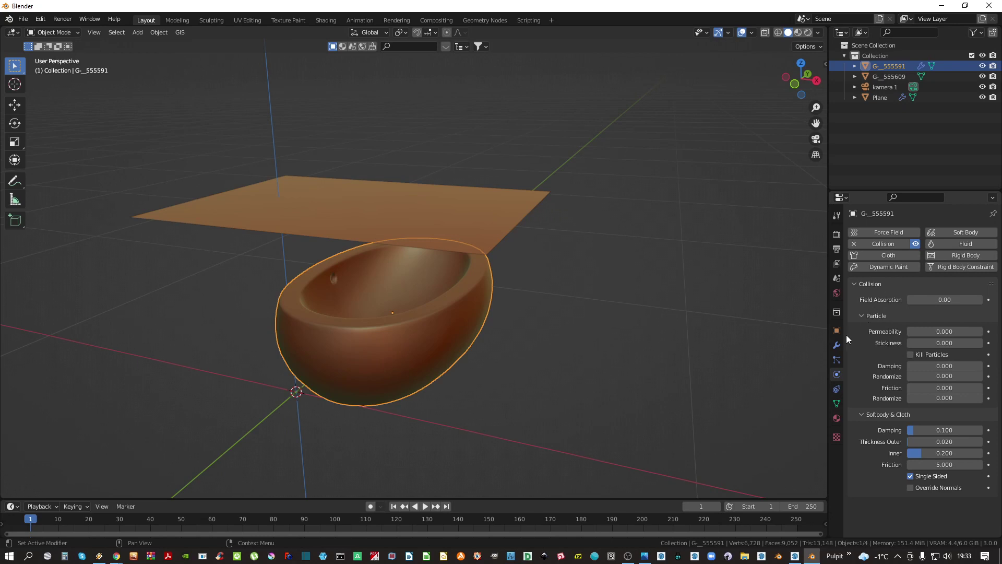
left_click_drag(828, 347, 789, 345)
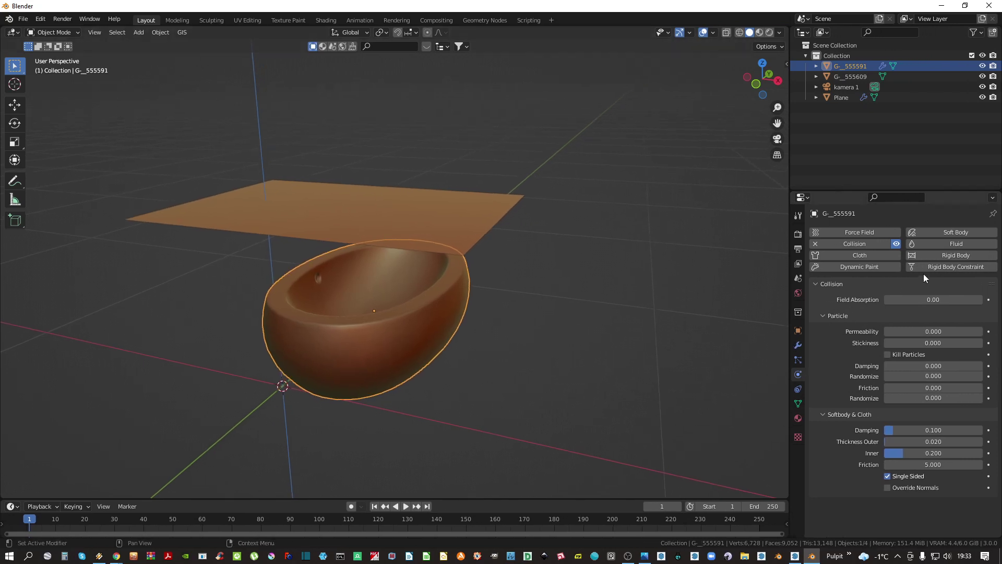
left_click(955, 255)
scroll(909, 456, "down", 7)
left_click(912, 374)
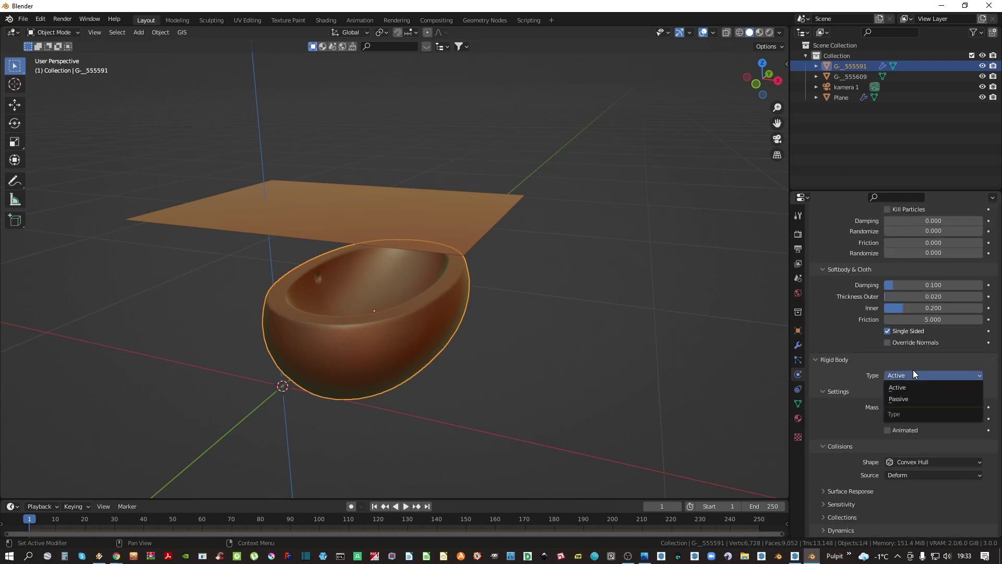
left_click(901, 400)
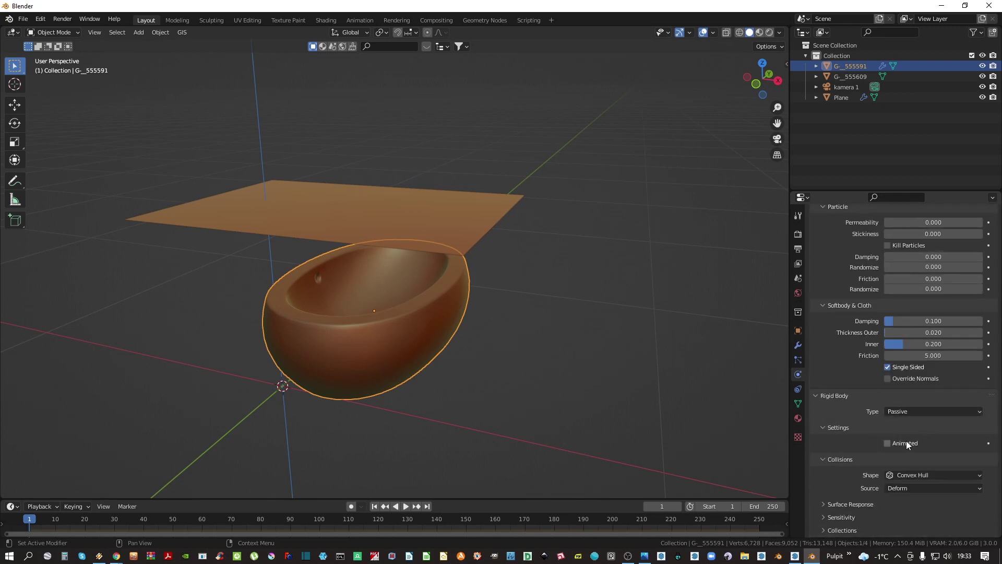
left_click(923, 475)
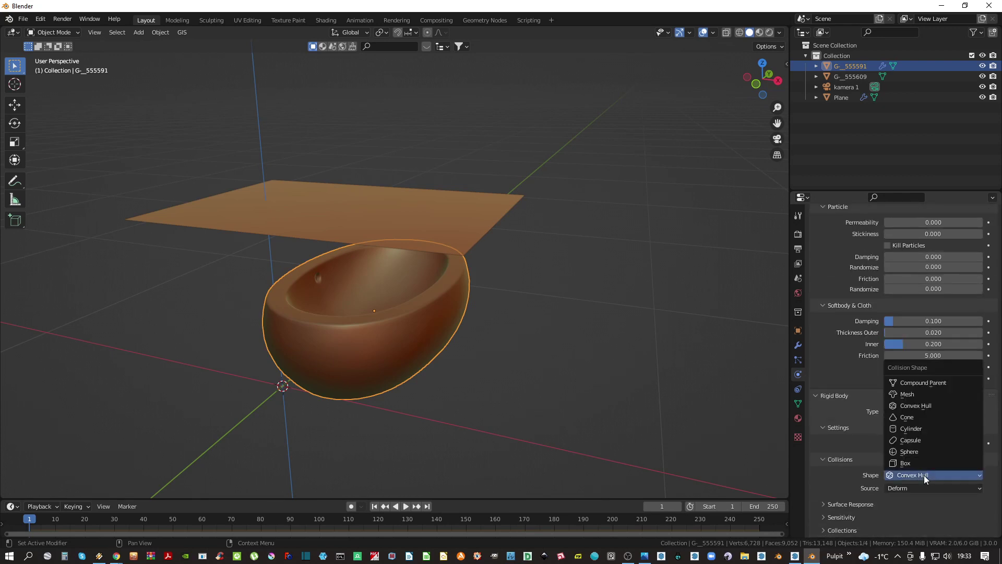
left_click(910, 395)
Play the cloth simulation over the washbasin, stop it at frame 14 and inspect the draped cloth
left_click(503, 367)
left_click(406, 506)
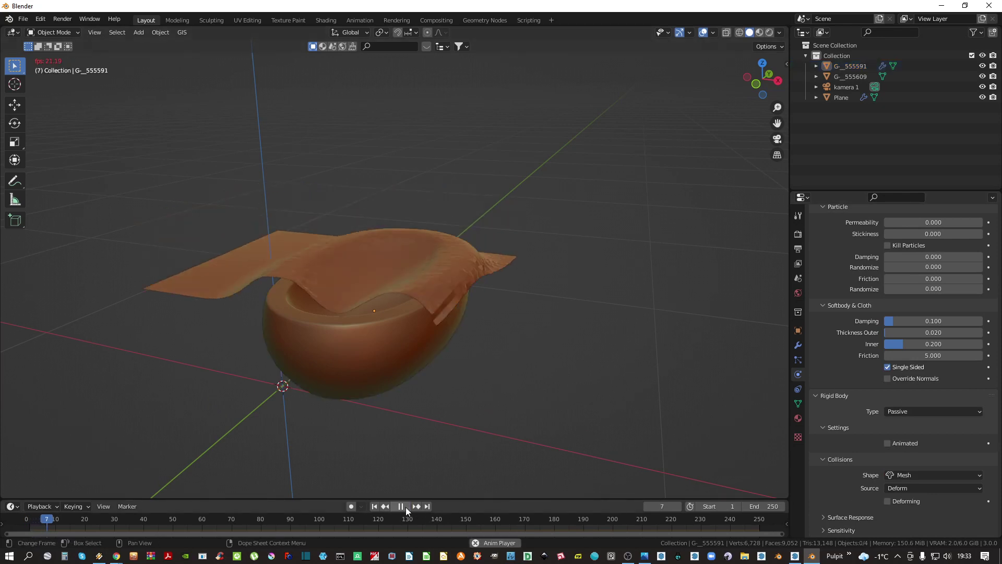
left_click(407, 506)
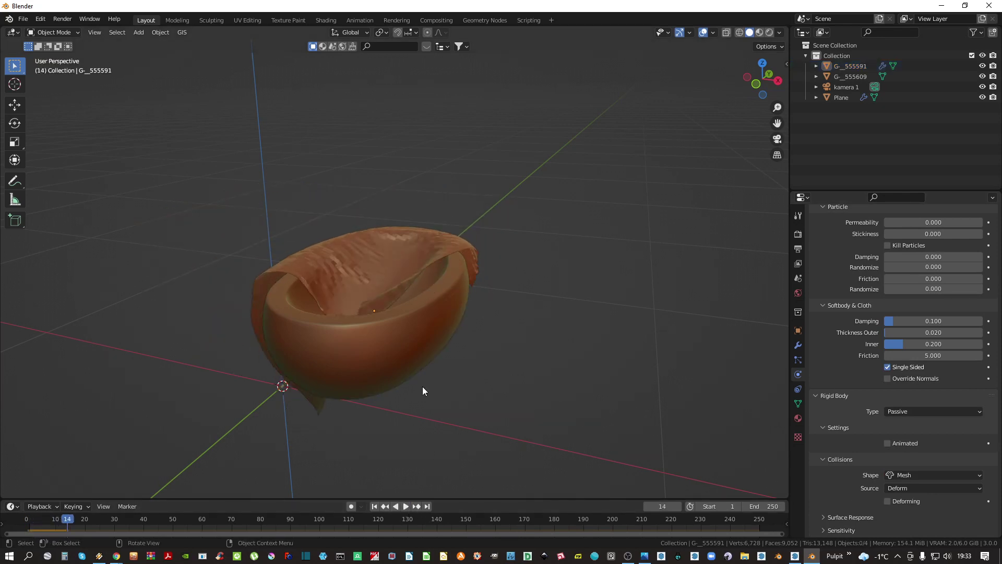
middle_click_drag(422, 386, 525, 262)
middle_click_drag(593, 242, 449, 230)
Try to move the draped plane along Z and apply its Cloth modifier
left_click(385, 293)
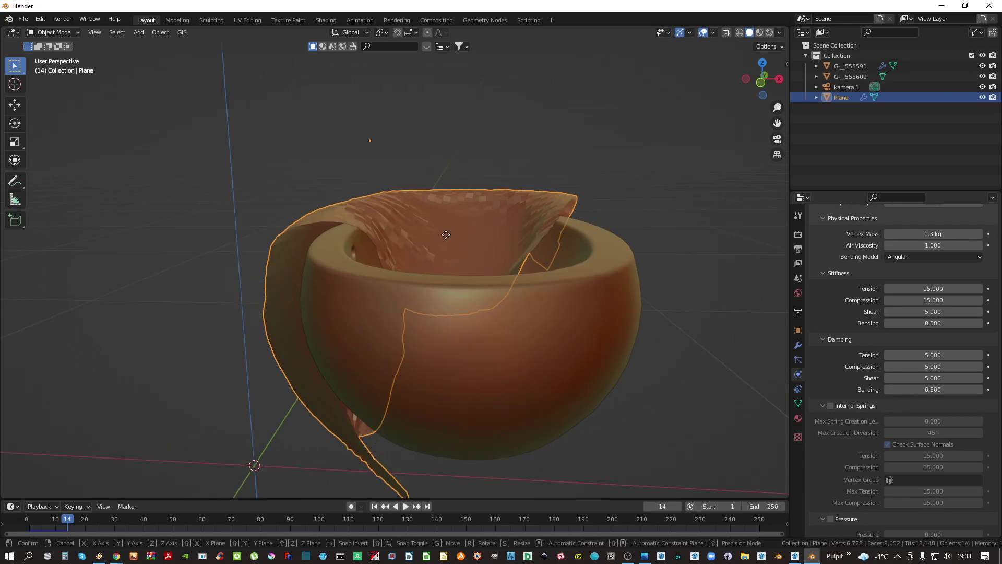
key("g")
key("z")
left_click(428, 274)
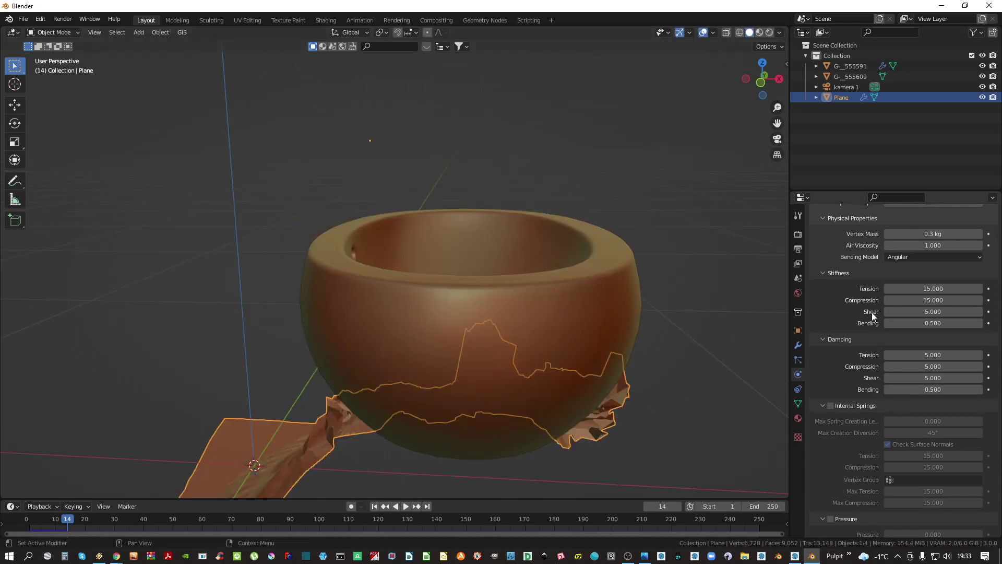
left_click(797, 345)
left_click(860, 232)
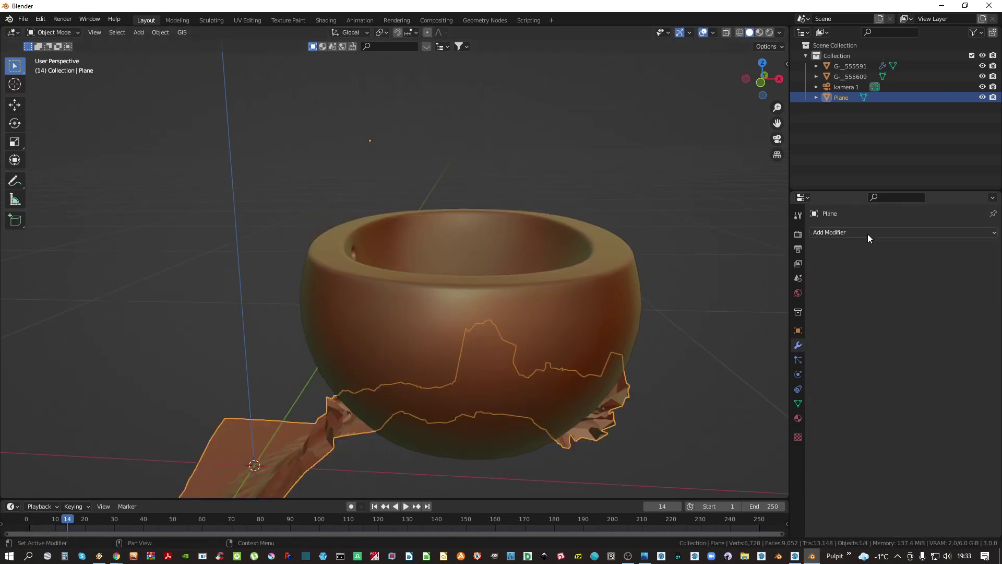
Undo the move of the draped plane and apply its Cloth modifier
mouse_move(528, 217)
middle_mouse_down()
mouse_move(495, 302)
mouse_move(471, 320)
mouse_move(542, 264)
mouse_move(520, 222)
middle_mouse_up()
key("ctrl+z")
key("ctrl+a")
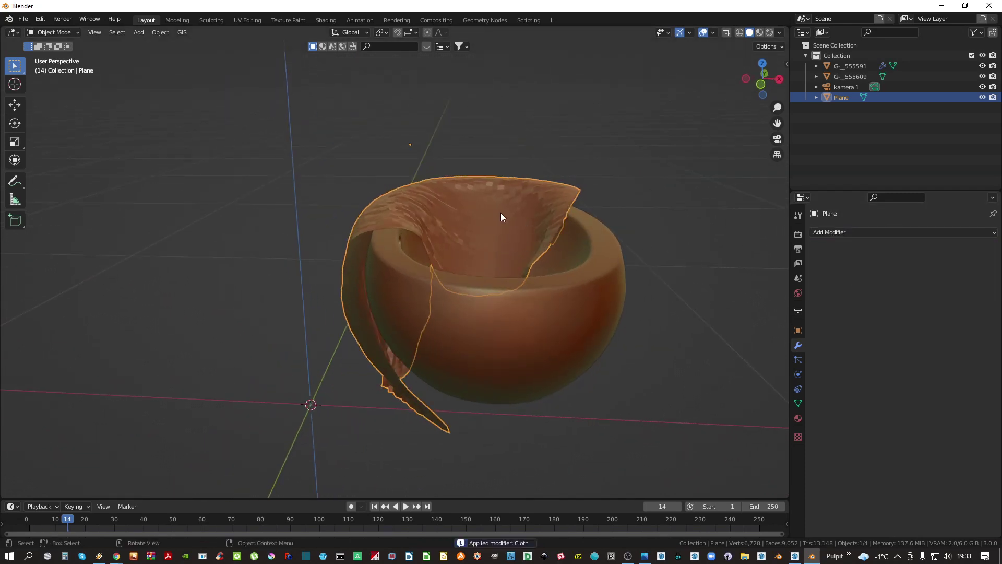
Move the draped cloth slightly along Z to fit the washbasin's rim
scroll(473, 215, "up", 3)
key("g")
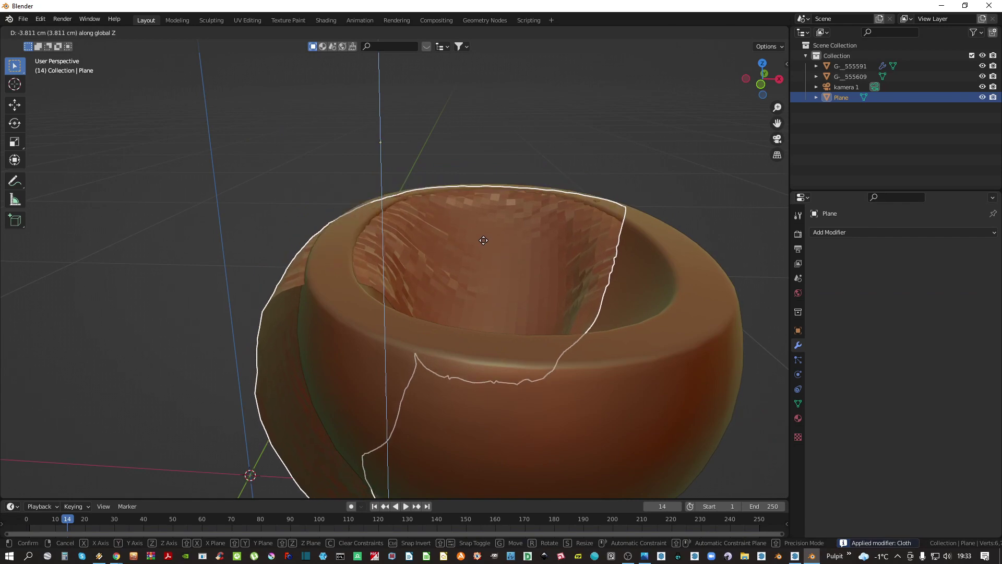
left_click(489, 234)
Smooth the draped cloth with a Catmull-Clark Subdivision modifier at level 2
left_click(833, 231)
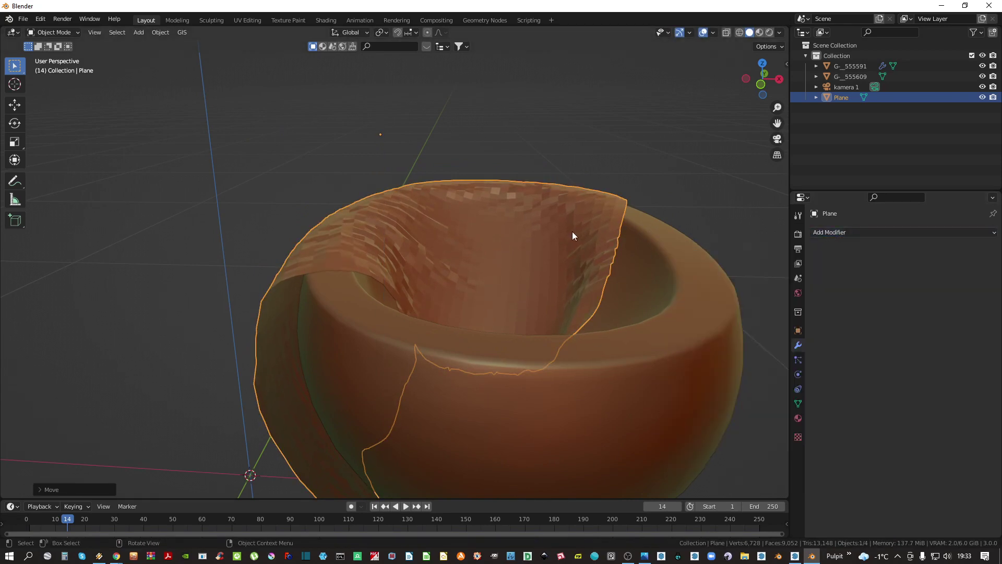
key("ctrl+1")
middle_click_drag(576, 245, 561, 308)
key("ctrl+2")
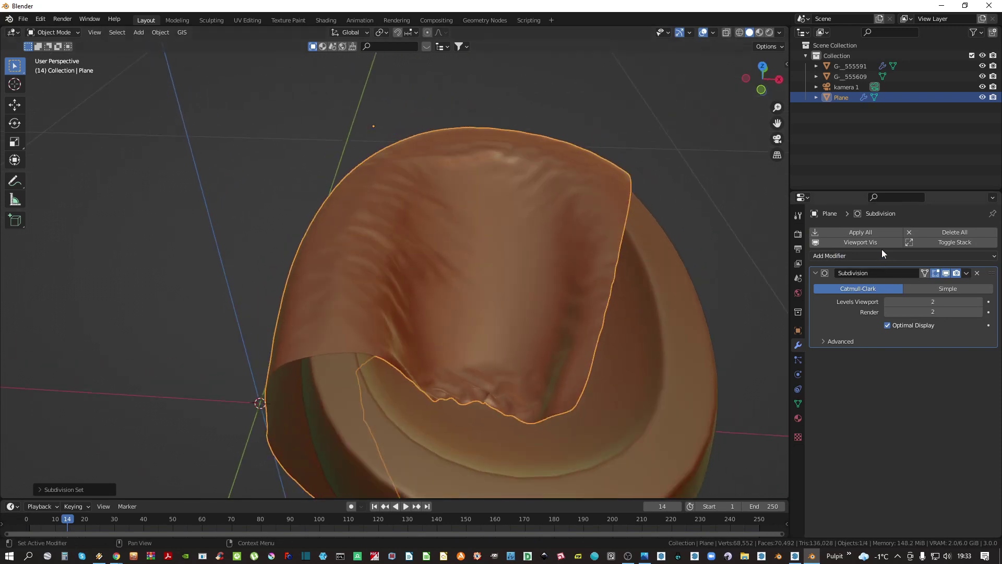
Apply the cloth's Subdivision modifier and thicken the mesh with an applied Solidify modifier at -3.1 cm thickness
left_click(851, 234)
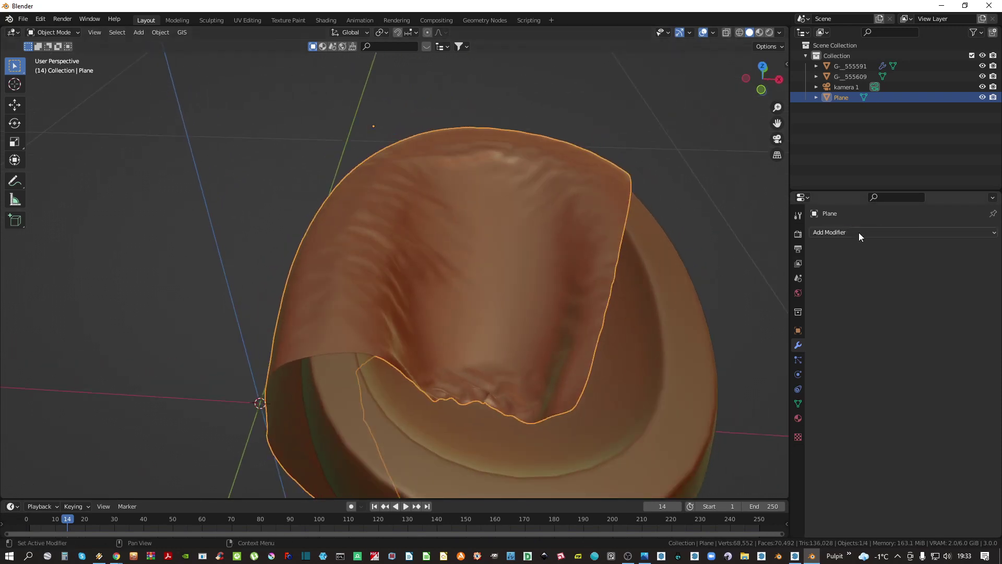
left_click(825, 232)
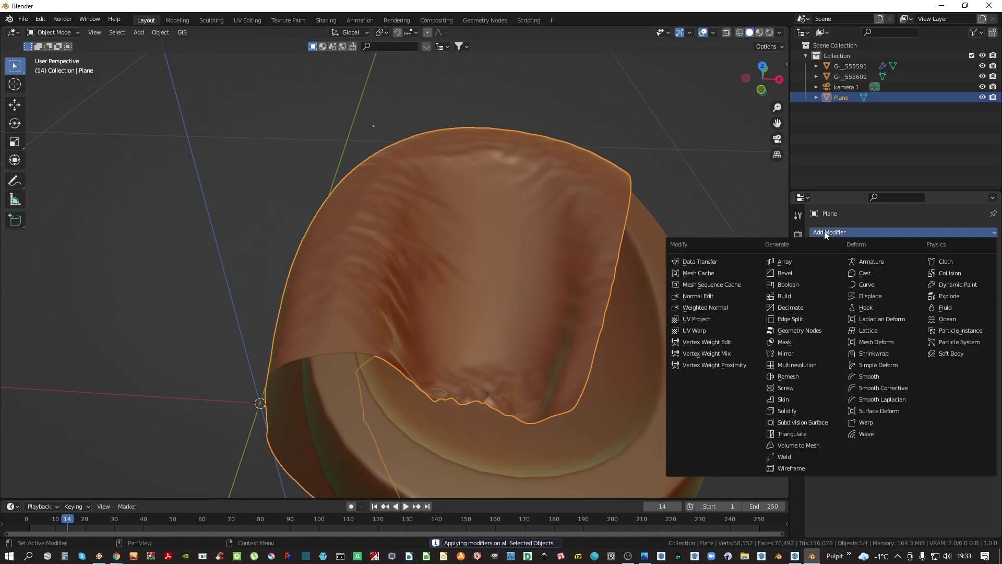
left_click(789, 414)
middle_click_drag(485, 320, 502, 285)
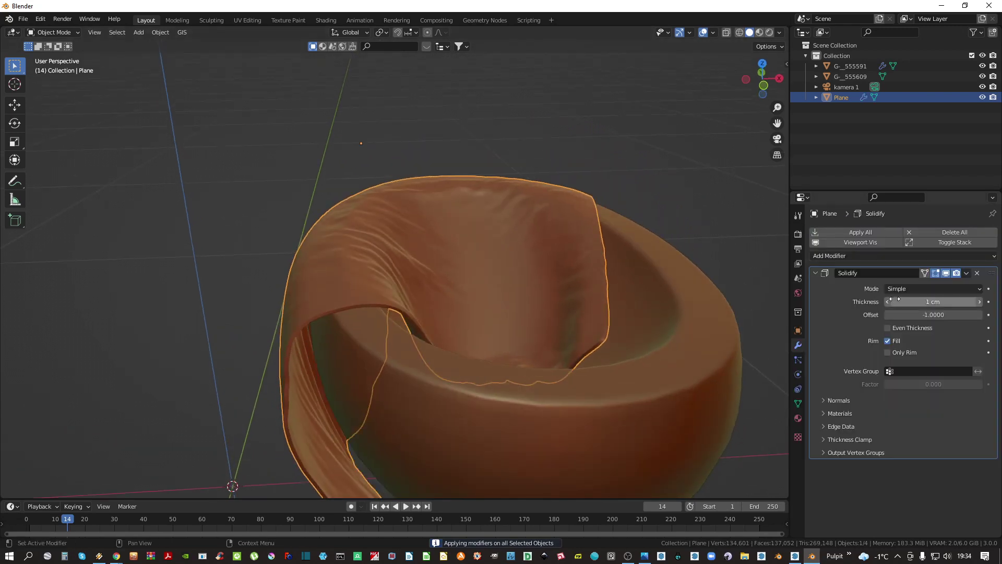
mouse_move(908, 302)
left_mouse_down()
mouse_move(933, 302)
mouse_move(895, 301)
left_mouse_up()
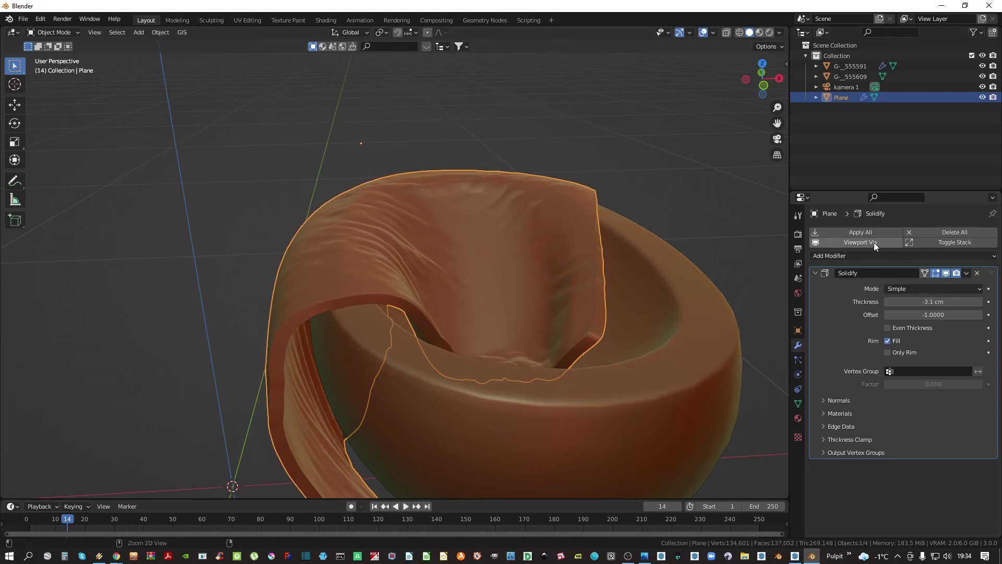
left_click(834, 232)
Switch the draped cloth to Sculpt Mode, widen the brush list to show names, and choose the Grab brush
middle_click_drag(527, 300, 468, 311)
key("Tab")
middle_click_drag(472, 273, 548, 277)
key("Tab")
key("Tab")
key("Tab")
key("ctrl+Tab")
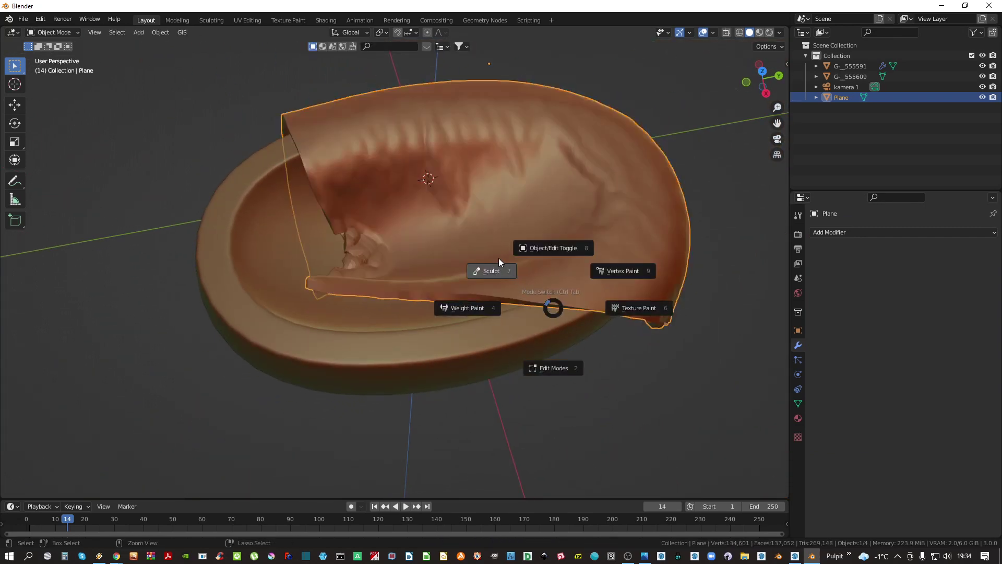
left_click(498, 259)
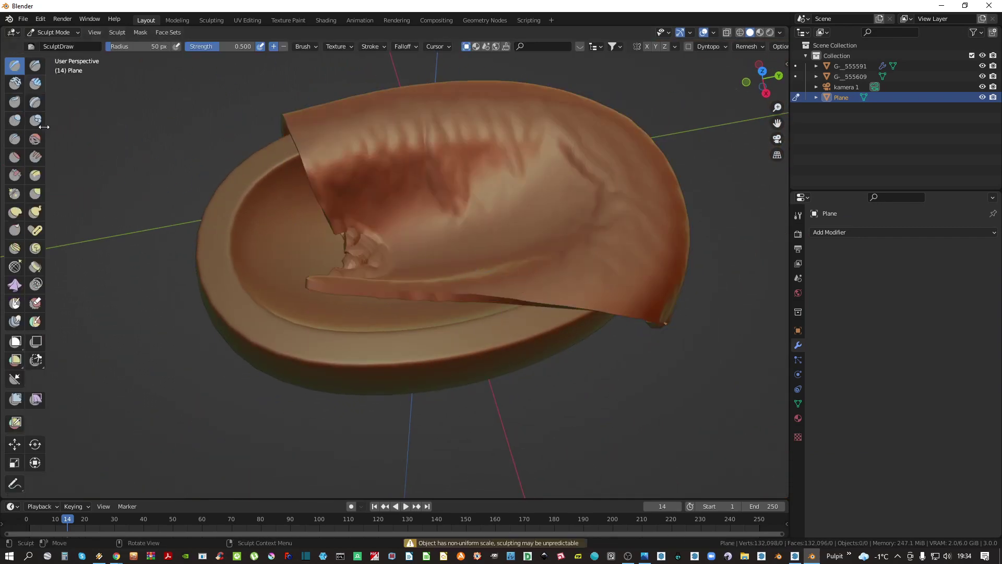
mouse_move(27, 129)
left_mouse_down()
mouse_move(89, 128)
mouse_move(104, 137)
left_mouse_up()
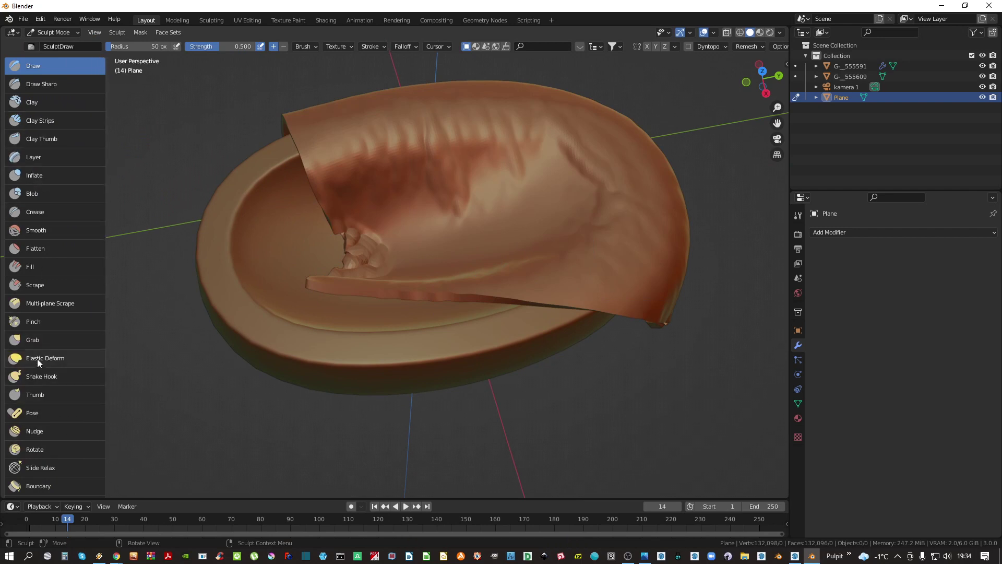
left_click(33, 340)
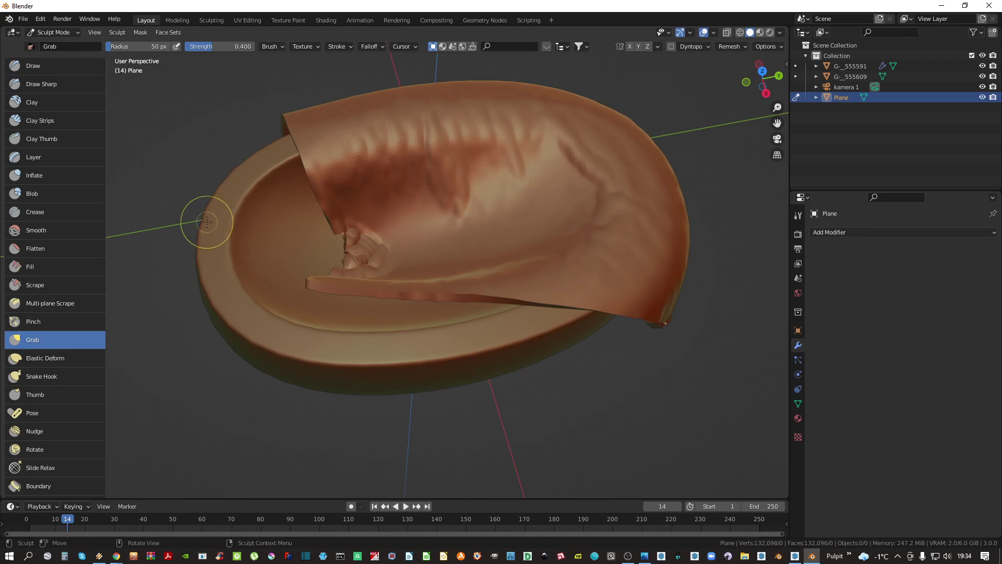
Enlarge the Grab brush to 116 px and pull the cloth's long edge inward over the basin
key("f")
left_click(382, 157)
middle_click_drag(400, 218, 384, 280, "shift")
mouse_move(544, 377)
left_mouse_down()
mouse_move(564, 358)
mouse_move(540, 318)
left_mouse_up()
middle_click_drag(557, 331, 518, 347)
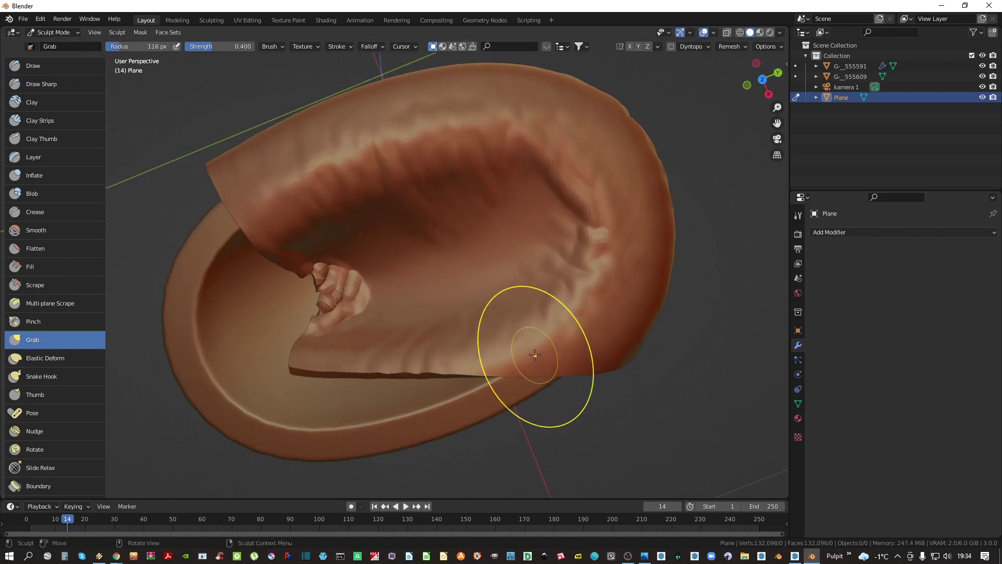
With a 136 px Grab brush in top view, pull both long sides of the cloth toward the washbasin's rim
key("KP_7")
scroll(507, 305, "down", 2)
key("f")
left_click(545, 272)
mouse_move(545, 272)
left_mouse_down()
mouse_move(504, 266)
mouse_move(496, 230)
mouse_move(530, 235)
mouse_move(530, 208)
mouse_move(505, 176)
mouse_move(513, 133)
mouse_move(503, 122)
mouse_move(498, 138)
mouse_move(407, 112)
mouse_move(437, 139)
mouse_move(504, 126)
mouse_move(454, 175)
mouse_move(363, 180)
mouse_move(361, 167)
mouse_move(402, 164)
mouse_move(332, 179)
mouse_move(393, 188)
left_mouse_up()
left_click_drag(344, 290, 368, 284)
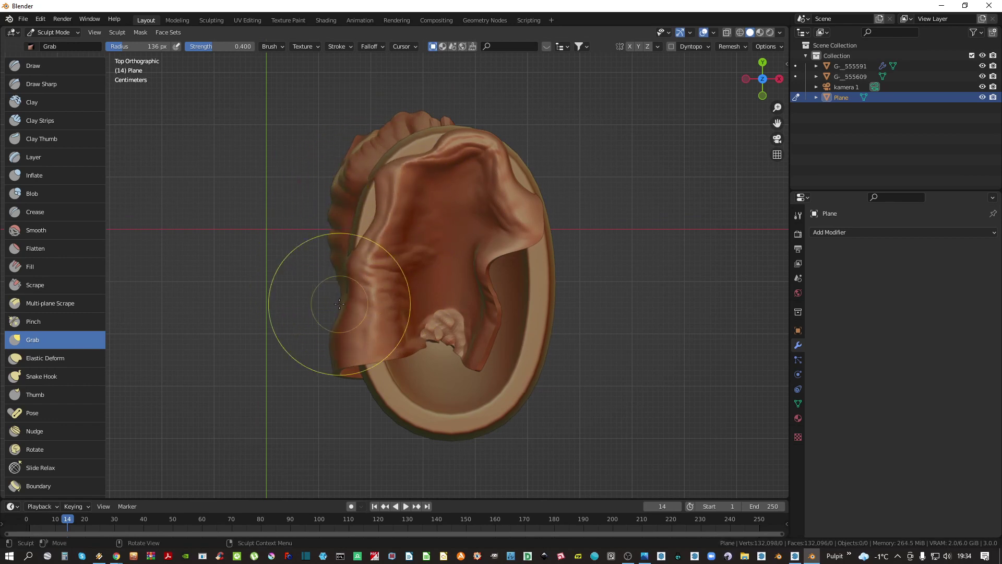
left_click_drag(337, 316, 399, 329)
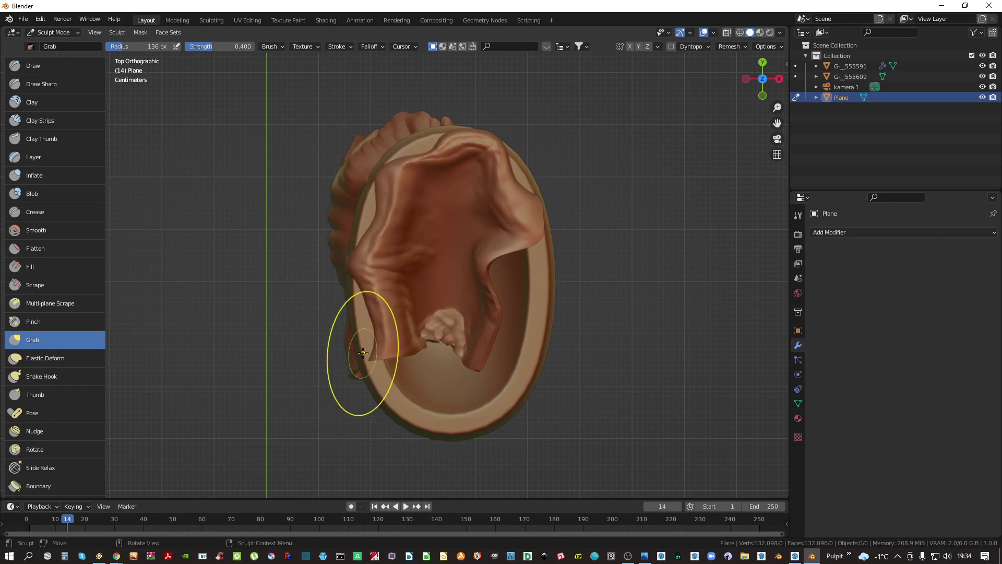
left_click(362, 352)
left_click_drag(364, 266, 341, 253)
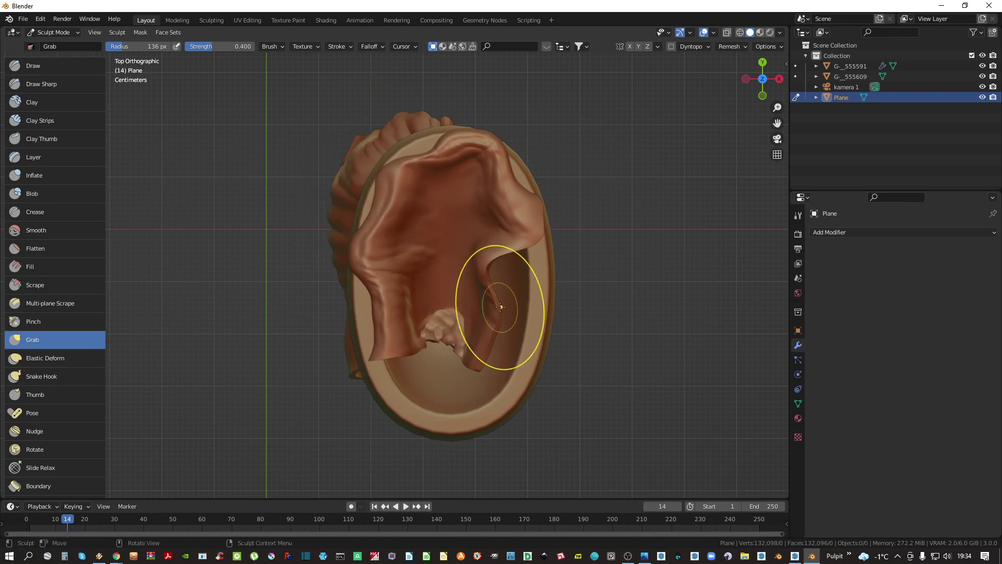
mouse_move(504, 286)
left_mouse_down()
mouse_move(530, 296)
mouse_move(510, 367)
left_mouse_up()
left_click_drag(529, 311, 538, 303)
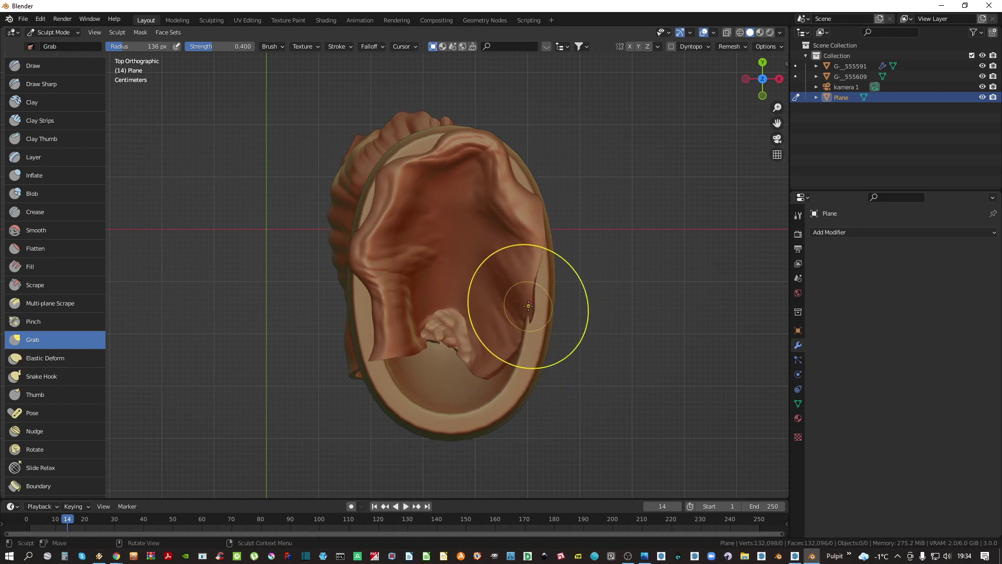
In front view, reshape the cloth fold over the basin's rim with the Grab brush
key("KP_1")
scroll(380, 230, "up", 2)
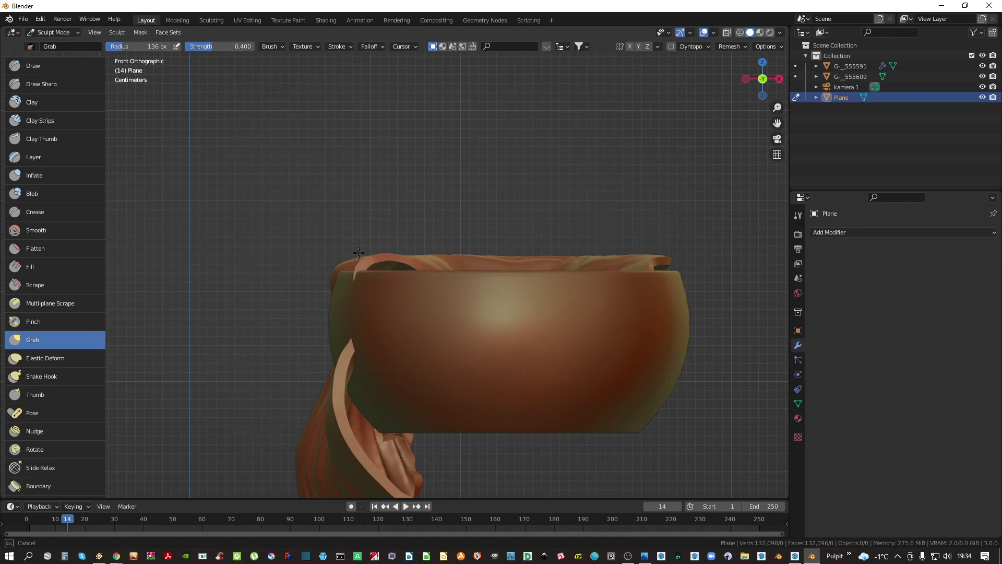
left_click_drag(359, 253, 355, 257)
left_click_drag(360, 268, 349, 274)
mouse_move(359, 277)
left_mouse_down()
mouse_move(339, 273)
mouse_move(349, 324)
mouse_move(358, 296)
left_mouse_up()
Push the cloth along the rim into the basin's shape with the Elastic Deform brush
left_click(36, 361)
middle_click_drag(365, 301, 399, 262)
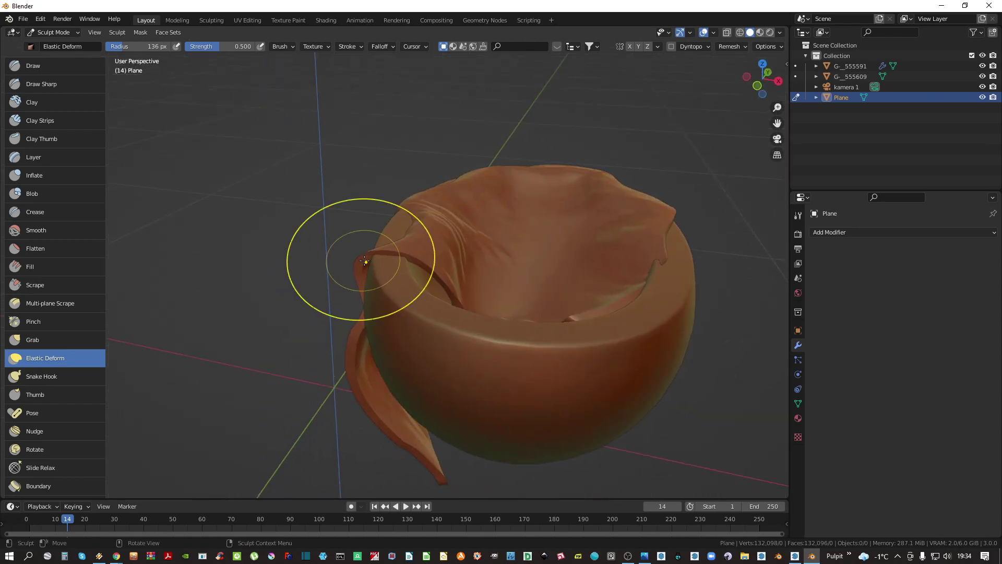
mouse_move(521, 266)
left_mouse_down()
mouse_move(660, 219)
mouse_move(671, 227)
left_mouse_up()
middle_click_drag(673, 241, 605, 240)
left_click_drag(739, 219, 727, 224)
left_click_drag(727, 224, 729, 218)
middle_click_drag(729, 219, 484, 270, "shift")
left_click_drag(555, 268, 560, 270)
mouse_move(489, 215)
left_mouse_down()
mouse_move(476, 242)
mouse_move(489, 256)
mouse_move(514, 239)
mouse_move(511, 287)
mouse_move(516, 280)
left_mouse_up()
Reduce the Elastic Deform brush to 65 px and rework the cloth inside the basin
scroll(479, 248, "up", 3)
key("f")
left_click(441, 252)
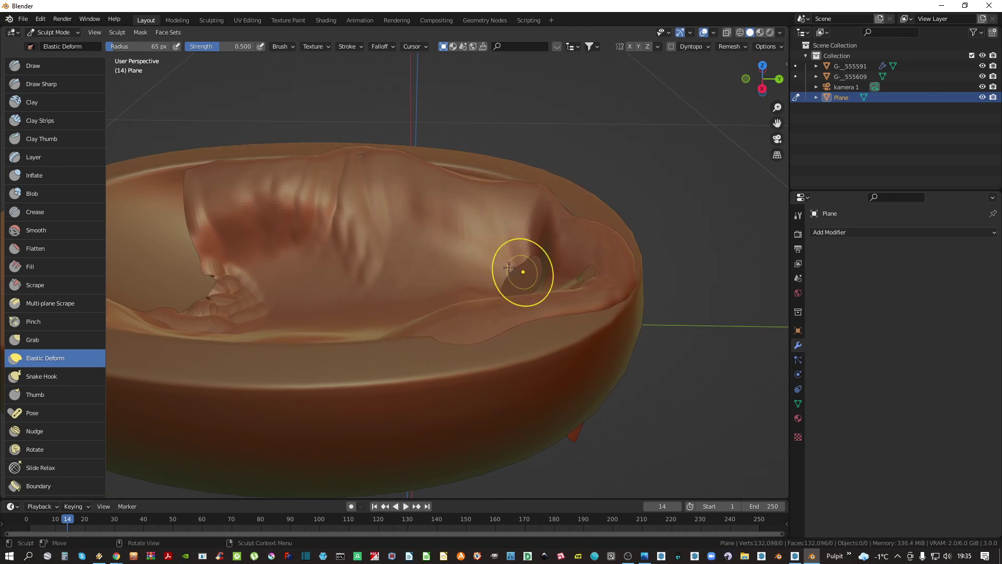
middle_click_drag(351, 249, 492, 287, "shift")
left_click_drag(492, 288, 495, 267)
middle_click_drag(506, 304, 577, 319)
mouse_move(461, 294)
left_mouse_down()
mouse_move(486, 317)
mouse_move(454, 335)
mouse_move(401, 414)
mouse_move(392, 395)
mouse_move(369, 435)
mouse_move(349, 432)
mouse_move(334, 404)
mouse_move(317, 398)
mouse_move(334, 367)
left_mouse_up()
Set the Elastic Deform radius to 102 px and push the cloth down against the basin wall and rim
key("f")
left_click(426, 397)
middle_click_drag(334, 367, 412, 369)
key("f")
left_click(454, 365)
left_click_drag(424, 367, 419, 396)
left_click_drag(398, 431, 421, 449)
middle_click_drag(526, 398, 358, 190)
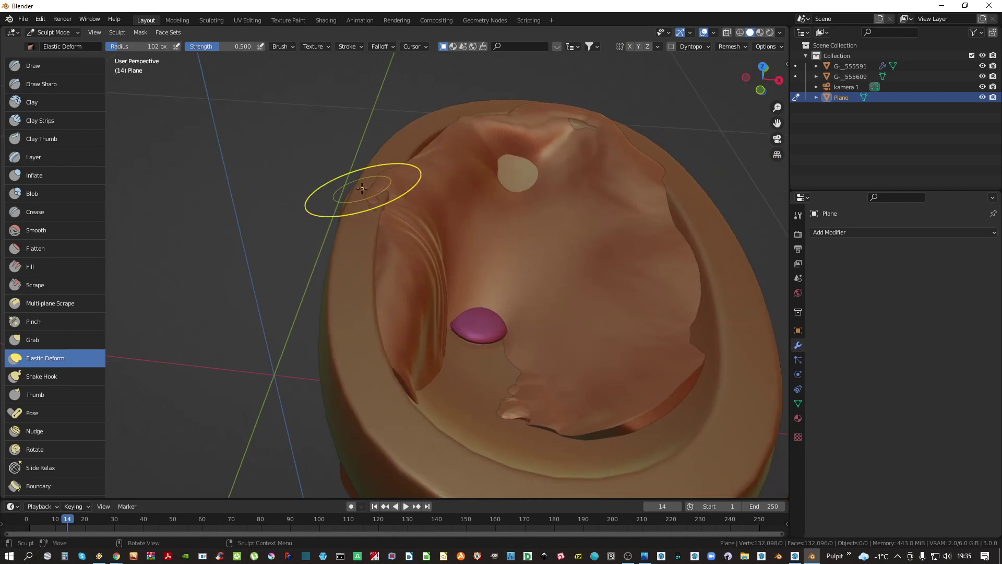
mouse_move(360, 194)
left_mouse_down()
mouse_move(384, 206)
mouse_move(447, 167)
left_mouse_up()
Stretch the cloth's free end across the basin floor, enlarging the Elastic Deform brush to 165 px
middle_click_drag(448, 167, 492, 324)
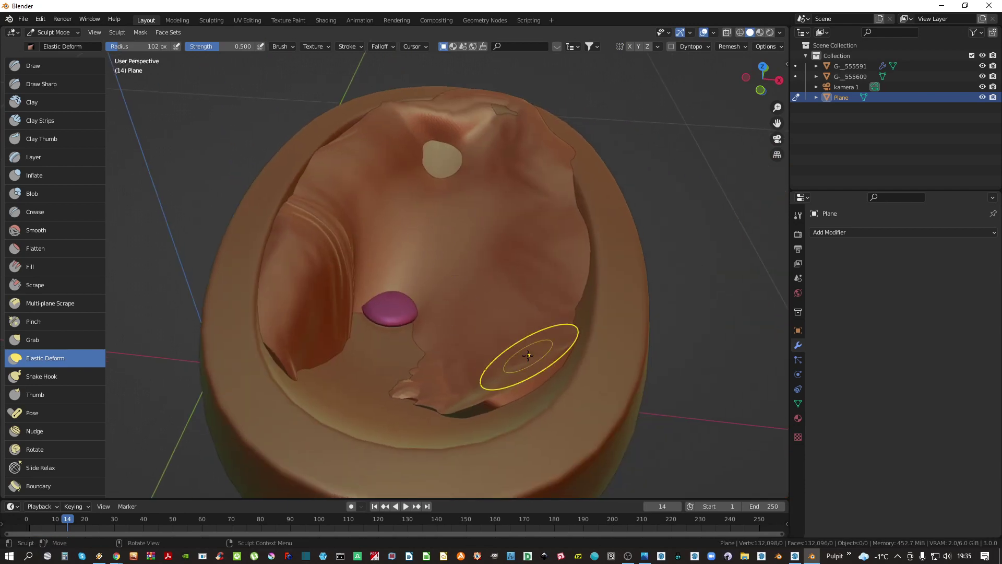
middle_click_drag(500, 374, 597, 349)
mouse_move(597, 349)
left_mouse_down()
mouse_move(543, 365)
mouse_move(553, 434)
left_mouse_up()
middle_click_drag(553, 434, 481, 334)
key("f")
left_click(577, 342)
left_click_drag(543, 355, 513, 373)
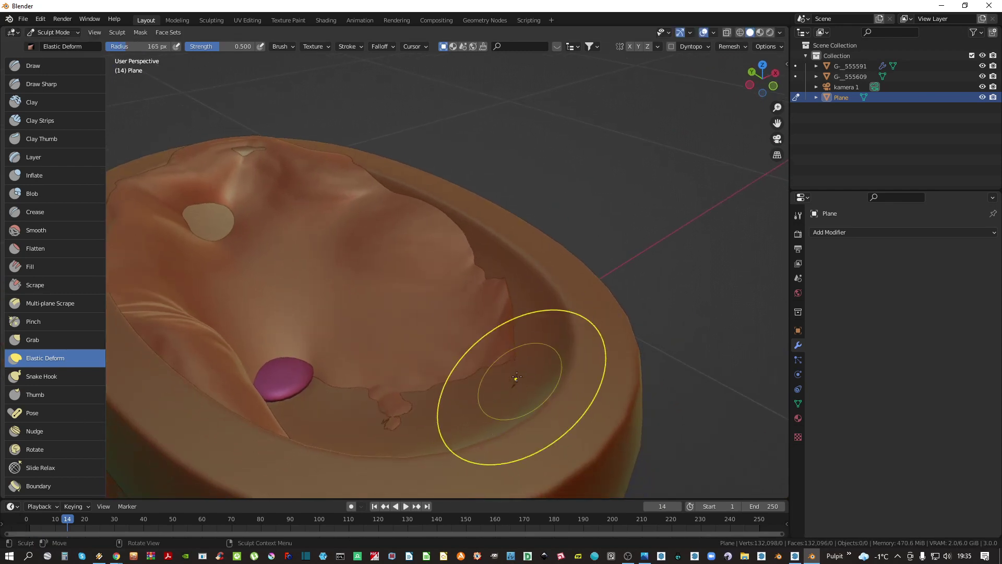
Return to Object Mode and apply Shade Smooth to the sculpted cloth
mouse_move(501, 331)
middle_mouse_down()
mouse_move(480, 264)
mouse_move(380, 315)
mouse_move(444, 298)
middle_mouse_up()
key("ctrl+Tab")
left_click(381, 200)
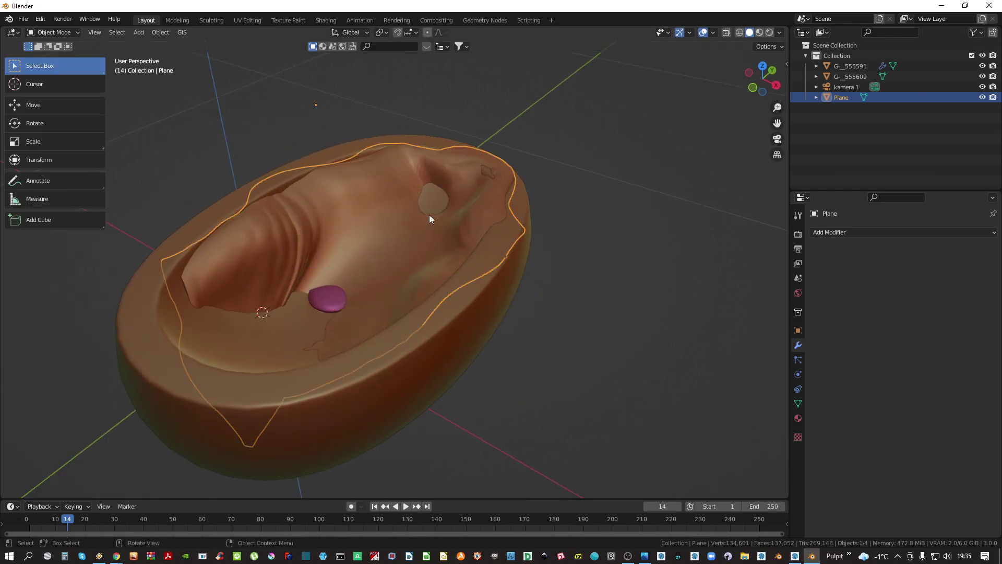
left_click(429, 213)
right_click(342, 195)
left_click(349, 171)
right_click(375, 173)
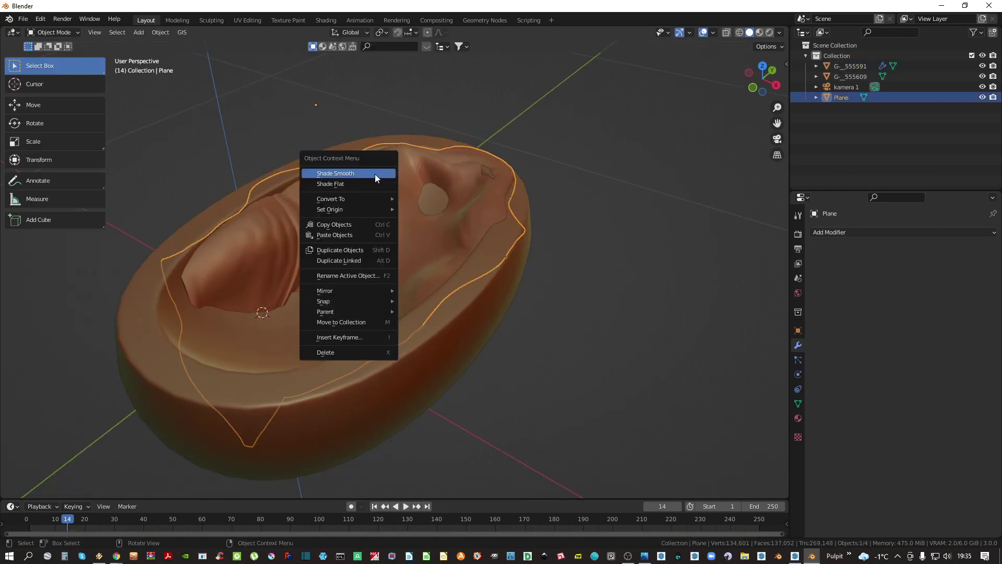
Create a new material for the cloth and give it a red base color
left_click(798, 415)
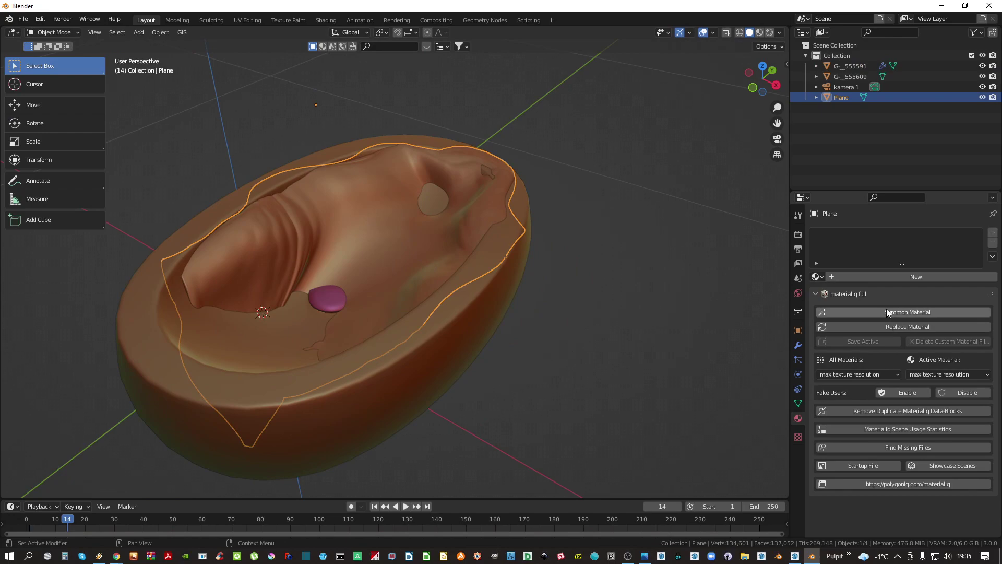
left_click(915, 282)
left_click(915, 372)
left_click(921, 292)
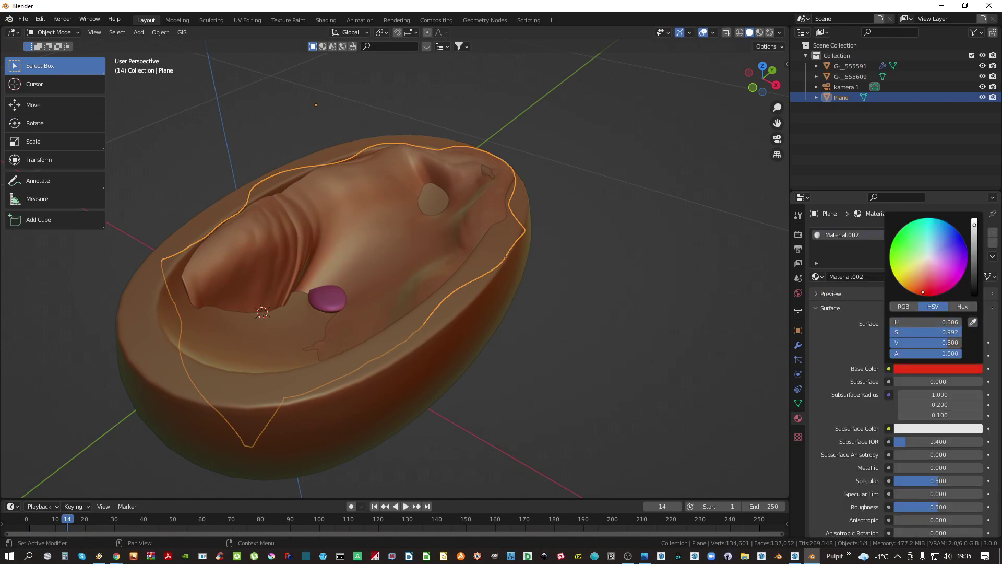
Preview the red cloth on the washbasin in Rendered shading and return the viewport to Solid
key("z")
left_click(486, 224)
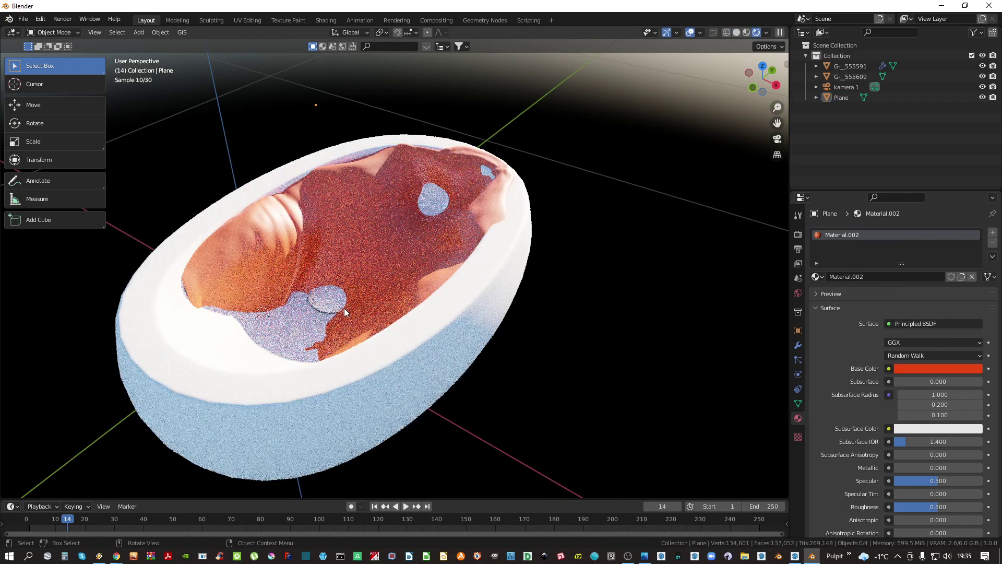
middle_click_drag(454, 266, 427, 255)
key("z")
left_click(488, 275)
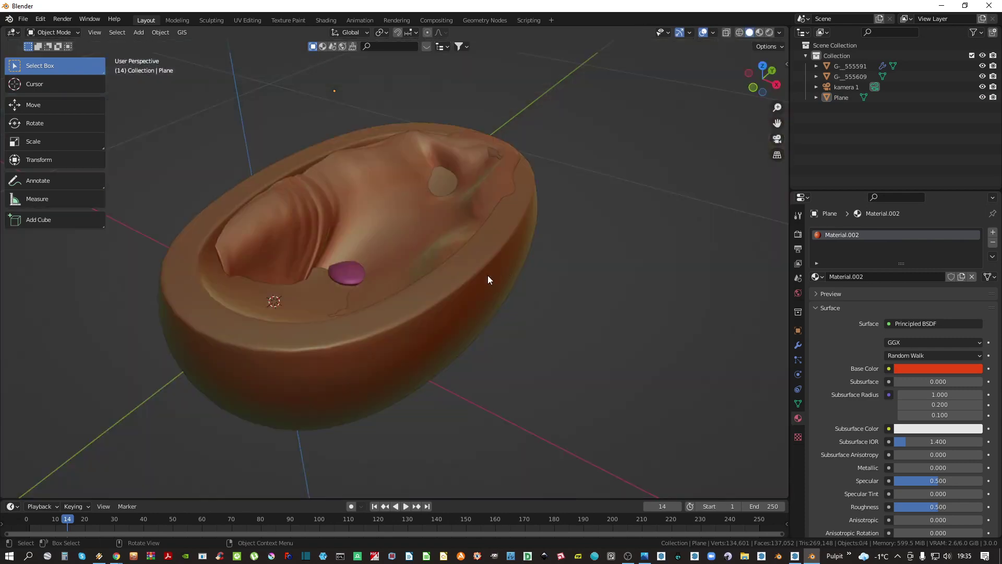
mouse_move(487, 274)
middle_mouse_down()
mouse_move(342, 249)
mouse_move(430, 287)
mouse_move(327, 267)
mouse_move(455, 293)
mouse_move(552, 360)
mouse_move(511, 313)
mouse_move(433, 299)
mouse_move(593, 291)
mouse_move(521, 282)
mouse_move(476, 311)
mouse_move(472, 288)
middle_mouse_up()
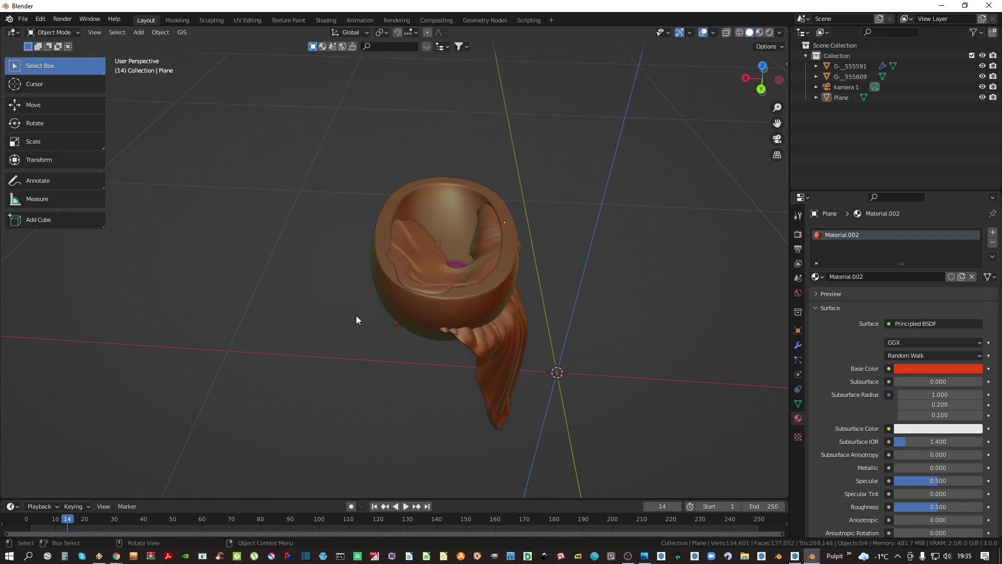
Save the scene to the Desktop as symulacja.blend and close Blender
middle_click_drag(464, 296, 499, 322)
key("ctrl+s")
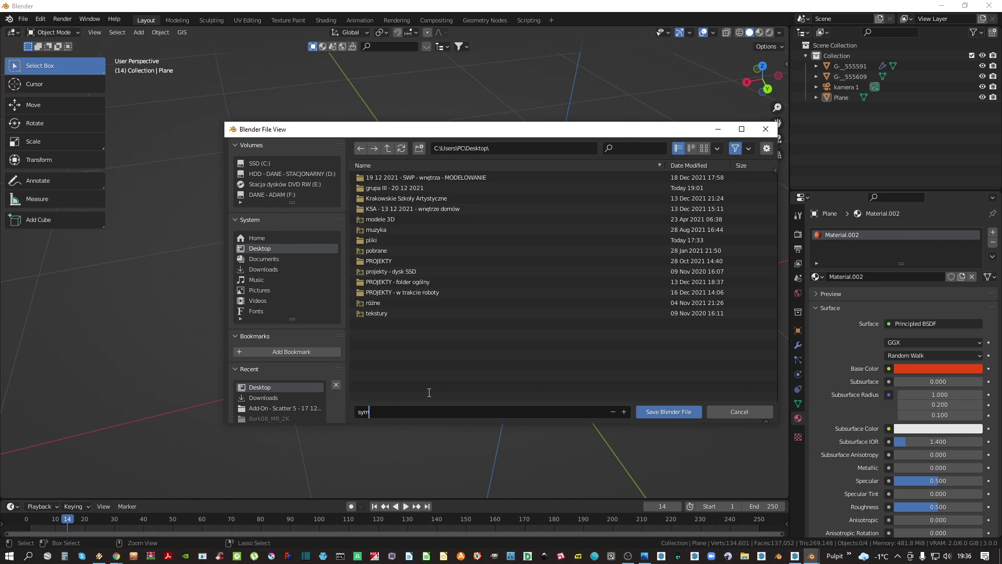
key("Return")
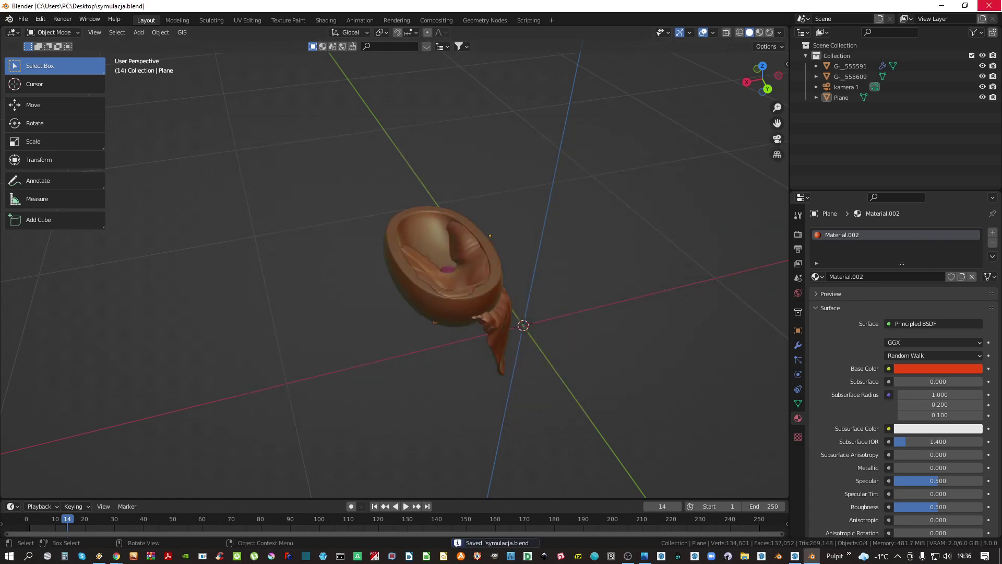
left_click(990, 4)
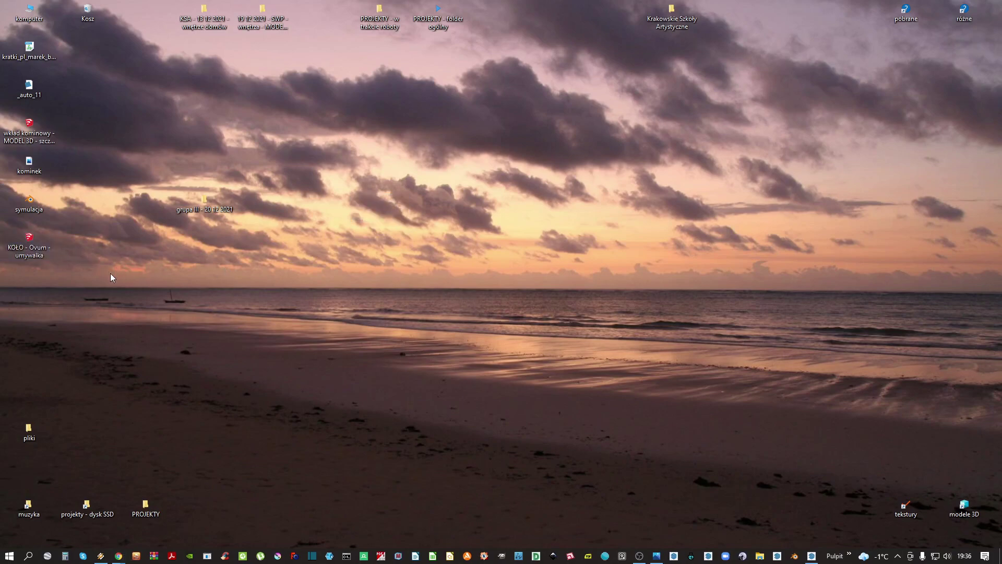
Switch to the V-Ray Frame Buffer with the fireplace render and set the Denoiser layer's opacity to 0.961
left_click(811, 556)
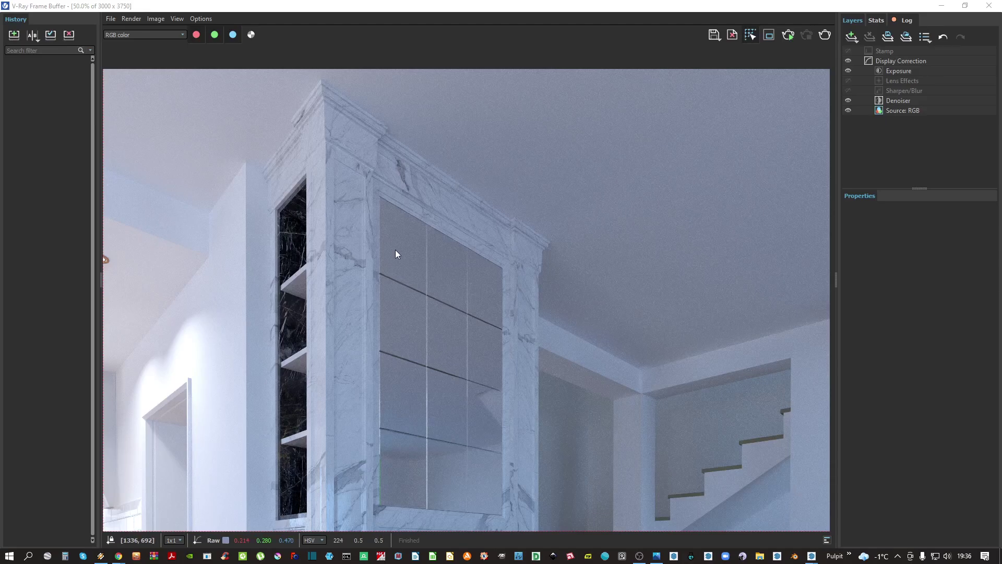
scroll(510, 176, "down", 1)
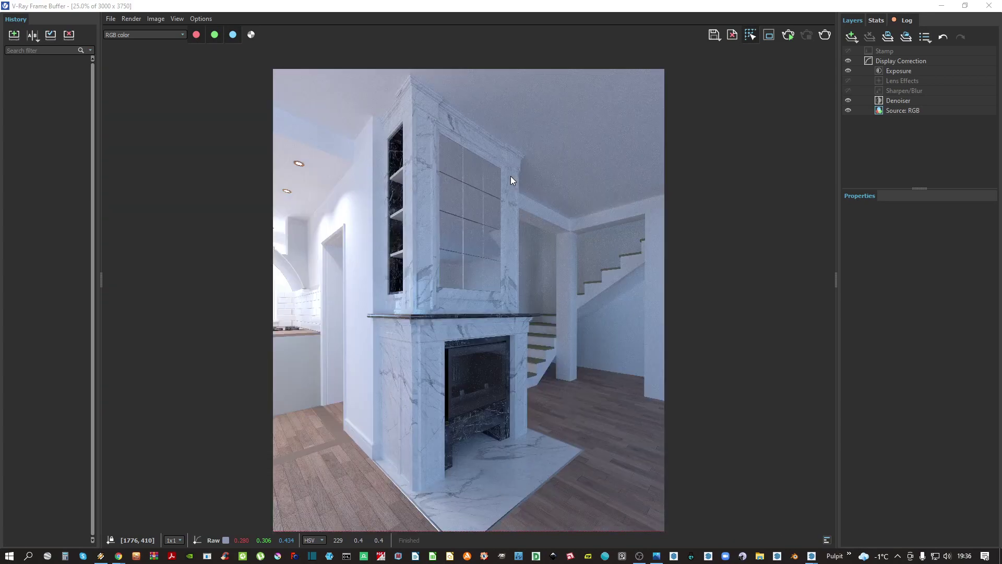
scroll(490, 414, "up", 1)
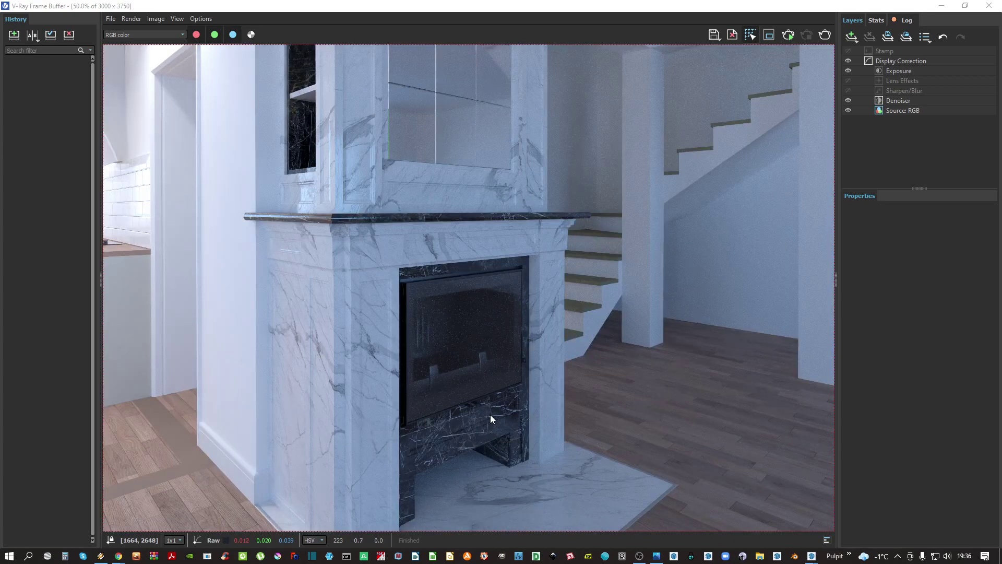
left_click(917, 101)
left_click_drag(933, 228, 950, 233)
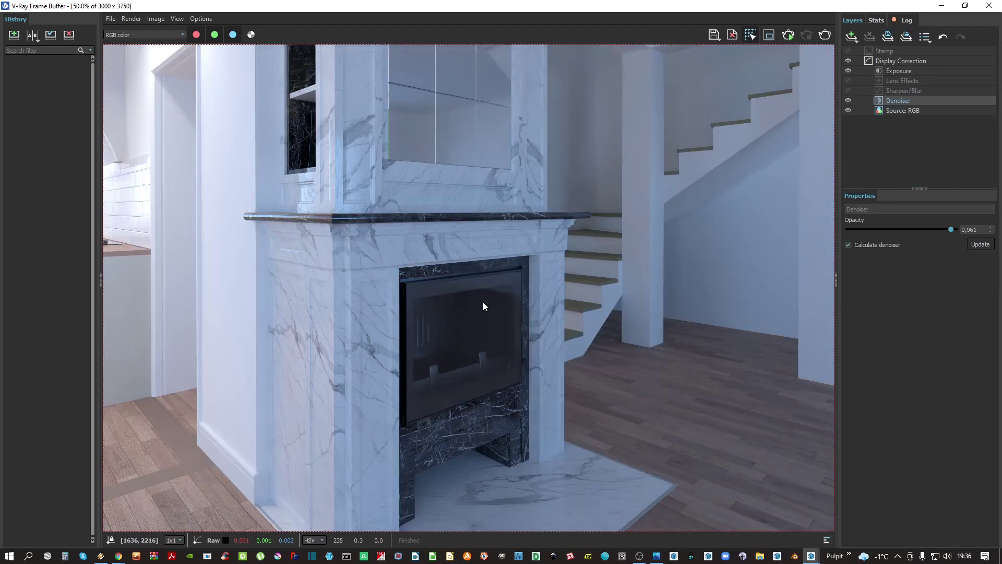
Examine the denoised fireplace render up close, checking the marble veins and panel details
middle_click_drag(292, 167, 281, 277)
scroll(281, 277, "up", 3)
scroll(534, 368, "down", 2)
middle_click_drag(603, 377, 465, 340)
scroll(465, 340, "up", 2)
scroll(537, 259, "down", 4)
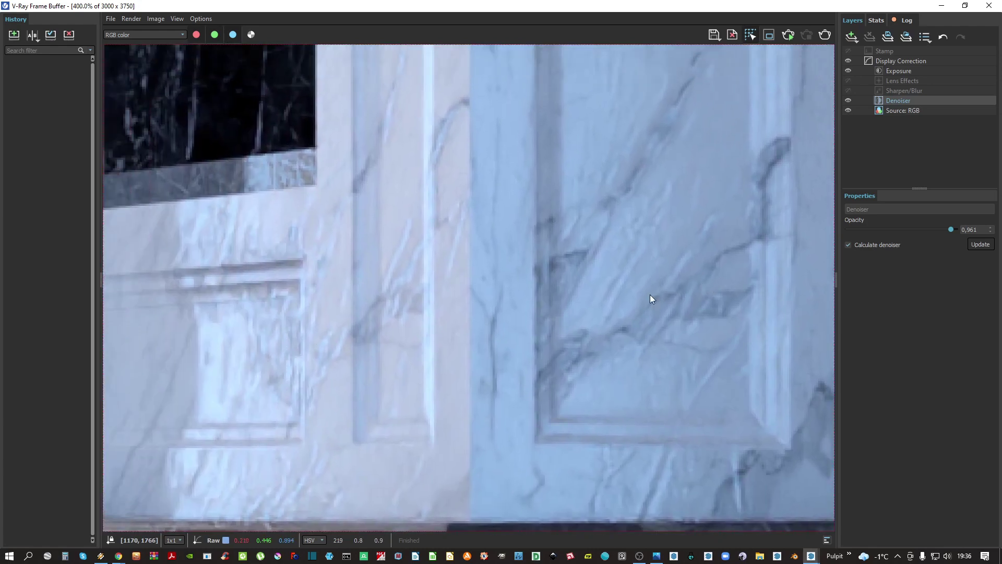
scroll(525, 277, "down", 5)
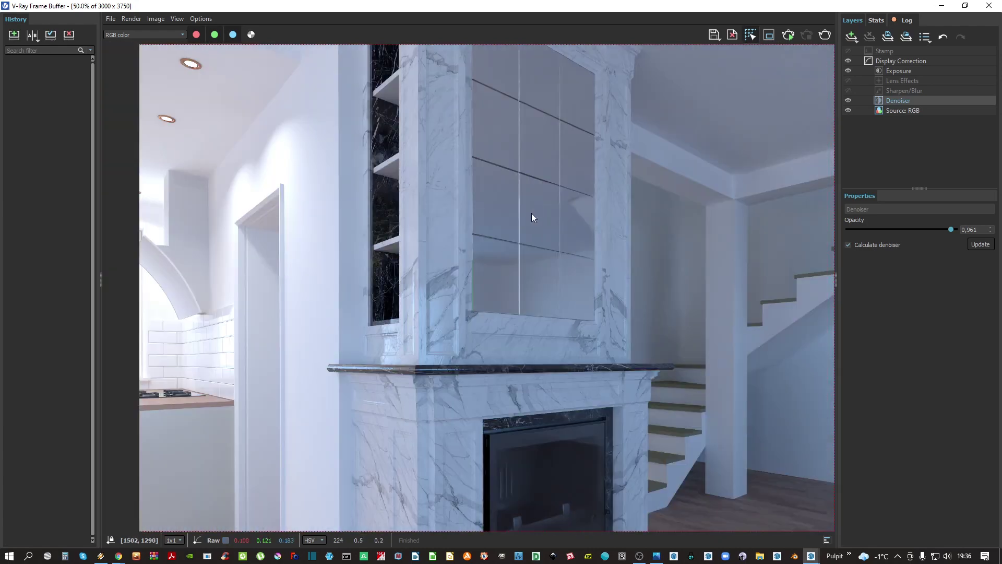
Save the fireplace render as a PNG file named kominek on the Desktop
scroll(496, 305, "up", 2)
middle_click_drag(388, 200, 440, 218)
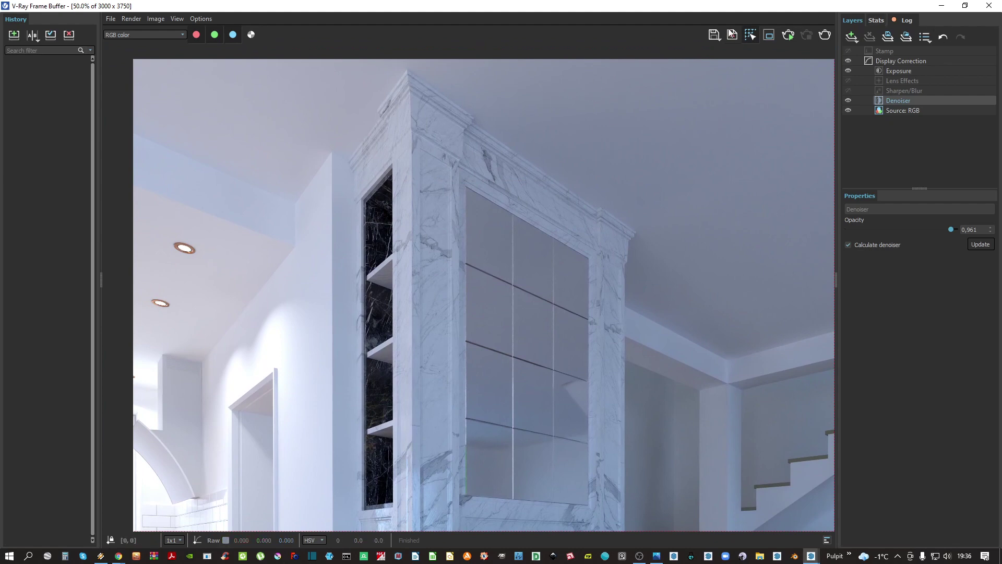
left_click(715, 36)
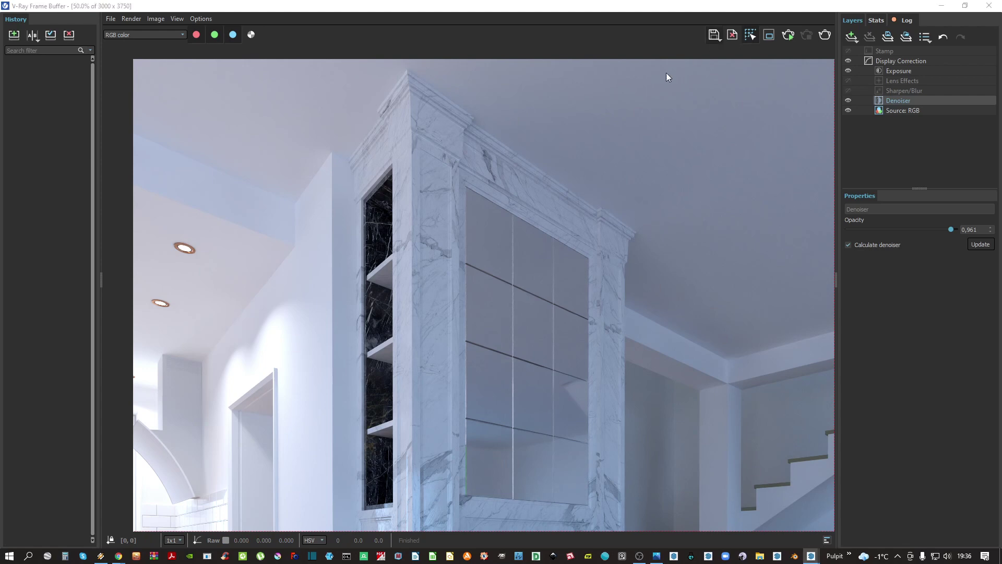
left_click(233, 187)
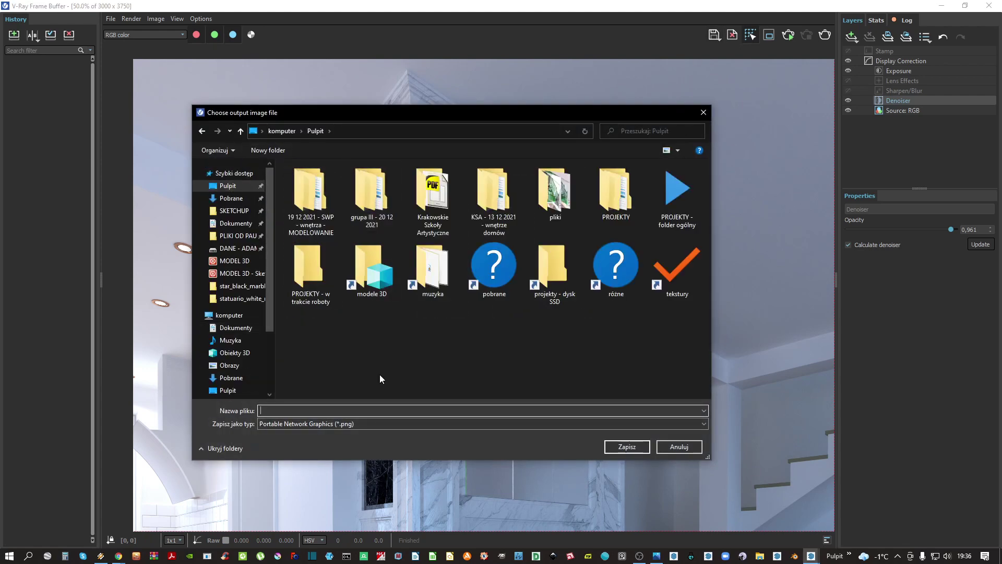
type("kominek")
key("Return")
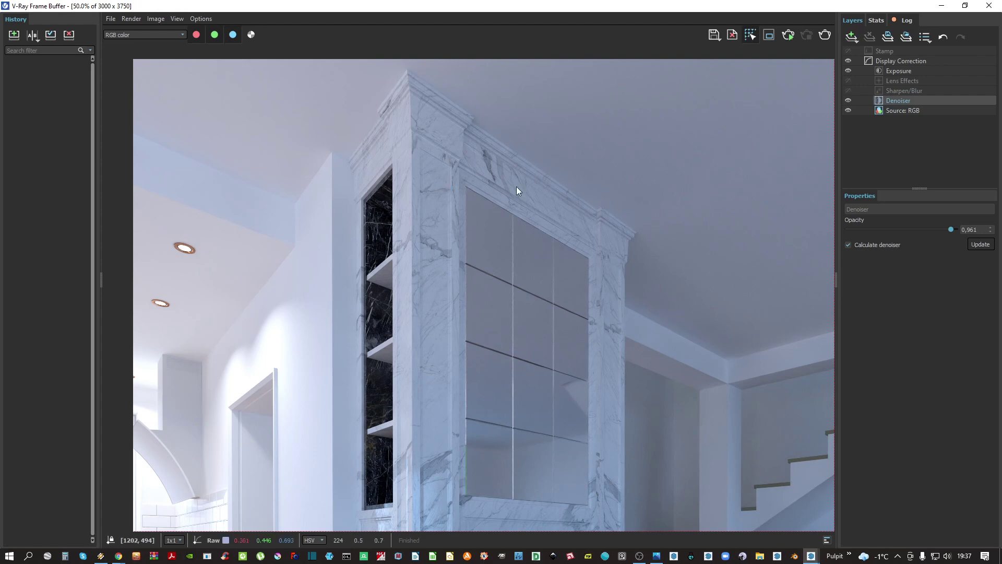
Switch to the SketchUp model with the V-Ray windows minimised, select a kitchen ceiling spotlight, and show the linie pomocnicze tag
left_click(942, 5)
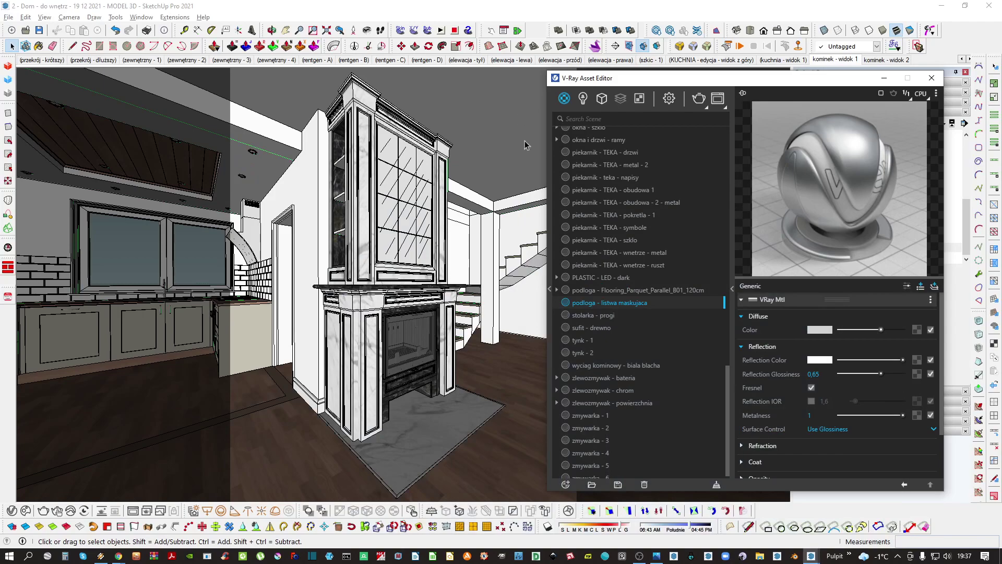
left_click(891, 77)
middle_click_drag(308, 172, 358, 159)
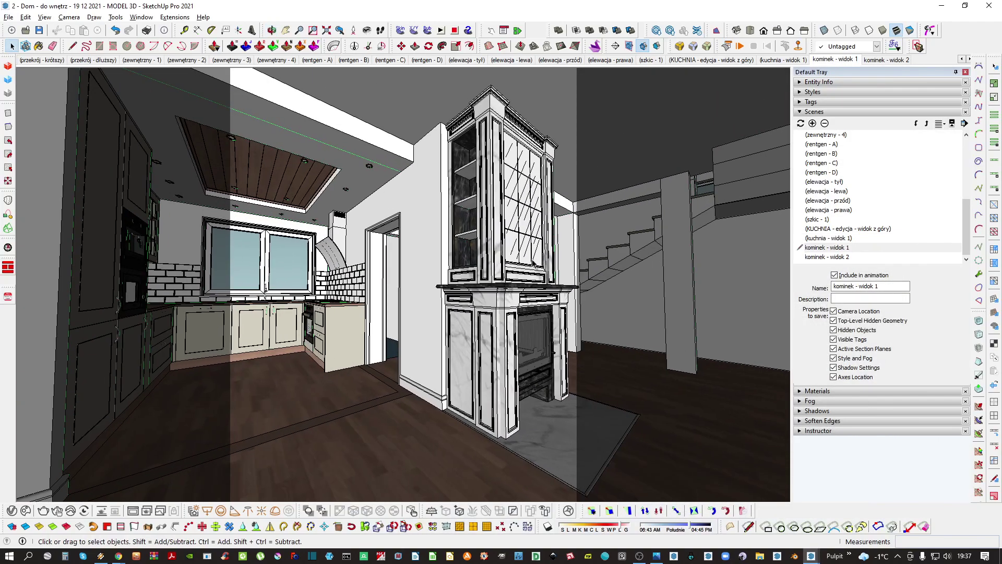
scroll(358, 156, "up", 5)
left_click(355, 160)
scroll(355, 161, "up", 10)
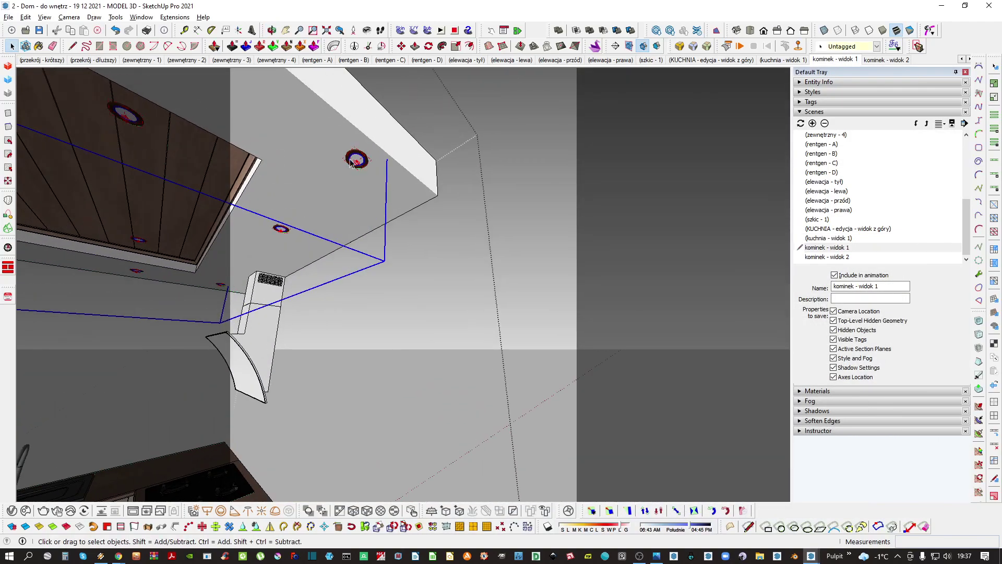
key("m")
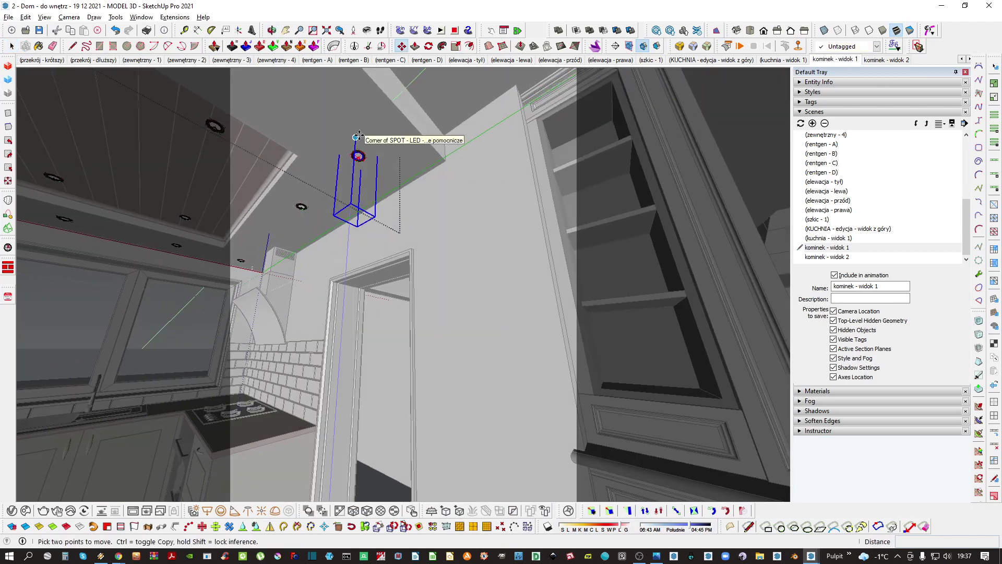
key("space")
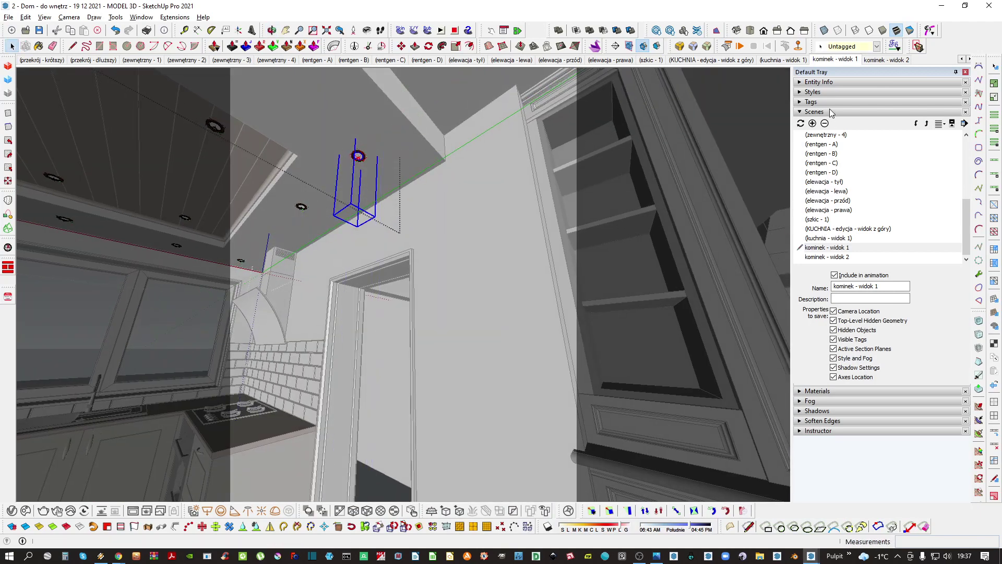
left_click(831, 102)
left_click(803, 269)
Copy the kitchen ceiling spotlight onto the ceiling in front of the fireplace
middle_click_drag(332, 163, 358, 157)
key("m")
left_click(358, 156)
key("ctrl")
middle_click_drag(490, 172, 428, 179)
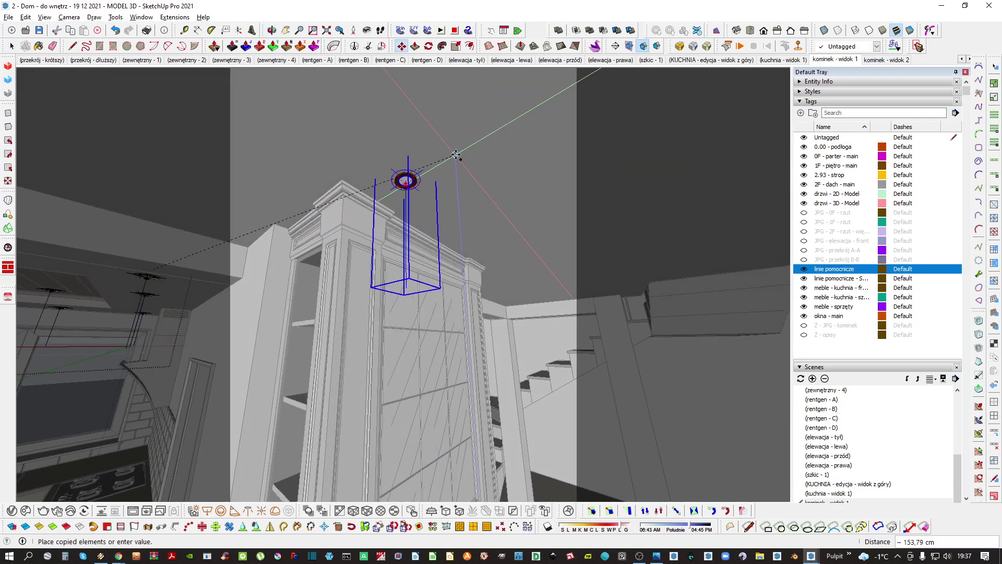
left_click(490, 136)
Duplicate the new spotlight across to the opposite side of the fireplace front
key("space")
middle_click_drag(490, 136, 260, 127)
key("m")
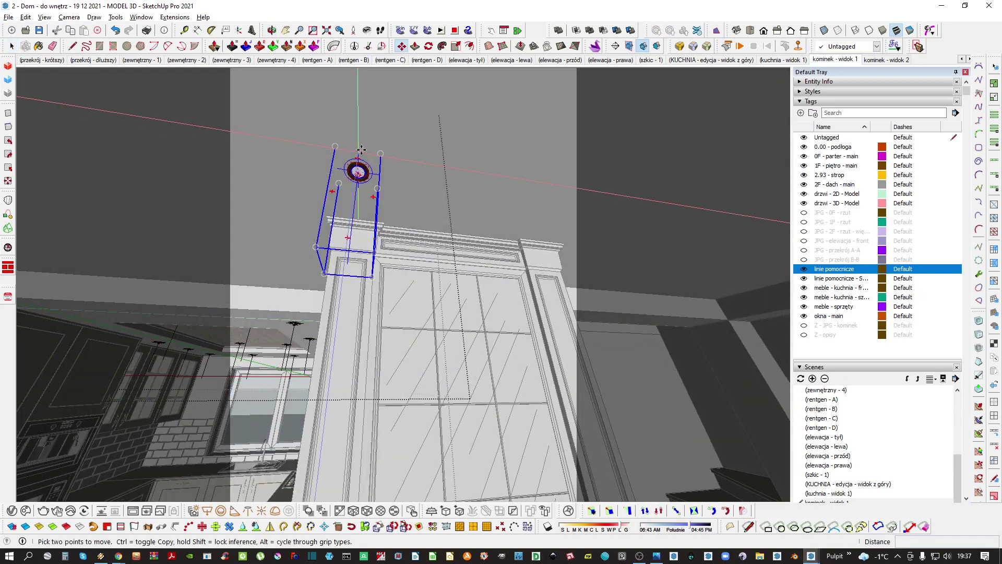
left_click(360, 154)
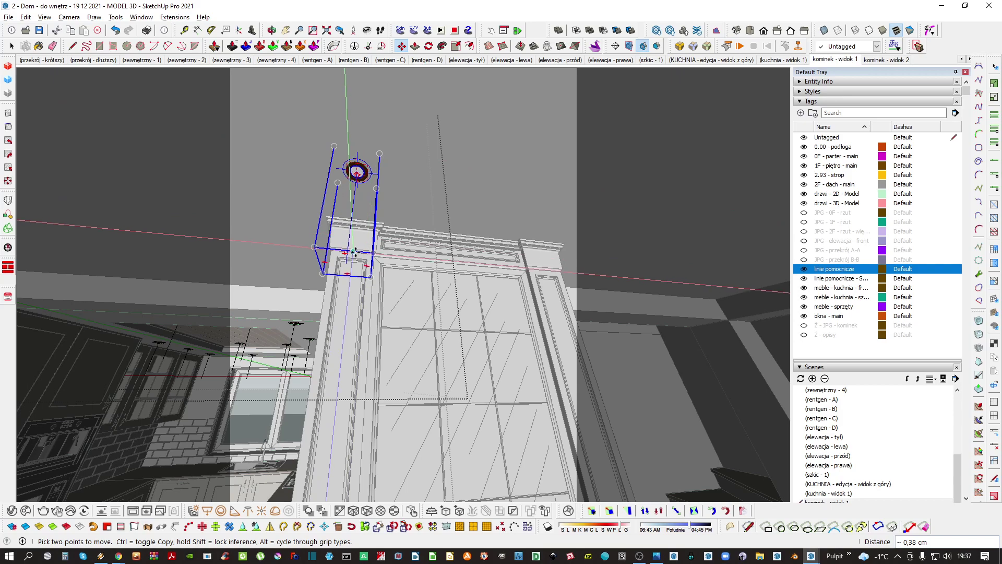
mouse_move(346, 261)
middle_mouse_down()
mouse_move(331, 260)
mouse_move(517, 290)
mouse_move(469, 261)
middle_mouse_up()
Take both fireplace spotlights out of the kitchen lighting group, paste them in place and group them separately
left_click(328, 205, "ctrl")
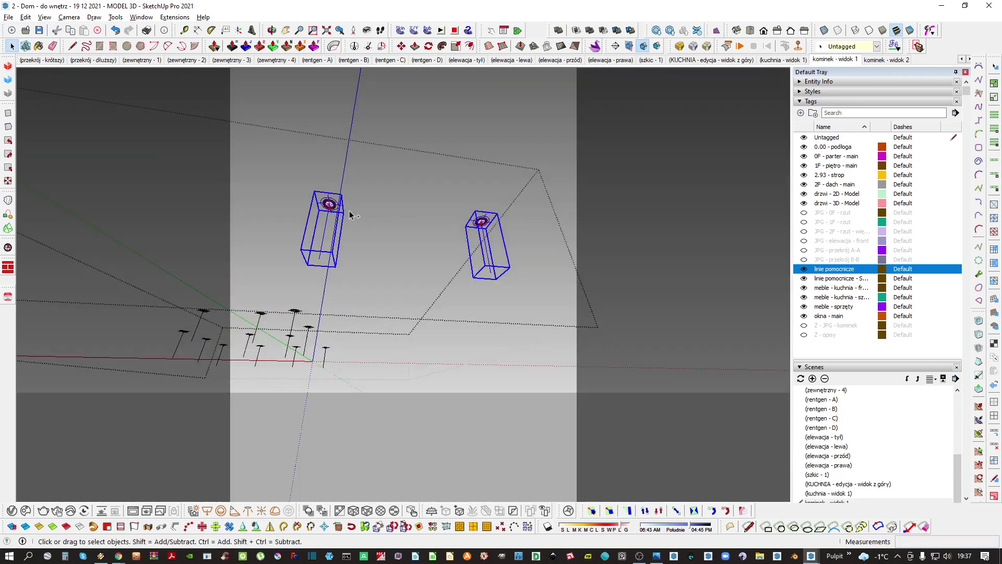
key("ctrl+x")
left_click(394, 225)
key("ctrl+shift+v")
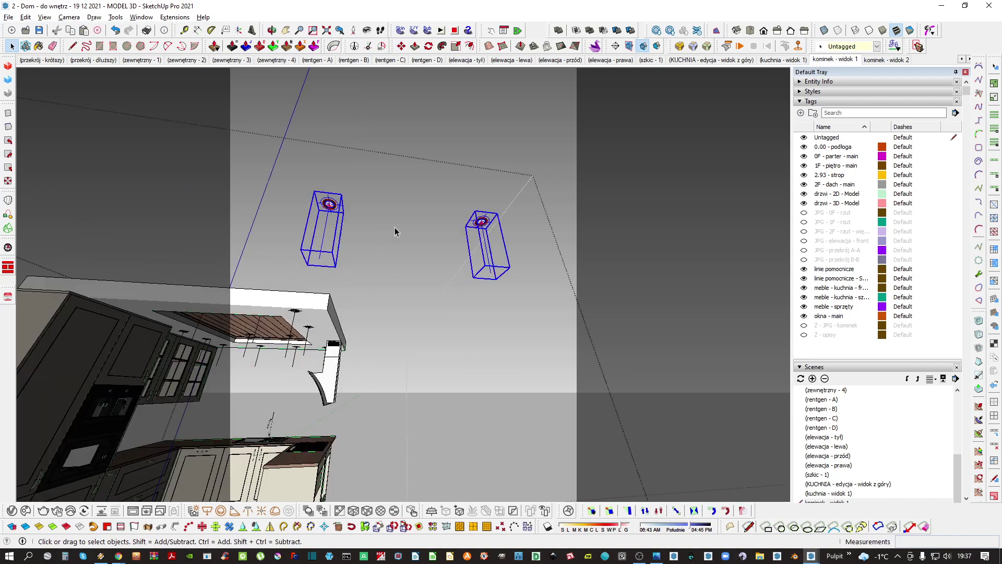
key("ctrl+g")
key("ctrl+x")
left_click(397, 227)
key("ctrl+shift+v")
key("ctrl+t")
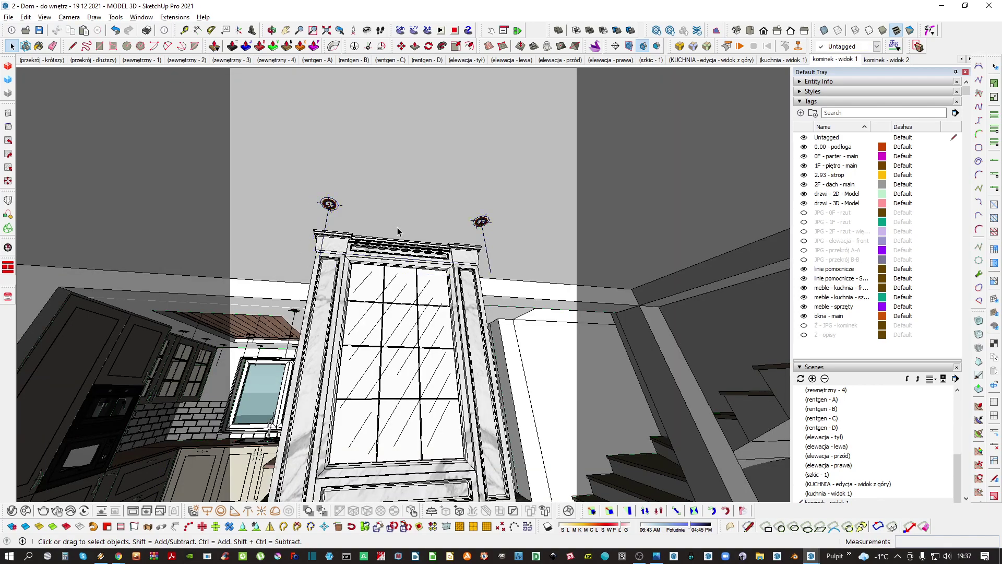
Inside the new spotlight group, copy one spotlight onto the opposite side with /2 spacing to add a middle one
left_click(335, 211)
middle_click_drag(335, 210, 282, 190)
double_click(333, 189)
left_click(333, 189)
scroll(333, 187, "up", 2)
key("h")
key("m")
key("space")
key("m")
left_click(333, 178)
key("ctrl")
left_click(492, 215)
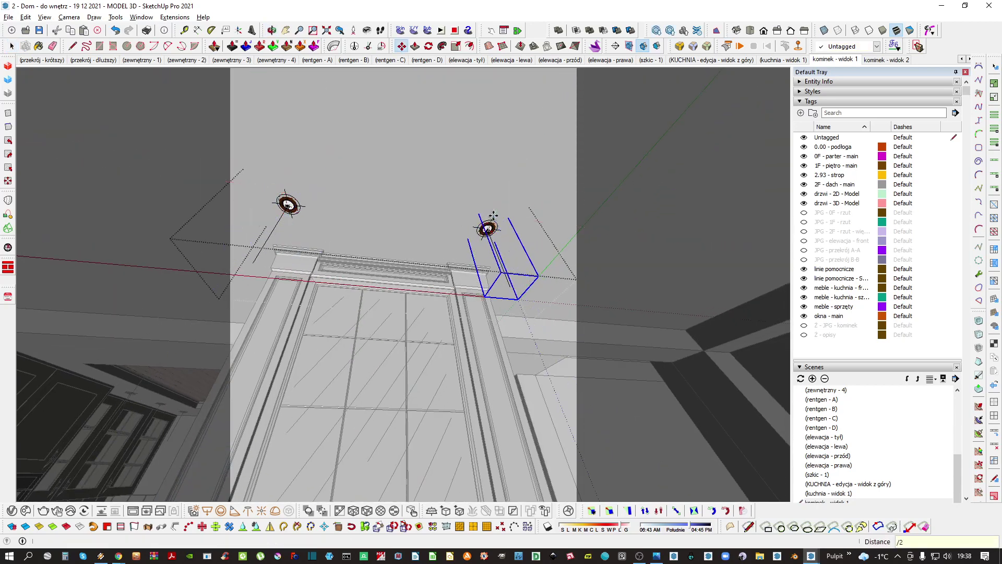
key("Return")
key("space")
Move the row of three spotlights away from the fireplace front
middle_click_drag(491, 230, 532, 263)
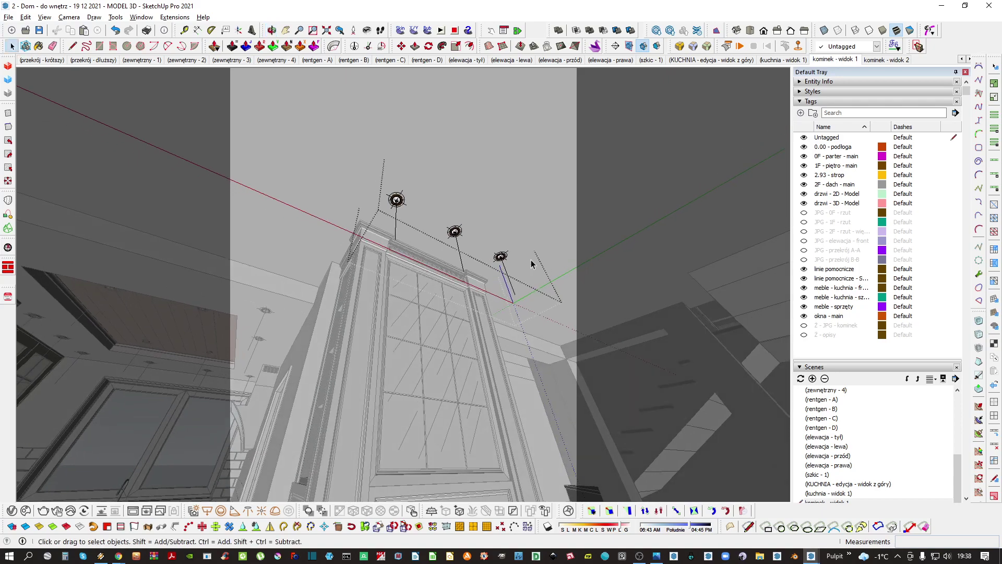
key("m")
middle_click_drag(414, 211, 478, 209)
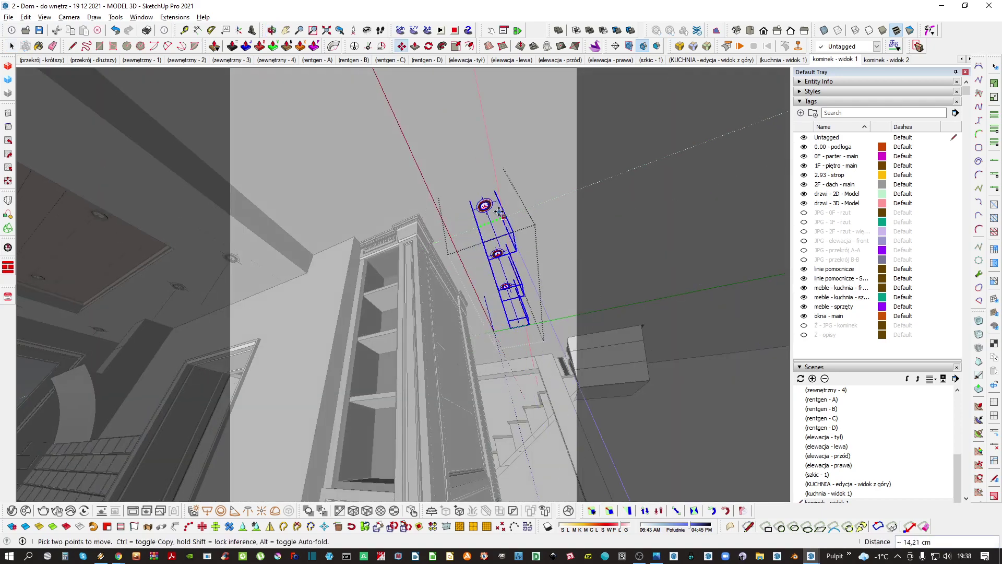
left_click(484, 208)
key("space")
left_click(406, 261)
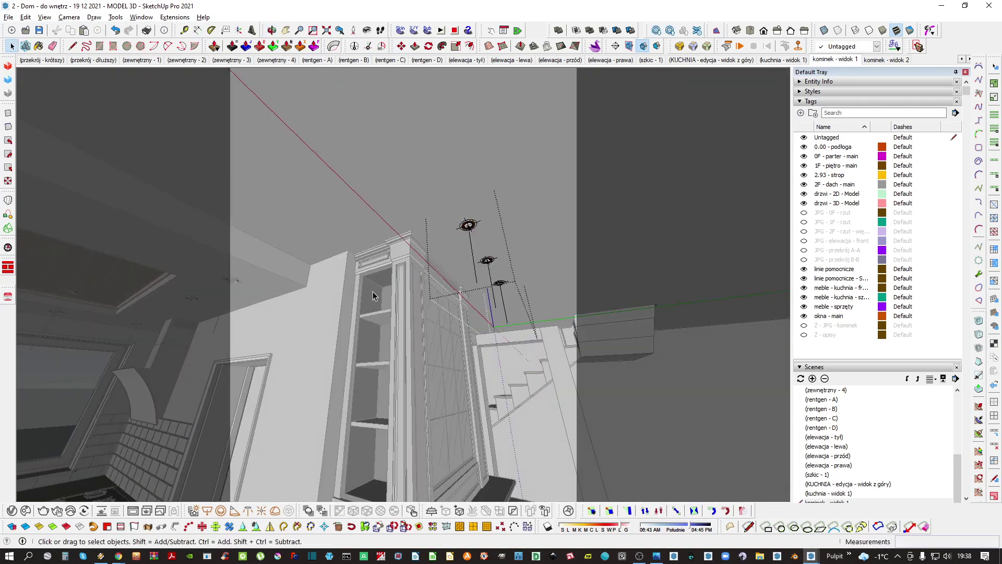
Open the fireplace's black marble shelf niche for editing, down to the inside of its top
scroll(373, 295, "up", 3)
middle_click_drag(374, 296, 447, 245)
scroll(448, 220, "up", 3)
scroll(447, 225, "down", 6)
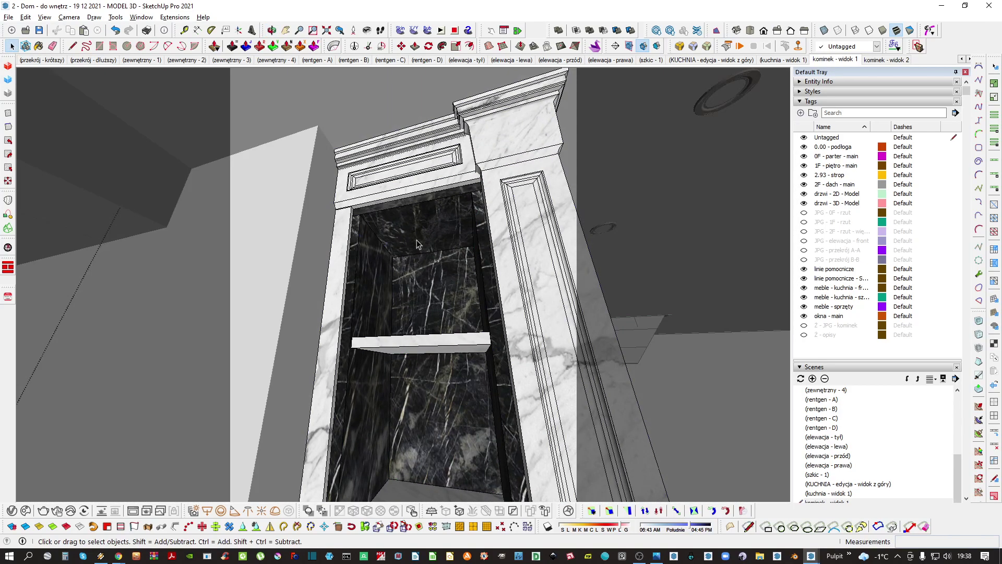
left_click(438, 242)
scroll(404, 258, "up", 3)
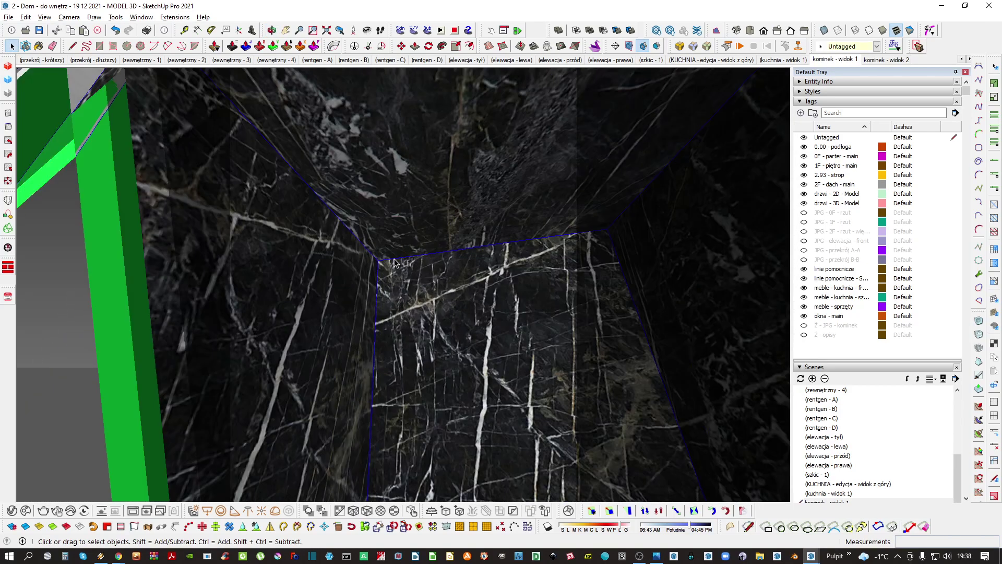
scroll(418, 230, "down", 7)
left_click(319, 292)
middle_click_drag(318, 292, 402, 360)
double_click(397, 292)
middle_click_drag(397, 292, 374, 355)
scroll(371, 339, "up", 10)
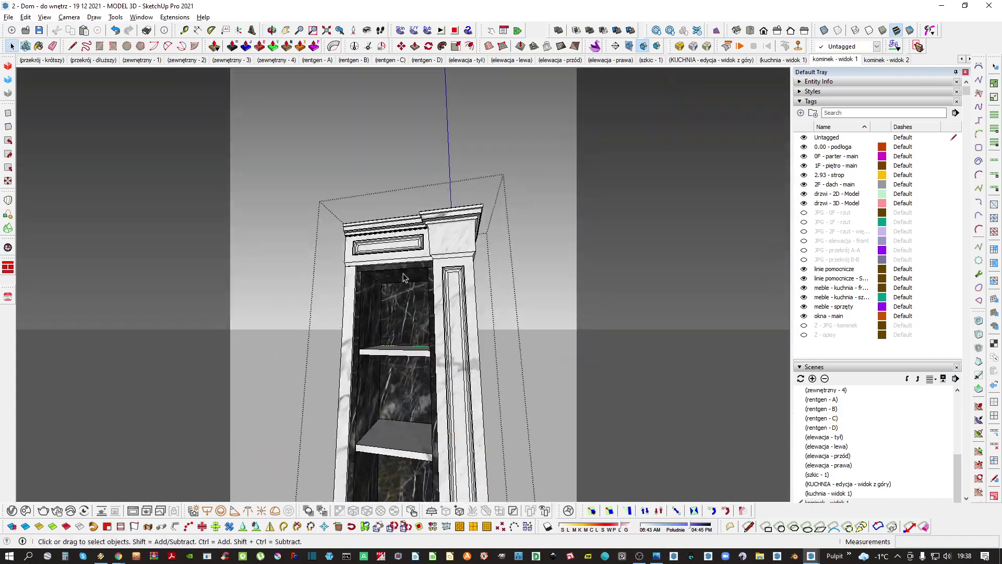
Draw a narrow rectangular strip along the back of the niche's ceiling and scale its length to fit
key("r")
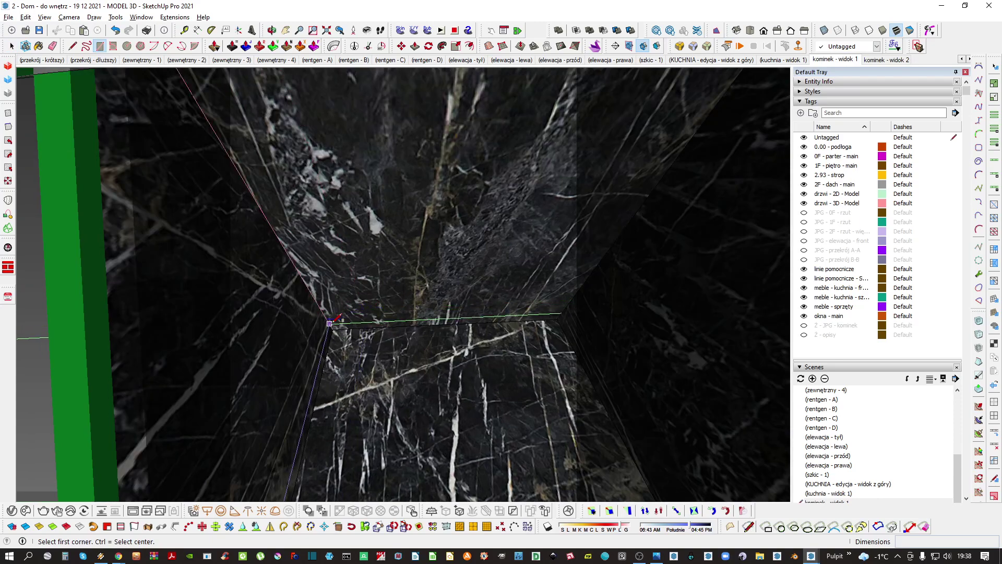
left_click(336, 316)
left_click(543, 292)
key("space")
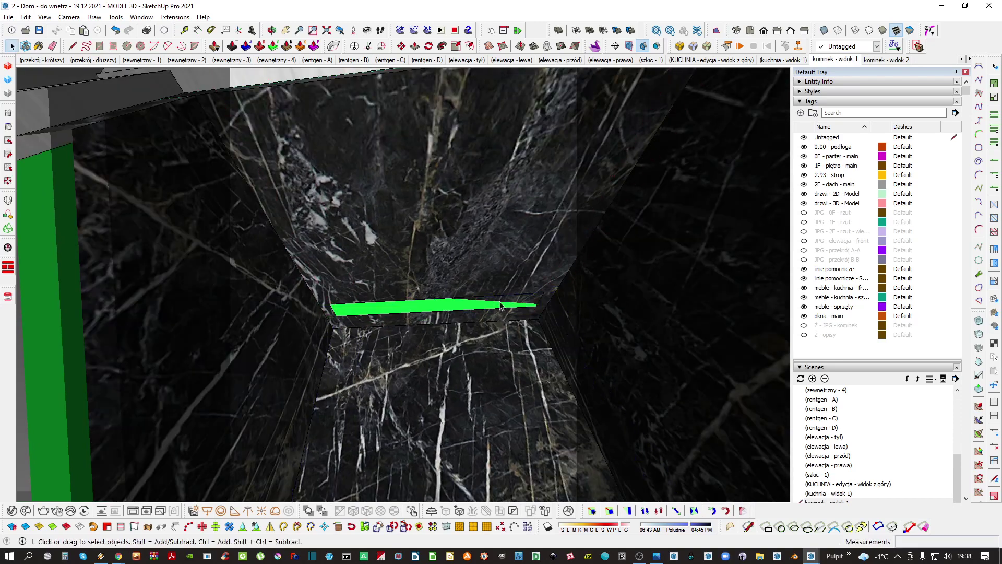
scroll(445, 304, "up", 2)
left_click(537, 302)
scroll(579, 292, "down", 1)
key("s")
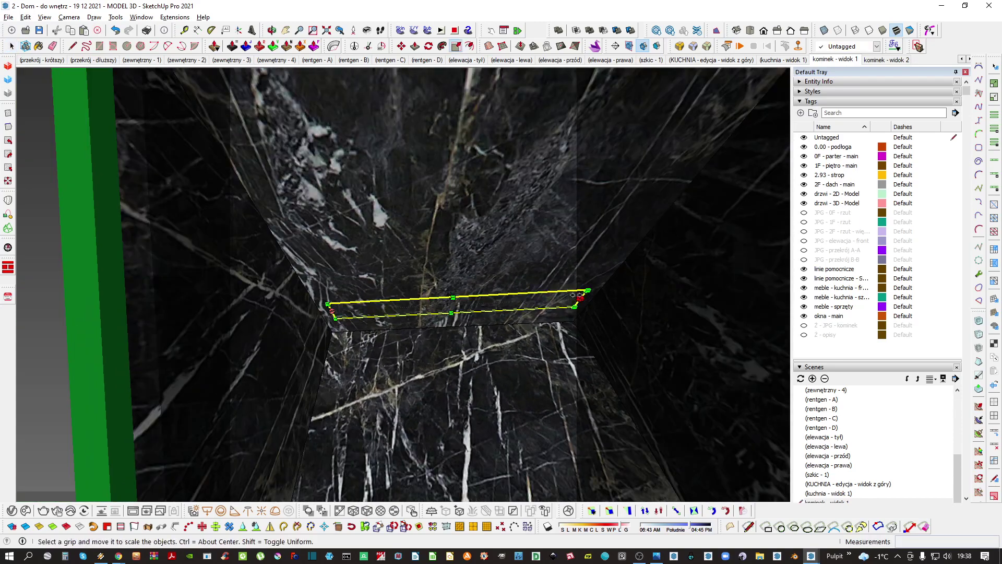
left_click(583, 297)
Extrude the strip by 0.20 cm, then open it and select all of its geometry
key("p")
middle_click_drag(585, 298, 426, 322)
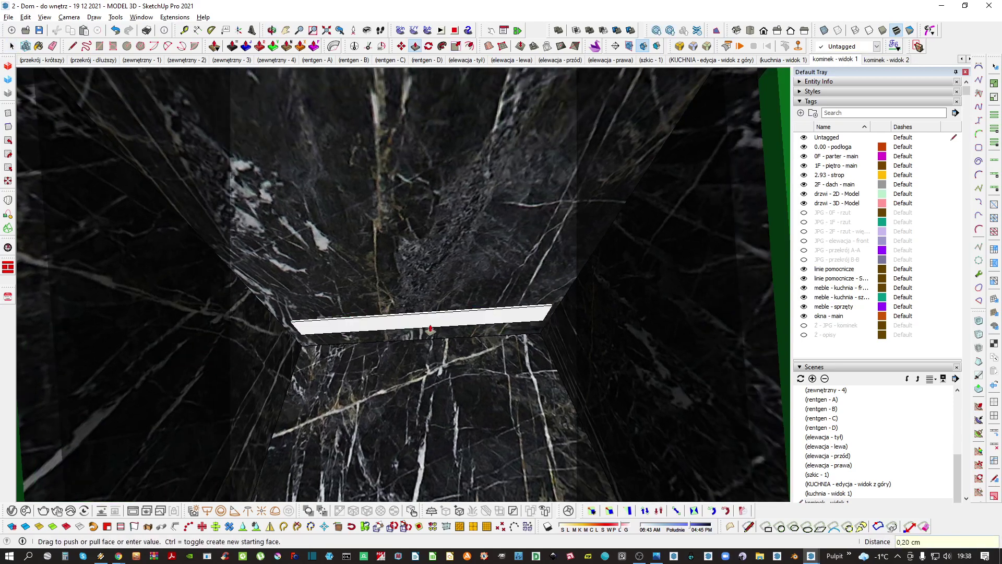
key("space")
left_click(411, 318)
scroll(411, 317, "down", 2)
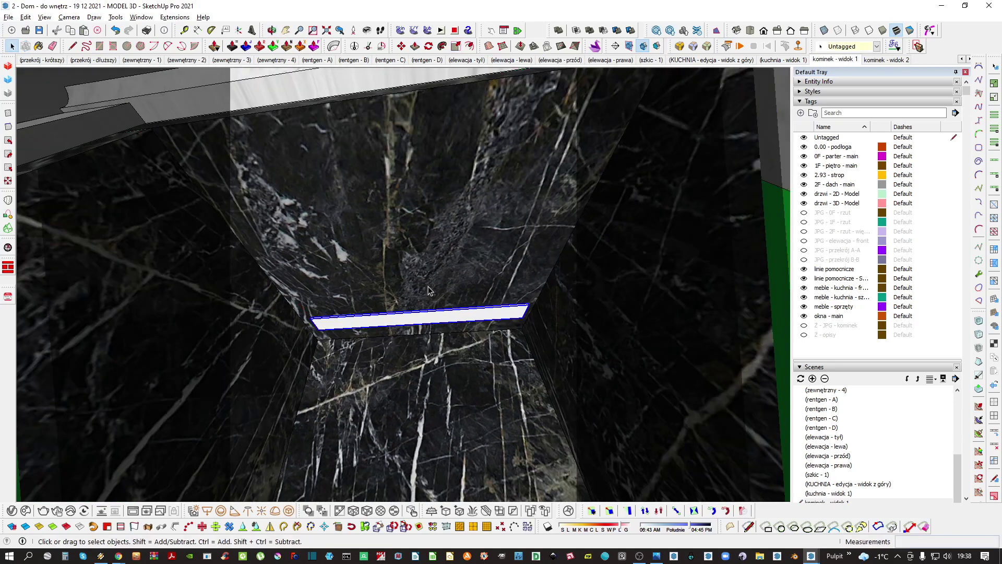
double_click(425, 321)
key("ctrl+a")
key("i")
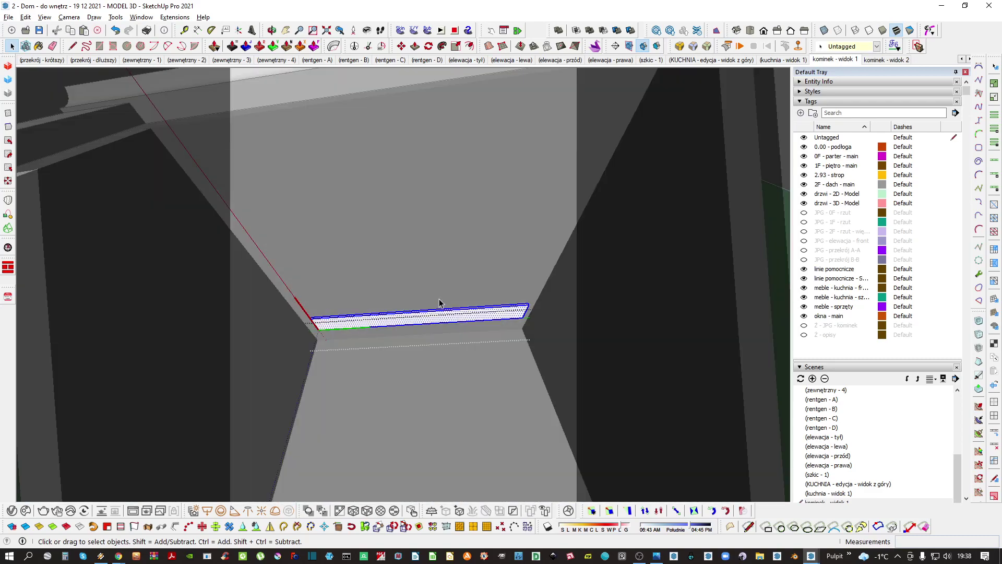
Copy the light strip down to the undersides of the niche shelves
key("m")
scroll(424, 284, "down", 3)
middle_click_drag(424, 287, 412, 336)
left_click(428, 308)
left_click(402, 284)
left_click(411, 335)
key("space")
scroll(411, 335, "down", 2)
middle_click_drag(445, 275, 426, 228)
key("Escape")
Select the strip under the niche shelf and convert it to a V-Ray mesh light
scroll(422, 232, "up", 3)
middle_click_drag(434, 339, 448, 242)
scroll(431, 312, "up", 4)
left_click(432, 312)
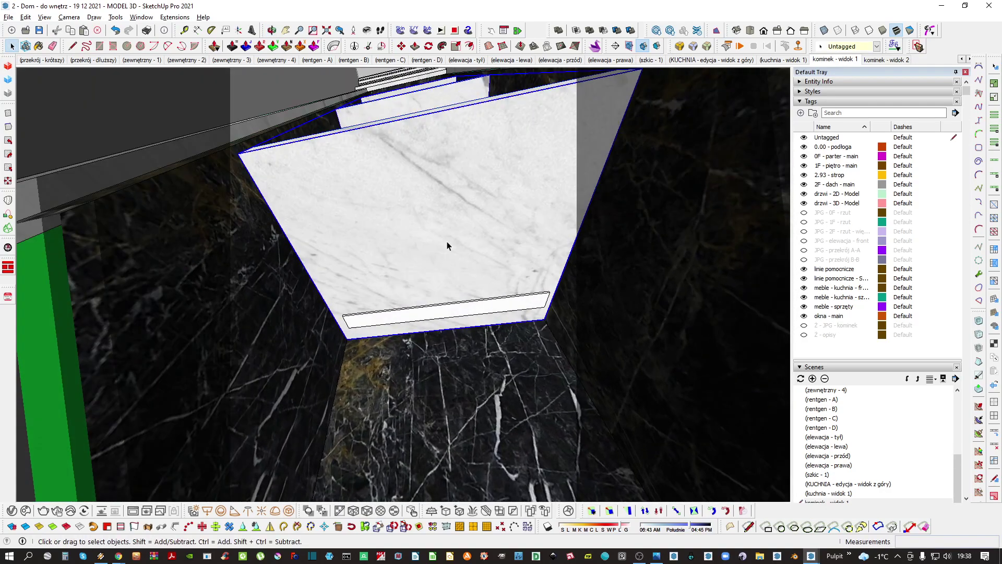
left_click(430, 310)
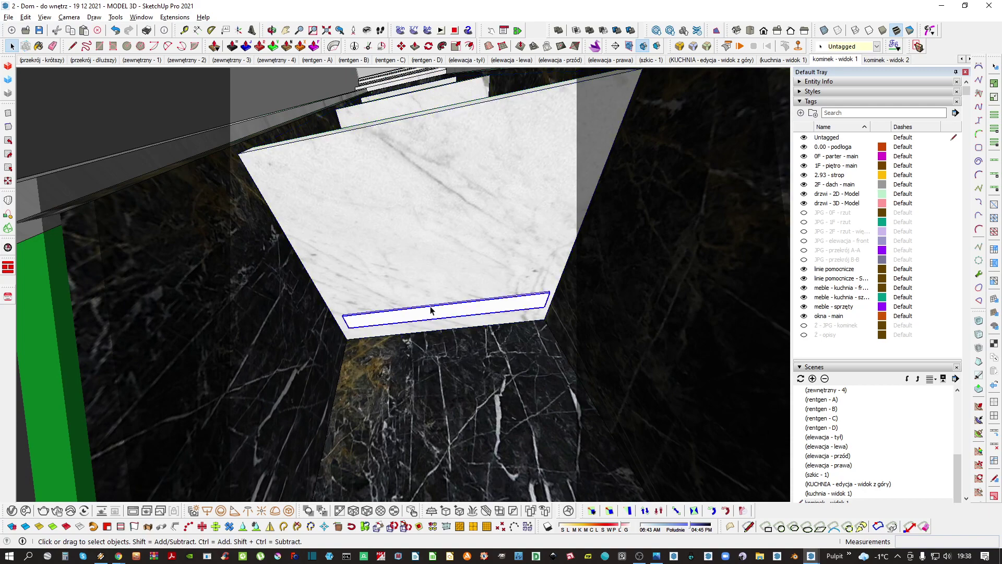
left_click(289, 511)
Select the niche's mesh lights and create a tag named V-RAY - mesh light
middle_click_drag(384, 370, 428, 277)
scroll(402, 261, "down", 4)
double_click(443, 237)
key("h")
left_click(430, 231)
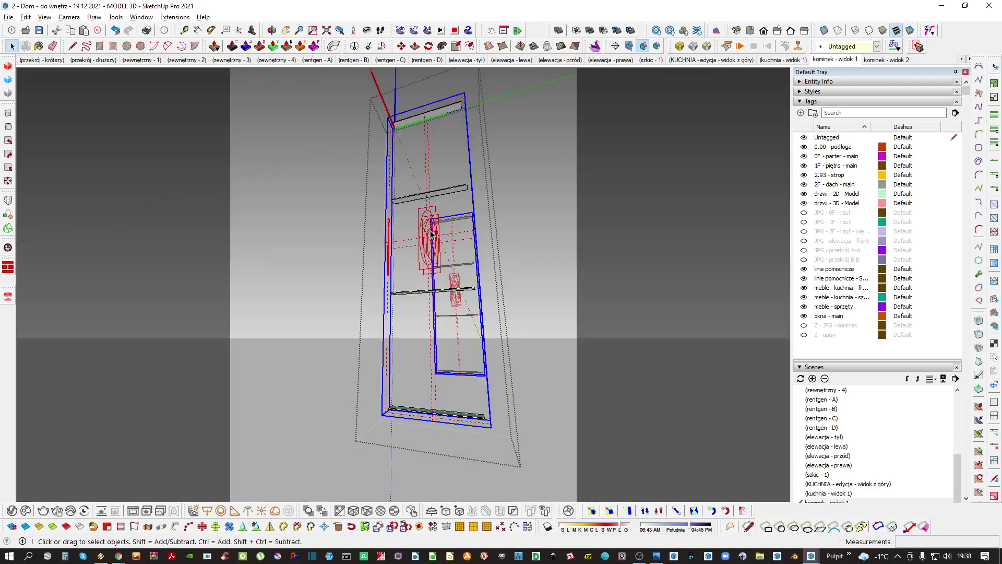
left_click(800, 113)
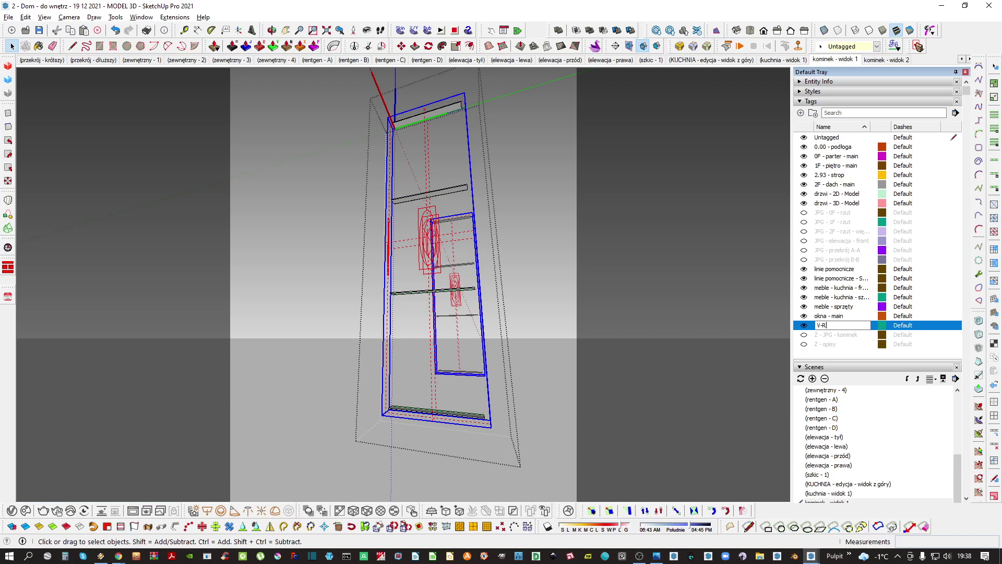
type("V-RAY - mesh light")
key("Return")
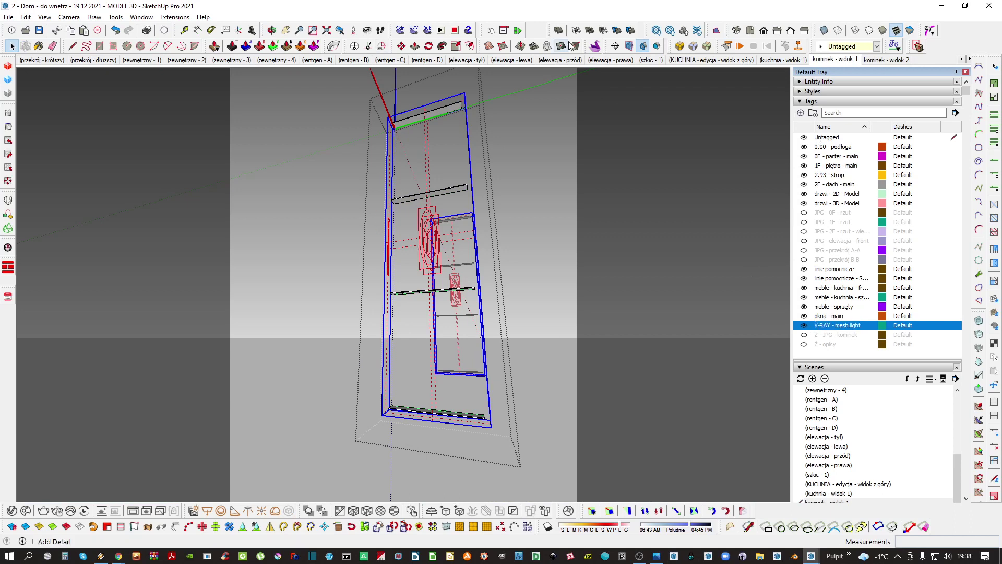
Assign the selected mesh lights to the V-RAY - mesh light tag and hide that tag
left_click(876, 46)
left_click(857, 226)
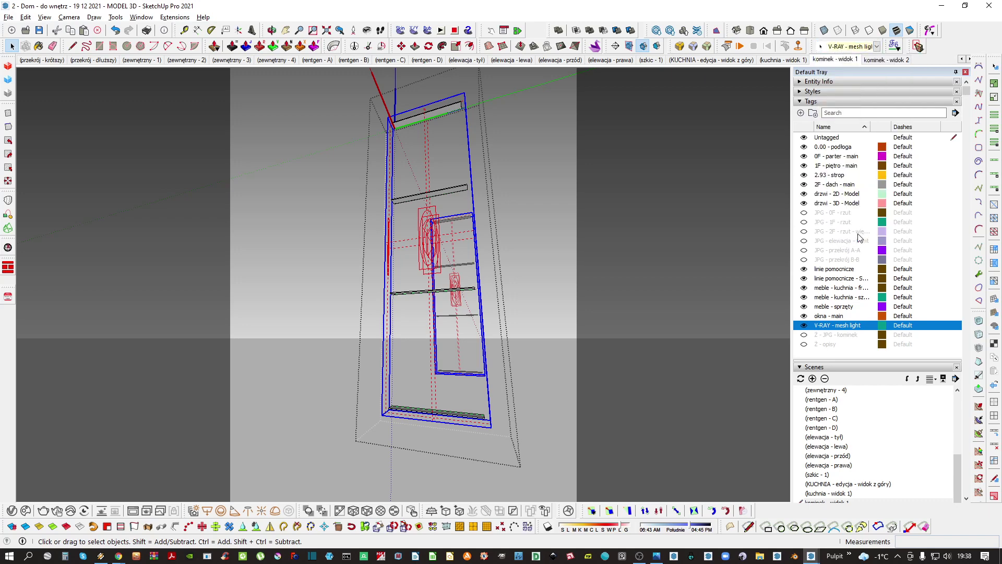
middle_click_drag(574, 329, 572, 326)
left_click(573, 326)
left_click(801, 326)
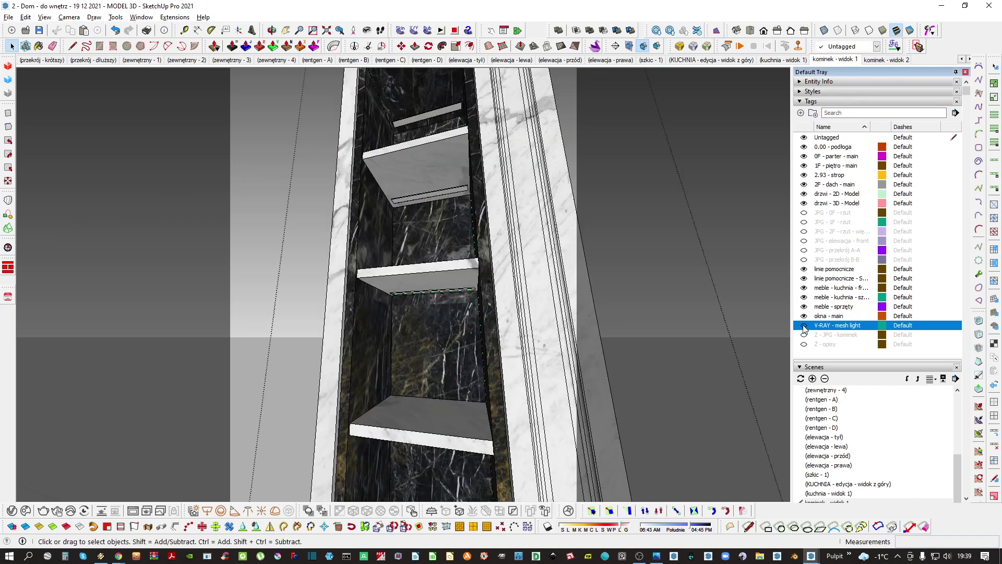
Toggle the V-RAY - mesh light tag to check the niche strips, leaving the tag visible and the model textured
left_click(801, 326)
key("shift+m")
left_click(804, 325)
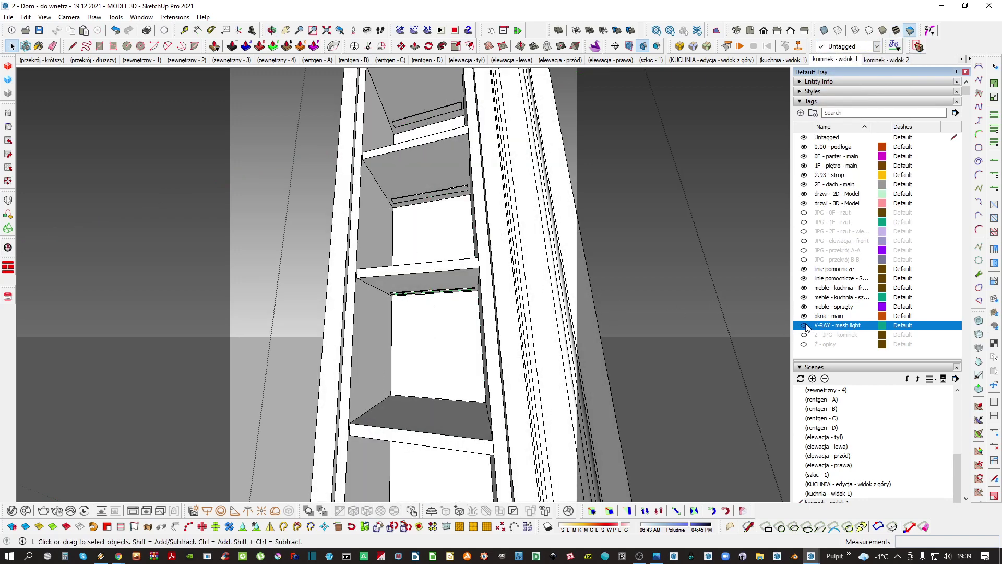
left_click(804, 325)
left_click(804, 325)
left_click(804, 325)
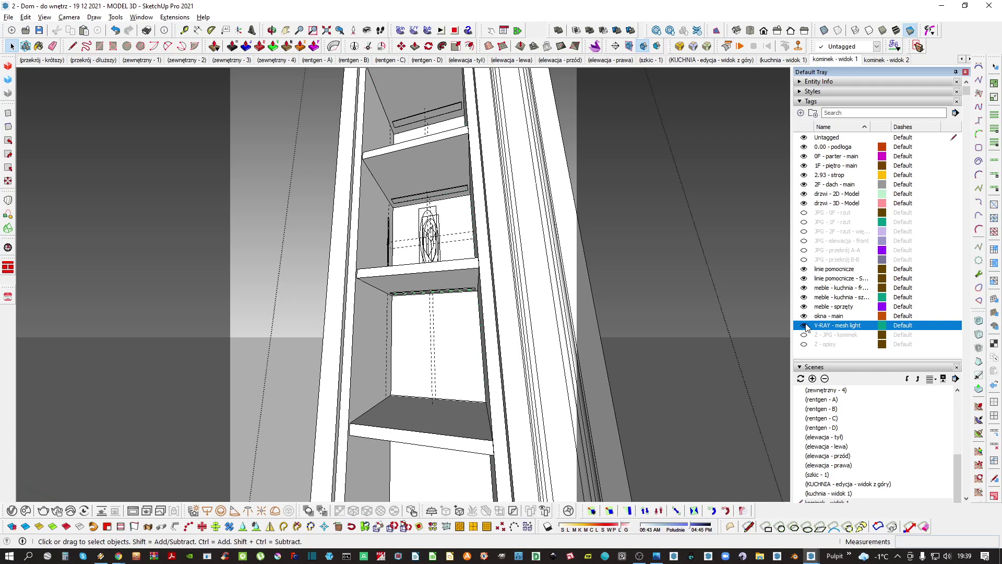
left_click(804, 325)
left_click(804, 325)
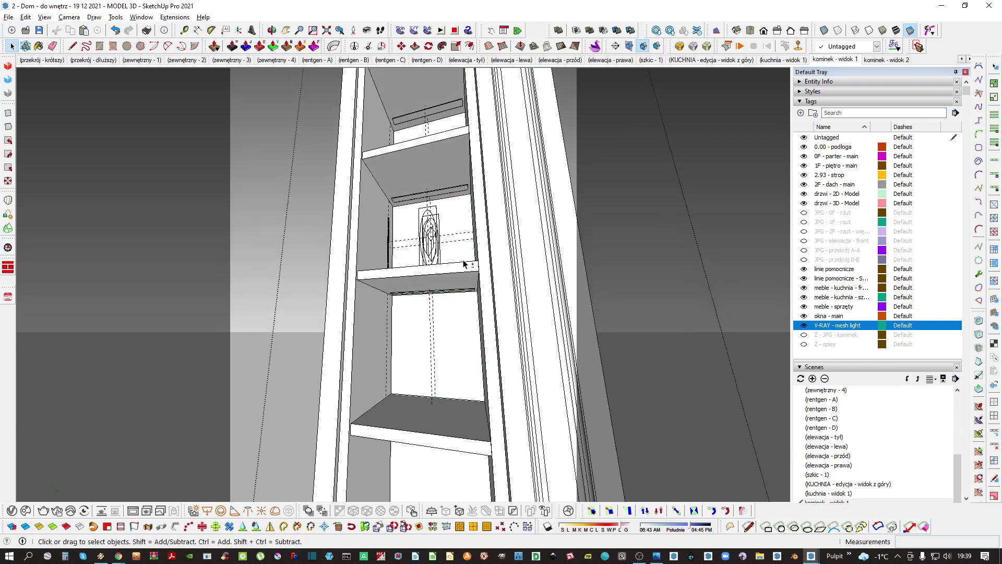
key("alt+t")
scroll(454, 271, "down", 2)
middle_click_drag(455, 271, 459, 234)
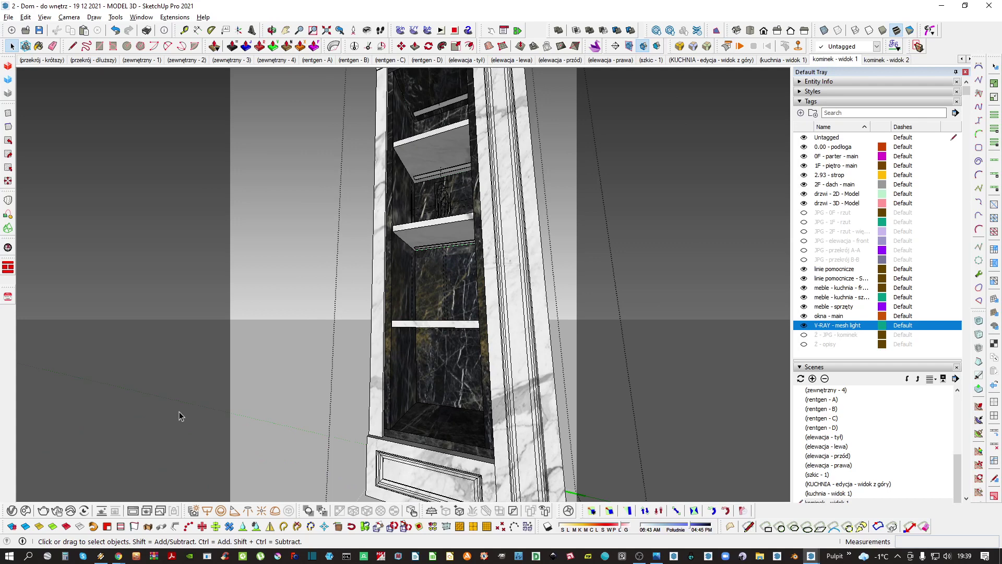
Rename the niche strips' V-Ray mesh light as Mesh Light - kominek - półki LED
left_click(12, 511)
left_click(584, 99)
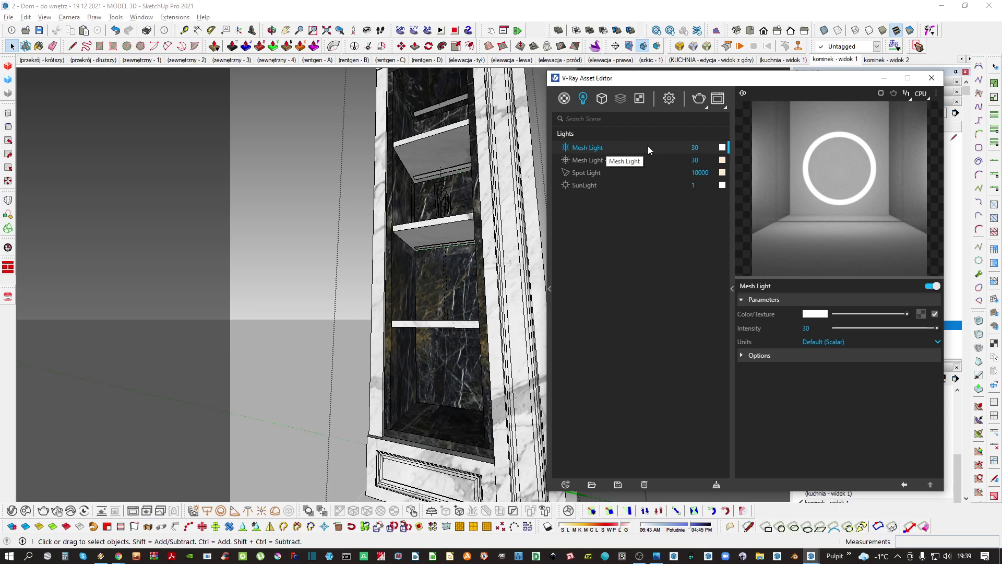
double_click(599, 148)
type("- kominek - półki")
key("Return")
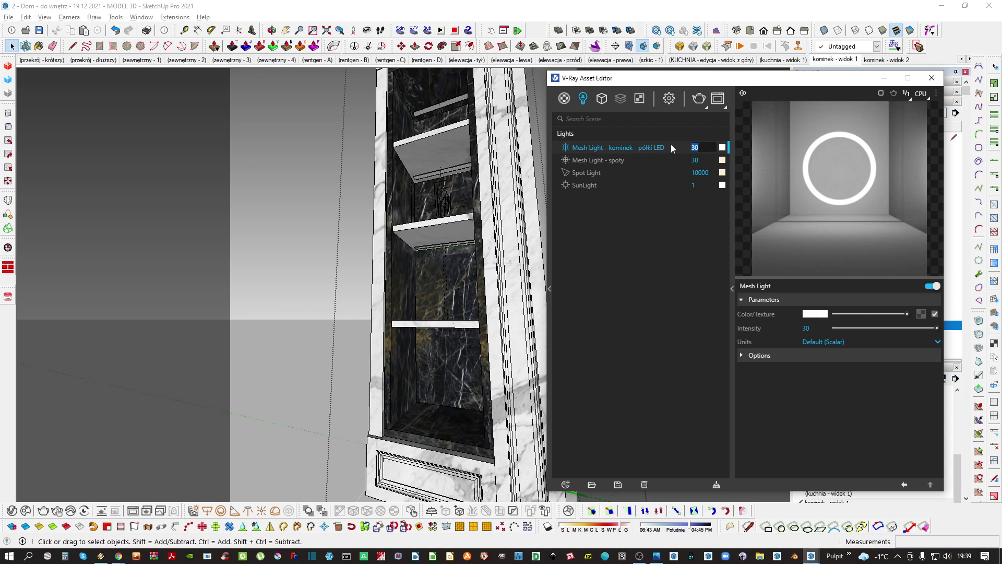
Set the shelf LED mesh light's intensity to 60 and give it the warm colour of the Mesh Light - spoty light
type("60")
key("Return")
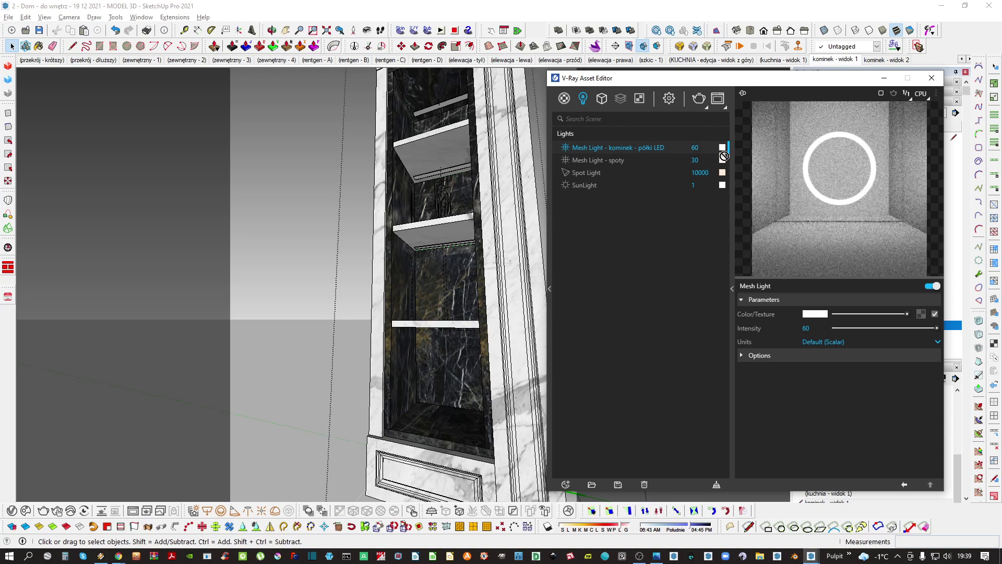
left_click_drag(724, 149, 723, 148)
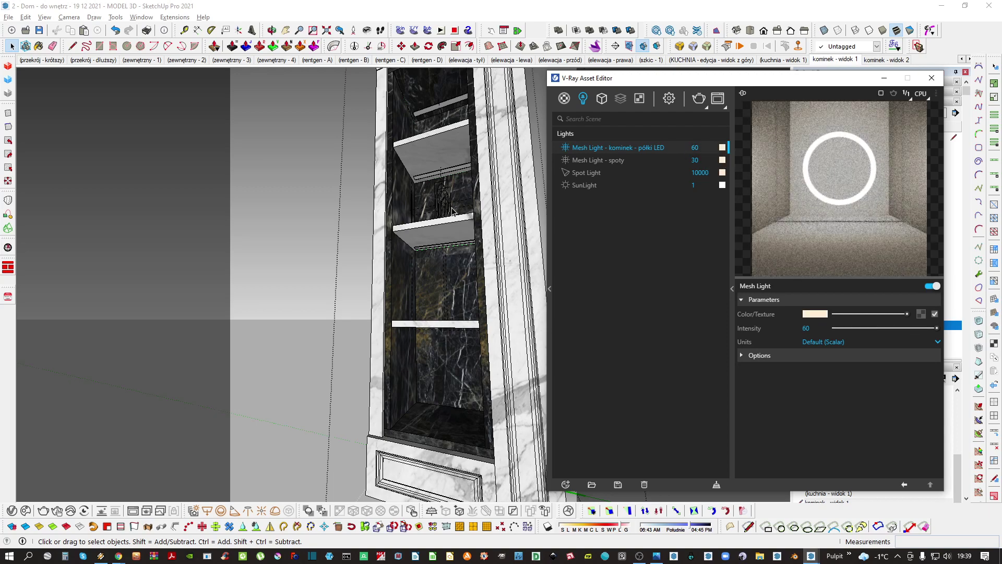
left_click(931, 78)
Show the kominek - widok 2 scene and return to the kominek - widok 1 scene
middle_click_drag(459, 251, 412, 255)
scroll(456, 287, "down", 2)
key("Escape")
middle_click_drag(513, 420, 497, 178, "shift")
left_click(886, 60)
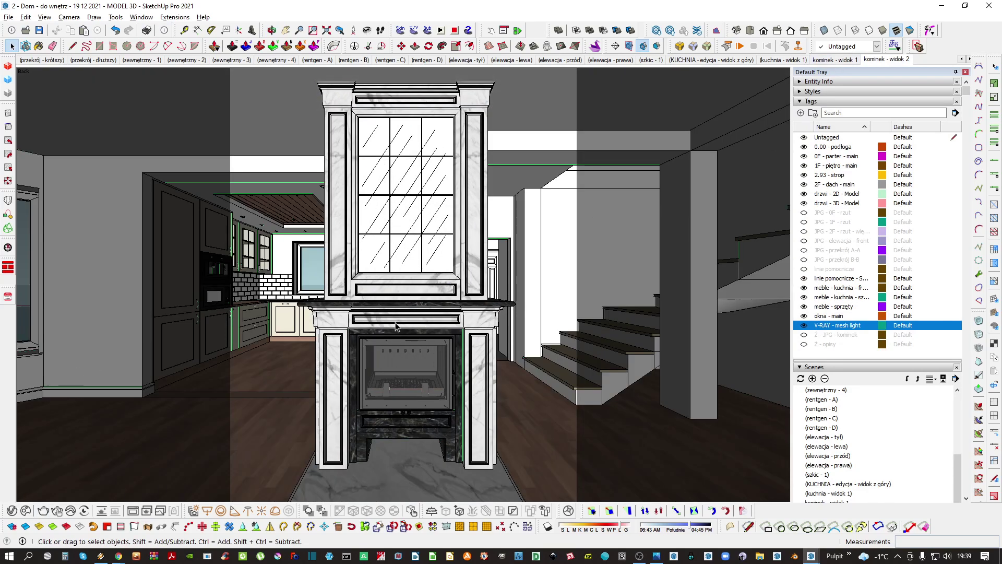
left_click(835, 59)
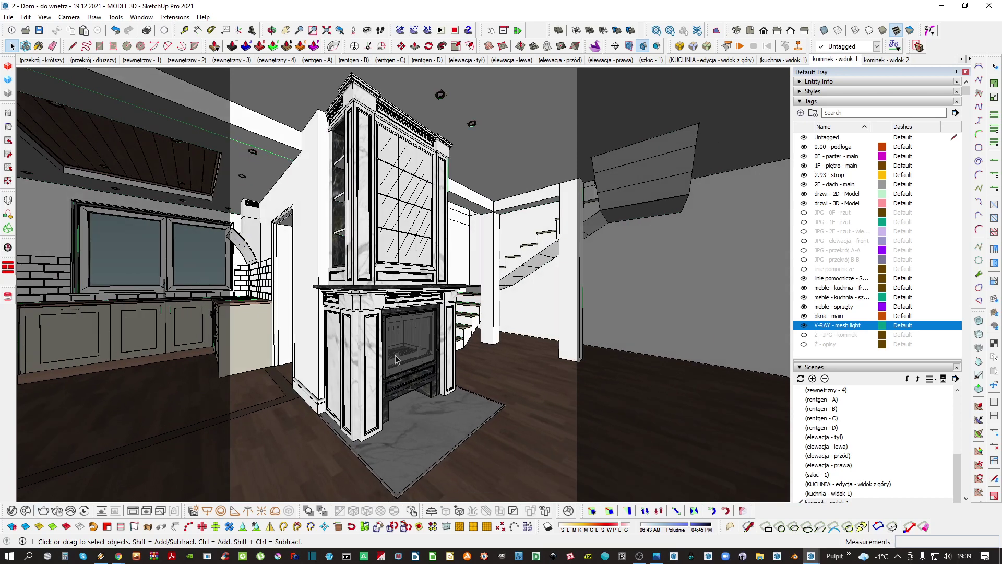
Set the V-Ray render quality to max subdivs 6 and bucket size 40, and save the model
left_click(11, 510)
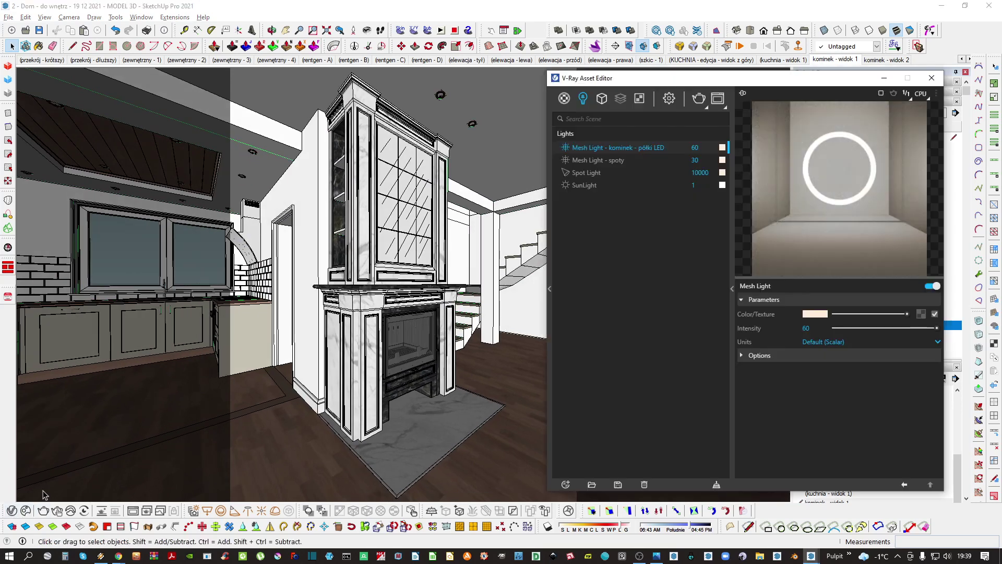
left_click(669, 99)
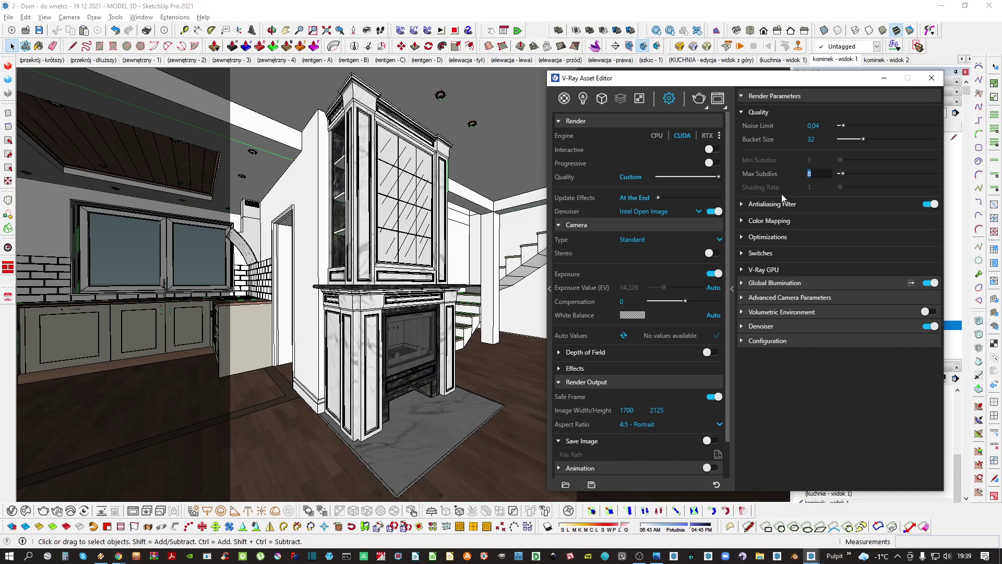
type("6")
key("Return")
left_click(38, 32)
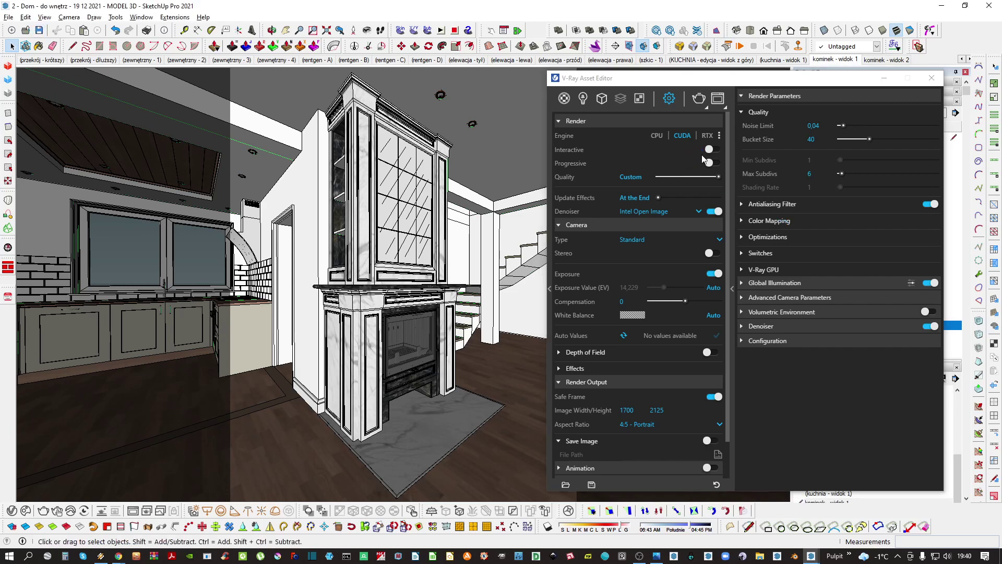
Try fields of view of 60 and 65 degrees on the fireplace view, and restore the kominek - widok 1 scene
left_click(468, 167)
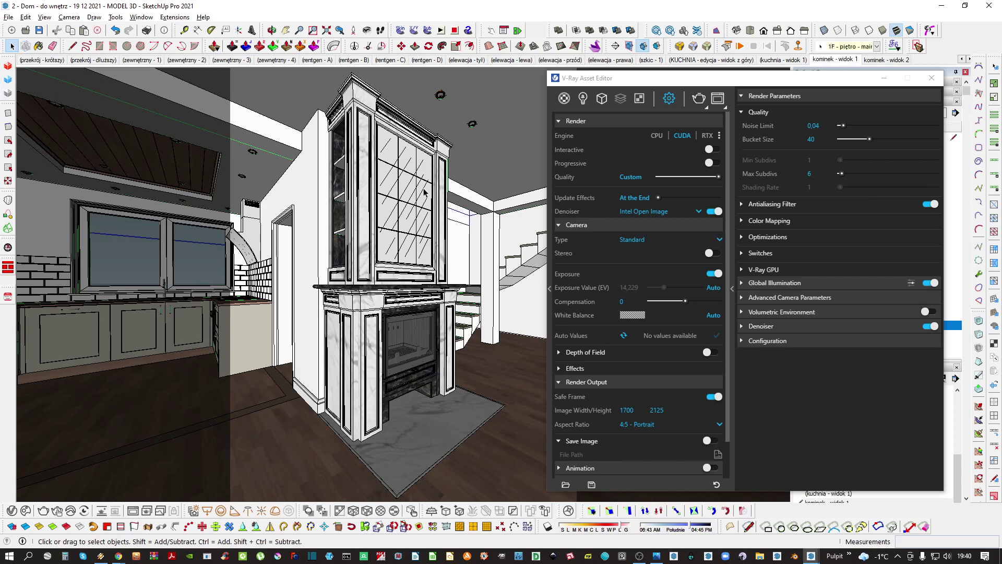
key("z")
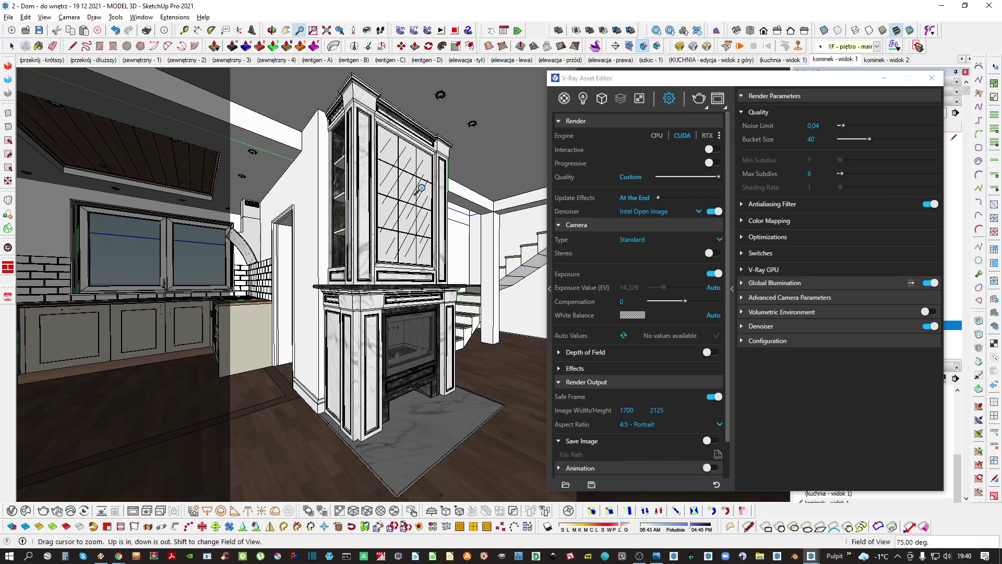
type("60")
key("Return")
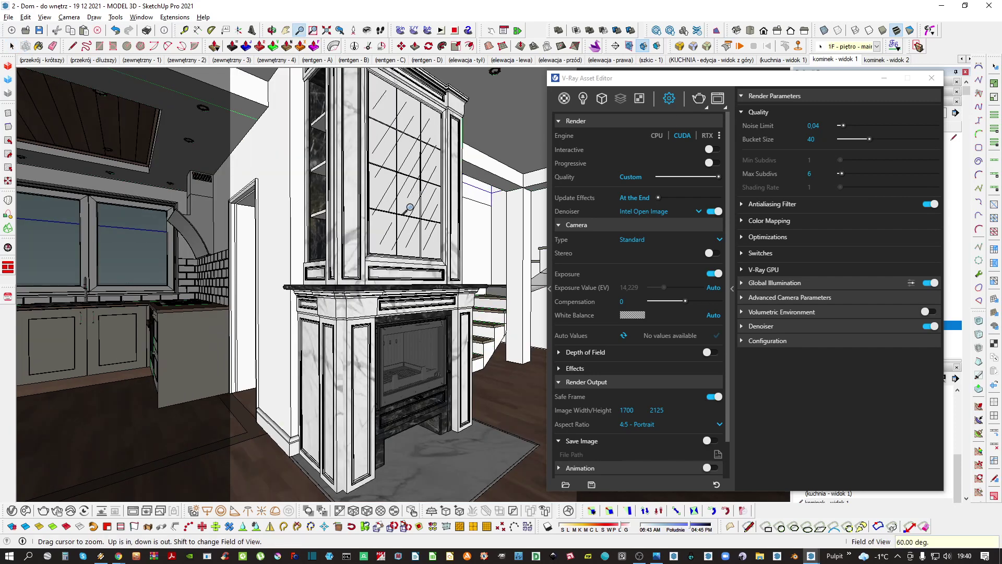
type("65")
key("Return")
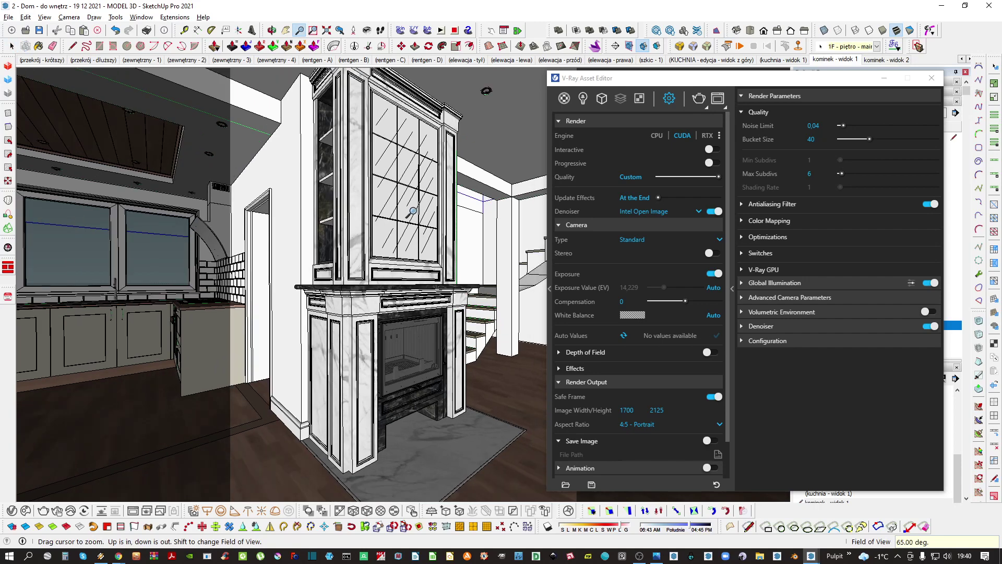
middle_click_drag(413, 211, 412, 223, "shift")
left_click_drag(413, 222, 412, 231)
middle_click_drag(412, 232, 411, 238, "shift")
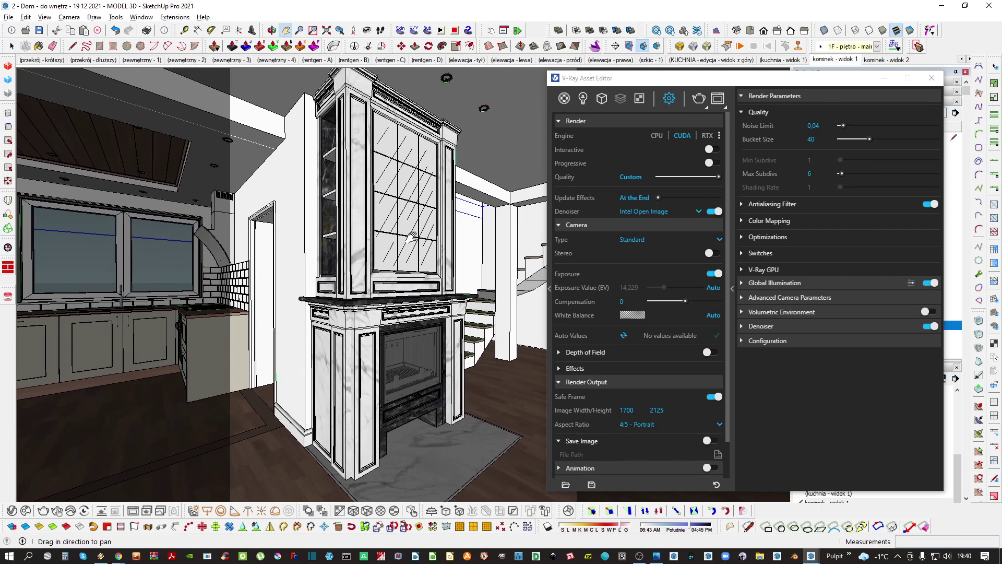
key("space")
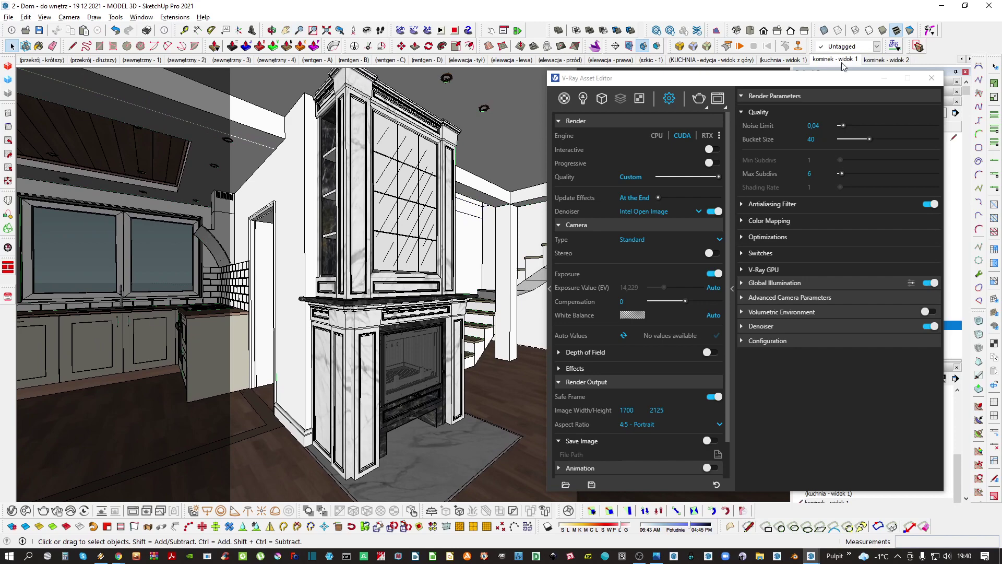
left_click(841, 61)
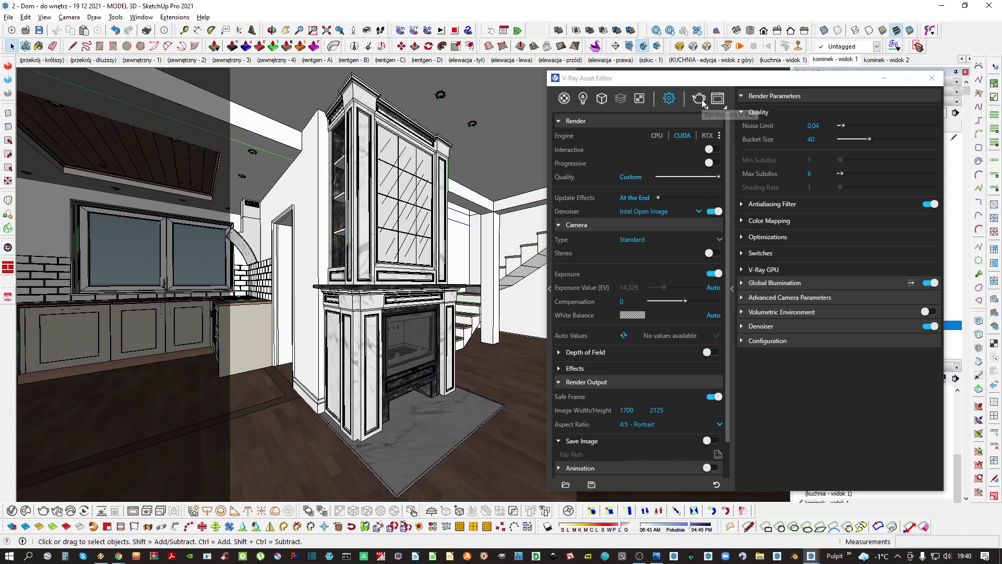
Render the kominek - widok 1 scene with V-Ray and maximize the frame buffer window
left_click(700, 100)
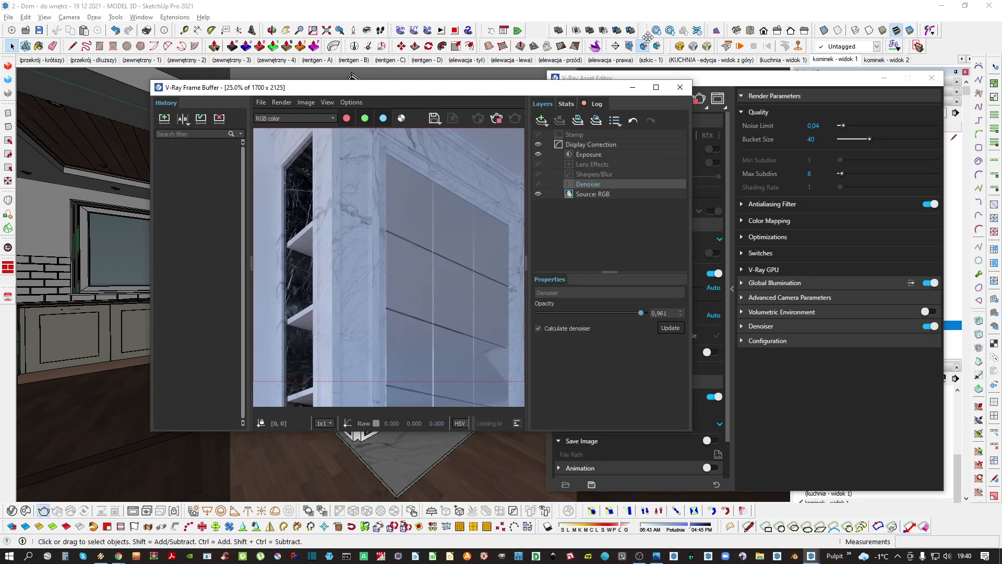
left_click(656, 87)
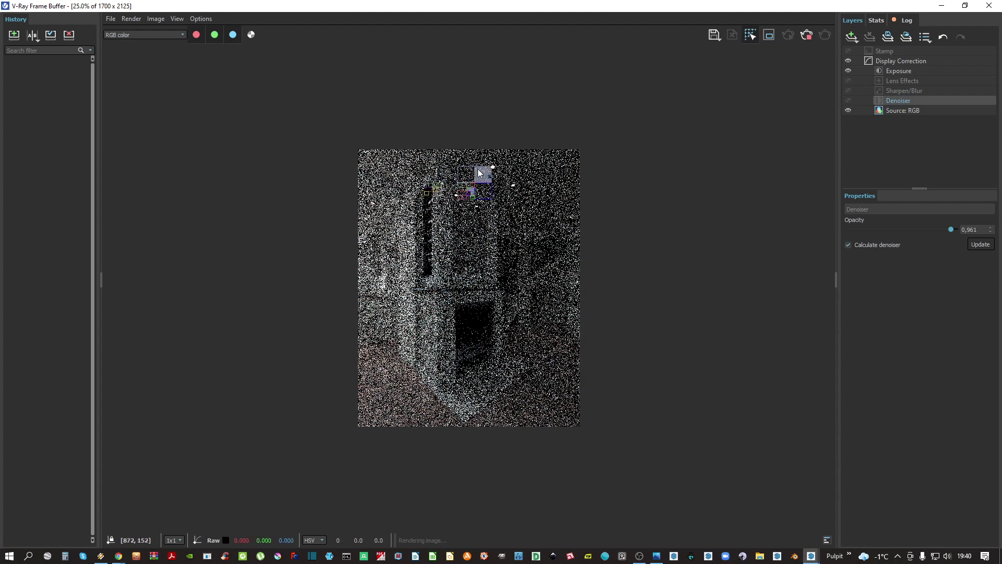
Examine the render in progress around the shelf niches, marble cladding, mirror and ceiling spotlights
scroll(480, 182, "up", 1)
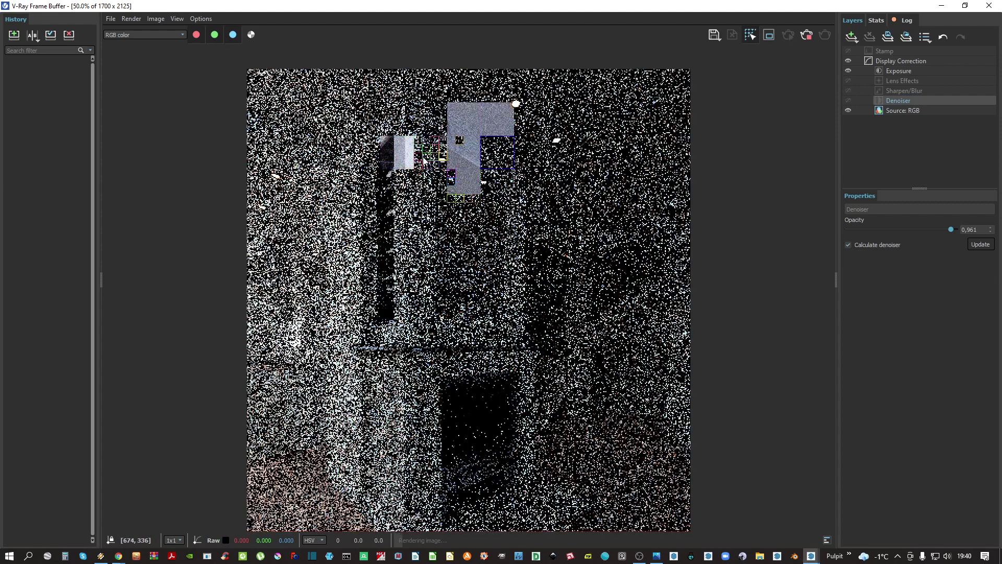
scroll(416, 150, "up", 1)
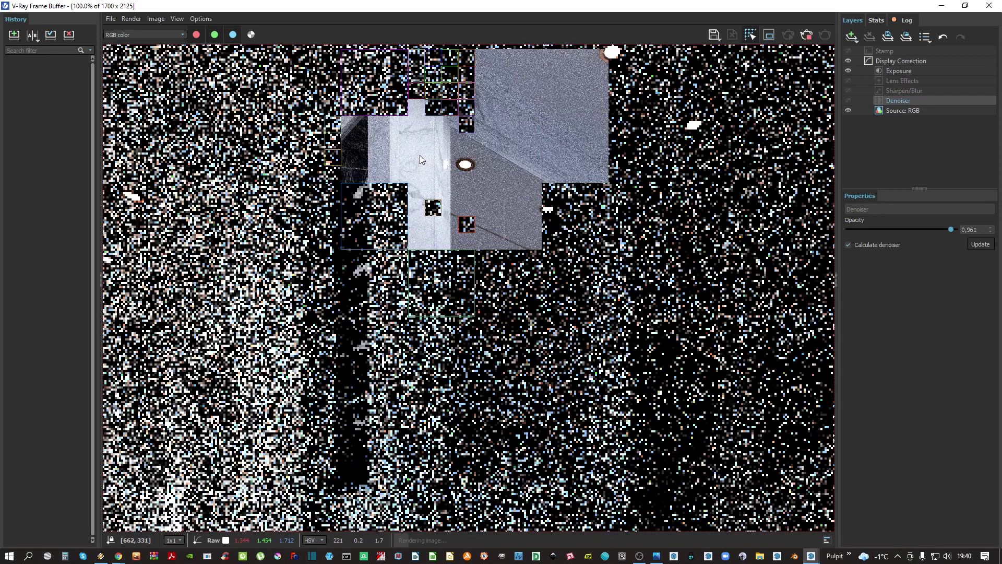
middle_click_drag(441, 126, 470, 151)
scroll(457, 150, "up", 2)
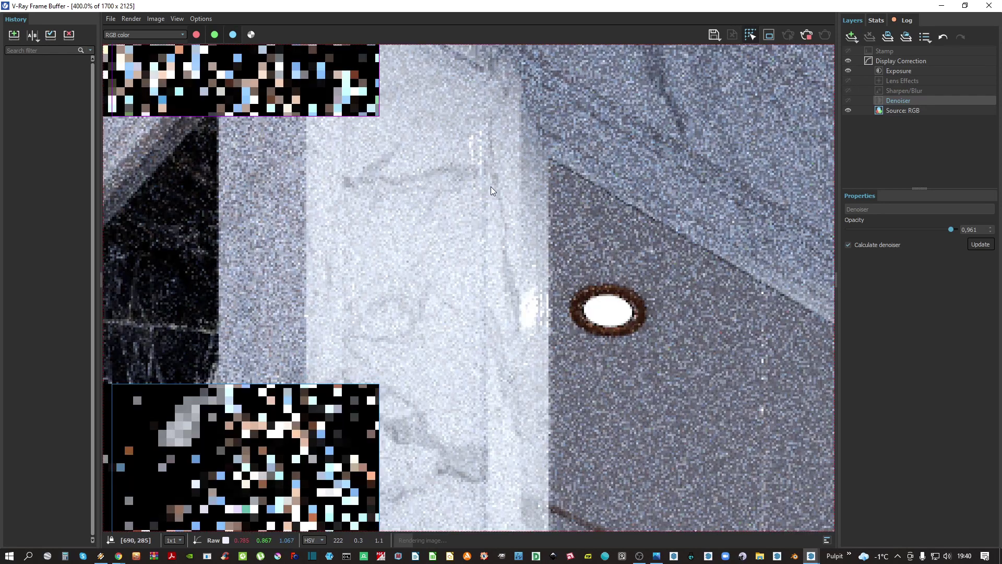
scroll(523, 290, "down", 2)
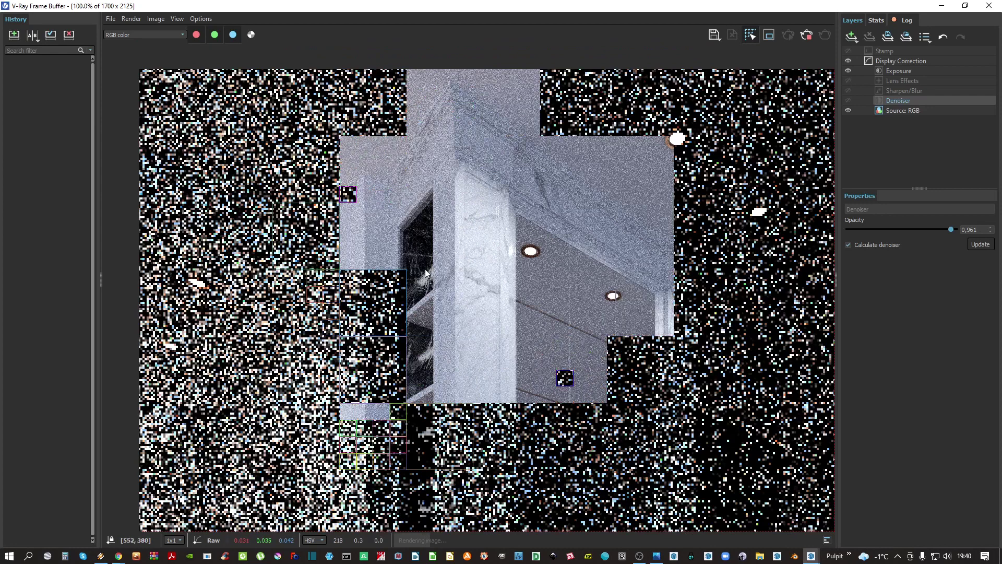
middle_click_drag(434, 392, 421, 283)
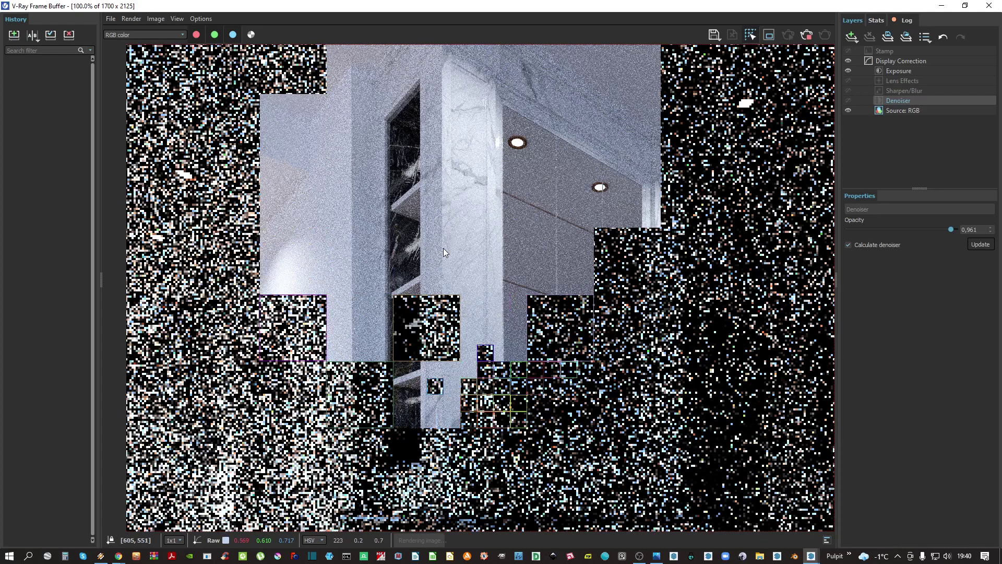
middle_click_drag(645, 189, 527, 190)
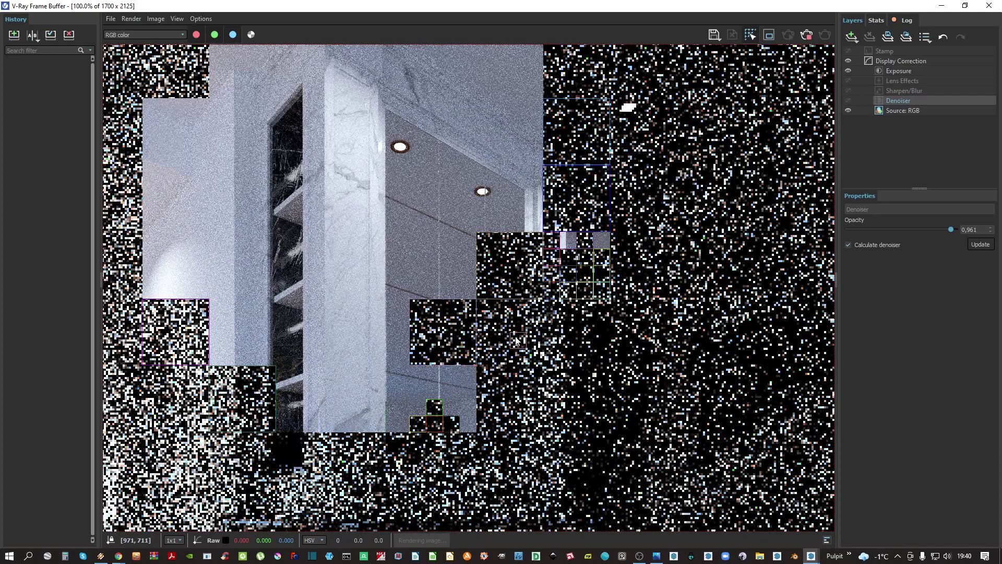
middle_click_drag(516, 341, 516, 246)
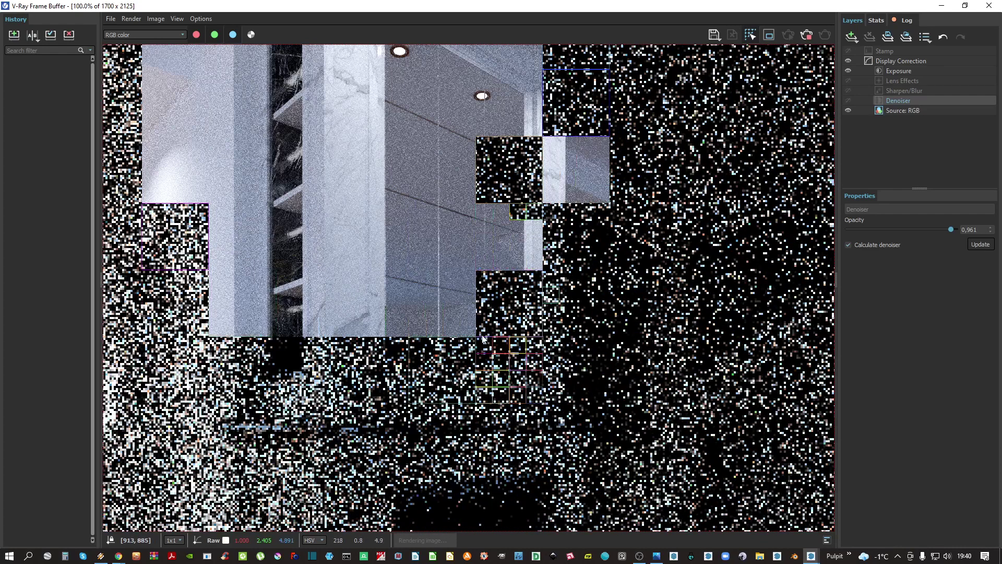
middle_click_drag(486, 339, 489, 277)
scroll(489, 276, "down", 2)
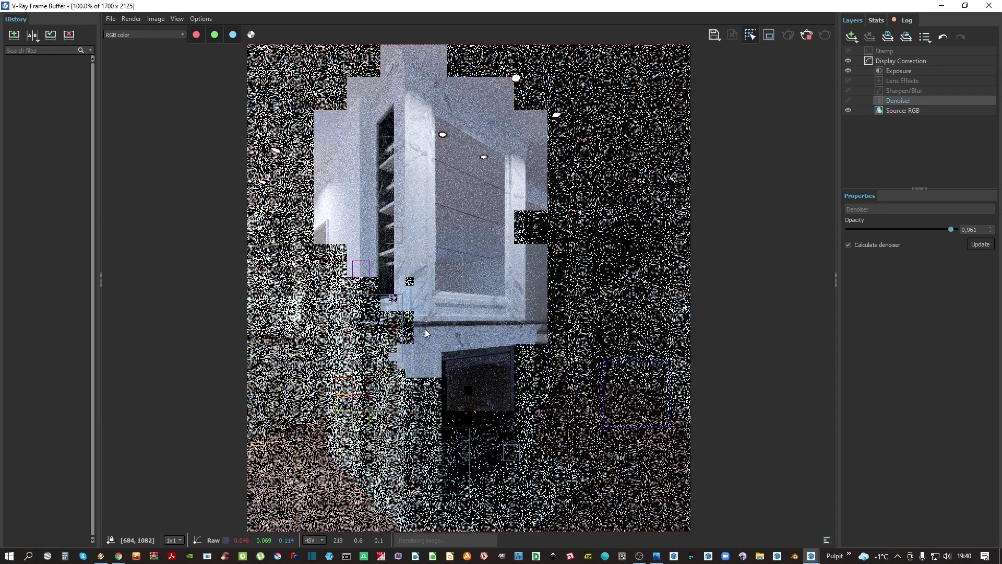
scroll(424, 325, "up", 3)
scroll(419, 295, "down", 3)
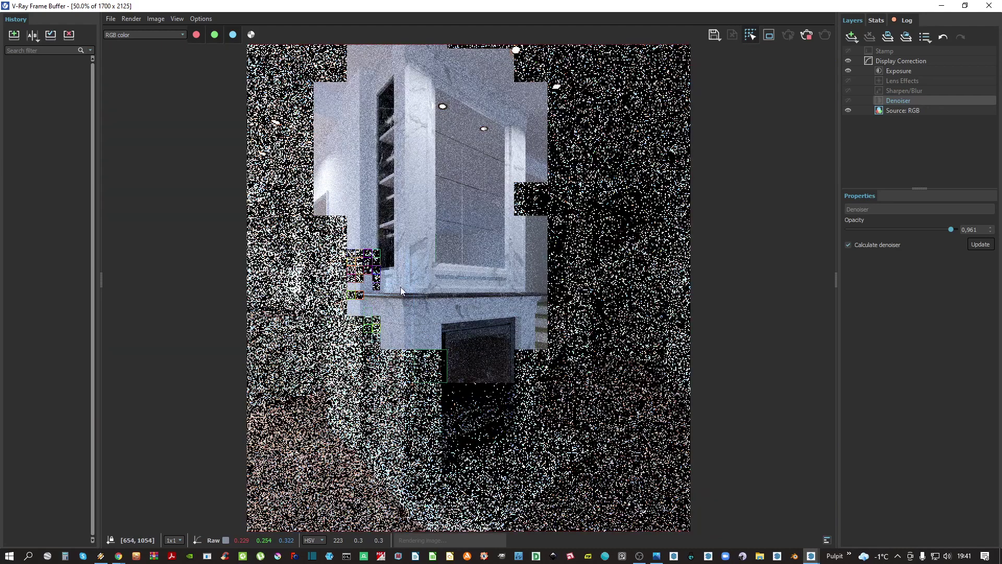
scroll(402, 288, "up", 2)
scroll(438, 304, "down", 1)
middle_click_drag(581, 180, 506, 340)
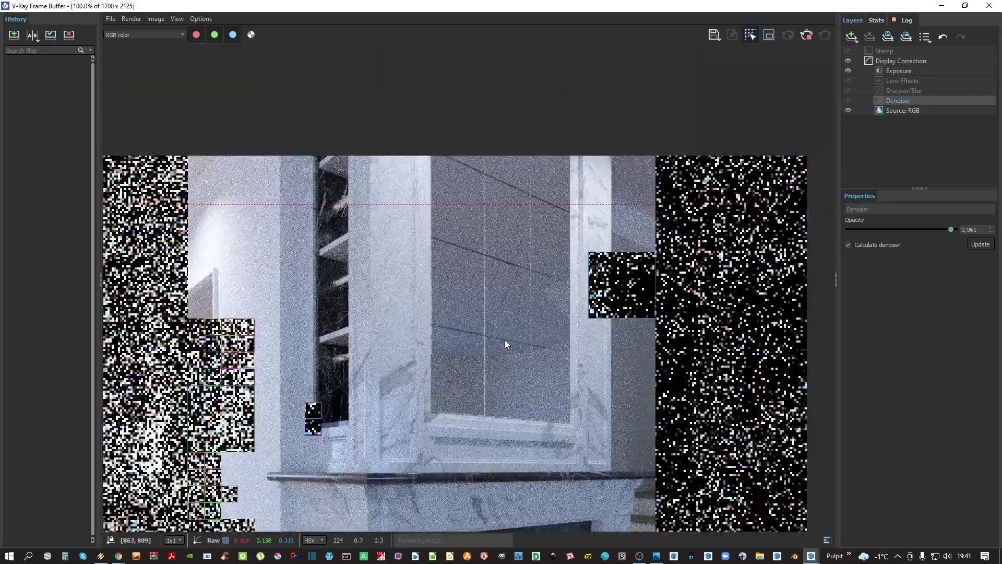
middle_click_drag(581, 184, 549, 249)
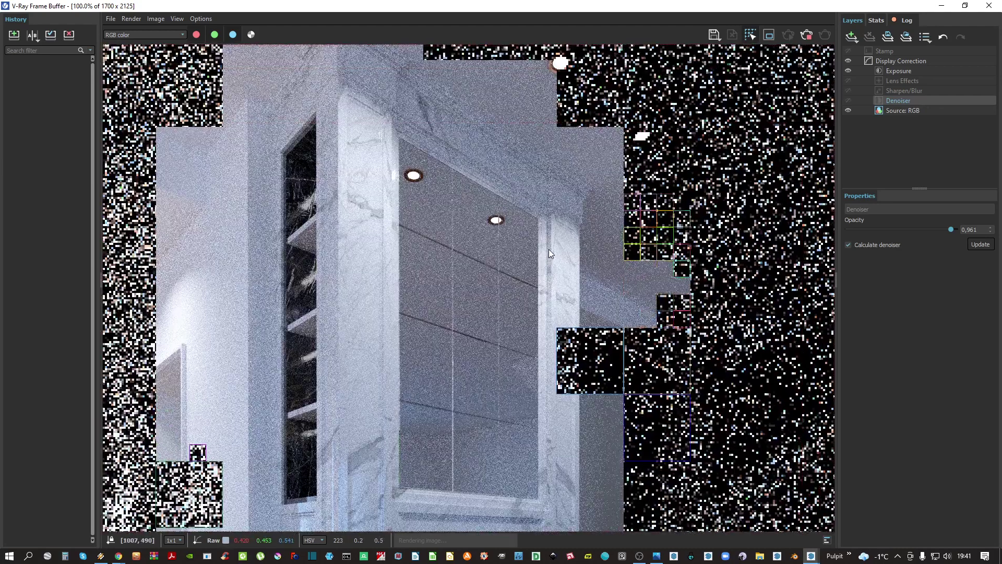
middle_click_drag(550, 161, 521, 230)
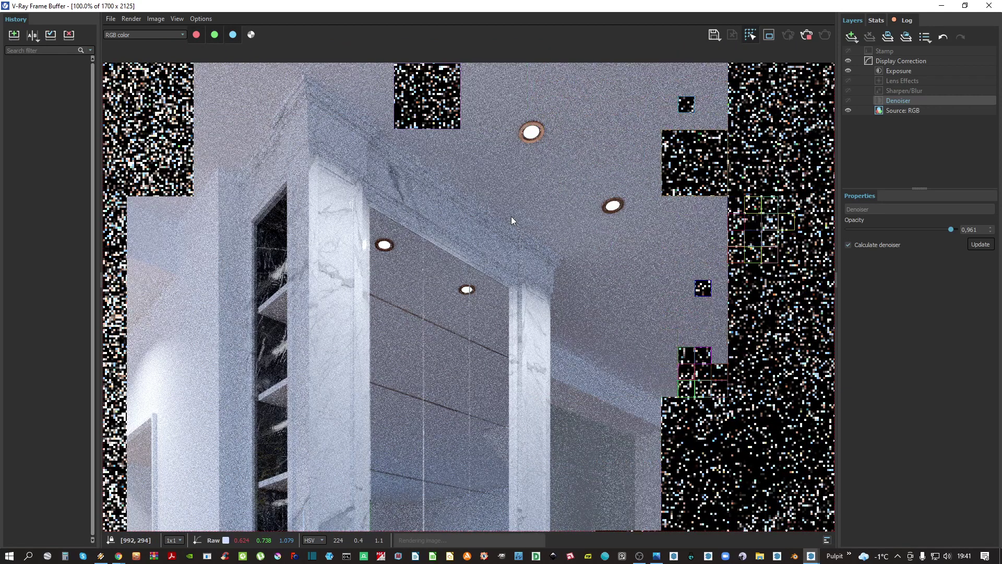
scroll(495, 205, "down", 1)
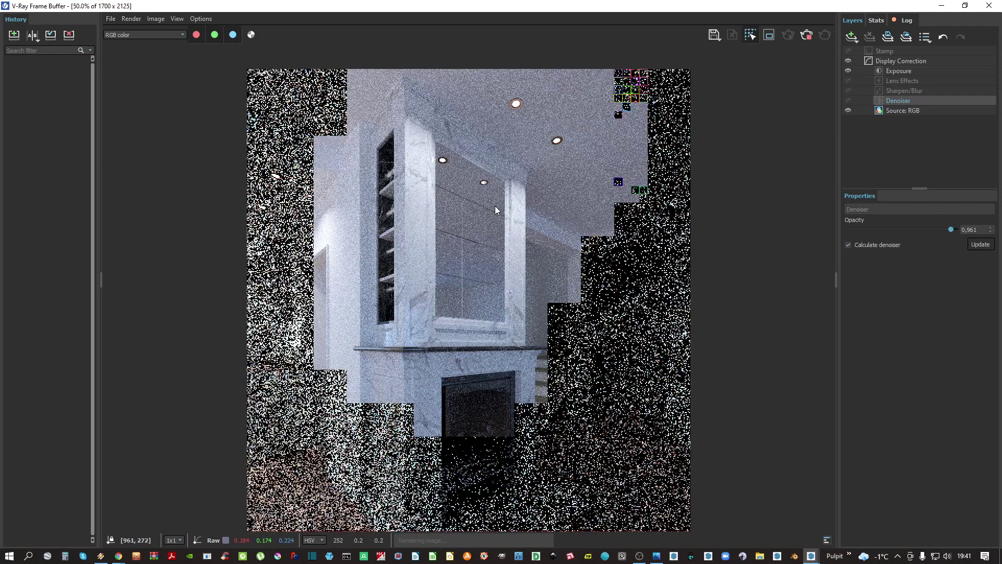
Examine the finished denoised render up close, covering the marble cladding, mirror, ceiling spotlights, shelf niches and mantel edge
middle_click_drag(468, 388, 468, 284)
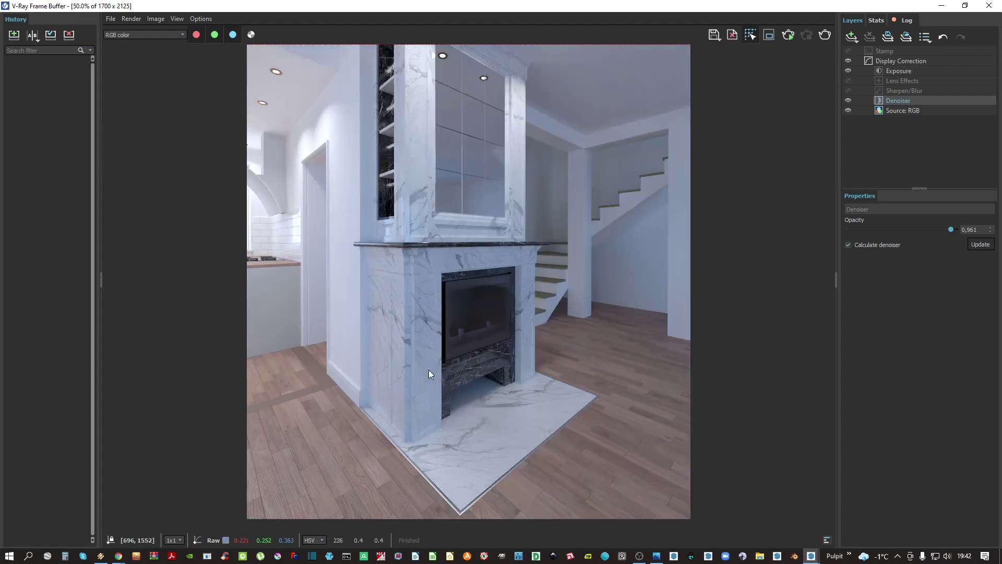
middle_click_drag(456, 316, 451, 339)
scroll(450, 339, "up", 1)
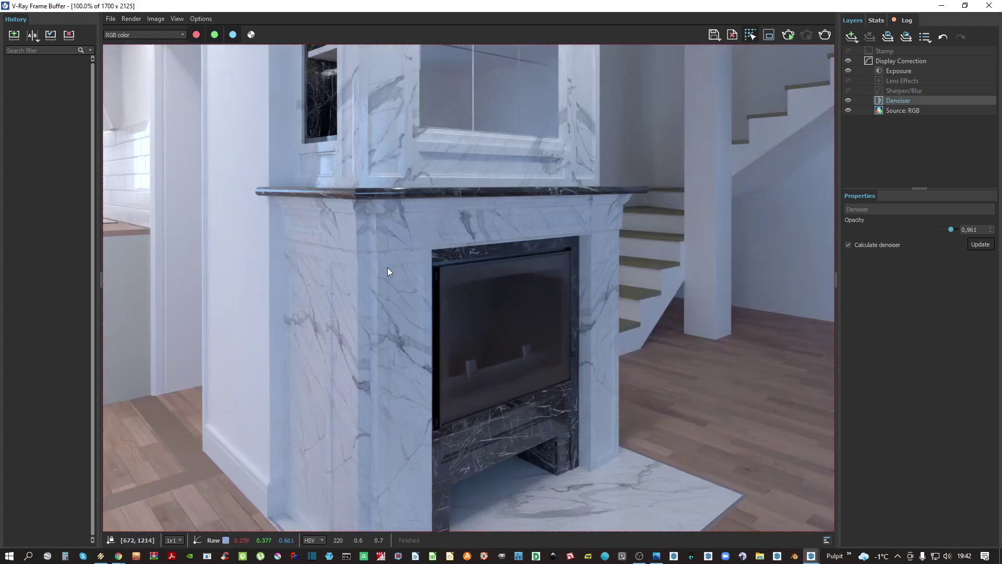
scroll(381, 265, "up", 2)
scroll(371, 261, "down", 1)
middle_click_drag(416, 239, 368, 429)
middle_click_drag(449, 243, 460, 395)
middle_click_drag(455, 205, 466, 251)
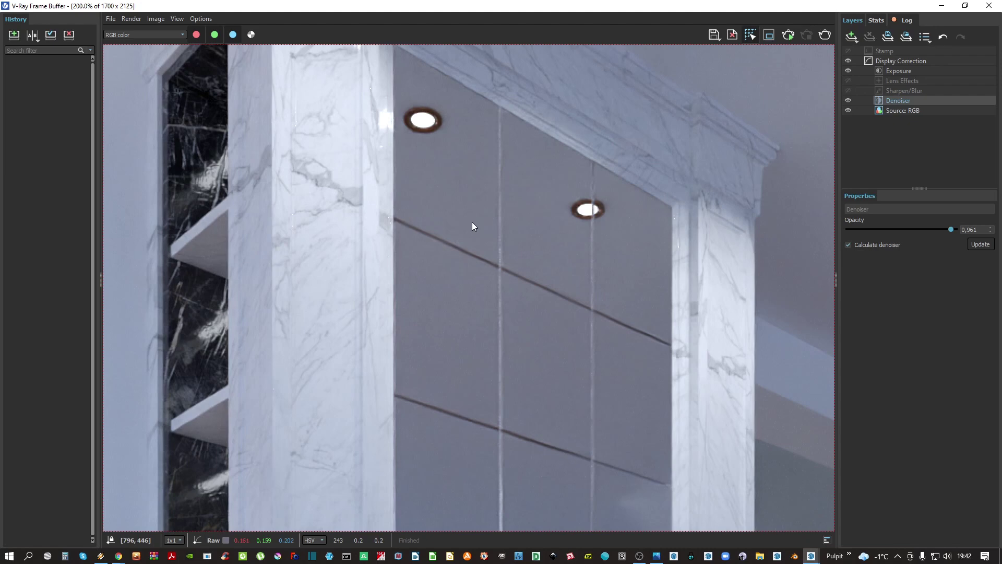
middle_click_drag(405, 208, 359, 295)
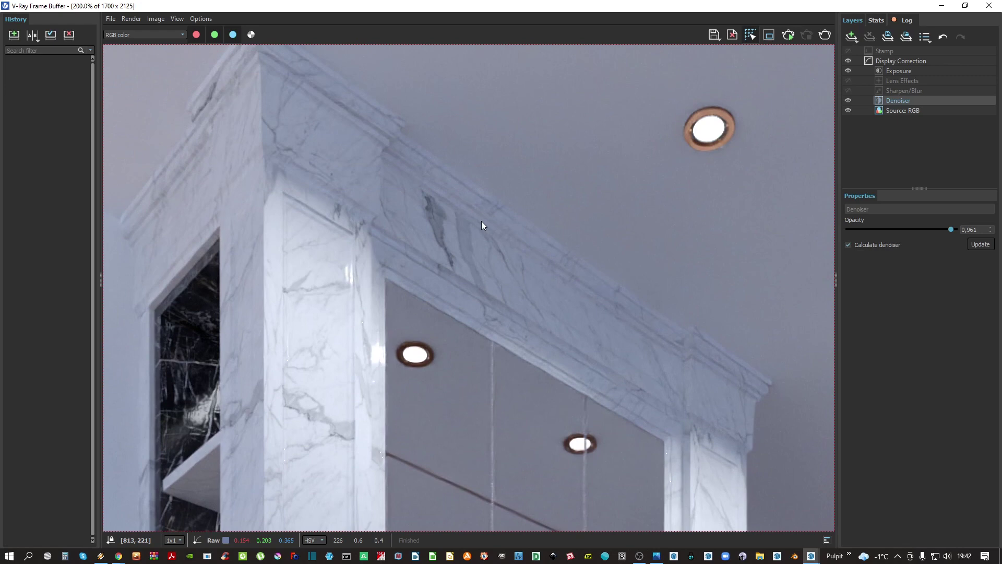
middle_click_drag(485, 233, 469, 214)
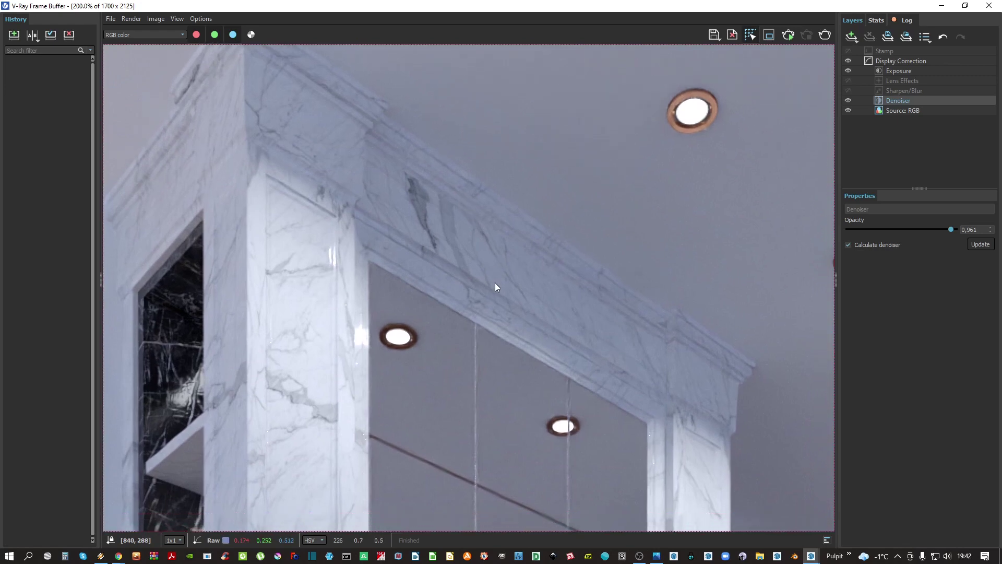
middle_click_drag(495, 283, 464, 287)
middle_click_drag(439, 318, 439, 240)
scroll(439, 240, "down", 1)
middle_click_drag(510, 366, 516, 249)
middle_click_drag(500, 398, 424, 301)
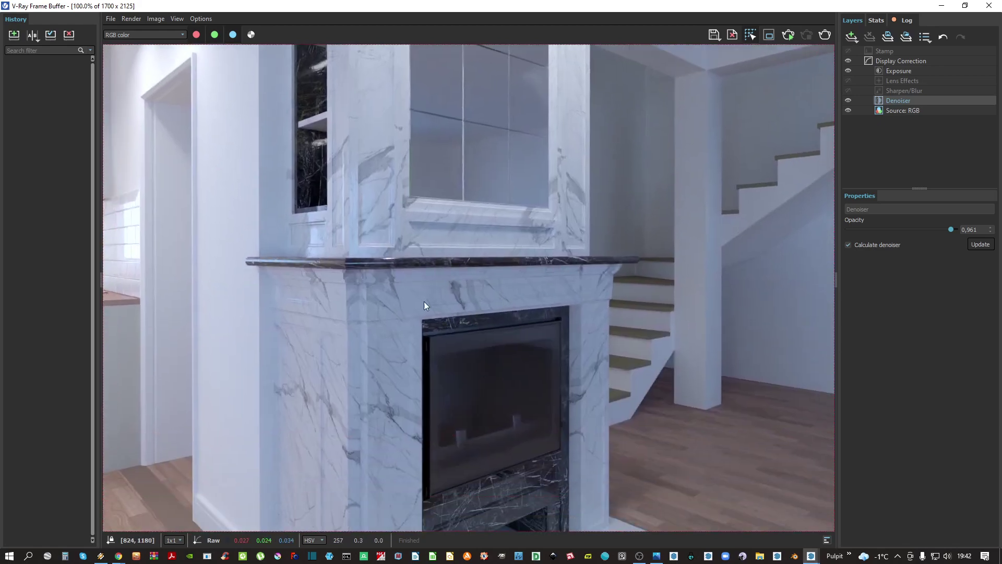
scroll(434, 277, "up", 4)
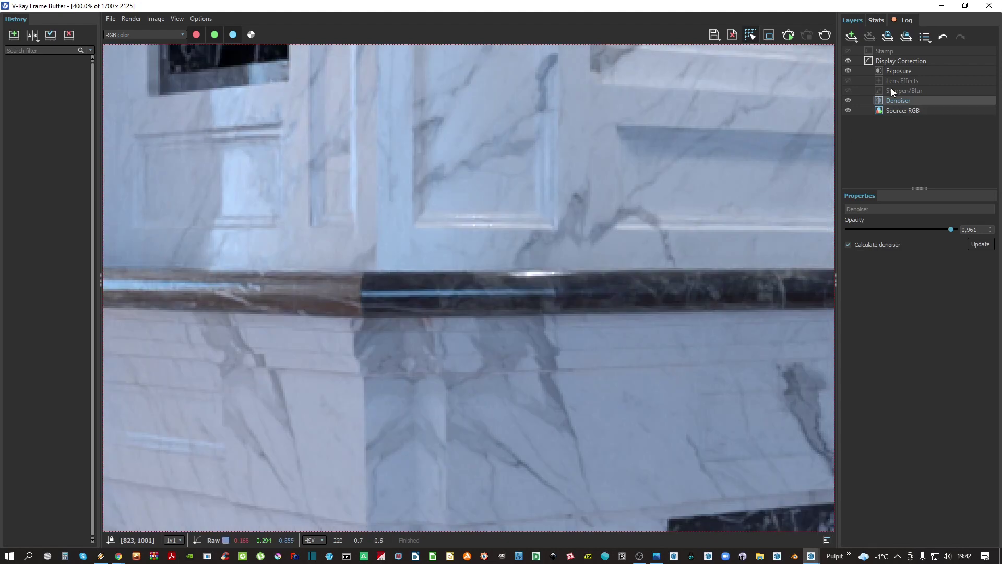
Enable bloom/glare in the render's lens effects and raise its intensity to 2.234, checking the glow around the ceiling spotlights
left_click(903, 82)
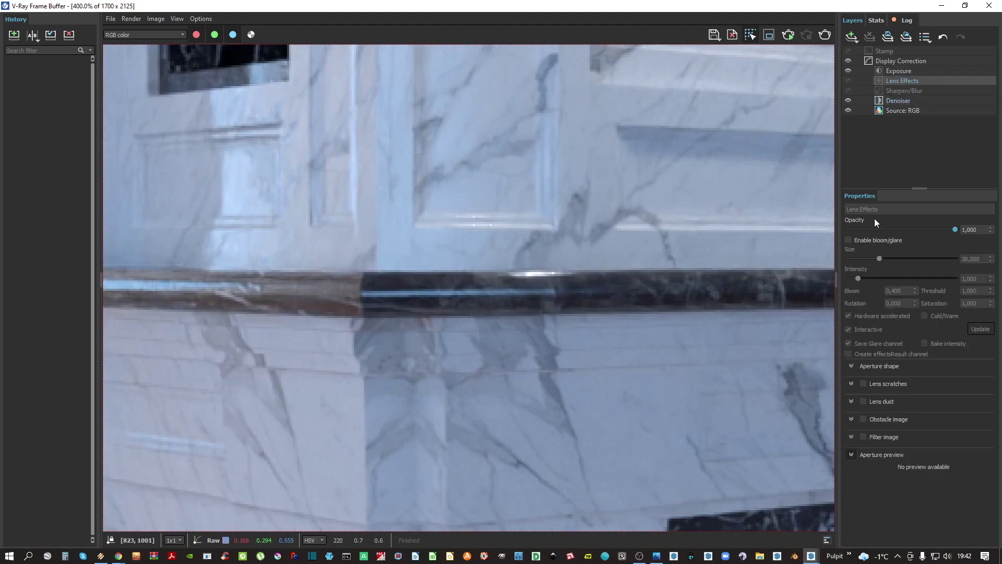
left_click(849, 240)
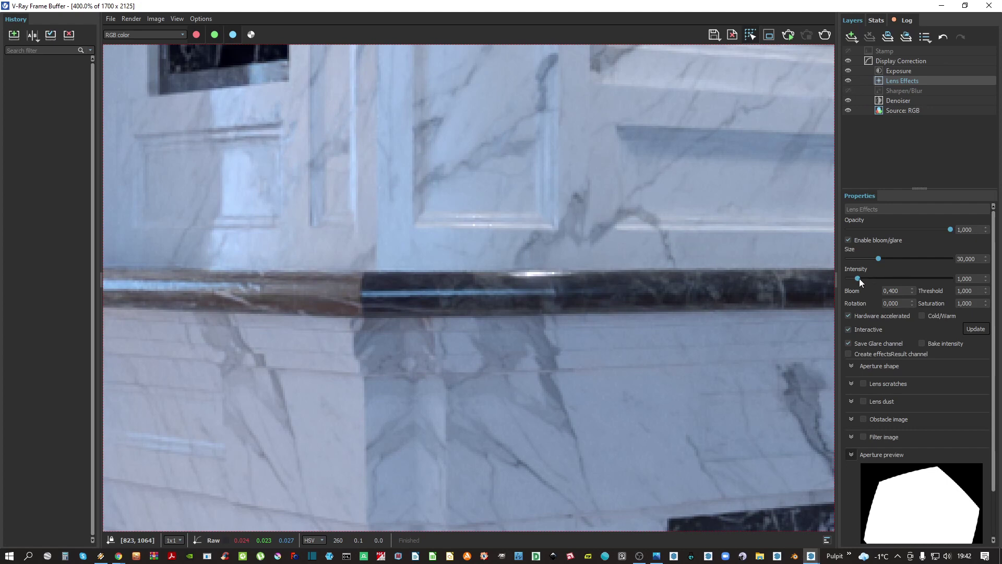
left_click_drag(863, 279, 865, 280)
scroll(509, 283, "down", 3)
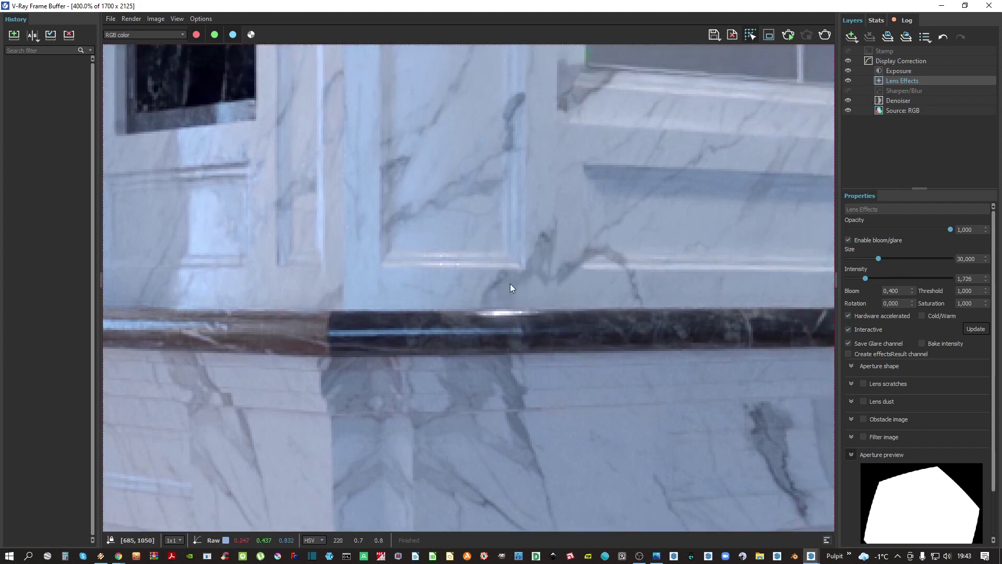
scroll(453, 261, "down", 3)
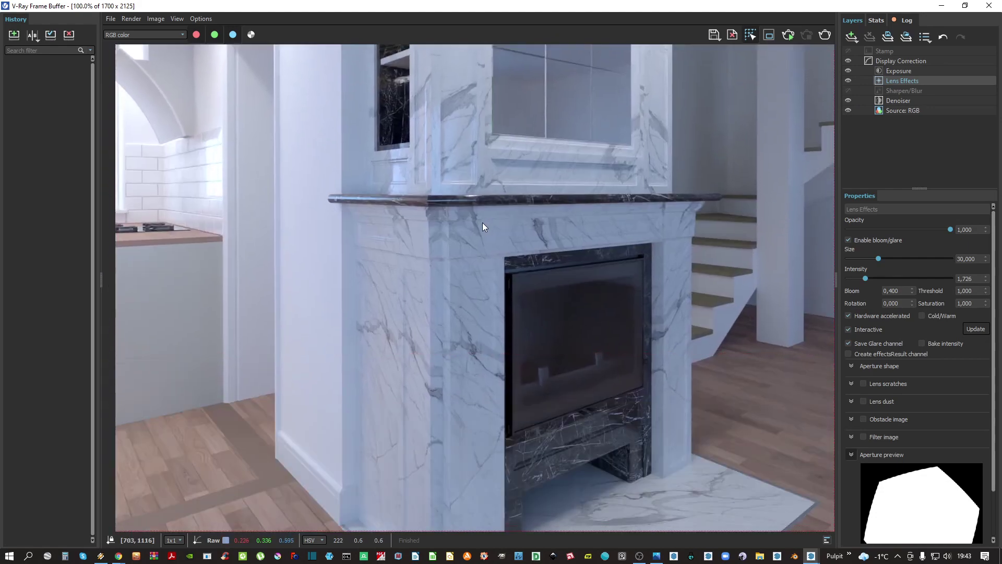
middle_click_drag(586, 399, 540, 281)
middle_click_drag(468, 296, 498, 512)
middle_click_drag(505, 189, 519, 313)
middle_click_drag(520, 173, 512, 288)
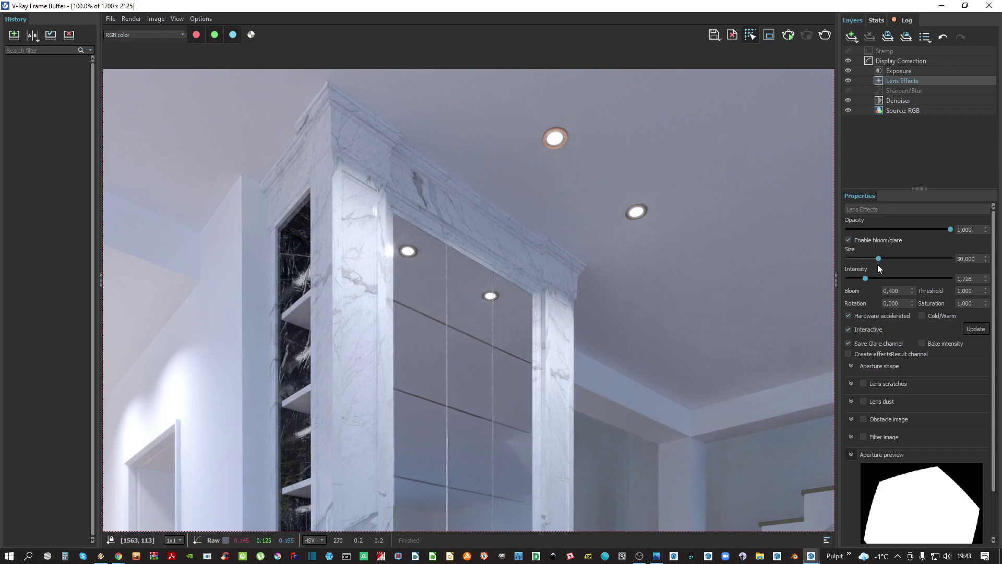
left_click_drag(866, 279, 868, 280)
Save the render to the desktop as a PNG image named kominek - 2
left_click(713, 35)
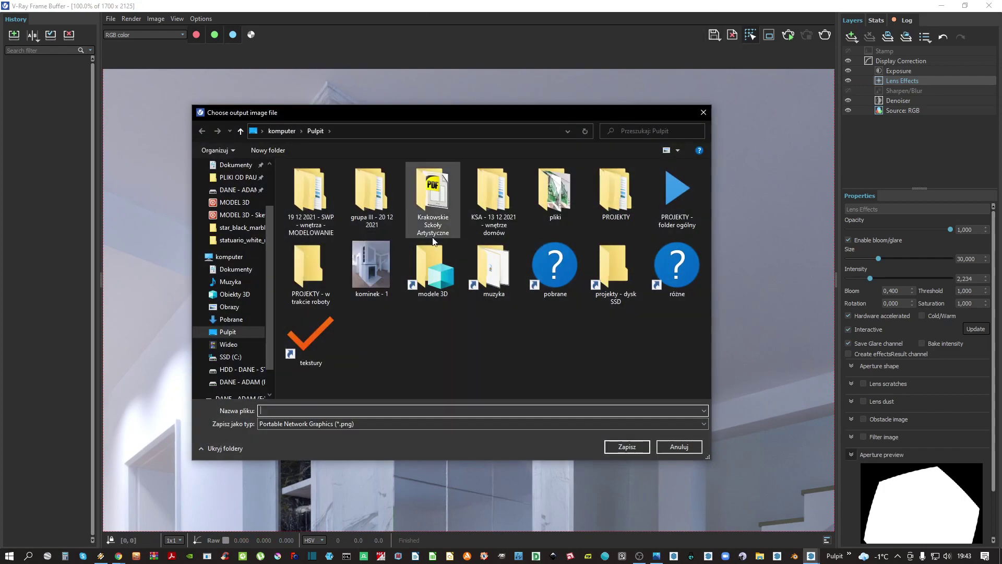
left_click(382, 286)
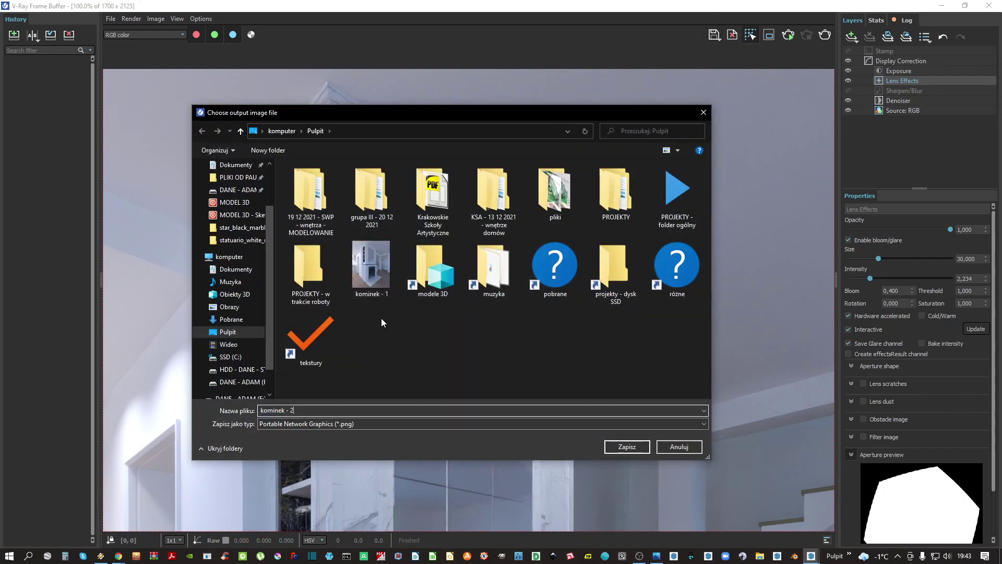
key("Escape")
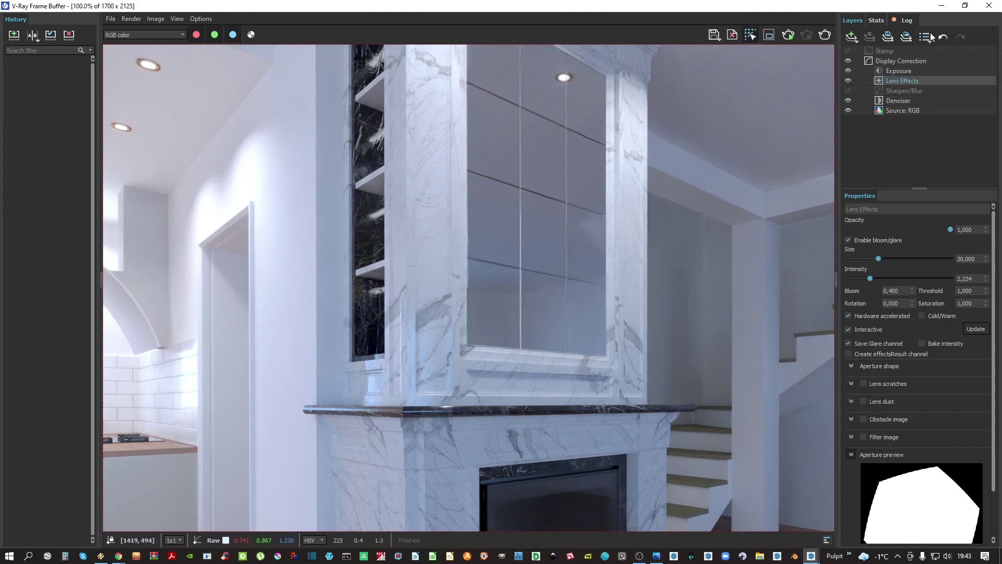
Close the V-Ray frame buffer and switch the model to the kominek - widok 2 scene
left_click(989, 5)
middle_click_drag(423, 218, 397, 219)
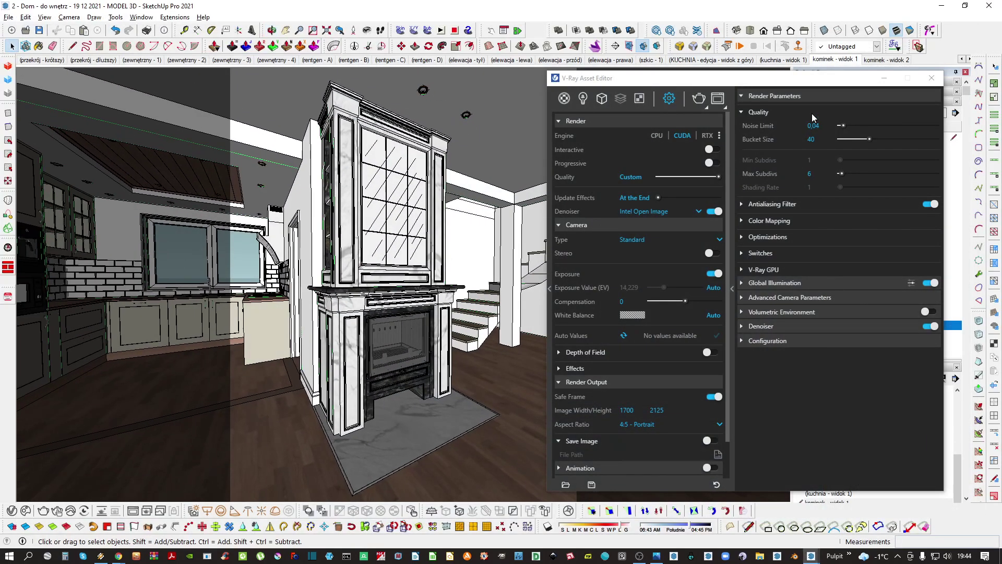
left_click(887, 60)
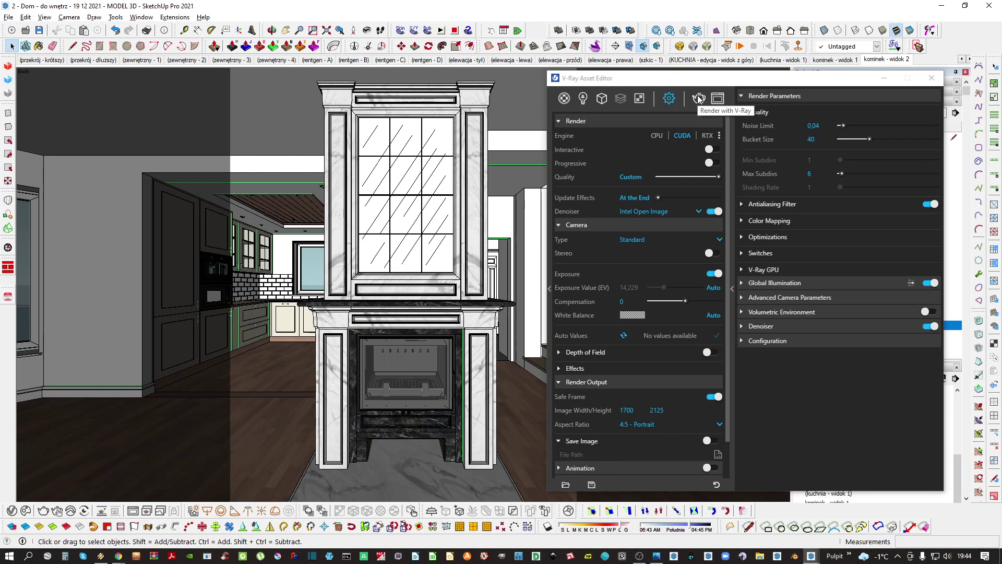
Copy the row of three ceiling spotlights in front of the fireplace across the ceiling towards the opposite window wall
middle_click_drag(340, 360, 444, 198)
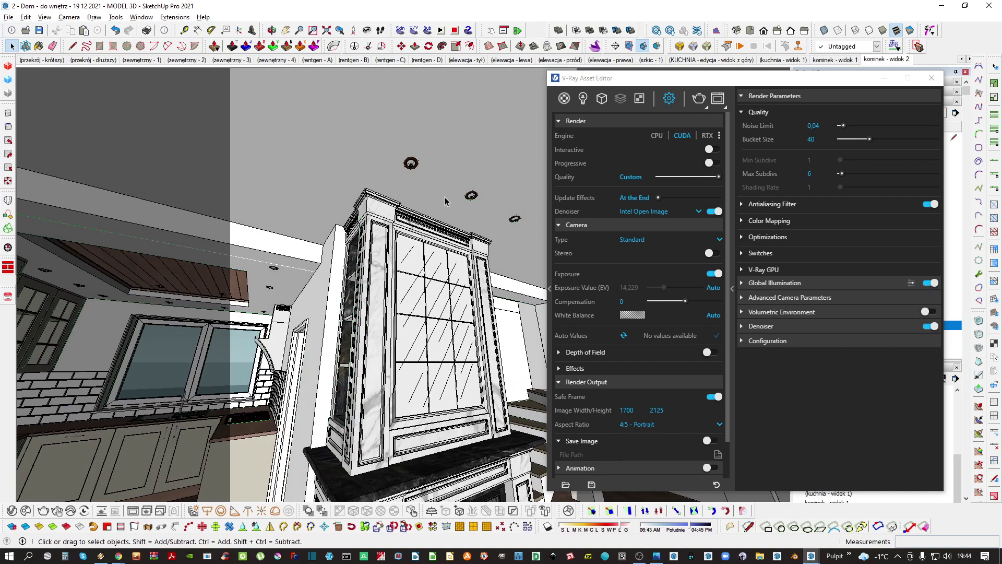
double_click(415, 163)
middle_click_drag(415, 163, 499, 277)
left_click_drag(498, 276, 269, 209)
middle_click_drag(270, 209, 318, 222)
scroll(410, 235, "down", 2)
key("m")
key("ctrl")
left_click(318, 222)
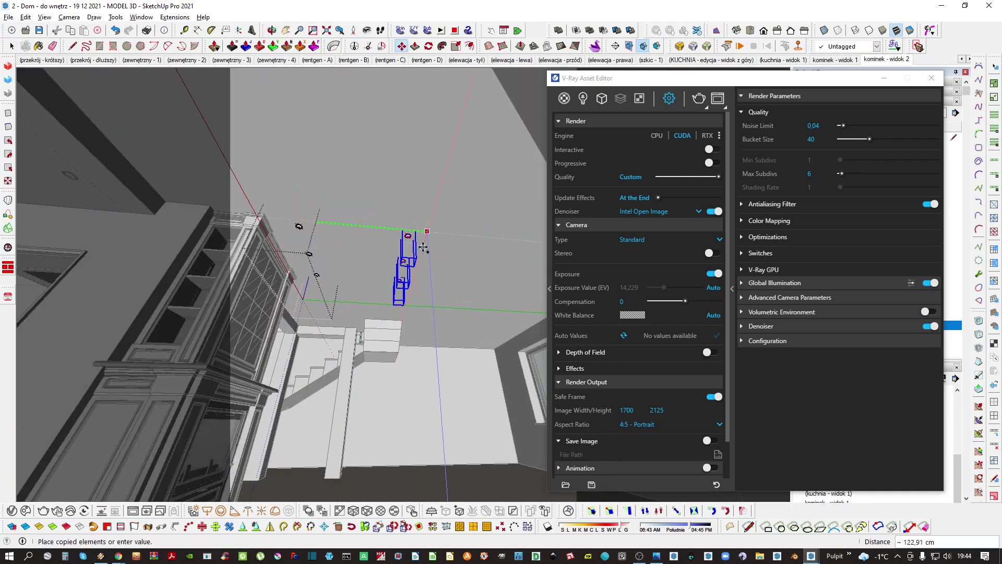
middle_click_drag(423, 248, 464, 311)
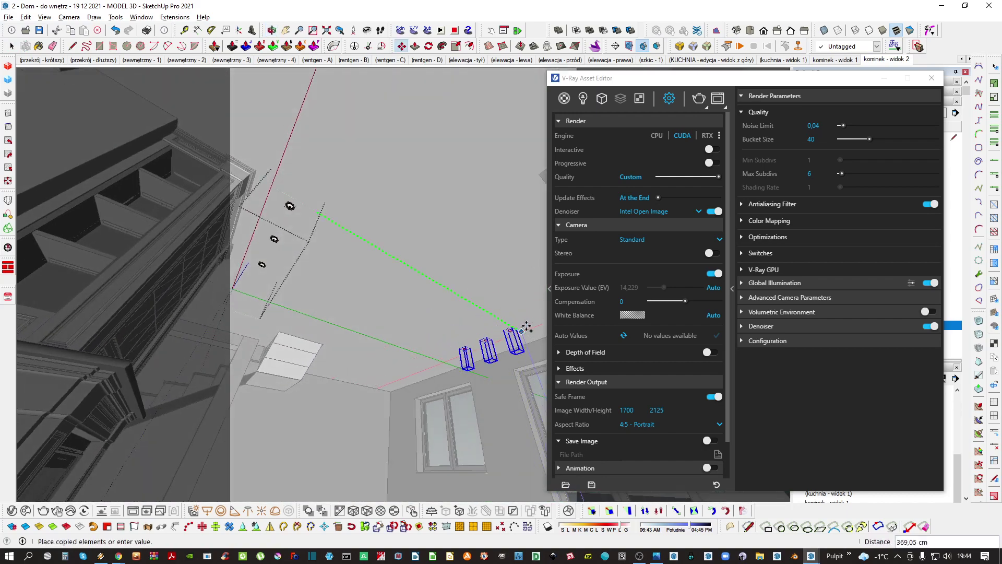
left_click(523, 321)
Divide the spotlight copy distance by 3 to create evenly spaced rows, and leave the group being edited
type("/")
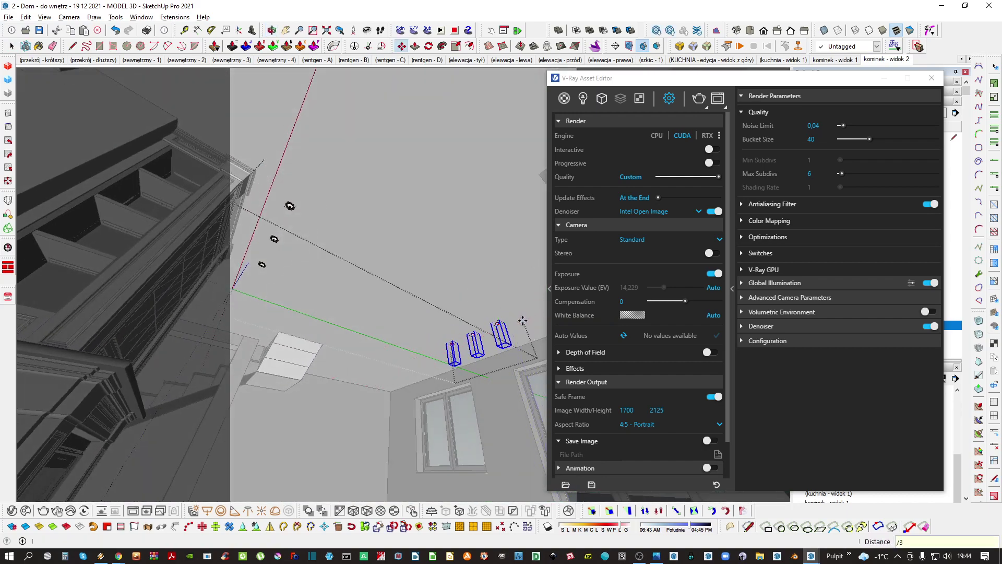
type("3")
key("Return")
key("space")
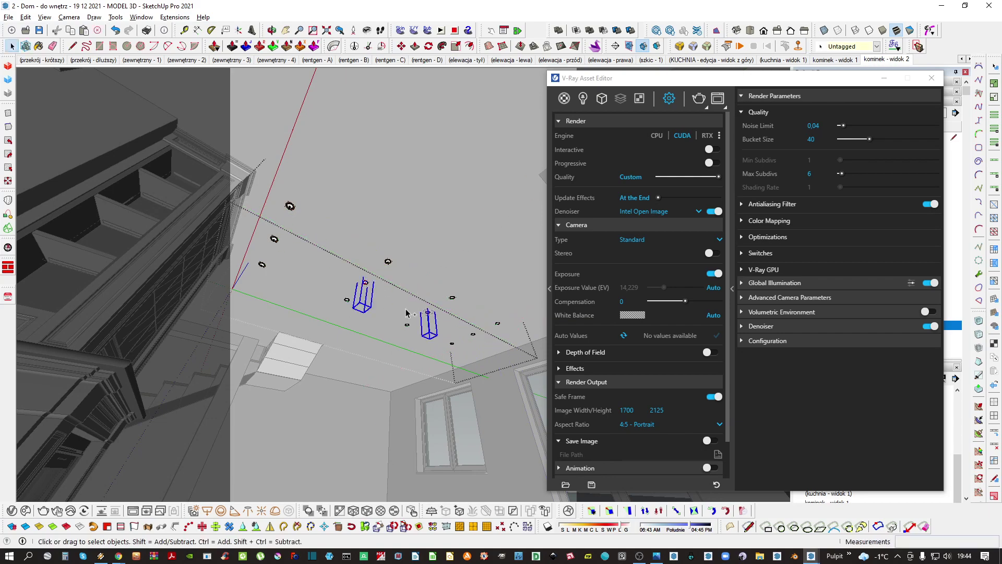
left_click(474, 337)
middle_click_drag(475, 336, 542, 193)
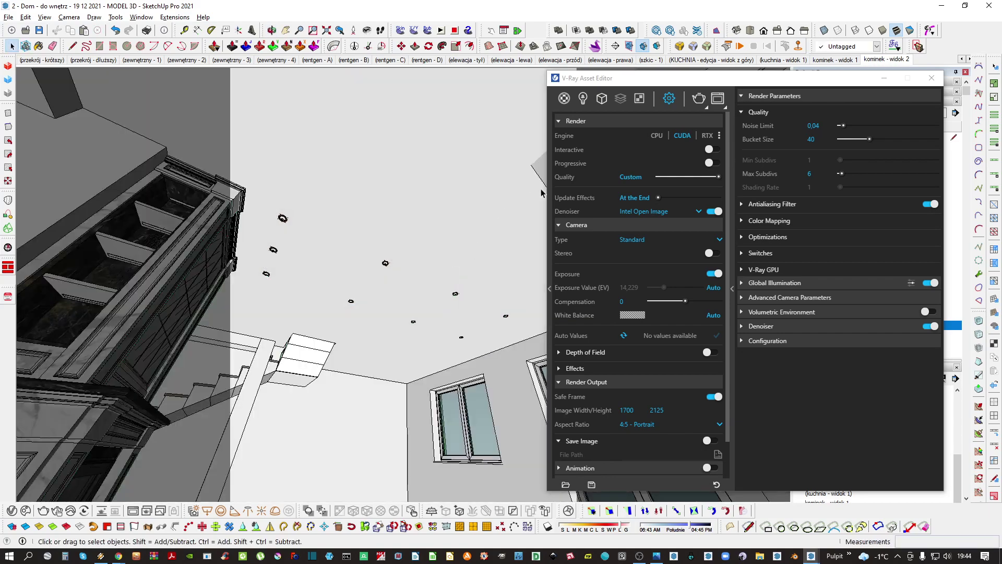
Restore the kominek - widok 2 scene, render it with V-Ray, minimize the Asset Editor and show the whole image in the frame buffer
left_click(886, 60)
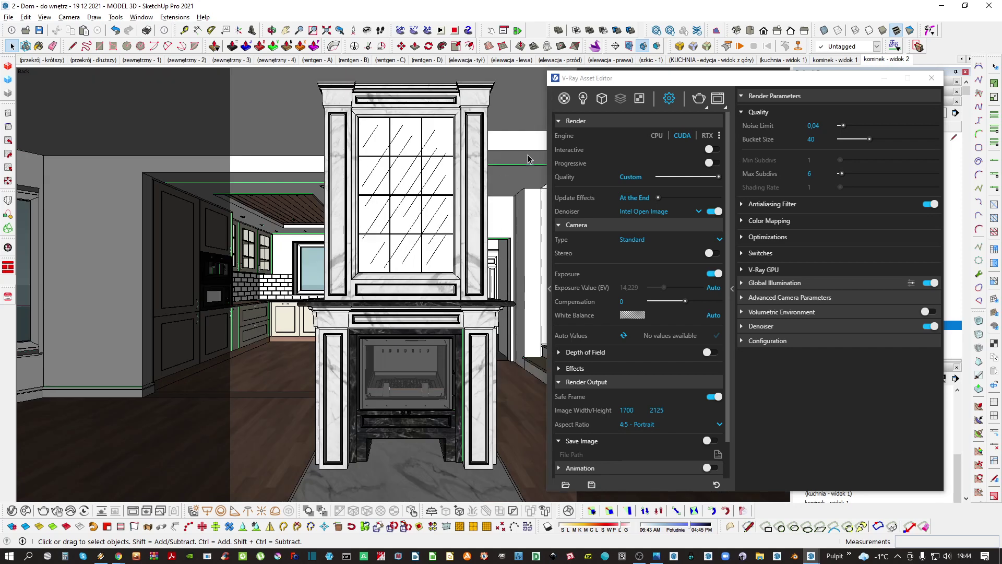
left_click(699, 99)
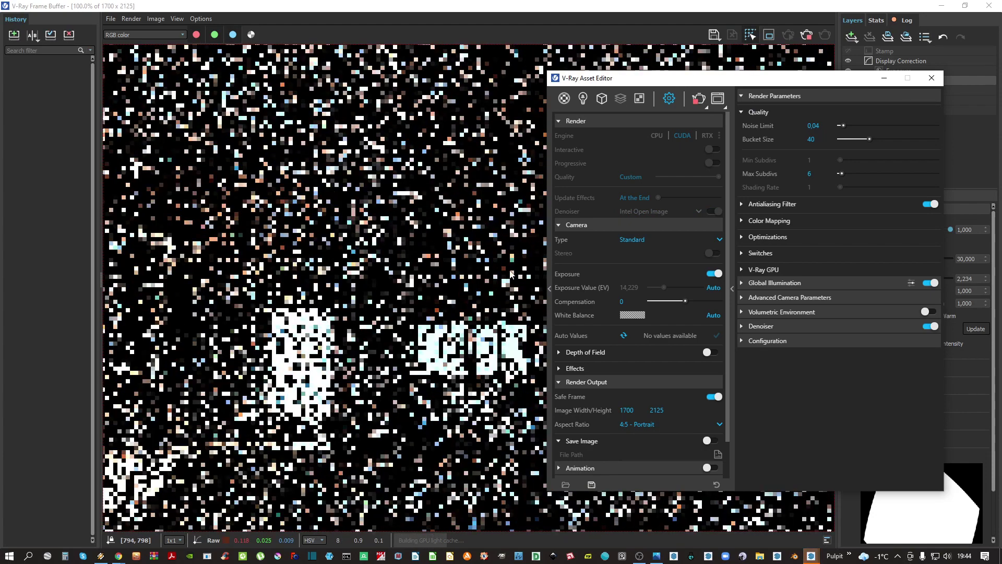
left_click(889, 80)
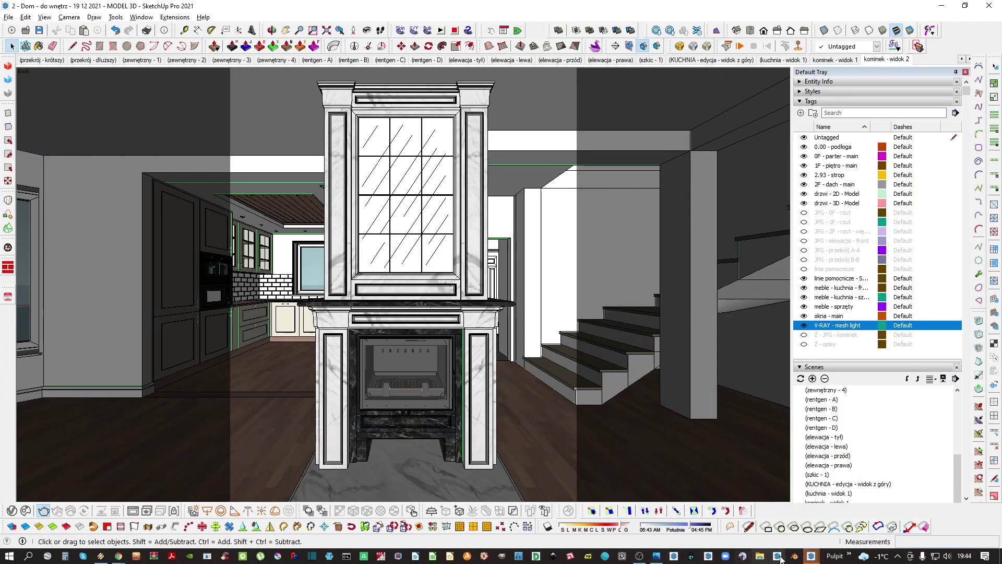
mouse_move(812, 555)
left_click(900, 506)
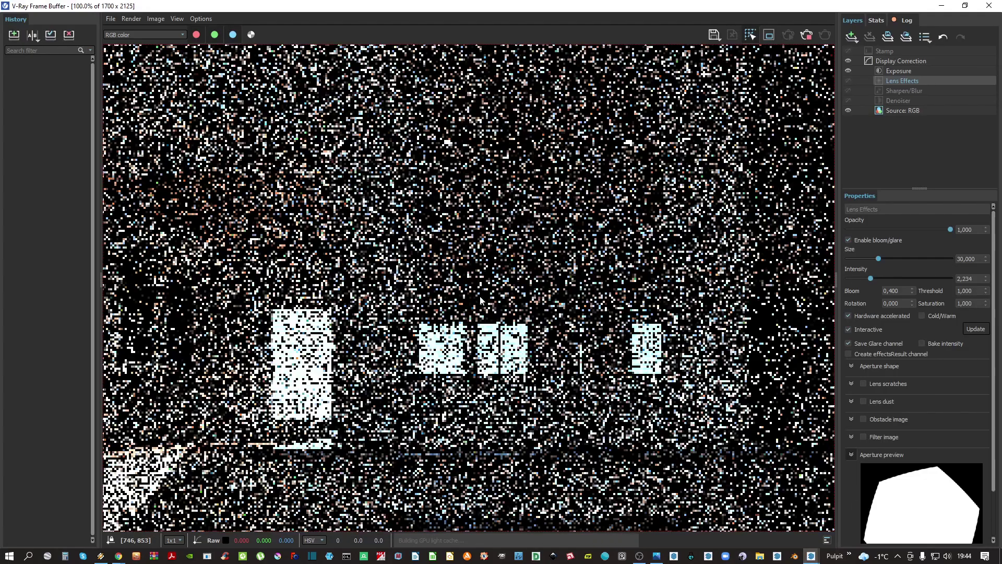
scroll(482, 308, "down", 1)
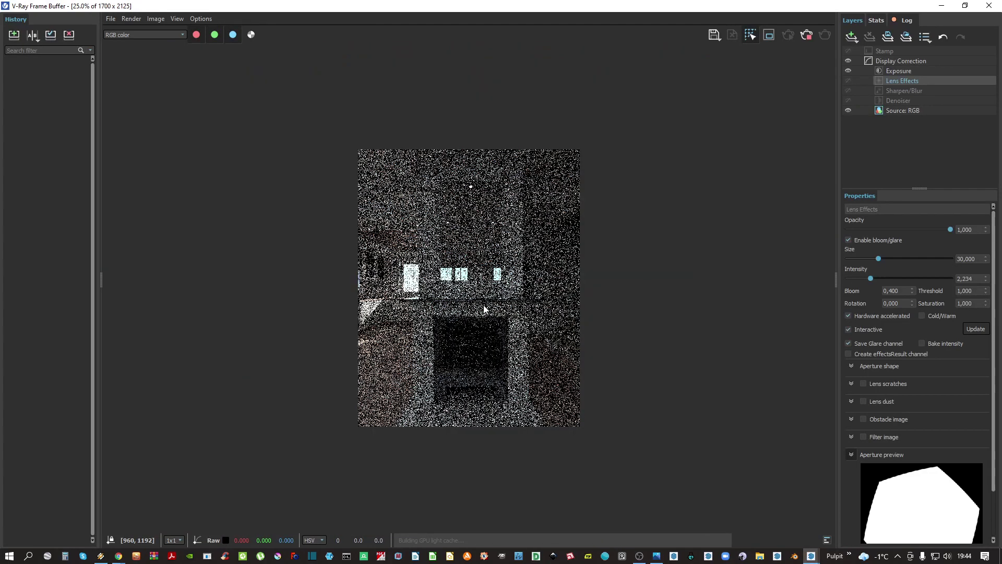
Switch to the Chrome window with the YouTube page and load ambientcg.com in its place
mouse_move(121, 554)
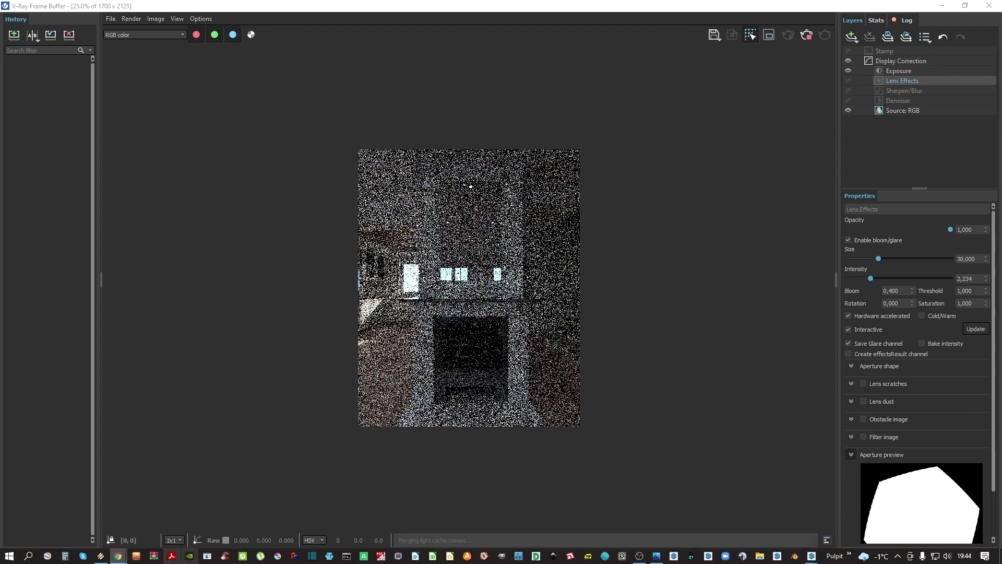
mouse_move(118, 555)
left_click(198, 509)
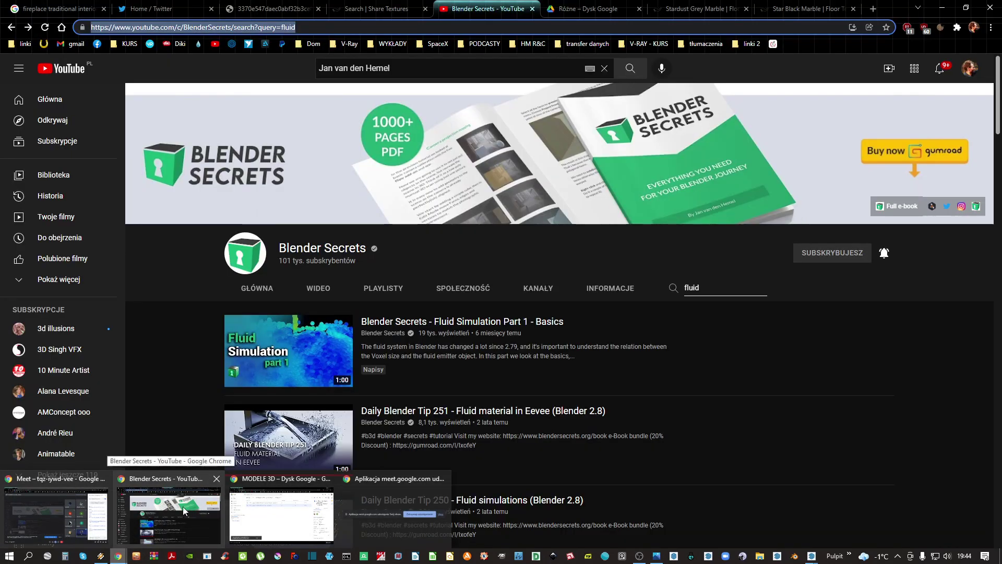
left_click(465, 26)
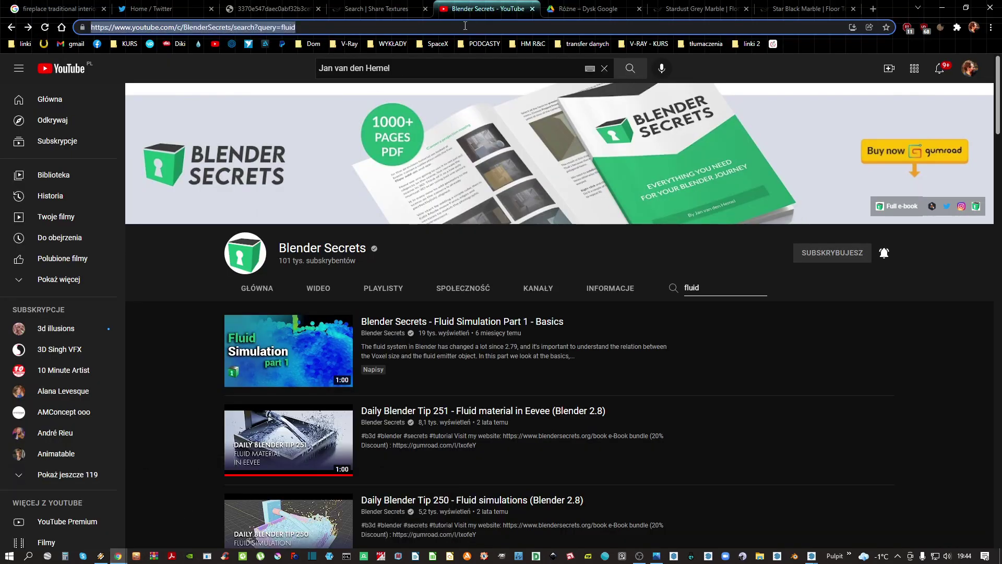
type("ambientcg.com")
key("Return")
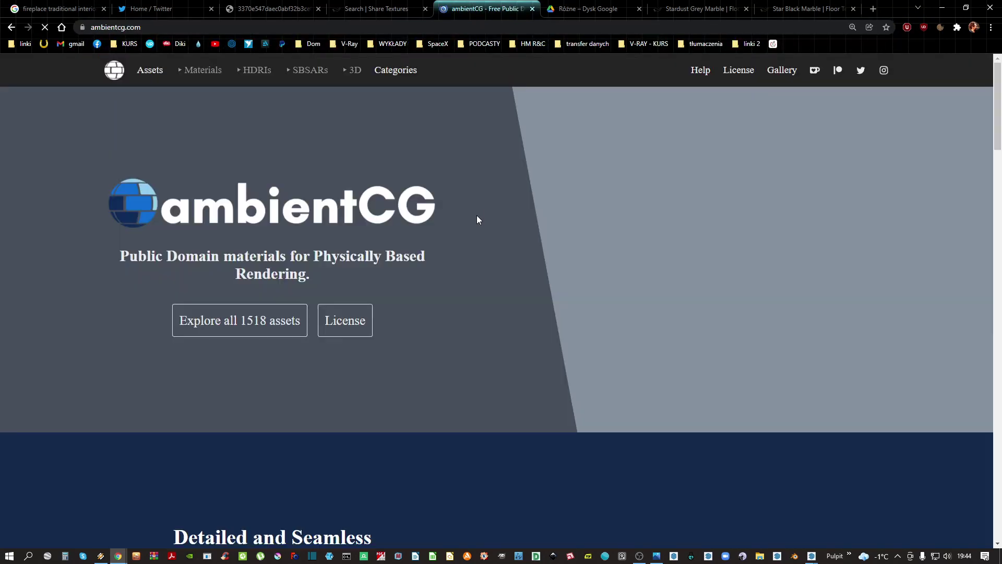
Browse the ambientCG materials and categories, and view the Wood 058 texture page
left_click(222, 78)
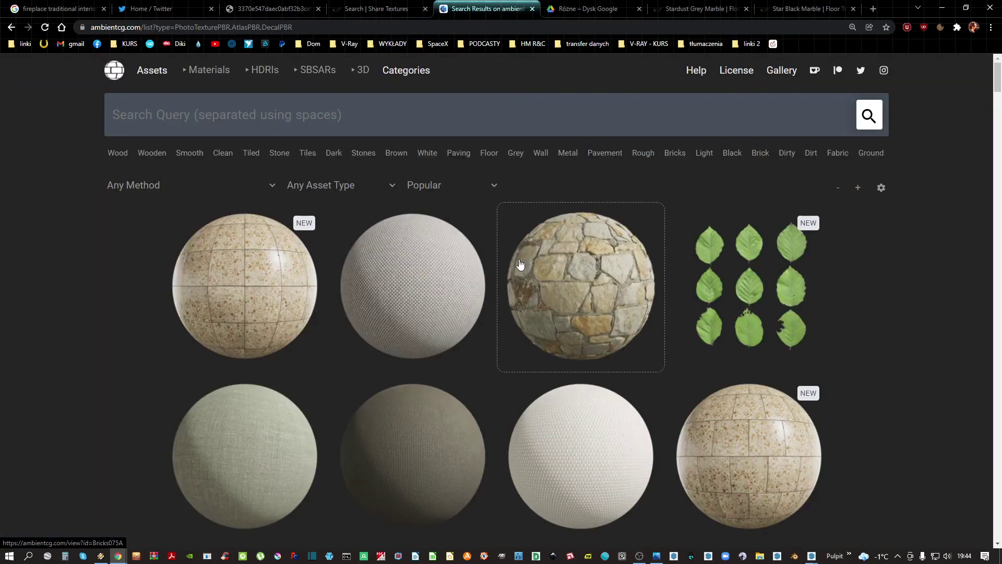
left_click(408, 71)
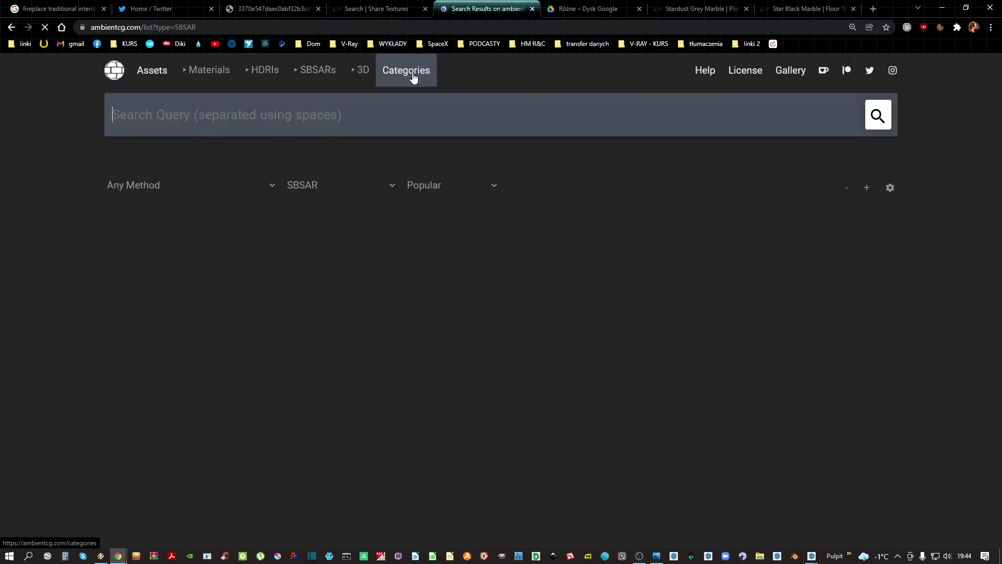
left_click(749, 236)
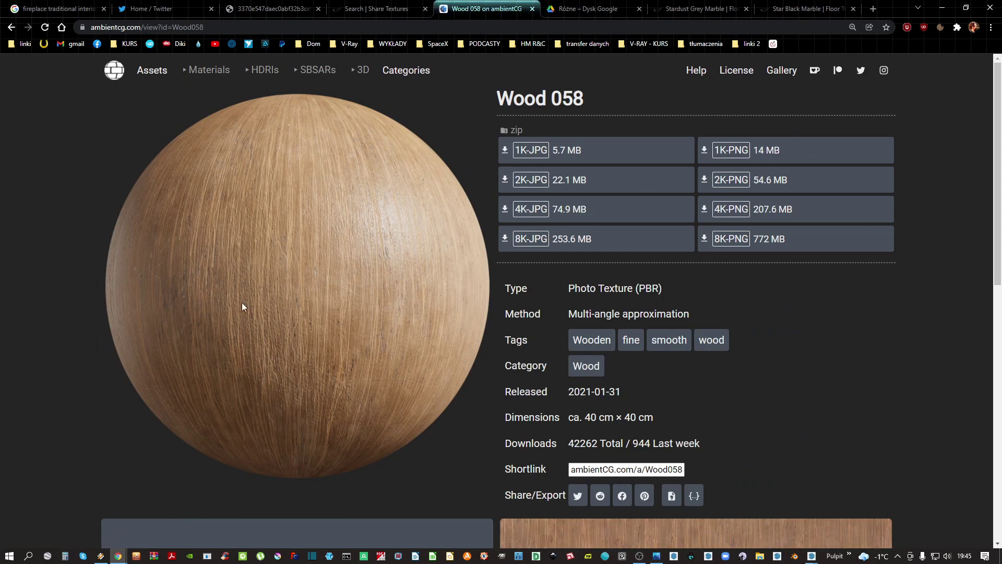
Download the 2K-JPG archive of the Wood 049 texture, show it in its folder and extract it into a Wood049_2K-JPG folder
key("alt+Left")
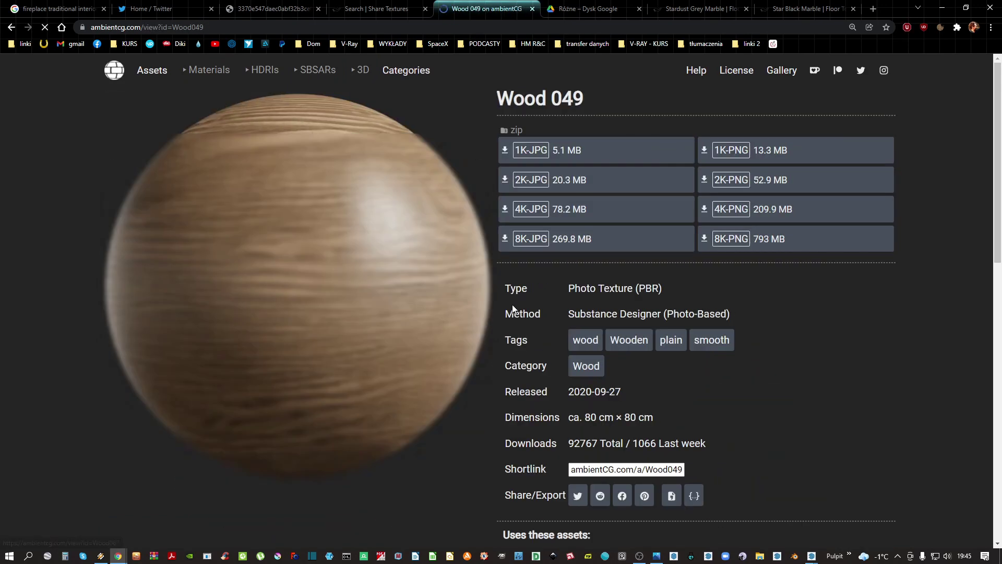
left_click(560, 184)
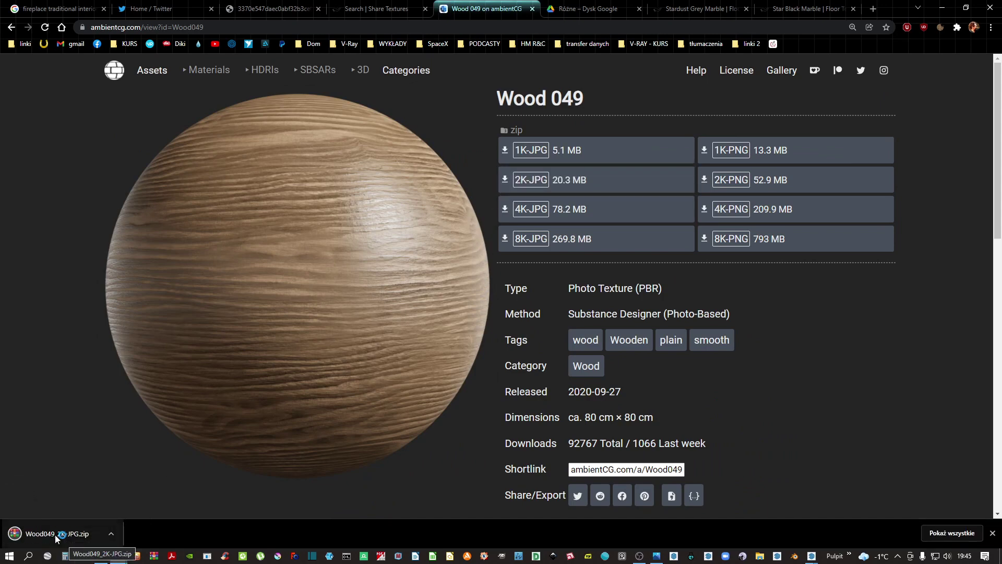
right_click(54, 534)
left_click(87, 507)
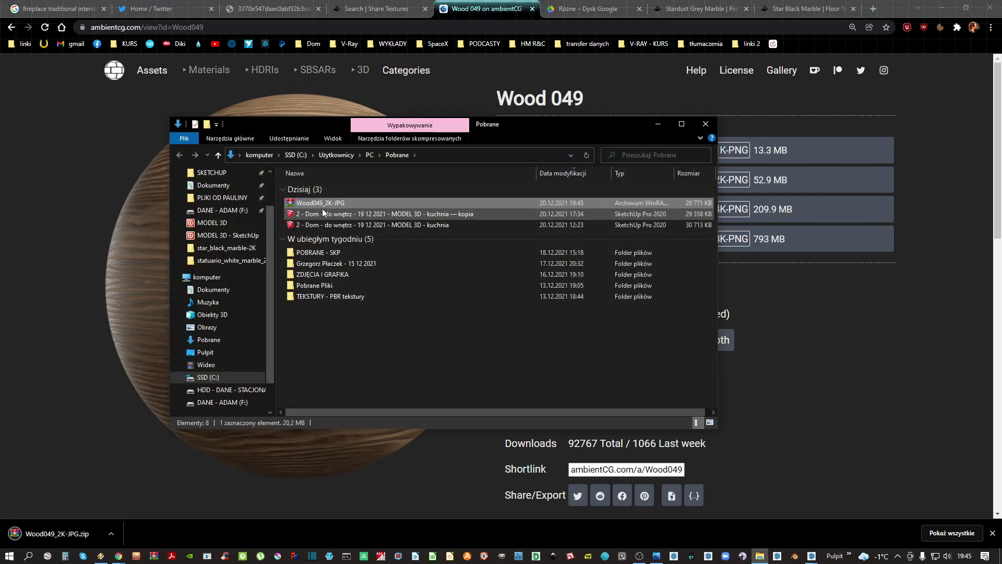
right_click(328, 202)
left_click(389, 268)
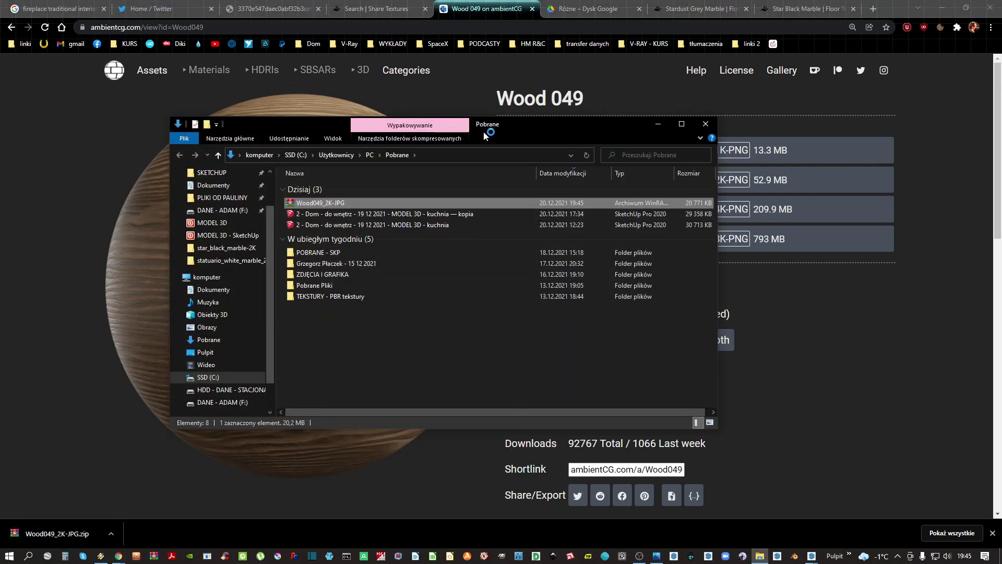
Search Google Images for "barlinek drewno" in a new browser tab beside the texture page
right_click(492, 11)
left_click(492, 13)
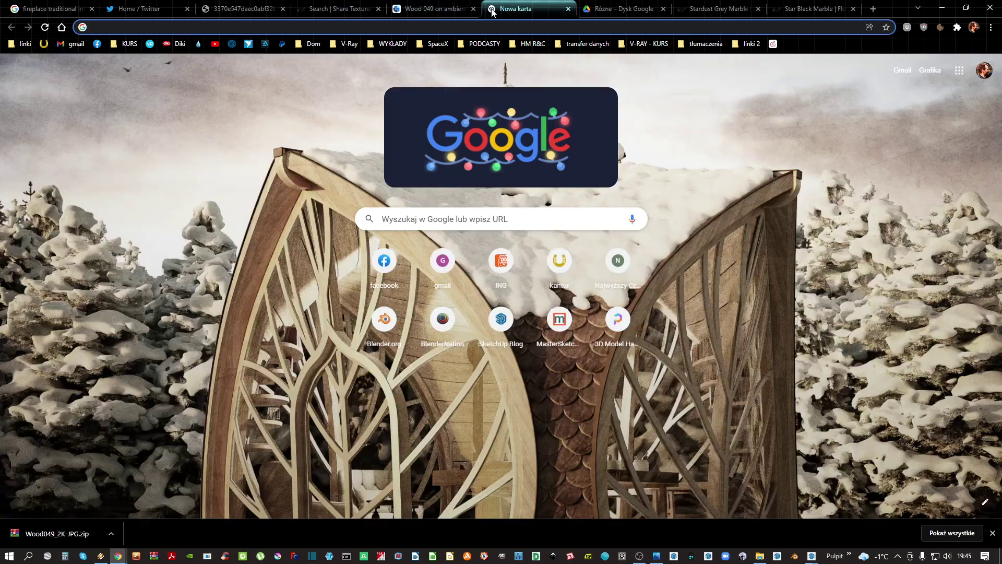
type("barlinek drewno")
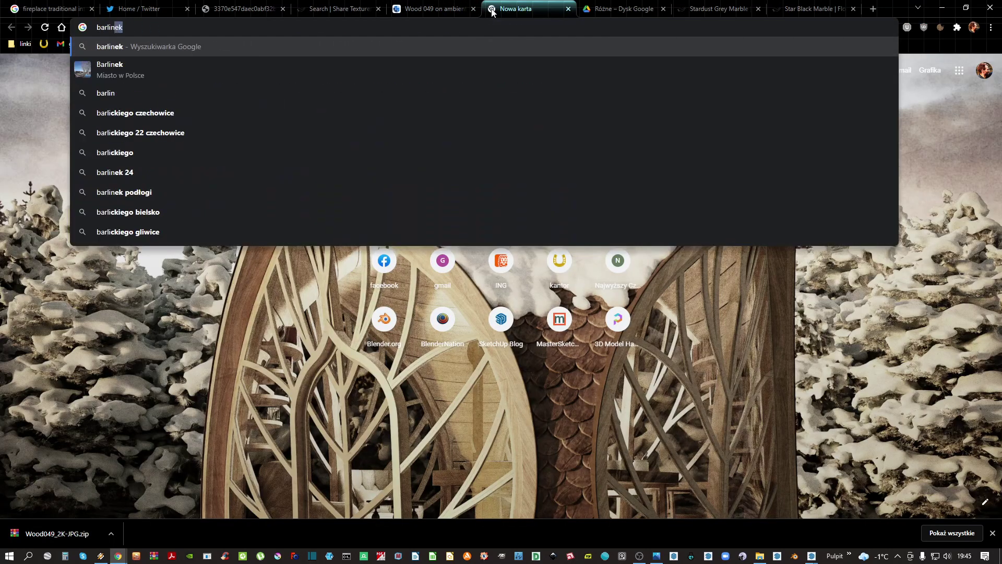
key("Return")
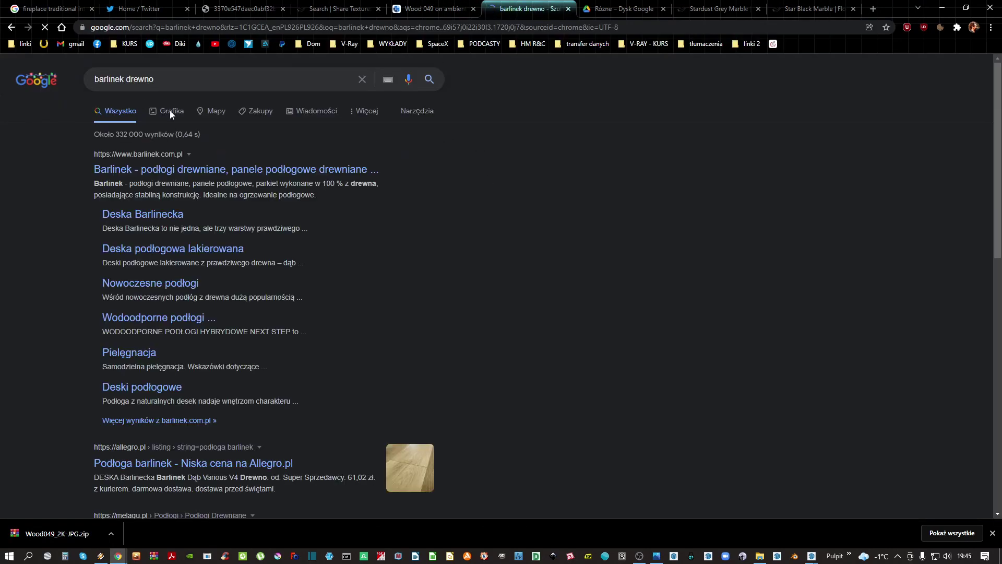
left_click(170, 112)
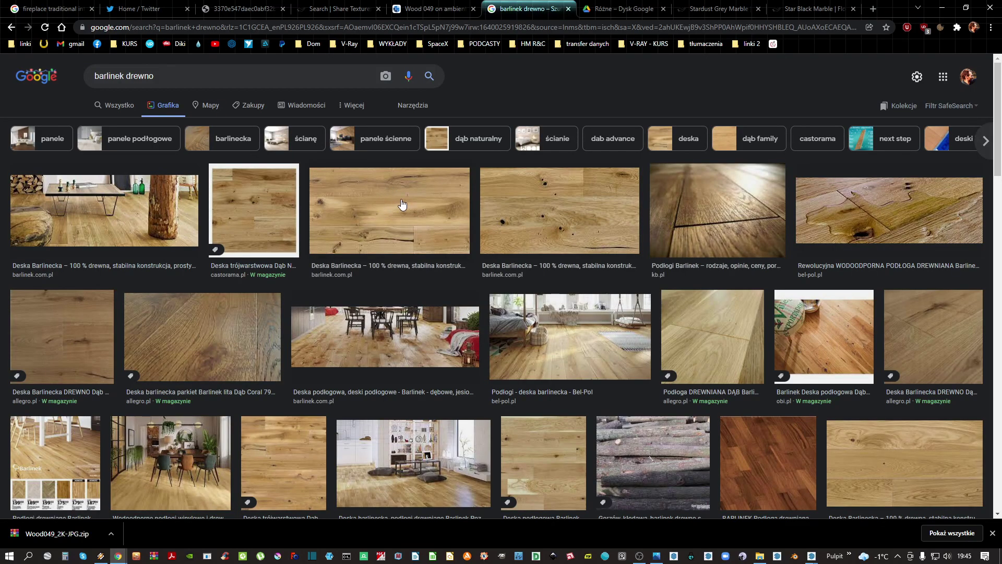
Preview the light oak plank image from barlinek.com.pl and open the full image in its own tab
left_click(402, 204)
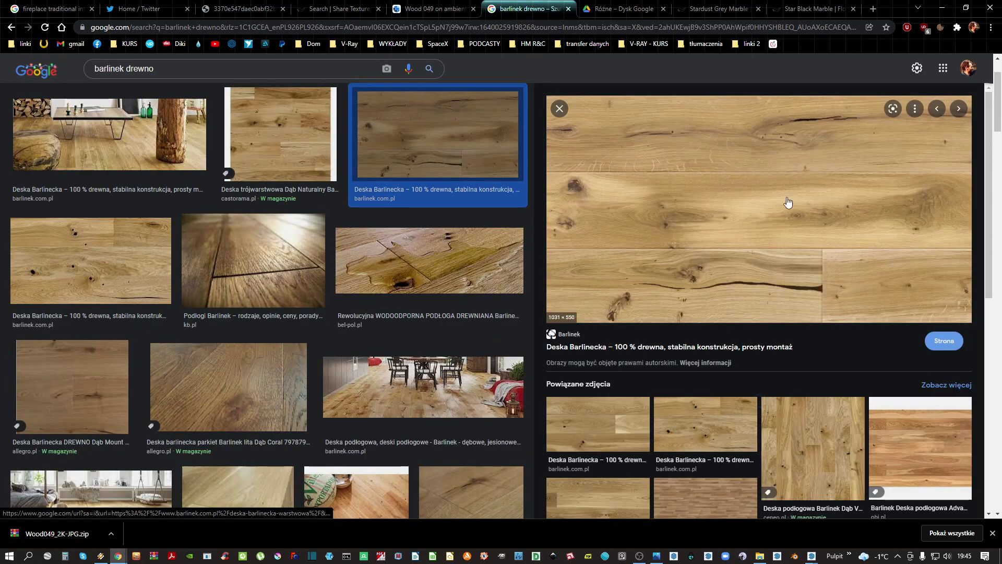
right_click(685, 196)
left_click(741, 304)
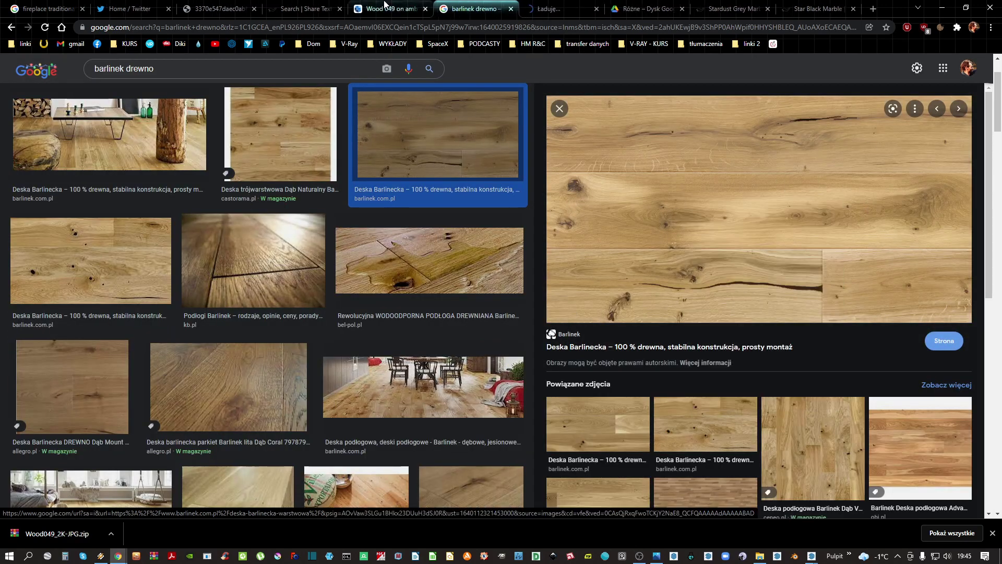
left_click(562, 14)
right_click(461, 229)
left_click(505, 239)
Save the oak plank image to the desktop (Pulpit) as a JPEG named barlinek
right_click(472, 236)
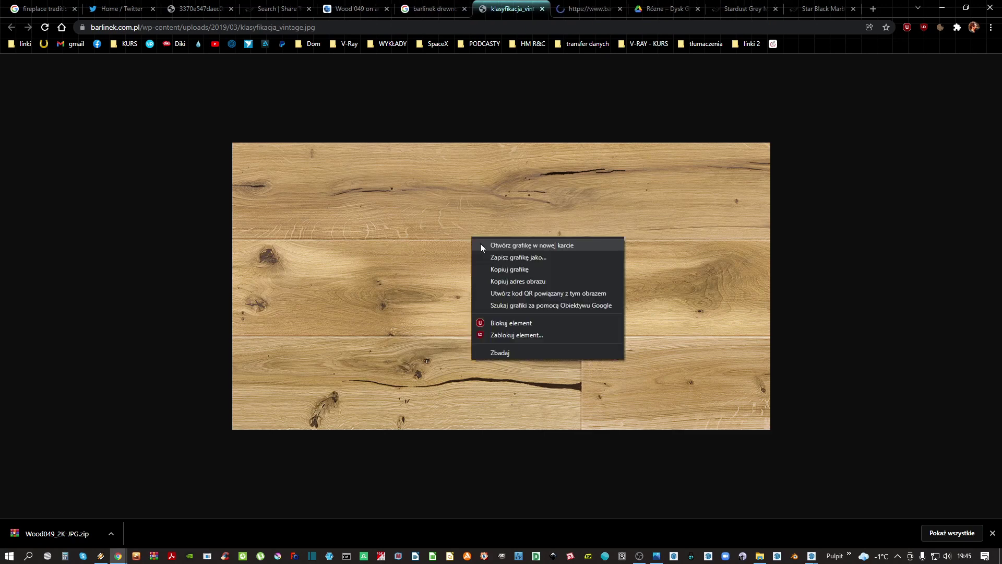
left_click(504, 252)
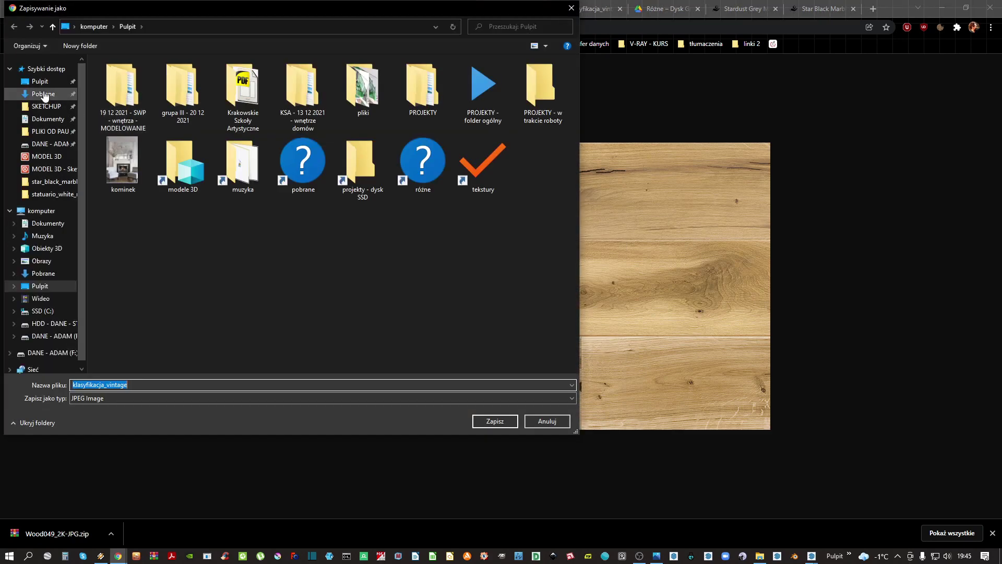
left_click(43, 95)
left_click(45, 83)
left_click(169, 395)
double_click(175, 386)
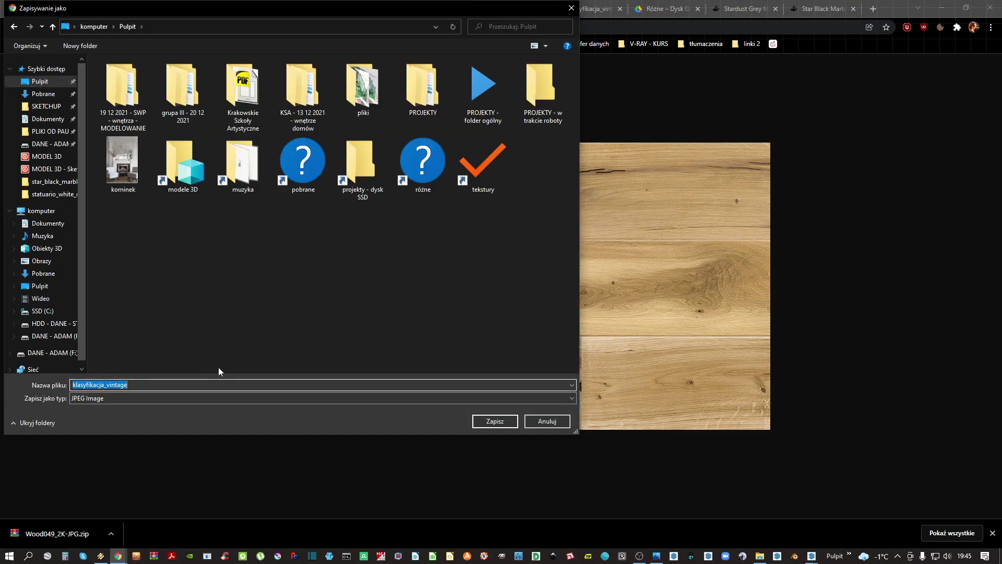
type("barlinek")
key("Return")
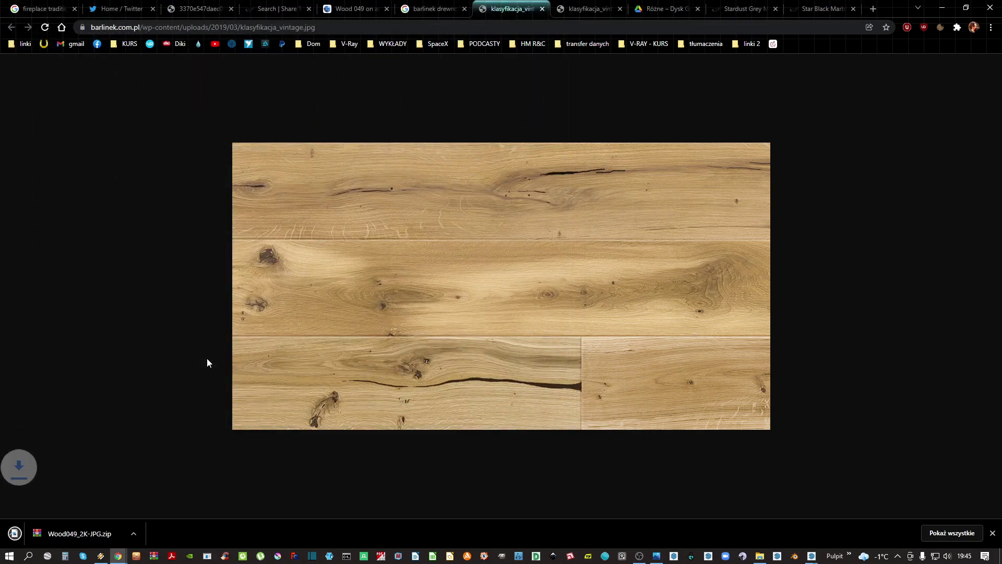
Minimize Chrome, open Wood049_2K_Color from the extracted folder in GIMP and duplicate its layer
left_click(934, 10)
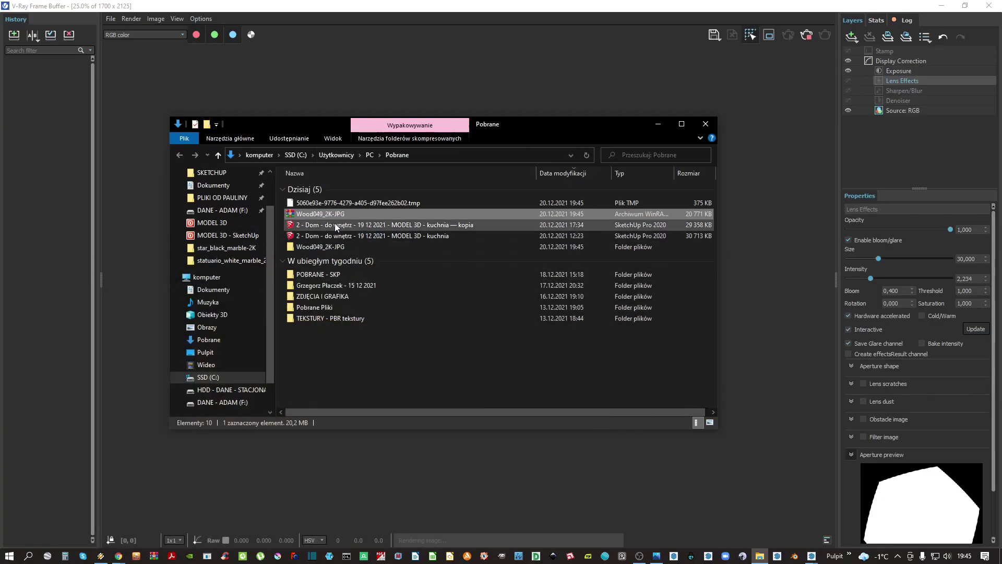
double_click(309, 250)
left_click(310, 188)
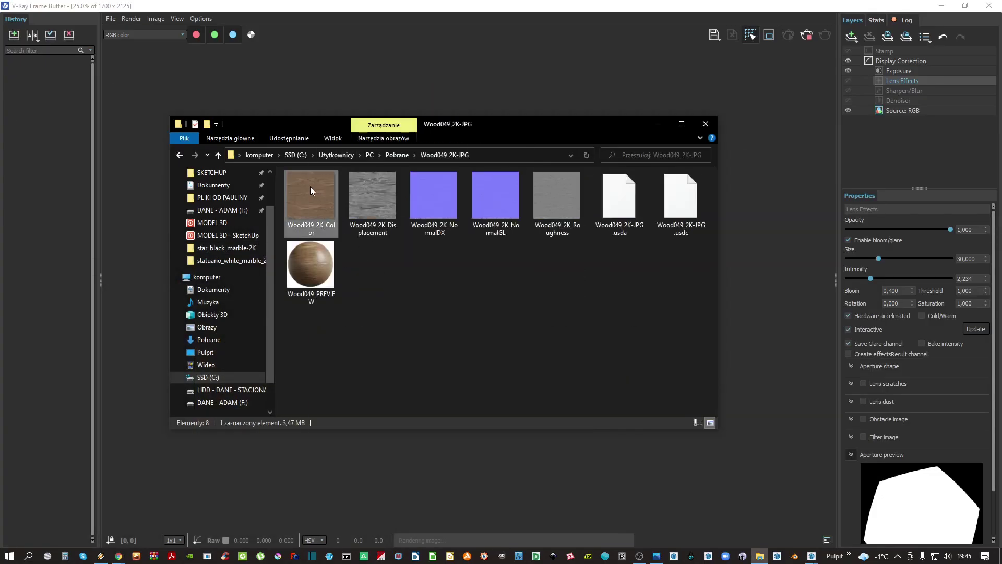
right_click(310, 186)
mouse_move(364, 370)
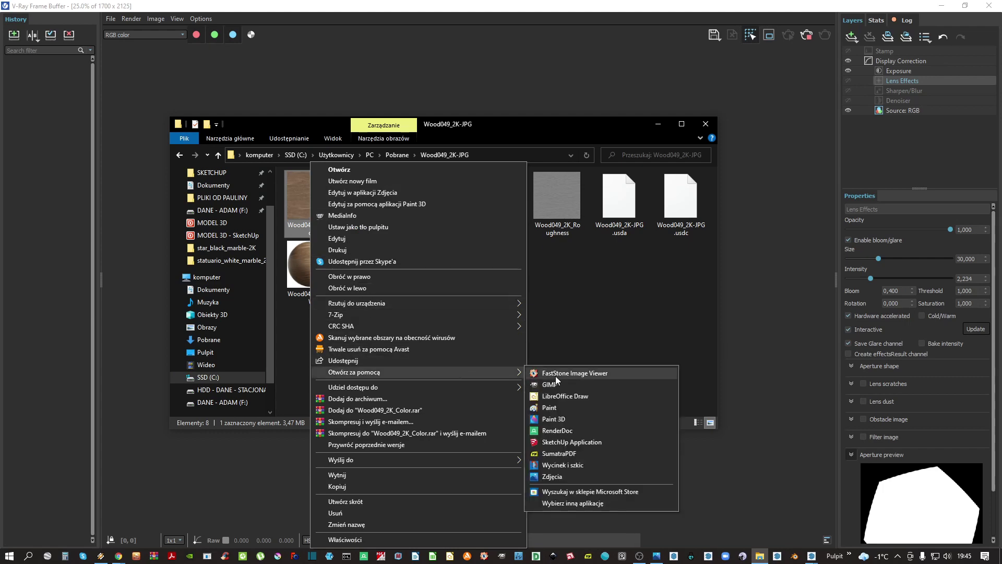
left_click(556, 374)
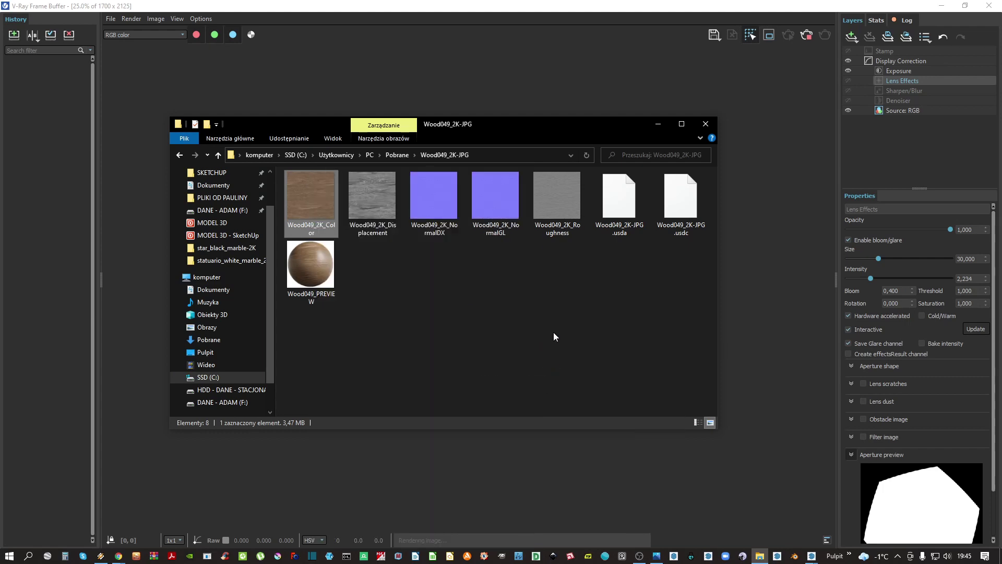
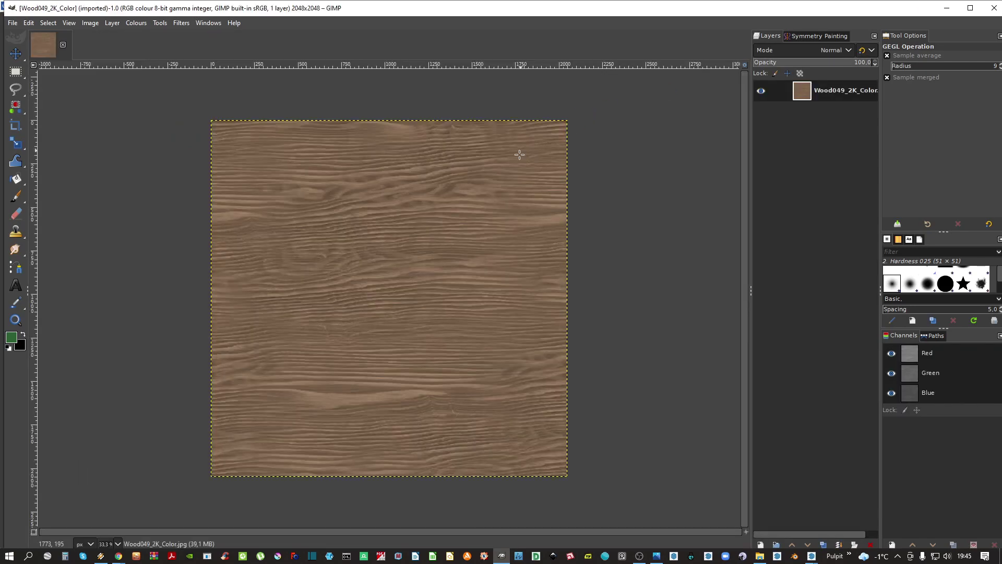
key("shift+ctrl+d")
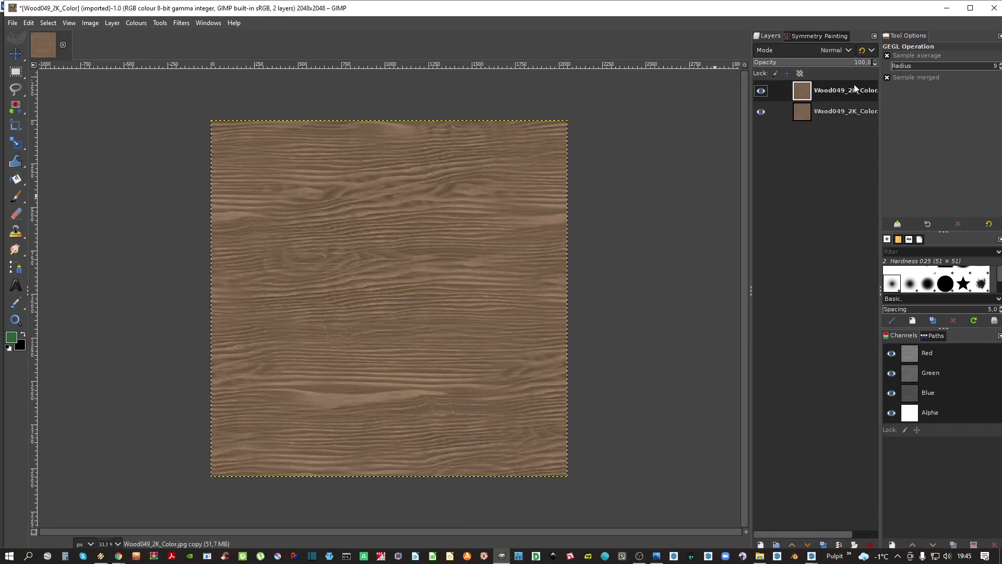
Snap GIMP beside the desktop, minimize the covering windows, add the barlinek image as a new layer and maximize GIMP again
key("super+Right")
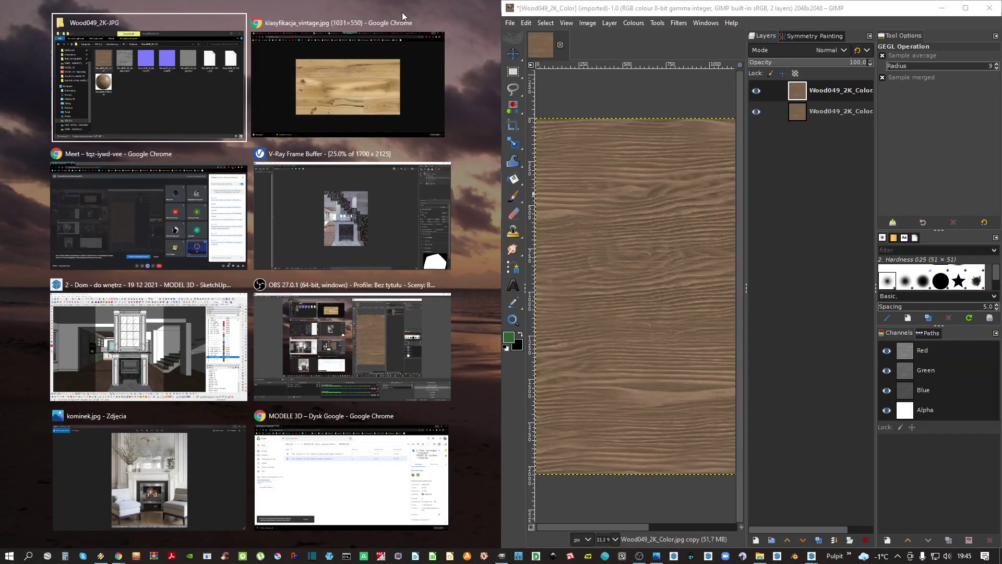
left_click(475, 308)
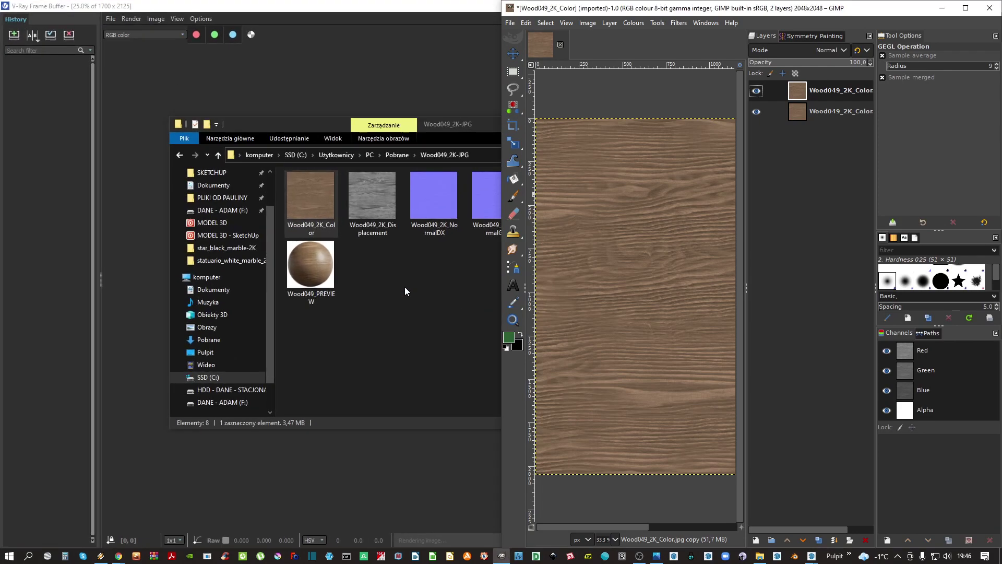
left_click(424, 18)
left_click(943, 7)
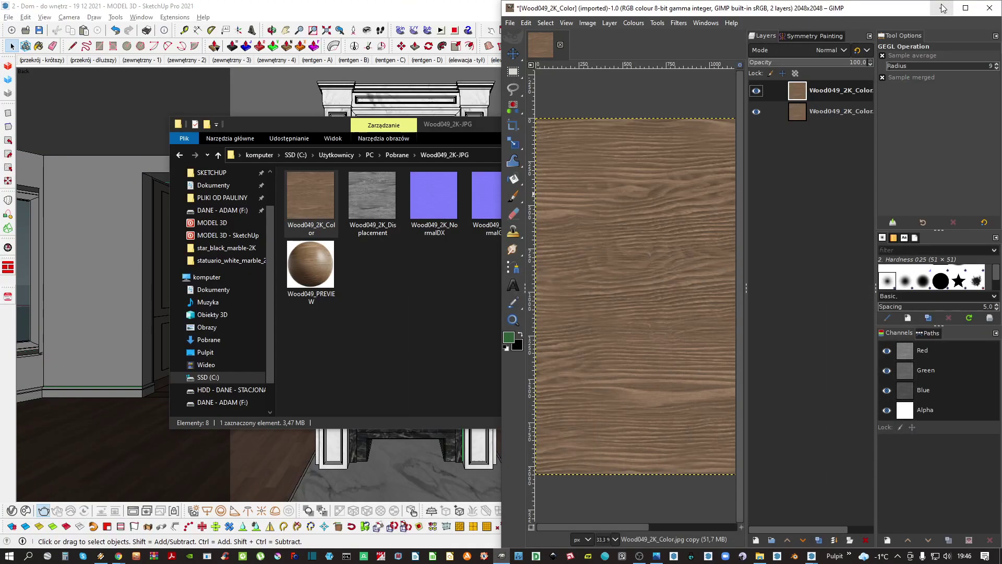
left_click(444, 5)
left_click(942, 6)
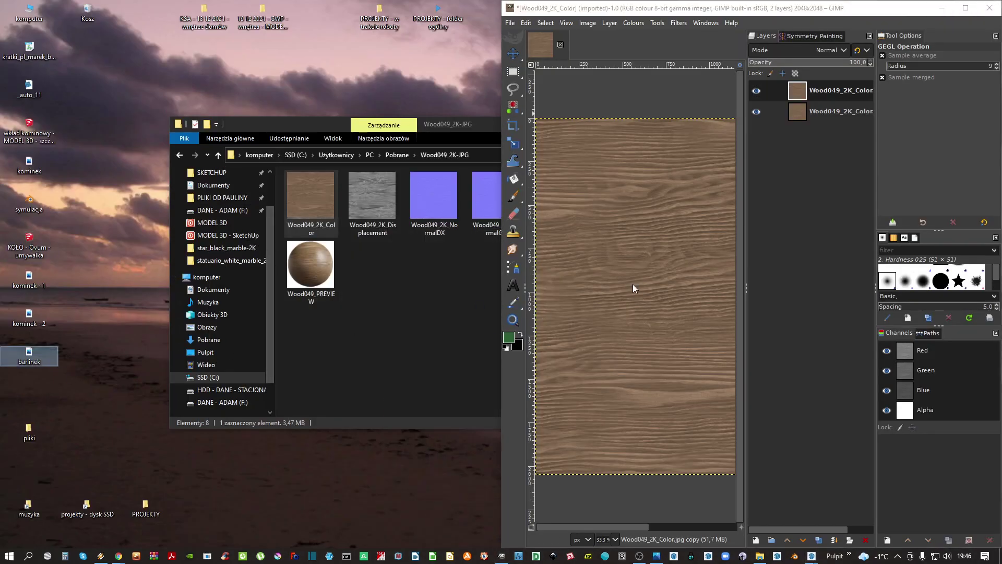
double_click(826, 7)
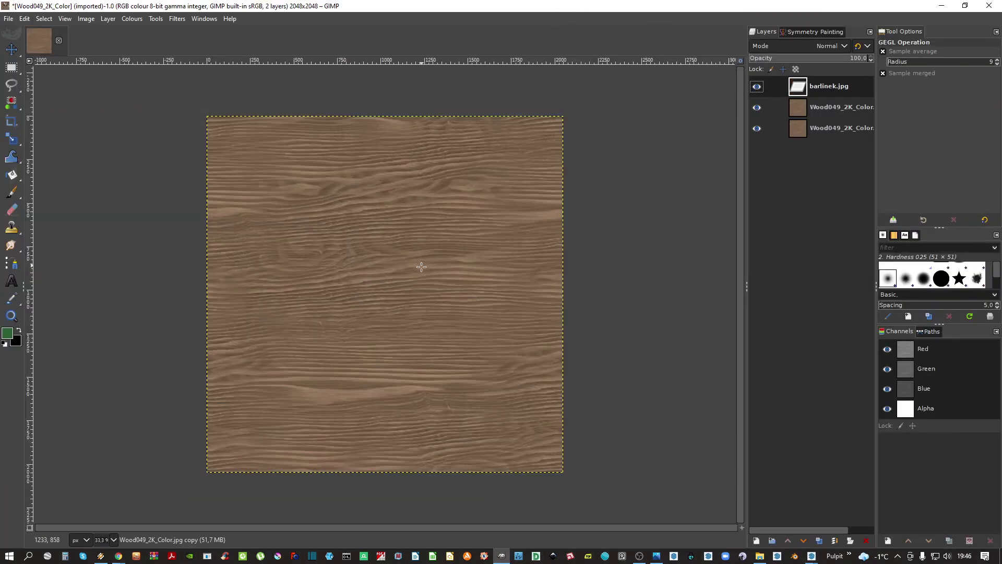
Move the barlinek.jpg layer toward the upper left of the wood texture as a colour reference
left_click(842, 85)
key("m")
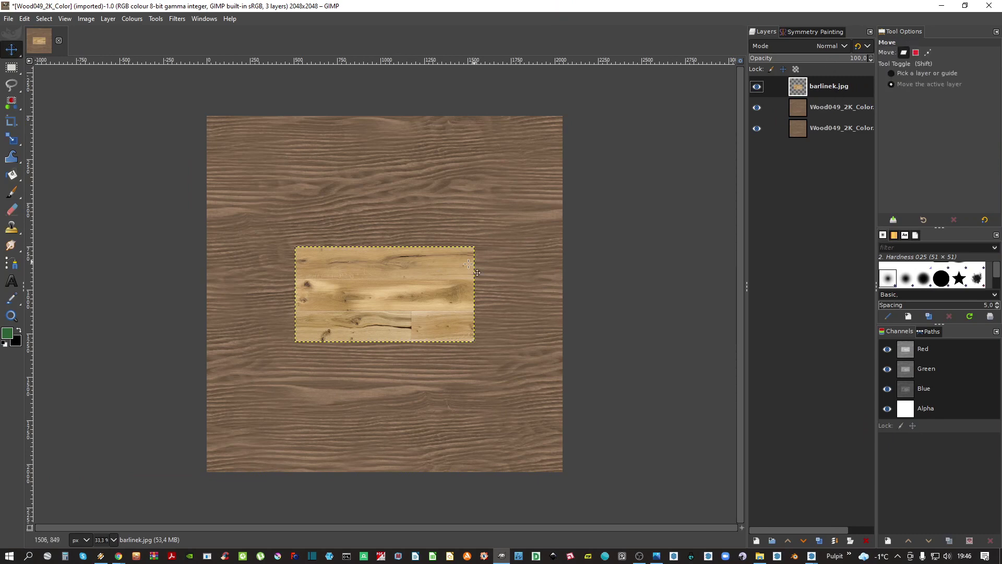
left_click_drag(682, 281, 644, 176)
Hide the lowest Wood049_2K_Color layer and rename it kopia
left_click(835, 108)
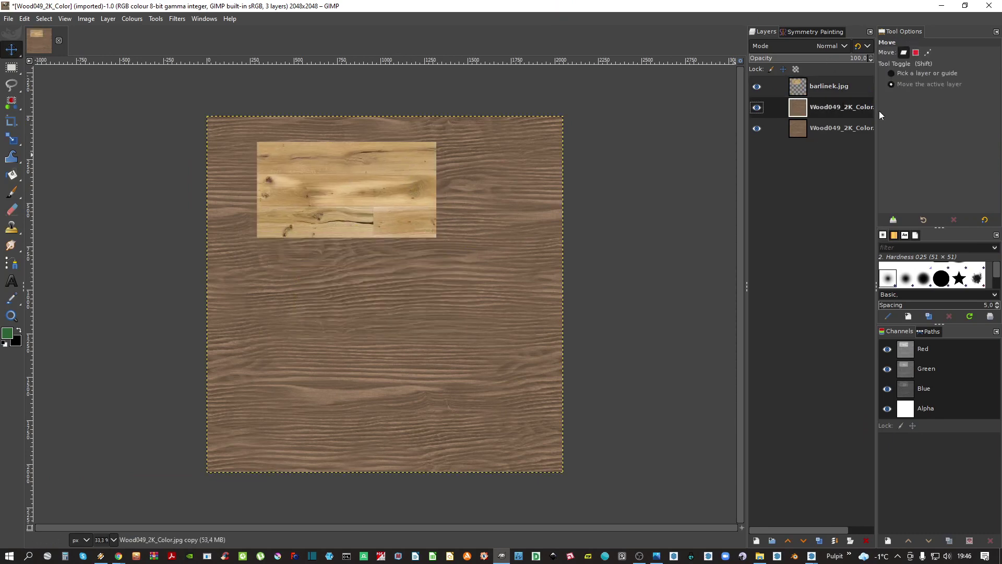
double_click(824, 128)
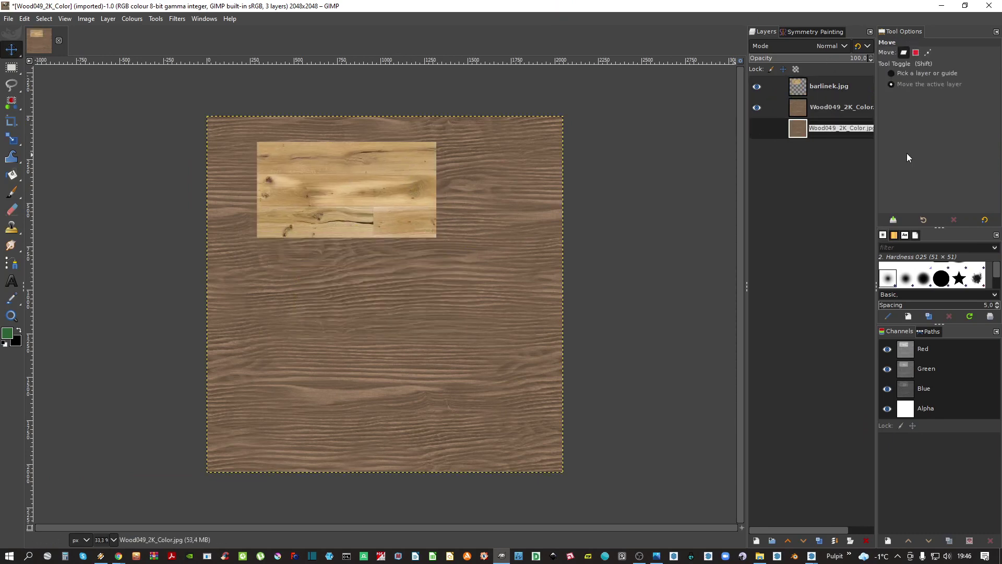
type("kopia")
key("Return")
Brighten the visible wood layer with Levels, setting the input white point to 216
left_click(844, 109)
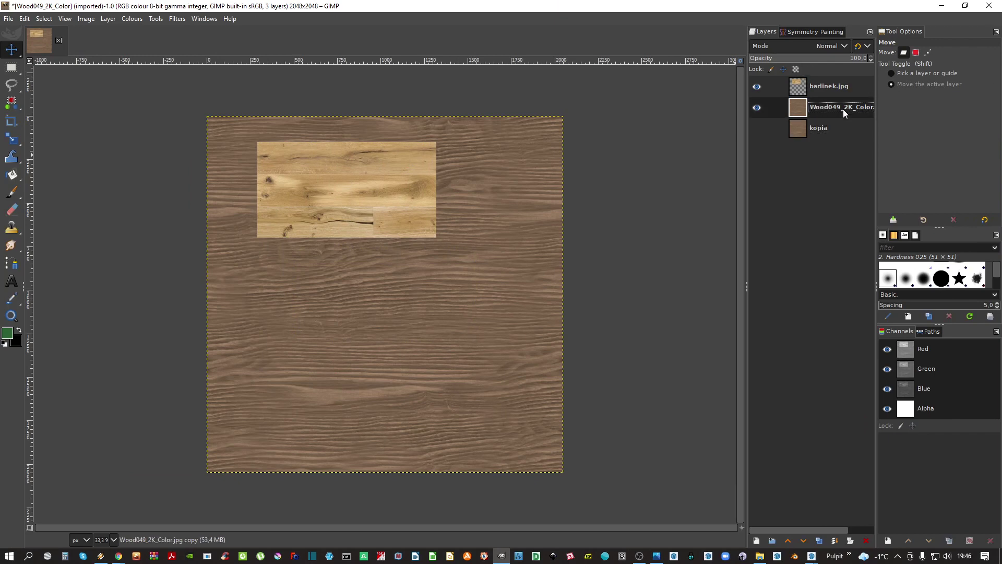
left_click(132, 19)
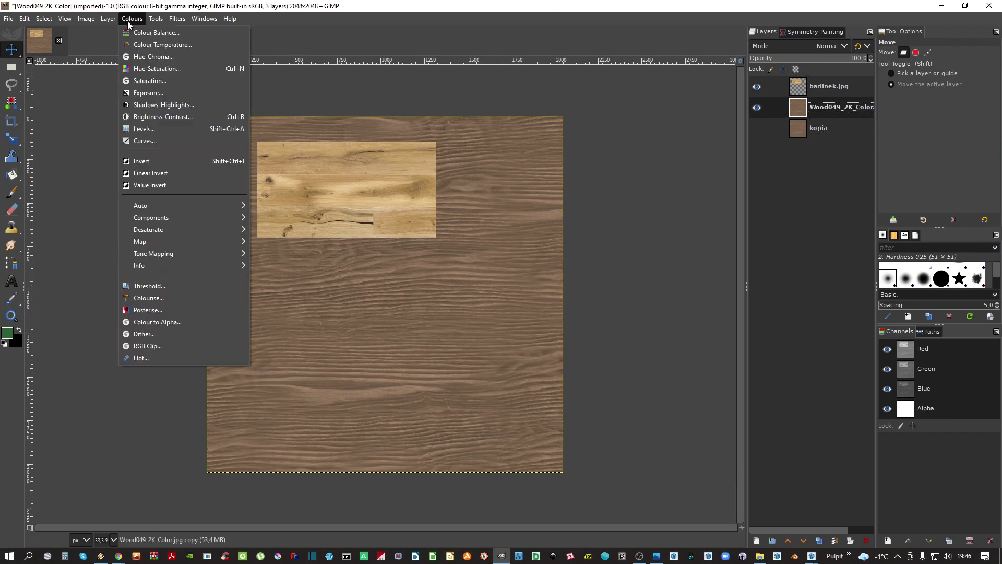
left_click(142, 127)
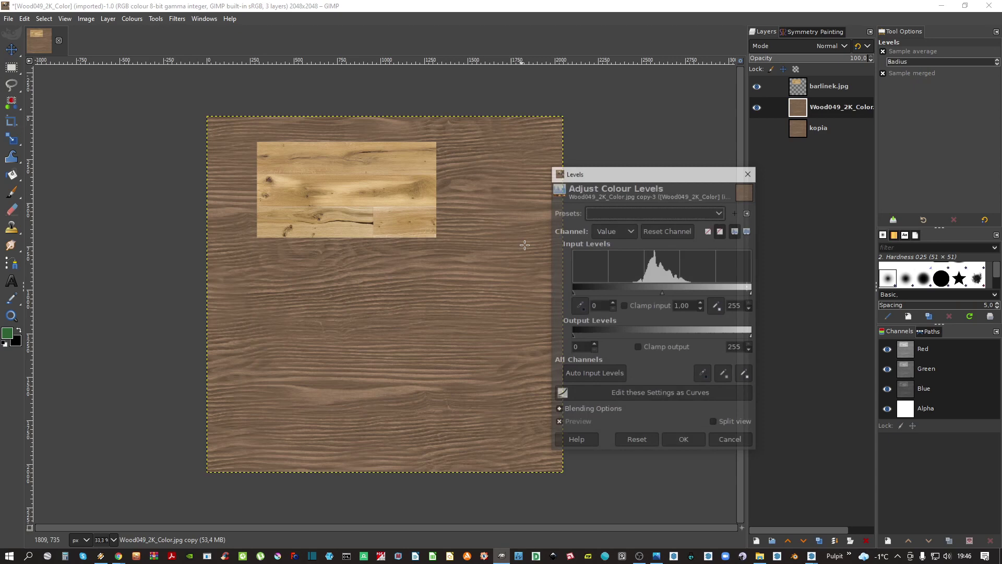
left_click(723, 290)
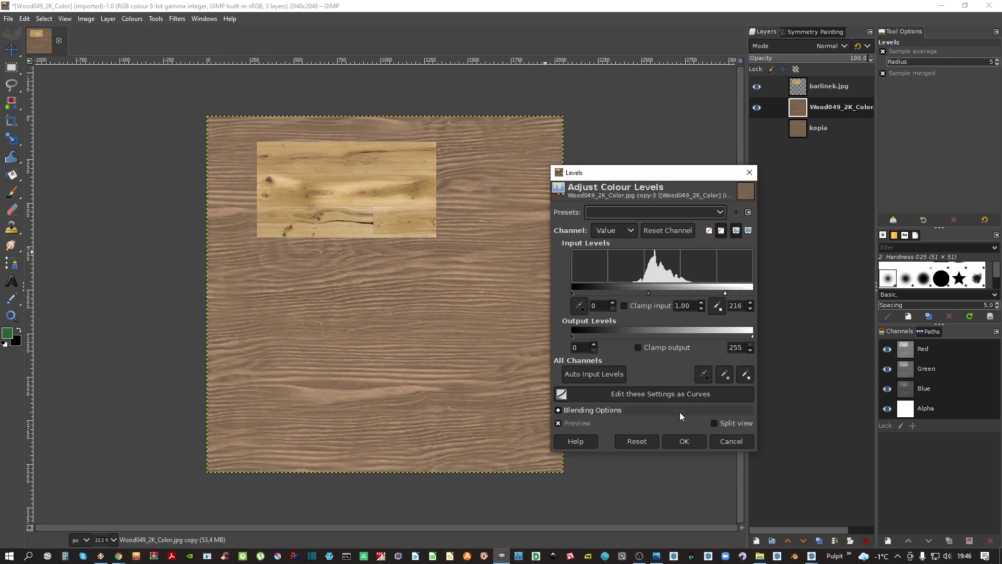
left_click(683, 439)
Adjust the wood layer with Hue-Saturation, using hue 7.7, lightness 14.0 and saturation 15.2
left_click(156, 19)
mouse_move(132, 19)
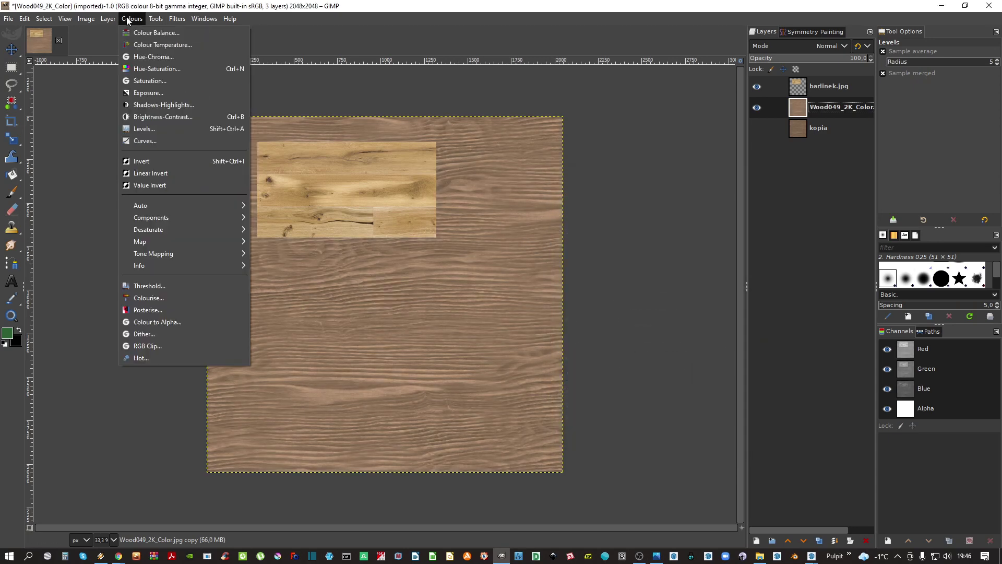
left_click(172, 71)
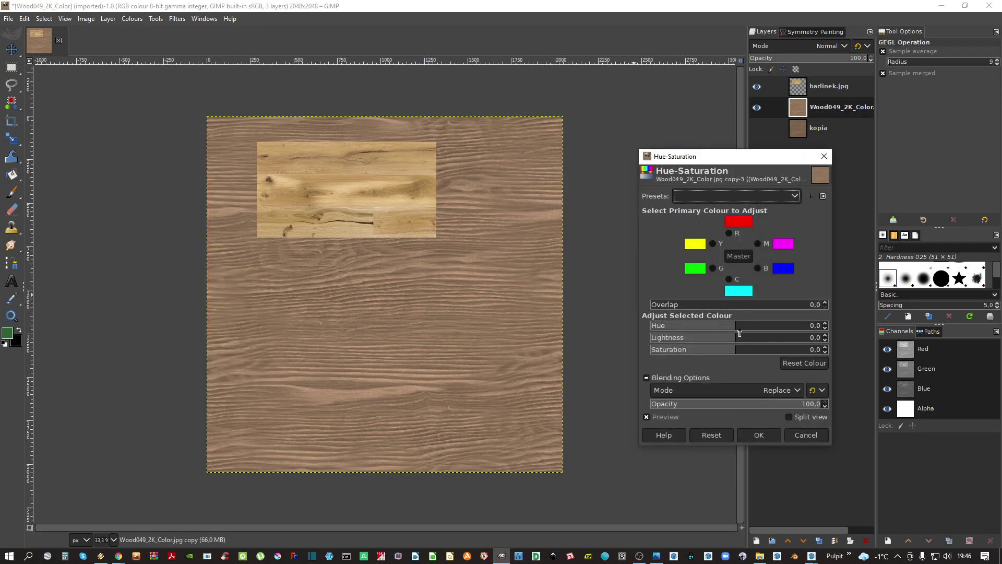
left_click_drag(738, 331, 746, 331)
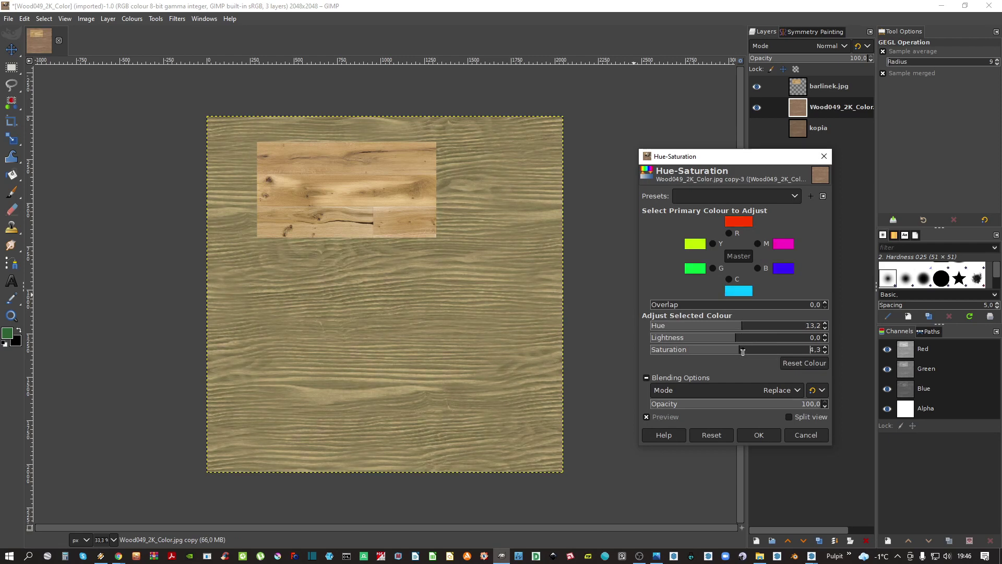
mouse_move(739, 351)
left_mouse_down()
mouse_move(749, 353)
mouse_move(739, 339)
left_mouse_up()
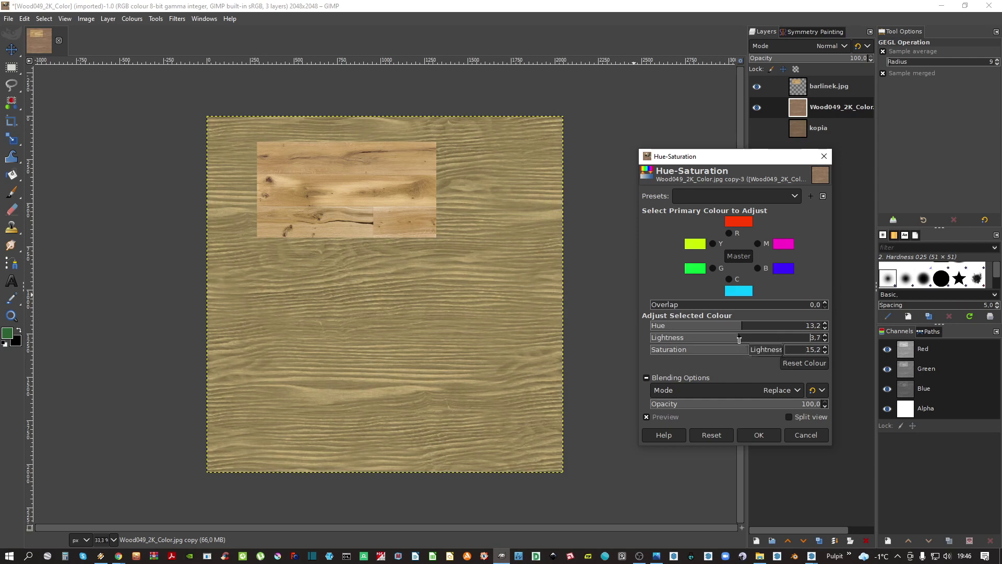
left_click(739, 327)
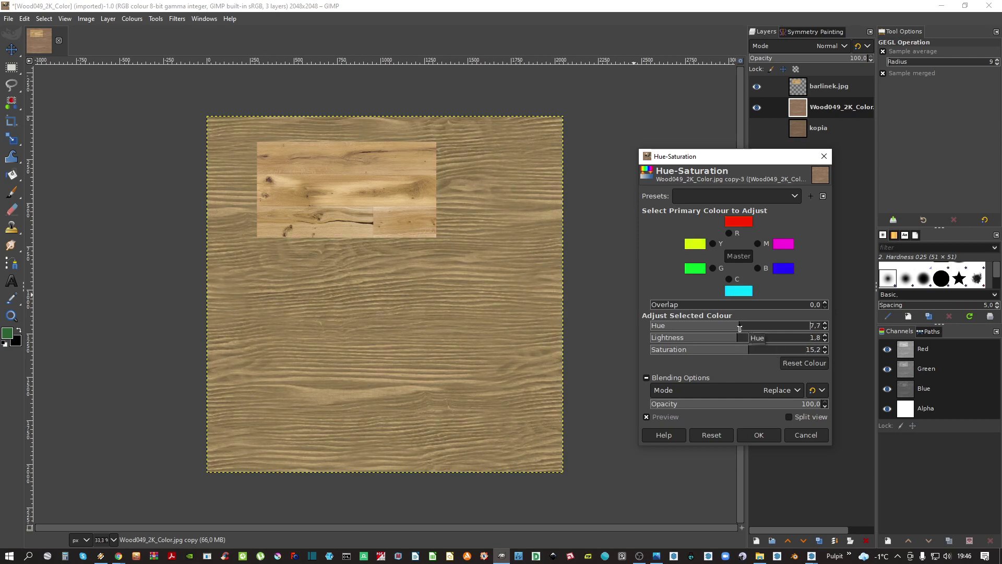
left_click(746, 341)
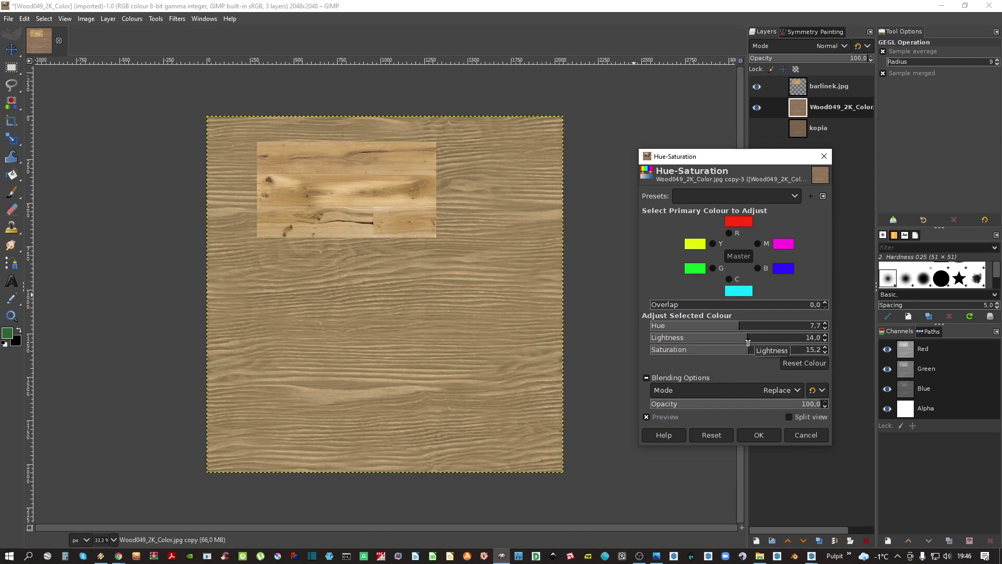
left_click(754, 435)
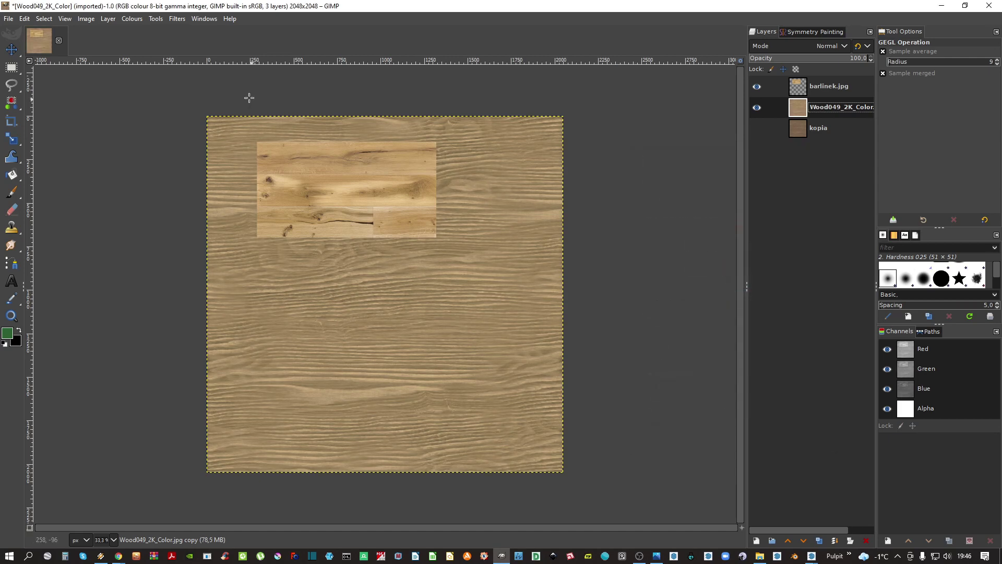
Brighten the wood layer further with Levels, setting the input white point to 209
left_click(134, 19)
left_click(151, 133)
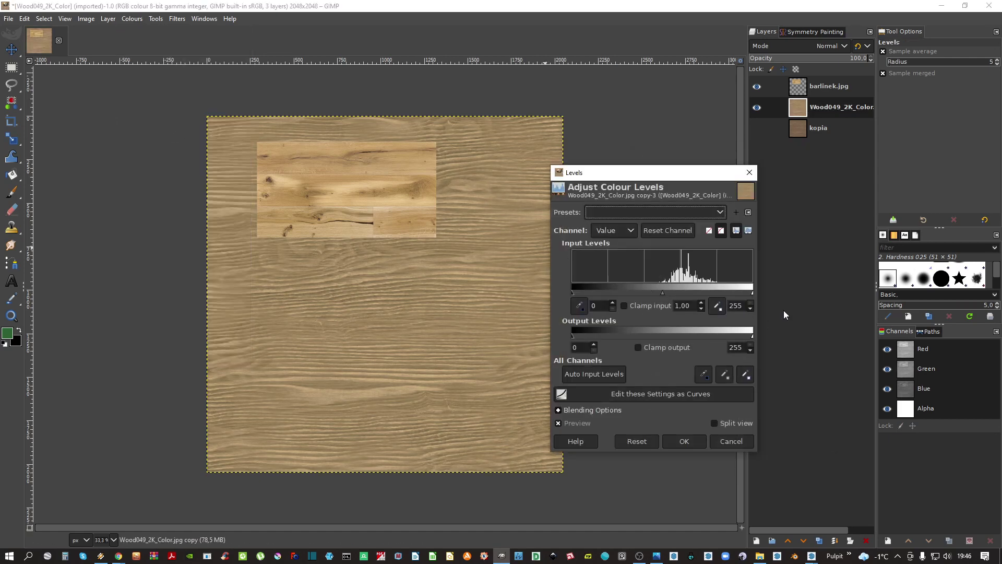
left_click_drag(746, 293, 732, 295)
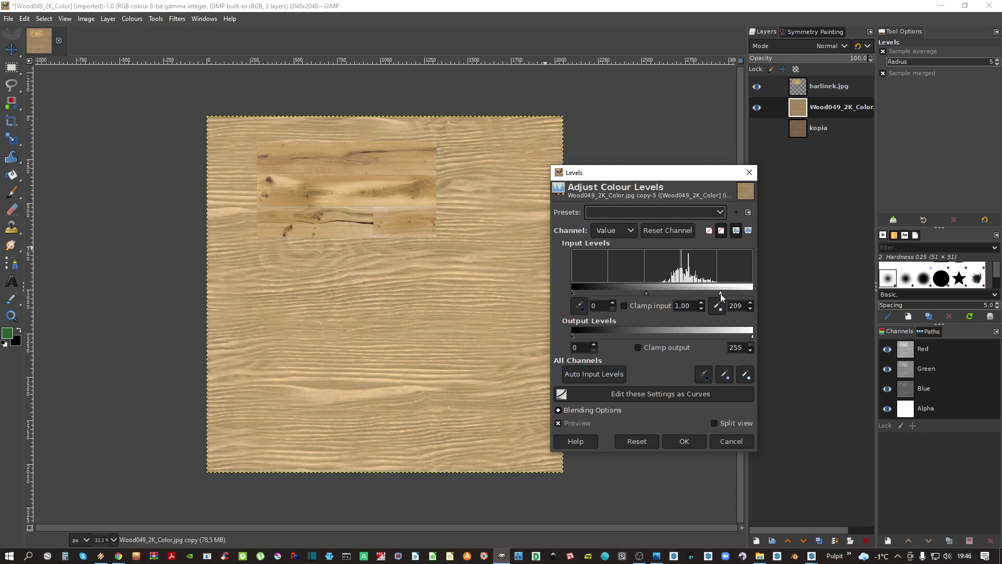
left_click(684, 441)
Fine-tune the wood layer's hue by a few small increments with Hue-Saturation to match the oak planks
left_click(132, 19)
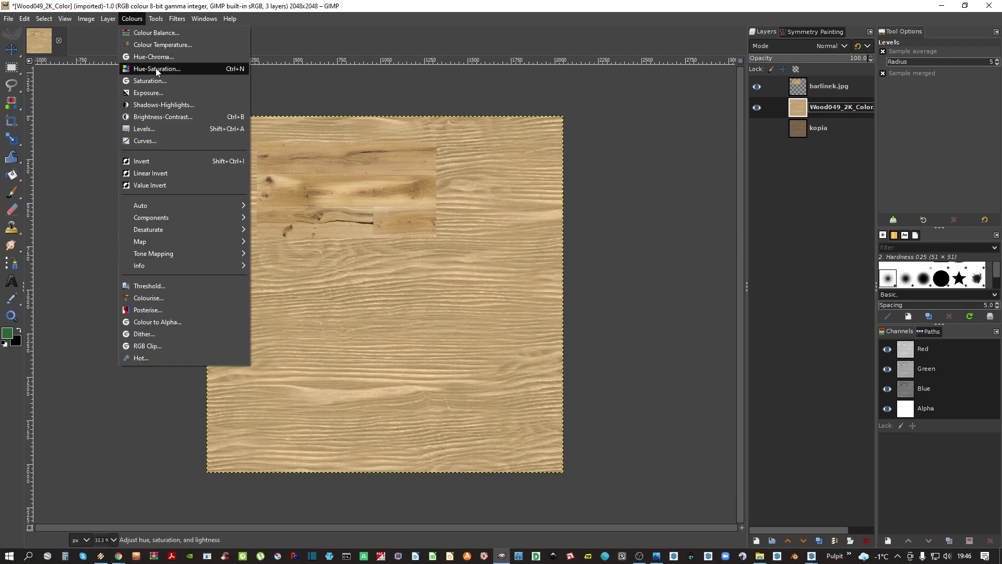
left_click(172, 68)
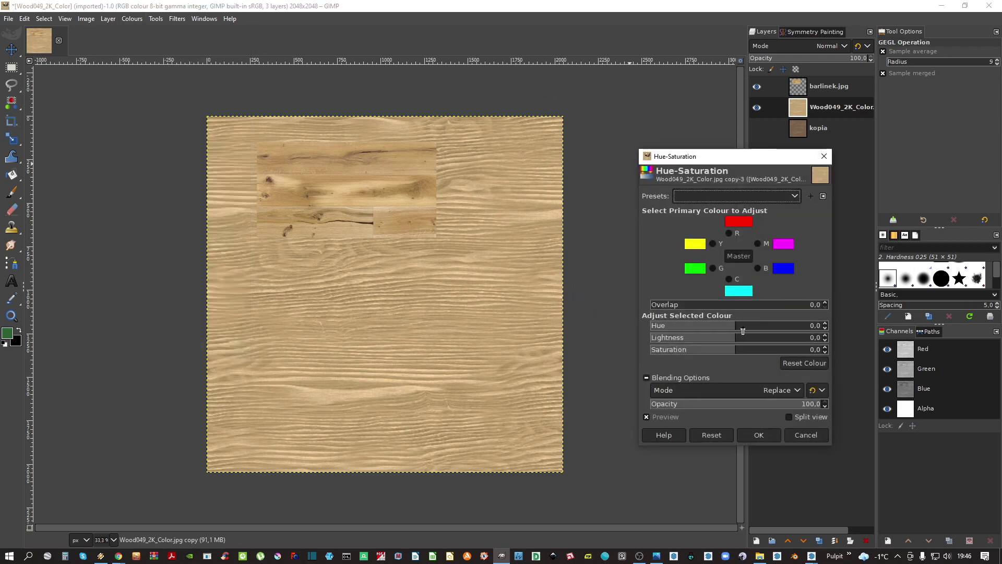
left_click(826, 323)
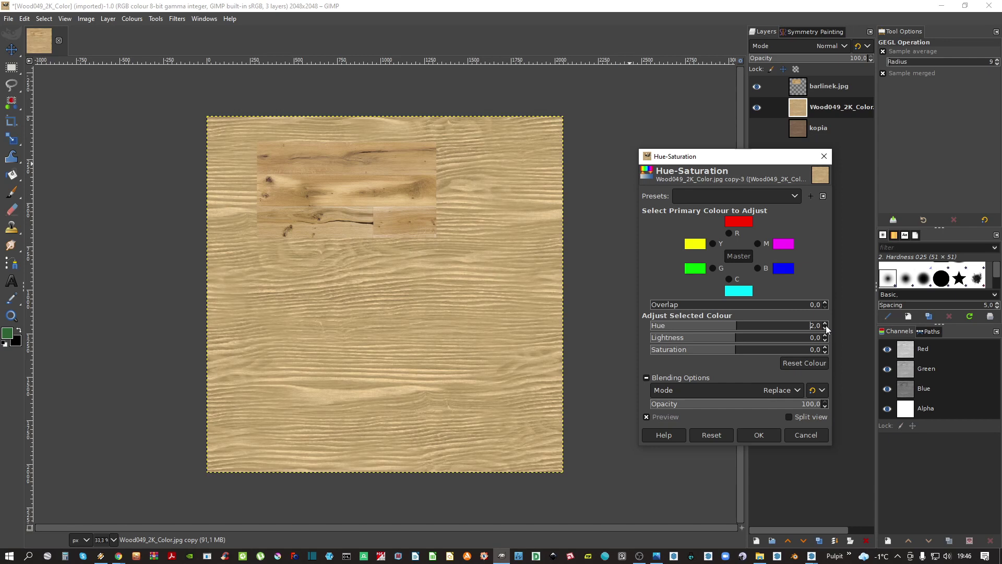
left_click(825, 328)
left_click(825, 328)
left_click(766, 433)
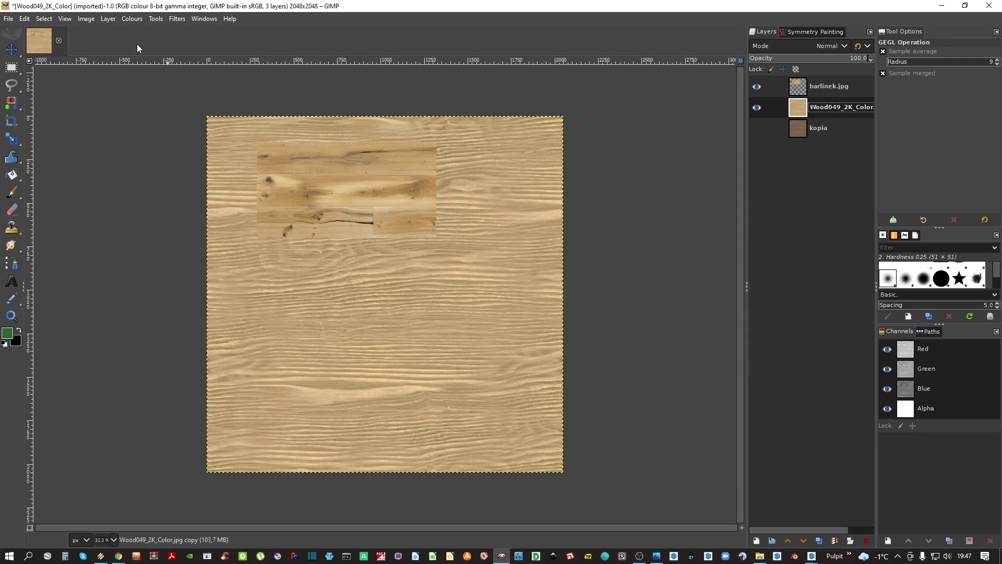
Darken the wood layer's midtones slightly with Levels, setting the input gamma to about 0.95
left_click(132, 18)
left_click(159, 130)
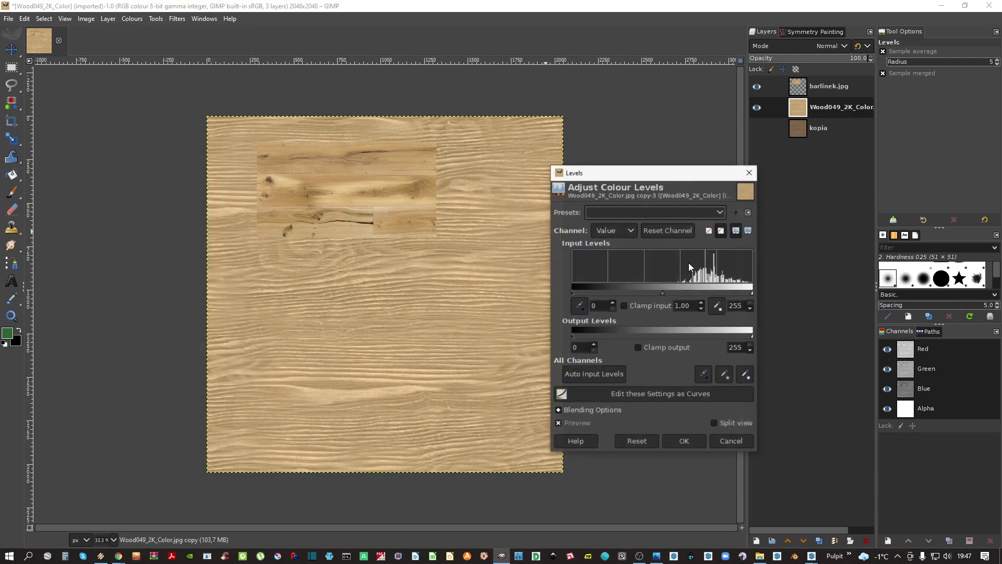
left_click_drag(743, 292, 753, 292)
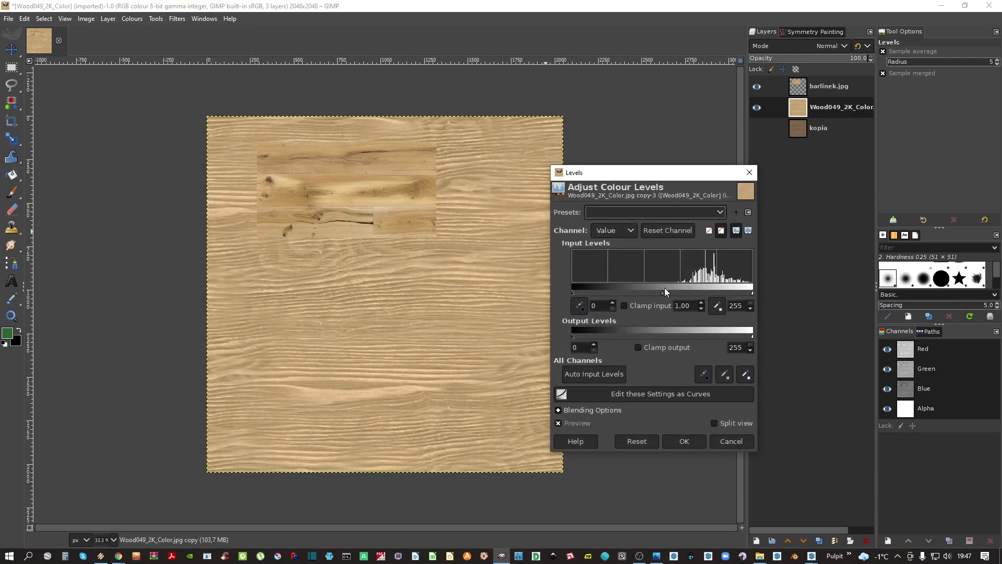
left_click_drag(657, 293, 664, 295)
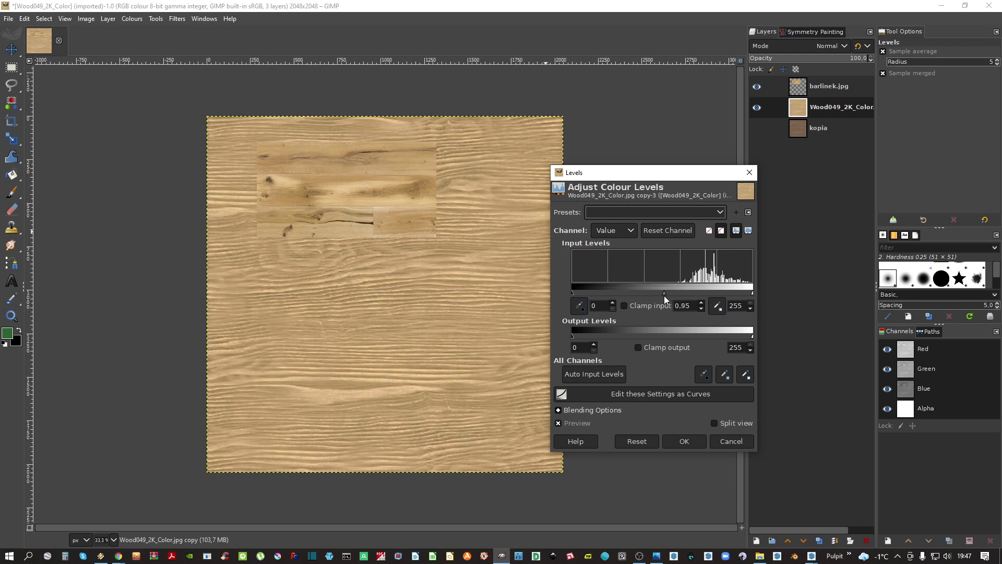
left_click(673, 439)
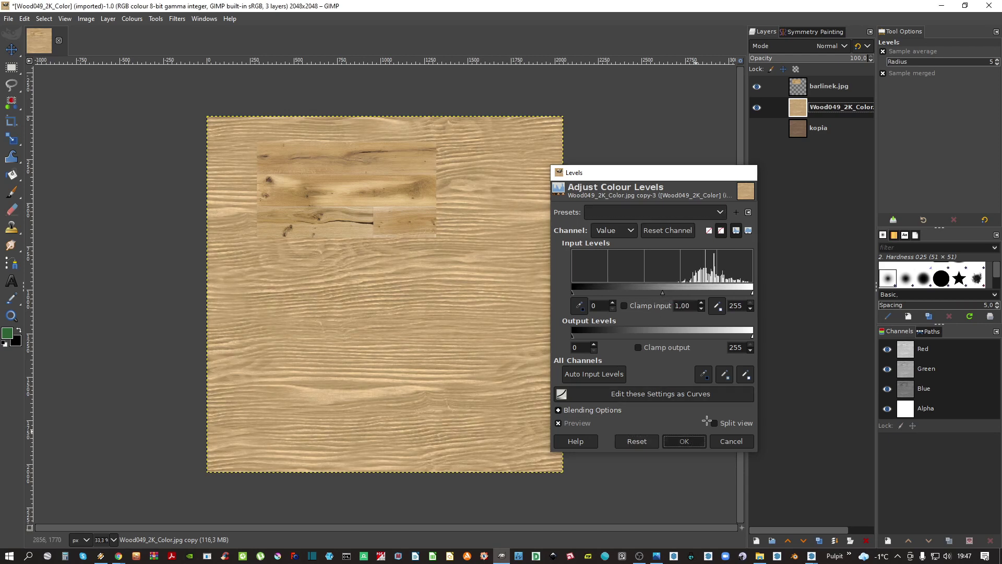
Hide the barlinek.jpg reference layer so only the recoloured wood texture shows
left_click(756, 86)
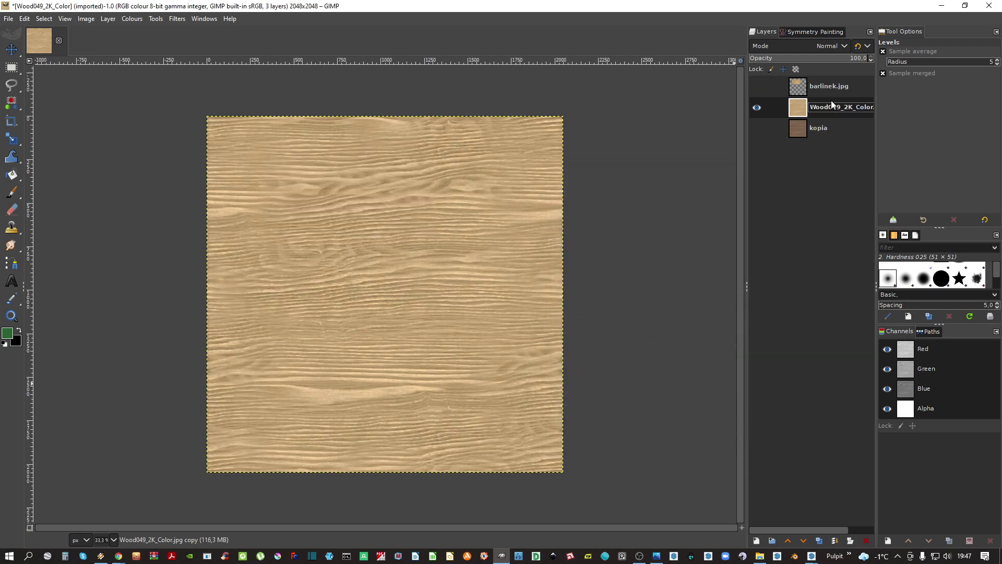
left_click(807, 88)
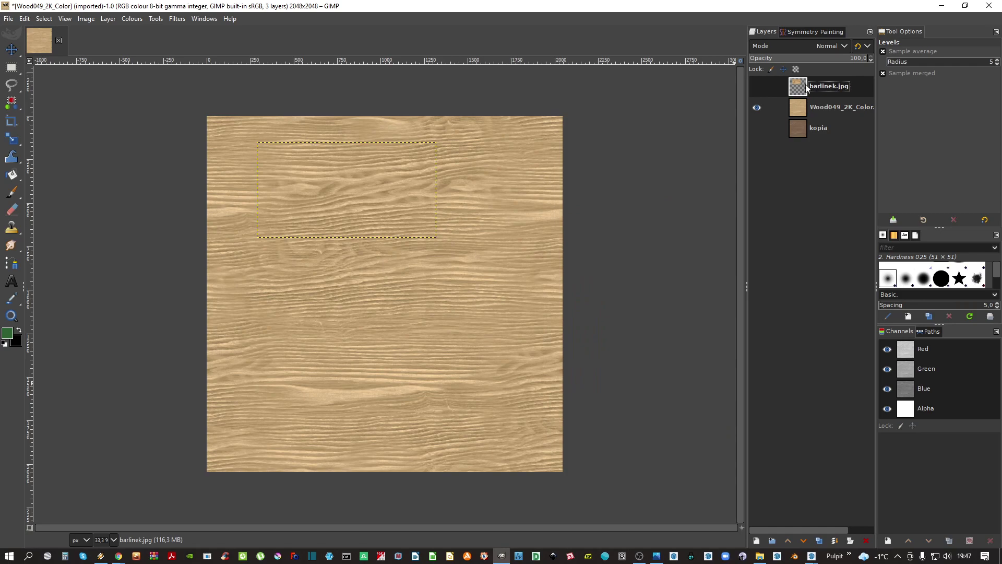
left_click(756, 87)
left_click(756, 88)
Export the image as "Wood049_2K_Color - jasny.jpg" into the Wood049_2K-JPG folder with JPEG quality 80
left_click(11, 20)
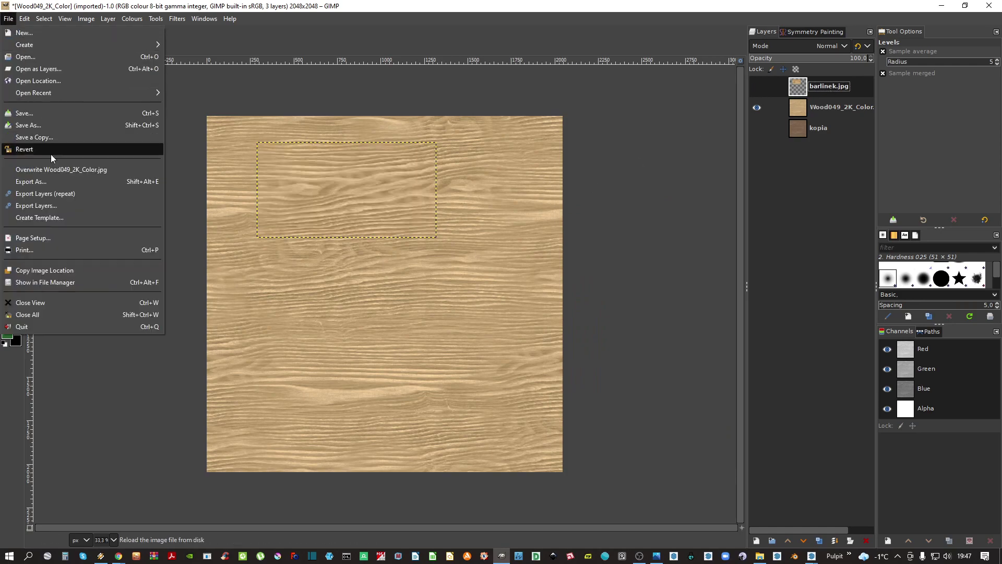
left_click(56, 189)
left_click(416, 109)
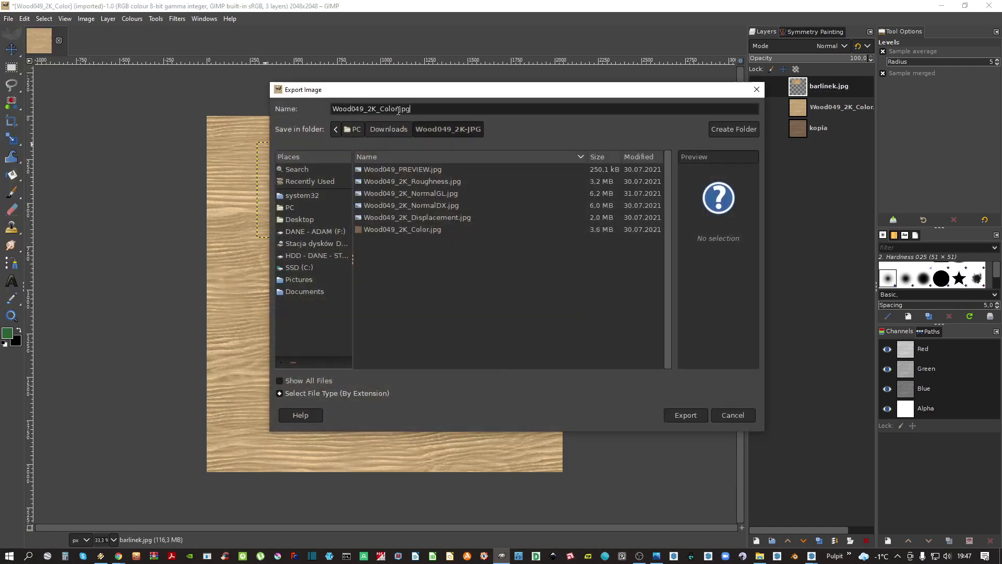
type("- ")
type("jasny")
key("Return")
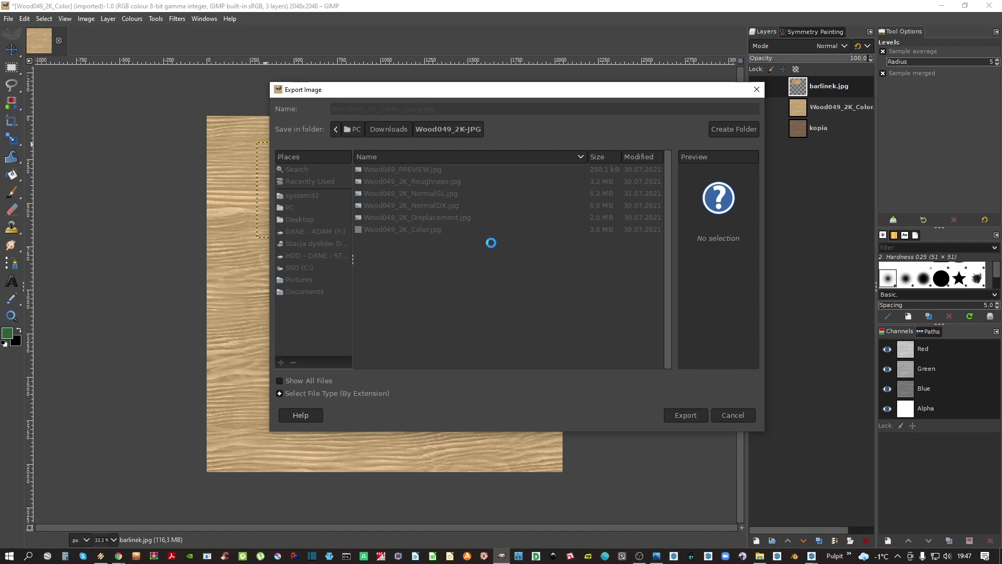
left_click_drag(563, 191, 551, 188)
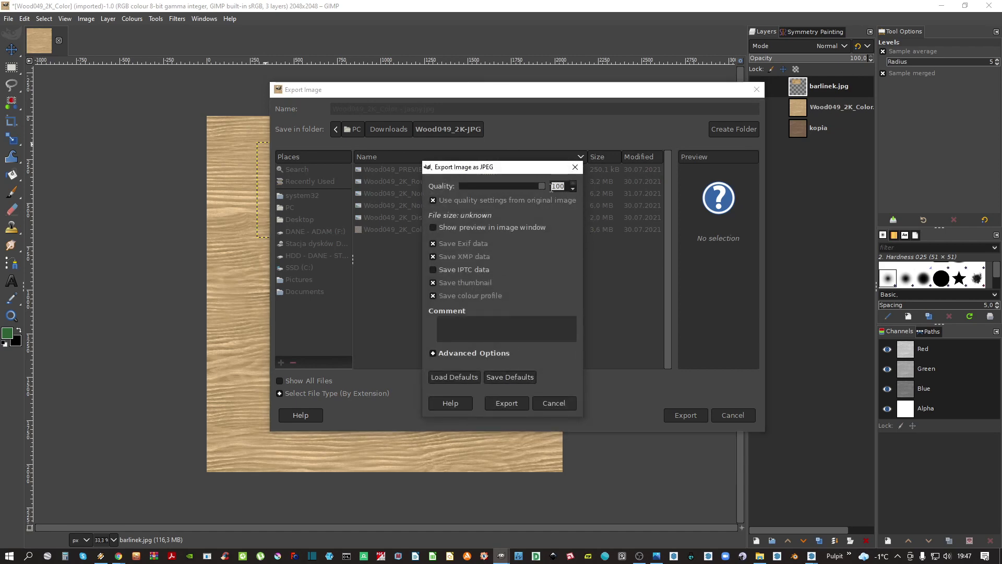
type("80")
left_click(503, 403)
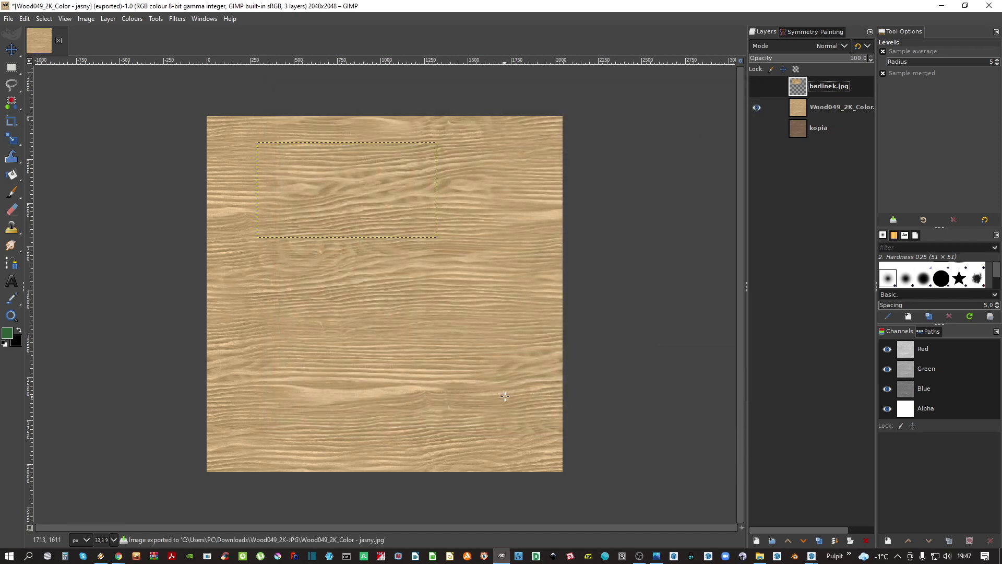
Close the image without saving its changes and minimize GIMP to reveal the texture folder
key("ctrl+w")
left_click(538, 355)
left_click(946, 5)
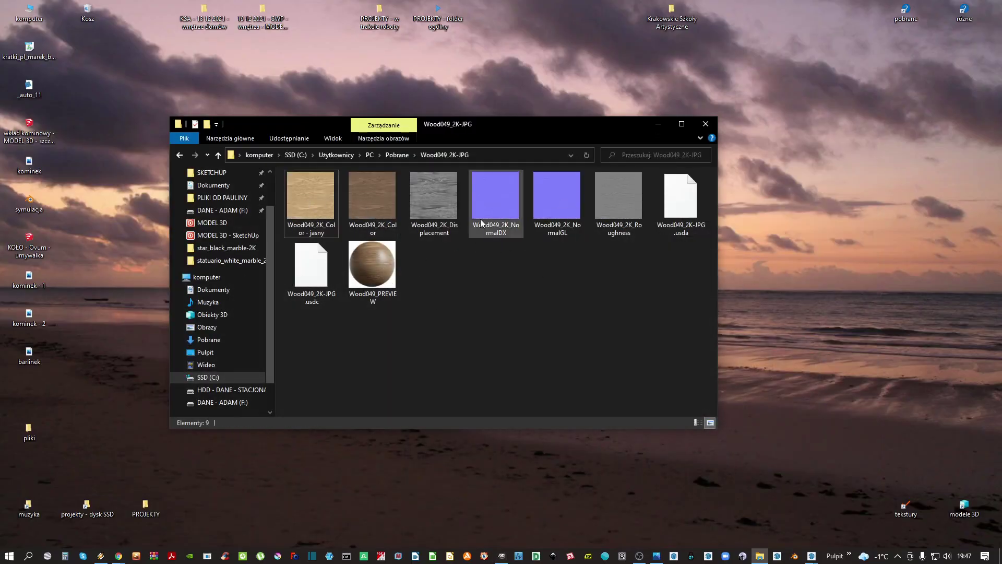
Browse the Wood049 maps in the photo viewer and compare the light "jasny" colour map with the original
double_click(522, 204)
key("Right")
key("Right")
key("Right")
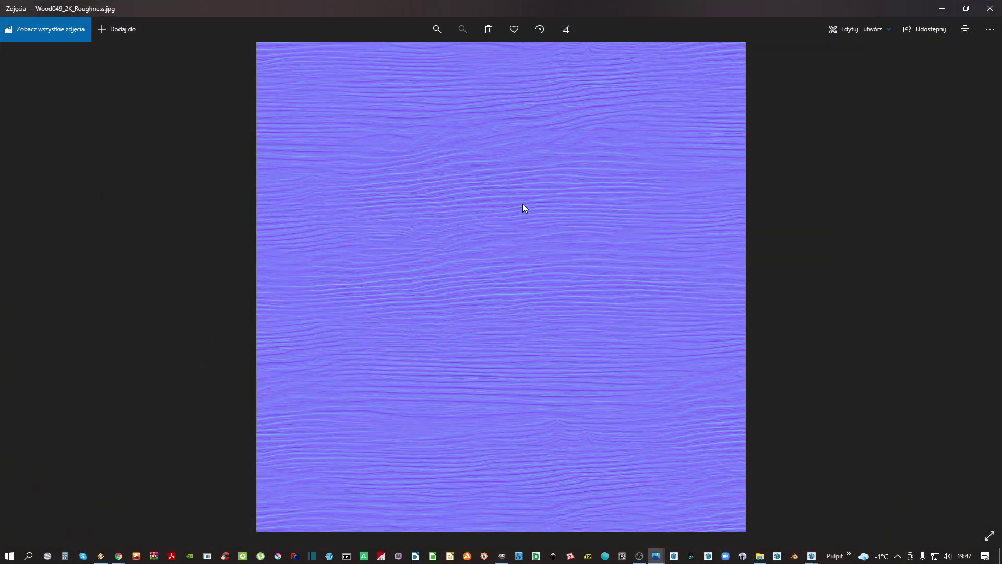
key("Left")
key("Left")
key("Left")
key("Left")
key("Left")
key("Left")
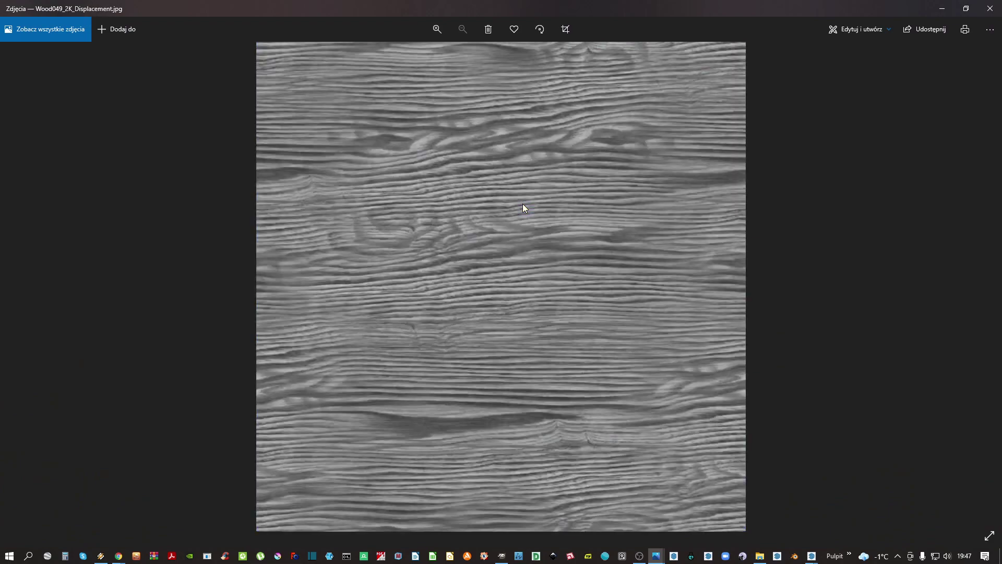
key("Right")
key("Left")
key("Right")
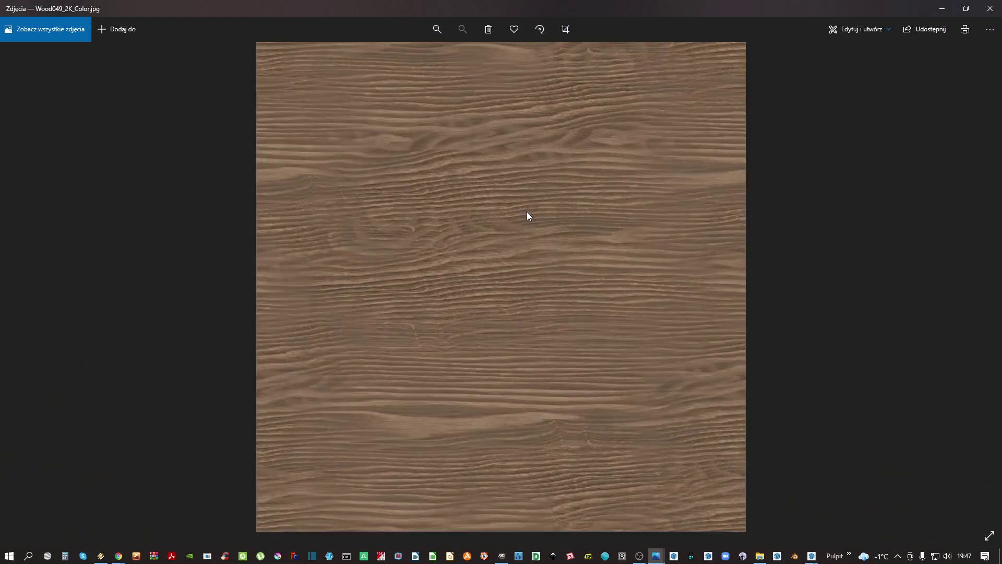
key("Left")
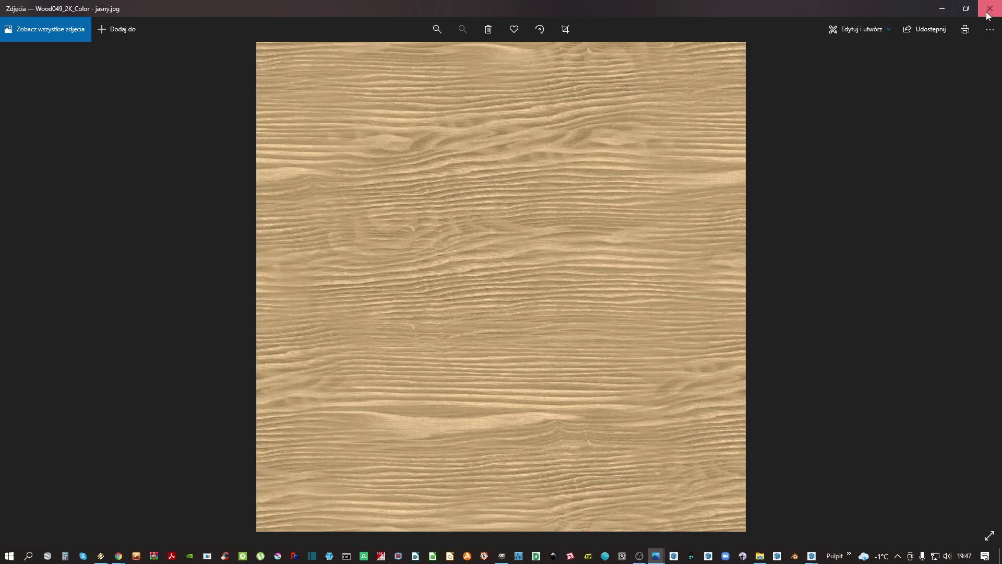
left_click(988, 9)
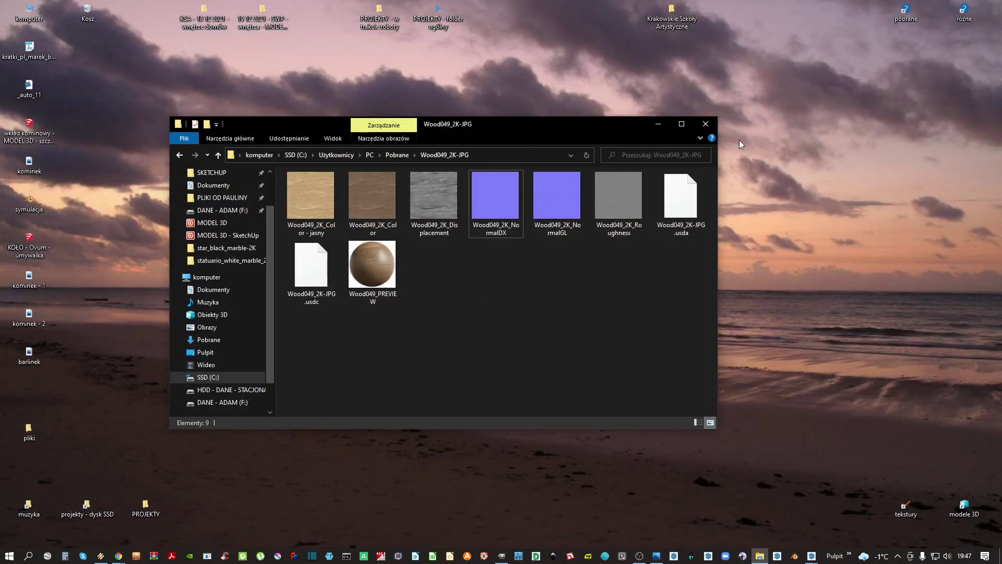
left_click(321, 209)
left_click(364, 220)
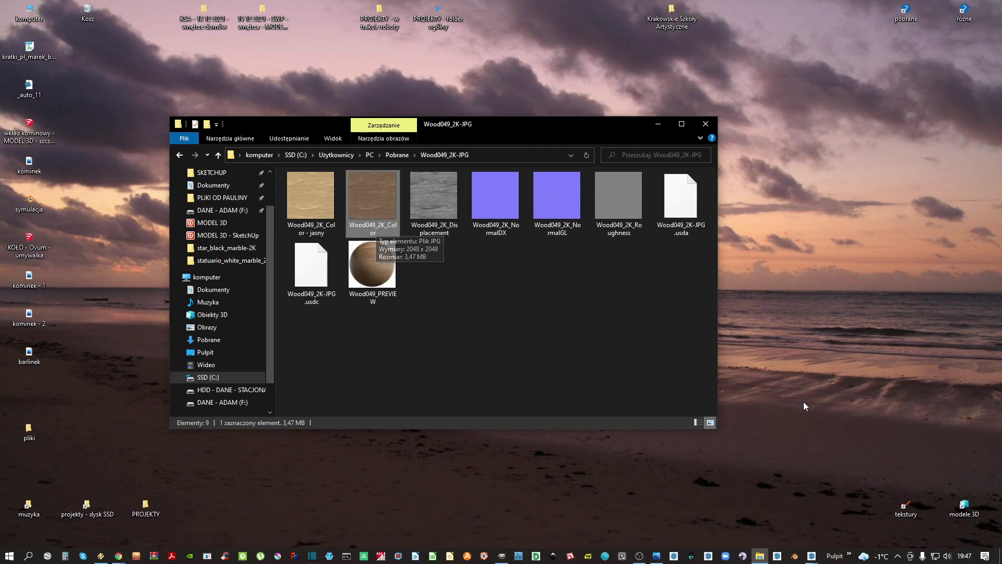
Switch to the V-Ray Frame Buffer and examine the fireplace insert in the render up close
mouse_move(811, 557)
left_click(762, 517)
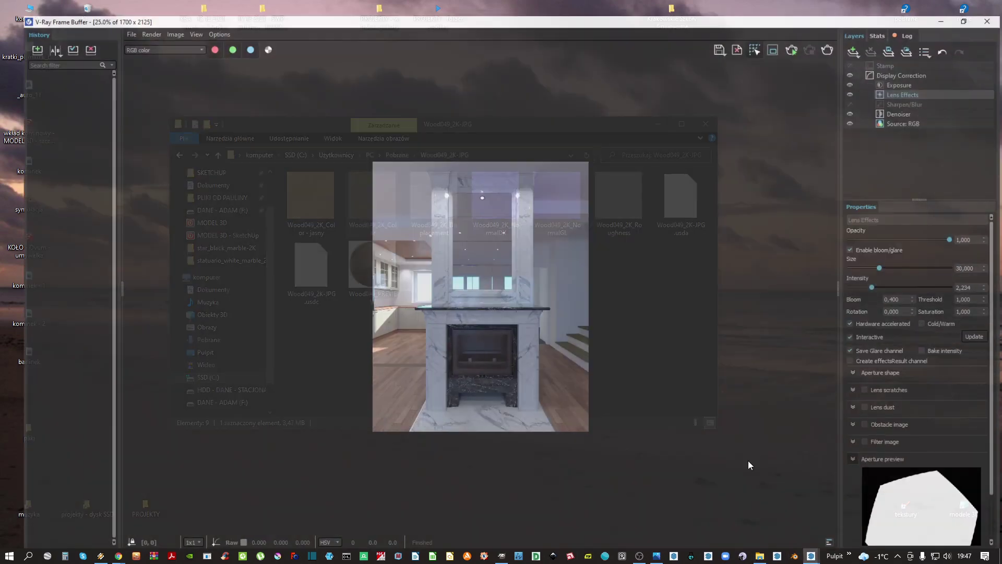
scroll(461, 283, "up", 1)
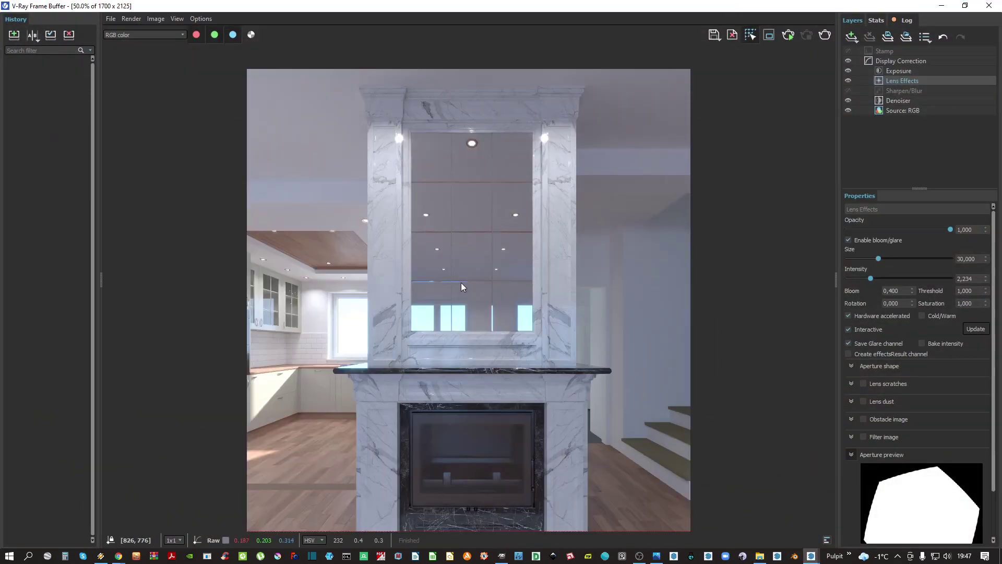
middle_click_drag(455, 396, 456, 313)
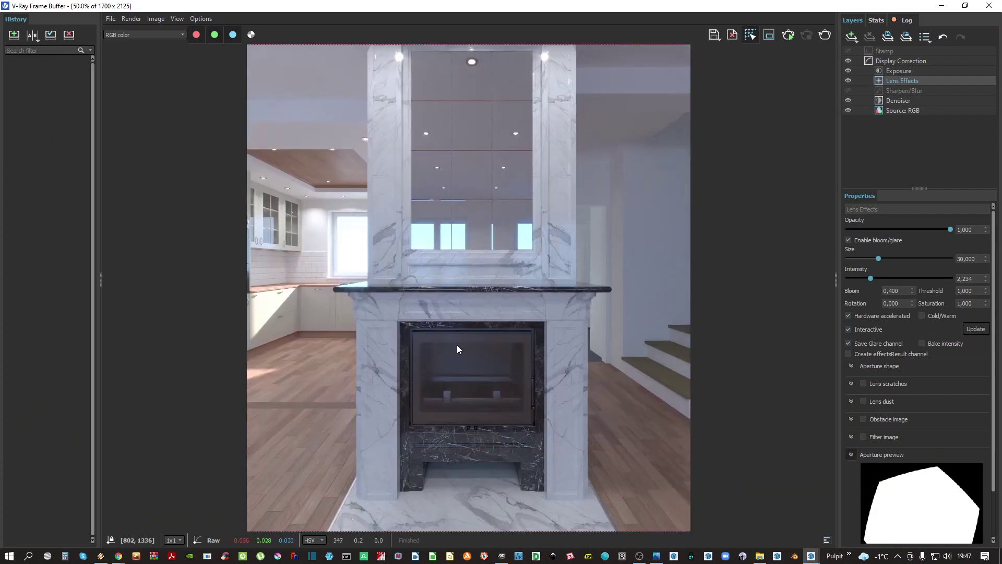
scroll(478, 461, "up", 2)
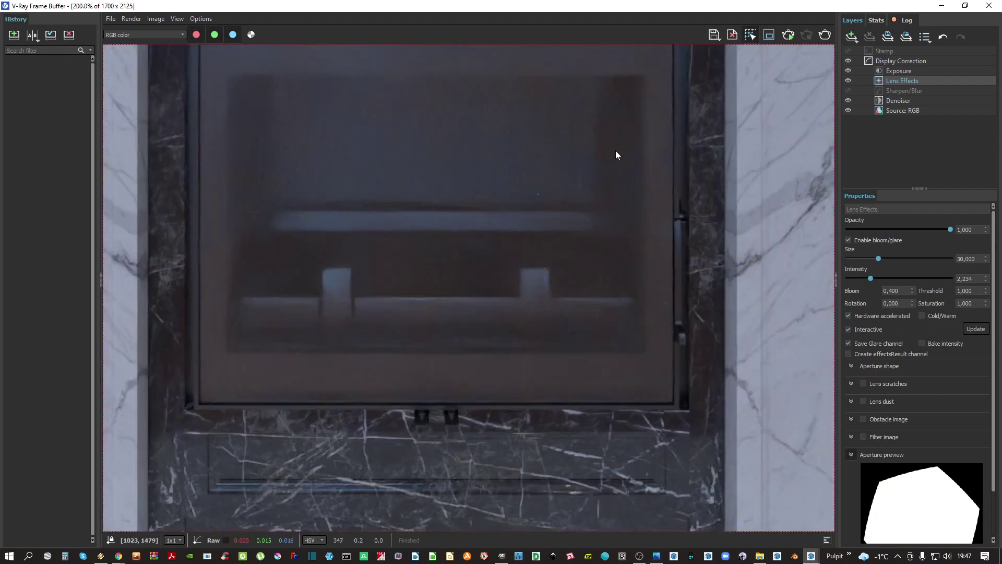
Save the fireplace render as a PNG named "kominek - 3" on the desktop (Pulpit)
middle_click_drag(616, 155, 574, 434)
scroll(421, 323, "down", 2)
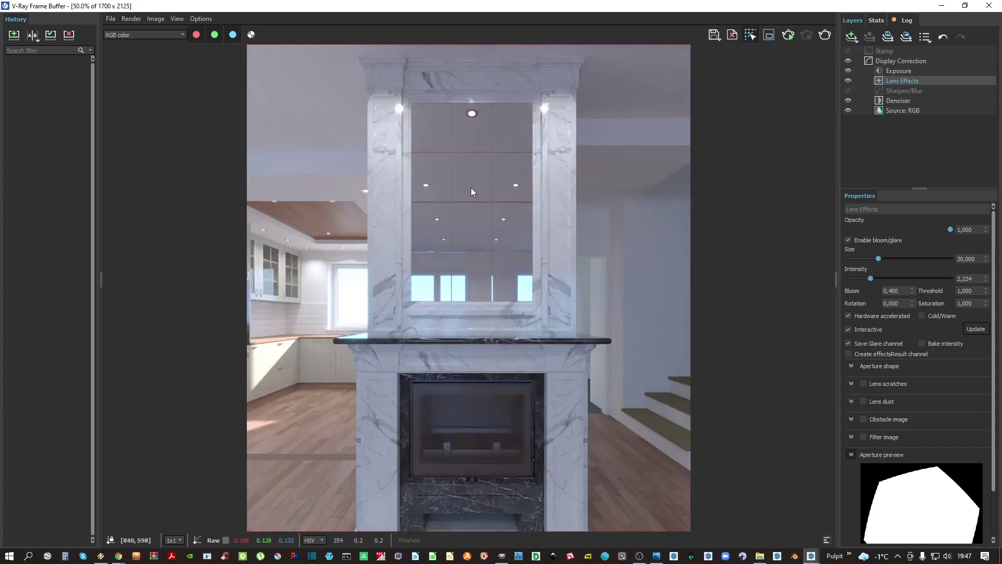
left_click(714, 34)
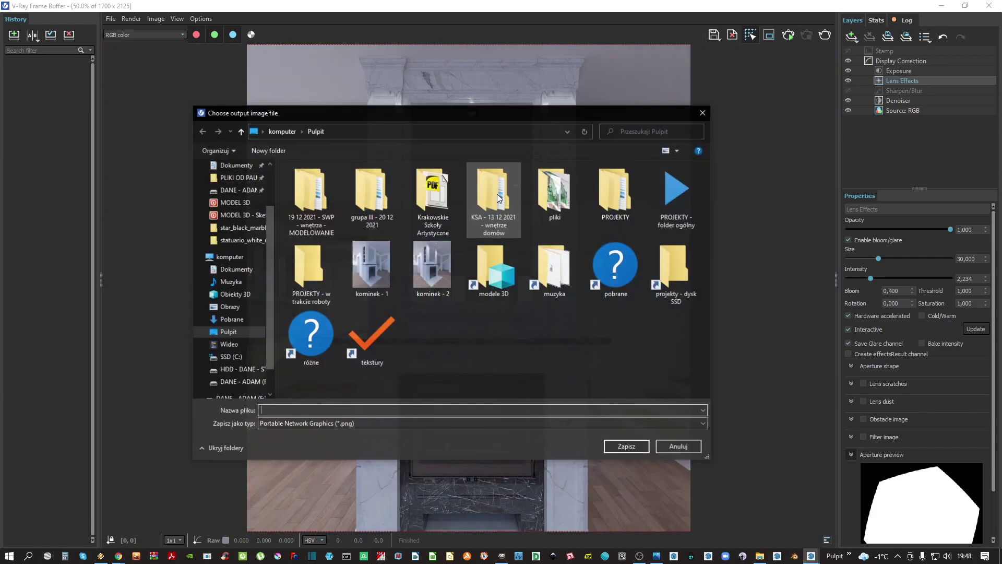
left_click(436, 282)
left_click(381, 411)
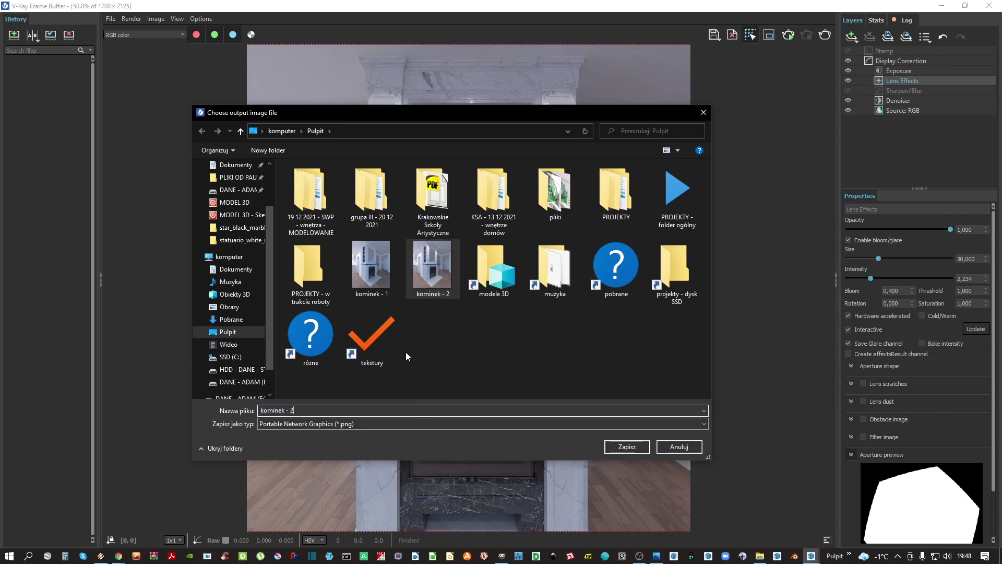
key("BackSpace")
type("3")
key("Return")
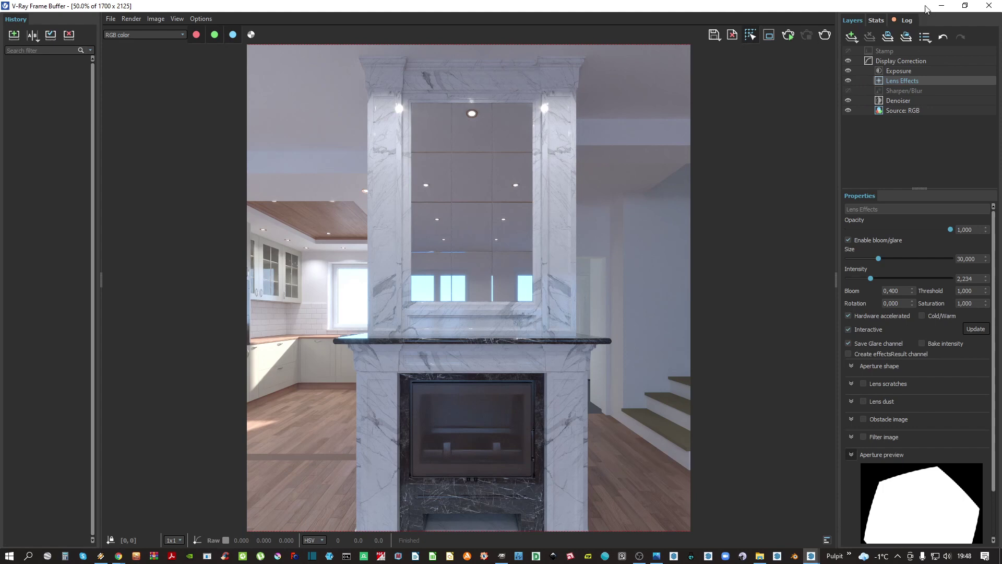
Minimize the frame buffer, switch to the SketchUp model and close the V-Ray Asset Editor
left_click(940, 9)
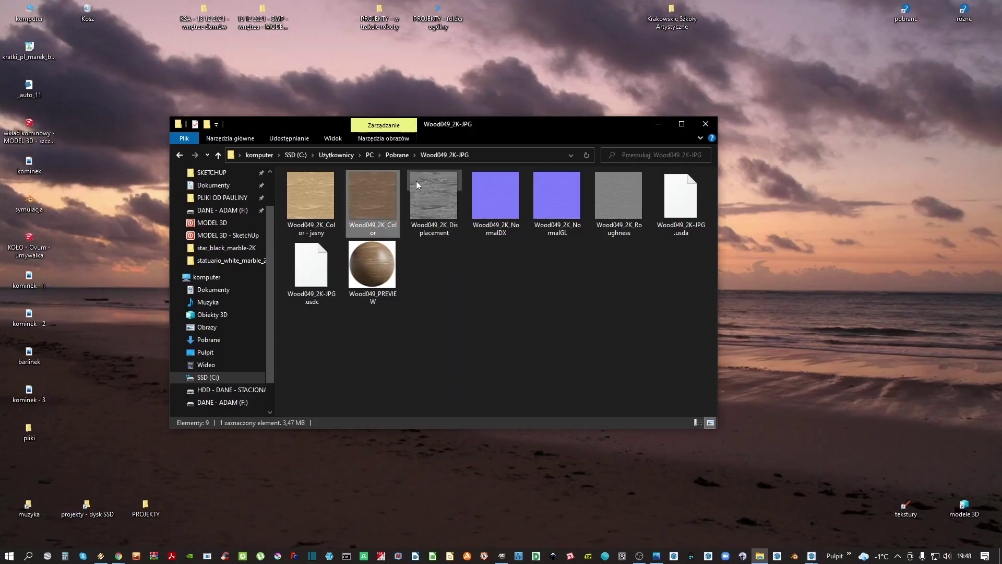
mouse_move(803, 556)
left_click(759, 517)
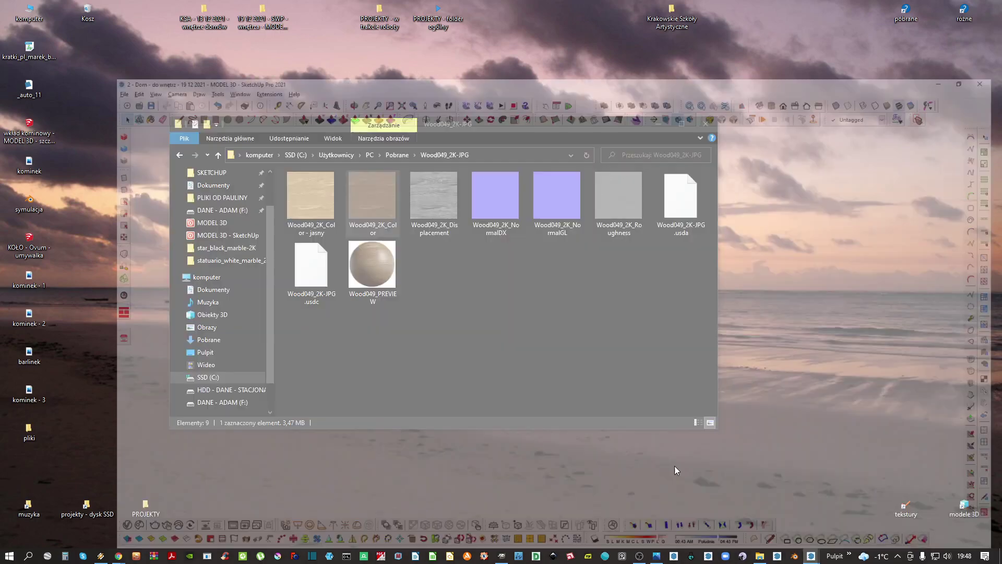
left_click(884, 78)
middle_click_drag(459, 261, 457, 304)
left_click(12, 510)
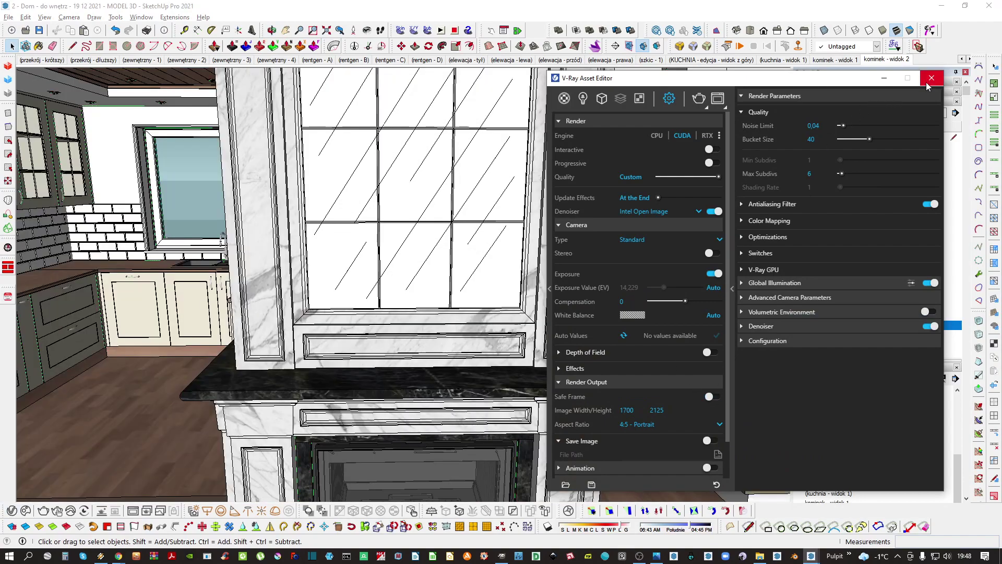
left_click(931, 78)
Draw a horizontal circle with a radius of about 21 cm on the floor in front of the marble hearth
middle_click_drag(402, 329, 430, 100, "shift")
scroll(429, 101, "down", 2)
middle_click_drag(423, 305, 418, 223, "shift")
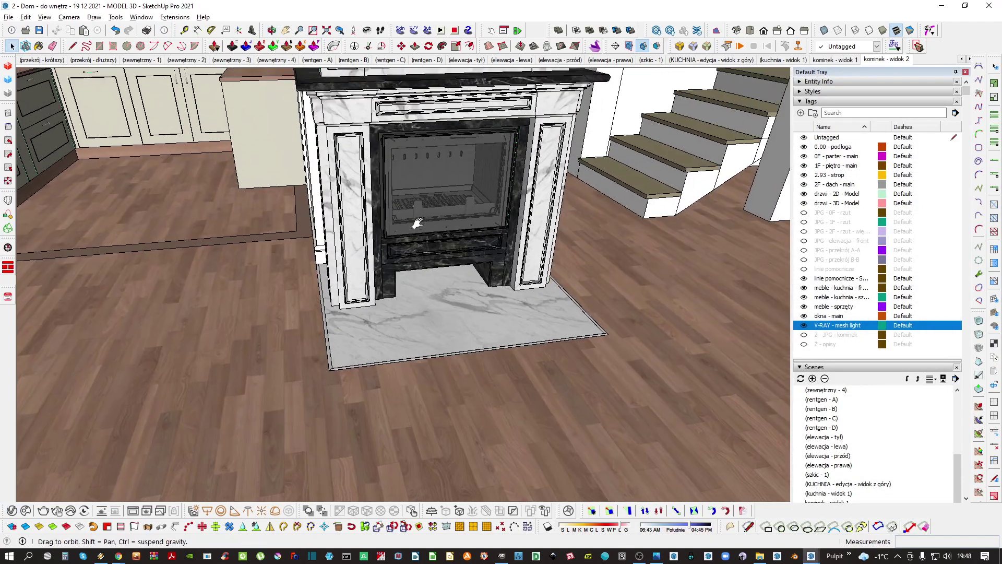
scroll(418, 224, "down", 5)
key("z")
key("c")
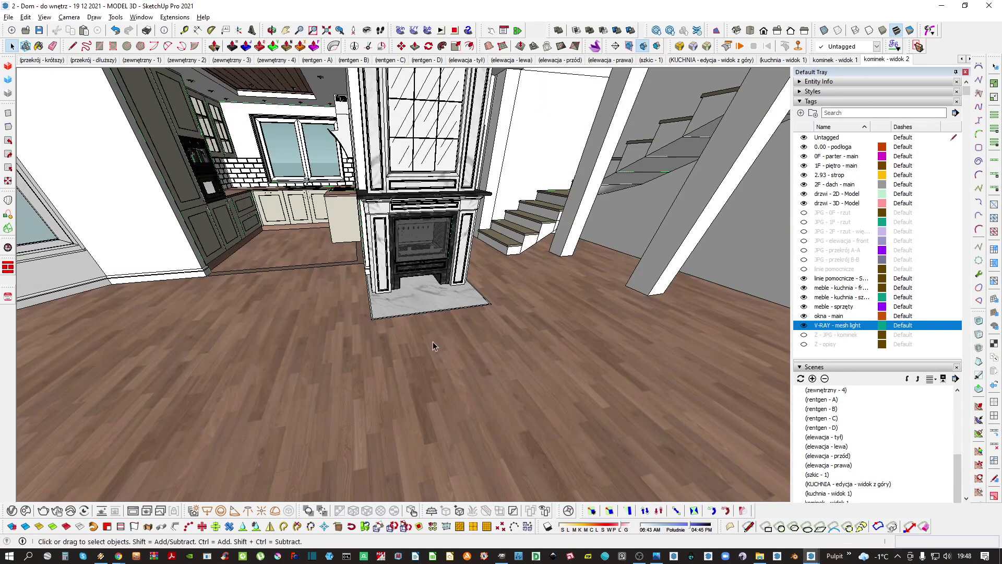
scroll(438, 344, "up", 3)
left_click(440, 325)
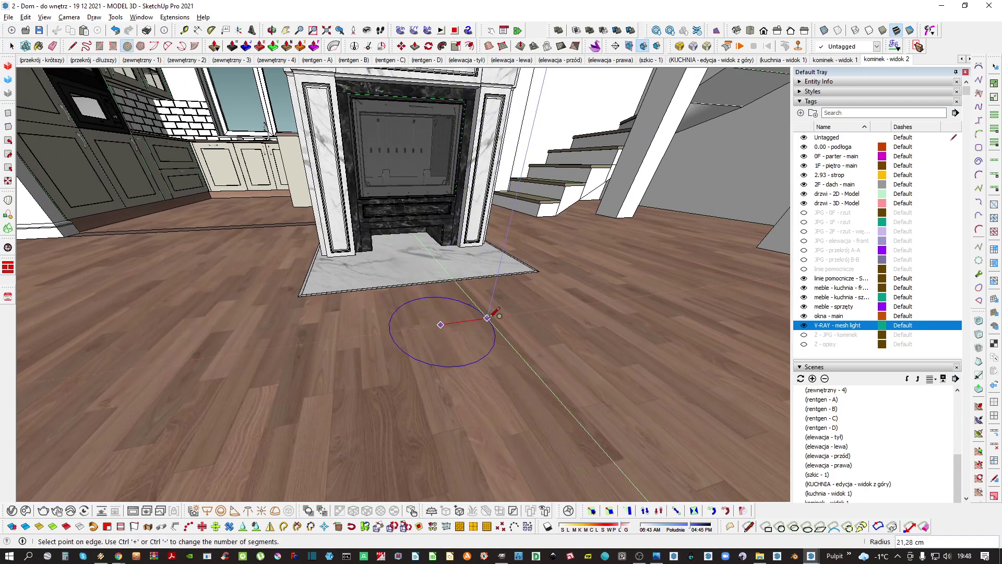
scroll(483, 328, "up", 2)
left_click(483, 325)
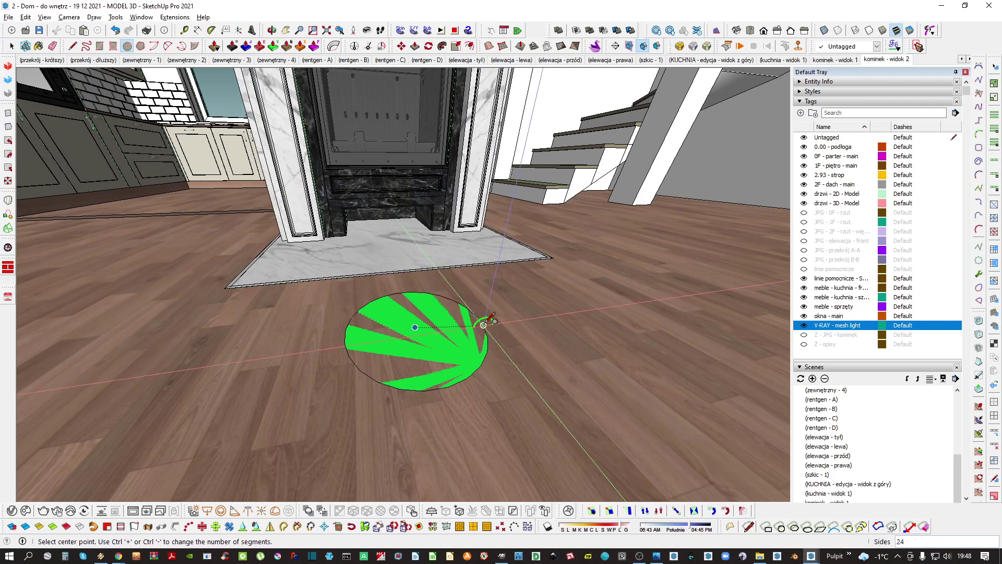
Draw a smaller vertical circle centred on the edge of the floor circle and group both circles
left_click(483, 325)
left_click(498, 318)
key("space")
scroll(482, 324, "up", 2)
left_click(469, 344)
double_click(484, 321, "shift")
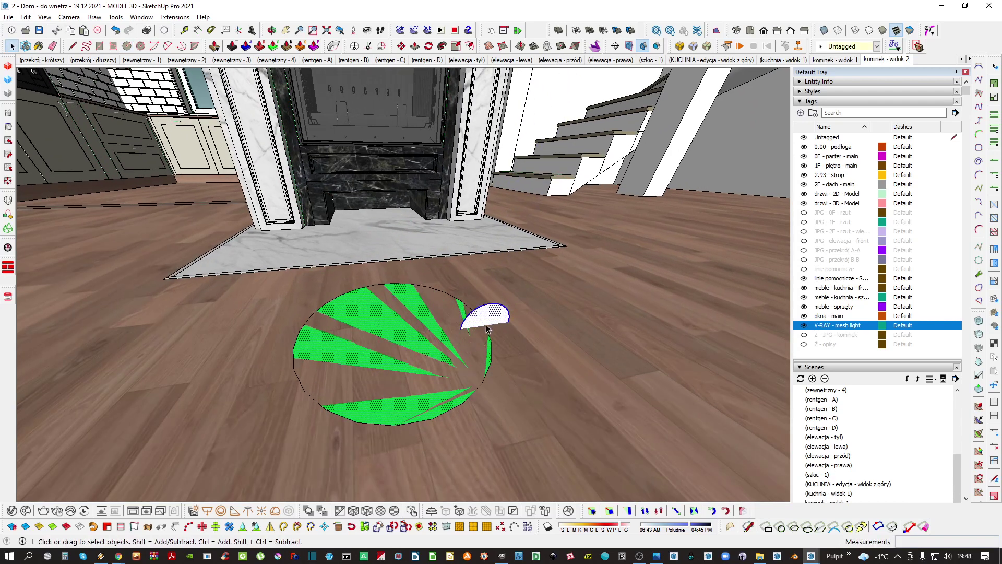
key("ctrl+g")
Inside the group, delete the large circle's face and sweep the small circle along its edge with Follow Me
double_click(463, 353)
left_click(464, 358)
key("Delete")
left_click(490, 335)
left_click(483, 381)
key("f")
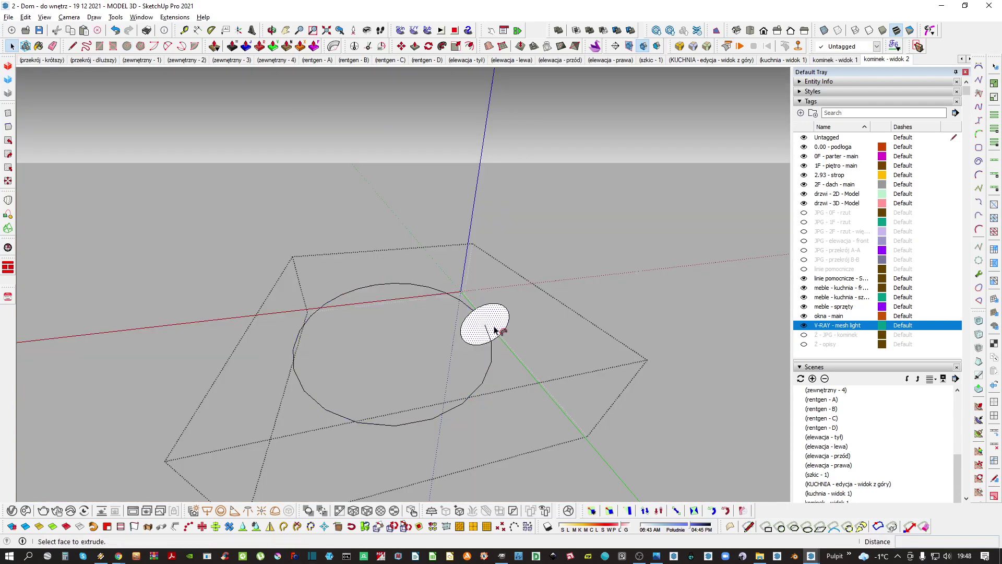
left_click(492, 328)
Raise the ring to rest on the floor and reverse its faces so the back sides point outward
key("space")
left_click(486, 336)
middle_click_drag(490, 345, 491, 318)
key("Escape")
key("m")
left_click(476, 326)
left_click(468, 287)
key("space")
triple_click(466, 316)
key("shift+r")
key("ctrl+t")
scroll(491, 308, "up", 2)
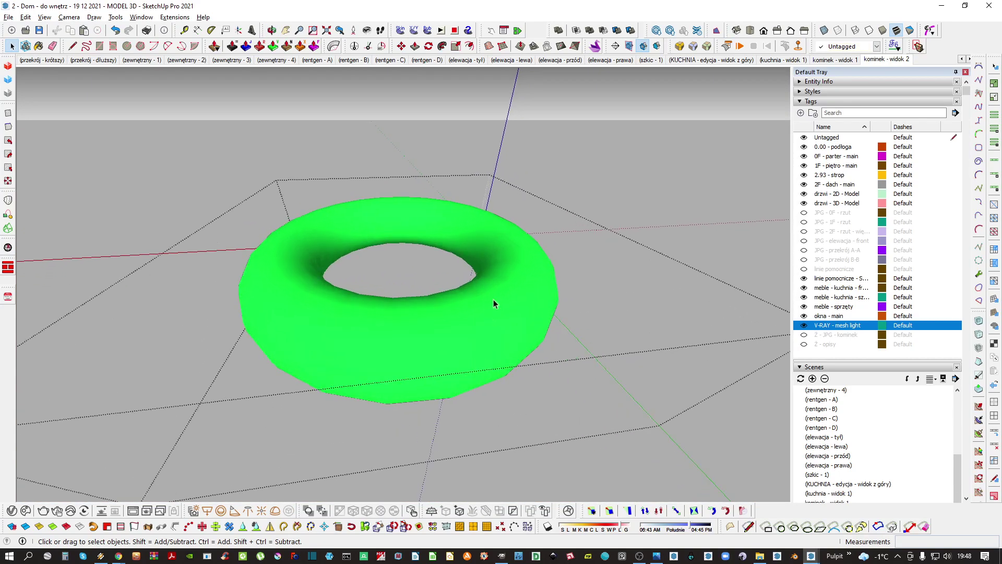
Create a plain white material named "obważanek"
key("b")
left_click(953, 316)
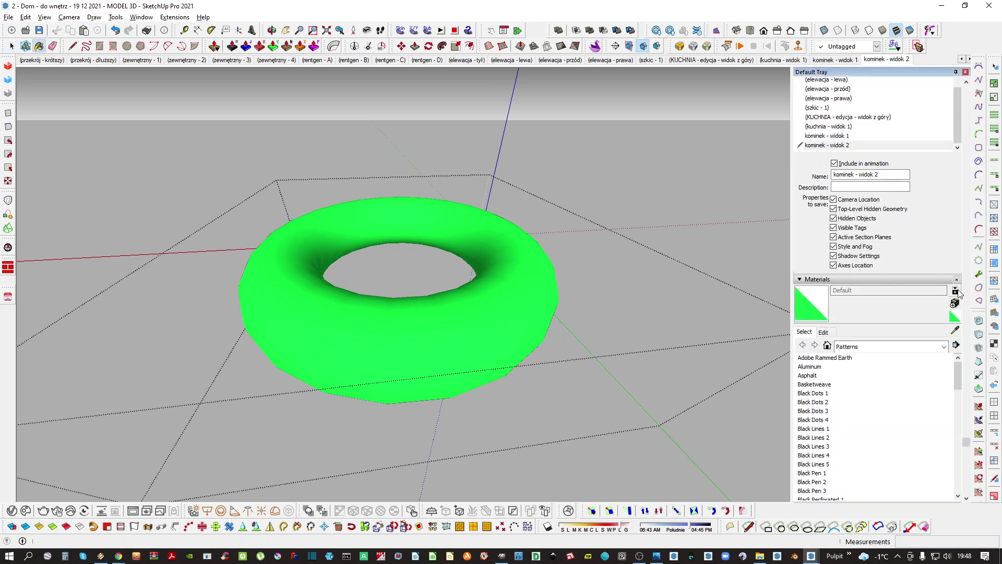
left_click(955, 303)
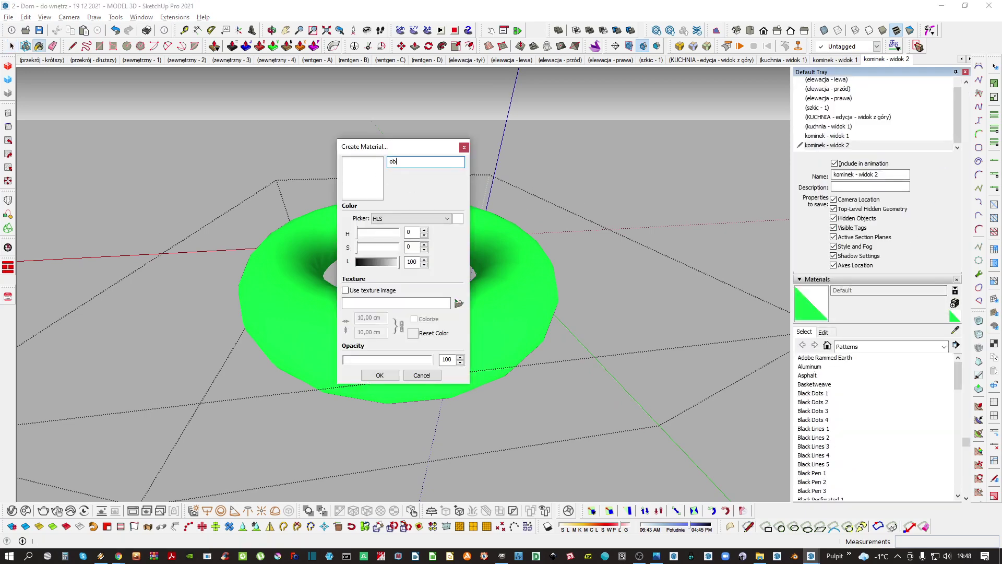
left_click(379, 377)
Paint all faces of the ring with the "obważanek" material and leave the group
key("space")
triple_click(466, 317)
key("b")
left_click(495, 300)
key("space")
key("ctrl+t")
mouse_move(506, 300)
middle_mouse_down()
mouse_move(475, 332)
mouse_move(489, 320)
middle_mouse_up()
scroll(489, 320, "down", 2)
key("Escape")
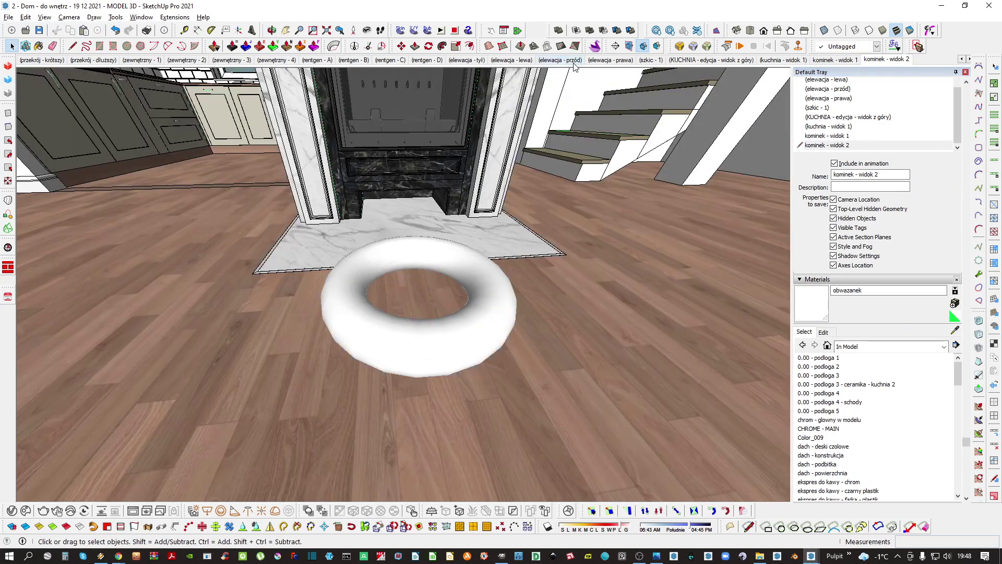
Check the ring's face orientation in Monochrome display and return to the textured display
left_click(911, 31)
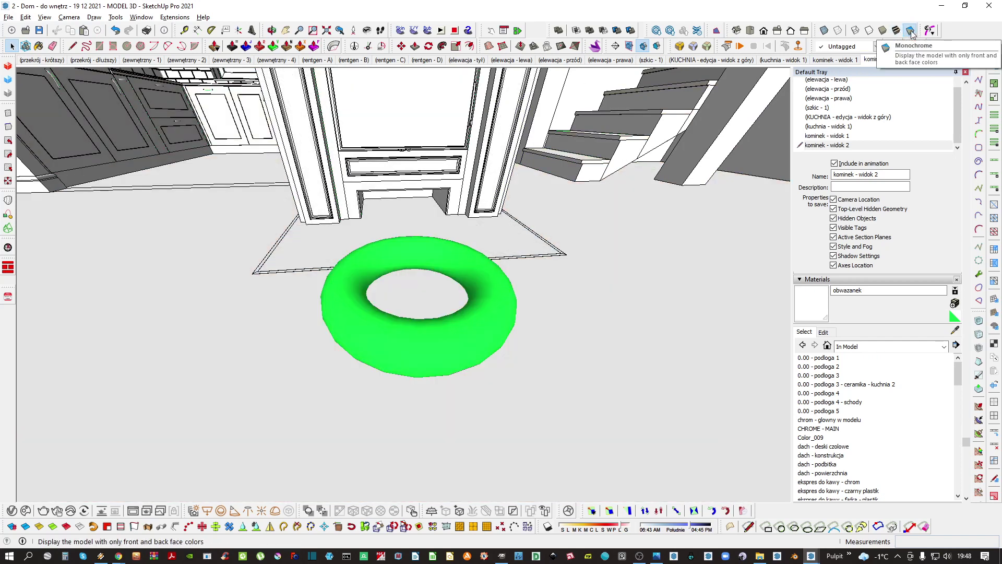
left_click(887, 32)
left_click(896, 33)
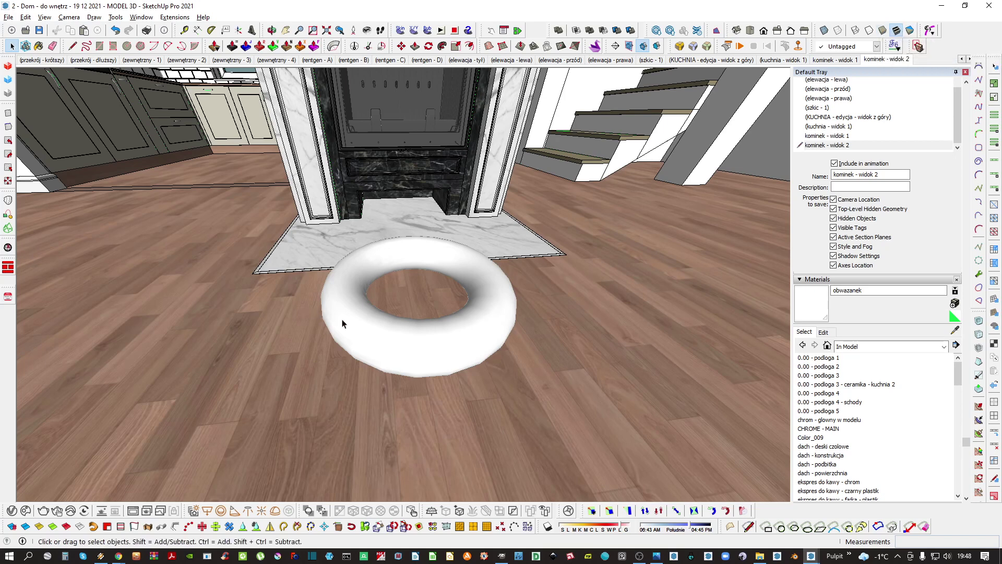
Convert the ring group in front of the fireplace into a V-Ray mesh light
middle_click_drag(343, 321, 362, 325)
left_click(362, 326)
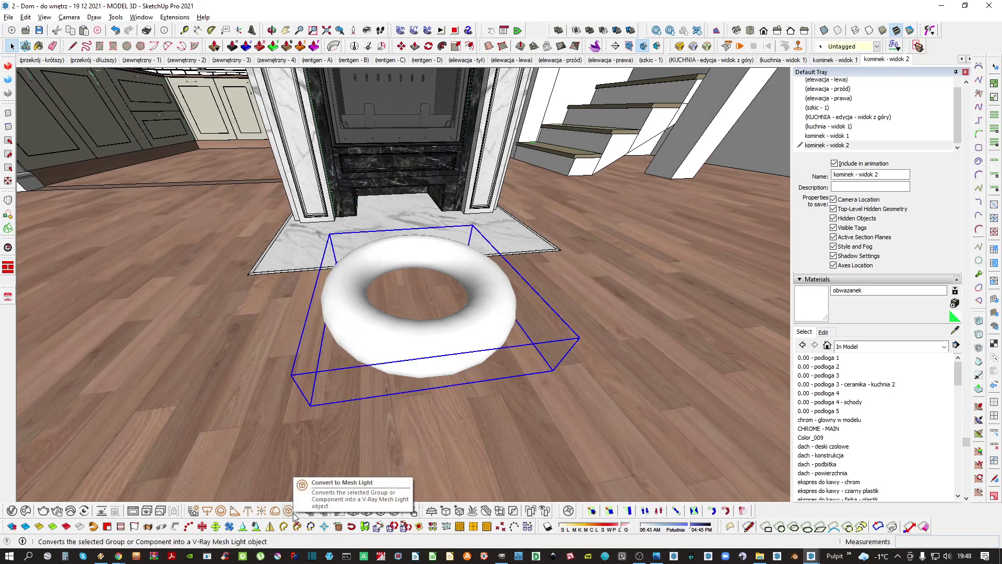
left_click(293, 515)
Find the ring's light in the V-Ray lights list and rename it "Mesh Light - obważanek"
left_click(11, 511)
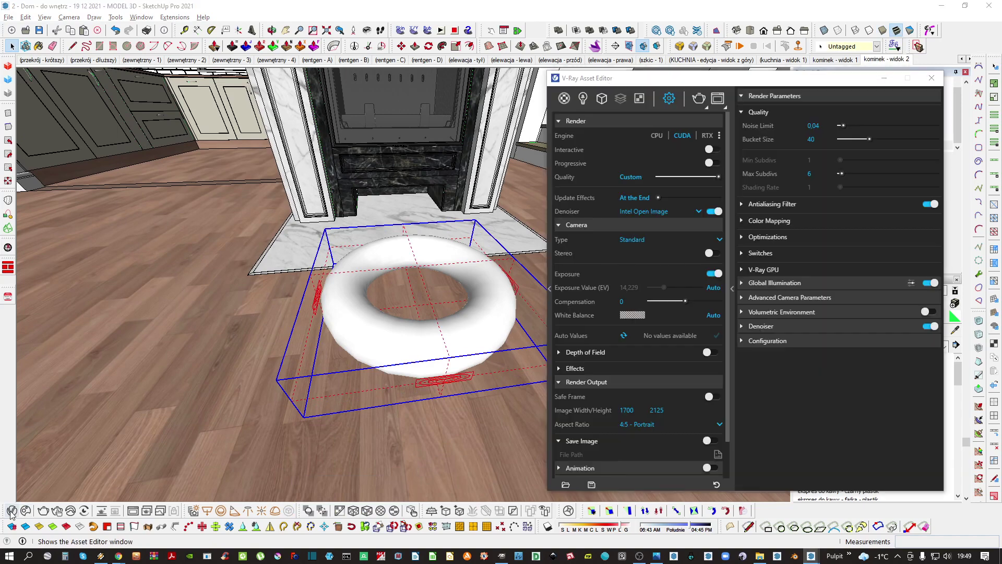
left_click(583, 98)
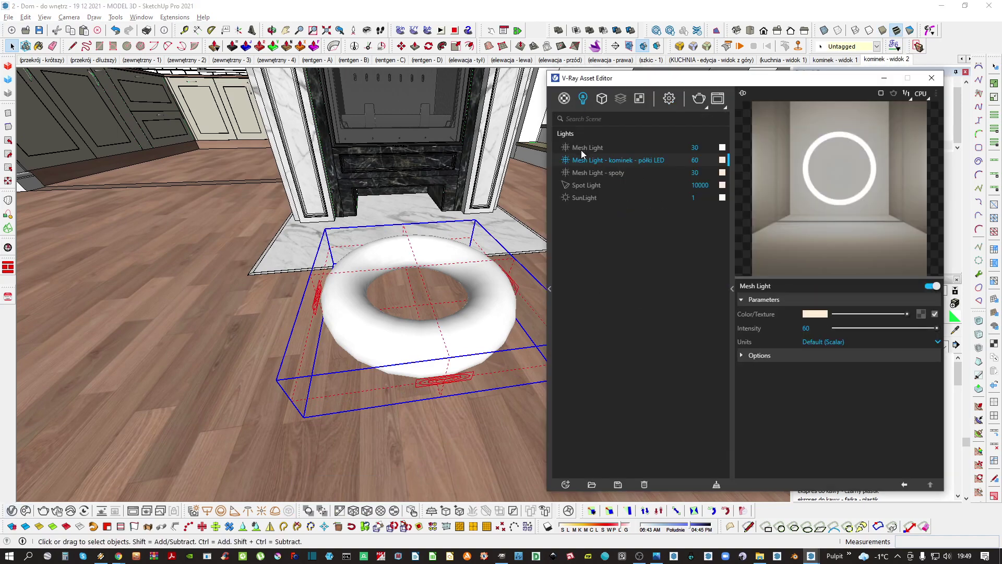
double_click(471, 272)
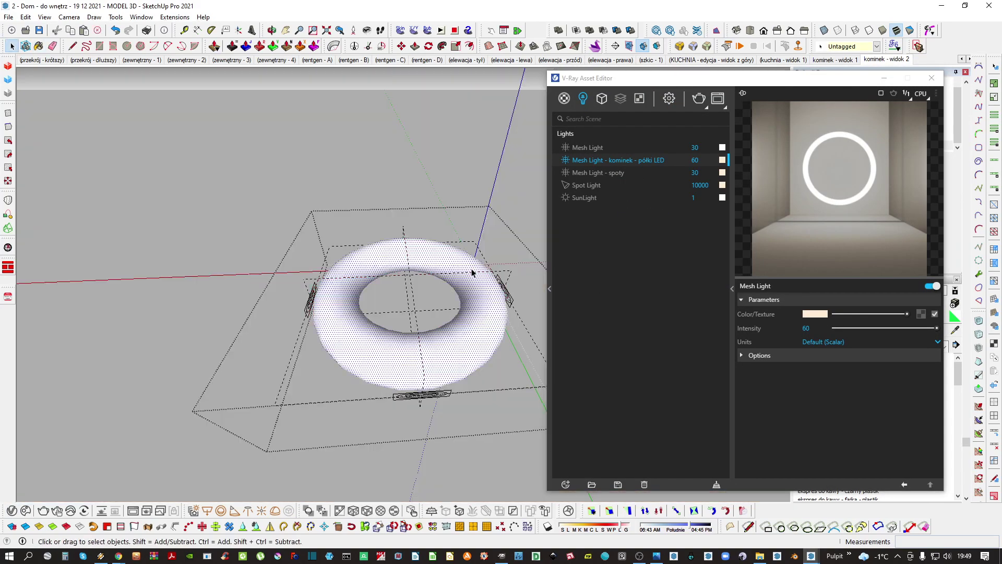
left_click(473, 275)
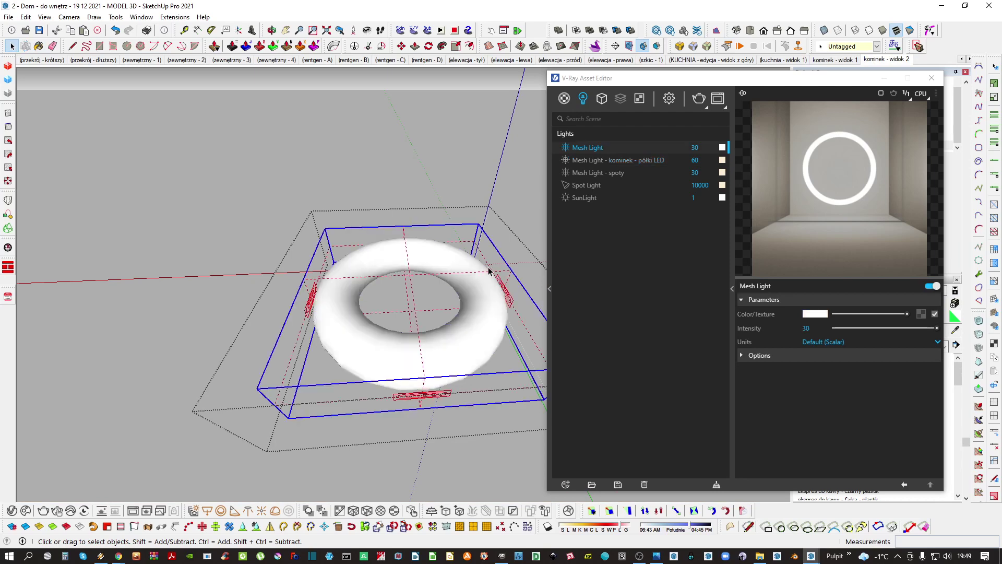
left_click(600, 147)
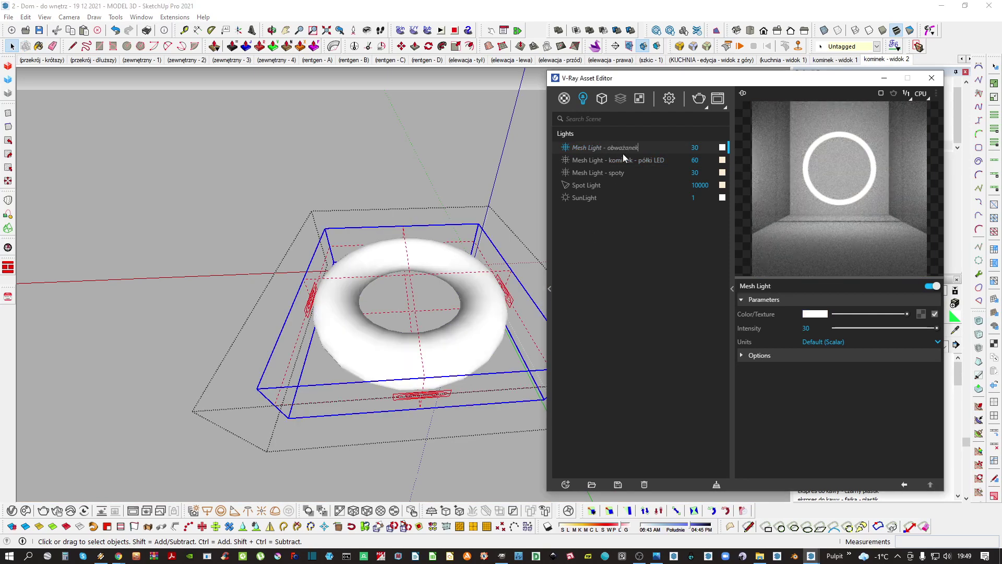
key("Return")
Set the ring mesh light's intensity to 100 and expand its light options
double_click(703, 160)
type("100")
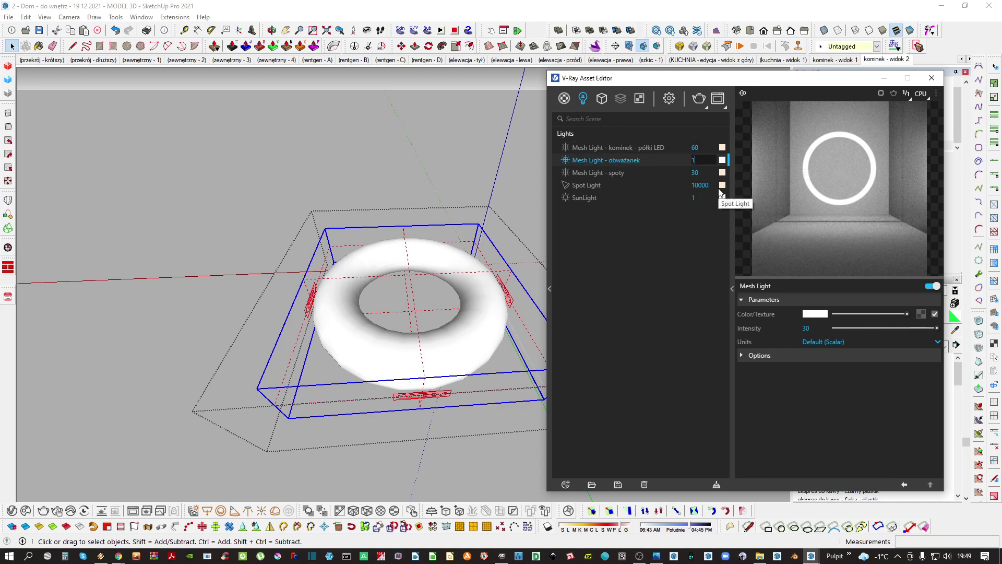
key("Return")
left_click(766, 357)
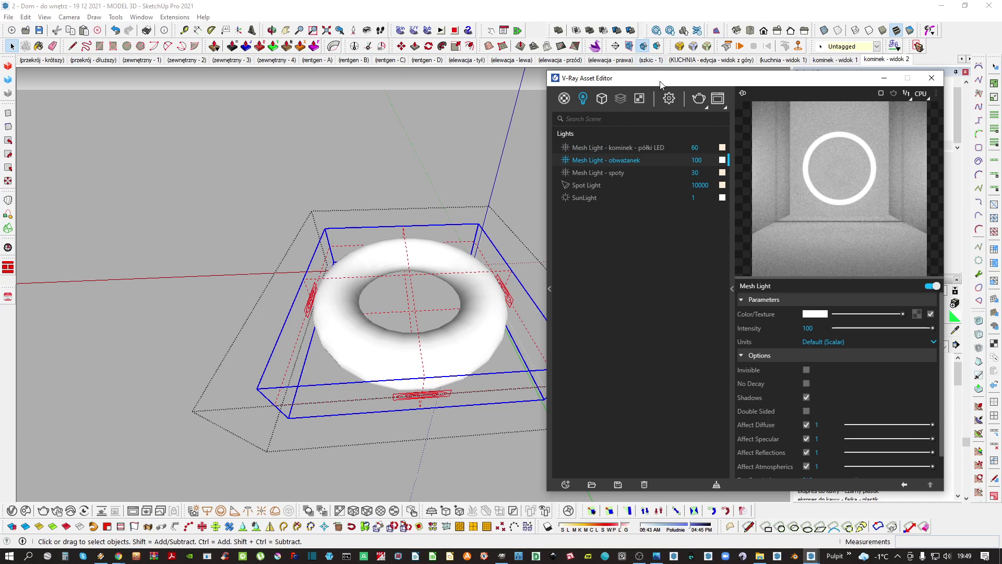
Set the render output to 16:9 - Widescreen with an image width of 1000, and close the Asset Editor
left_click(669, 99)
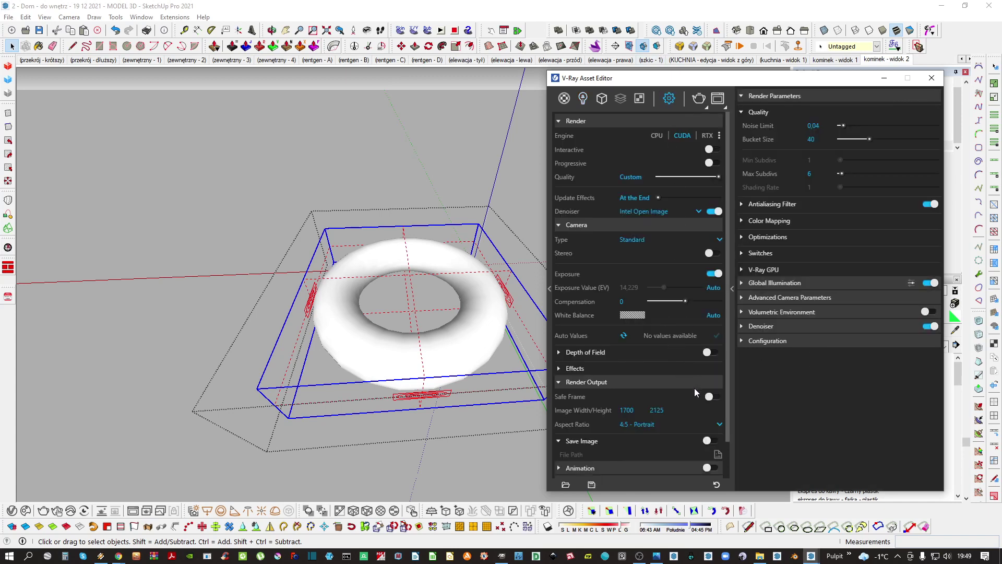
left_click(637, 422)
left_click(650, 329)
double_click(626, 410)
type("100")
left_click(932, 79)
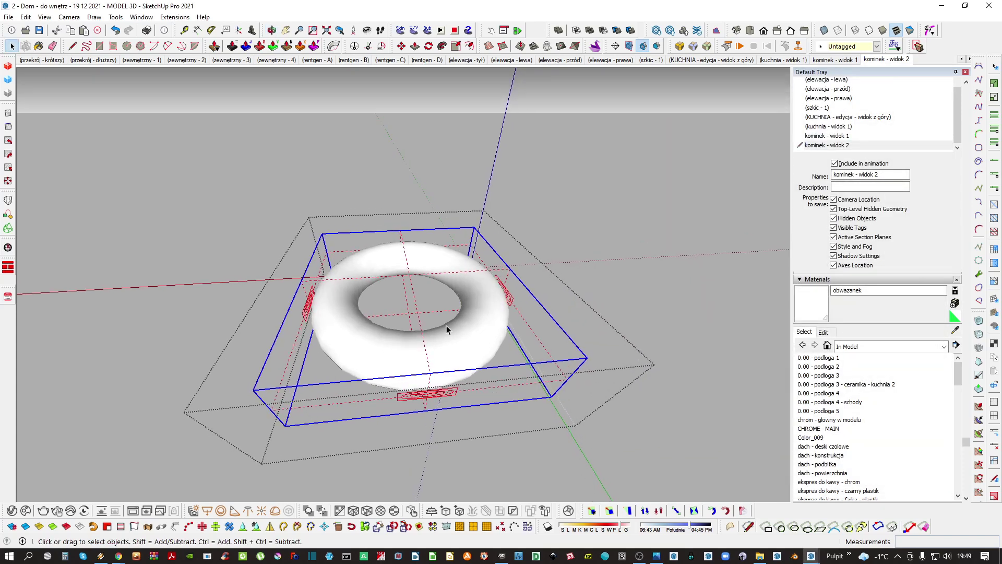
Recheck the render output size and the ring mesh light's parameters in the V-Ray Asset Editor
left_click(12, 511)
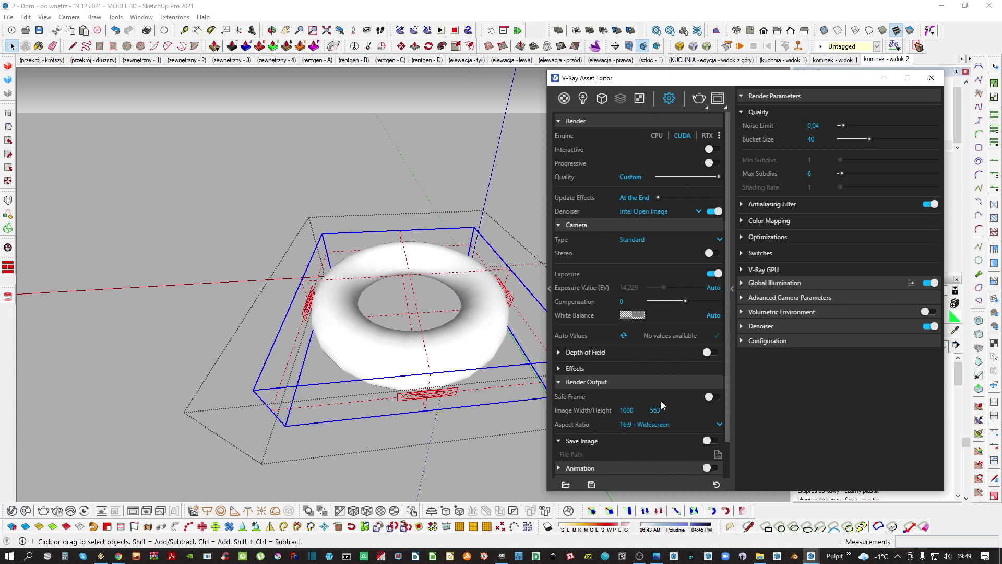
left_click(582, 98)
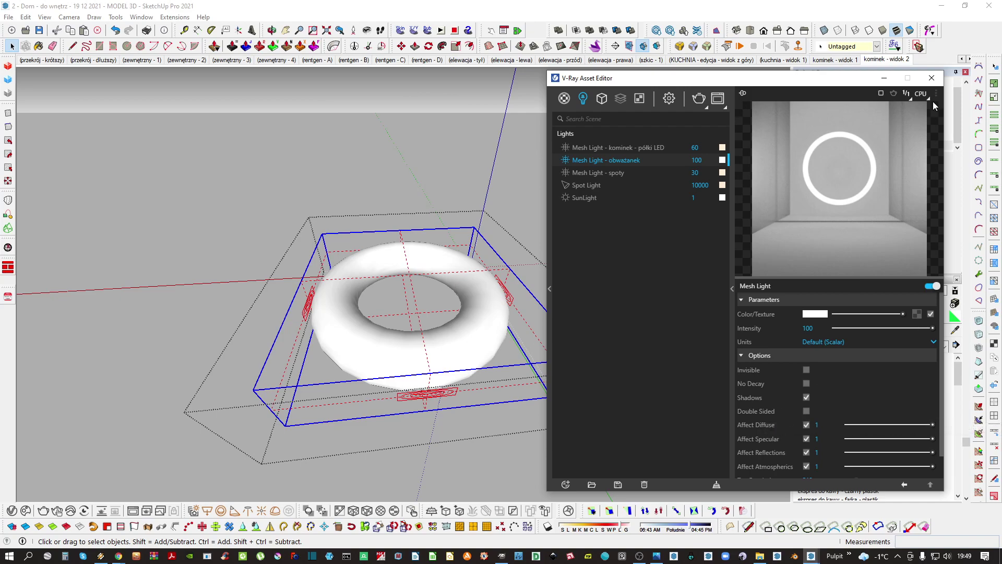
left_click(923, 79)
Run a short test render of the ring light, stop it and close the frame buffer
middle_click_drag(439, 331, 554, 334)
left_click(43, 510)
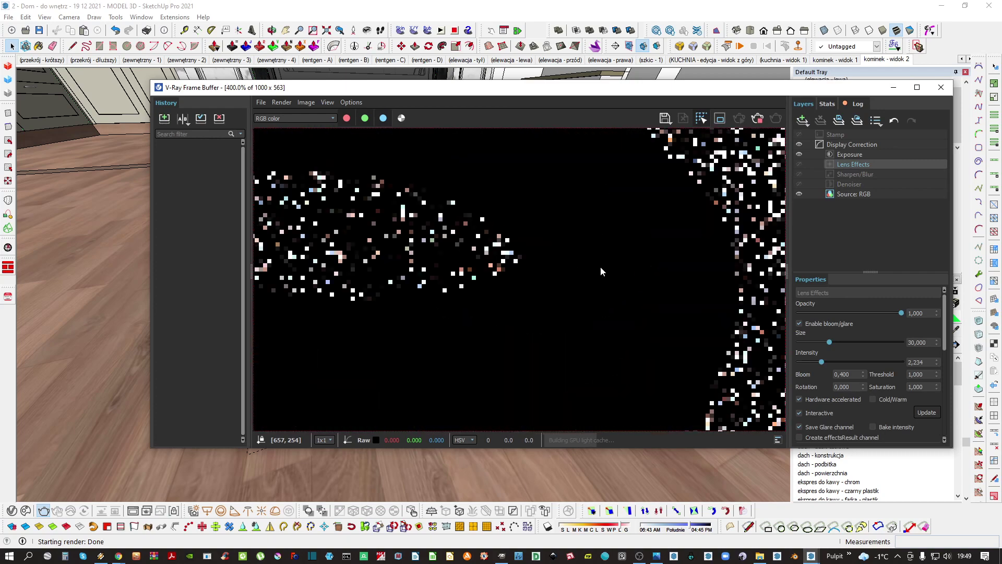
left_click(761, 120)
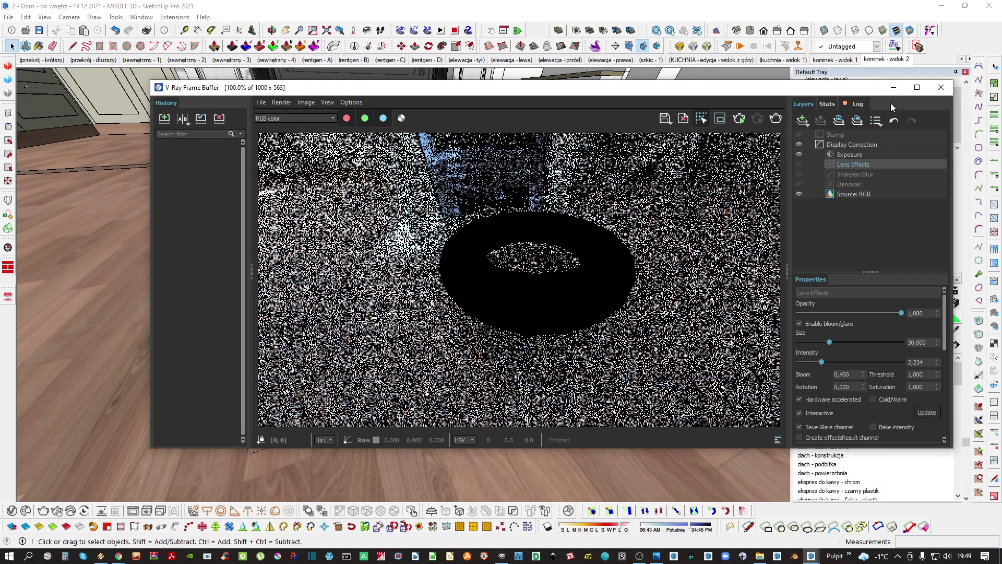
left_click(940, 88)
Reverse the ring mesh's faces until their front sides face outward, checking orientation in monochrome display before restoring the textured display
double_click(538, 285)
triple_click(538, 284)
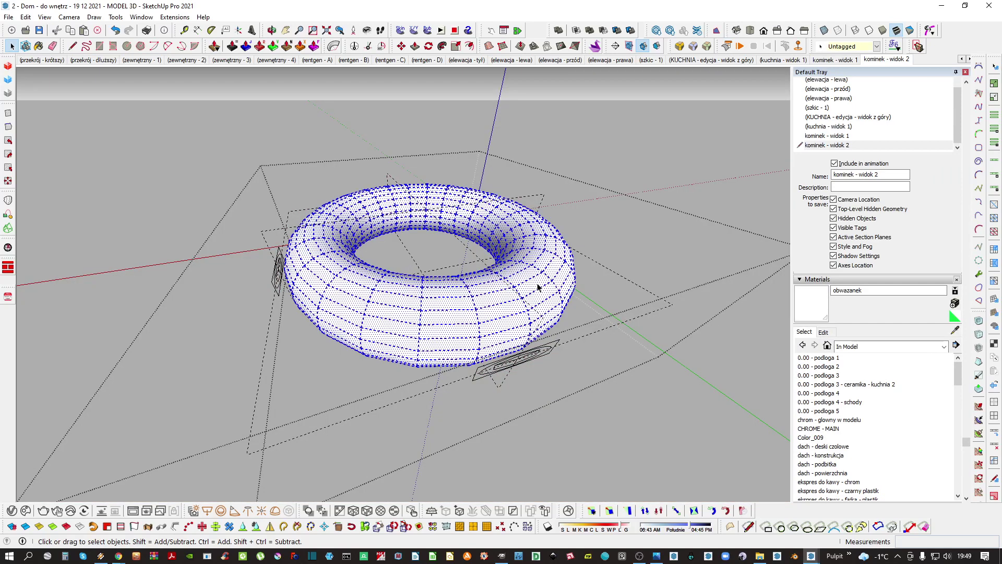
right_click(542, 268)
left_click(566, 277)
left_click(909, 30)
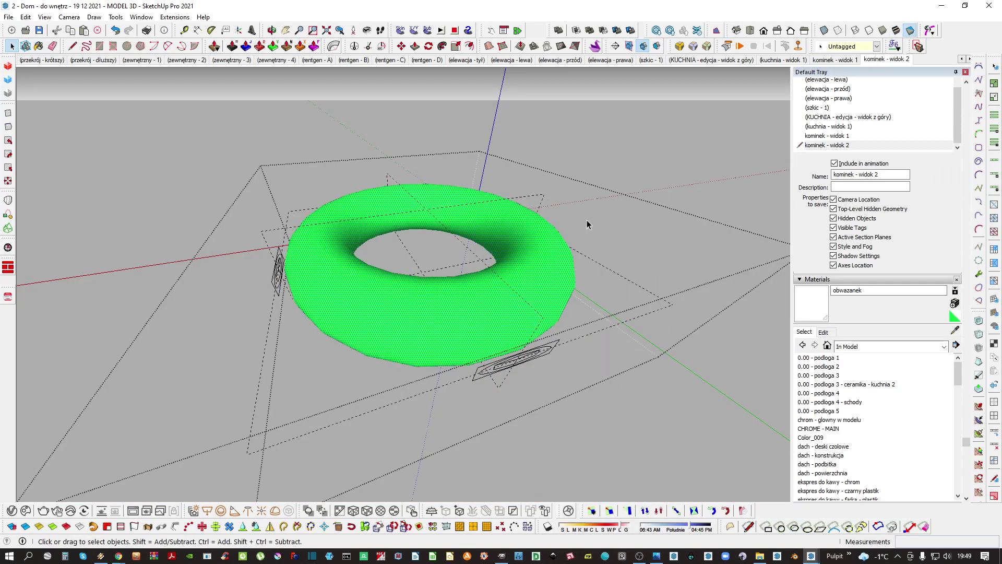
left_click(535, 263)
right_click(536, 262)
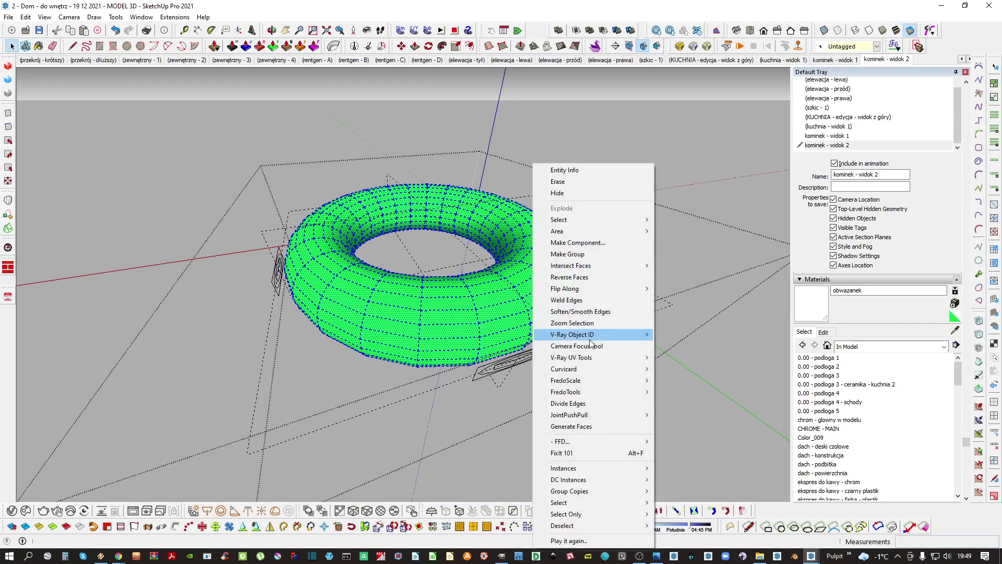
left_click(583, 279)
left_click(694, 177)
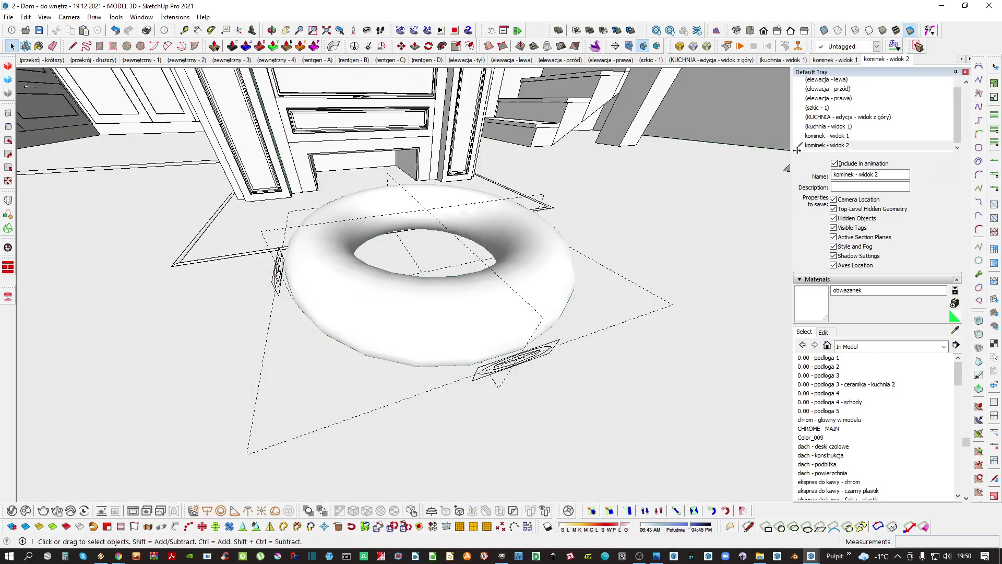
left_click(896, 29)
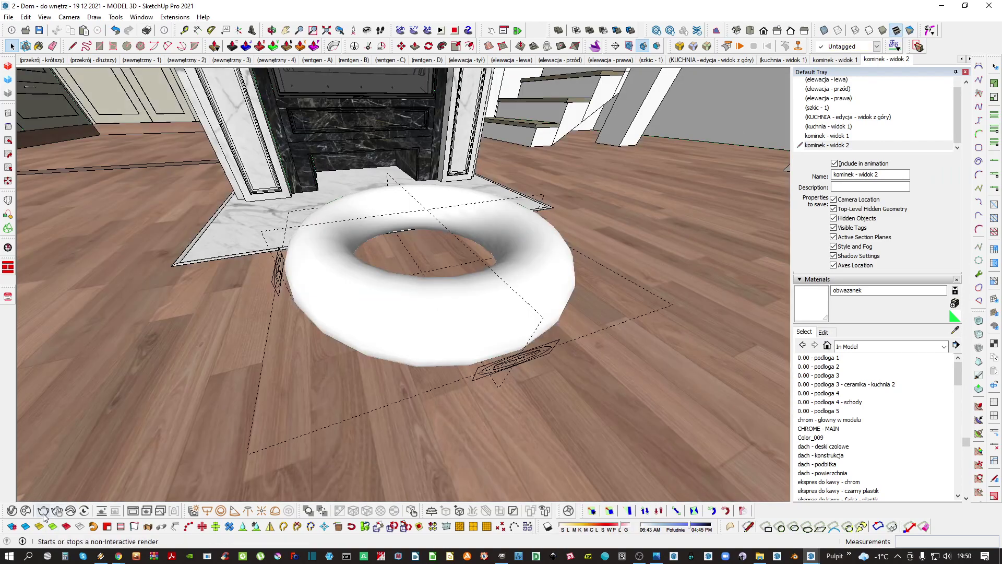
Run a short test render of the outward-facing ring light, inspect it up close and close the frame buffer
left_click(42, 510)
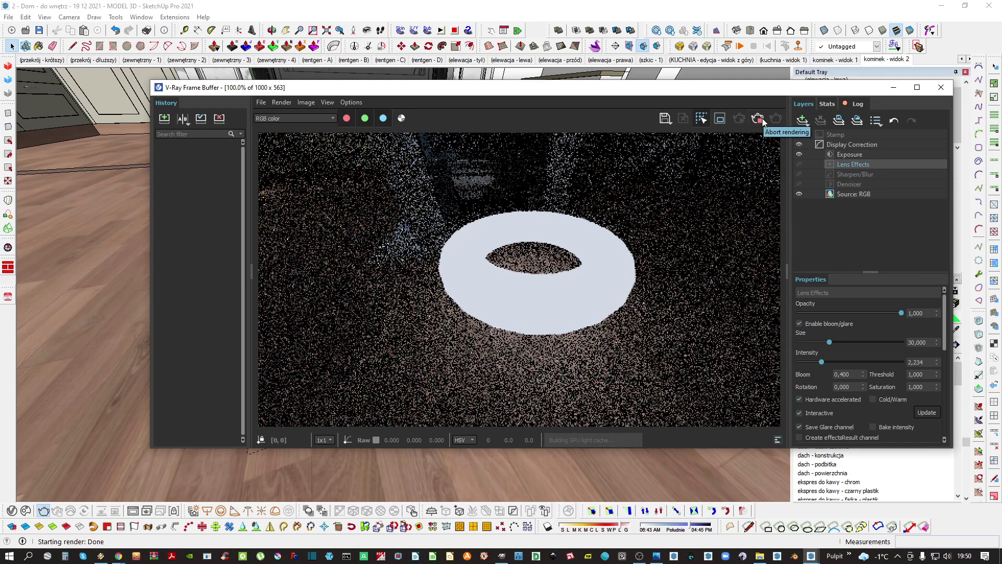
scroll(543, 288, "up", 1)
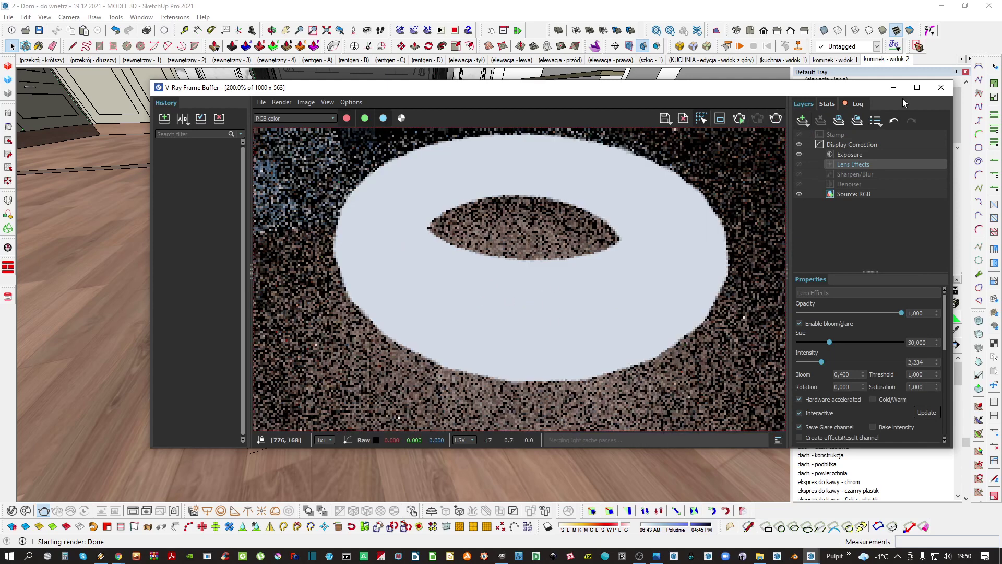
left_click(941, 88)
Enable the Double Sided option for the Mesh Light - obwazanek in the V-Ray Asset Editor
left_click(12, 511)
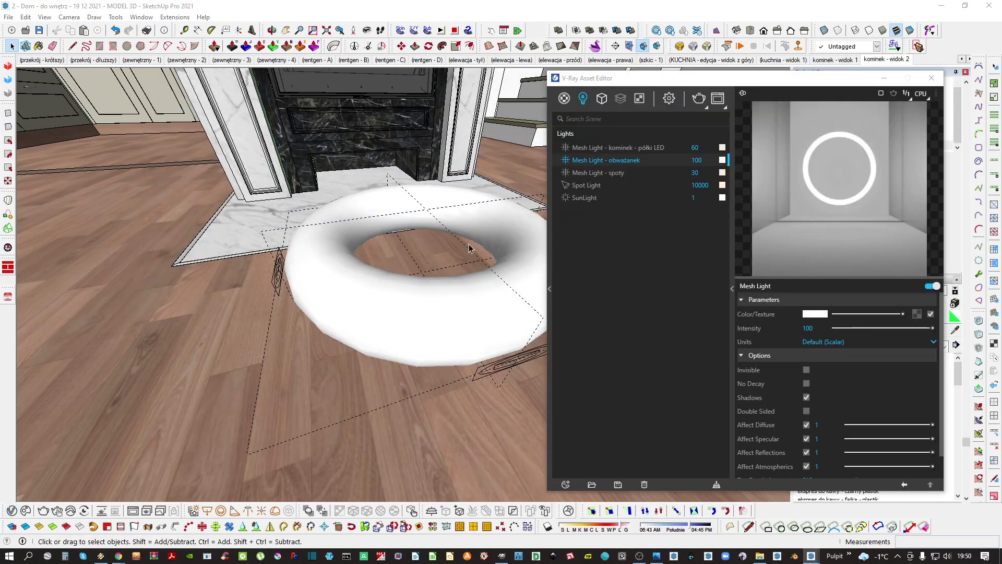
left_click(707, 164)
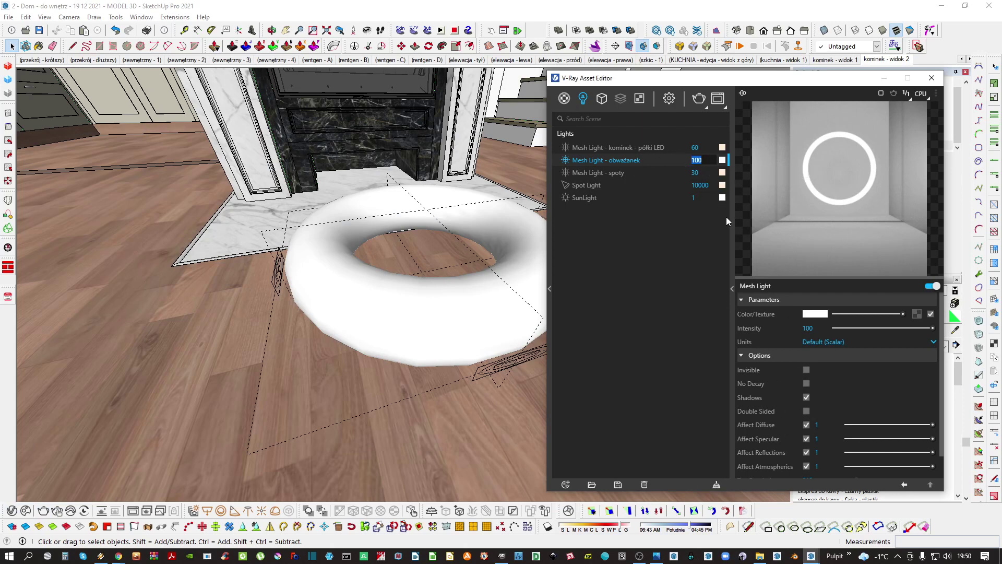
left_click(766, 355)
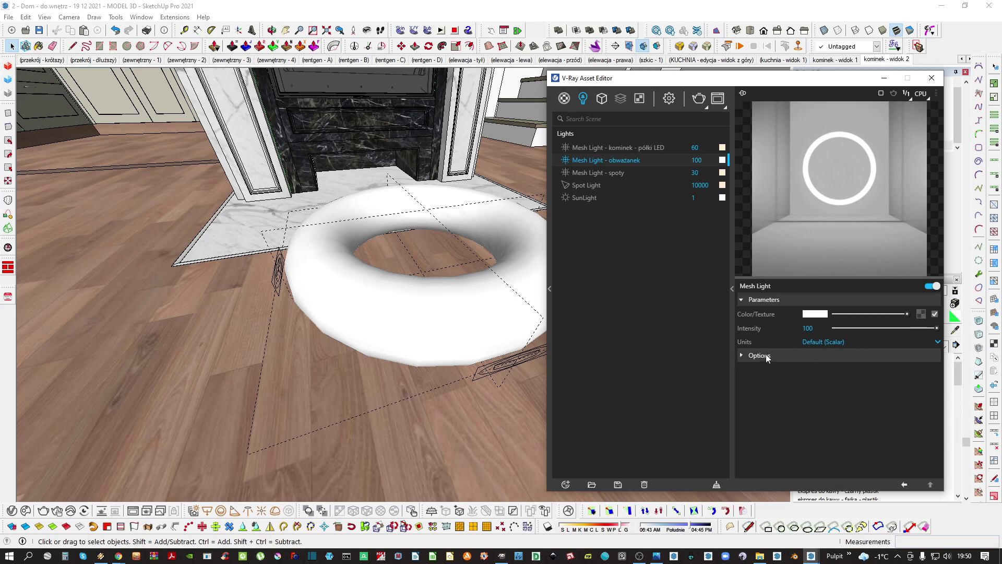
left_click(775, 357)
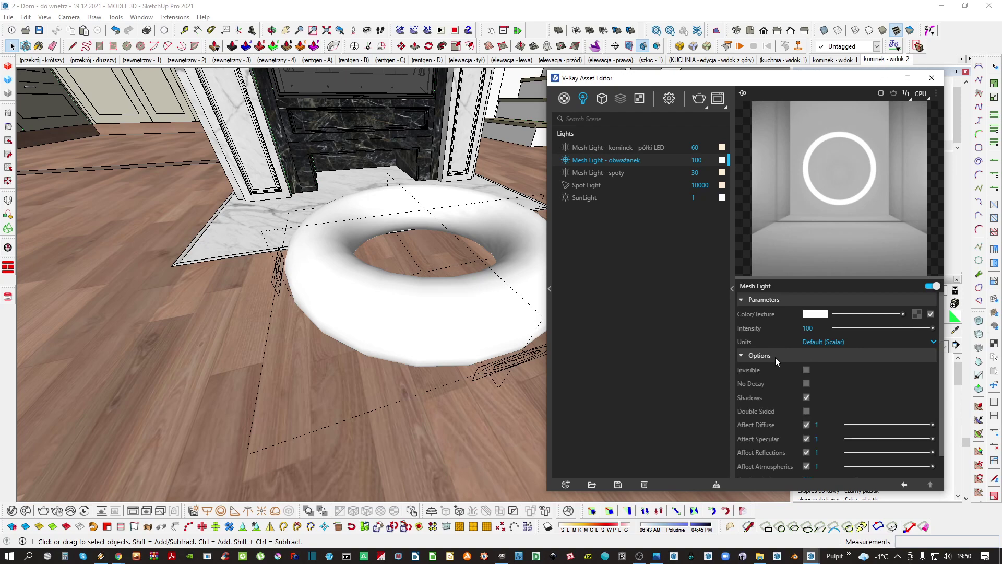
left_click(807, 411)
Reverse the ring's faces so their back sides face outward, then restore the textured display
triple_click(472, 320)
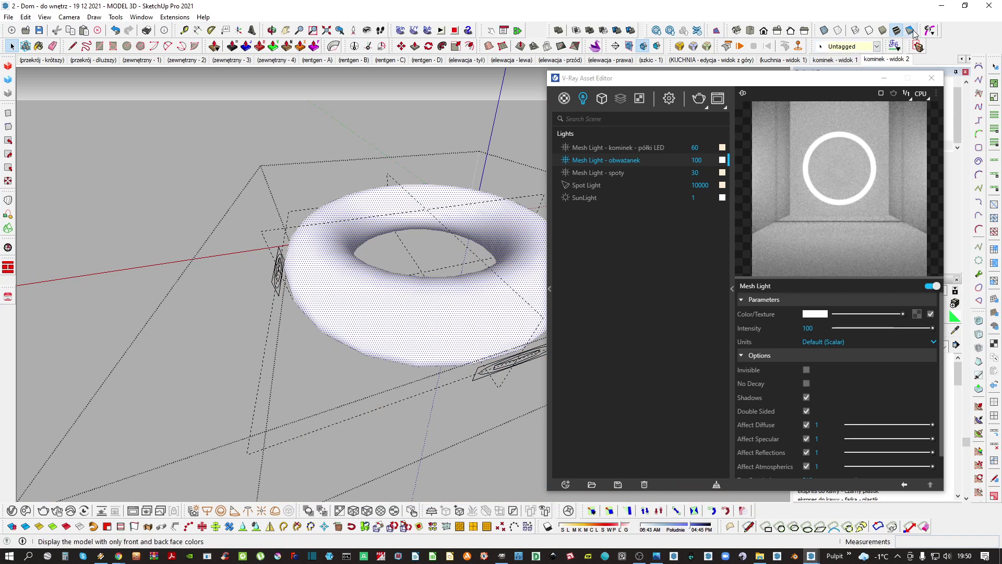
right_click(458, 310)
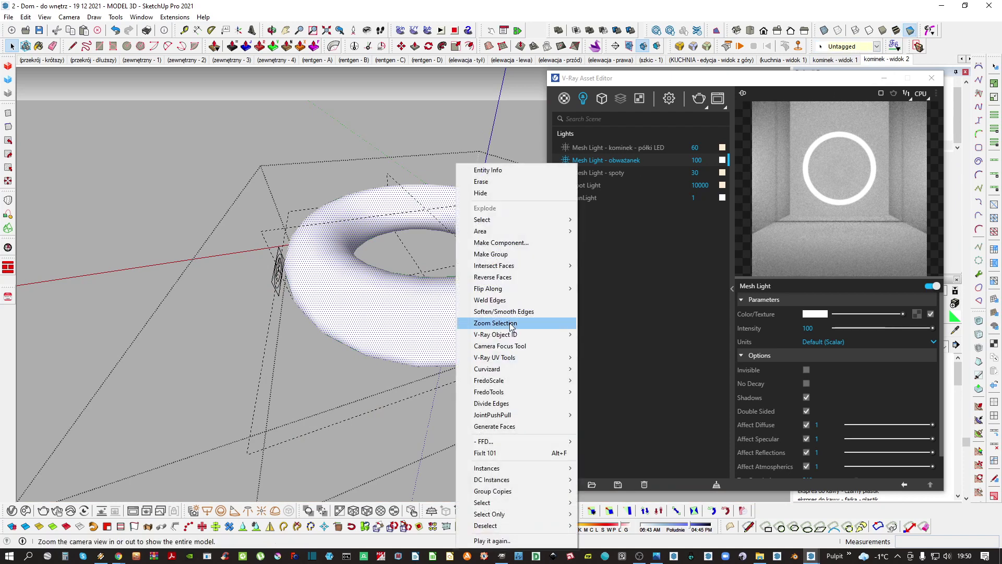
left_click(522, 277)
key("Escape")
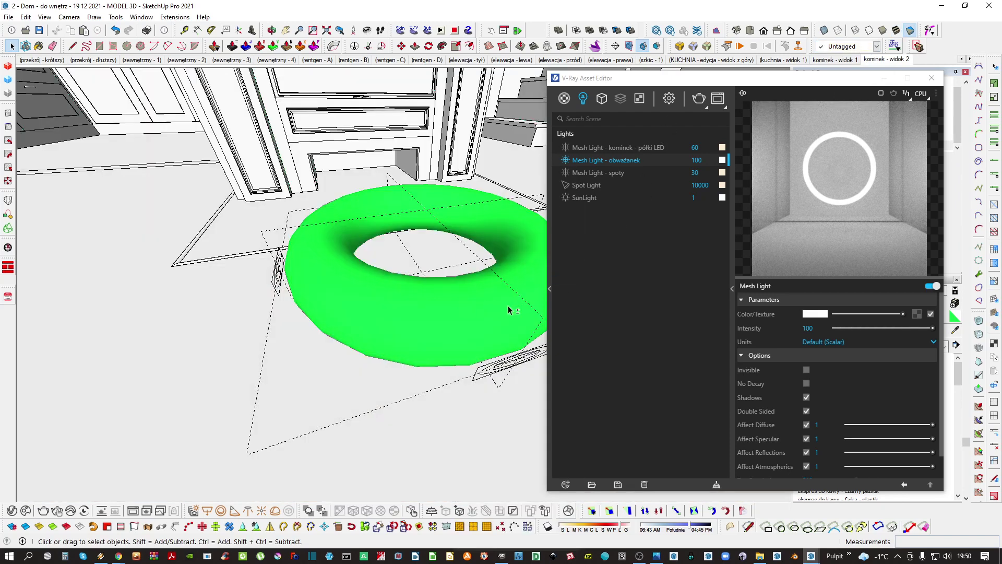
key("2")
Test-render the double-sided ring light, stop the render, and close the frame buffer and Asset Editor
left_click(698, 98)
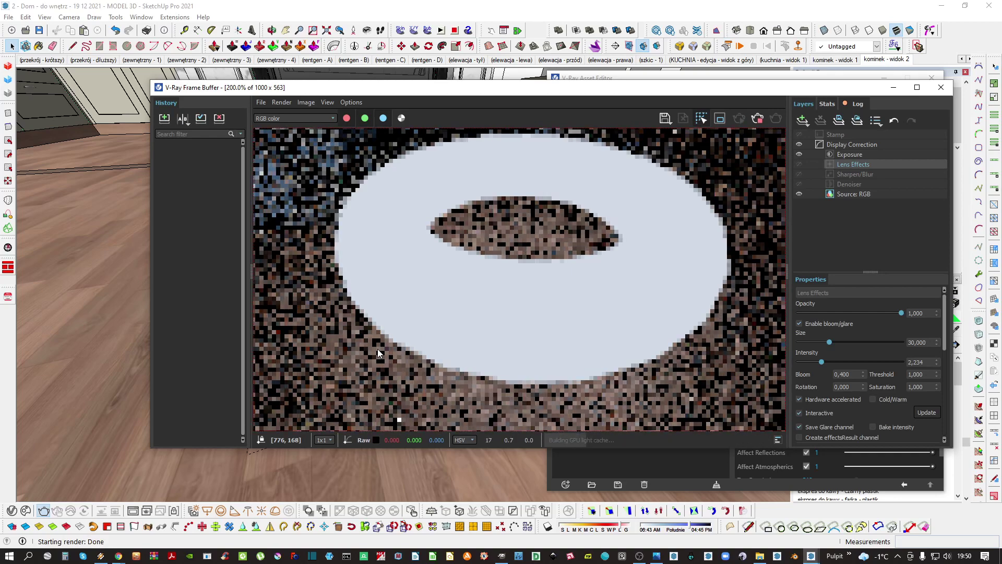
scroll(523, 334, "down", 2)
scroll(538, 282, "up", 1)
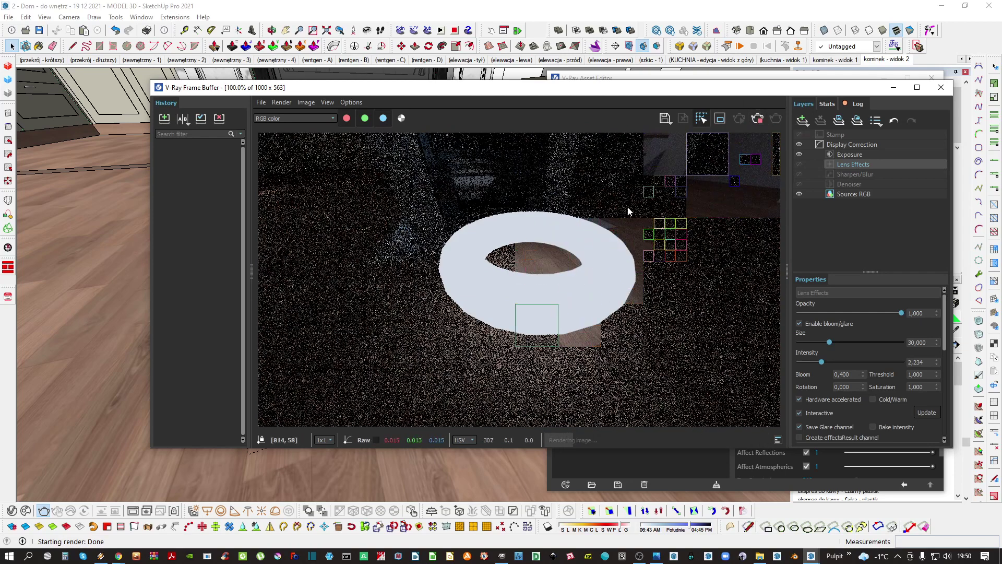
left_click(758, 118)
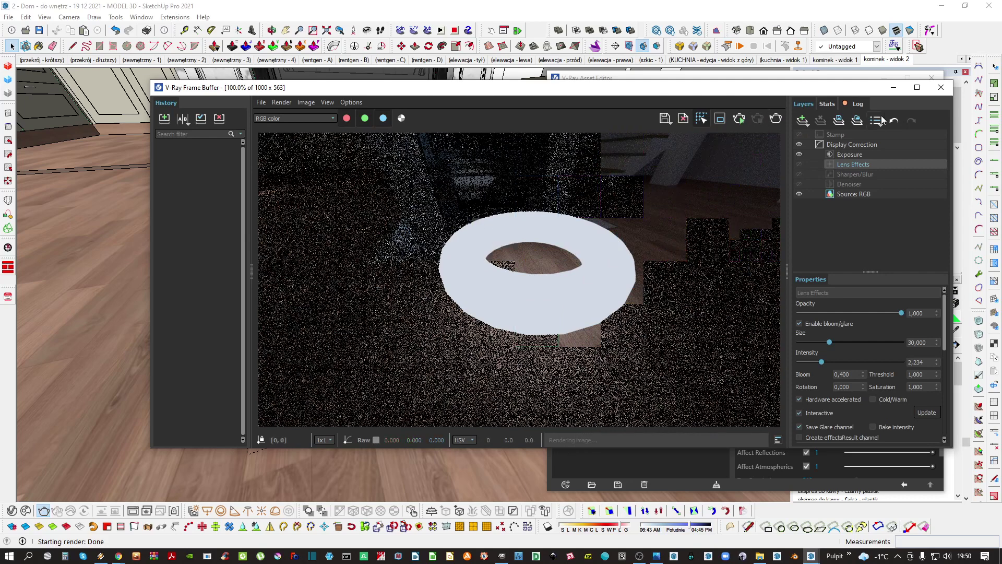
left_click(939, 88)
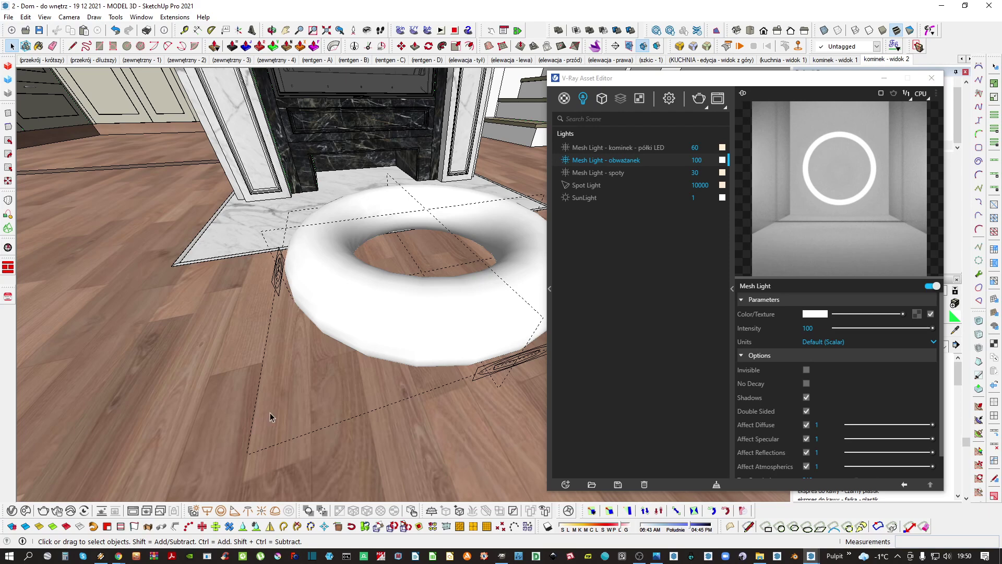
left_click(933, 78)
Delete the ring mesh light from the floor in front of the fireplace
middle_click_drag(579, 324, 565, 317)
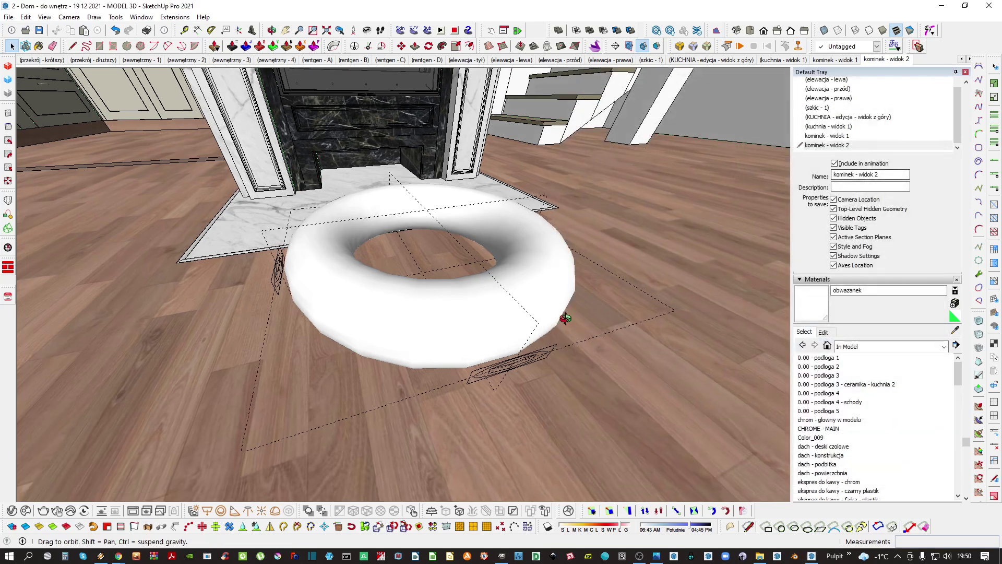
scroll(513, 271, "down", 2)
left_click(512, 271)
middle_click_drag(512, 270, 526, 275)
key("Delete")
scroll(473, 206, "up", 3)
middle_click_drag(473, 206, 450, 245, "shift")
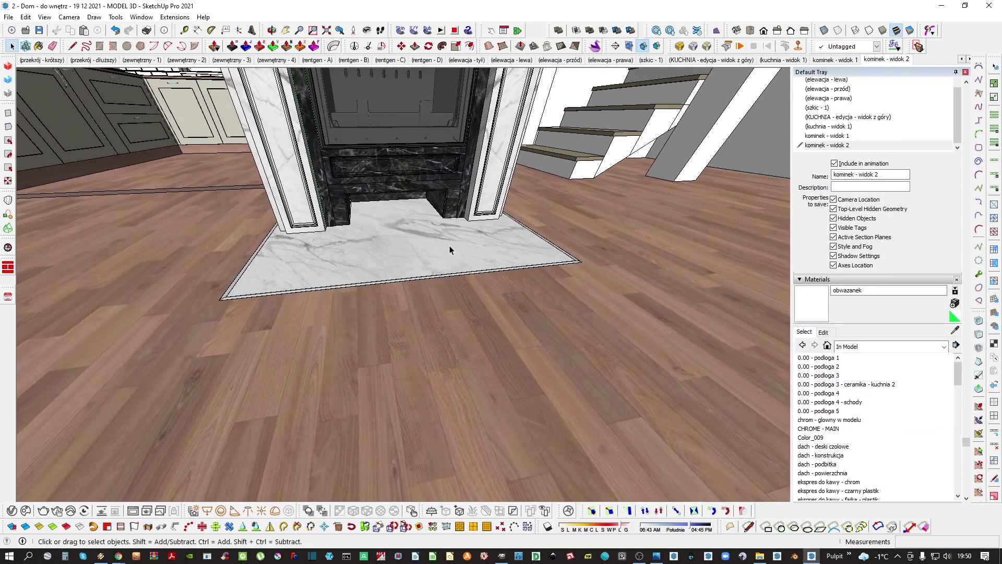
Draw a rectangle on the floor between the fireplace and the stairs, pull it up into a low box and group it
right_click(420, 236)
middle_click_drag(445, 320, 407, 320)
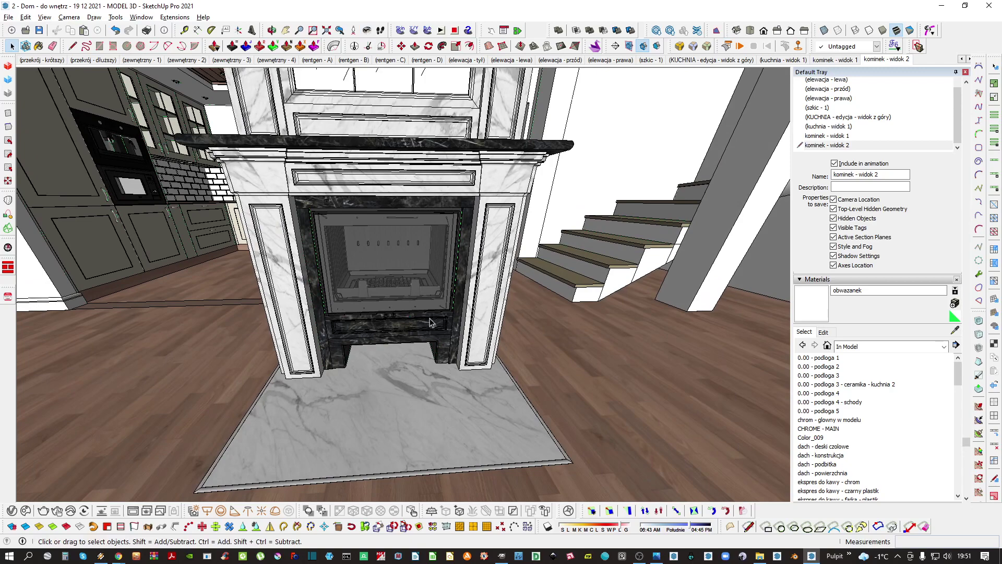
middle_click_drag(447, 328, 480, 297)
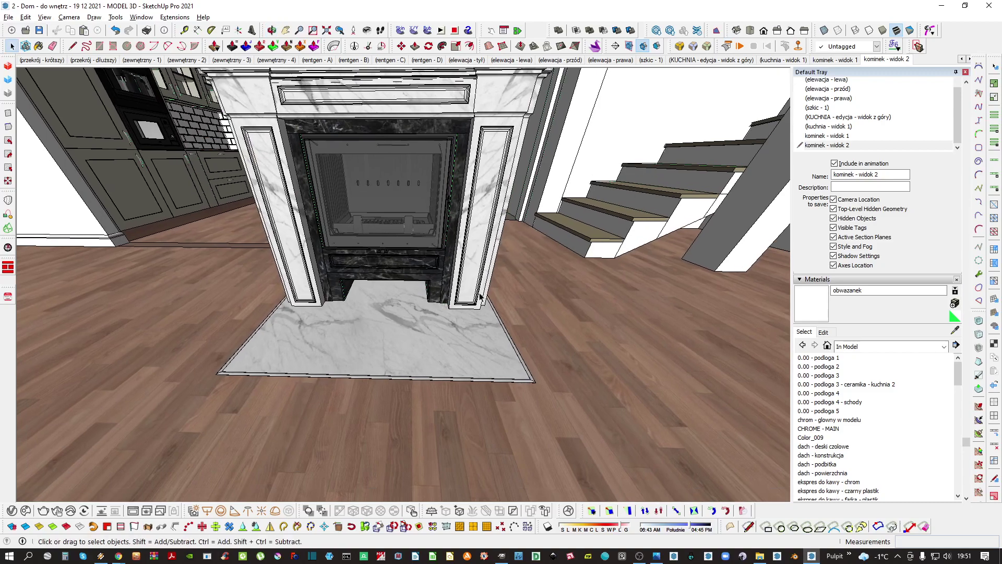
middle_click_drag(467, 348, 406, 344)
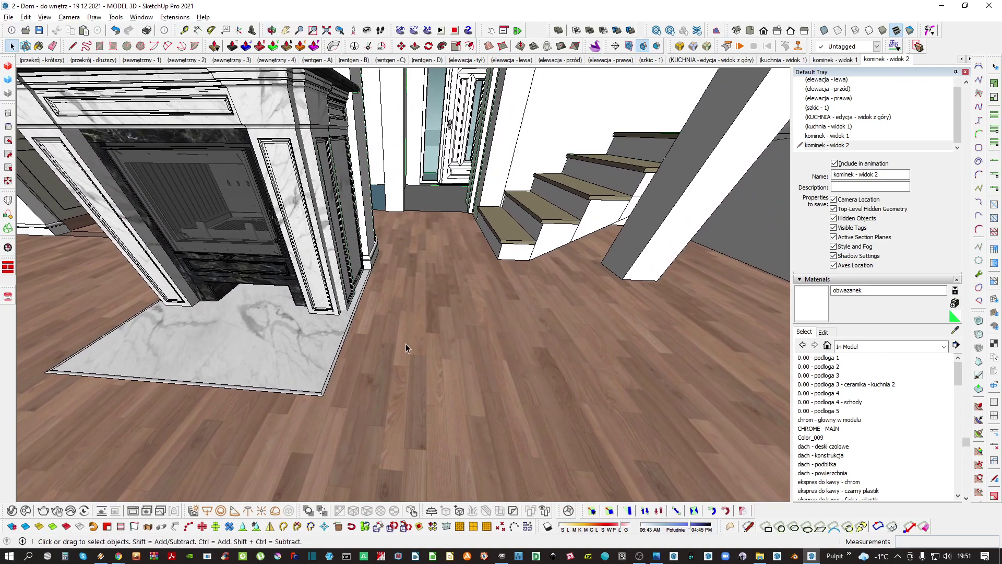
key("r")
left_click(410, 316)
left_click(503, 368)
key("p")
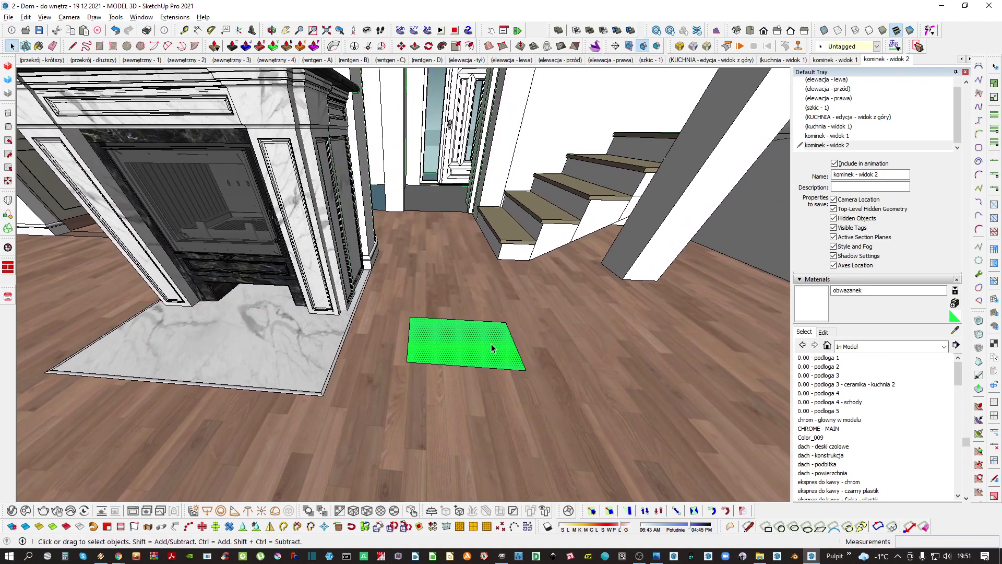
left_click(463, 353)
left_click(475, 320)
key("space")
triple_click(459, 334)
key("g")
Sample the marble kominek - kamien - 2 from the hearth and paint all faces inside the box group
key("b")
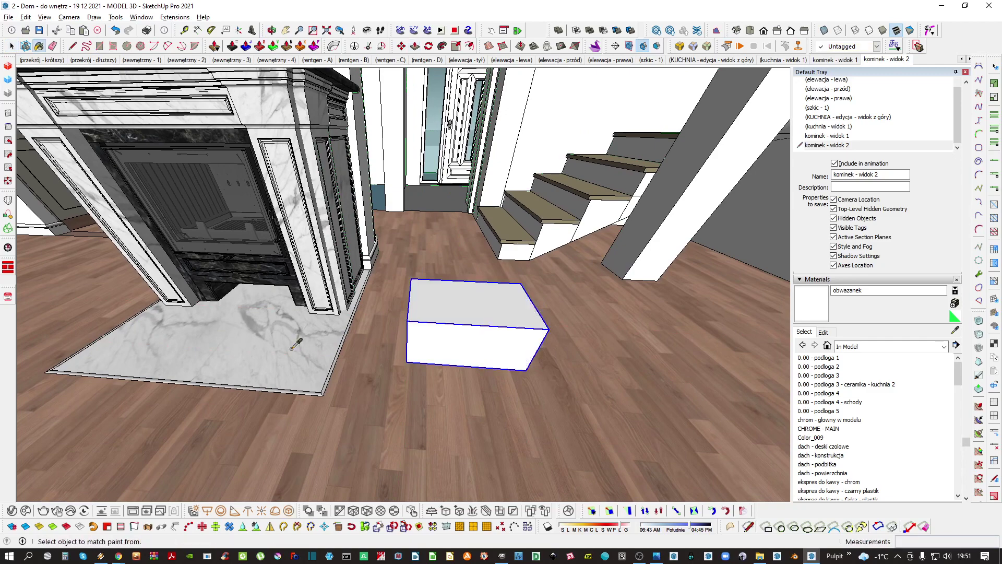
left_click(312, 342, "alt")
key("space")
double_click(451, 337)
triple_click(451, 338)
key("b")
left_click(486, 343)
key("space")
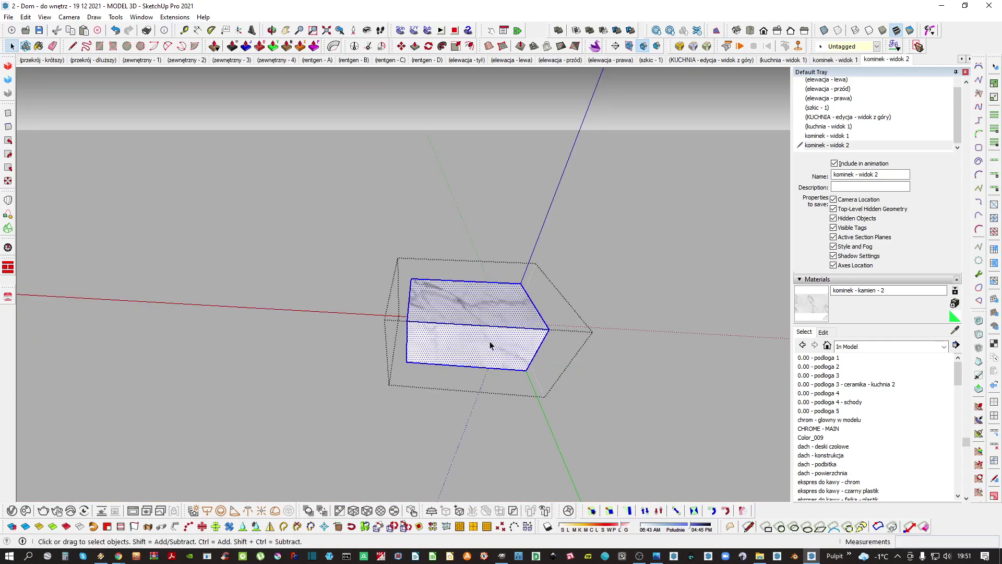
key("Escape")
Stretch the box lengthwise away from the hearth with the Scale tool
mouse_move(489, 342)
middle_mouse_down("shift")
mouse_move(369, 334)
mouse_move(383, 339)
middle_mouse_up("shift")
left_click(372, 335)
middle_click_drag(424, 322, 376, 322)
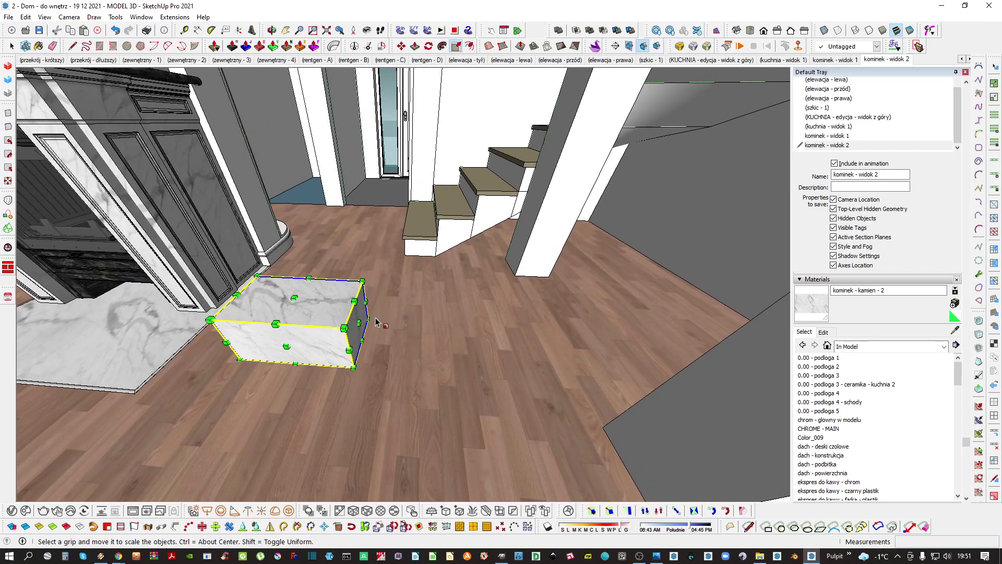
double_click(323, 337)
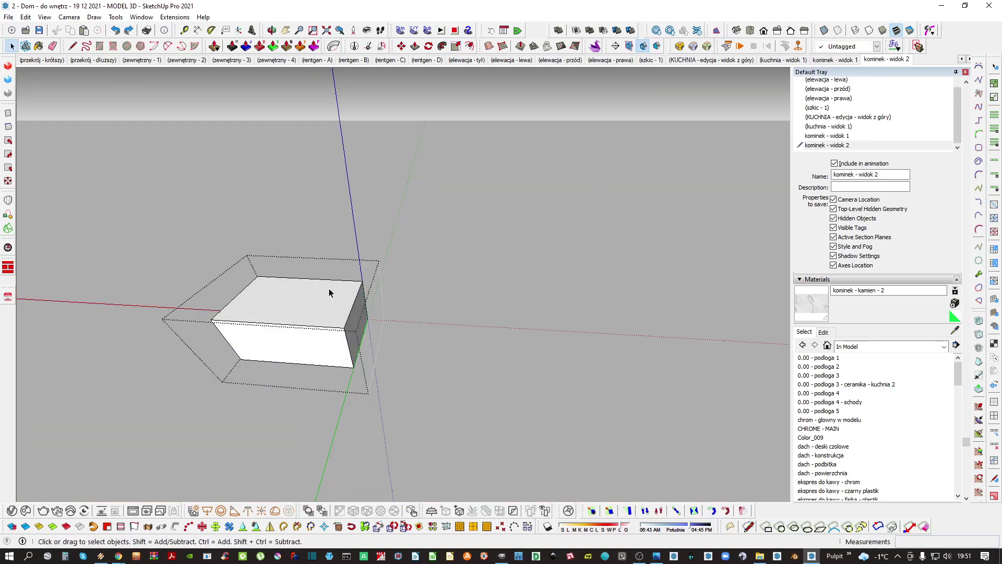
key("s")
left_click_drag(358, 323, 652, 326)
key("space")
Paint all faces inside the lengthened box group with the marble kominek - kamien - 2
double_click(468, 345)
key("ctrl+a")
key("b")
left_click(363, 341)
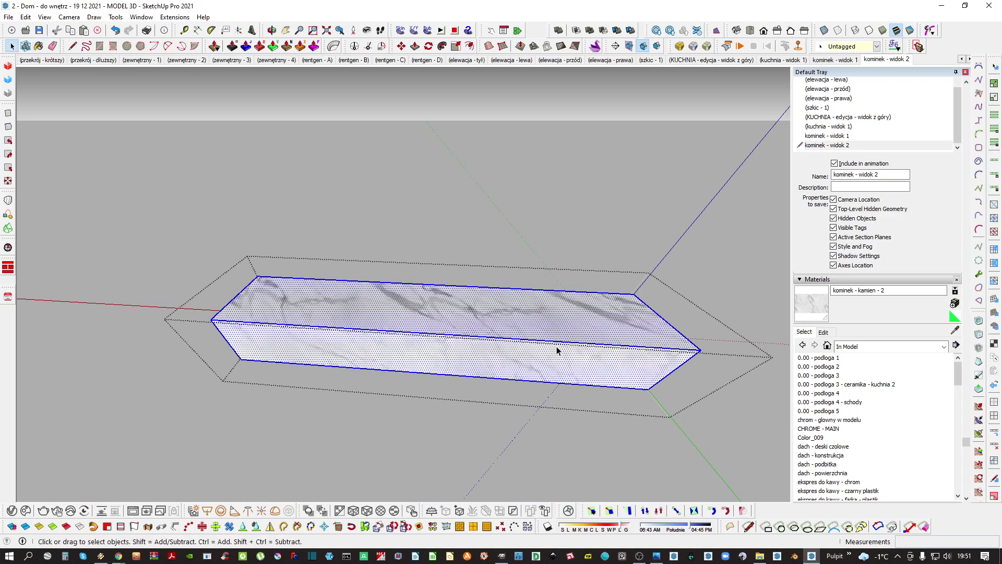
key("Escape")
Scale the marble box by 0.30 along its red axis and by 3.50 in height
key("s")
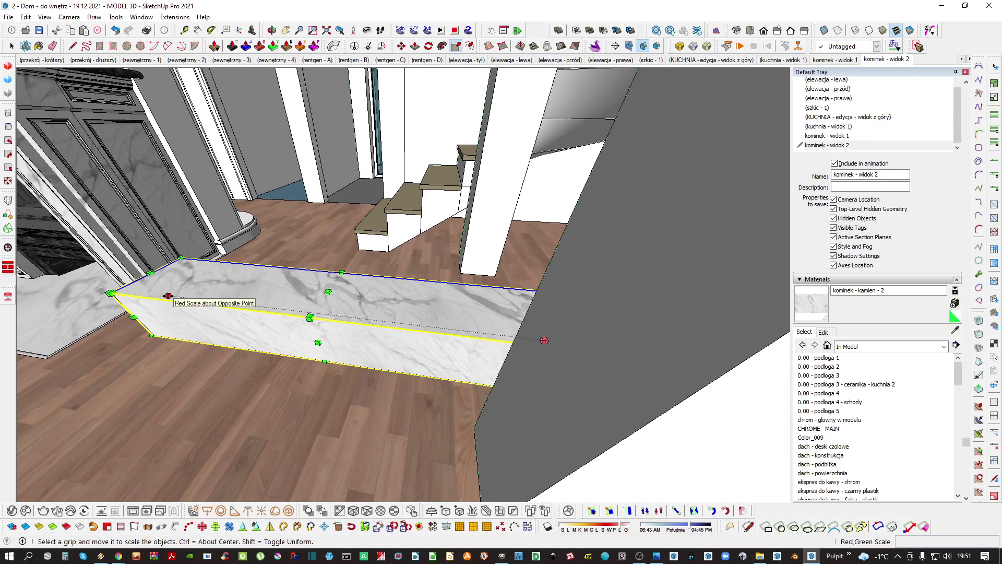
left_click(168, 295)
middle_click_drag(176, 294, 411, 307)
left_click(439, 305)
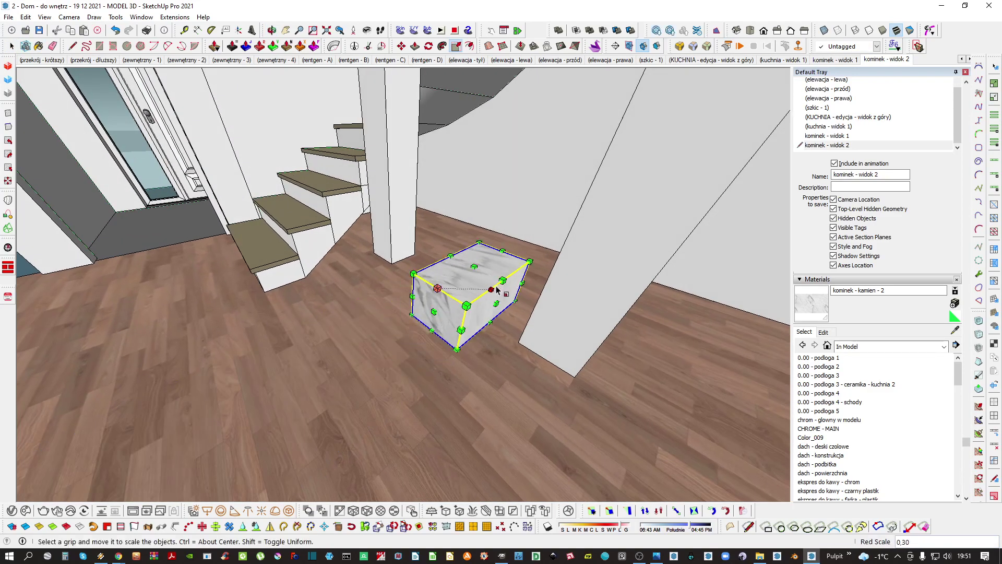
left_click(474, 267)
middle_click_drag(503, 128, 492, 71)
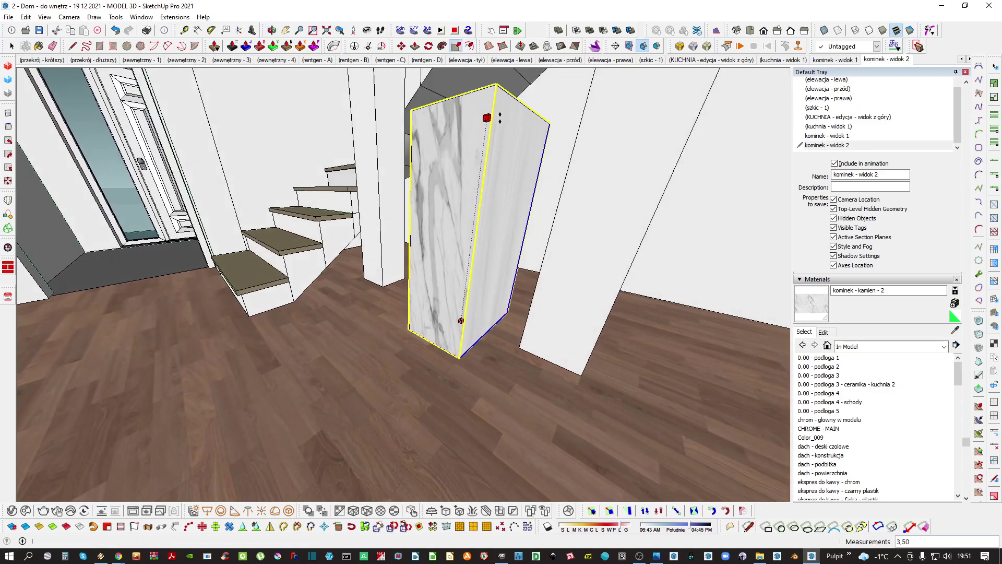
left_click(487, 117)
Explode the stretched marble box group into loose geometry
key("space")
middle_click_drag(488, 116, 365, 308)
scroll(480, 249, "down", 3)
double_click(480, 249)
middle_click_drag(480, 249, 491, 212)
left_click(468, 258)
key("Escape")
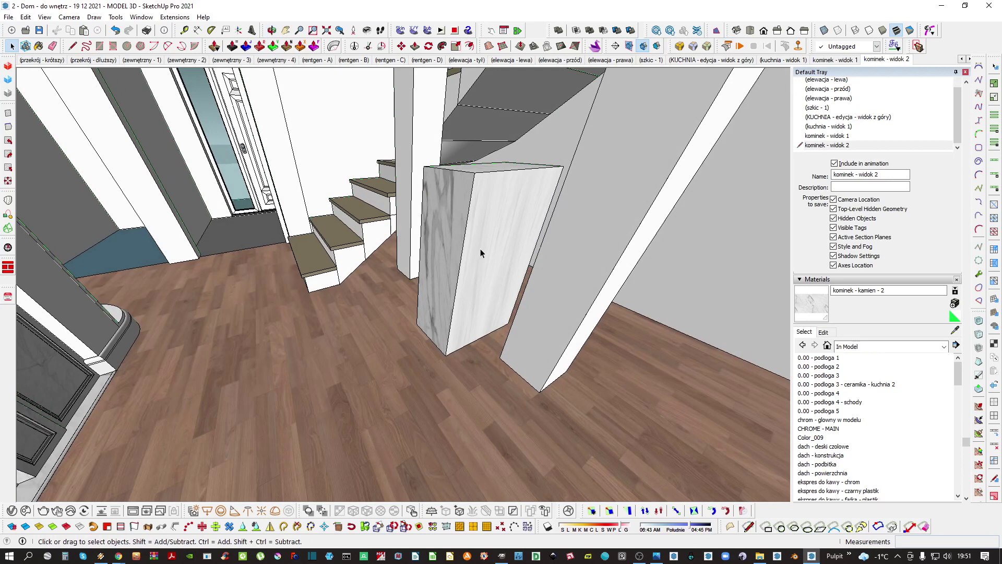
Repaint all faces of the exploded box with kominek - kamien - 2 and group them
left_click(480, 248)
triple_click(481, 253)
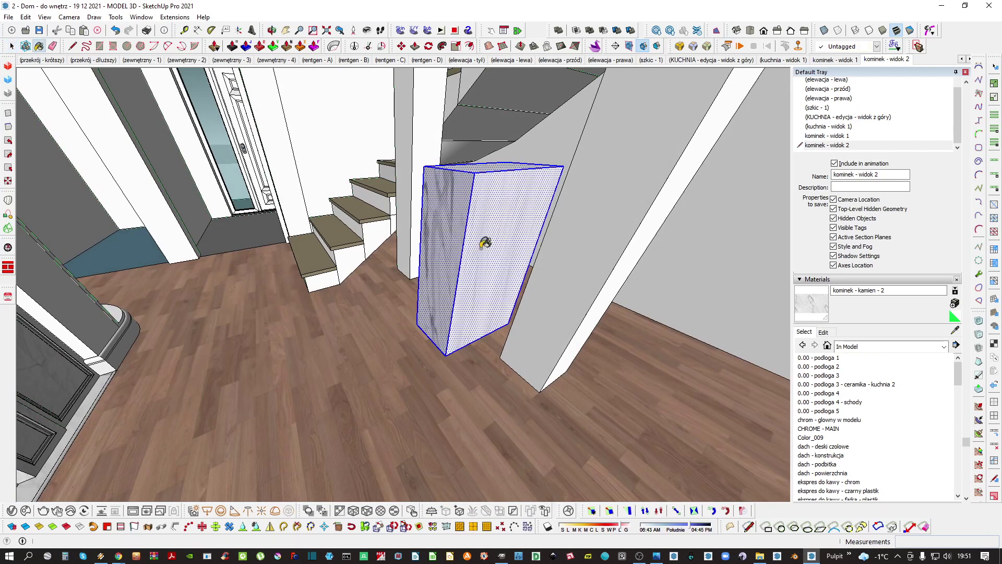
left_click(483, 255)
key("g")
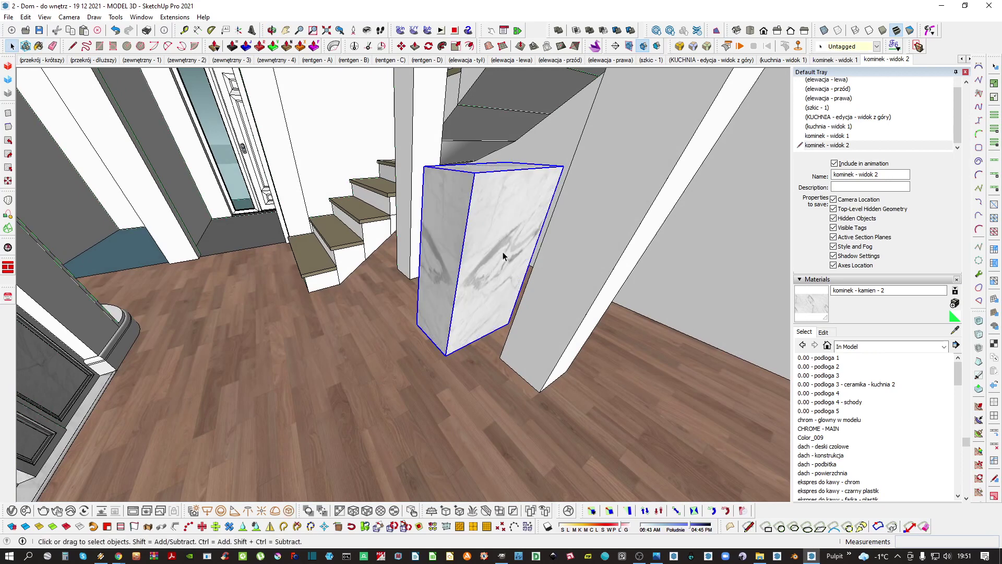
Delete the marble test box beside the stairs
middle_click_drag(504, 253, 486, 300)
key("Delete")
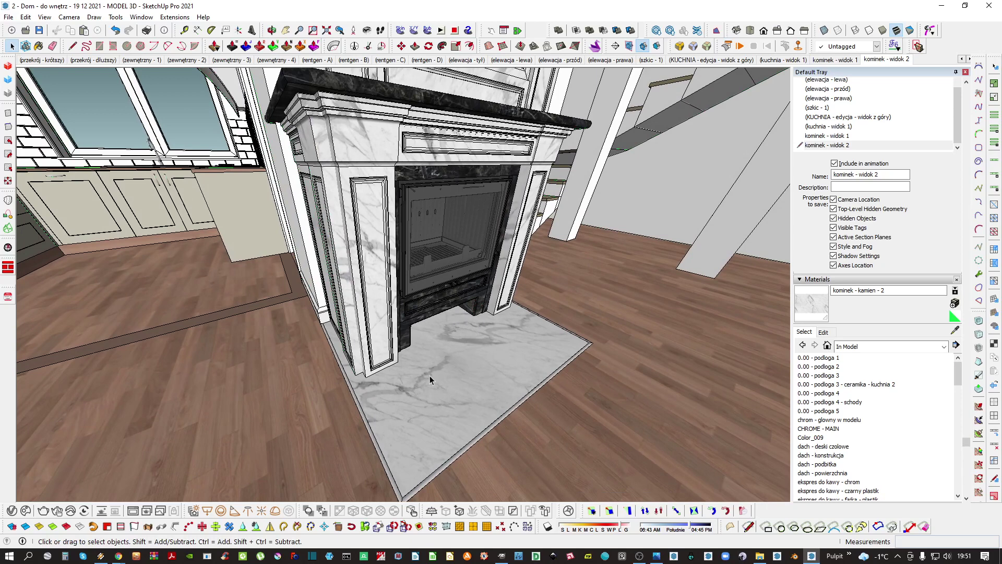
Draw a rectangle on the wooden floor beside the fireplace hearth and pull it up into a box
middle_click_drag(430, 374, 544, 314)
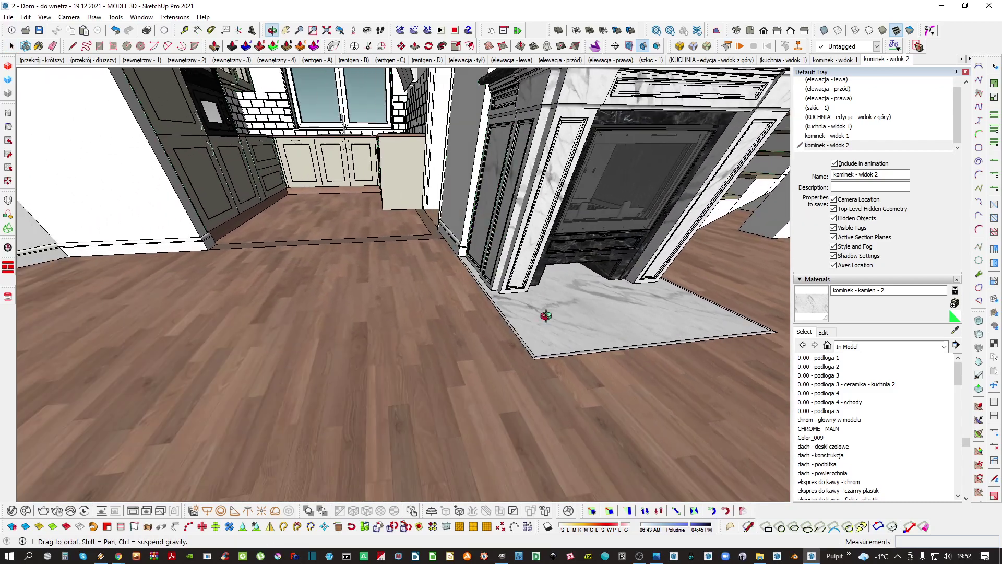
key("r")
scroll(324, 326, "up", 2)
left_click(327, 303)
left_click(415, 360)
key("space")
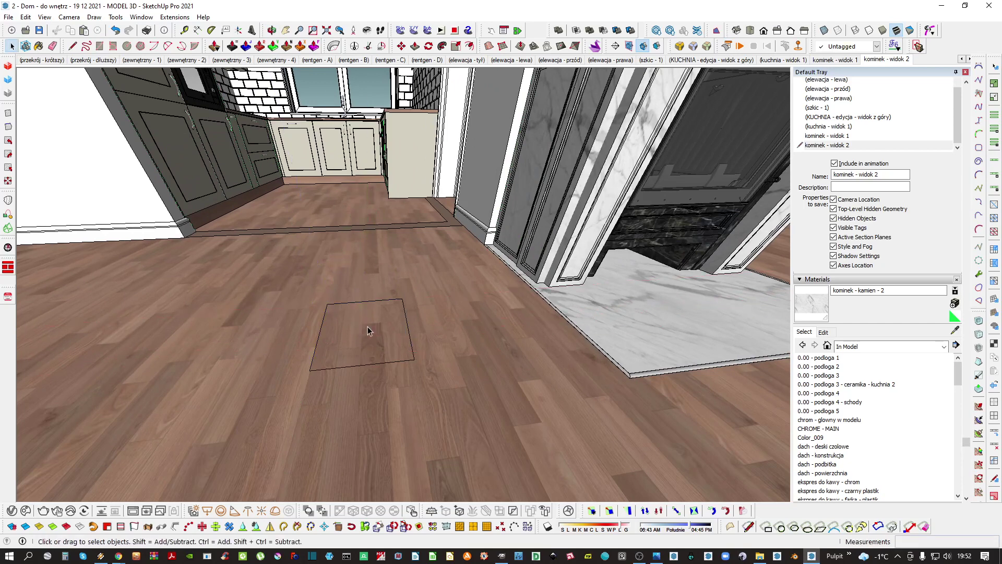
left_click(358, 293)
Group the new box and open the group for editing
key("space")
triple_click(372, 274)
key("ctrl+g")
double_click(372, 275)
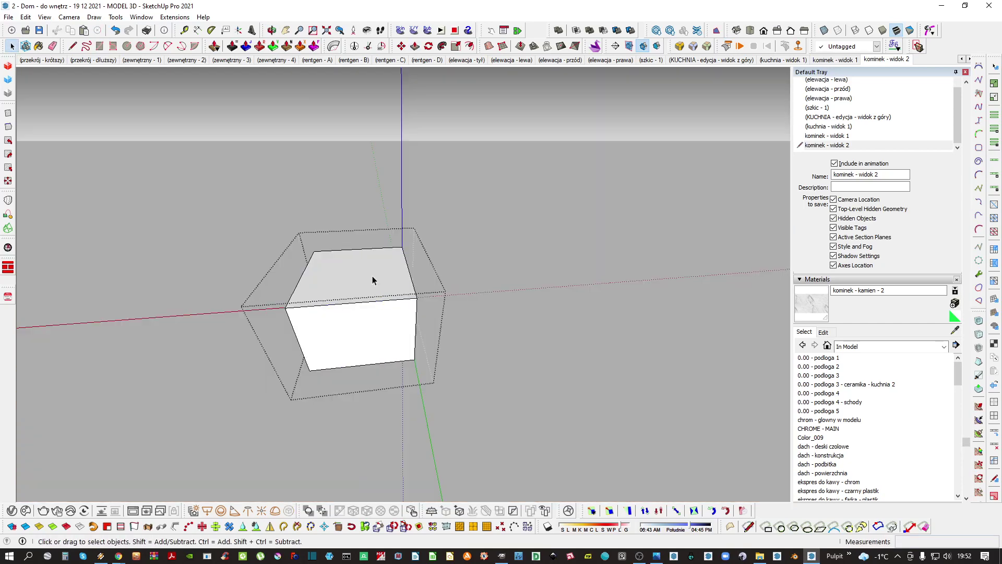
Copy the box upward inside the open group
triple_click(383, 331)
key("m")
left_click(418, 275)
key("space")
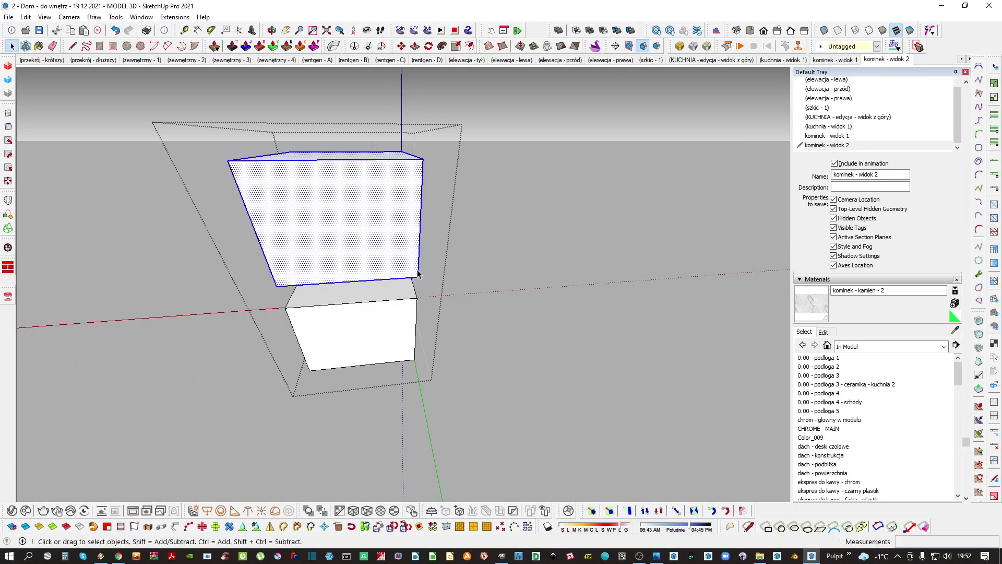
Scale the upper copy down to a small block and place it on the original box's top face
key("s")
left_click(422, 160)
left_click(334, 221)
scroll(335, 235, "up", 2)
scroll(336, 236, "up", 1)
key("m")
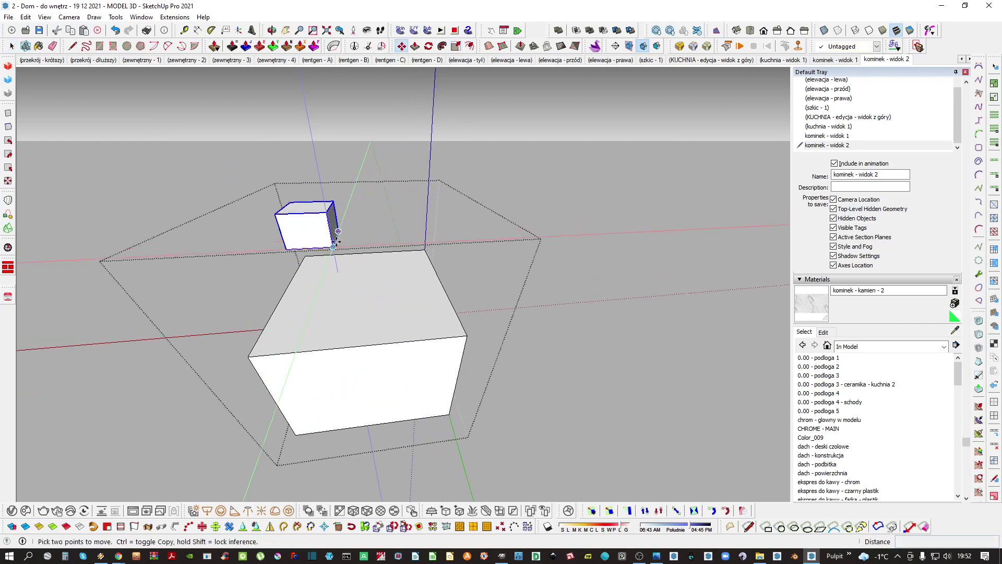
left_click(333, 247)
left_click(383, 321)
key("space")
Stretch the small block along the red axis into a long bar that overhangs the box
scroll(383, 302, "down", 2)
middle_click_drag(385, 315, 355, 321)
key("s")
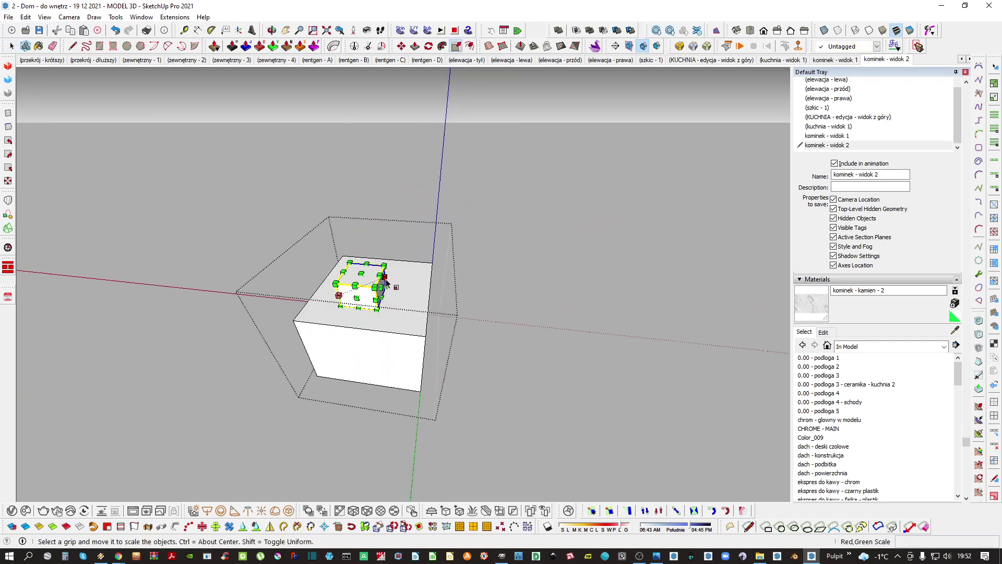
left_click(549, 297)
key("space")
scroll(397, 332, "down", 1)
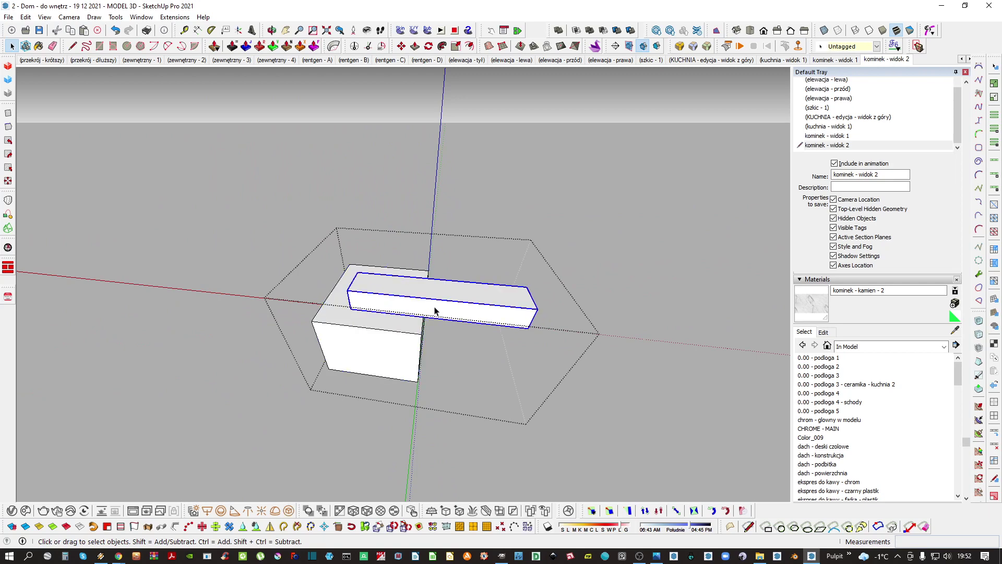
Copy the box and bar together straight up by about 34 cm
middle_click_drag(399, 345, 397, 326)
key("m")
key("ctrl")
left_click(397, 385)
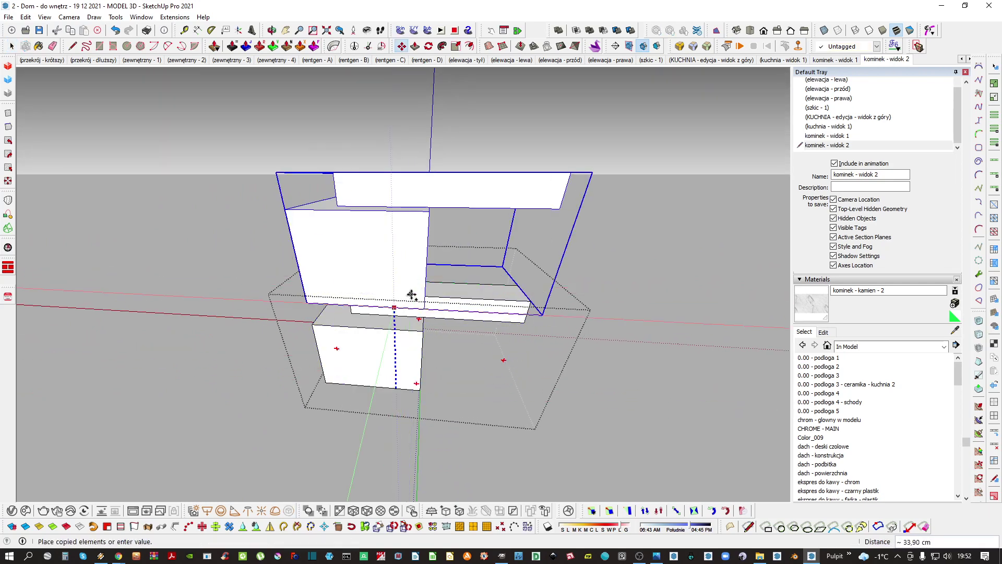
left_click(411, 293)
key("space")
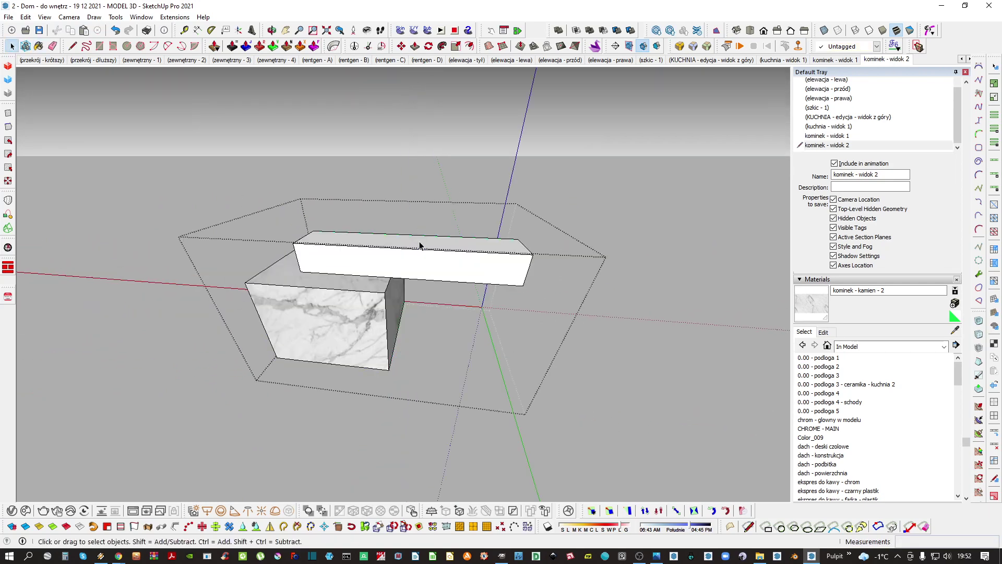
Apply the marble material kominek - kamien - 2 to the bar resting on the box
middle_click_drag(416, 225, 390, 251)
left_click(391, 251)
key("space")
key("Escape")
Stretch the marble bar further along the red axis
left_click(423, 271)
key("s")
left_click(529, 271)
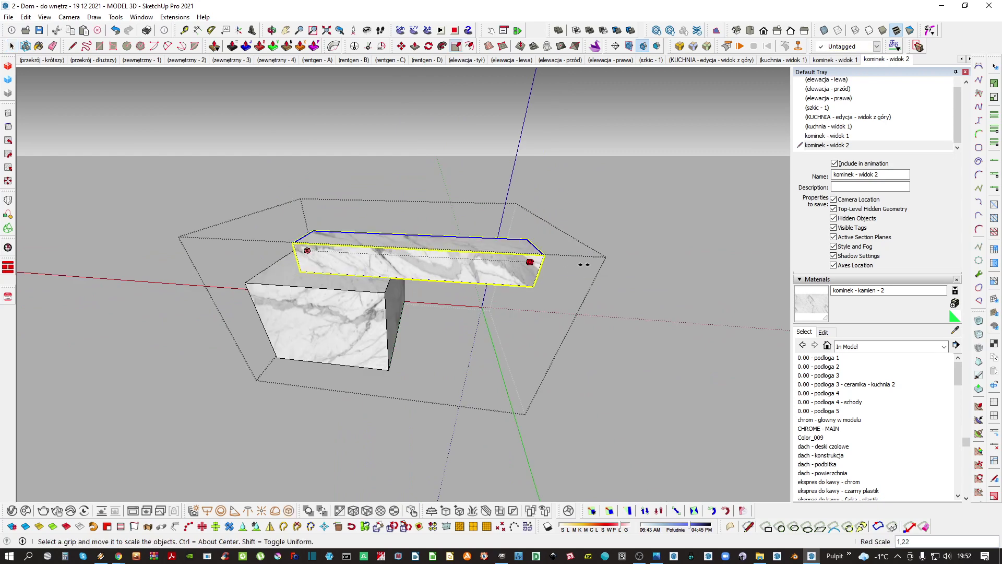
left_click(652, 268)
key("space")
scroll(493, 301, "down", 1)
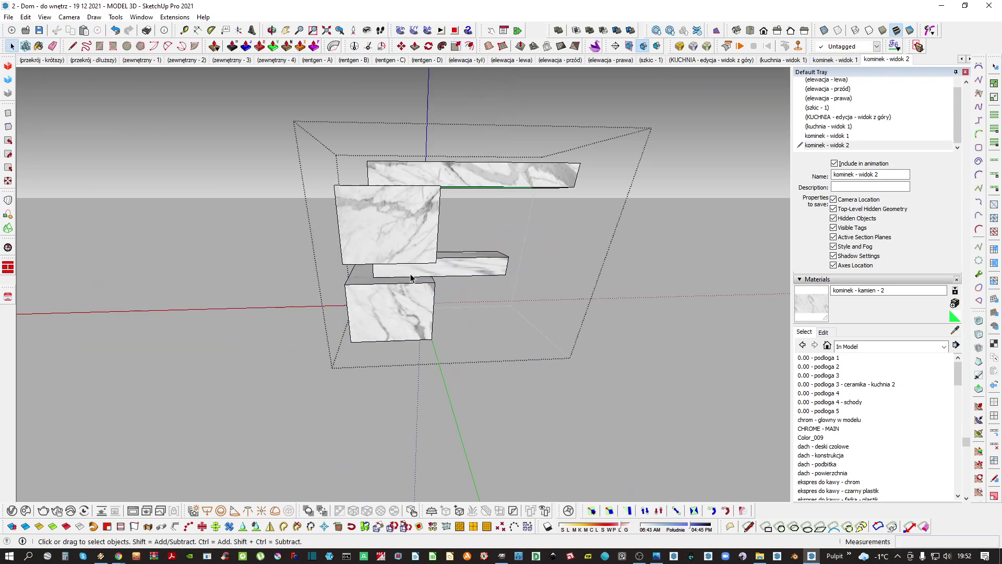
Open one of the bars for editing and paint all its faces with kominek - kamien - 2
scroll(462, 277, "up", 5)
middle_click_drag(463, 285, 372, 311)
scroll(503, 279, "up", 2)
scroll(432, 261, "down", 4)
left_click(454, 294)
scroll(453, 293, "down", 3)
double_click(372, 310)
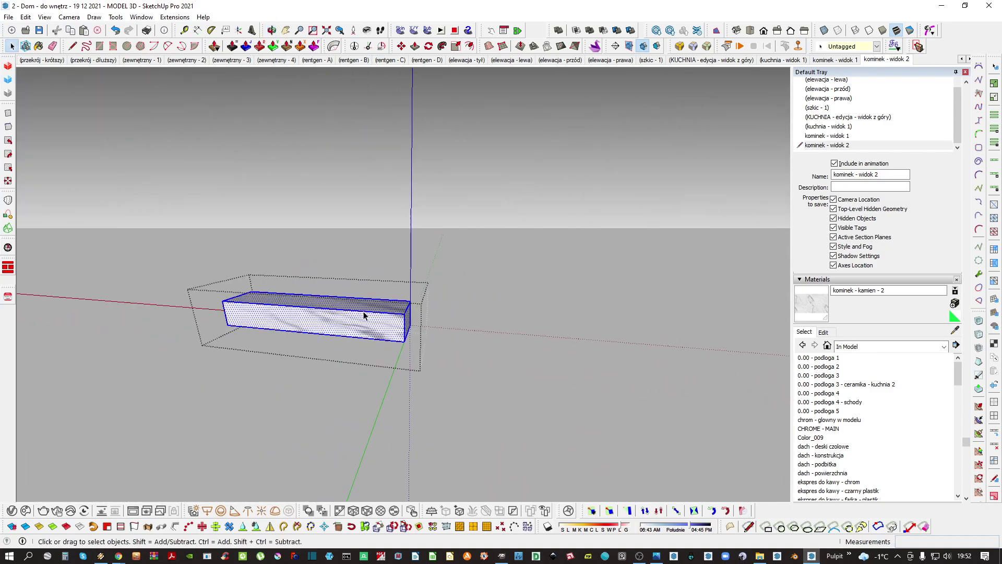
key("b")
left_click(336, 324)
key("space")
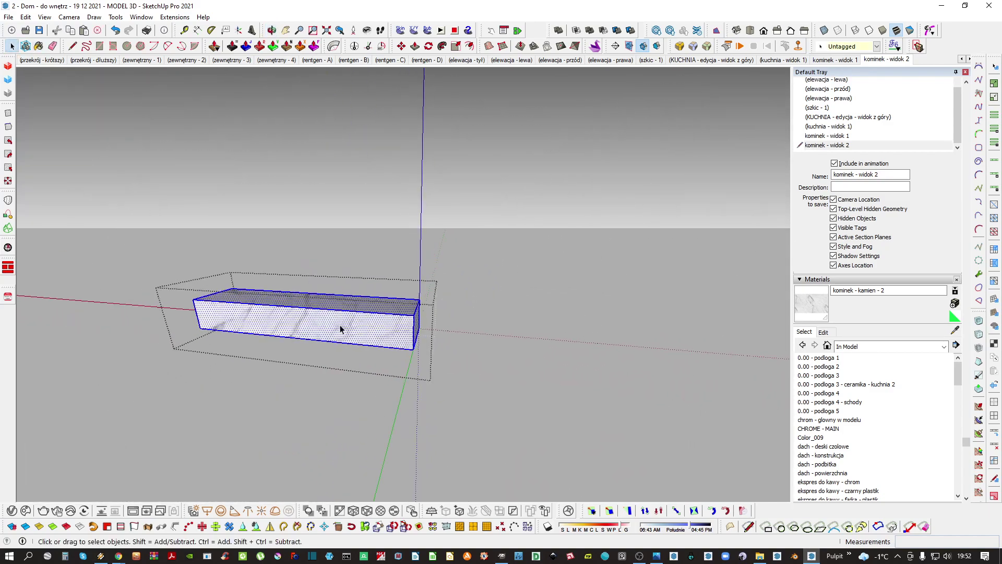
Leave the bar, open one of the boxes and paint all its faces with kominek - kamien - 2
middle_click_drag(361, 336, 436, 307, "shift")
key("Escape")
middle_click_drag(365, 316, 266, 300)
scroll(391, 293, "up", 4)
middle_click_drag(266, 300, 476, 338, "shift")
scroll(394, 273, "down", 2)
scroll(394, 271, "down", 2)
triple_click(450, 348)
key("b")
left_click(405, 350)
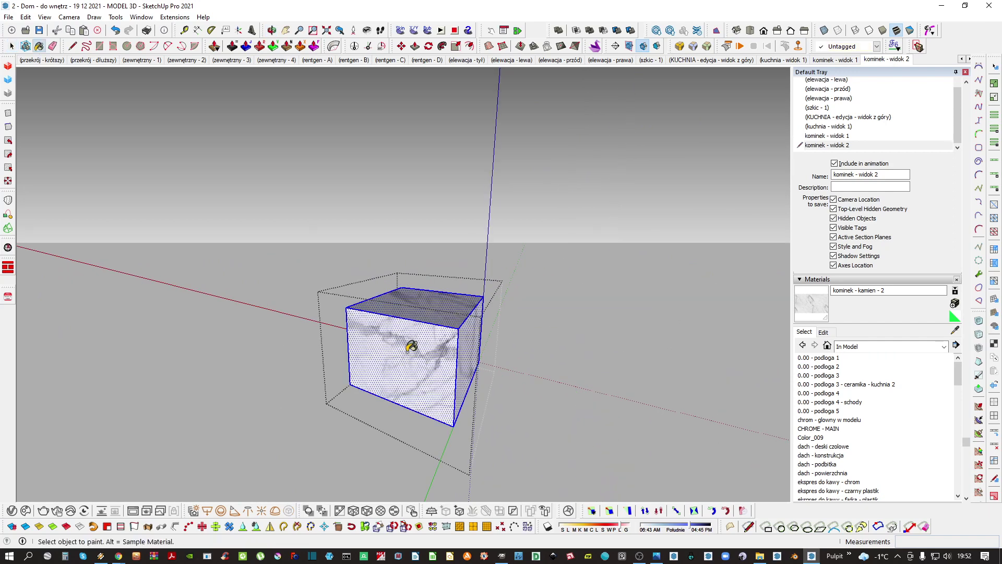
Leave the box and paint every face of the long bar with kominek - kamien - 2
middle_click_drag(407, 349, 490, 335)
key("space")
left_click(566, 397)
triple_click(476, 294)
key("b")
left_click(445, 287)
scroll(441, 289, "up", 3)
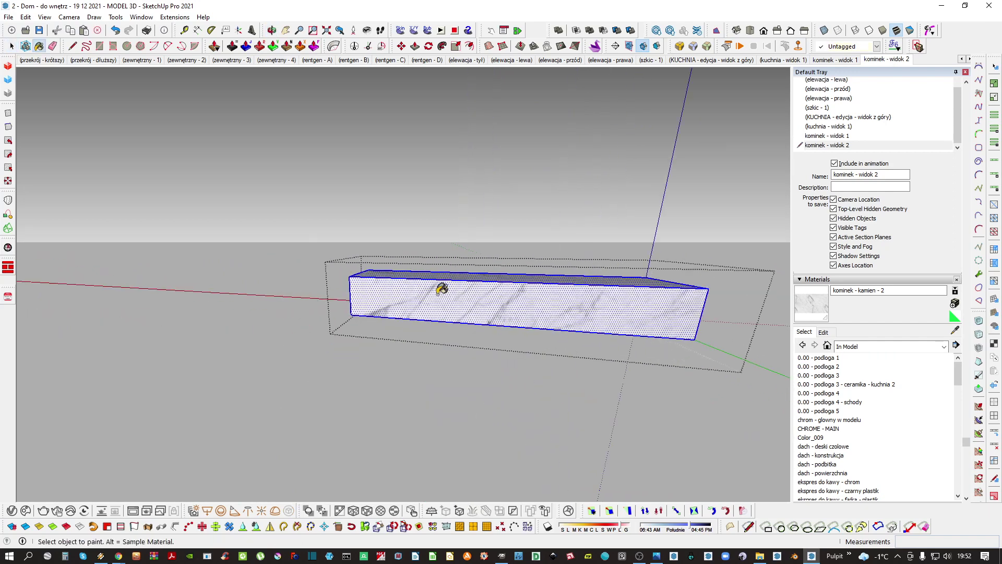
Examine the marble texture on the long bar's side and end faces
middle_click_drag(440, 289, 577, 315)
key("space")
scroll(504, 284, "up", 3)
left_click(411, 298)
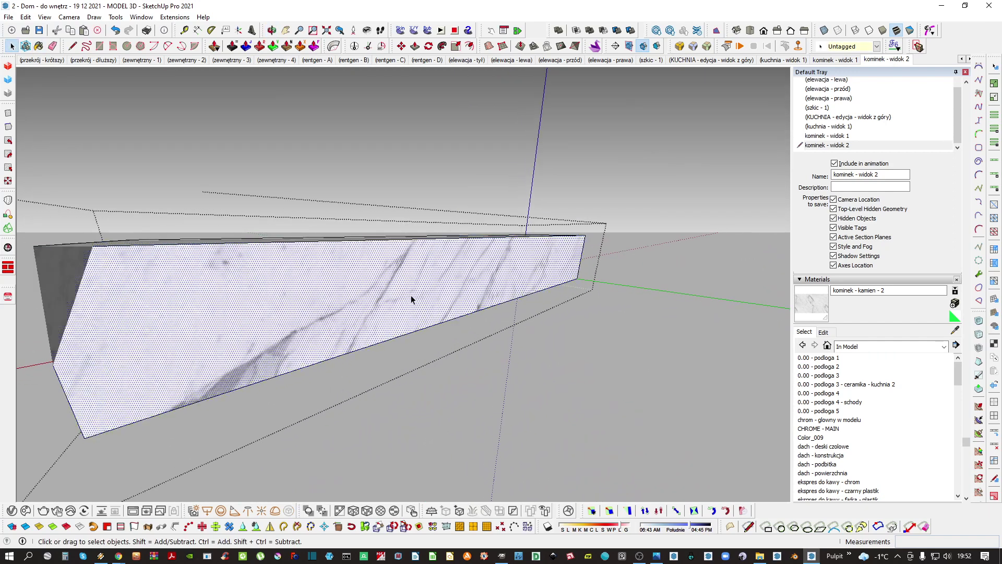
middle_click_drag(411, 297, 497, 364)
left_click(454, 351)
left_click(454, 407)
middle_click_drag(454, 407, 459, 329)
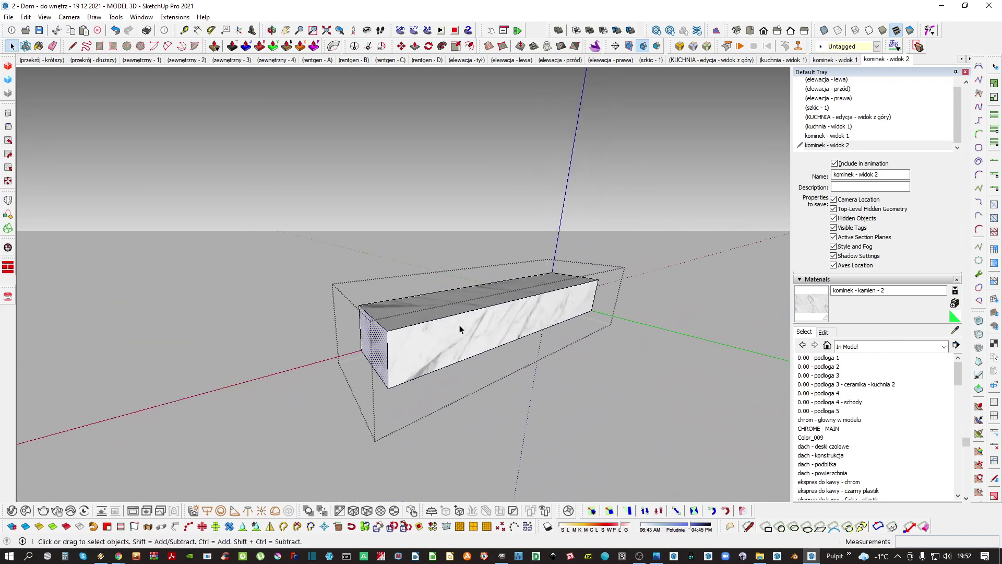
Try resetting the texture position on the bar's long side face
right_click(437, 350)
mouse_move(506, 168)
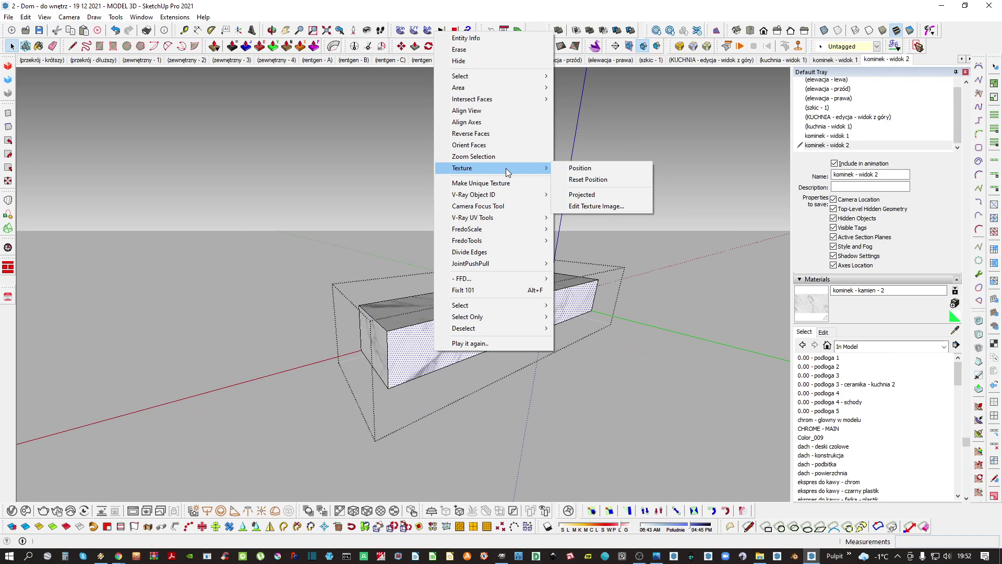
left_click(595, 179)
scroll(530, 330, "up", 8)
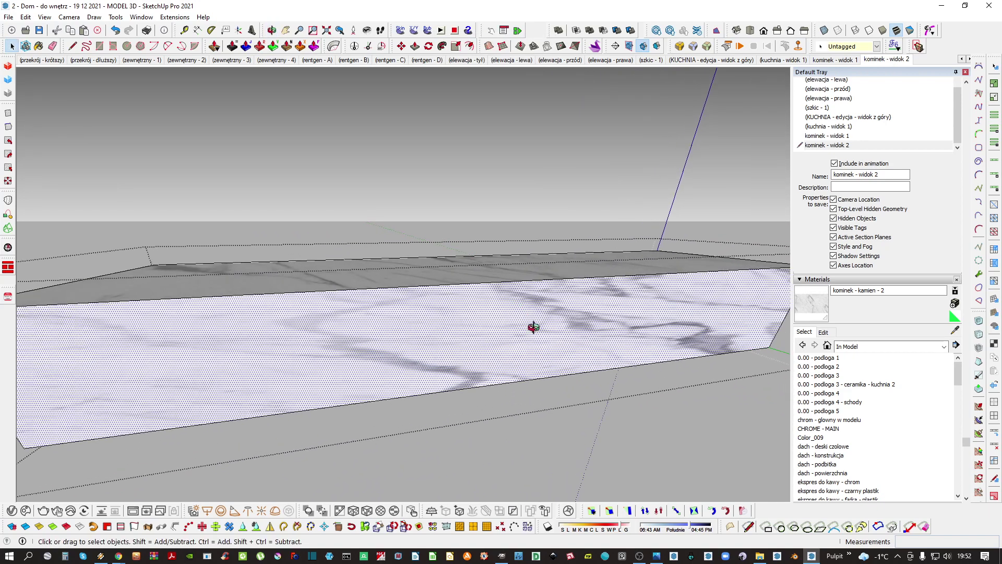
middle_click_drag(533, 327, 406, 312)
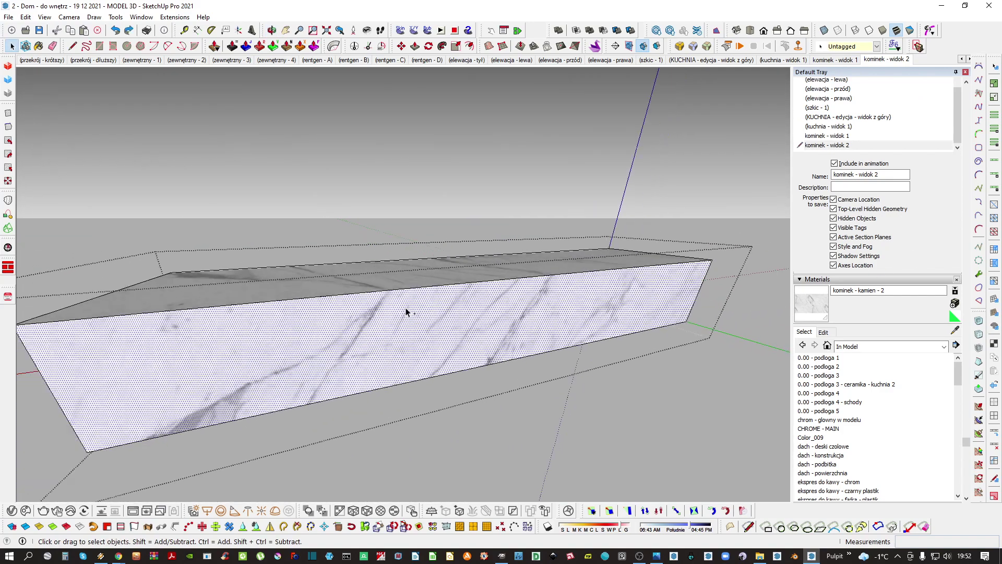
scroll(405, 312, "down", 10)
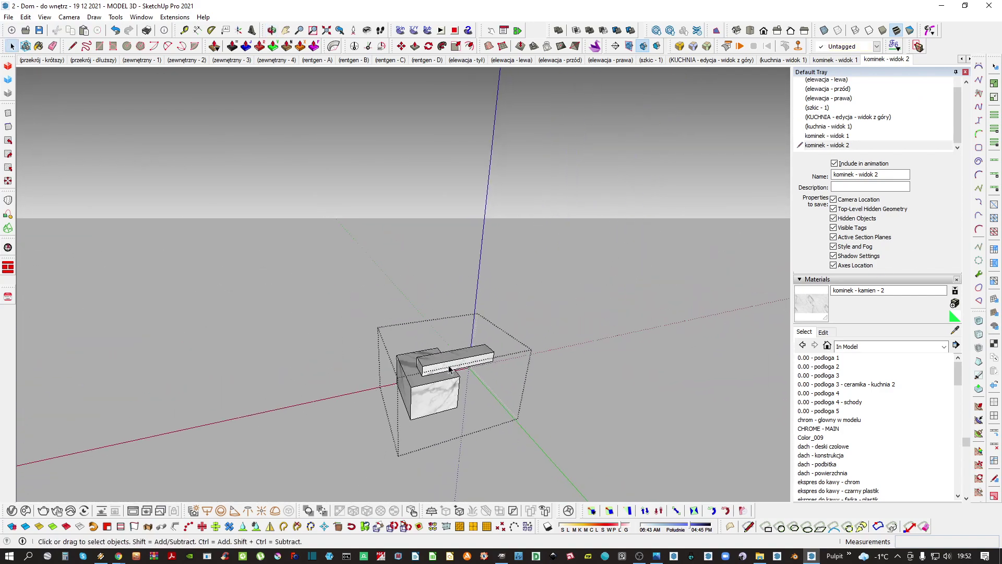
Examine the marble pattern on a box and compare it across all the stacked boxes and bars
scroll(448, 366, "up", 2)
triple_click(431, 399)
scroll(433, 385, "up", 4)
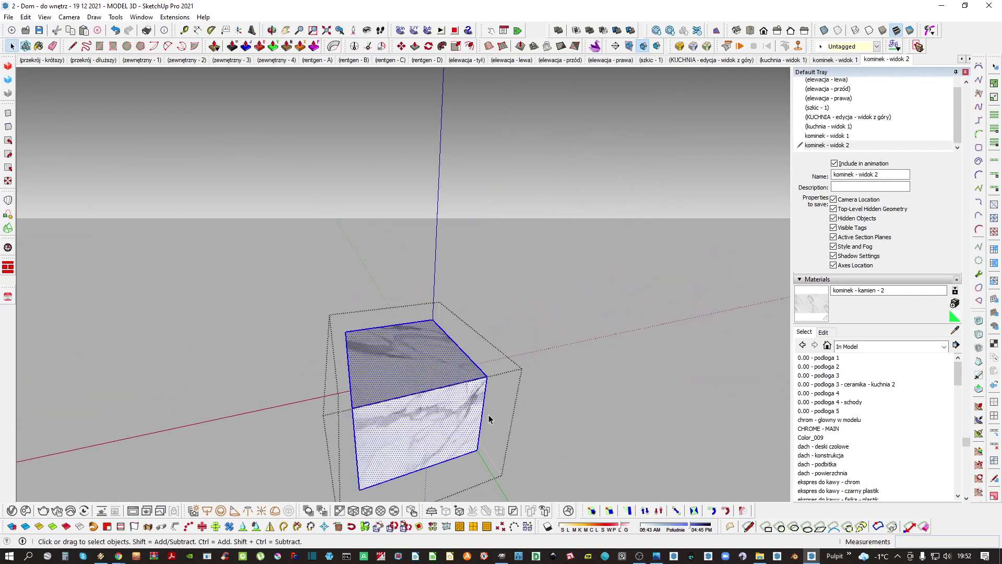
left_click(433, 343)
key("space")
scroll(433, 384, "down", 2)
key("Escape")
middle_click_drag(450, 428, 316, 357)
scroll(461, 328, "down", 2)
key("Escape")
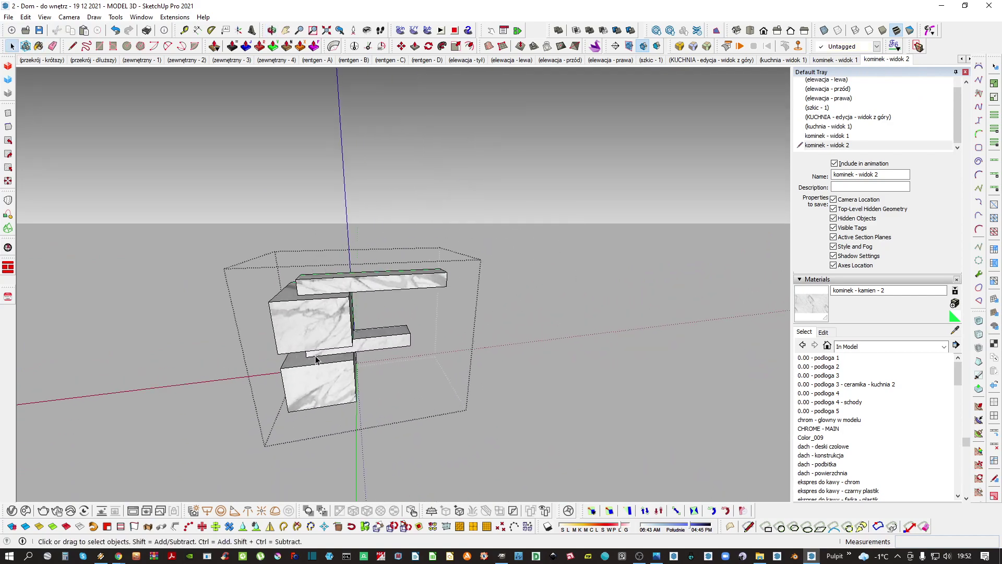
Delete the whole group of marble test blocks
key("Escape")
left_click(330, 325)
key("Delete")
Draw a rectangle on the floor in front of the fireplace and extrude it into a tall box
middle_click_drag(363, 331, 380, 391)
key("r")
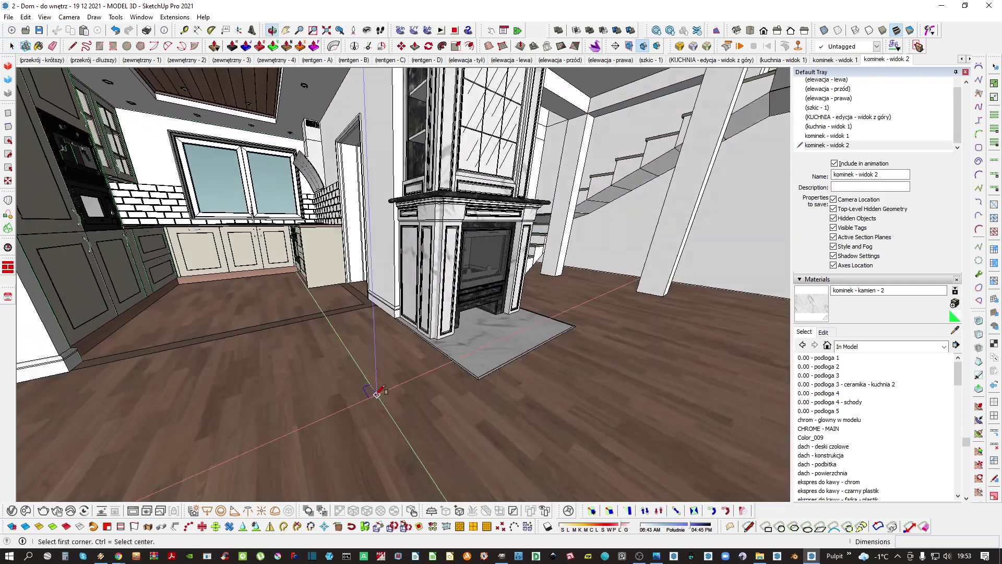
left_click(333, 372)
left_click(412, 379)
key("p")
left_click_drag(358, 369, 389, 301)
key("space")
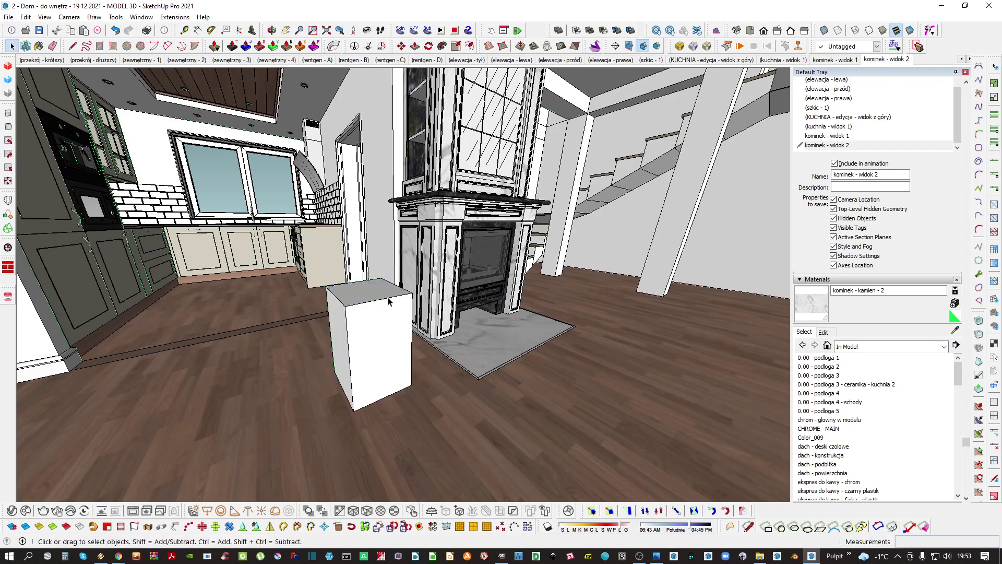
Make the tall box a group, then open it with all its geometry selected
middle_click_drag(368, 336, 400, 321, "shift")
right_click(410, 317)
left_click(439, 245)
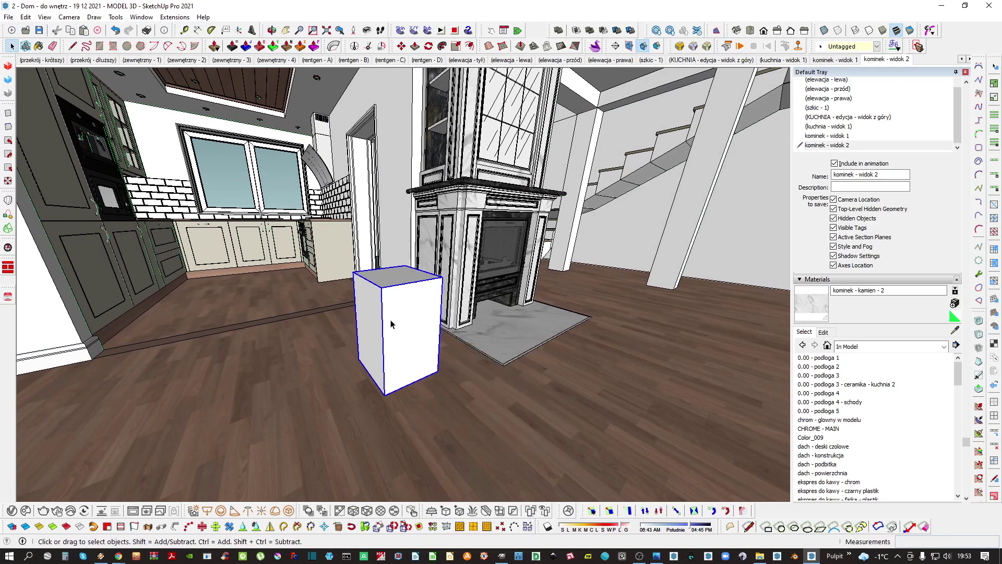
triple_click(406, 313)
Start Round Corner on all edges of the tall box with an offset of 2 cm
scroll(393, 288, "up", 3)
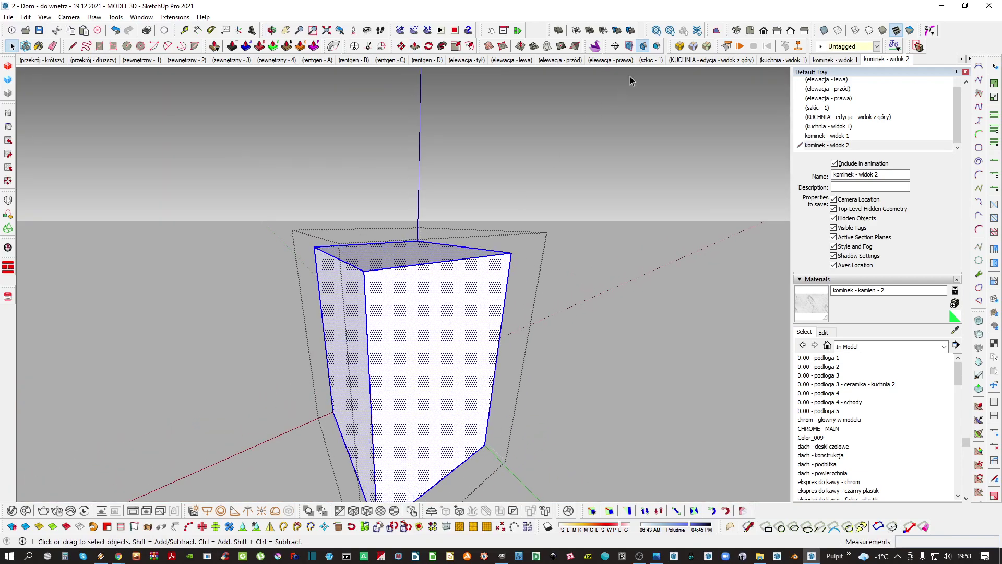
key("shift+r")
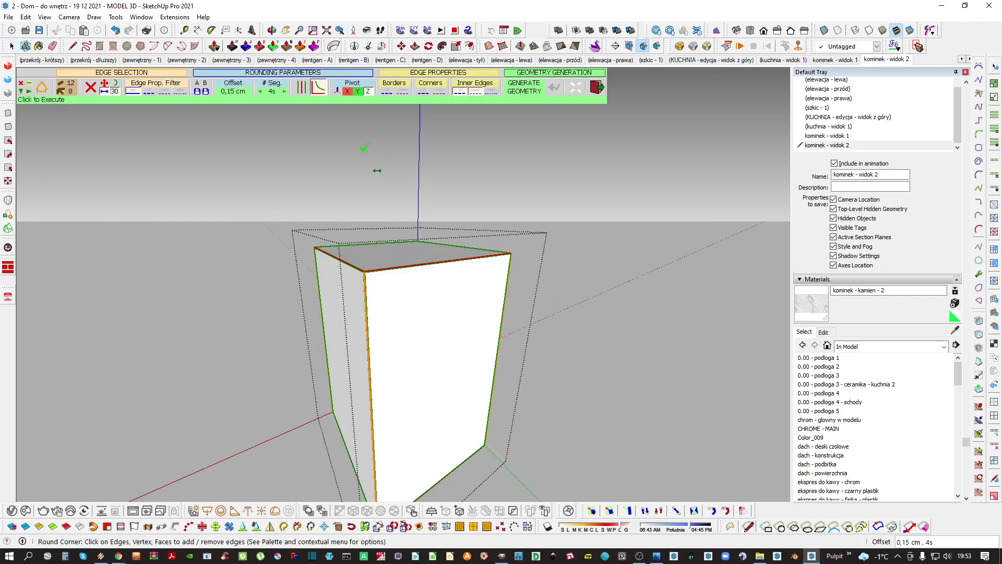
left_click(232, 92)
type("0,")
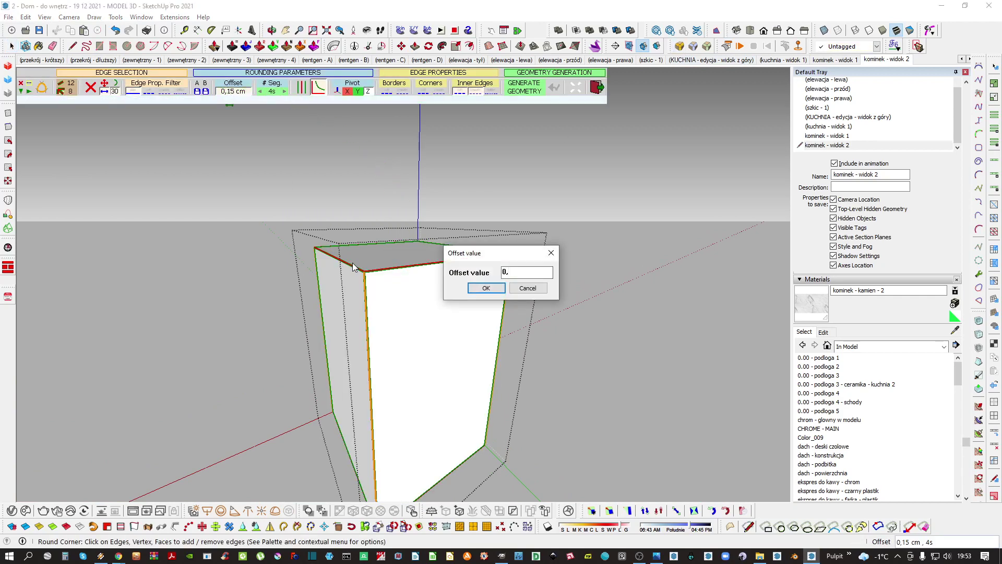
key("BackSpace")
key("BackSpace")
type("2")
key("Return")
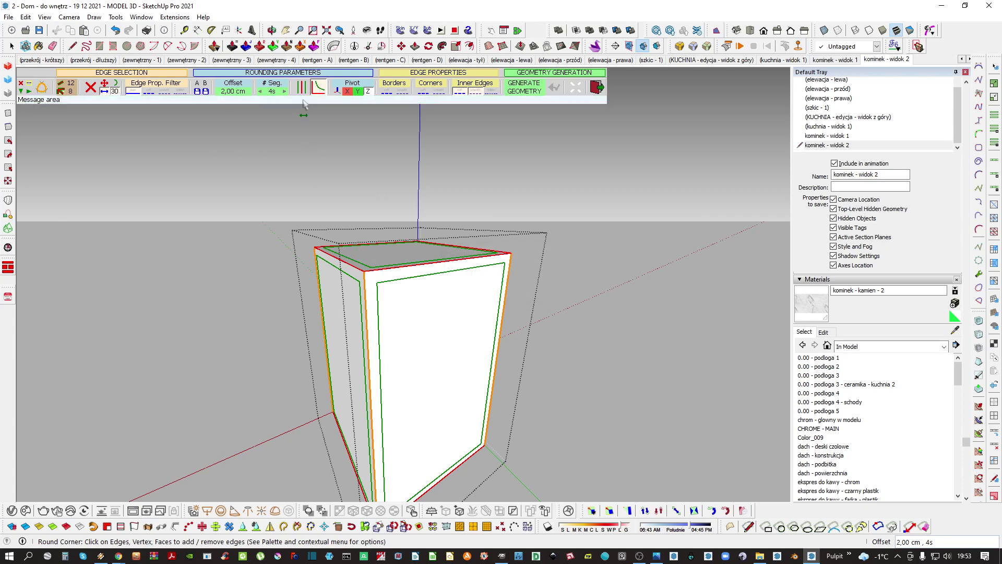
Set the rounding to 6 segments and generate the rounded geometry
left_click(271, 92)
type("5")
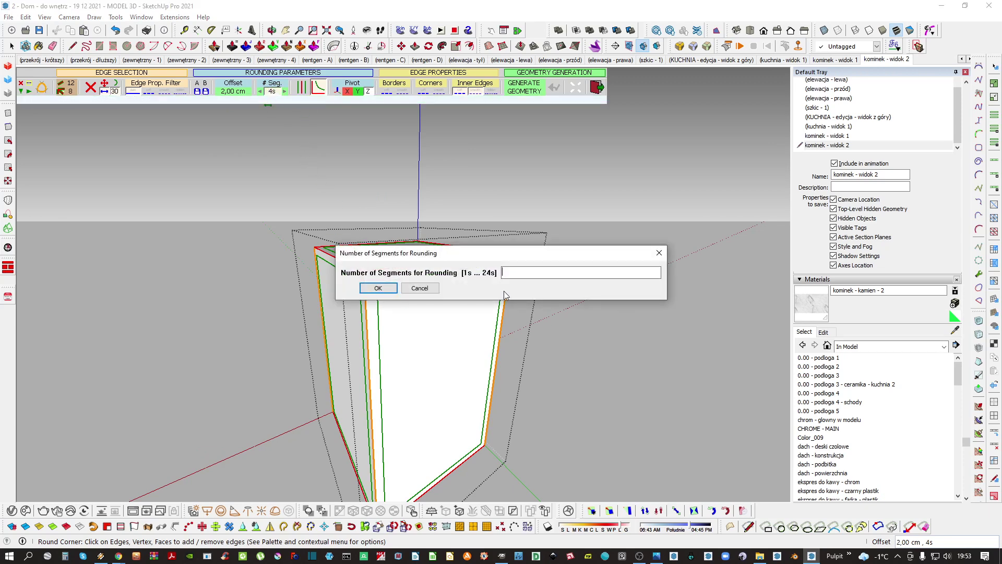
type("6")
key("Return")
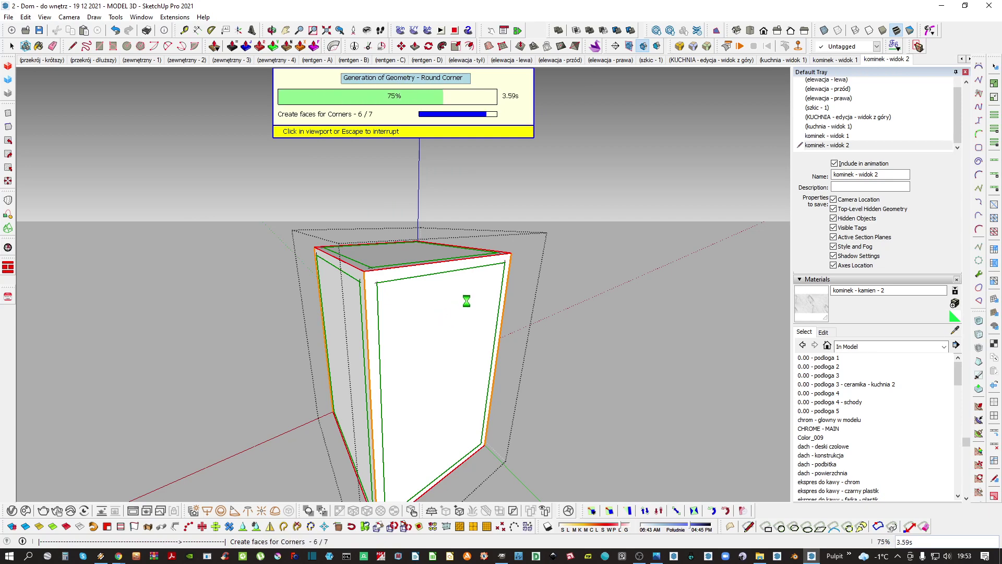
middle_click_drag(465, 301, 407, 337)
key("space")
Select all of the rounded box's geometry and paint it with kominek - kamien - 2
scroll(383, 271, "up", 2)
mouse_move(380, 267)
middle_mouse_down()
mouse_move(507, 335)
mouse_move(488, 355)
mouse_move(487, 336)
mouse_move(476, 347)
mouse_move(470, 424)
mouse_move(455, 353)
mouse_move(463, 348)
mouse_move(496, 398)
mouse_move(565, 409)
mouse_move(461, 425)
middle_mouse_up()
key("ctrl+a")
key("b")
left_click(493, 317)
scroll(478, 361, "up", 3)
scroll(484, 358, "down", 3)
middle_click_drag(532, 223, 459, 261)
triple_click(459, 262)
right_click(457, 262)
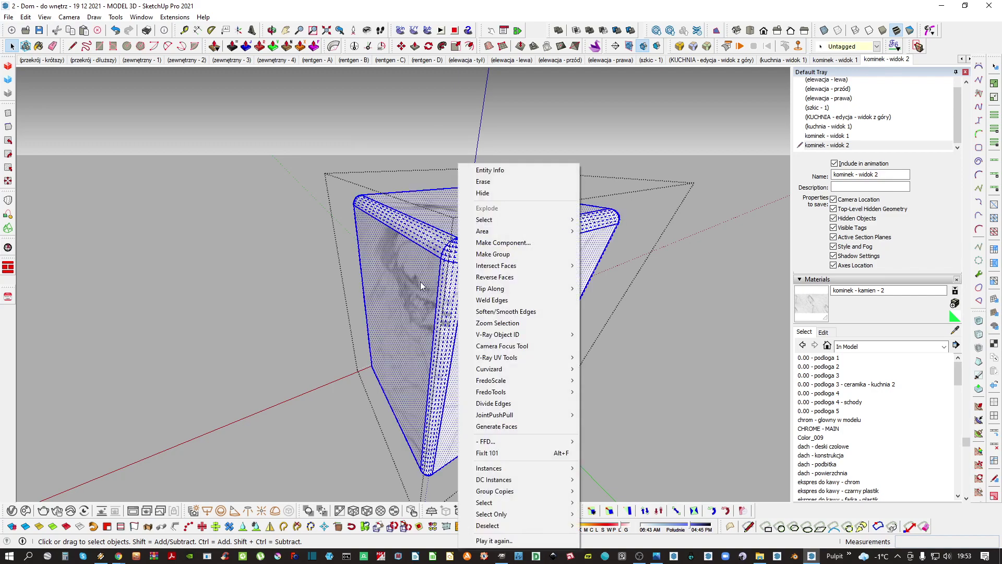
left_click(420, 283)
triple_click(446, 282)
right_click(449, 282)
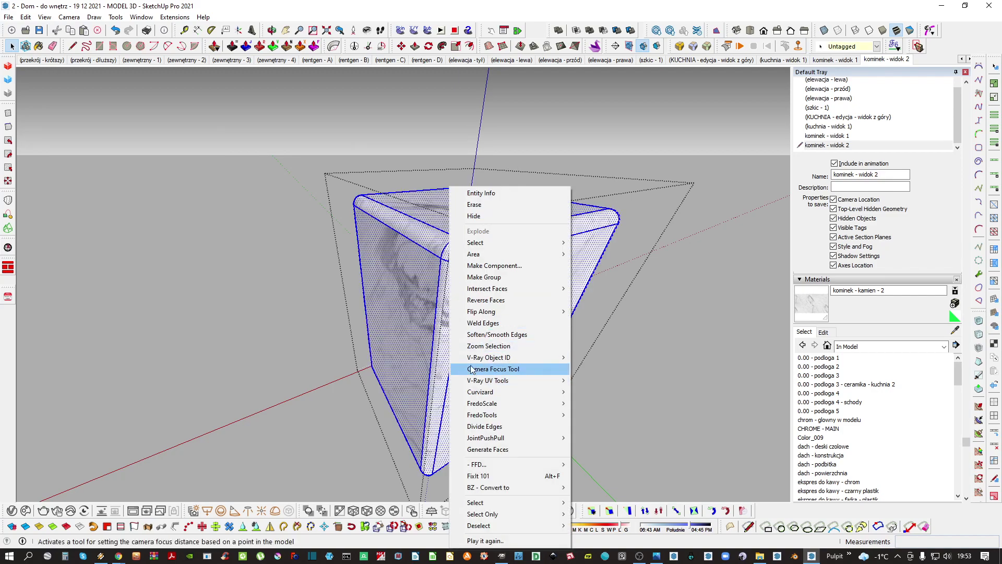
left_click(423, 302)
Leave group editing so the rounded marble box is selected as a whole
middle_click_drag(423, 302, 447, 262)
key("Escape")
right_click(444, 262)
left_click(408, 300)
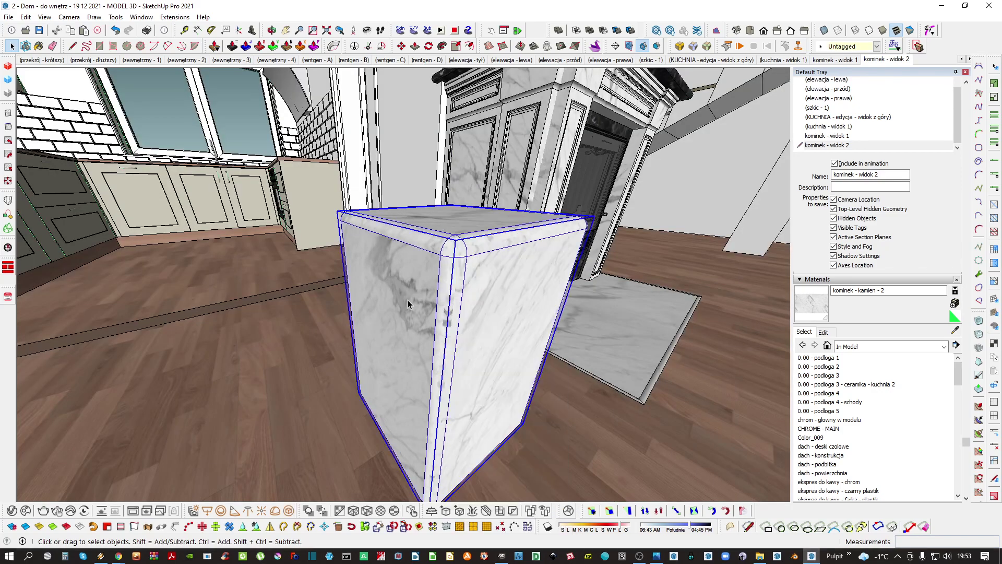
Apply V-Ray Tri-Planar Projection (World) to the rounded marble box and inspect its texture around the rounded edges
right_click(461, 301)
mouse_move(512, 392)
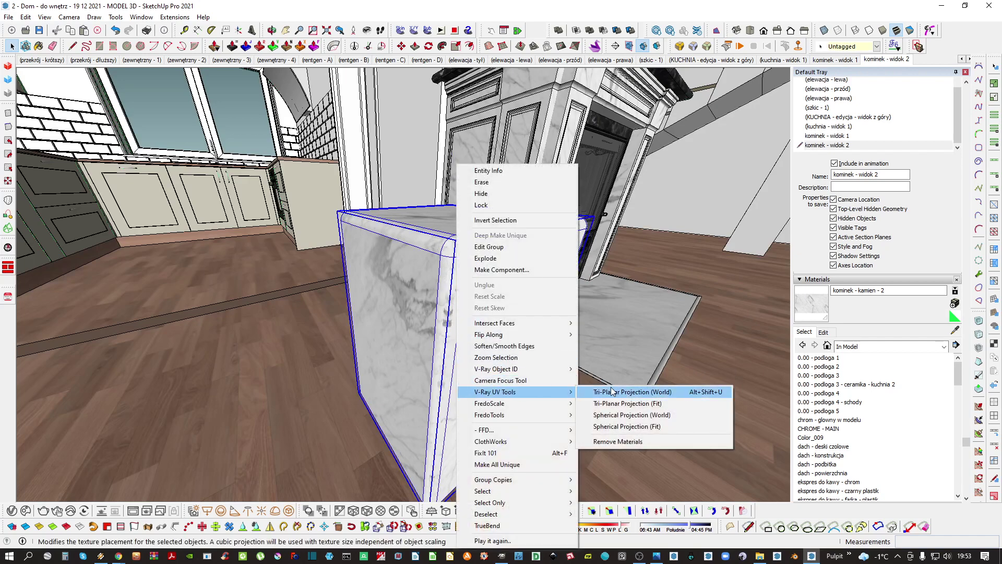
left_click(642, 393)
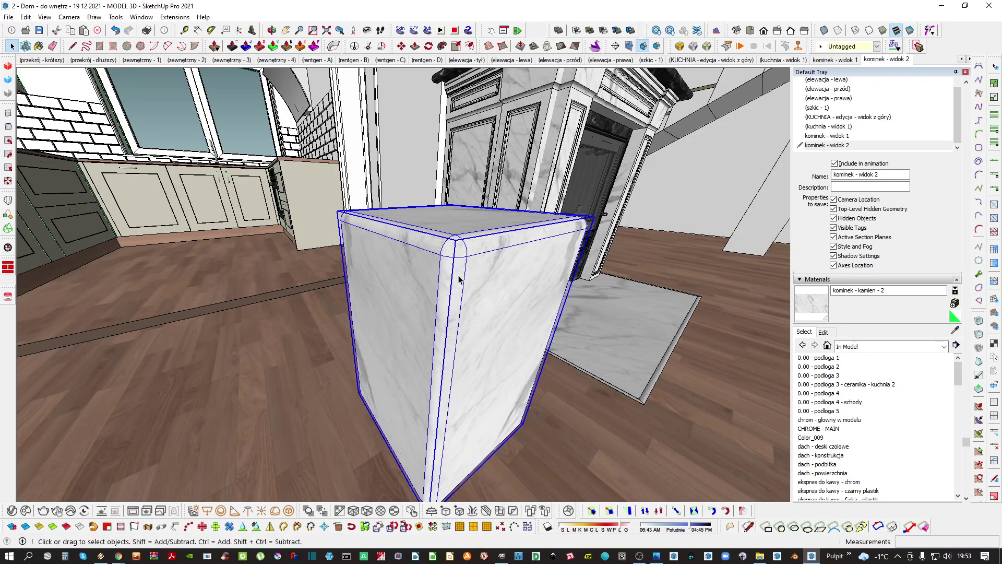
key("ctrl+t")
scroll(463, 263, "up", 1)
middle_click_drag(463, 264, 459, 287)
scroll(459, 239, "up", 2)
middle_click_drag(459, 240, 499, 280)
scroll(499, 279, "up", 1)
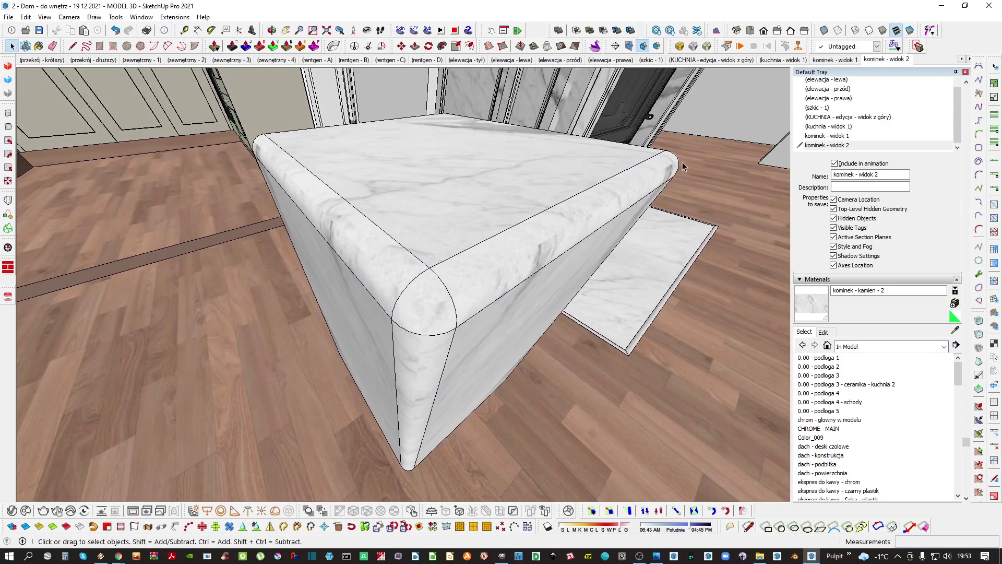
middle_click_drag(302, 213, 652, 298)
middle_click_drag(297, 236, 422, 261)
Try Fredo's ThruPaint on all of the geometry inside the rounded marble box
triple_click(430, 321)
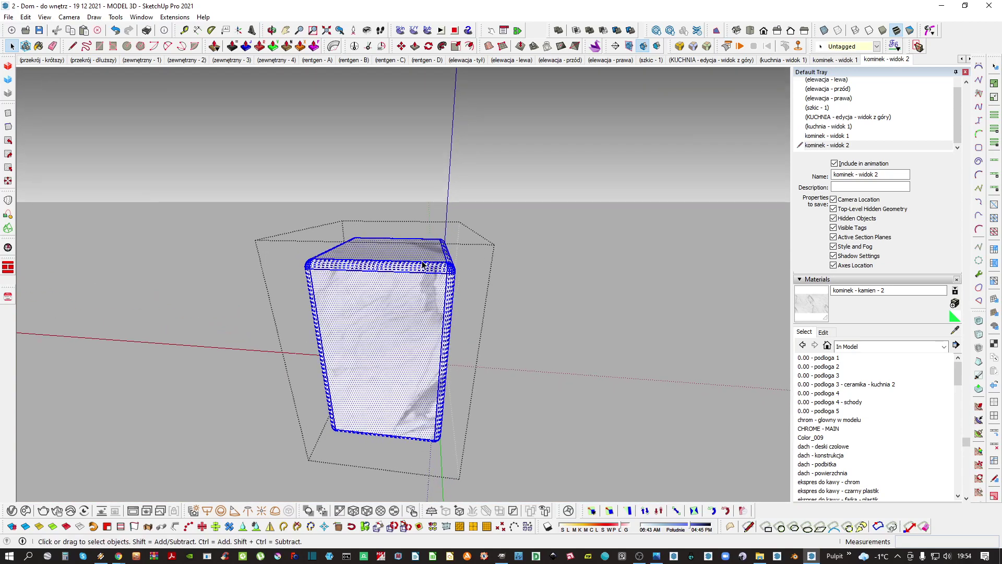
left_click(894, 46)
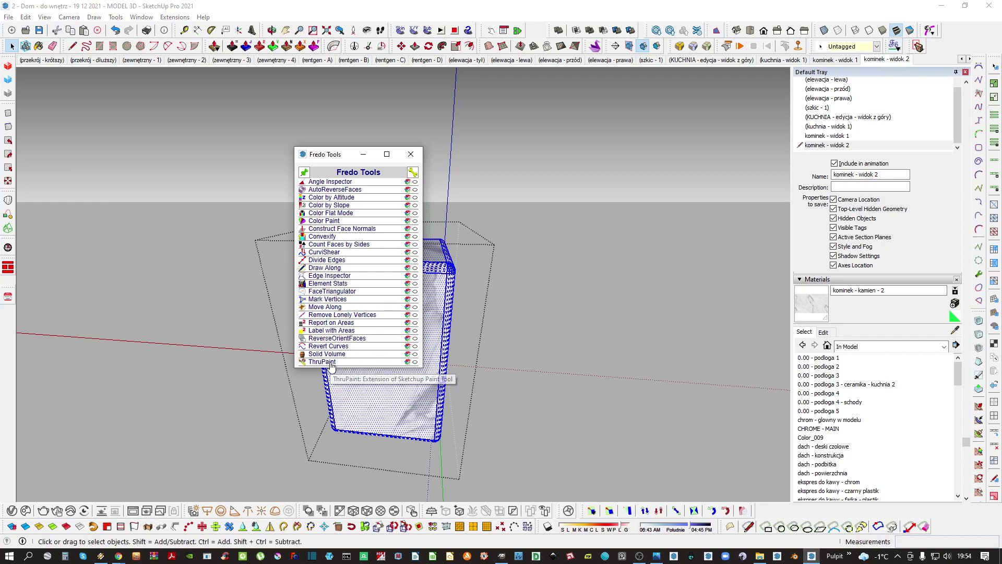
left_click(331, 361)
scroll(454, 256, "up", 2)
middle_click_drag(448, 253, 340, 307)
scroll(365, 306, "up", 3)
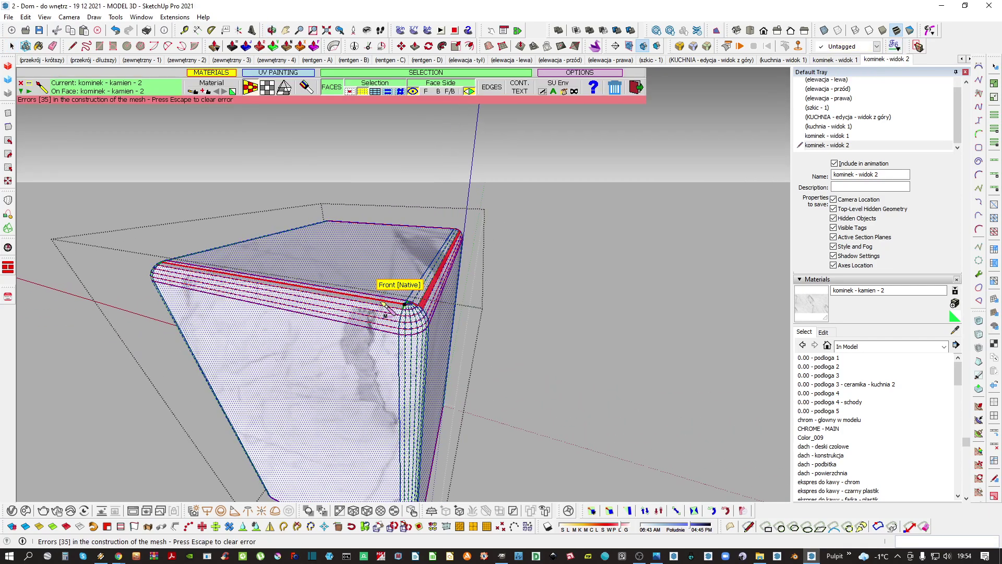
middle_click_drag(465, 229, 419, 272)
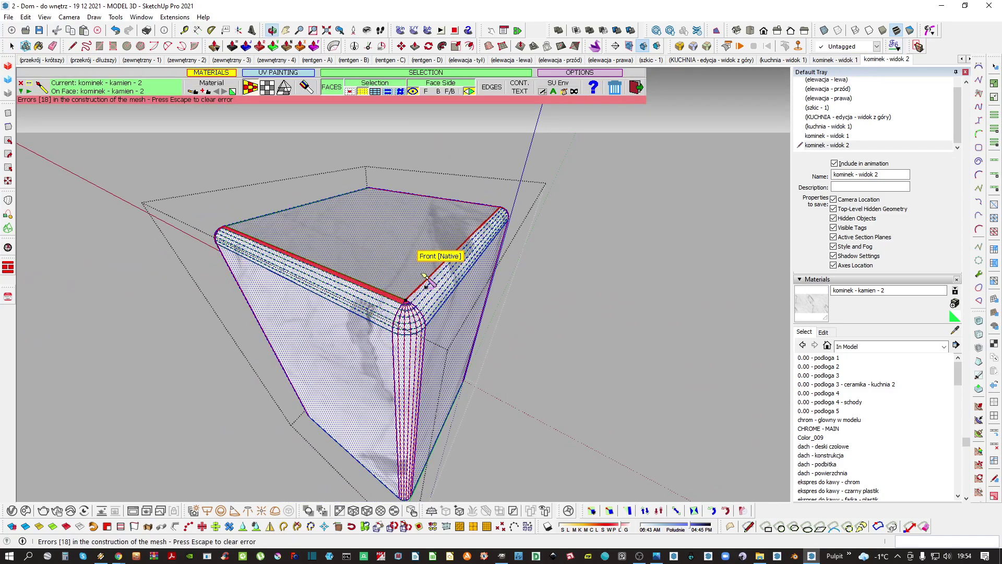
key("space")
scroll(424, 301, "down", 2)
key("Escape")
Delete the rounded marble box from the floor in front of the fireplace
scroll(366, 302, "down", 1)
middle_click_drag(323, 297, 355, 315)
left_click(365, 301)
scroll(434, 336, "down", 1)
scroll(418, 325, "down", 1)
key("Delete")
scroll(355, 314, "up", 1)
key("shift+p")
key("Return")
key("Return")
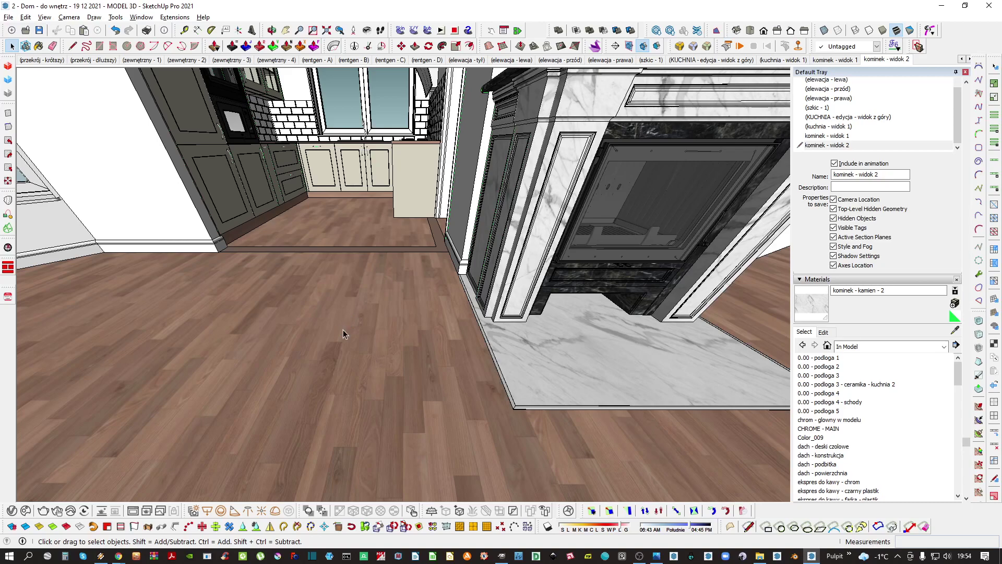
Draw a rectangle on the open floor beside the fireplace and Push/Pull it upward into a box
middle_click_drag(343, 329, 311, 299)
middle_click_drag(262, 319, 282, 311)
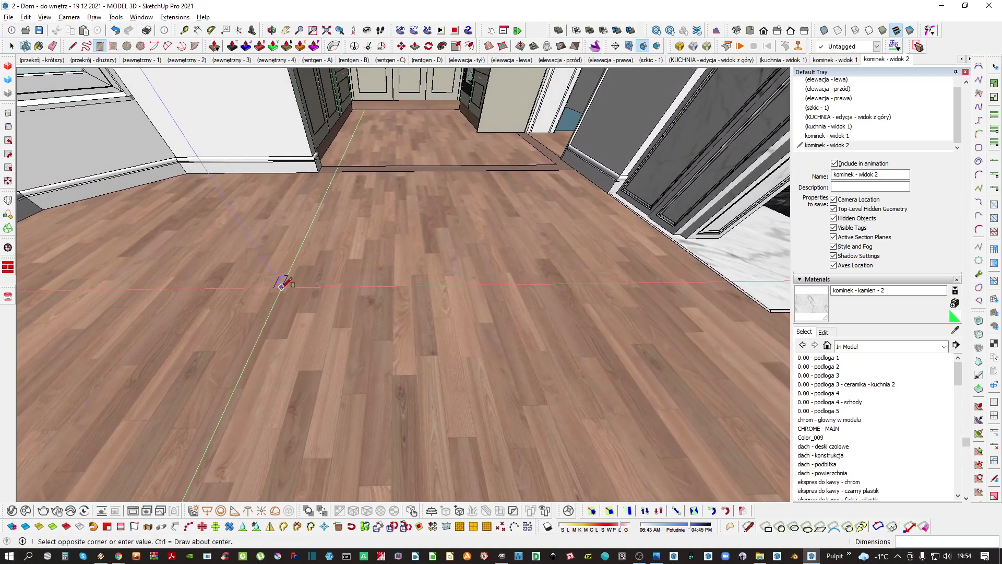
left_click(549, 342)
middle_click_drag(549, 342, 380, 306)
scroll(450, 301, "down", 2)
key("p")
left_click(364, 313)
left_click(378, 168)
Group all of the new box's geometry and open the group for editing
key("space")
triple_click(372, 227)
key("ctrl+g")
double_click(371, 227)
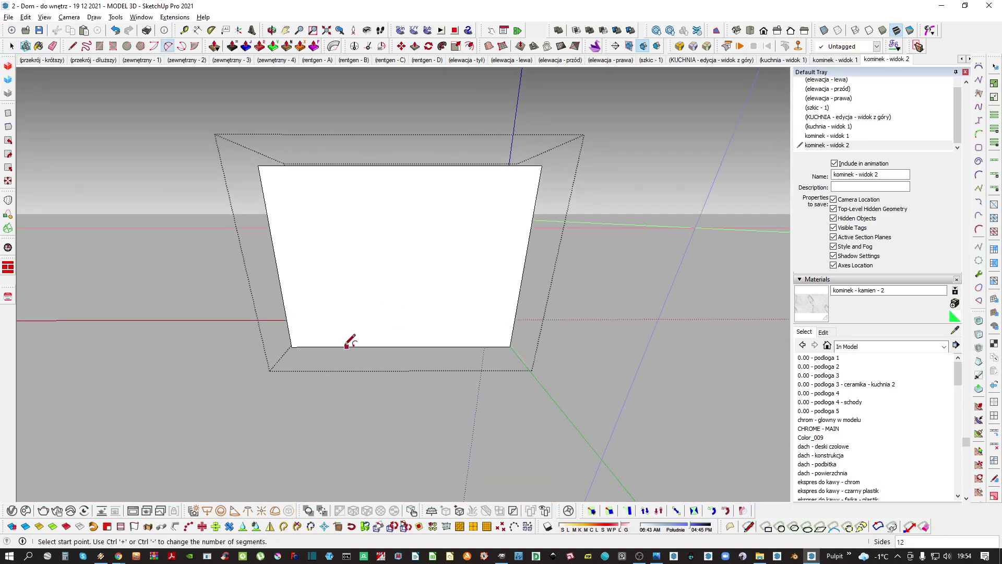
Draw a round-arched doorway outline on the box's front face, rising from its bottom edge
left_click(464, 225)
middle_click_drag(448, 253, 369, 347)
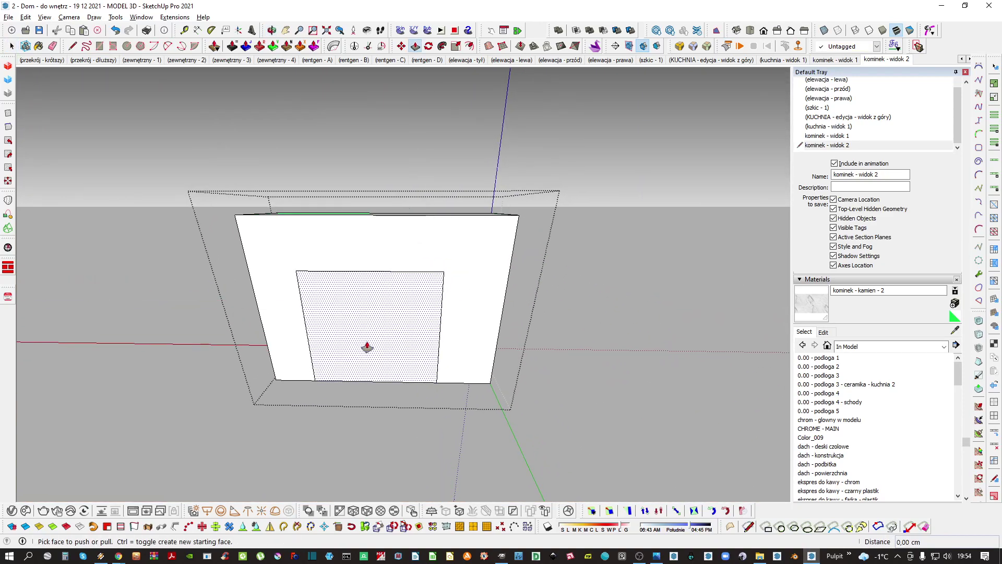
key("a")
left_click(310, 349)
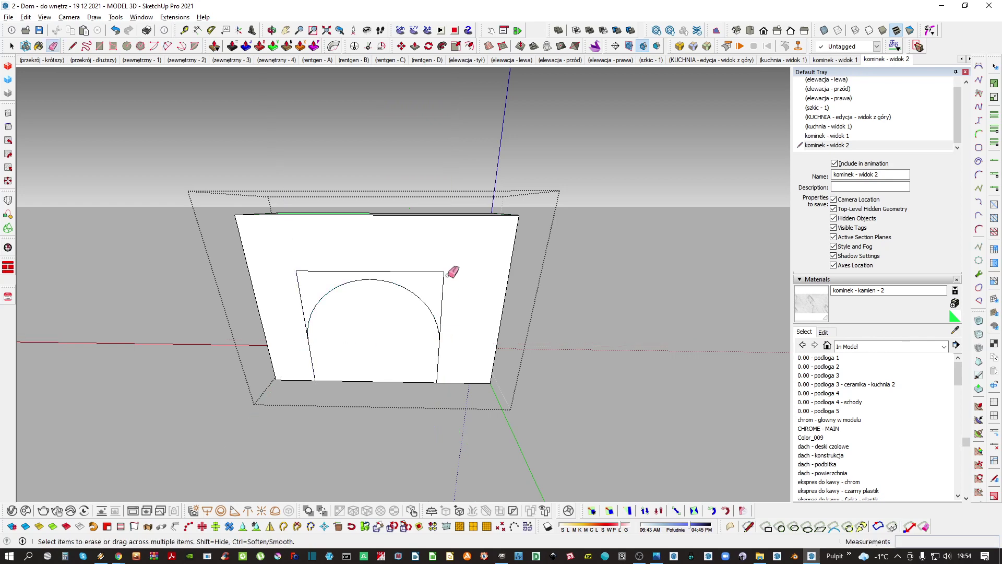
Push the arched outline through the full depth of the box to cut an opening
key("p")
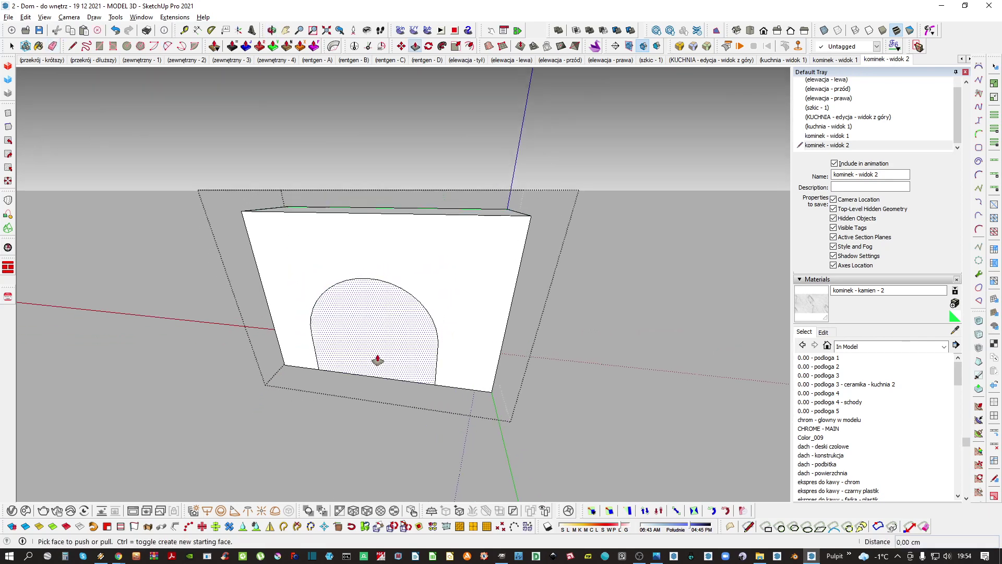
left_click(376, 355)
left_click(365, 336)
middle_click_drag(365, 335, 333, 323)
Draw a rectangular profile about 4.75 cm deep at the foot of the arched opening and open it as a separate group
scroll(332, 322, "up", 10)
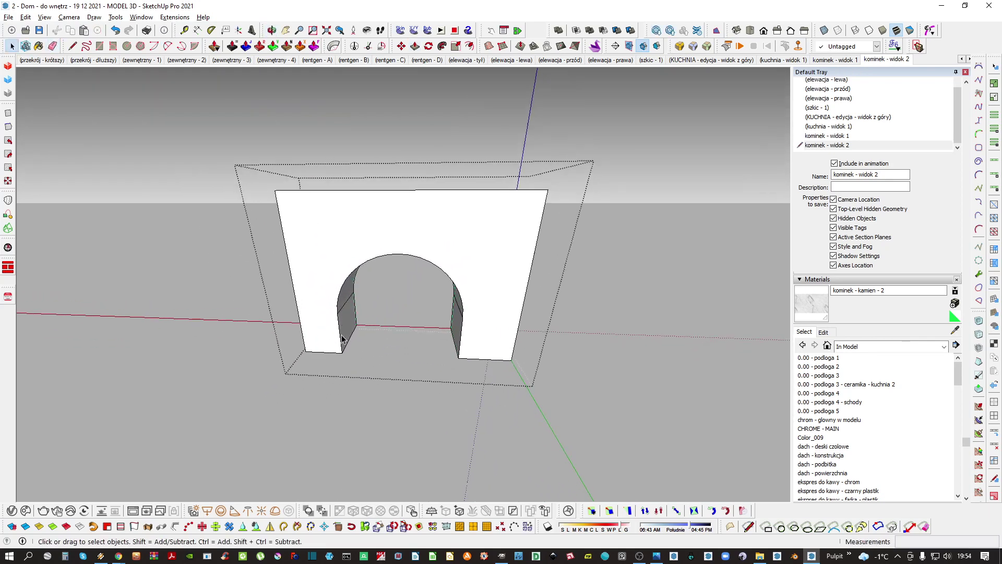
key("l")
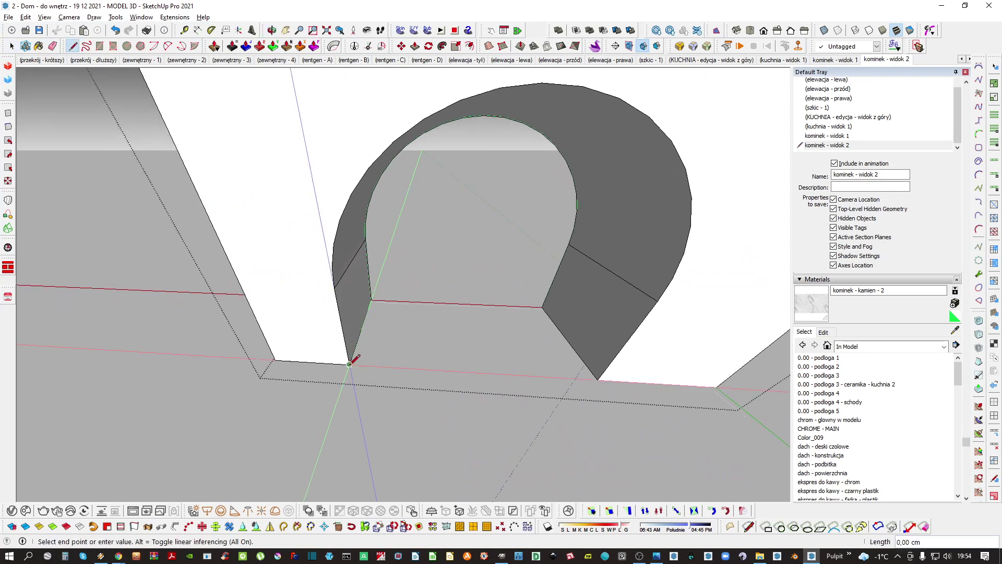
middle_click_drag(355, 360, 384, 386)
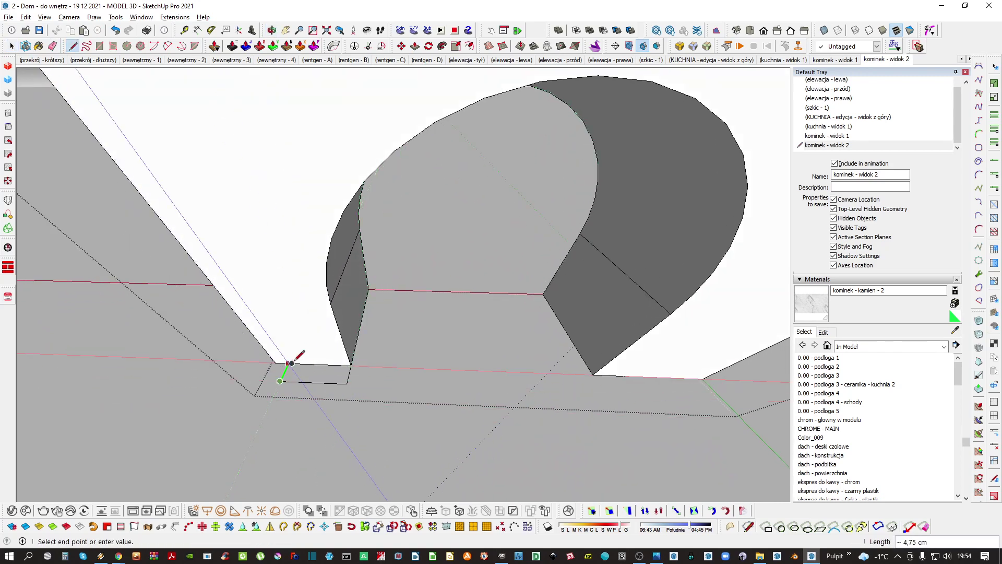
key("space")
double_click(338, 374)
scroll(349, 371, "up", 6)
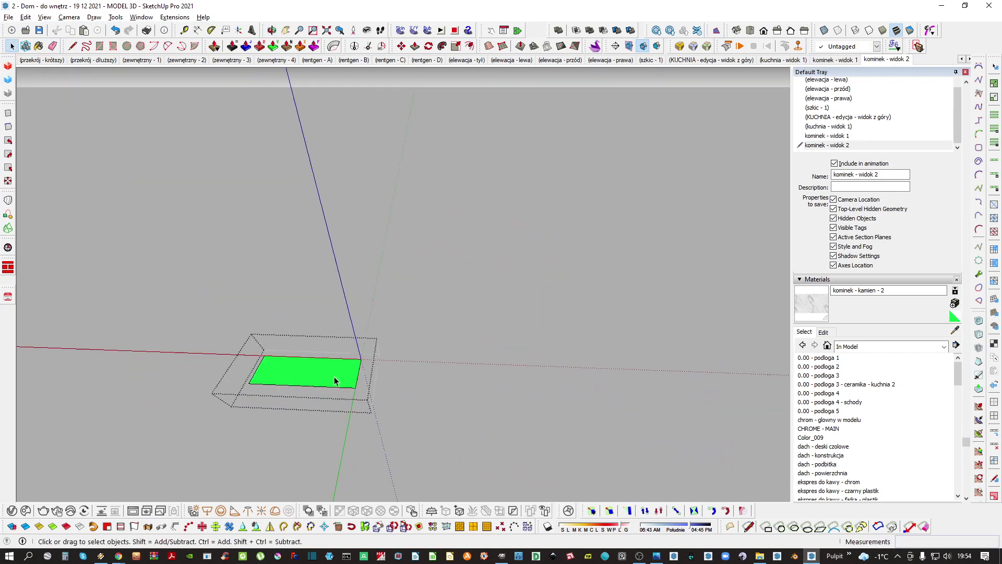
Square both ends of the profile with new edges from its back corners and erase the leftover edges
key("l")
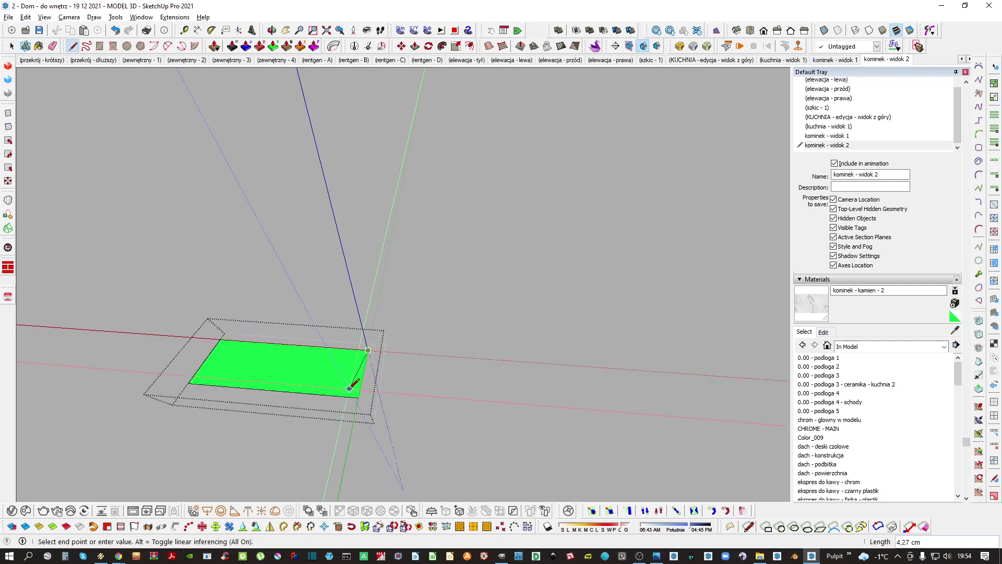
scroll(351, 389, "up", 2)
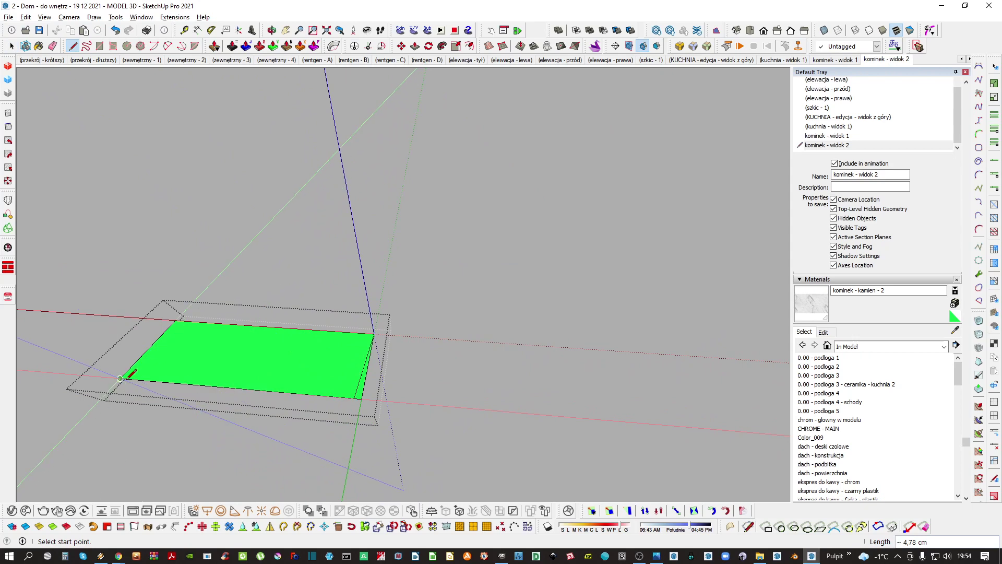
left_click_drag(356, 395, 368, 393)
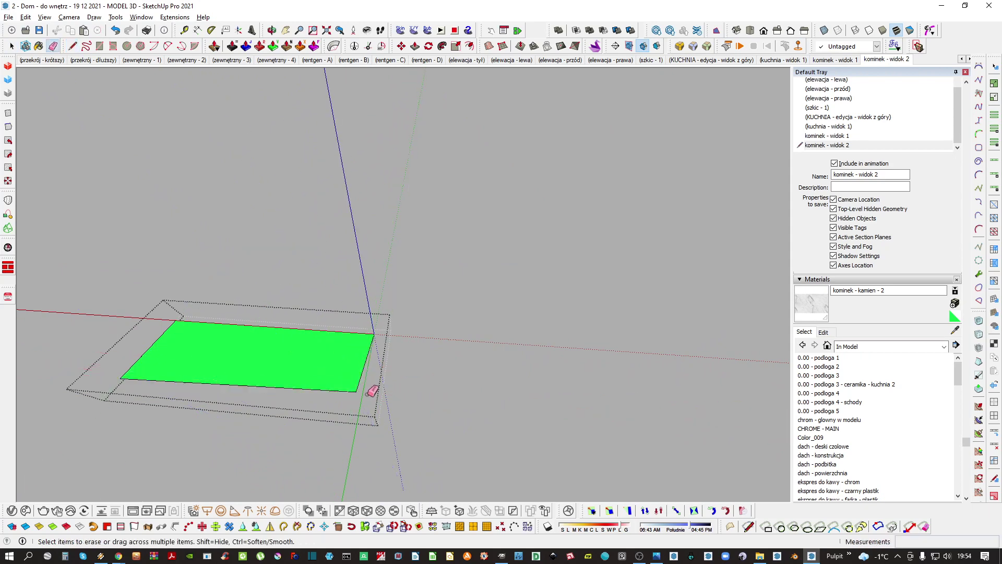
middle_click_drag(368, 393, 385, 348)
key("l")
left_click(322, 326)
scroll(302, 366, "up", 1)
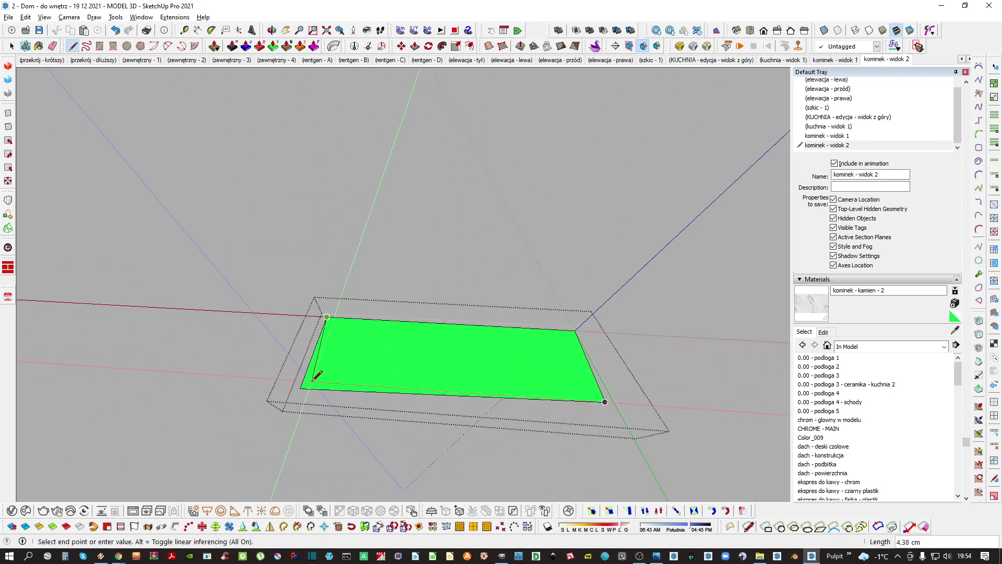
key("e")
left_click(304, 374)
Return to editing the arched block and soften the seams between the opening's straight sides and its curve
key("space")
scroll(301, 374, "down", 2)
key("i")
mouse_move(413, 370)
middle_mouse_down()
mouse_move(433, 278)
mouse_move(334, 332)
middle_mouse_up()
key("i")
left_click(334, 332)
scroll(334, 333, "down", 2)
double_click(347, 306)
scroll(382, 256, "down", 2)
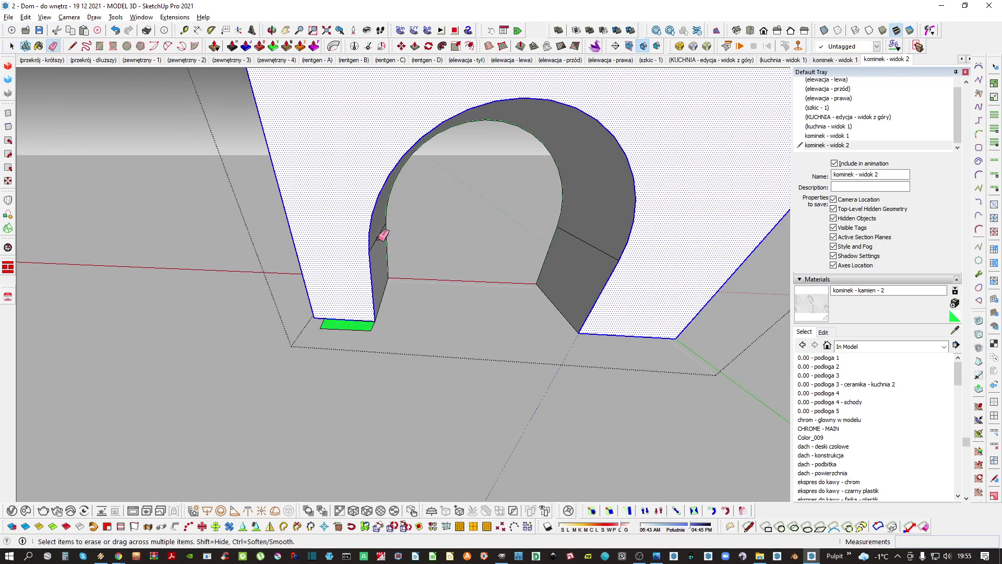
left_click(377, 239, "ctrl")
left_click(601, 251, "ctrl")
Select the front outline of the arched opening and weld its edges into one continuous path
key("space")
left_click(602, 287)
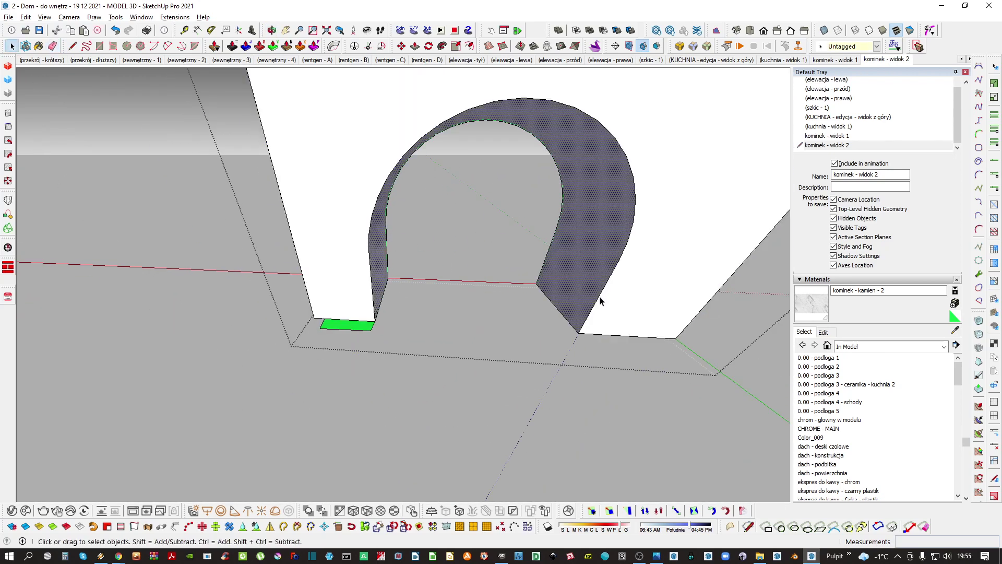
left_click(599, 297)
key("w")
key("space")
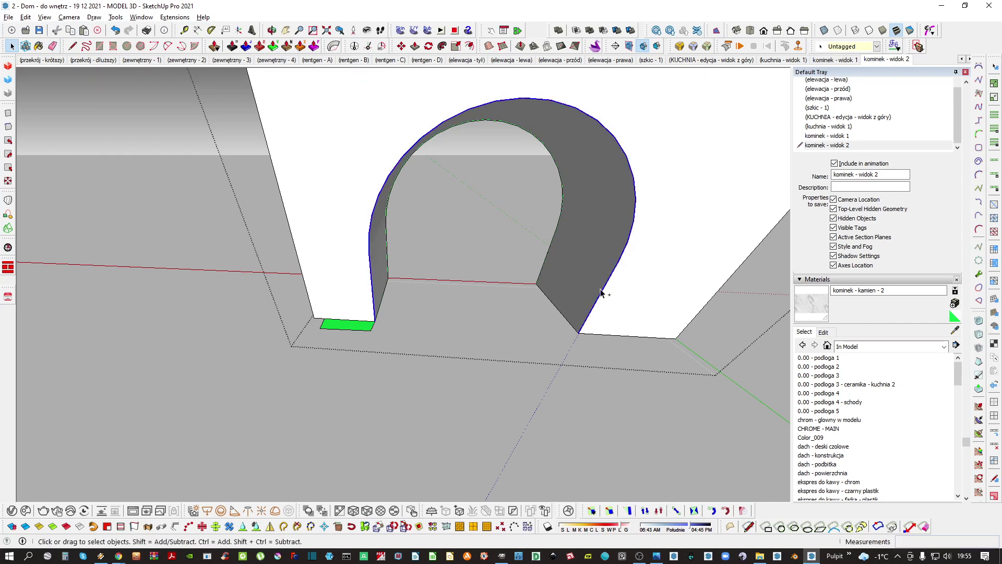
Paste the arch path in place inside the profile's group and sweep the profile along it with Follow Me
double_click(357, 322)
double_click(350, 329)
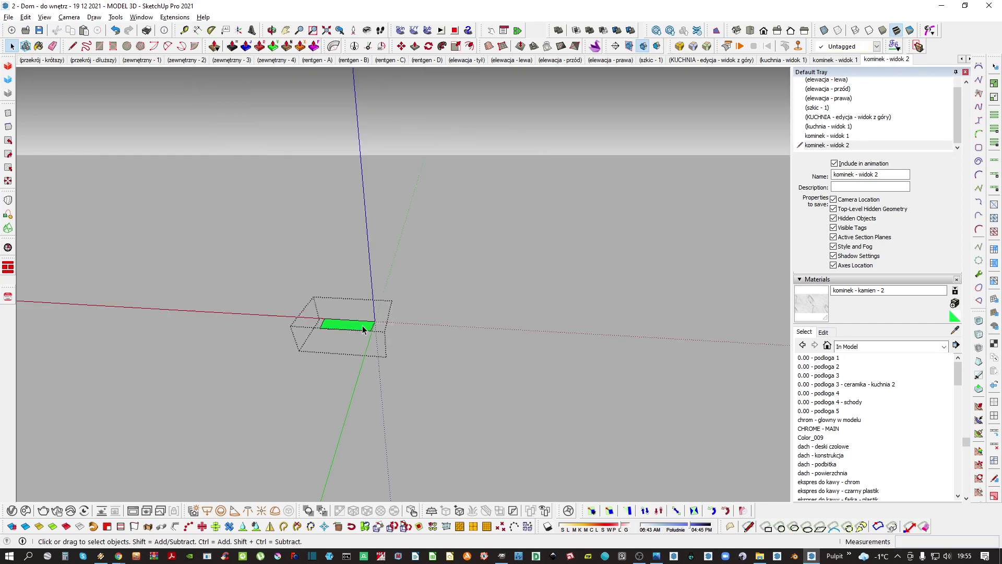
key("ctrl+shift+v")
key("f")
left_click(348, 333)
middle_click_drag(364, 313, 317, 313)
scroll(317, 313, "down", 2)
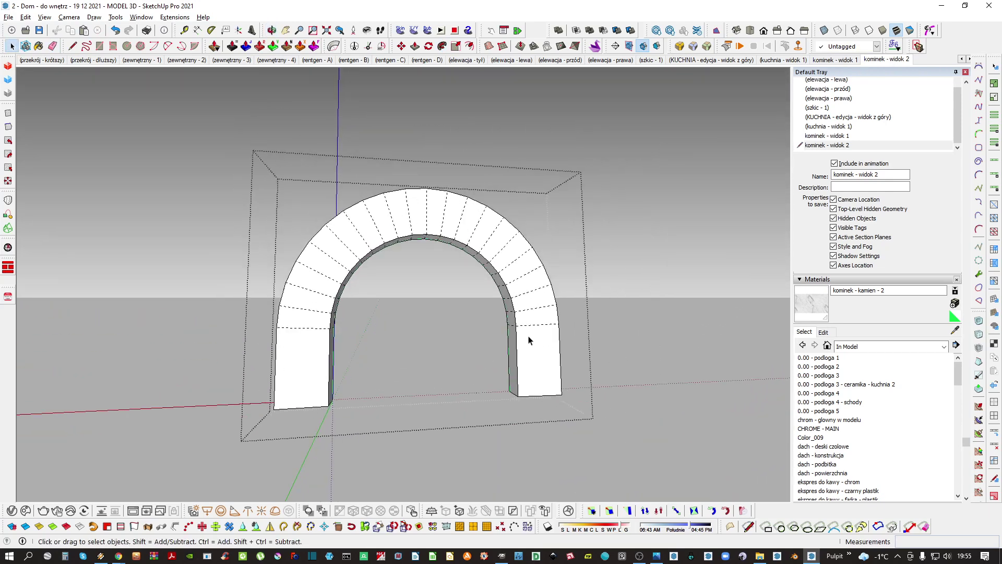
Browse the Brick, Cladding and Siding materials and choose Brick Antique 01 for painting
mouse_move(364, 211)
middle_mouse_down()
mouse_move(159, 353)
mouse_move(306, 320)
mouse_move(892, 244)
middle_mouse_up()
key("b")
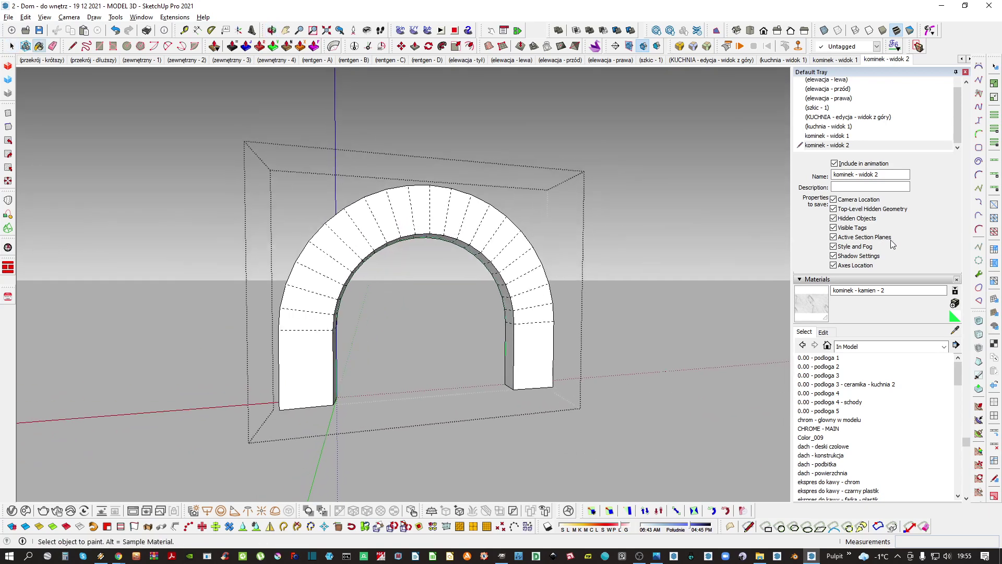
left_click(943, 347)
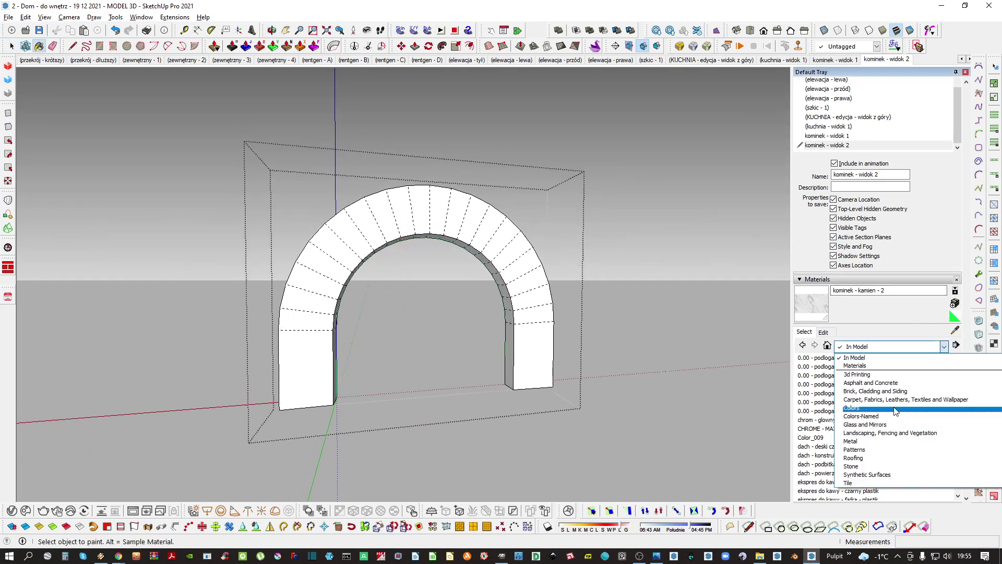
left_click(887, 391)
left_click(823, 394)
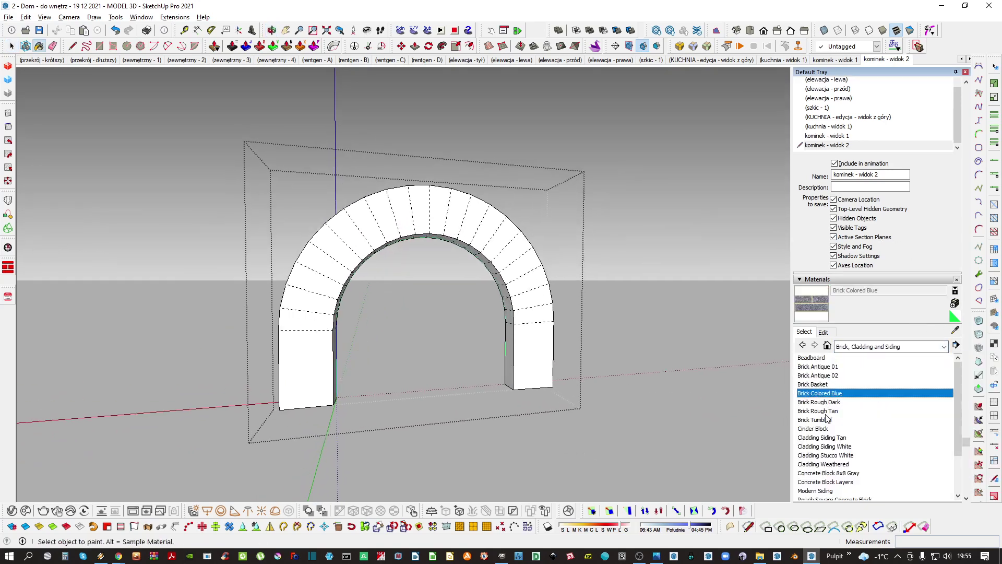
left_click(827, 420)
left_click(829, 429)
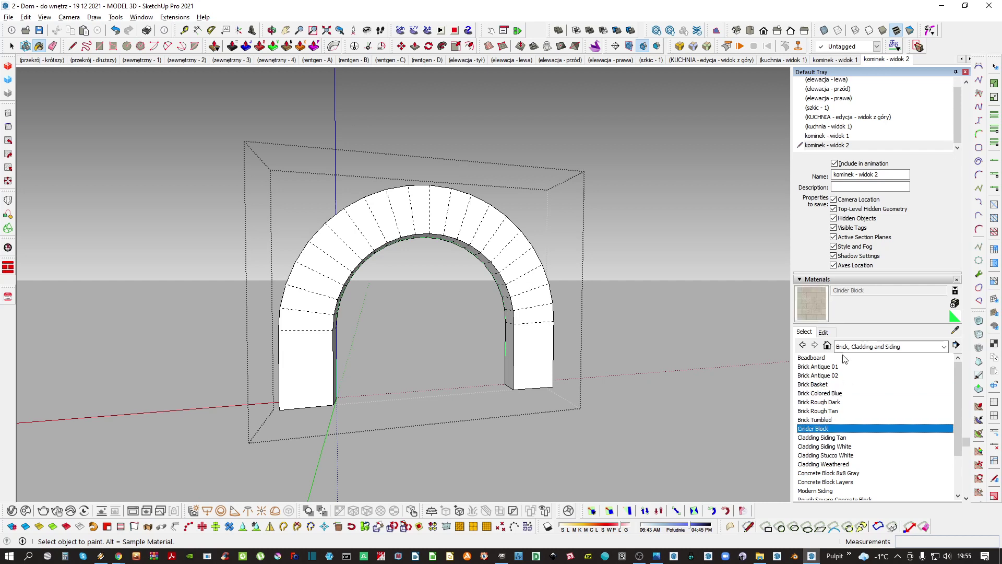
left_click(818, 446)
left_click(832, 438)
left_click(836, 464)
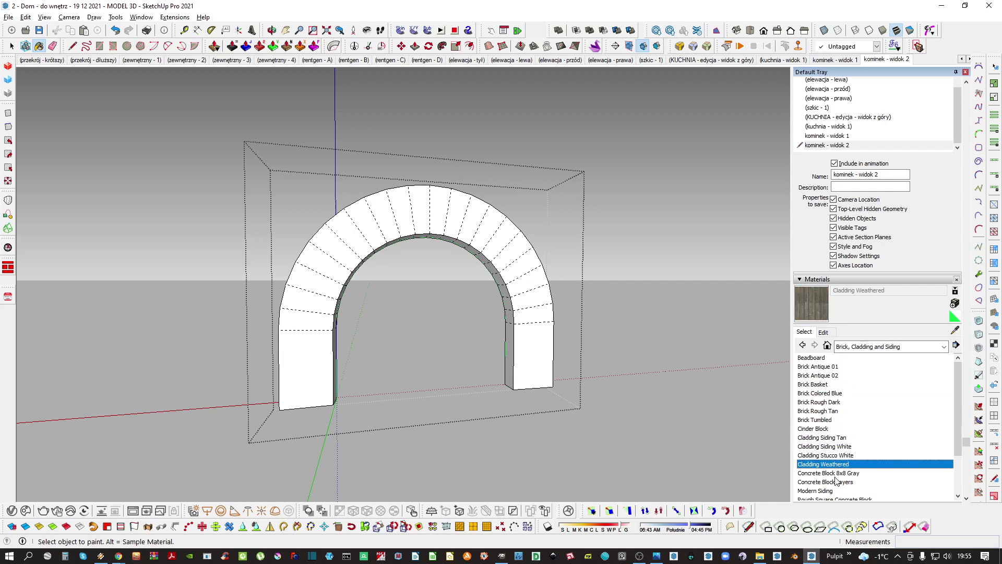
left_click(837, 474)
left_click(822, 403)
left_click(826, 368)
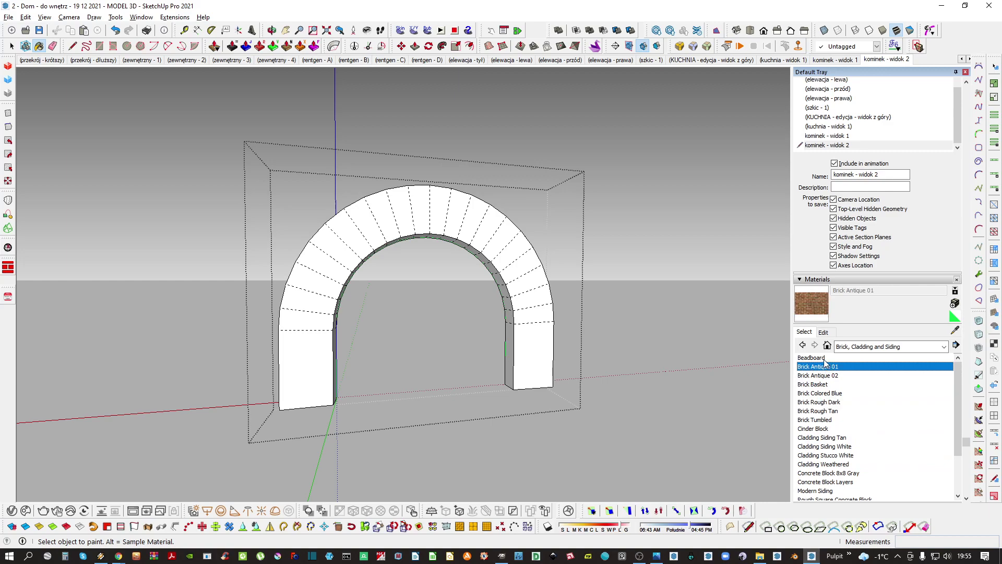
left_click(823, 359)
left_click(820, 368)
Select all of the swept arch's geometry and paint it with Brick Antique 01
middle_click_drag(342, 293, 305, 288)
key("space")
triple_click(315, 271)
key("b")
scroll(318, 279, "up", 3)
left_click(332, 277)
scroll(379, 235, "up", 2)
scroll(386, 228, "down", 2)
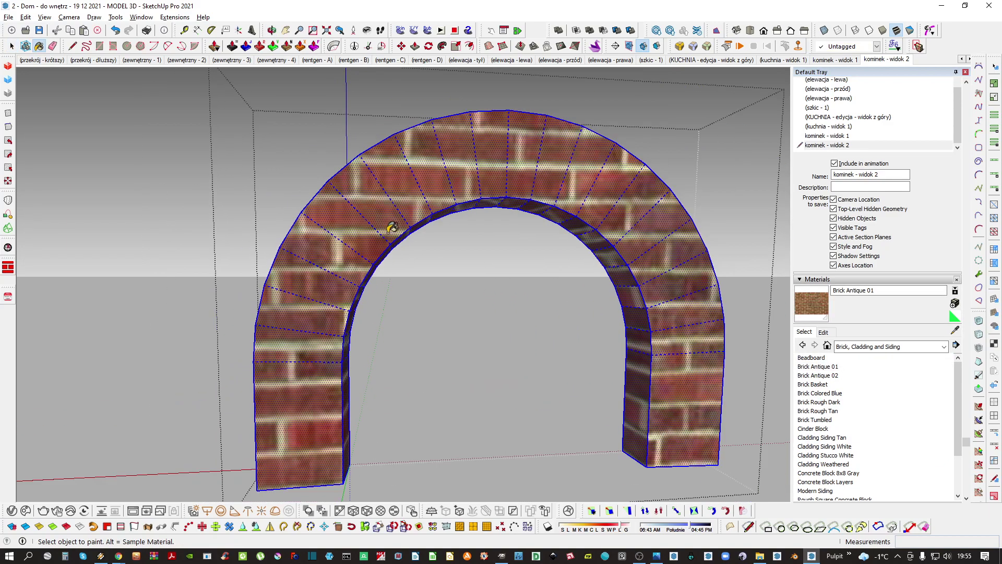
mouse_move(389, 226)
middle_mouse_down()
mouse_move(273, 179)
mouse_move(424, 204)
middle_mouse_up()
Try to map the brick texture along the selected arch with ThruPaint's QuadMesh UV mode
key("space")
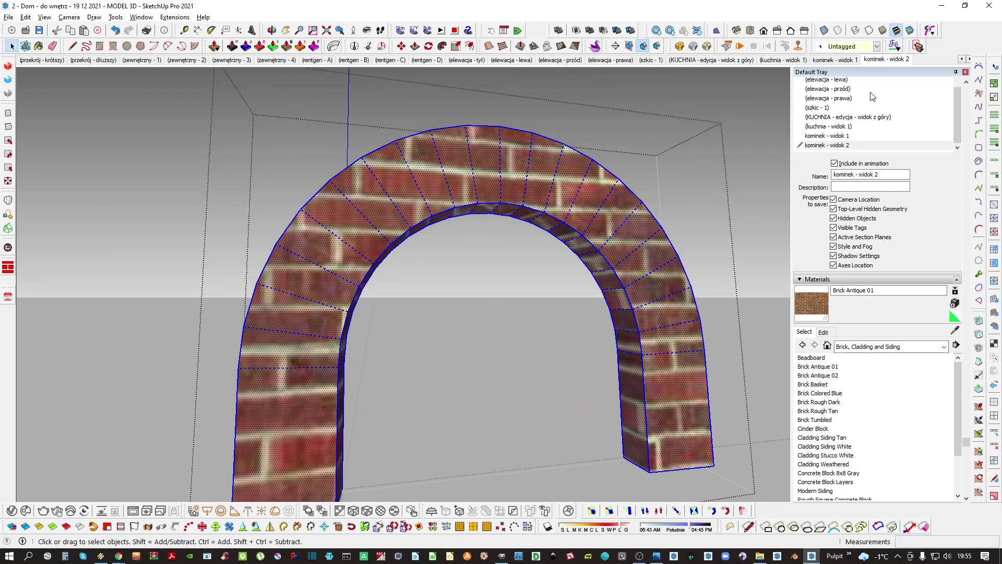
left_click(899, 48)
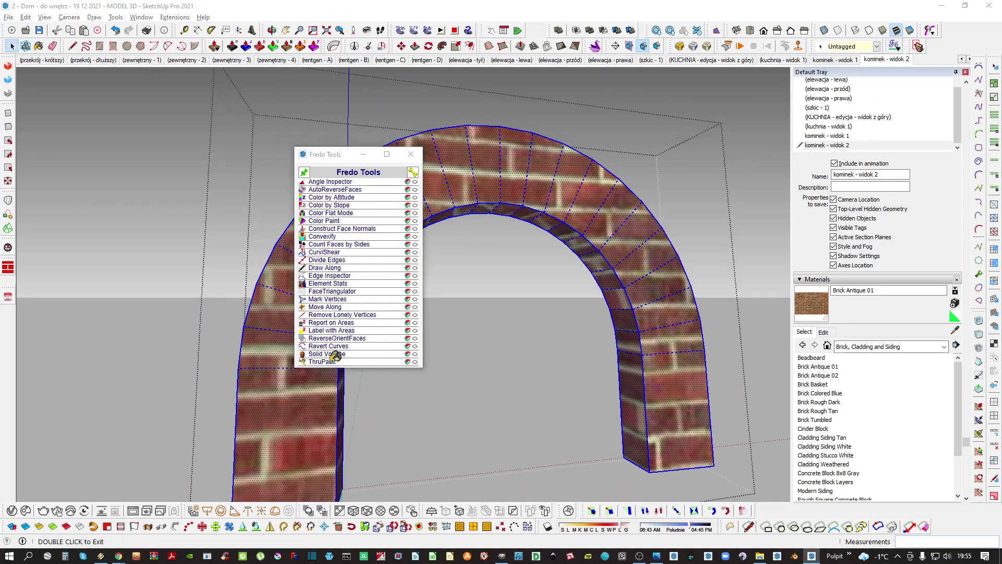
left_click(331, 364)
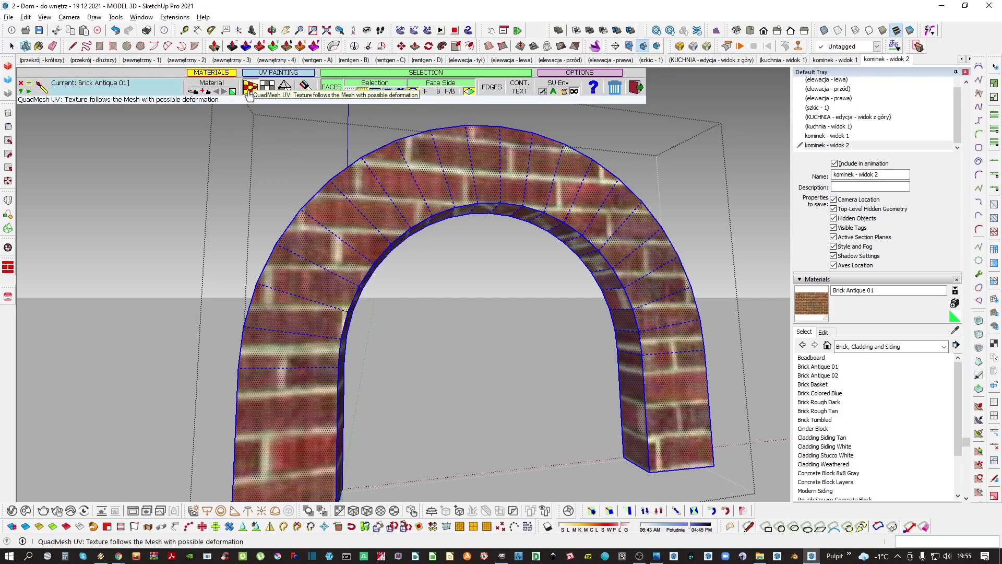
left_click(385, 213)
middle_click_drag(387, 248, 320, 178)
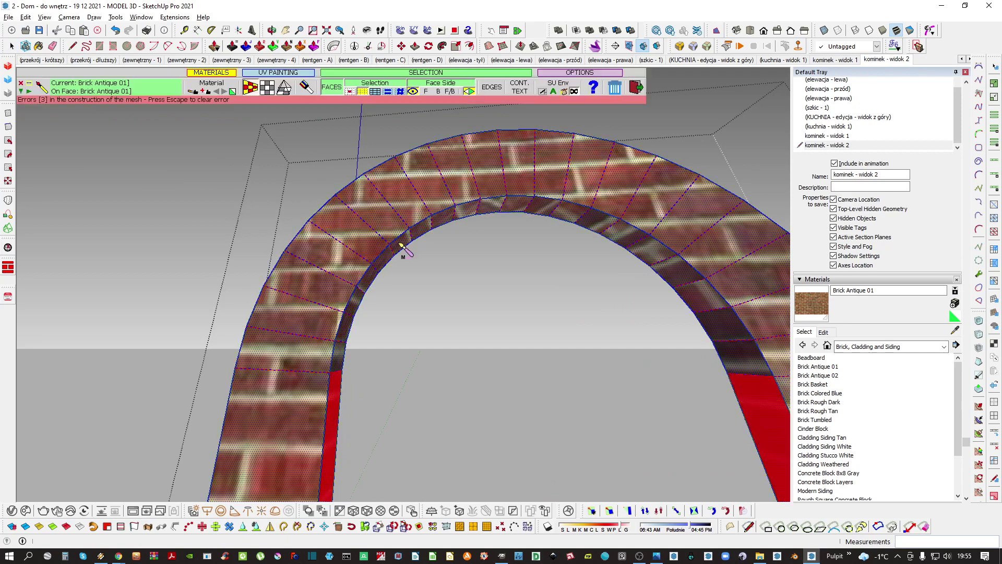
scroll(307, 390, "down", 1)
middle_click_drag(307, 390, 293, 416)
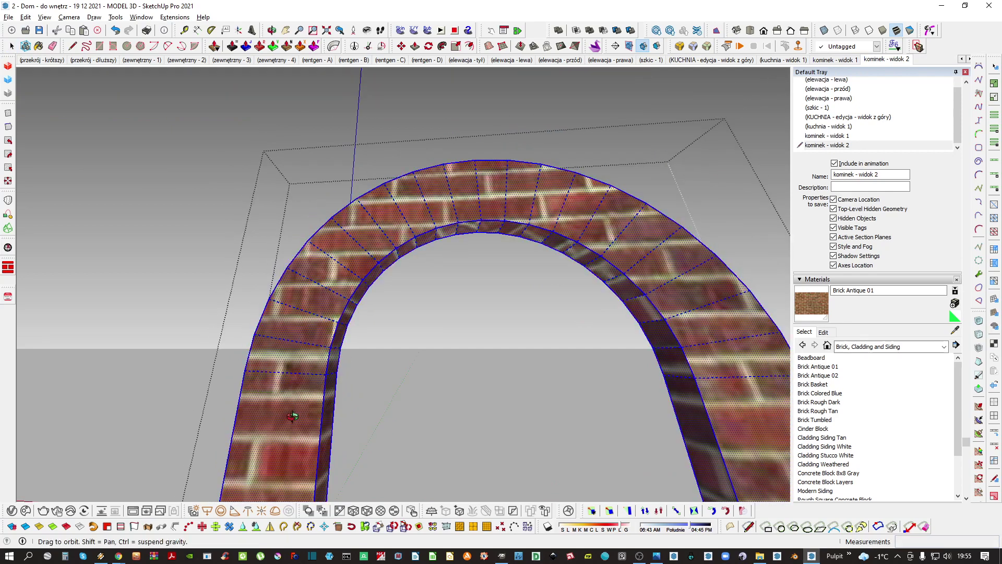
key("space")
Select all of the arch's geometry and try ThruPaint's QuadMesh UV mapping on it again
scroll(313, 365, "down", 3)
left_click_drag(590, 444, 224, 373)
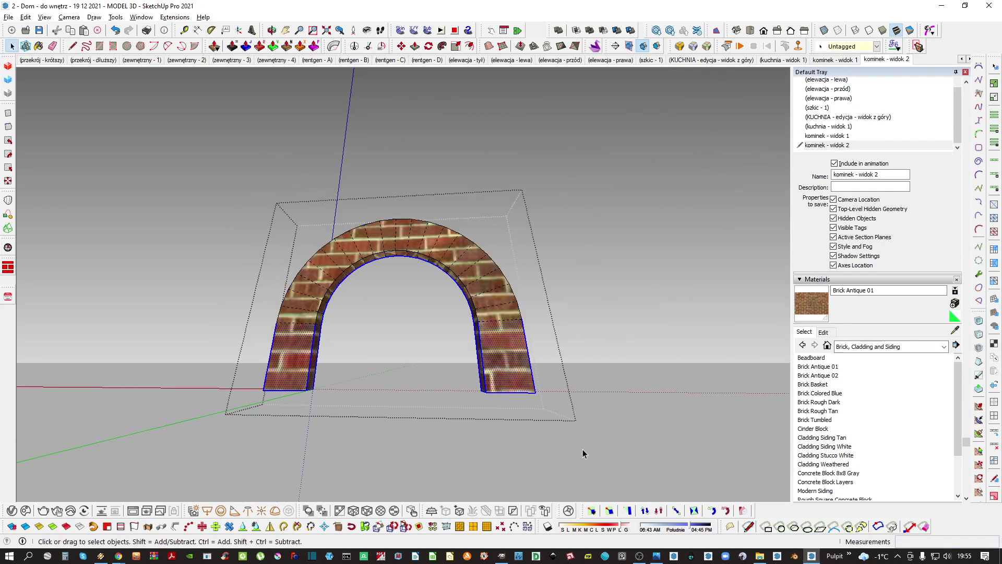
left_click(521, 424)
key("ctrl+a")
right_click(481, 365)
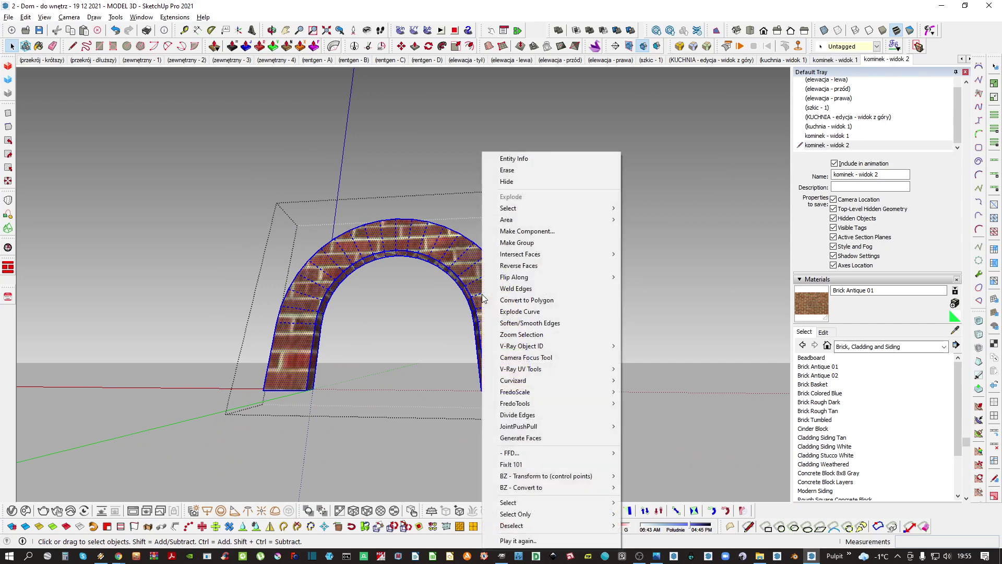
left_click(545, 322)
scroll(397, 250, "up", 4)
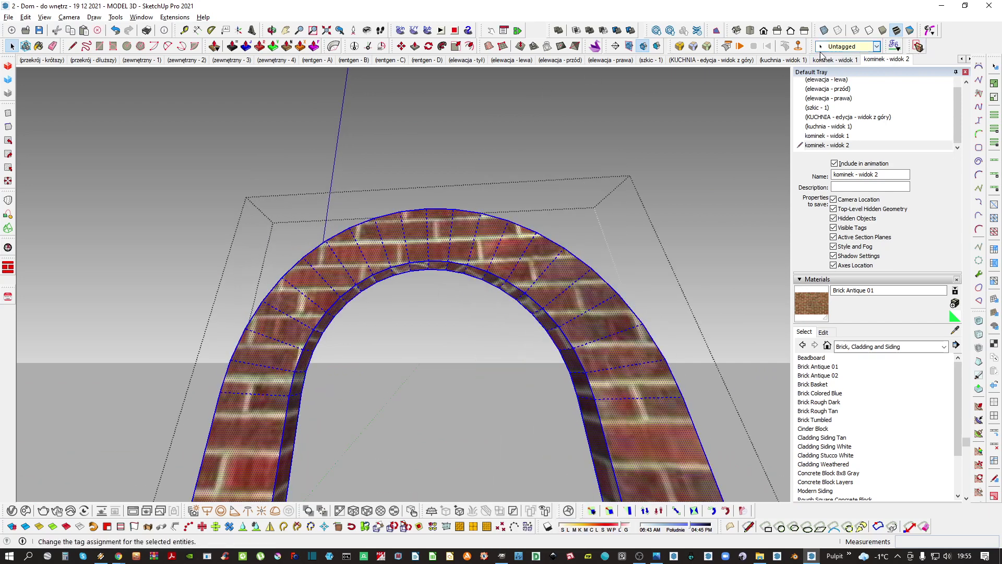
left_click(894, 46)
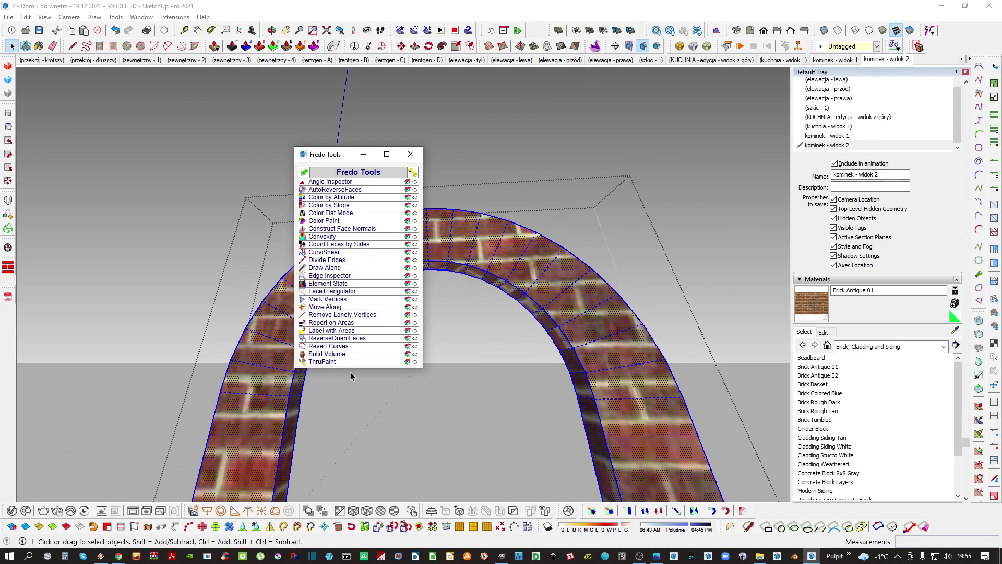
left_click(357, 364)
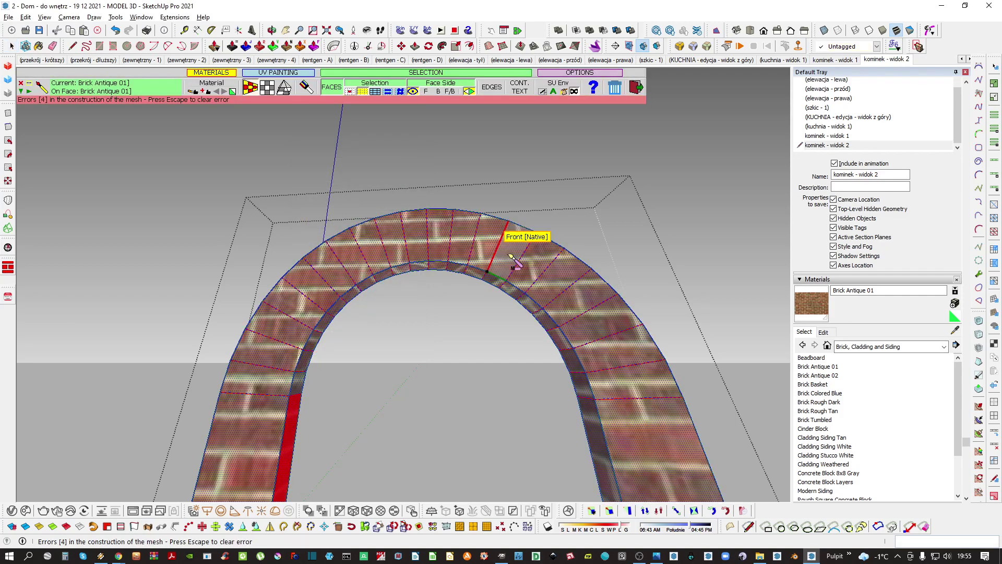
key("space")
Delete the two straight legs of the arch, keeping only the curved part
middle_click_drag(509, 255, 547, 317)
scroll(547, 317, "down", 3)
left_click_drag(258, 348, 227, 347)
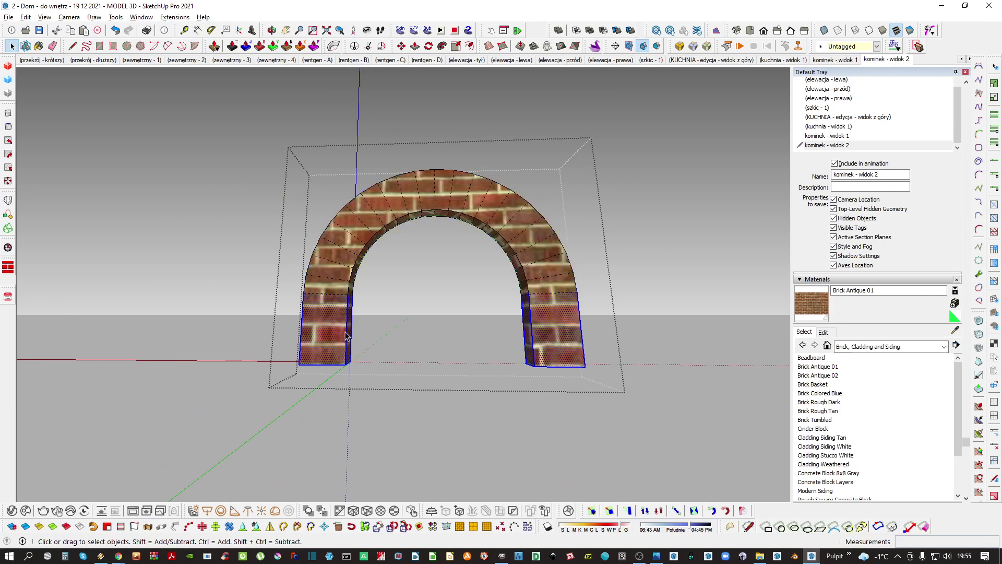
key("Delete")
key("ctrl+a")
left_click(359, 306)
Close the open ends of the curved arch segment by drawing lines across their missing edges
scroll(322, 260, "up", 3)
middle_click_drag(323, 257, 278, 302)
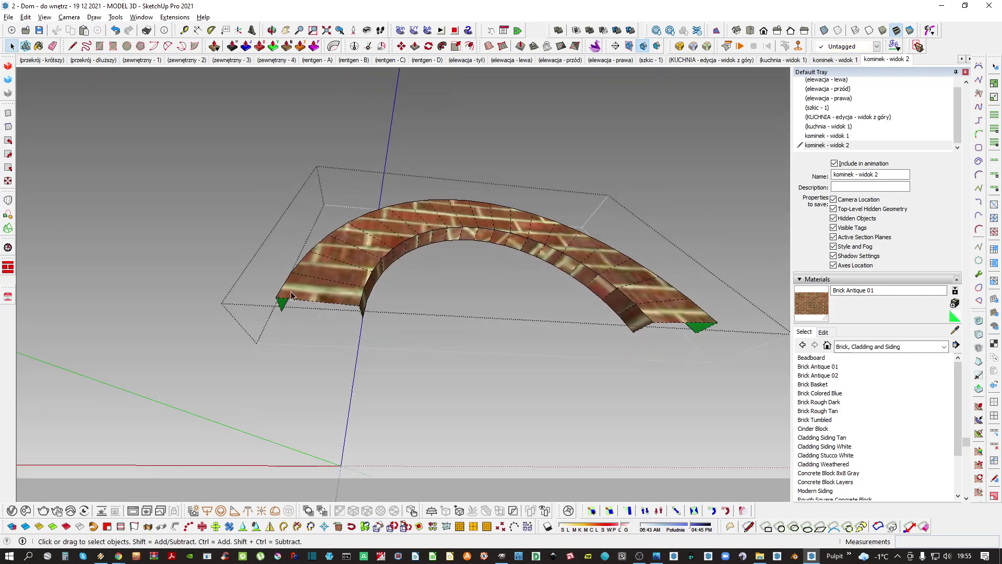
key("l")
left_click(275, 320)
left_click(391, 327)
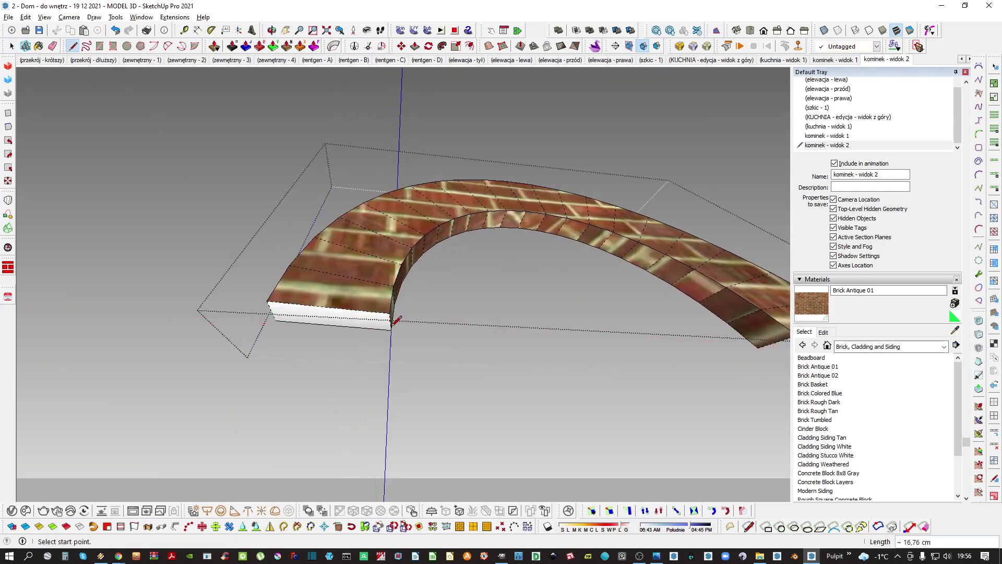
middle_click_drag(397, 319, 176, 268)
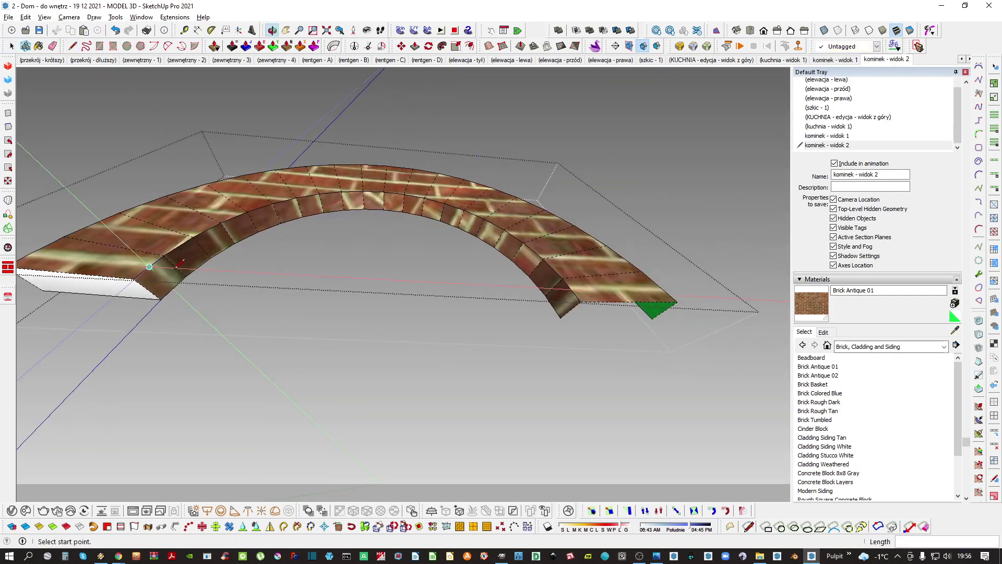
left_click(651, 318)
middle_click_drag(652, 318, 594, 259)
Select the whole curved segment and try texturing it with ThruPaint's projected UV and QuadMesh UV modes
key("space")
triple_click(595, 258)
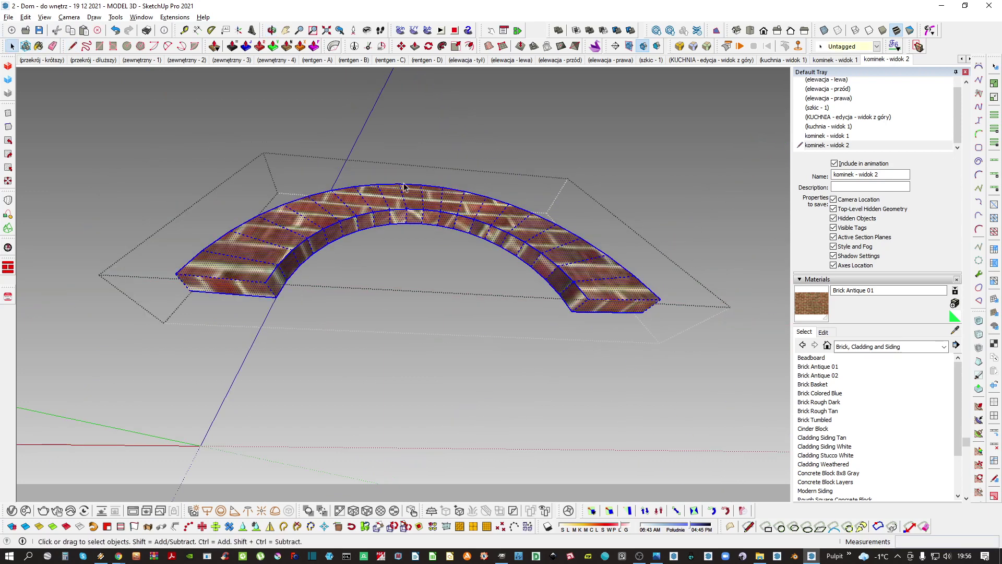
left_click(897, 48)
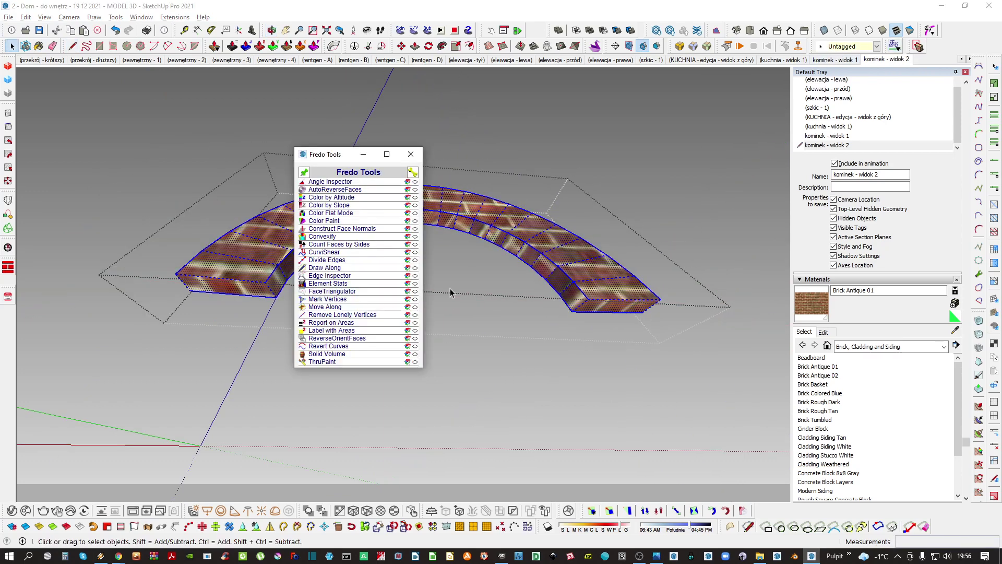
left_click(324, 362)
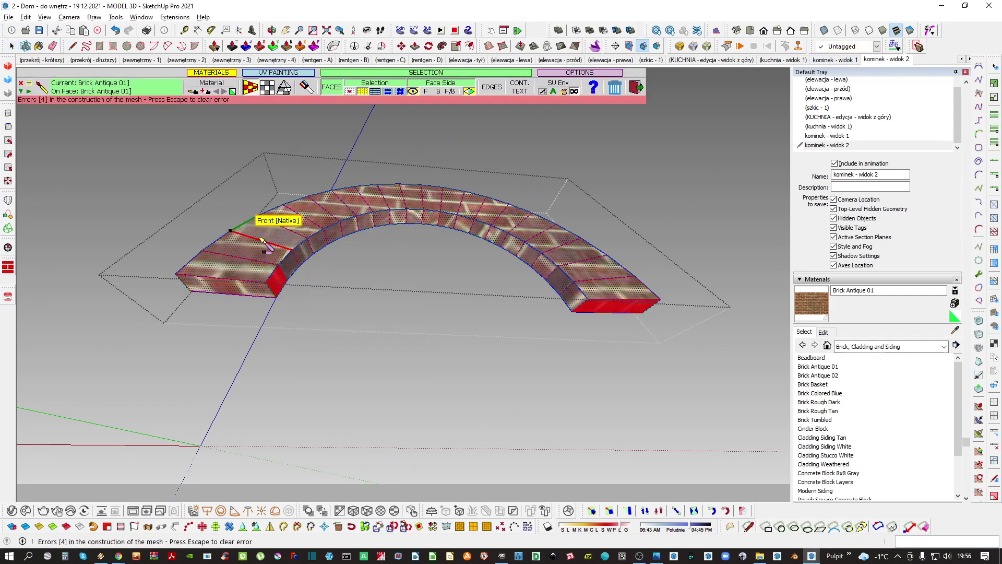
middle_click_drag(250, 214, 360, 261)
left_click(283, 88)
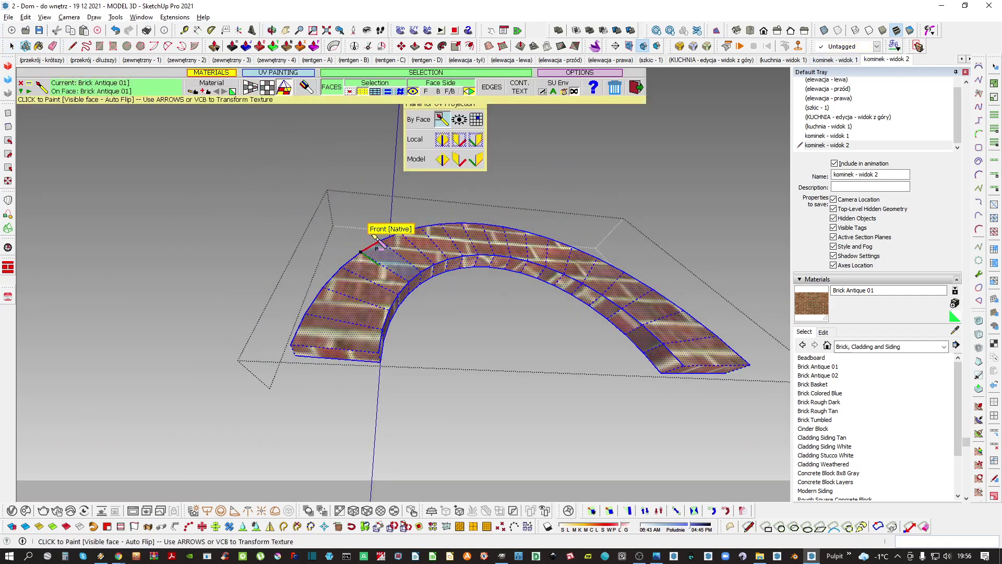
left_click(250, 88)
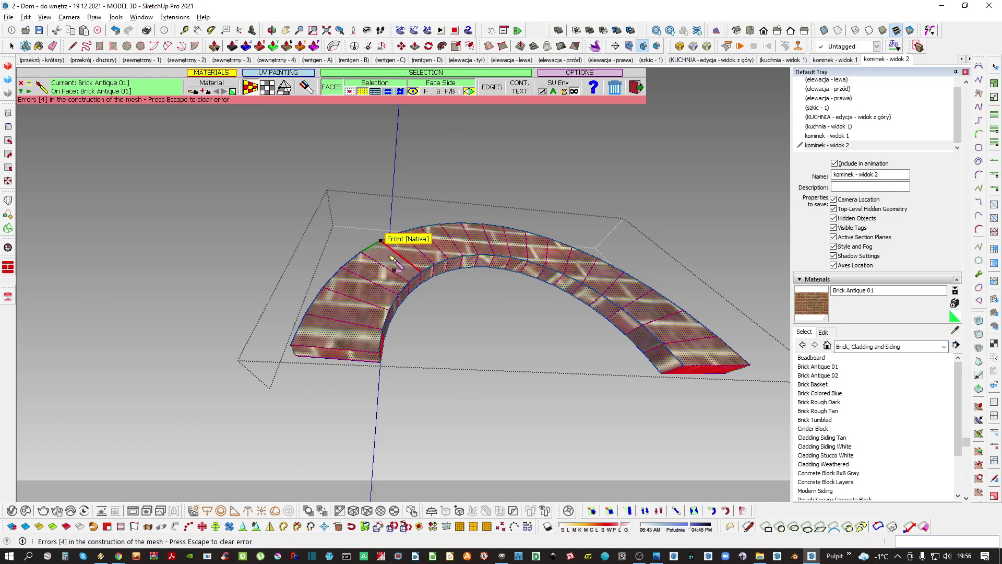
middle_click_drag(402, 245, 366, 241)
left_click(379, 235)
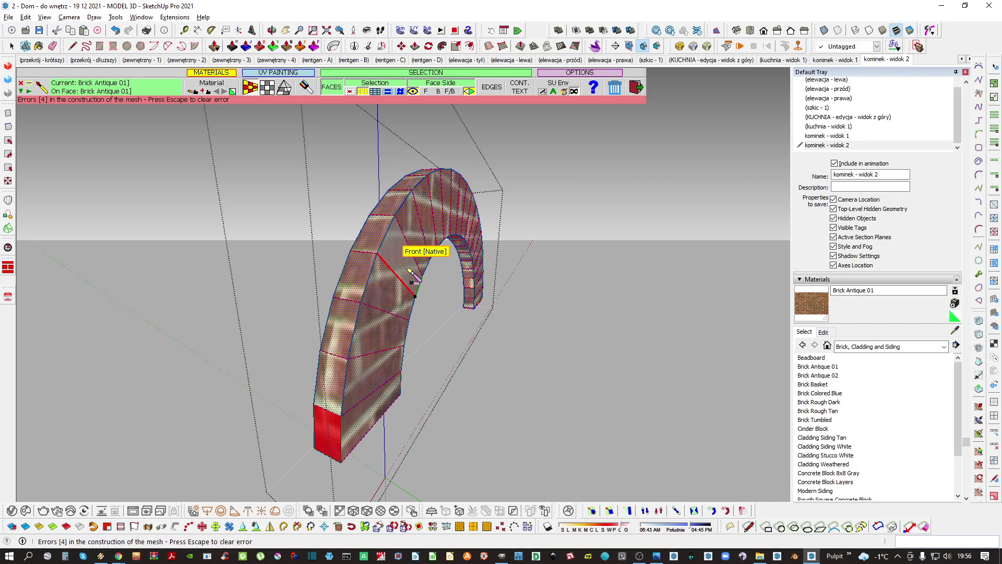
middle_click_drag(412, 273, 443, 274)
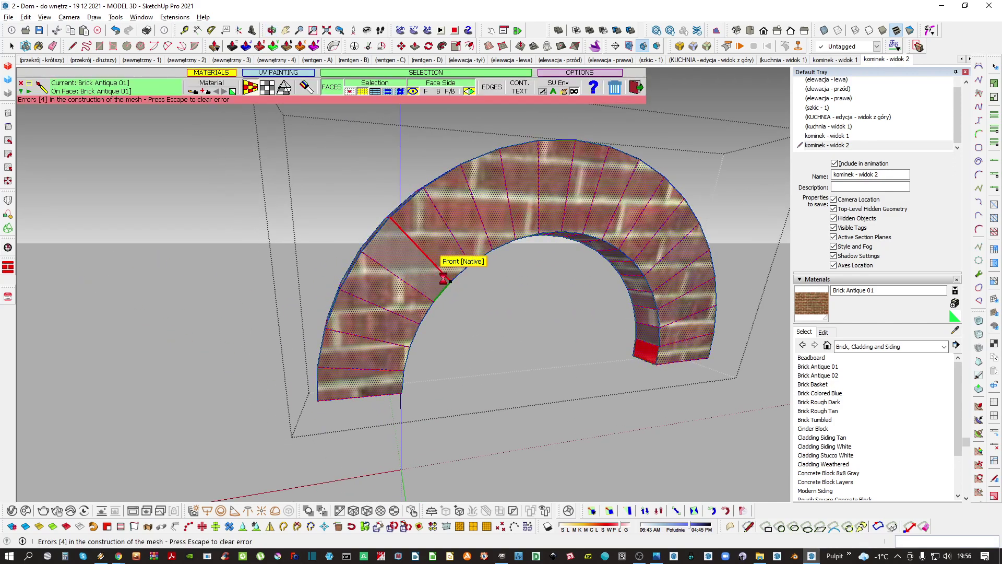
right_click(425, 266)
left_click(409, 270)
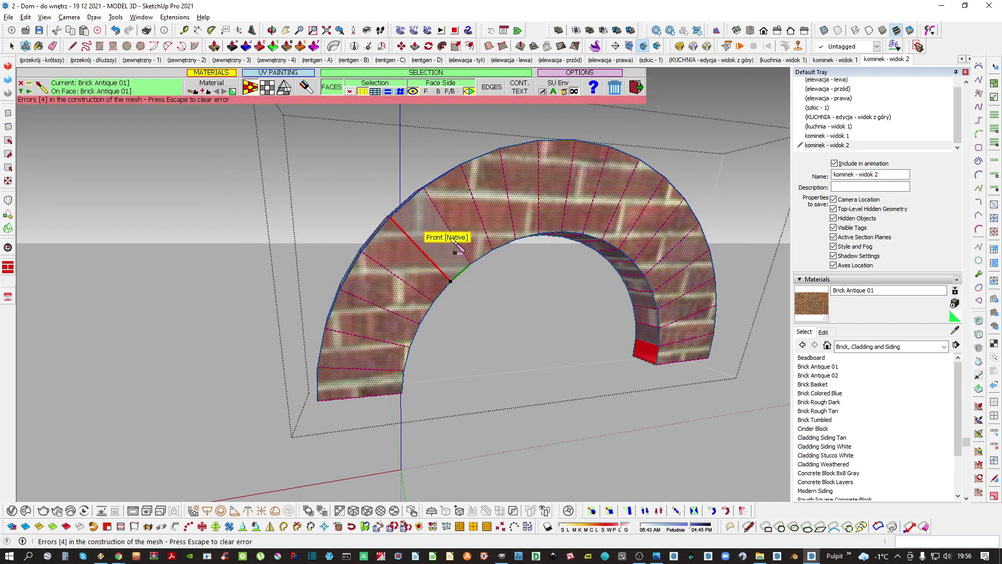
key("space")
Turn the arch's softened segment edges into hard edges by setting the Soften Edges angle between normals to 0 degrees
scroll(683, 345, "up", 3)
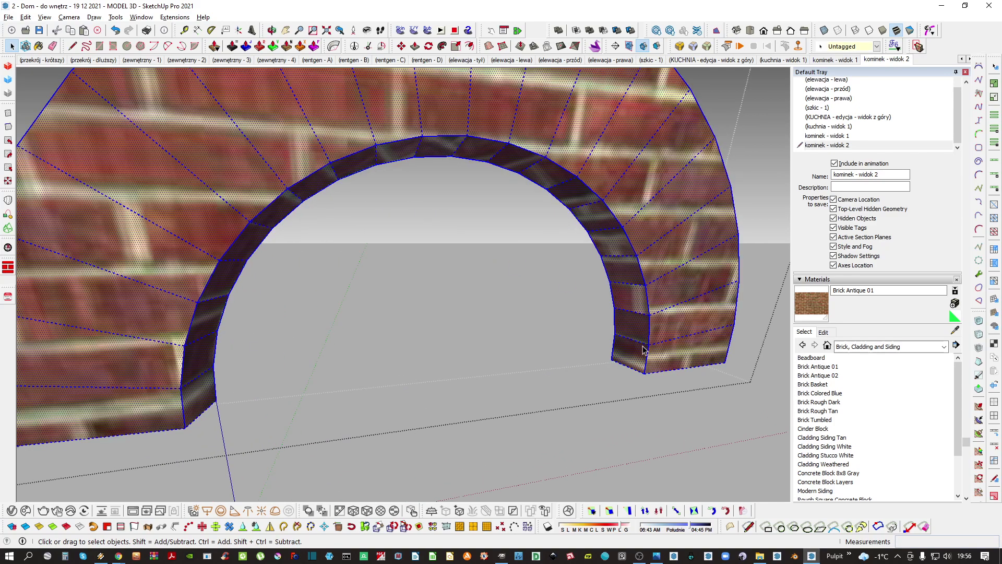
right_click(643, 309)
left_click(848, 282)
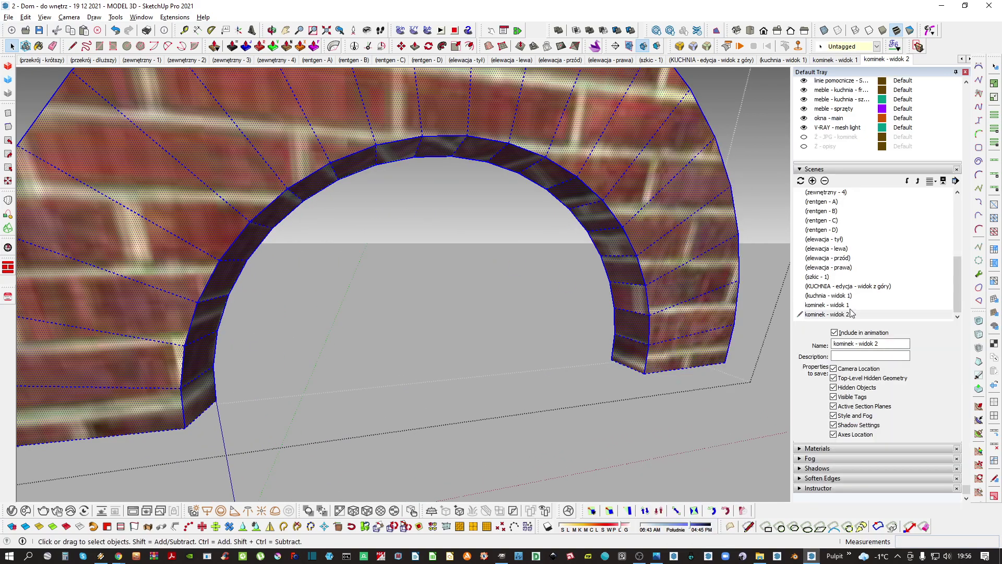
left_click(847, 171)
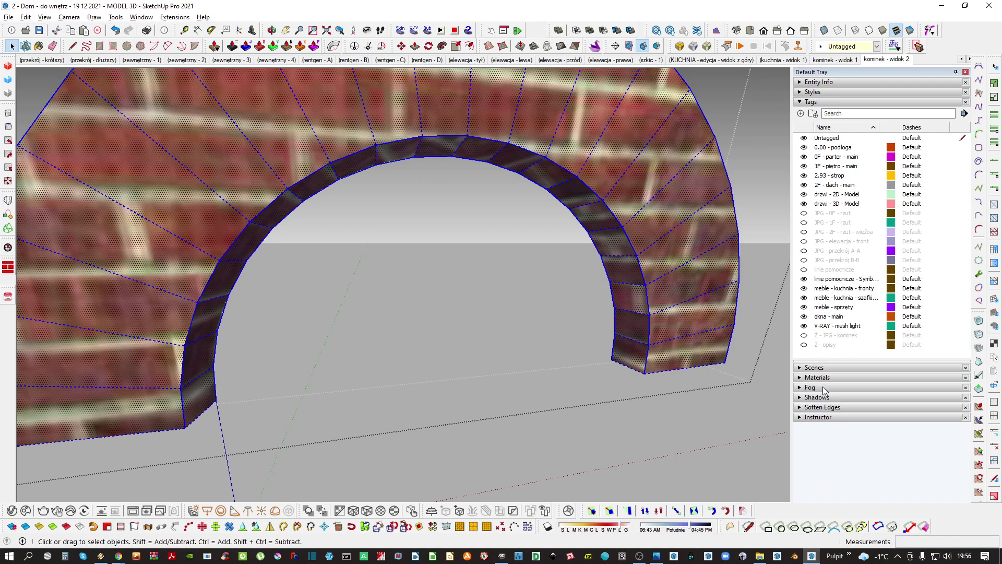
left_click(835, 407)
left_click(800, 466)
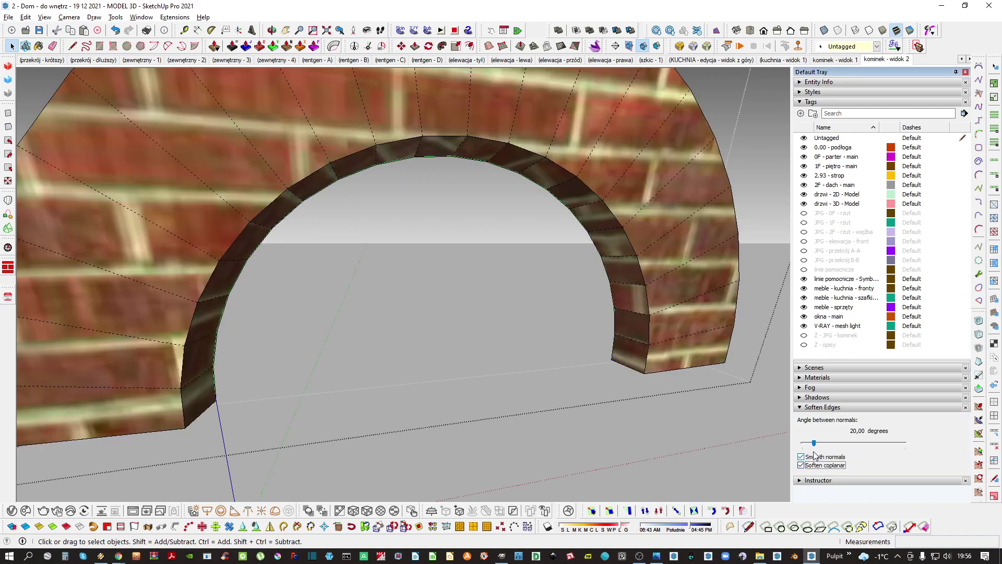
scroll(636, 245, "down", 5)
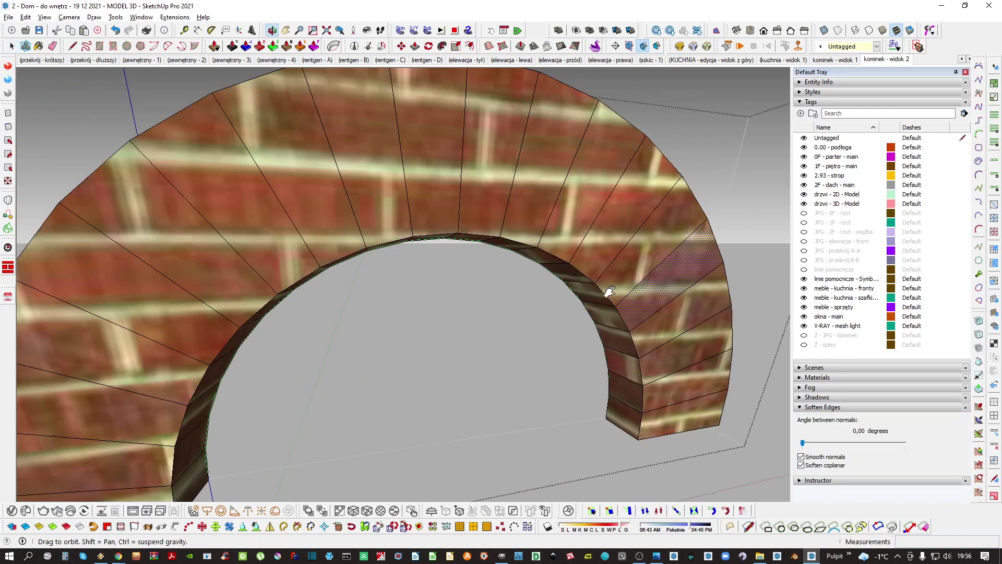
left_click(481, 219)
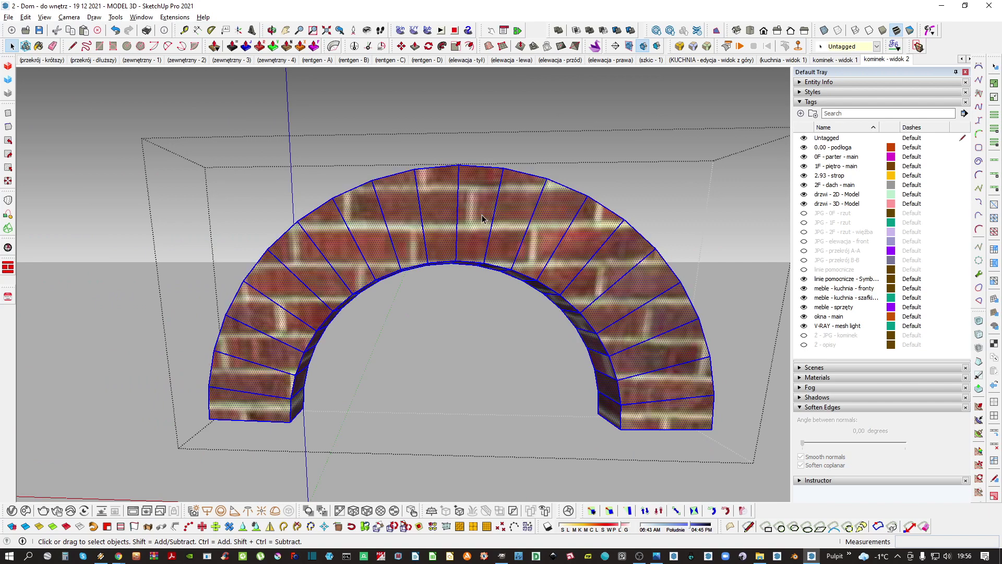
left_click(894, 46)
left_click(326, 362)
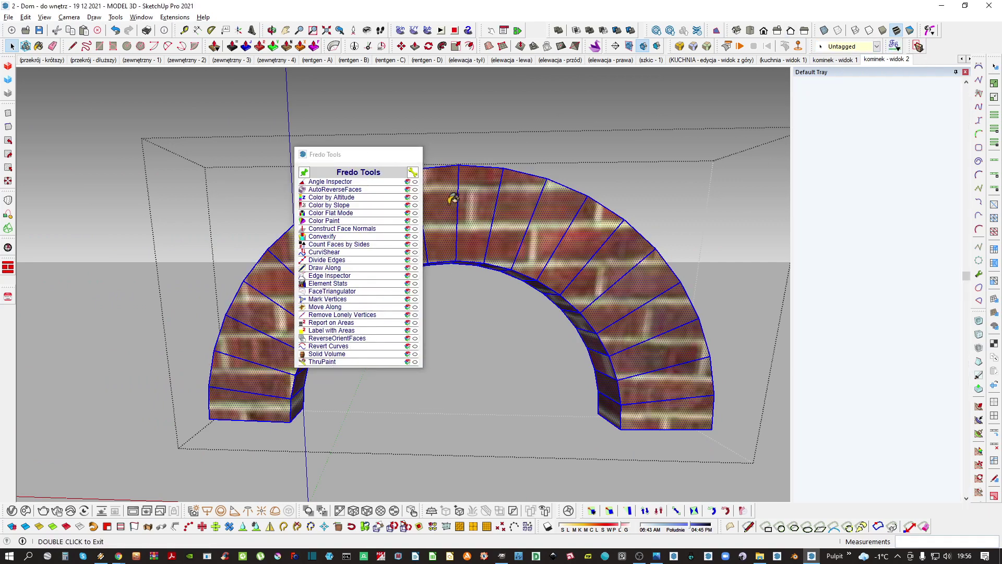
key("space")
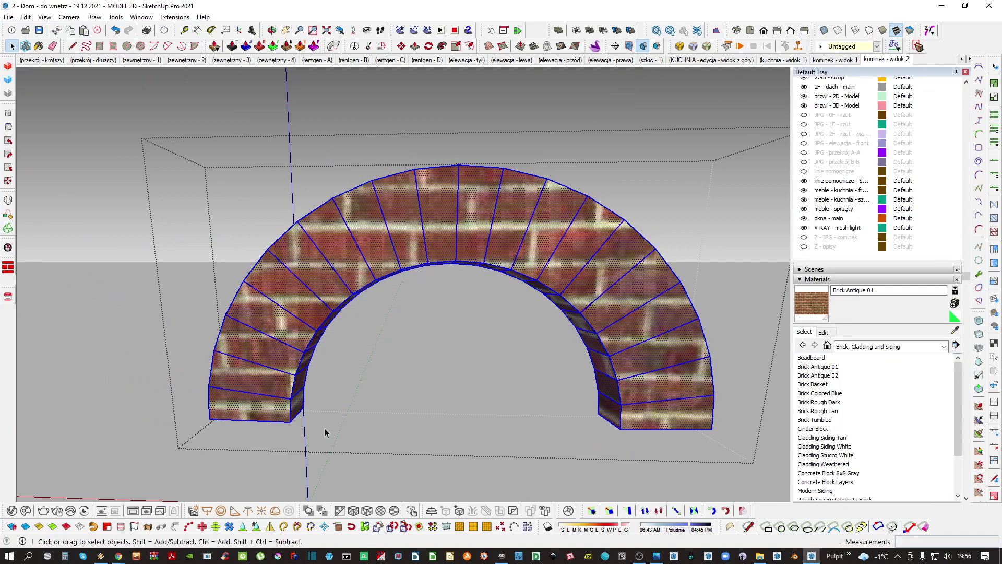
scroll(324, 431, "up", 8)
left_click_drag(306, 464, 305, 459)
triple_click(323, 419)
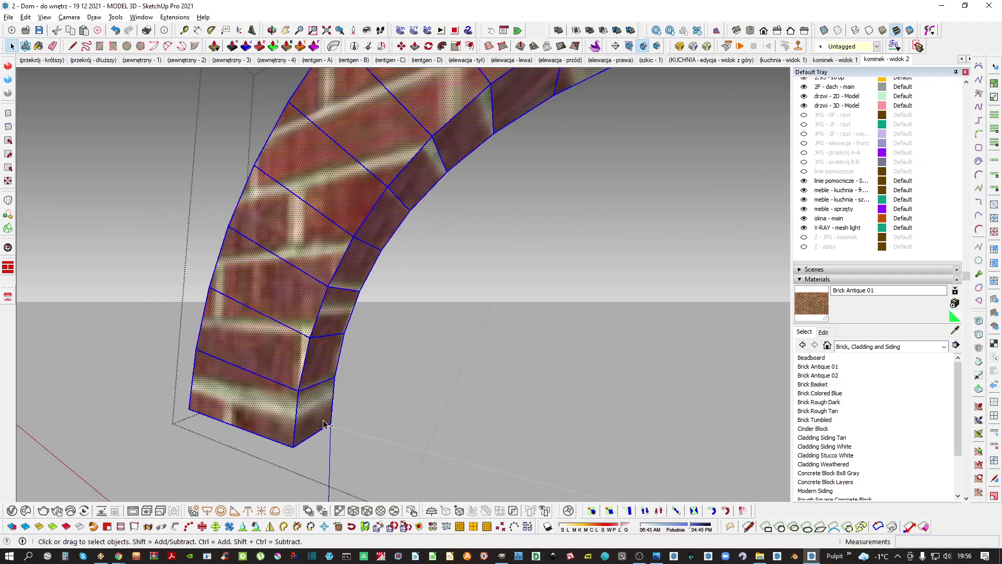
key("shift+c")
key("Return")
Start ThruPaint on one front segment of the arch and paint the neighbouring front segments individually with Brick Antique 01
middle_click_drag(316, 396, 380, 273)
scroll(286, 298, "down", 1)
left_click(325, 236)
scroll(325, 237, "up", 3)
right_click(325, 240)
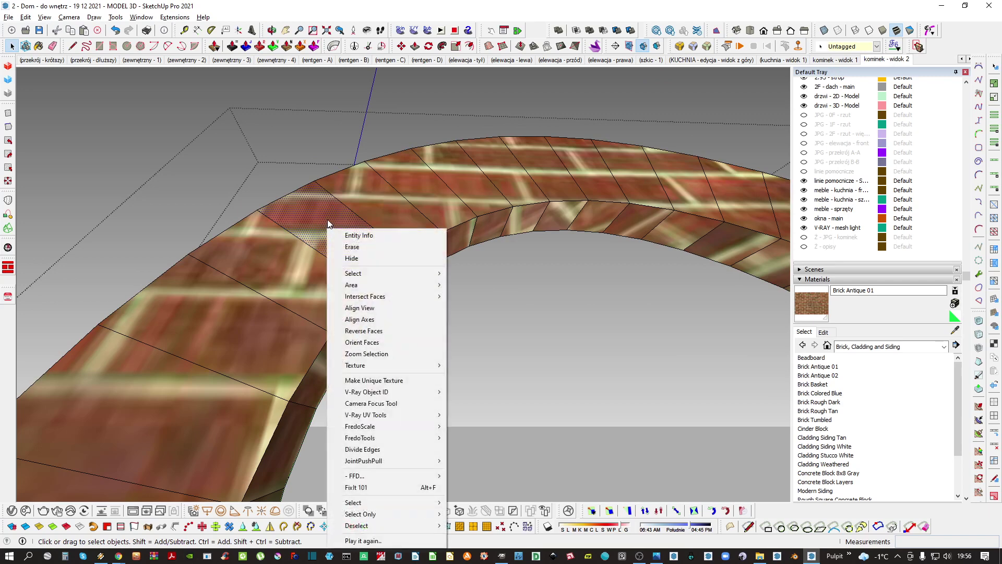
left_click(410, 201)
left_click(895, 45)
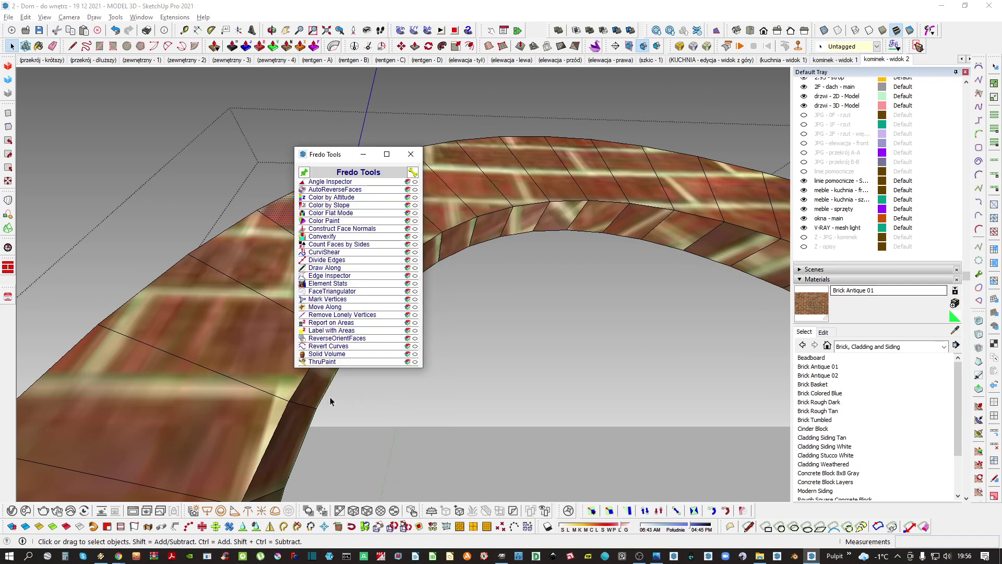
left_click(328, 364)
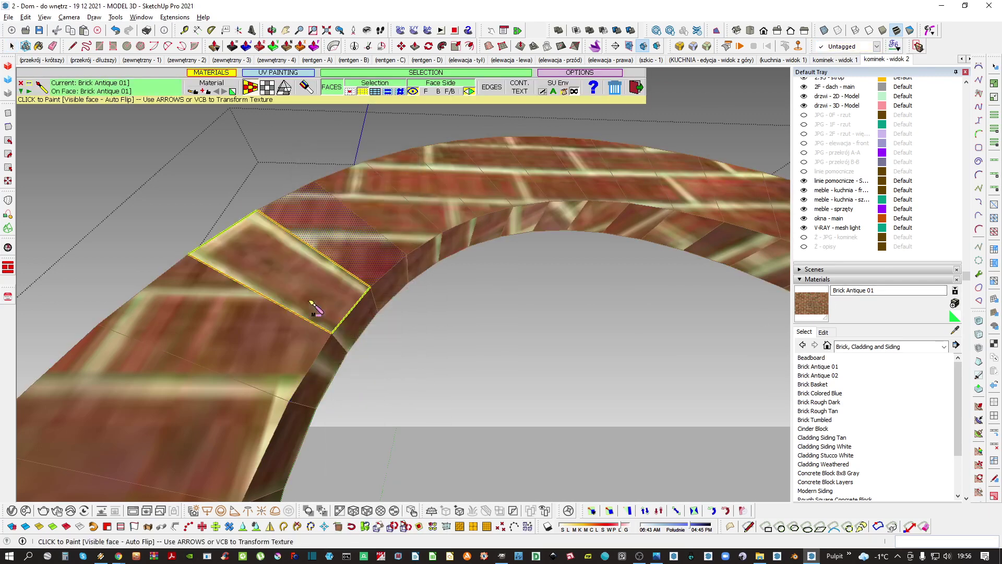
left_click(442, 208)
left_click(481, 194)
scroll(507, 193, "down", 2)
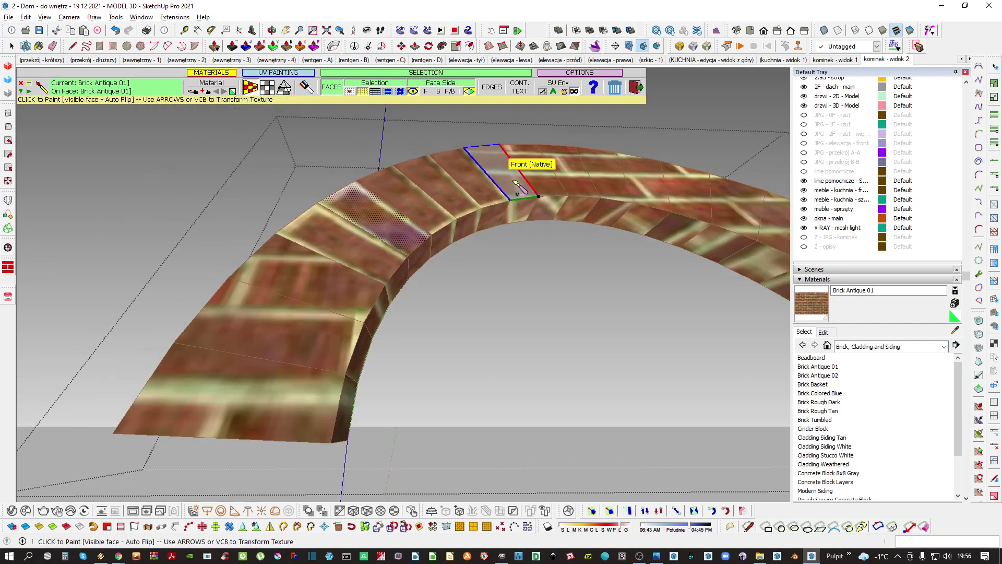
Select the whole arch and continue painting its front segments one at a time across the crown with ThruPaint
middle_click_drag(517, 193, 404, 228)
key("ctrl+a")
left_click(395, 231)
left_click(422, 205)
left_click(442, 201)
left_click(423, 230)
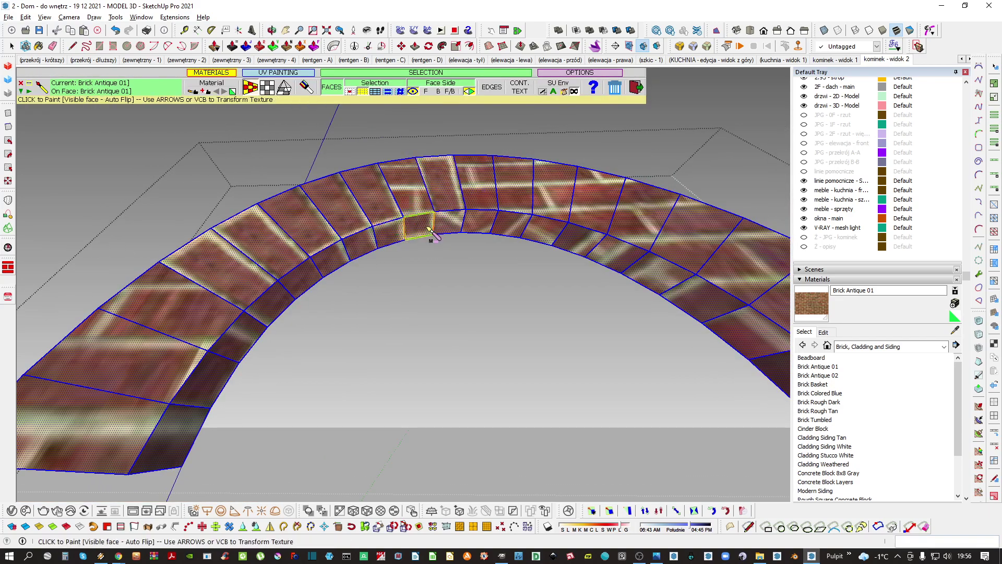
left_click(445, 199)
left_click(411, 189)
left_click(436, 200)
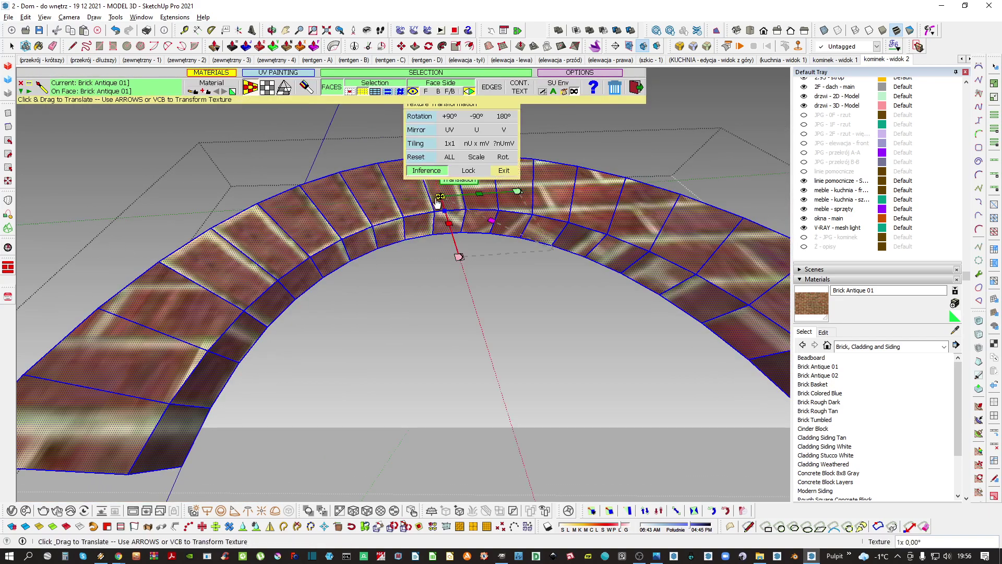
middle_click_drag(438, 200, 444, 222)
left_click(481, 198)
left_click(475, 197)
left_click(510, 199)
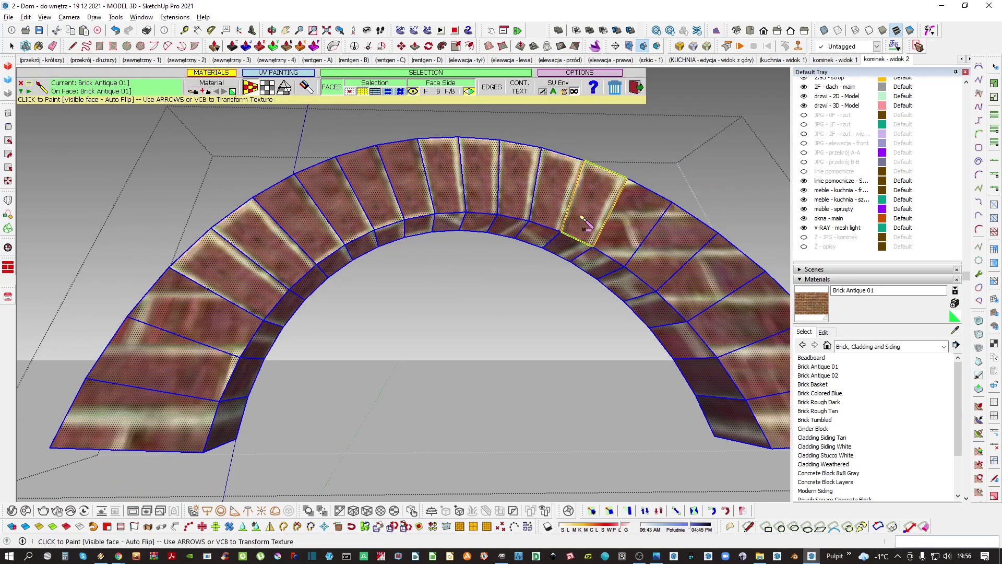
Soften the arch's segment edges by setting the Soften Edges angle between normals to 25.6 degrees
key("space")
left_click(836, 280)
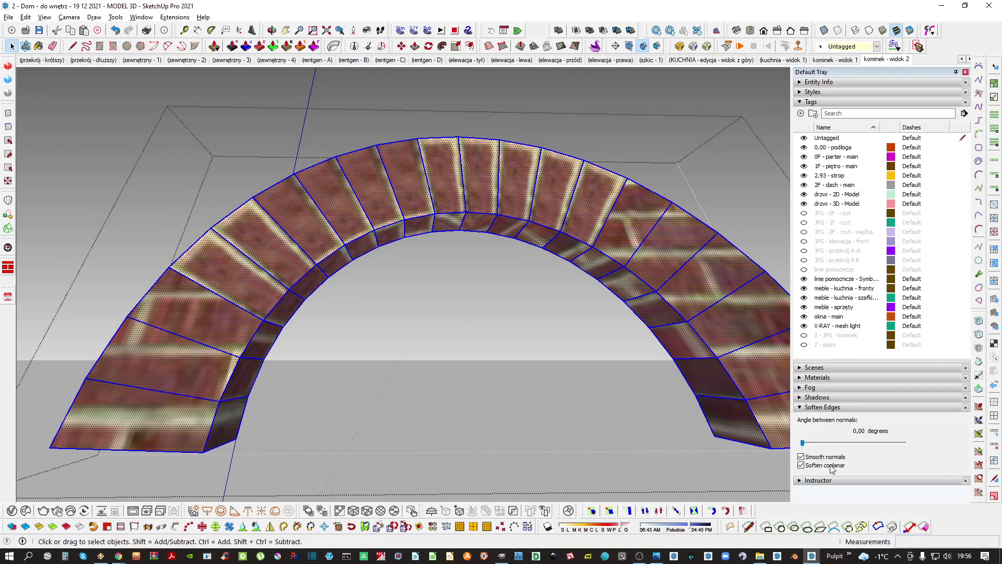
left_click_drag(803, 442, 806, 442)
left_click(649, 257)
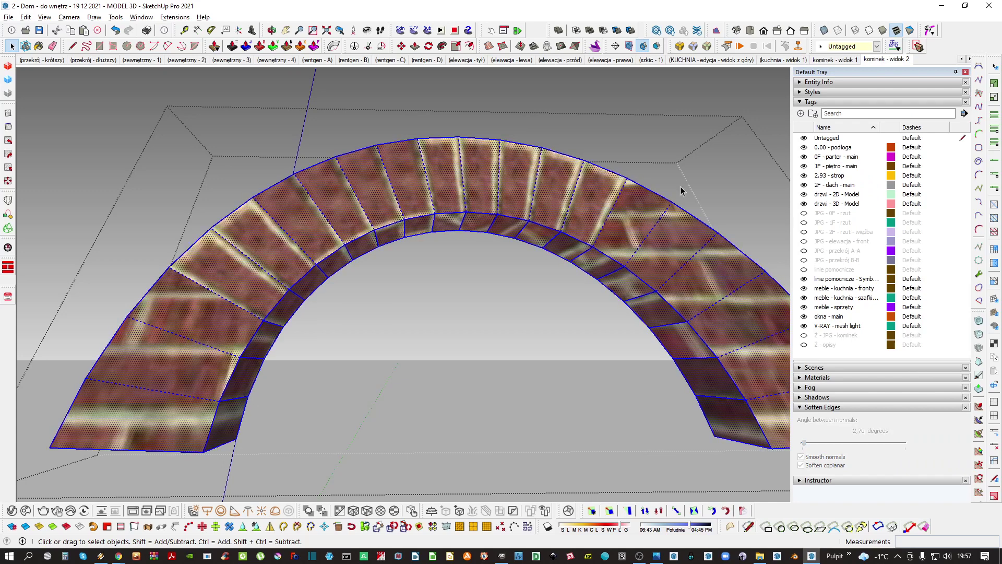
triple_click(769, 421)
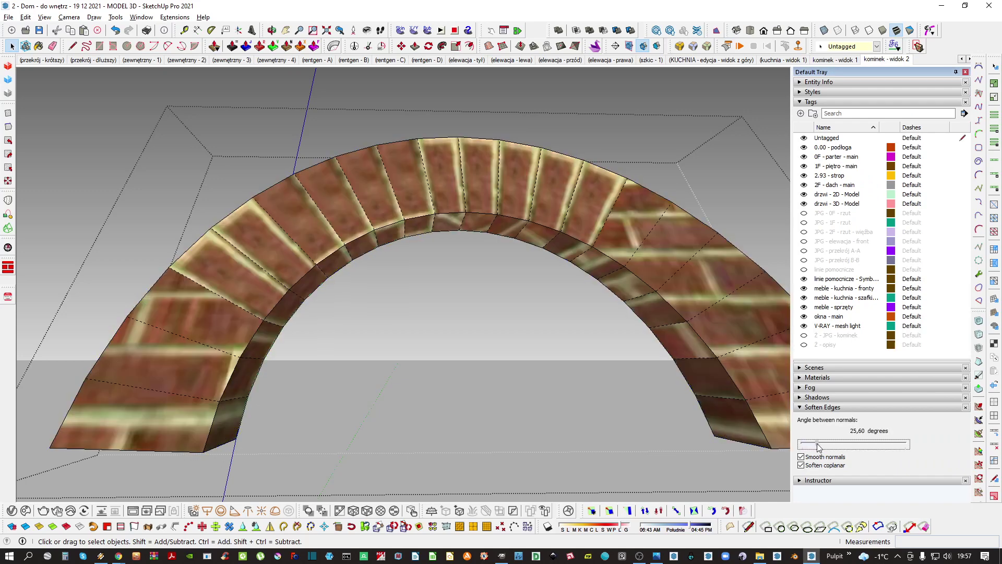
left_click(696, 290)
Apply Brick Antique 01 in QuadMesh mode across the arch's whole front face with ThruPaint so the bricks follow the curve
middle_click_drag(430, 179, 467, 189)
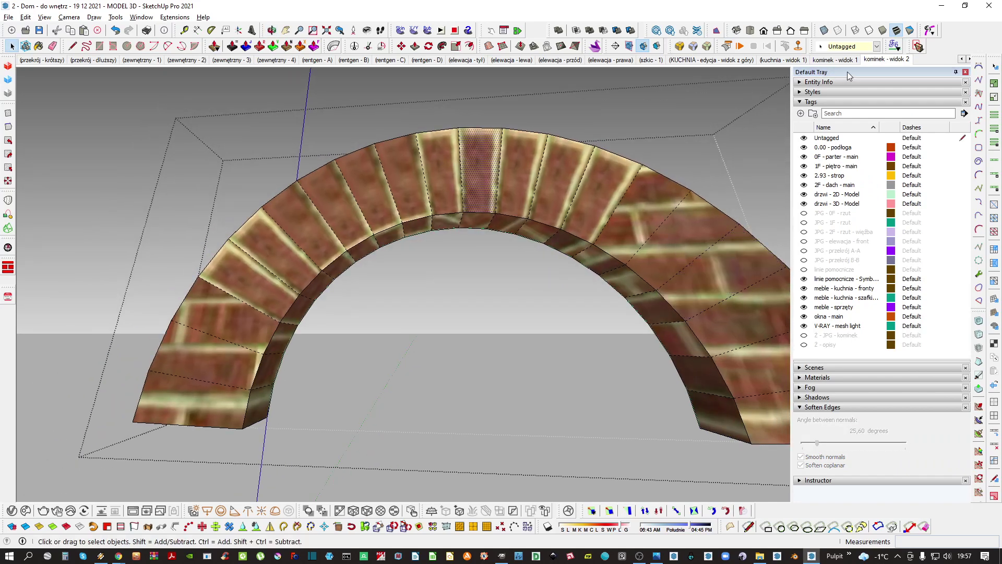
left_click(895, 48)
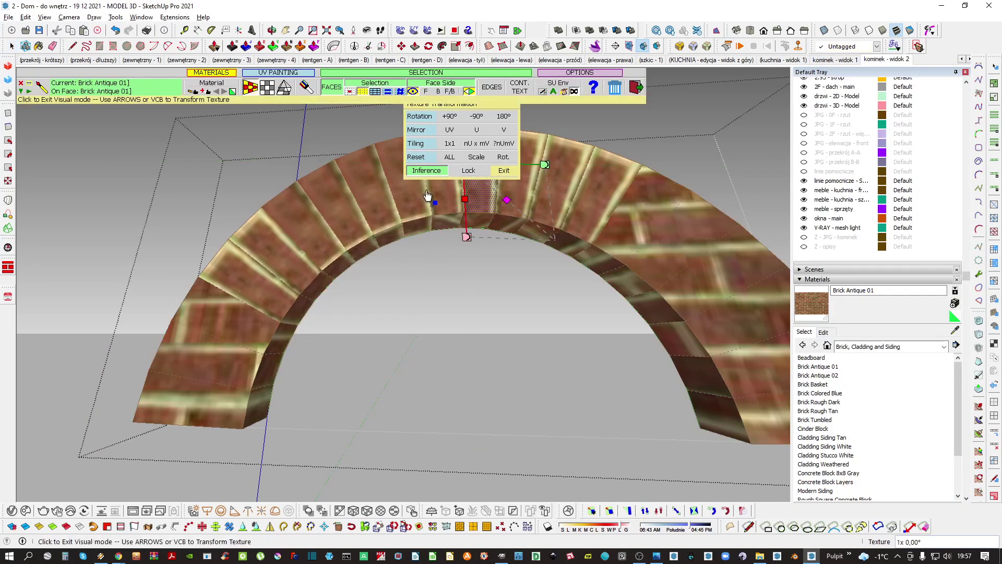
left_click(368, 217)
left_click(294, 233)
middle_click_drag(294, 234, 387, 299)
left_click(379, 306)
left_click(359, 339)
left_click(358, 362)
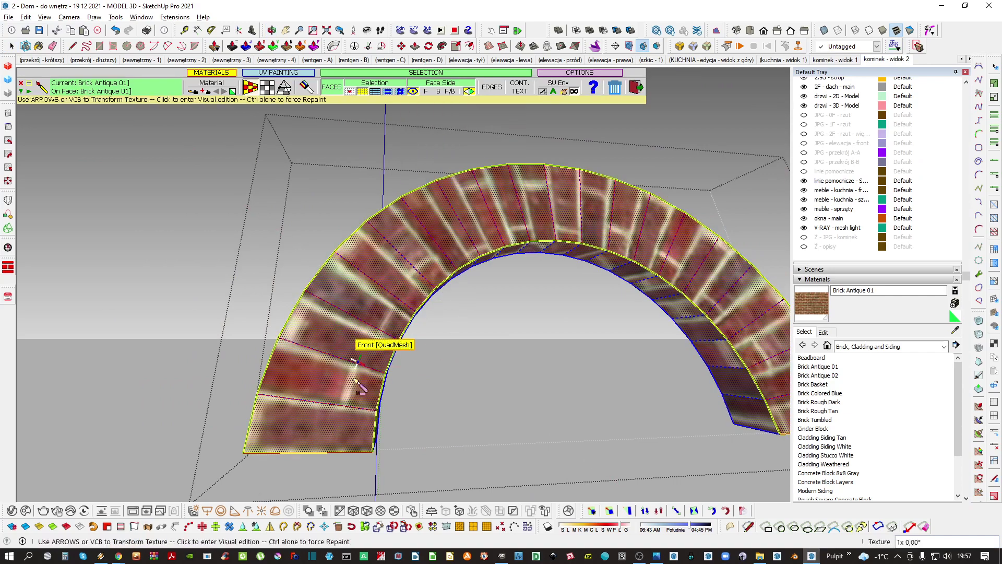
Shift the front face's brick texture along the curve with ThruPaint's visual translation handle
scroll(372, 302, "down", 3)
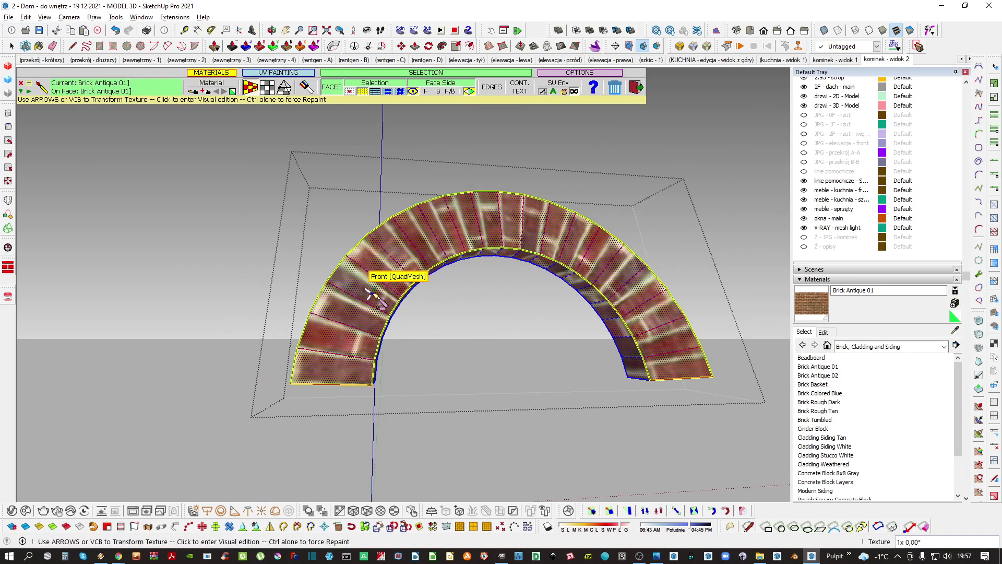
scroll(372, 295, "up", 3)
left_click(402, 297)
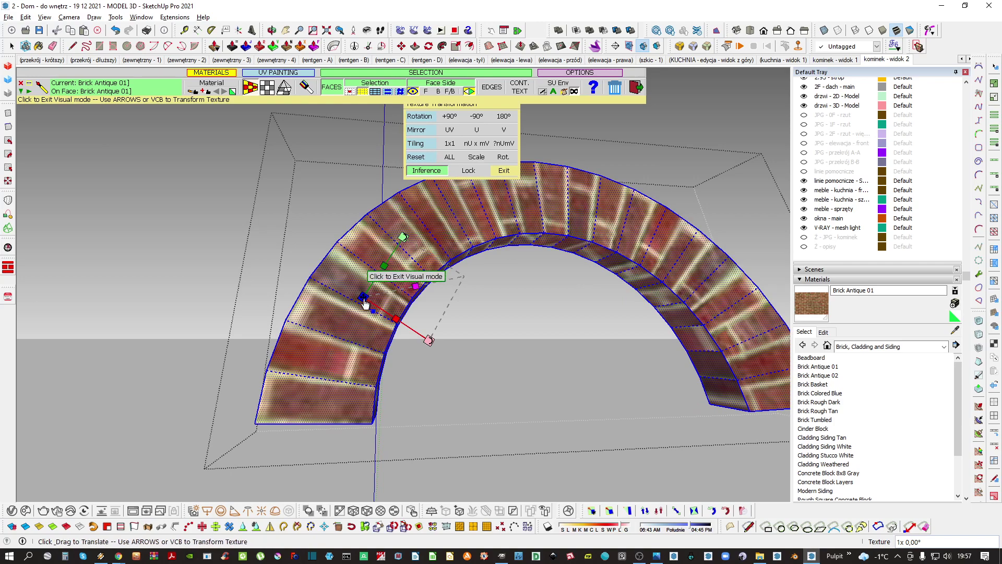
left_click_drag(364, 304, 391, 233)
left_click(395, 252)
Paint the curved underside of the arch with Brick Antique 01 in QuadMesh mode
middle_click_drag(402, 310, 367, 282)
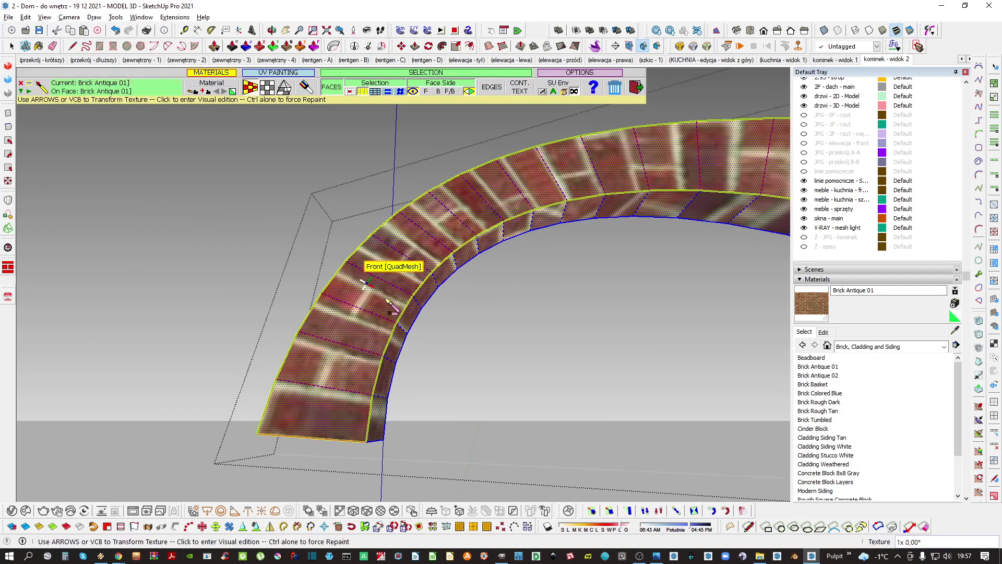
left_click(416, 309)
mouse_move(438, 285)
middle_mouse_down()
mouse_move(322, 272)
mouse_move(328, 267)
middle_mouse_up()
scroll(342, 263, "up", 2)
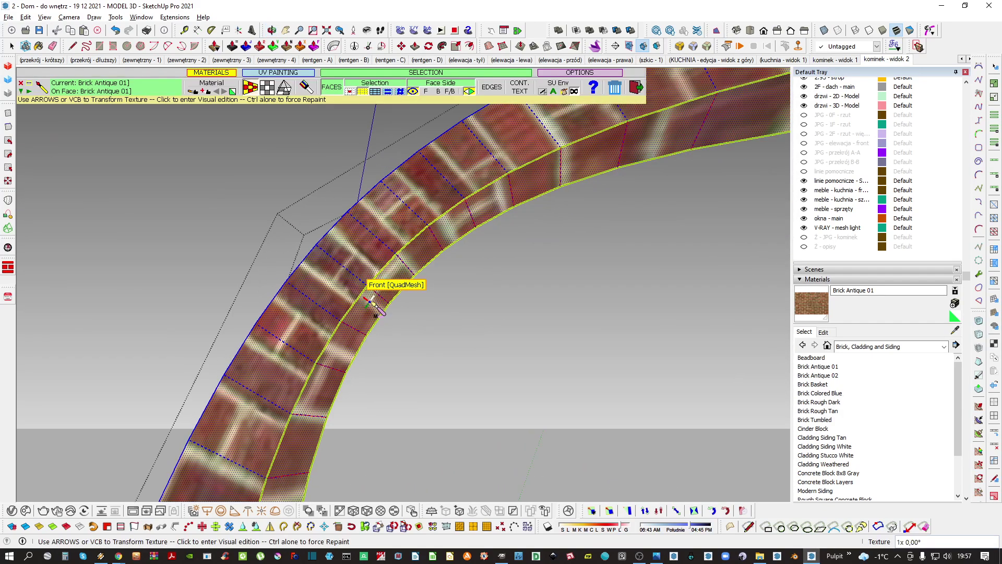
Scale the underside's brick texture to about 0.673x and shift it to line up with the front face's bricks
left_click(369, 300)
left_click_drag(368, 302, 385, 262)
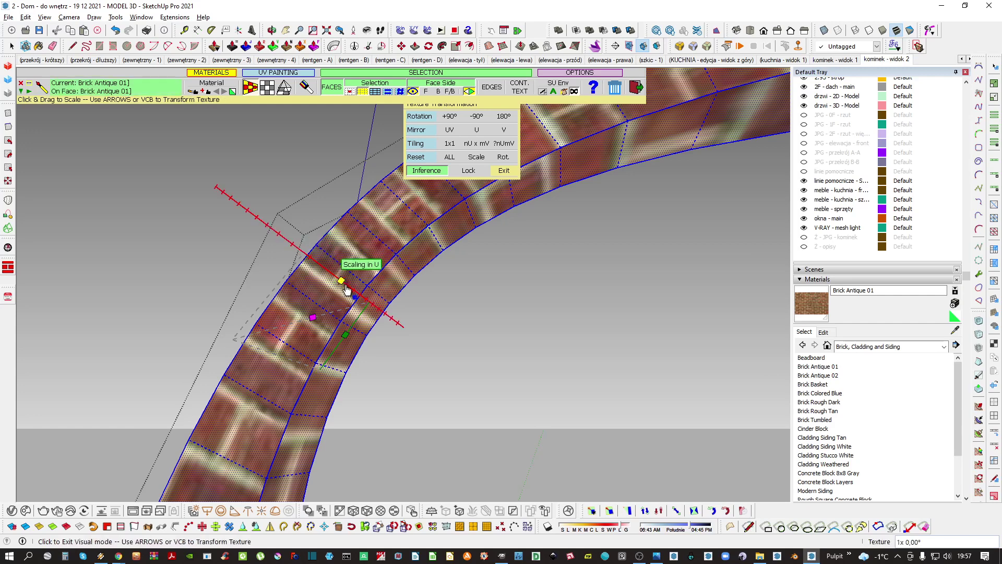
left_click_drag(320, 320, 340, 311)
left_click(430, 245)
left_click(429, 246)
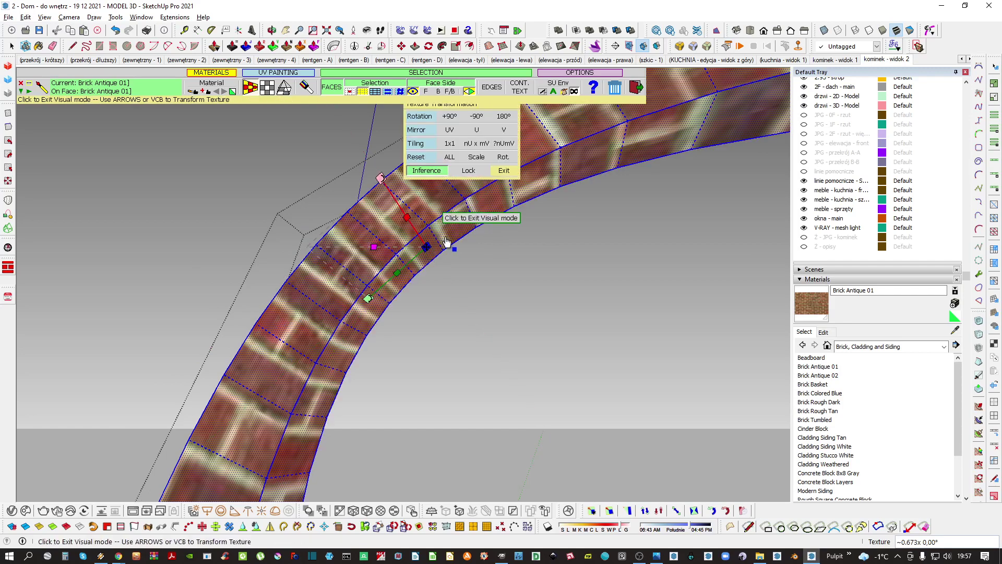
left_click_drag(427, 247, 430, 249)
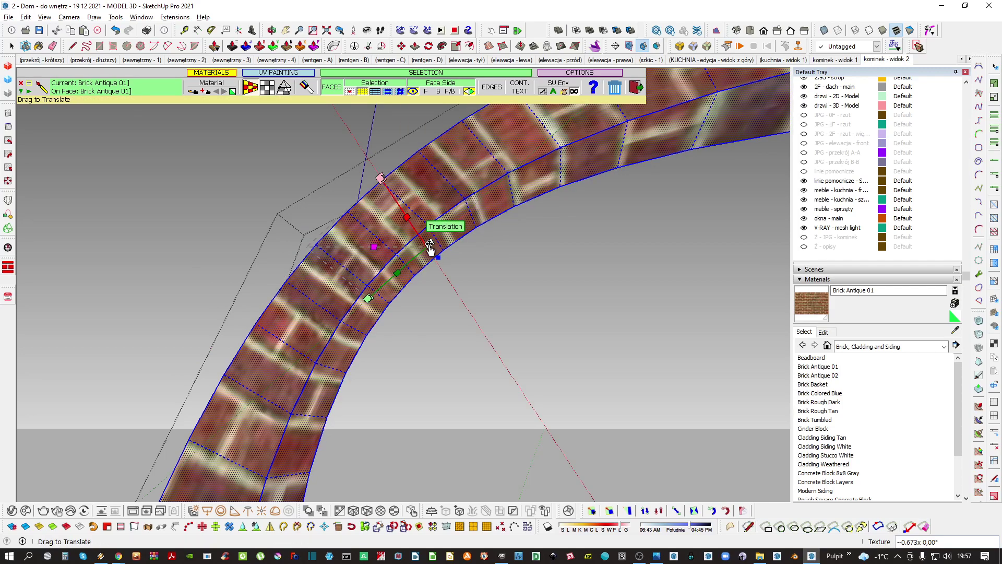
left_click(428, 209)
Select the arch's outer curved face and paint it with Brick Antique 01 using ThruPaint
middle_click_drag(429, 209, 376, 271)
scroll(458, 208, "down", 2)
key("space")
scroll(376, 274, "up", 5)
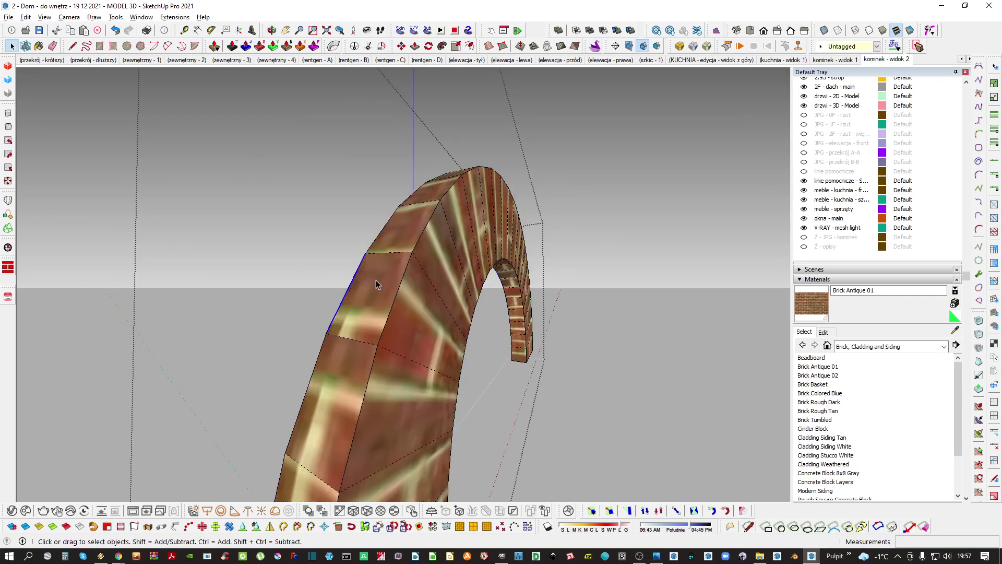
left_click(375, 280)
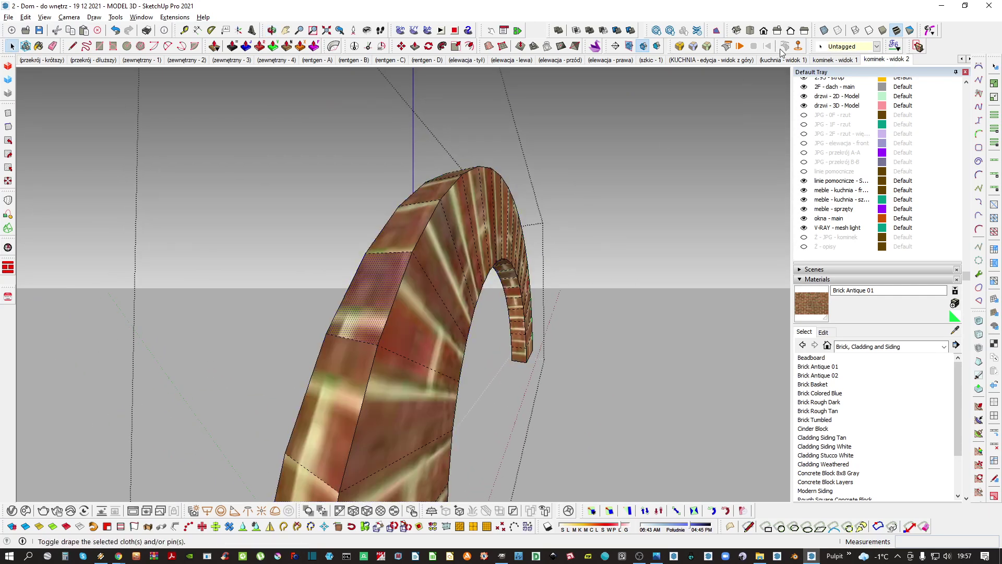
left_click(917, 47)
left_click(338, 364)
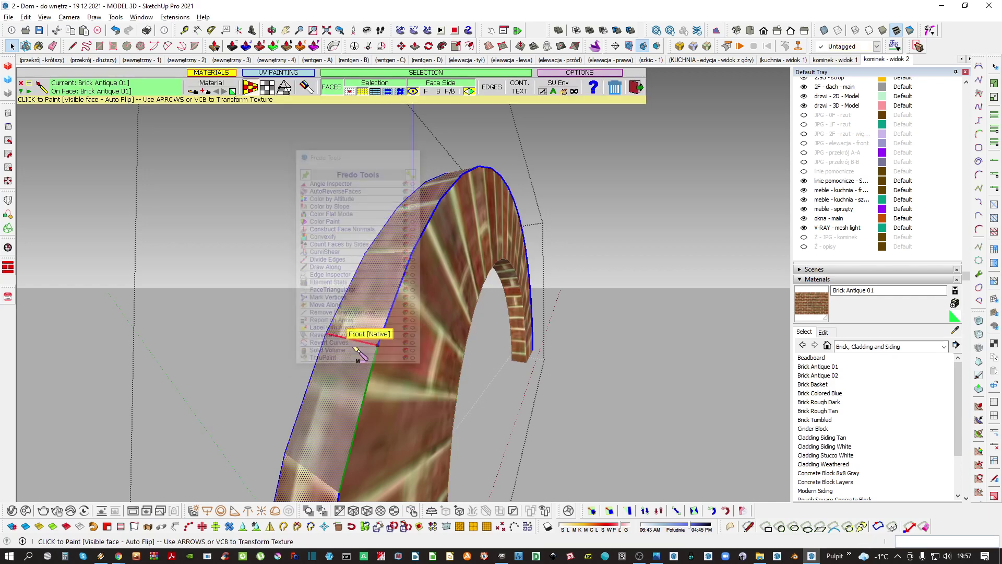
left_click(356, 353)
Scale the outer face's brick texture to about 0.99x and shift it to match the front bricks
scroll(368, 313, "down", 2)
middle_click_drag(372, 298, 352, 325)
left_click(354, 324)
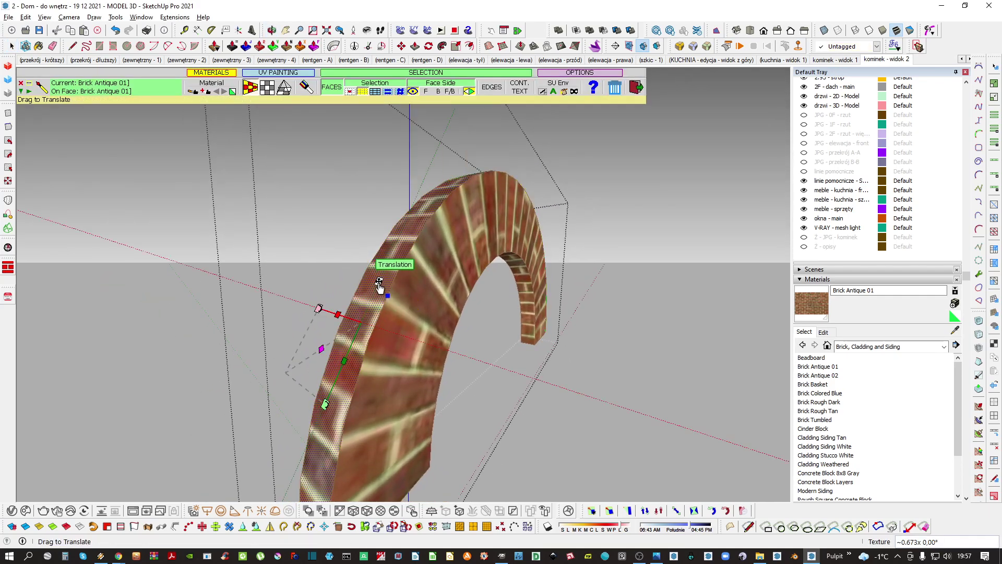
left_click_drag(321, 349, 360, 327)
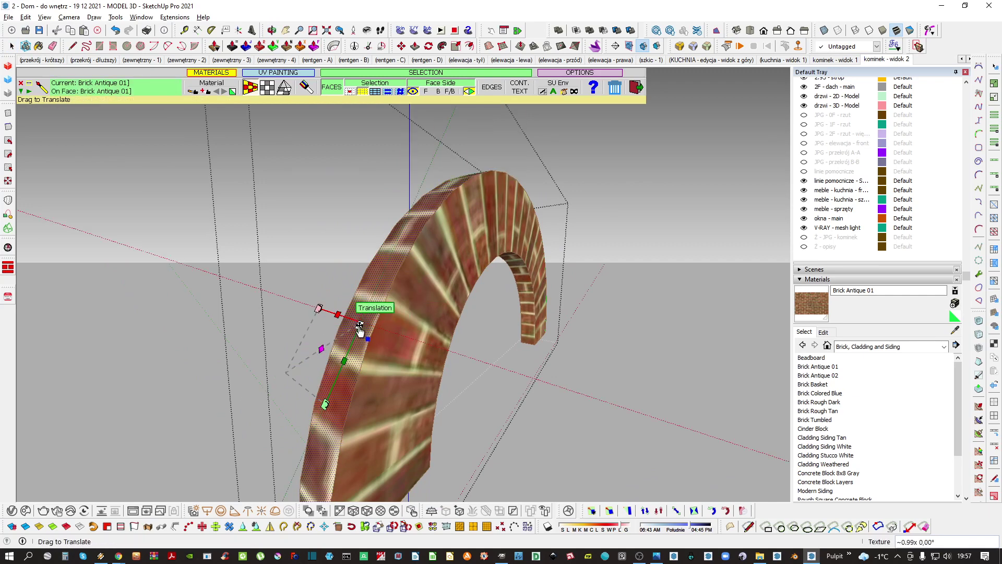
left_click(376, 320)
key("space")
Select the bottom edges at both ends of the arch and extrude them about 24 cm downward as straight legs
scroll(409, 303, "down", 1)
middle_click_drag(409, 304, 334, 266)
scroll(559, 244, "down", 2)
key("Escape")
middle_click_drag(560, 245, 446, 229)
scroll(457, 313, "up", 1)
middle_click_drag(456, 313, 484, 291)
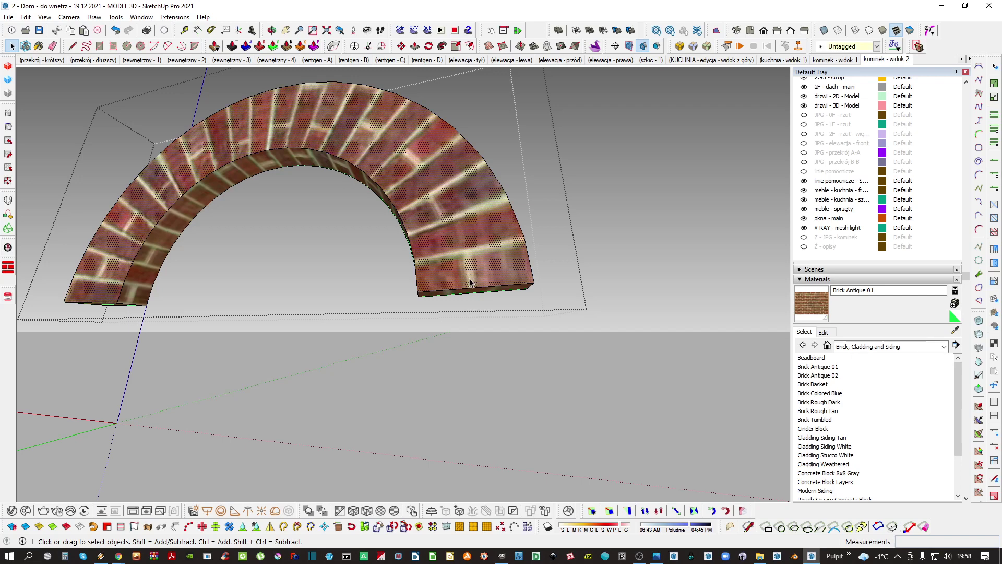
middle_click_drag(469, 277, 499, 298)
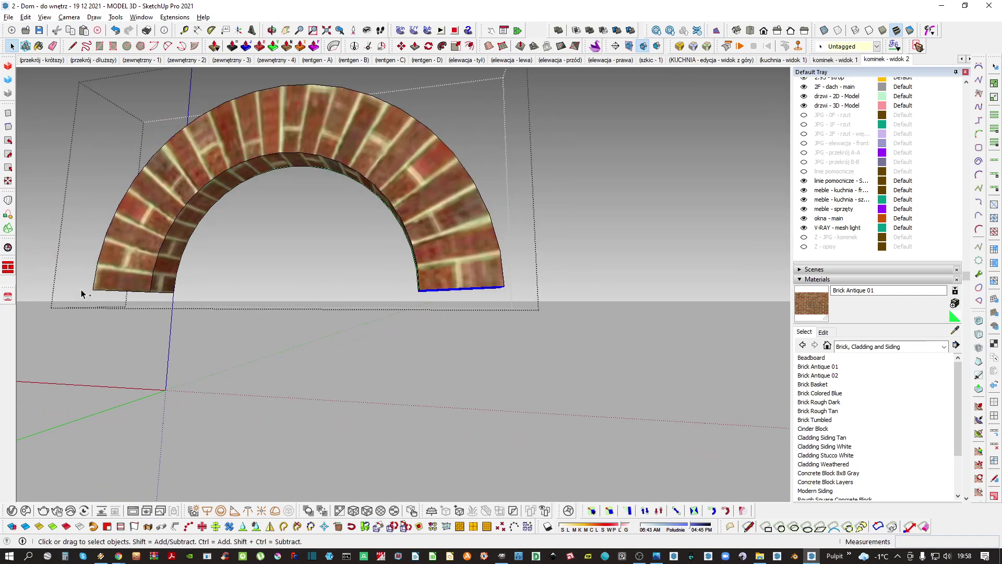
left_click(112, 290, "ctrl")
key("e")
left_click(481, 289)
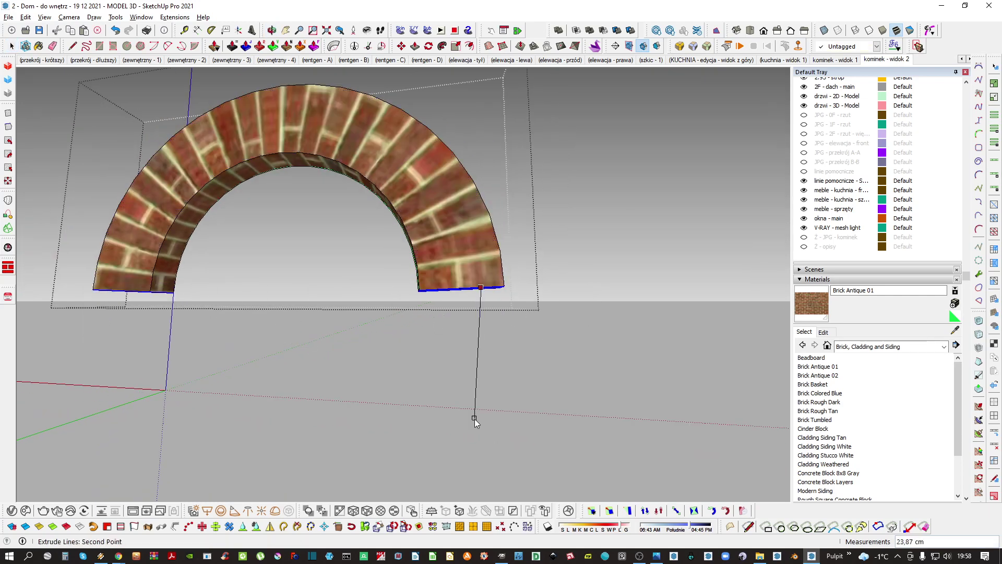
left_click(483, 426)
key("space")
Select the left leg's green back faces and reverse them
mouse_move(466, 351)
middle_mouse_down("shift")
mouse_move(489, 310)
mouse_move(523, 325)
middle_mouse_up("shift")
middle_click_drag(116, 297, 284, 273, "shift")
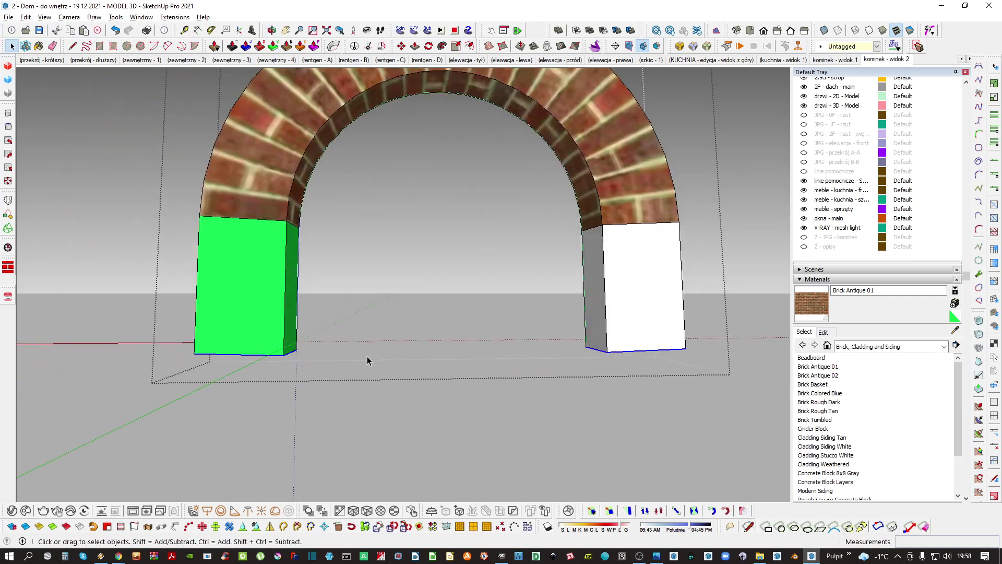
left_click_drag(367, 356, 79, 300)
key("r")
middle_click_drag(284, 252, 296, 281, "shift")
Sample the brick texture from the arch and paint the left leg's faces
key("b")
left_click(262, 257, "alt")
left_click(274, 228, "alt")
key("space")
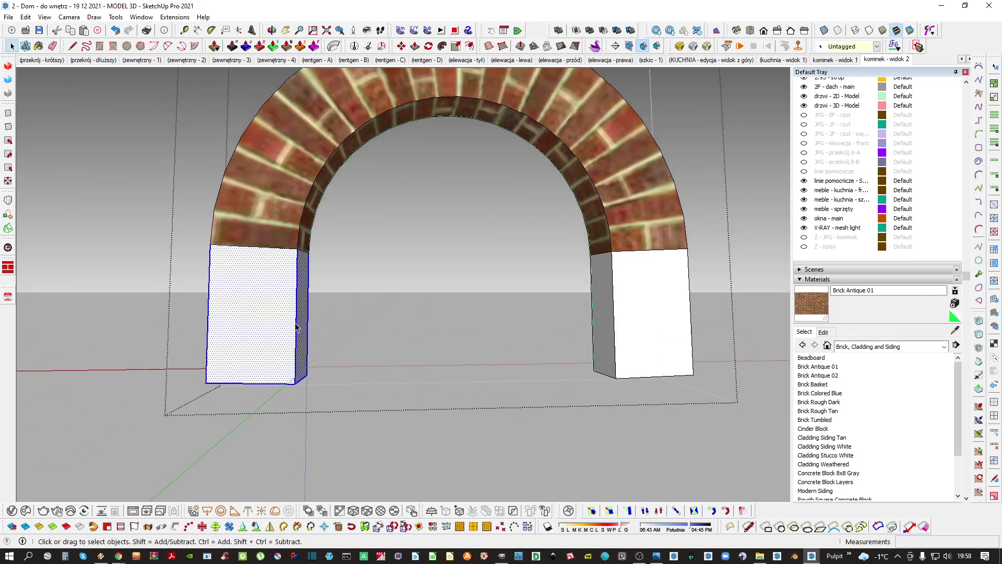
key("b")
left_click(301, 336)
Select the right leg's faces and paint them with the sampled brick texture
scroll(301, 337, "down", 1)
key("space")
left_click_drag(655, 419, 522, 313)
key("b")
left_click(546, 328)
key("space")
mouse_move(546, 328)
middle_mouse_down()
mouse_move(429, 329)
mouse_move(553, 333)
middle_mouse_up()
key("Escape")
Replace the wood on the left leg's inner face with the brick texture sampled from the adjacent front face
scroll(263, 308, "up", 3)
middle_click_drag(313, 318, 204, 308)
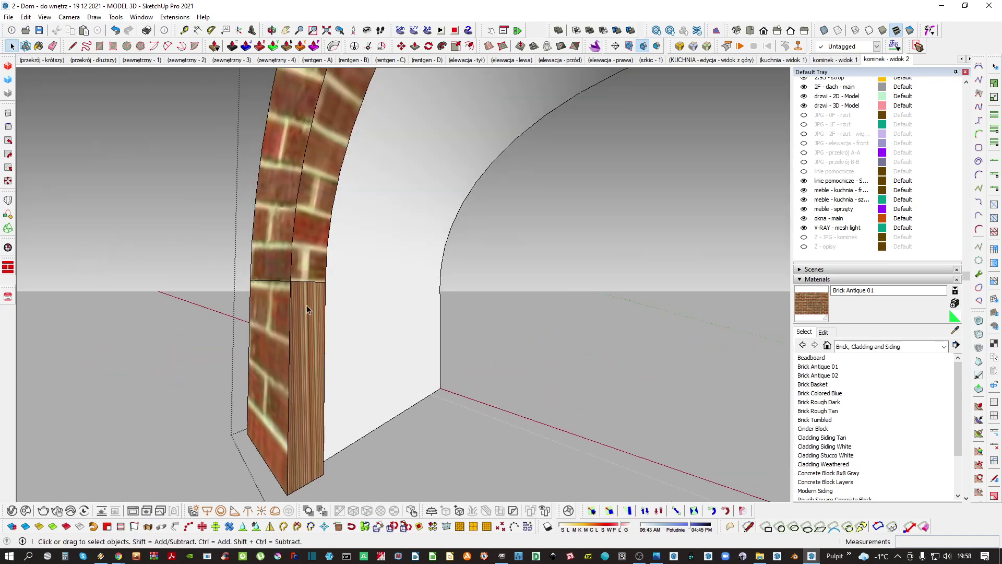
double_click(300, 324)
left_click(300, 323)
key("b")
left_click(276, 332, "alt")
left_click(315, 342)
scroll(319, 342, "down", 1)
key("space")
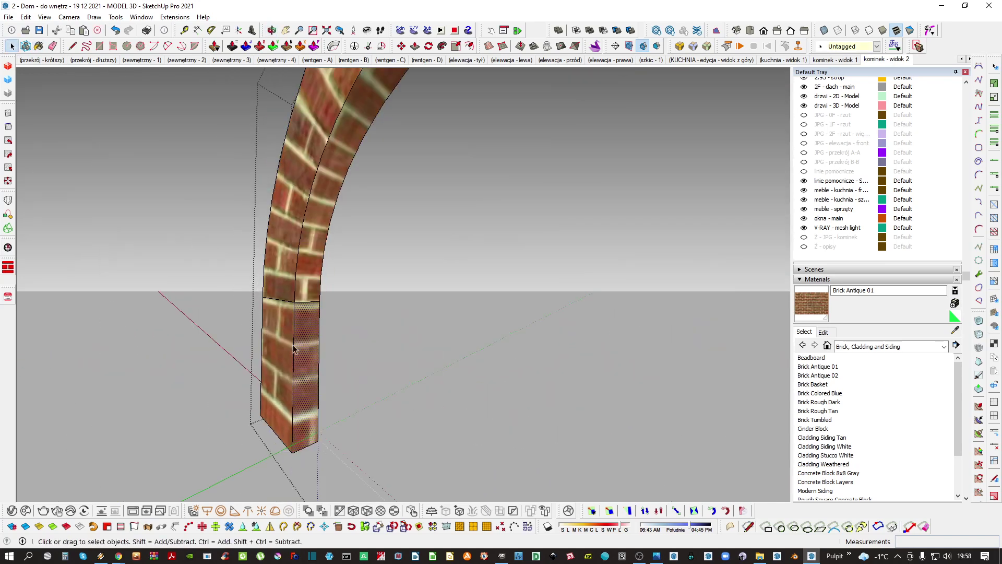
Inspect the brick arch and its legs from several sides, leave group editing and view the block in the room
middle_click_drag(306, 344, 499, 351)
key("b")
scroll(446, 334, "up", 2)
key("space")
mouse_move(475, 313)
middle_mouse_down()
mouse_move(541, 290)
mouse_move(458, 292)
middle_mouse_up()
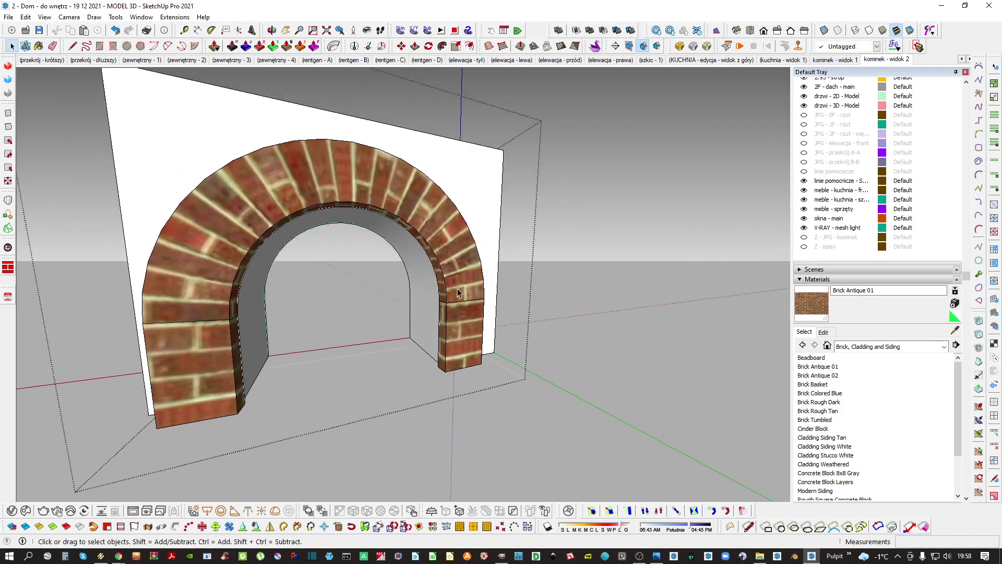
middle_click_drag(457, 365, 250, 368)
middle_click_drag(517, 327, 498, 362)
key("Escape")
scroll(490, 306, "down", 1)
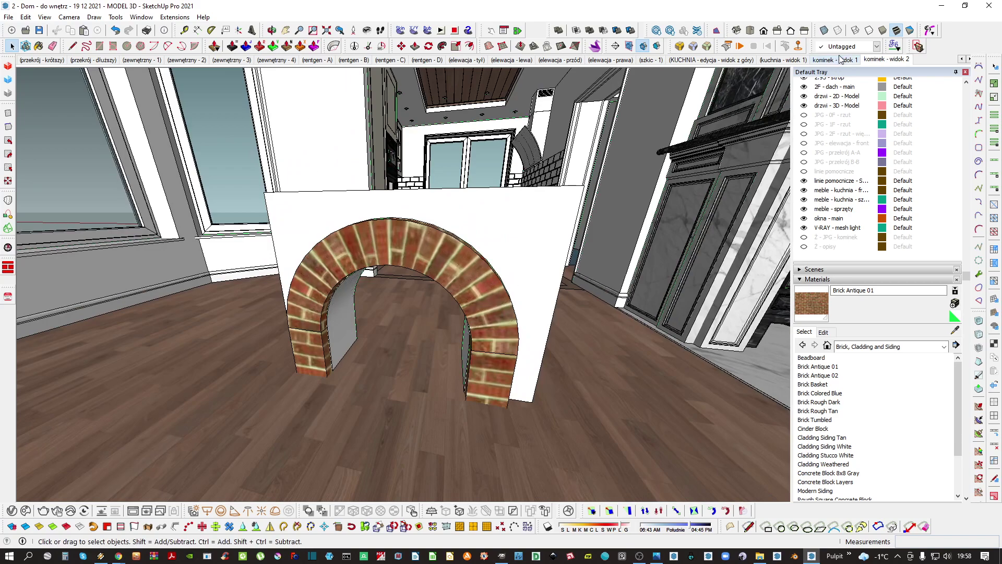
middle_click_drag(376, 292, 395, 302)
left_click(395, 302)
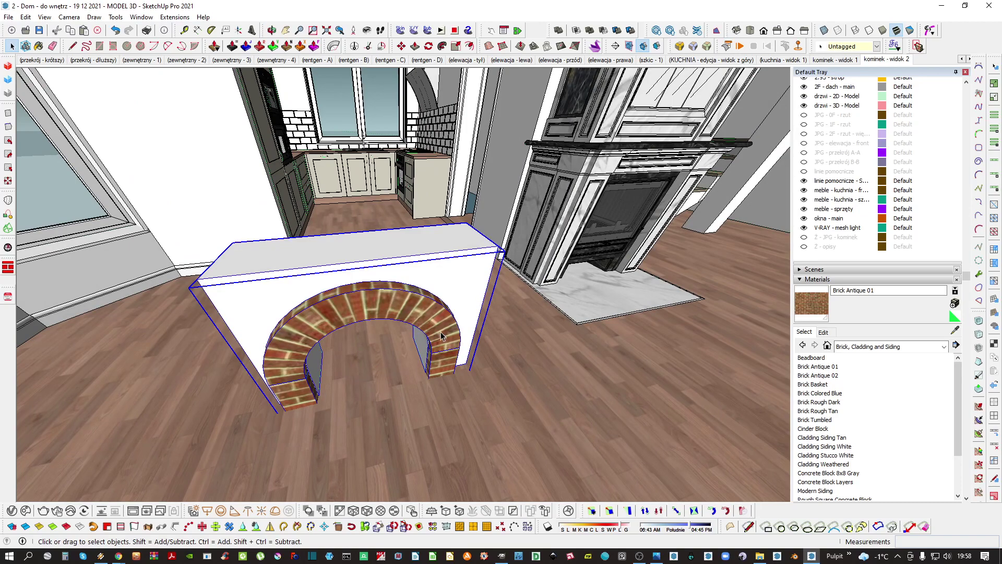
Delete the brick-arch demonstration block from the room and purge all unused items from the model
scroll(441, 335, "down", 3)
key("Delete")
middle_click_drag(383, 368, 354, 365)
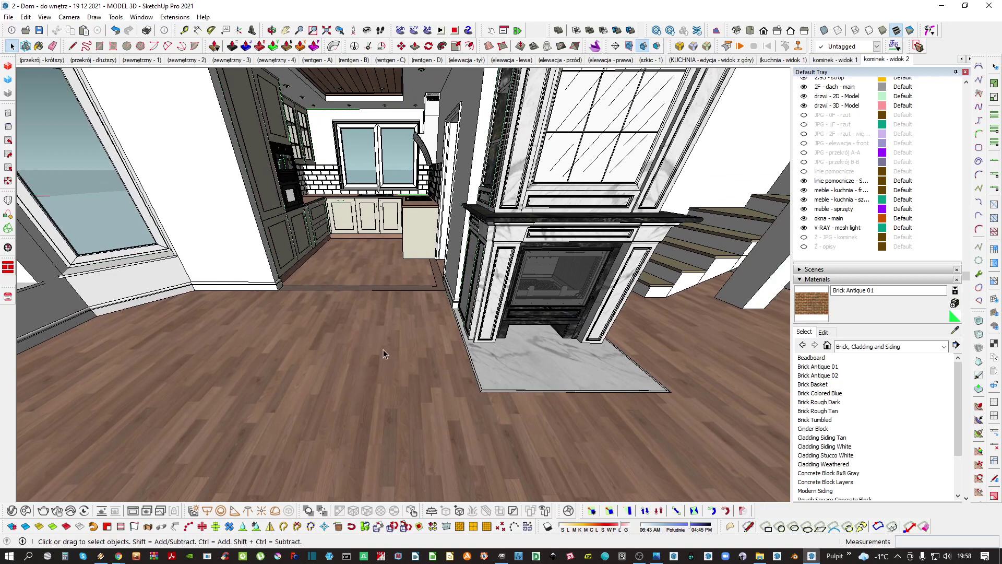
key("shift+p")
key("Return")
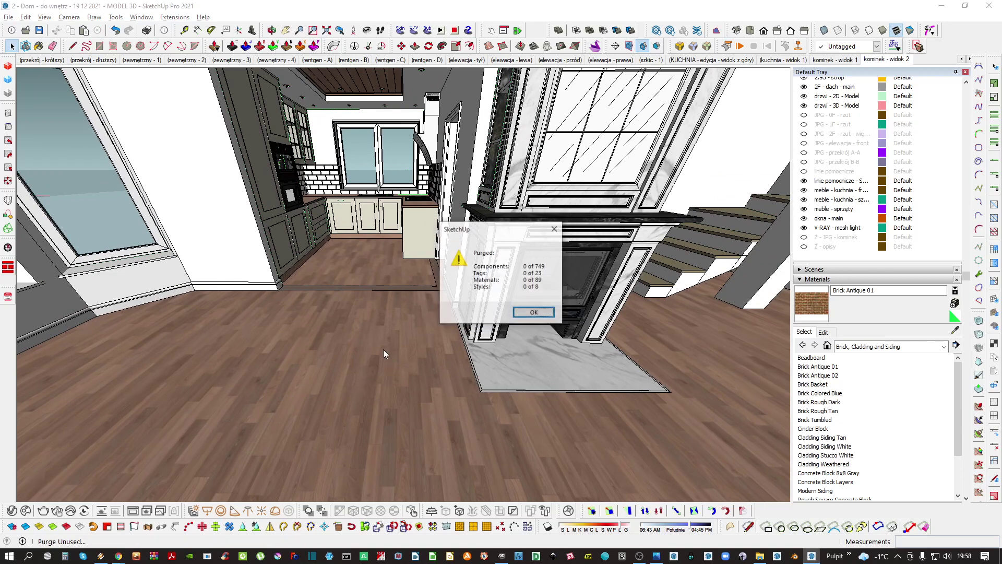
key("Return")
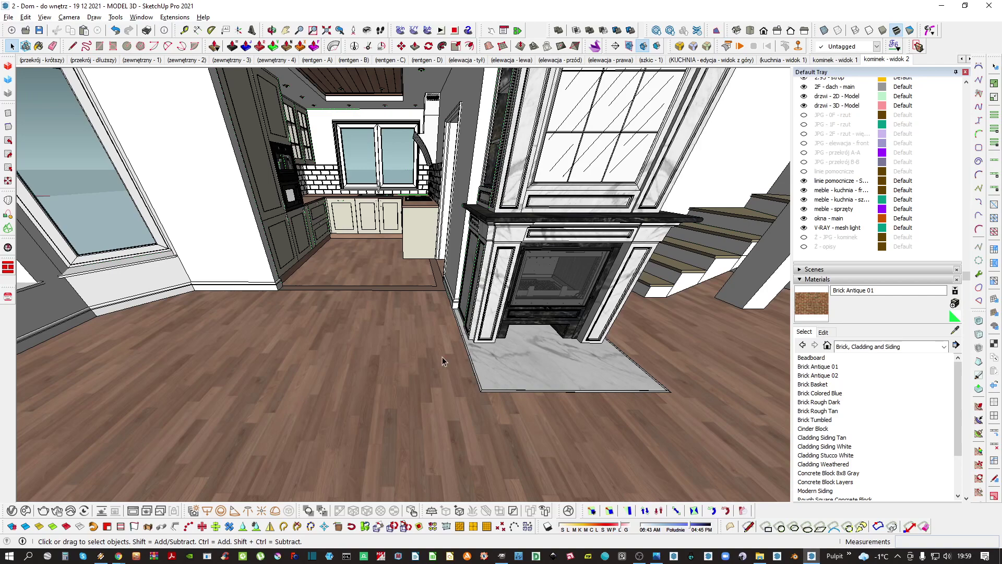
Hide the "V-RAY - mesh light" tag so its geometry is not displayed around the fireplace
middle_click_drag(447, 355, 471, 296)
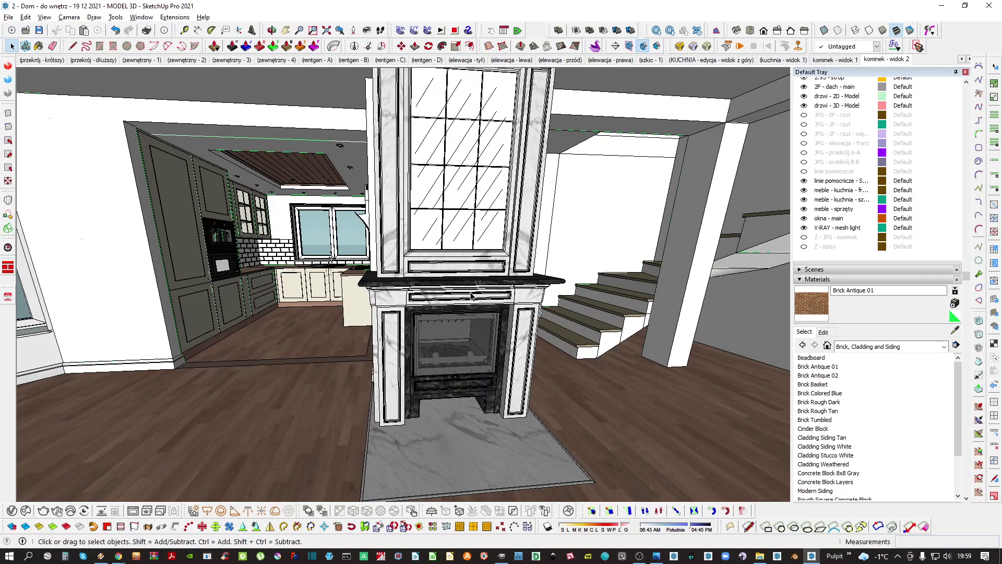
middle_click_drag(494, 239, 427, 192)
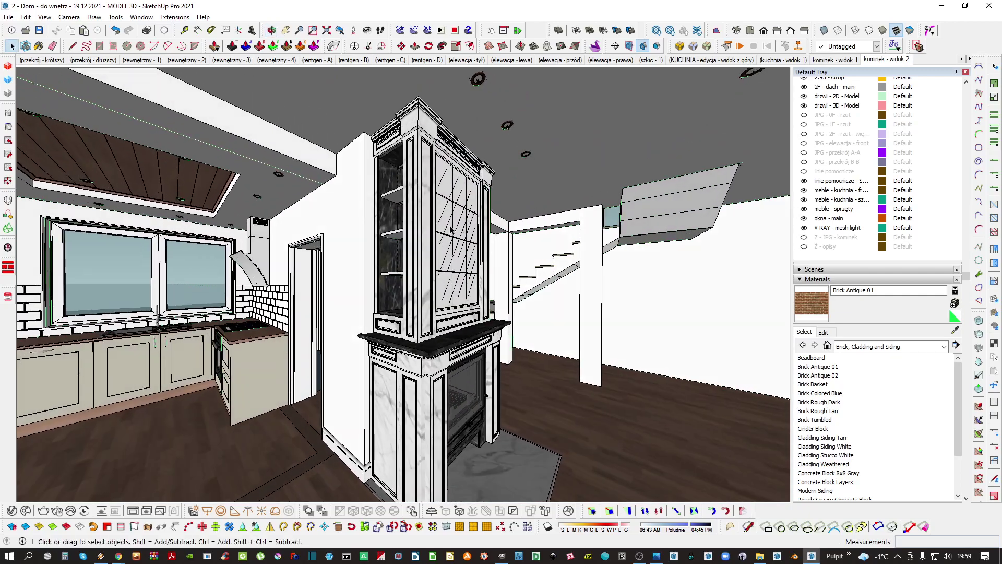
scroll(441, 226, "up", 2)
middle_click_drag(441, 226, 652, 271)
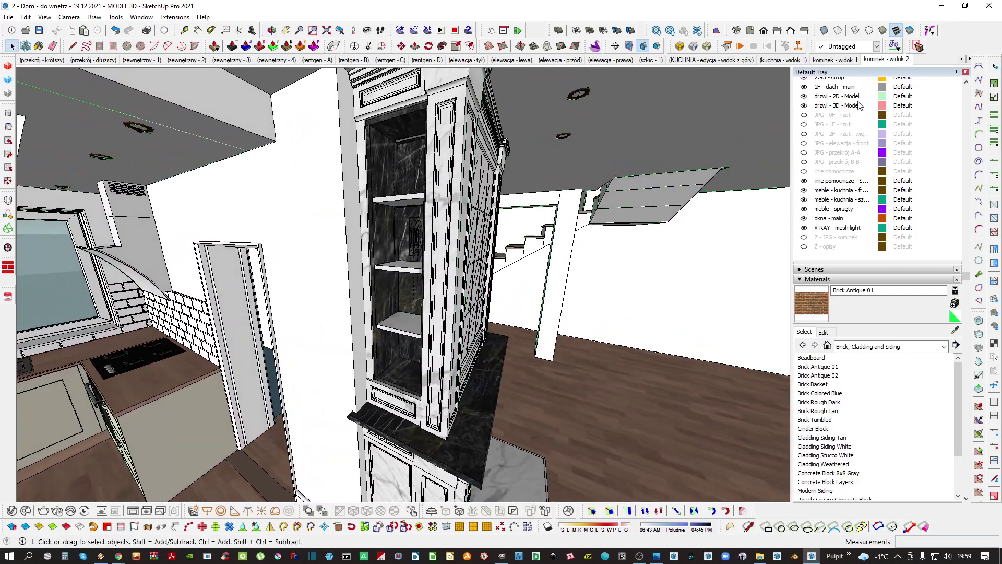
left_click(803, 229)
middle_click_drag(459, 350, 396, 318)
scroll(816, 151, "up", 3)
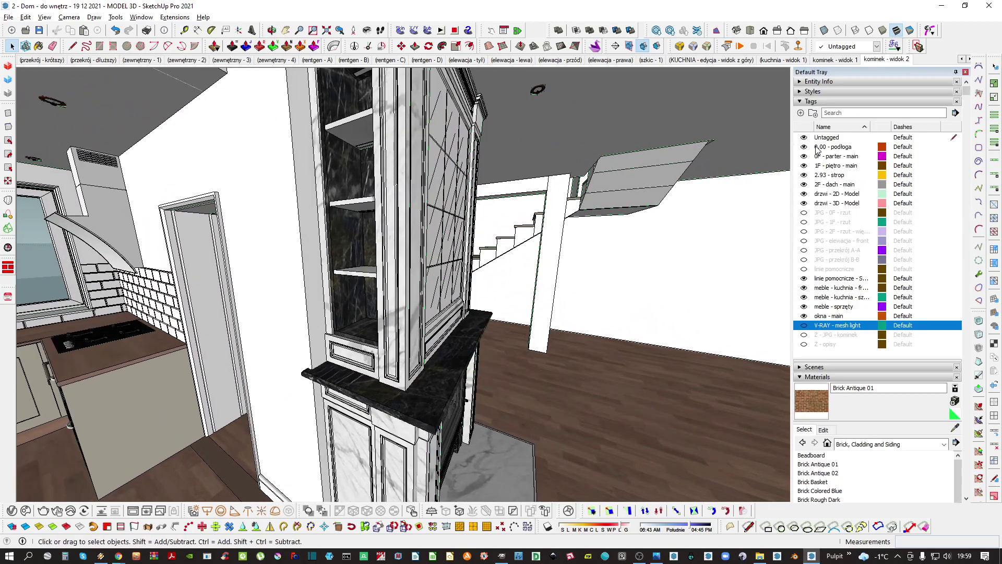
Collapse the expanded Tags, Materials and Soften Edges sections of the tray
left_click(831, 103)
left_click(828, 121)
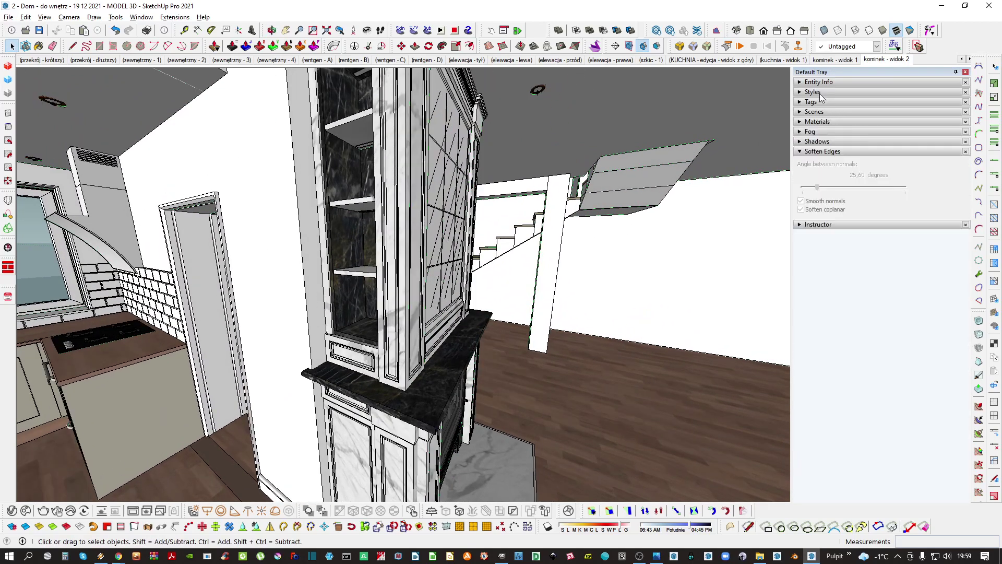
left_click(823, 151)
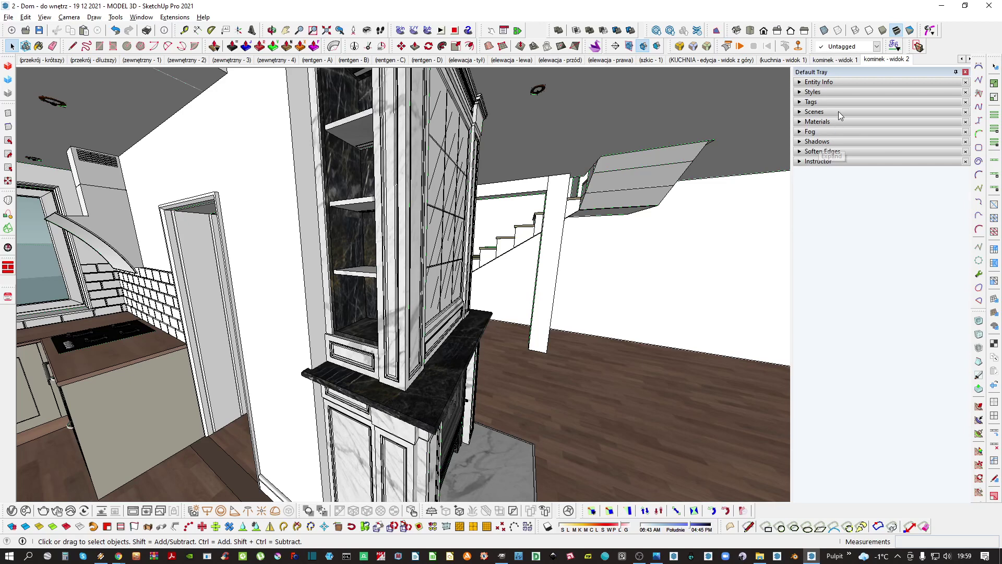
middle_click_drag(375, 381, 365, 359)
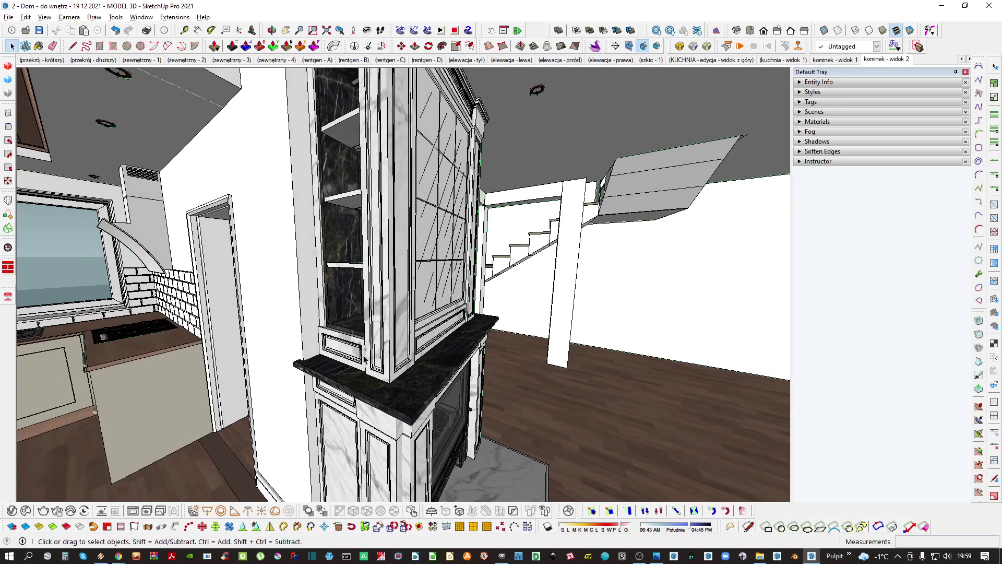
Apply the "rys. tech. linie" style to the model and create a new style from it
left_click(837, 91)
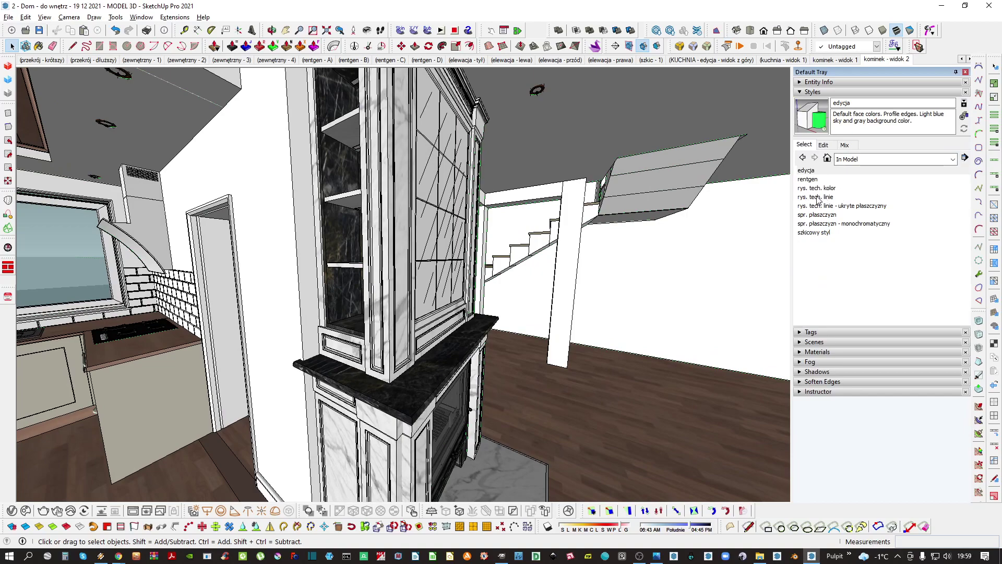
left_click(818, 198)
middle_click_drag(403, 363, 475, 268)
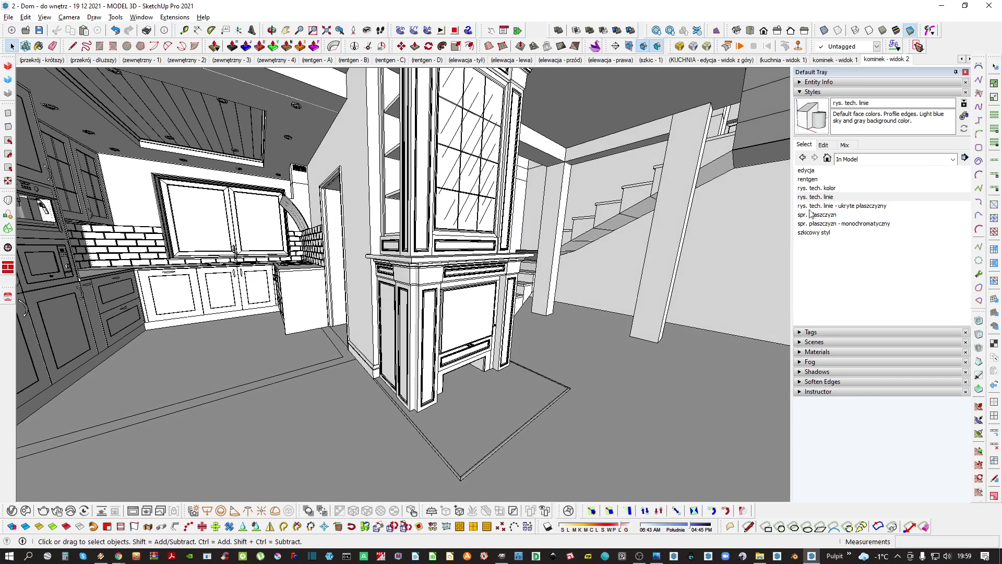
left_click(824, 146)
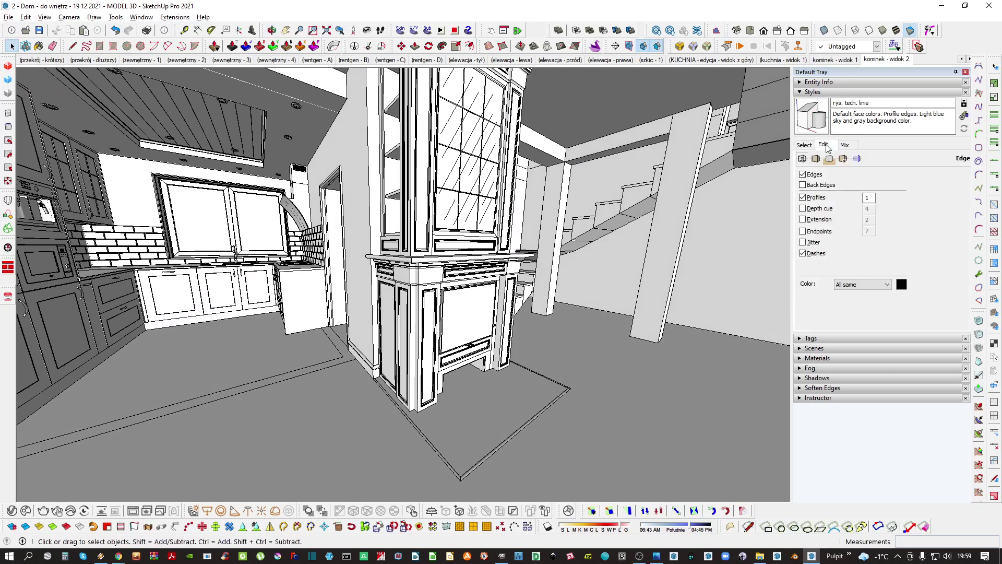
left_click(964, 115)
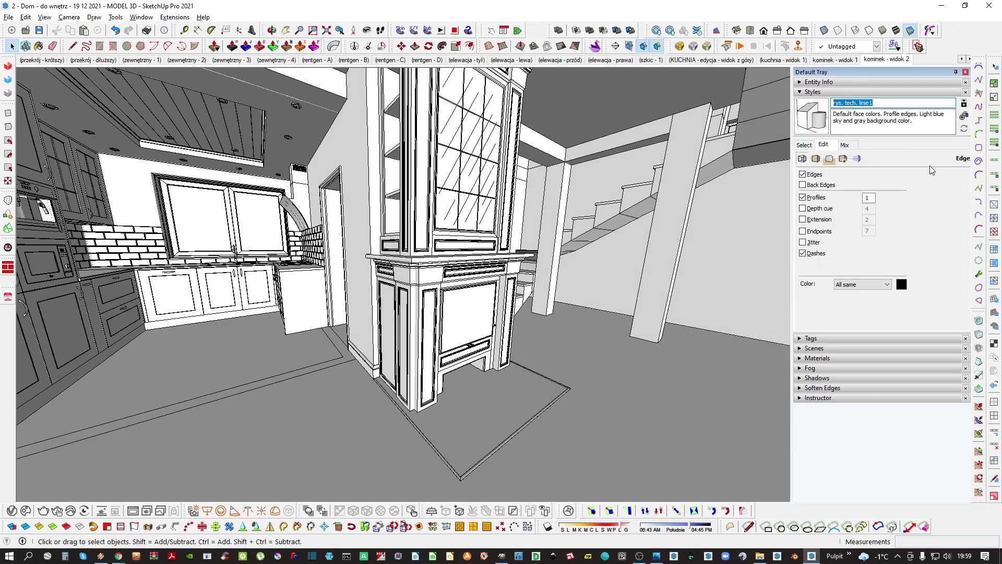
left_click(804, 144)
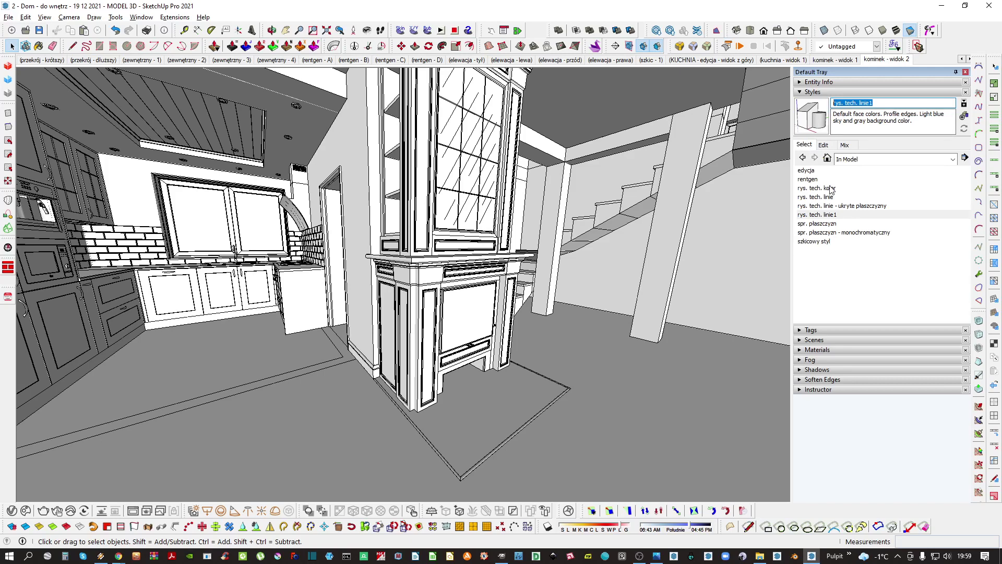
Apply the "rys. tech. linie - ukryte płaszczyzny" style and show its edge settings
left_click(851, 207)
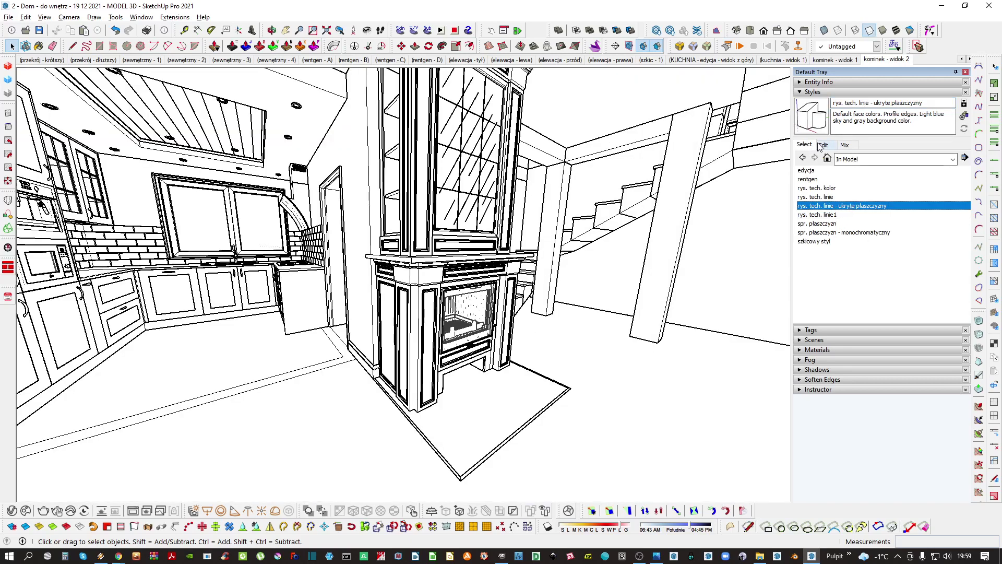
left_click(818, 147)
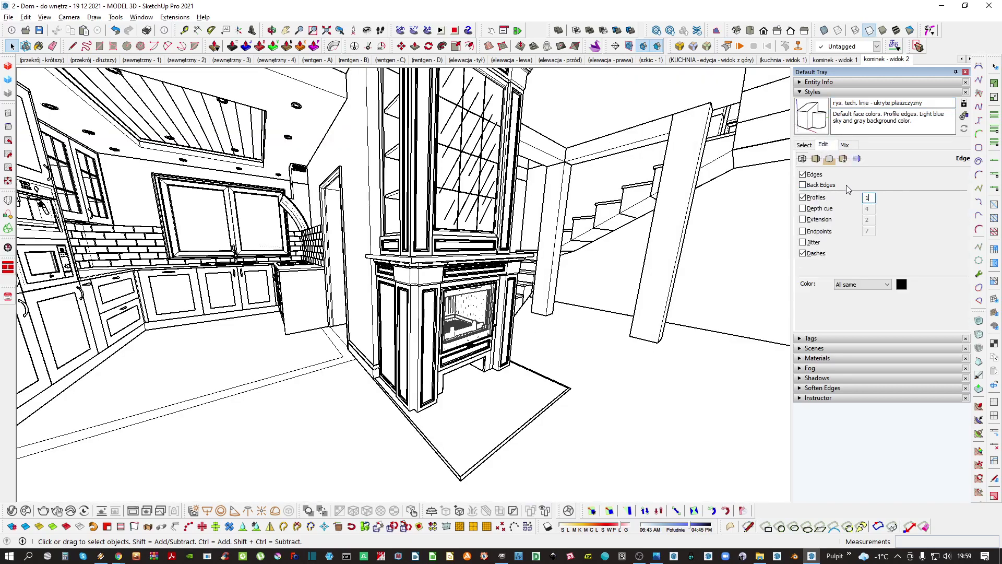
middle_click_drag(407, 313, 485, 334)
scroll(425, 316, "up", 4)
scroll(484, 276, "down", 4)
Place a vertical section plane through the house just in front of the fireplace, parallel to its front
key("shift+s")
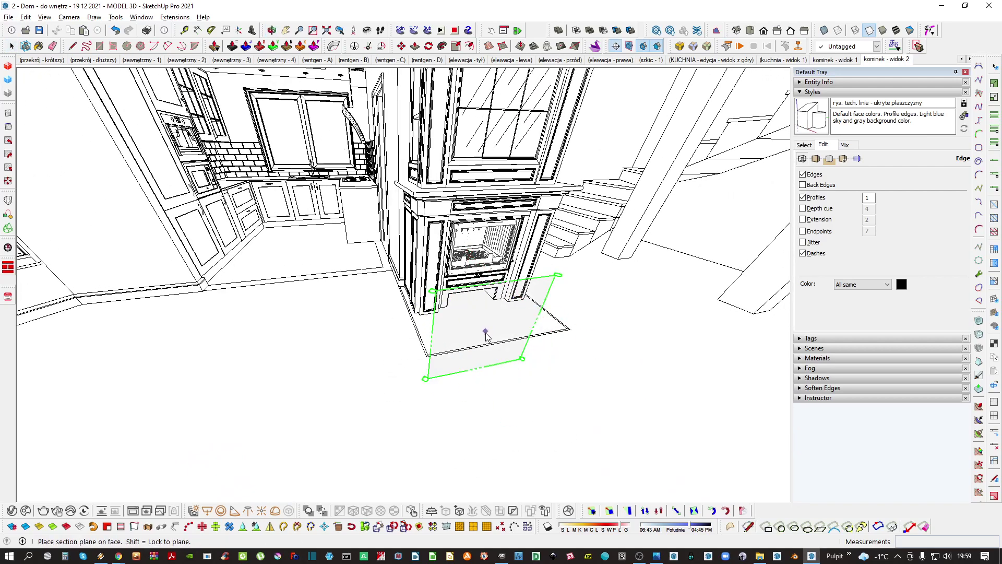
key("space")
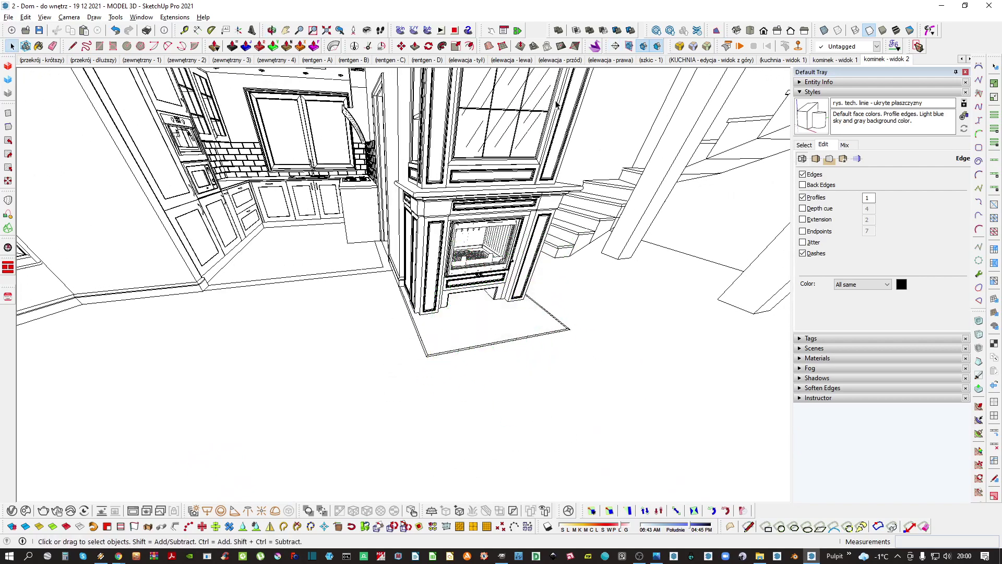
left_click(616, 46)
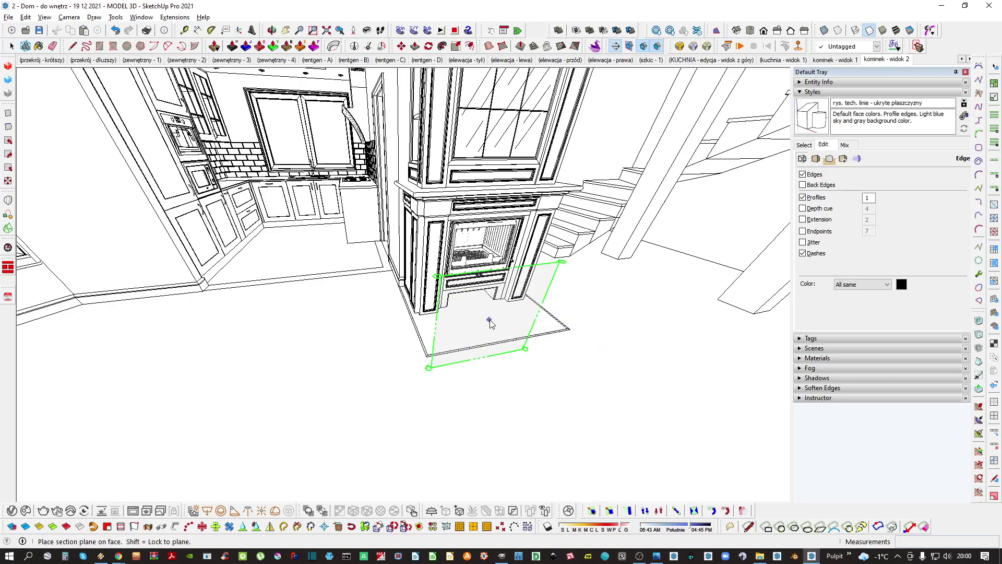
left_click(489, 320)
middle_click_drag(490, 319, 418, 286)
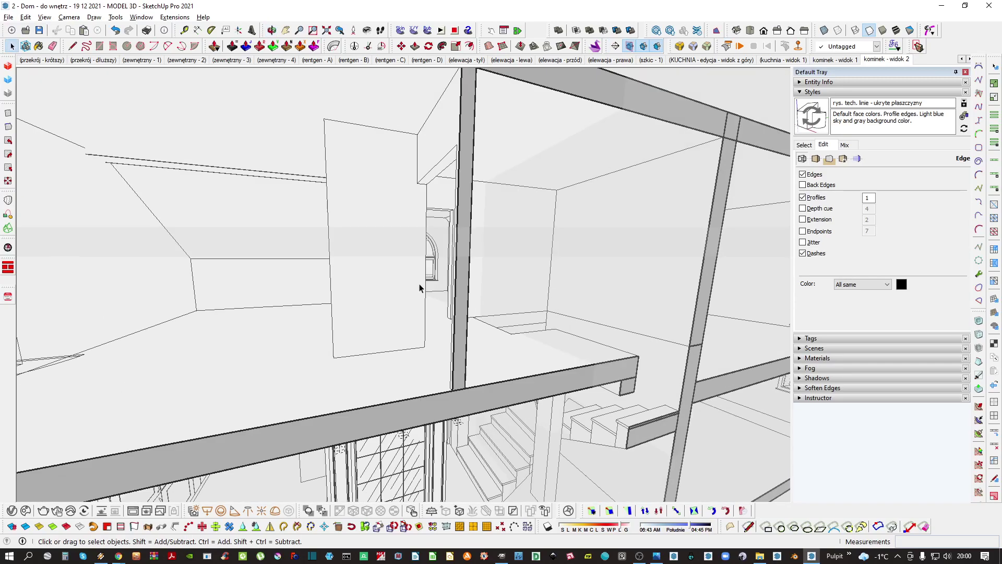
Select the new section plane in front of the fireplace and align the view to it
scroll(418, 287, "down", 3)
scroll(491, 144, "down", 1)
middle_click_drag(491, 144, 422, 316, "shift")
scroll(424, 289, "down", 1)
scroll(427, 221, "down", 4)
middle_click_drag(403, 256, 418, 380, "shift")
right_click(528, 147)
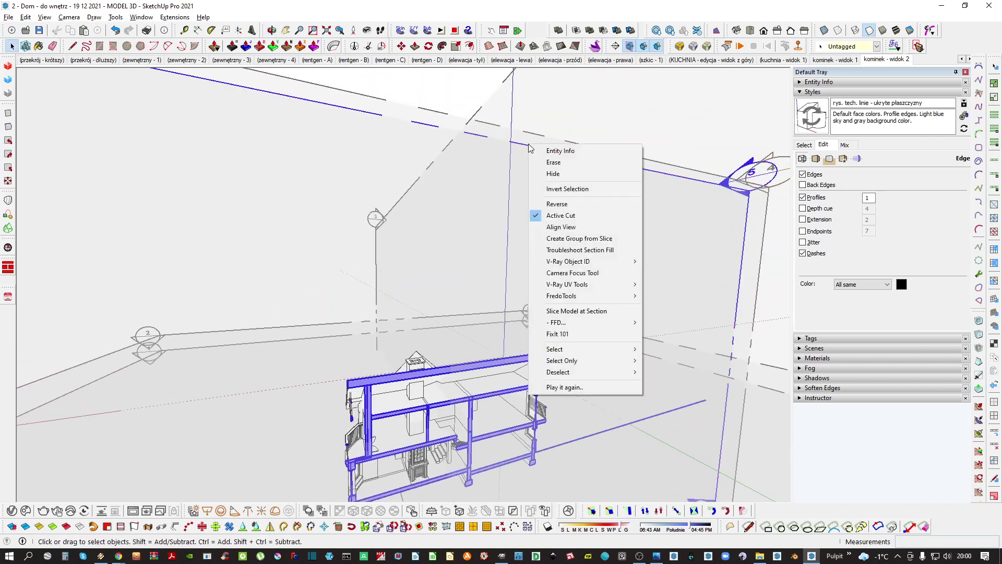
left_click(451, 128)
left_click(428, 124)
left_click(449, 148)
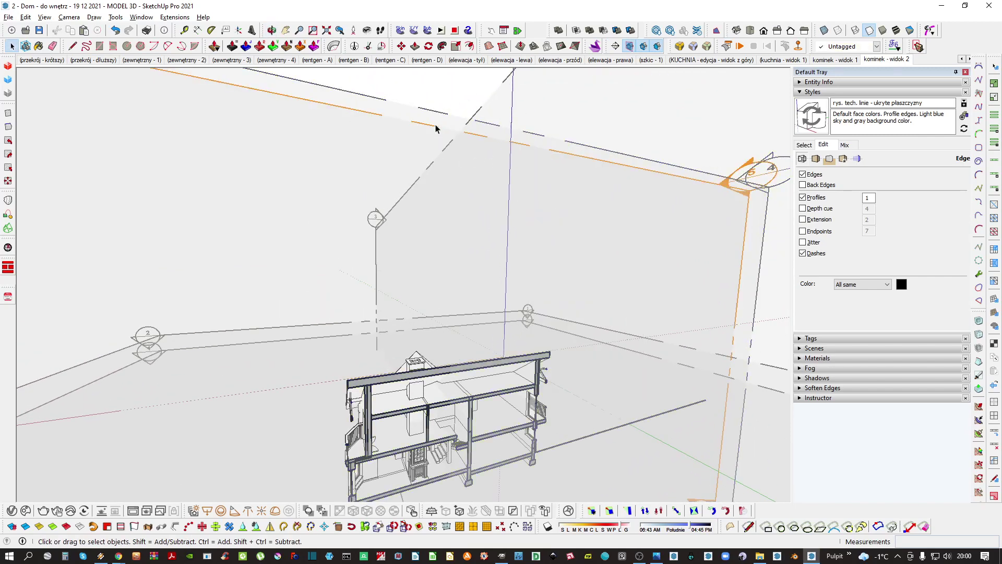
left_click(436, 128)
right_click(434, 126)
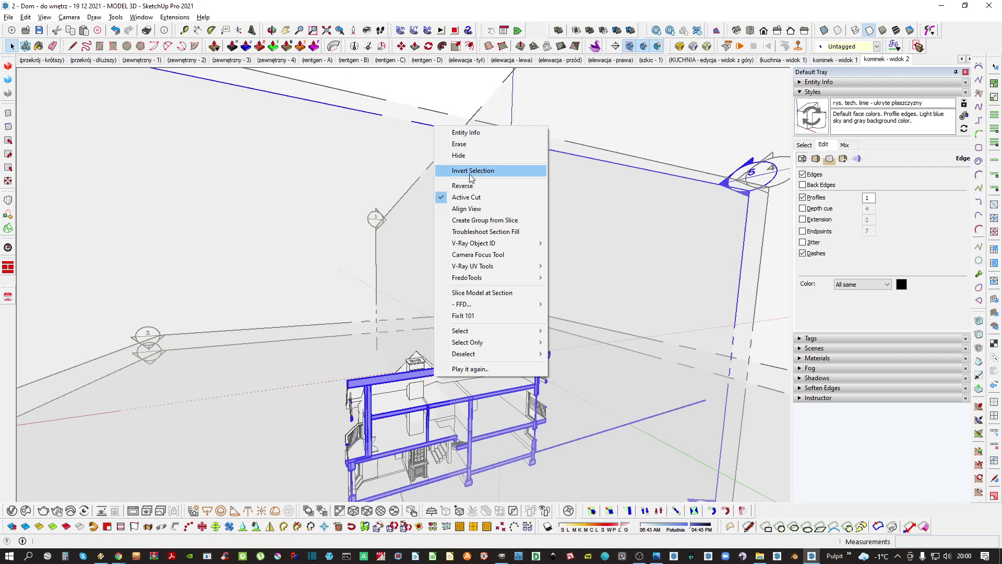
left_click(463, 210)
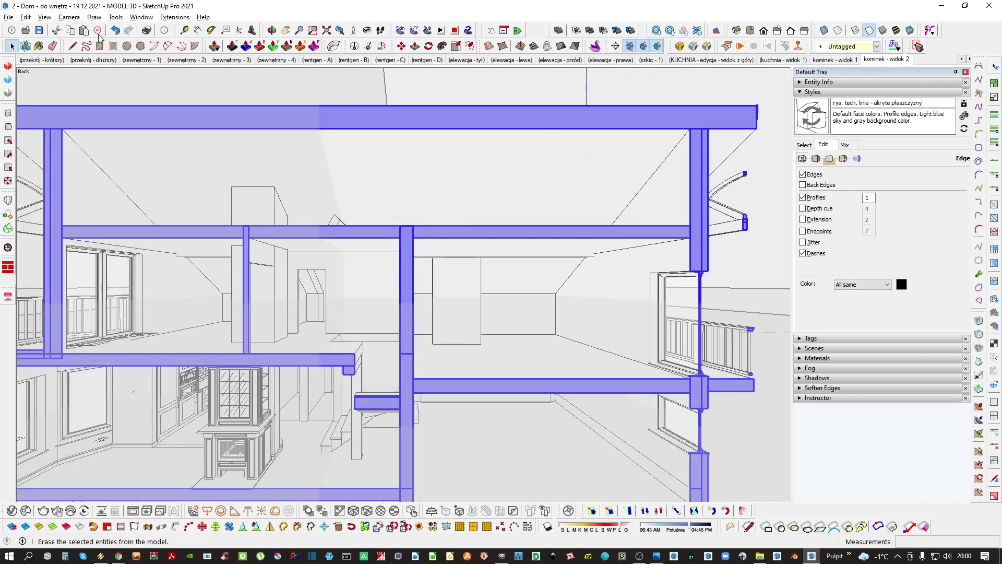
Switch the camera to parallel projection and update the current style with the displayed settings
left_click(69, 16)
left_click(113, 72)
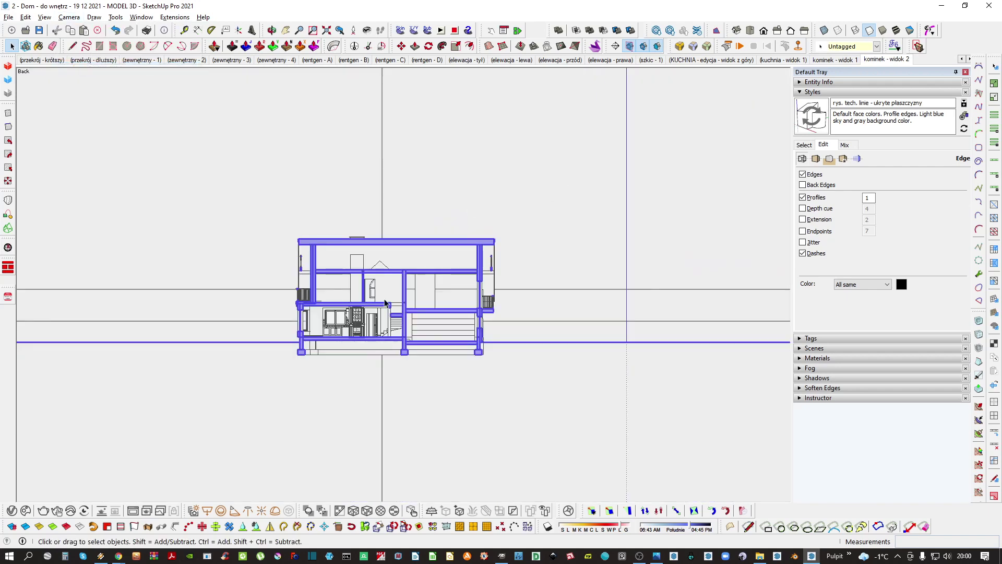
left_click(815, 116)
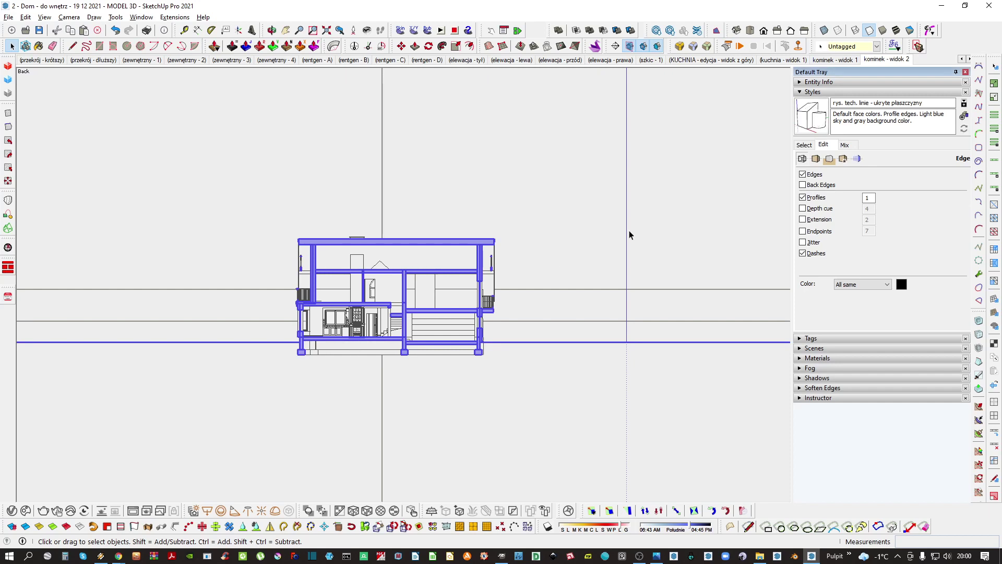
Deselect the section plane, turn off section plane display and update the current style with the change
left_click(529, 221)
left_click(629, 46)
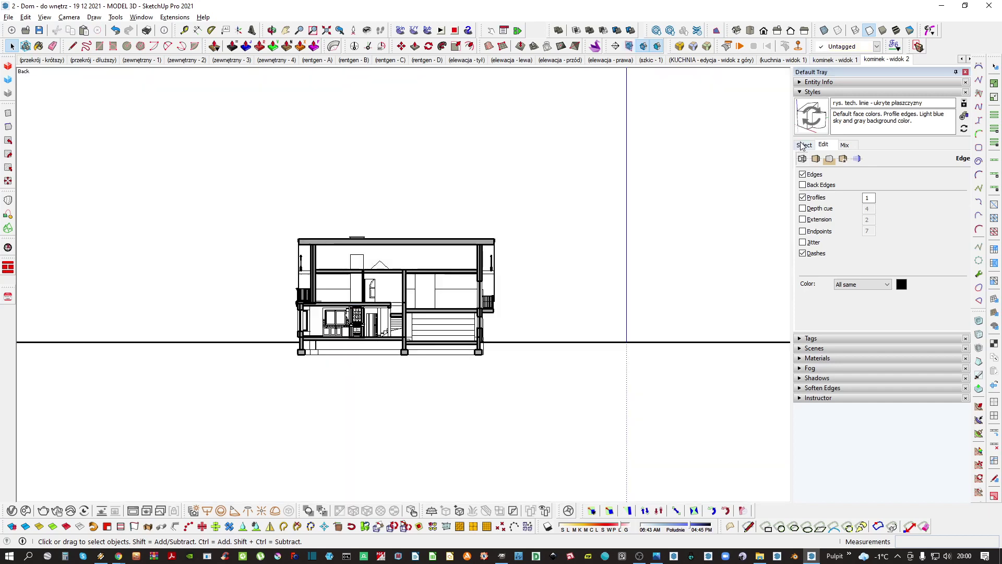
left_click(824, 116)
Frame the fireplace elevation closely, keeping its full height between the cut floor and ceiling in view
key("z")
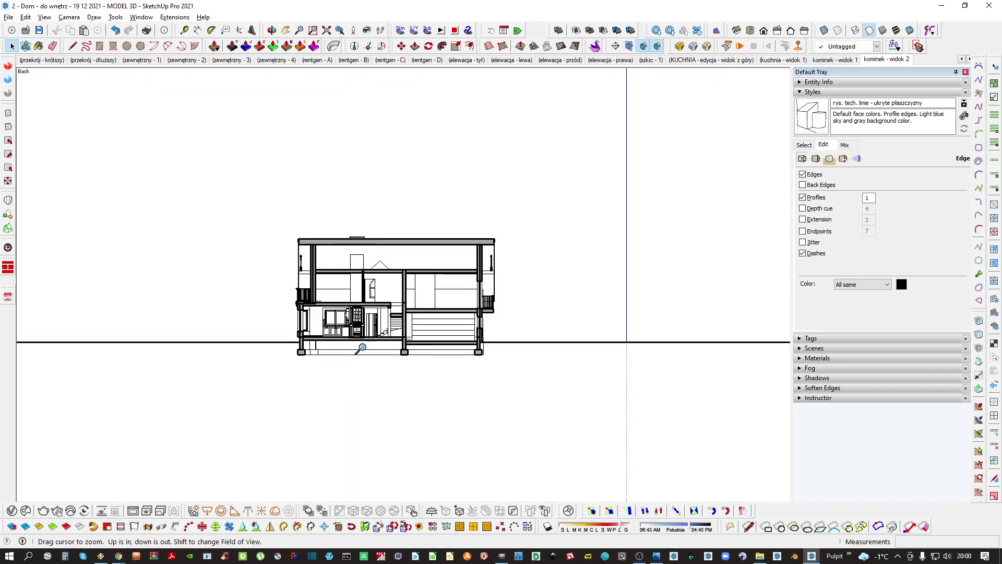
left_click_drag(359, 350, 412, 300)
middle_click_drag(412, 300, 605, 176, "shift")
left_click_drag(579, 282, 543, 193)
middle_click_drag(543, 193, 430, 224, "shift")
left_click_drag(430, 224, 430, 188)
middle_click_drag(446, 269, 461, 256, "shift")
left_click_drag(461, 255, 460, 275)
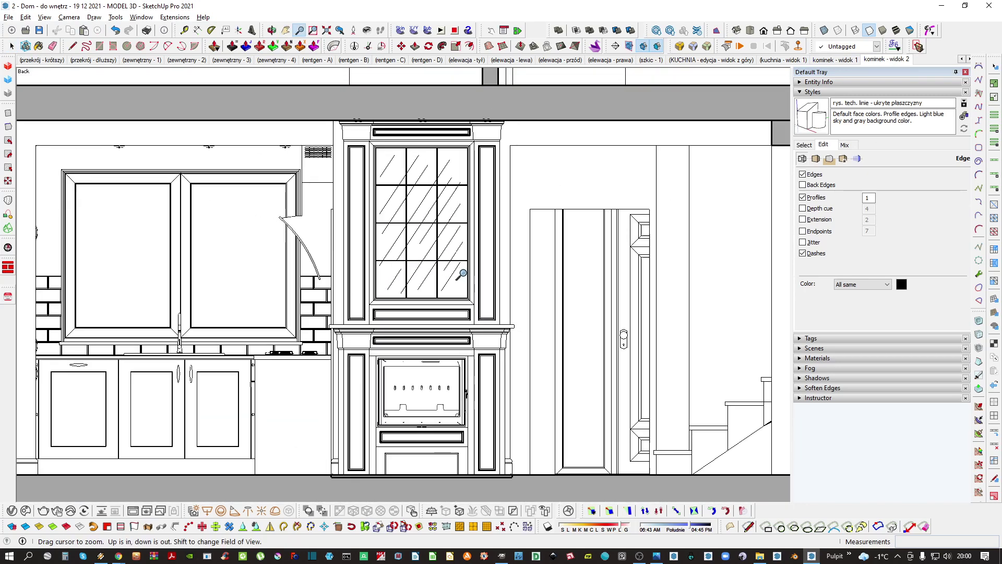
middle_click_drag(468, 265, 482, 244, "shift")
left_click_drag(480, 250, 478, 227)
key("space")
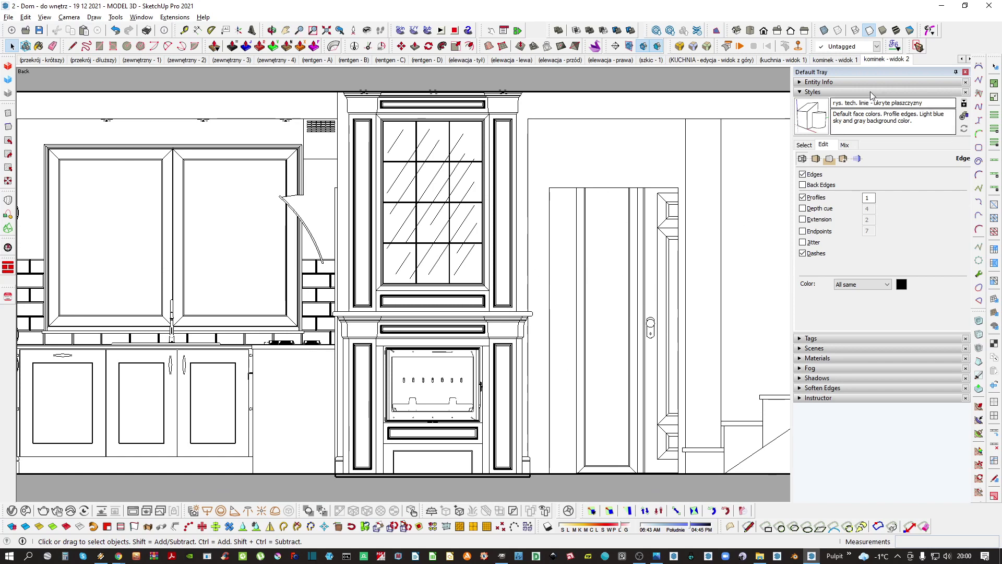
Enable fog and narrow its distance range so the kitchen and door behind the fireplace fade out
left_click(822, 93)
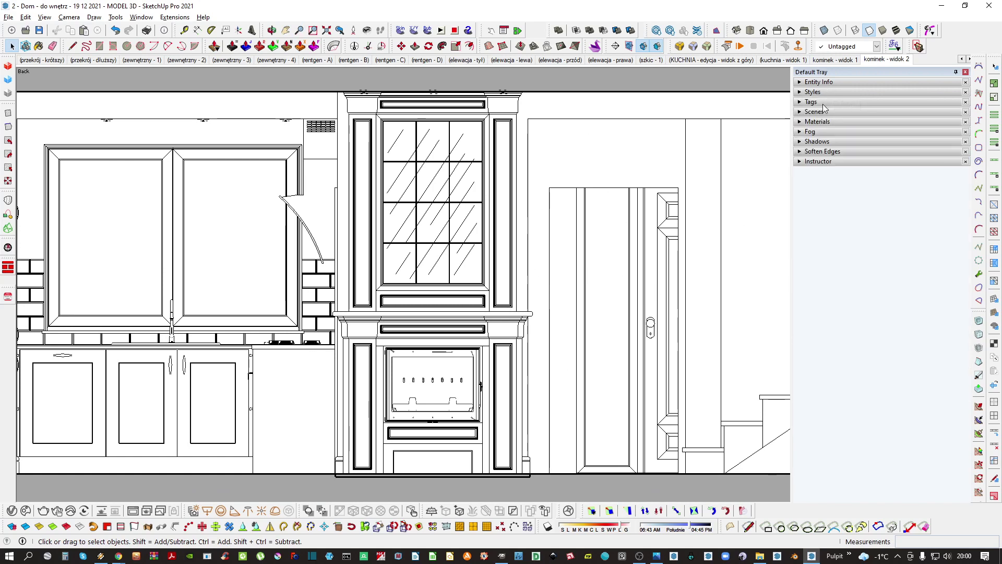
left_click(824, 133)
left_click(810, 145)
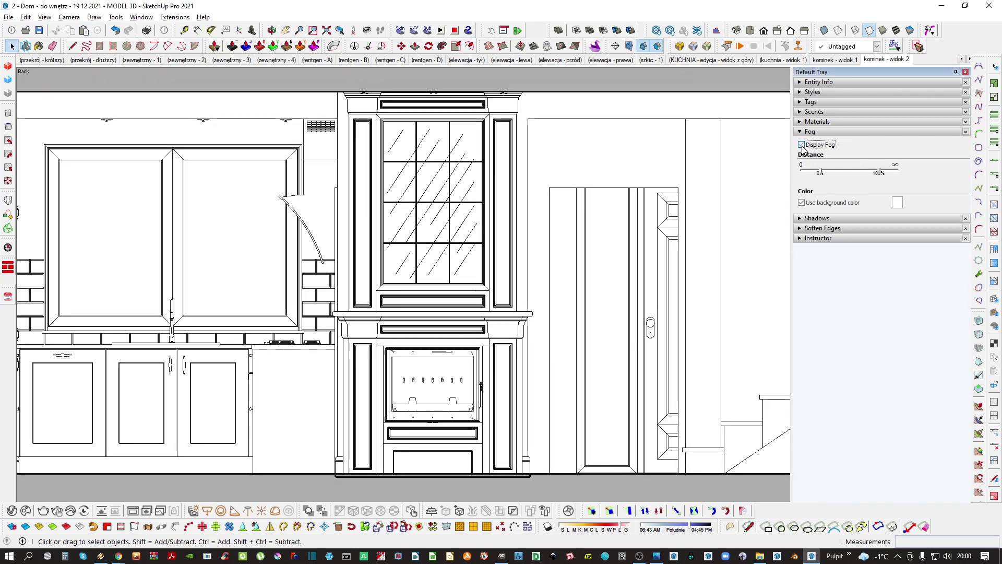
left_click_drag(820, 172, 845, 172)
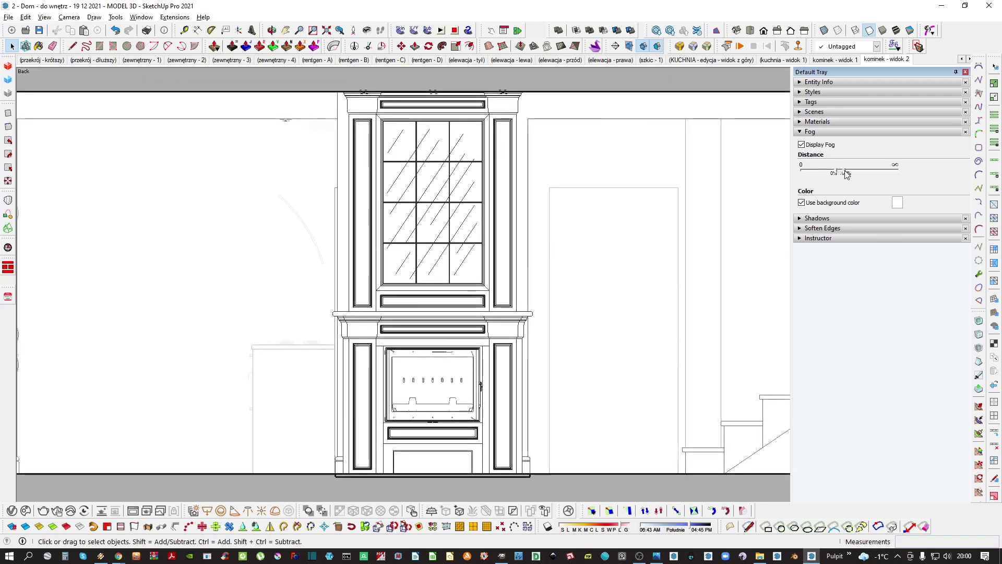
left_click_drag(845, 171, 839, 173)
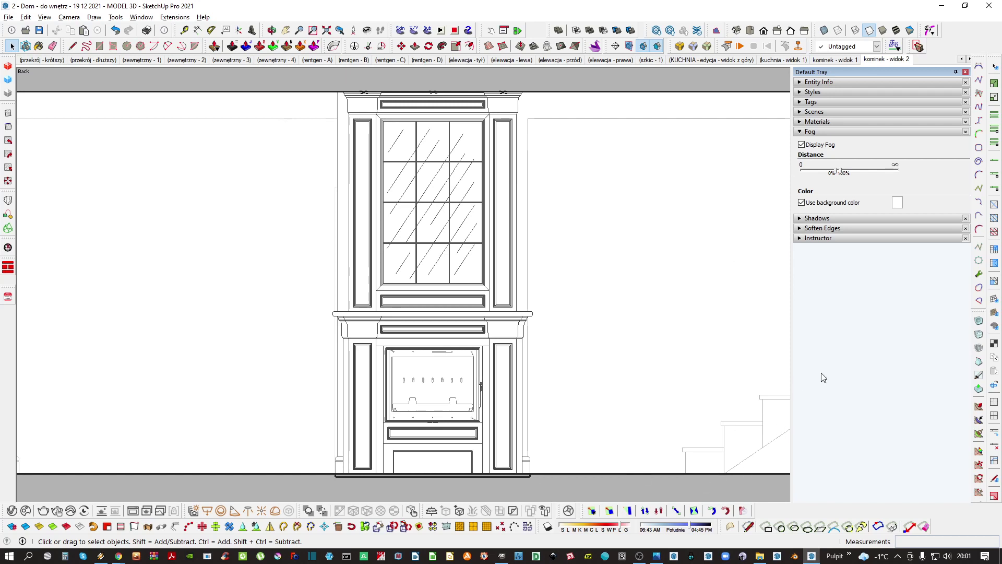
Shift the fog distance range slightly farther away so the lines of the fireplace front show darker
left_click(824, 131)
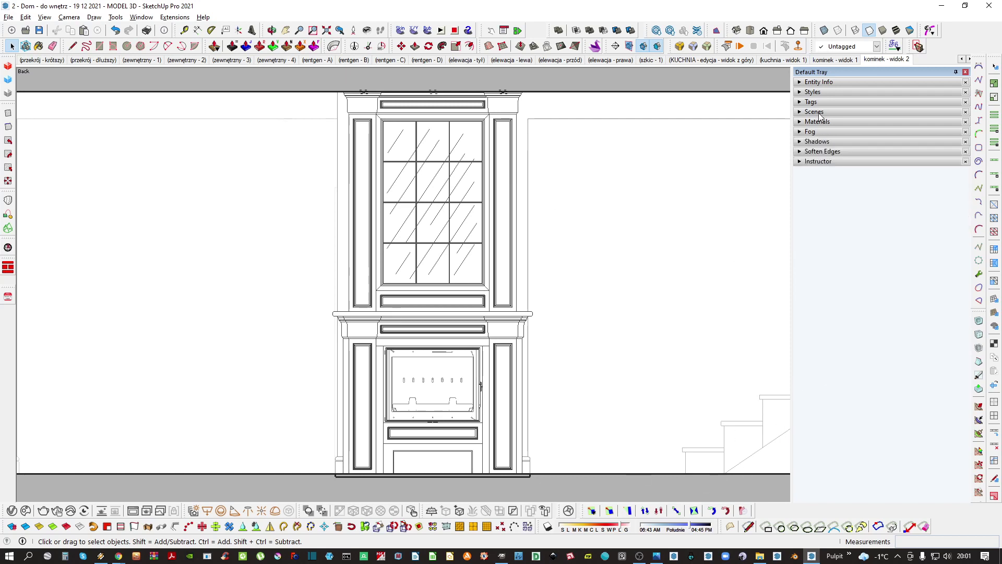
left_click(818, 132)
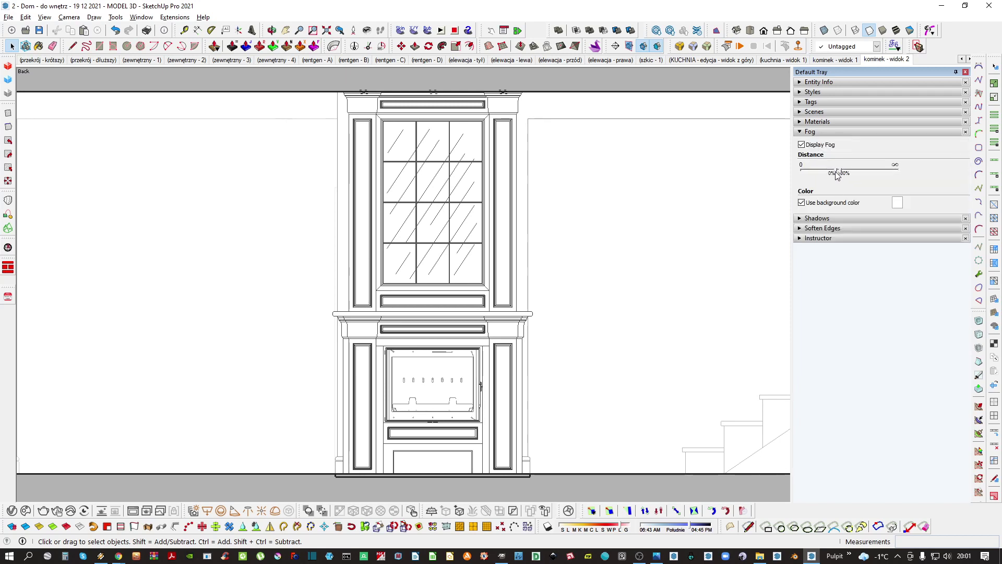
left_click_drag(836, 171, 839, 172)
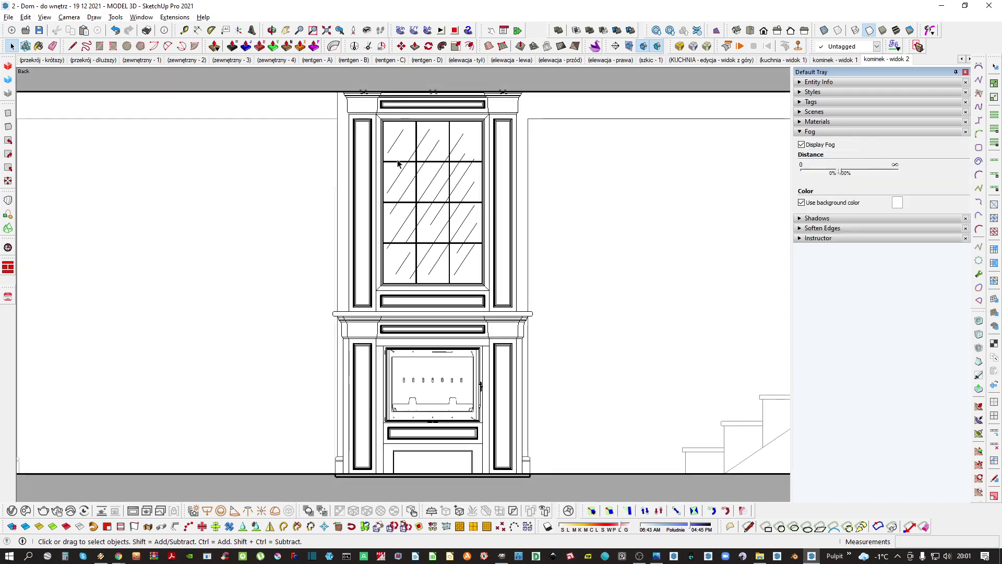
left_click(823, 132)
Add a new scene of the front elevation and name it "kominek - widok - front"
left_click(832, 112)
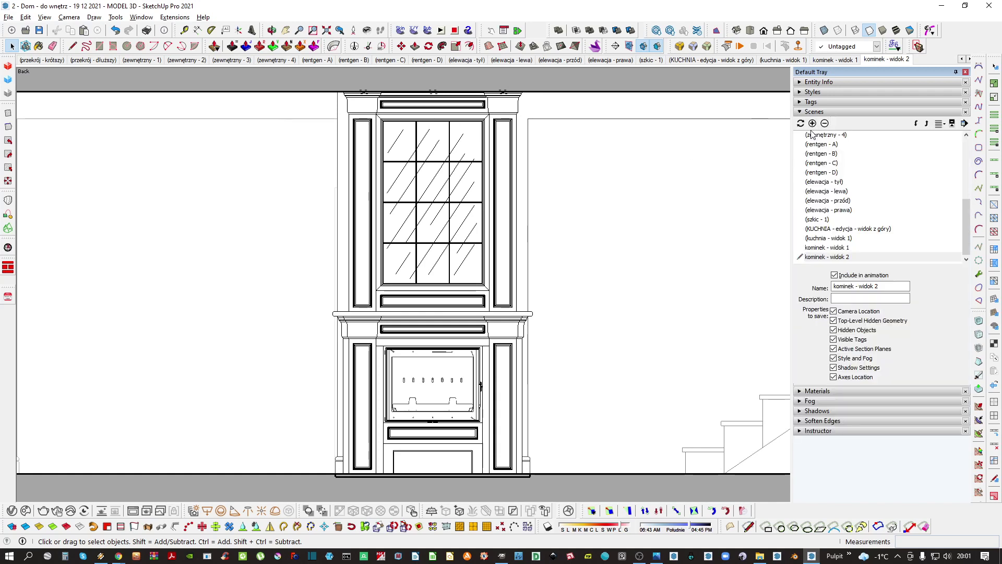
left_click(812, 123)
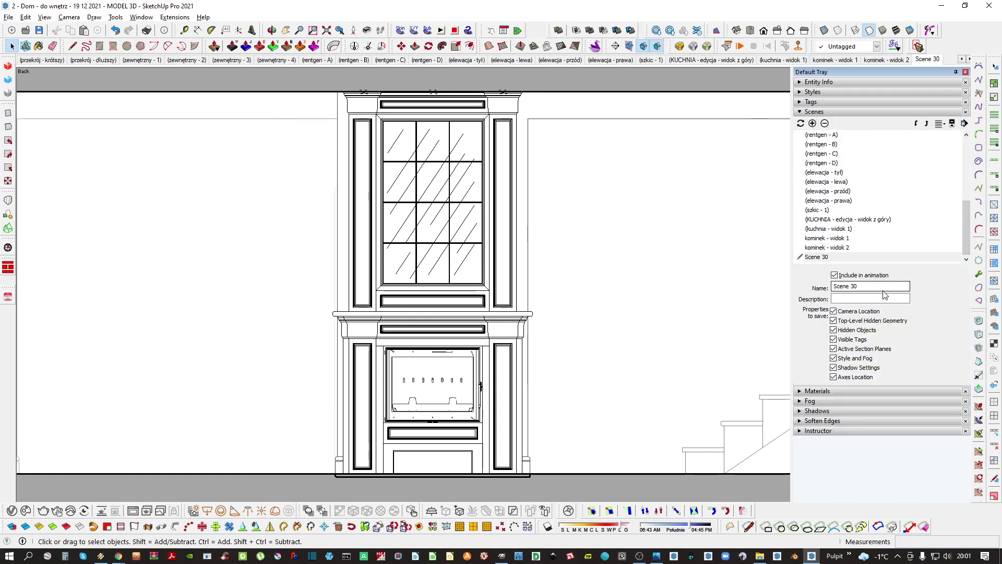
triple_click(862, 288)
type("kominek - widok - front")
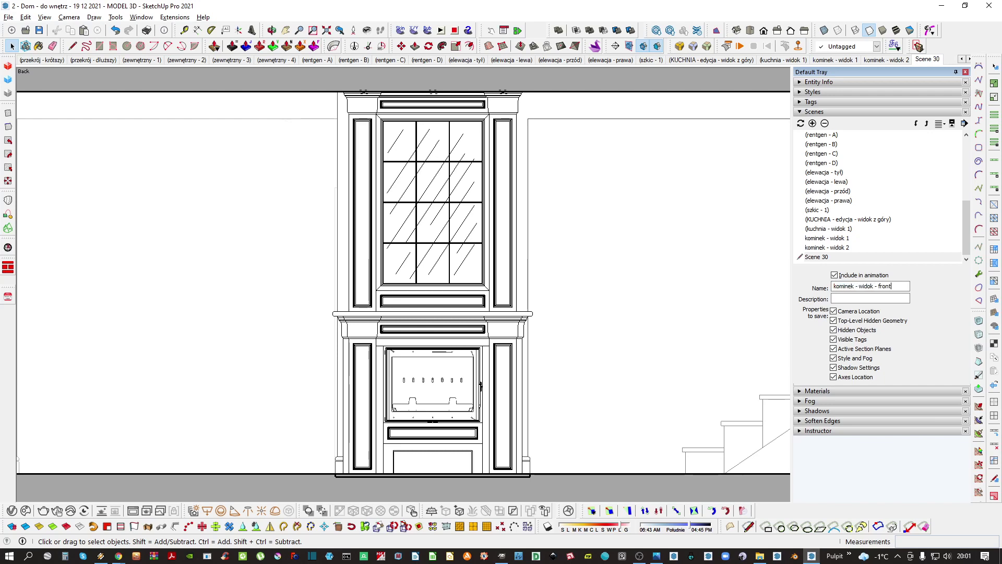
key("Return")
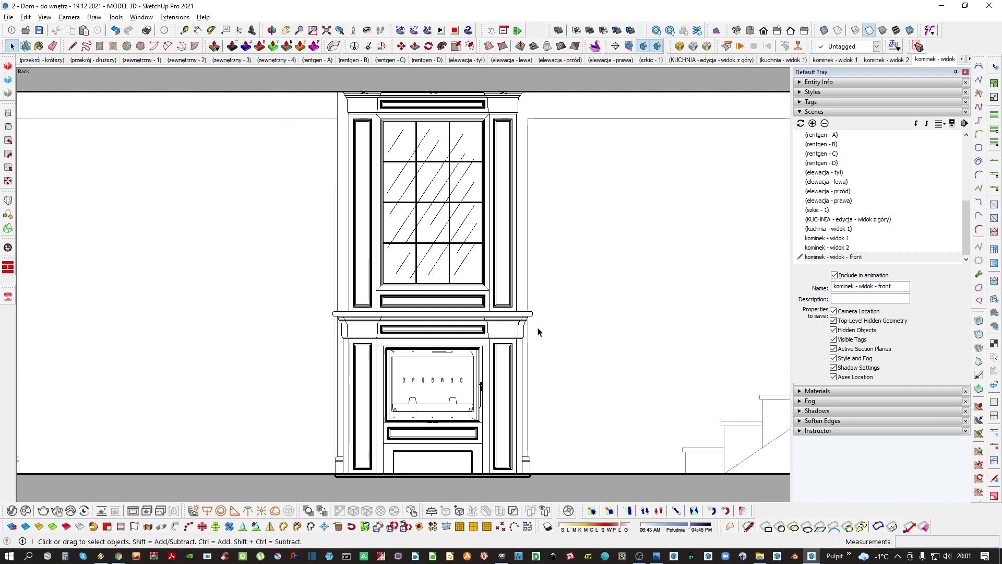
Place a new section plane through the house, parallel to the fireplace's side face and in front of it
middle_click_drag(409, 264, 576, 317)
key("x")
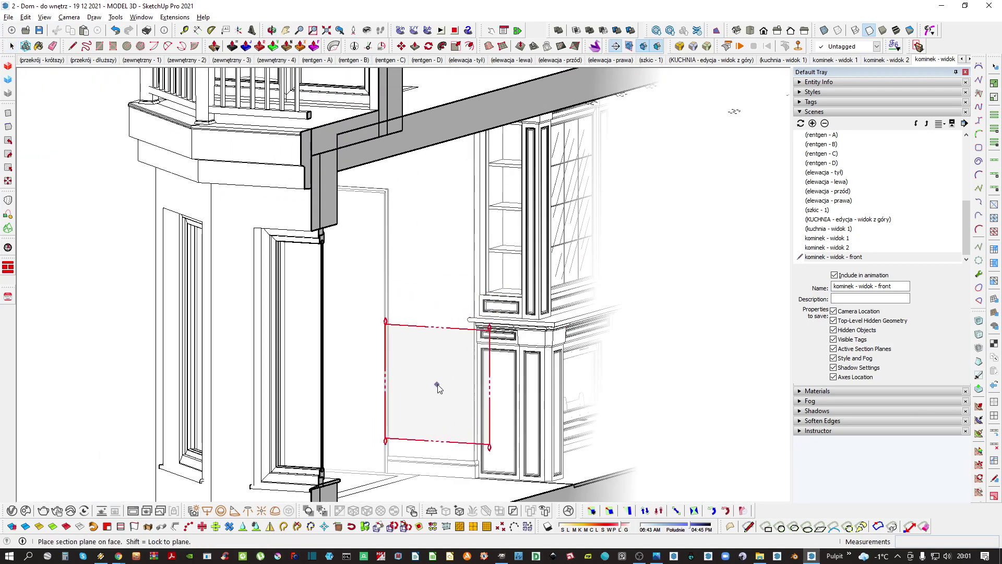
middle_click_drag(439, 386, 438, 335, "shift")
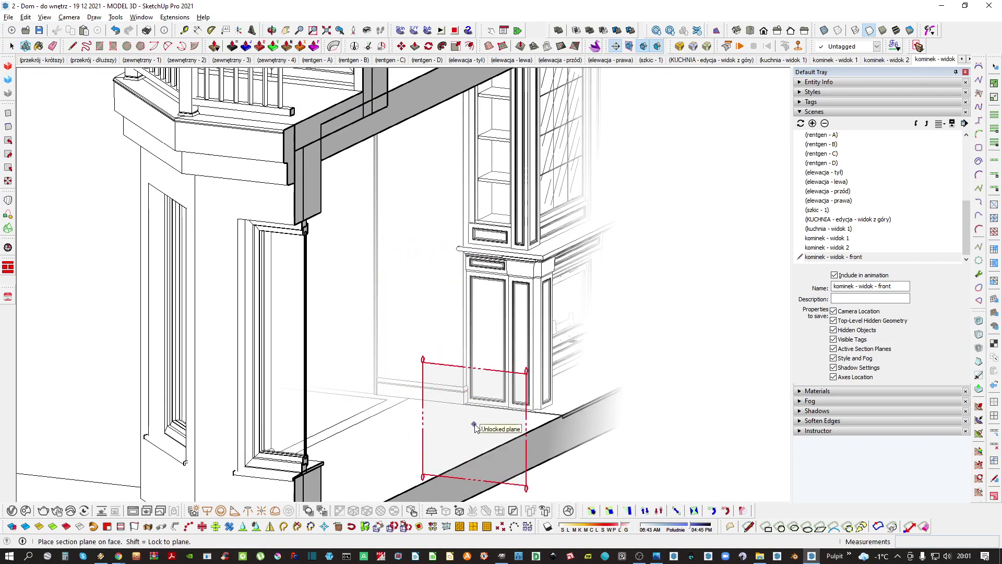
left_click(471, 425)
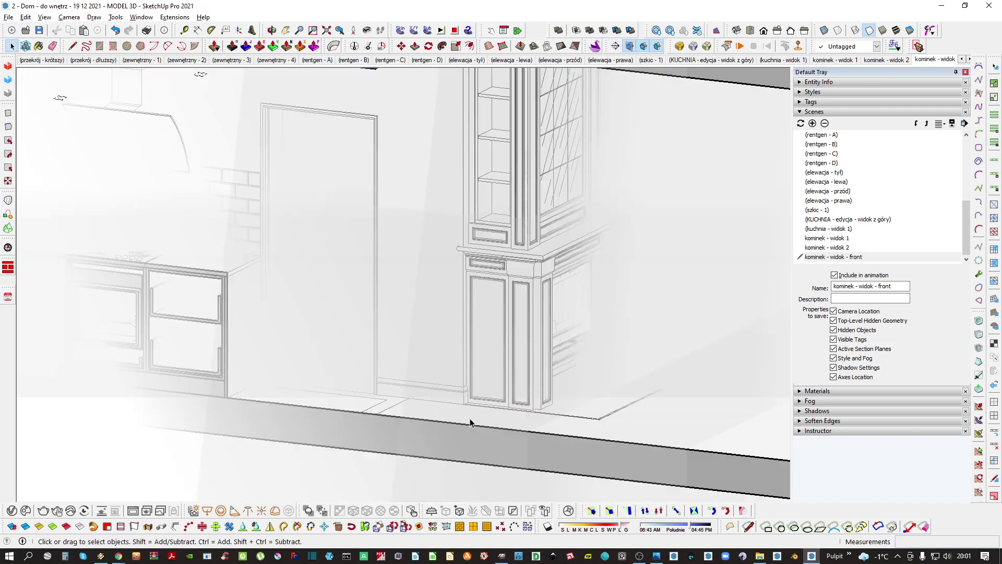
Turn off the fog display so the whole house and the new section plane can be seen
scroll(441, 359, "down", 5)
middle_click_drag(446, 211, 420, 366)
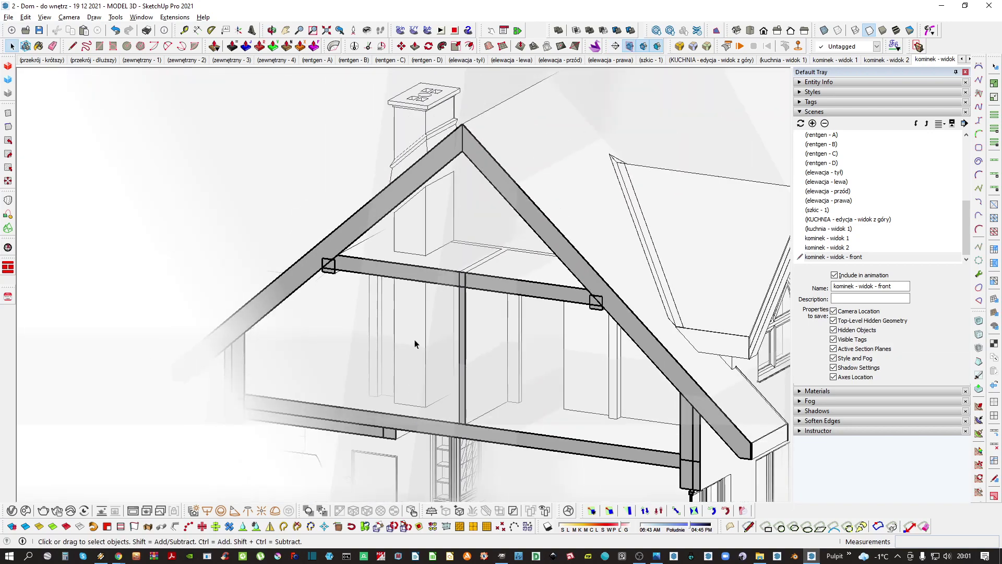
scroll(428, 308, "down", 3)
middle_click_drag(448, 266, 420, 396, "shift")
scroll(422, 293, "down", 2)
middle_click_drag(412, 344, 398, 378, "shift")
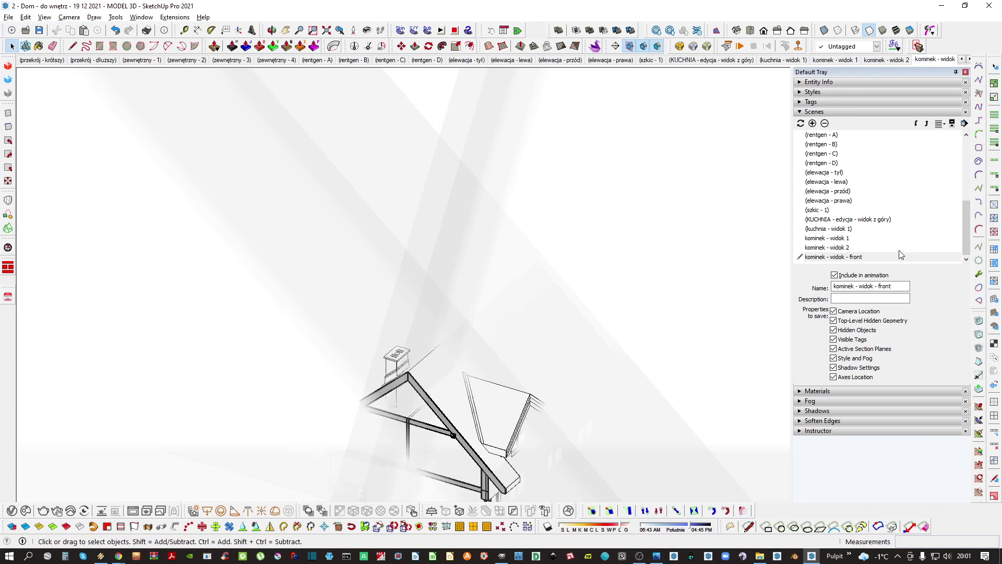
left_click(823, 401)
left_click(801, 414)
Align the view to the new section plane that cuts across the house
middle_click_drag(476, 302, 456, 332)
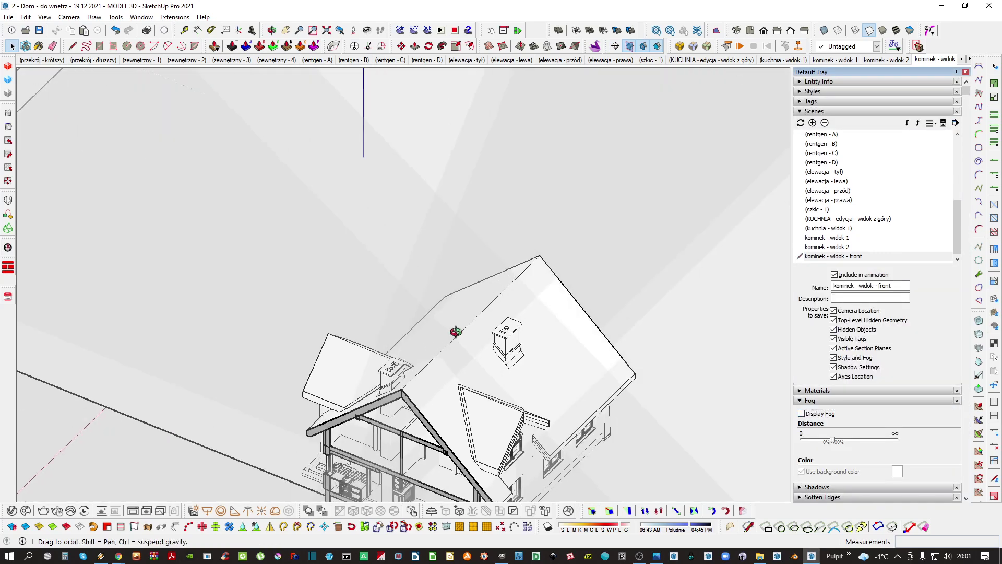
scroll(456, 331, "down", 3)
right_click(165, 111)
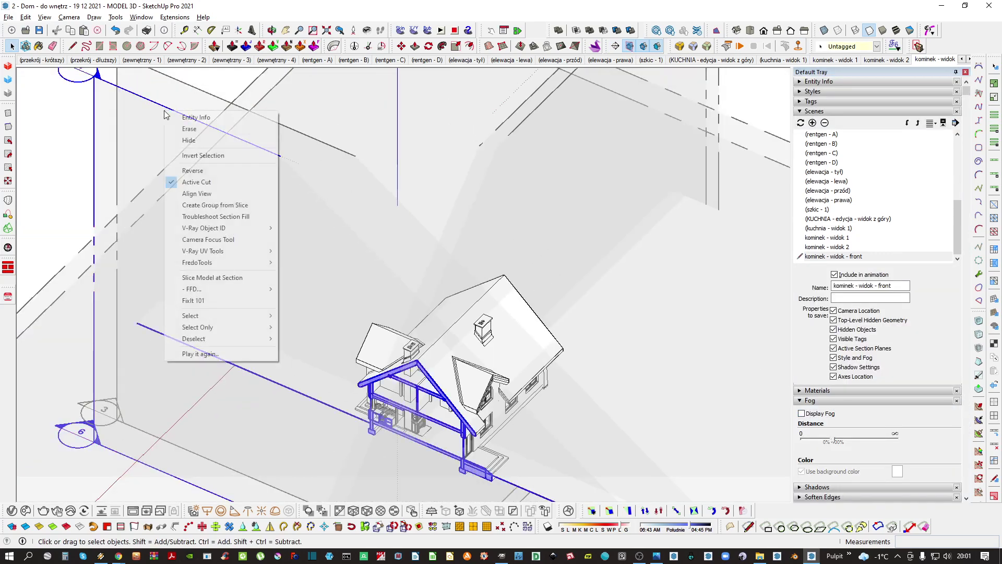
left_click(189, 193)
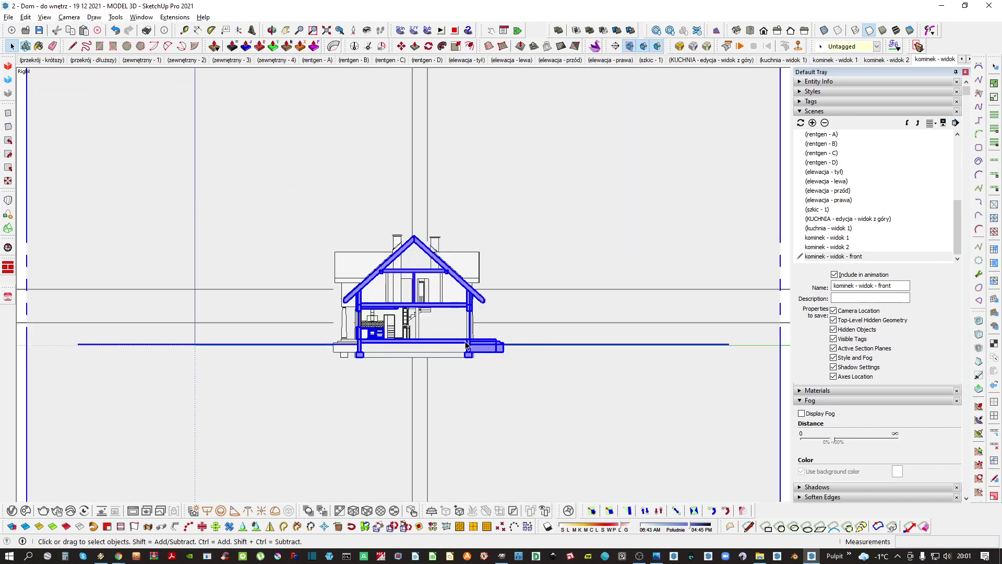
Deselect the section plane and frame the fireplace's side elevation closely between the cut floor and ceiling
scroll(432, 315, "up", 5)
left_click(427, 311)
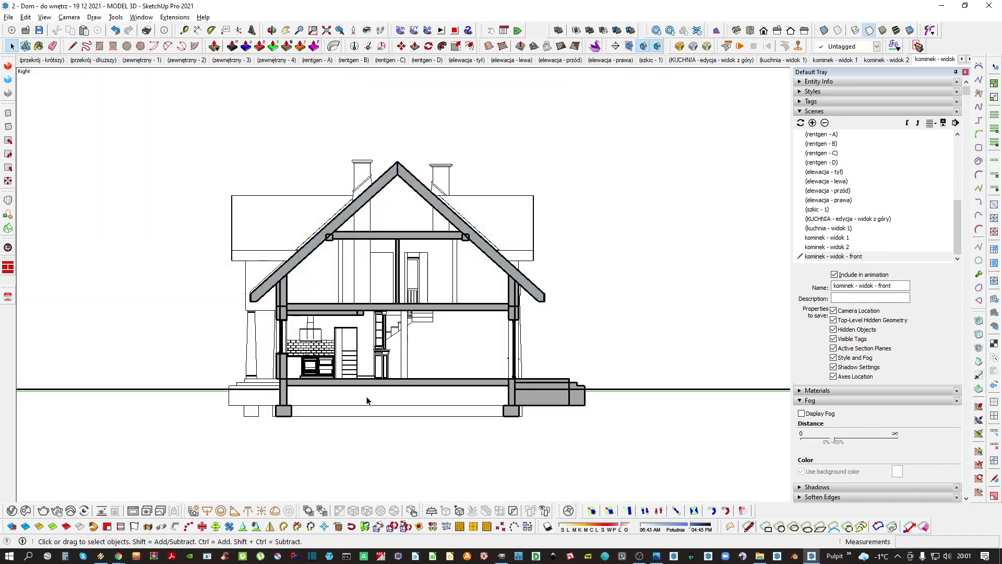
key("z")
left_click_drag(381, 291, 380, 340)
middle_click_drag(380, 340, 421, 304, "shift")
left_click_drag(422, 304, 447, 225)
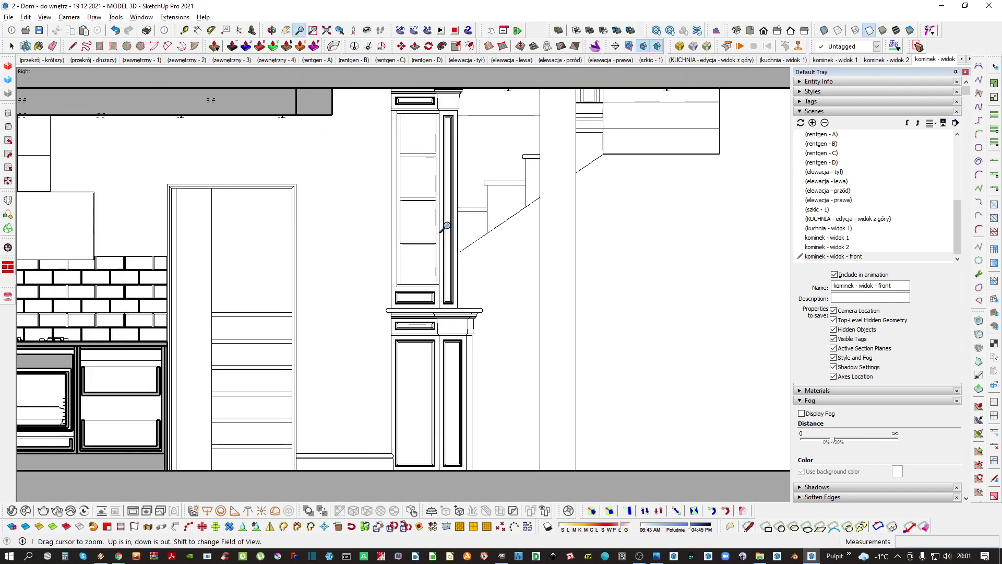
Turn the fog back on and move its distance range farther so the stairs behind the fireplace disappear
left_click(801, 413)
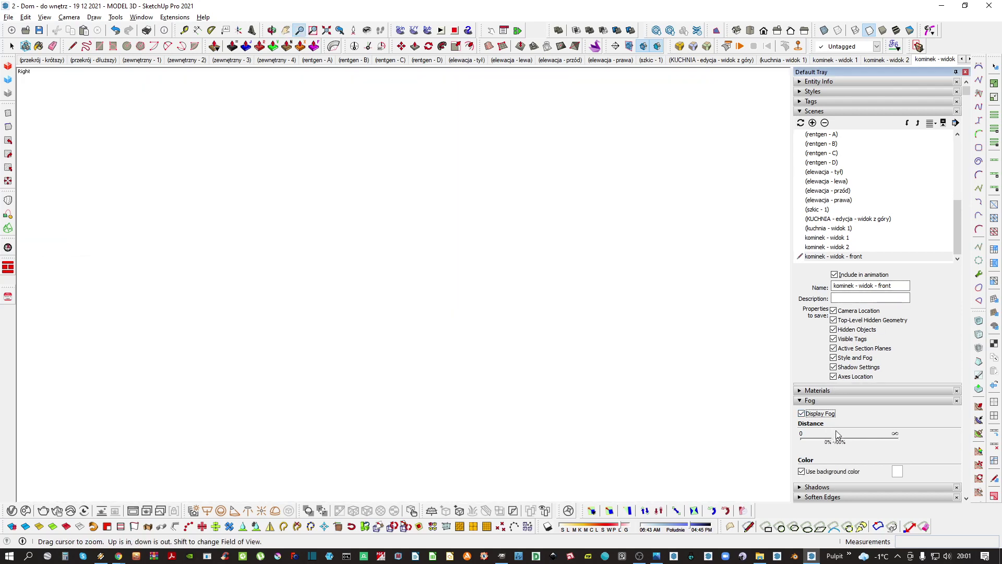
mouse_move(838, 442)
left_mouse_down()
mouse_move(867, 442)
mouse_move(857, 443)
left_mouse_up()
left_click_drag(476, 263, 459, 252)
middle_click_drag(462, 252, 428, 253, "shift")
key("space")
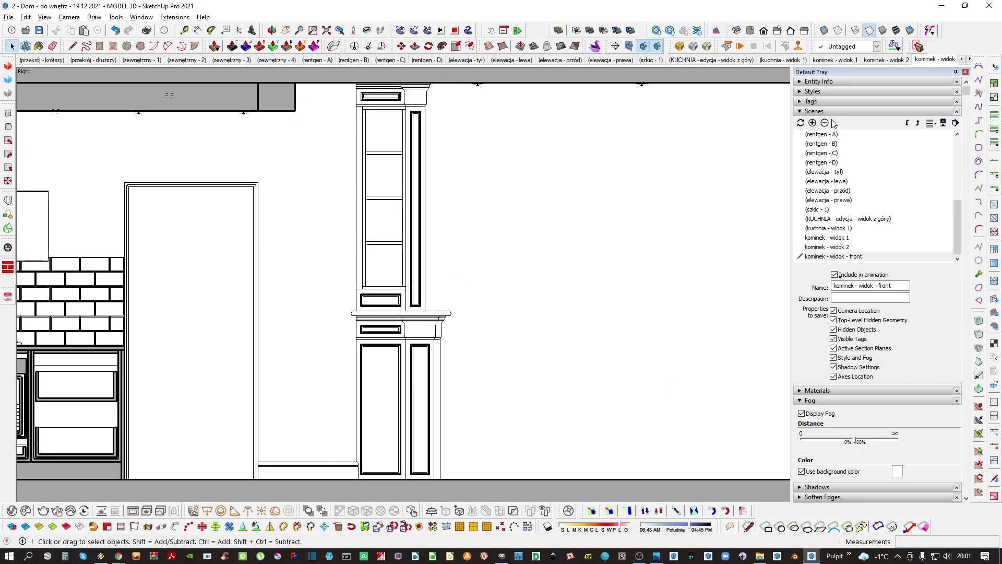
Add a new scene of the side elevation and name it "kominek - widok - bok"
left_click(811, 123)
left_click_drag(866, 286, 787, 297)
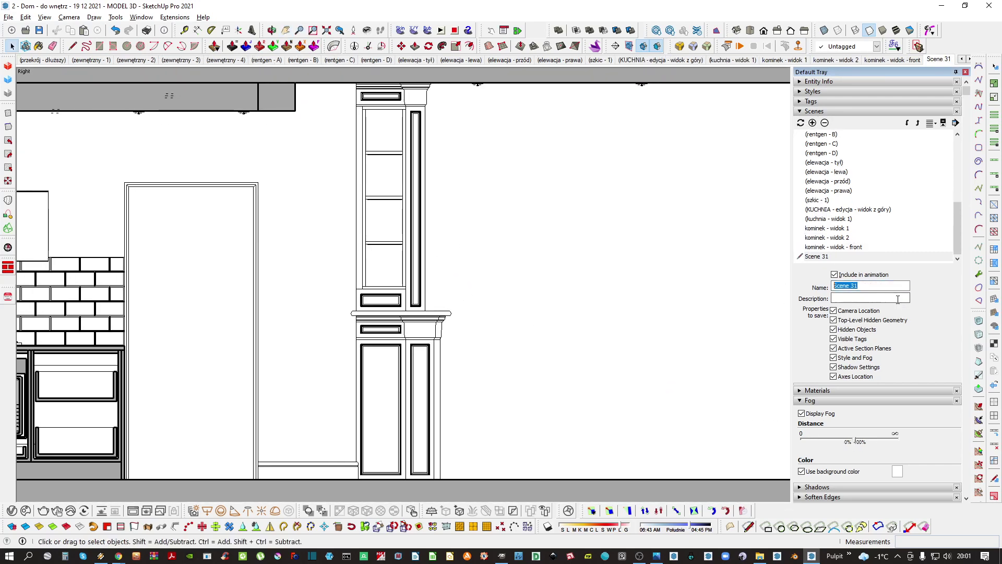
type("kominek - widok - bok")
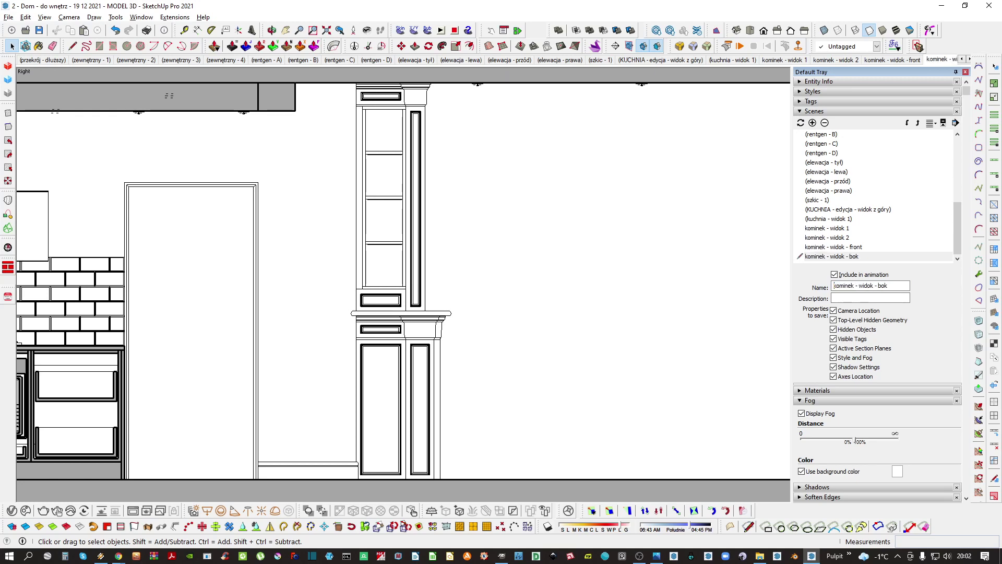
left_click(537, 345)
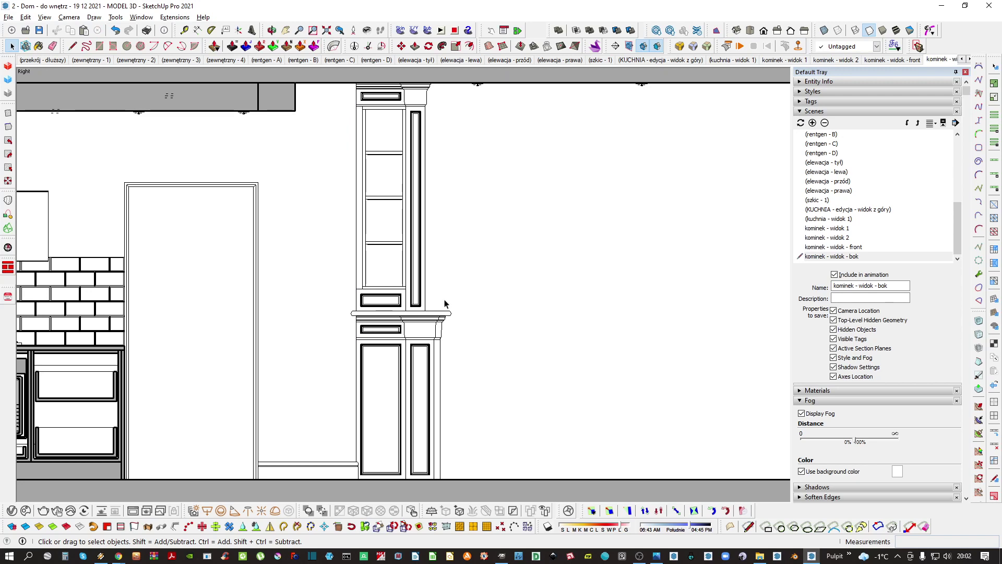
Apply the in-model style "rys. tech. kolor" to the side elevation
left_click(834, 111)
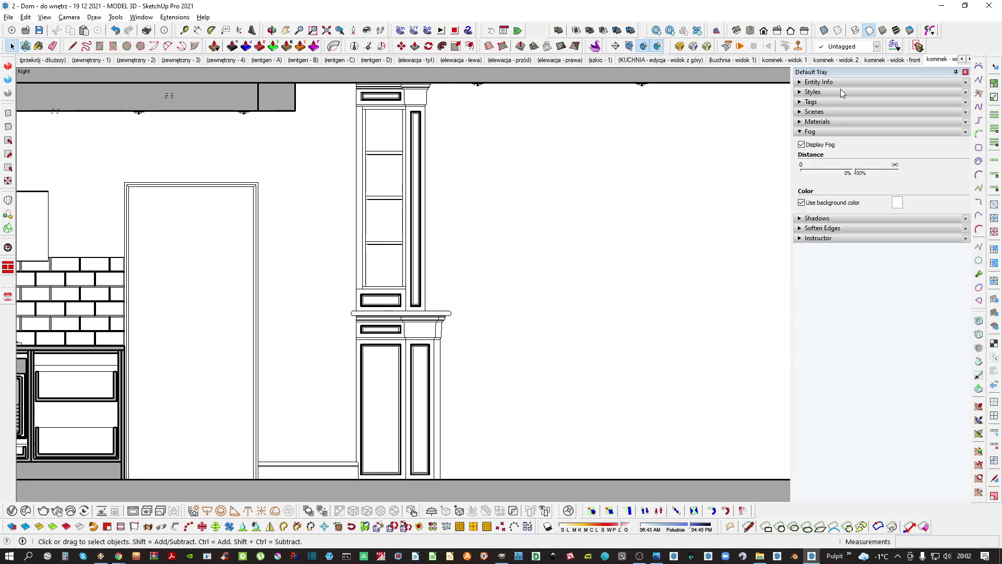
left_click(840, 90)
left_click(808, 145)
left_click(827, 158)
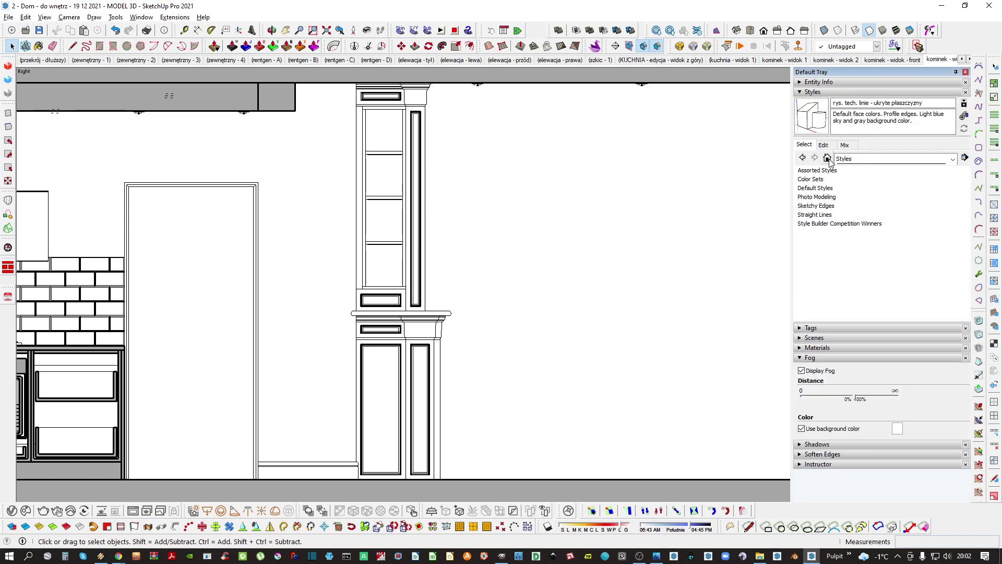
left_click(829, 188)
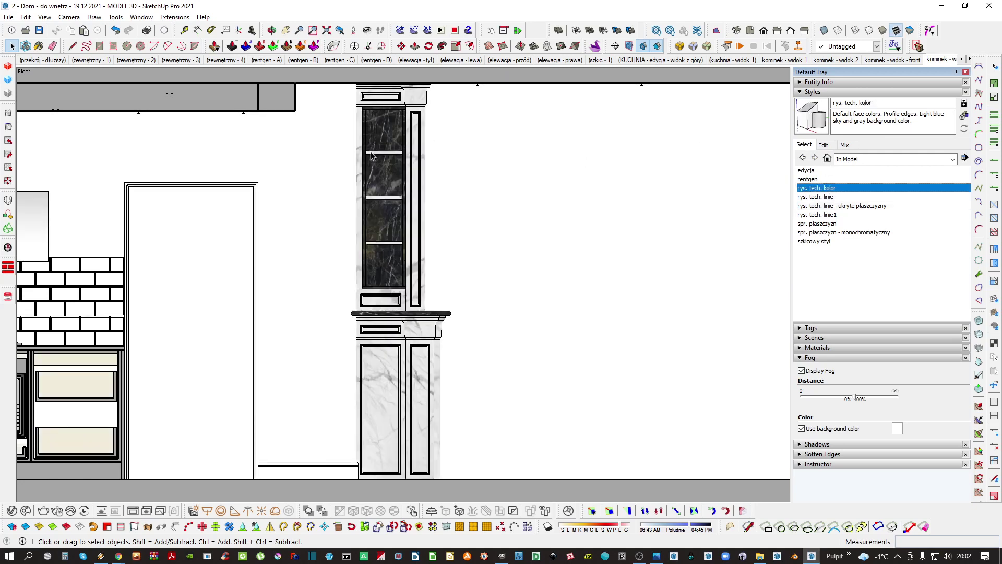
left_click(831, 93)
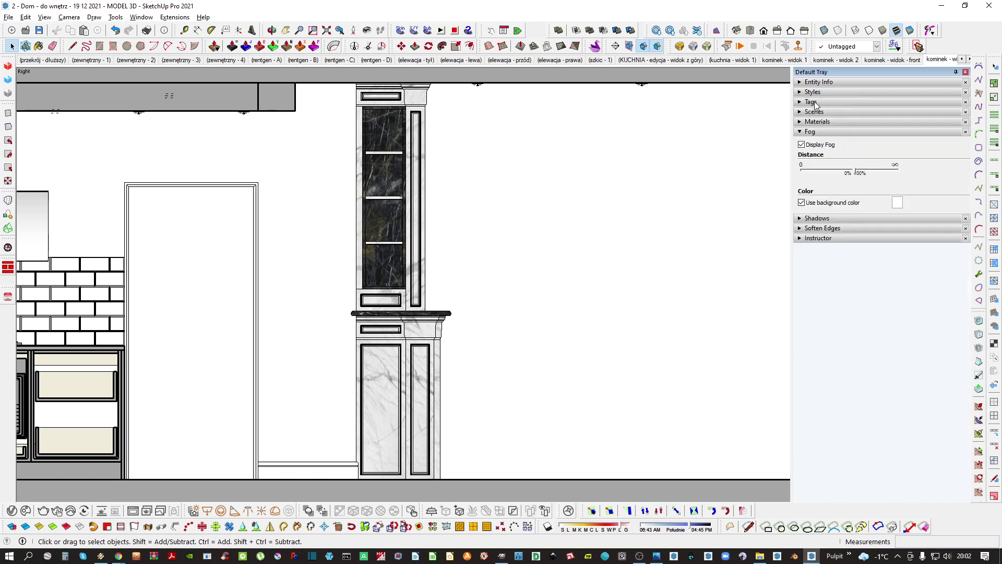
Add a new scene of the coloured side elevation and name it "kominek - widok - bok - kolor"
left_click(816, 102)
left_click(833, 102)
left_click(816, 111)
left_click(812, 123)
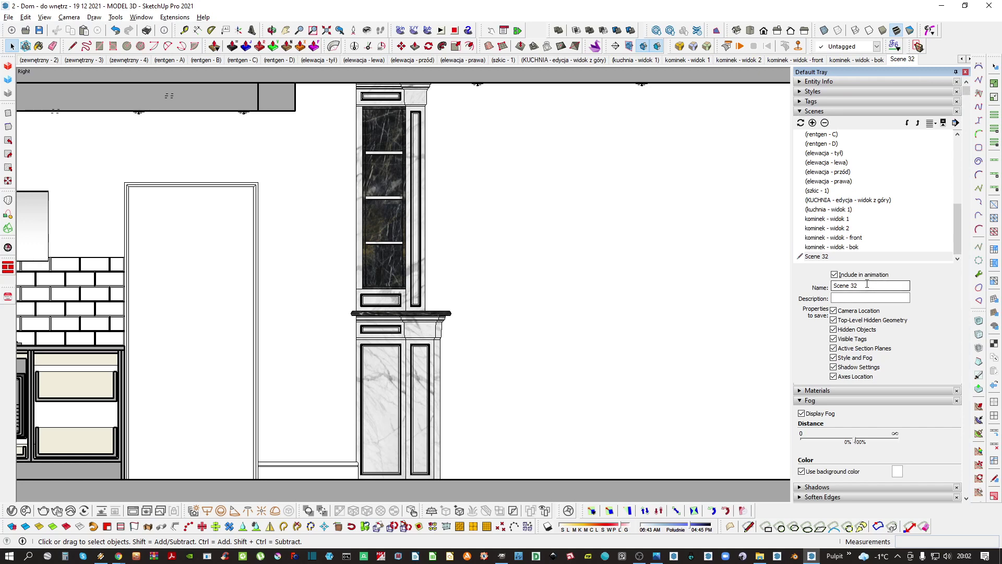
left_click_drag(869, 286, 829, 290)
type("kominek - widok - bok - kolor")
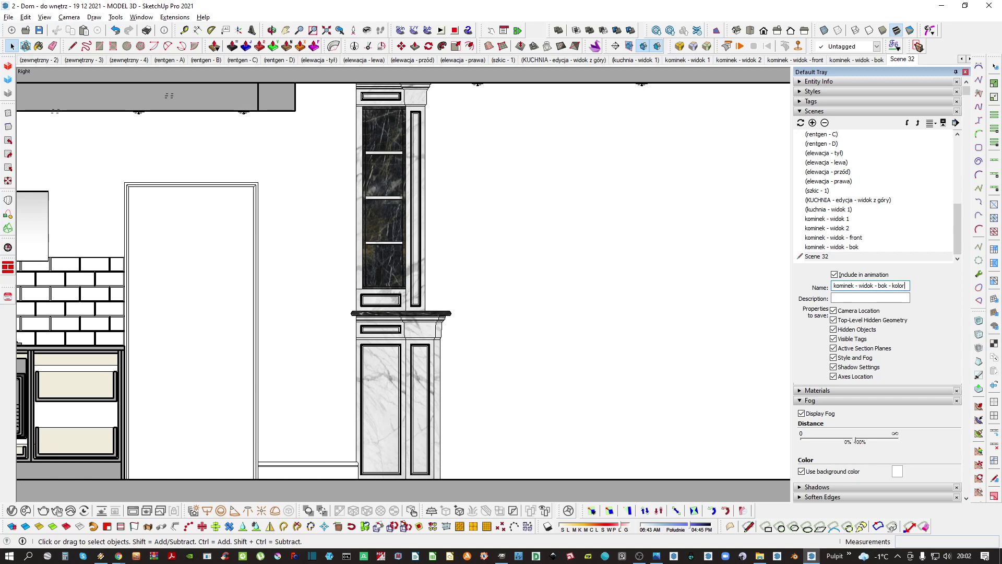
key("Return")
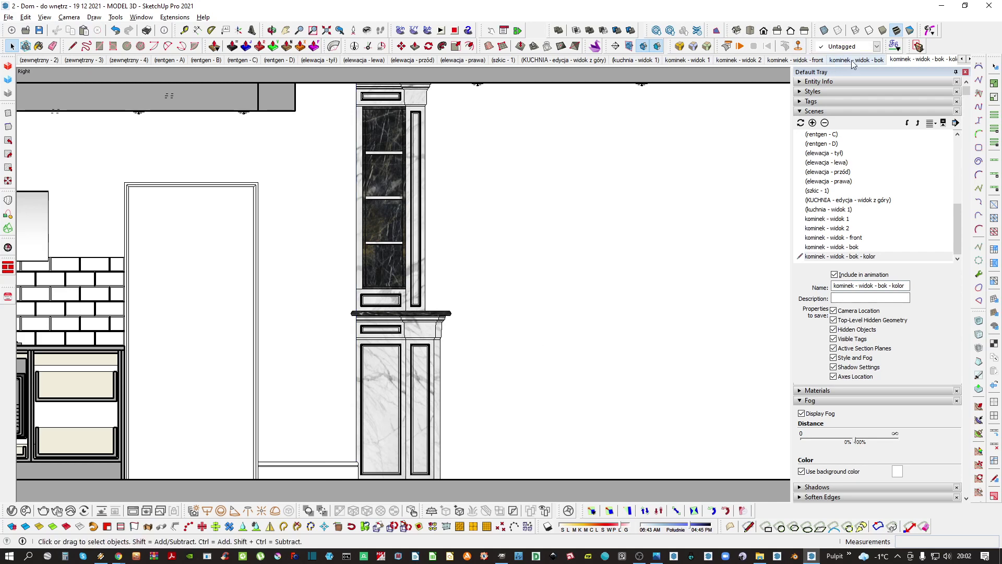
Go to the scene "kominek - widok - front" and apply the style "rys. tech. kolor" to it
left_click(795, 60)
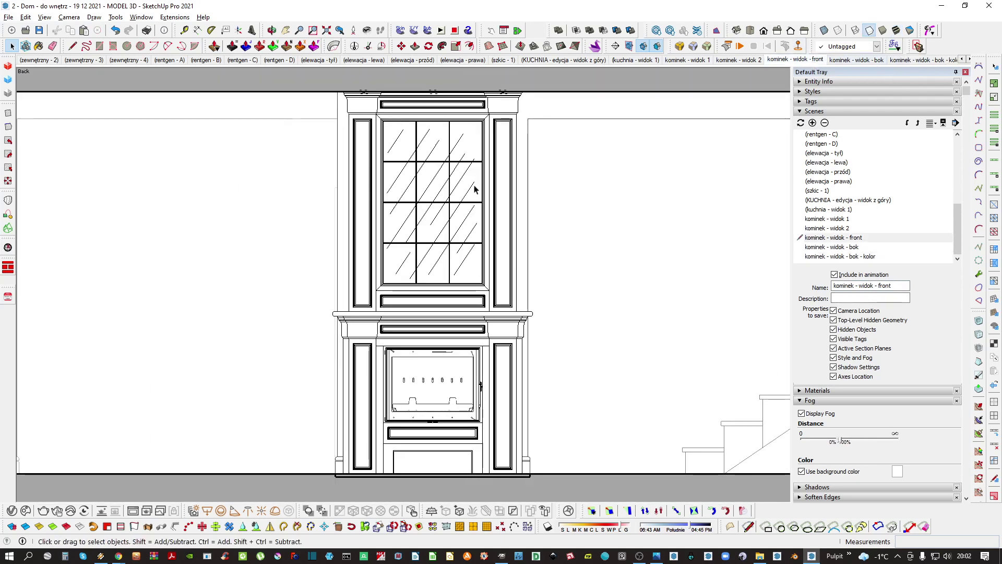
left_click(835, 91)
left_click(833, 187)
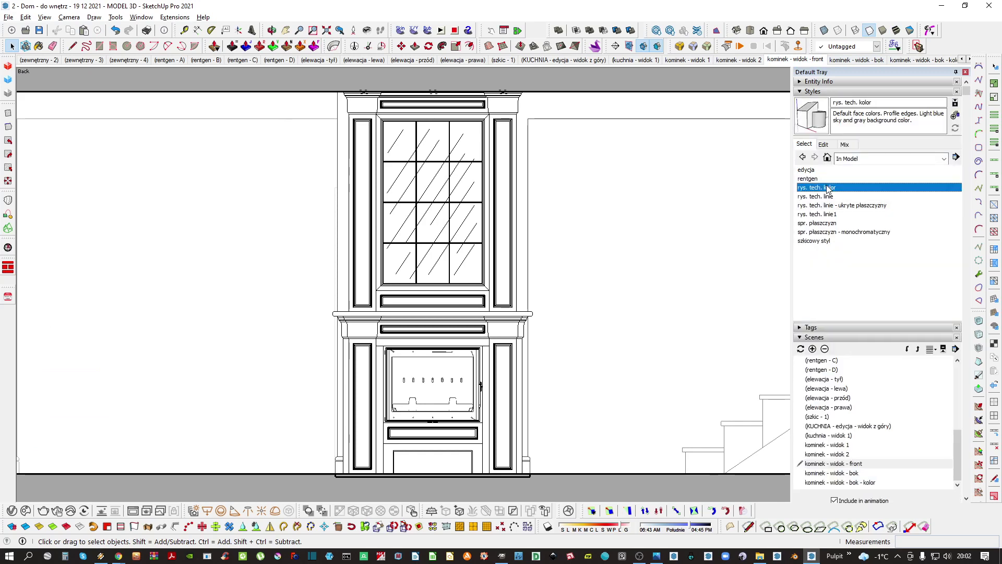
left_click(831, 90)
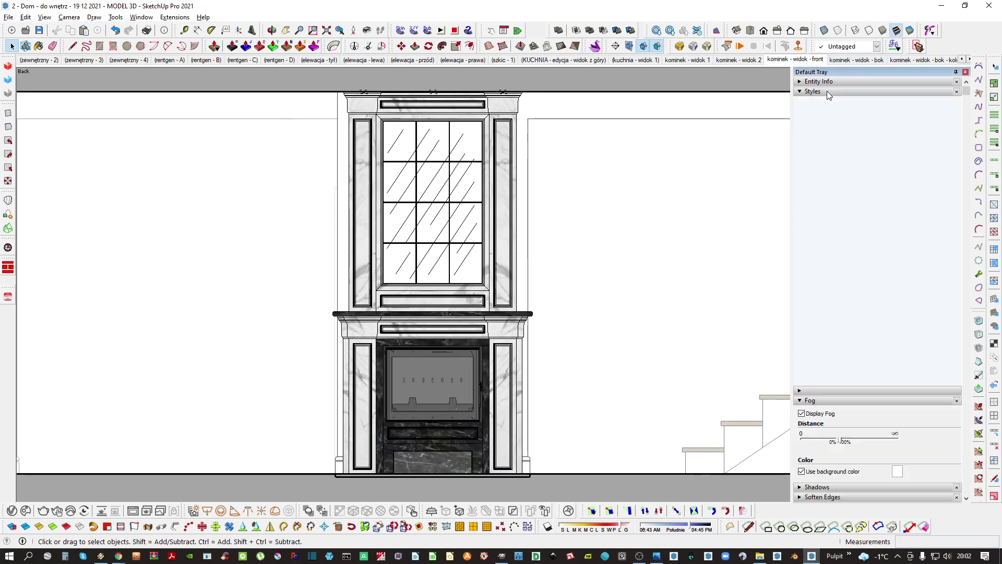
Add a new scene of the coloured front elevation and name it "kominek - widok - front - kolor"
left_click(812, 122)
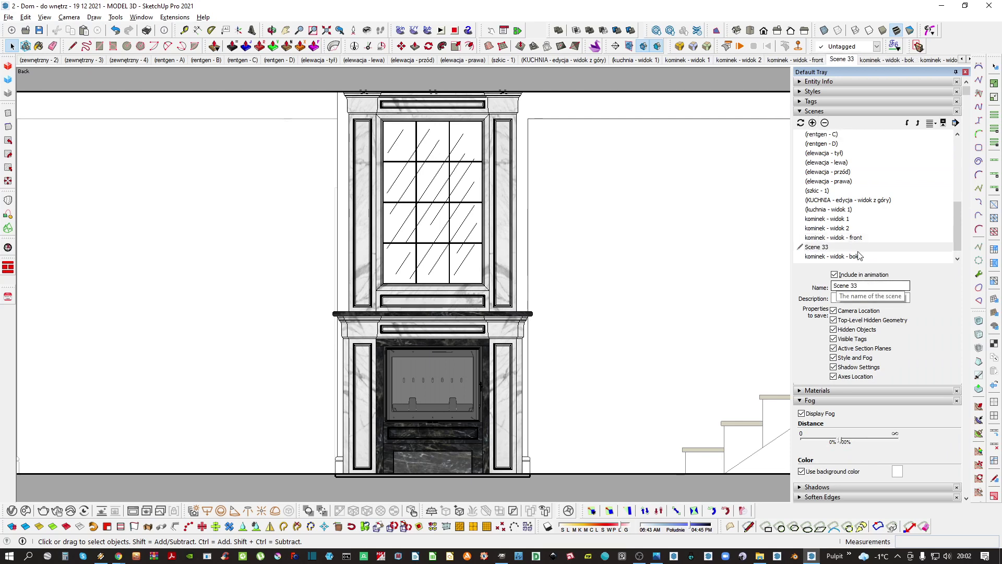
triple_click(857, 285)
type("kominek - widok")
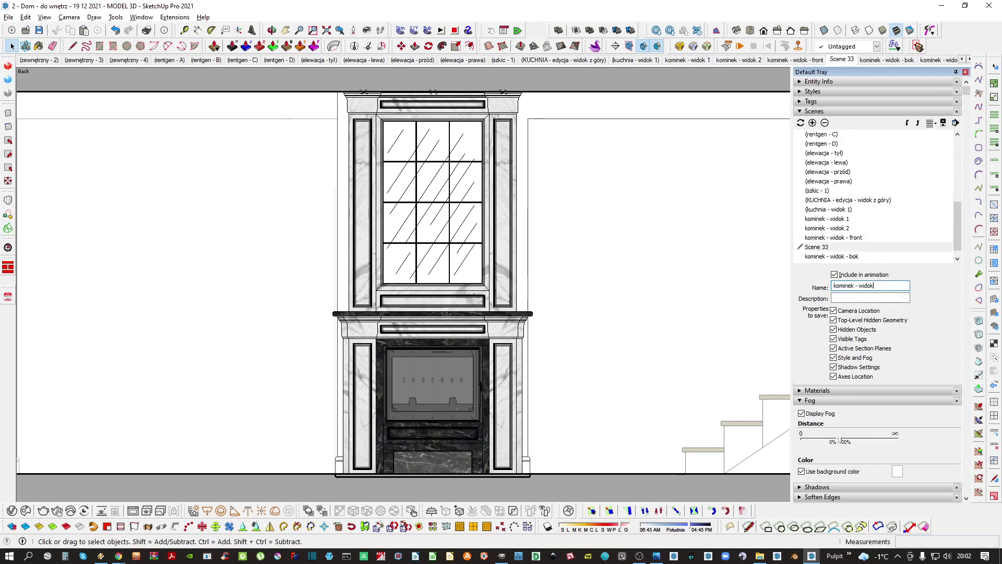
type(" - front - kolor")
key("Return")
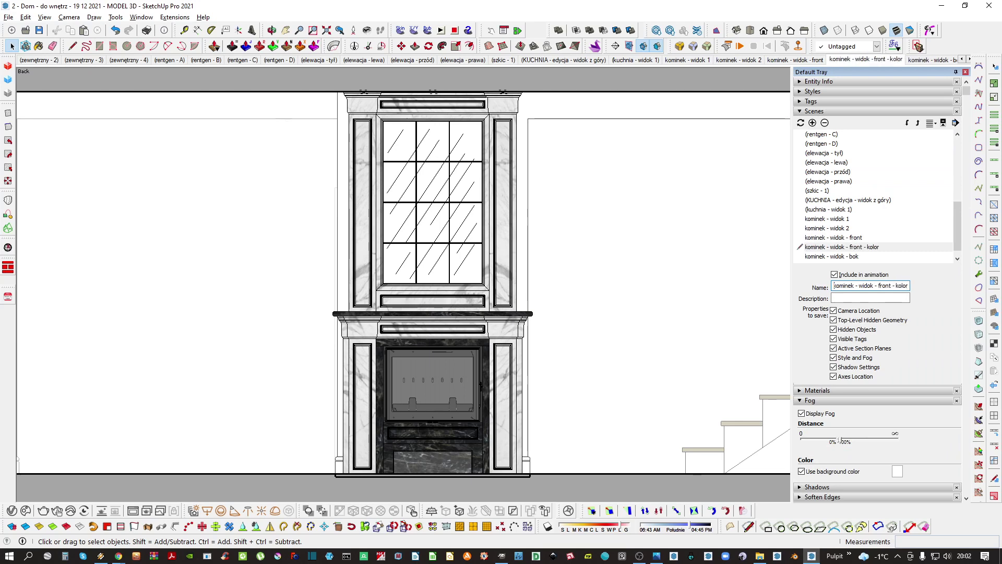
Go to the scene "kominek - widok - front" and rename it "kominek - widok - front - linie"
left_click(591, 277)
double_click(834, 238)
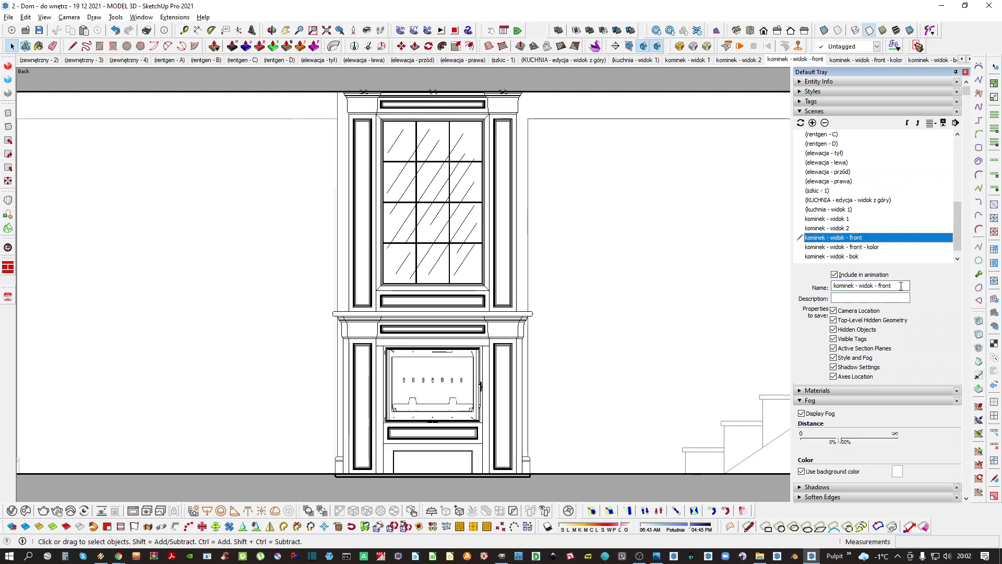
left_click(874, 285)
type("- linie")
key("Return")
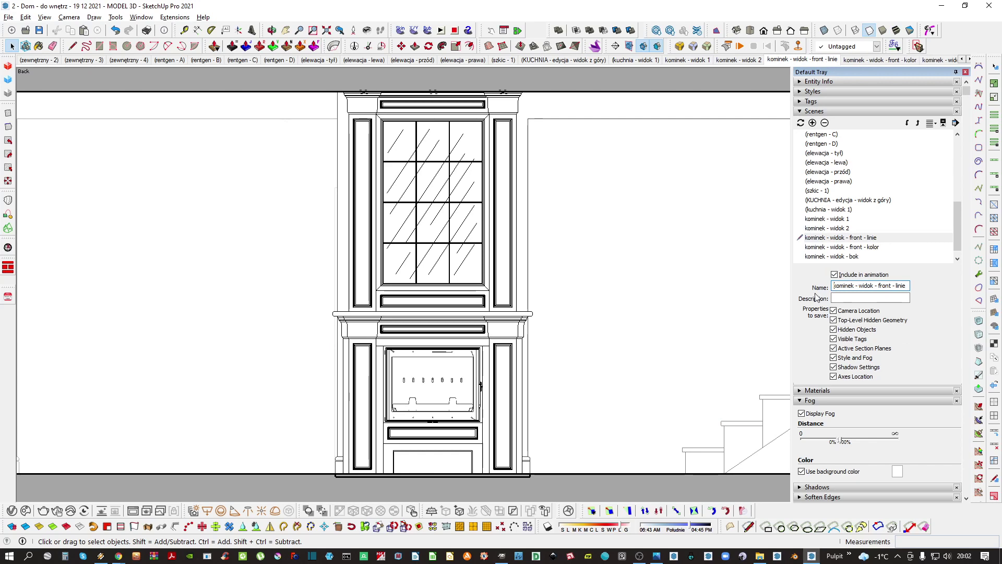
Go to the scene "kominek - widok - bok" and rename it "kominek - widok - bok - linie"
double_click(861, 256)
left_click(903, 287)
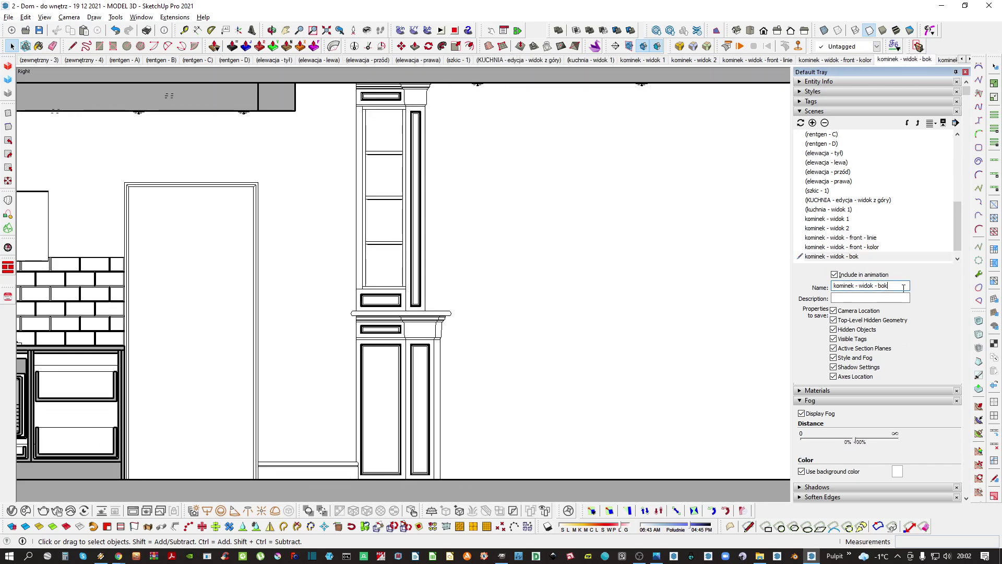
type("- linie")
key("Return")
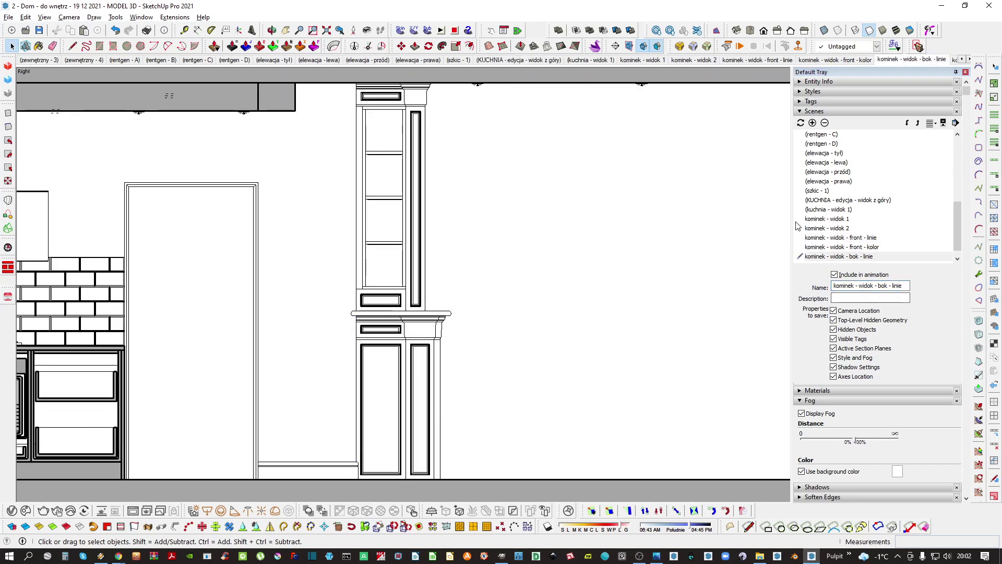
Exclude the four front and side fireplace elevation scenes, line and colour, from the animation
left_click(834, 222)
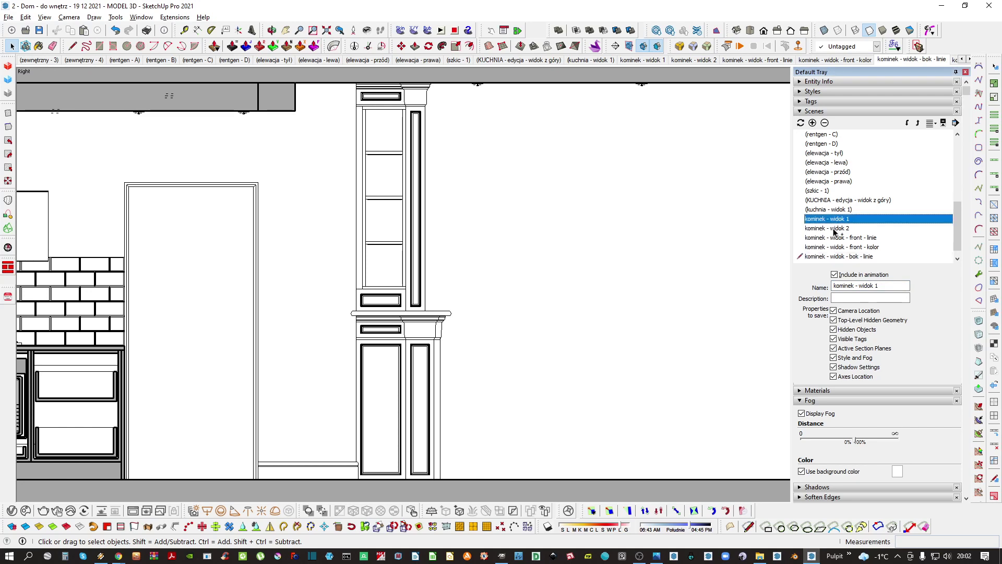
left_click(855, 238)
scroll(854, 243, "down", 1)
left_click(846, 255, "shift")
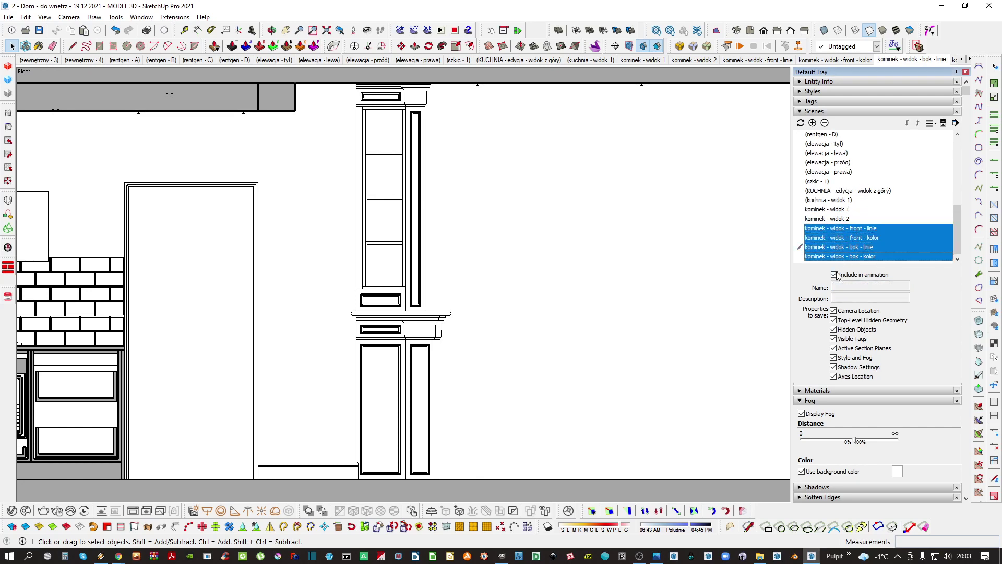
left_click(834, 274)
Step through the four elevation scenes to "kominek - widok - bok - kolor" and switch the cut to the horizontal ground-floor section plane
left_click(871, 230)
left_click(863, 238)
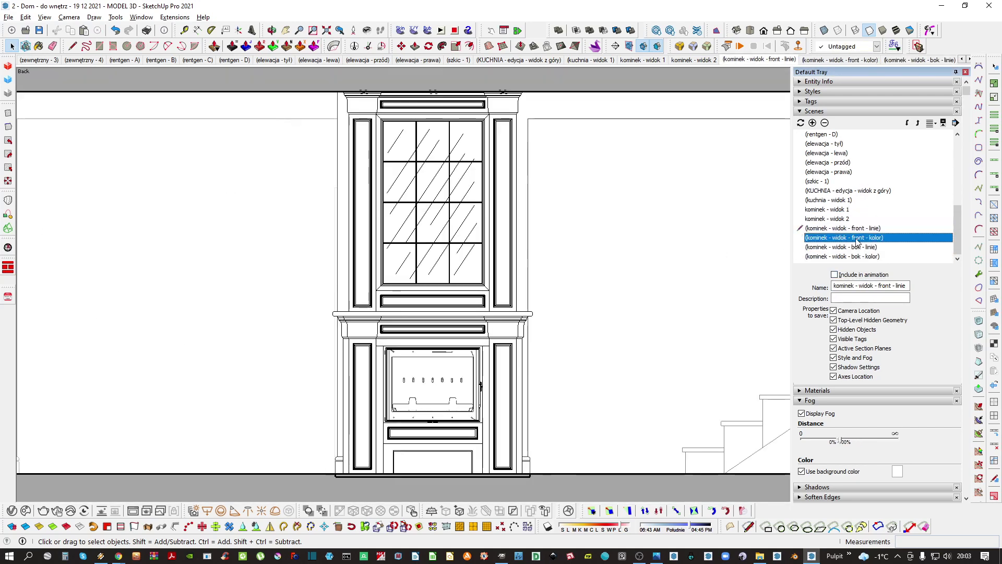
left_click(855, 248)
left_click(856, 255)
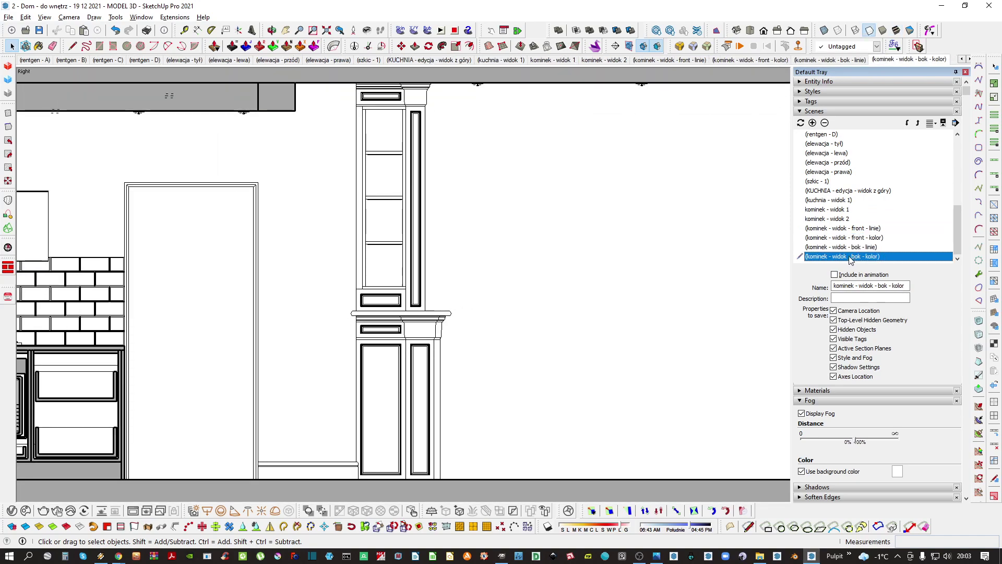
middle_click_drag(418, 378, 424, 324)
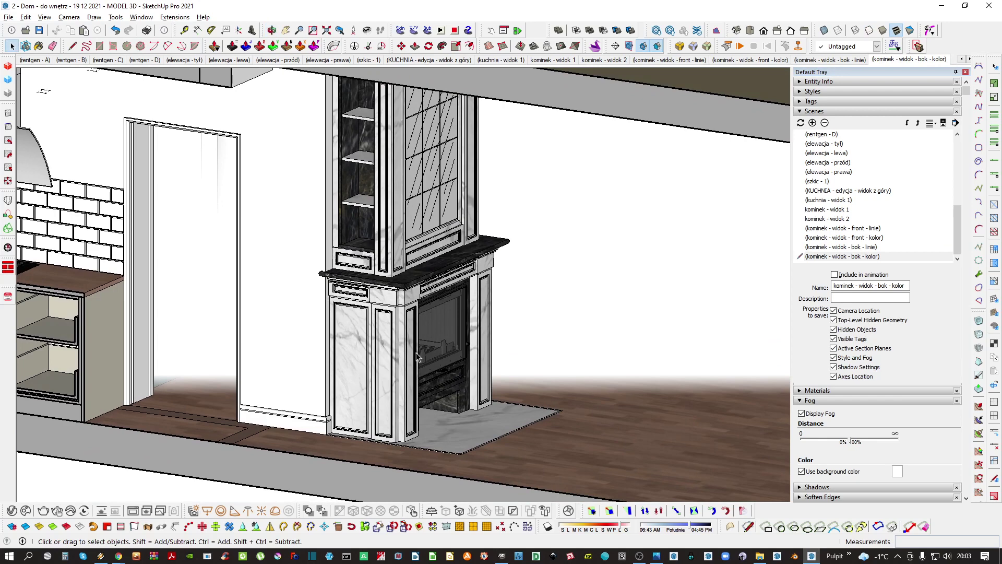
key("shift+s")
left_click(403, 337)
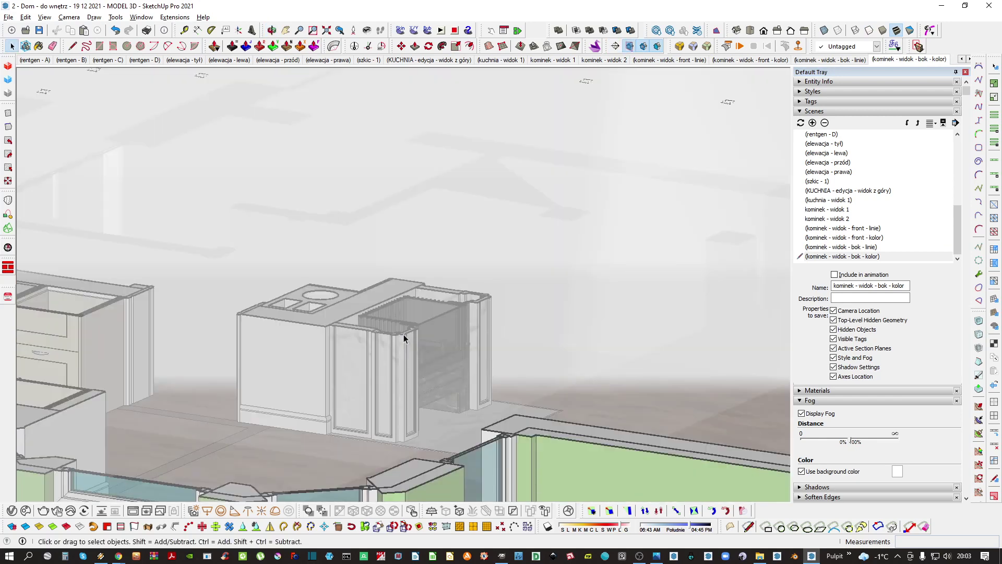
scroll(407, 337, "down", 5)
middle_click_drag(386, 332, 392, 347)
scroll(392, 347, "down", 3)
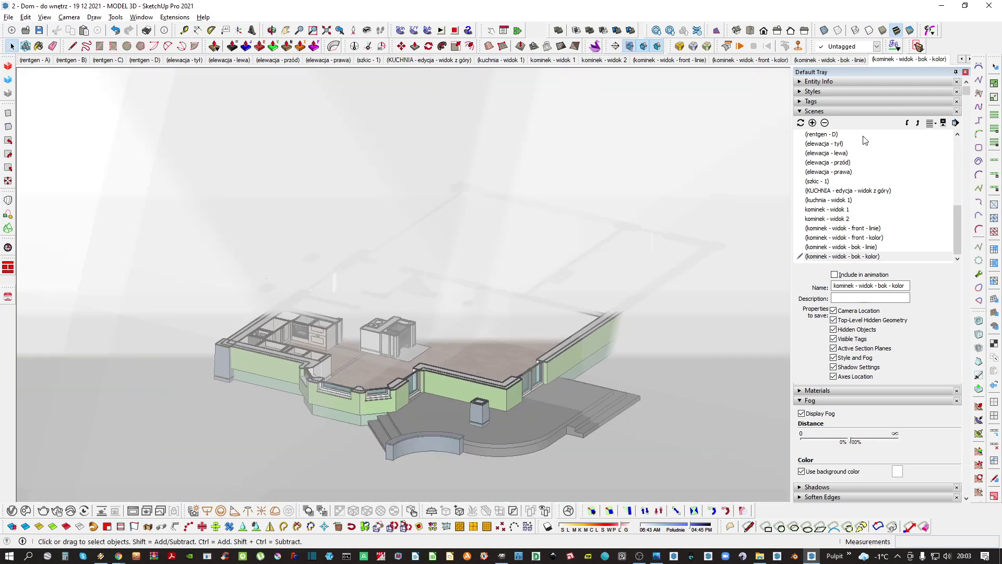
Turn off the fog and align the view to the active horizontal section plane
left_click(814, 111)
left_click(805, 148)
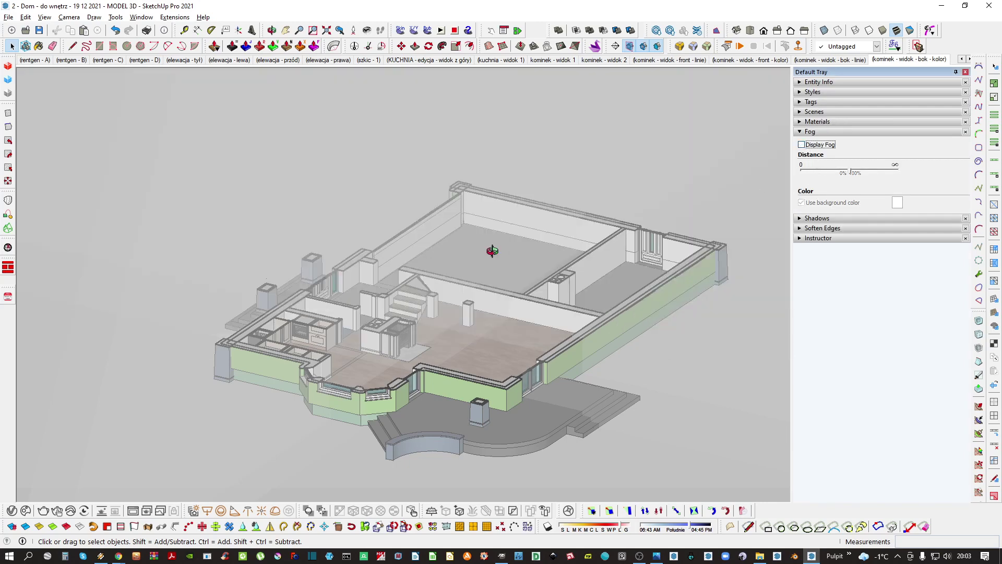
scroll(431, 281, "down", 8)
scroll(399, 310, "down", 3)
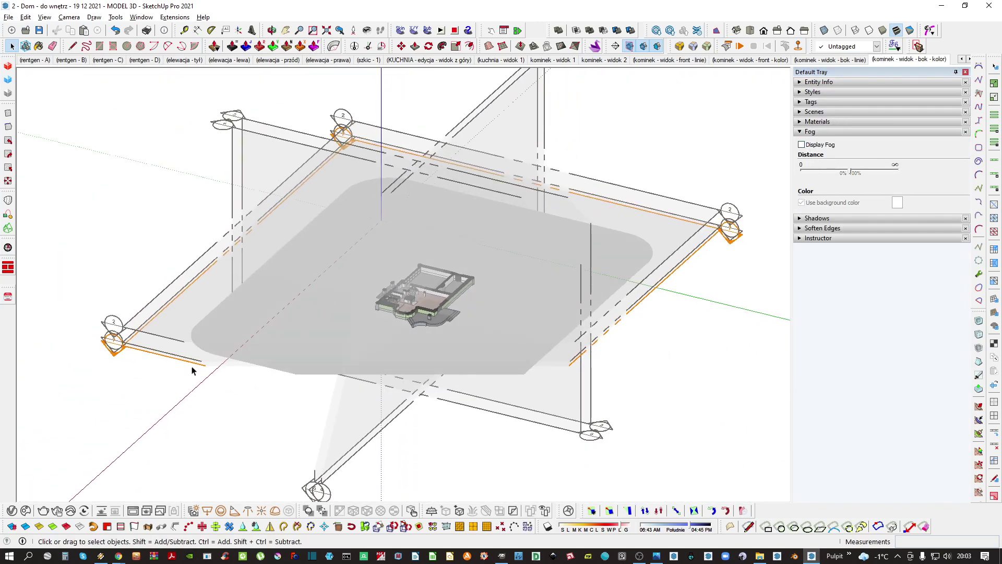
scroll(152, 343, "up", 8)
right_click(158, 342)
left_click(204, 170)
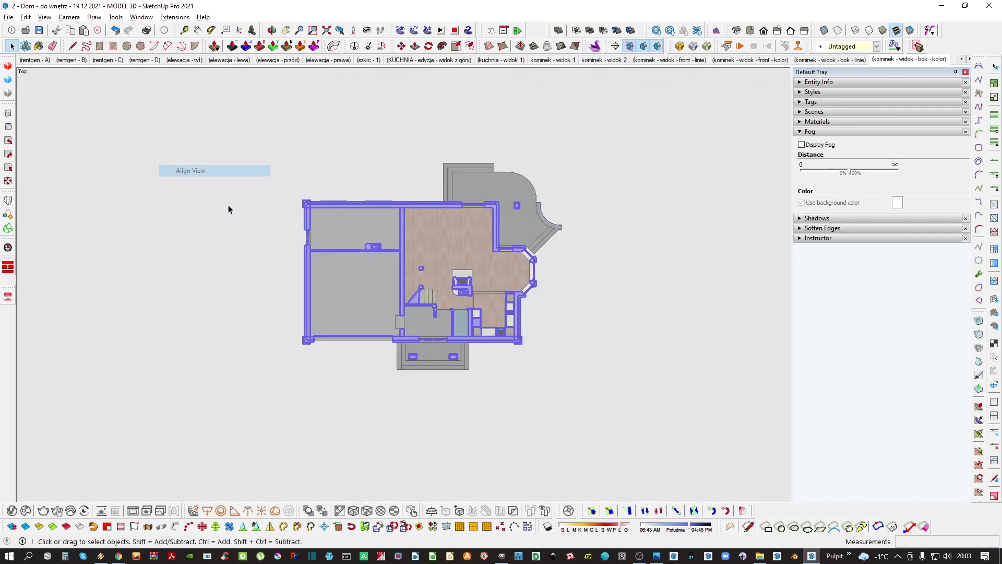
Add a new scene of the fireplace's horizontal section, framed closely from above, and name it "kominek - przekrój poz. 1"
key("h")
scroll(403, 282, "up", 7)
middle_click_drag(509, 272, 430, 314, "shift")
key("z")
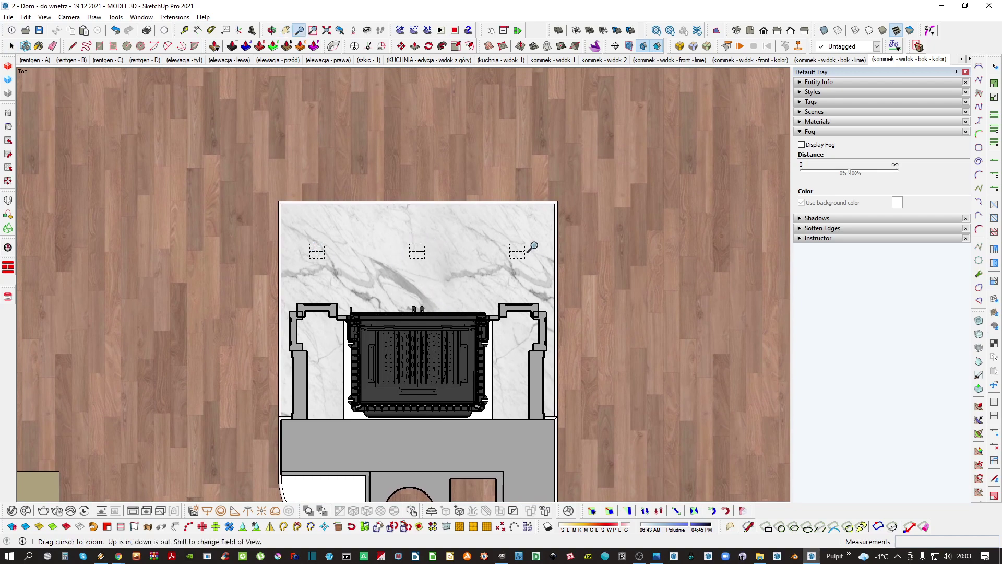
scroll(481, 295, "down", 2)
middle_click_drag(496, 326, 500, 252, "shift")
middle_click_drag(500, 253, 498, 266, "ctrl+shift")
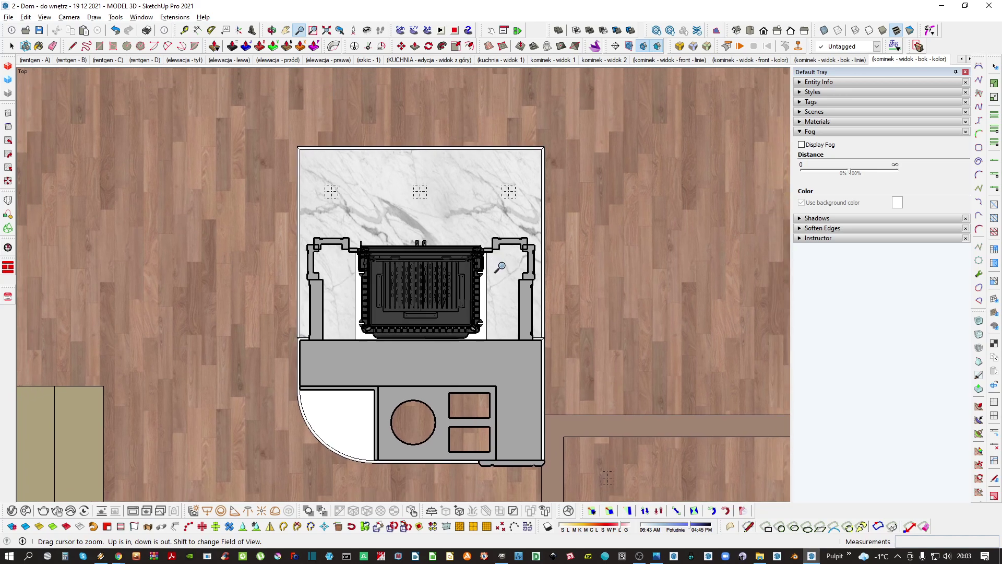
left_click(815, 112)
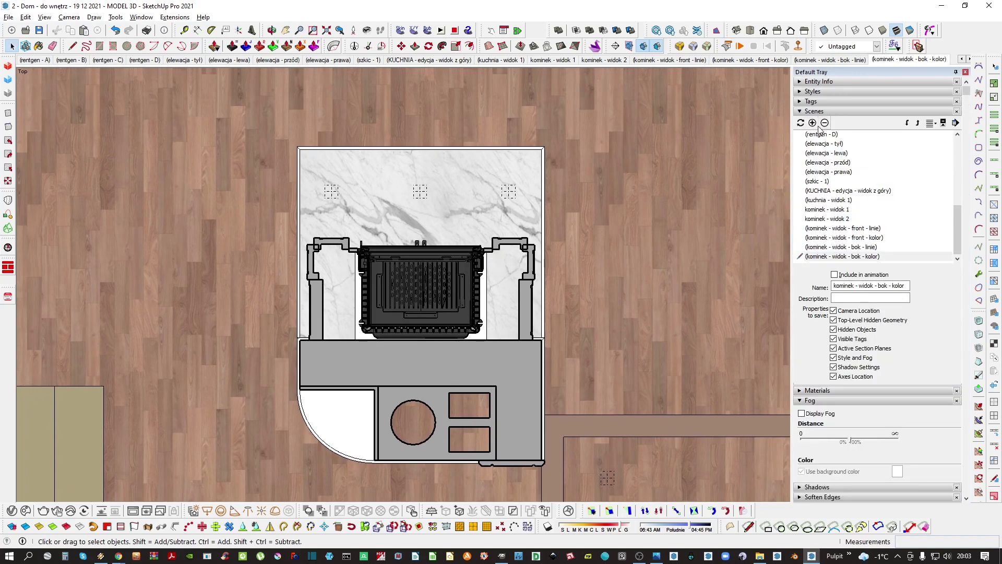
left_click(812, 124)
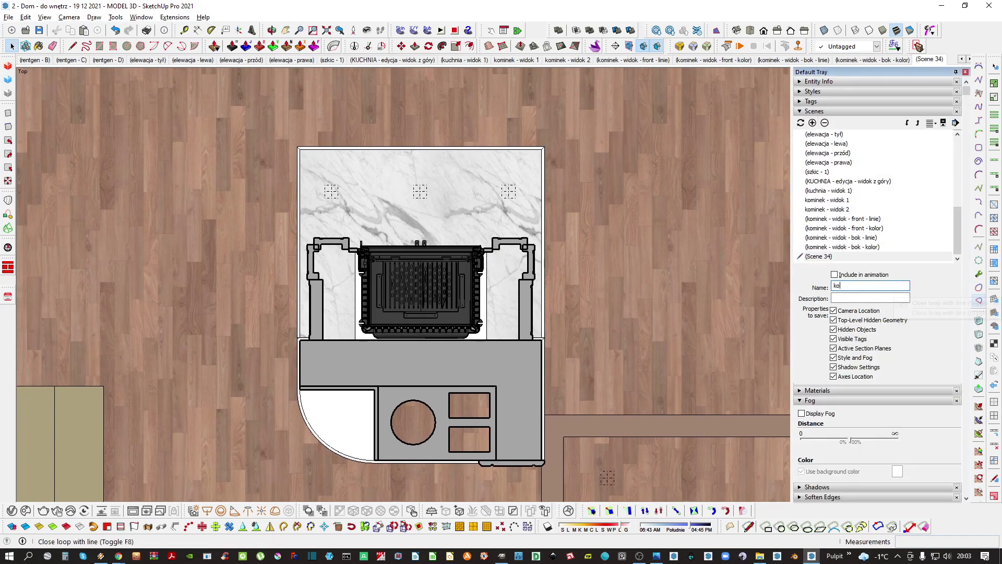
type("komine")
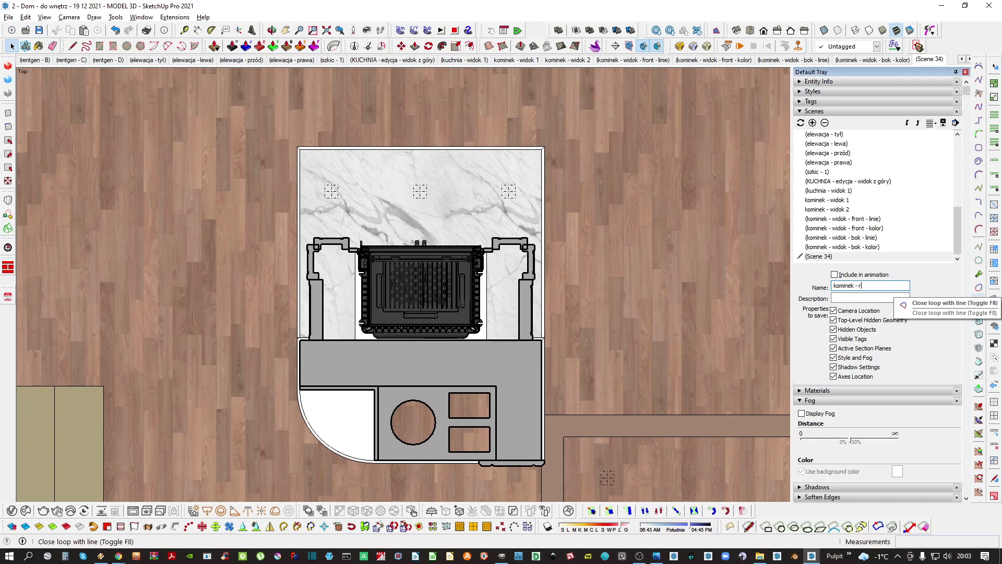
type("k - przekrój poz")
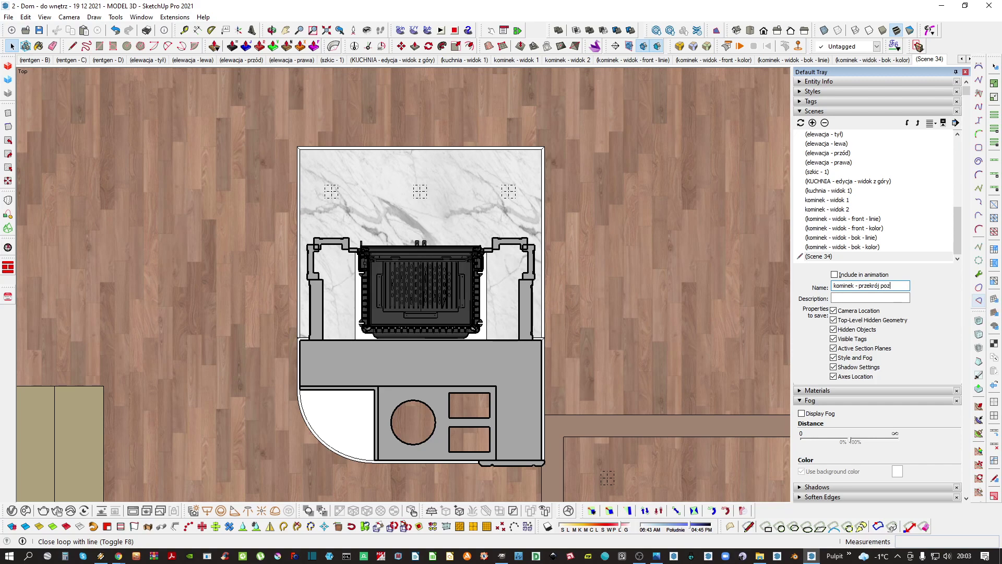
type(". 1")
key("Return")
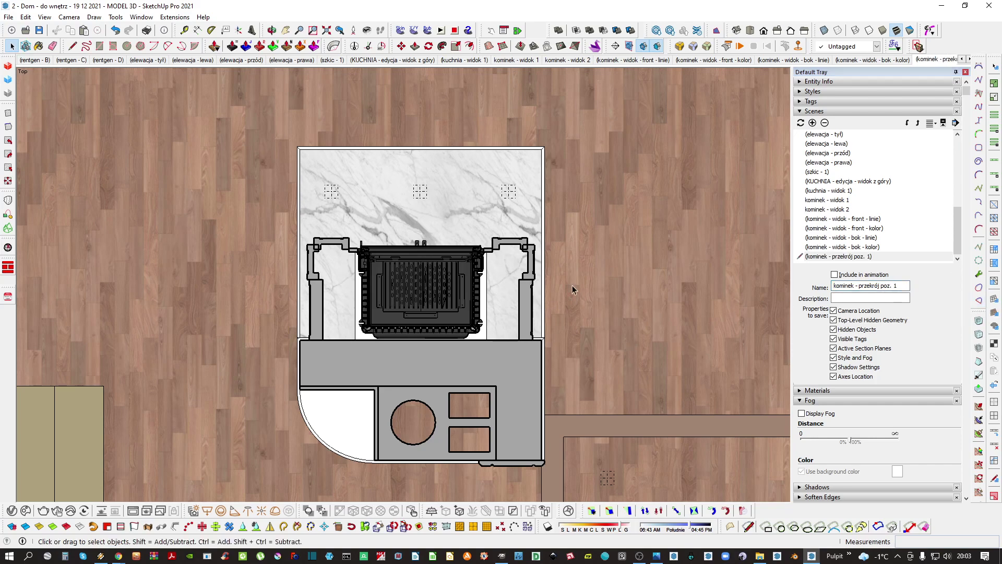
Go to the ground-floor editing scene "EDYCJA - 0F - parter"
middle_click_drag(595, 316, 626, 339)
middle_click_drag(323, 184, 524, 308)
middle_click_drag(485, 350, 490, 315)
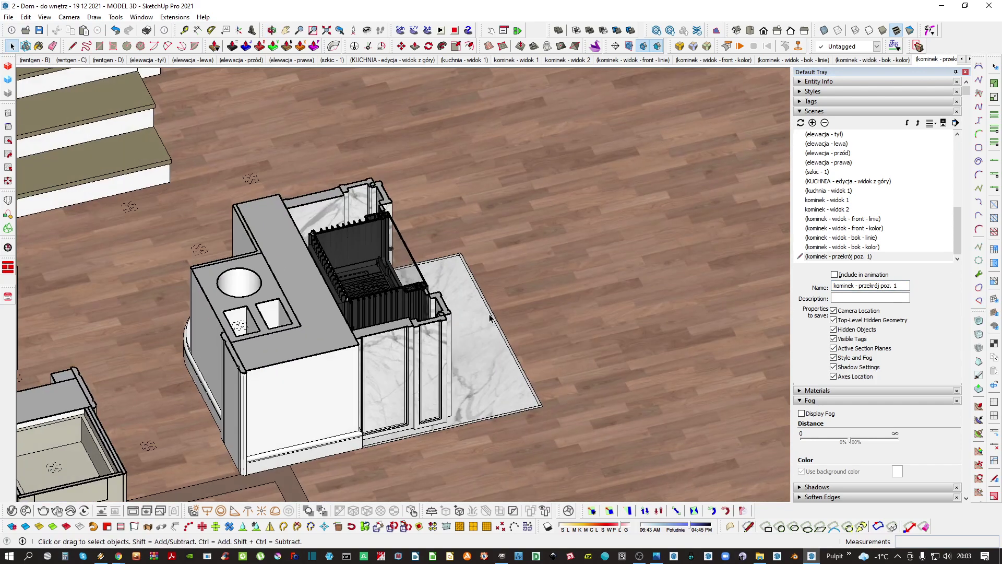
scroll(818, 154, "up", 8)
double_click(834, 135)
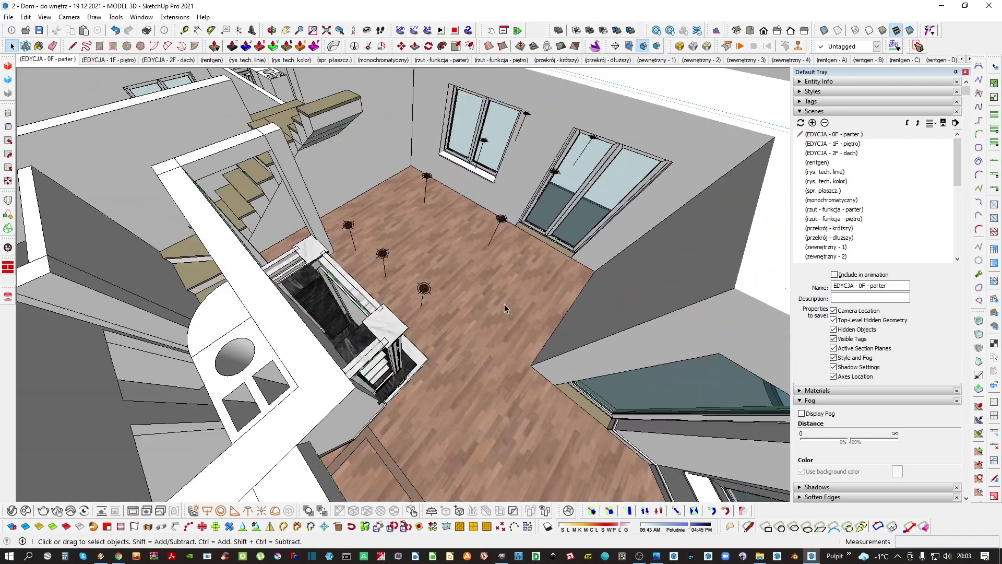
Open the ceiling lights group and enter a nested spotlight component down to the level of its light disc
scroll(422, 296, "down", 1)
double_click(423, 287)
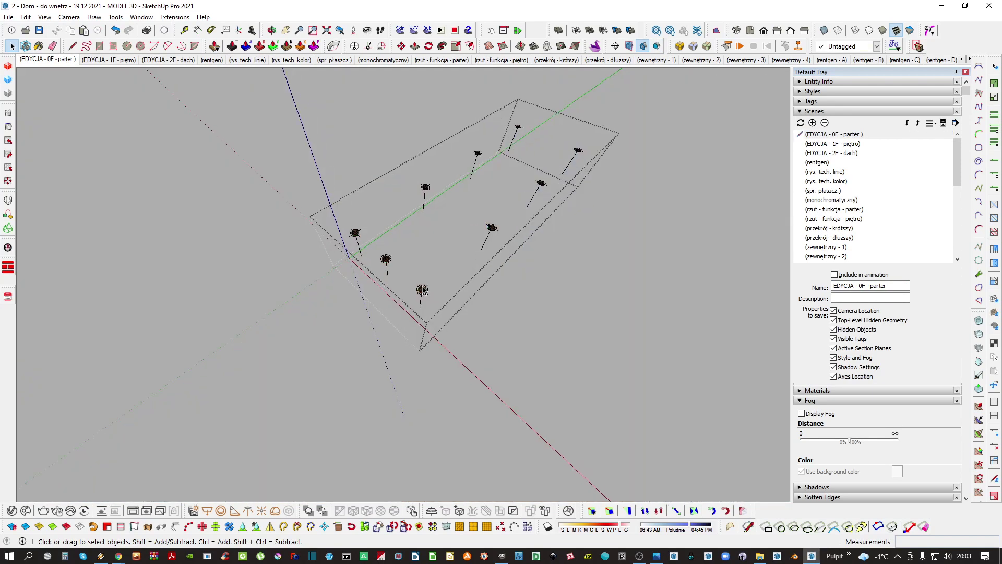
scroll(424, 294, "up", 5)
middle_click_drag(425, 295, 347, 320)
middle_click_drag(413, 314, 415, 212)
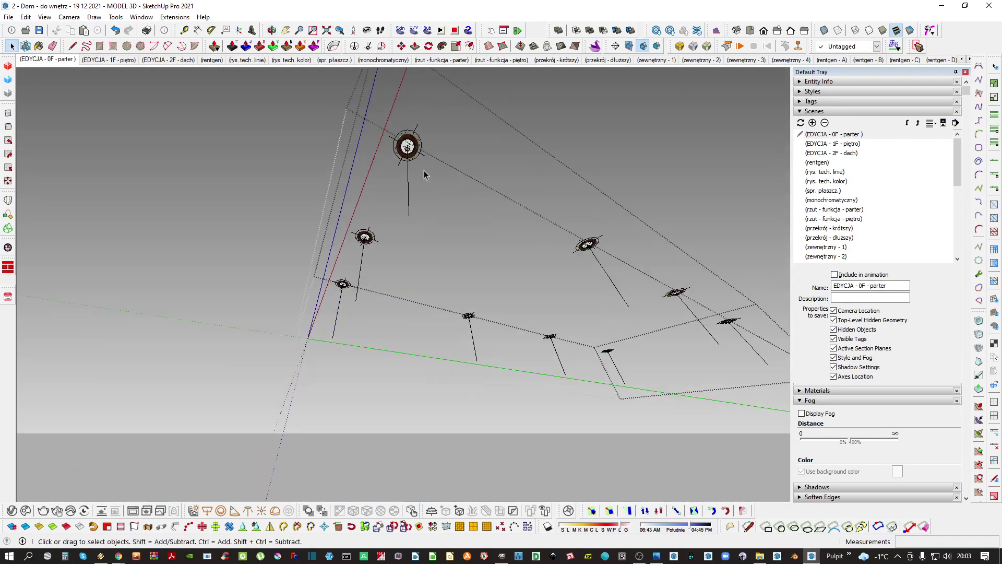
middle_click_drag(422, 171, 416, 273, "shift")
scroll(416, 273, "up", 5)
double_click(417, 272)
double_click(417, 273)
double_click(416, 272)
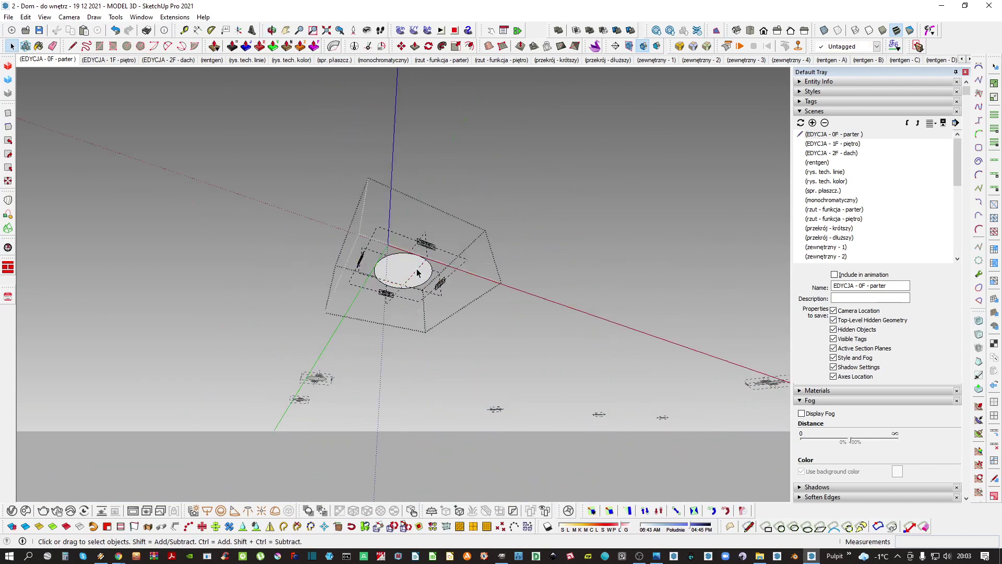
double_click(416, 273)
double_click(416, 273)
Assign everything inside the opened light disc component to the tag "V-RAY - mesh light" and step out of it
key("ctrl+a")
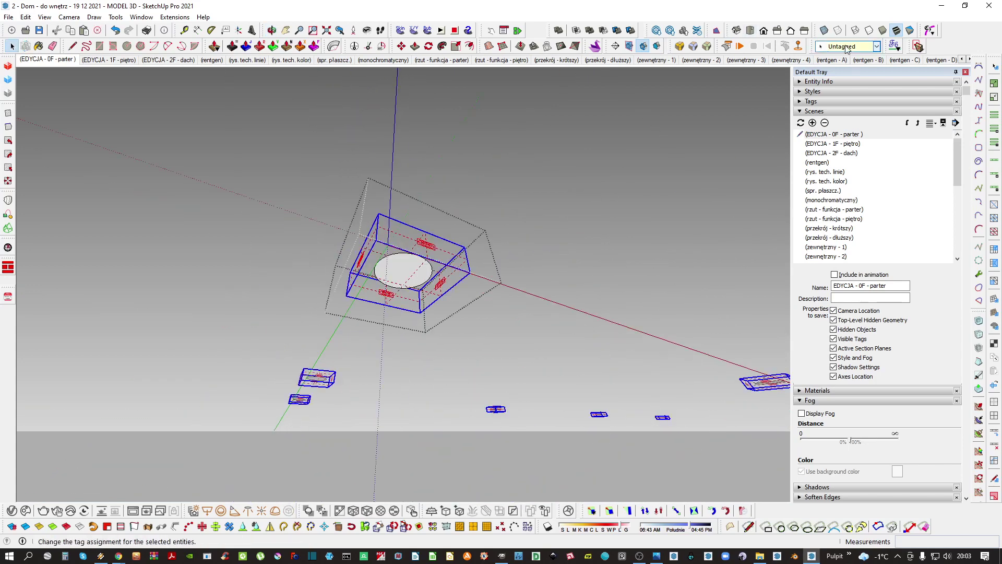
left_click(856, 45)
left_click(870, 226)
left_click(621, 224)
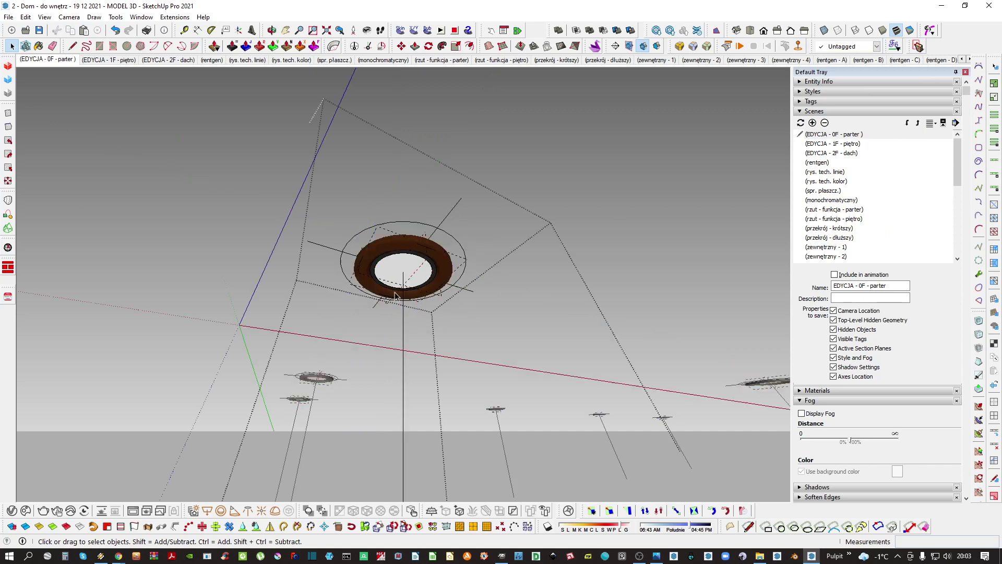
Select the small light symbol inside the spotlight and assign it to the tag "V-RAY - mesh light"
key("ctrl+a")
double_click(397, 297)
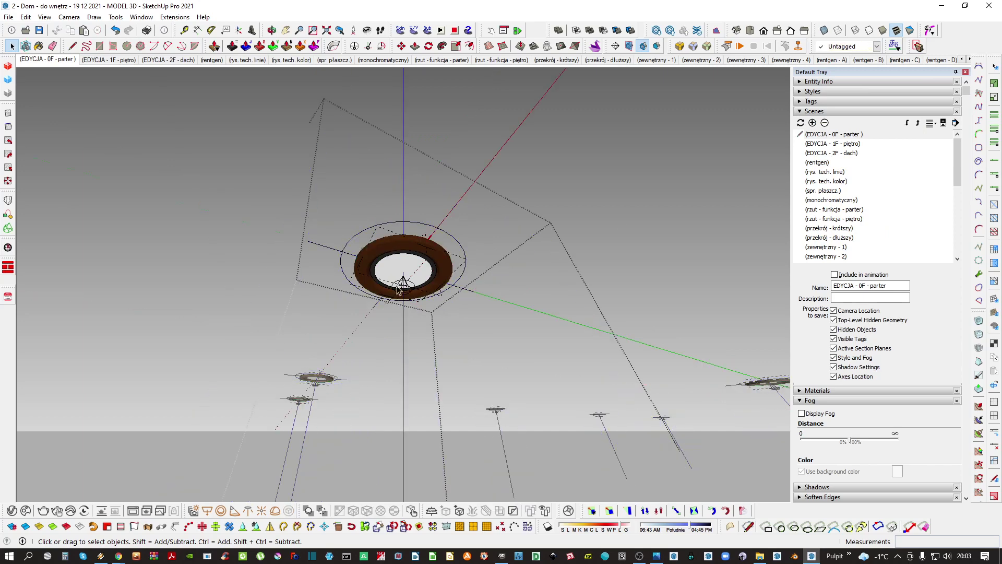
left_click(402, 285)
left_click(851, 46)
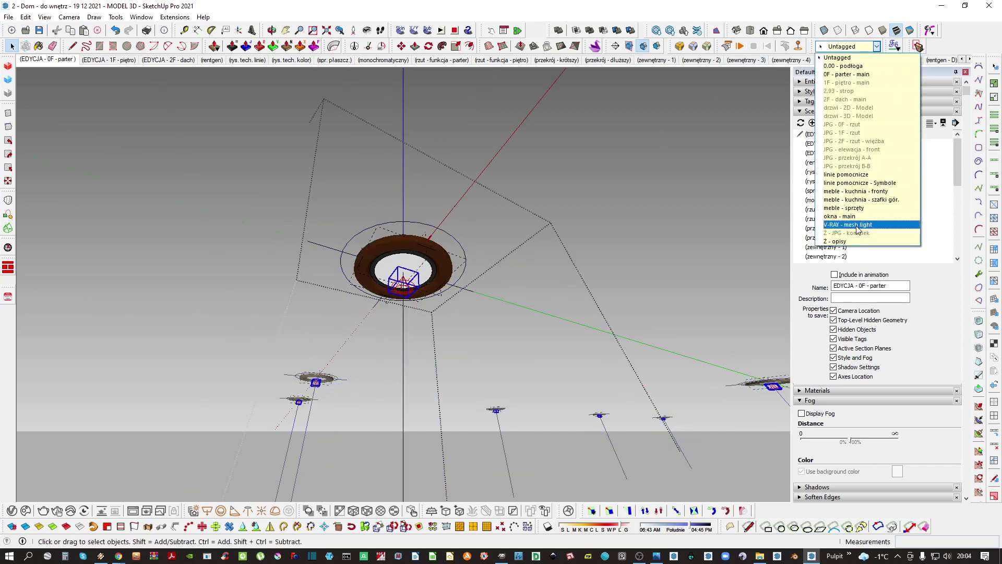
left_click(857, 226)
Rename the tag "V-RAY - mesh light" to "V-RAY - światła" and leave the spotlight component
left_click(815, 102)
double_click(833, 325)
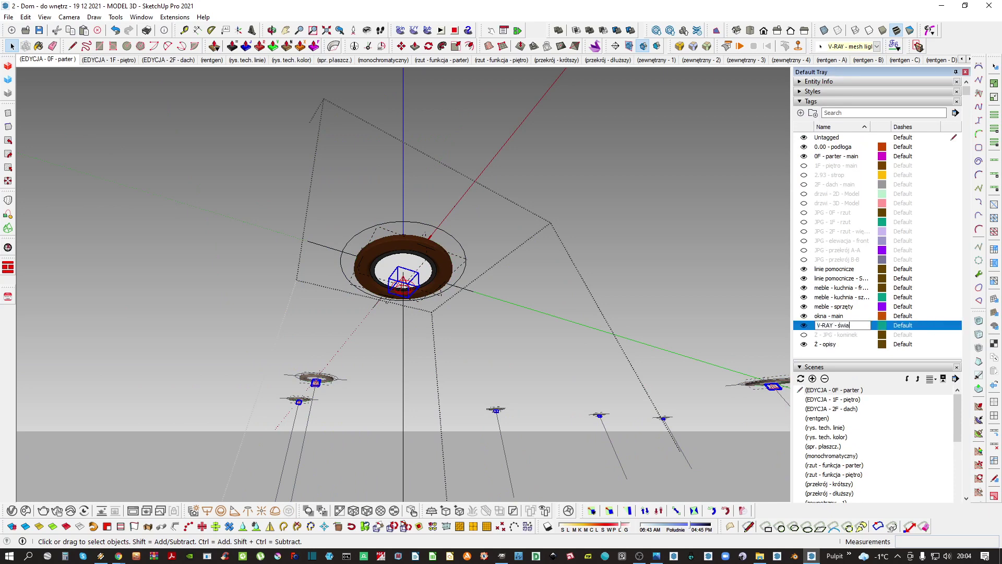
type("V-RAY - światła")
key("Return")
left_click(772, 355)
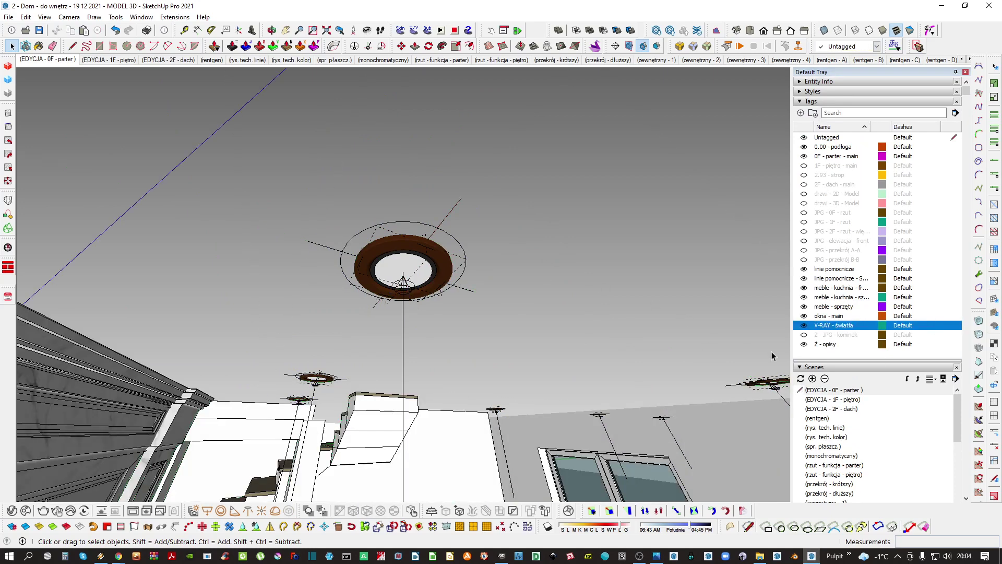
Hide the tag "V-RAY - światła" in the ground-floor view
left_click(803, 326)
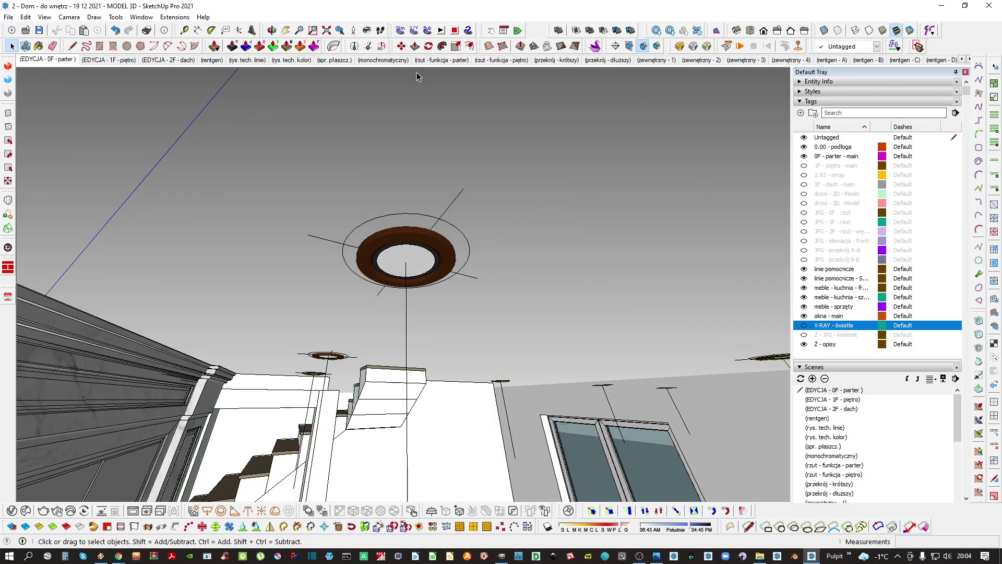
middle_click_drag(467, 259, 349, 261)
scroll(396, 256, "down", 3)
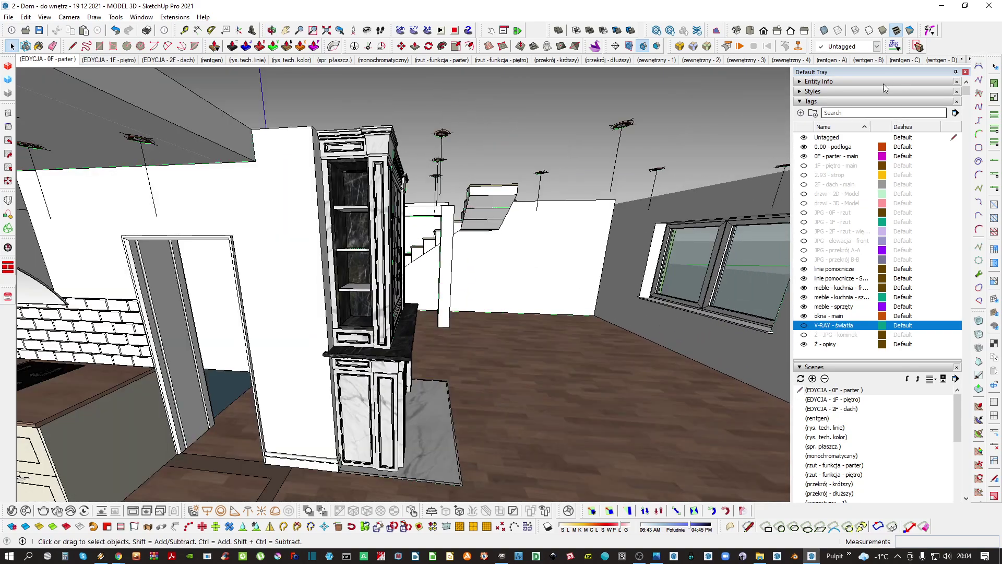
left_click(969, 59)
left_click(969, 59)
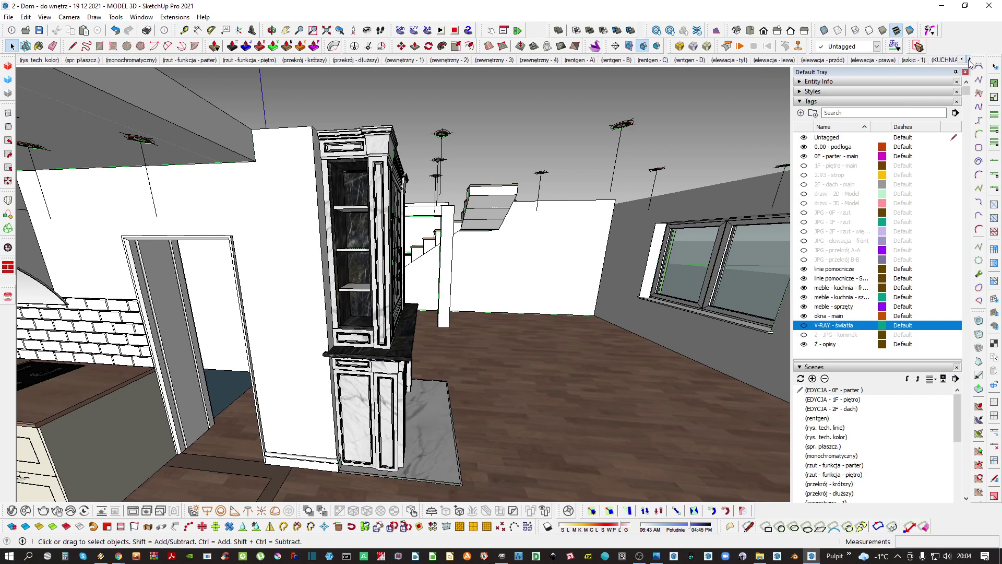
Open the scene "kominek - przekrój poz. 1" and display the model's section planes
left_click(969, 60)
left_click(969, 59)
left_click(969, 59)
left_click(969, 59)
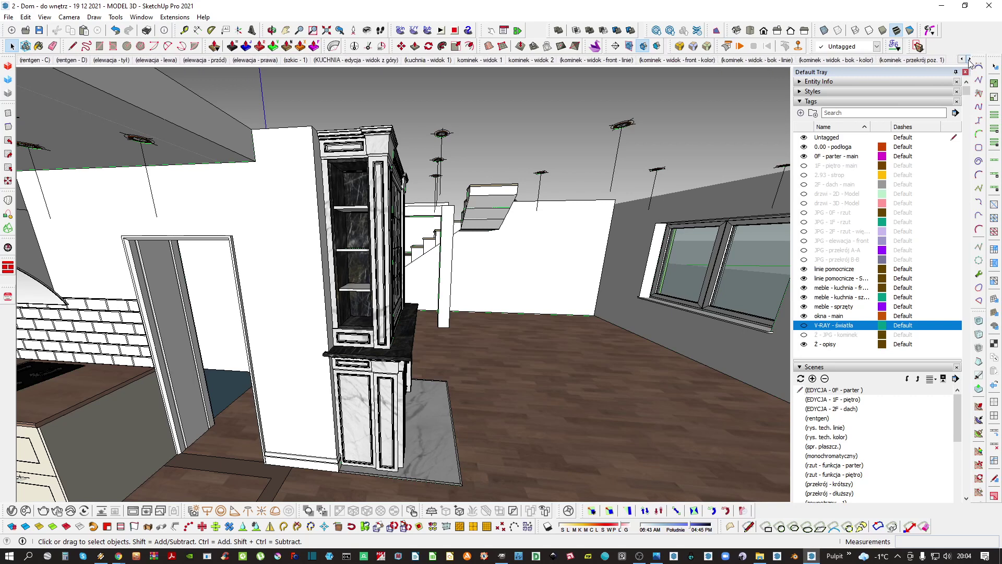
left_click(900, 60)
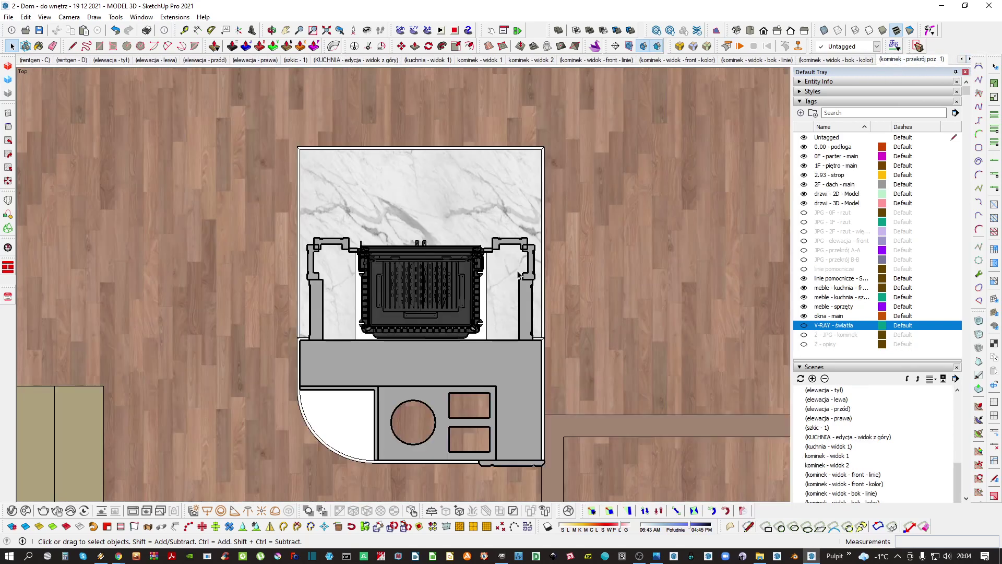
middle_click_drag(566, 364, 469, 261)
middle_click_drag(529, 351, 459, 322)
key("p")
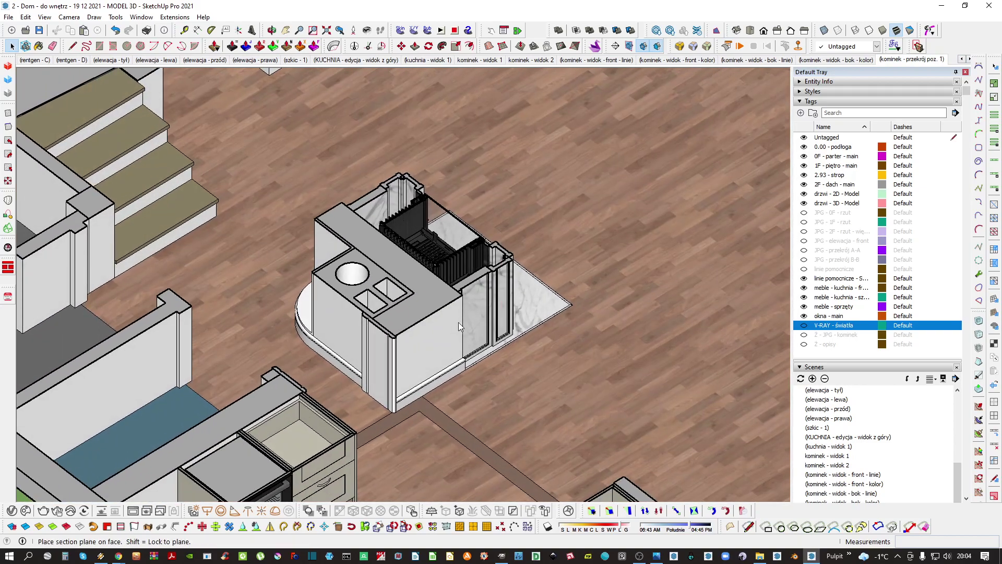
scroll(459, 322, "up", 2)
key("space")
scroll(434, 327, "down", 8)
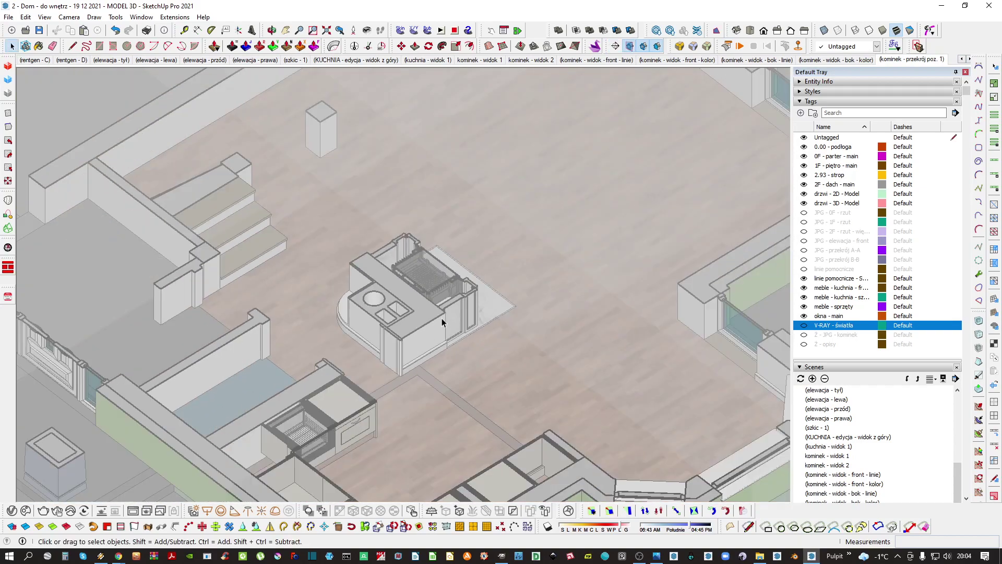
Raise the horizontal section plane about 95 cm so that it cuts the fireplace above the mantel
scroll(439, 324, "down", 6)
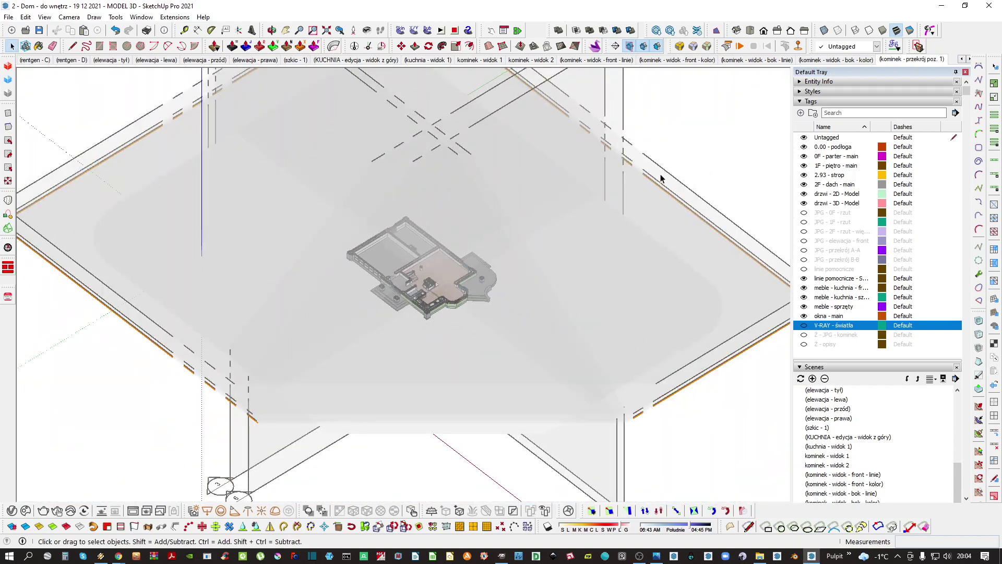
scroll(663, 201, "up", 8)
scroll(663, 197, "up", 2)
left_click(665, 193)
left_click(668, 193)
scroll(663, 196, "down", 4)
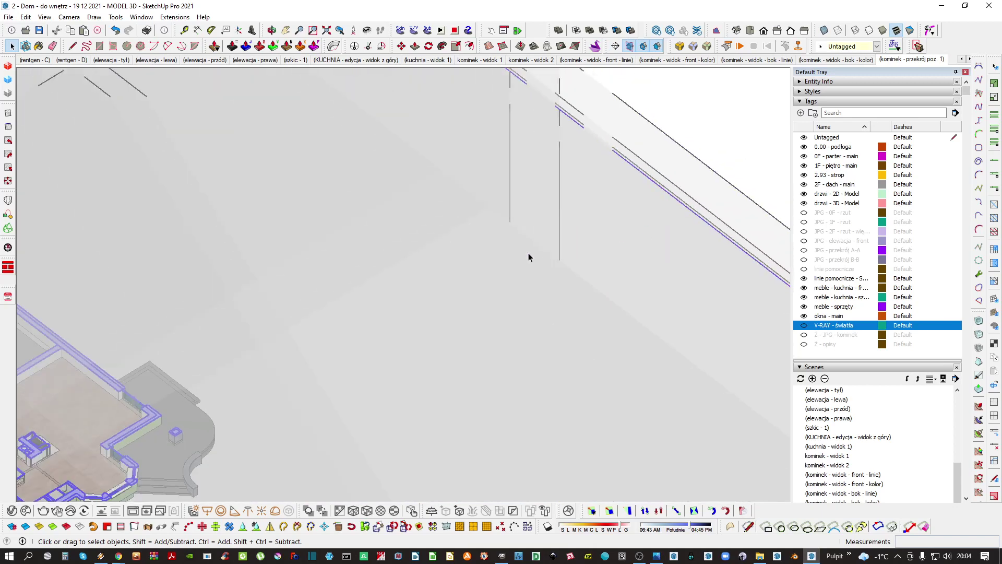
middle_click_drag(307, 326, 597, 258, "shift")
scroll(501, 396, "up", 10)
key("m")
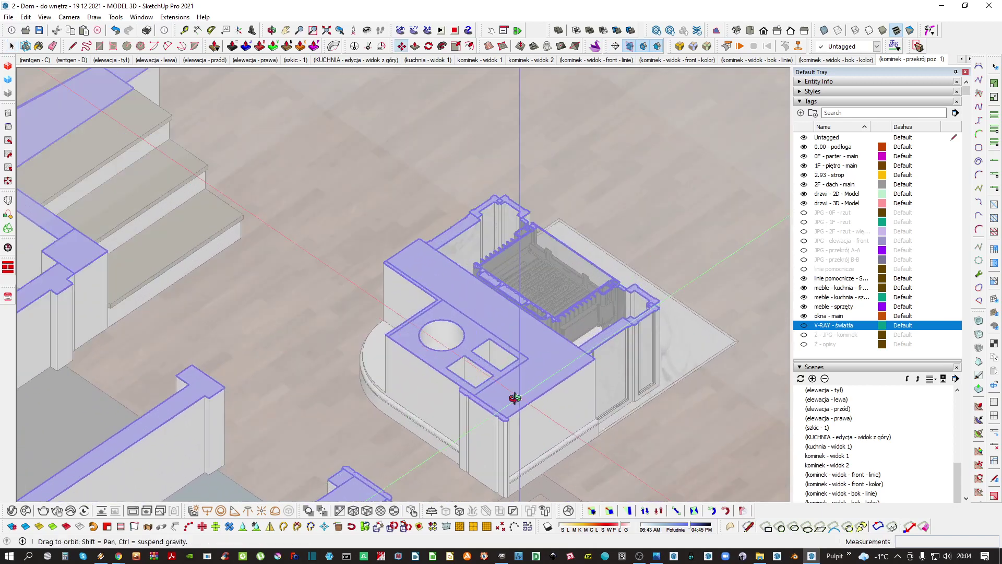
left_click(500, 392)
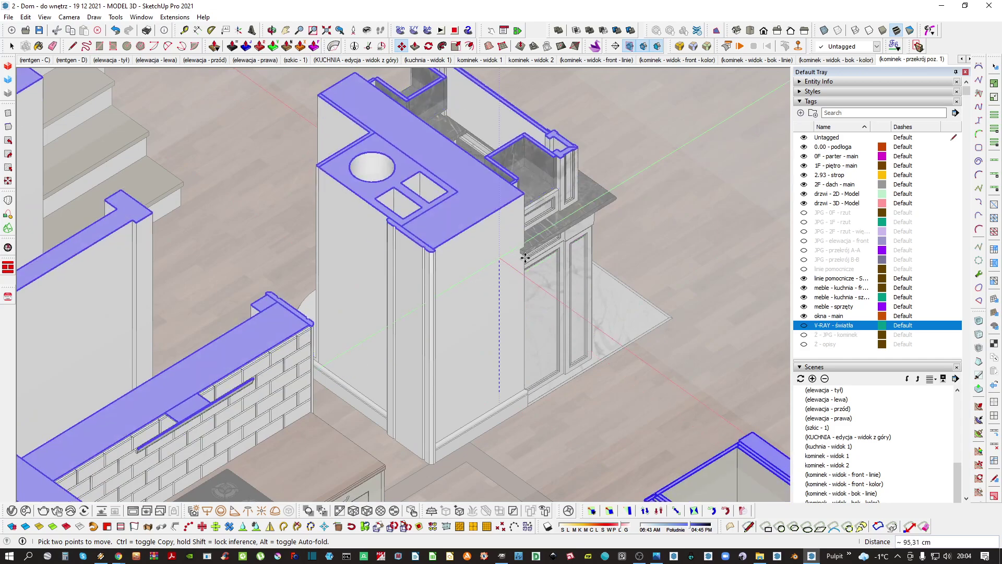
left_click(524, 257)
Hide the section planes and frame the cut fireplace in top view
key("space")
key("shift+s")
scroll(564, 263, "down", 2)
middle_click_drag(472, 249, 365, 407, "shift")
key("F2")
scroll(391, 334, "up", 3)
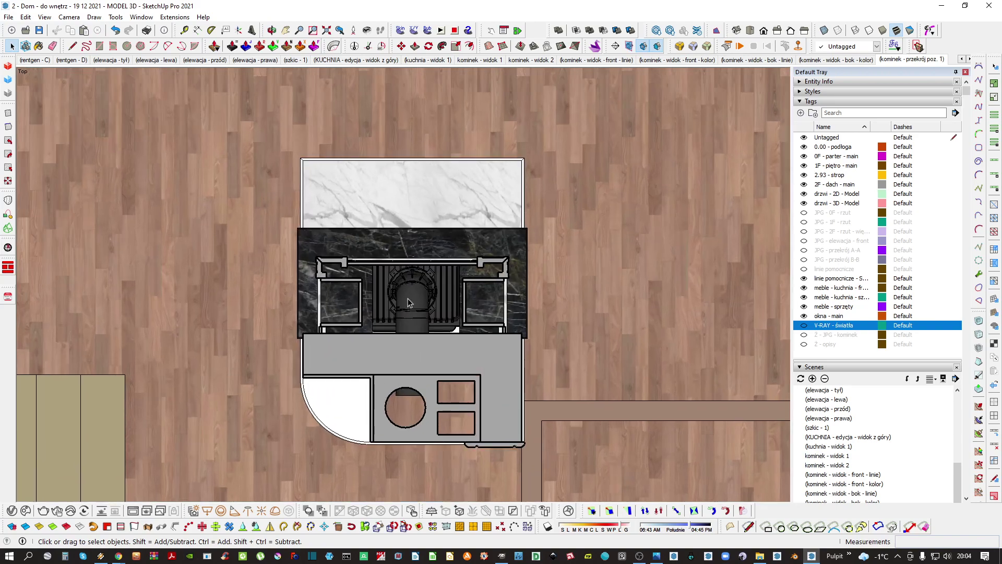
middle_click_drag(420, 307, 531, 263, "shift")
Add a scene of this top view named "kominek - przekrój poz. 2"
left_click(840, 102)
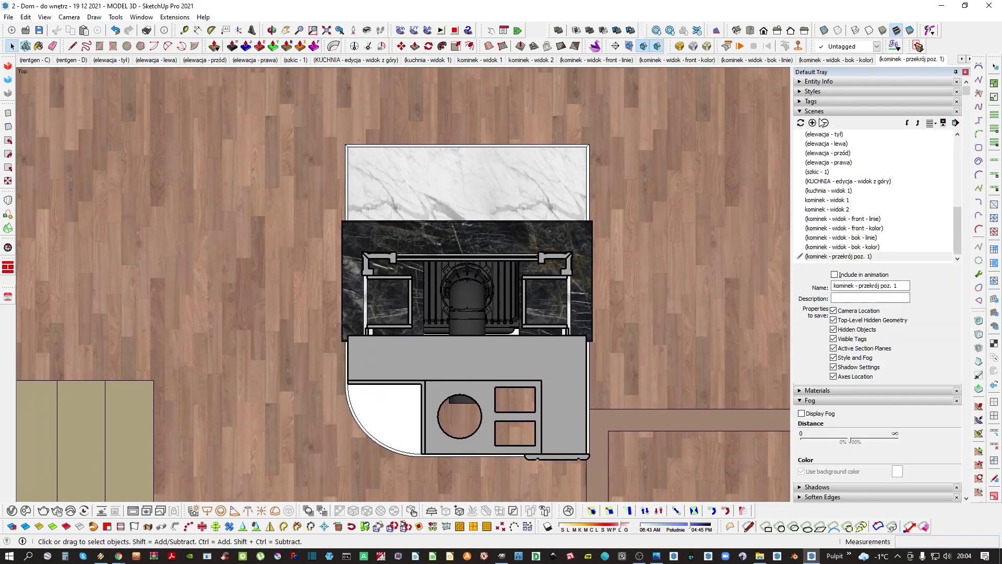
left_click(812, 123)
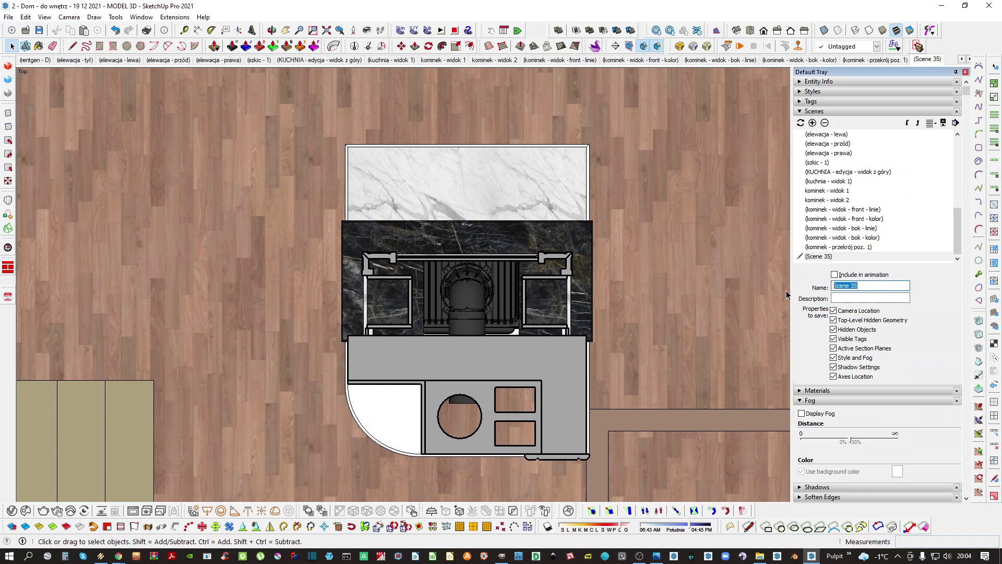
type("kominek - przekrój poz. 2")
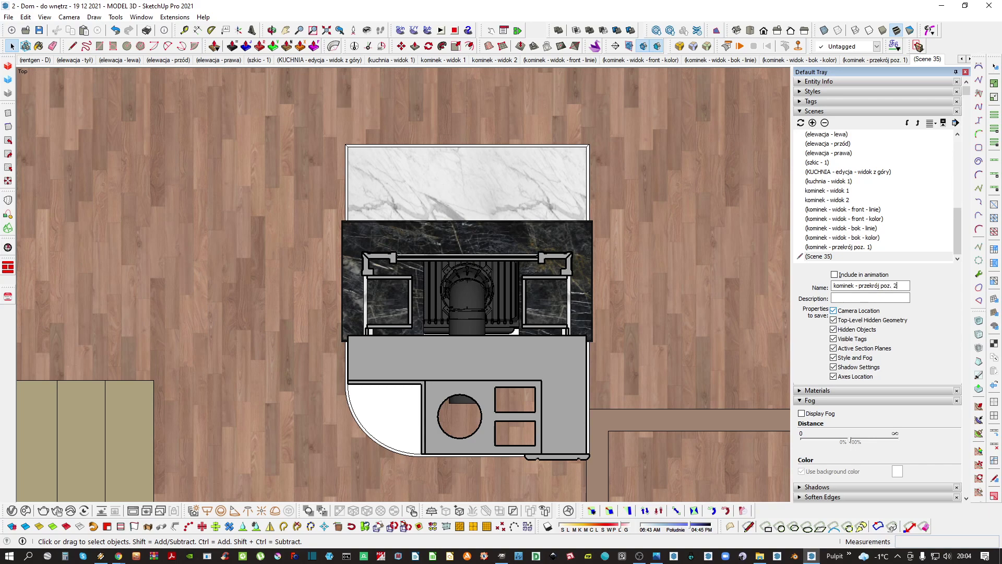
key("Return")
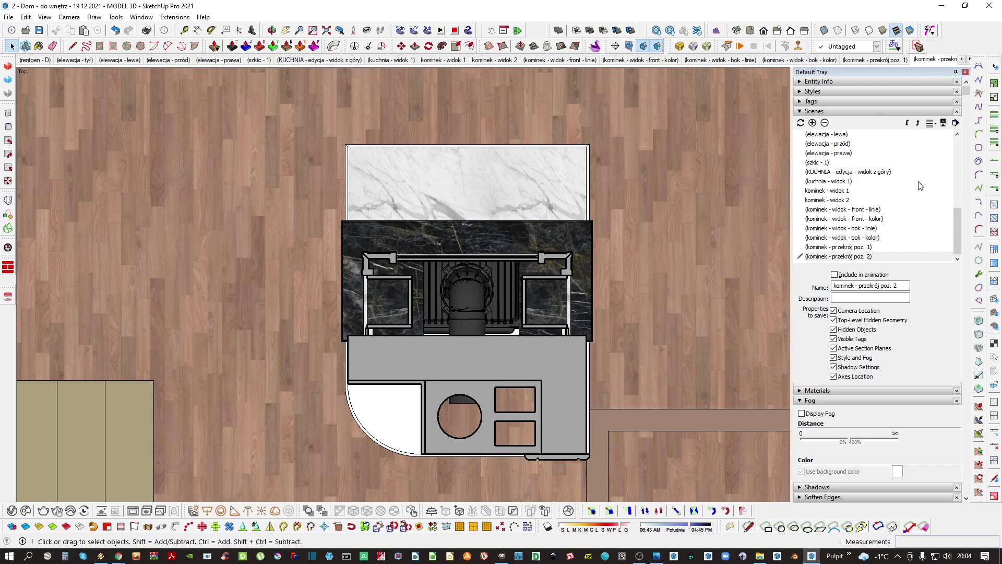
Apply the style "rys. tech. linie" to the section view and inspect the cut fireplace at an angle
left_click(829, 91)
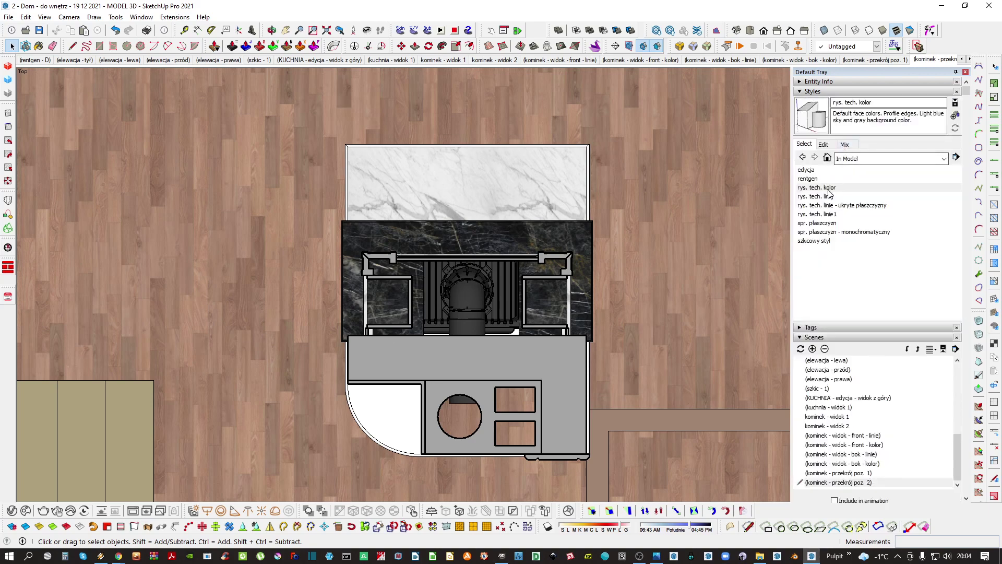
left_click(818, 197)
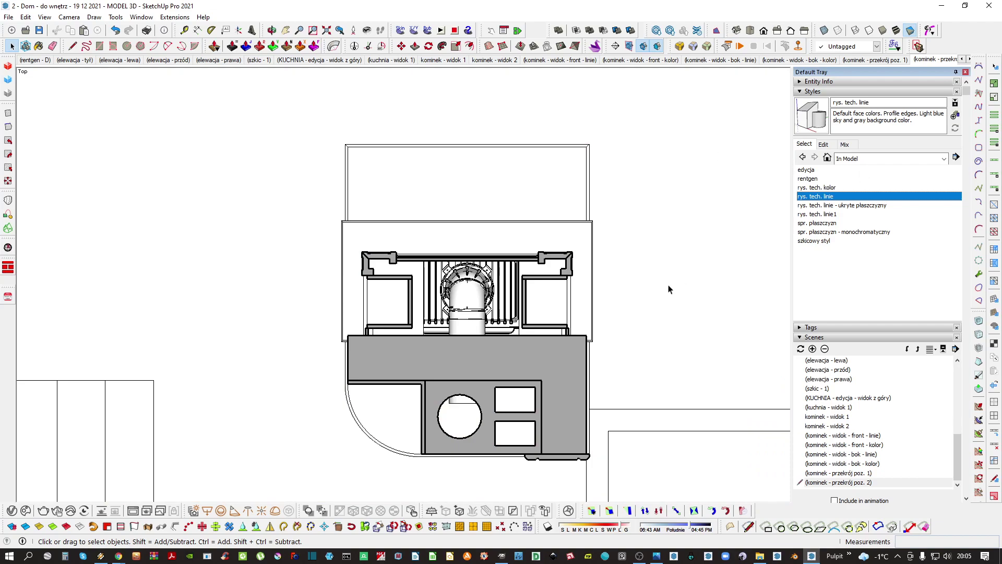
middle_click_drag(607, 321, 318, 283)
scroll(405, 264, "down", 2)
middle_click_drag(406, 271, 407, 251)
Open the scene "kominek - widok - bok - linie" and place a vertical section plane through the fireplace, parallel to its side
left_click(722, 60)
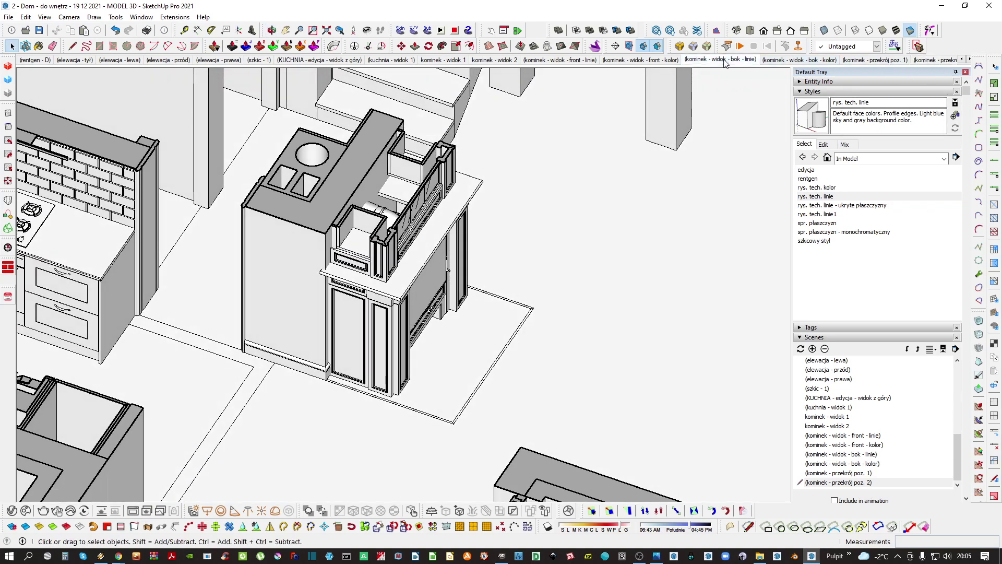
middle_click_drag(385, 252, 251, 334)
key("shift+s")
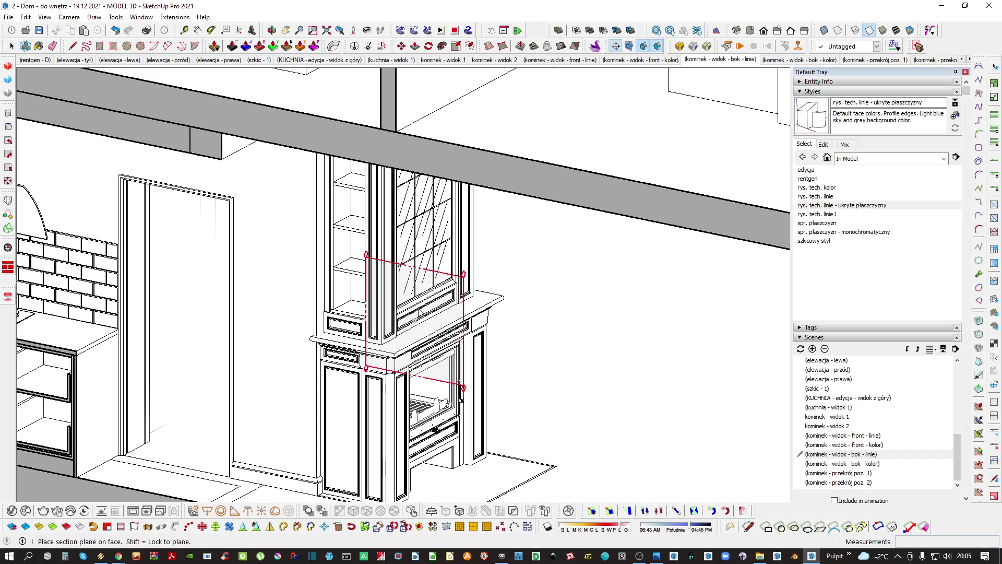
scroll(420, 313, "up", 2)
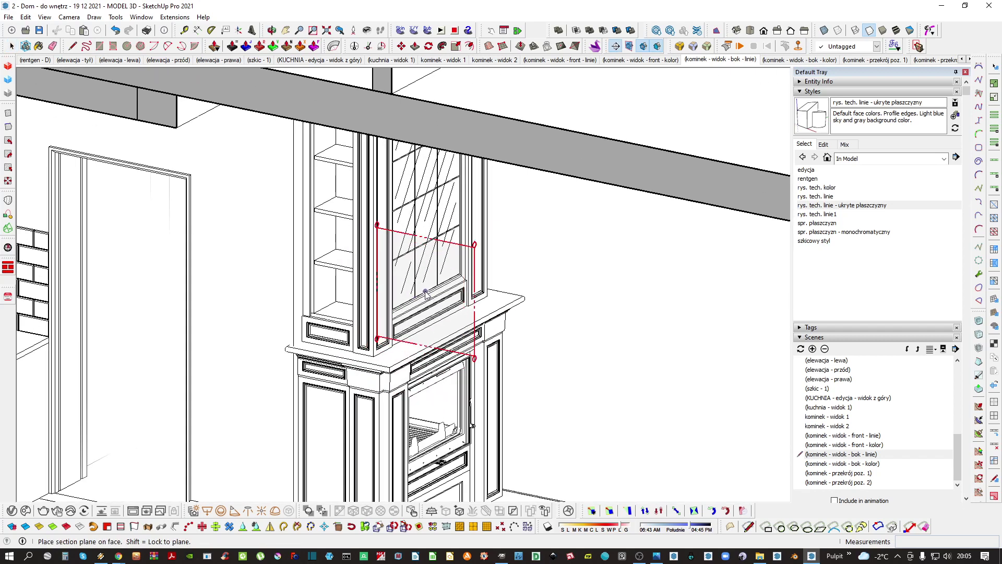
left_click(425, 292)
scroll(425, 293, "down", 4)
mouse_move(425, 293)
middle_mouse_down()
mouse_move(610, 173)
mouse_move(407, 287)
middle_mouse_up()
scroll(392, 296, "up", 5)
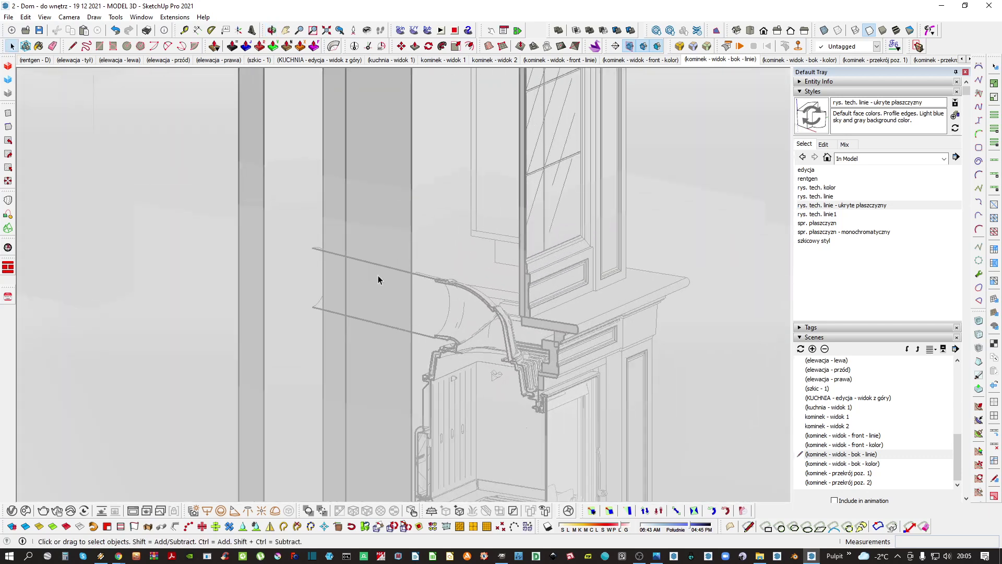
Align the view to the new vertical section plane and clear the selection
scroll(491, 274, "down", 5)
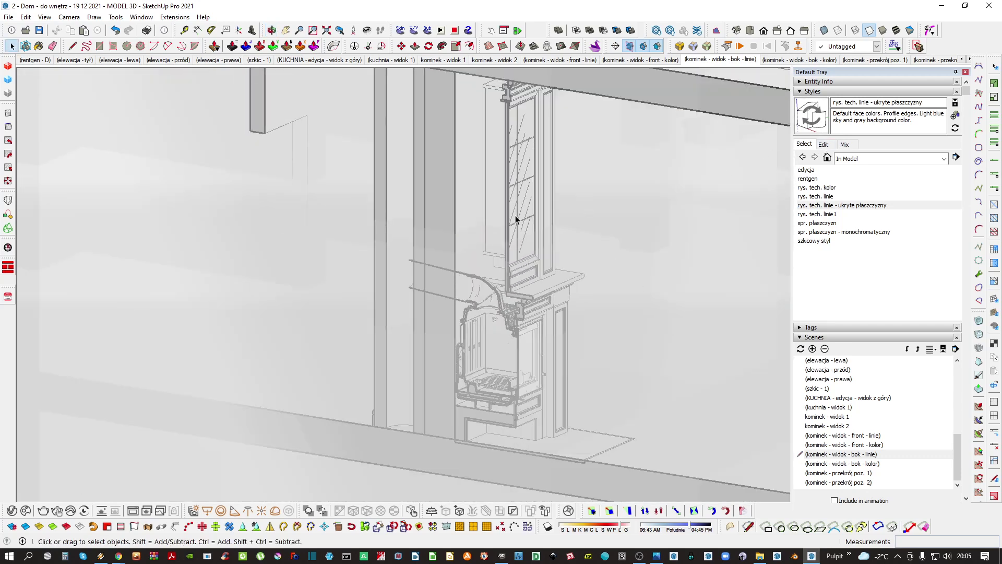
scroll(521, 243, "down", 8)
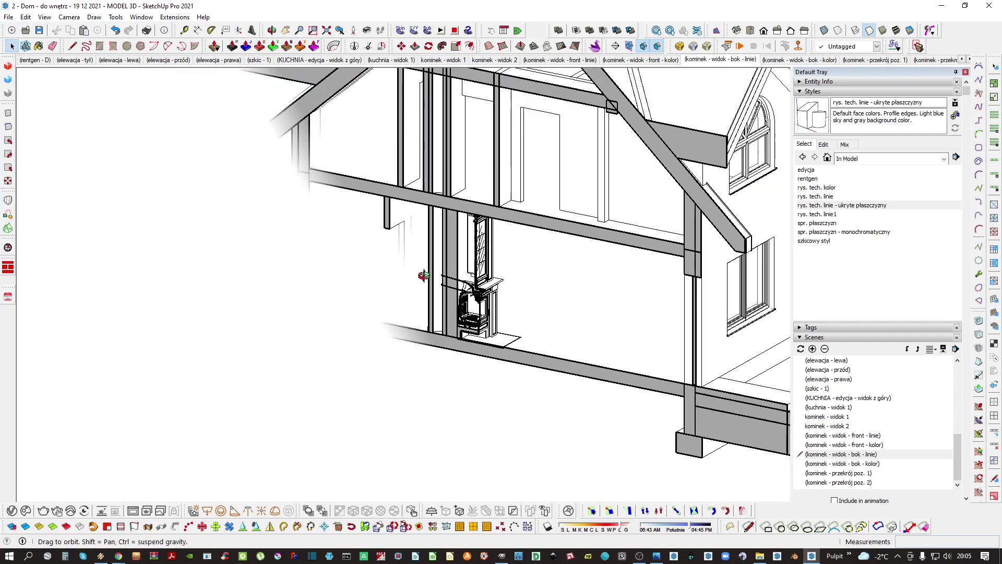
scroll(451, 268, "down", 4)
middle_click_drag(464, 230, 440, 265)
key("alt+s")
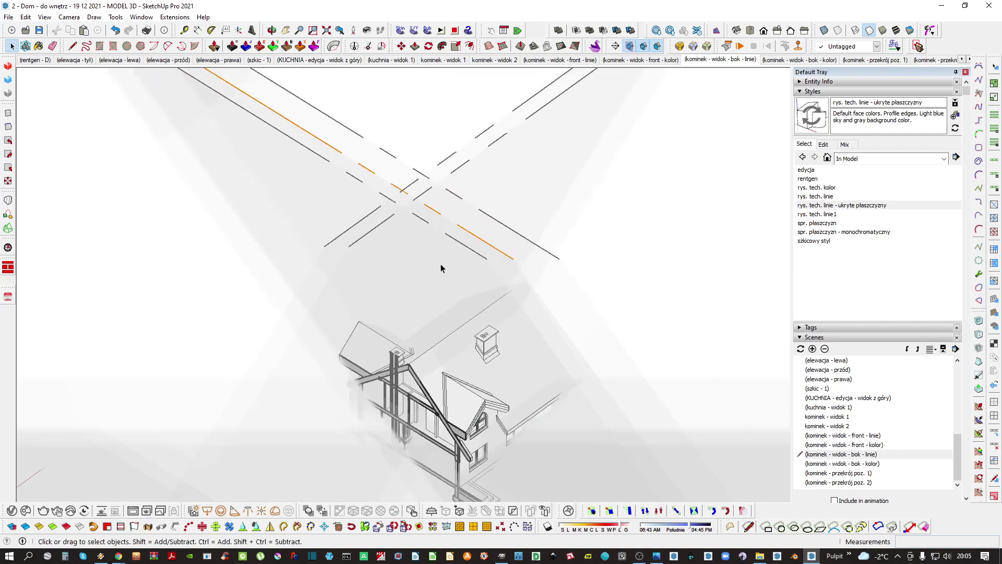
right_click(432, 213)
left_click(472, 293)
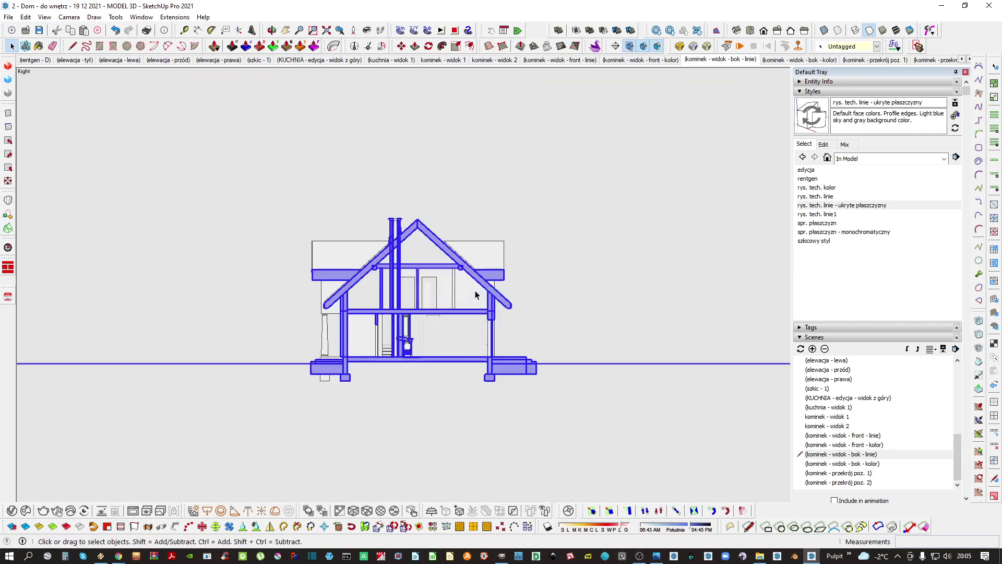
left_click(400, 416)
Save the side section, framed on the fireplace, as a new scene named "kominek - przekrój - bok"
scroll(402, 340, "up", 10)
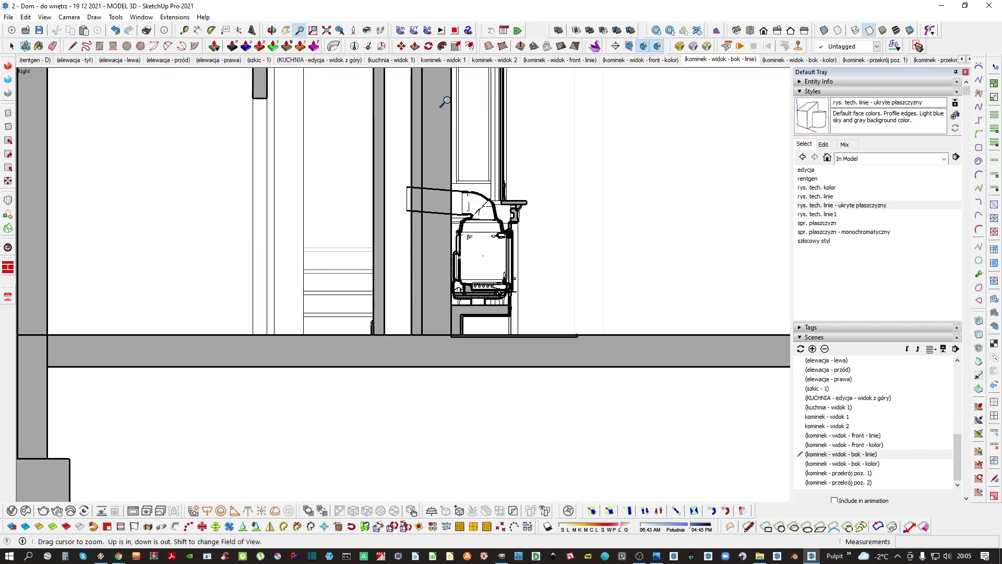
left_click_drag(432, 290, 436, 264)
middle_click_drag(436, 264, 421, 237, "shift")
left_click_drag(421, 237, 420, 255)
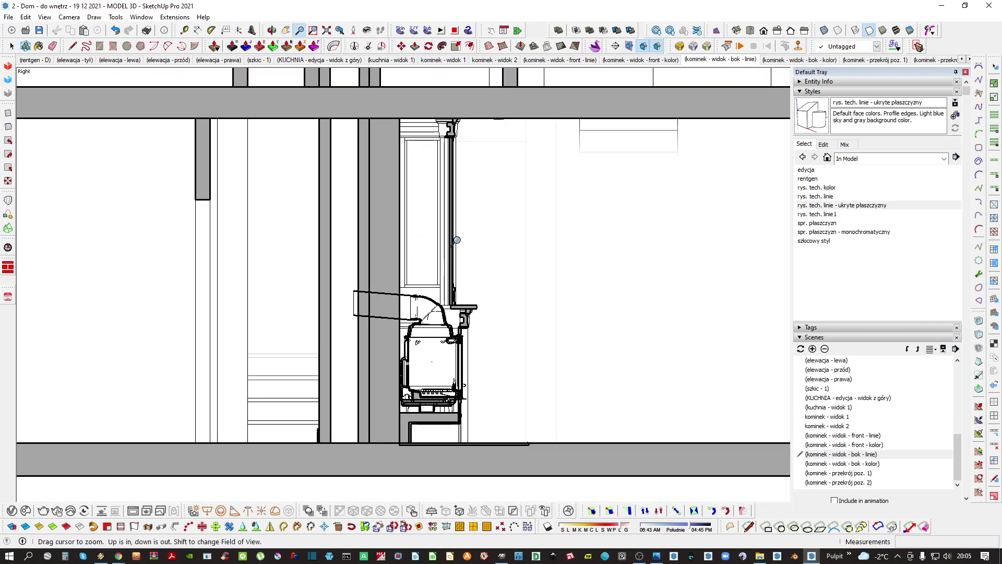
key("space")
left_click(812, 92)
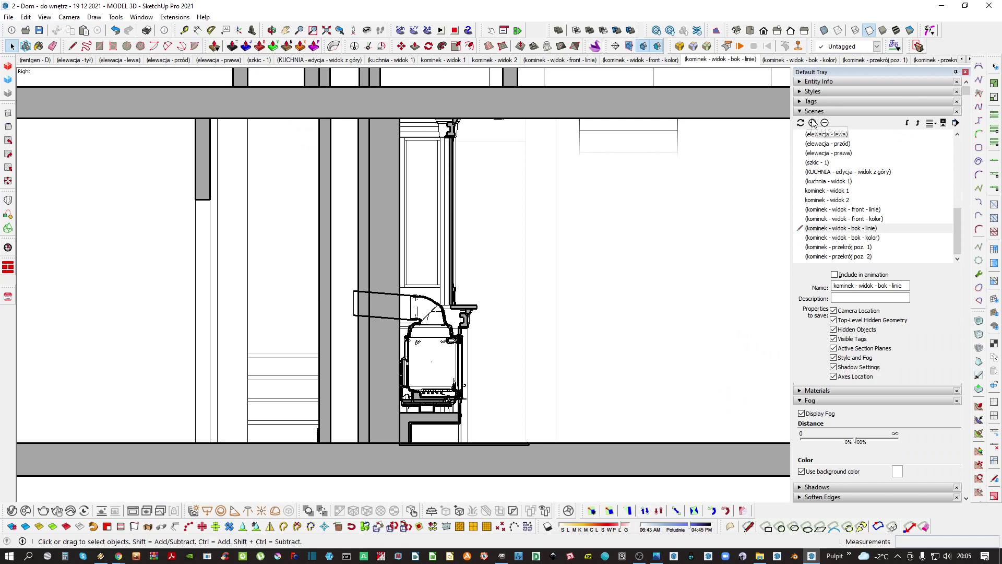
left_click(812, 123)
left_click_drag(869, 285, 831, 286)
type("kominek - p")
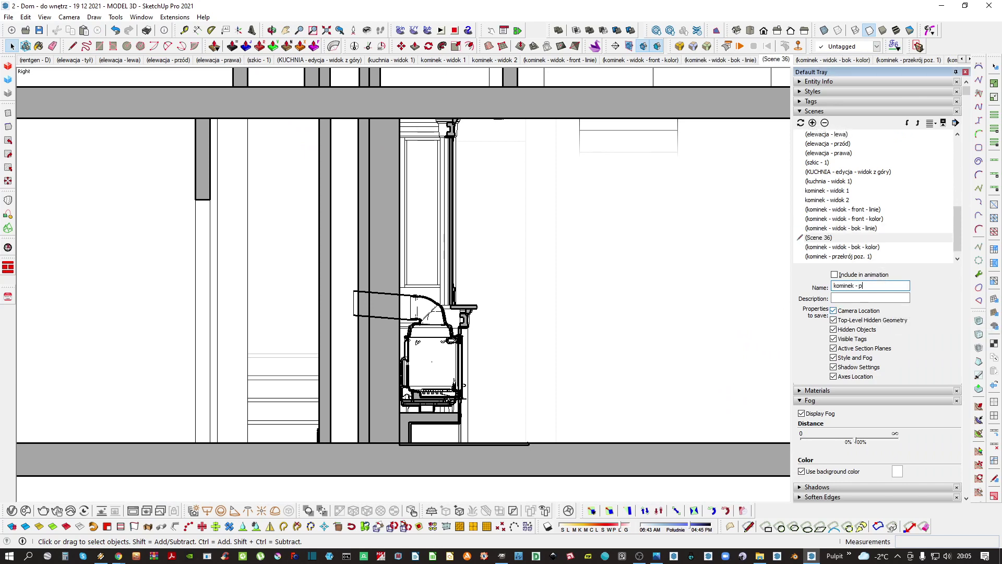
type("rzekrój - bok")
key("Return")
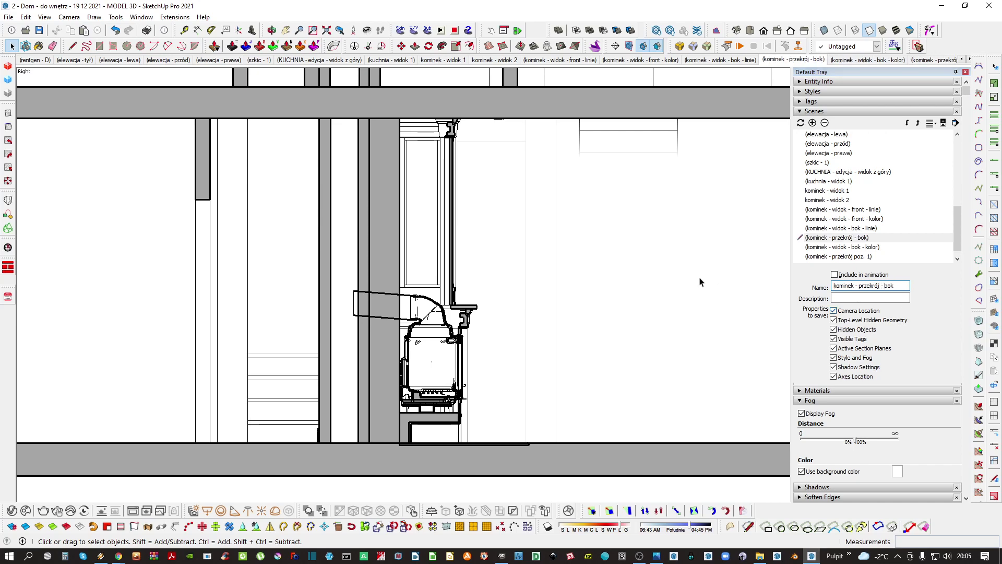
From the camera of scene "kominek - widok - bok - linie", exclude the camera location from "kominek - przekrój - bok" and open that scene
left_click(856, 229)
left_click(852, 238)
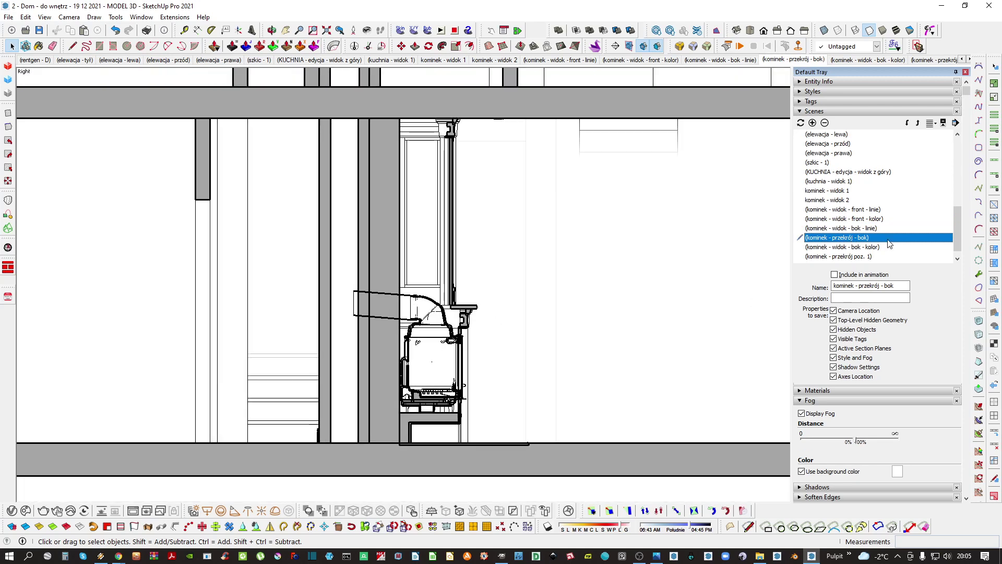
left_click(873, 230)
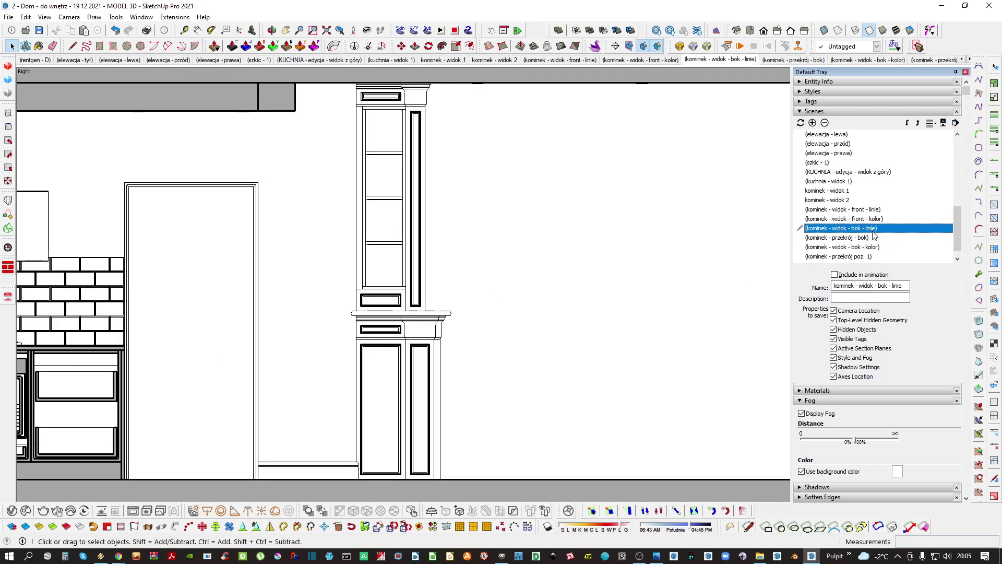
left_click(856, 238)
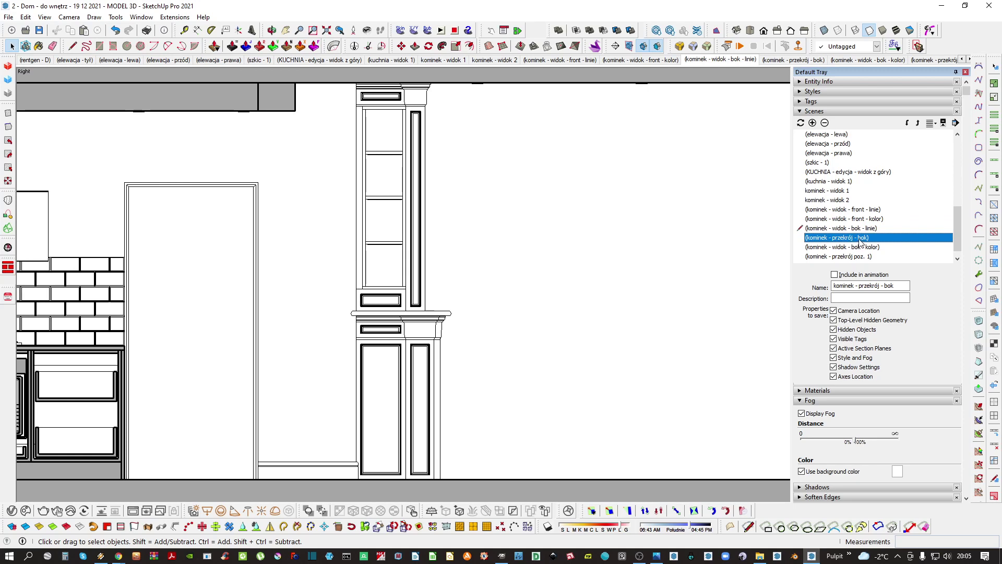
left_click(866, 230)
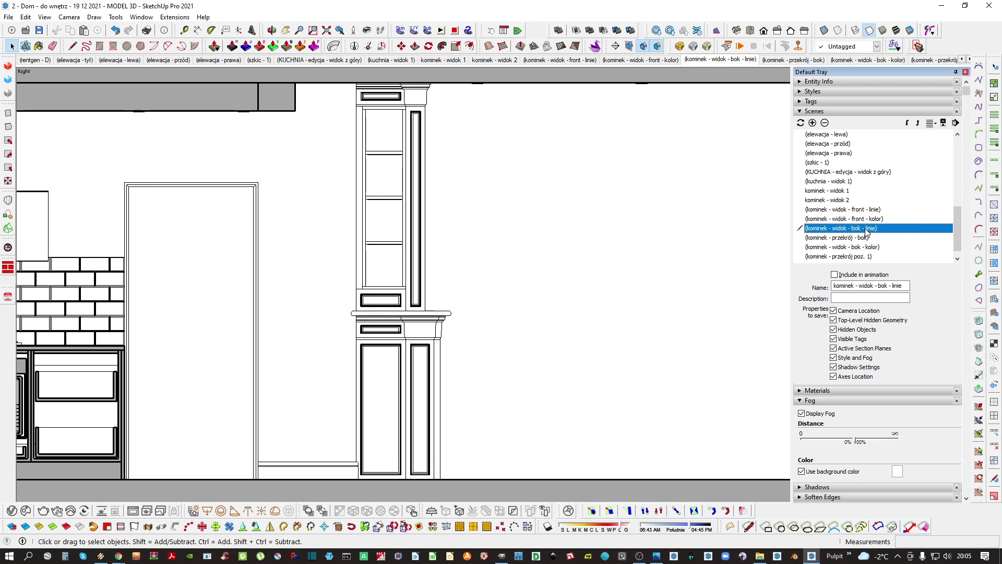
left_click(856, 240)
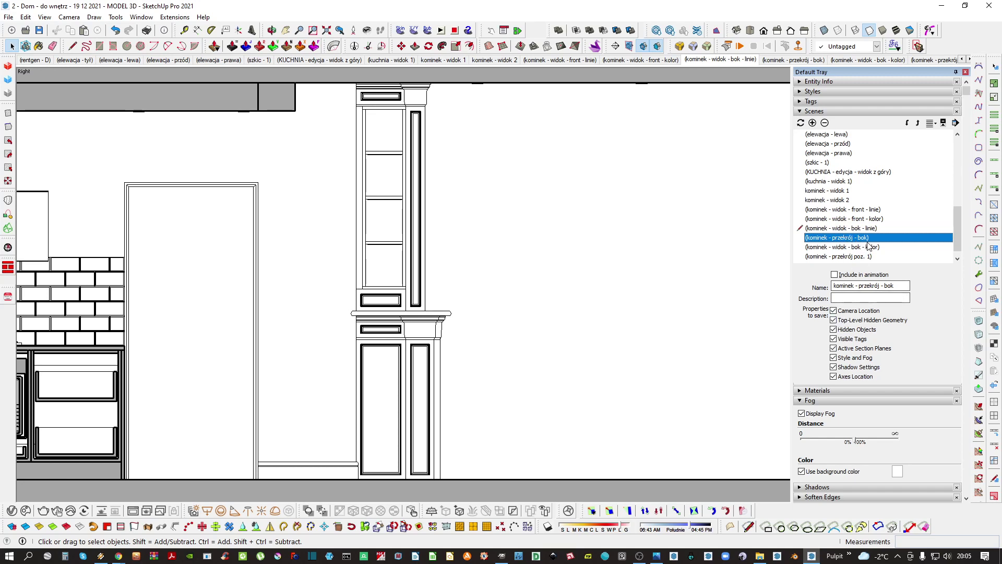
left_click(838, 312)
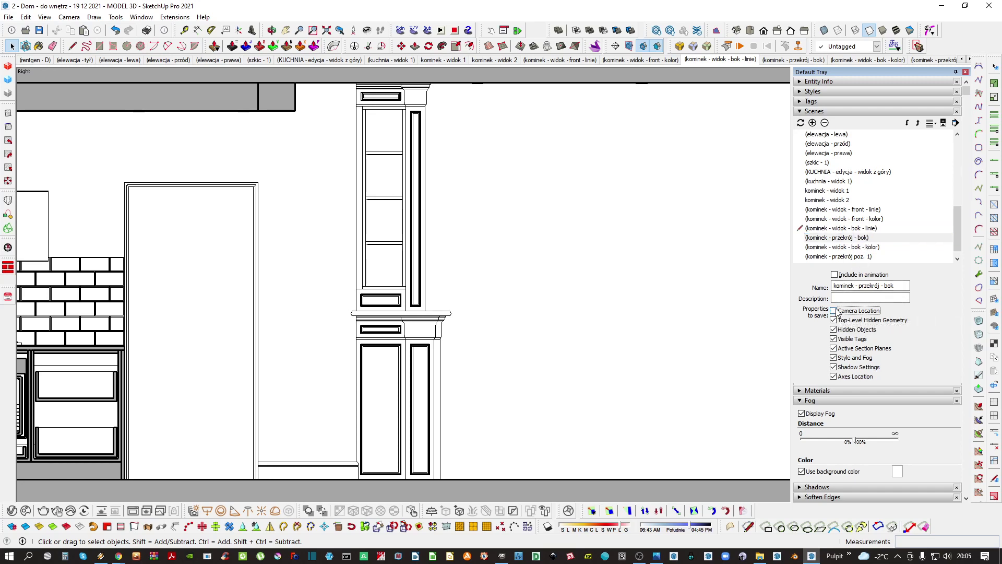
double_click(828, 238)
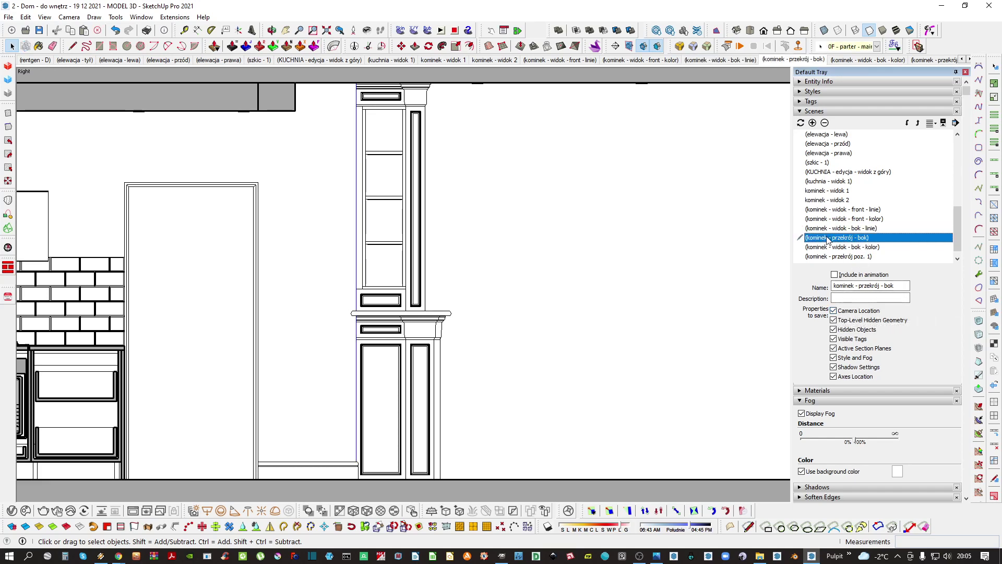
Compare the scenes "kominek - widok - bok - linie" and "kominek - przekrój - bok", then open "kominek - widok - front - linie" and save the model
double_click(840, 229)
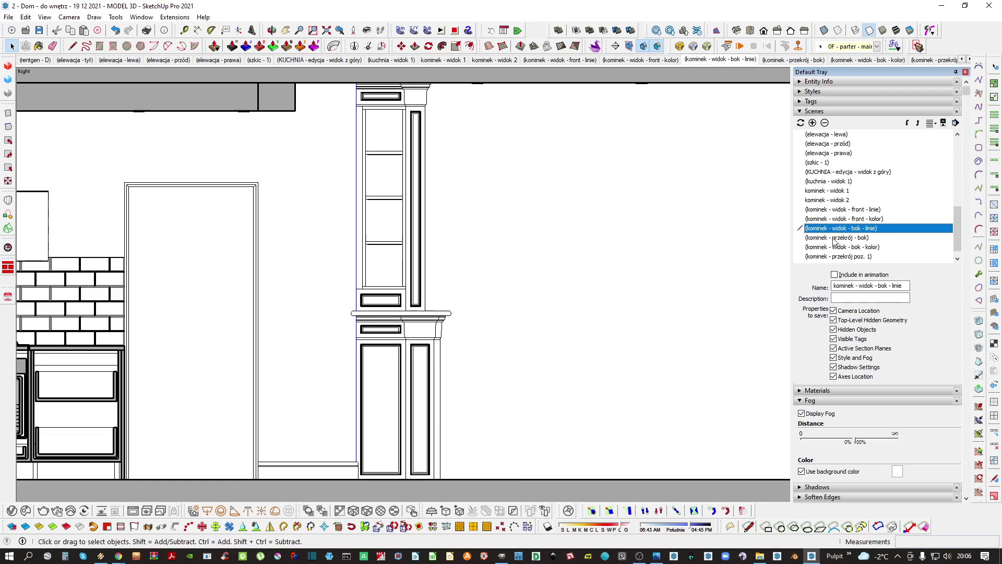
double_click(832, 239)
double_click(845, 209)
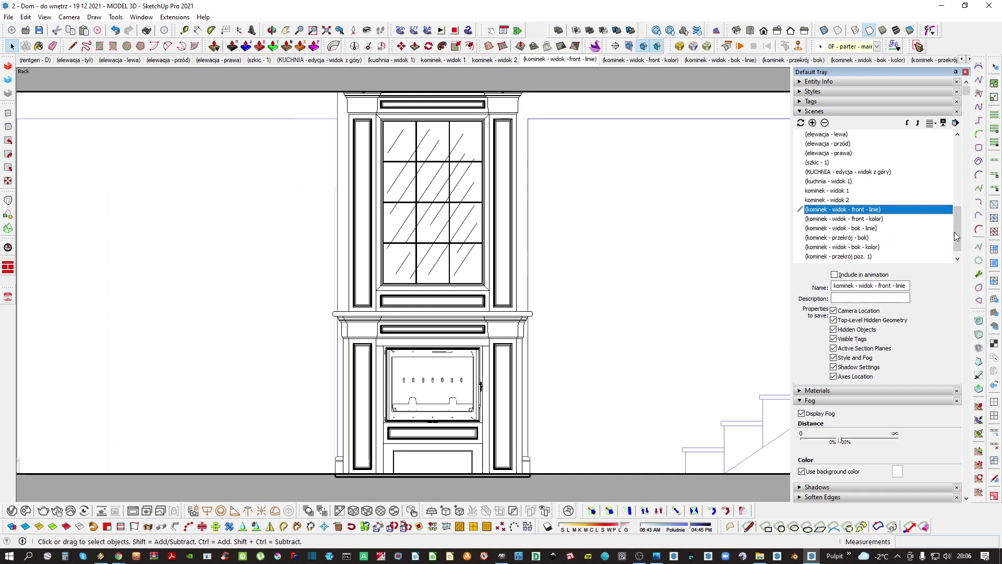
left_click(43, 37)
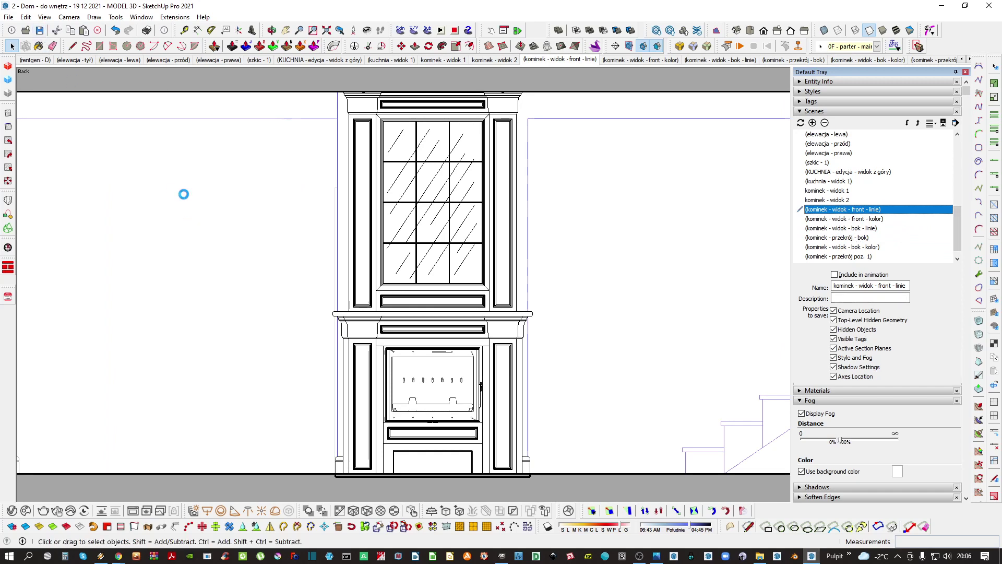
Send the model to LayOut and start a document on the plain A3 Landscape template
left_click(9, 17)
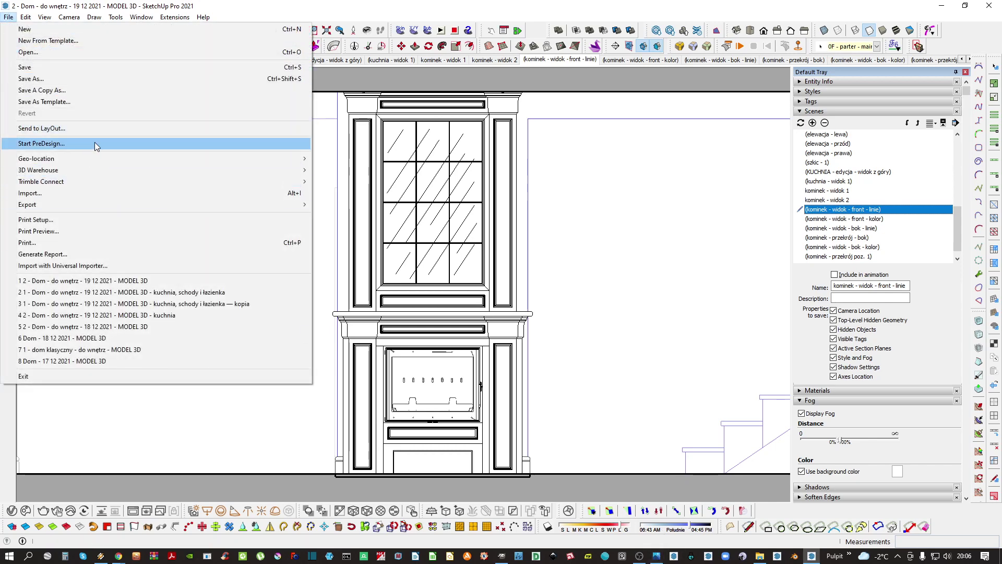
left_click(111, 127)
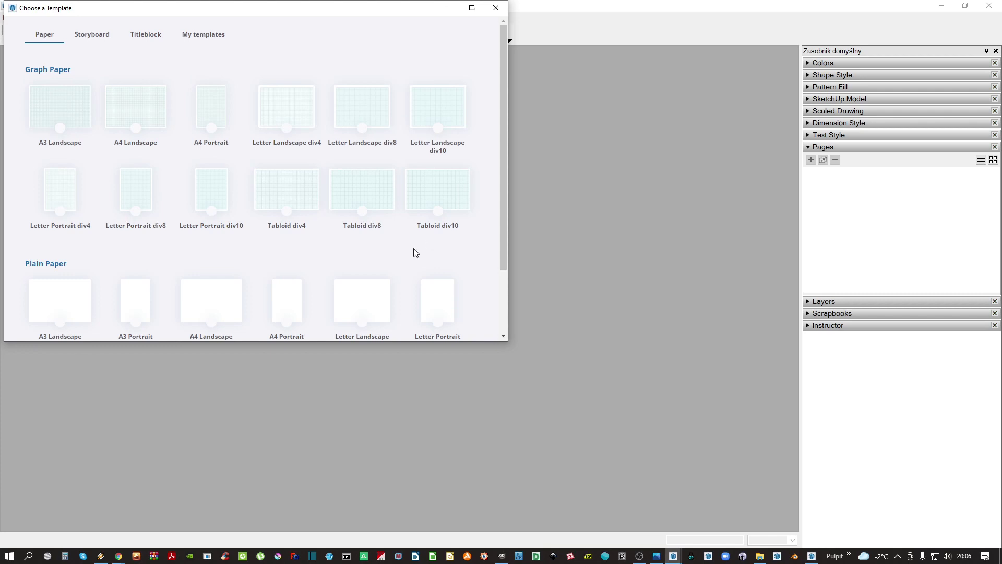
left_click(81, 306)
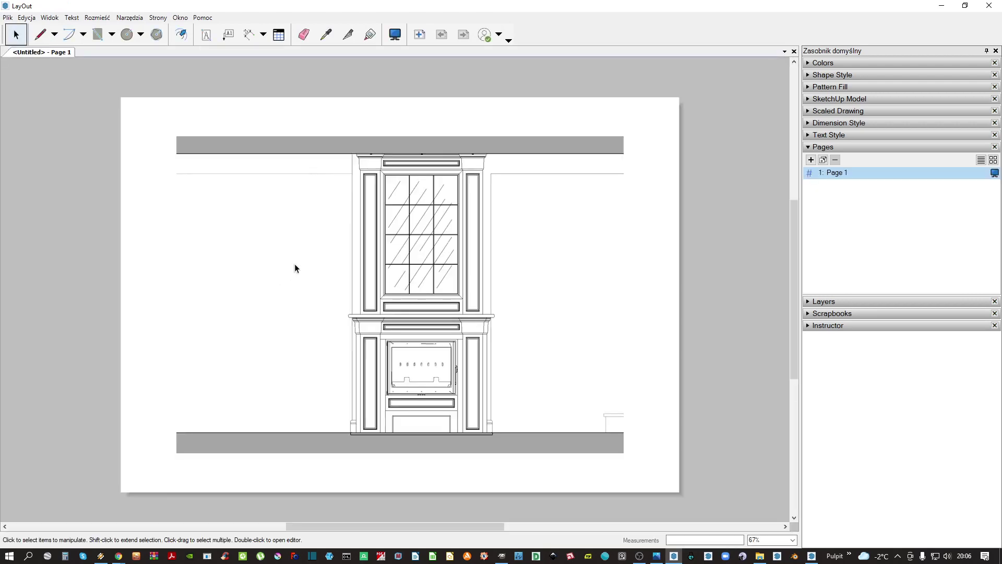
Begin saving the document under a new name and create a folder "LAYOUT - rysunki techniczne" in the desktop folder "grupa III - 20 12 2021"
left_click(7, 19)
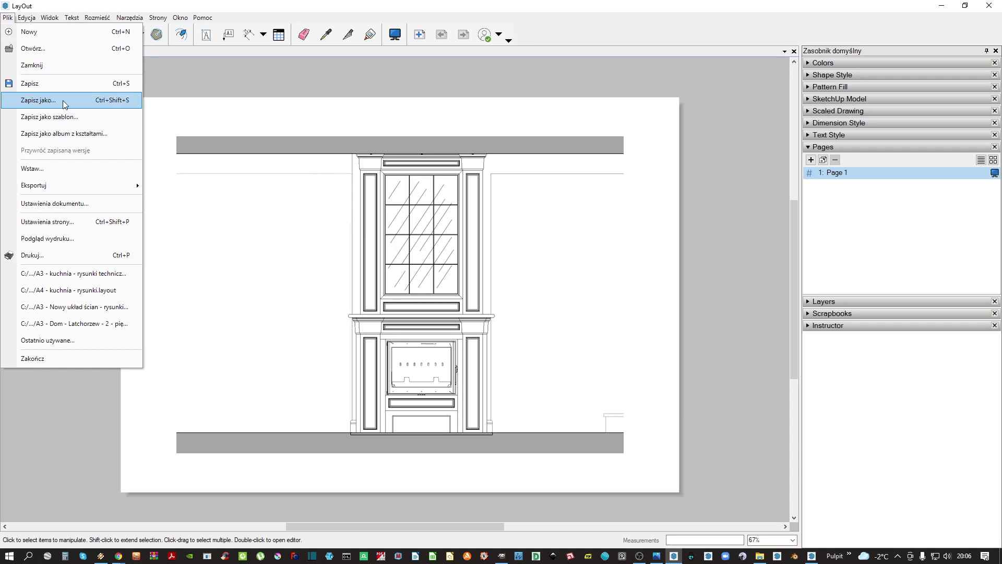
left_click(31, 98)
scroll(68, 85, "up", 3)
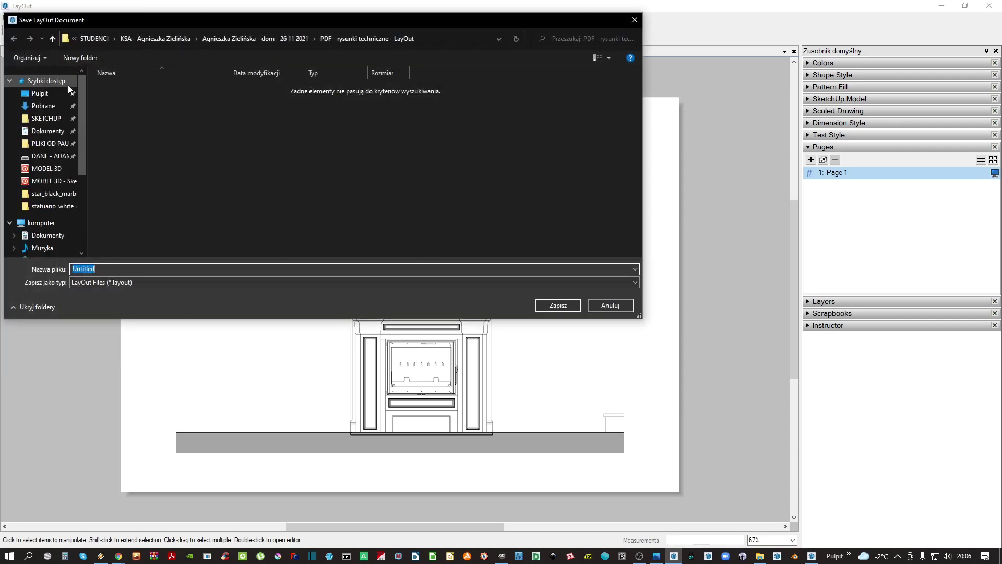
left_click(61, 92)
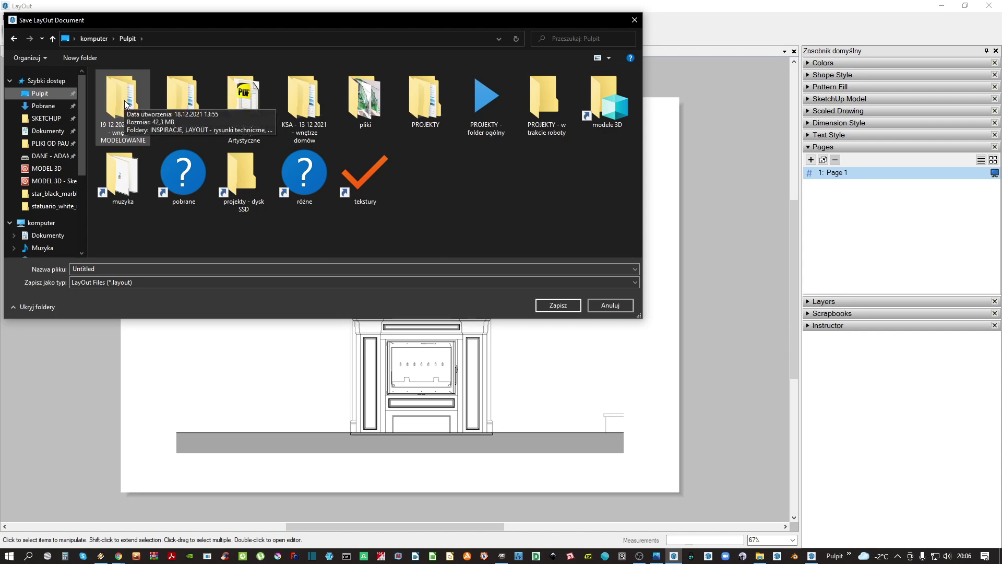
double_click(166, 123)
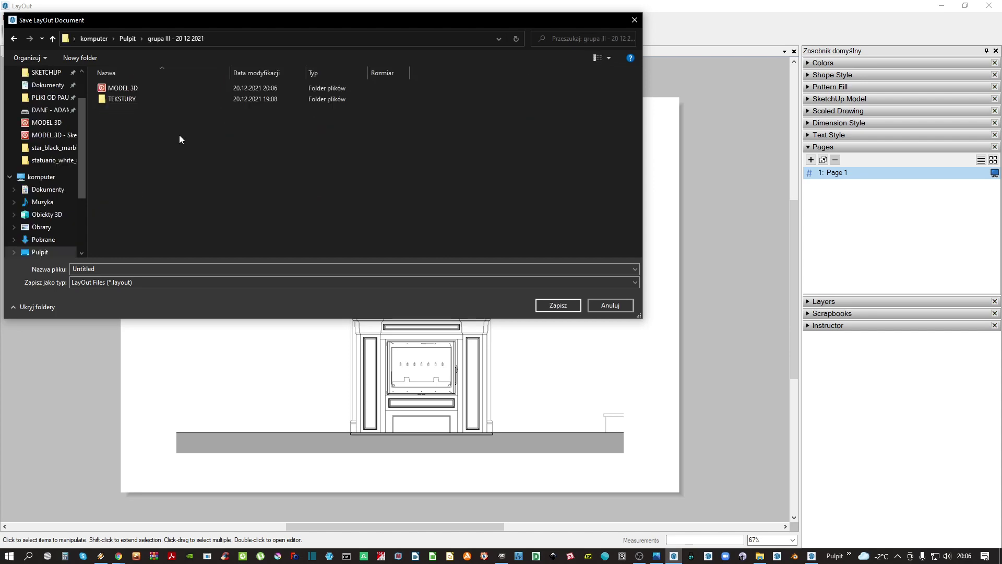
left_click(94, 60)
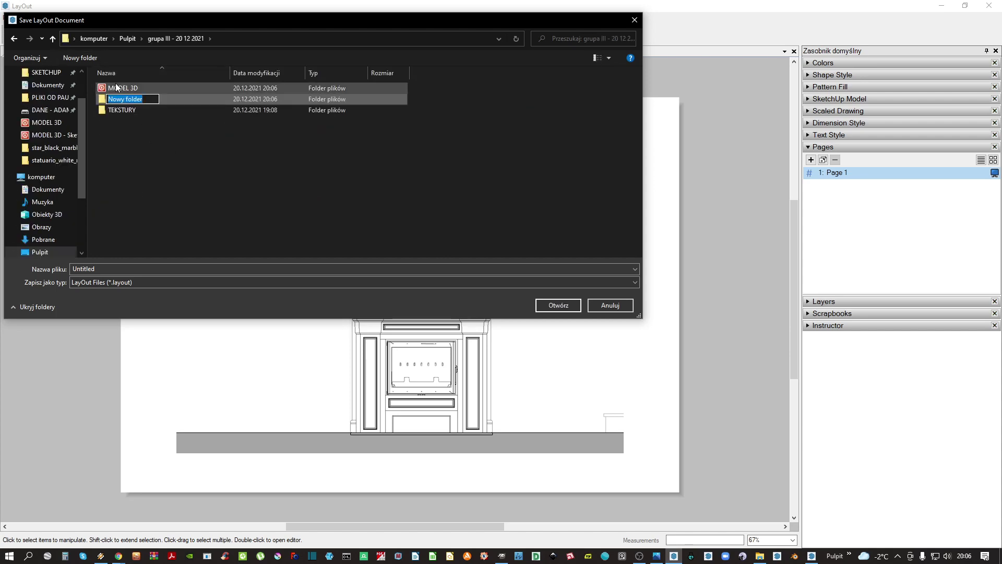
type("KAYOUT - rysunki techniczne")
key("Return")
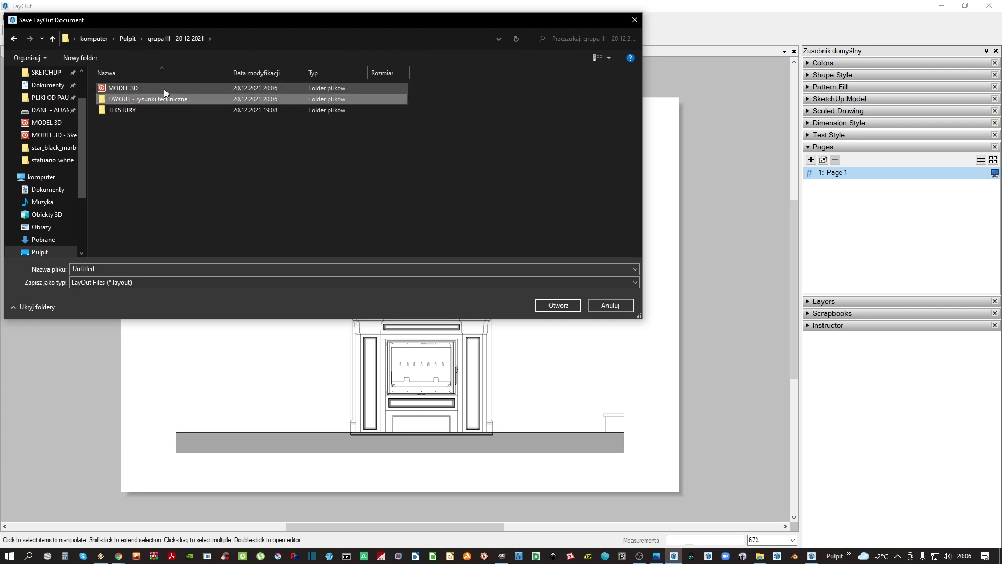
Save the LayOut document as "A3 - kominek - rysunki" in the "LAYOUT - rysunki techniczne" folder
double_click(135, 99)
type("A3 - kominek")
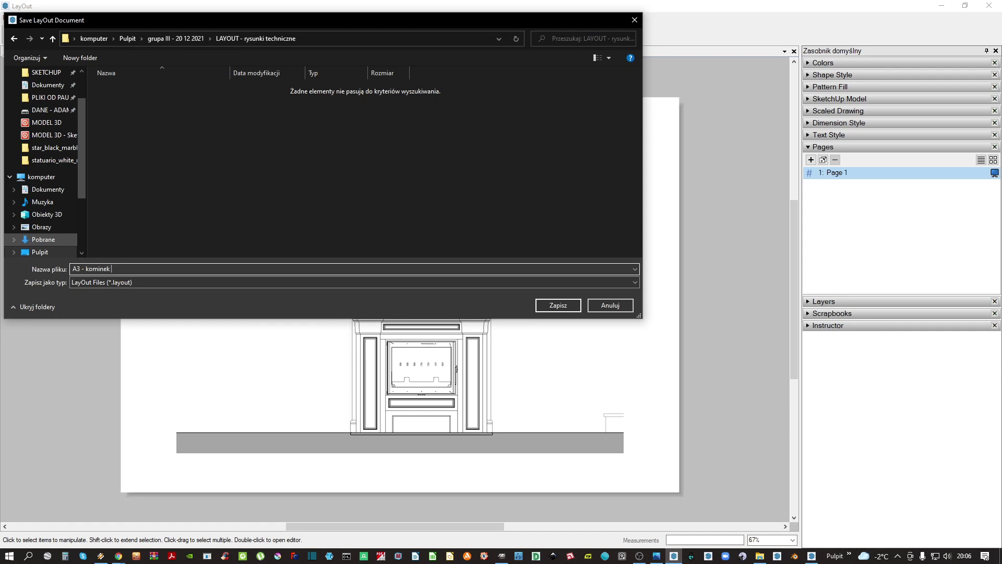
type(" - rysunki")
key("Return")
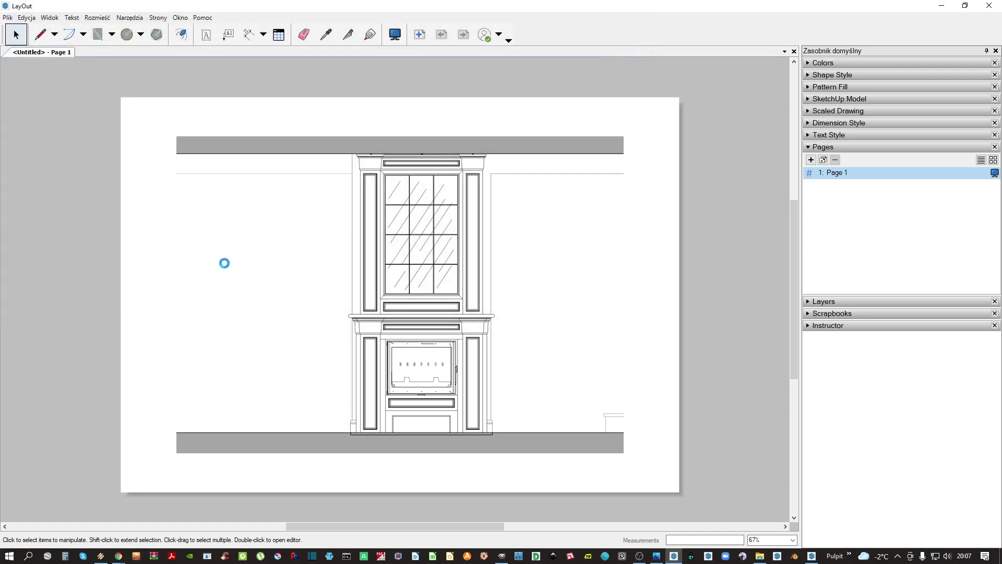
Set the viewport to the scene "kominek - widok - front - linie" at 1:20 scale with a 0.3 pt line scale
right_click(411, 247)
mouse_move(466, 504)
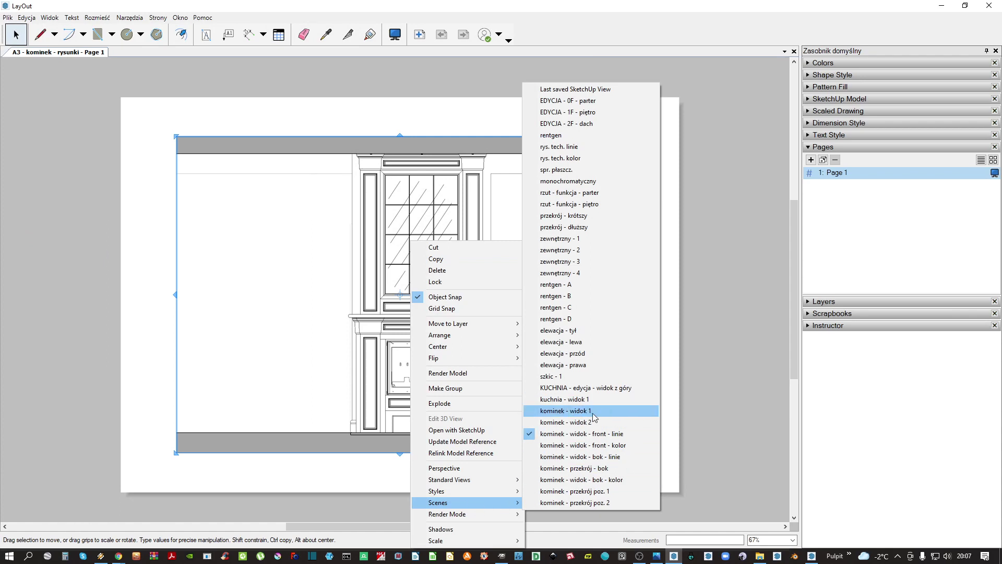
left_click(614, 437)
right_click(447, 372)
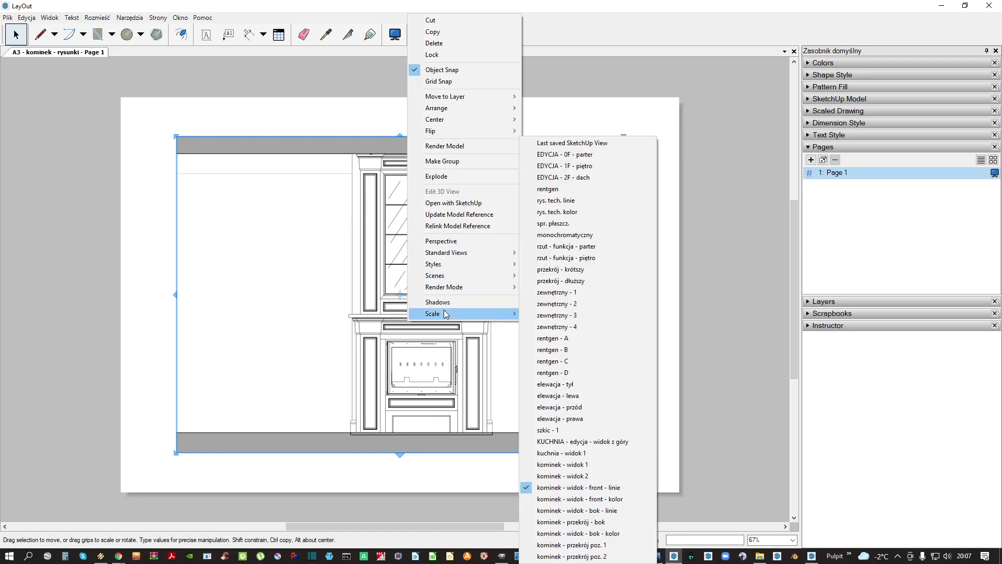
mouse_move(446, 314)
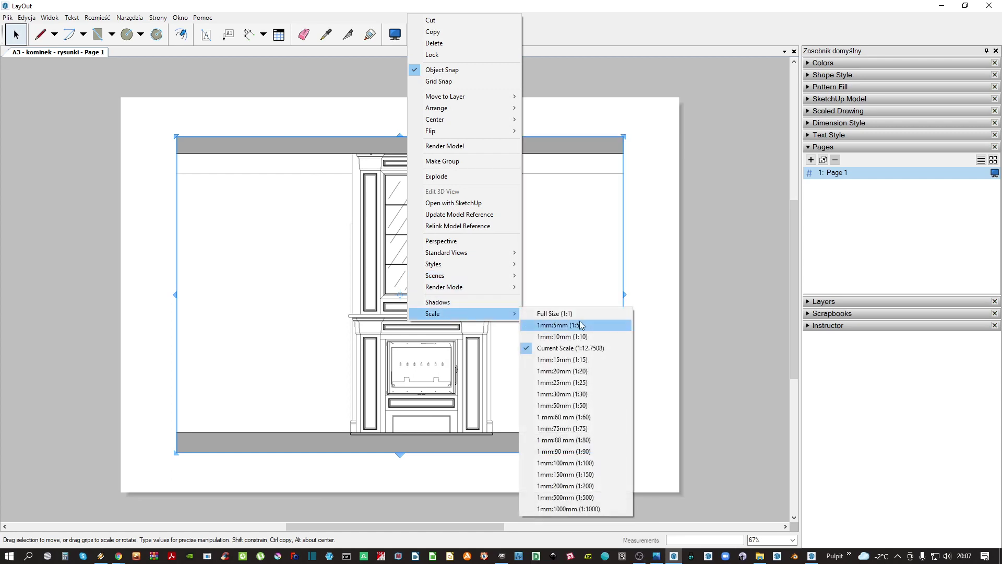
left_click(574, 370)
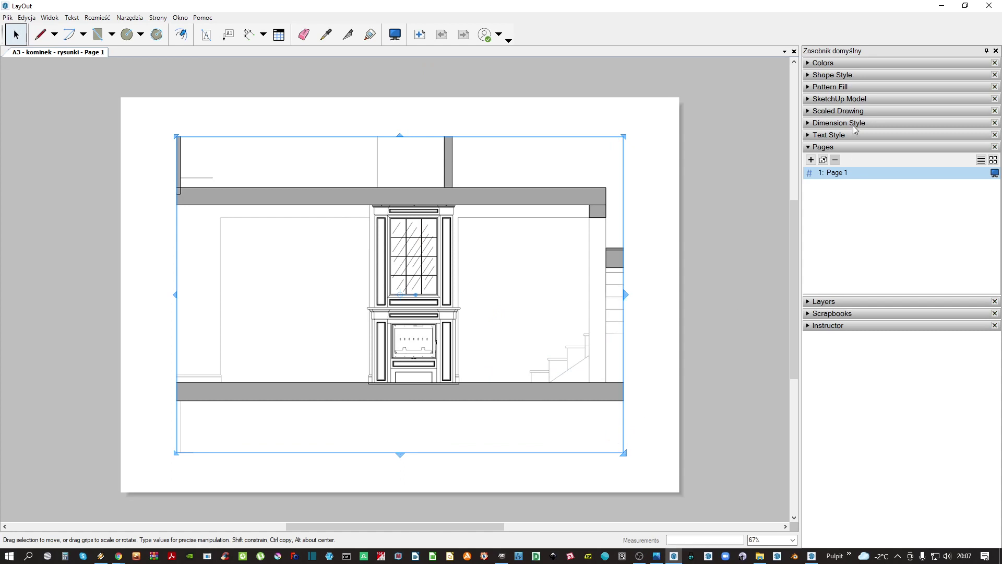
left_click(860, 99)
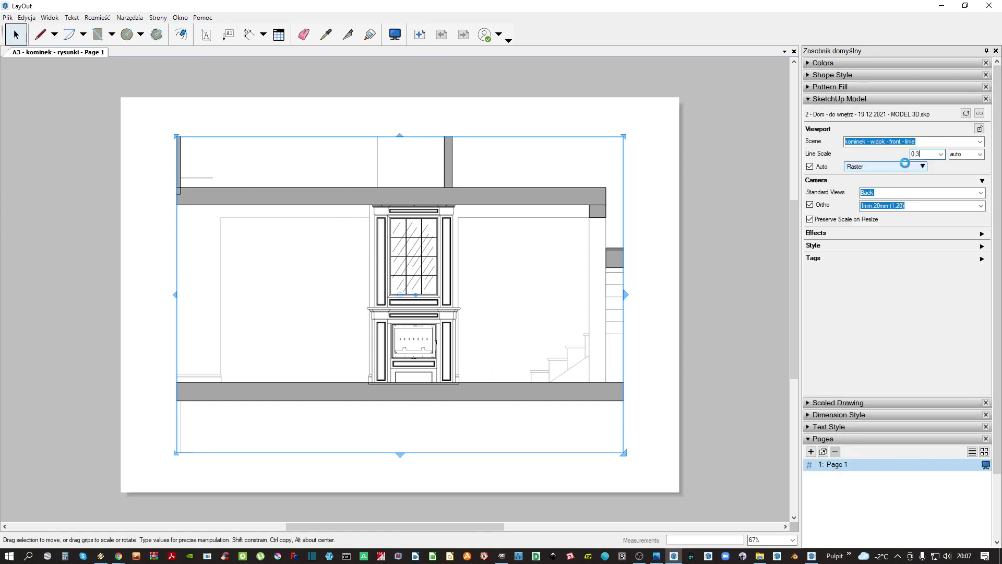
Crop both sides of the front-view viewport close to the fireplace, turning Object Snap off
left_click_drag(626, 295, 468, 328)
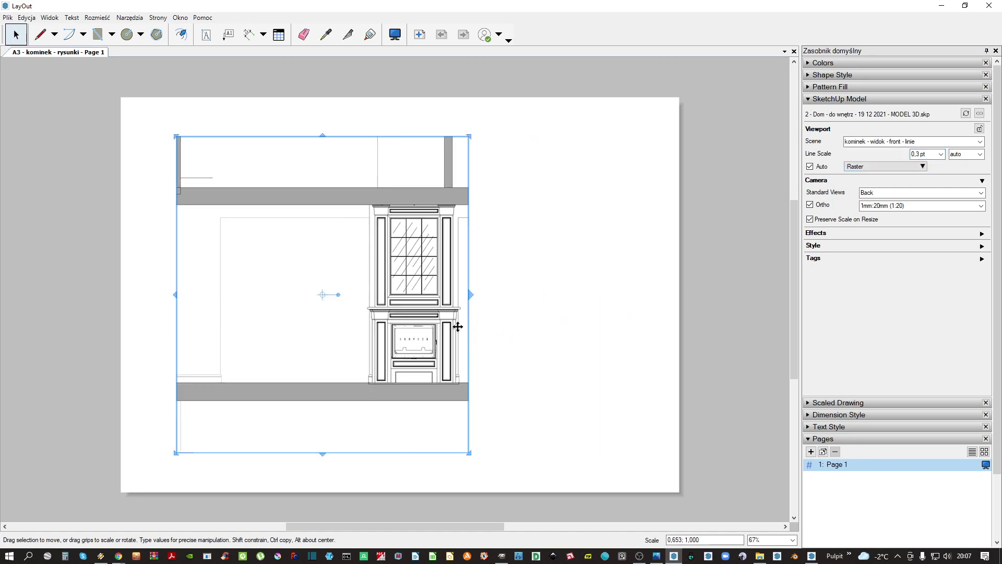
right_click(495, 253)
left_click(534, 286)
left_click_drag(174, 296, 360, 292)
Crop the front-view viewport's lower and upper edges to the floor and ceiling slabs, and widen its left edge slightly
scroll(409, 420, "up", 3)
left_click_drag(423, 472, 449, 399)
middle_click_drag(437, 82, 414, 237)
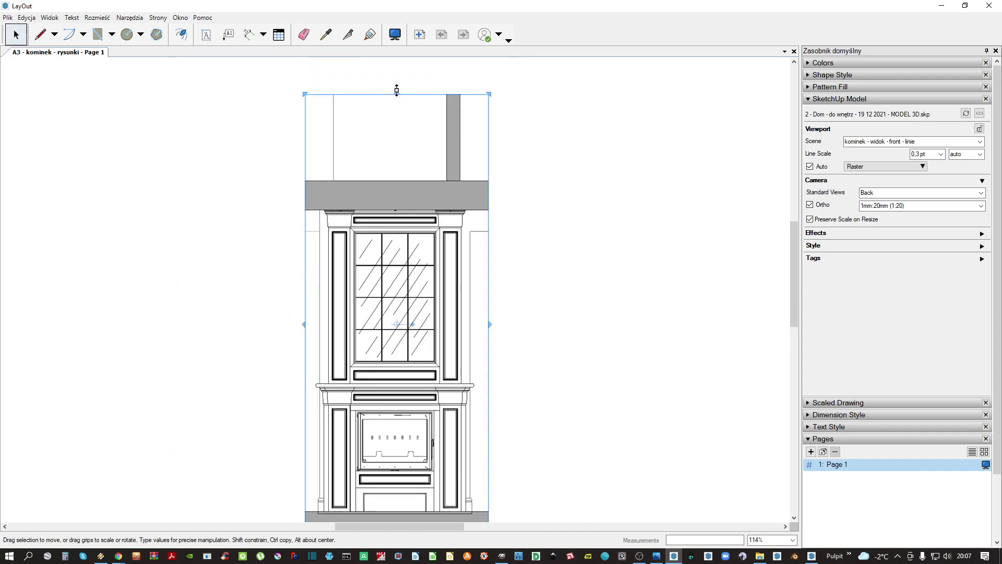
left_click_drag(397, 94, 434, 199)
scroll(405, 174, "up", 6)
scroll(432, 216, "down", 8)
middle_click_drag(448, 283, 467, 248)
left_click(397, 299)
left_click(397, 299)
scroll(397, 299, "up", 1)
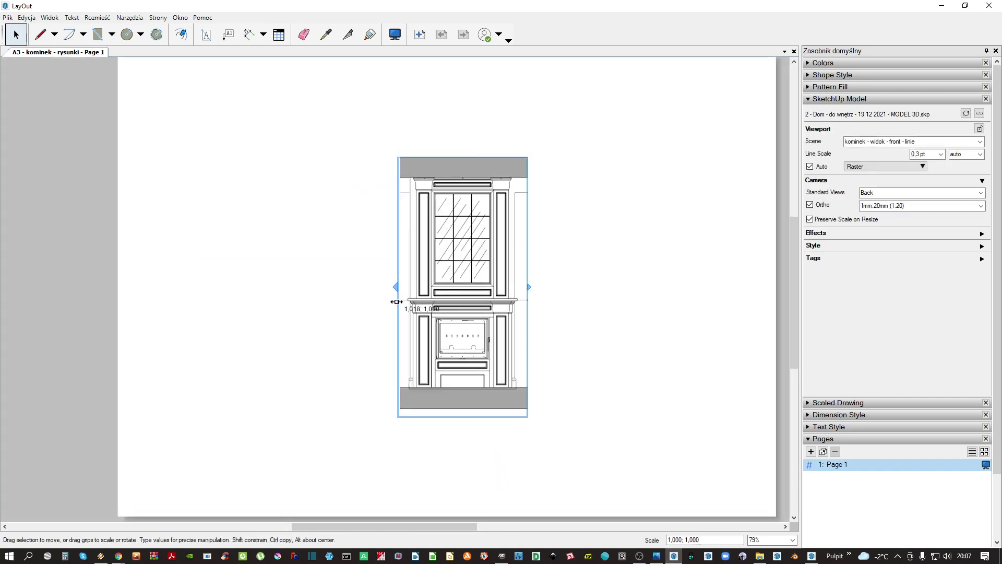
left_click(533, 287)
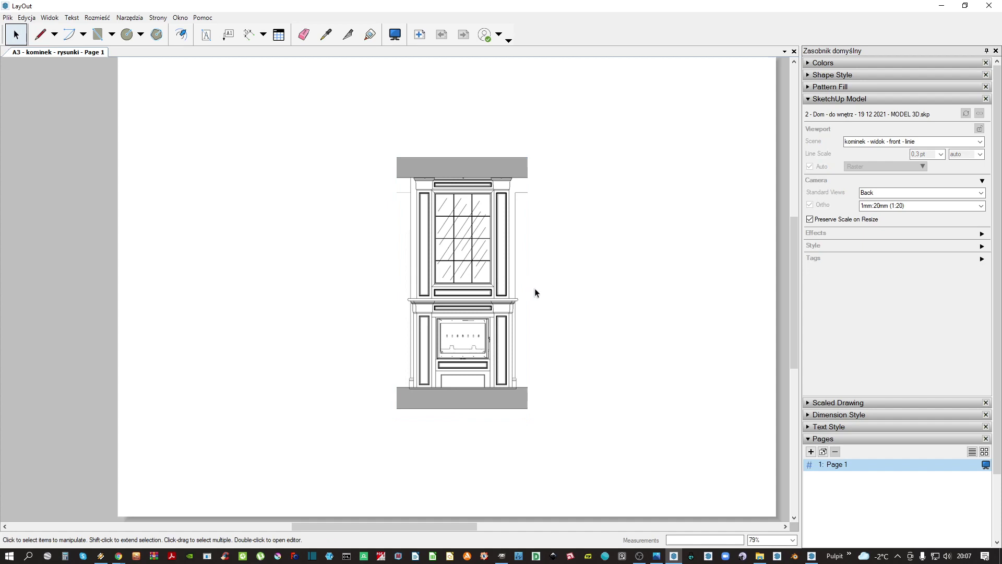
Move the cropped front view to the page's upper-left area and place a copy of it to its right
left_click(462, 244)
scroll(463, 243, "down", 2)
mouse_move(463, 243)
left_mouse_down()
mouse_move(276, 181)
mouse_move(416, 194)
mouse_move(407, 206)
left_mouse_up()
Apply the style "rys. tech. kolor" to the copied front view
right_click(418, 198)
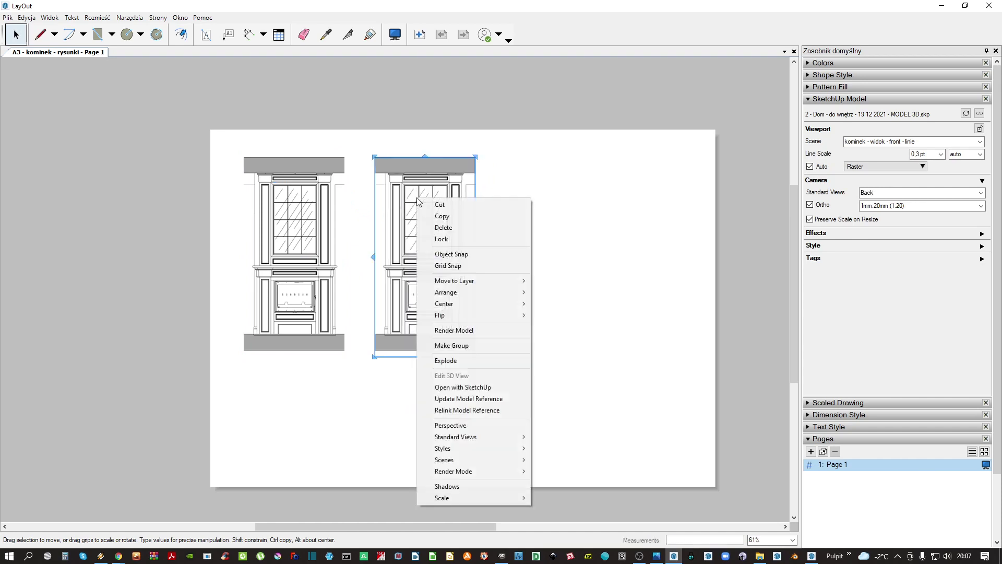
mouse_move(516, 453)
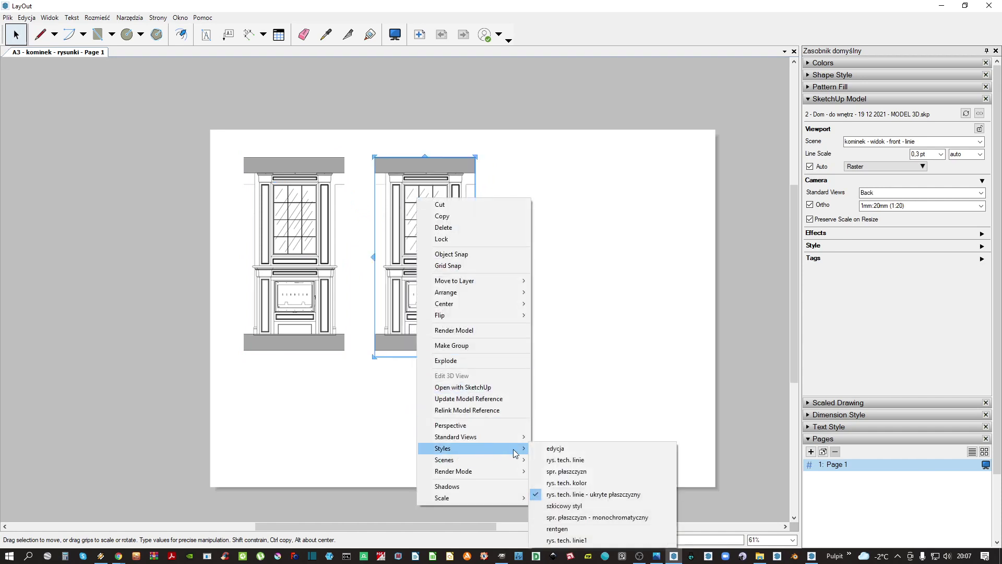
left_click(581, 484)
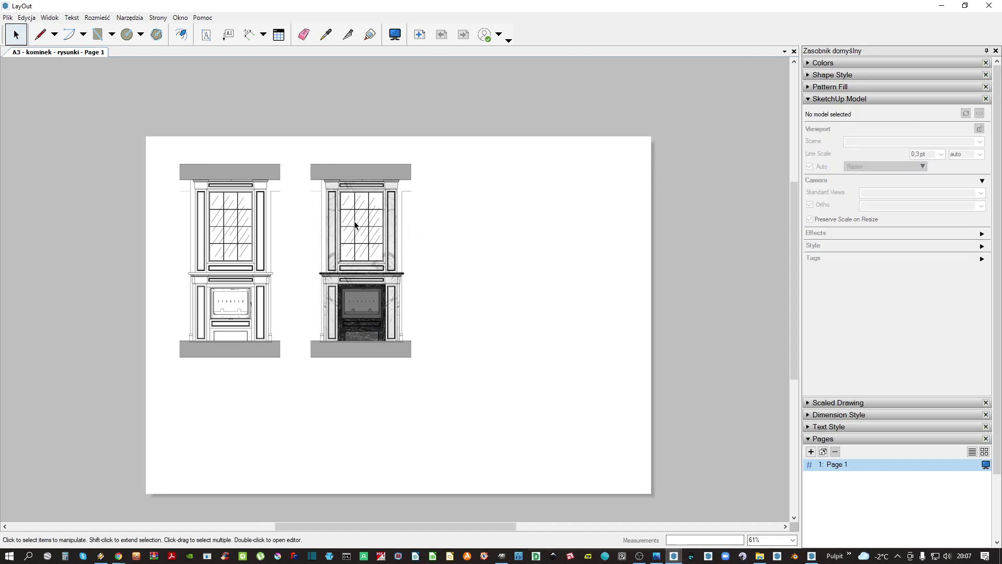
Copy the coloured front view to its right and assign the scene "kominek - widok - bok - linie" to the copy
left_click(359, 196)
left_click_drag(358, 195, 491, 203, "ctrl")
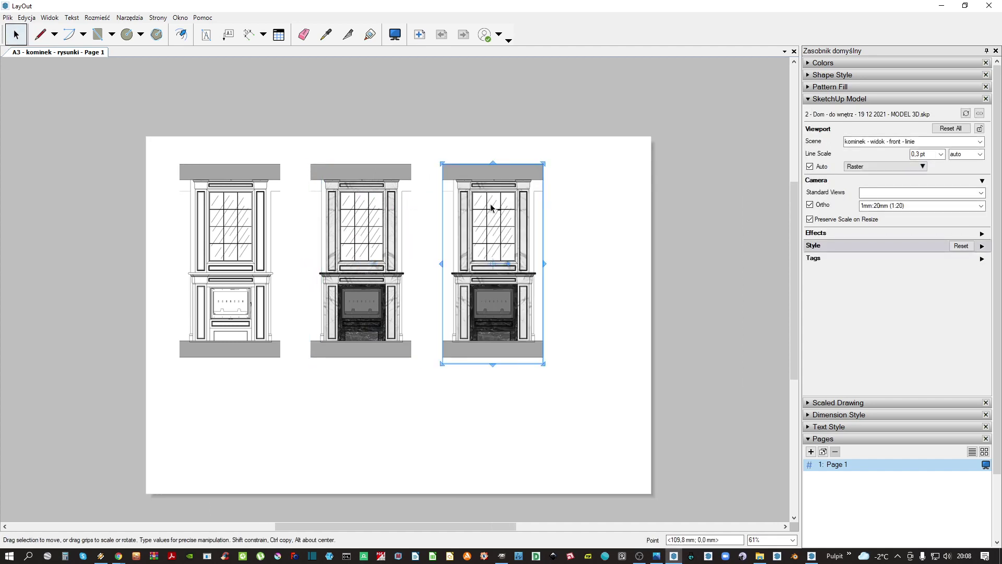
right_click(492, 222)
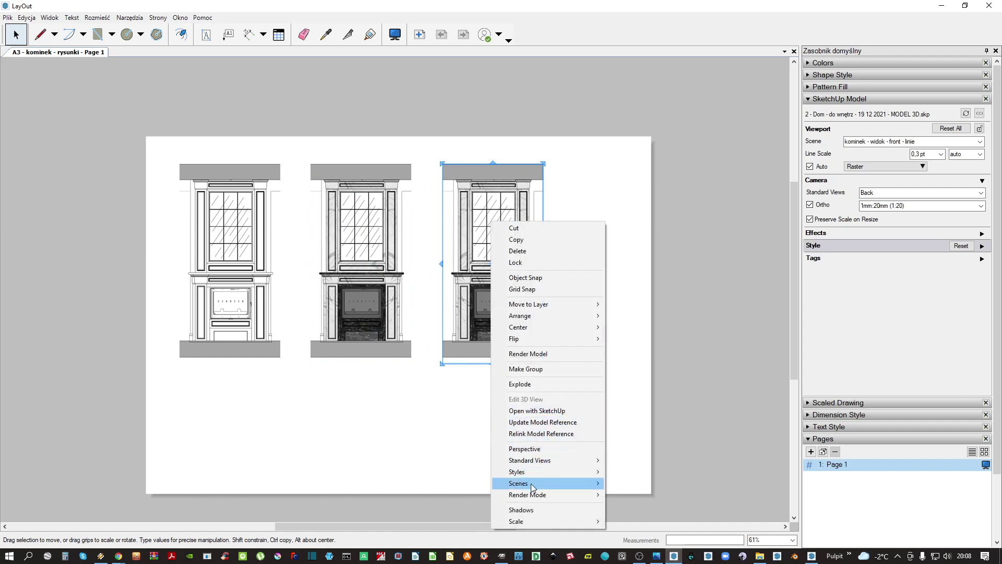
mouse_move(556, 486)
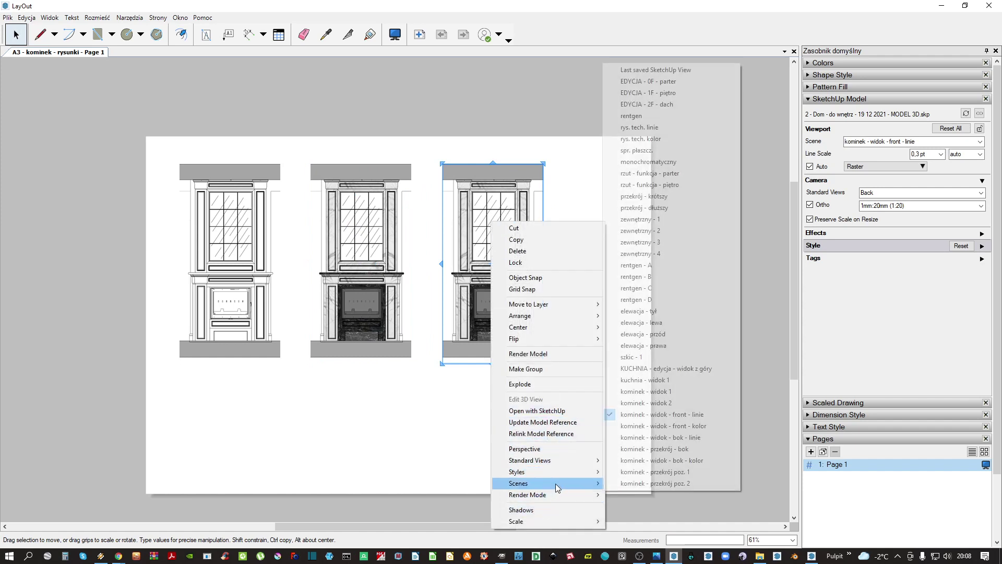
left_click(673, 438)
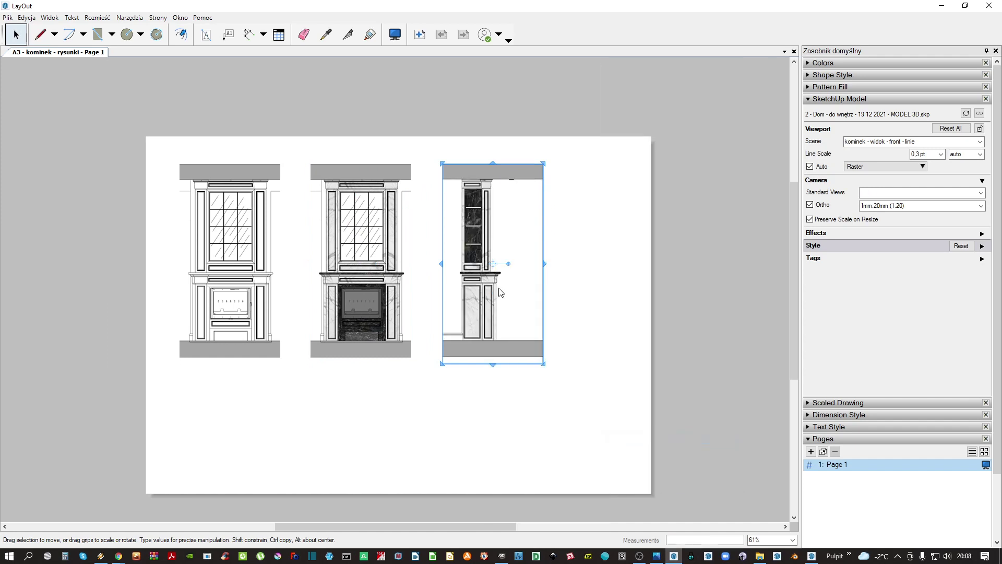
Crop both sides of the side-view viewport close to the fireplace and shift it left toward the coloured front view
left_click_drag(544, 262, 507, 263)
left_click_drag(441, 264, 453, 264)
scroll(485, 287, "up", 2)
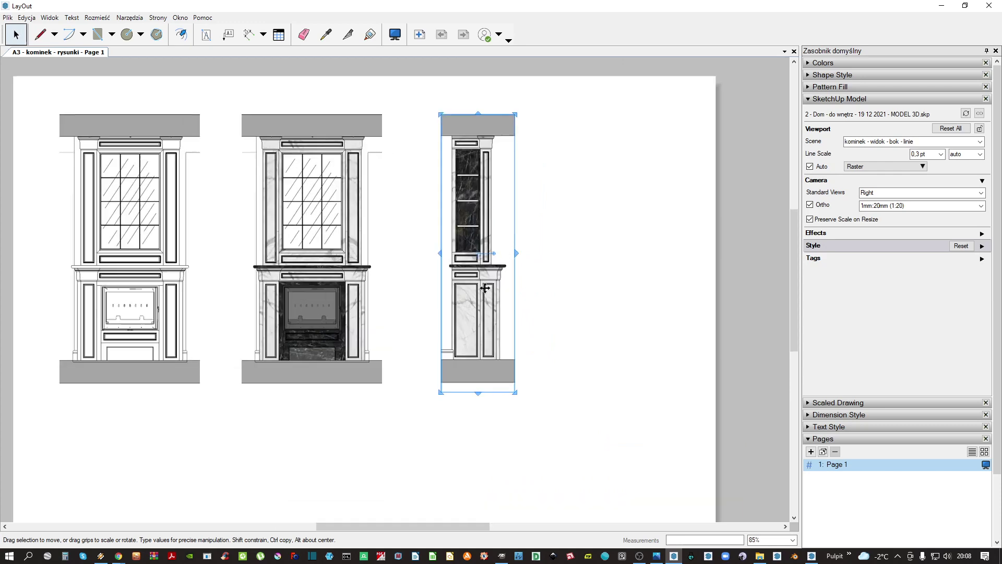
key("Left")
key("Left")
key("Left")
key("Left")
key("Left")
key("Left")
key("Left")
key("Left")
key("Left")
key("Left")
key("Left")
key("Left")
key("Left")
key("Left")
key("Left")
key("Left")
key("Left")
key("Left")
key("Left")
key("Left")
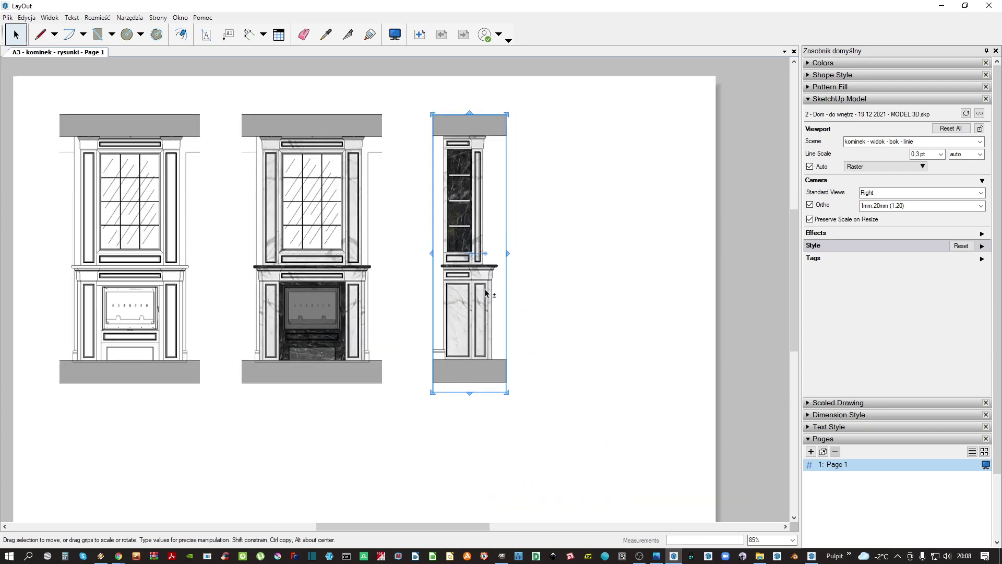
key("Escape")
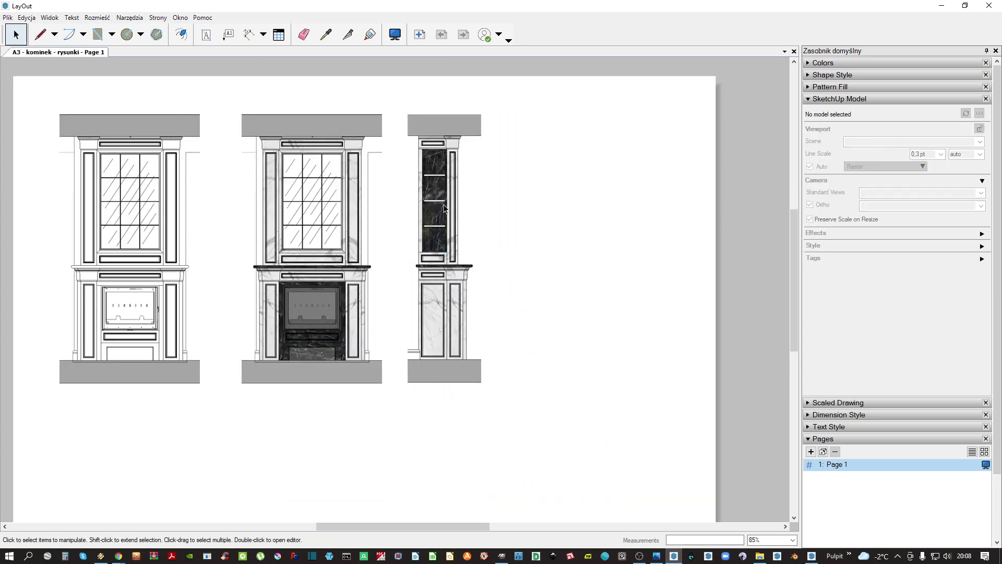
Copy the coloured side view to its right and apply the style "rys. tech. linie - ukryte płaszczyzny" to the copy
left_click(443, 194)
right_click(440, 168)
left_click(417, 165)
left_click_drag(435, 156, 532, 193)
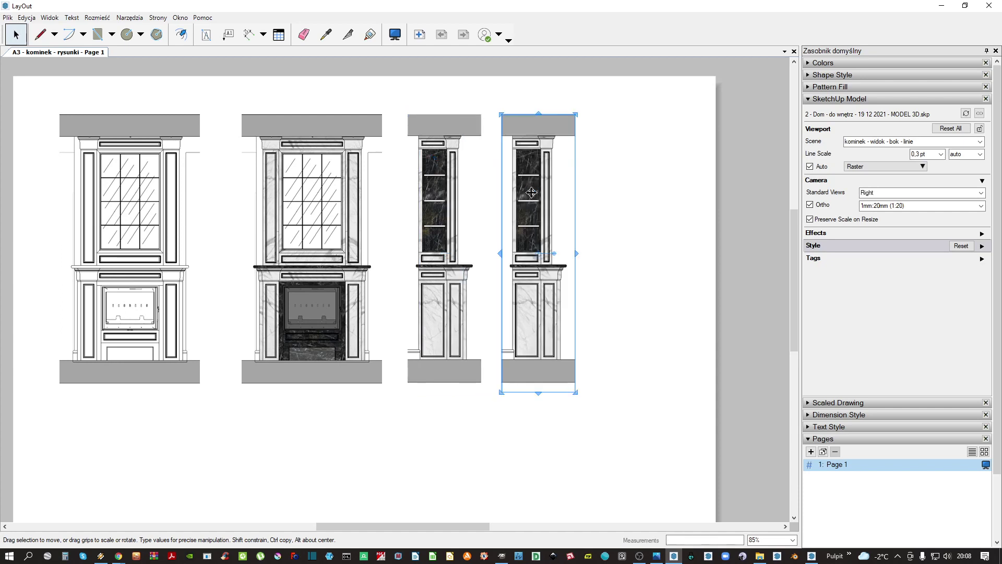
right_click(532, 193)
mouse_move(579, 444)
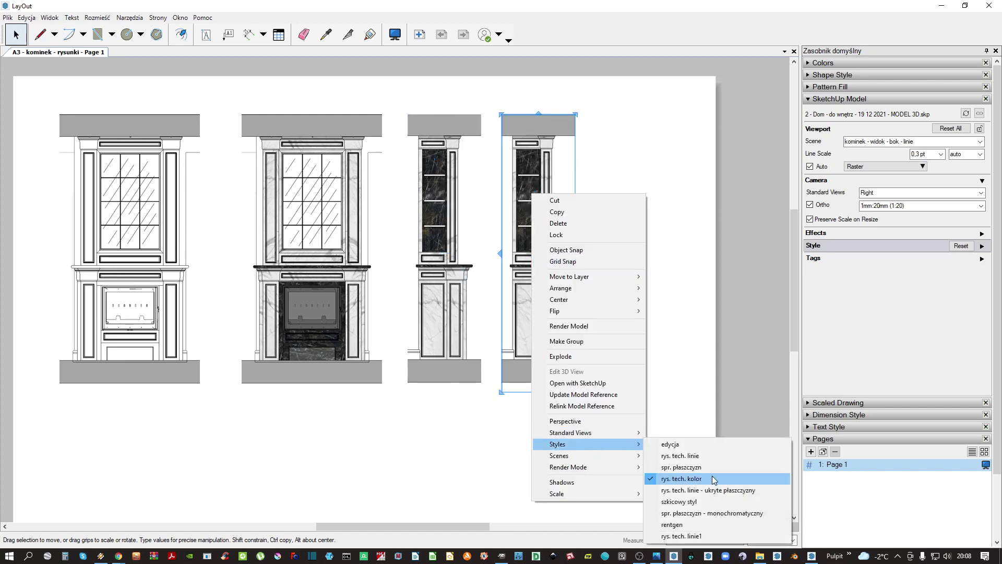
left_click(703, 490)
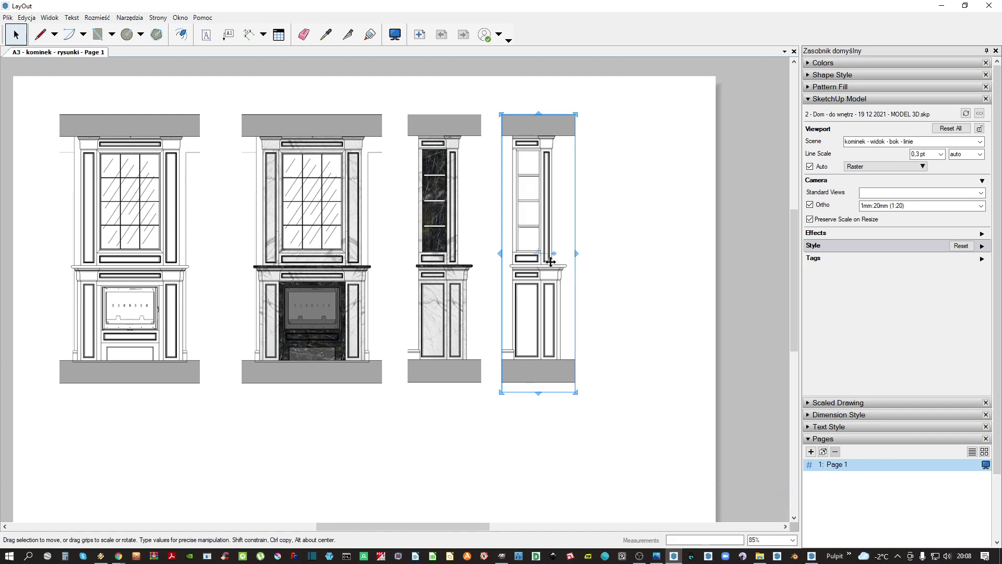
Copy the line side view to its right and assign the scene "kominek - przekrój - bok" to the copy
middle_click_drag(525, 163, 399, 186)
key("Escape")
left_click_drag(398, 185, 503, 185)
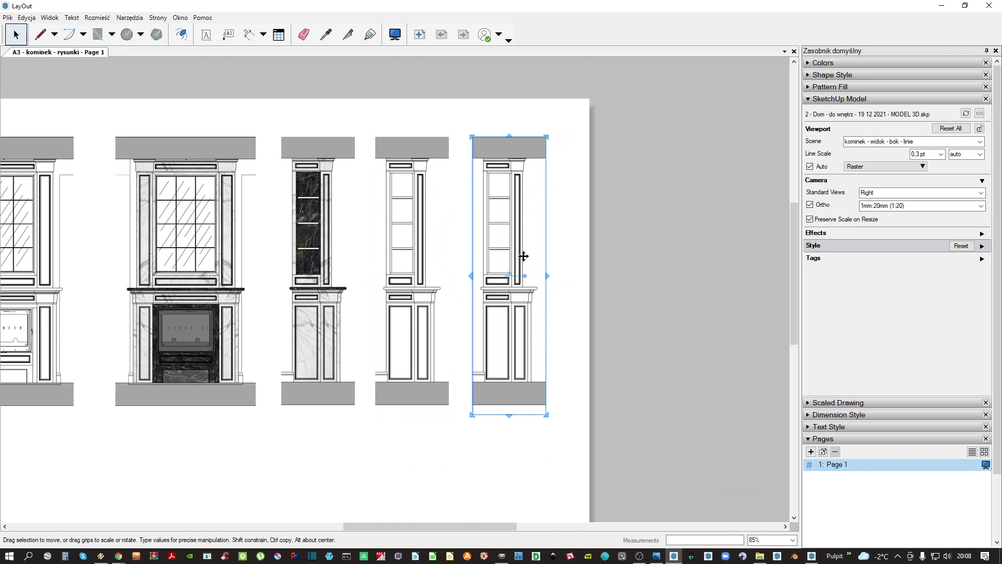
right_click(511, 224)
mouse_move(600, 485)
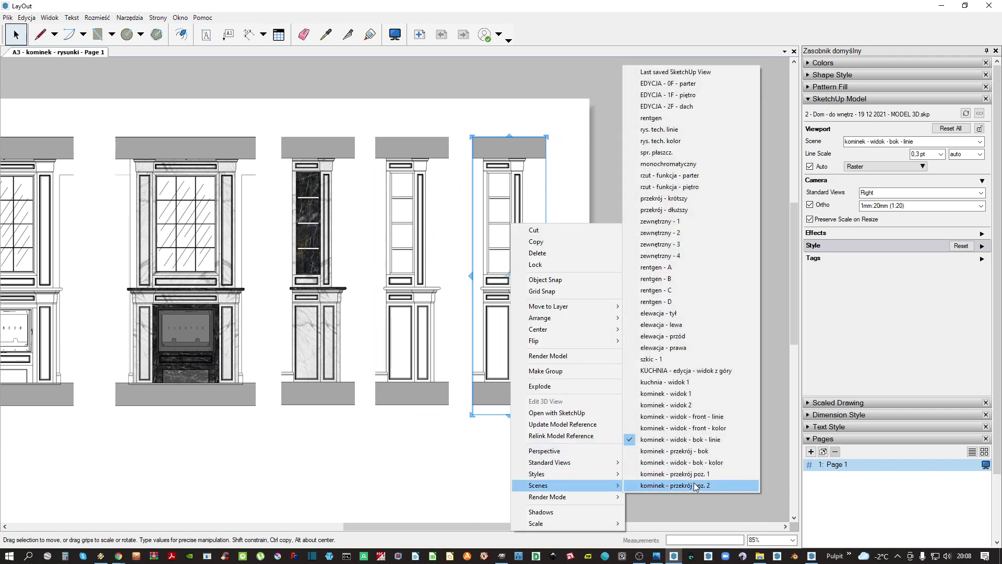
left_click(697, 451)
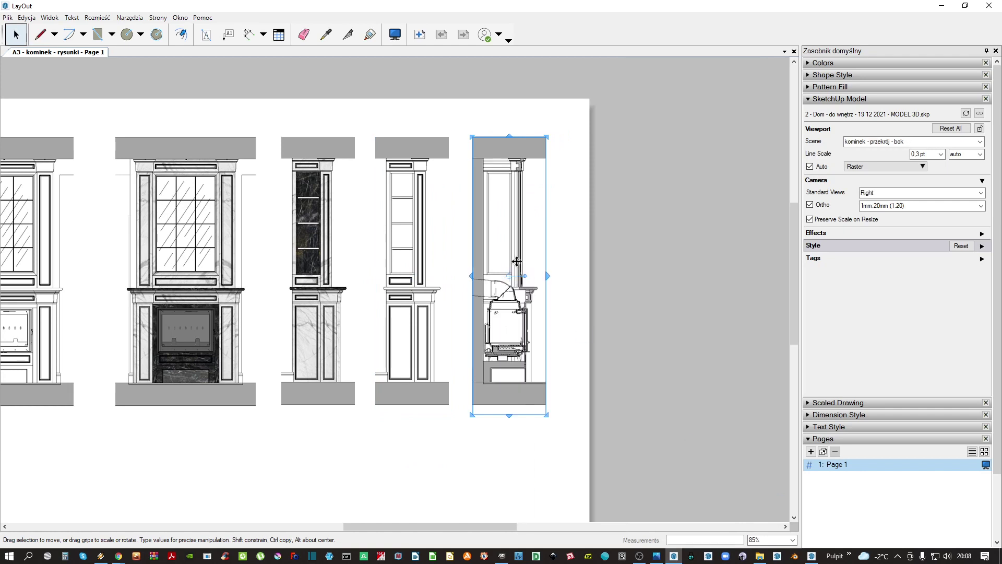
Extend the side section viewport on its wall side and nudge it slightly toward the page's right edge
left_click_drag(471, 281, 456, 282)
left_click(547, 273)
left_click(493, 259)
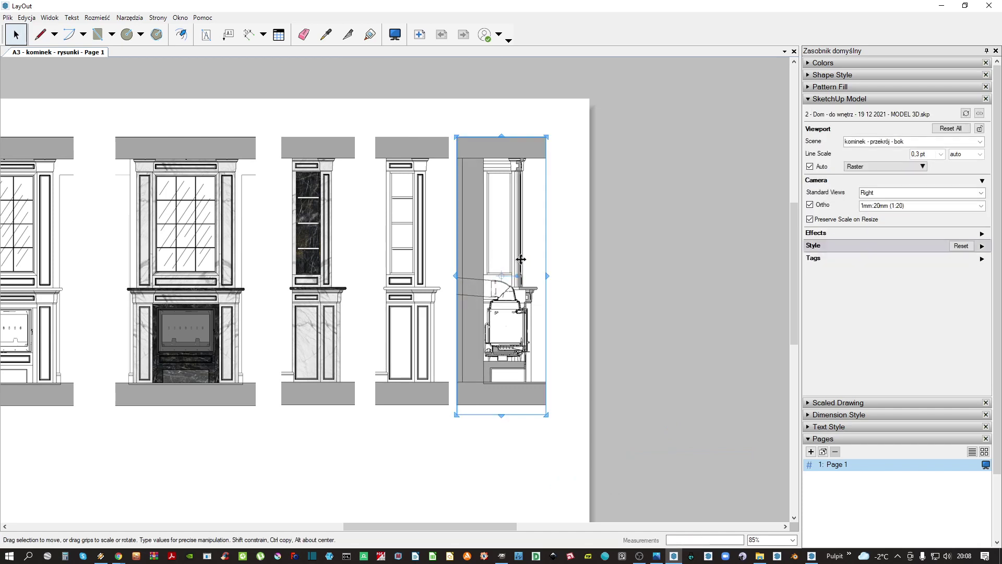
key("Right")
key("Right")
key("Right")
key("Right")
key("Right")
key("Right")
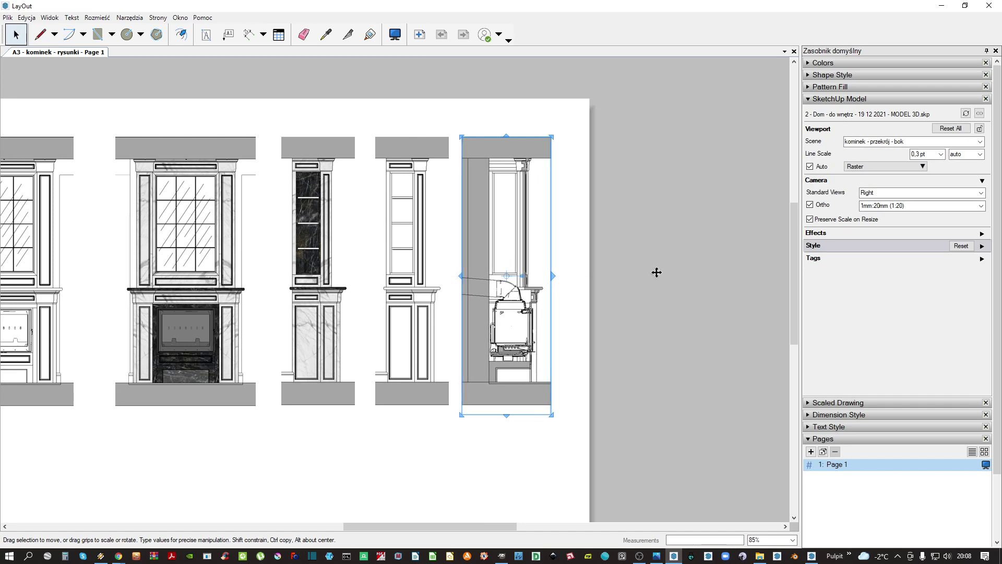
key("Right")
key("Right")
left_click(559, 344)
Draw a white-filled polygon without stroke over the wall hatching between the flue pipe's edges in the side section
scroll(497, 305, "up", 4)
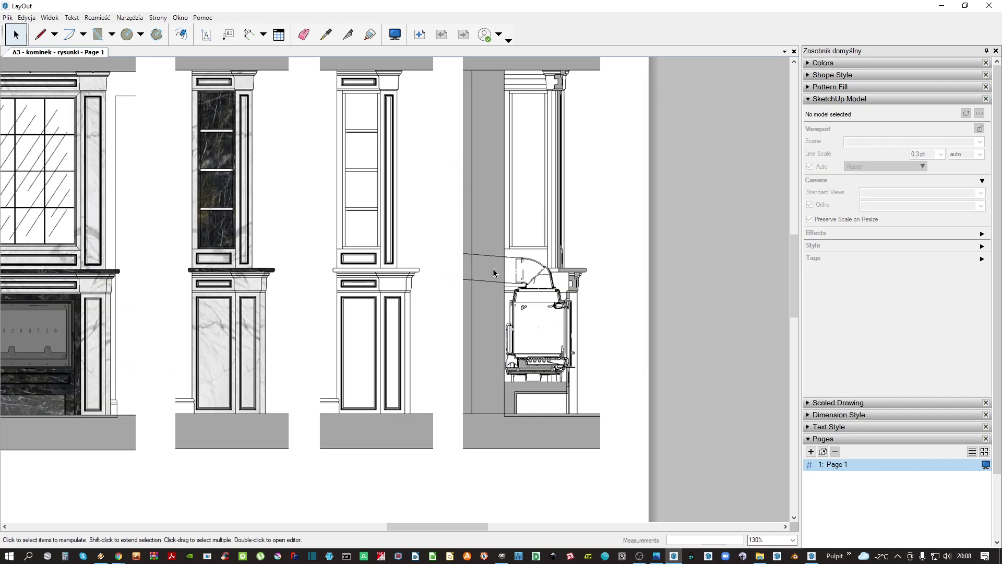
scroll(481, 261, "up", 4)
key("l")
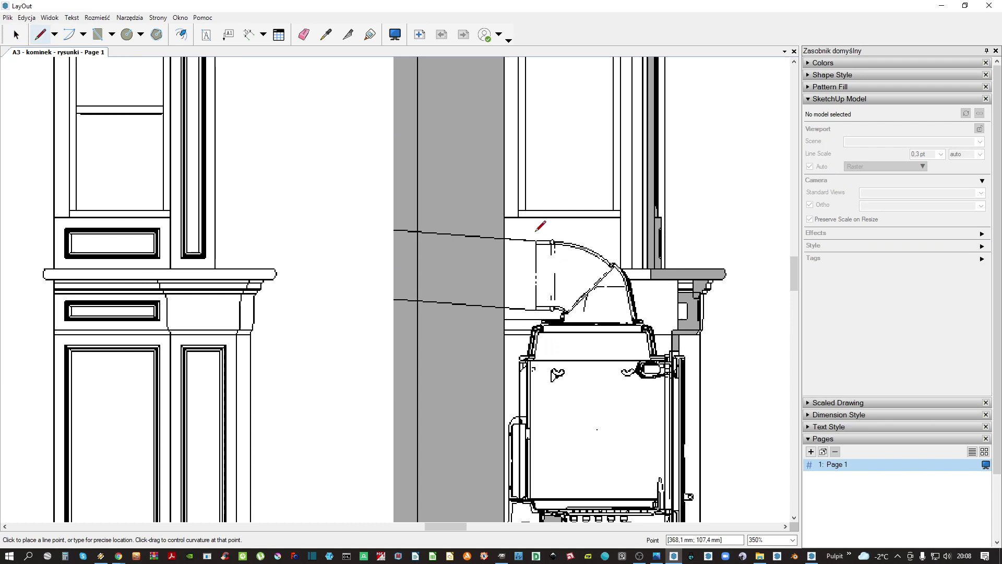
left_click(834, 76)
left_click(833, 115)
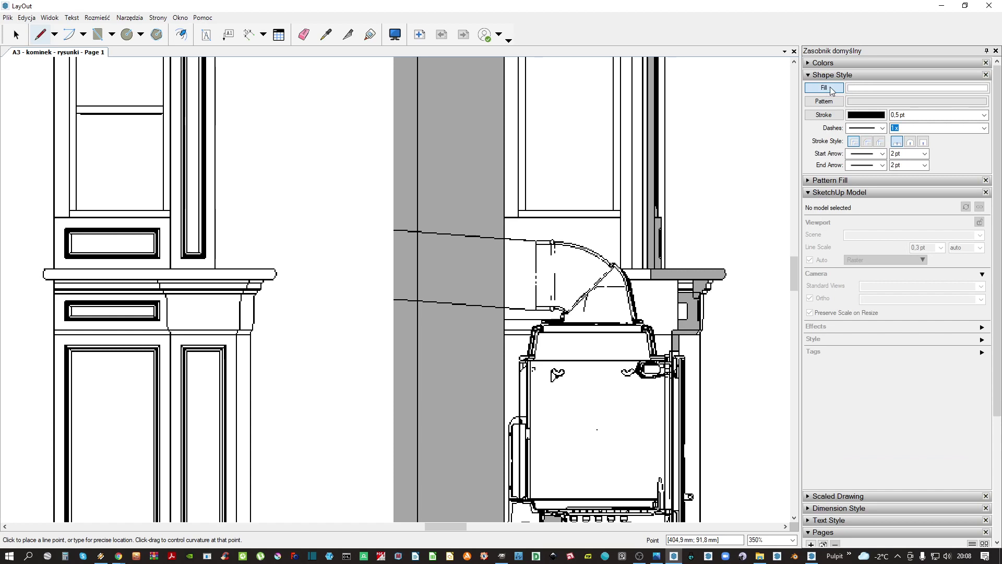
scroll(496, 214, "up", 5)
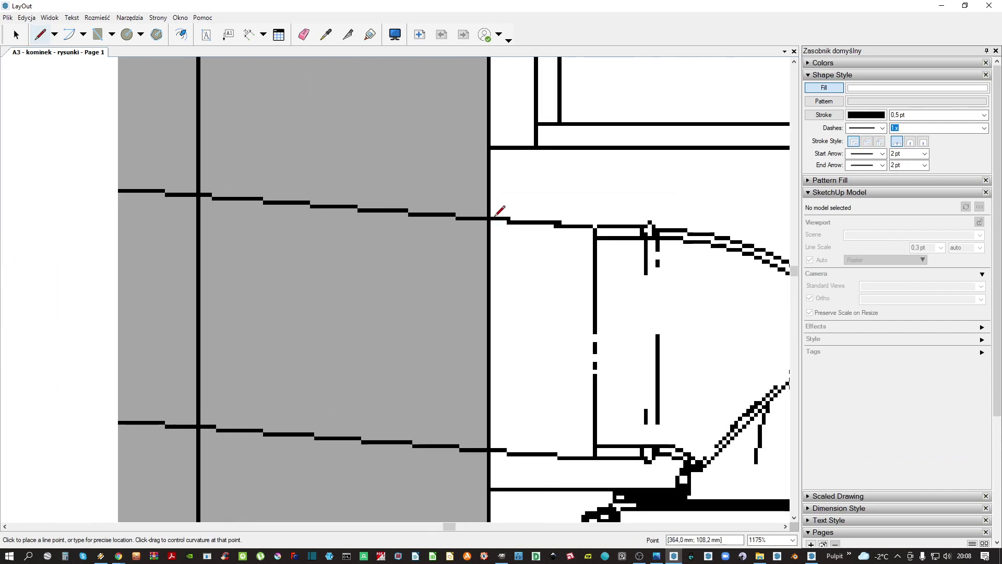
left_click(498, 221)
left_click(105, 189)
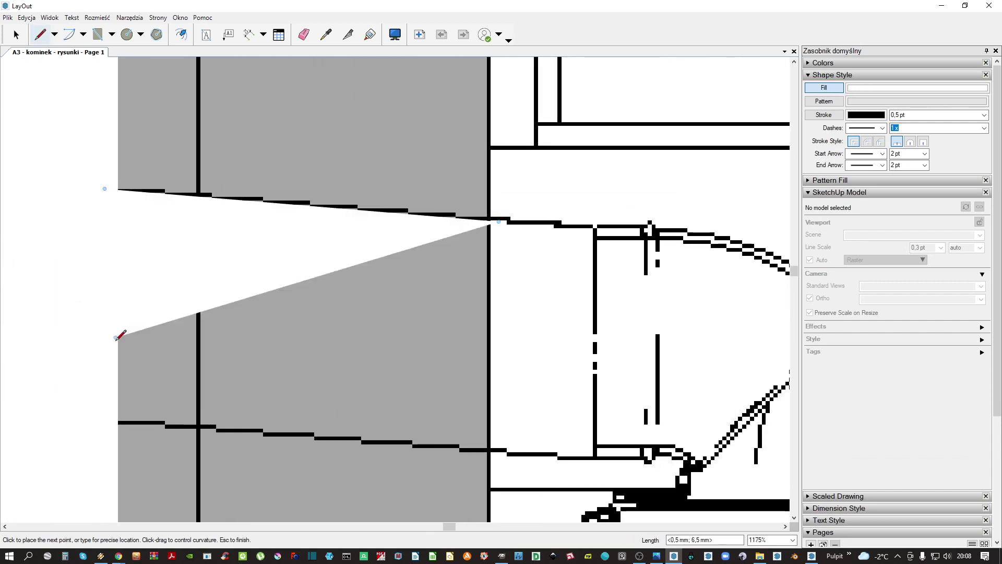
left_click(107, 419)
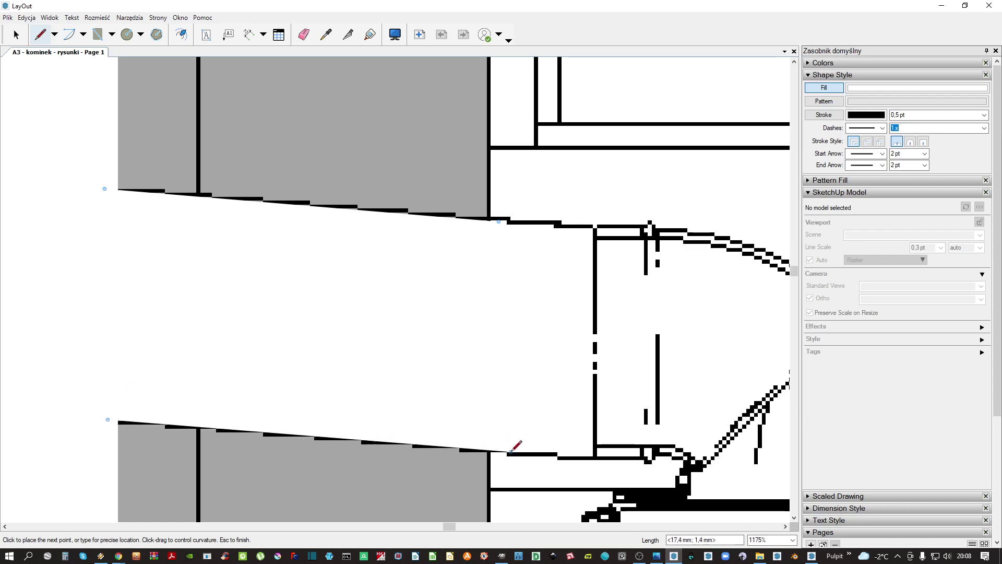
left_click(514, 450)
key("space")
scroll(477, 320, "down", 6)
scroll(475, 306, "down", 4)
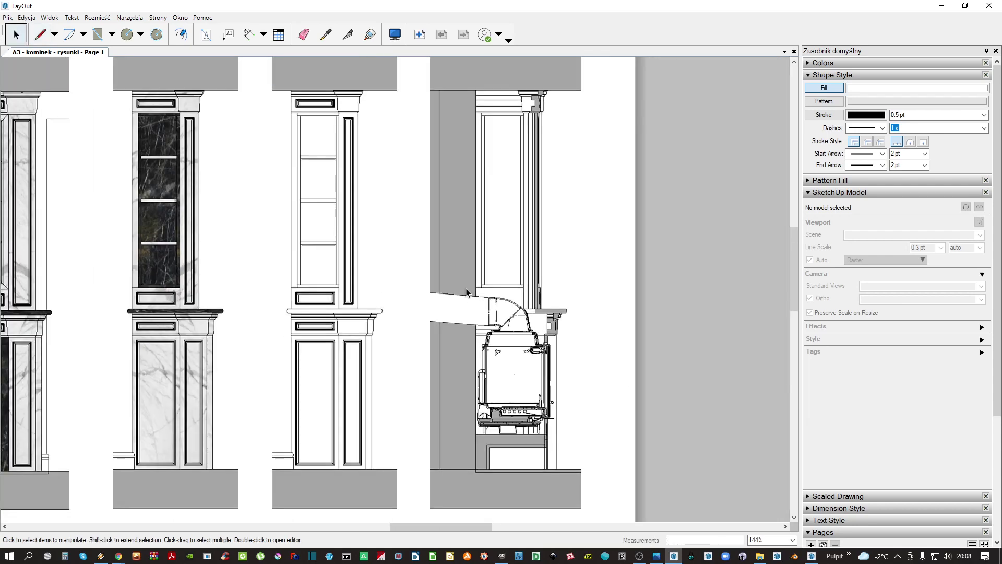
Nudge the coloured front view slightly left toward the line front view
scroll(500, 316, "down", 3)
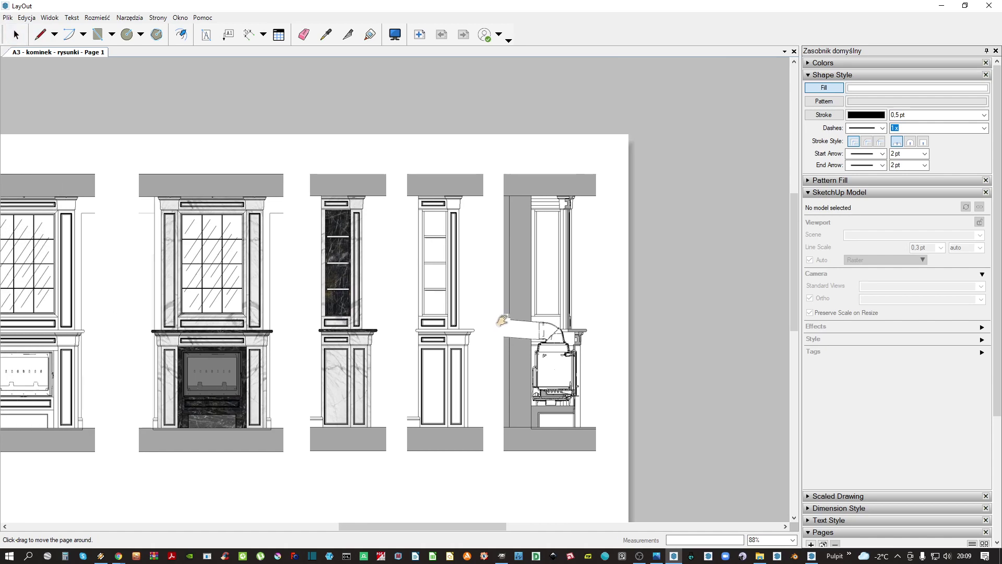
scroll(397, 318, "down", 2)
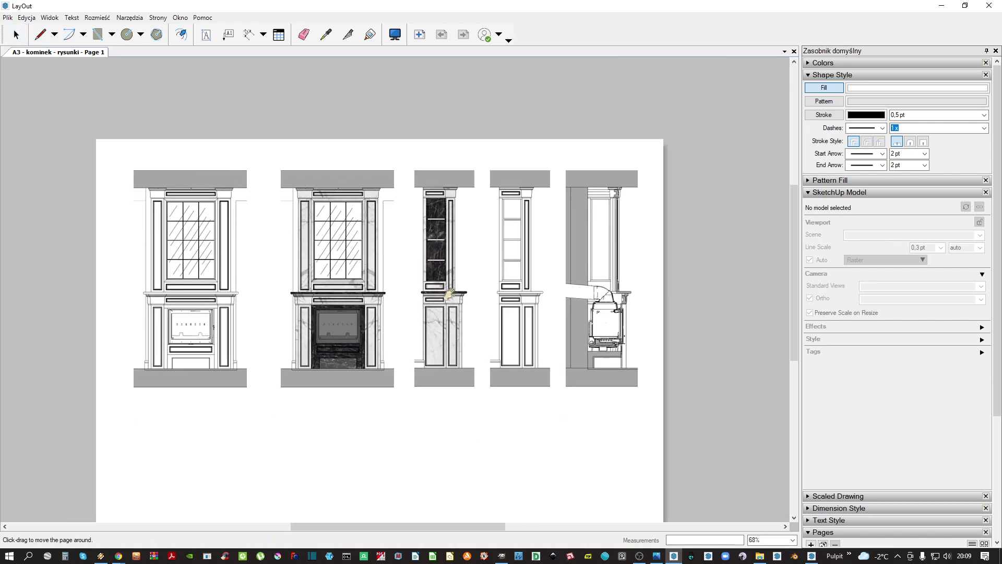
left_click(421, 279)
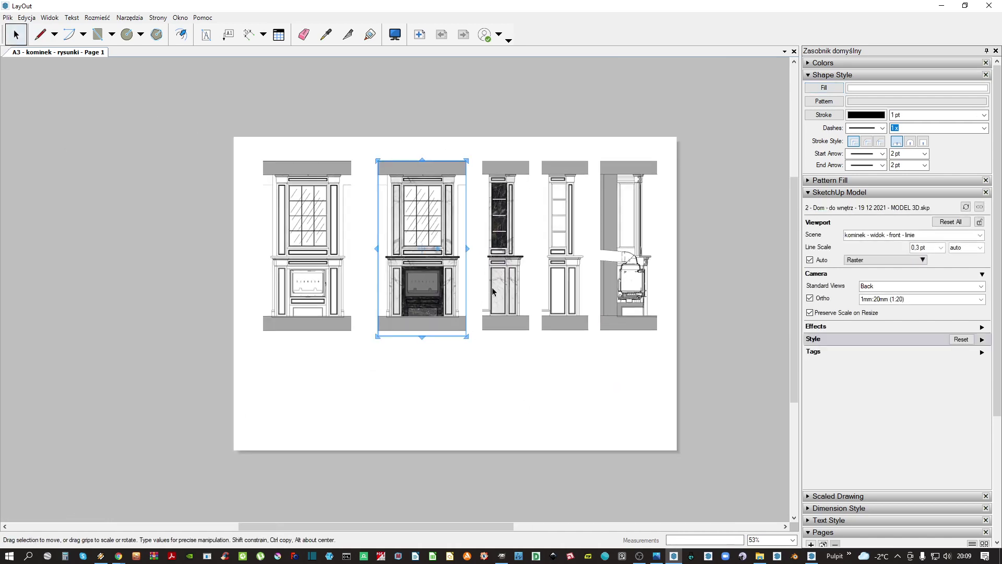
left_click(506, 286)
left_click(313, 310)
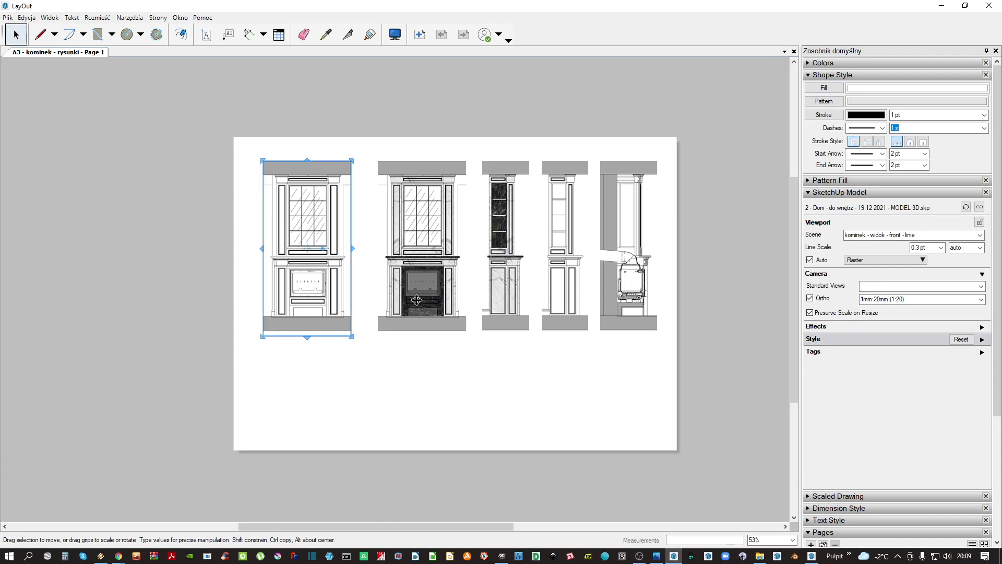
left_click(417, 300)
key("Left")
key("Left")
key("Left")
key("Left")
key("Left")
Set all page margins to 4 mm with printed margin lines and set the output resolution to High
left_click(8, 17)
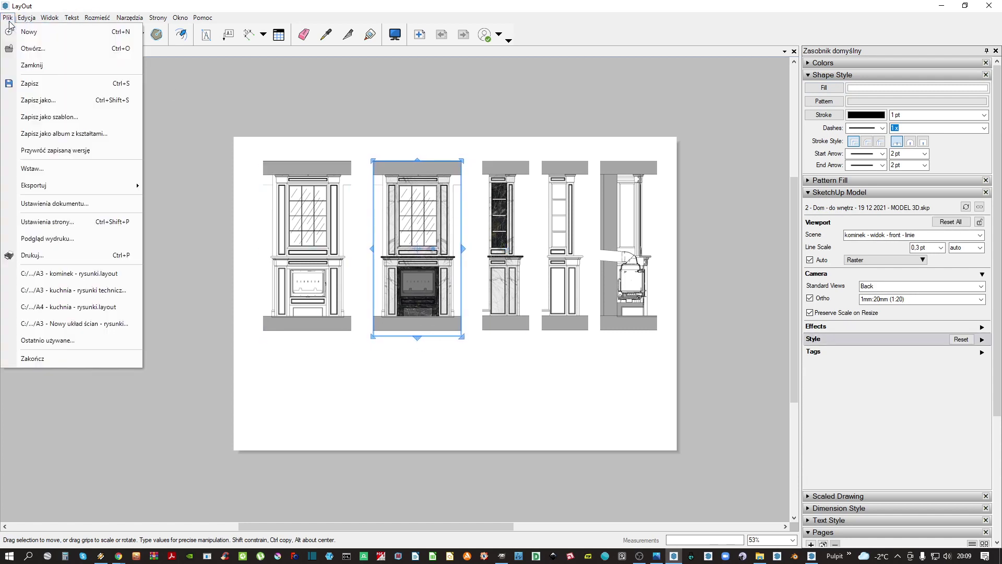
left_click(73, 203)
left_click(58, 86)
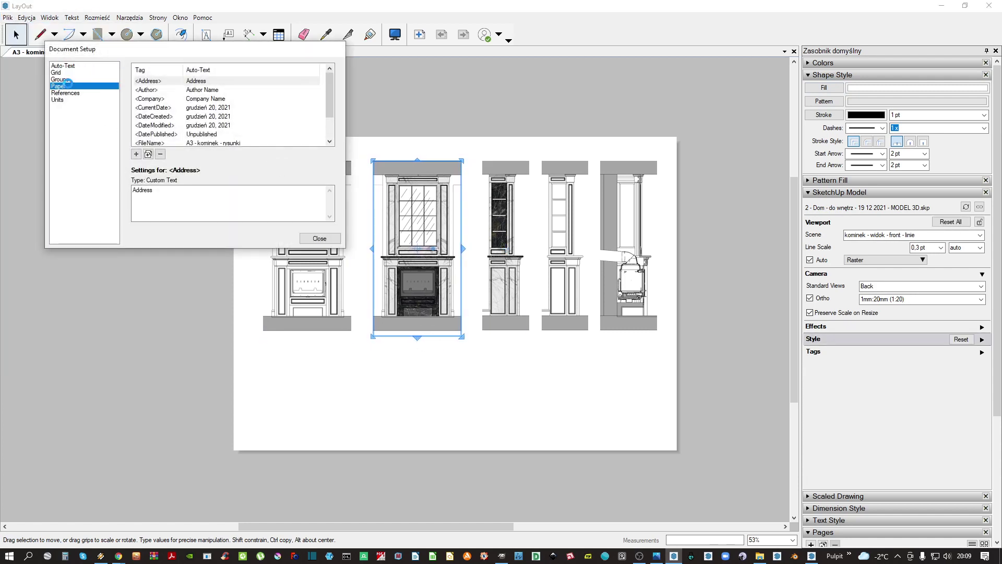
left_click(156, 127)
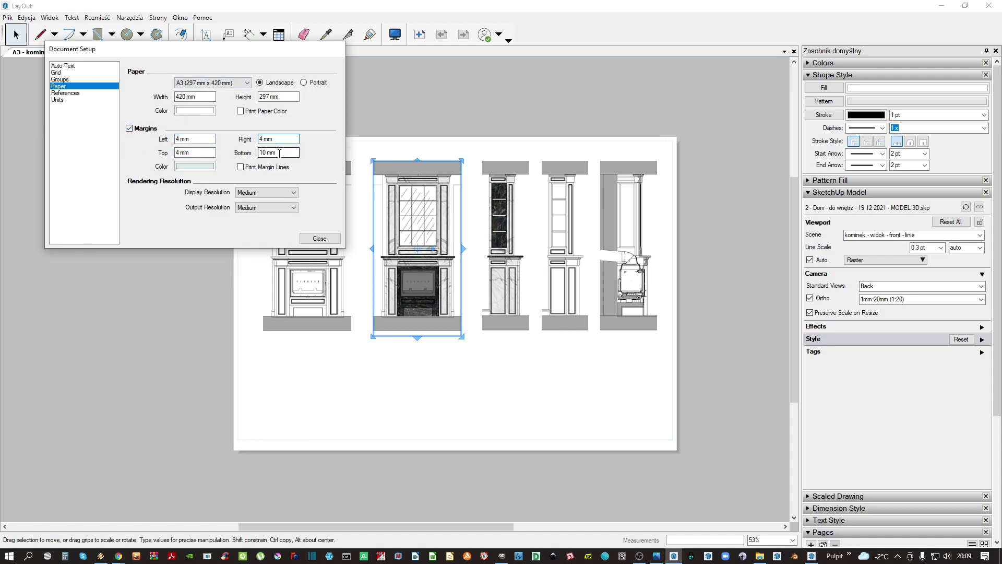
left_click(241, 167)
left_click(266, 208)
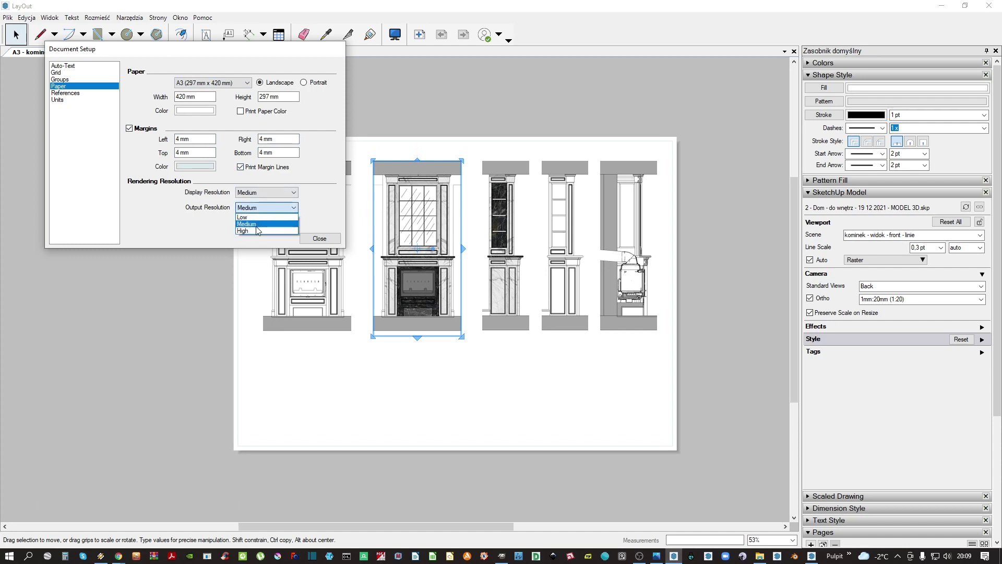
left_click(261, 235)
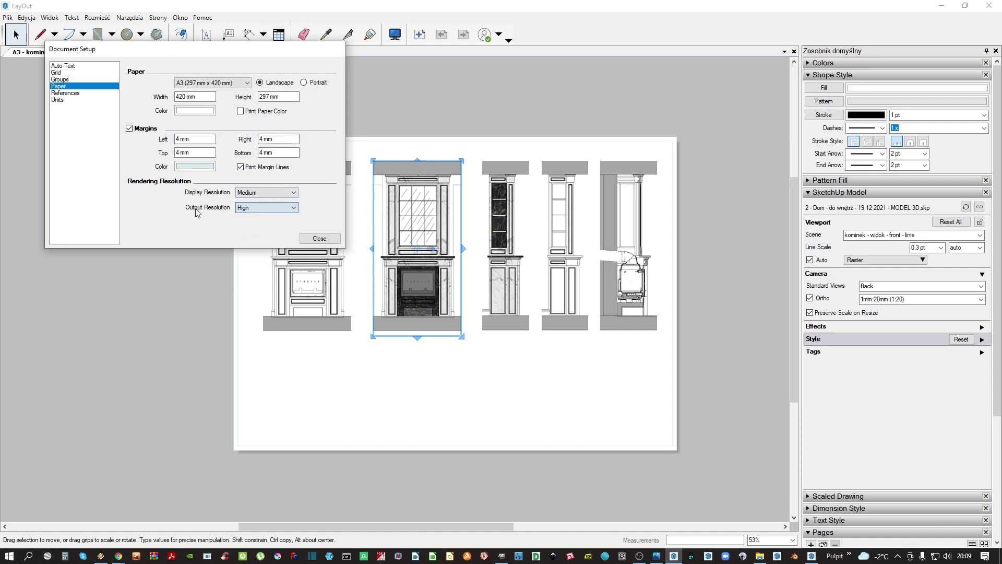
left_click(330, 242)
left_click(319, 238)
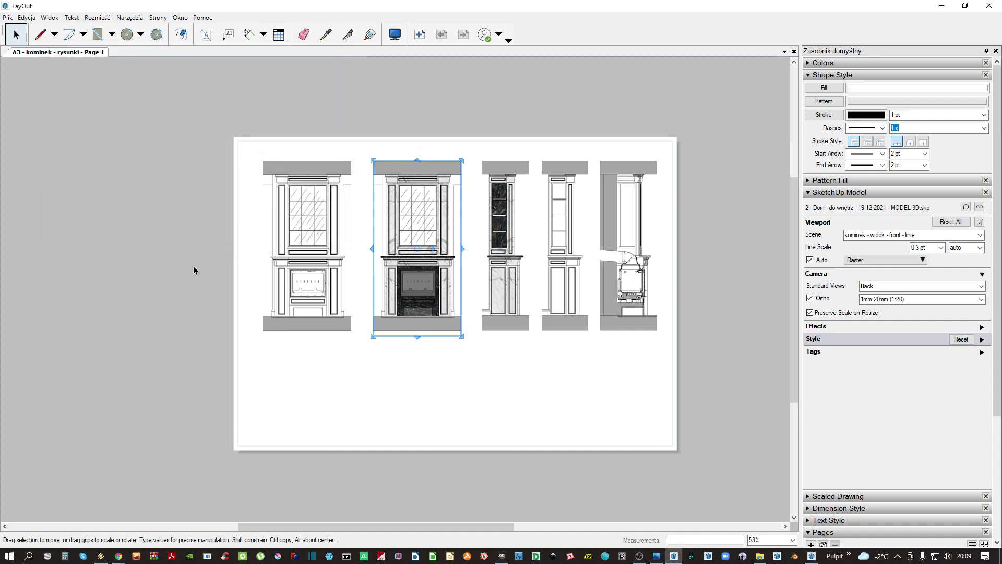
left_click(219, 255)
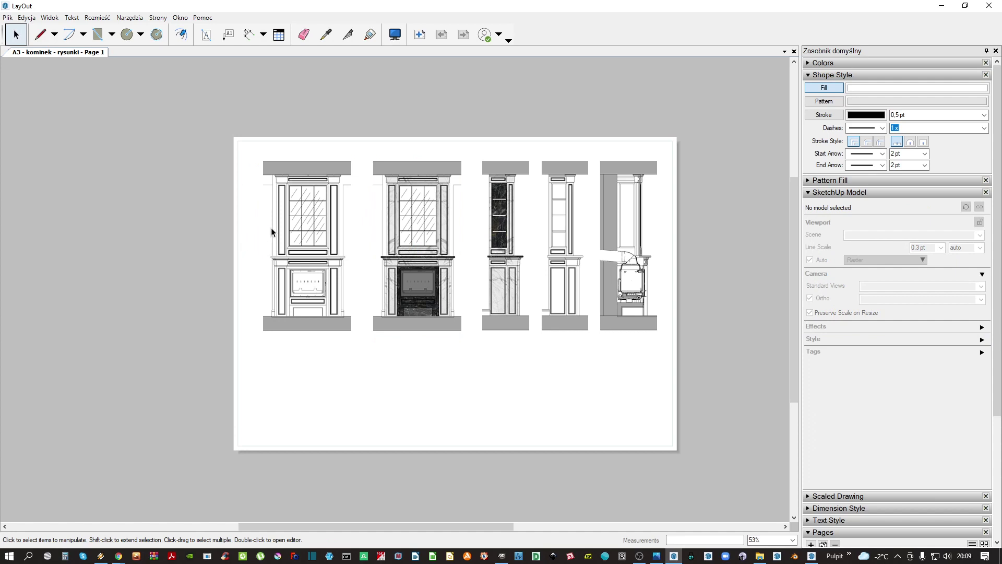
Copy the line front view straight below the original and assign the scene "kominek - przekrój poz. 1" to the copy
left_click(306, 198)
left_click_drag(307, 197, 319, 331, "ctrl")
right_click(312, 337)
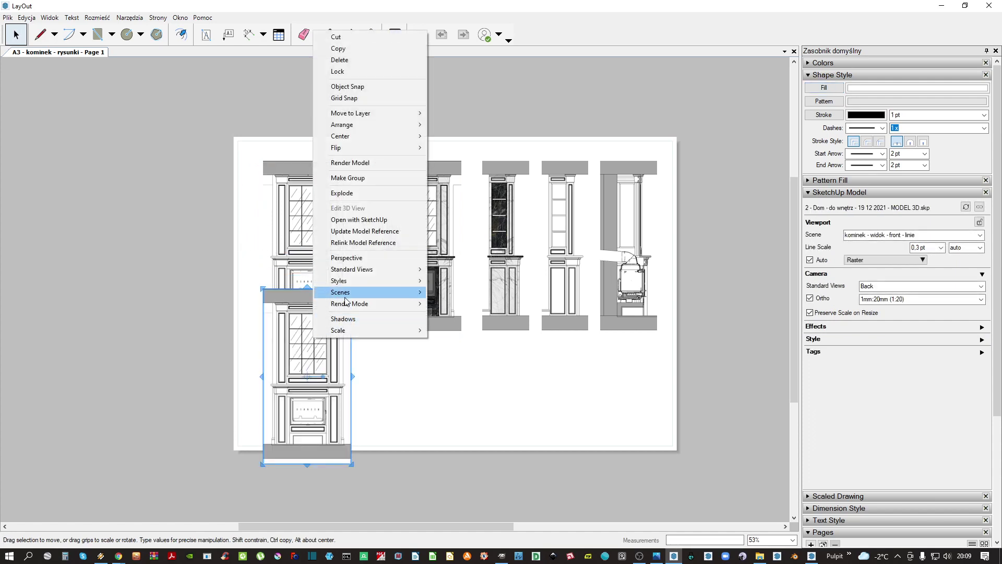
mouse_move(397, 292)
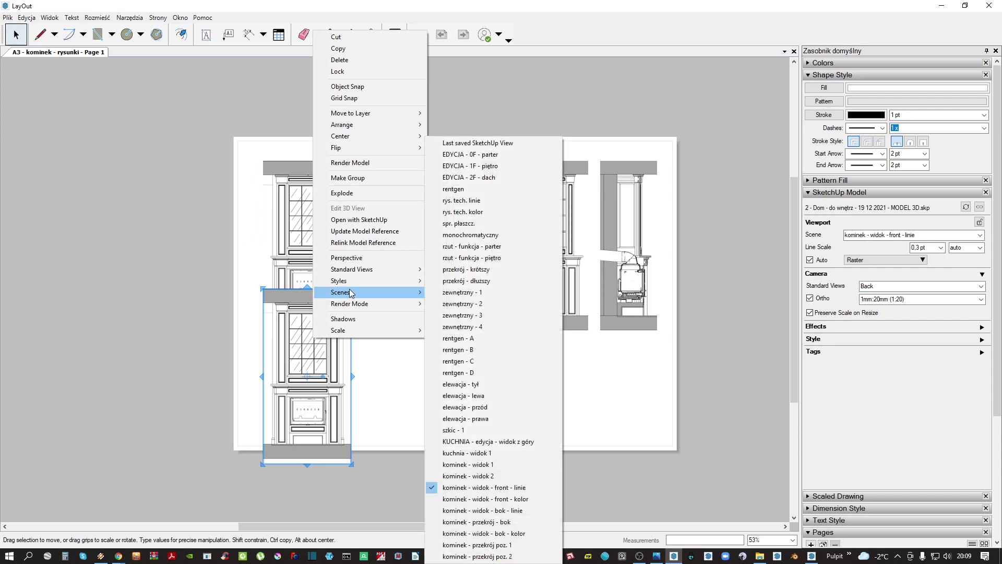
left_click(477, 544)
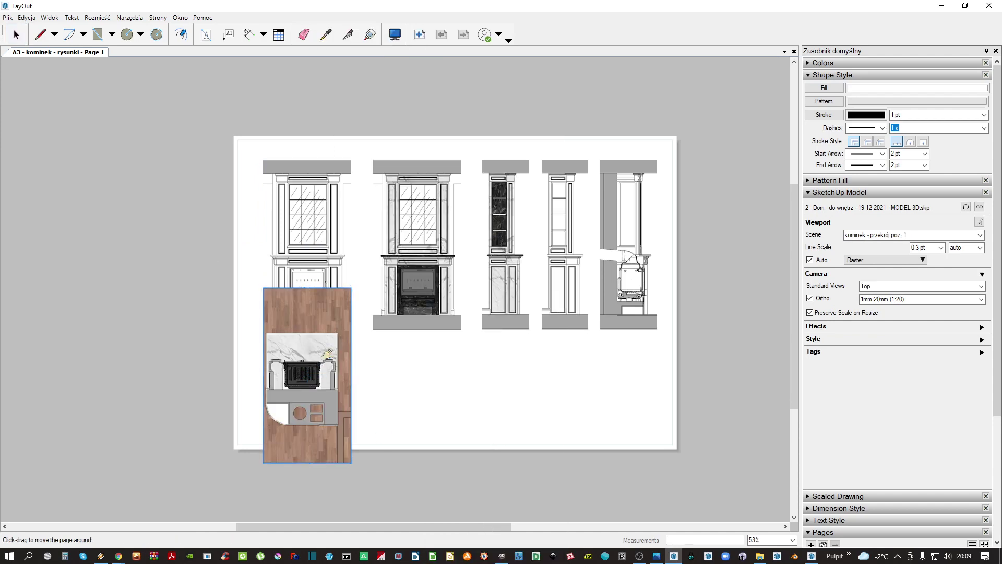
Rotate the fireplace plan section viewport by 180°
middle_click_drag(327, 354, 351, 274)
scroll(362, 329, "up", 4)
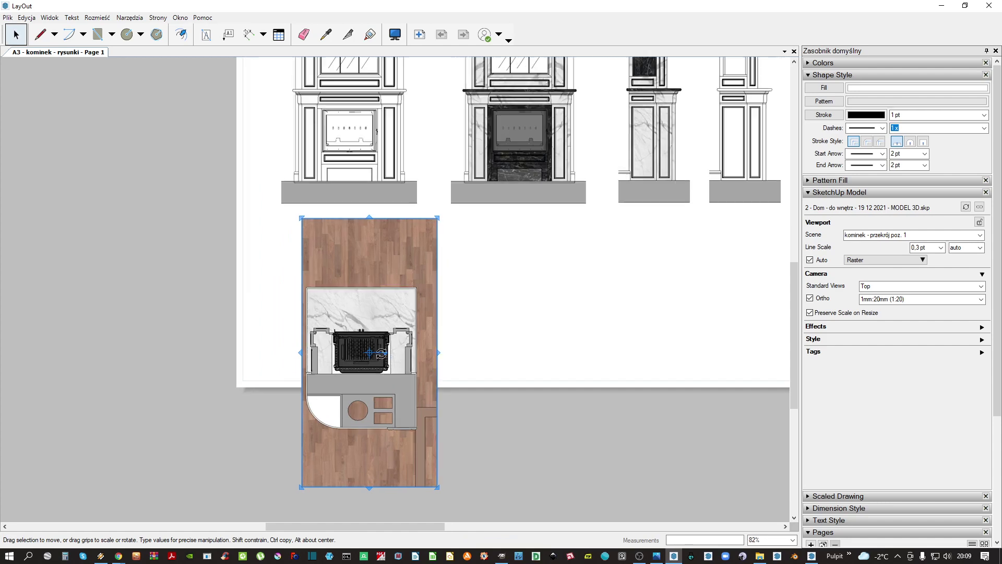
right_click(365, 339)
left_click(326, 337)
left_click_drag(386, 353, 332, 338)
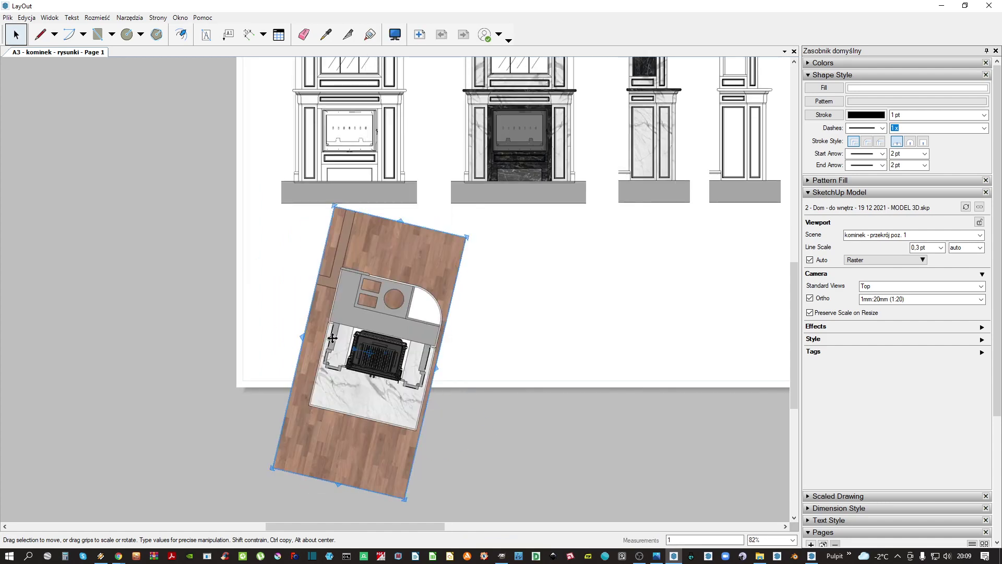
key("Return")
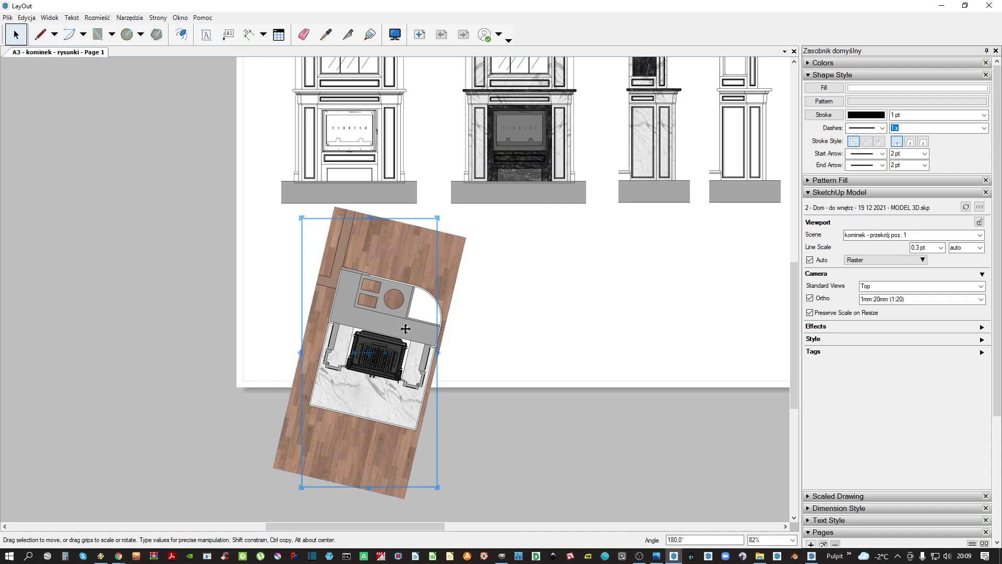
Apply the style "rys. tech. linie - ukryte płaszczyzny" to the rotated plan section
right_click(358, 302)
mouse_move(412, 491)
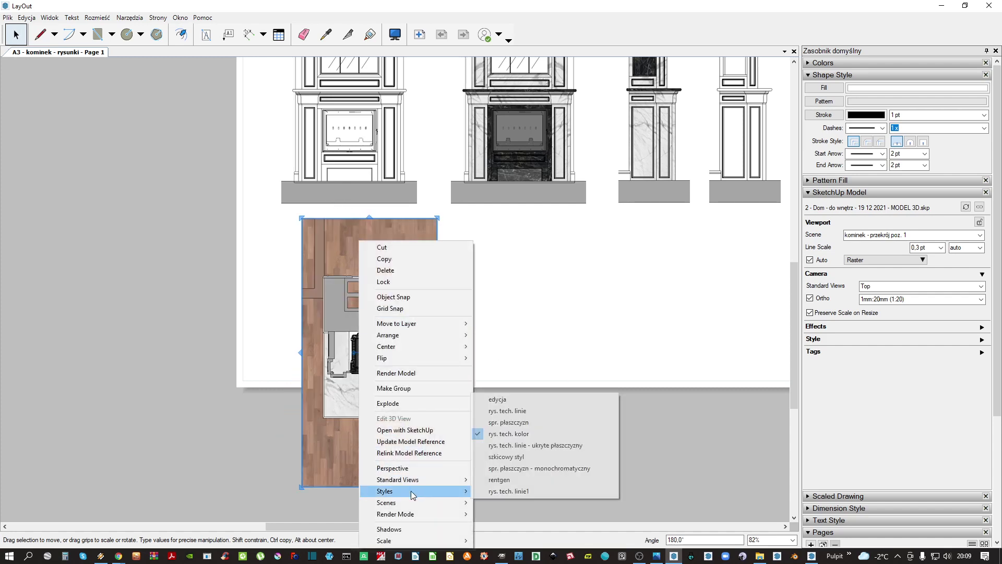
left_click(520, 447)
Crop the plan section viewport on all four sides close to the fireplace outline
left_click_drag(369, 489, 381, 426)
scroll(437, 366, "up", 4)
left_click_drag(440, 360, 455, 370)
middle_click_drag(353, 148, 356, 347)
left_click(318, 235)
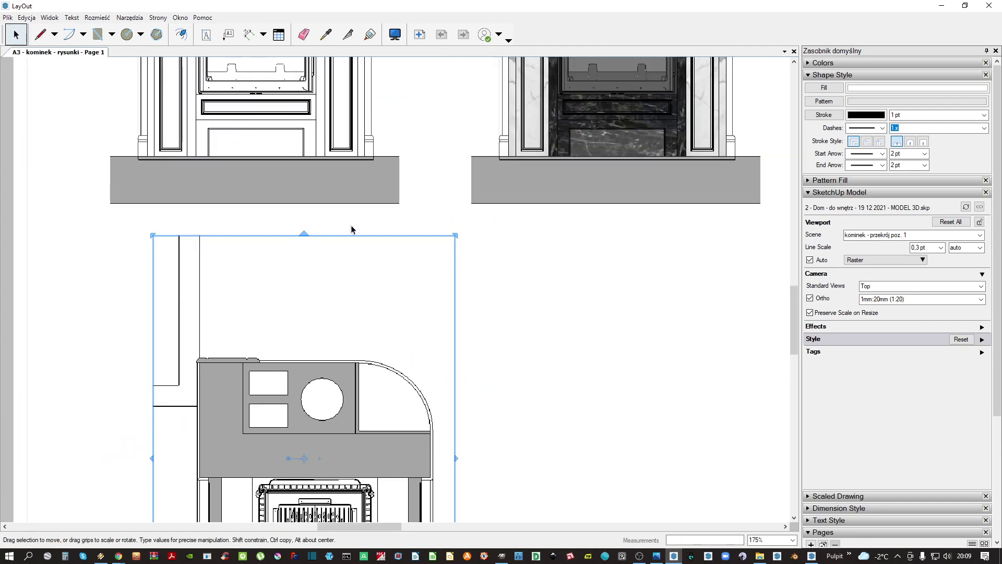
left_click_drag(311, 233, 329, 344)
middle_click_drag(219, 439, 322, 260)
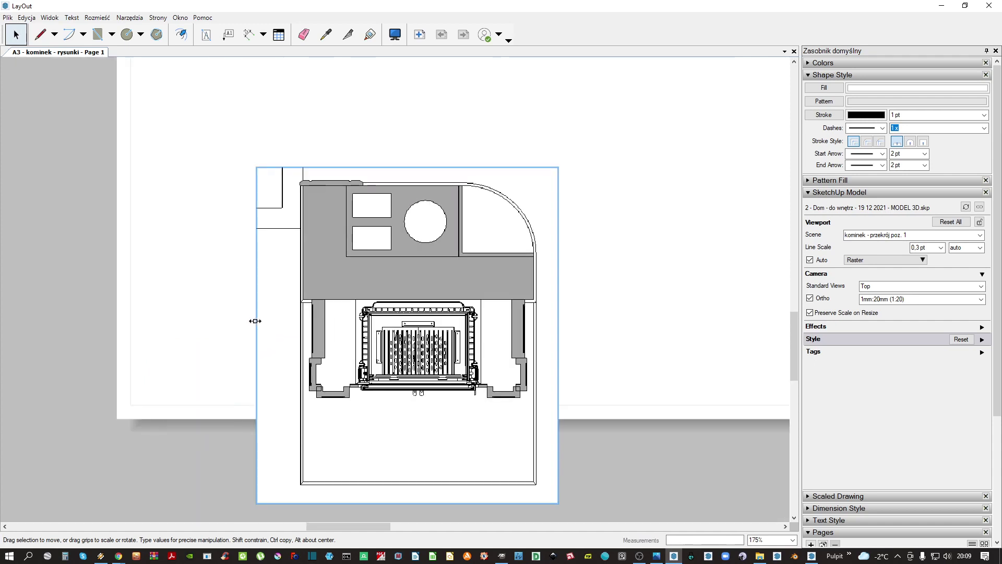
left_click_drag(255, 321, 284, 320)
scroll(405, 289, "down", 3)
middle_click_drag(405, 288, 426, 372)
key("Escape")
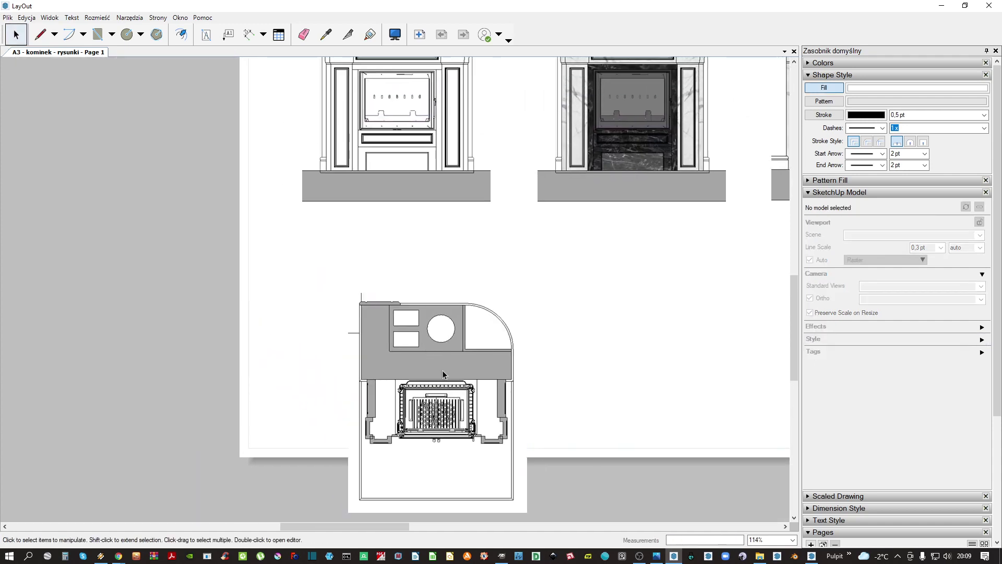
Turn on object snap and draw a guide line from the line front view's left side down past the plan section
left_click(443, 374)
middle_click_drag(443, 374, 459, 399)
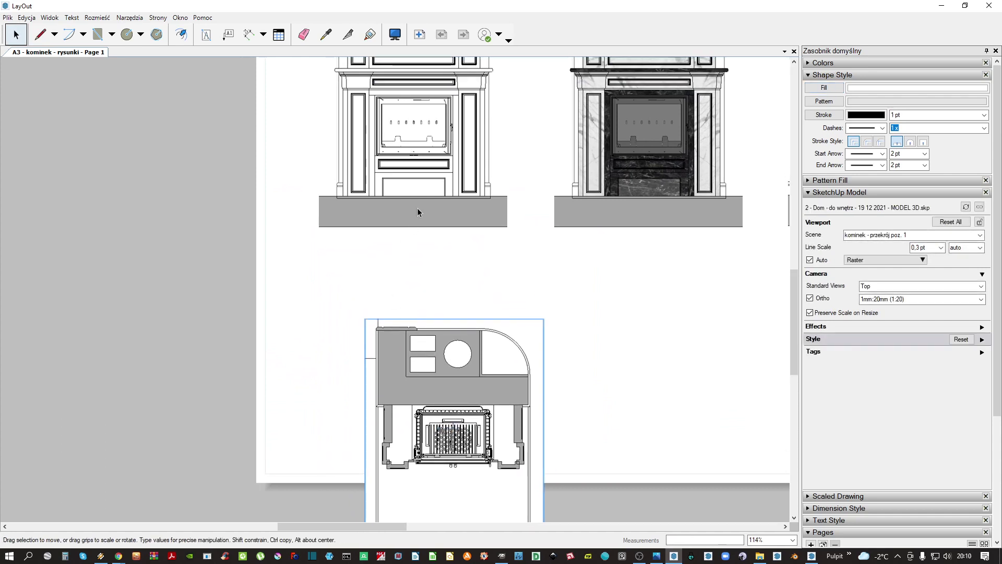
middle_click_drag(418, 207, 444, 142)
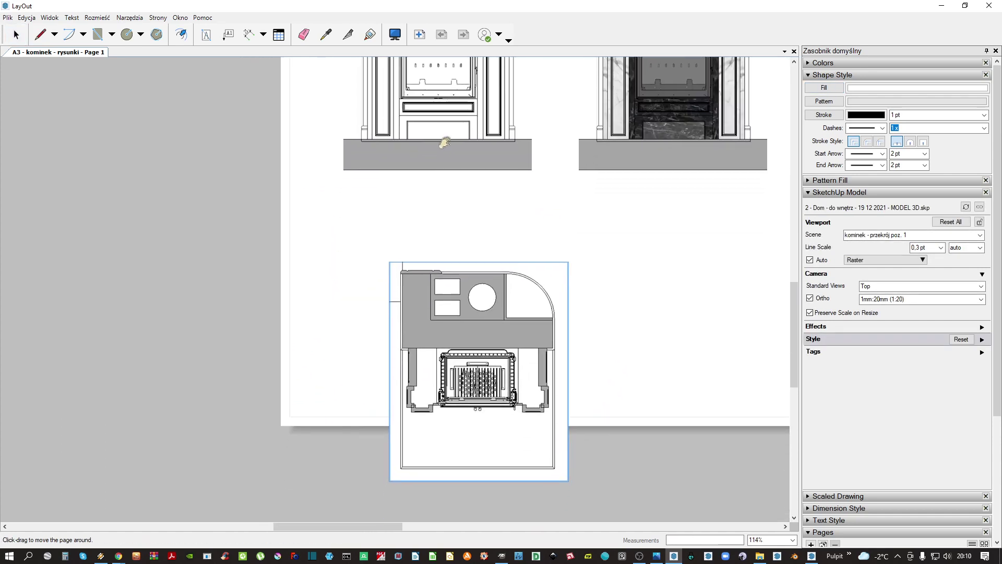
scroll(443, 156, "up", 3)
key("l")
right_click(384, 224)
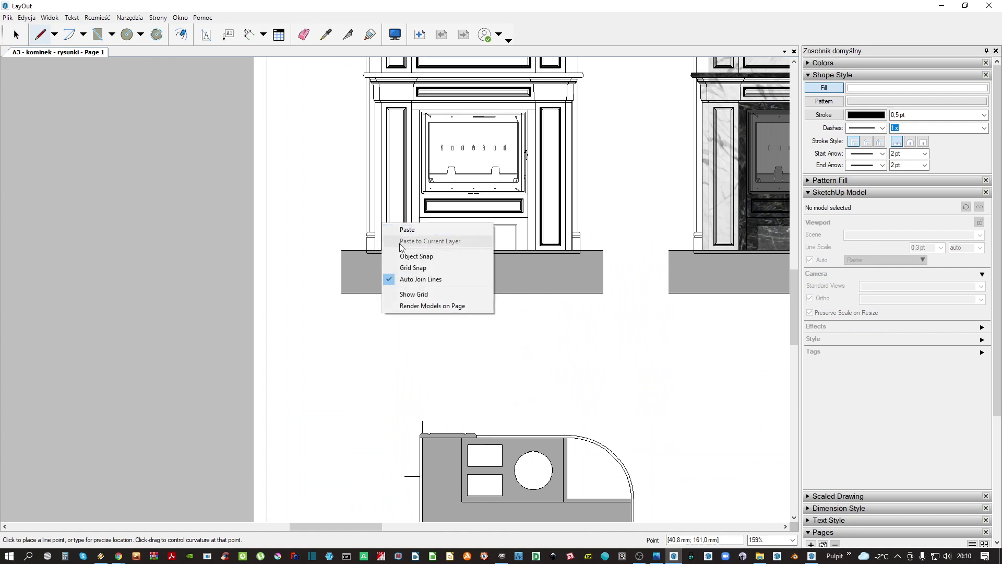
left_click(415, 254)
left_click(381, 234)
middle_click_drag(367, 334, 354, 109)
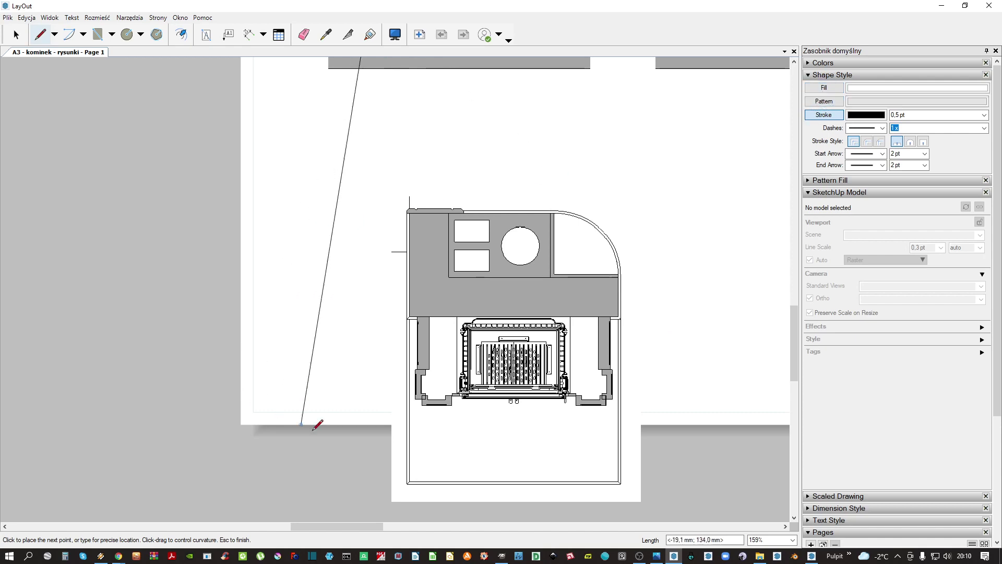
Draw two vertical guide lines from the outer pilaster edges of the line-drawn front elevation down past the plan
left_click(367, 483)
key("space")
middle_click_drag(473, 157, 358, 295)
scroll(425, 151, "up", 2)
key("l")
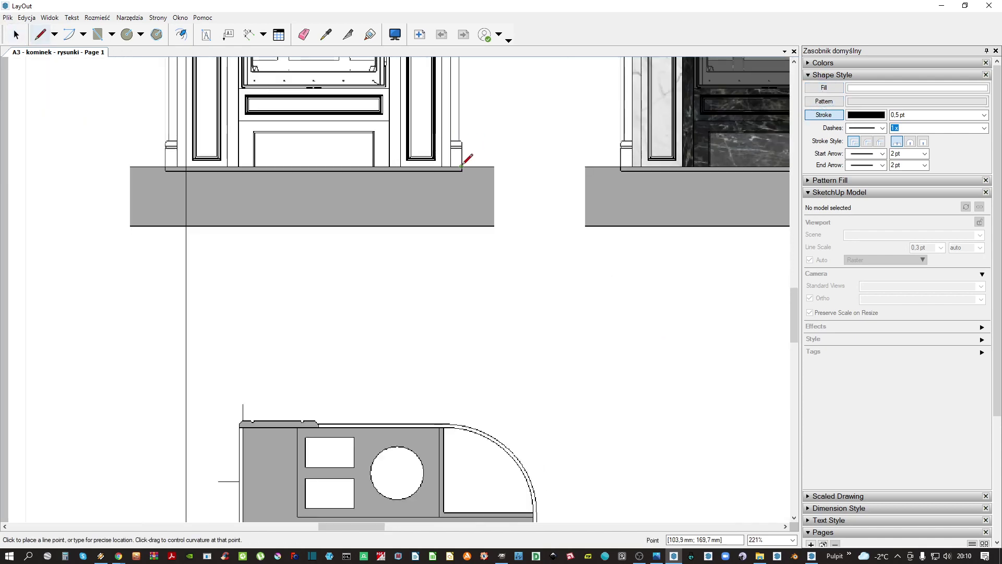
scroll(459, 157, "down", 2)
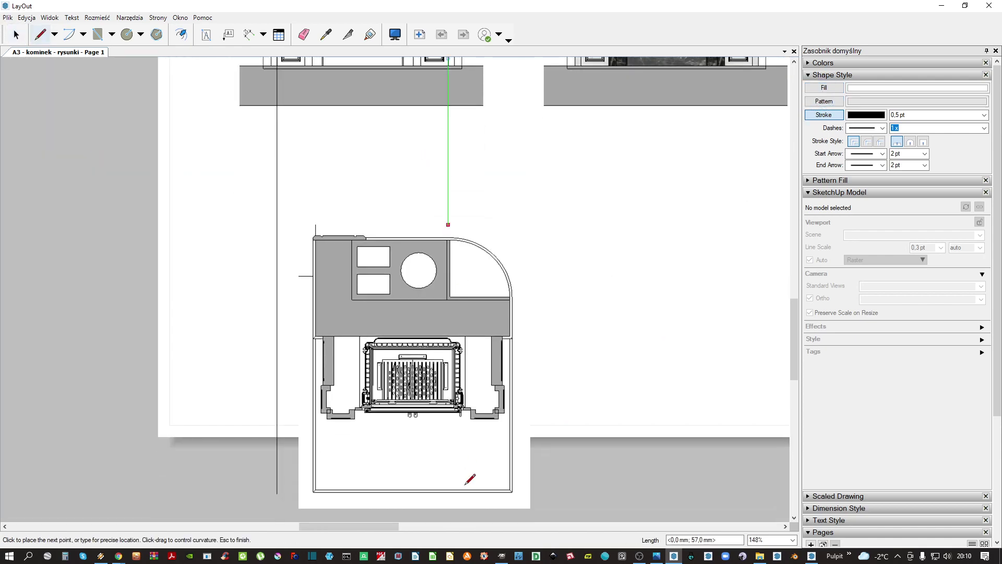
middle_click_drag(470, 469, 469, 309)
left_click(457, 411)
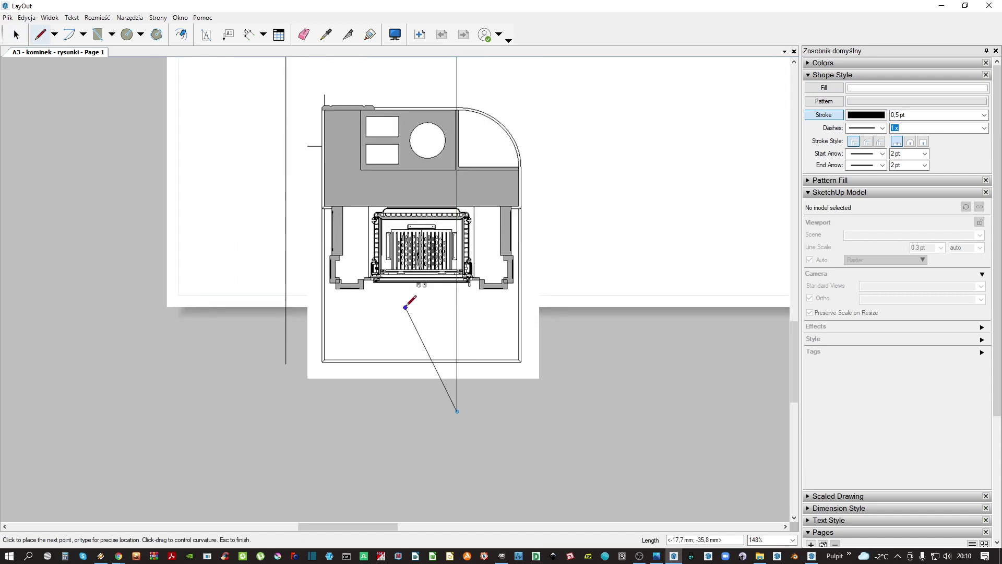
double_click(405, 307)
key("space")
middle_click_drag(392, 318, 383, 348)
key("ctrl+z")
Move the plan viewport so the outer corners of its front pilasters line up with the two guide lines
left_click(399, 274)
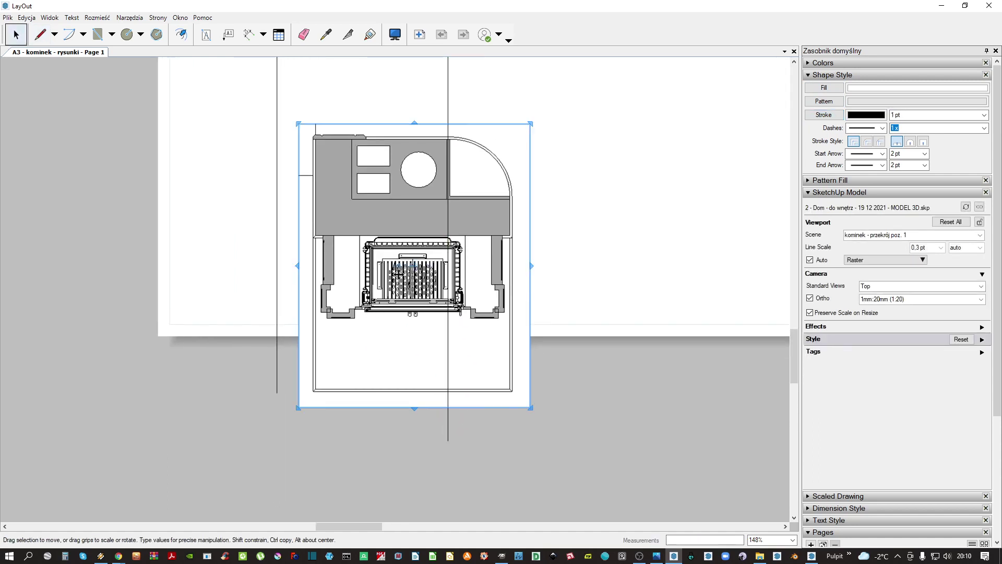
scroll(408, 261, "up", 2)
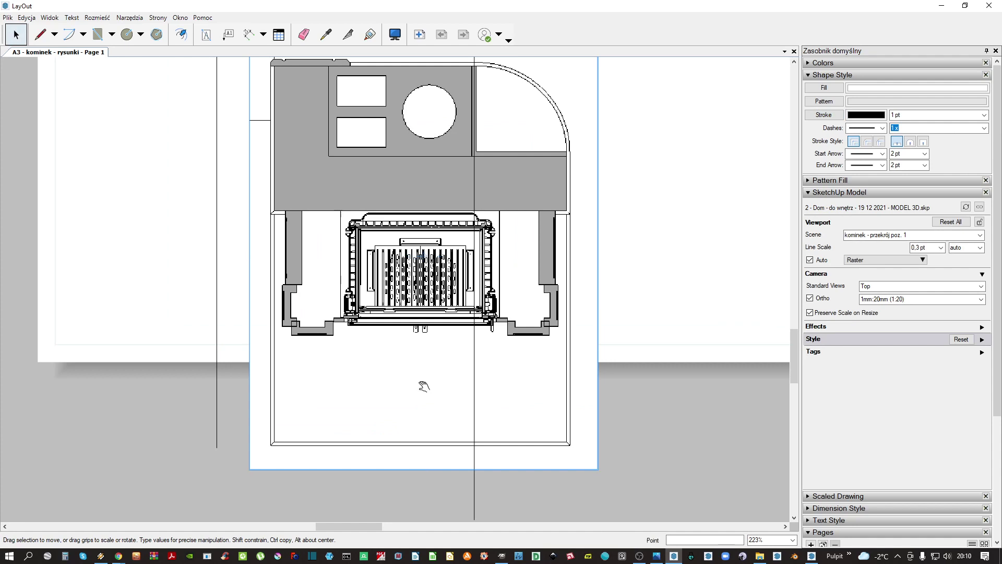
scroll(341, 421, "up", 1)
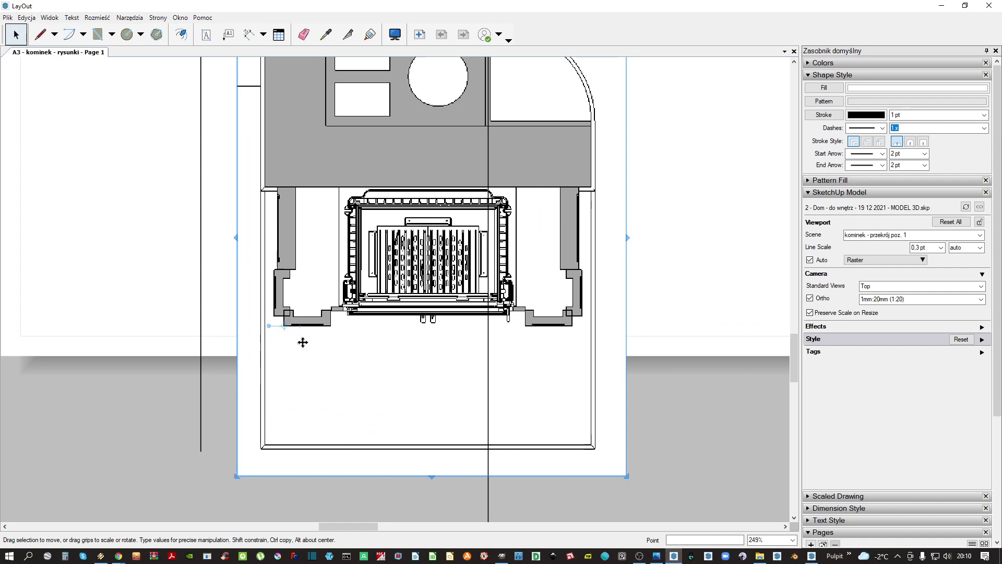
left_click_drag(304, 347, 264, 328)
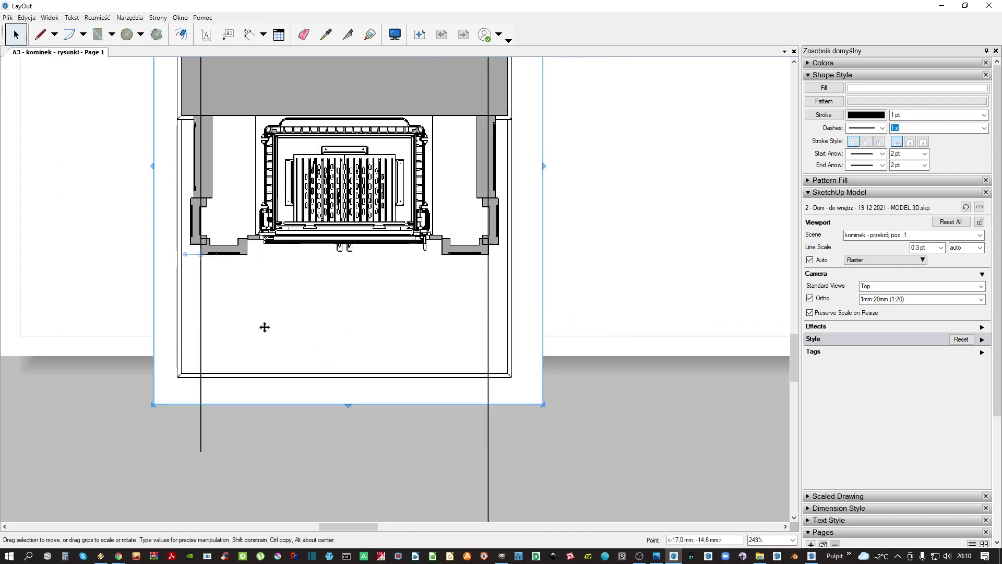
Move both guide lines across to the matching pilaster edges of the marble front elevation
scroll(356, 385, "down", 11)
left_click_drag(416, 469, 227, 424)
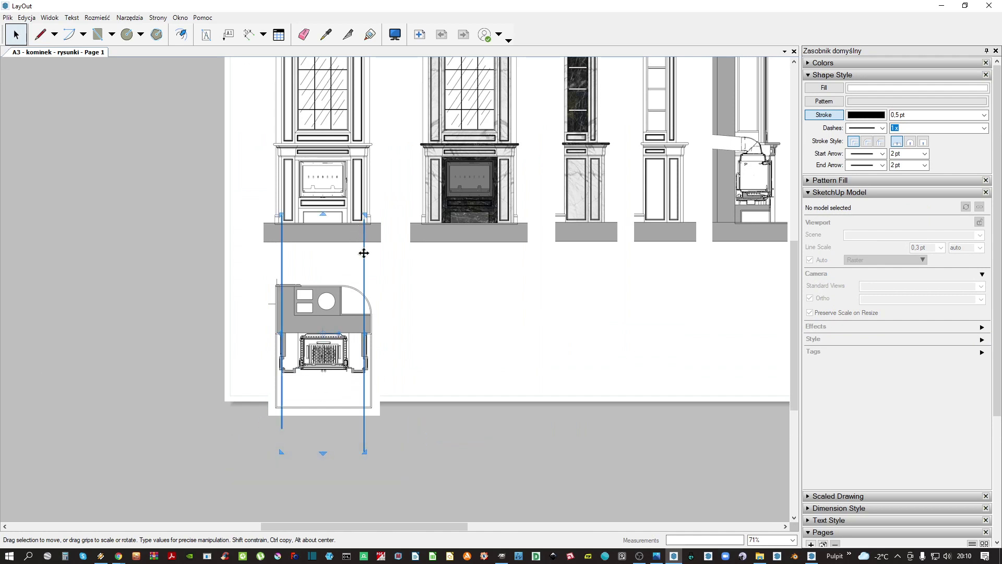
left_click_drag(364, 252, 493, 272)
scroll(511, 246, "up", 7)
scroll(505, 254, "down", 3)
scroll(504, 244, "down", 4)
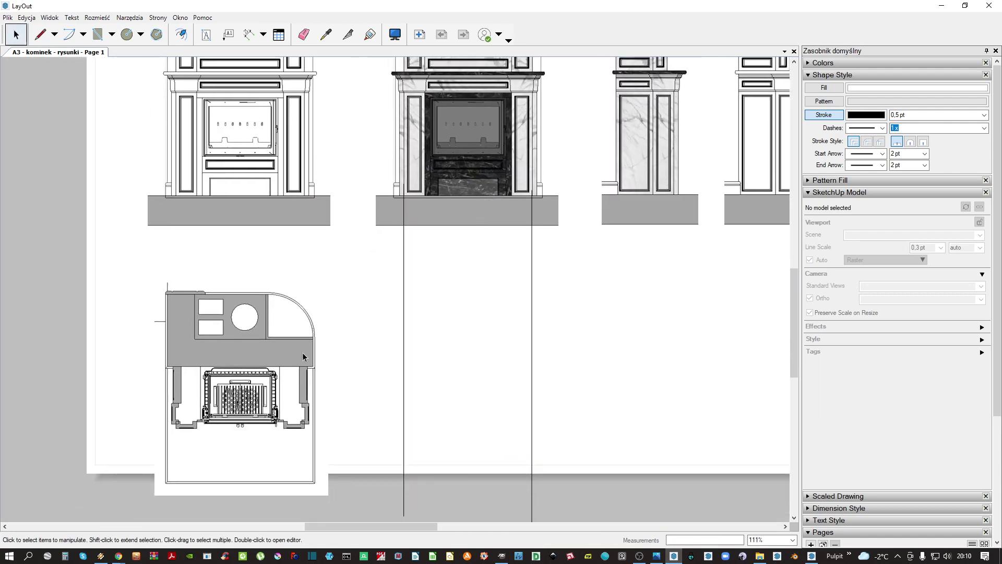
Try to move the plan viewport under the marble front elevation, between the guide lines
left_click(237, 330)
mouse_move(238, 330)
left_mouse_down()
mouse_move(473, 345)
mouse_move(428, 341)
left_mouse_up()
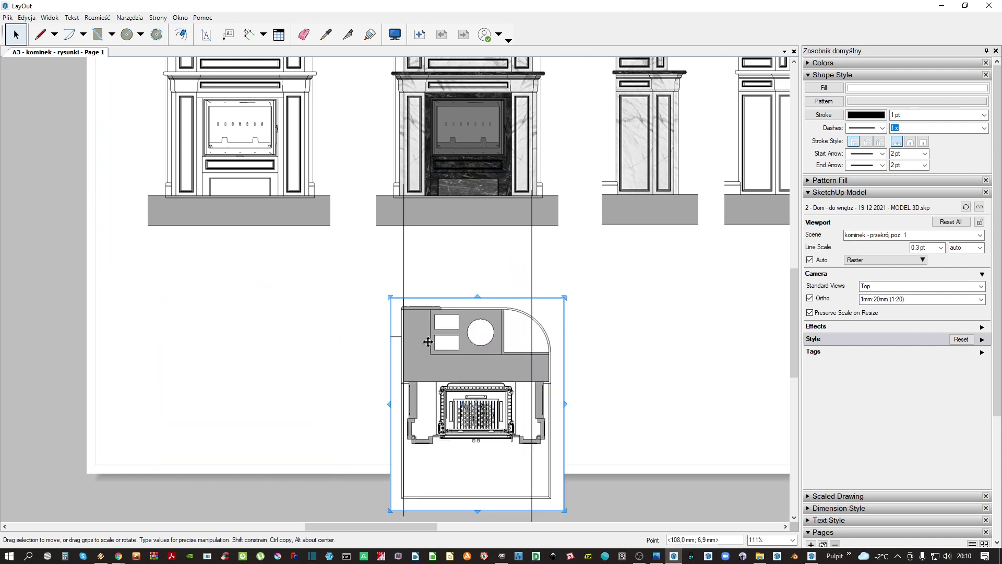
key("ctrl+z")
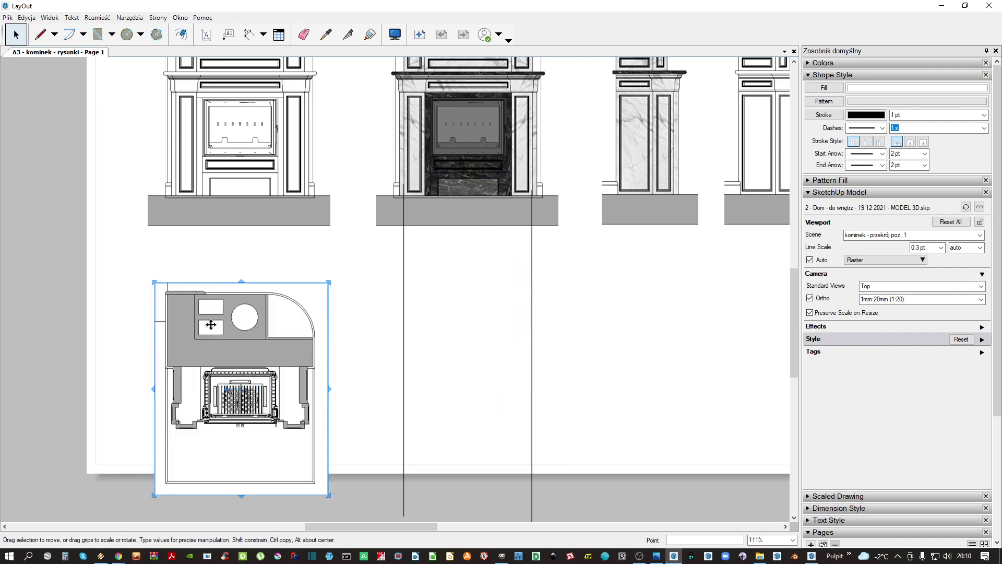
Delete the two vertical guide lines under the marble front elevation
scroll(241, 389, "up", 2)
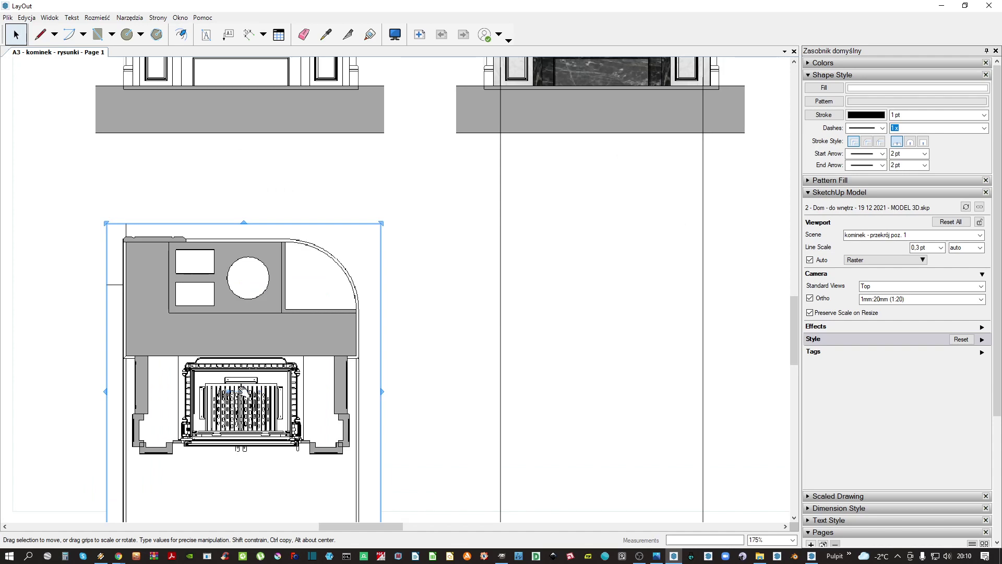
scroll(377, 255, "down", 2)
left_click(326, 313)
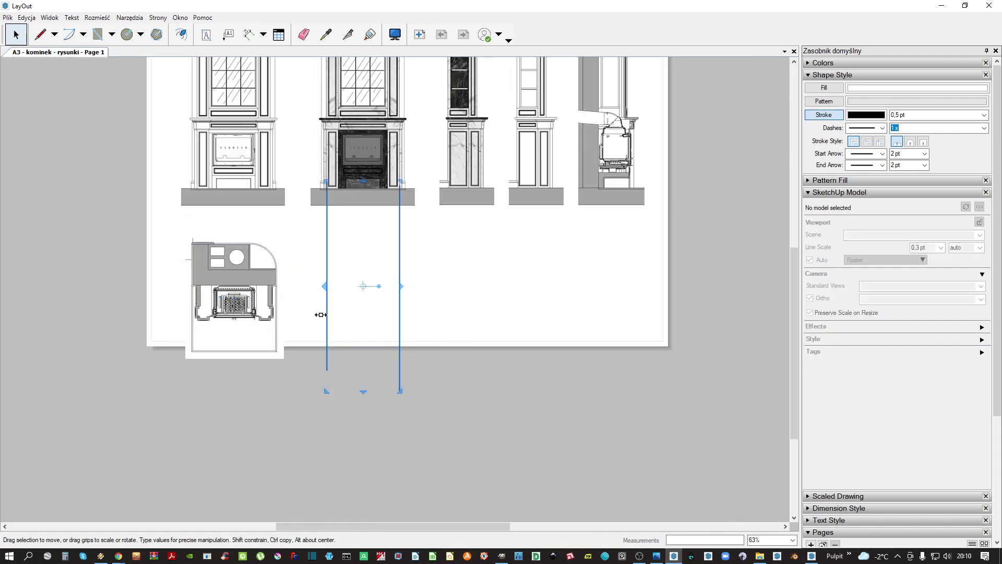
key("Delete")
Copy the plan viewport about 103.5 mm horizontally so the duplicate sits under the marble front elevation
left_click(225, 283)
scroll(225, 282, "up", 2)
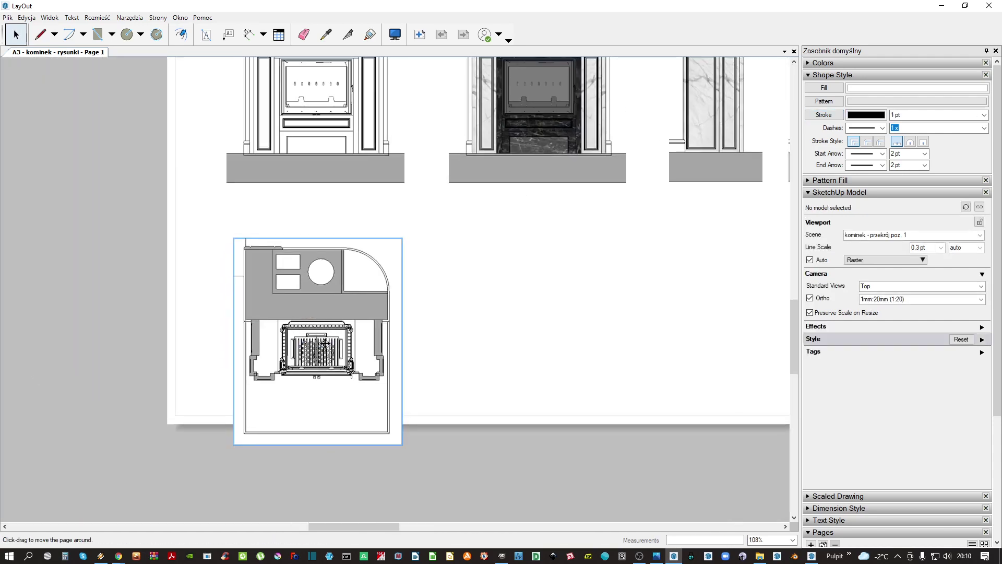
middle_click_drag(339, 119, 307, 278)
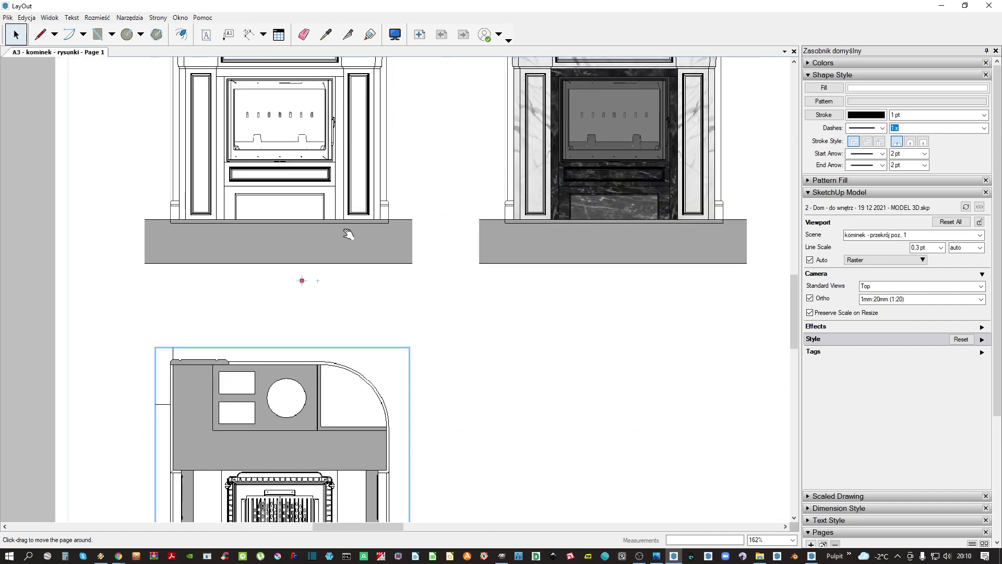
scroll(356, 219, "up", 1)
scroll(358, 218, "up", 2)
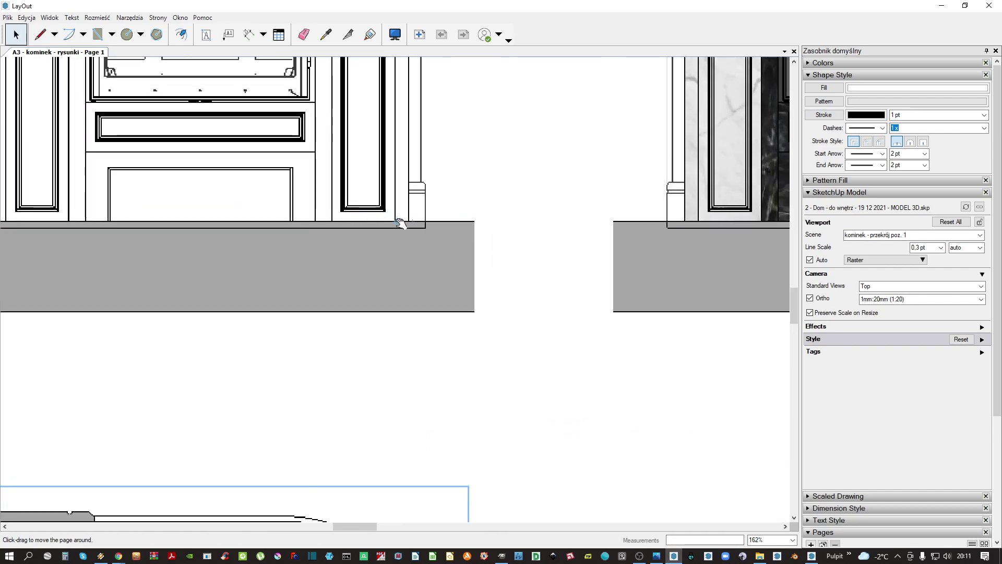
scroll(317, 152, "down", 4)
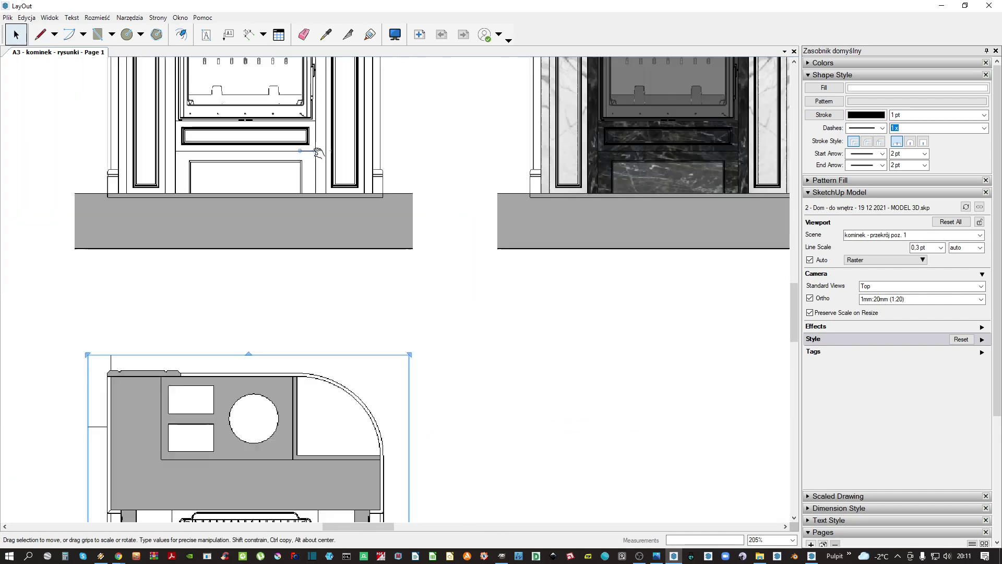
left_click_drag(331, 287, 513, 269)
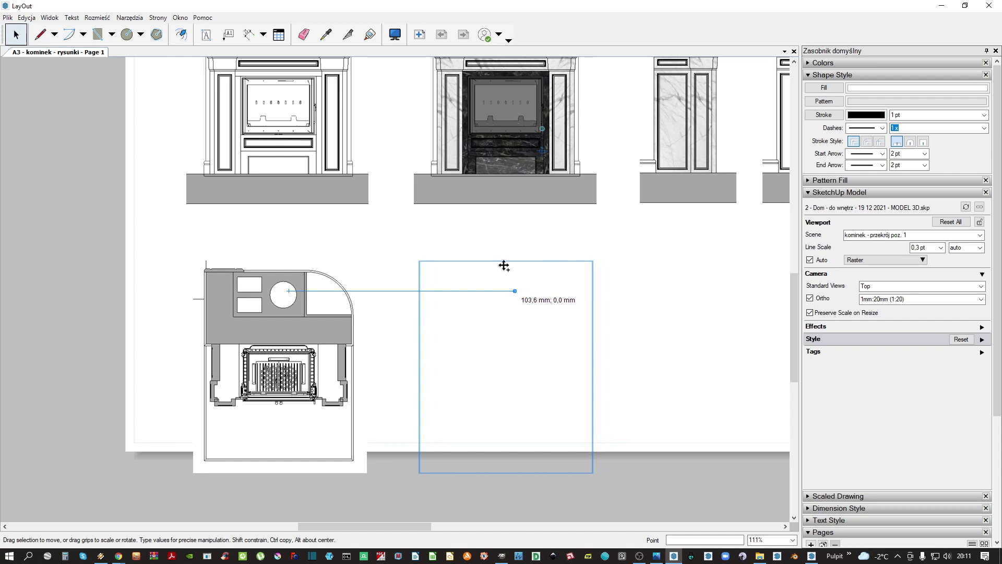
scroll(504, 265, "up", 1)
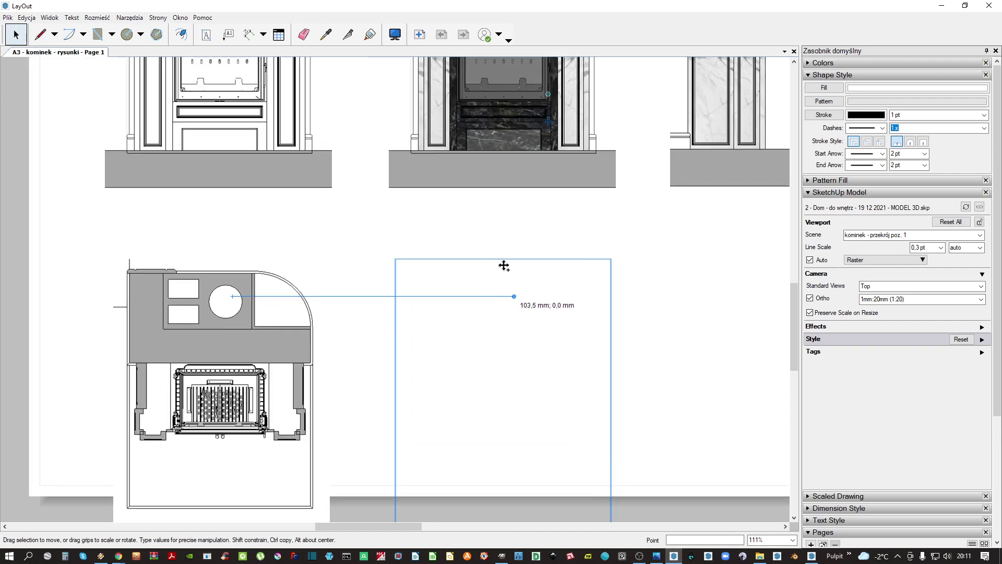
left_click_drag(504, 266, 504, 267, "ctrl")
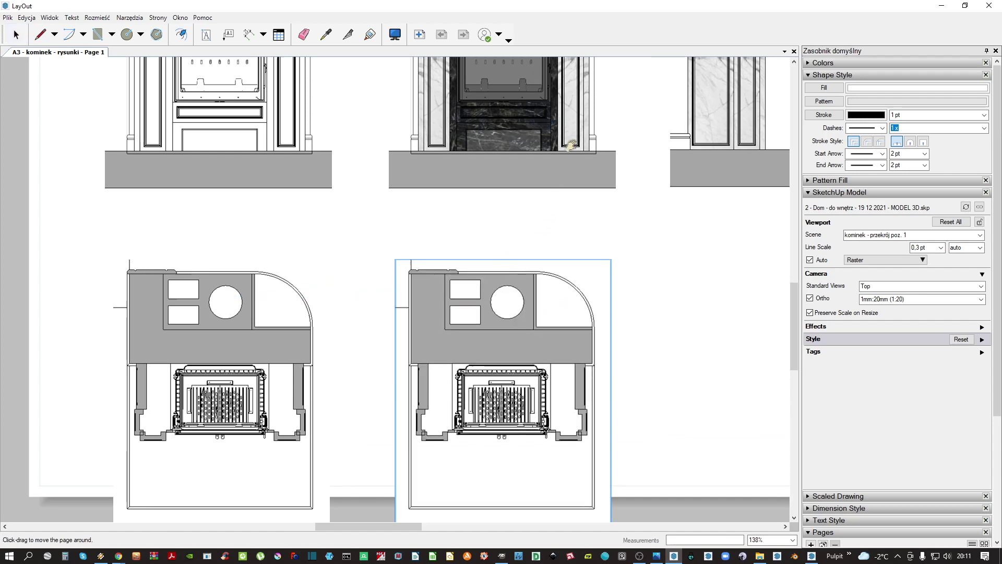
Fine-tune the copied plan's horizontal position to match the marble front elevation exactly
scroll(453, 295, "up", 2)
scroll(481, 236, "up", 3)
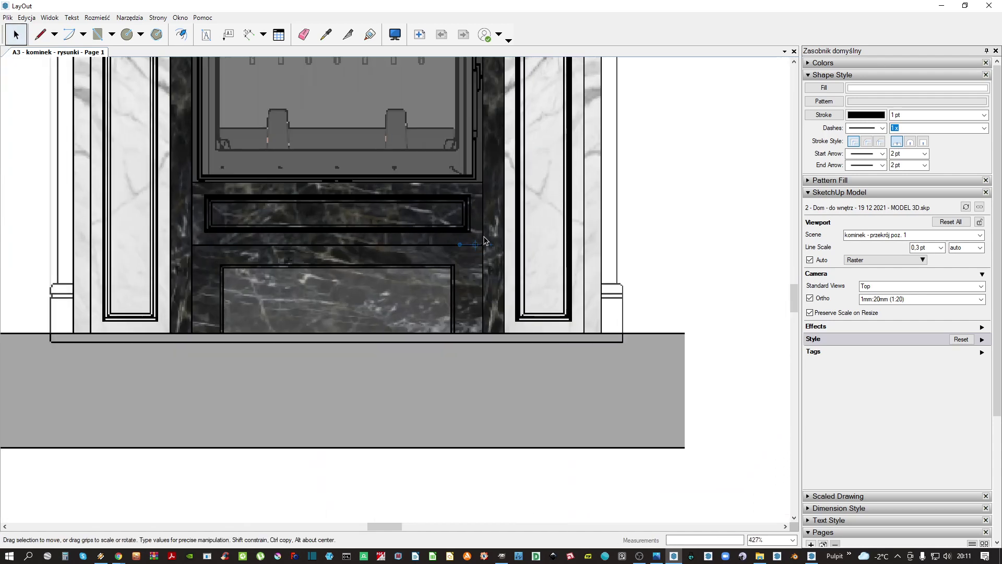
scroll(471, 170, "down", 1)
left_click_drag(428, 502, 440, 502)
scroll(448, 357, "down", 10)
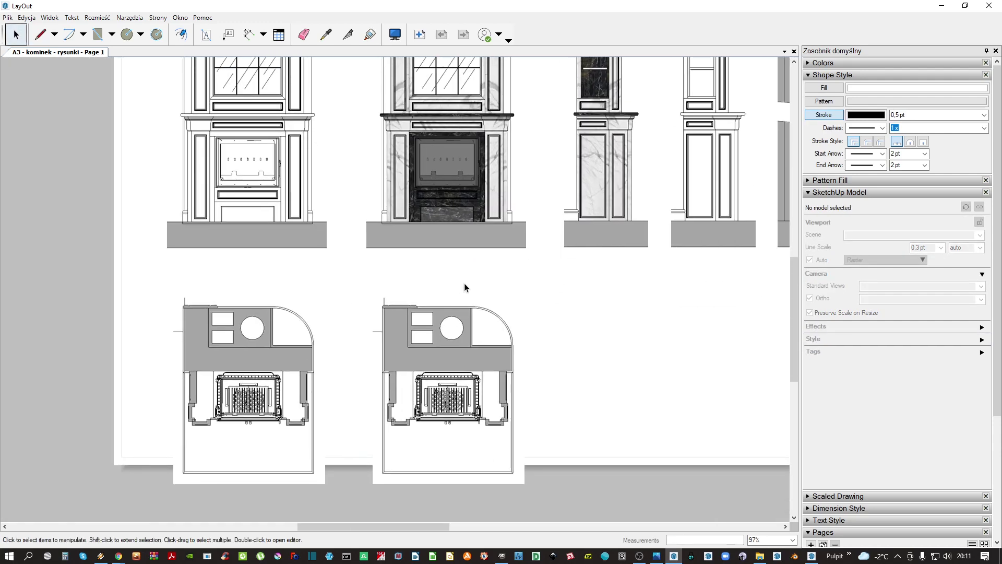
Nudge all elevation, section and plan viewports upward together on the sheet
middle_click_drag(452, 323, 414, 345)
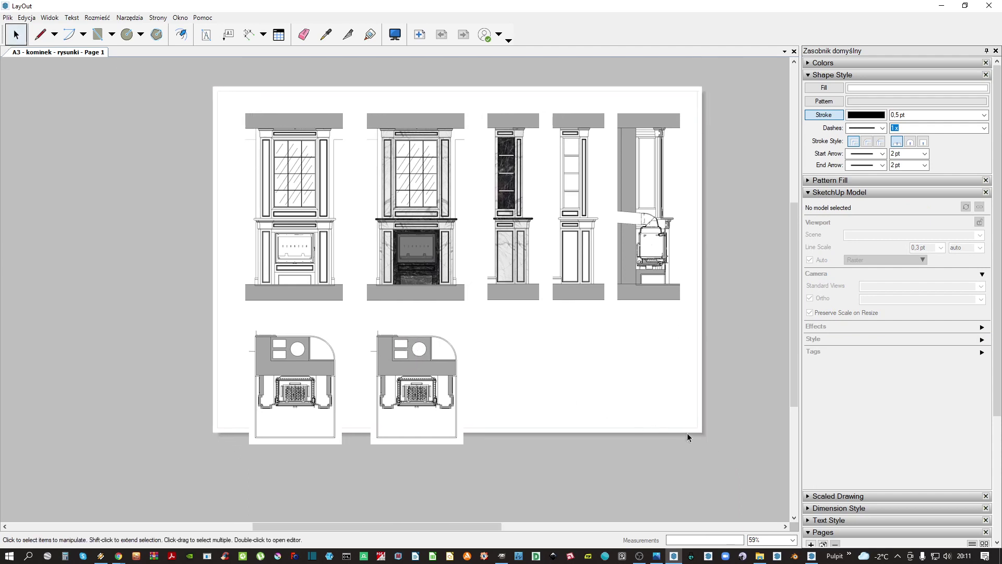
left_click_drag(678, 459, 134, 235)
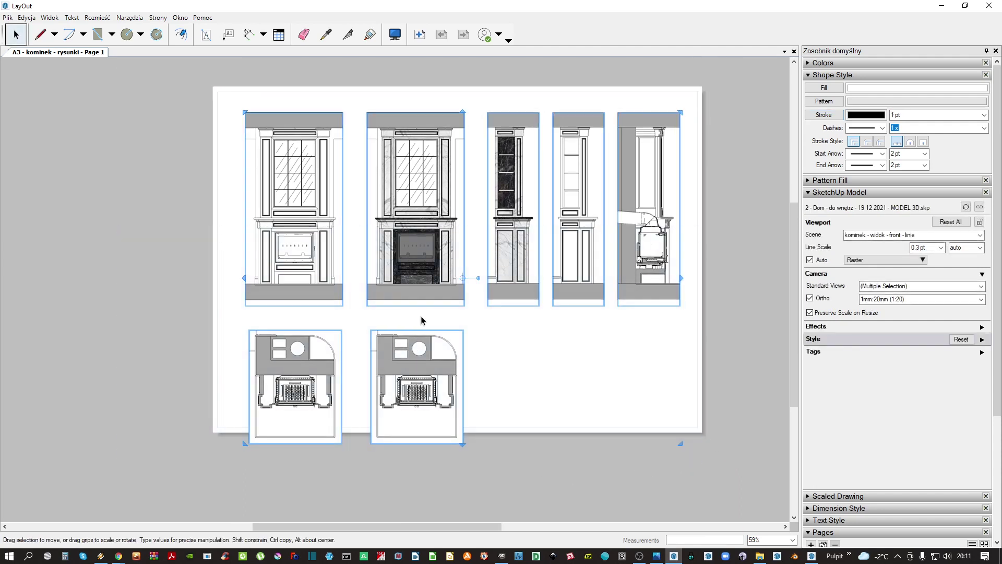
key("Up")
key("Up")
key("Up")
key("Up")
key("Up")
key("Up")
key("Up")
key("Up")
key("Up")
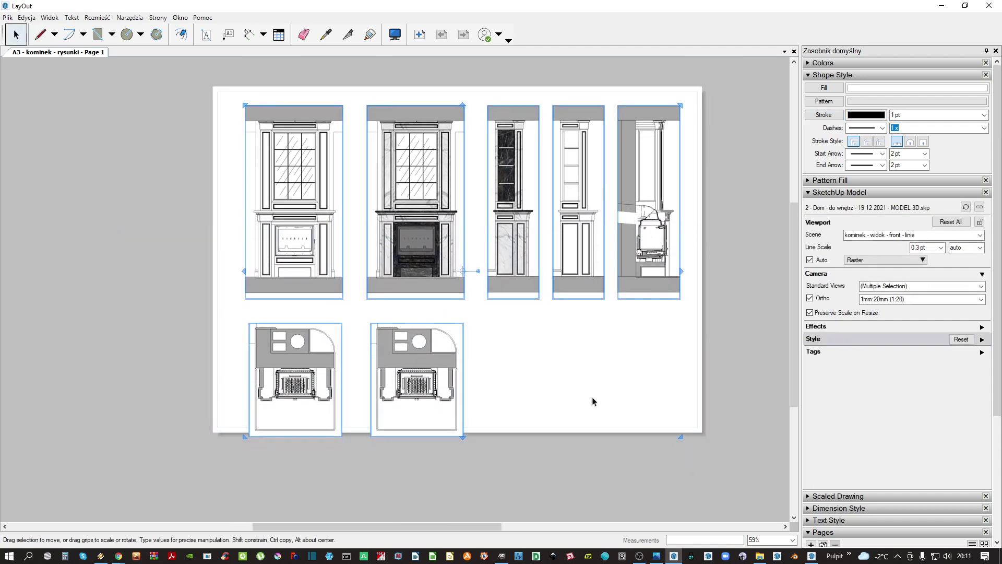
Shift only the two plan viewports upward until they fit inside the page margin
left_click_drag(505, 476, 238, 387)
key("shift+Up")
key("shift+Up")
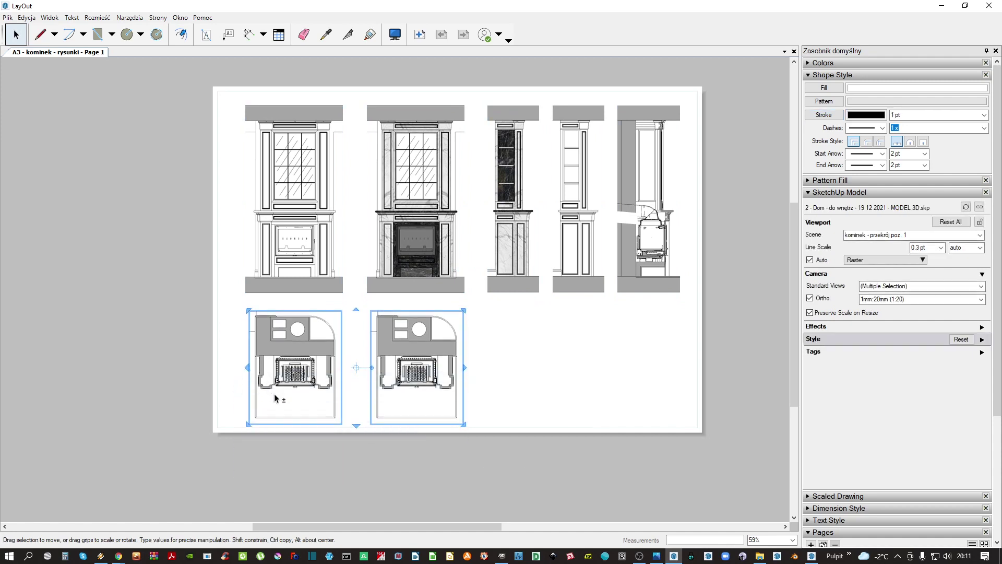
key("Up")
key("Up")
key("Up")
left_click(152, 345)
Copy the plan viewport under the marble elevation to the free area beneath the side elevations
middle_click_drag(499, 317, 438, 300)
left_click(342, 328)
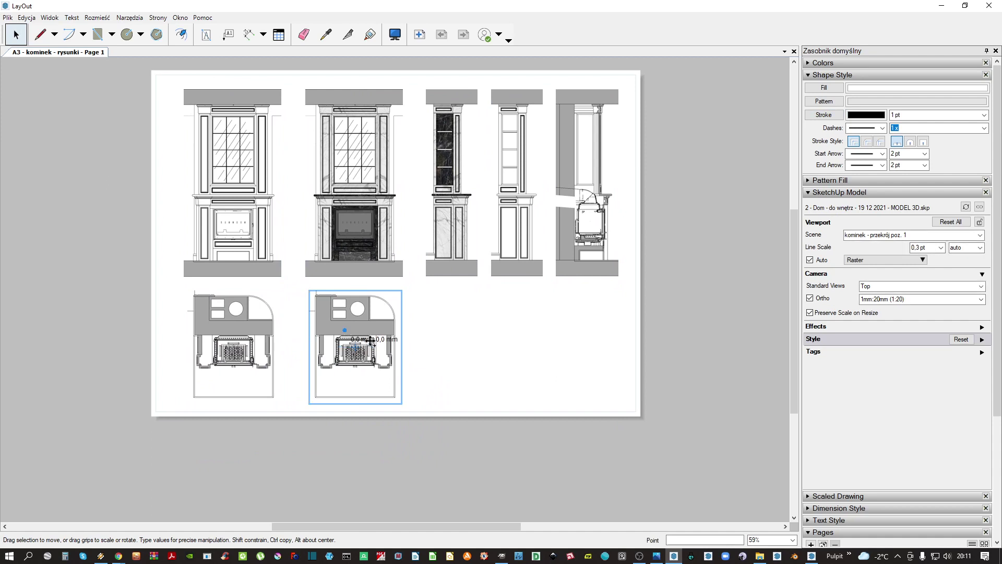
left_click_drag(344, 330, 491, 364)
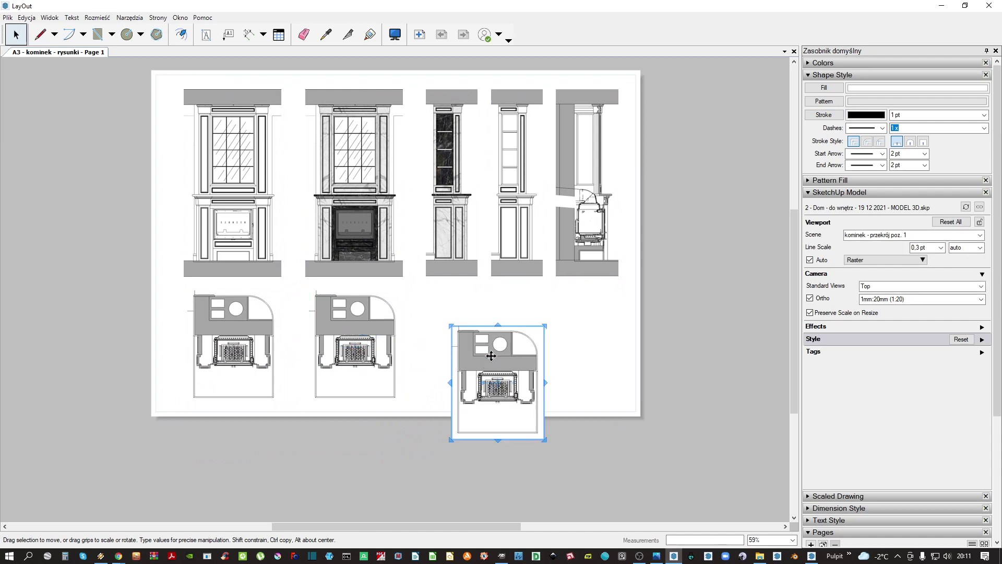
Switch the new viewport copy to the scene "kominek - widok 1" and move it off the sheet to the right
right_click(490, 356)
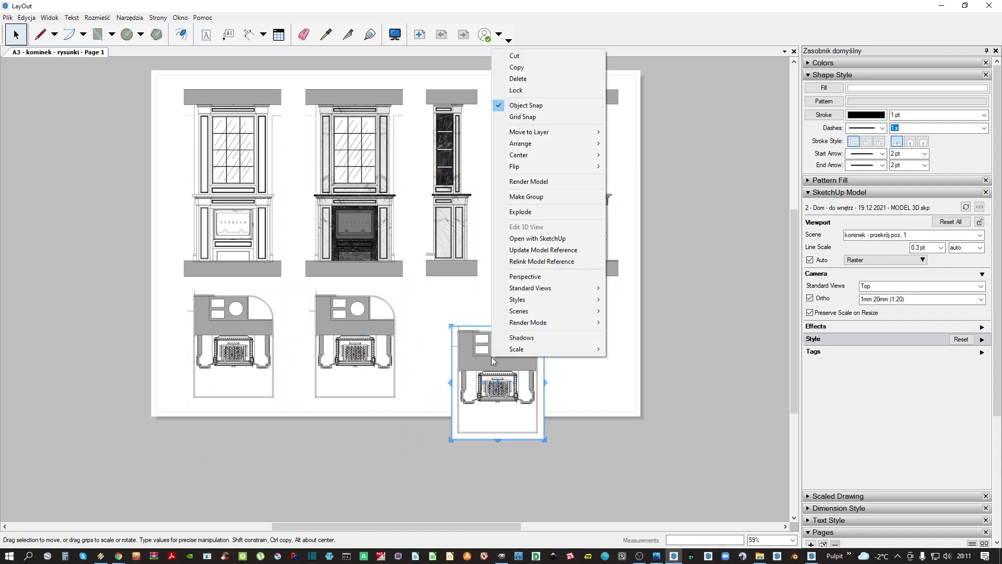
mouse_move(531, 310)
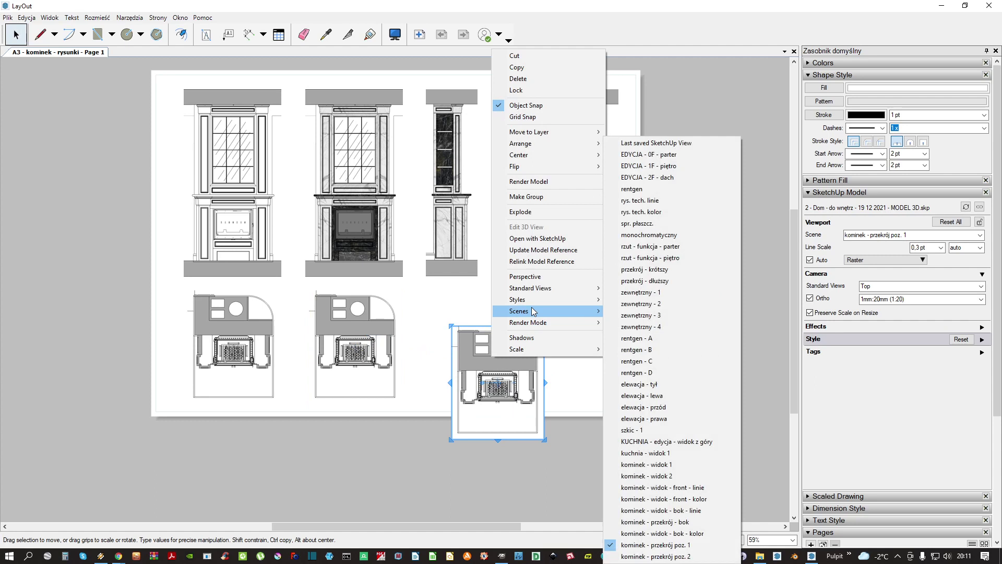
left_click(666, 466)
left_click_drag(492, 367, 741, 359)
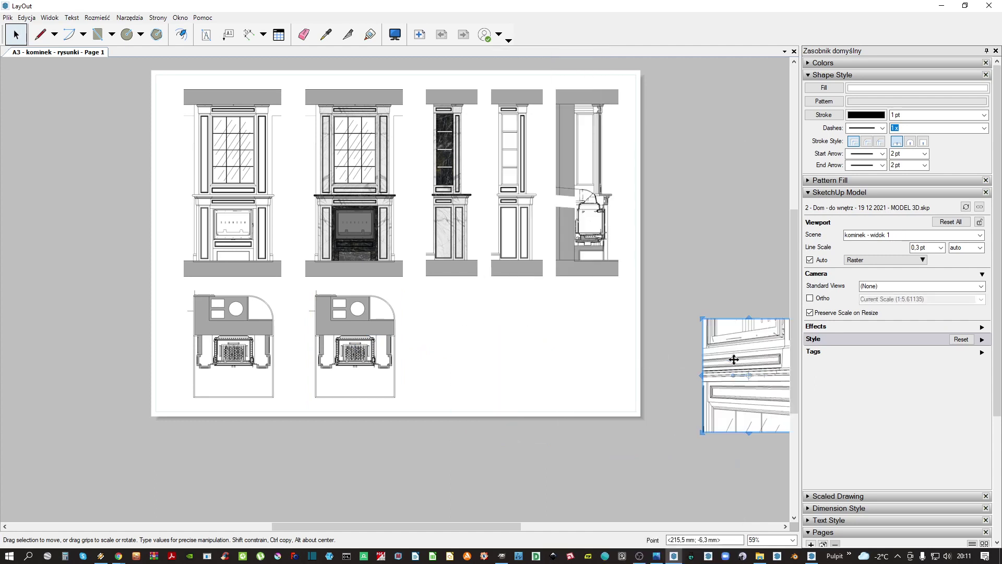
Rotate the "kominek - widok 1" viewport half a turn so the fireplace view stands upright
middle_click_drag(741, 359, 350, 291)
scroll(380, 289, "up", 2)
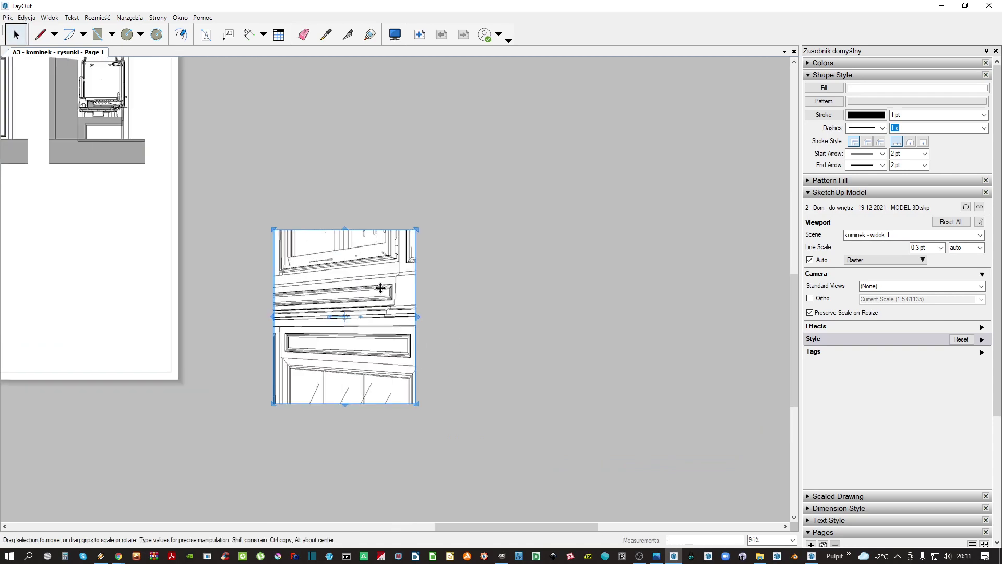
key("Escape")
left_click(341, 317)
left_click_drag(332, 315, 412, 313)
key("Return")
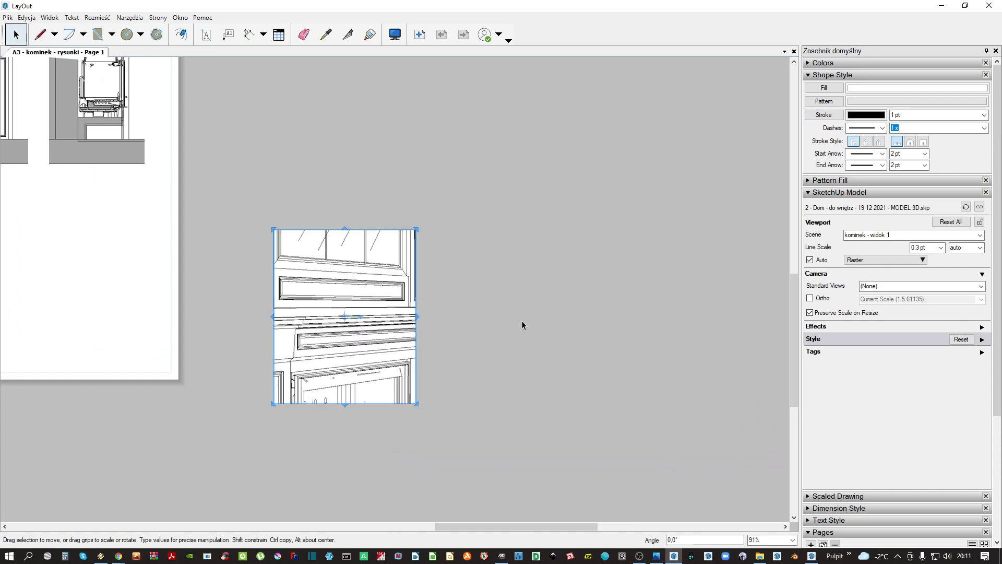
Turn off Preserve Scale on Resize for the "kominek - widok 1" viewport
left_click(547, 325)
left_click(346, 335)
scroll(346, 335, "down", 1)
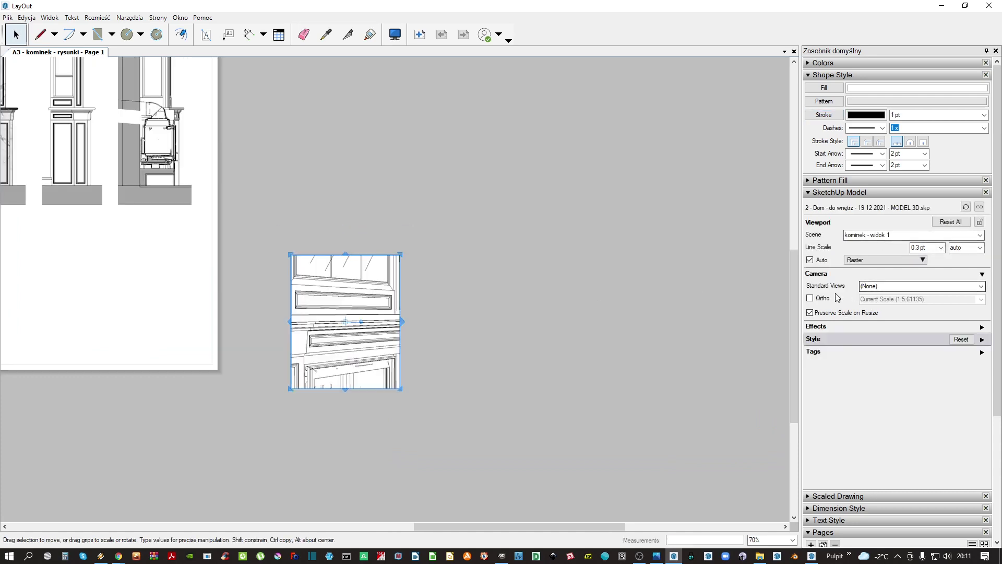
left_click(809, 313)
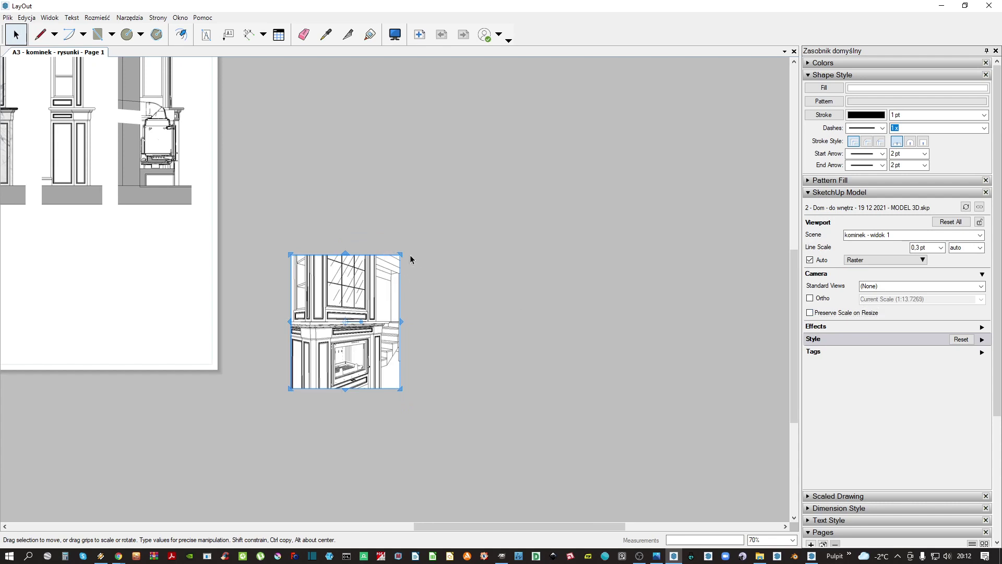
Try different widths and heights for the "kominek - widok 1" viewport beside the sheet to rescale its fireplace view
left_click_drag(400, 255, 388, 197)
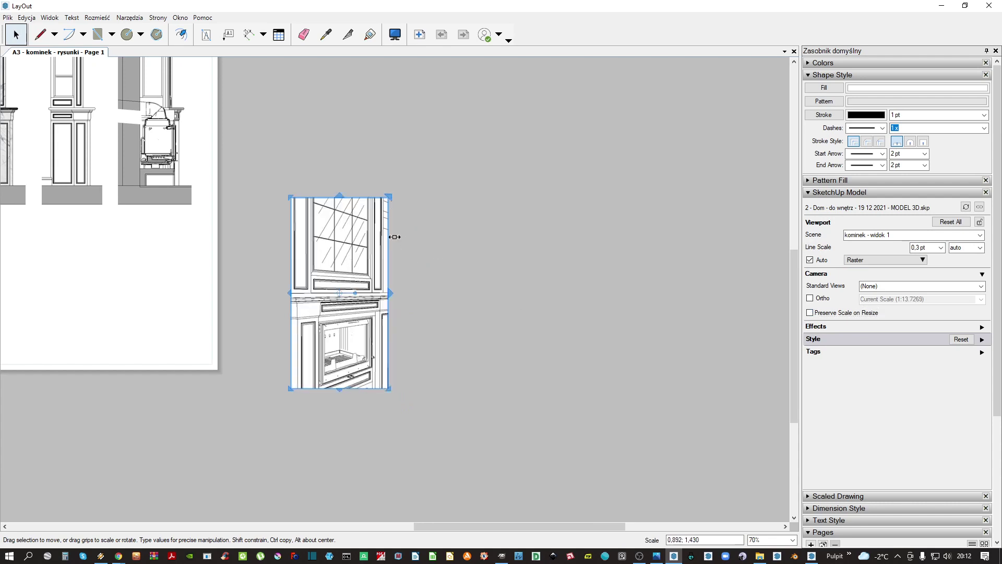
left_click_drag(340, 388, 341, 462)
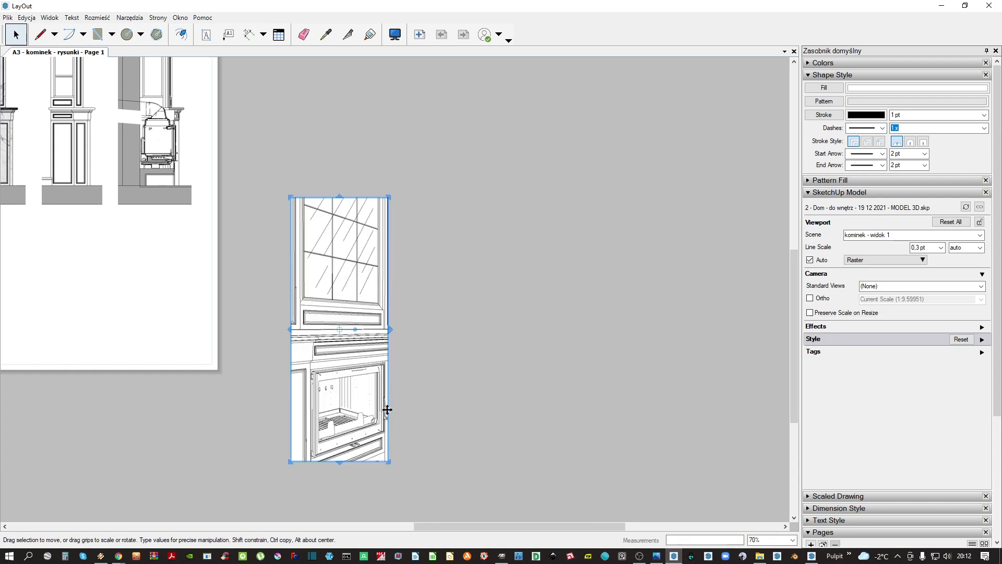
left_click_drag(386, 408, 475, 391)
left_click_drag(472, 330, 657, 328)
scroll(438, 281, "down", 3)
left_click_drag(463, 390, 460, 473)
left_click_drag(572, 289, 425, 314)
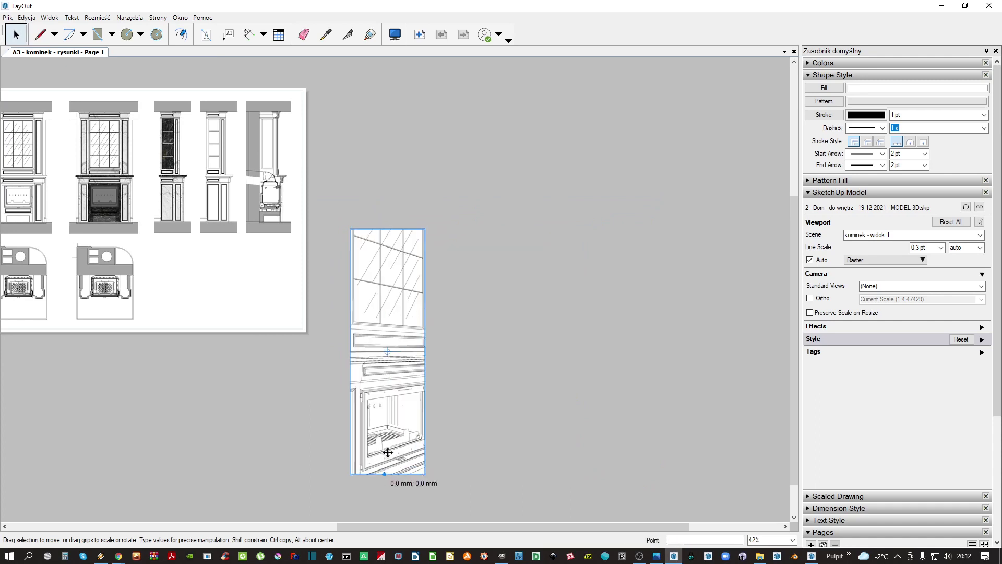
left_click_drag(386, 474, 379, 267)
scroll(415, 288, "up", 2)
scroll(387, 262, "up", 2)
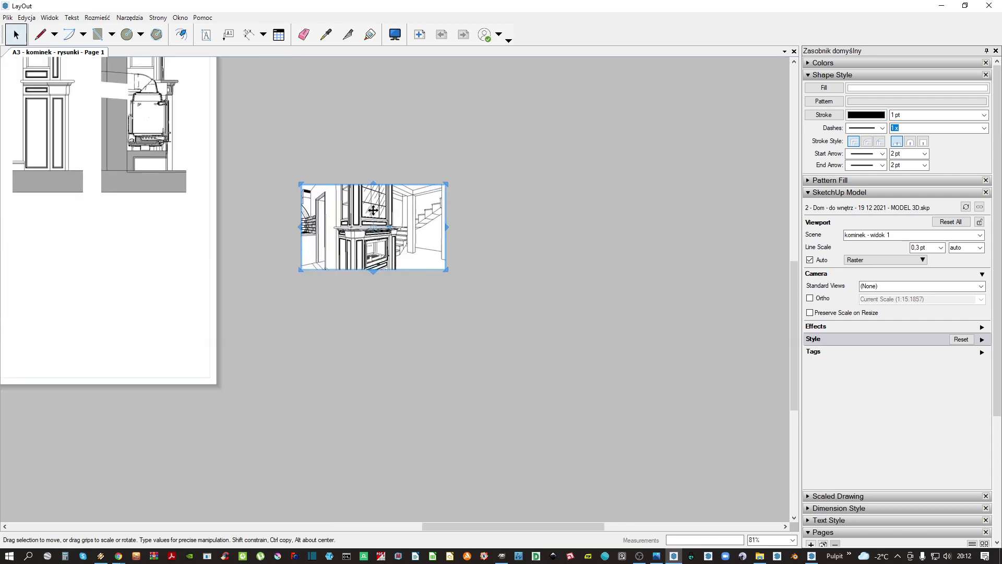
With Preserve Scale on Resize enabled, extend the perspective viewport around the whole fireplace and move it beneath the side elevations
left_click(810, 312)
left_click_drag(373, 271, 375, 356)
left_click_drag(422, 219, 152, 288)
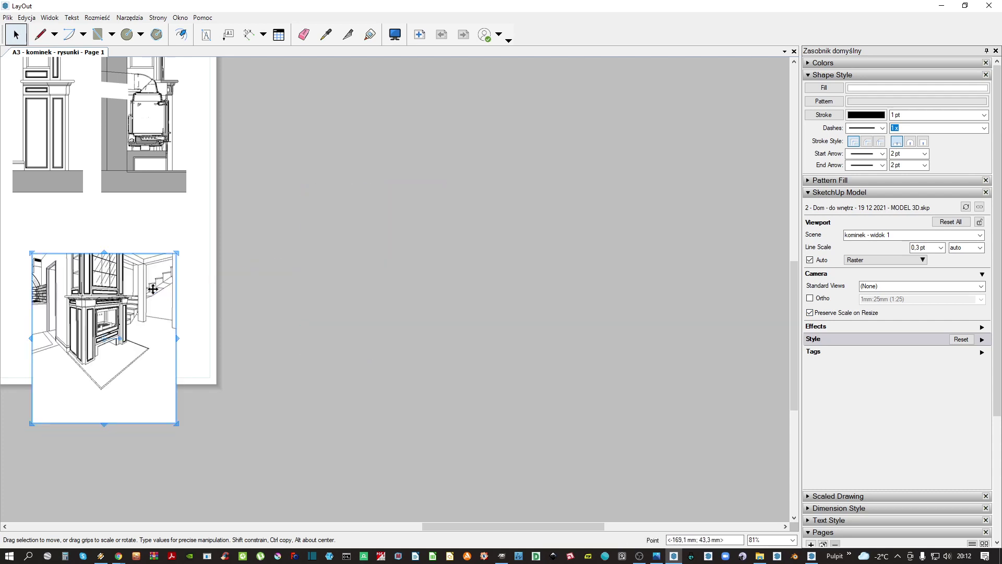
scroll(307, 290, "up", 1)
left_click_drag(364, 277, 383, 223)
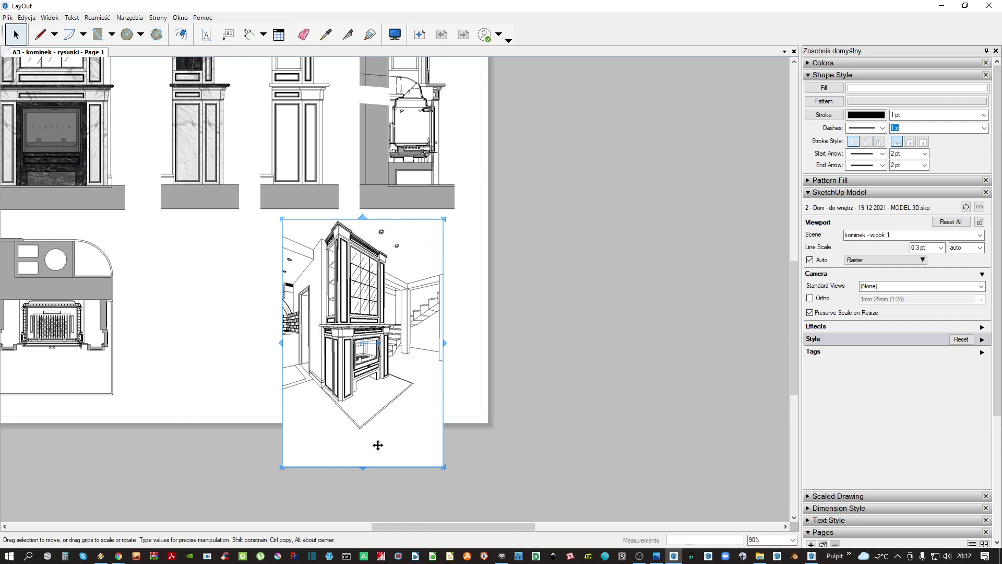
left_click_drag(361, 467, 377, 433)
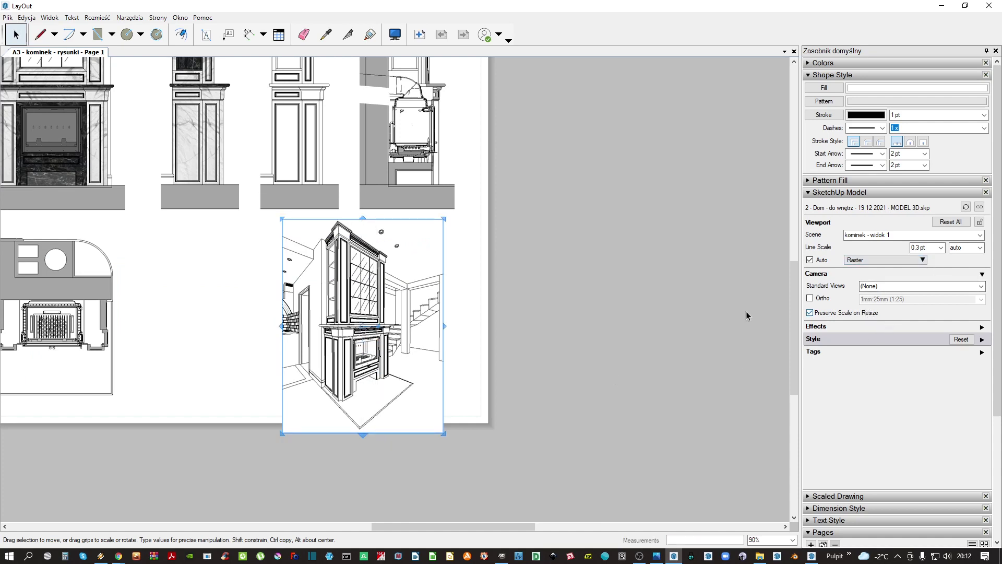
Shrink the perspective view without preserved scale, and reframe the whole fireplace with Preserve Scale on Resize enabled
left_click(810, 313)
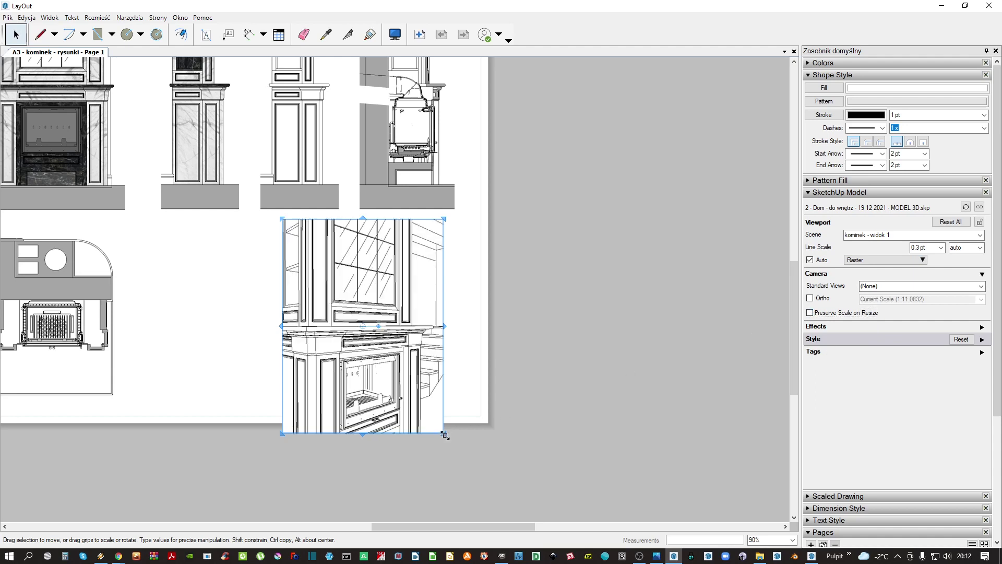
left_click_drag(445, 435, 324, 334)
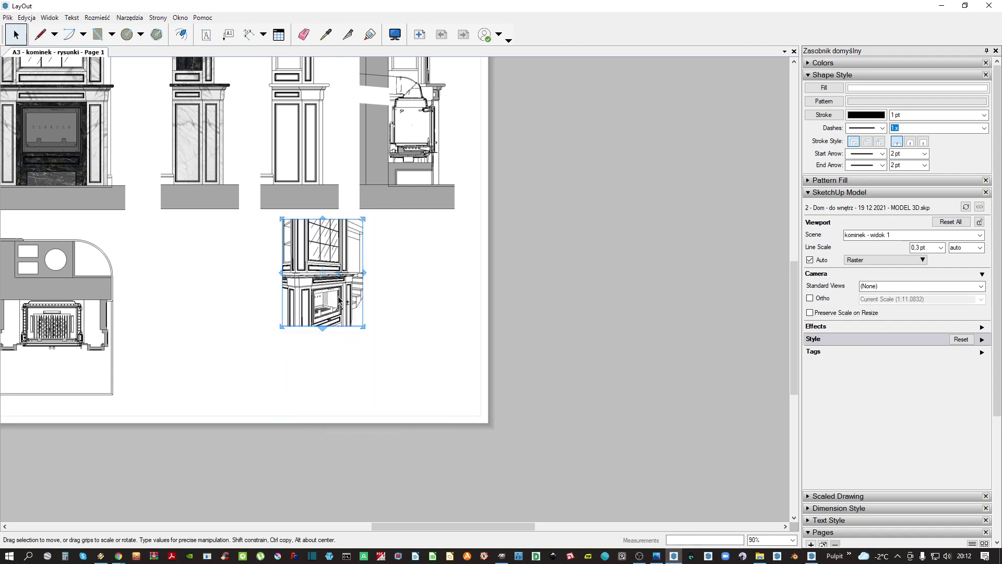
left_click(811, 312)
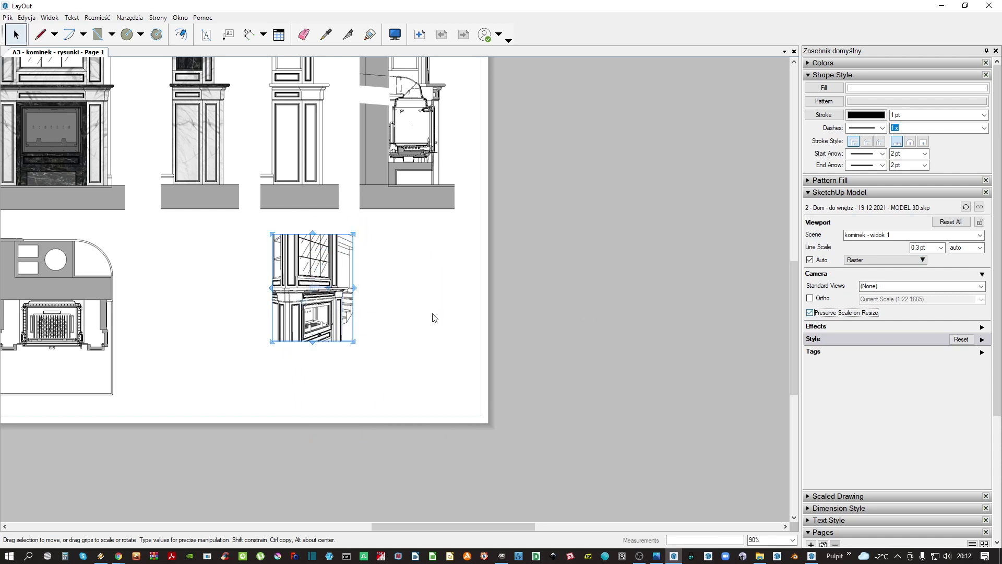
left_click_drag(353, 342, 393, 413)
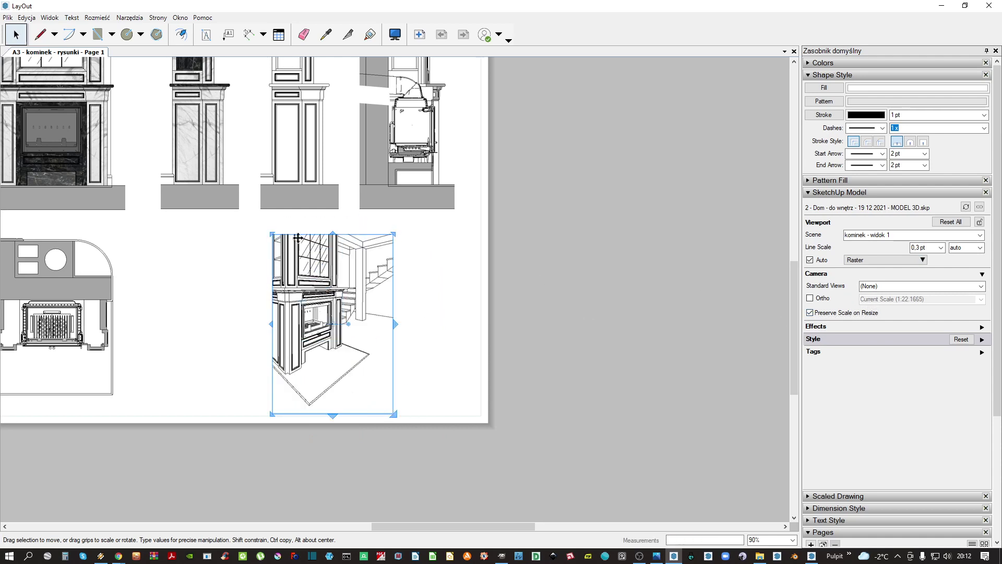
left_click_drag(271, 235, 233, 151)
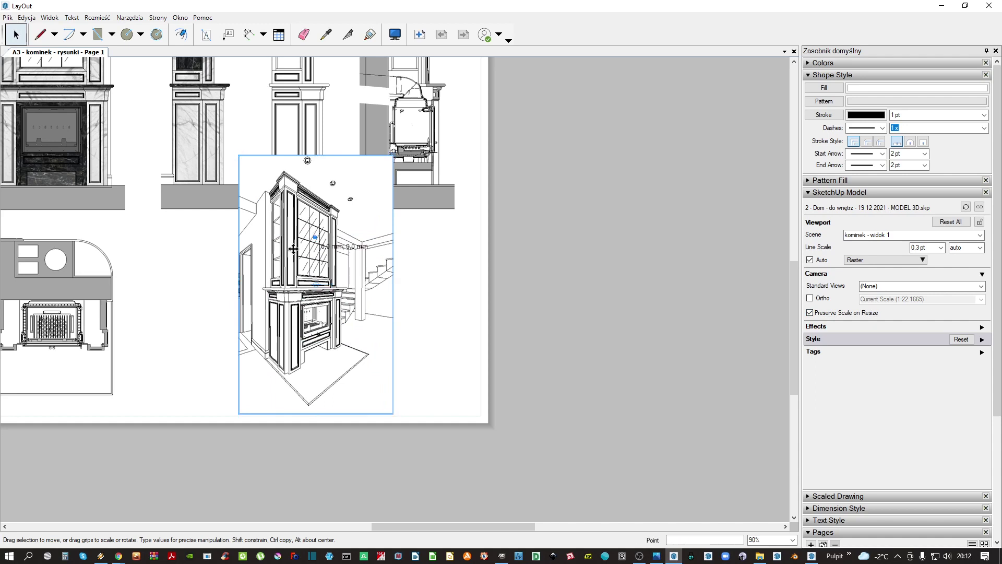
left_click_drag(293, 249, 292, 275)
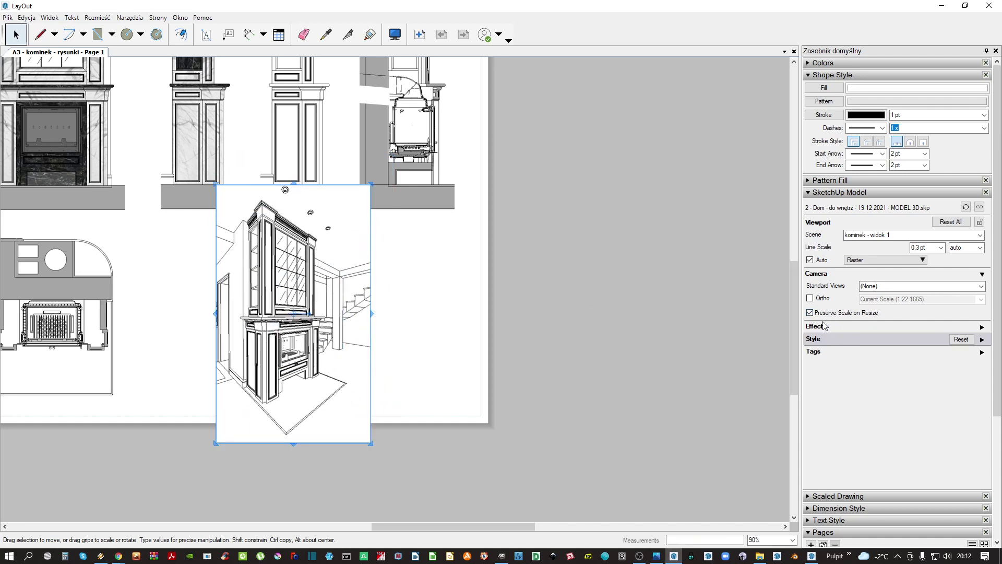
Try shadows in the perspective viewport and switch them off again
right_click(318, 307)
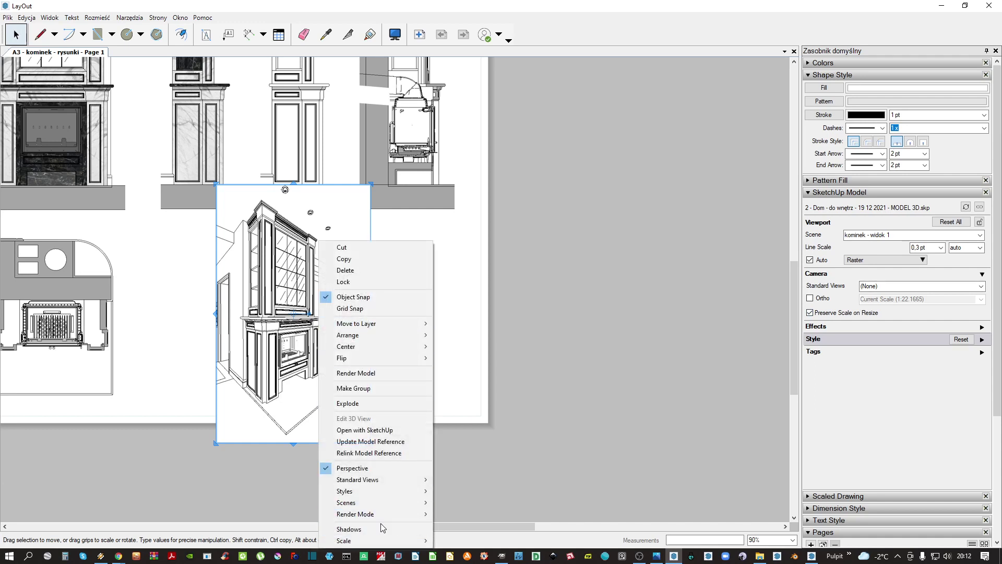
left_click(383, 529)
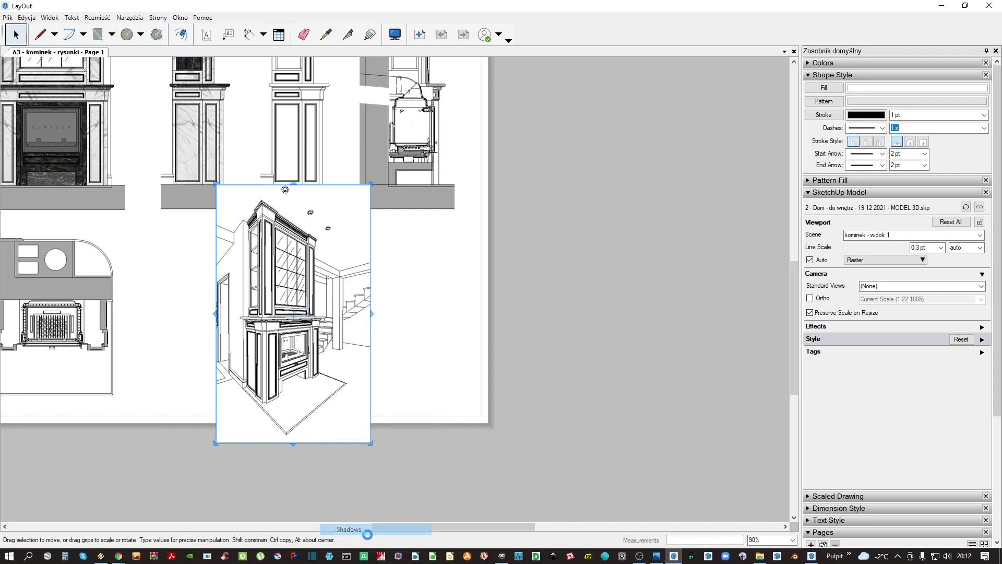
right_click(310, 362)
right_click(277, 358)
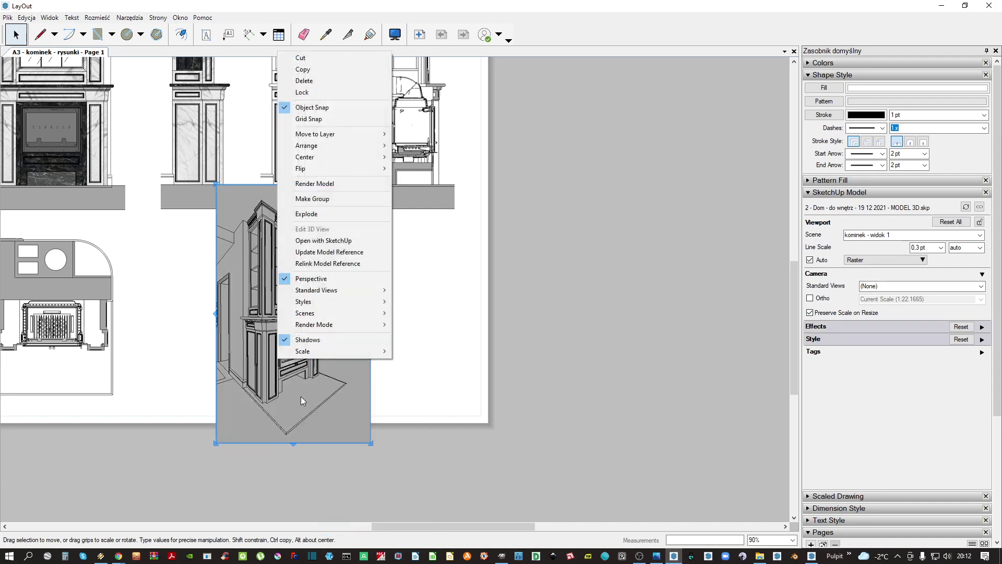
left_click(307, 340)
Try the 1mm:50mm (1:50) scale on the perspective viewport and undo it
right_click(276, 330)
mouse_move(315, 320)
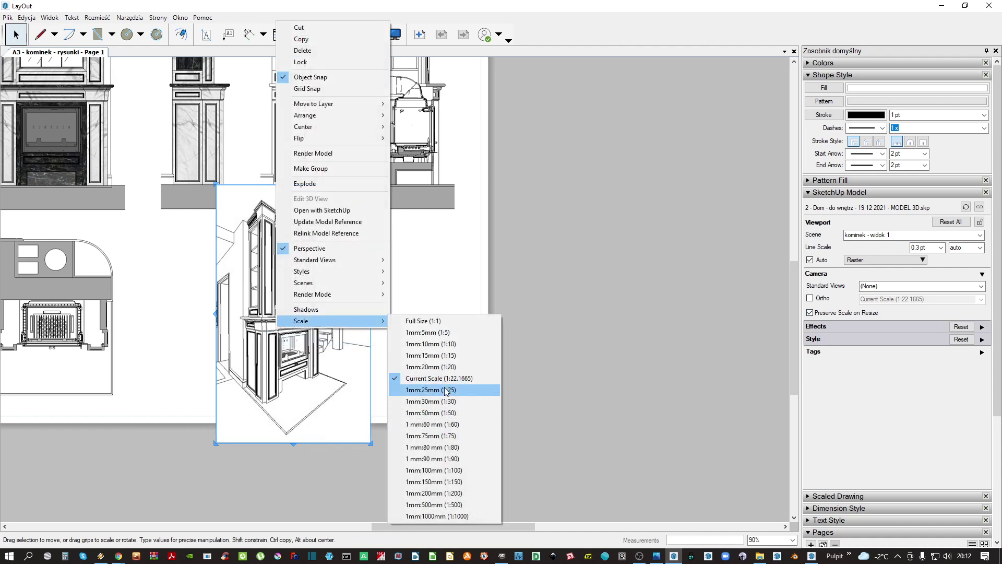
left_click(430, 412)
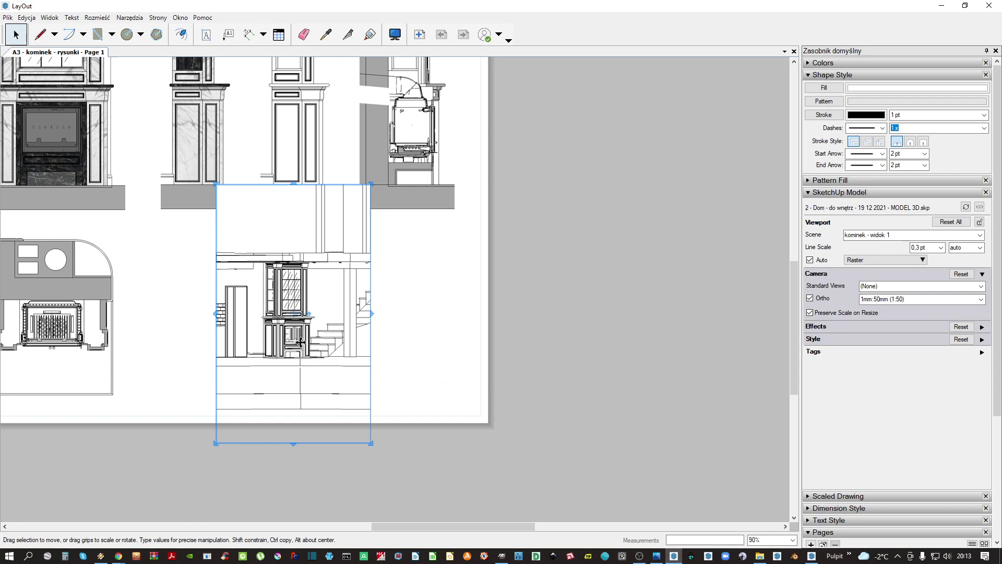
scroll(301, 342, "down", 2)
key("ctrl+z")
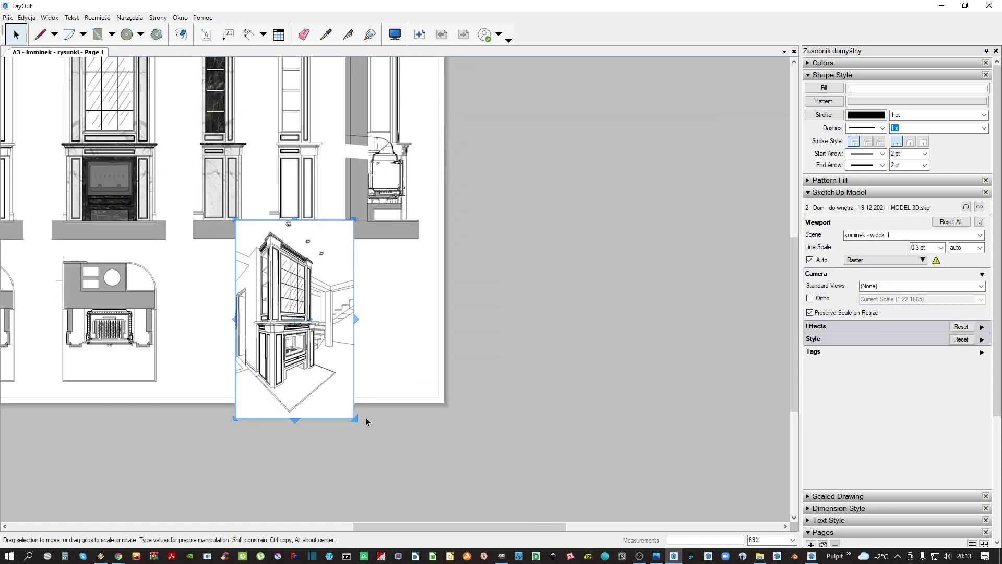
Scale the perspective viewport down once more, move it lower on the sheet and widen its frame around the fireplace with preserved scale
left_click(809, 313)
left_click_drag(351, 418, 275, 297)
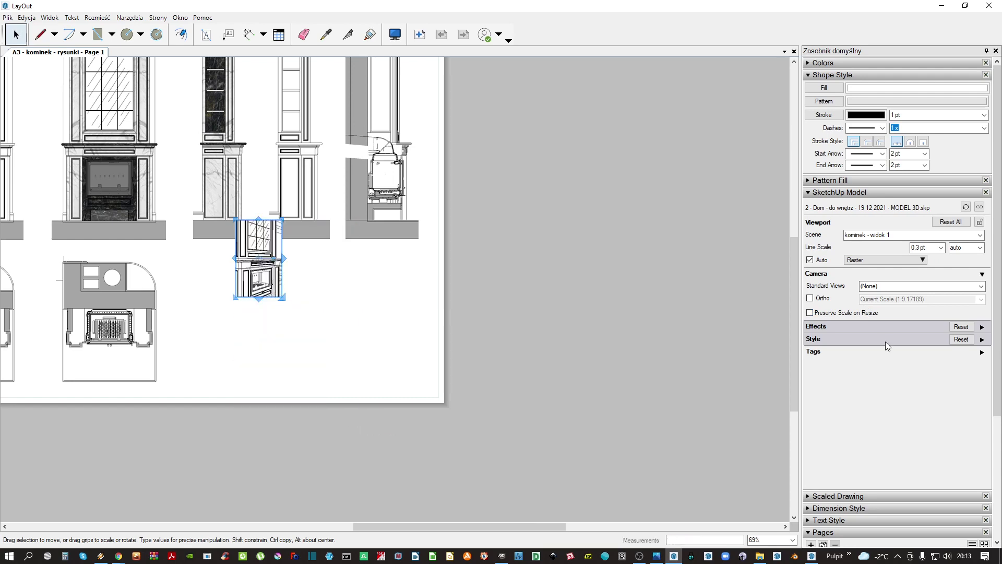
left_click_drag(264, 247, 284, 297)
left_click_drag(301, 348, 311, 405)
scroll(289, 369, "up", 2)
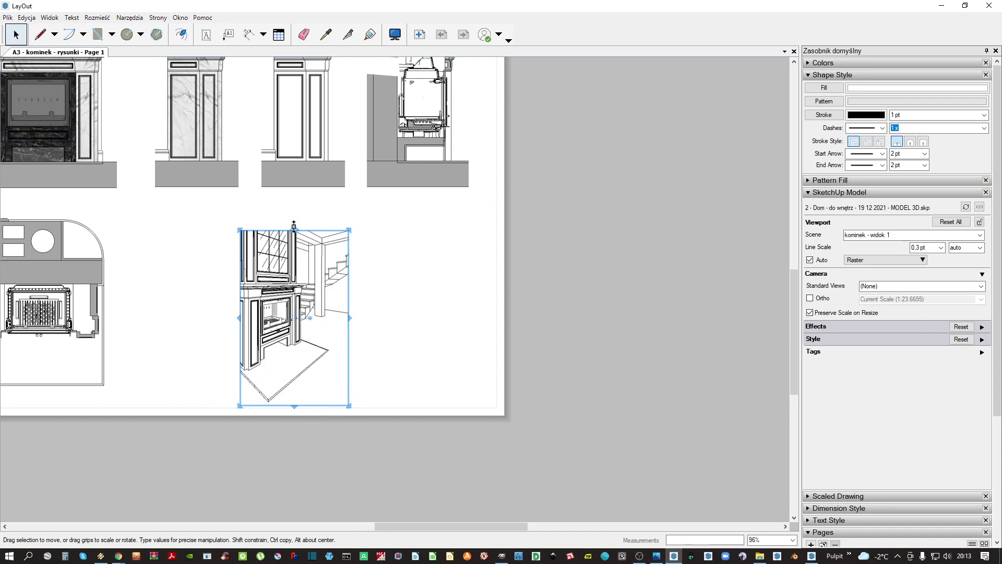
left_click_drag(293, 234, 313, 146)
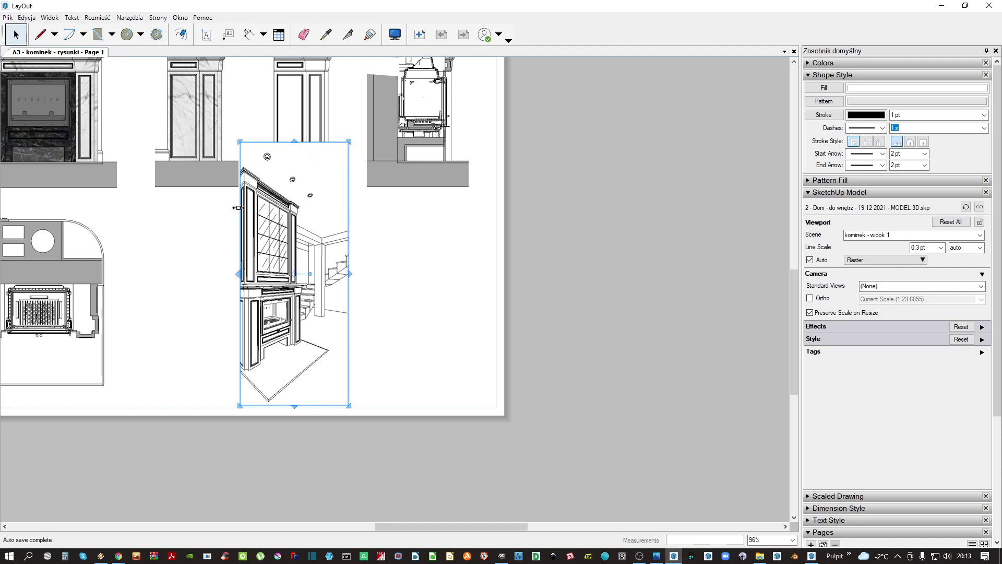
left_click_drag(240, 224, 216, 224)
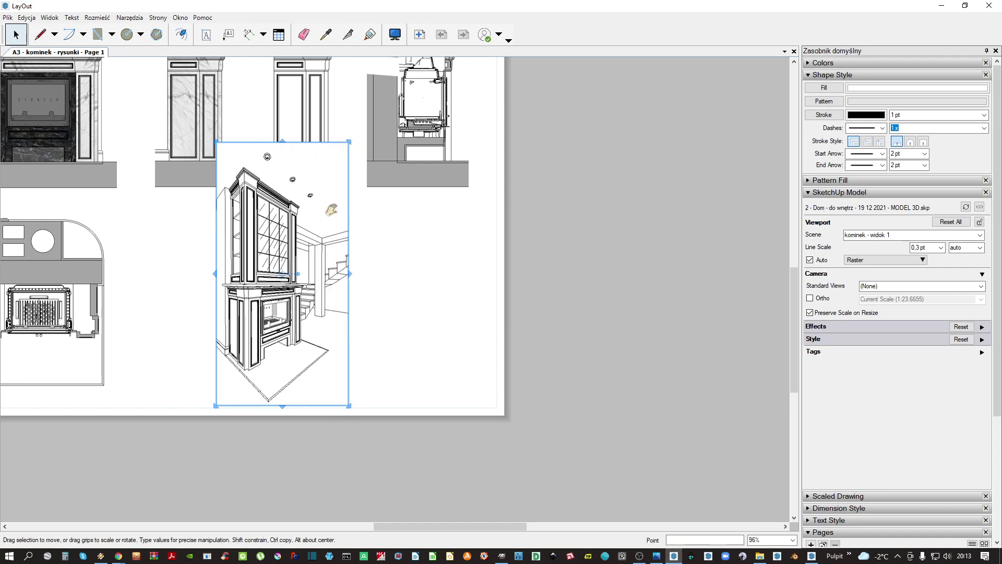
Delete the "kominek - widok 1" perspective viewport from the sheet of elevations and plans
scroll(331, 209, "down", 5)
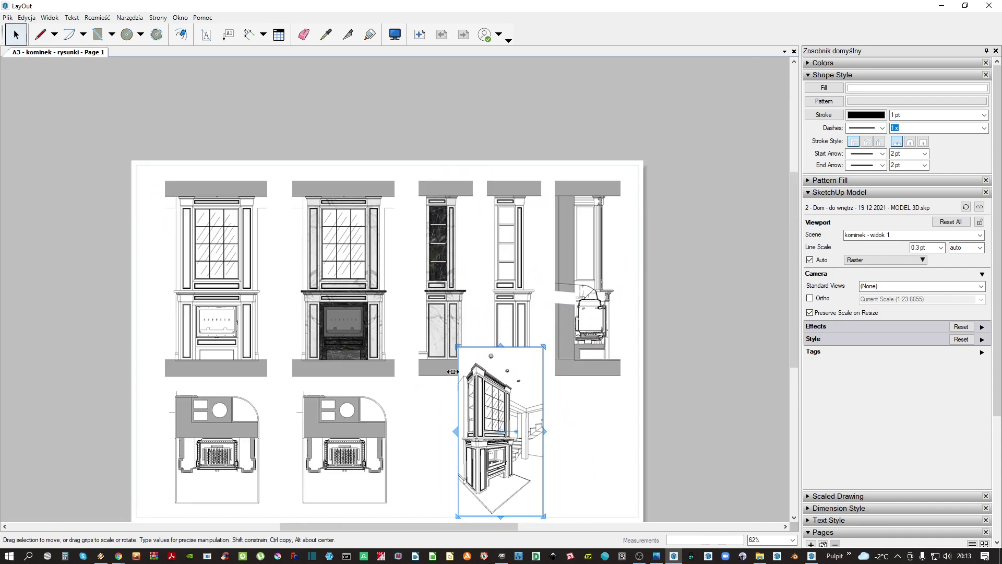
middle_click_drag(479, 370, 449, 299)
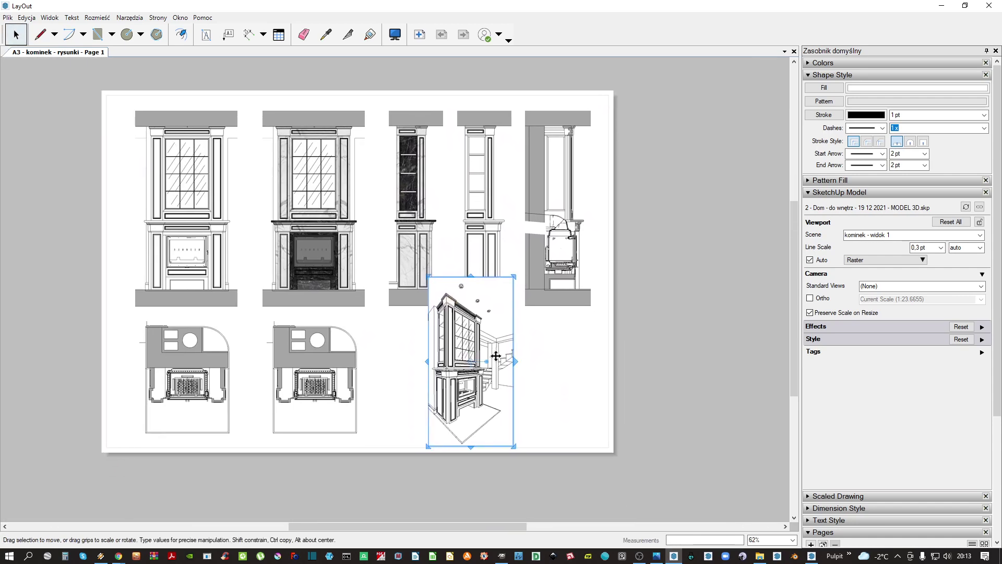
key("Delete")
Rename Page 1 as "kominek - rysunki techniczne" and duplicate it as a second page named "kominek - perspektywa"
left_click(846, 74)
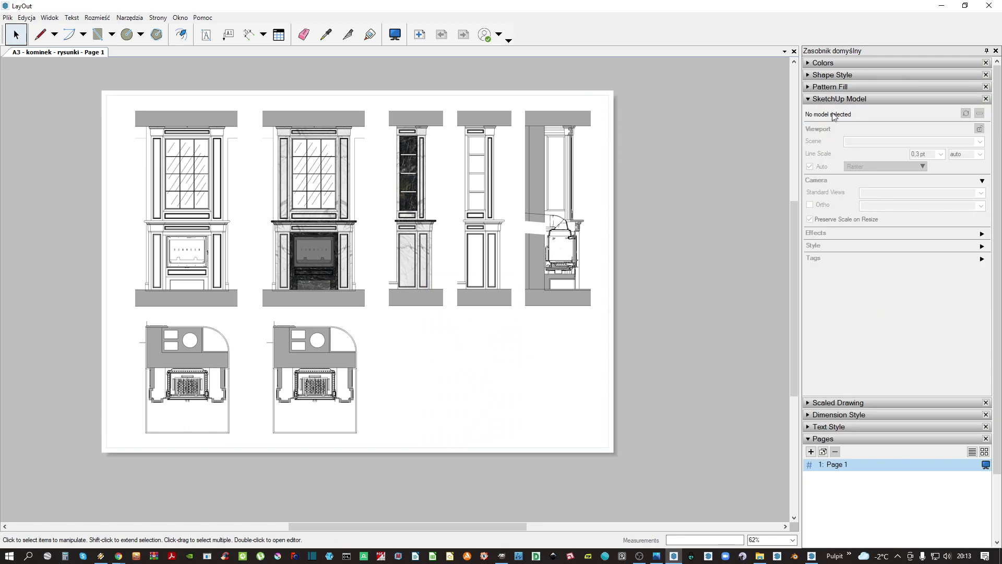
left_click(842, 98)
double_click(835, 174)
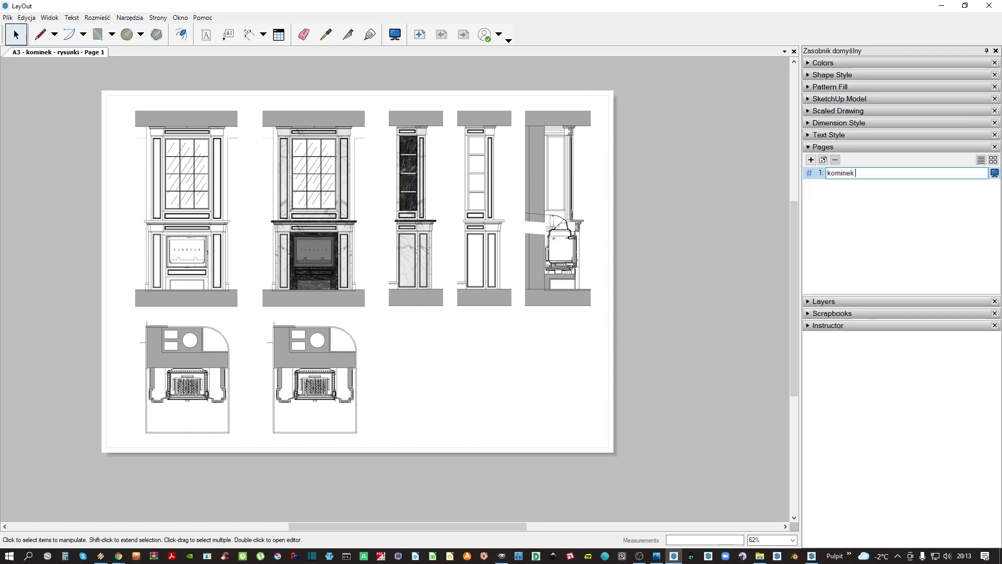
type("kominek - rysunki techniczne")
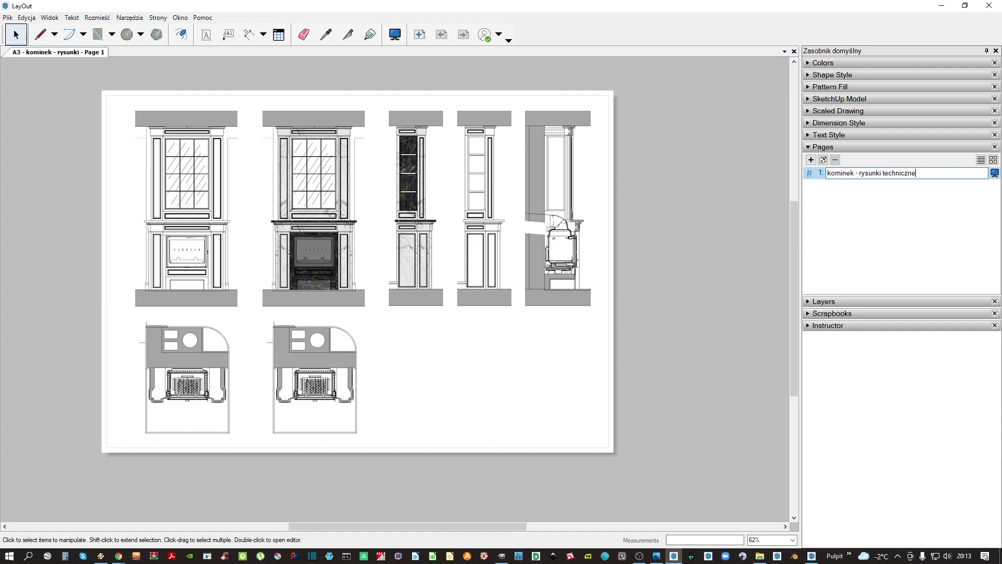
key("Return")
left_click(823, 160)
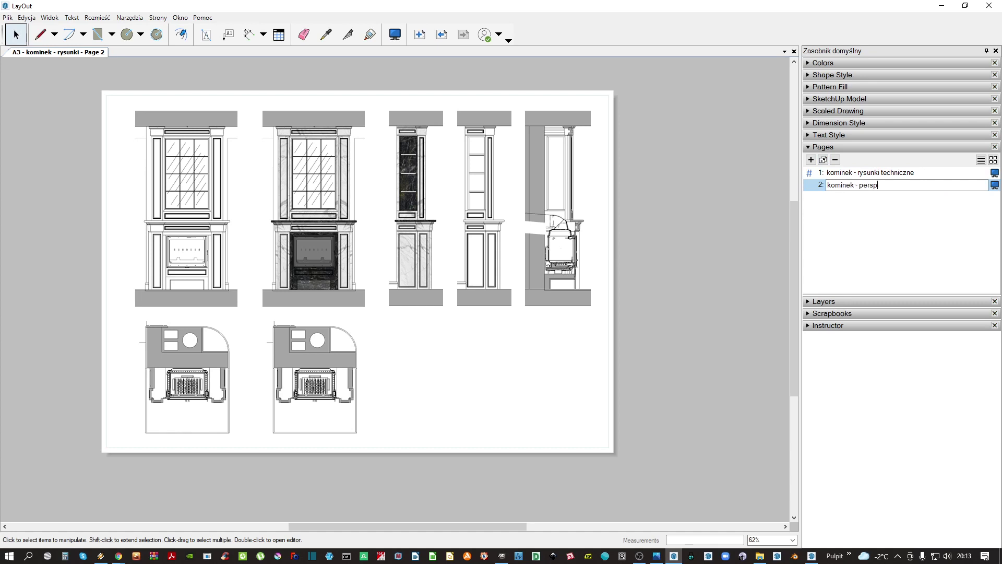
key("Return")
Delete the plans, side views, section and marble elevation from the "kominek - perspektywa" page, keeping only the line-drawn front elevation
scroll(624, 257, "down", 2)
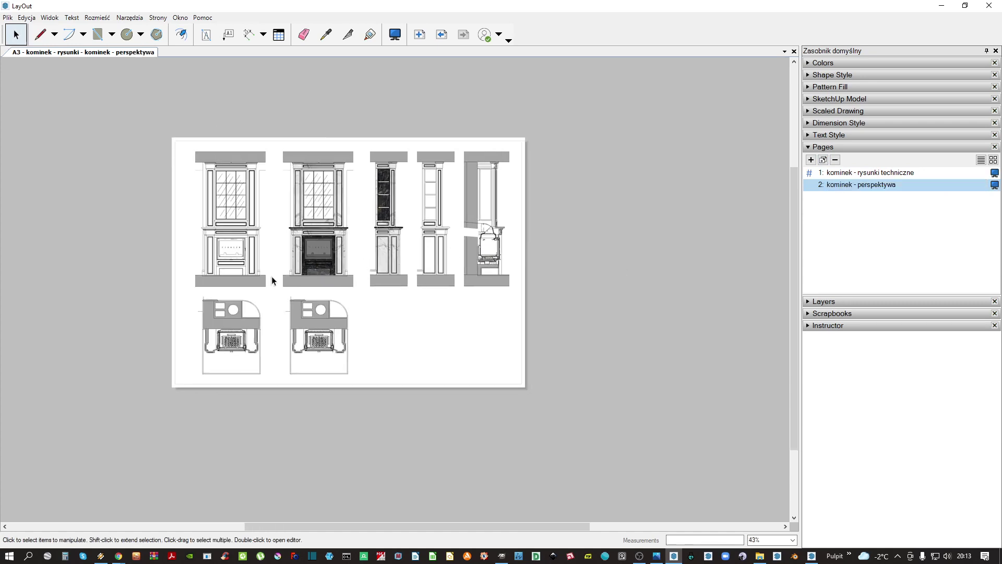
left_click_drag(441, 413, 161, 339)
key("Delete")
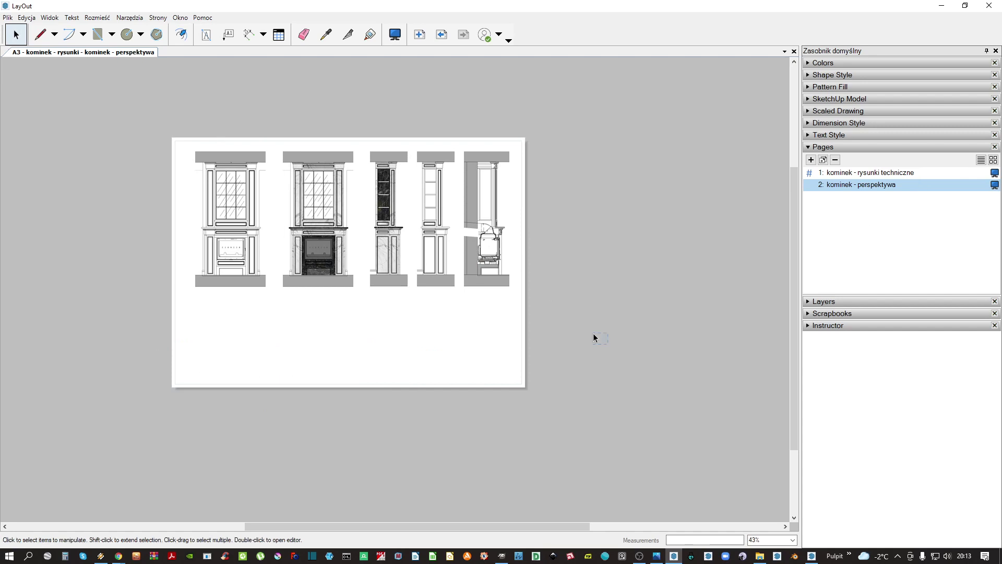
left_click_drag(608, 344, 392, 198)
key("Delete")
left_click(338, 256)
key("Delete")
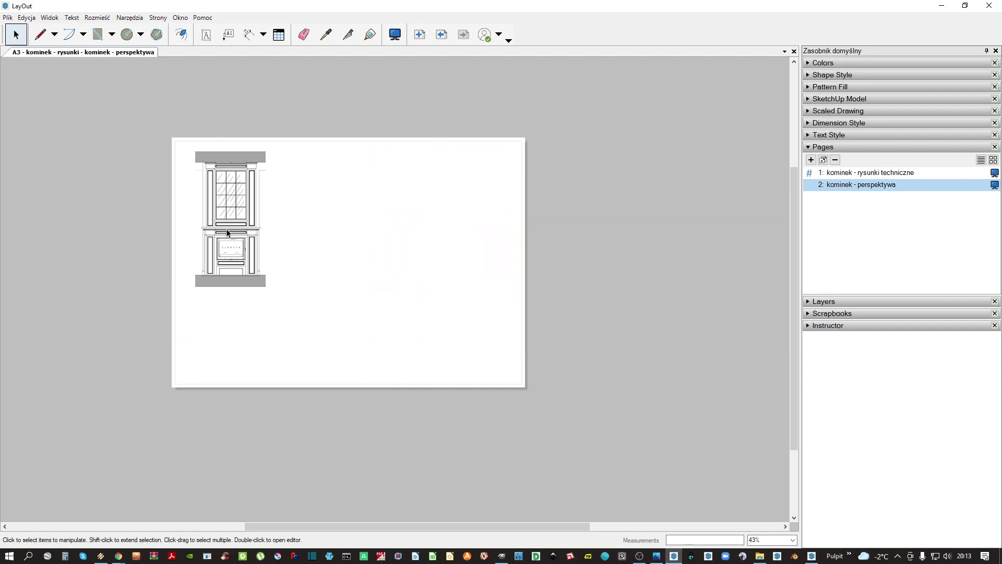
Switch the remaining front-elevation viewport to the "kominek - widok 1" scene and enlarge its frame toward the sheet's lower edge
right_click(227, 229)
mouse_move(292, 490)
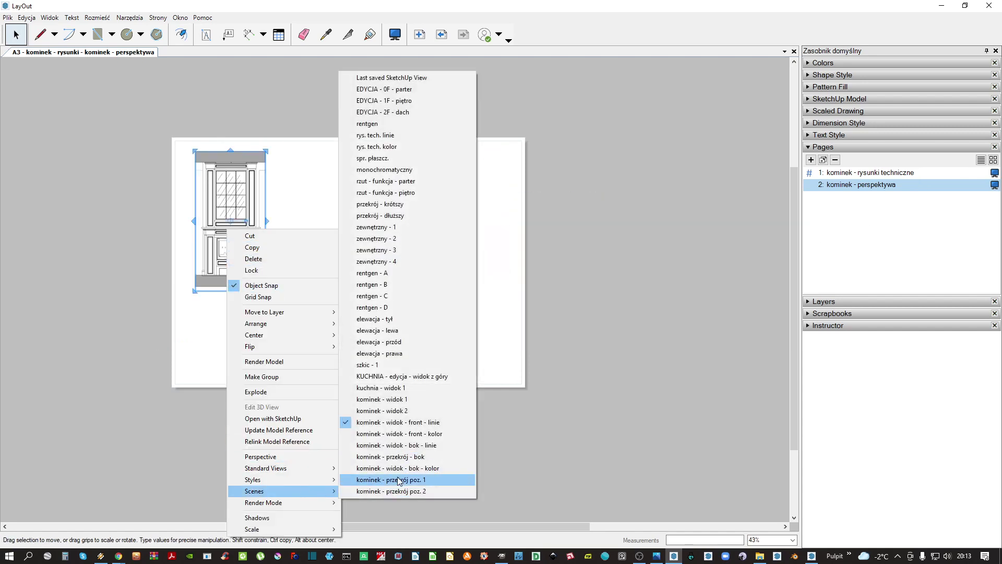
left_click(395, 399)
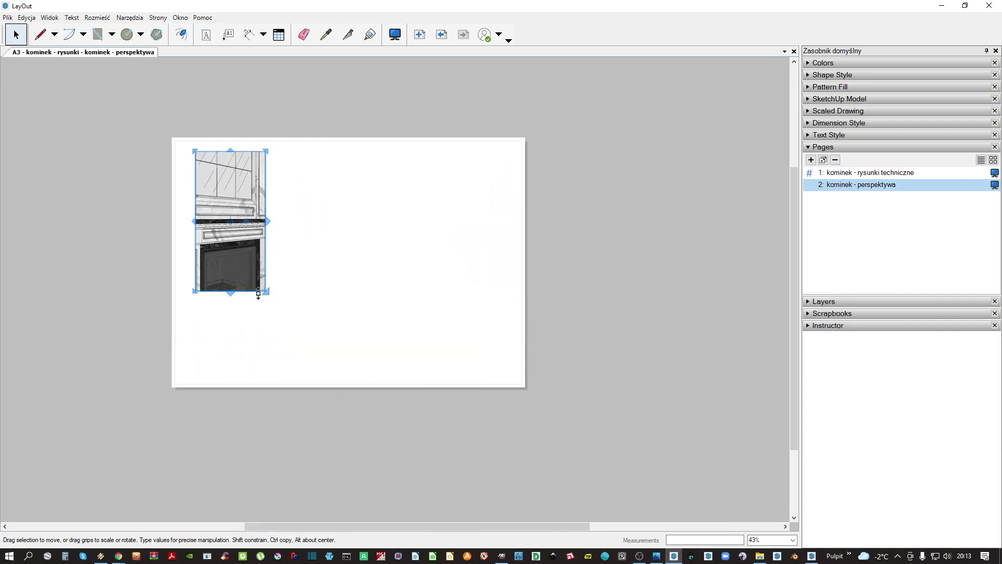
left_click_drag(267, 294, 312, 376)
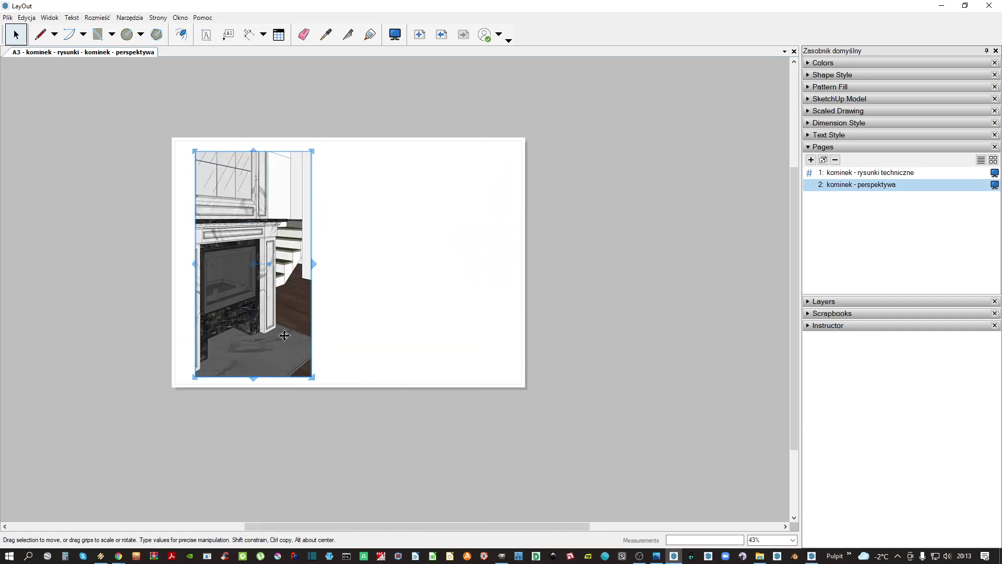
Turn off Preserve Scale on Resize for the perspective viewport, scale it down and shift it inward on the sheet
left_click(850, 100)
left_click(810, 219)
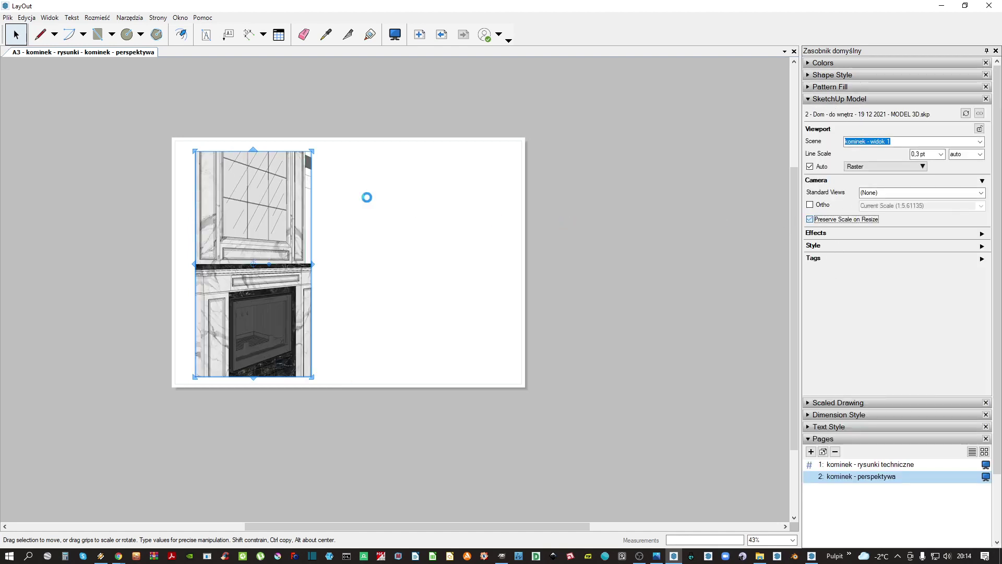
left_click_drag(312, 152, 266, 240)
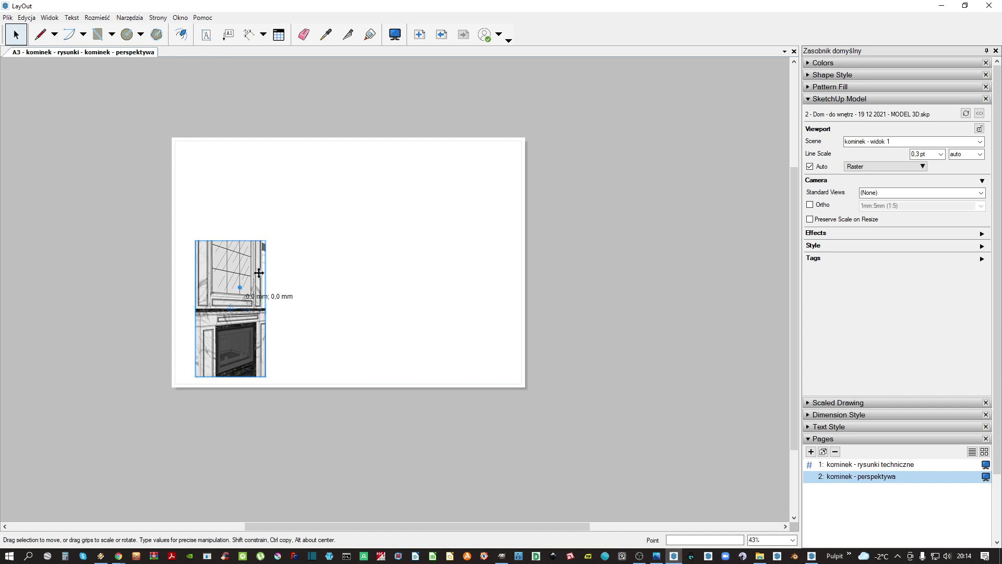
left_click_drag(239, 290, 259, 271)
Extend the perspective viewport's frame upward, downward and to both sides with preserved scale so it takes in the whole fireplace
left_click_drag(286, 221, 242, 162)
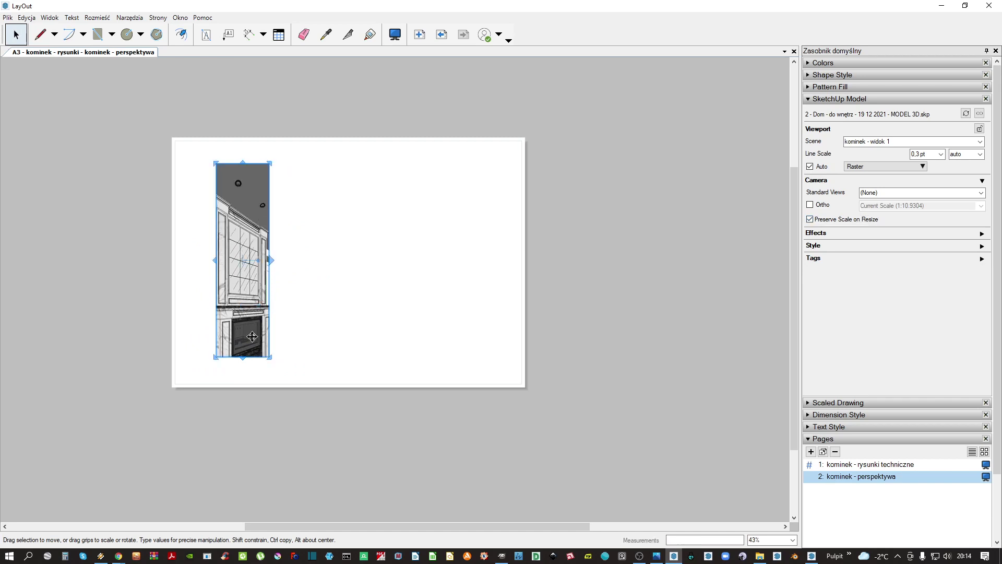
left_click_drag(244, 357, 244, 429)
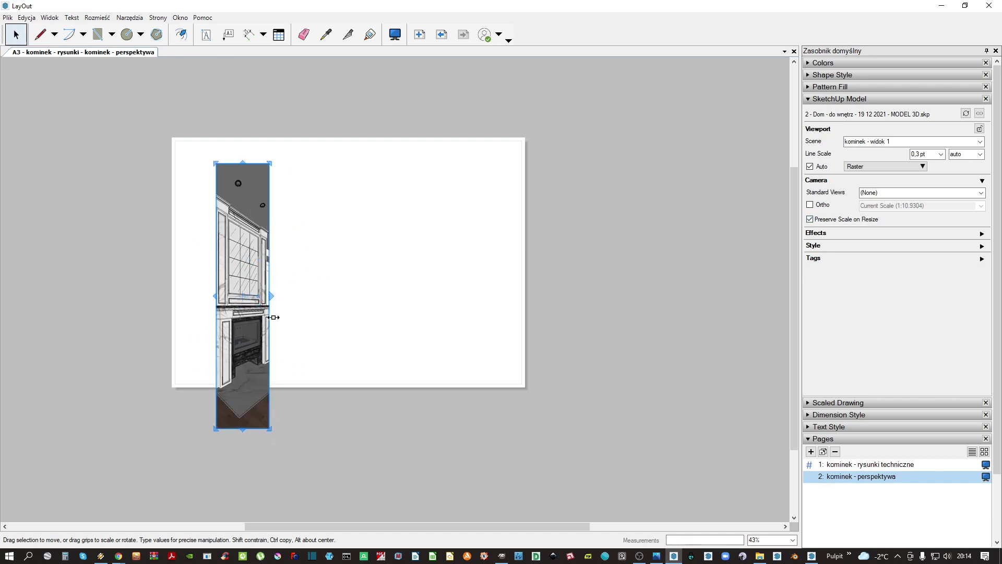
right_click(287, 289)
left_click(318, 321)
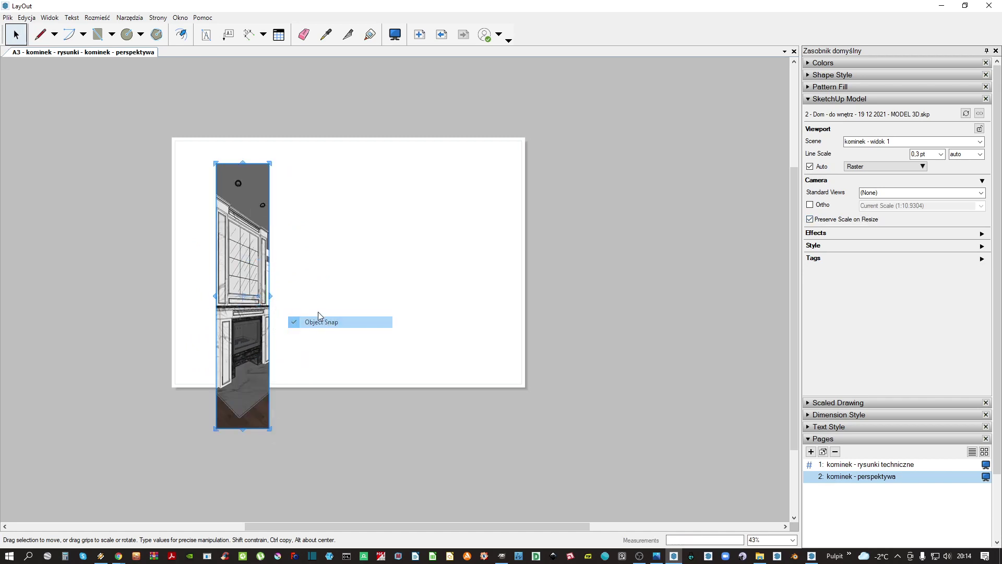
left_click_drag(272, 296, 315, 296)
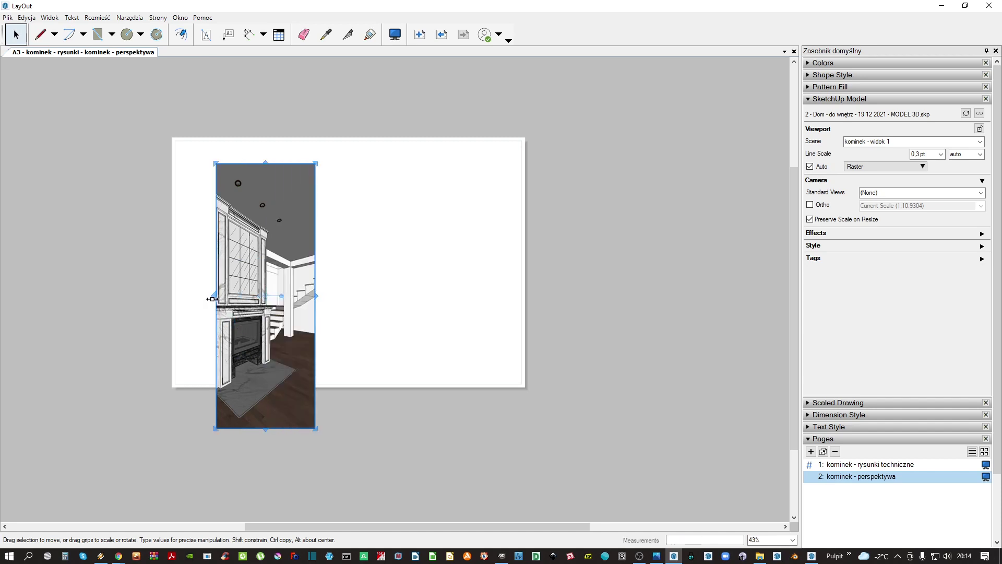
left_click_drag(215, 295, 174, 339)
Move the perspective viewport higher on the sheet and trim its frame closer around the fireplace and hearth slab
scroll(233, 296, "up", 3)
left_click_drag(229, 270, 234, 193)
left_click_drag(352, 403, 339, 391)
middle_click_drag(243, 60, 259, 170)
left_click_drag(265, 144, 287, 162)
middle_click_drag(279, 285, 276, 223)
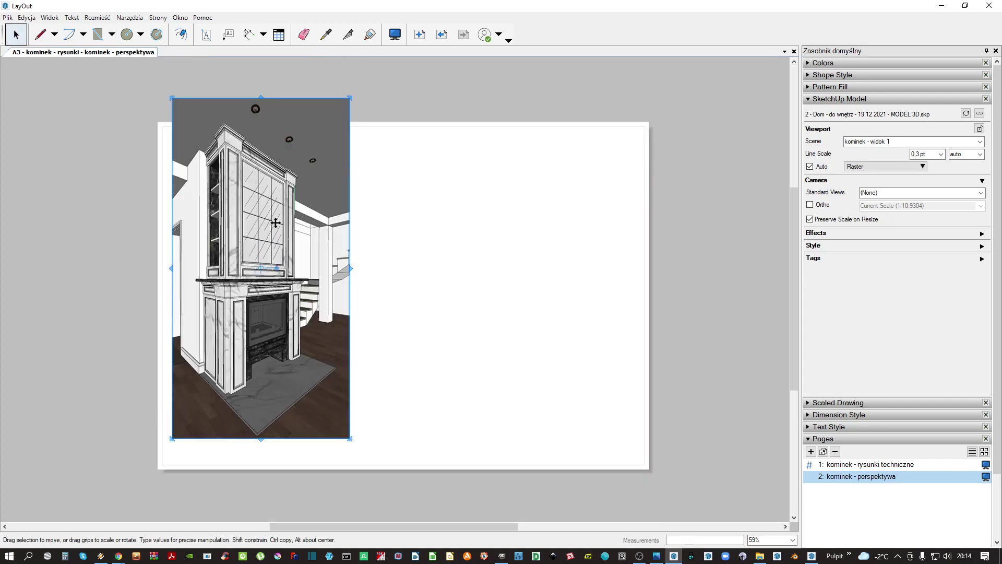
Scale the perspective viewport down further without preserved scale, and turn Preserve Scale on Resize back on to reframe it
left_click(810, 220)
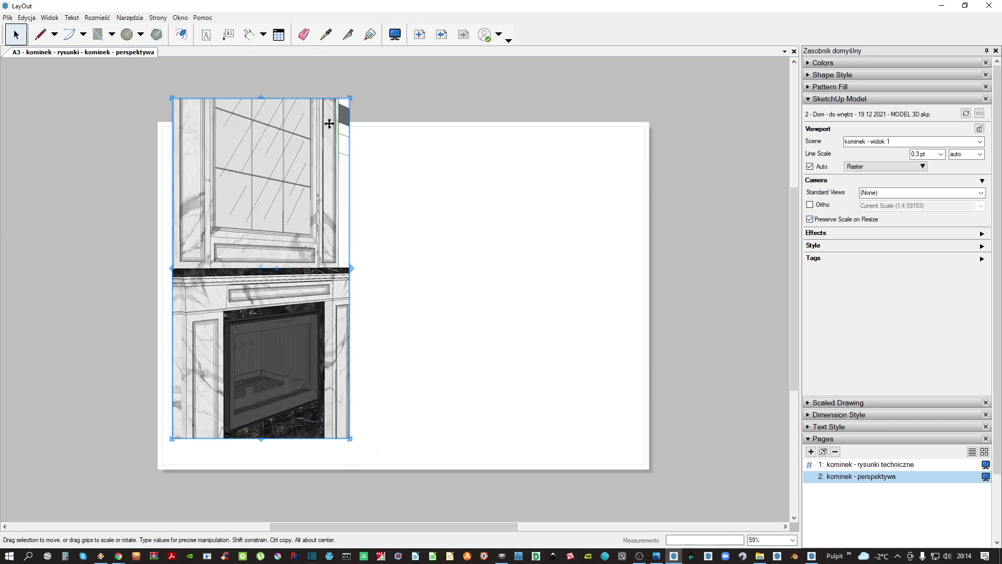
left_click_drag(353, 94, 280, 234)
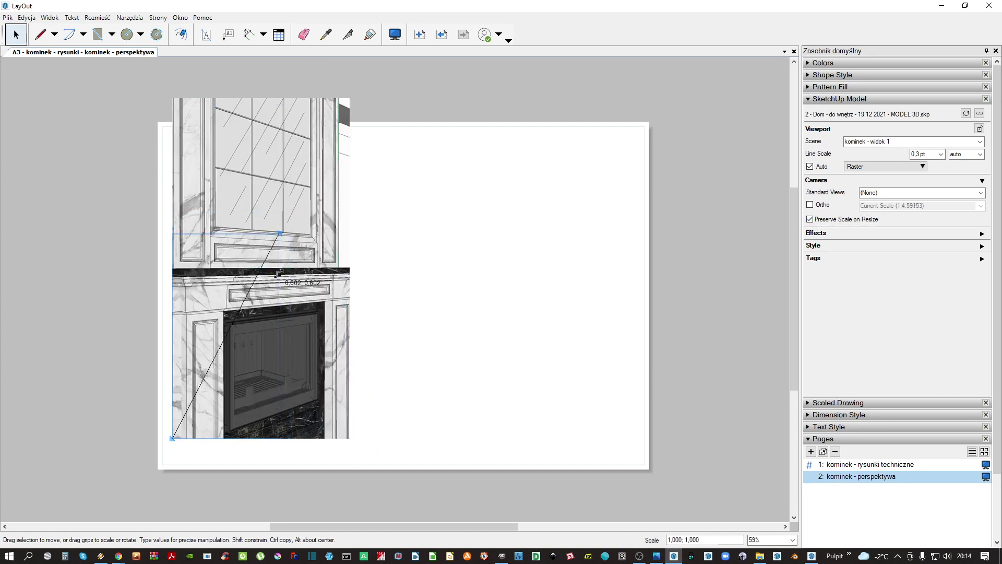
left_click(836, 222)
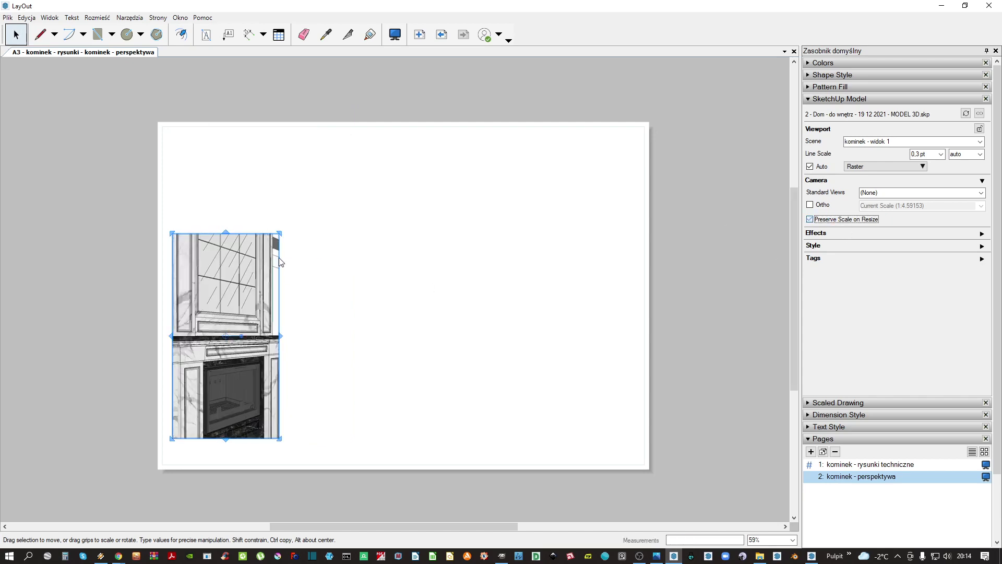
left_click_drag(280, 234, 325, 211)
left_click(828, 224)
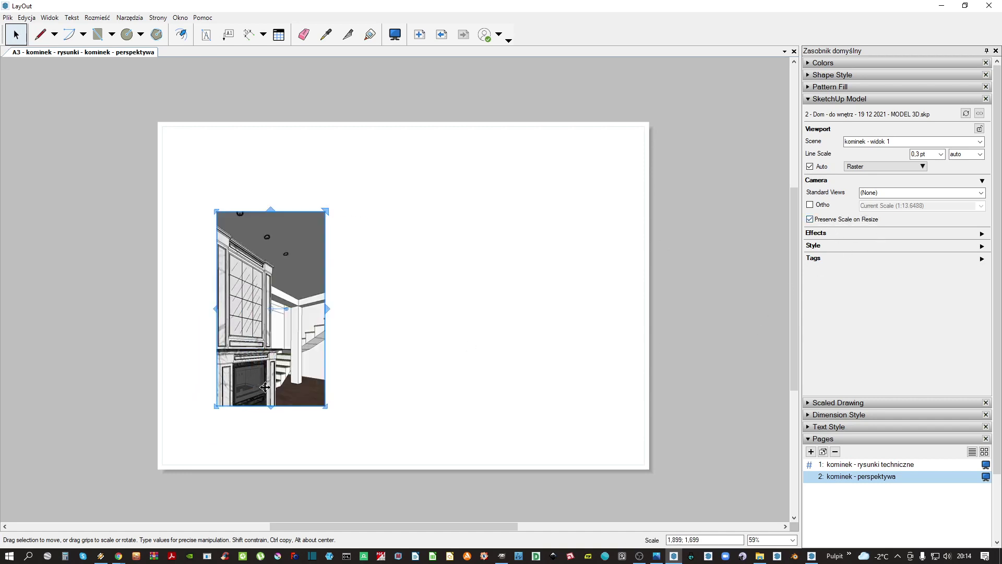
Extend the viewport's frame around the full fireplace and hearth slab, and nudge it into place within the sheet margins
left_click_drag(273, 420, 285, 458)
left_click_drag(251, 290, 199, 282)
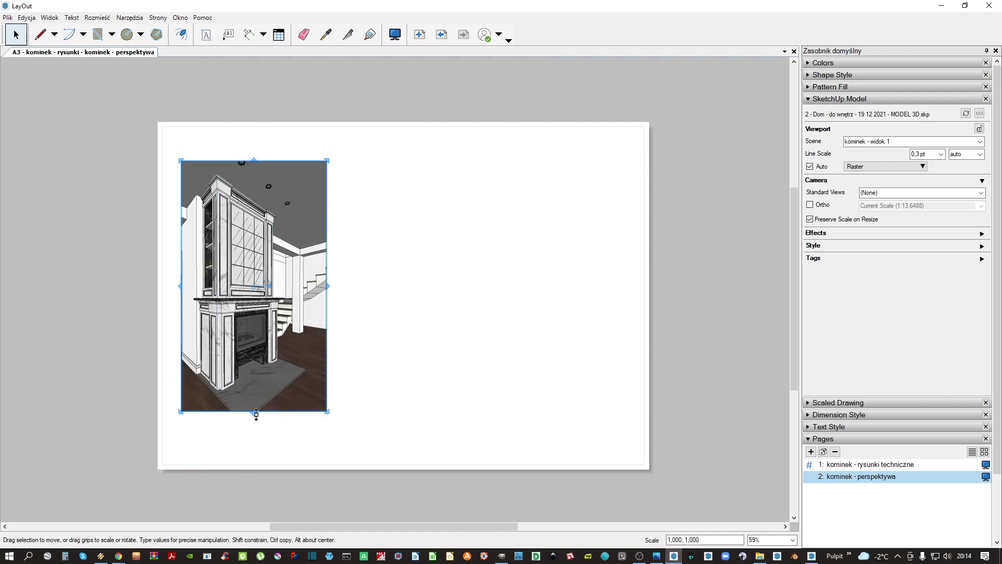
left_click_drag(256, 420, 256, 447)
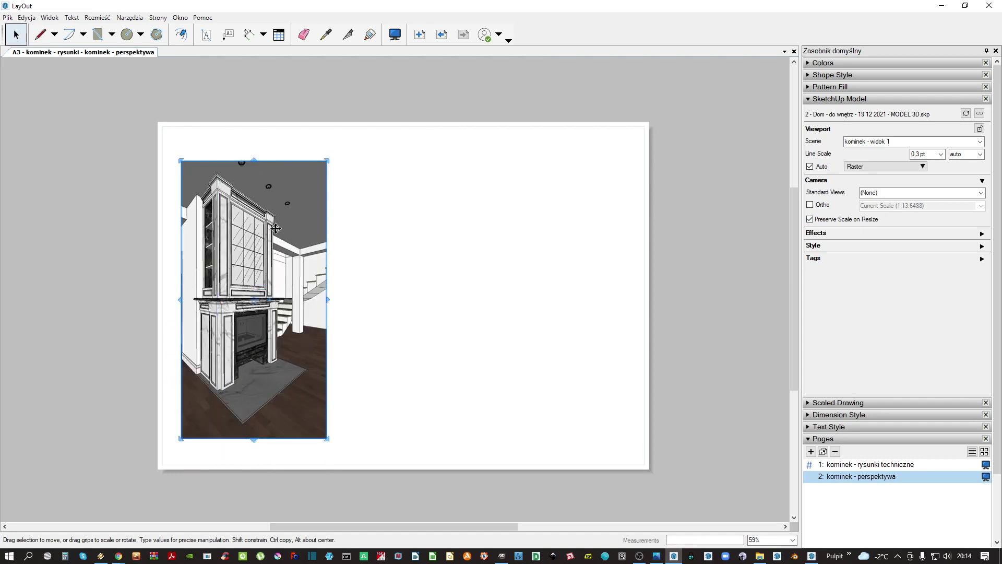
key("Escape")
left_click_drag(262, 204, 275, 195)
key("Escape")
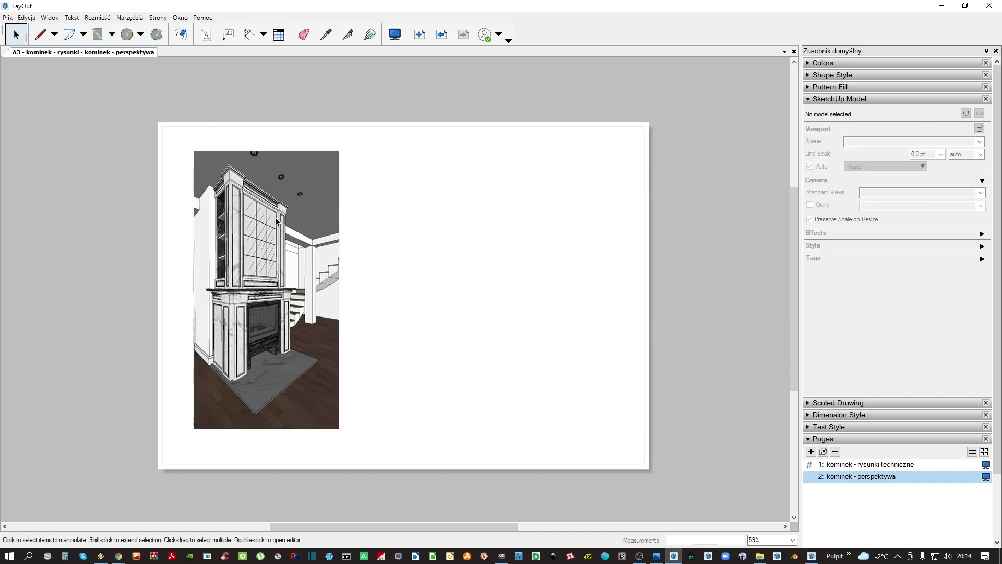
left_click(276, 220)
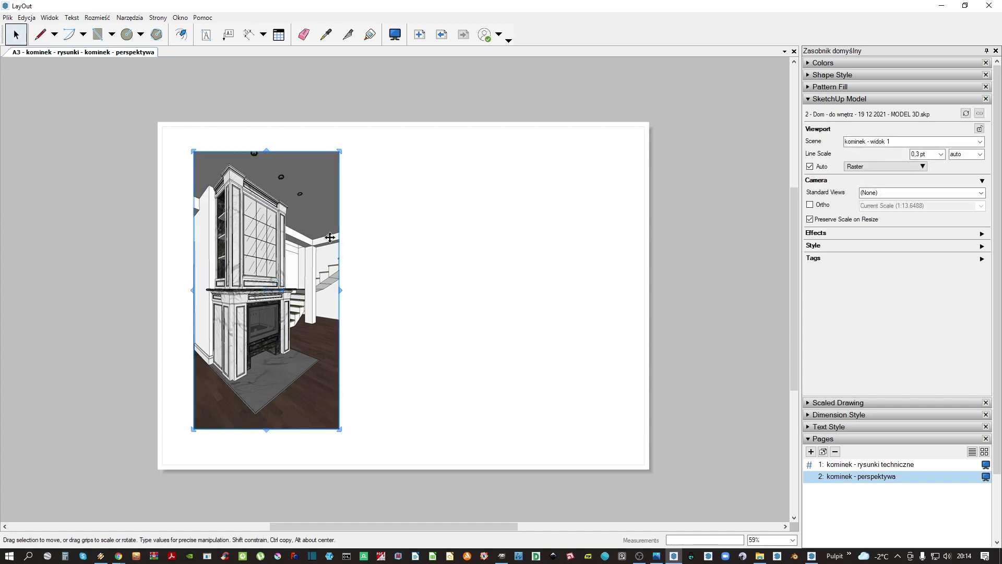
right_click(330, 264)
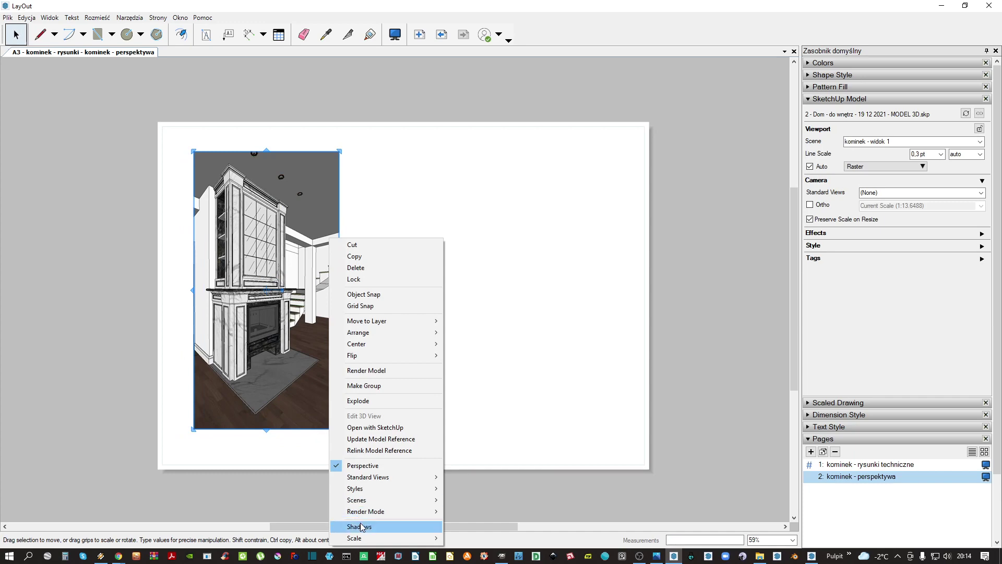
left_click(263, 216)
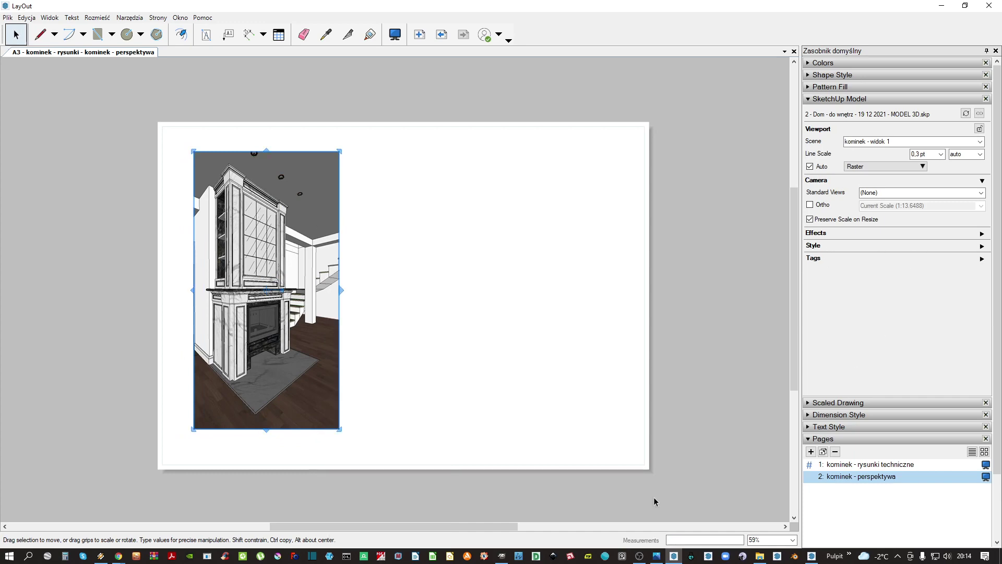
Switch to SketchUp, activate the "kominek - widok 1" scene and open the shadow settings
left_click(811, 555)
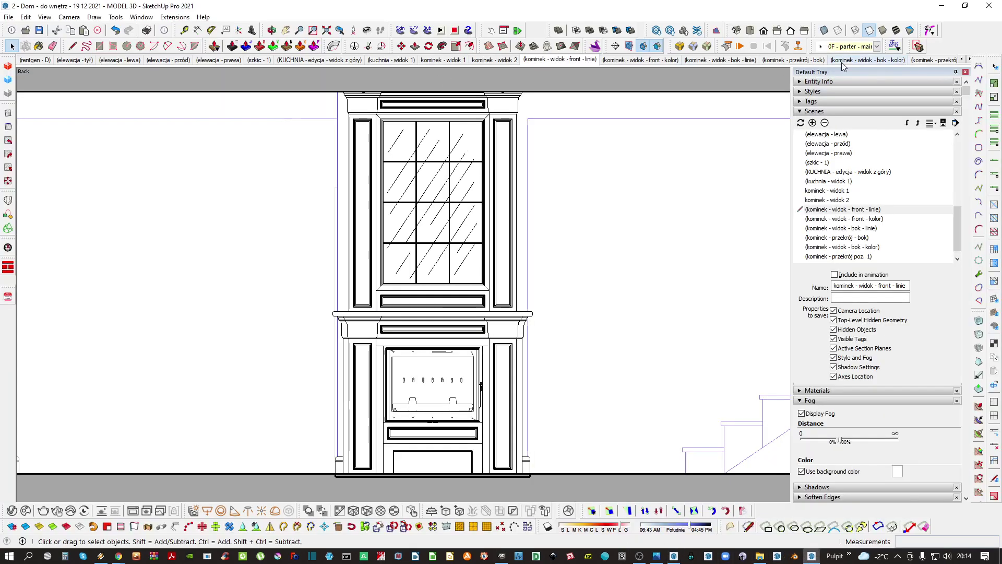
double_click(829, 191)
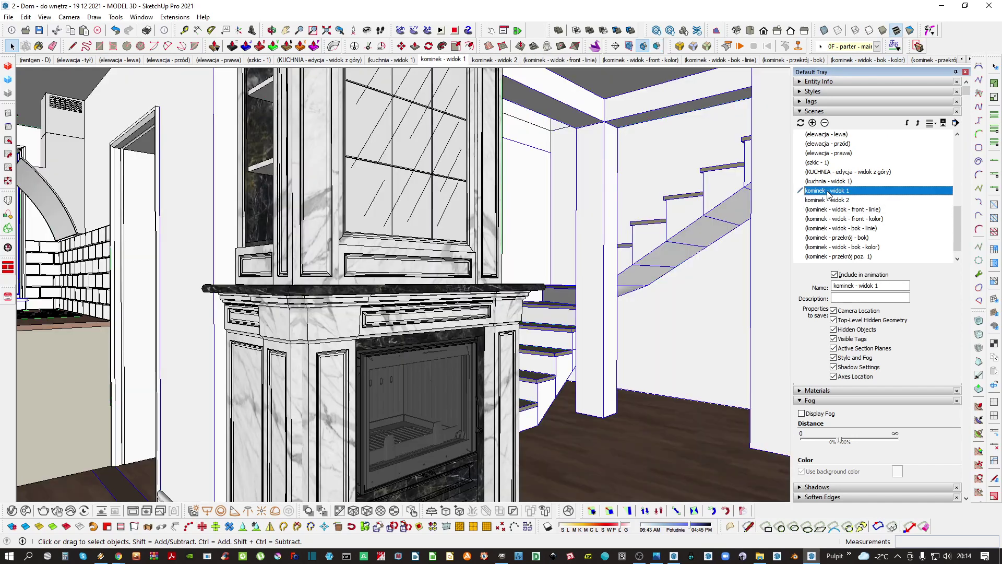
left_click(847, 111)
left_click(826, 132)
left_click(830, 143)
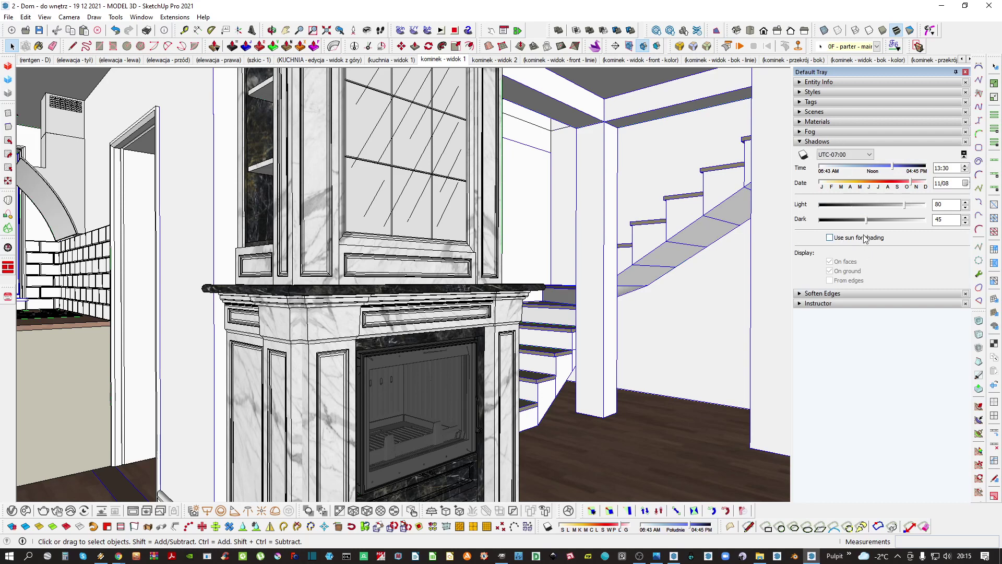
Enable Use sun for shading with Dark set to 91 and update the "kominek - widok 1" scene
left_click(829, 238)
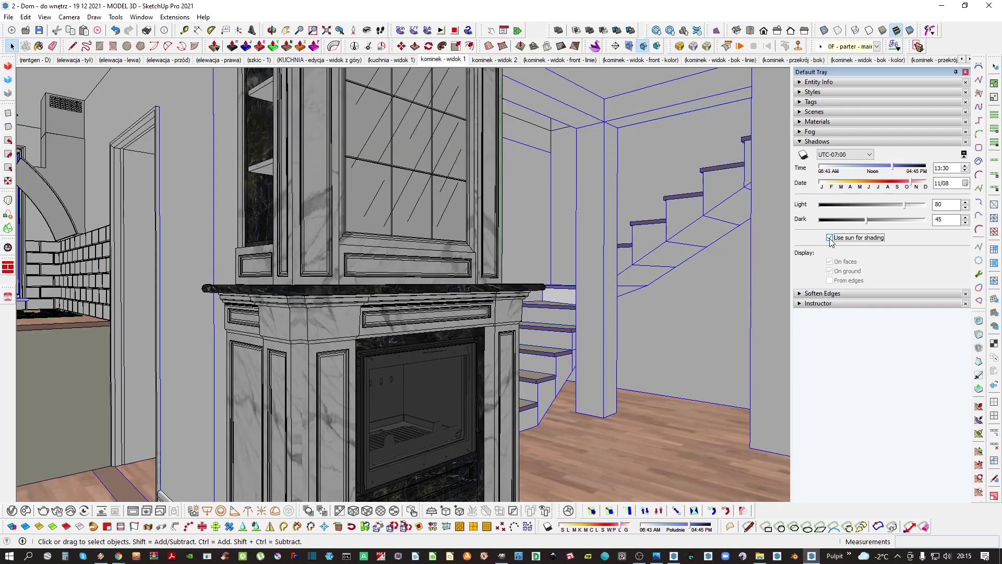
left_click_drag(868, 219, 916, 220)
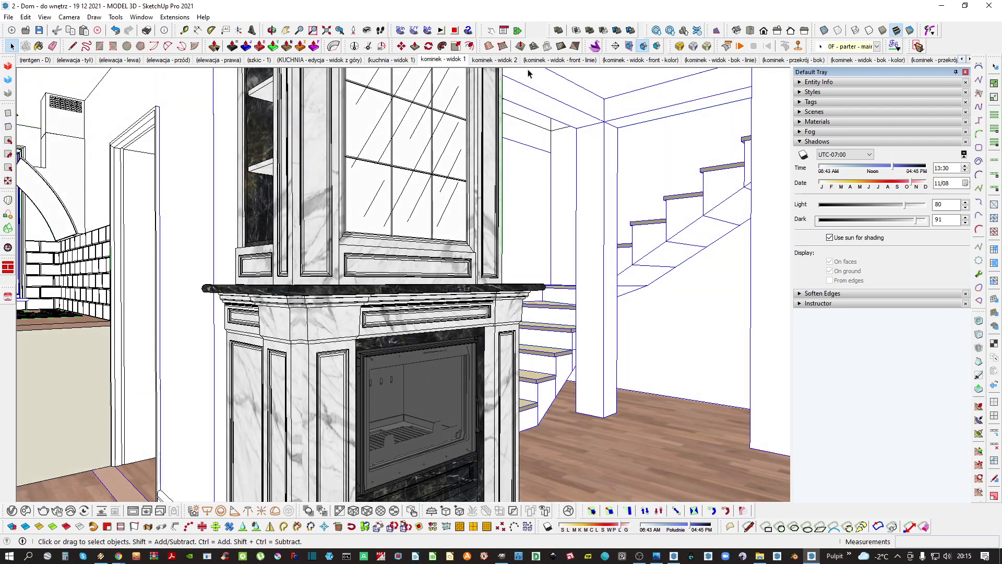
right_click(438, 59)
left_click(458, 103)
In the "kominek - widok 2" scene, enable Use sun for shading with Dark set to 72 and update the scene
left_click(493, 60)
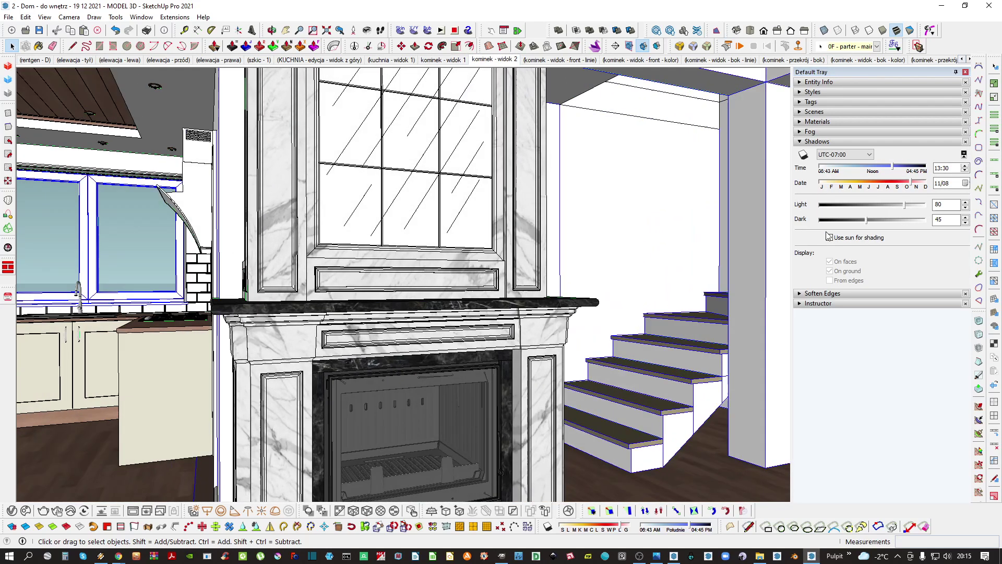
left_click(834, 237)
left_click(829, 238)
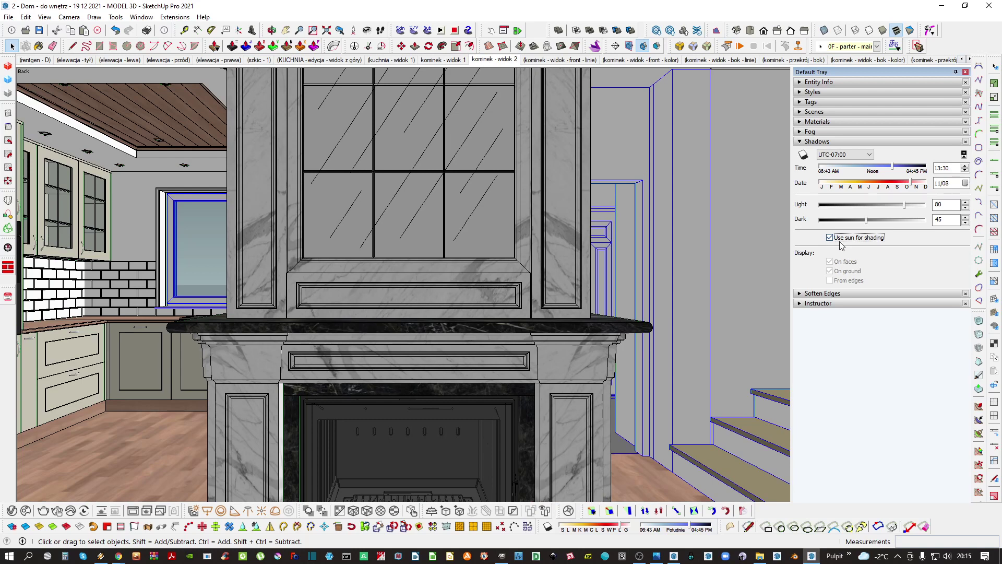
left_click_drag(866, 220, 896, 219)
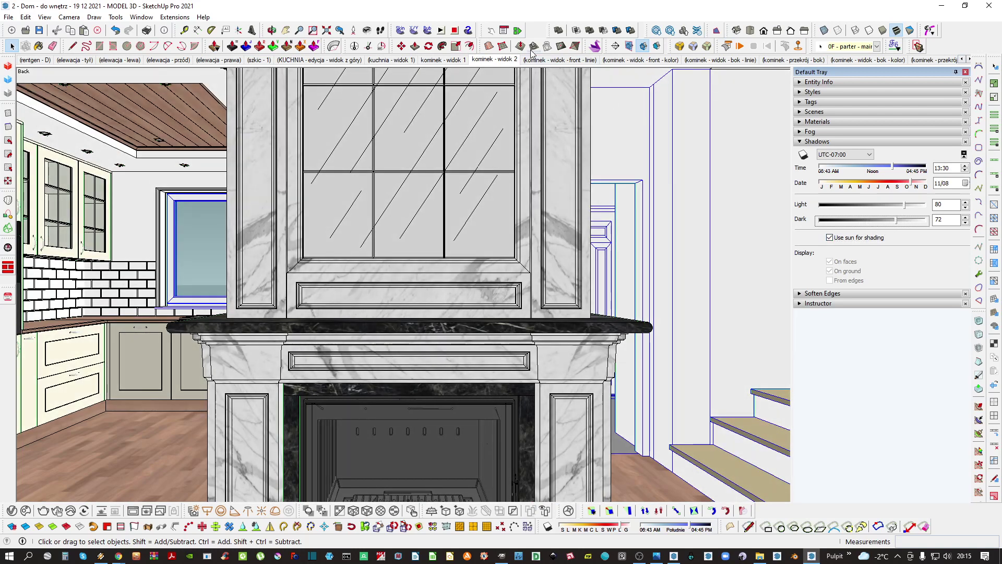
right_click(501, 62)
left_click(541, 107)
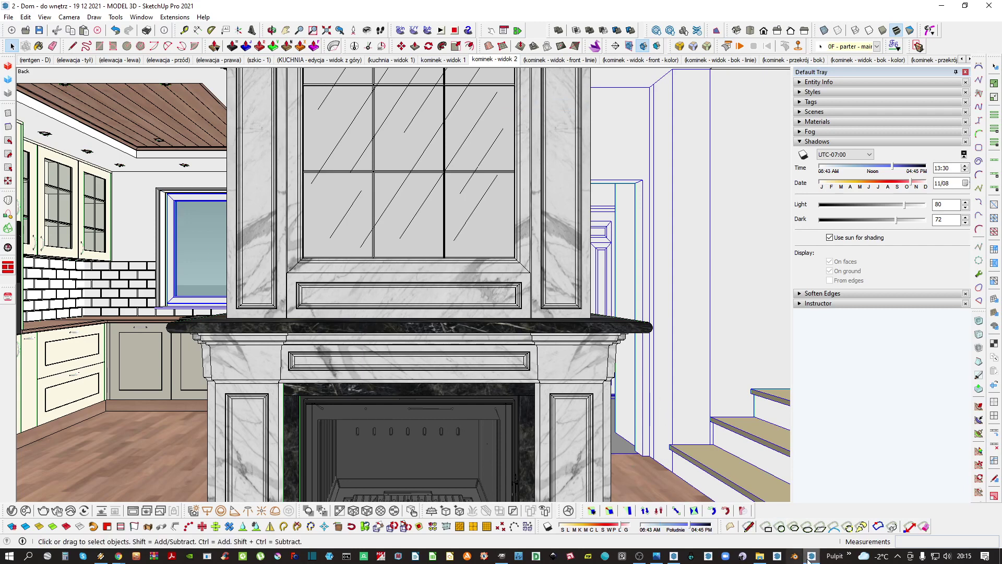
Switch back to LayOut and update the perspective viewport's model reference
key("alt+Tab")
right_click(281, 257)
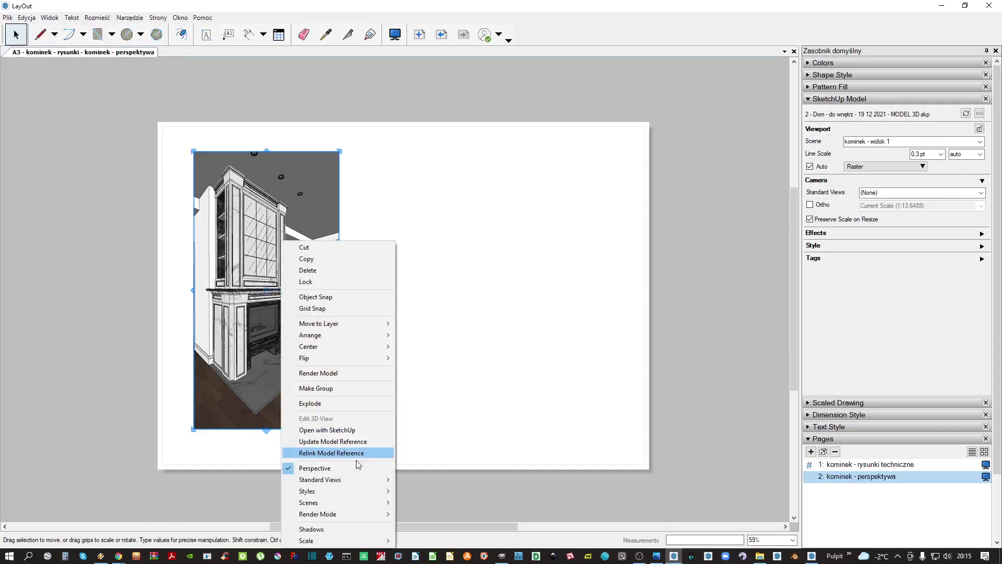
left_click(313, 444)
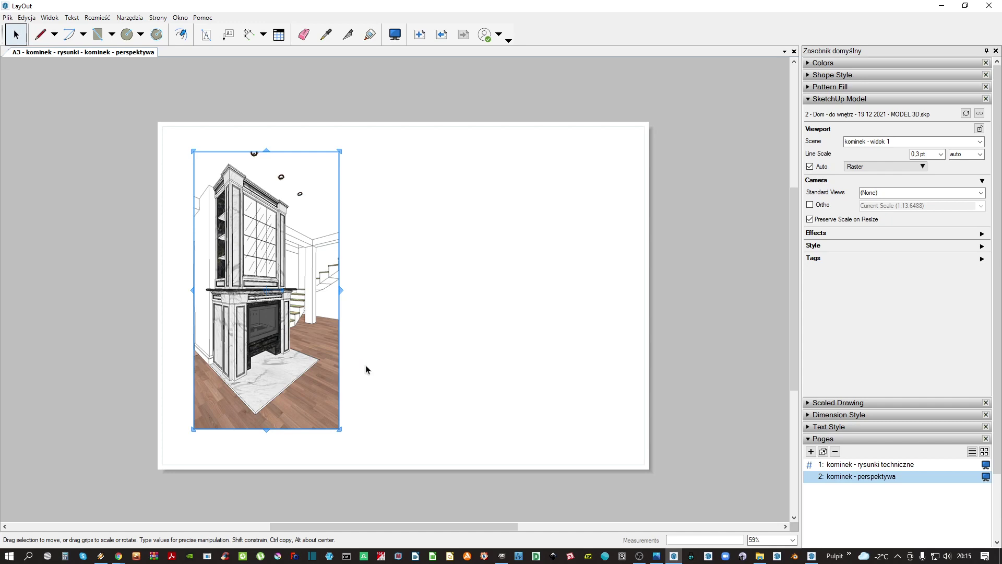
Copy the perspective viewport sideways at the same height and move the copy to the right part of the sheet
left_click_drag(295, 246, 494, 268, "ctrl")
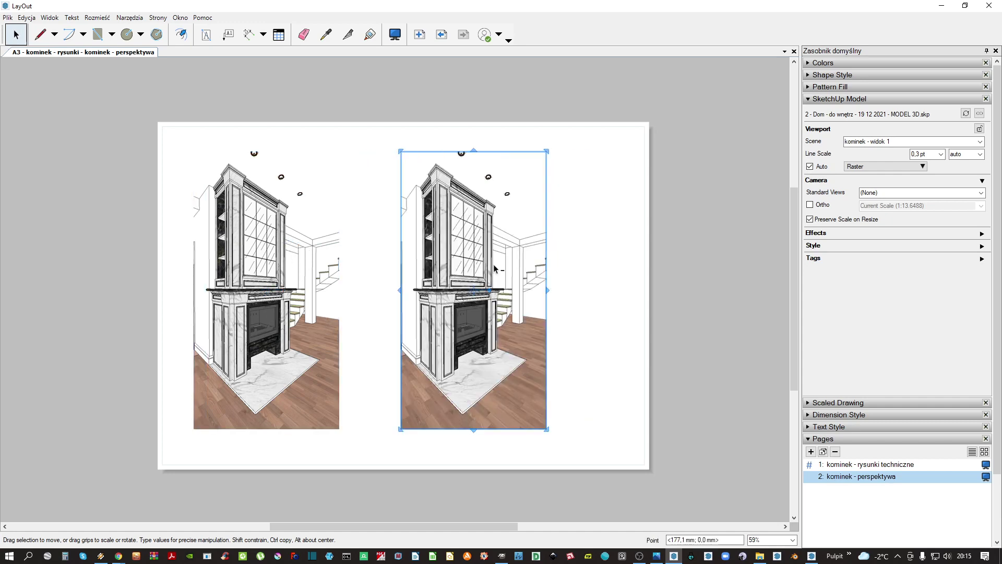
key("Escape")
right_click(470, 264)
left_click(446, 253)
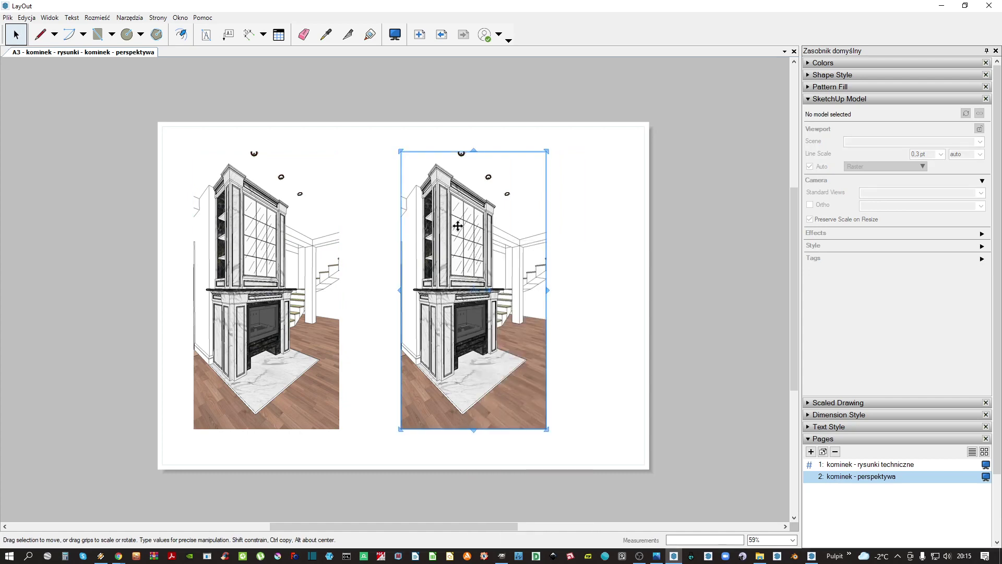
left_click_drag(457, 226, 540, 230)
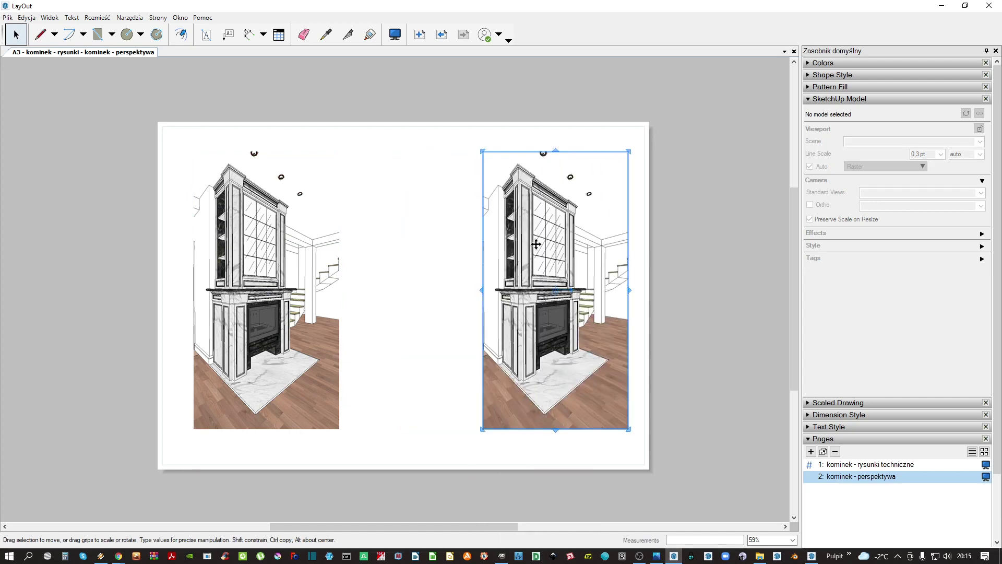
key("Escape")
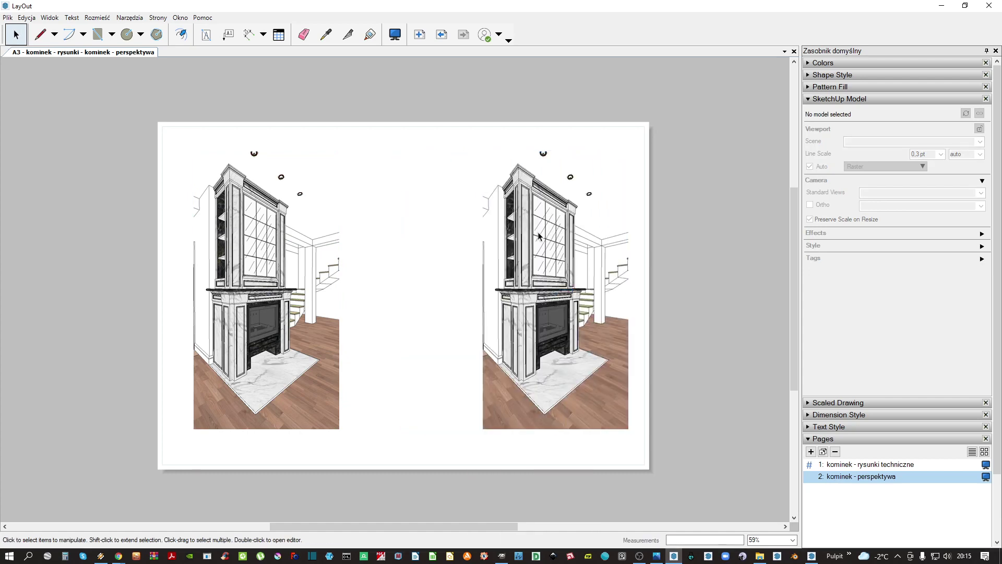
Make another sideways copy of the fireplace perspective so three viewports stand in a row at the same height
left_click(539, 235)
mouse_move(551, 222)
left_mouse_down()
mouse_move(422, 248)
mouse_move(439, 218)
mouse_move(610, 230)
left_mouse_up()
key("Escape")
key("Escape")
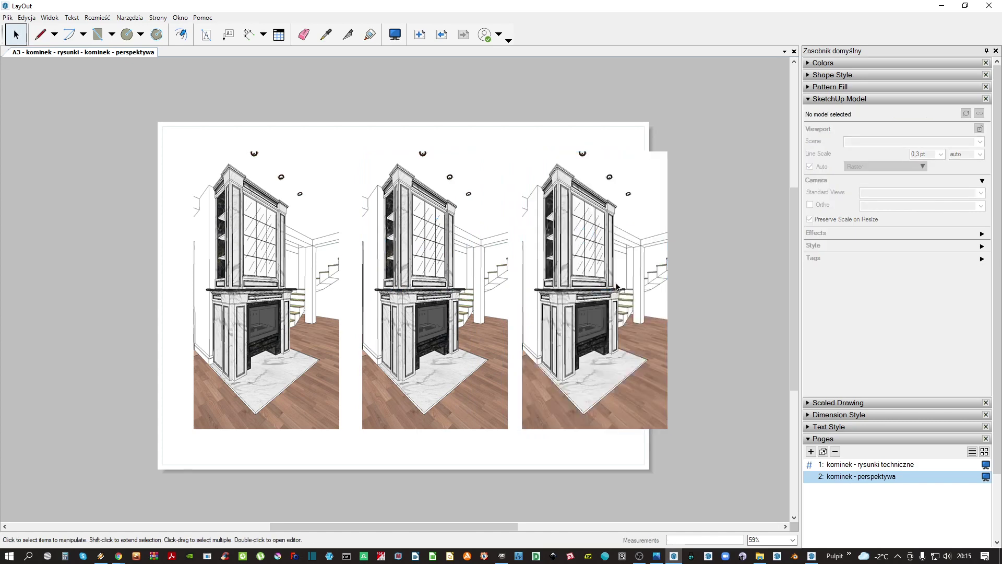
Shift all three perspective viewports together sideways until the whole row lies within the sheet edges
left_click_drag(793, 287, 793, 411)
scroll(525, 277, "up", 3)
scroll(521, 290, "down", 4)
middle_click_drag(493, 212, 494, 439)
left_click_drag(618, 425, 212, 330)
left_click_drag(381, 347, 375, 346)
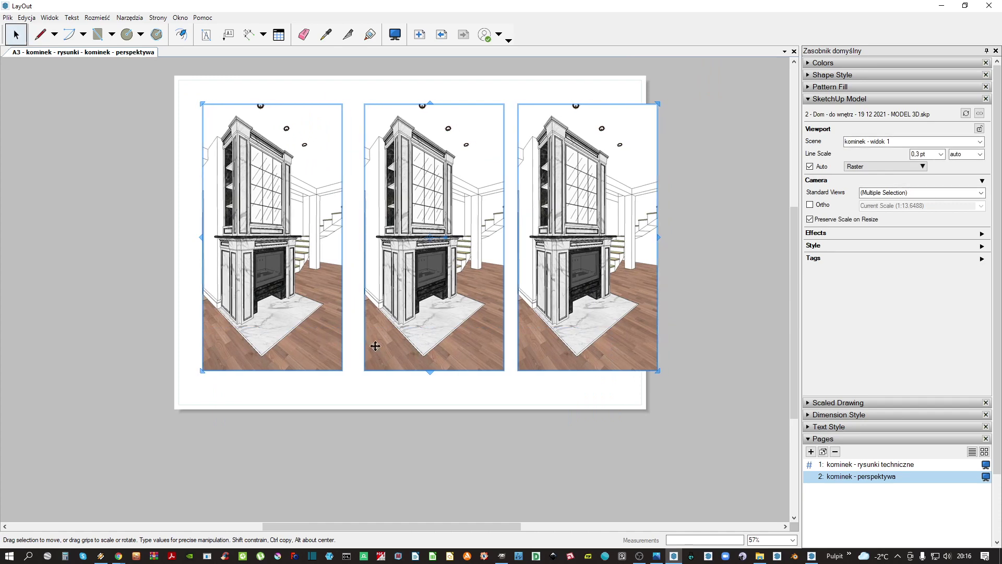
key("Left")
key("Left")
key("Left")
key("Left")
key("Left")
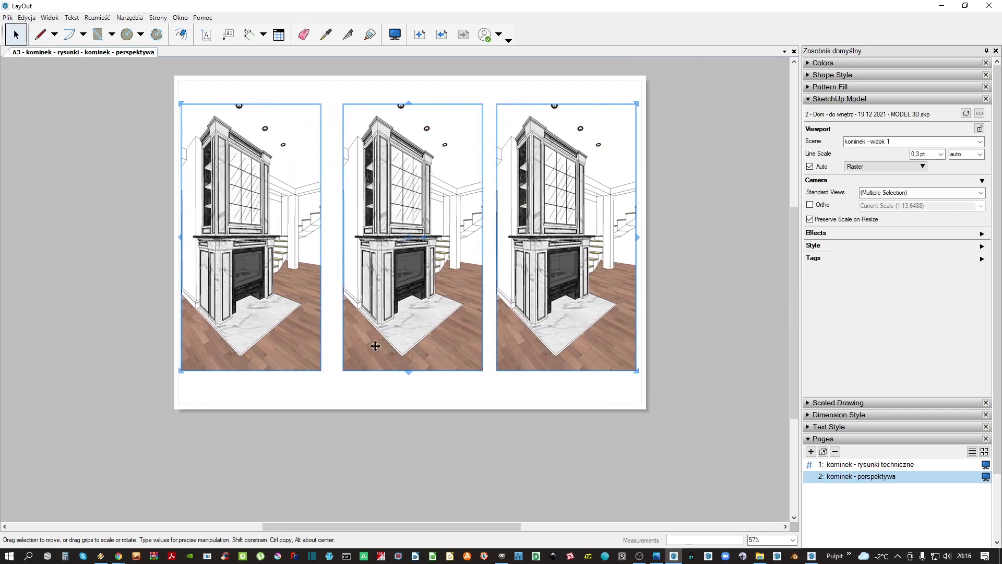
key("Right")
key("Right")
Nudge the middle and right perspectives to even out the gaps, and centre the row of three on the sheet
left_click(510, 453)
left_click(410, 330)
key("Left")
key("Left")
key("Left")
key("Left")
key("Left")
key("Left")
key("Left")
key("Left")
key("Left")
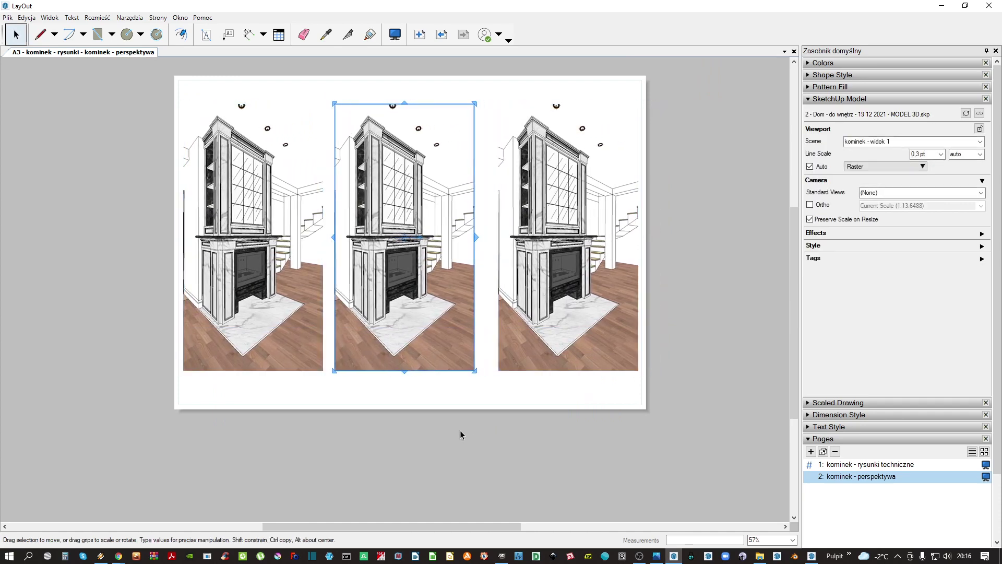
left_click(545, 384)
left_click(559, 340)
key("Left")
key("Left")
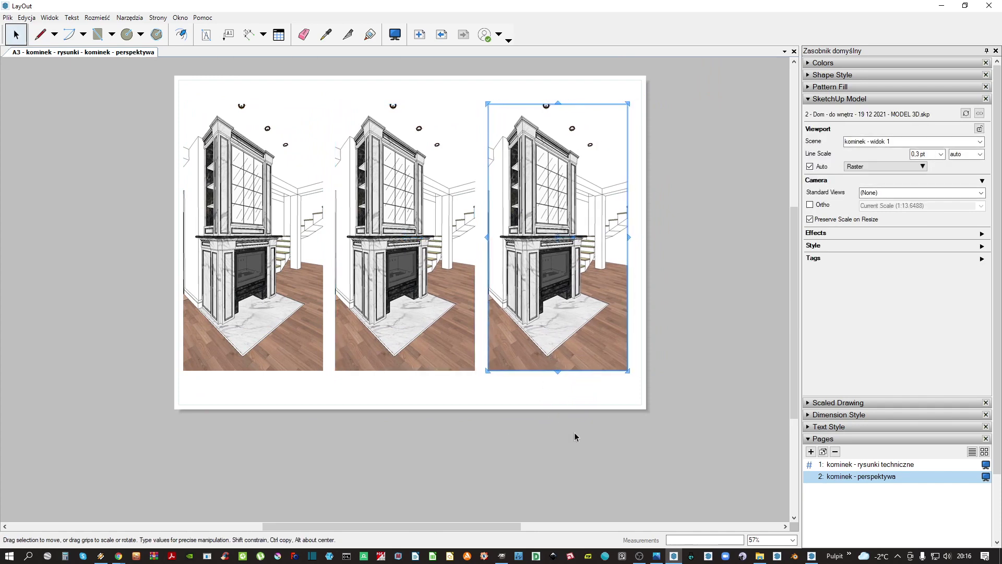
key("ctrl+a")
key("Right")
left_click(330, 340)
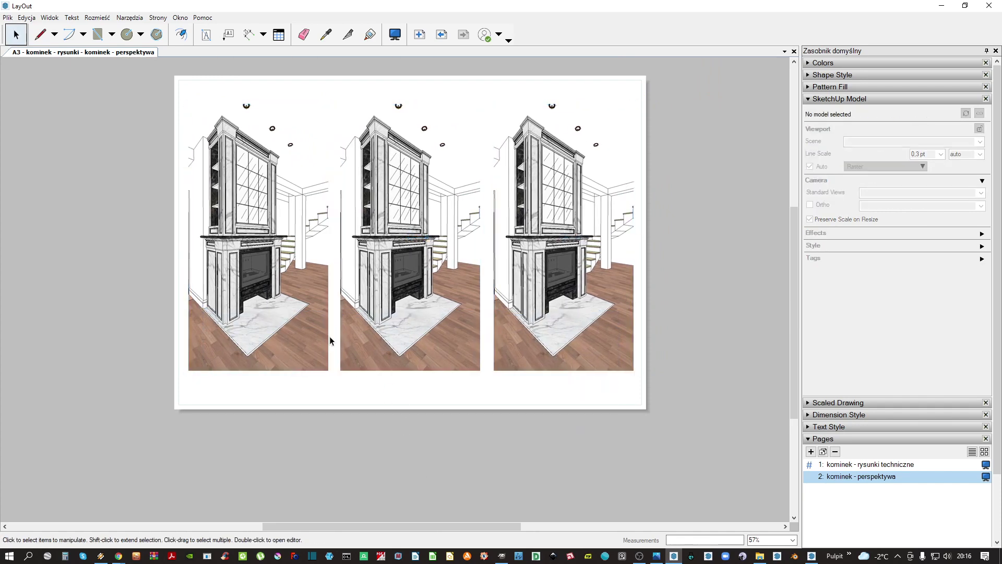
Apply the "rentgen" style to the left perspective viewport
right_click(272, 234)
key("Escape")
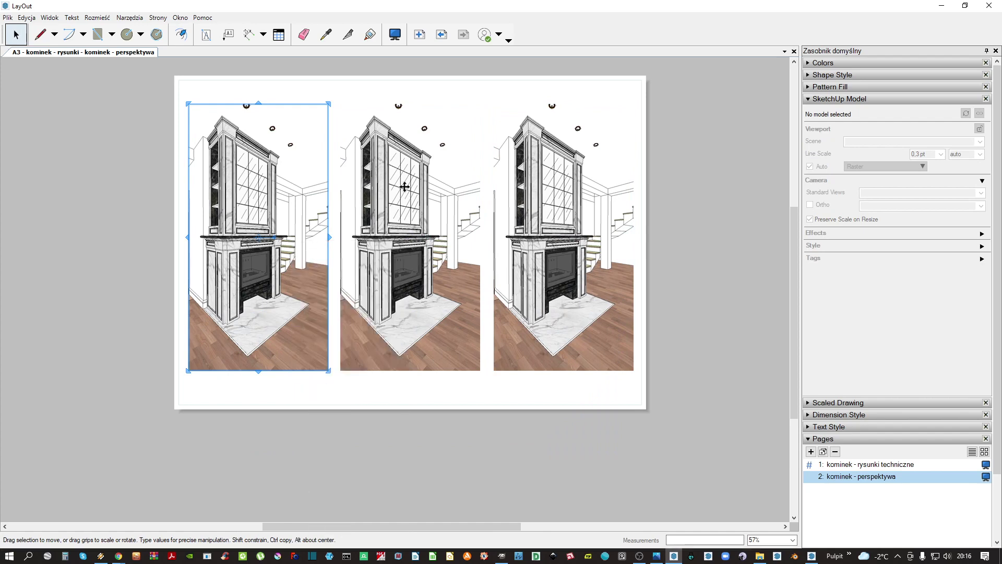
left_click(396, 191)
right_click(243, 236)
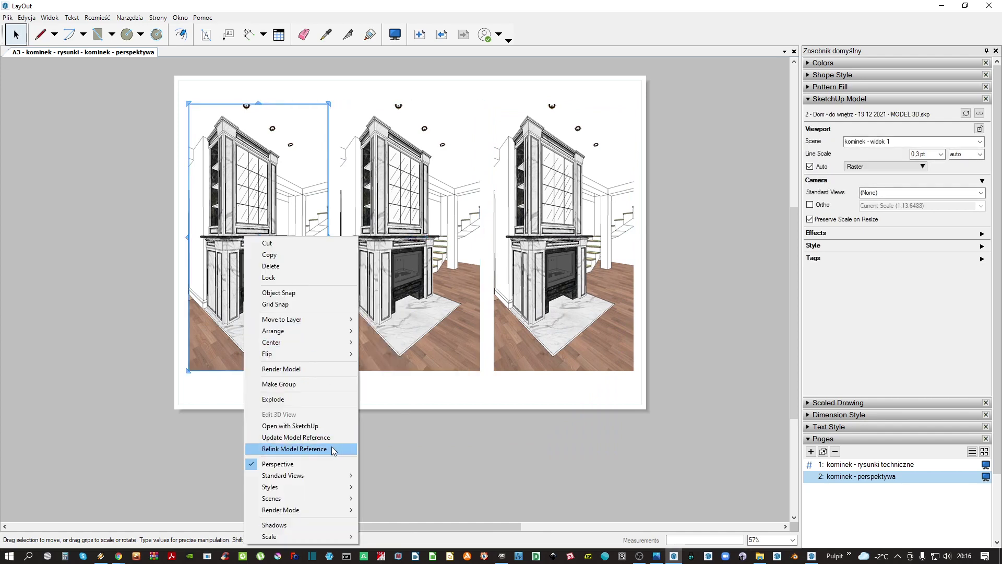
mouse_move(305, 491)
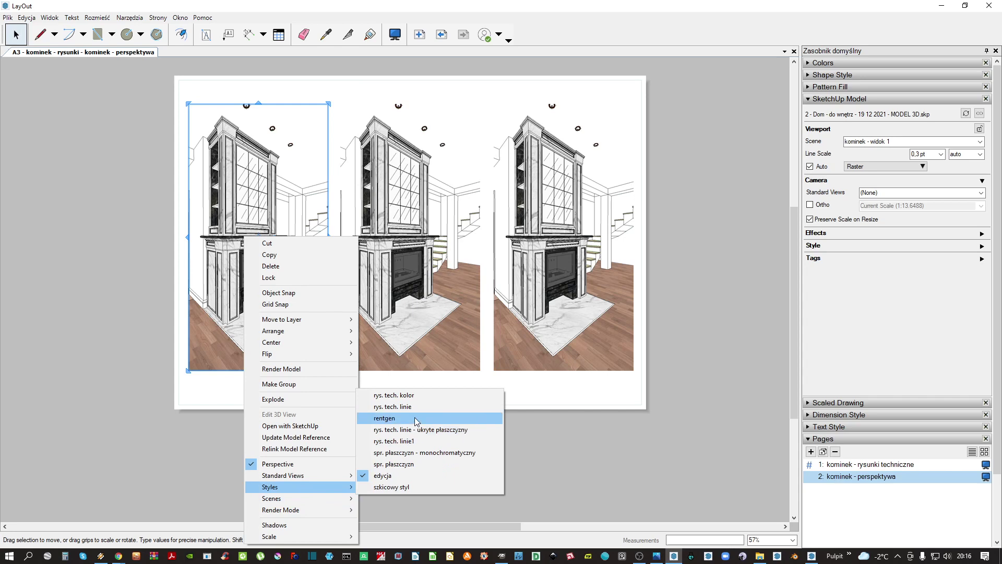
left_click(384, 418)
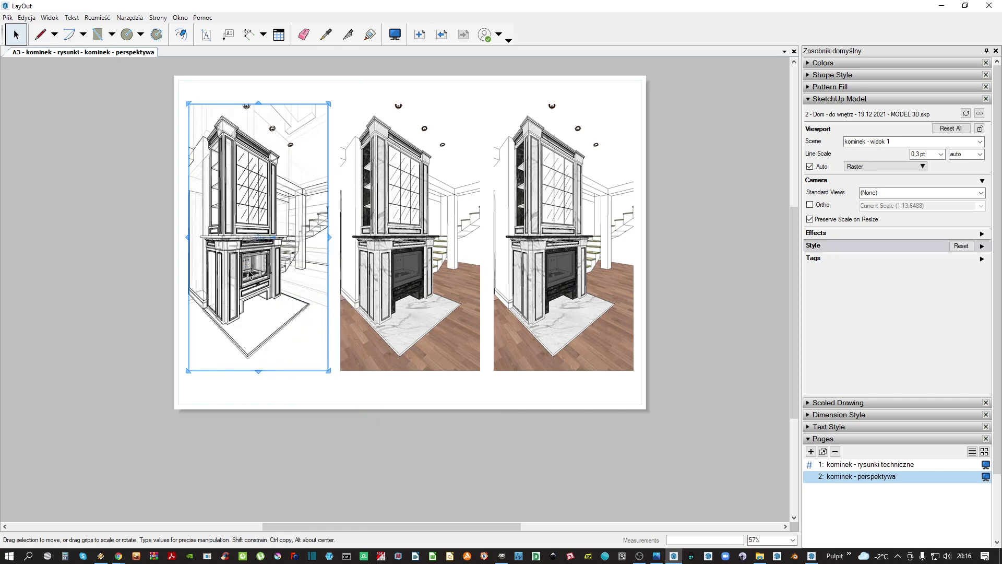
Apply the "rys. tech. linie - ukryte płaszczyzny" style to the right perspective viewport
left_click(496, 225)
right_click(496, 225)
mouse_move(563, 474)
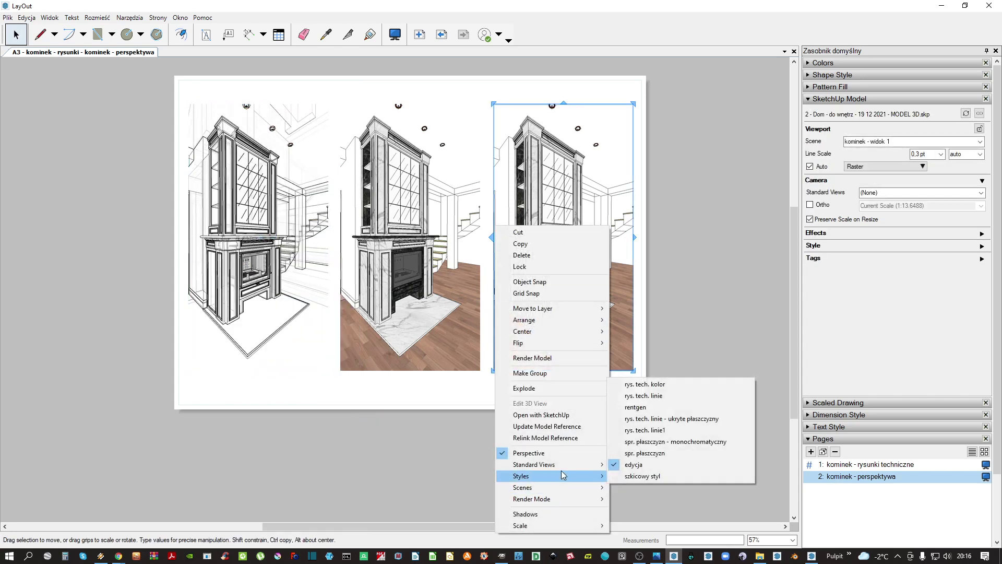
left_click(672, 418)
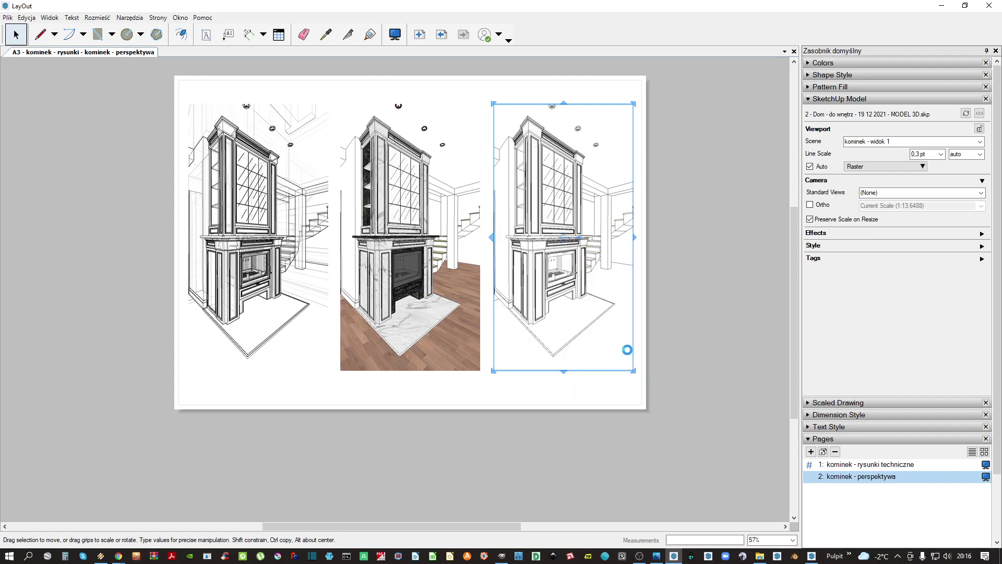
left_click(679, 290)
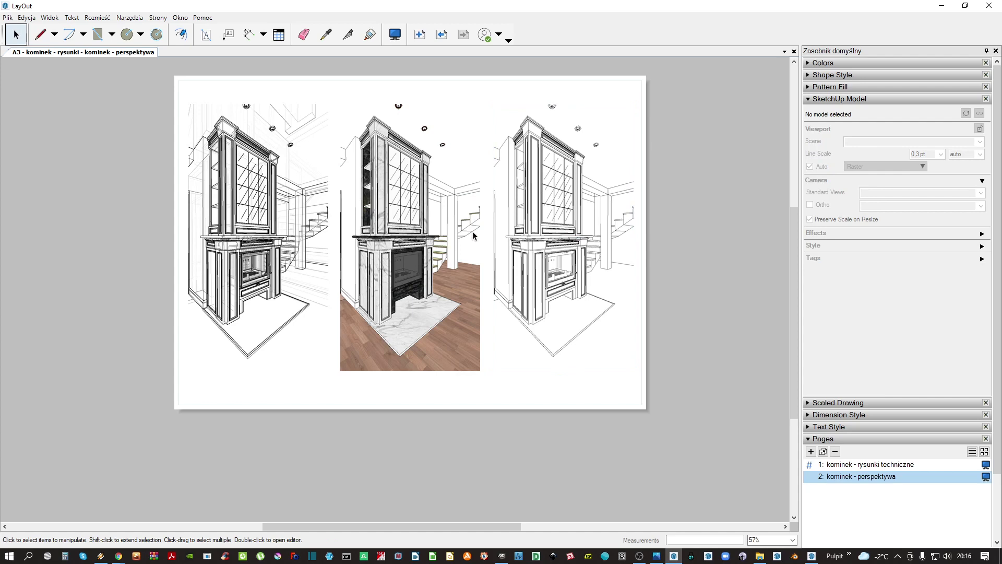
Change the left perspective viewport's style from "rentgen" back to a coloured, textured look
right_click(396, 235)
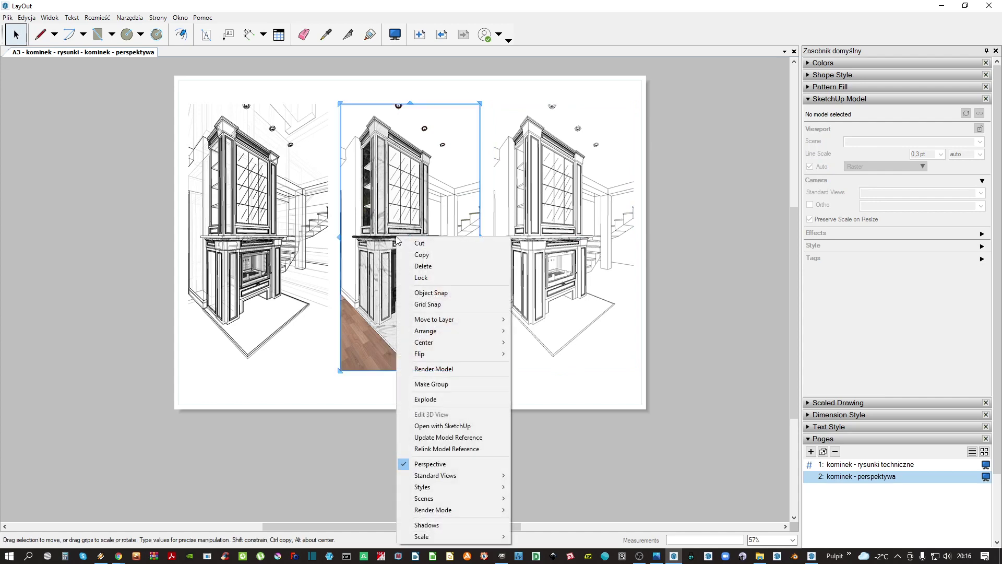
right_click(239, 233)
mouse_move(324, 481)
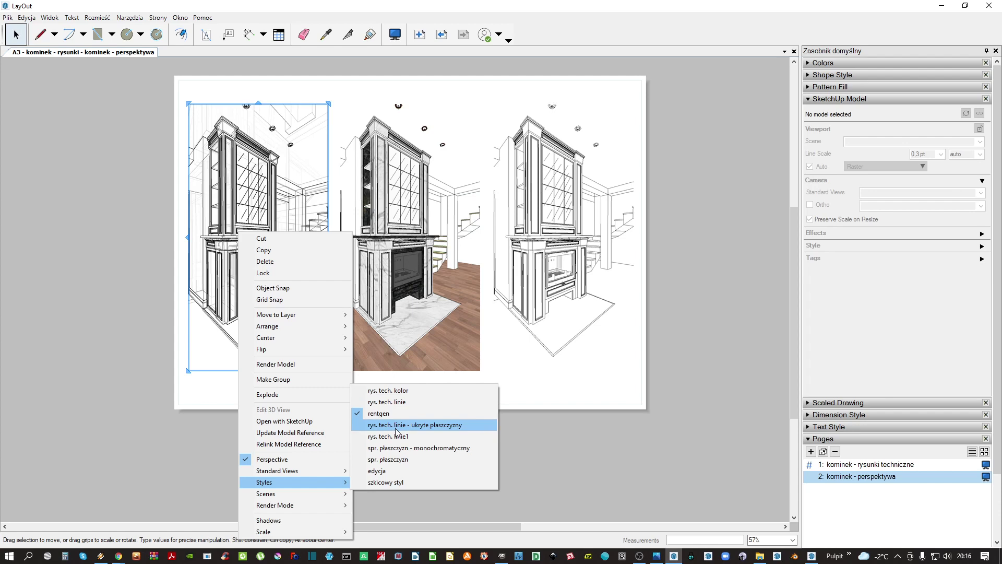
left_click(396, 402)
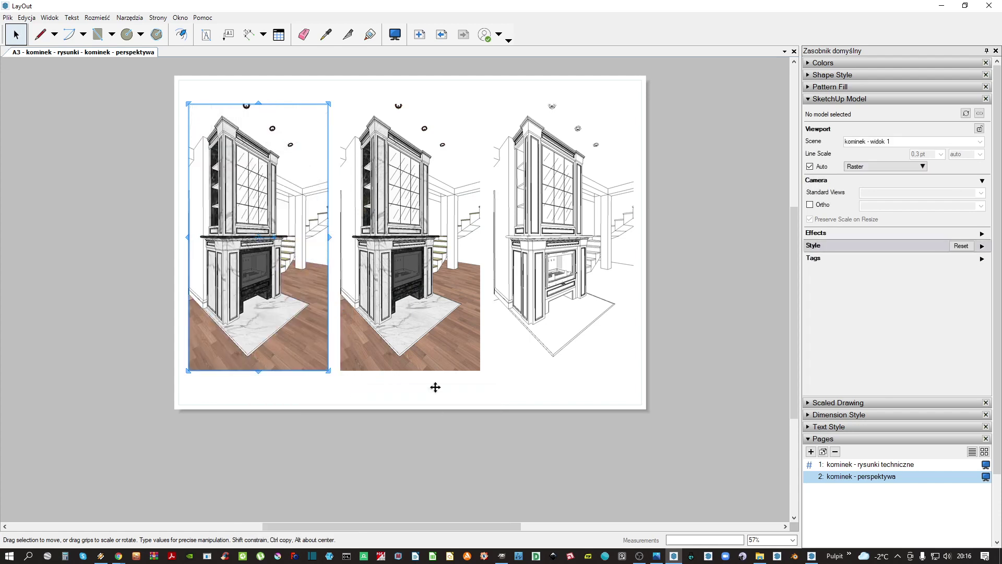
Apply the "rentgen" style to the middle perspective viewport
right_click(398, 261)
mouse_move(476, 491)
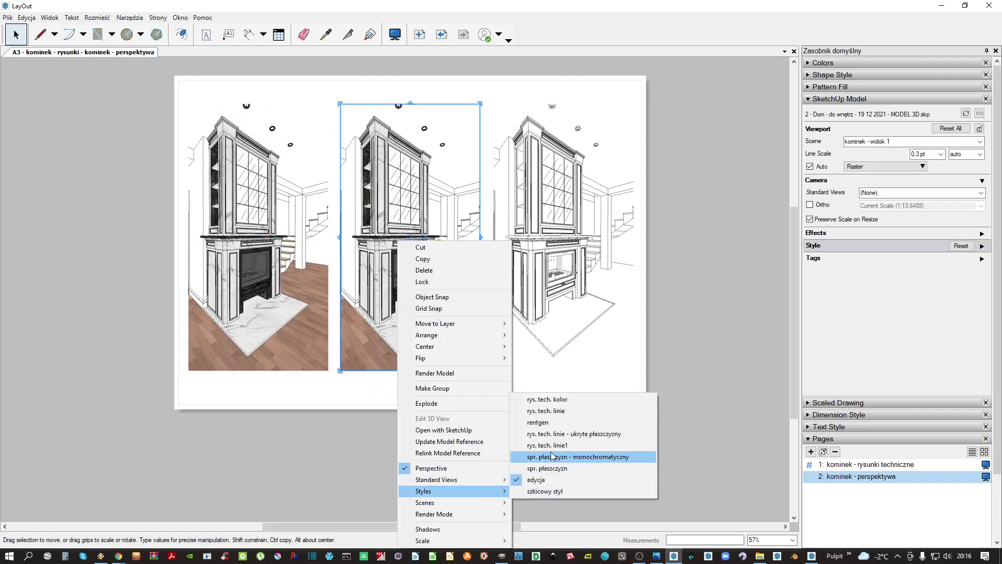
left_click(538, 421)
left_click(681, 282)
Try a black stroke outline around the left perspective viewport, and undo it
middle_click_drag(467, 230, 466, 292)
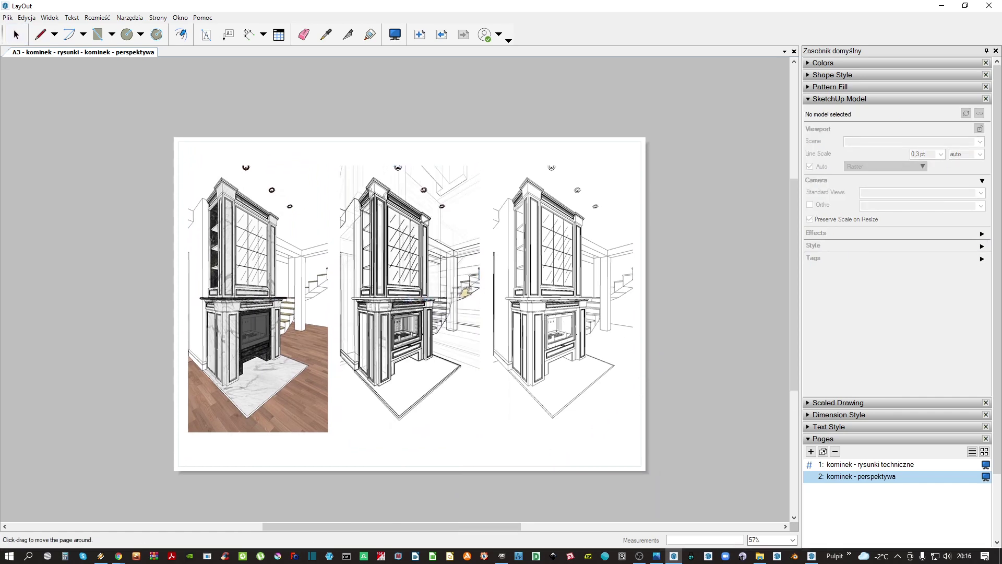
scroll(466, 293, "down", 1)
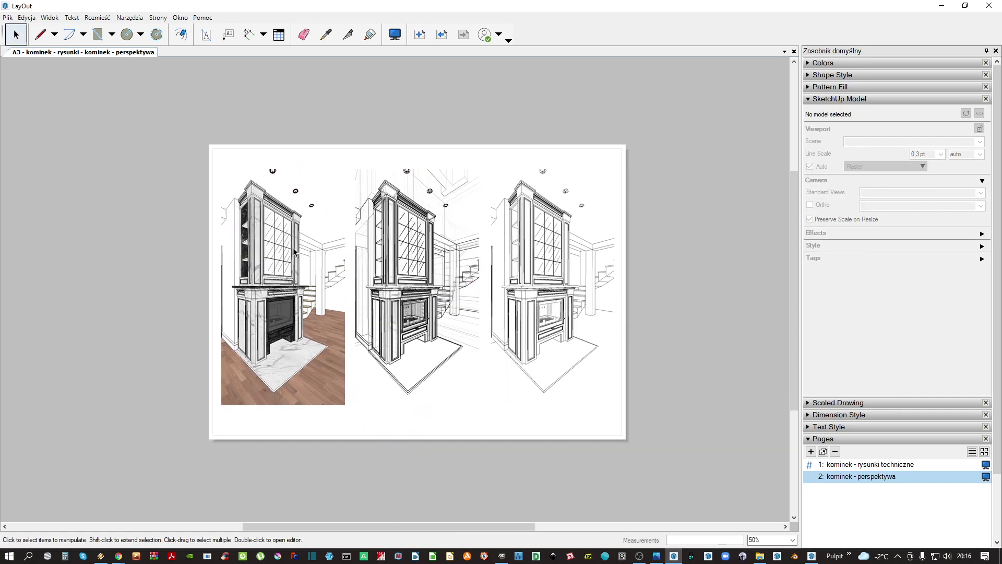
left_click(355, 217)
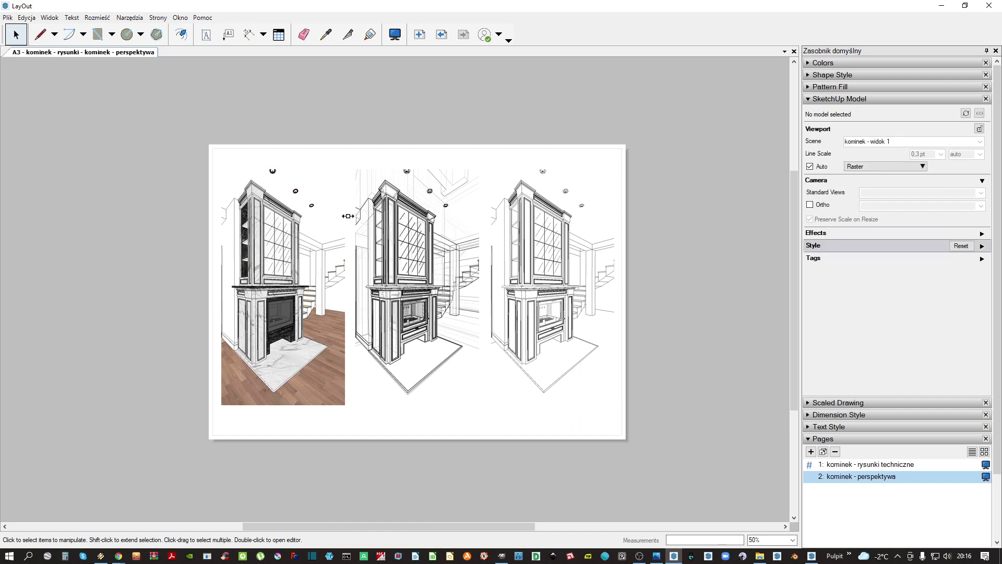
left_click(289, 240)
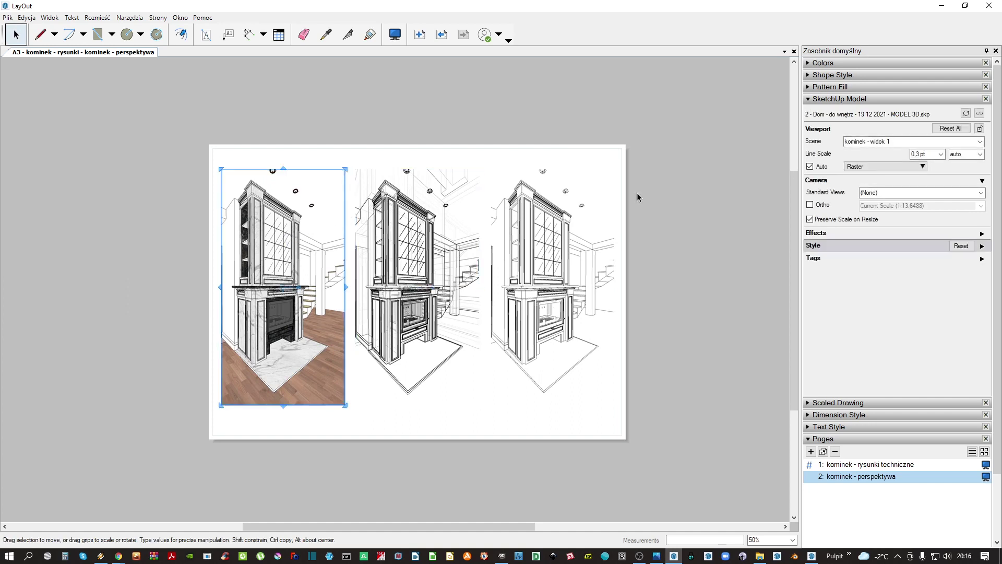
left_click(843, 75)
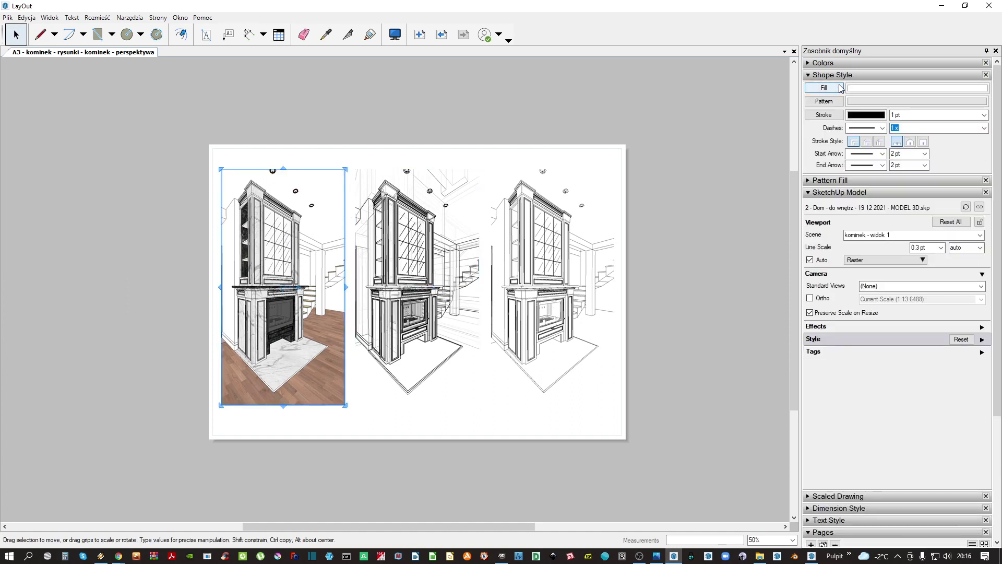
left_click(829, 116)
left_click(417, 115)
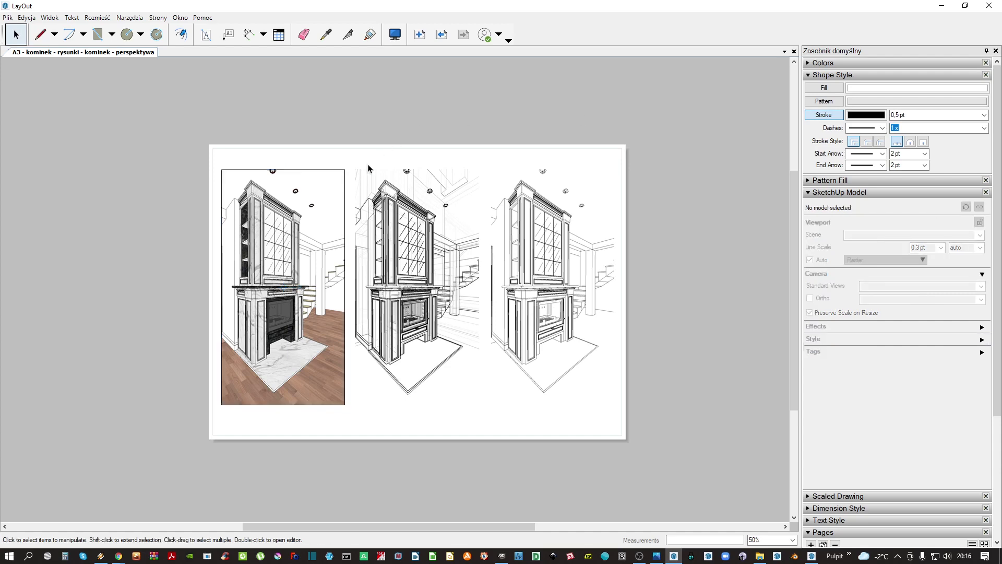
key("ctrl+z")
Draw a rounded-corner rectangle over the left perspective, starting at the viewport's upper-left corner and covering nearly all of it
left_click(97, 34)
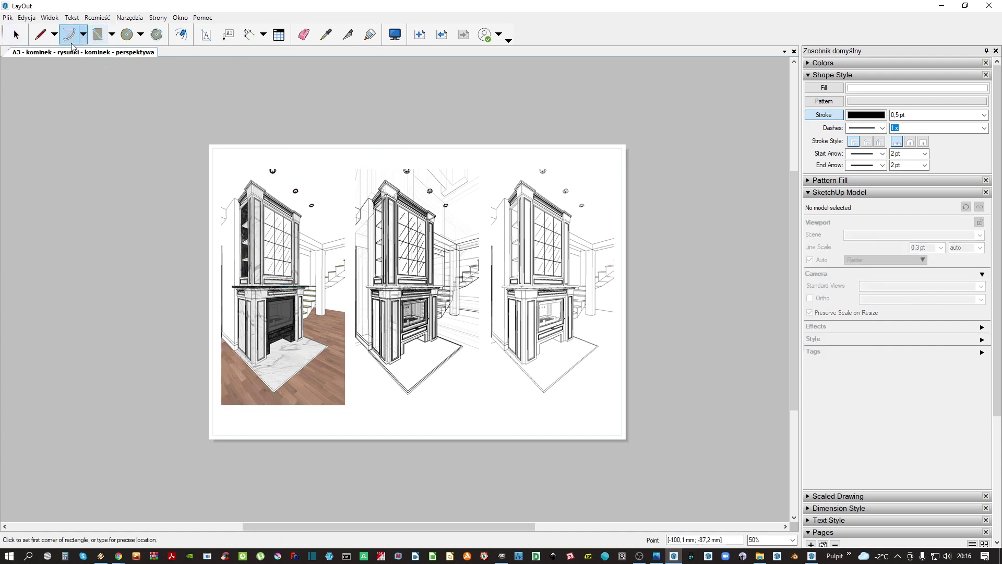
left_click(112, 35)
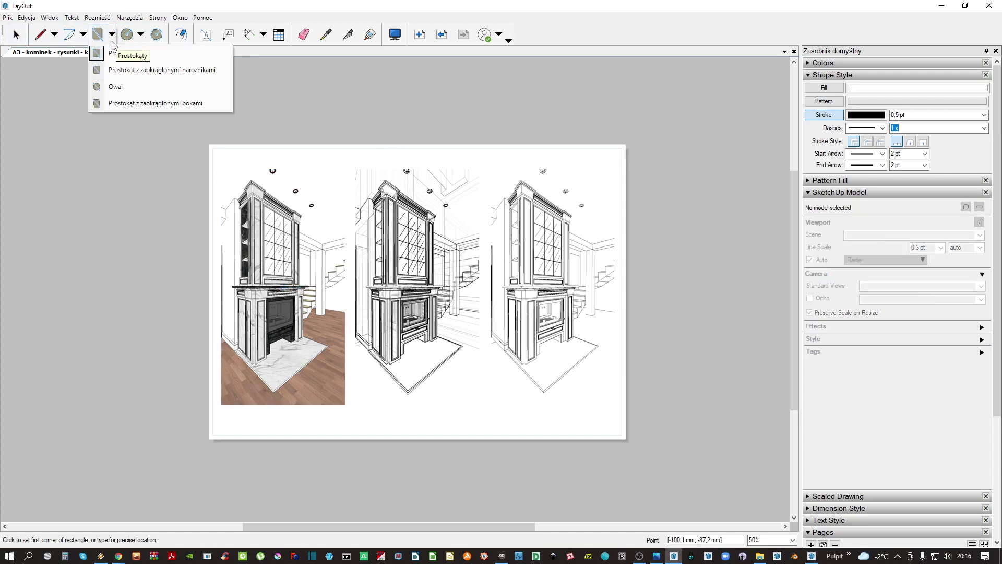
left_click(98, 70)
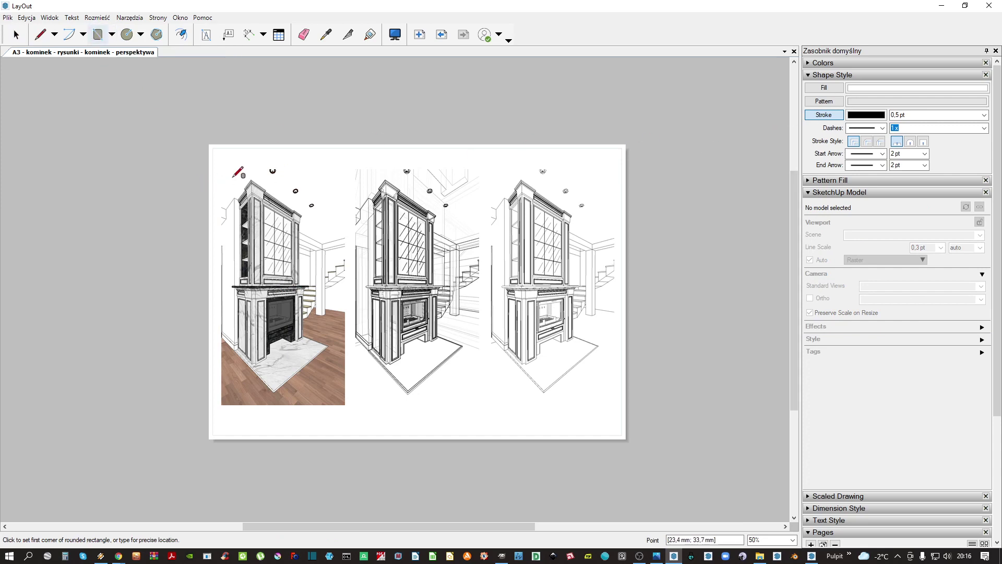
left_click(222, 168)
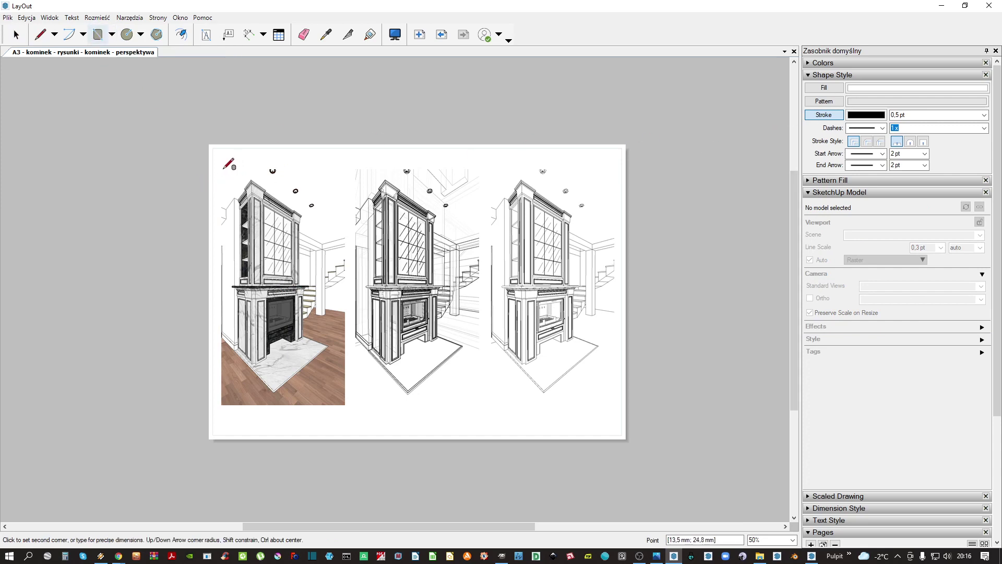
left_click(345, 388)
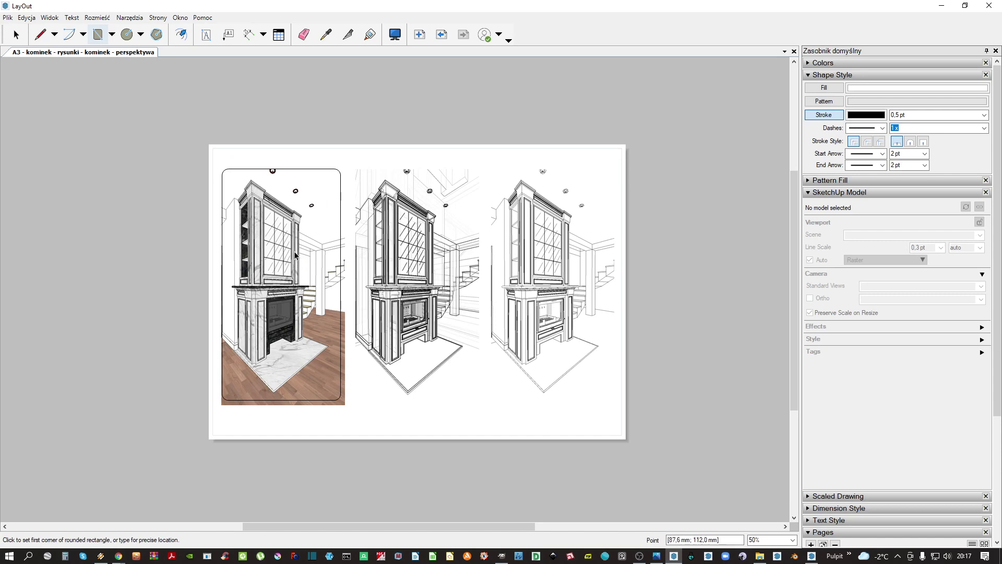
Copy the rounded rectangle from the left perspective onto the middle and right perspectives at the same height
key("space")
left_click(293, 255)
left_click(224, 171)
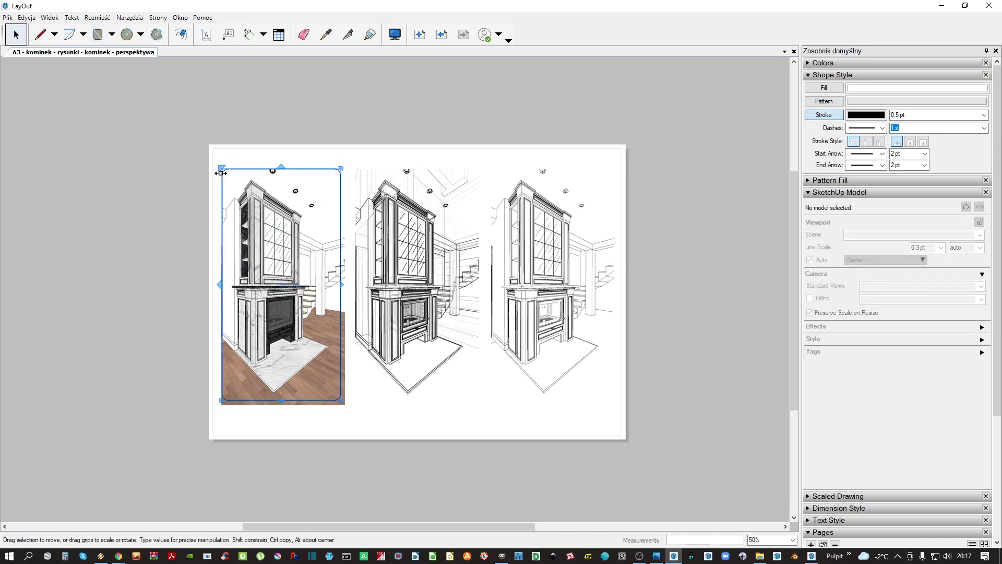
scroll(225, 169, "up", 2)
left_click_drag(224, 169, 596, 189, "ctrl")
scroll(609, 327, "down", 3)
Create a clipping mask from the right perspective viewport and its rounded rectangle
left_click(609, 328)
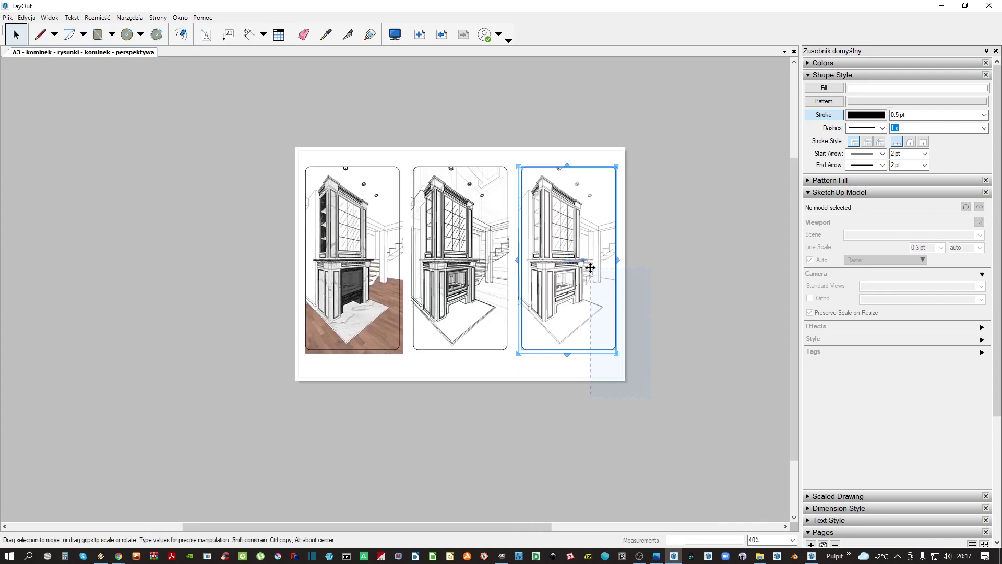
right_click(591, 269)
left_click(639, 444)
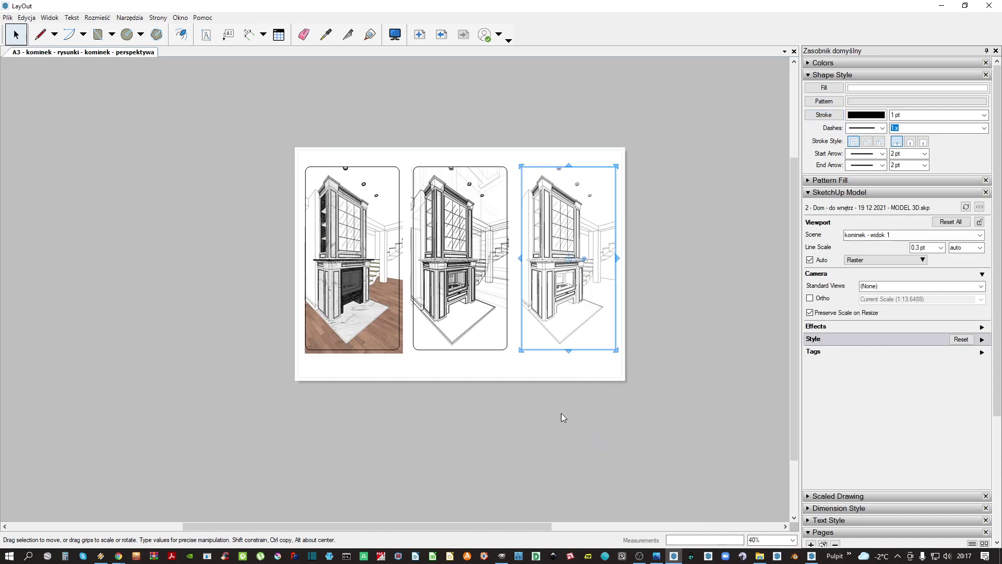
Create a clipping mask from the middle perspective viewport and its rounded rectangle, unlocking them first if they get locked
left_click(498, 413)
left_click_drag(498, 413, 447, 359)
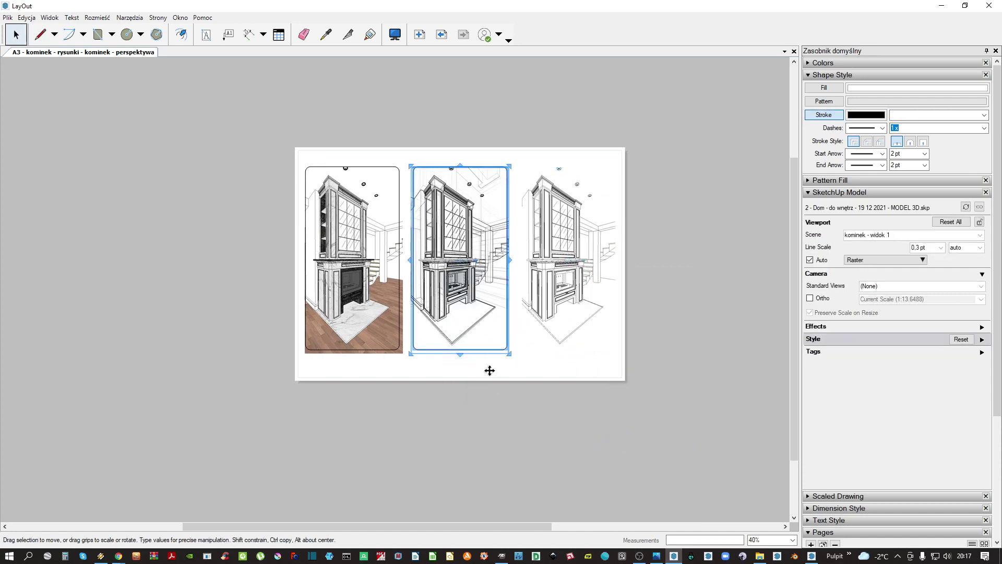
key("ctrl+l")
right_click(470, 315)
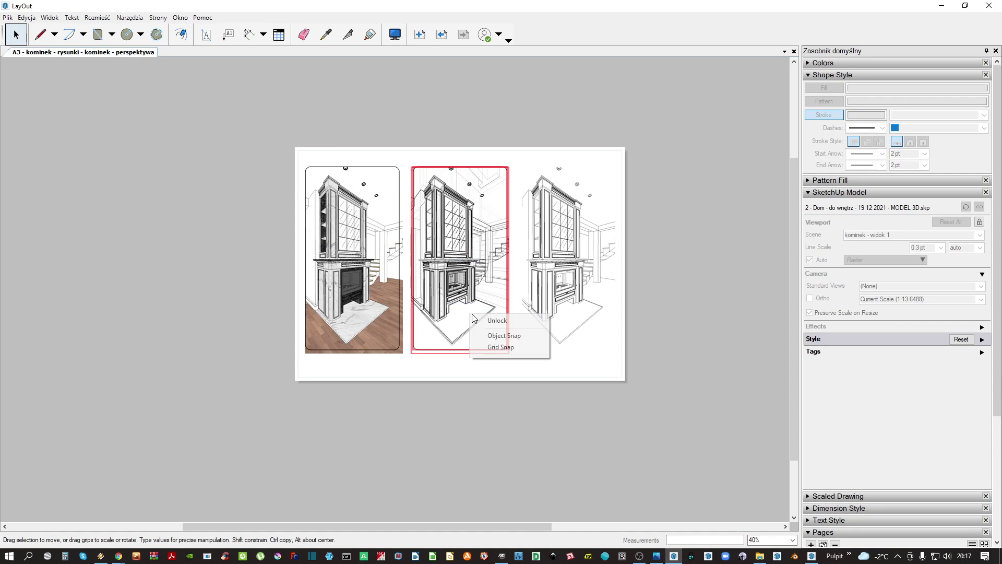
left_click(504, 320)
right_click(411, 300)
left_click(469, 476)
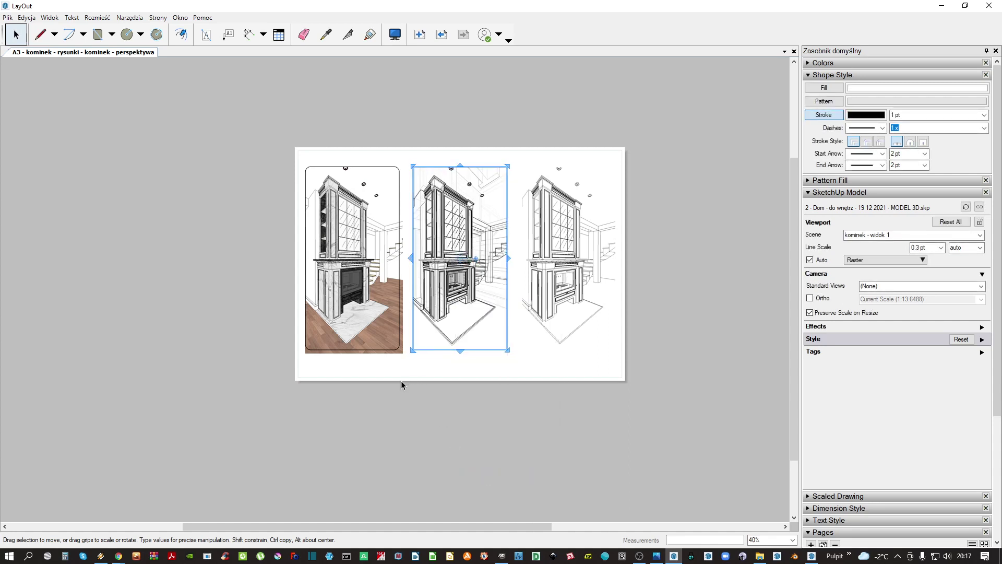
Create a clipping mask from the left perspective viewport and its rounded rectangle
left_click(360, 313)
right_click(340, 279)
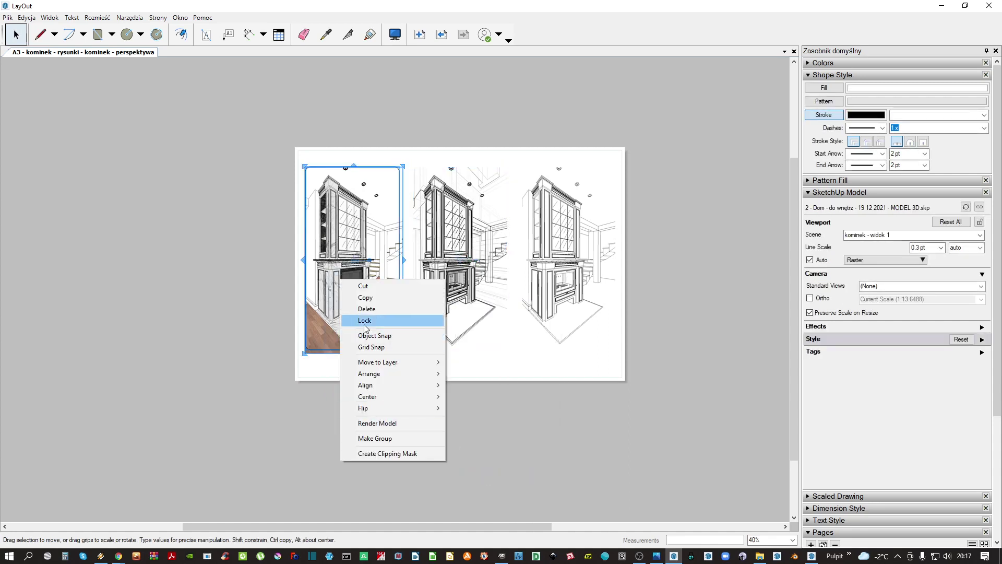
left_click(391, 452)
left_click(362, 377)
left_click_drag(637, 426, 369, 281)
left_click(392, 355)
scroll(396, 349, "up", 5)
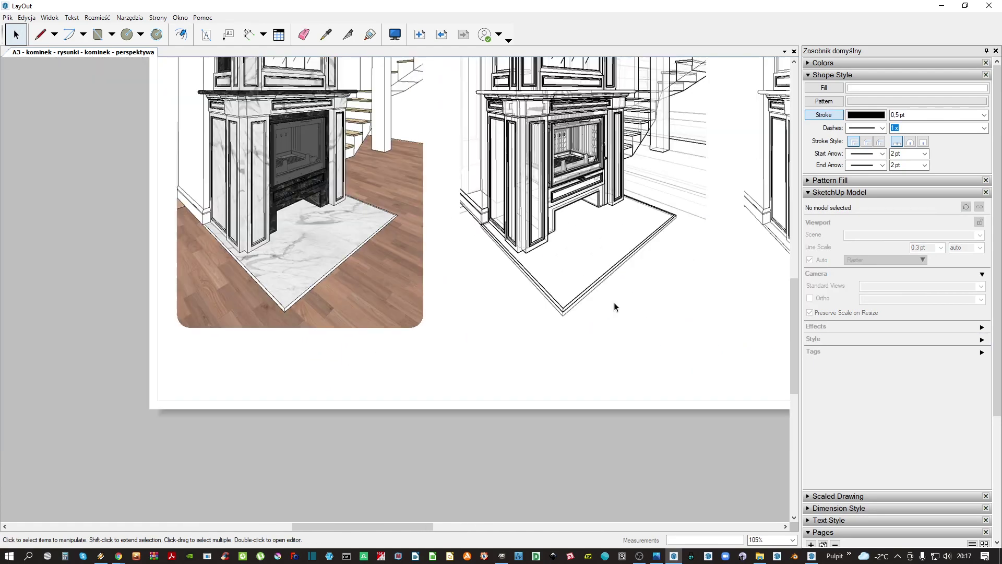
Select all three clipped perspectives and turn on their black stroke outline
scroll(548, 218, "down", 4)
middle_click_drag(549, 219, 377, 303)
left_click_drag(624, 449, 229, 268)
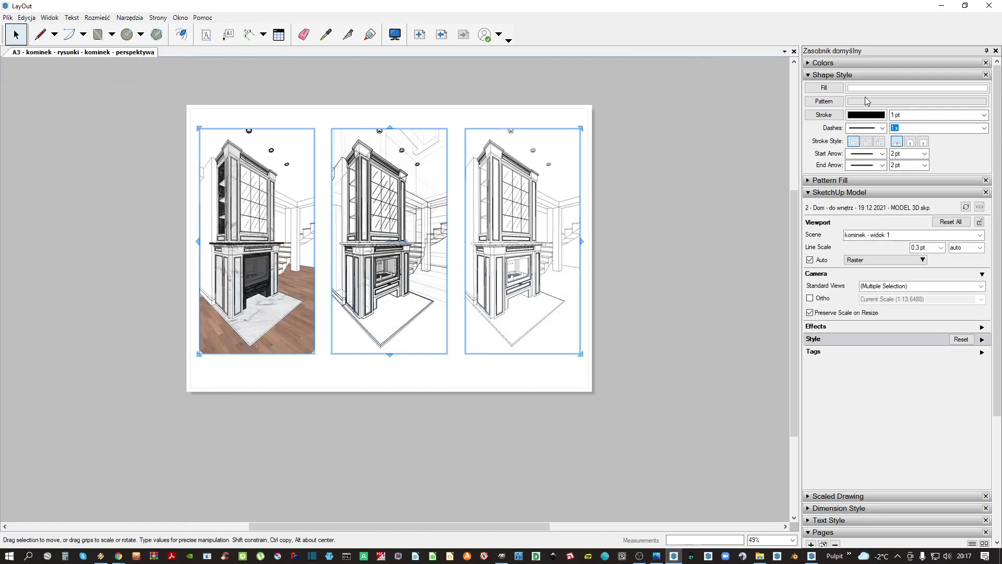
left_click(823, 114)
left_click(590, 163)
scroll(366, 98, "up", 5)
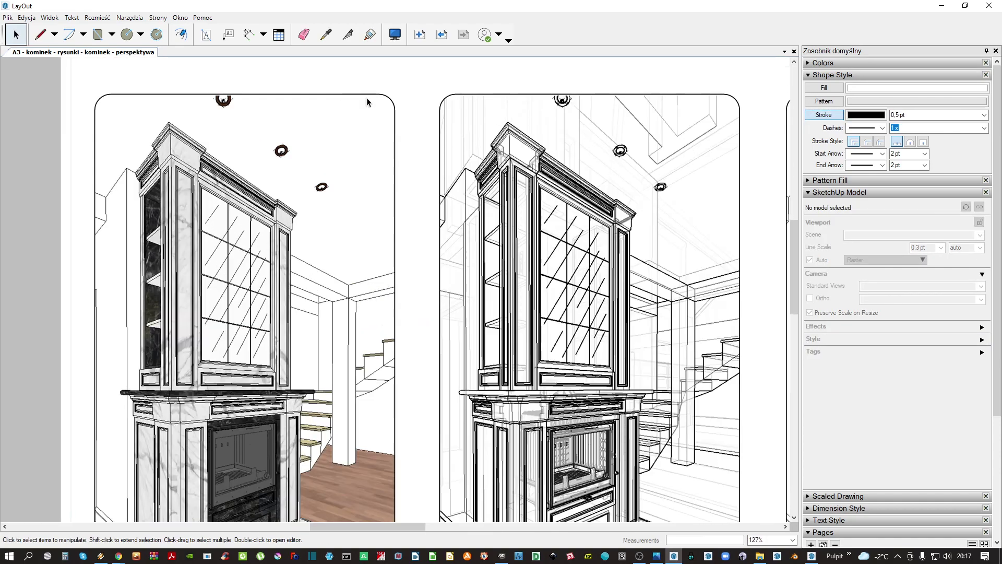
scroll(366, 98, "up", 6)
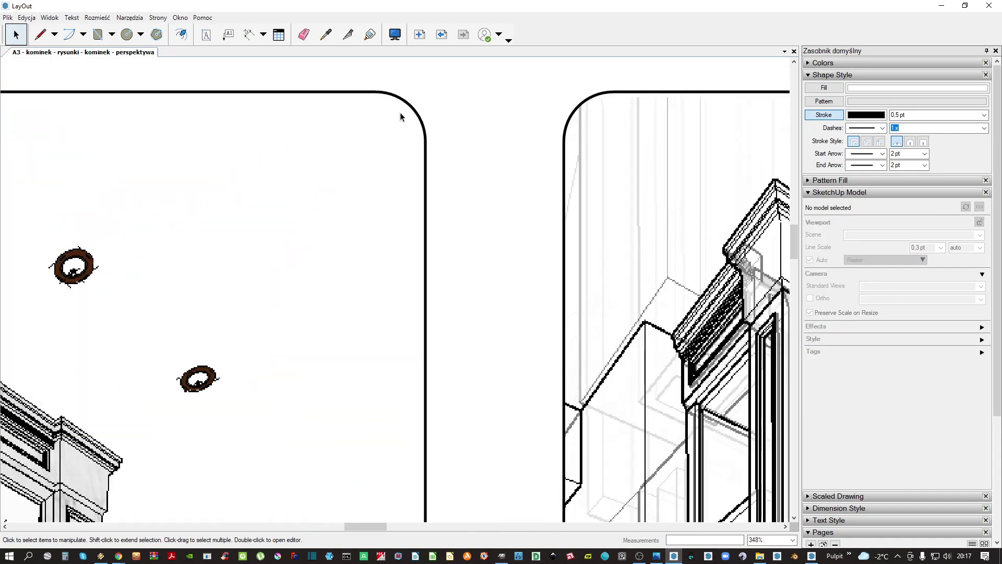
scroll(400, 116, "down", 10)
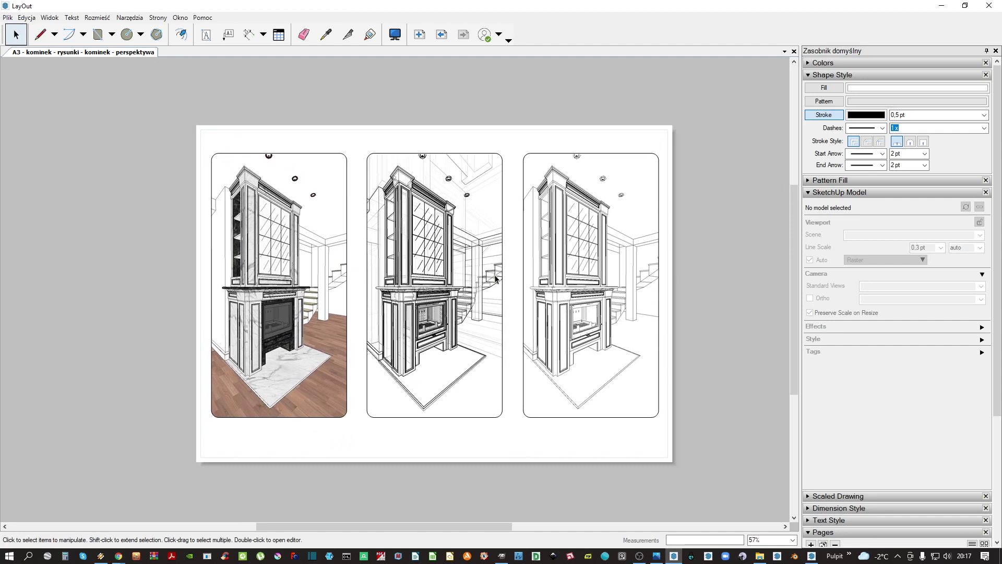
Collapse the shape and model settings and open the page "kominek - rysunki techniczne"
left_click(874, 75)
left_click(841, 99)
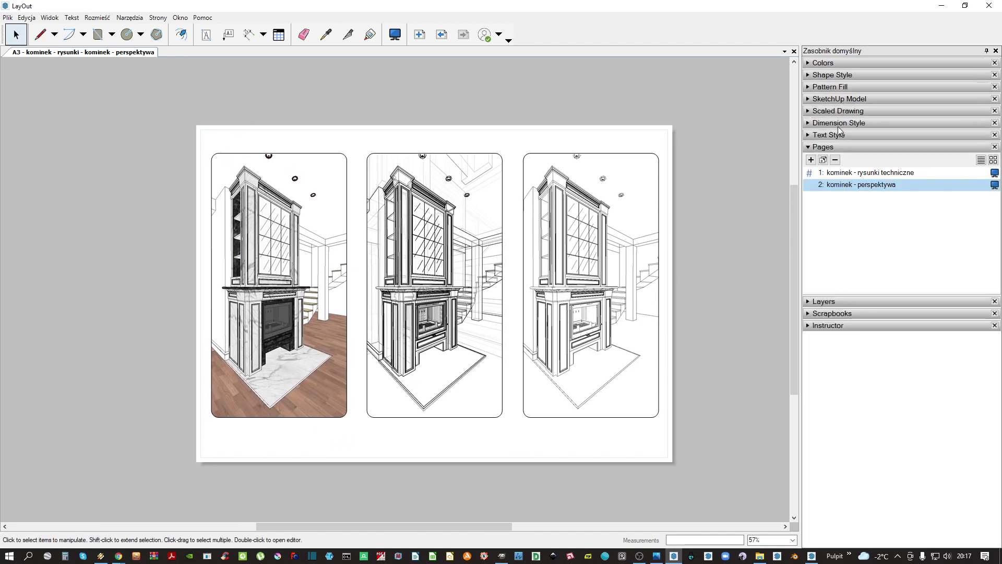
left_click(847, 175)
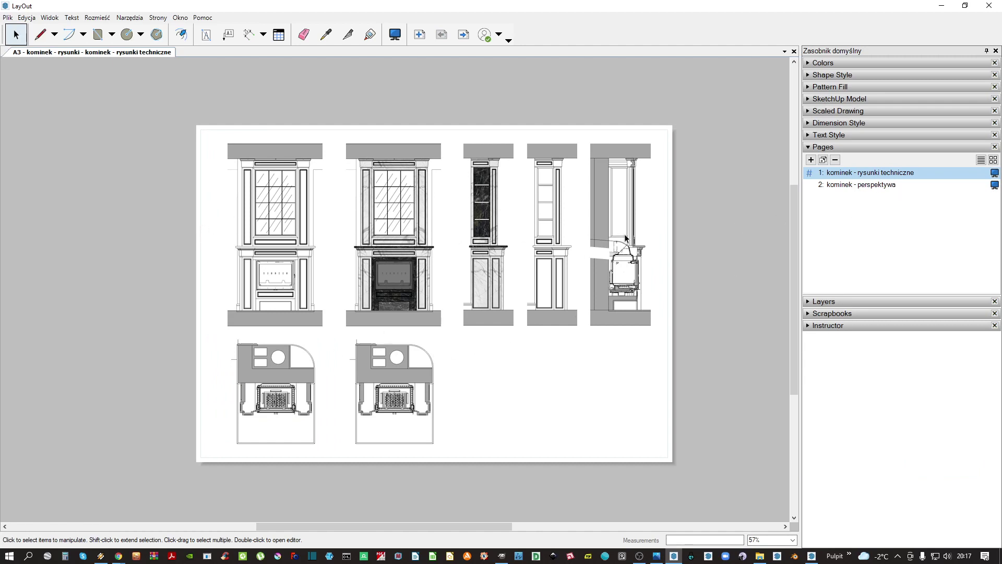
Nudge the white cover shape in the fireplace section upward until it fills the flue pipe's passage through the grey wall
scroll(624, 238, "up", 5)
left_click(538, 280)
middle_click_drag(570, 266, 478, 286)
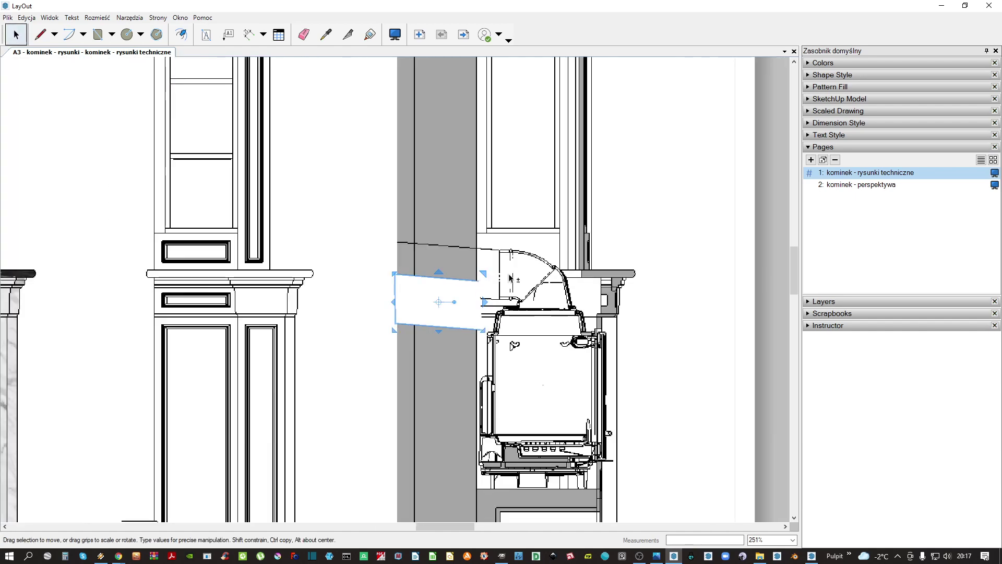
key("Up")
key("Up")
key("Up")
key("Up")
key("Up")
key("Up")
key("Up")
key("Up")
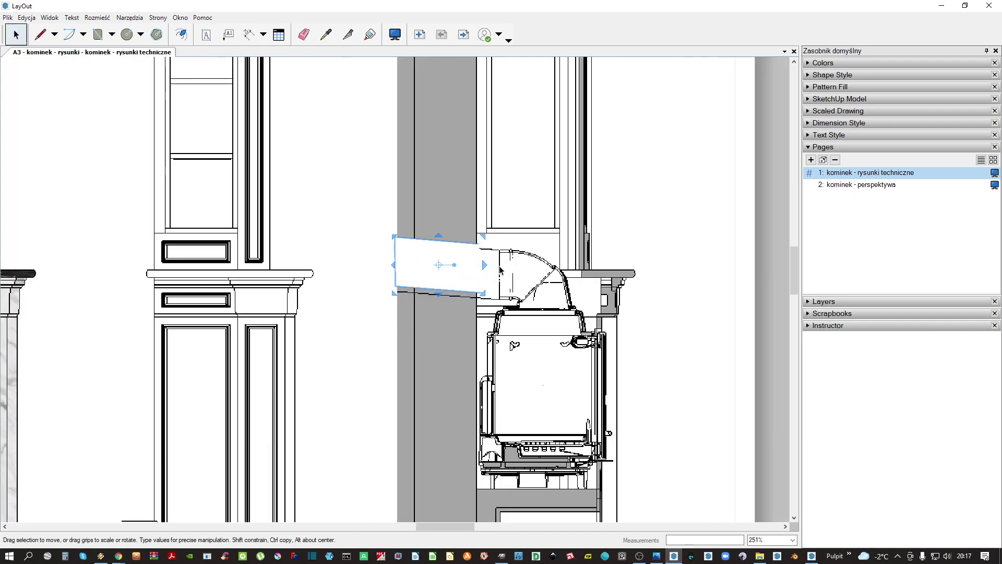
key("Up")
key("Up")
key("Up")
key("Up")
key("Escape")
Draw a line with rounded corners and end caps along the flue pipe's upper edge, from the elbow joint to the wall's outer face
scroll(502, 261, "down", 2)
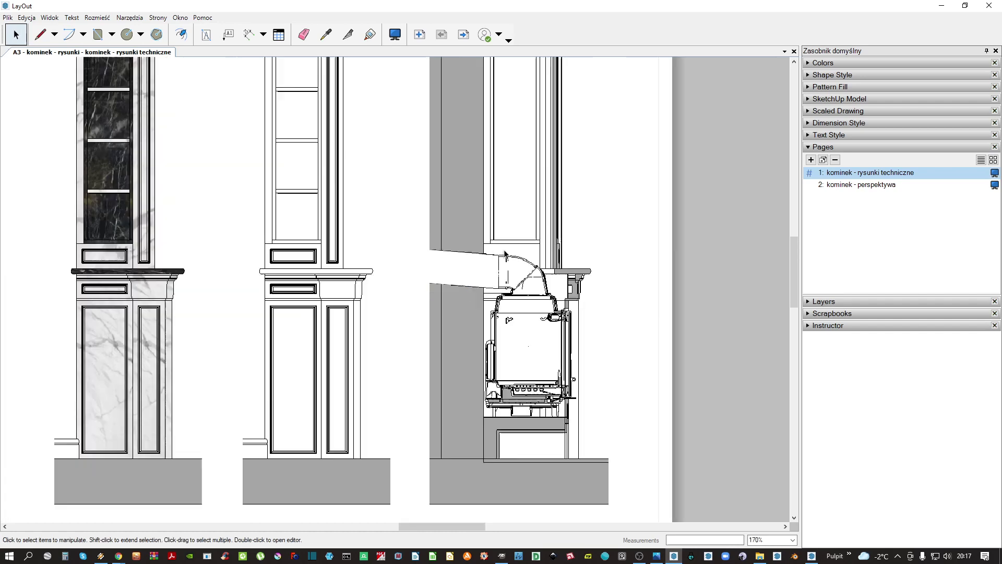
scroll(504, 254, "down", 3)
scroll(575, 242, "up", 6)
key("l")
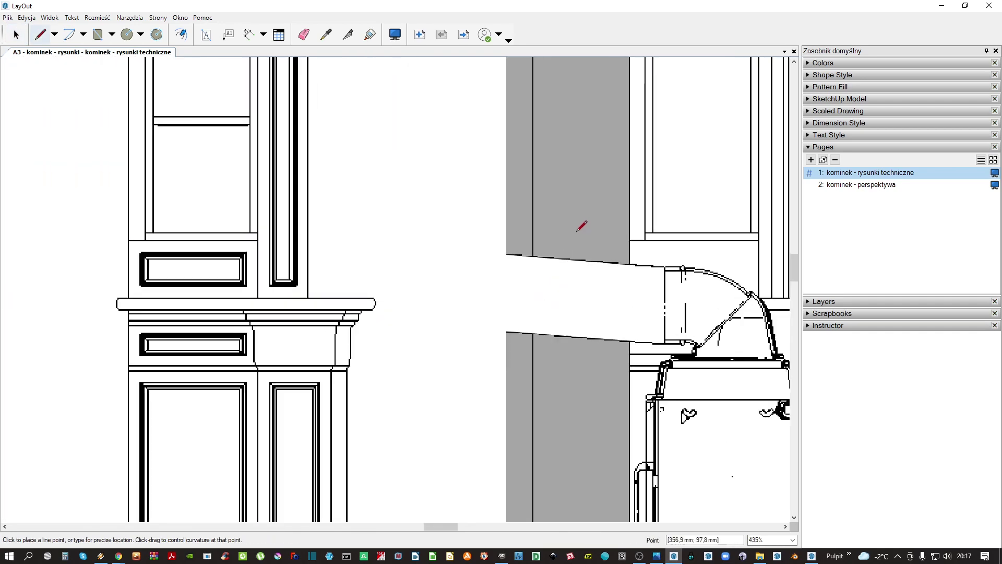
scroll(581, 226, "up", 1)
left_click(832, 75)
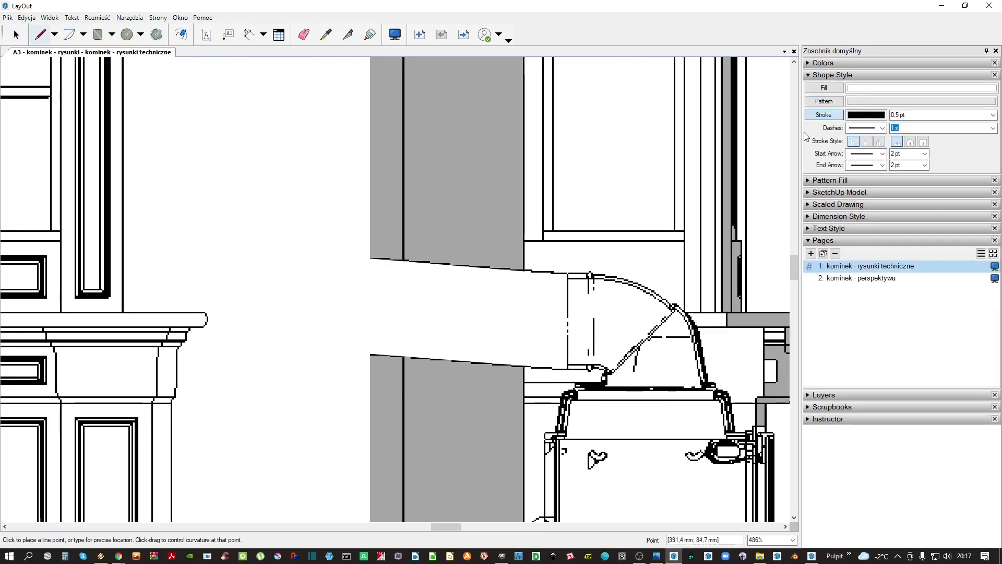
middle_click_drag(626, 212, 582, 208)
left_click(922, 143)
left_click(910, 142)
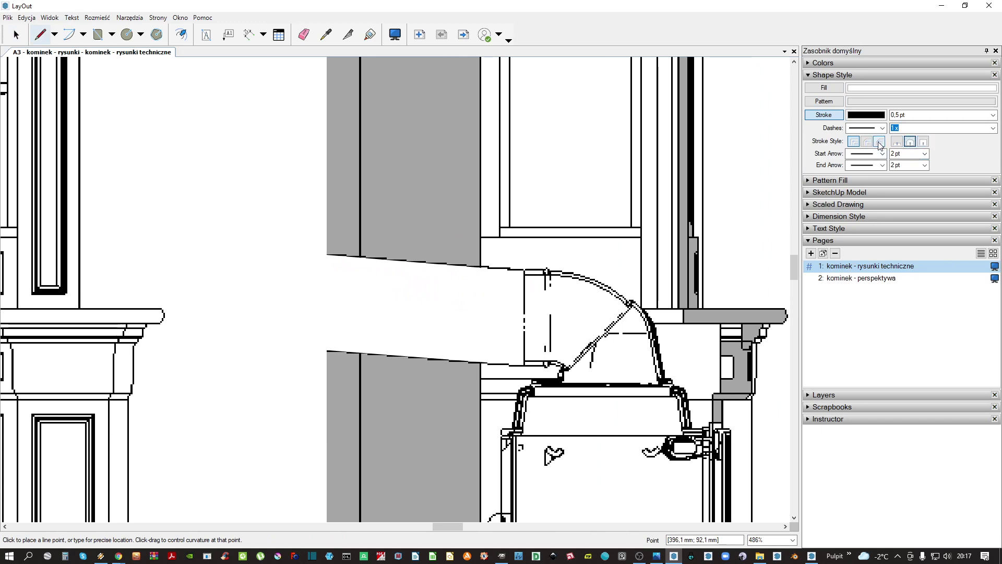
scroll(557, 270, "up", 3)
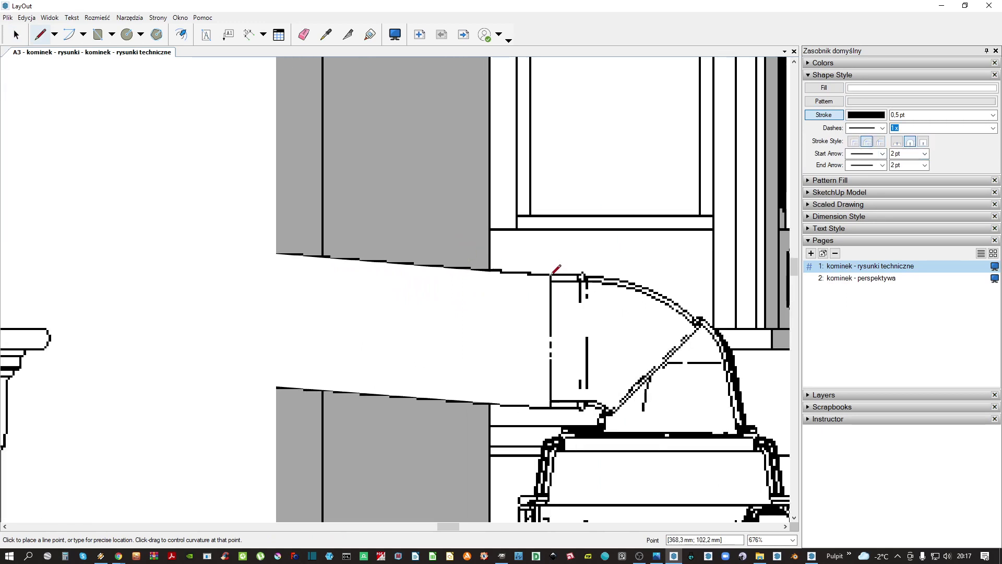
left_click(551, 274)
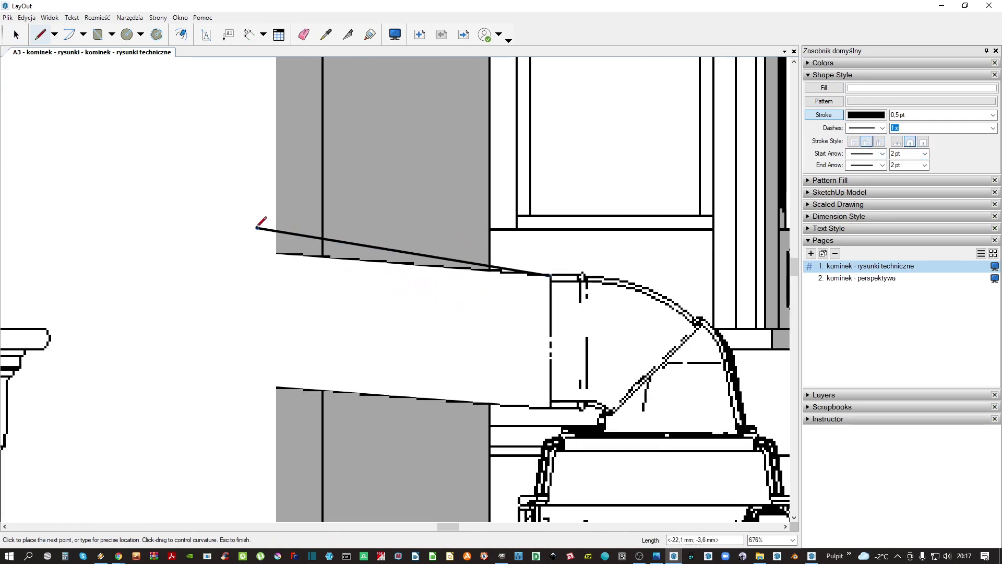
left_click(276, 254)
key("space")
Set the stroke width of the flue pipe's upper edge line to 1 pt
left_click(356, 260)
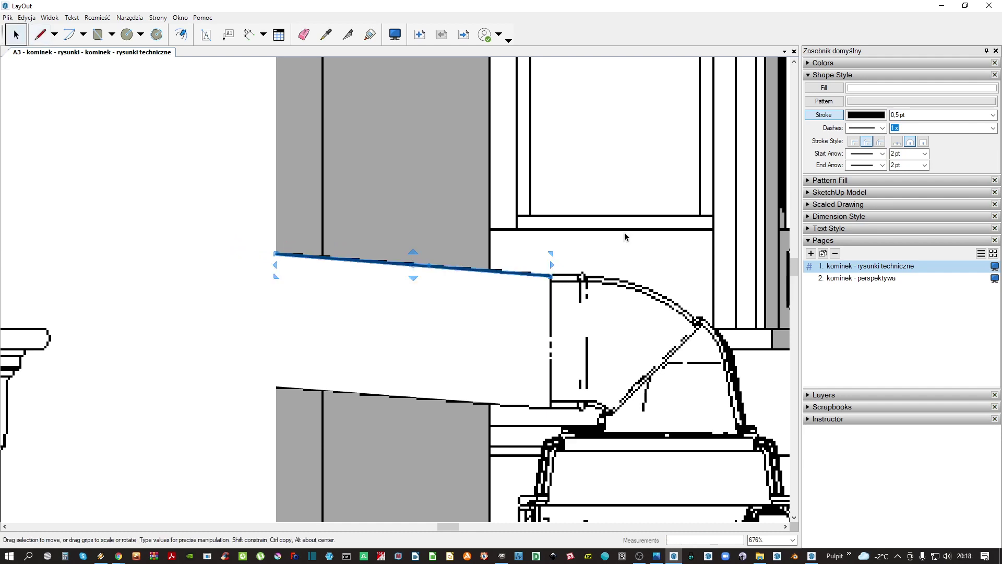
left_click(913, 115)
type("1")
key("Return")
Copy the 1 pt line from the flue pipe's upper edge onto its lower edge and save the document
middle_click_drag(491, 280, 471, 261)
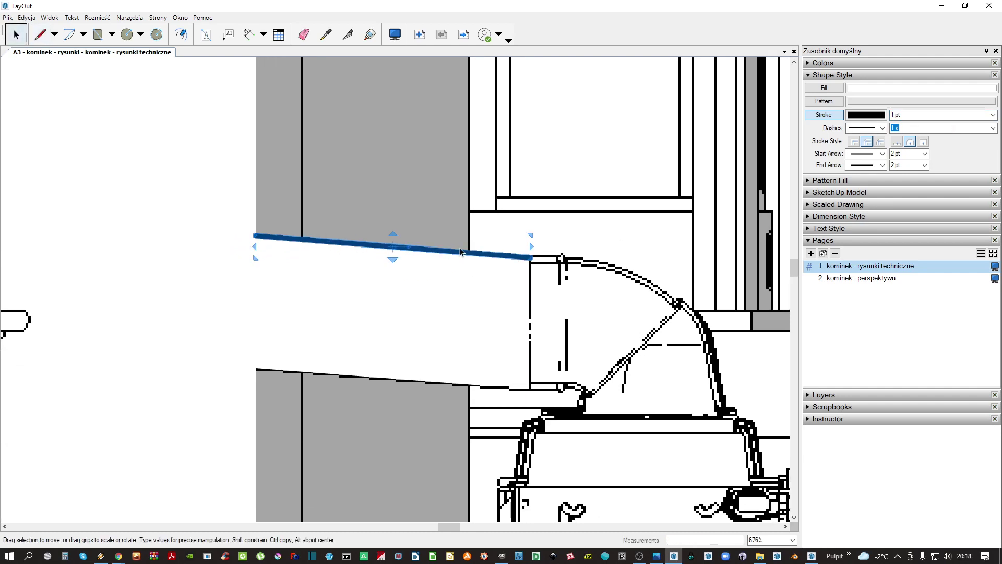
left_click(483, 245)
left_click(467, 256)
left_click(464, 254)
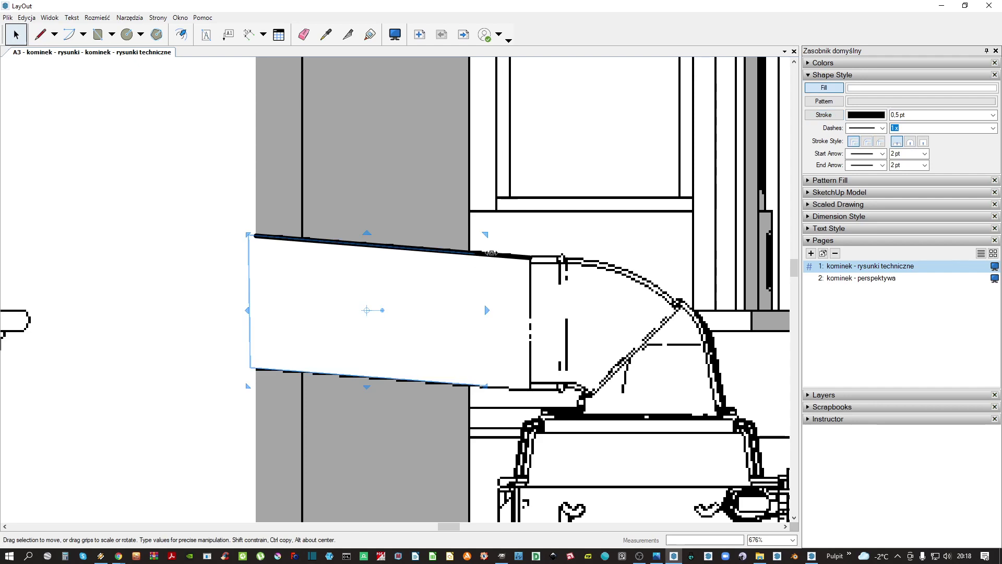
left_click(516, 256)
left_click(522, 257)
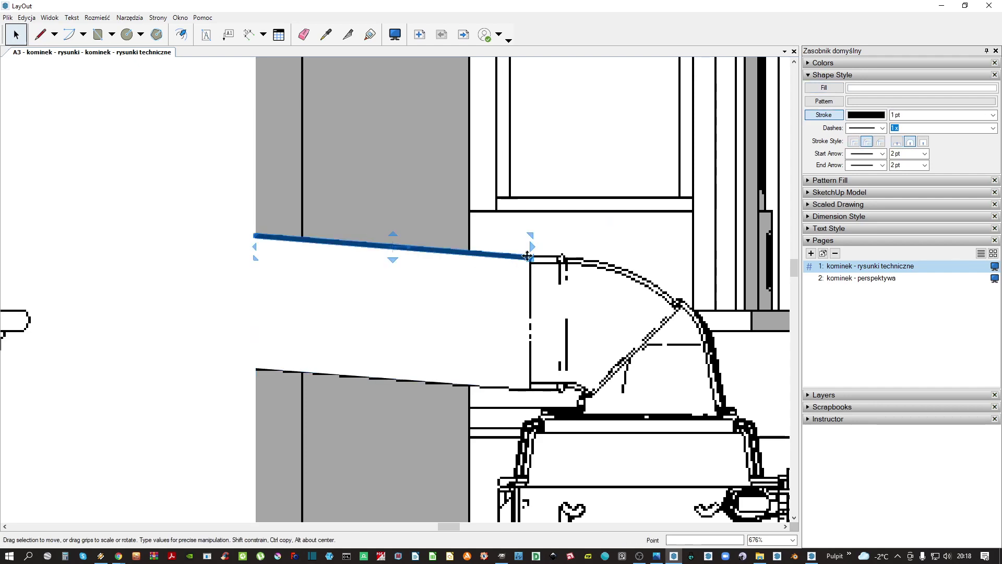
left_click_drag(526, 256, 529, 389)
scroll(505, 289, "down", 10)
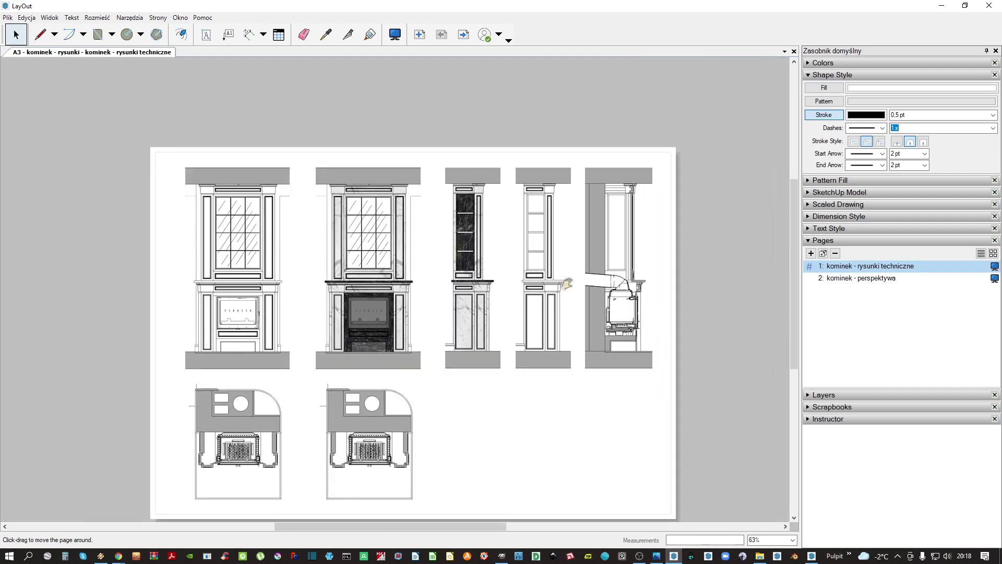
middle_click_drag(568, 284, 582, 261)
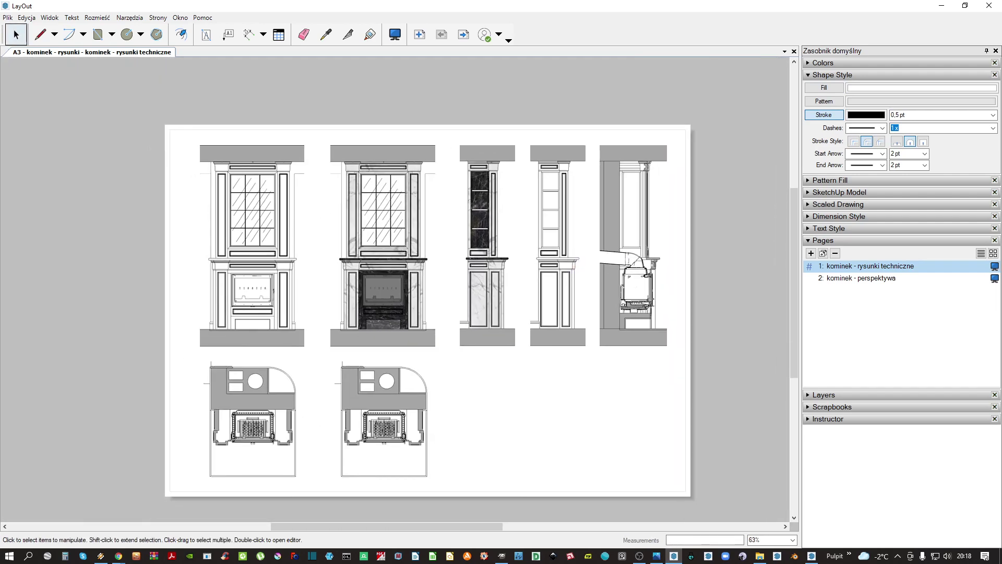
left_click(8, 17)
left_click(42, 88)
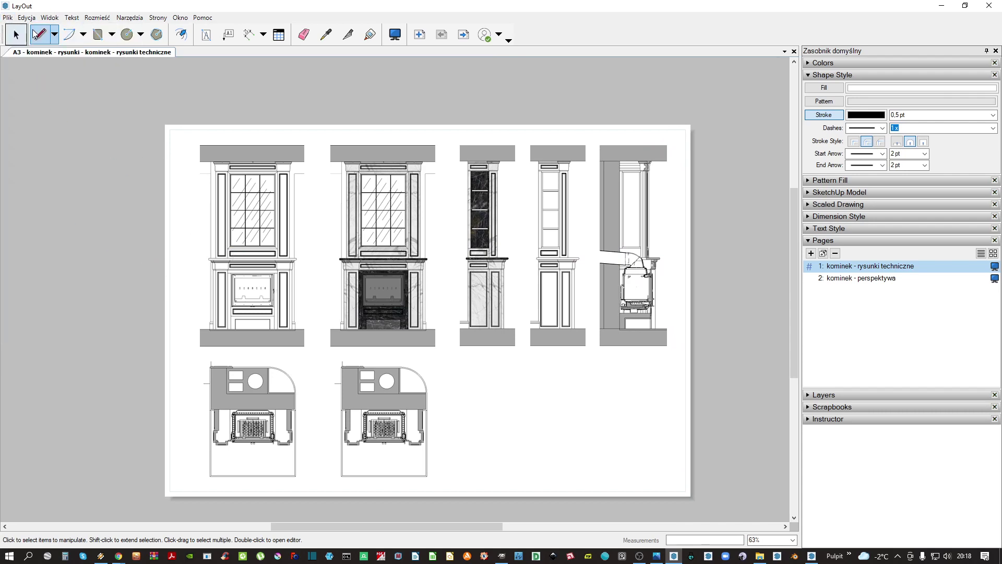
right_click(377, 390)
left_click(358, 402)
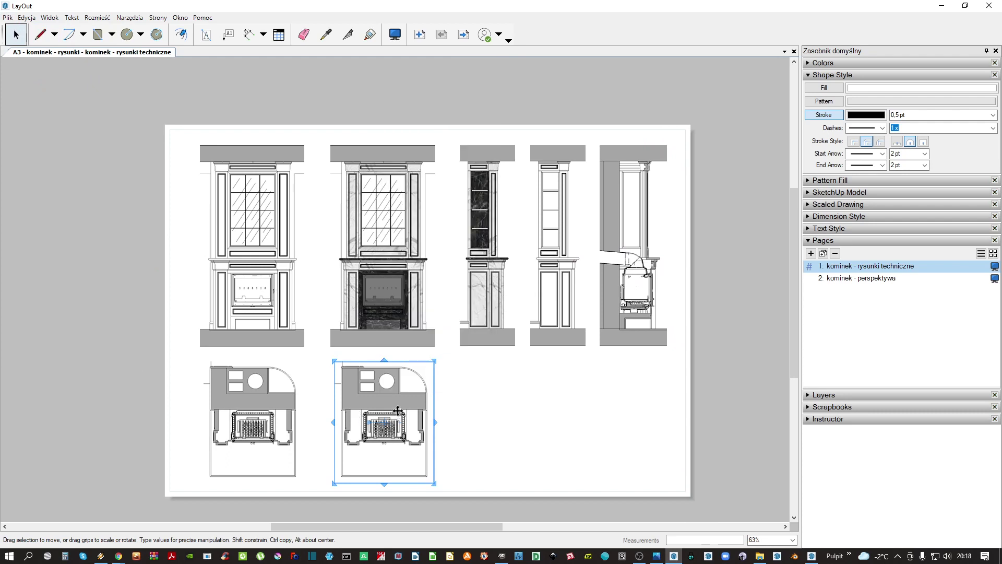
left_click_drag(385, 391, 498, 412)
key("Escape")
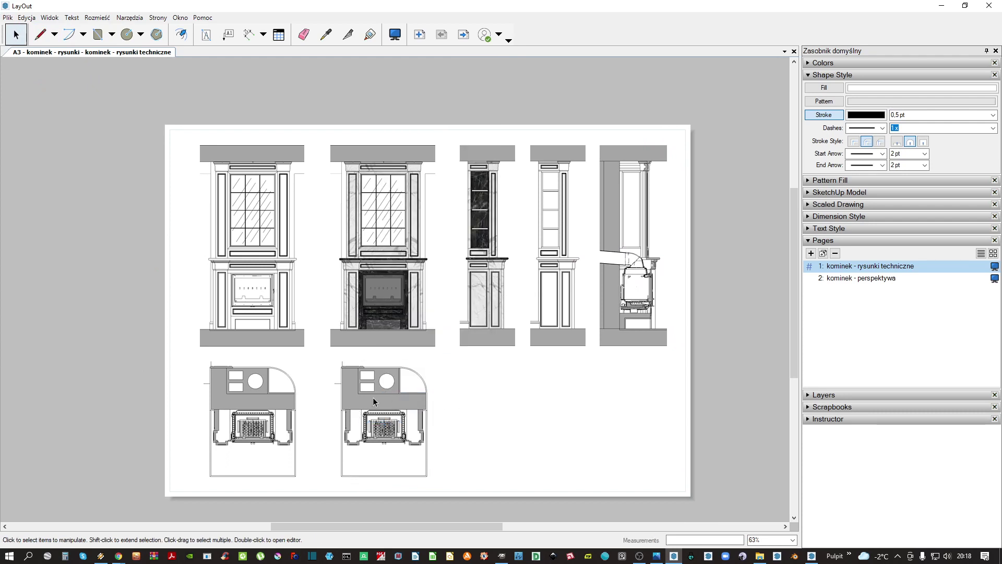
Copy the middle fireplace plan to the empty space on its right, at the same height
left_click(372, 400)
left_click_drag(372, 399, 499, 405, "ctrl")
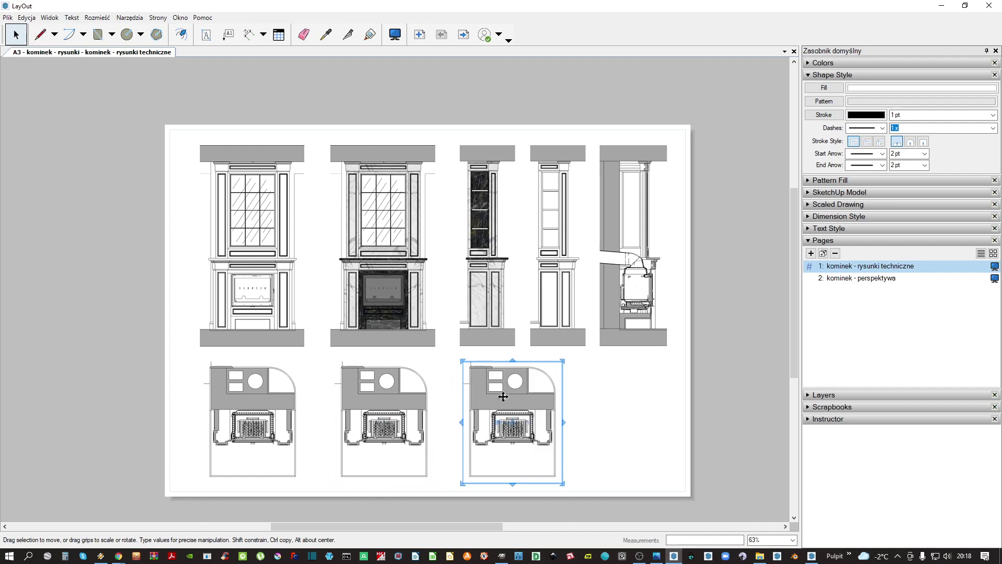
Apply the "rys. tech. kolor" style to the rightmost fireplace plan
right_click(504, 400)
mouse_move(555, 340)
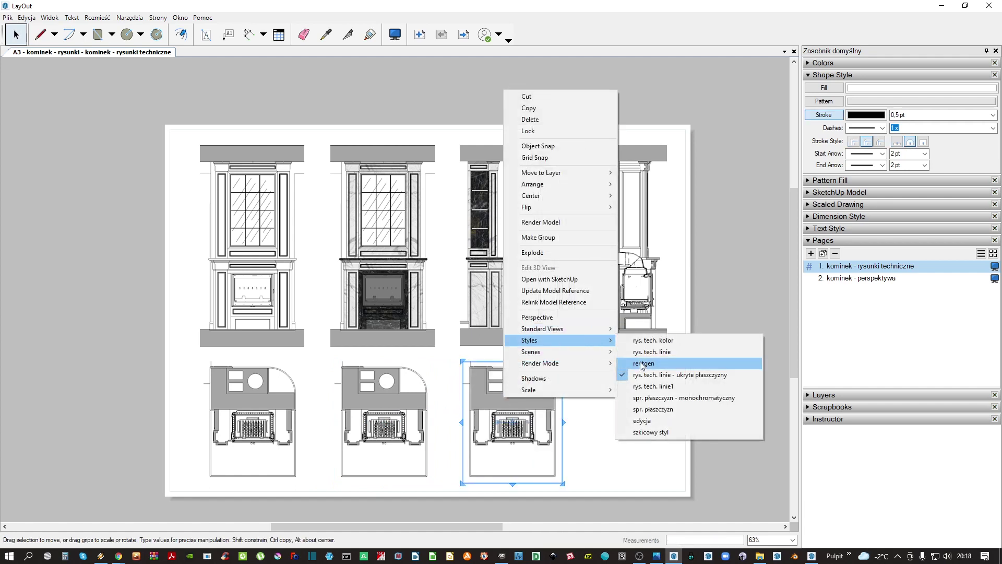
left_click(633, 340)
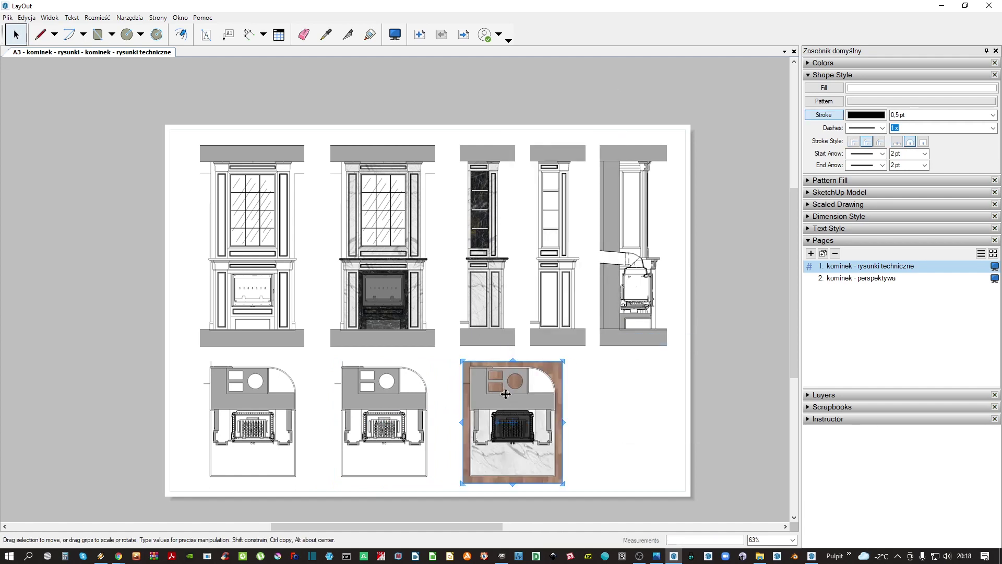
key("Escape")
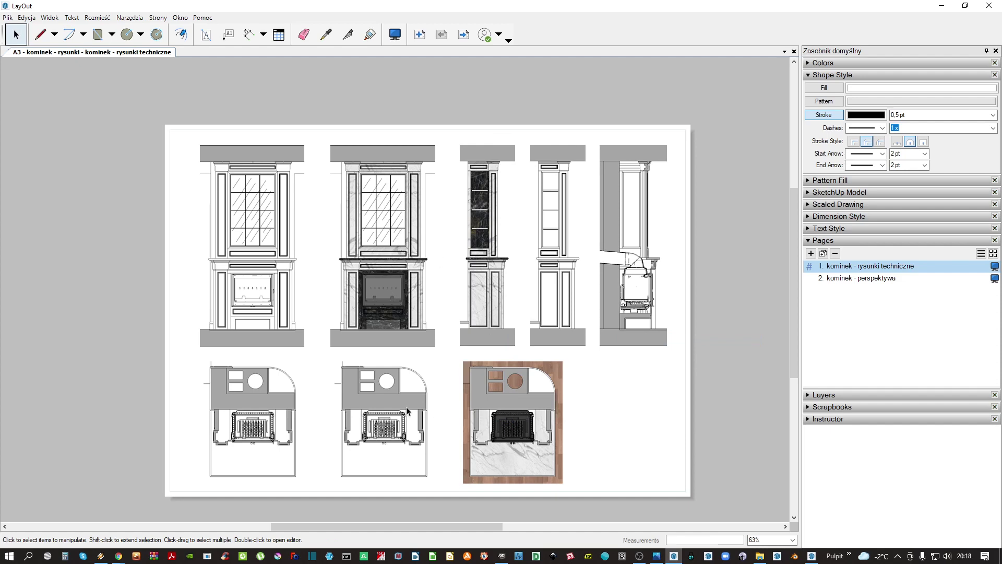
right_click(526, 415)
key("Escape")
Apply the "rys. tech. kolor" style to the middle fireplace plan
right_click(402, 406)
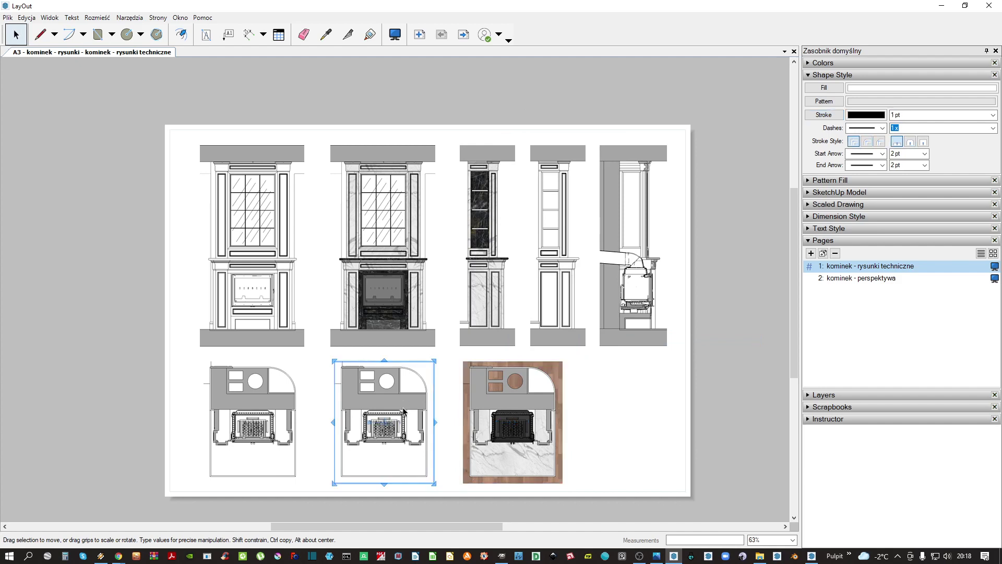
mouse_move(460, 350)
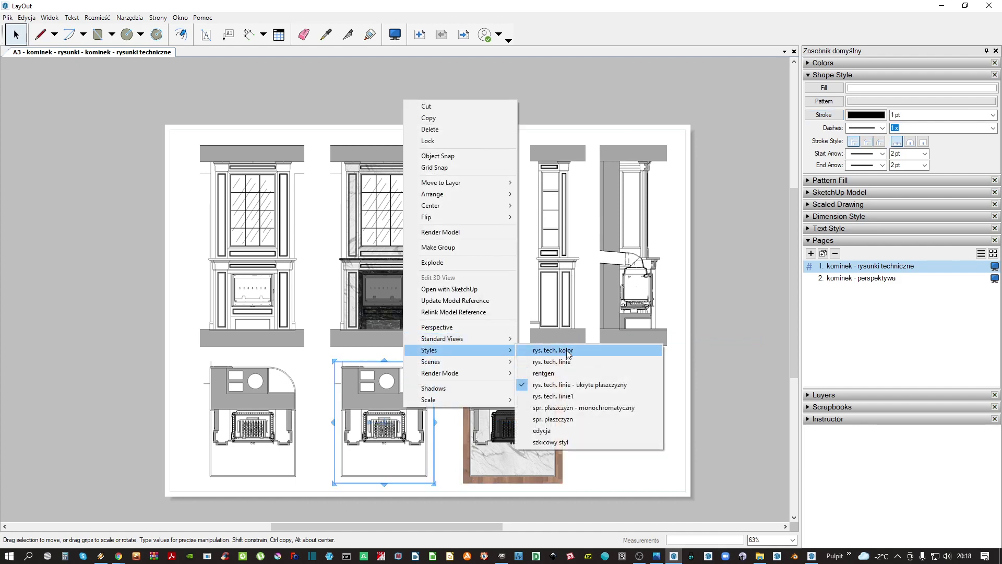
left_click(558, 351)
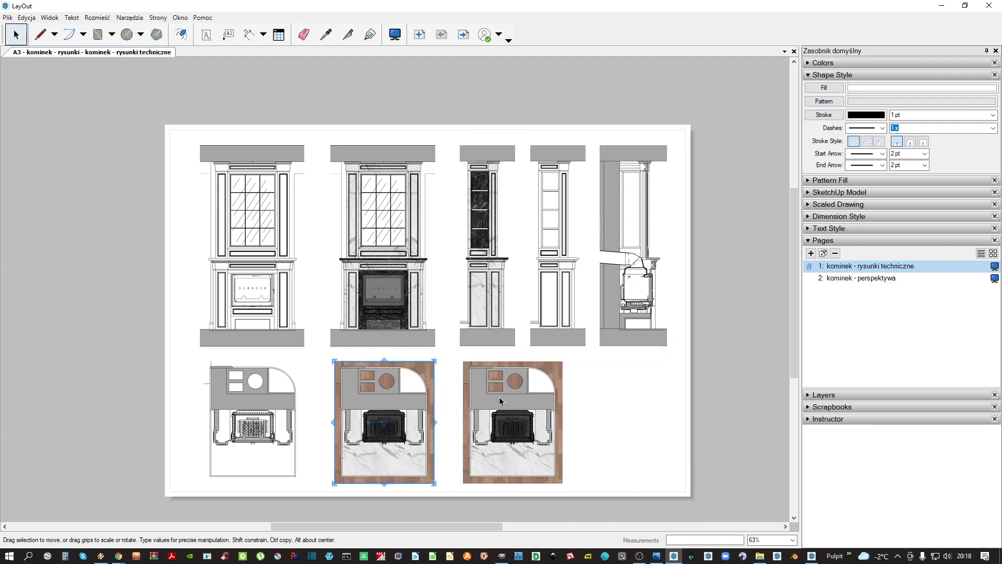
Apply the "rys. tech. linie" style to the rightmost fireplace plan and deselect it
right_click(520, 400)
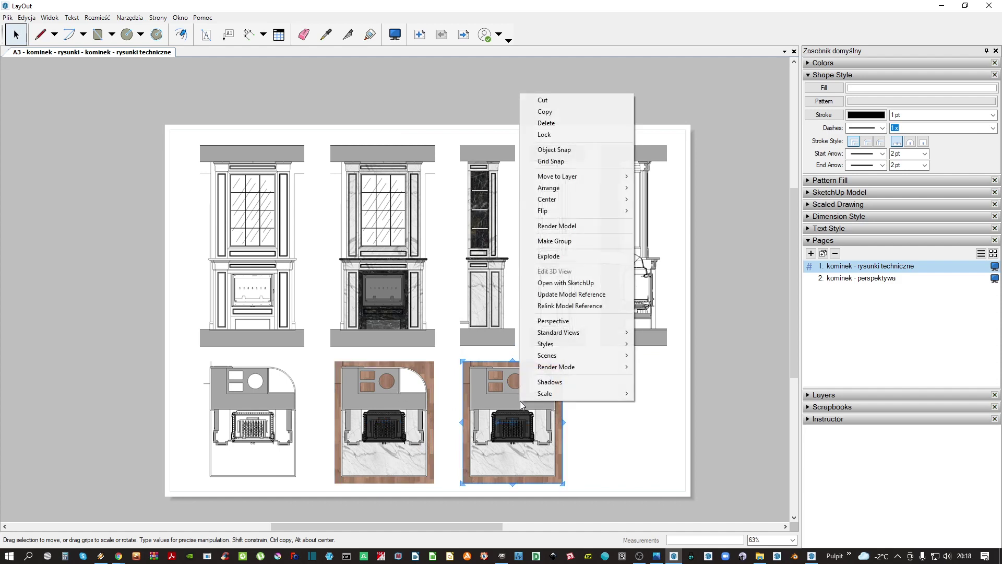
mouse_move(562, 349)
left_click(668, 356)
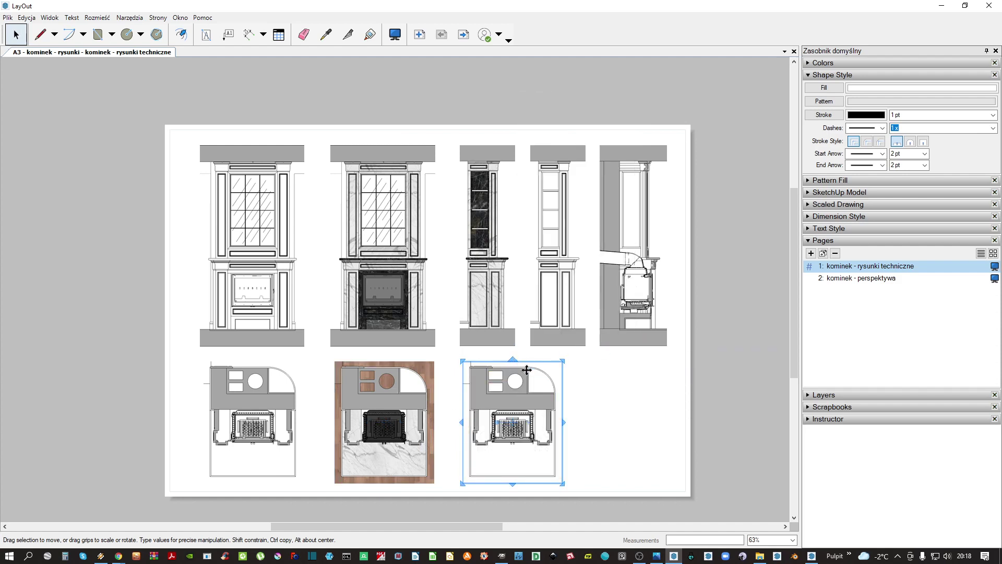
left_click(561, 385)
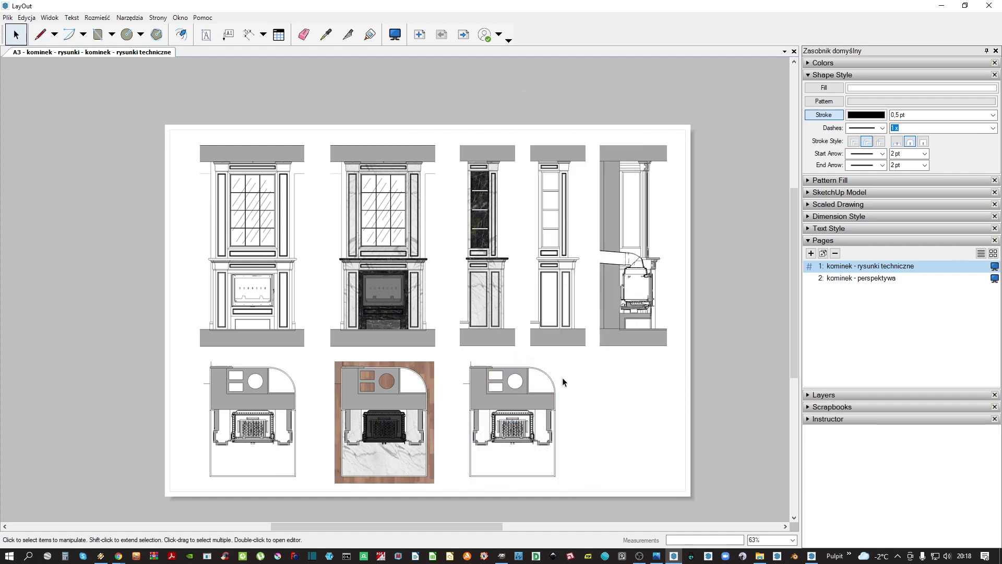
Assign the scene "kominek - przekrój poz. 2" to the rightmost fireplace plan
right_click(527, 395)
mouse_move(574, 352)
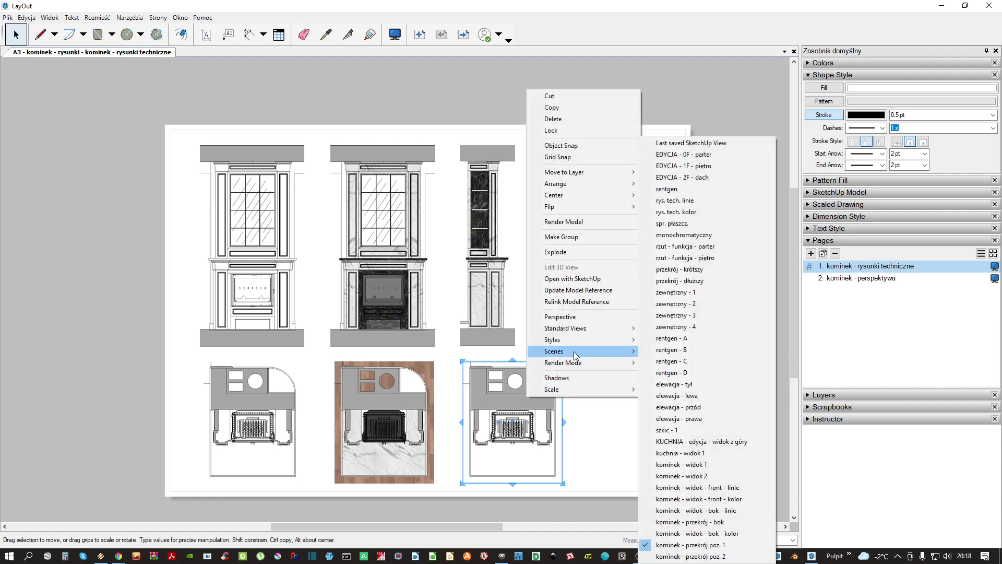
left_click(688, 554)
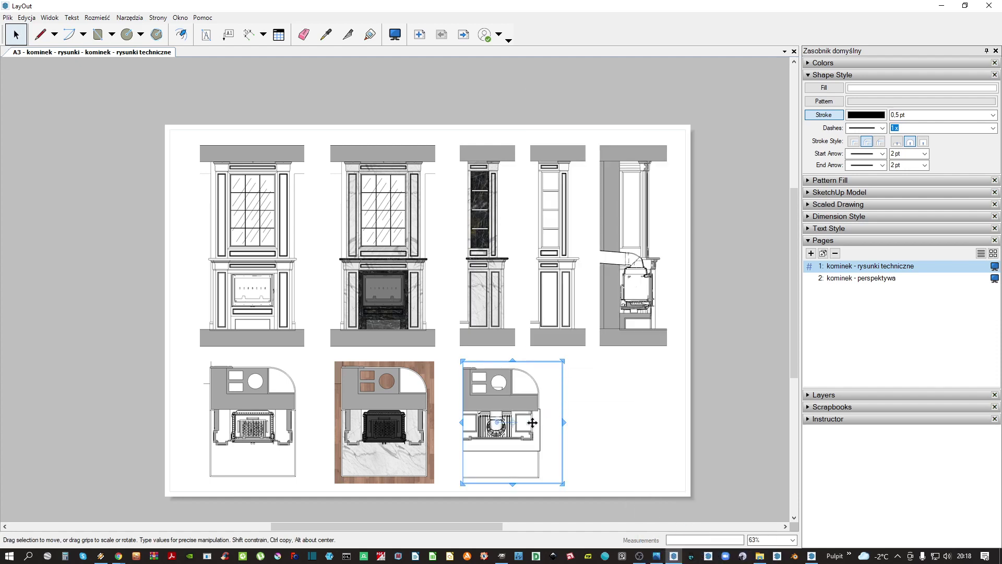
Extend the rightmost plan's frame on its left side, trim its empty right side, and nudge the plan slightly to the right
scroll(469, 387, "up", 5)
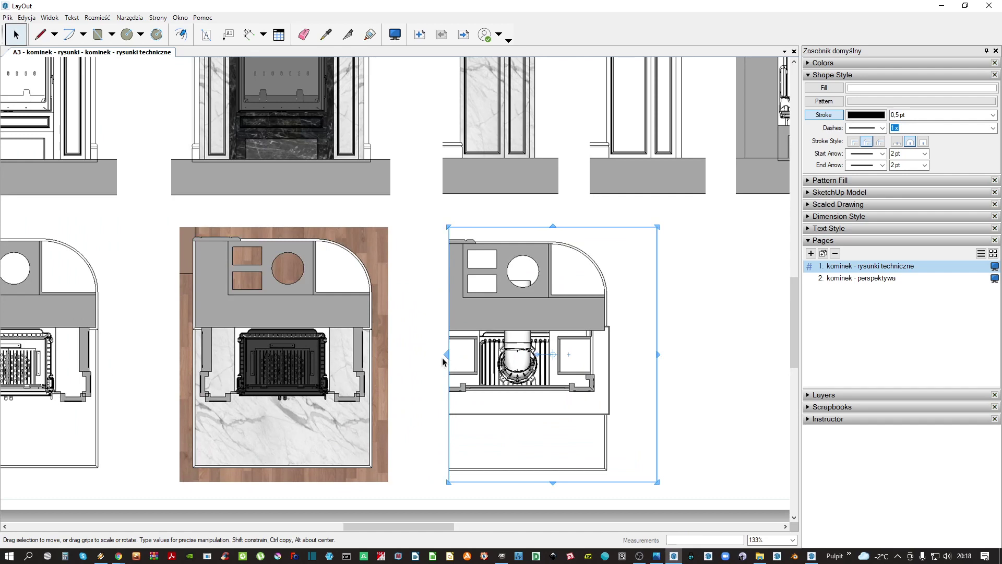
left_click_drag(447, 354, 418, 394)
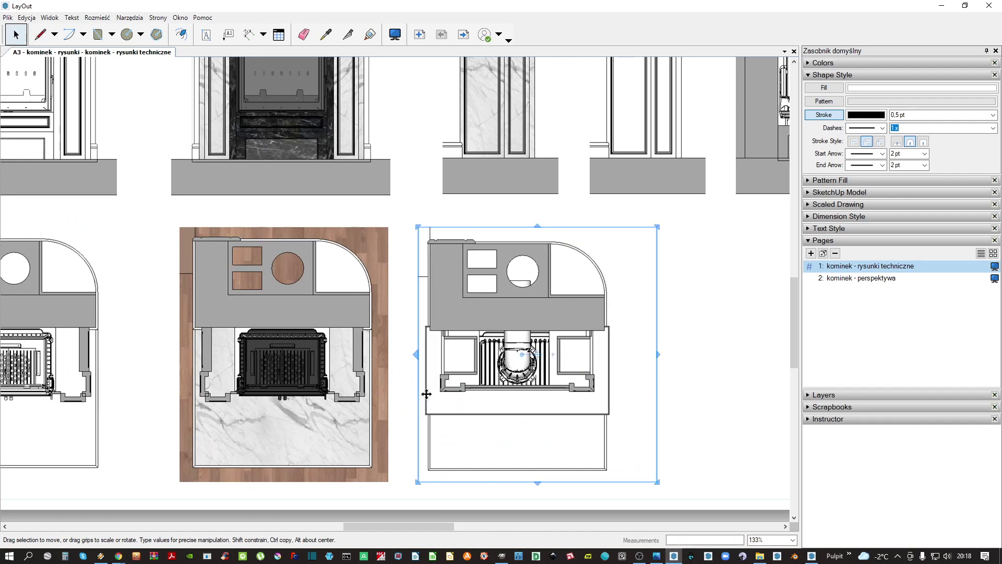
scroll(501, 368, "down", 3)
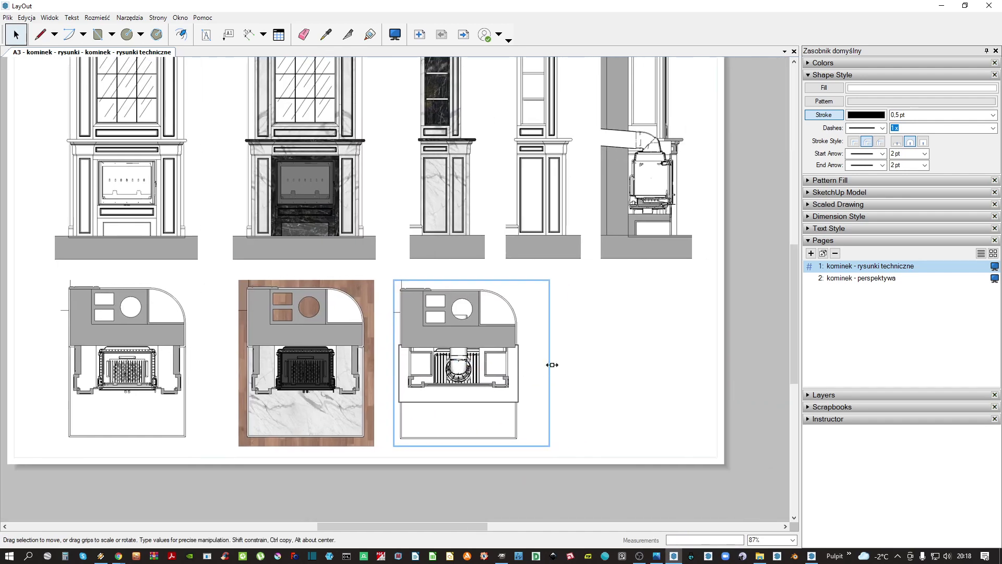
left_click_drag(551, 364, 529, 363)
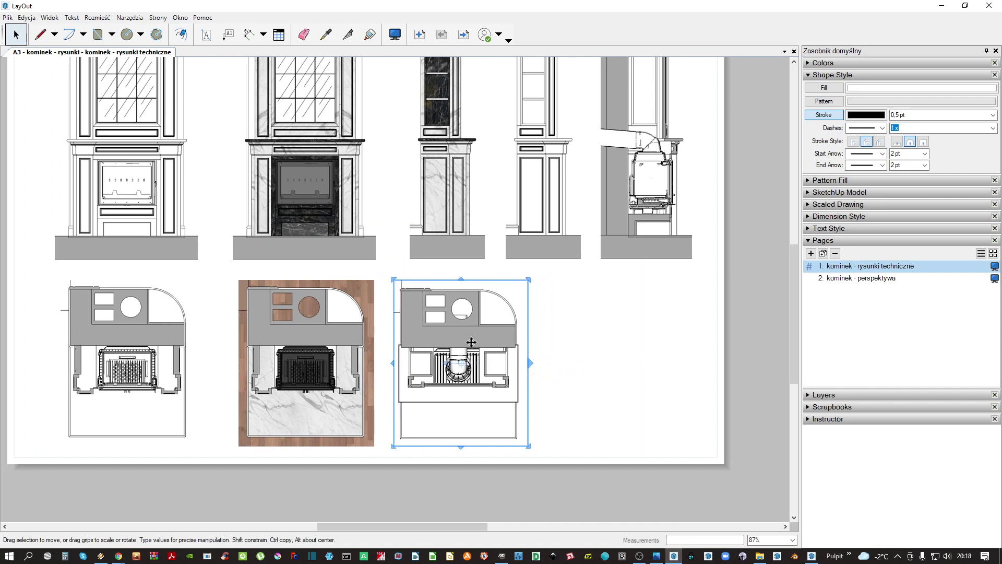
middle_click_drag(471, 342, 413, 358)
key("shift+Right")
key("shift+Right")
key("Left")
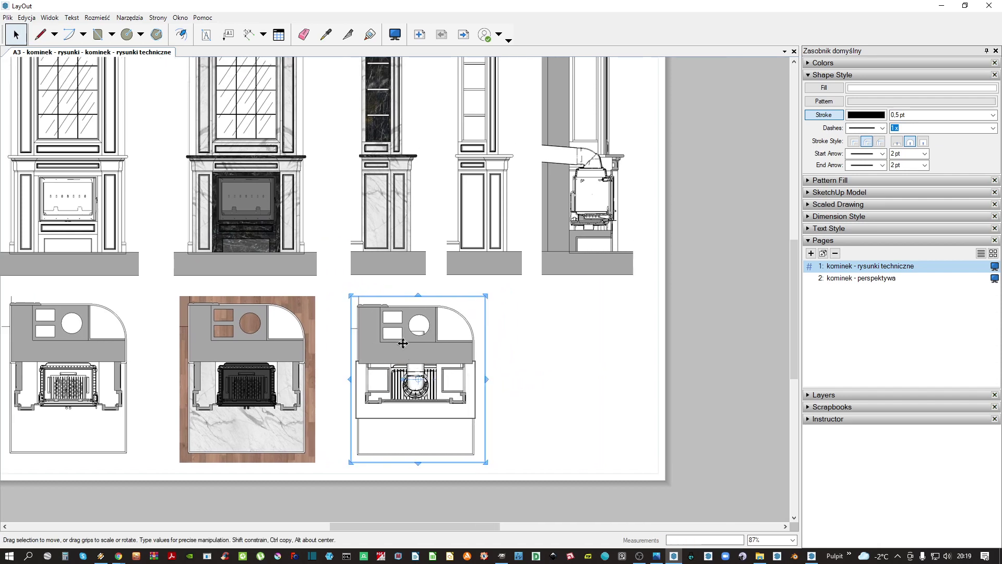
Copy the "poz. 2" fireplace plan to its right at the same height and apply the "rys. tech. kolor" style to the copy
left_click_drag(412, 346, 577, 353, "ctrl")
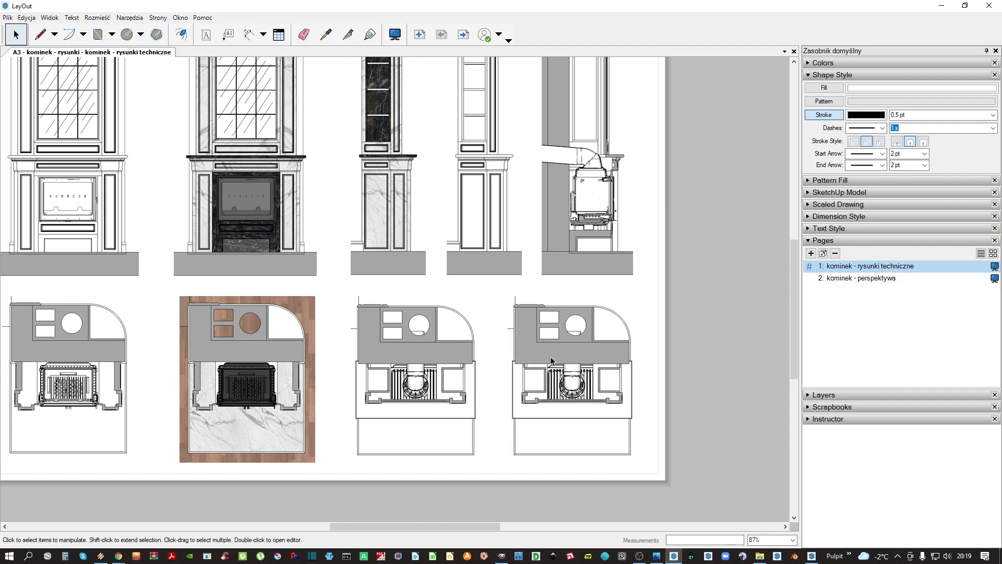
right_click(550, 356)
mouse_move(613, 308)
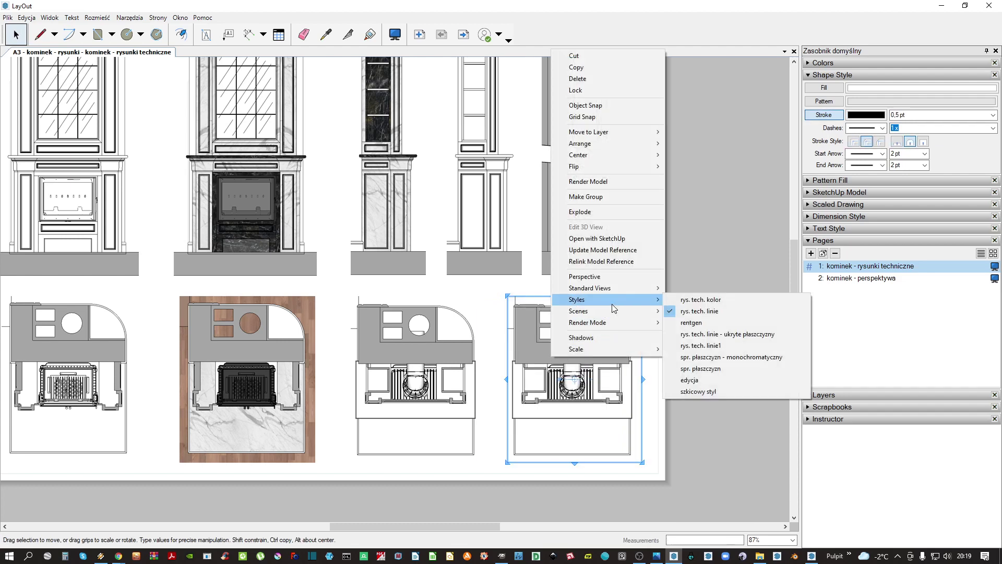
left_click(697, 299)
left_click(491, 374)
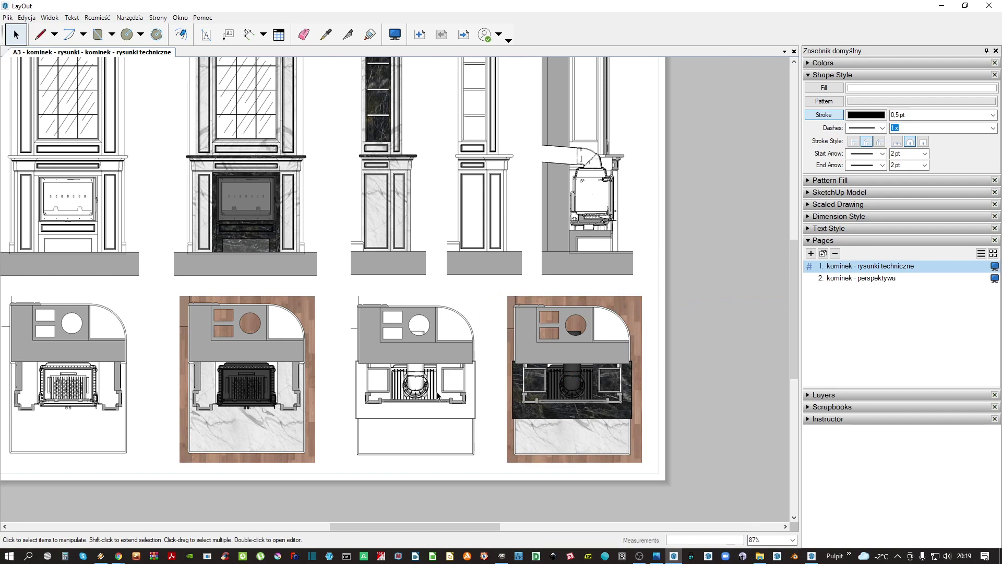
Inspect the line and coloured "poz. 2" fireplace plans up close, followed by the whole sheet
middle_click_drag(324, 395, 369, 381)
scroll(625, 386, "up", 1)
scroll(649, 376, "up", 4)
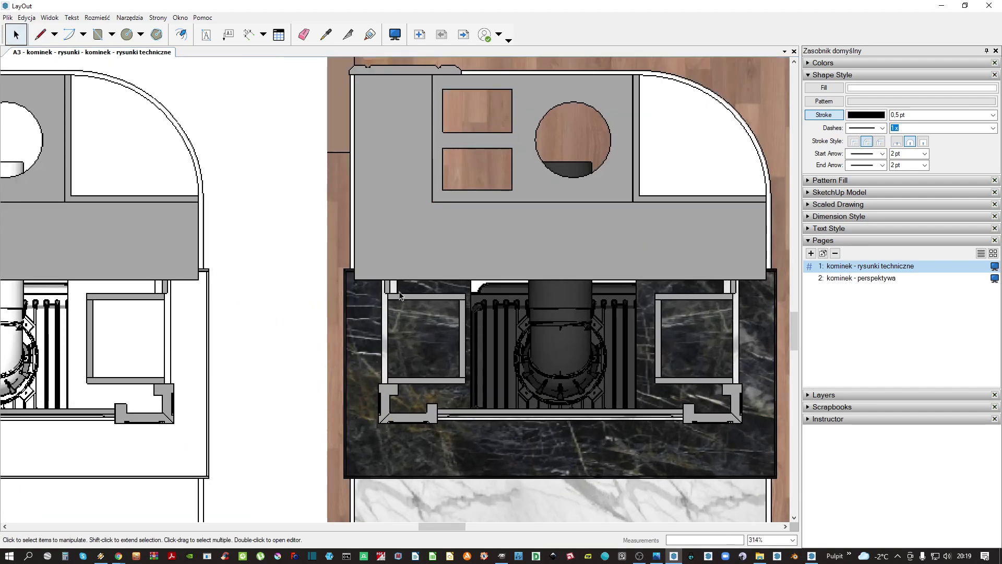
scroll(286, 338, "up", 1)
scroll(286, 334, "down", 4)
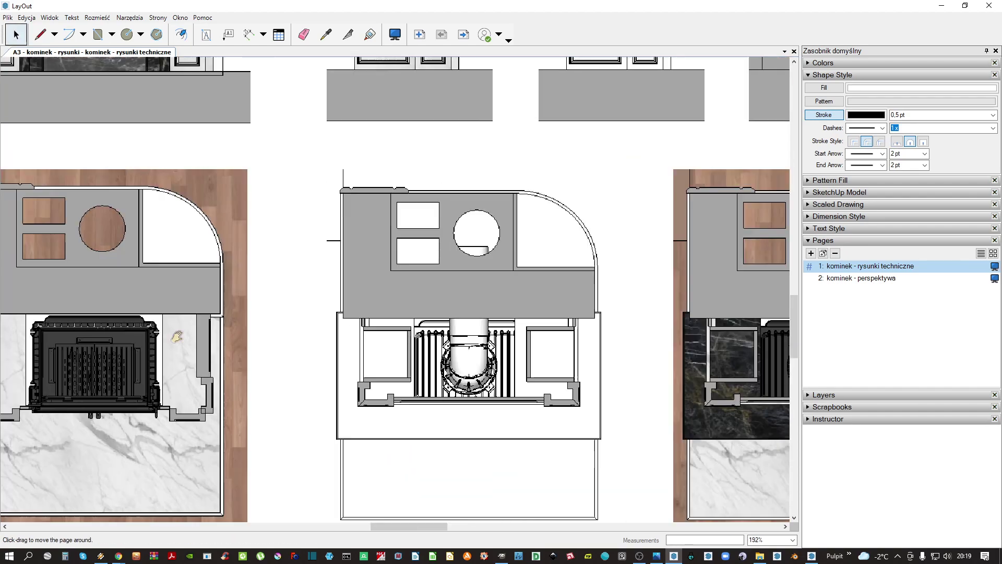
scroll(249, 357, "down", 5)
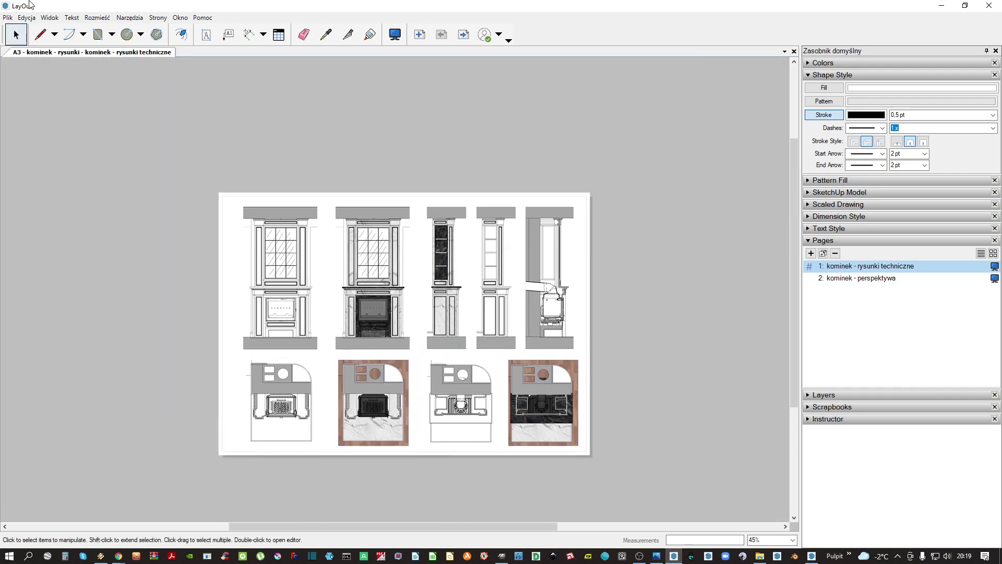
Export all pages to the desktop (Pulpit) as a high-resolution PDF named "PDF - A3 - kominek - rysunki"
left_click(8, 18)
mouse_move(45, 188)
left_click(173, 203)
scroll(444, 268, "up", 3)
left_click(431, 257)
left_click_drag(630, 181, 322, 80)
left_click(254, 330)
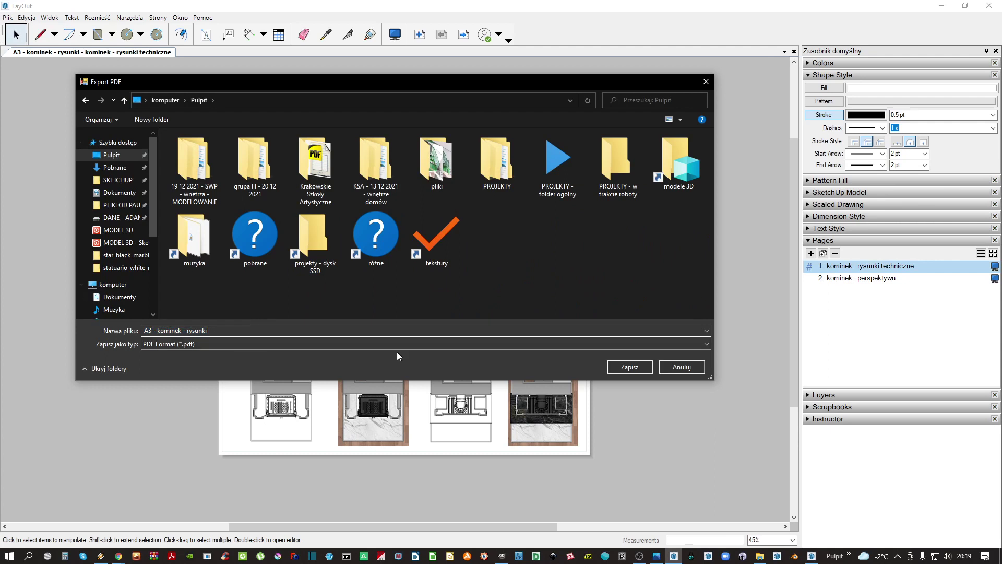
type("PDF -")
left_click(647, 370)
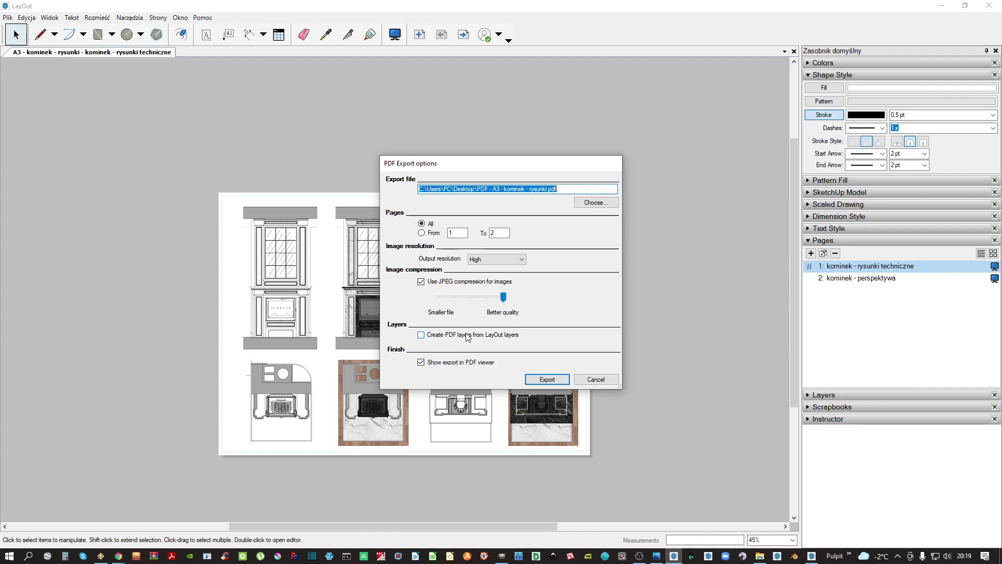
left_click(546, 378)
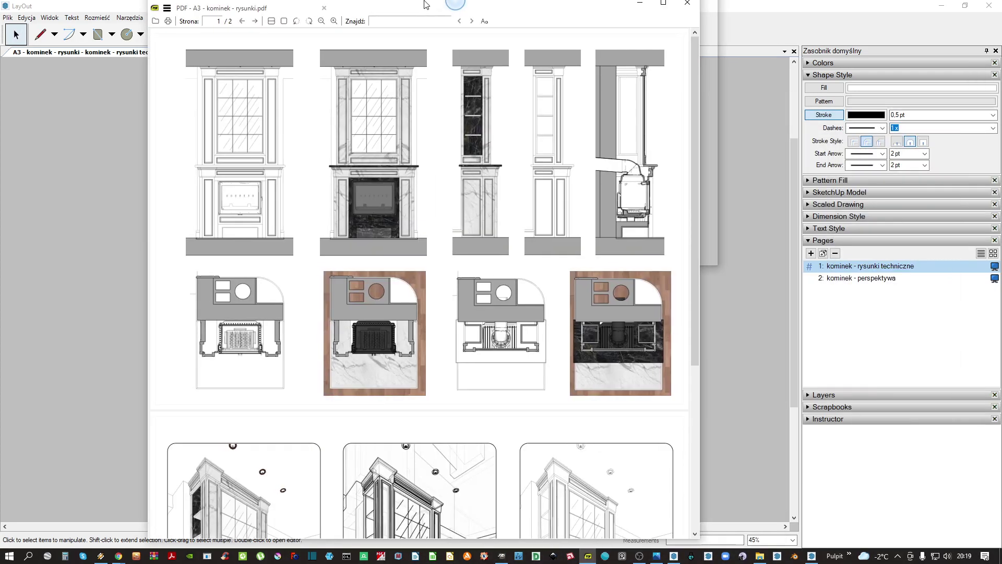
In the PDF viewer, examine the line quality and marble textures of the exported front elevations at high zoom
scroll(269, 260, "up", 6, "ctrl")
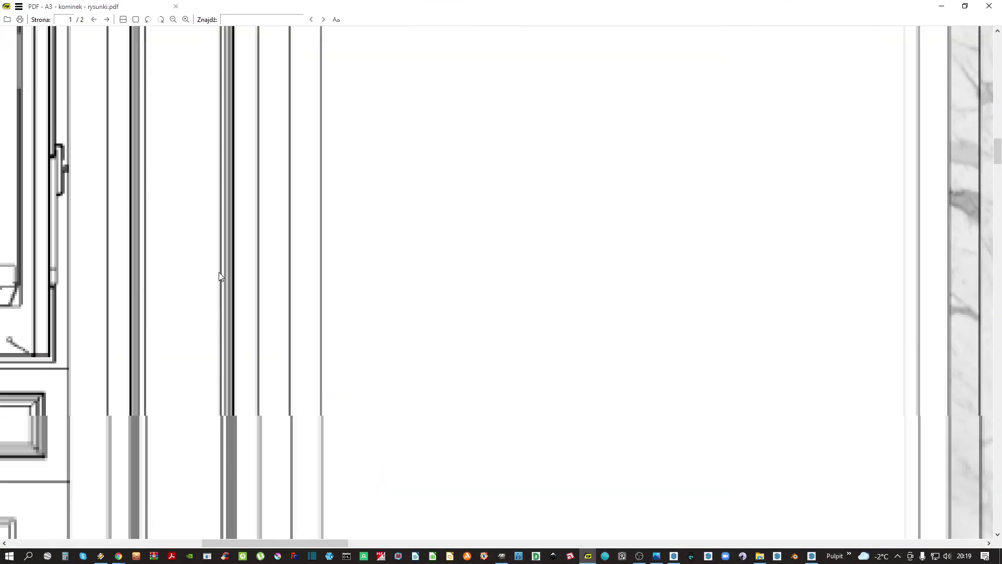
scroll(441, 306, "down", 4, "ctrl")
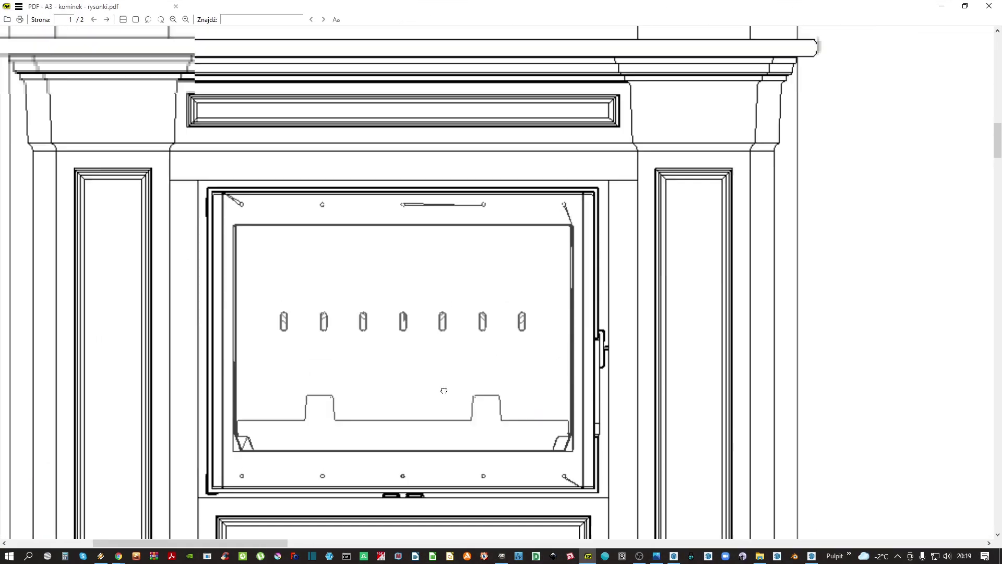
scroll(470, 286, "up", 5)
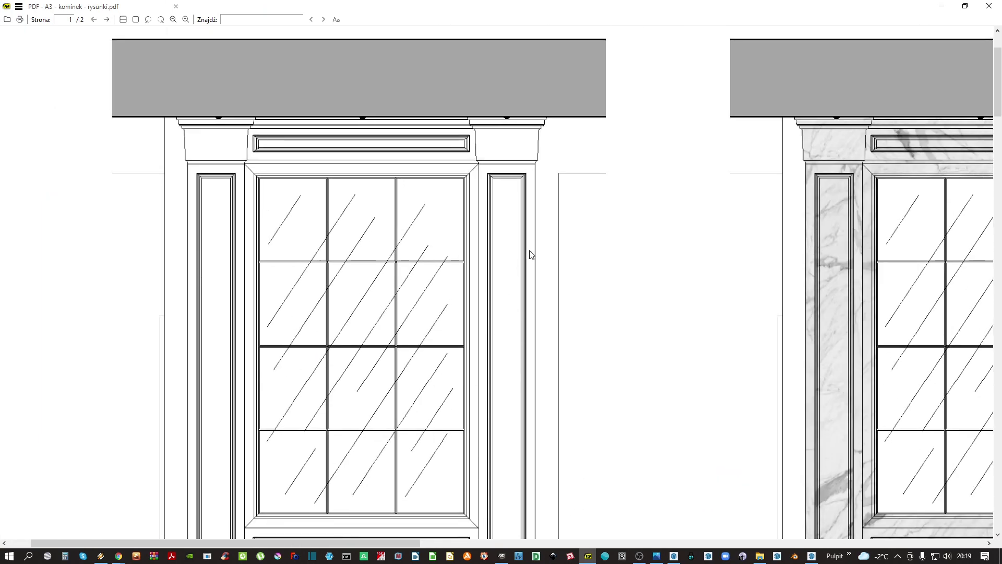
scroll(405, 324, "right", 6)
scroll(616, 161, "up", 3, "ctrl")
left_click_drag(810, 201, 587, 245)
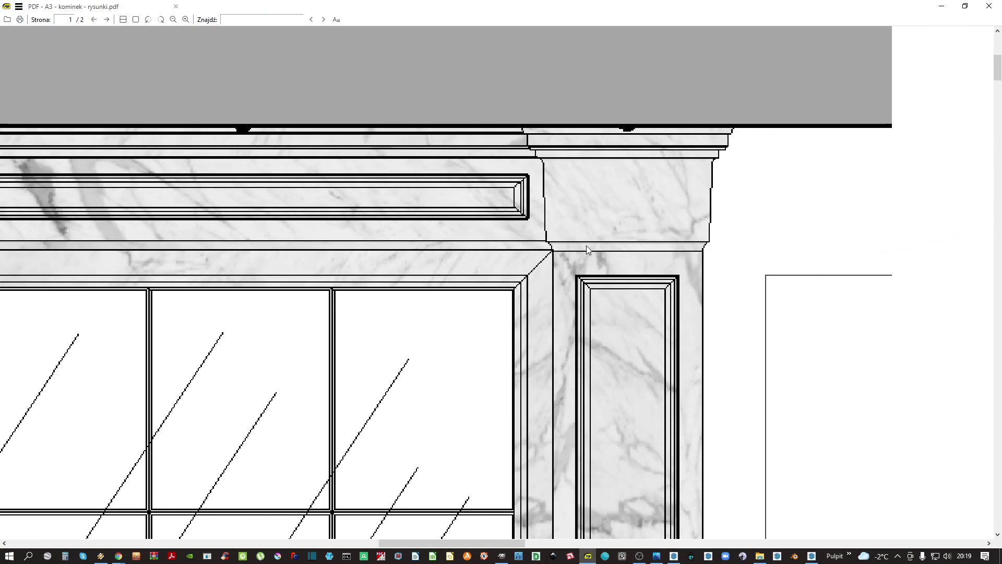
scroll(566, 200, "down", 2, "ctrl")
left_click_drag(844, 300, 533, 243)
scroll(534, 247, "down", 8)
scroll(538, 261, "left", 5)
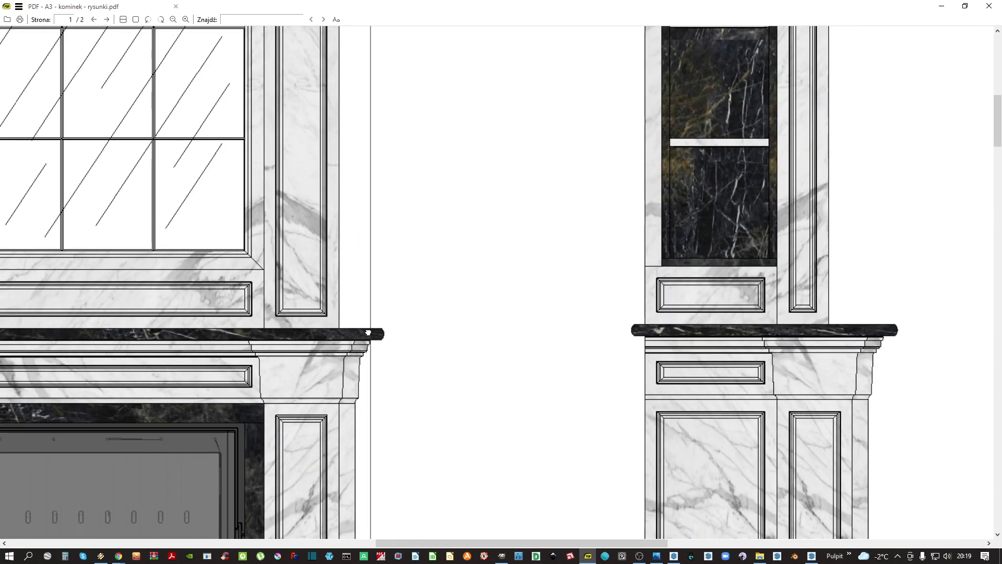
Examine the mantel shelf, mouldings and firebox in the coloured front and side elevations of the PDF
scroll(541, 295, "up", 3, "ctrl")
scroll(541, 295, "down", 5, "ctrl")
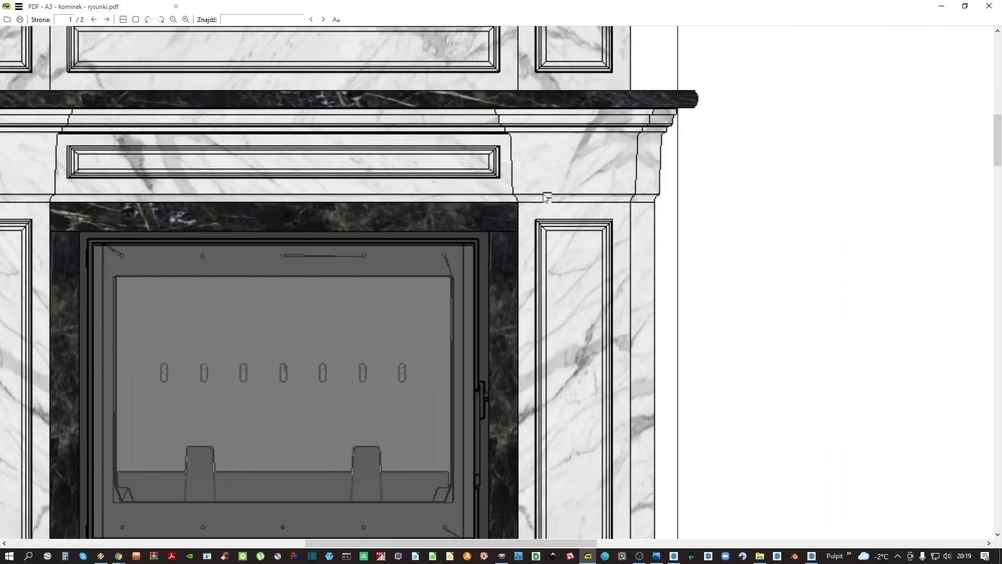
scroll(655, 246, "up", 5, "ctrl")
scroll(574, 261, "up", 4)
scroll(574, 261, "right", 2)
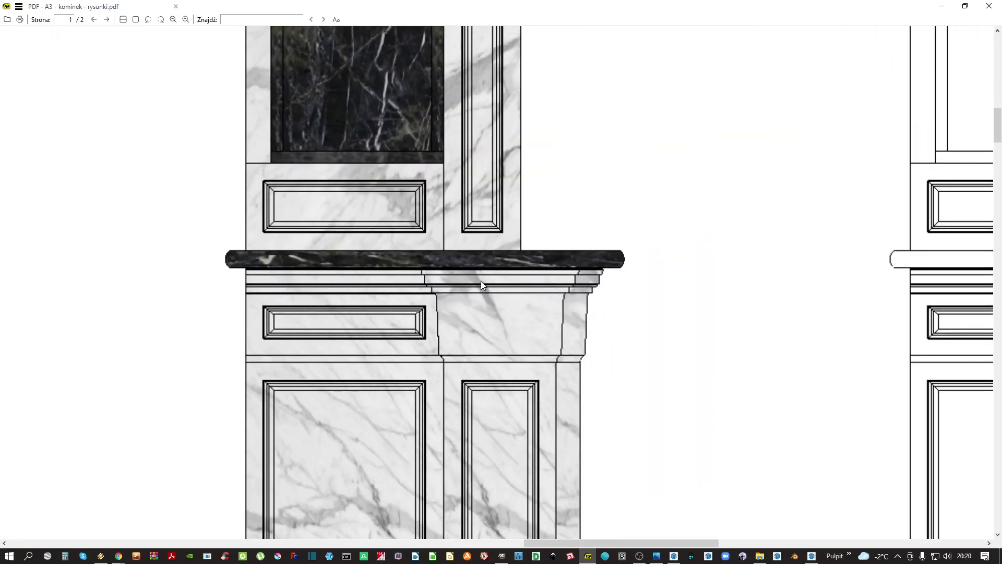
scroll(443, 288, "down", 2, "ctrl")
scroll(467, 277, "down", 2, "ctrl")
scroll(347, 294, "up", 4, "ctrl")
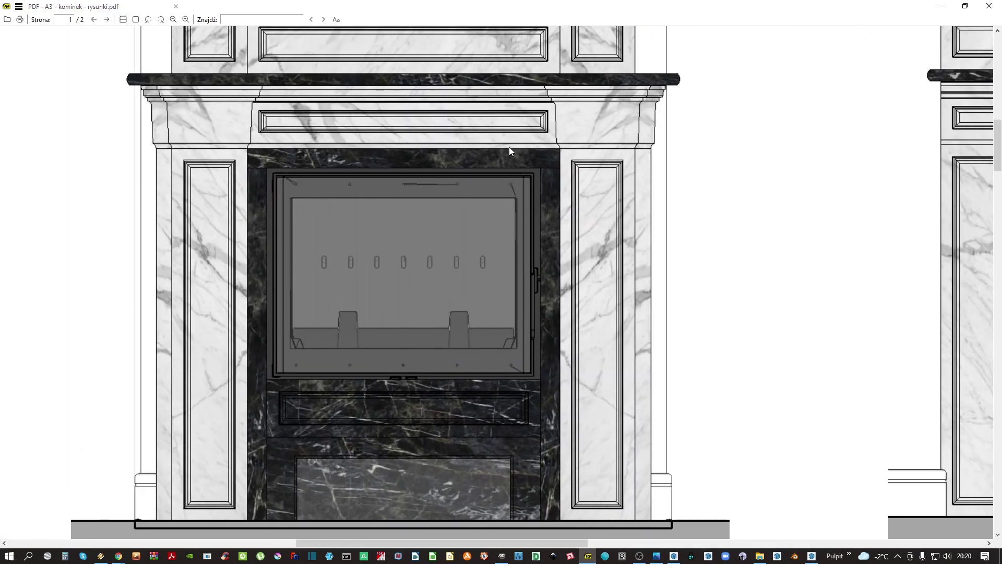
Examine the exported fireplace plans, enlarging the firebox grate and ribs in the first coloured plan
scroll(488, 230, "down", 2, "ctrl")
scroll(470, 224, "down", 6)
scroll(605, 329, "left", 2)
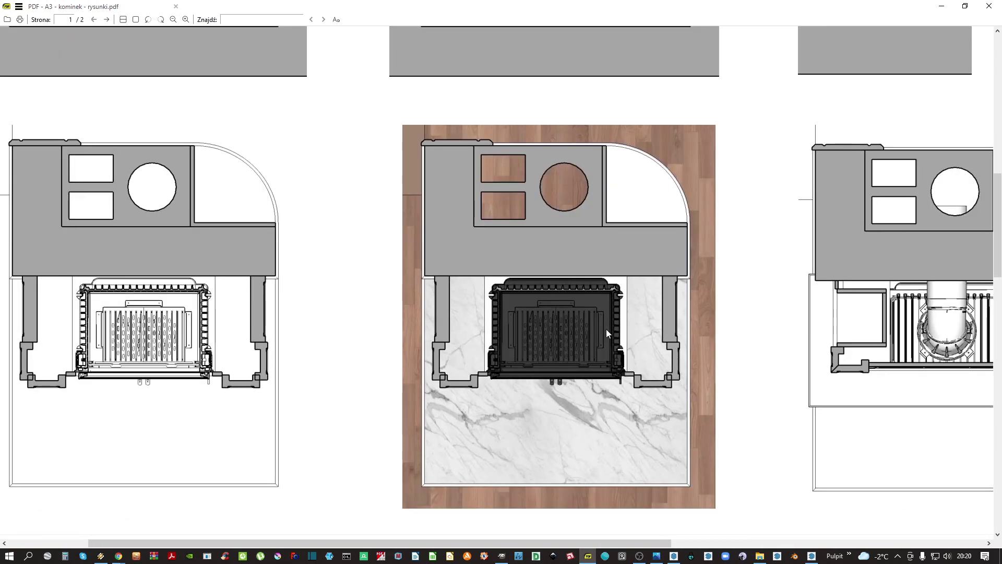
scroll(606, 332, "up", 4, "ctrl")
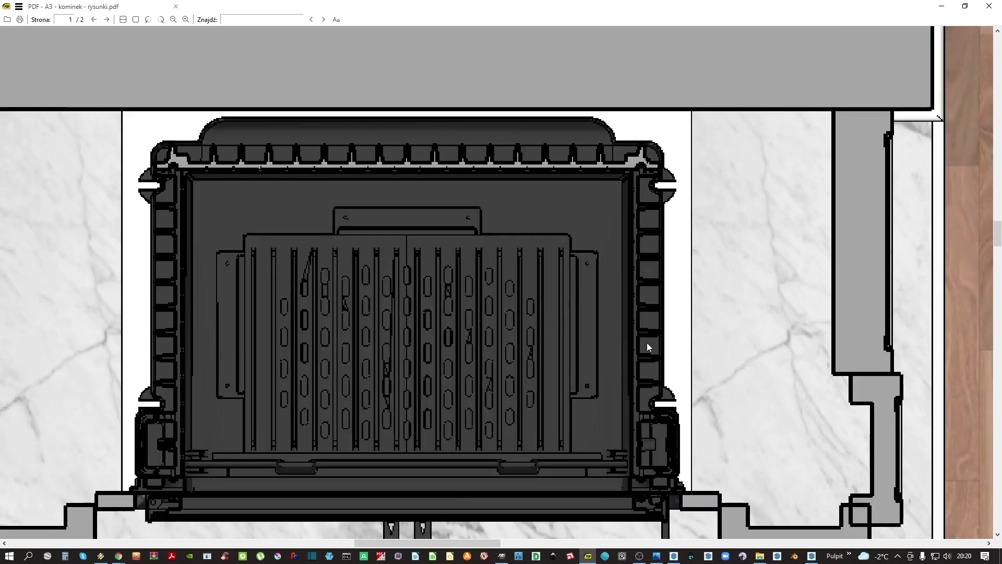
scroll(646, 342, "down", 1, "ctrl")
scroll(298, 360, "up", 2, "ctrl")
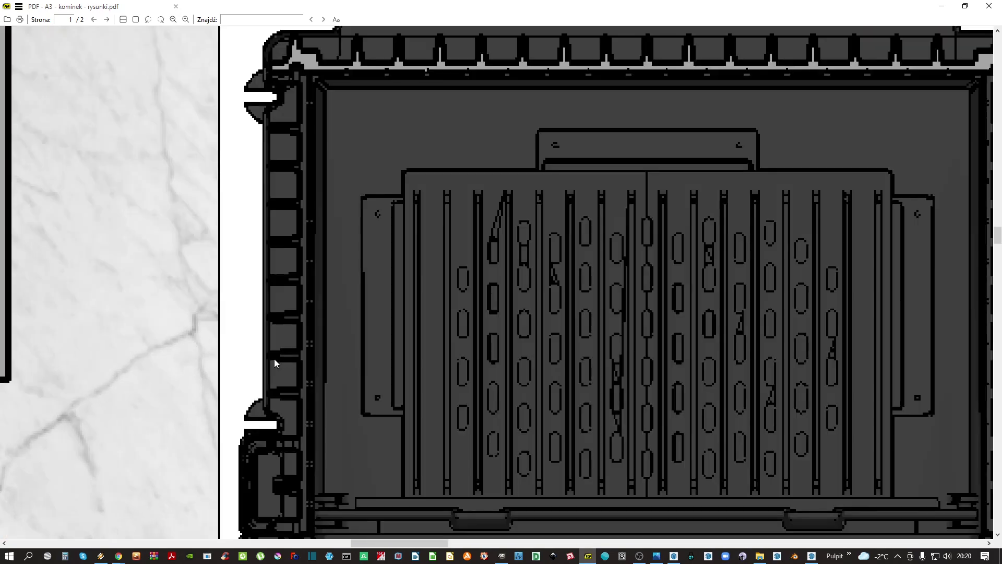
scroll(308, 356, "down", 2, "ctrl")
scroll(383, 306, "down", 2, "ctrl")
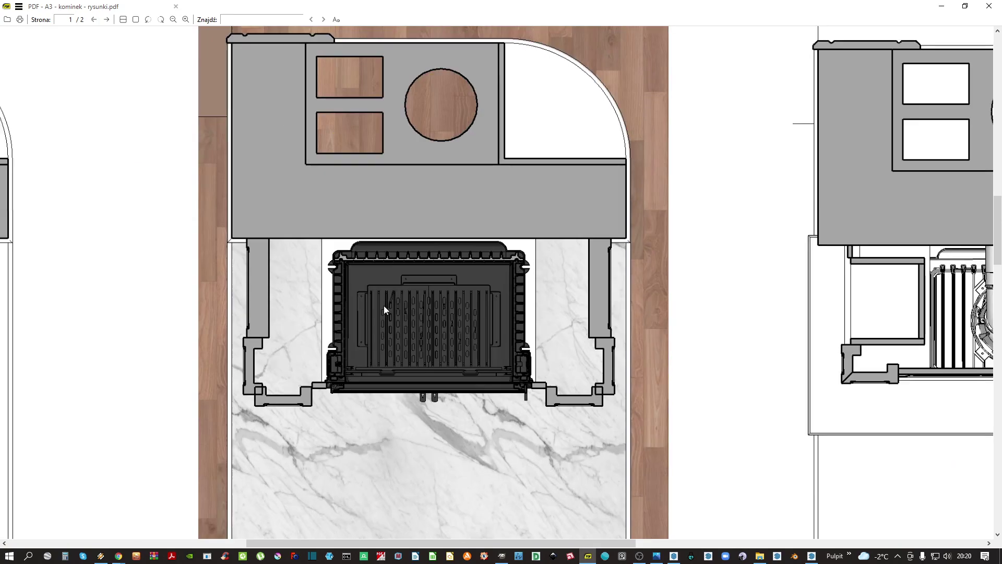
scroll(384, 305, "up", 4, "ctrl")
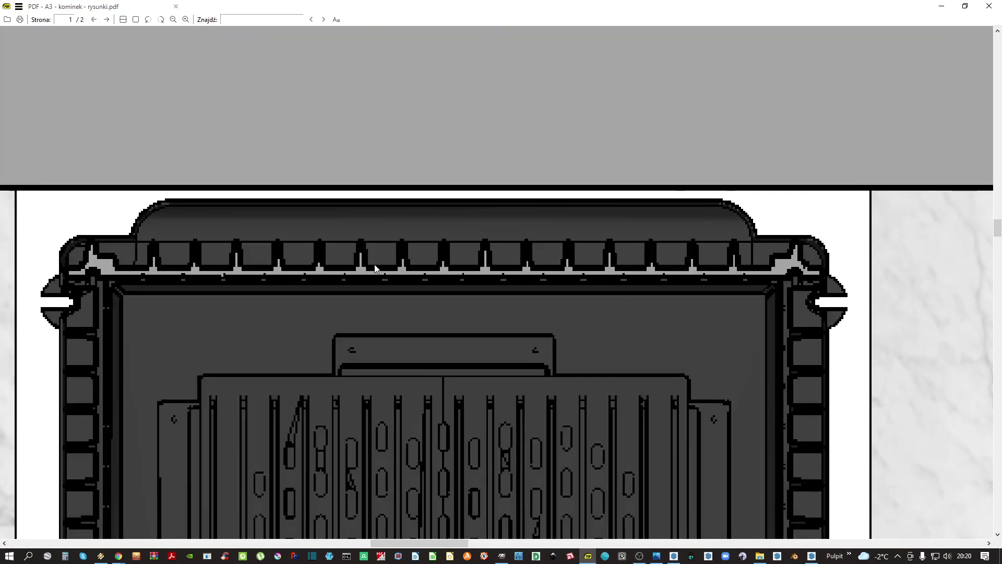
scroll(385, 286, "down", 6, "ctrl")
left_click_drag(709, 268, 499, 293)
left_click_drag(828, 289, 626, 246)
scroll(614, 266, "down", 3, "ctrl")
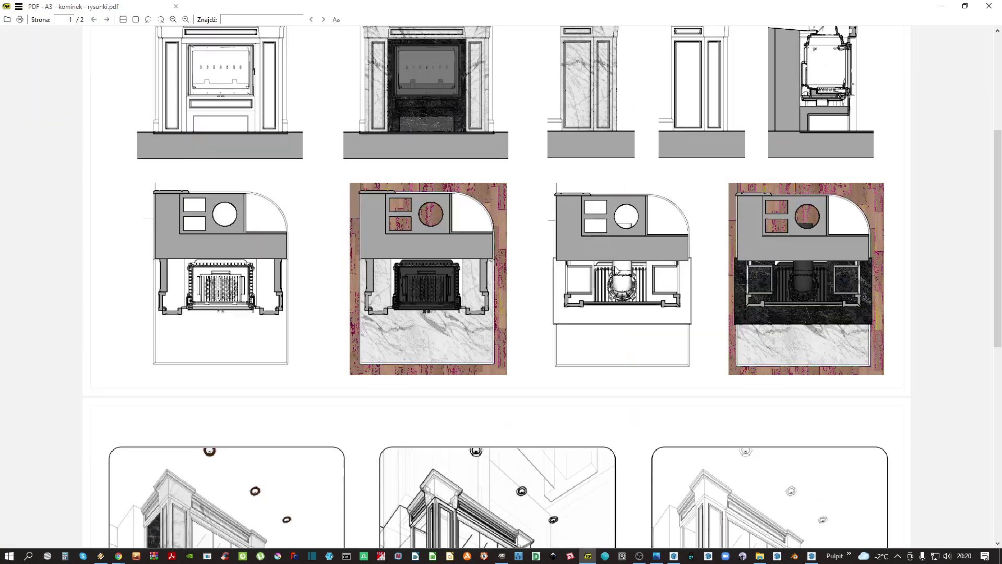
Examine the three framed fireplace perspectives on the PDF's second page and return to the start of the first page
scroll(552, 394, "down", 7)
scroll(542, 397, "down", 2, "ctrl")
scroll(481, 412, "up", 3, "ctrl")
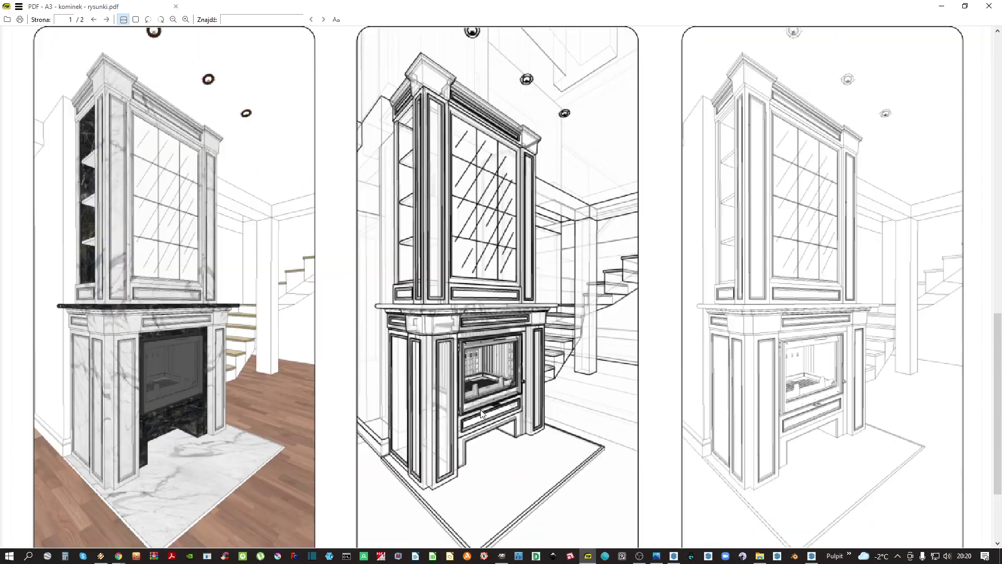
scroll(475, 376, "up", 4, "ctrl")
scroll(471, 330, "down", 2, "ctrl")
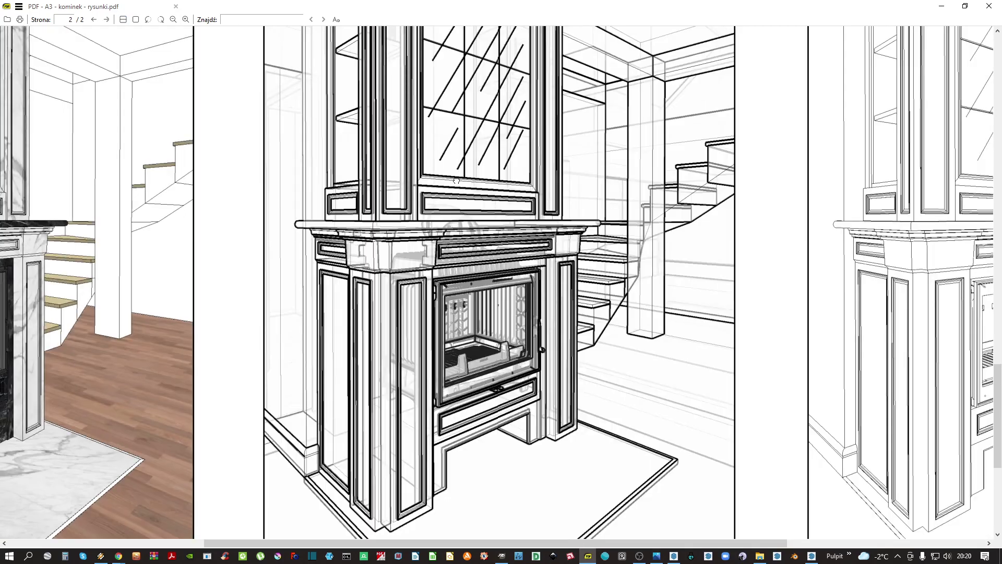
left_click_drag(456, 181, 452, 326)
mouse_move(609, 219)
left_mouse_down()
mouse_move(355, 329)
mouse_move(280, 298)
left_mouse_up()
left_click_drag(723, 348, 681, 208)
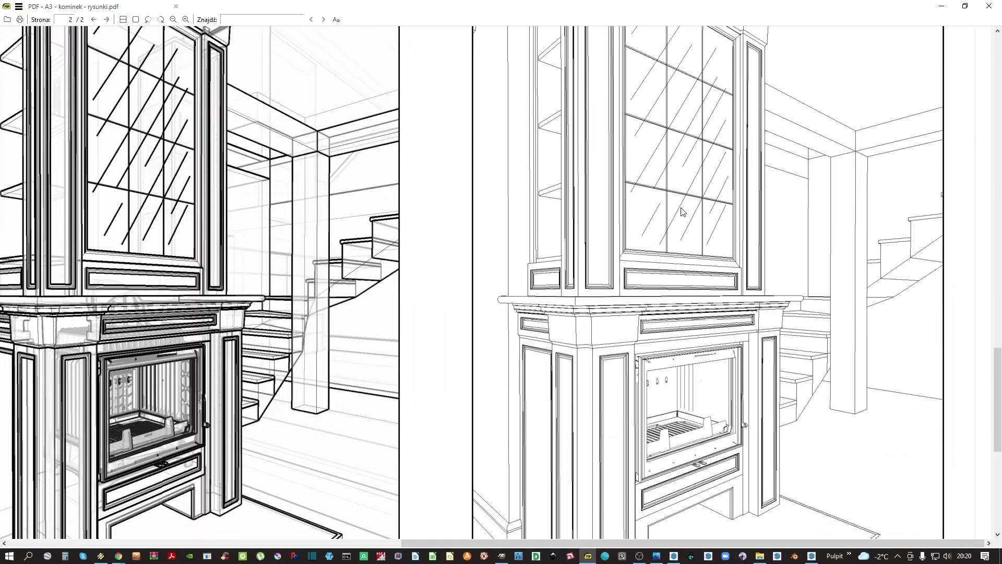
scroll(522, 209, "down", 3, "ctrl")
scroll(364, 207, "up", 1)
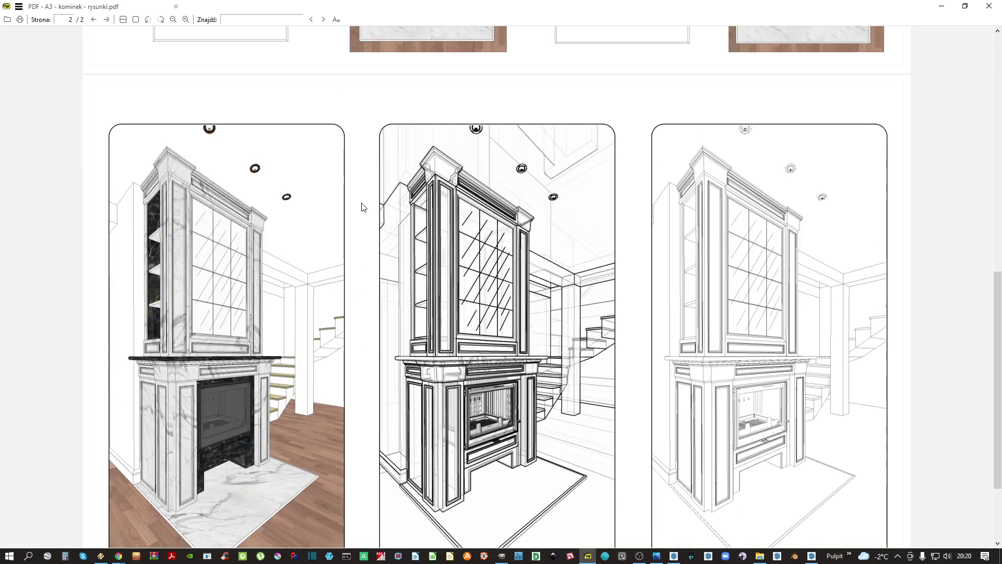
scroll(364, 207, "up", 10)
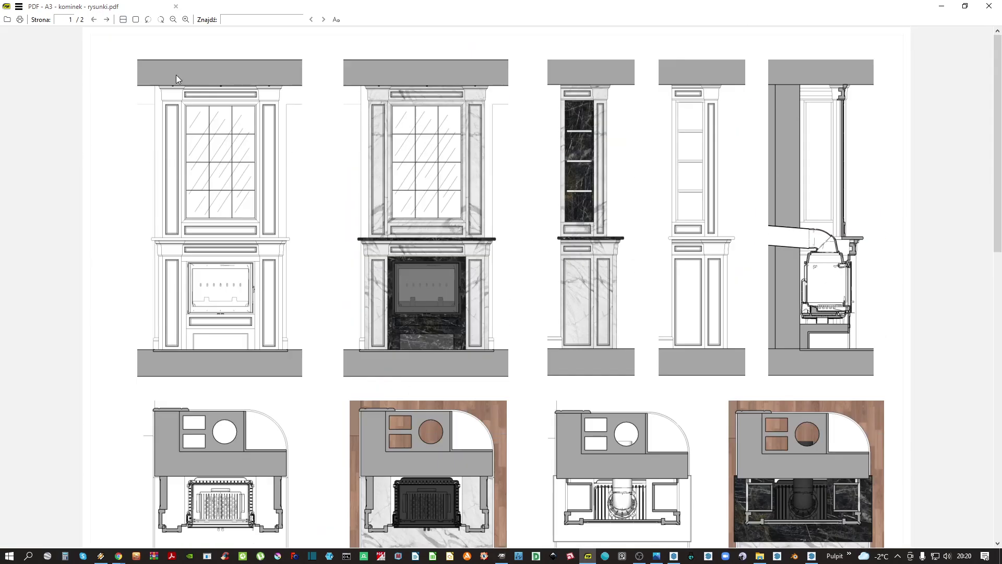
Take a last close look at the side elevations in the PDF, close it and return to the LayOut document
scroll(811, 262, "up", 3, "ctrl")
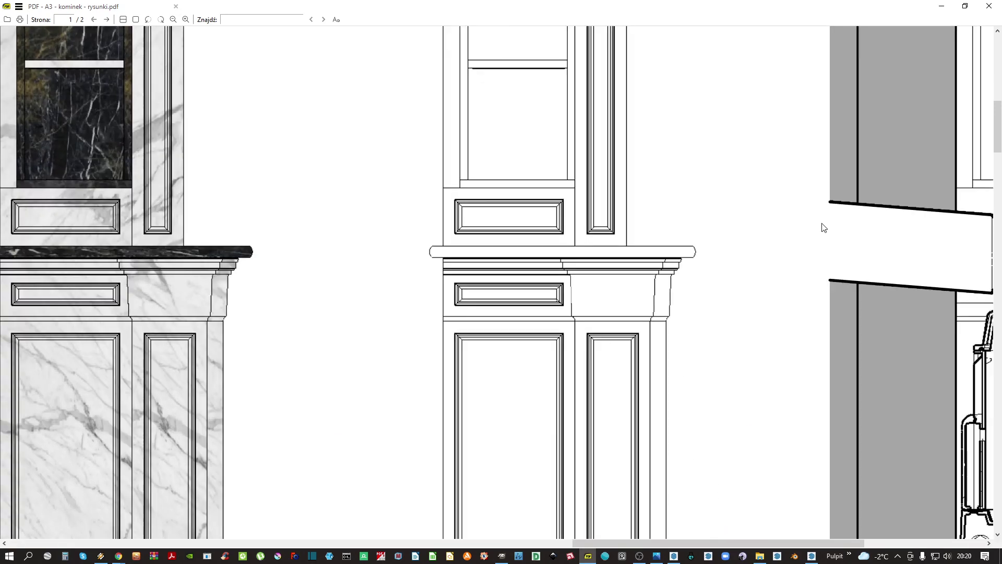
left_click_drag(823, 223, 320, 226)
scroll(704, 269, "down", 4, "ctrl")
scroll(678, 281, "up", 1, "ctrl")
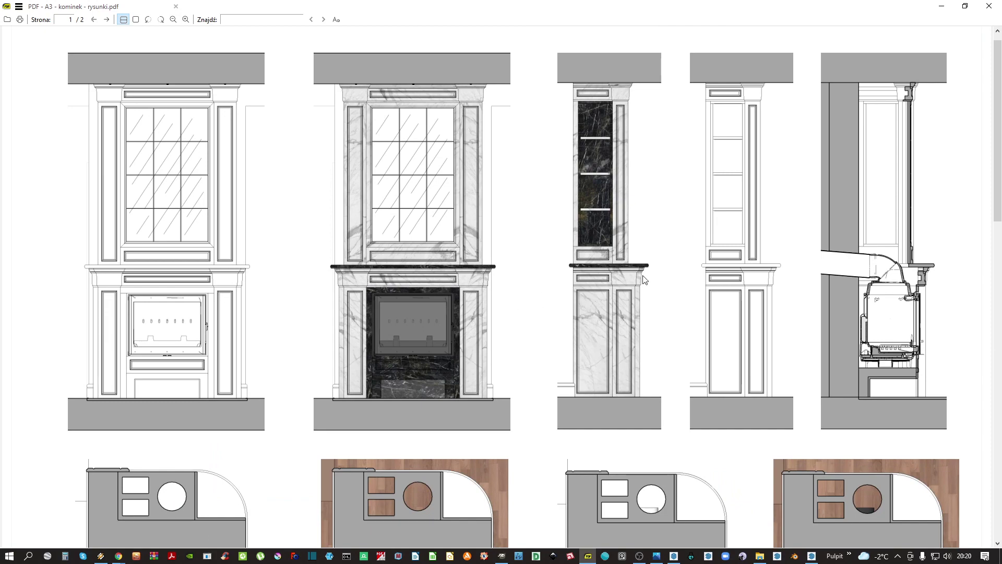
left_click(986, 7)
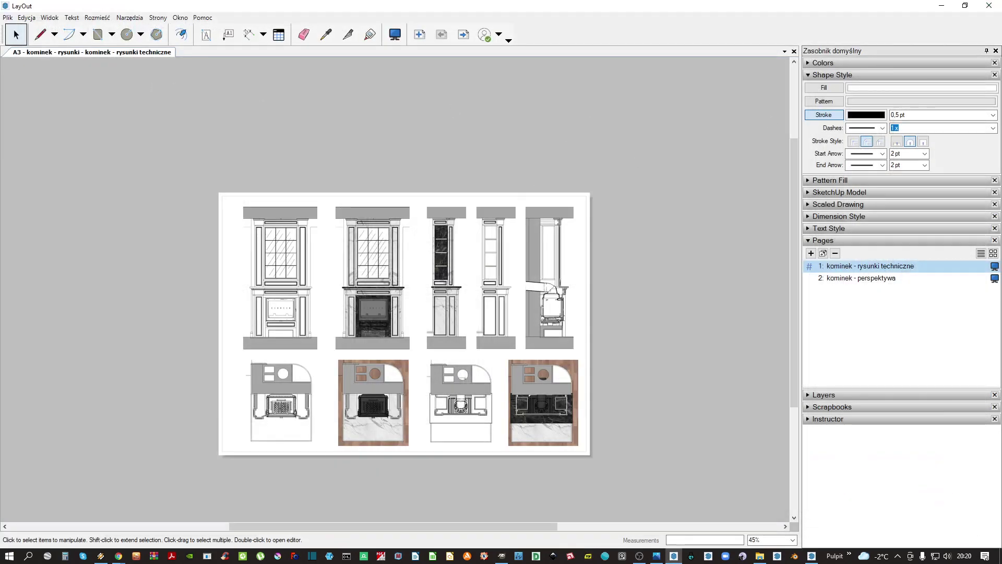
left_click(7, 17)
left_click(23, 85)
Draw a closed, irregular stepped outline with the Line tool on the empty area outside the sheet, beside the section drawing
mouse_move(647, 267)
middle_mouse_down()
mouse_move(439, 226)
mouse_move(425, 271)
middle_mouse_up()
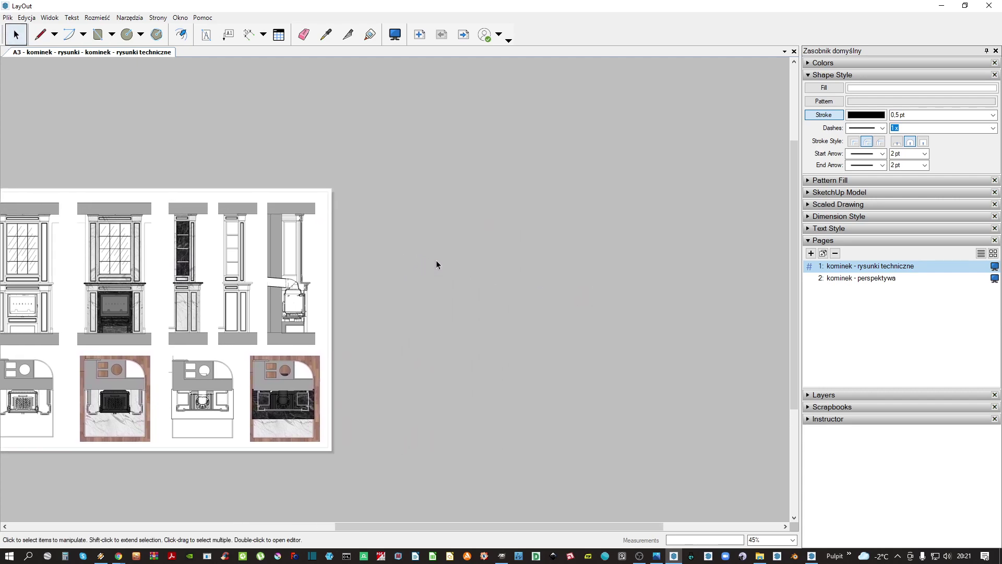
key("l")
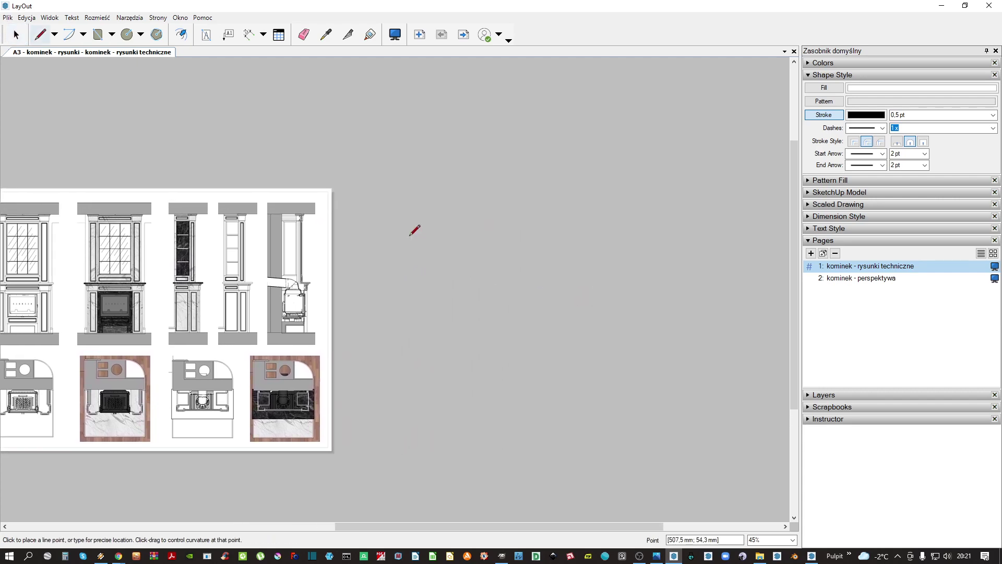
scroll(382, 223, "up", 2)
left_click(363, 209)
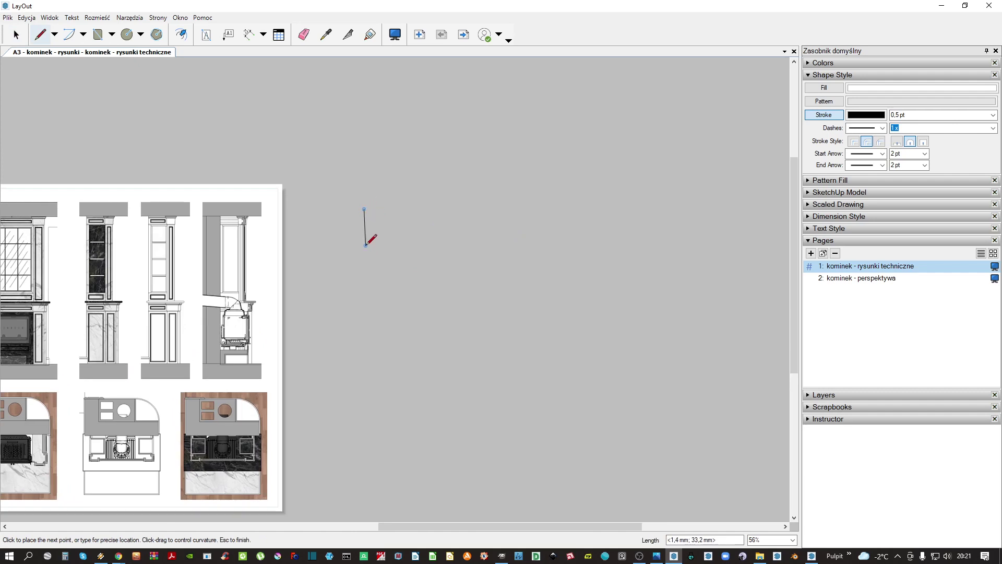
left_click(363, 250)
left_click(412, 250)
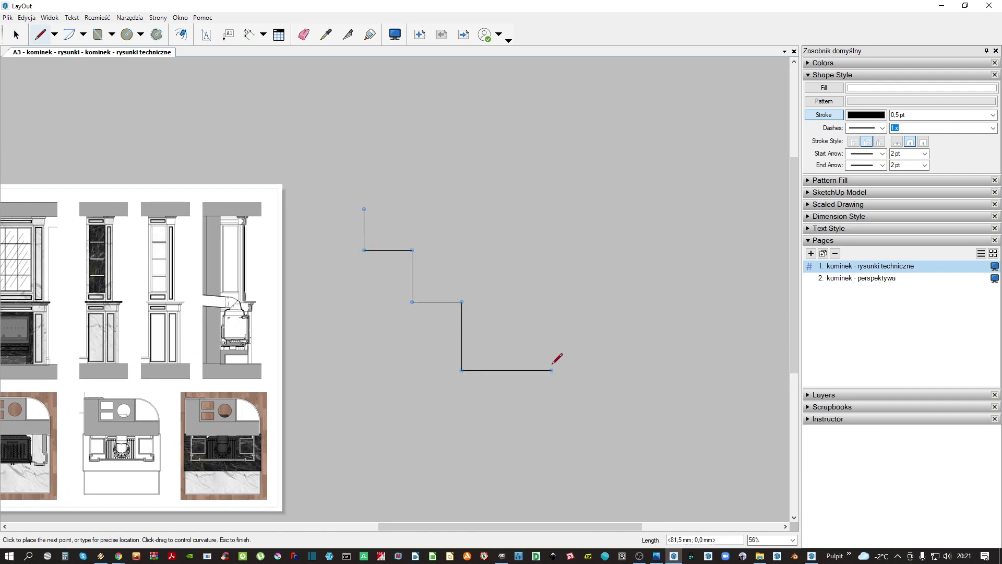
left_click(551, 292)
left_click(592, 292)
left_click(591, 252)
left_click(526, 253)
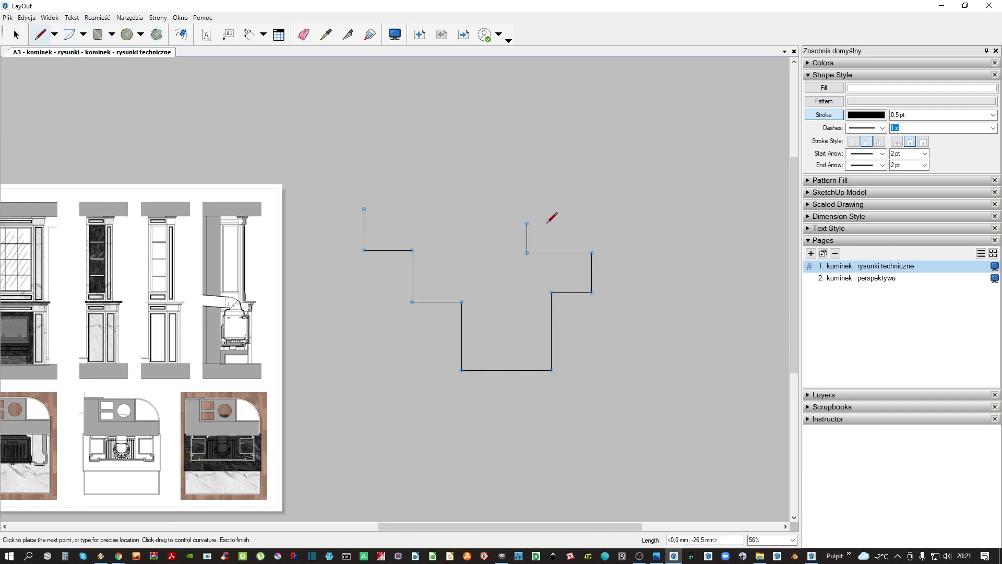
left_click(585, 224)
left_click(585, 186)
left_click(520, 186)
left_click(519, 153)
left_click(479, 153)
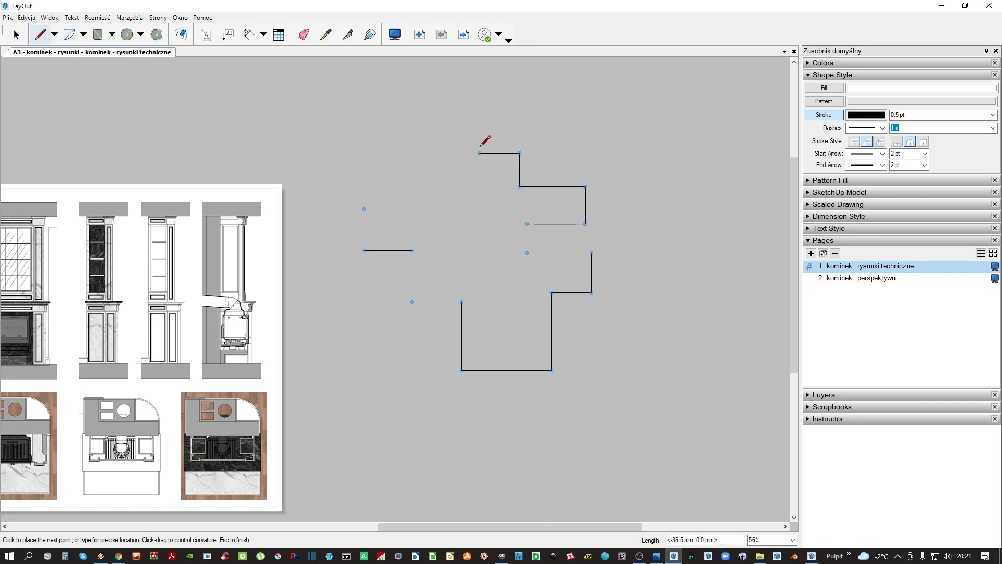
left_click(474, 153)
left_click(474, 230)
left_click(441, 231)
left_click(441, 186)
left_click(411, 186)
left_click(411, 235)
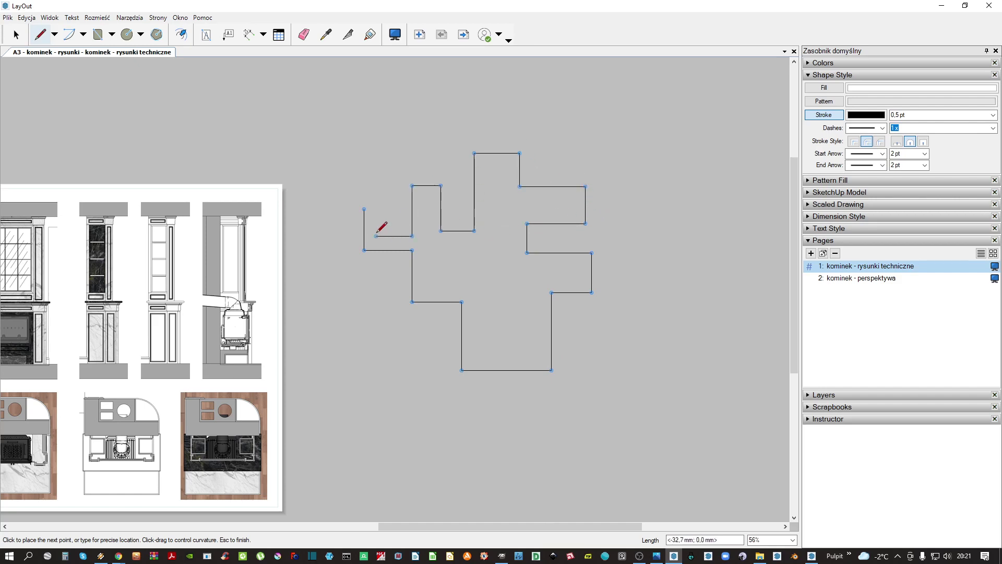
left_click(376, 234)
left_click(376, 199)
left_click(364, 209)
key("space")
middle_click_drag(421, 224, 364, 217)
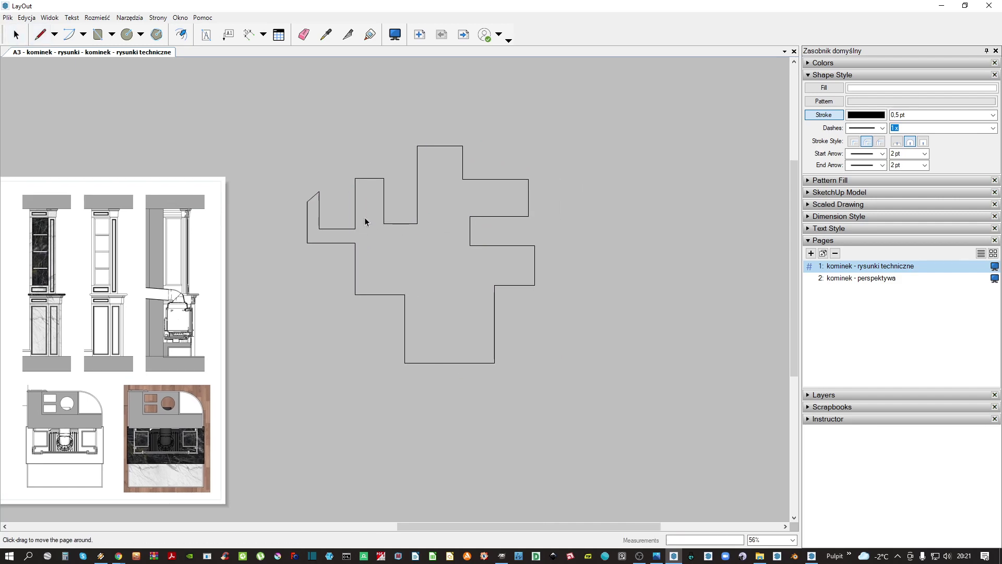
Make the stepped outline a scaled drawing at 1mm:20mm (1:20)
key("space")
left_click(864, 76)
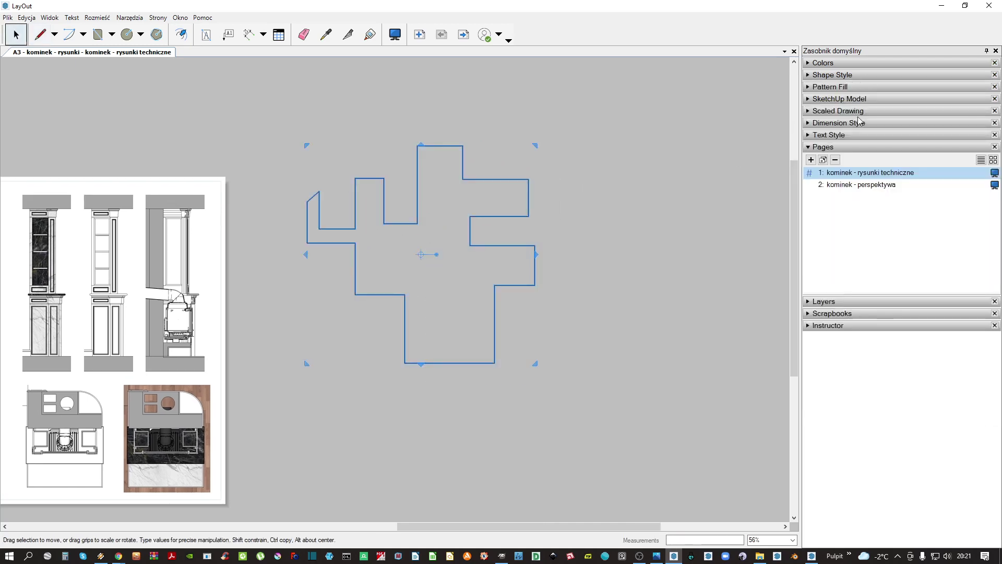
left_click(848, 147)
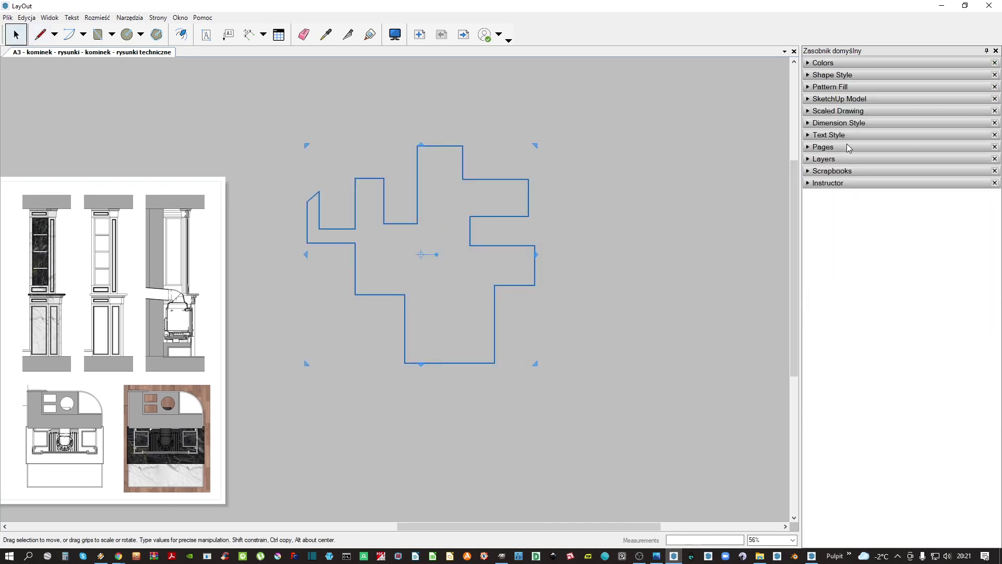
left_click(851, 113)
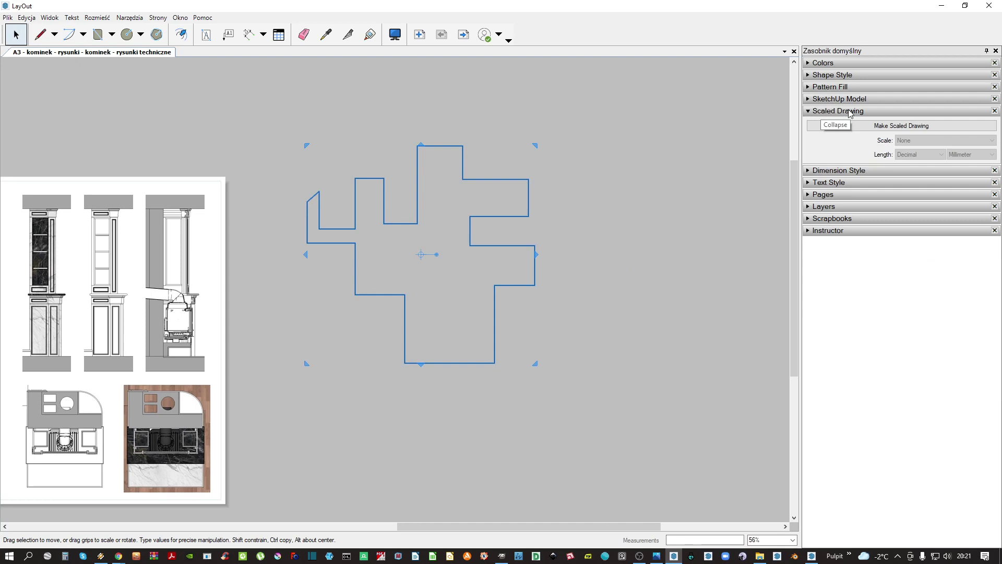
left_click(906, 127)
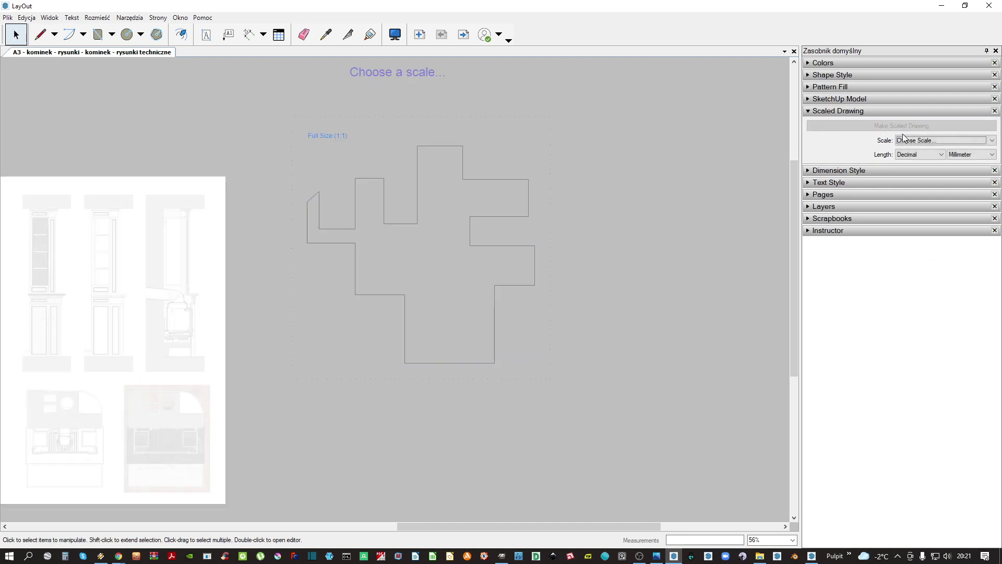
left_click(916, 141)
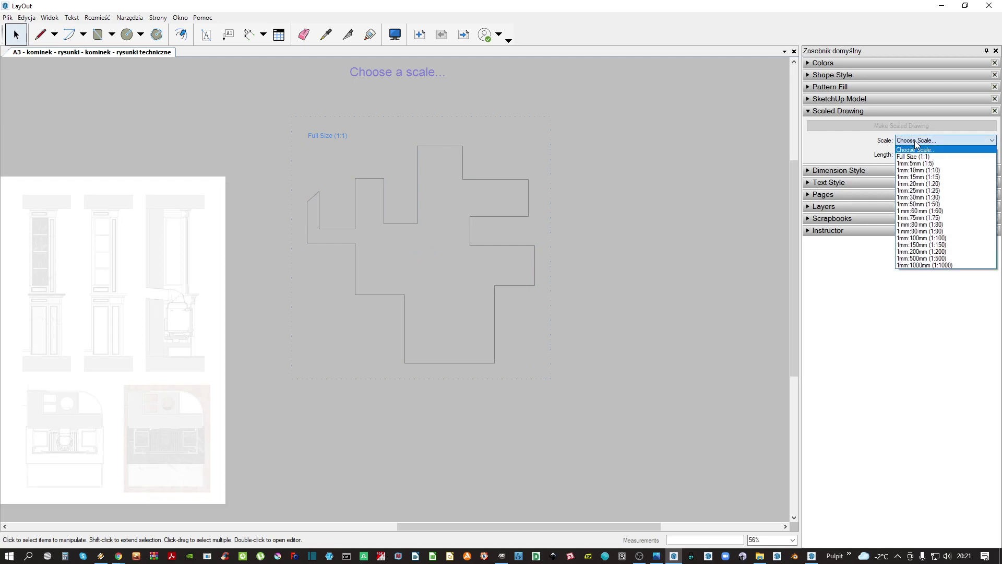
left_click(923, 184)
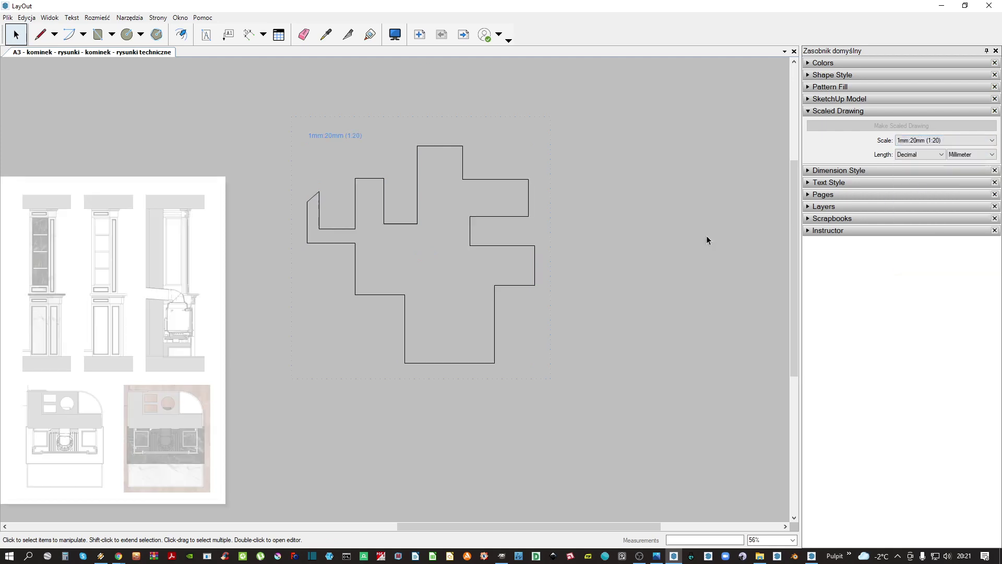
scroll(365, 219, "up", 2)
scroll(313, 157, "down", 2)
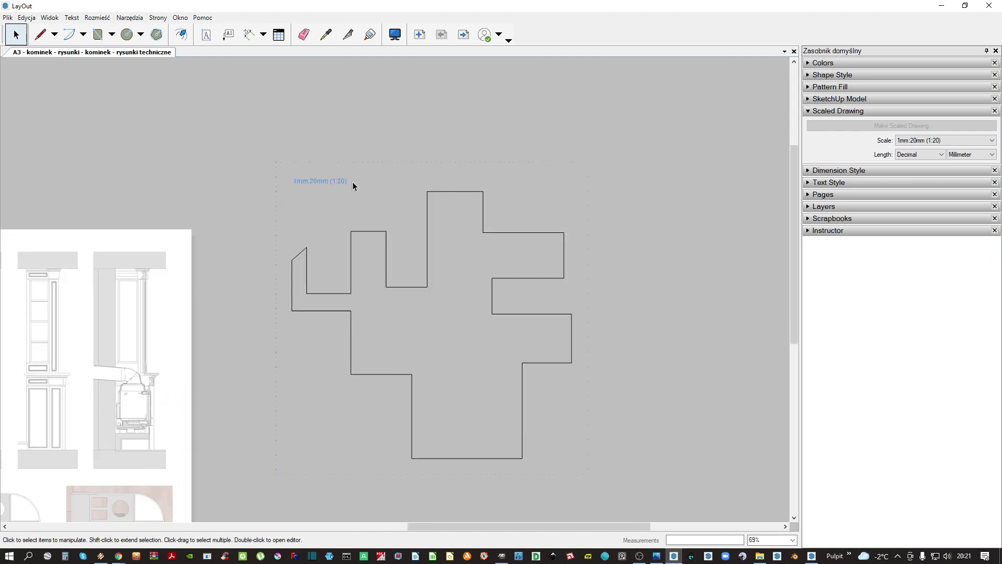
Change the stepped outline's drawing scale to 1mm:50mm (1:50)
left_click(480, 228)
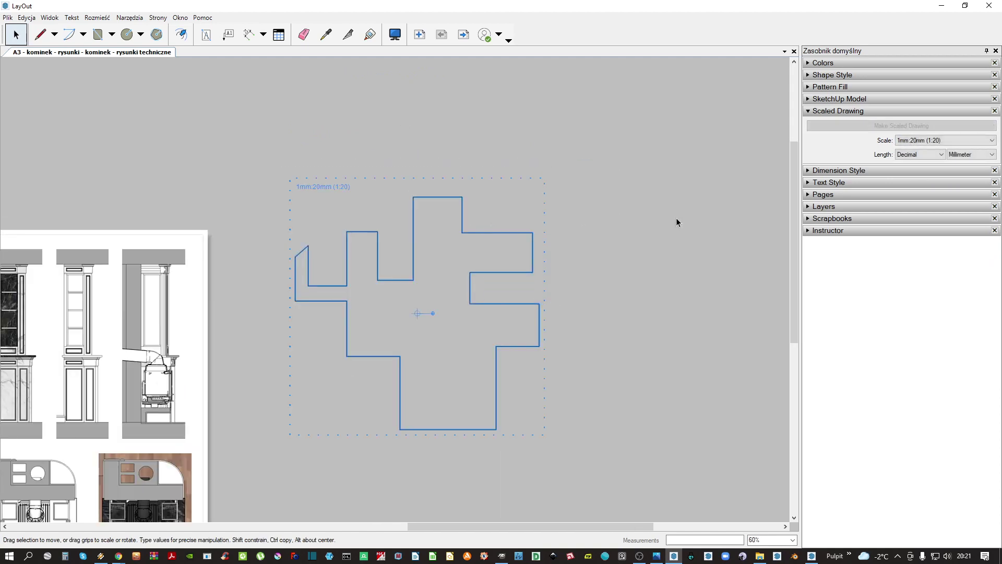
left_click(948, 142)
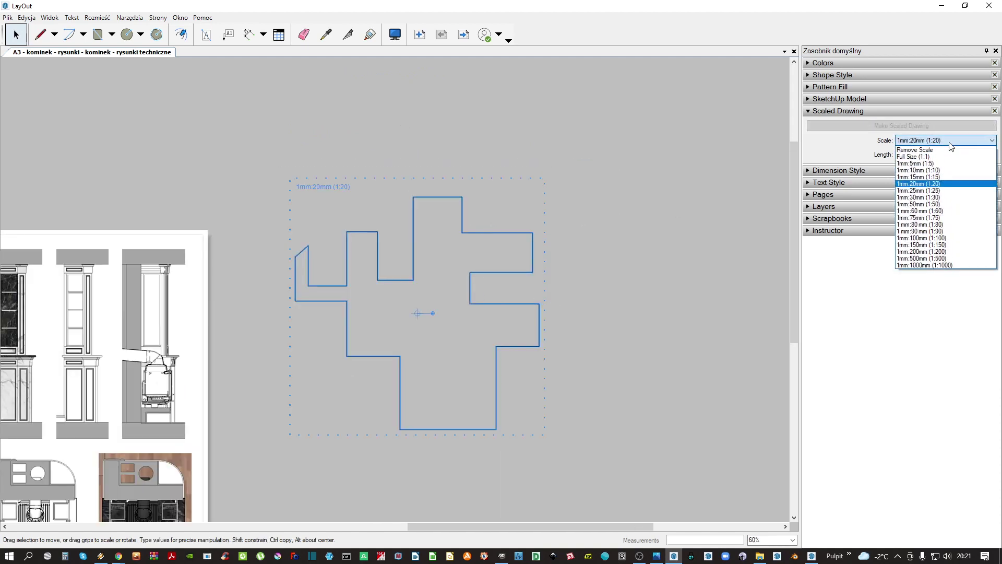
left_click(927, 204)
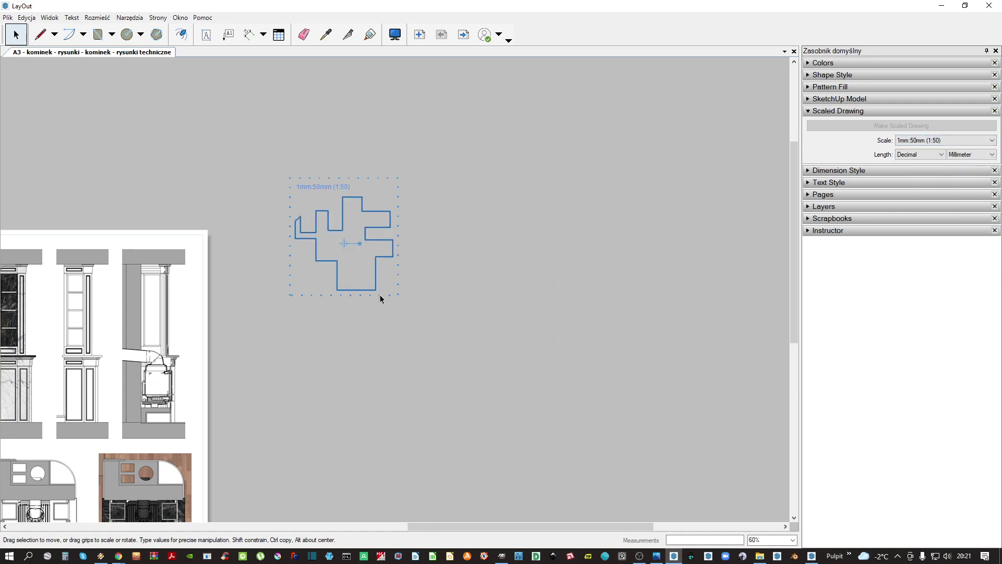
left_click(370, 349)
scroll(370, 350, "down", 2)
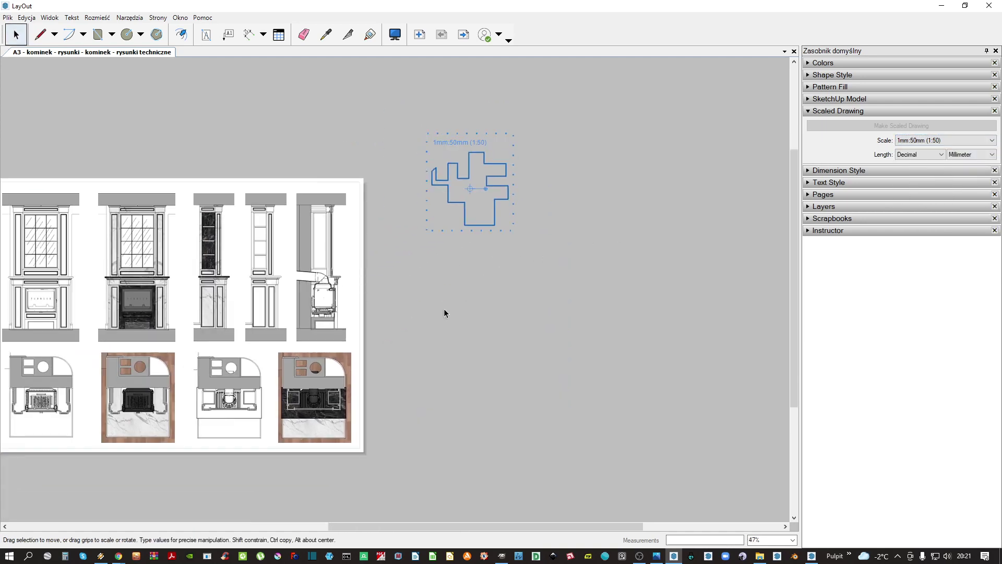
middle_click_drag(305, 395, 288, 350)
left_click(213, 354)
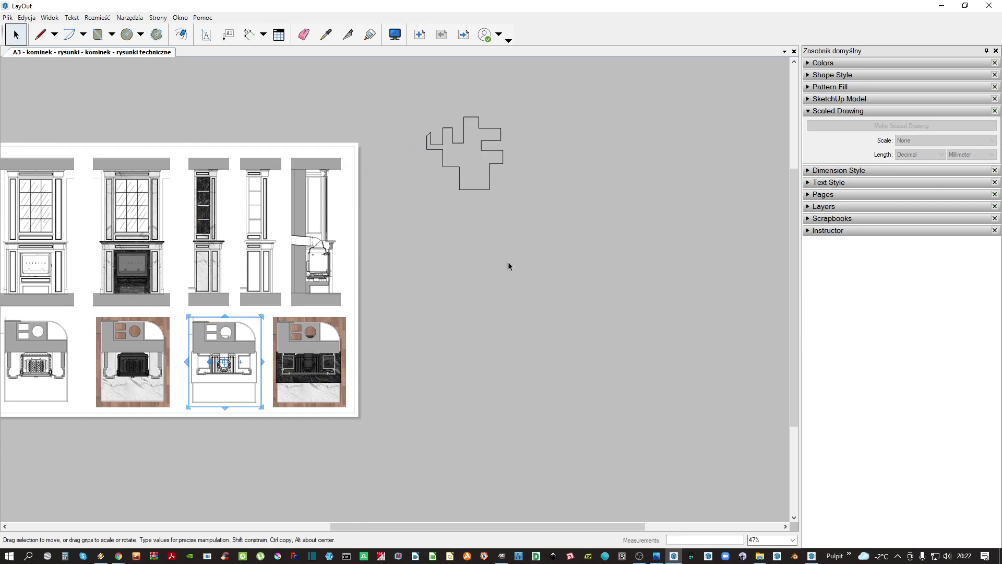
left_click(508, 264)
middle_click_drag(481, 232, 491, 314)
left_click_drag(536, 305, 472, 178)
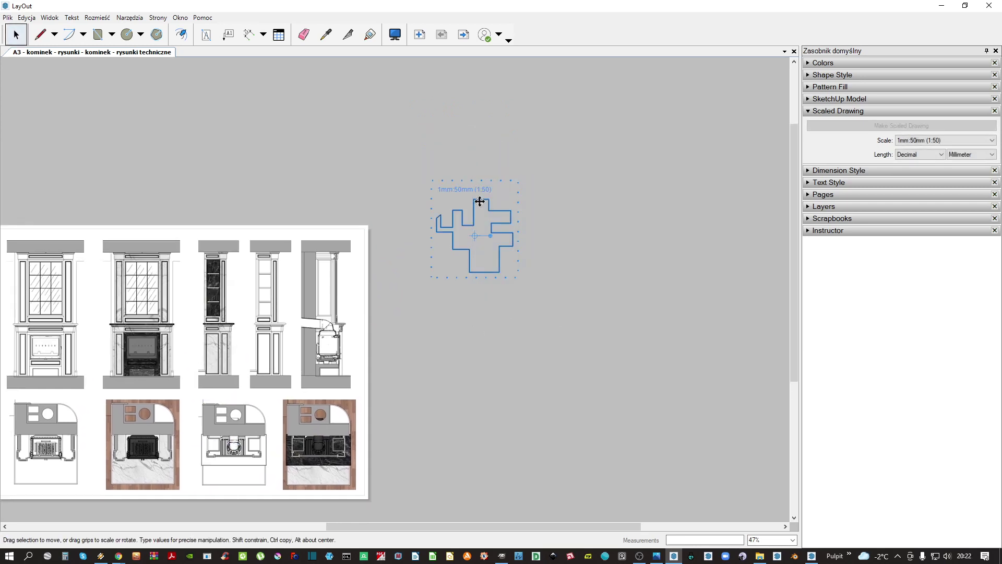
scroll(480, 209, "up", 1)
left_click(555, 180)
left_click_drag(568, 166, 482, 340)
Draw five separate rectangles of different sizes below the stepped outline, outside the sheet
middle_click_drag(520, 362, 440, 289)
key("r")
left_click(382, 284)
left_click(443, 324)
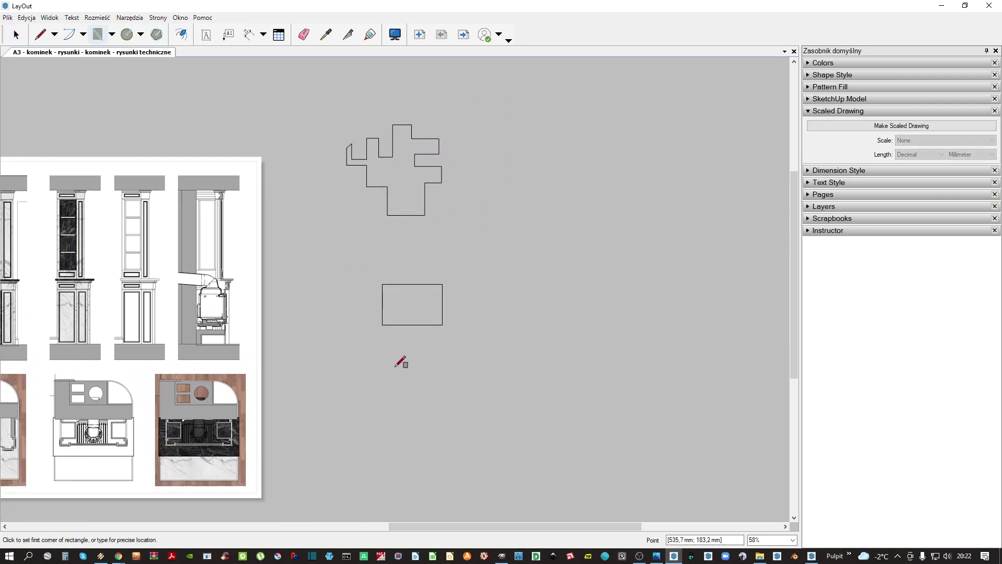
left_click(394, 367)
left_click(474, 391)
left_click(505, 344)
left_click(537, 290)
left_click(468, 310)
left_click(465, 348)
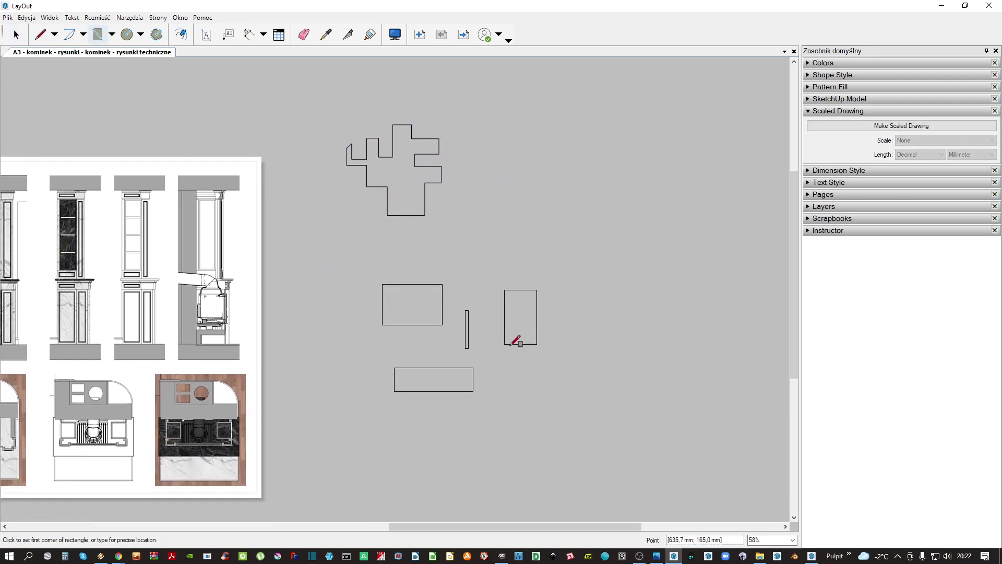
left_click(481, 328)
left_click(501, 248)
Group the five rectangles
key("space")
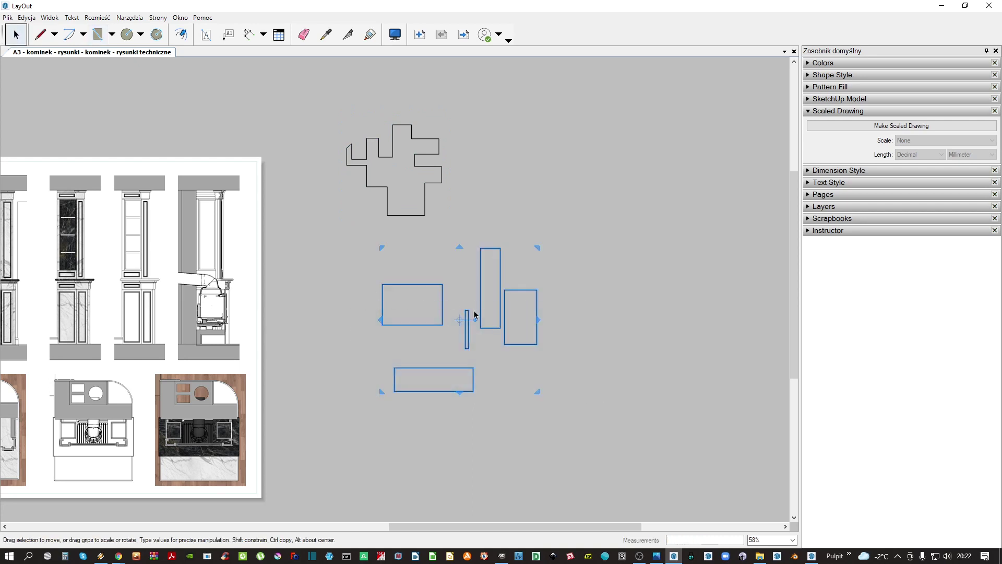
key("ctrl+g")
left_click(628, 289)
left_click(537, 344)
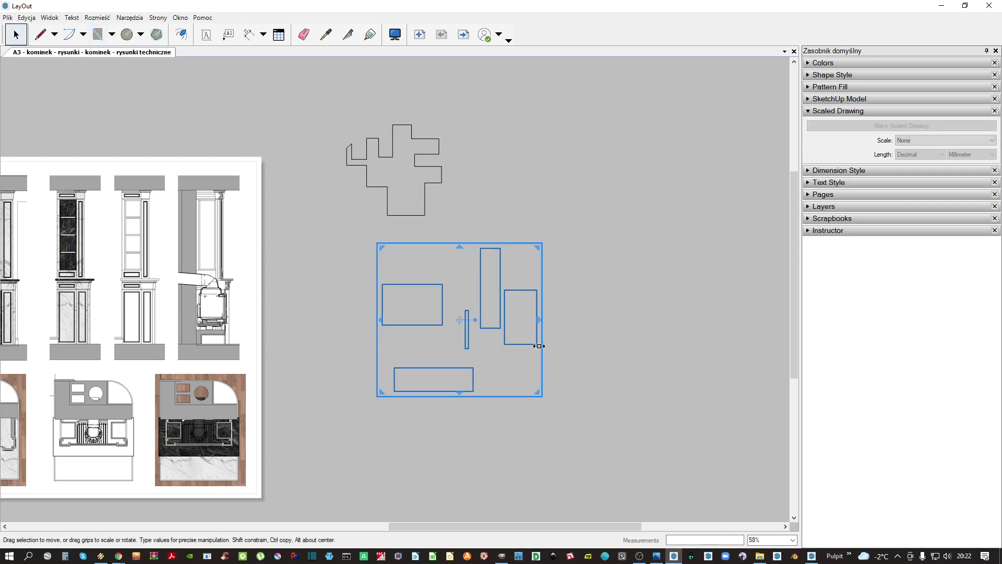
Try duplicating the rectangle group, undo the copies and ungroup the rectangles
key("ctrl+d")
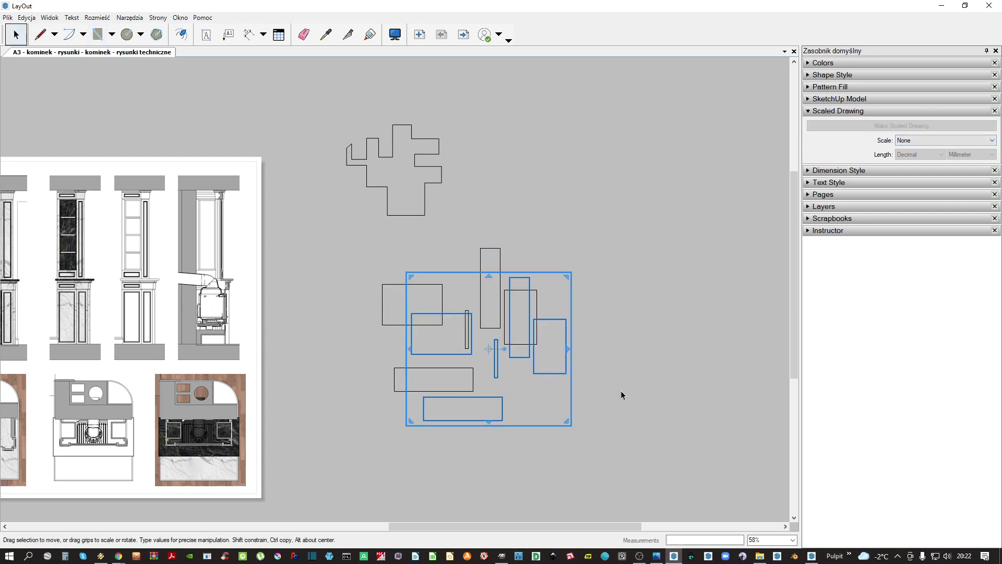
key("ctrl+z")
left_click(500, 325)
key("ctrl+d")
key("ctrl+z")
right_click(518, 348)
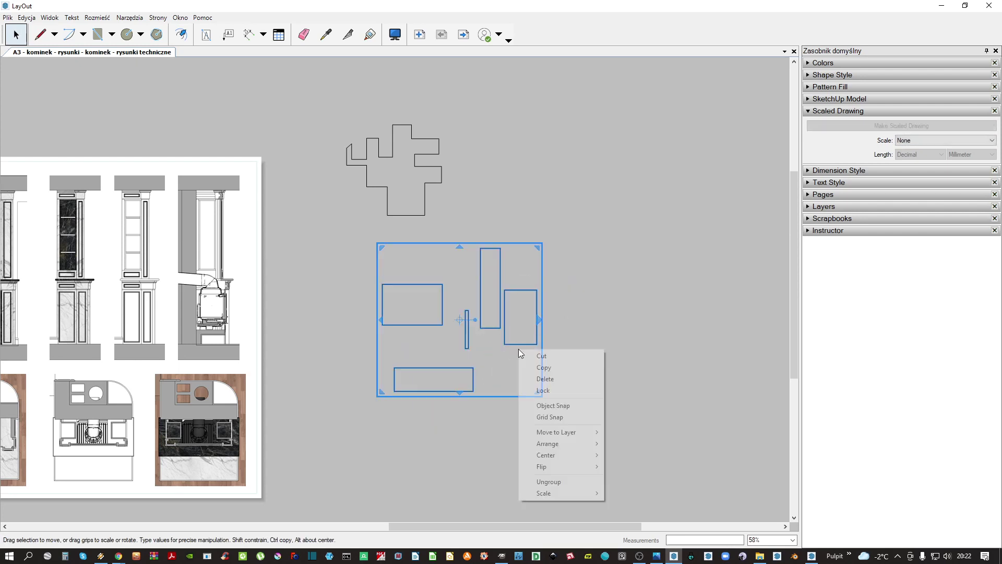
left_click(567, 485)
Make a scaled drawing from the five rectangles at scale 1mm:25mm (1:25)
left_click_drag(588, 452, 377, 260)
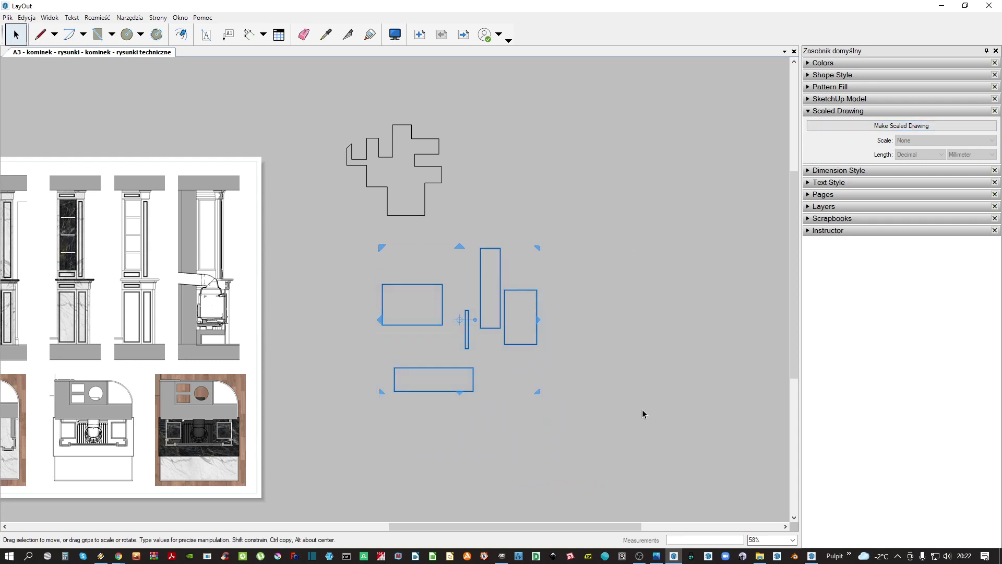
left_click_drag(642, 412, 342, 246)
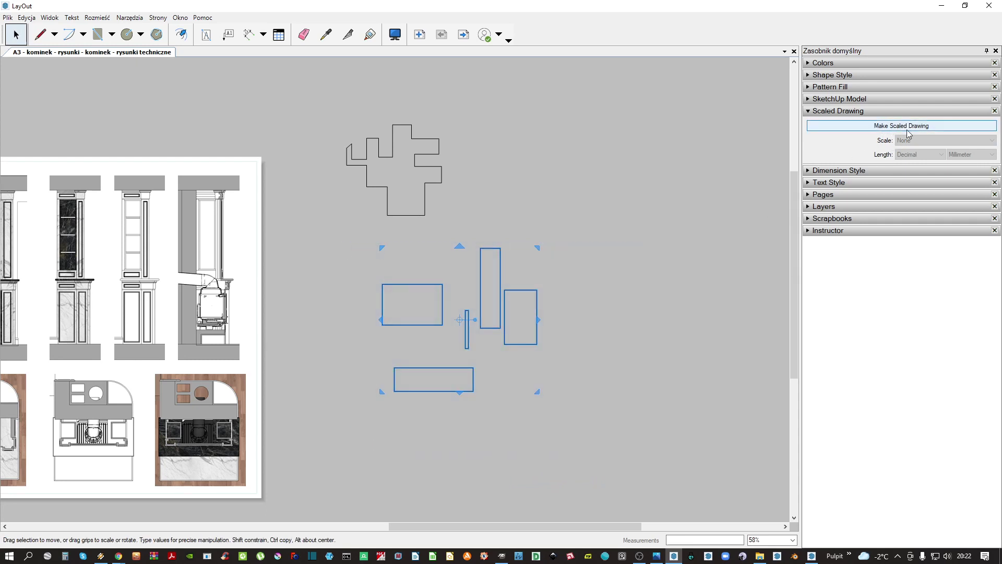
left_click_drag(636, 447, 328, 247)
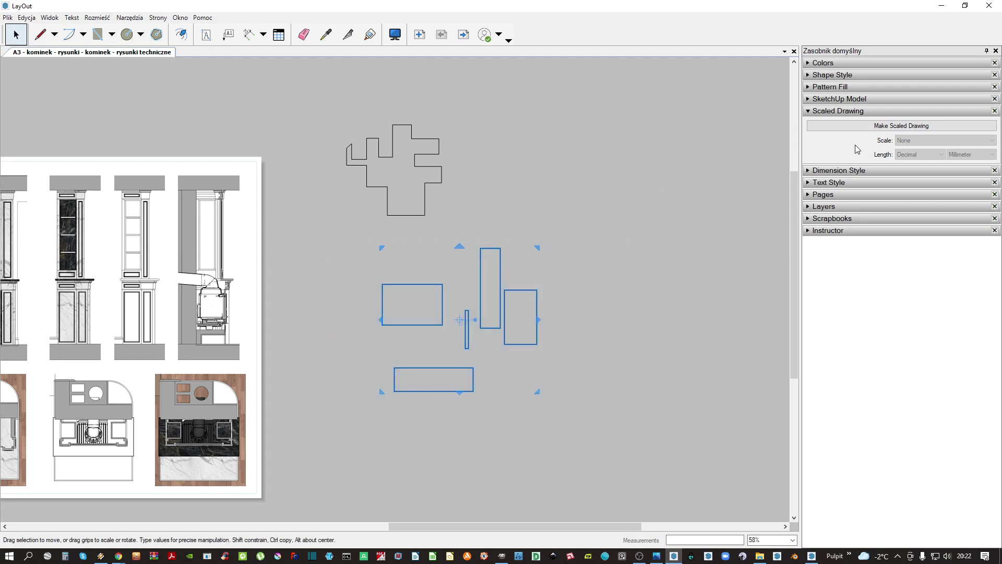
left_click(889, 127)
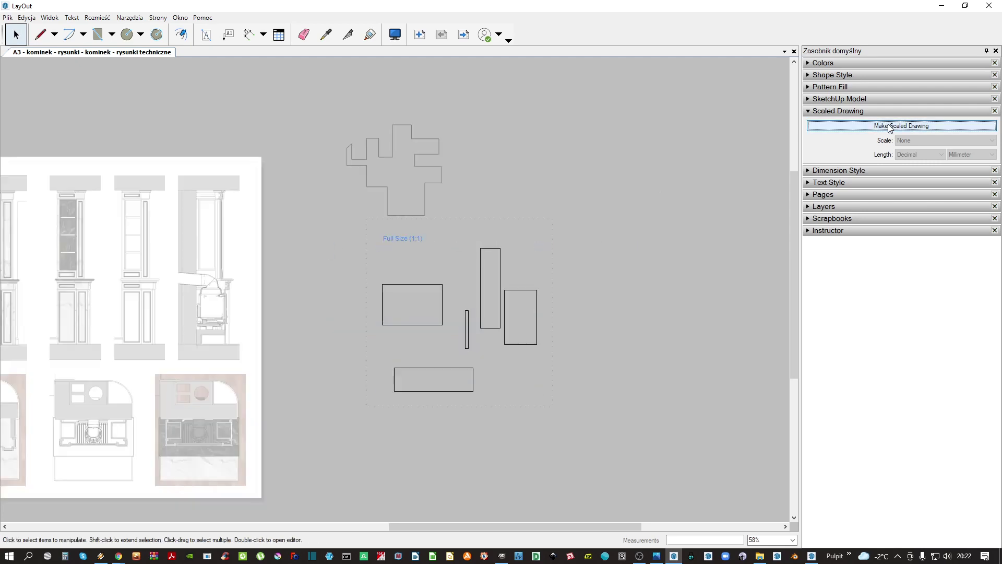
left_click(923, 141)
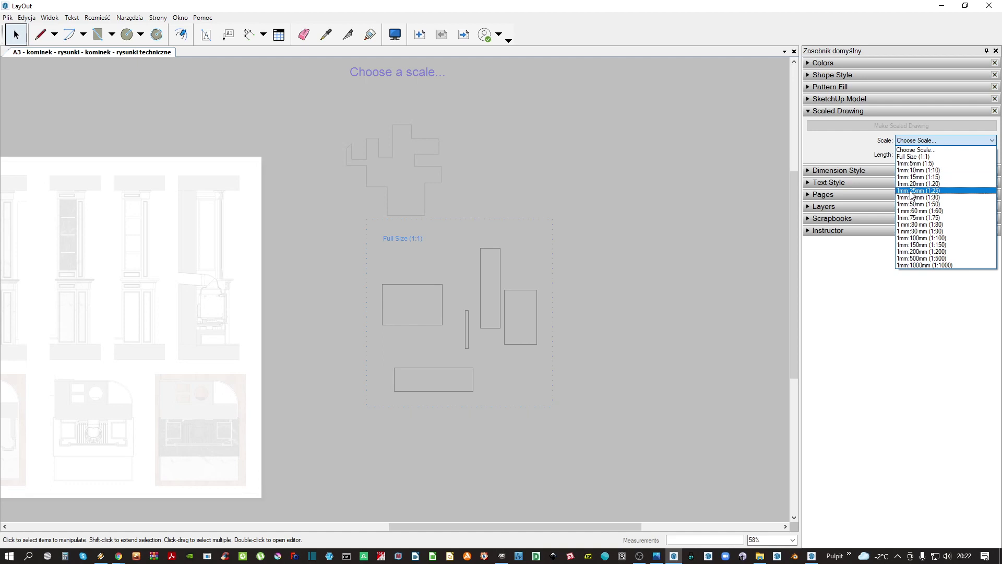
left_click(912, 191)
left_click(455, 267)
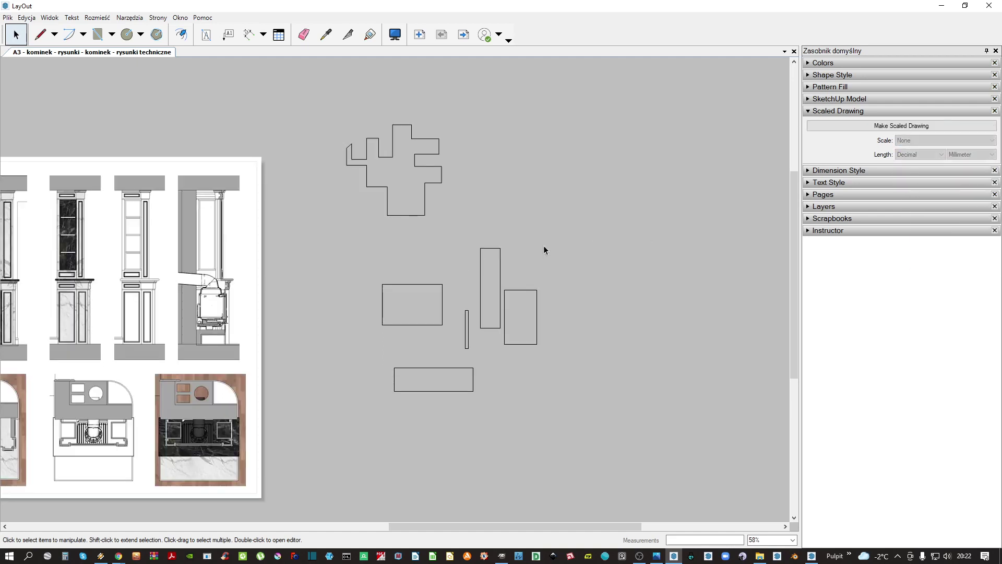
Switch the rectangles' scaled drawing to 1mm:50mm (1:50) and return it to 1mm:25mm (1:25)
left_click(464, 326)
left_click(952, 140)
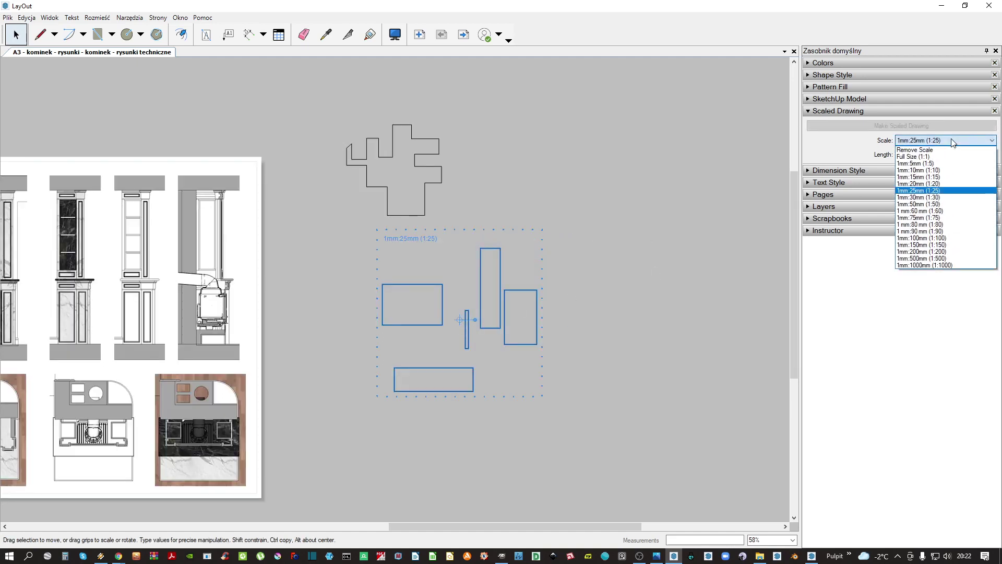
left_click(922, 204)
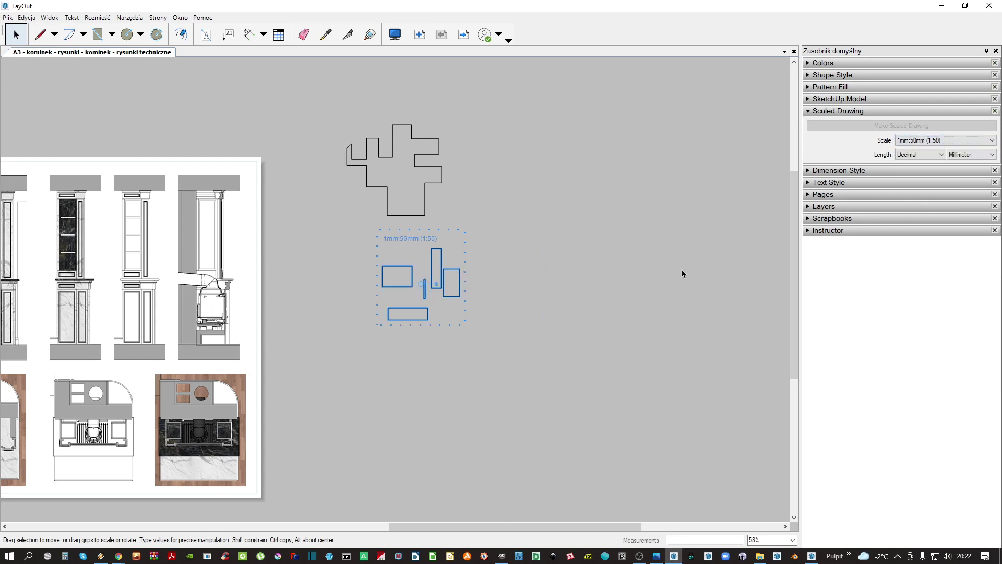
scroll(426, 287, "up", 3)
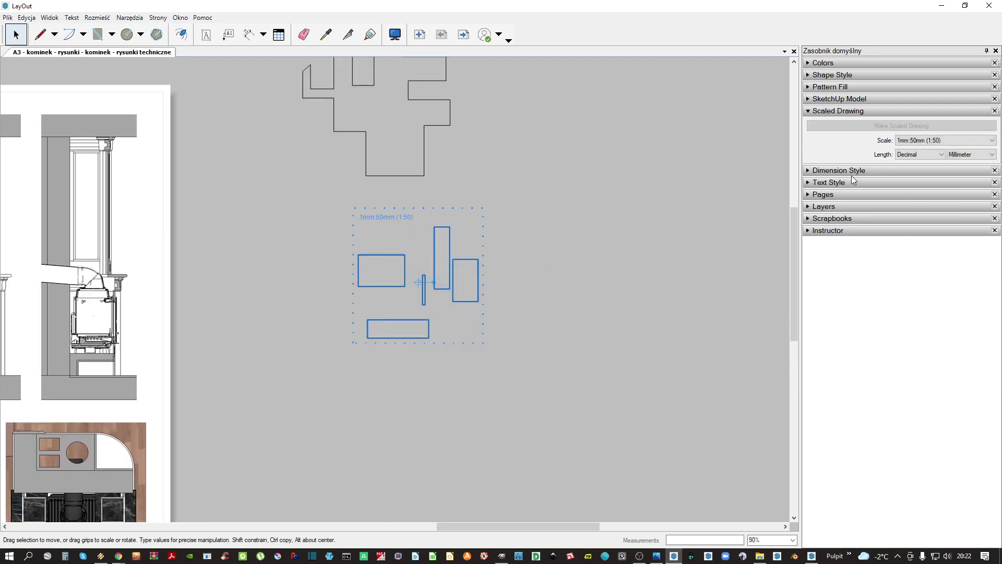
left_click(952, 141)
left_click(924, 189)
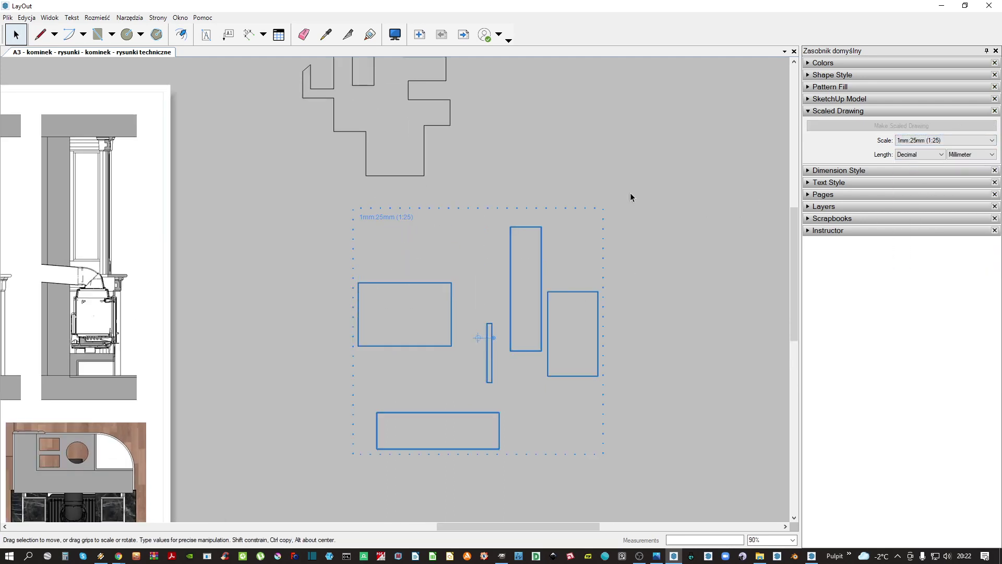
left_click(630, 192)
Duplicate the uncoloured front elevation viewport into the empty area outside the sheet and check its context options
scroll(600, 191, "down", 2)
middle_click_drag(450, 219, 468, 223)
middle_click_drag(337, 192, 456, 263)
scroll(483, 243, "down", 2)
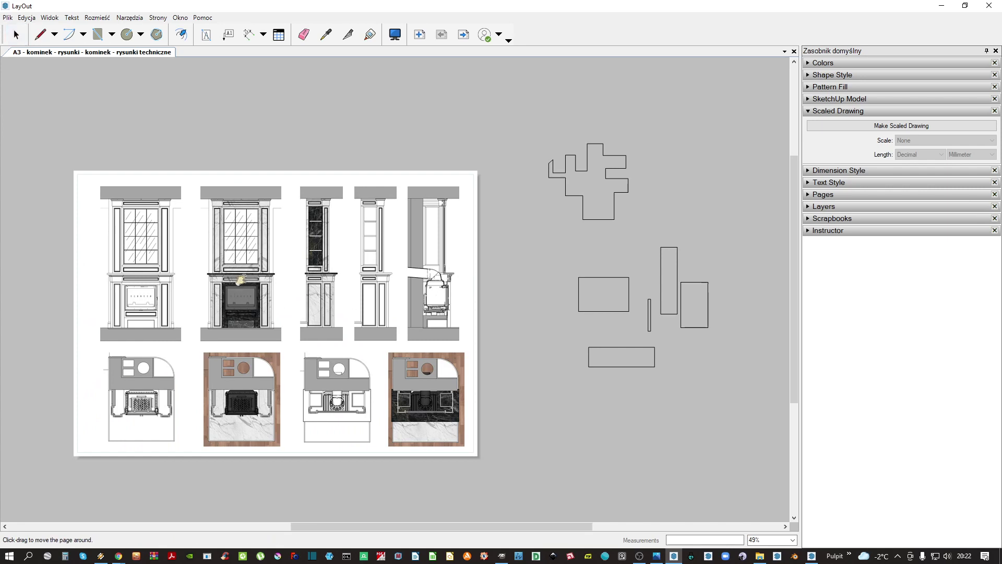
middle_click_drag(238, 279, 261, 279)
left_click(174, 232)
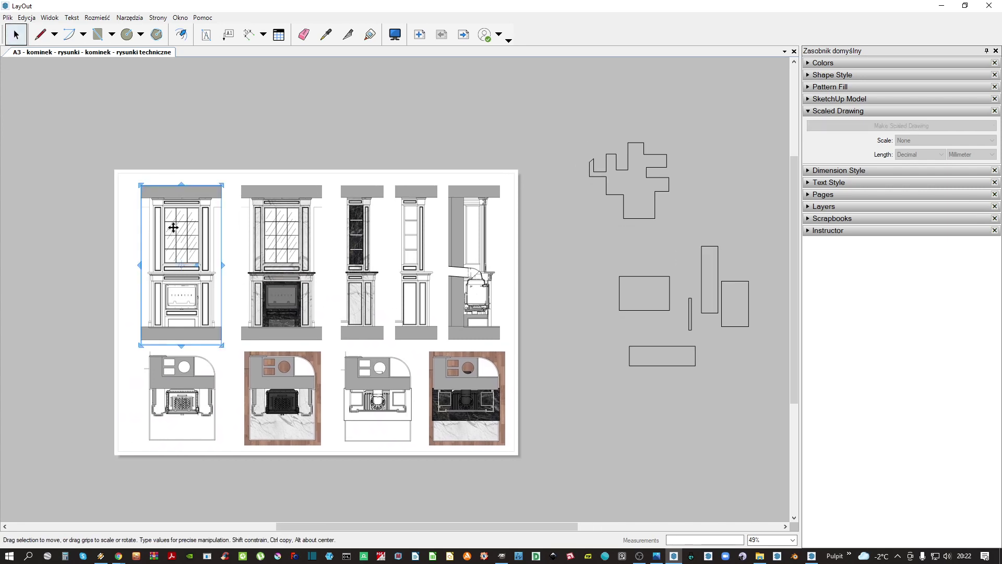
middle_click_drag(181, 220, 241, 231)
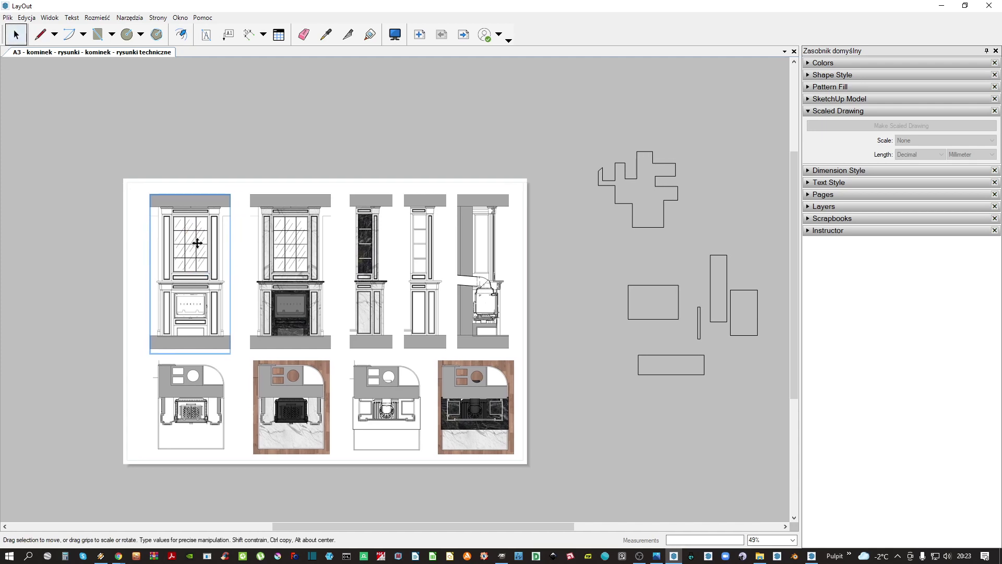
left_click_drag(199, 239, 68, 277, "ctrl")
left_click(88, 191)
right_click(76, 263)
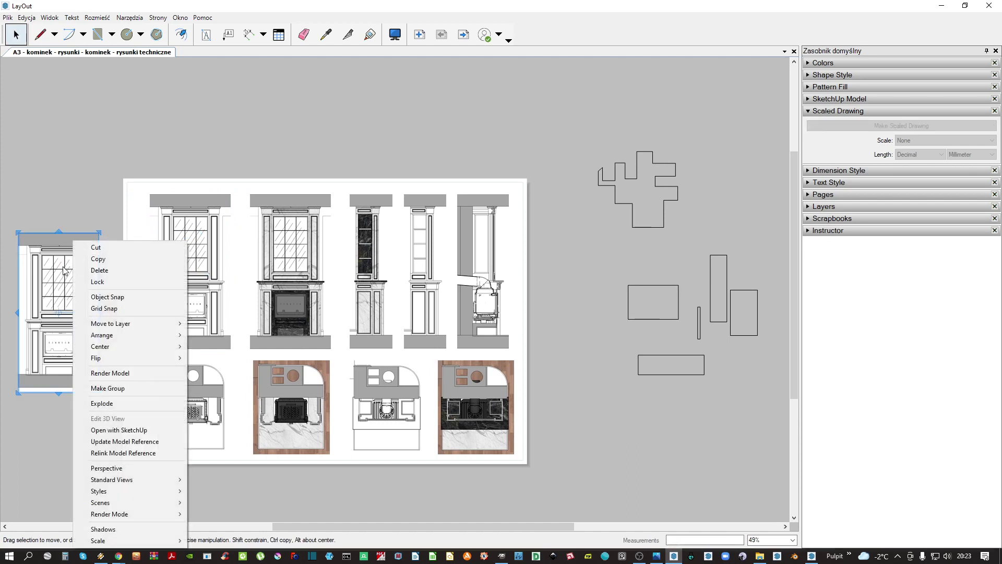
left_click(48, 263)
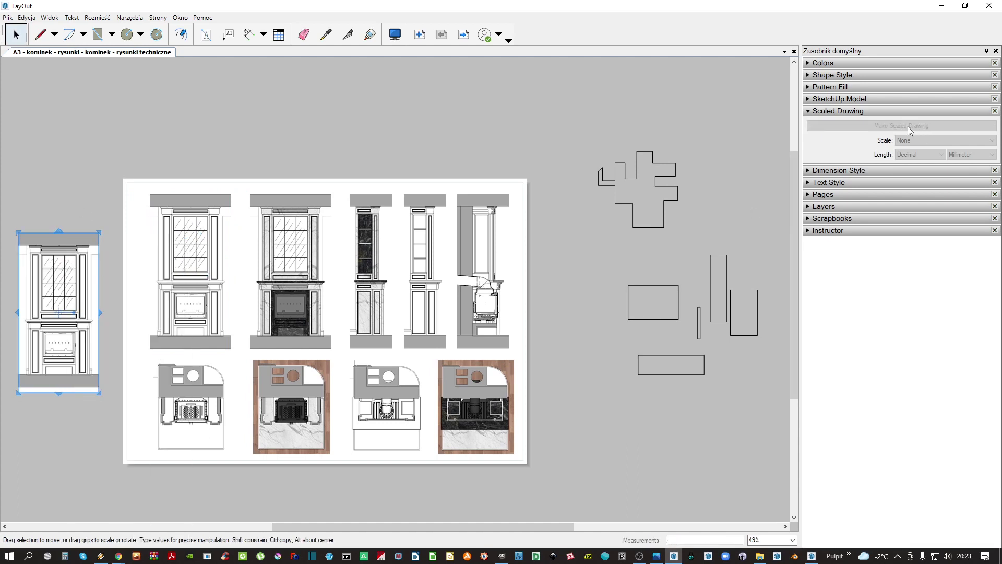
Delete the copied front elevation viewport beside the sheet
middle_click_drag(103, 219, 130, 194)
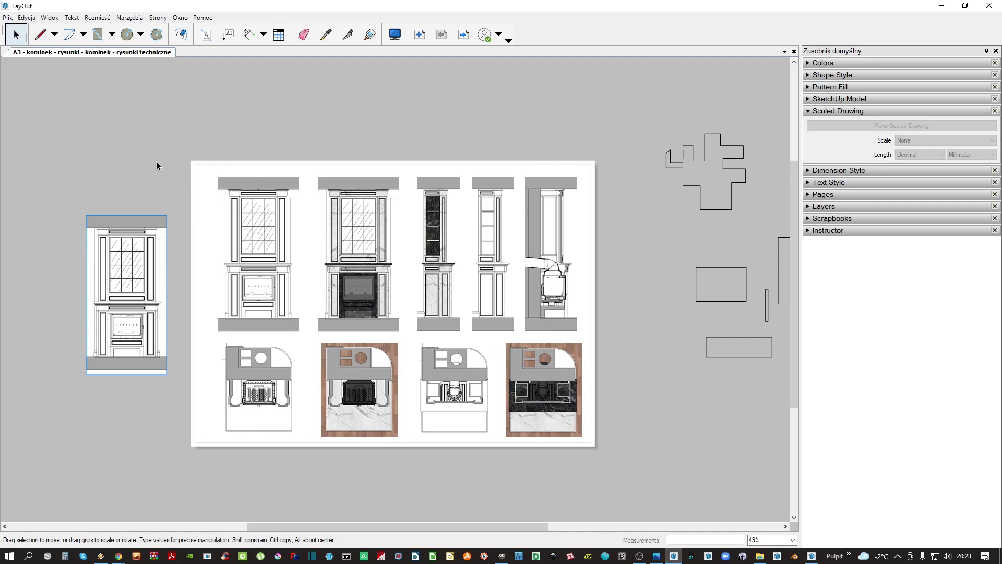
left_click(88, 314)
key("Delete")
Select the stepped outline and the rectangles' drawing in turn to examine their scaled drawing settings
middle_click_drag(562, 254, 269, 223)
middle_click_drag(429, 261, 360, 290)
middle_click_drag(406, 217, 424, 250)
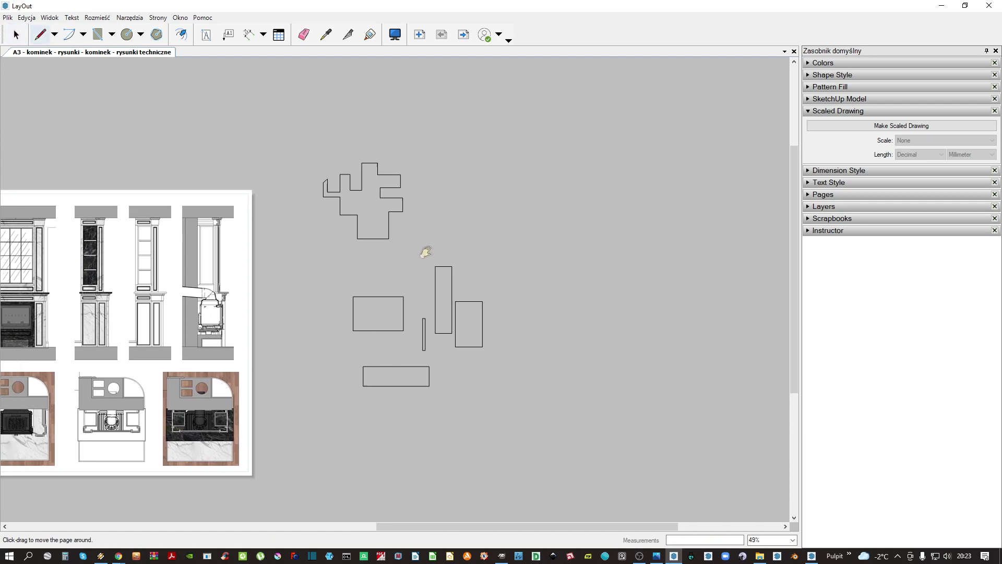
left_click_drag(449, 355, 438, 364)
left_click(584, 280)
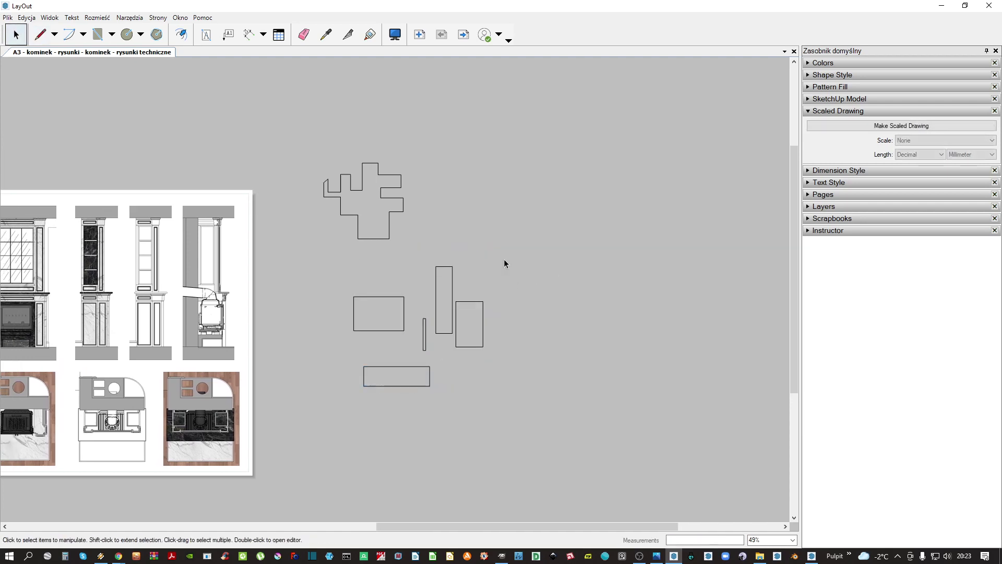
left_click(397, 179)
left_click(490, 214)
left_click(423, 330)
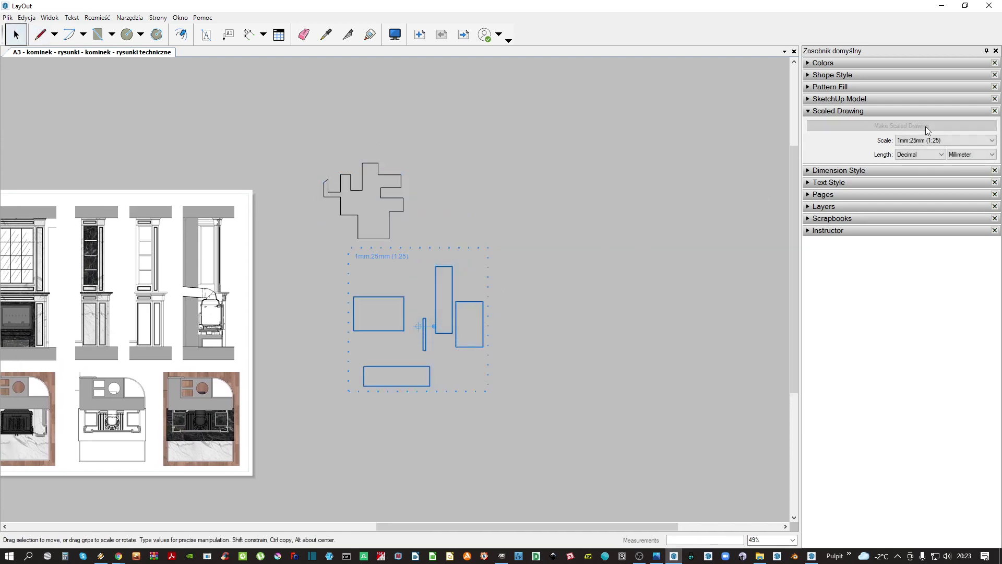
left_click(327, 285)
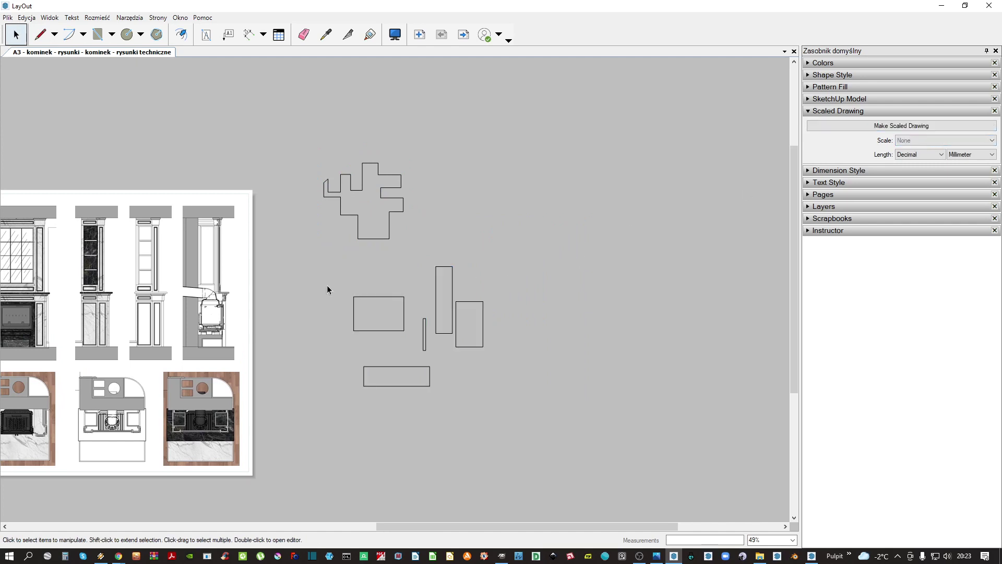
Copy the uncoloured front elevation viewport into the empty area on the far side of the sheet from the drawn shapes
middle_click_drag(160, 281, 309, 232)
left_click(313, 214)
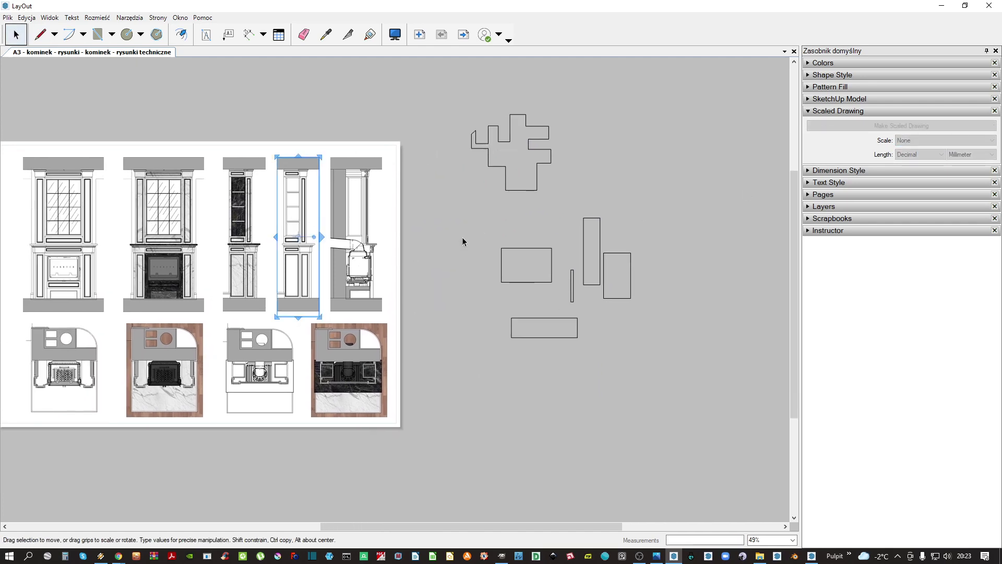
middle_click_drag(278, 275, 449, 244)
middle_click_drag(254, 210, 309, 244)
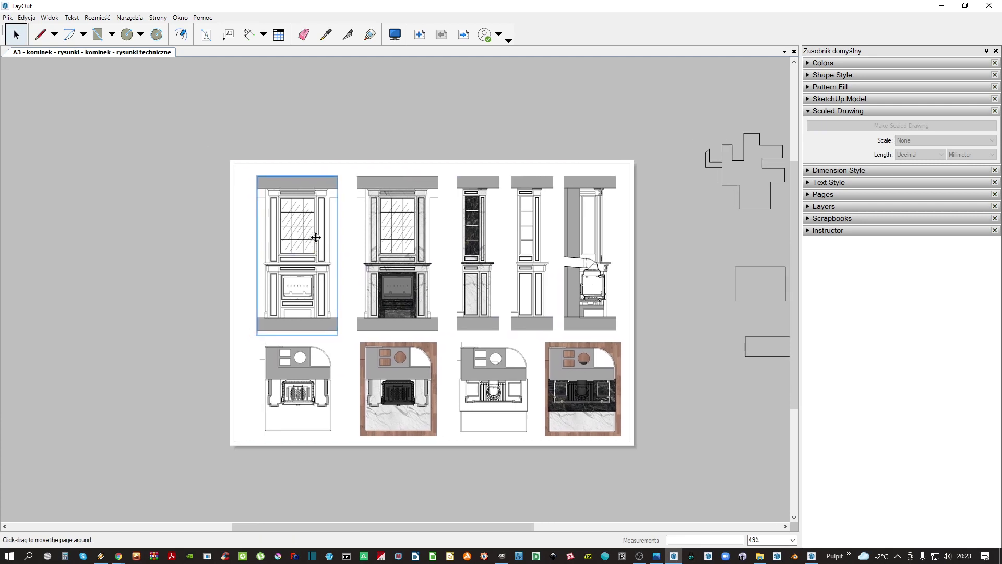
left_click_drag(313, 214, 142, 247, "ctrl")
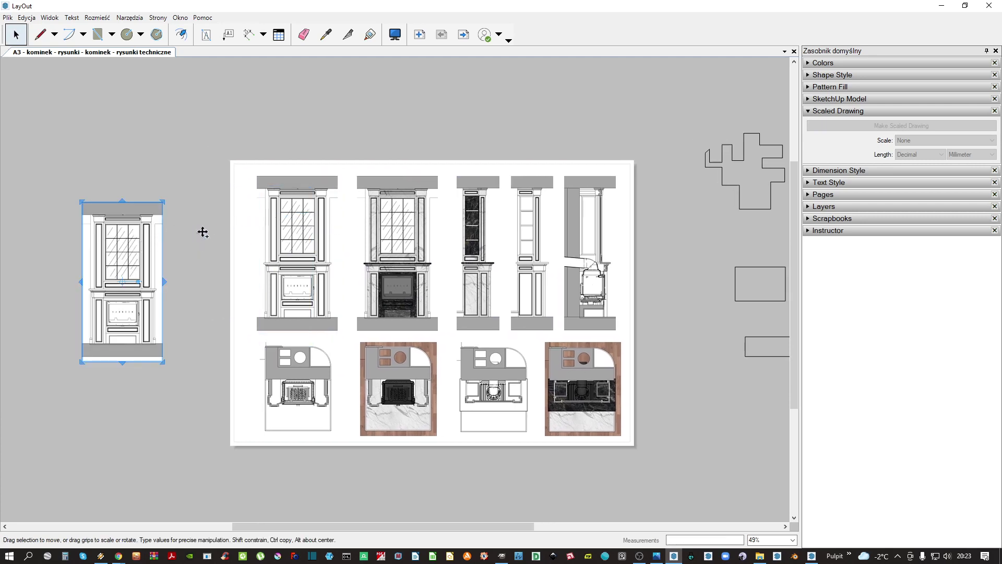
left_click(177, 233)
middle_click_drag(138, 244, 282, 293)
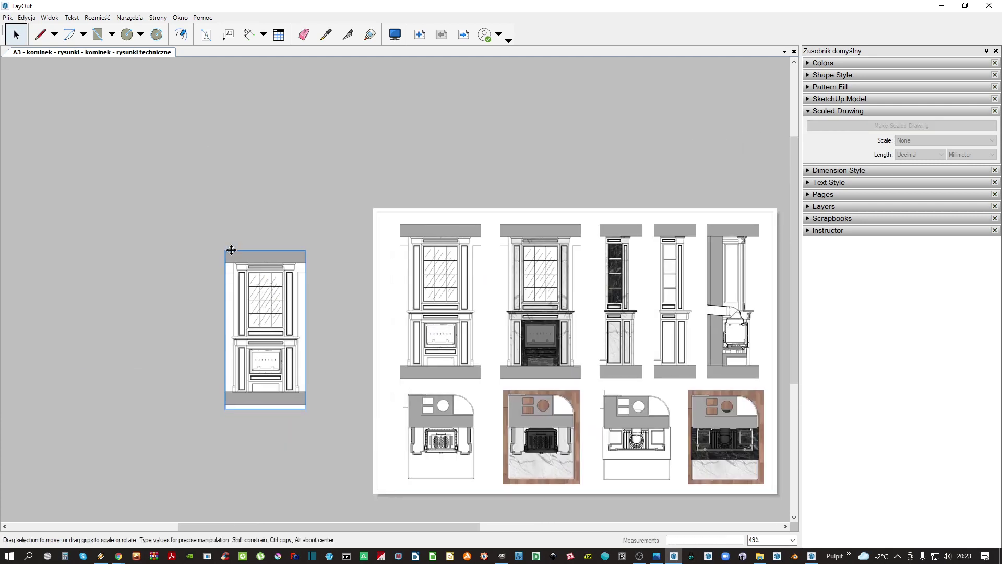
Enlarge the copied elevation viewport's frame and set its scale to 1mm:10mm (1:10)
left_click_drag(224, 249, 112, 124)
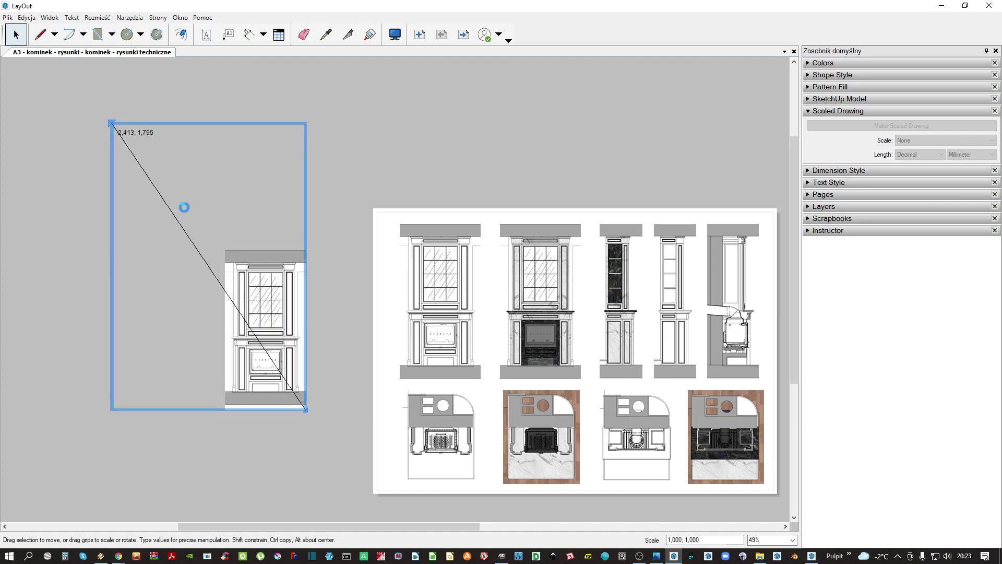
right_click(224, 262)
mouse_move(266, 540)
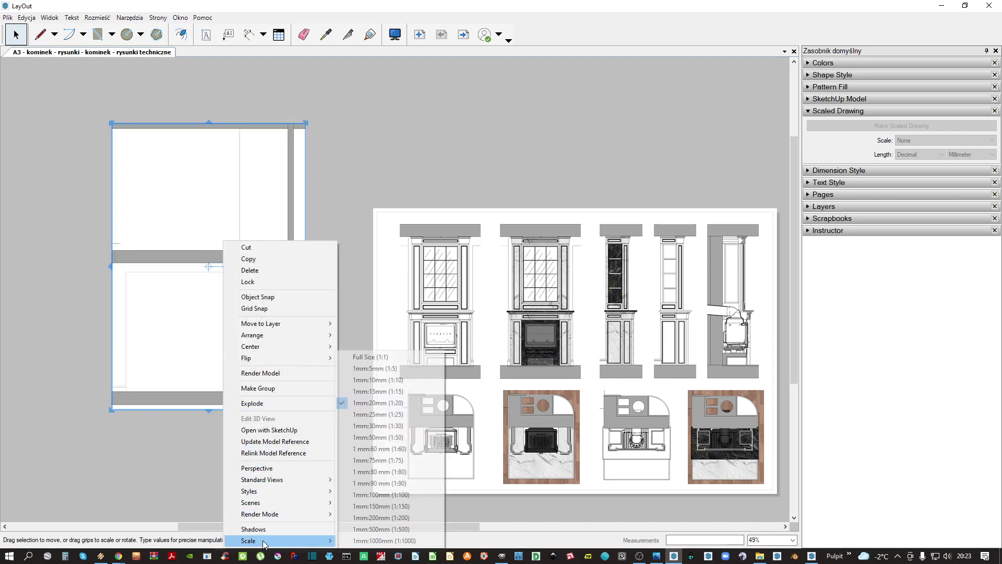
left_click(388, 385)
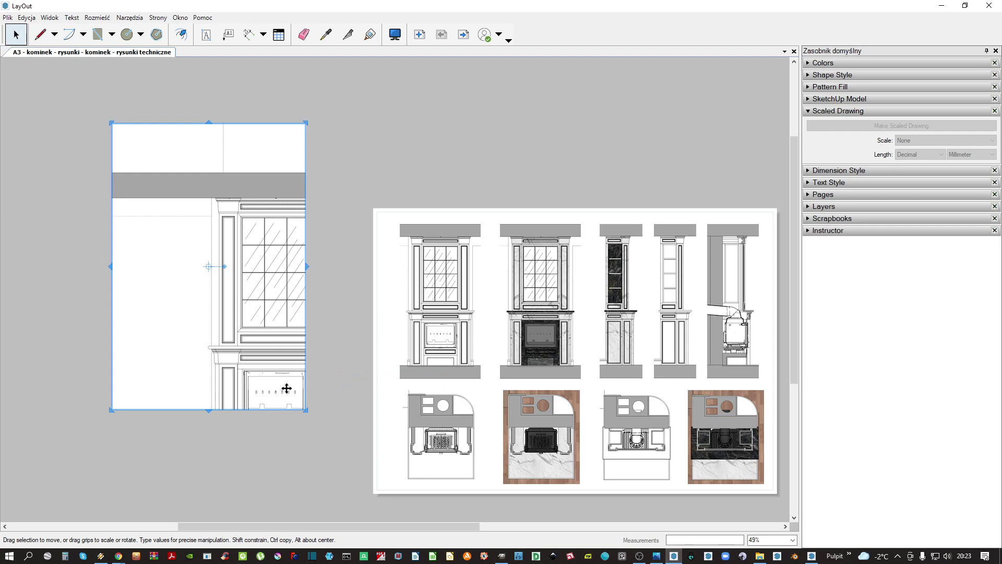
Extend the copied viewport's frame to show the whole fireplace elevation and move it farther from the sheet
left_click_drag(307, 412, 353, 480)
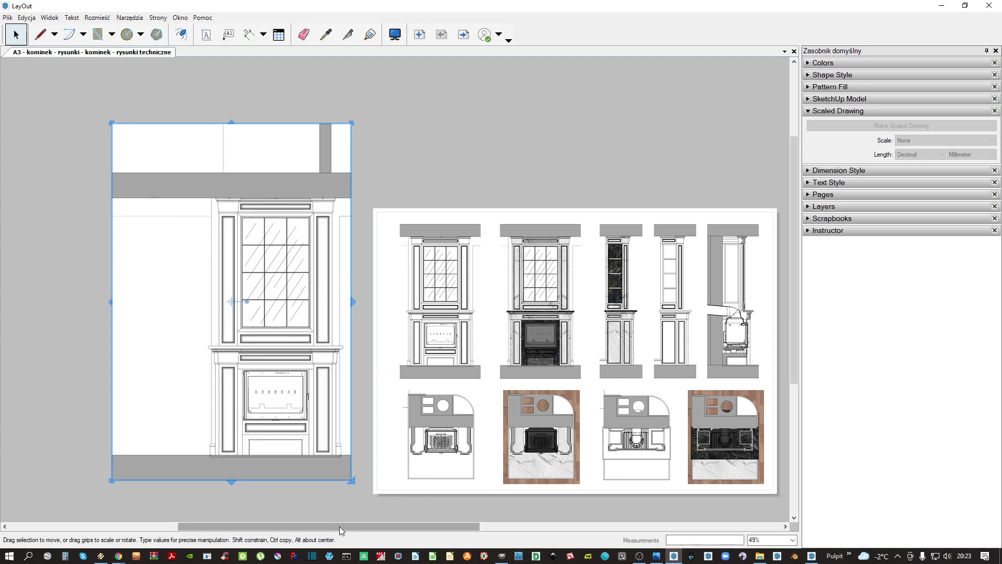
left_click(336, 511)
middle_click_drag(292, 409, 214, 359)
left_click_drag(238, 228, 151, 239)
left_click(537, 170)
Start a new Full Size (1:1) scaled drawing with the Line tool, placing its first point above the existing stepped outline
middle_click_drag(537, 172, 176, 235)
middle_click_drag(490, 283, 467, 284)
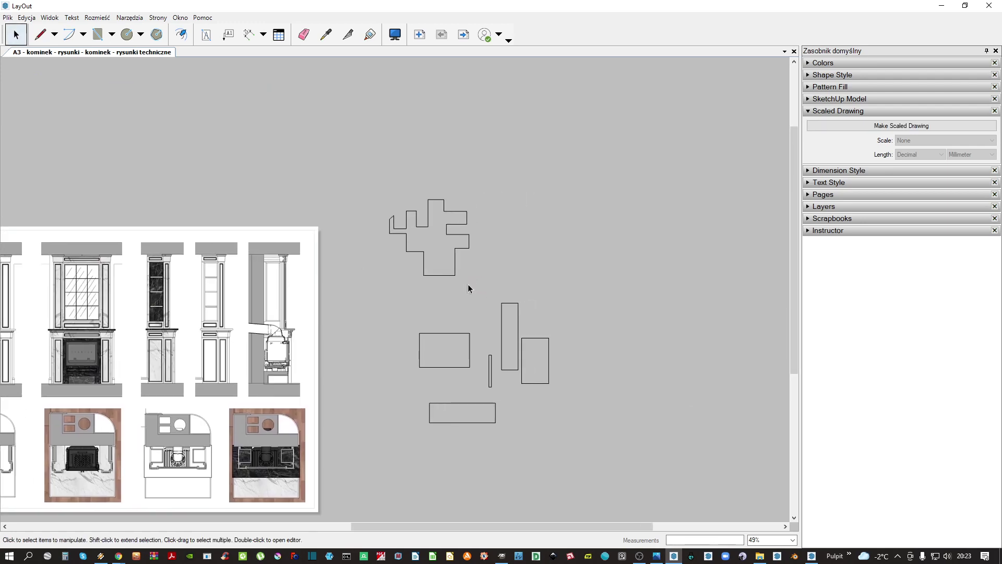
key("l")
left_click(856, 111)
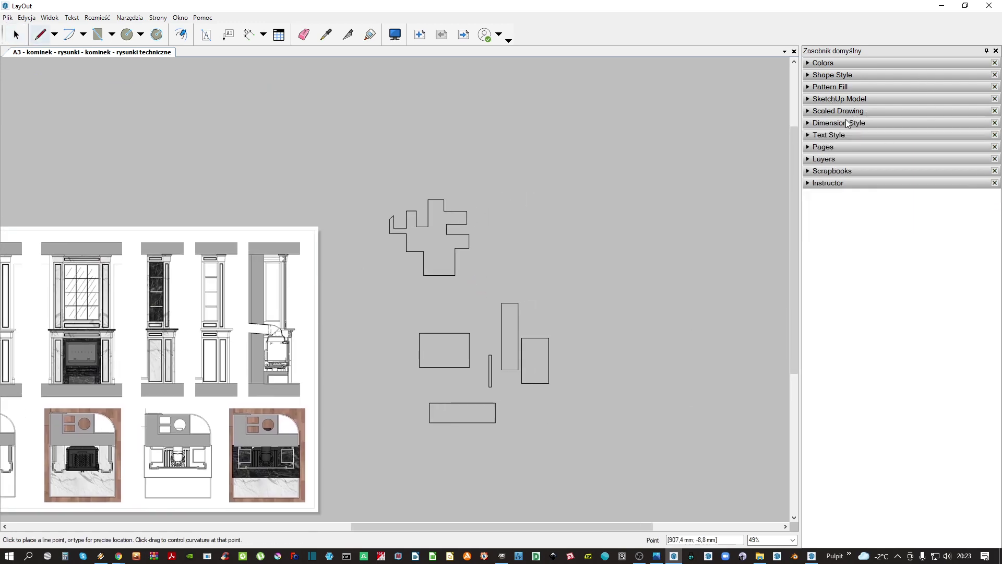
left_click(867, 110)
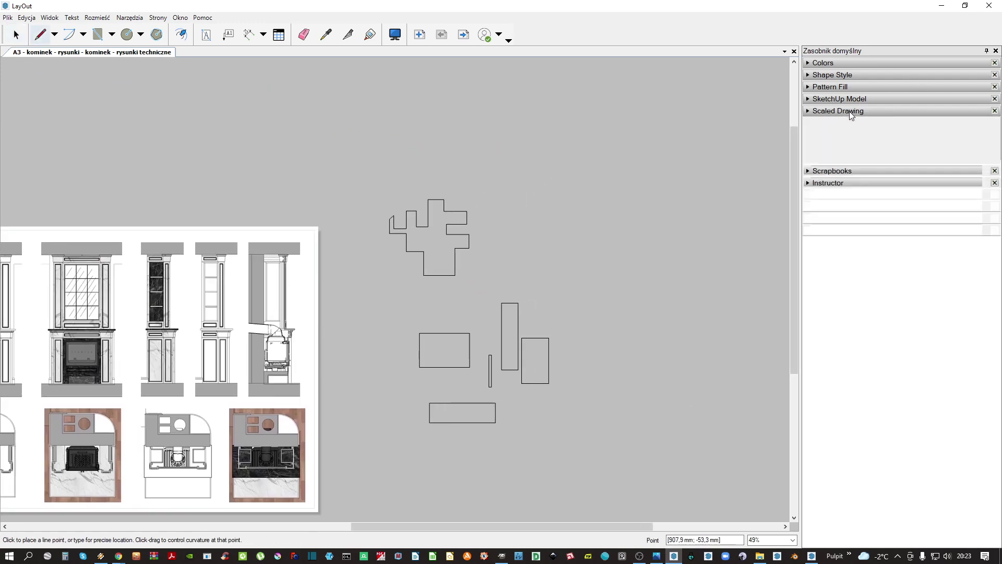
left_click(895, 127)
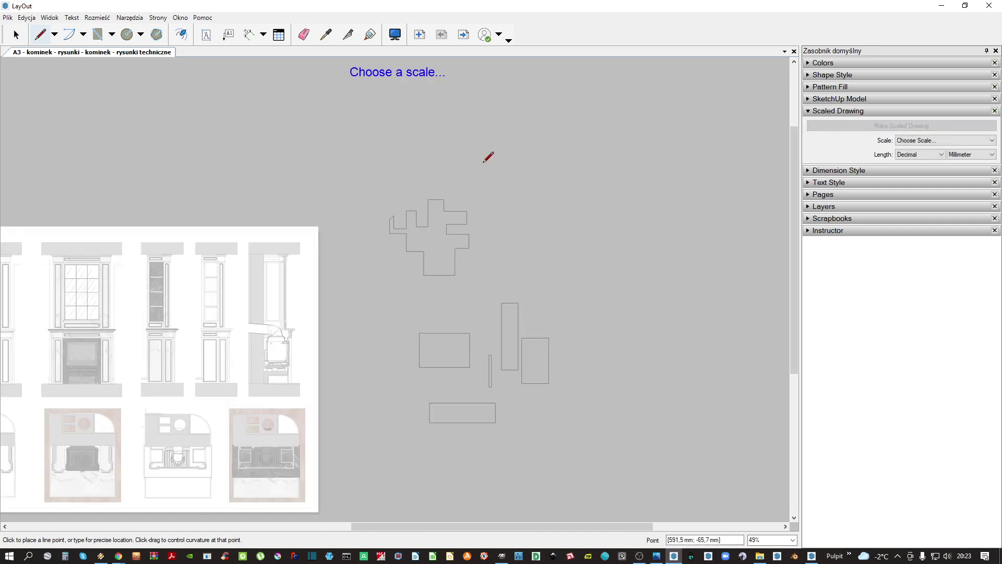
left_click(485, 166)
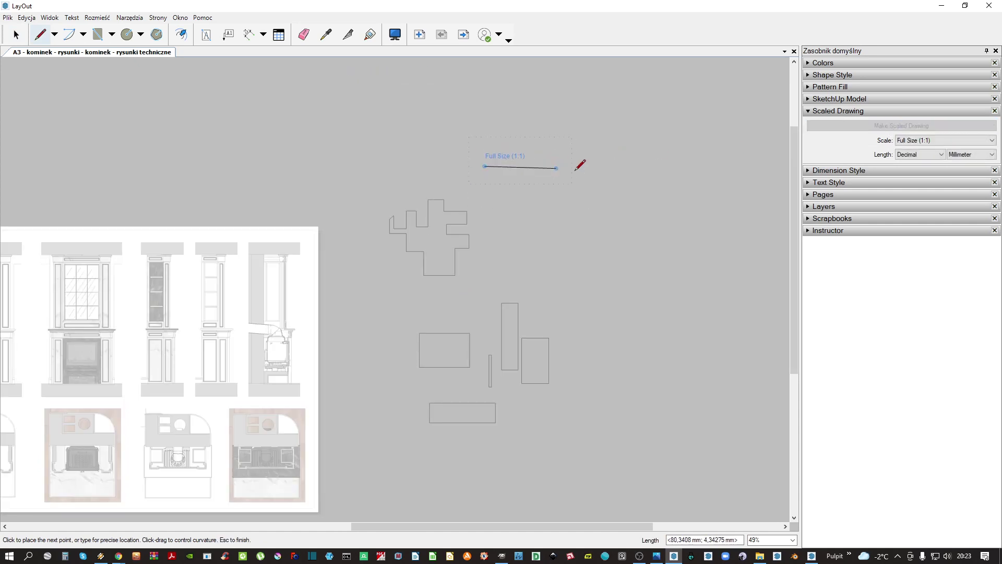
Draw a stepped outline of horizontal and vertical lines in the full-size scaled drawing, ending close to its starting point
middle_click_drag(555, 160, 431, 201)
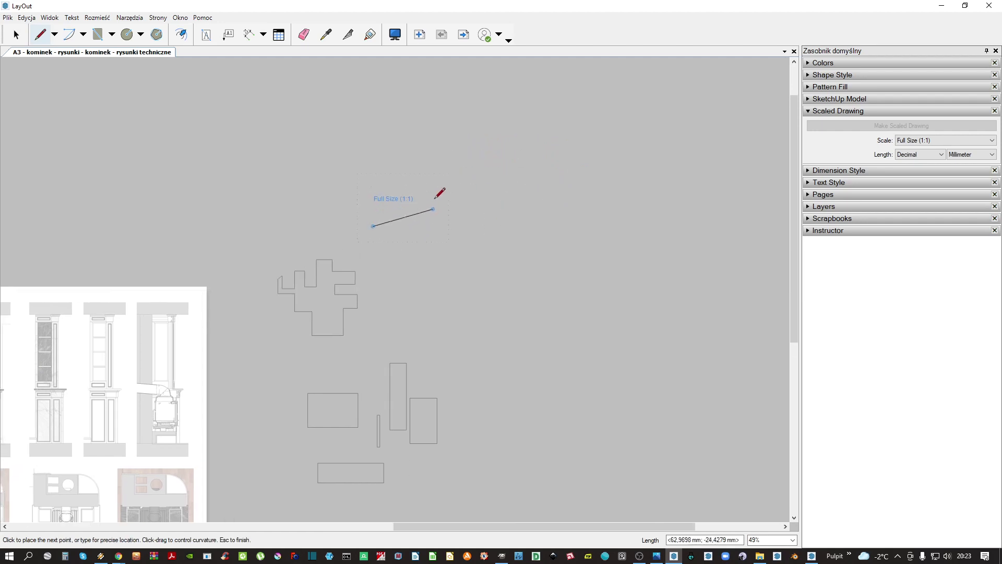
left_click(445, 226)
left_click(445, 279)
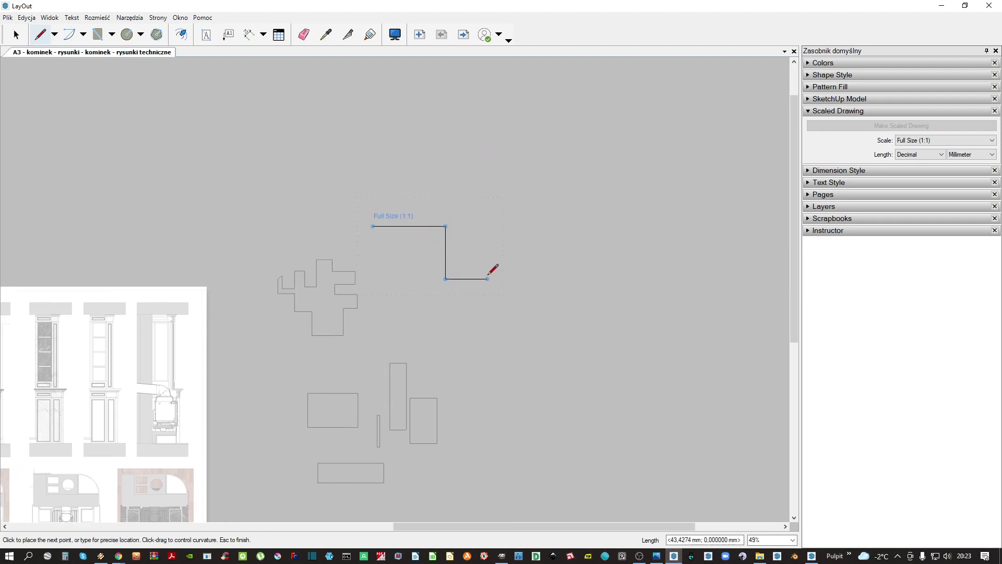
left_click(487, 279)
left_click(487, 315)
left_click(422, 316)
left_click(422, 281)
left_click(401, 281)
left_click(402, 263)
left_click(380, 263)
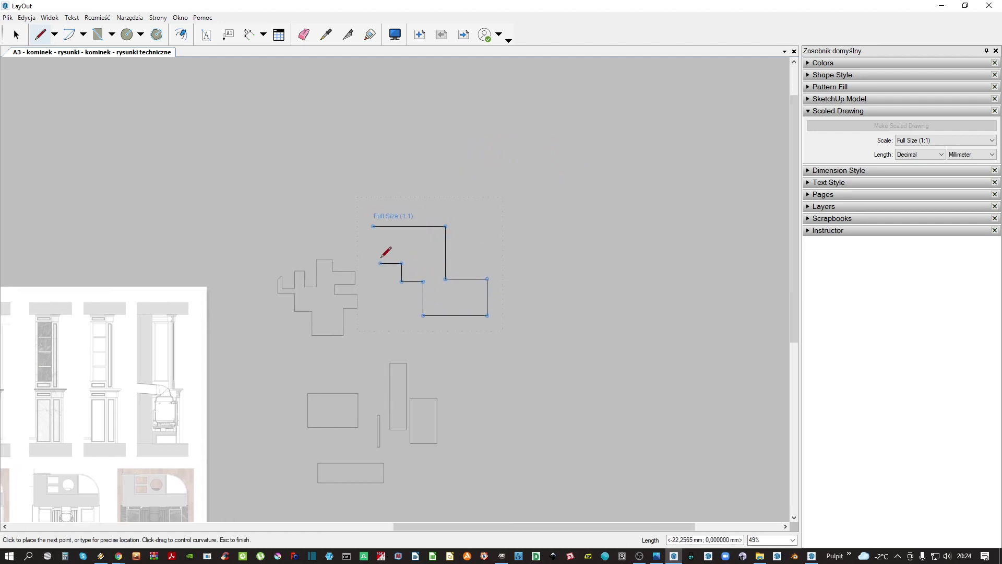
left_click(380, 246)
left_click(361, 245)
left_click(361, 221)
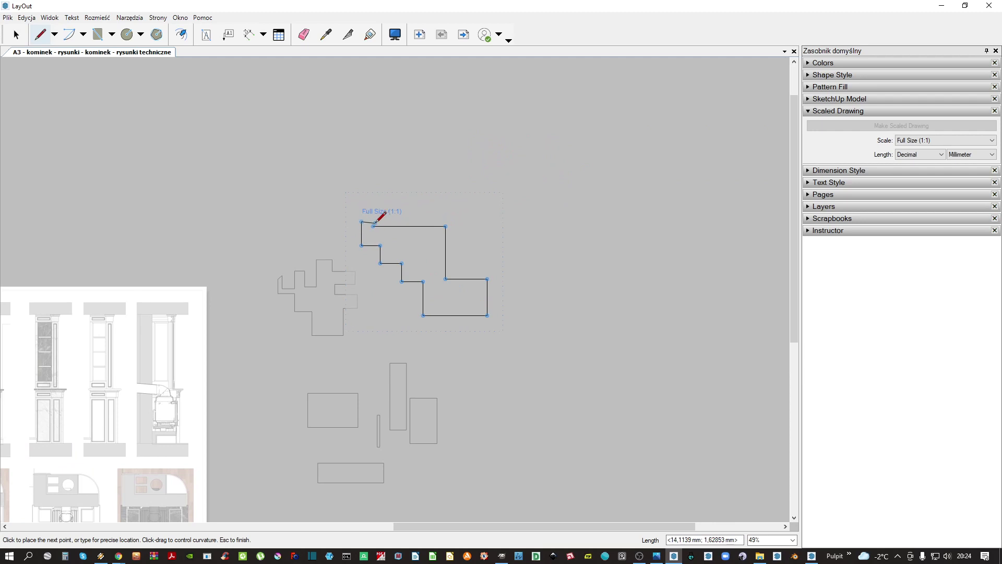
scroll(381, 220, "up", 4)
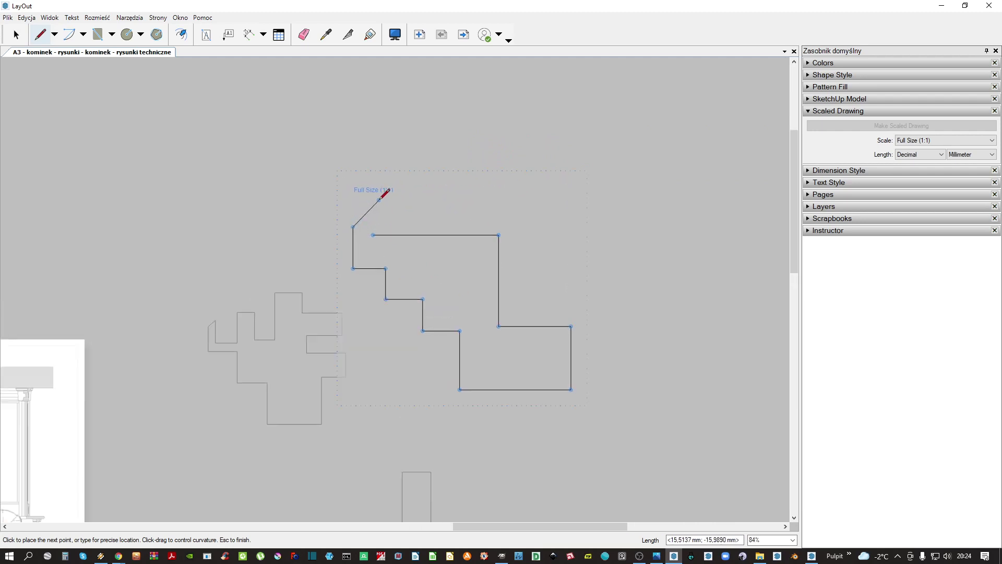
left_click(377, 233)
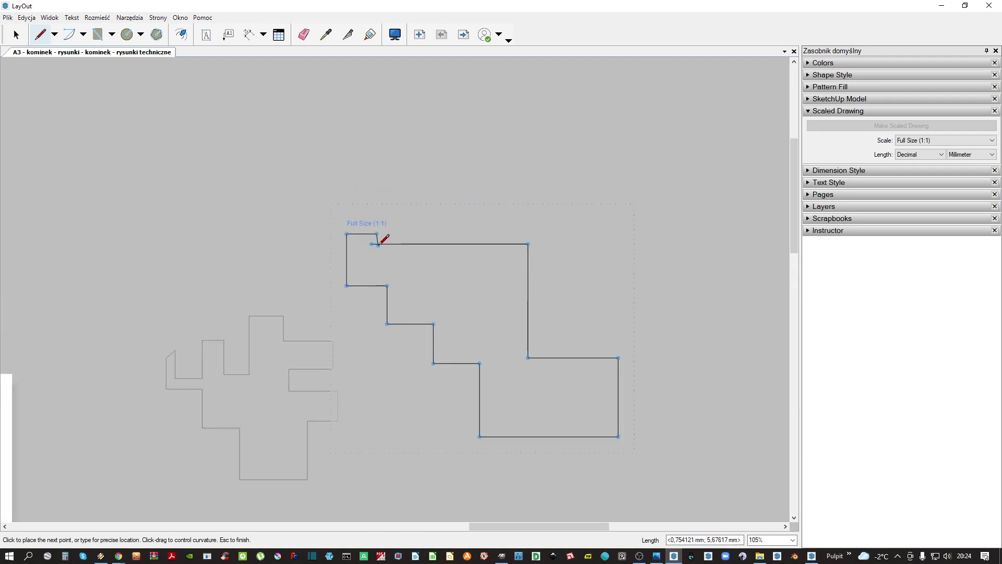
left_click(378, 245)
Change the new stepped outline's scale to 1mm:10mm (1:10), followed by 1mm:25mm (1:25)
key("space")
scroll(379, 245, "down", 1)
middle_click_drag(433, 261, 361, 270)
key("Escape")
scroll(374, 259, "down", 2)
left_click(402, 258)
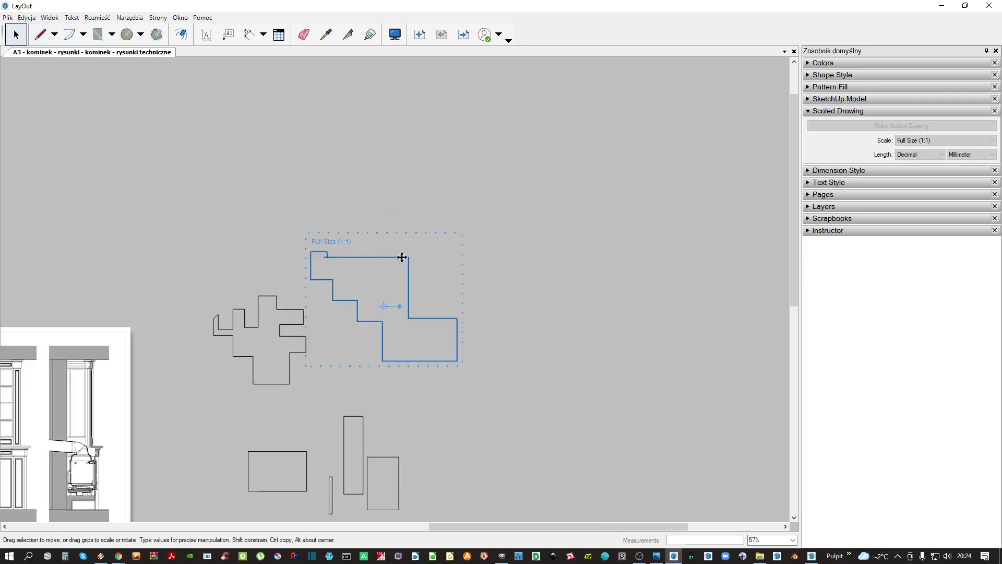
left_click(944, 139)
left_click(893, 181)
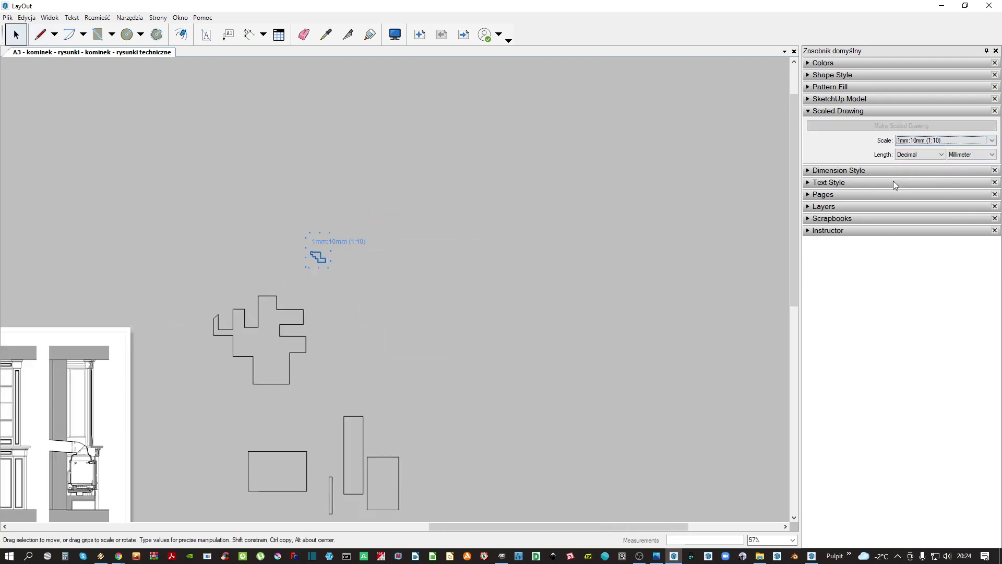
left_click(917, 142)
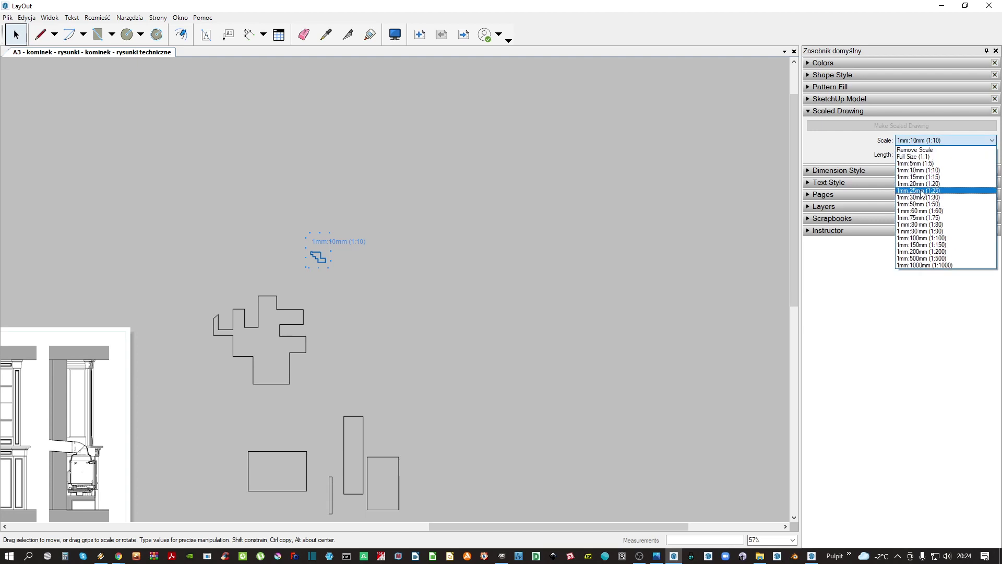
left_click(920, 192)
Delete the 1:25 scaled drawing above the existing stepped outline
middle_click_drag(365, 283, 437, 262)
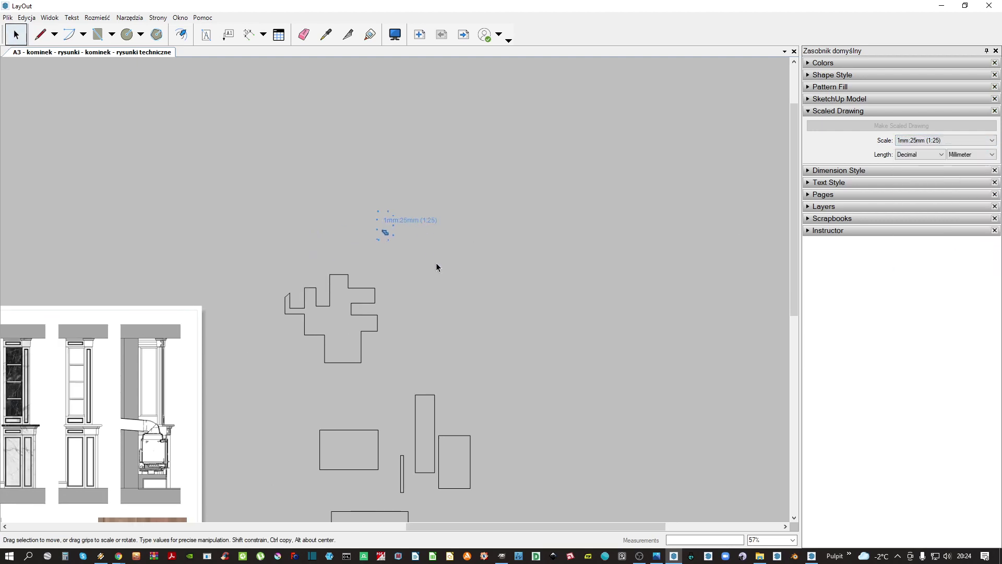
left_click_drag(462, 183, 337, 256)
key("Delete")
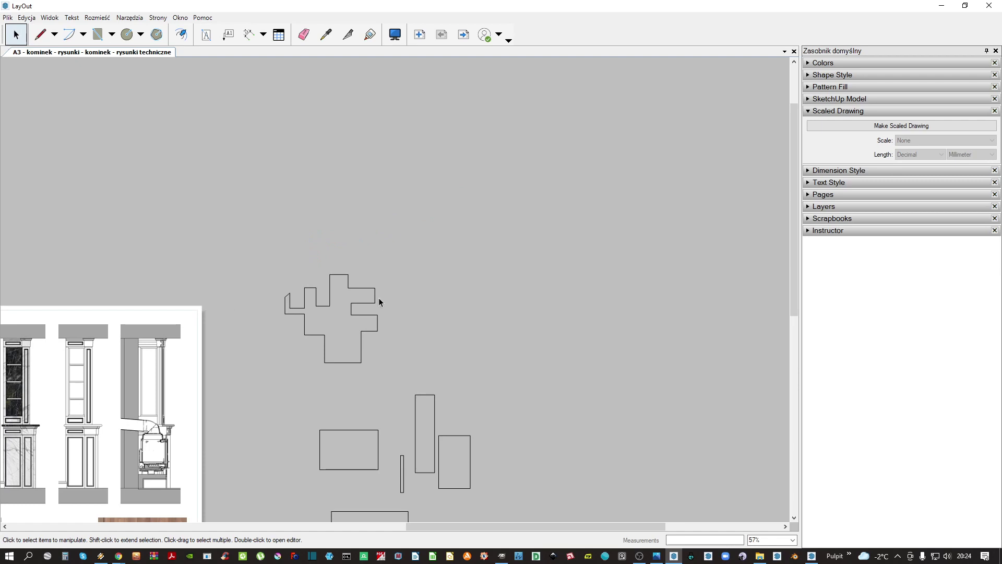
middle_click_drag(380, 300, 451, 208)
middle_click_drag(340, 365, 396, 324)
middle_click_drag(331, 382, 352, 367)
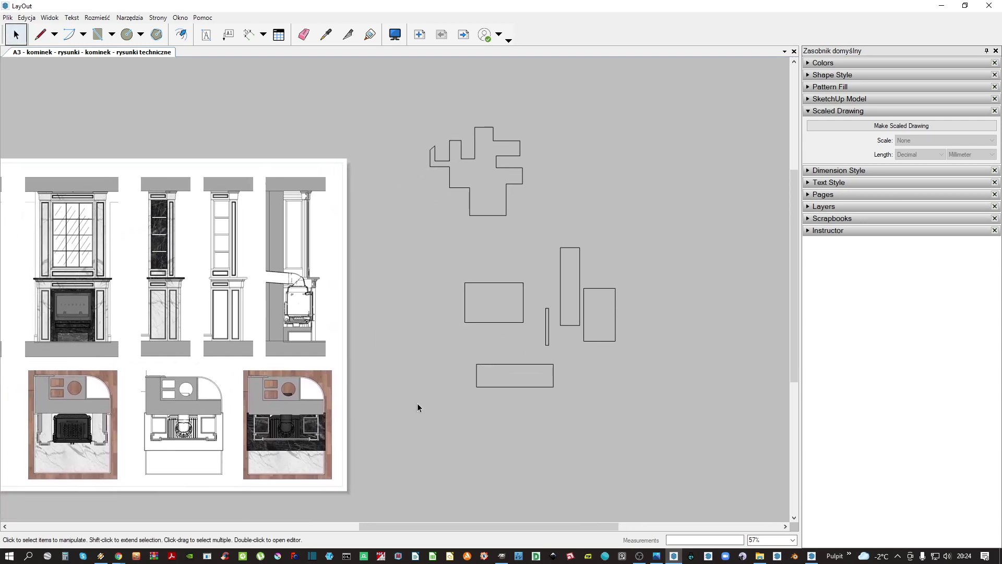
Switch to the house model in SketchUp and activate the (EDYCJA - 0F - parter) scene
left_click(812, 557)
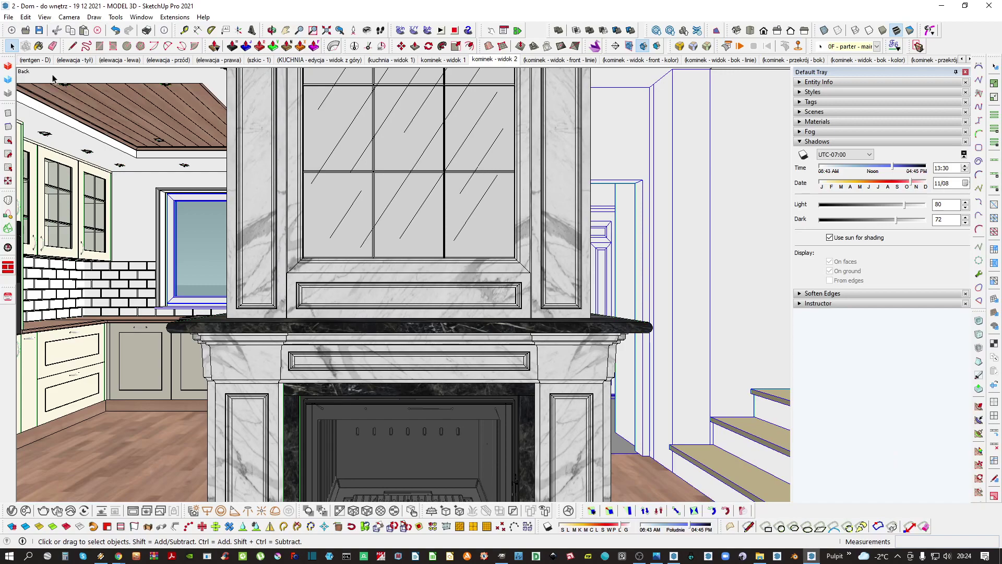
left_click(822, 141)
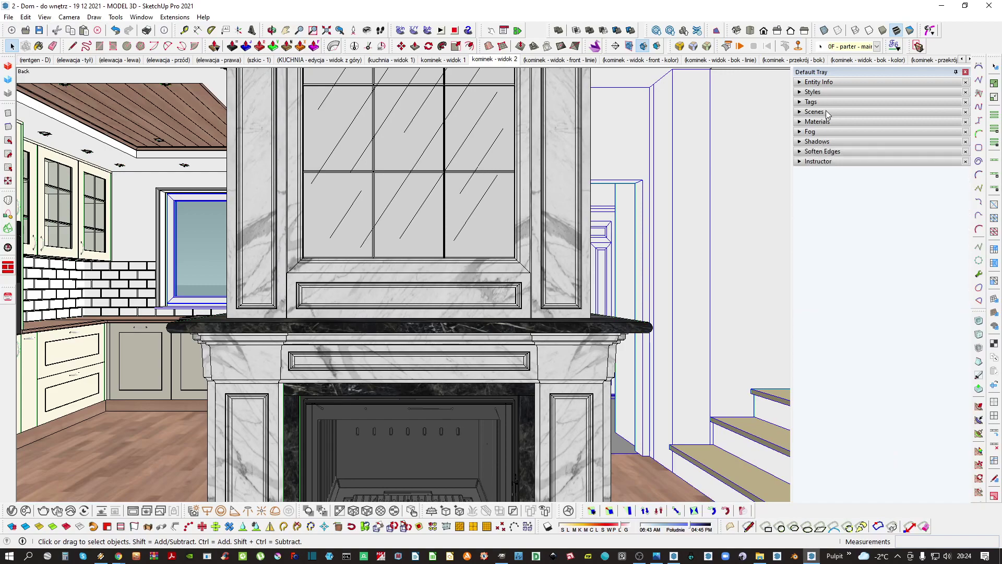
left_click(814, 112)
scroll(841, 140, "up", 5)
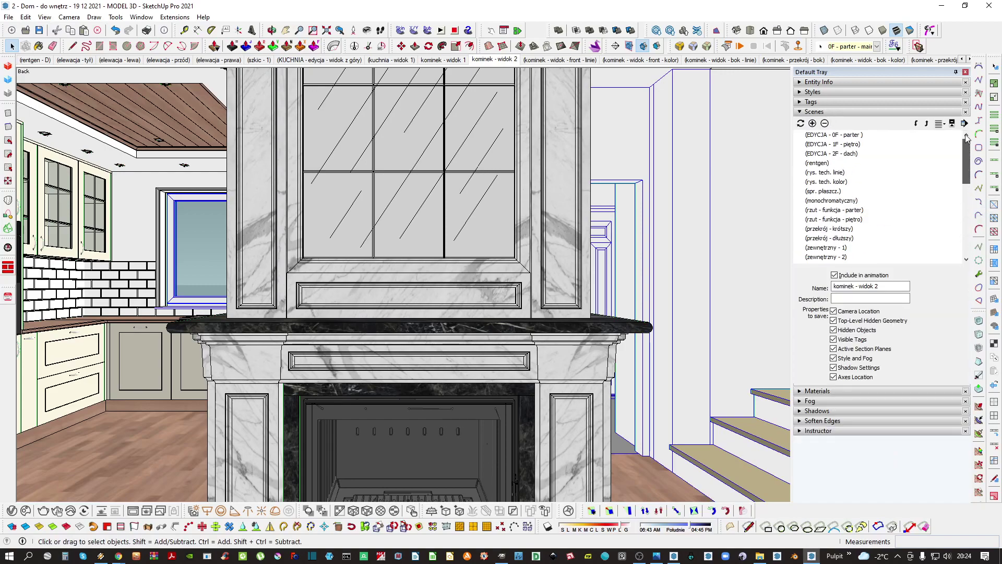
double_click(841, 136)
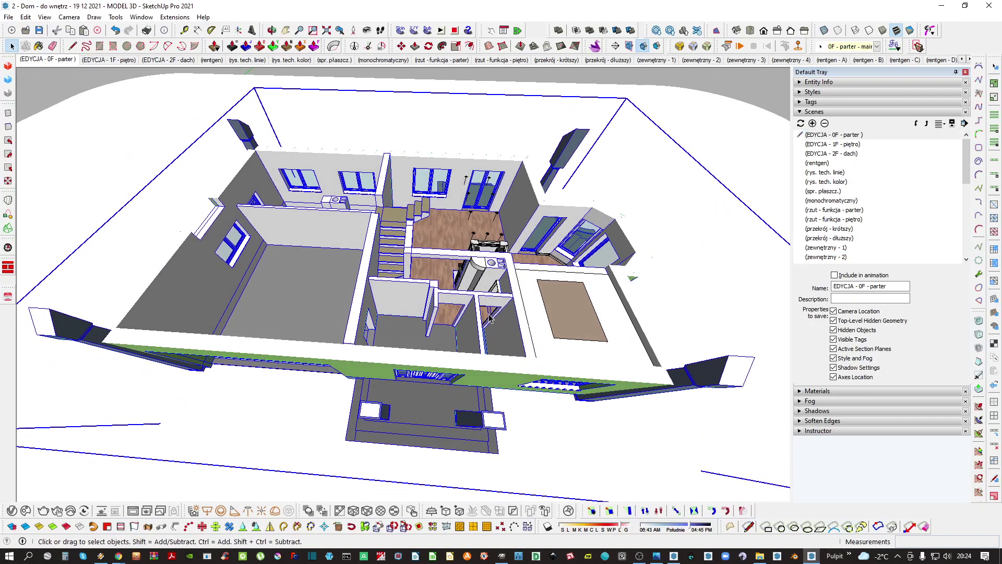
Examine the ground-floor rooms and the fireplace in the house model from several angles
scroll(489, 315, "down", 2)
middle_click_drag(489, 315, 385, 268)
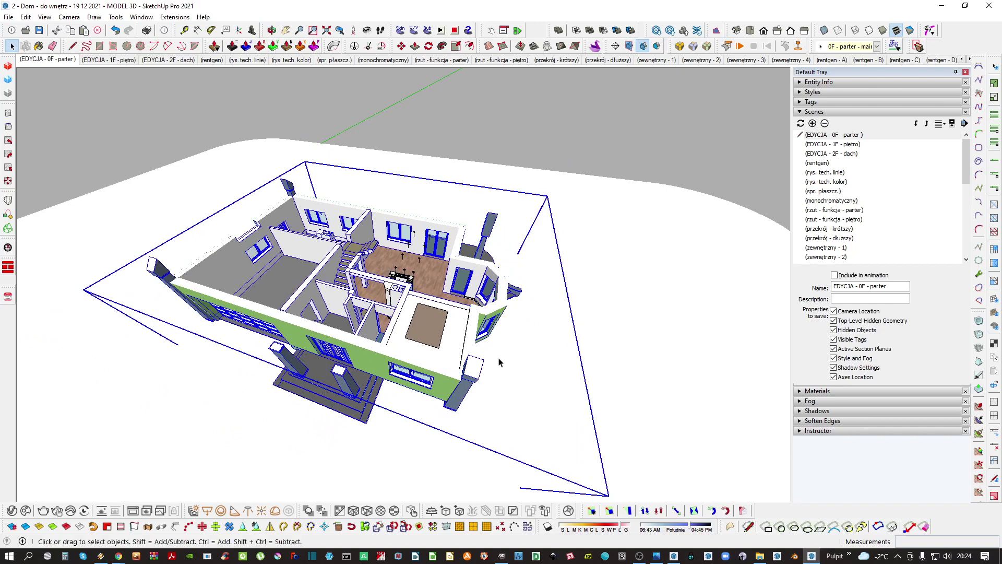
middle_click_drag(498, 362, 287, 324)
scroll(487, 324, "up", 2)
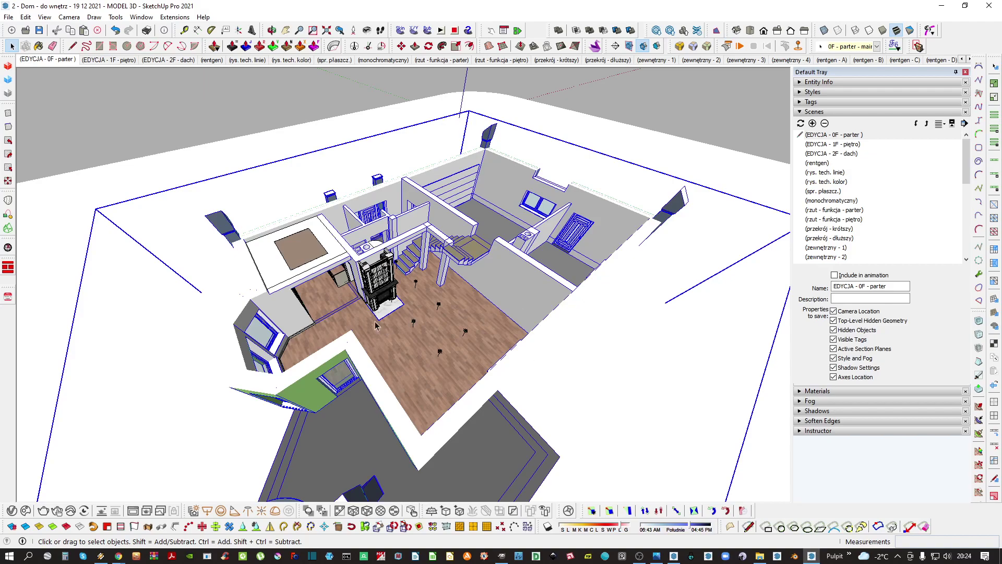
middle_click_drag(399, 374, 415, 302)
scroll(337, 277, "up", 3)
scroll(373, 254, "down", 5)
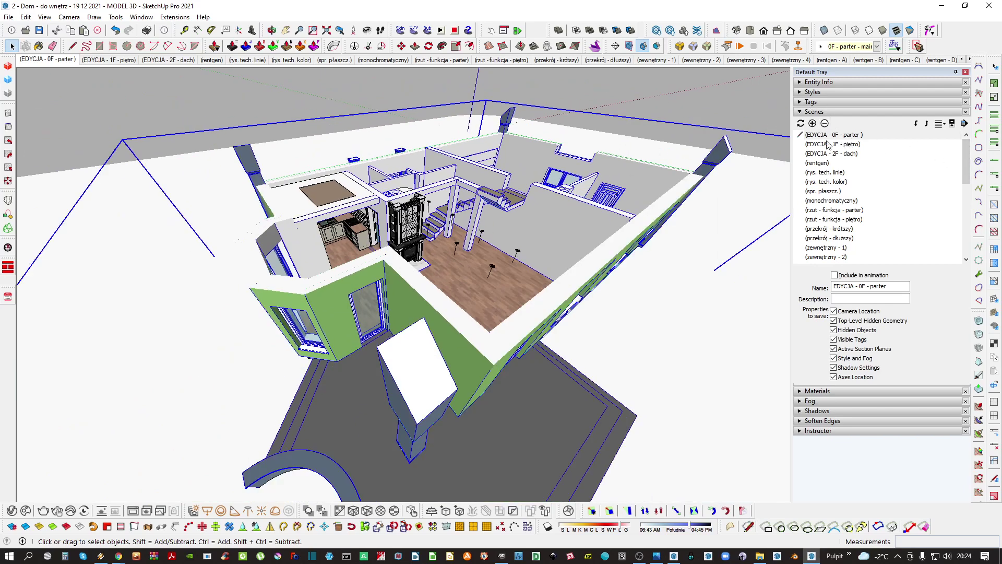
Hide the tags from linie pomocnicze through Z - opisy, together with 0.00 - podłoga and 0F - parter - main
left_click(823, 102)
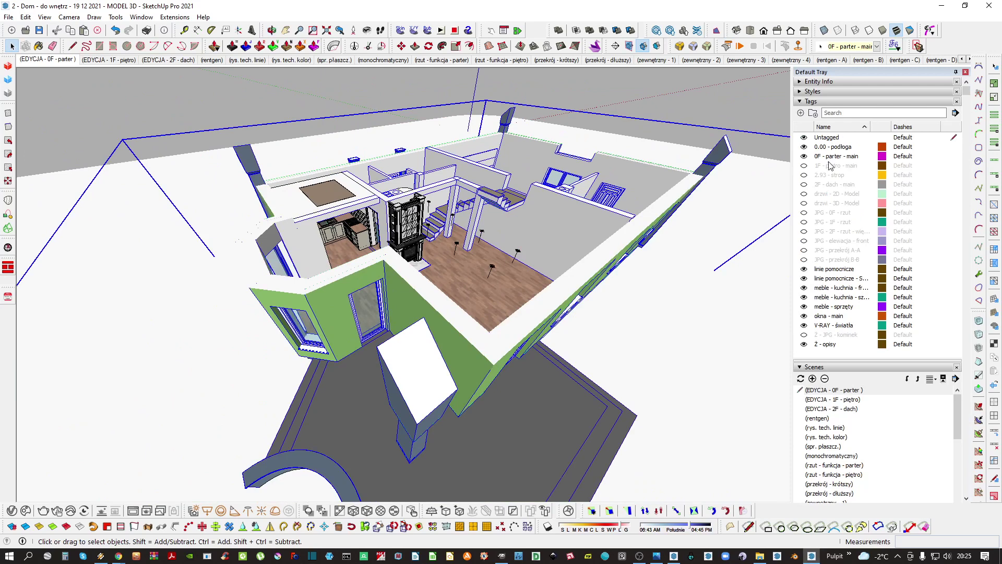
left_click(839, 270)
left_click(819, 346, "shift")
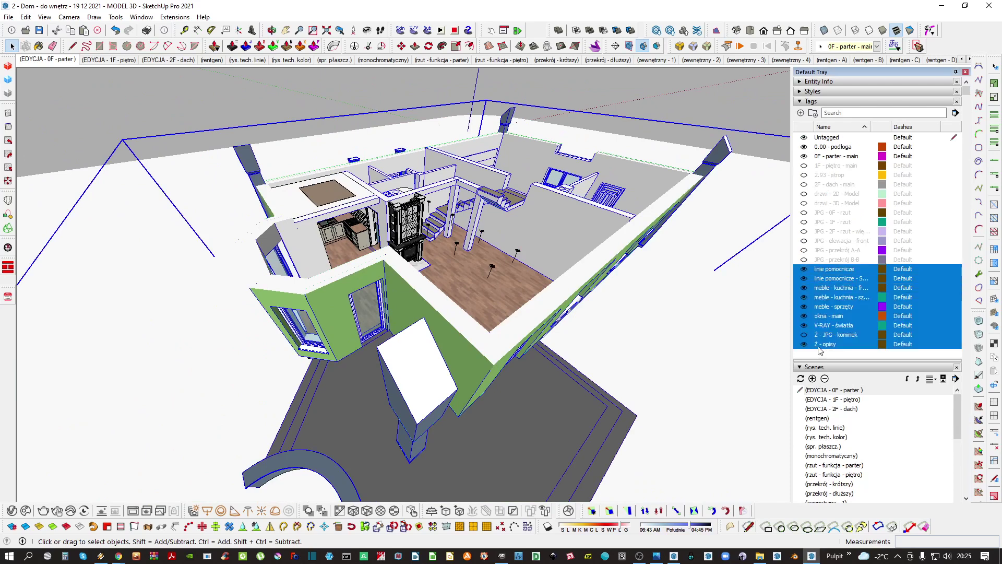
left_click(803, 344)
left_click(832, 149)
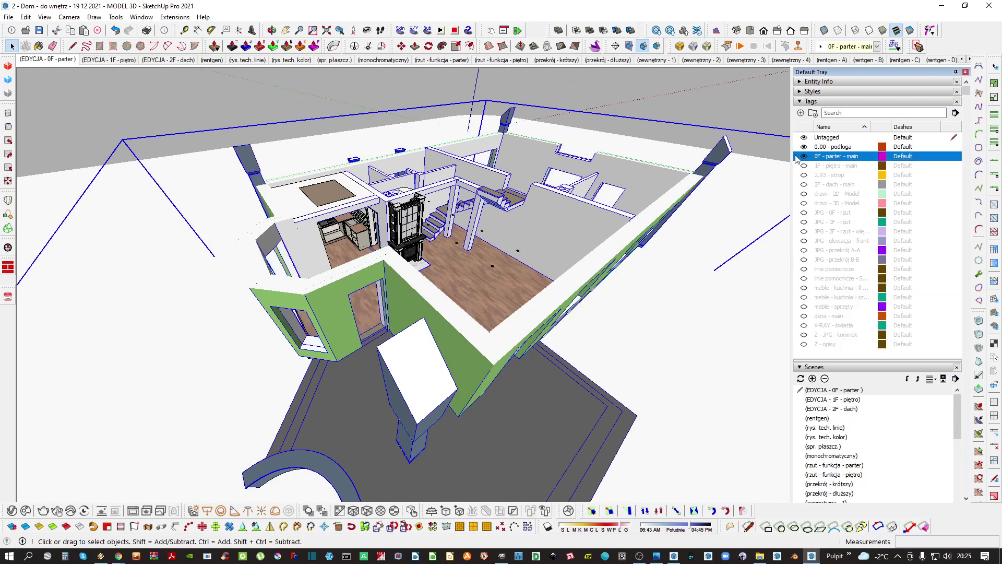
left_click(804, 148)
left_click(804, 156)
Show the tags from JPG - 0F - rzut through JPG - przekrój B-B and examine the imported plan and section images
middle_click_drag(673, 166, 621, 265)
left_click(833, 213)
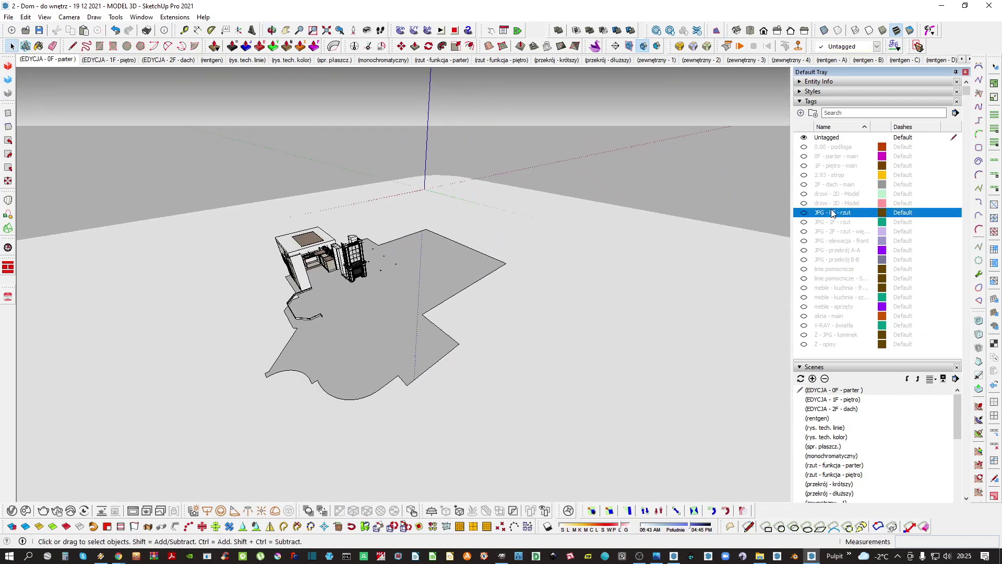
left_click(837, 259, "shift")
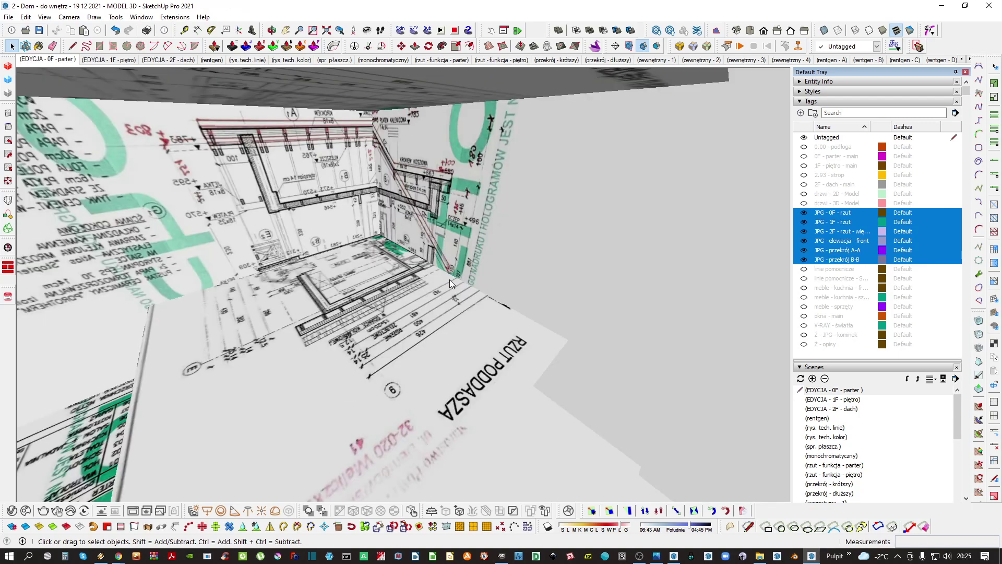
mouse_move(449, 280)
middle_mouse_down()
mouse_move(297, 201)
mouse_move(503, 219)
middle_mouse_up()
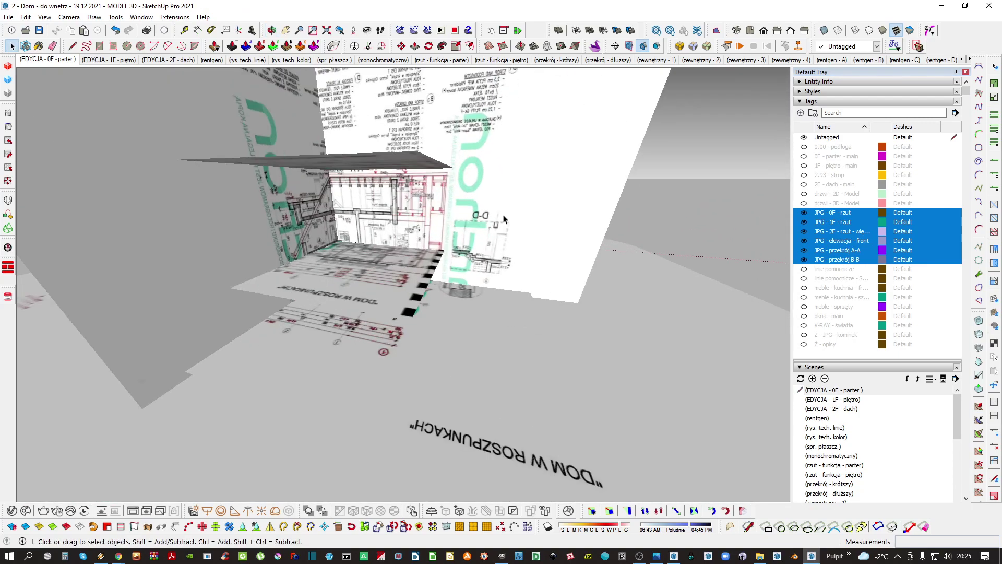
scroll(380, 261, "up", 5)
middle_click_drag(380, 261, 402, 325)
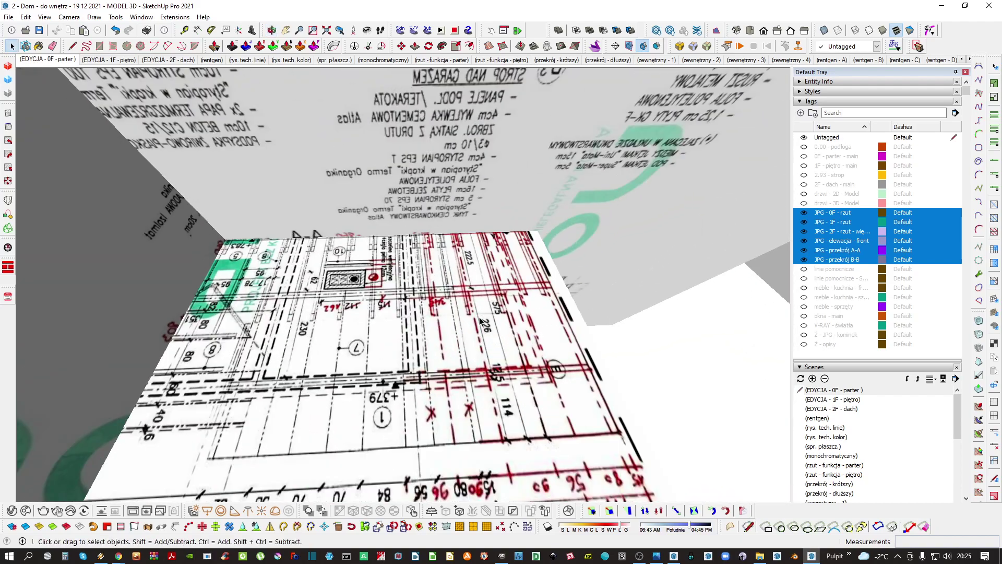
middle_click_drag(552, 314, 435, 253)
scroll(435, 253, "down", 4)
middle_click(784, 168)
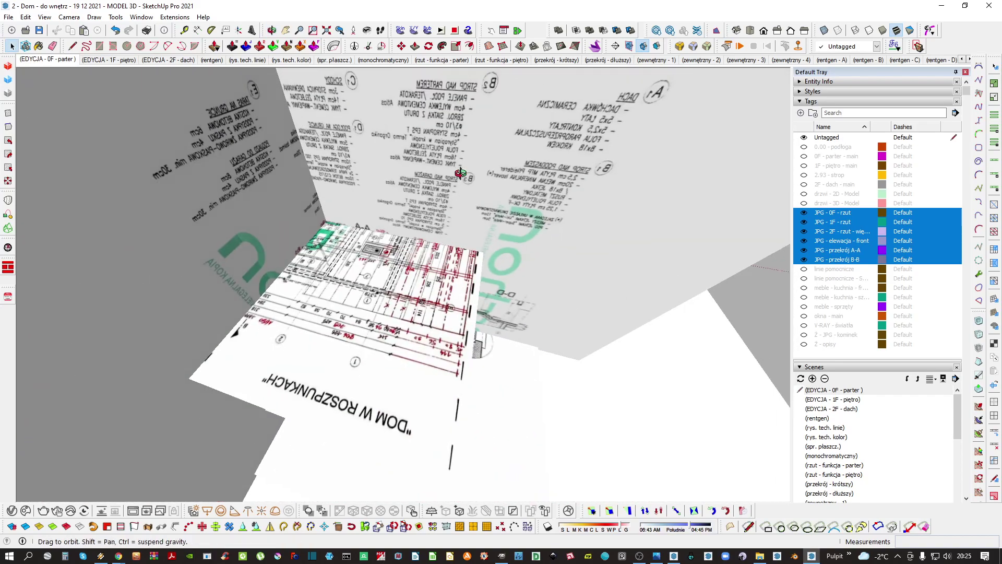
Activate the (zewnętrzny - 1) scene to display the house exterior
left_click(814, 102)
left_click_drag(966, 160, 965, 189)
double_click(841, 163)
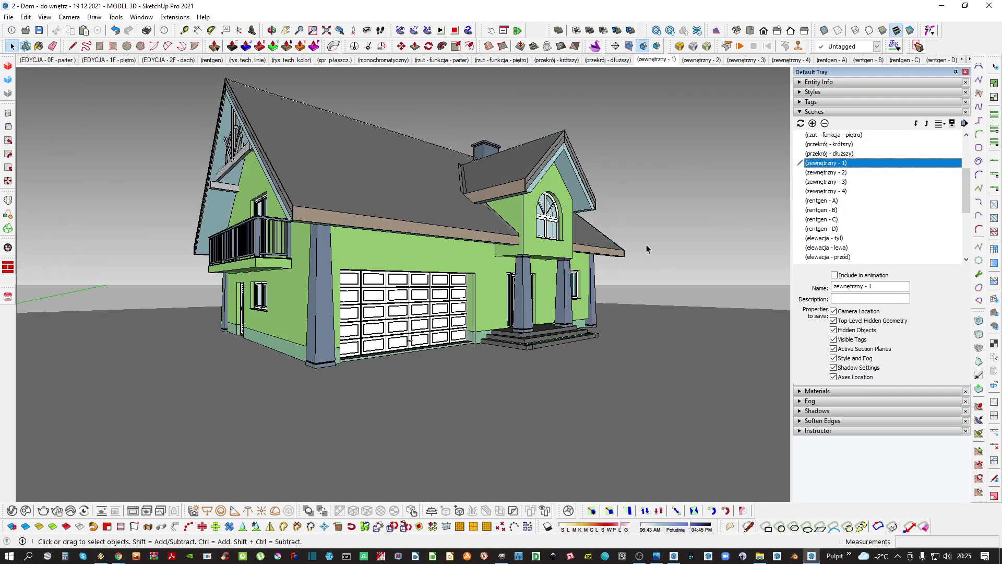
Examine the house exterior from several angles, including the garage, entrance columns and large ground-floor window
middle_click_drag(324, 289, 735, 311)
scroll(376, 277, "up", 2)
middle_click_drag(375, 278, 566, 302)
scroll(565, 302, "up", 4)
scroll(498, 284, "down", 5)
middle_click_drag(499, 284, 401, 290)
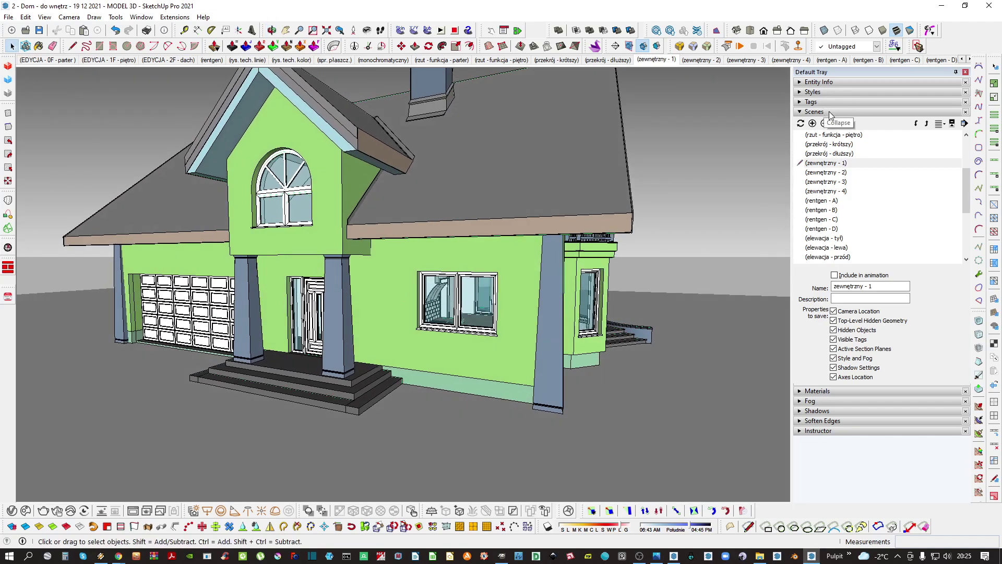
middle_click_drag(557, 219, 449, 214)
scroll(330, 281, "up", 3)
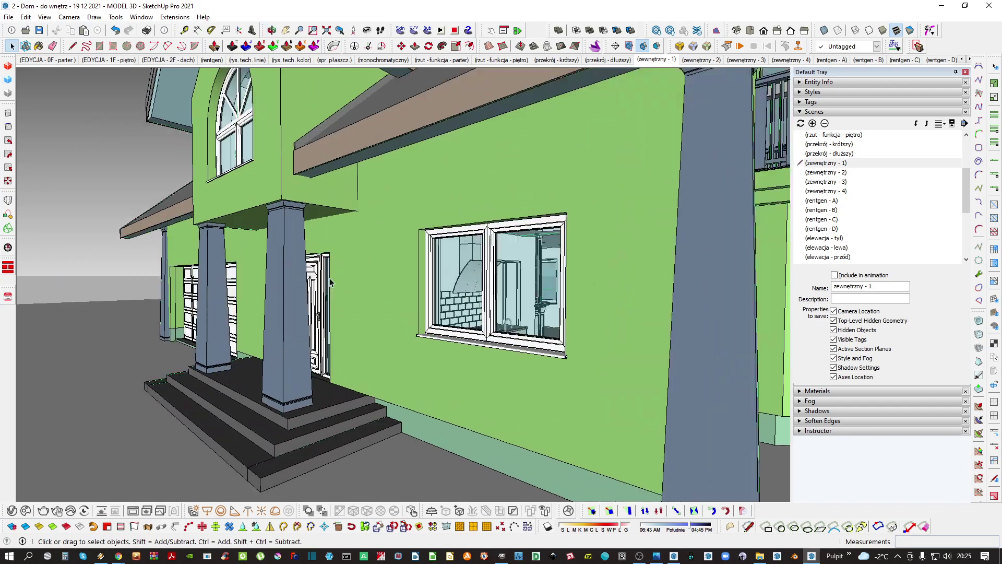
Examine the house exterior from the front entrance and from the balcony gable side
scroll(334, 281, "up", 3)
middle_click_drag(409, 292, 459, 310)
scroll(371, 260, "down", 6)
scroll(566, 308, "down", 2)
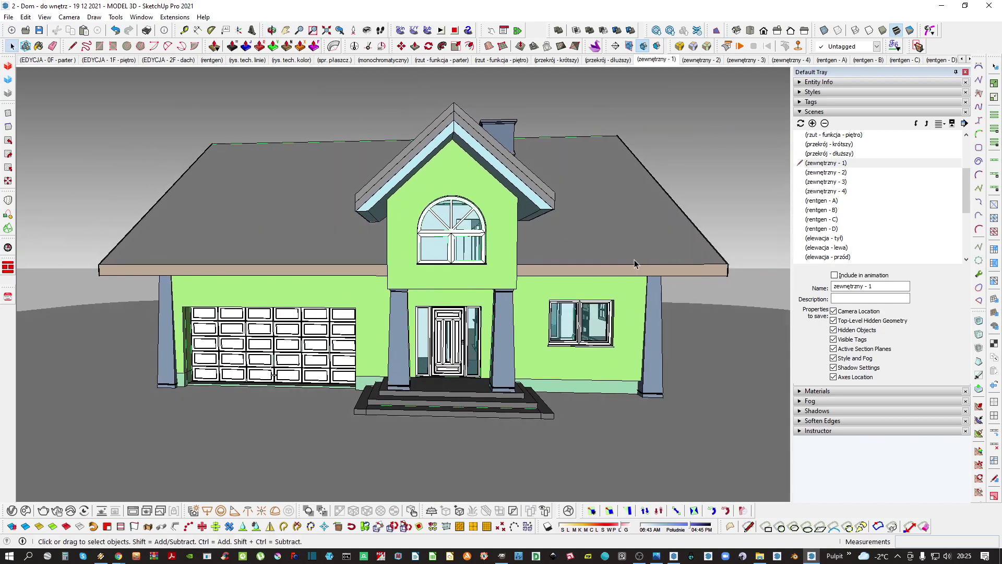
middle_click_drag(607, 310, 583, 287)
scroll(472, 315, "down", 2)
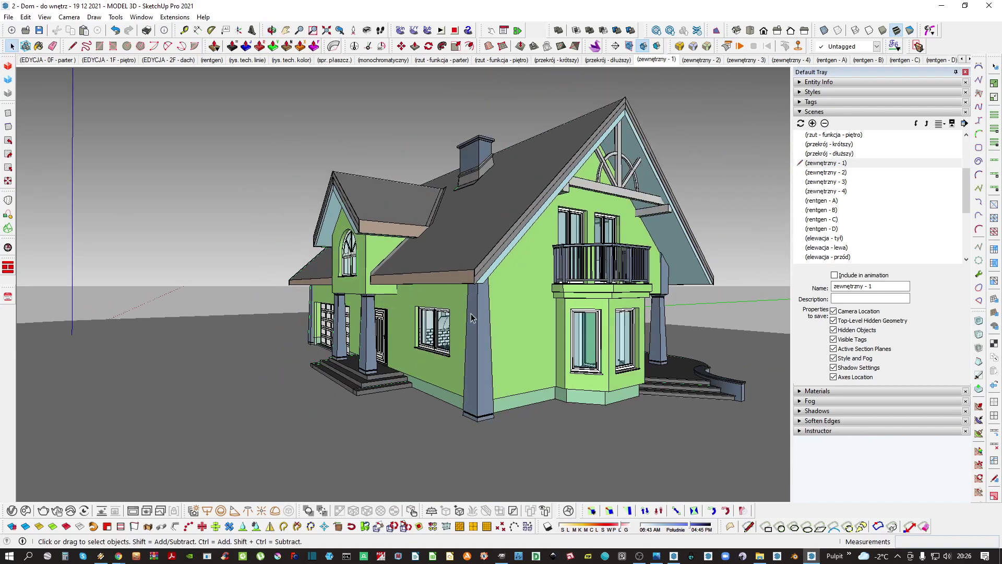
Draw two narrow perpendicular rectangles forming an L on the ground beside the house and select the second one
middle_click_drag(472, 315, 475, 381)
middle_click_drag(475, 381, 359, 315, "shift")
middle_click_drag(358, 316, 380, 323)
scroll(379, 323, "up", 3)
key("r")
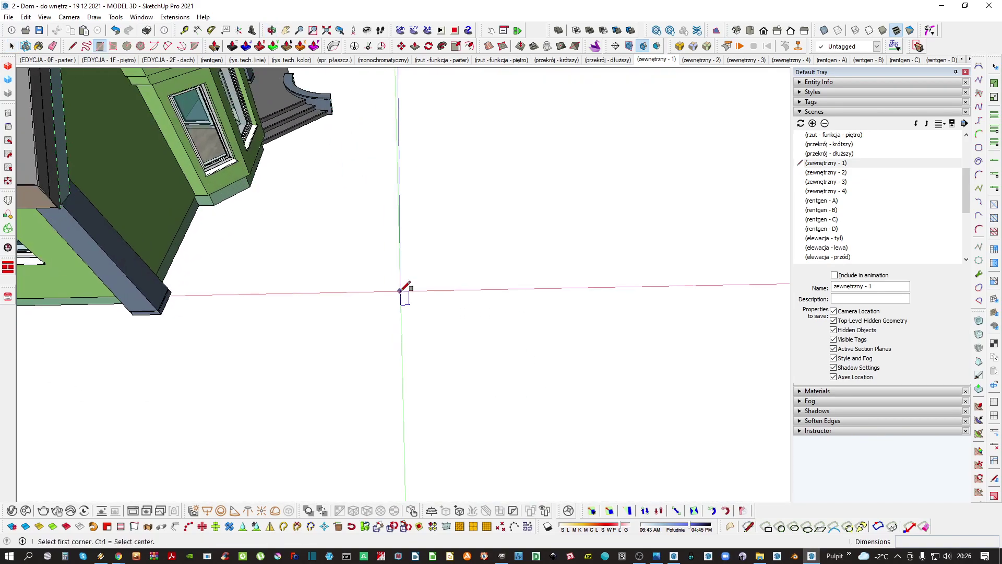
left_click(400, 291)
left_click(541, 299)
scroll(399, 311, "up", 2)
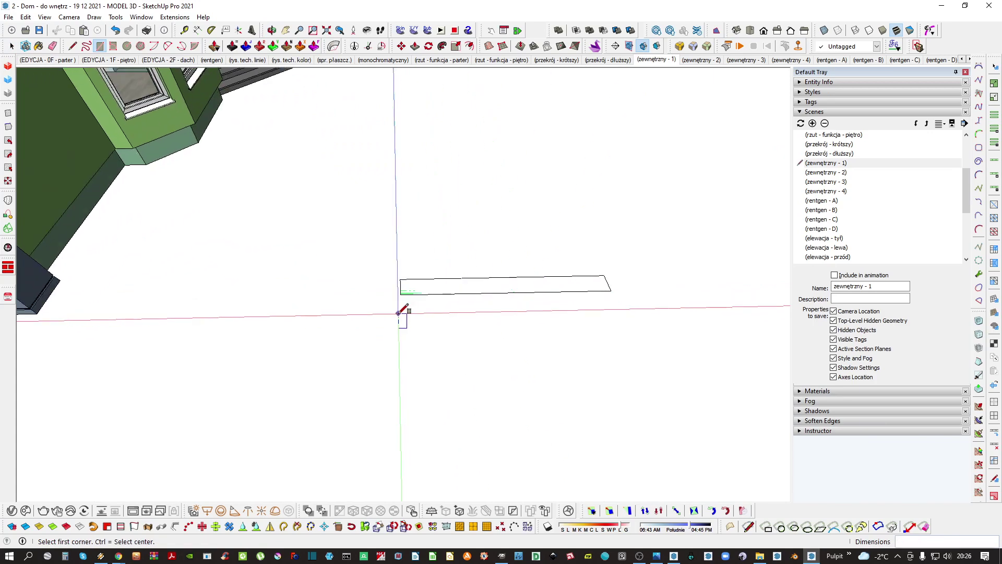
left_click(400, 298)
left_click(421, 435)
key("space")
triple_click(411, 340)
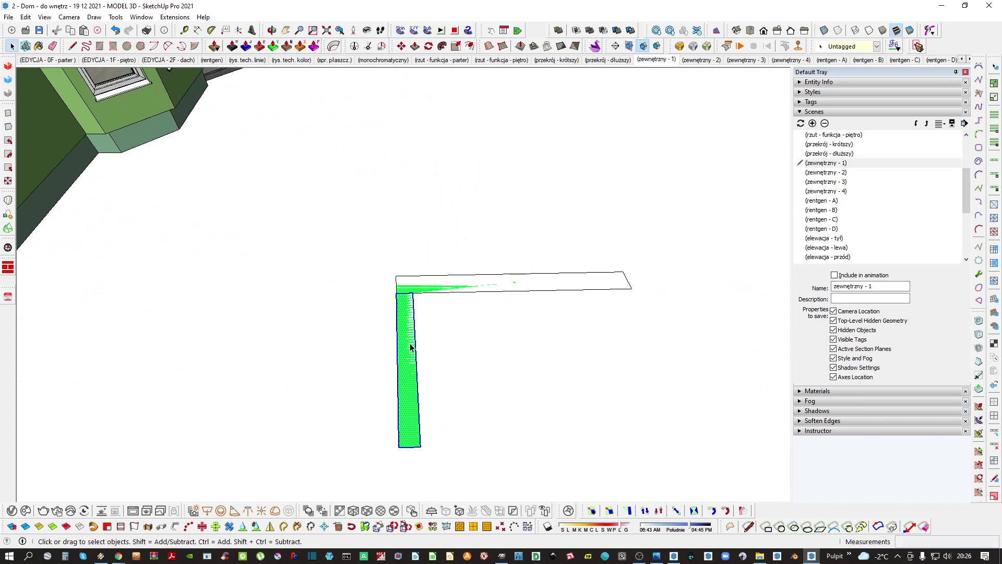
key("g")
Draw a small rectangle in the corner of the L and remove the trial rectangles from the ground
middle_click_drag(411, 340, 371, 381)
scroll(389, 365, "up", 3)
key("r")
left_click(390, 370)
left_click(435, 398)
key("space")
left_click(418, 383)
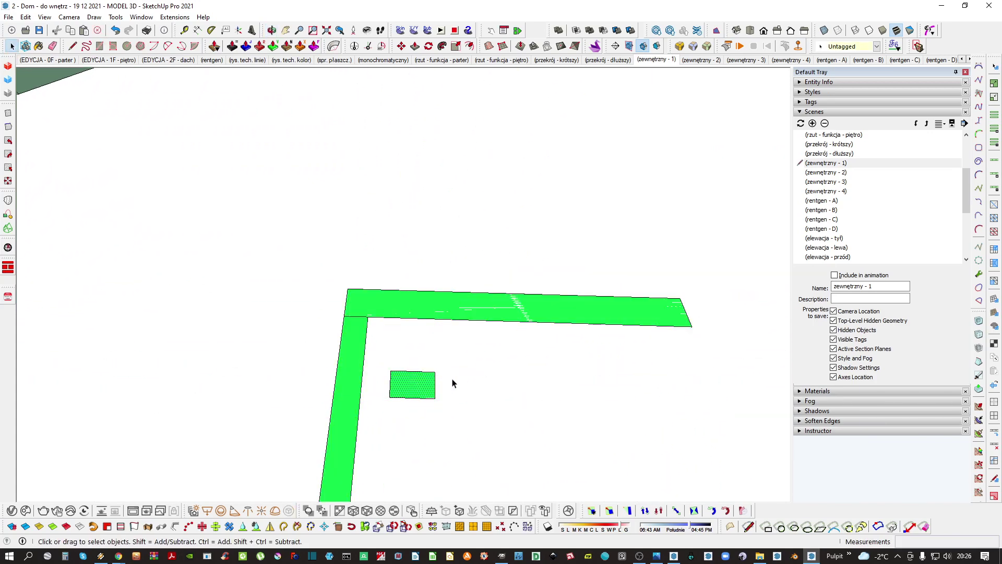
double_click(426, 381)
key("Delete")
scroll(428, 311, "down", 3)
left_click(428, 311)
left_click(458, 336)
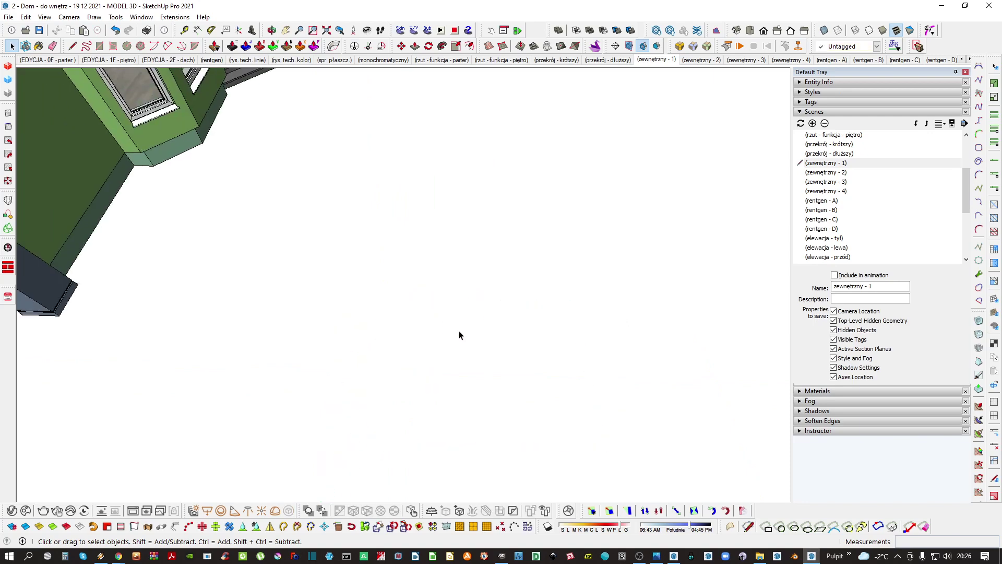
Draw three rectangles one below another on the ground in the top view, the last about 670 × 91 cm
middle_click_drag(458, 336, 430, 332)
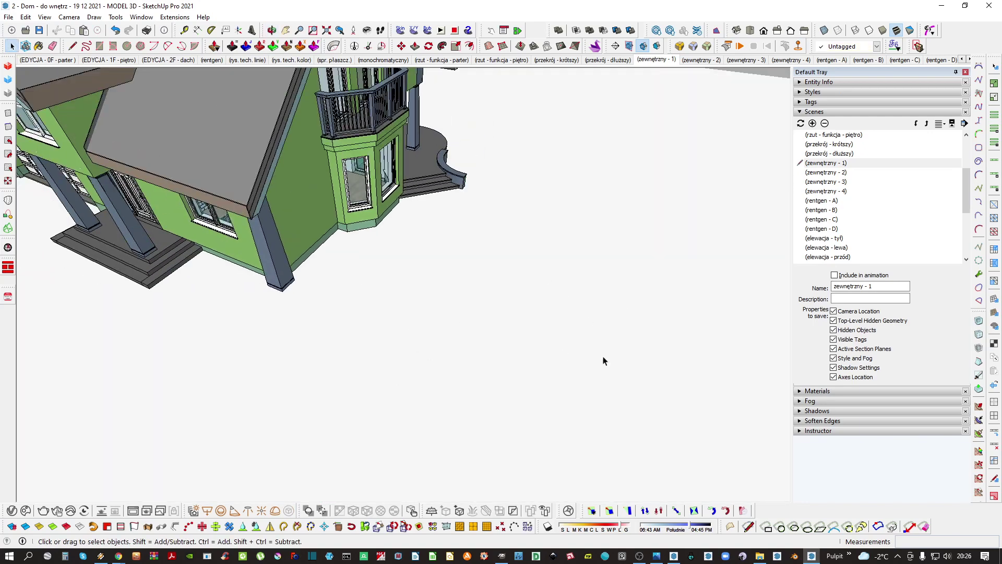
middle_click_drag(603, 360, 543, 345)
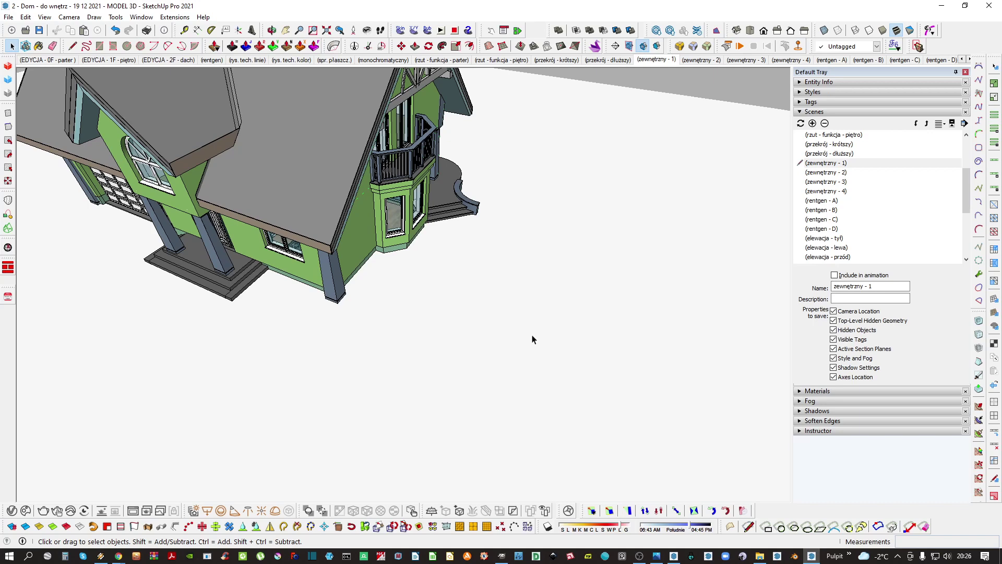
scroll(537, 313, "down", 2)
middle_click_drag(537, 313, 492, 294)
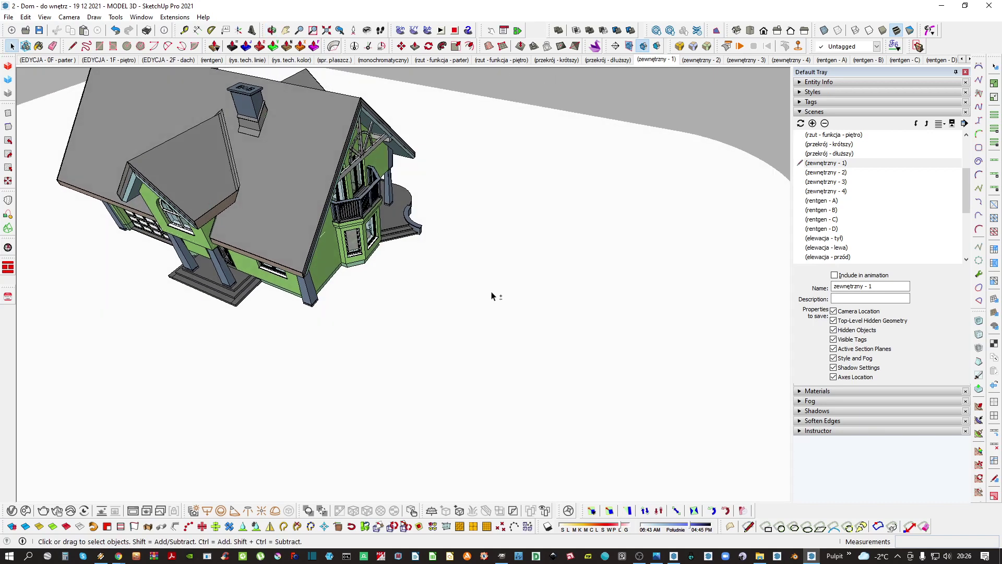
key("F2")
scroll(490, 295, "down", 2)
key("v")
scroll(382, 188, "up", 5)
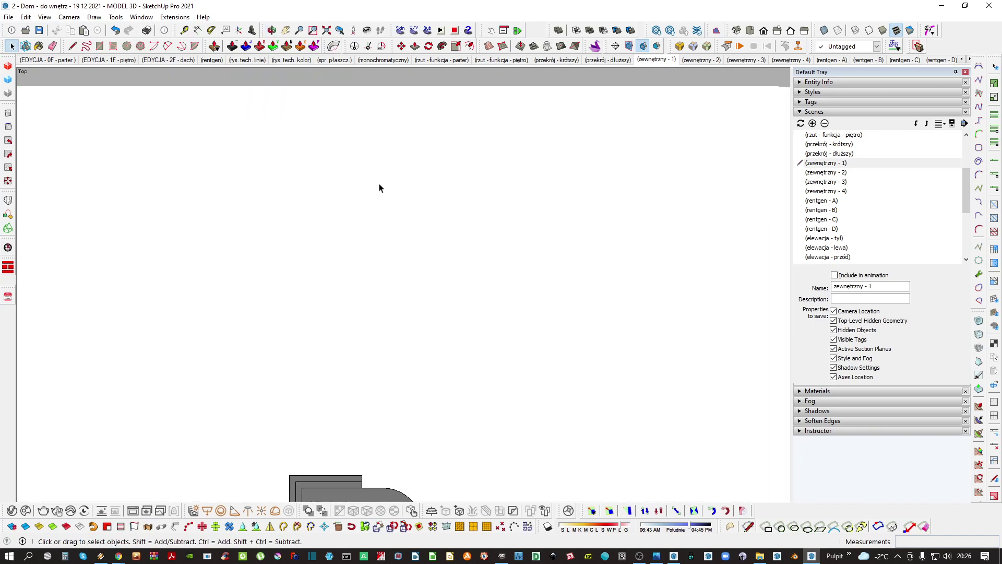
key("r")
left_click(329, 182)
left_click(415, 228)
left_click(299, 259)
left_click(433, 340)
left_click(255, 387)
left_click(413, 407)
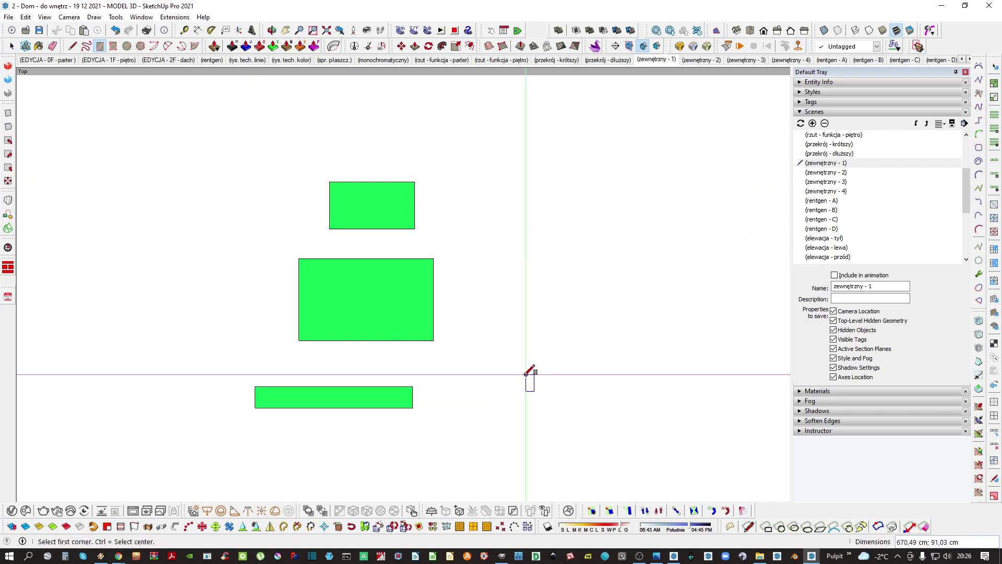
Draw three more rectangles to the right of the first three, the last about 298 × 124 cm
left_click(551, 360)
left_click(509, 208)
left_click(649, 242)
left_click(586, 155)
left_click(563, 123)
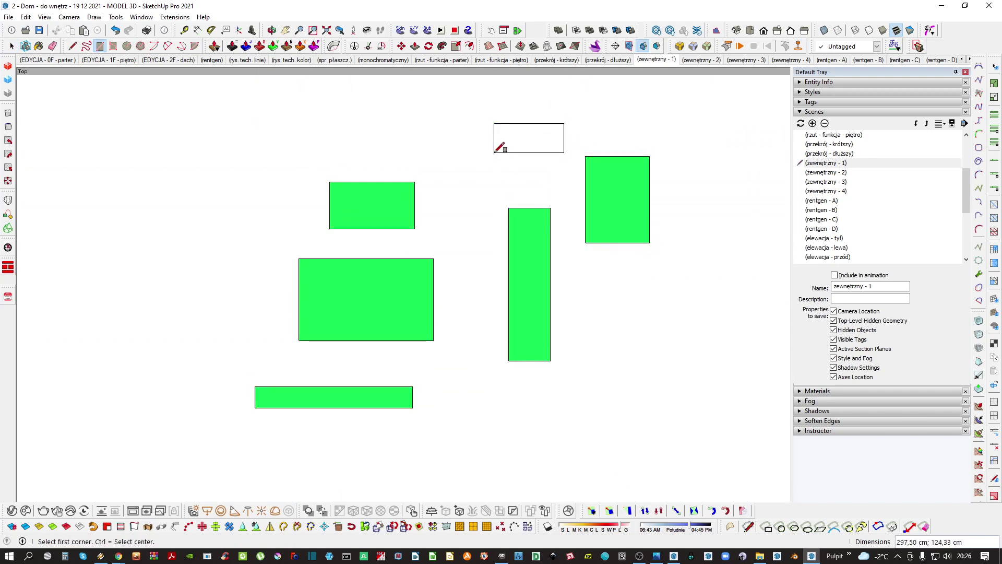
left_click(494, 152)
Undo all the trial rectangles and bring the house roof into view from above
key("space")
scroll(393, 294, "down", 2)
scroll(393, 294, "down", 3)
key("ctrl+z")
key("ctrl+z")
key("ctrl+z")
key("ctrl+z")
key("ctrl+z")
key("ctrl+z")
key("ctrl+z")
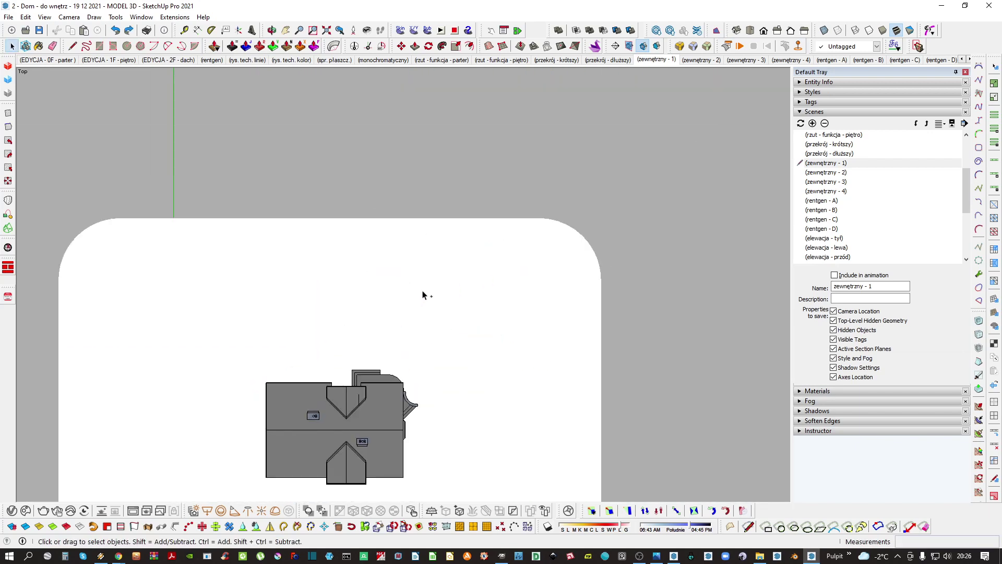
scroll(531, 152, "down", 1)
scroll(380, 432, "up", 3)
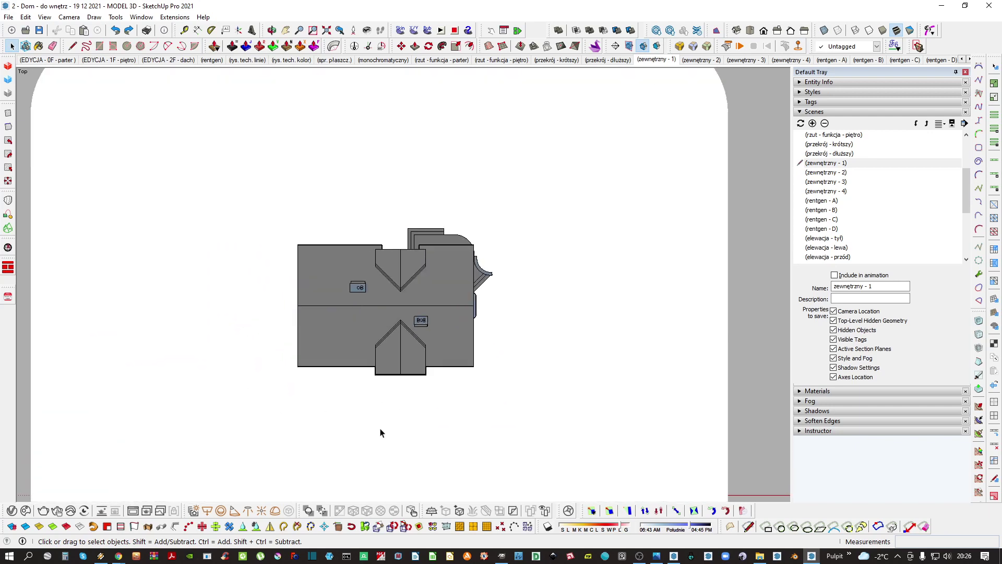
scroll(390, 209, "up", 2)
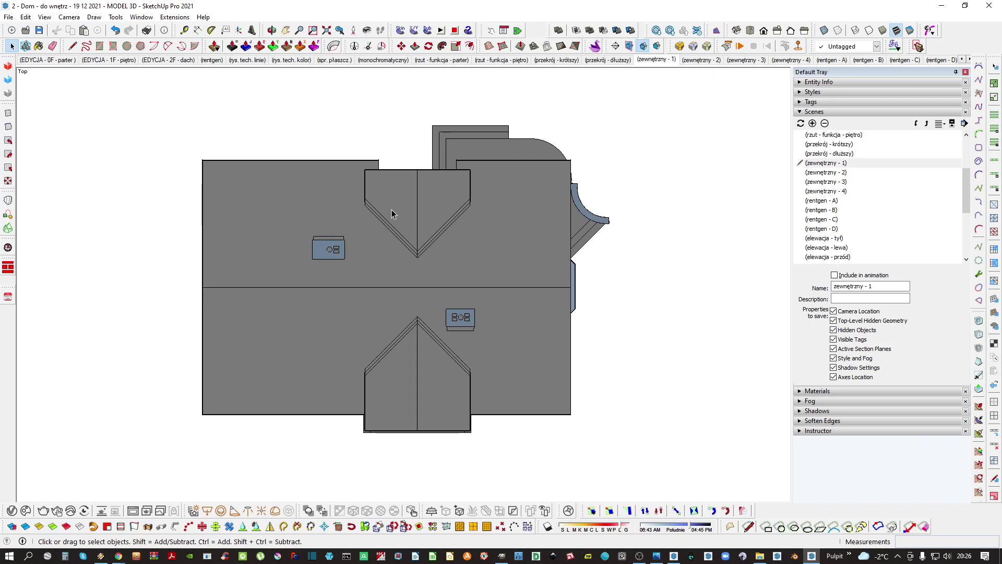
Enter the ground-floor interior and look around the room with the windows and wooden floor
middle_click_drag(673, 216, 642, 268)
scroll(497, 307, "up", 5)
scroll(402, 287, "up", 8)
scroll(402, 286, "up", 3)
scroll(530, 318, "up", 1)
key("l")
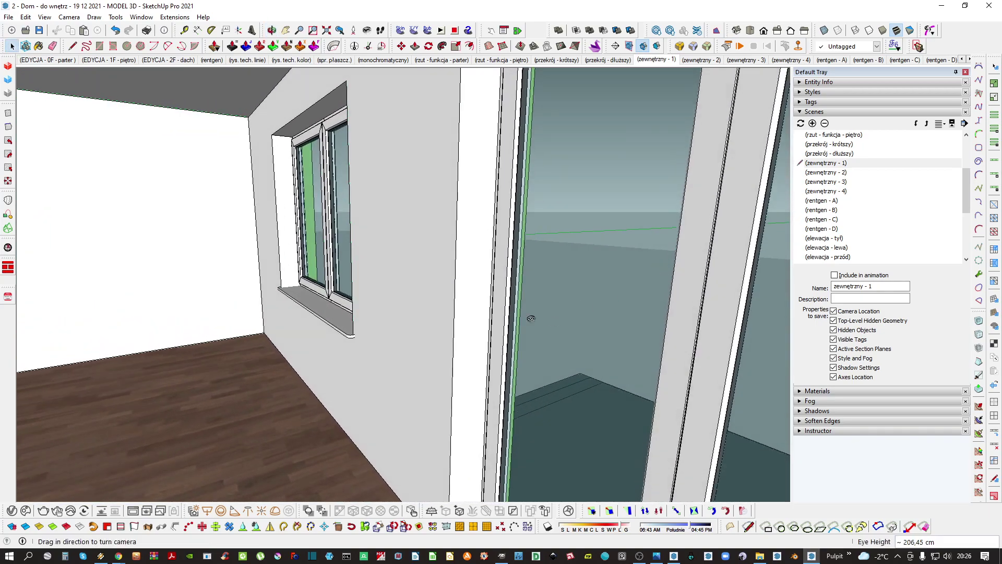
left_click_drag(530, 318, 334, 293)
middle_click_drag(333, 293, 658, 357)
key("space")
scroll(365, 313, "up", 2)
left_click_drag(659, 357, 415, 315)
scroll(415, 315, "up", 4)
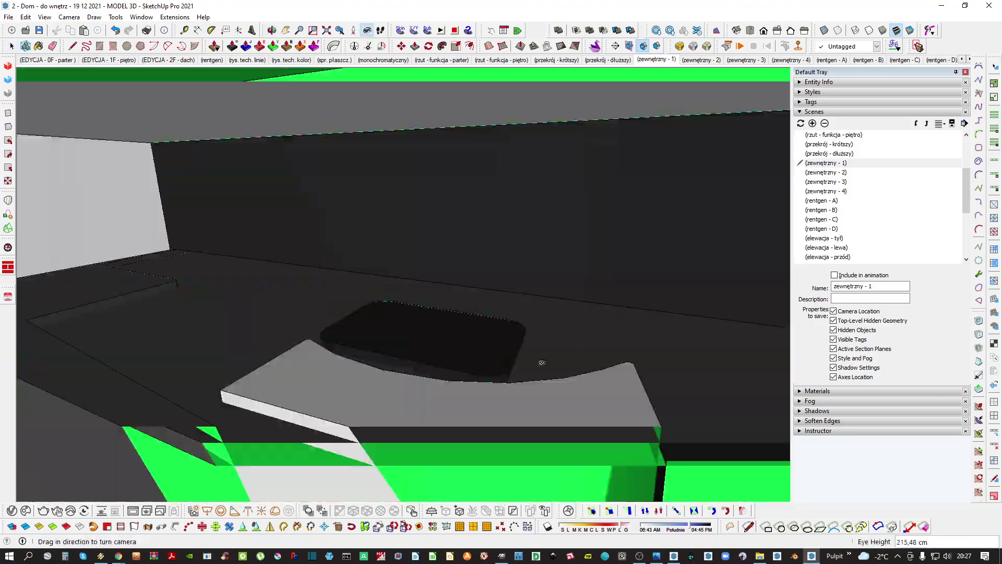
Examine the kitchen interior, including the built-in ovens, base cabinets and worktop
middle_click_drag(483, 303, 518, 261)
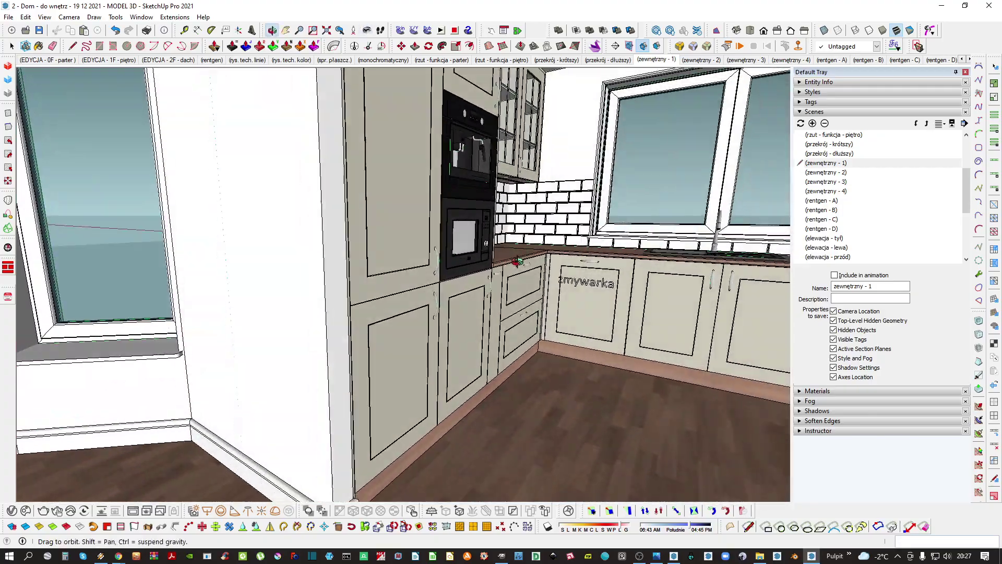
middle_click_drag(454, 315, 518, 262)
left_click_drag(519, 261, 505, 347)
middle_click_drag(504, 347, 265, 358)
left_click_drag(265, 358, 235, 365)
middle_click_drag(235, 366, 416, 331)
Set the camera's field of view to 80 degrees and look towards the fireplace and staircase
type("z80")
key("Return")
key("Escape")
left_click_drag(416, 331, 469, 299)
middle_click_drag(469, 299, 626, 207)
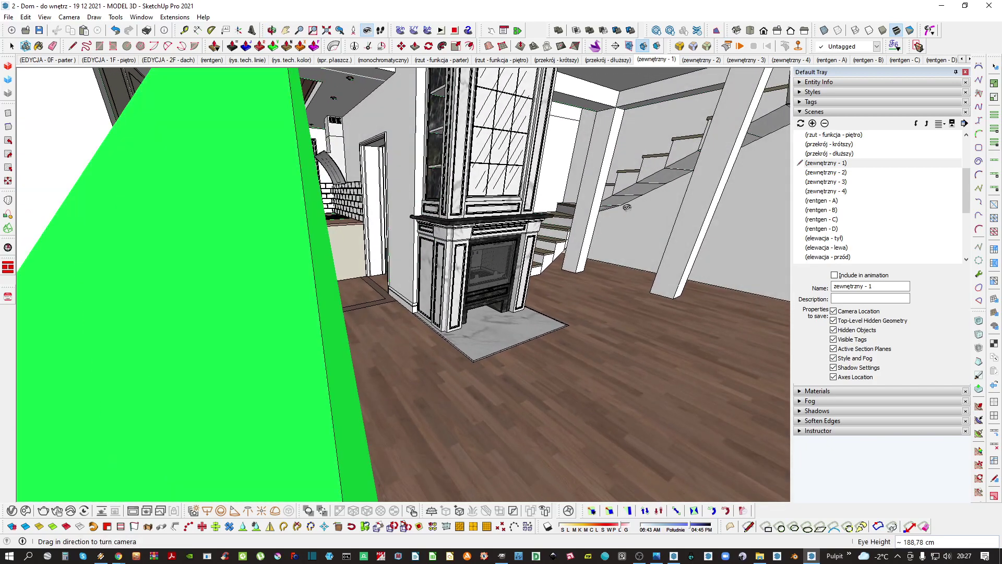
Minimize the SketchUp and LayOut windows and close the Pobrane folder window
left_click(943, 6)
middle_click_drag(584, 204, 674, 203)
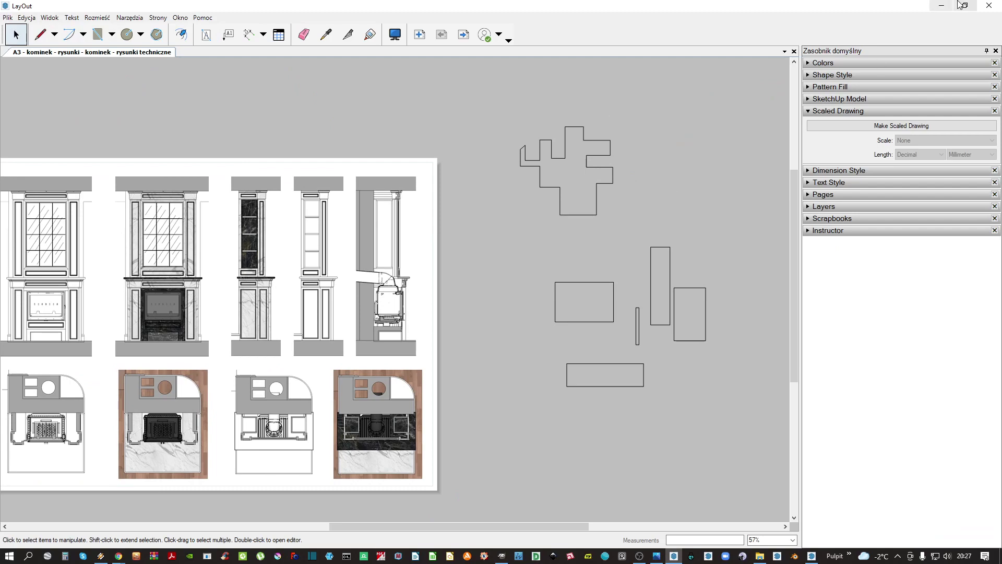
left_click(942, 6)
key("BackSpace")
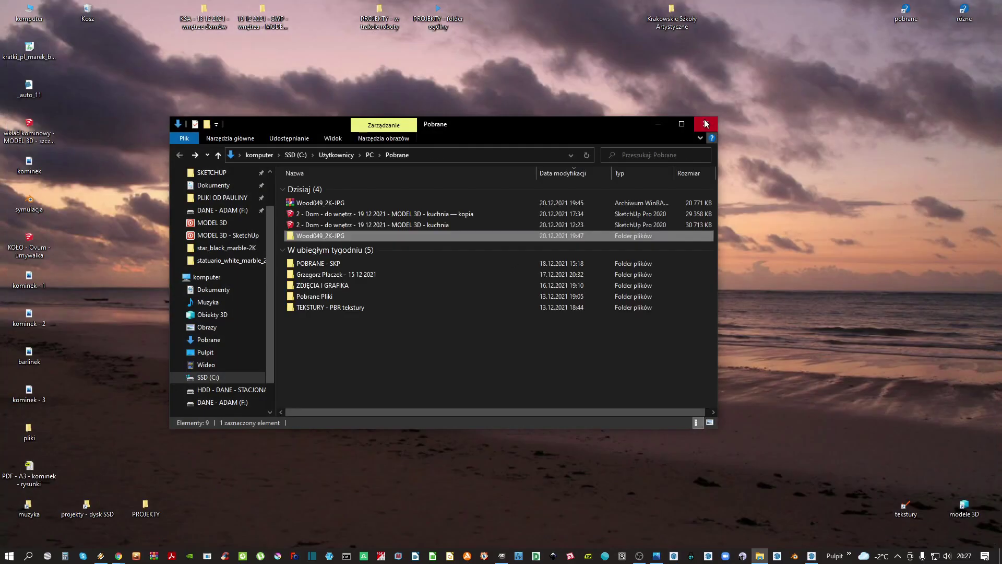
left_click(705, 124)
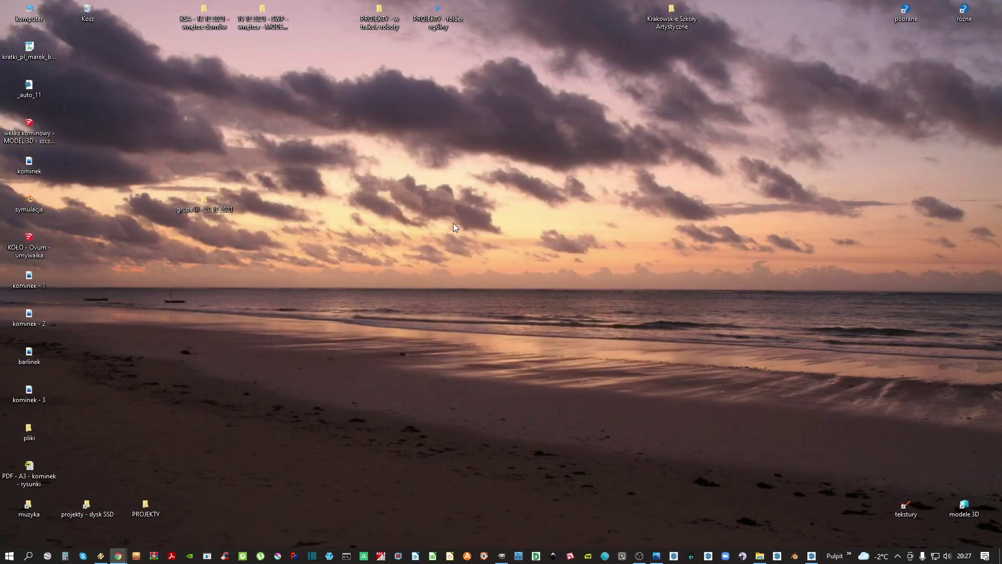
Check the MODEL 3D folder inside grupa III - 20 12 2021 on the desktop and close it
left_click(248, 104)
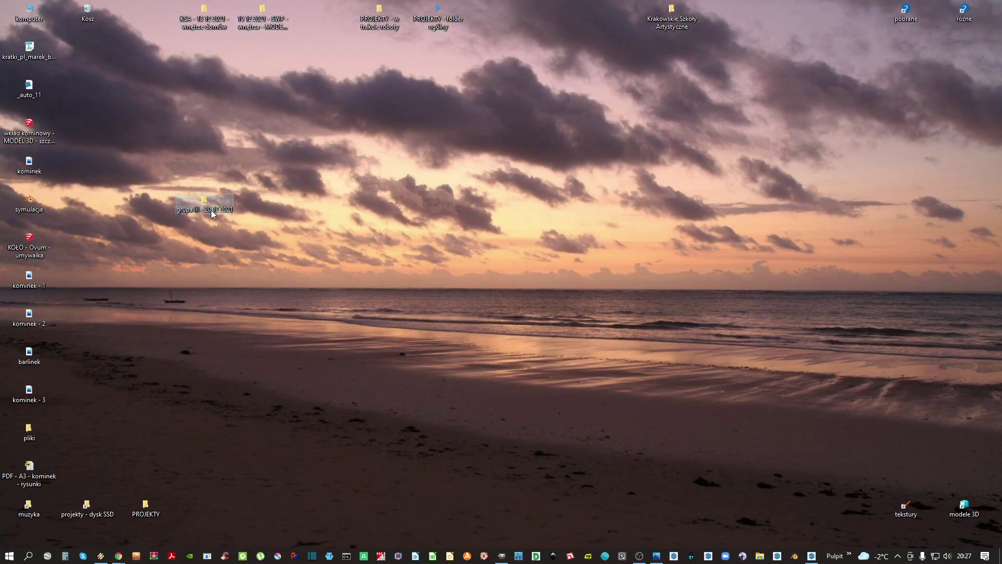
double_click(211, 212)
double_click(332, 204)
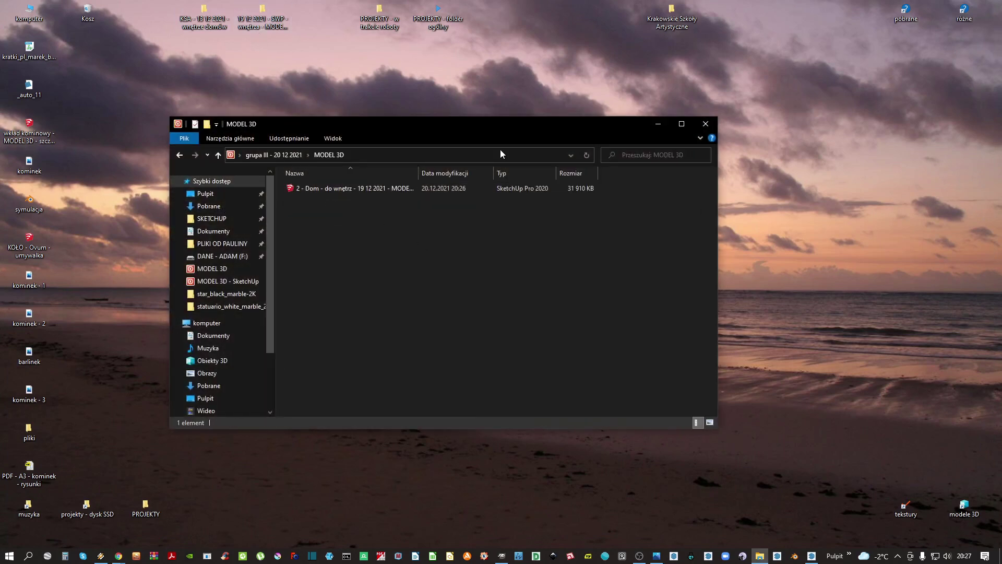
left_click(709, 128)
Check the MODELE 3D DOMÓW - SketchUp folder inside 19 12 2021 - SWP - wnętrza - MODELOWANIE and close it
double_click(267, 21)
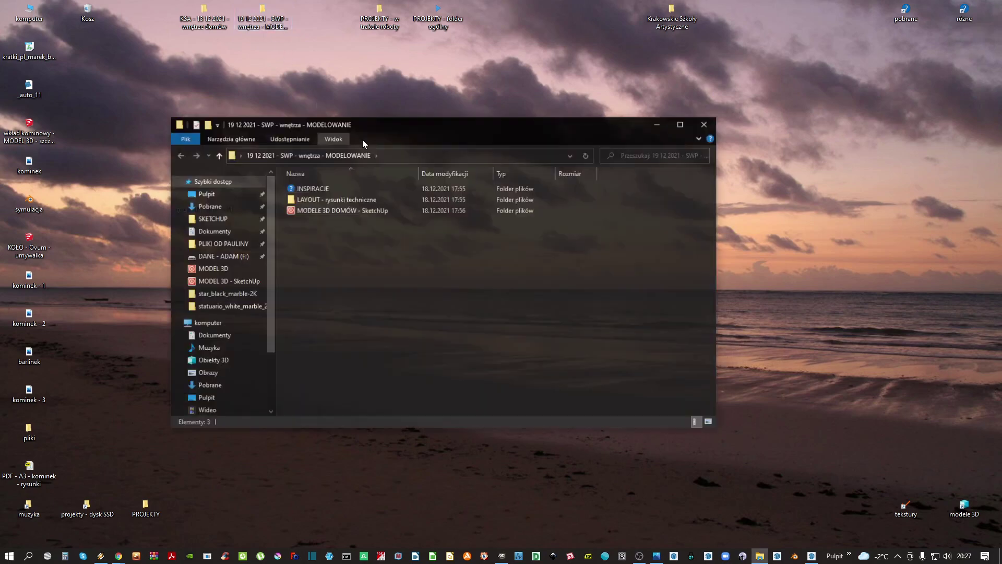
double_click(325, 210)
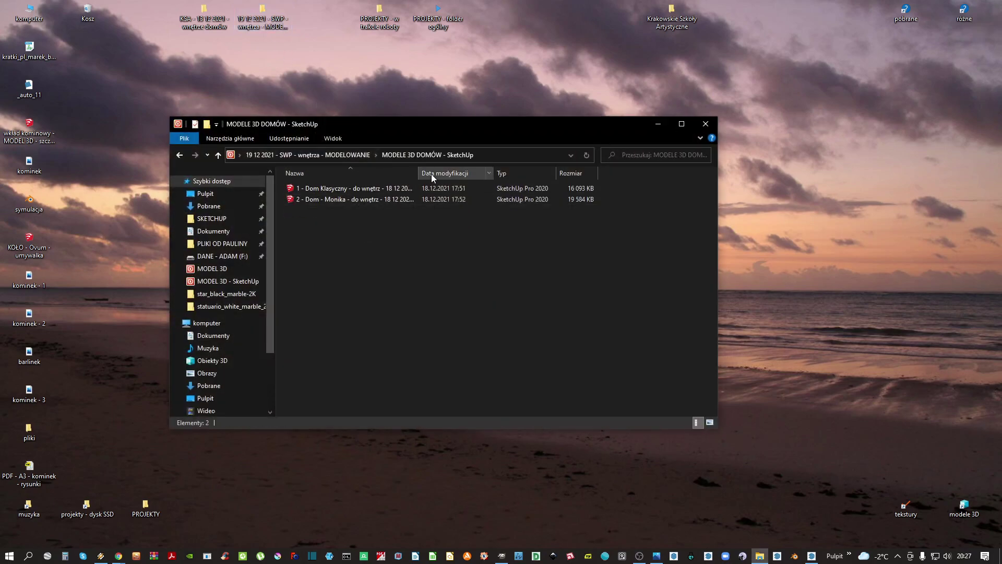
left_click(706, 124)
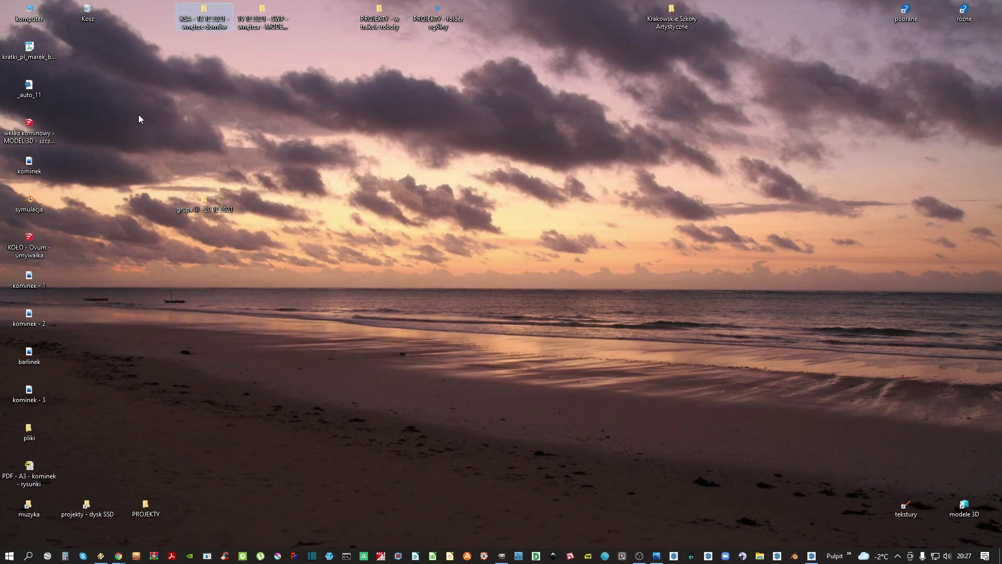
Open the house model 1 - Dom - do wnętrz - 19 12 2021 from pliki > WNĘTRZA - miniaturki > MODELE 3D in SketchUp Pro 2021
double_click(29, 431)
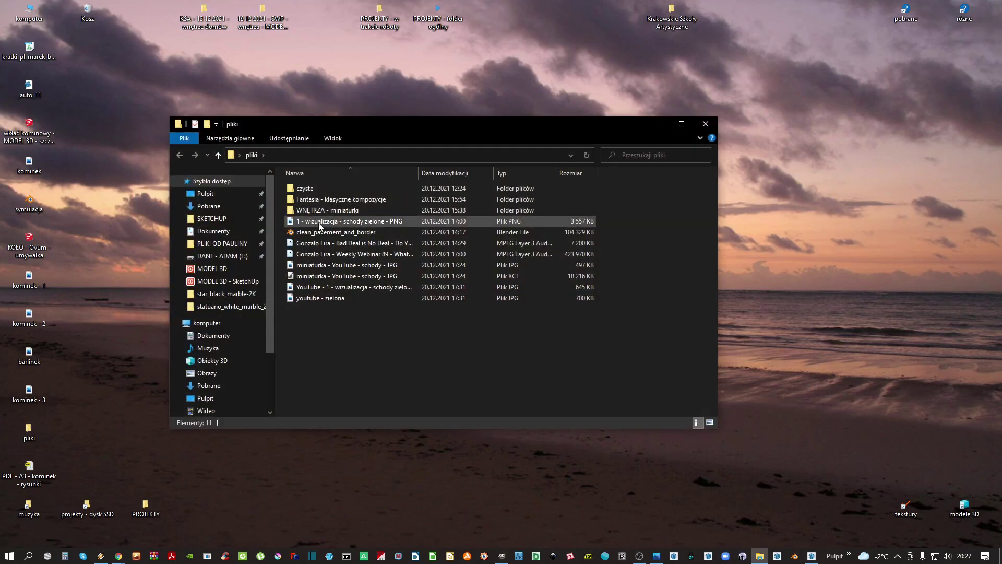
double_click(308, 211)
double_click(332, 188)
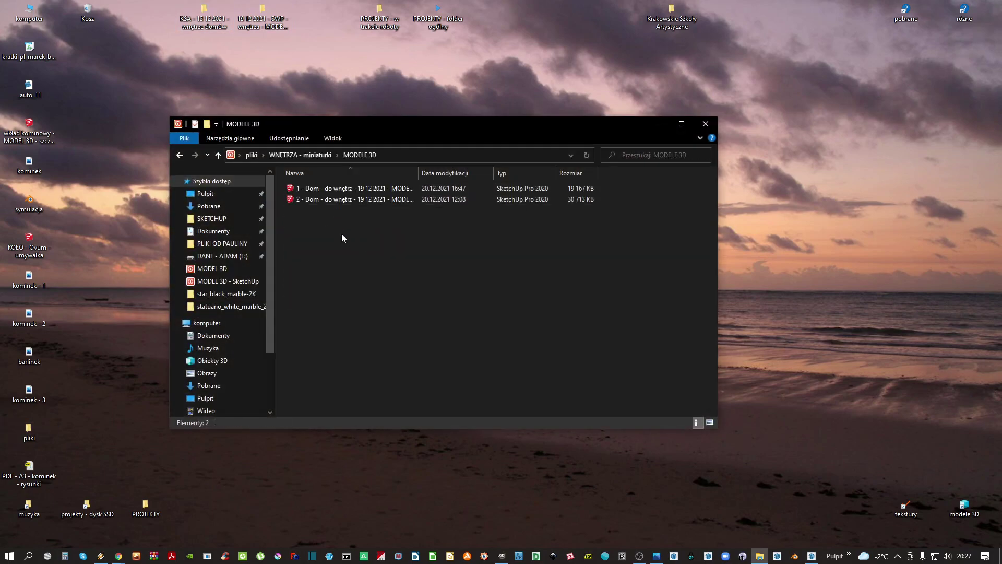
left_click_drag(418, 174, 470, 173)
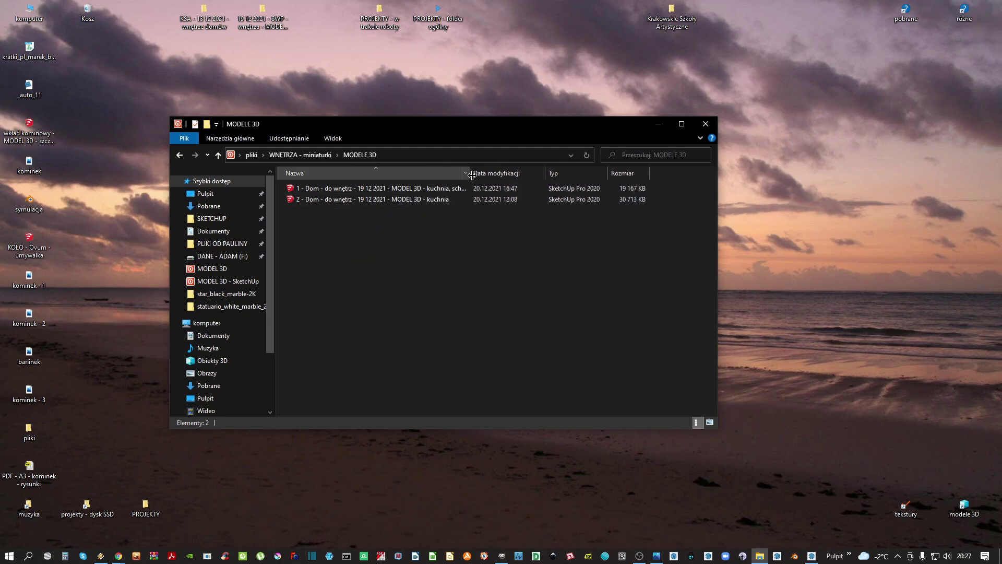
right_click(398, 189)
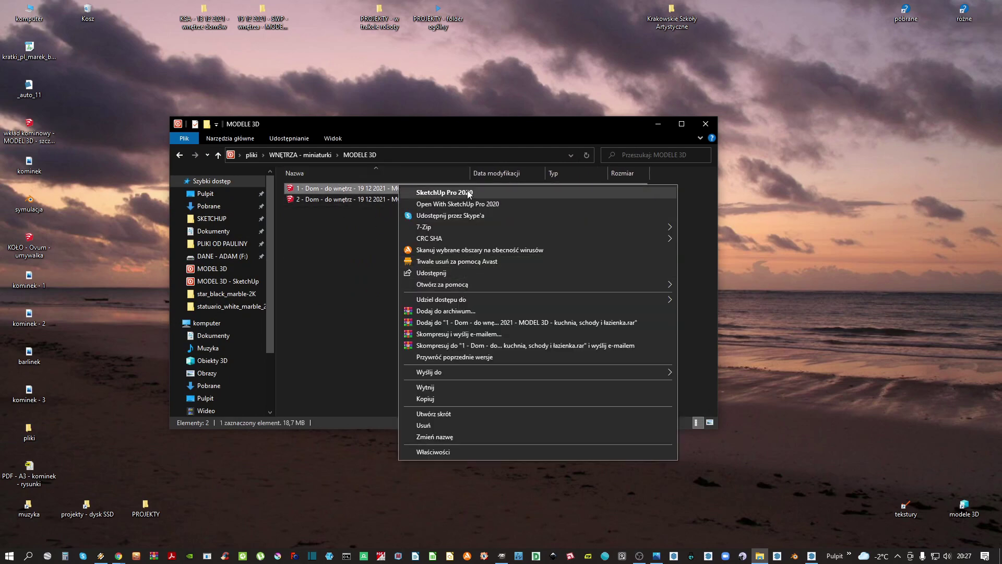
mouse_move(466, 284)
left_click(722, 286)
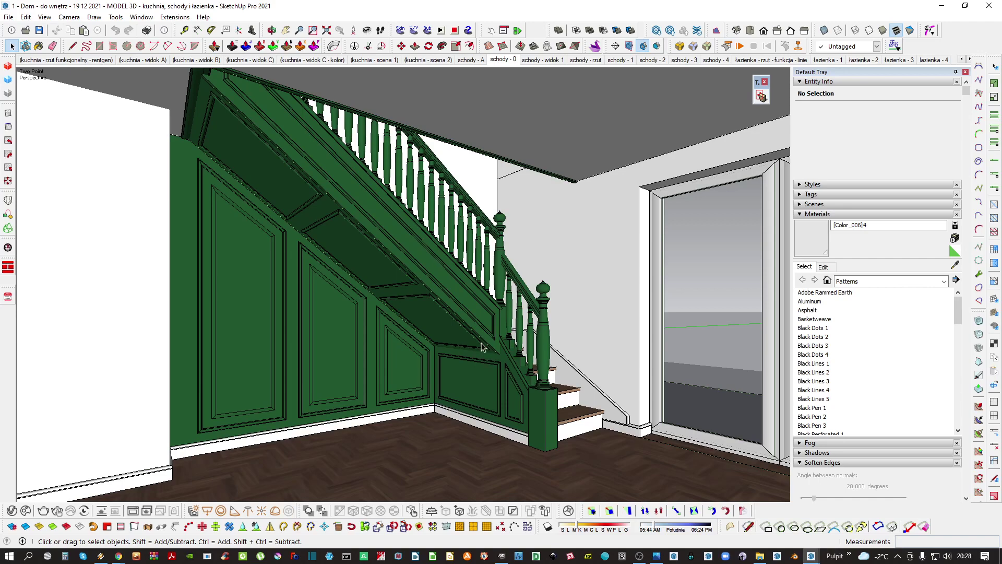
Examine the green panelled staircase, its balusters, wooden treads and the trim along the wall
middle_click_drag(481, 344, 440, 294)
type("z")
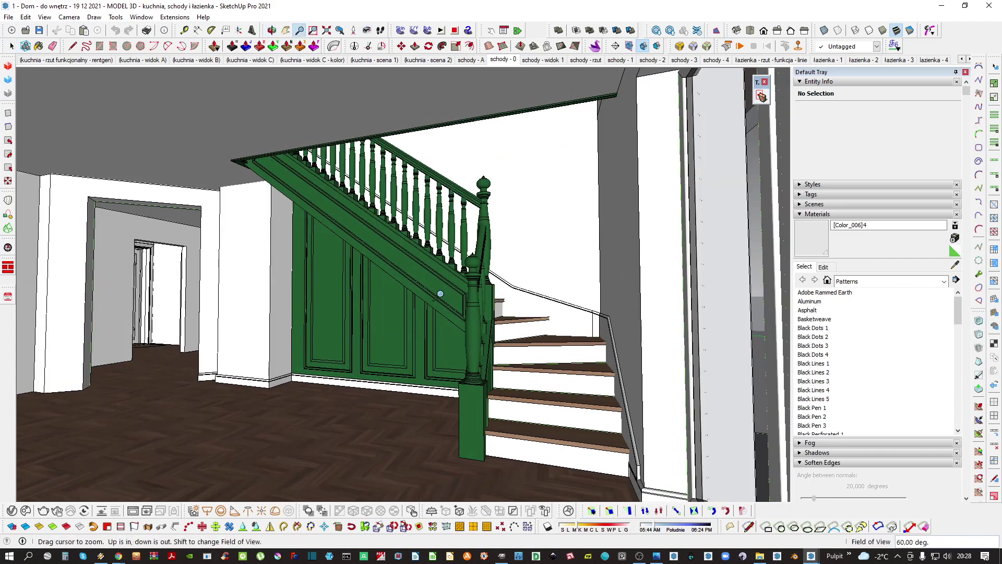
type("0")
scroll(466, 333, "up", 5)
key("Escape")
mouse_move(454, 329)
middle_mouse_down()
mouse_move(490, 309)
mouse_move(468, 339)
middle_mouse_up()
scroll(467, 339, "down", 5)
scroll(353, 287, "up", 3)
key("space")
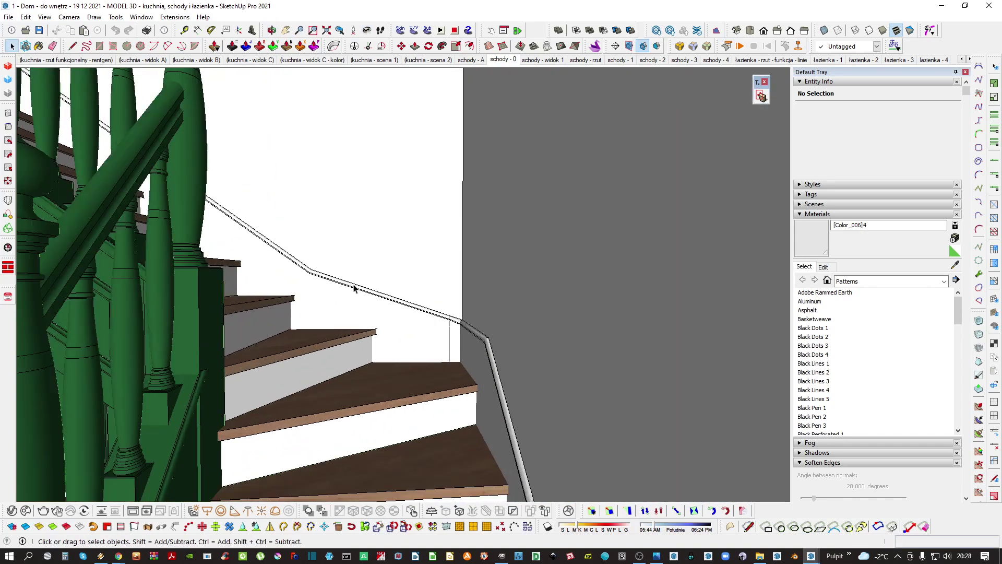
Apply the in-model rentgen style to the house model
key("l")
left_click_drag(354, 287, 224, 313)
scroll(539, 307, "up", 3)
middle_click_drag(539, 306, 678, 235)
scroll(734, 202, "up", 1)
left_click(840, 82)
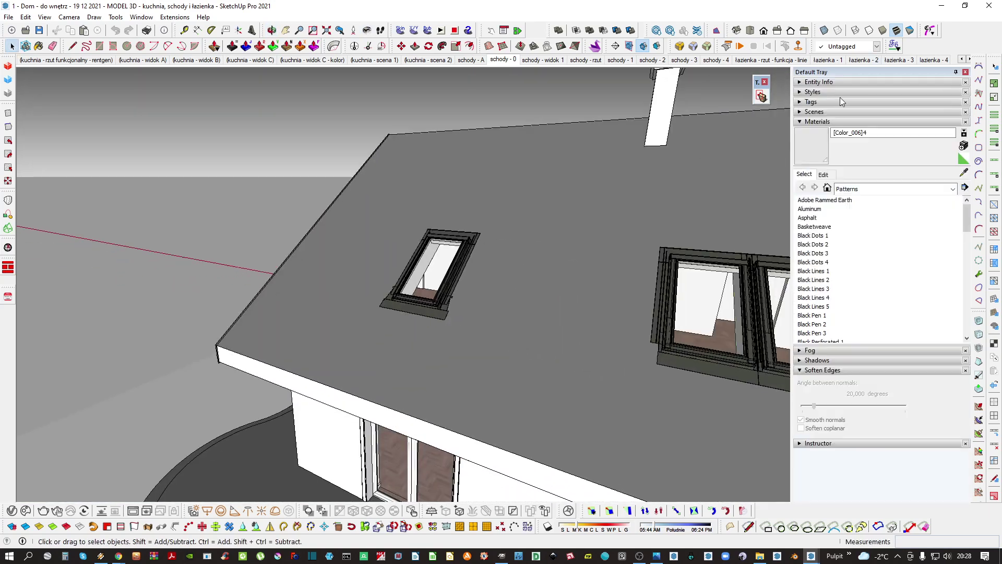
left_click(823, 92)
left_click(827, 157)
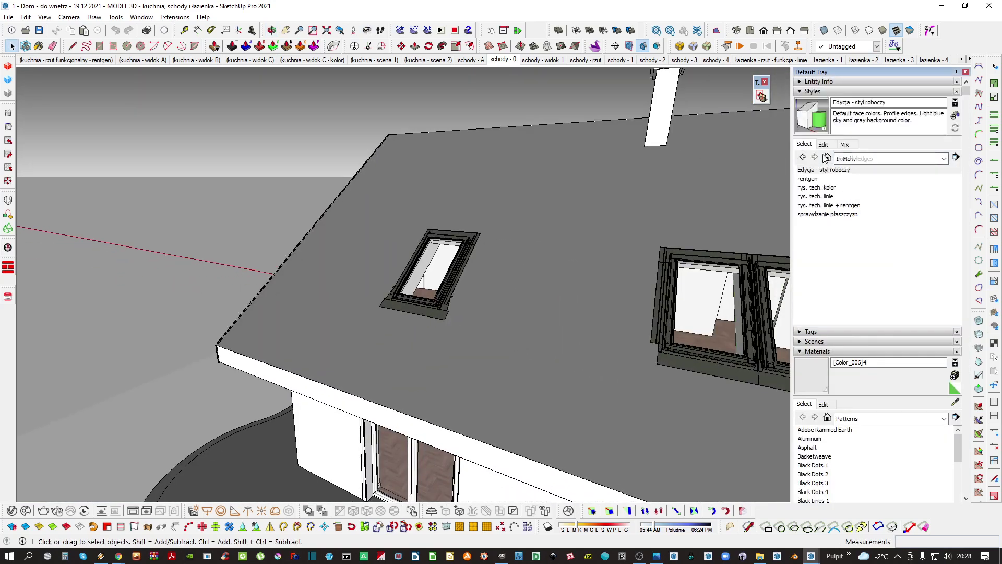
left_click(818, 178)
Set the camera's field of view to 100 inside the house and apply the Edycja - styl roboczy style
middle_click_drag(659, 265, 688, 265)
scroll(603, 234, "up", 2)
scroll(602, 235, "up", 3)
middle_click_drag(503, 246, 487, 296)
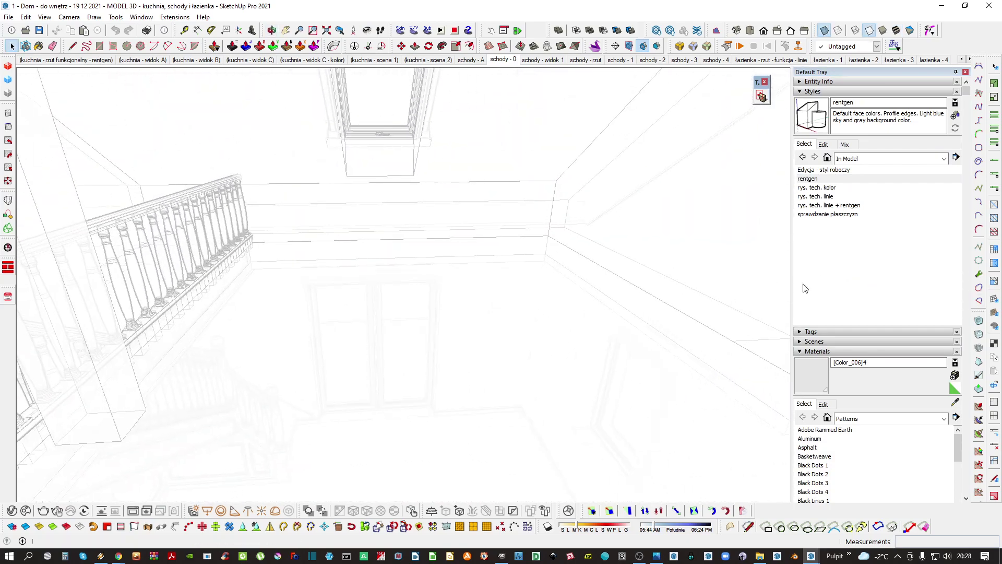
key("z")
left_click_drag(376, 269, 379, 248)
type("100")
key("Return")
middle_click_drag(382, 246, 561, 282)
left_click(824, 170)
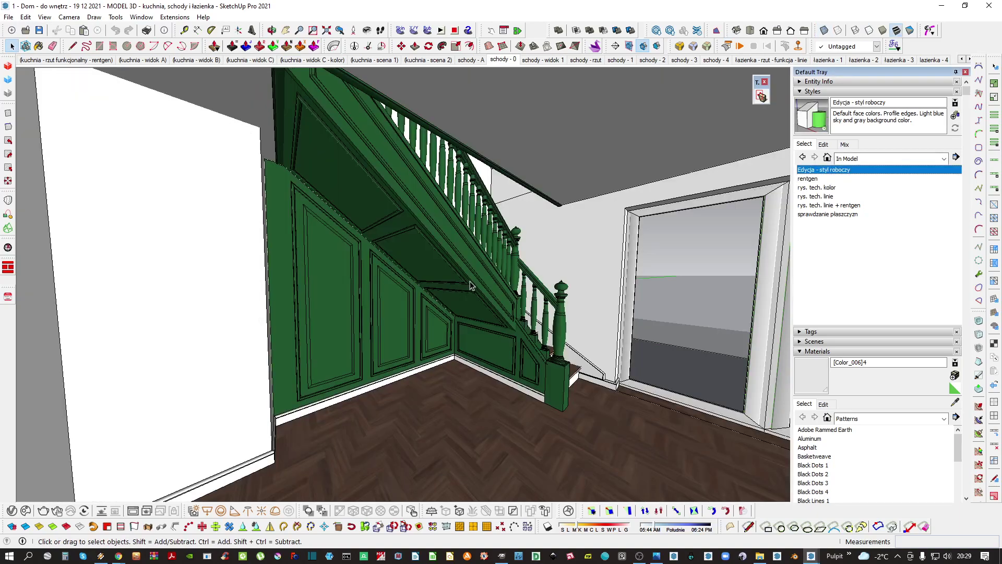
Recall the schody - 0 scene and examine the green staircase's balusters and the panelling beneath the flight
middle_click_drag(476, 256, 590, 78)
scroll(427, 267, "up", 3)
left_click(502, 59)
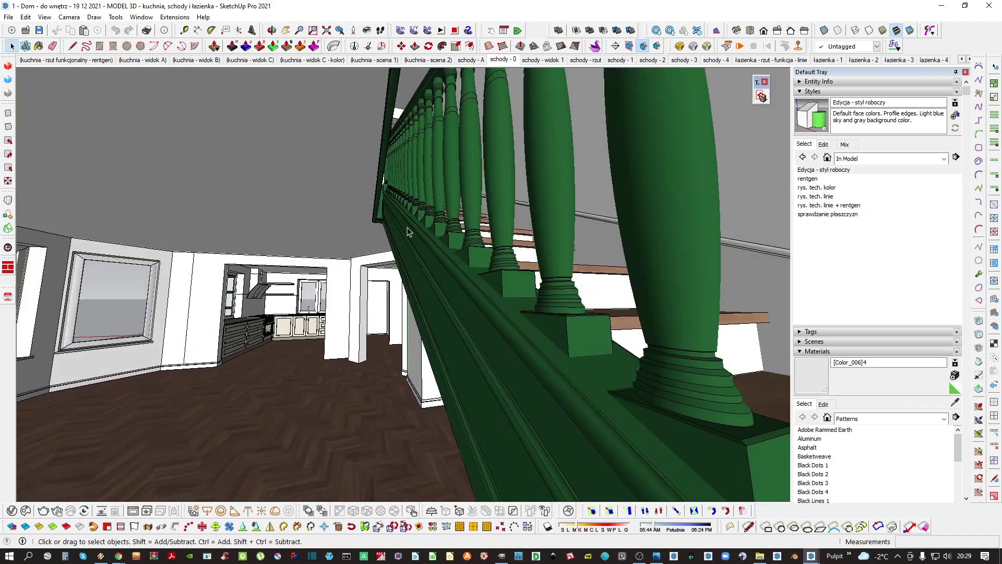
scroll(345, 263, "down", 5)
scroll(478, 285, "up", 1)
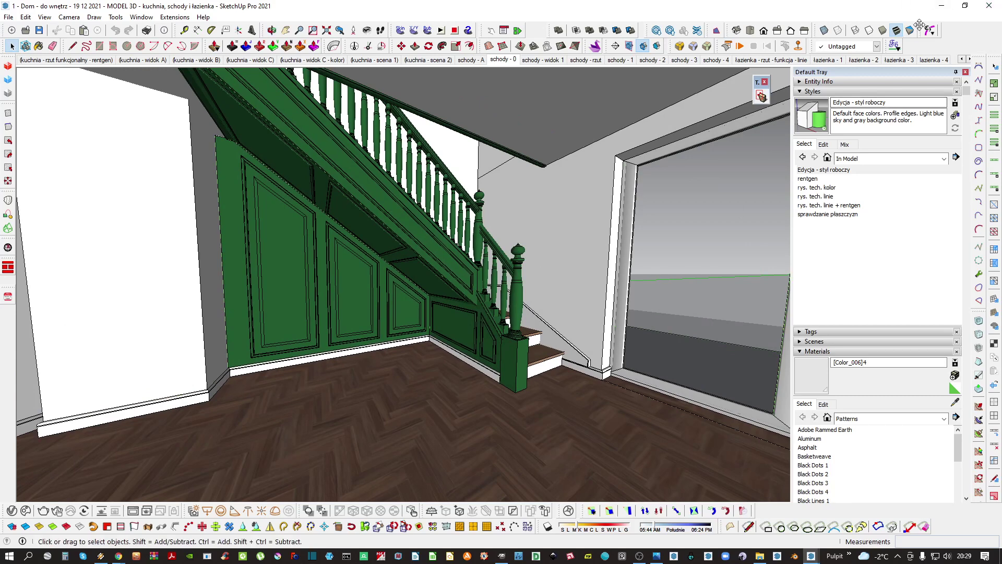
Close the MODELE 3D folder and switch to the SketchUp model 2 - Dom - do wnętrz - 19 12 2021
left_click(942, 6)
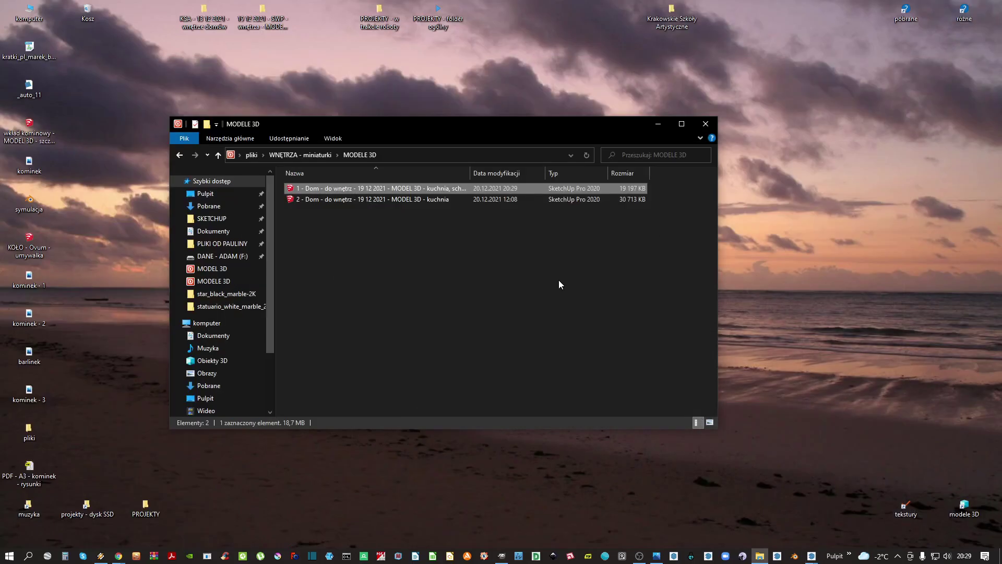
left_click(706, 124)
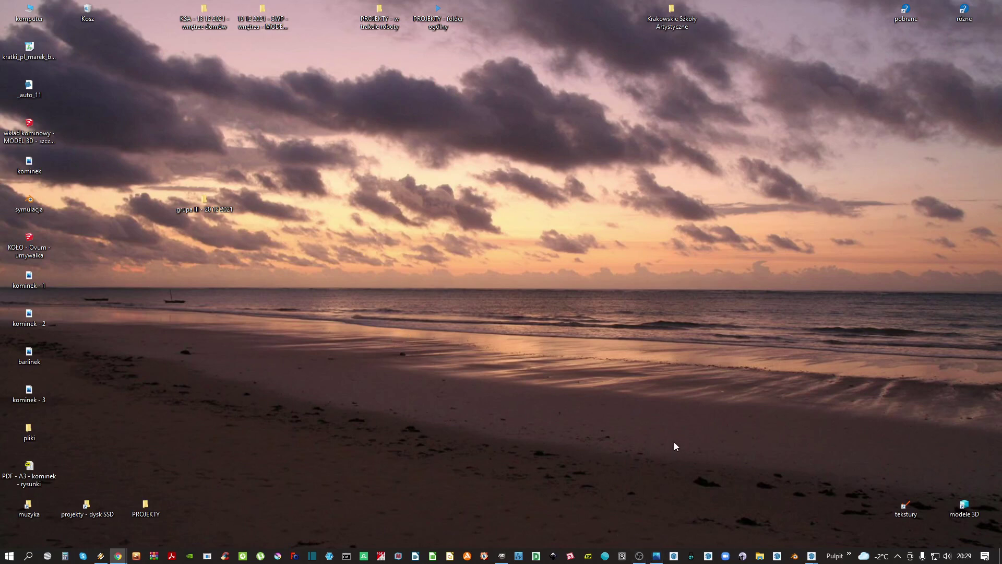
mouse_move(810, 556)
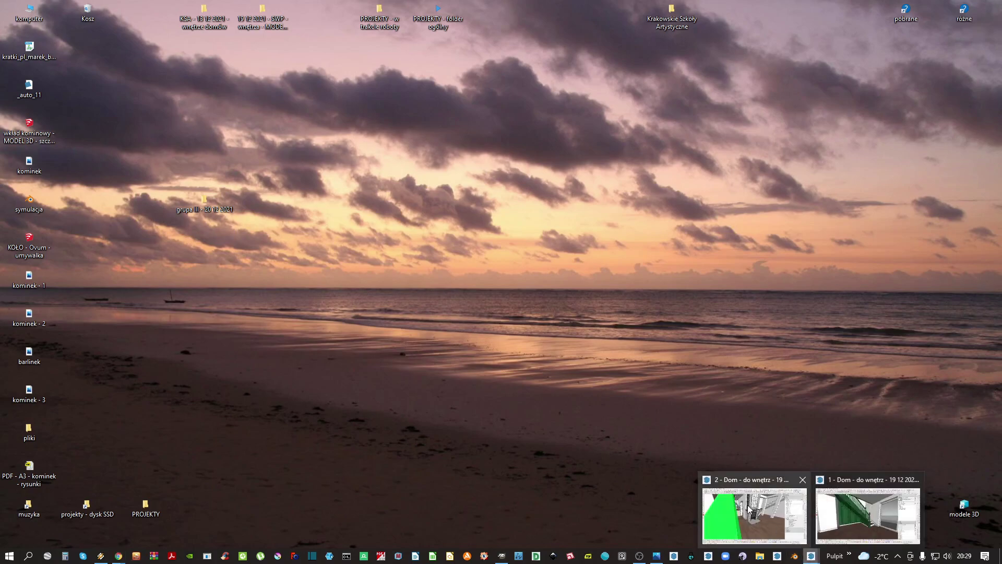
left_click(867, 508)
left_click(754, 514)
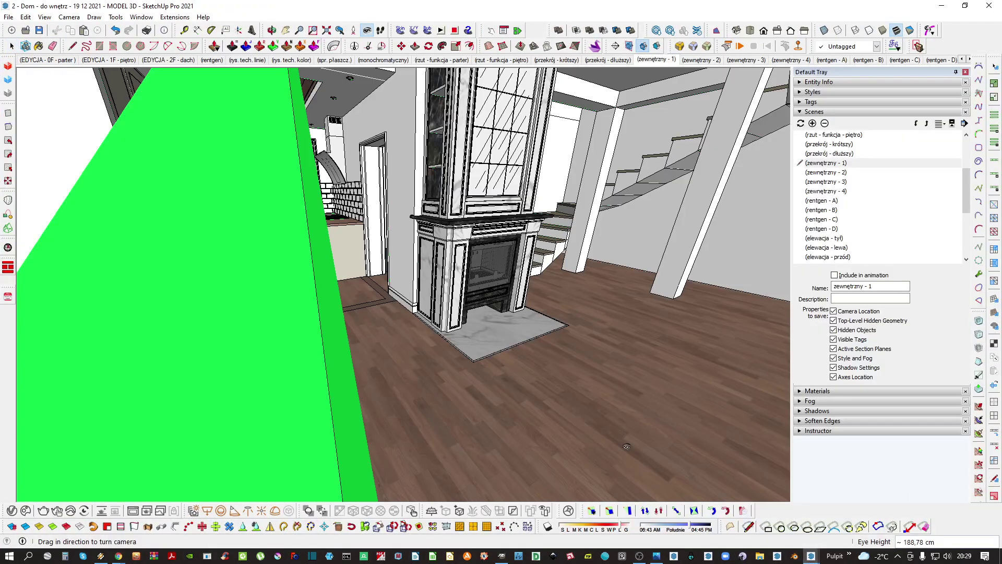
Examine the marble fireplace together with the adjoining kitchen and stairs
middle_click_drag(389, 254, 351, 277)
scroll(472, 342, "up", 2)
middle_click_drag(472, 342, 498, 326)
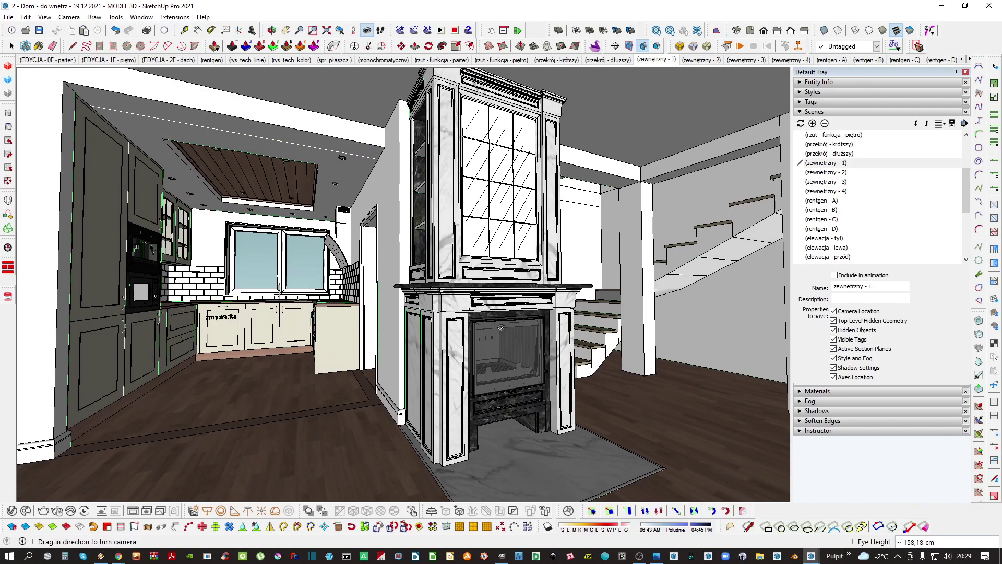
middle_click_drag(438, 304, 465, 286)
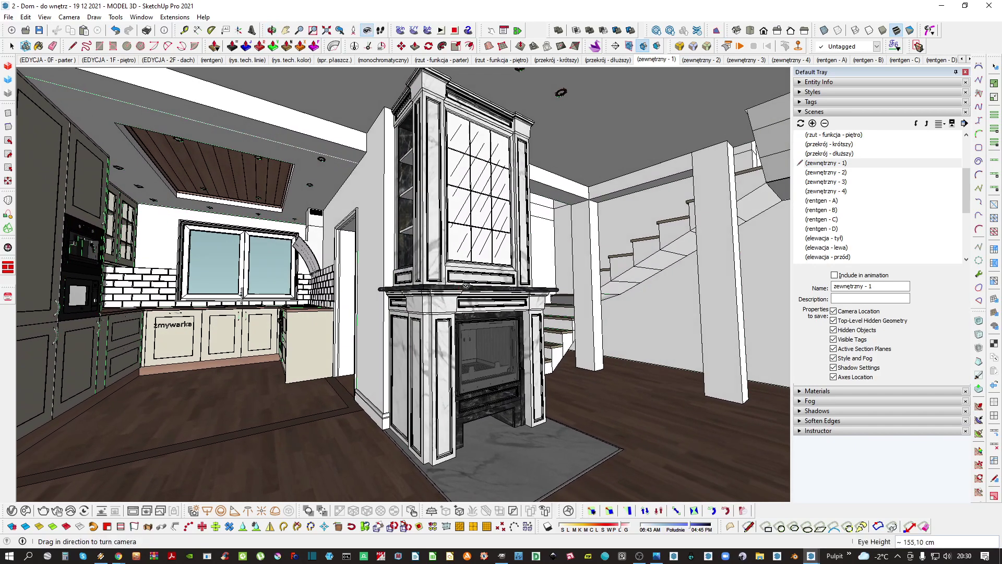